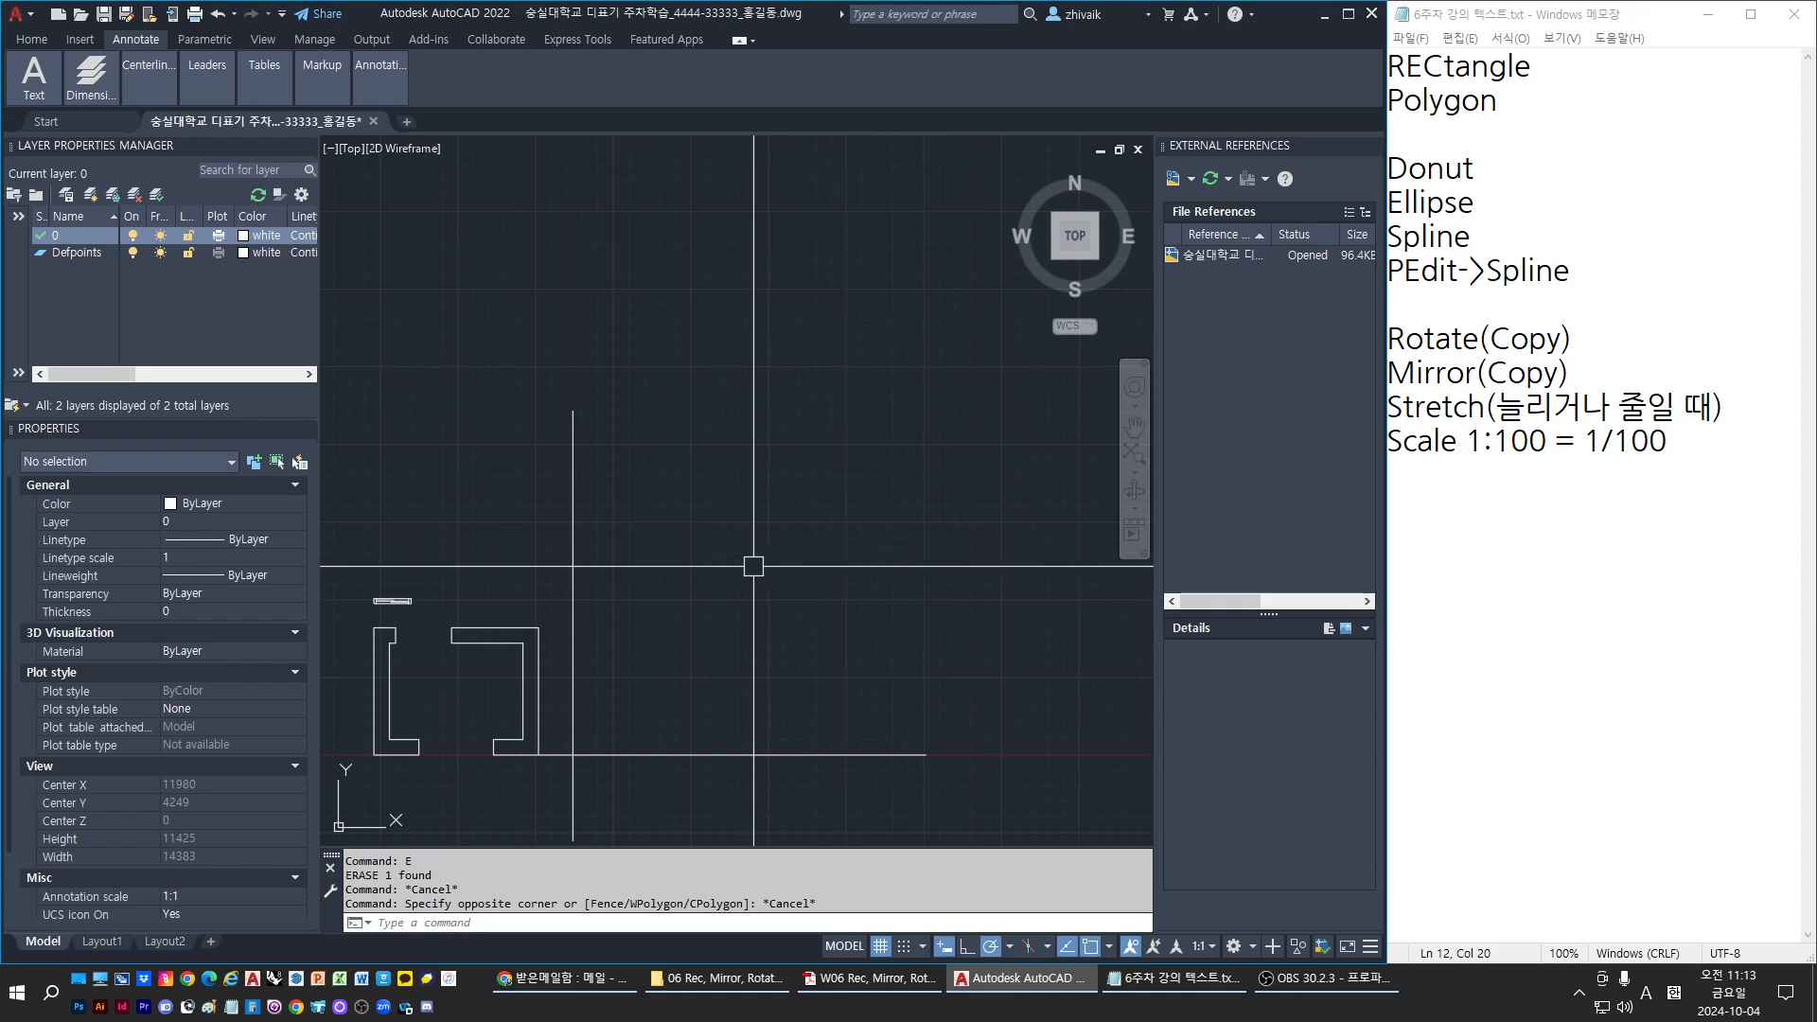
Draw a 2000 by 2000 rectangle in the empty area beside the existing plan outline
{"action": "middle_click_drag", "start_coordinate": [812, 624], "coordinate": [785, 609]}
{"action": "key", "text": "Escape"}
{"action": "key", "text": "Escape"}
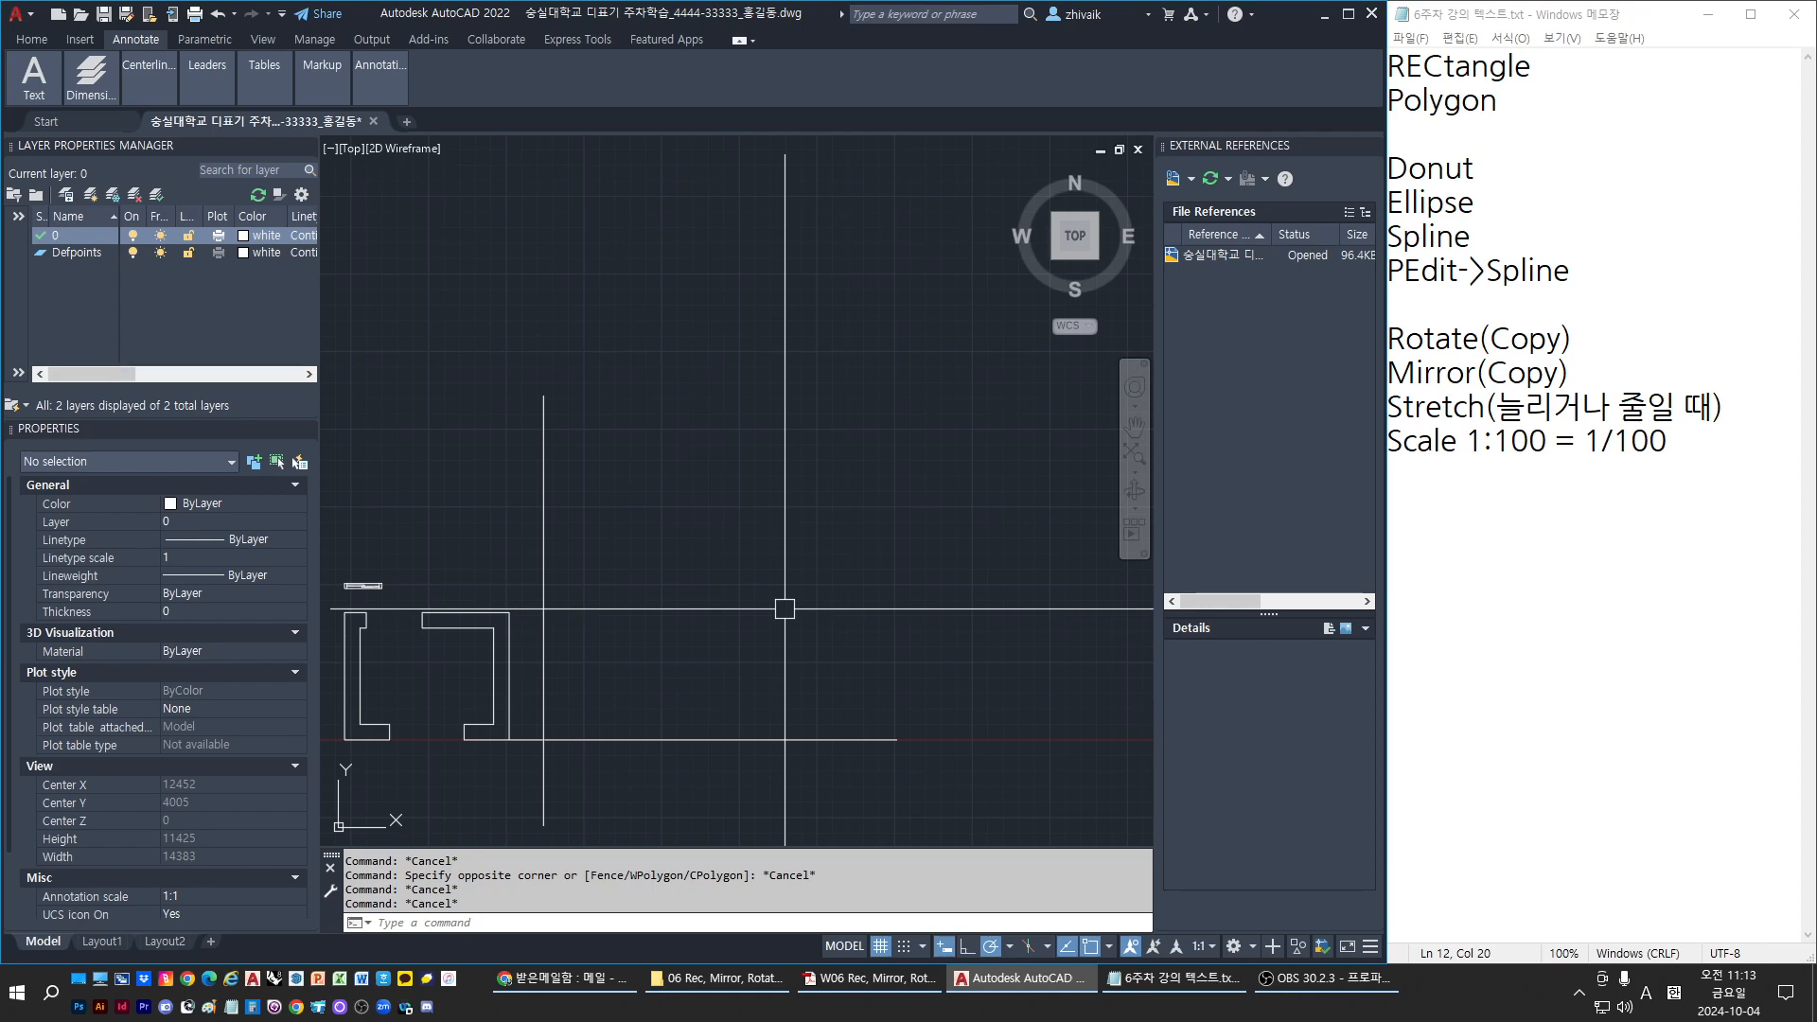
{"action": "type", "text": "REC"}
{"action": "key", "text": "Return"}
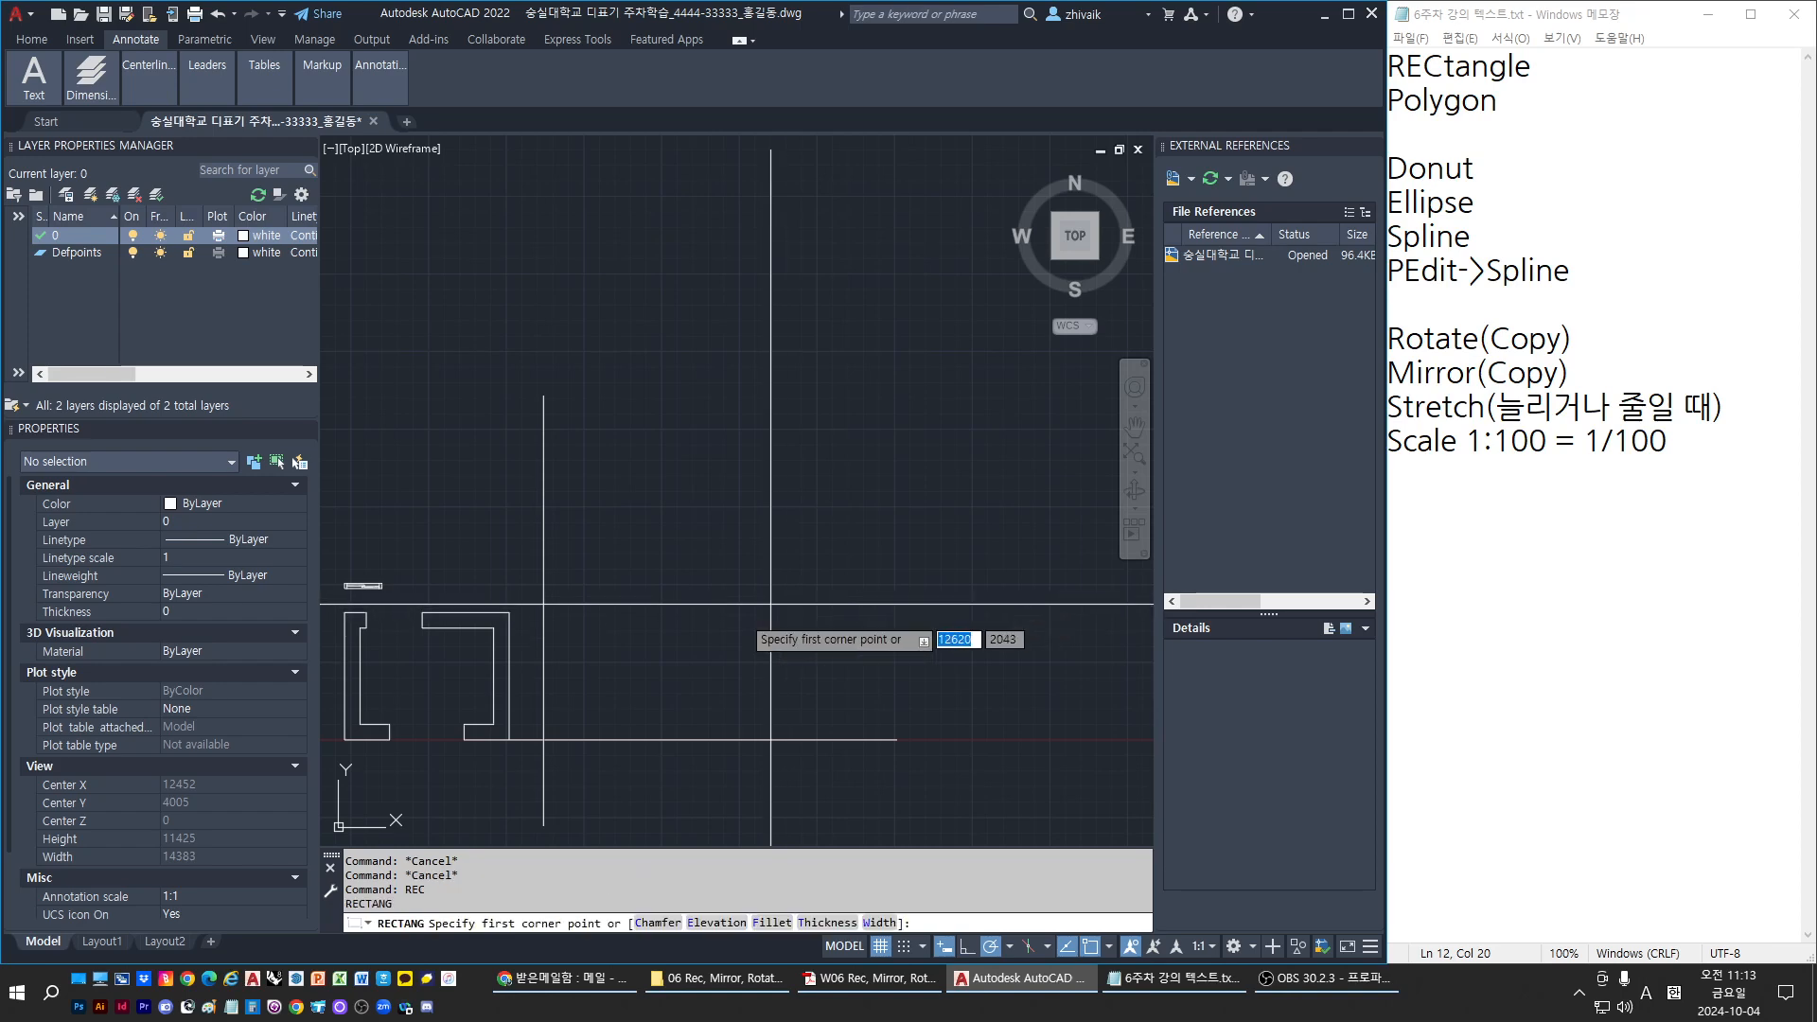
{"action": "left_click", "coordinate": [700, 632]}
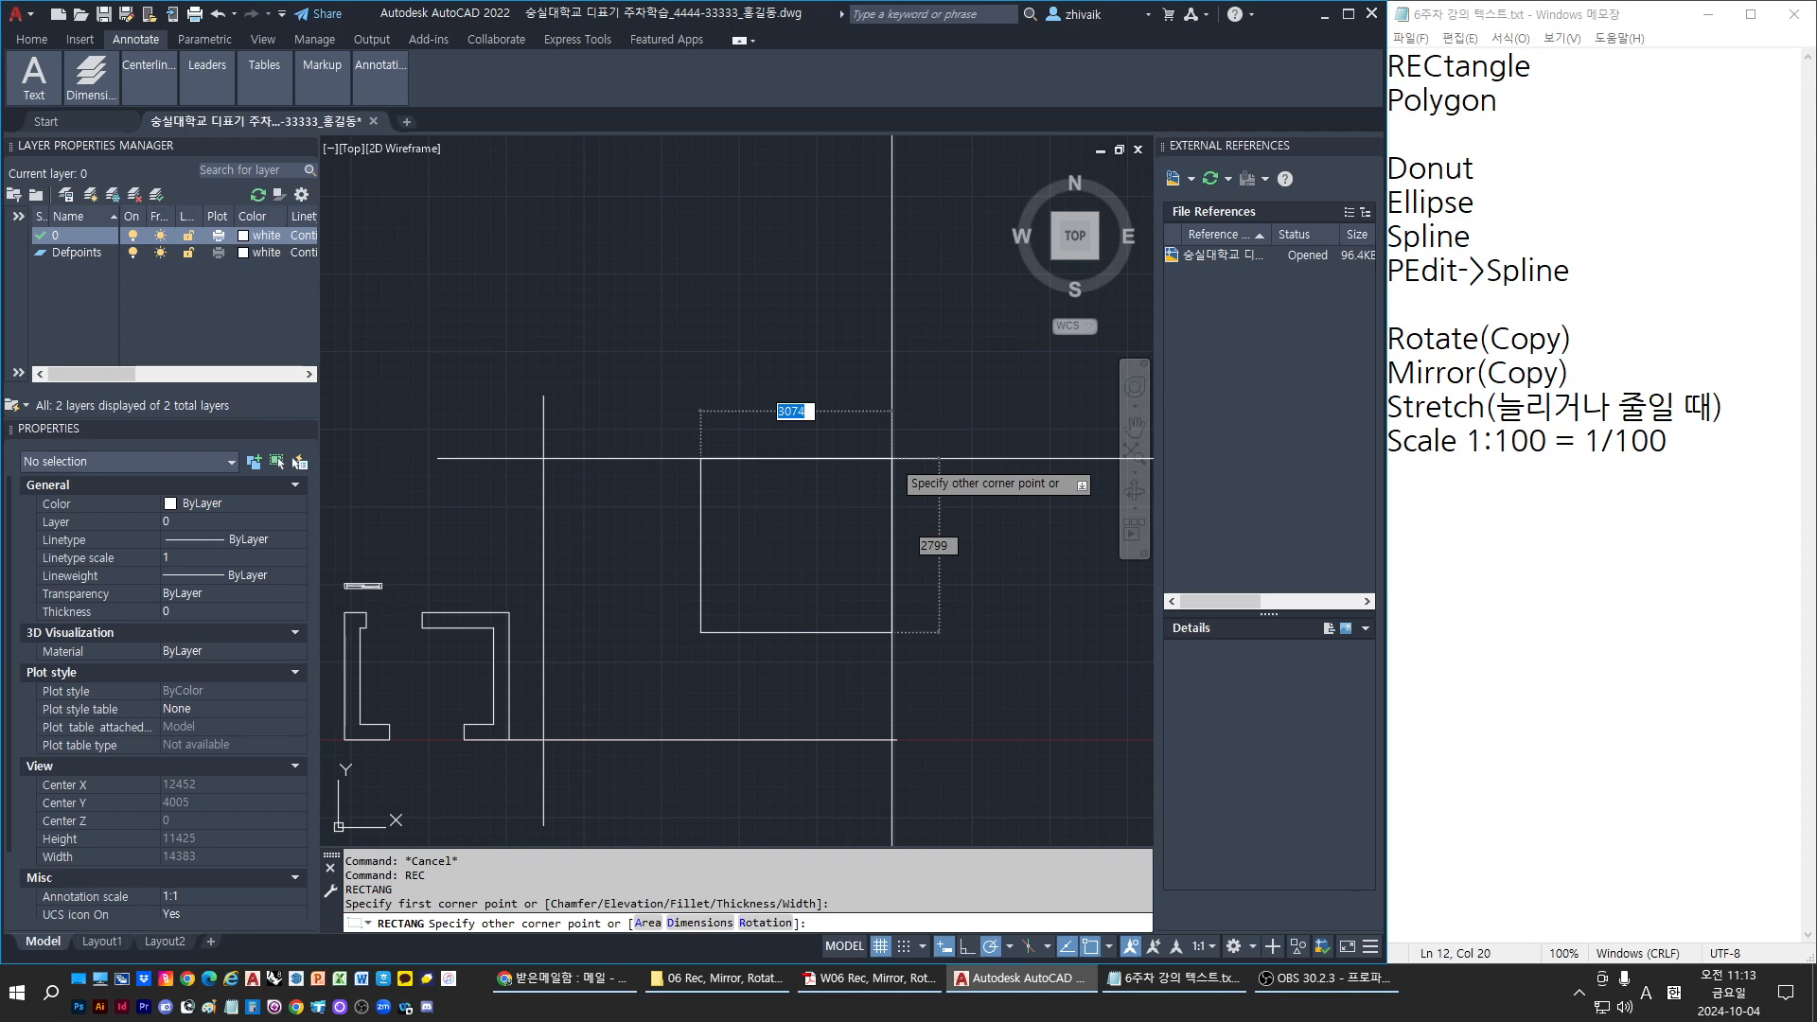
{"action": "type", "text": "@"}
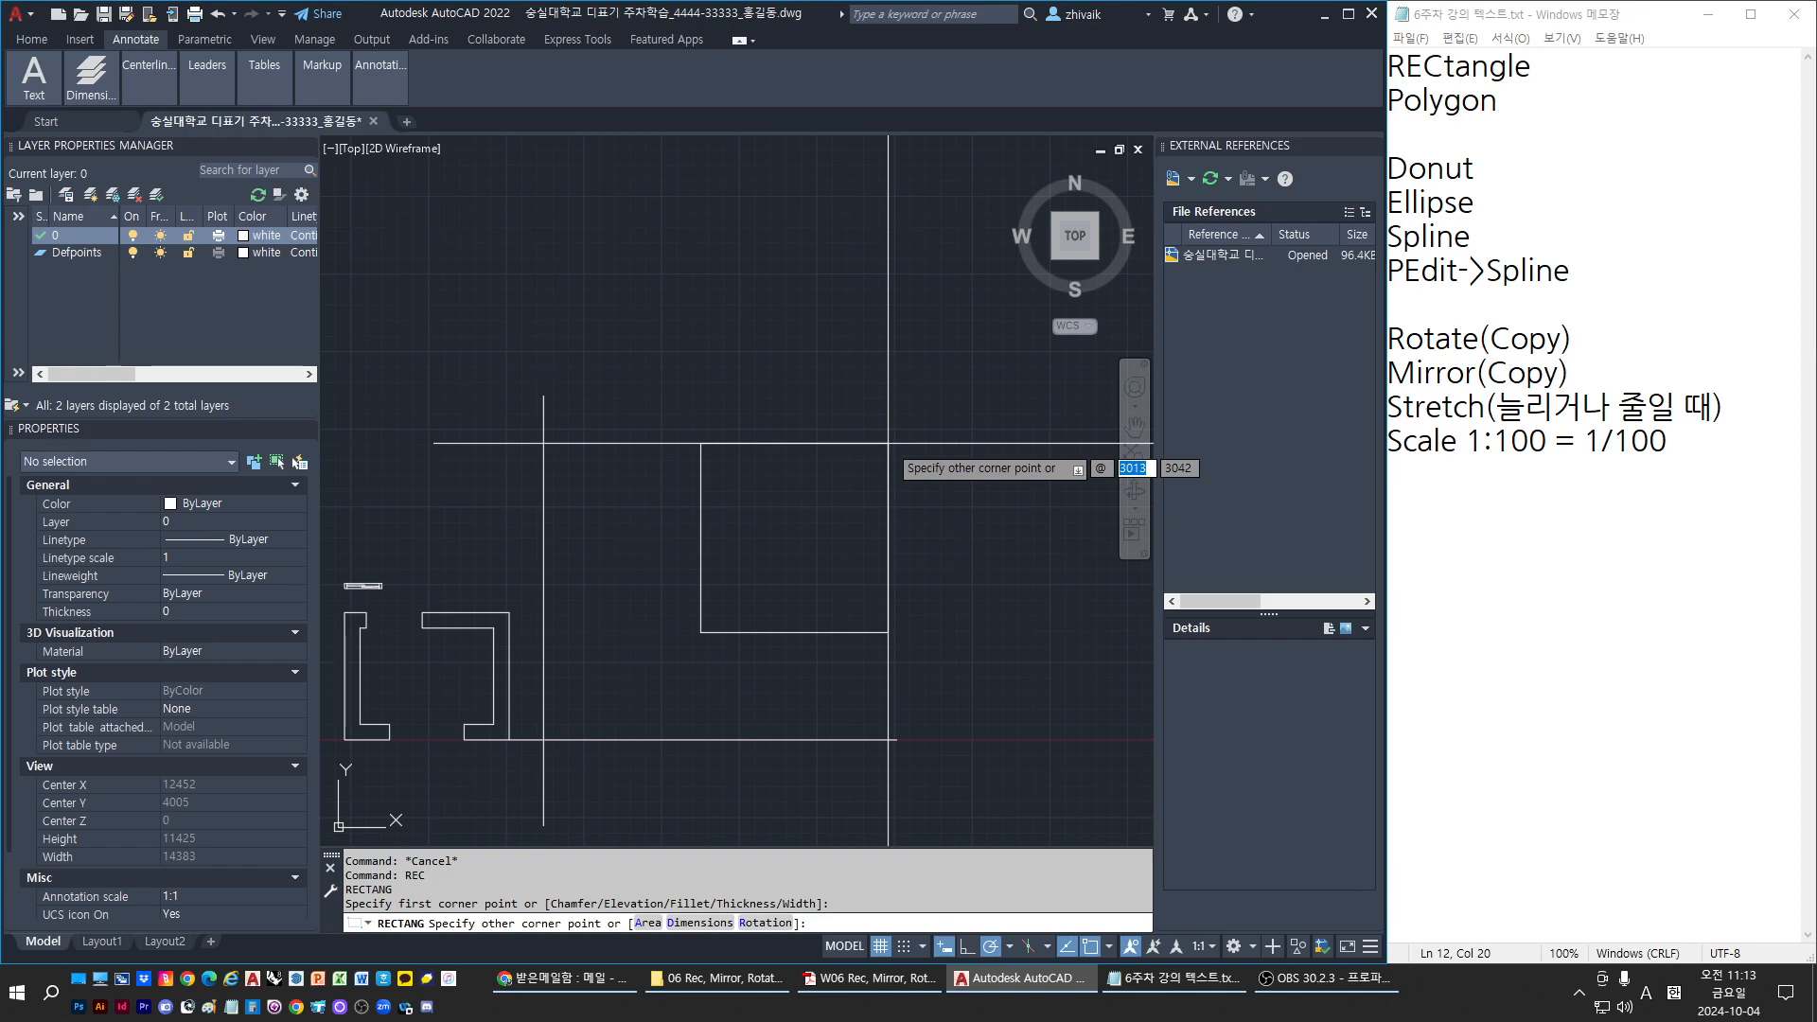
{"action": "type", "text": "2000"}
{"action": "key", "text": "Tab"}
{"action": "type", "text": "2000"}
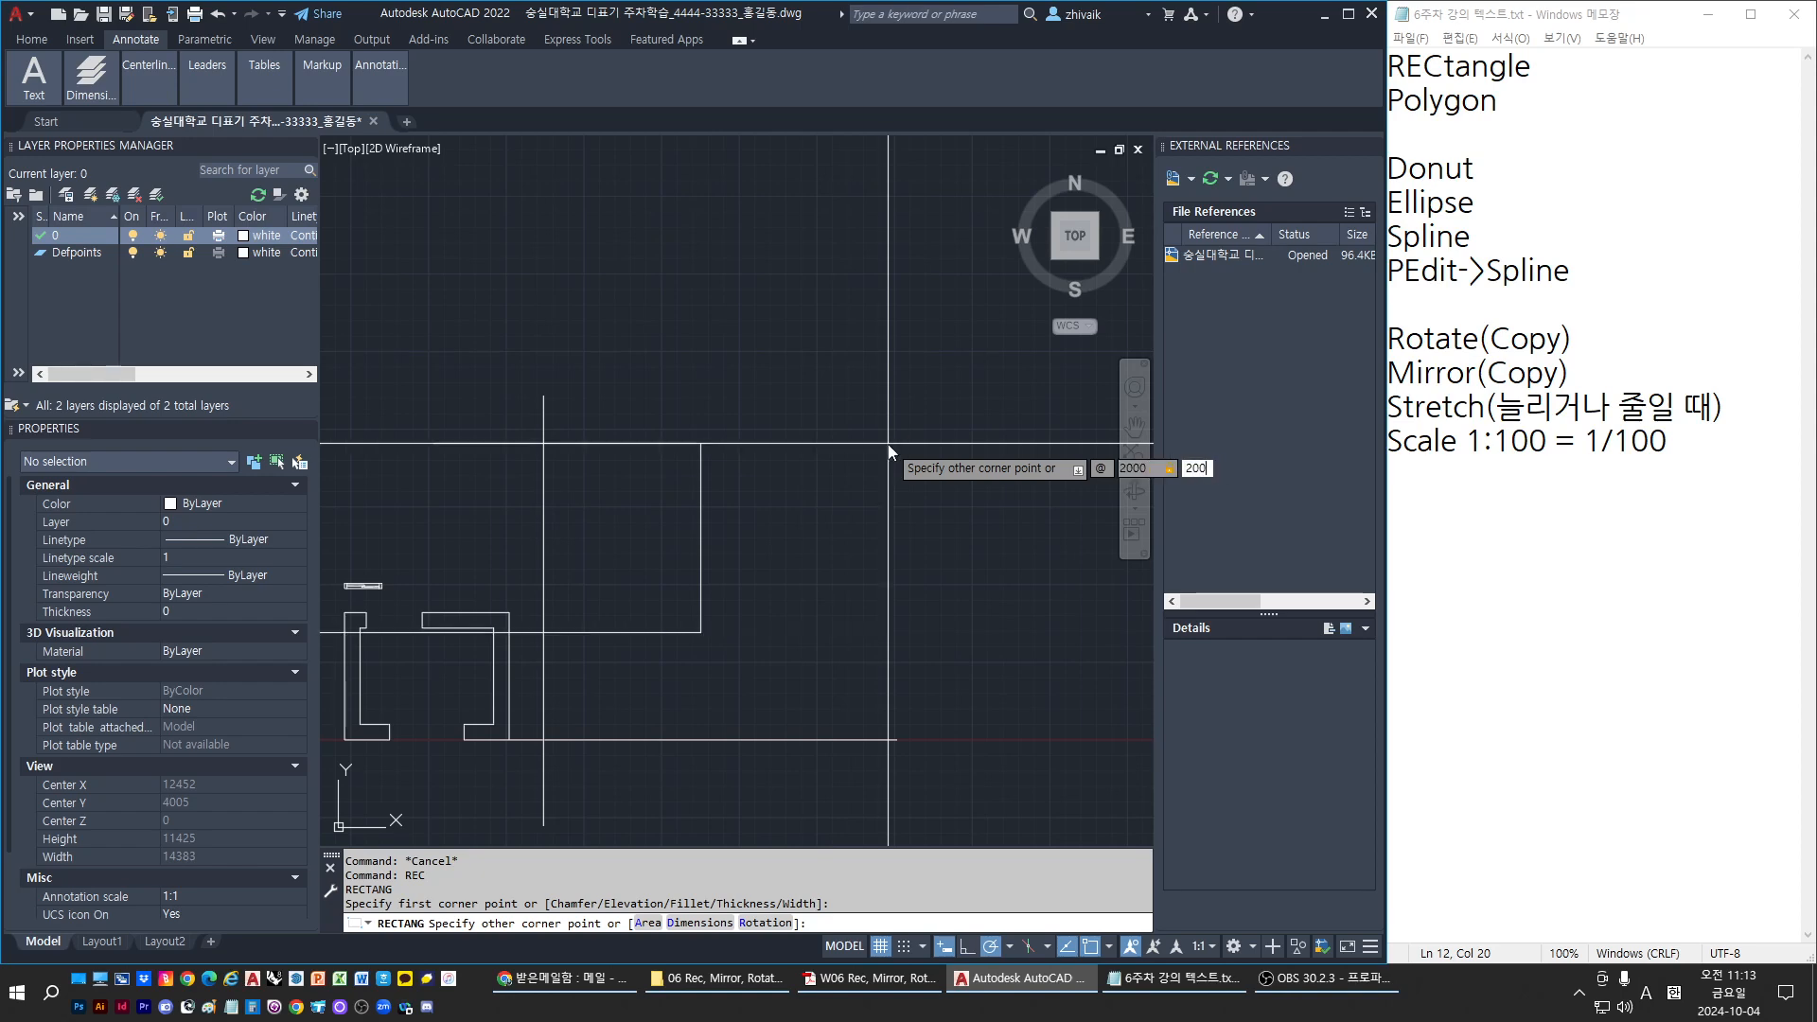
{"action": "key", "text": "Return"}
{"action": "key", "text": "Escape"}
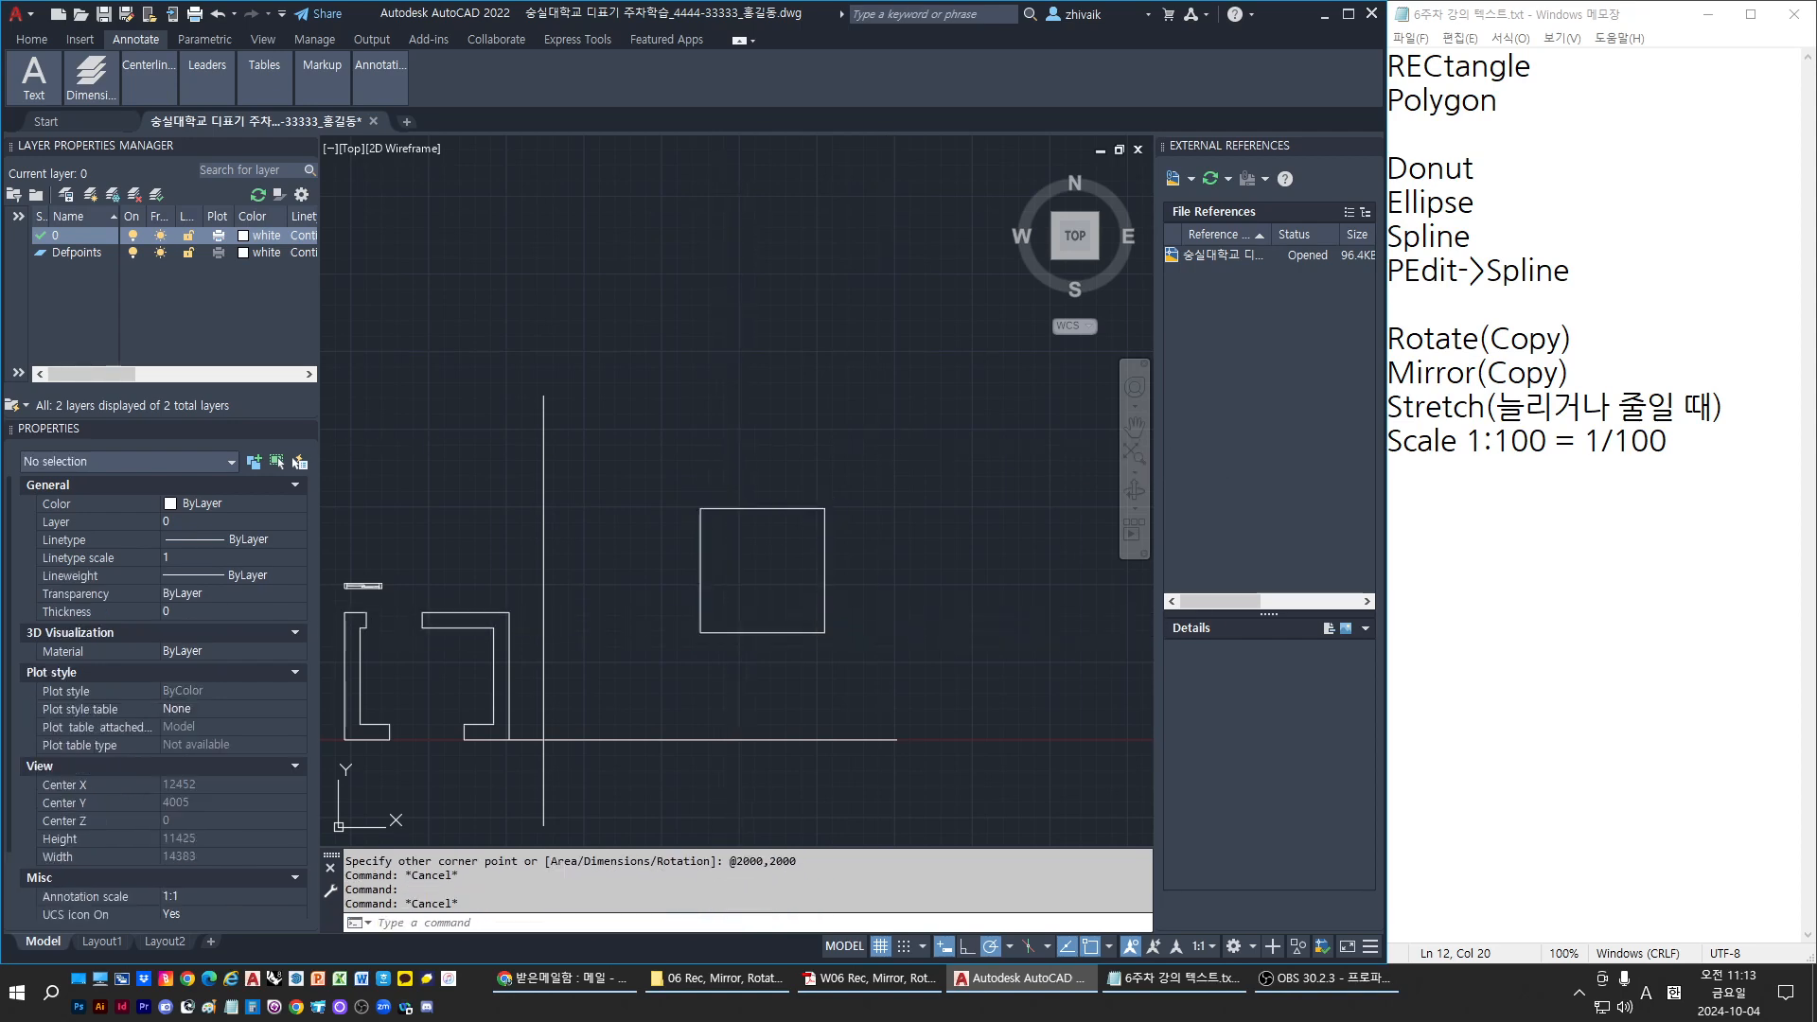
Measure the length of the rectangle's bottom edge
{"action": "type", "text": "d"}
{"action": "key", "text": "Return"}
{"action": "left_click", "coordinate": [700, 632]}
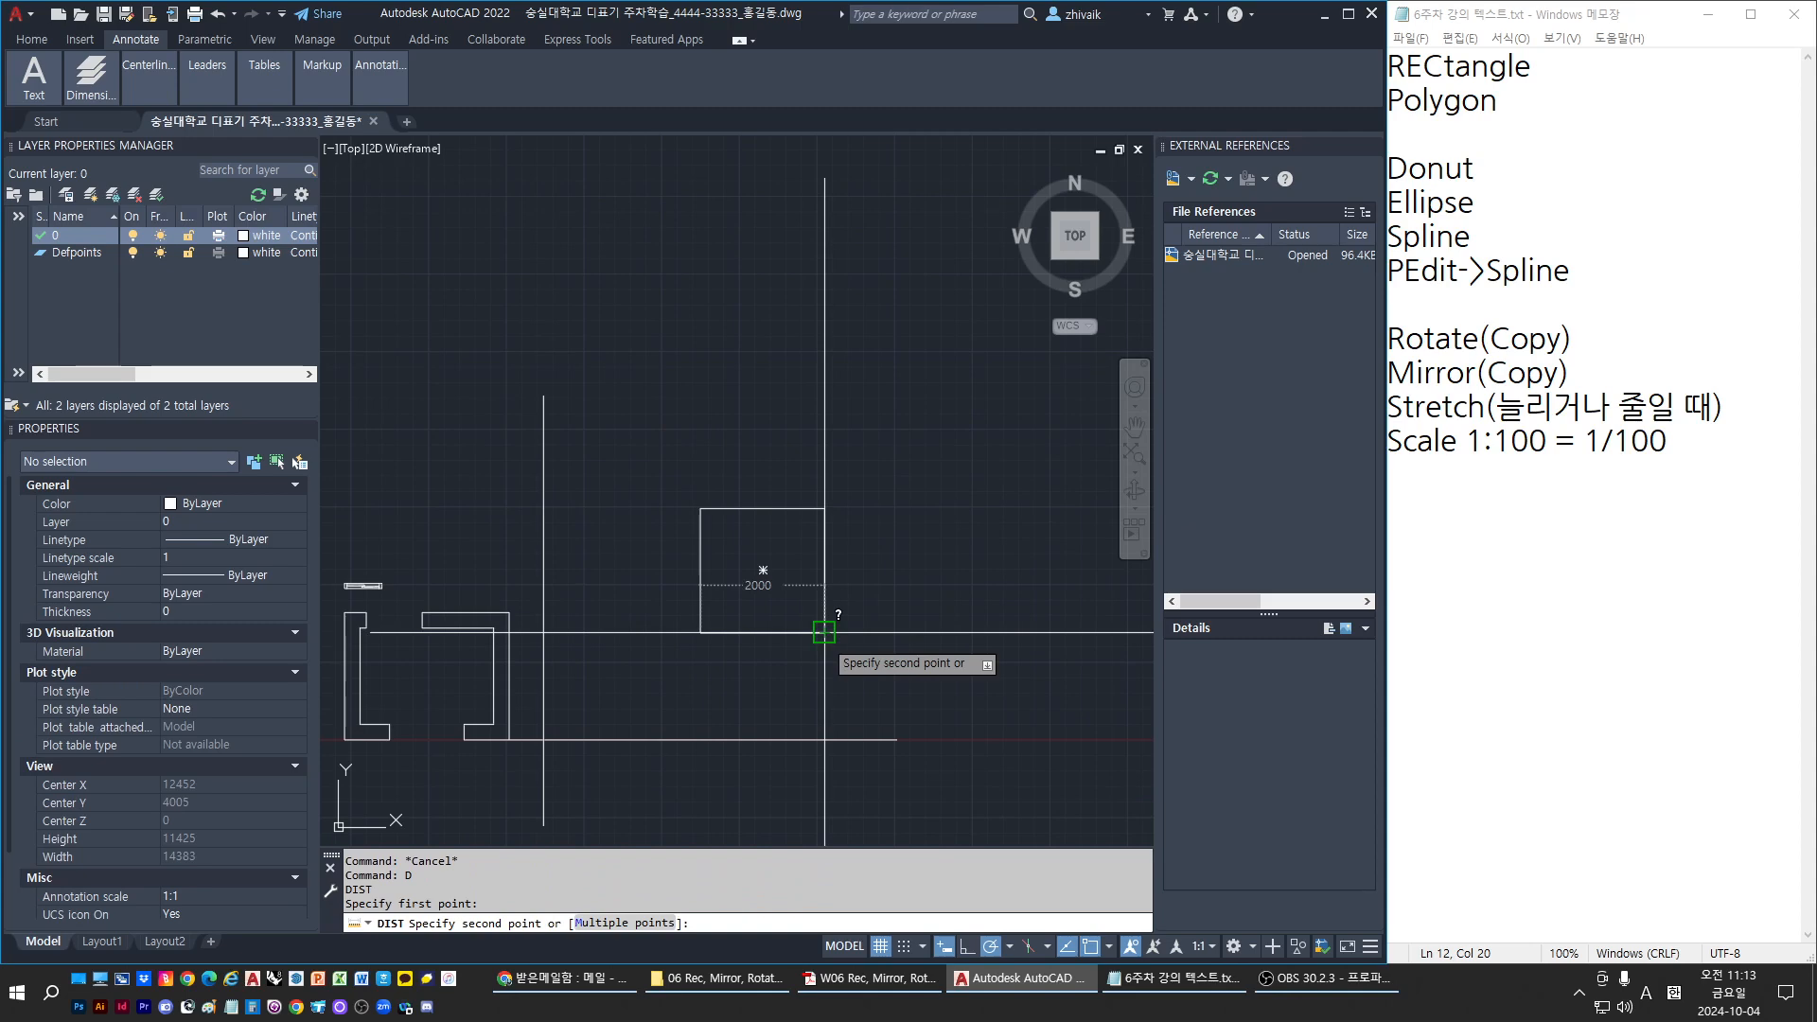
{"action": "key", "text": "Escape"}
Erase the 2000 by 2000 rectangle
{"action": "left_click", "coordinate": [753, 510]}
{"action": "type", "text": "e"}
{"action": "key", "text": "Return"}
{"action": "key", "text": "Escape"}
{"action": "key", "text": "Escape"}
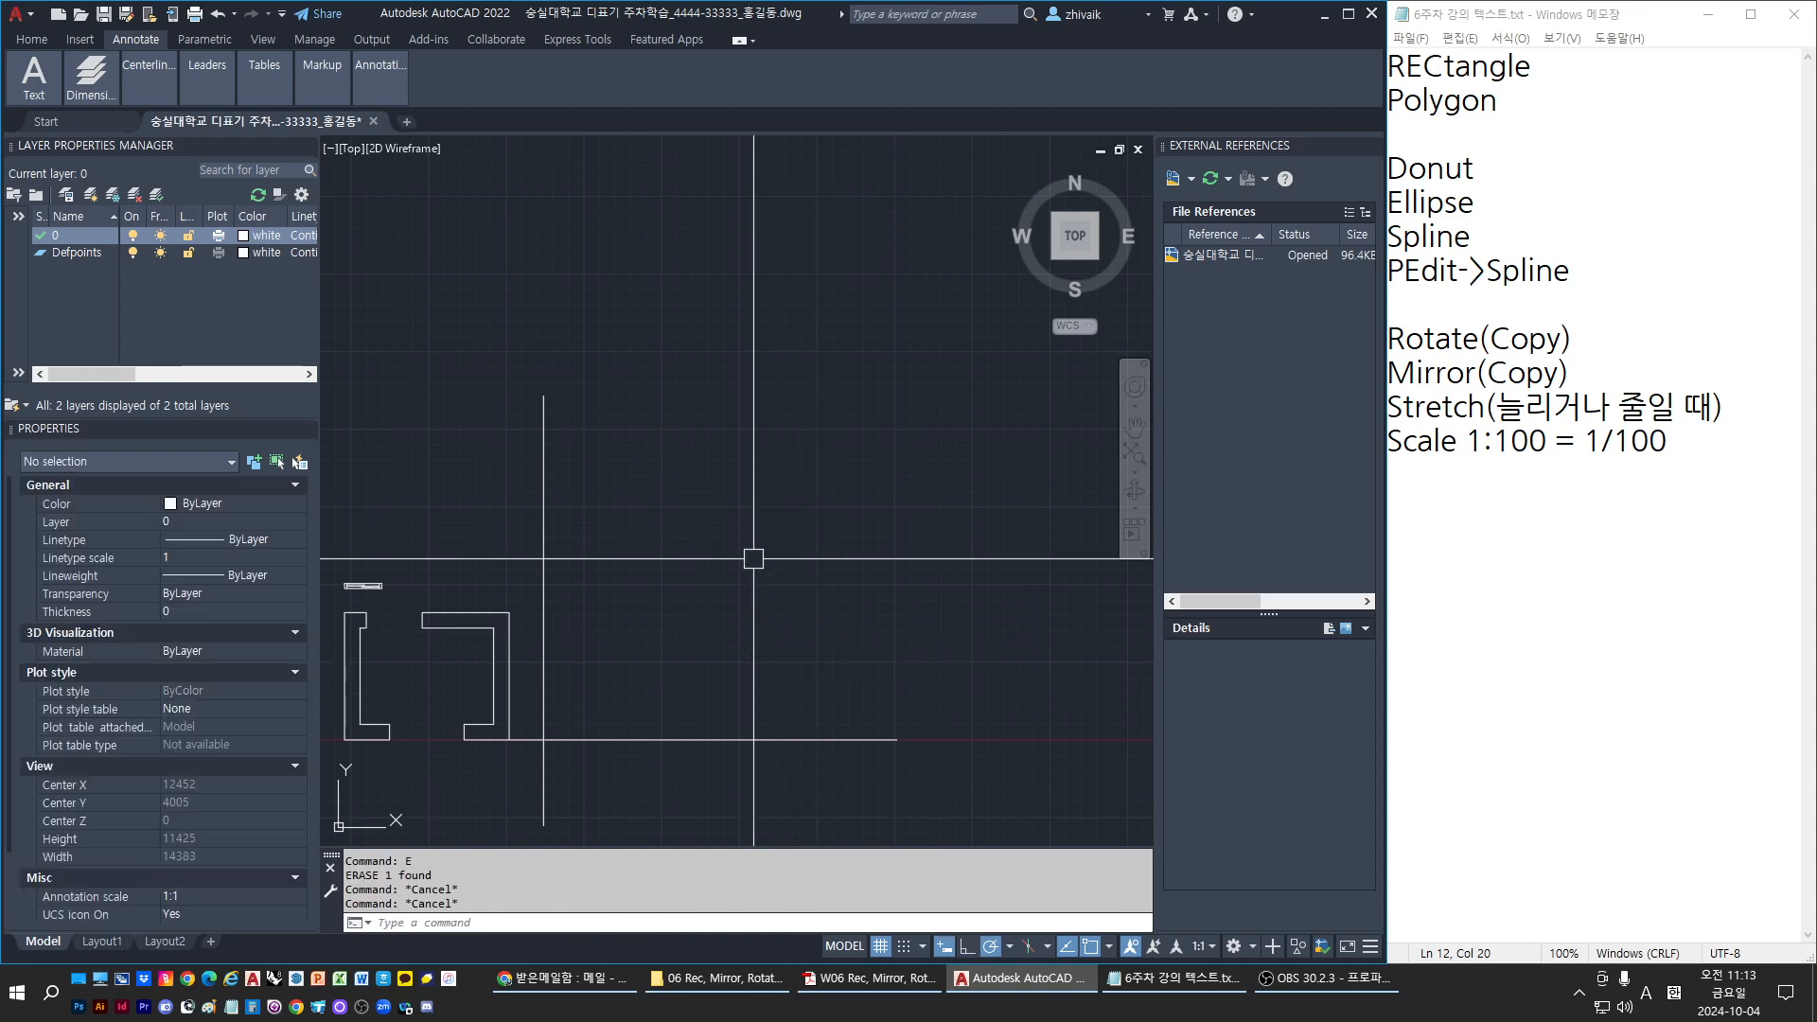
{"action": "type", "text": "POLY"}
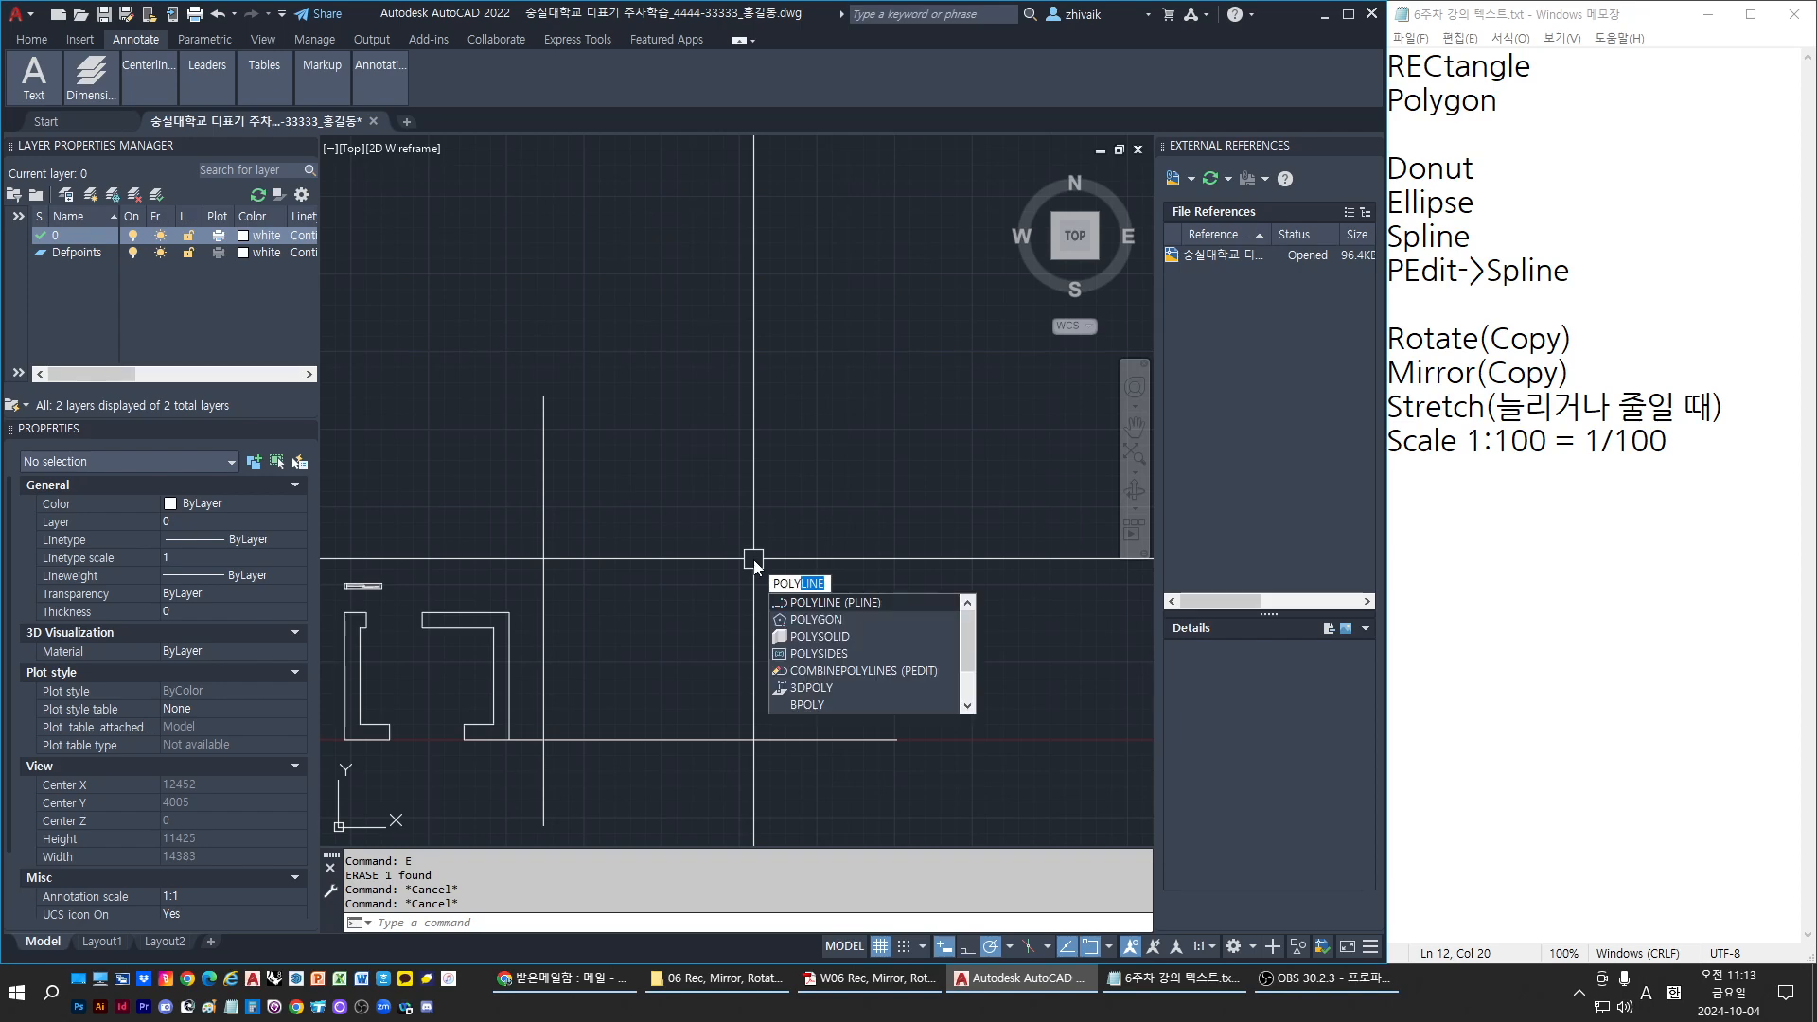
{"action": "type", "text": "GON"}
{"action": "key", "text": "Return"}
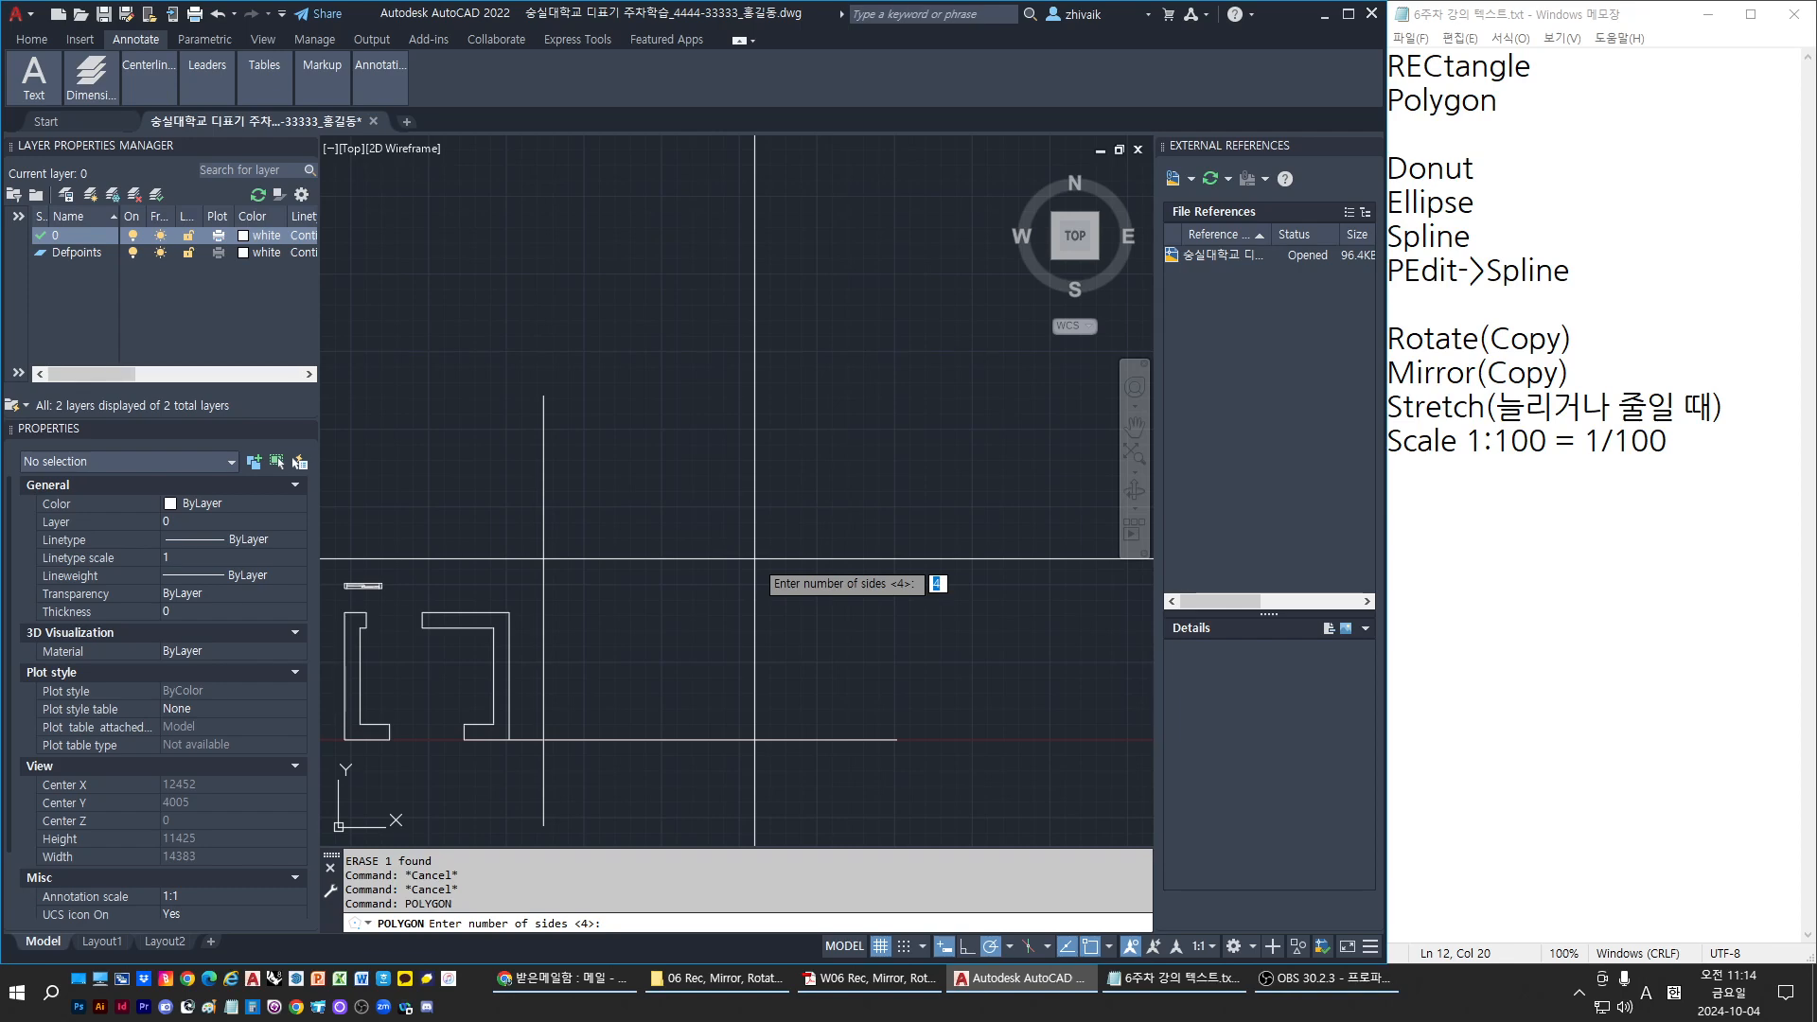
{"action": "key", "text": "Return"}
{"action": "left_click", "coordinate": [754, 559]}
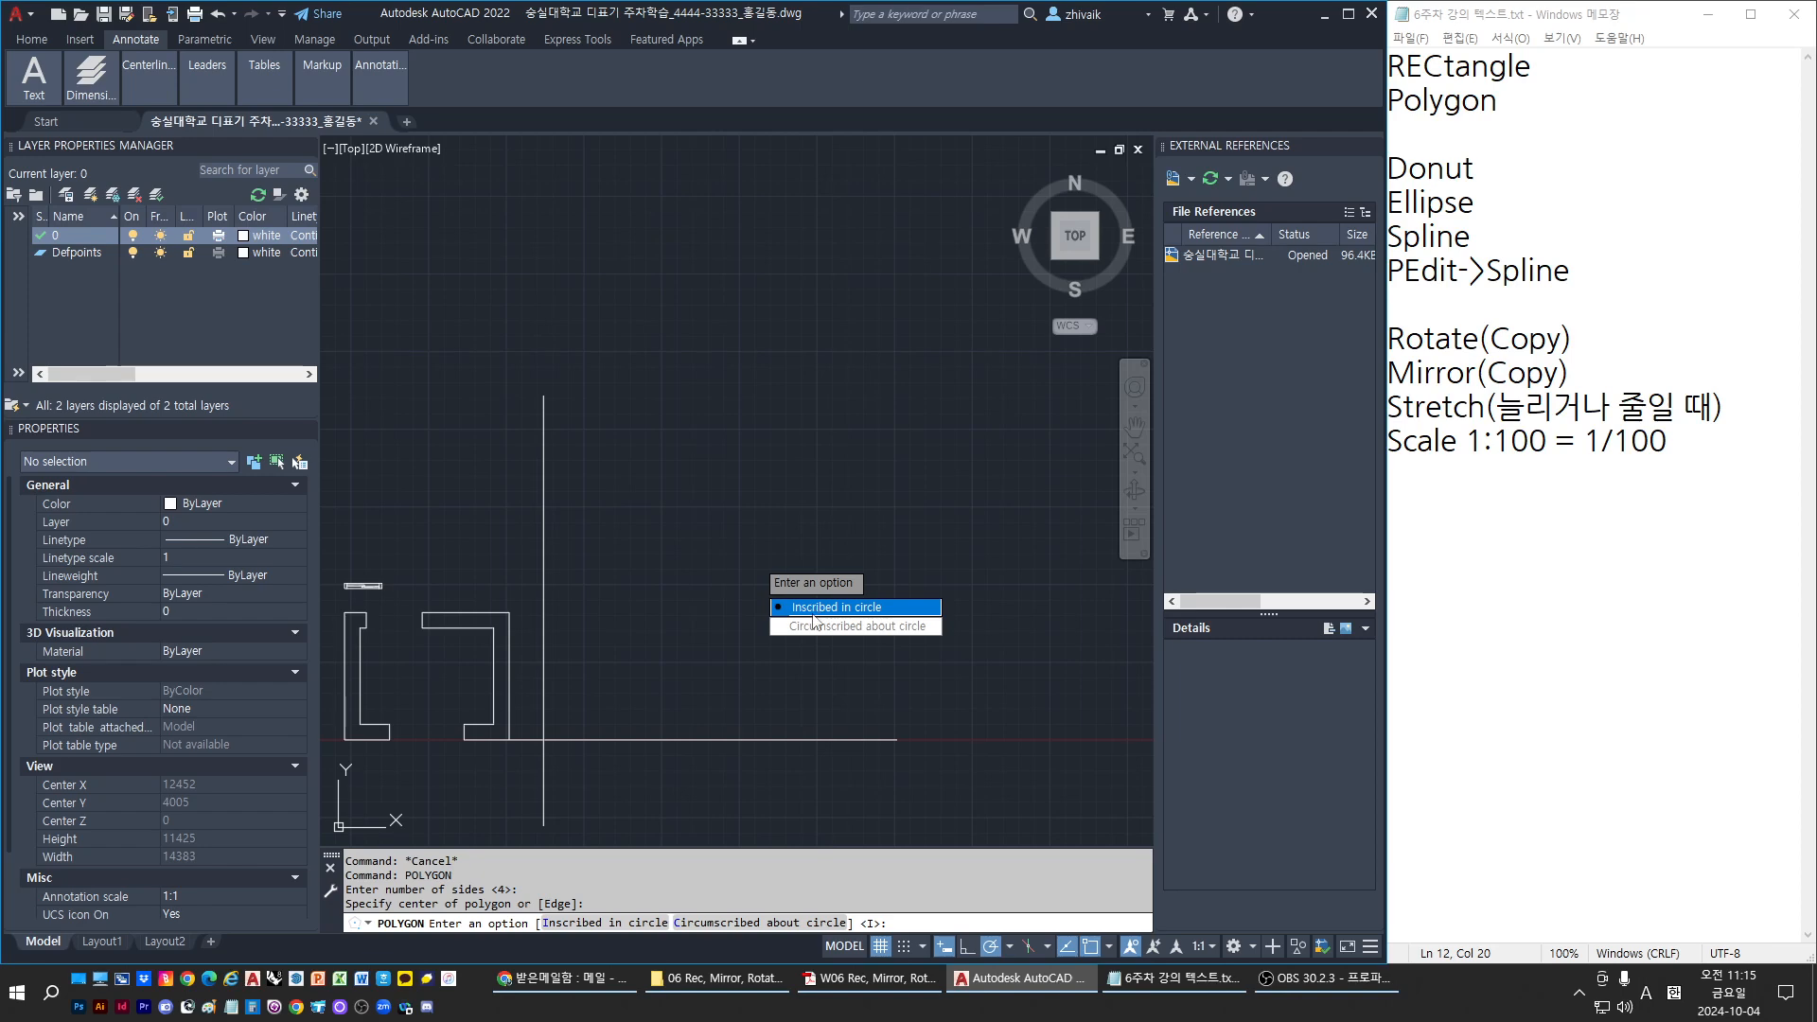
{"action": "left_click", "coordinate": [813, 614]}
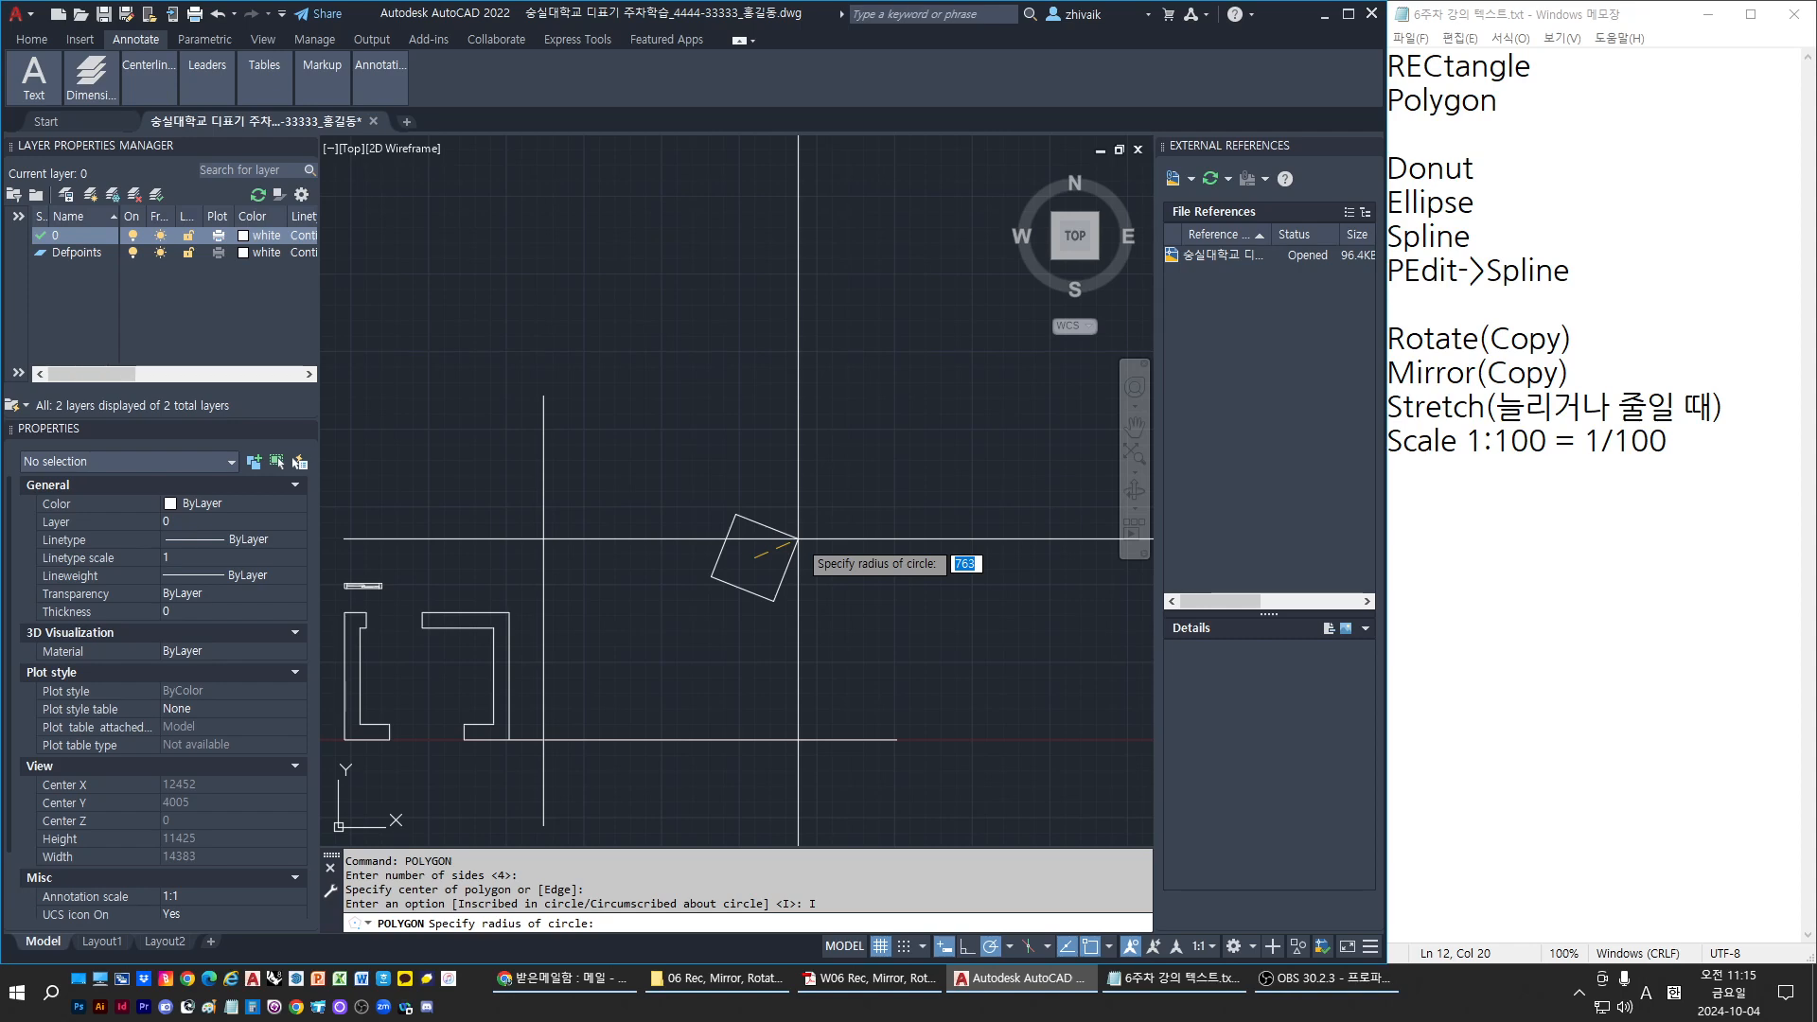
{"action": "key", "text": "Escape"}
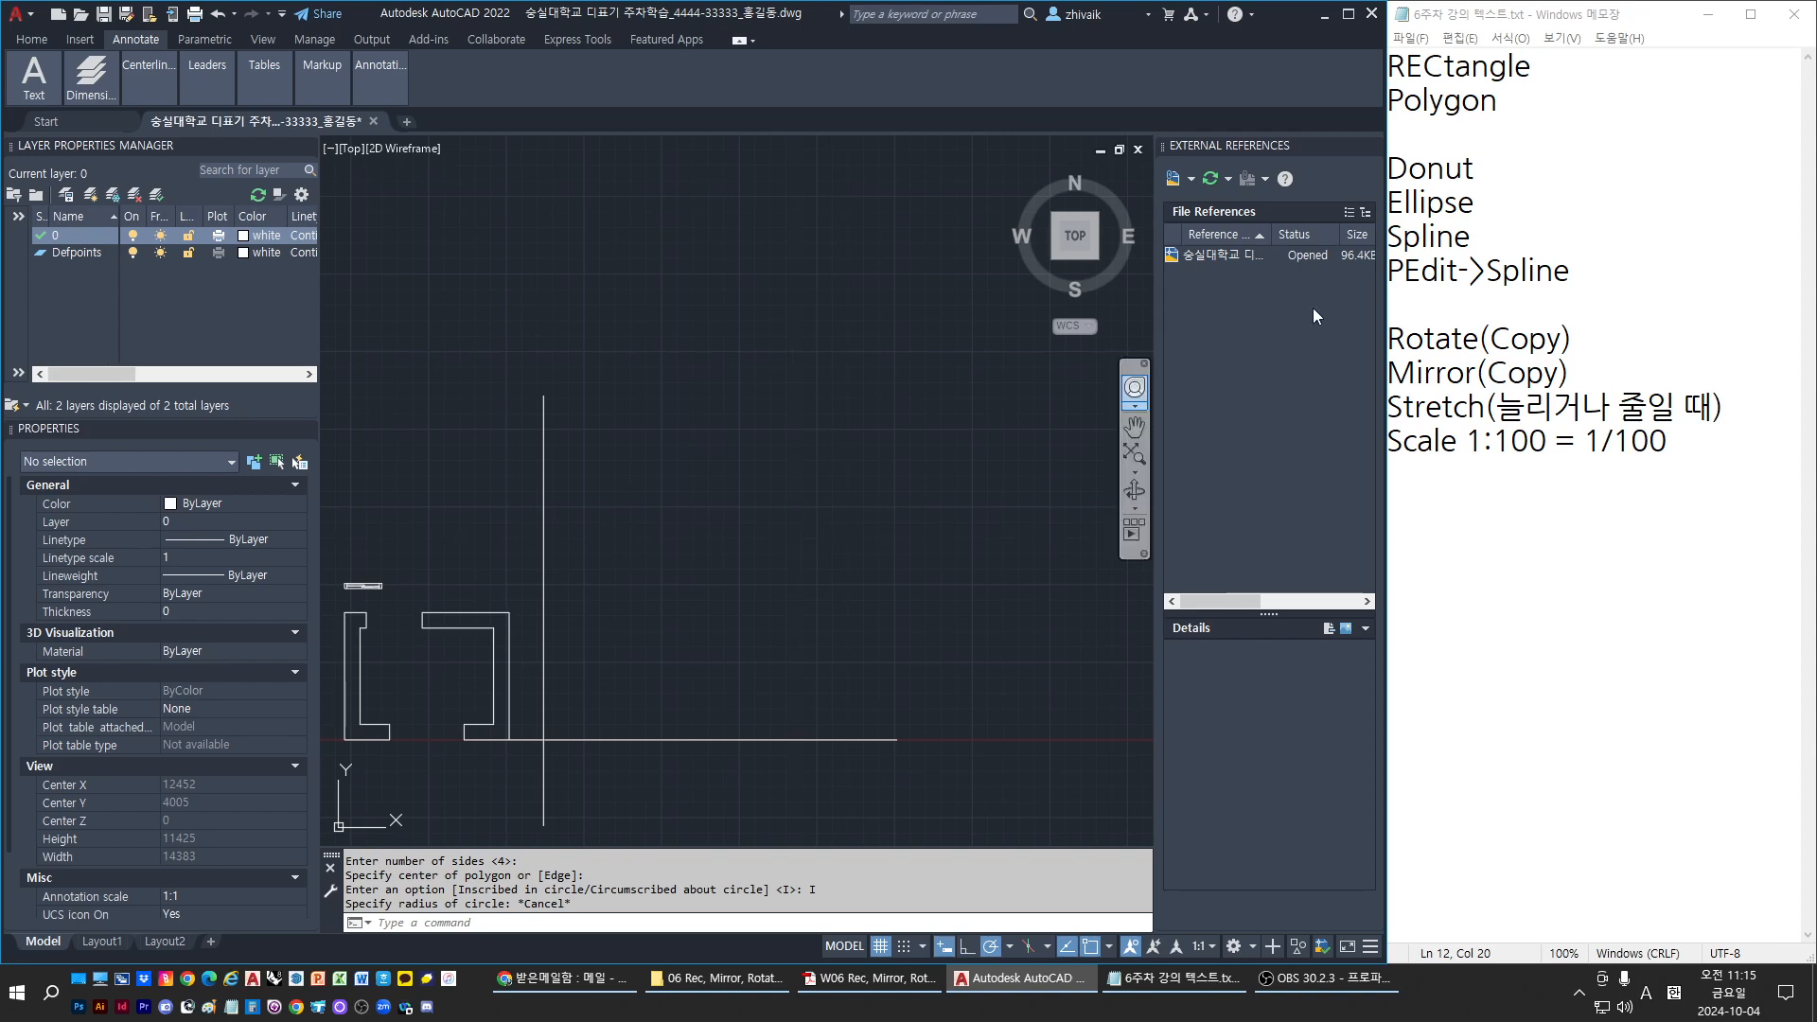
Switch to Notepad, highlight the Donut, Ellipse and Spline lines of the notes, and return to the AutoCAD drawing
{"action": "left_click_drag", "start_coordinate": [1512, 236], "coordinate": [1388, 168]}
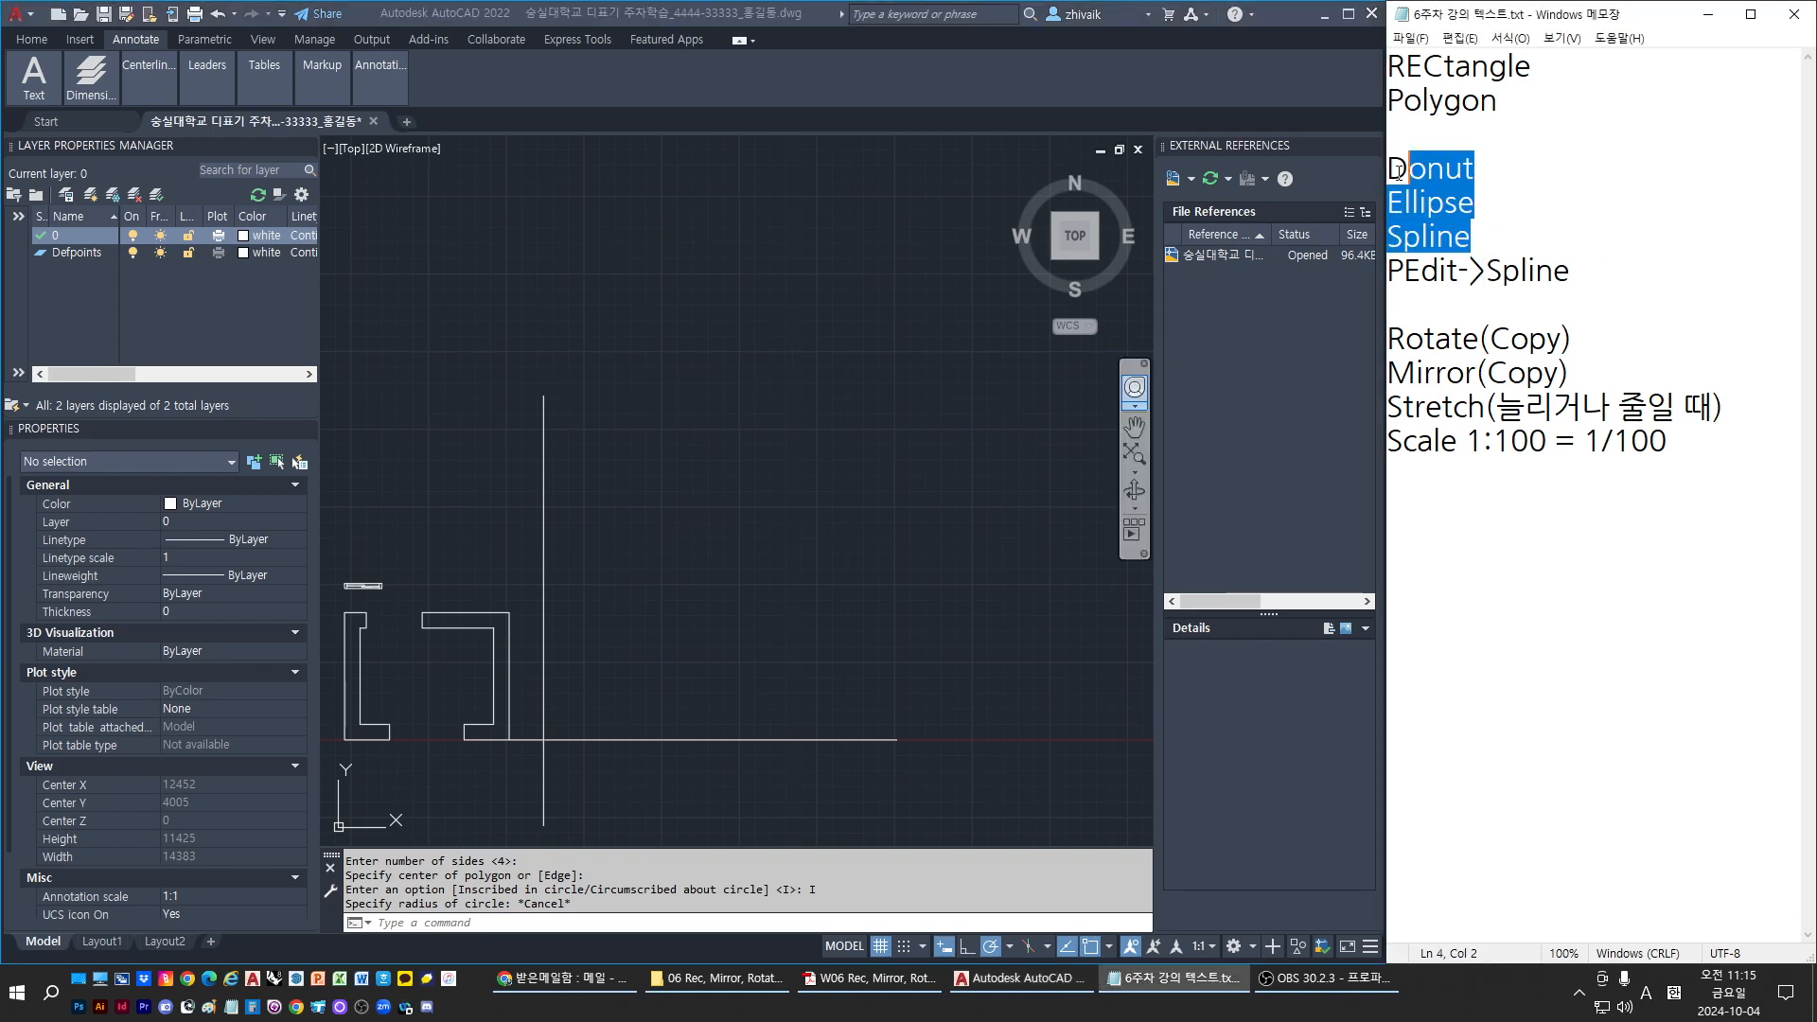
{"action": "left_click", "coordinate": [1511, 231]}
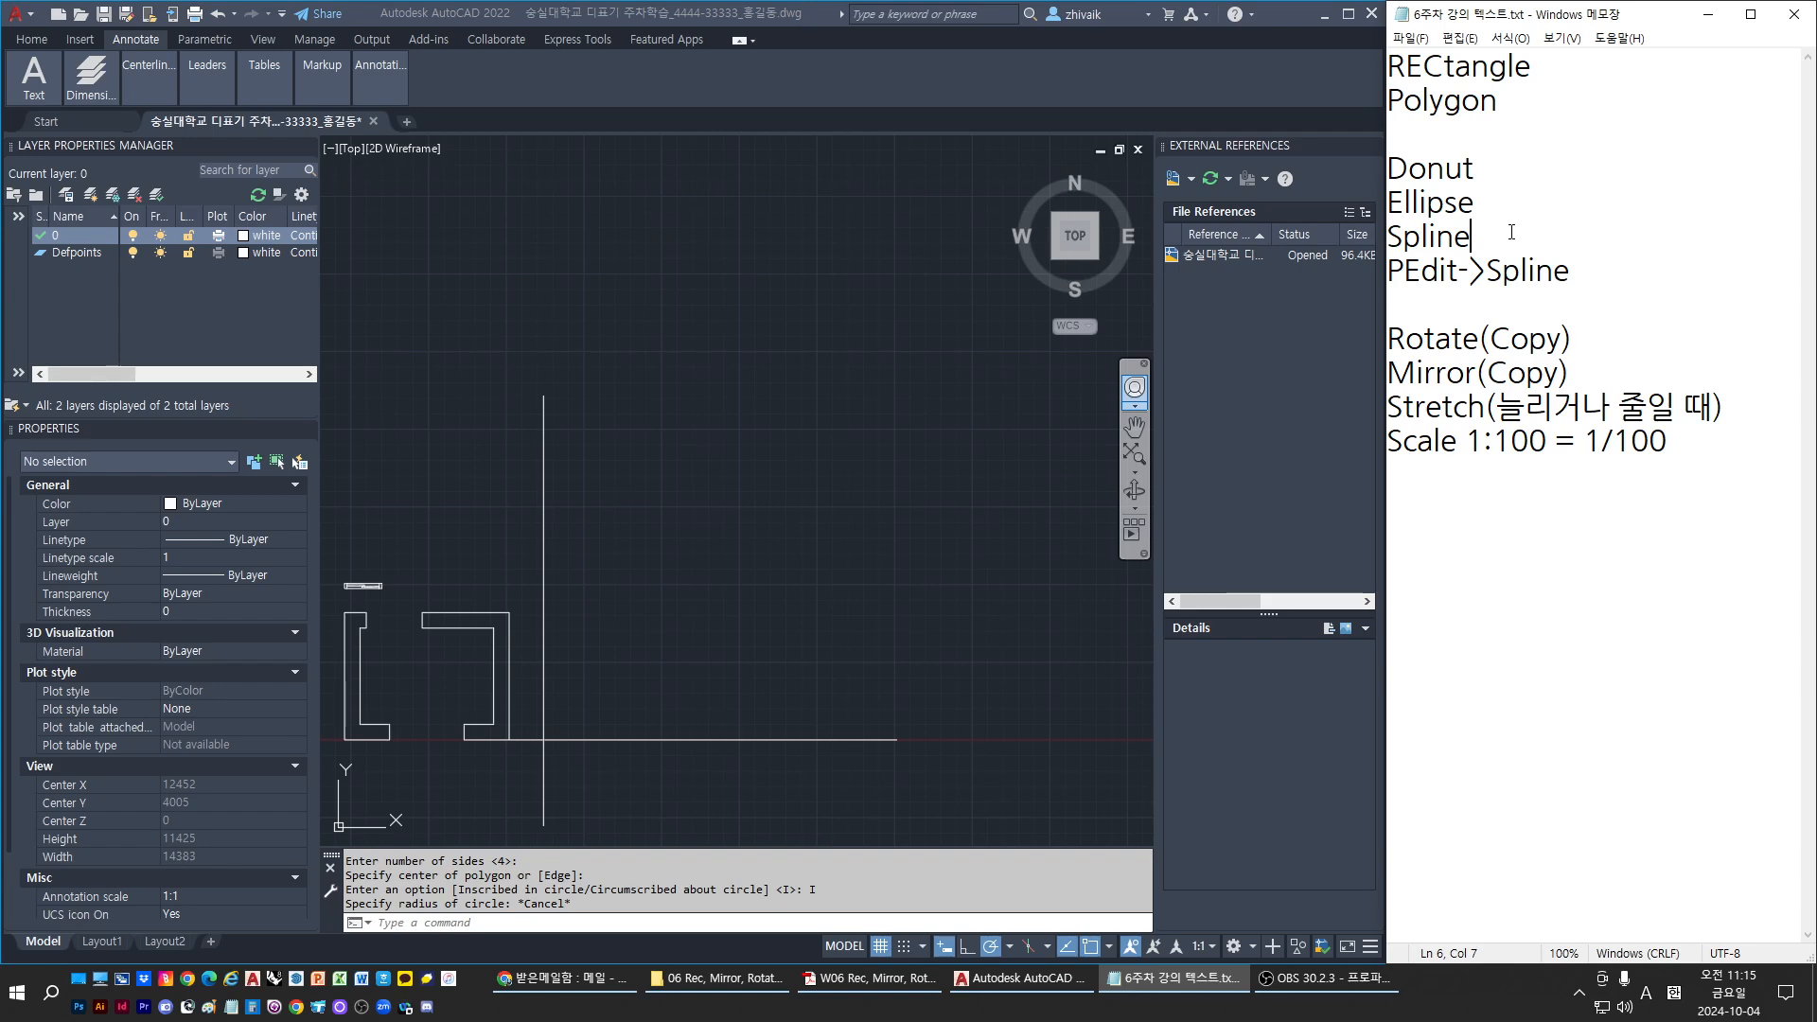
{"action": "left_click_drag", "start_coordinate": [1512, 232], "coordinate": [1366, 168]}
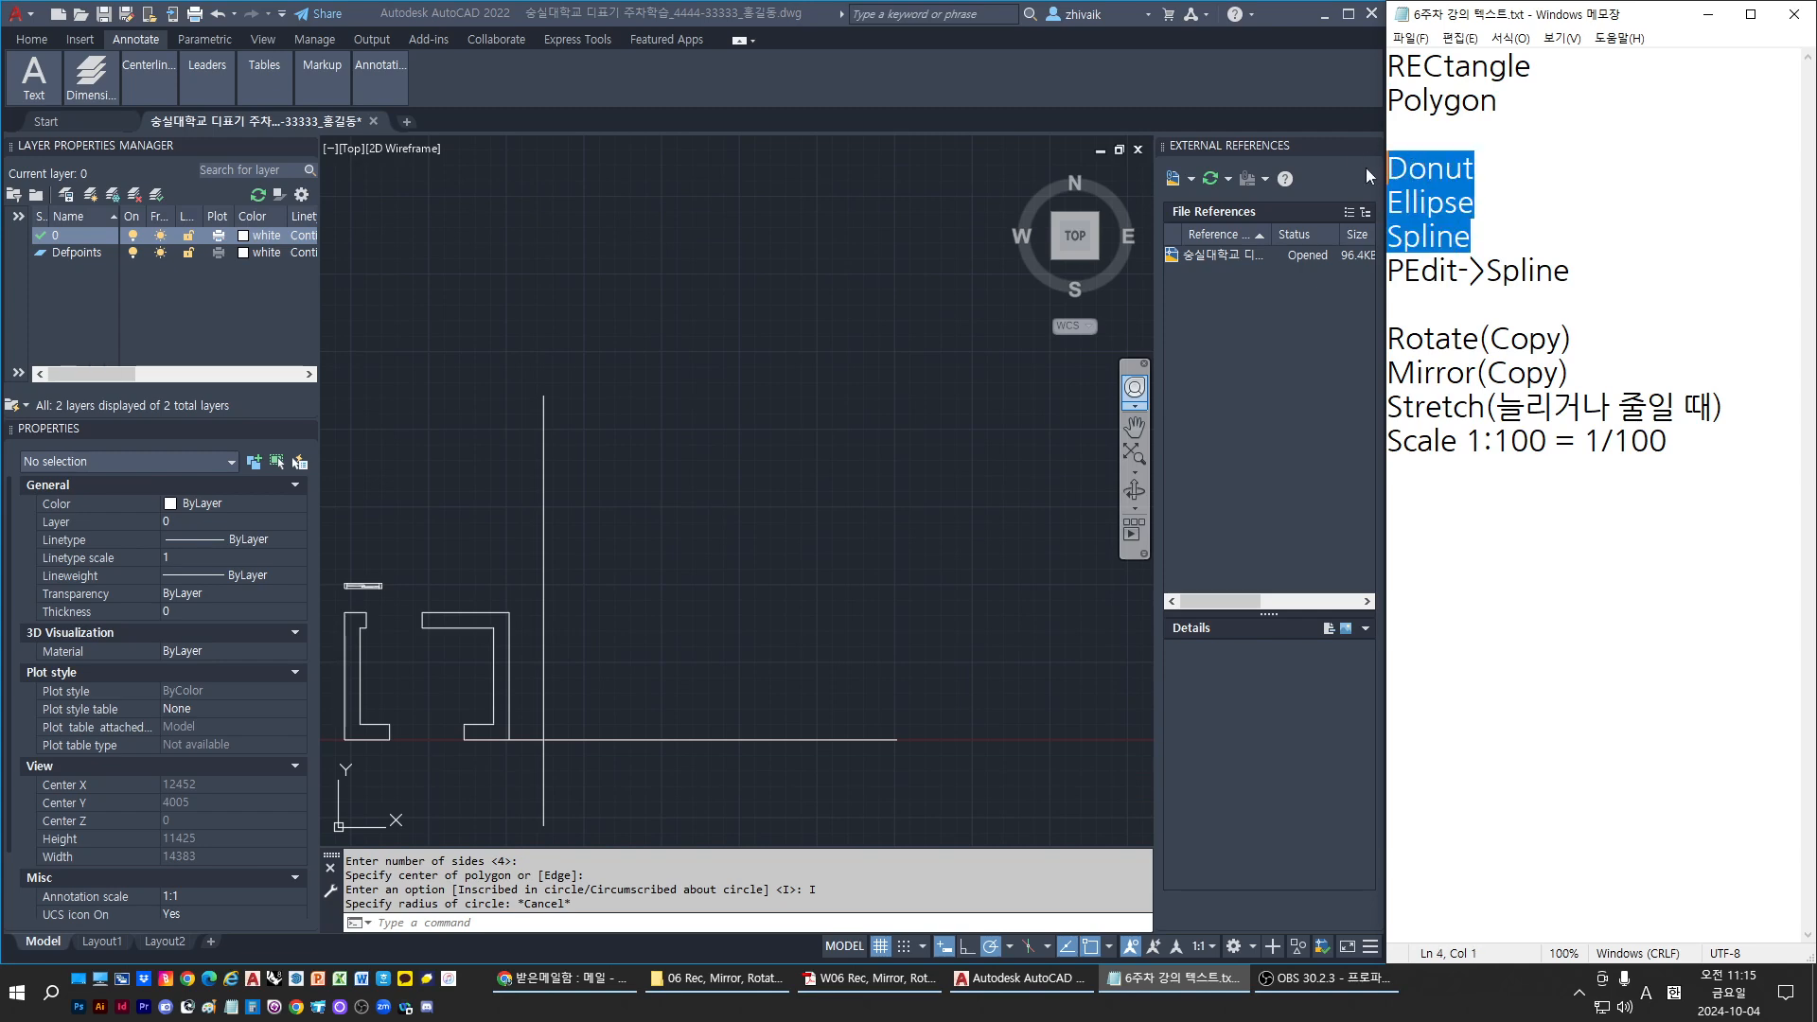
{"action": "left_click", "coordinate": [888, 493]}
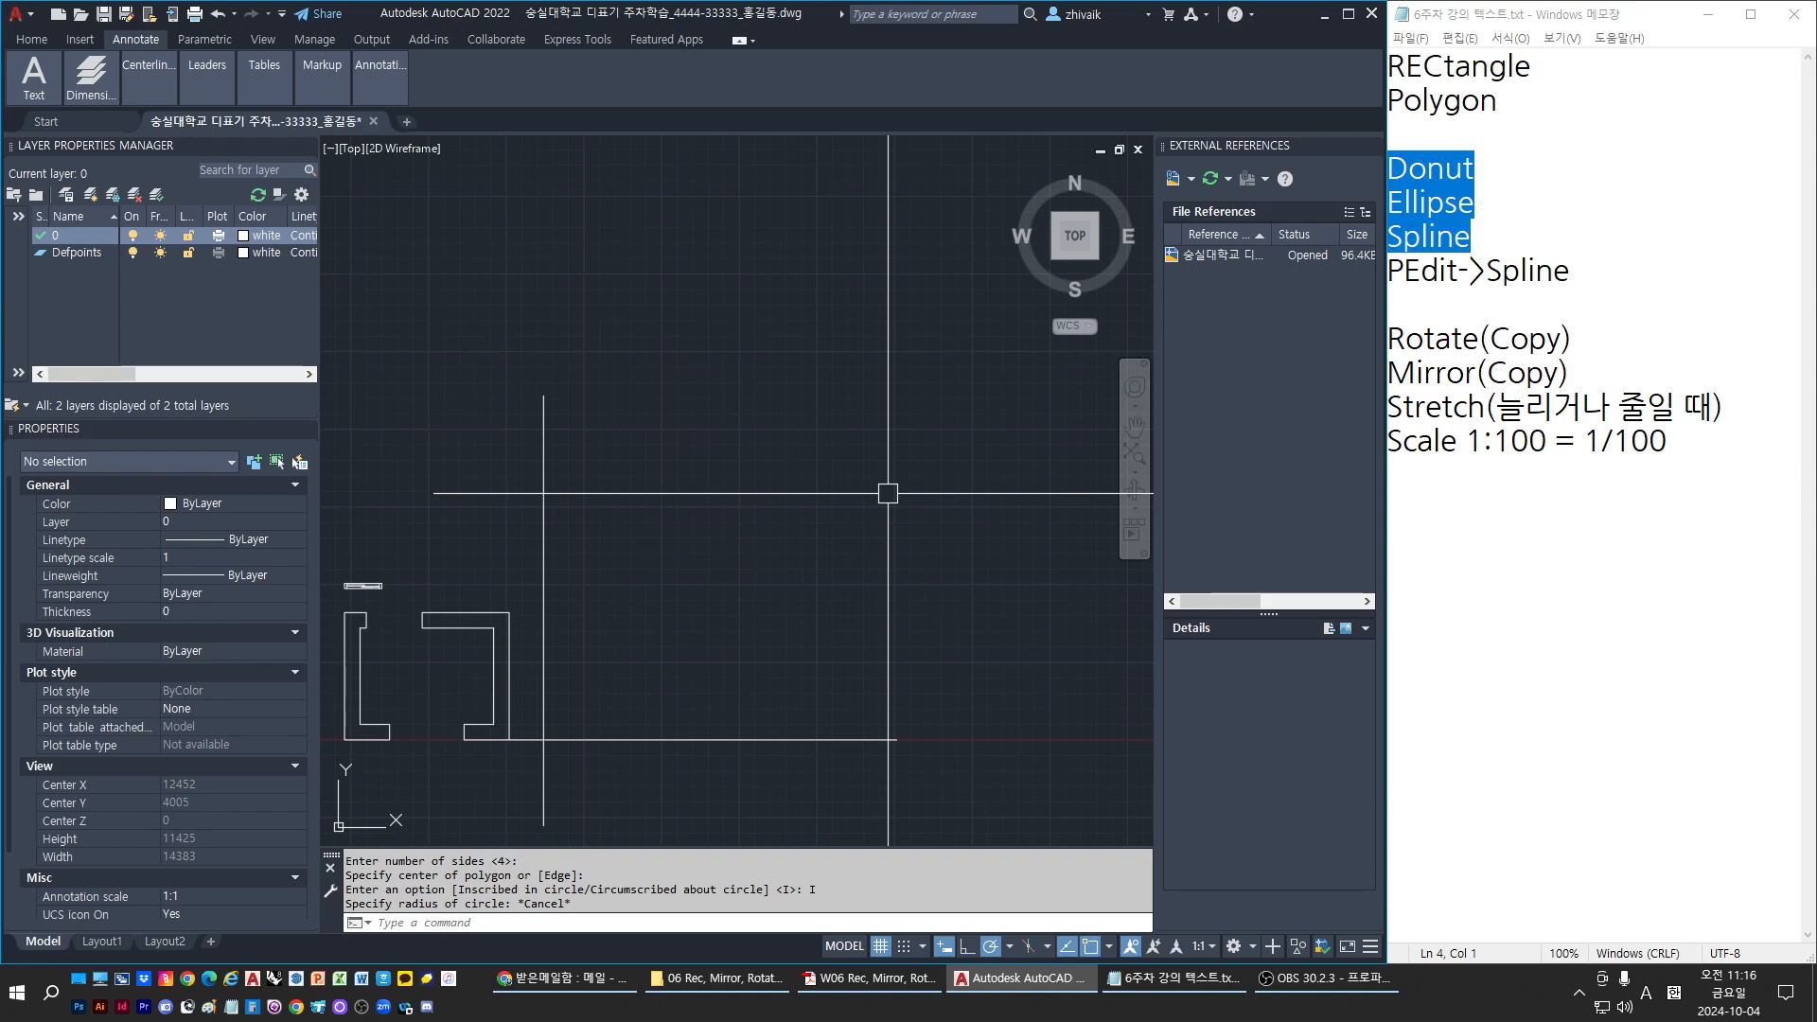
Draw two concentric circles in the empty drawing area with radii of about 395 and 681
{"action": "type", "text": "i"}
{"action": "key", "text": "Return"}
{"action": "left_click", "coordinate": [721, 535]}
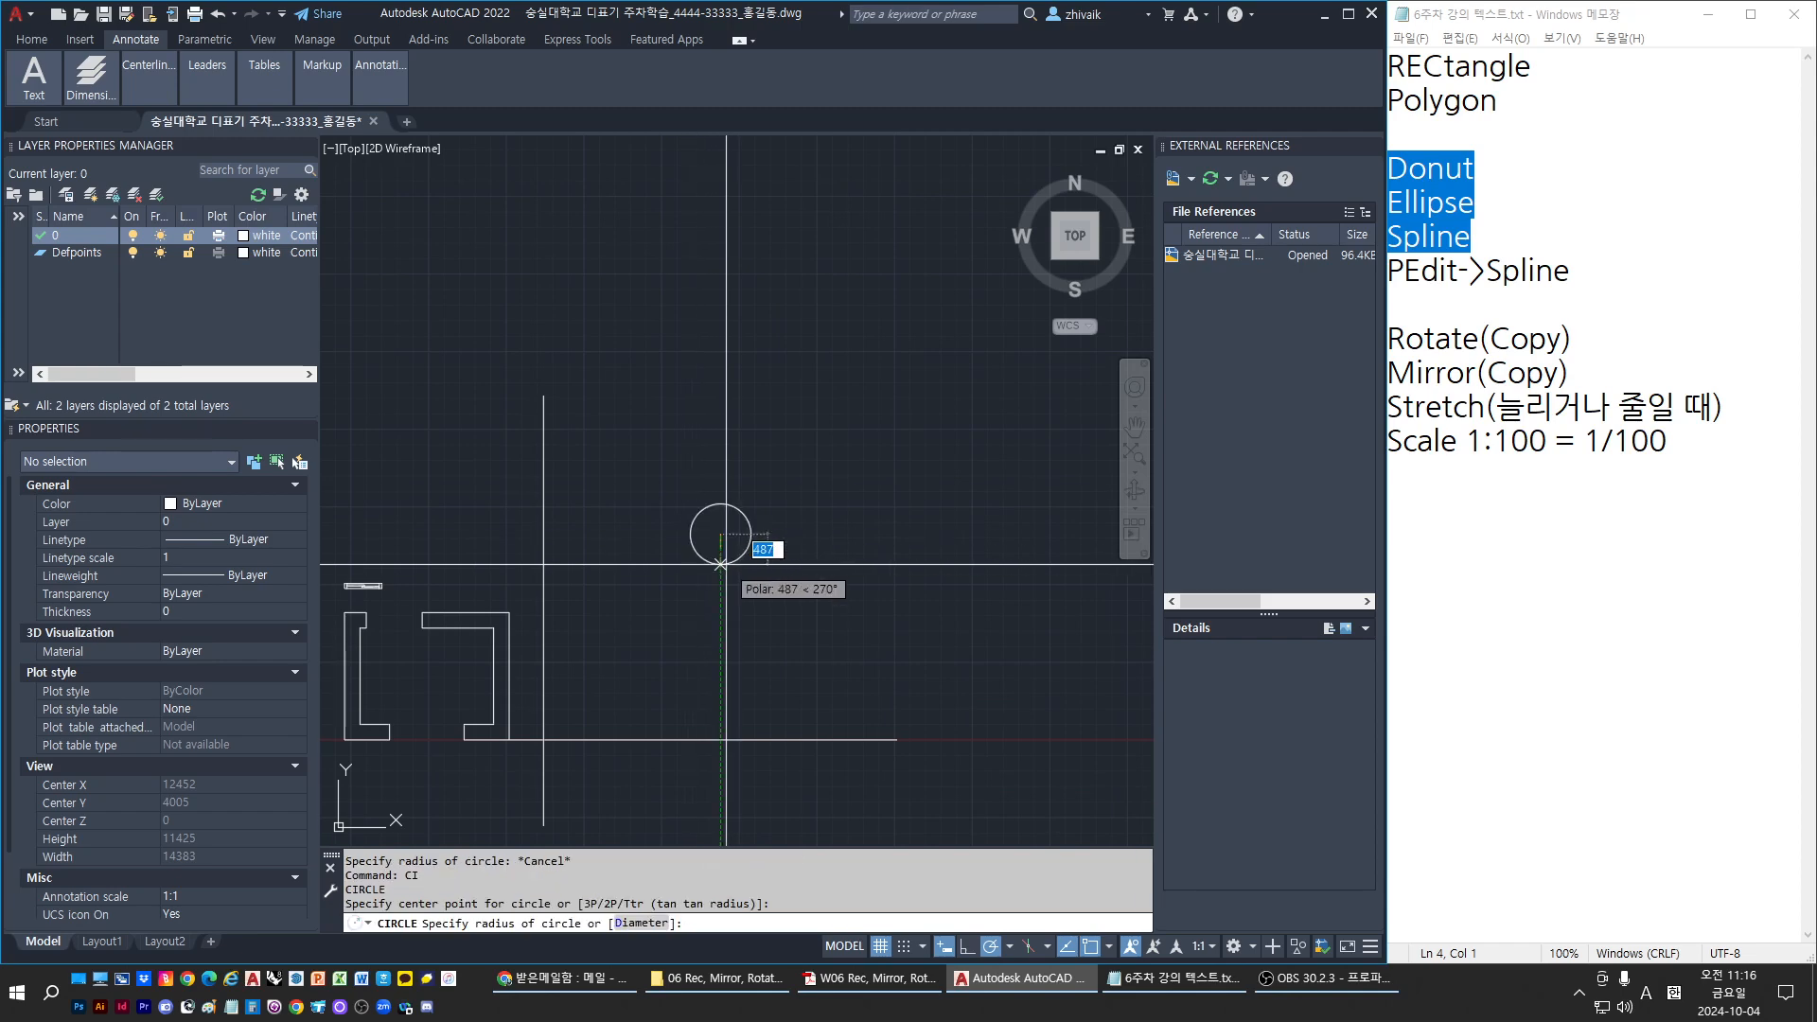
{"action": "scroll", "coordinate": [726, 560], "scroll_direction": "up", "scroll_amount": 2}
{"action": "left_click", "coordinate": [716, 560]}
{"action": "key", "text": "Return"}
{"action": "key", "text": "Return"}
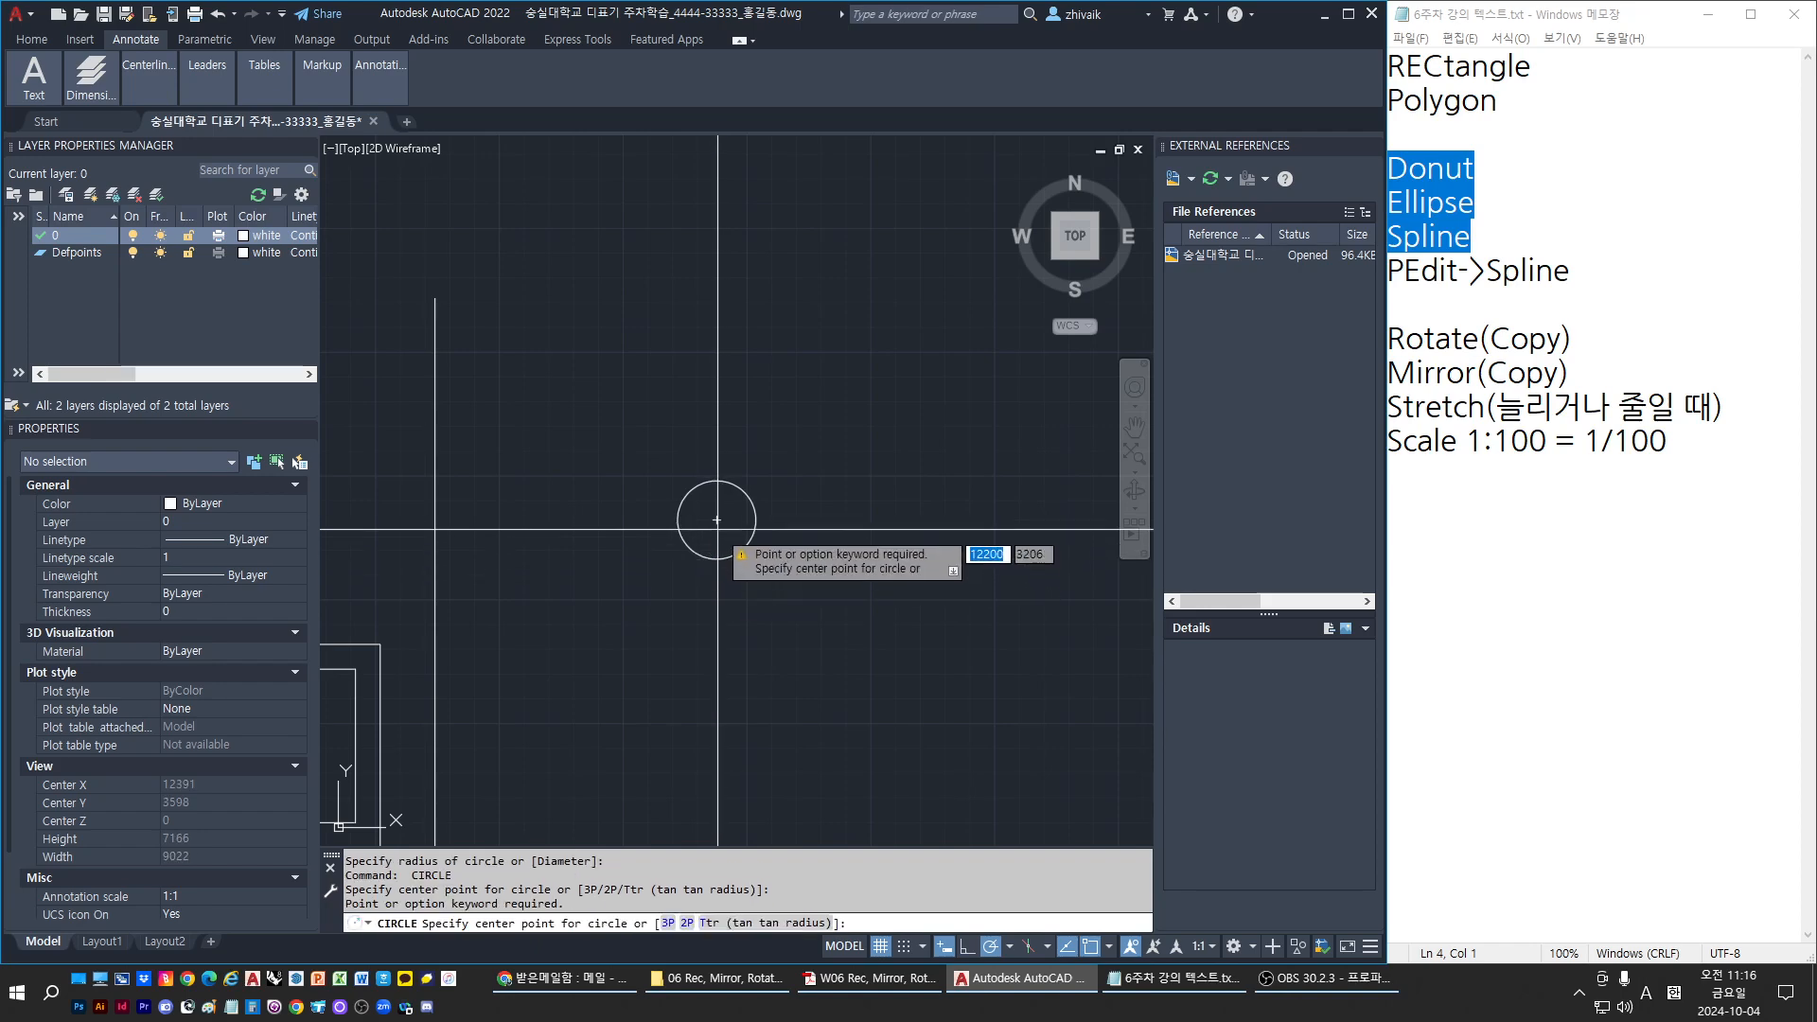
{"action": "left_click", "coordinate": [716, 519]}
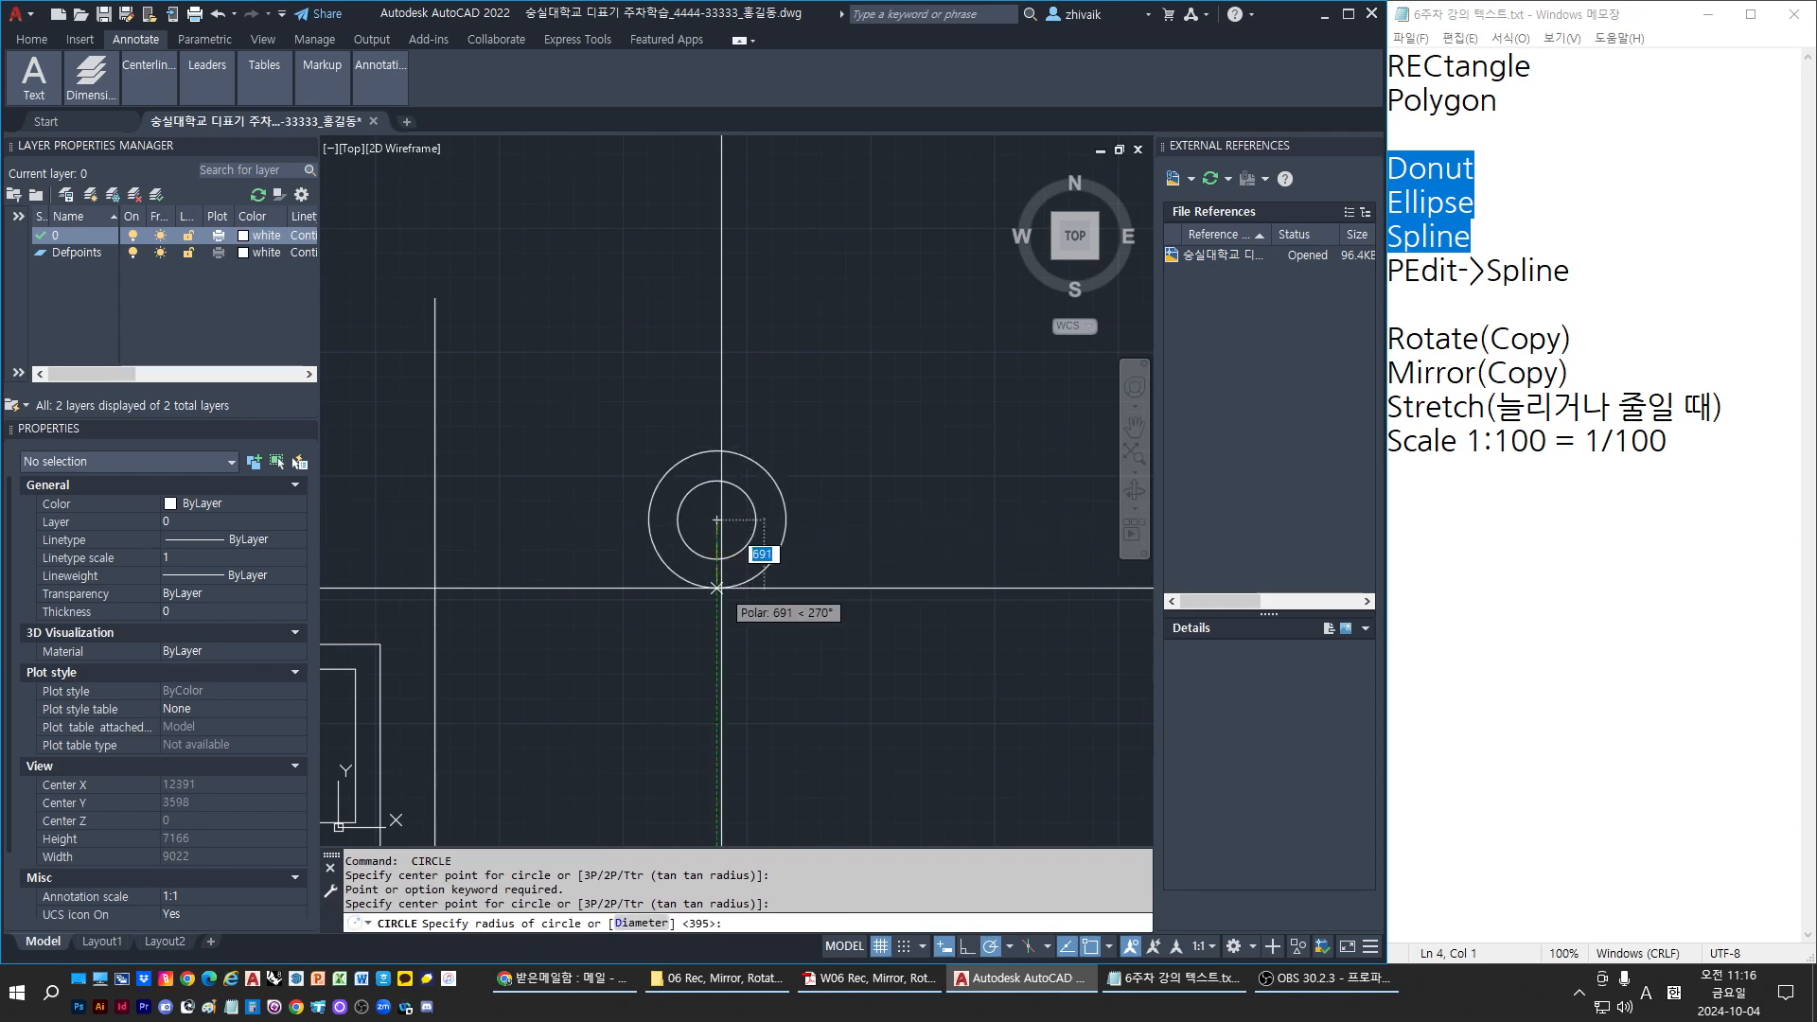
{"action": "key", "text": "Escape"}
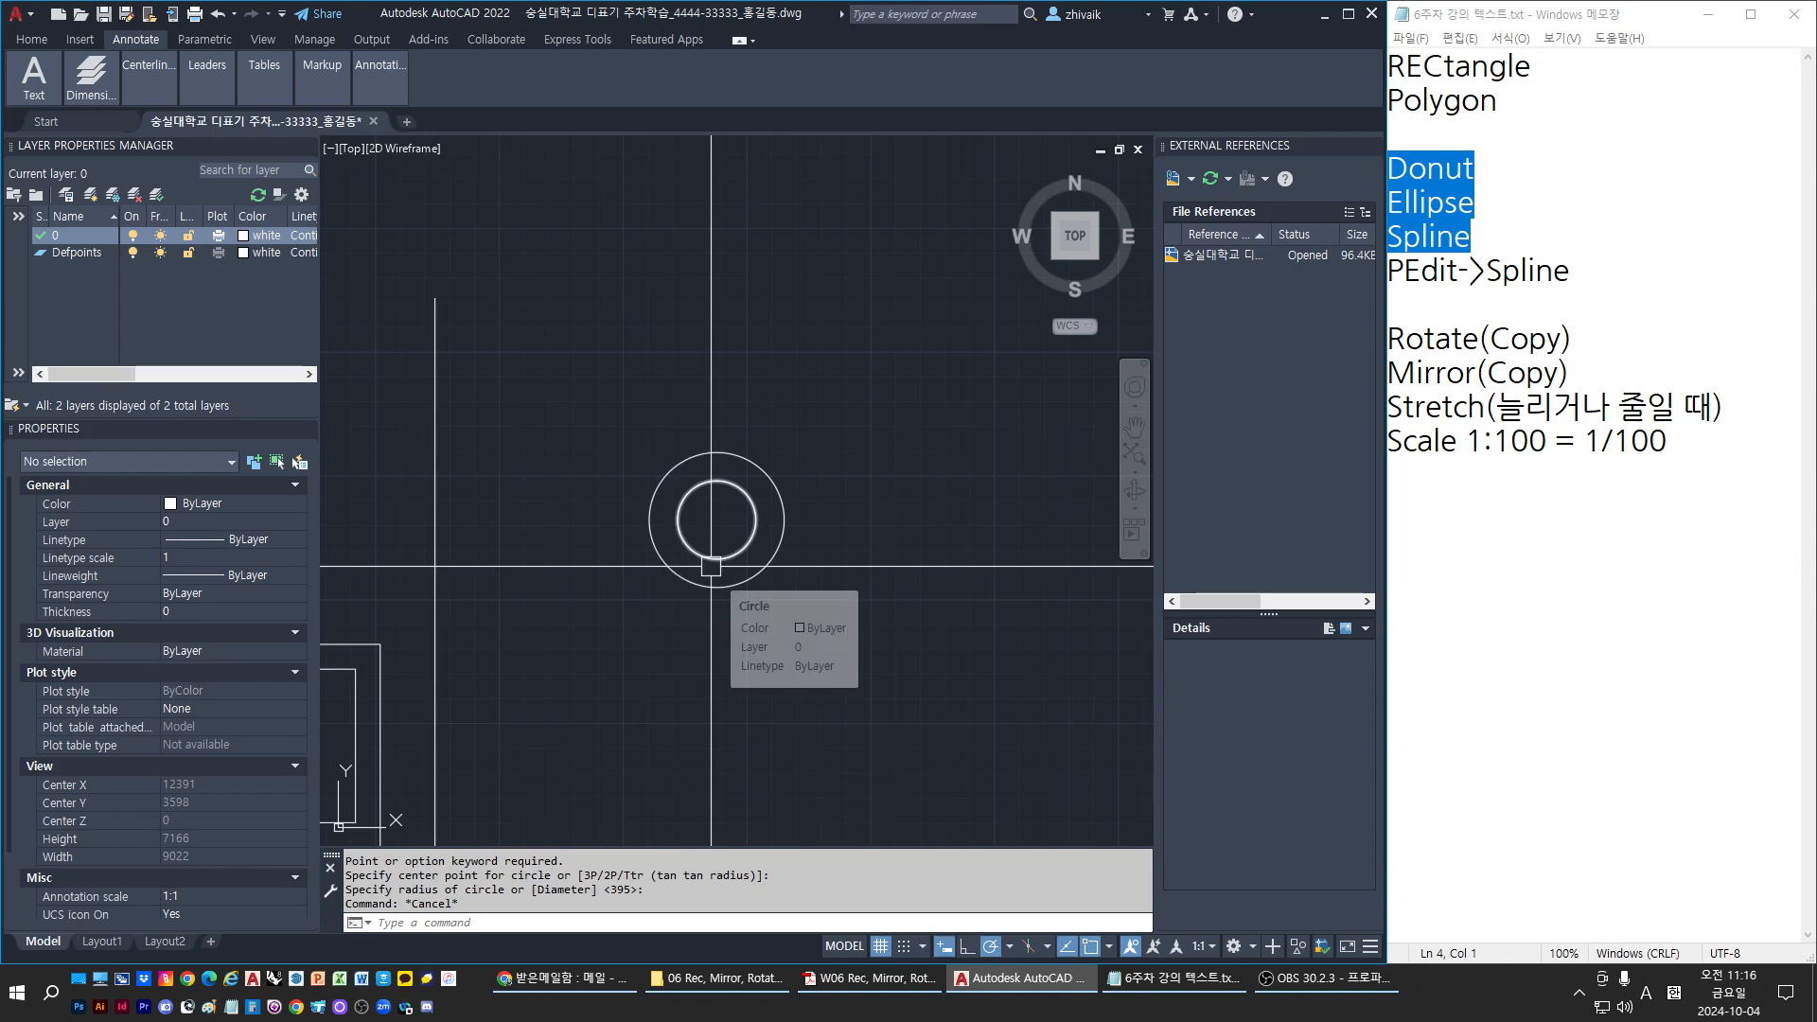
{"action": "left_click", "coordinate": [814, 630]}
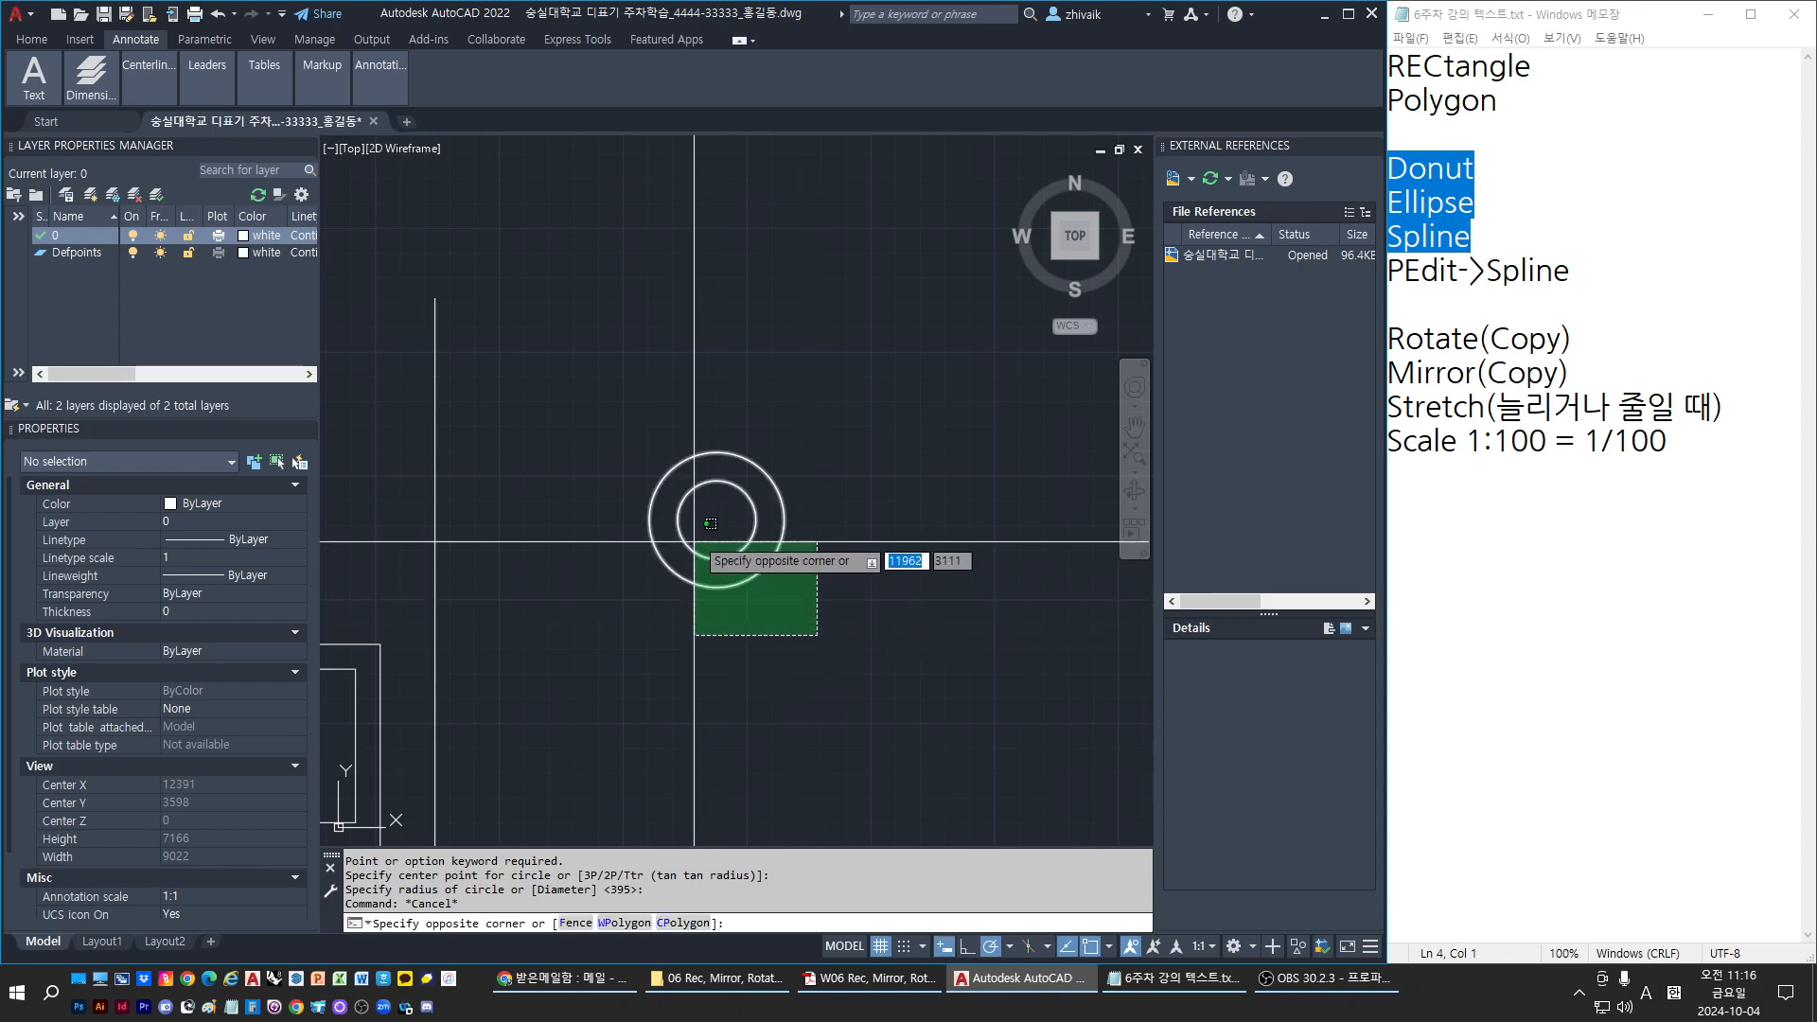
{"action": "left_click", "coordinate": [697, 536]}
{"action": "key", "text": "Escape"}
{"action": "key", "text": "Escape"}
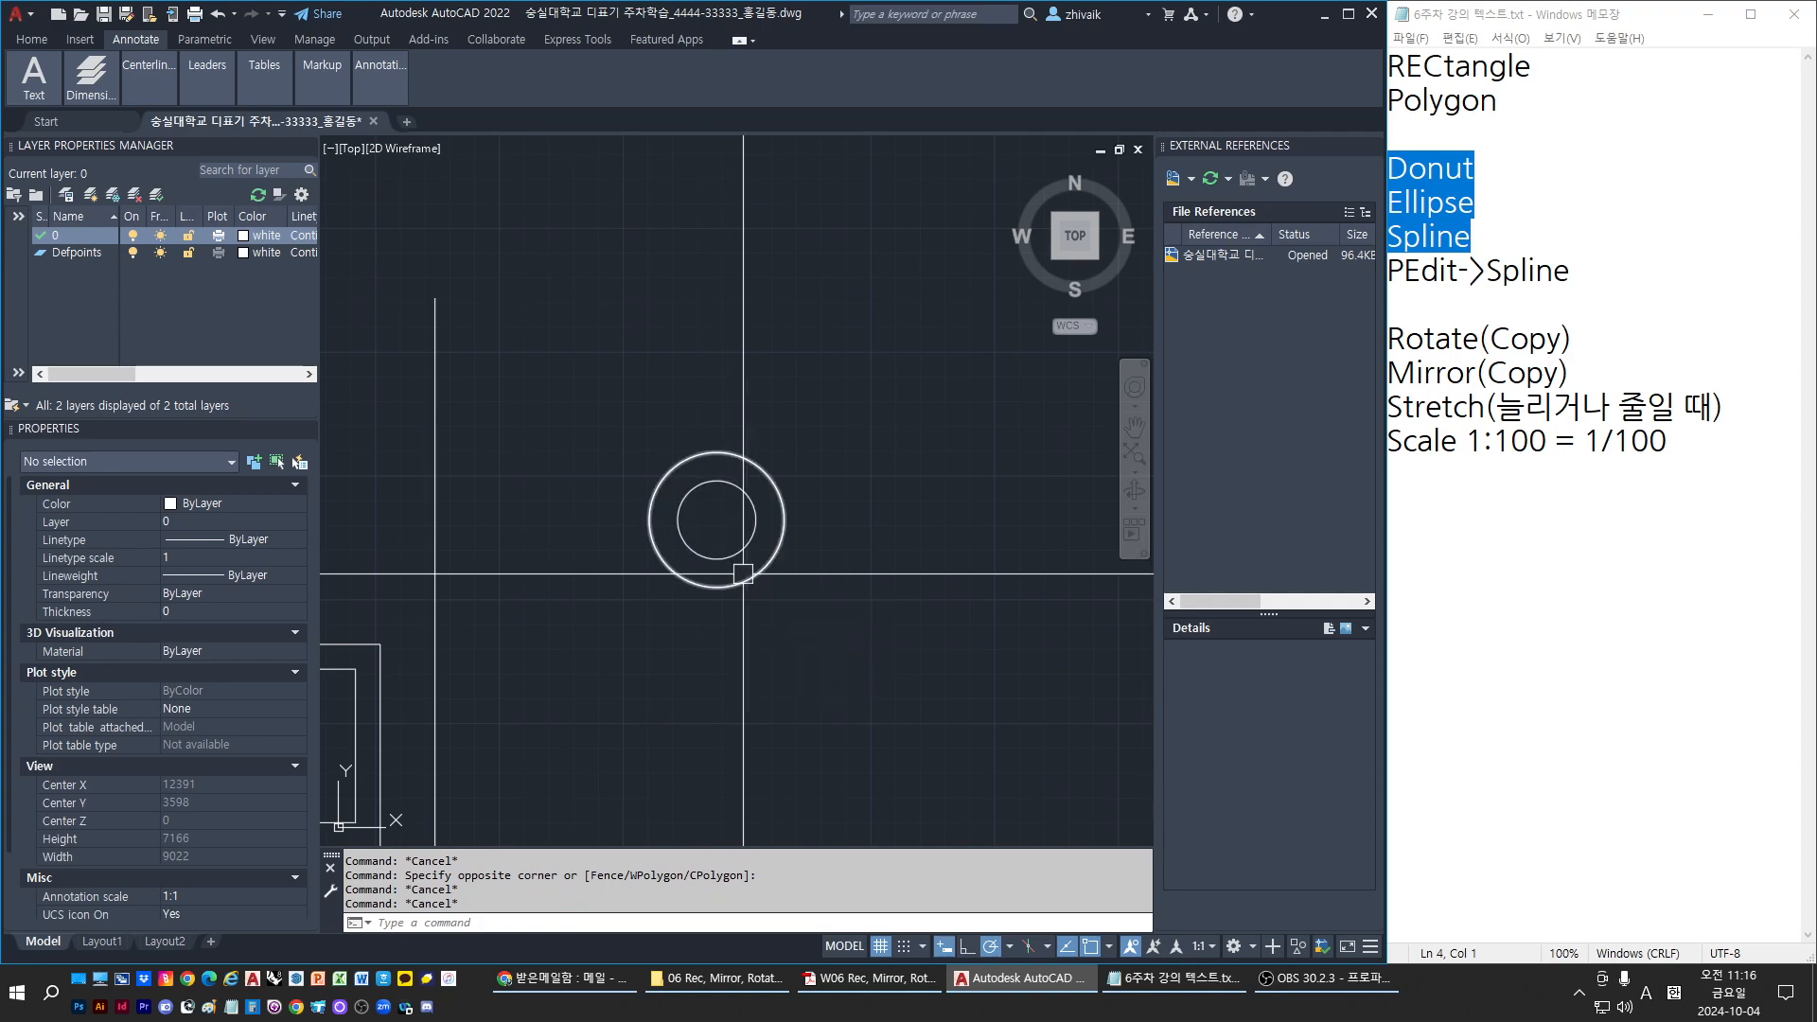
Fill the ring between the two concentric circles with a hatch using the SOLID pattern
{"action": "type", "text": "H"}
{"action": "key", "text": "Return"}
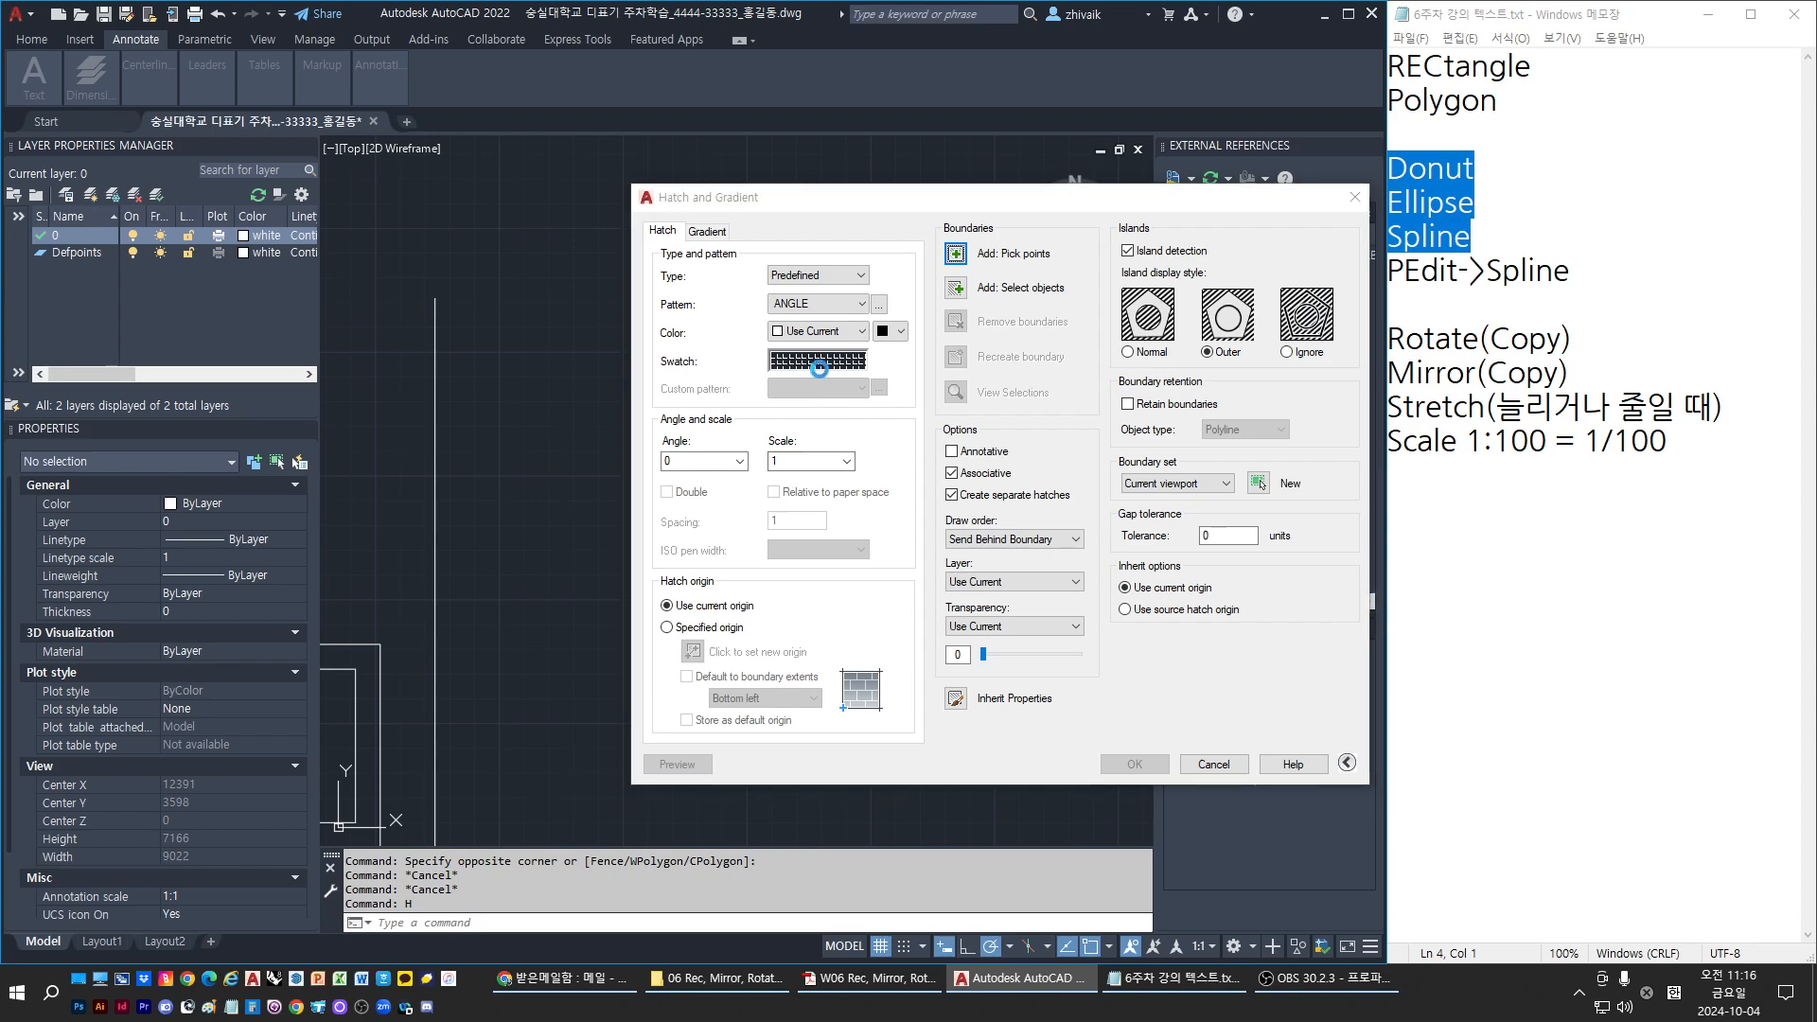
{"action": "left_click", "coordinate": [816, 362]}
{"action": "left_click", "coordinate": [864, 670]}
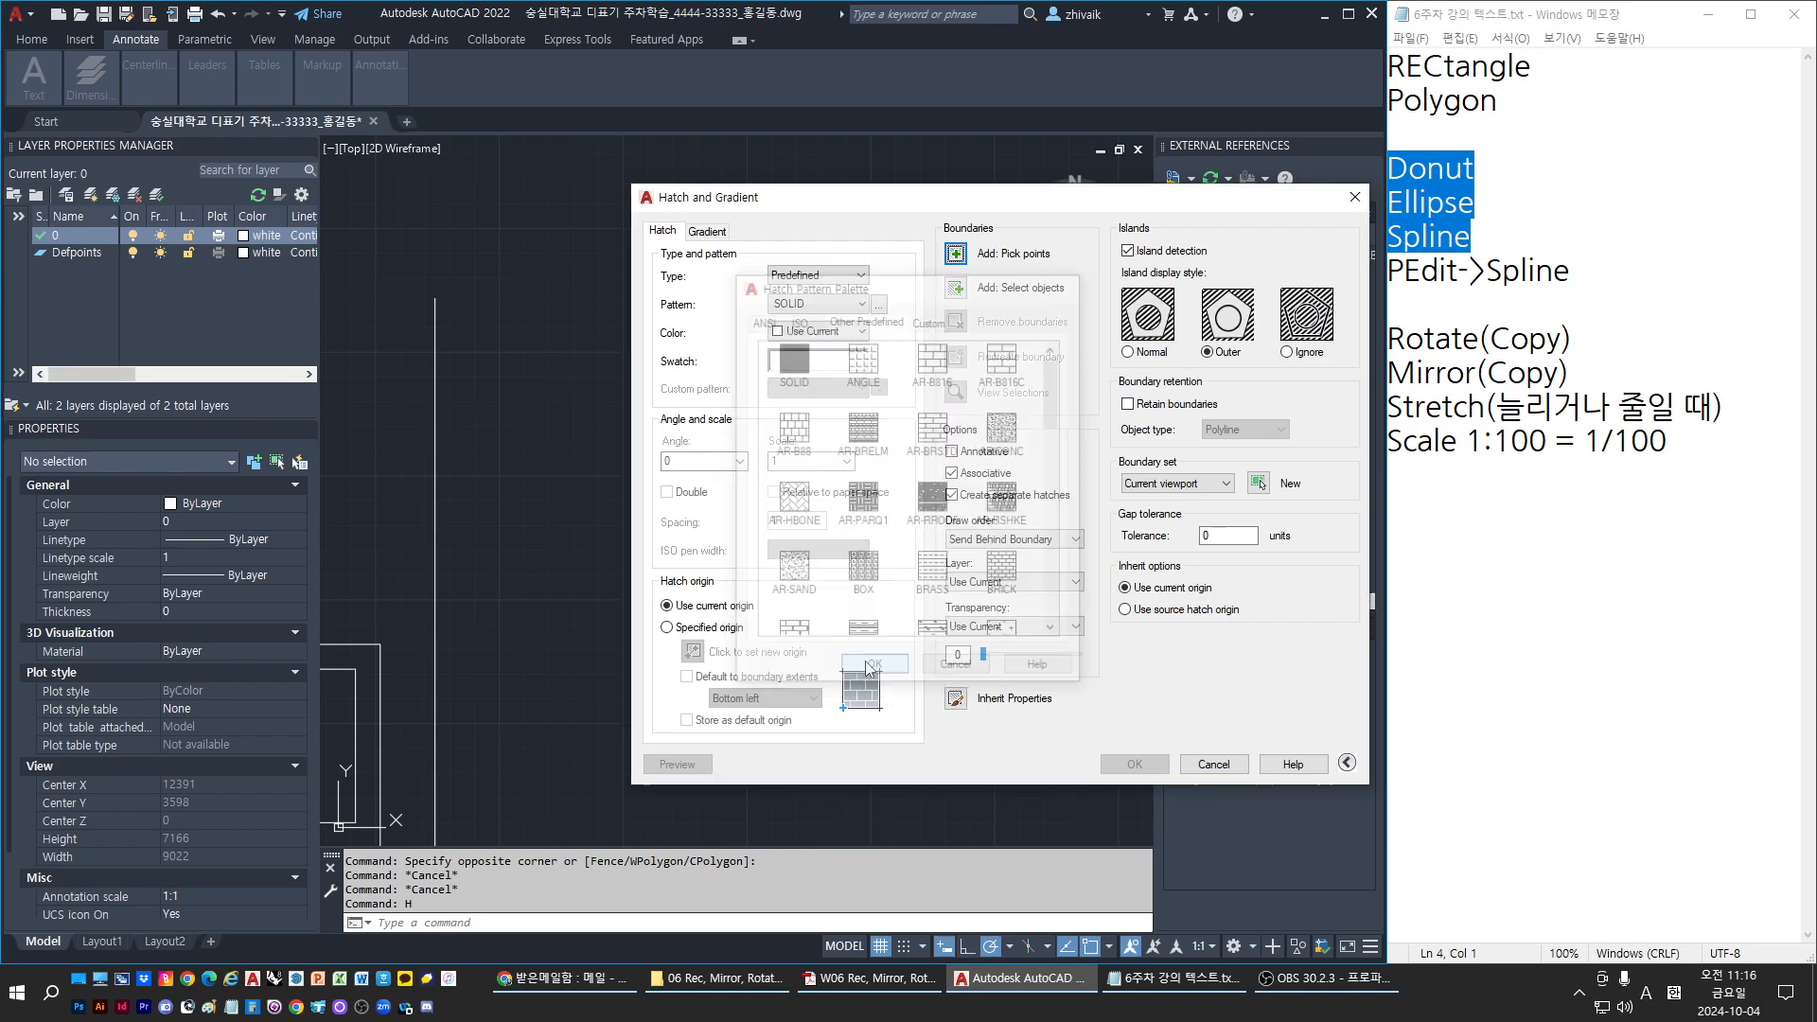
{"action": "left_click", "coordinate": [955, 253]}
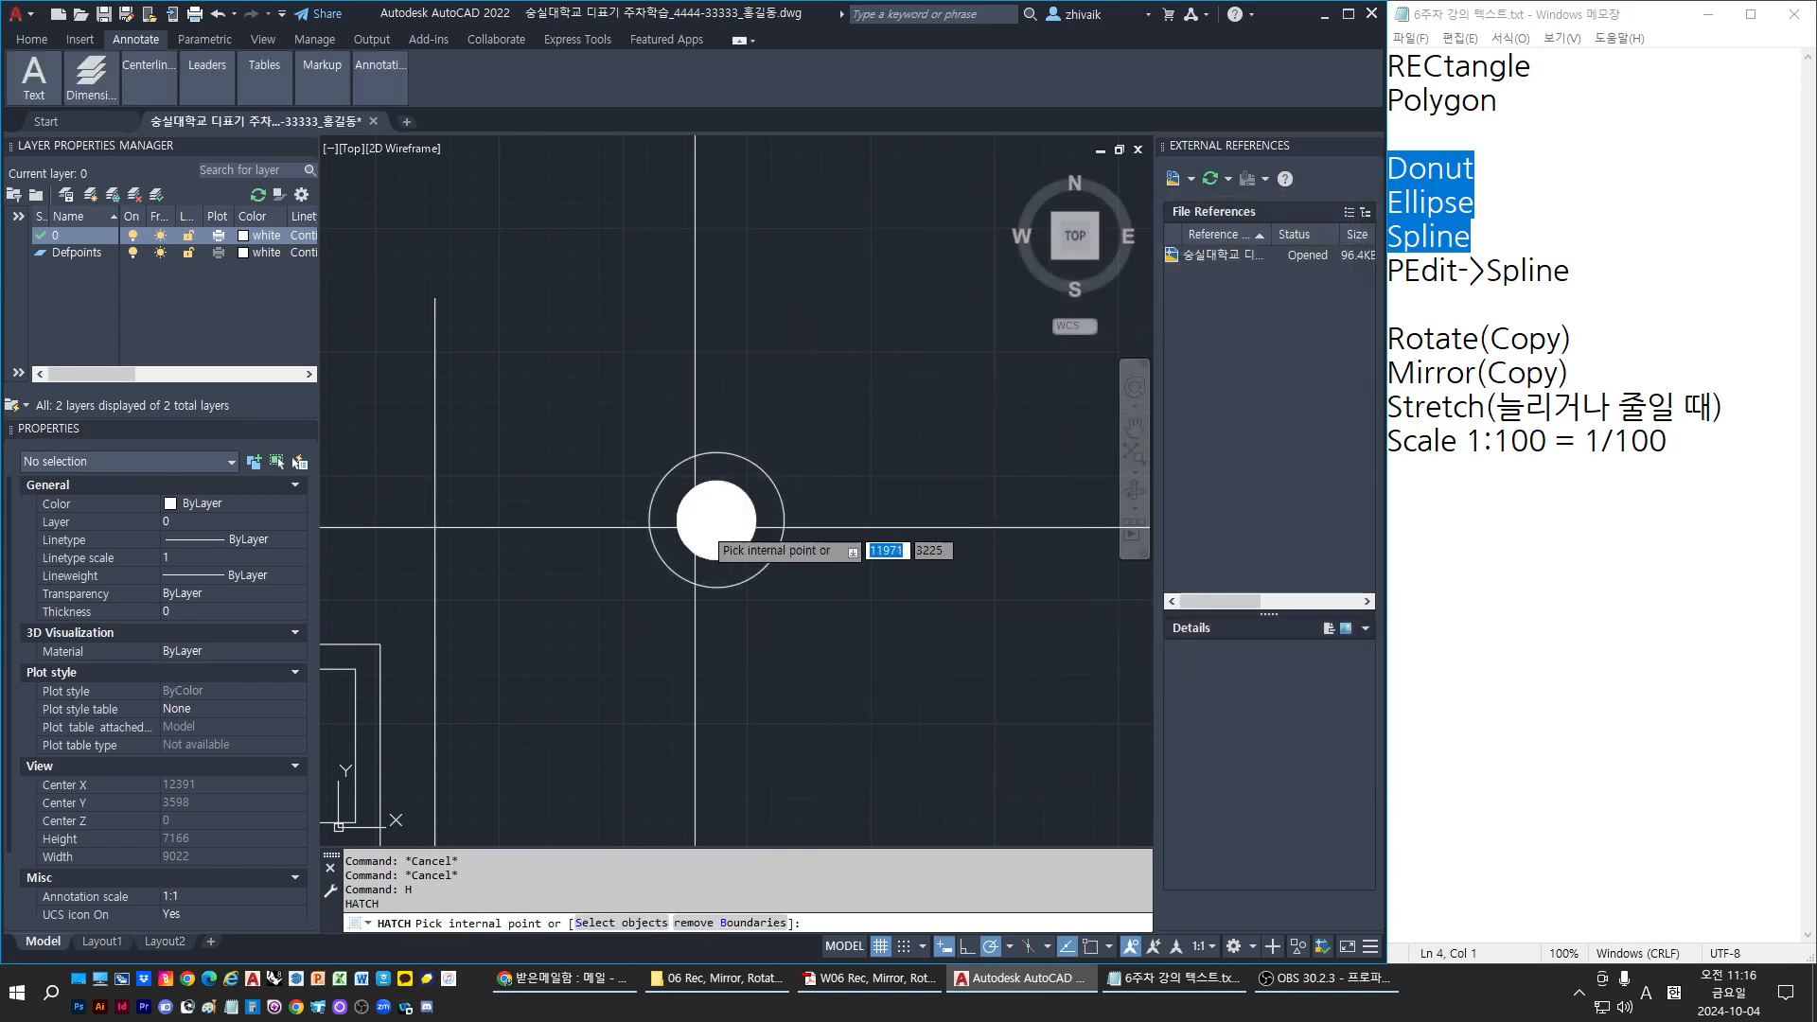
{"action": "key", "text": "Return"}
{"action": "key", "text": "Return"}
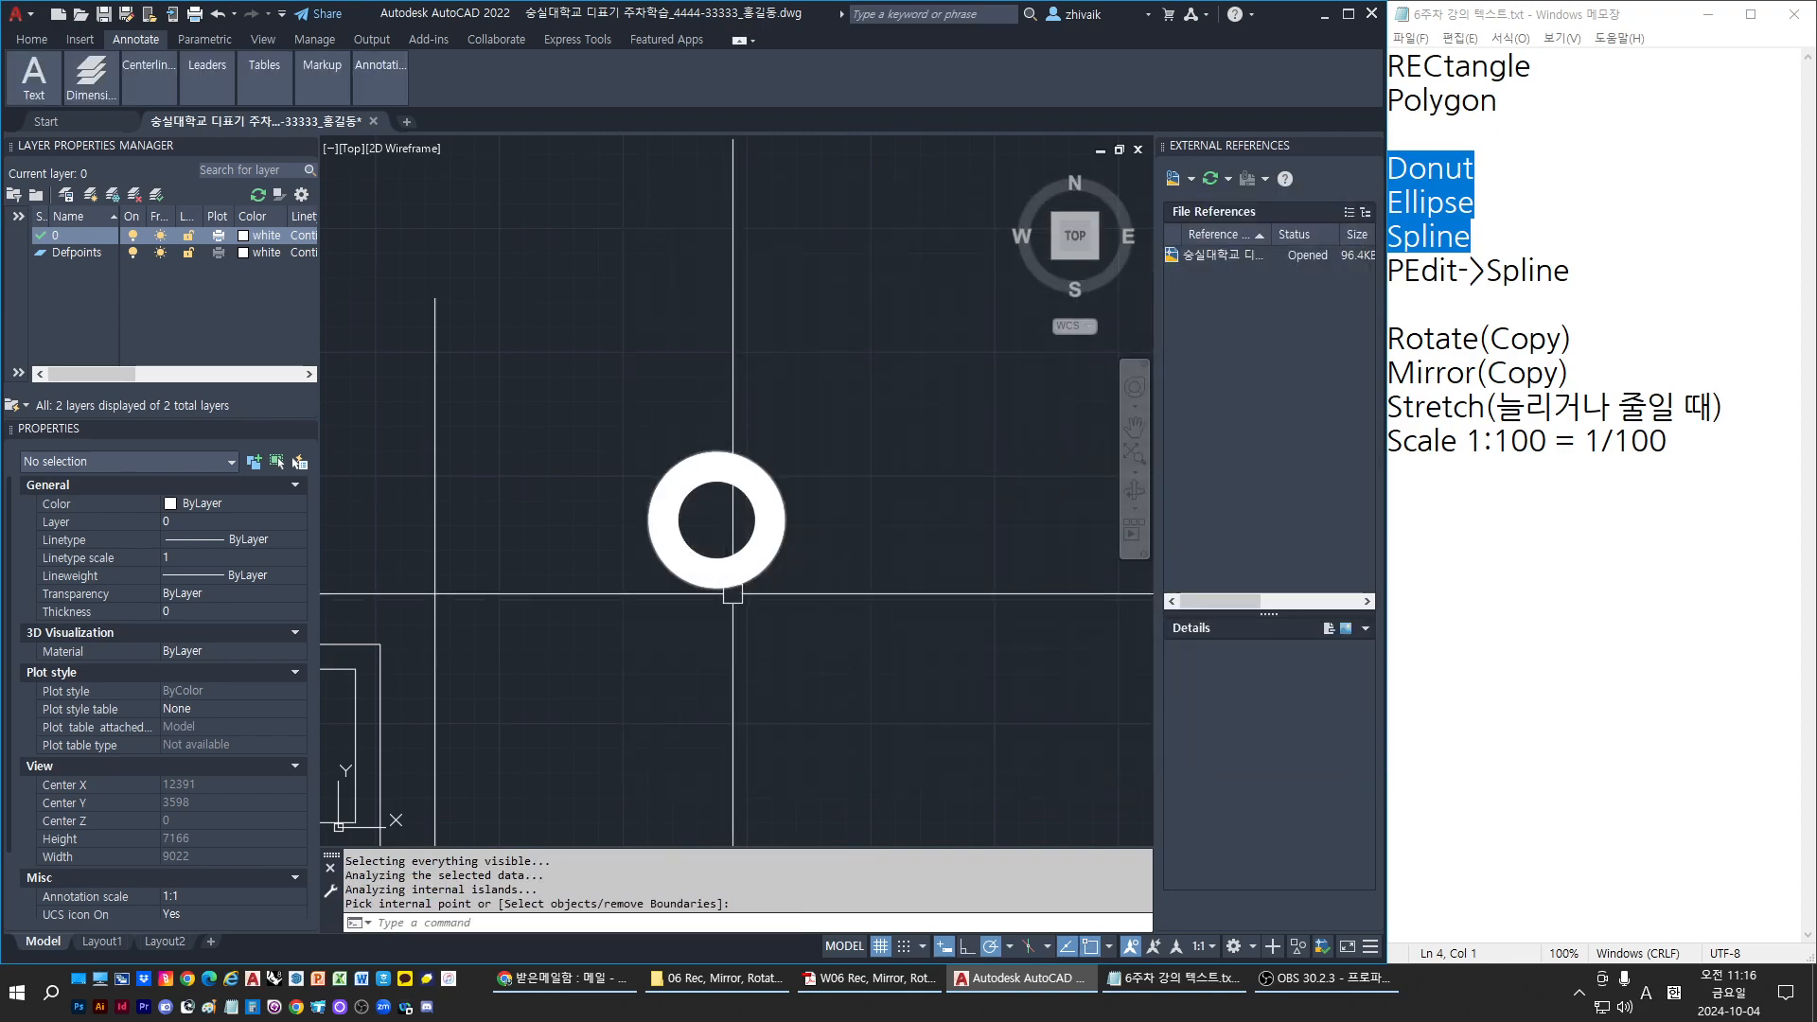
{"action": "key", "text": "Escape"}
{"action": "key", "text": "Escape"}
Erase both concentric circles together with the solid hatch between them
{"action": "left_click", "coordinate": [765, 545]}
{"action": "key", "text": "Escape"}
{"action": "left_click", "coordinate": [774, 628]}
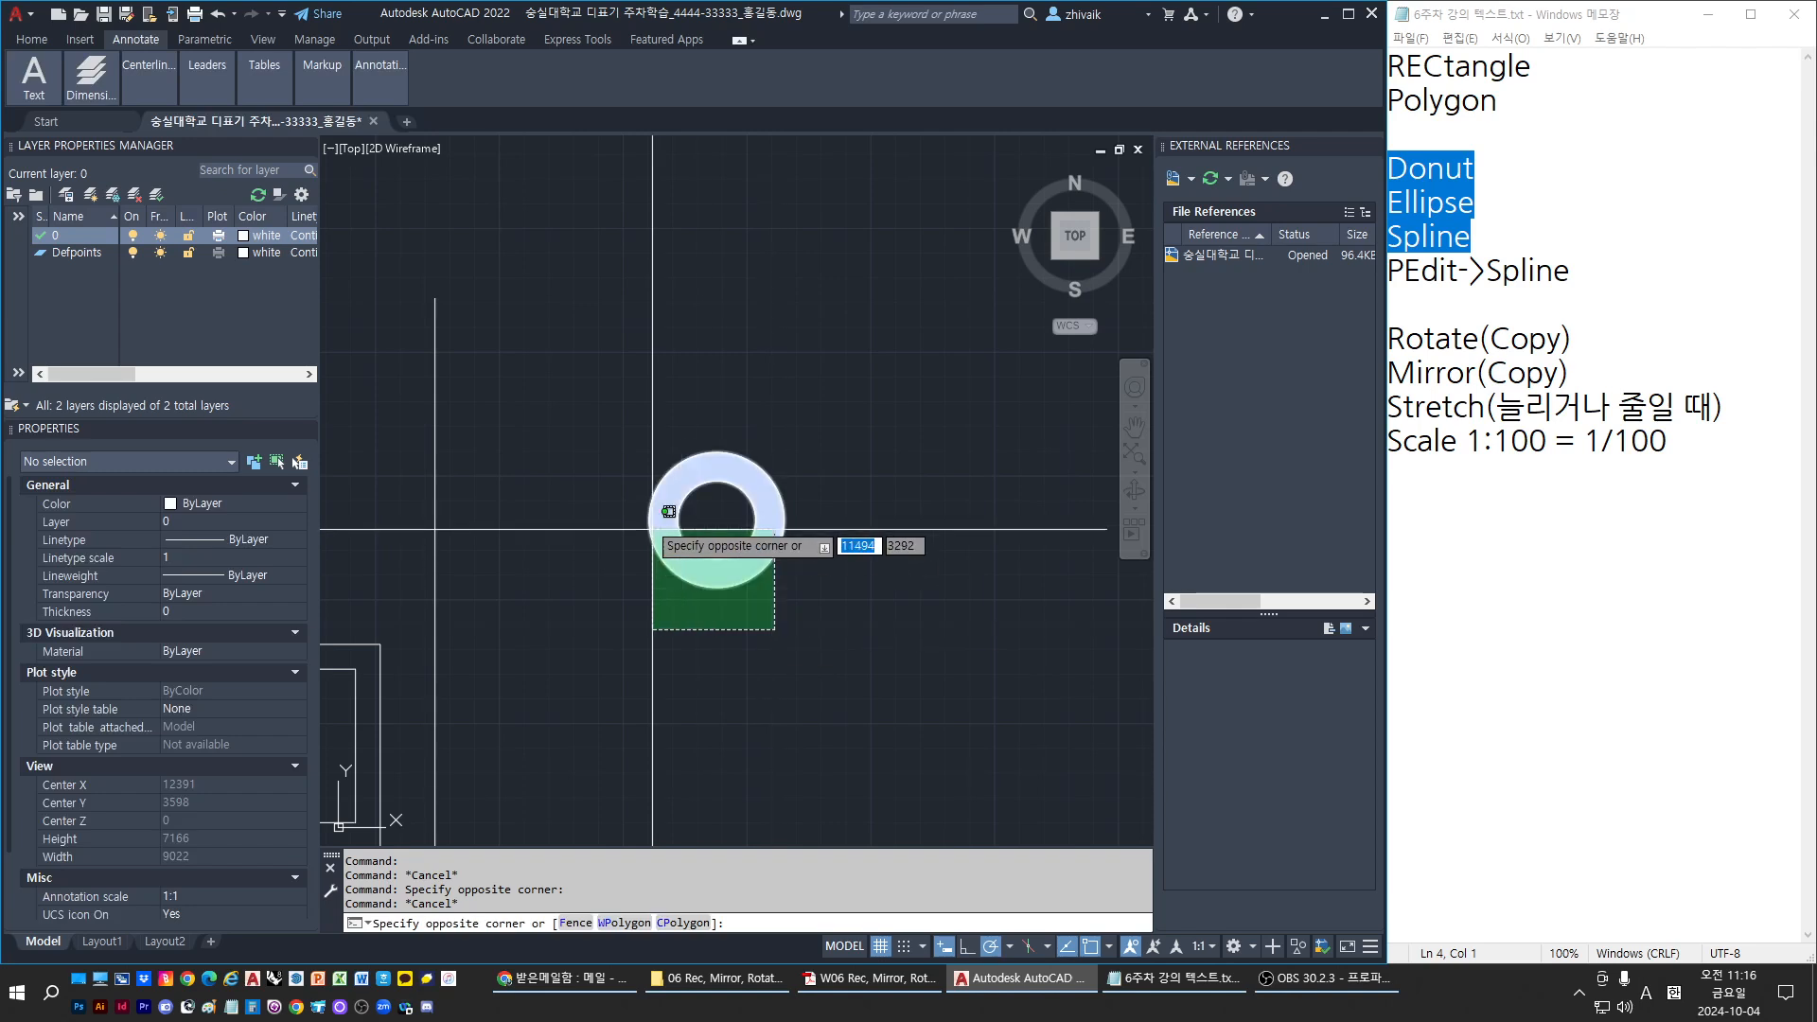
{"action": "left_click", "coordinate": [655, 530]}
{"action": "key", "text": "Escape"}
{"action": "middle_click_drag", "start_coordinate": [902, 601], "coordinate": [887, 597]}
{"action": "left_click", "coordinate": [831, 613]}
{"action": "left_click", "coordinate": [615, 435]}
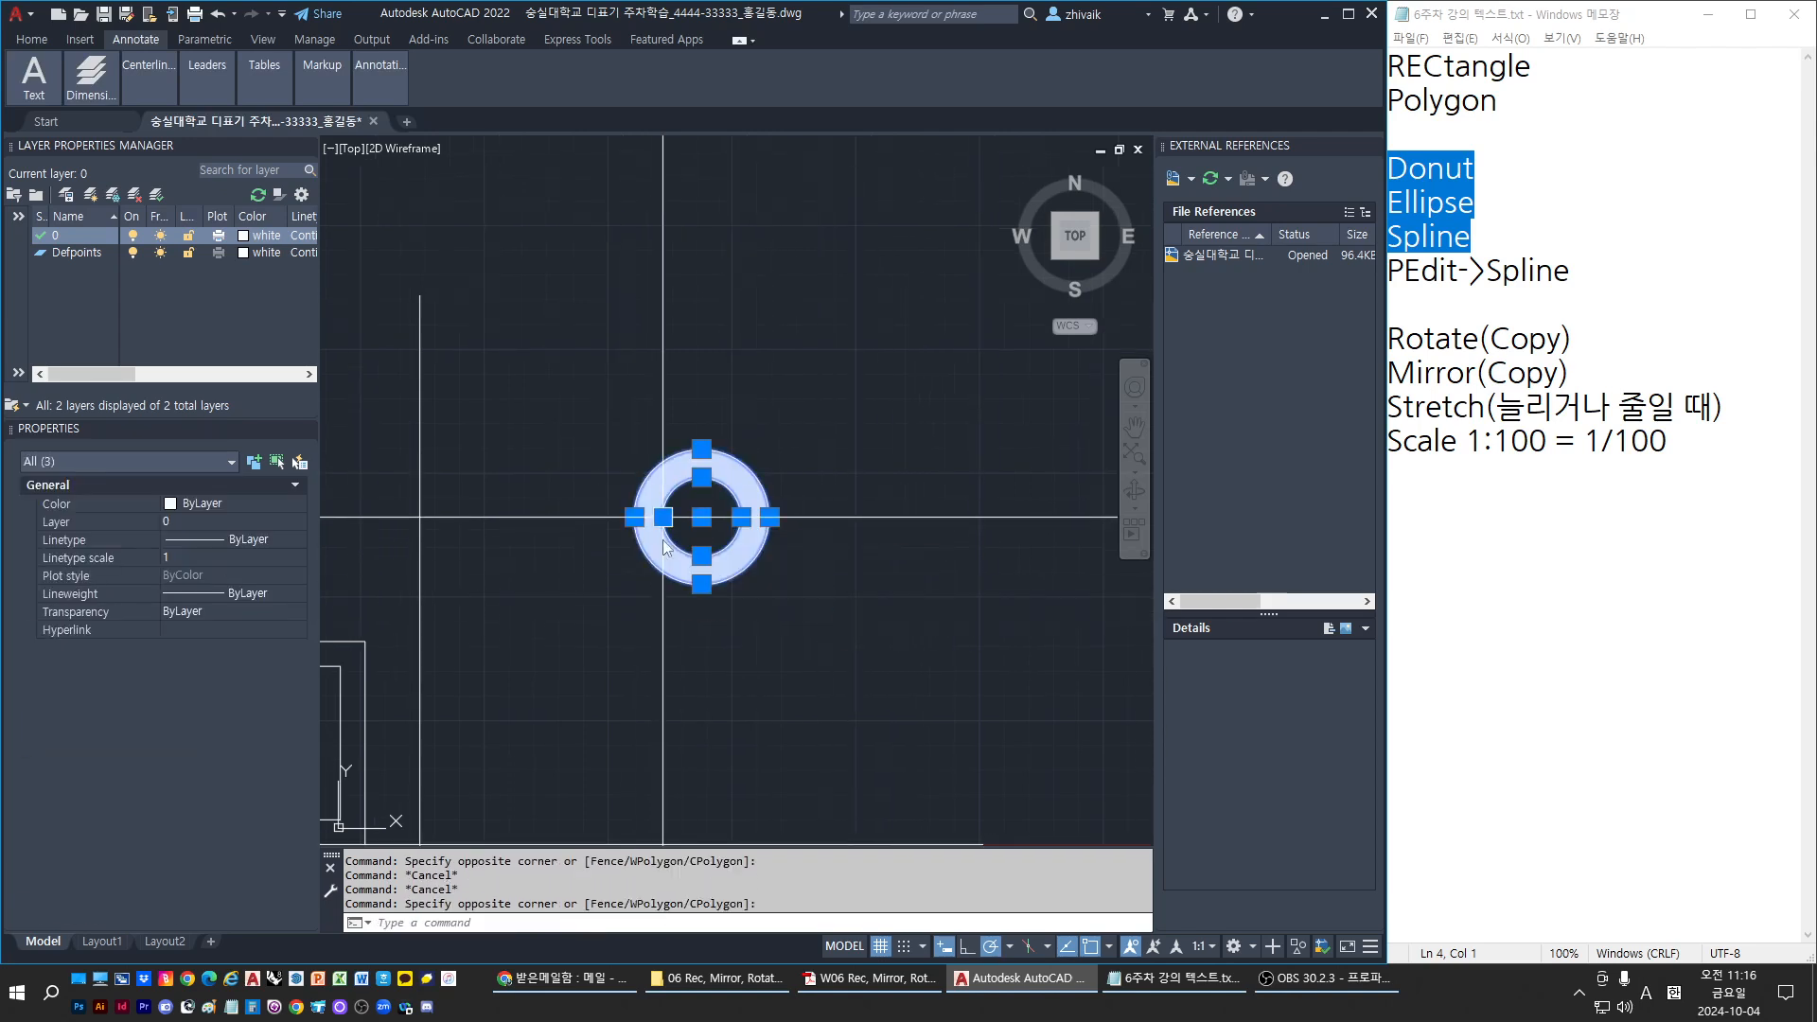
{"action": "type", "text": "E"}
{"action": "key", "text": "Return"}
{"action": "key", "text": "Escape"}
{"action": "key", "text": "Escape"}
Draw a circle with a radius of 200 in the empty drawing area
{"action": "type", "text": "ci"}
{"action": "key", "text": "Return"}
{"action": "left_click", "coordinate": [665, 552]}
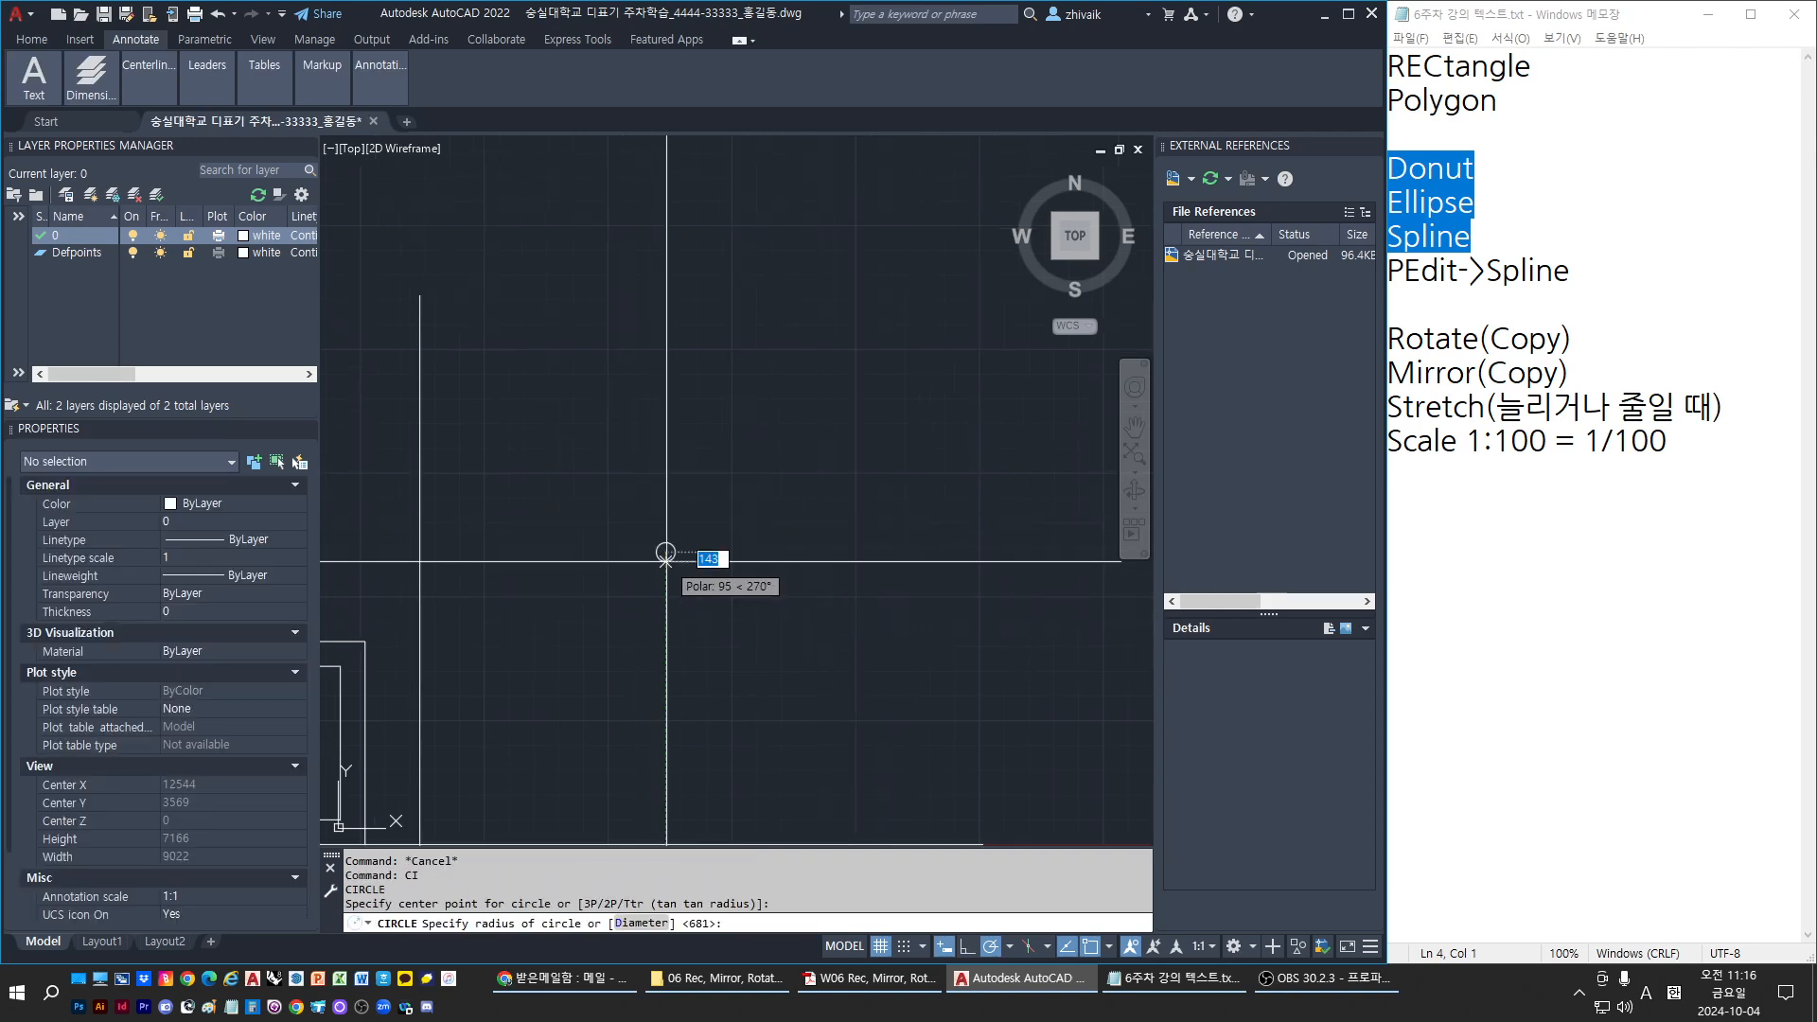
{"action": "type", "text": "200"}
{"action": "key", "text": "Return"}
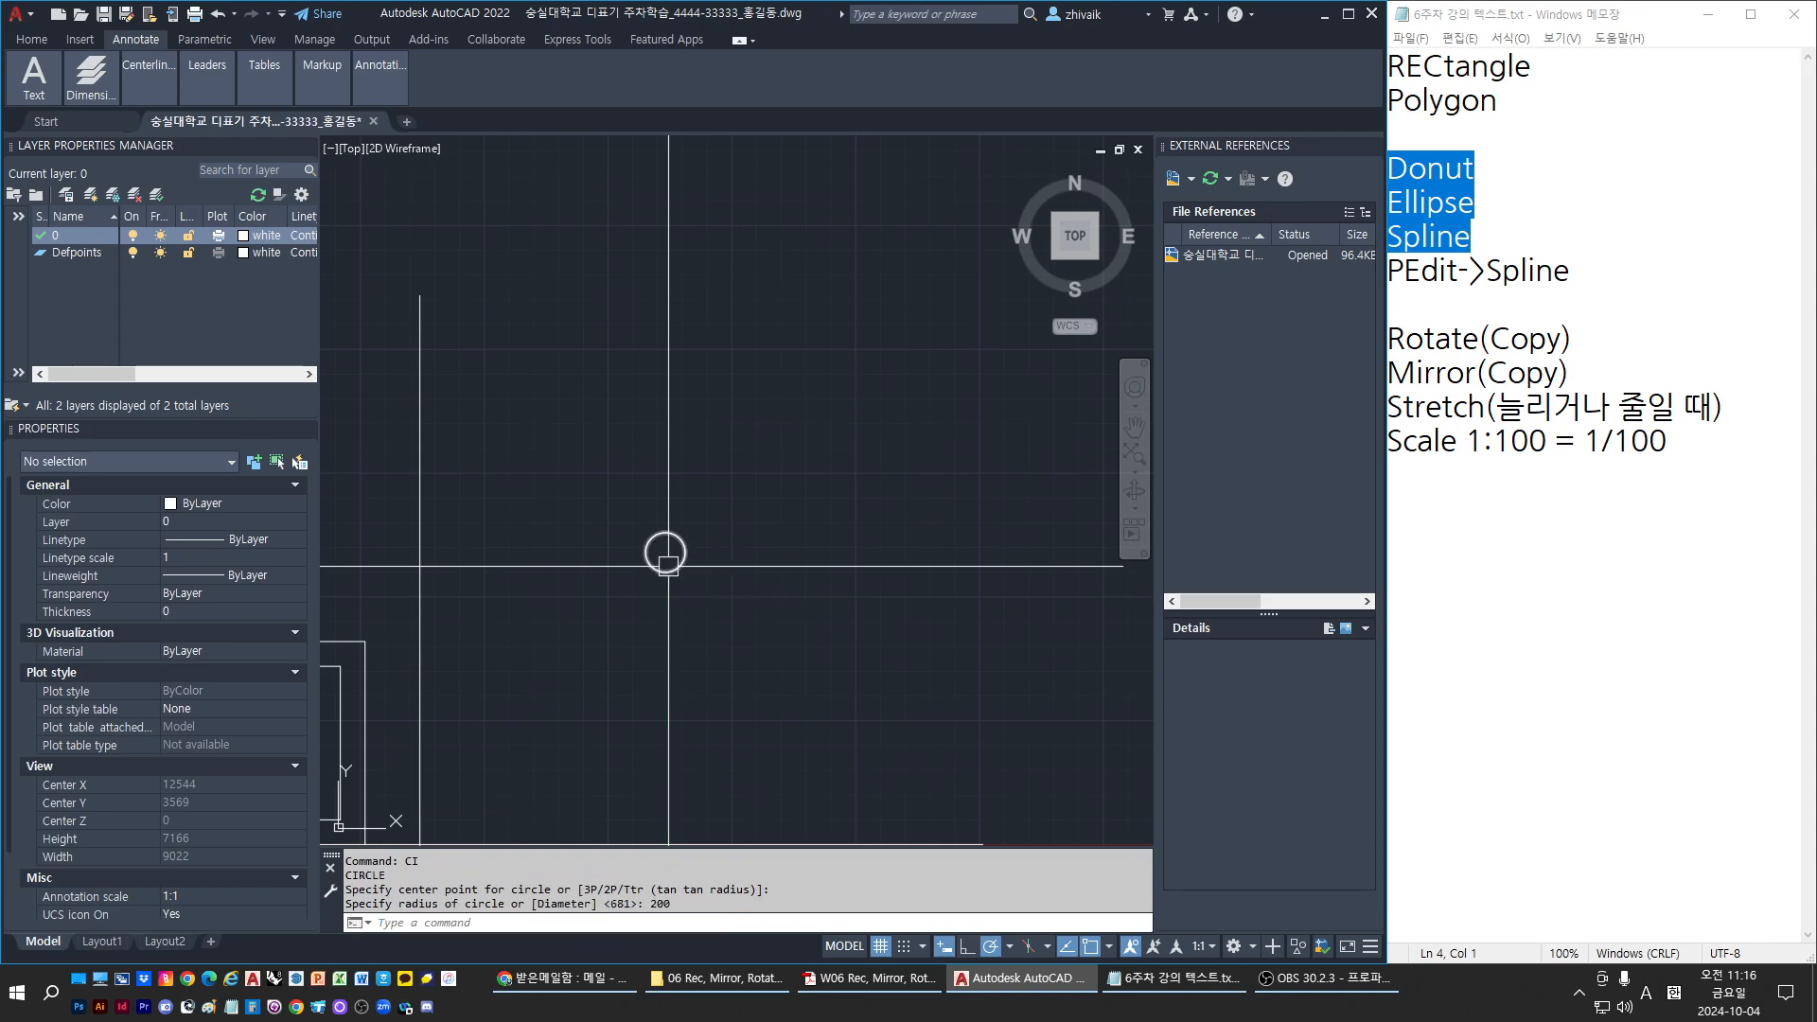
{"action": "key", "text": "Escape"}
{"action": "key", "text": "Escape"}
Draw a circle with a radius of 400 around the center of the existing circle
{"action": "type", "text": "ci"}
{"action": "key", "text": "Return"}
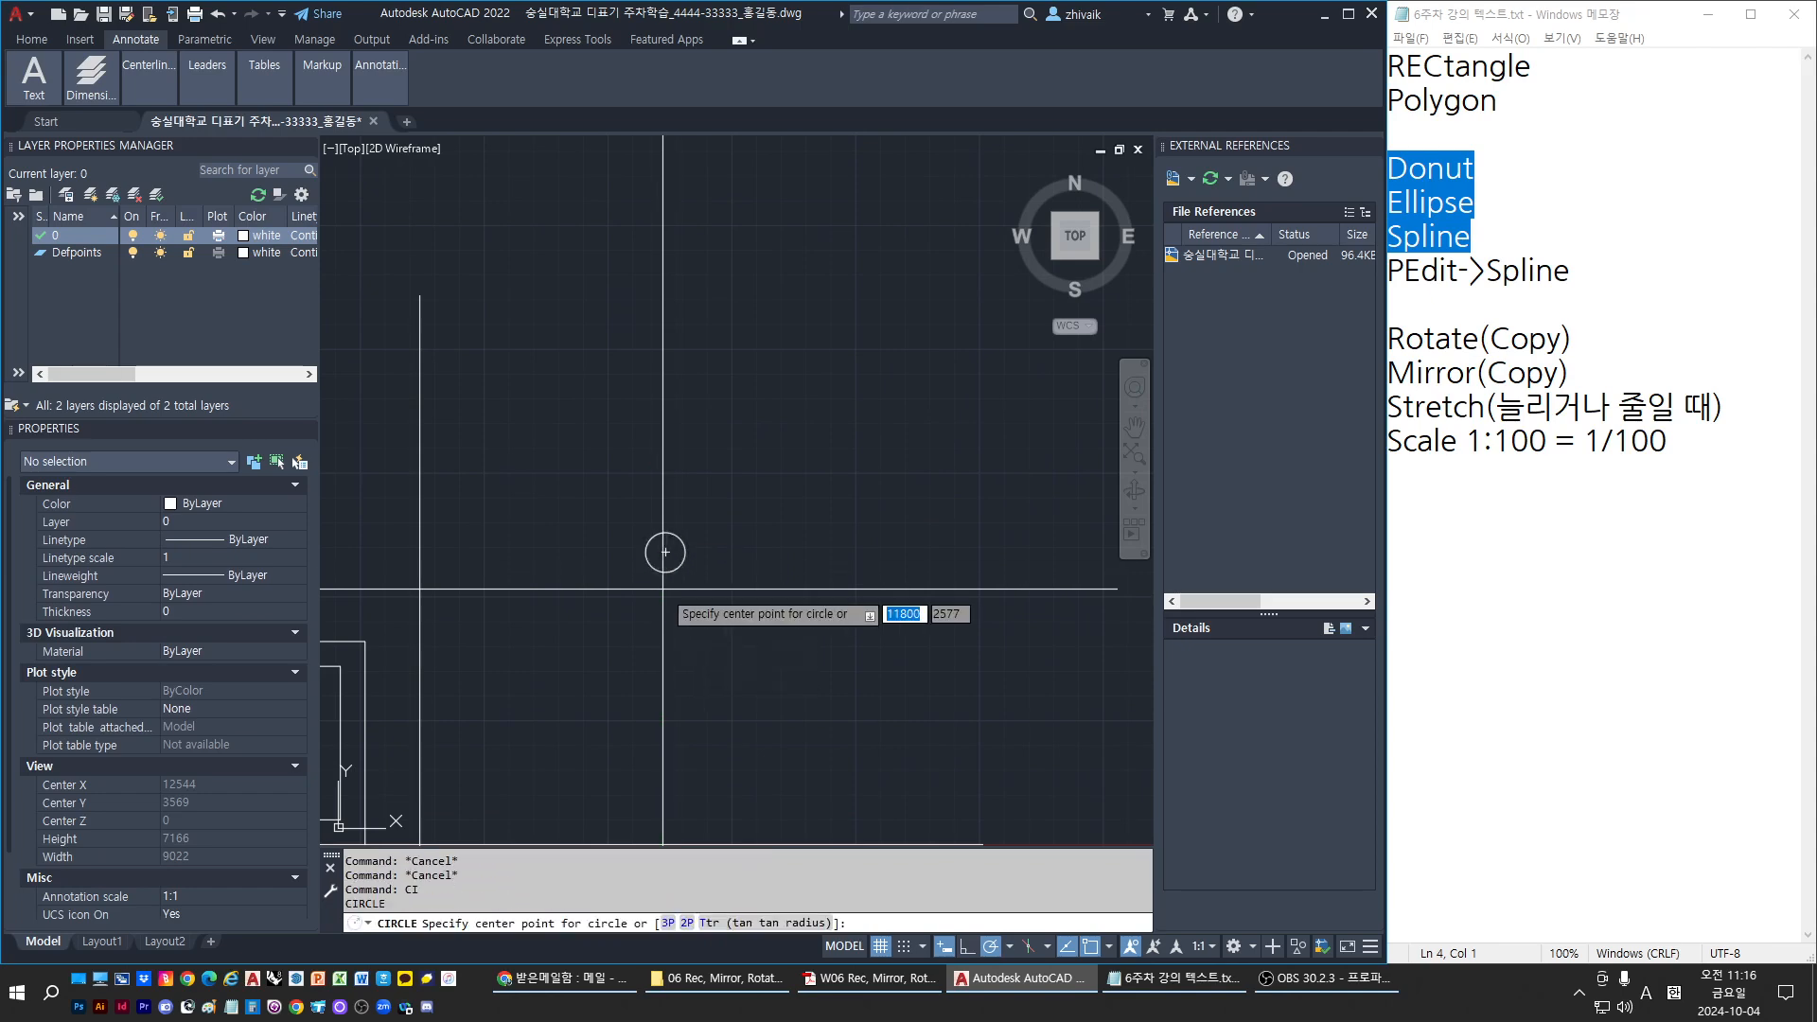
{"action": "left_click", "coordinate": [666, 552]}
{"action": "type", "text": "400"}
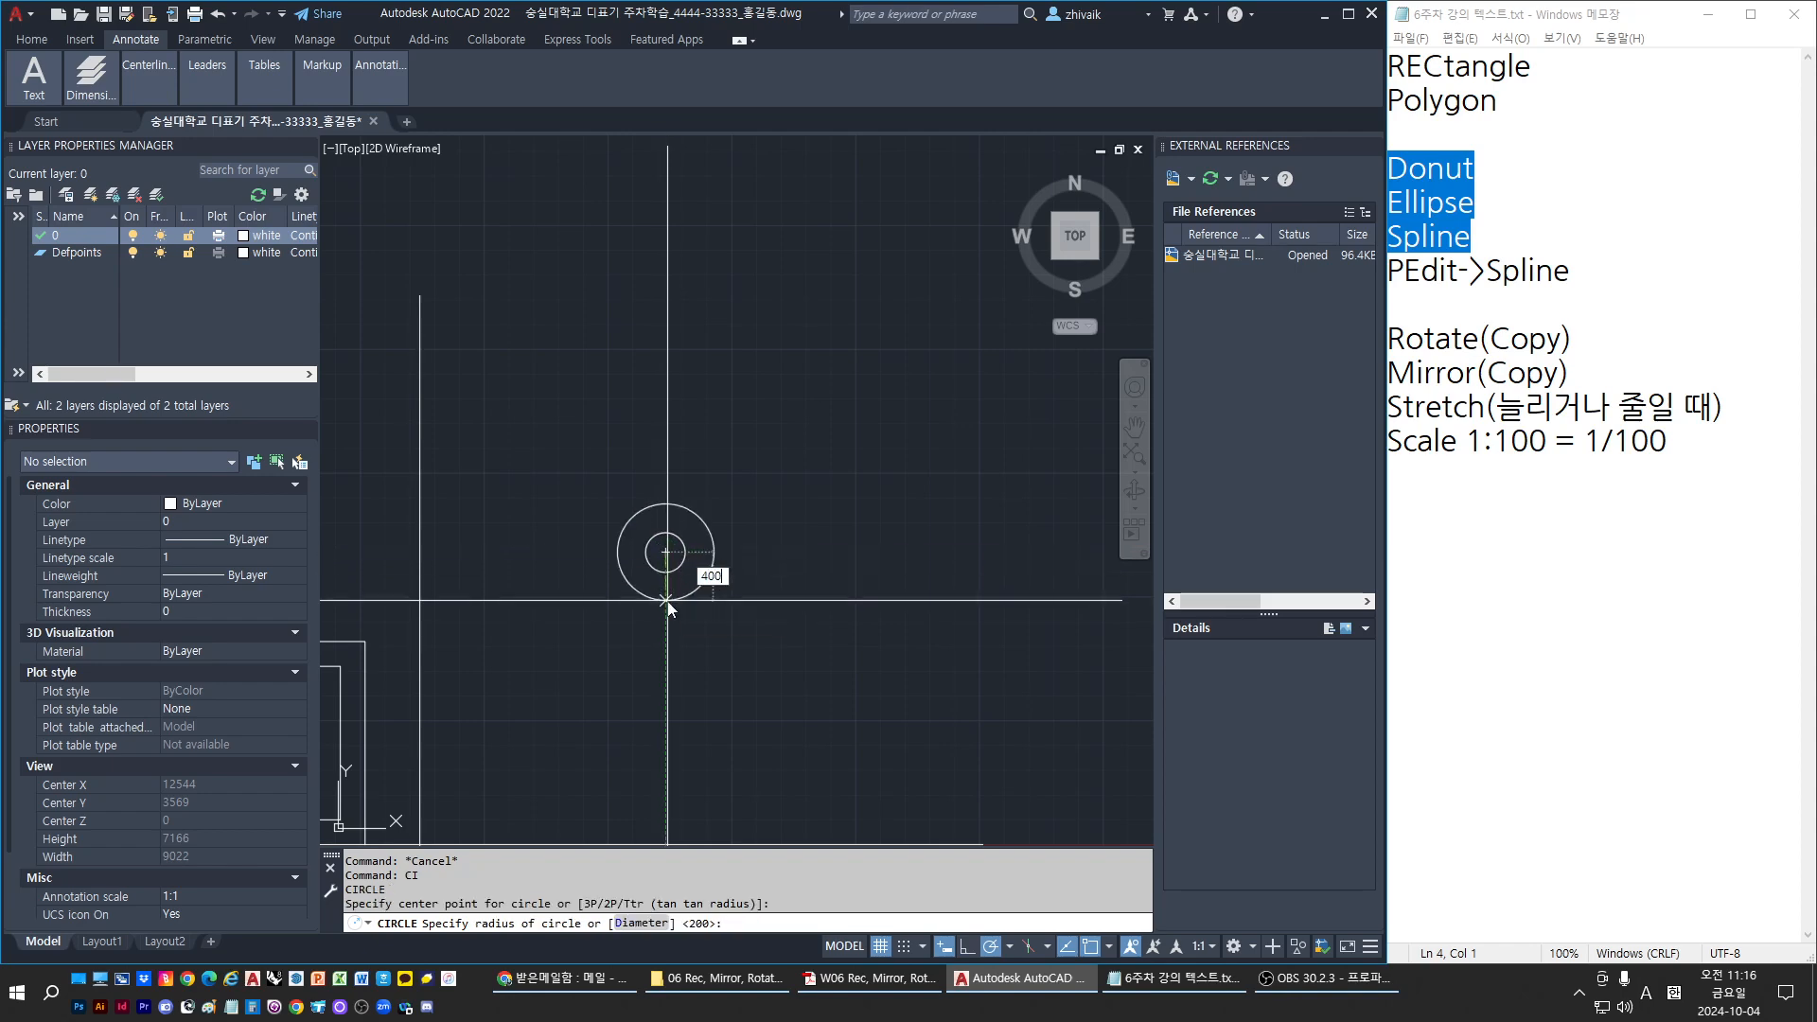
{"action": "key", "text": "Return"}
{"action": "key", "text": "Escape"}
{"action": "key", "text": "Escape"}
{"action": "key", "text": "Escape"}
Hatch the area between the 200 and 400 radius circles with the SOLID pattern
{"action": "type", "text": "h"}
{"action": "key", "text": "Return"}
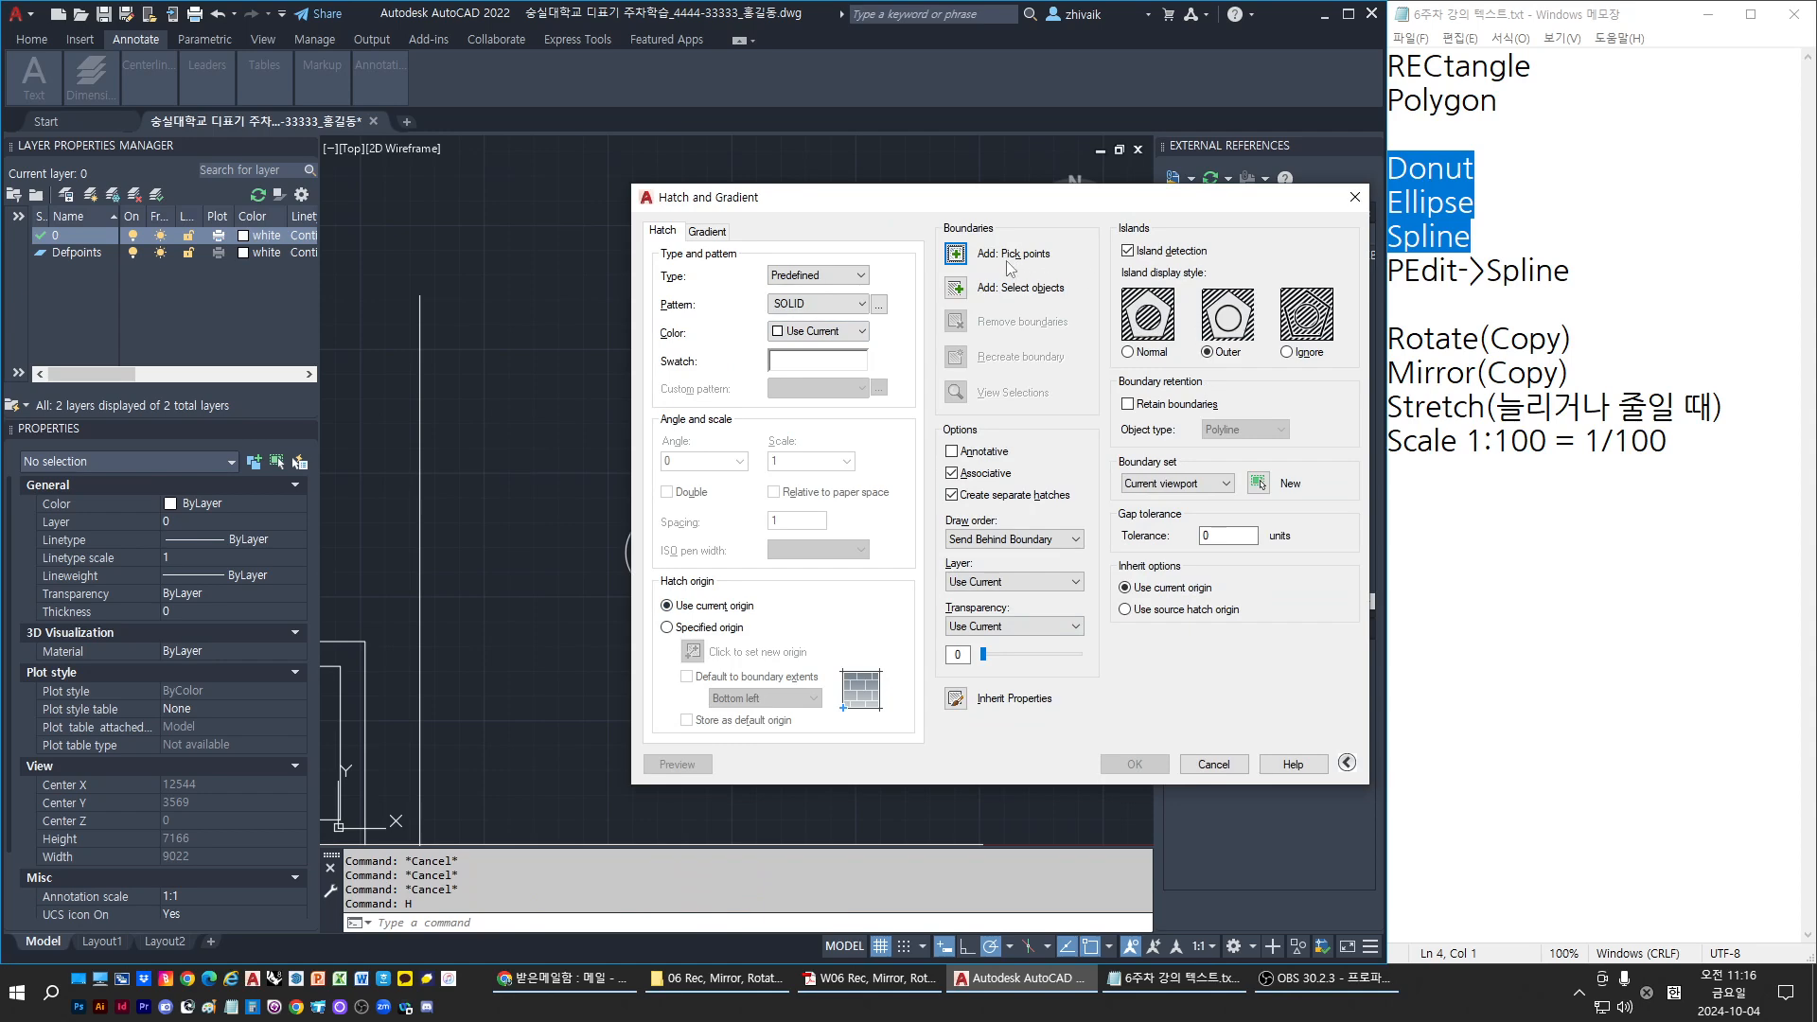
{"action": "left_click", "coordinate": [955, 253]}
{"action": "scroll", "coordinate": [663, 568], "scroll_direction": "up", "scroll_amount": 2}
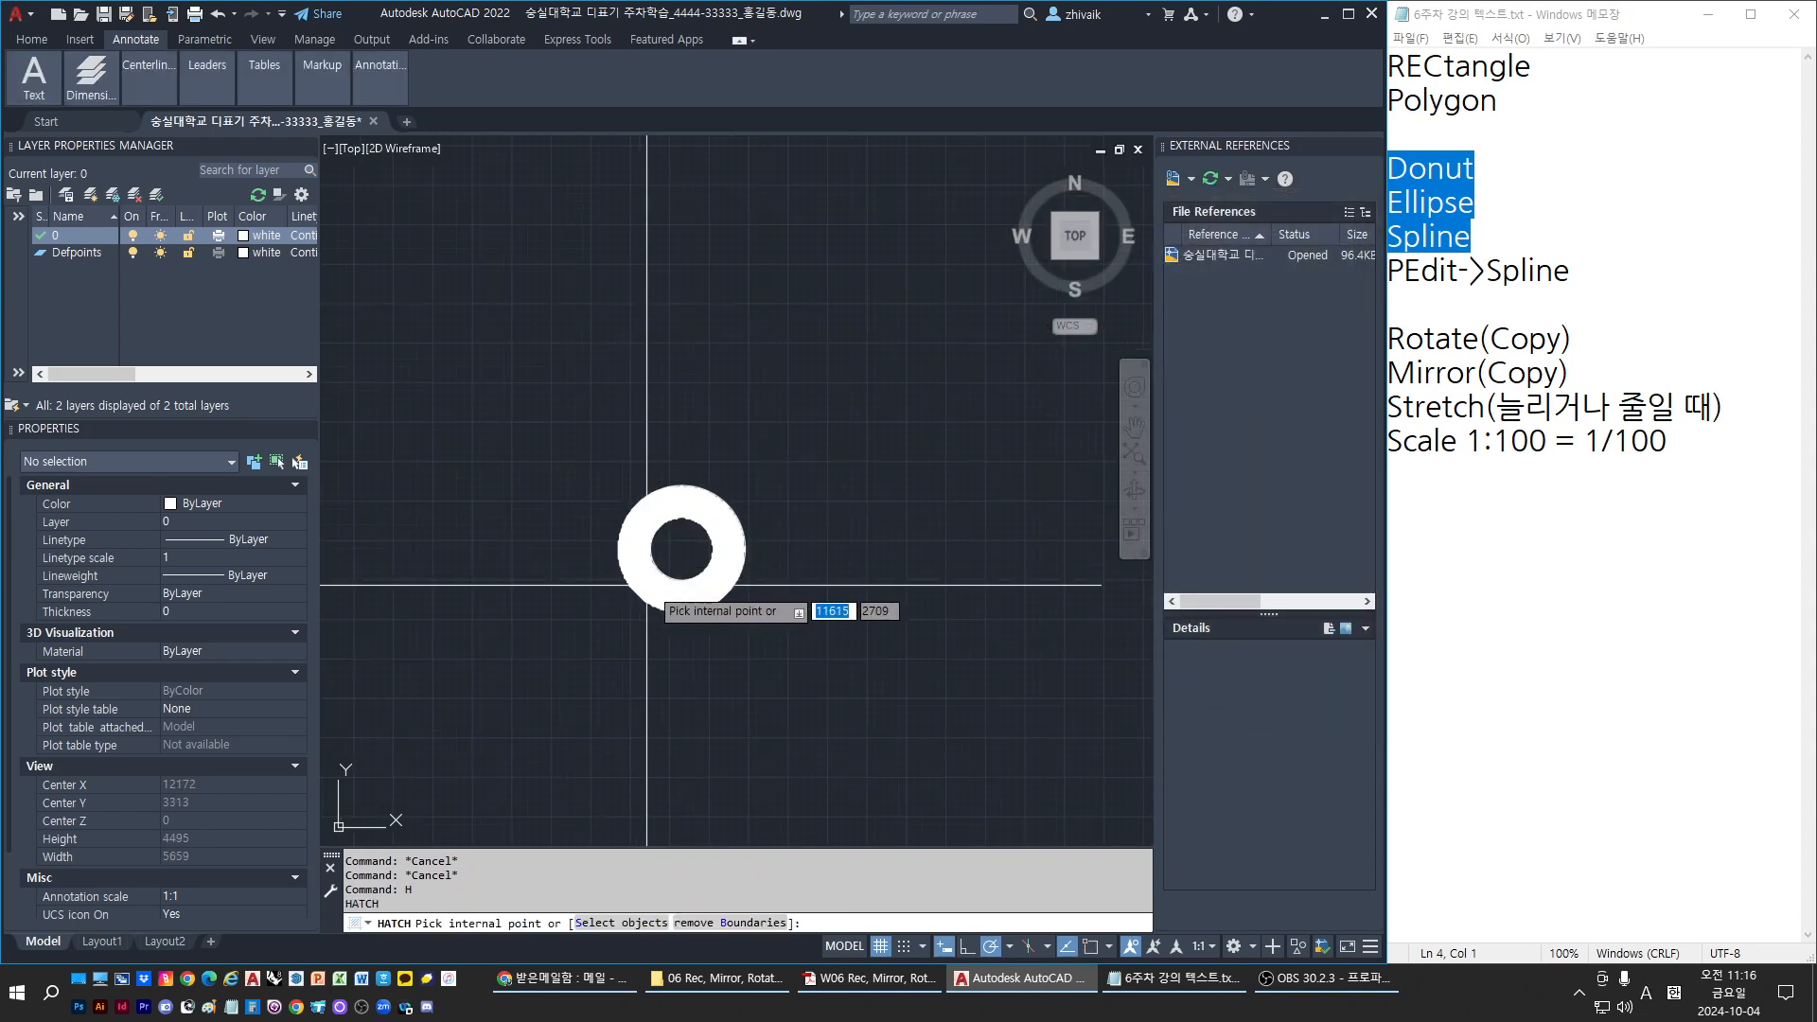
{"action": "left_click", "coordinate": [653, 593]}
{"action": "key", "text": "Return"}
{"action": "scroll", "coordinate": [691, 628], "scroll_direction": "down", "scroll_amount": 3}
{"action": "key", "text": "Escape"}
{"action": "key", "text": "Escape"}
{"action": "key", "text": "Escape"}
{"action": "key", "text": "Escape"}
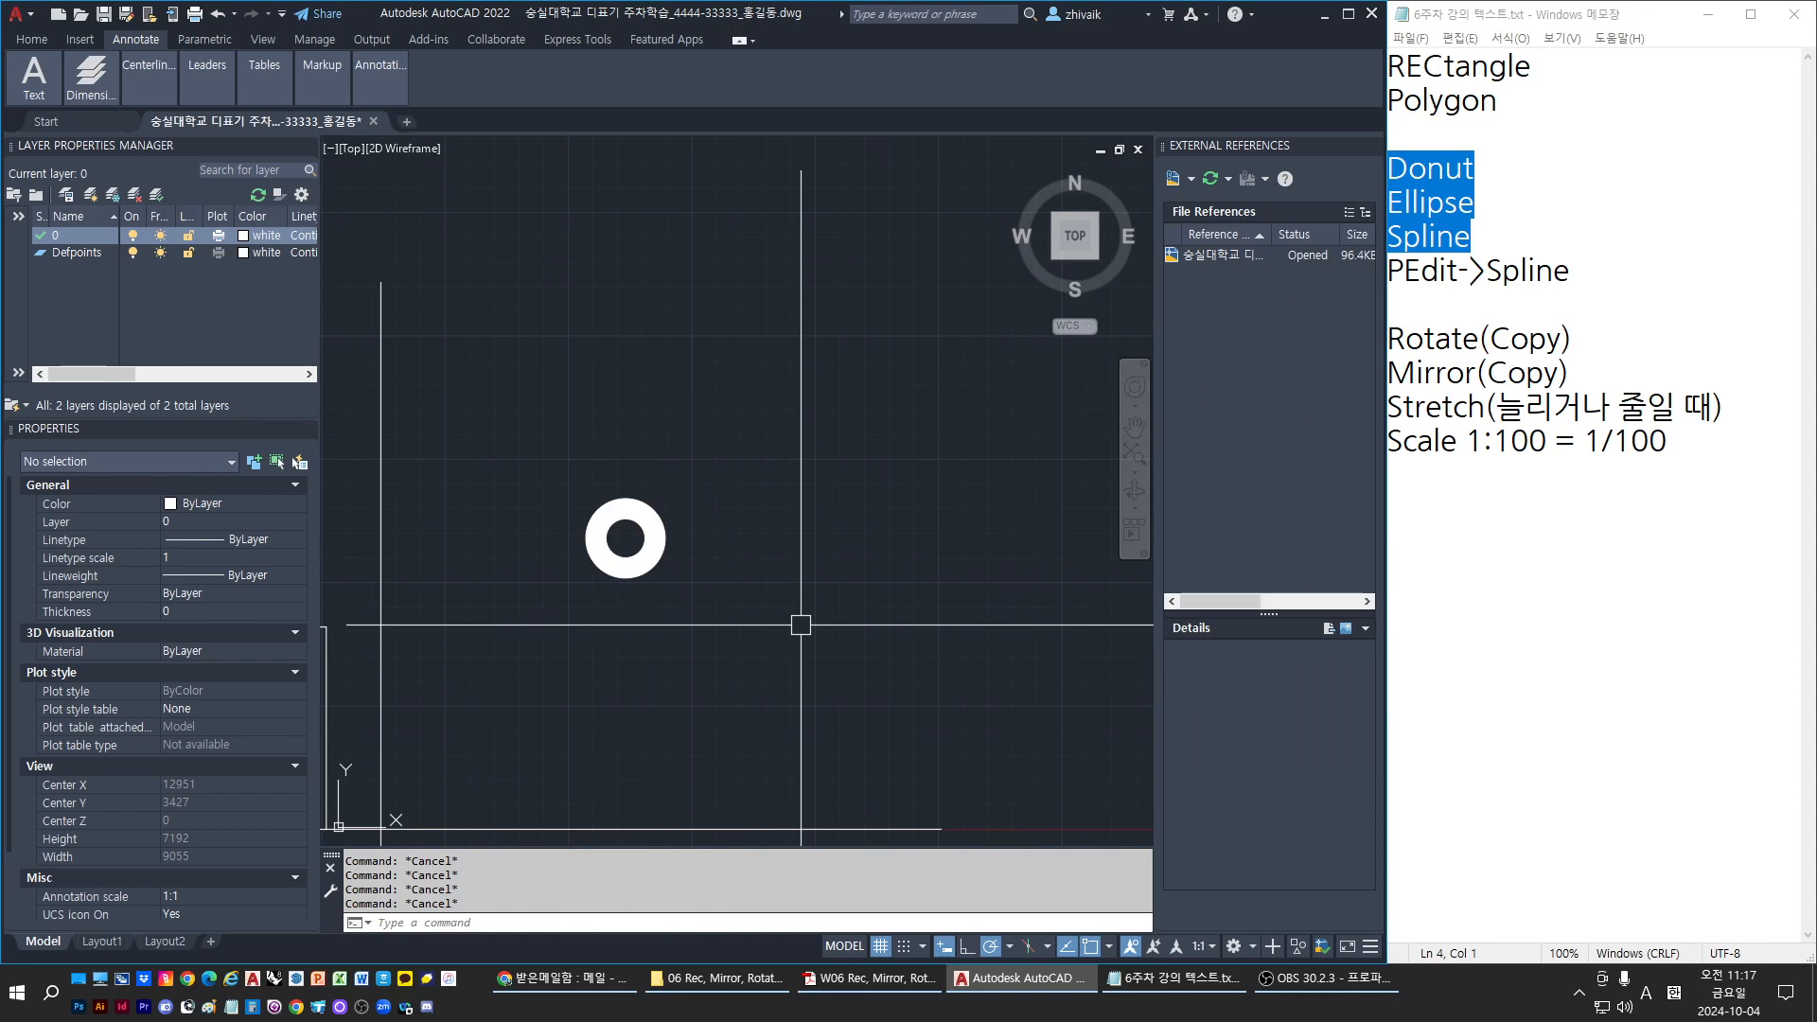
Draw a donut with inside diameter 400 and outside diameter 800, to the right of the hatched ring and level with it
{"action": "type", "text": "DO"}
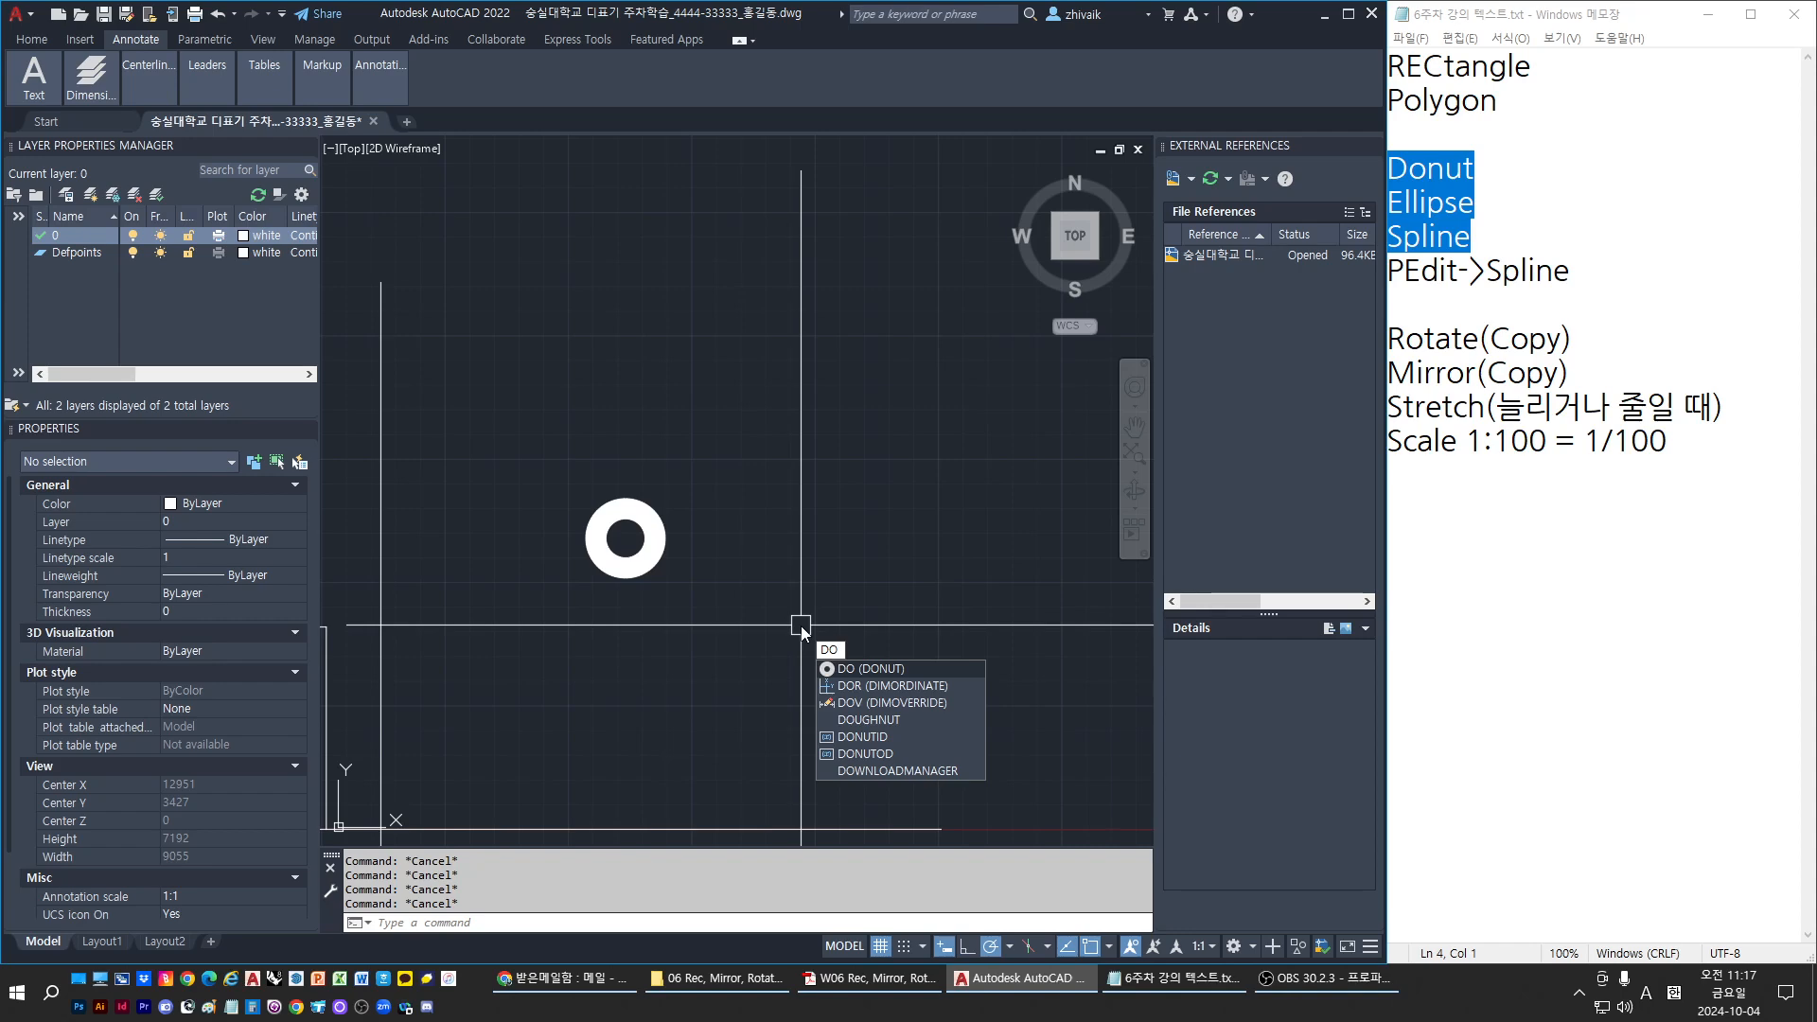
{"action": "key", "text": "Return"}
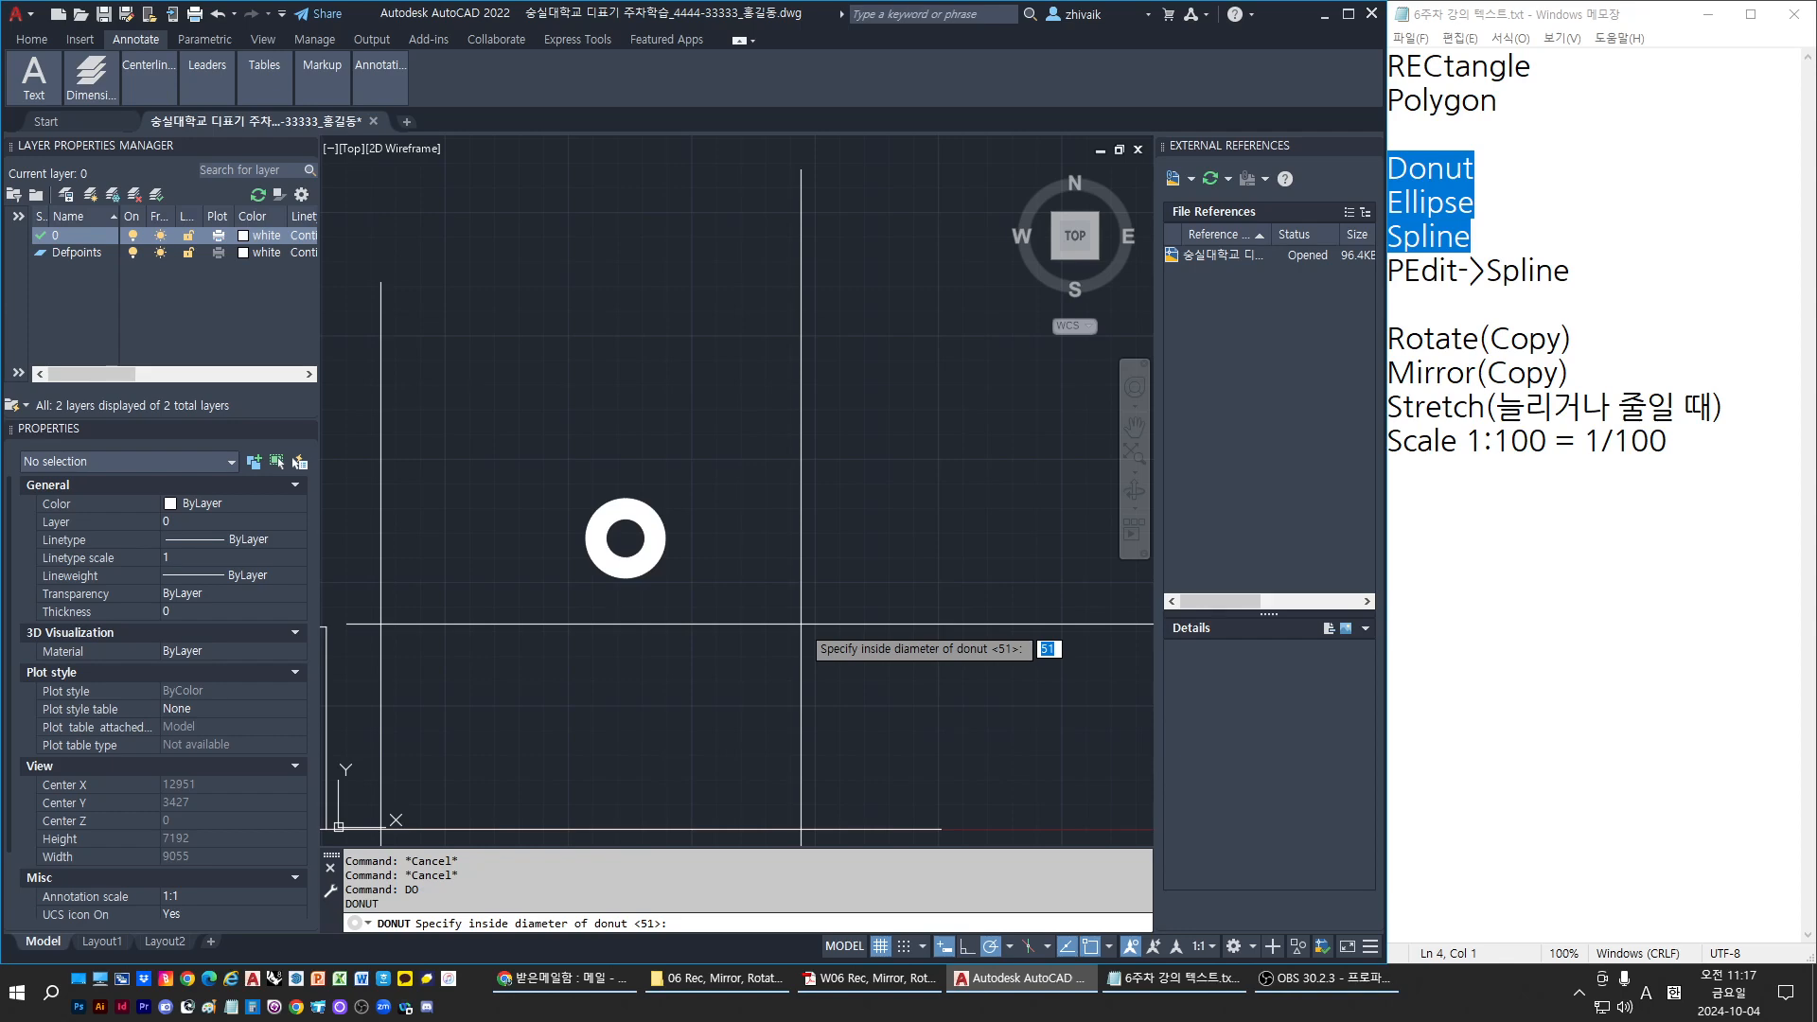
{"action": "type", "text": "400"}
{"action": "key", "text": "Return"}
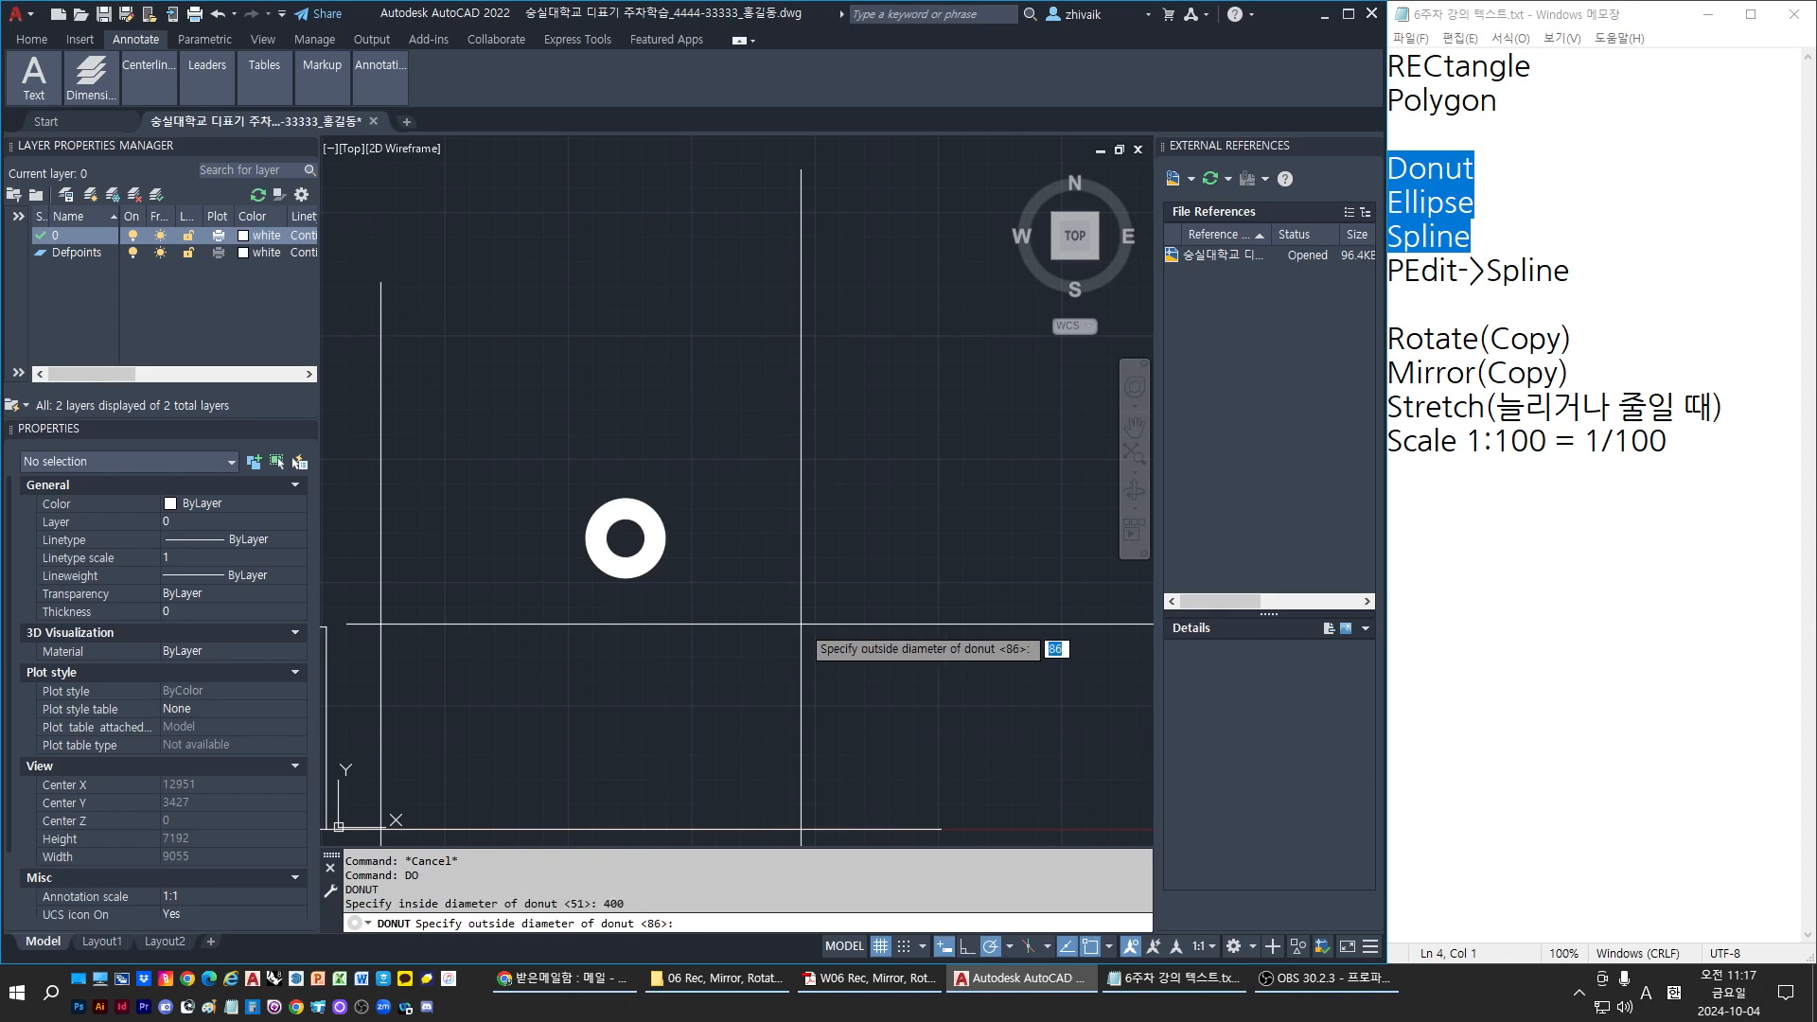
{"action": "type", "text": "800"}
{"action": "key", "text": "Return"}
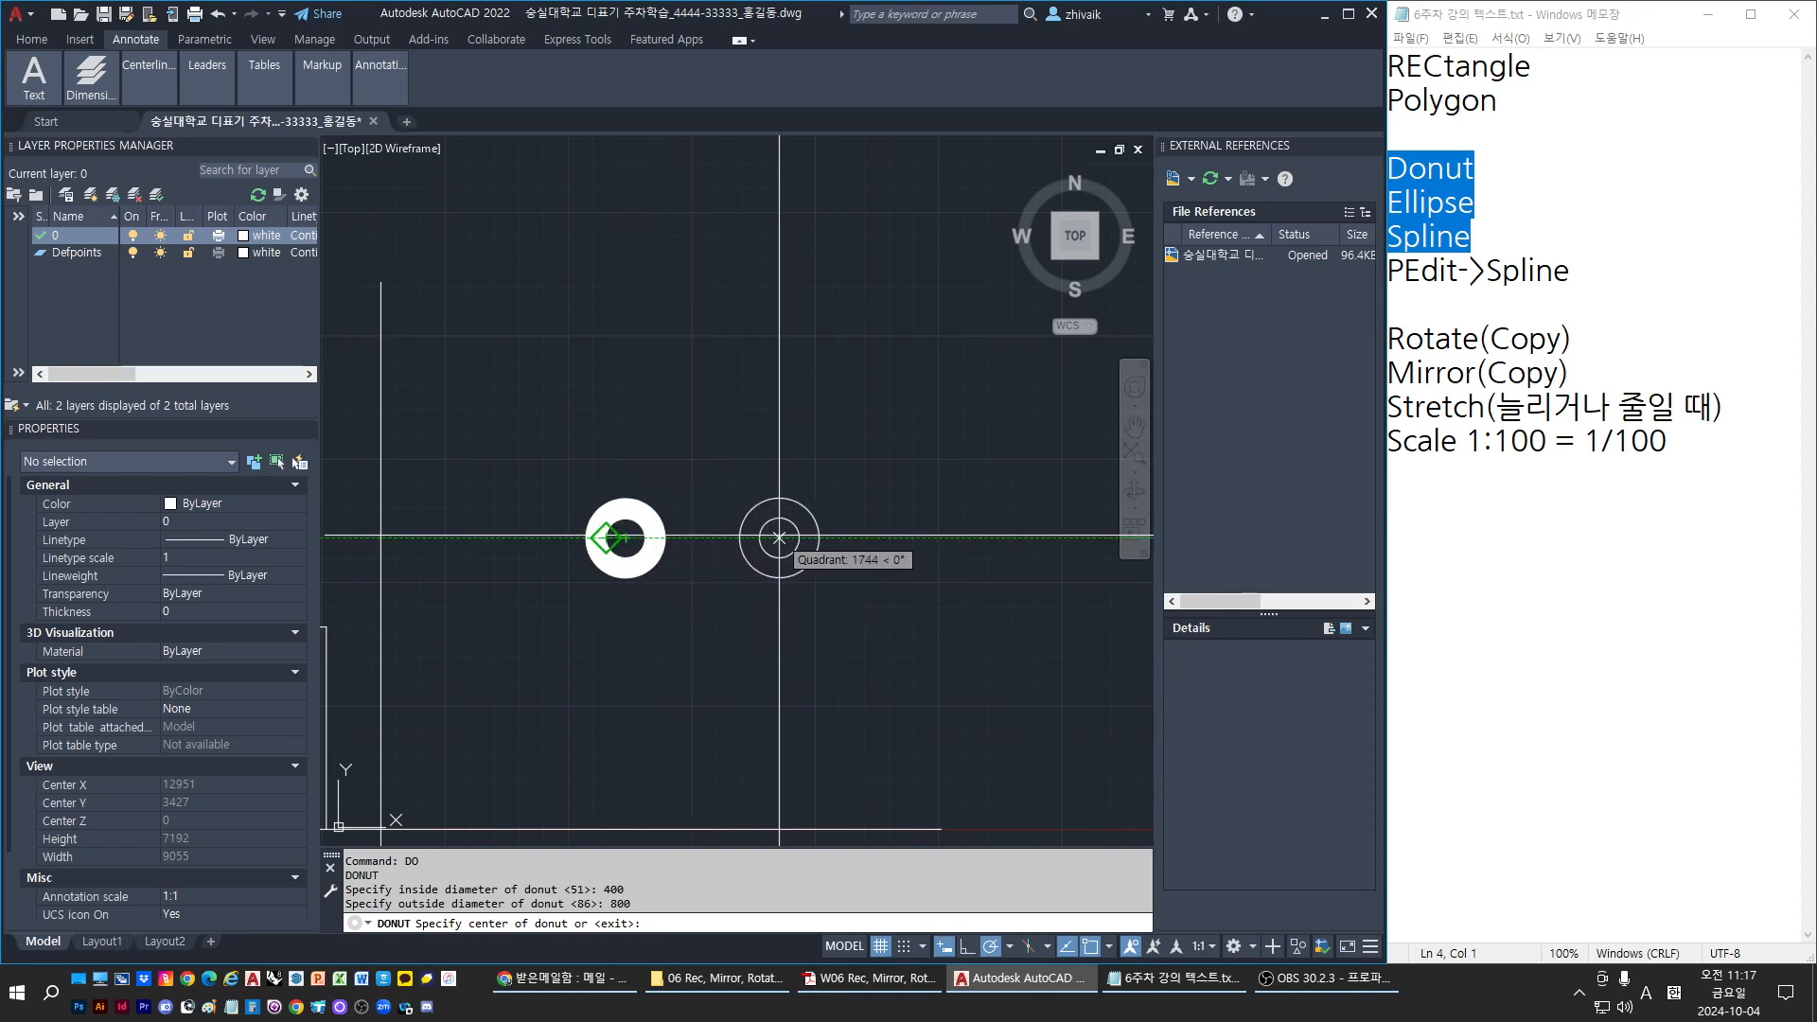
{"action": "left_click", "coordinate": [779, 537]}
{"action": "key", "text": "Escape"}
{"action": "scroll", "coordinate": [739, 578], "scroll_direction": "up", "scroll_amount": 2}
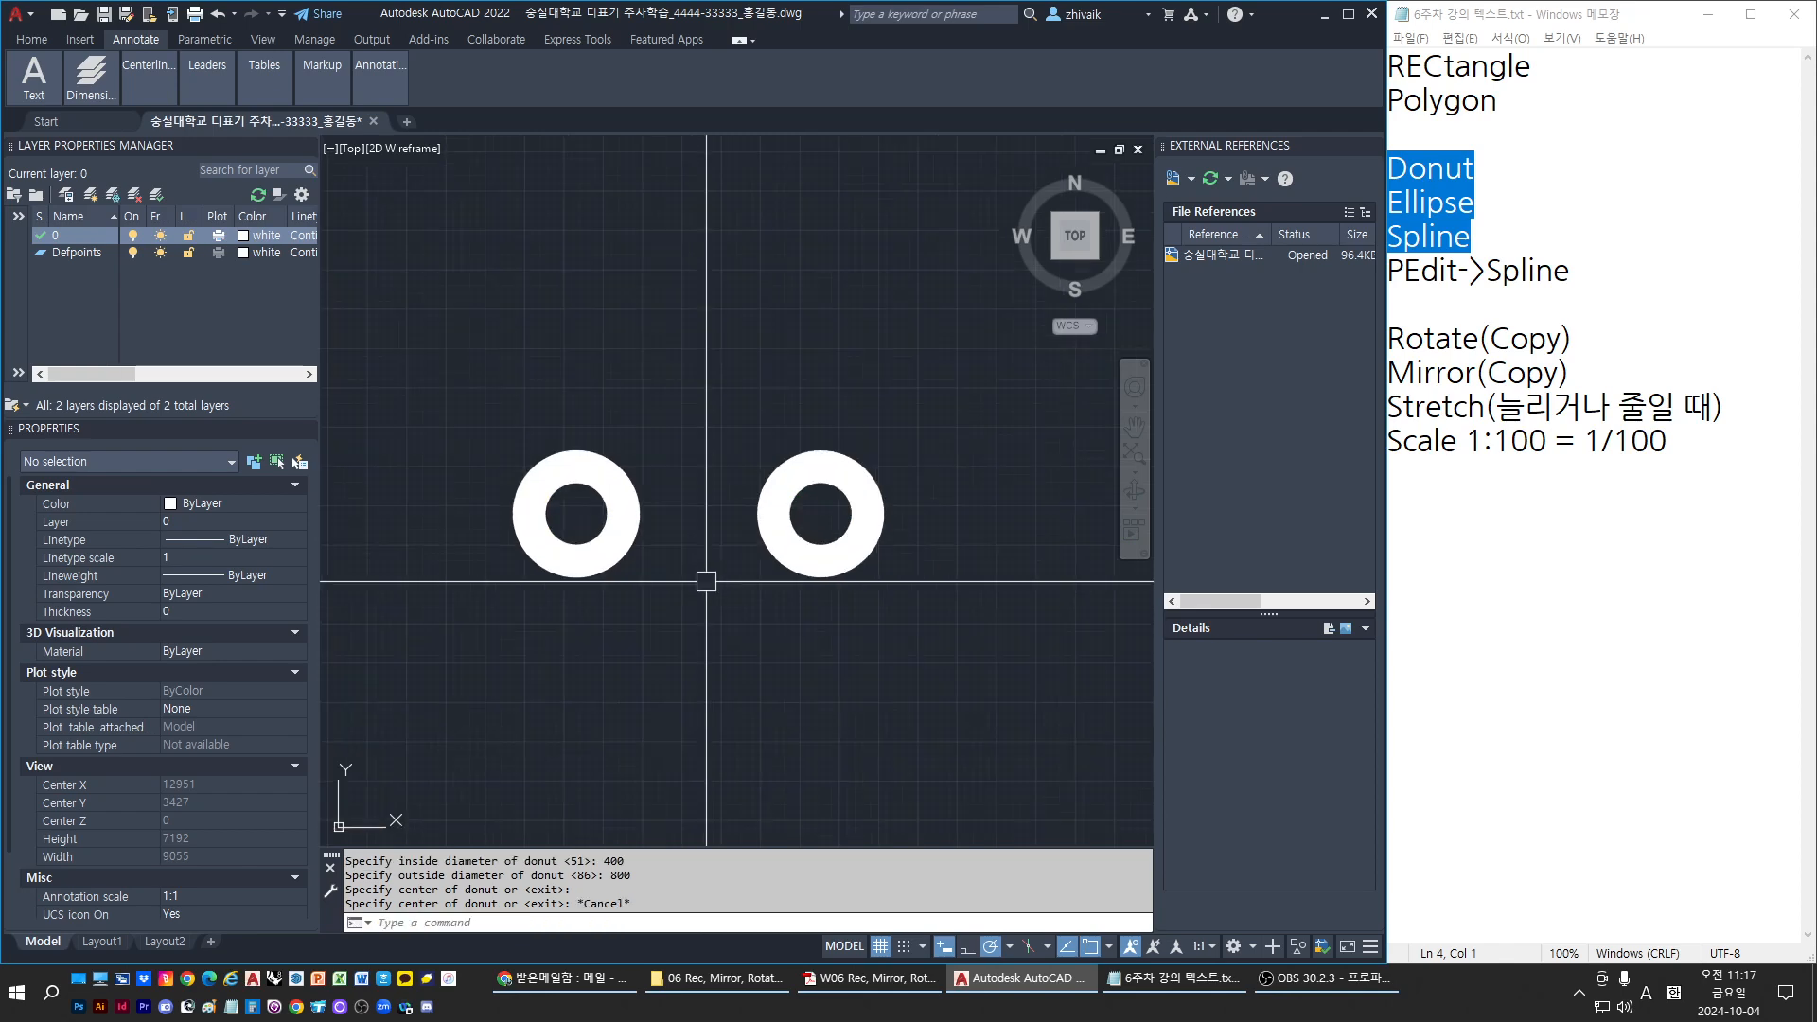
Inspect the properties of the hatched ring's outer circle and of its solid hatch
{"action": "middle_click_drag", "start_coordinate": [614, 588], "coordinate": [794, 607]}
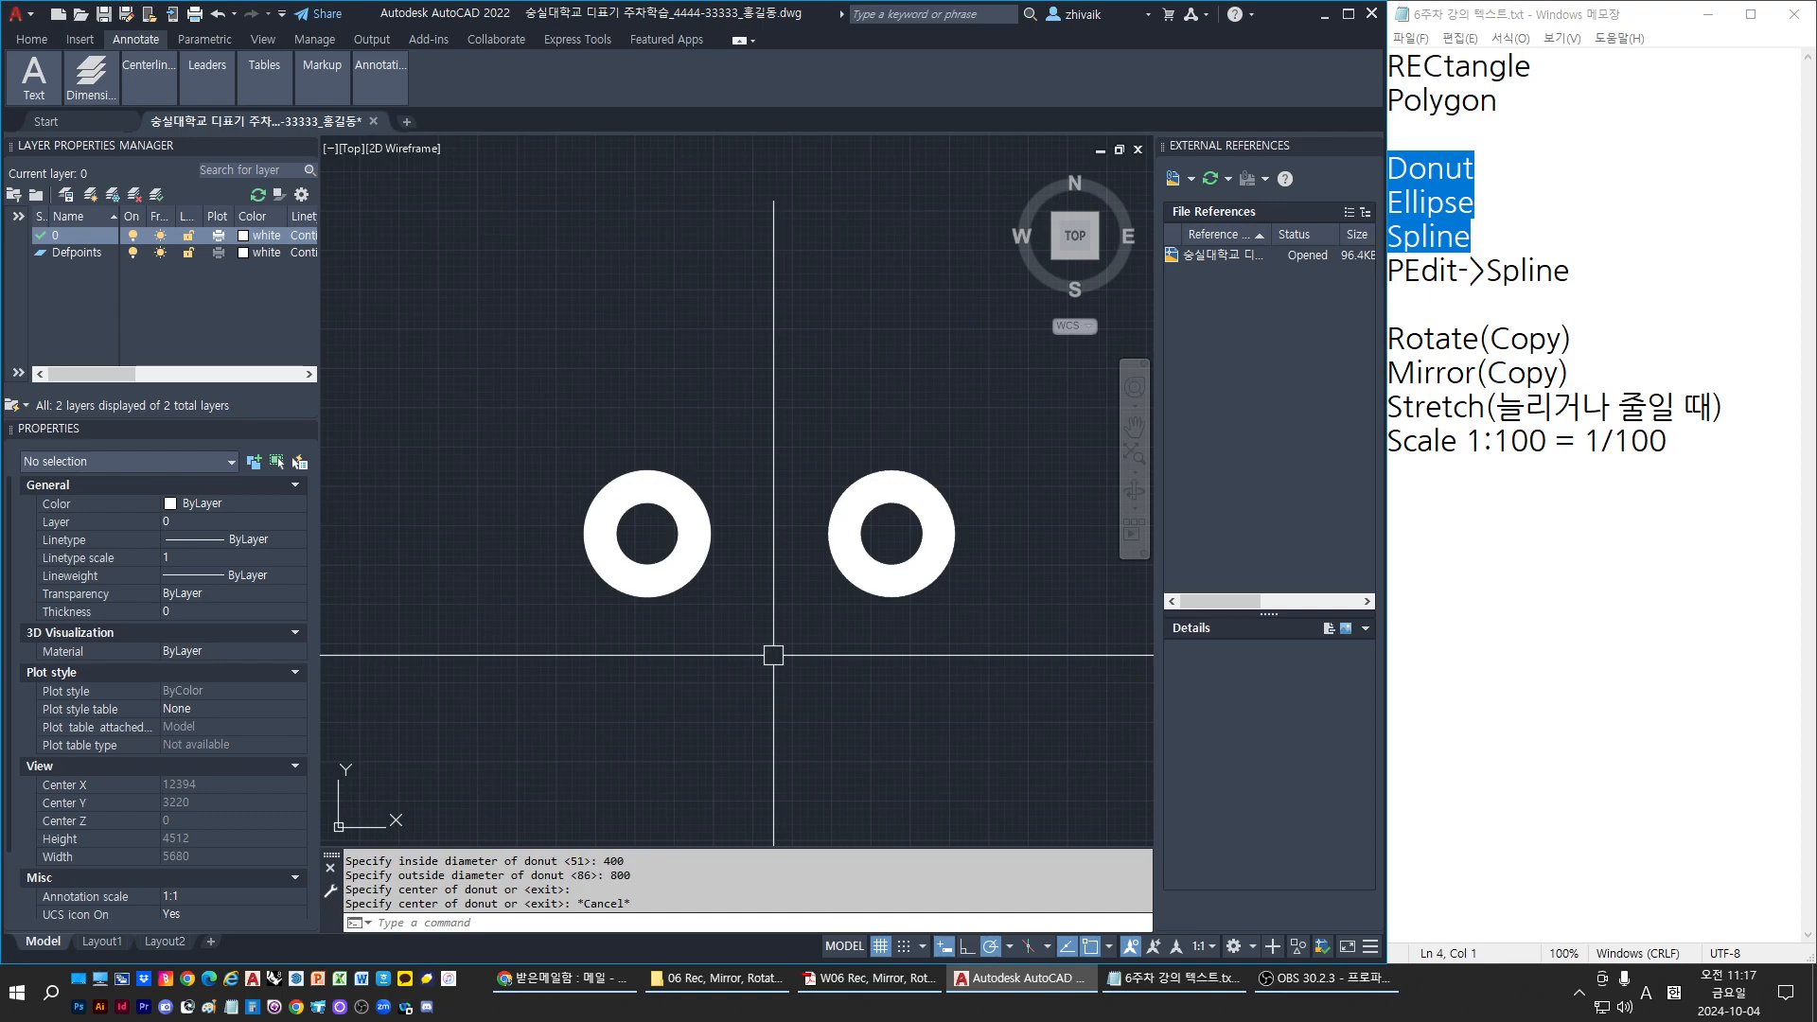
{"action": "key", "text": "Escape"}
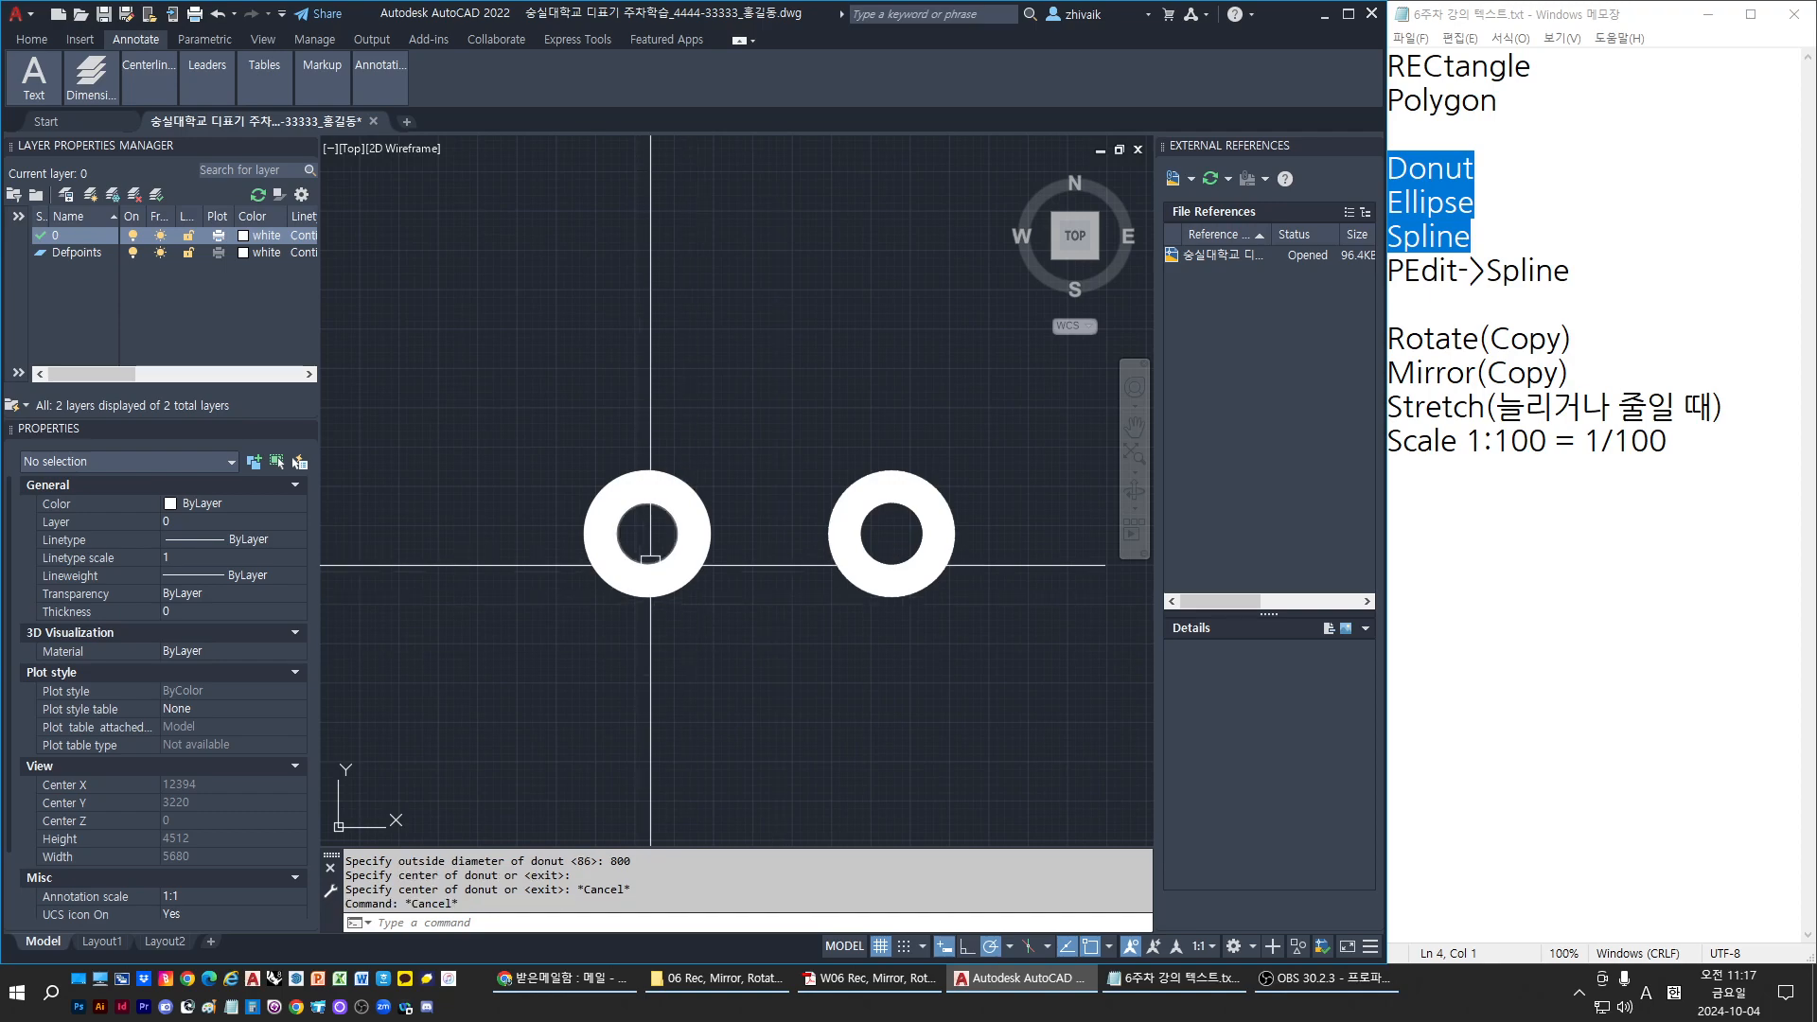
{"action": "left_click", "coordinate": [653, 566]}
{"action": "key", "text": "Escape"}
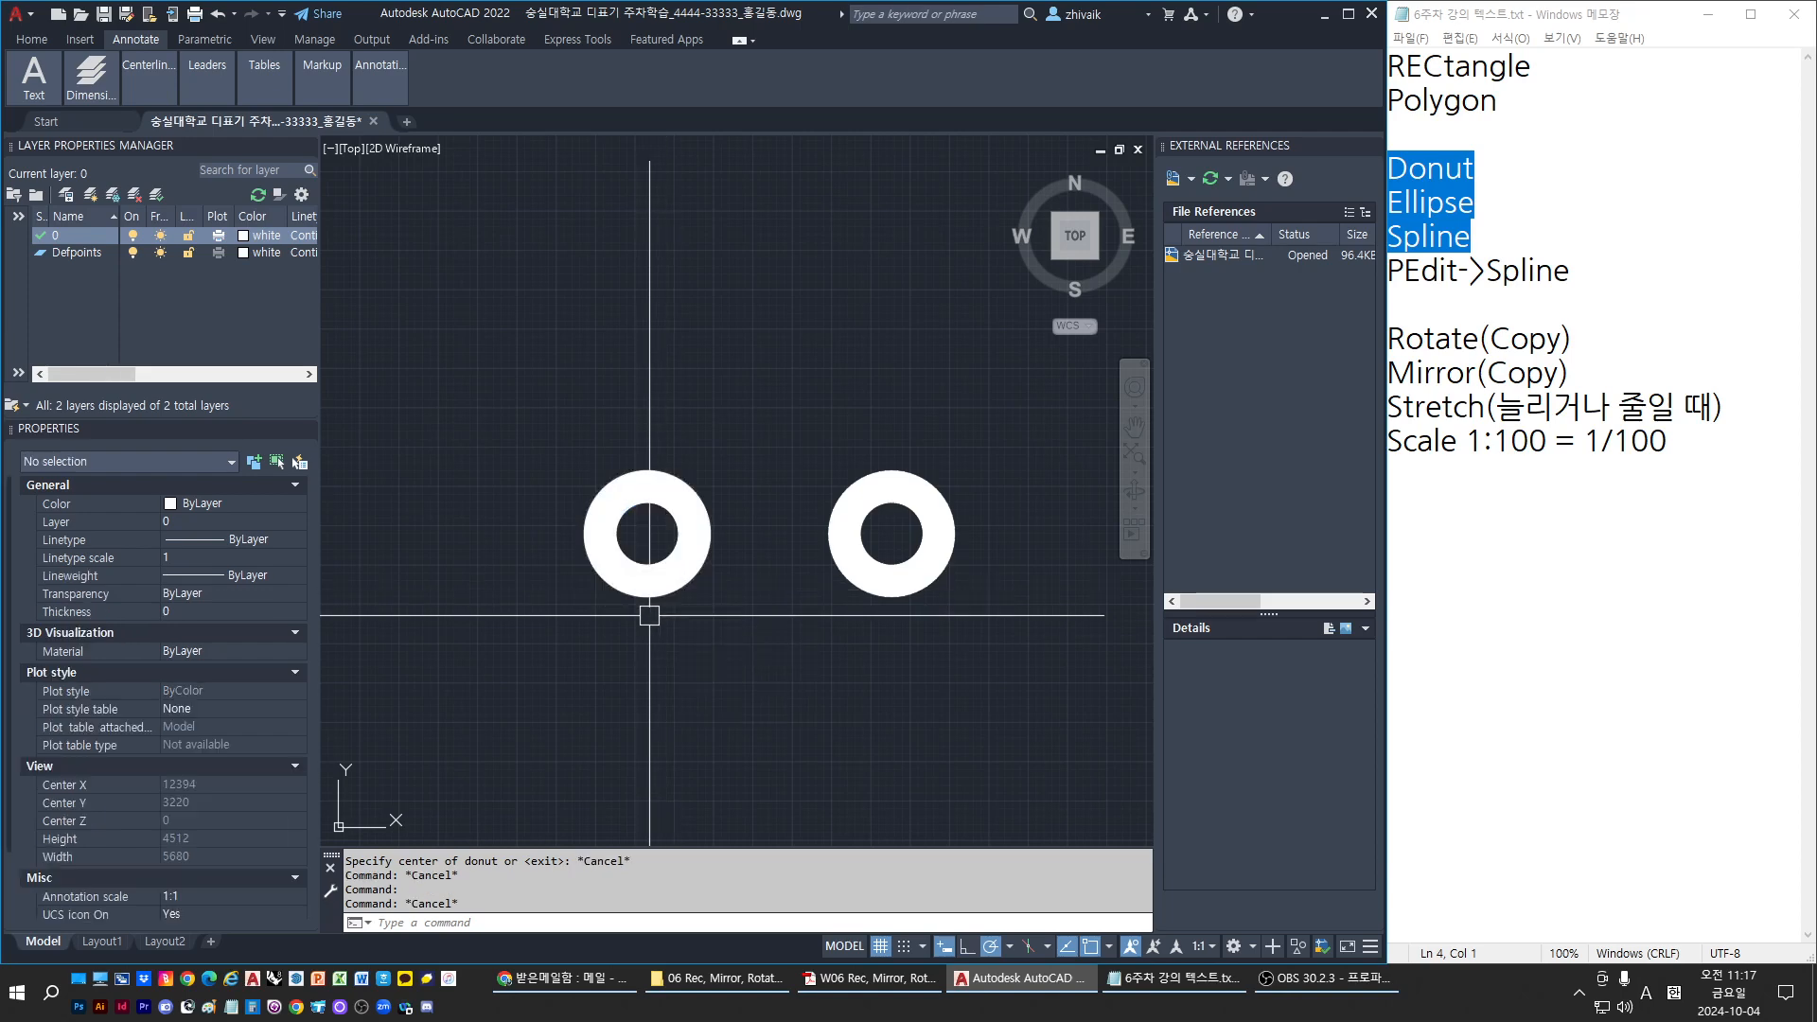
{"action": "left_click", "coordinate": [650, 602]}
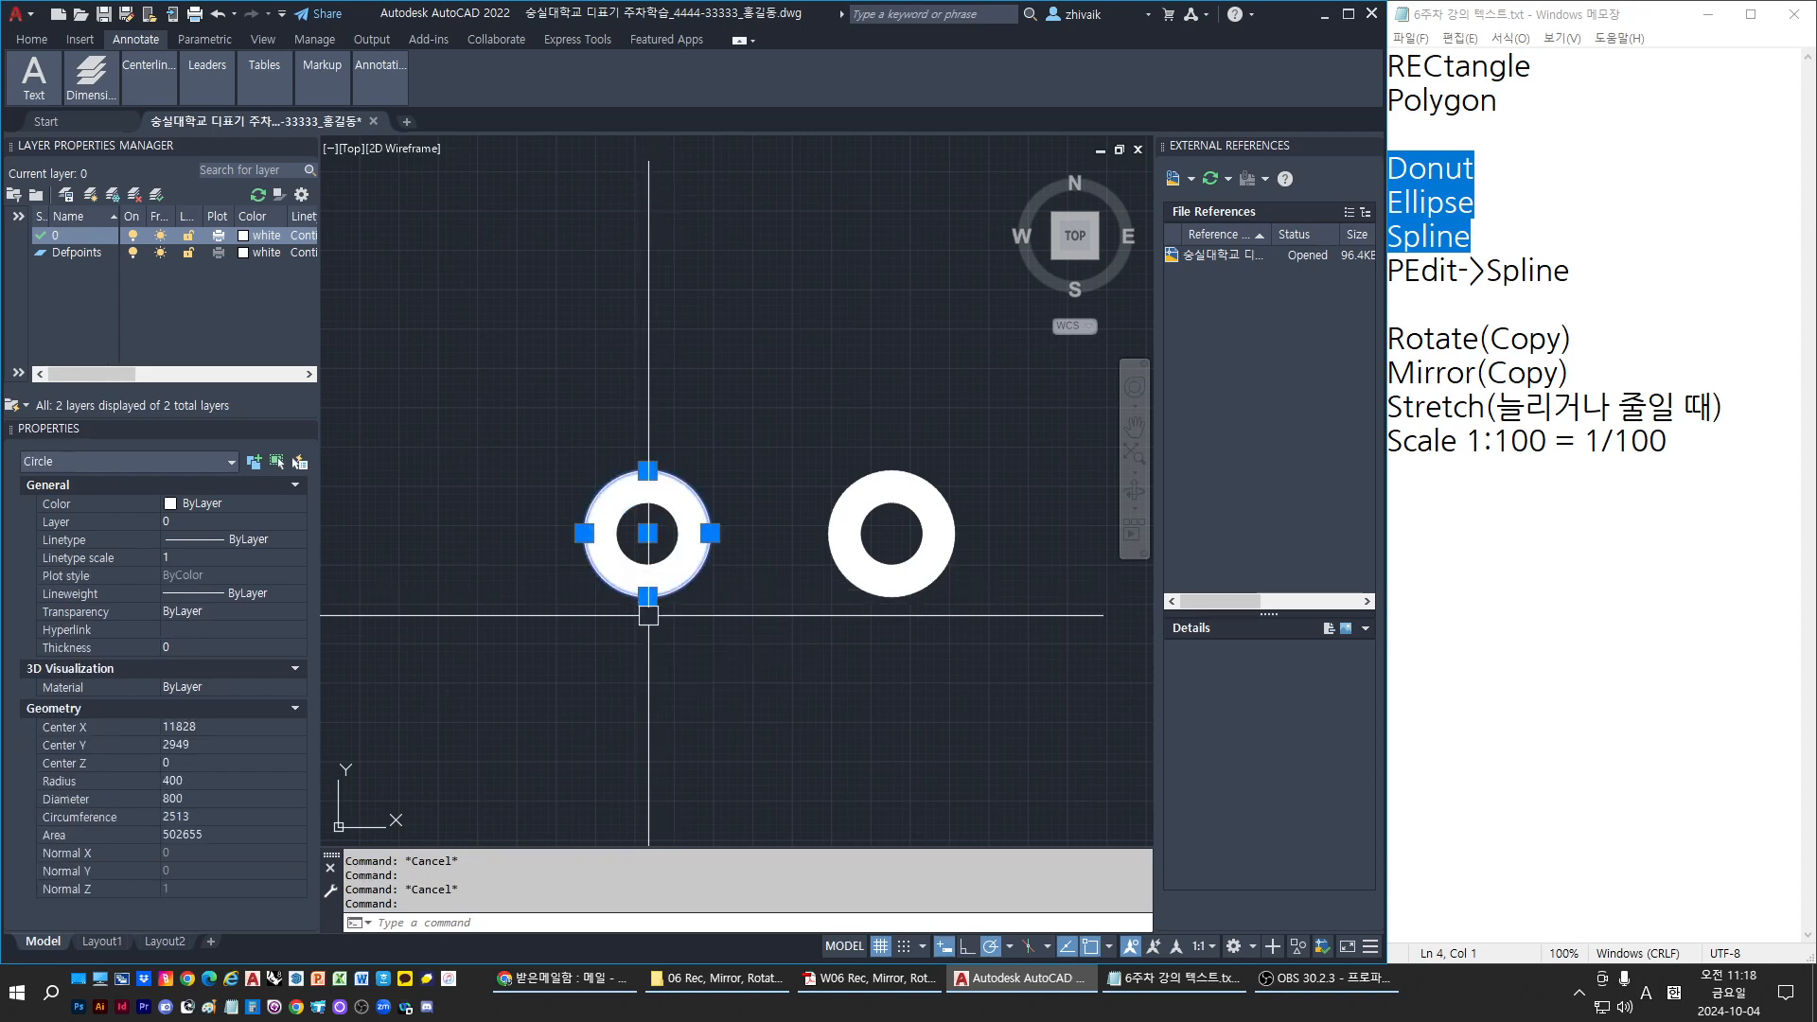
{"action": "scroll", "coordinate": [675, 566], "scroll_direction": "up", "scroll_amount": 2}
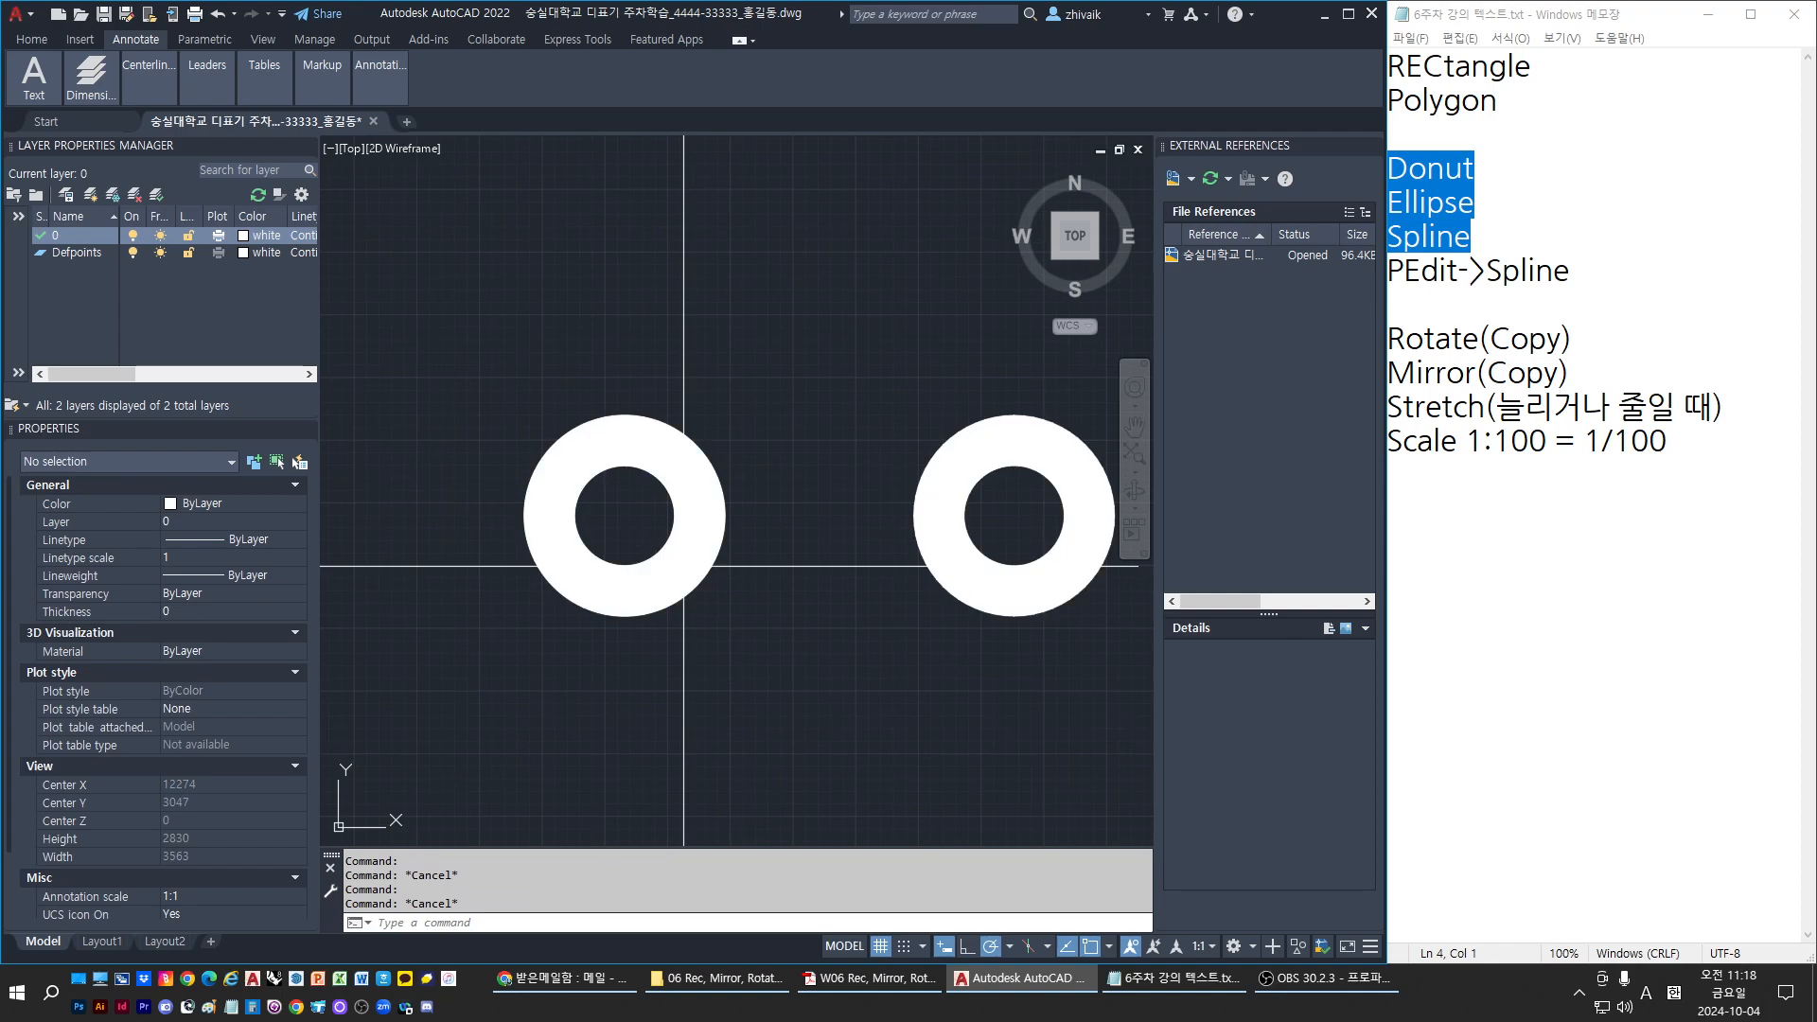
{"action": "left_click", "coordinate": [674, 566]}
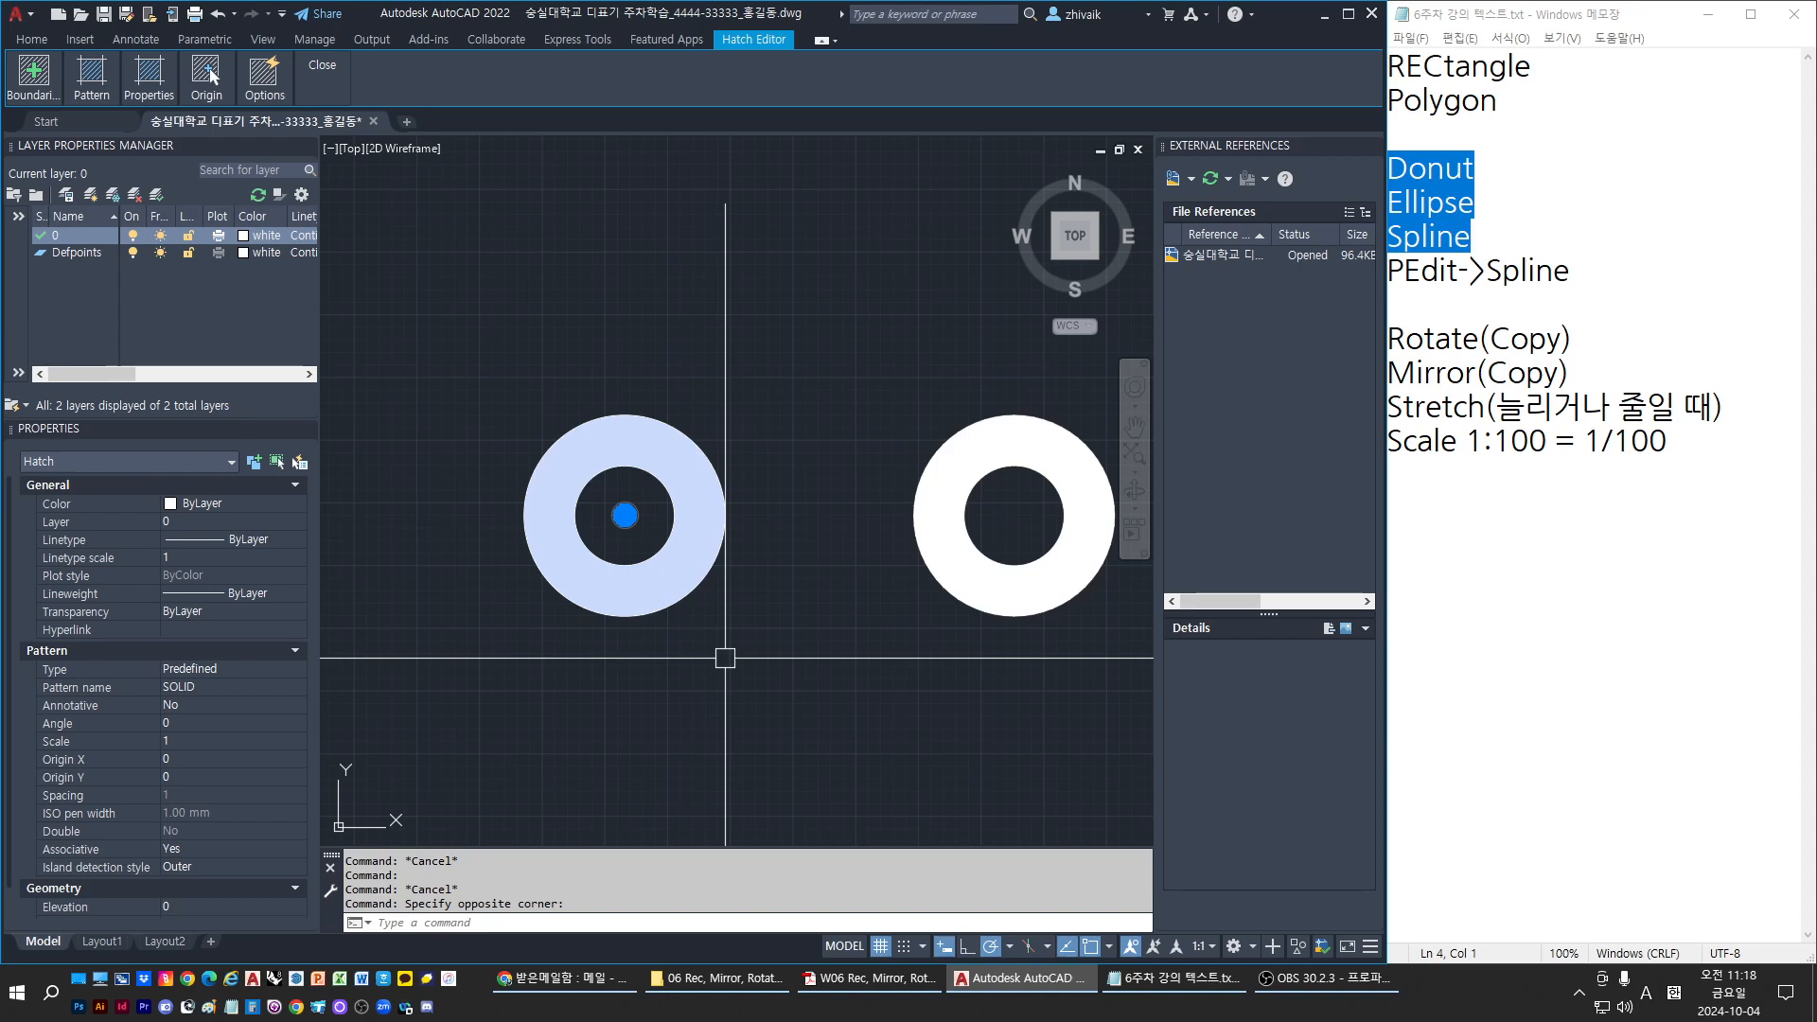
{"action": "middle_click_drag", "start_coordinate": [744, 645], "coordinate": [689, 640]}
{"action": "mouse_move", "coordinate": [904, 710]}
{"action": "middle_mouse_down"}
{"action": "mouse_move", "coordinate": [871, 718]}
{"action": "mouse_move", "coordinate": [869, 682]}
{"action": "mouse_move", "coordinate": [845, 690]}
{"action": "middle_mouse_up"}
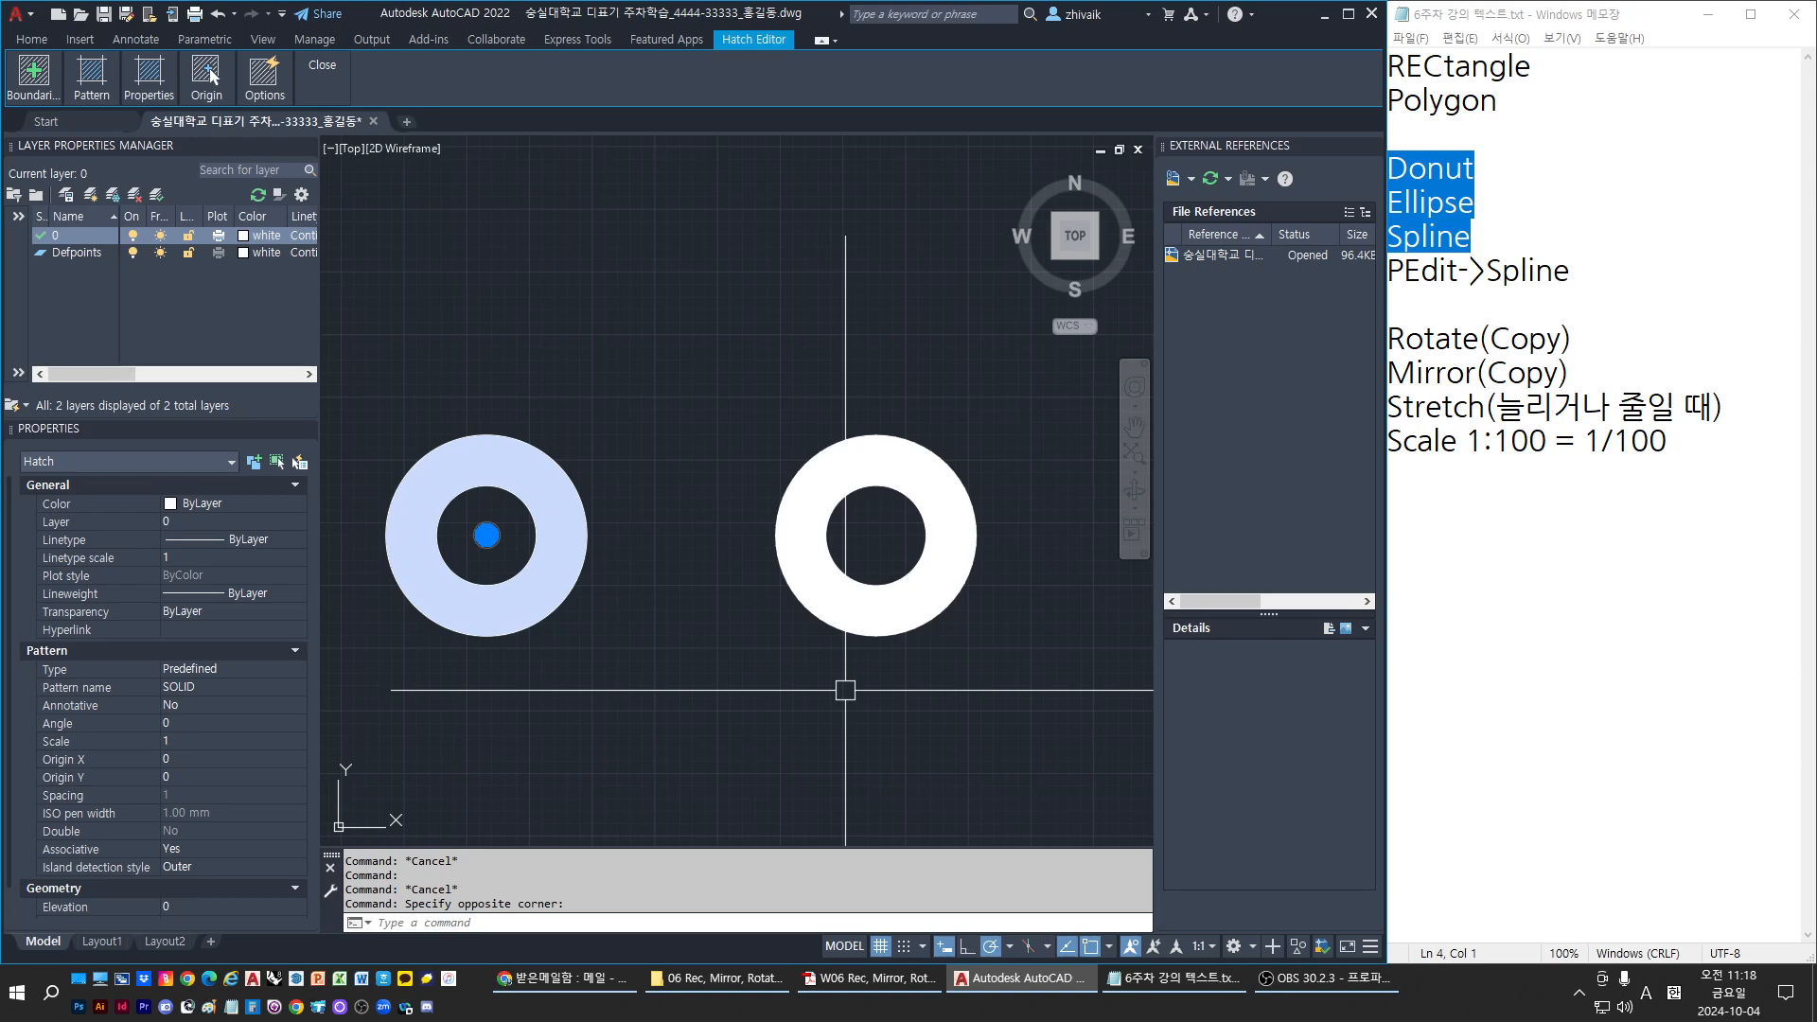
{"action": "key", "text": "Escape"}
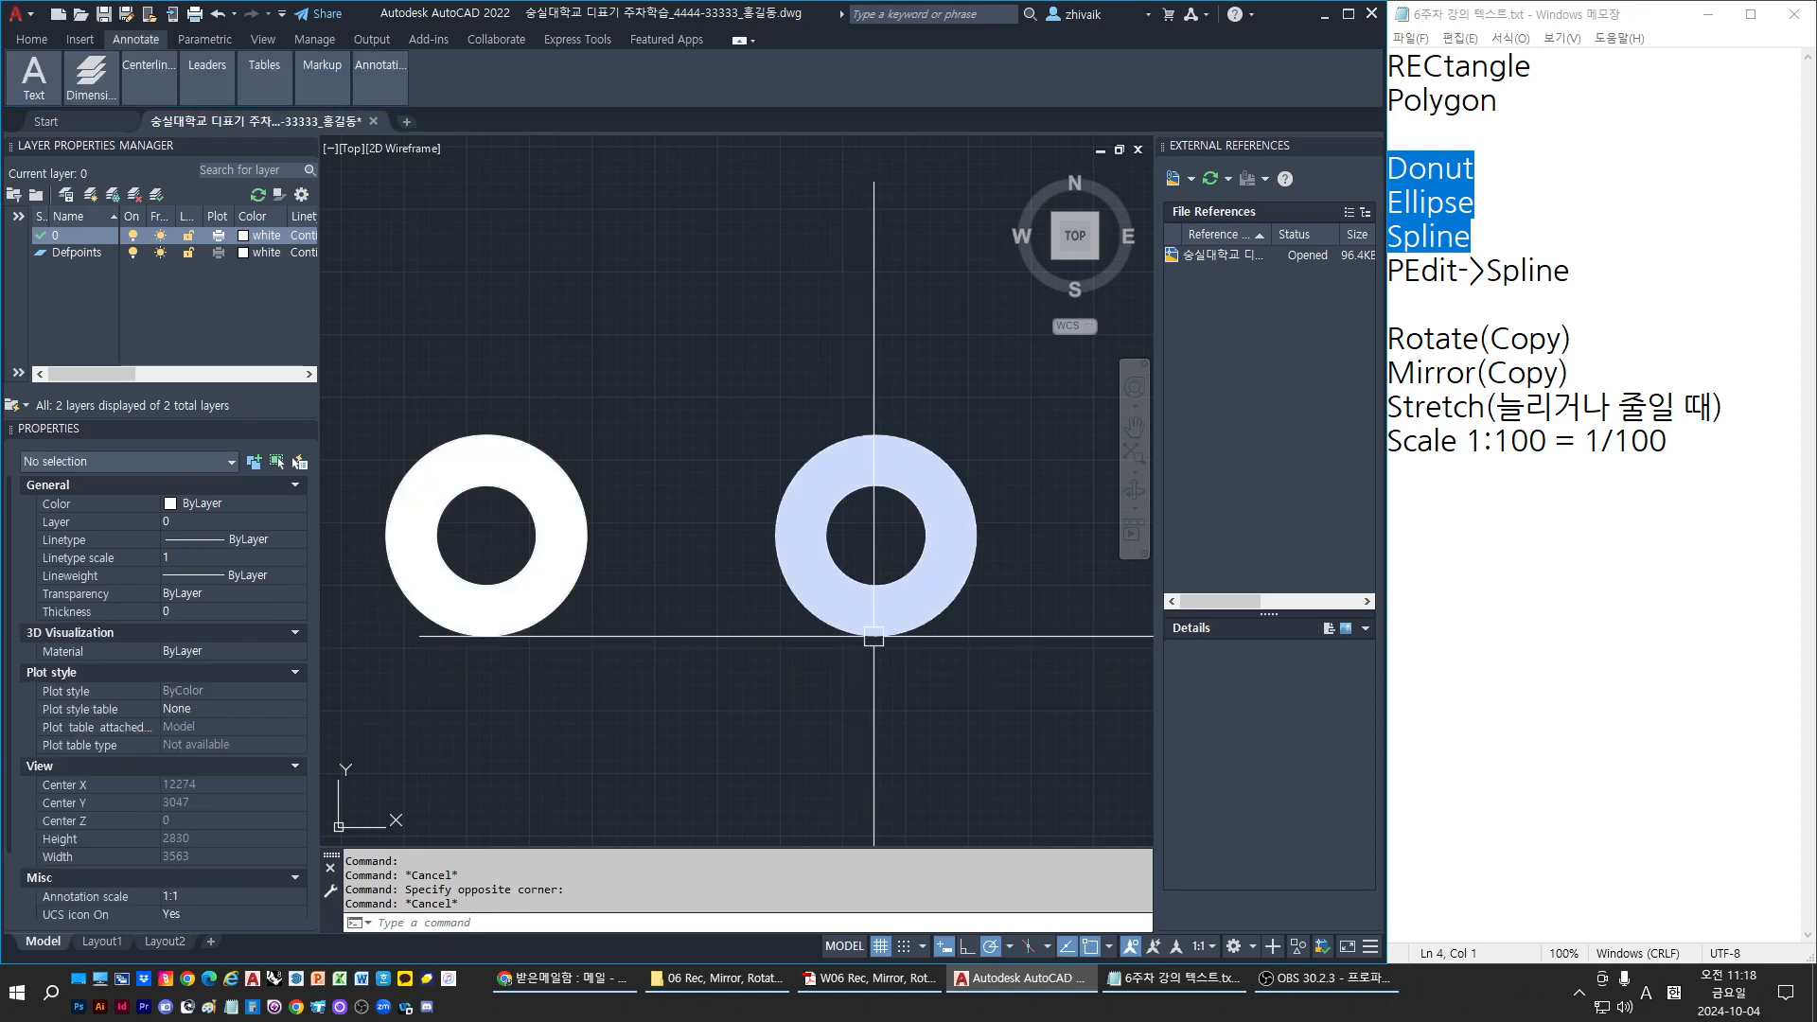
Inspect the object type and segment widths of the donut made with the Donut command
{"action": "left_click", "coordinate": [874, 636]}
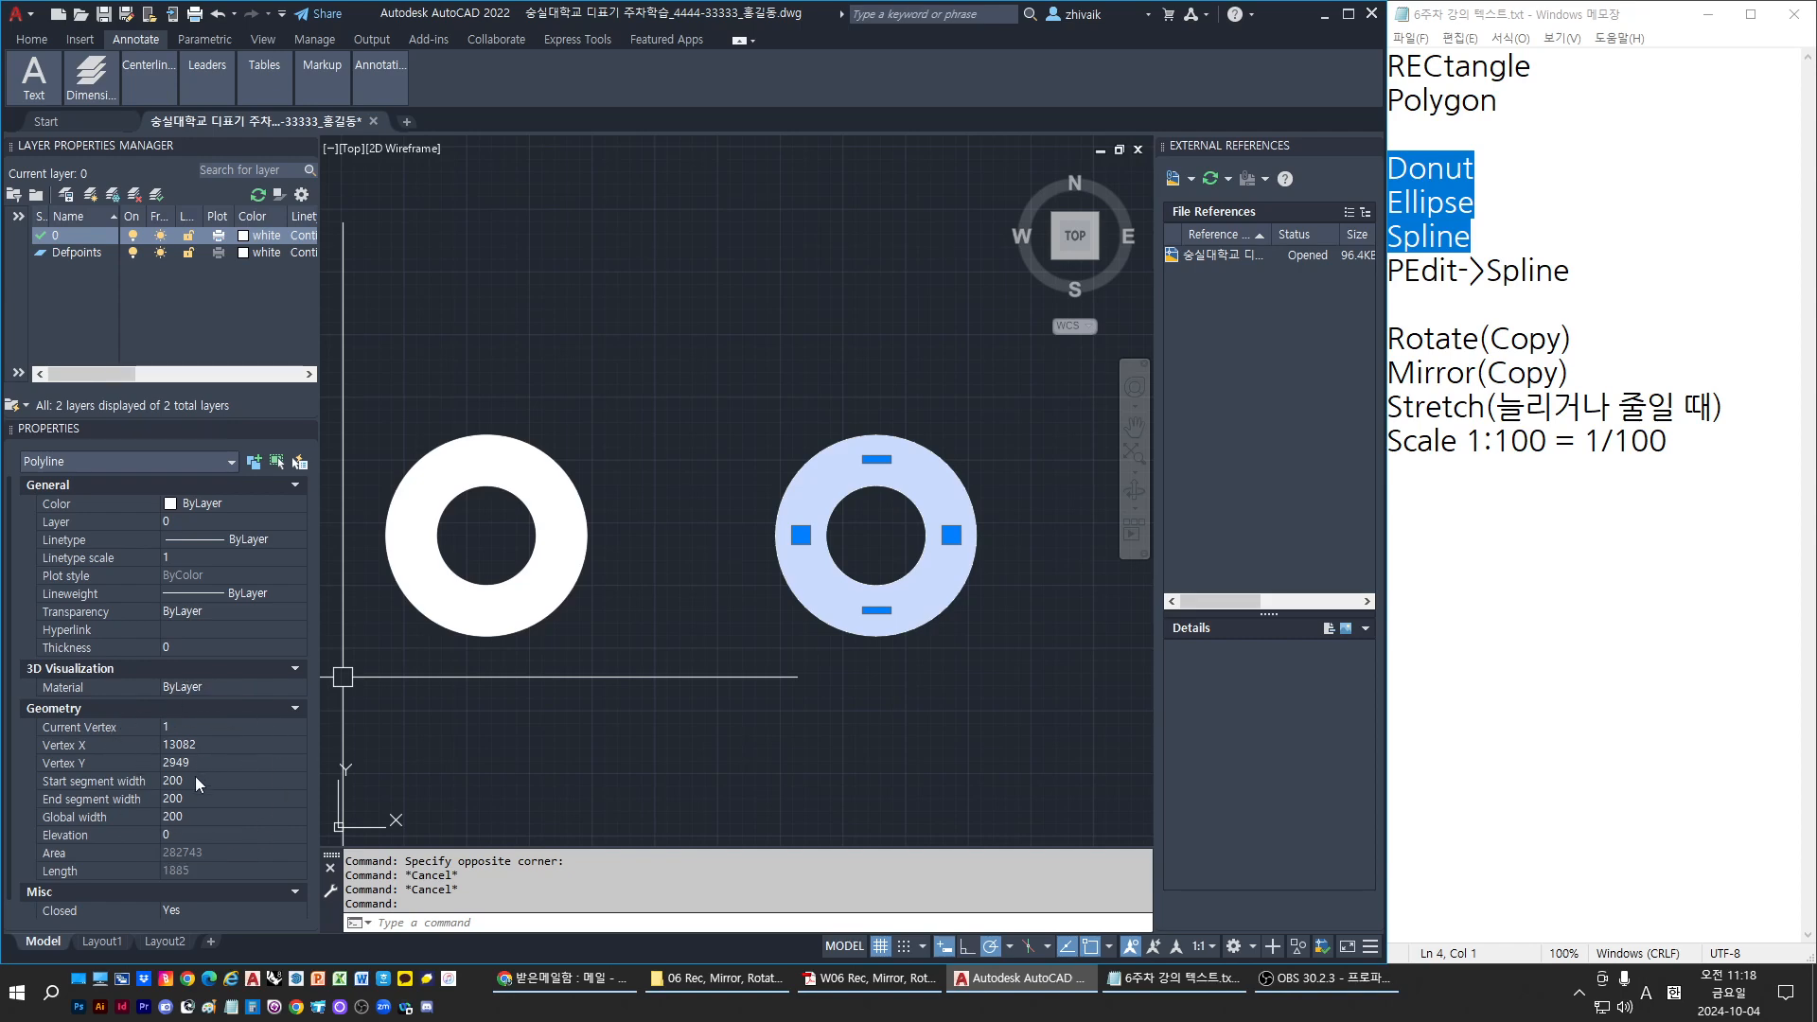
{"action": "key", "text": "ctrl"}
{"action": "key", "text": "ctrl"}
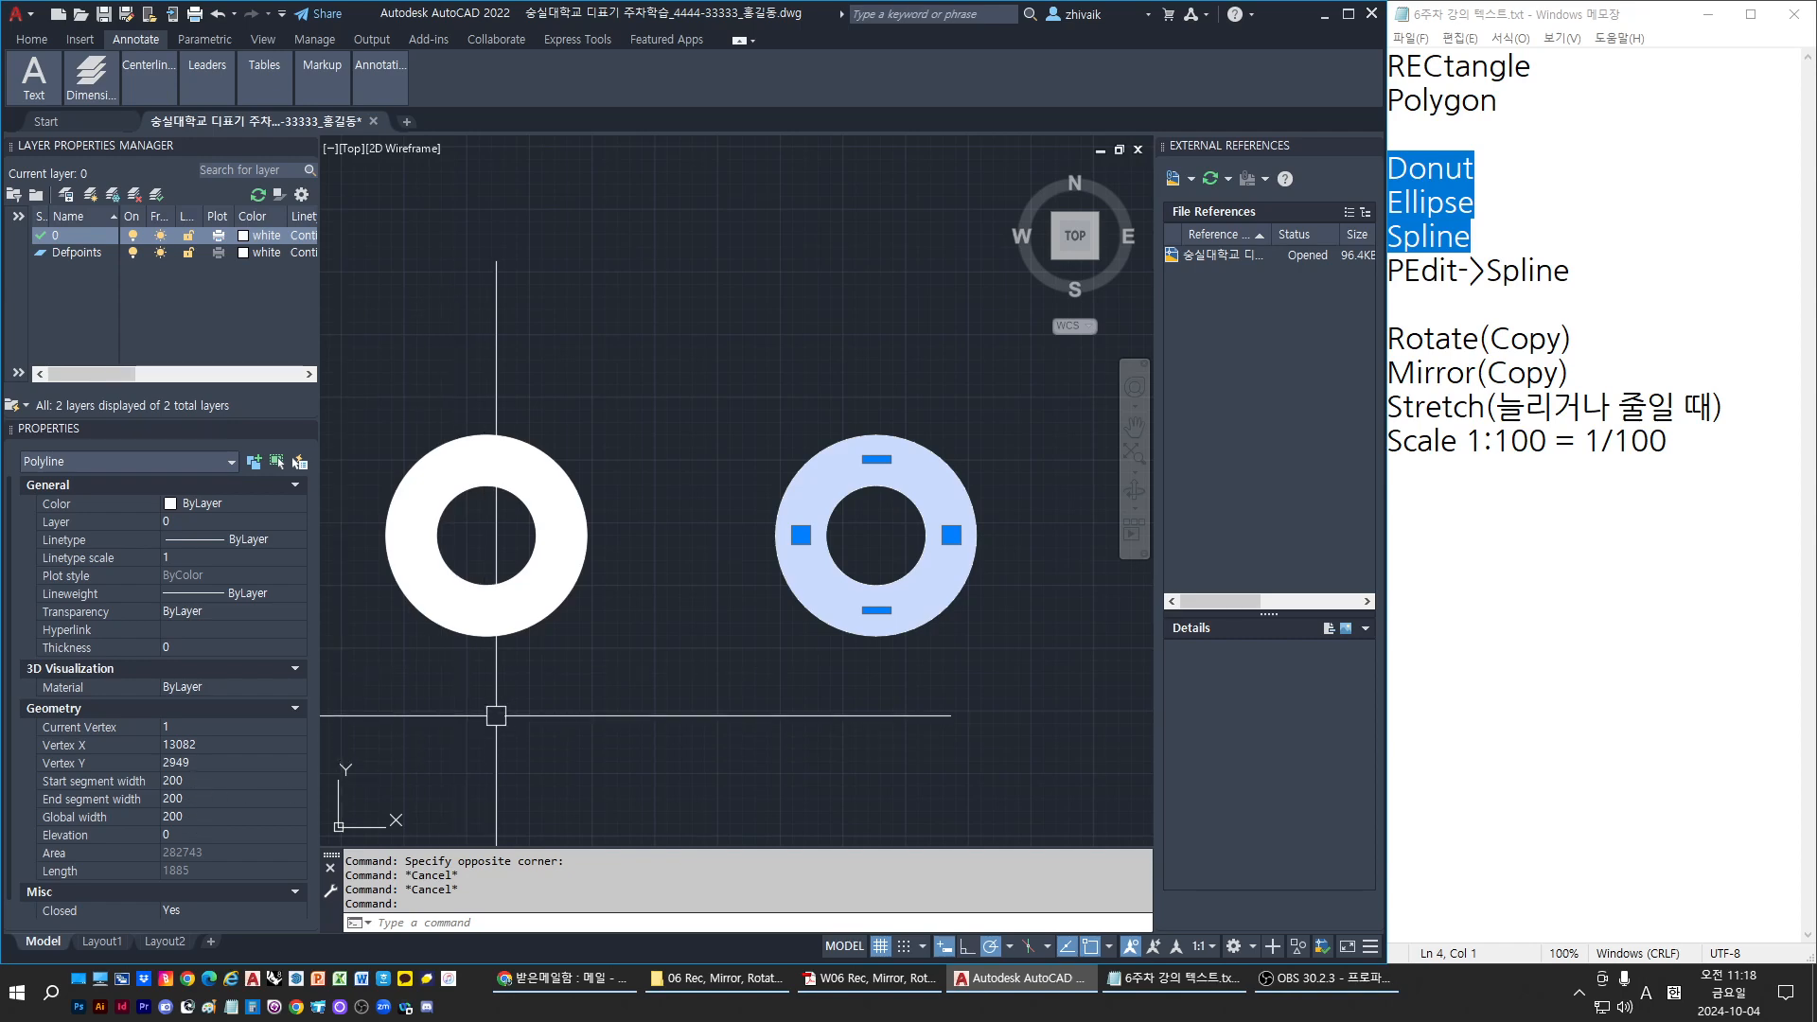
{"action": "key", "text": "Escape"}
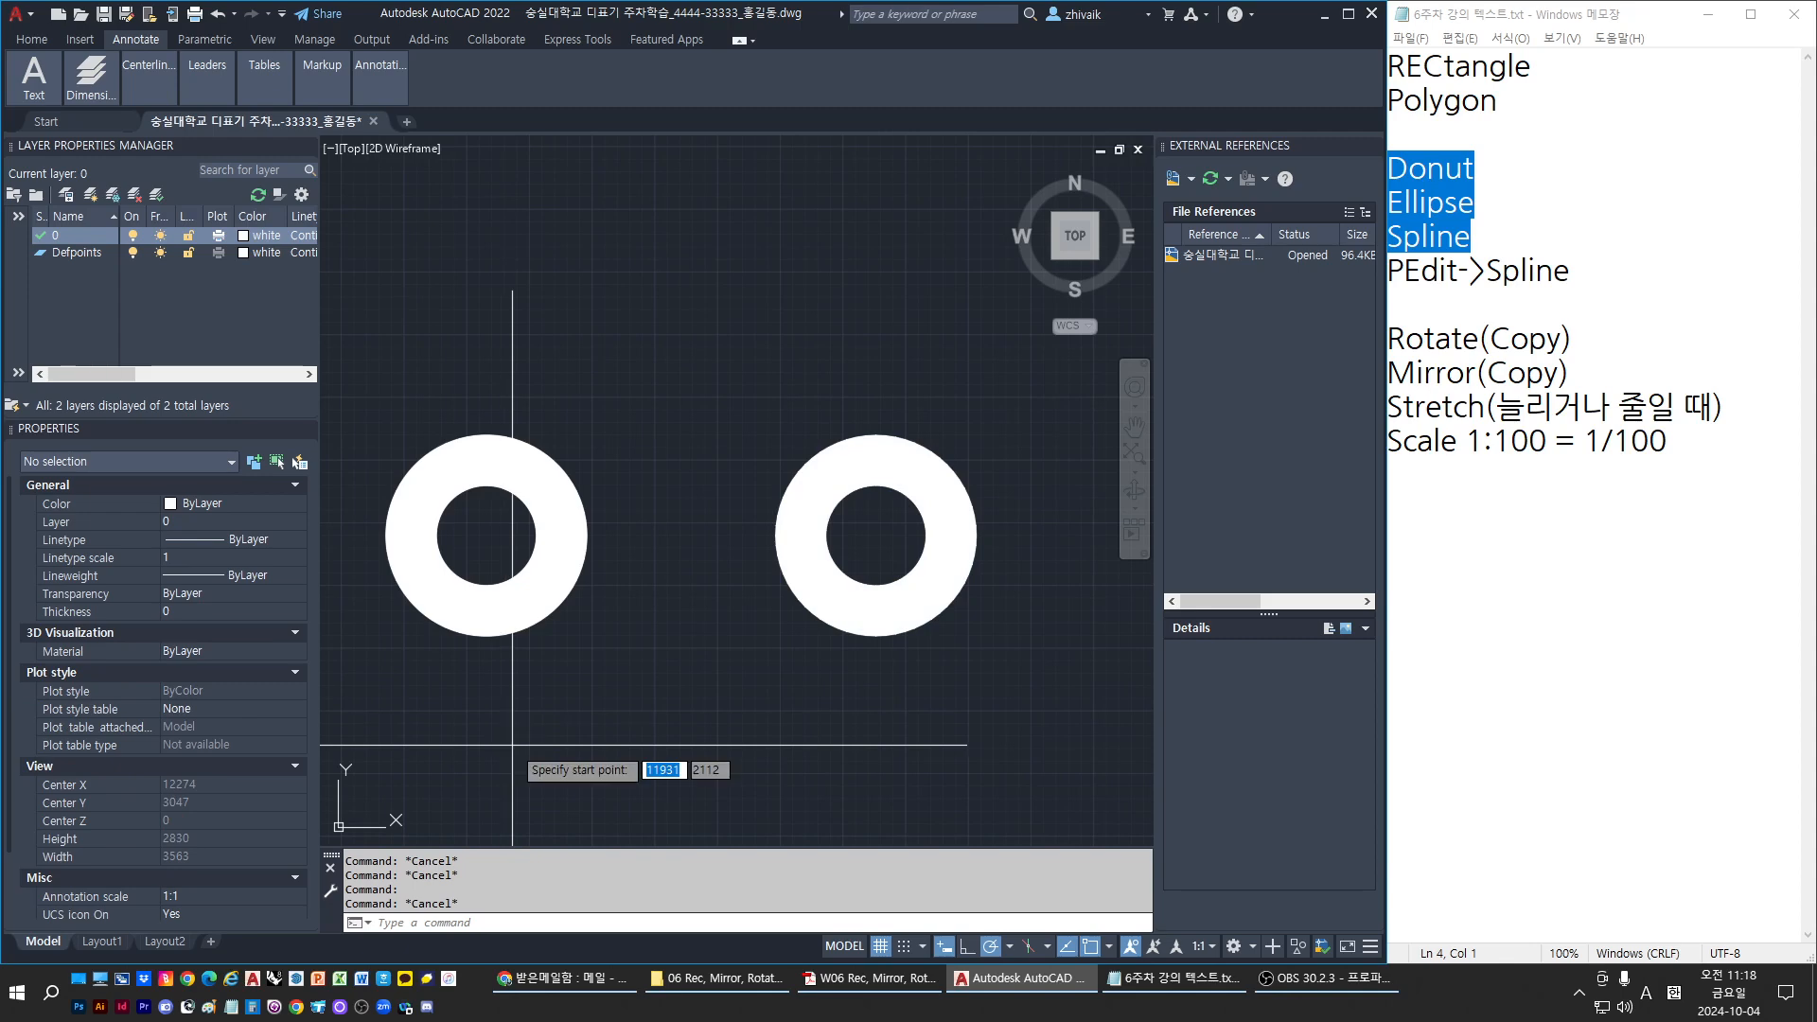
Draw a horizontal single-segment polyline about 727 long below and between the two rings
{"action": "left_click", "coordinate": [639, 730]}
{"action": "left_click", "coordinate": [821, 730]}
{"action": "key", "text": "space"}
{"action": "key", "text": "Escape"}
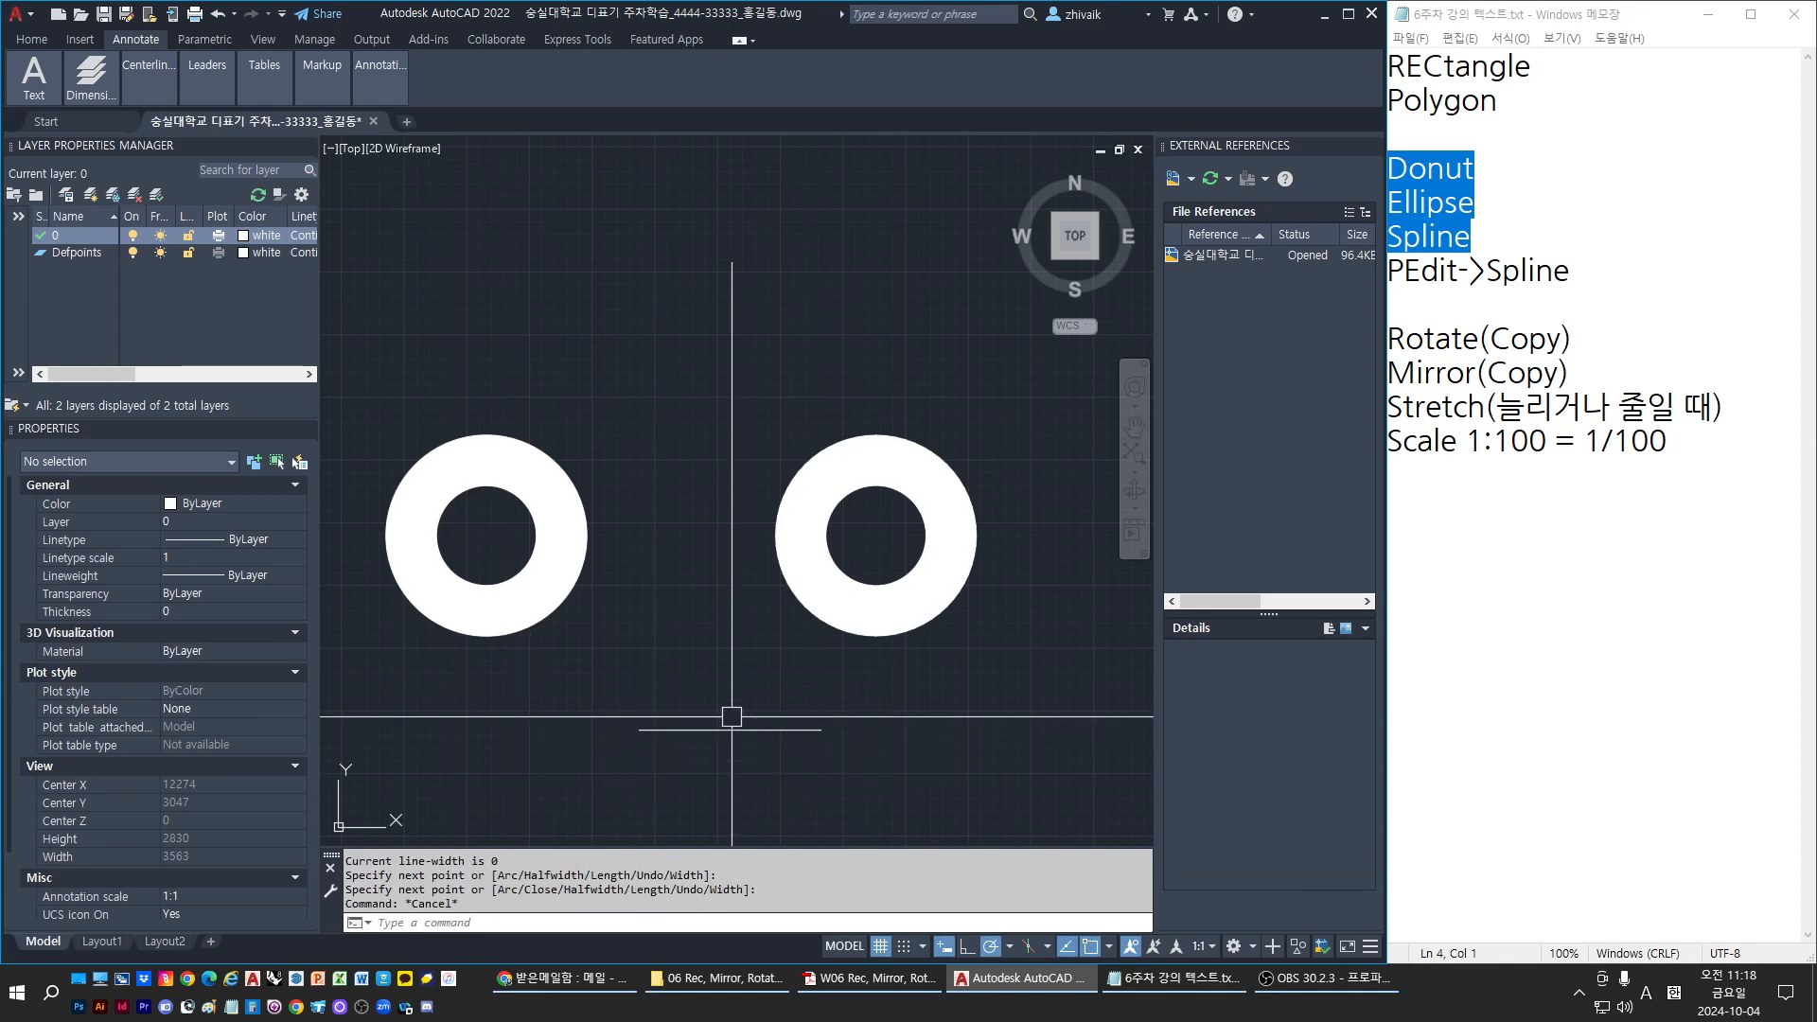
Set the start segment width of the horizontal polyline to 100
{"action": "left_click", "coordinate": [731, 728]}
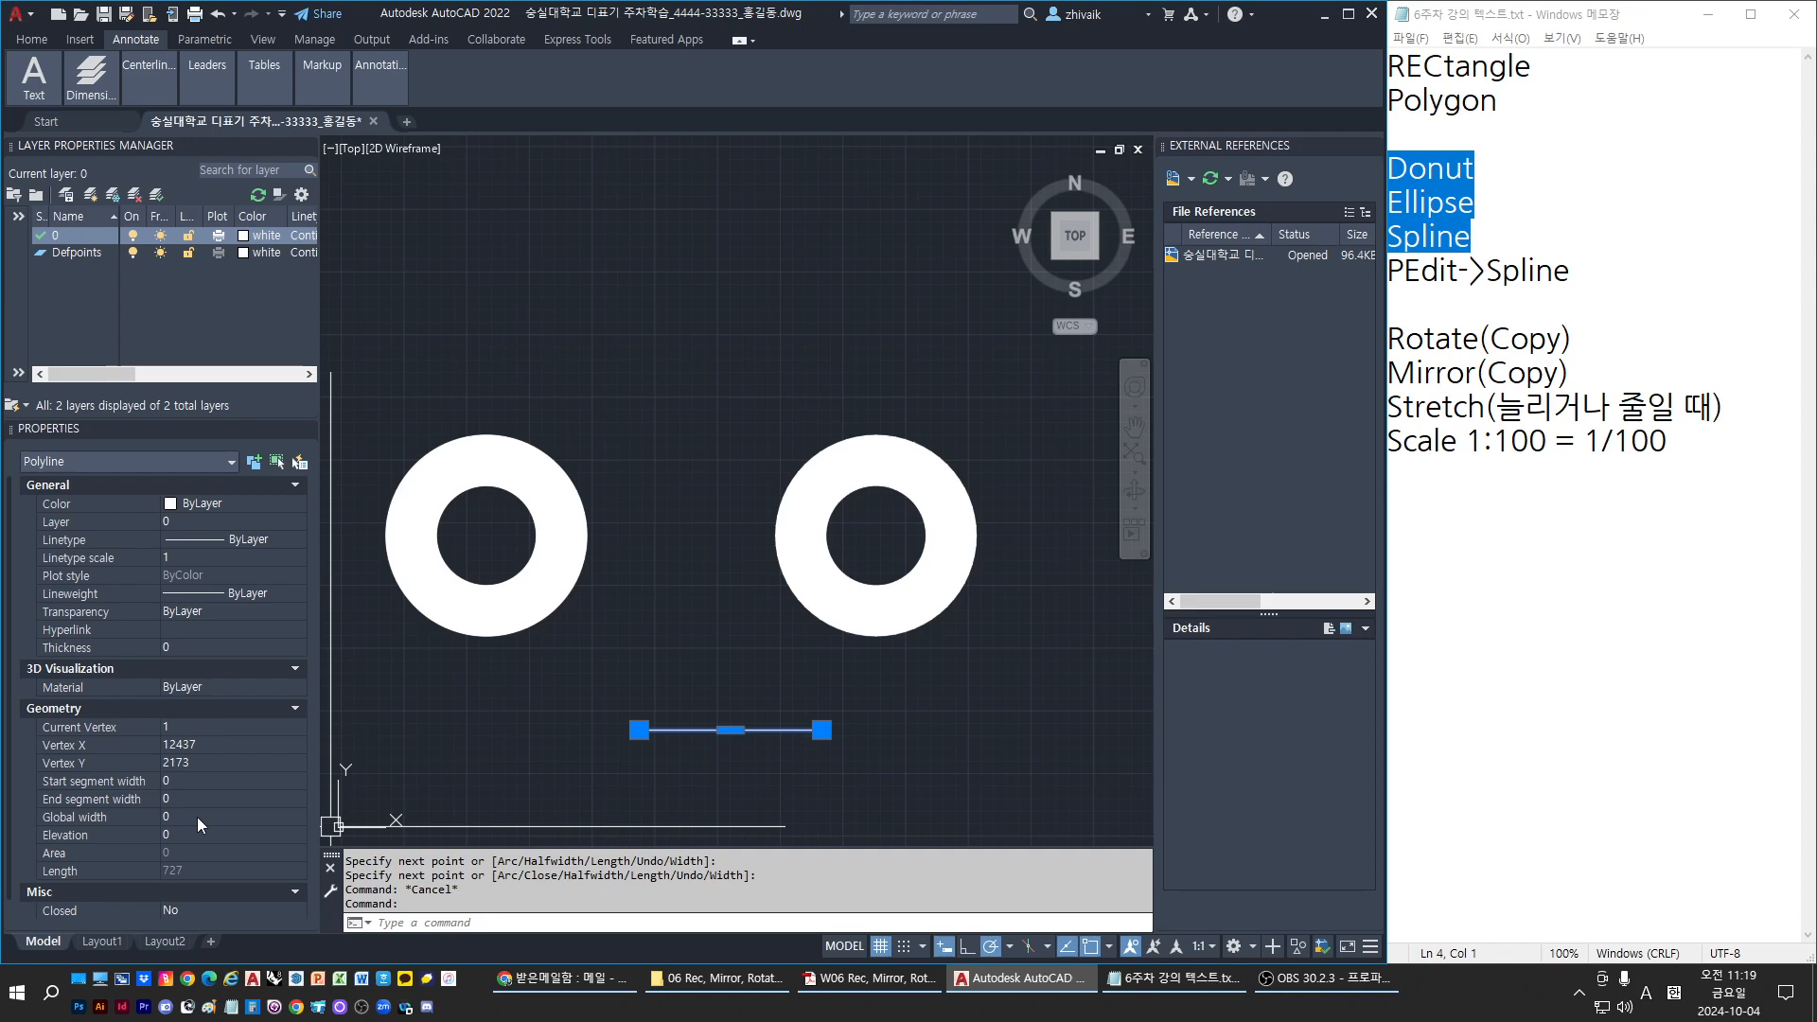
{"action": "left_click", "coordinate": [216, 781]}
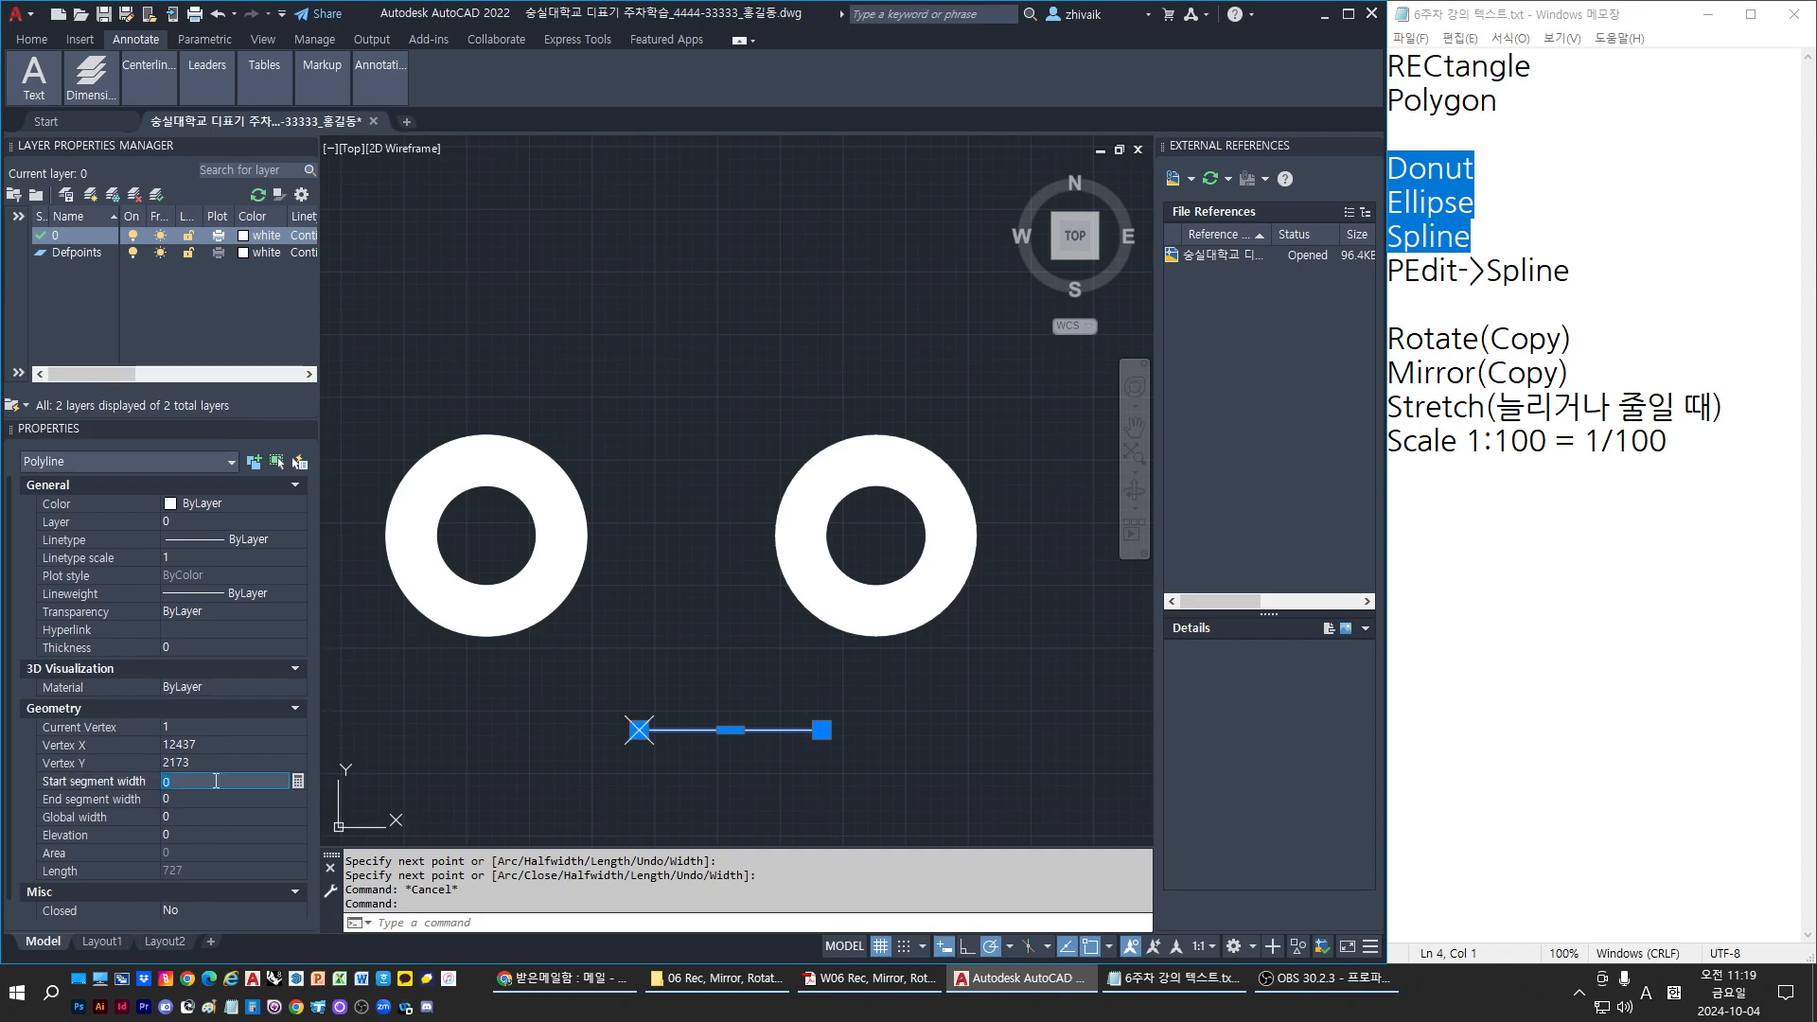
{"action": "key", "text": "Tab"}
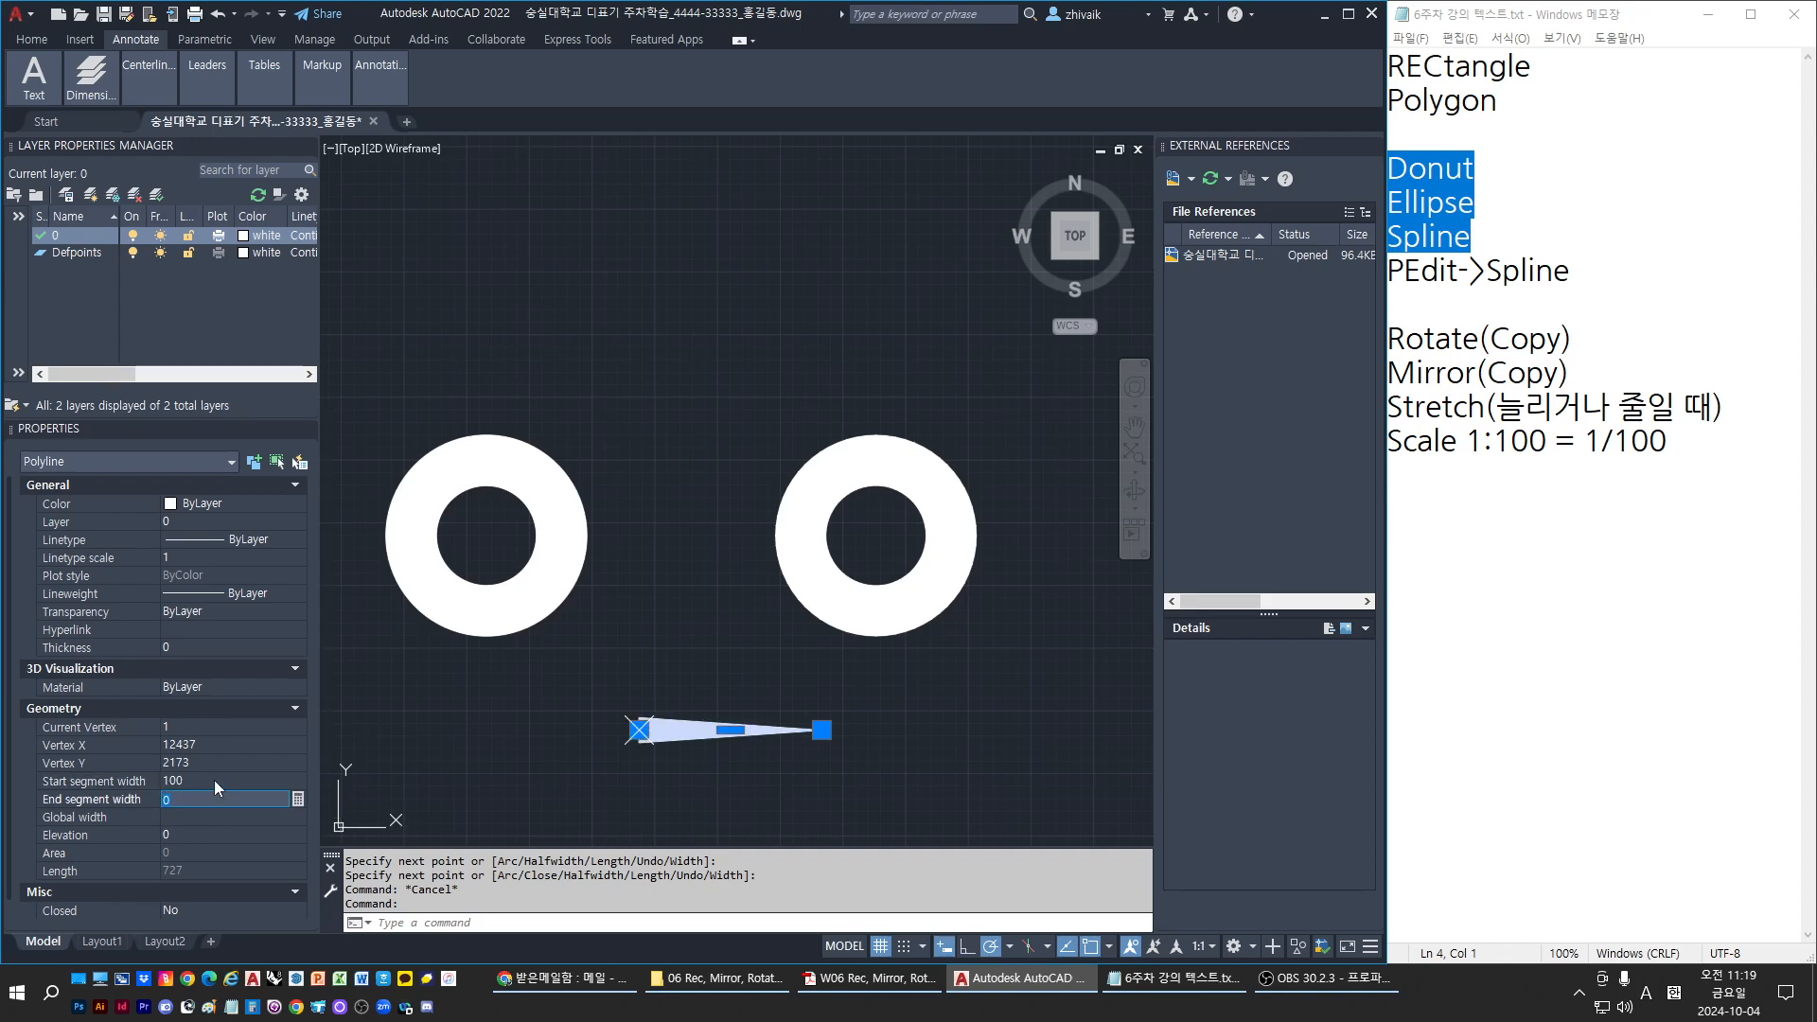
{"action": "key", "text": "Escape"}
{"action": "left_click", "coordinate": [541, 809]}
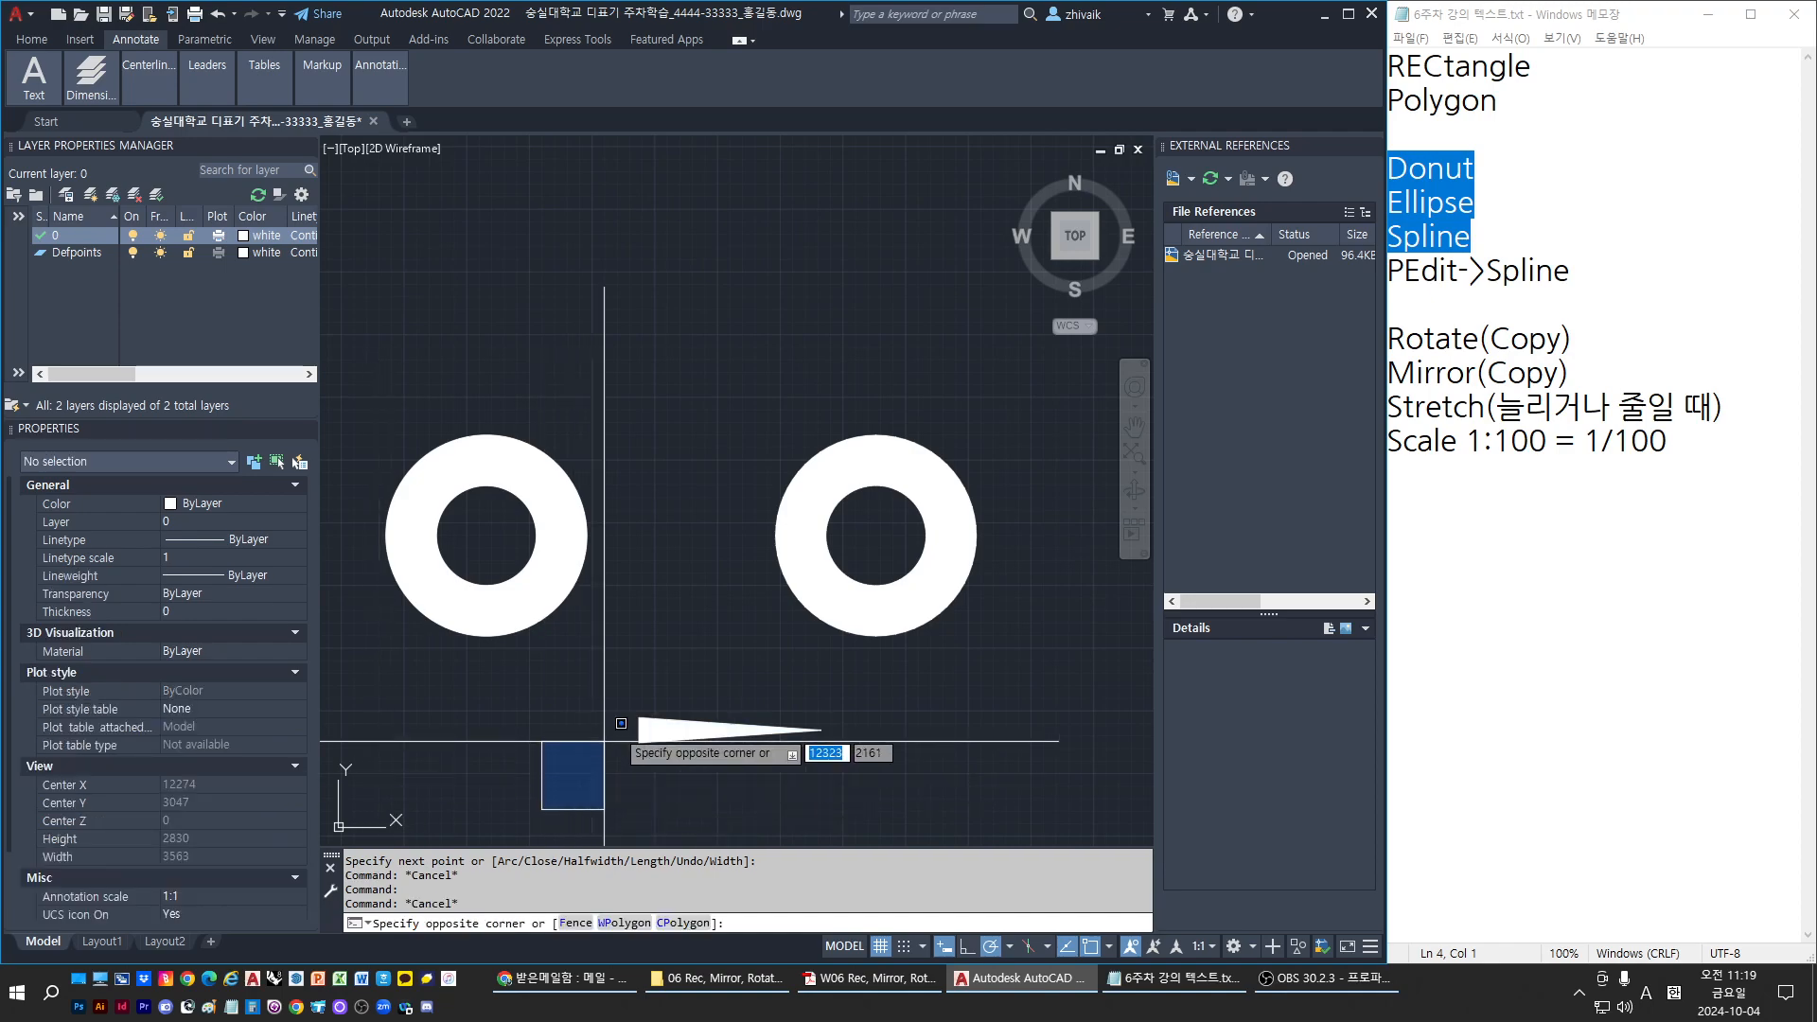
{"action": "scroll", "coordinate": [625, 729], "scroll_direction": "up", "scroll_amount": 2}
{"action": "key", "text": "Escape"}
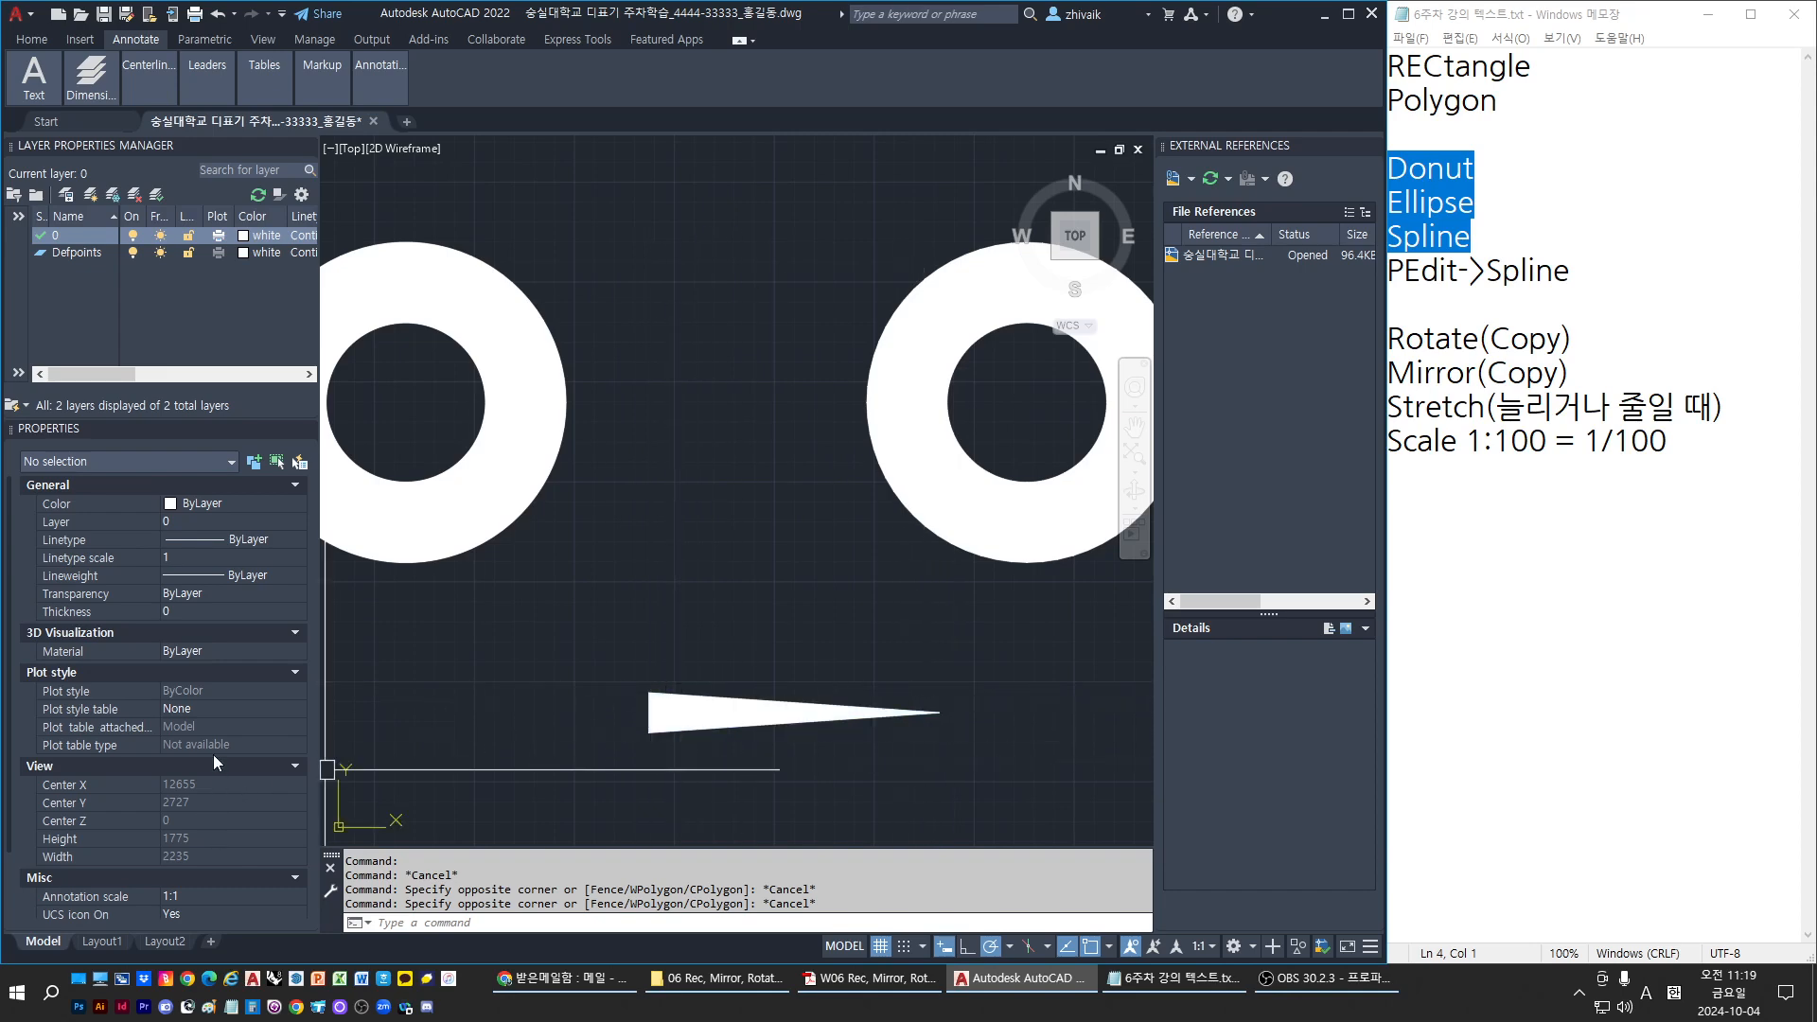
Set the global width of the horizontal polyline to 100
{"action": "left_click", "coordinate": [653, 711]}
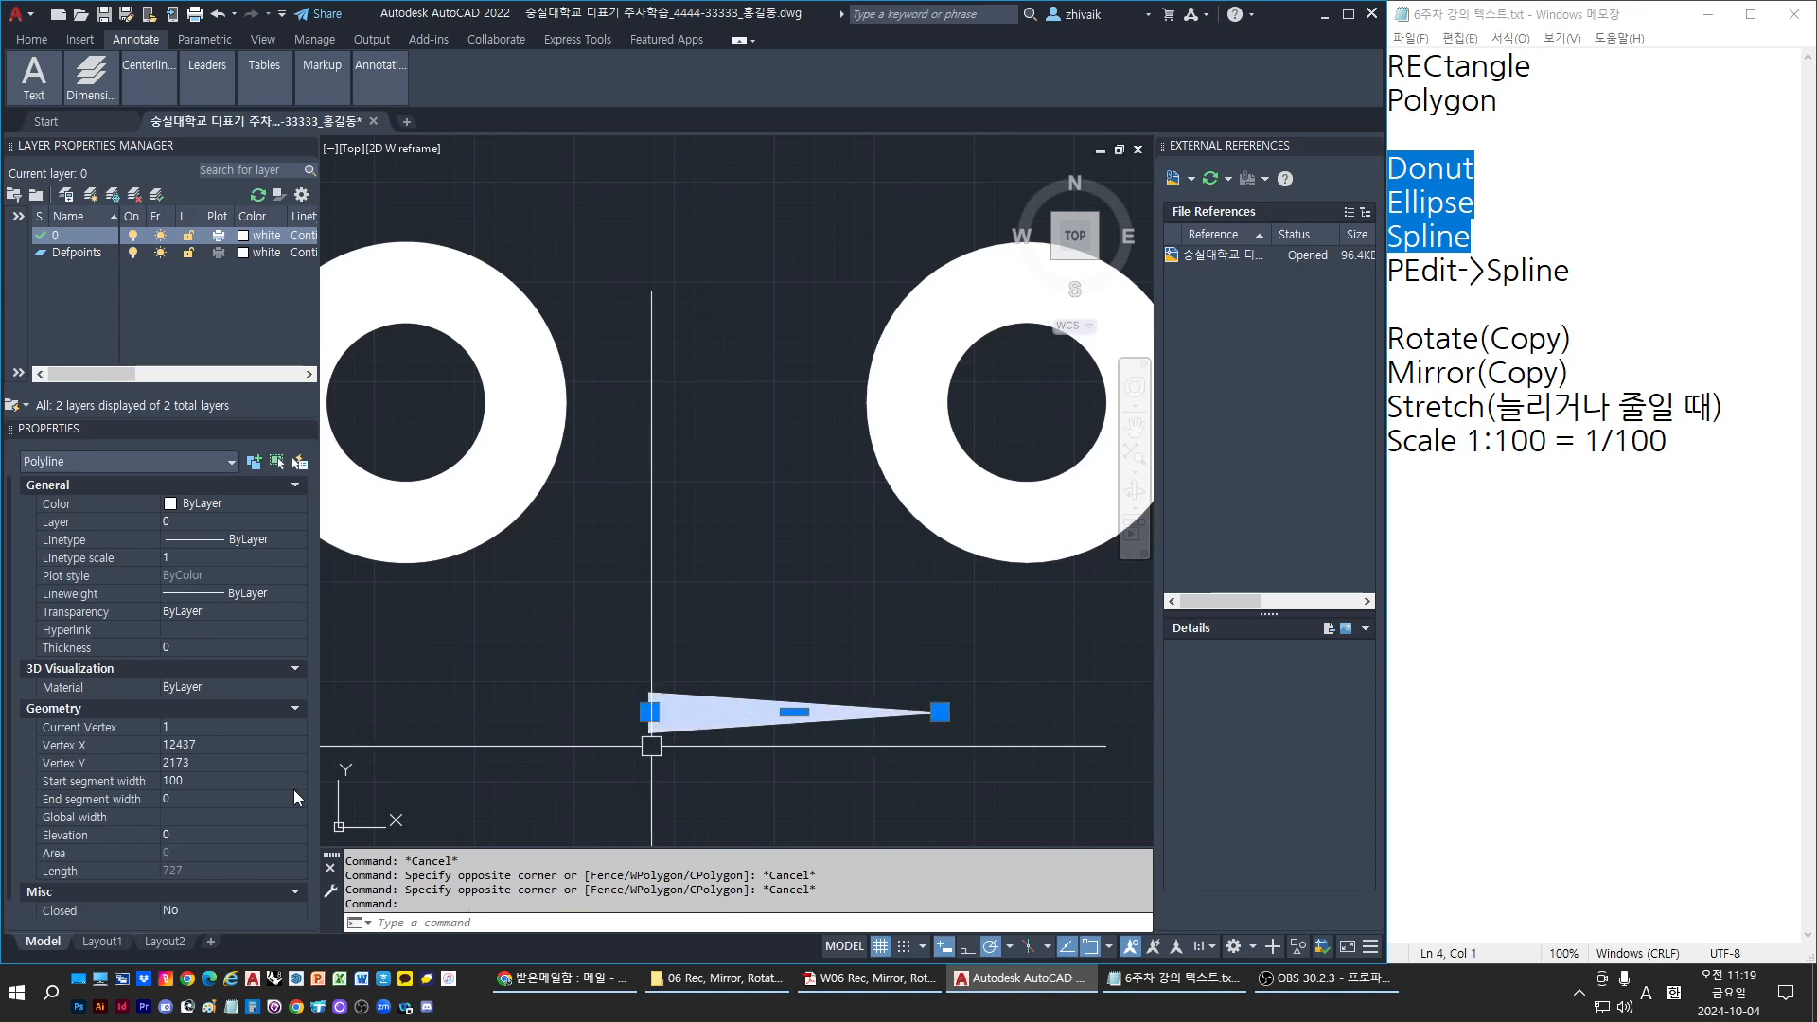
{"action": "left_click", "coordinate": [194, 816]}
{"action": "type", "text": "100"}
{"action": "key", "text": "Return"}
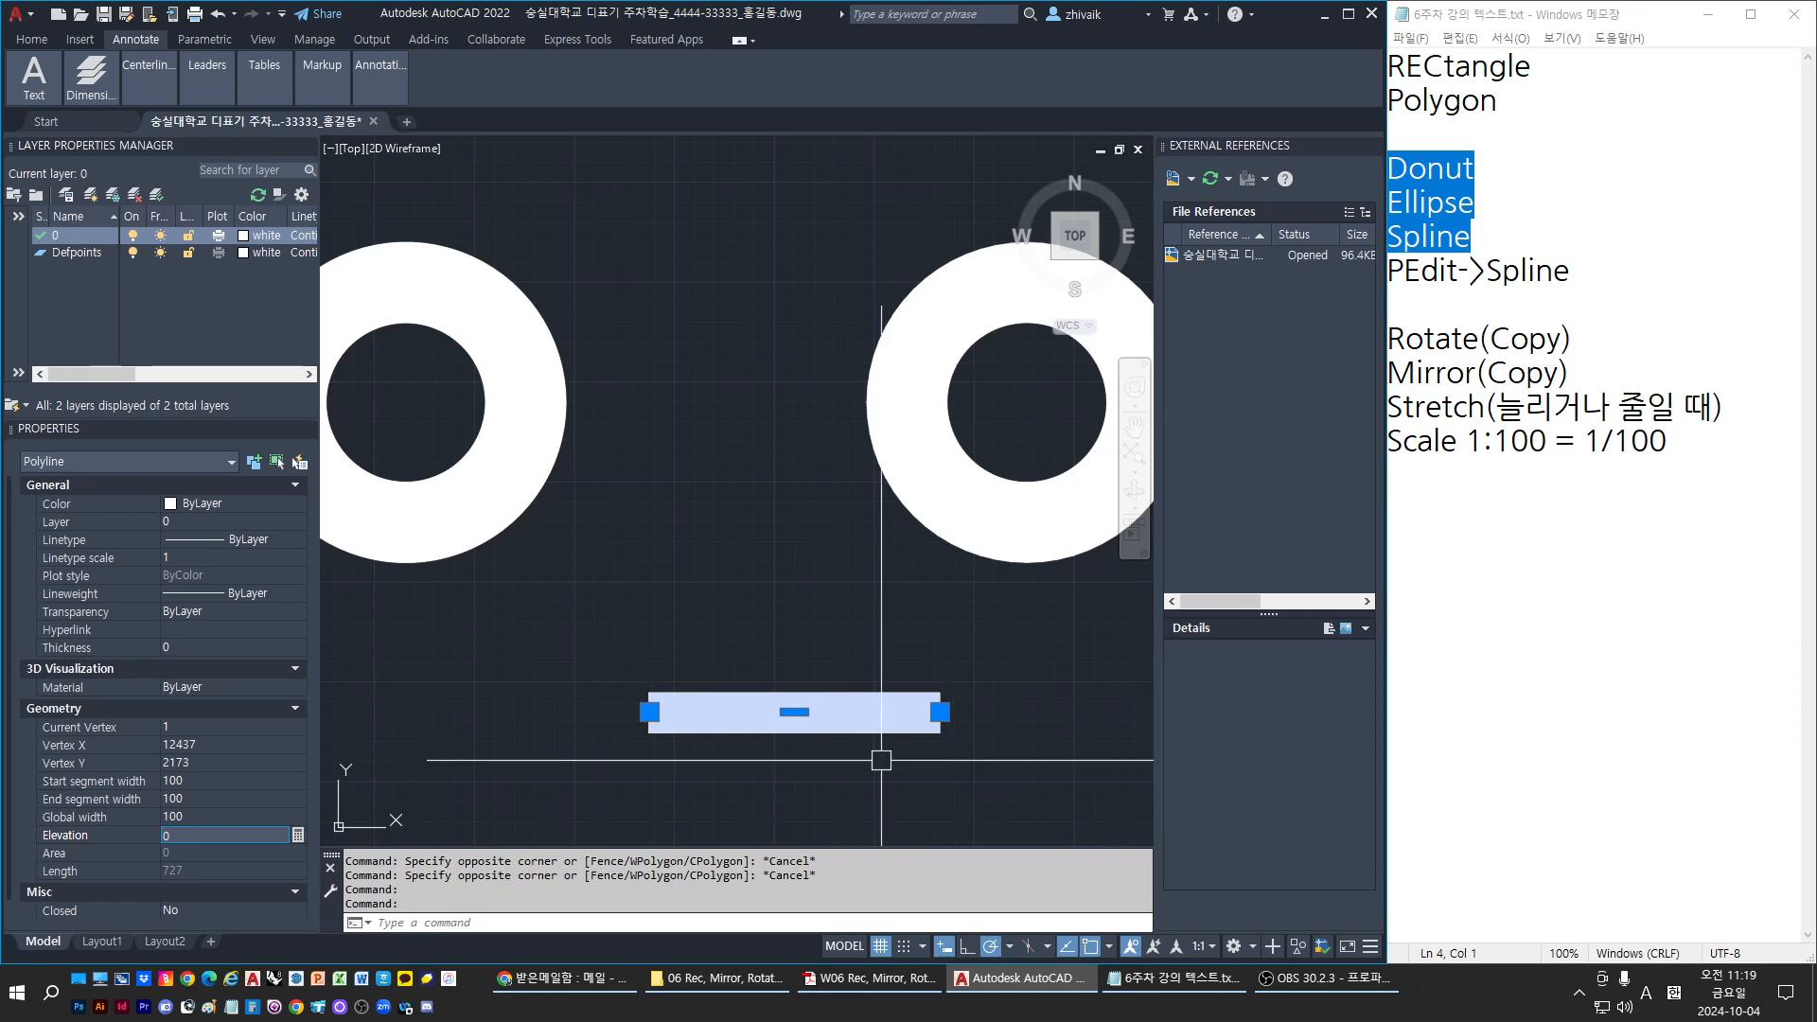
{"action": "key", "text": "Escape"}
Check the donut's polyline properties for comparison with the widened straight polyline
{"action": "middle_click_drag", "start_coordinate": [884, 673], "coordinate": [754, 734]}
{"action": "left_click", "coordinate": [795, 531]}
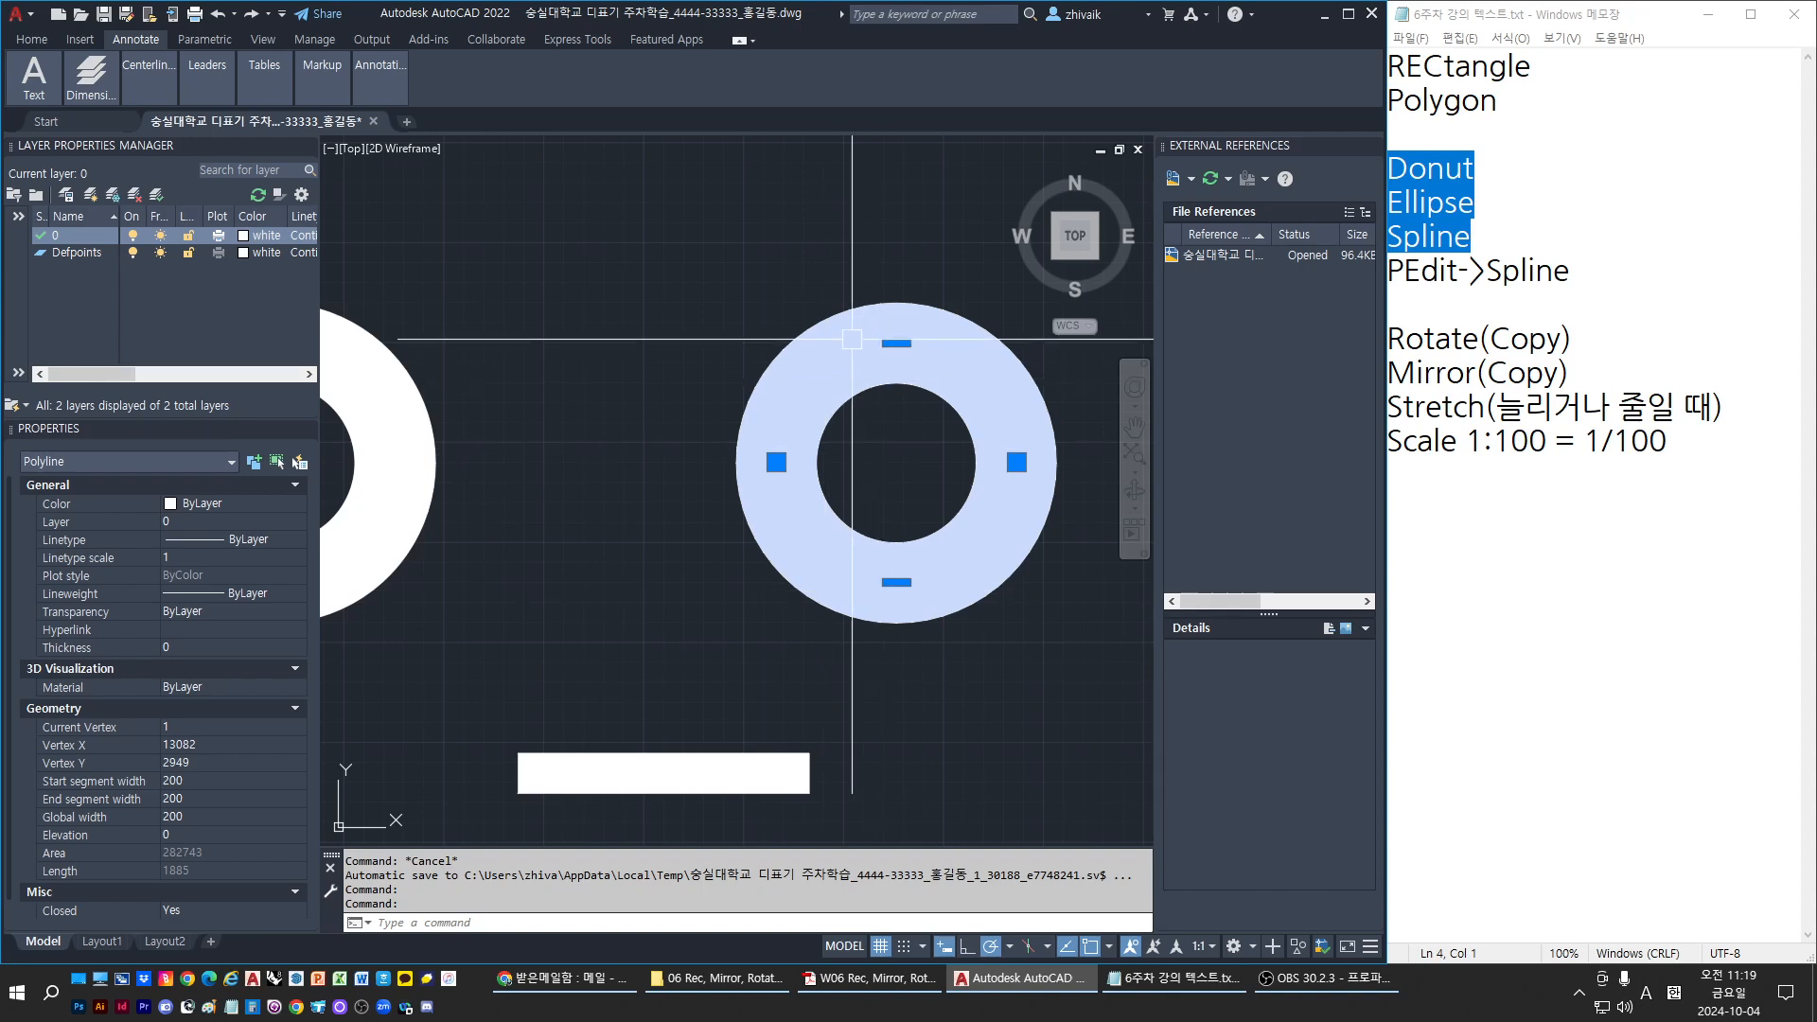
{"action": "key", "text": "Escape"}
{"action": "key", "text": "Escape"}
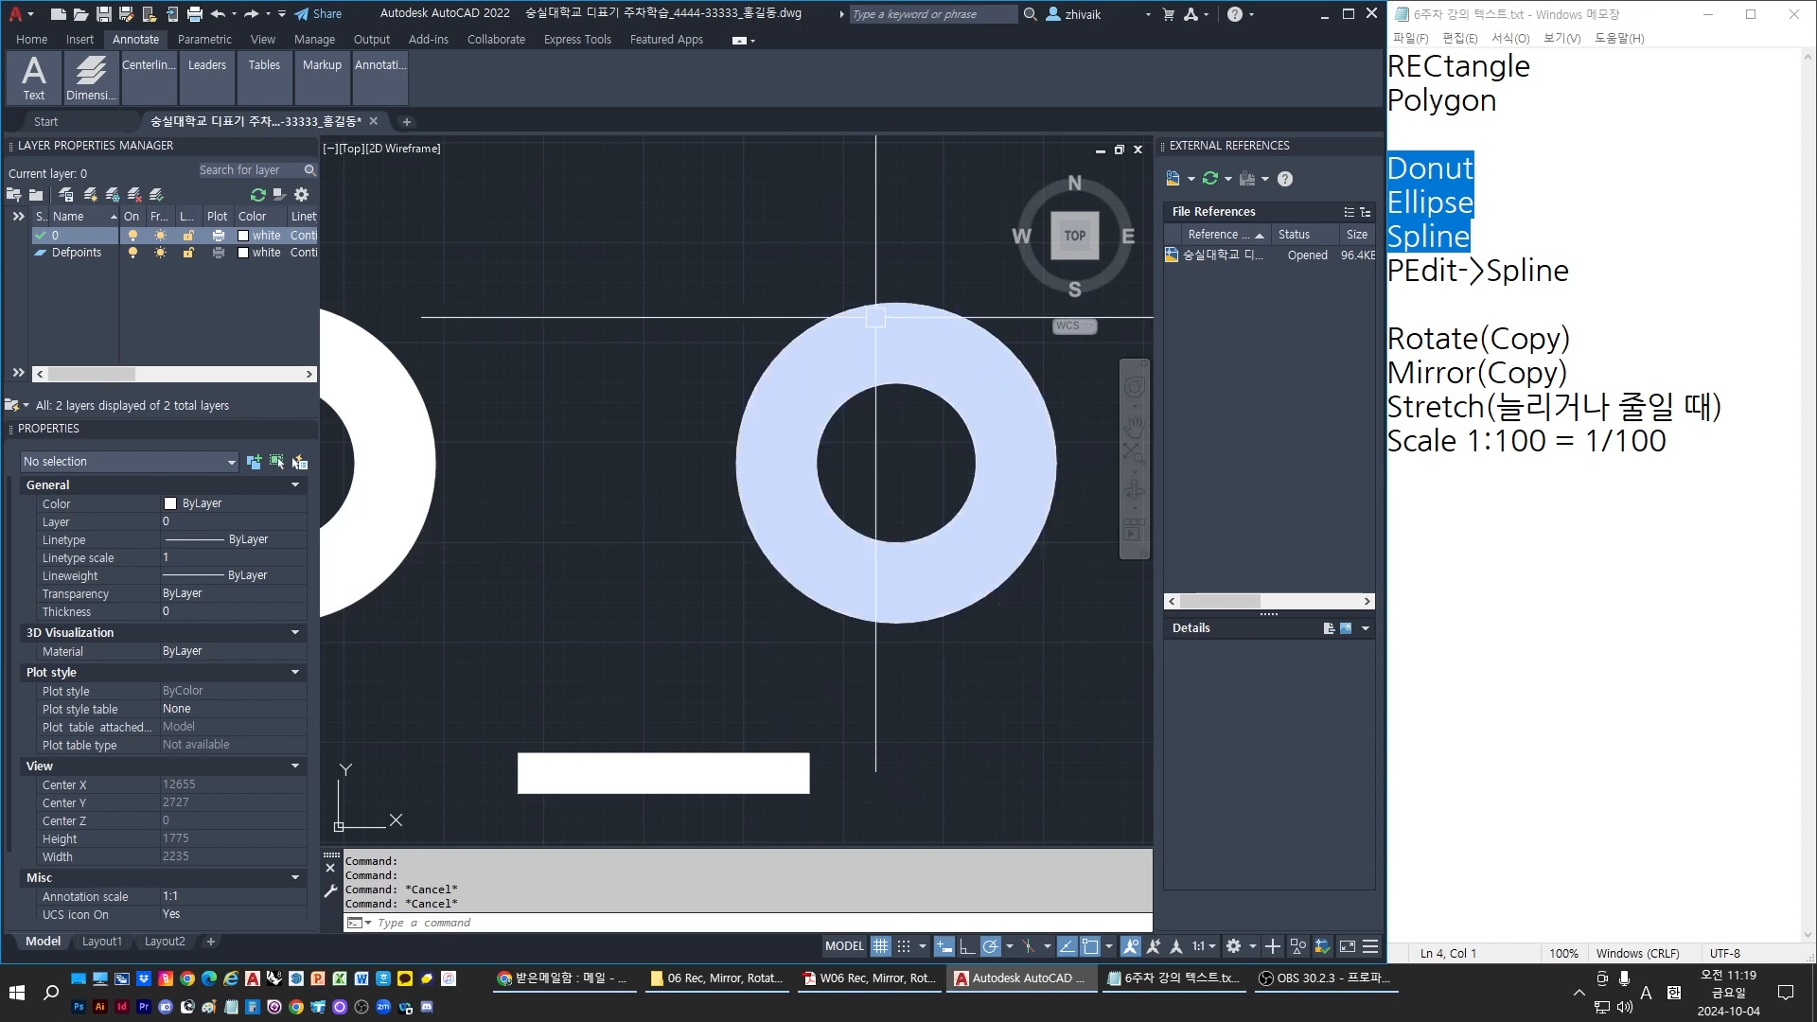
{"action": "key", "text": "Escape"}
{"action": "type", "text": "copy"}
{"action": "key", "text": "Return"}
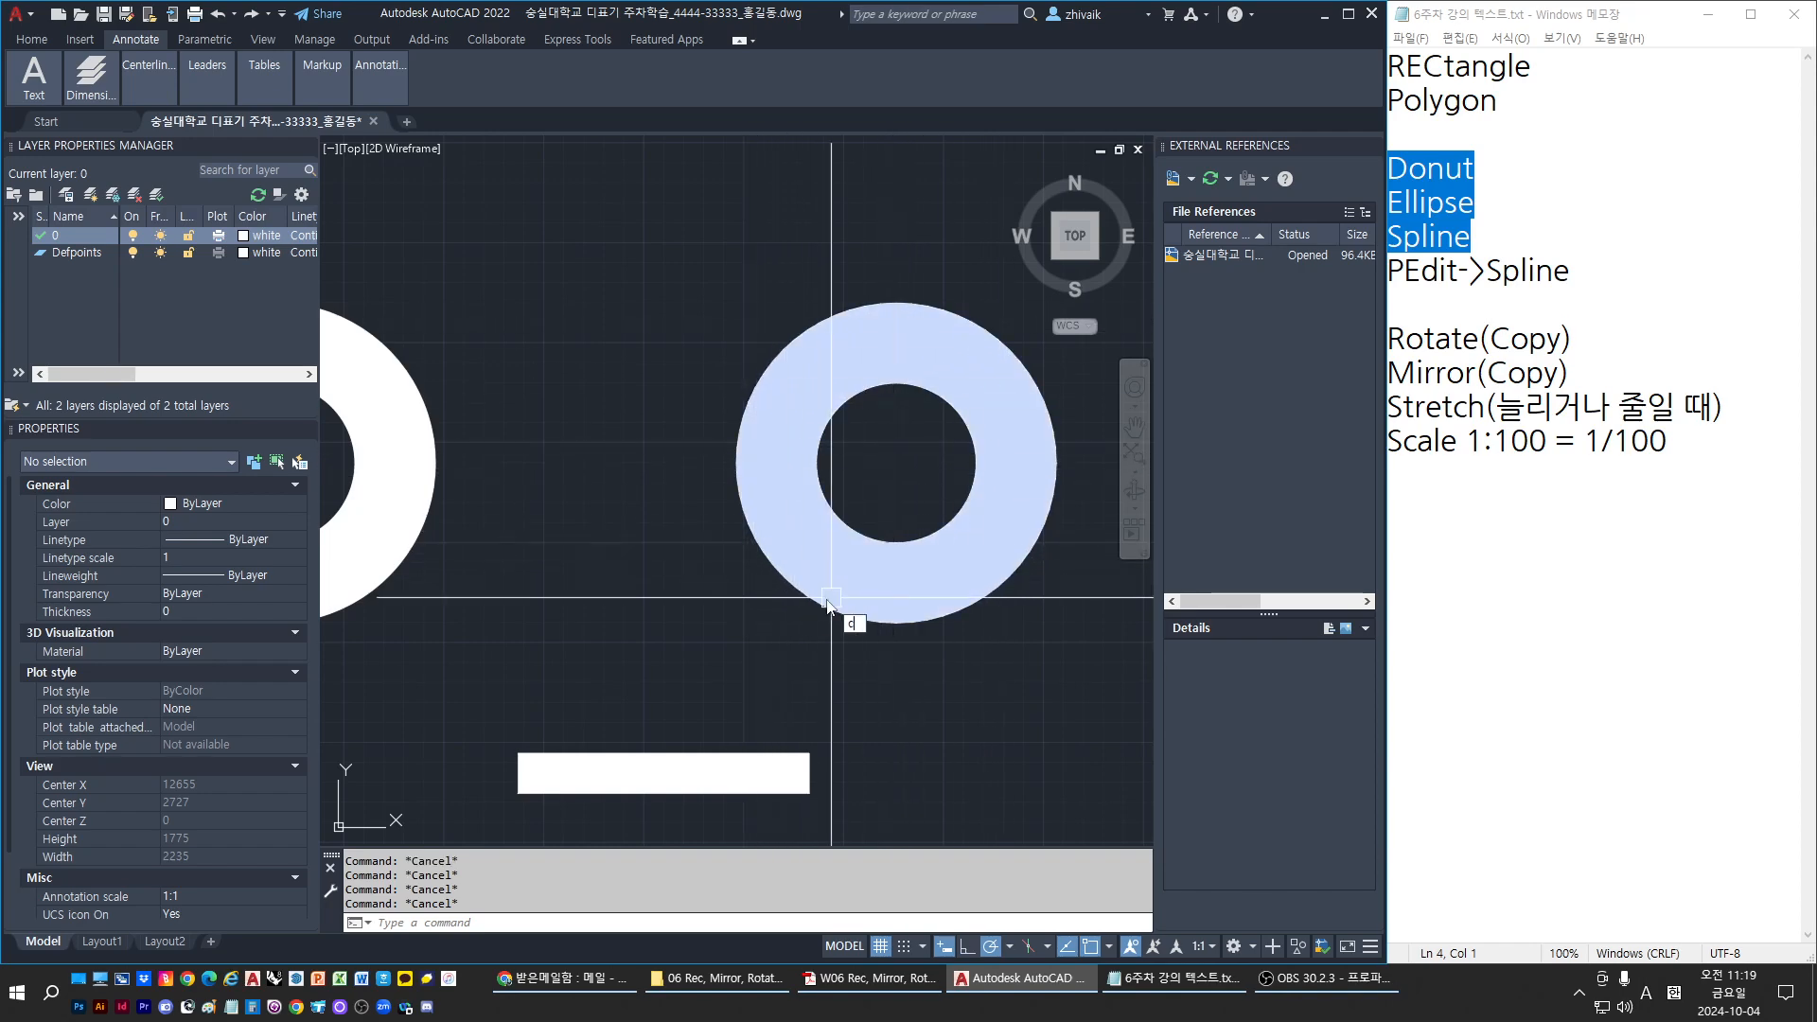
{"action": "key", "text": "Escape"}
{"action": "key", "text": "Escape"}
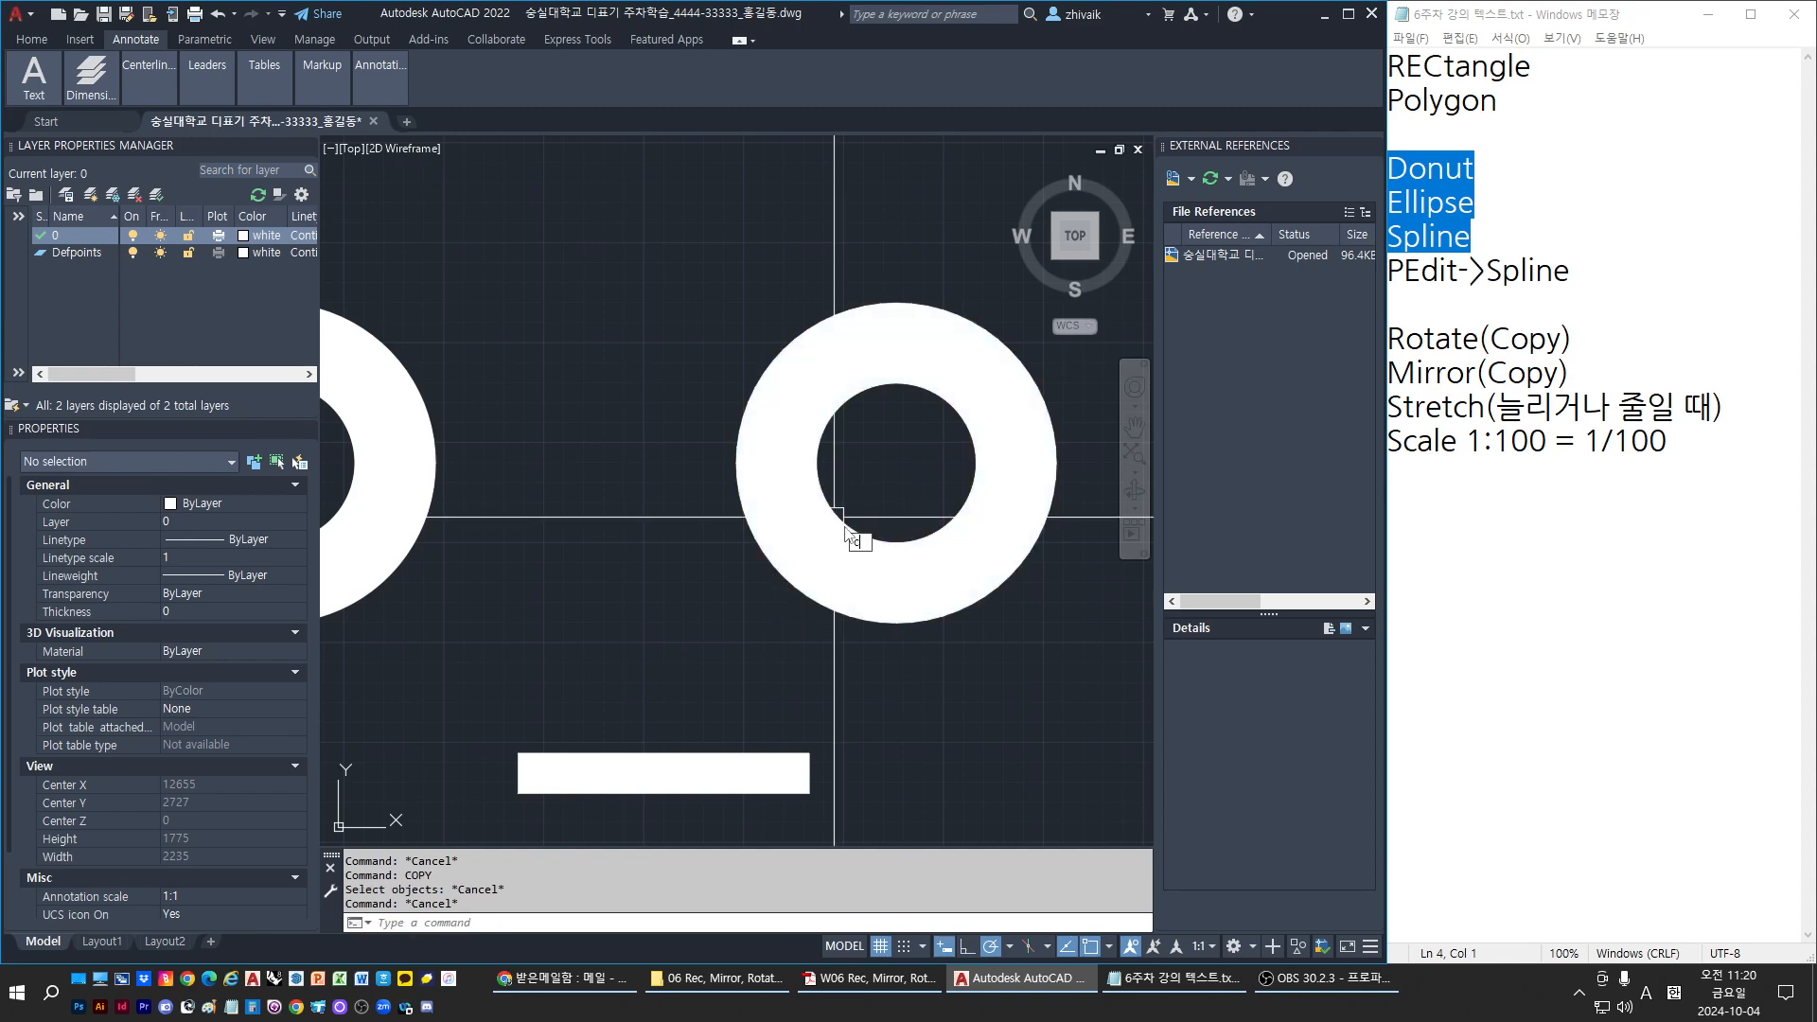
Try a circle with a radius of 600 centered on the donut
{"action": "type", "text": "ci"}
{"action": "key", "text": "Return"}
{"action": "left_click", "coordinate": [897, 463]}
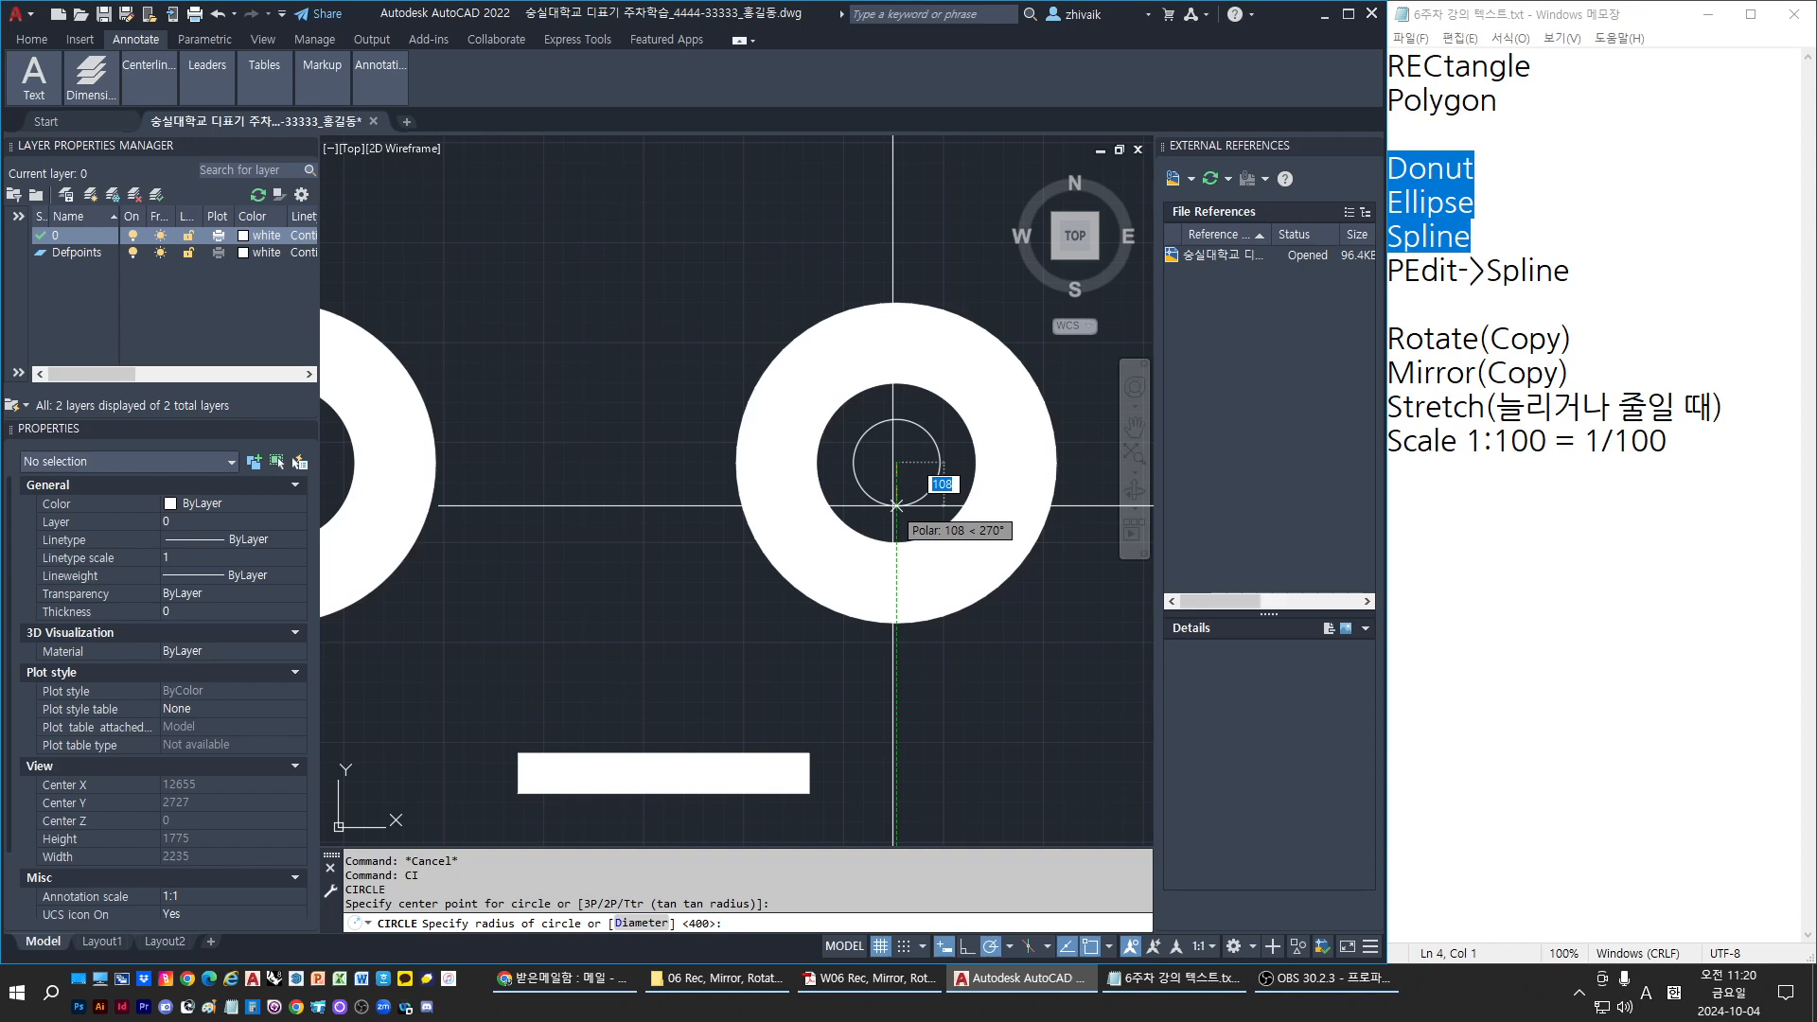
{"action": "type", "text": "6"}
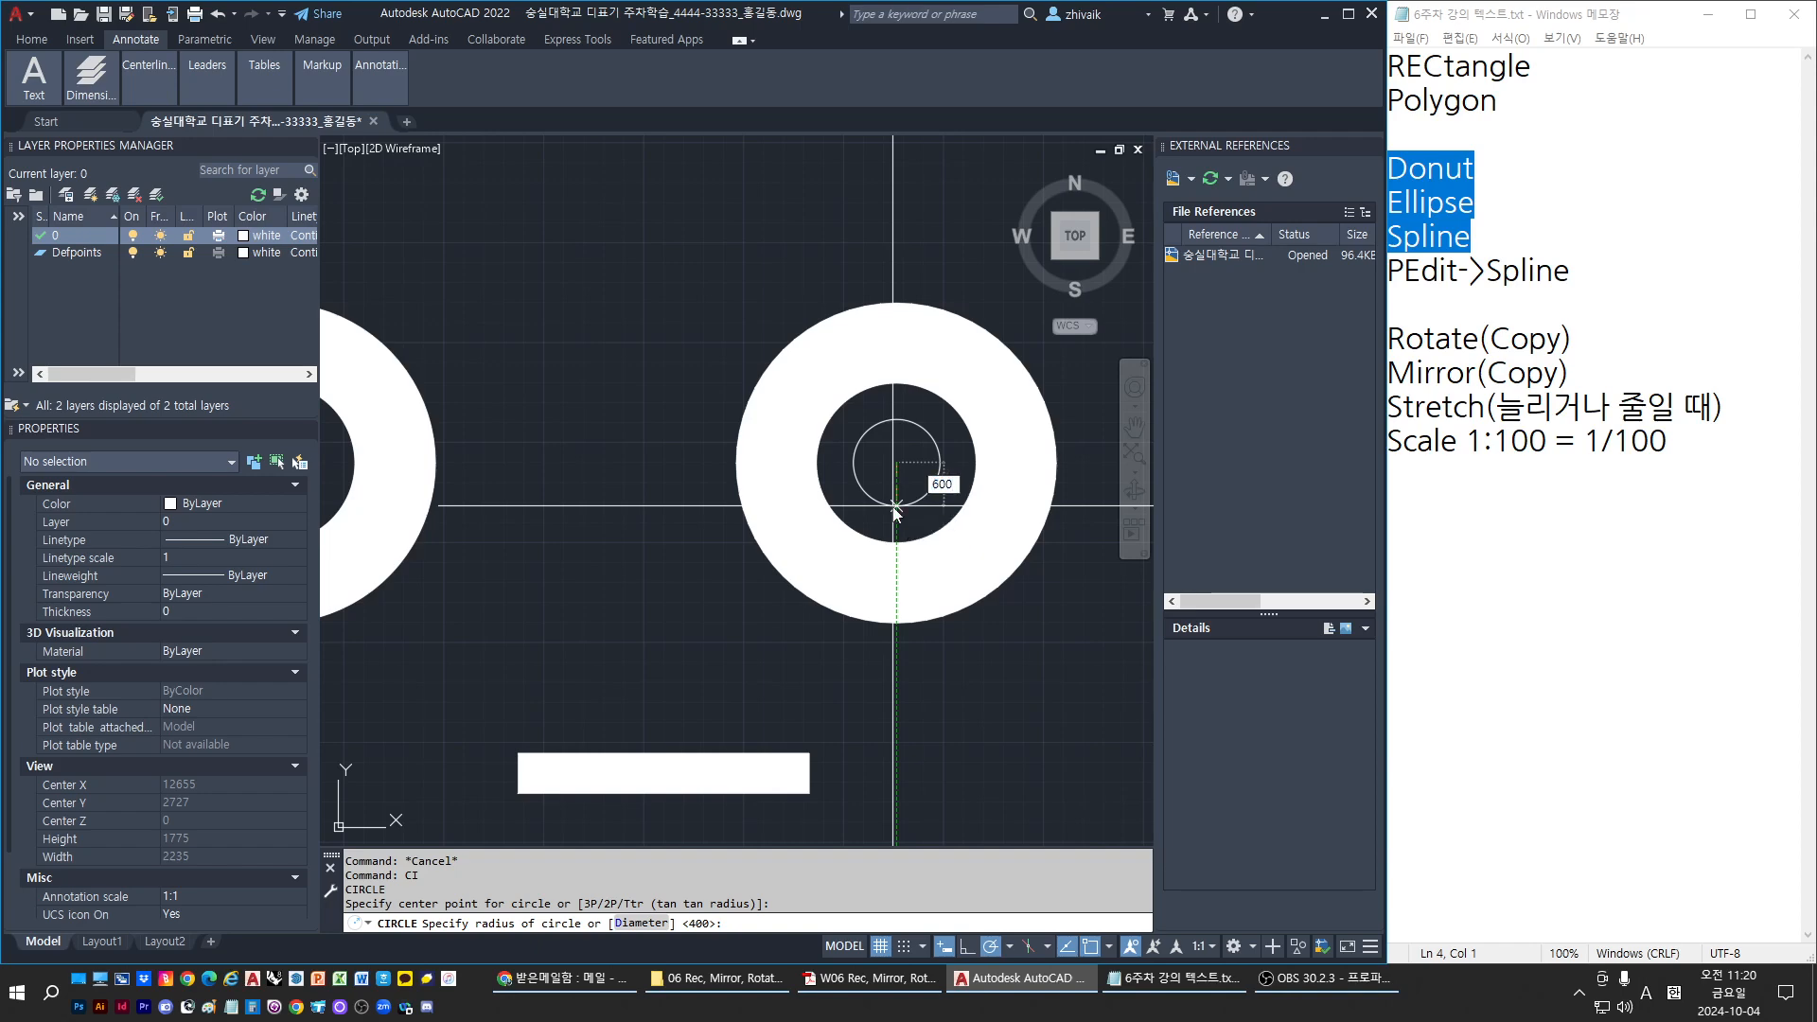
{"action": "type", "text": "00"}
{"action": "key", "text": "Return"}
{"action": "key", "text": "Escape"}
Undo the circle of radius 600 around the donut
{"action": "type", "text": "u"}
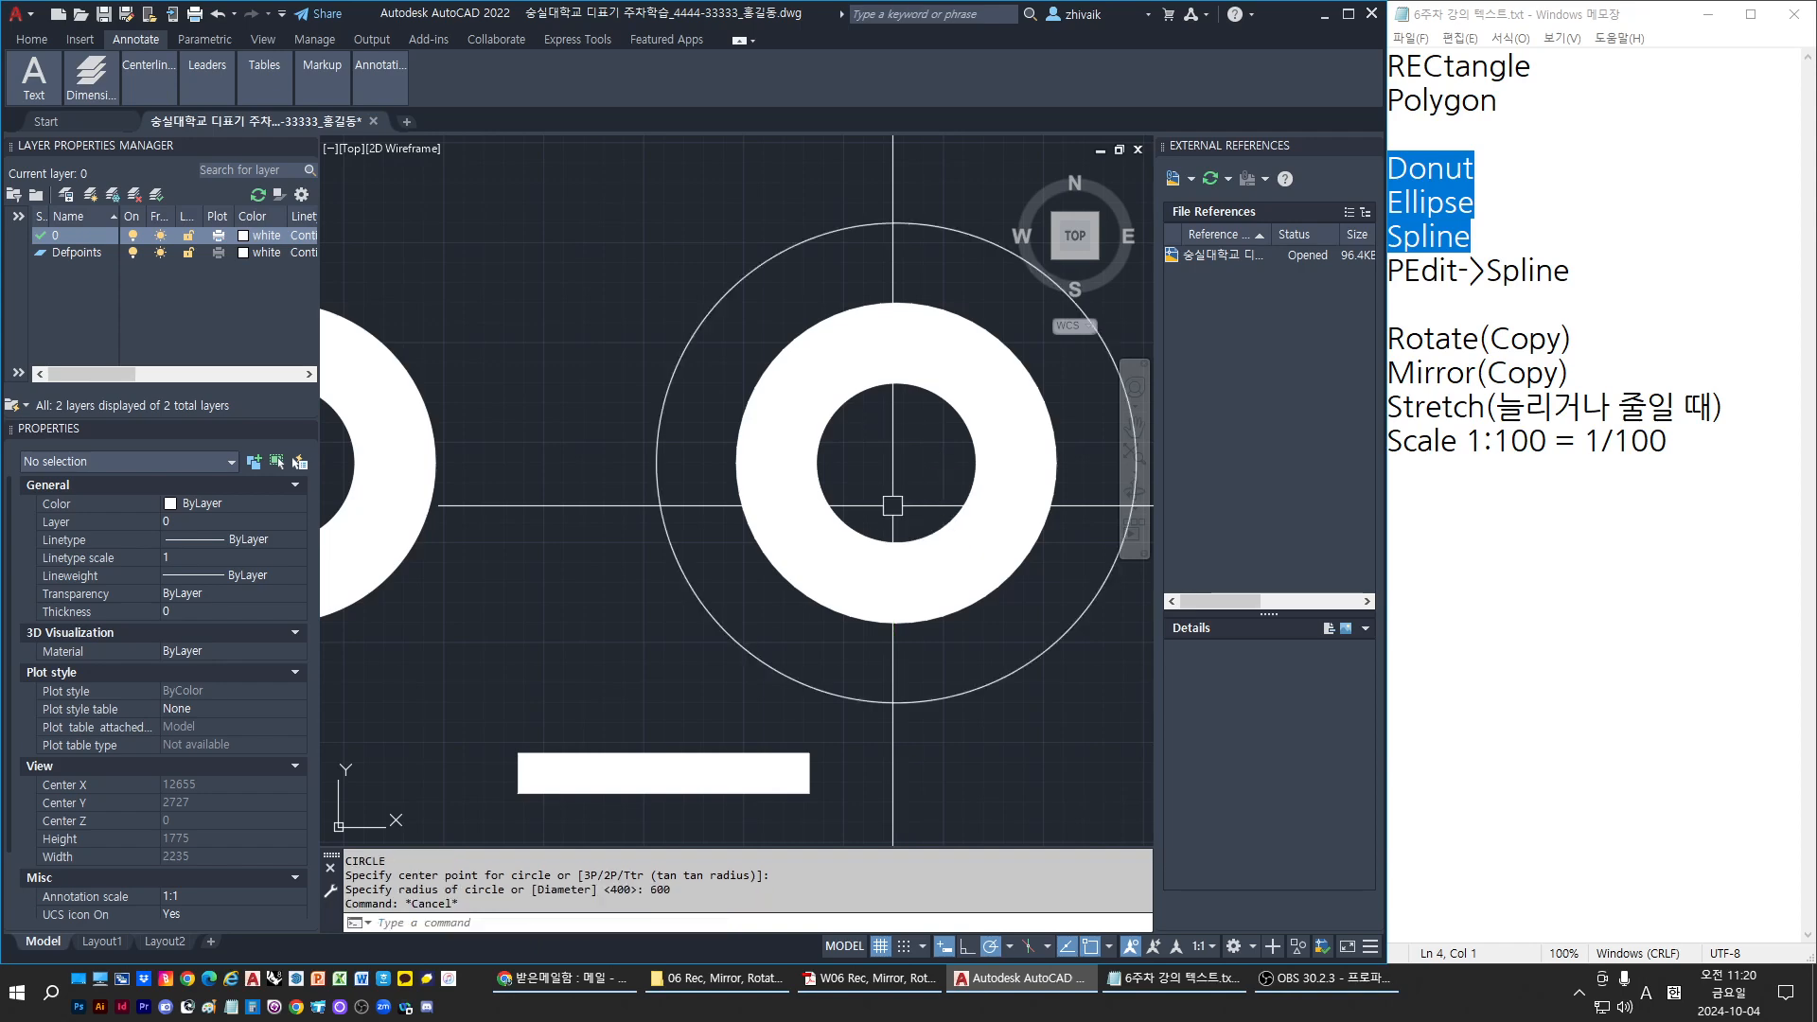
{"action": "key", "text": "Return"}
{"action": "key", "text": "Escape"}
{"action": "key", "text": "Escape"}
Draw a circle with a radius of 300 centered on the donut
{"action": "type", "text": "ci"}
{"action": "key", "text": "Return"}
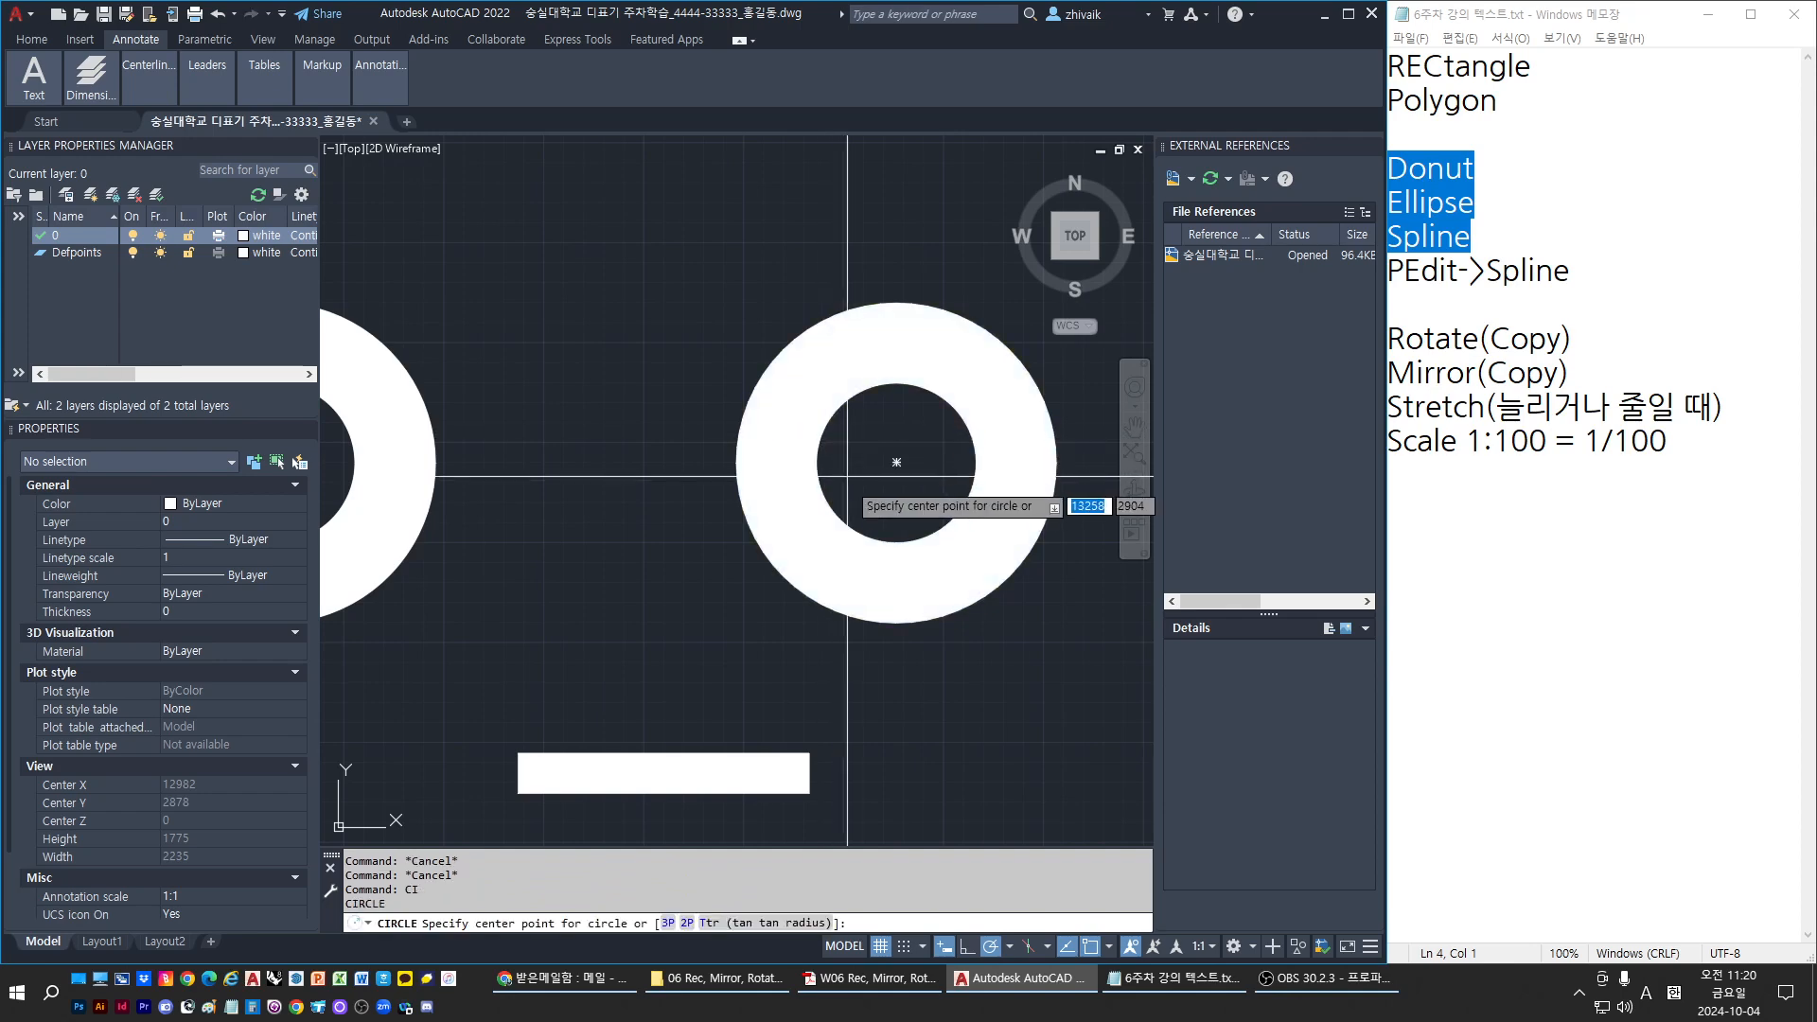
{"action": "left_click", "coordinate": [896, 463]}
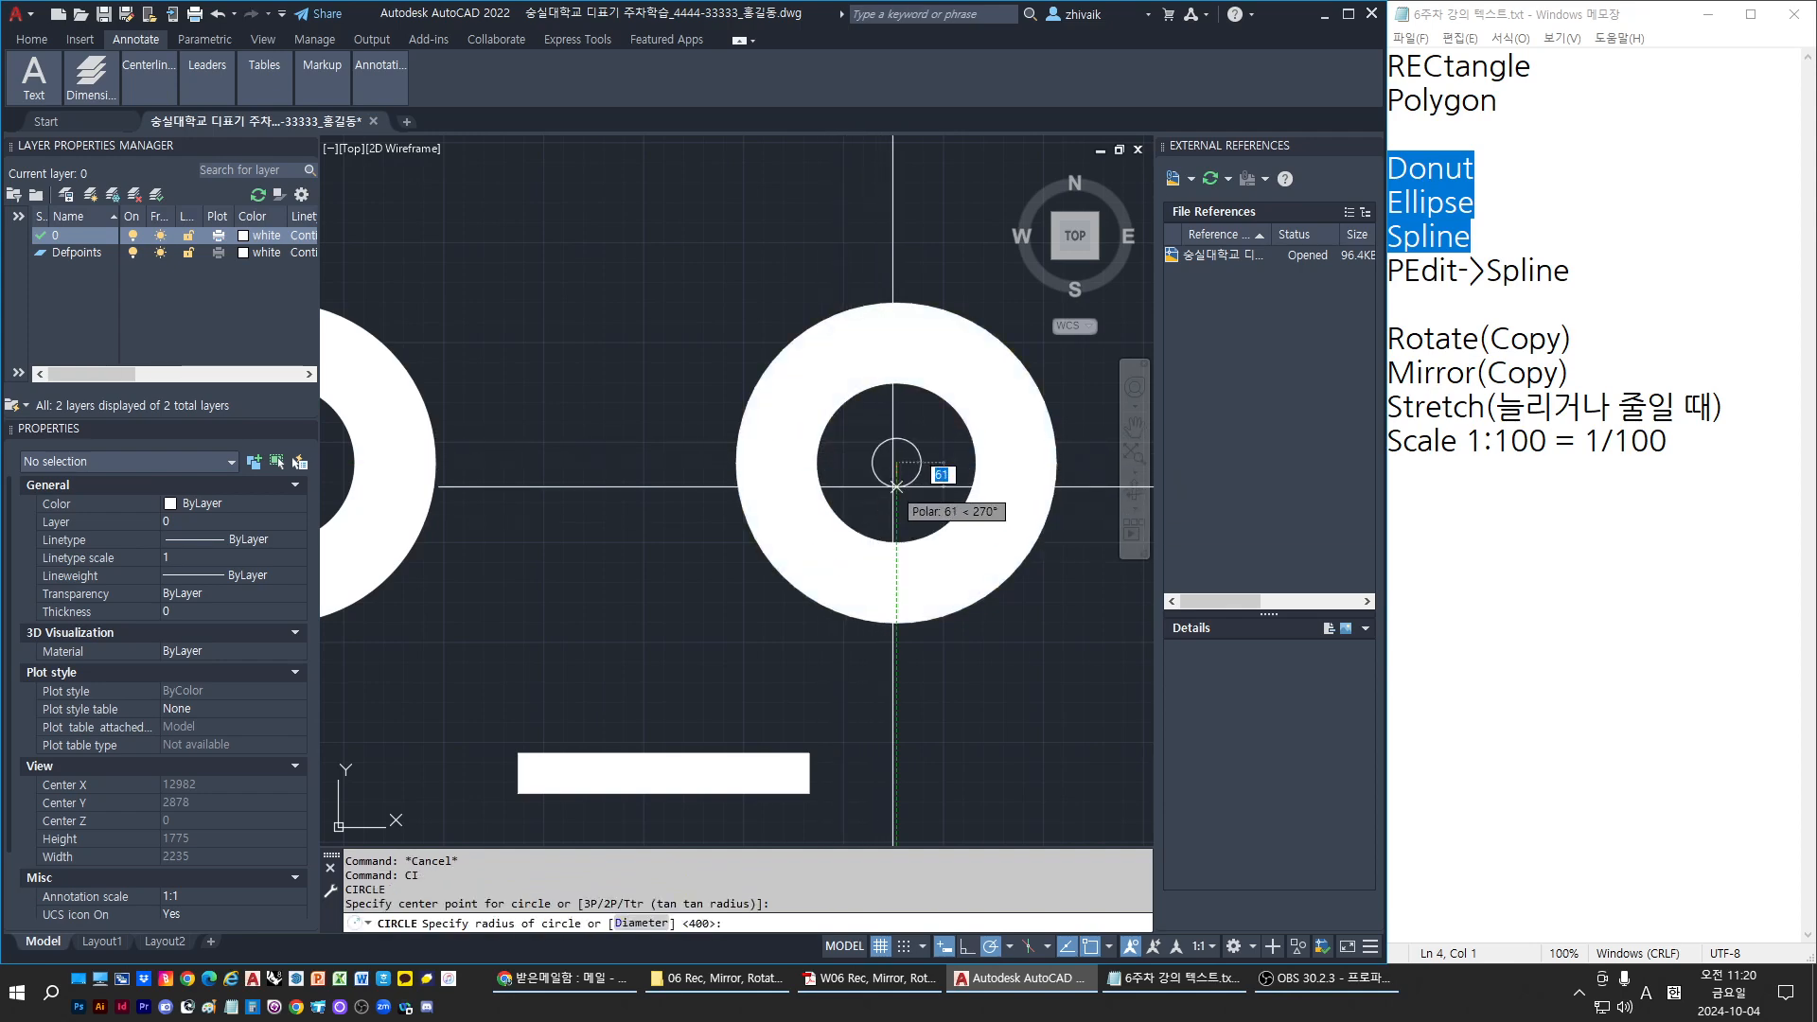
{"action": "type", "text": "300"}
{"action": "key", "text": "Return"}
{"action": "key", "text": "Escape"}
Move the 300-radius circle horizontally about 930 units to the right, clear of the donut
{"action": "left_click", "coordinate": [821, 604]}
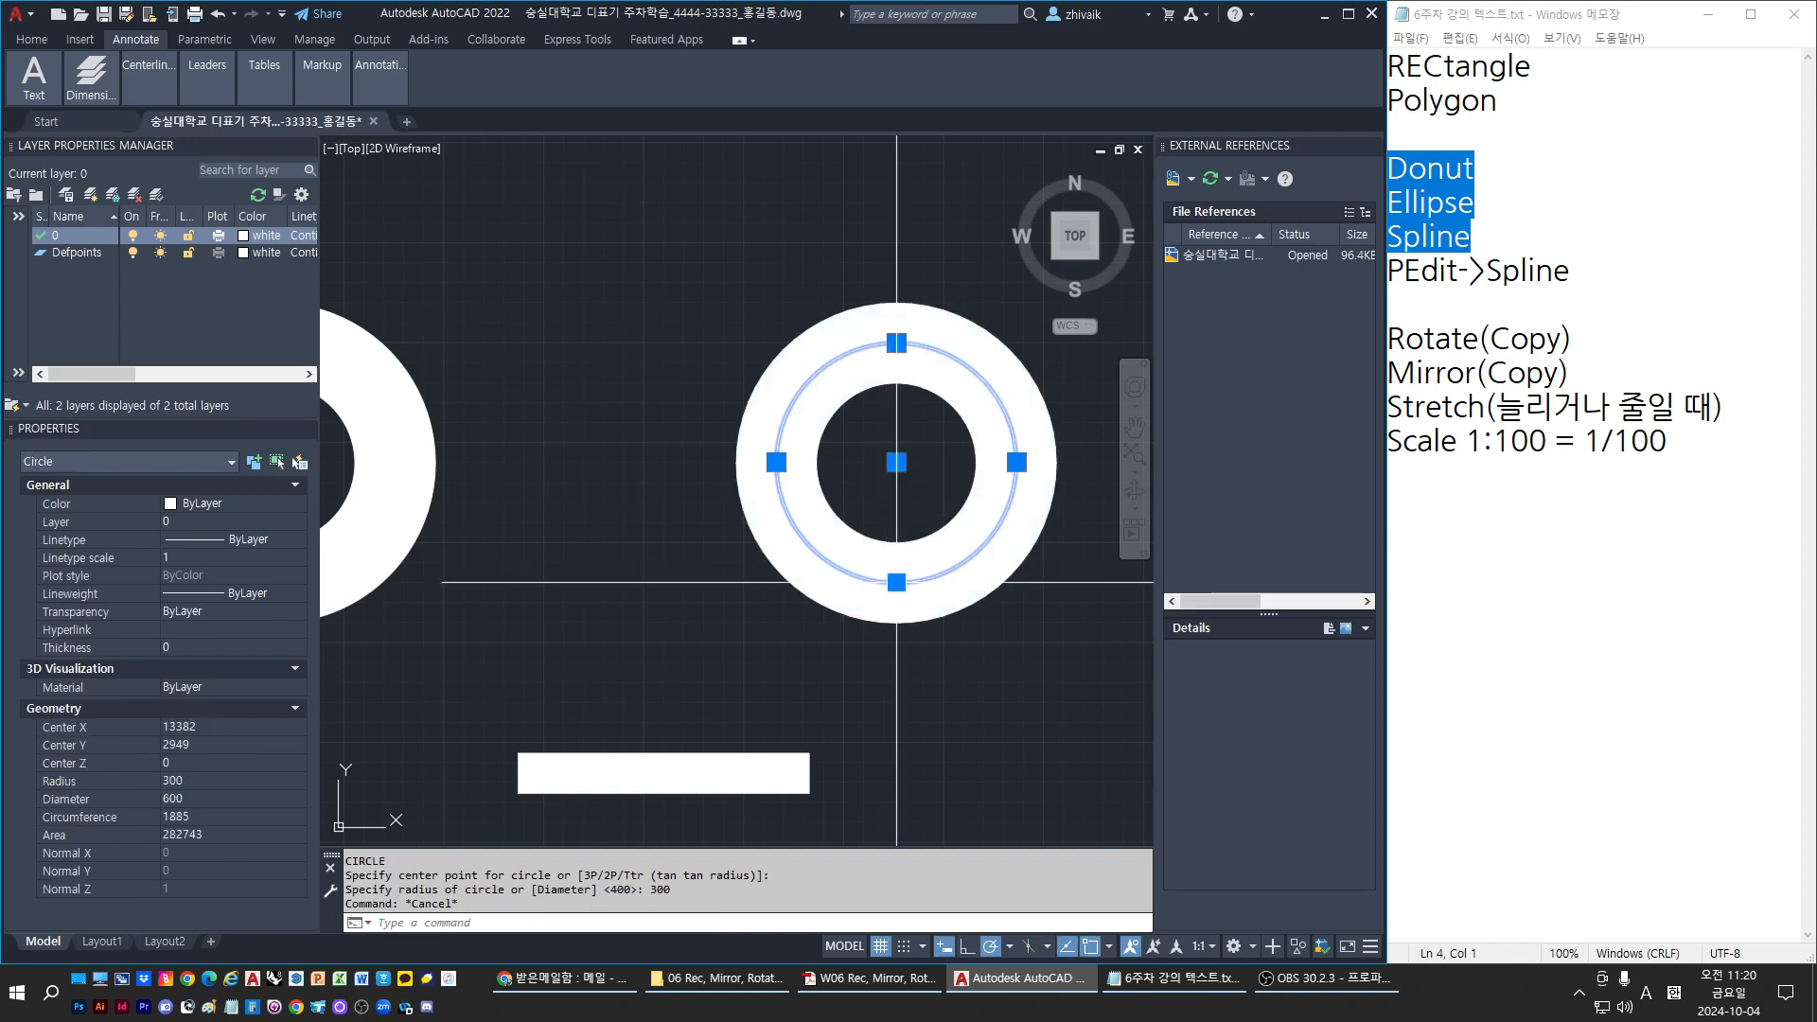
{"action": "scroll", "coordinate": [835, 591], "scroll_direction": "down", "scroll_amount": 3}
{"action": "type", "text": "m"}
{"action": "key", "text": "Return"}
{"action": "left_click", "coordinate": [726, 620]}
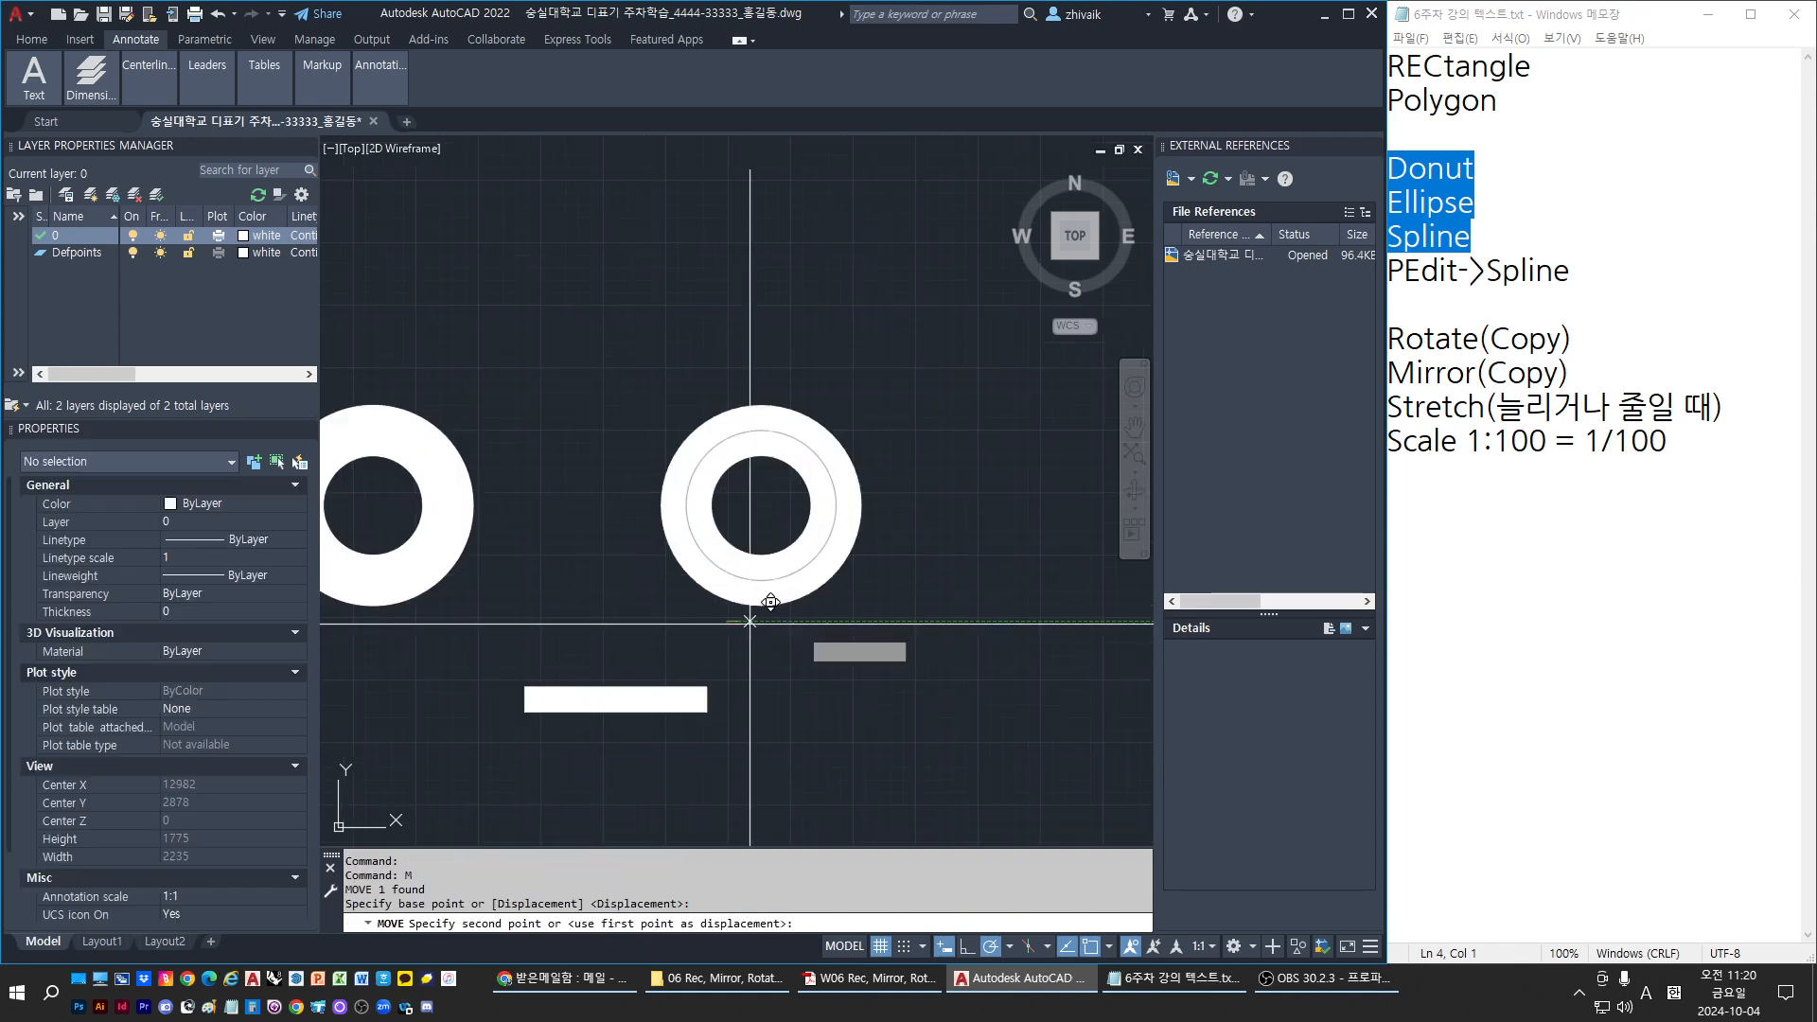
{"action": "left_click", "coordinate": [960, 620]}
{"action": "key", "text": "Escape"}
Compare the properties of the moved circle, the donut and the wide horizontal polyline
{"action": "left_click", "coordinate": [964, 572]}
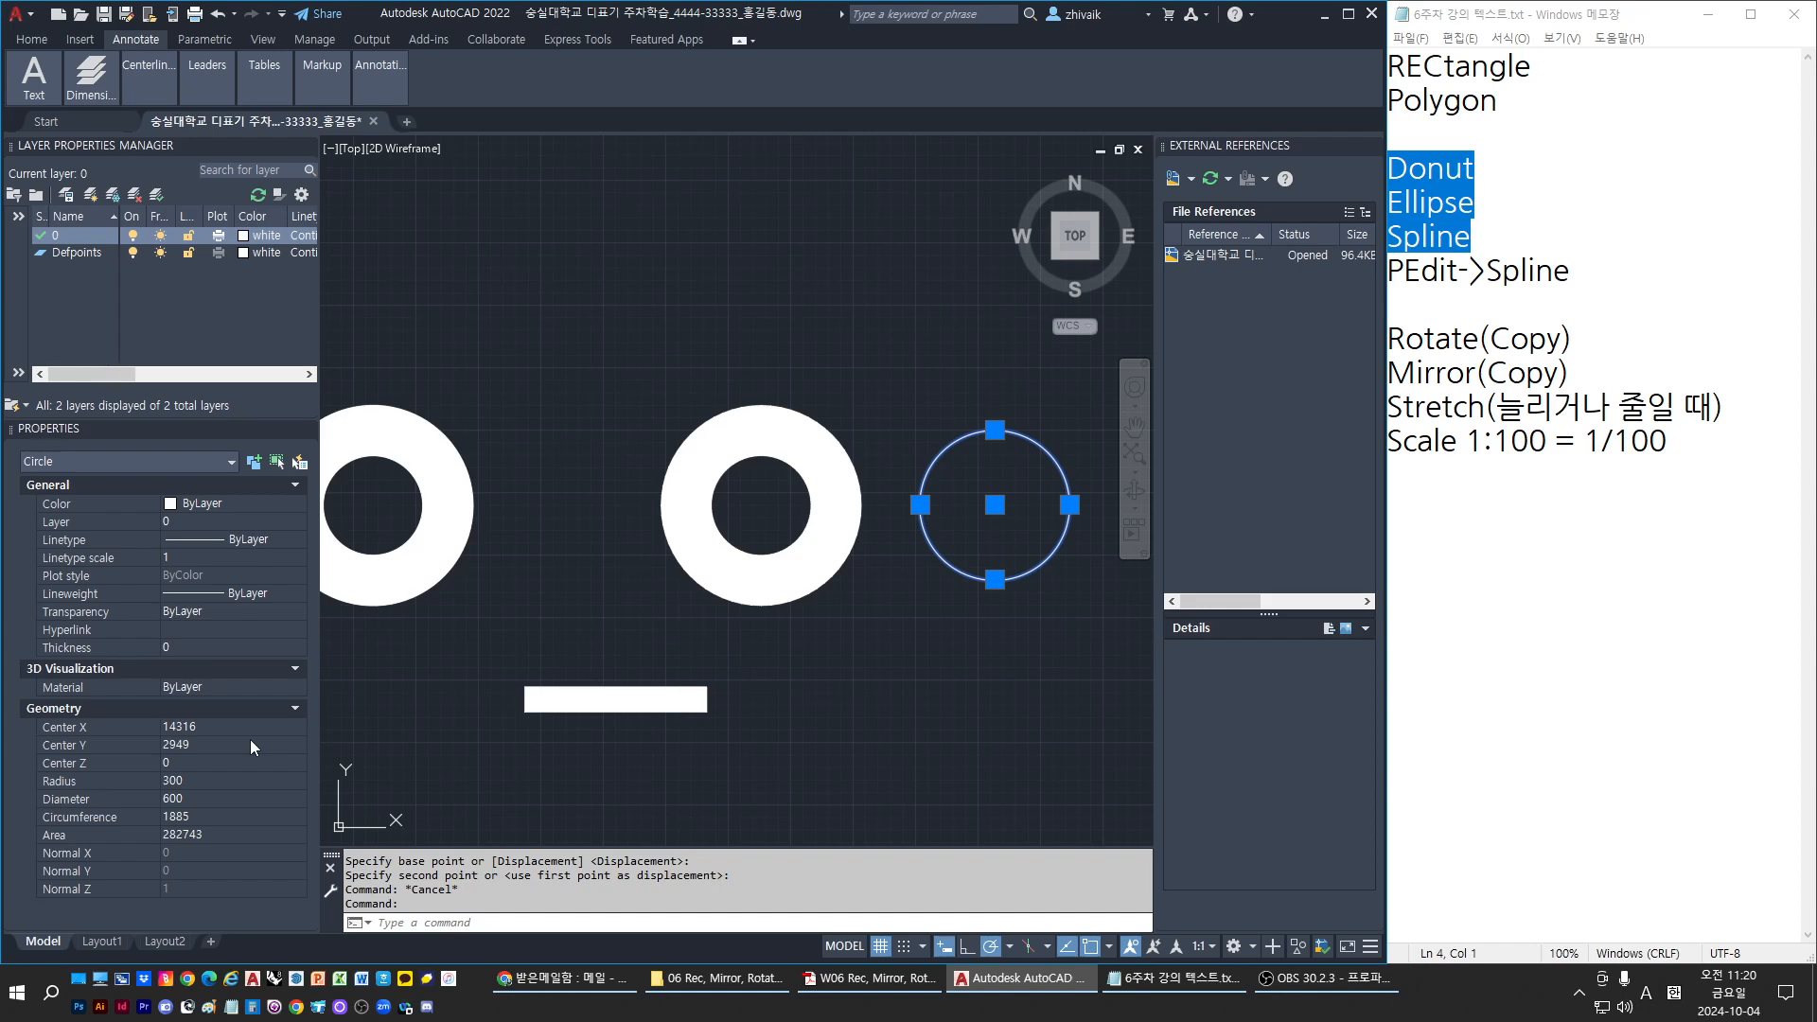
{"action": "key", "text": "Escape"}
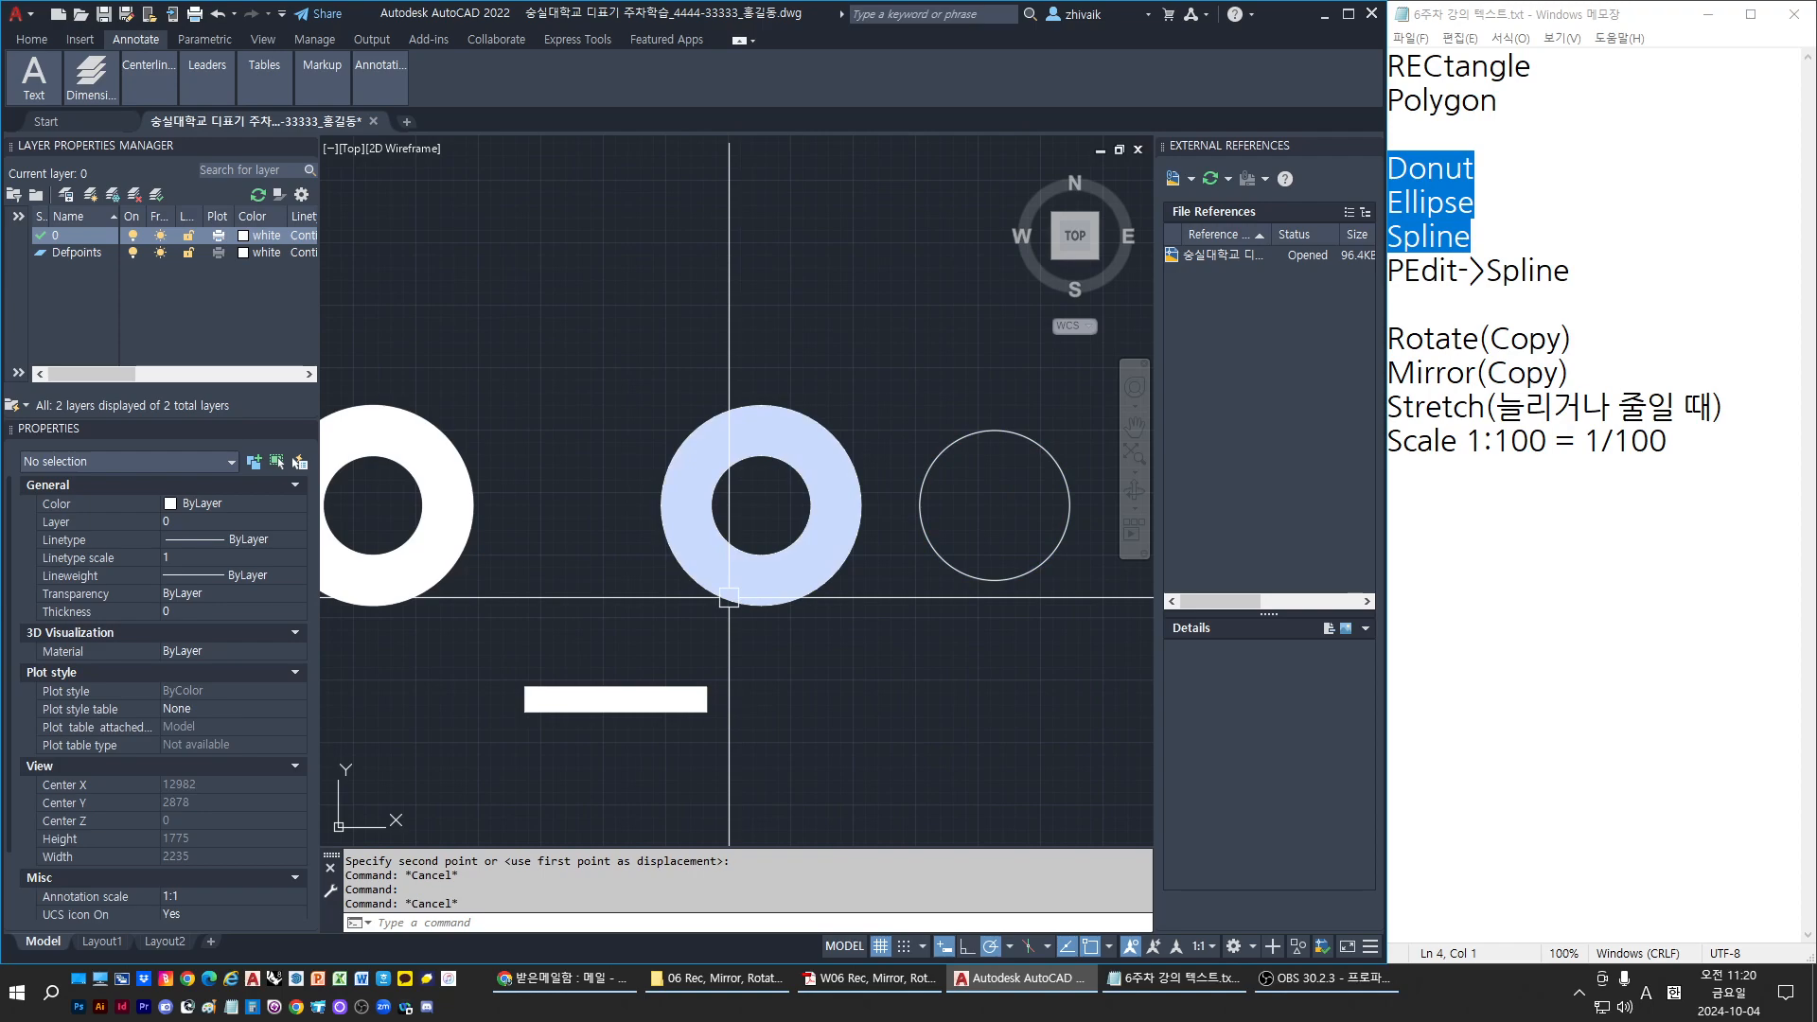
{"action": "left_click", "coordinate": [742, 587]}
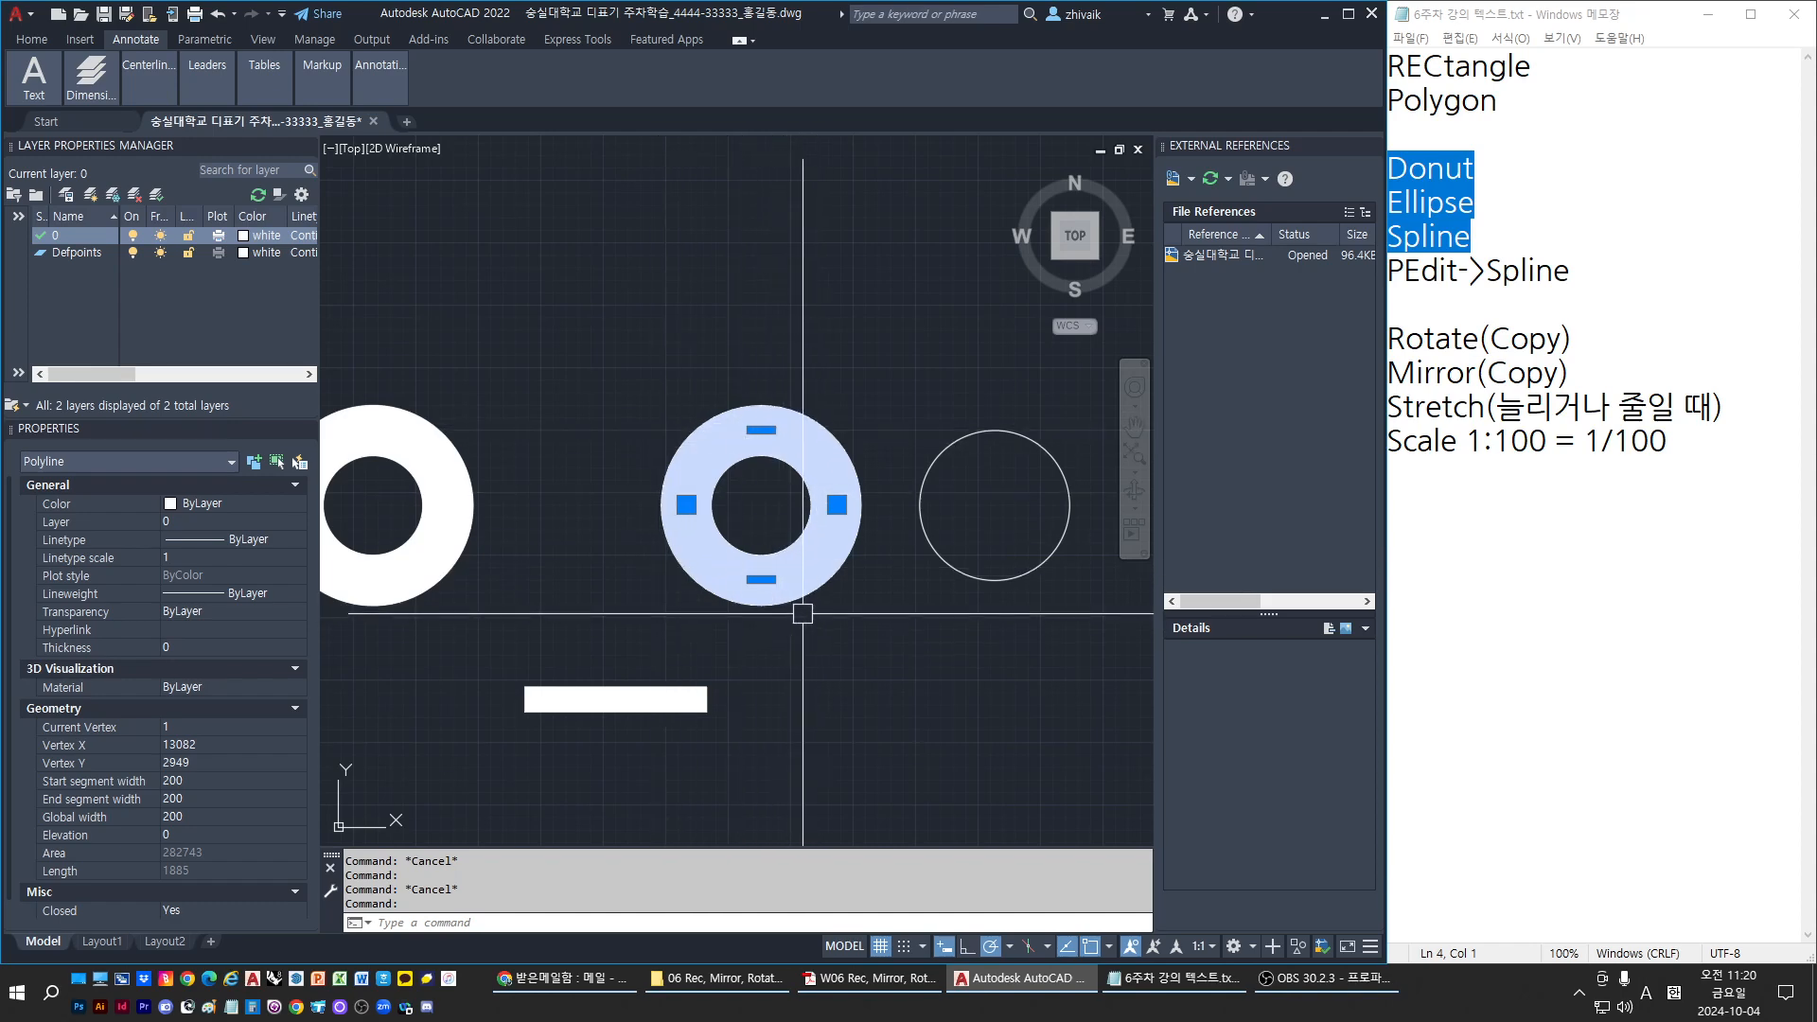
{"action": "key", "text": "Escape"}
{"action": "left_click", "coordinate": [712, 696]}
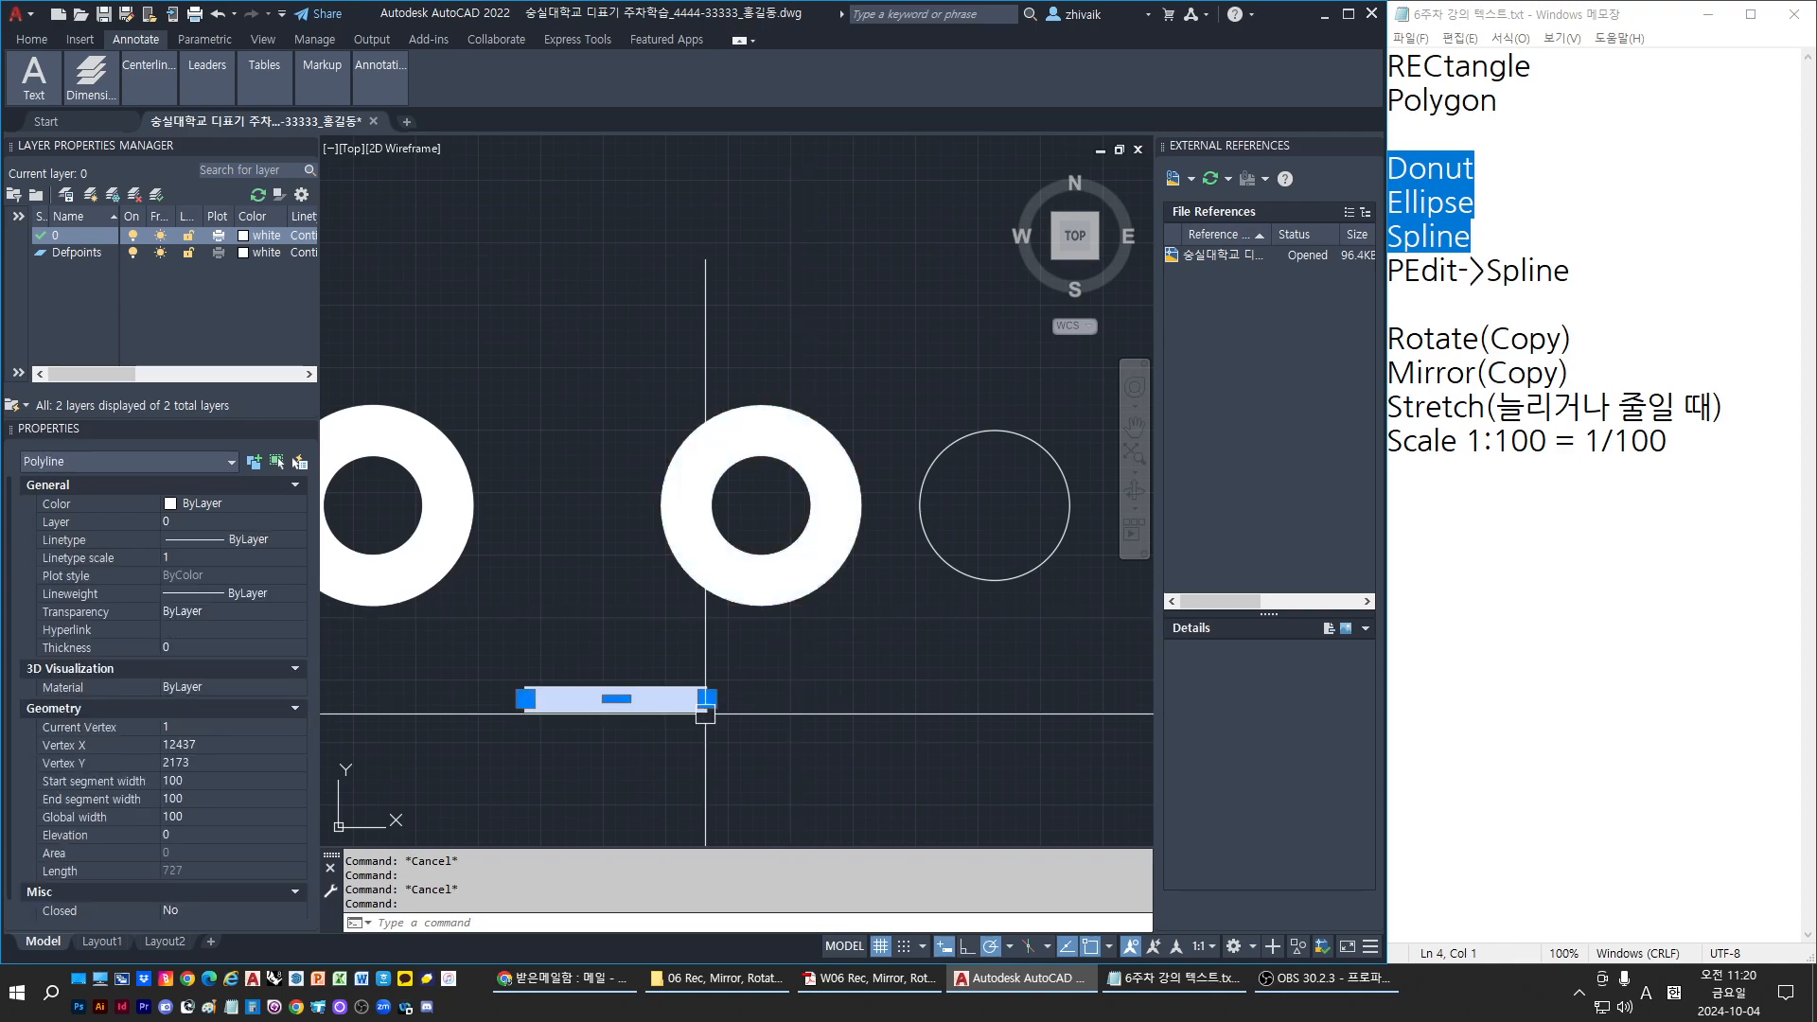
{"action": "key", "text": "Escape"}
{"action": "left_click", "coordinate": [771, 583]}
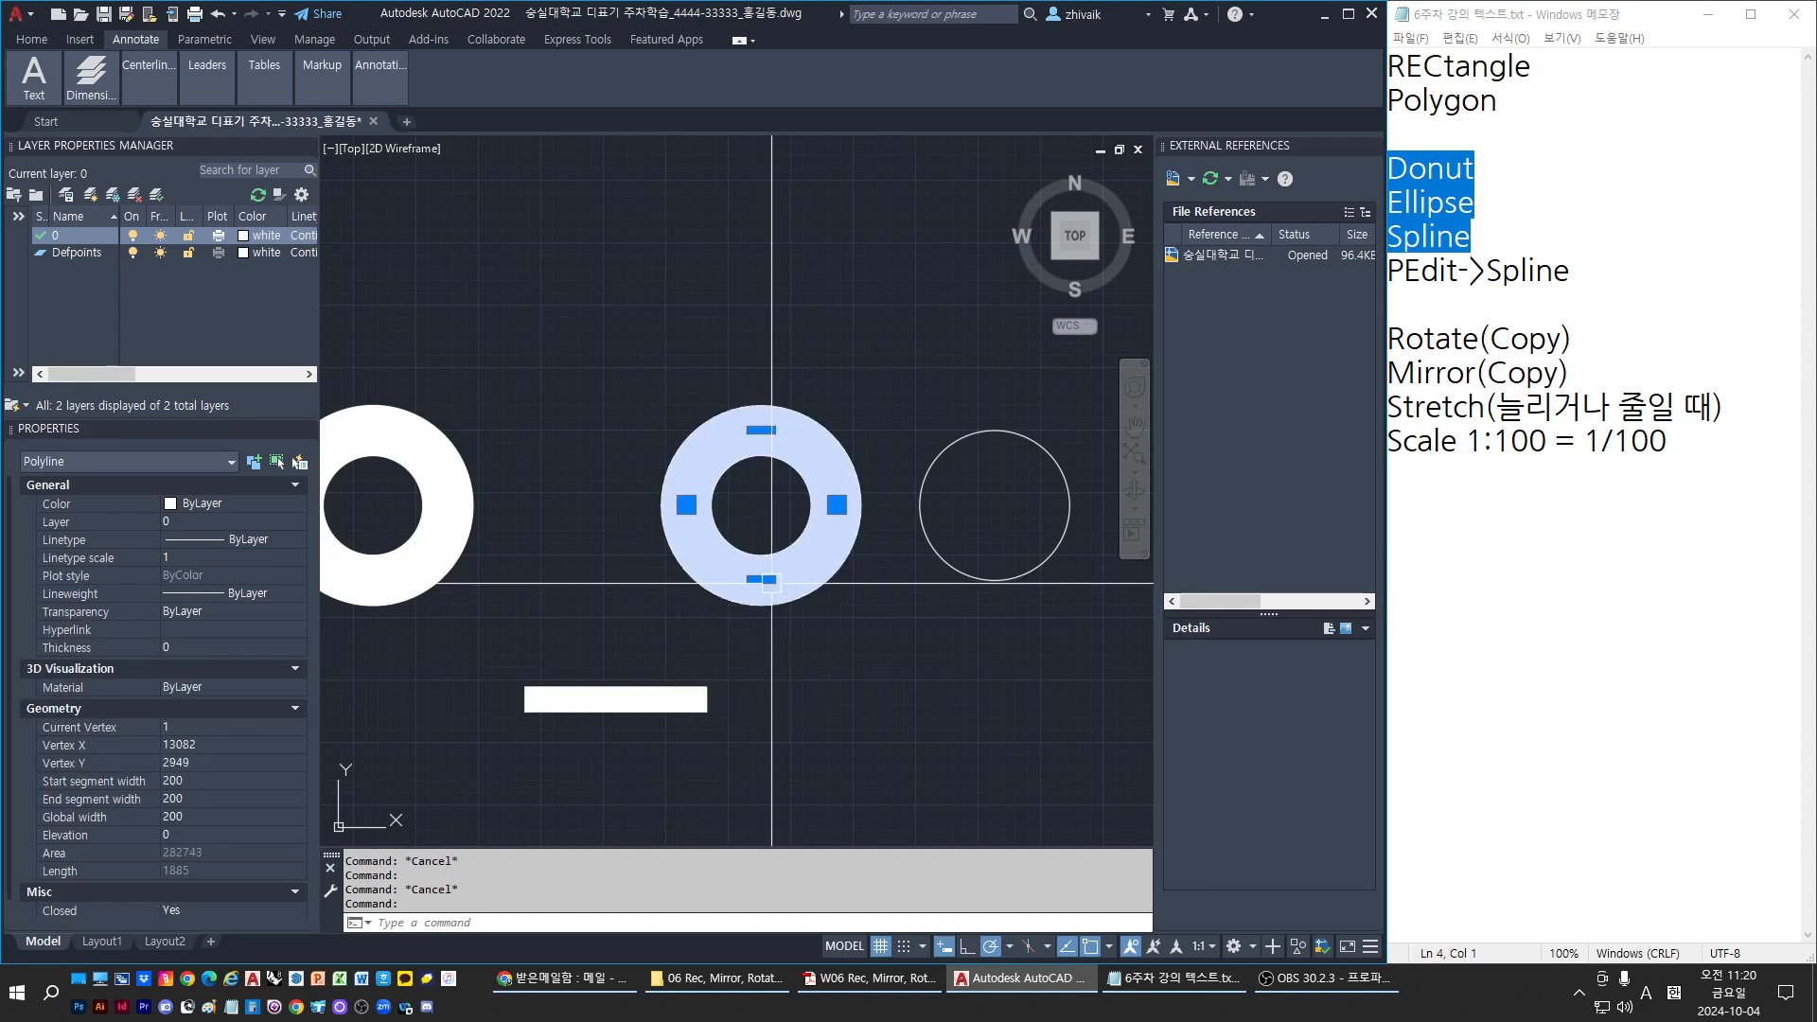
{"action": "key", "text": "Escape"}
Set the global width of the horizontal polyline to 200
{"action": "left_click", "coordinate": [629, 711]}
{"action": "left_click", "coordinate": [185, 816]}
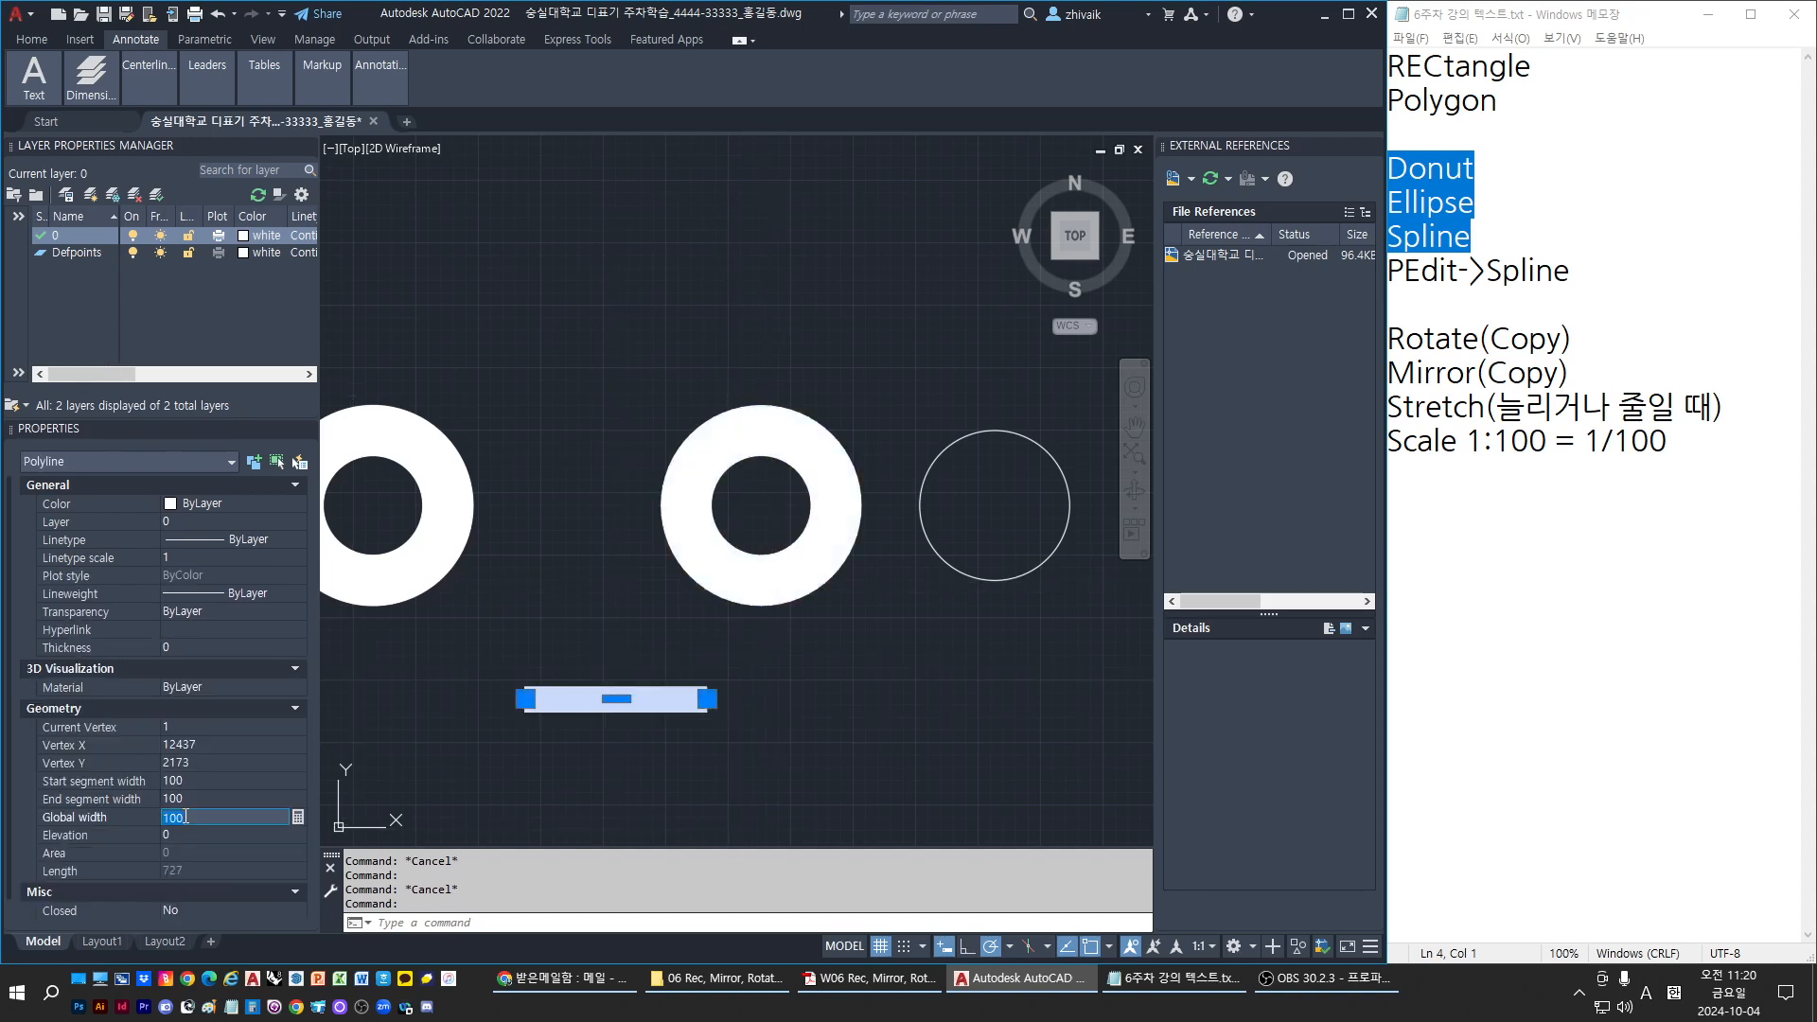
{"action": "type", "text": "200"}
{"action": "key", "text": "Return"}
{"action": "key", "text": "Escape"}
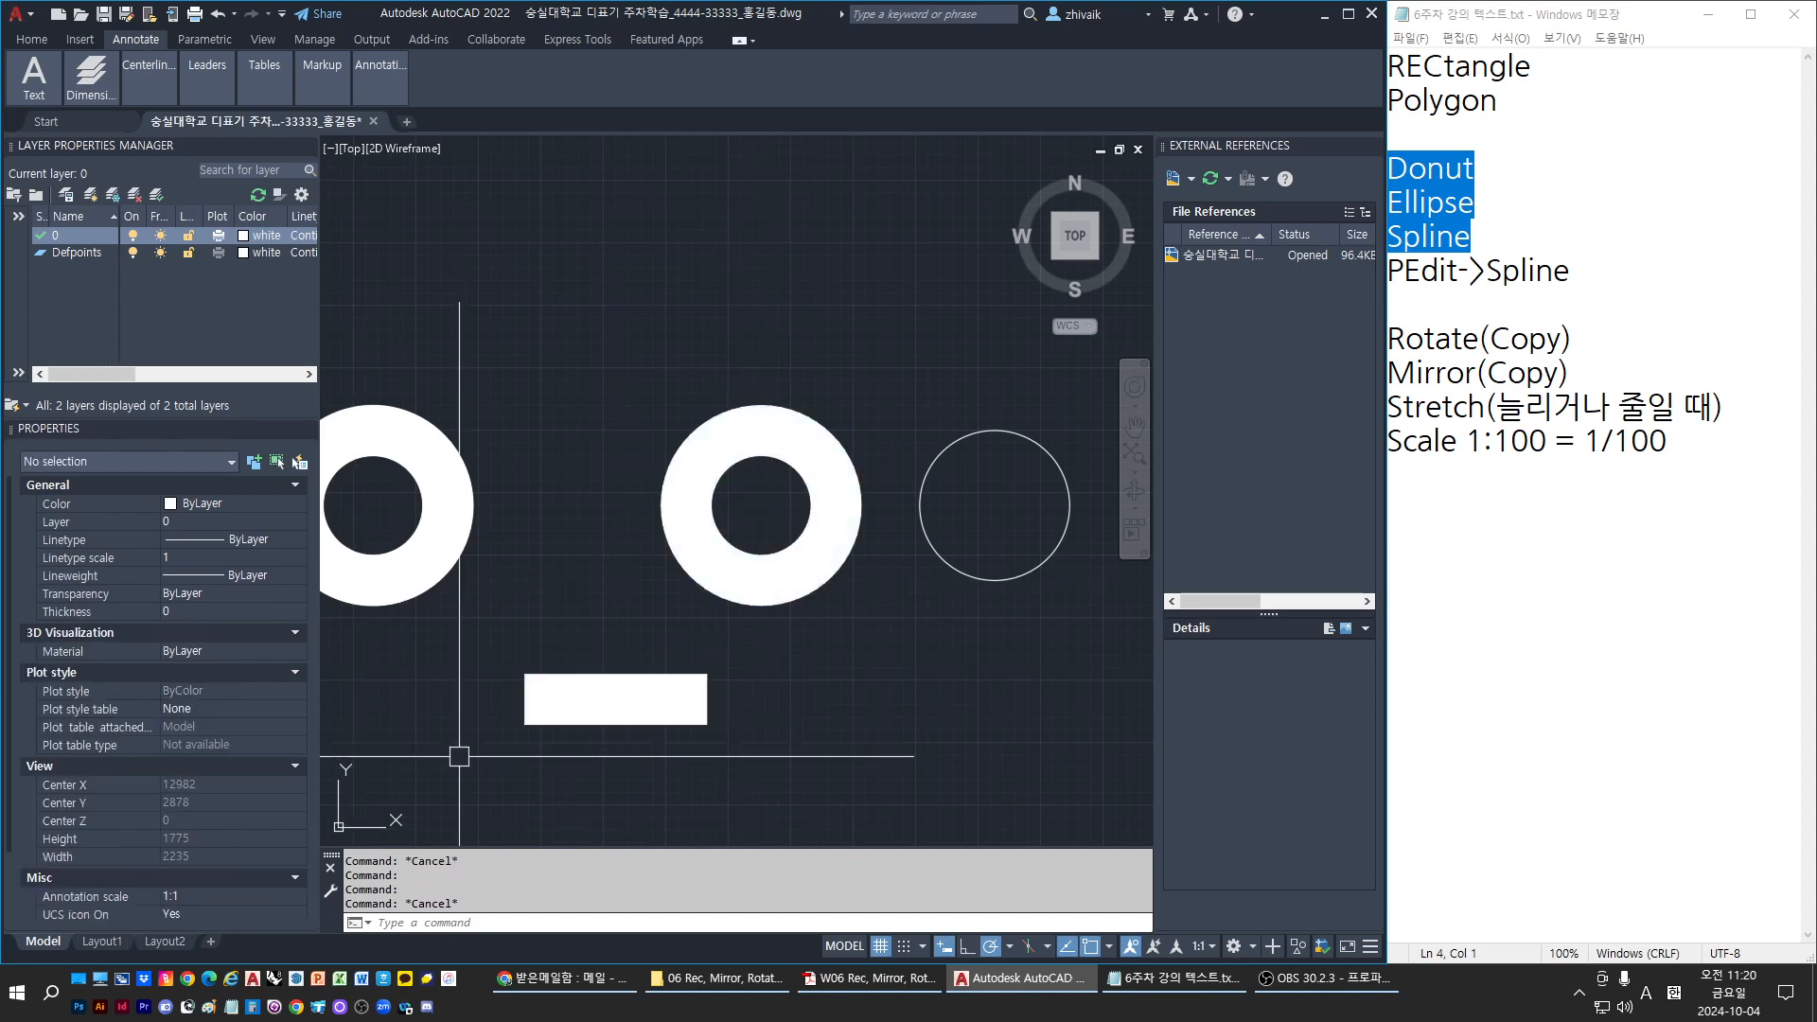
Inspect the widened horizontal polyline and the outer circle of the hatched ring
{"action": "left_click", "coordinate": [539, 698]}
{"action": "left_click", "coordinate": [536, 722]}
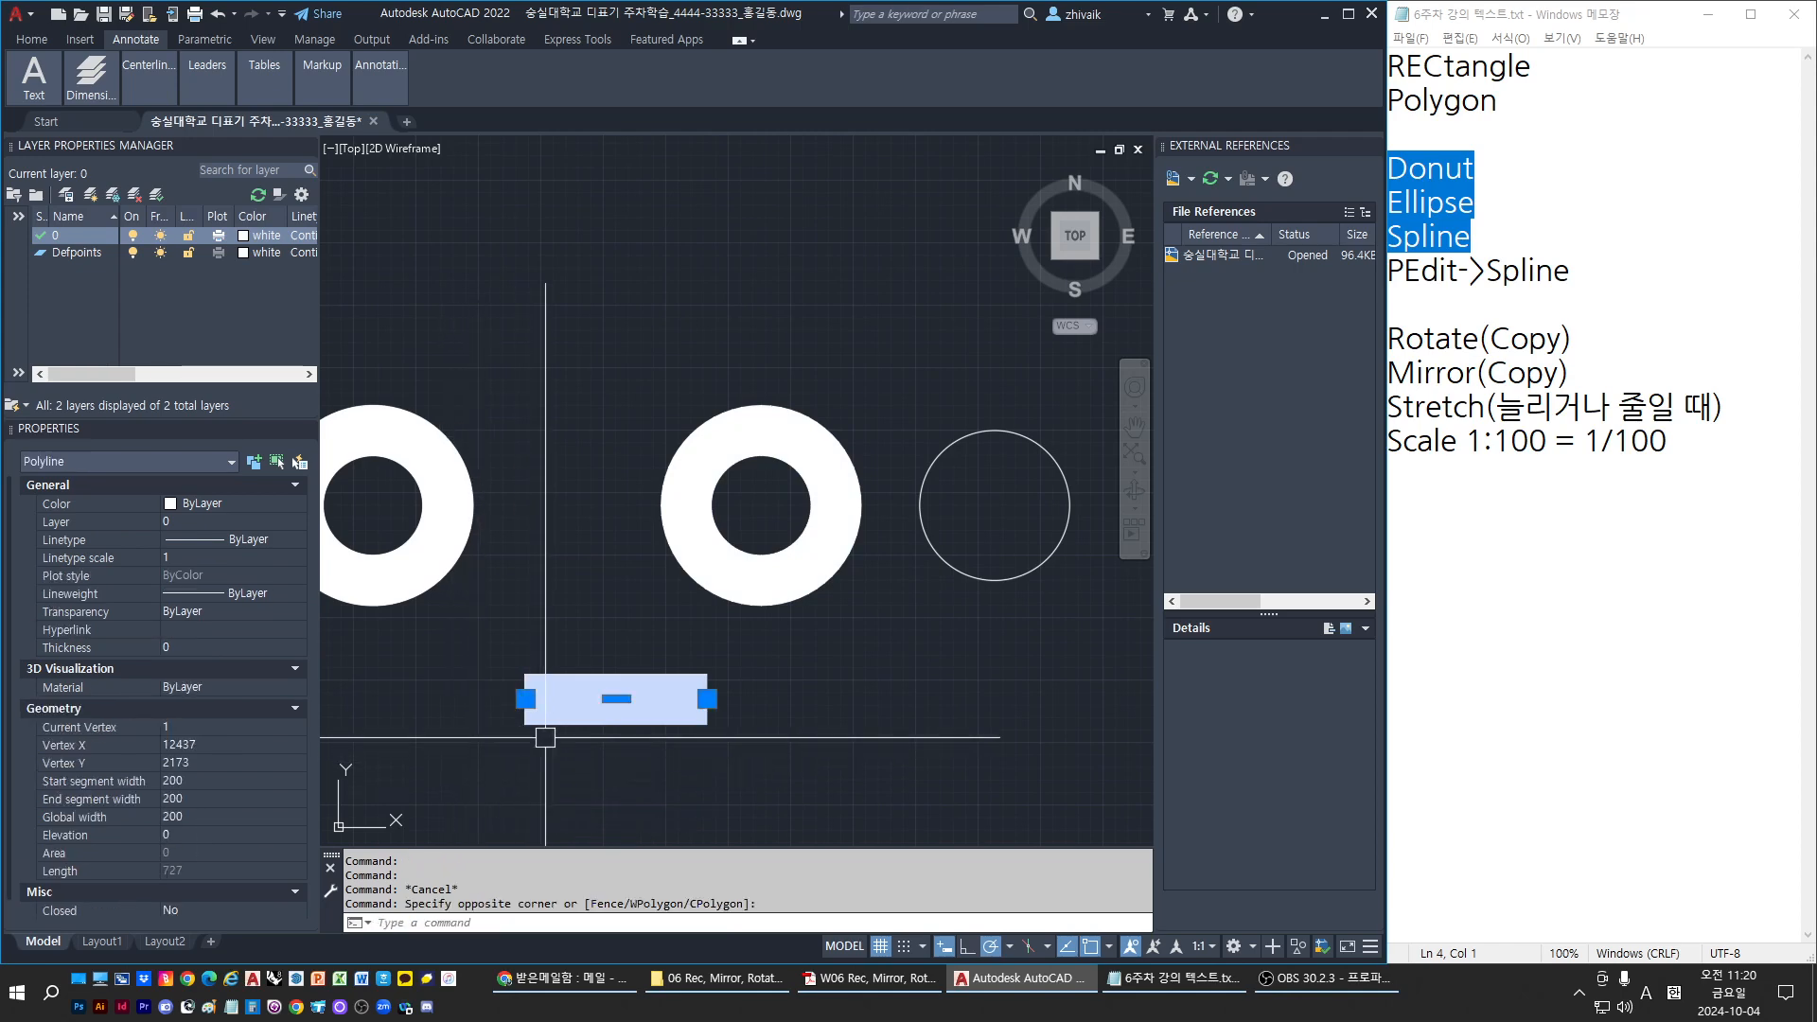
{"action": "mouse_move", "coordinate": [615, 703]}
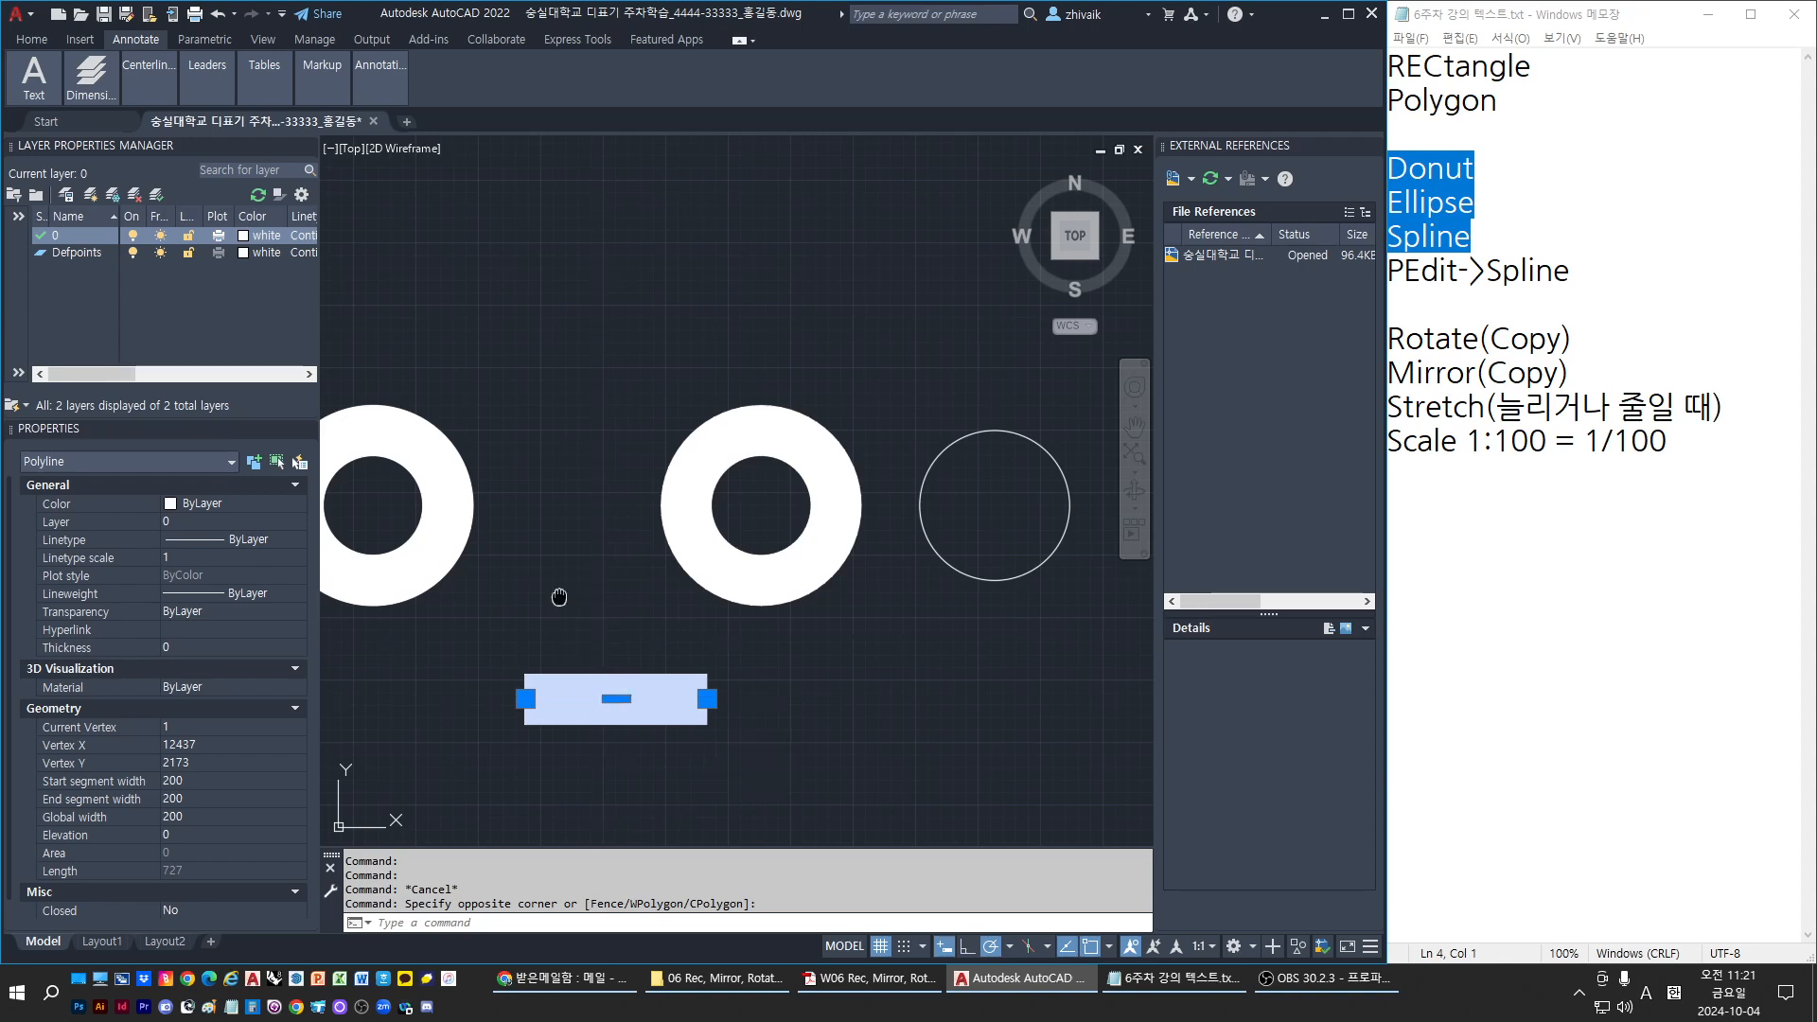
{"action": "key", "text": "Escape"}
{"action": "middle_click_drag", "start_coordinate": [482, 568], "coordinate": [548, 570]}
{"action": "key", "text": "Escape"}
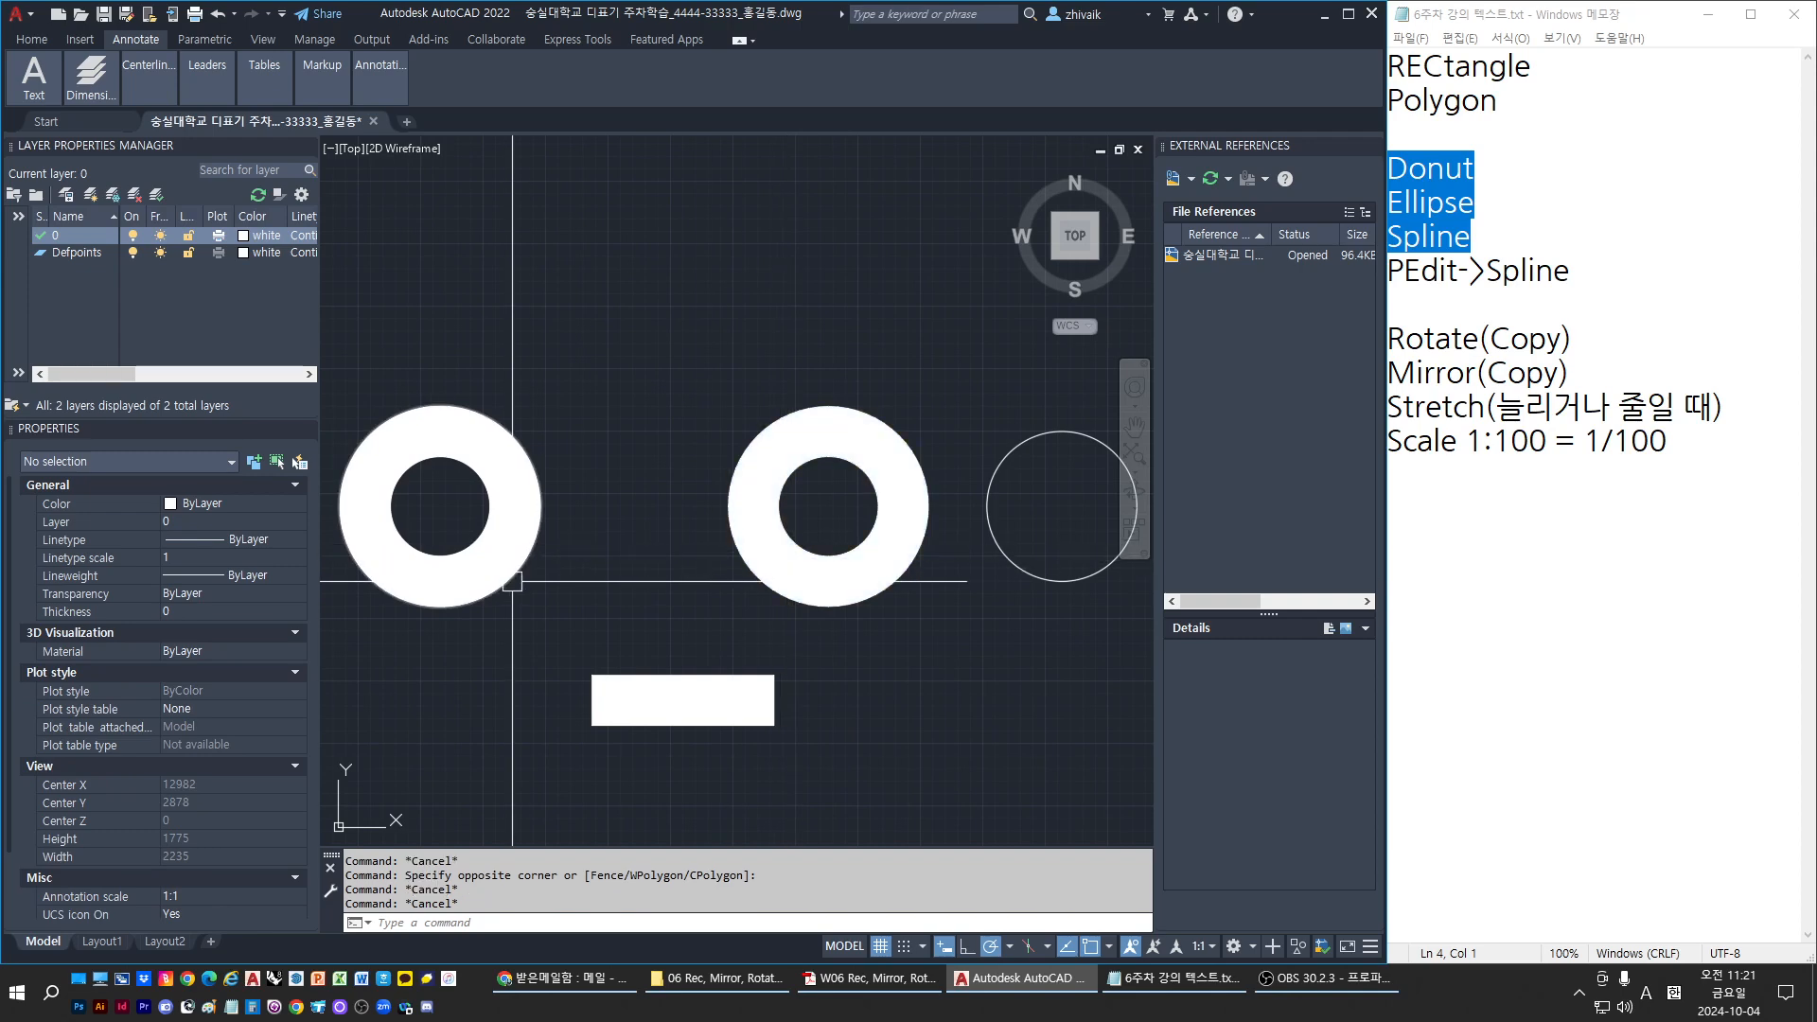
{"action": "left_click", "coordinate": [512, 581]}
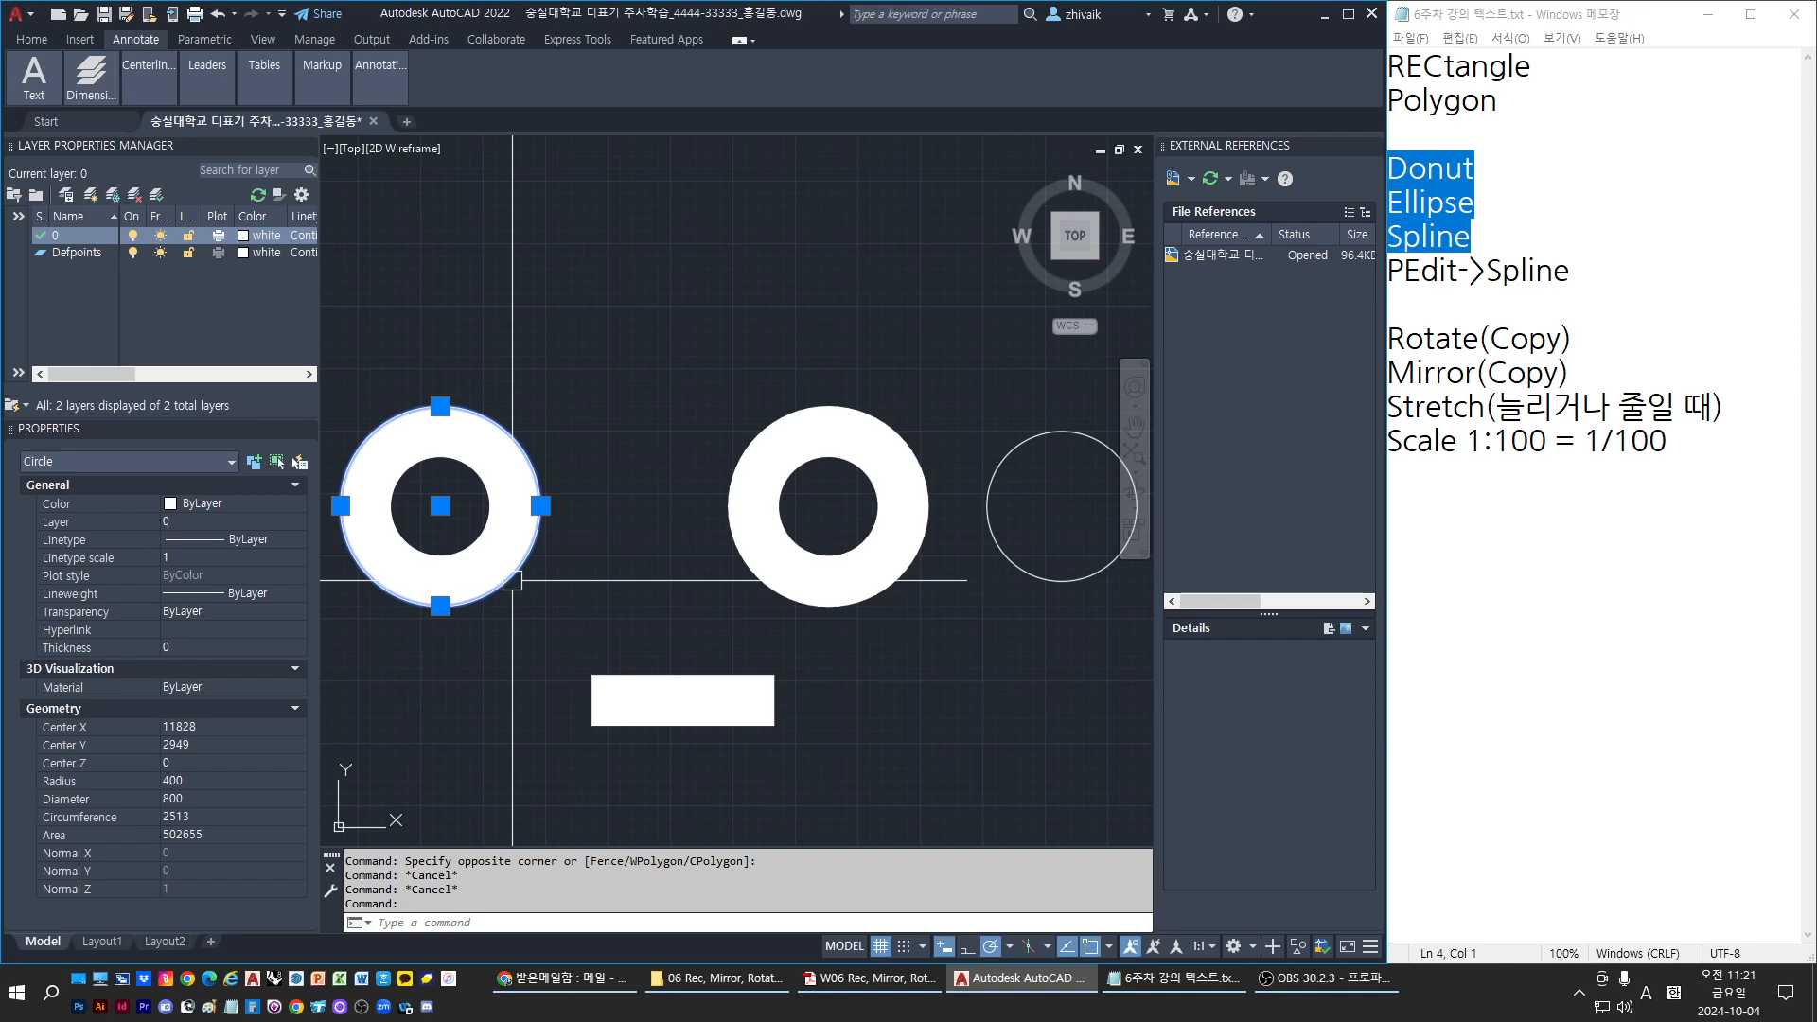
{"action": "key", "text": "Escape"}
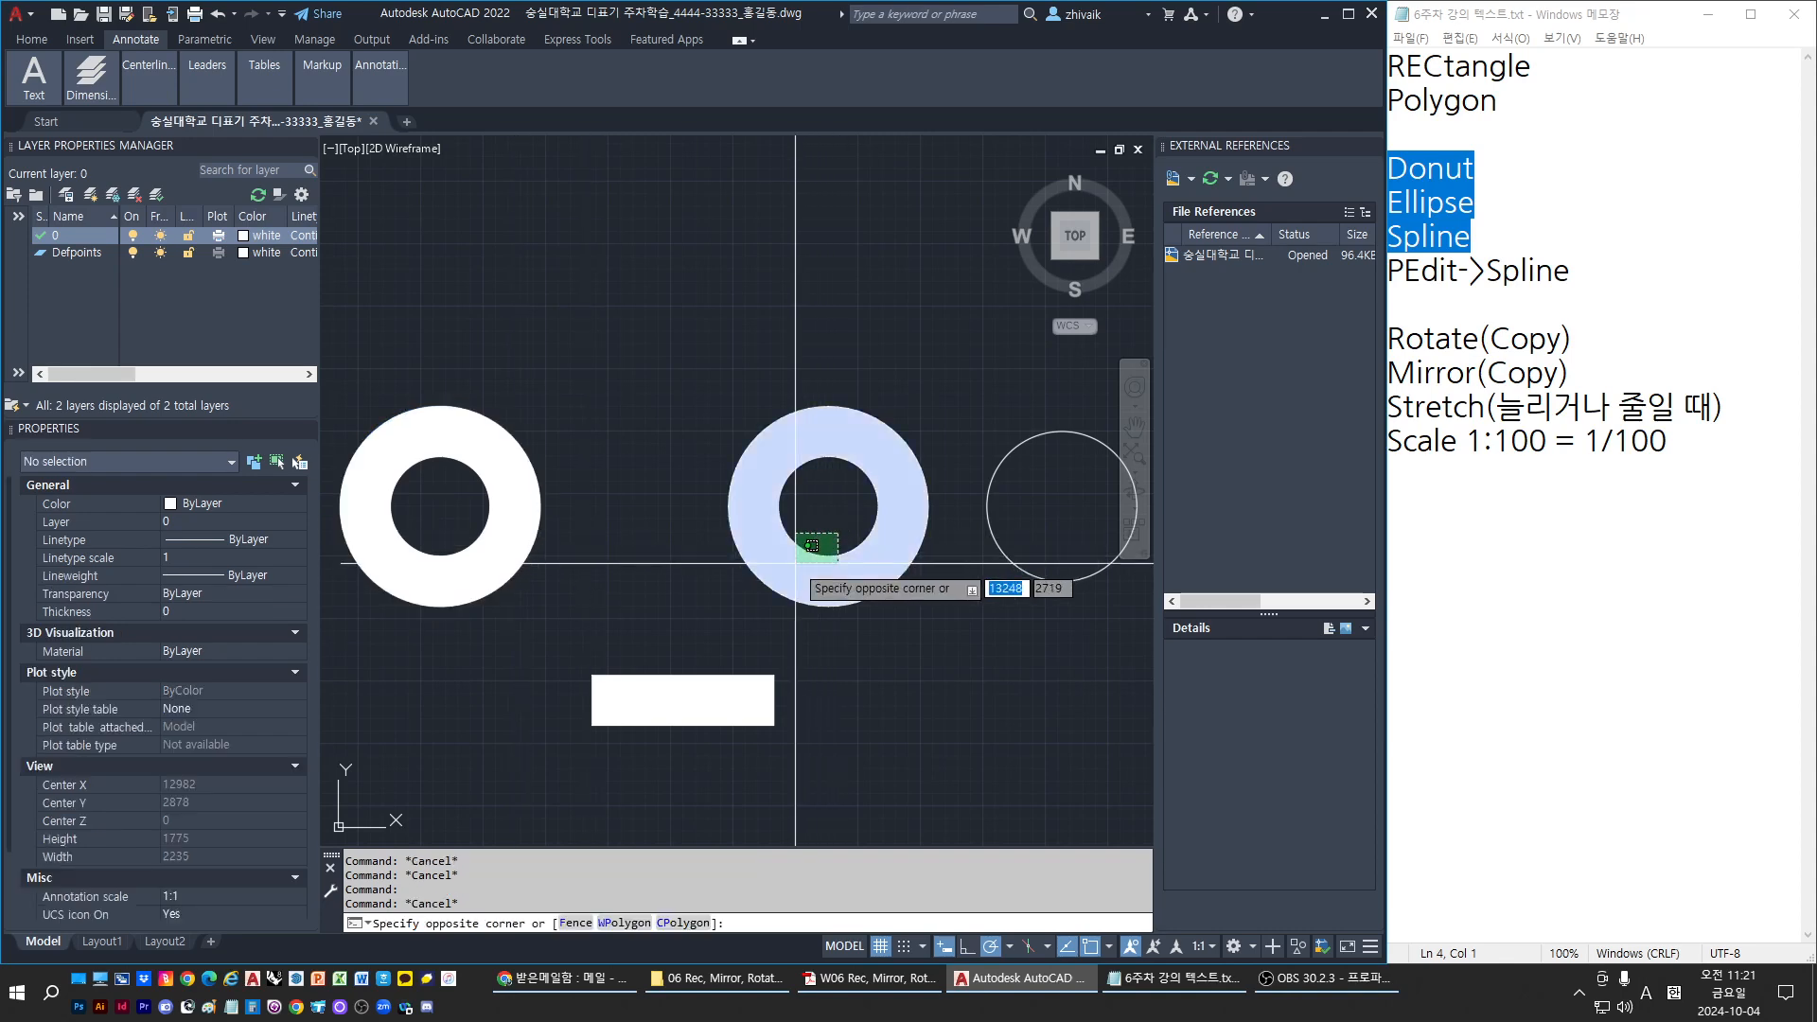
Explode the donut into its component arcs
{"action": "left_click", "coordinate": [815, 530]}
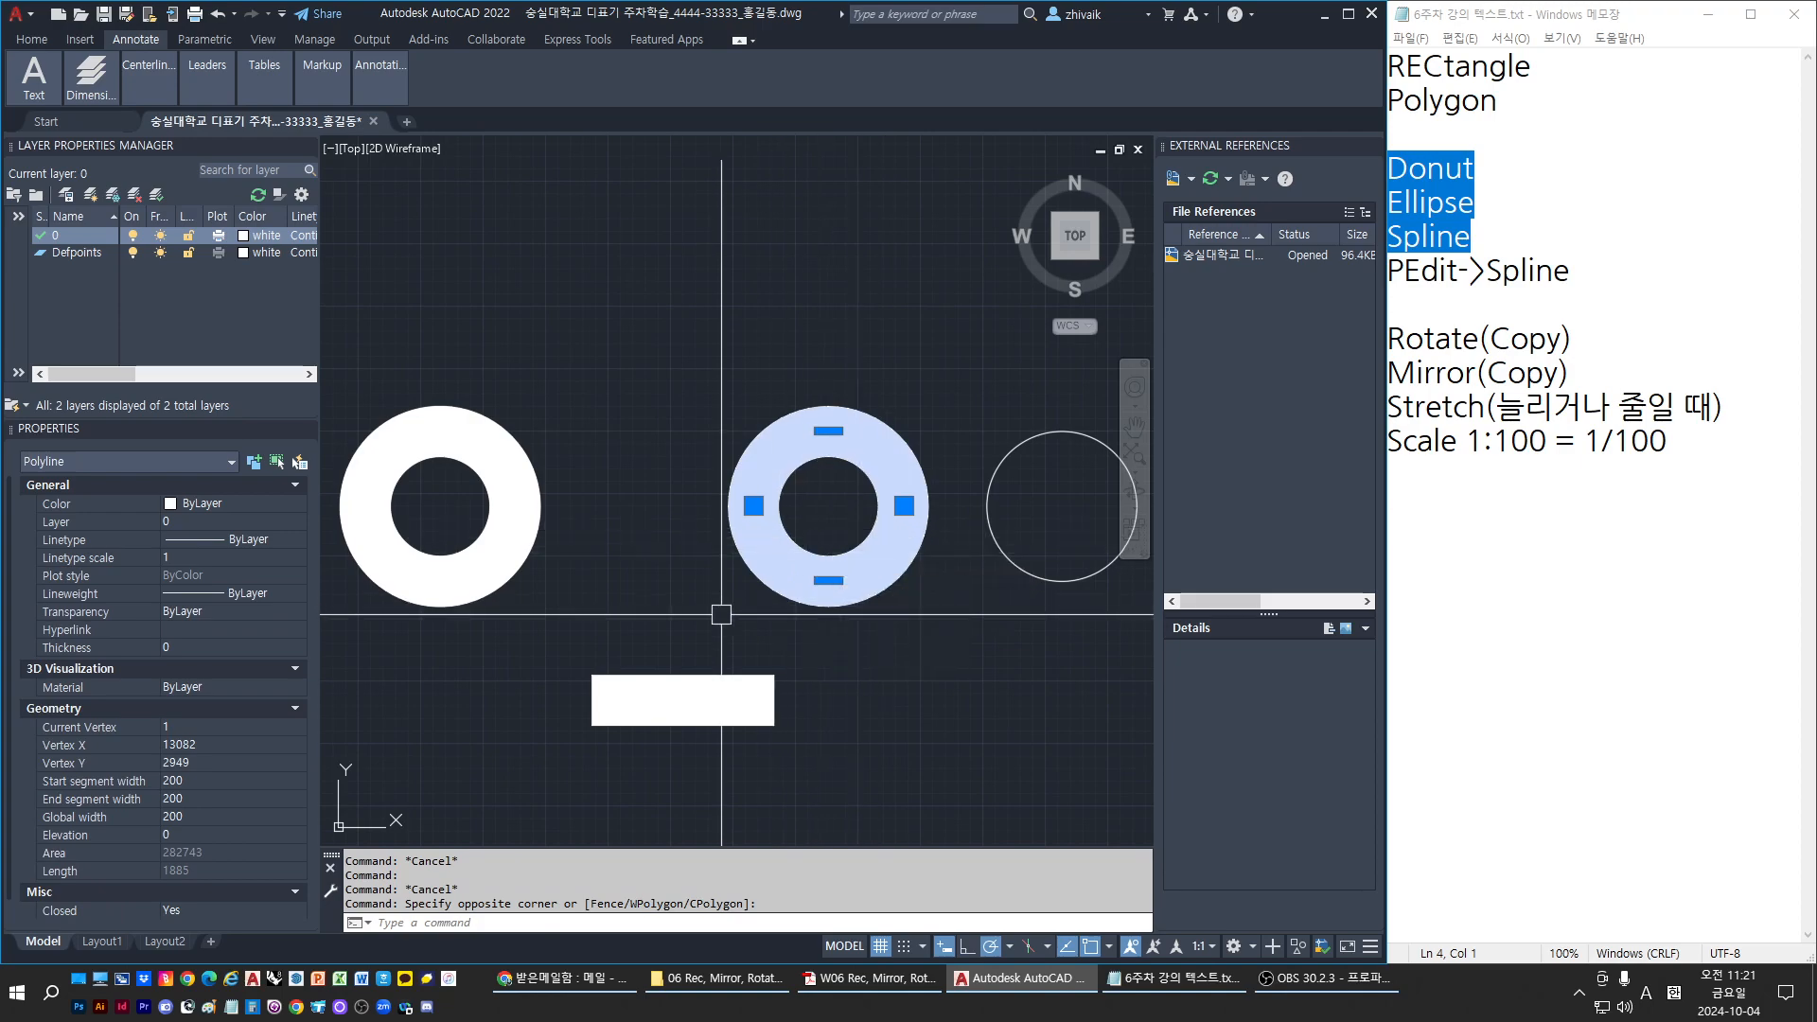
{"action": "type", "text": "x"}
{"action": "key", "text": "Return"}
{"action": "key", "text": "Escape"}
Examine the upper and lower pieces of the exploded donut, including their object type and arc geometry properties
{"action": "left_click", "coordinate": [786, 570]}
{"action": "key", "text": "Escape"}
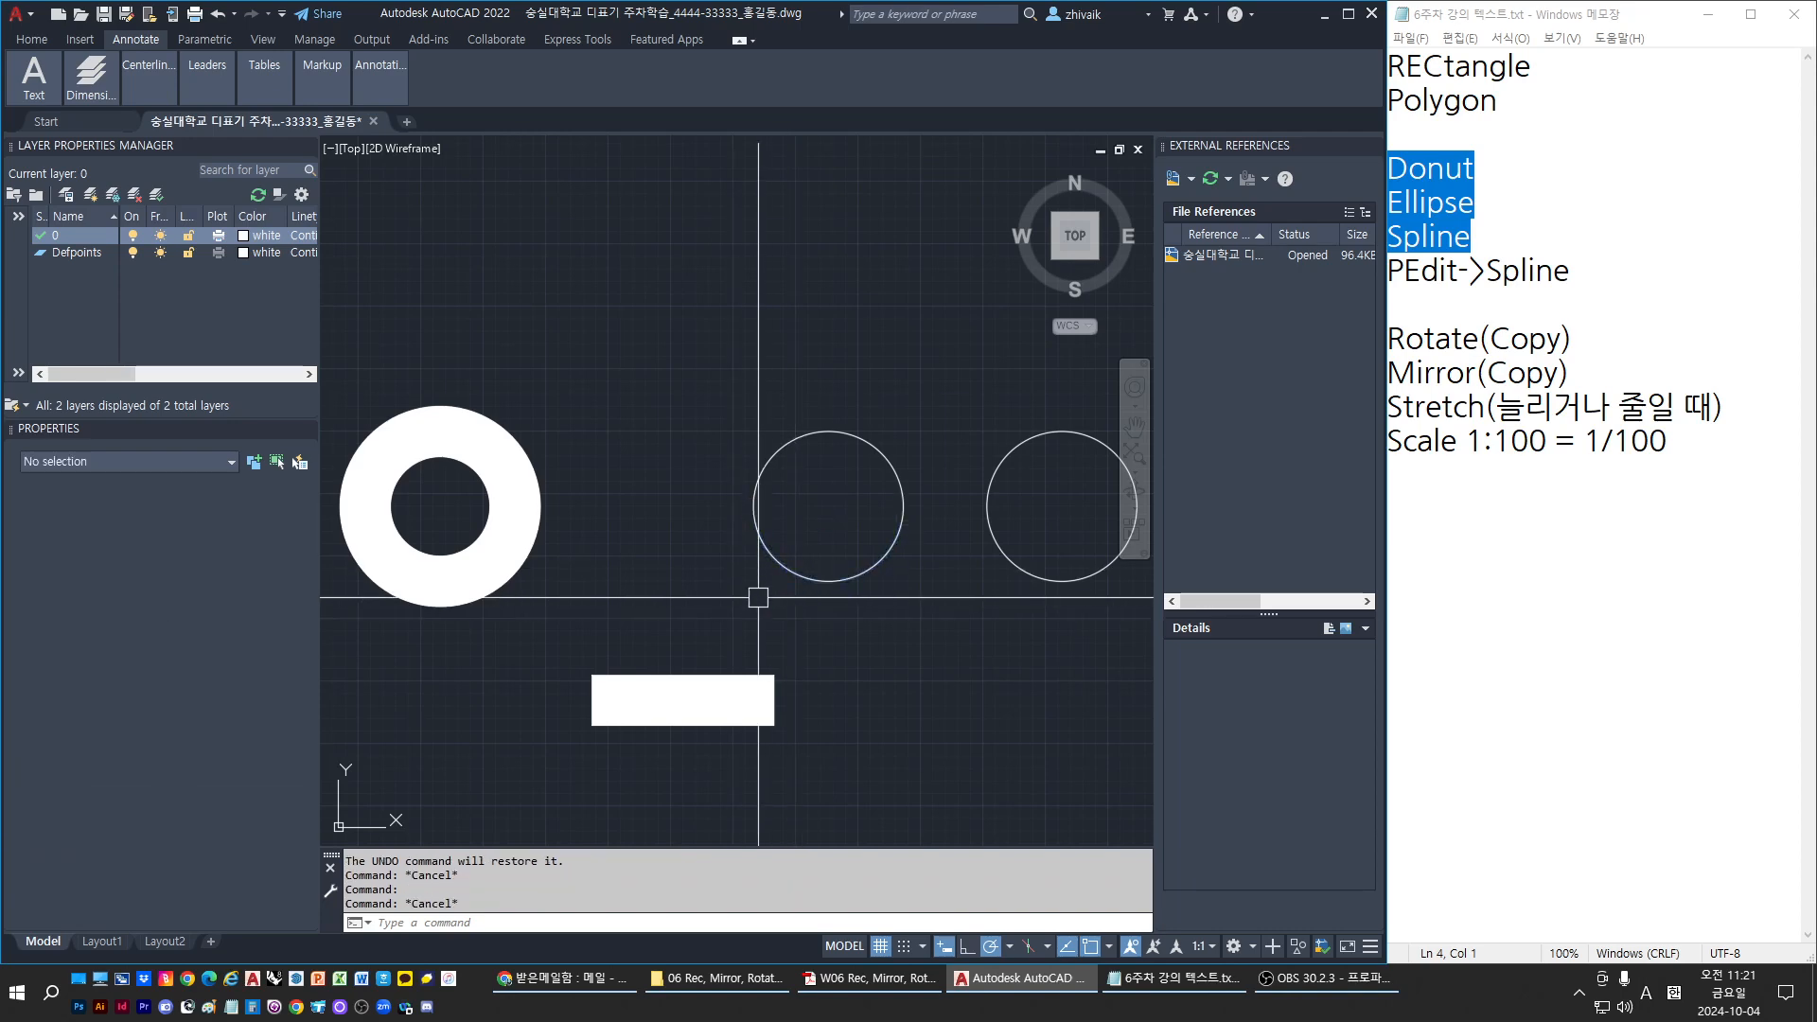
{"action": "left_click", "coordinate": [800, 438]}
{"action": "key", "text": "Escape"}
{"action": "left_click", "coordinate": [763, 549]}
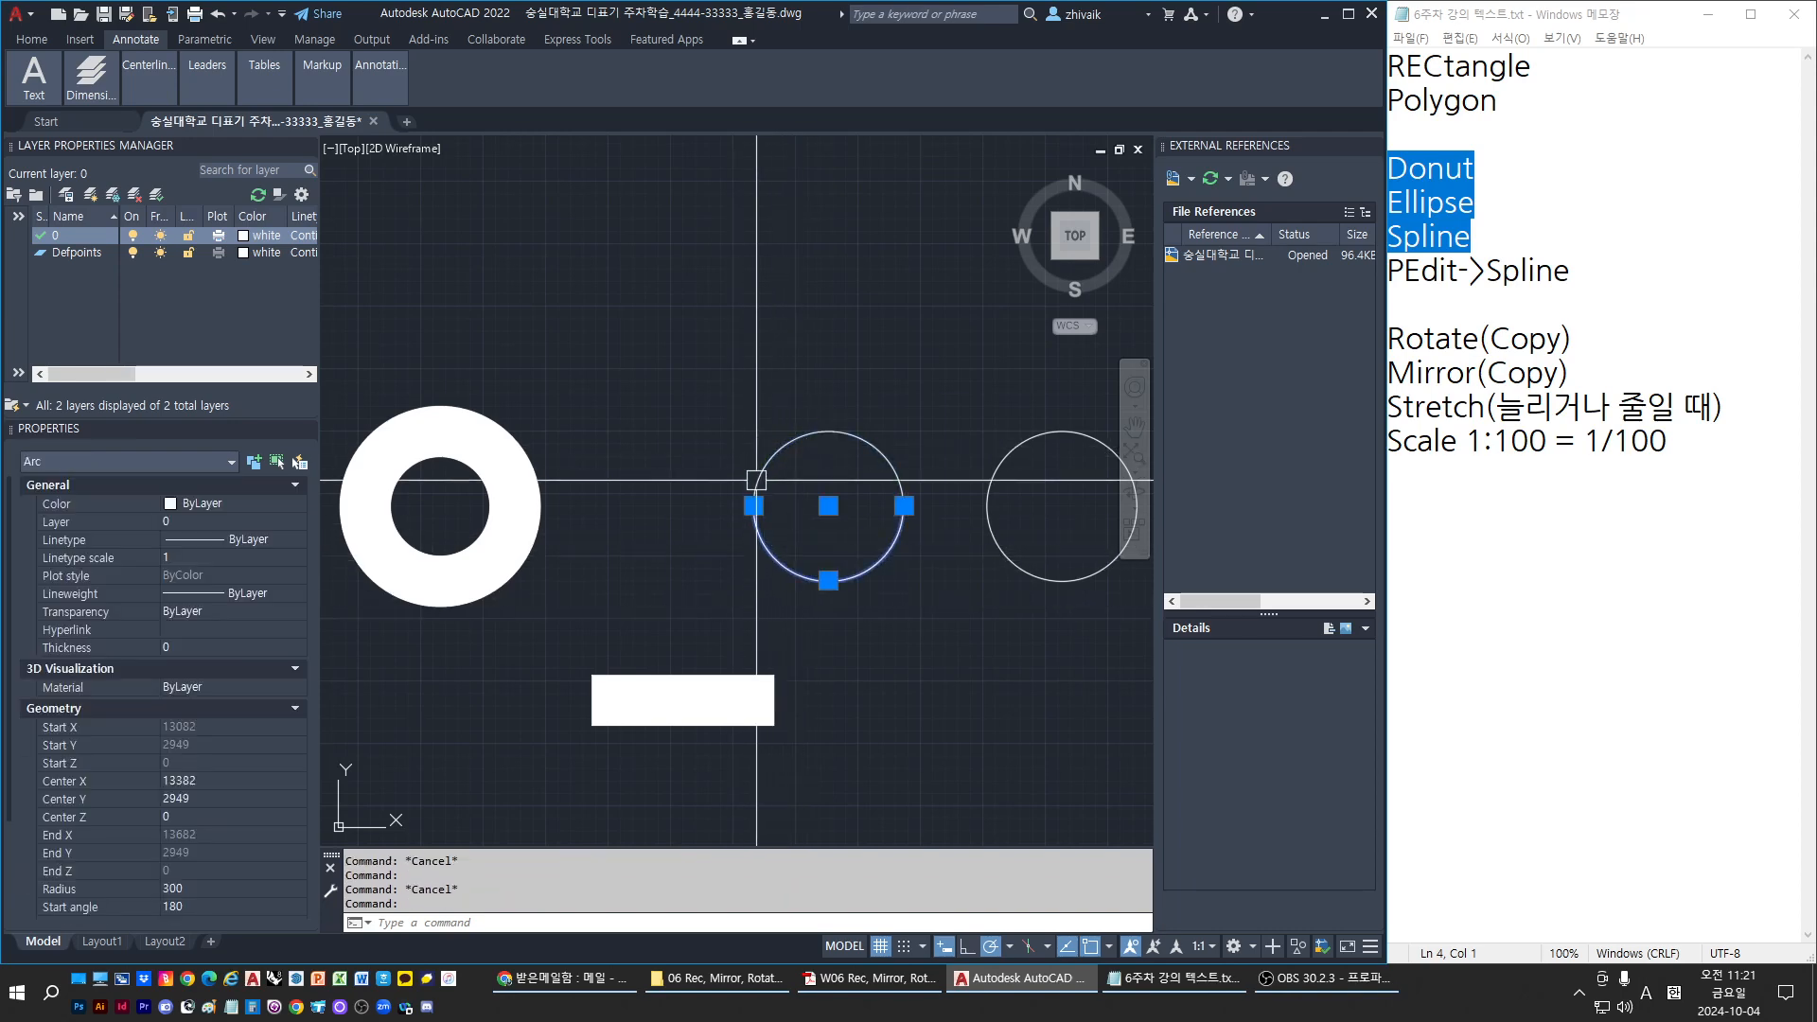
{"action": "key", "text": "Escape"}
{"action": "left_click", "coordinate": [763, 463]}
{"action": "key", "text": "Escape"}
{"action": "left_click", "coordinate": [766, 545]}
{"action": "key", "text": "Escape"}
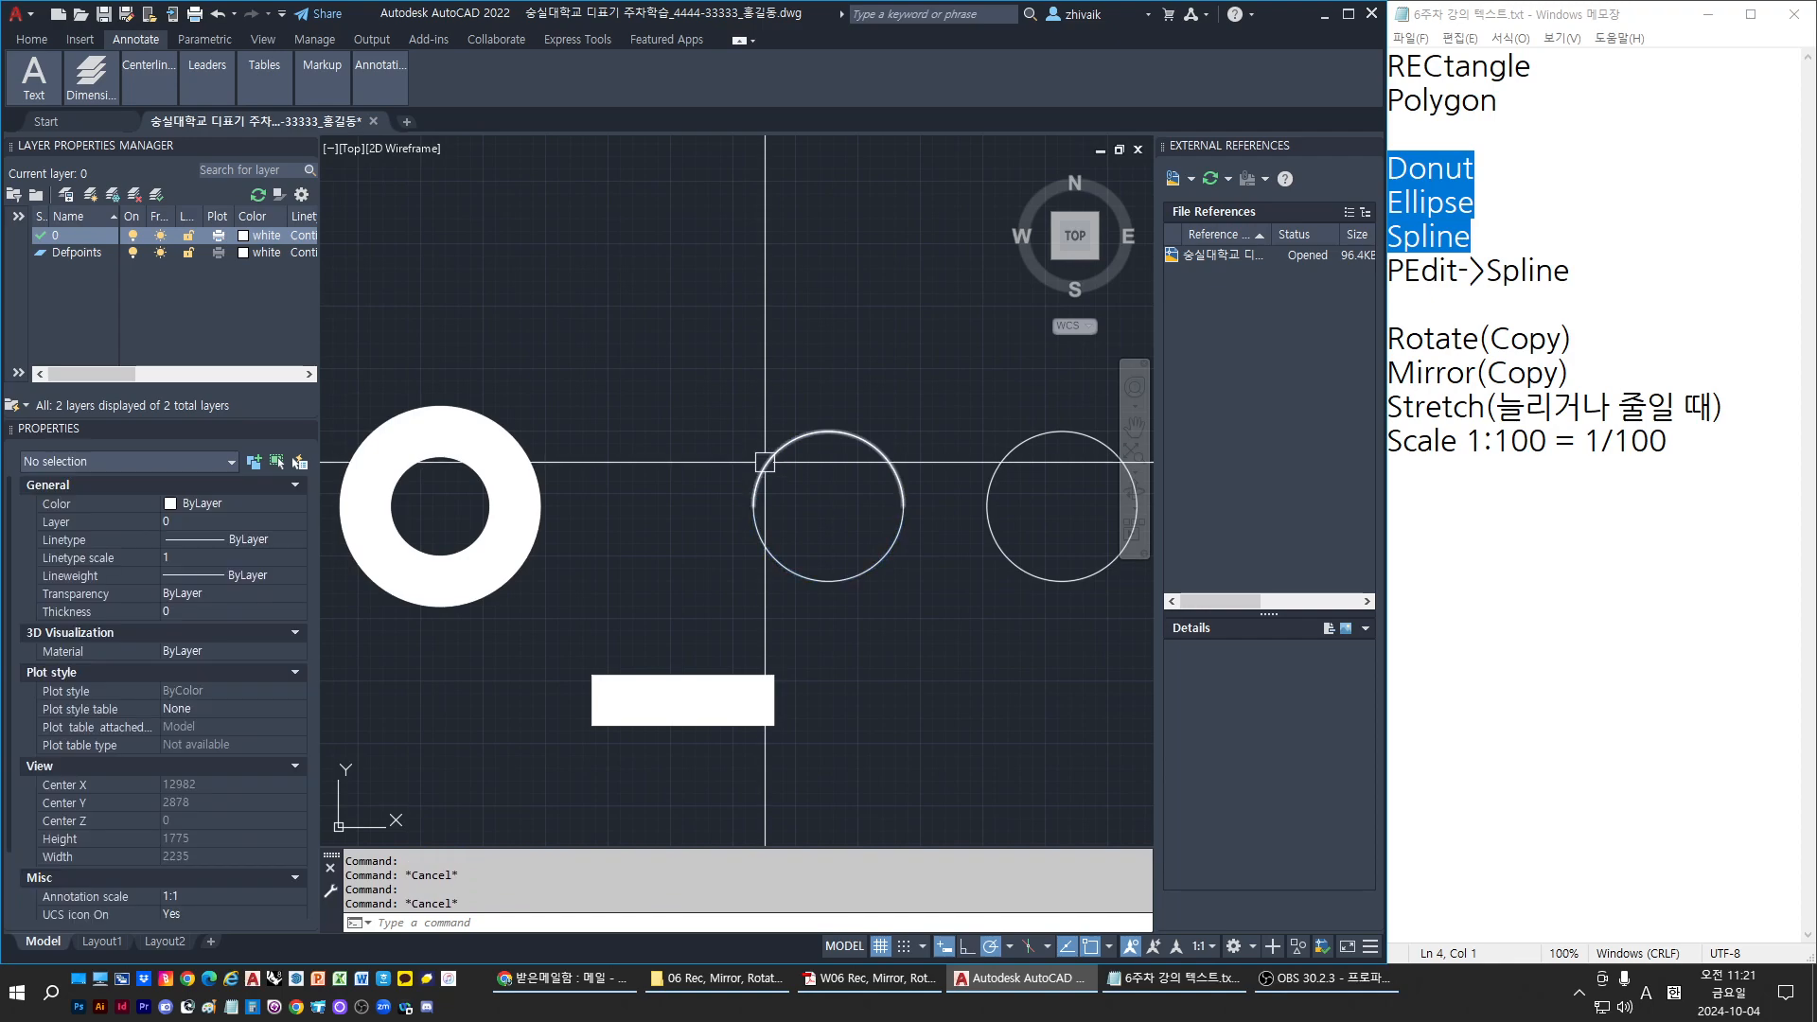
{"action": "left_click", "coordinate": [765, 462]}
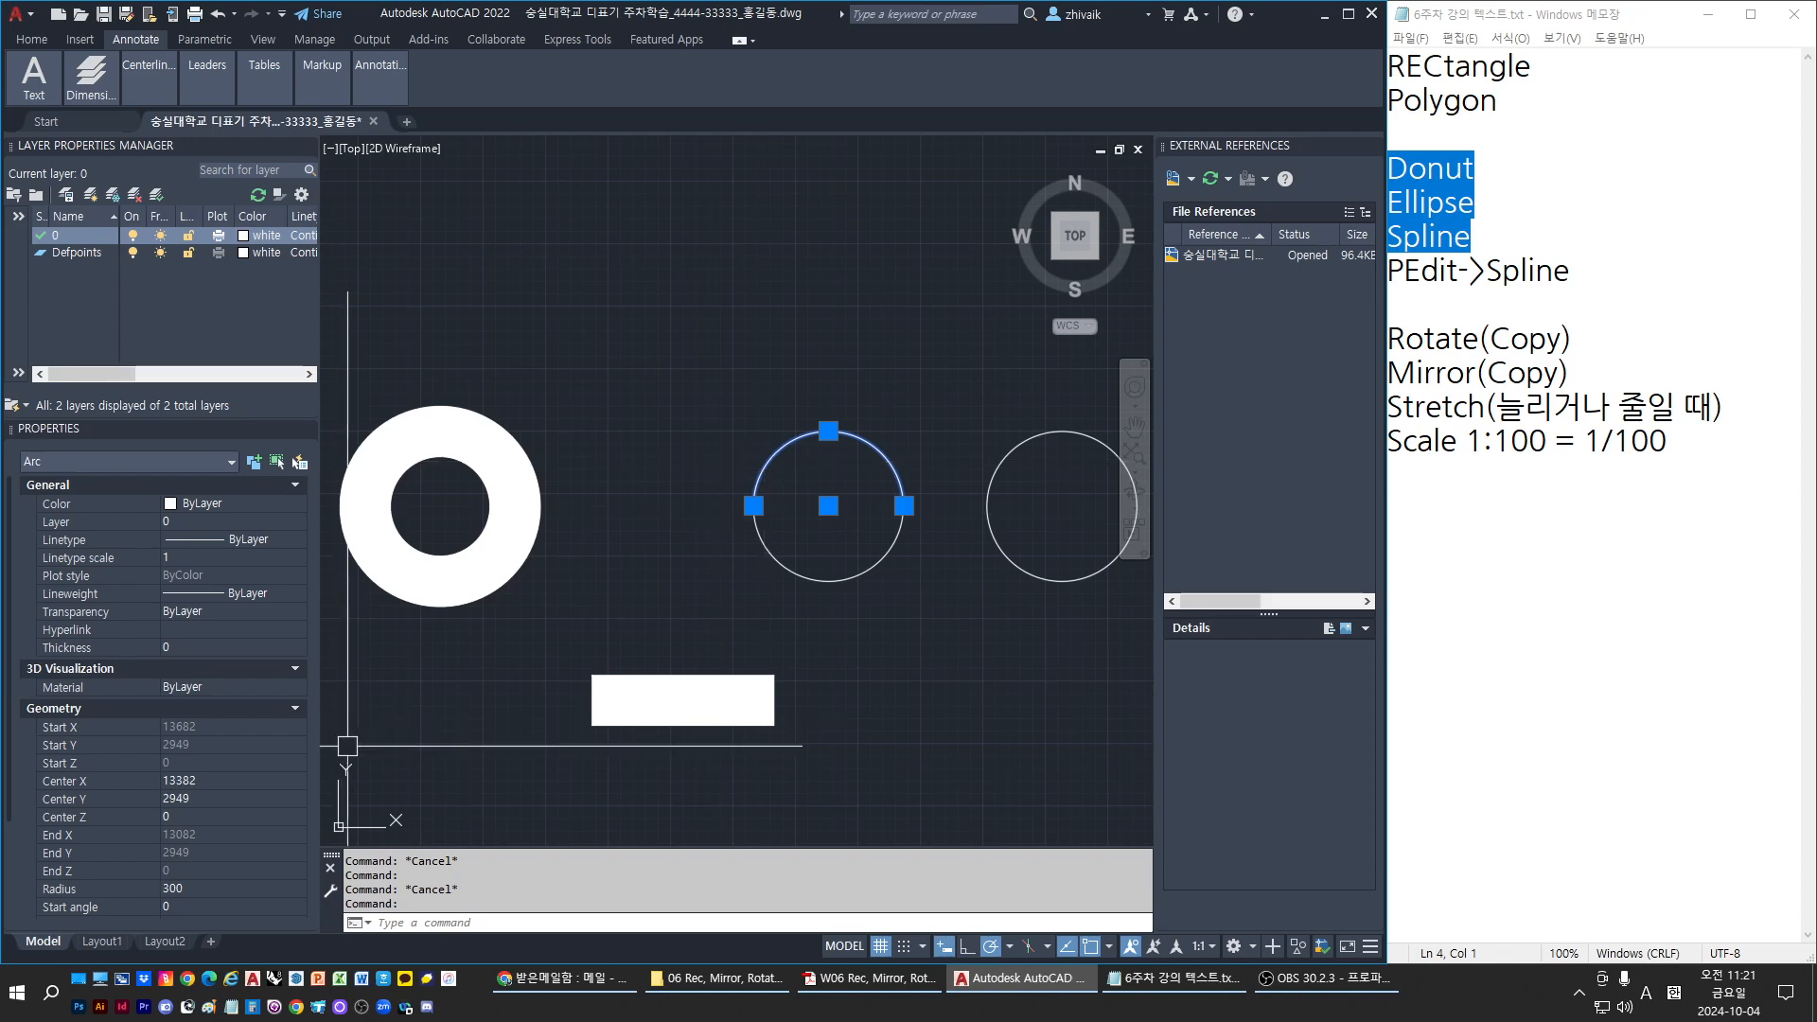
{"action": "scroll", "coordinate": [258, 718], "scroll_direction": "down", "scroll_amount": 5}
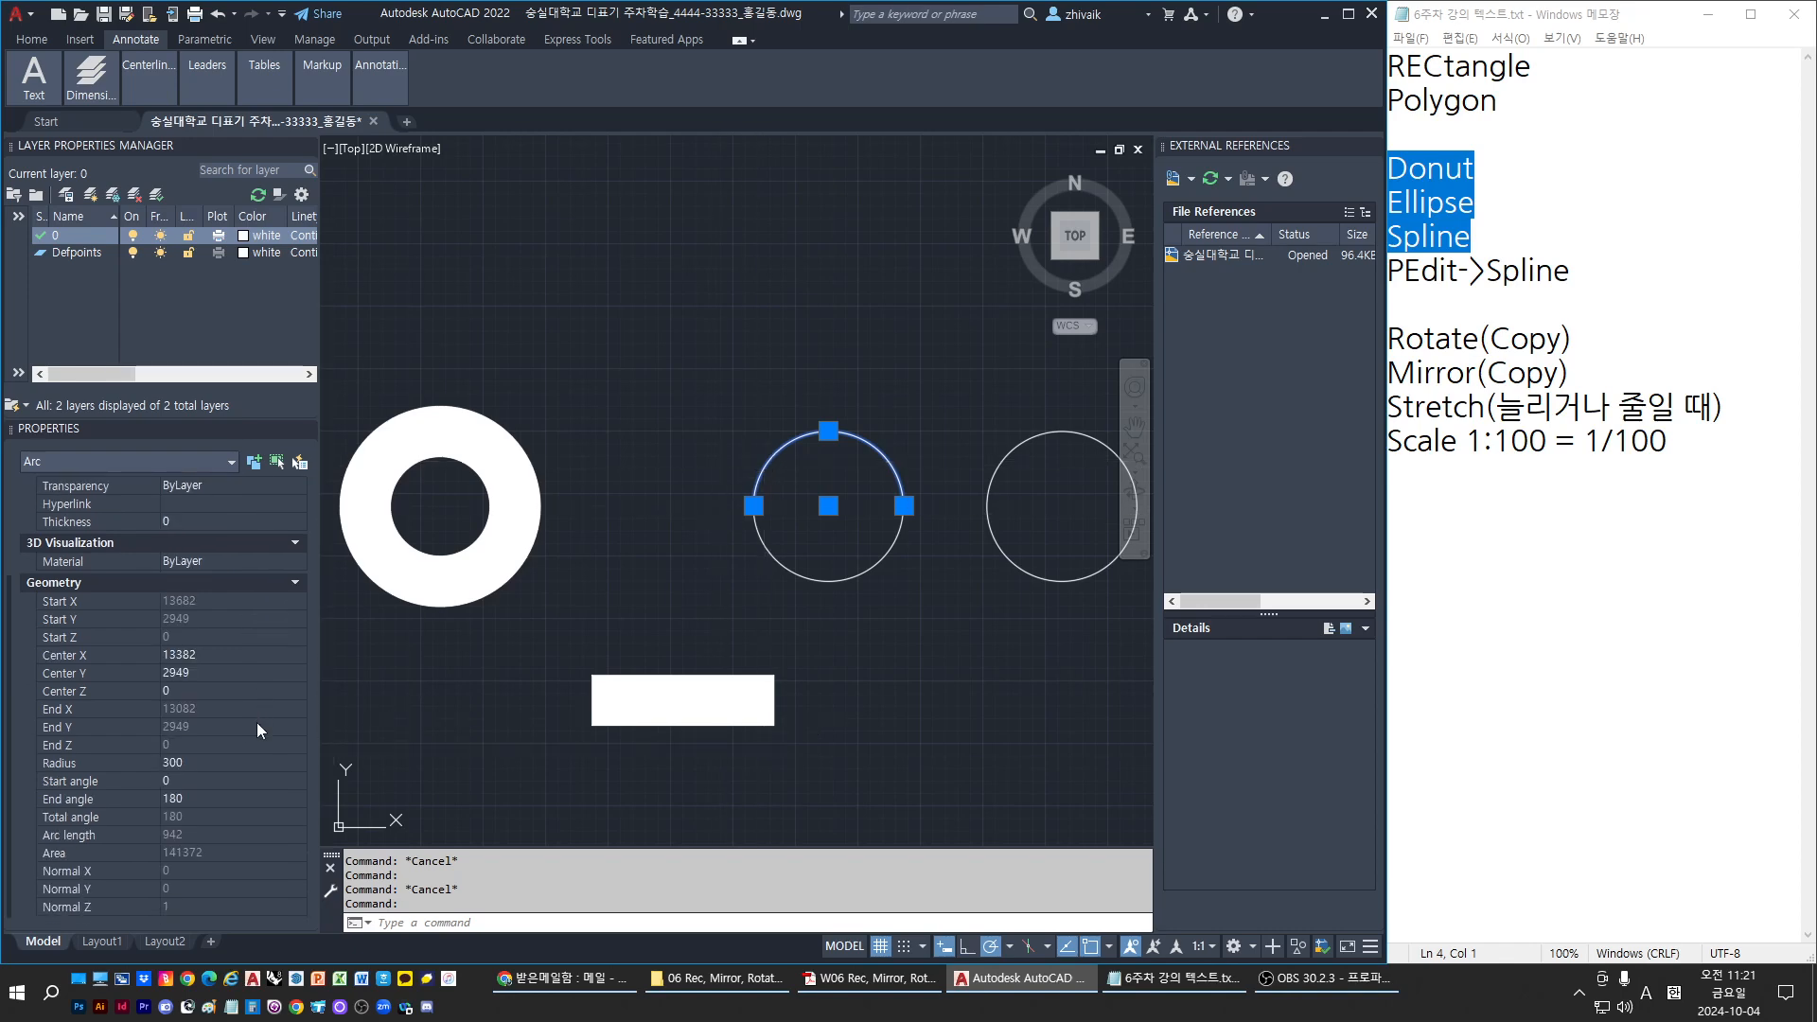
{"action": "scroll", "coordinate": [258, 724], "scroll_direction": "up", "scroll_amount": 5}
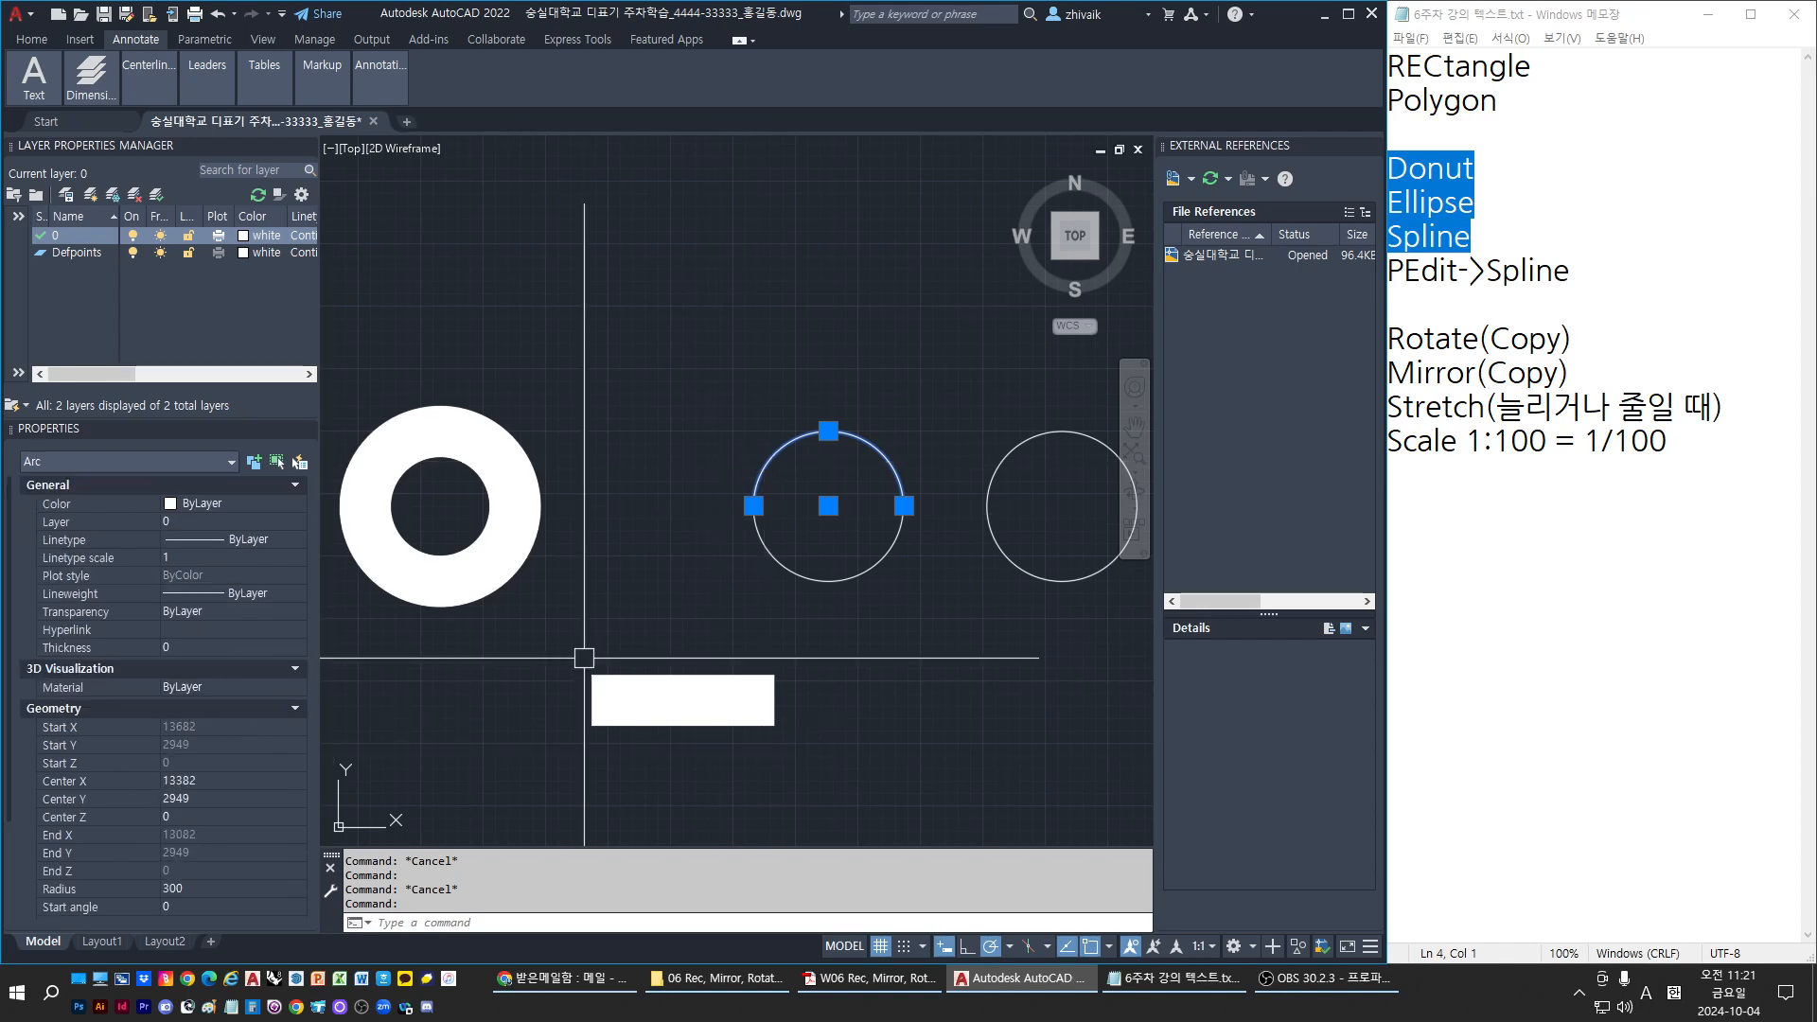
{"action": "middle_click_drag", "start_coordinate": [738, 649], "coordinate": [672, 661]}
{"action": "key", "text": "Escape"}
{"action": "key", "text": "Escape"}
{"action": "key", "text": "Escape"}
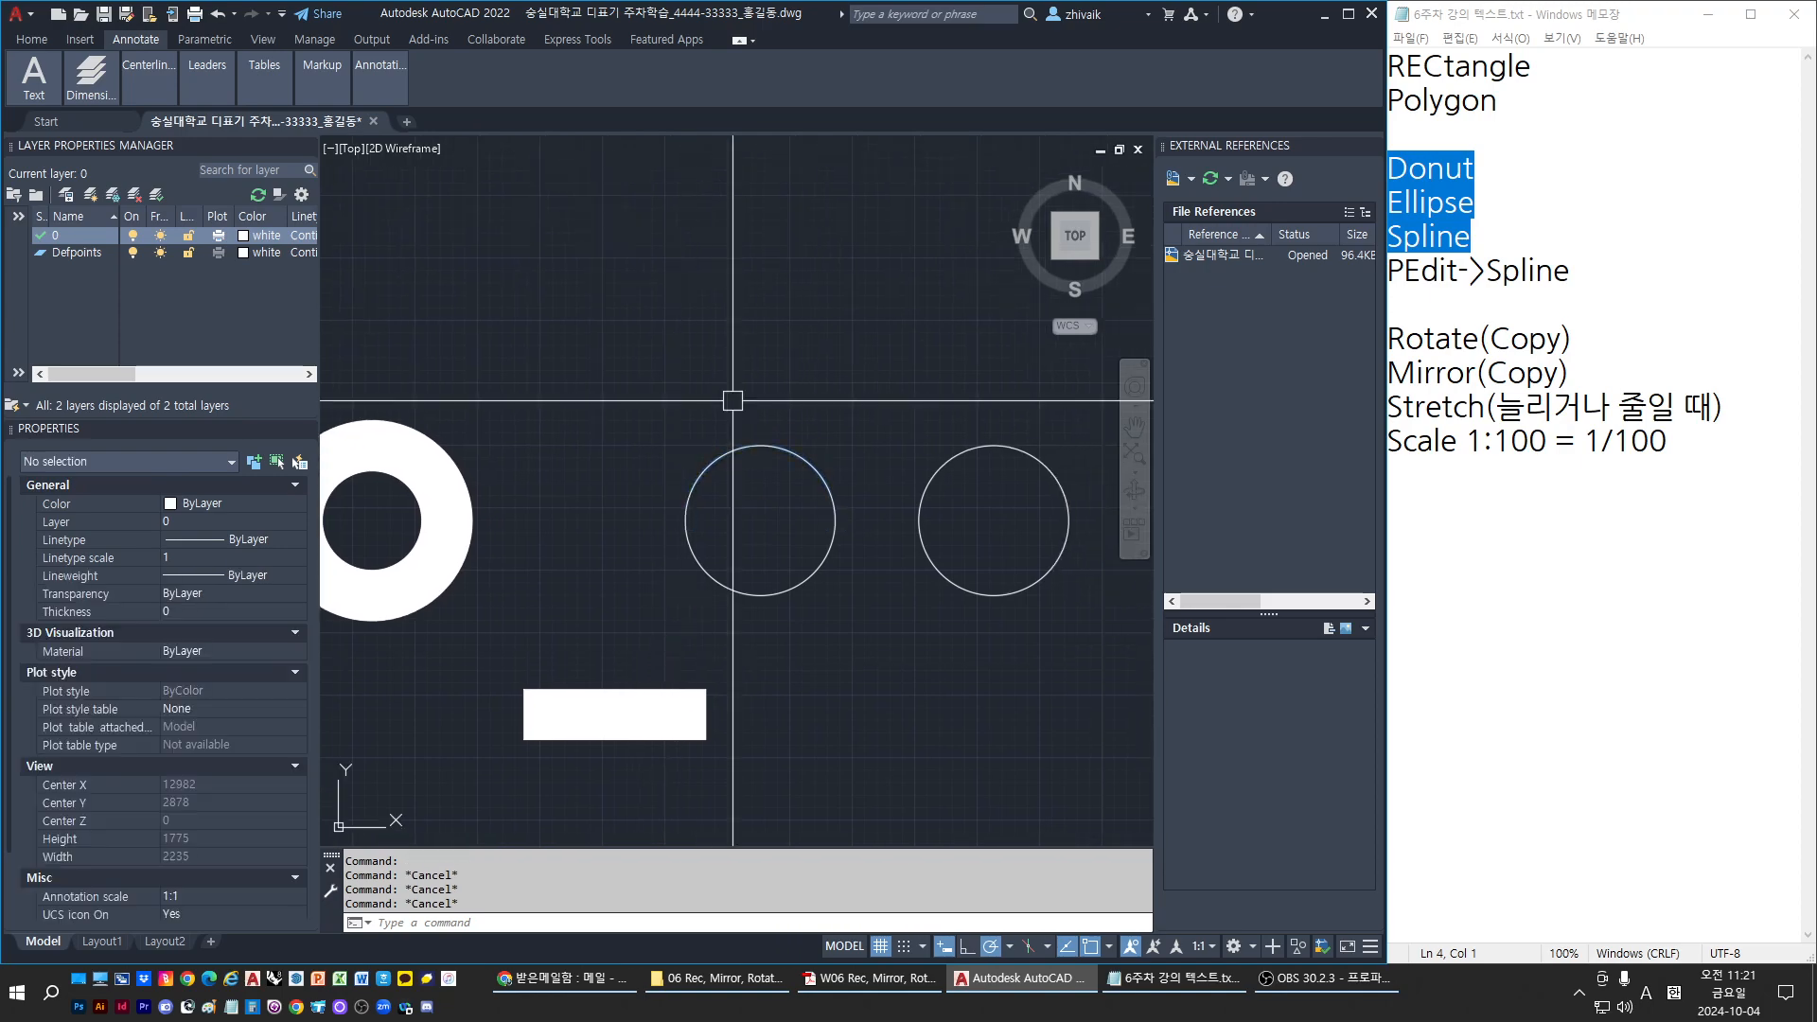
Draw a three-point arc with a radius of about 366 above the exploded donut and review its geometry properties
{"action": "type", "text": "arc"}
{"action": "key", "text": "Return"}
{"action": "left_click", "coordinate": [594, 333]}
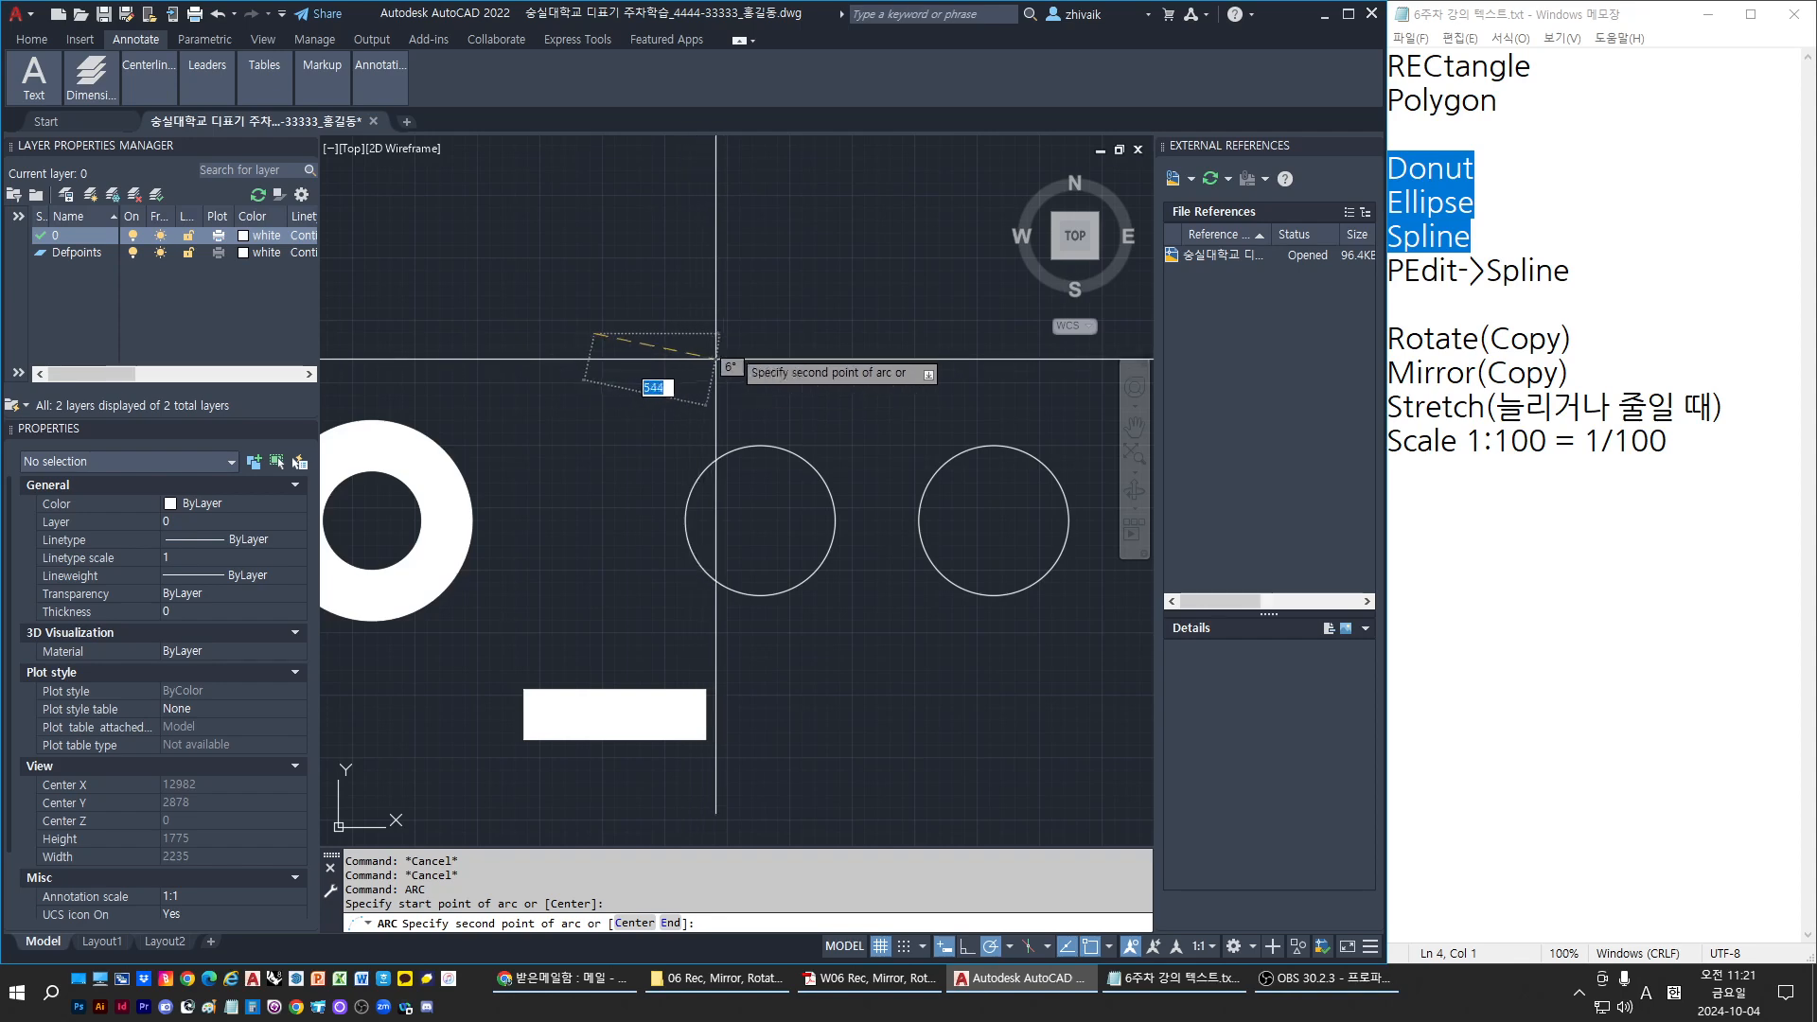
{"action": "left_click", "coordinate": [685, 272]}
{"action": "left_click", "coordinate": [772, 349]}
{"action": "key", "text": "space"}
{"action": "key", "text": "Escape"}
{"action": "left_click", "coordinate": [768, 334]}
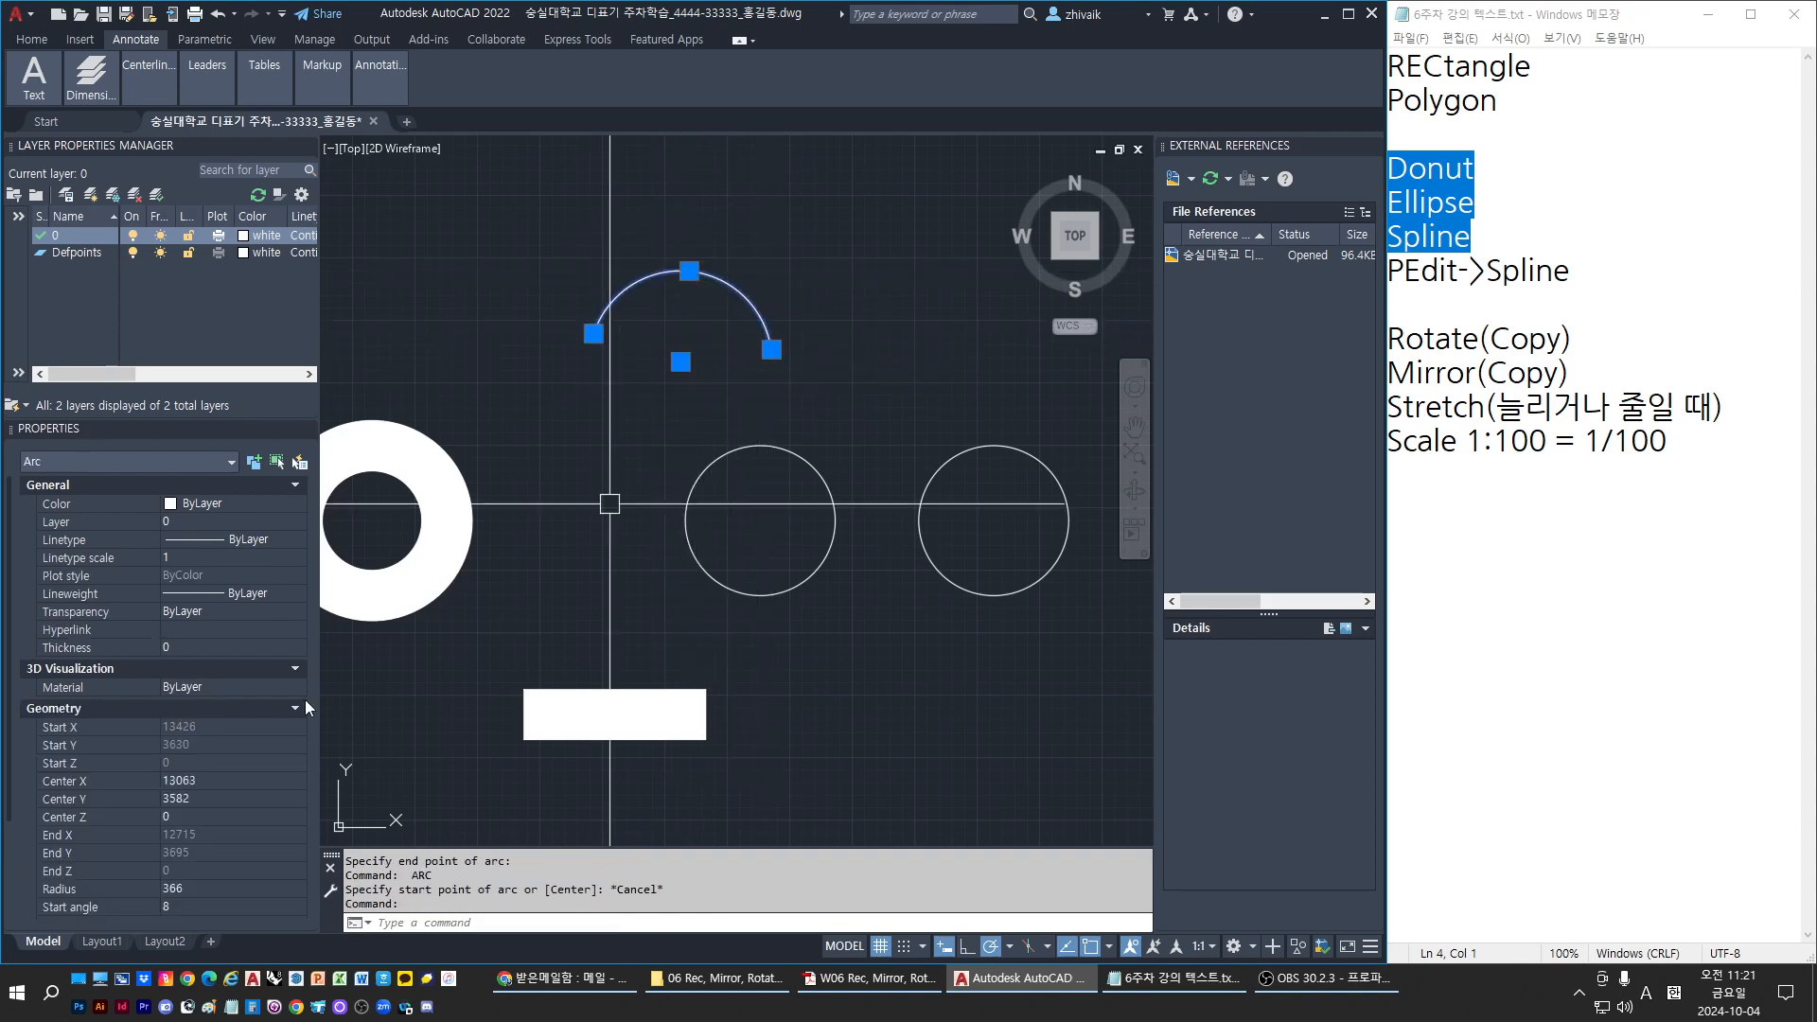
{"action": "scroll", "coordinate": [235, 719], "scroll_direction": "down", "scroll_amount": 3}
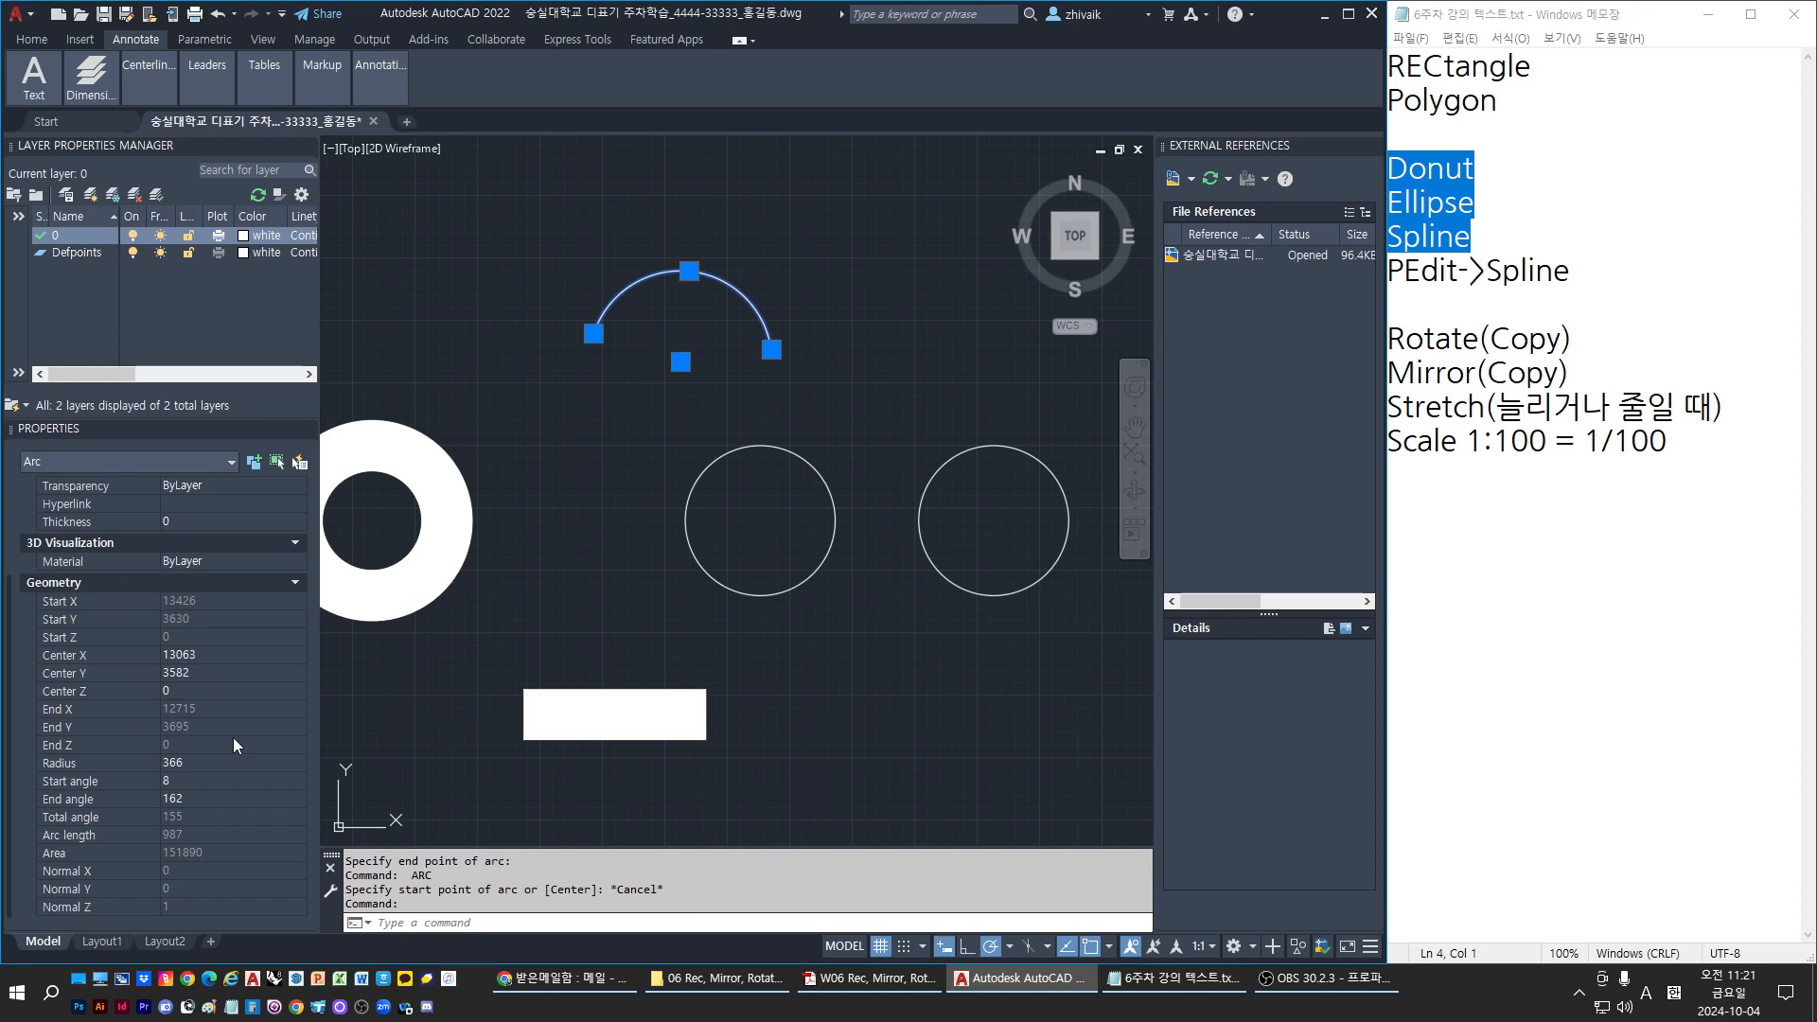
{"action": "scroll", "coordinate": [234, 744], "scroll_direction": "up", "scroll_amount": 3}
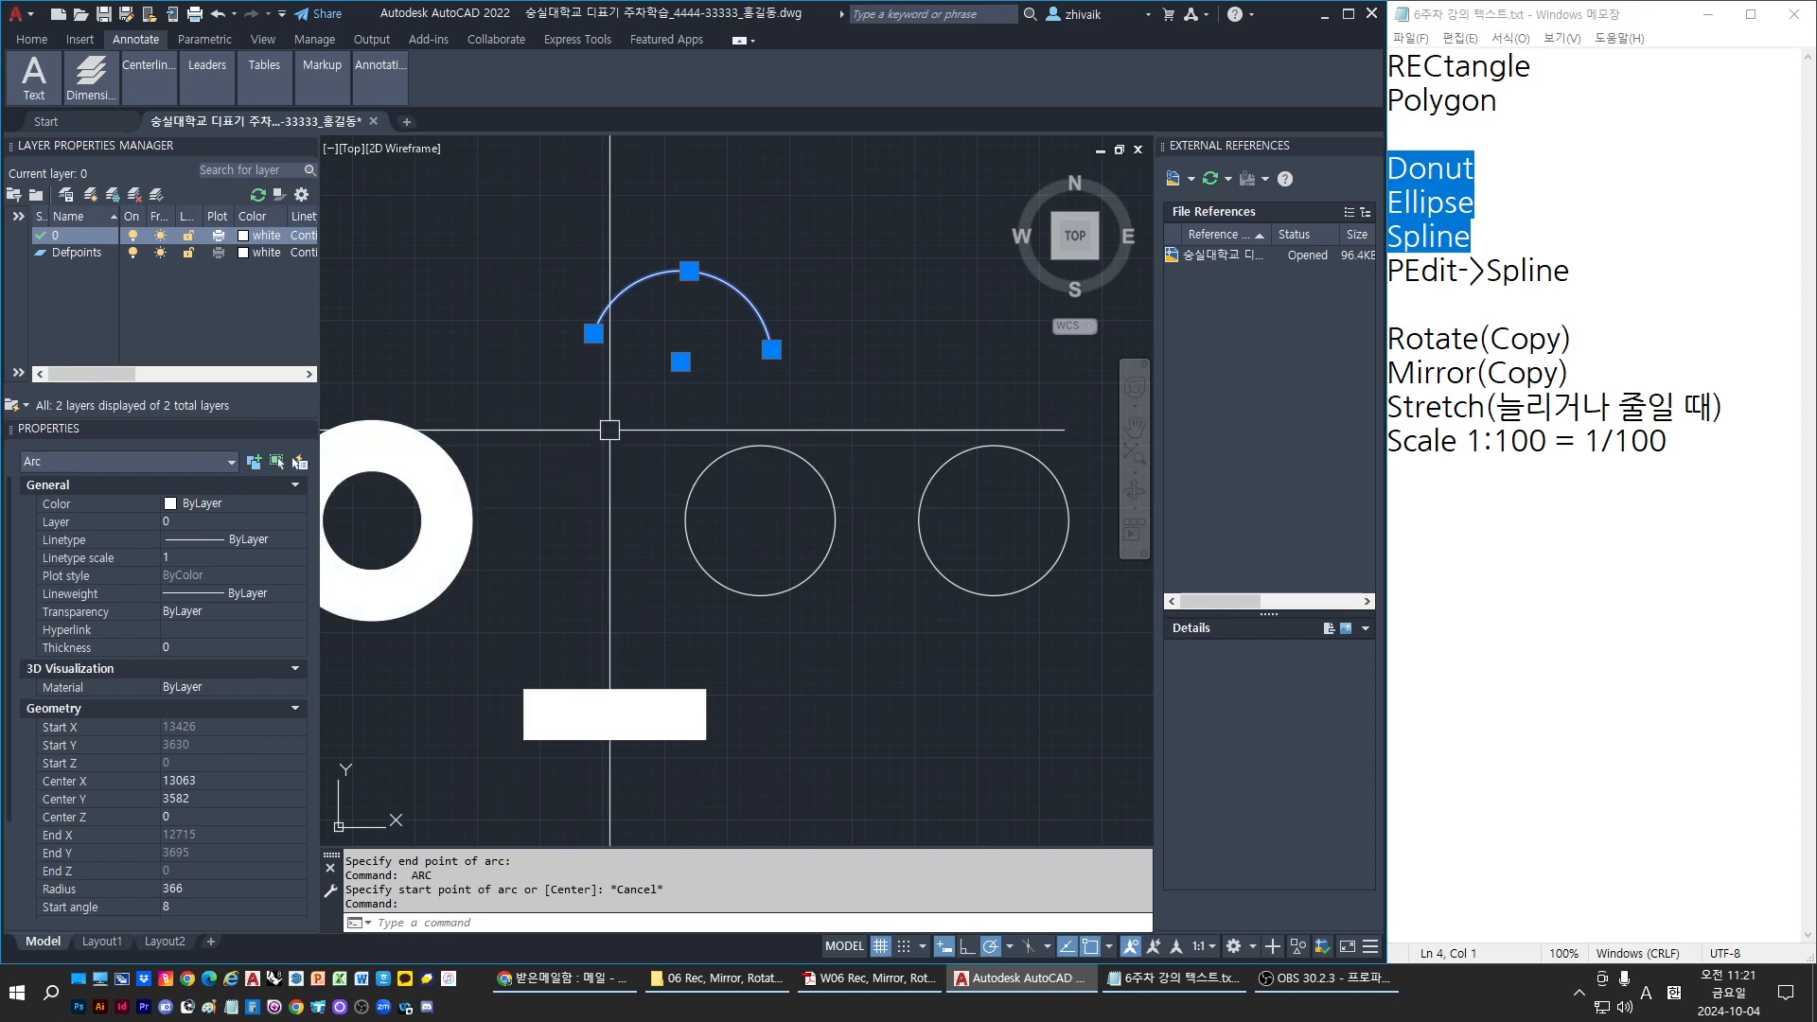
Erase the sample three-point arc above the exploded donut
{"action": "key", "text": "Escape"}
{"action": "left_click", "coordinate": [667, 378]}
{"action": "left_click", "coordinate": [576, 313]}
{"action": "type", "text": "e"}
{"action": "key", "text": "space"}
{"action": "key", "text": "Escape"}
{"action": "key", "text": "Escape"}
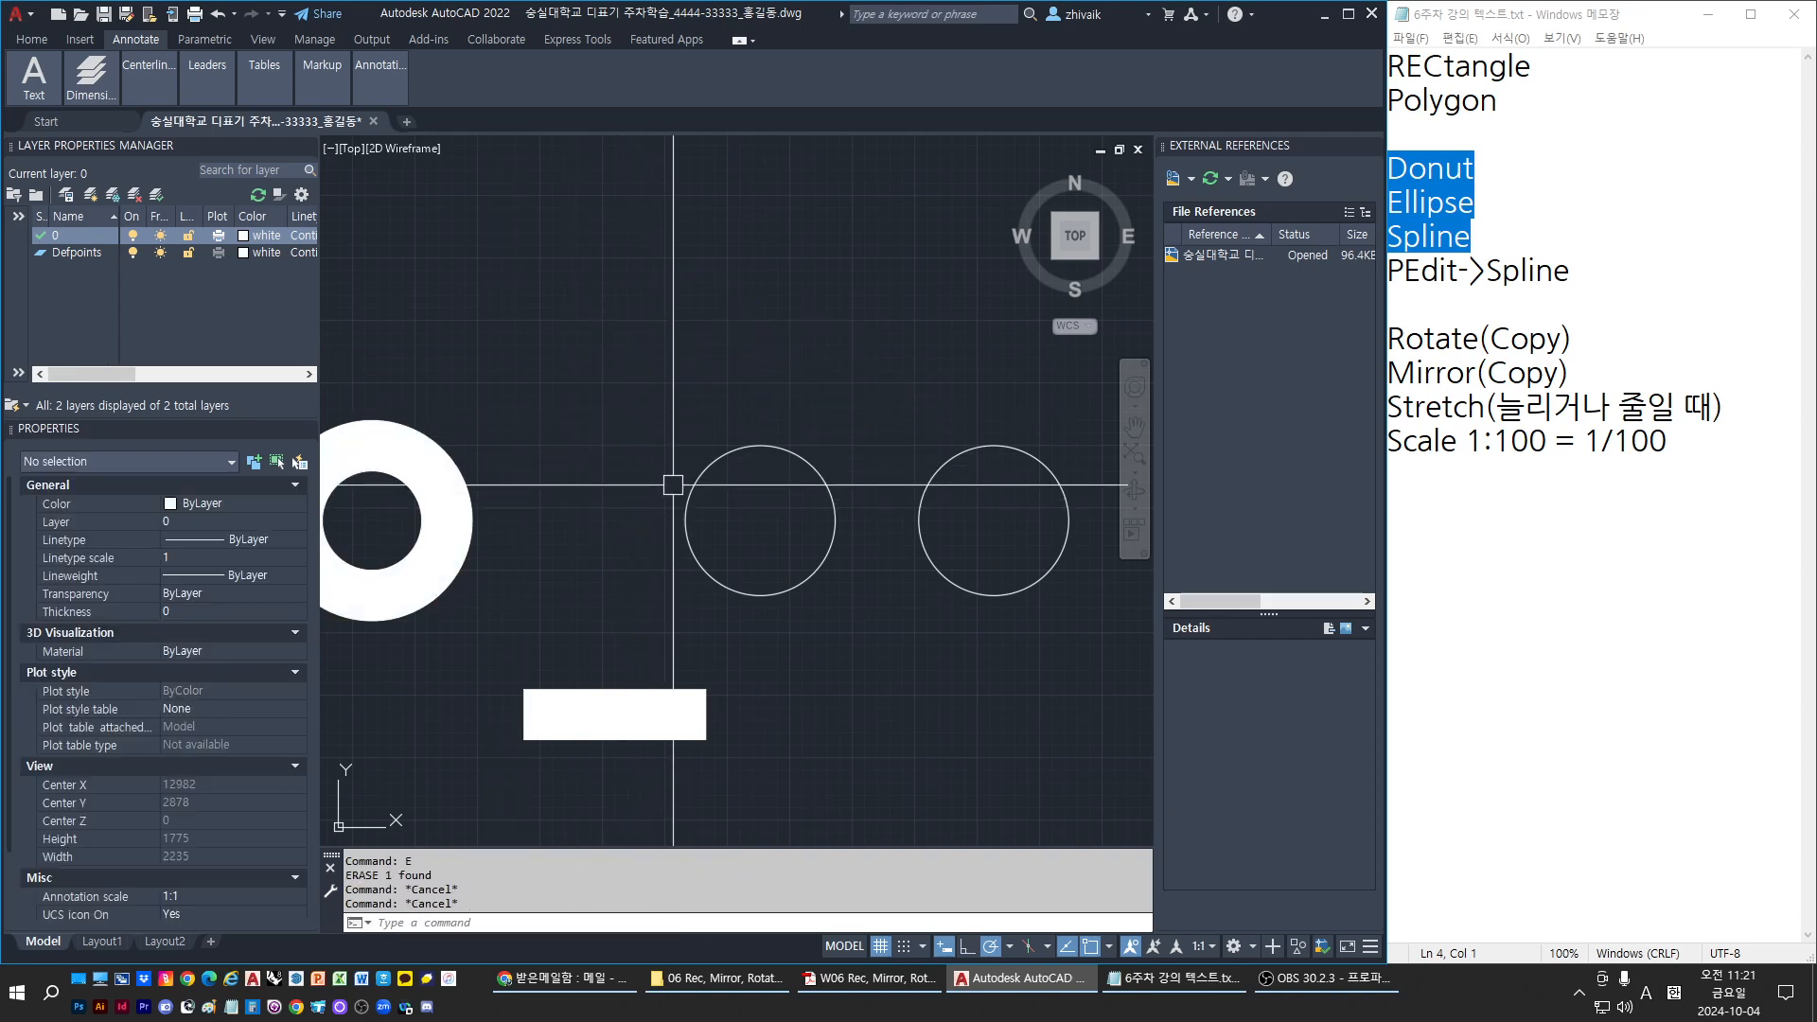
Convert the upper arc of the exploded donut into a polyline with PEDIT, leaving its width unset
{"action": "left_click", "coordinate": [687, 505]}
{"action": "key", "text": "Escape"}
{"action": "left_click", "coordinate": [693, 483]}
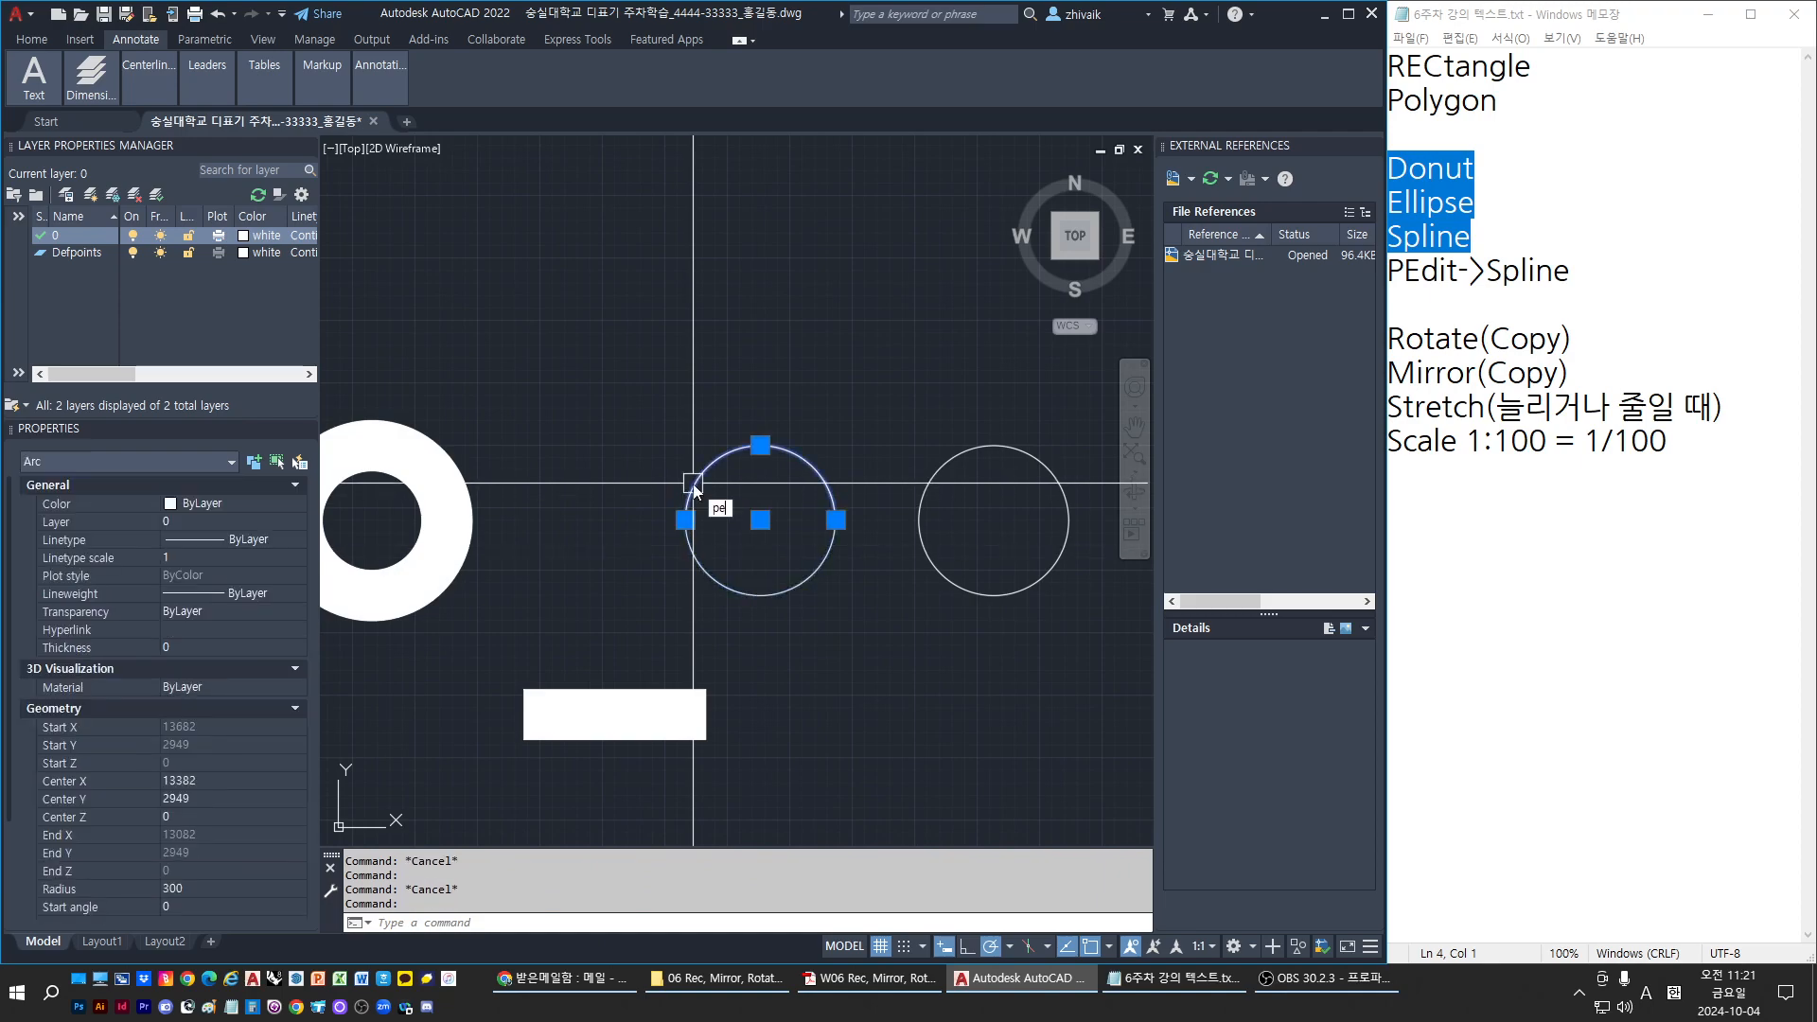
{"action": "type", "text": "pe"}
{"action": "key", "text": "space"}
{"action": "key", "text": "space"}
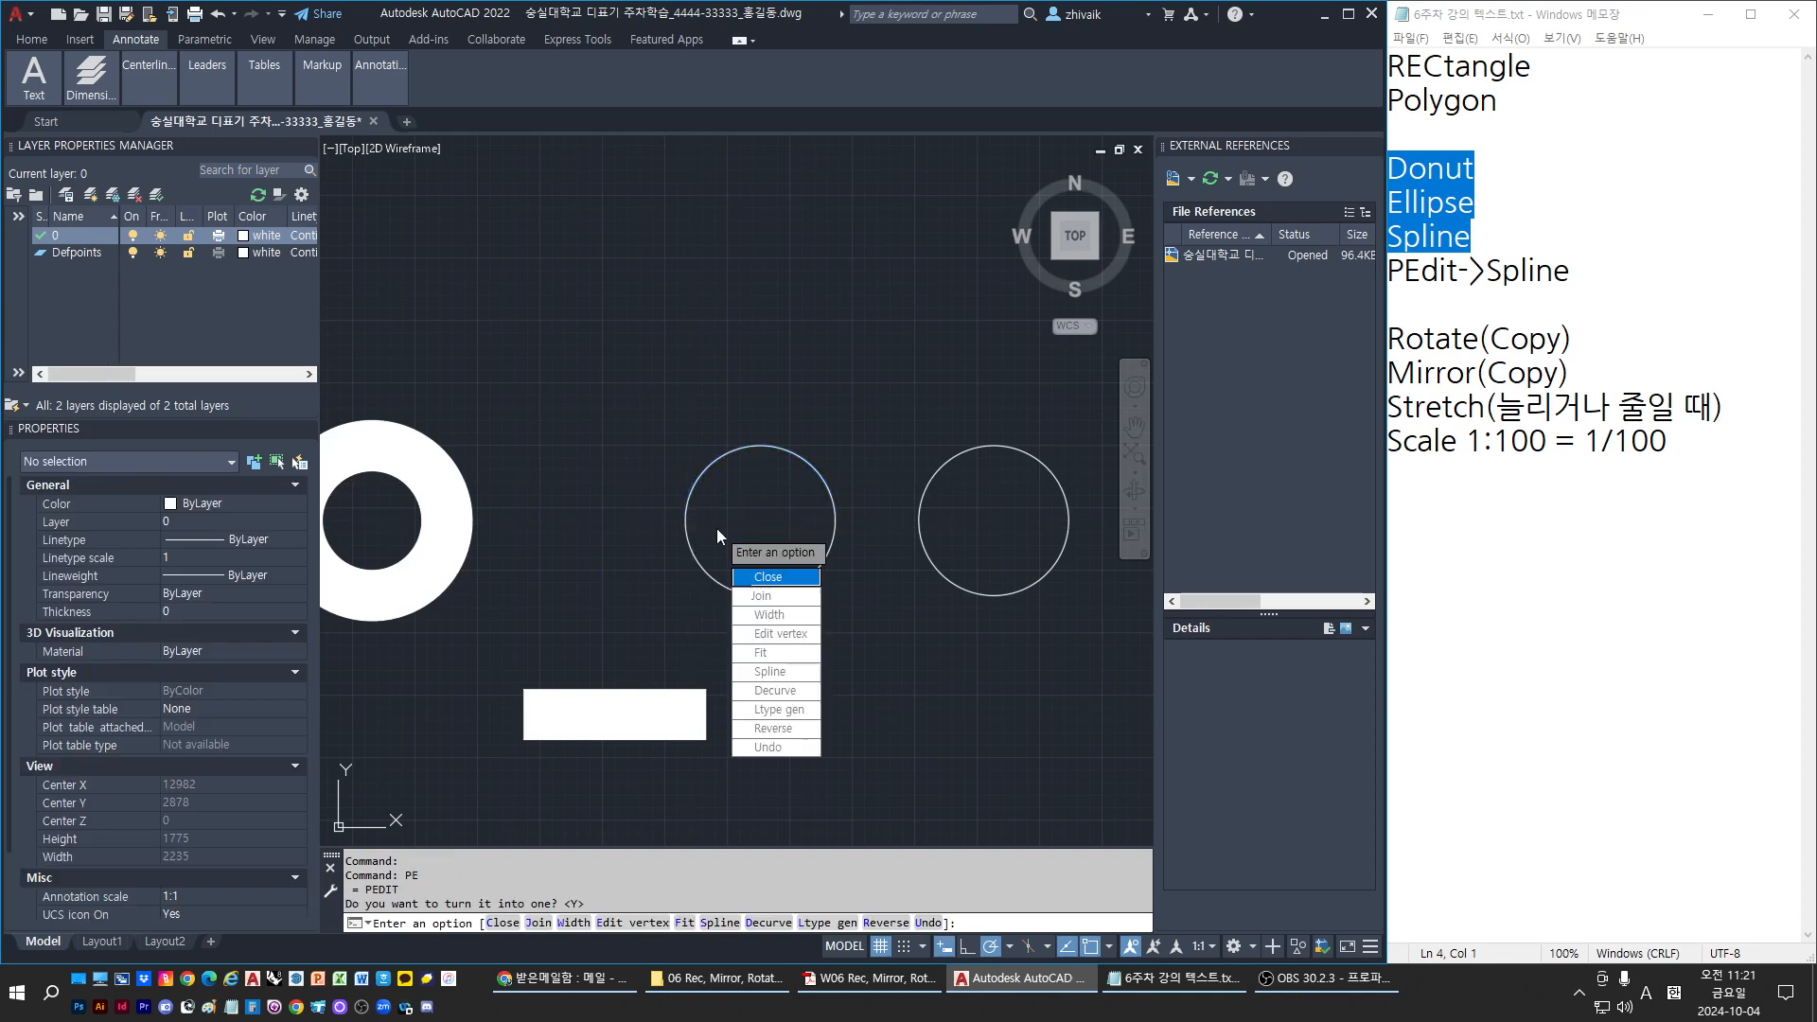
{"action": "left_click", "coordinate": [796, 617]}
{"action": "key", "text": "Escape"}
{"action": "left_click", "coordinate": [686, 491]}
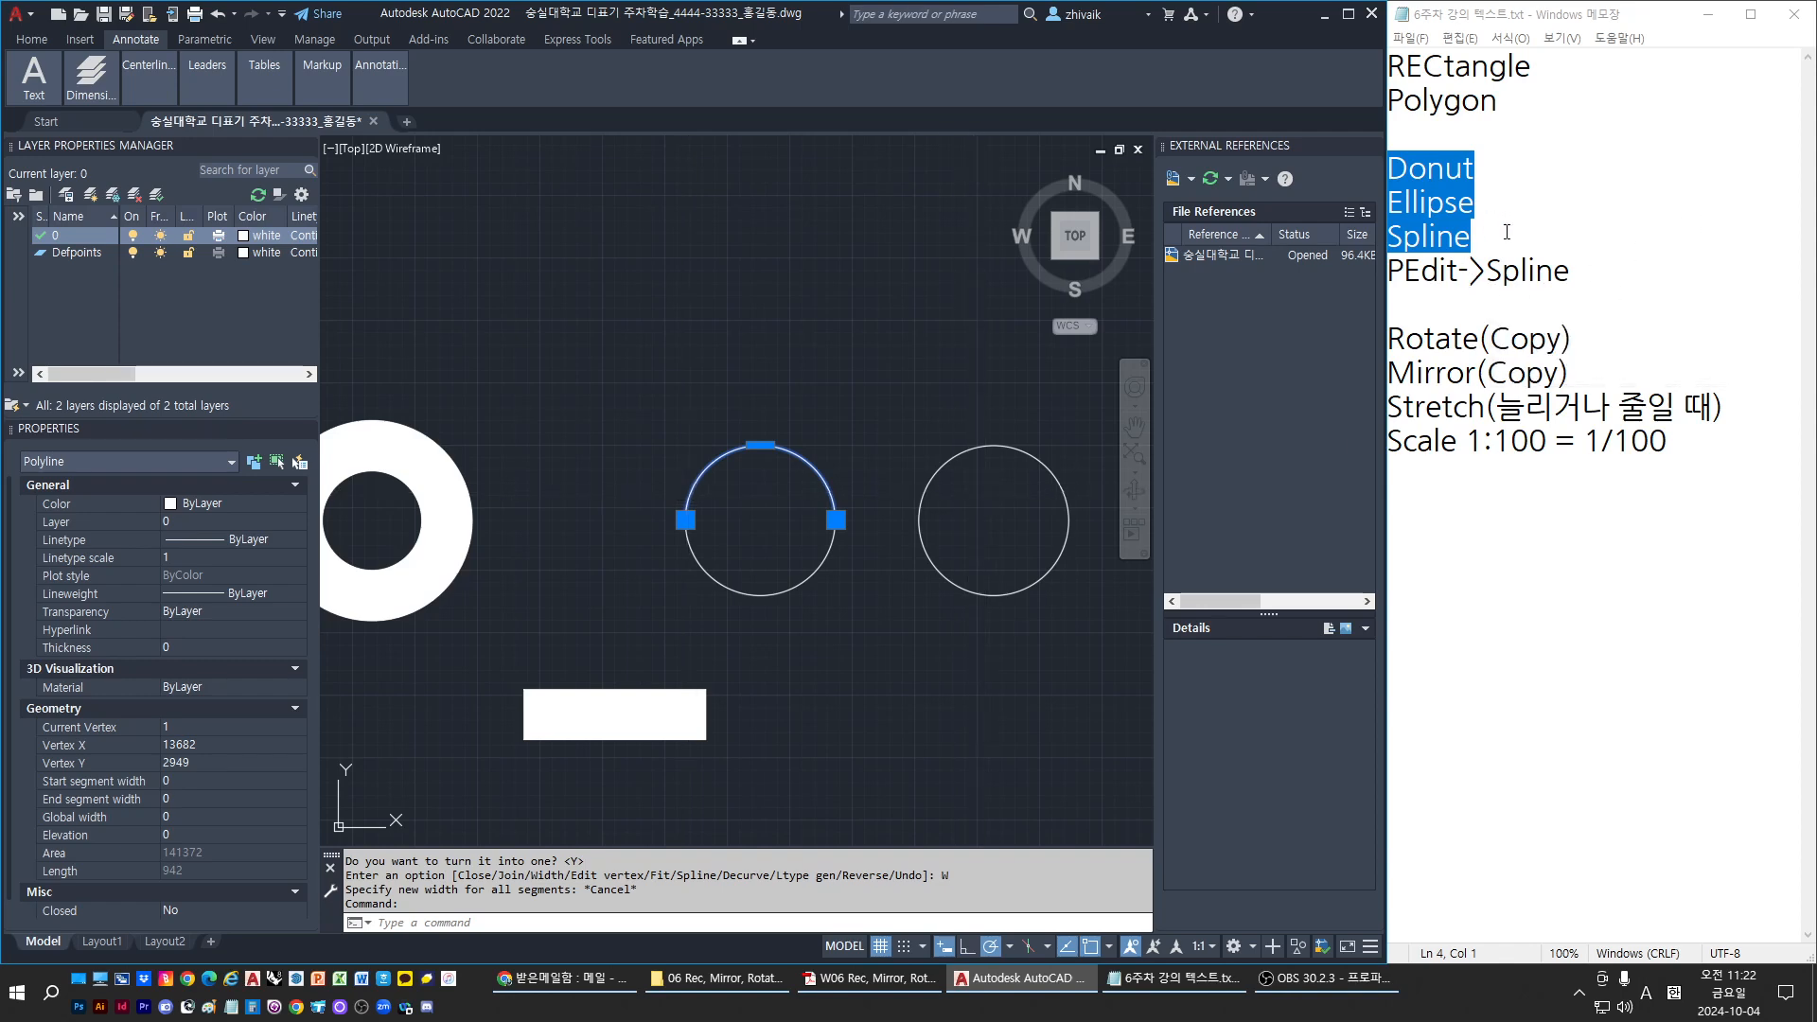
Highlight the word PEdit in the Notepad lecture notes, then return to the AutoCAD drawing and clear the selection
{"action": "left_click_drag", "start_coordinate": [1507, 232], "coordinate": [1370, 278]}
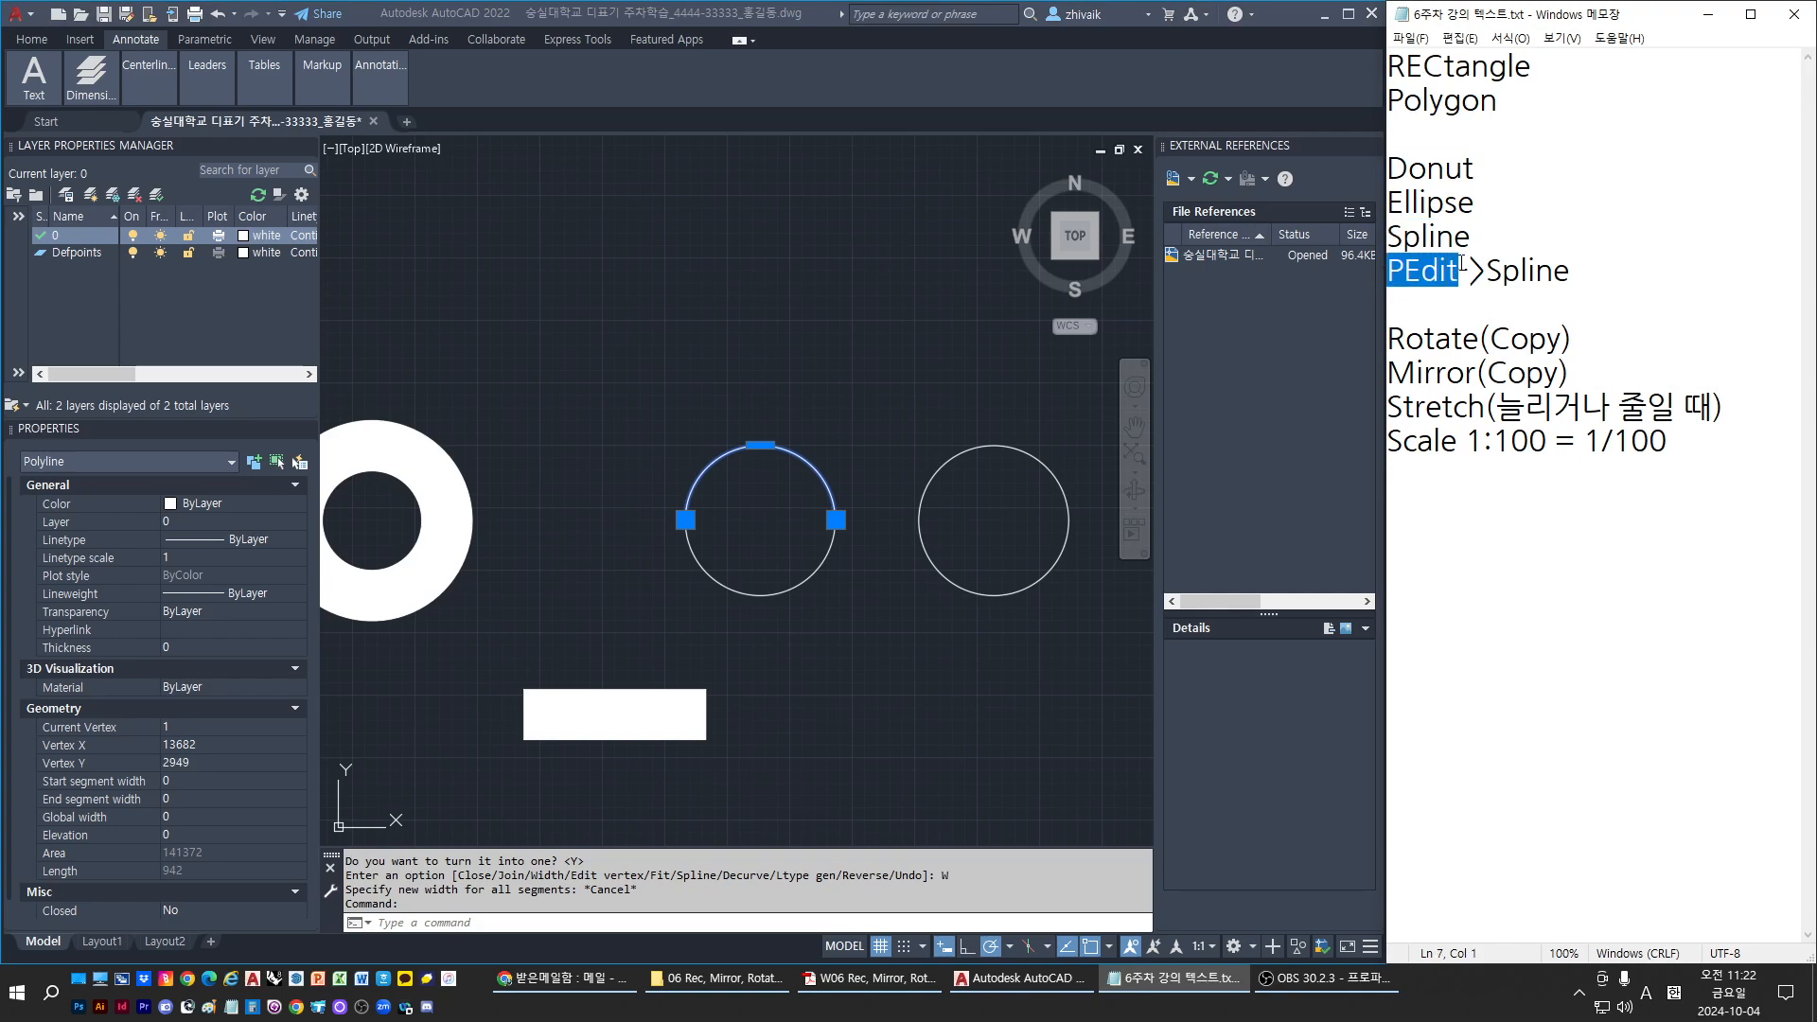
{"action": "left_click", "coordinate": [1405, 273]}
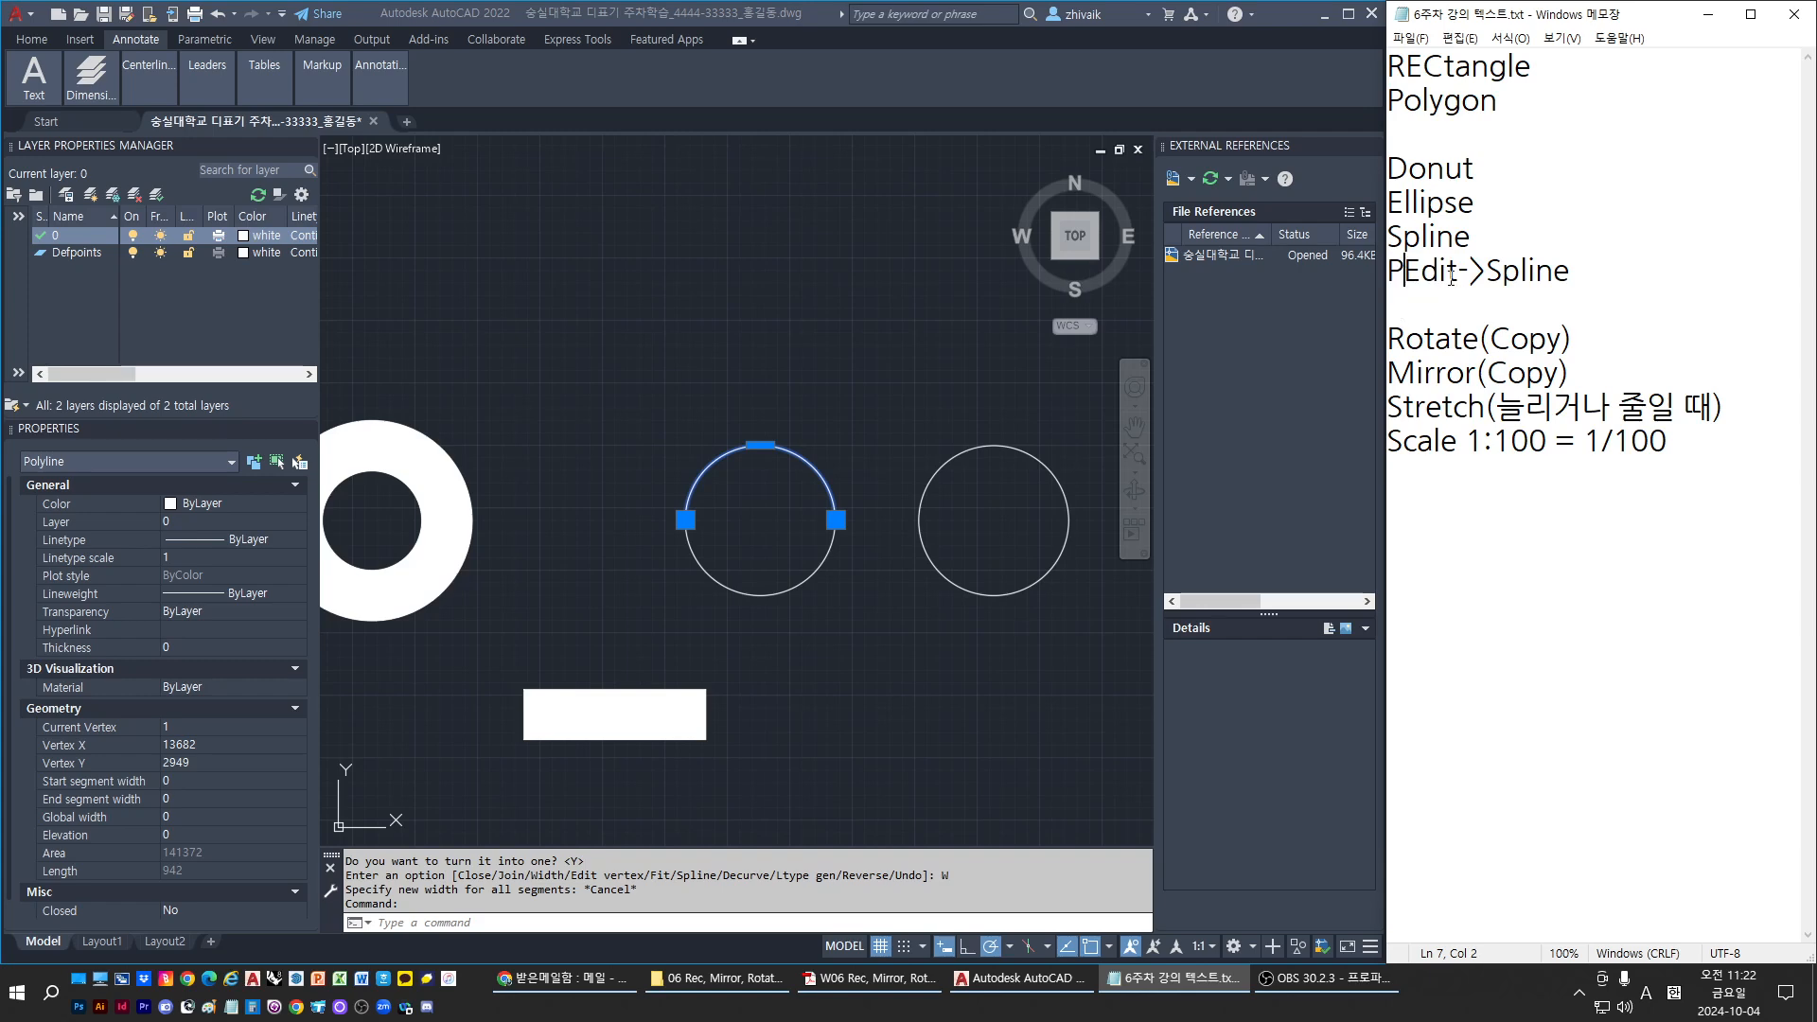
{"action": "left_click_drag", "start_coordinate": [1452, 276], "coordinate": [1385, 275]}
{"action": "left_click", "coordinate": [833, 395]}
{"action": "key", "text": "Escape"}
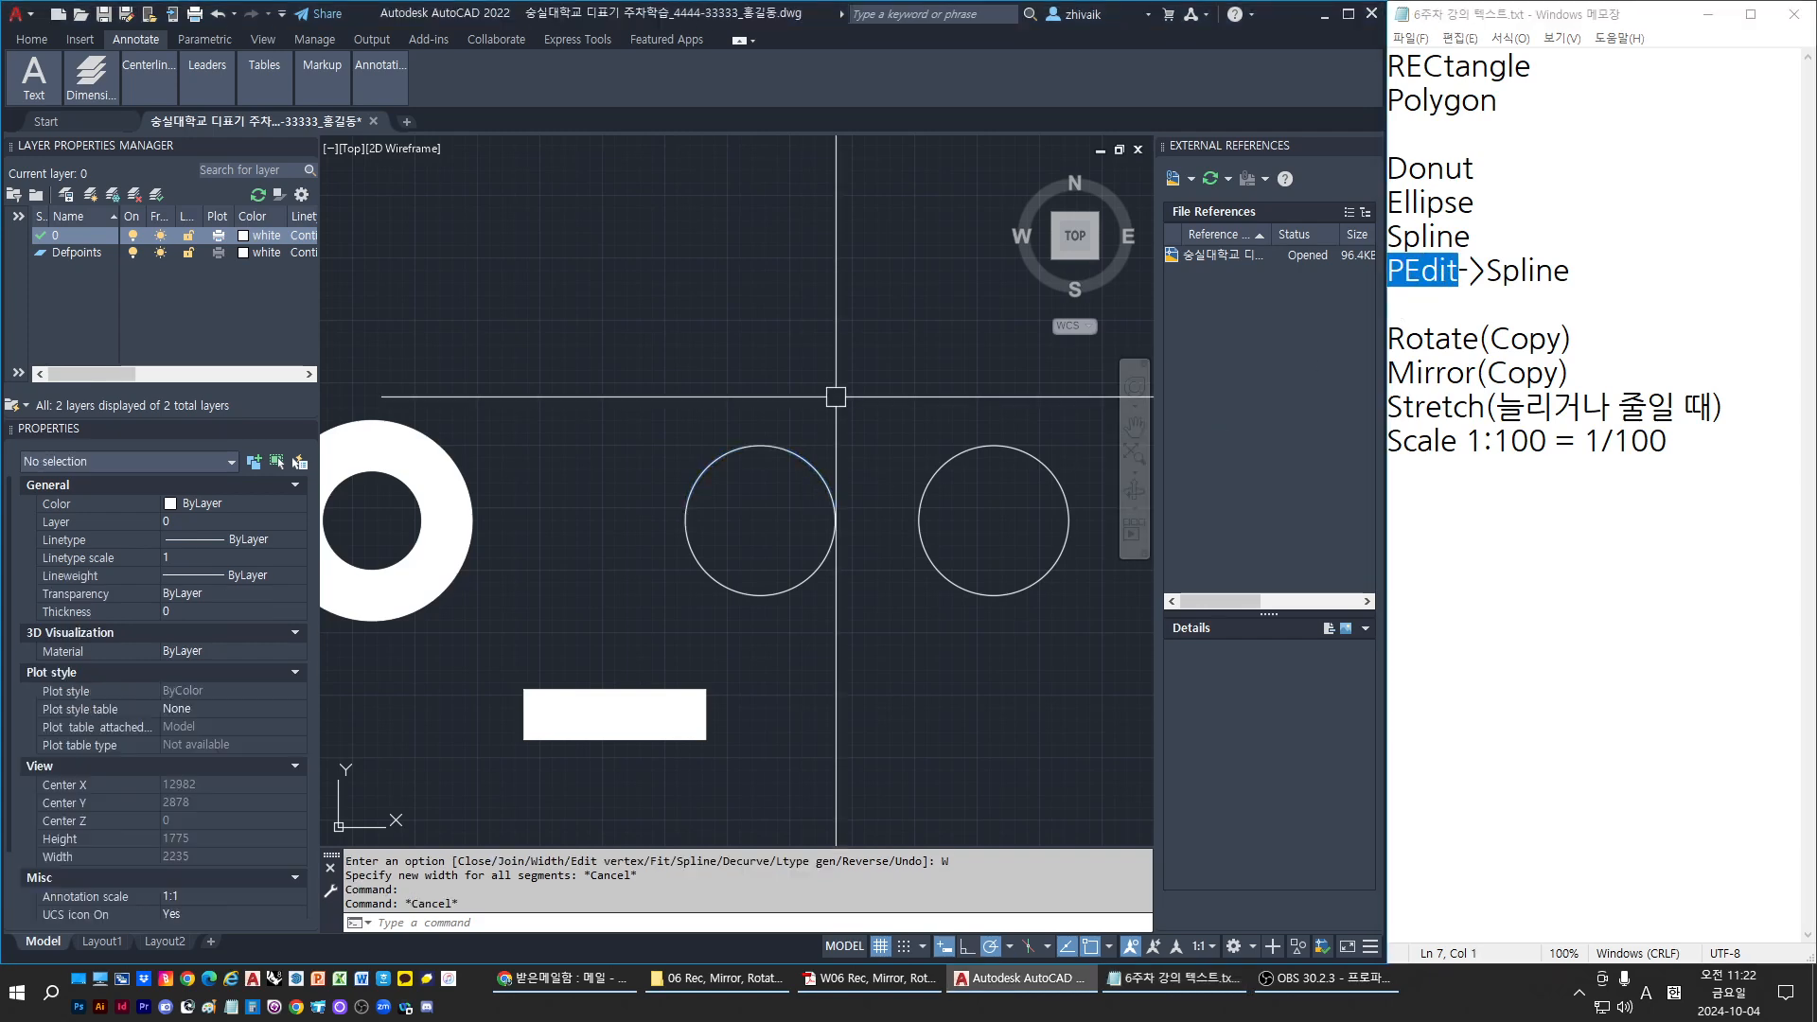
Compare the properties of the exploded donut's upper polyline half and lower arc half, then clear the selection
{"action": "left_click", "coordinate": [801, 455]}
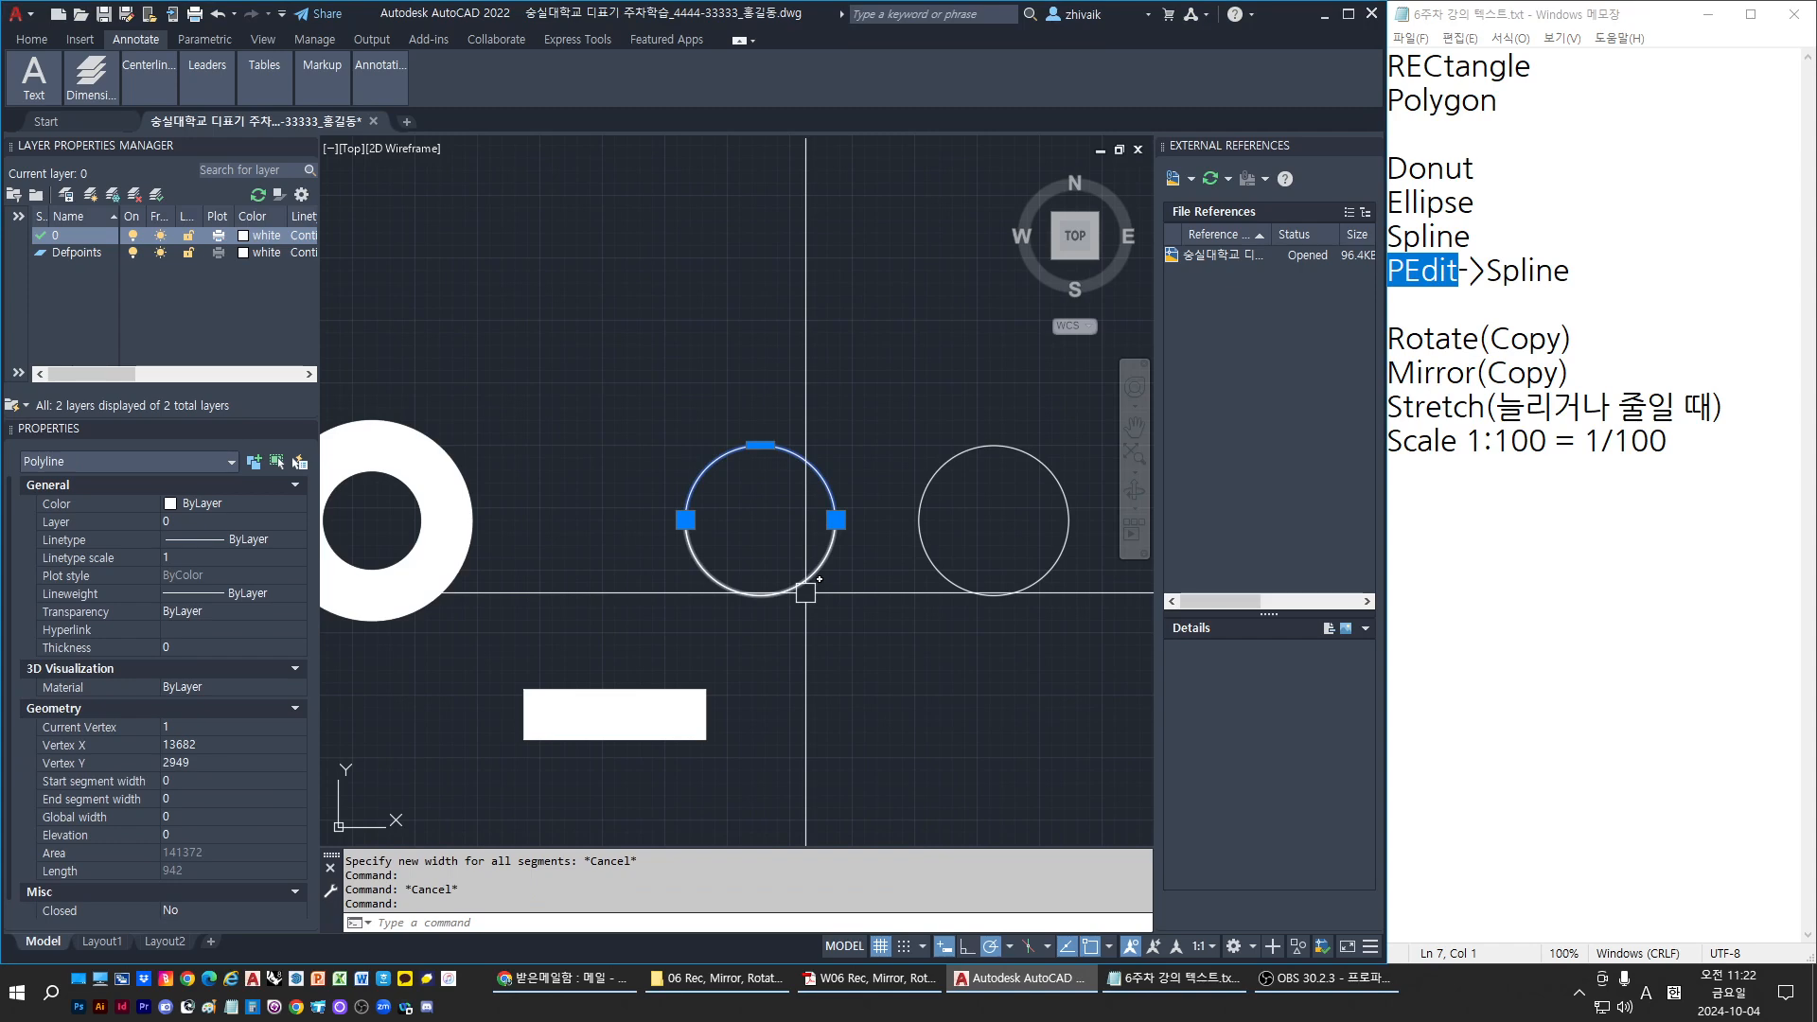
{"action": "key", "text": "Escape"}
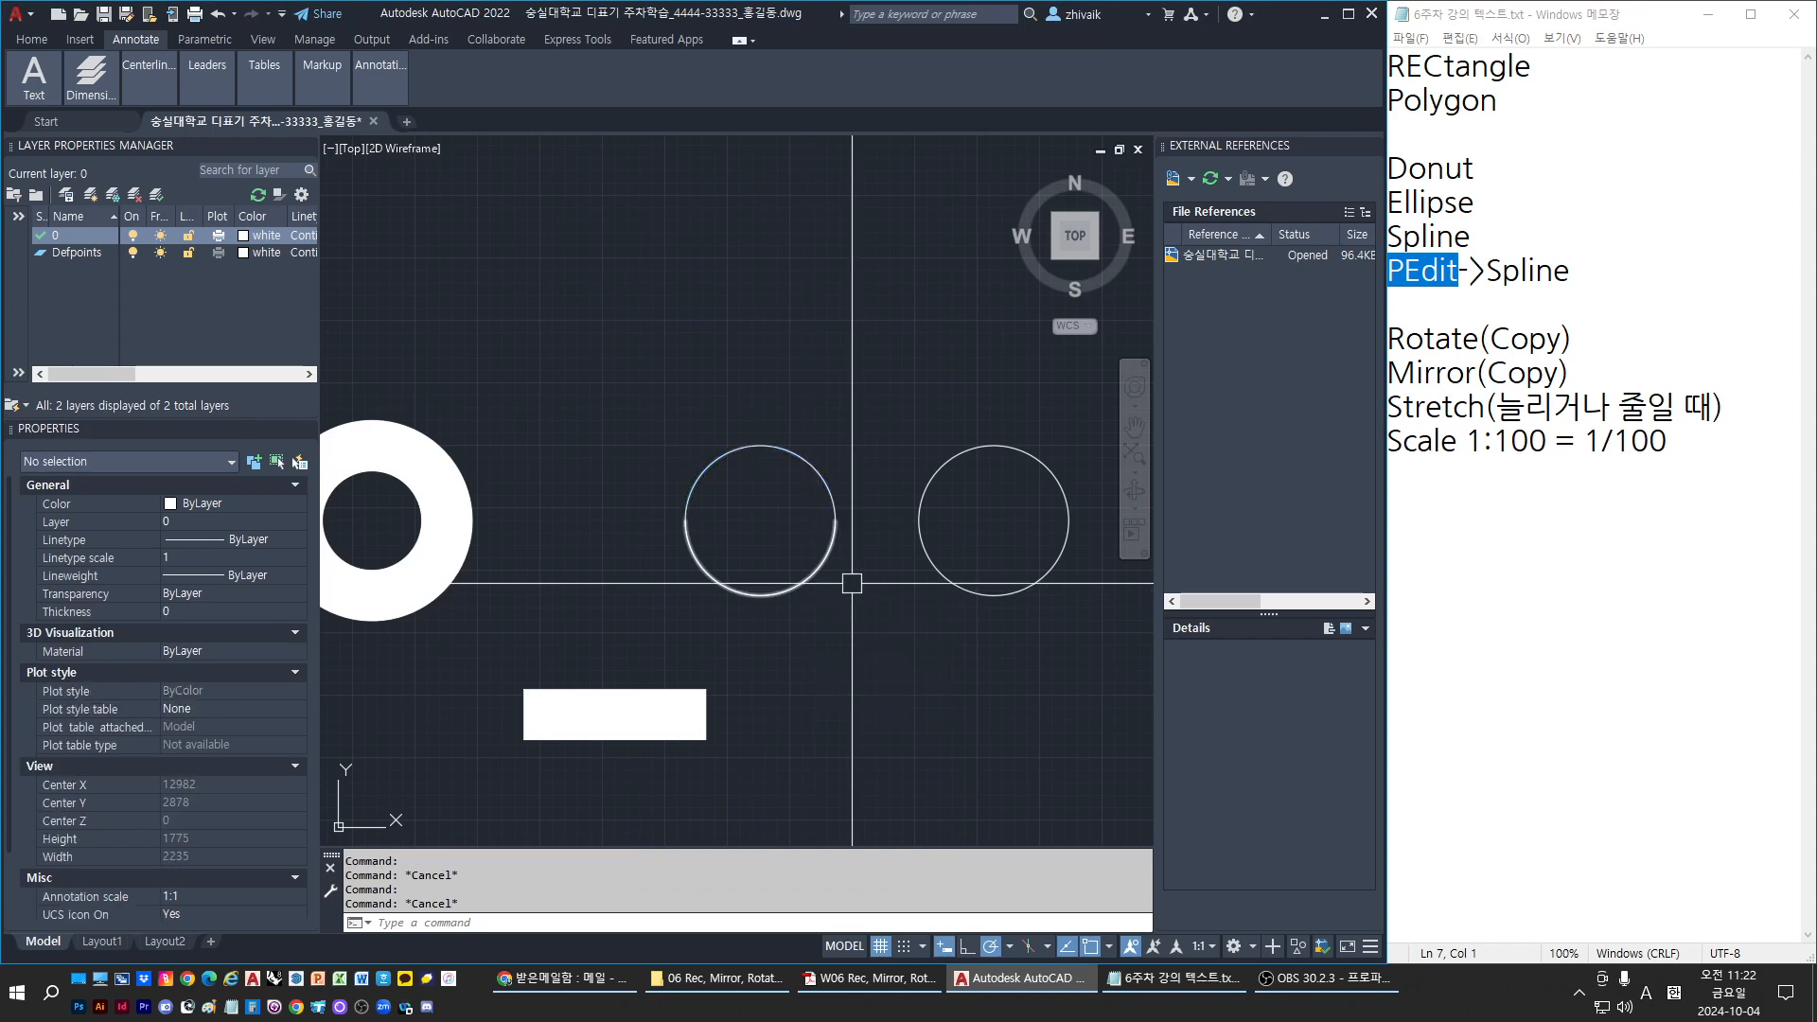
{"action": "left_click", "coordinate": [919, 530]}
{"action": "key", "text": "Escape"}
{"action": "left_click", "coordinate": [794, 585]}
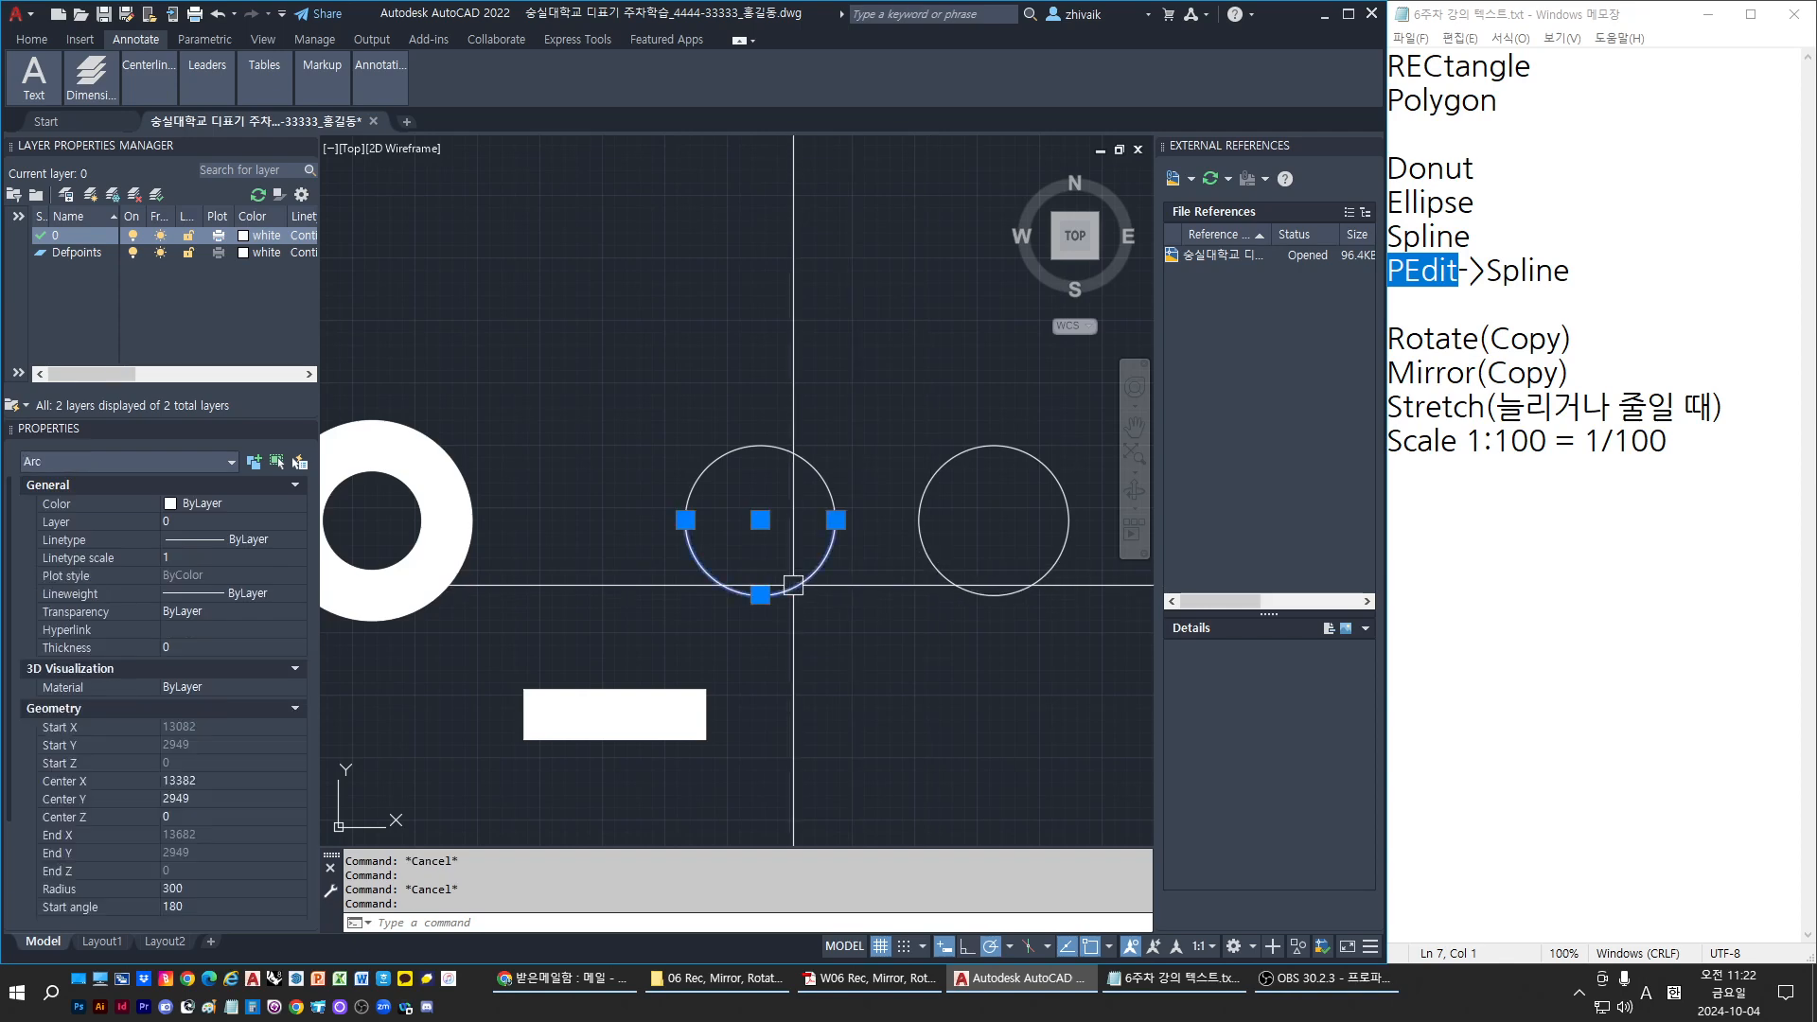
{"action": "key", "text": "Escape"}
{"action": "left_click", "coordinate": [831, 516]}
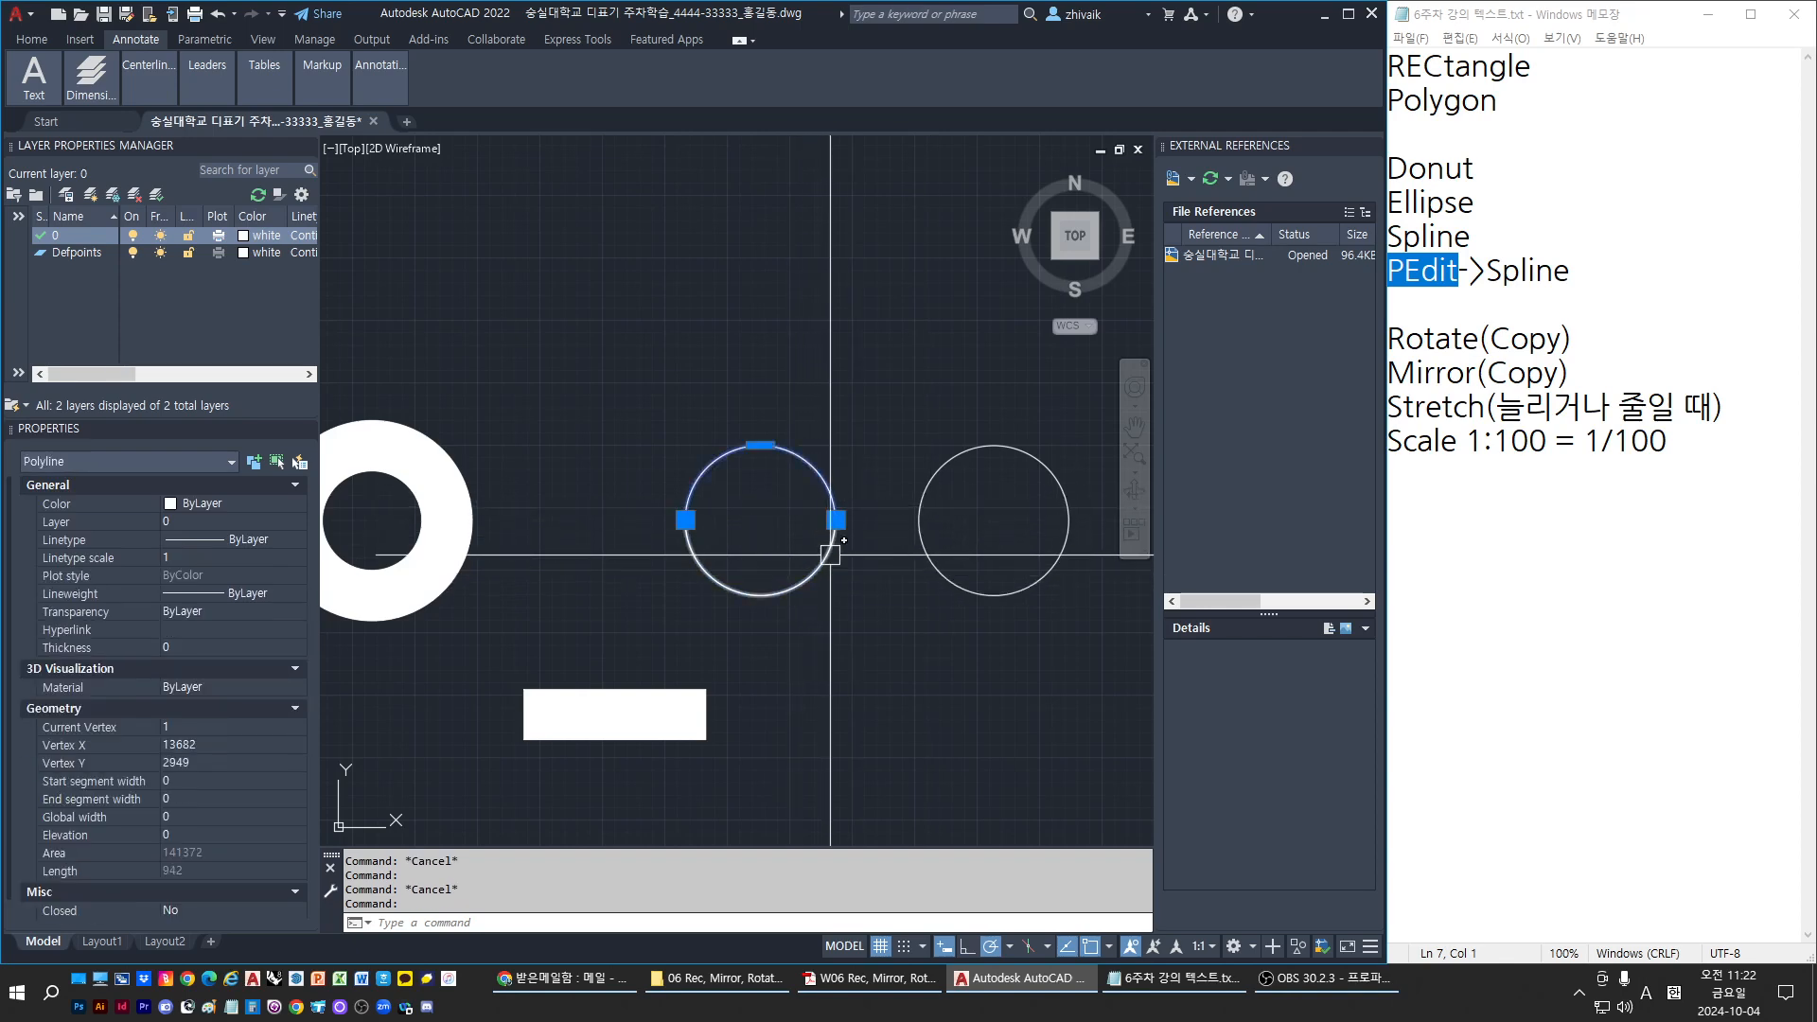
{"action": "left_click", "coordinate": [831, 553]}
{"action": "key", "text": "Escape"}
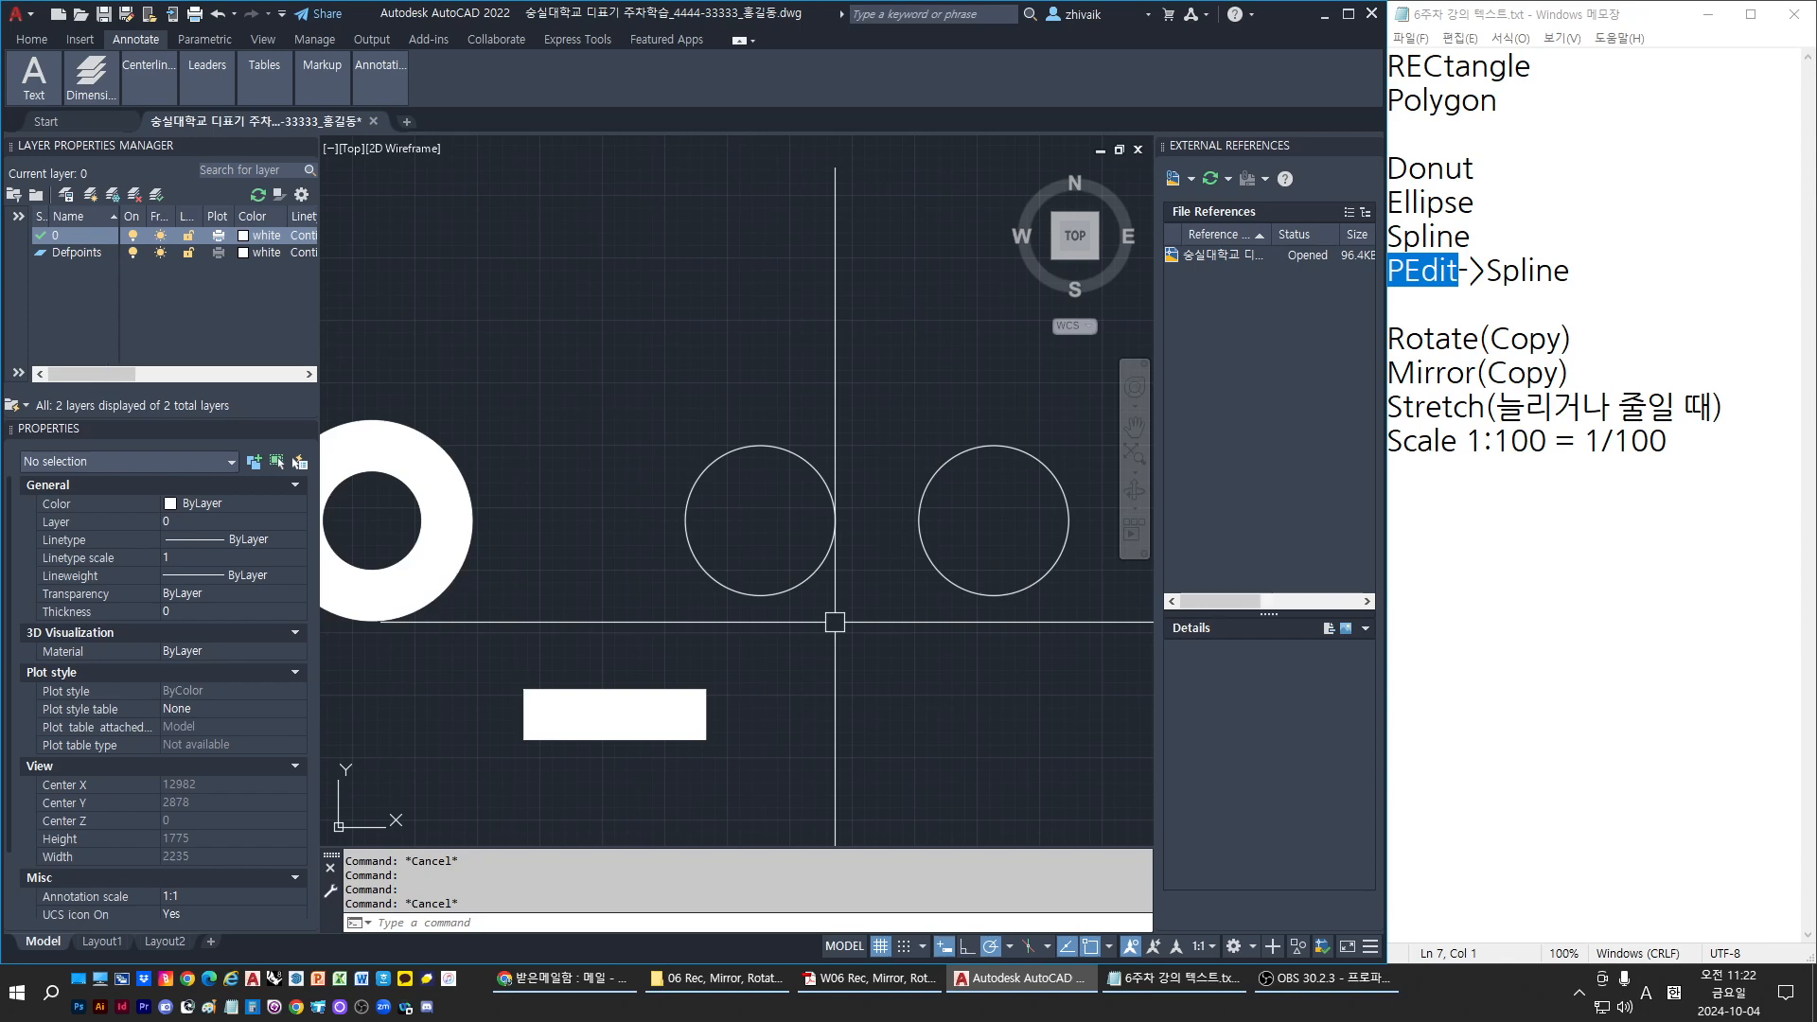
{"action": "key", "text": "Escape"}
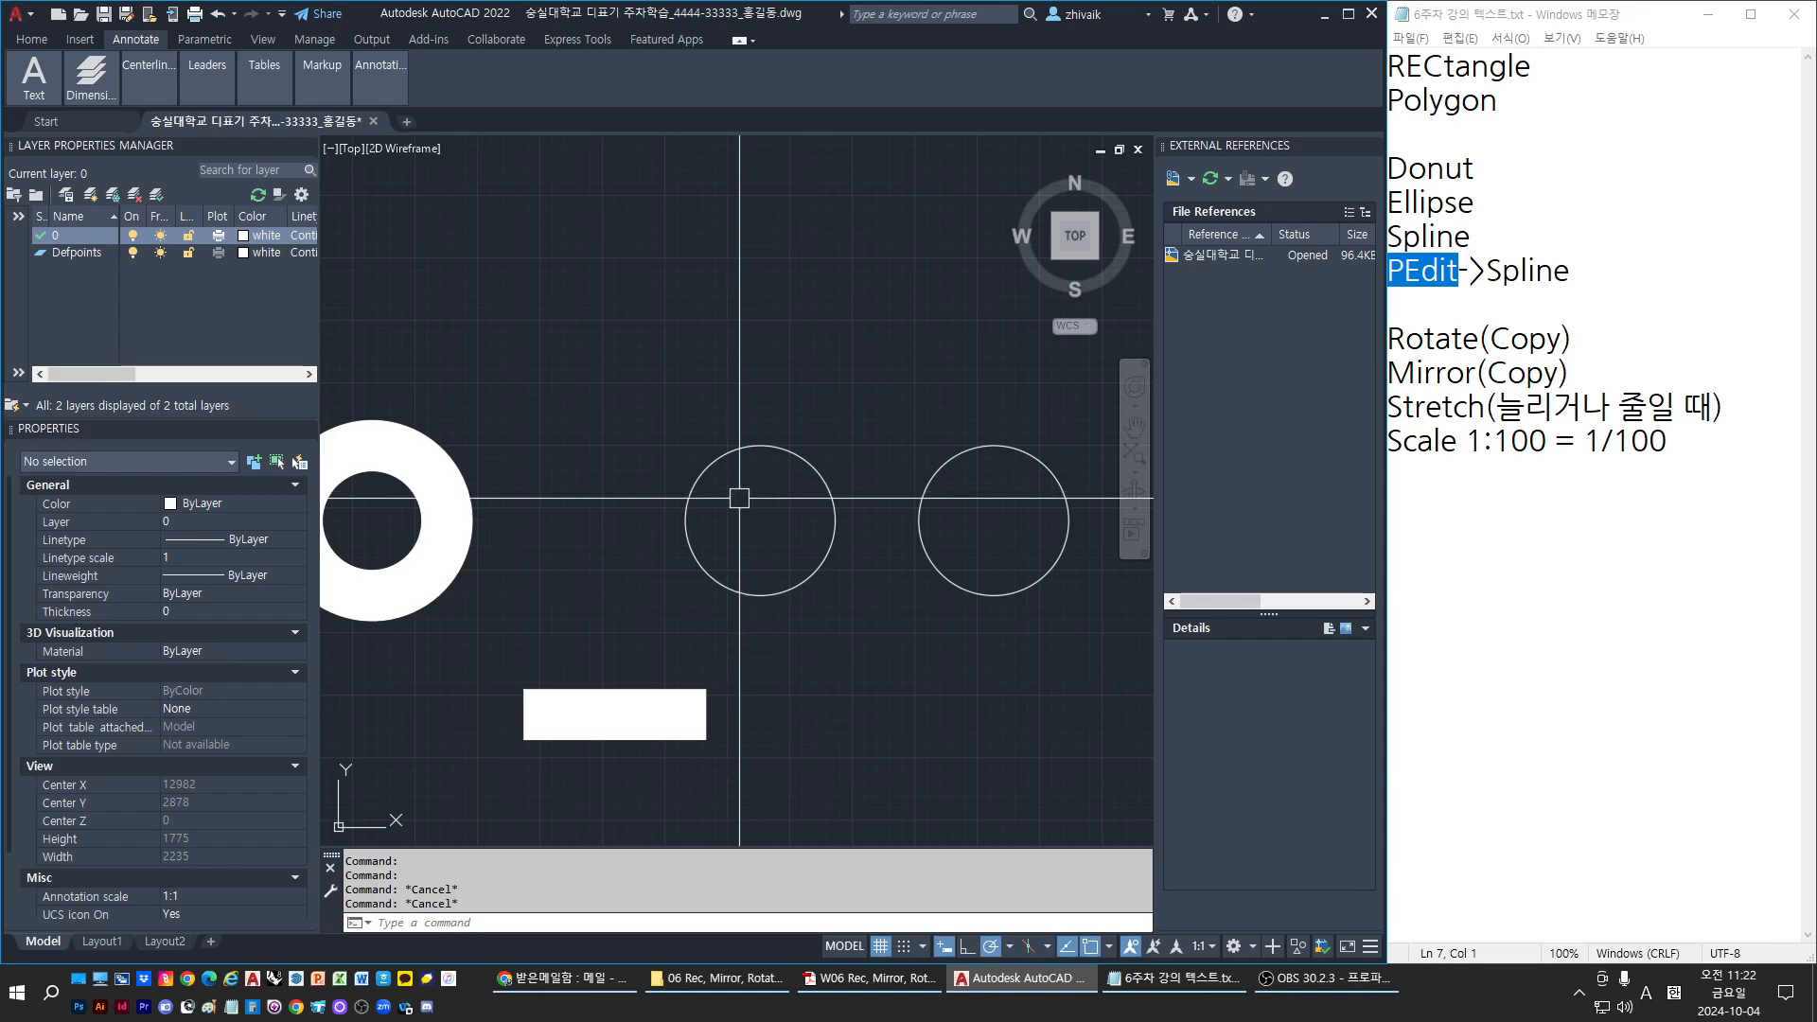
{"action": "left_click", "coordinate": [687, 520]}
{"action": "key", "text": "Escape"}
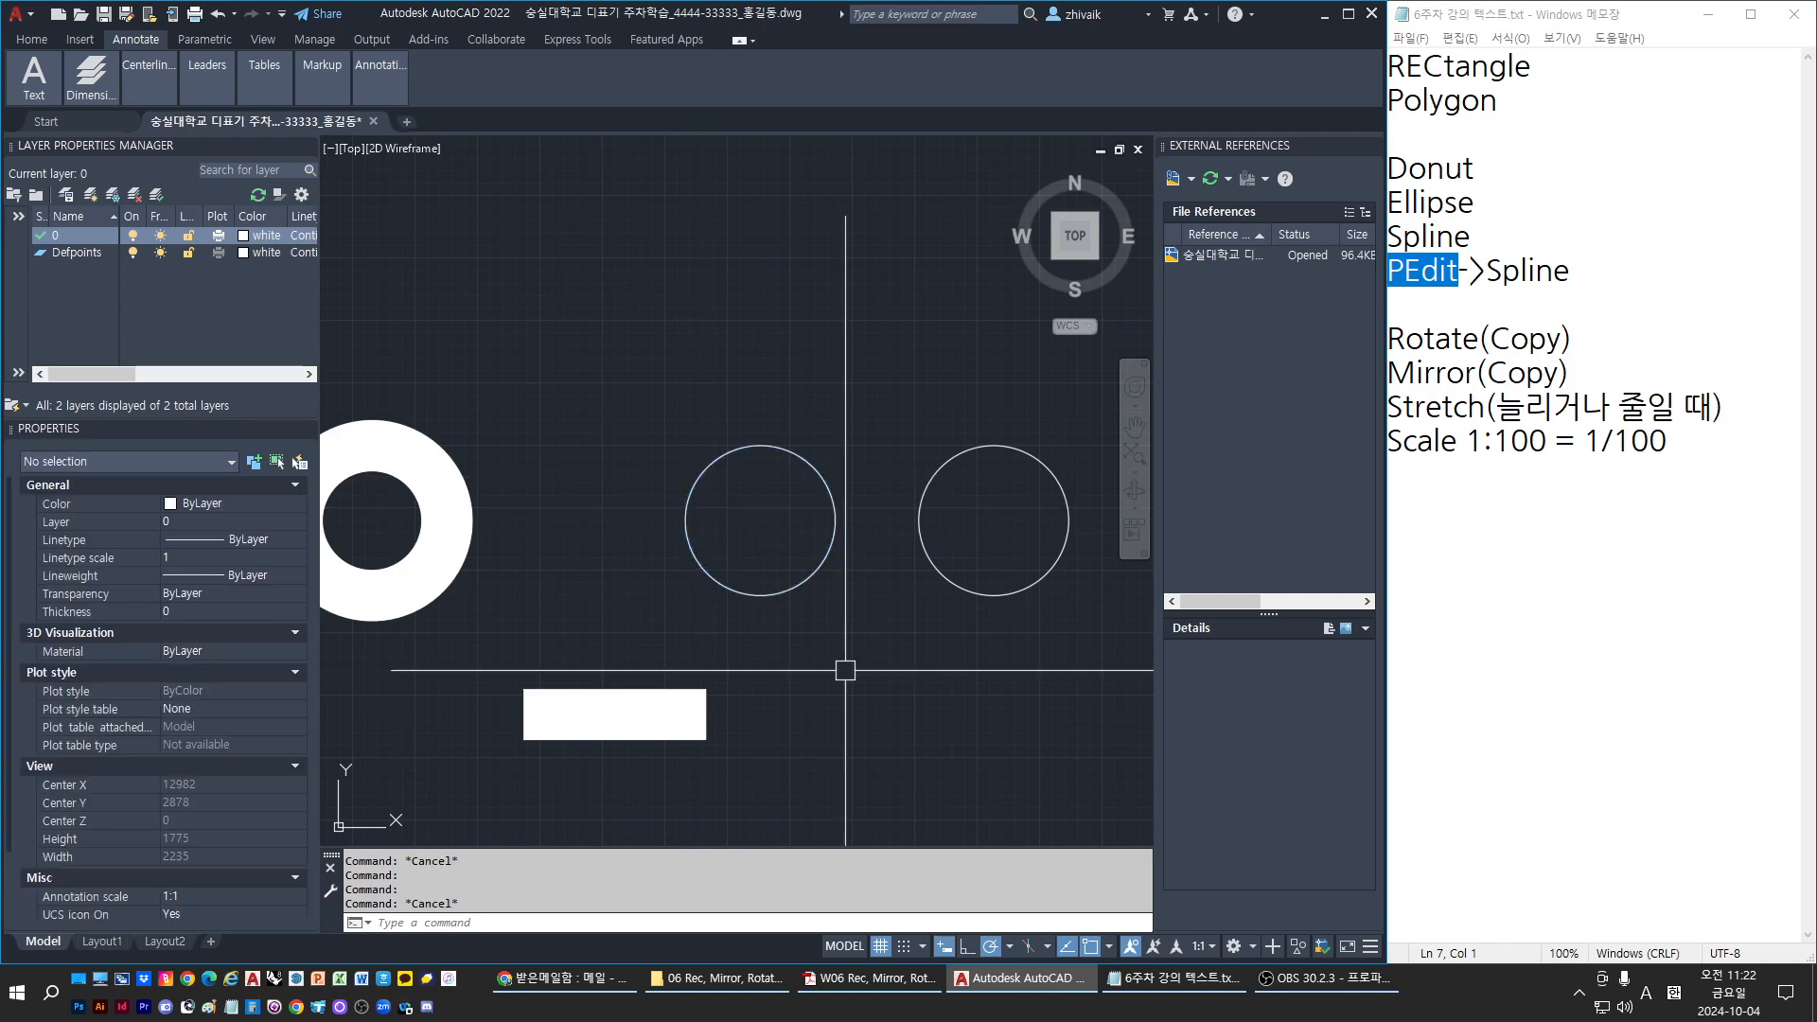
Erase the exploded donut, the circle beside it, and the white filled rectangle below
{"action": "left_click", "coordinate": [962, 616]}
{"action": "left_click", "coordinate": [662, 568]}
{"action": "type", "text": "E"}
{"action": "key", "text": "Return"}
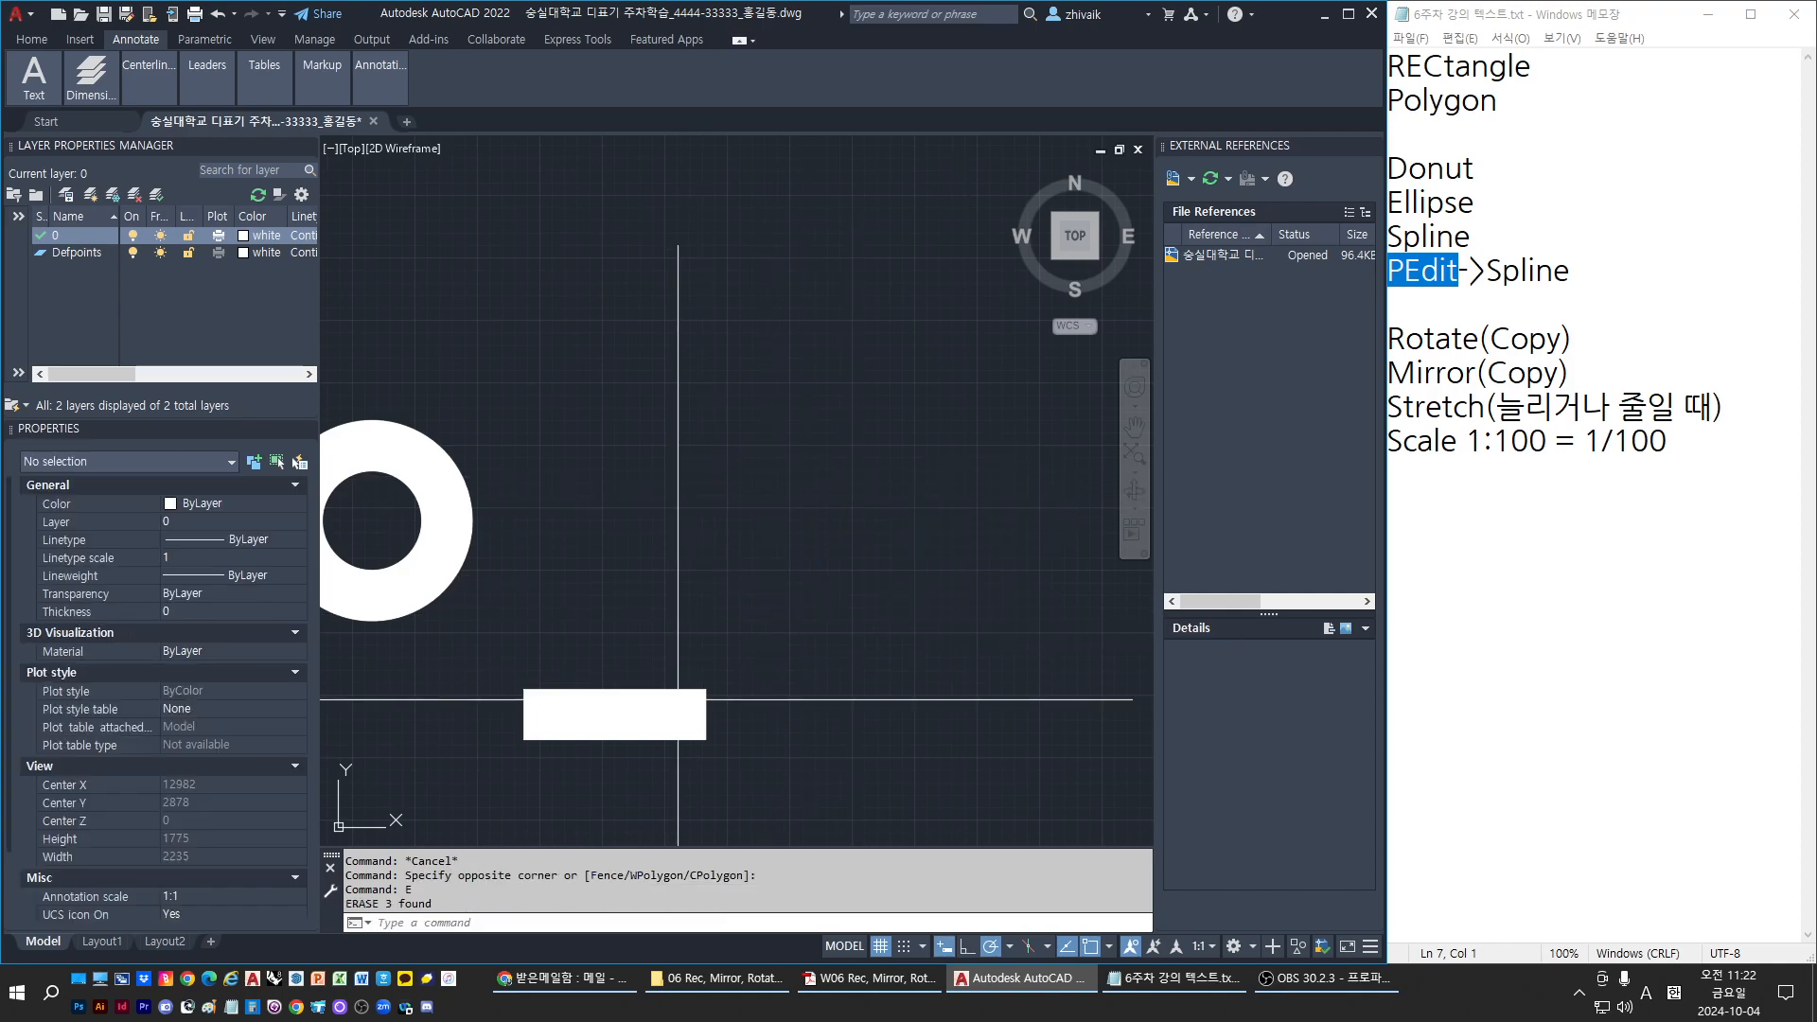
{"action": "left_click_drag", "start_coordinate": [678, 700], "coordinate": [649, 628]}
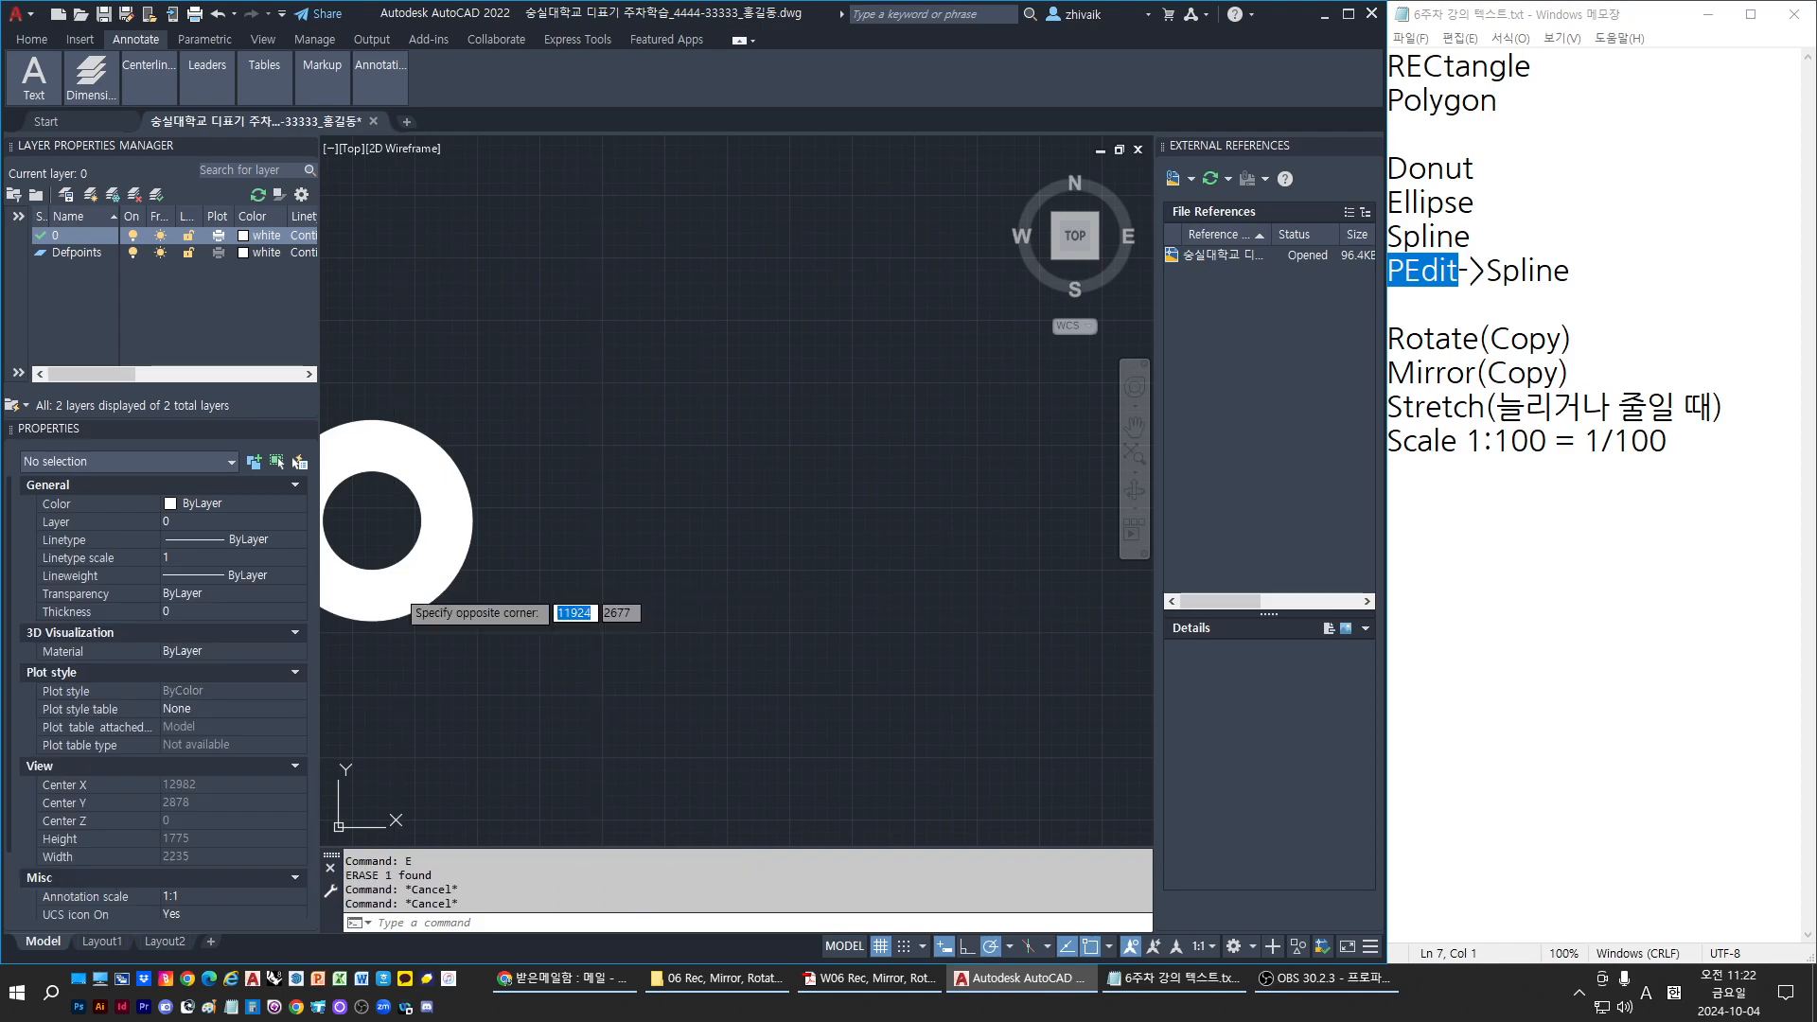
{"action": "key", "text": "Escape"}
{"action": "key", "text": "Escape"}
{"action": "key", "text": "Escape"}
Erase the remaining filled ring made of two concentric circles
{"action": "left_click", "coordinate": [528, 653]}
{"action": "left_click", "coordinate": [353, 518]}
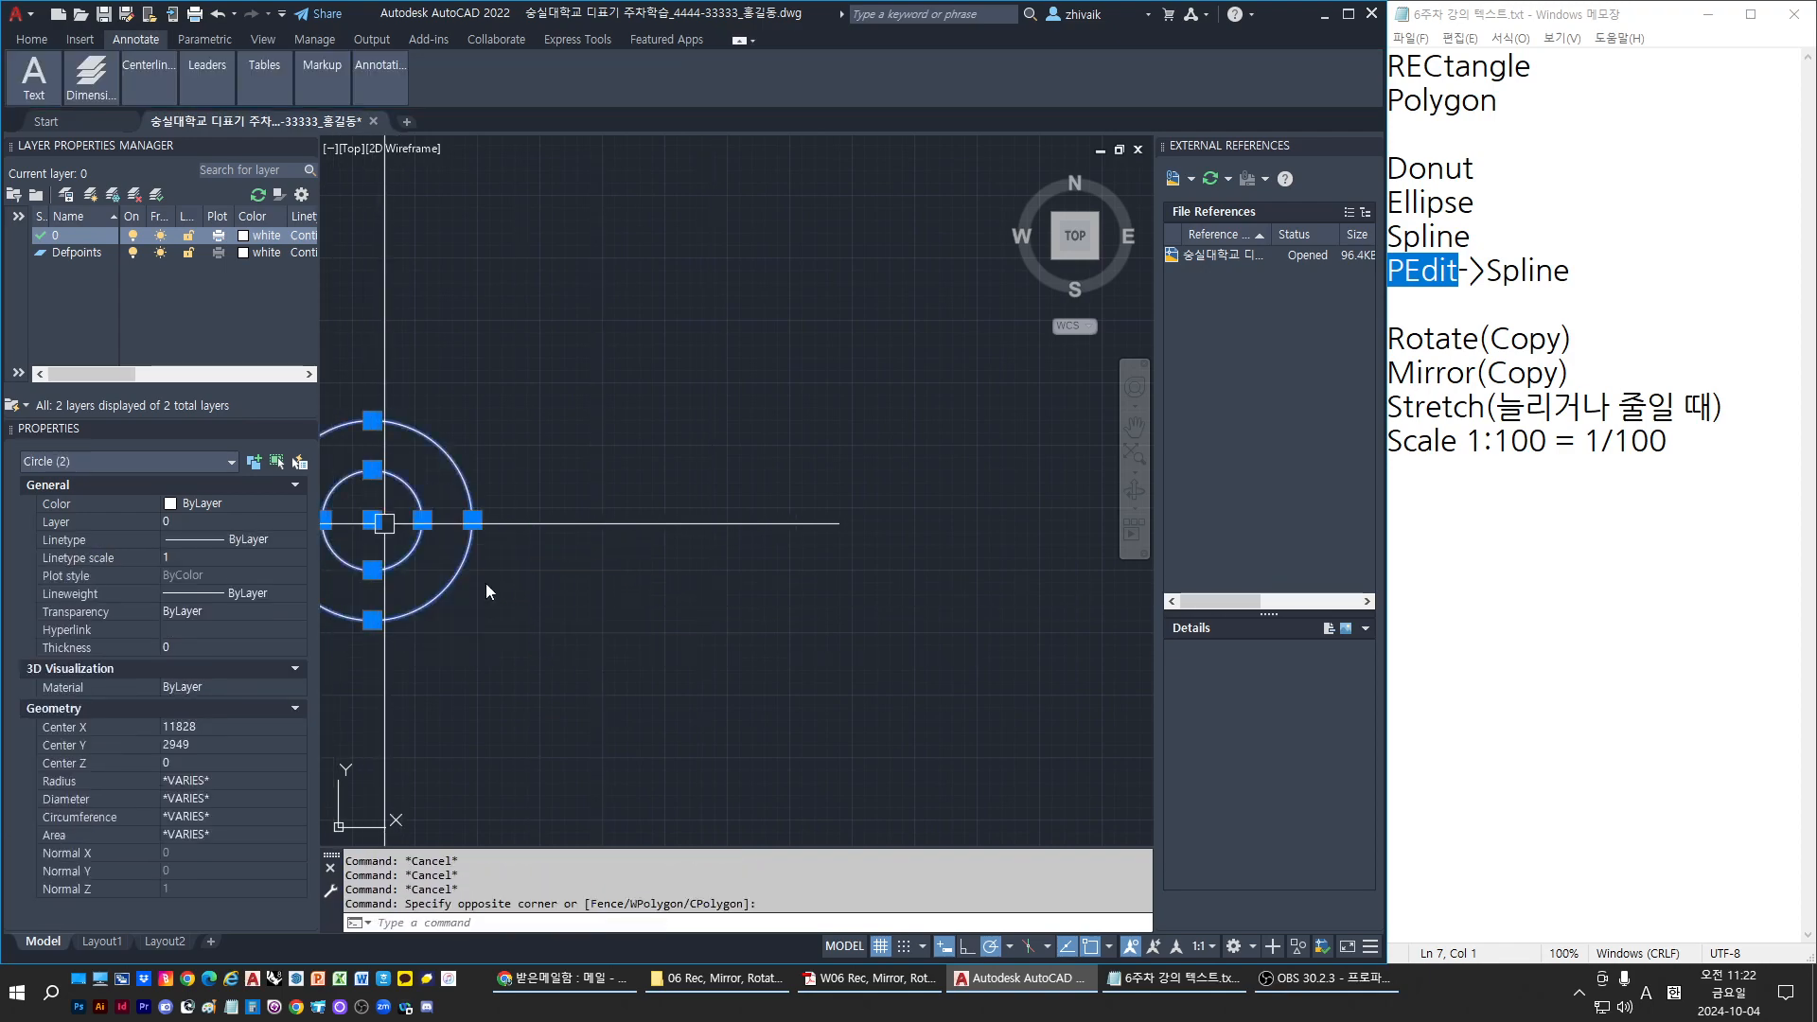
{"action": "type", "text": "e"}
{"action": "key", "text": "Return"}
{"action": "key", "text": "Escape"}
Draw an open zigzag polyline with five segments, about 7574 long in total, in the empty area beside the wall outline
{"action": "scroll", "coordinate": [669, 637], "scroll_direction": "down", "scroll_amount": 5}
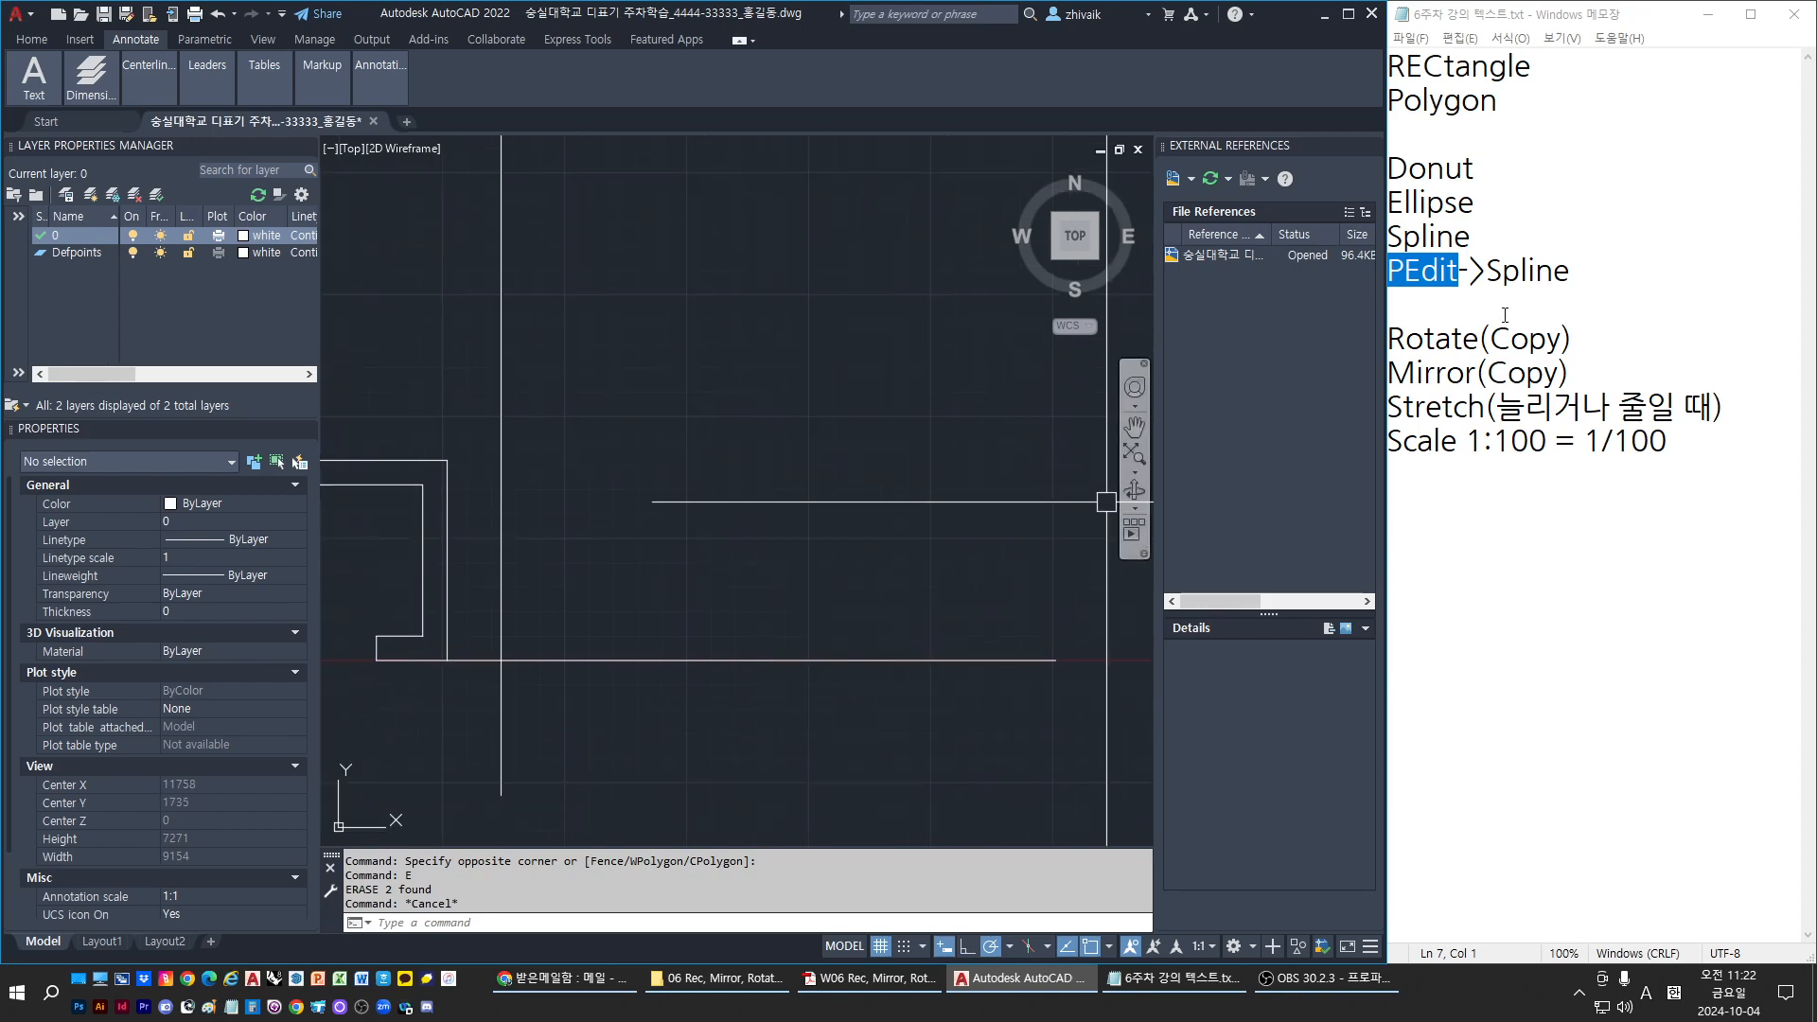
{"action": "middle_click_drag", "start_coordinate": [867, 378], "coordinate": [849, 399]}
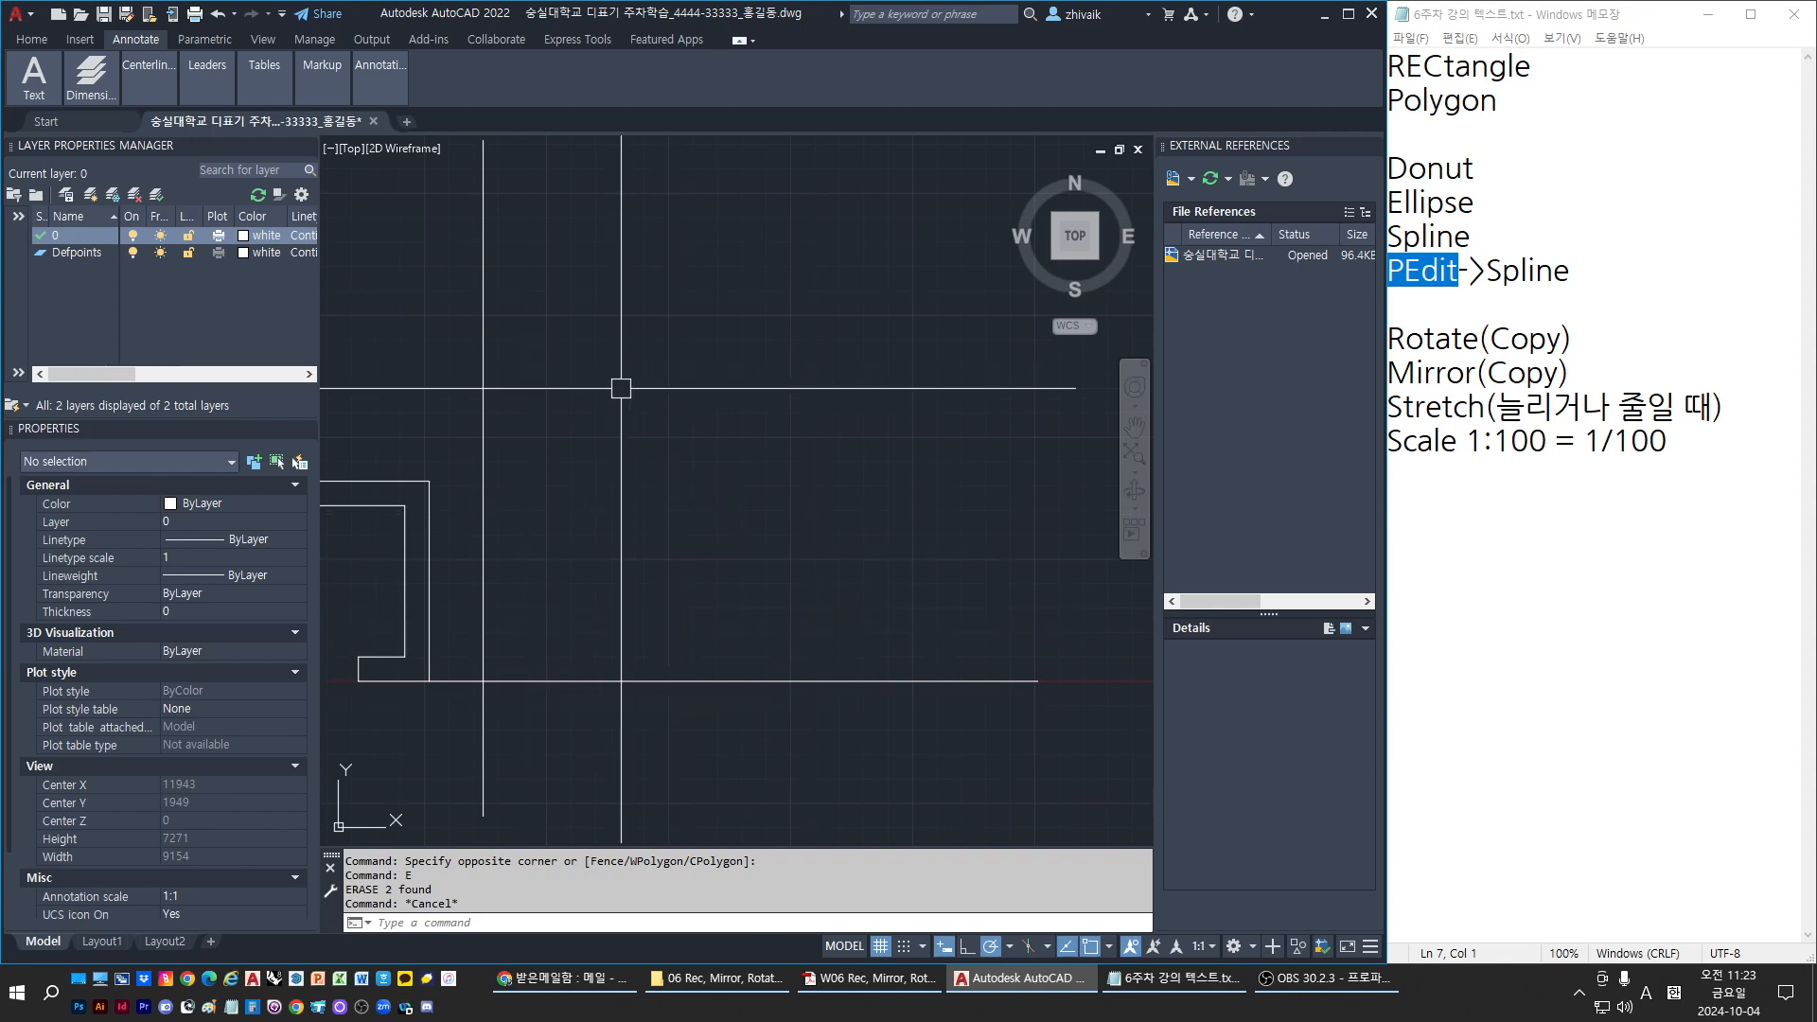
{"action": "key", "text": "Escape"}
{"action": "key", "text": "Escape"}
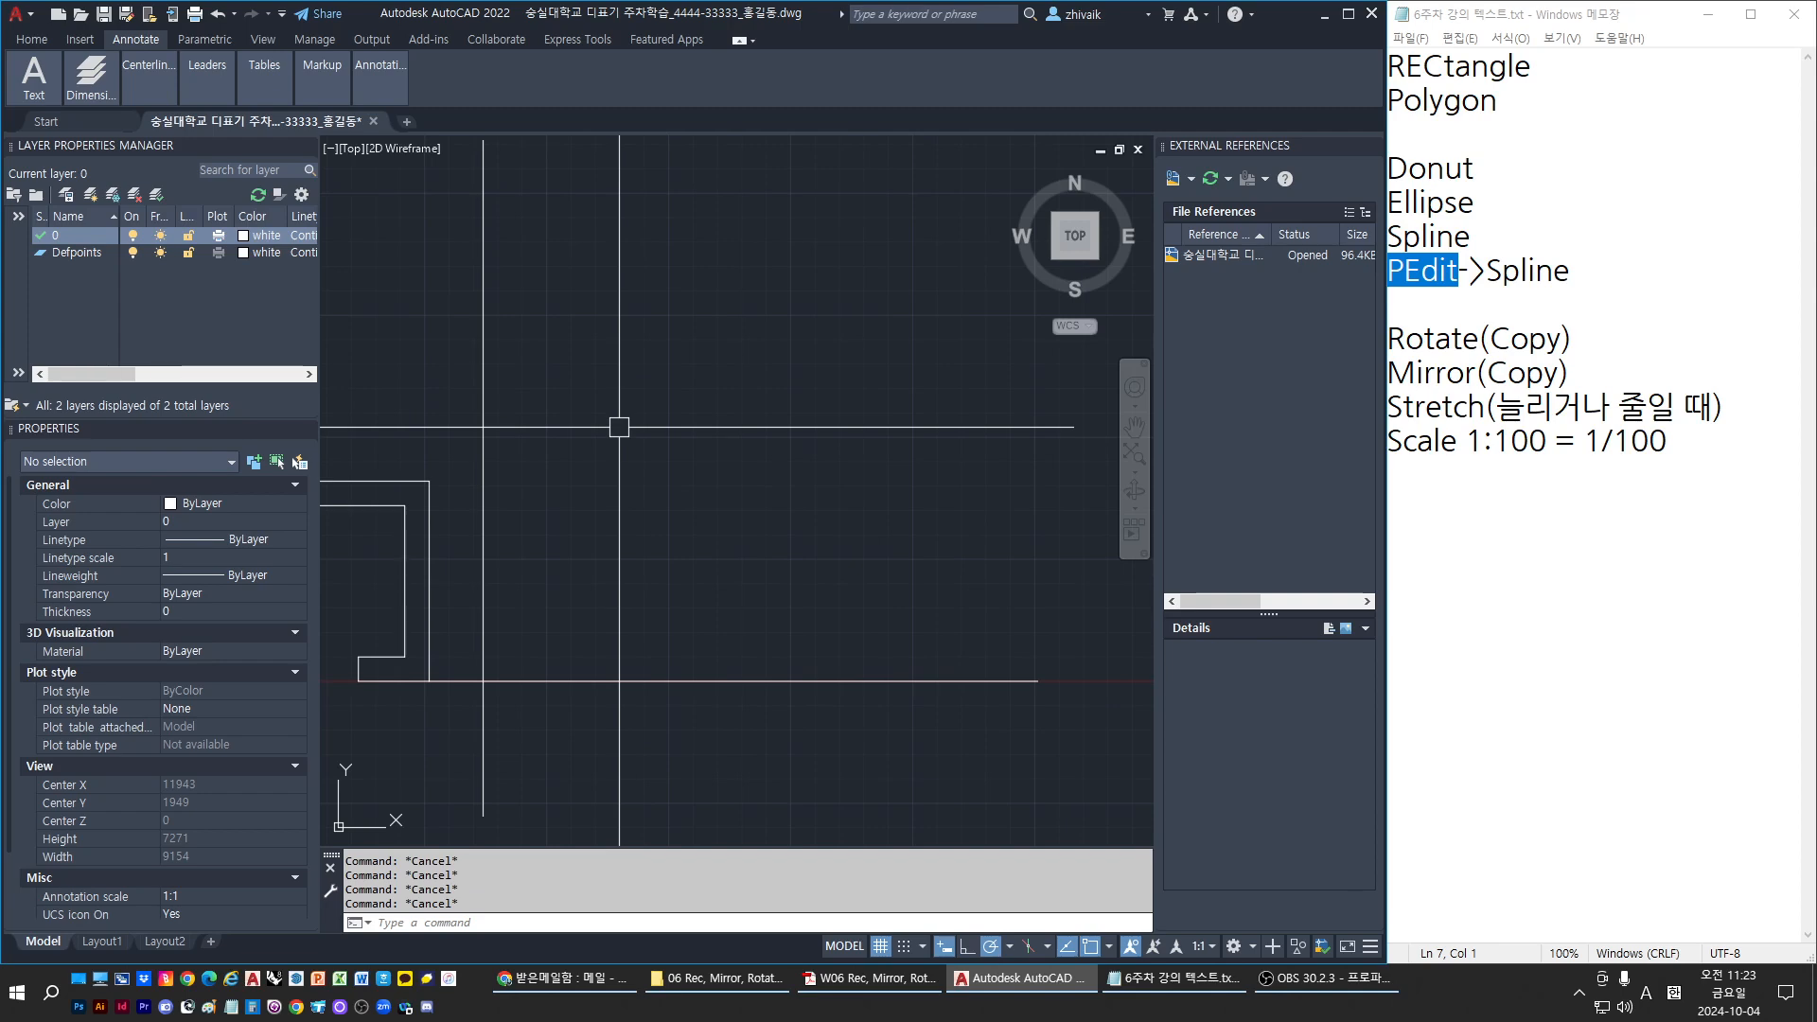
{"action": "type", "text": "pl"}
{"action": "key", "text": "Return"}
{"action": "left_click", "coordinate": [595, 599]}
{"action": "left_click", "coordinate": [625, 490]}
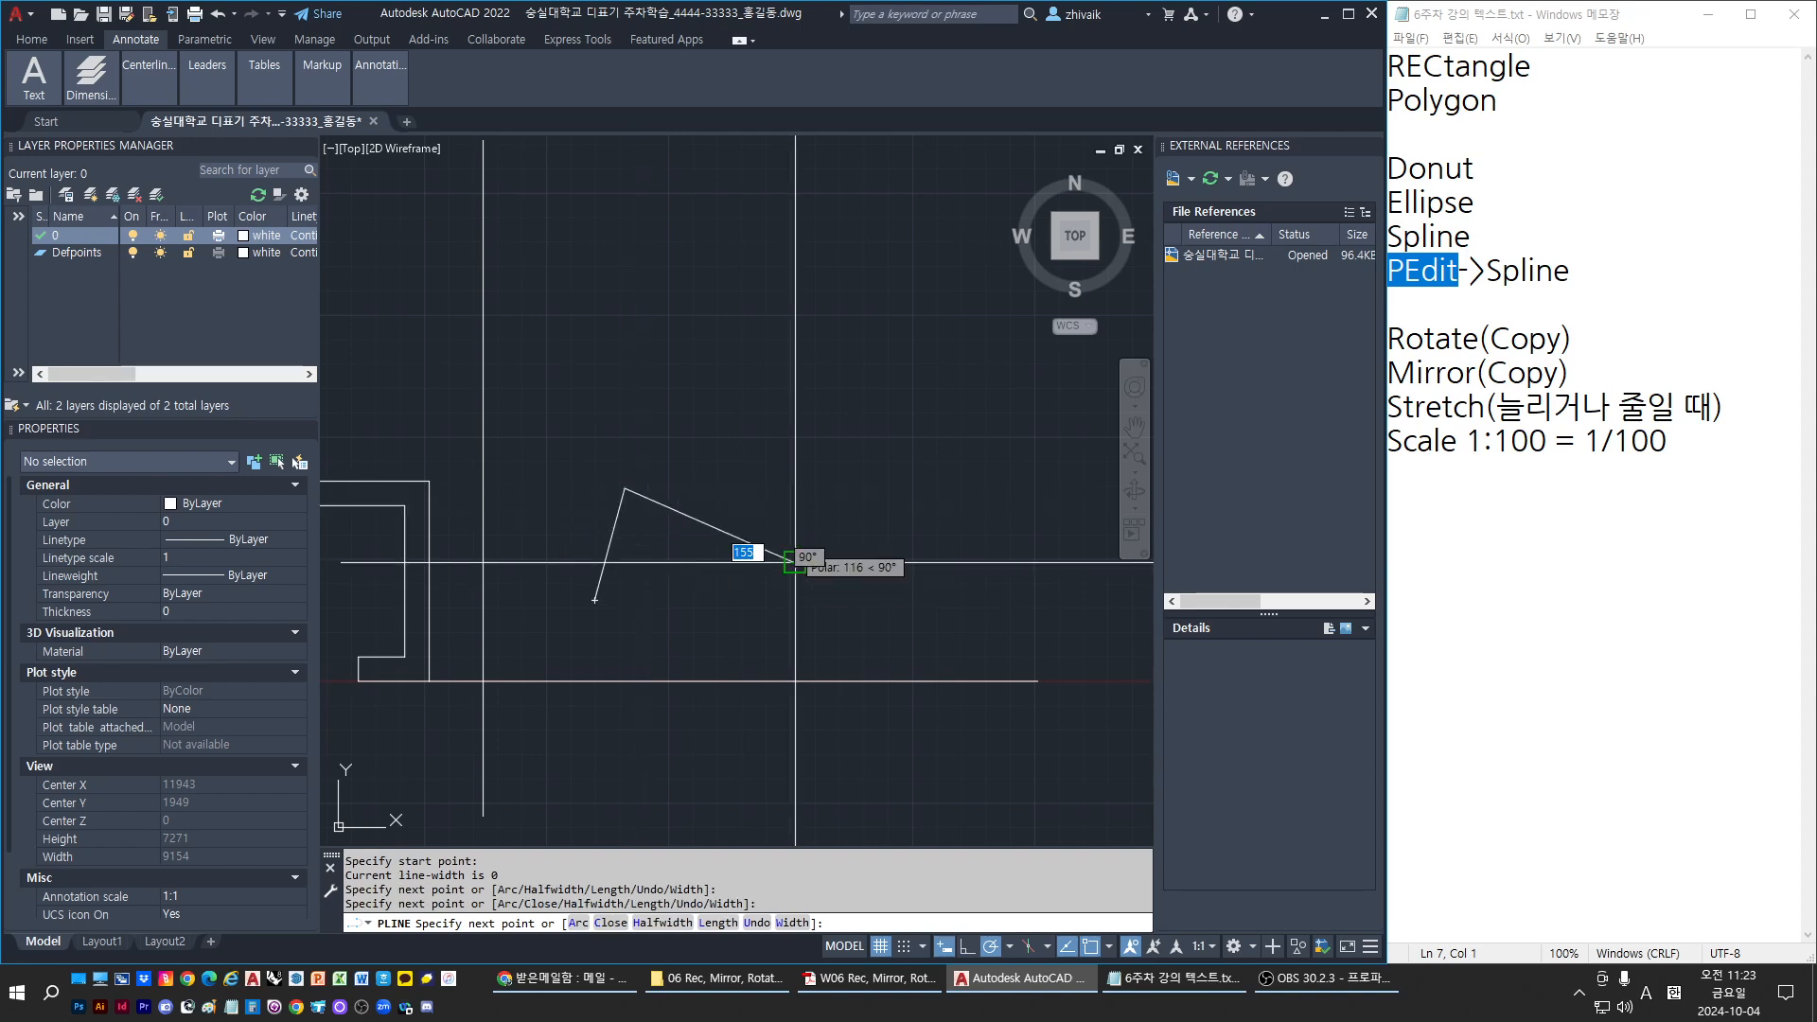
{"action": "left_click", "coordinate": [795, 561]}
{"action": "left_click", "coordinate": [795, 419]}
{"action": "left_click", "coordinate": [852, 315]}
{"action": "left_click", "coordinate": [924, 471]}
{"action": "key", "text": "Return"}
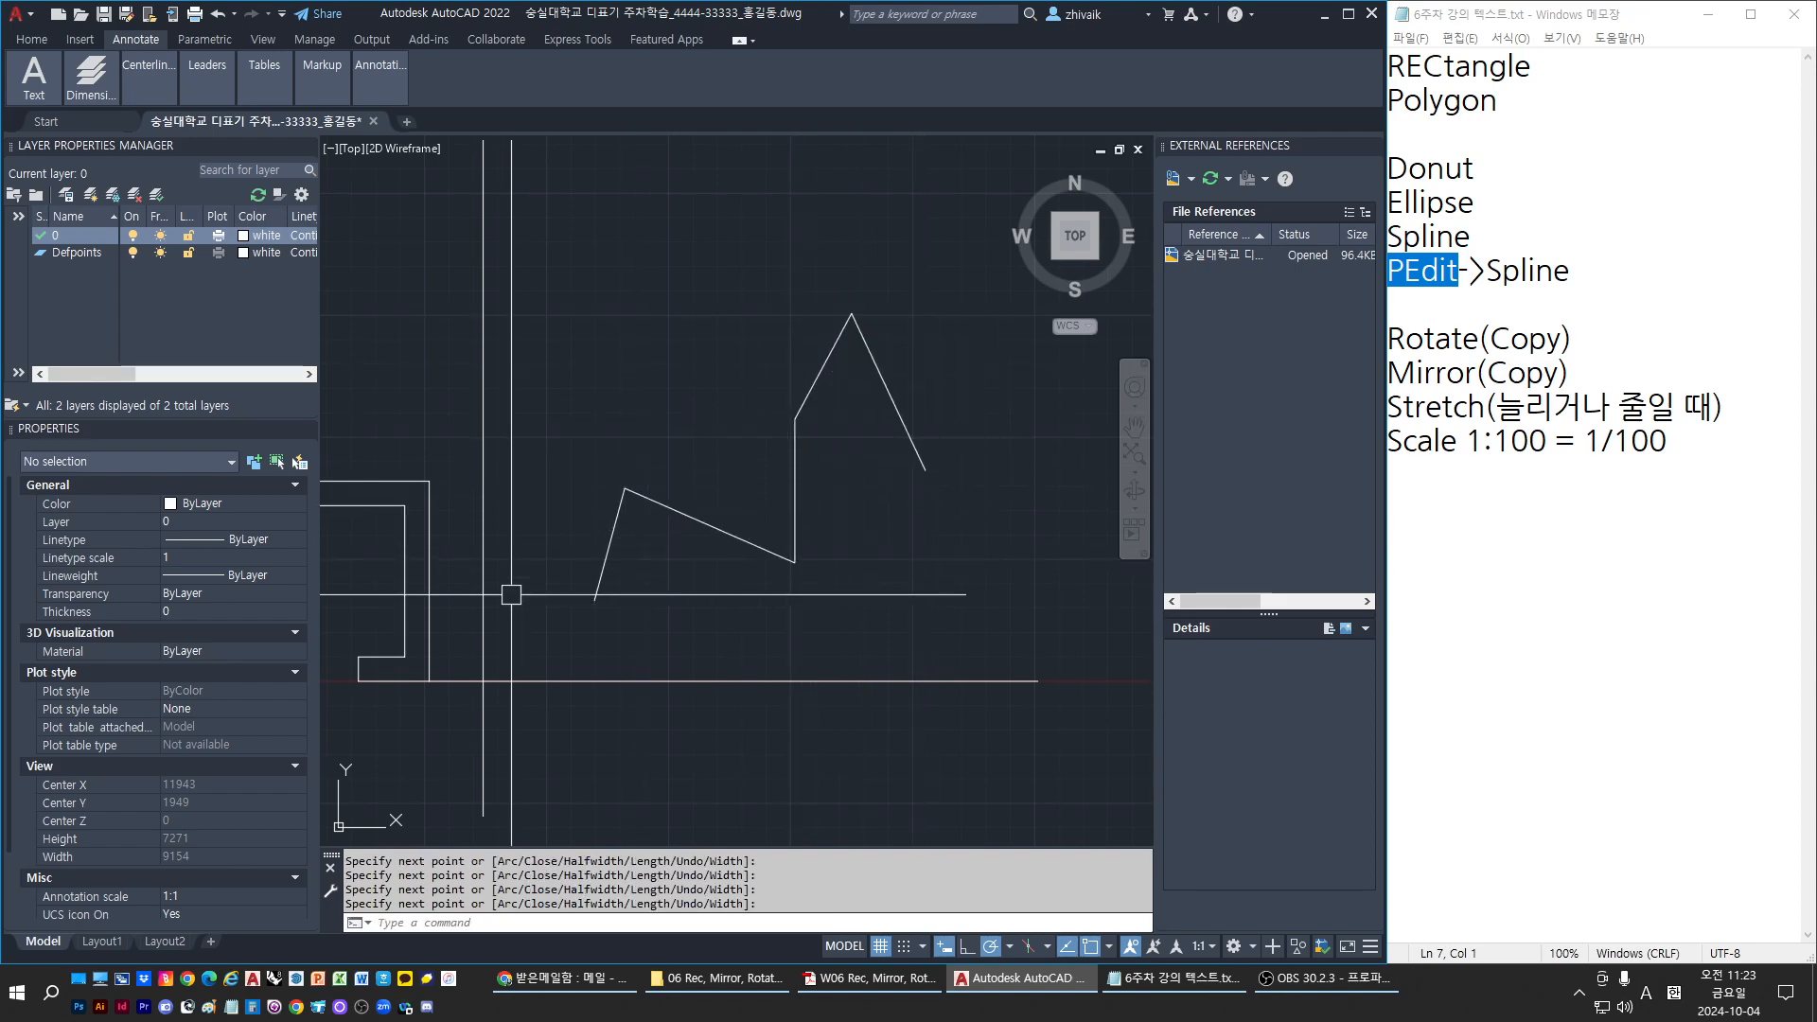
Select the zigzag polyline to check its vertices, and erase it
{"action": "left_click", "coordinate": [913, 461]}
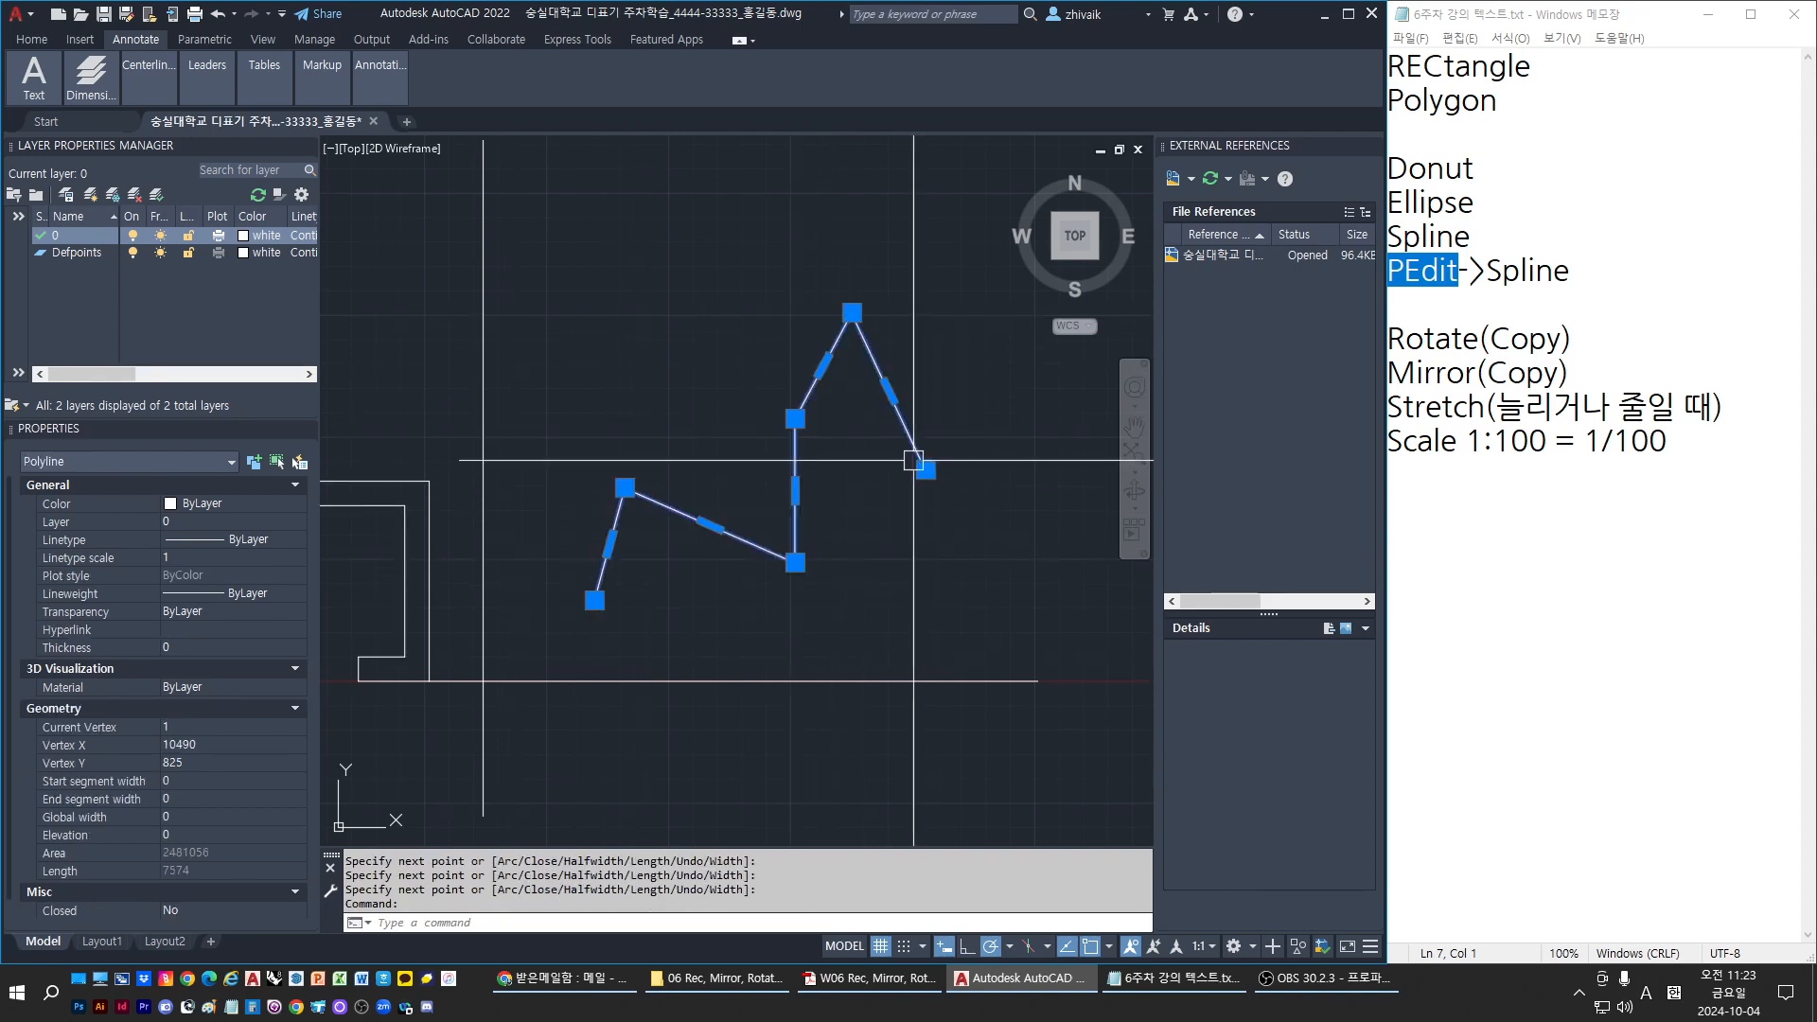
{"action": "key", "text": "Escape"}
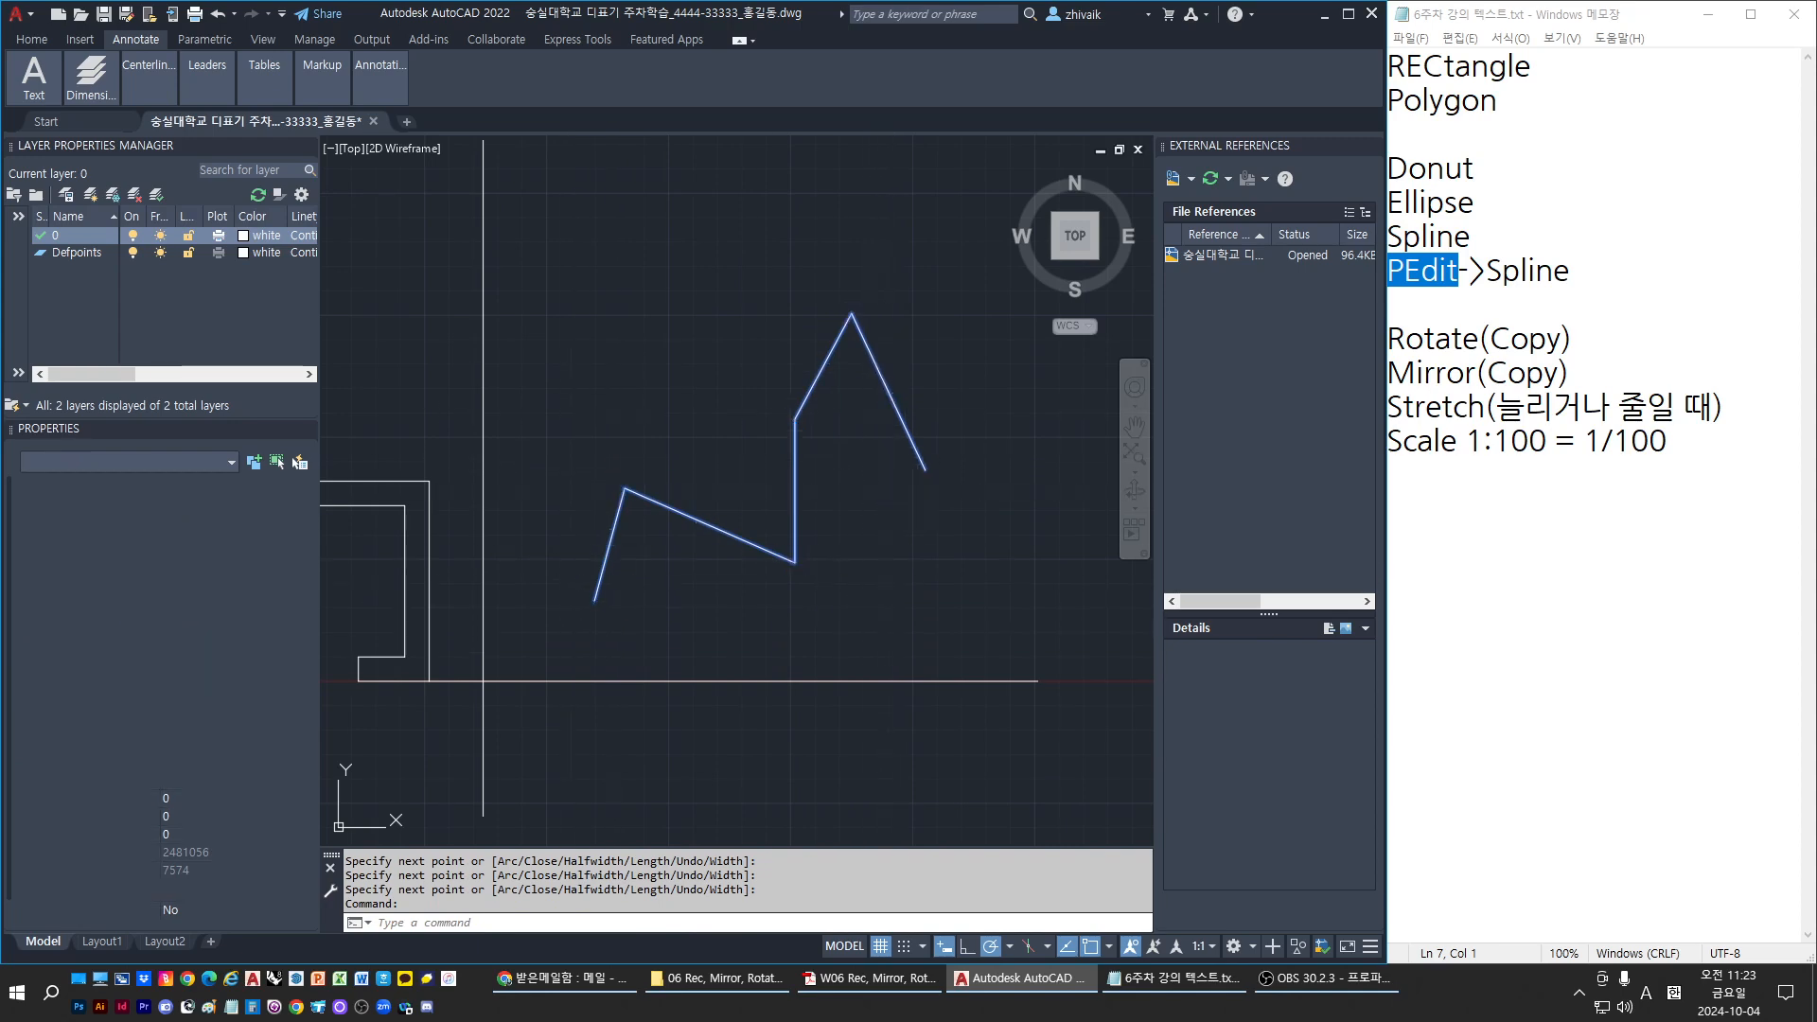
{"action": "type", "text": "E"}
{"action": "key", "text": "Return"}
{"action": "key", "text": "Escape"}
{"action": "key", "text": "Escape"}
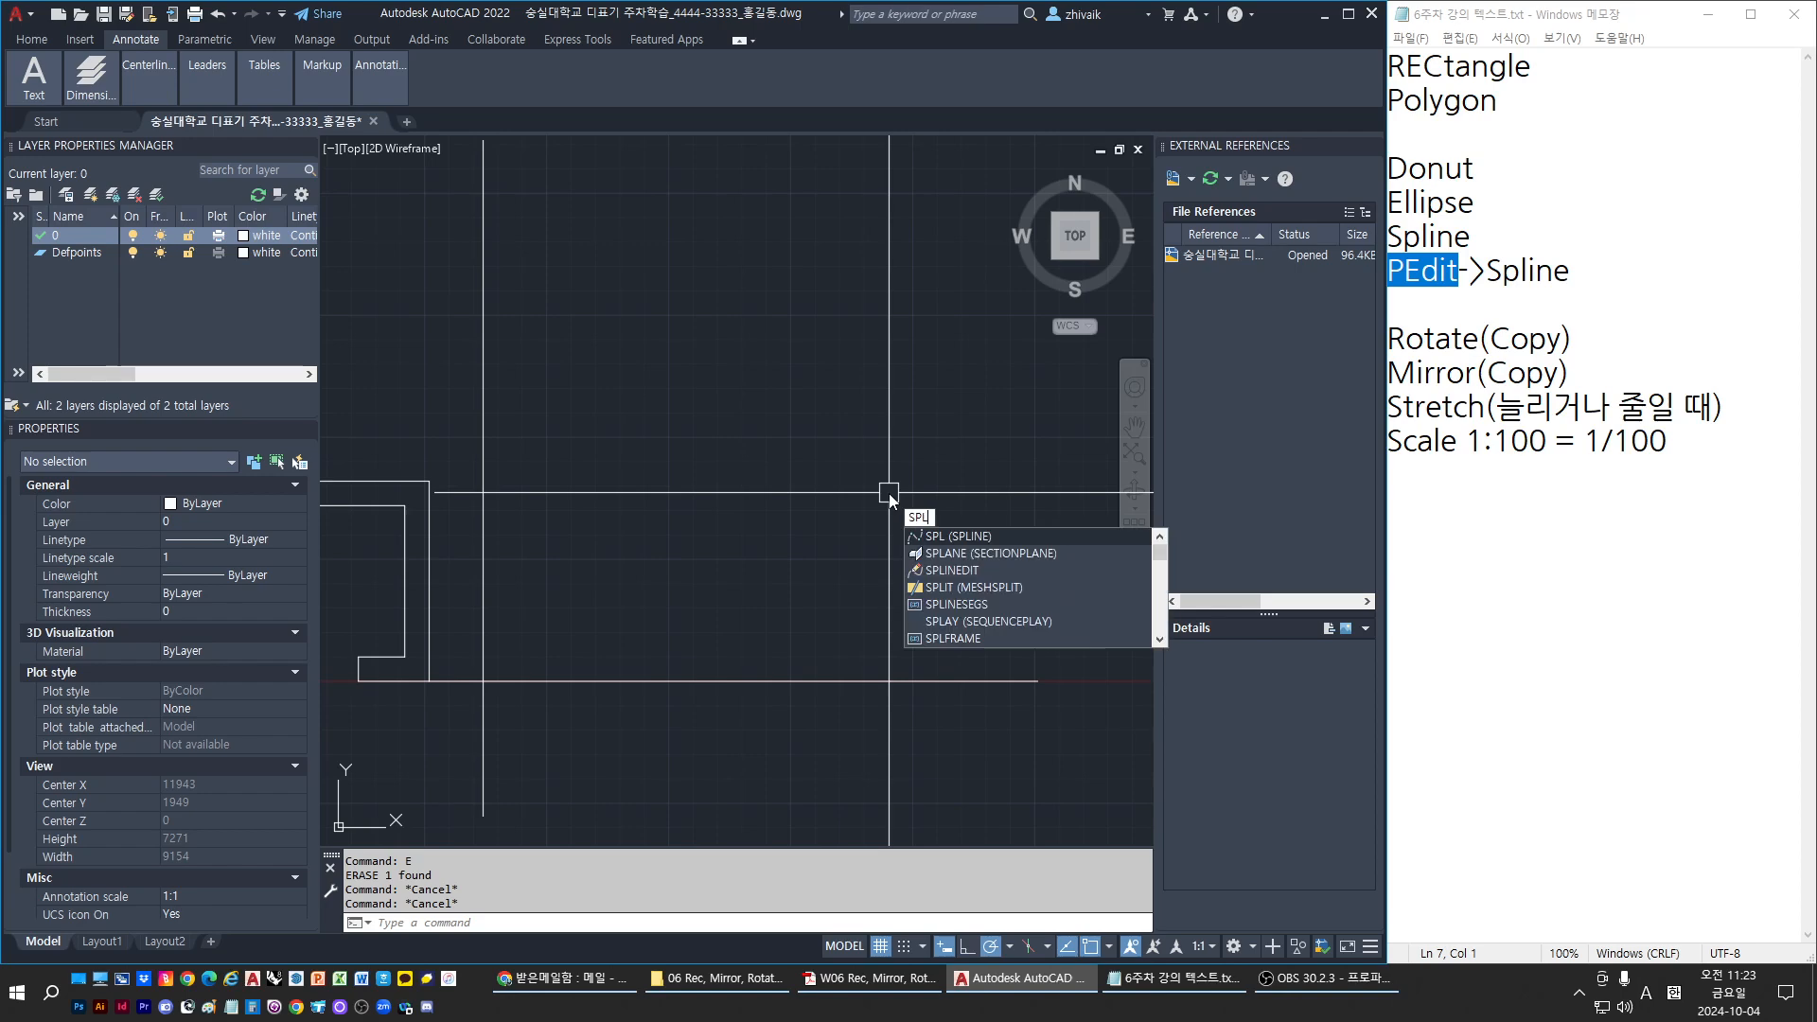
Draw a wavy open spline through five fit points in the empty area beside the wall outline
{"action": "key", "text": "Return"}
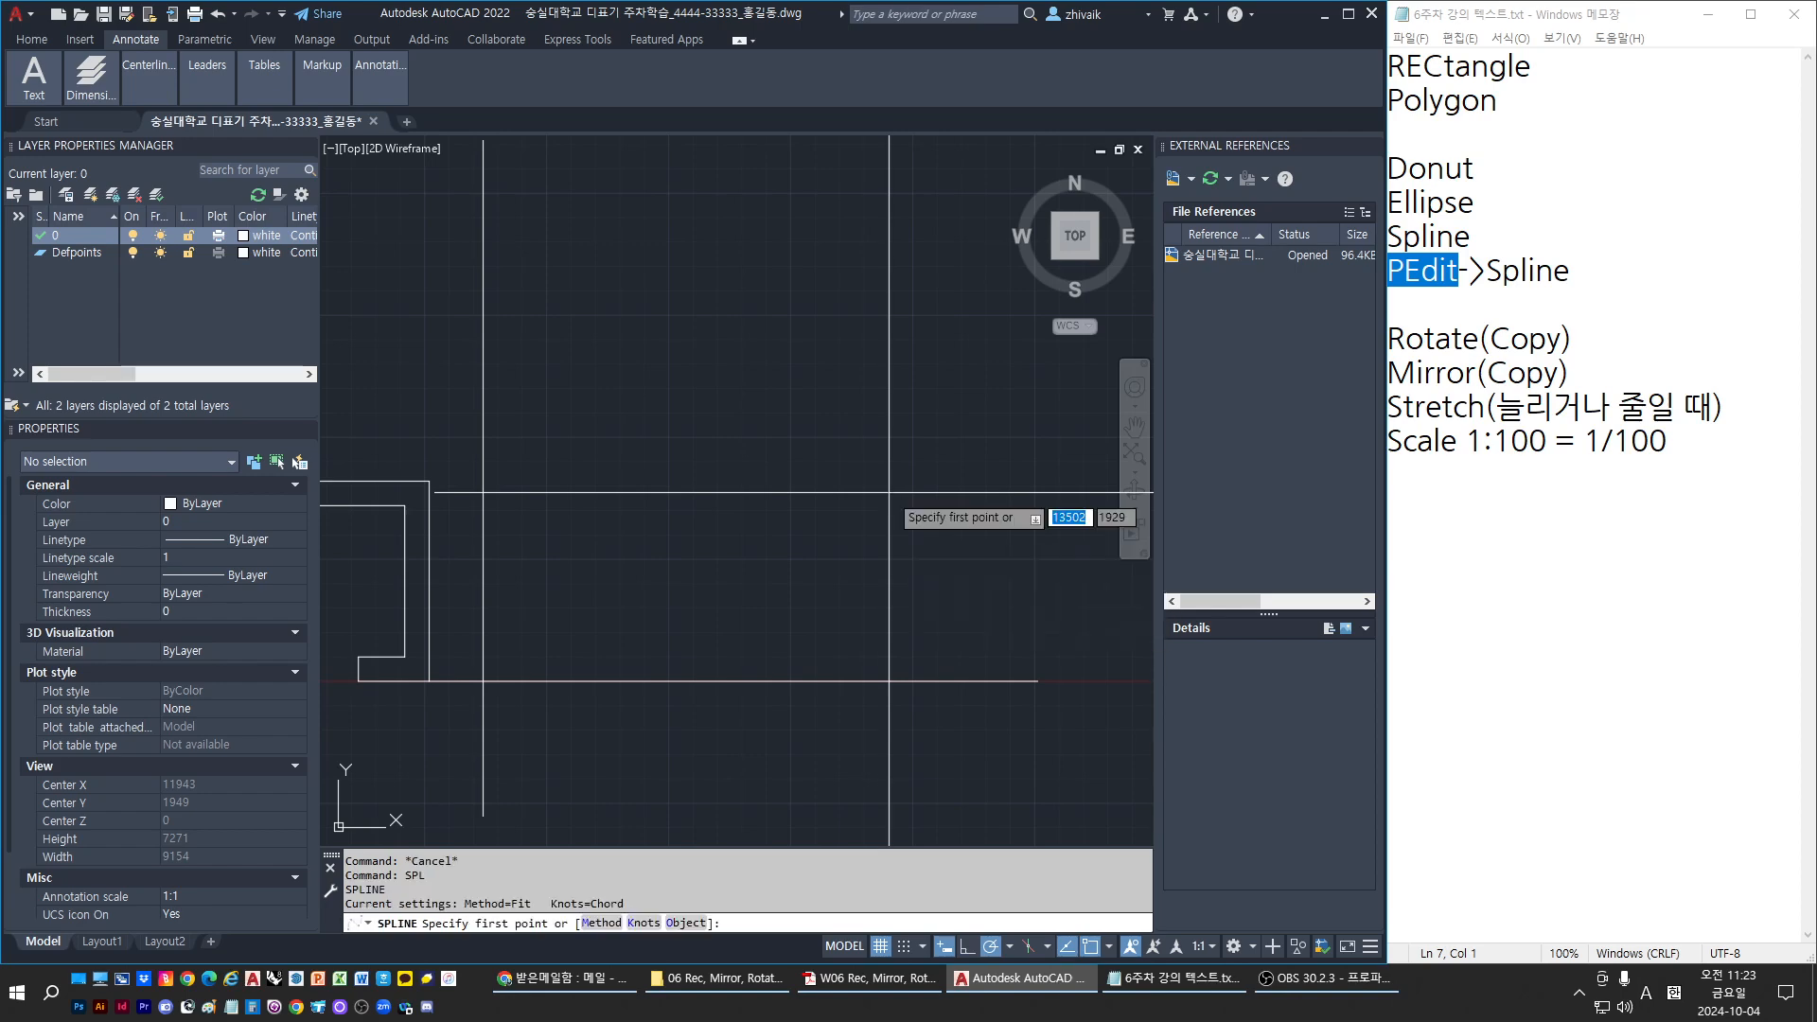
{"action": "left_click", "coordinate": [541, 632]}
{"action": "left_click", "coordinate": [574, 473]}
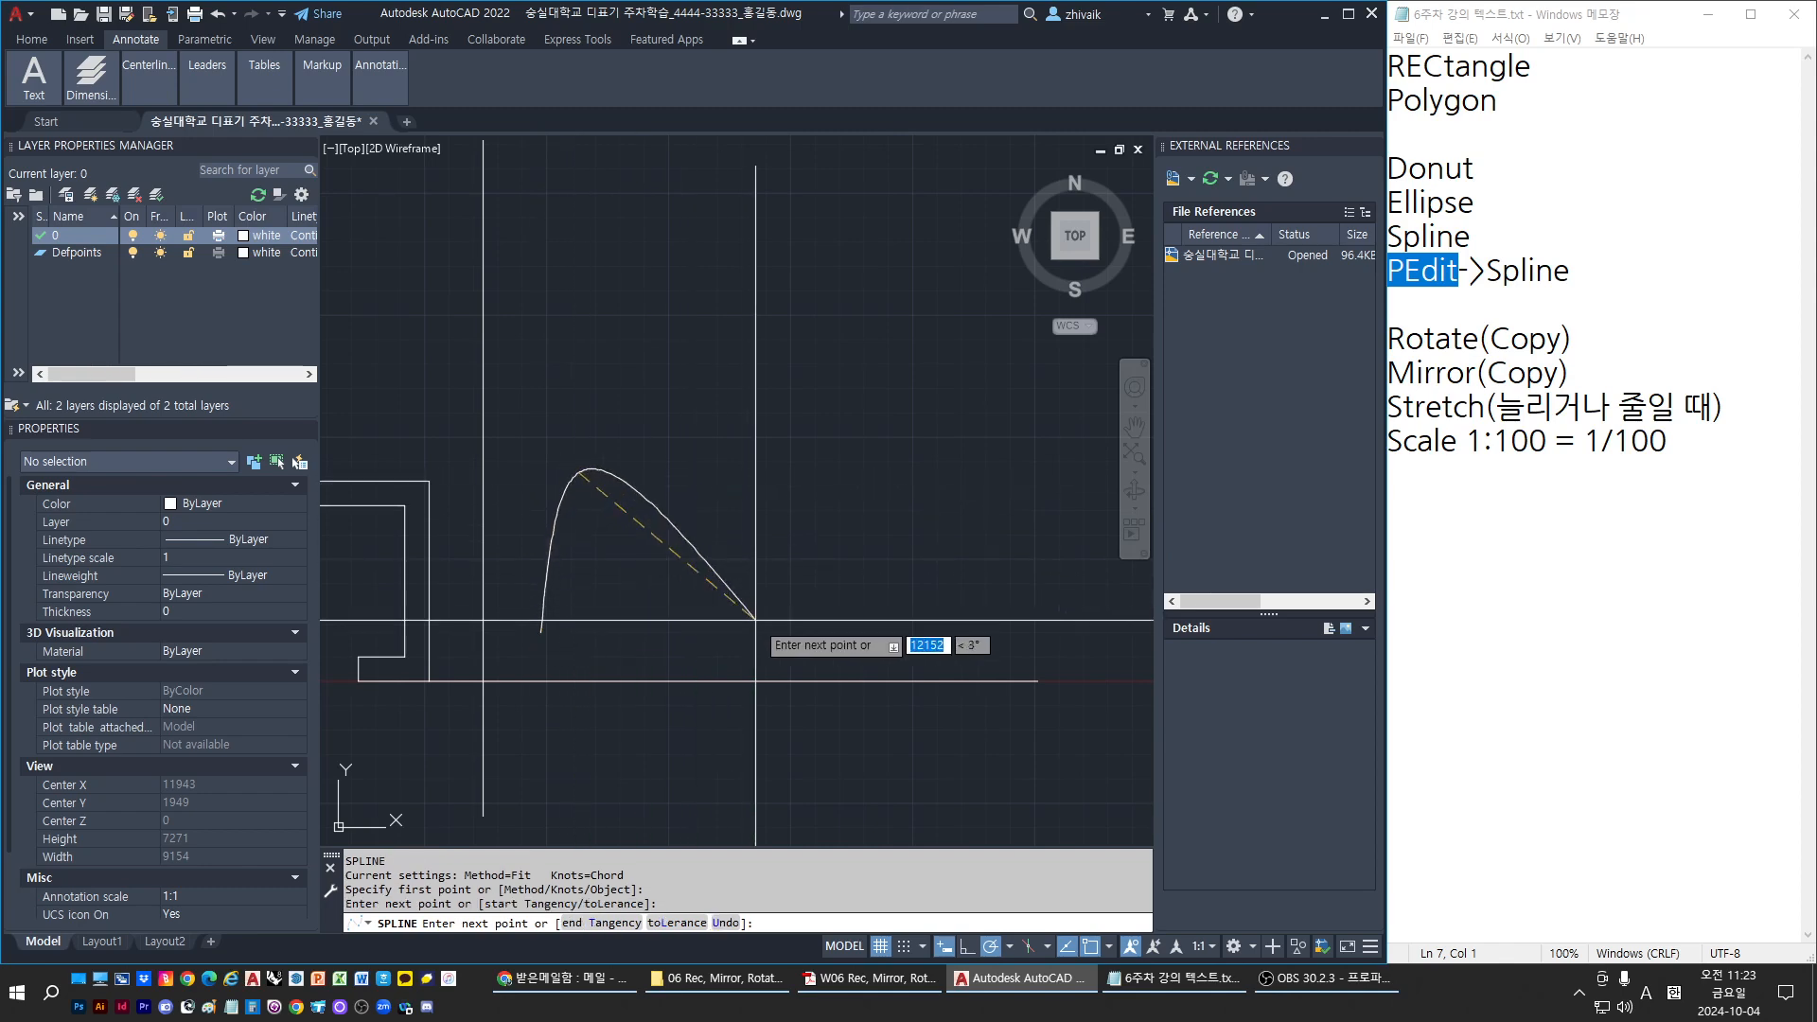
{"action": "left_click", "coordinate": [758, 619]}
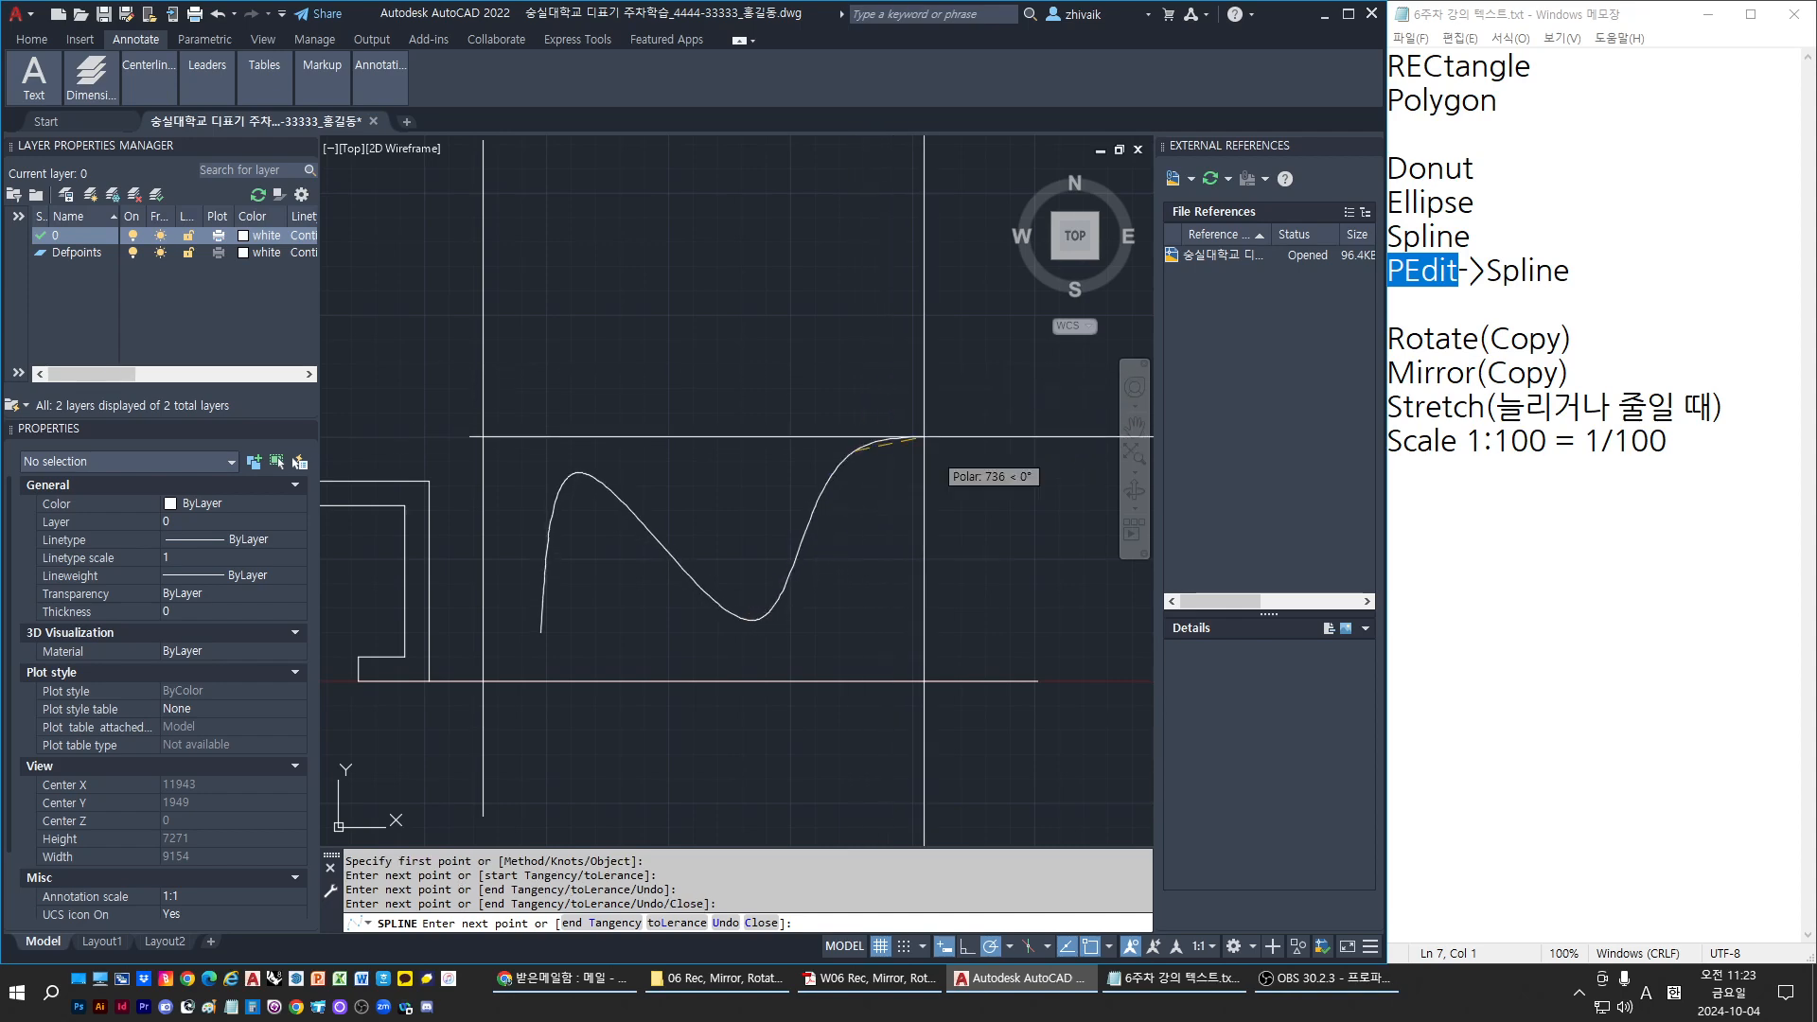
{"action": "left_click", "coordinate": [881, 445]}
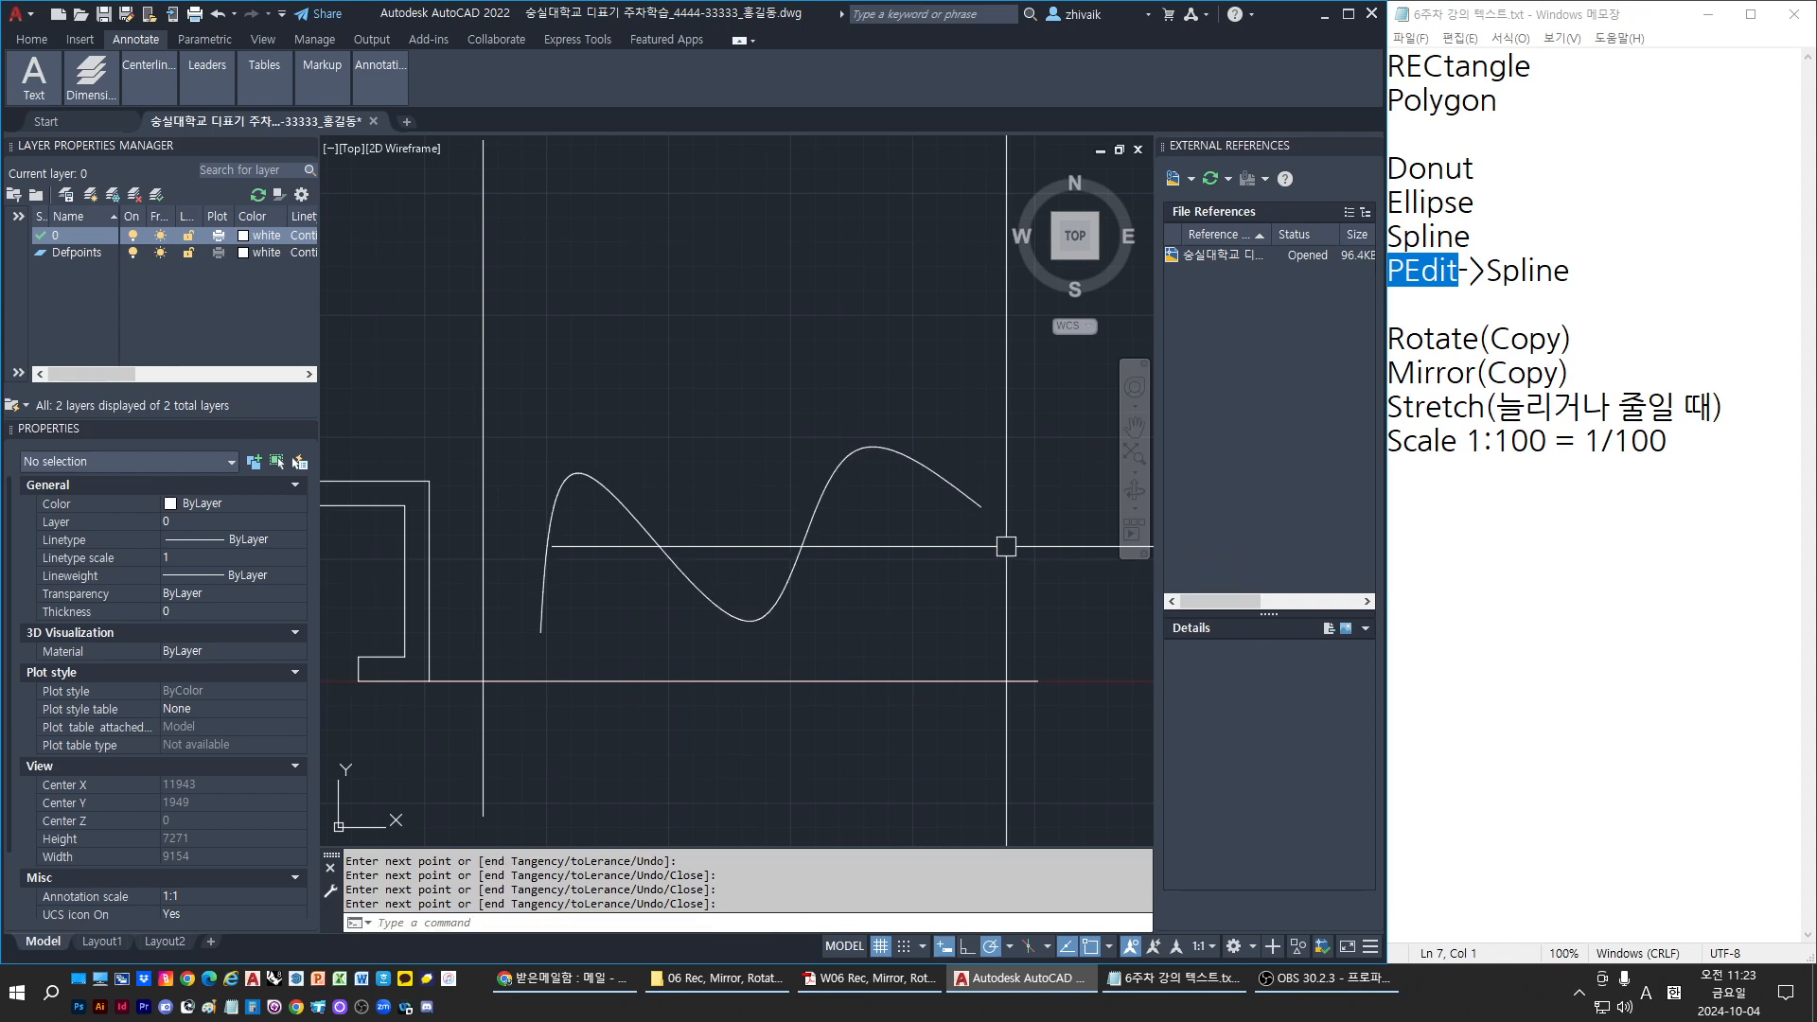
{"action": "left_click", "coordinate": [982, 507]}
{"action": "key", "text": "Return"}
Reshape the spline by stretching its fit points: raise the second crest, lower the first crest, and shift the trough right
{"action": "left_click", "coordinate": [971, 502]}
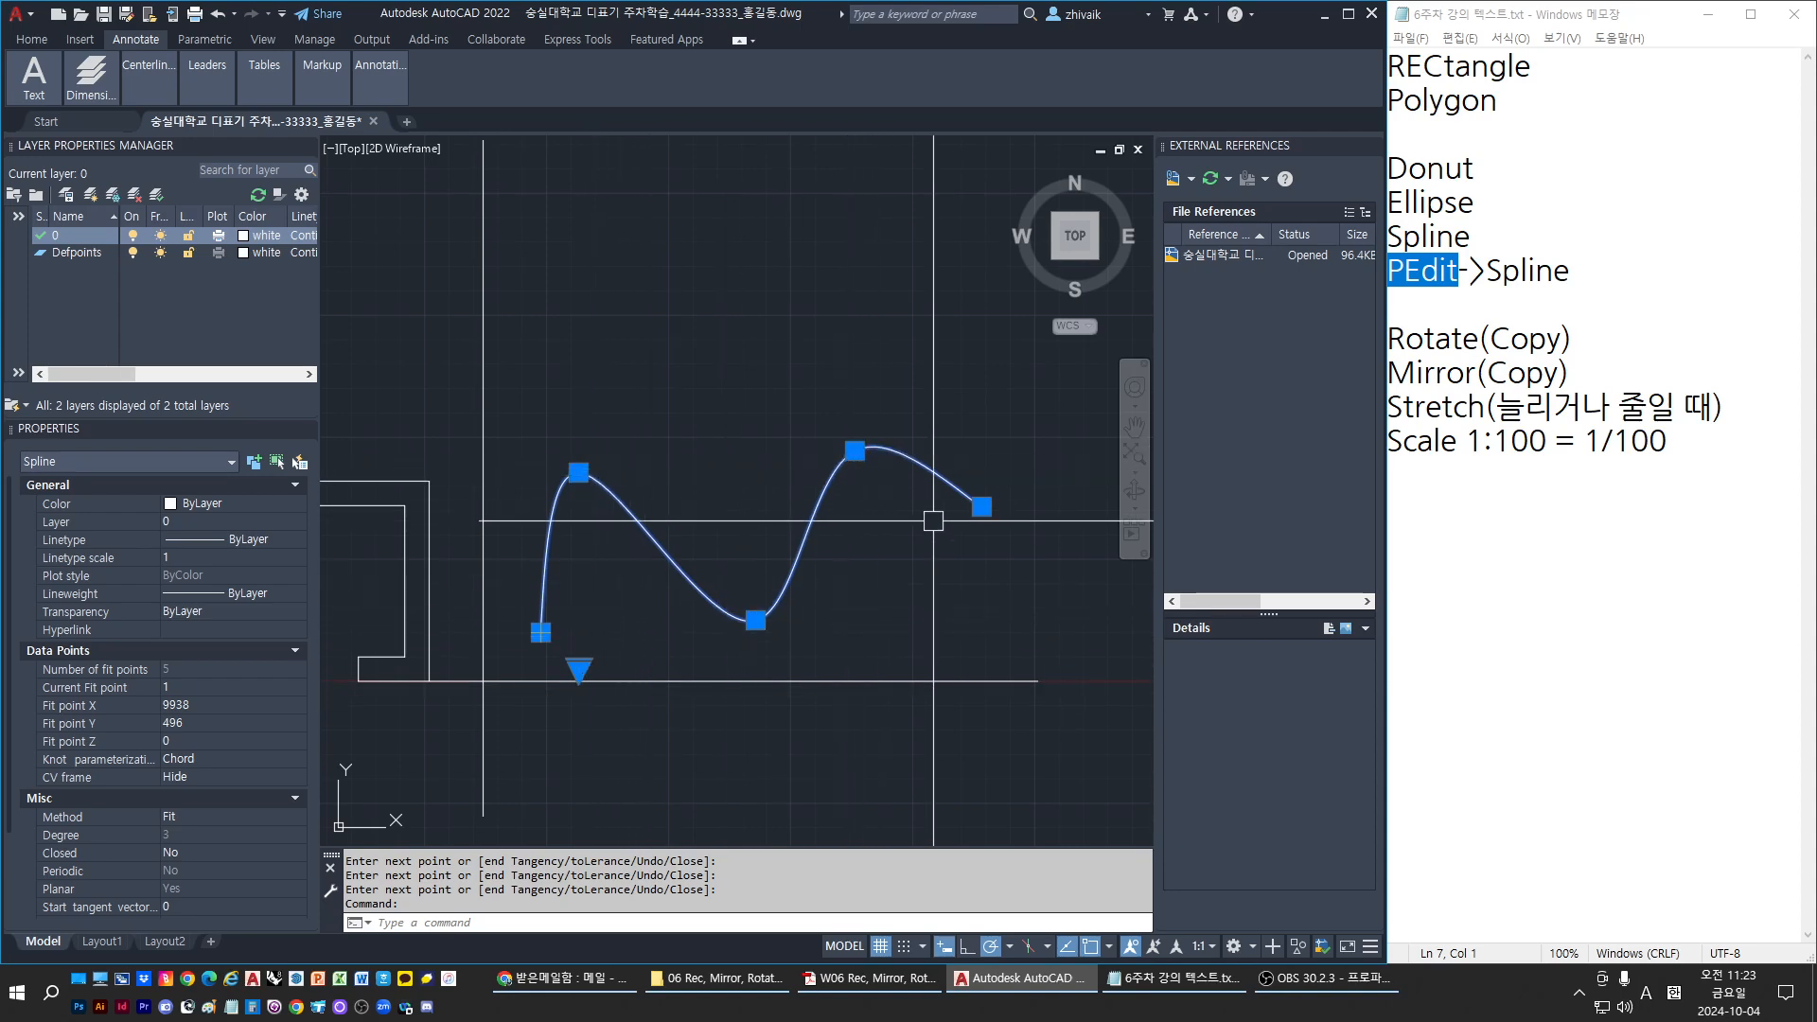
{"action": "left_click", "coordinate": [854, 451]}
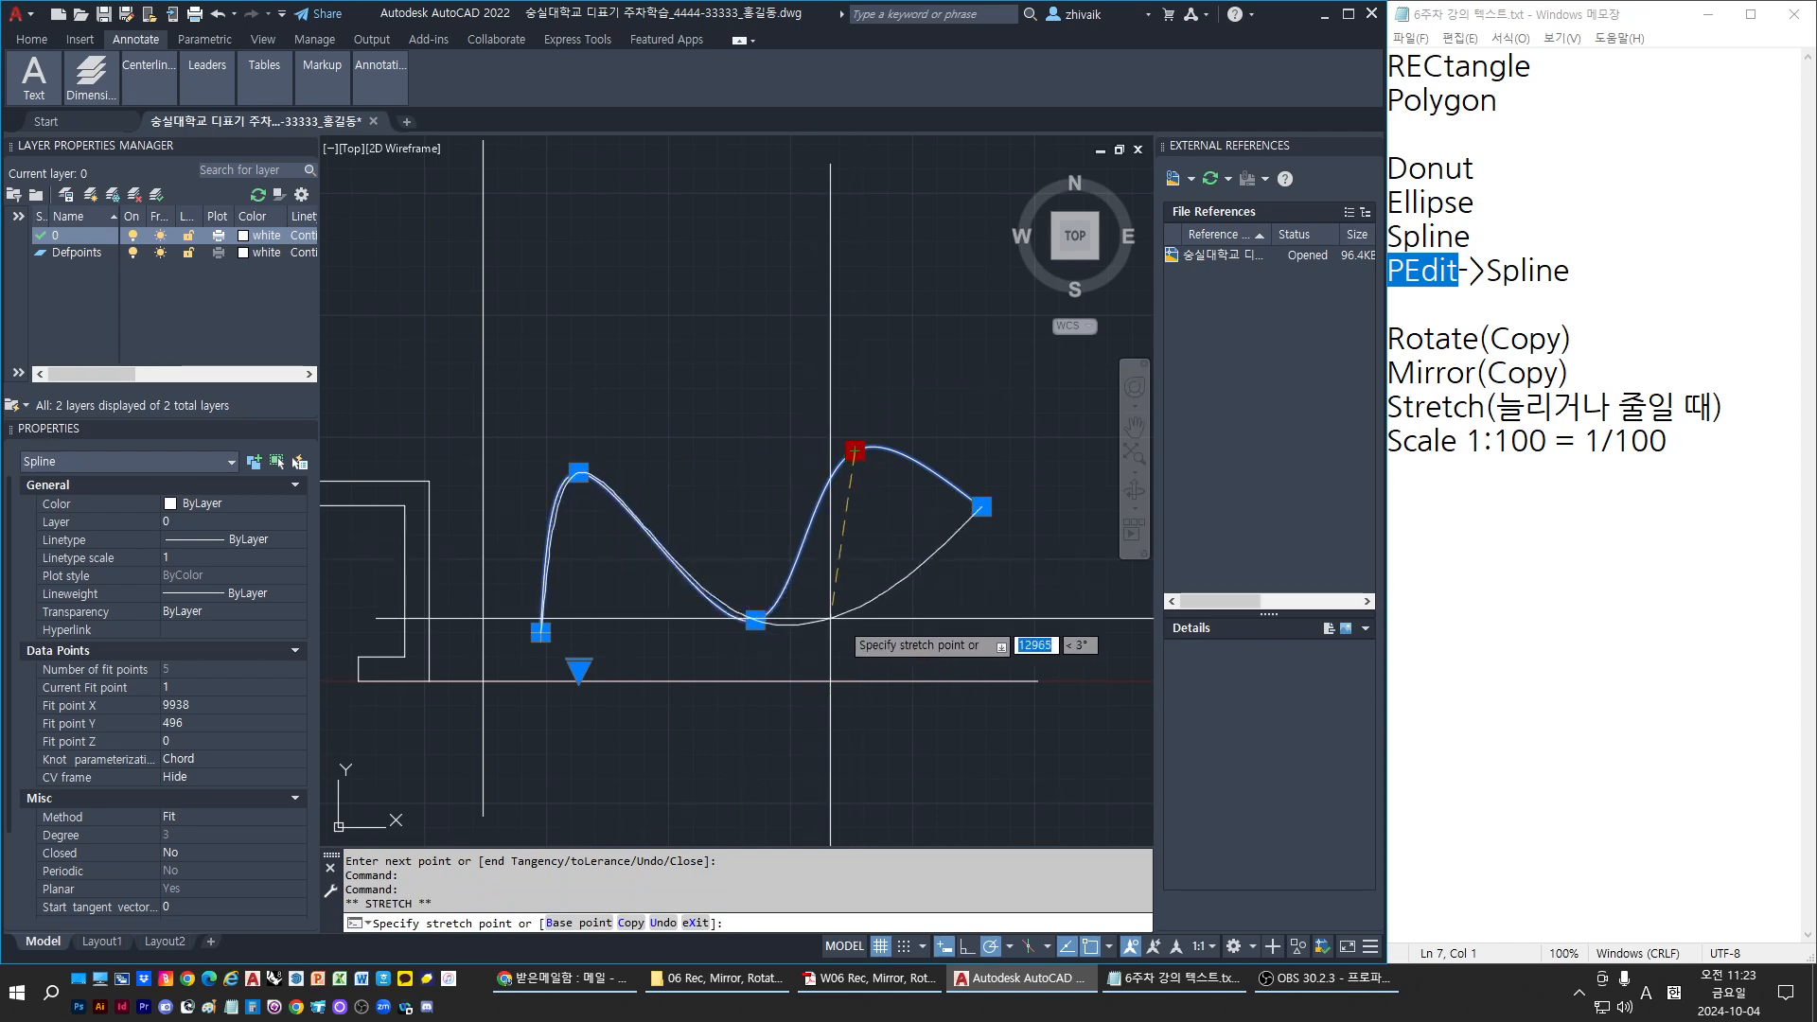
{"action": "middle_click_drag", "start_coordinate": [888, 365], "coordinate": [934, 407]}
{"action": "left_click", "coordinate": [879, 410]}
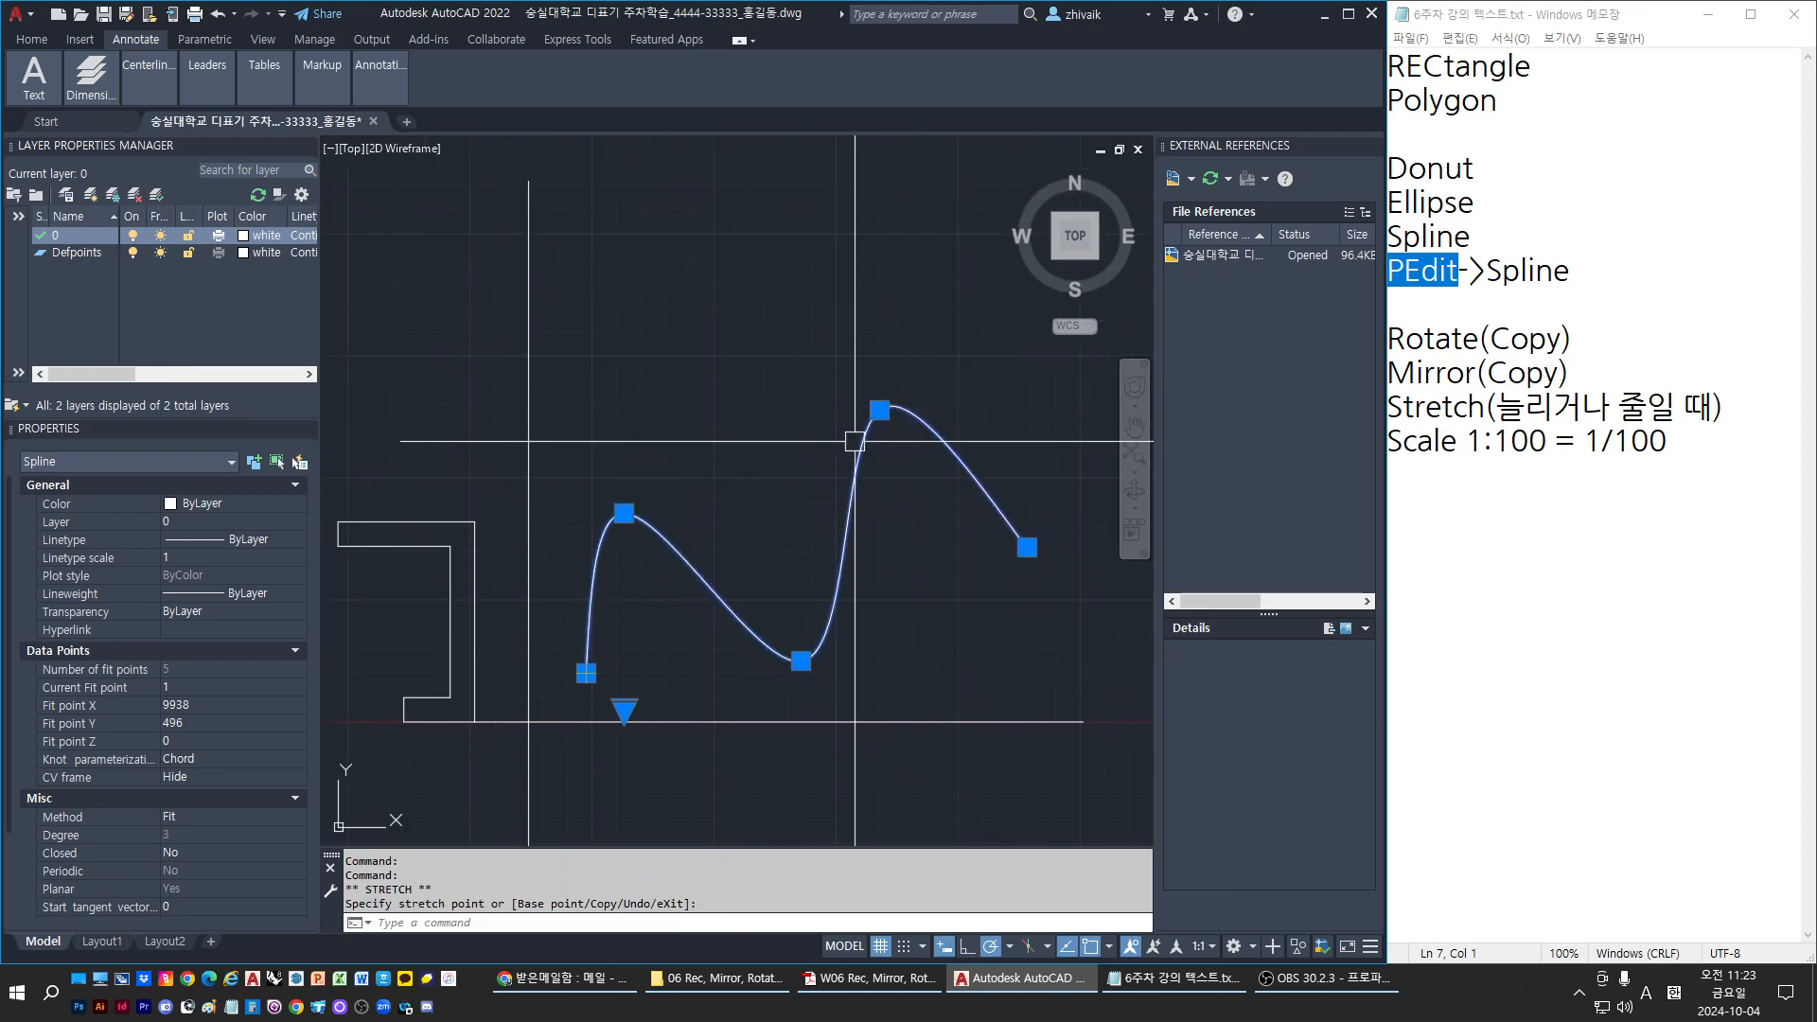
{"action": "left_click", "coordinate": [623, 513]}
{"action": "left_click", "coordinate": [643, 578]}
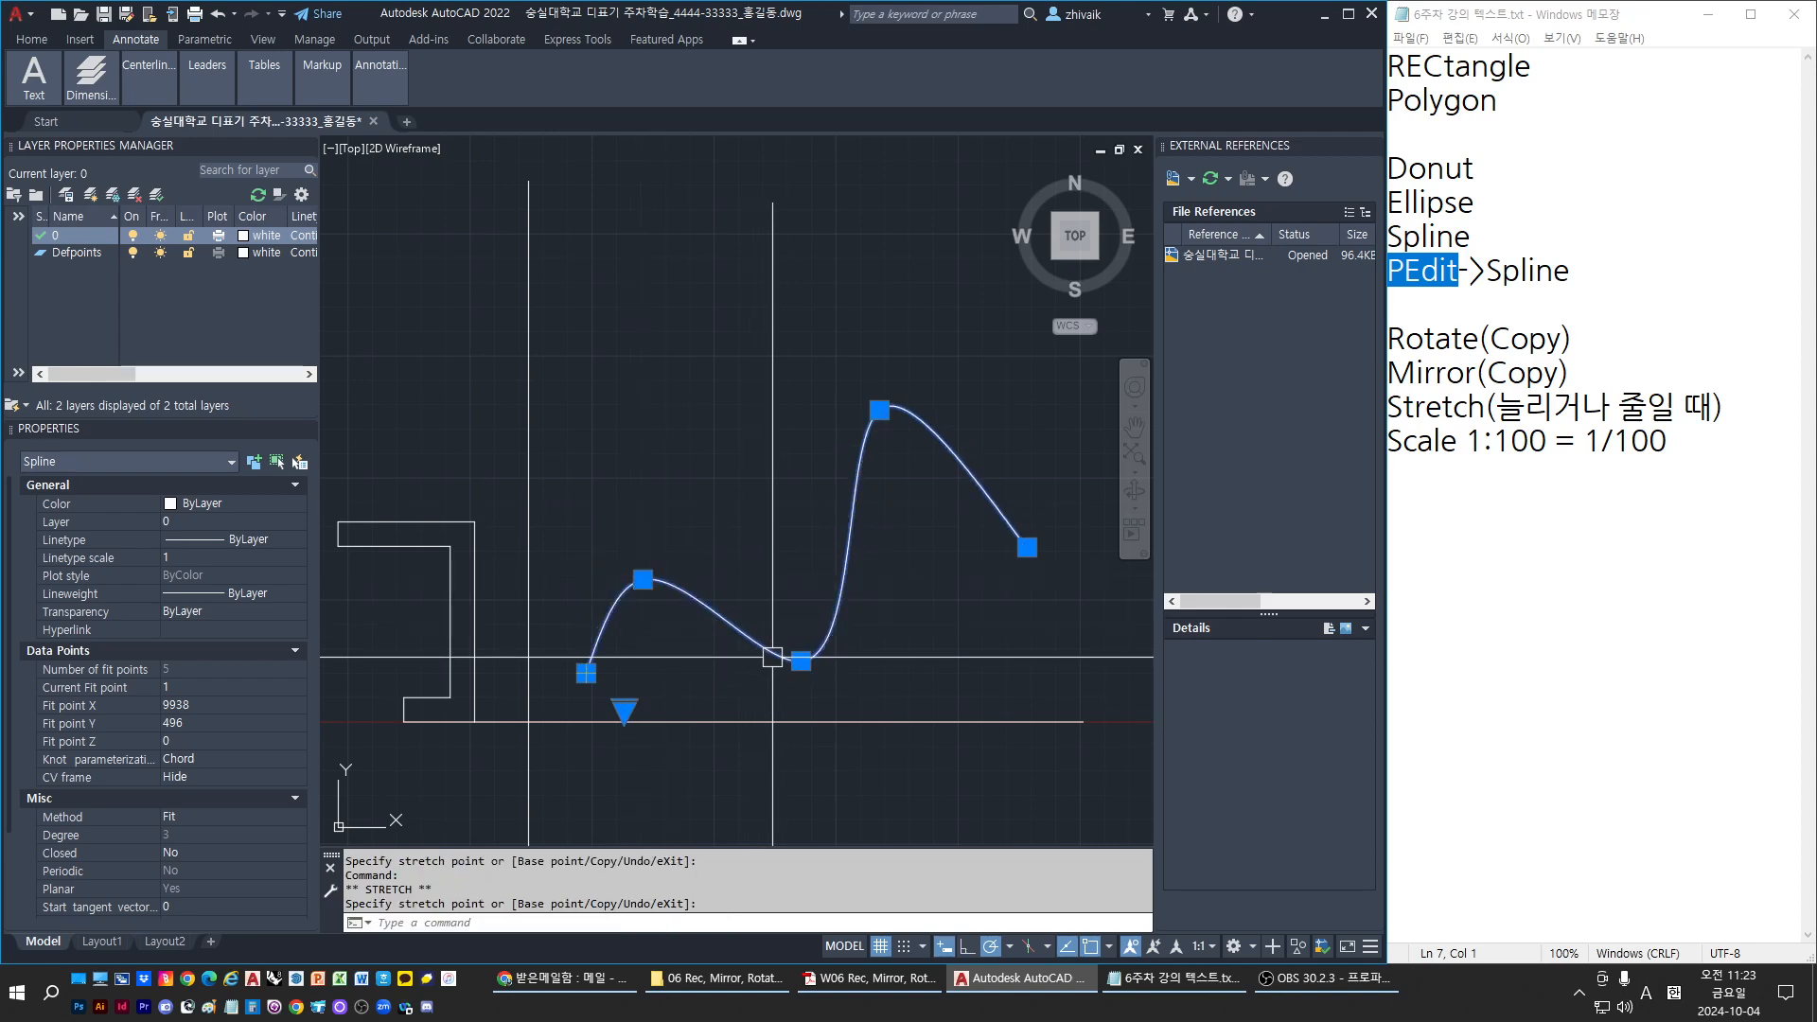
{"action": "left_click", "coordinate": [801, 660]}
{"action": "left_click", "coordinate": [883, 662]}
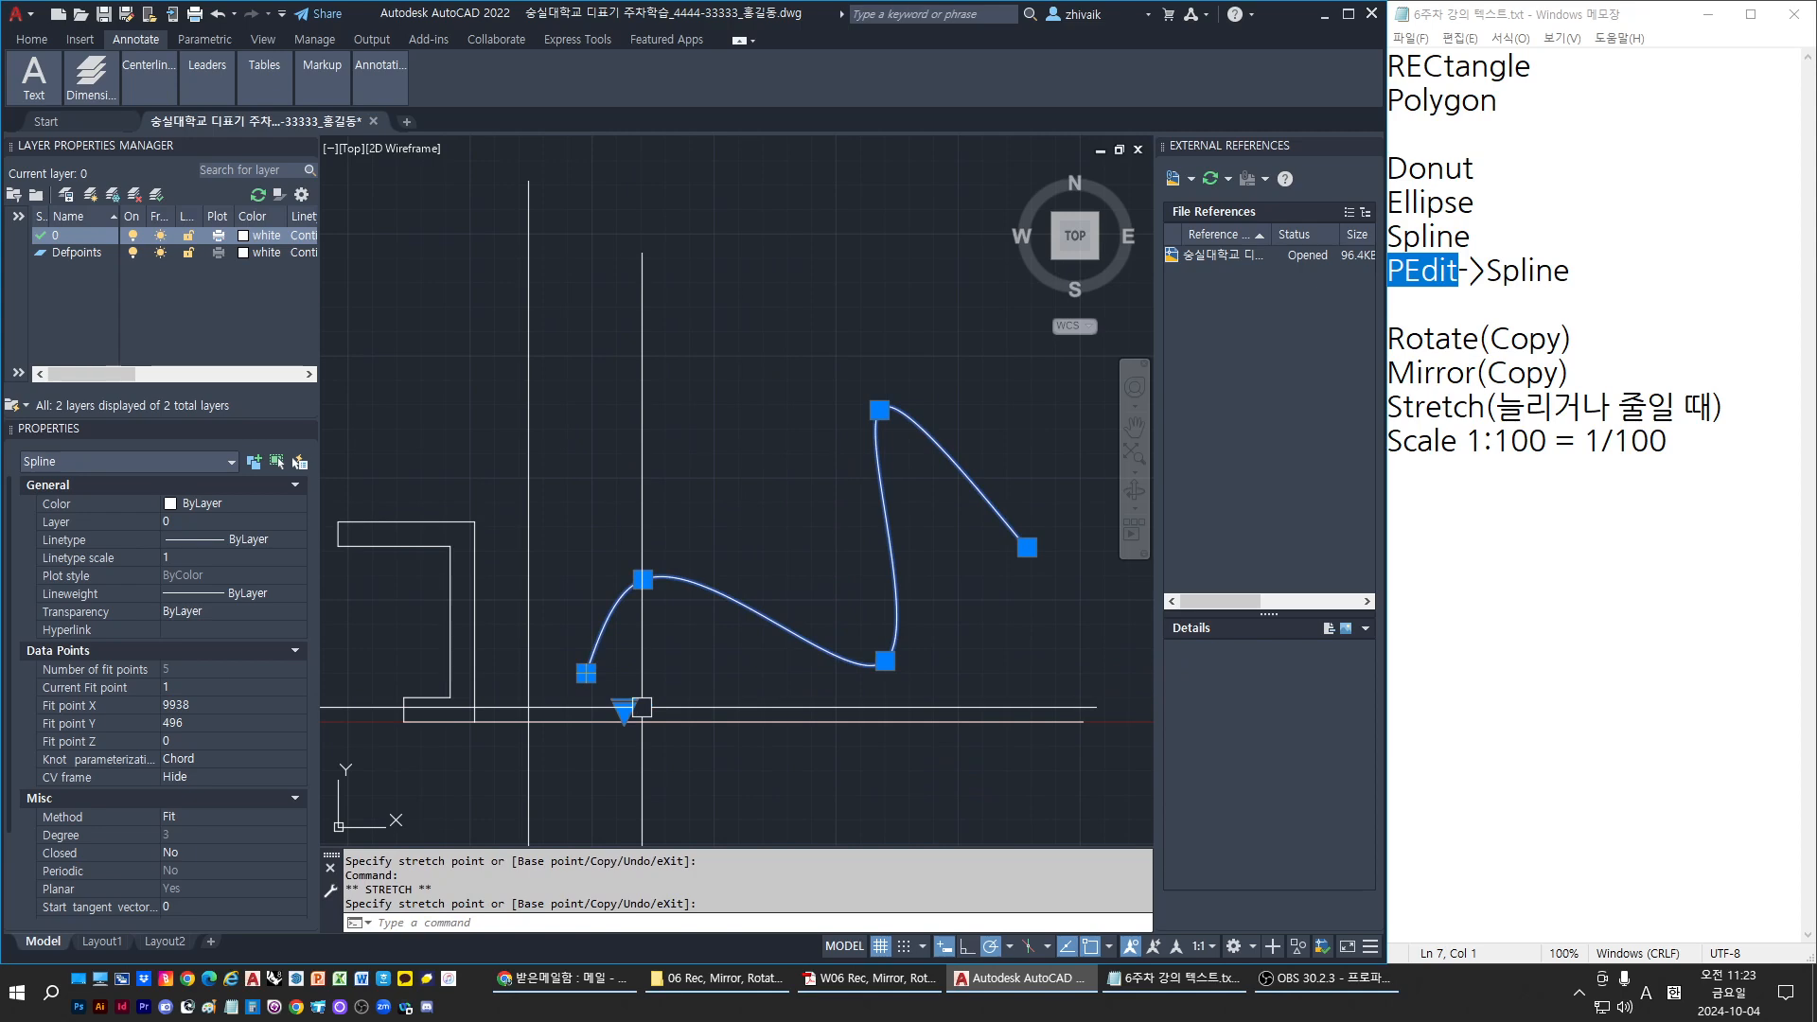
Switch the spline to Control Vertices and stretch the vertex above the first crest slightly downward
{"action": "mouse_move", "coordinate": [624, 710]}
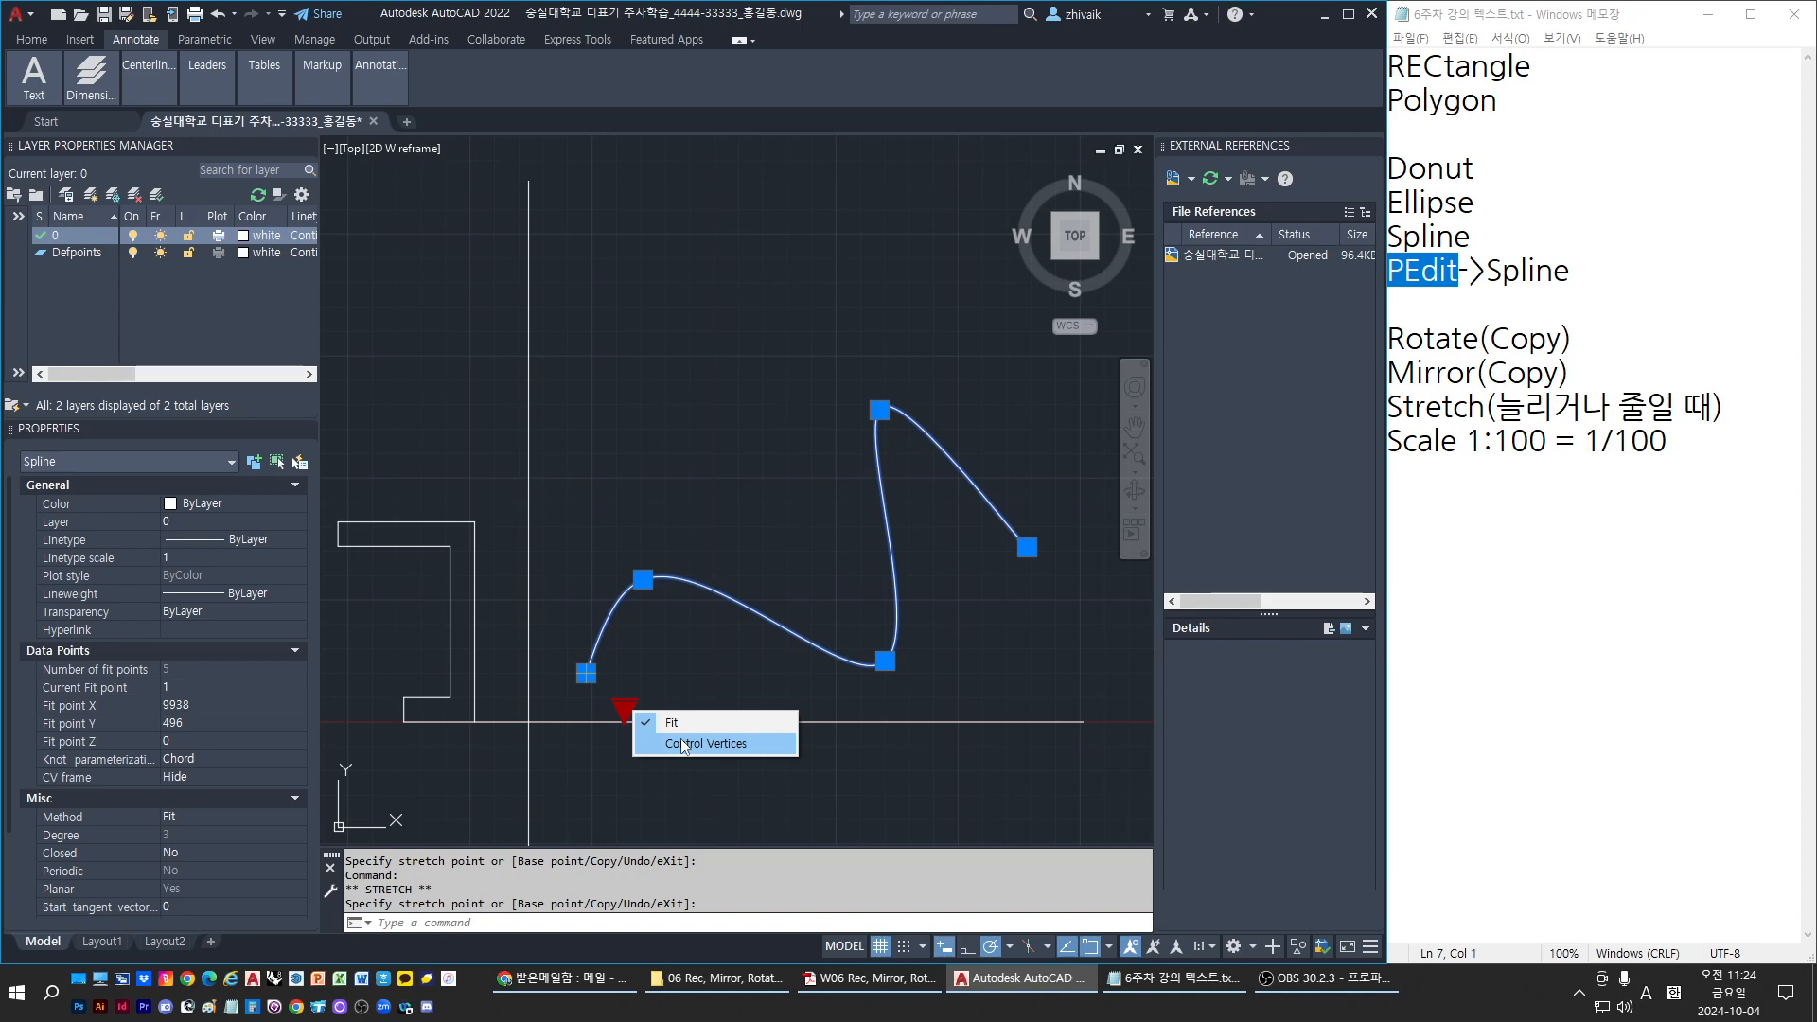
{"action": "left_click", "coordinate": [685, 745]}
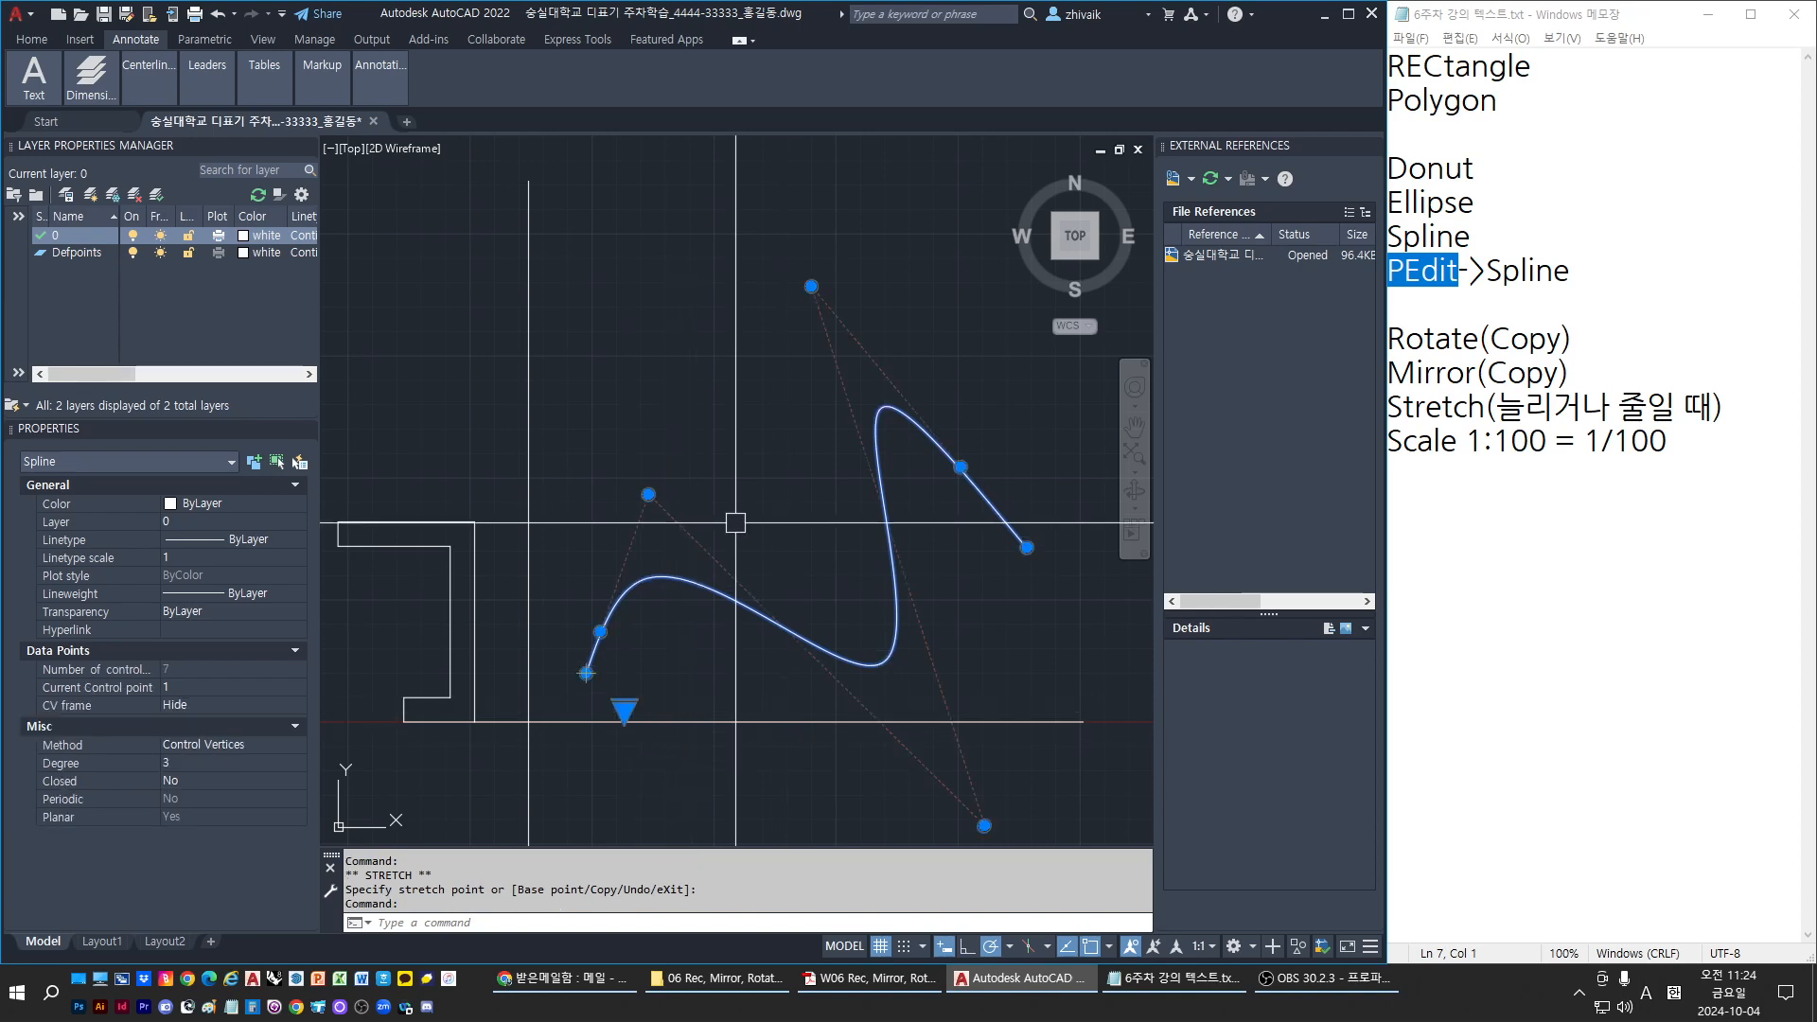
{"action": "scroll", "coordinate": [720, 516], "scroll_direction": "down", "scroll_amount": 2}
{"action": "scroll", "coordinate": [670, 624], "scroll_direction": "up", "scroll_amount": 2}
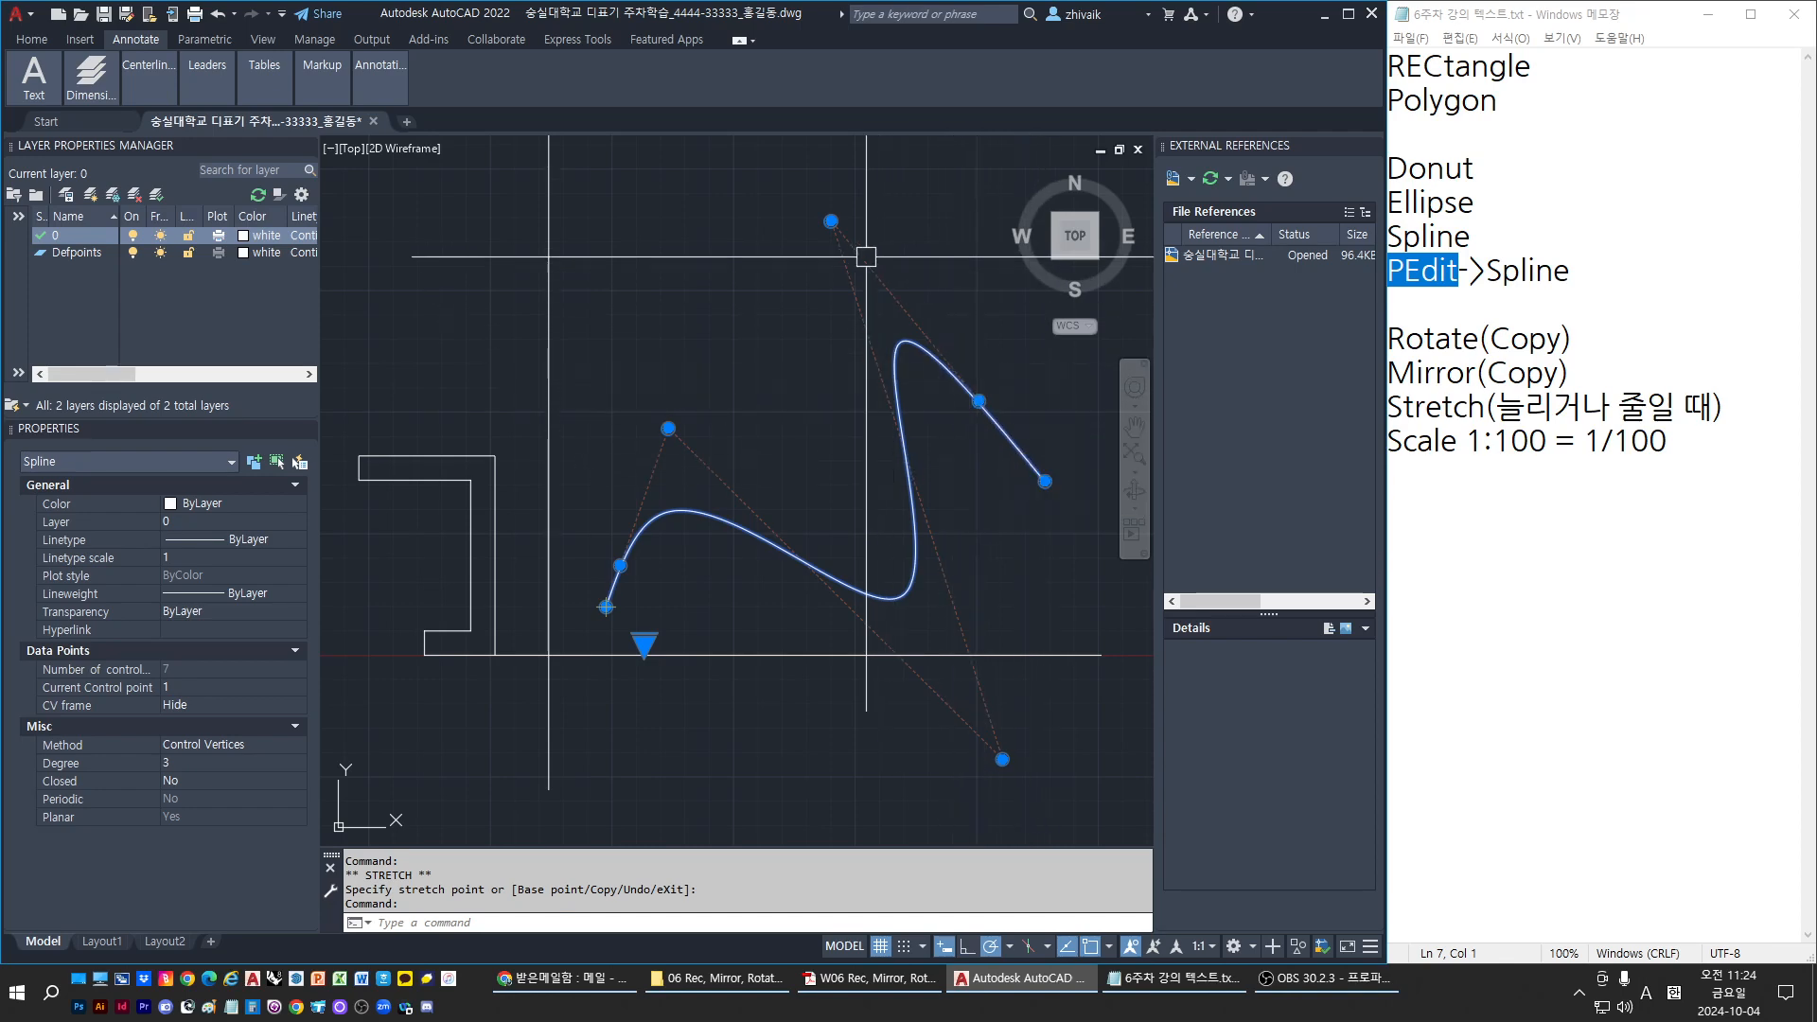
{"action": "left_click", "coordinate": [668, 429]}
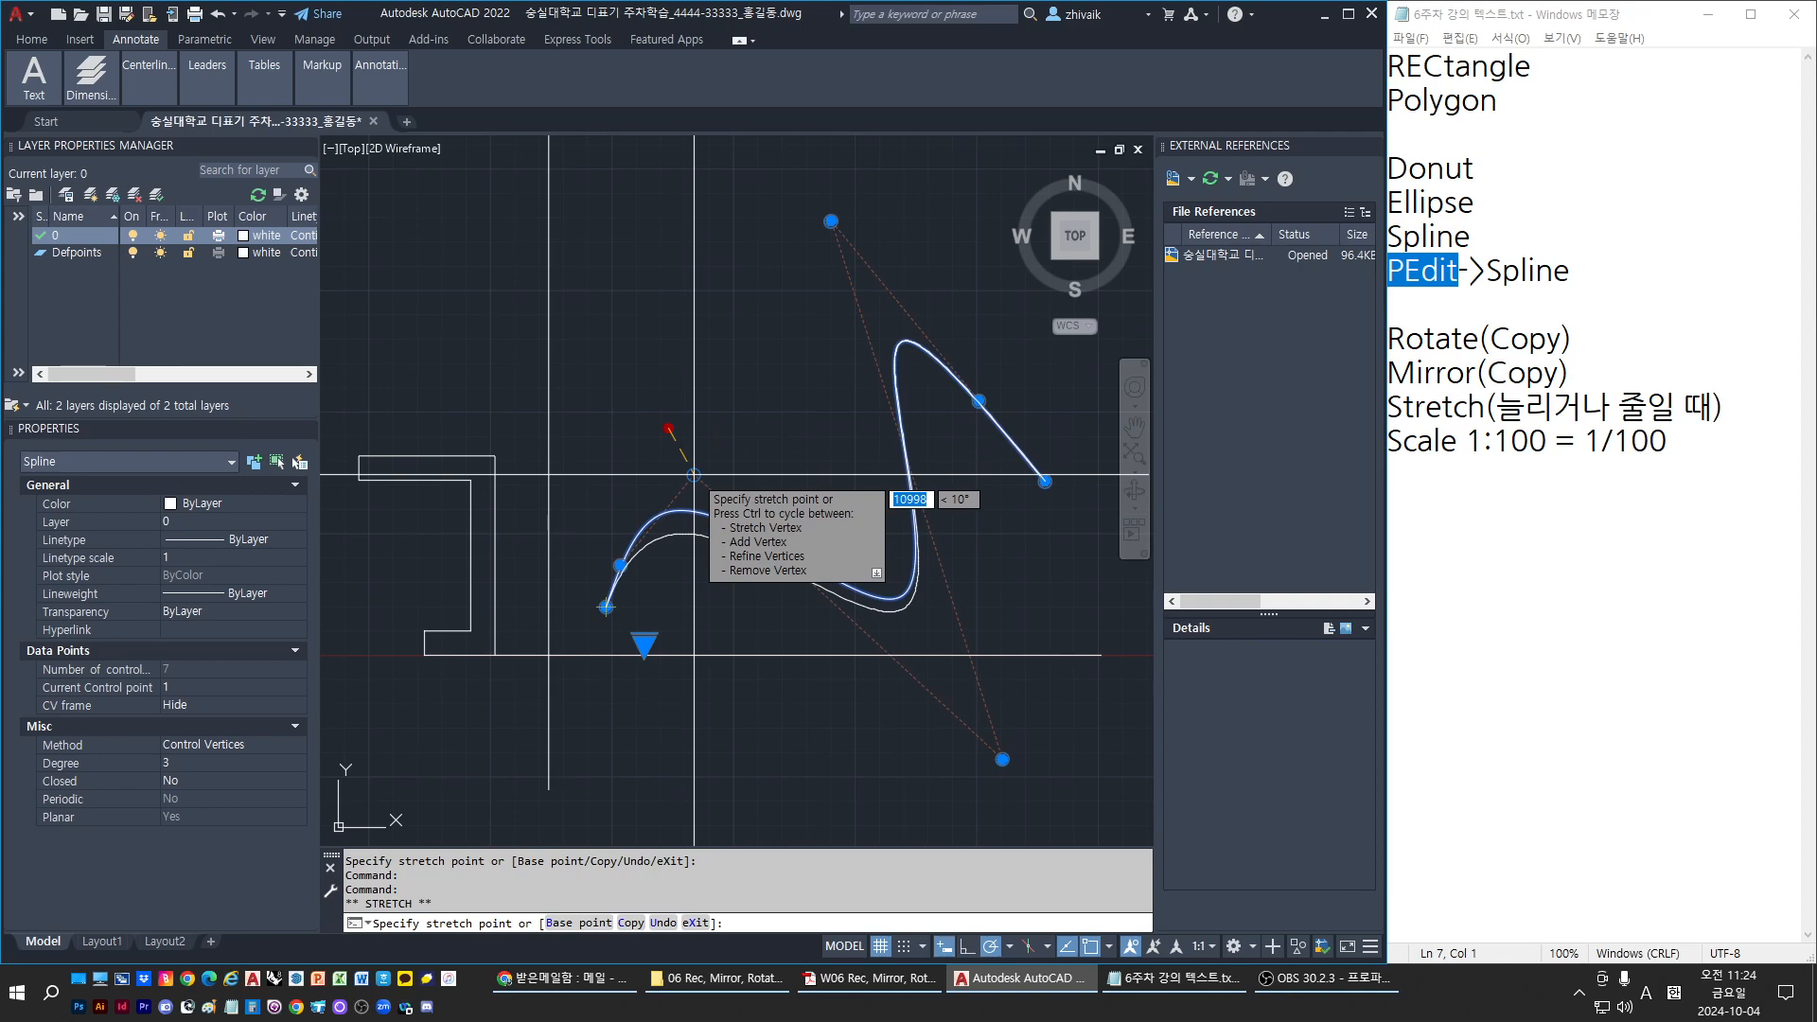
{"action": "key", "text": "Escape"}
{"action": "key", "text": "Escape"}
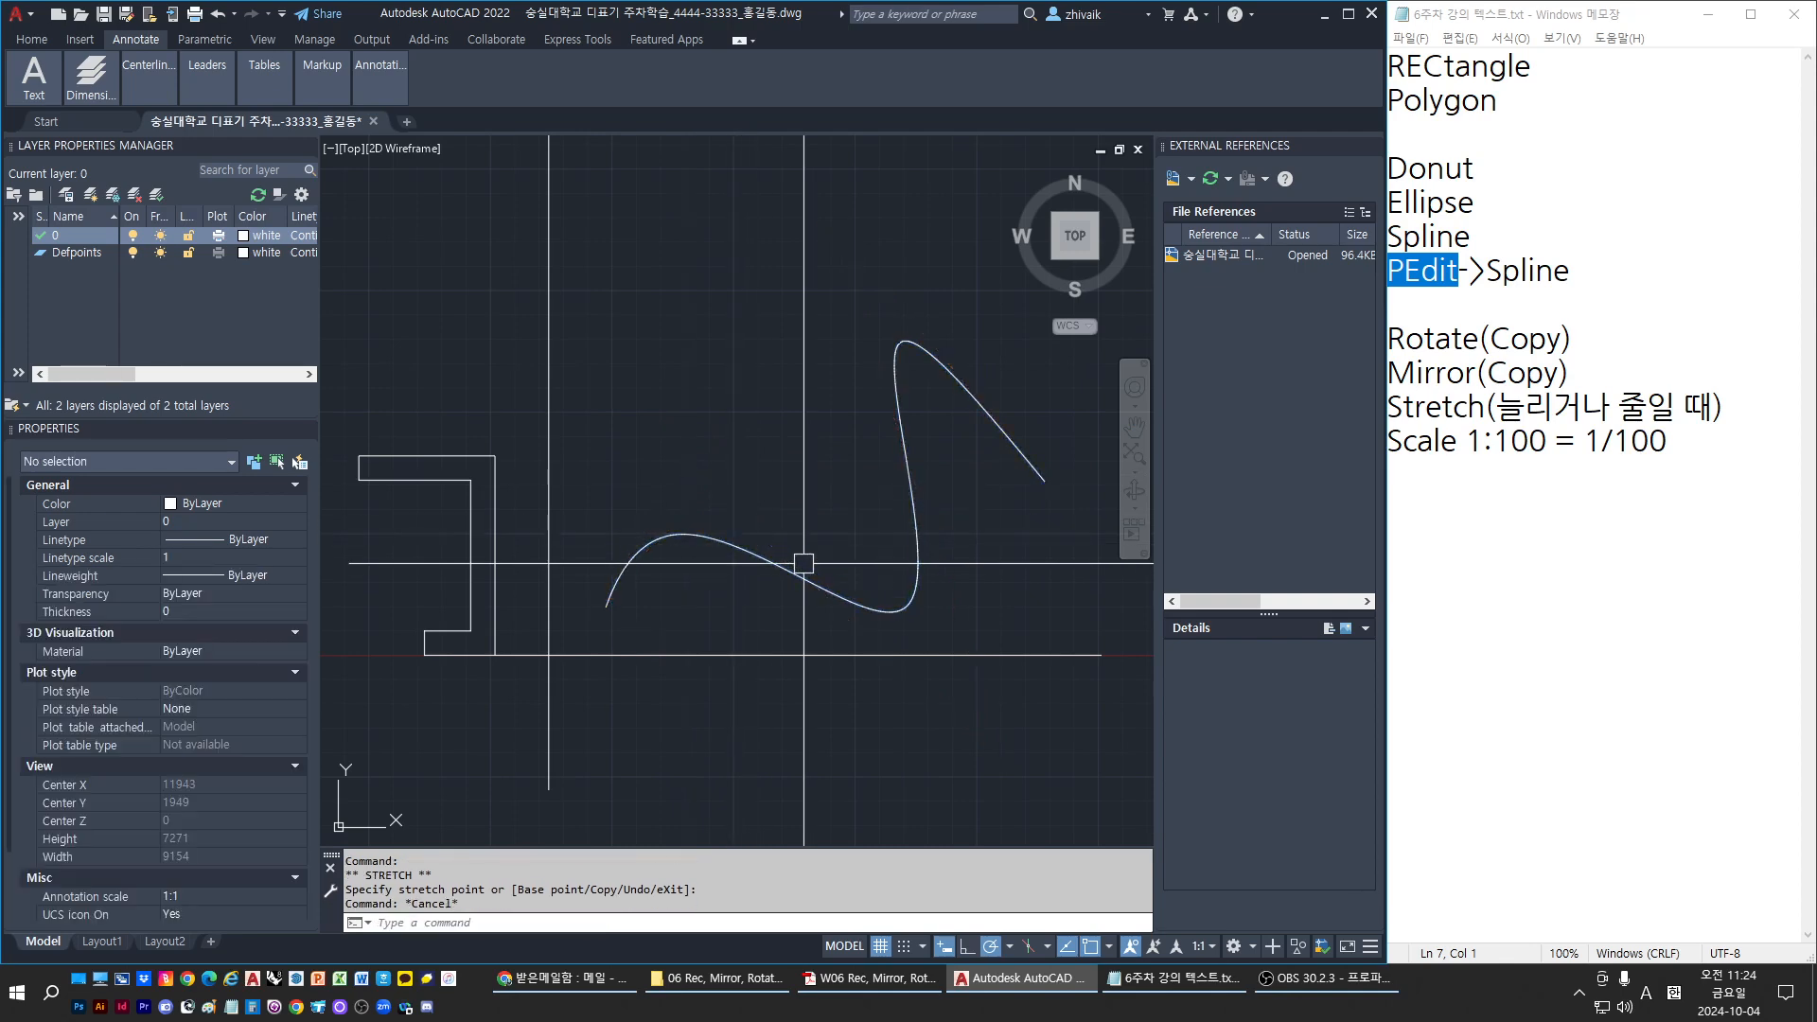
Offset the spline by 100 toward its upper side, and select the offset copy to inspect its control points
{"action": "type", "text": "o"}
{"action": "key", "text": "Return"}
{"action": "type", "text": "100"}
{"action": "key", "text": "Return"}
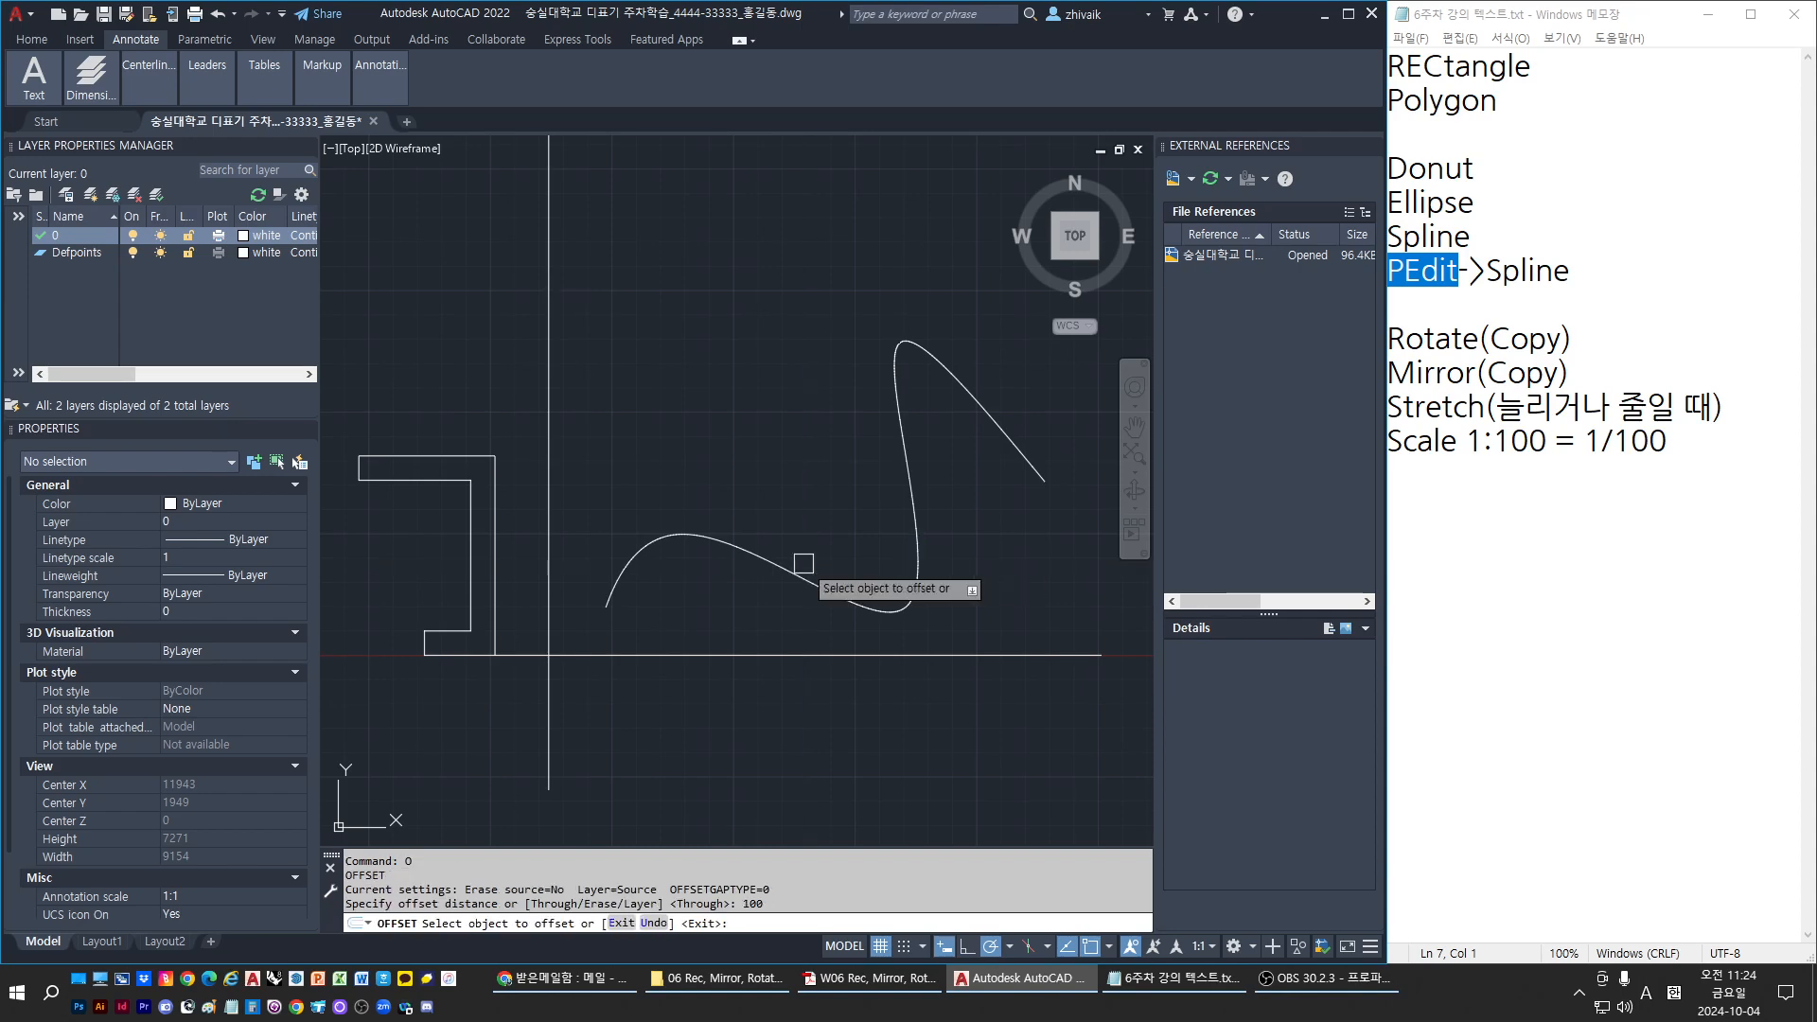
{"action": "left_click", "coordinate": [737, 517]}
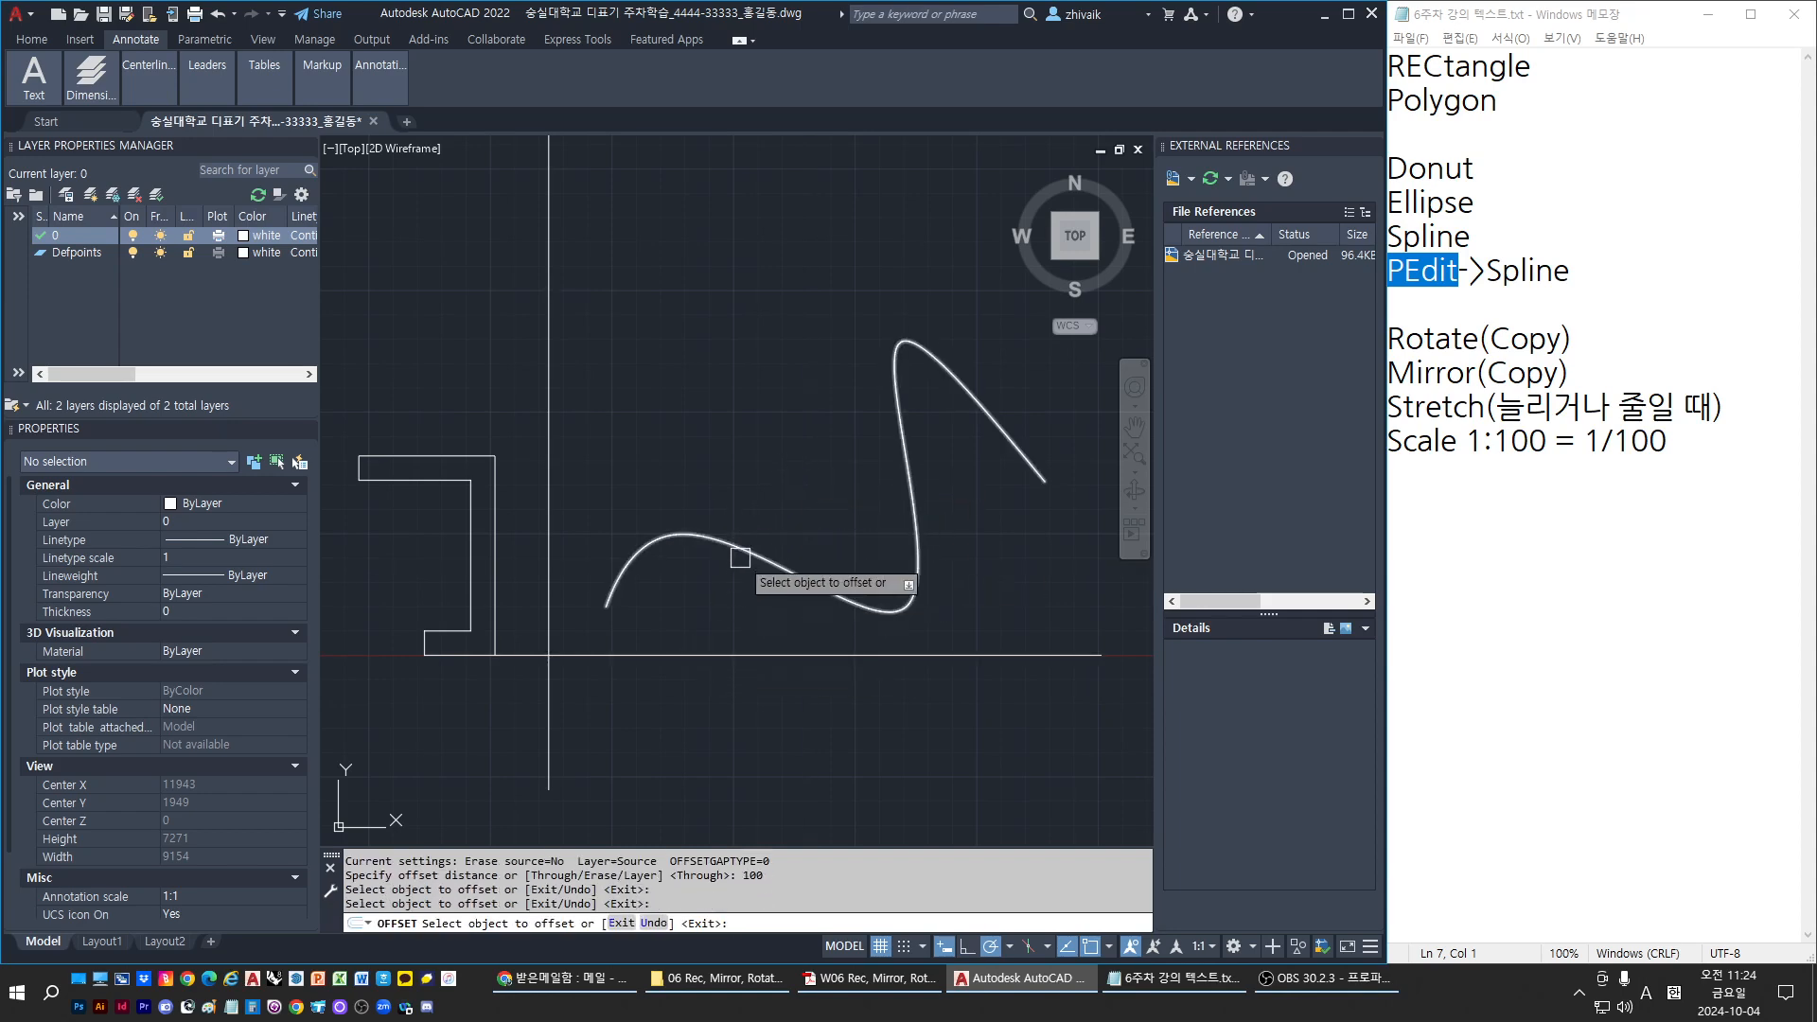
{"action": "left_click", "coordinate": [739, 551]}
{"action": "left_click", "coordinate": [755, 488]}
{"action": "key", "text": "Escape"}
{"action": "left_click", "coordinate": [751, 543]}
{"action": "key", "text": "Escape"}
{"action": "key", "text": "Escape"}
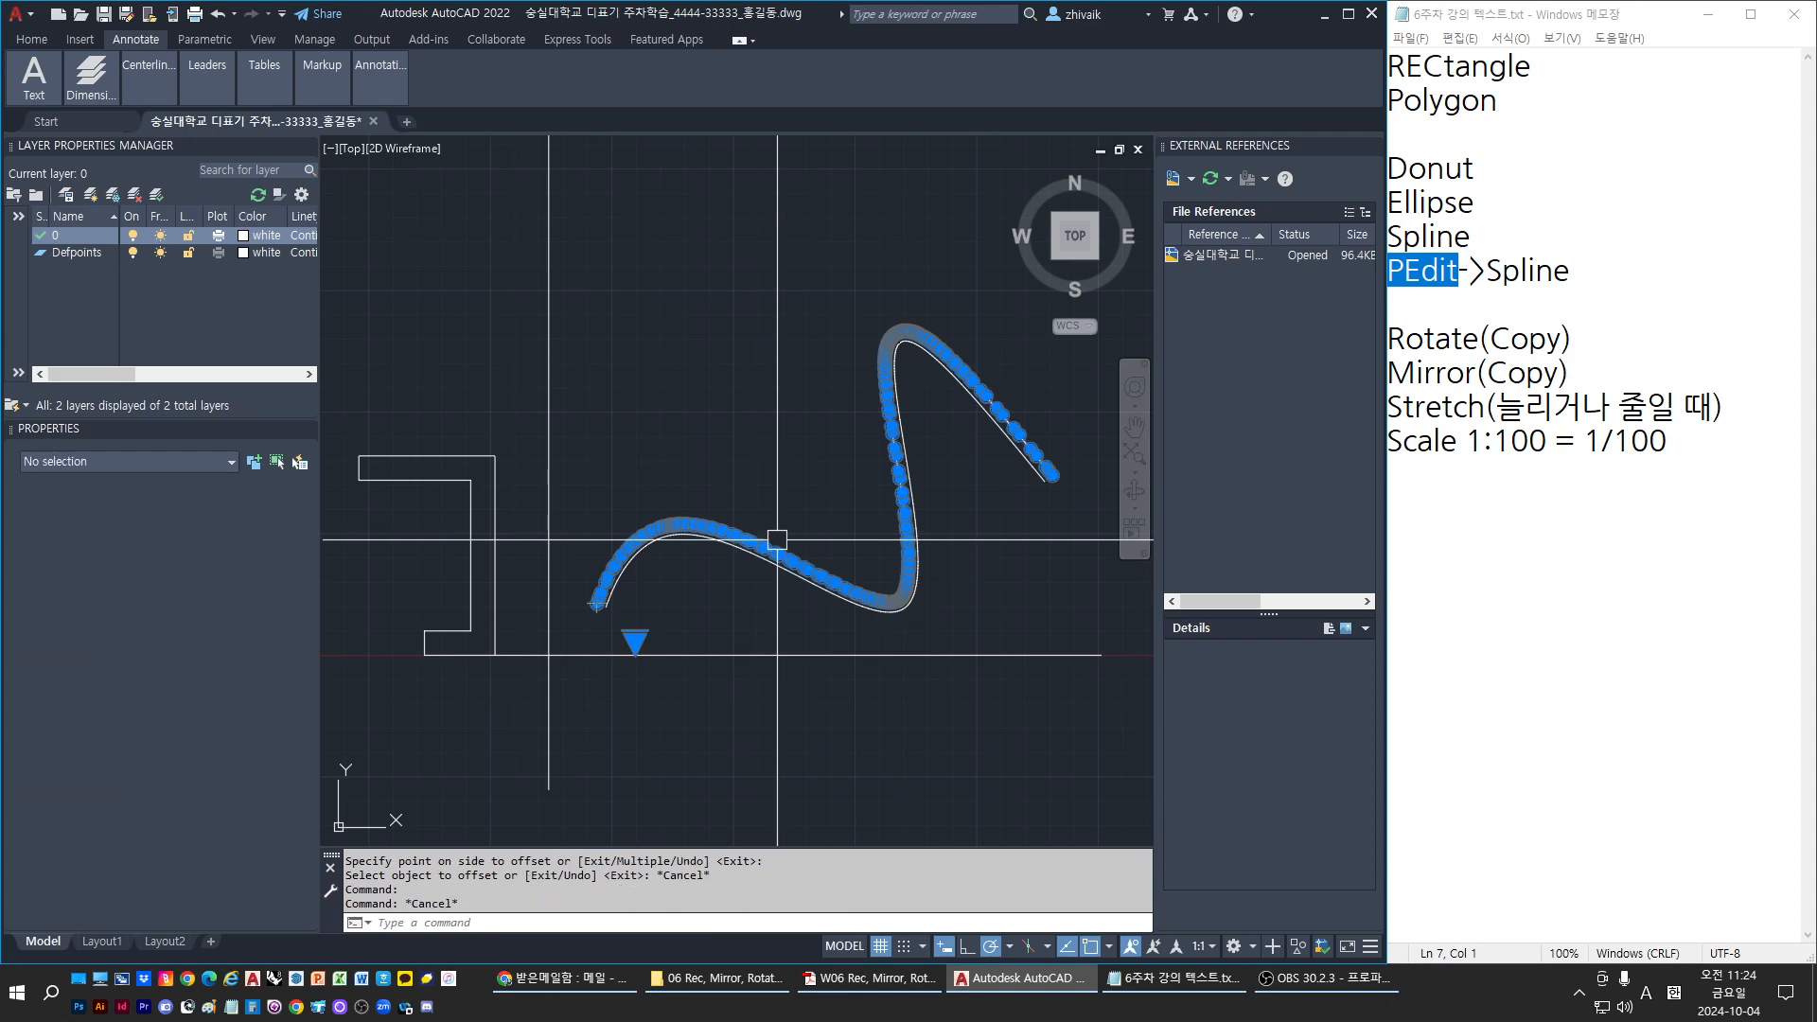
Erase the offset copy running along the upper side of the original spline
{"action": "scroll", "coordinate": [759, 558], "scroll_direction": "up", "scroll_amount": 2}
{"action": "left_click", "coordinate": [769, 547]}
{"action": "type", "text": "e"}
{"action": "key", "text": "Return"}
{"action": "key", "text": "Escape"}
{"action": "key", "text": "Escape"}
Select the original spline to inspect its control vertices, and clear the selection
{"action": "left_click", "coordinate": [735, 549]}
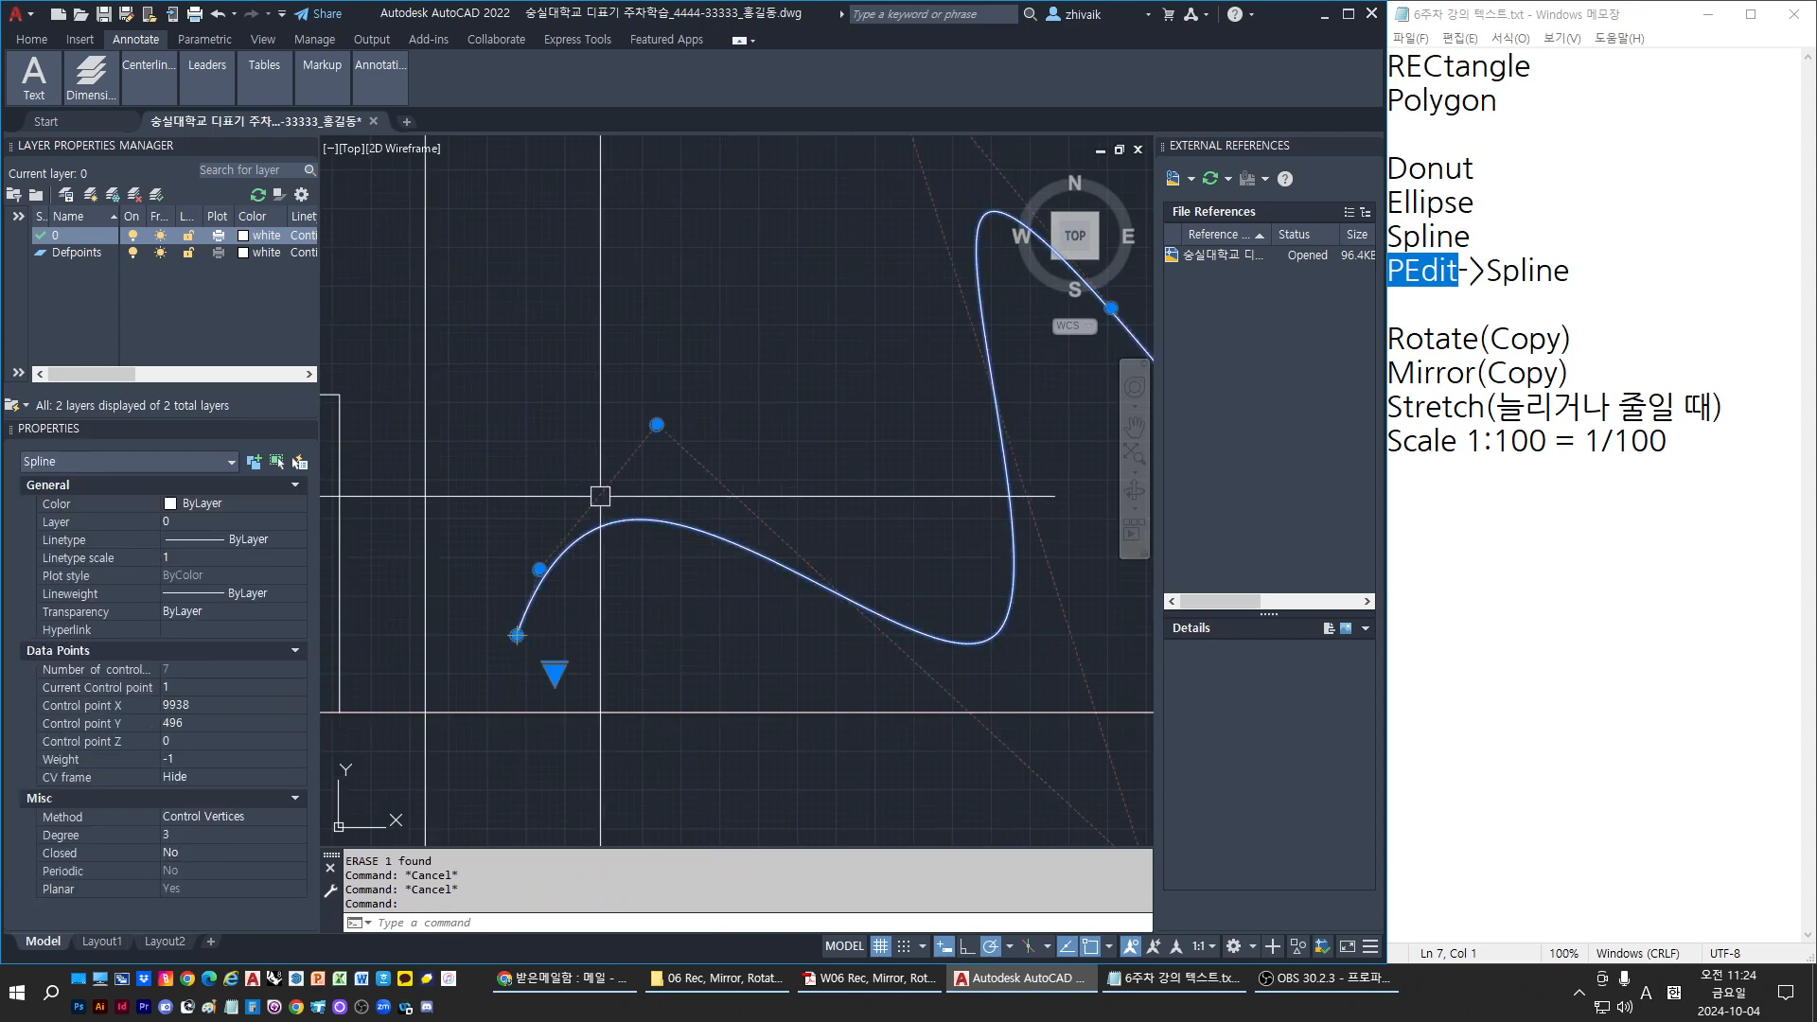
{"action": "scroll", "coordinate": [662, 563], "scroll_direction": "down", "scroll_amount": 2}
{"action": "key", "text": "Escape"}
{"action": "left_click", "coordinate": [704, 541]}
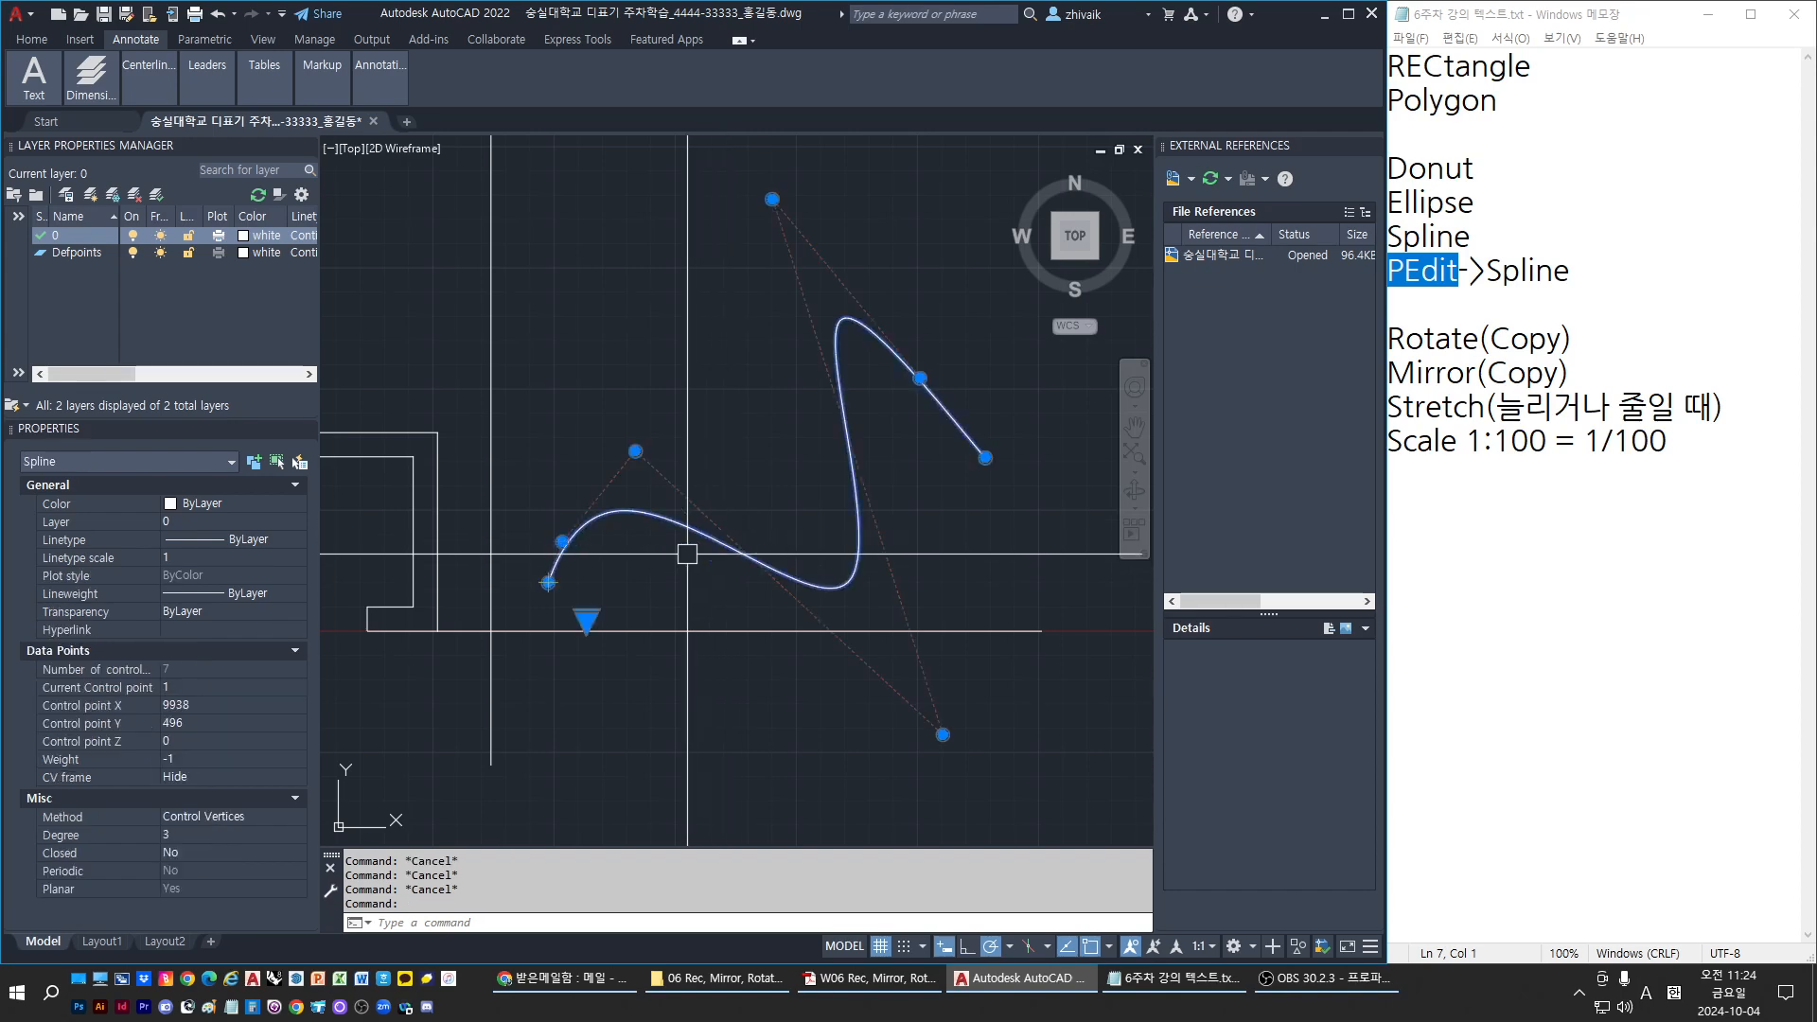
{"action": "key", "text": "Escape"}
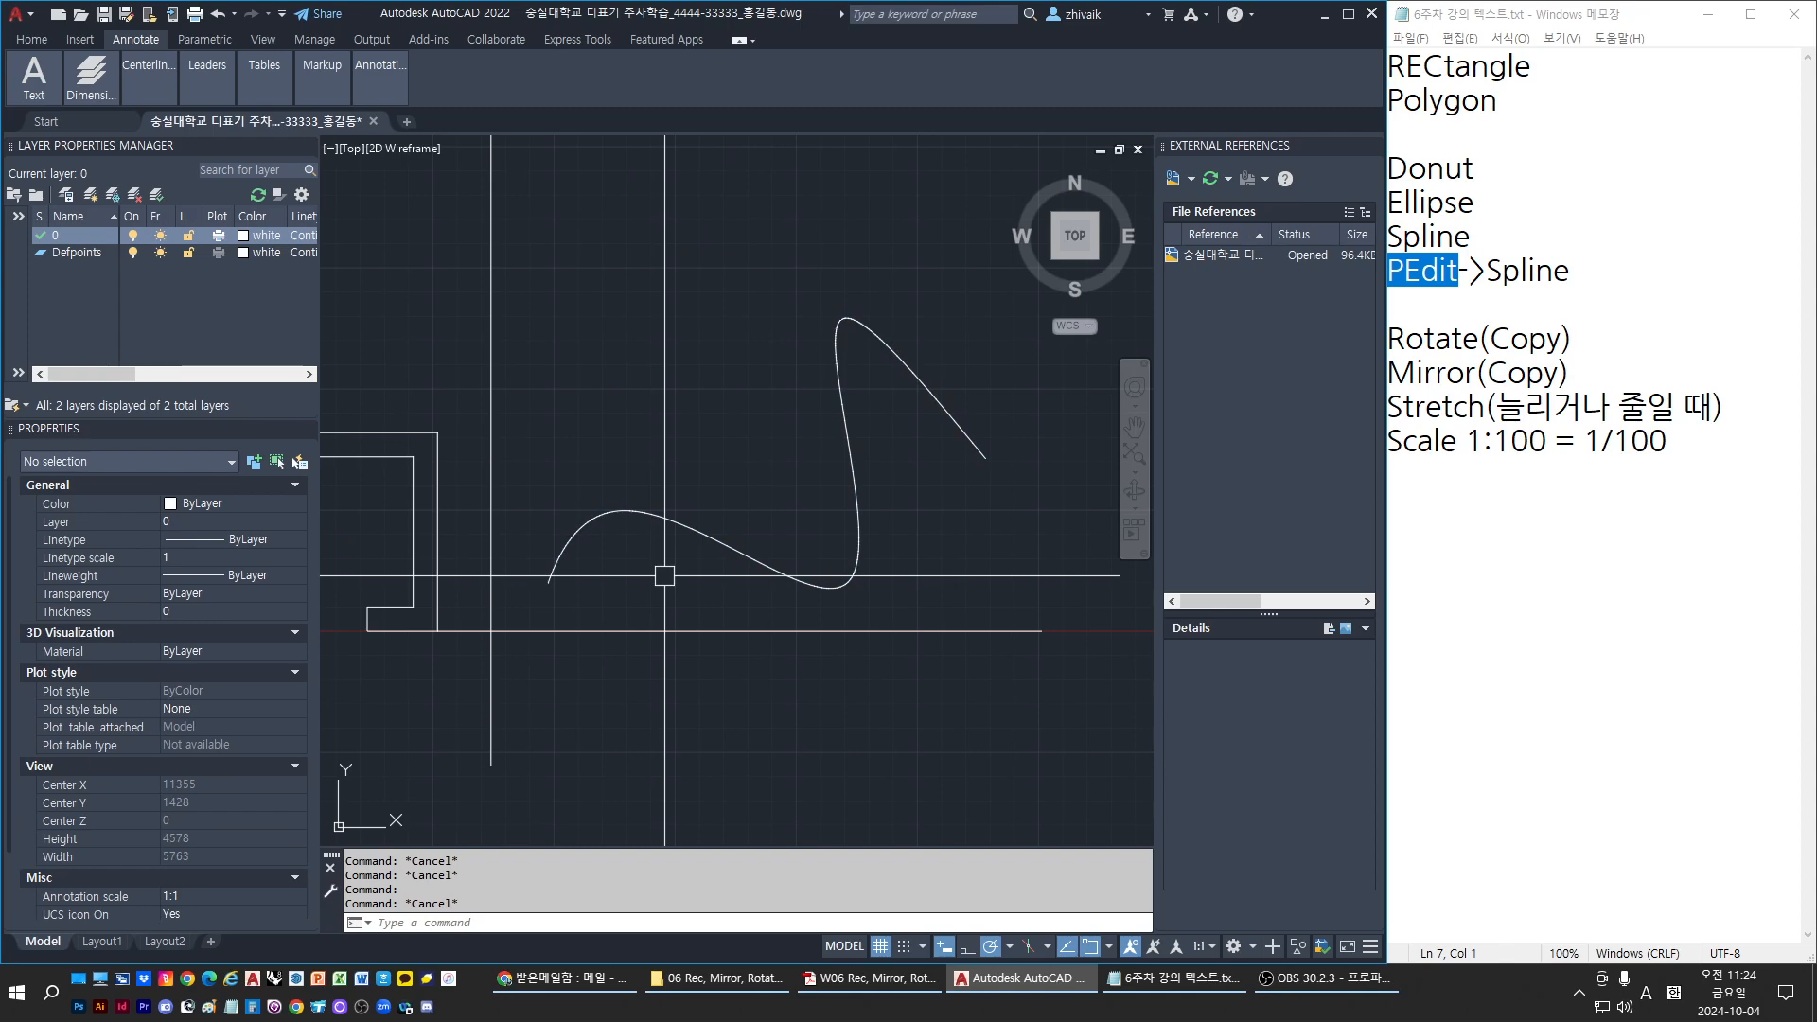
Offset the original spline by 500 toward its lower side
{"action": "key", "text": "Return"}
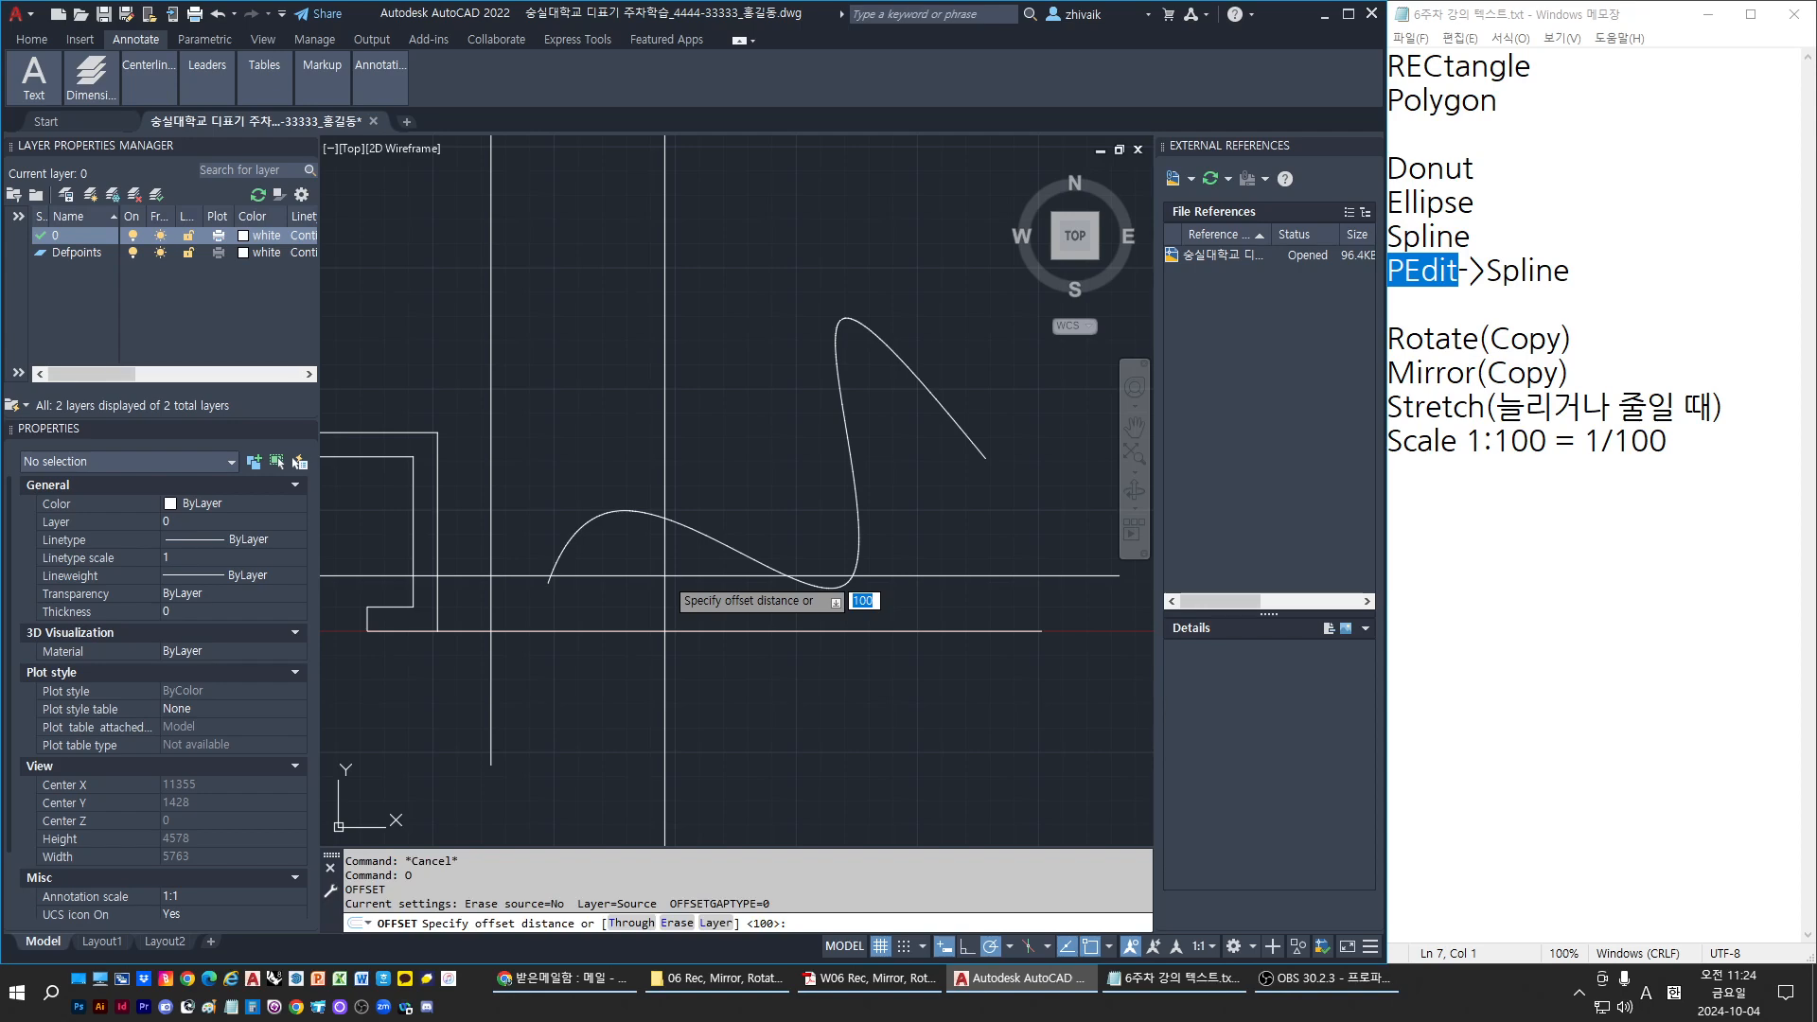
{"action": "type", "text": "500"}
{"action": "key", "text": "Return"}
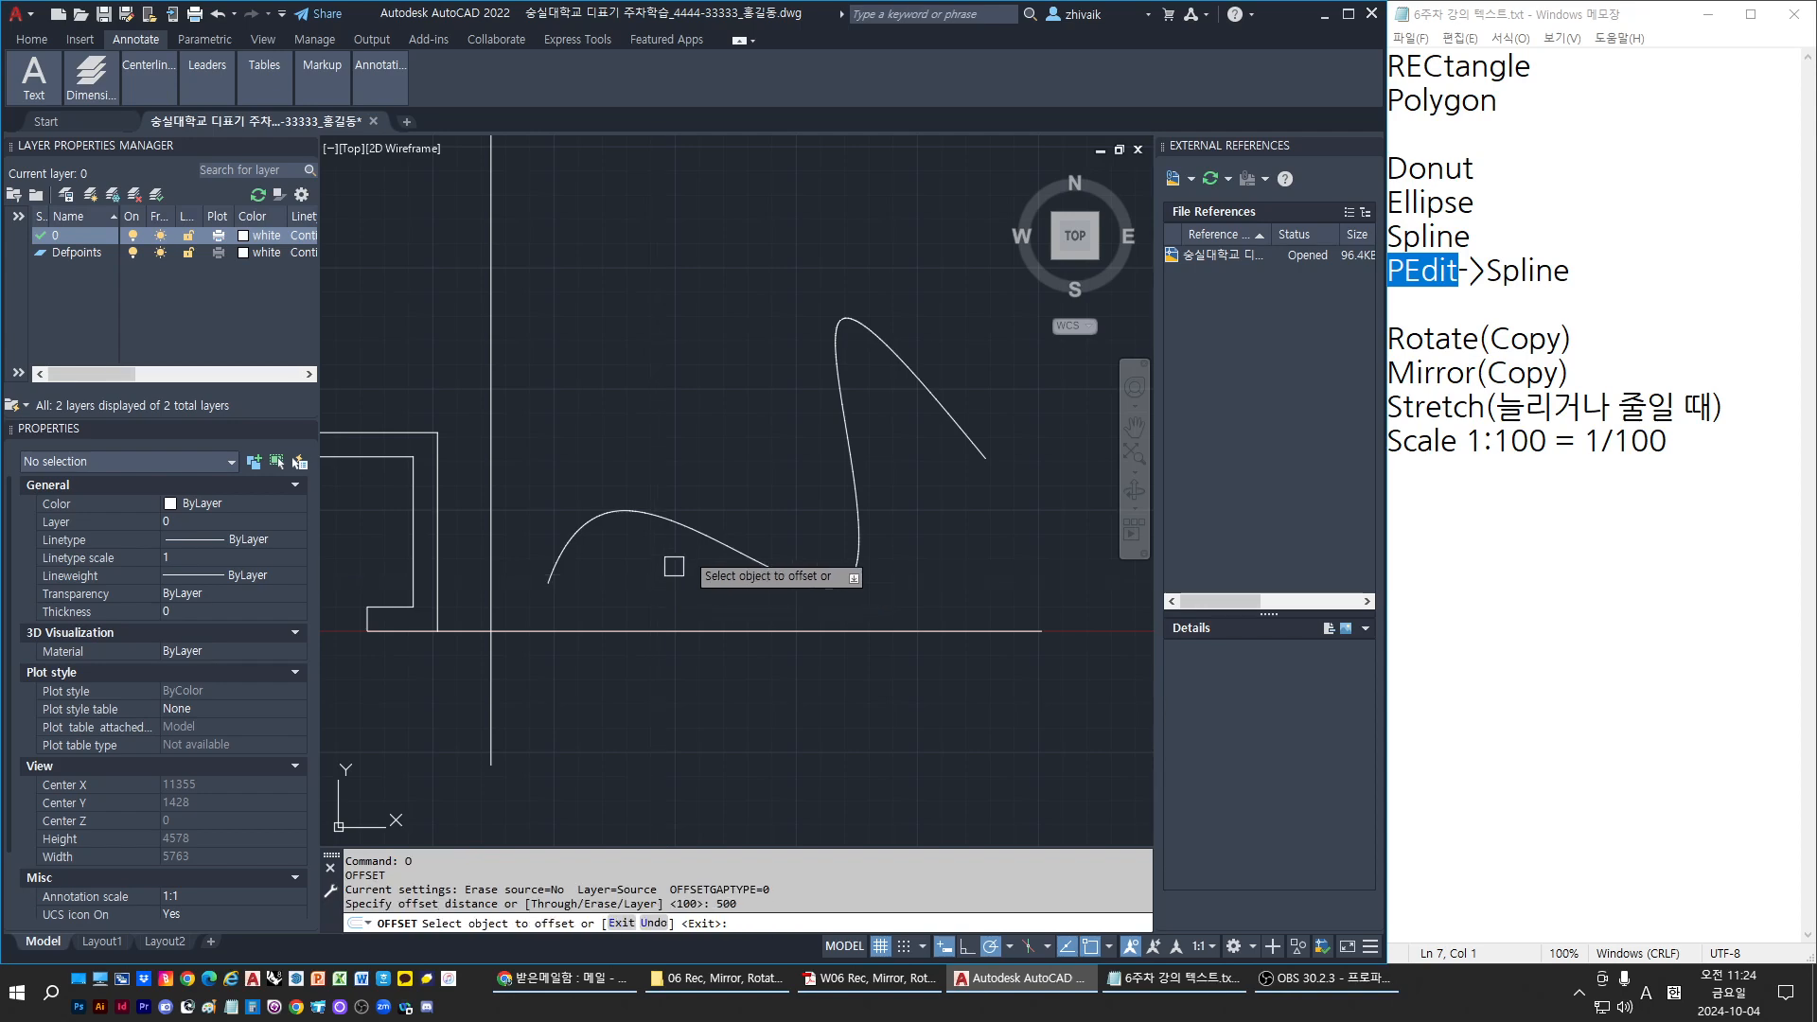
{"action": "left_click", "coordinate": [691, 528]}
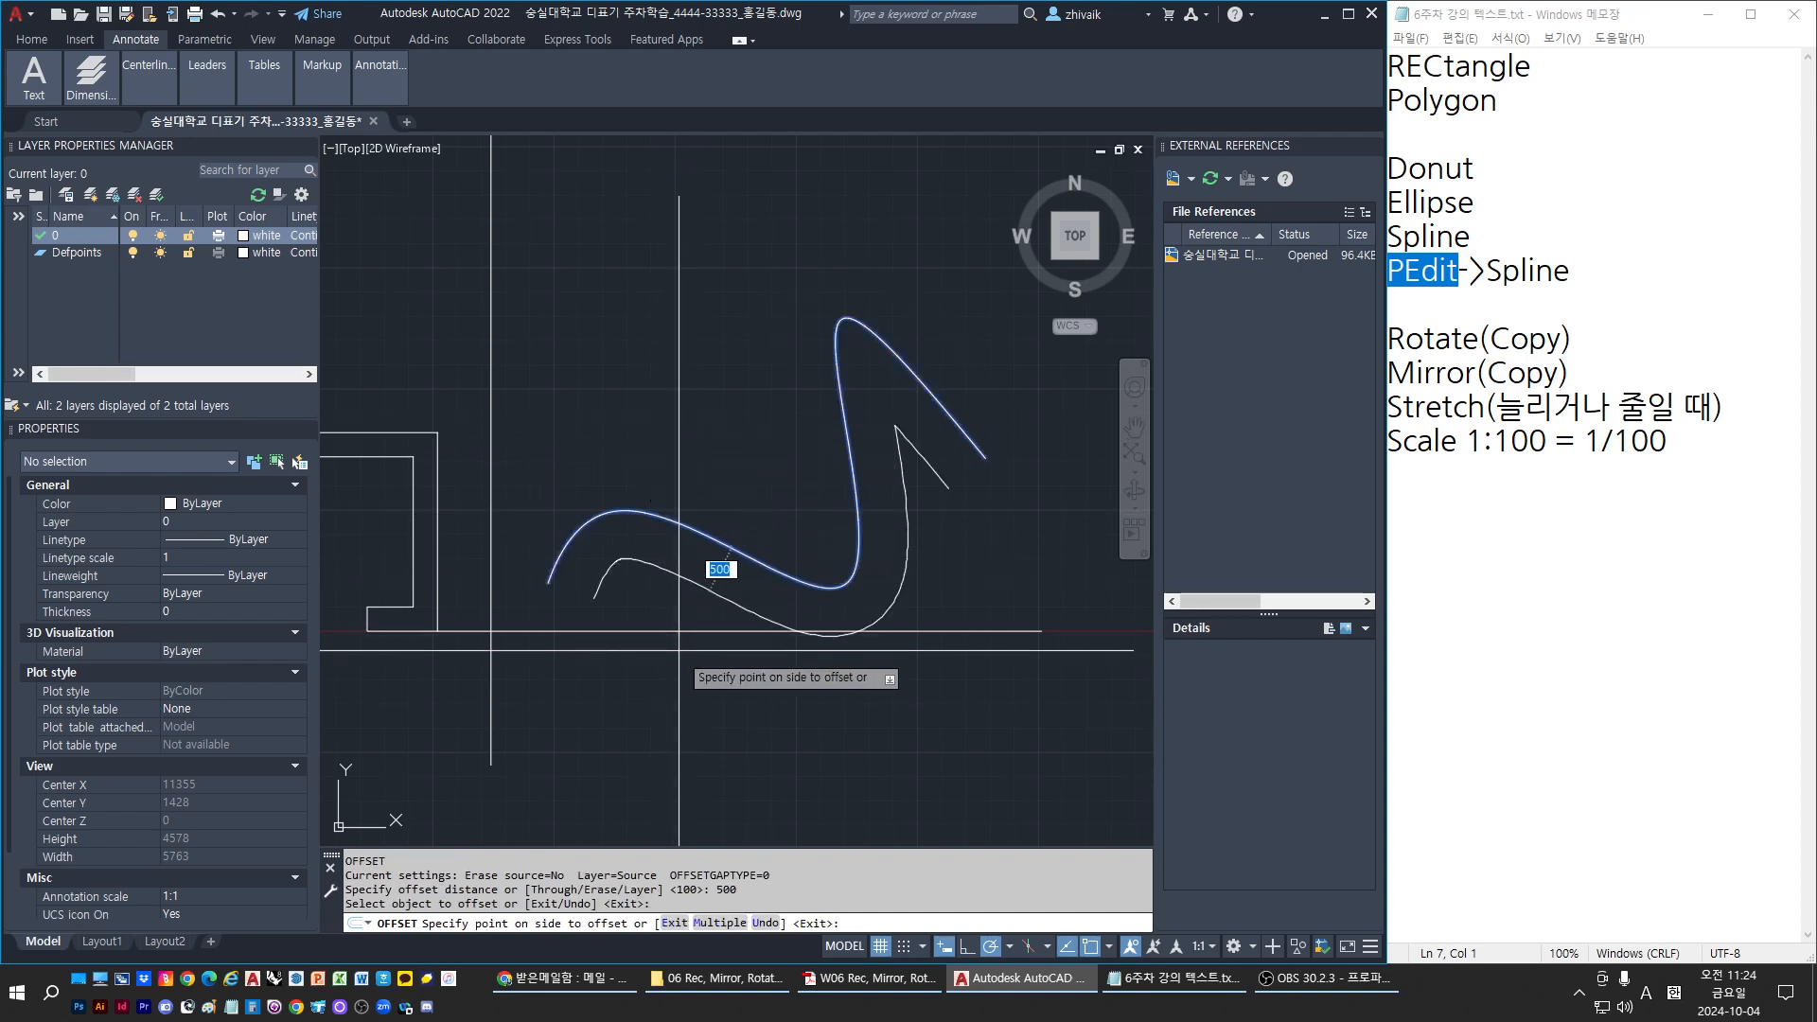
{"action": "left_click", "coordinate": [679, 651]}
{"action": "key", "text": "Escape"}
{"action": "key", "text": "Escape"}
Switch the original spline from Control Vertices to Fit points
{"action": "left_click", "coordinate": [570, 559]}
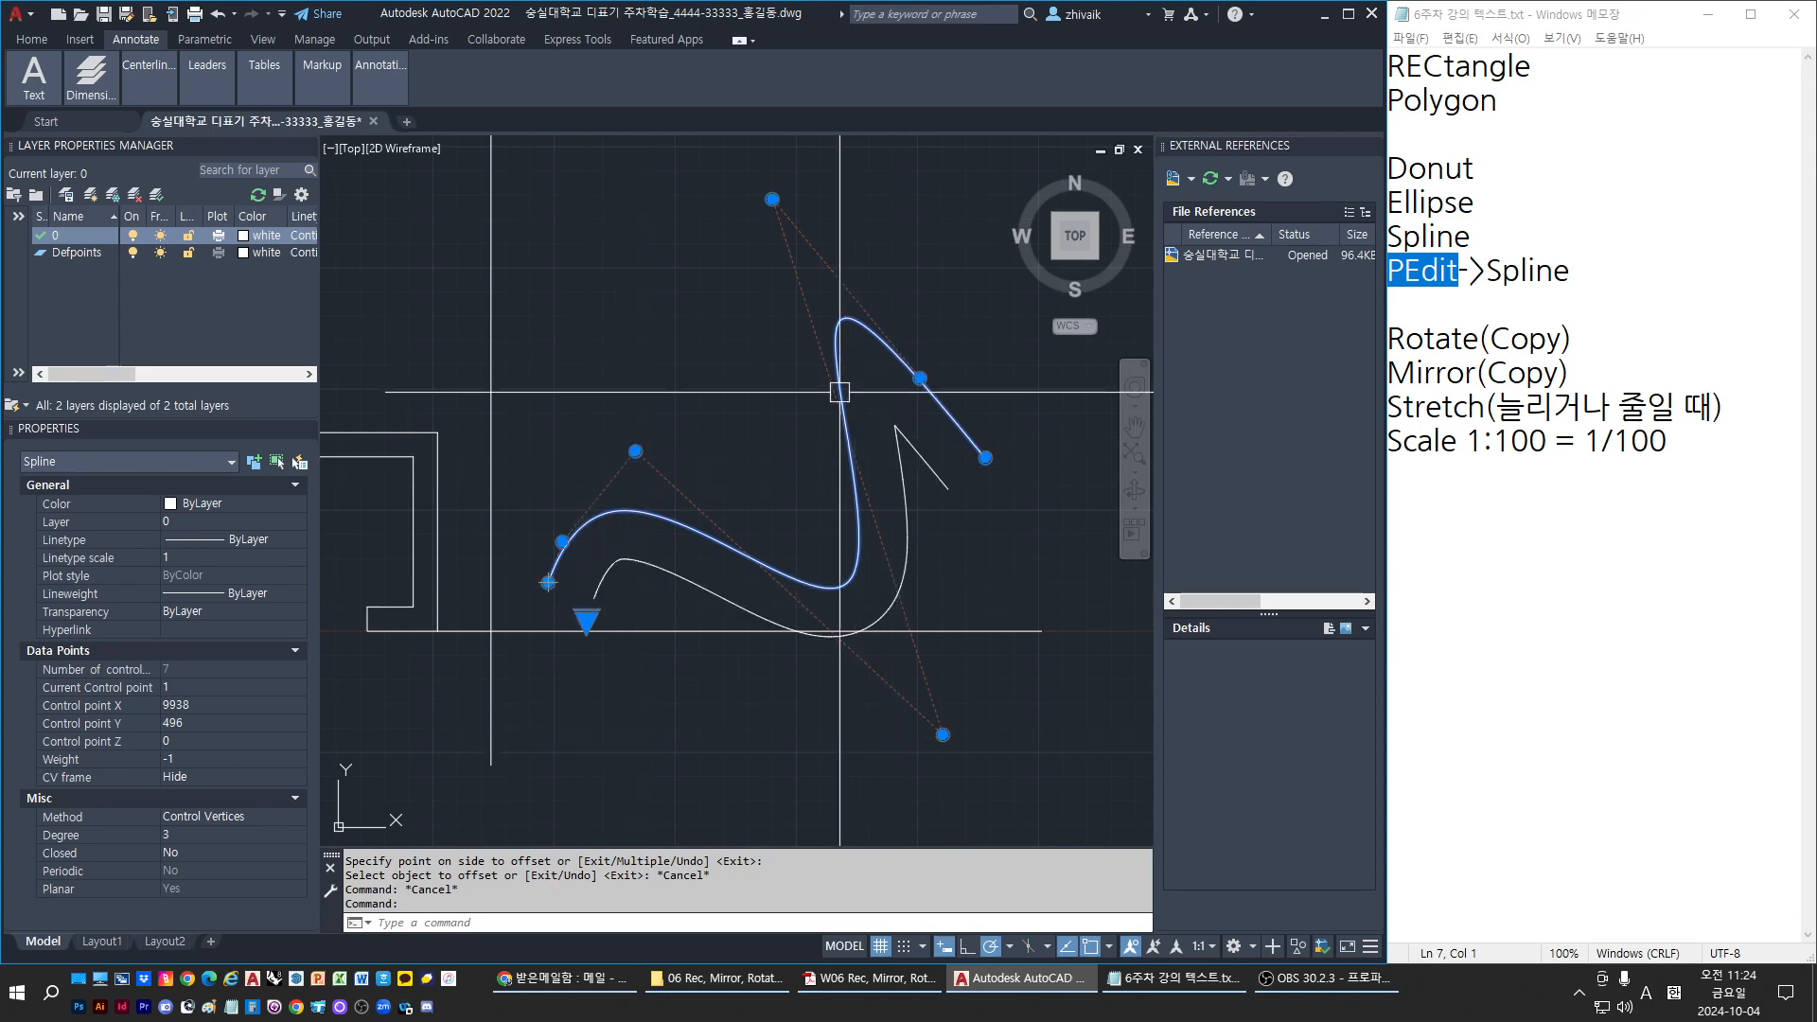
{"action": "left_click", "coordinate": [617, 637]}
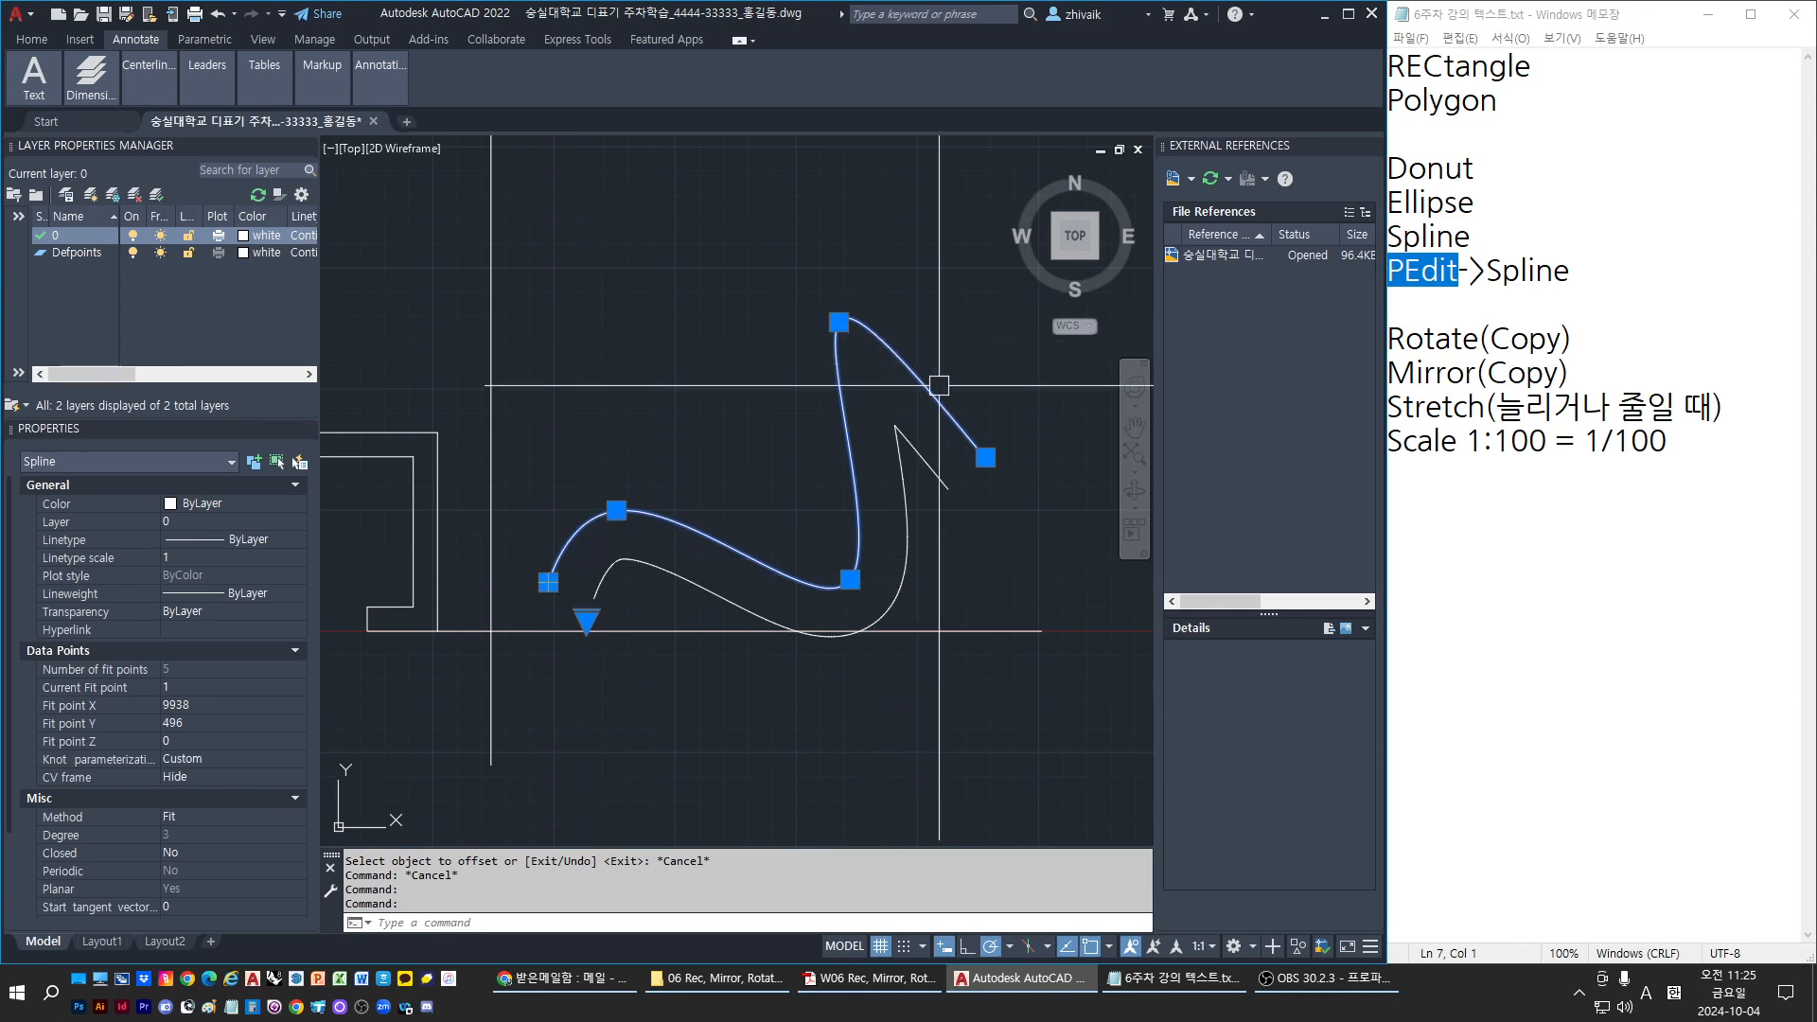
{"action": "left_click", "coordinate": [693, 590]}
{"action": "key", "text": "Escape"}
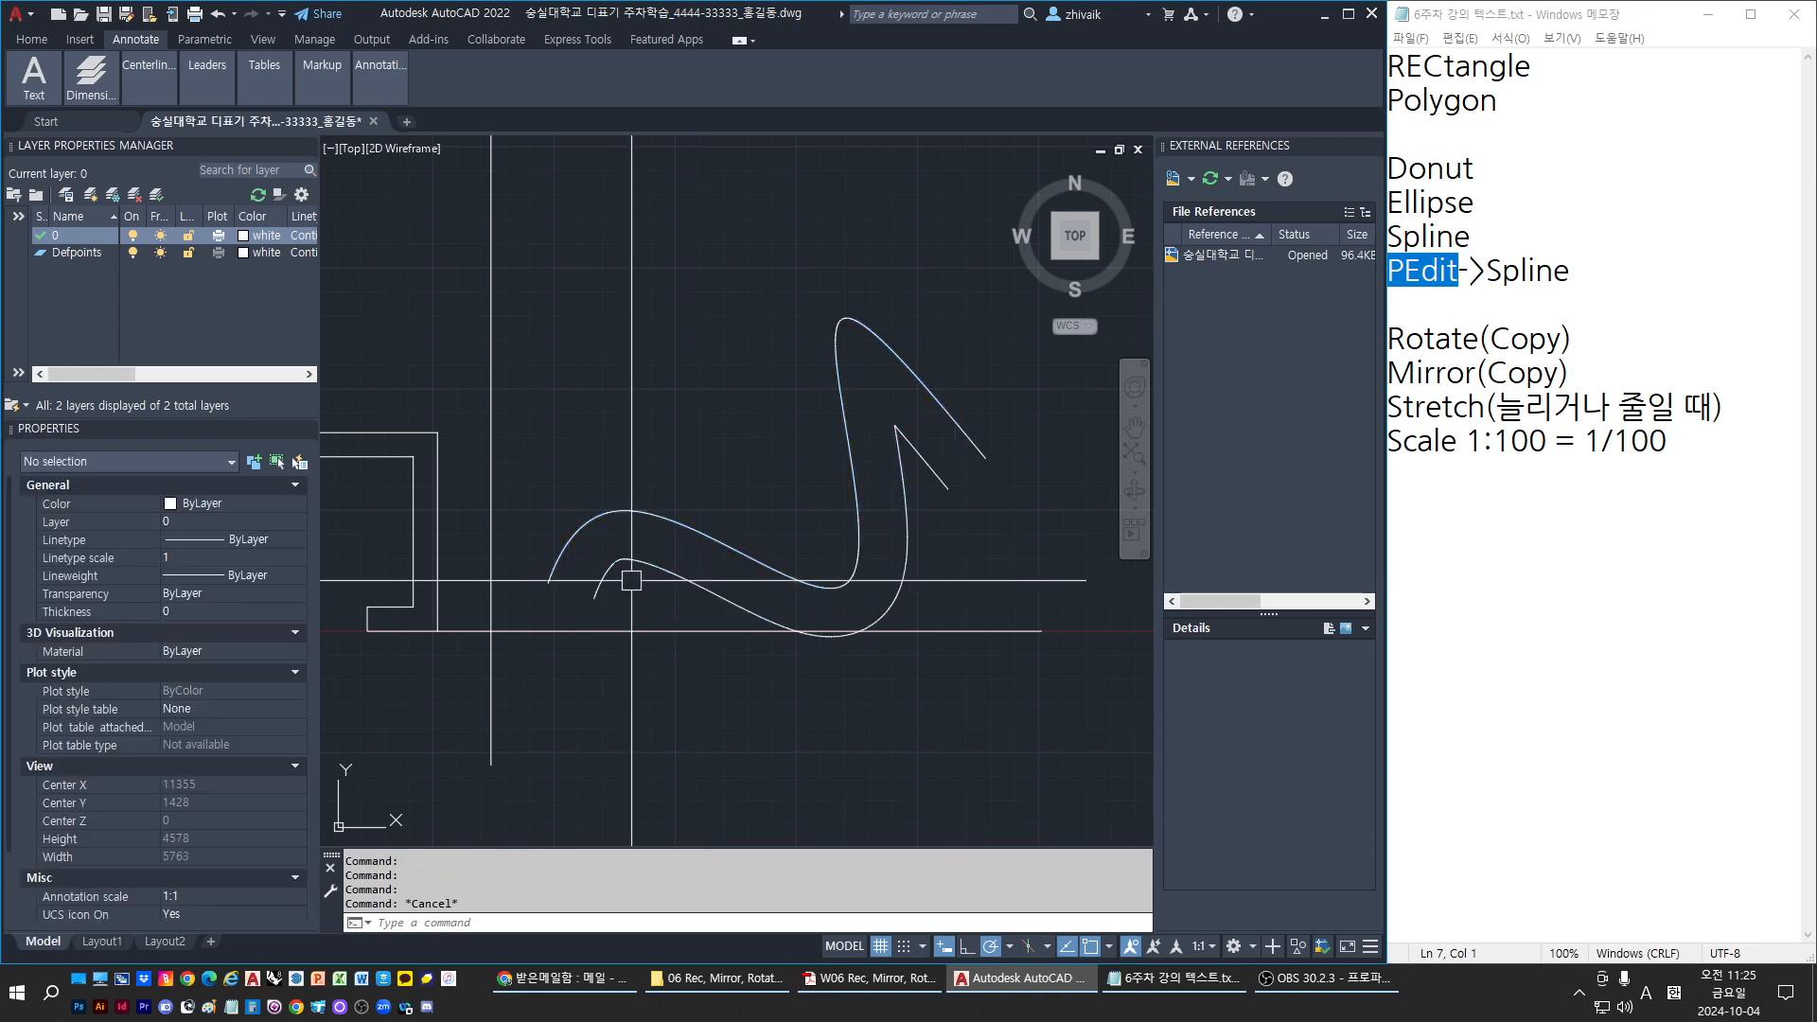
Switch the curved part of the lower offset copy to Fit, and inspect the fit points around its first crest
{"action": "scroll", "coordinate": [657, 564], "scroll_direction": "up", "scroll_amount": 2}
{"action": "left_click", "coordinate": [657, 564]}
{"action": "scroll", "coordinate": [644, 566], "scroll_direction": "up", "scroll_amount": 2}
{"action": "scroll", "coordinate": [663, 511], "scroll_direction": "down", "scroll_amount": 2}
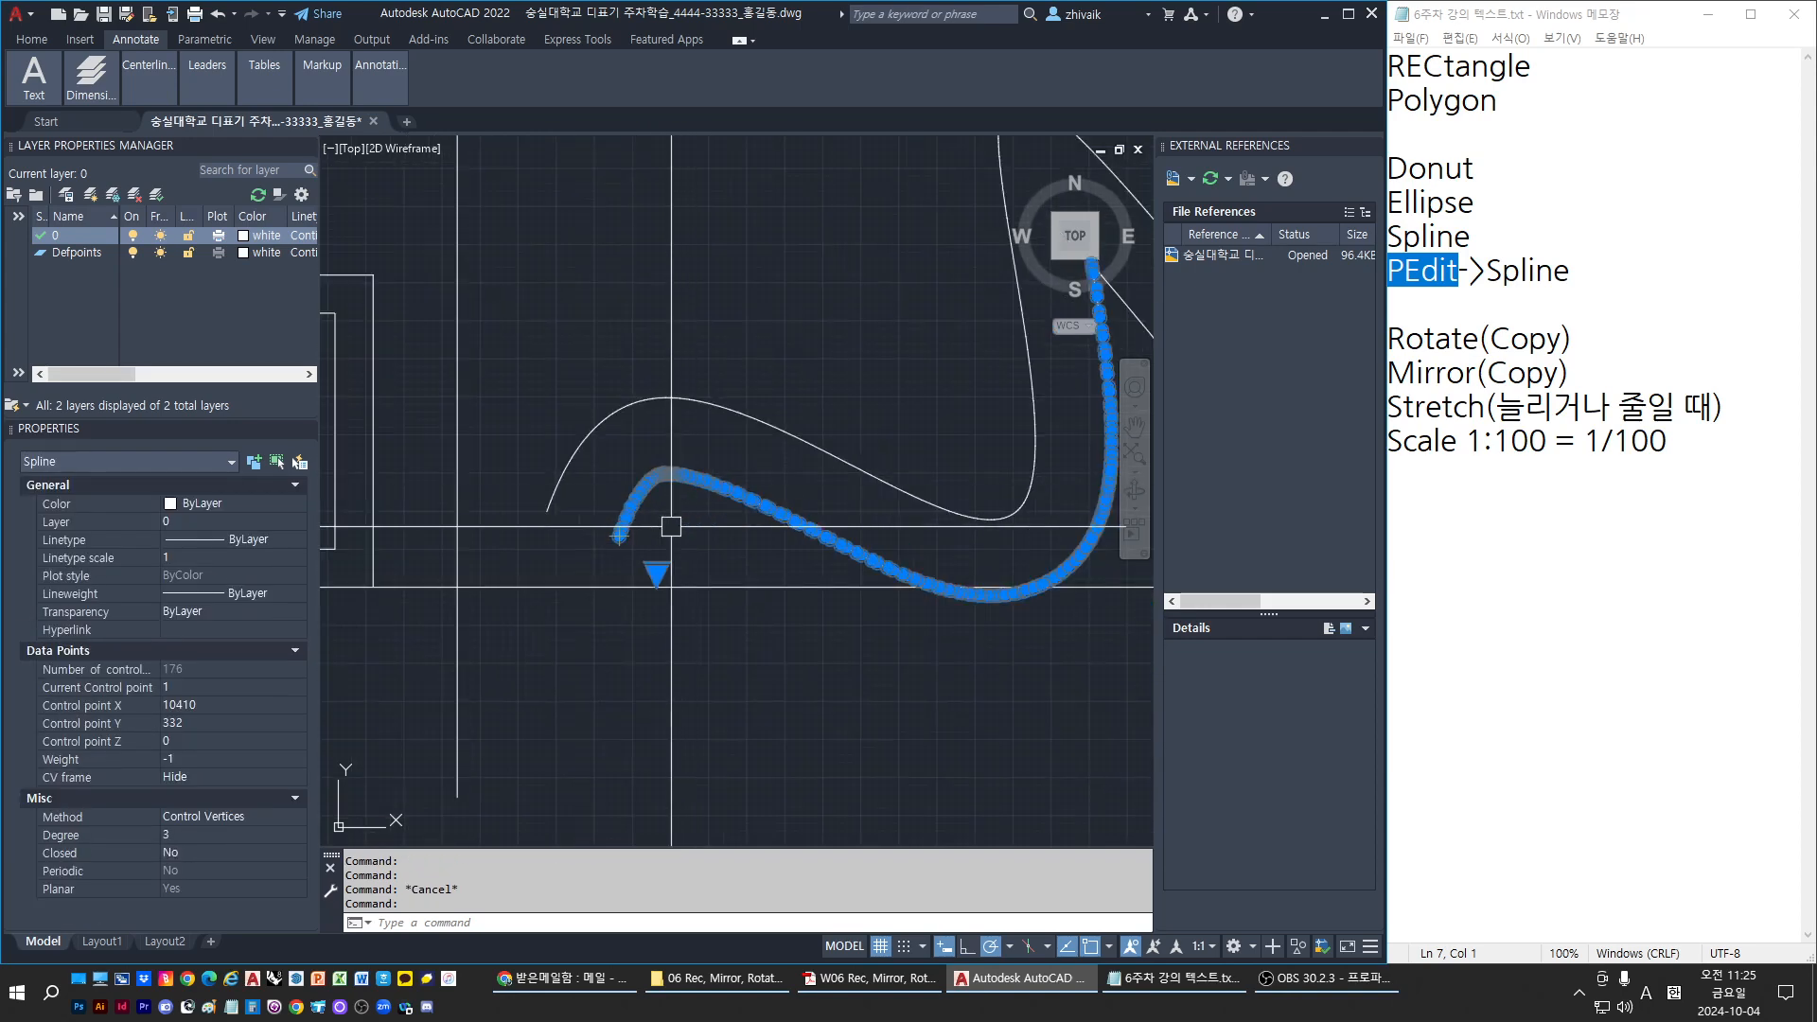
{"action": "left_click", "coordinate": [657, 569]}
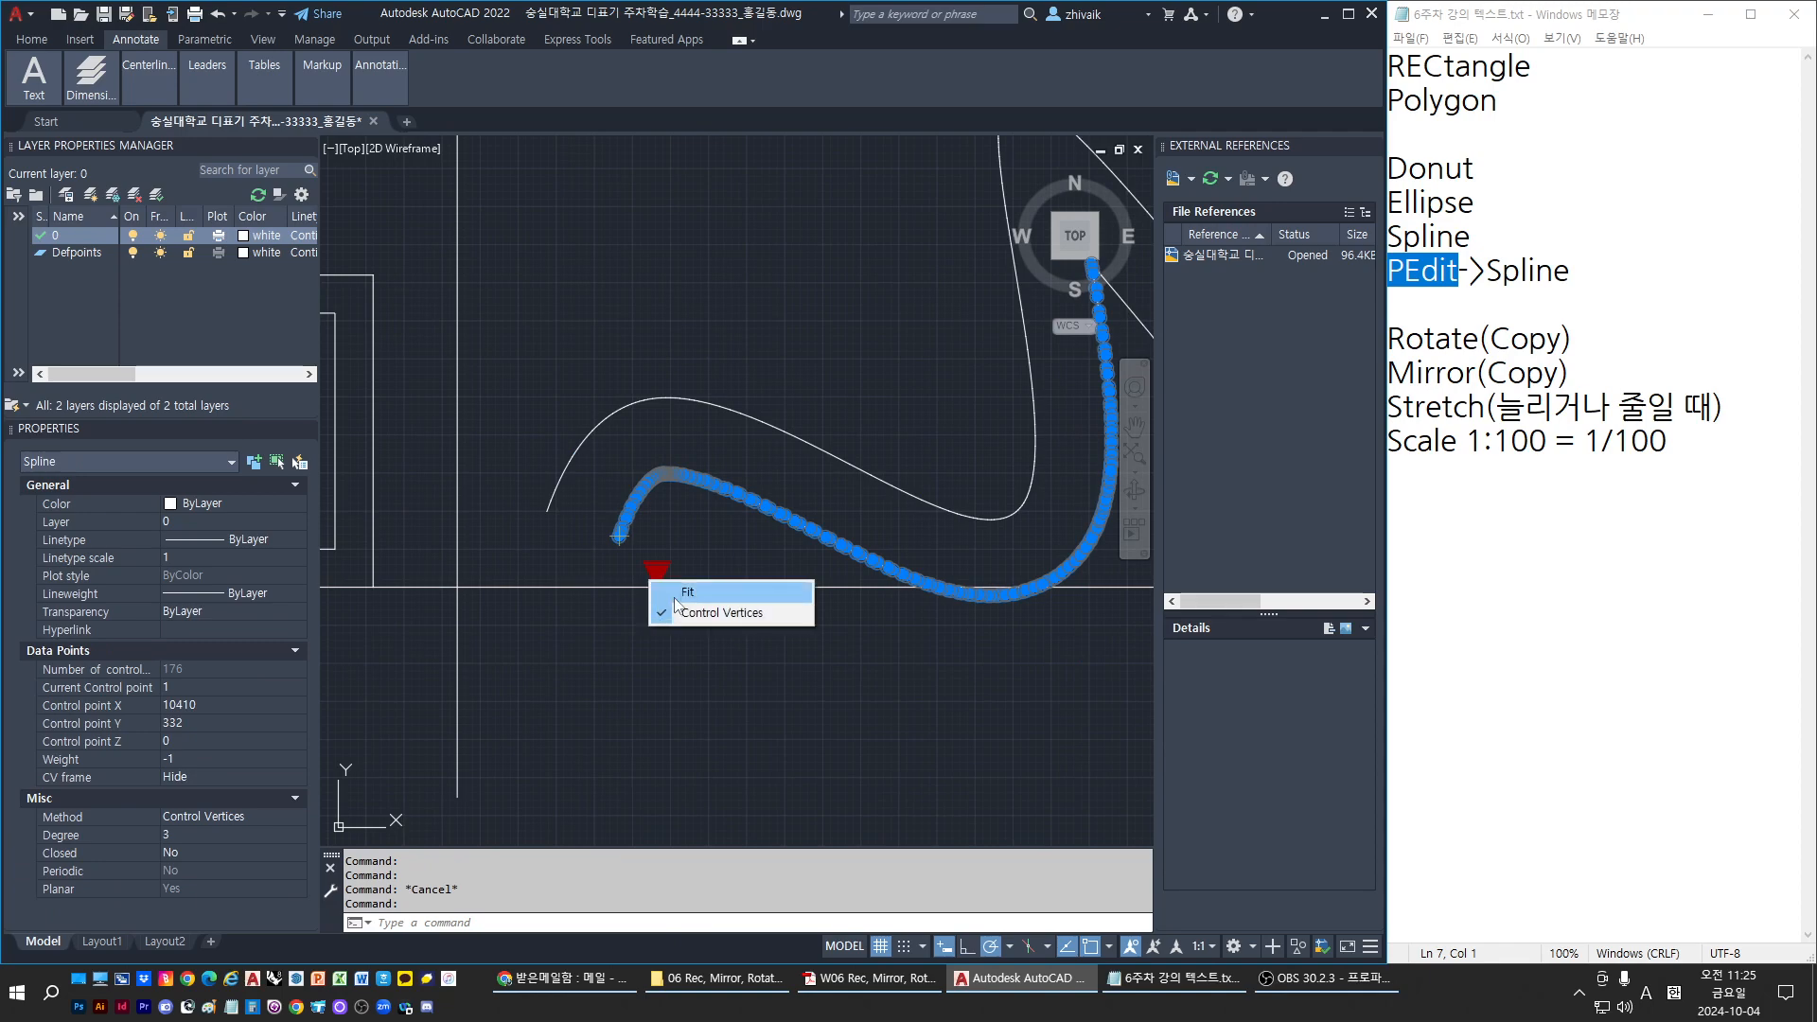
{"action": "left_click", "coordinate": [681, 593]}
{"action": "scroll", "coordinate": [676, 481], "scroll_direction": "up", "scroll_amount": 5}
{"action": "scroll", "coordinate": [663, 512], "scroll_direction": "down", "scroll_amount": 2}
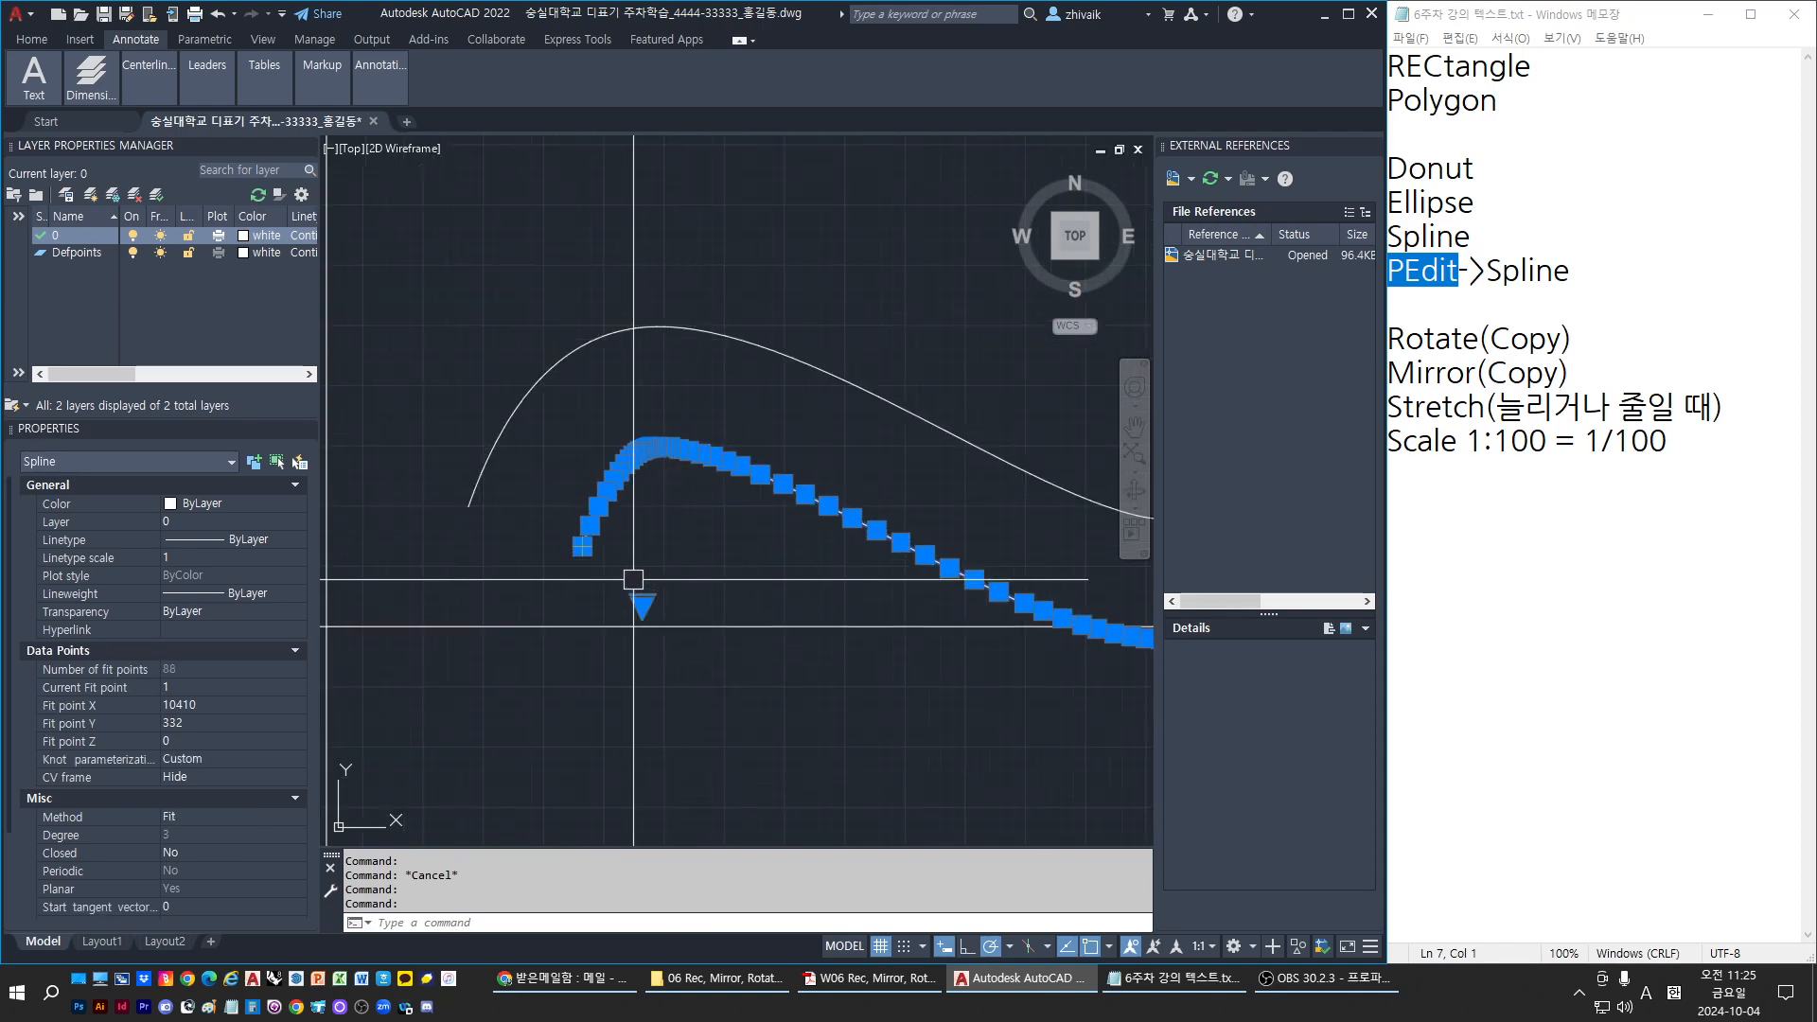
{"action": "scroll", "coordinate": [586, 542], "scroll_direction": "up", "scroll_amount": 5}
{"action": "scroll", "coordinate": [564, 540], "scroll_direction": "down", "scroll_amount": 4}
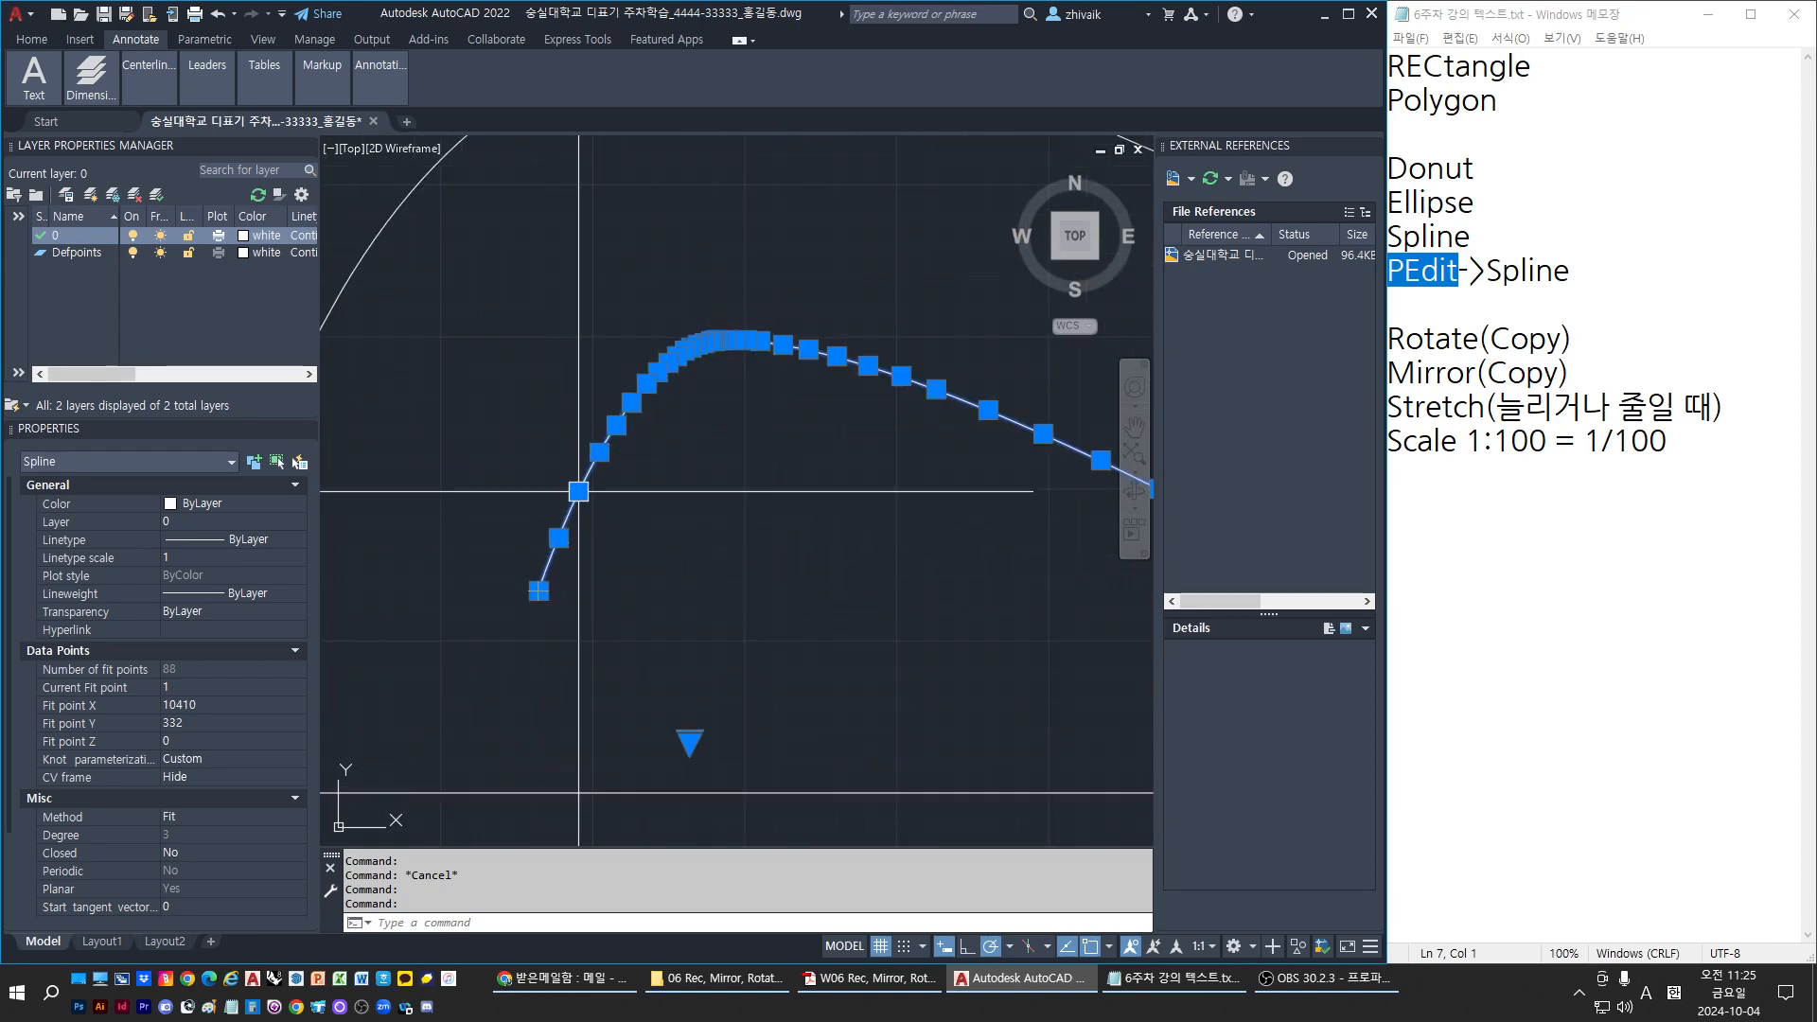
{"action": "scroll", "coordinate": [530, 592], "scroll_direction": "down", "scroll_amount": 2}
{"action": "key", "text": "Escape"}
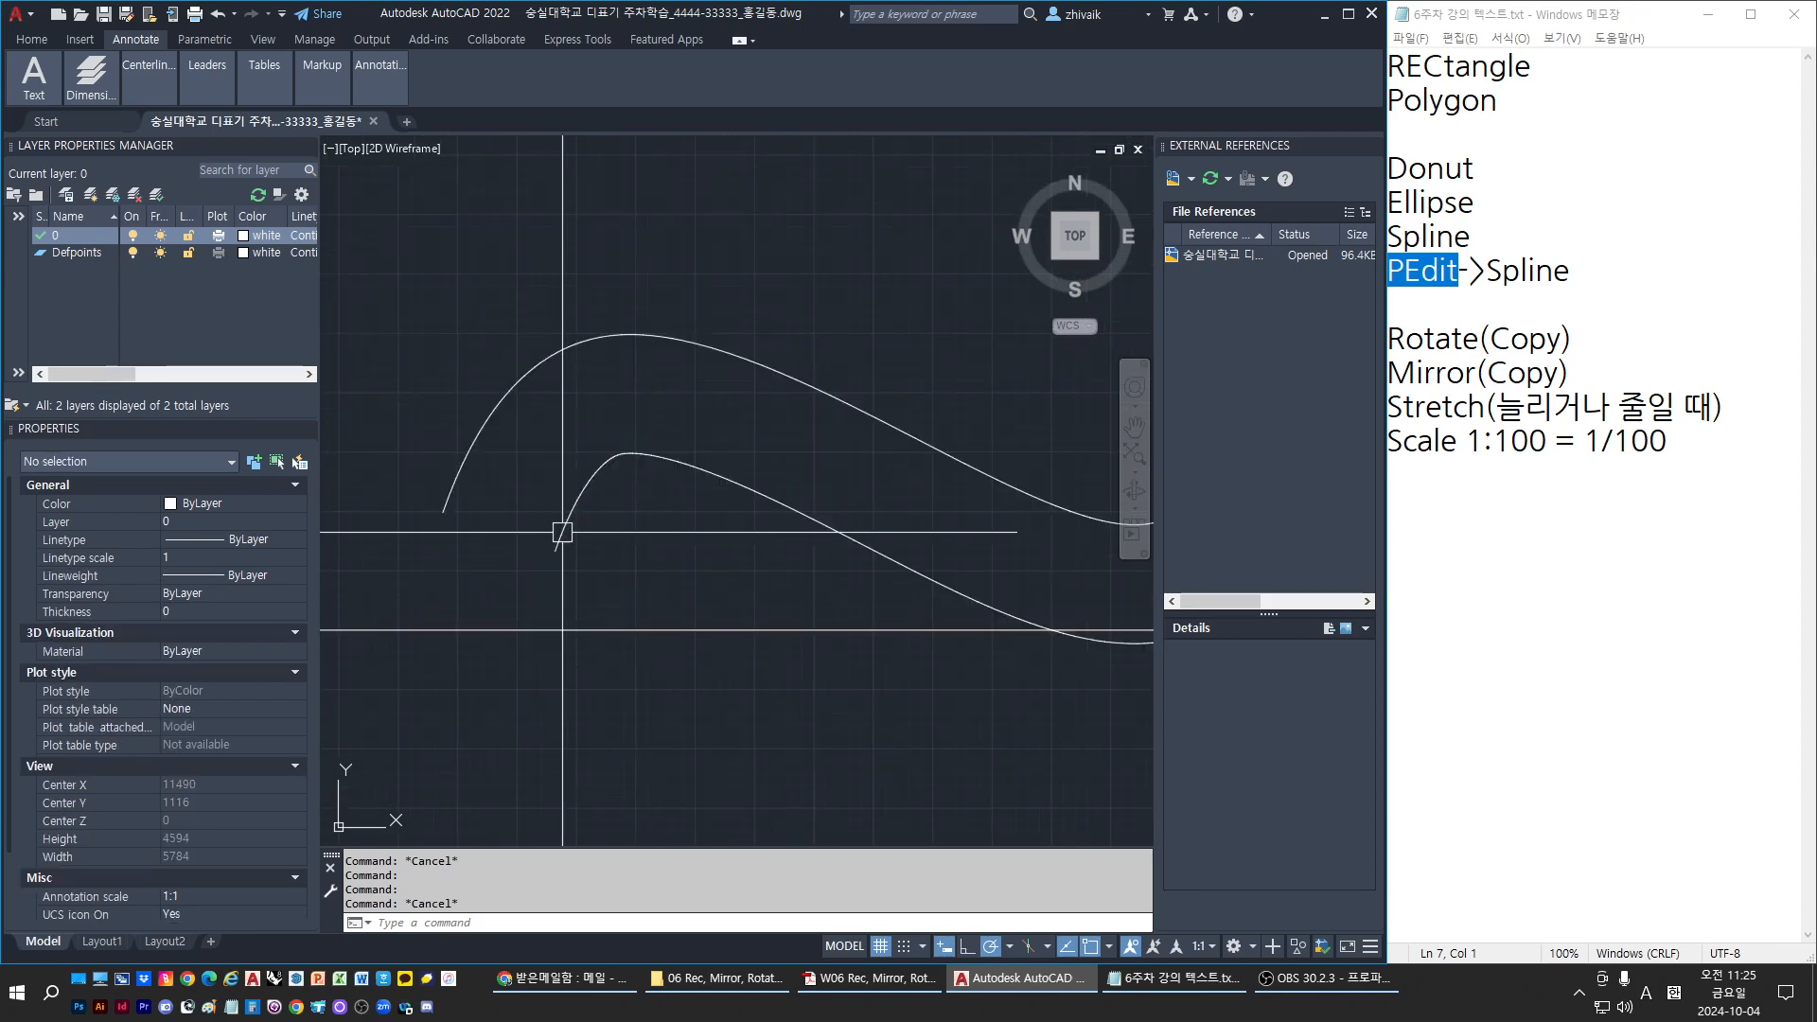
Examine how the fit points are distributed along the lower offset copy, from its start around the trough to the sharp corner
{"action": "left_click", "coordinate": [563, 557]}
{"action": "key", "text": "Escape"}
{"action": "key", "text": "Escape"}
{"action": "scroll", "coordinate": [473, 501], "scroll_direction": "down", "scroll_amount": 2}
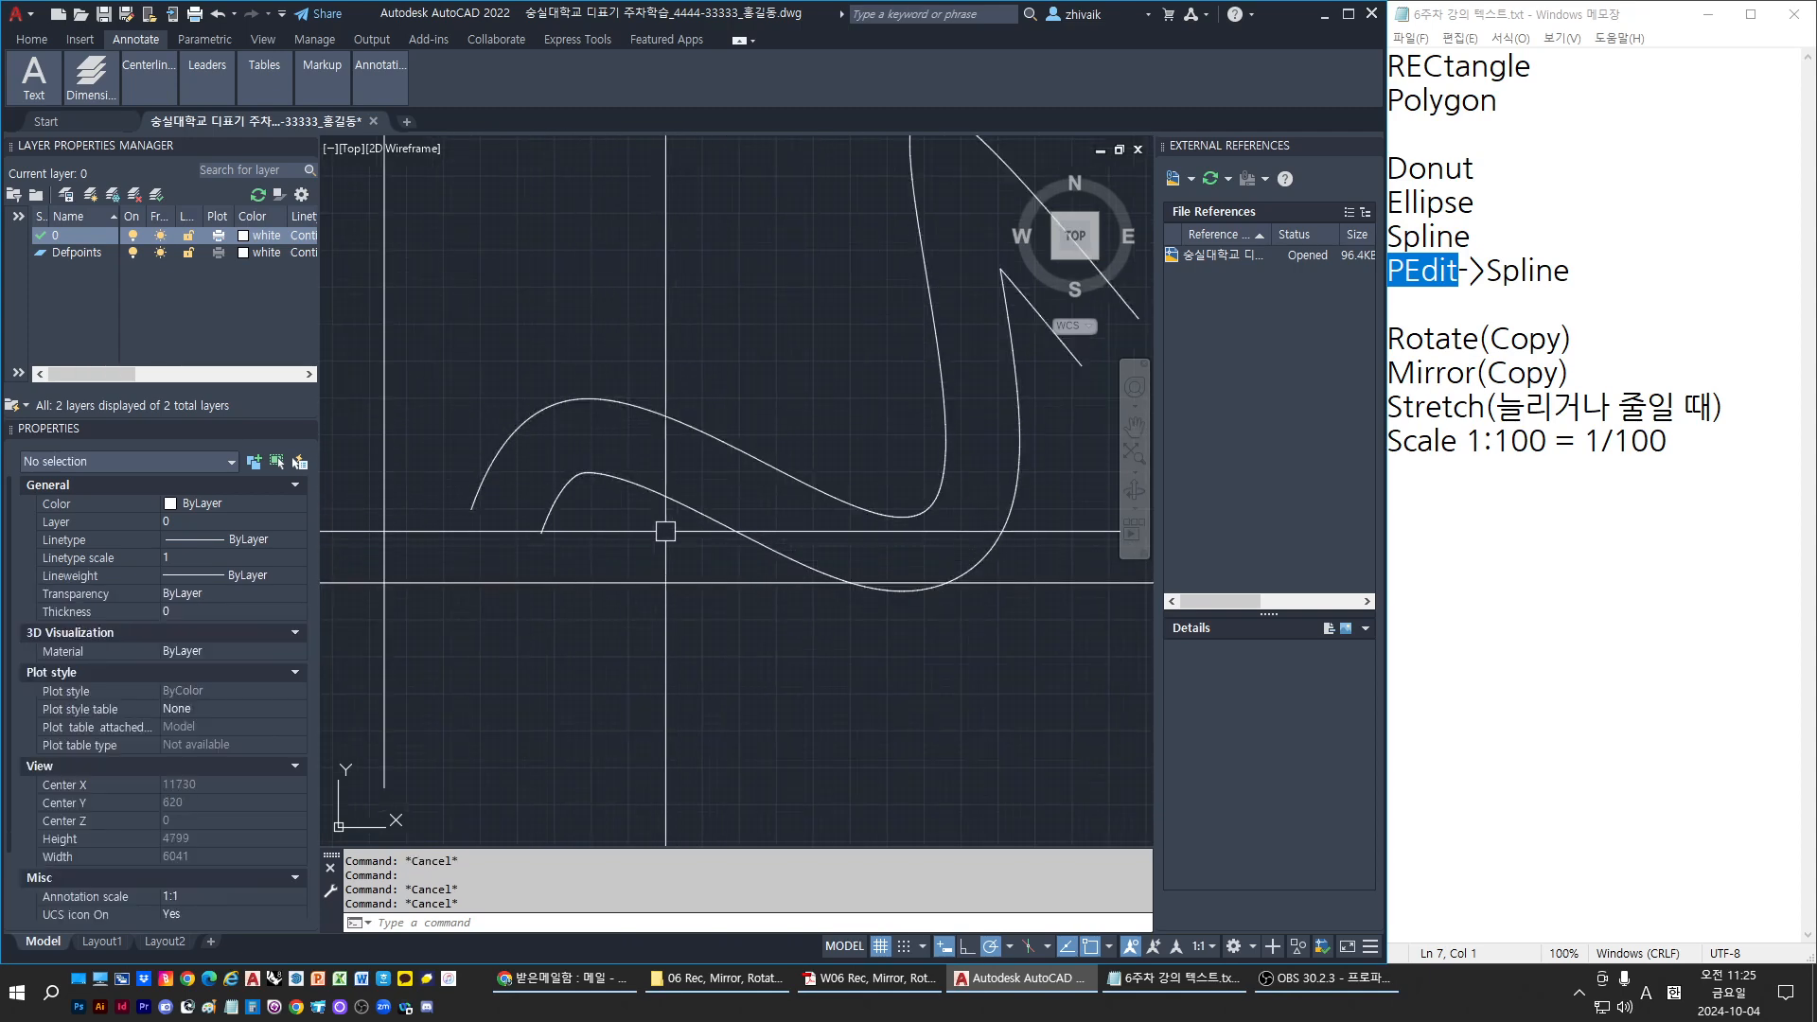
{"action": "middle_click_drag", "start_coordinate": [662, 527], "coordinate": [655, 539]}
{"action": "scroll", "coordinate": [602, 494], "scroll_direction": "up", "scroll_amount": 2}
{"action": "left_click", "coordinate": [611, 482]}
{"action": "scroll", "coordinate": [534, 533], "scroll_direction": "up", "scroll_amount": 2}
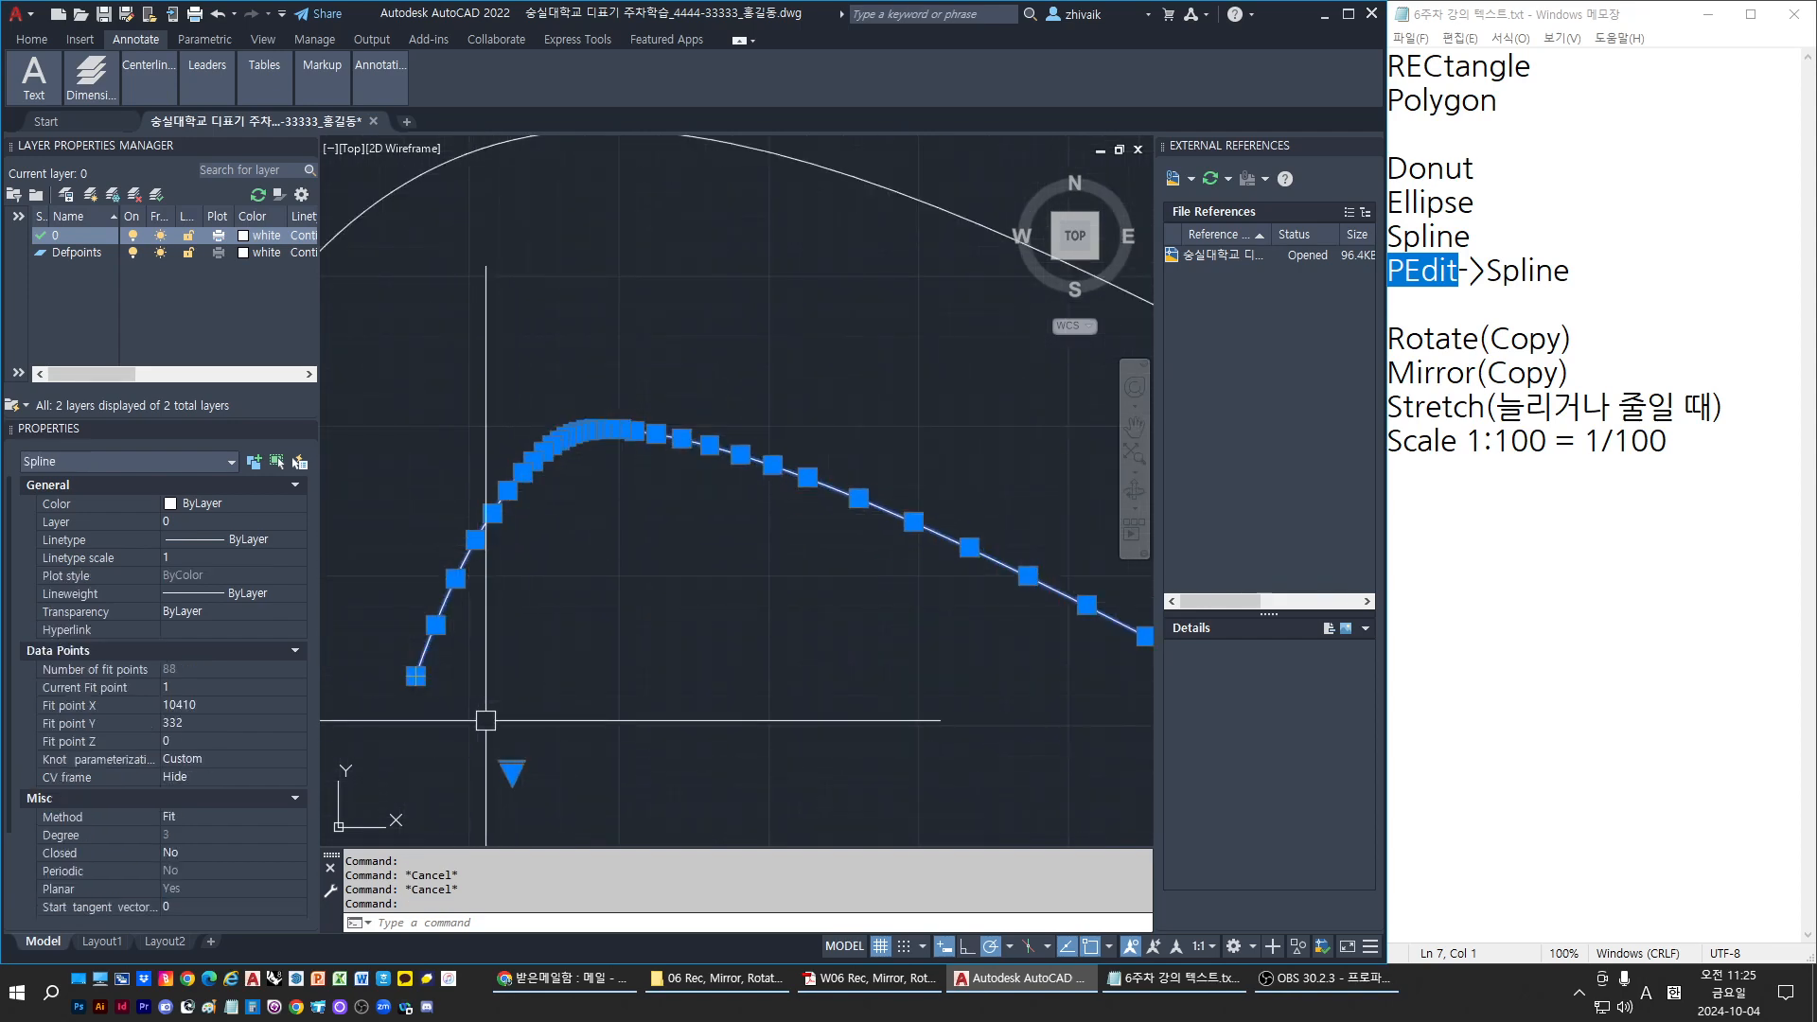
{"action": "middle_click_drag", "start_coordinate": [548, 426], "coordinate": [453, 556]}
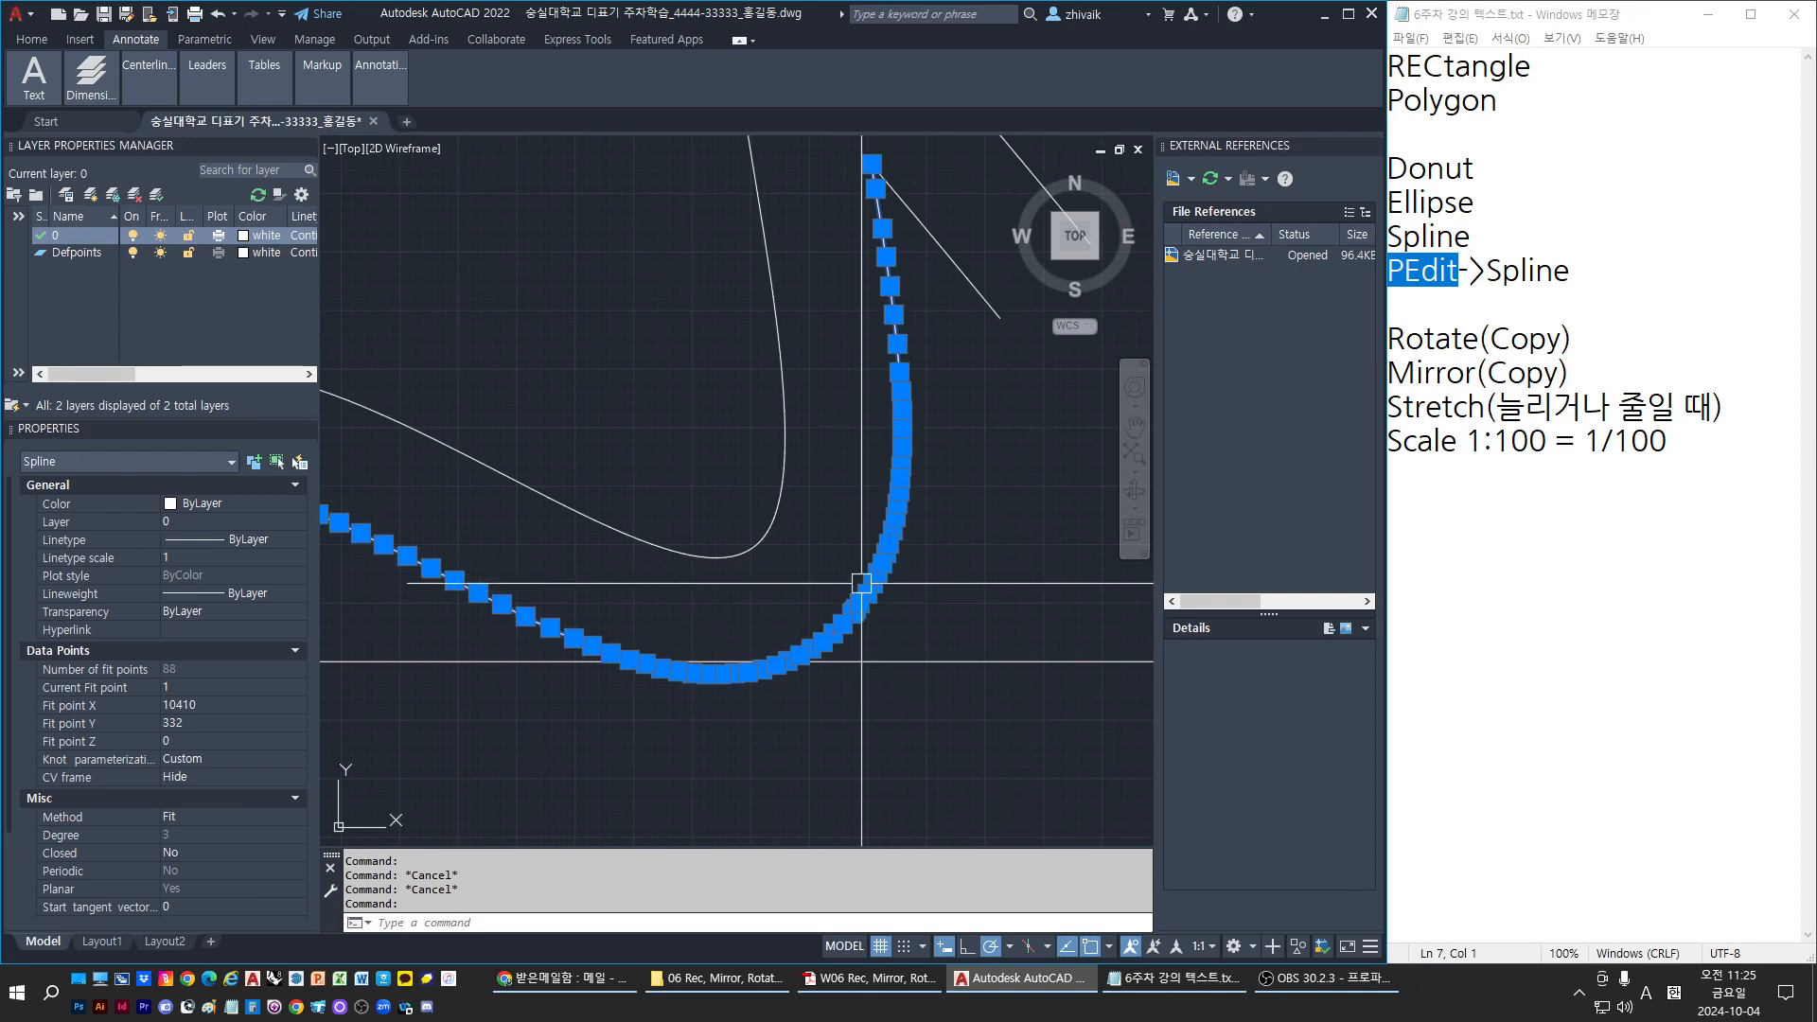
{"action": "scroll", "coordinate": [763, 406], "scroll_direction": "down", "scroll_amount": 2}
{"action": "key", "text": "Escape"}
{"action": "left_click", "coordinate": [759, 417]}
{"action": "key", "text": "Escape"}
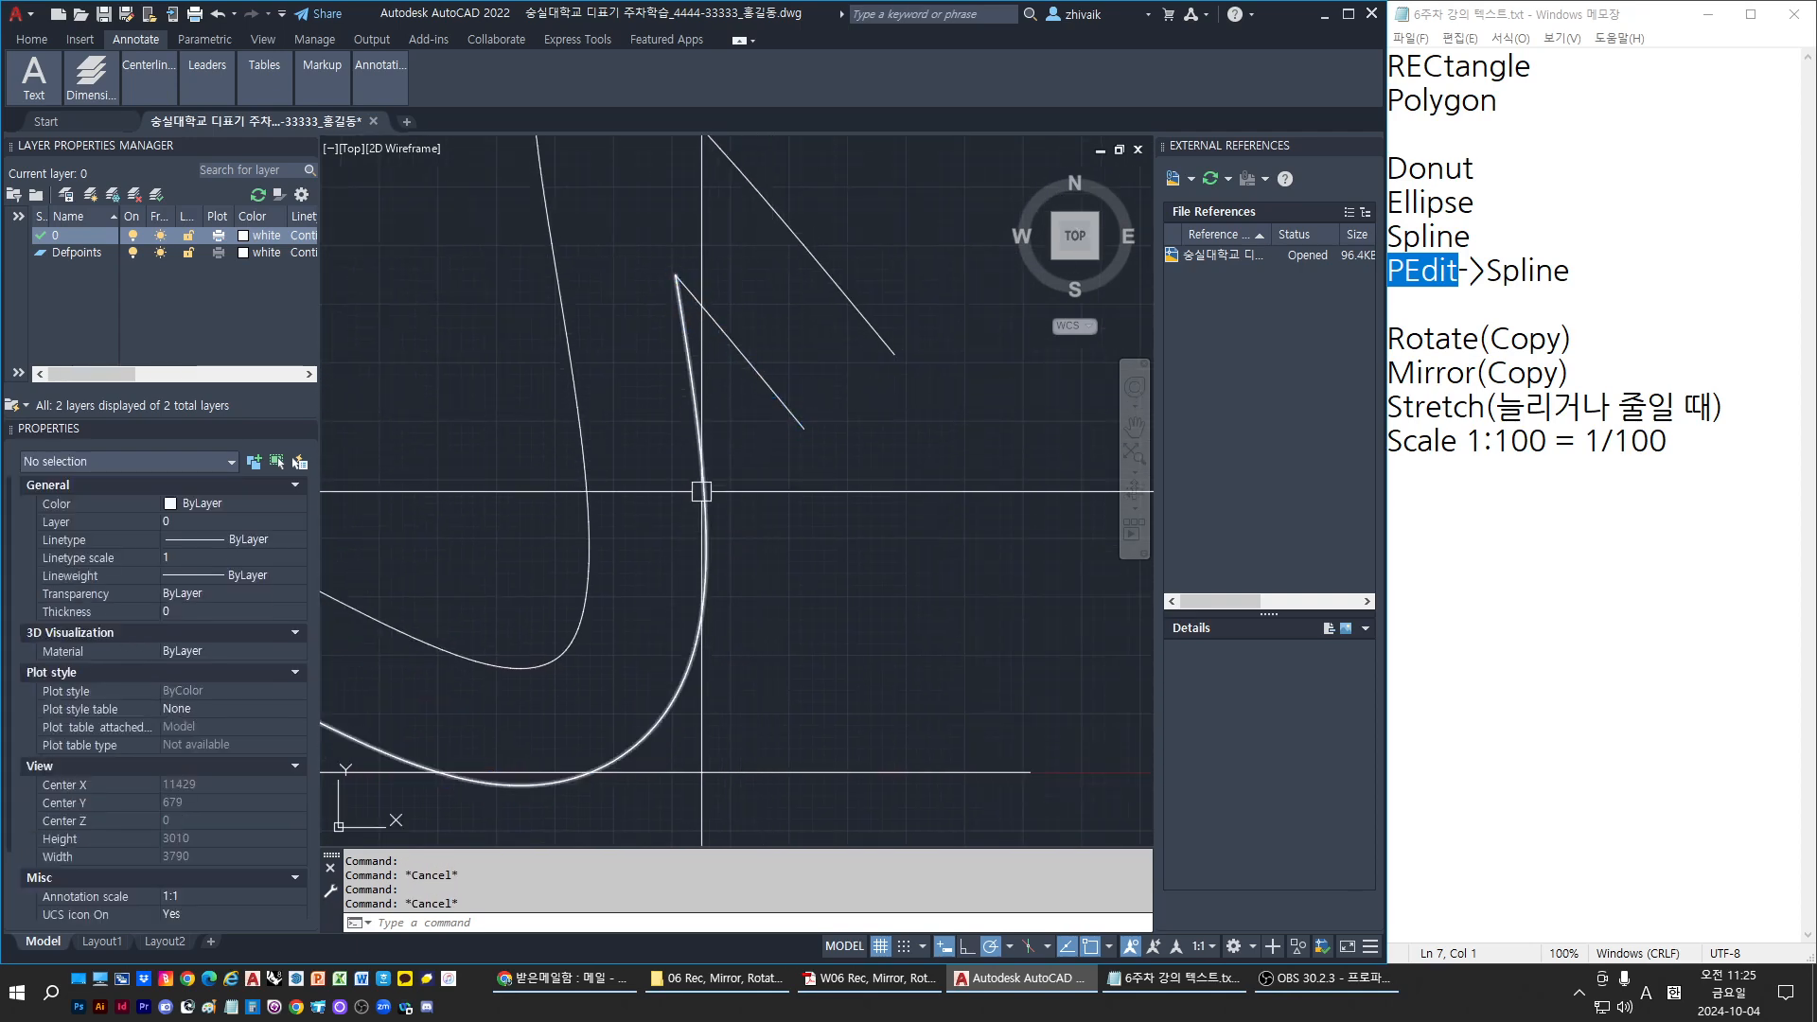
{"action": "left_click", "coordinate": [708, 493]}
{"action": "scroll", "coordinate": [719, 493], "scroll_direction": "down", "scroll_amount": 3}
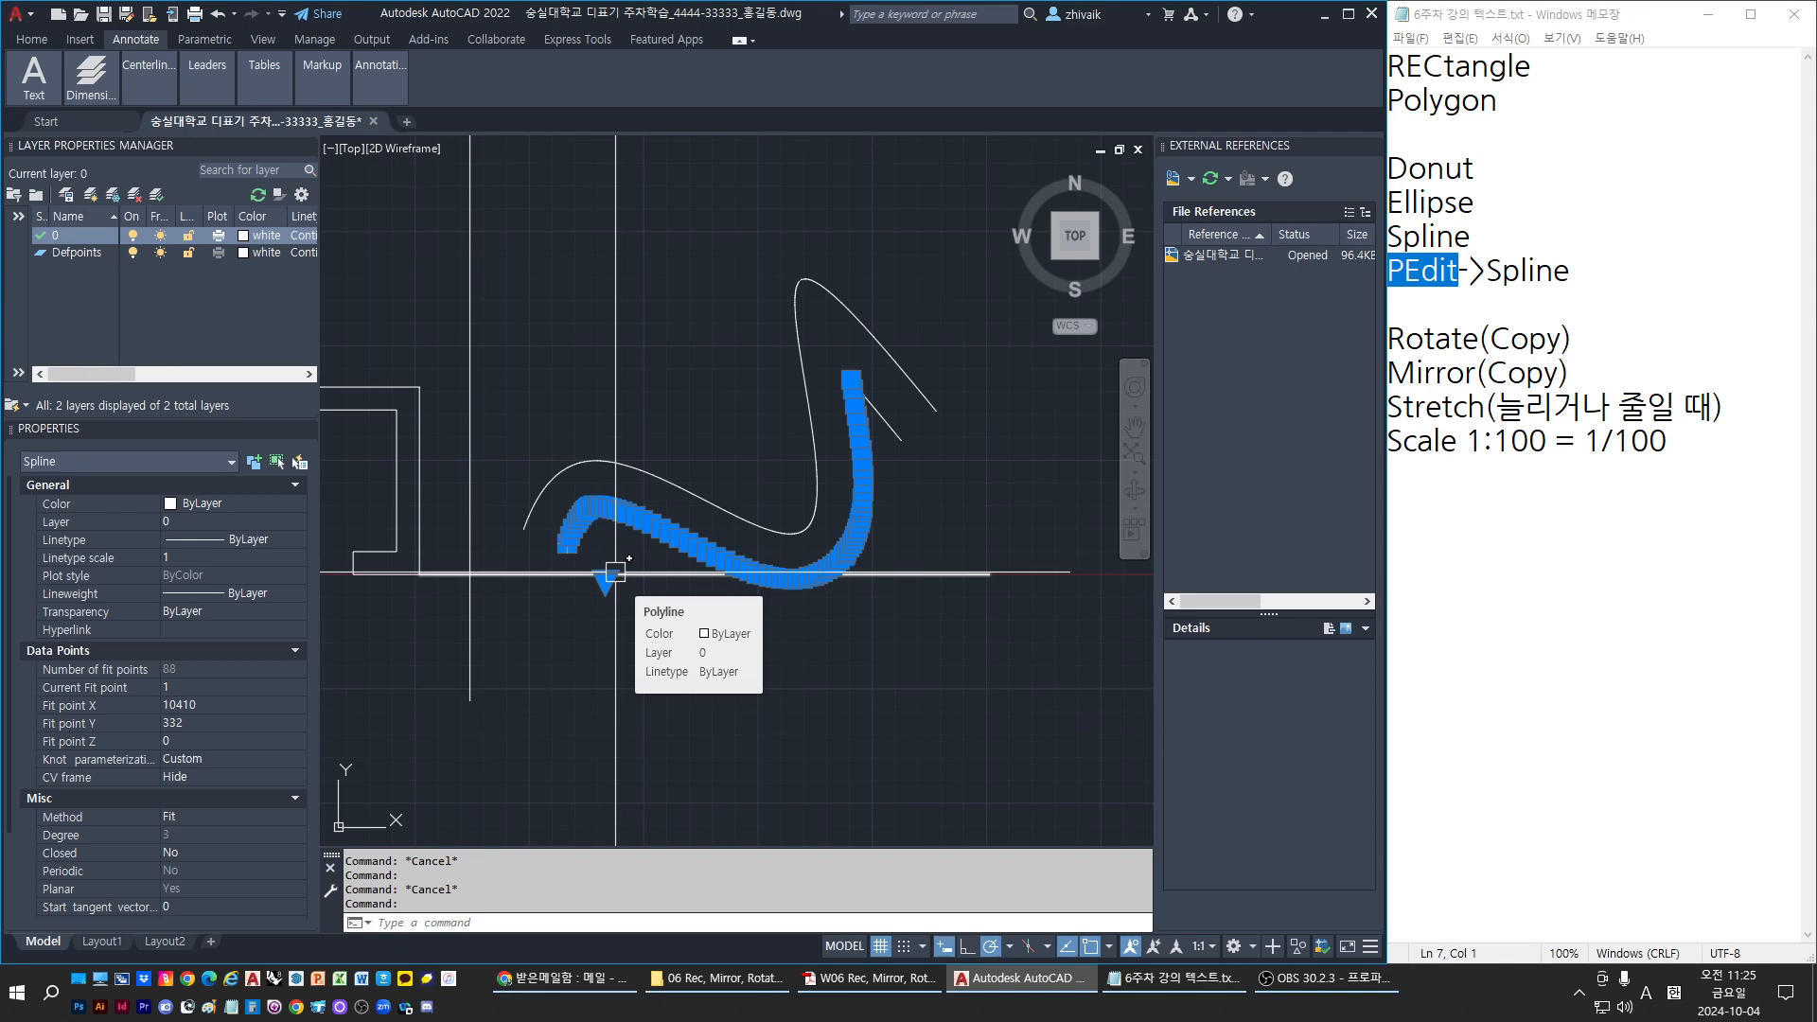
{"action": "key", "text": "Escape"}
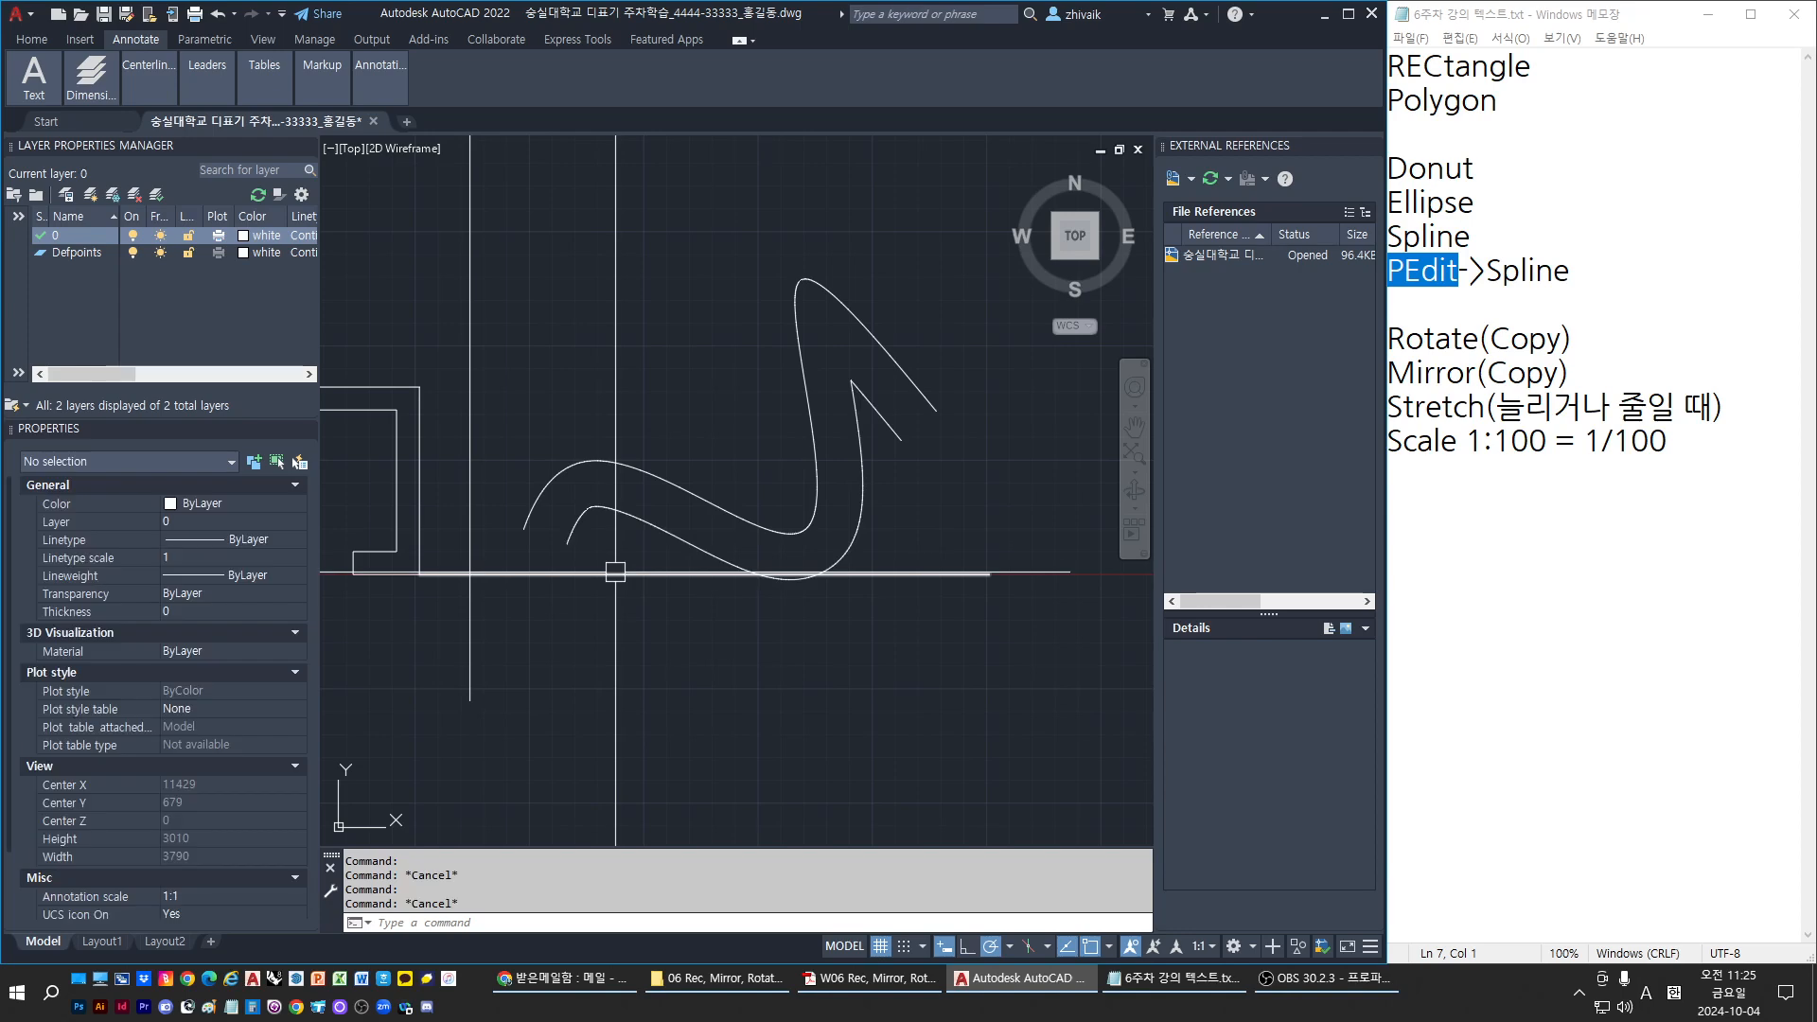
Erase both pieces of the lower offset copy
{"action": "left_click", "coordinate": [645, 497]}
{"action": "left_click", "coordinate": [630, 519]}
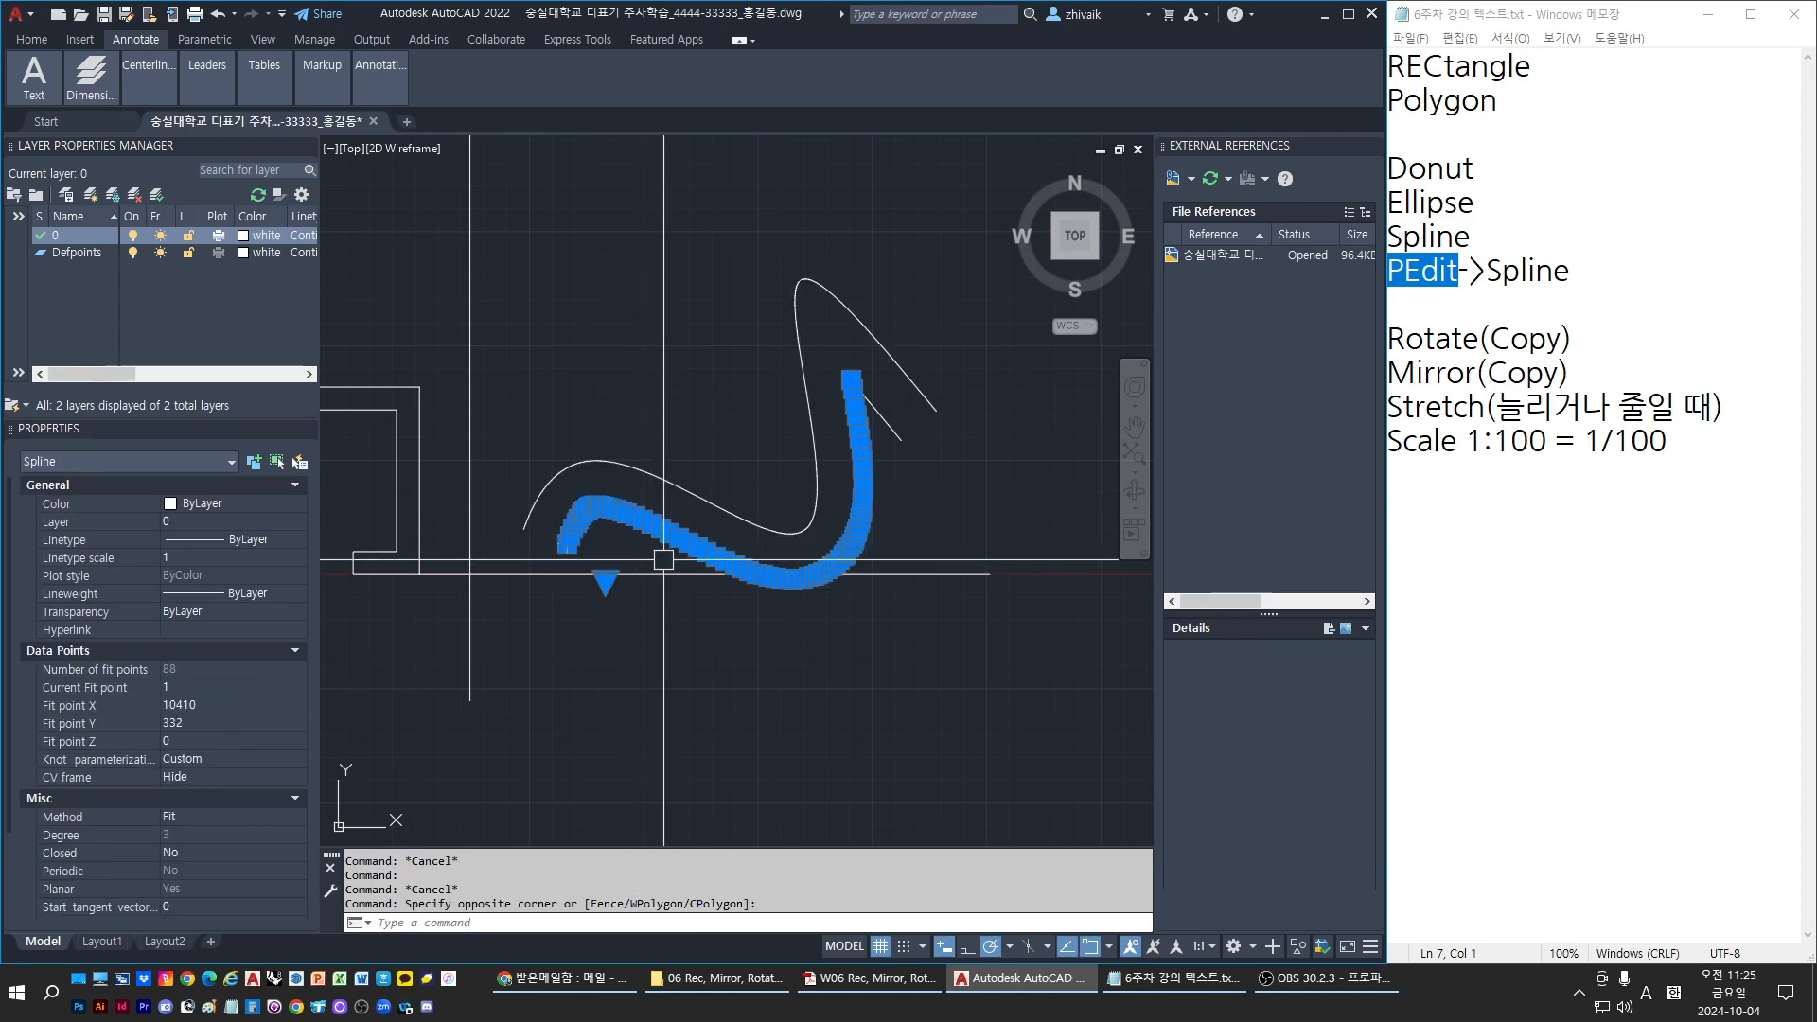
{"action": "type", "text": "E"}
{"action": "key", "text": "Return"}
{"action": "key", "text": "Escape"}
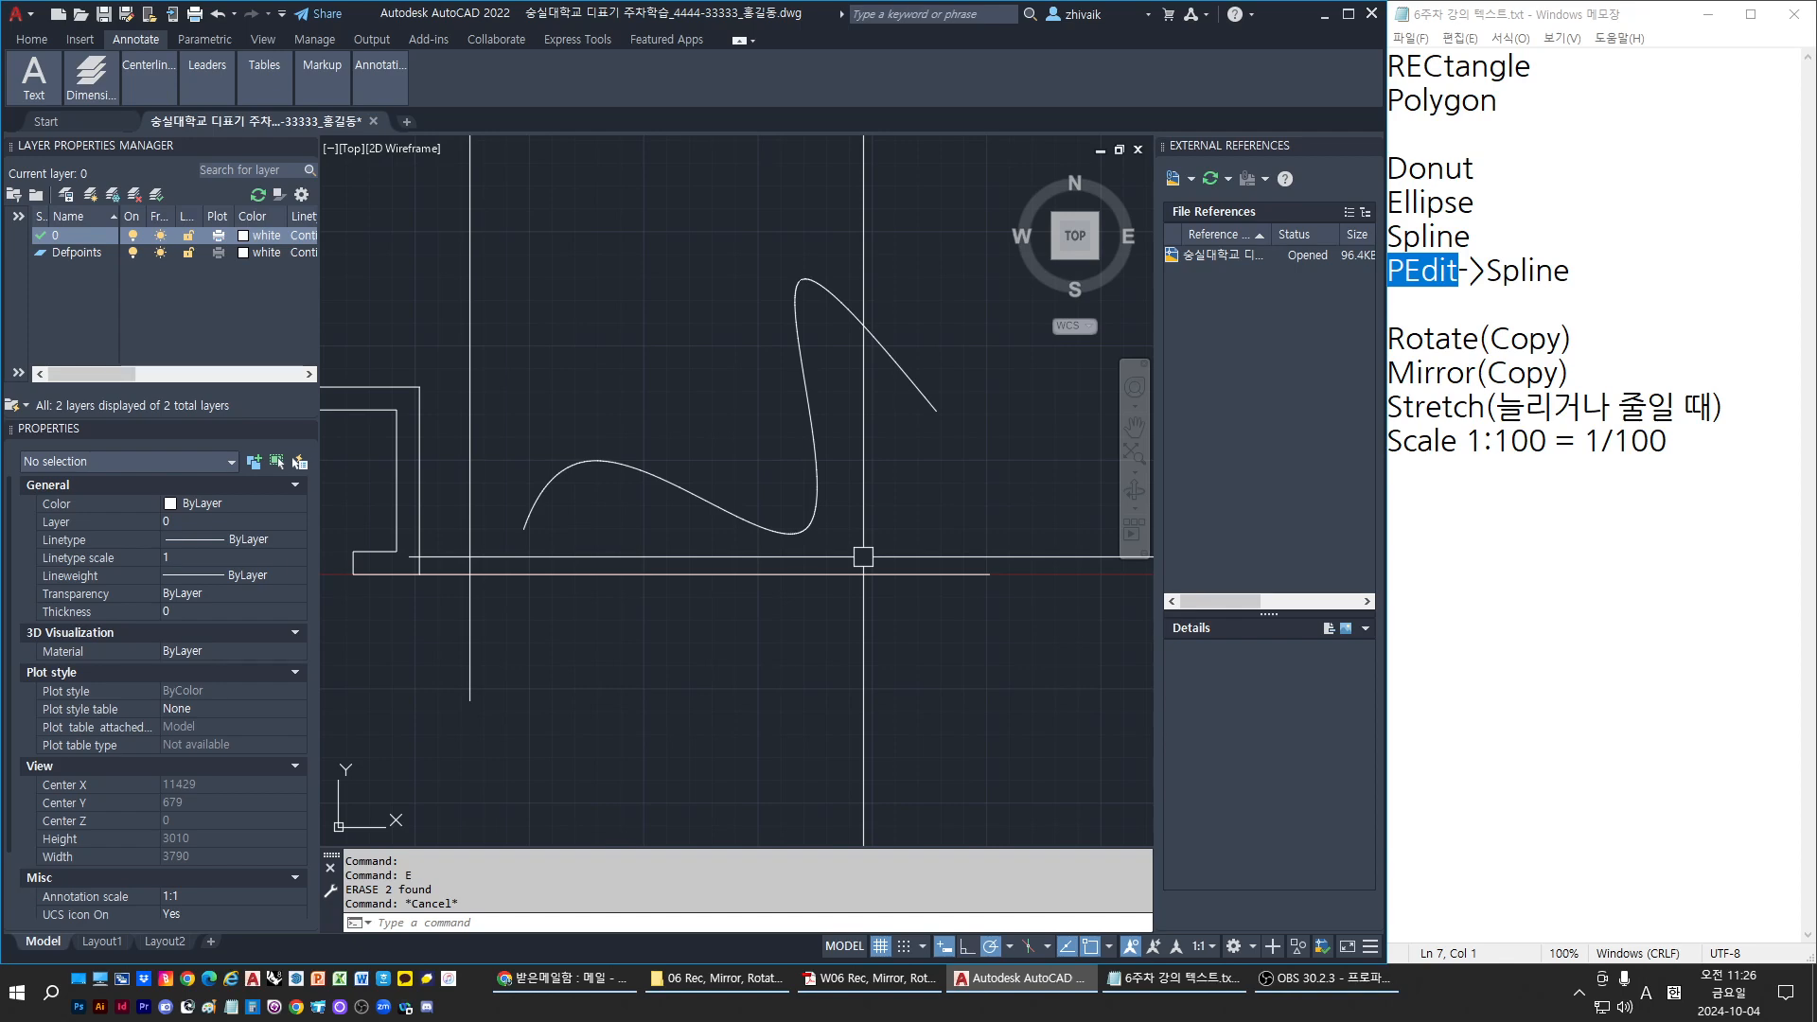
Select the remaining spline to review its fit points, and clear the selection
{"action": "scroll", "coordinate": [863, 556], "scroll_direction": "up", "scroll_amount": 3}
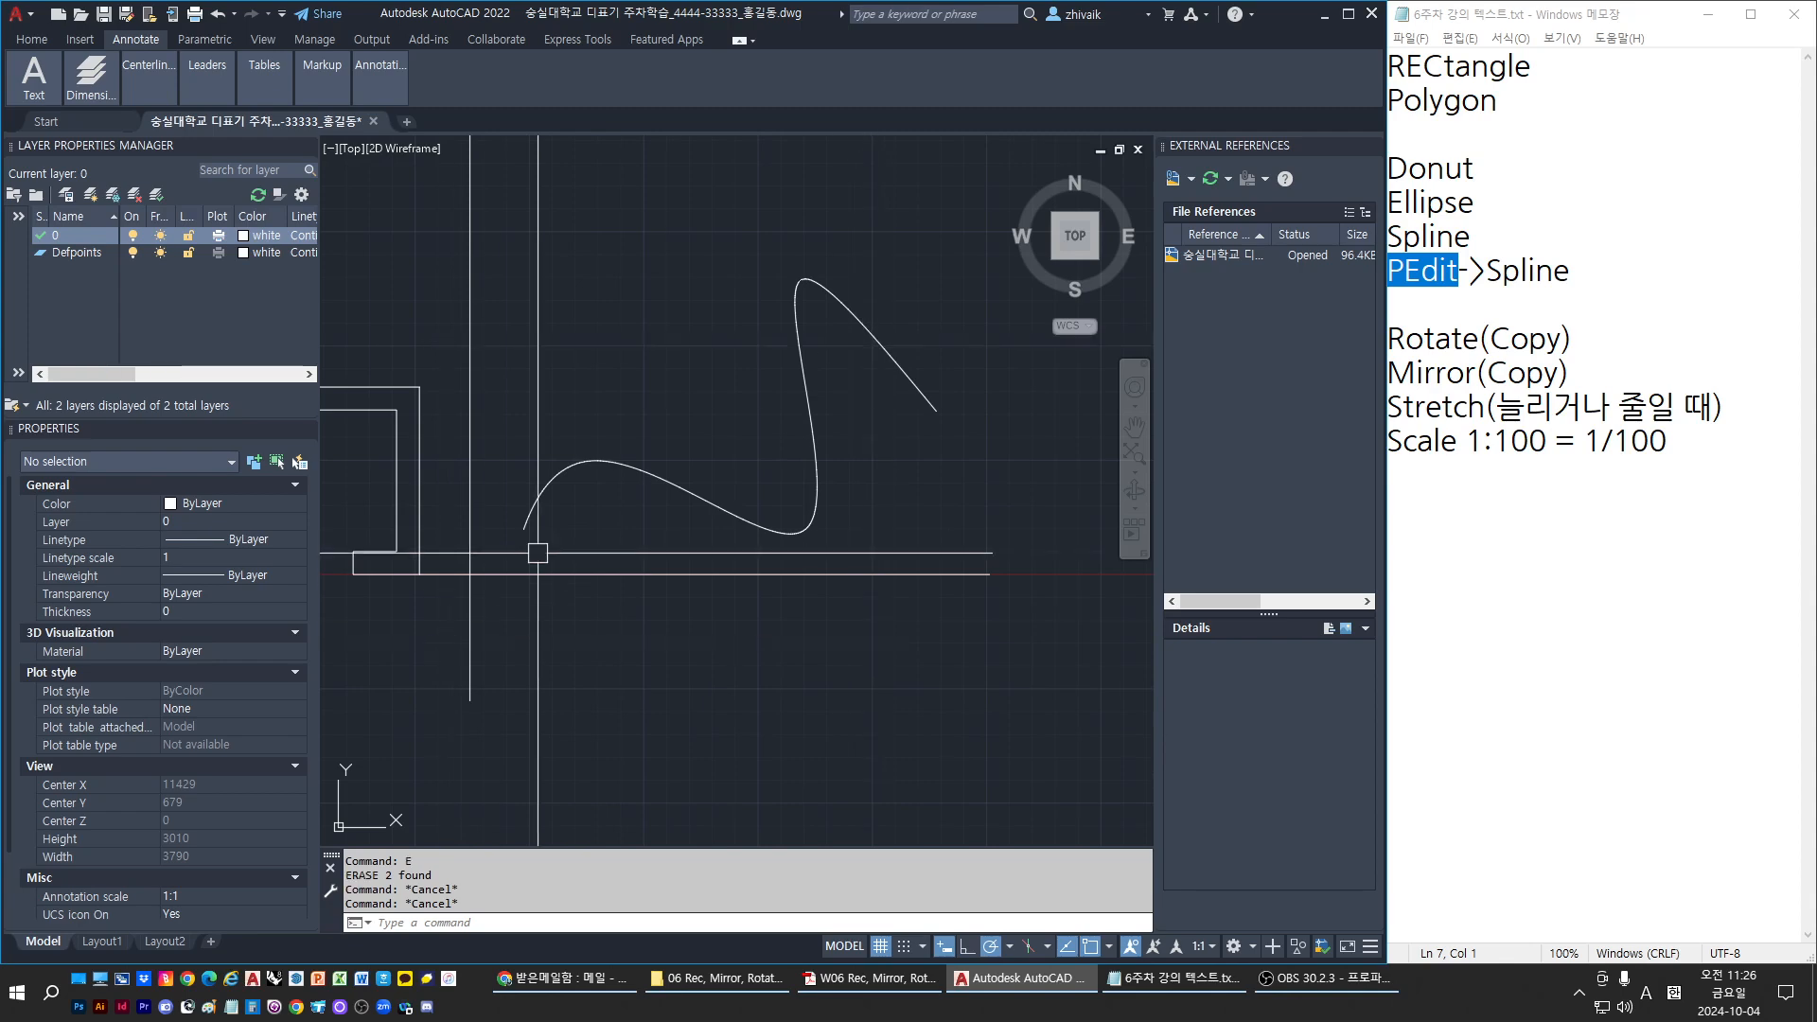
{"action": "left_click", "coordinate": [649, 479]}
{"action": "scroll", "coordinate": [606, 516], "scroll_direction": "up", "scroll_amount": 2}
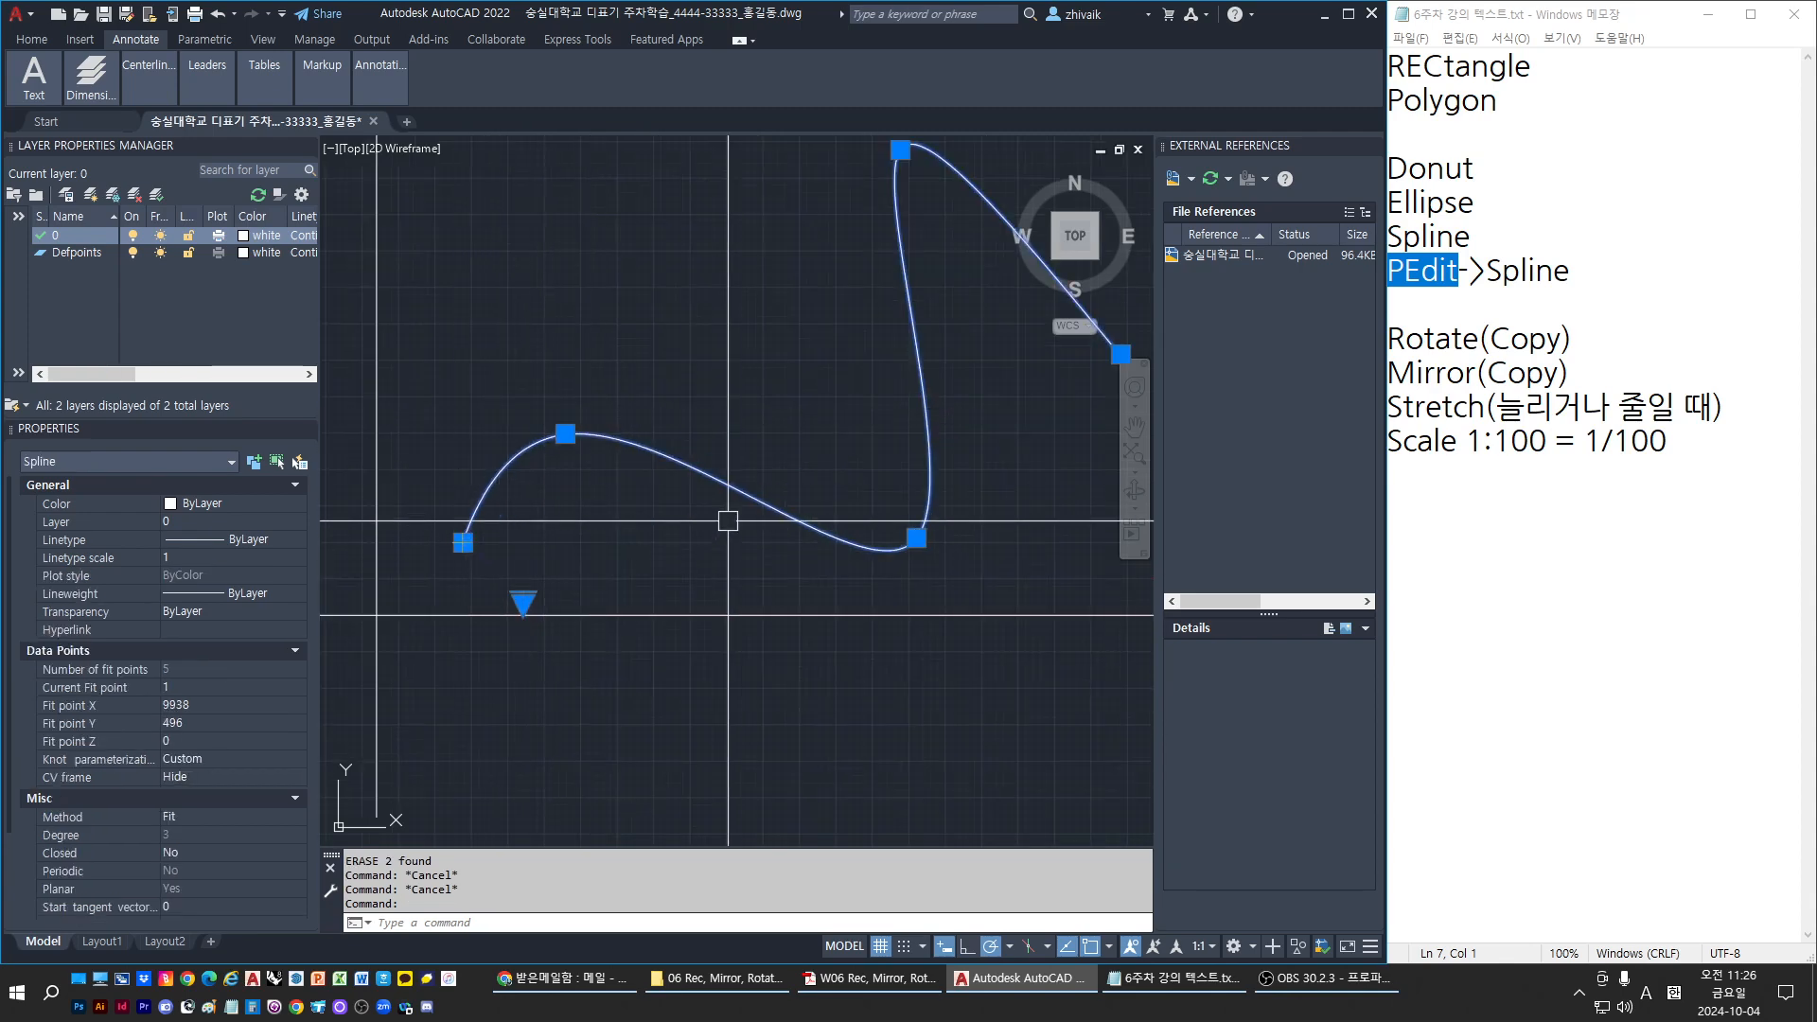
{"action": "middle_click_drag", "start_coordinate": [922, 353], "coordinate": [922, 405]}
{"action": "key", "text": "Escape"}
Trace the rising start of the spline with a polyline of short straight segments just outside the curve
{"action": "scroll", "coordinate": [682, 393], "scroll_direction": "up", "scroll_amount": 5}
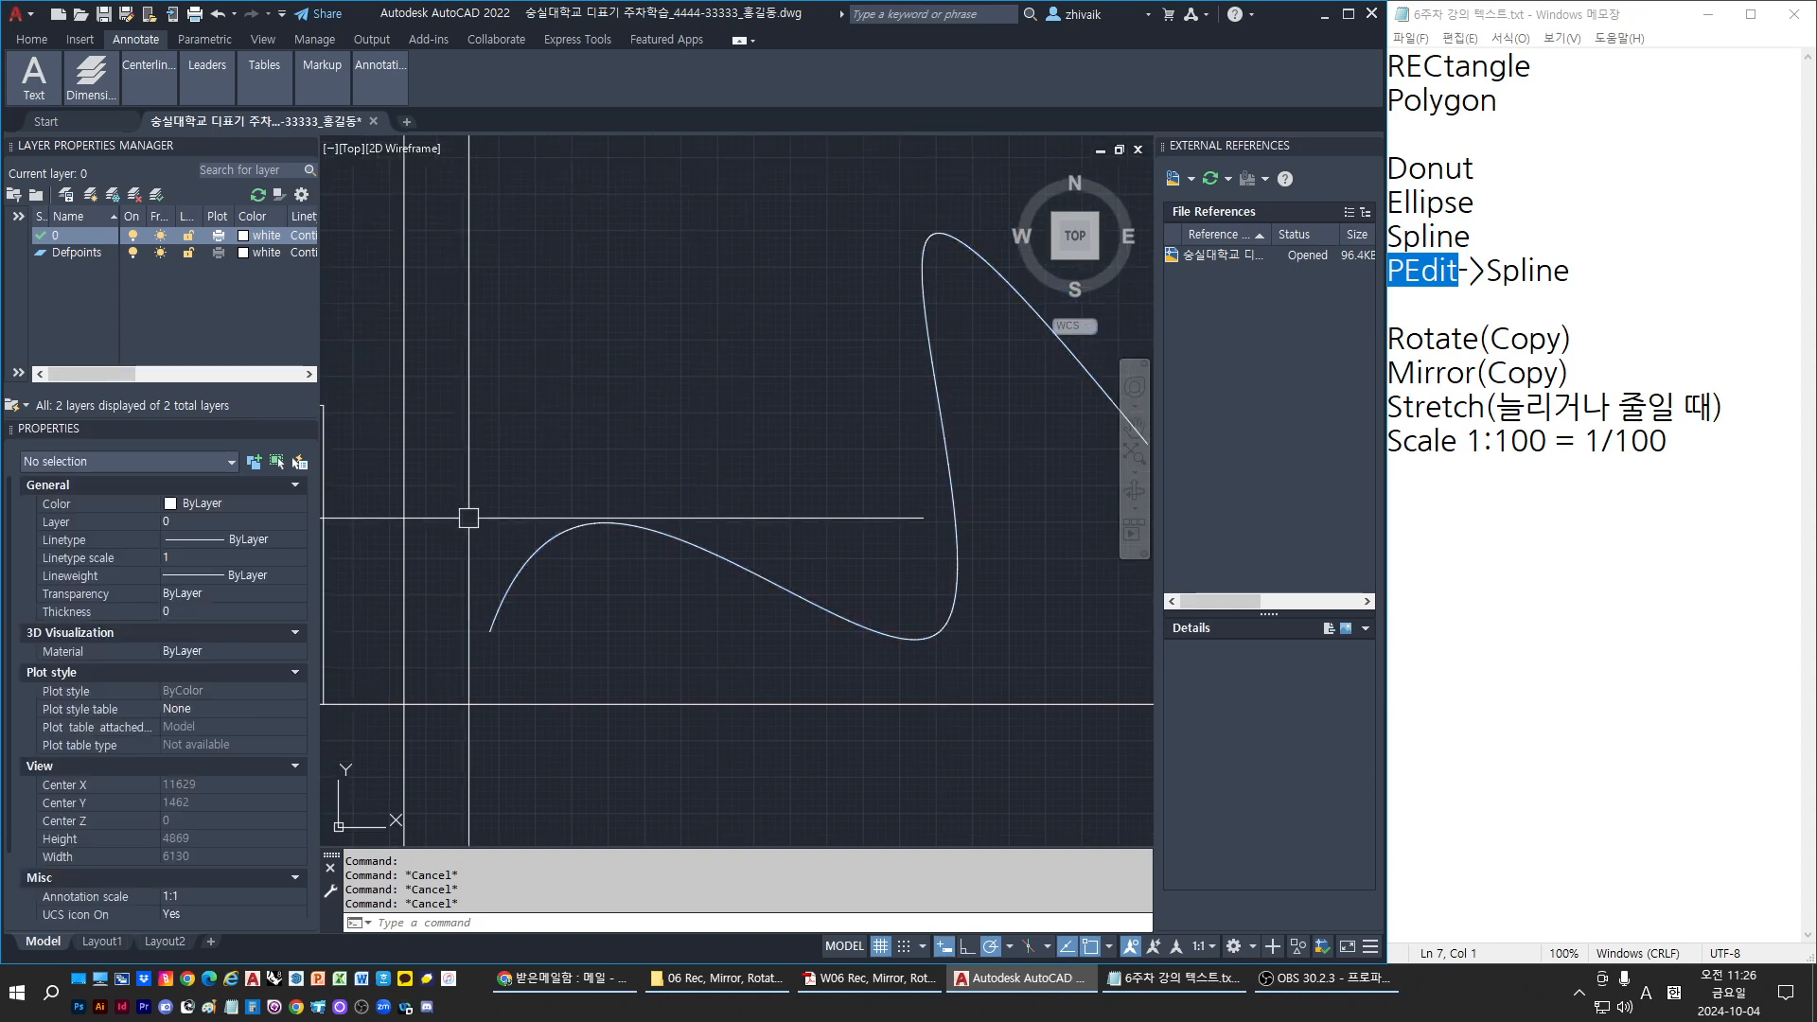
{"action": "scroll", "coordinate": [578, 511], "scroll_direction": "up", "scroll_amount": 4}
{"action": "type", "text": "l"}
{"action": "key", "text": "Return"}
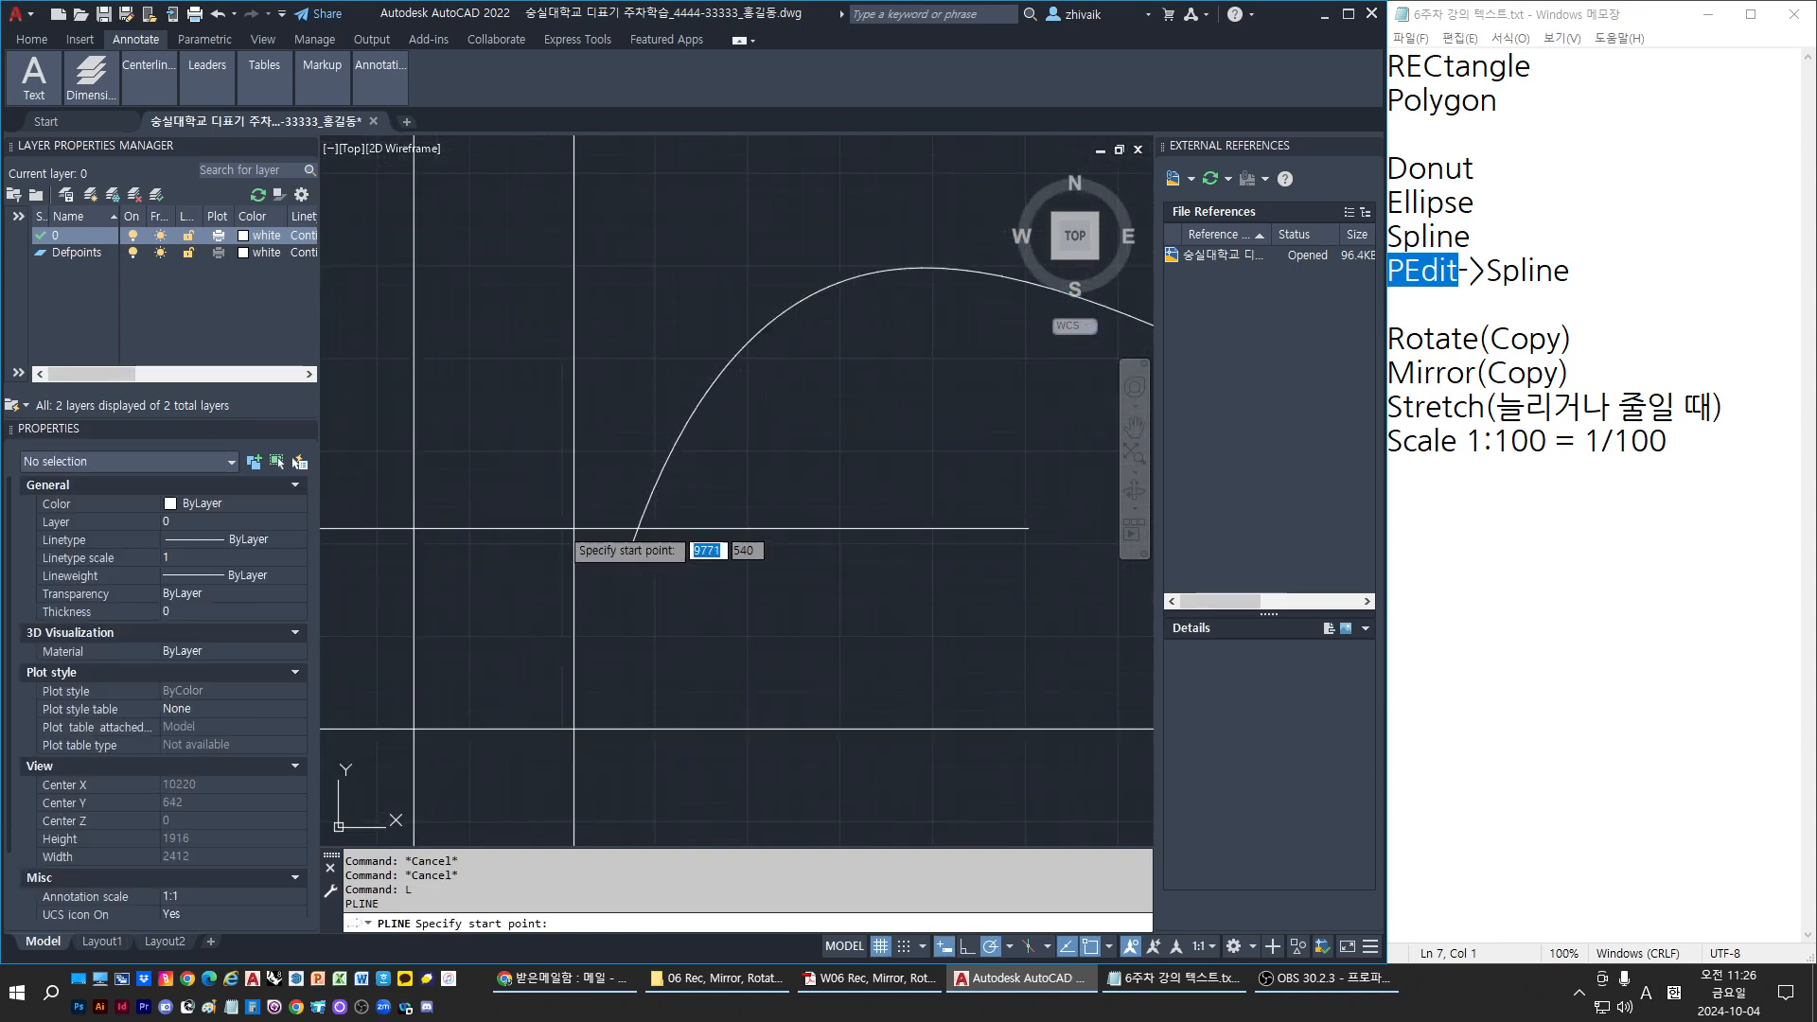
{"action": "left_click", "coordinate": [603, 436]}
{"action": "left_click", "coordinate": [661, 329]}
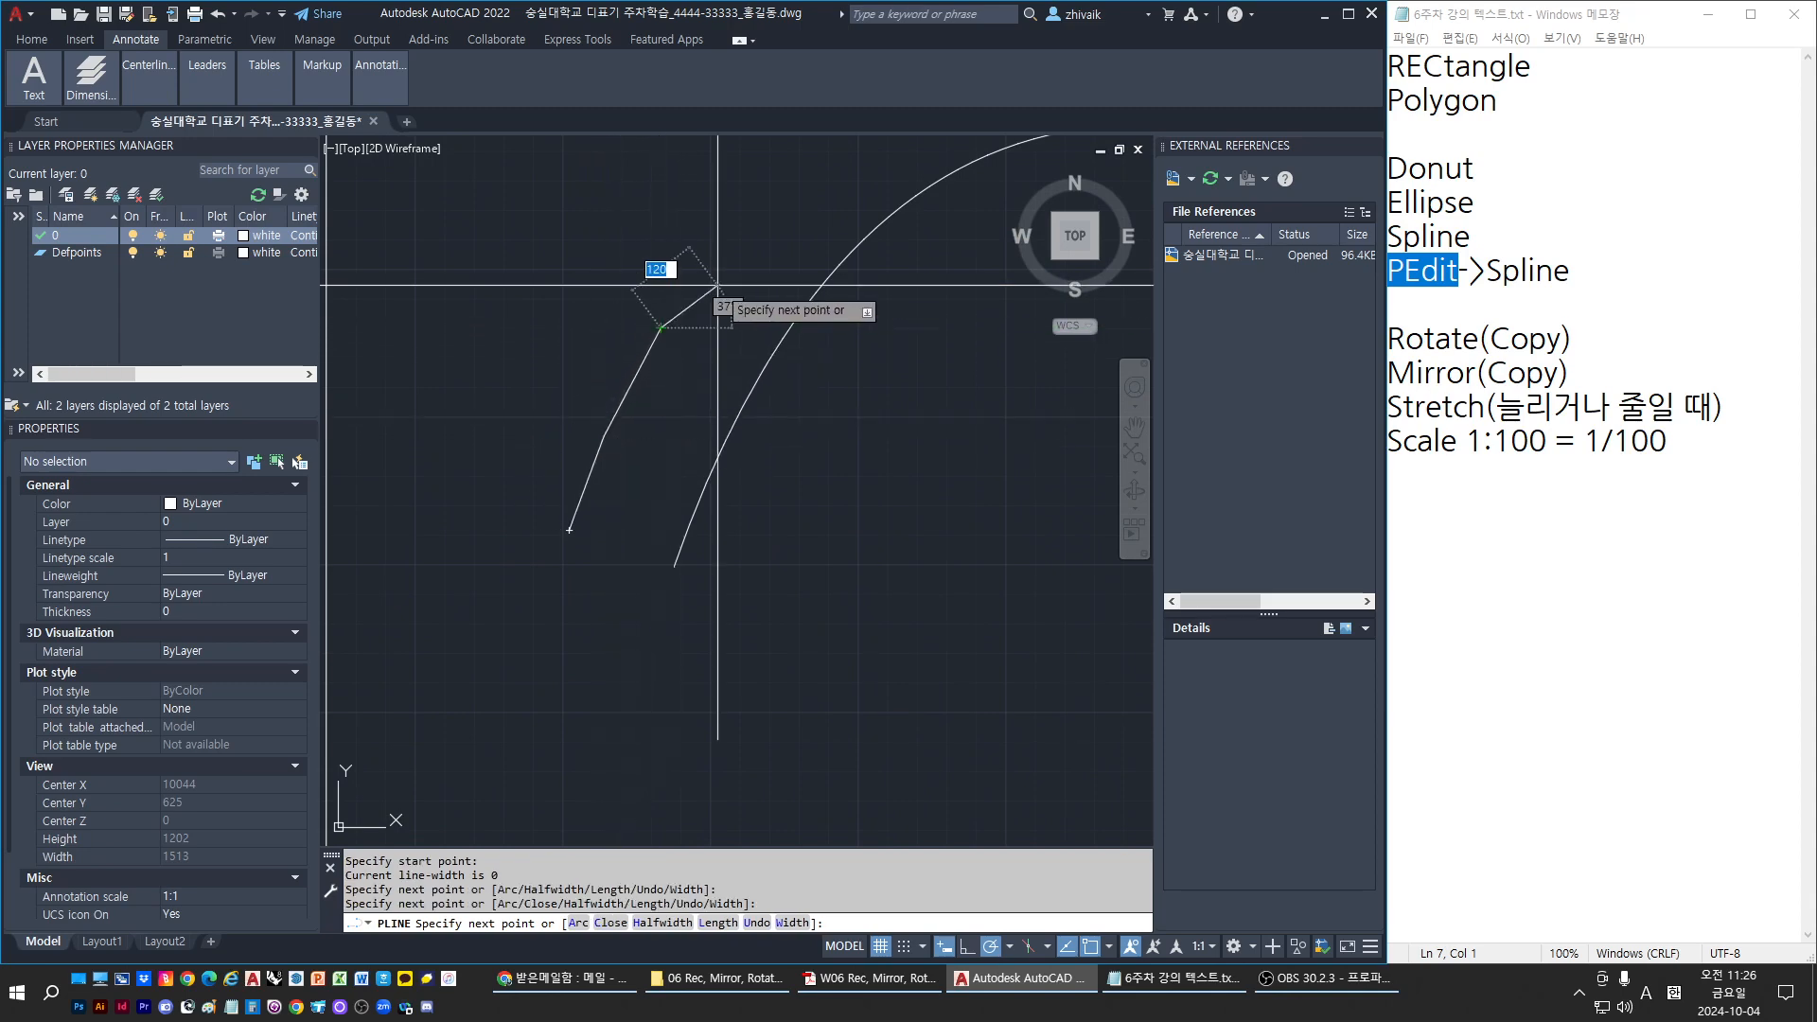
{"action": "middle_click_drag", "start_coordinate": [680, 272], "coordinate": [628, 332]}
{"action": "left_click", "coordinate": [678, 302]}
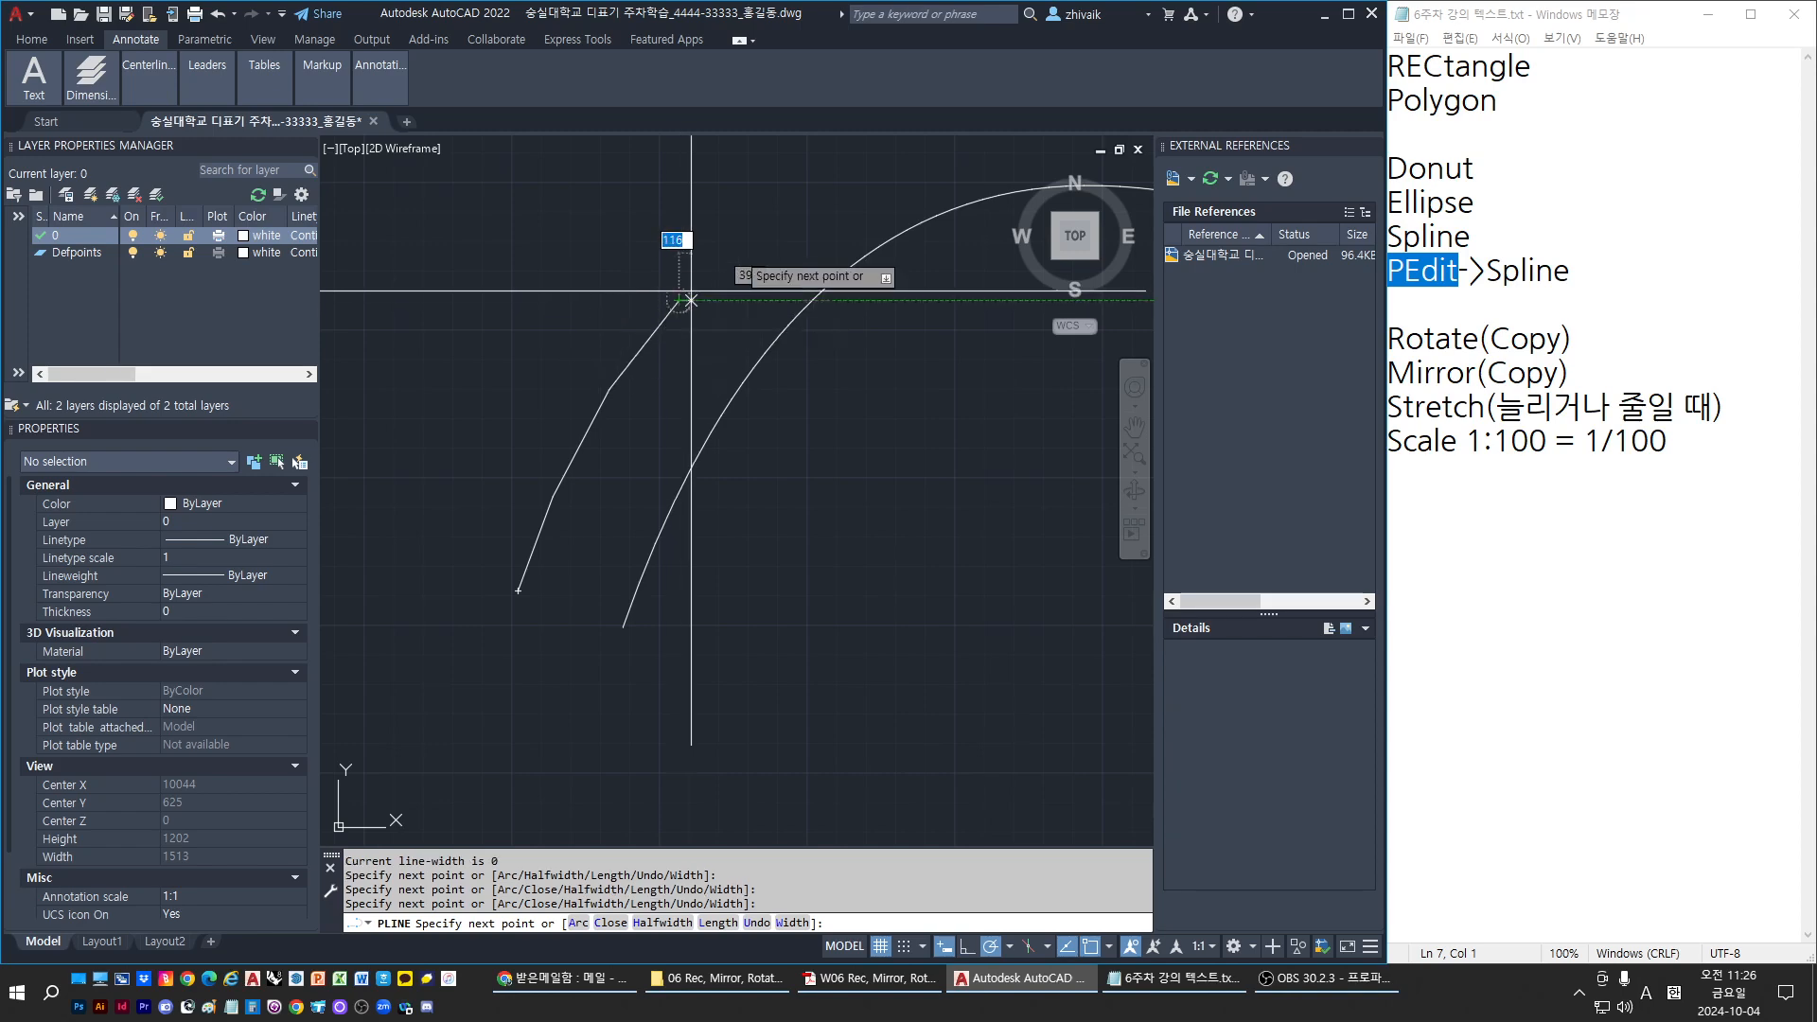
{"action": "left_click", "coordinate": [771, 205]}
{"action": "middle_click_drag", "start_coordinate": [810, 205], "coordinate": [688, 305]}
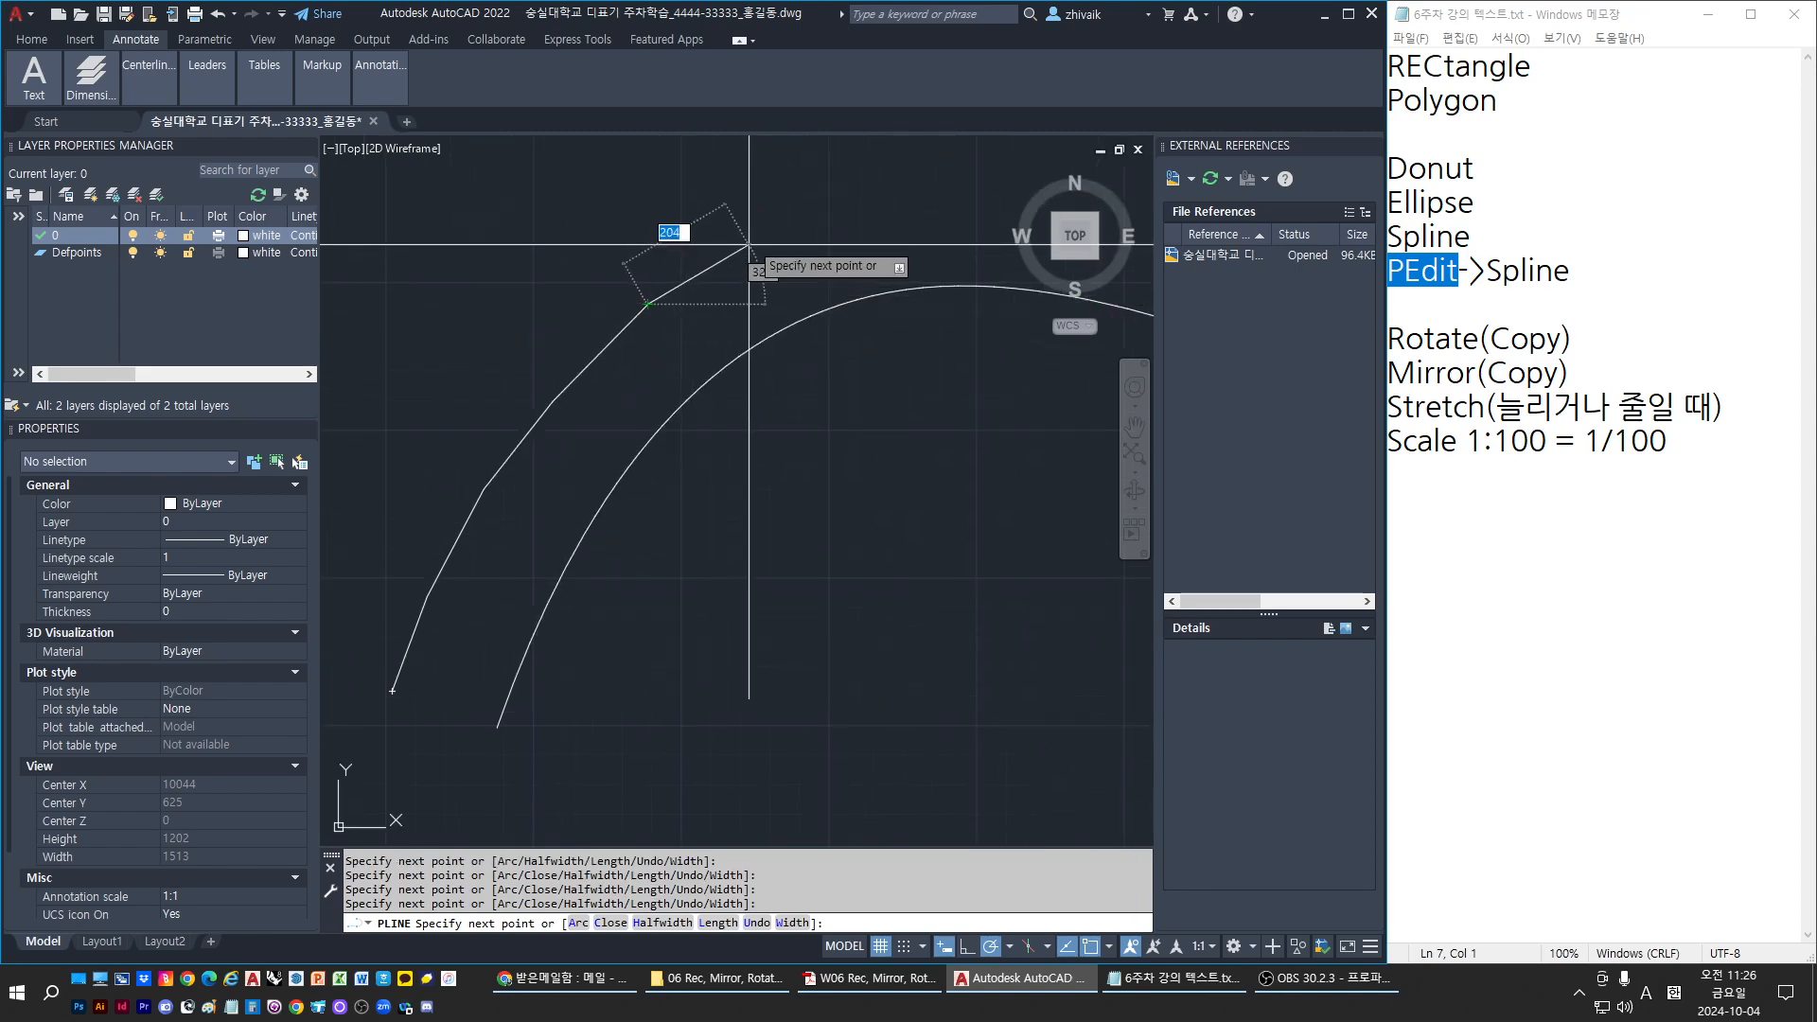
{"action": "left_click", "coordinate": [758, 236]}
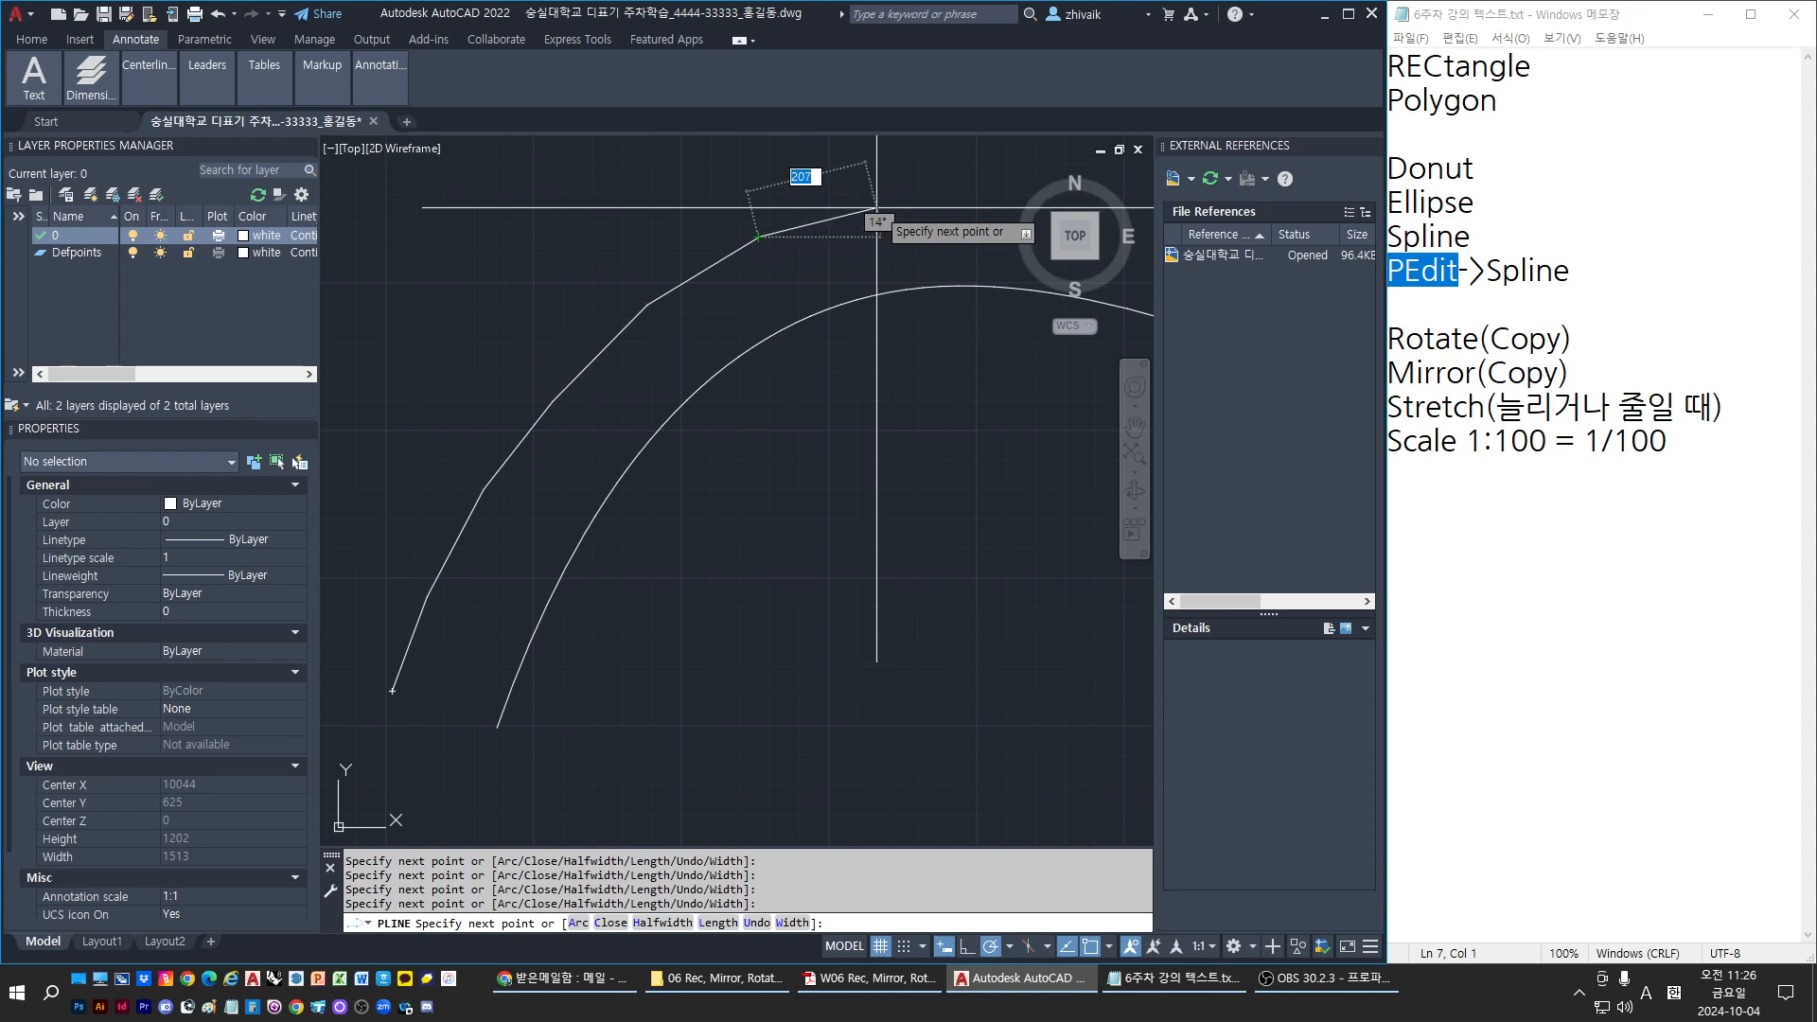
{"action": "scroll", "coordinate": [866, 194], "scroll_direction": "down", "scroll_amount": 6}
{"action": "middle_click_drag", "start_coordinate": [904, 227], "coordinate": [763, 333]}
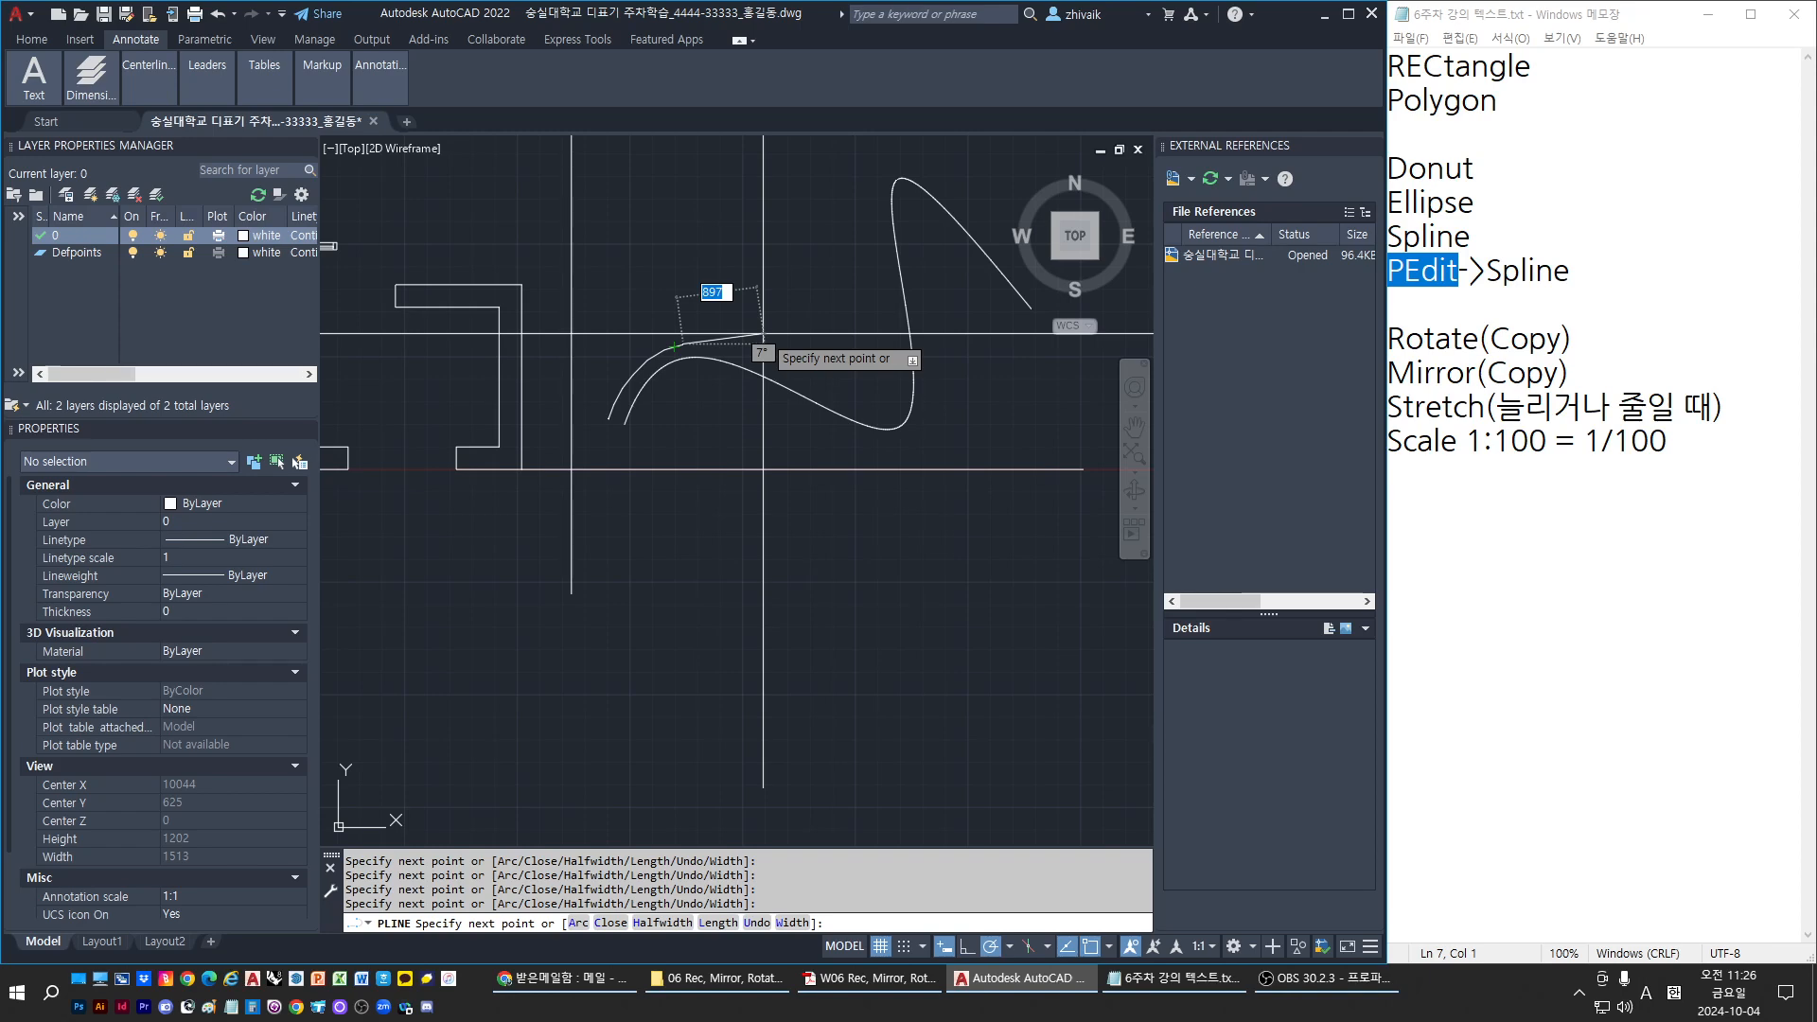
{"action": "scroll", "coordinate": [763, 333], "scroll_direction": "down", "scroll_amount": 4}
{"action": "scroll", "coordinate": [763, 338], "scroll_direction": "up", "scroll_amount": 5}
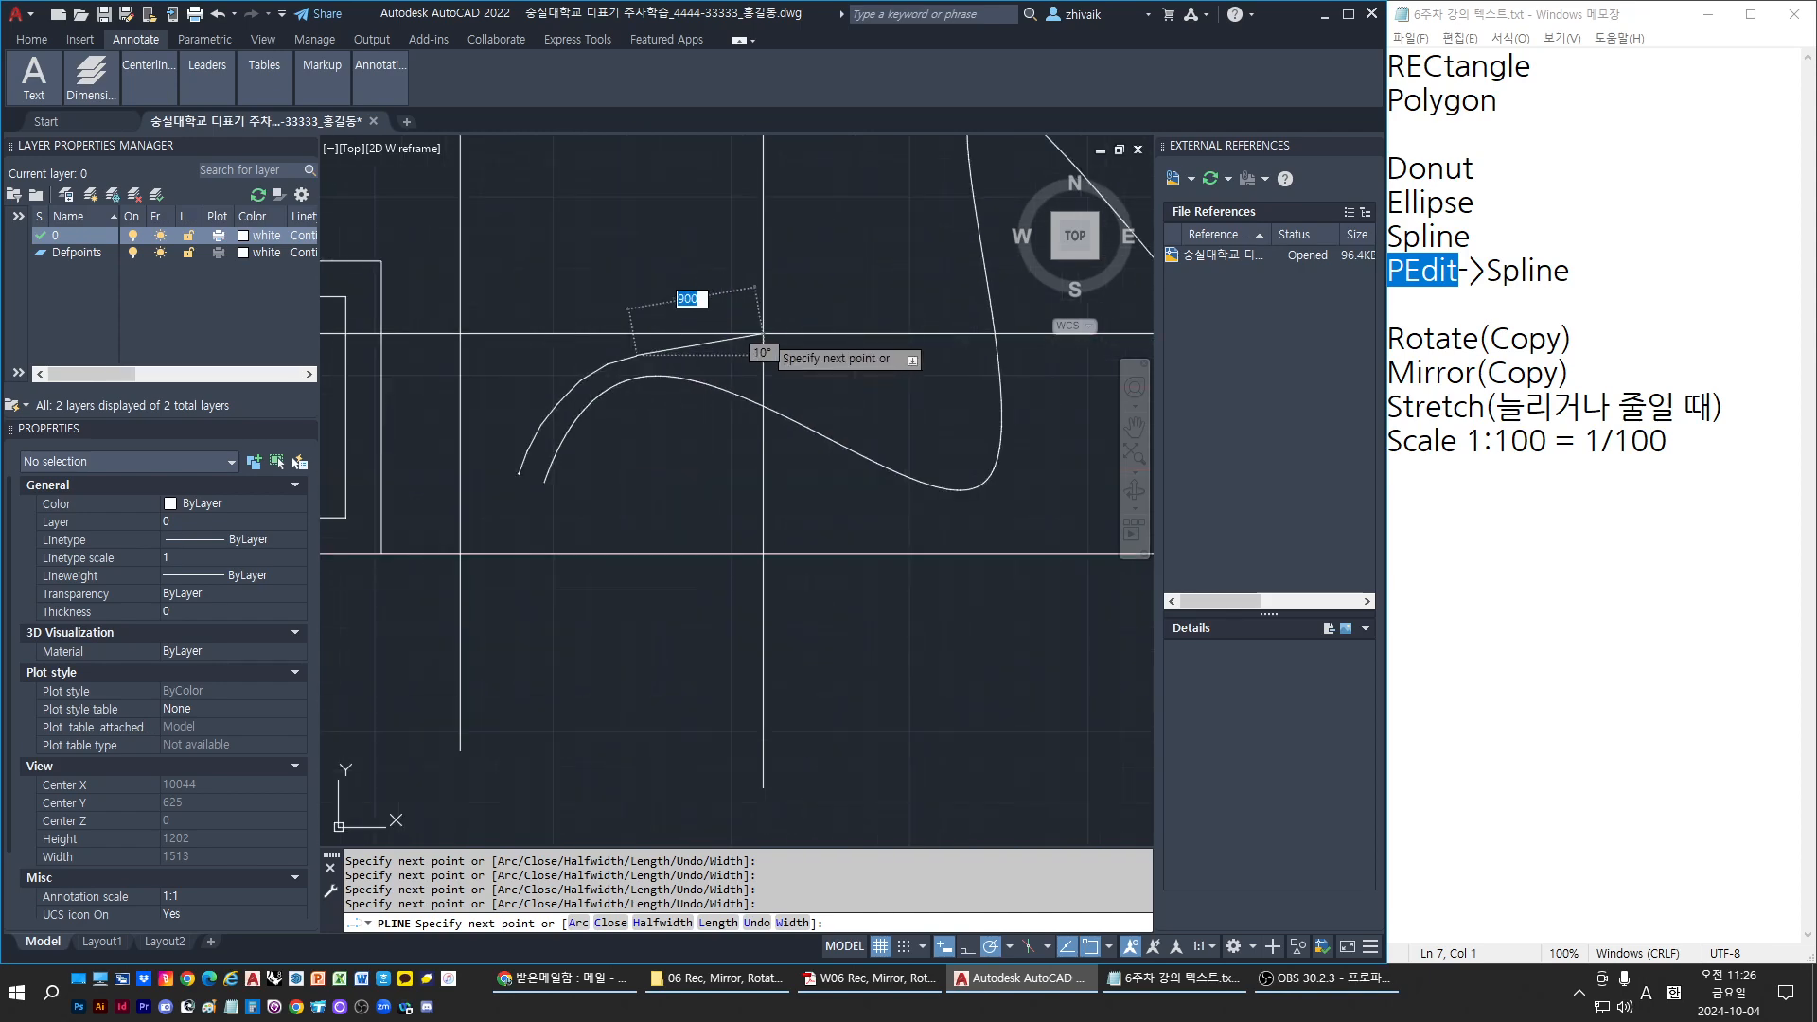
{"action": "key", "text": "Escape"}
Erase the traced polyline, and select the original spline
{"action": "left_click", "coordinate": [576, 386]}
{"action": "type", "text": "e"}
{"action": "key", "text": "space"}
{"action": "key", "text": "Escape"}
{"action": "key", "text": "Escape"}
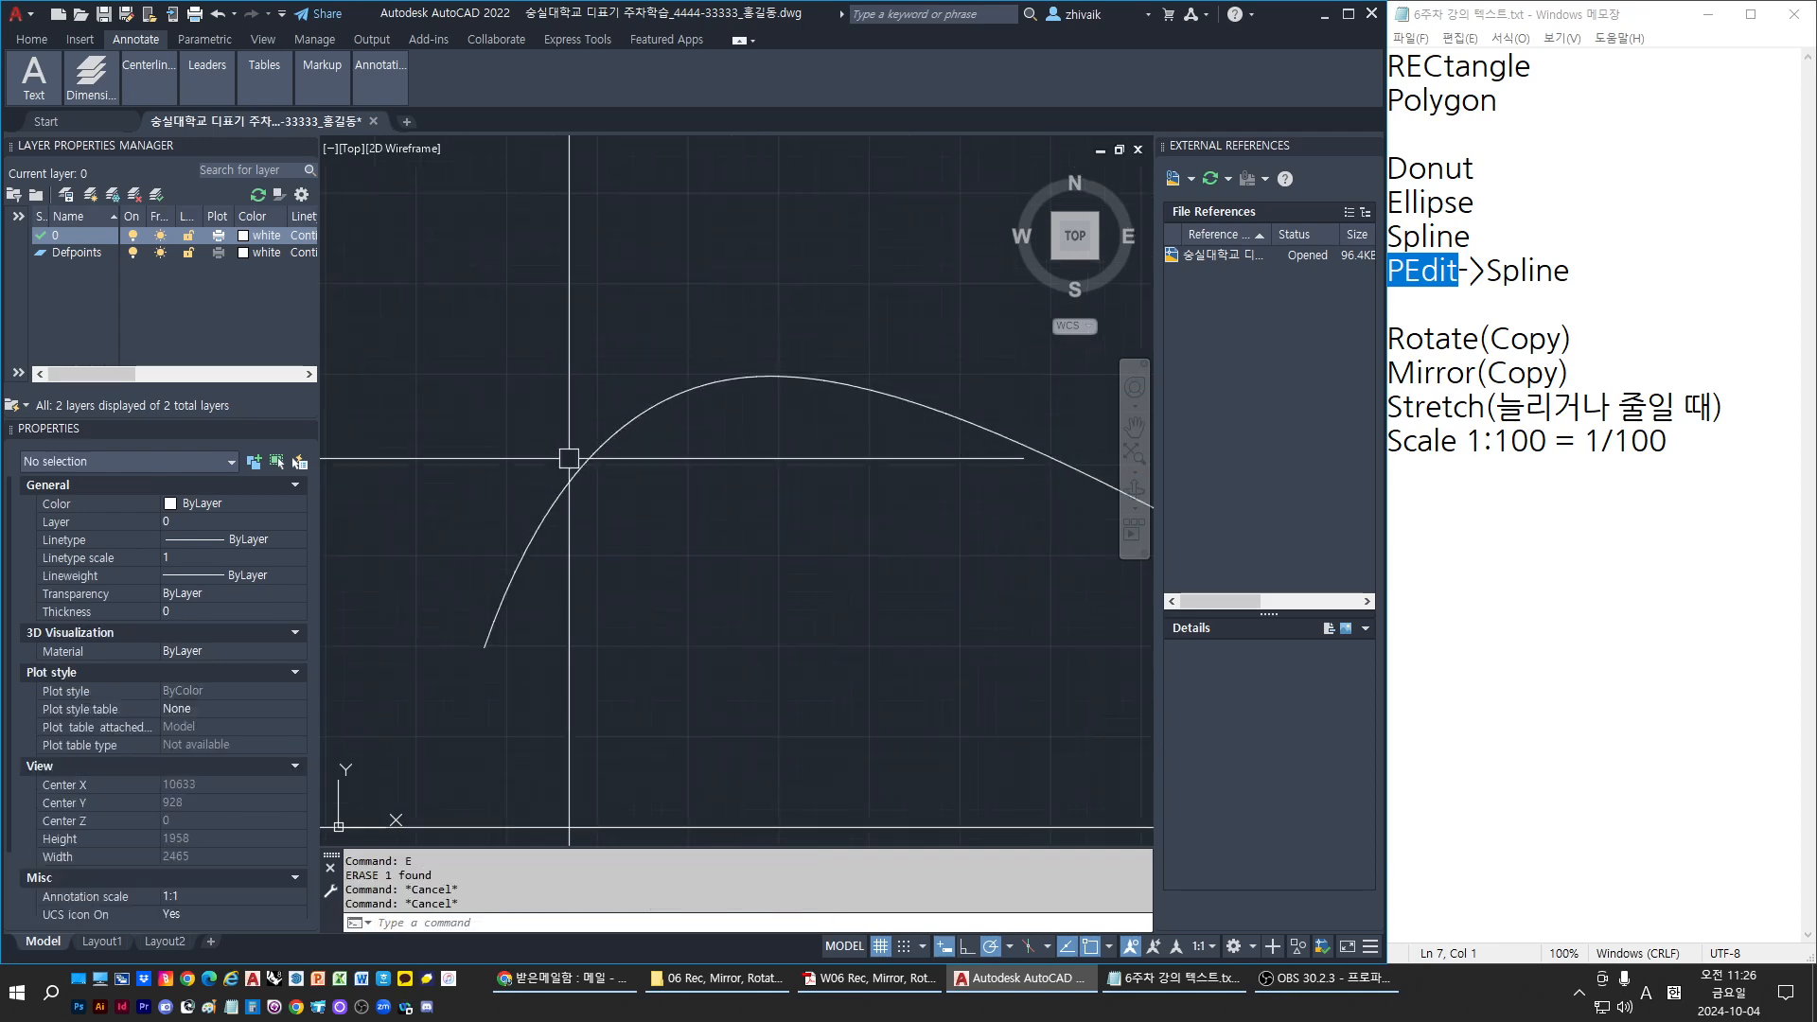
{"action": "middle_click_drag", "start_coordinate": [582, 449], "coordinate": [617, 407]}
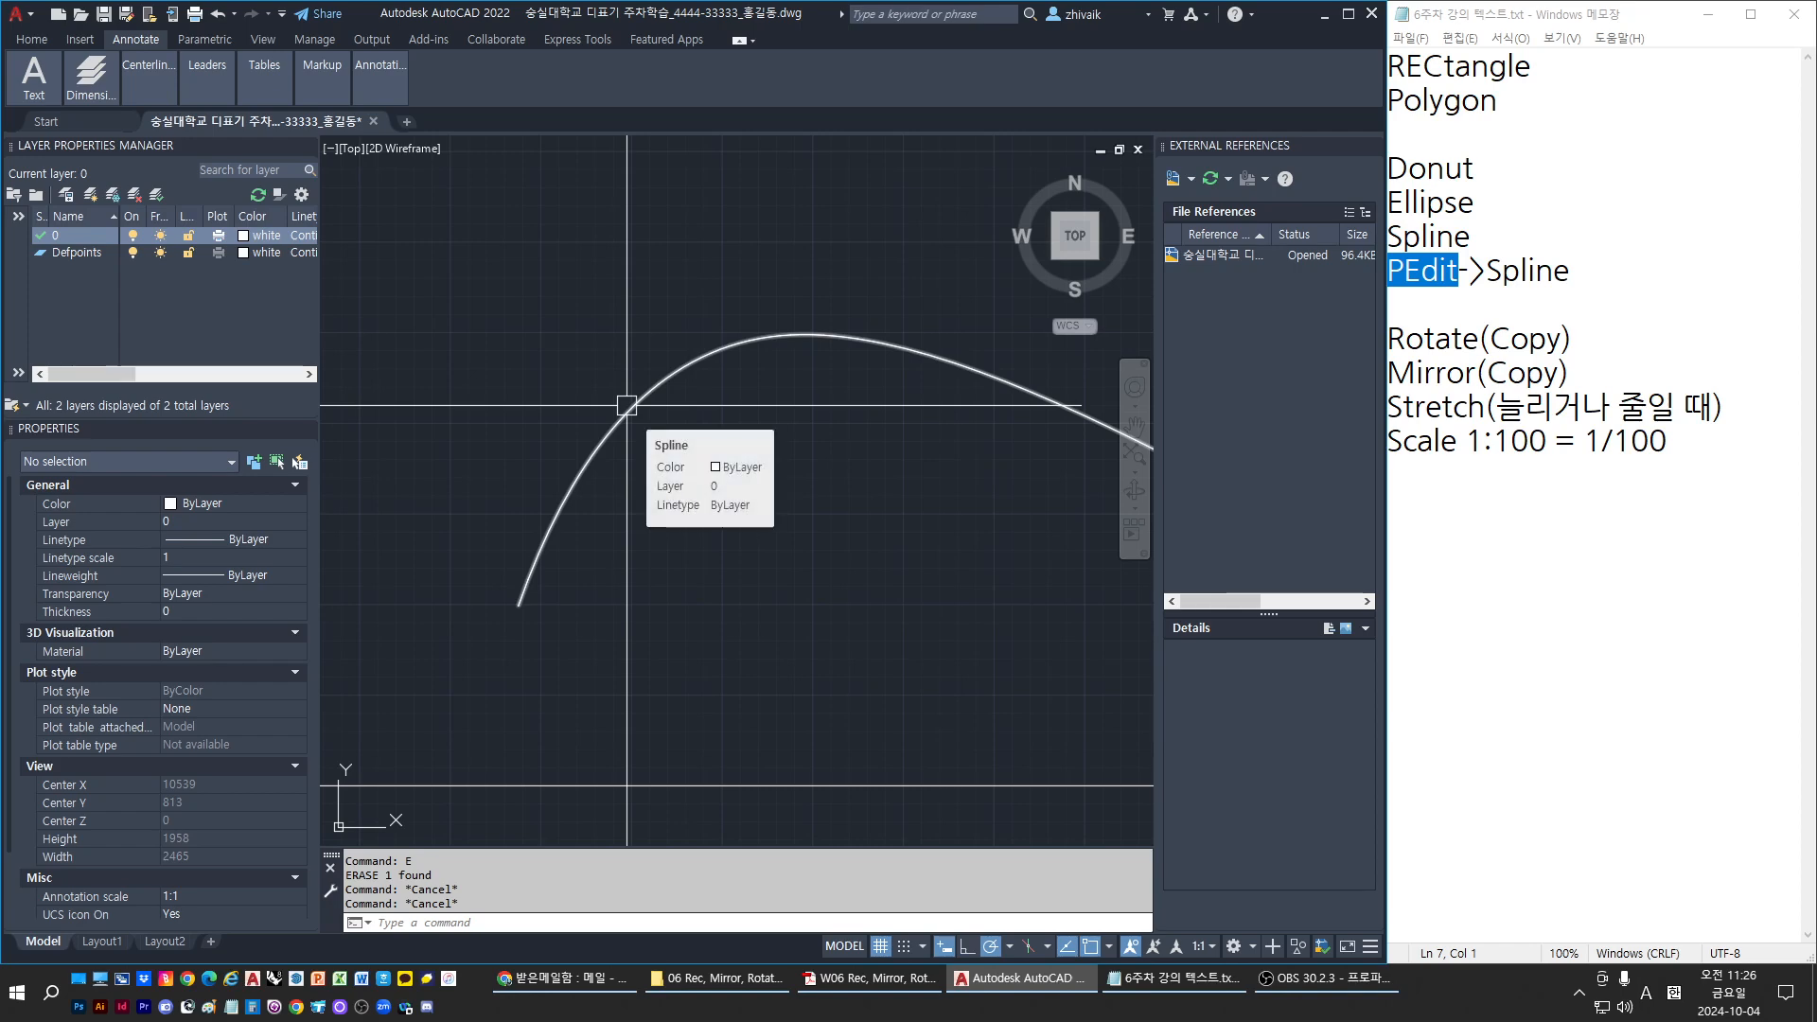
{"action": "left_click", "coordinate": [627, 406]}
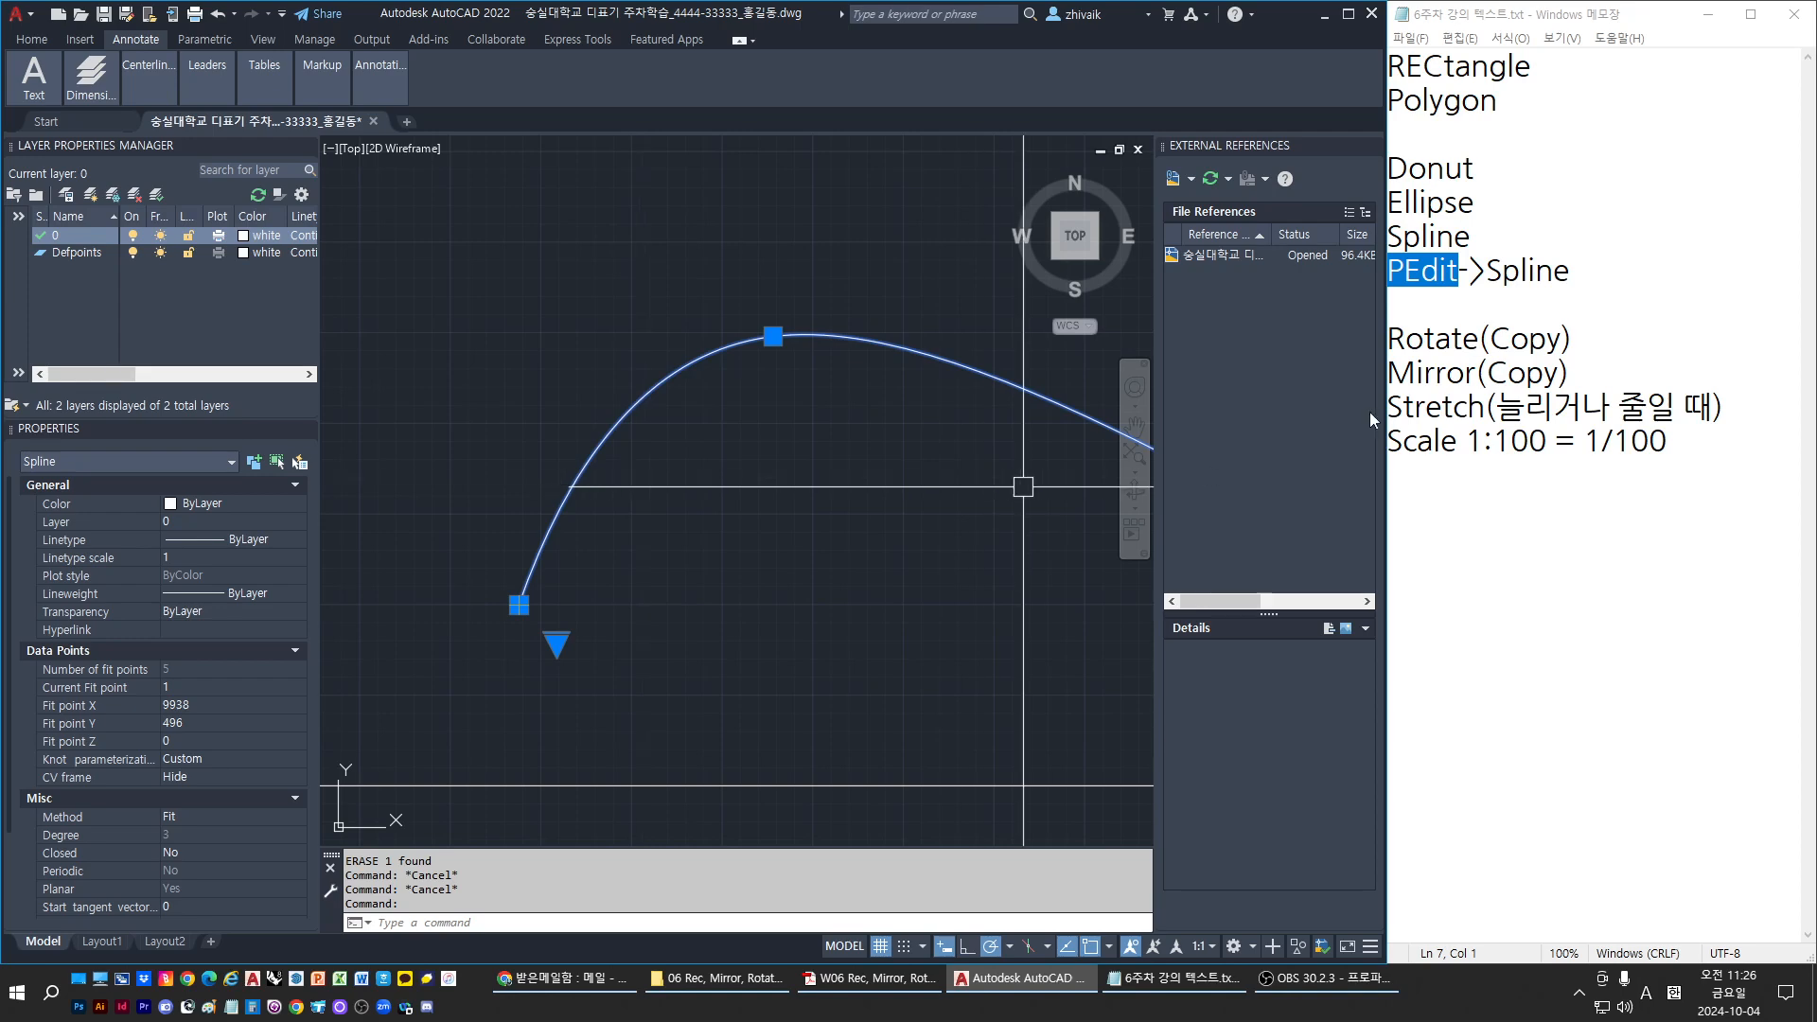
Highlight PEdit in the lecture notes, and clear the spline selection in the drawing
{"action": "left_click", "coordinate": [1454, 275]}
{"action": "left_click_drag", "start_coordinate": [1454, 276], "coordinate": [1389, 274]}
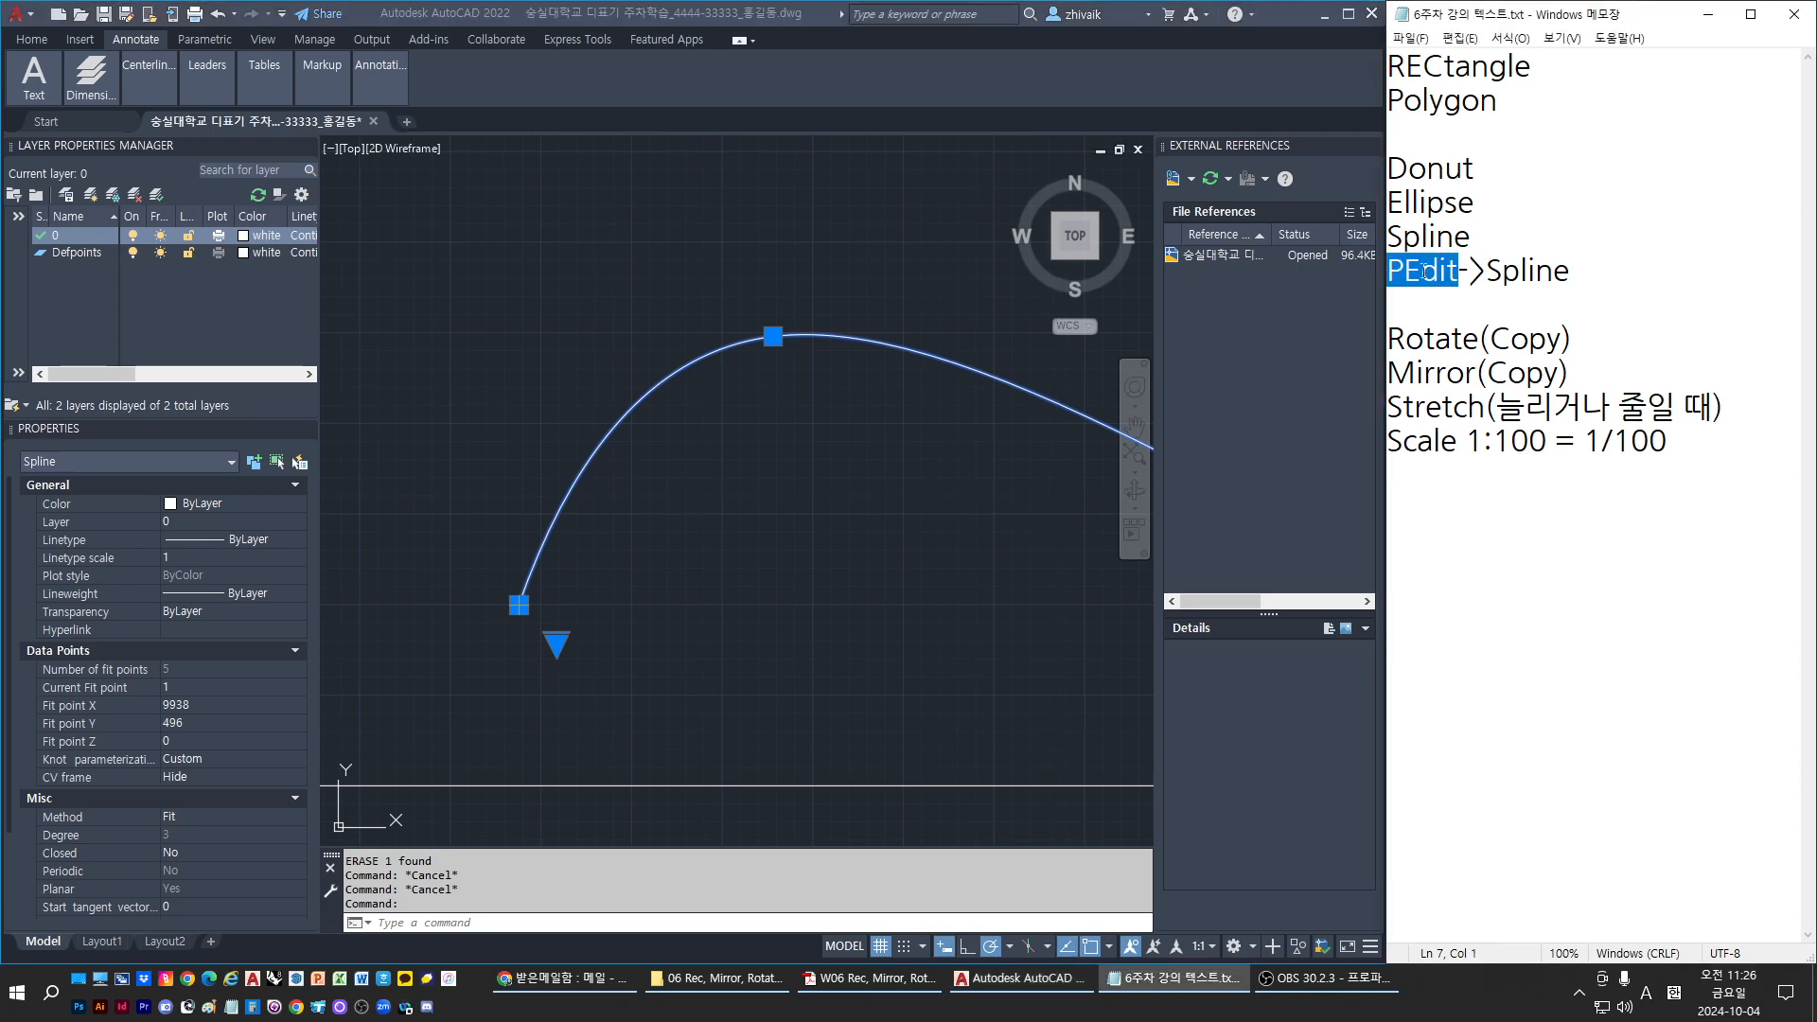
{"action": "left_click", "coordinate": [1424, 274]}
{"action": "left_click_drag", "start_coordinate": [1464, 272], "coordinate": [1388, 273]}
{"action": "left_click", "coordinate": [1439, 271]}
{"action": "left_click", "coordinate": [918, 495]}
{"action": "key", "text": "Escape"}
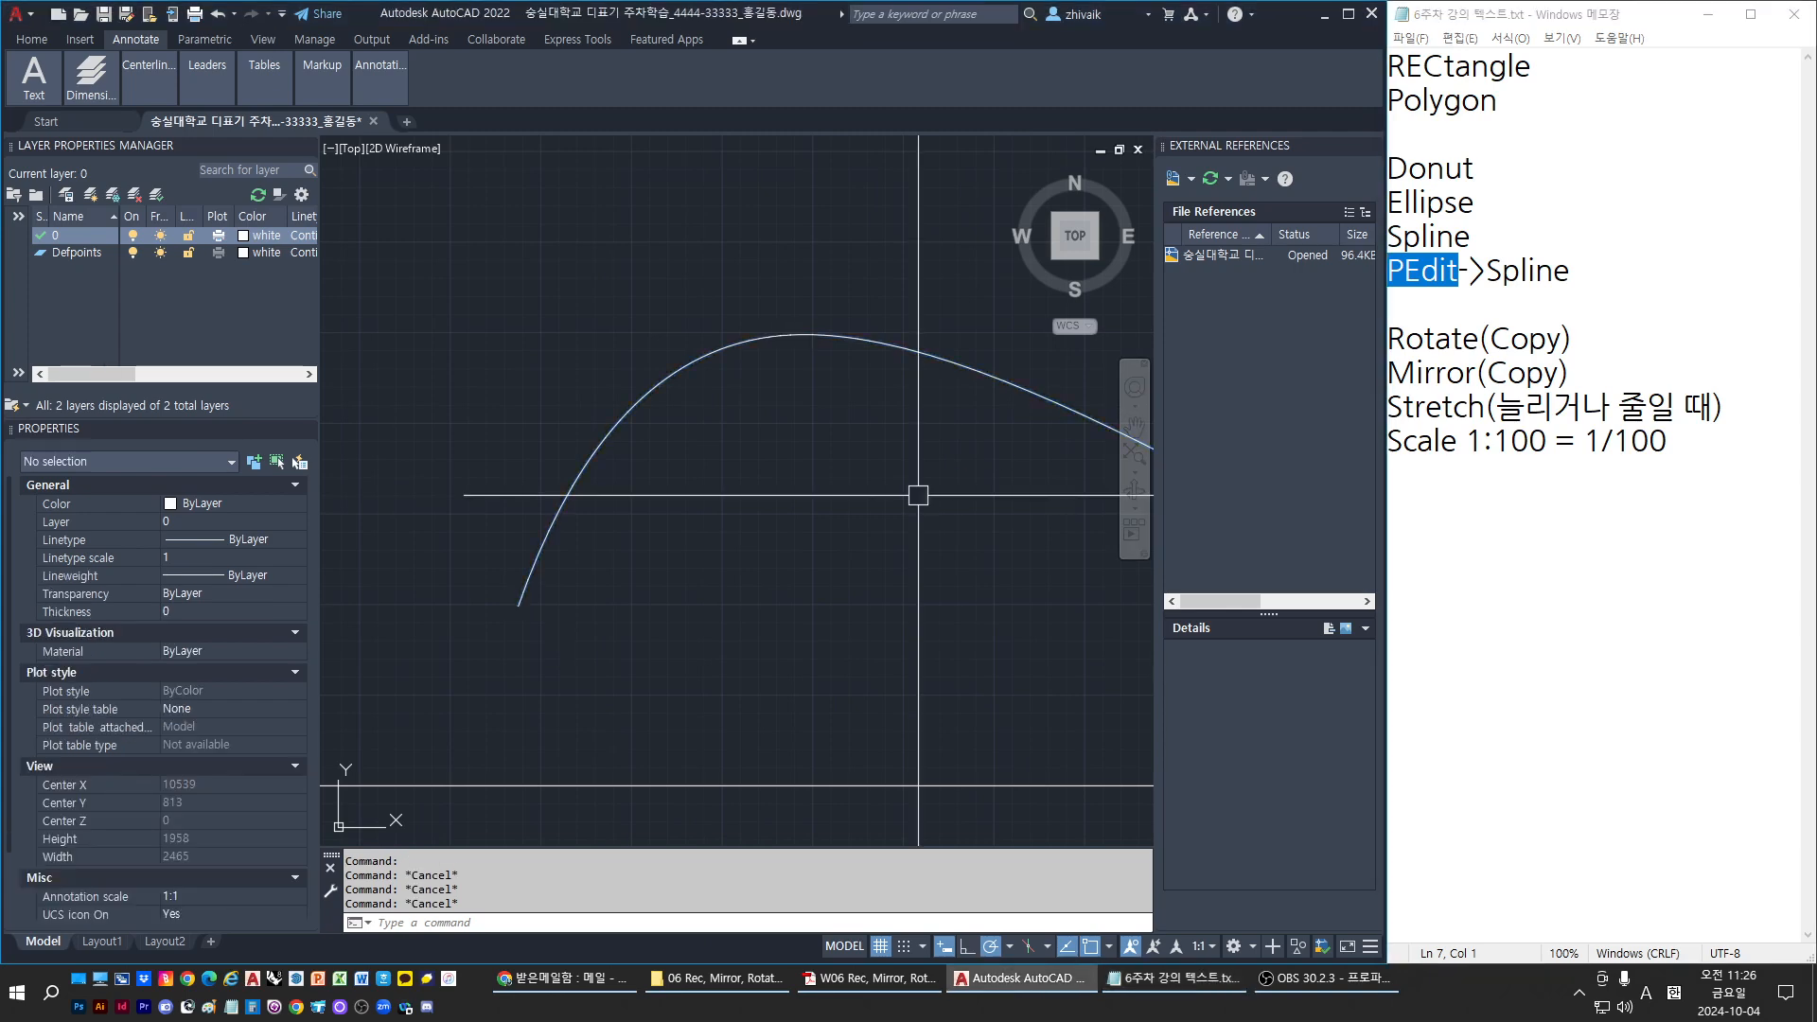
{"action": "type", "text": "PE"}
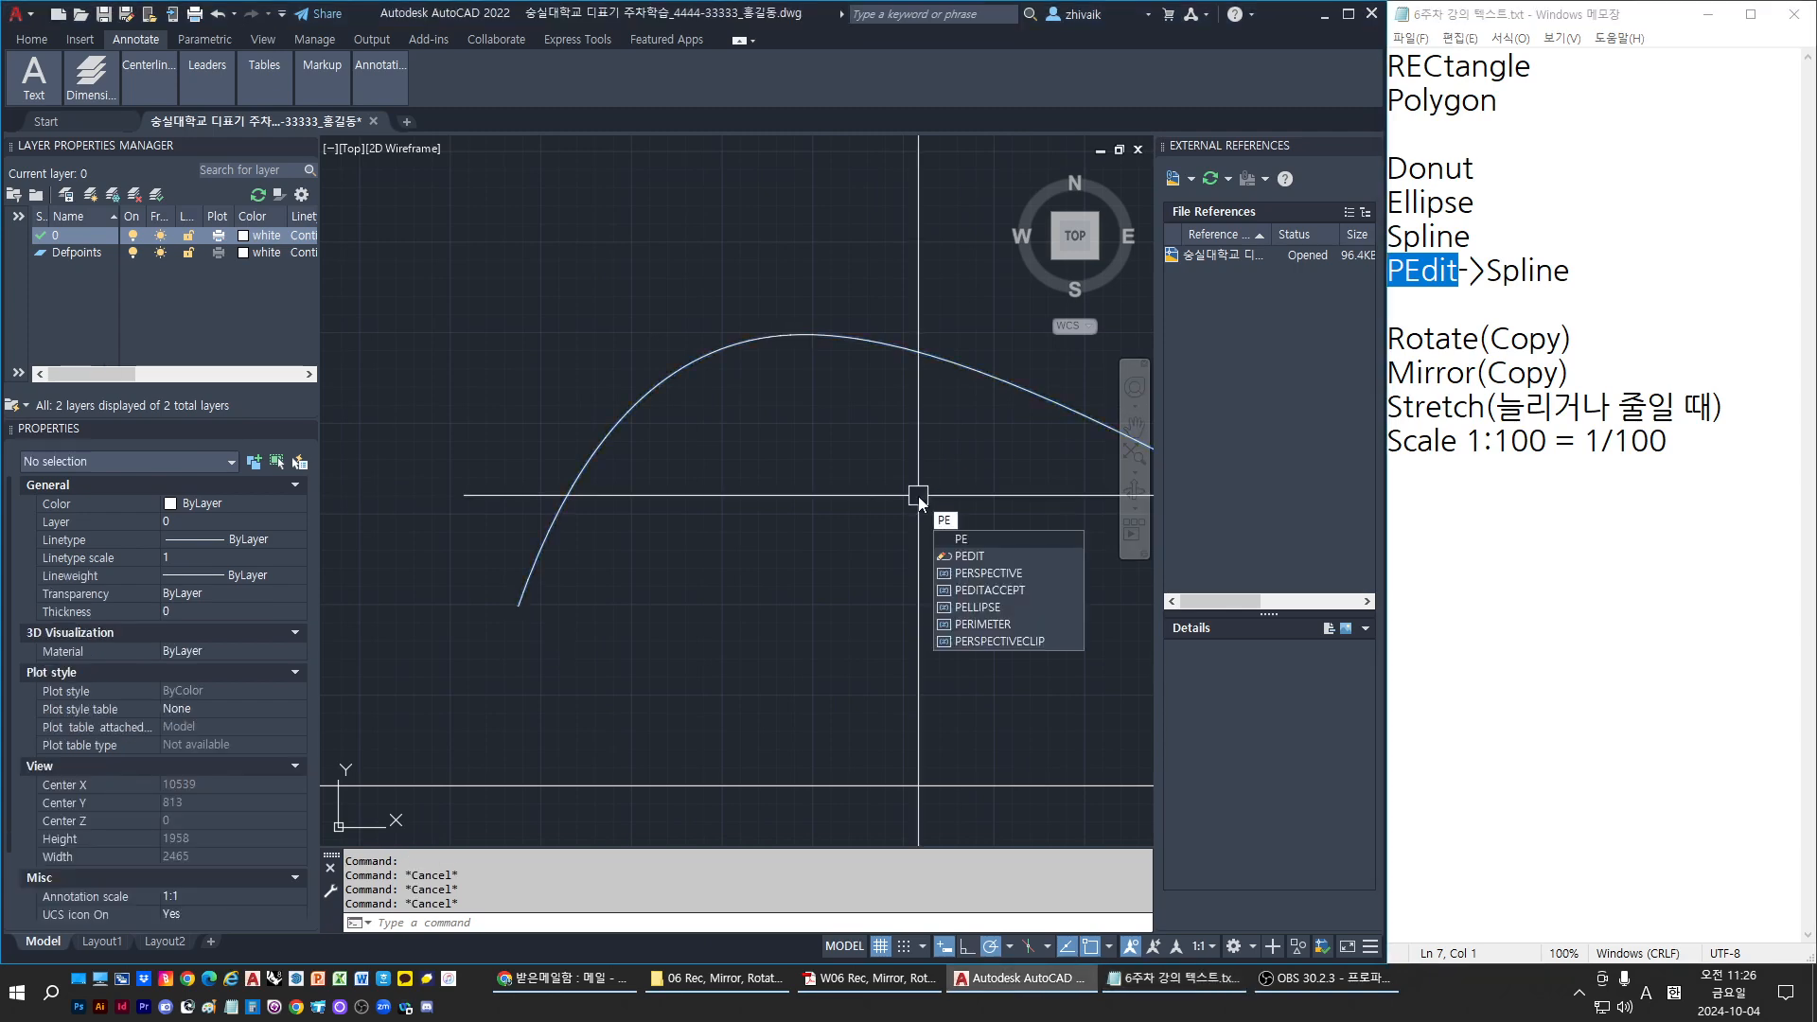
{"action": "key", "text": "Return"}
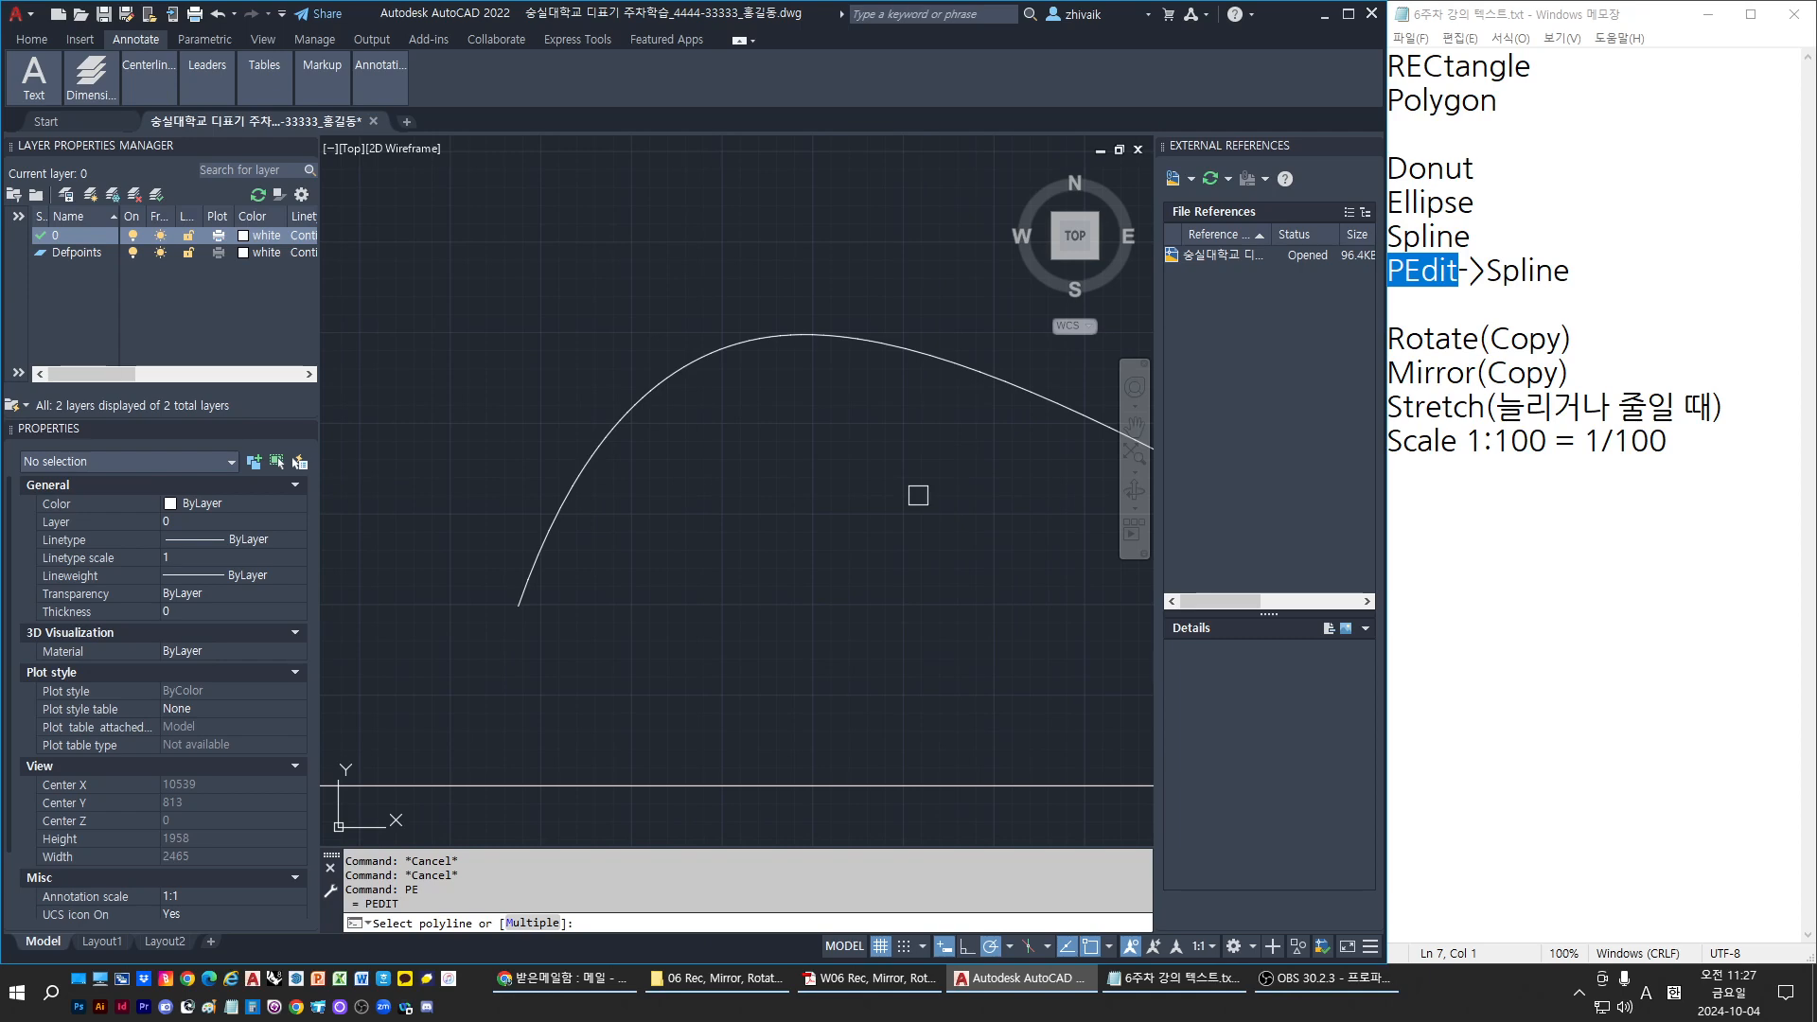
{"action": "left_click", "coordinate": [987, 373]}
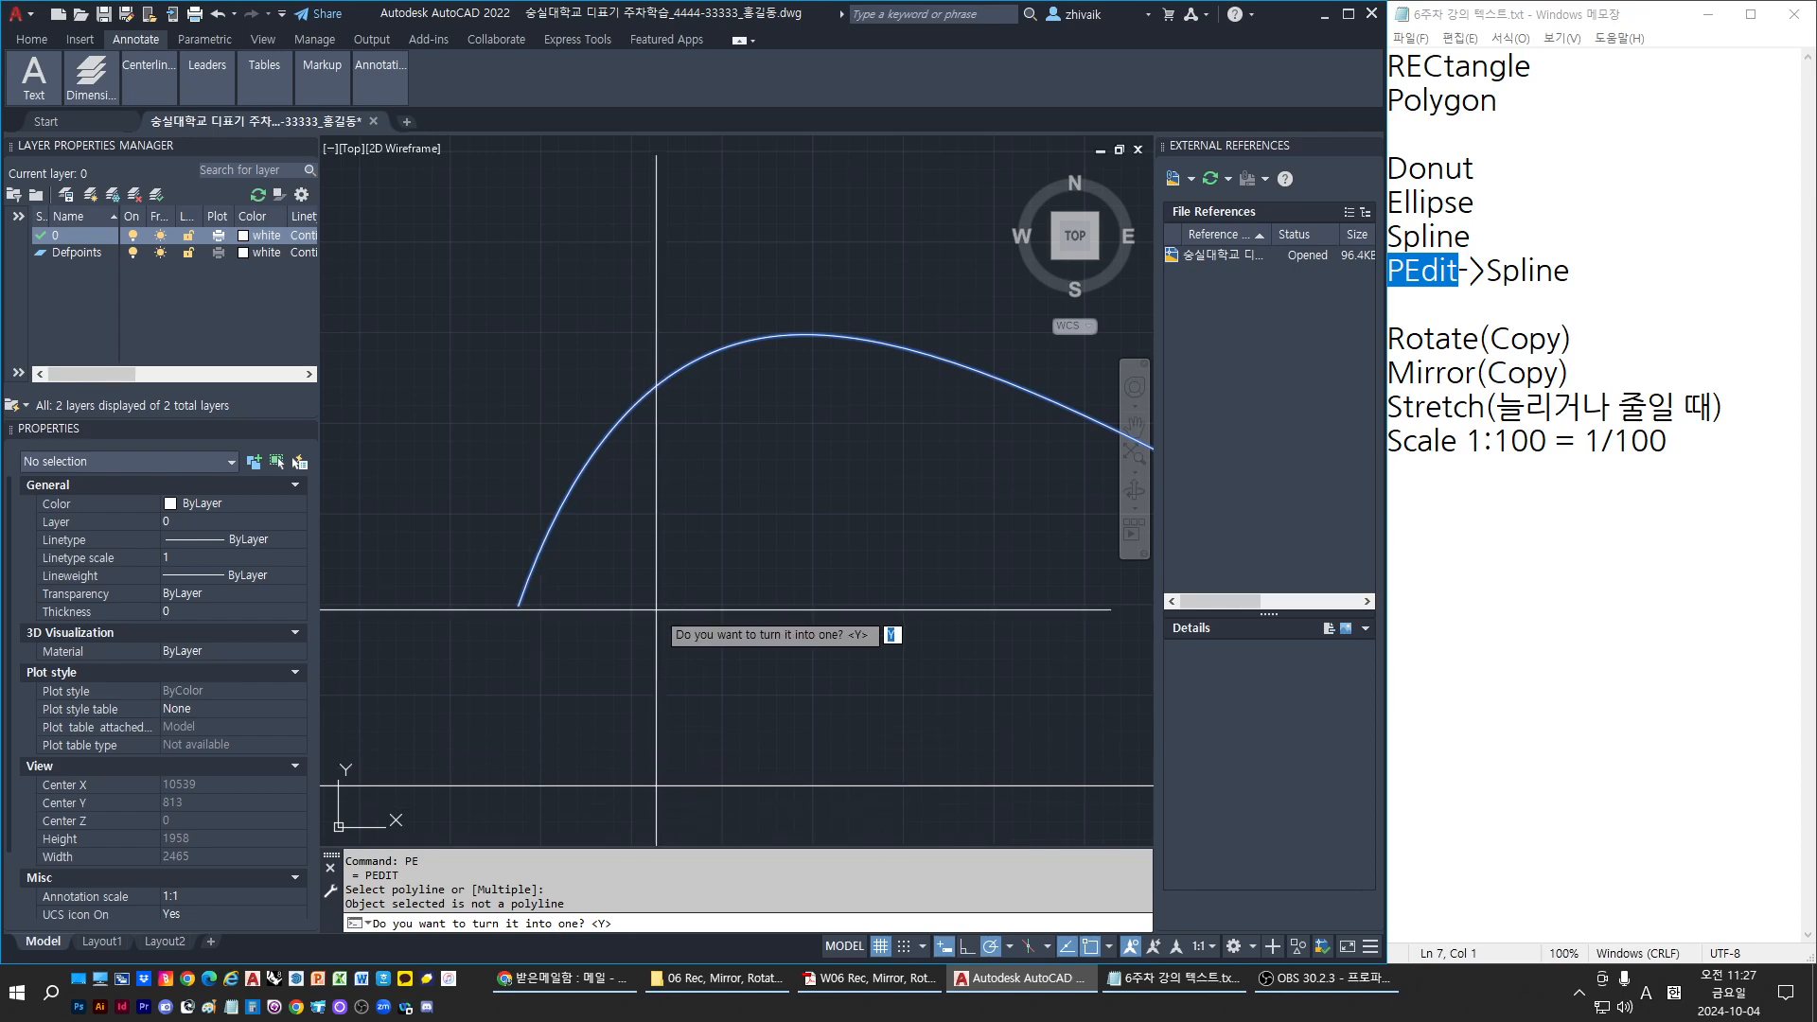
{"action": "key", "text": "Return"}
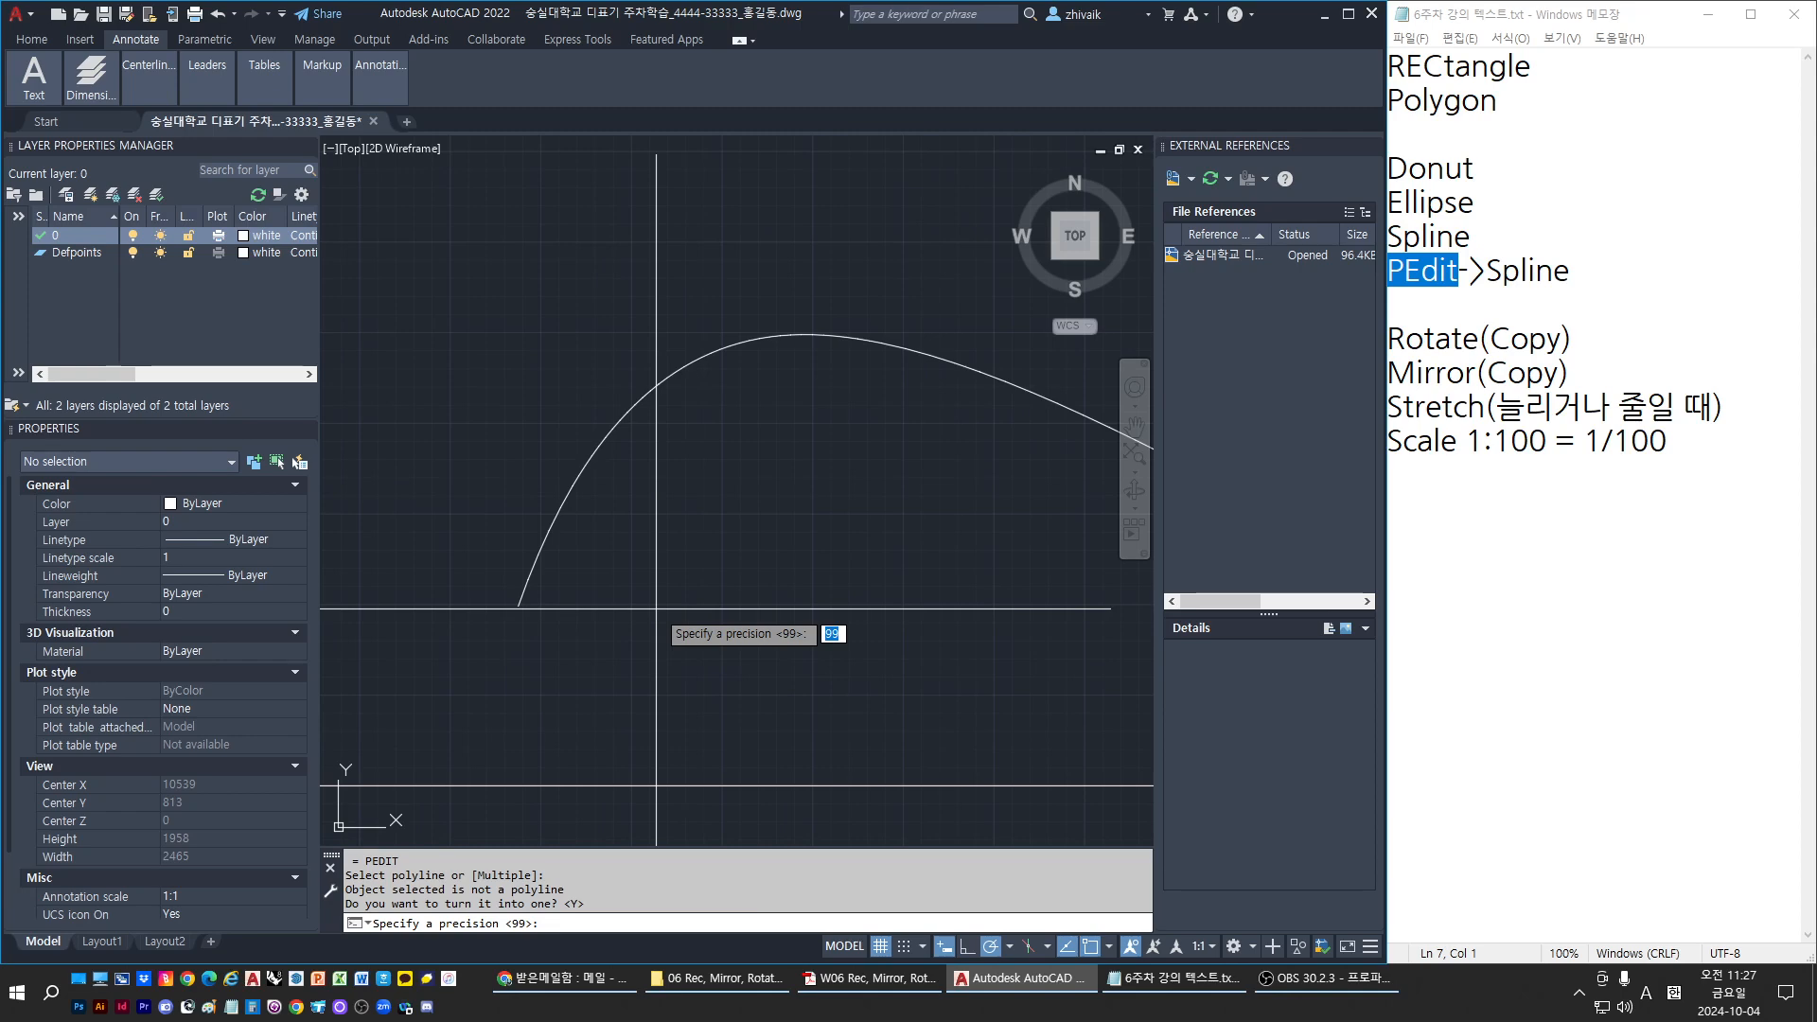
{"action": "key", "text": "Escape"}
{"action": "key", "text": "Escape"}
Copy the spline horizontally about 5090 units to the right of the original
{"action": "scroll", "coordinate": [663, 587], "scroll_direction": "down", "scroll_amount": 2}
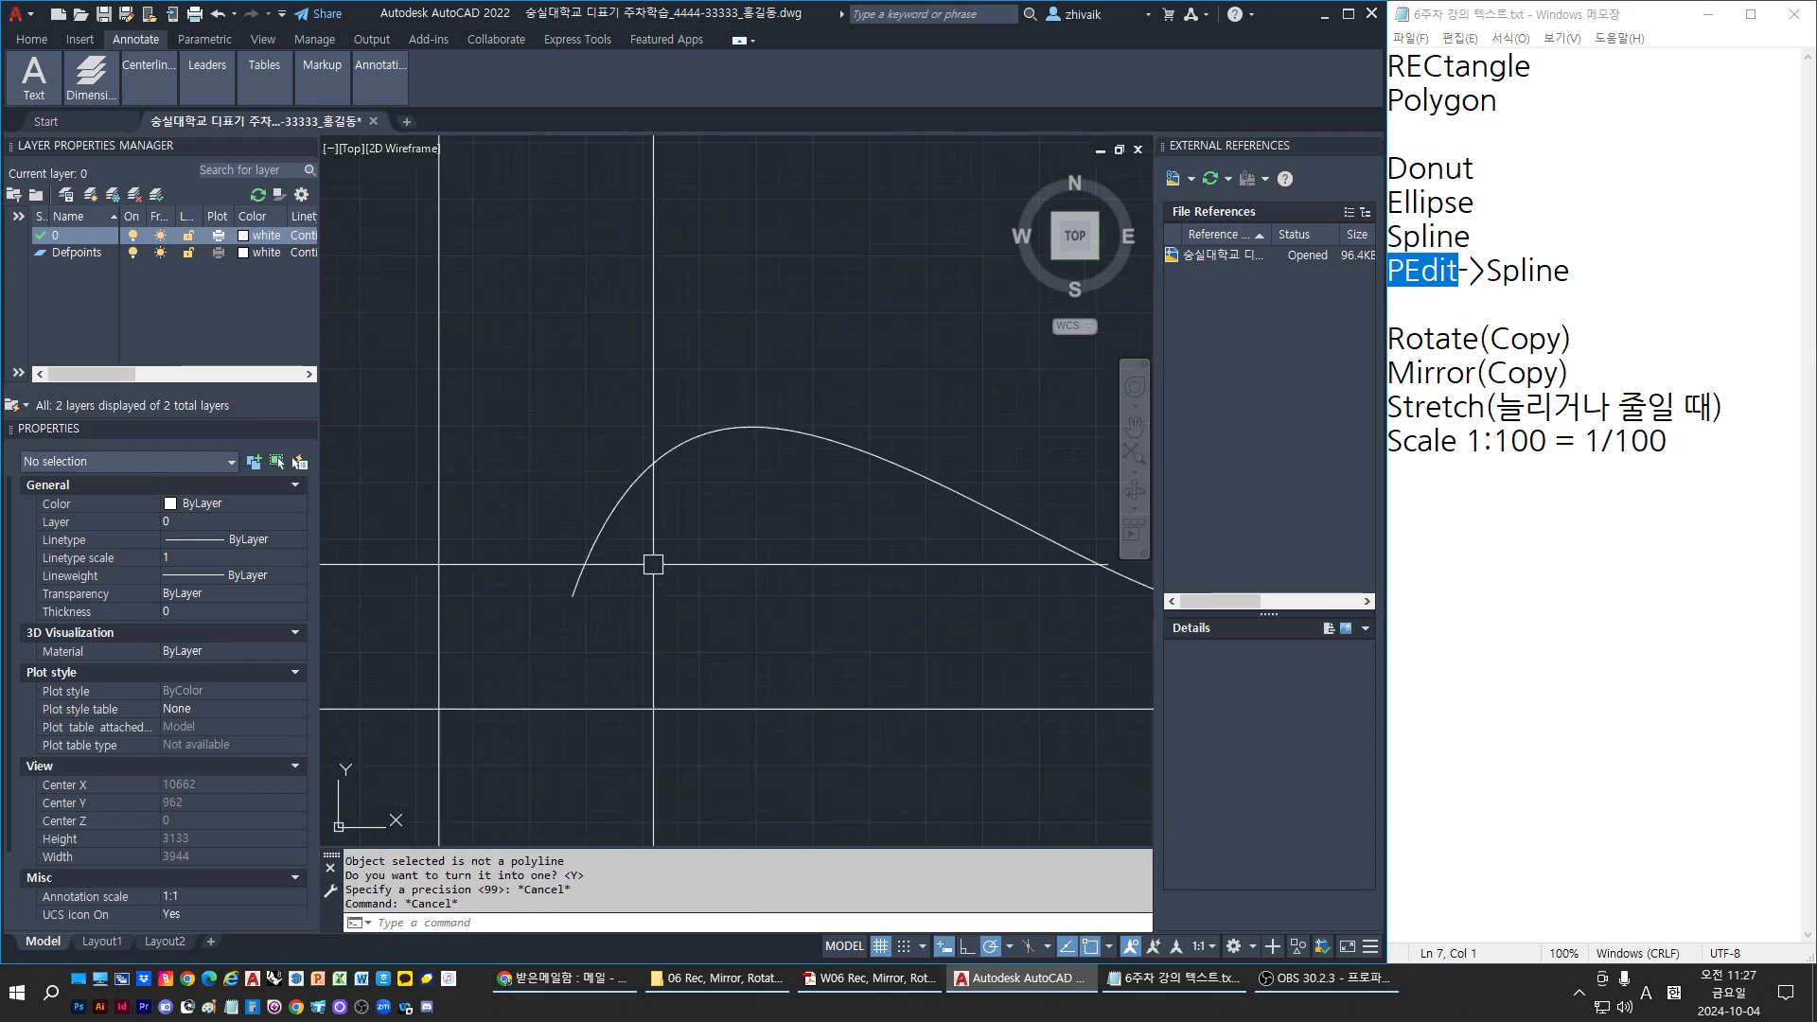
{"action": "left_click", "coordinate": [632, 478]}
{"action": "left_click", "coordinate": [616, 496]}
{"action": "scroll", "coordinate": [541, 562], "scroll_direction": "down", "scroll_amount": 4}
{"action": "type", "text": "c"}
{"action": "key", "text": "Return"}
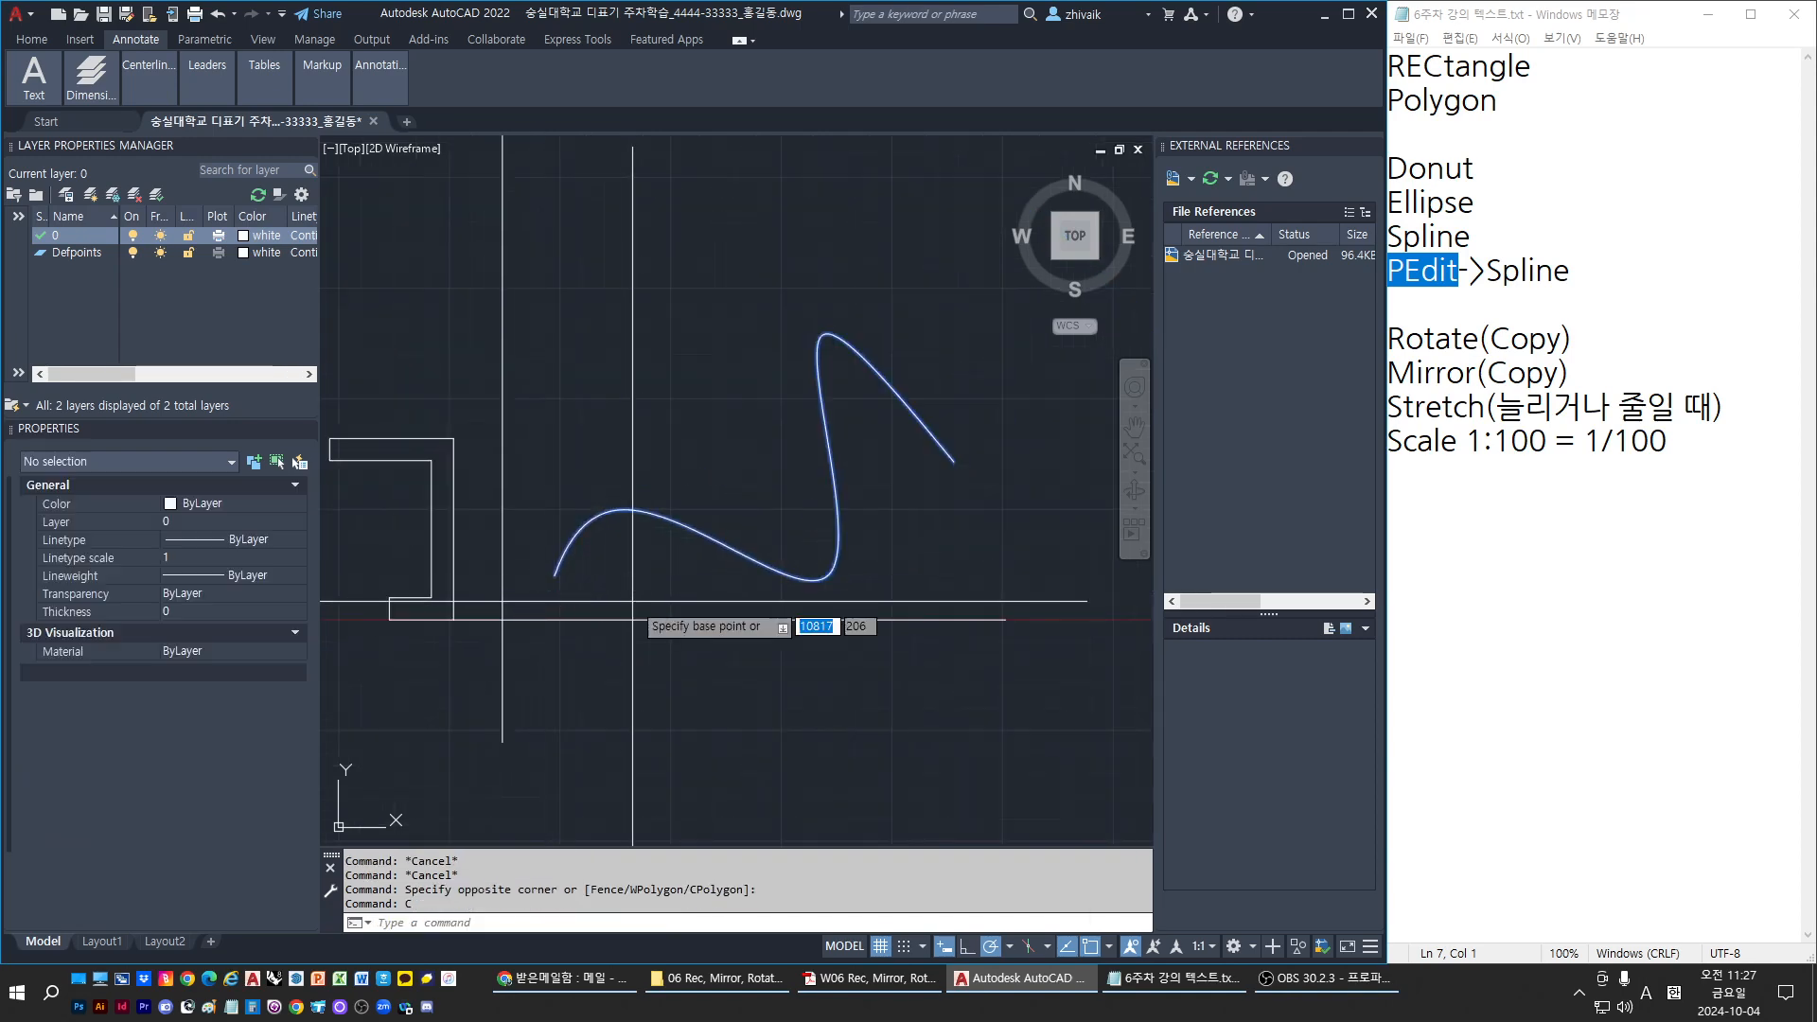
{"action": "left_click", "coordinate": [632, 601]}
{"action": "scroll", "coordinate": [617, 397], "scroll_direction": "down", "scroll_amount": 2}
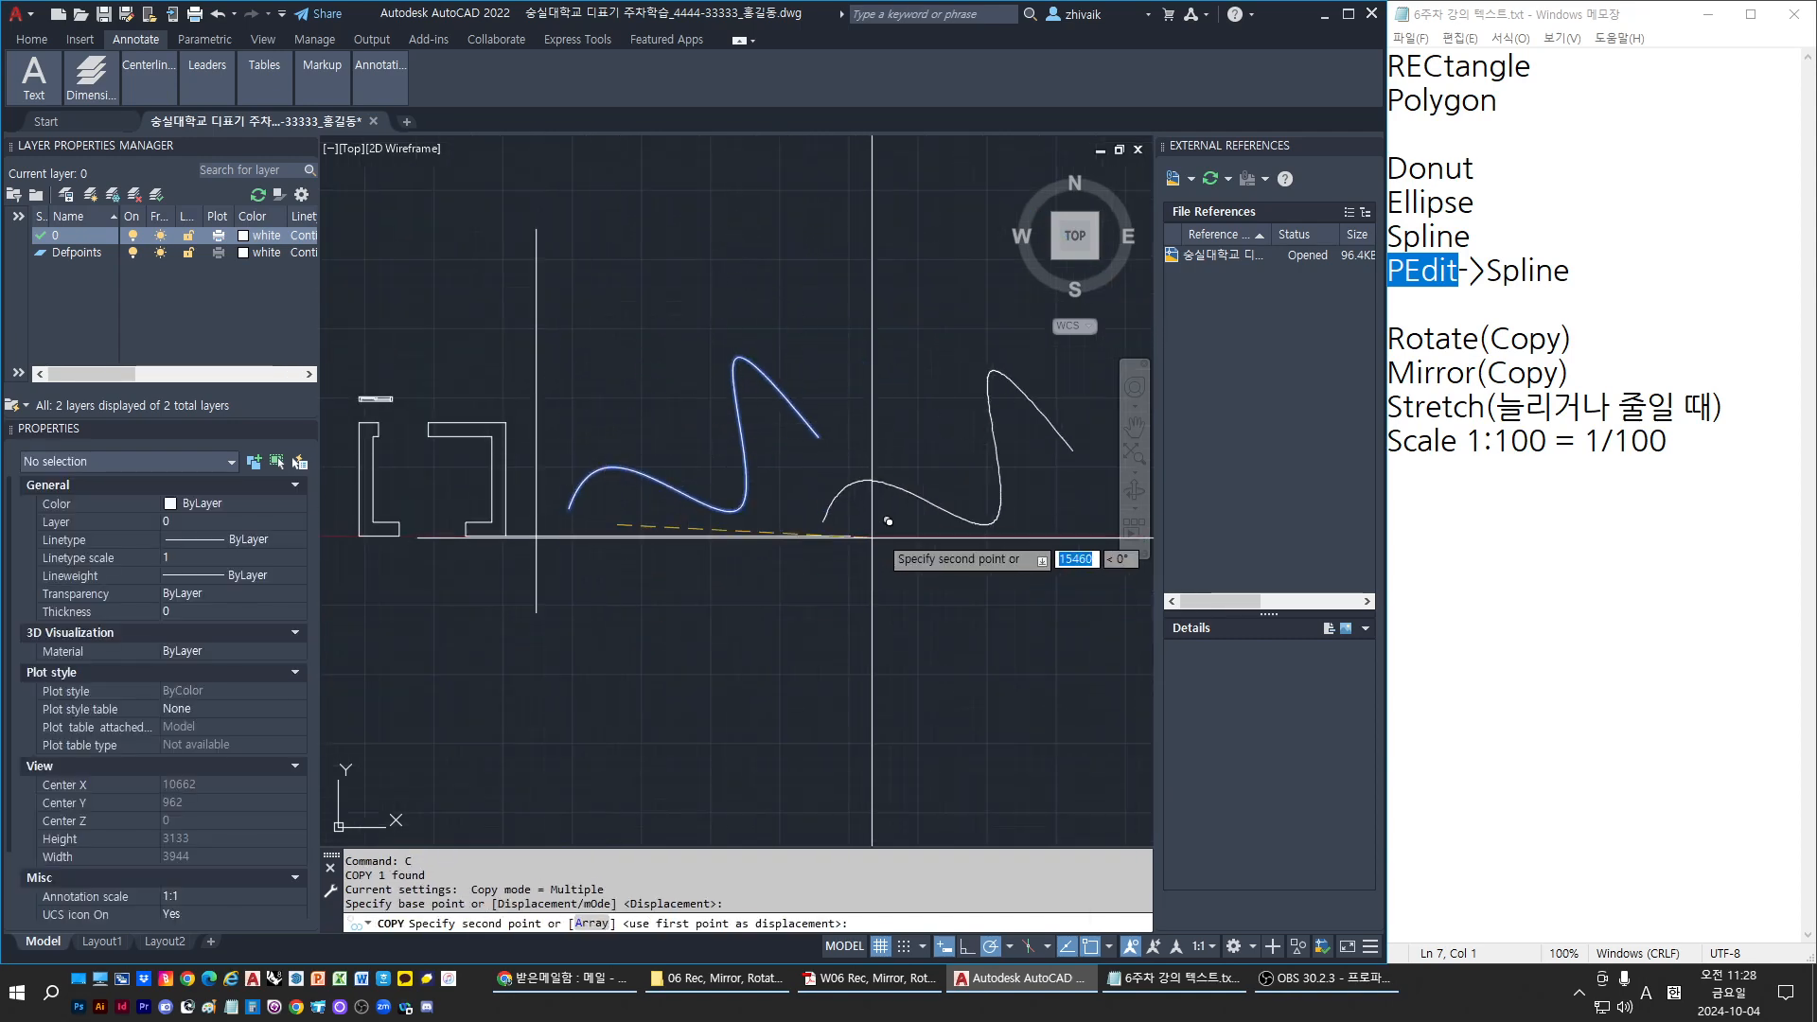
{"action": "left_click", "coordinate": [895, 523]}
{"action": "key", "text": "Escape"}
{"action": "key", "text": "Escape"}
{"action": "key", "text": "Escape"}
{"action": "key", "text": "Escape"}
Convert the original spline to a polyline with PEDIT, using a precision of 1
{"action": "scroll", "coordinate": [596, 509], "scroll_direction": "up", "scroll_amount": 2}
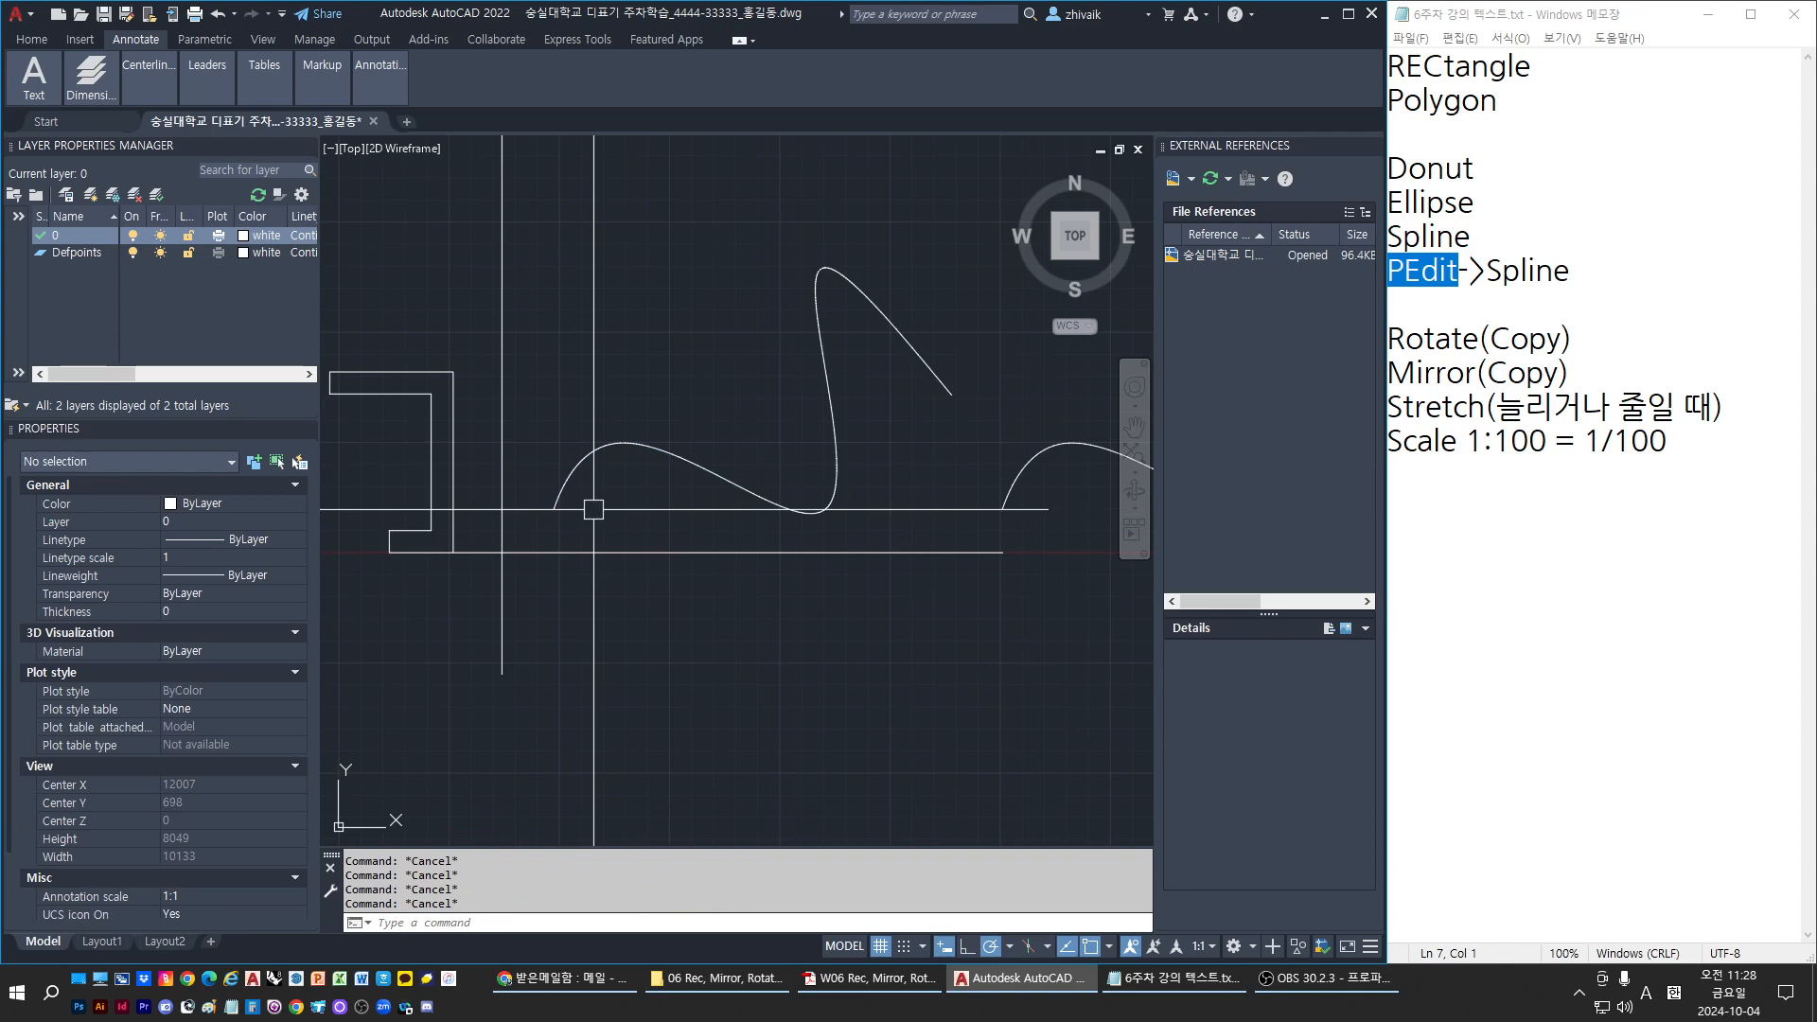
{"action": "type", "text": "pe"}
{"action": "key", "text": "Return"}
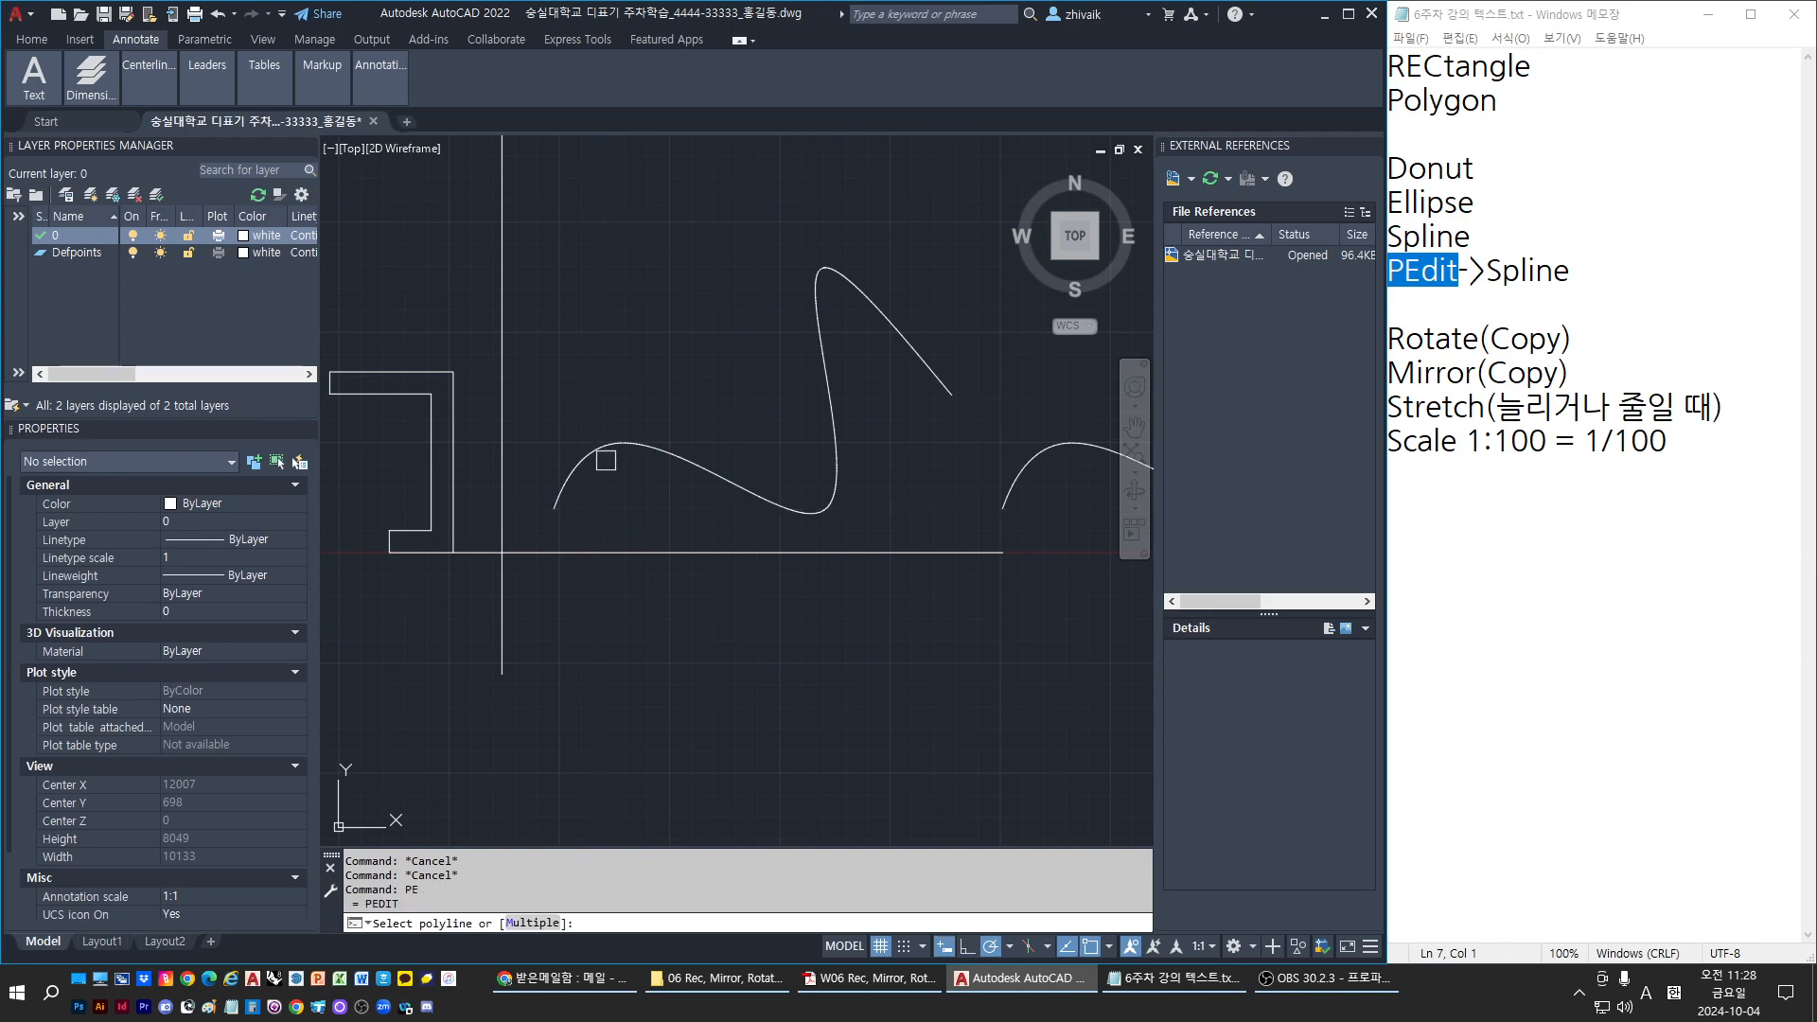
{"action": "left_click", "coordinate": [655, 448]}
{"action": "key", "text": "Return"}
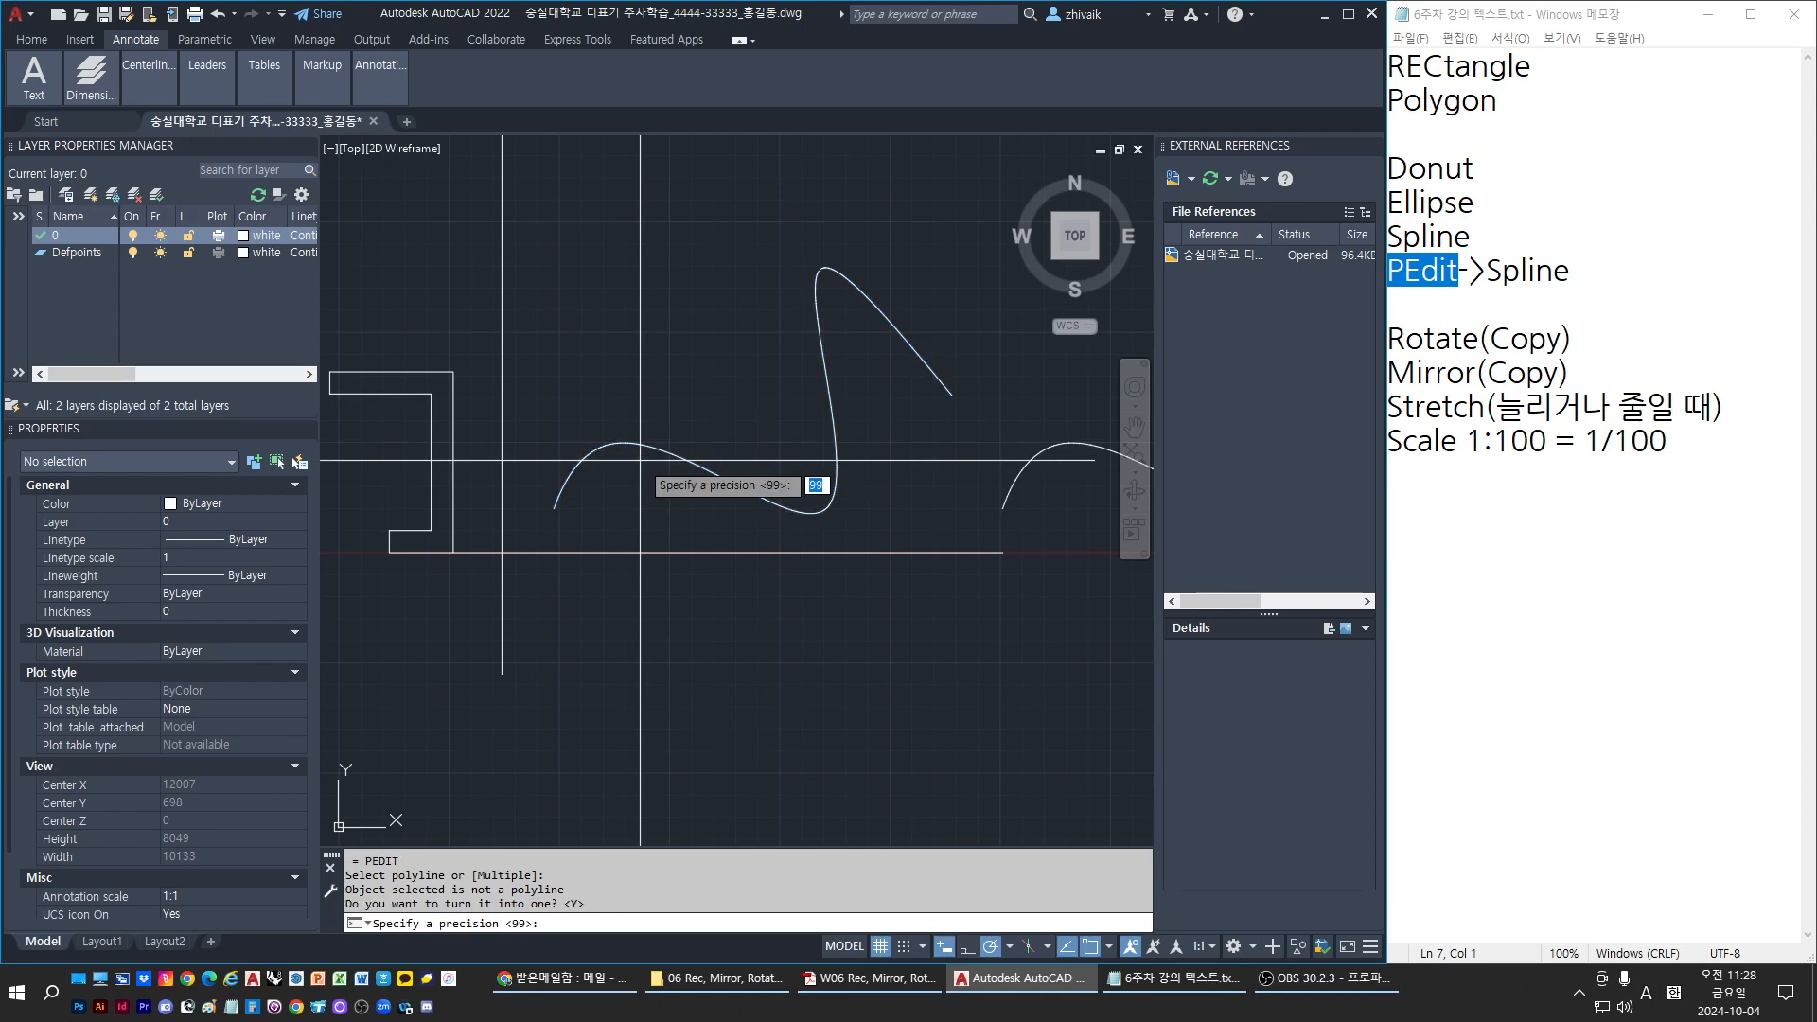
{"action": "type", "text": "1"}
{"action": "key", "text": "Return"}
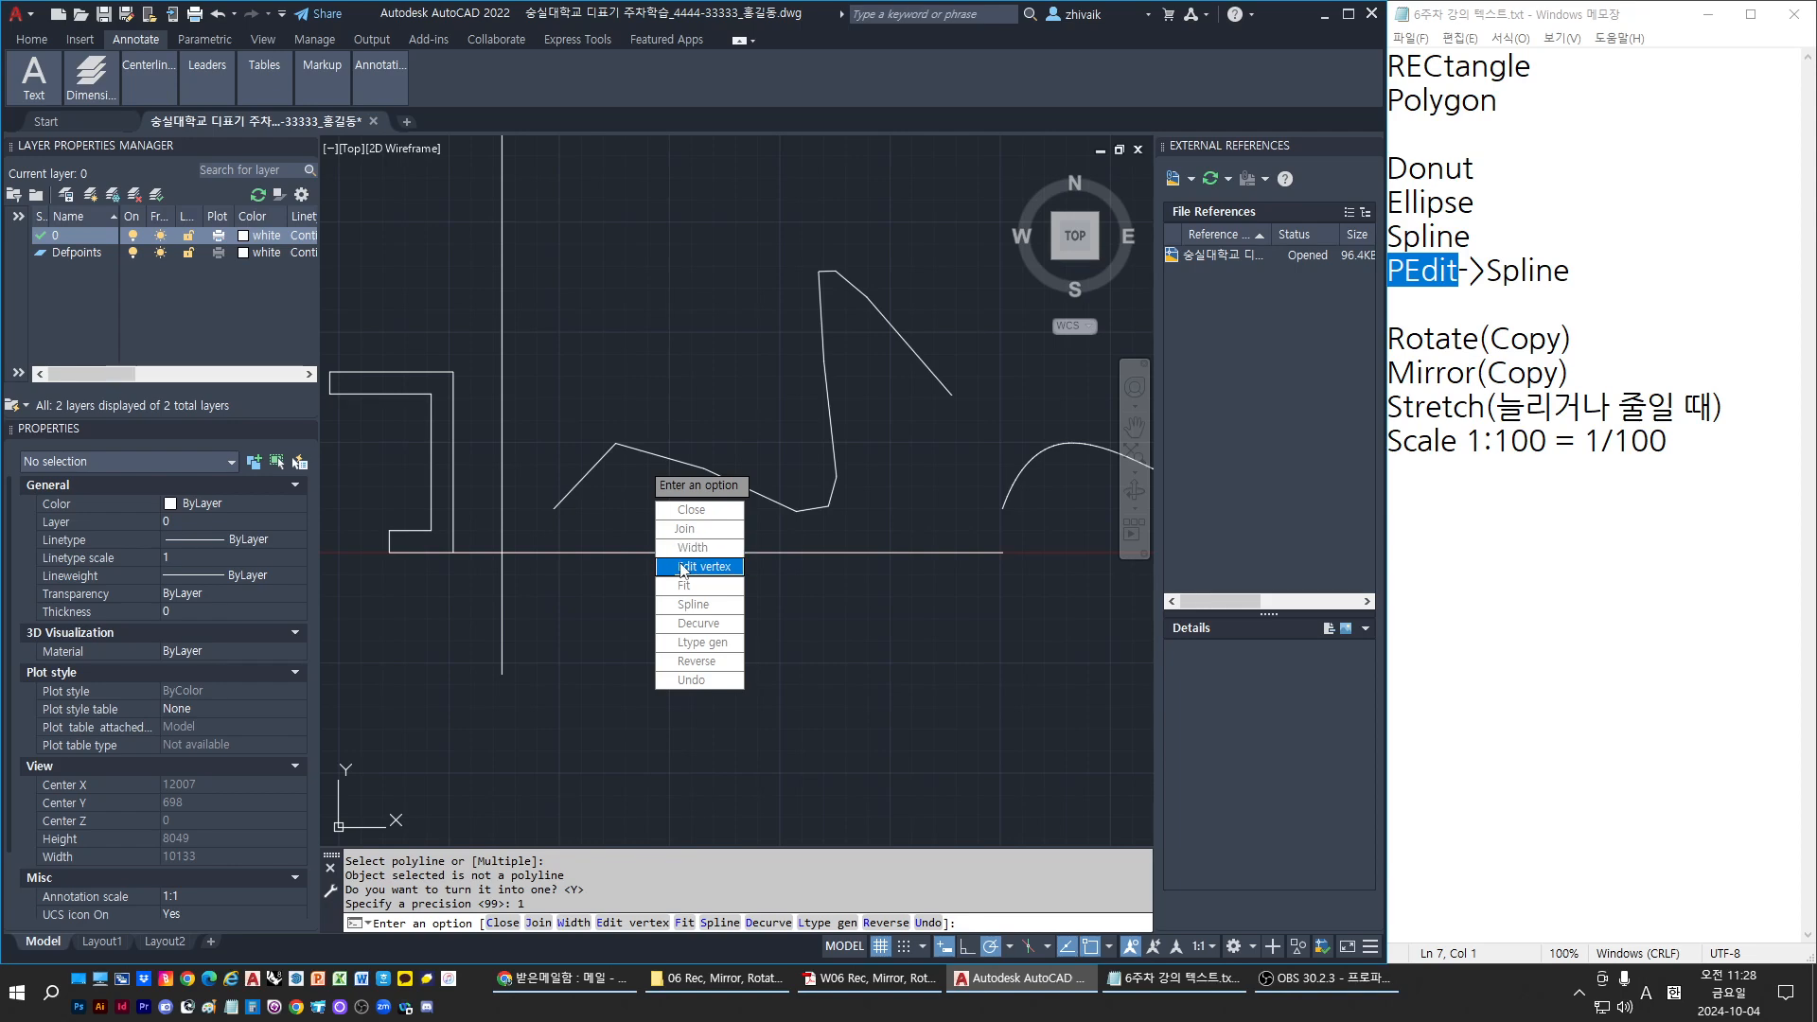
{"action": "key", "text": "Escape"}
Select the newly converted precision-1 polyline to inspect its vertices, and clear the selection
{"action": "left_click", "coordinate": [656, 459]}
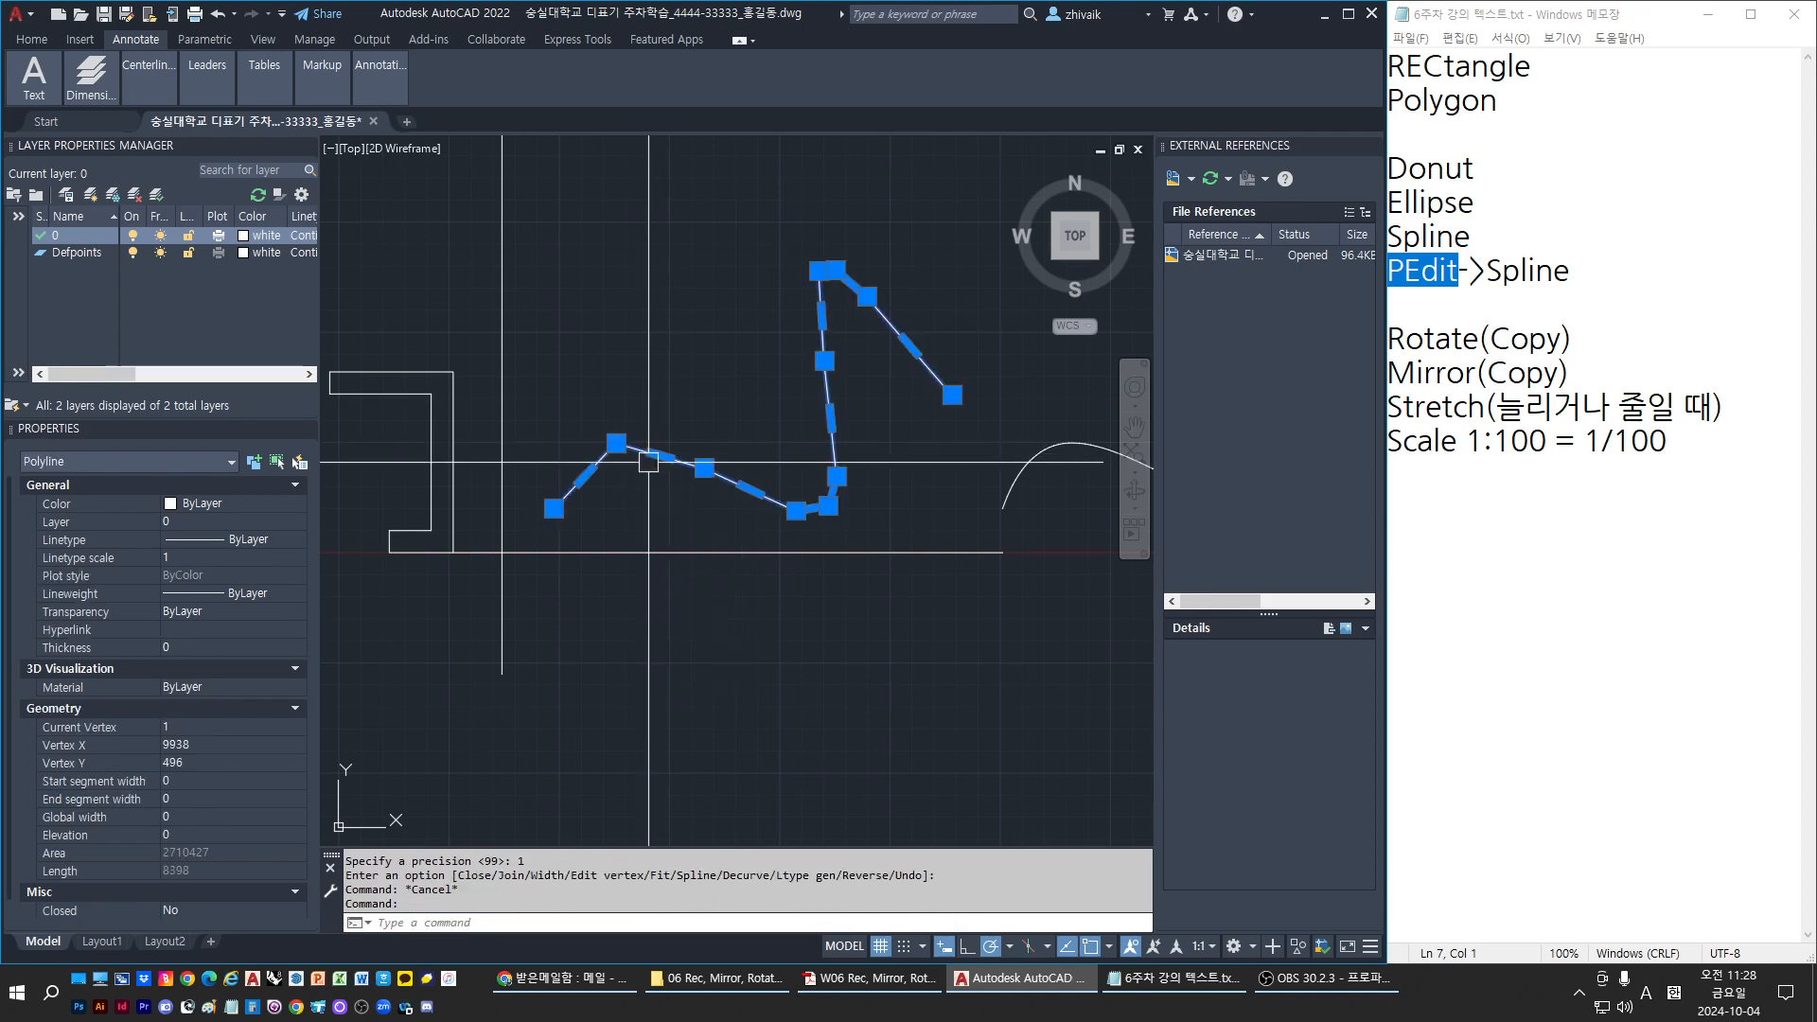
{"action": "key", "text": "Escape"}
{"action": "left_click", "coordinate": [658, 459]}
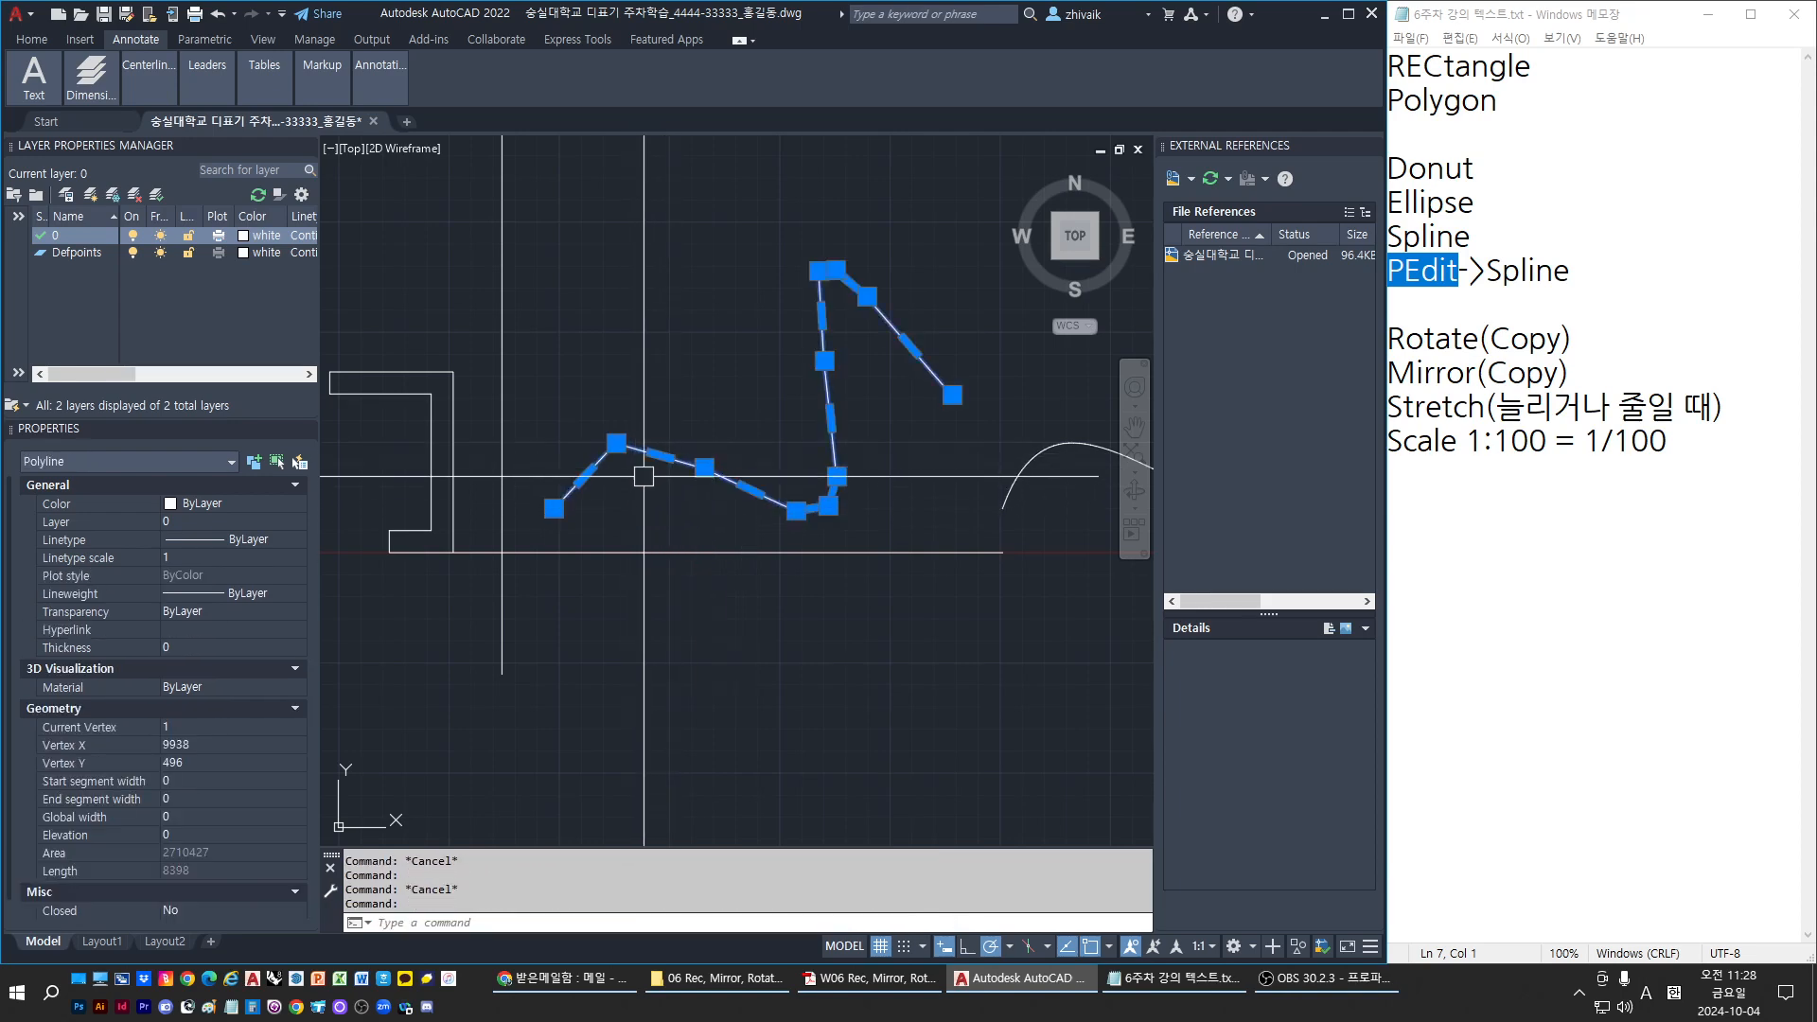
{"action": "key", "text": "Escape"}
Convert the copied spline to a polyline with PEDIT, using a precision of 99
{"action": "middle_click_drag", "start_coordinate": [917, 520], "coordinate": [526, 583]}
{"action": "key", "text": "Escape"}
{"action": "key", "text": "Escape"}
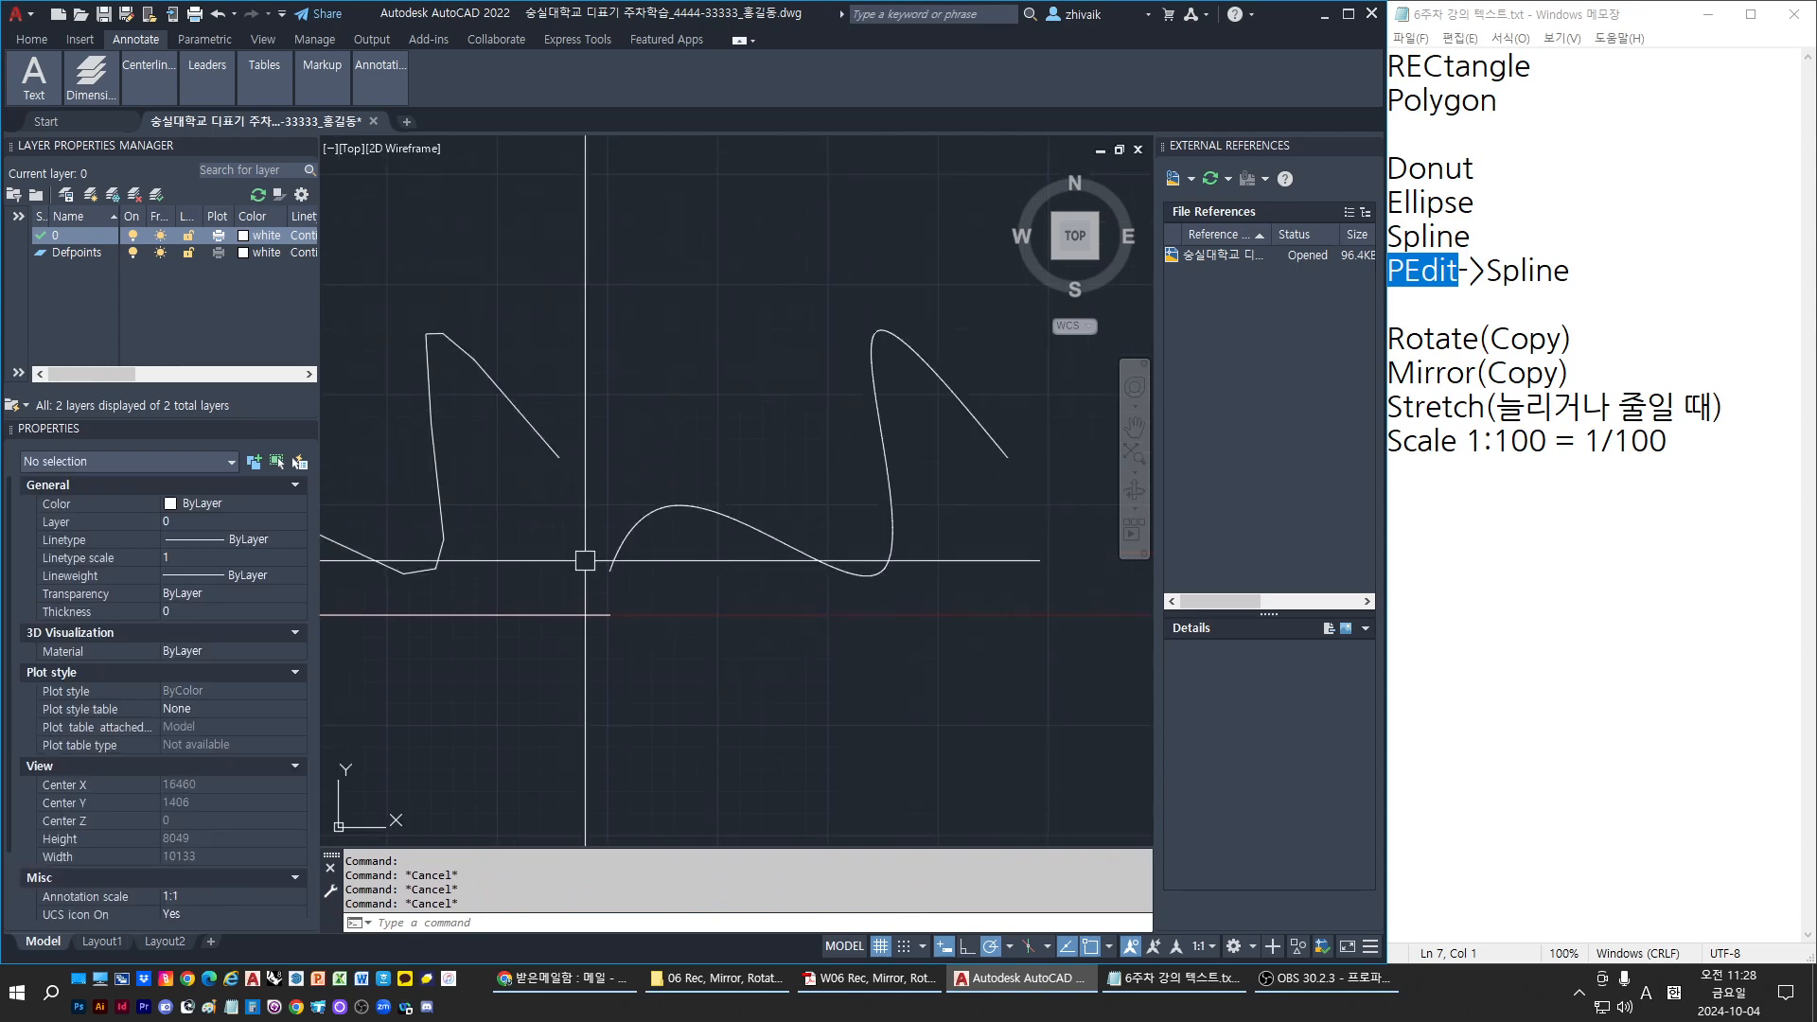
{"action": "type", "text": "pe"}
{"action": "key", "text": "Return"}
{"action": "left_click", "coordinate": [629, 535]}
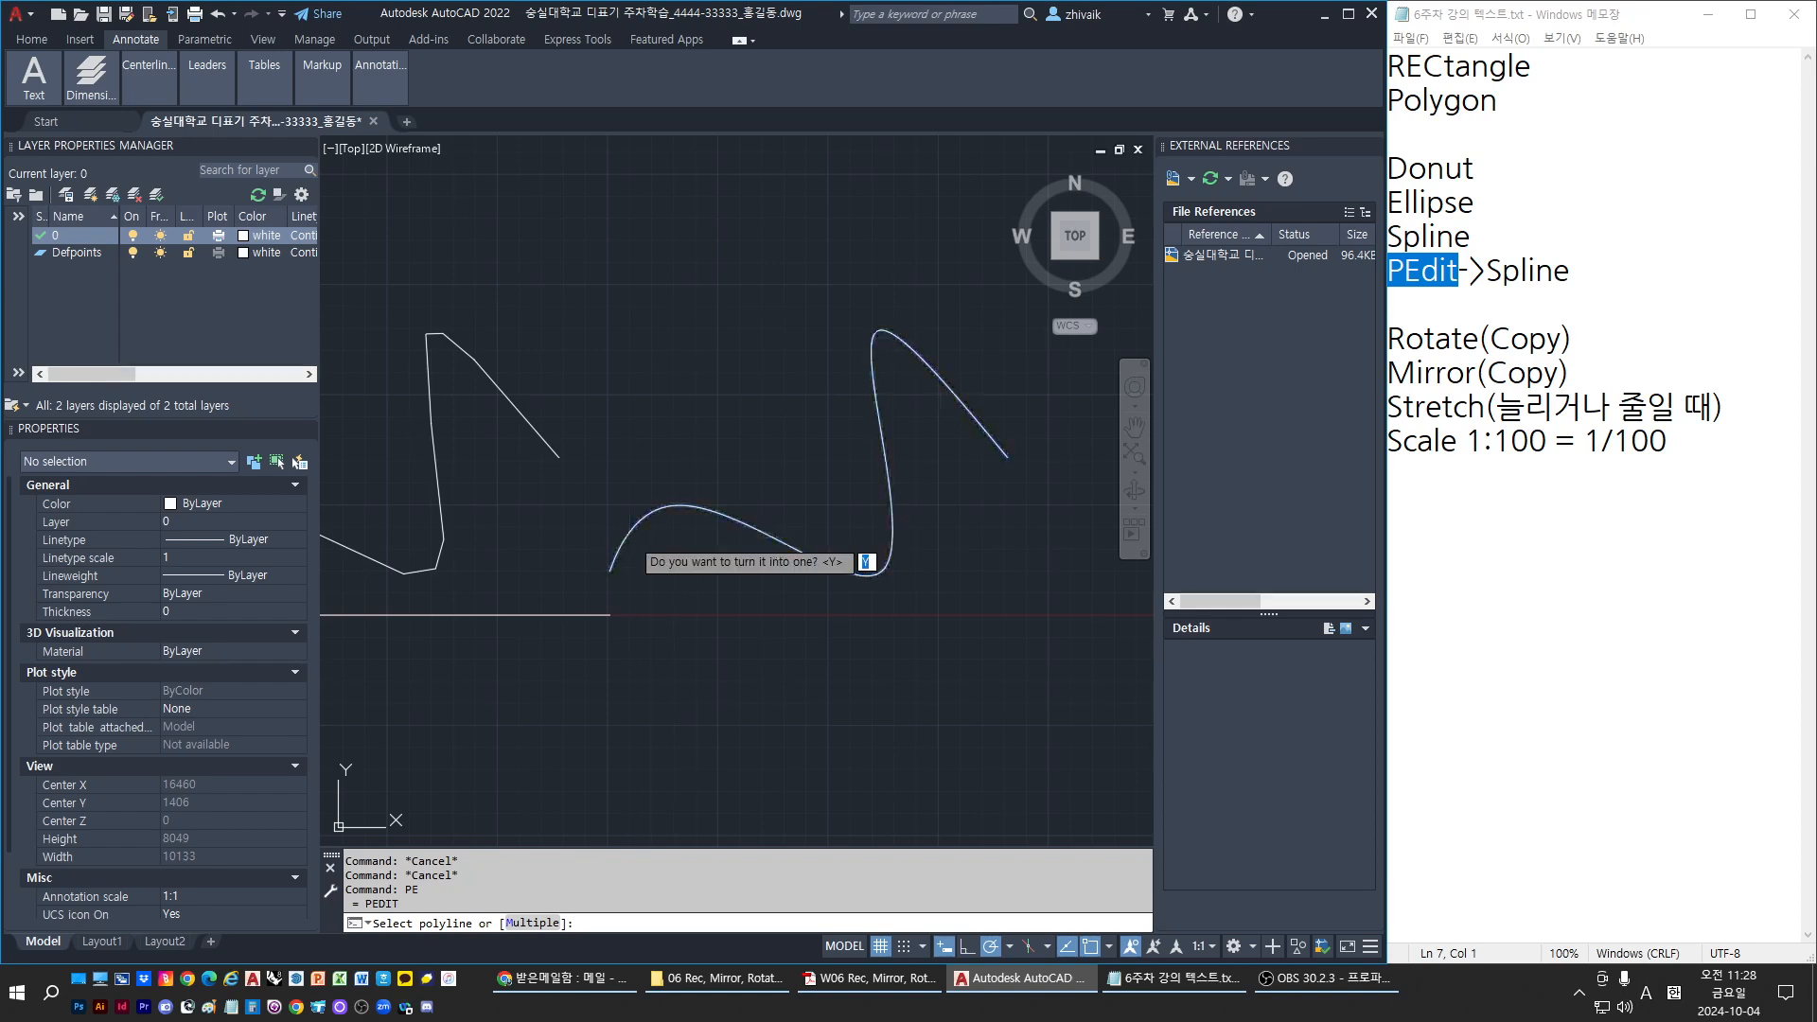
{"action": "key", "text": "Return"}
{"action": "type", "text": "99"}
{"action": "key", "text": "Return"}
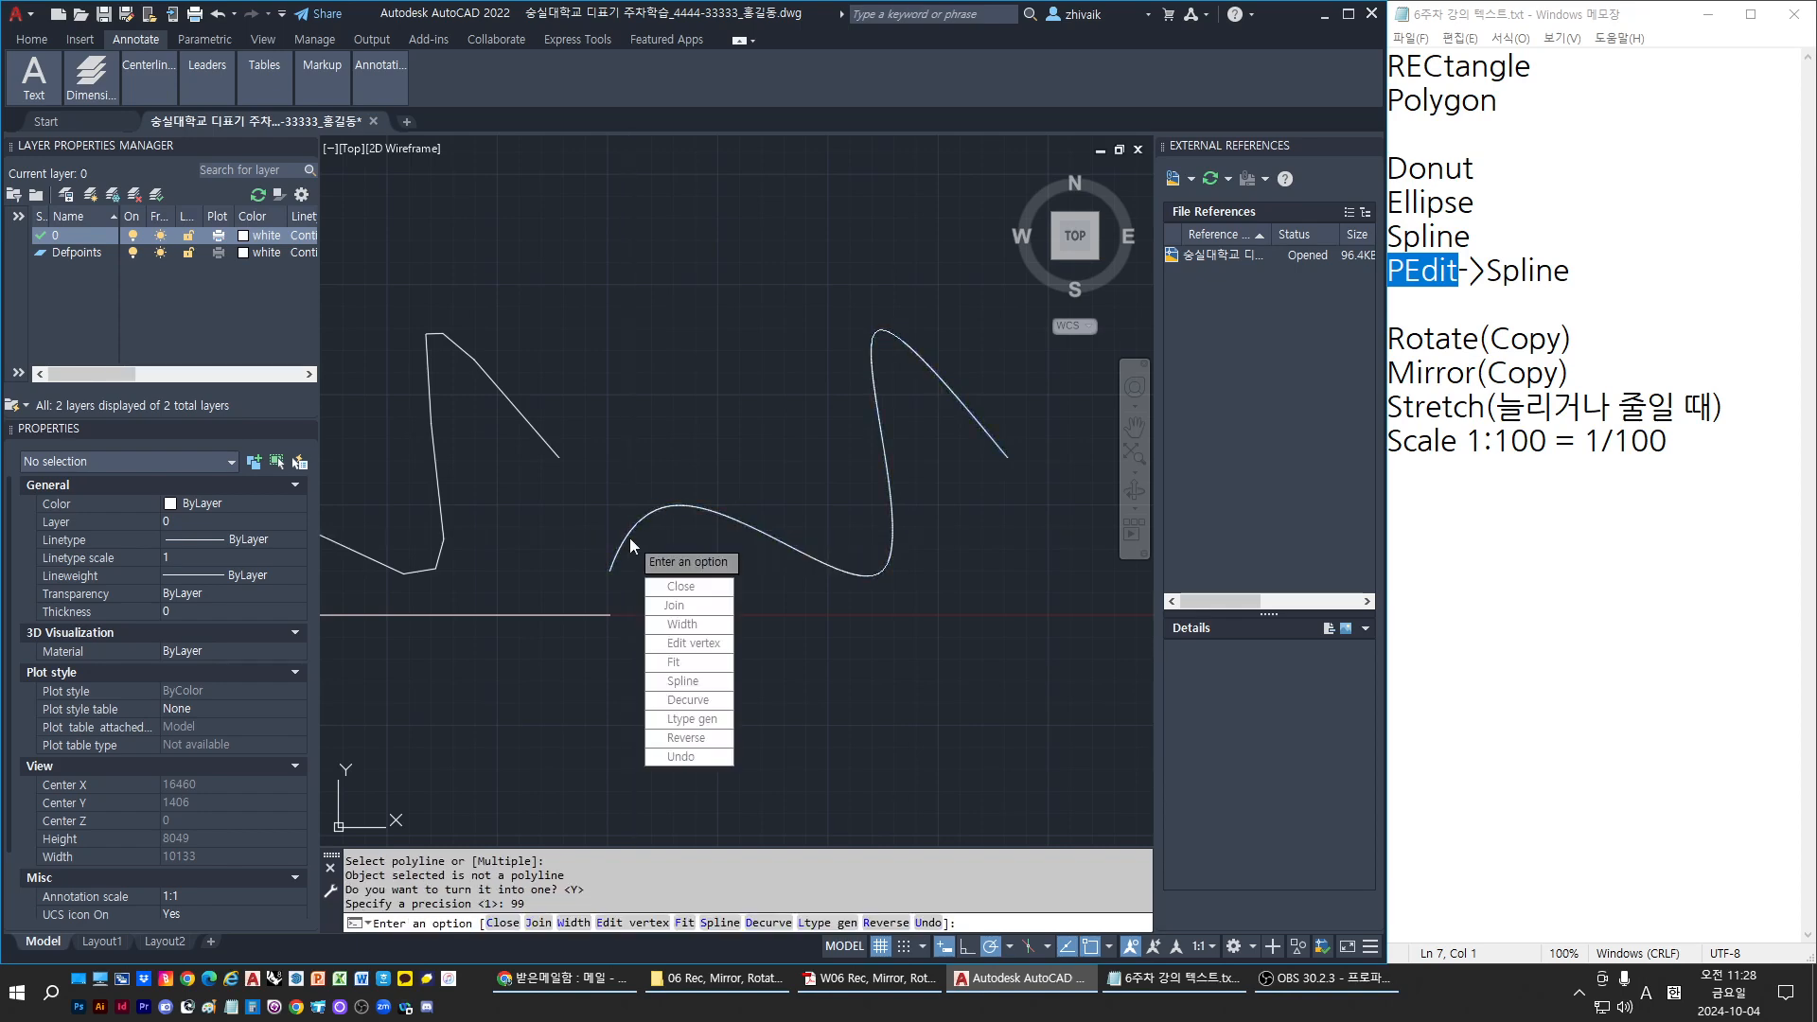
{"action": "key", "text": "Return"}
Select the precision-99 polyline to inspect how densely its vertices are spaced, and clear the selection
{"action": "left_click", "coordinate": [630, 538]}
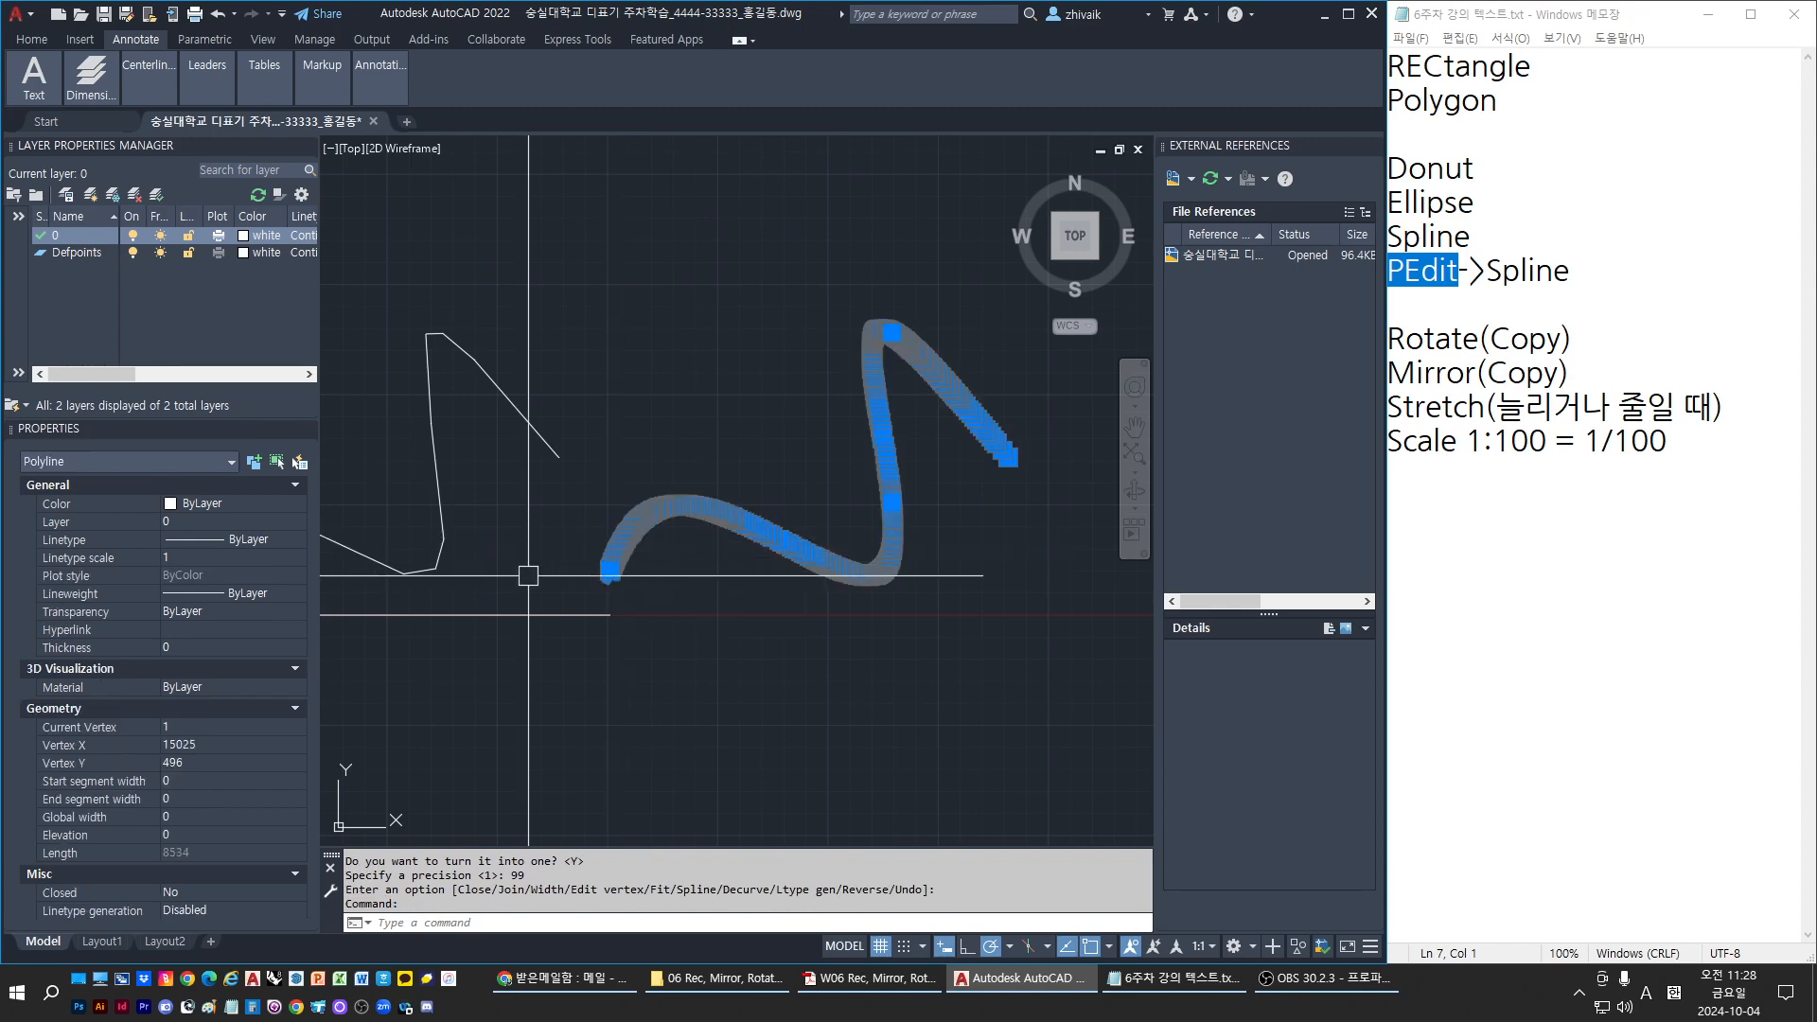
{"action": "middle_click_drag", "start_coordinate": [529, 575], "coordinate": [623, 553]}
{"action": "key", "text": "Escape"}
{"action": "middle_click_drag", "start_coordinate": [419, 495], "coordinate": [503, 494]}
{"action": "key", "text": "Escape"}
Select the coarse precision-1 polyline to compare its straight segments and vertices with the smoother copy
{"action": "middle_click_drag", "start_coordinate": [362, 254], "coordinate": [435, 249]}
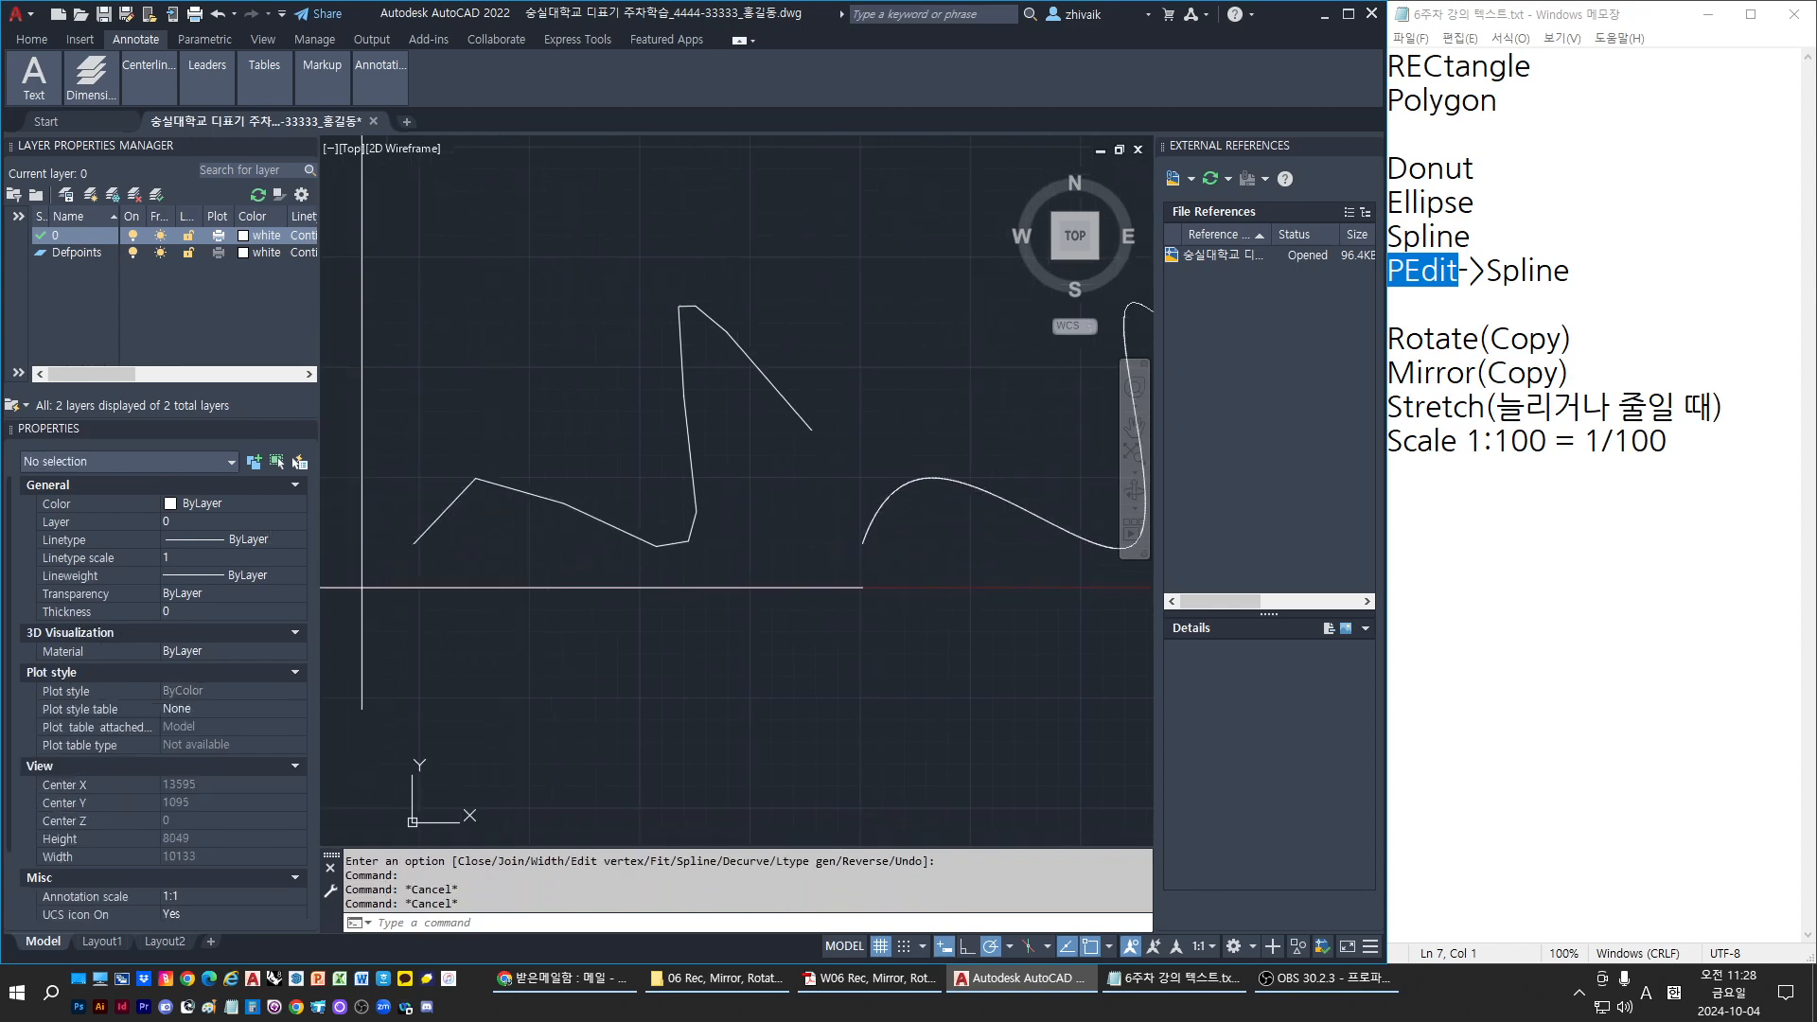
{"action": "scroll", "coordinate": [467, 524], "scroll_direction": "up", "scroll_amount": 2}
{"action": "left_click", "coordinate": [403, 526]}
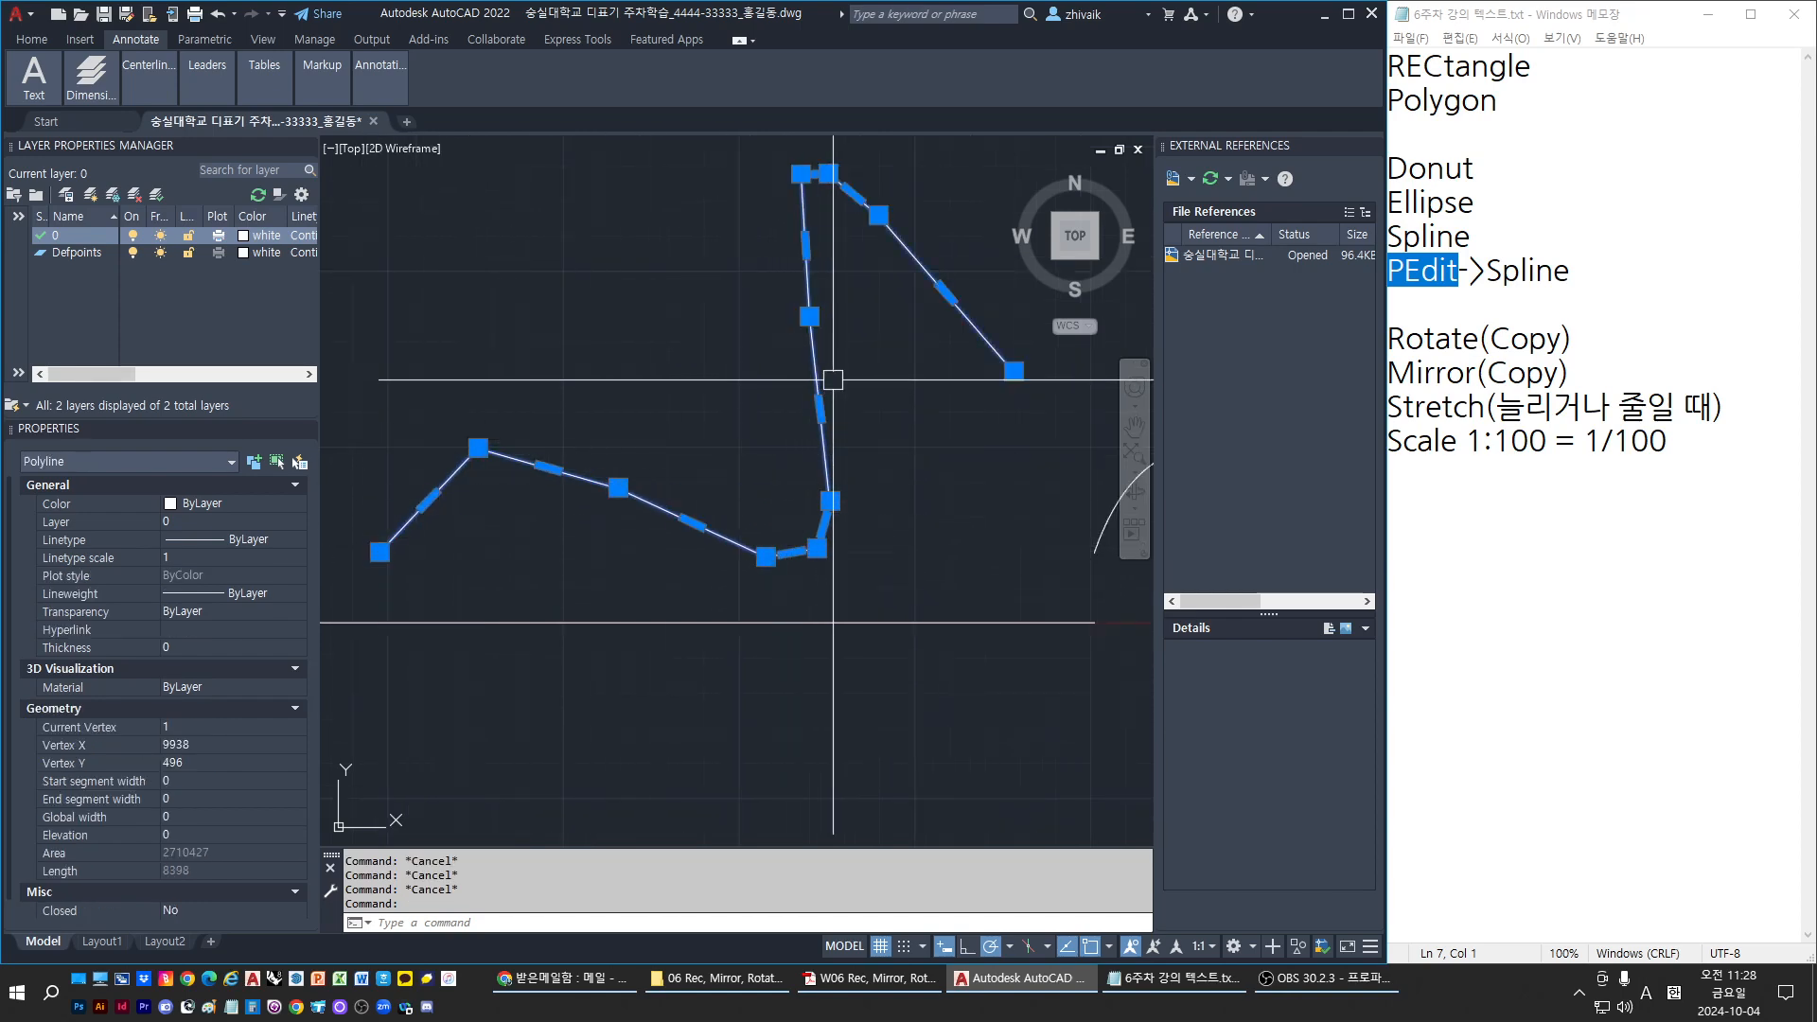
{"action": "middle_click_drag", "start_coordinate": [833, 379], "coordinate": [681, 588]}
{"action": "key", "text": "Escape"}
{"action": "scroll", "coordinate": [681, 479], "scroll_direction": "down", "scroll_amount": 2}
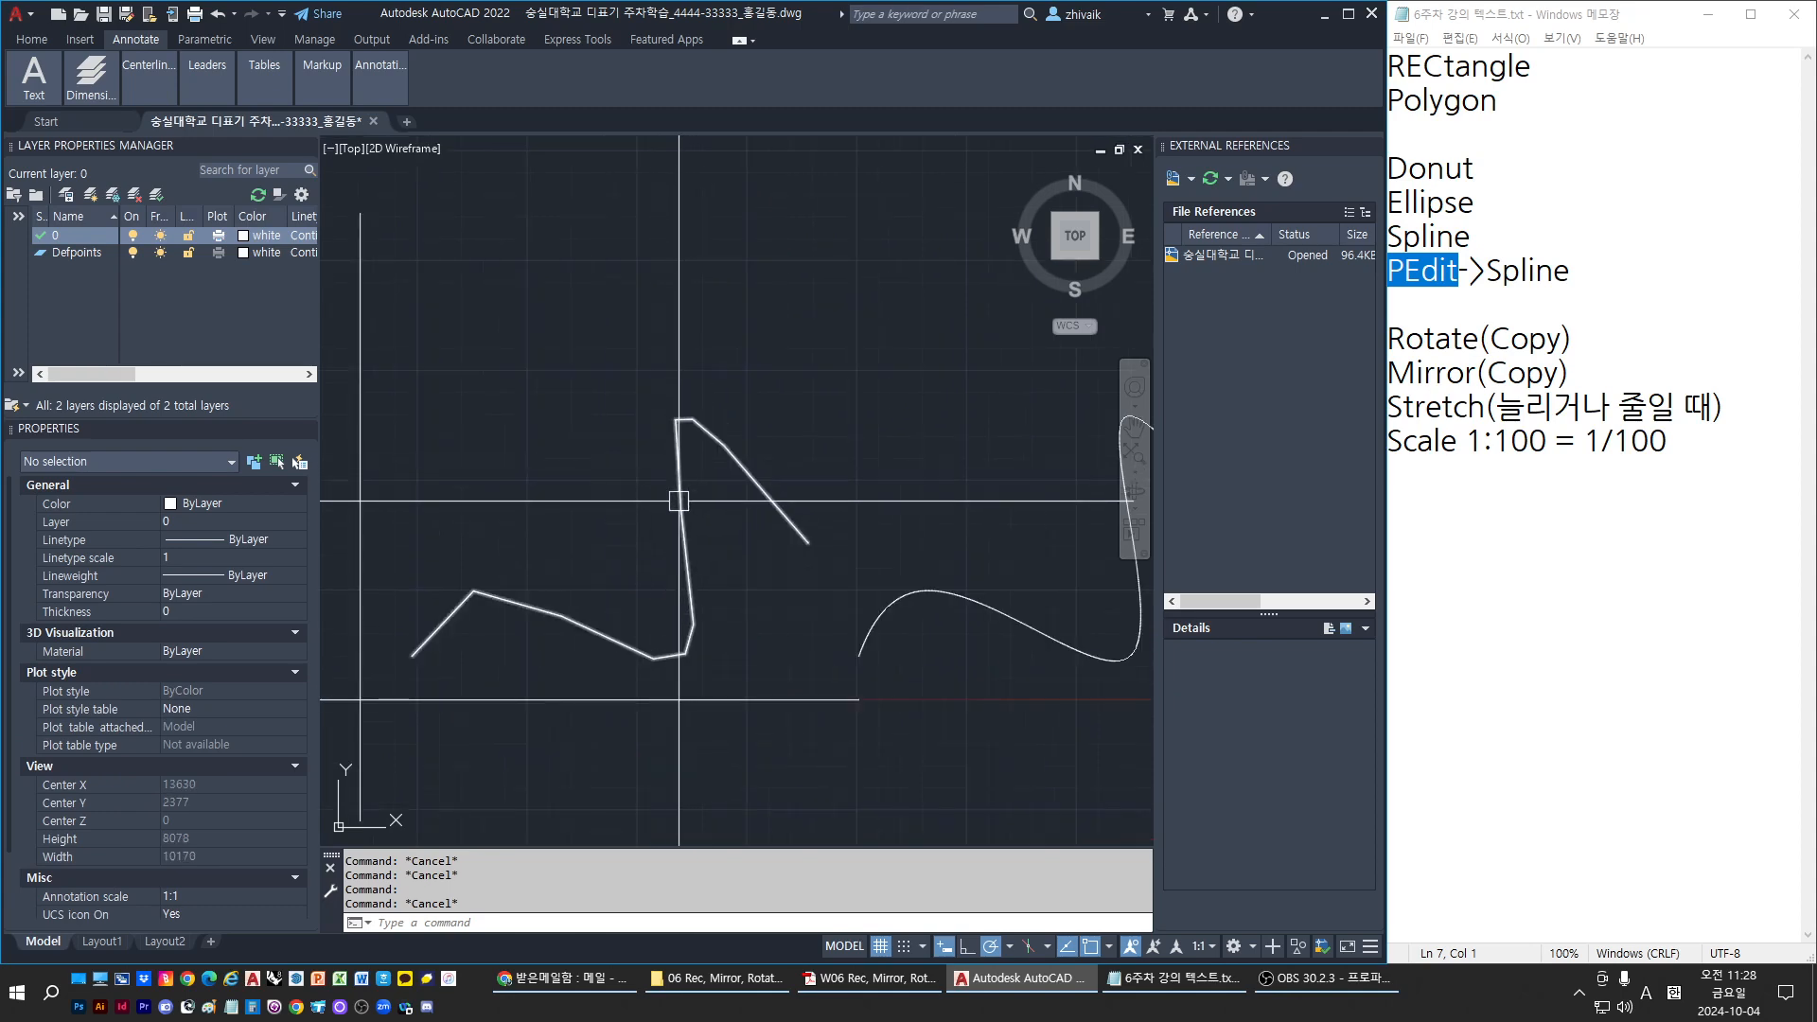
{"action": "left_click", "coordinate": [692, 604]}
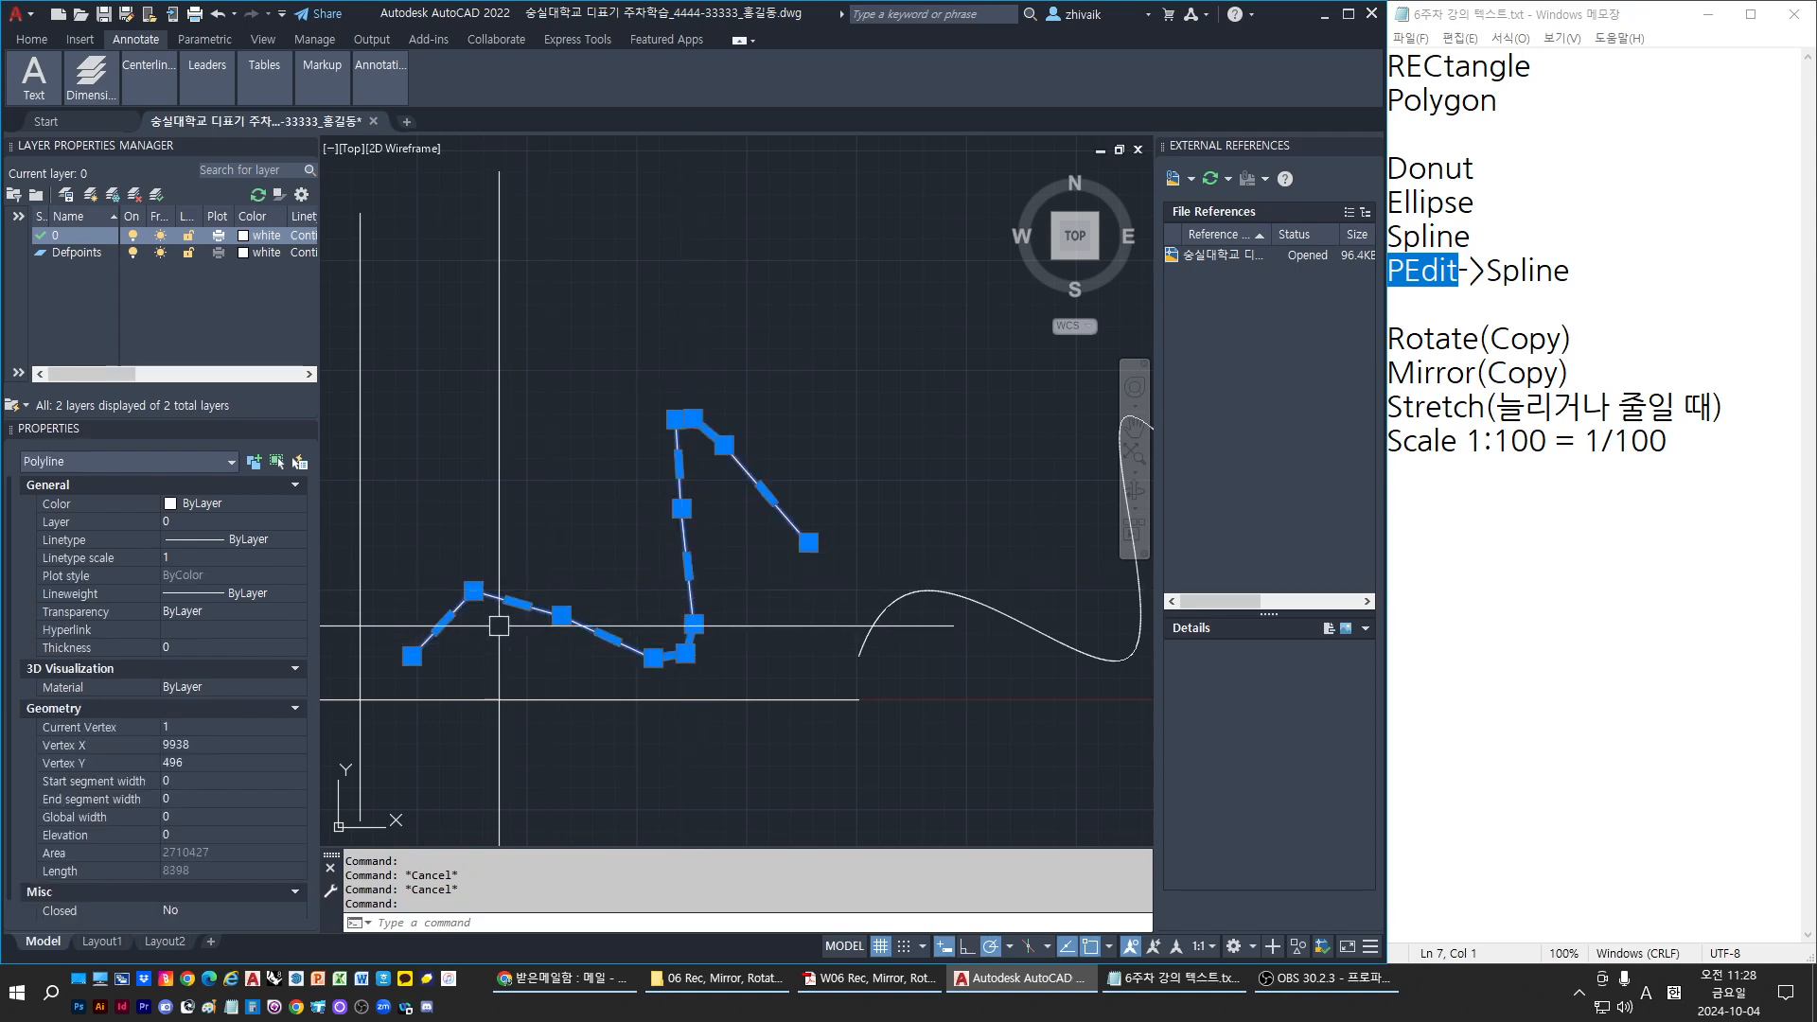
{"action": "scroll", "coordinate": [499, 626], "scroll_direction": "up", "scroll_amount": 2}
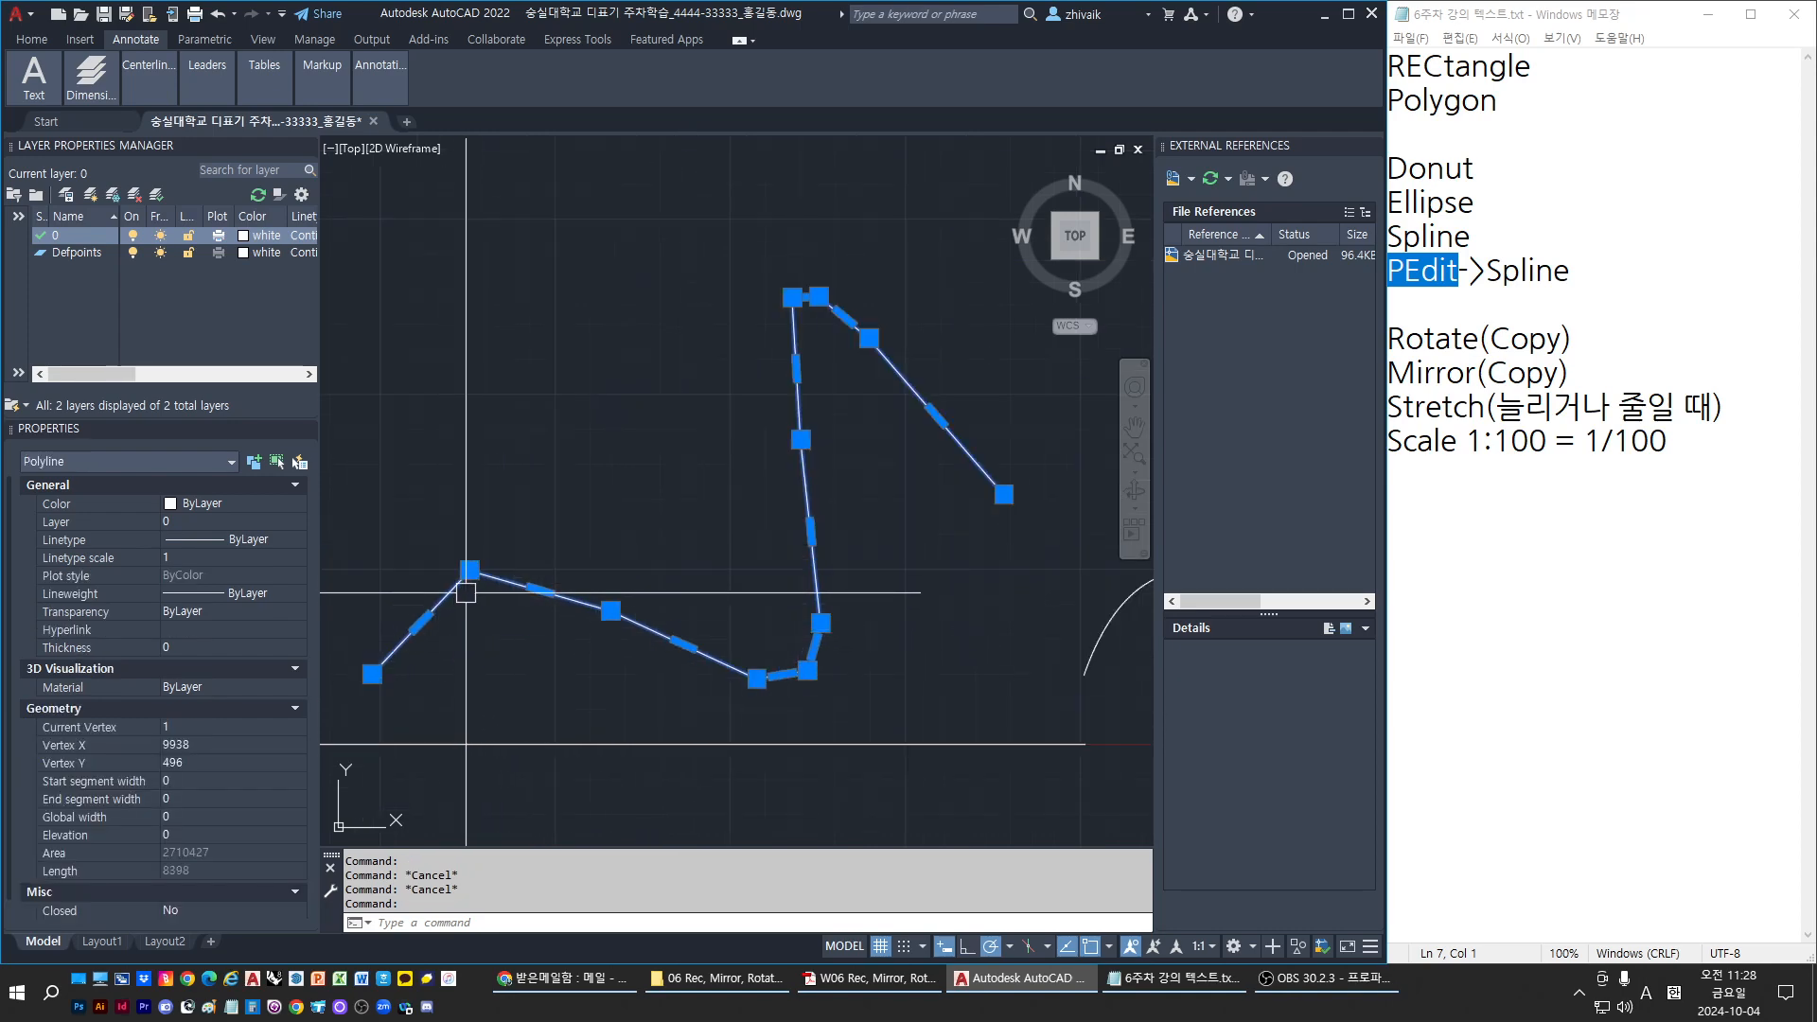
{"action": "middle_click_drag", "start_coordinate": [862, 625], "coordinate": [397, 605]}
{"action": "key", "text": "Escape"}
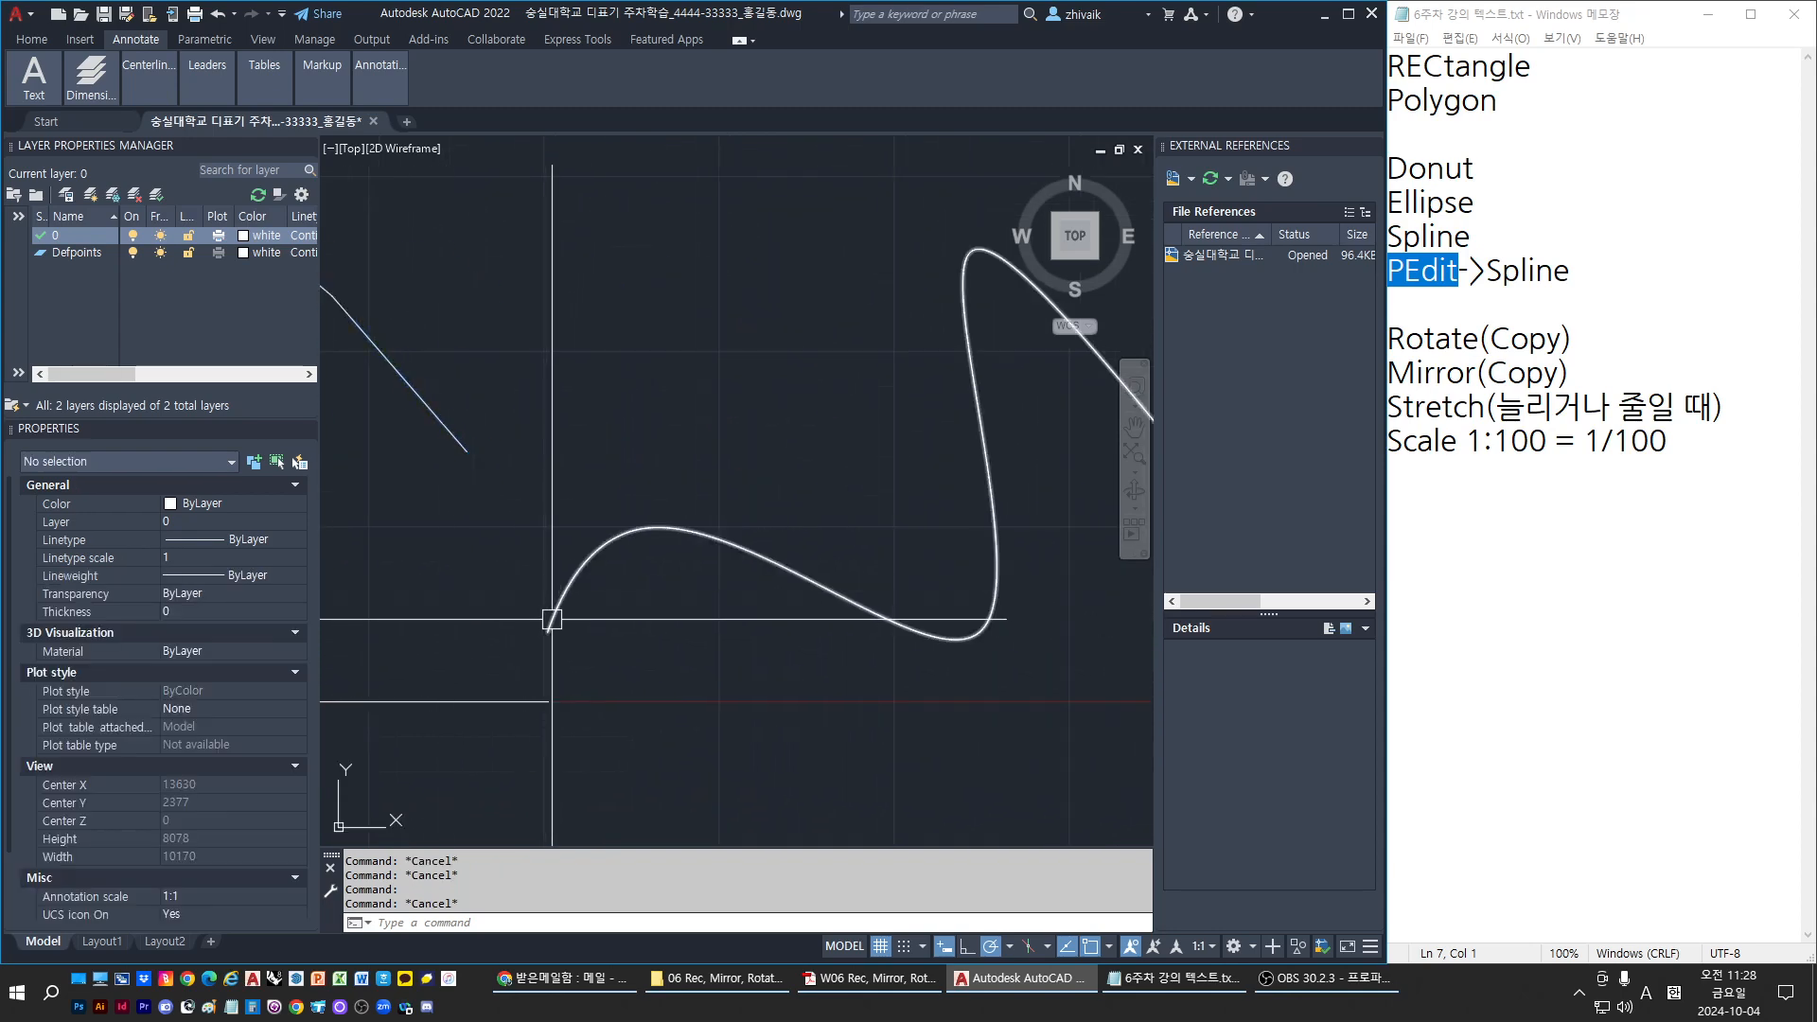
Select the precision-99 polyline and examine the short straight segments near its starting end up close
{"action": "key", "text": "Escape"}
{"action": "scroll", "coordinate": [459, 565], "scroll_direction": "down", "scroll_amount": 2}
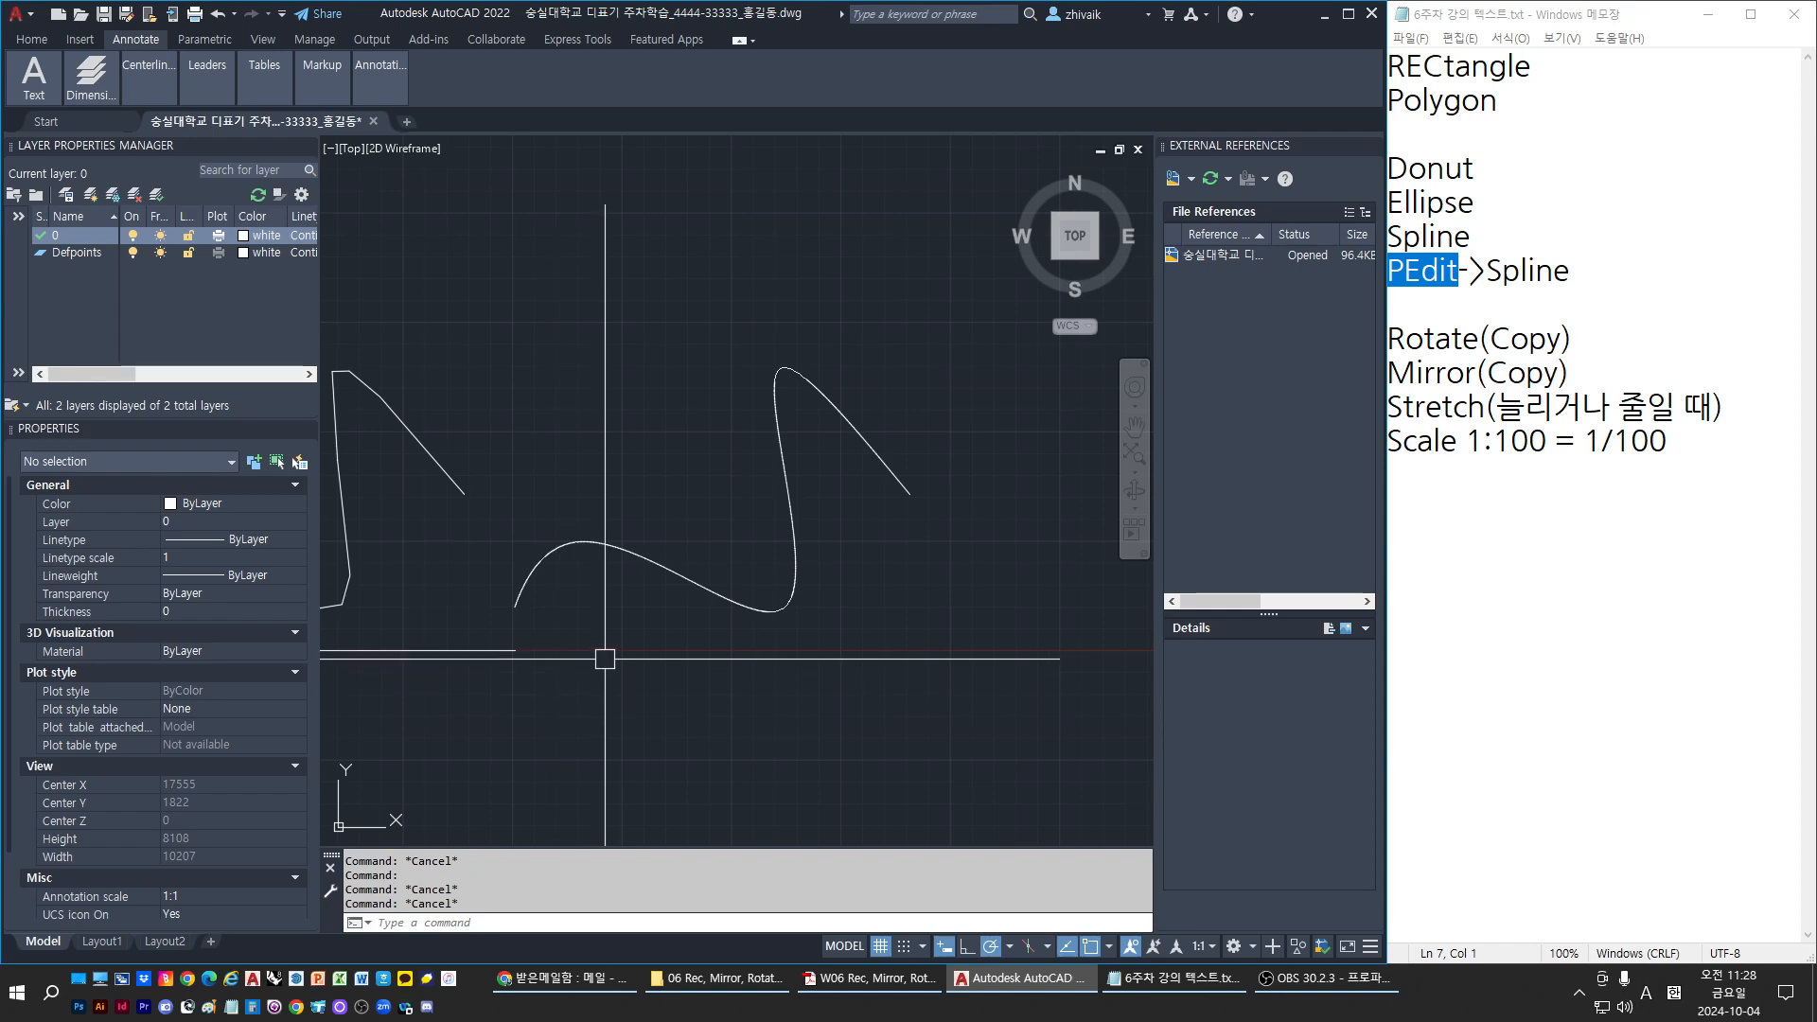
{"action": "scroll", "coordinate": [470, 625], "scroll_direction": "up", "scroll_amount": 6}
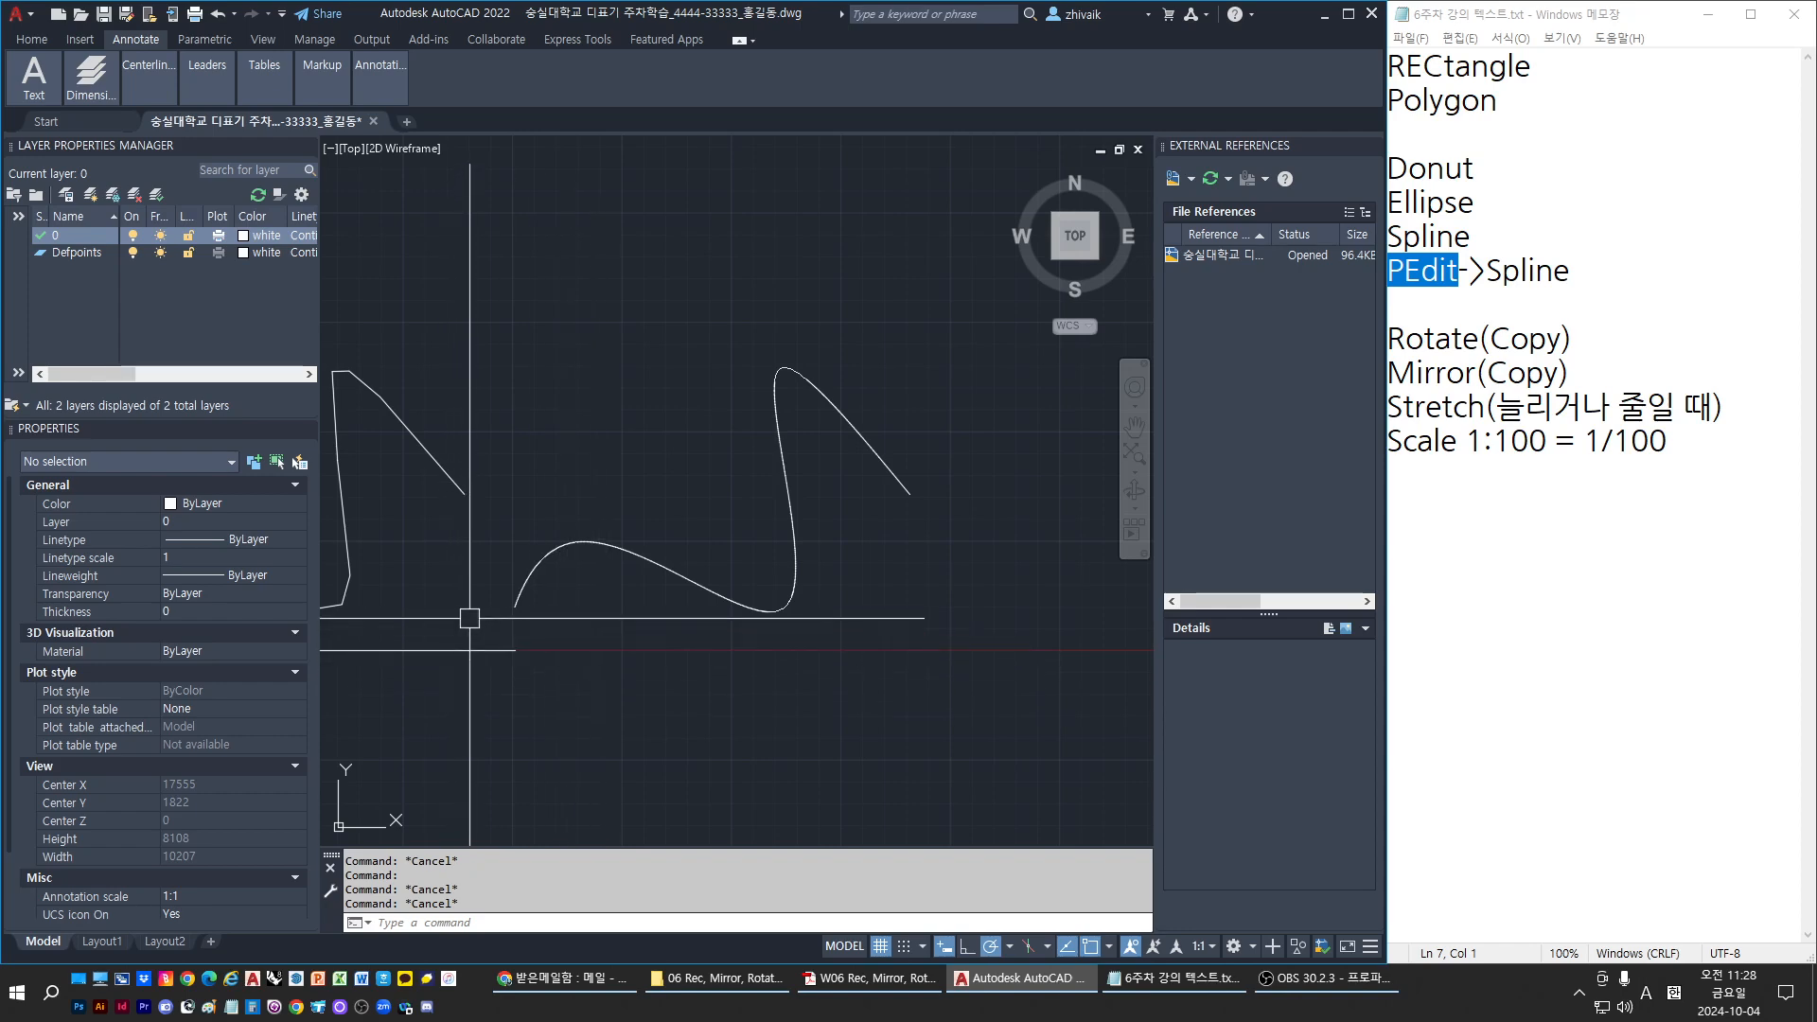
{"action": "left_click", "coordinate": [594, 540]}
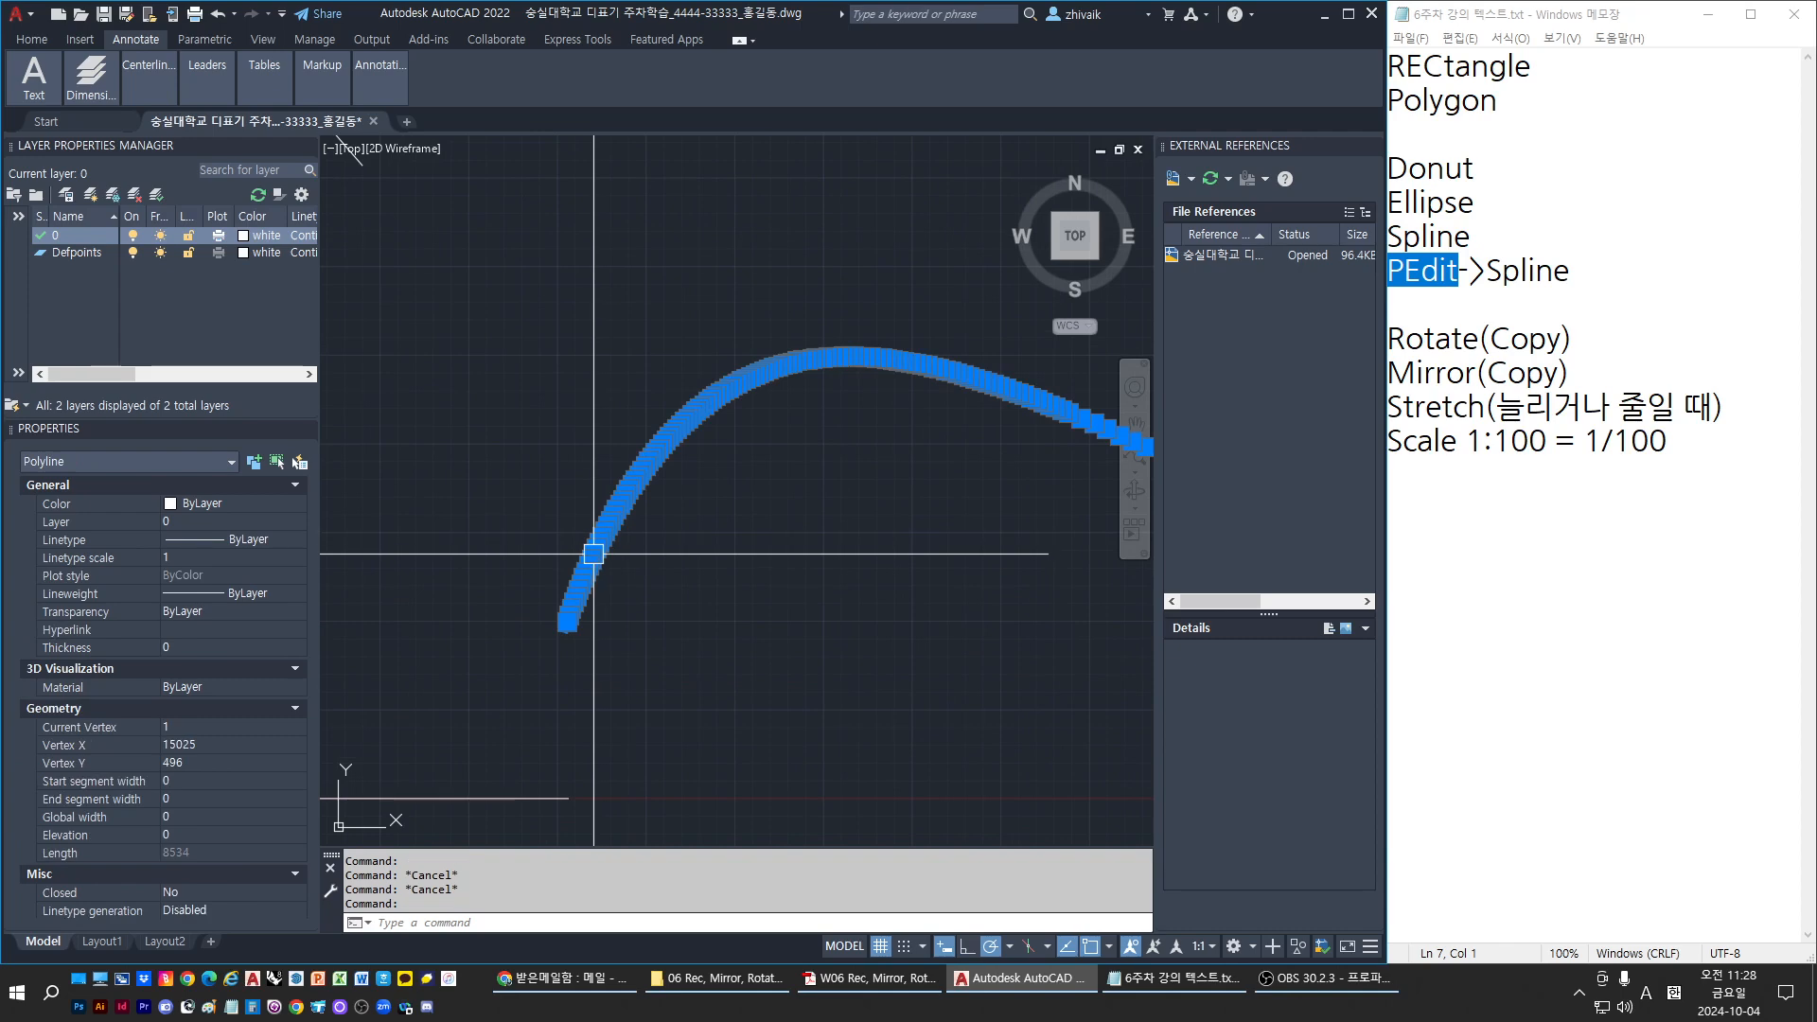
{"action": "scroll", "coordinate": [597, 548], "scroll_direction": "up", "scroll_amount": 6}
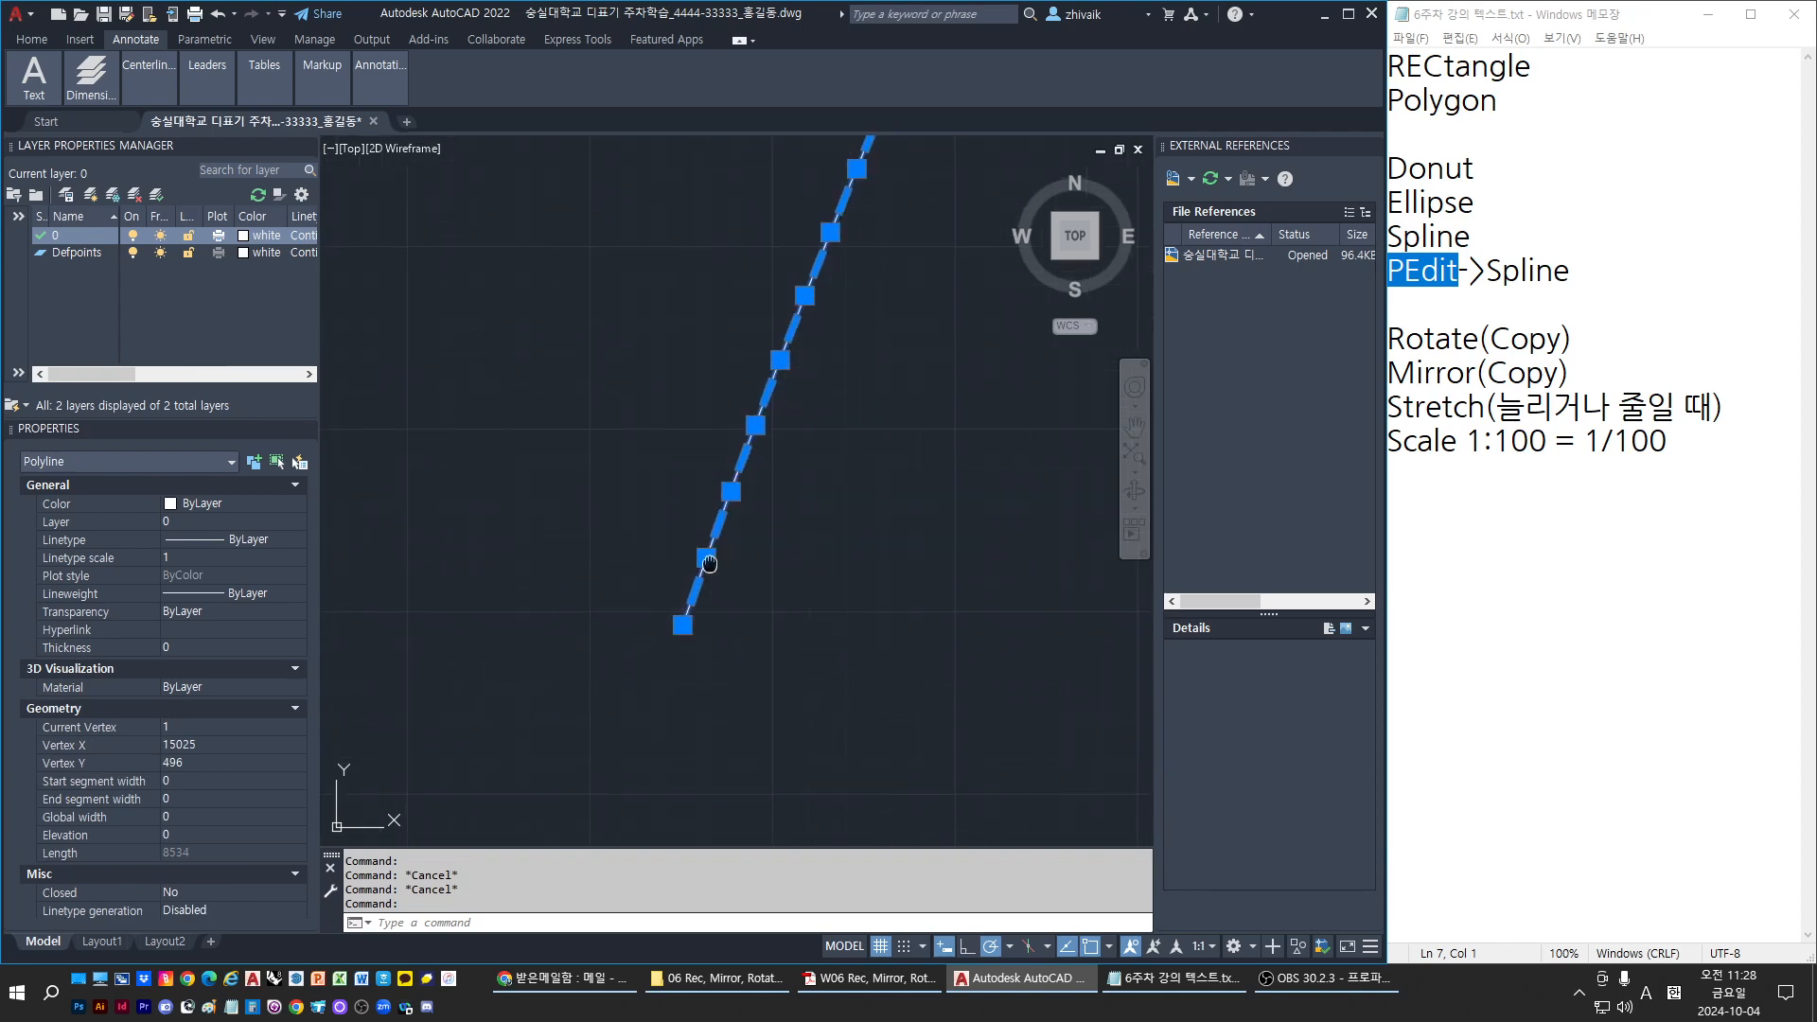
{"action": "scroll", "coordinate": [568, 681], "scroll_direction": "down", "scroll_amount": 2}
{"action": "middle_click_drag", "start_coordinate": [604, 551], "coordinate": [961, 355]}
{"action": "scroll", "coordinate": [831, 542], "scroll_direction": "up", "scroll_amount": 4}
{"action": "middle_click_drag", "start_coordinate": [931, 506], "coordinate": [754, 587]}
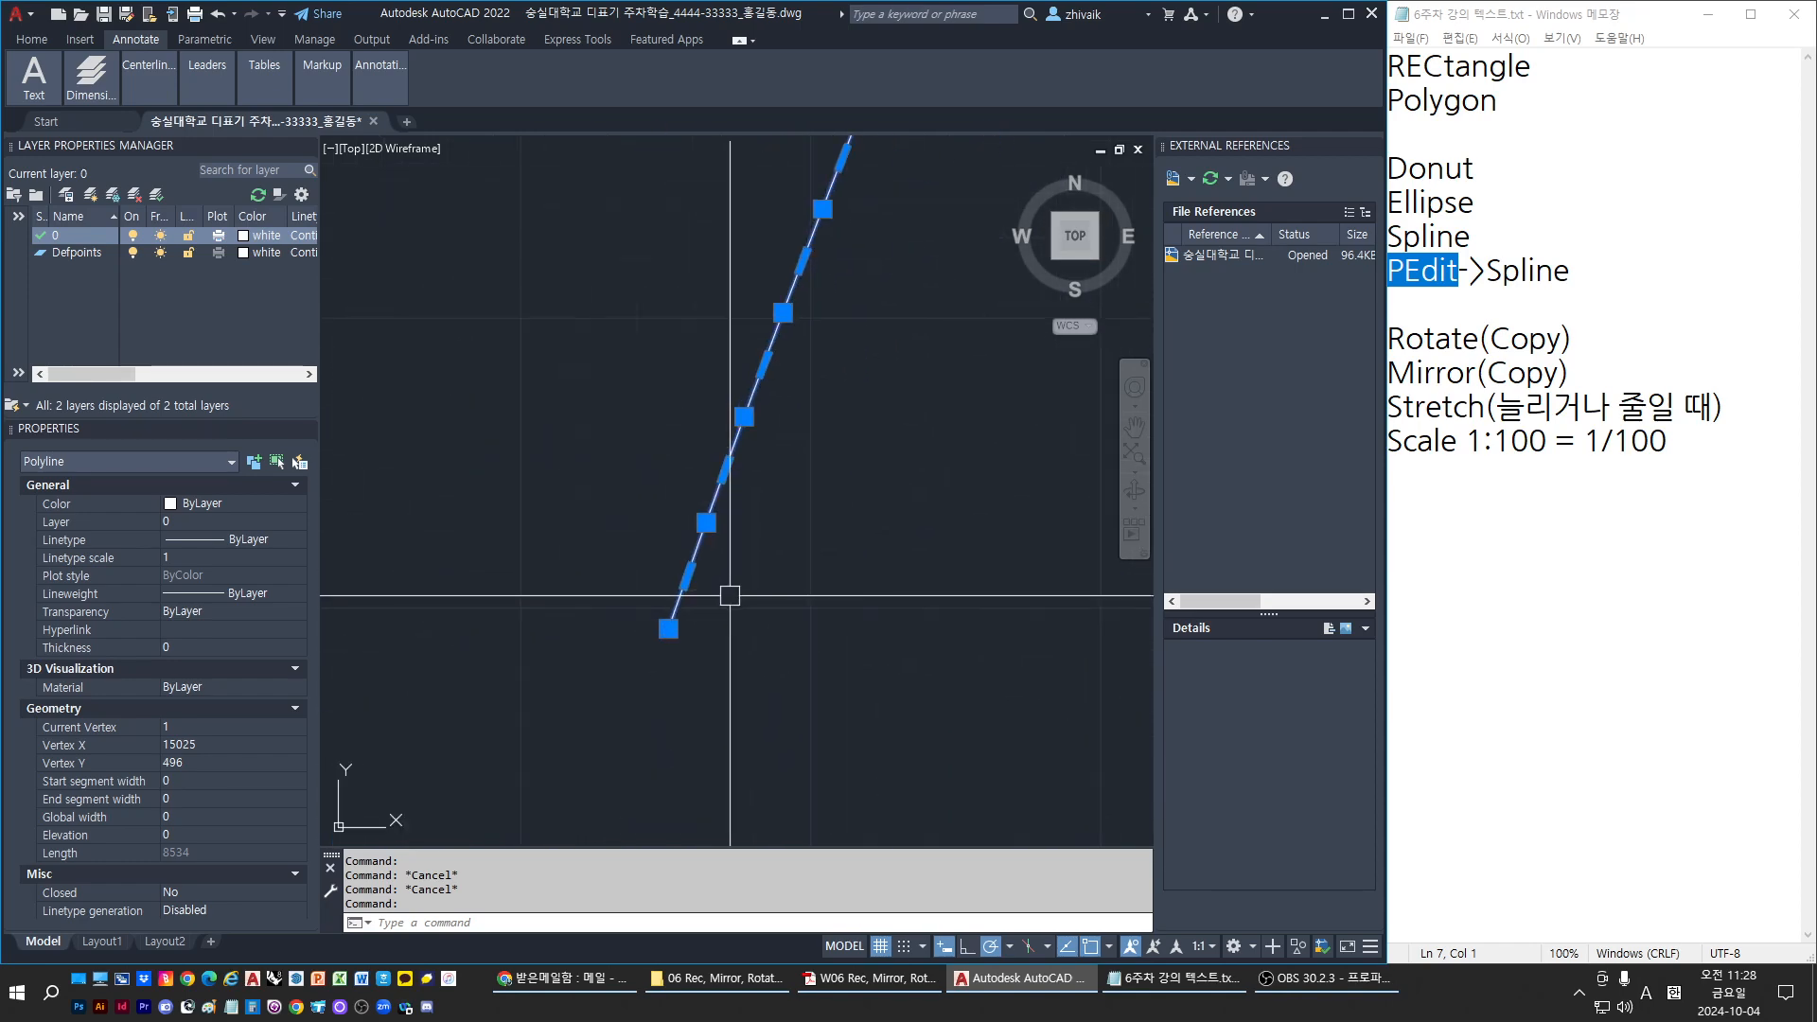
Try stretching the second vertex of the precision-99 polyline away from the curve, and undo the grip edit
{"action": "key", "text": "Escape"}
{"action": "left_click", "coordinate": [697, 563]}
{"action": "left_click", "coordinate": [707, 523]}
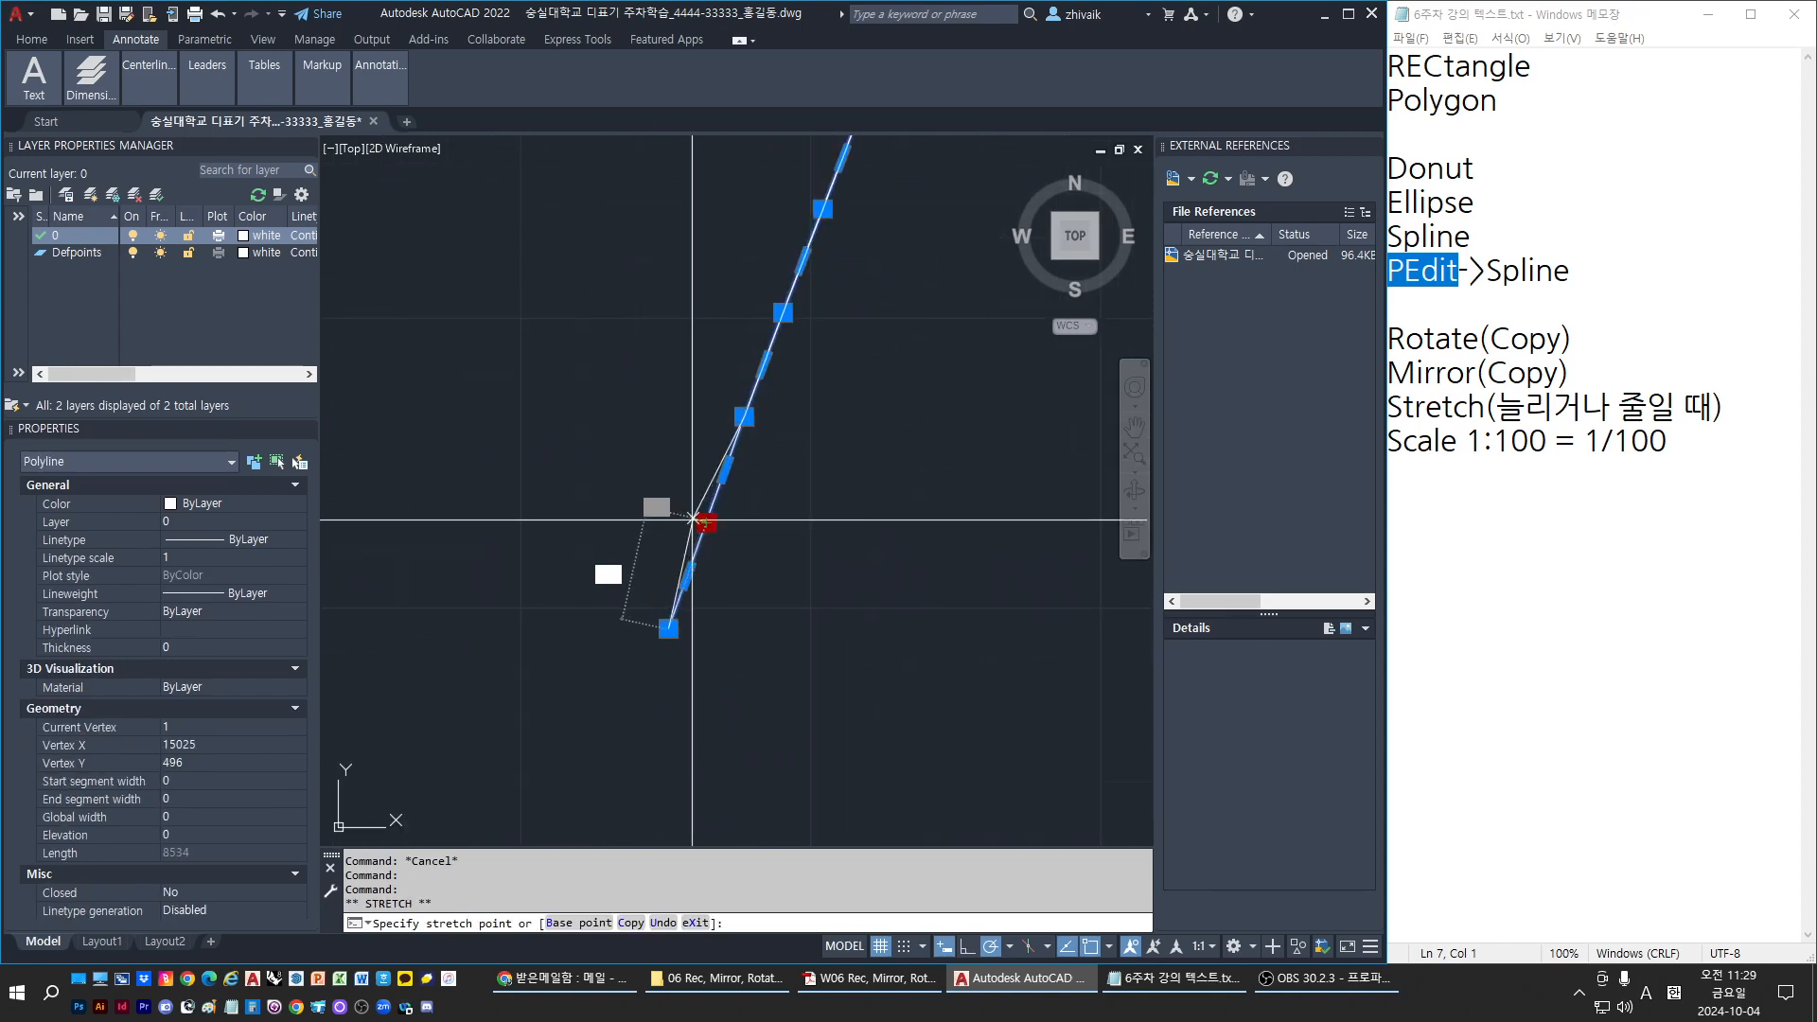
{"action": "left_click", "coordinate": [548, 436]}
{"action": "key", "text": "Escape"}
{"action": "key", "text": "Escape"}
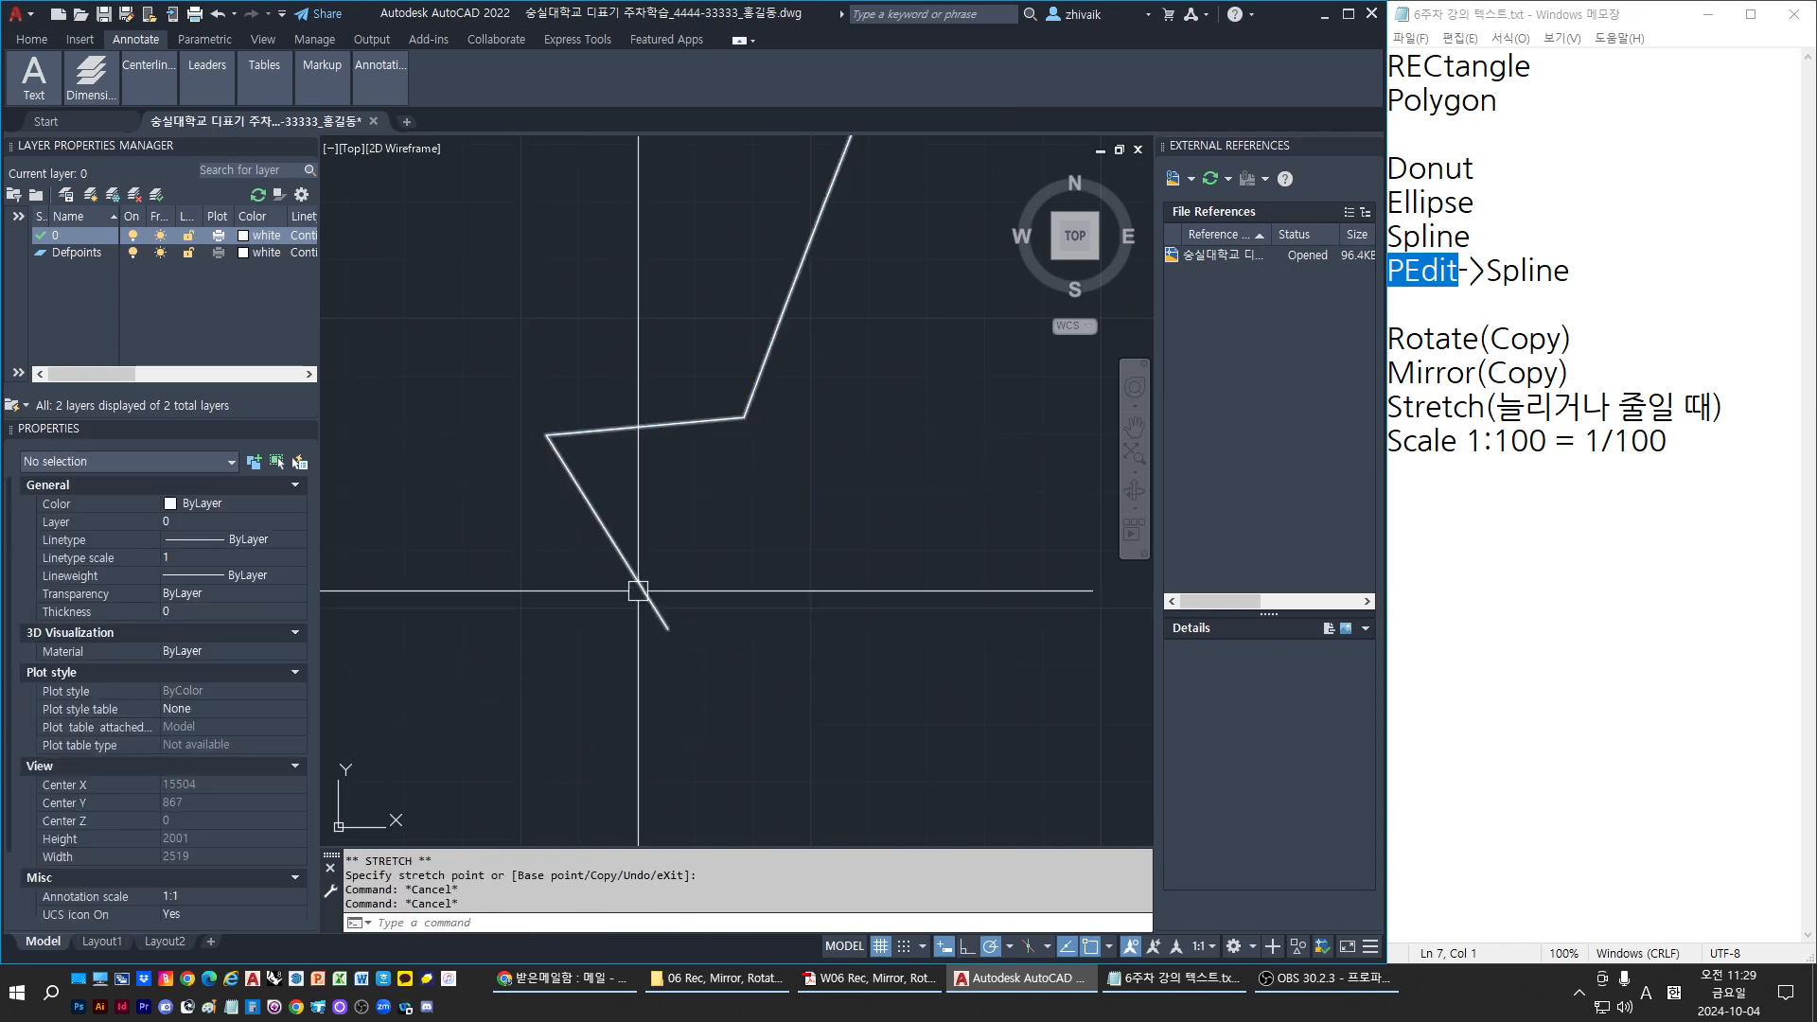
{"action": "type", "text": "u"}
{"action": "key", "text": "Return"}
{"action": "scroll", "coordinate": [581, 515], "scroll_direction": "down", "scroll_amount": 10}
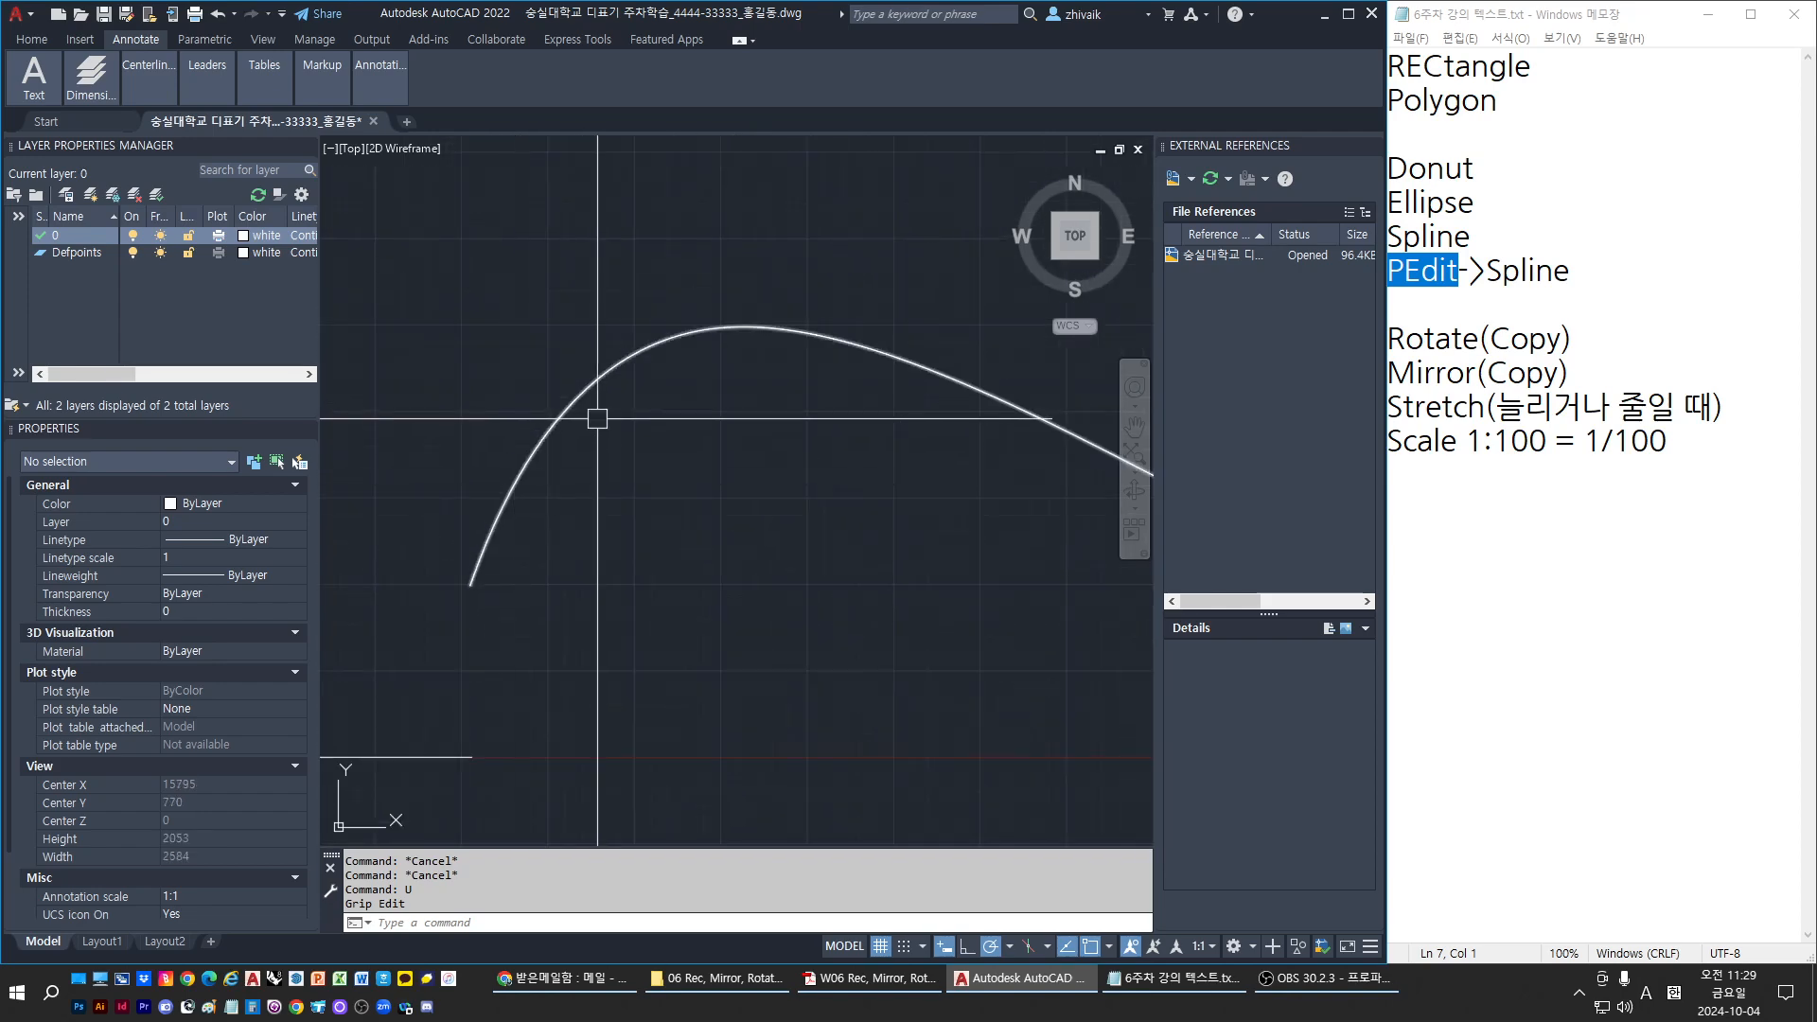
{"action": "scroll", "coordinate": [596, 418], "scroll_direction": "down", "scroll_amount": 2}
{"action": "mouse_move", "coordinate": [527, 426]}
{"action": "middle_mouse_down"}
{"action": "mouse_move", "coordinate": [621, 458]}
{"action": "mouse_move", "coordinate": [597, 624]}
{"action": "mouse_move", "coordinate": [491, 735]}
{"action": "middle_mouse_up"}
{"action": "scroll", "coordinate": [491, 734], "scroll_direction": "down", "scroll_amount": 2}
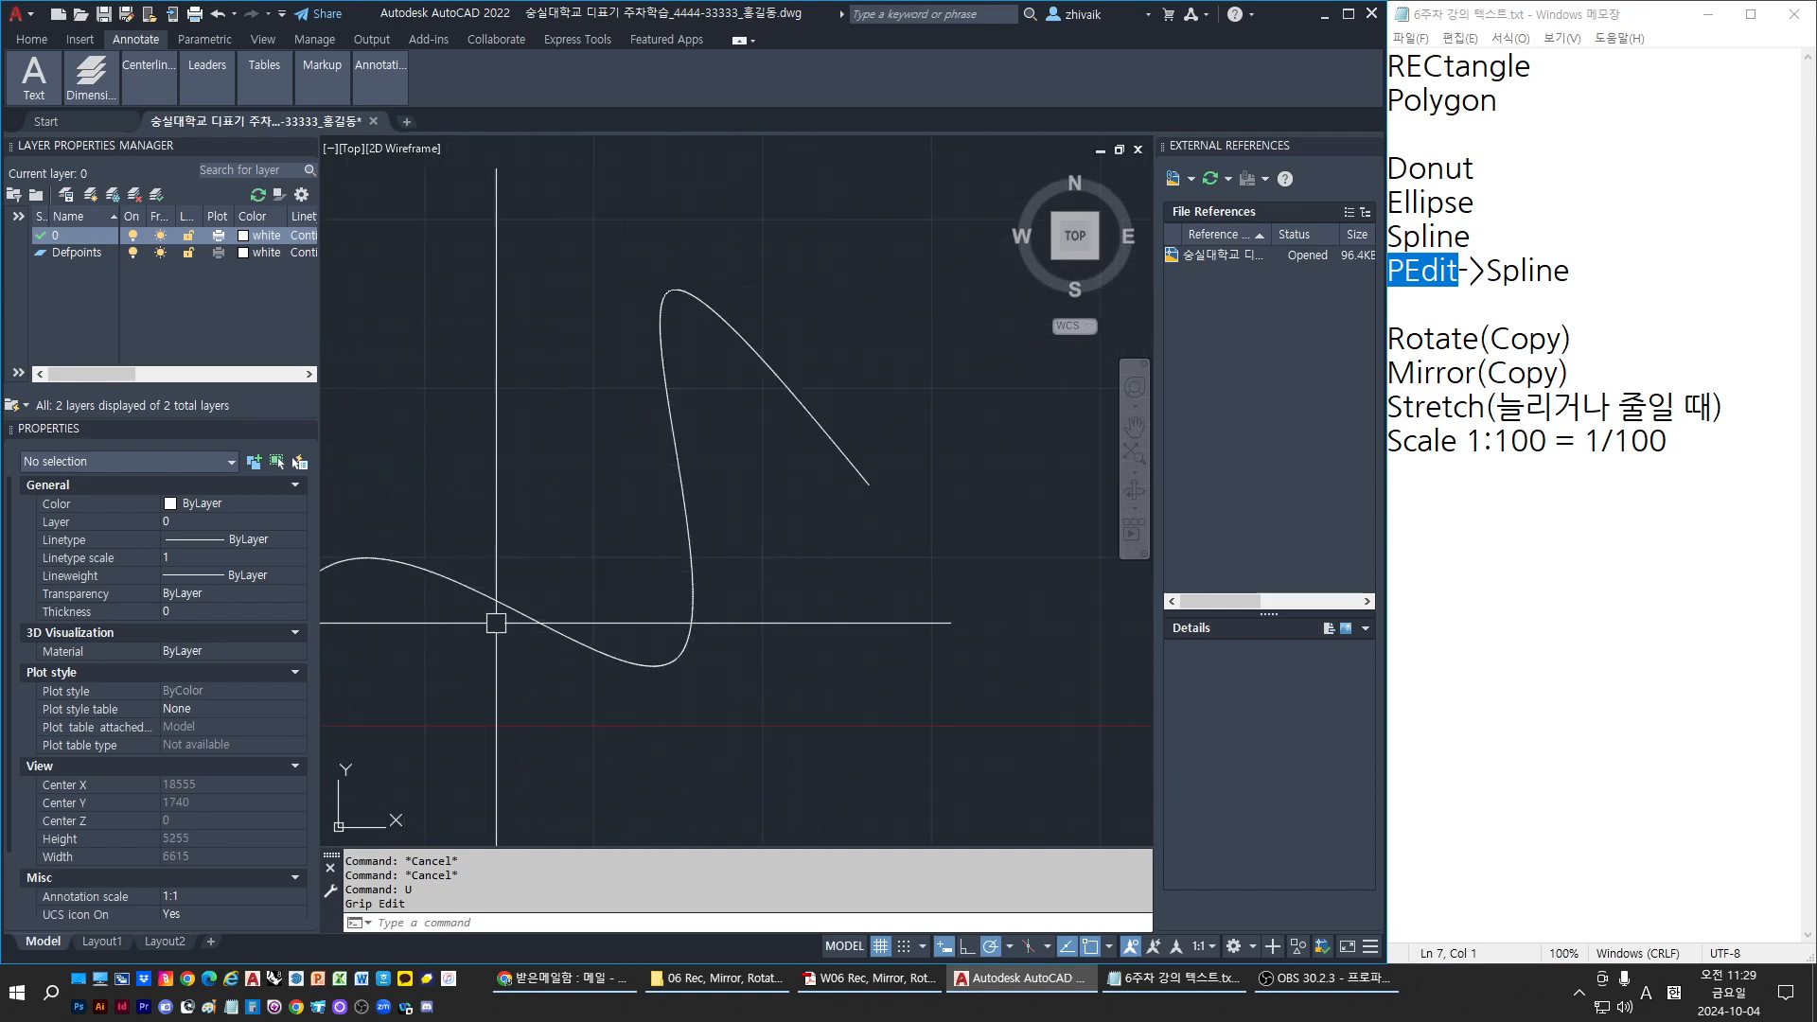
{"action": "scroll", "coordinate": [694, 479], "scroll_direction": "down", "scroll_amount": 2}
{"action": "mouse_move", "coordinate": [740, 301]}
{"action": "middle_mouse_down"}
{"action": "mouse_move", "coordinate": [621, 750]}
{"action": "mouse_move", "coordinate": [832, 434]}
{"action": "mouse_move", "coordinate": [731, 465]}
{"action": "middle_mouse_up"}
{"action": "key", "text": "Escape"}
{"action": "key", "text": "Escape"}
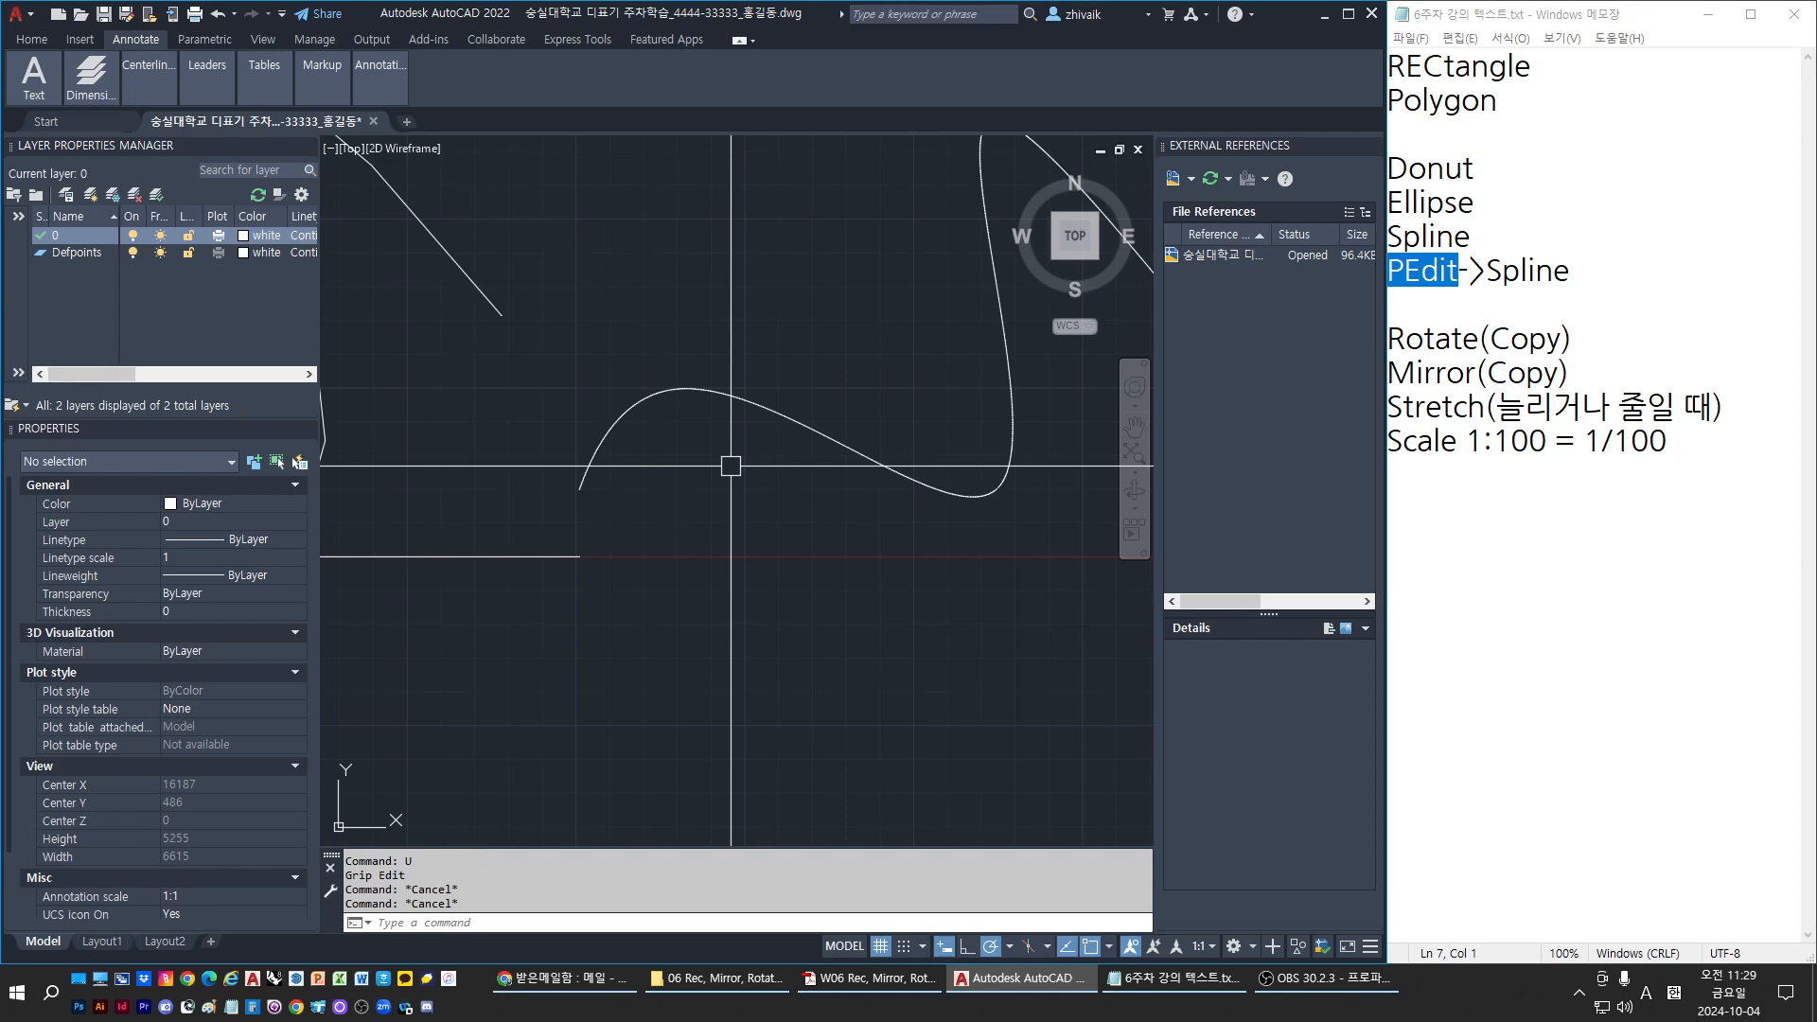
Offset the precision-99 polyline by 500 toward its lower side, and end the command
{"action": "type", "text": "o"}
{"action": "key", "text": "Return"}
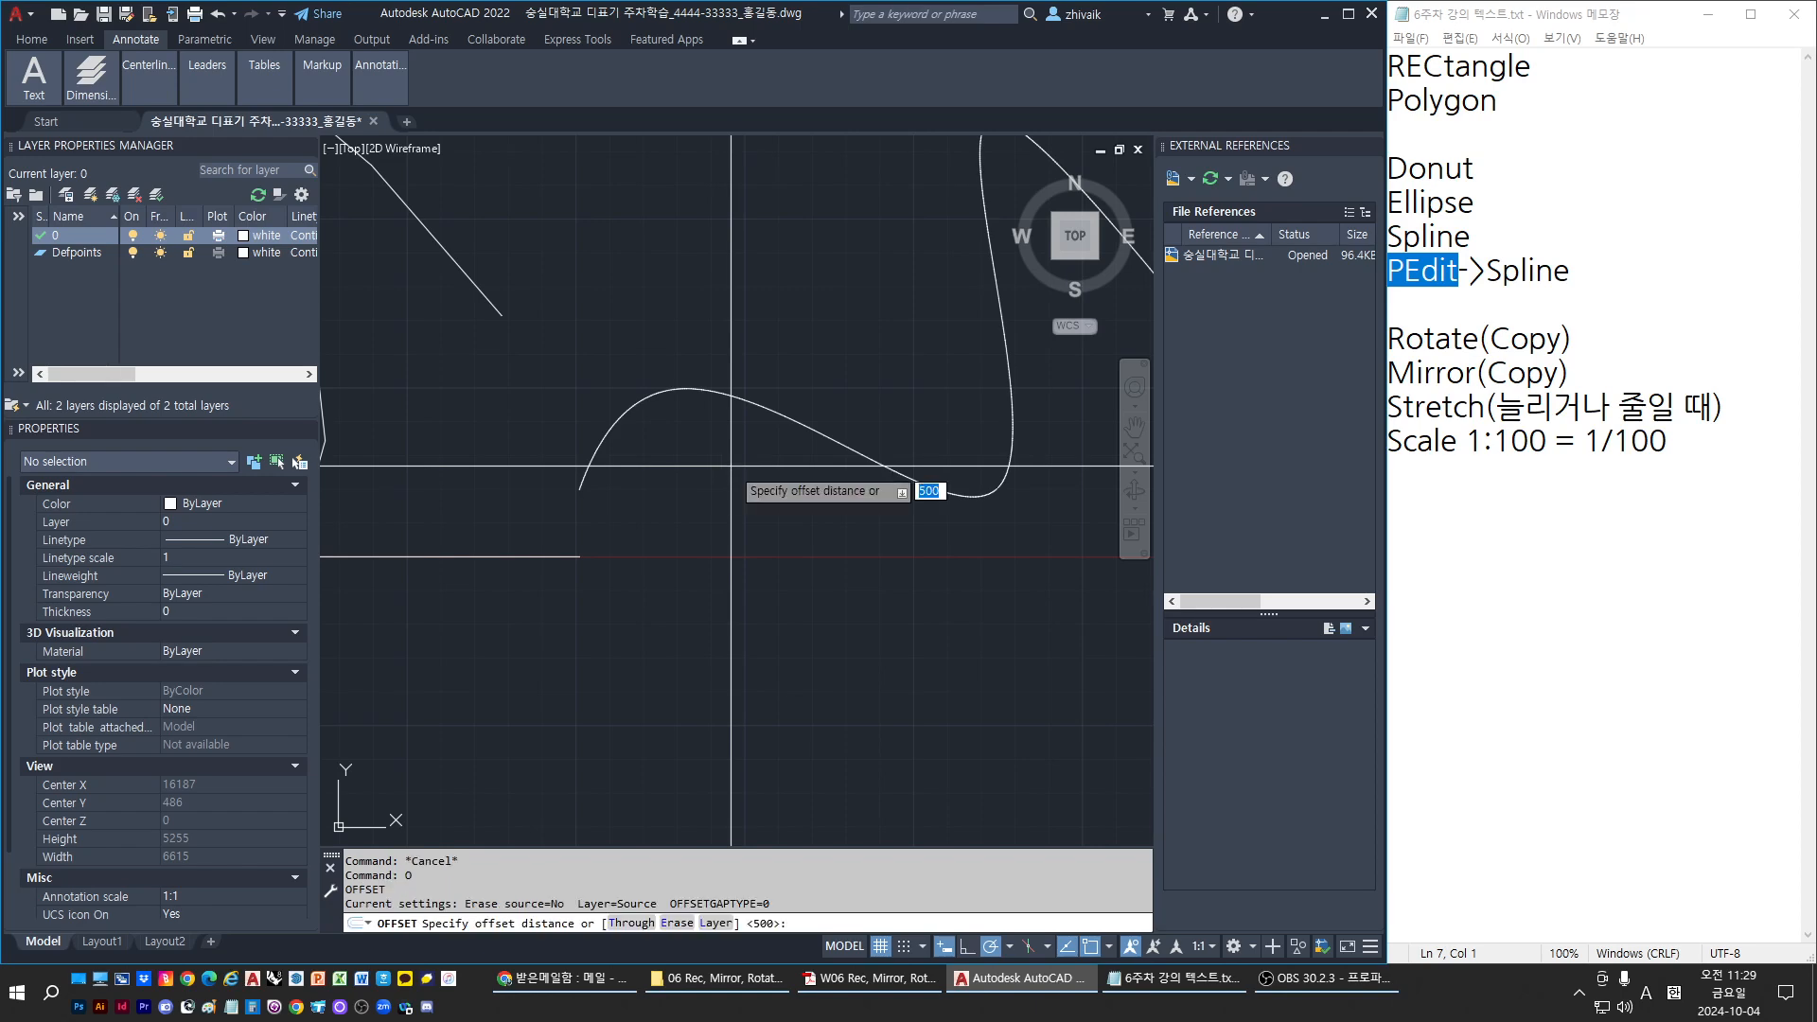
{"action": "key", "text": "Return"}
{"action": "left_click", "coordinate": [757, 410]}
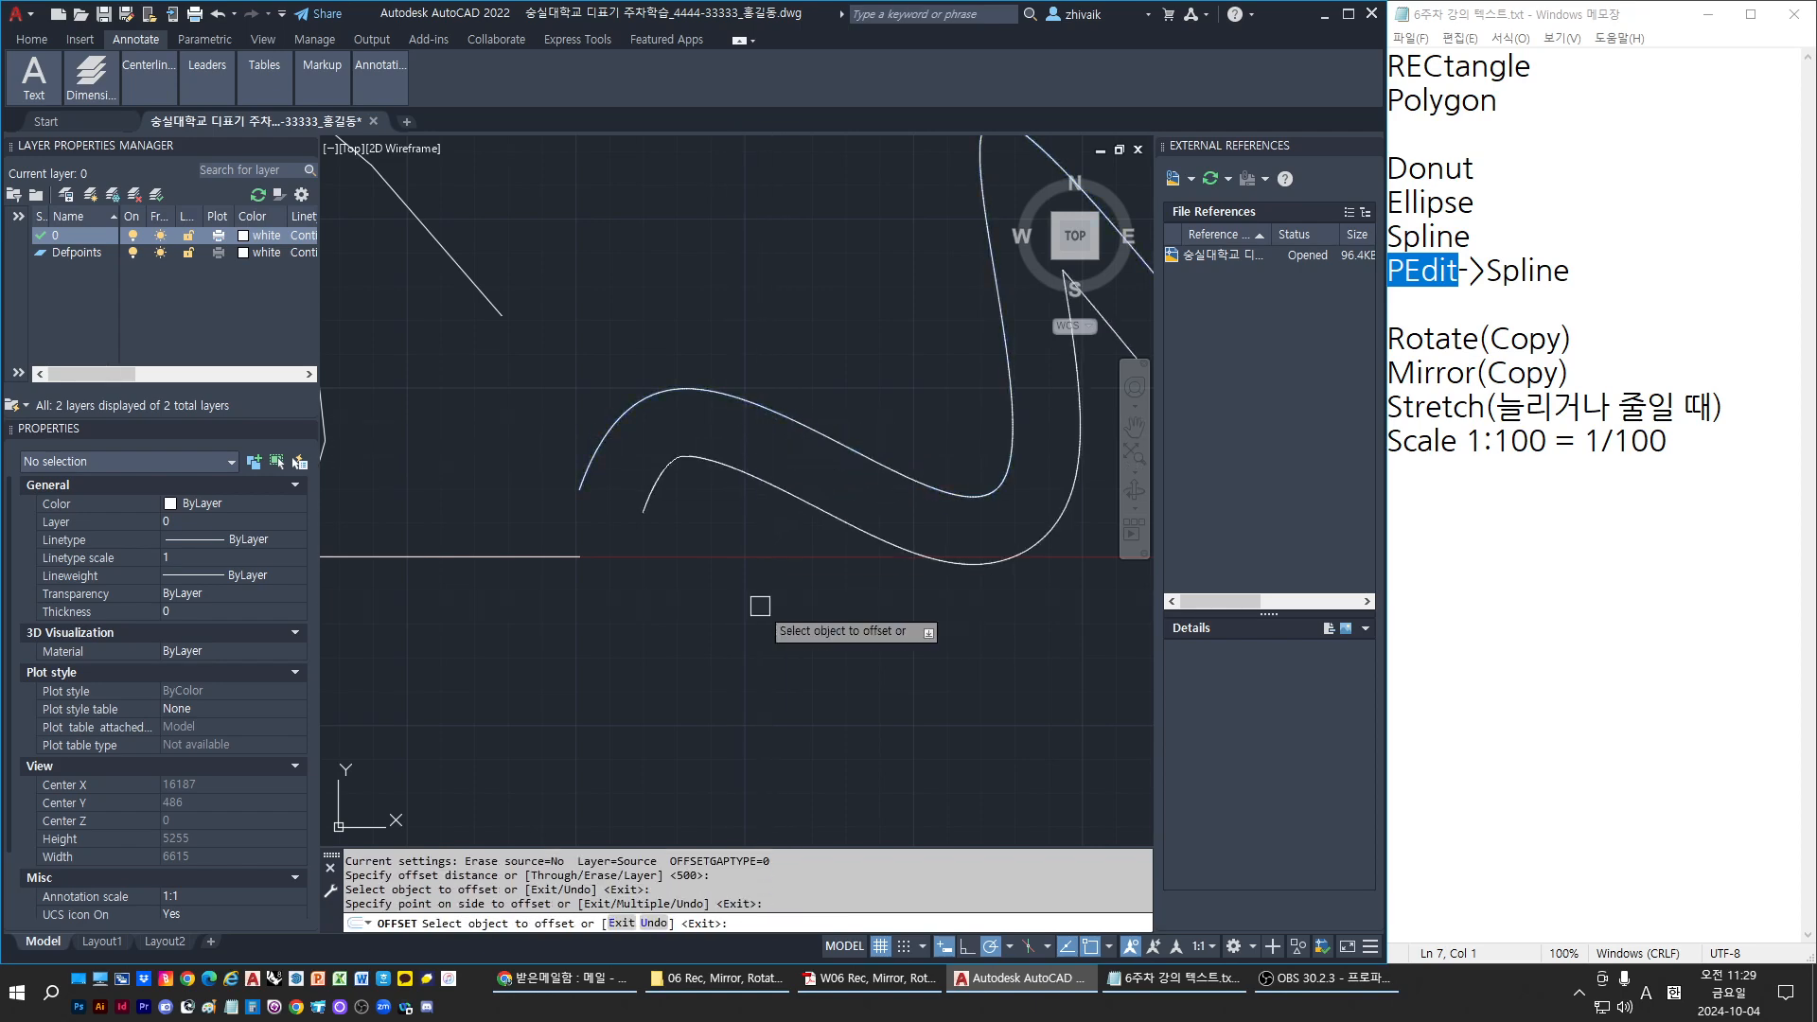
{"action": "left_click", "coordinate": [734, 479]}
{"action": "key", "text": "Escape"}
{"action": "key", "text": "Escape"}
{"action": "key", "text": "Escape"}
Select the original precision-99 polyline to inspect its densely spaced vertices, and clear the selection
{"action": "scroll", "coordinate": [659, 473], "scroll_direction": "up", "scroll_amount": 3}
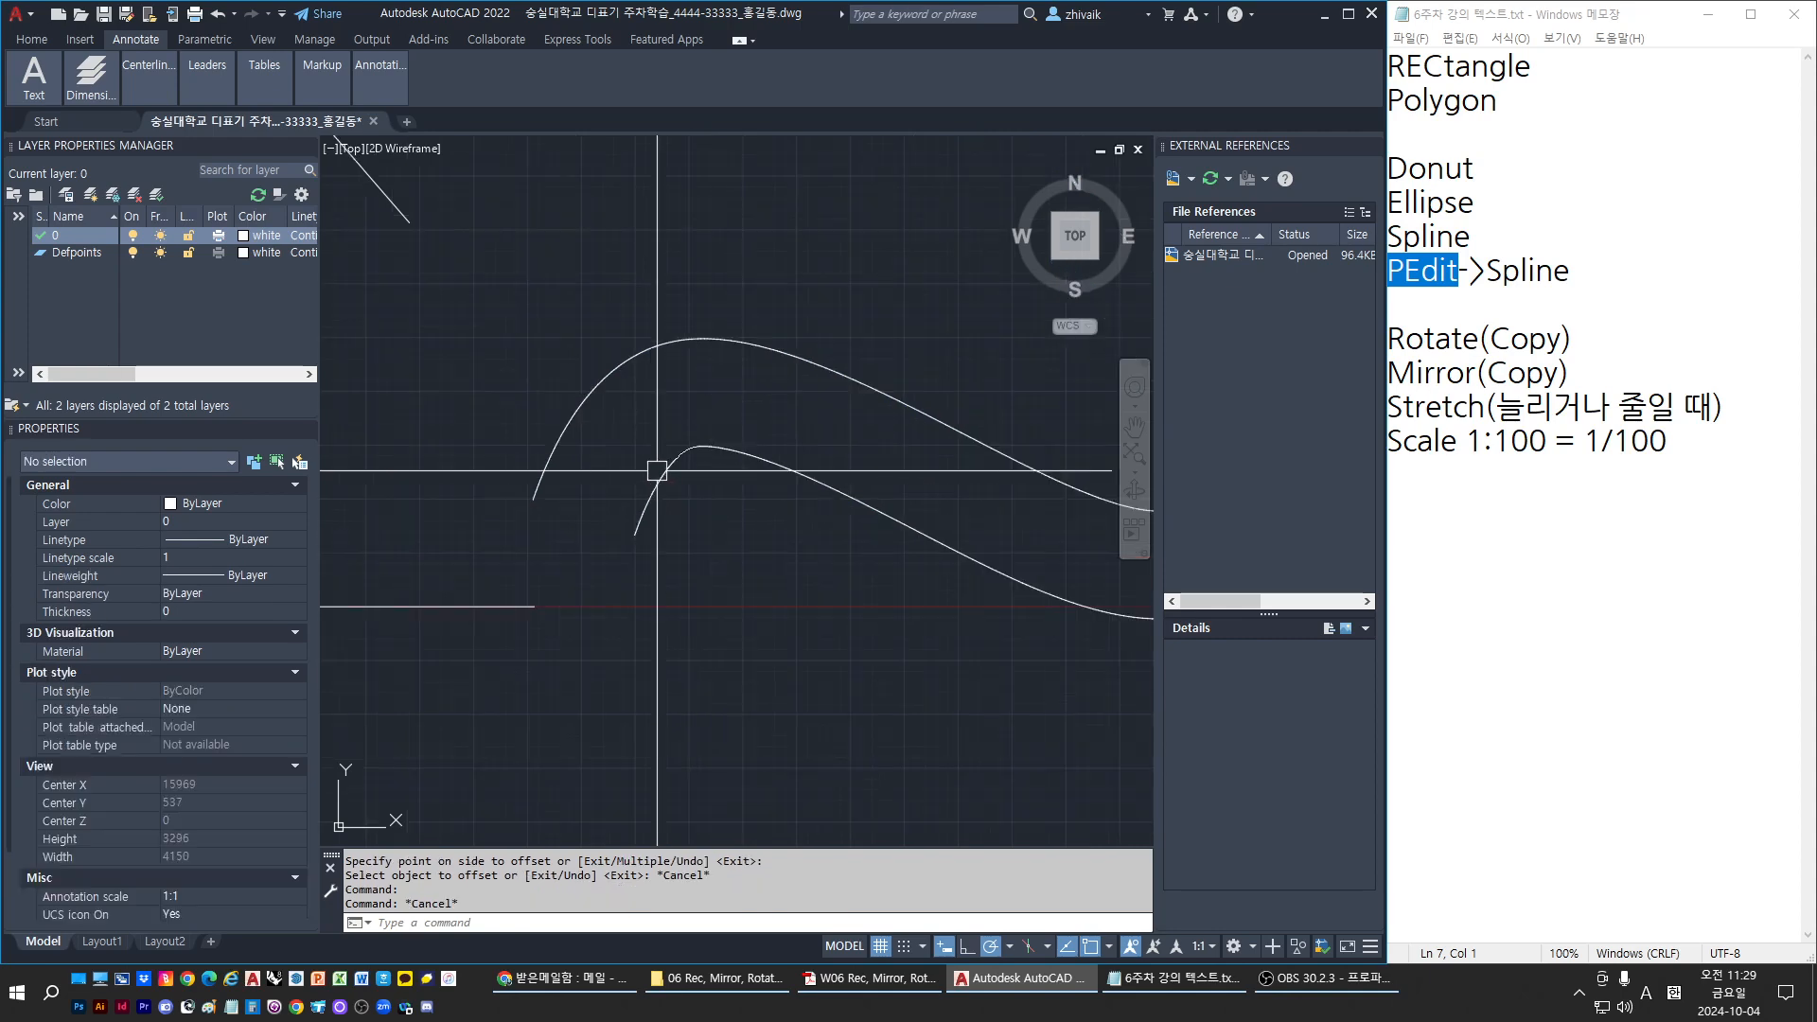
{"action": "left_click", "coordinate": [636, 482]}
{"action": "key", "text": "Escape"}
{"action": "left_click", "coordinate": [559, 455]}
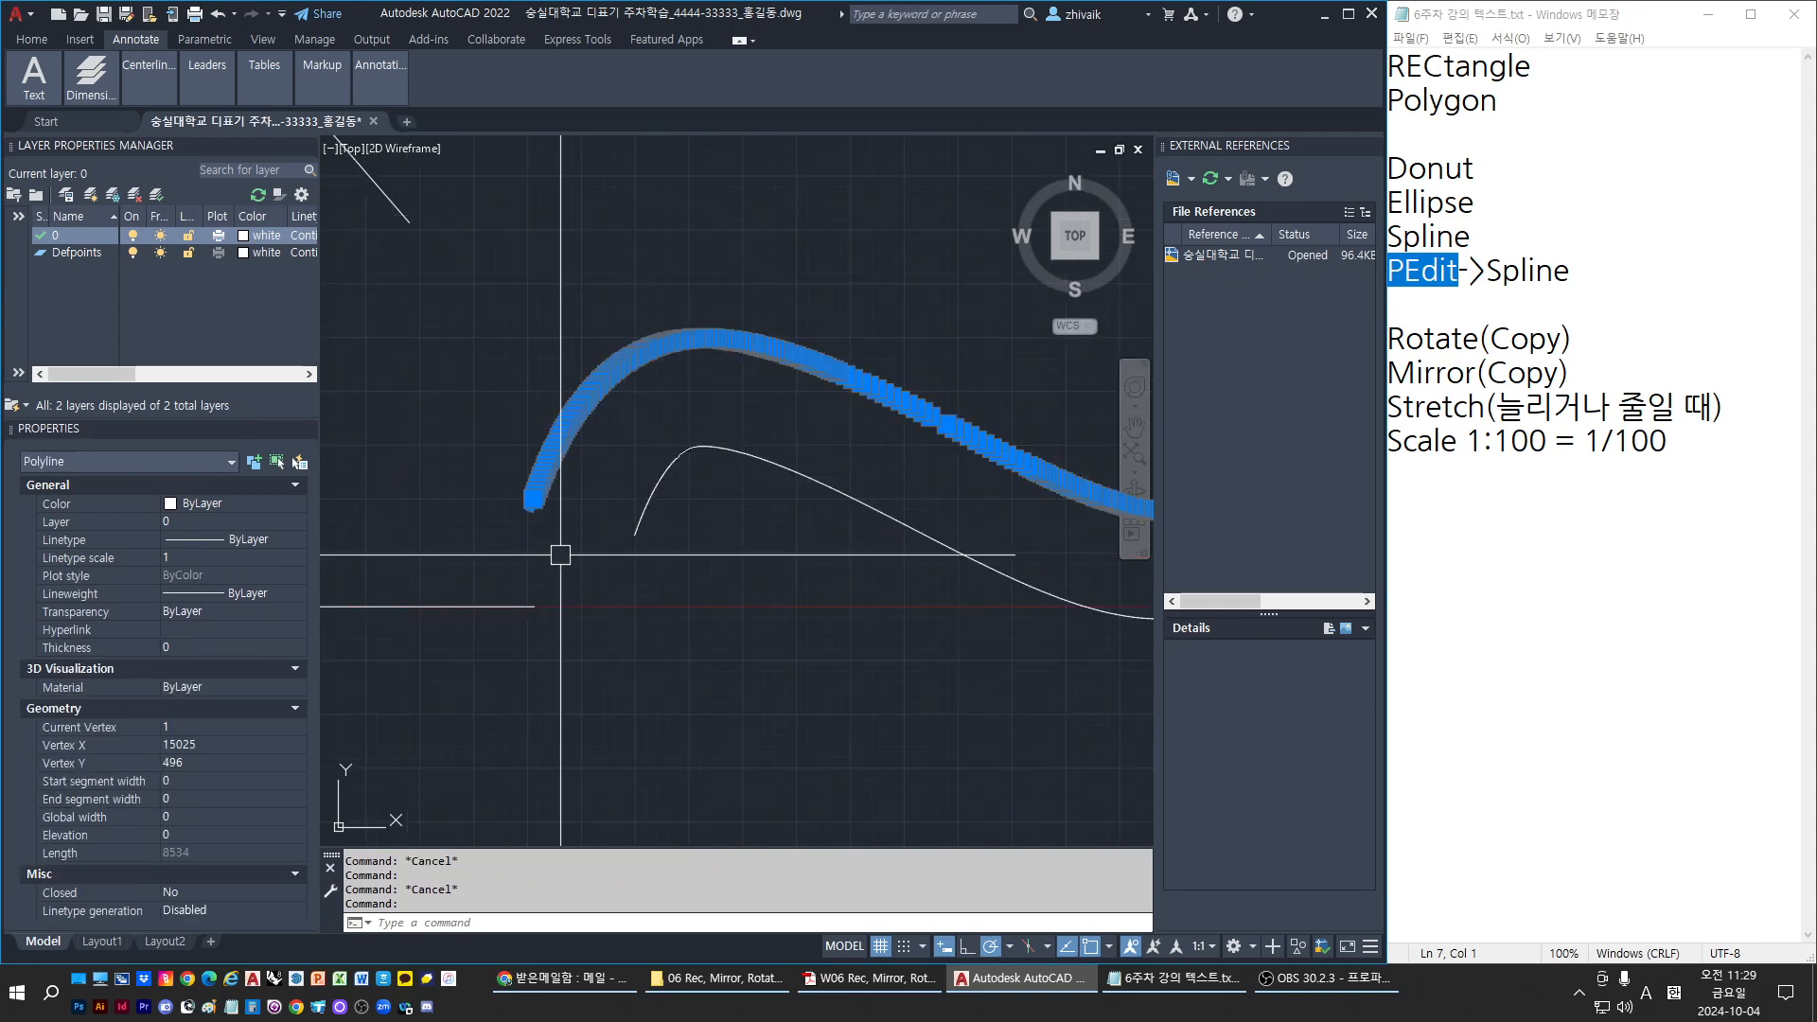
{"action": "key", "text": "Escape"}
Select the offset copy and examine its vertices along the curve and at its sharp peak, and clear the selection
{"action": "scroll", "coordinate": [628, 499], "scroll_direction": "down", "scroll_amount": 5}
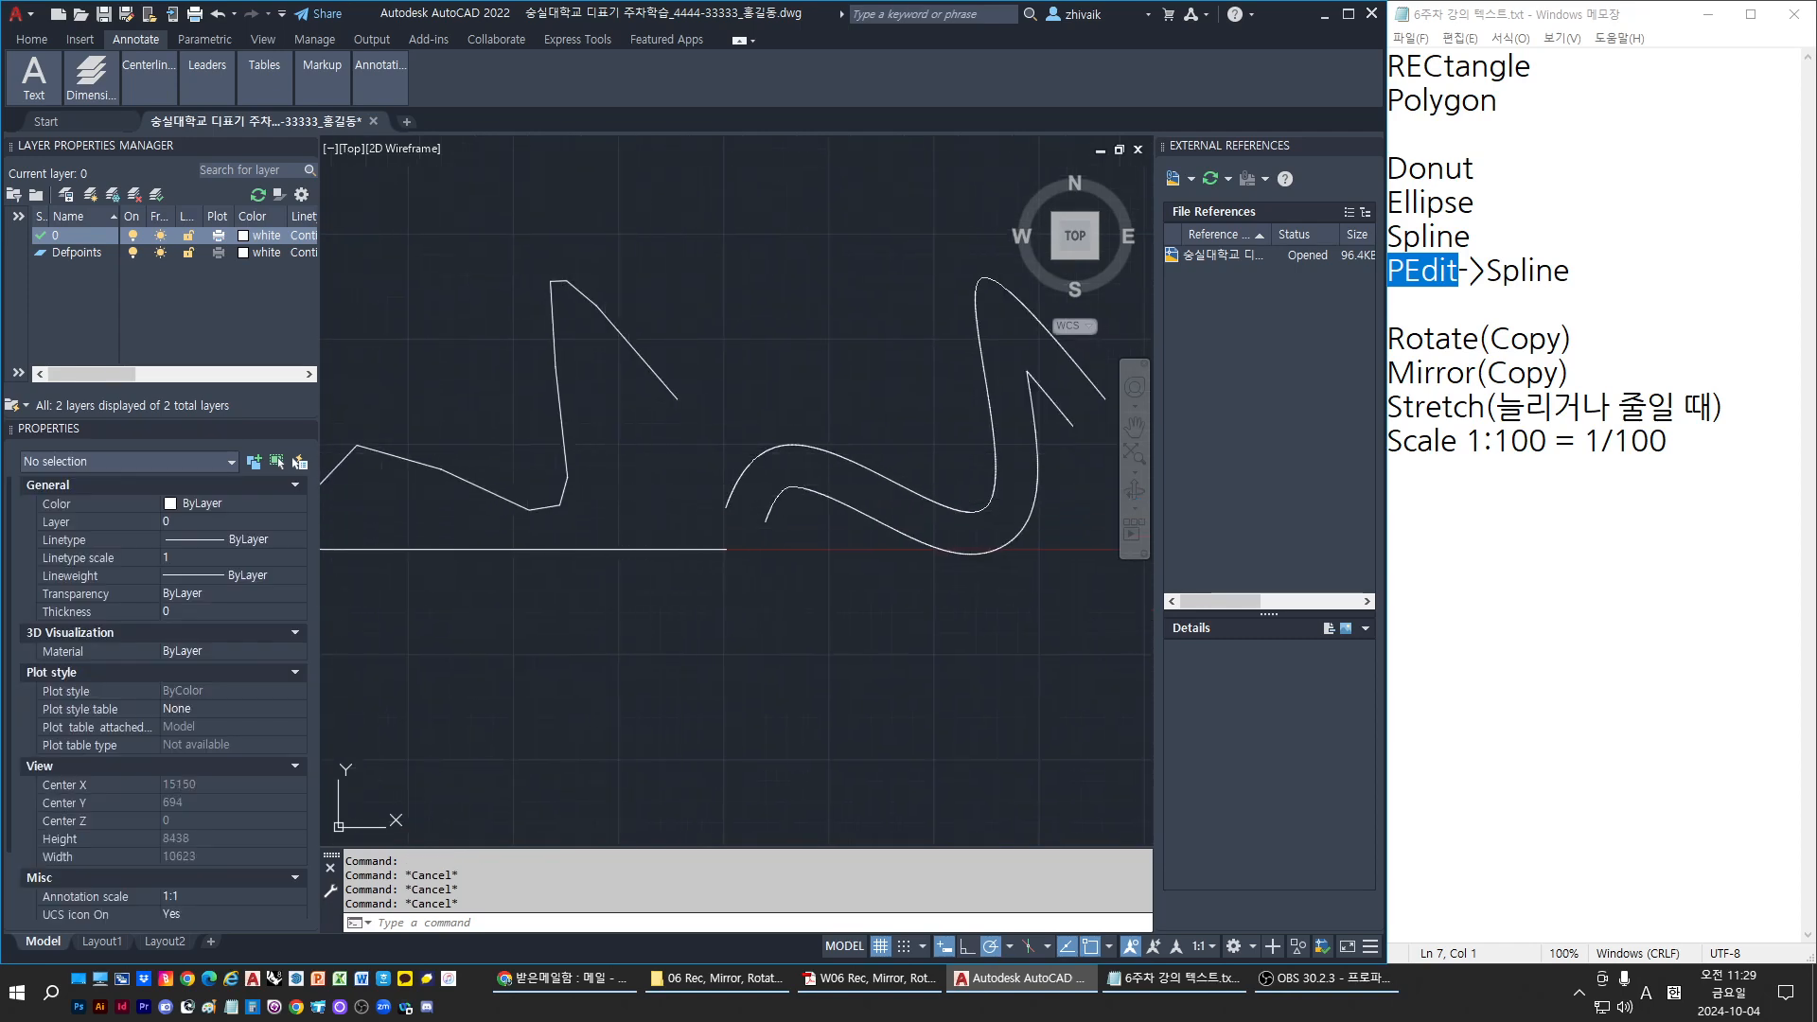
{"action": "left_click", "coordinate": [771, 516]}
{"action": "scroll", "coordinate": [758, 541], "scroll_direction": "up", "scroll_amount": 6}
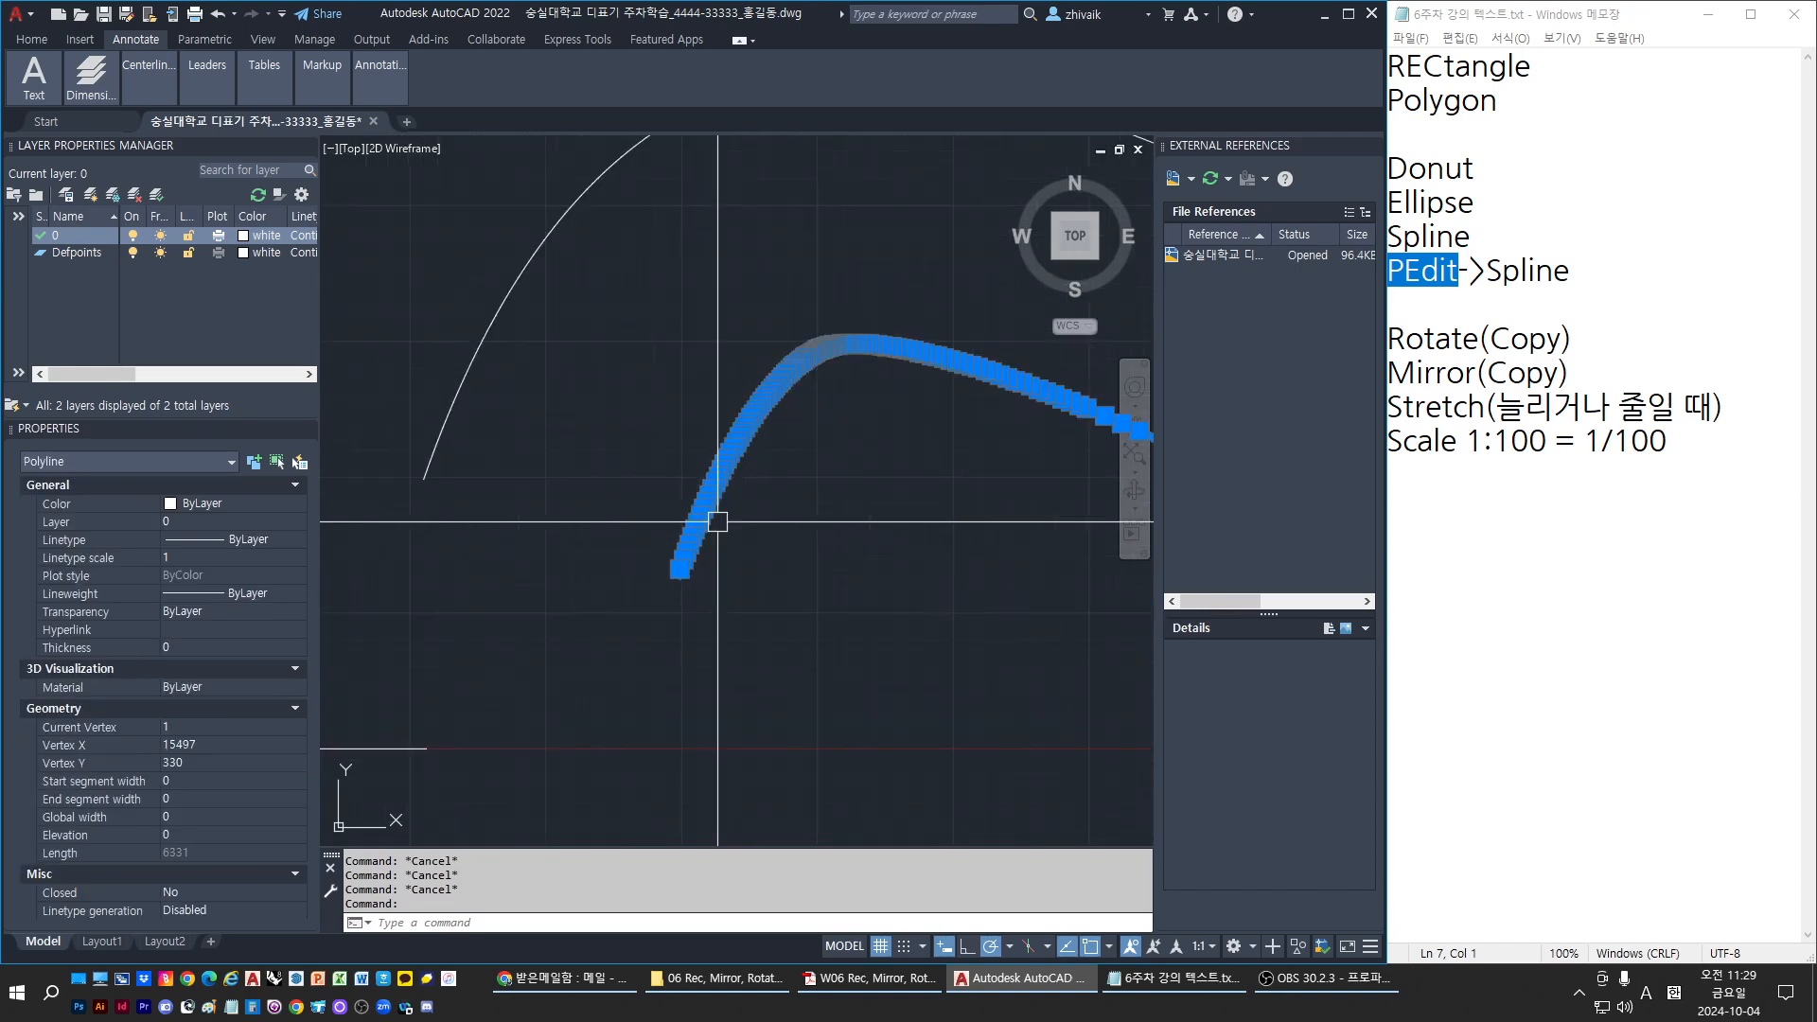
{"action": "scroll", "coordinate": [635, 602], "scroll_direction": "down", "scroll_amount": 4}
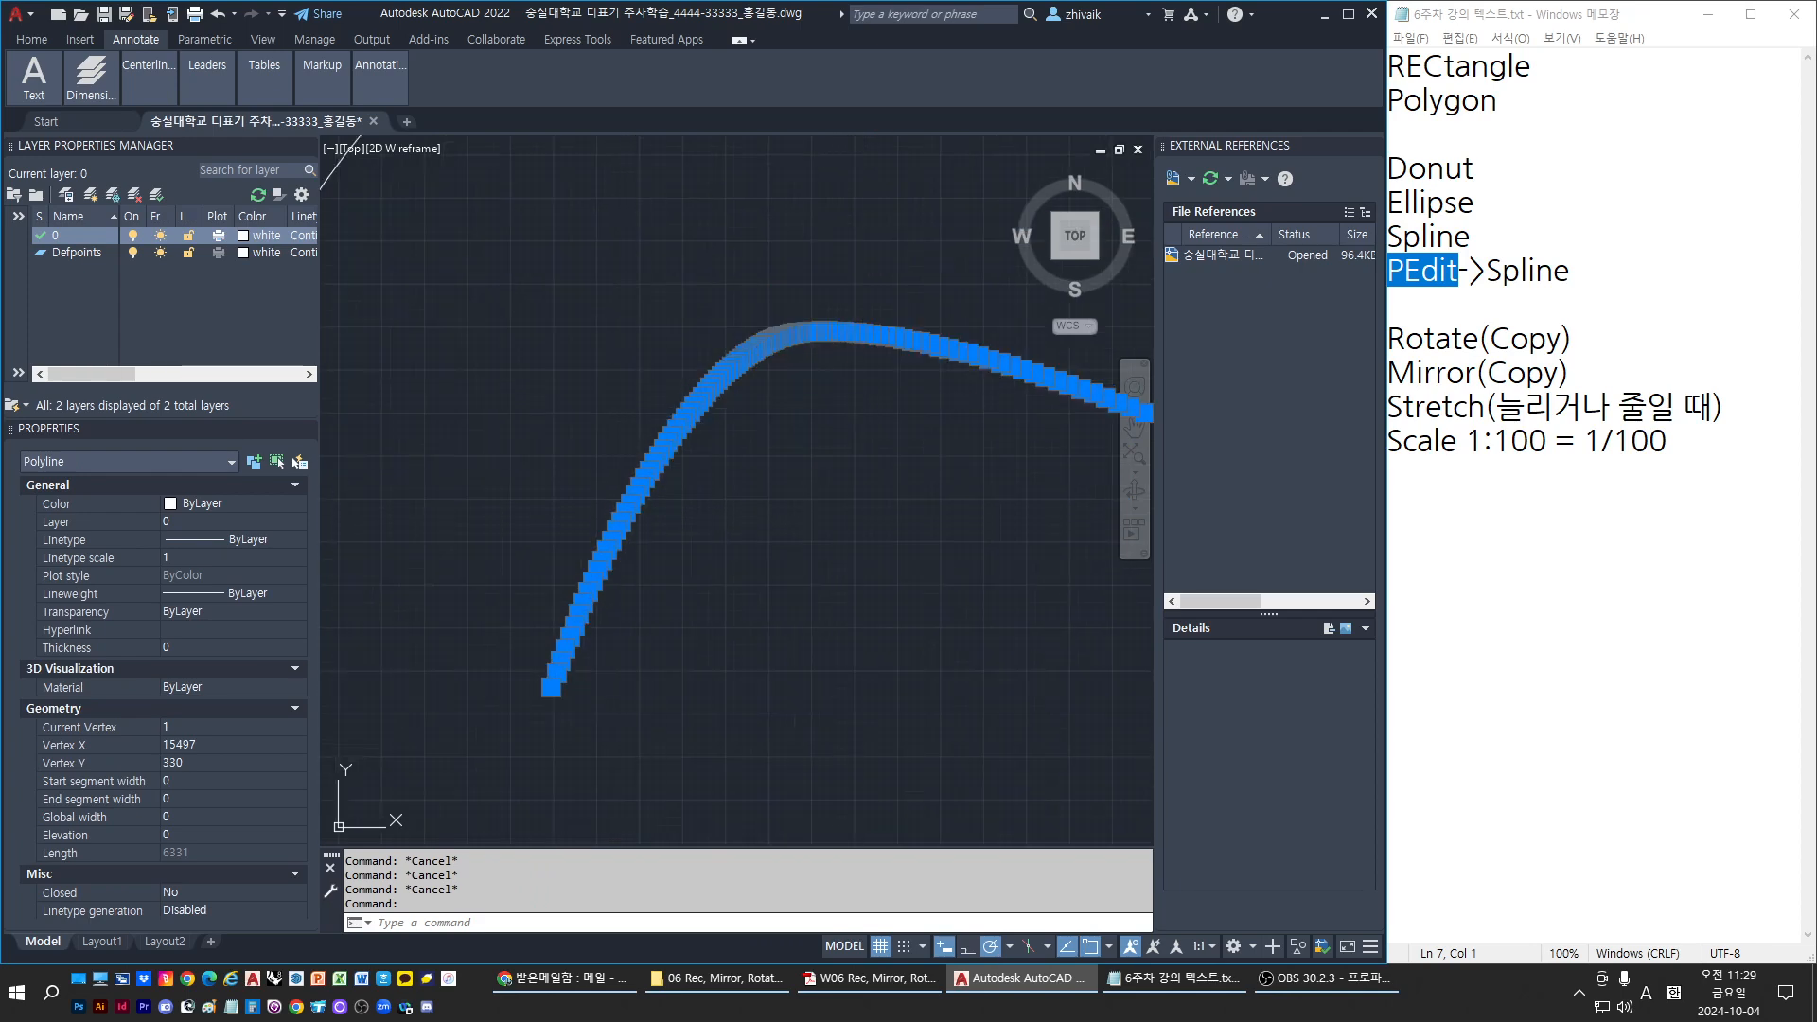
{"action": "scroll", "coordinate": [654, 511], "scroll_direction": "up", "scroll_amount": 3}
{"action": "middle_click_drag", "start_coordinate": [641, 487], "coordinate": [810, 593]}
{"action": "scroll", "coordinate": [729, 660], "scroll_direction": "down", "scroll_amount": 2}
{"action": "scroll", "coordinate": [973, 377], "scroll_direction": "up", "scroll_amount": 6}
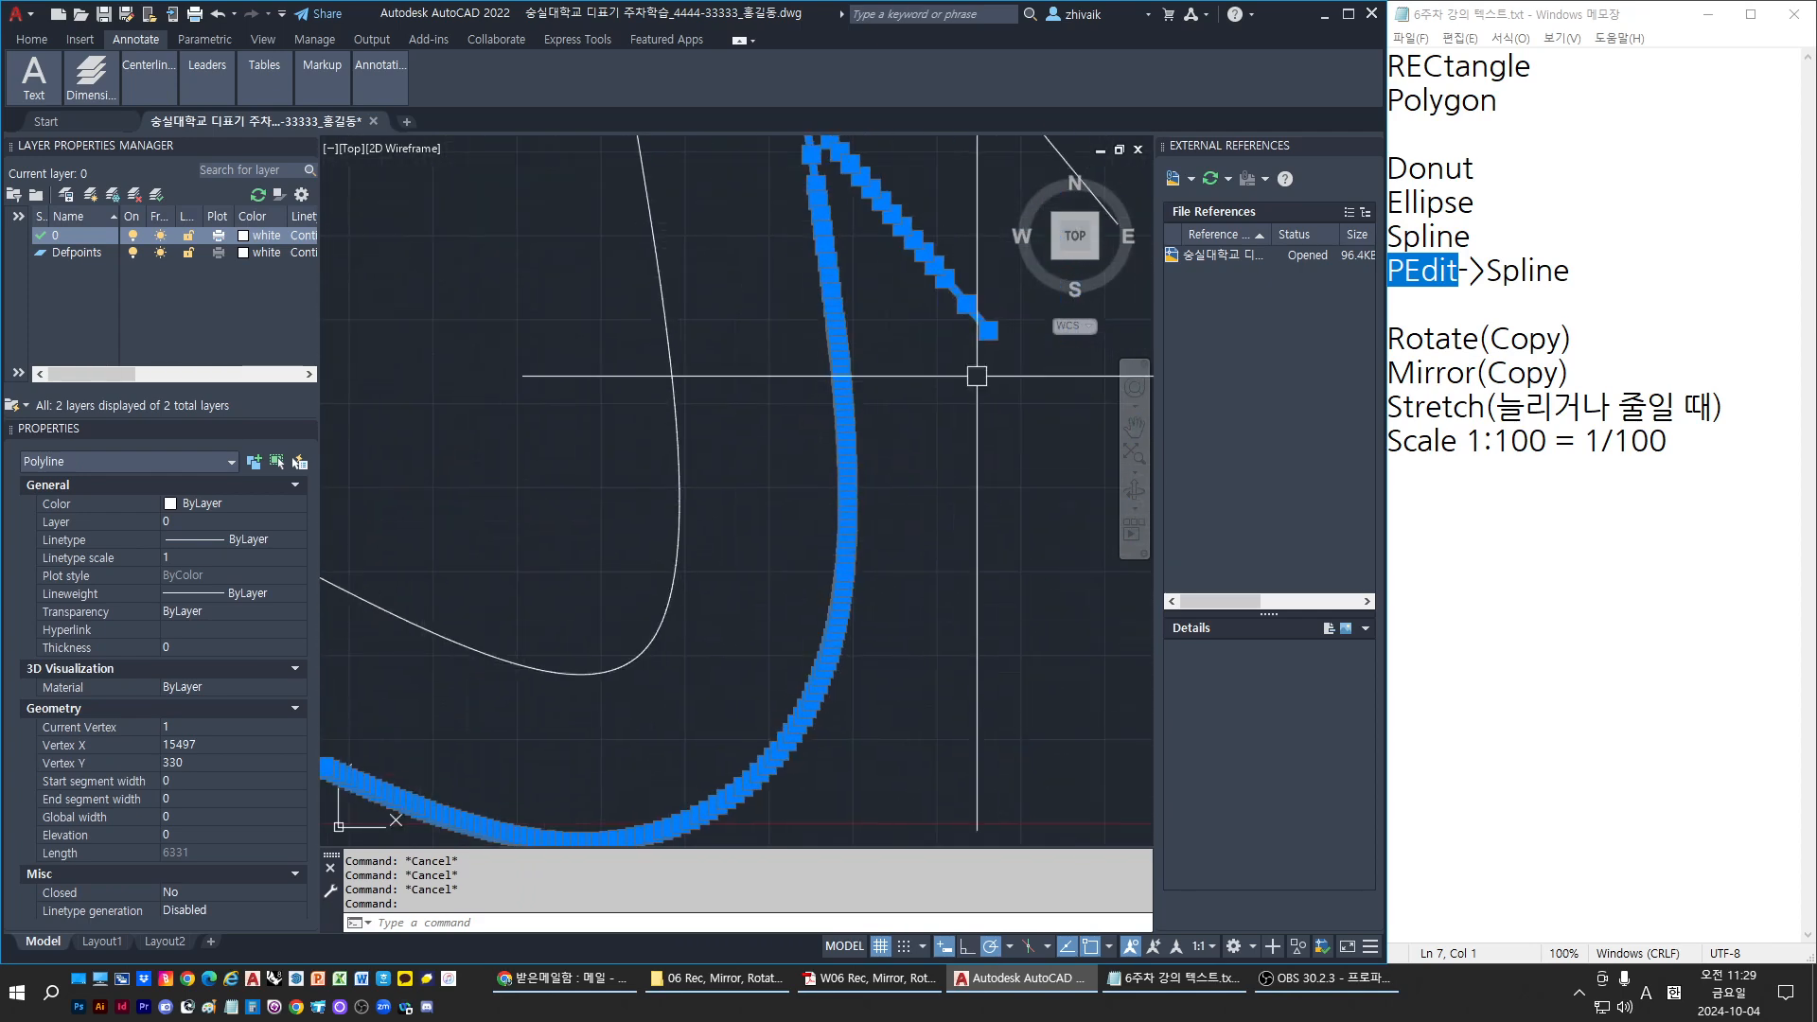
{"action": "scroll", "coordinate": [726, 471], "scroll_direction": "down", "scroll_amount": 5}
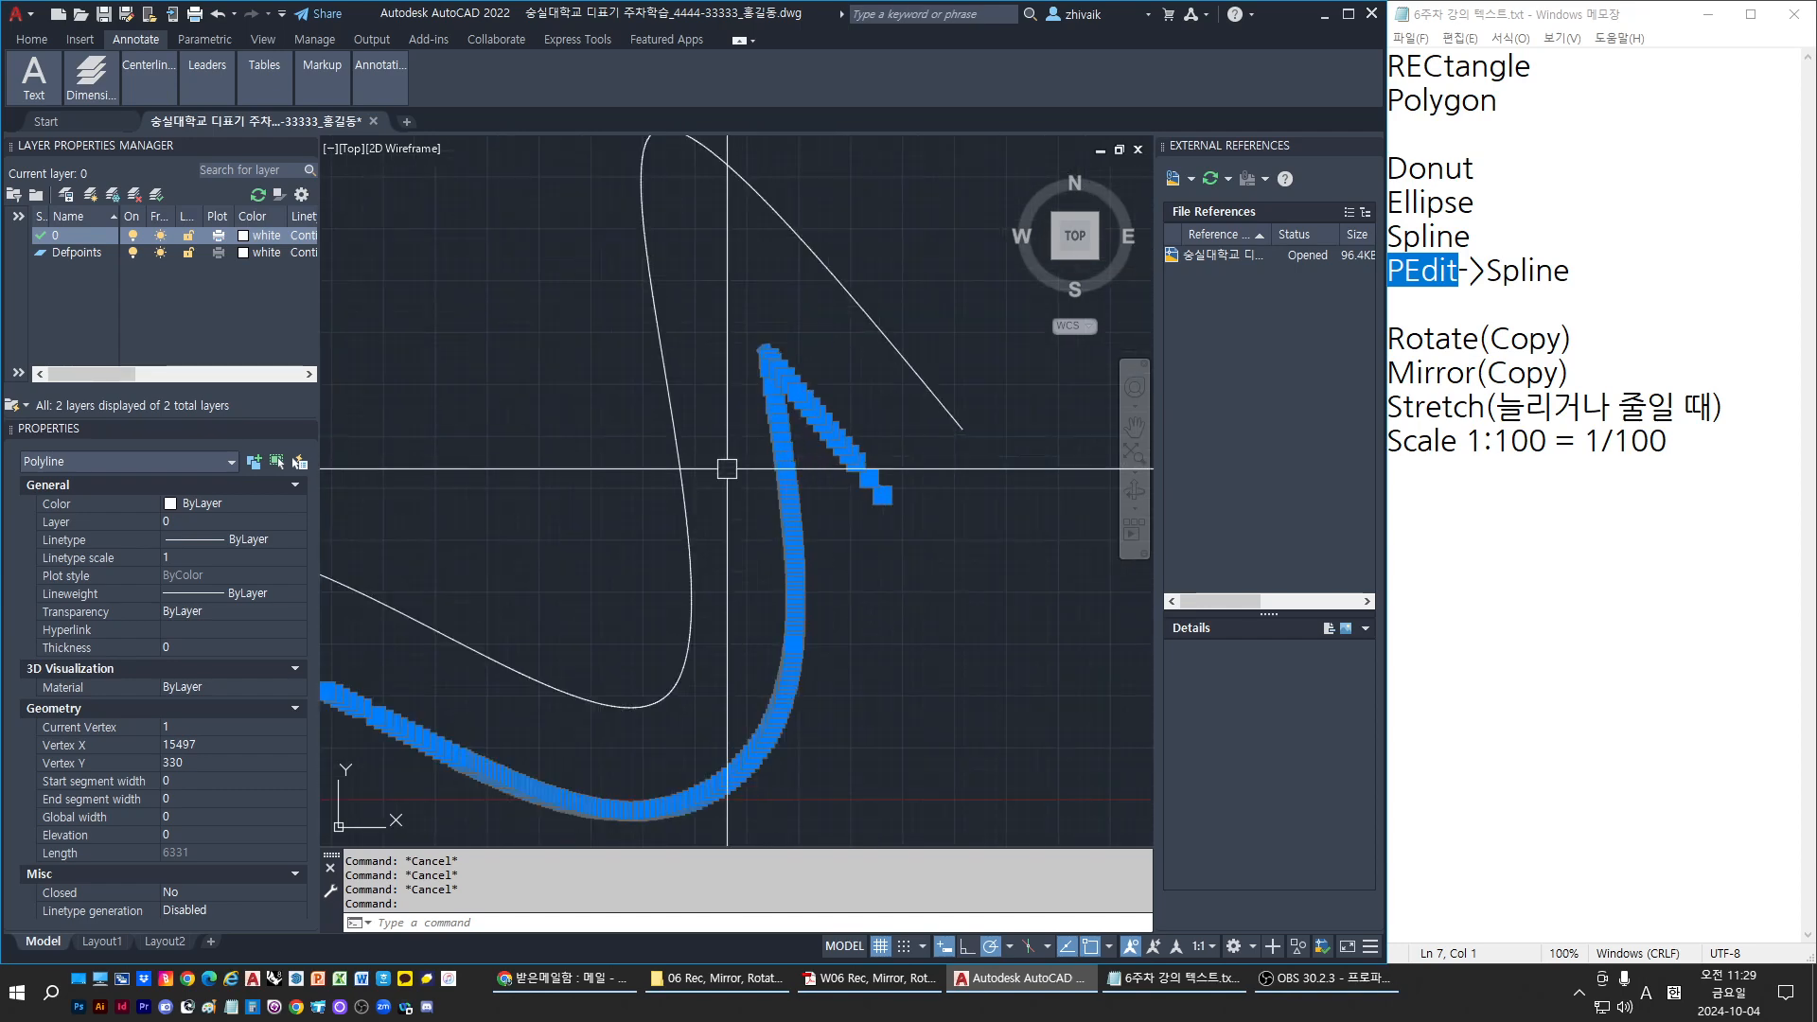
{"action": "scroll", "coordinate": [665, 520], "scroll_direction": "down", "scroll_amount": 5}
{"action": "key", "text": "Escape"}
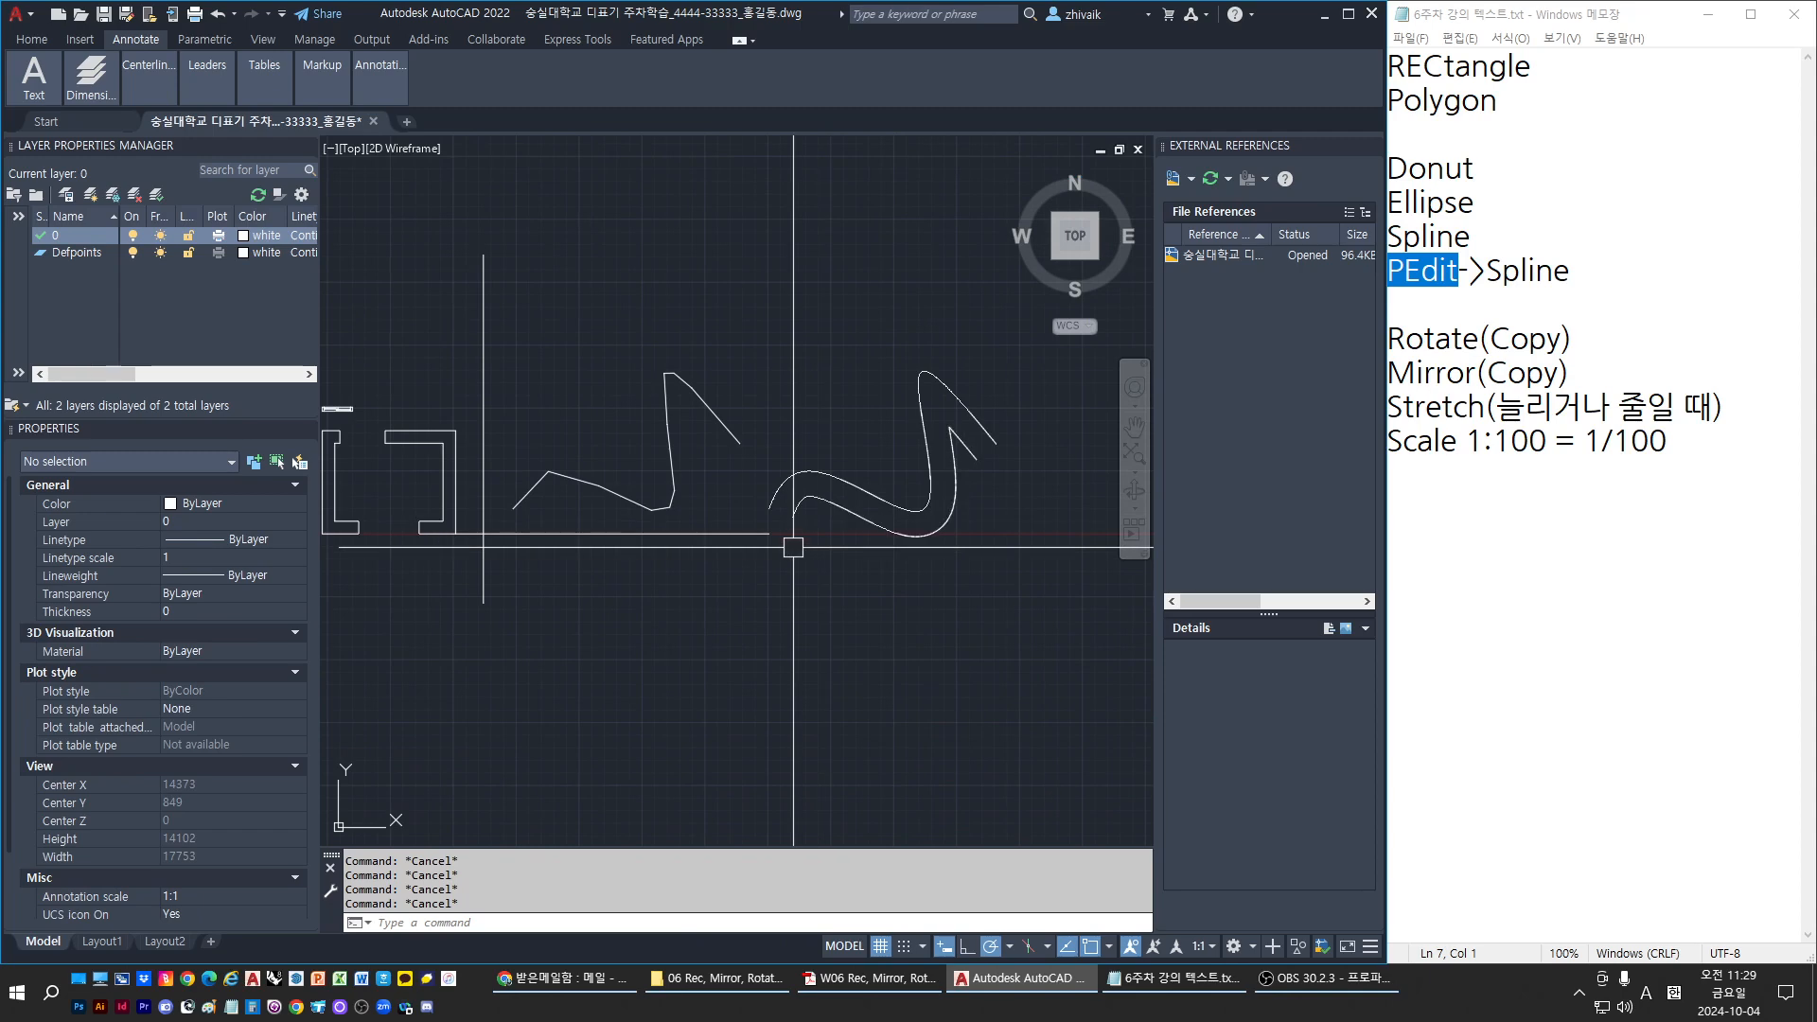
Convert the original precision-99 polyline to a spline-fit curve with PEDIT's Spline option
{"action": "scroll", "coordinate": [793, 547], "scroll_direction": "up", "scroll_amount": 3}
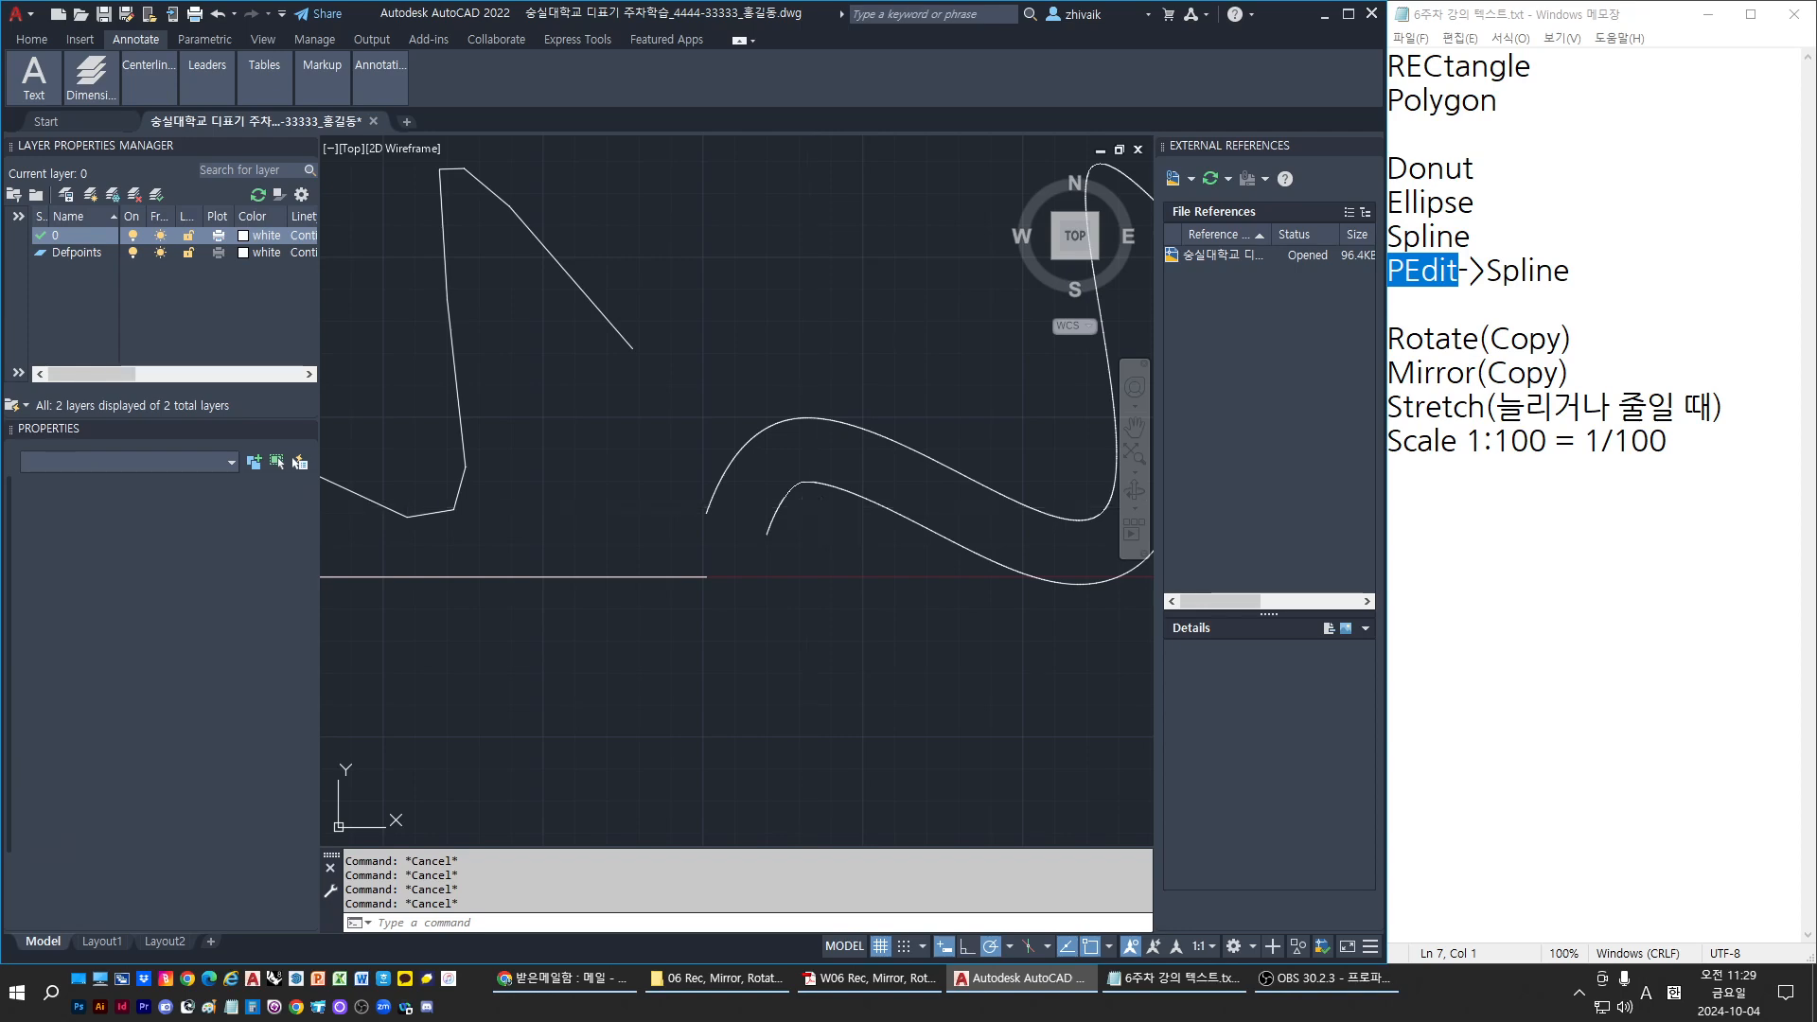
{"action": "key", "text": "ctrl+o"}
{"action": "key", "text": "Escape"}
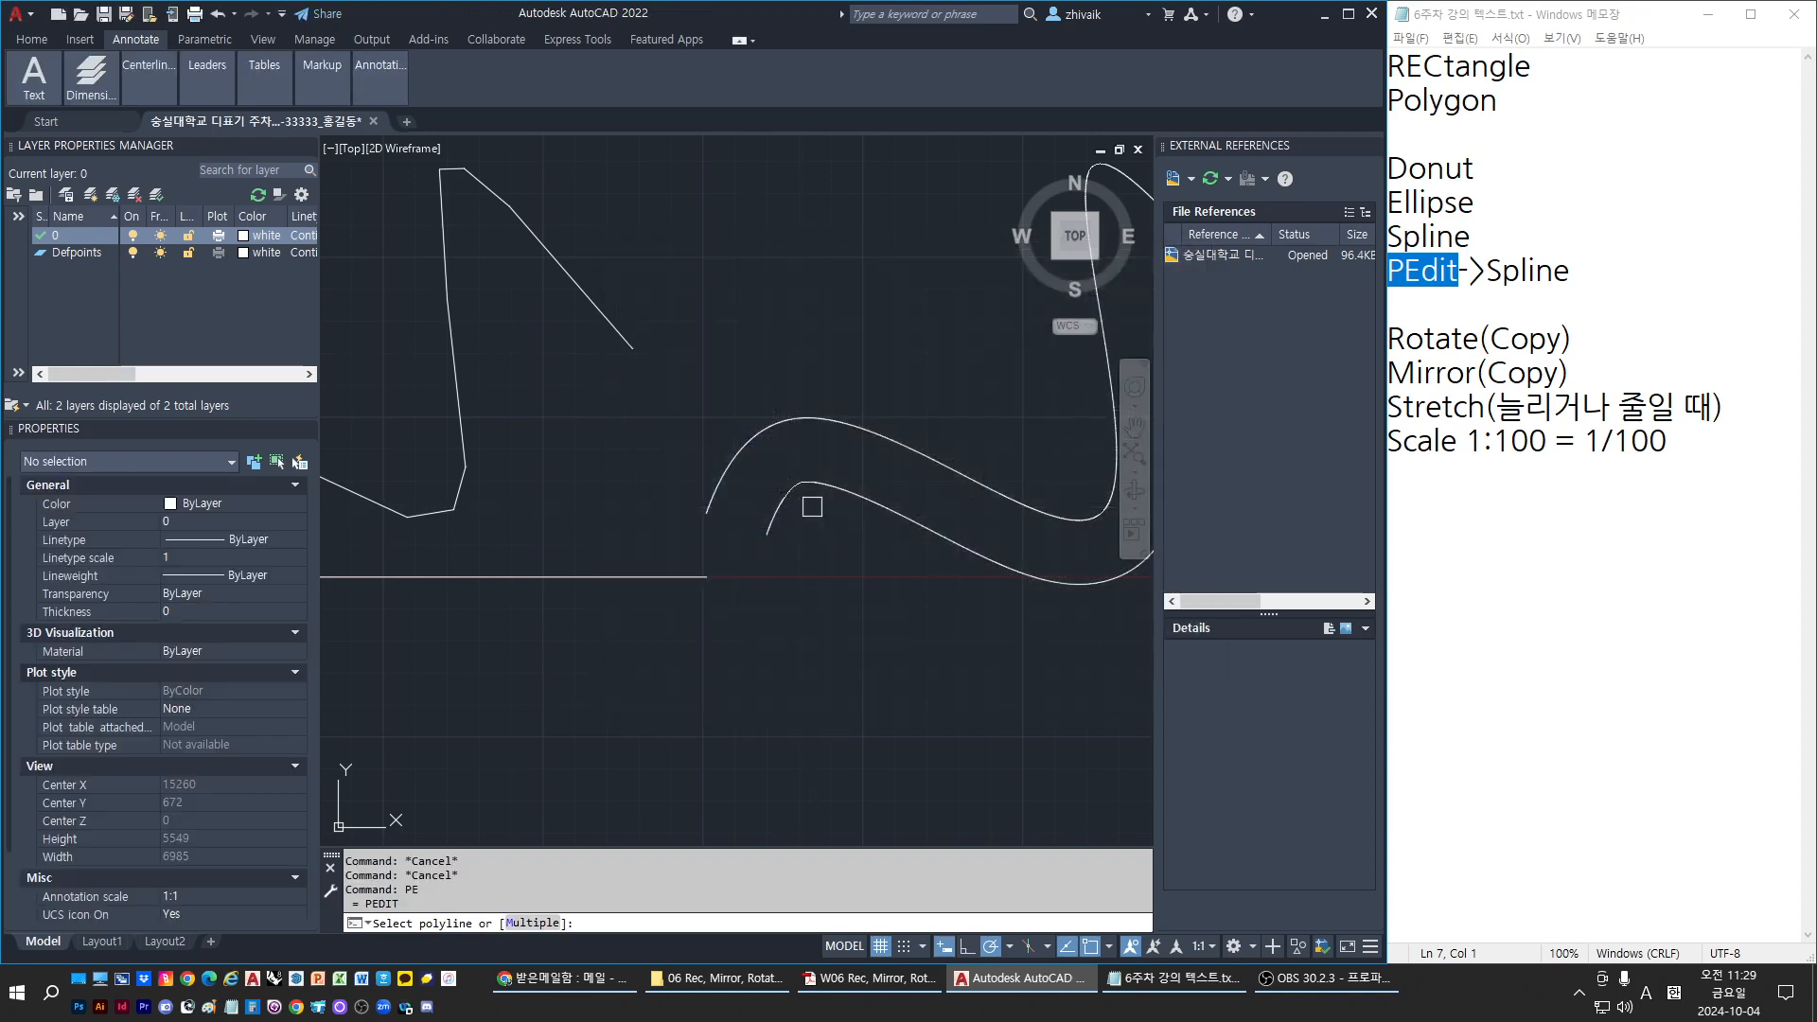
{"action": "left_click", "coordinate": [809, 418]}
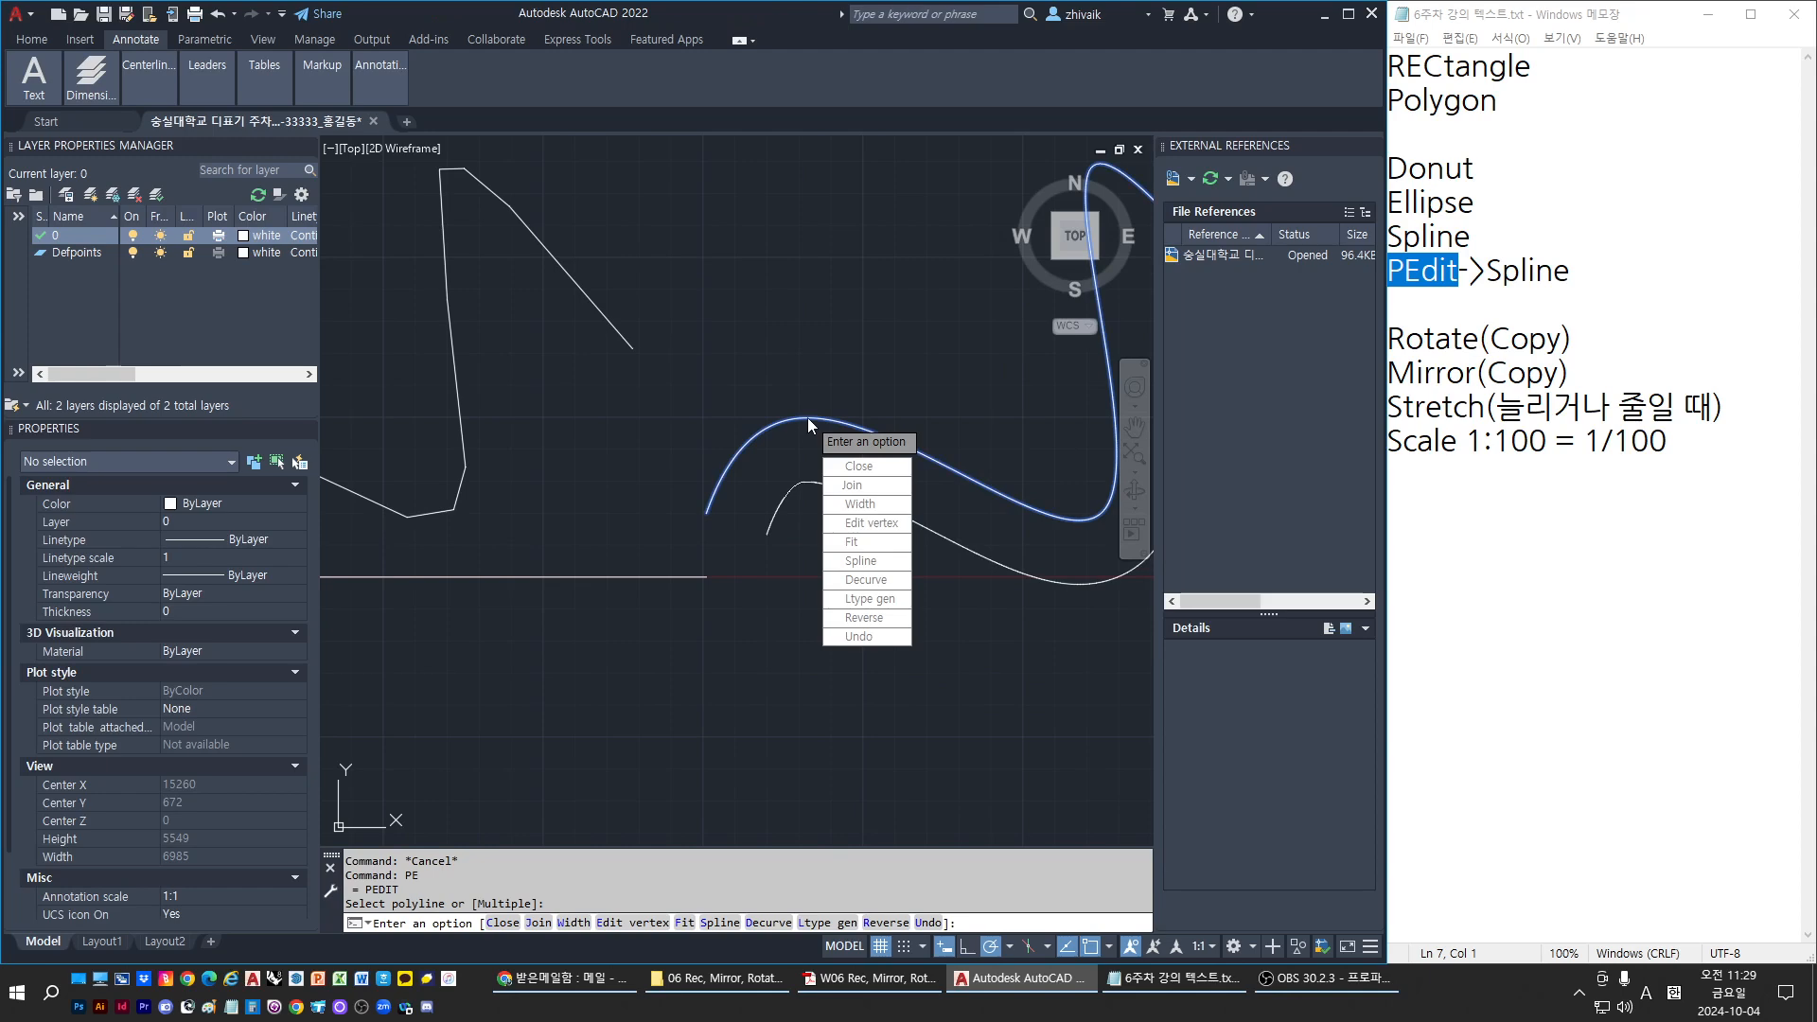
{"action": "type", "text": "s"}
{"action": "key", "text": "Return"}
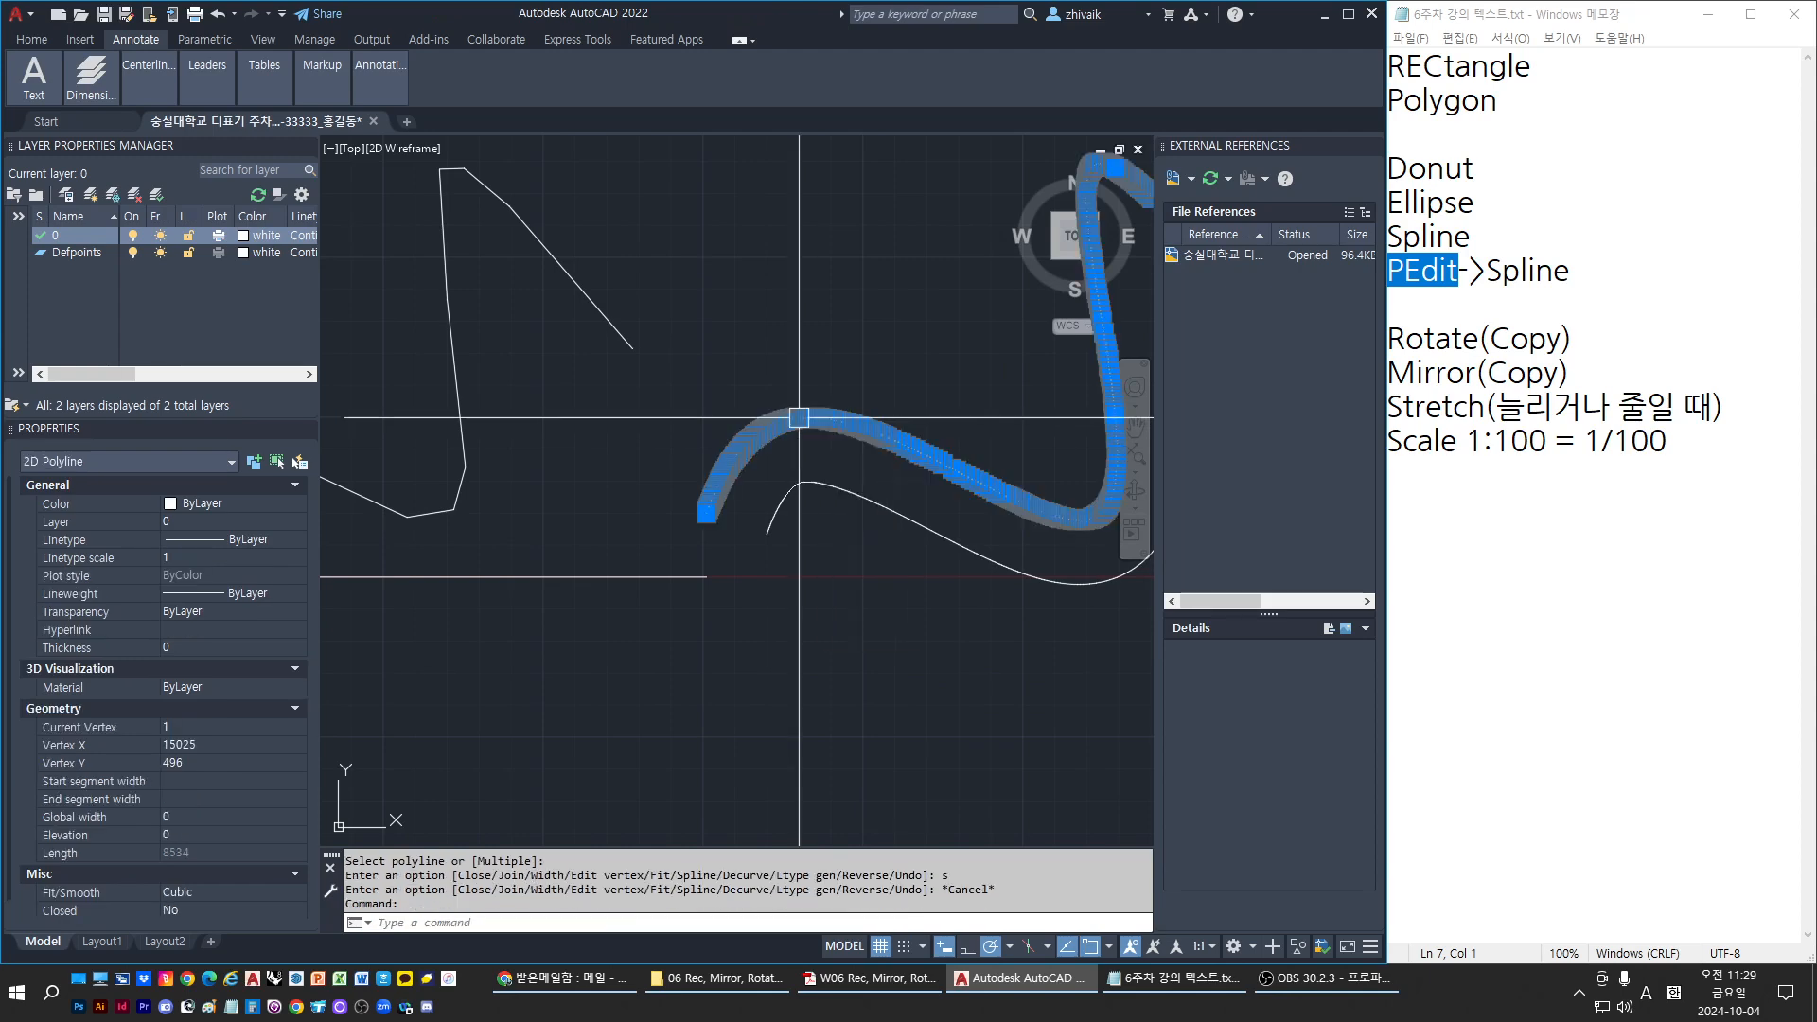
{"action": "key", "text": "Escape"}
{"action": "key", "text": "Escape"}
Apply PEDIT's Spline option to the original curve once more, and exit the command
{"action": "key", "text": "Return"}
{"action": "key", "text": "Escape"}
{"action": "key", "text": "Escape"}
{"action": "scroll", "coordinate": [691, 560], "scroll_direction": "up", "scroll_amount": 5}
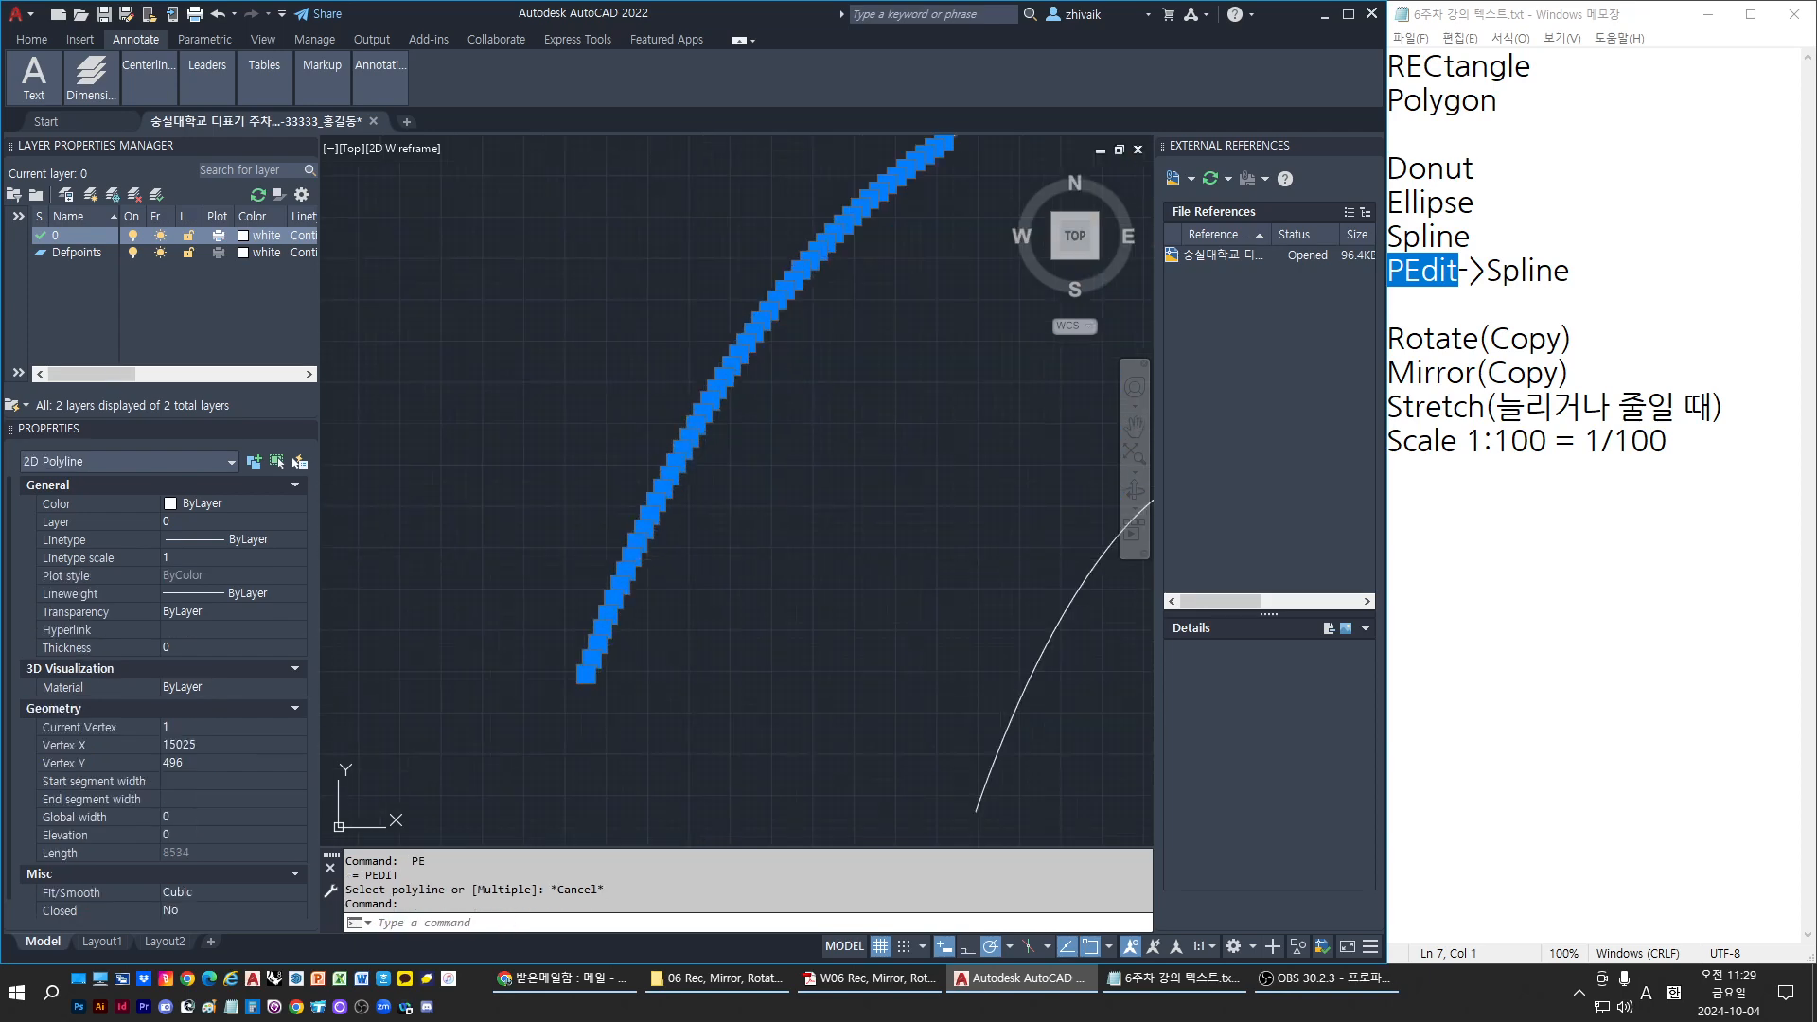
{"action": "type", "text": "pe"}
{"action": "key", "text": "Return"}
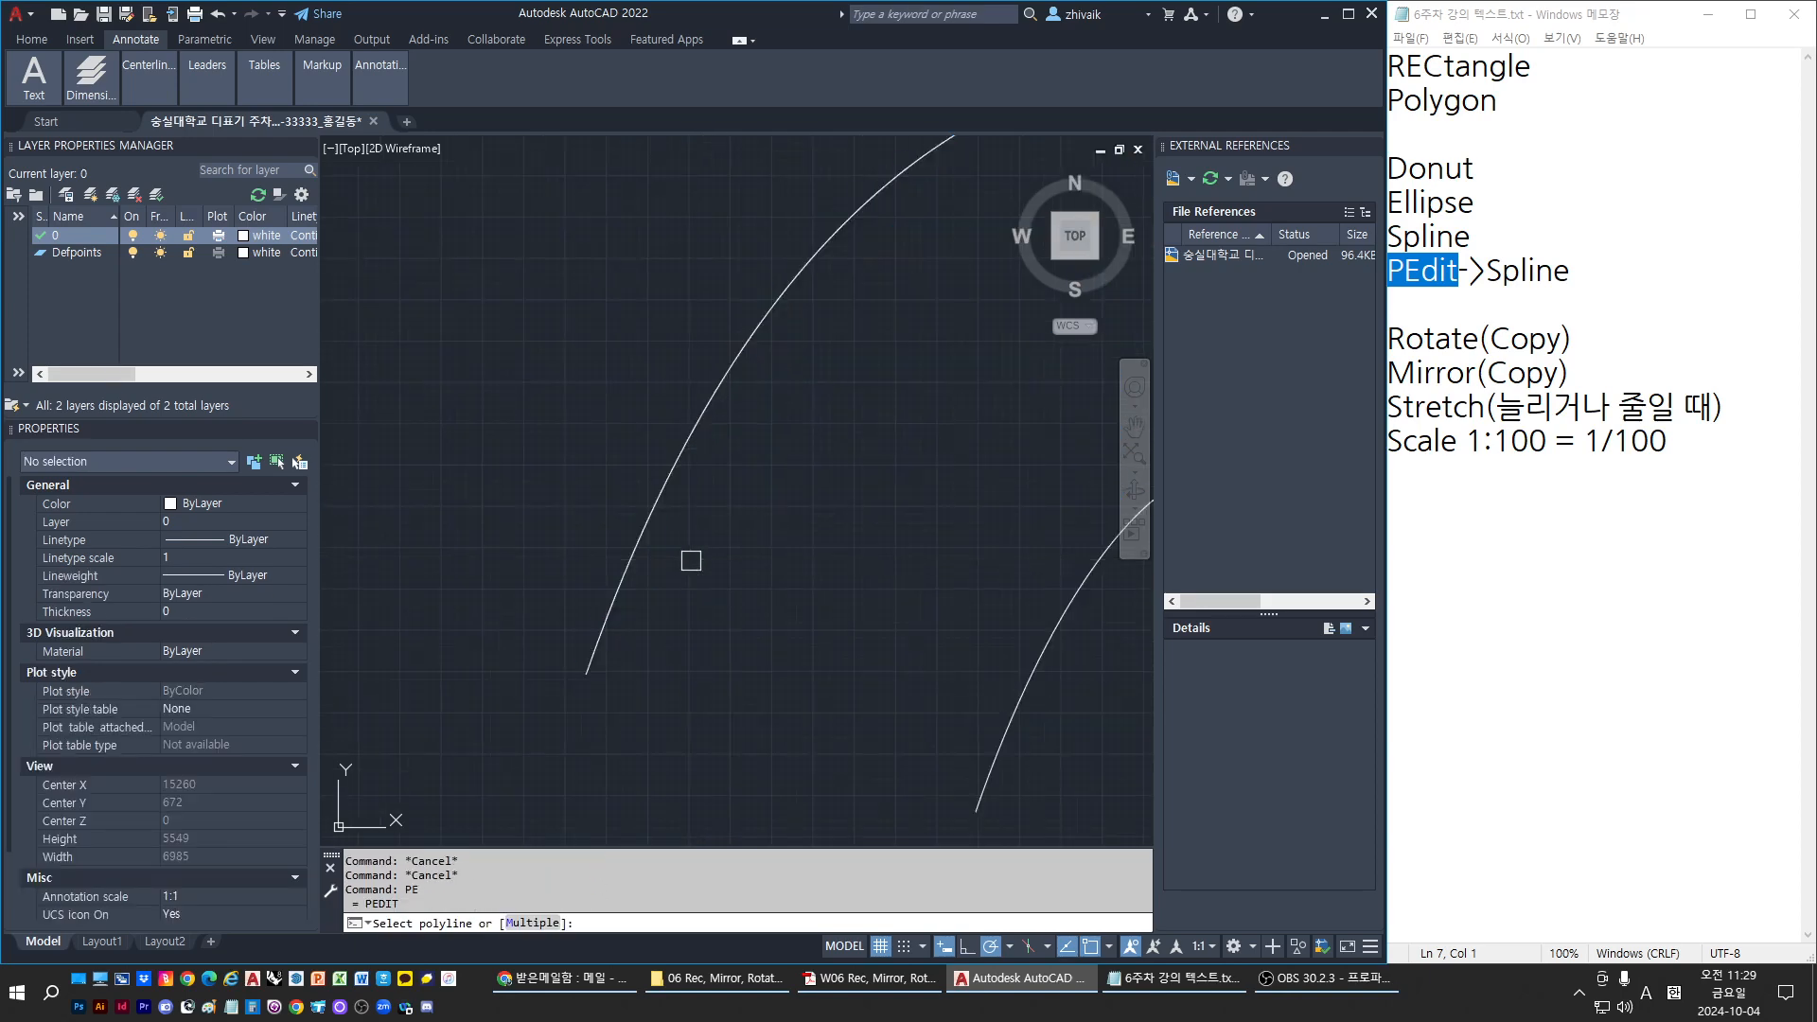
{"action": "left_click", "coordinate": [650, 536]}
{"action": "key", "text": "Return"}
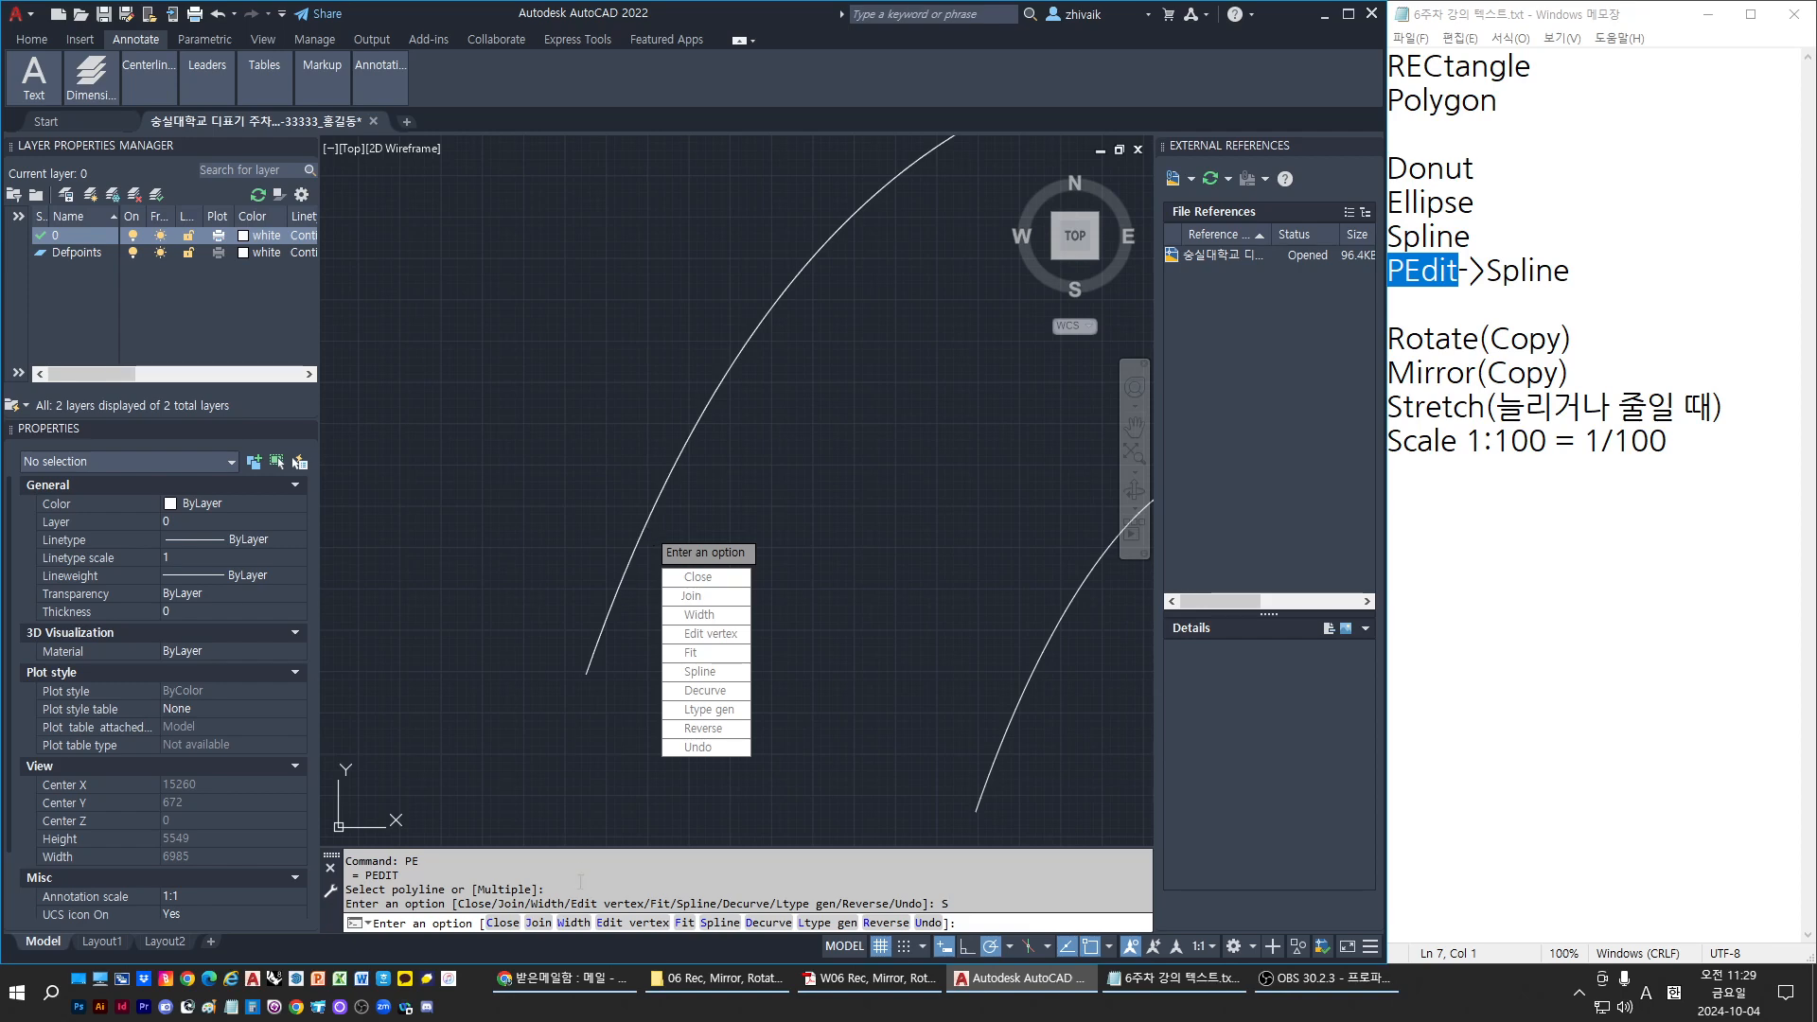
{"action": "key", "text": "Escape"}
{"action": "key", "text": "Escape"}
Select the spline-fitted polyline near its starting end to check its vertices, and clear the selection
{"action": "left_click", "coordinate": [603, 627]}
{"action": "key", "text": "Escape"}
{"action": "scroll", "coordinate": [695, 561], "scroll_direction": "down", "scroll_amount": 3}
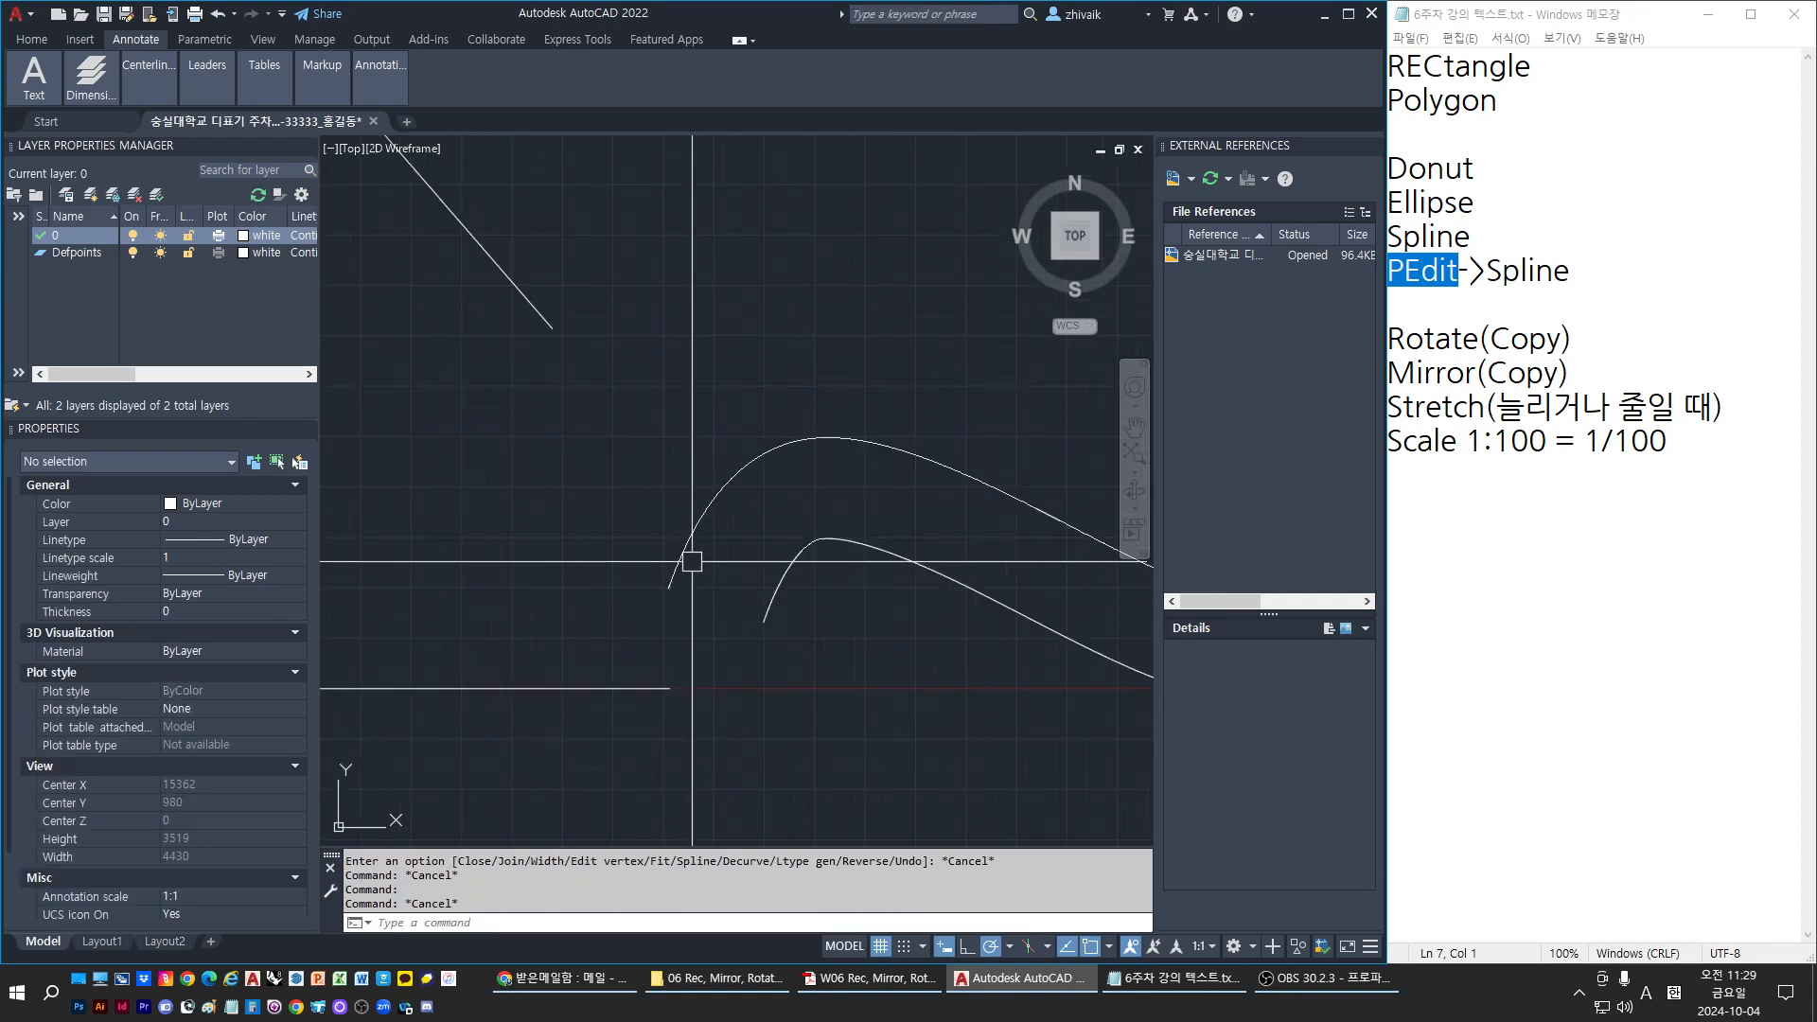
{"action": "key", "text": "Escape"}
{"action": "left_click", "coordinate": [684, 548]}
{"action": "key", "text": "Escape"}
{"action": "scroll", "coordinate": [789, 567], "scroll_direction": "down", "scroll_amount": 2}
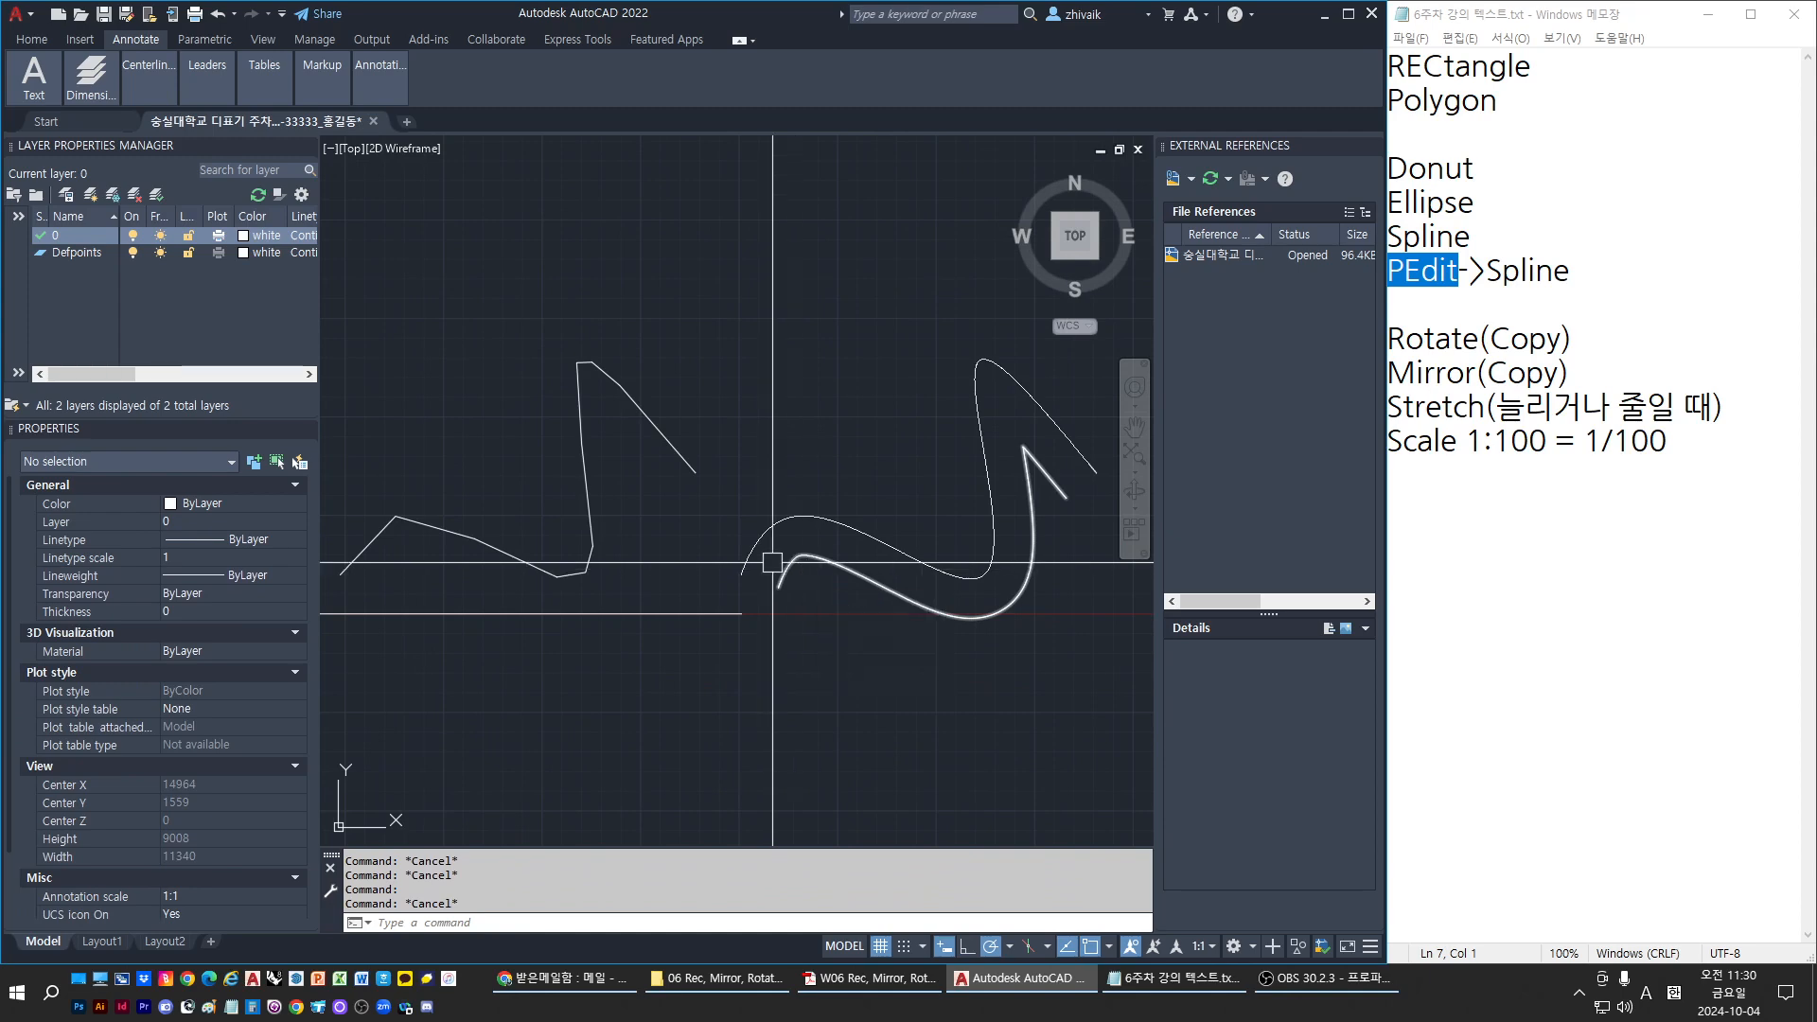
Erase the coarse precision-1 polyline, selecting it with a crossing window
{"action": "left_click", "coordinate": [624, 512]}
{"action": "left_click", "coordinate": [545, 469]}
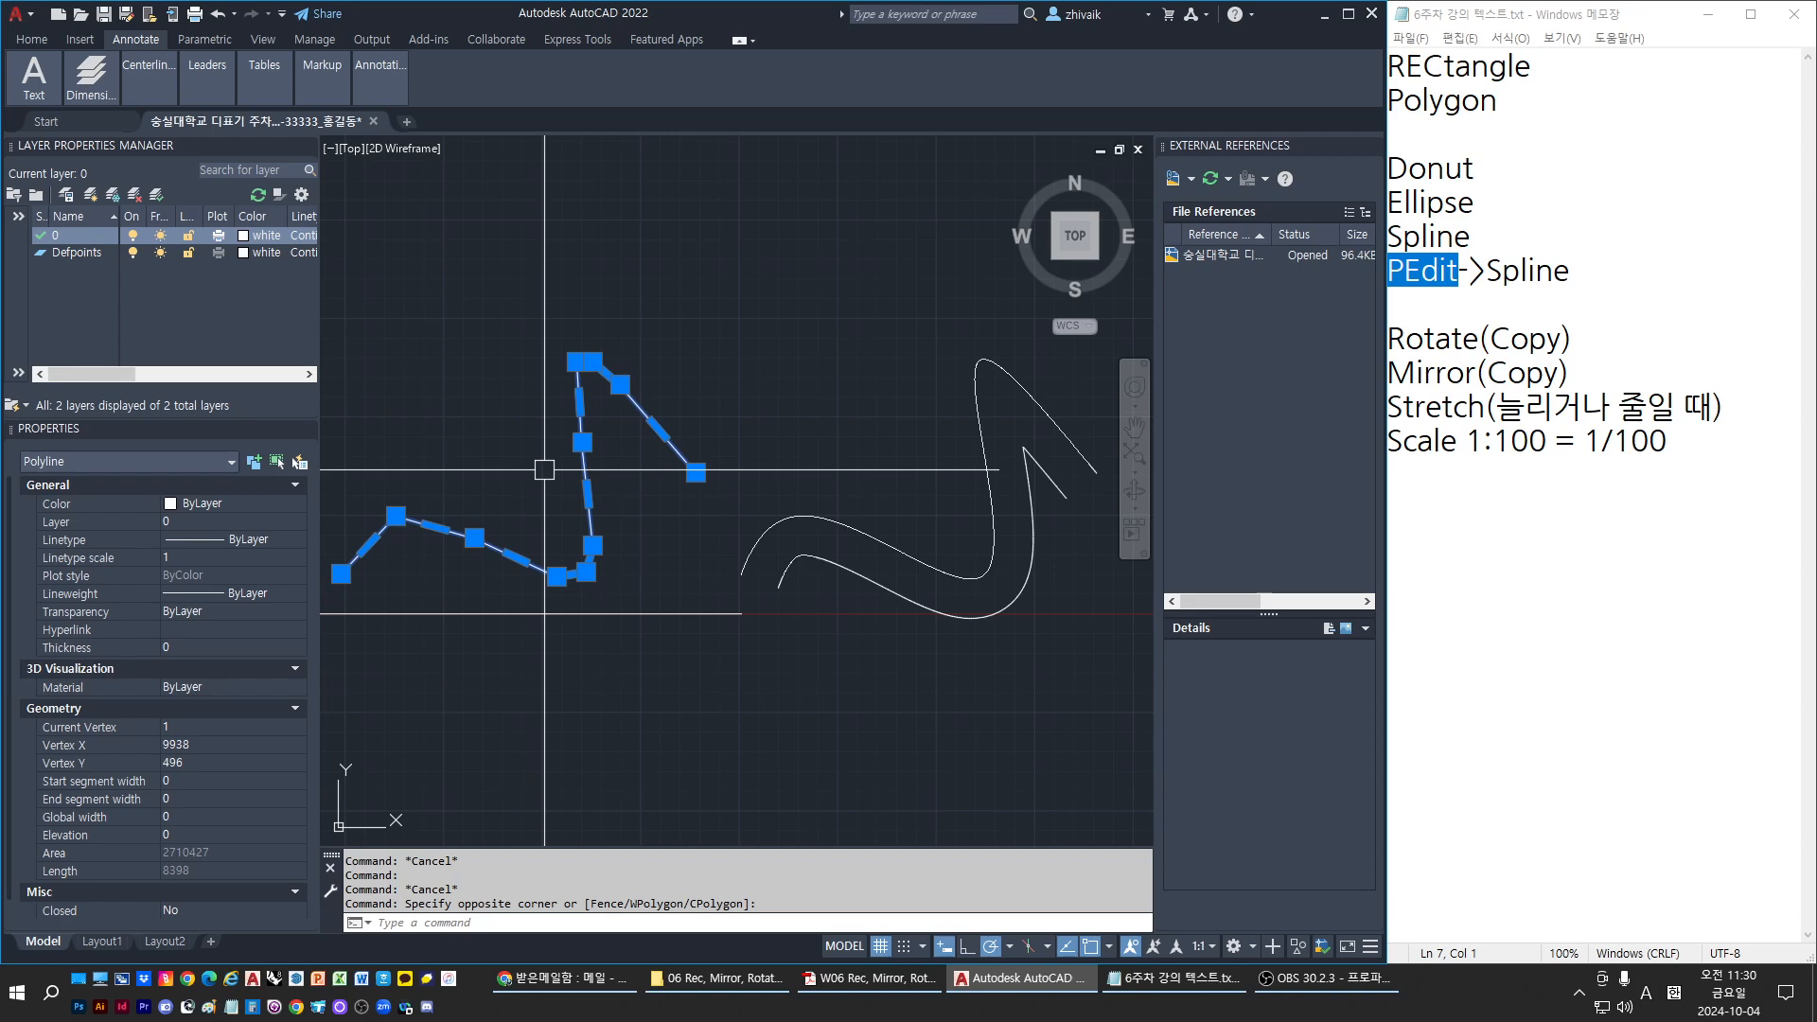
{"action": "key", "text": "Escape"}
{"action": "key", "text": "Delete"}
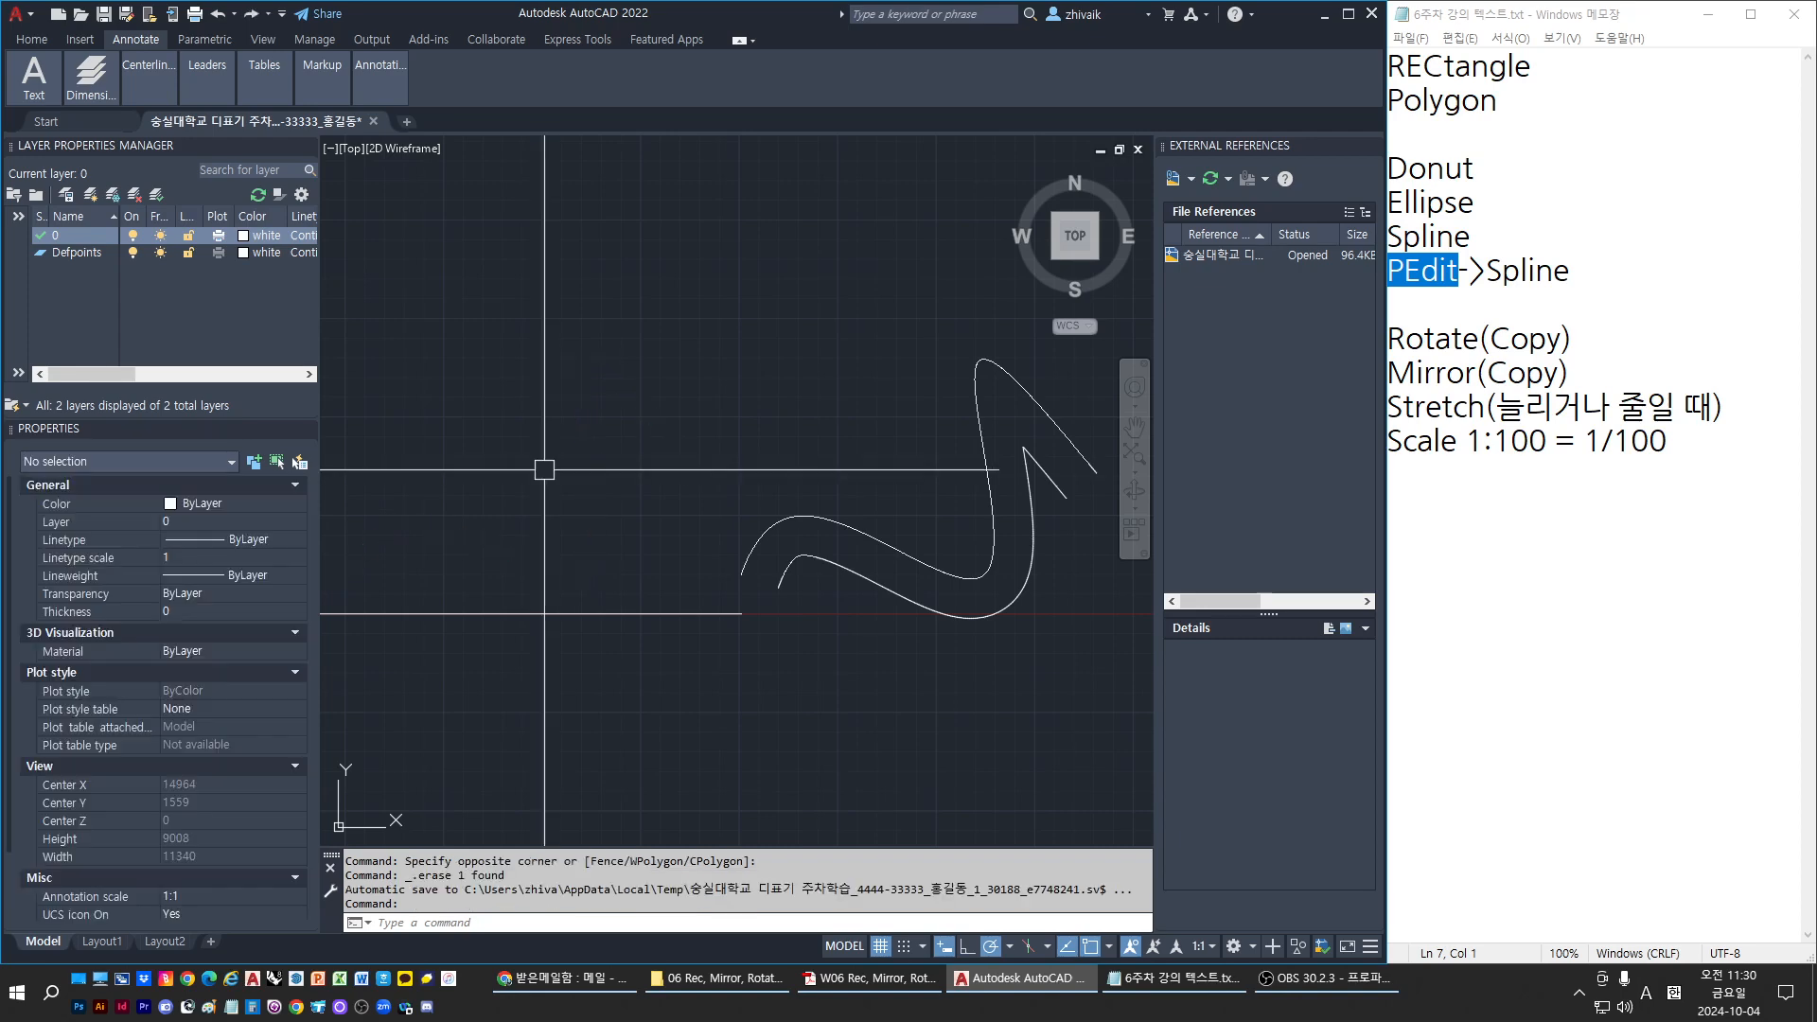
{"action": "key", "text": "Escape"}
{"action": "left_click", "coordinate": [866, 541]}
{"action": "key", "text": "Escape"}
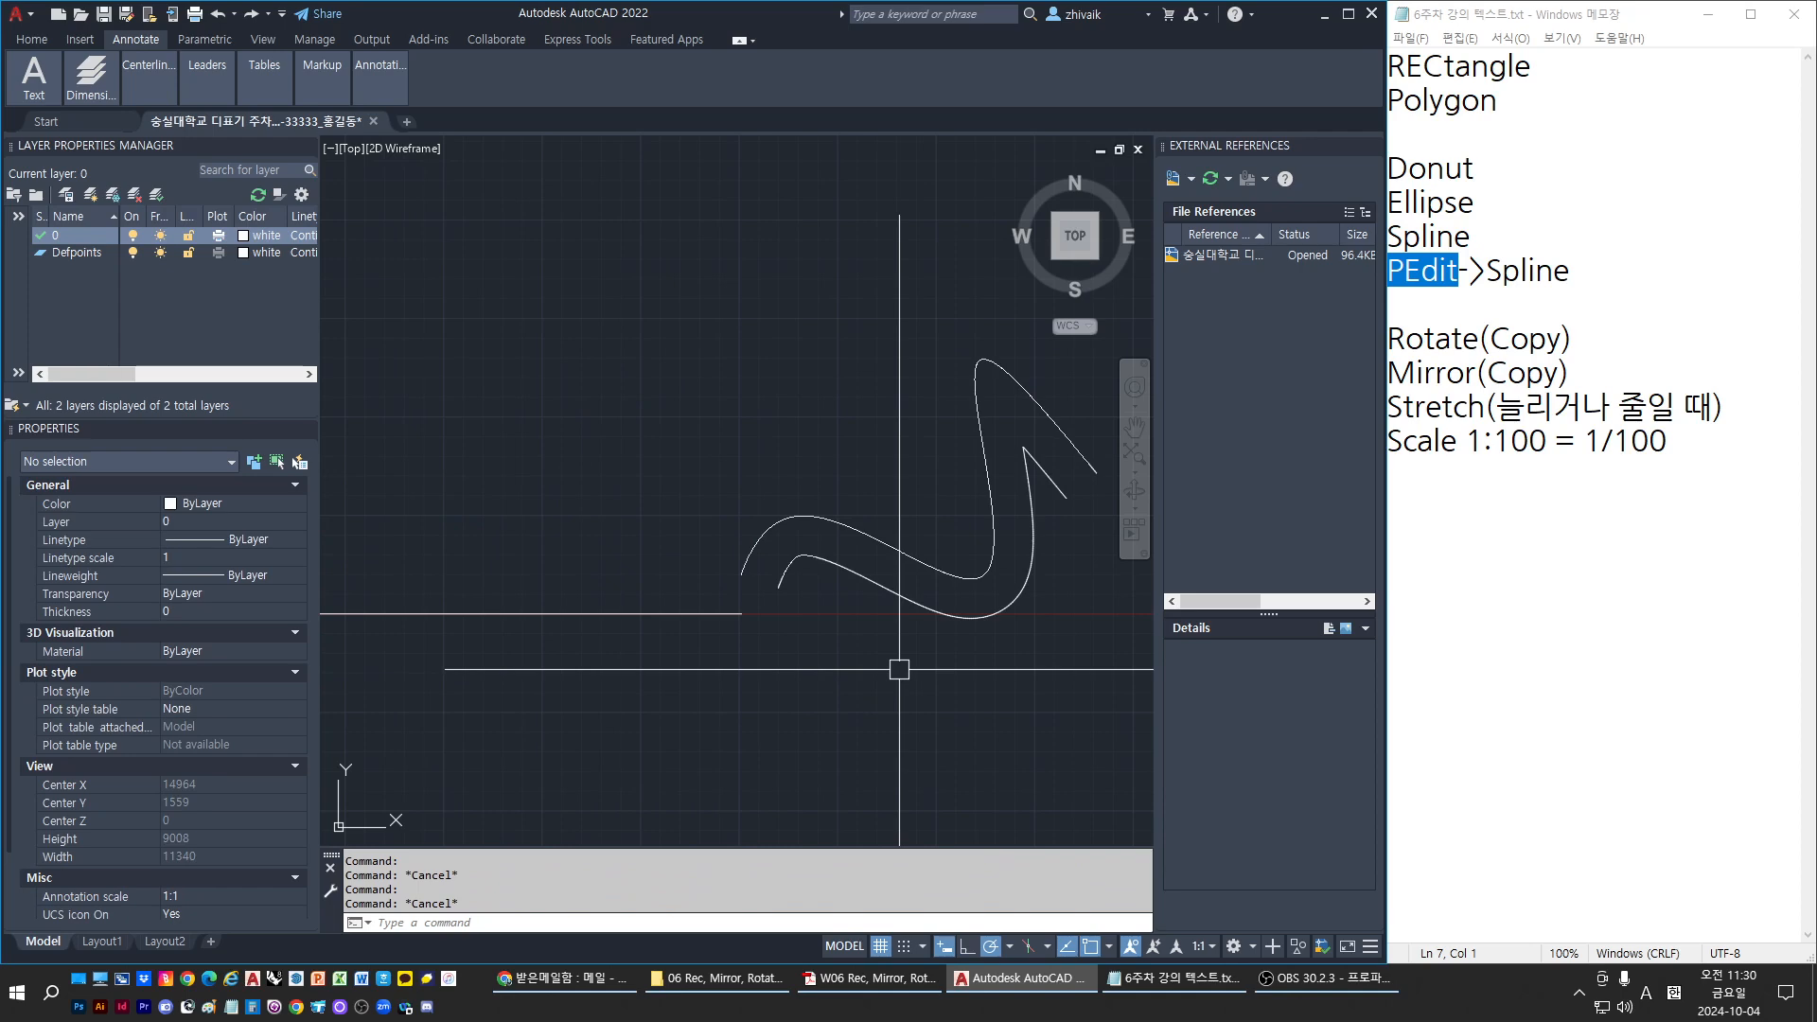
{"action": "key", "text": "Escape"}
{"action": "scroll", "coordinate": [899, 669], "scroll_direction": "up", "scroll_amount": 5}
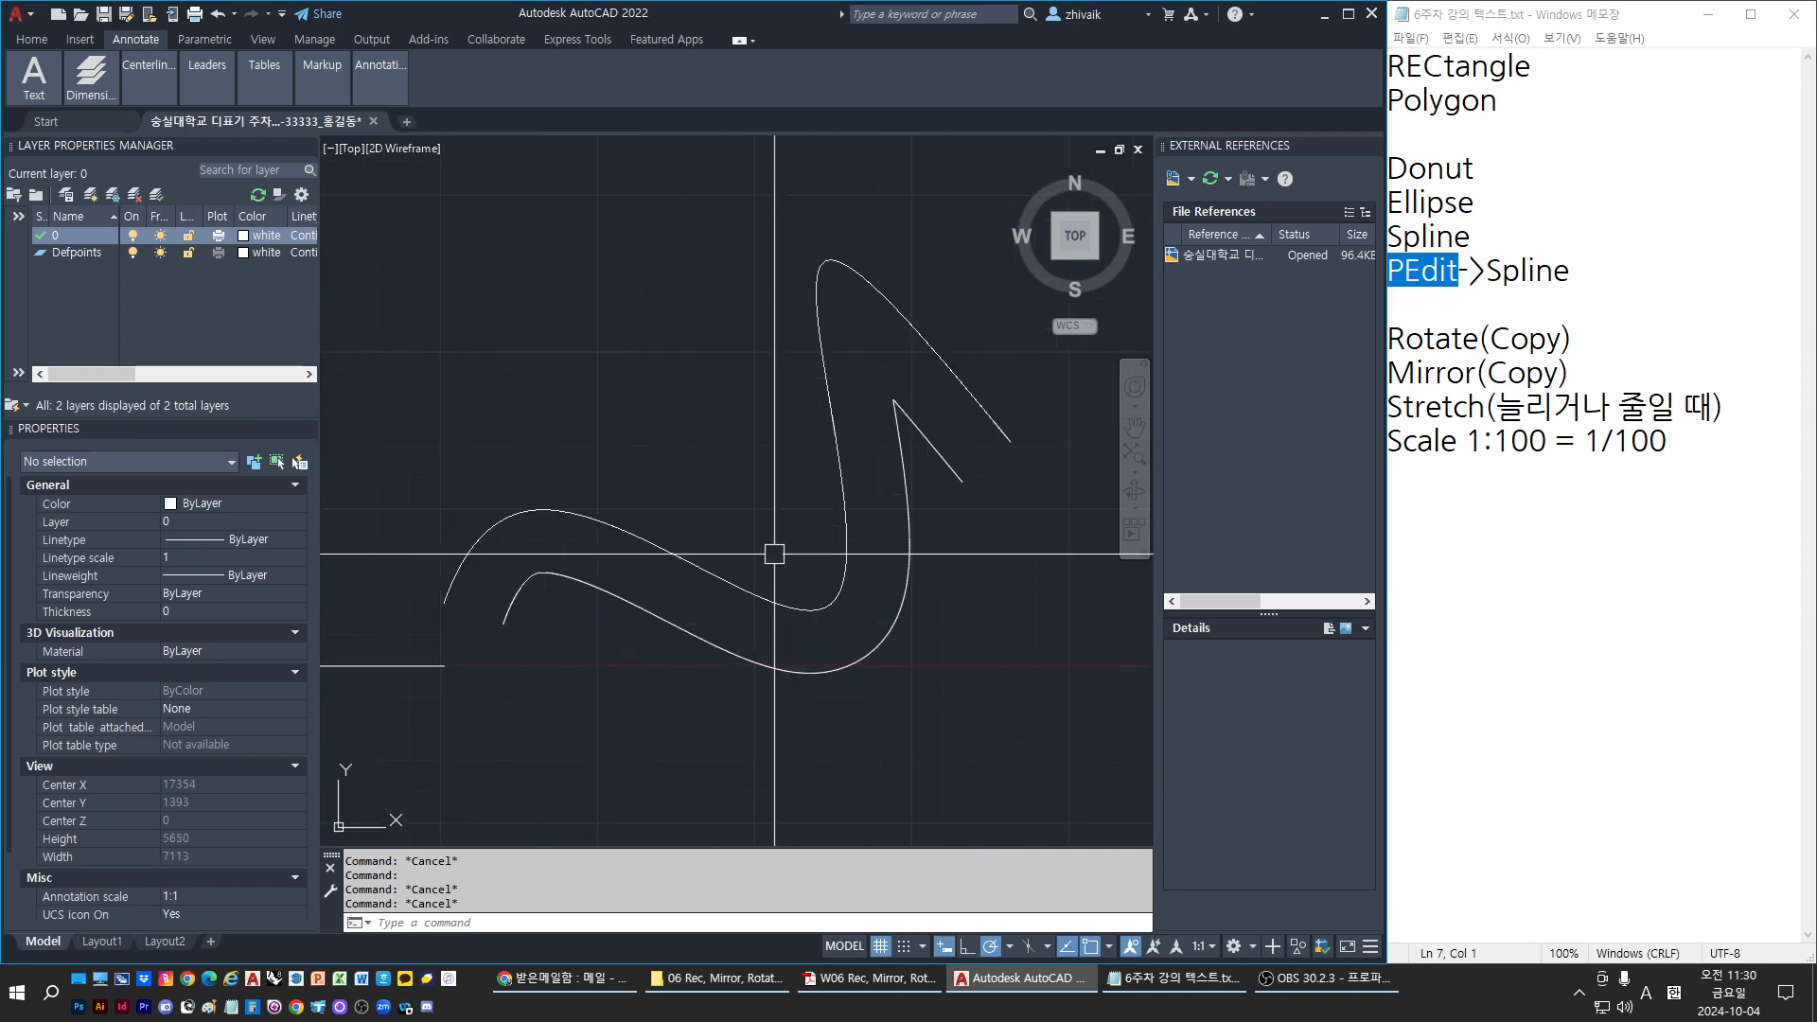
{"action": "scroll", "coordinate": [748, 689], "scroll_direction": "down", "scroll_amount": 2}
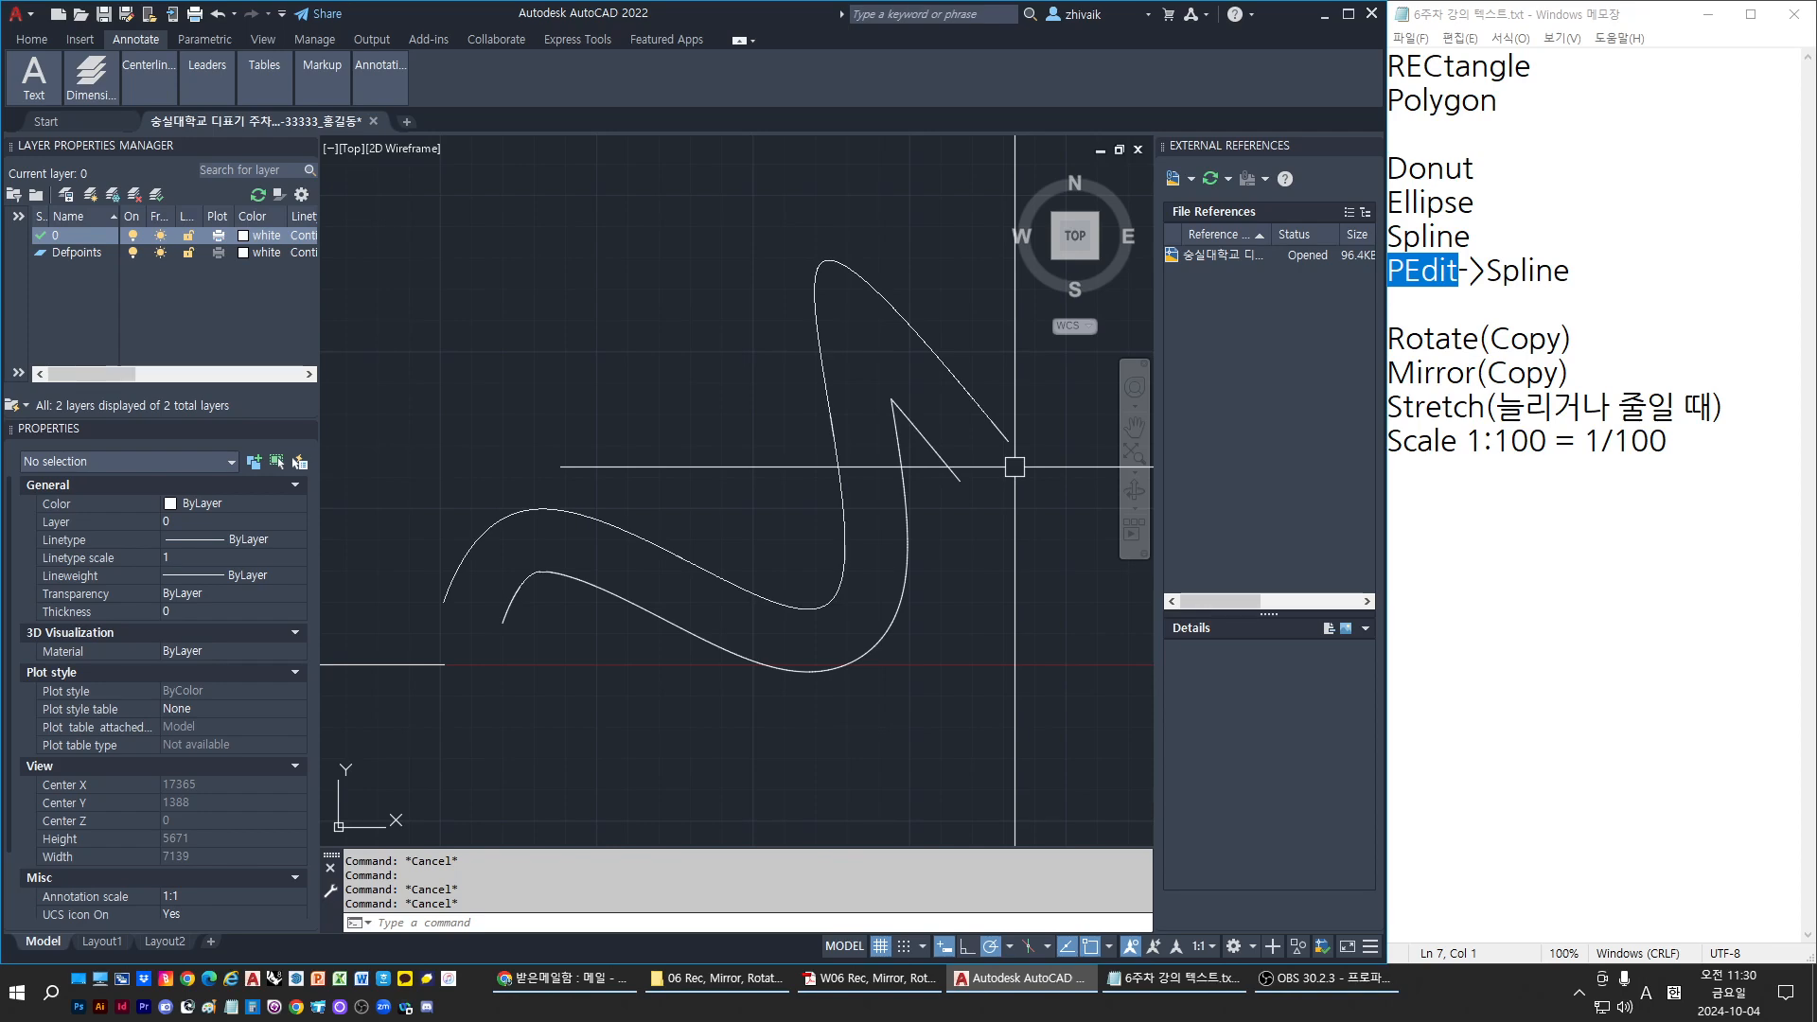
{"action": "scroll", "coordinate": [552, 734], "scroll_direction": "up", "scroll_amount": 2}
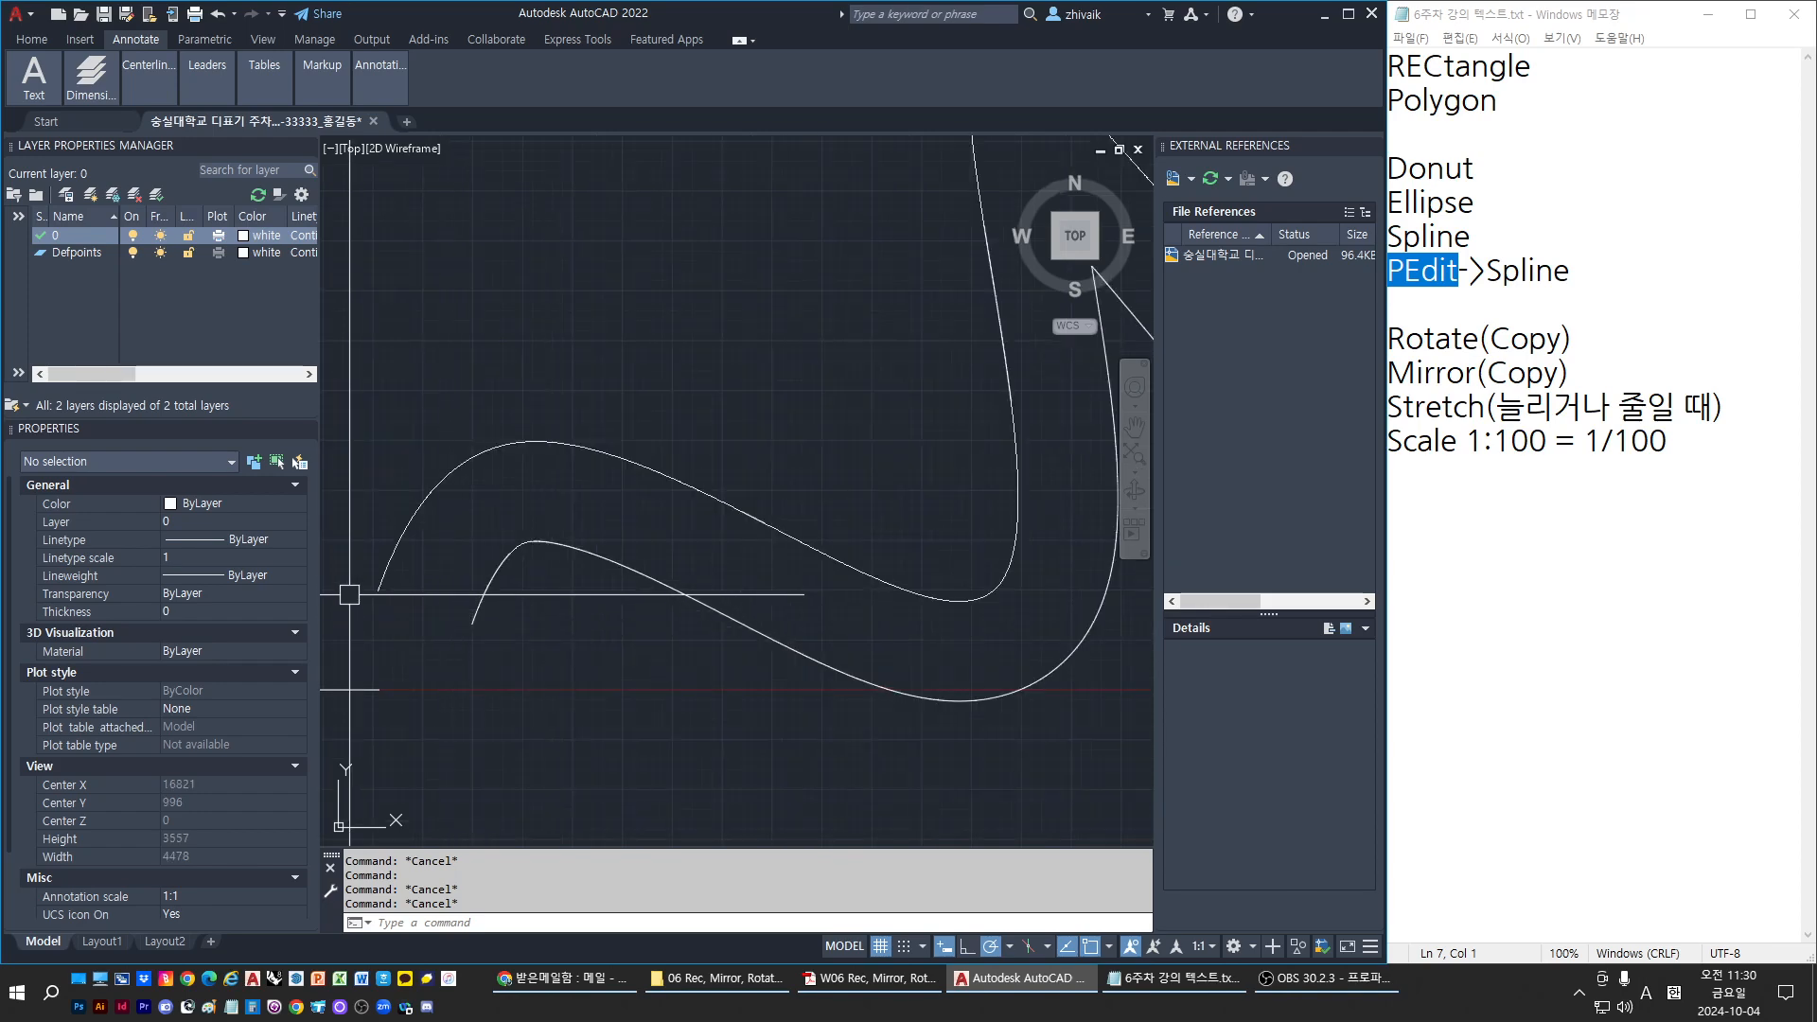
{"action": "middle_click_drag", "start_coordinate": [349, 595], "coordinate": [361, 600]}
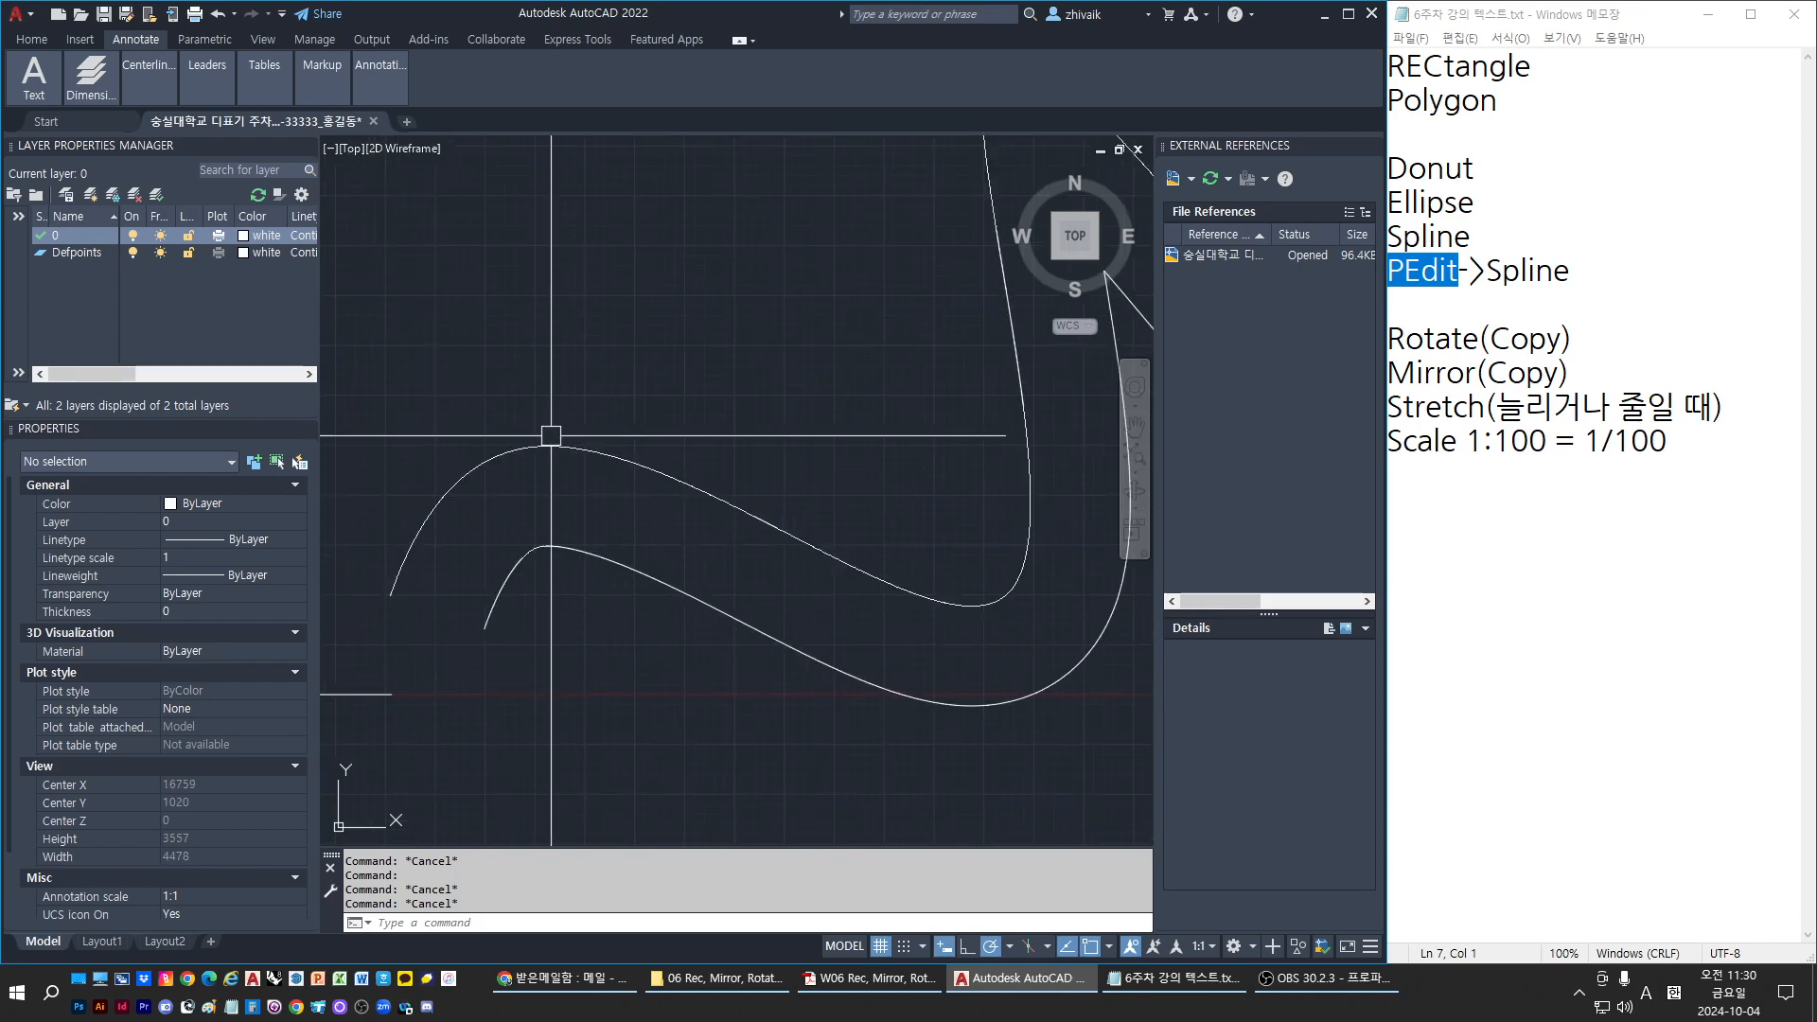
{"action": "scroll", "coordinate": [890, 596], "scroll_direction": "down", "scroll_amount": 2}
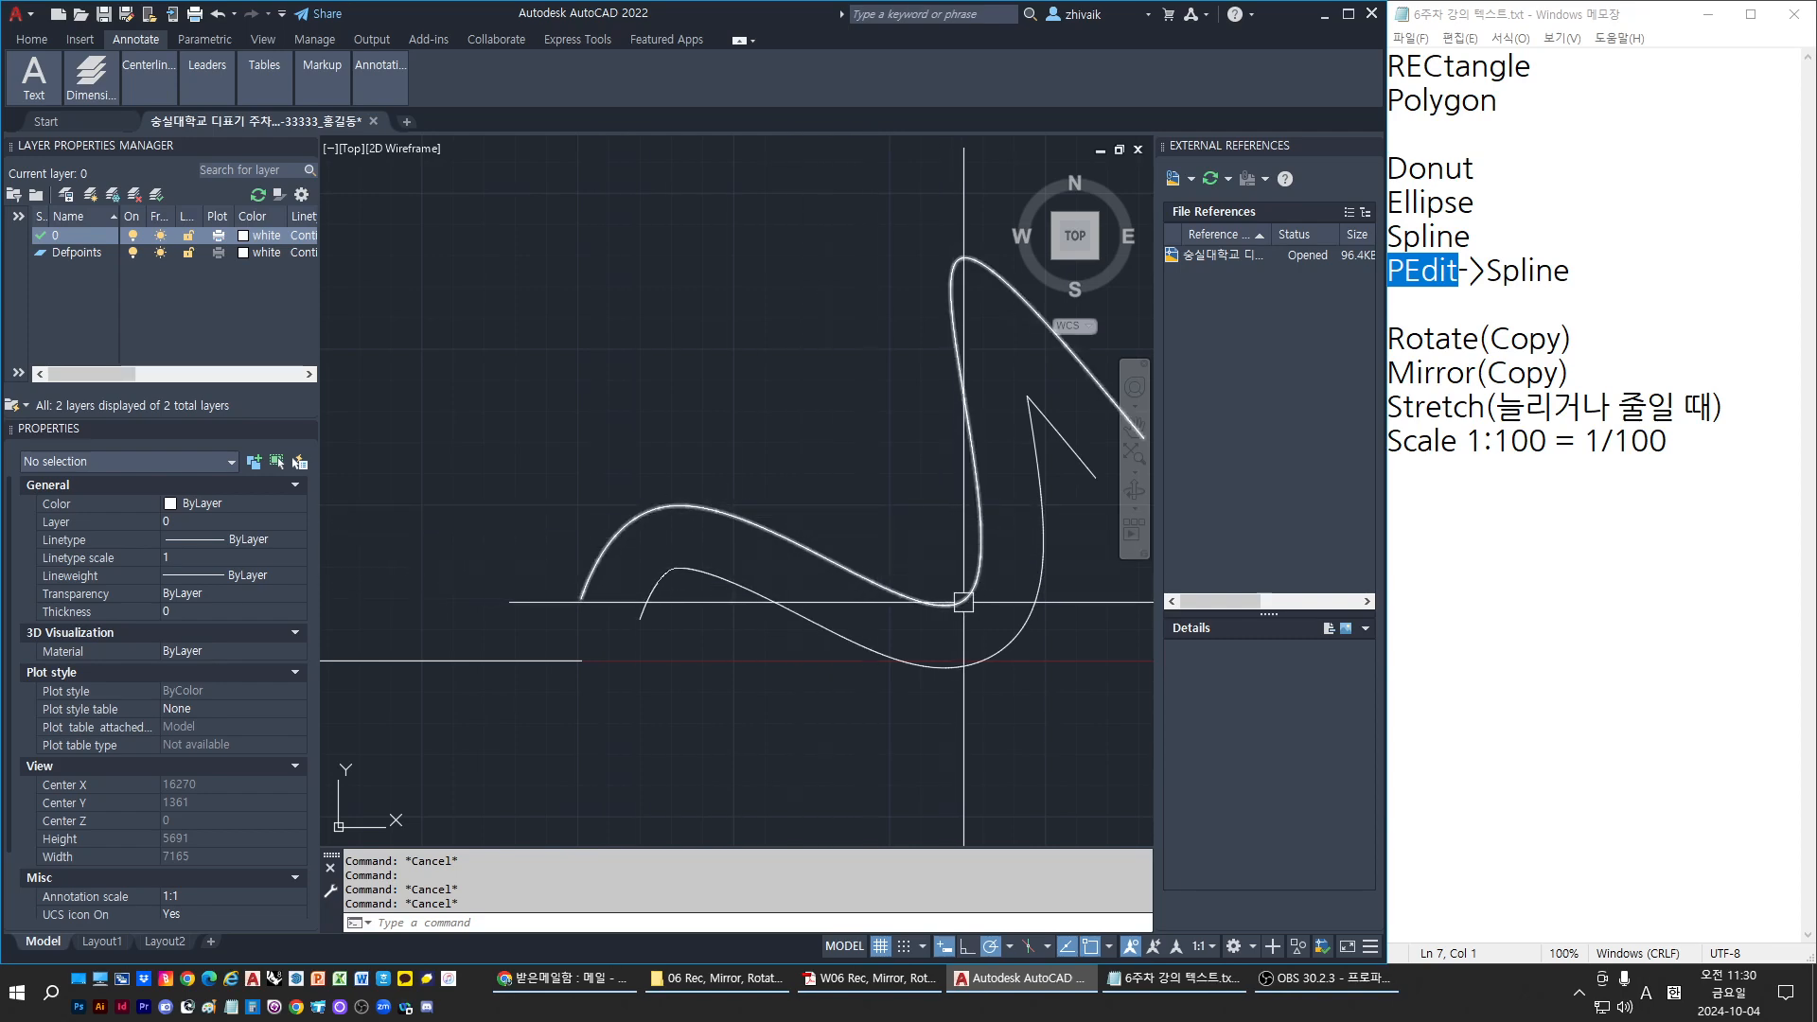
{"action": "mouse_move", "coordinate": [965, 600]}
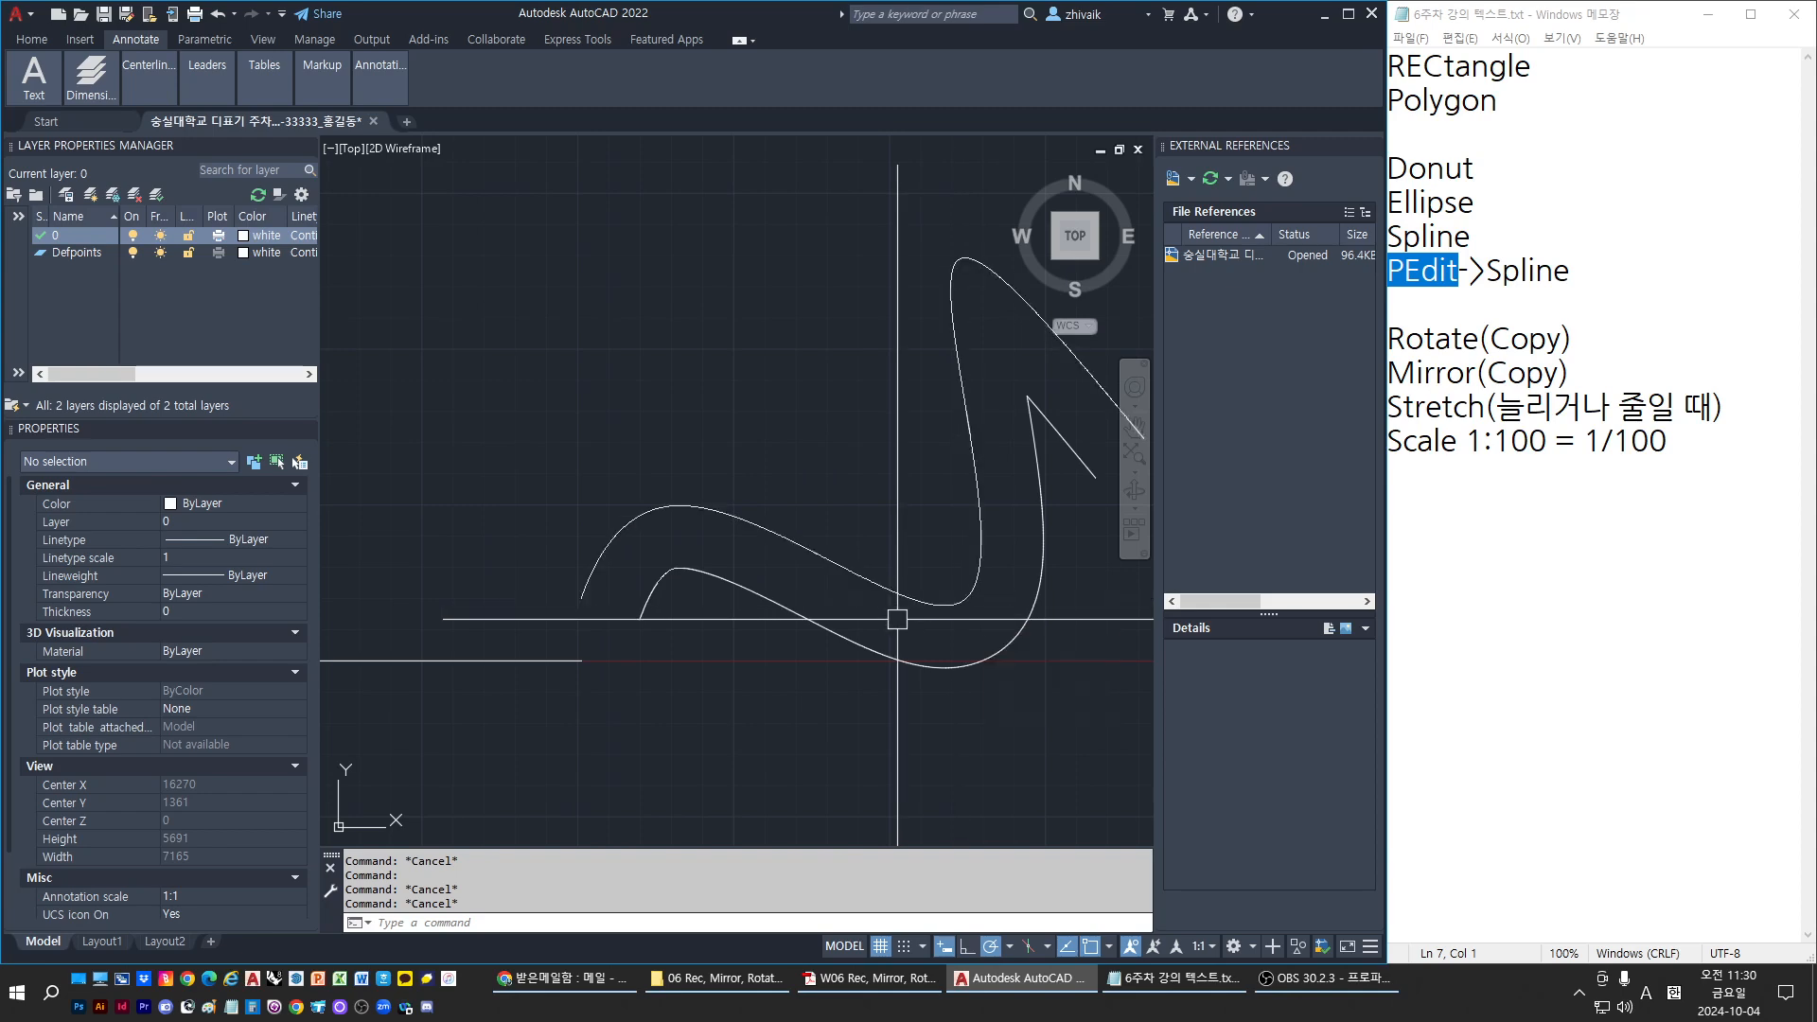
{"action": "scroll", "coordinate": [897, 620], "scroll_direction": "down", "scroll_amount": 2}
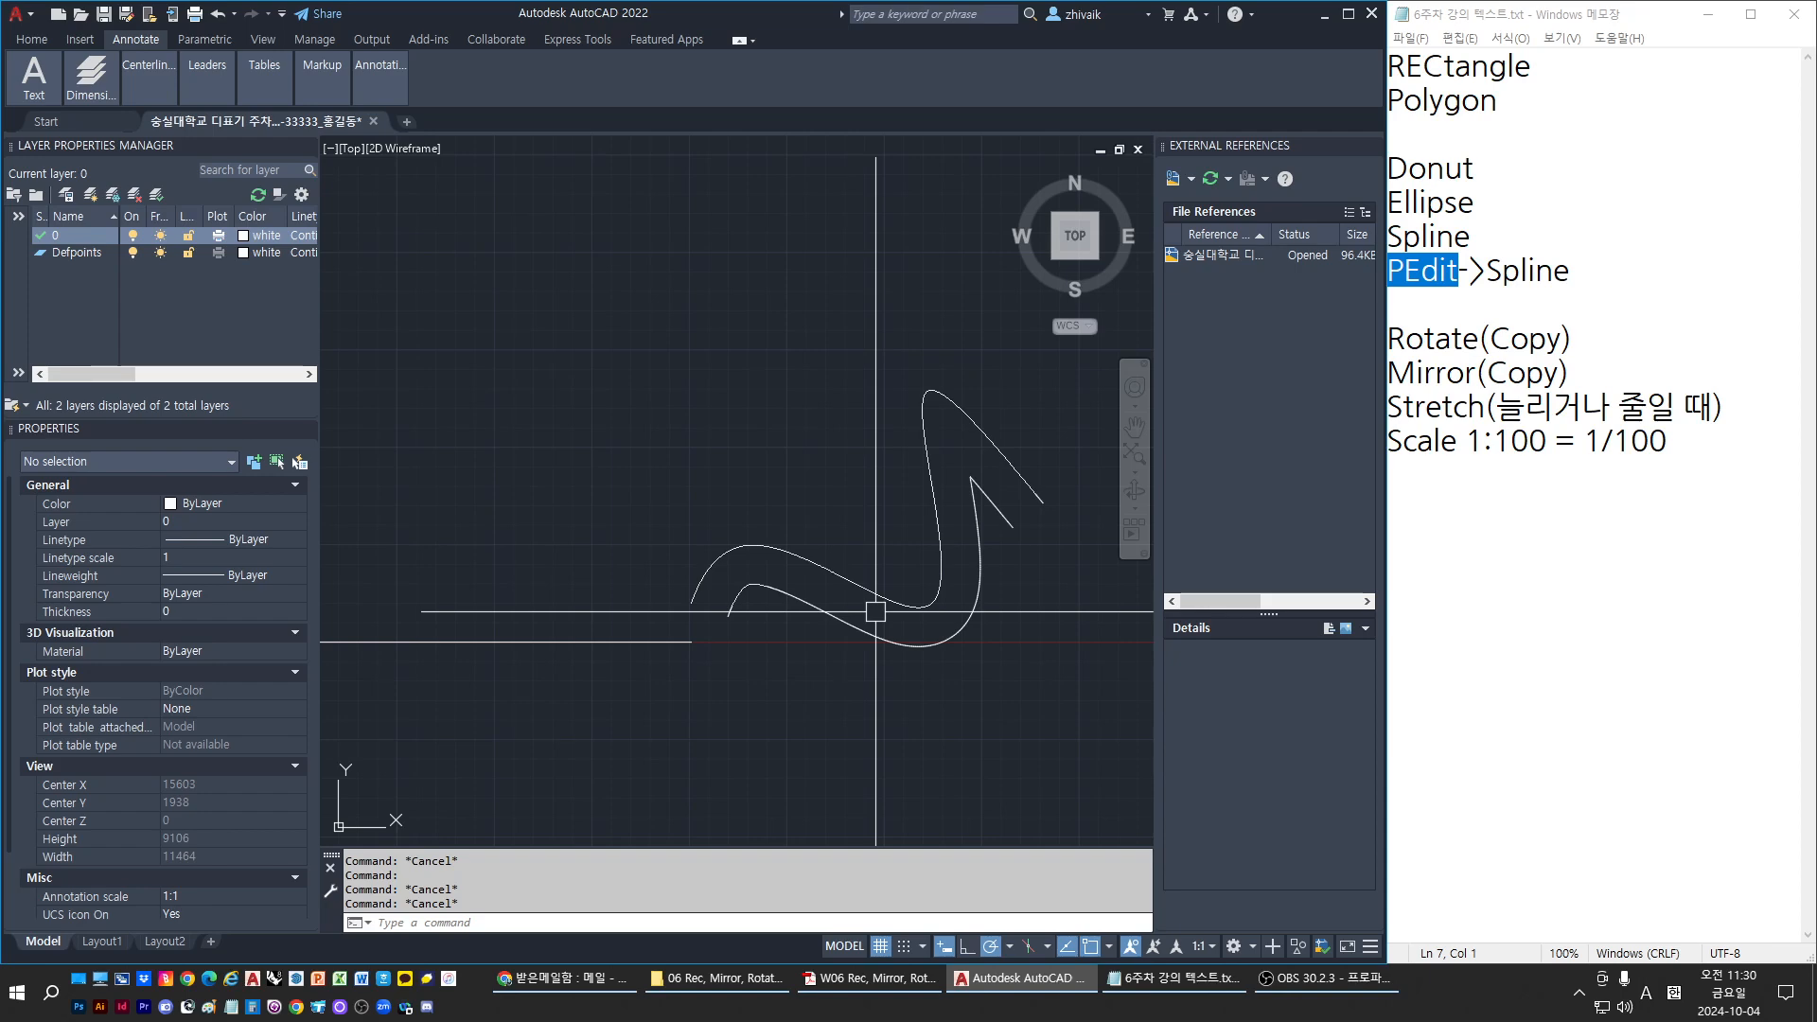
{"action": "mouse_move", "coordinate": [889, 602]}
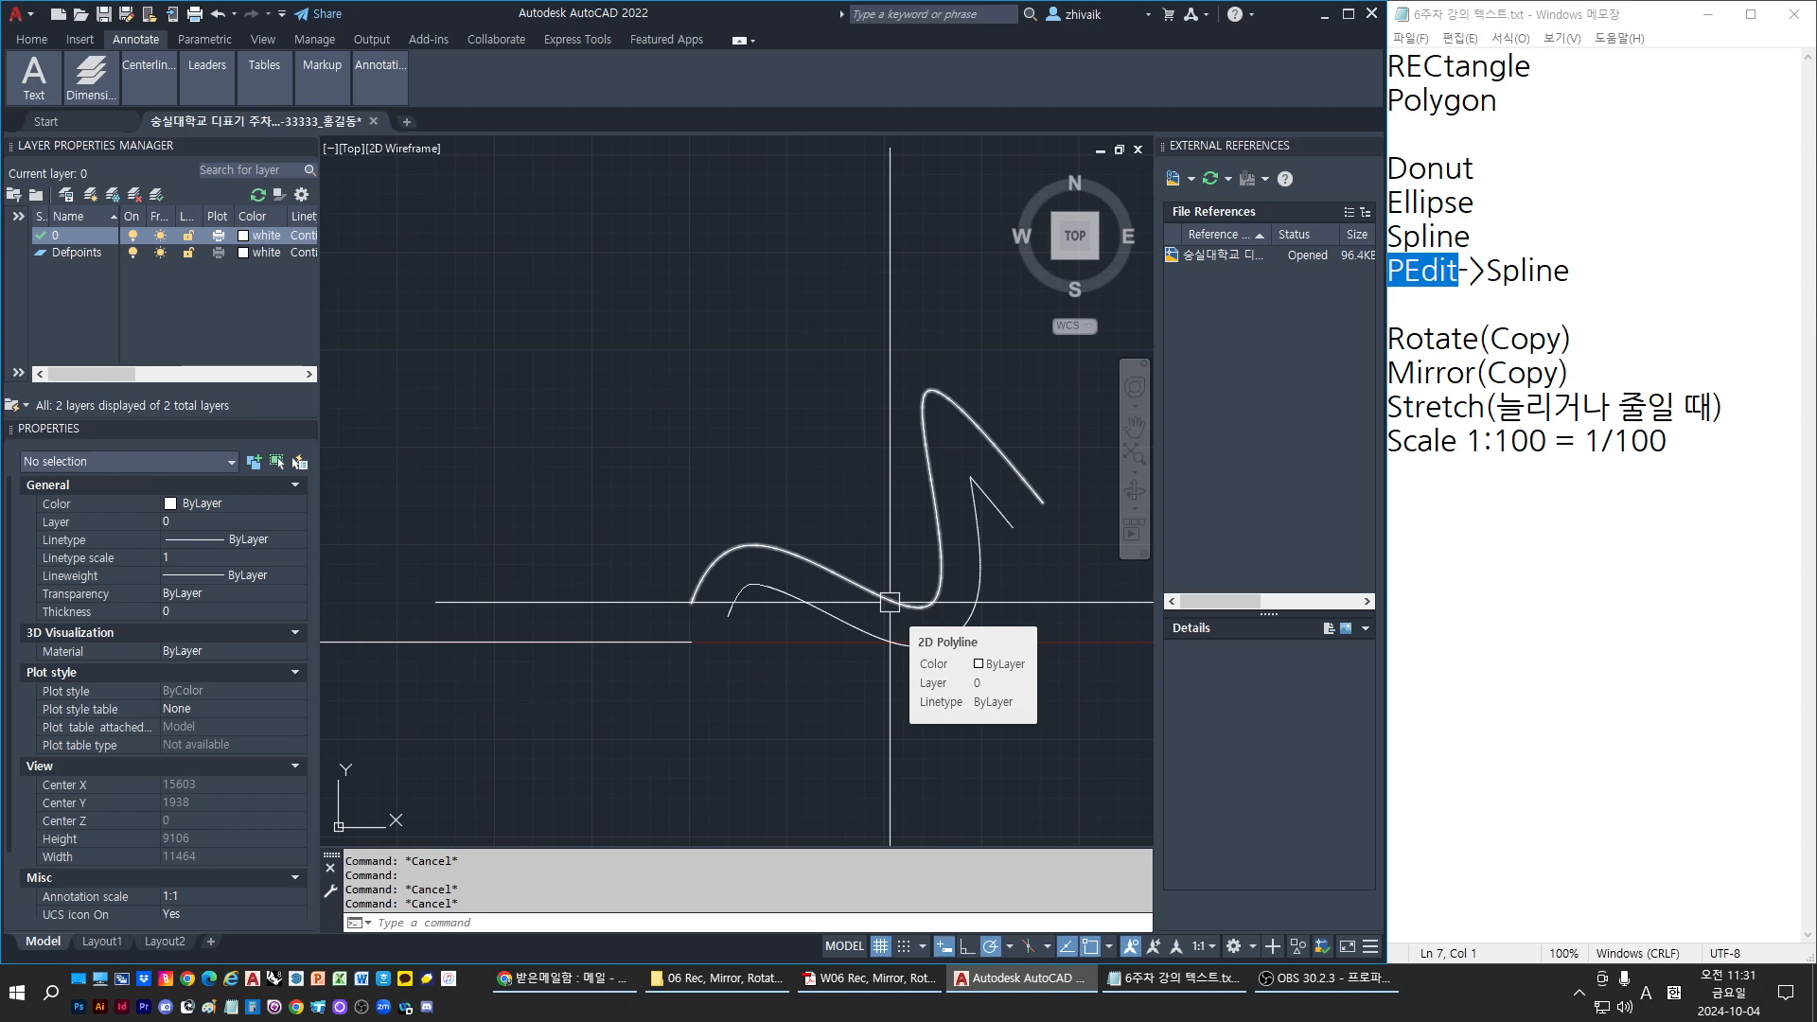
{"action": "scroll", "coordinate": [757, 682], "scroll_direction": "up", "scroll_amount": 3}
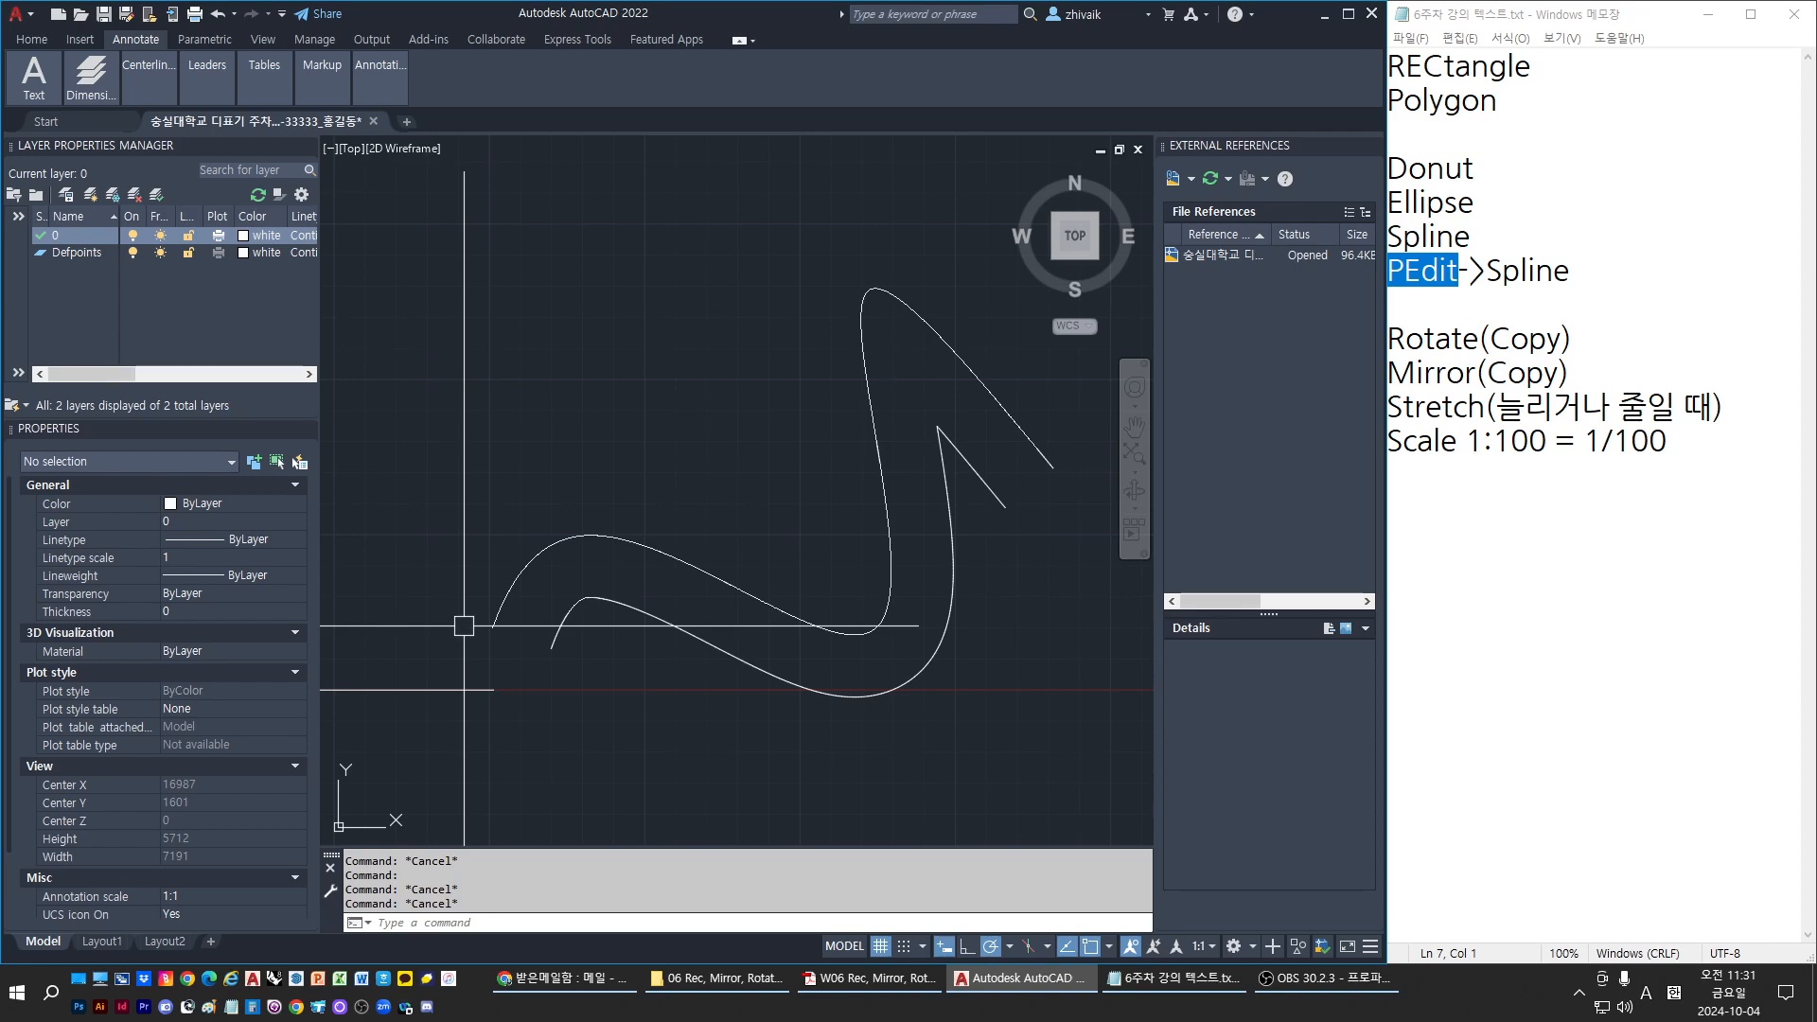
{"action": "mouse_move", "coordinate": [464, 625]}
{"action": "middle_mouse_down"}
{"action": "mouse_move", "coordinate": [539, 621]}
{"action": "mouse_move", "coordinate": [600, 682]}
{"action": "mouse_move", "coordinate": [580, 596]}
{"action": "mouse_move", "coordinate": [563, 609]}
{"action": "middle_mouse_up"}
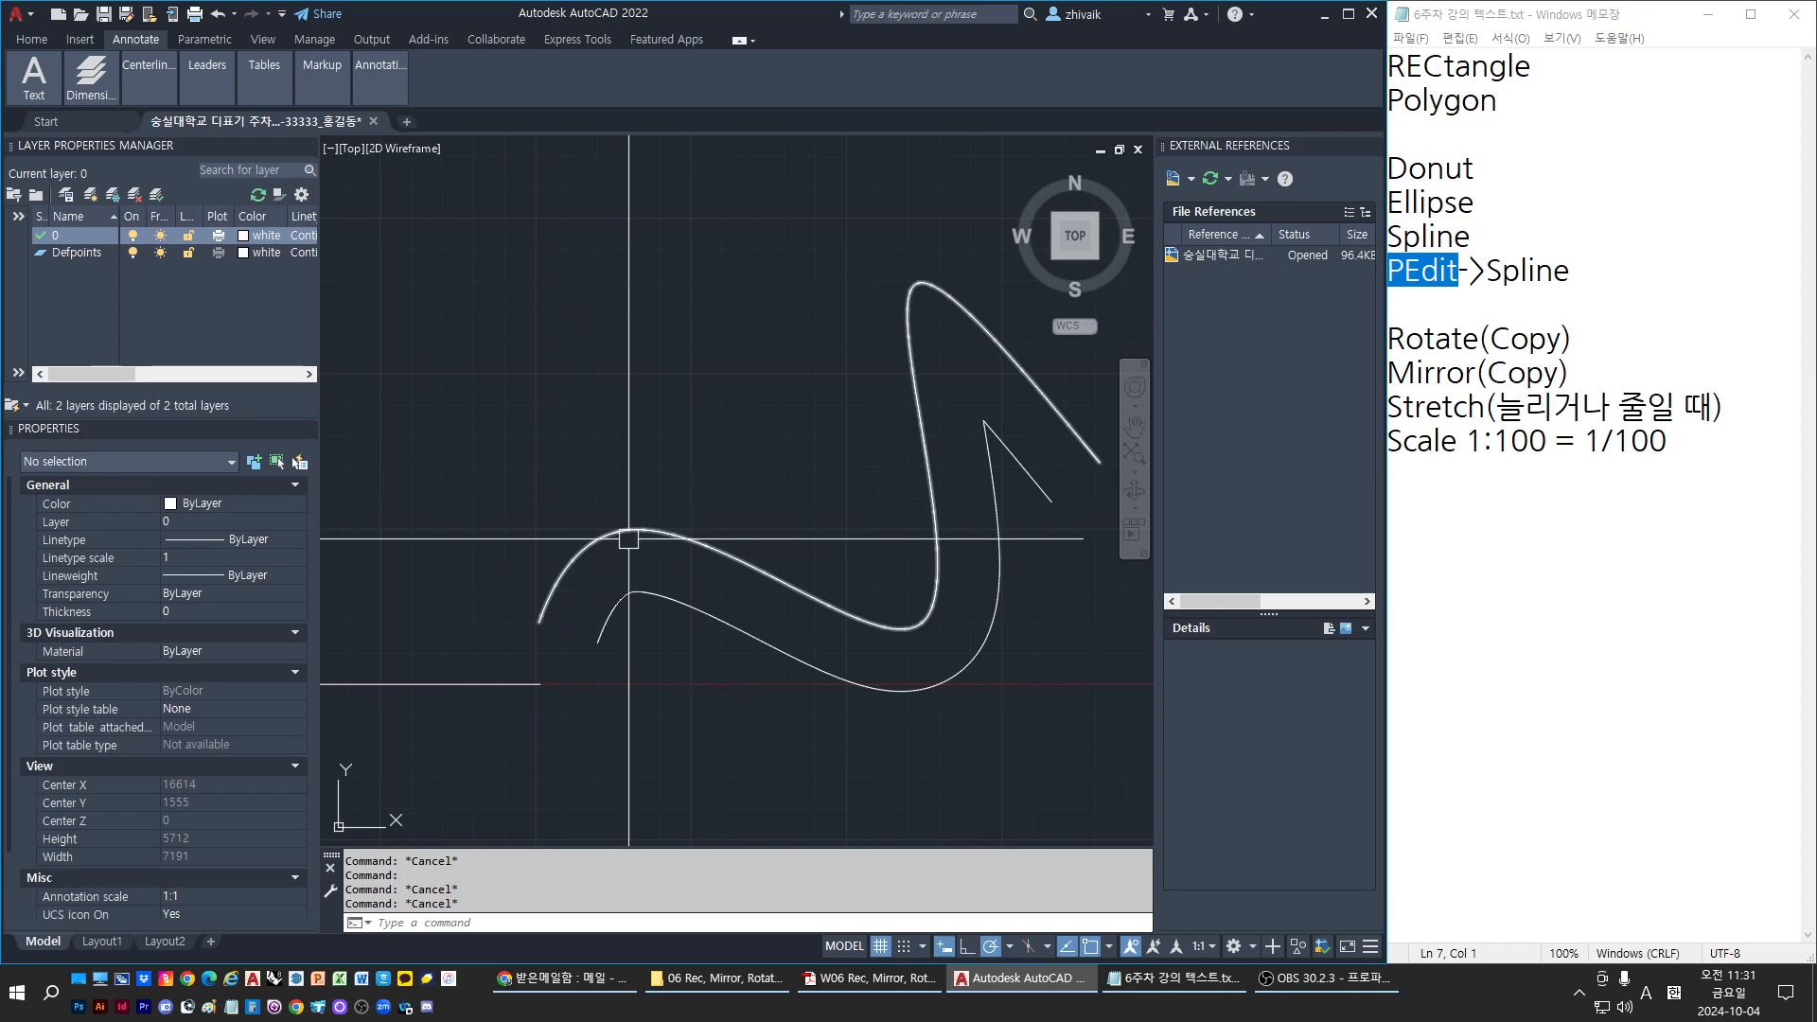
{"action": "mouse_move", "coordinate": [930, 426]}
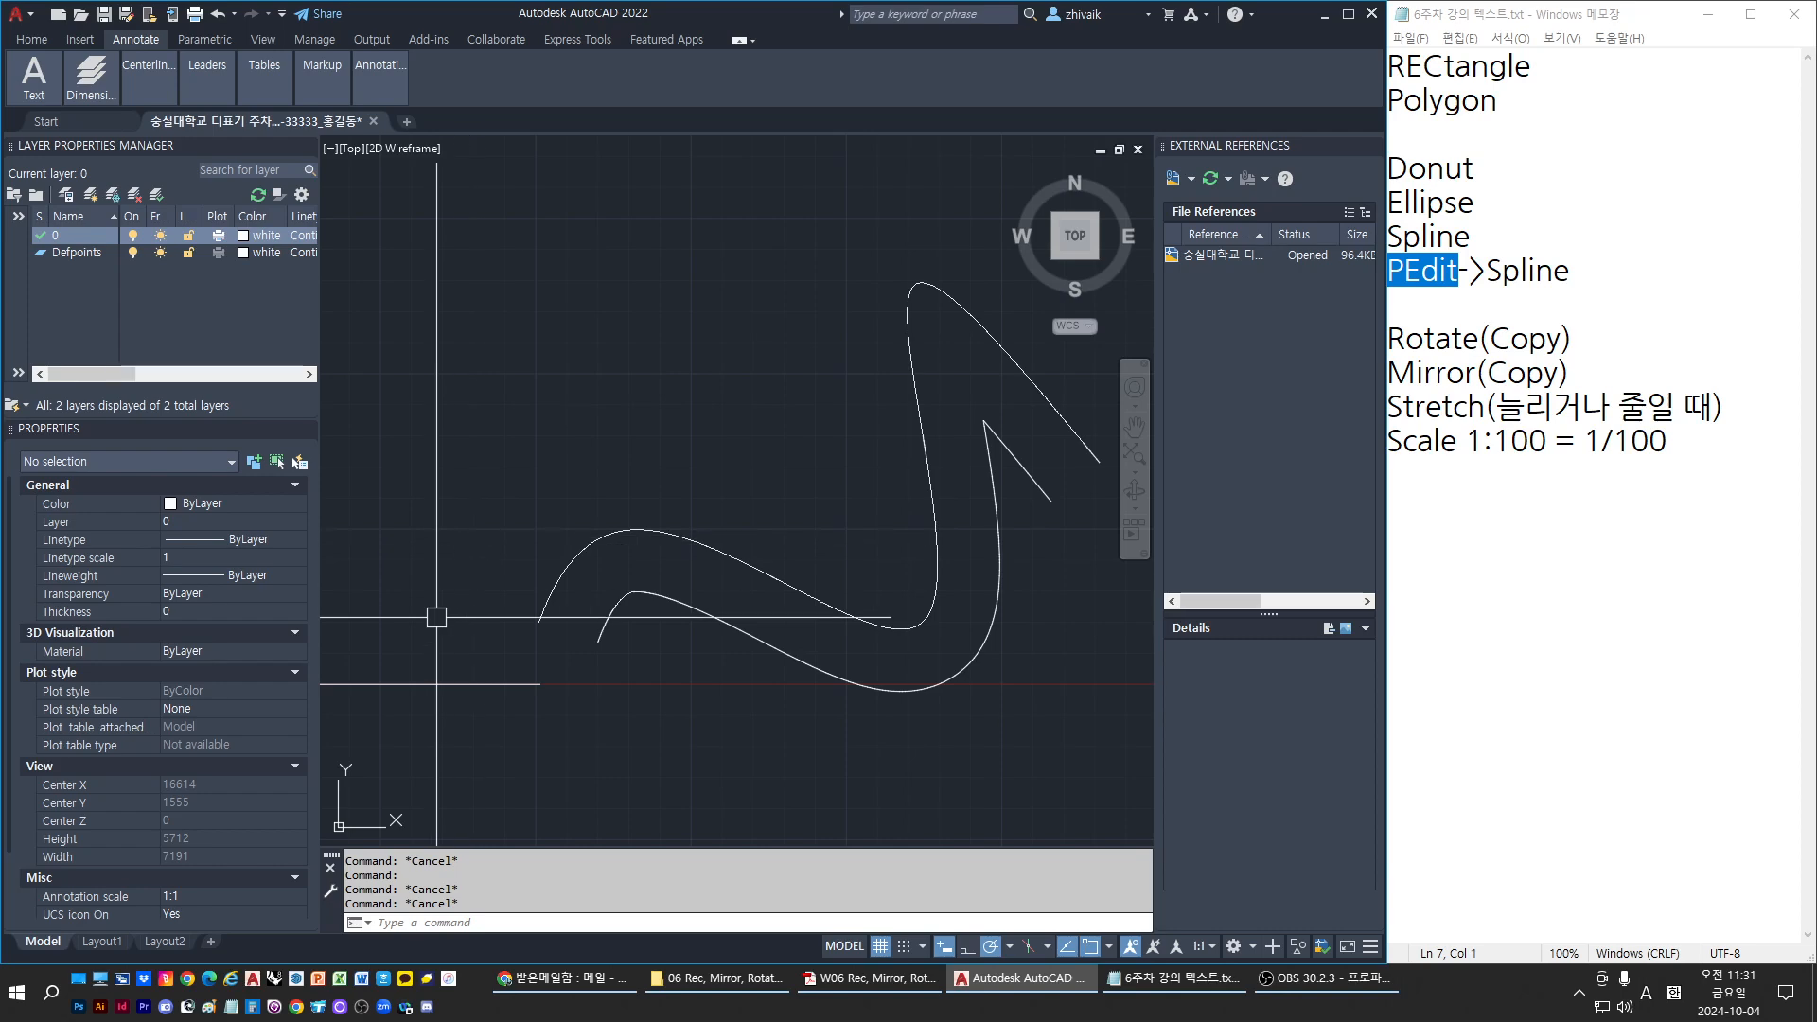
{"action": "mouse_move", "coordinate": [511, 592]}
{"action": "middle_mouse_down"}
{"action": "mouse_move", "coordinate": [594, 587]}
{"action": "mouse_move", "coordinate": [658, 545]}
{"action": "mouse_move", "coordinate": [674, 568]}
{"action": "mouse_move", "coordinate": [673, 550]}
{"action": "middle_mouse_up"}
{"action": "middle_click_drag", "start_coordinate": [775, 645], "coordinate": [678, 674]}
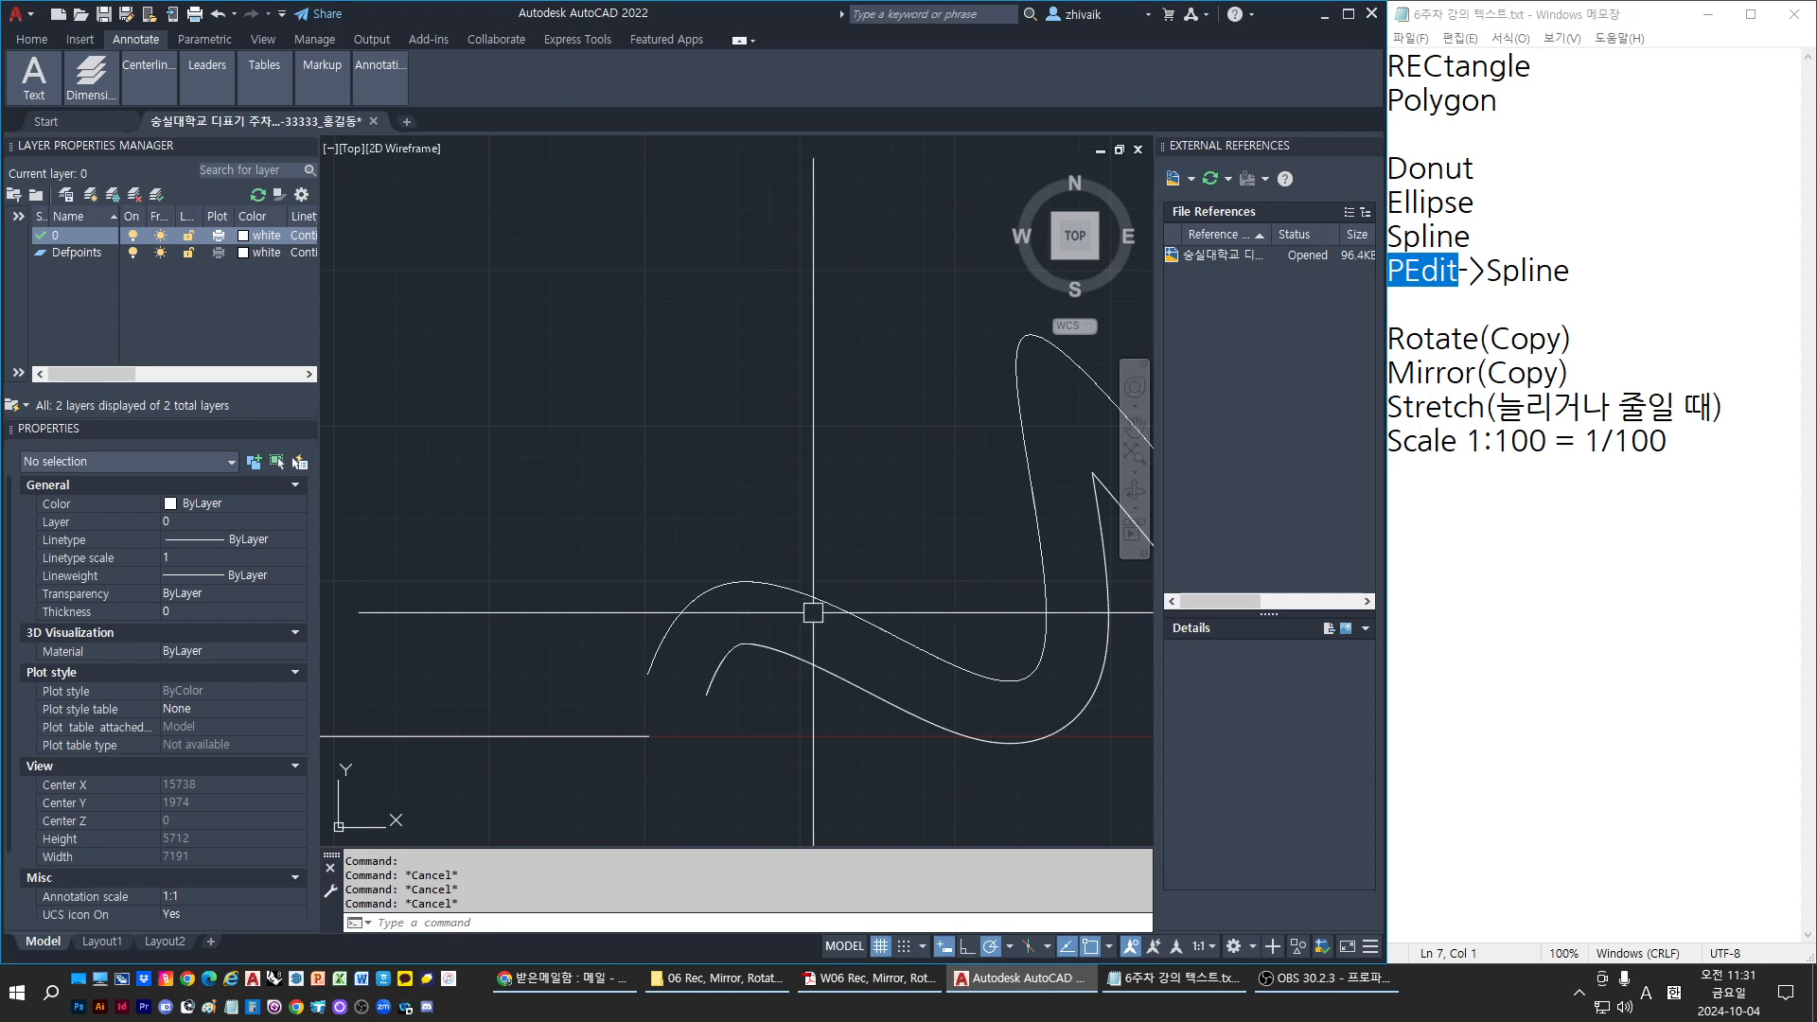
{"action": "middle_click_drag", "start_coordinate": [890, 461], "coordinate": [861, 472]}
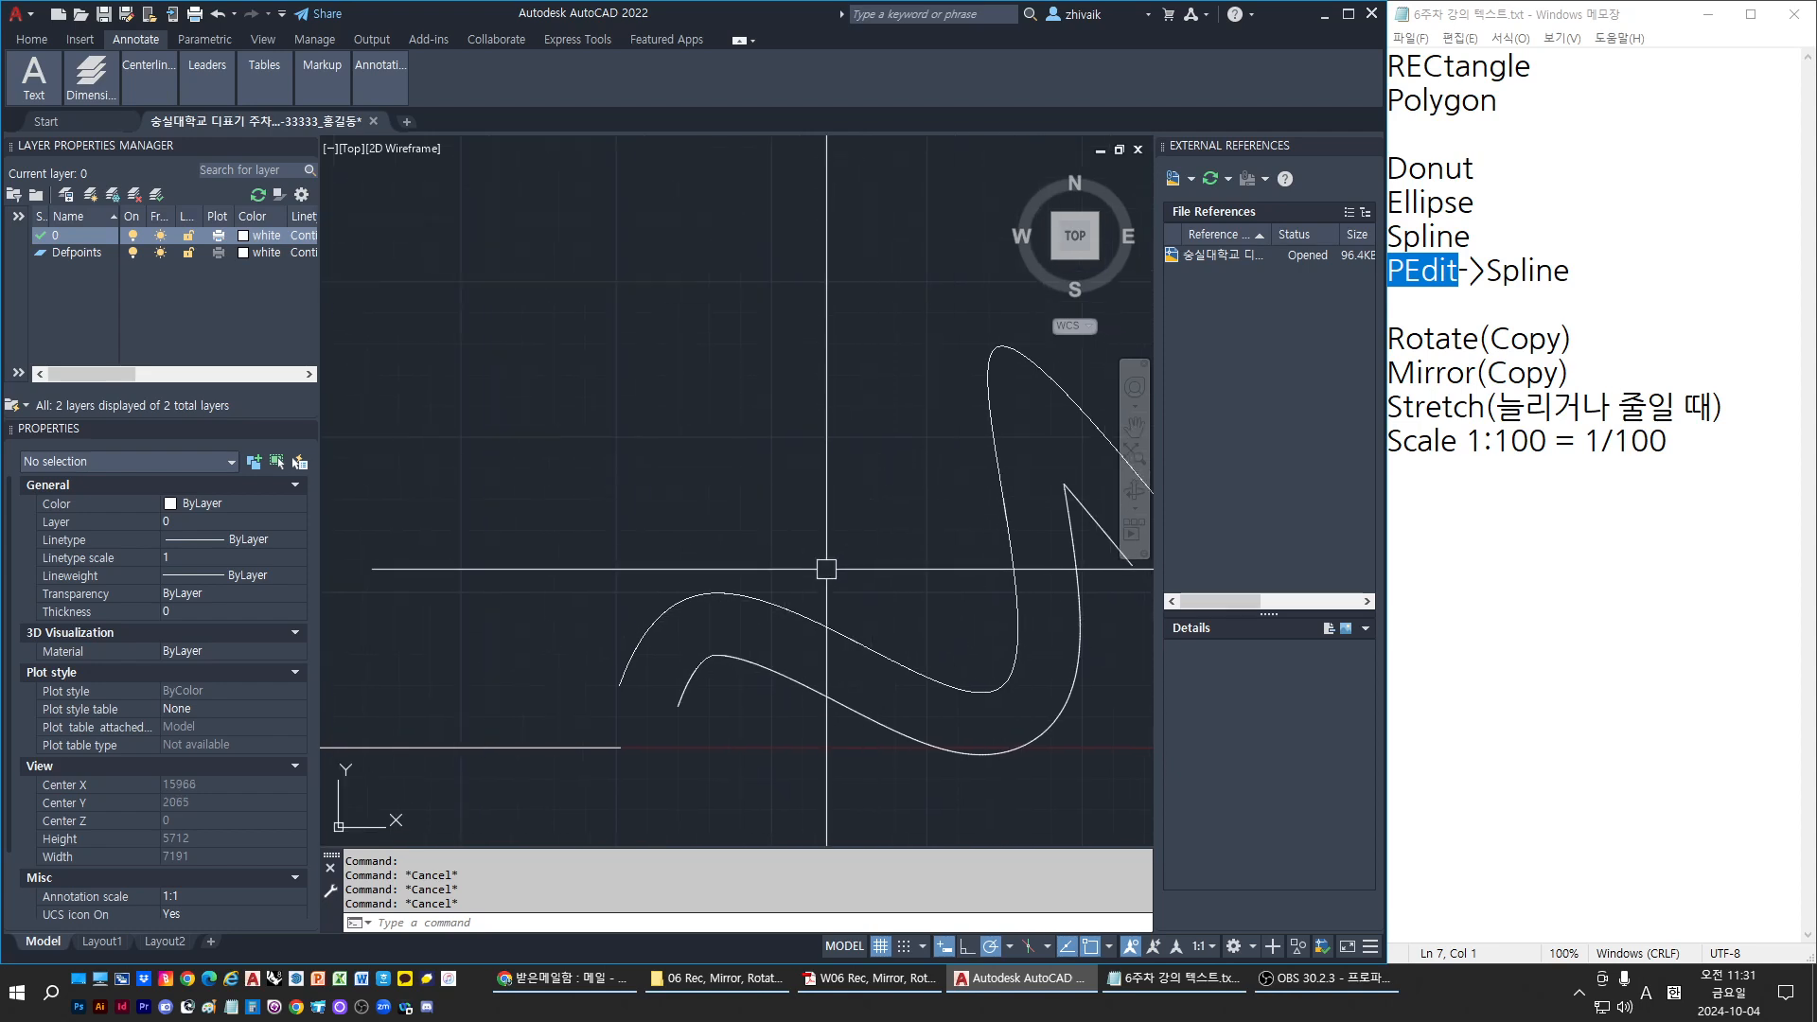
Try to draw a three-point arc from the starting end of the outer spline-fitted curve
{"action": "middle_click_drag", "start_coordinate": [678, 621], "coordinate": [794, 600]}
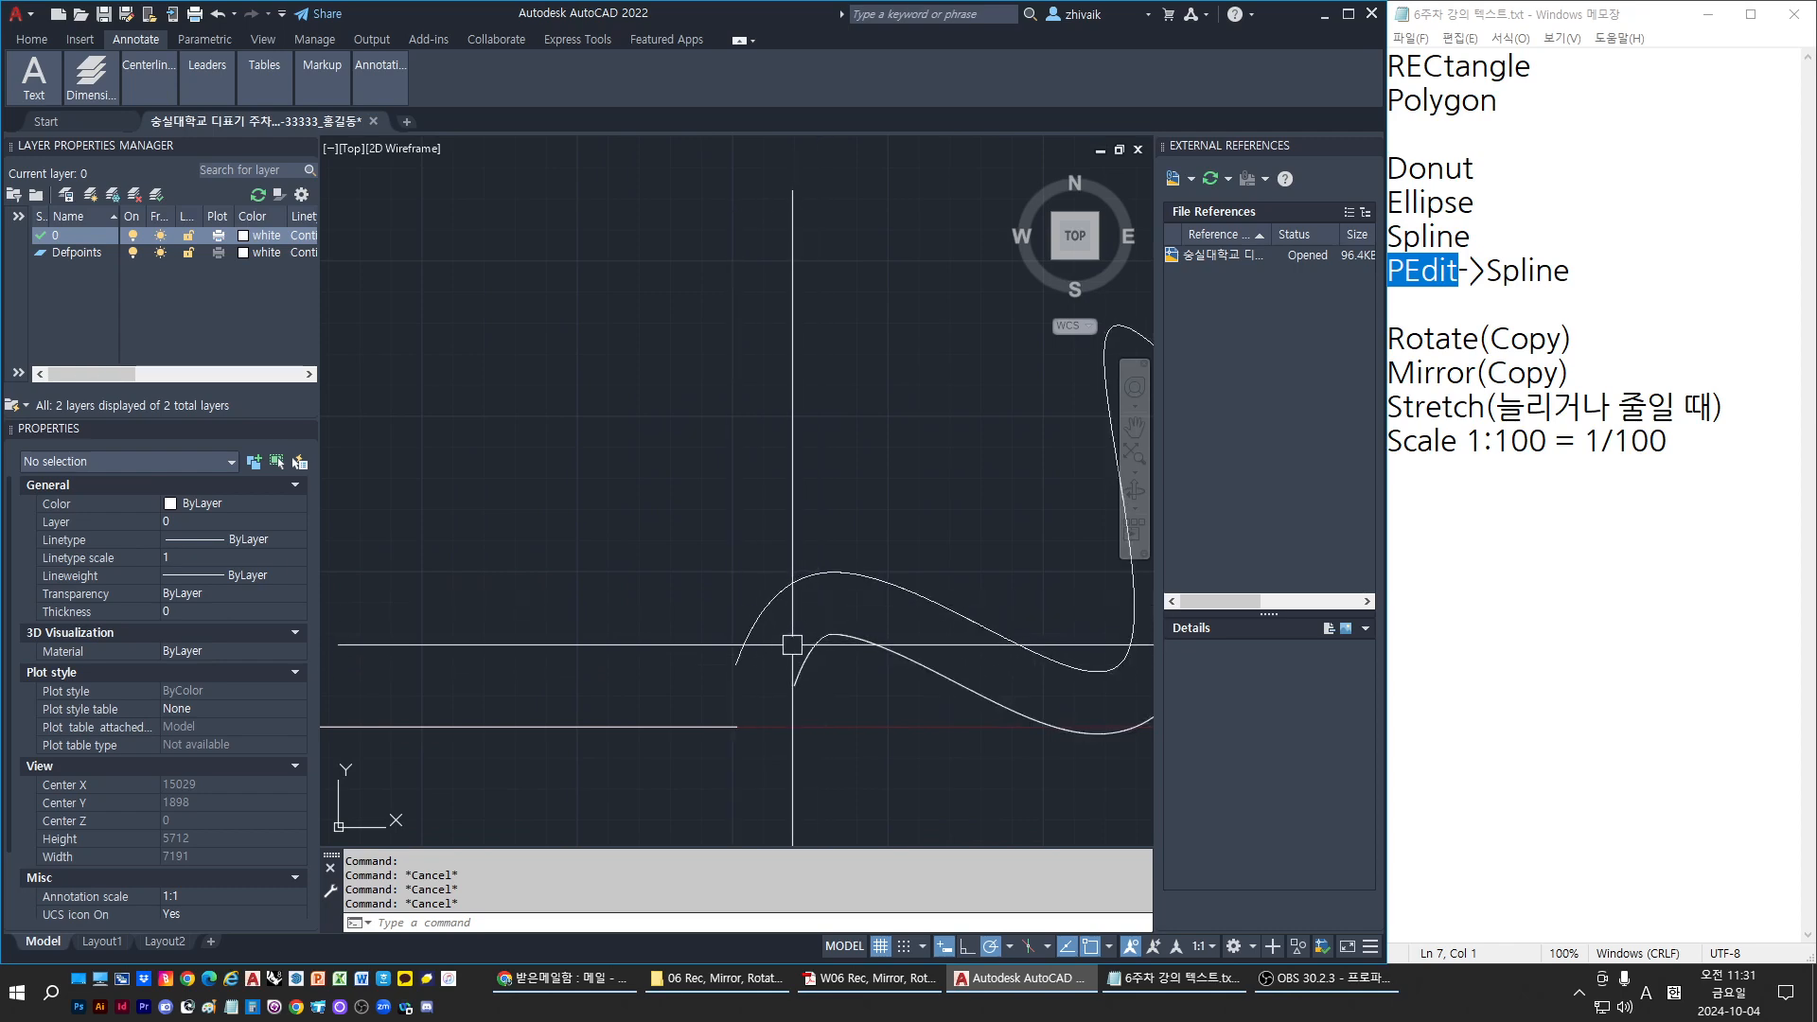
{"action": "middle_click_drag", "start_coordinate": [796, 647], "coordinate": [745, 617]}
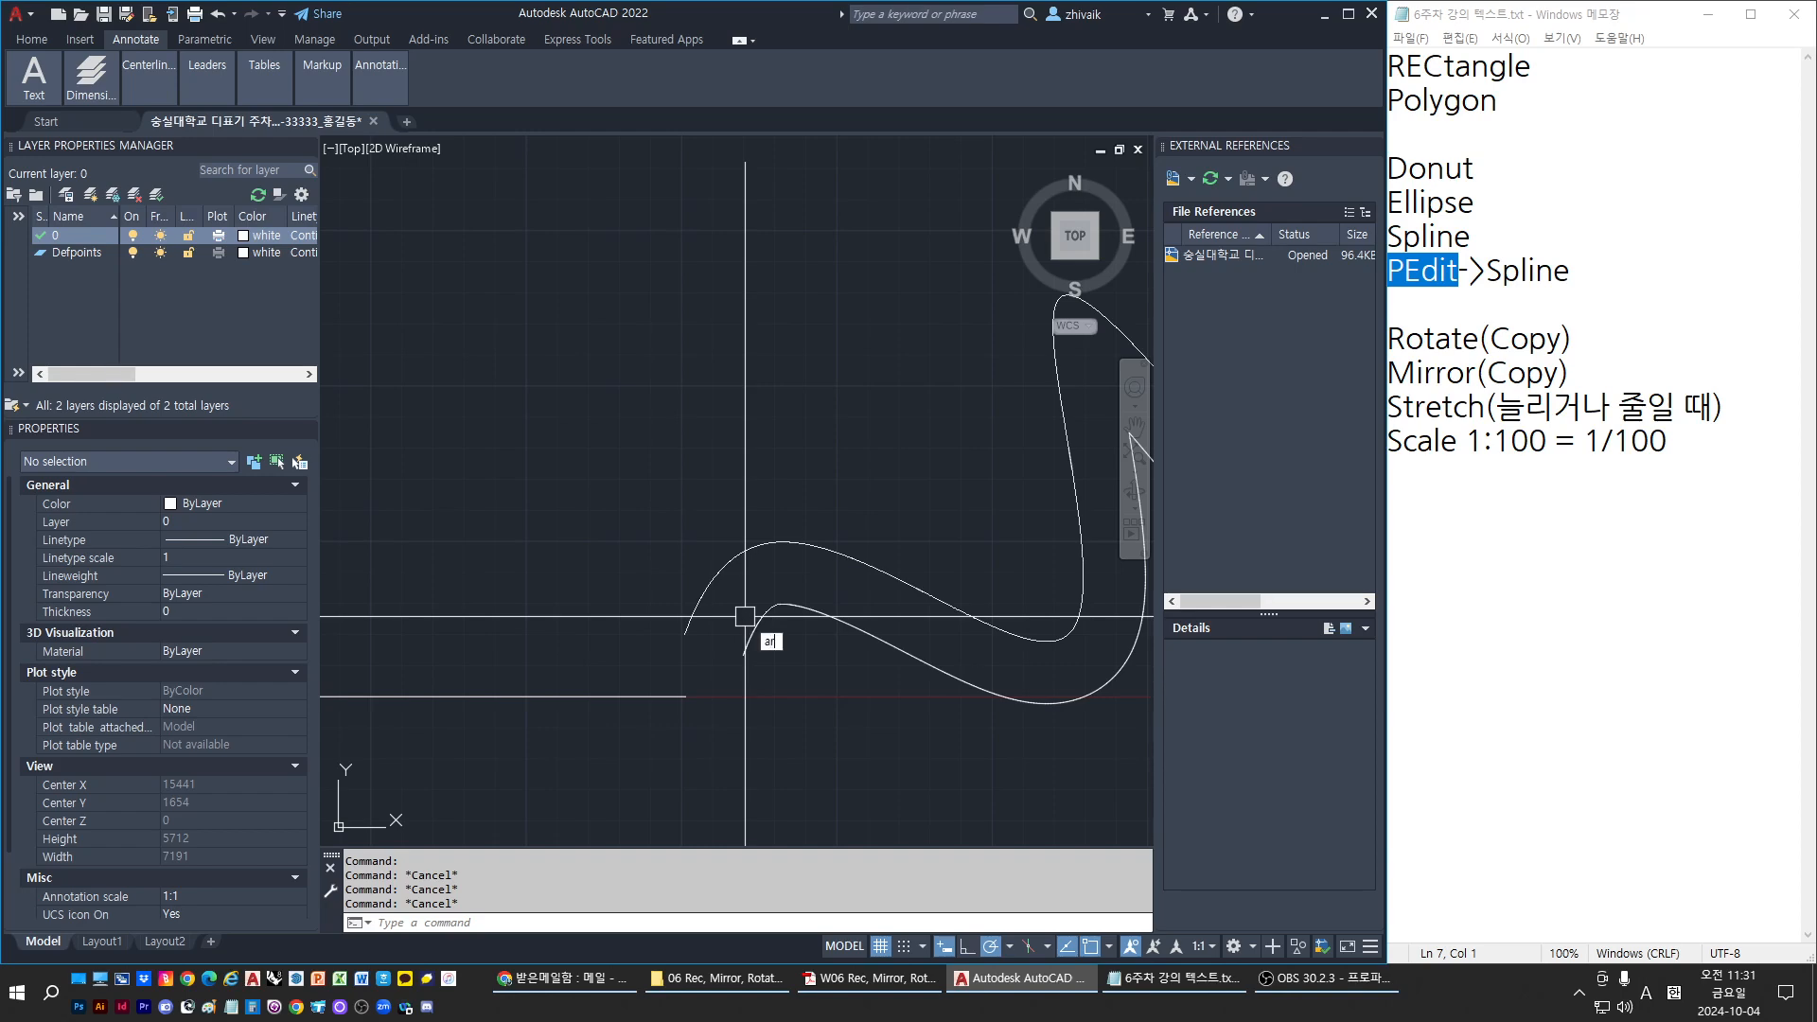
{"action": "type", "text": "c"}
{"action": "key", "text": "Return"}
{"action": "scroll", "coordinate": [696, 634], "scroll_direction": "up", "scroll_amount": 2}
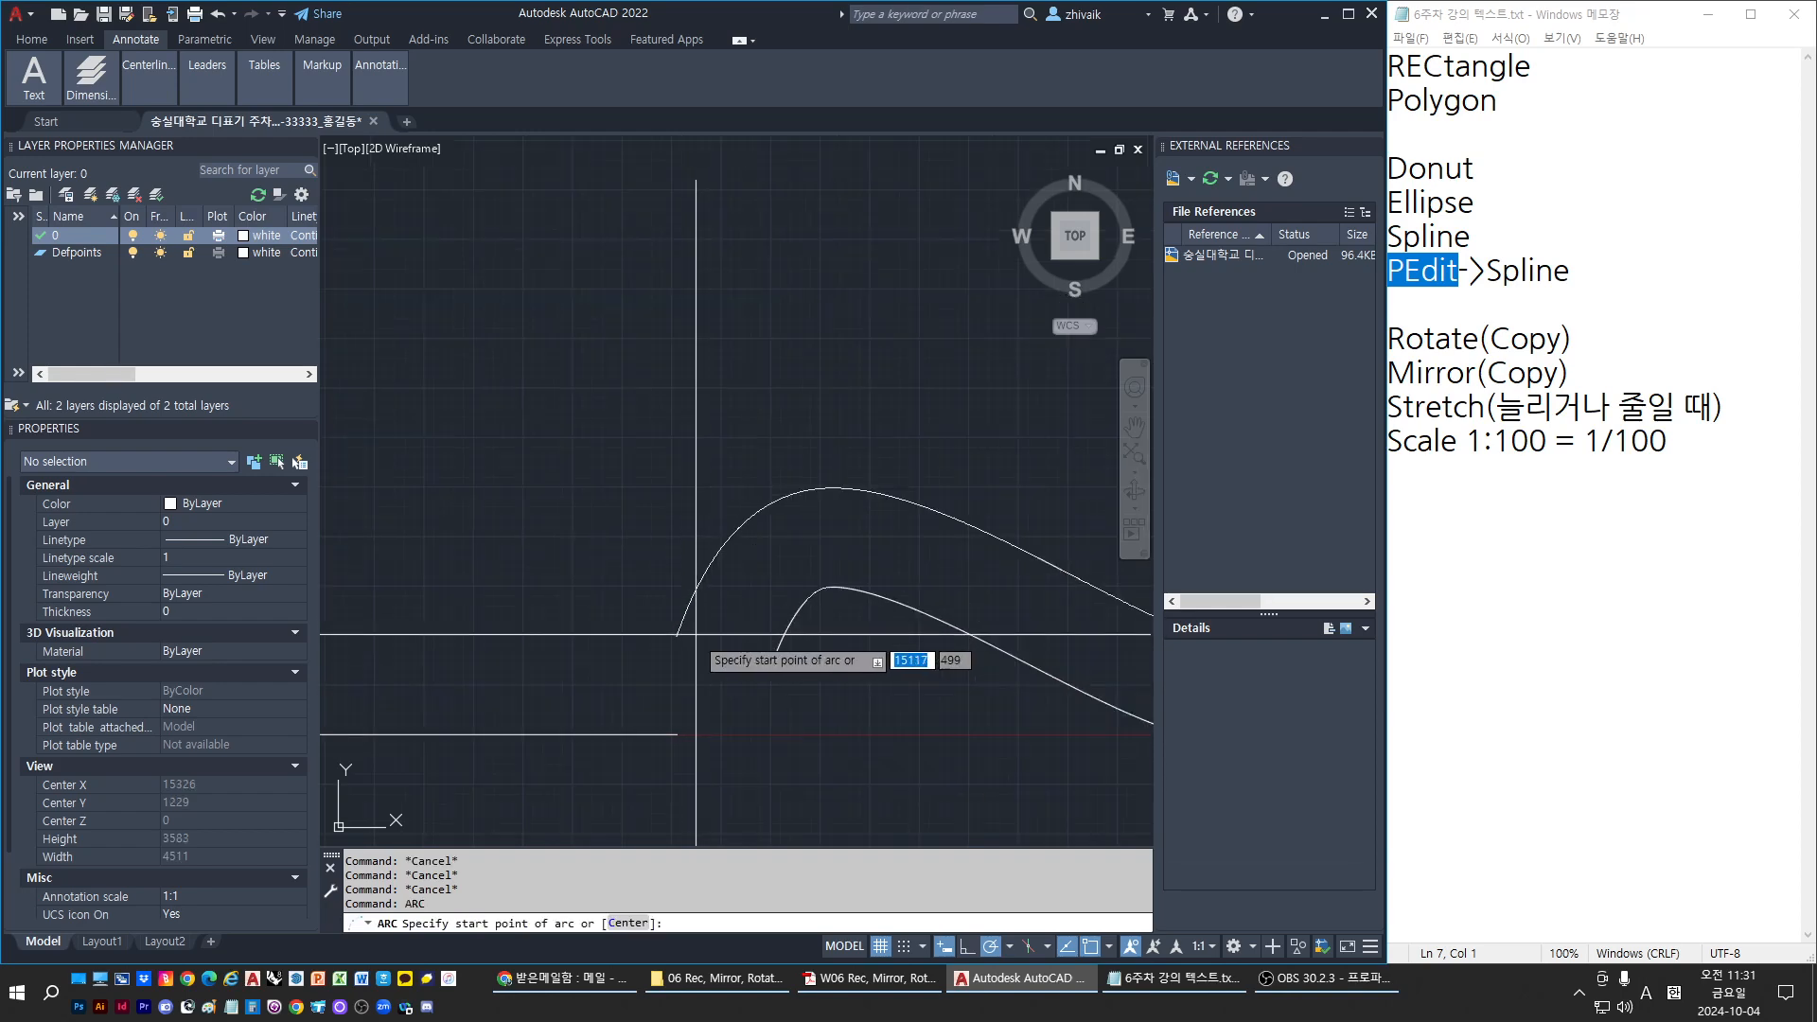
{"action": "left_click", "coordinate": [678, 634]}
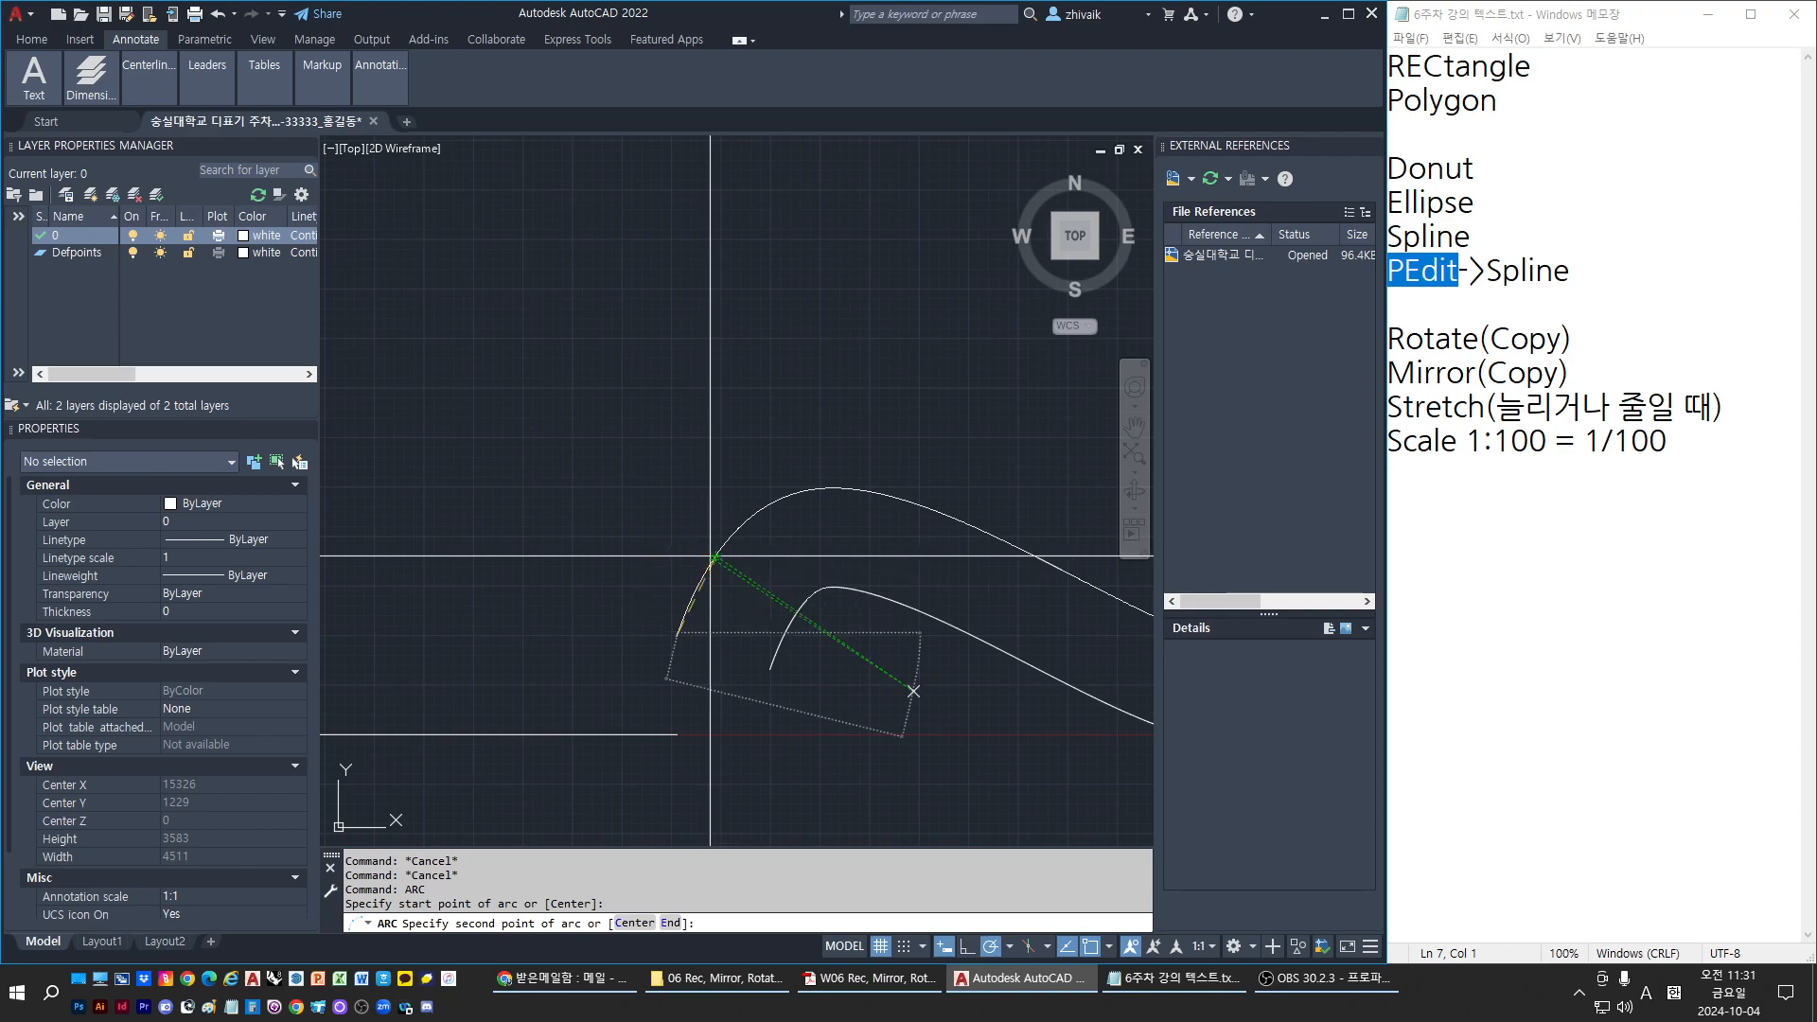
{"action": "left_click", "coordinate": [712, 558]}
{"action": "left_click", "coordinate": [828, 604]}
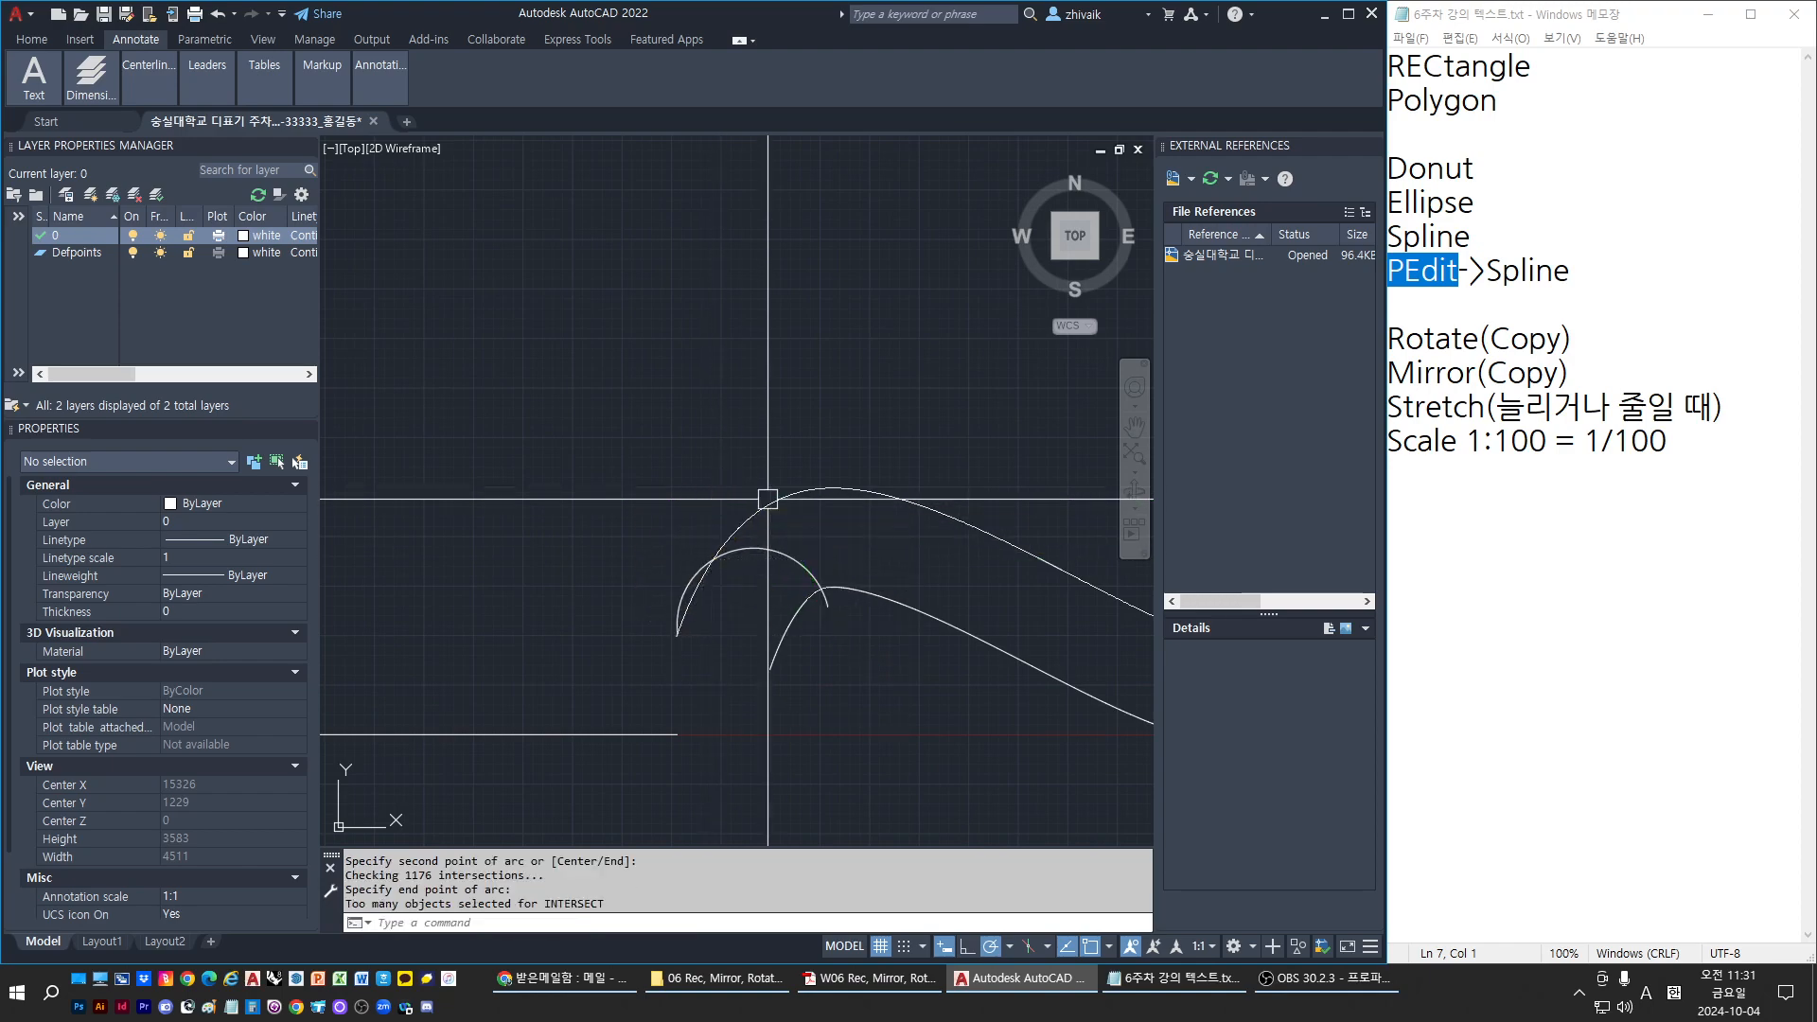
Erase the trial arc that bulges away from the outer curve
{"action": "left_click", "coordinate": [762, 551]}
{"action": "type", "text": "e"}
{"action": "key", "text": "space"}
{"action": "key", "text": "Escape"}
{"action": "key", "text": "Escape"}
Erase the inner offset polyline below the spline-fitted curve
{"action": "left_click", "coordinate": [790, 621]}
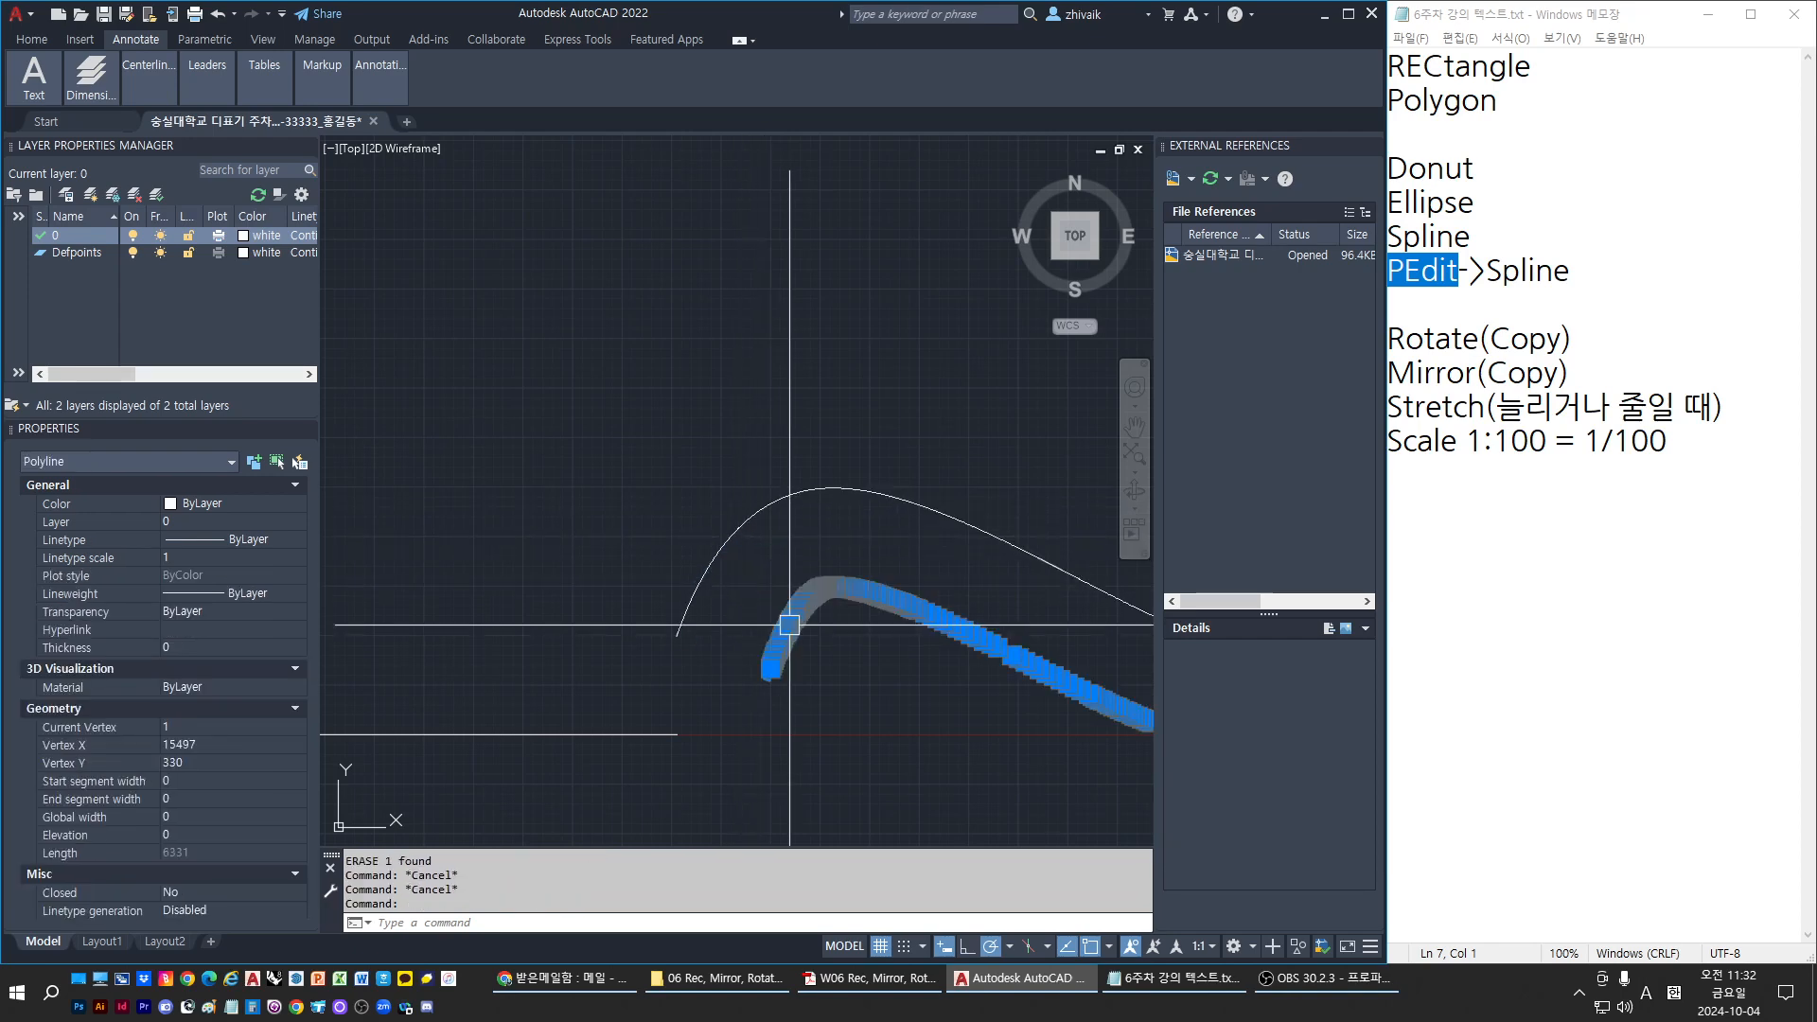
{"action": "type", "text": "e"}
{"action": "key", "text": "space"}
{"action": "key", "text": "Escape"}
{"action": "key", "text": "Escape"}
Draw a three-point arc of about radius 1325 tracing the first stretch of the spline-fitted curve from its starting end
{"action": "type", "text": "arc"}
{"action": "key", "text": "space"}
{"action": "scroll", "coordinate": [678, 631], "scroll_direction": "up", "scroll_amount": 2}
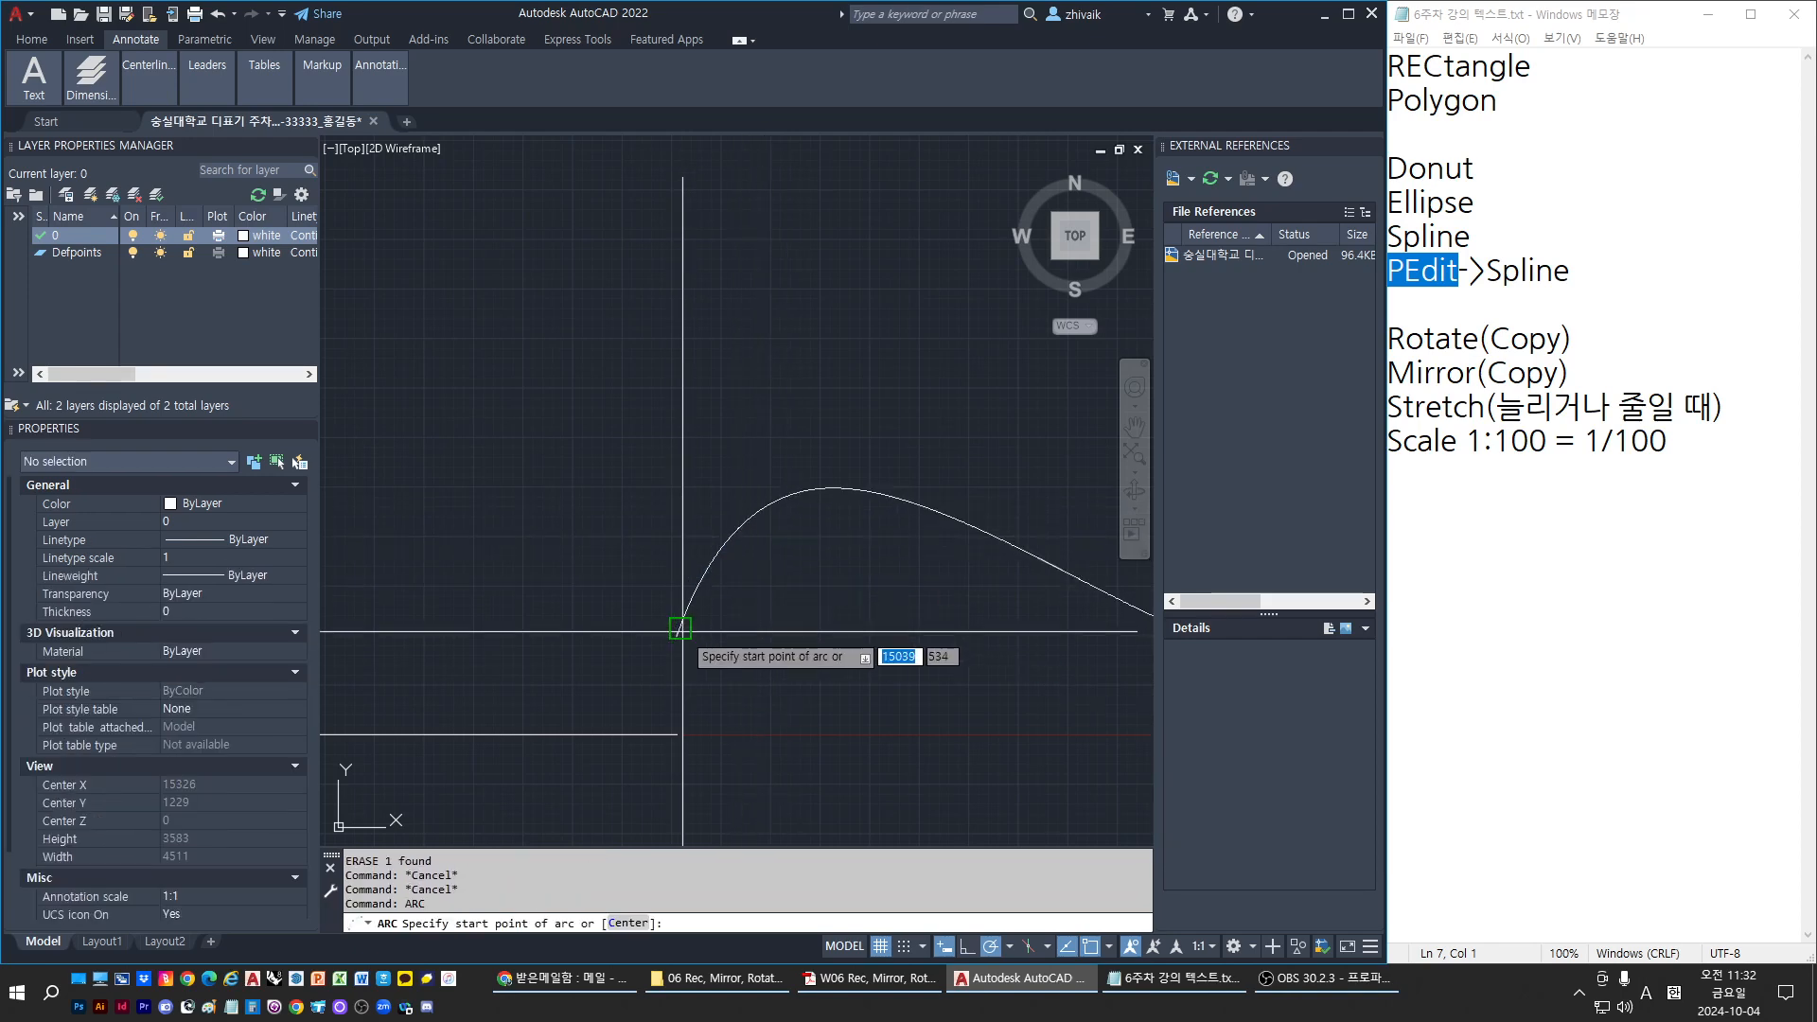
{"action": "left_click", "coordinate": [677, 631]}
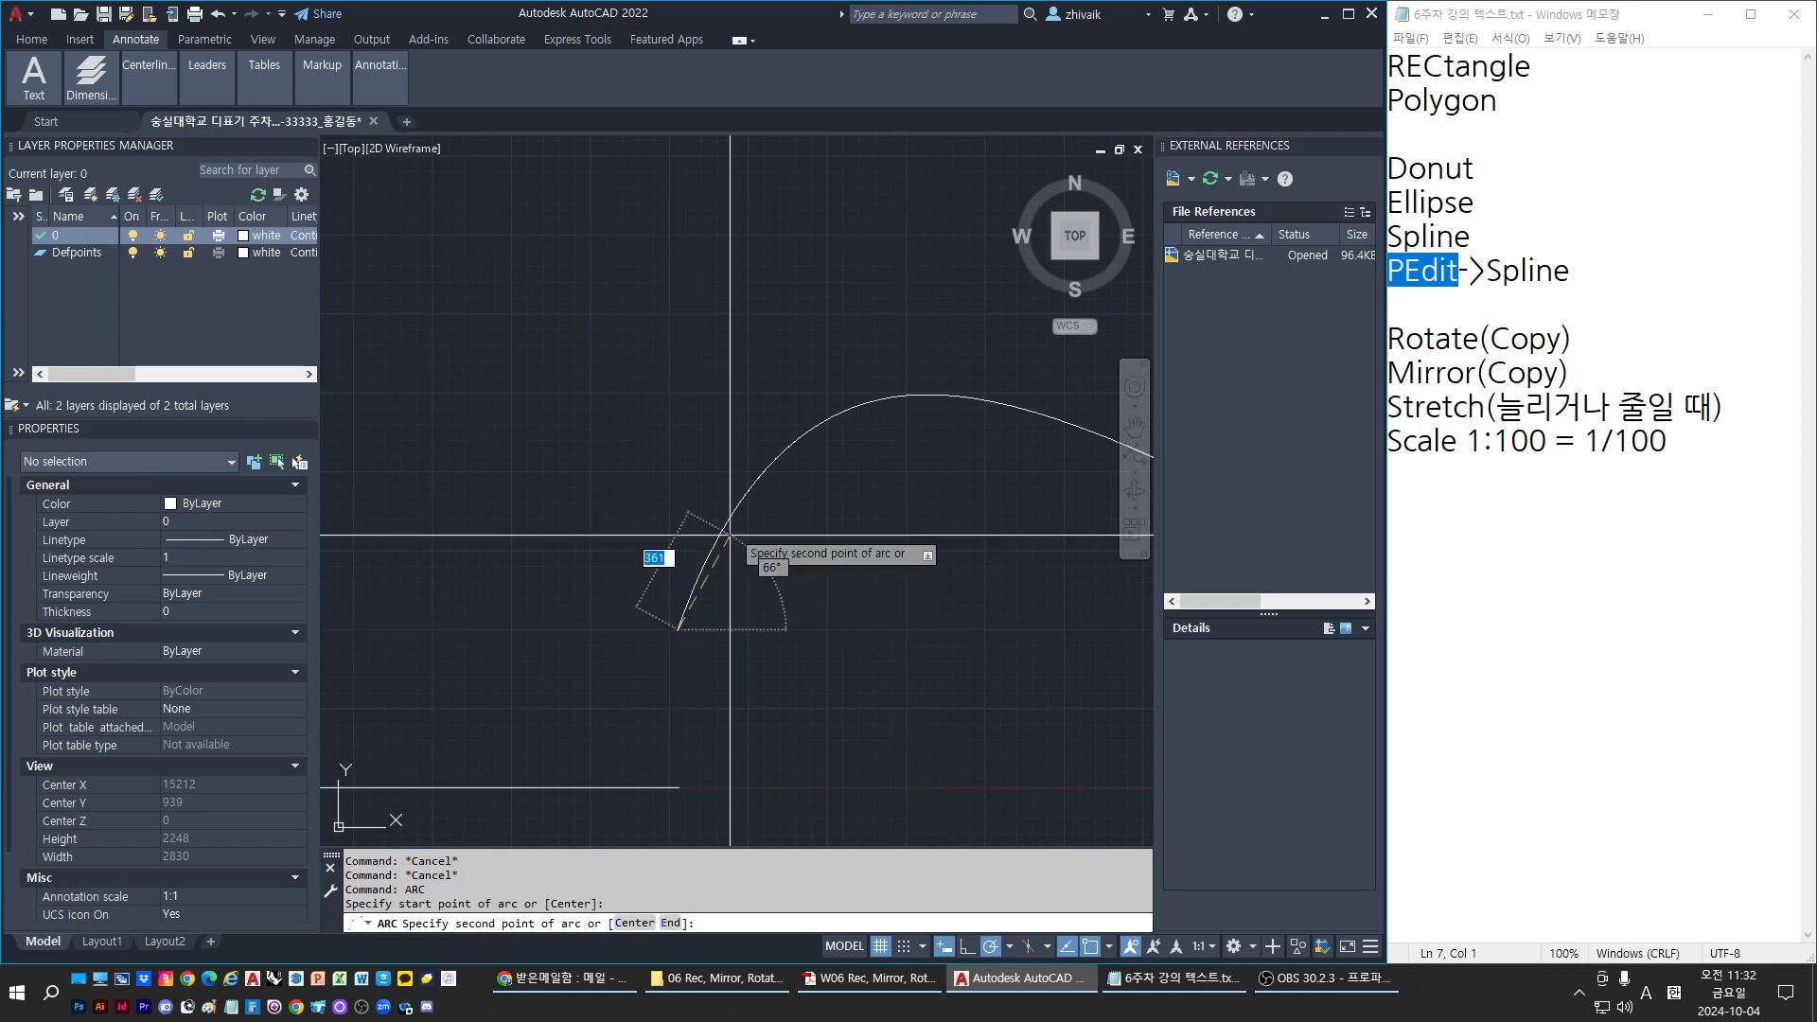
{"action": "left_click", "coordinate": [723, 511]}
{"action": "left_click", "coordinate": [798, 439]}
{"action": "key", "text": "space"}
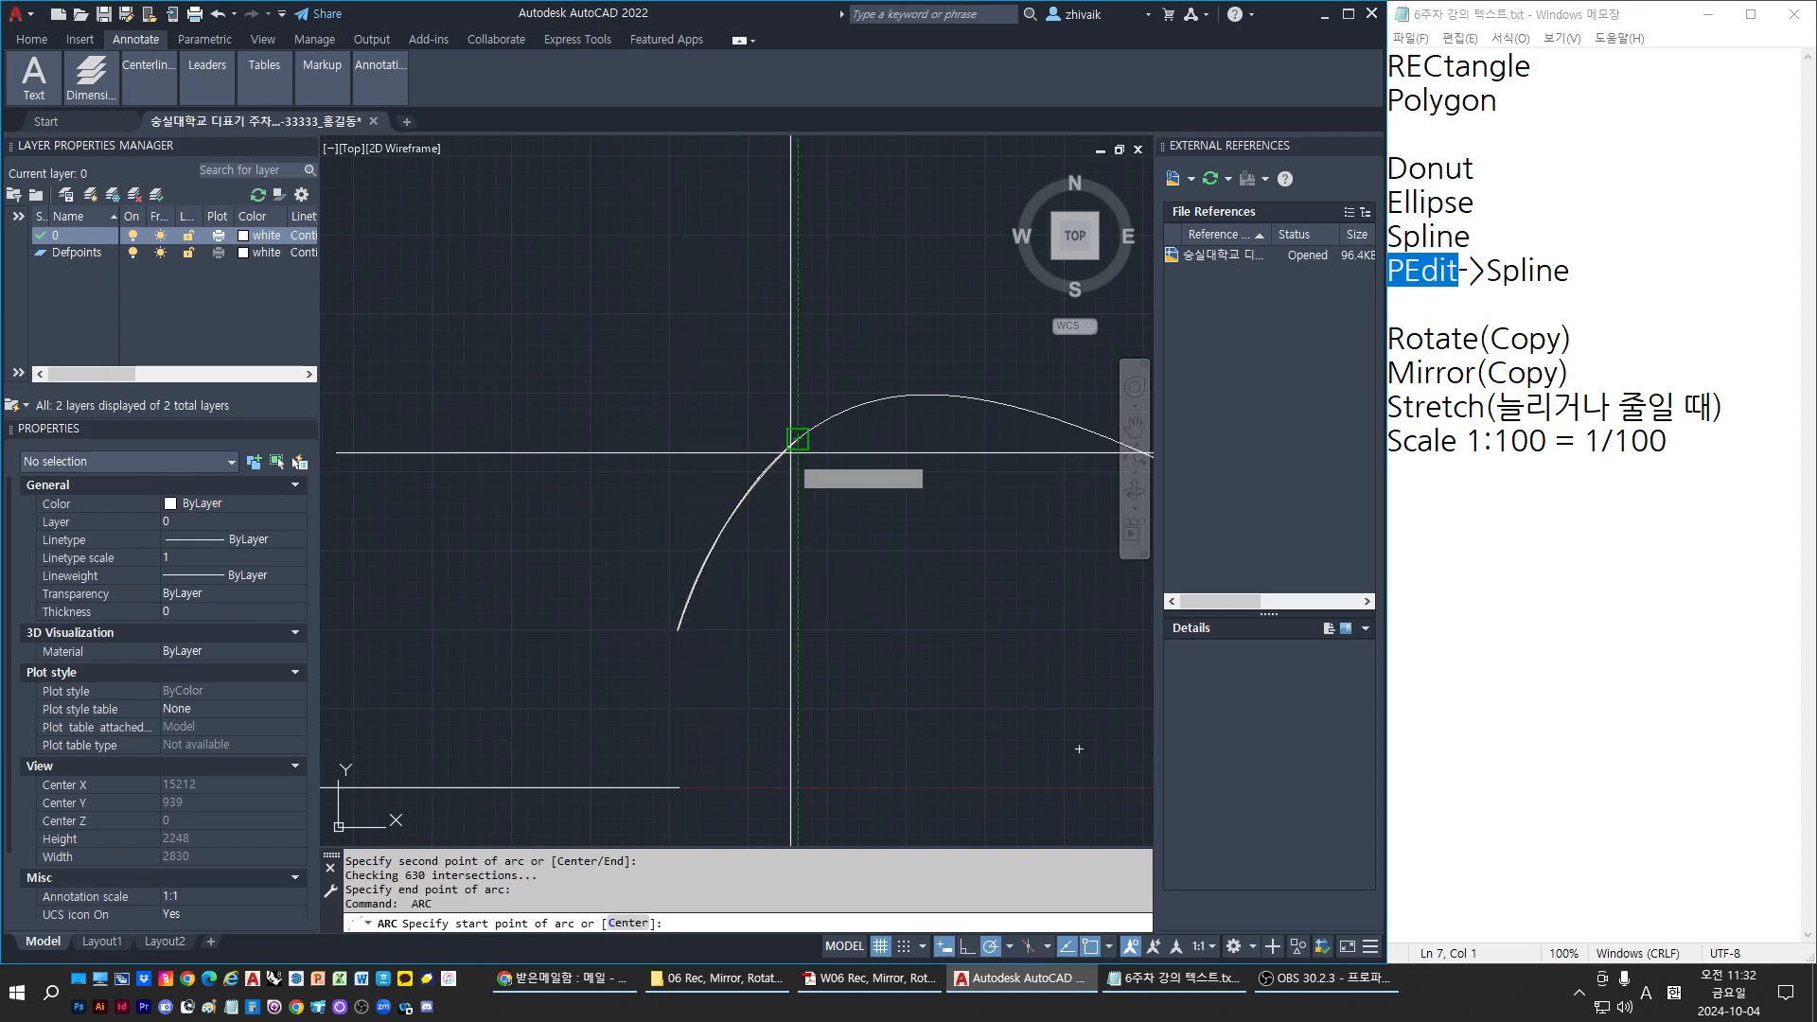
{"action": "left_click", "coordinate": [798, 443]}
{"action": "key", "text": "Escape"}
Select the new arc and the underlying curve in turn to compare how closely they match, and clear the selection
{"action": "left_click", "coordinate": [765, 467]}
{"action": "scroll", "coordinate": [795, 469], "scroll_direction": "up", "scroll_amount": 2}
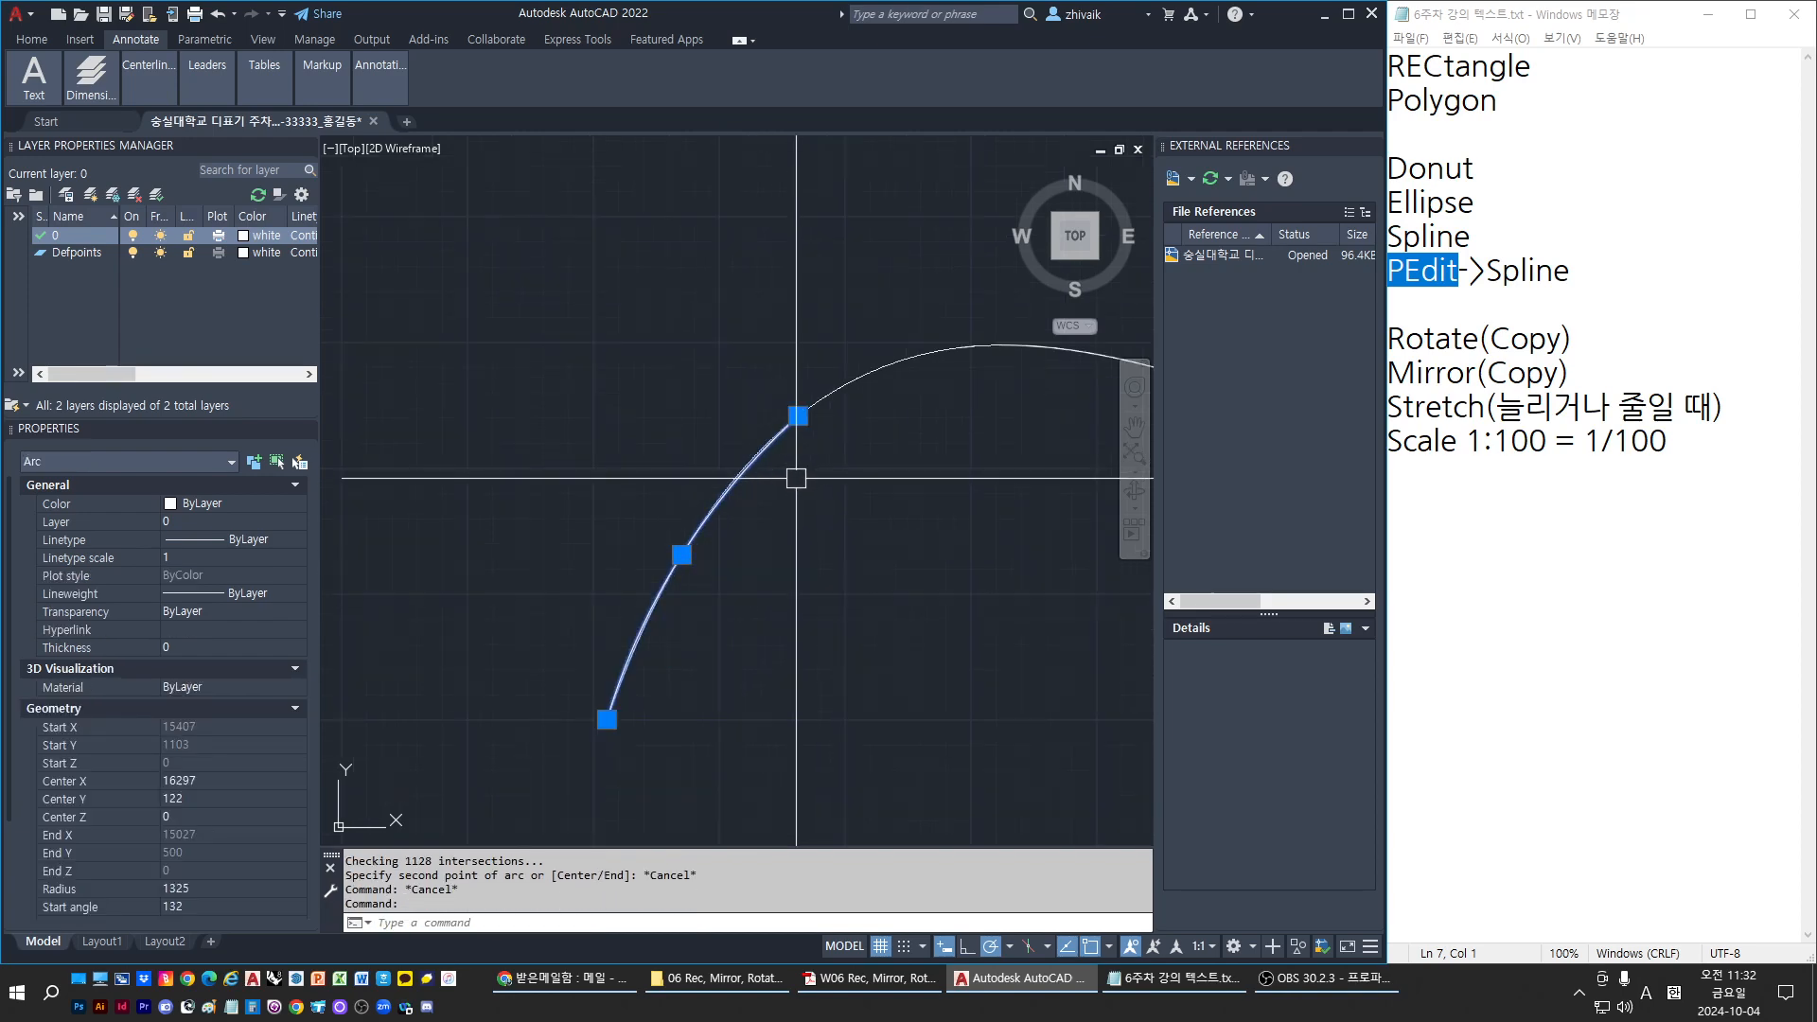
{"action": "key", "text": "Escape"}
{"action": "key", "text": "Escape"}
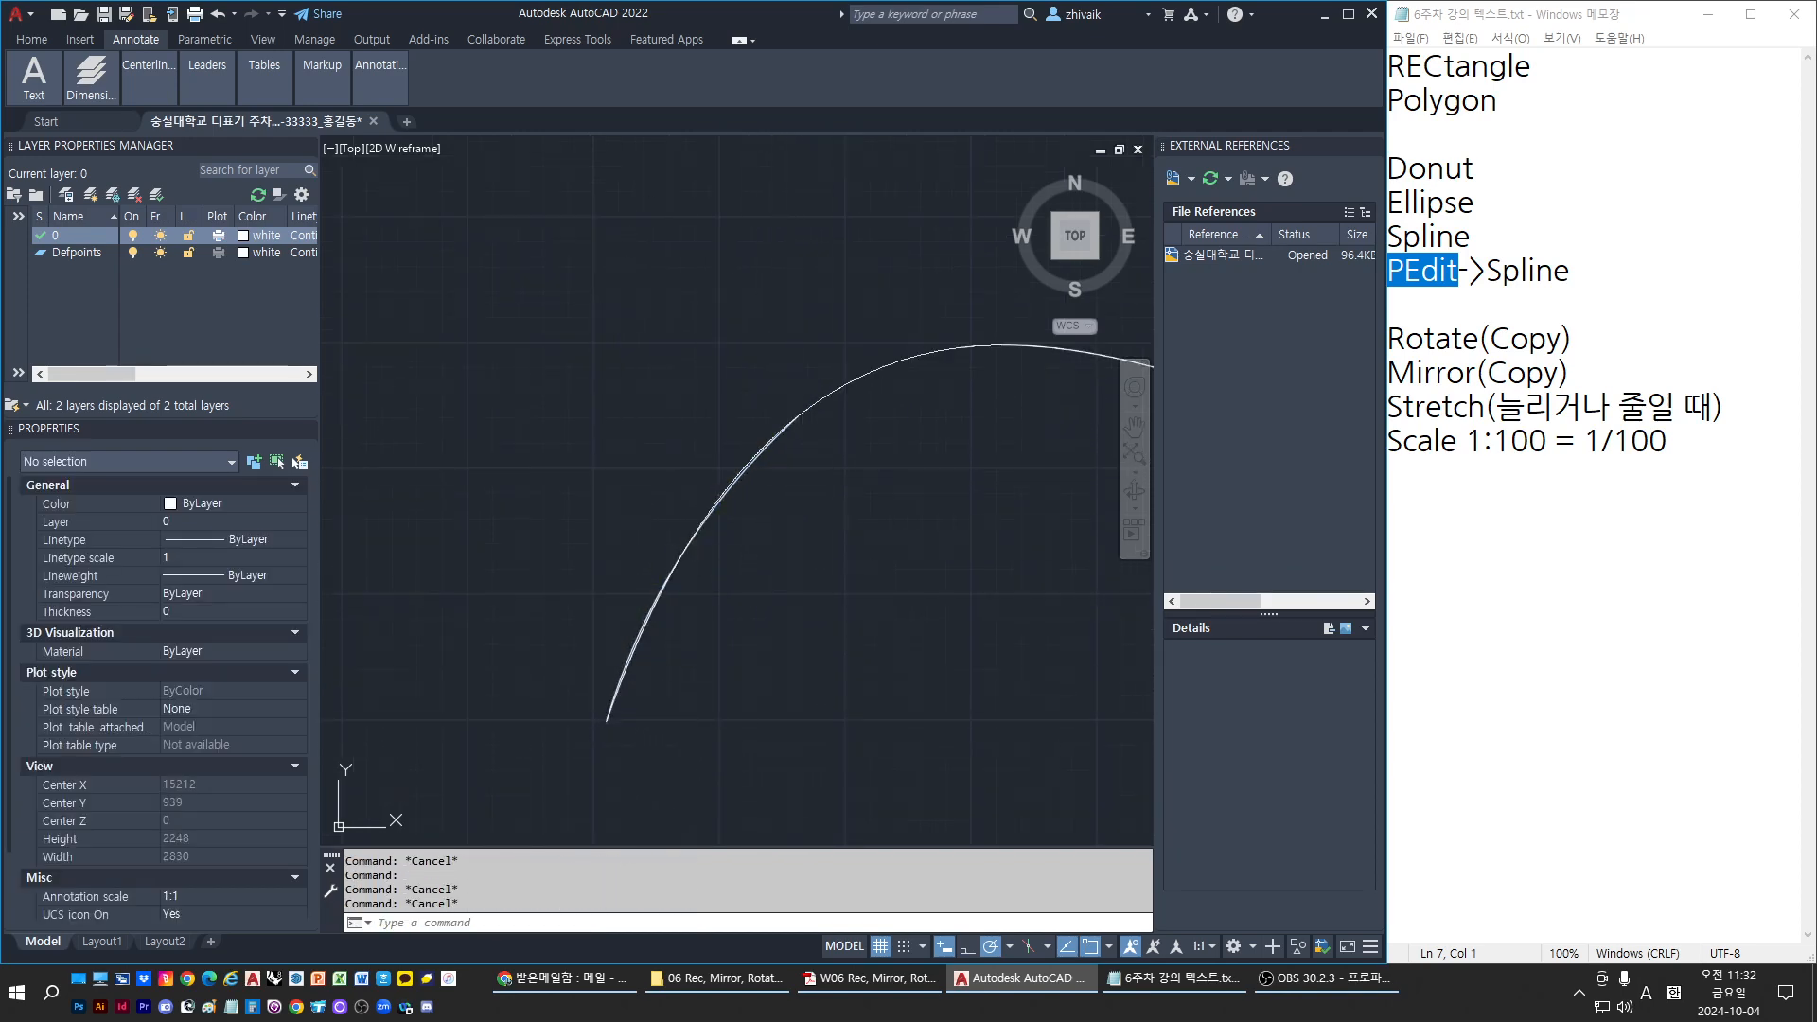
{"action": "left_click", "coordinate": [840, 383]}
{"action": "key", "text": "Escape"}
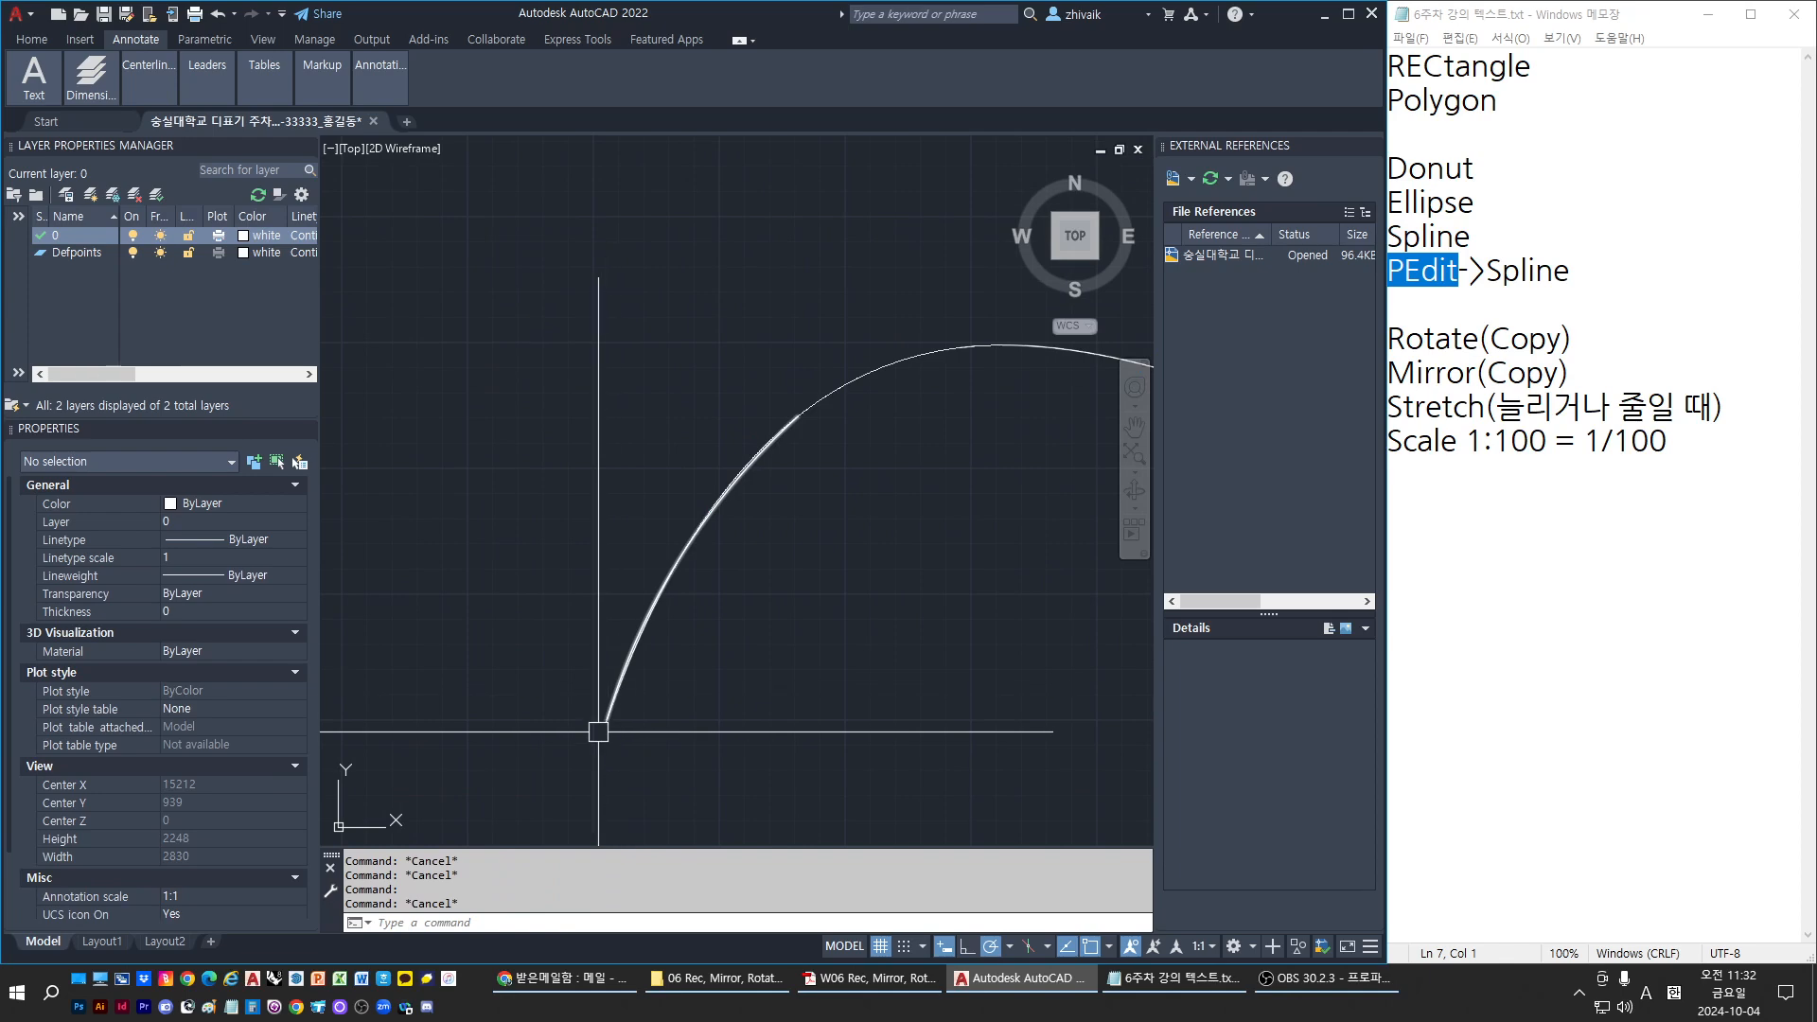
Draw a polyline from the arc's center point to its lower end at the start of the curve
{"action": "left_click", "coordinate": [666, 609]}
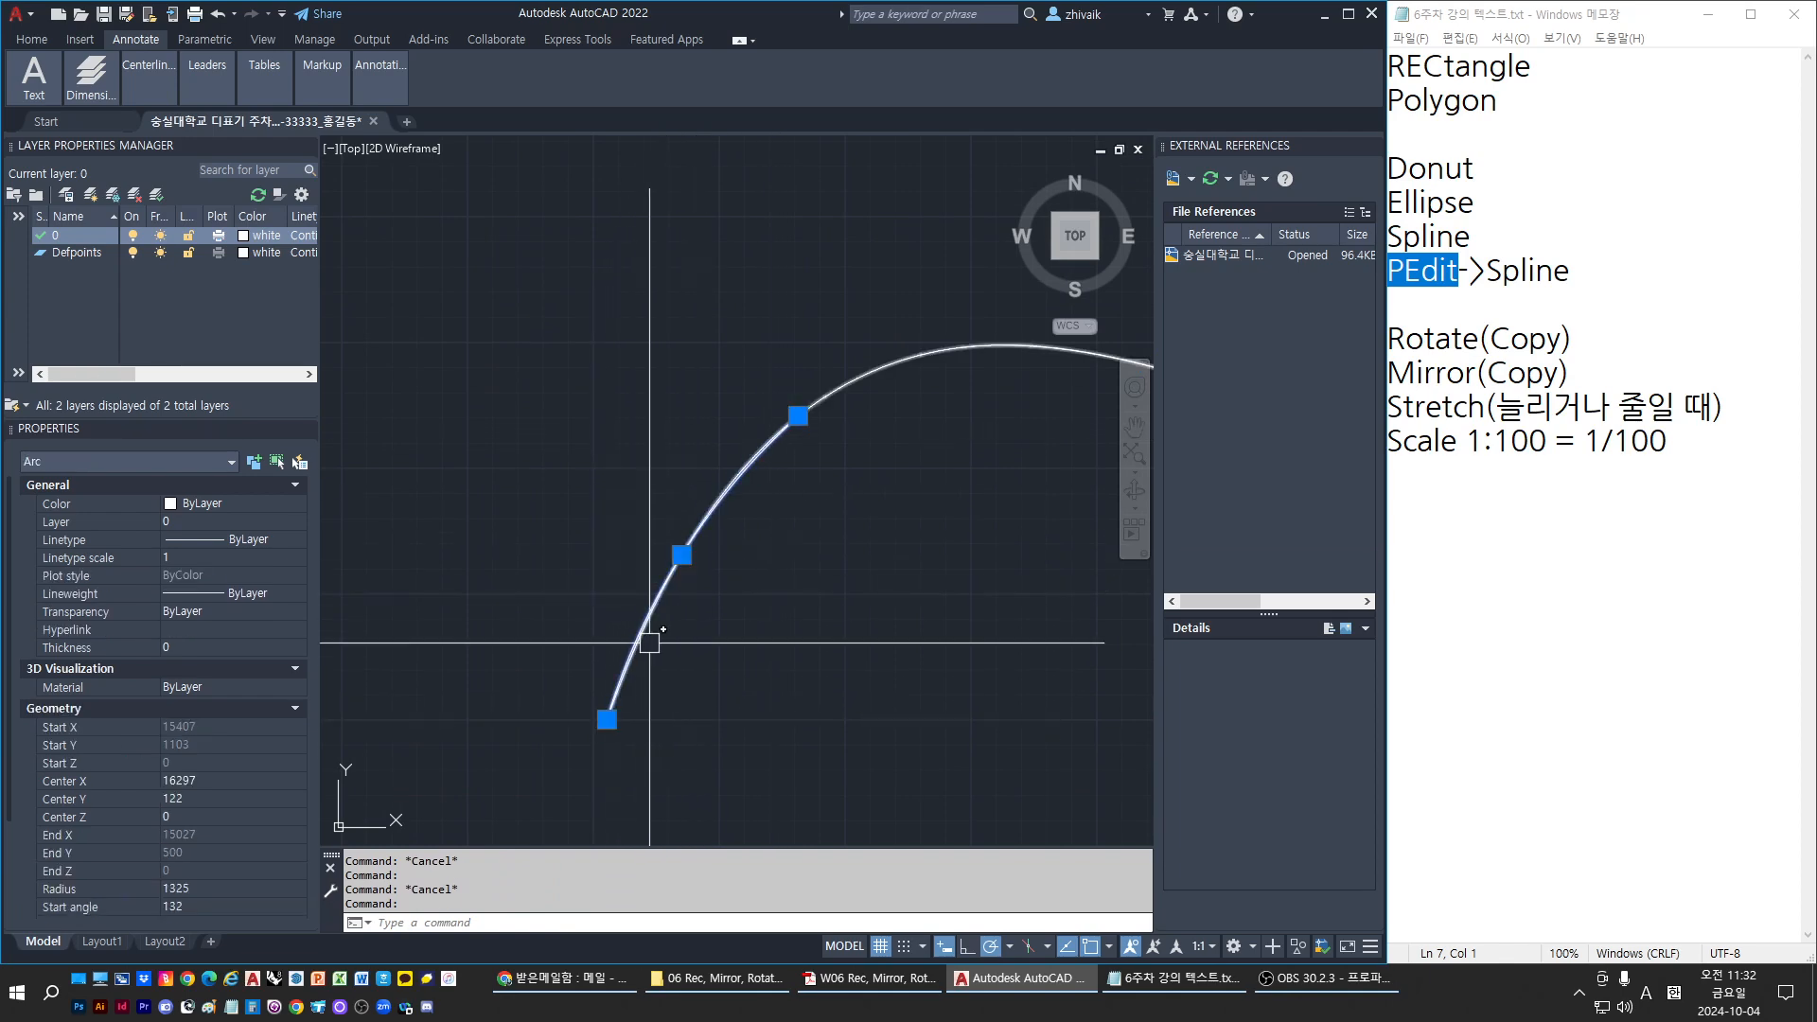
{"action": "scroll", "coordinate": [699, 614], "scroll_direction": "down", "scroll_amount": 4}
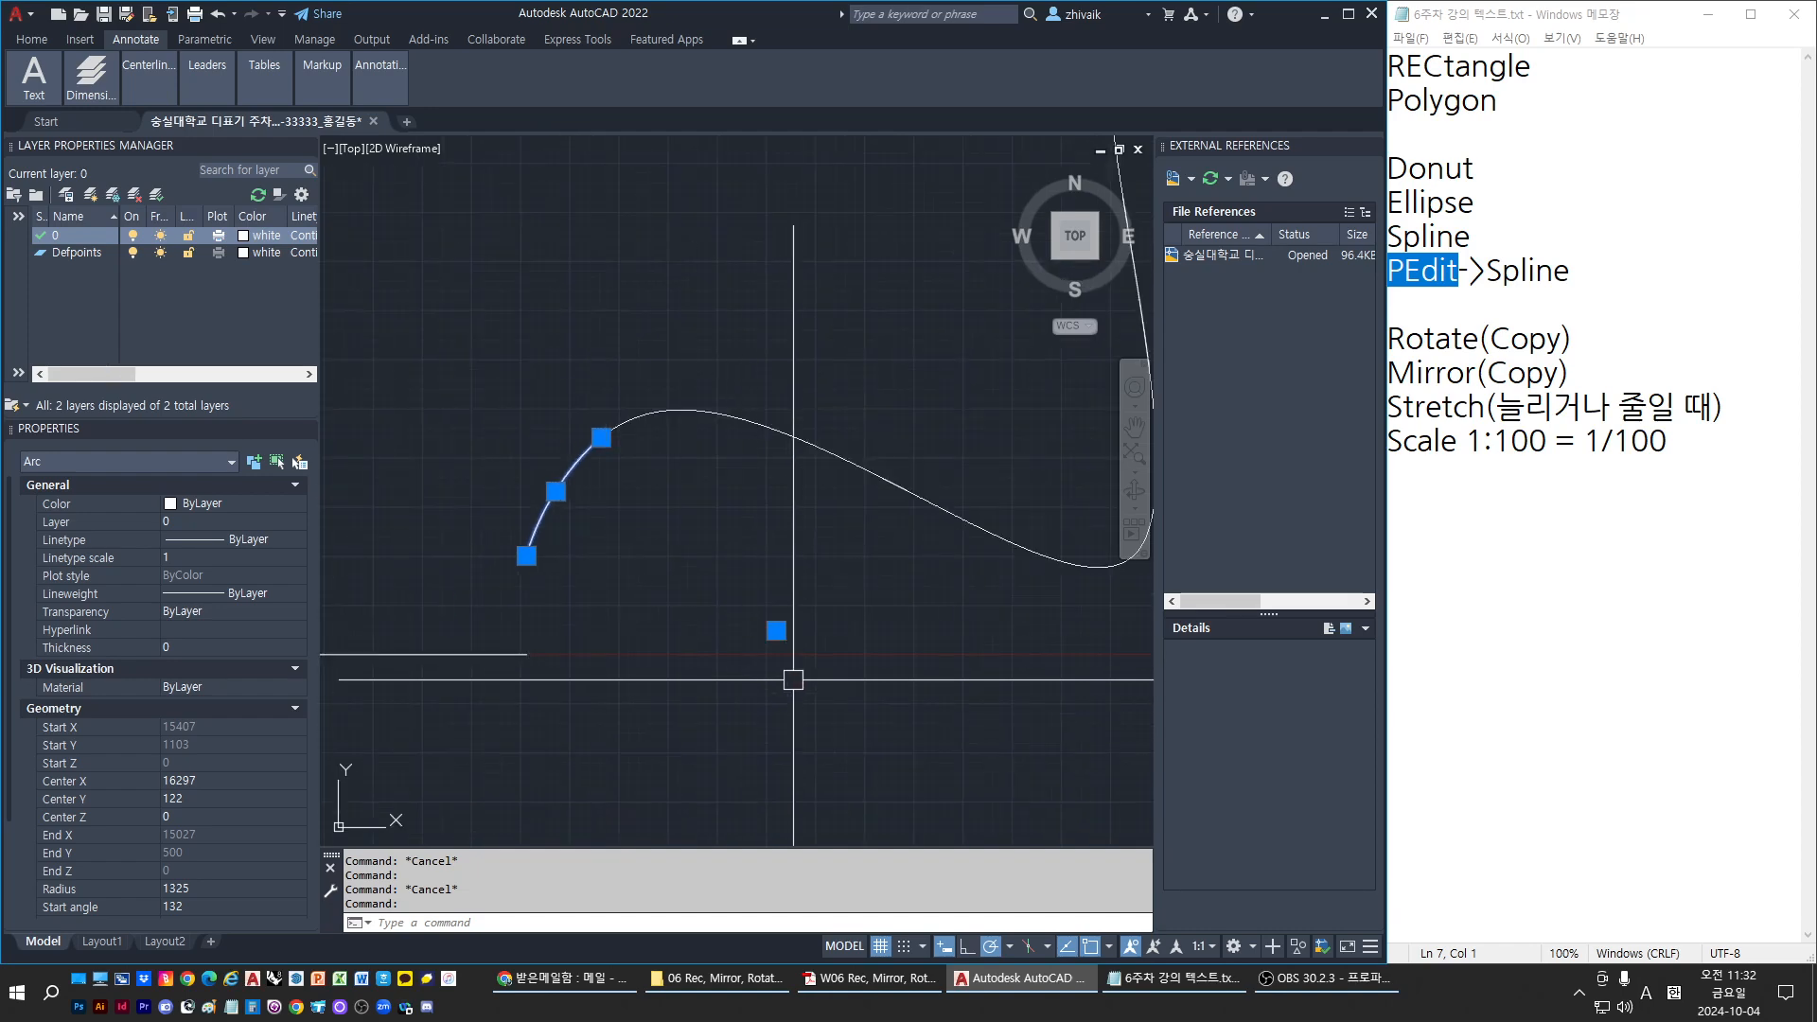
{"action": "type", "text": "pl"}
{"action": "key", "text": "Return"}
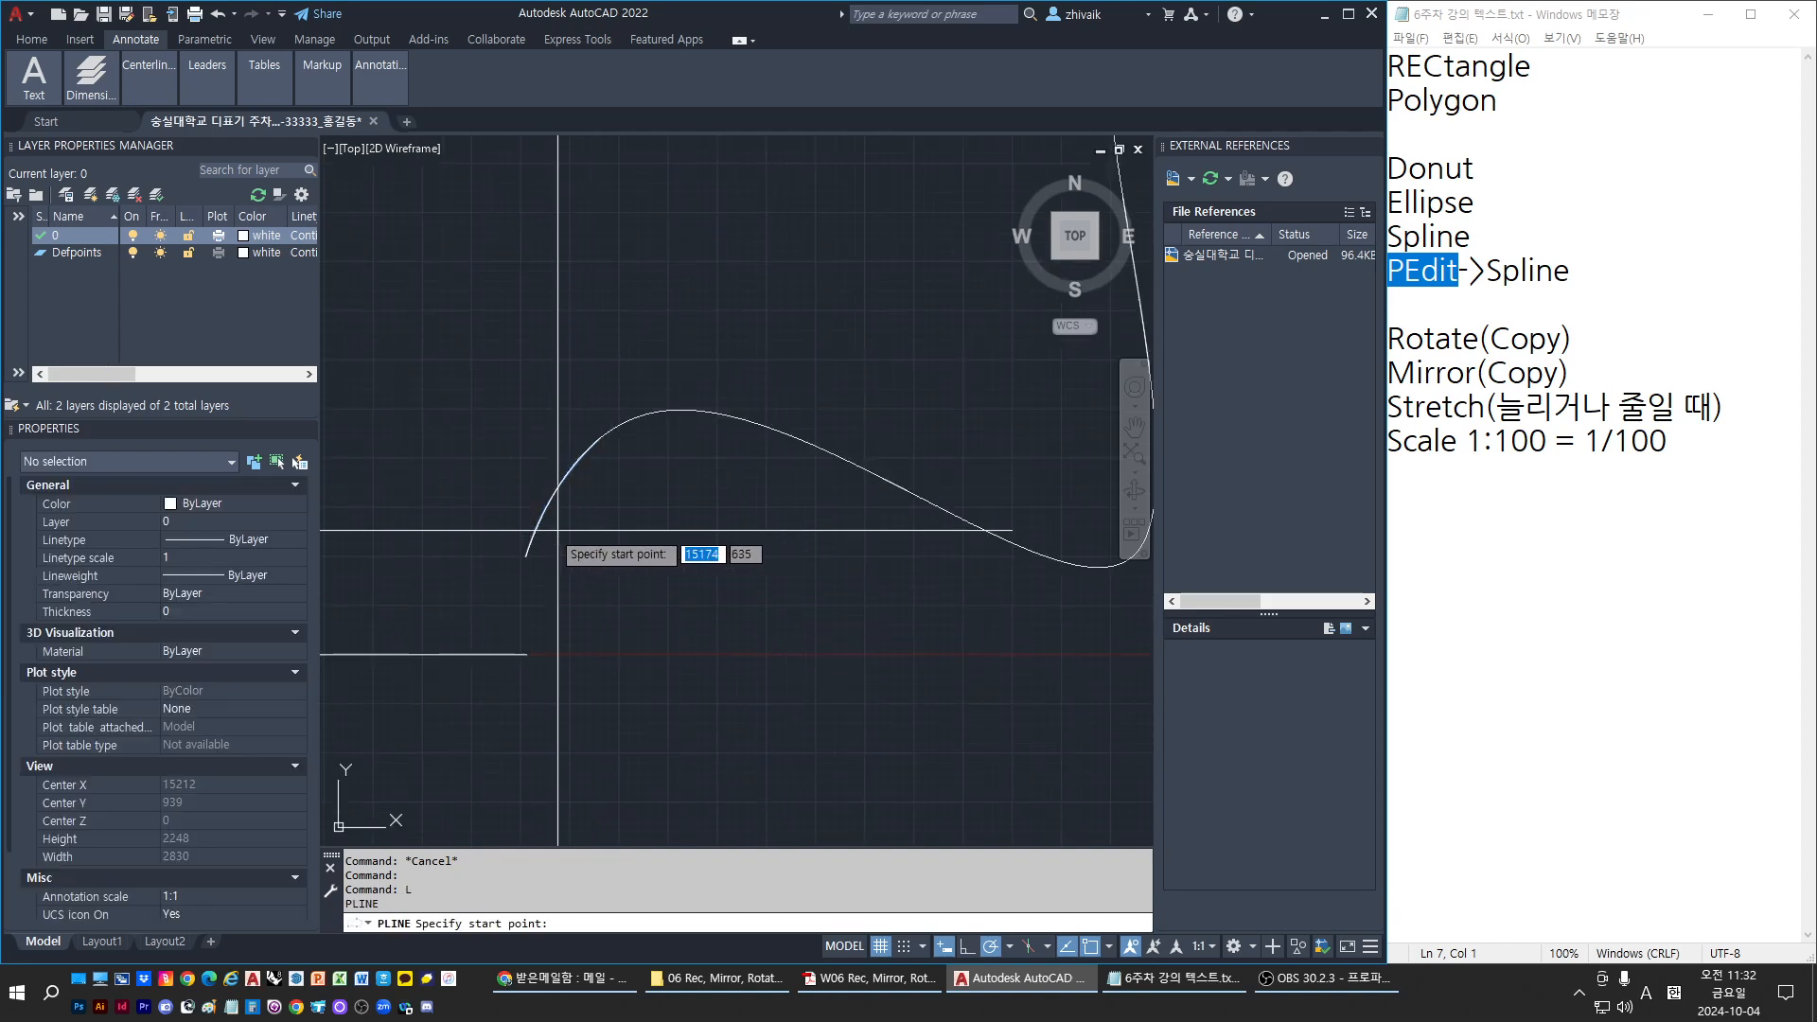
{"action": "left_click", "coordinate": [776, 630]}
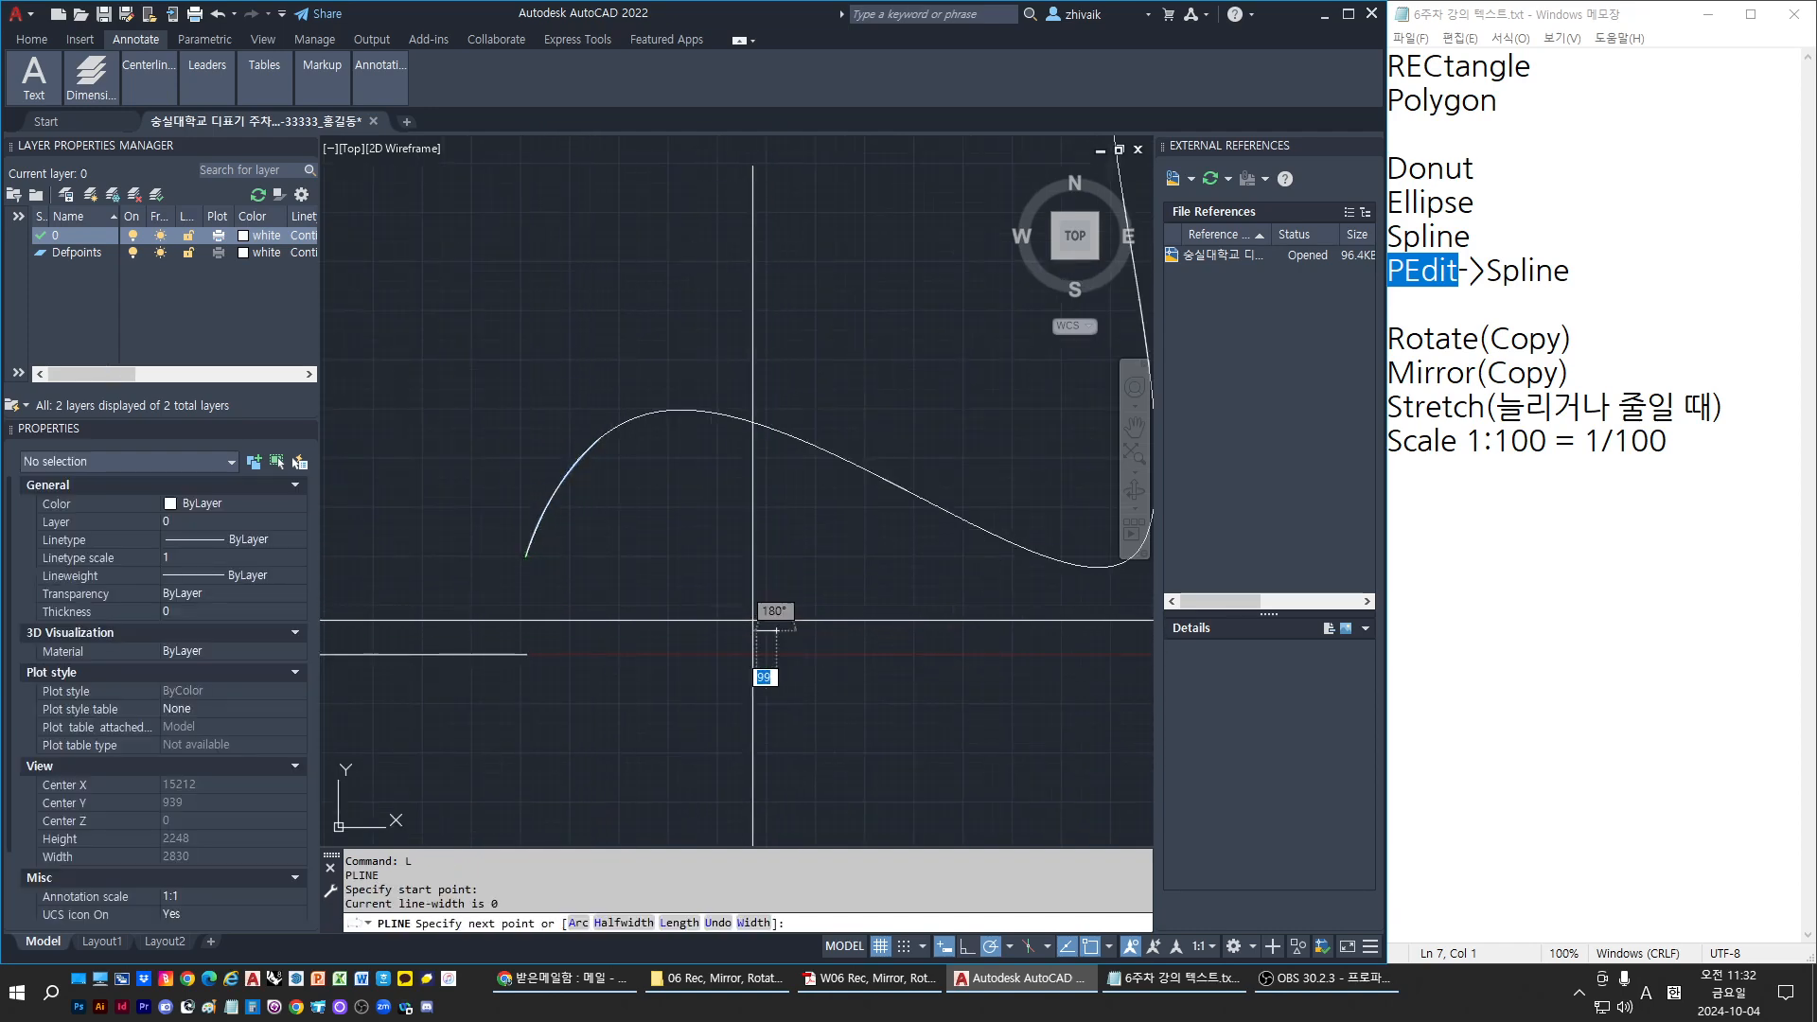
{"action": "left_click", "coordinate": [527, 556]}
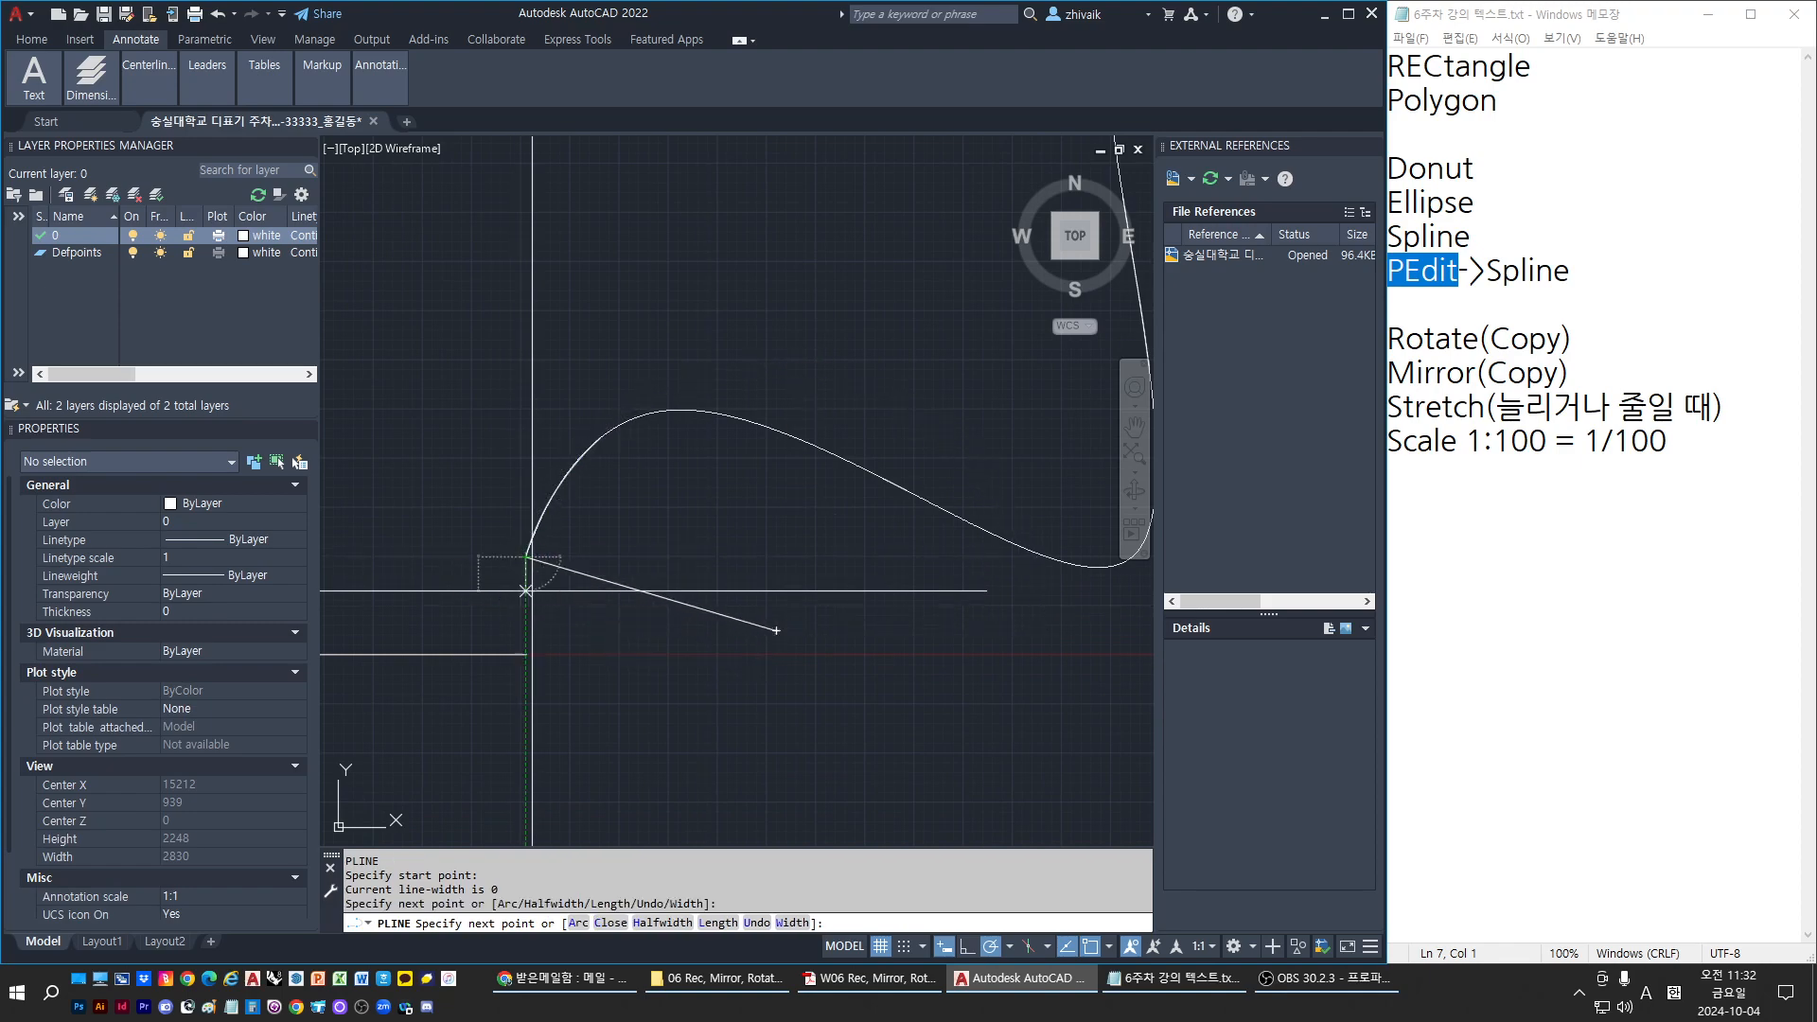
{"action": "key", "text": "Escape"}
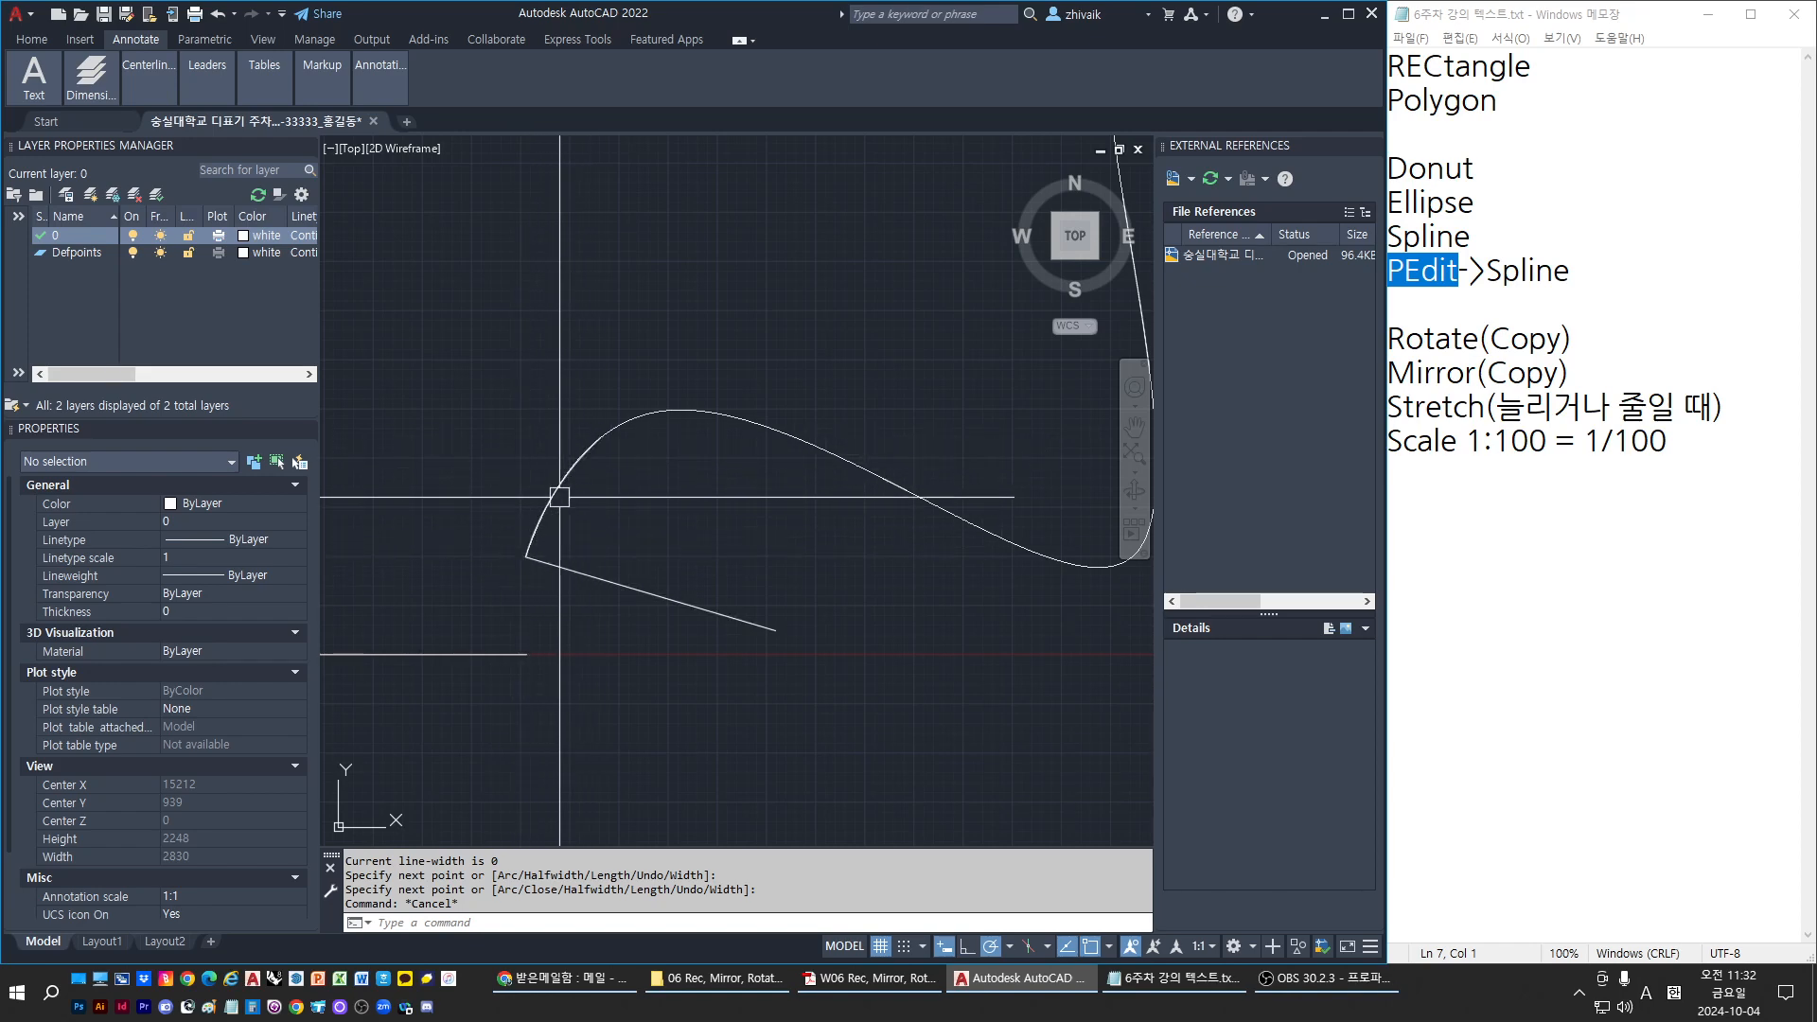
Draw a second radius polyline from the same arc center to the arc's upper end on the curve
{"action": "type", "text": "pl"}
{"action": "key", "text": "Return"}
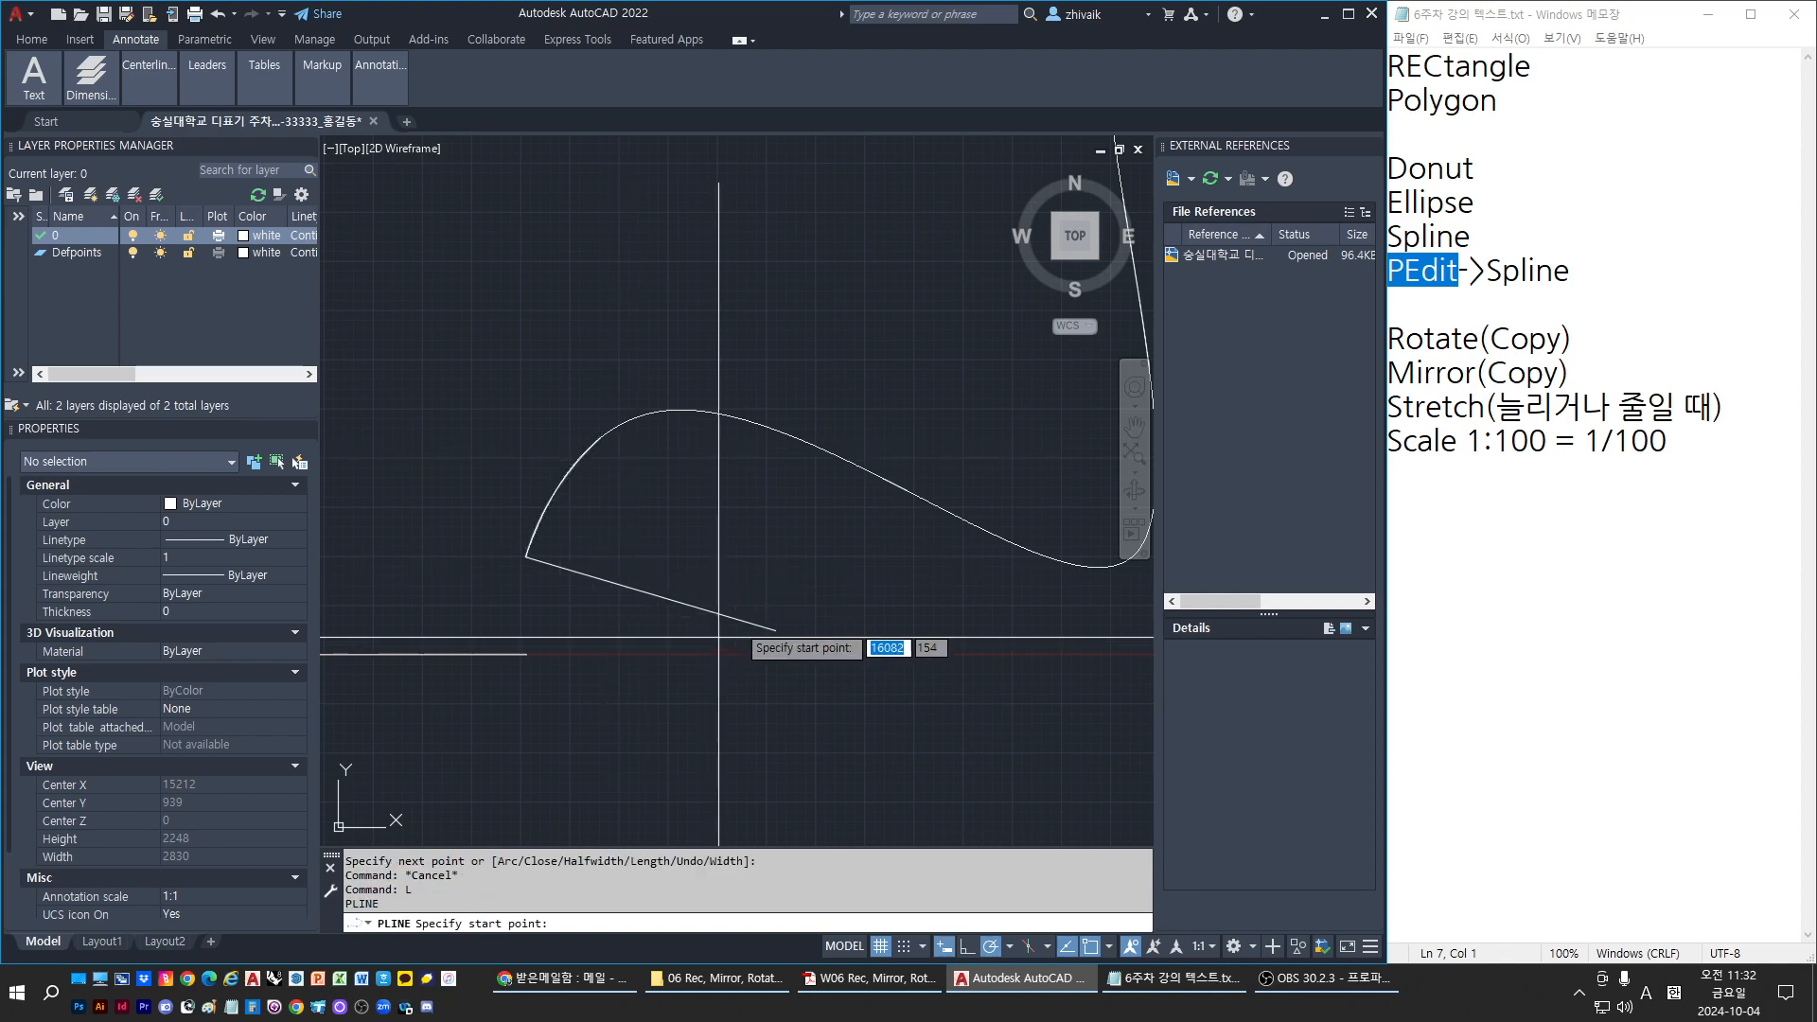
{"action": "left_click", "coordinate": [777, 629]}
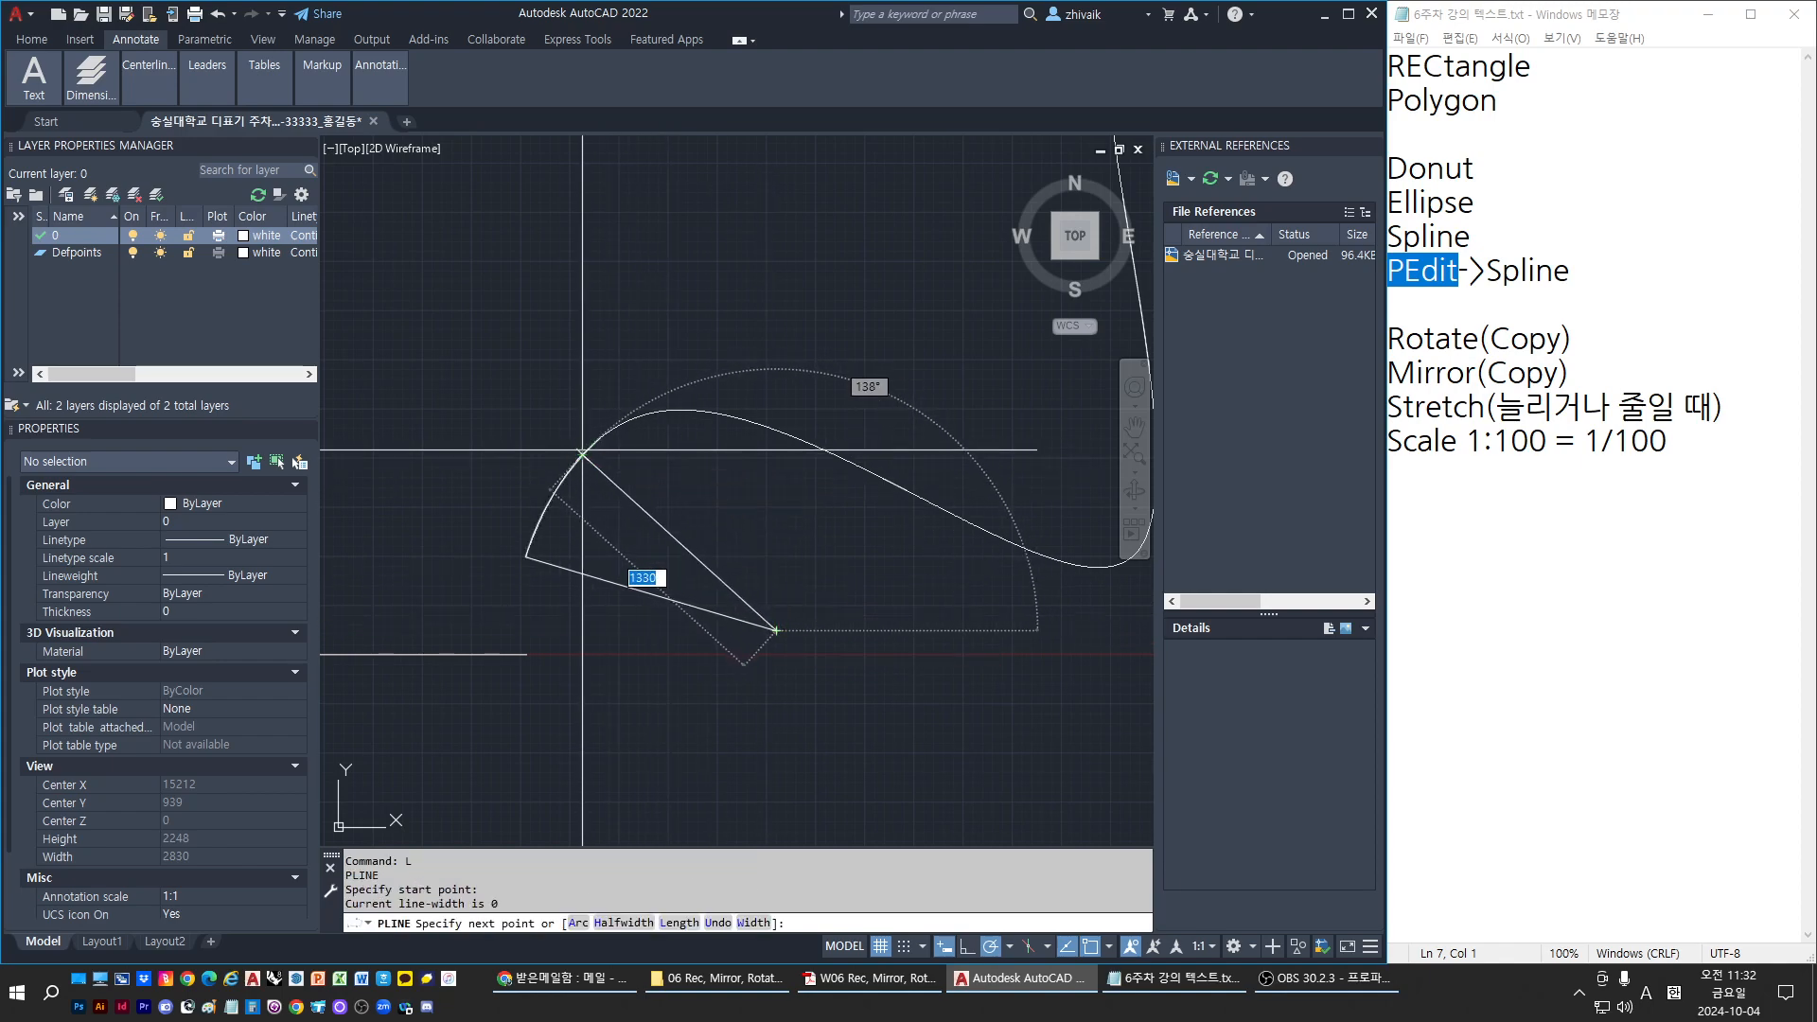
{"action": "scroll", "coordinate": [609, 394], "scroll_direction": "up", "scroll_amount": 3}
{"action": "left_click", "coordinate": [640, 319]}
{"action": "scroll", "coordinate": [640, 319], "scroll_direction": "down", "scroll_amount": 3}
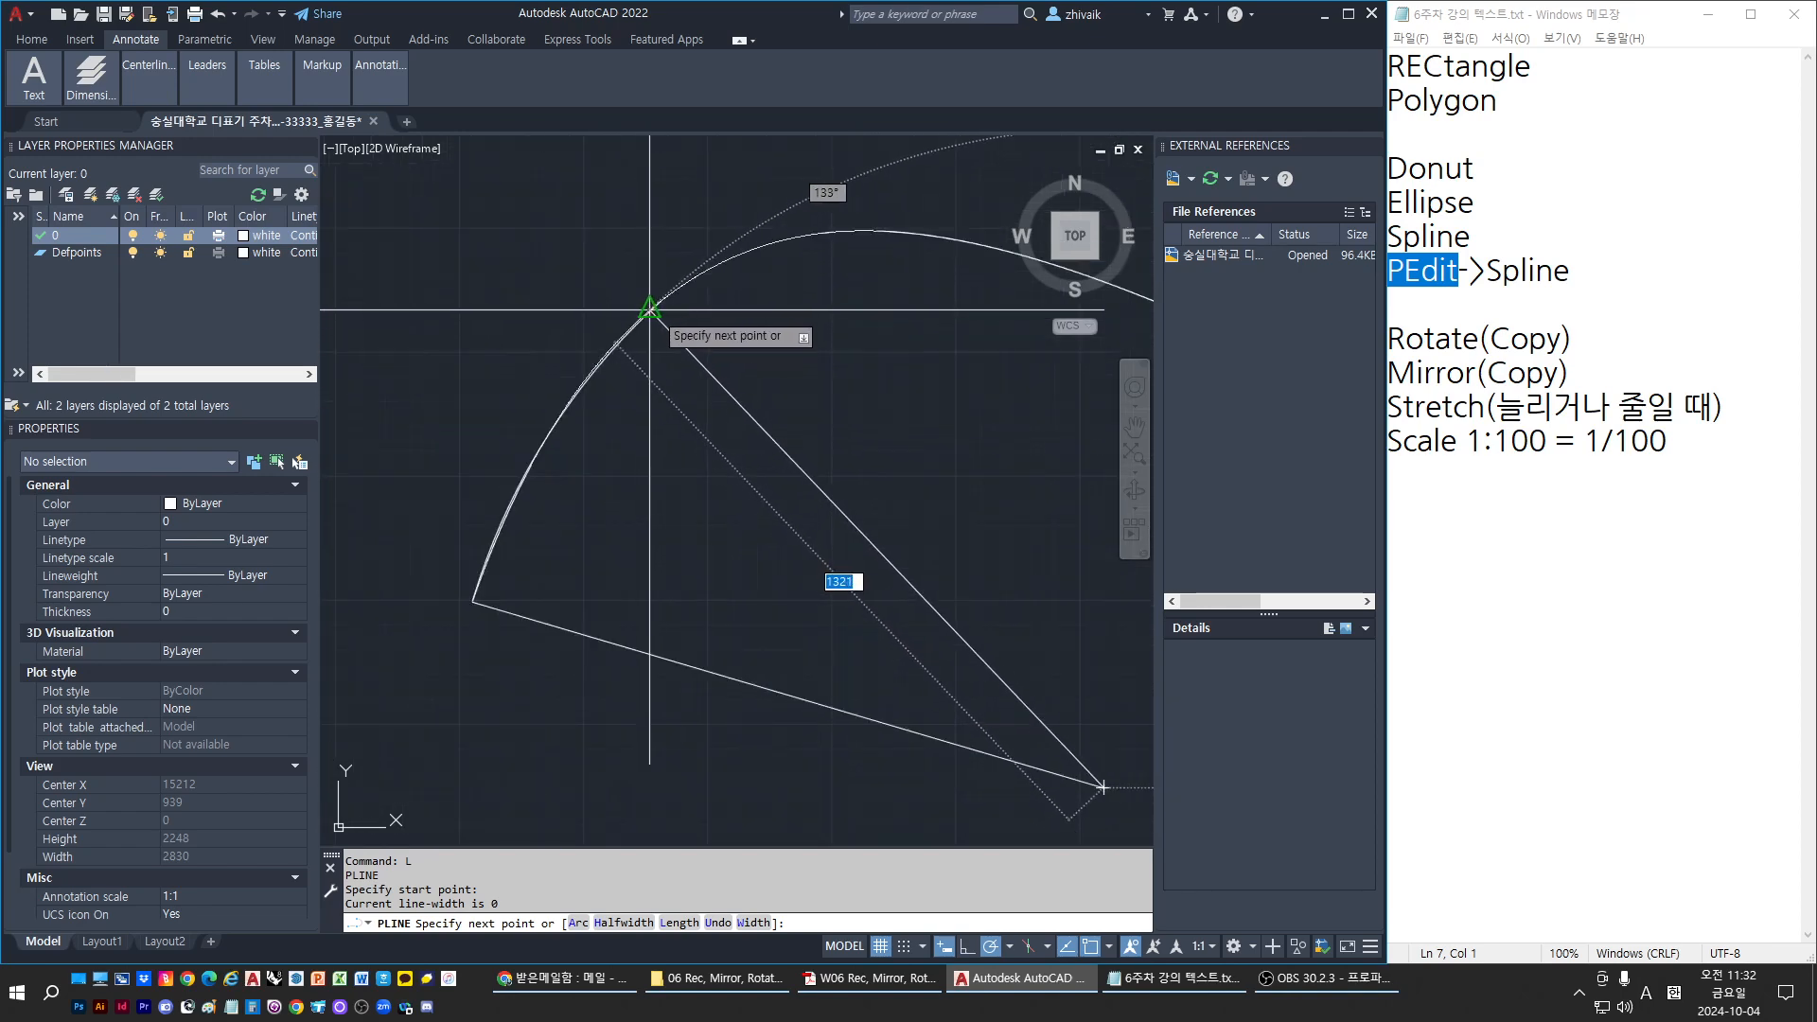
{"action": "key", "text": "Escape"}
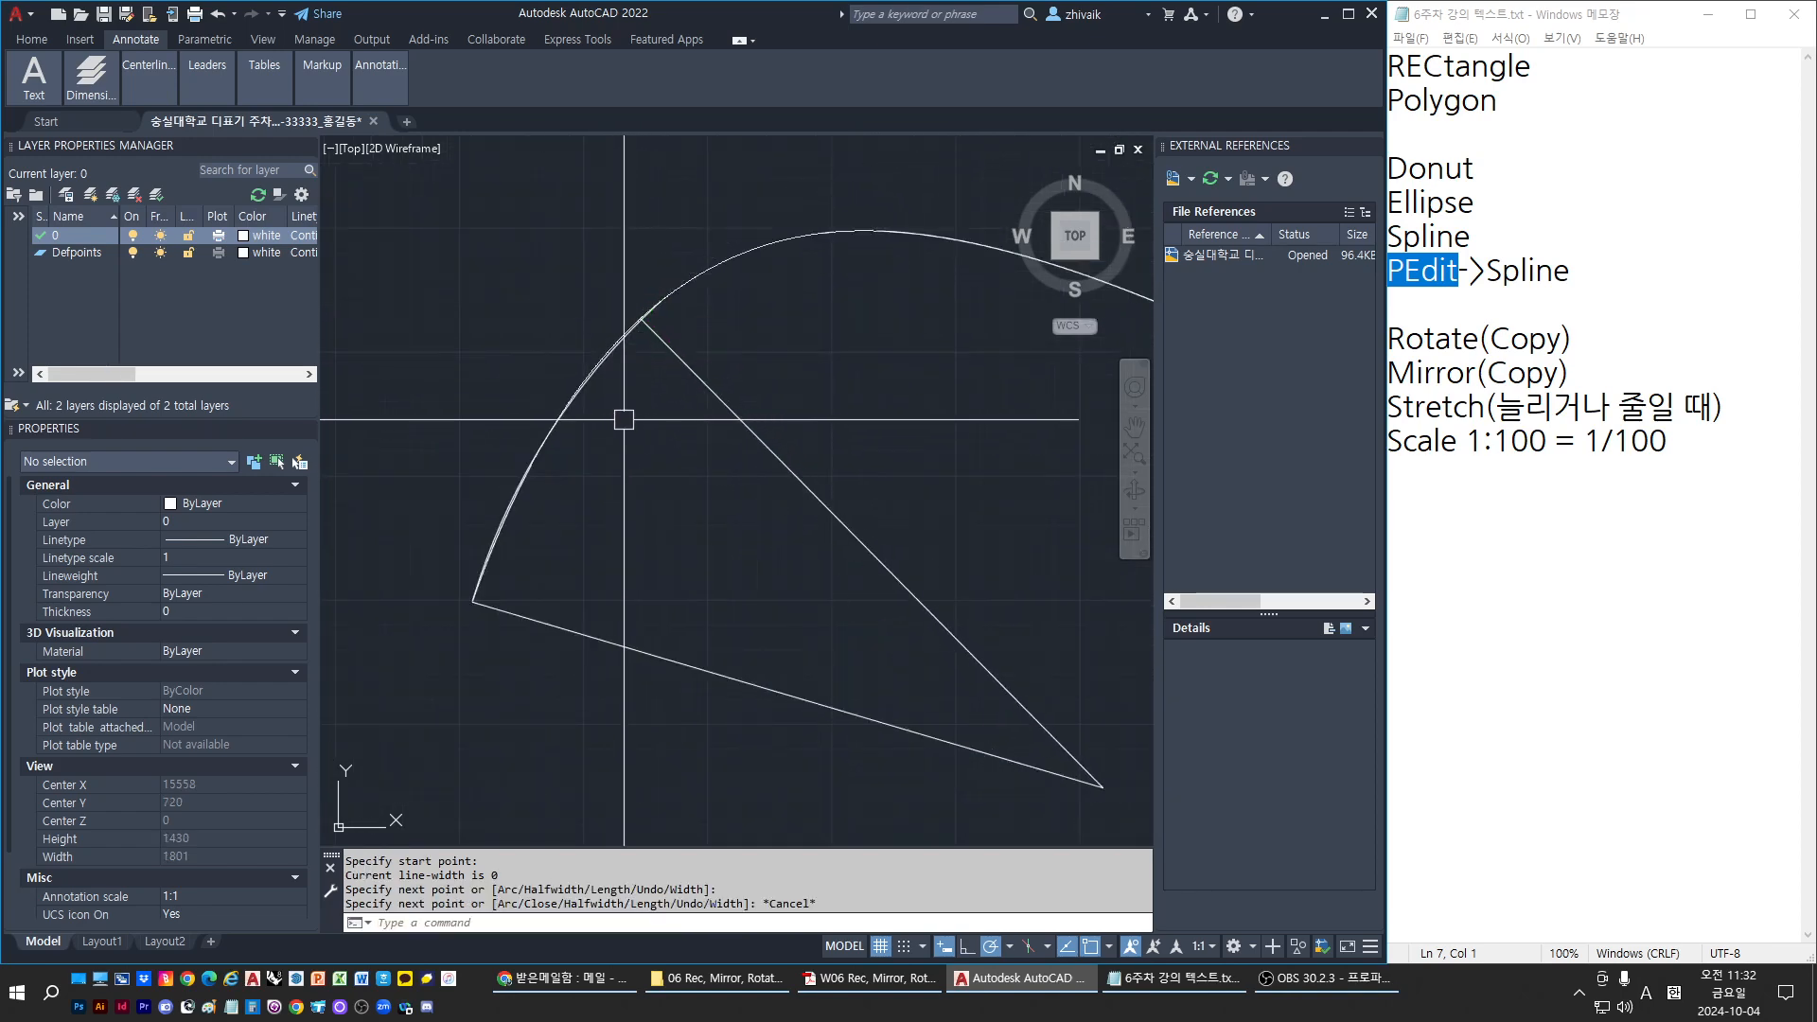
{"action": "scroll", "coordinate": [621, 418], "scroll_direction": "down", "scroll_amount": 2}
{"action": "key", "text": "Escape"}
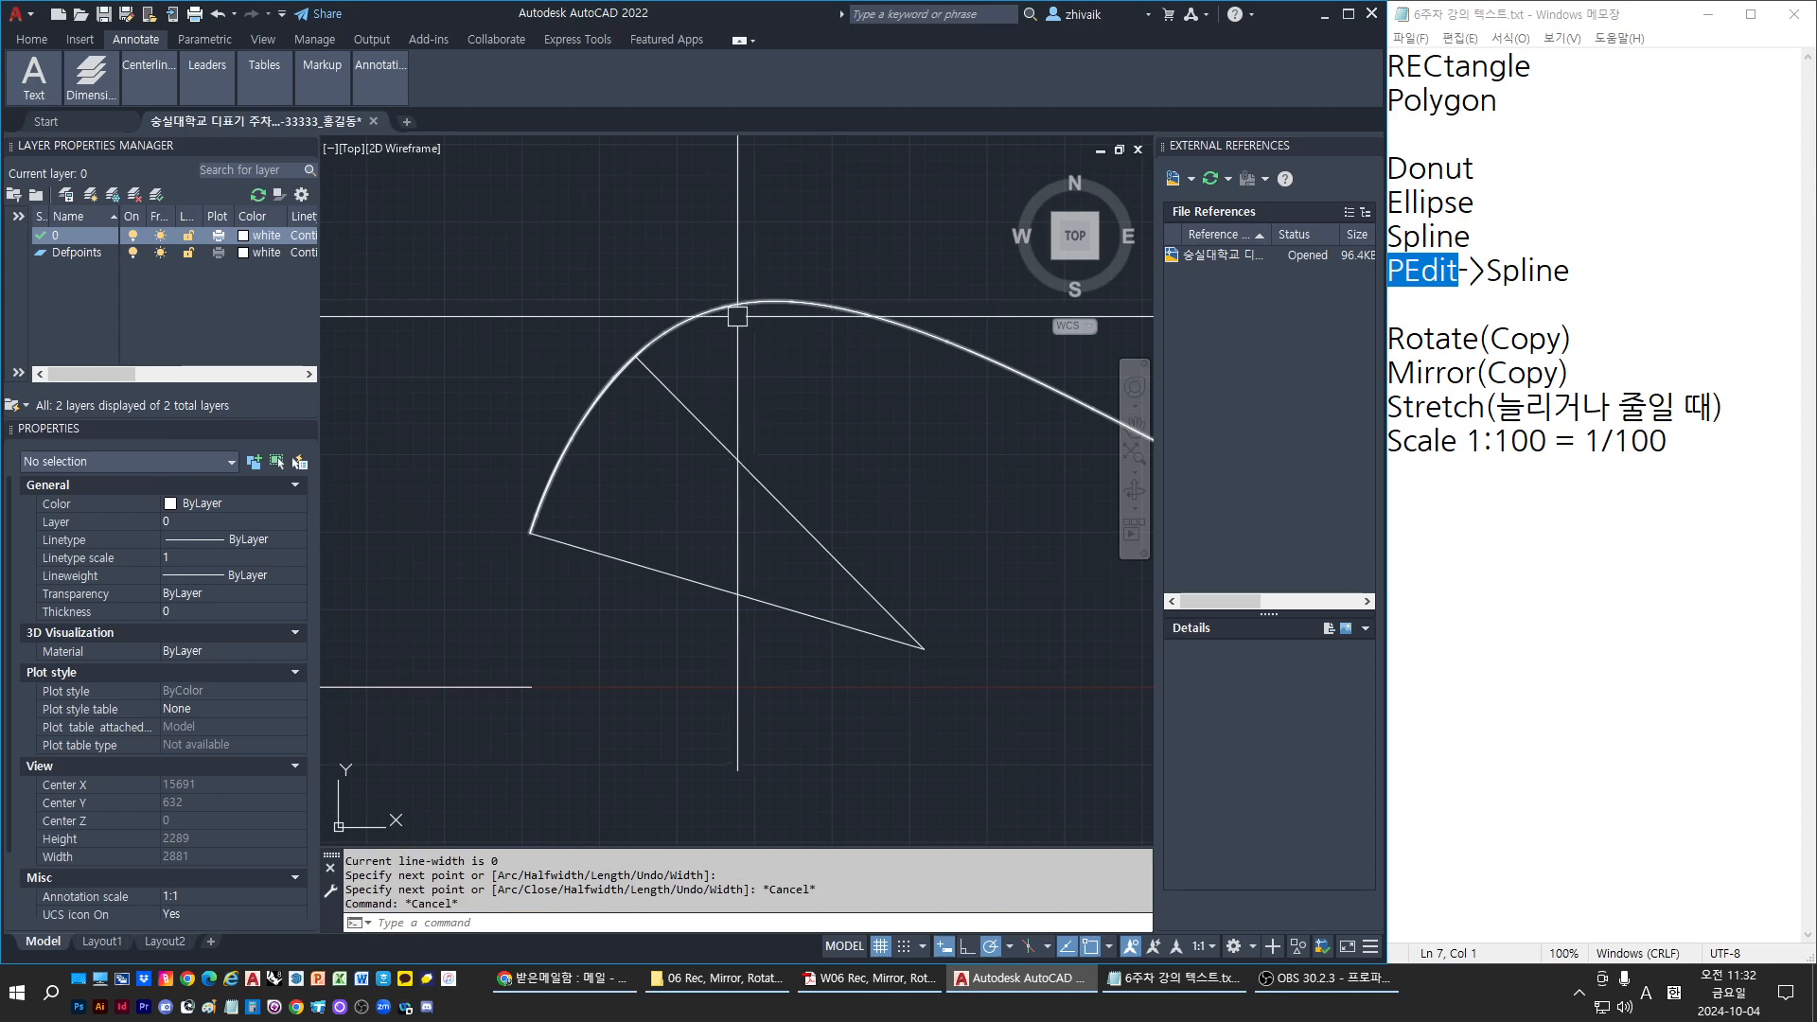
Draw a three-point arc of about radius 761 from the first arc's upper end, following the curve over its crest
{"action": "key", "text": "Return"}
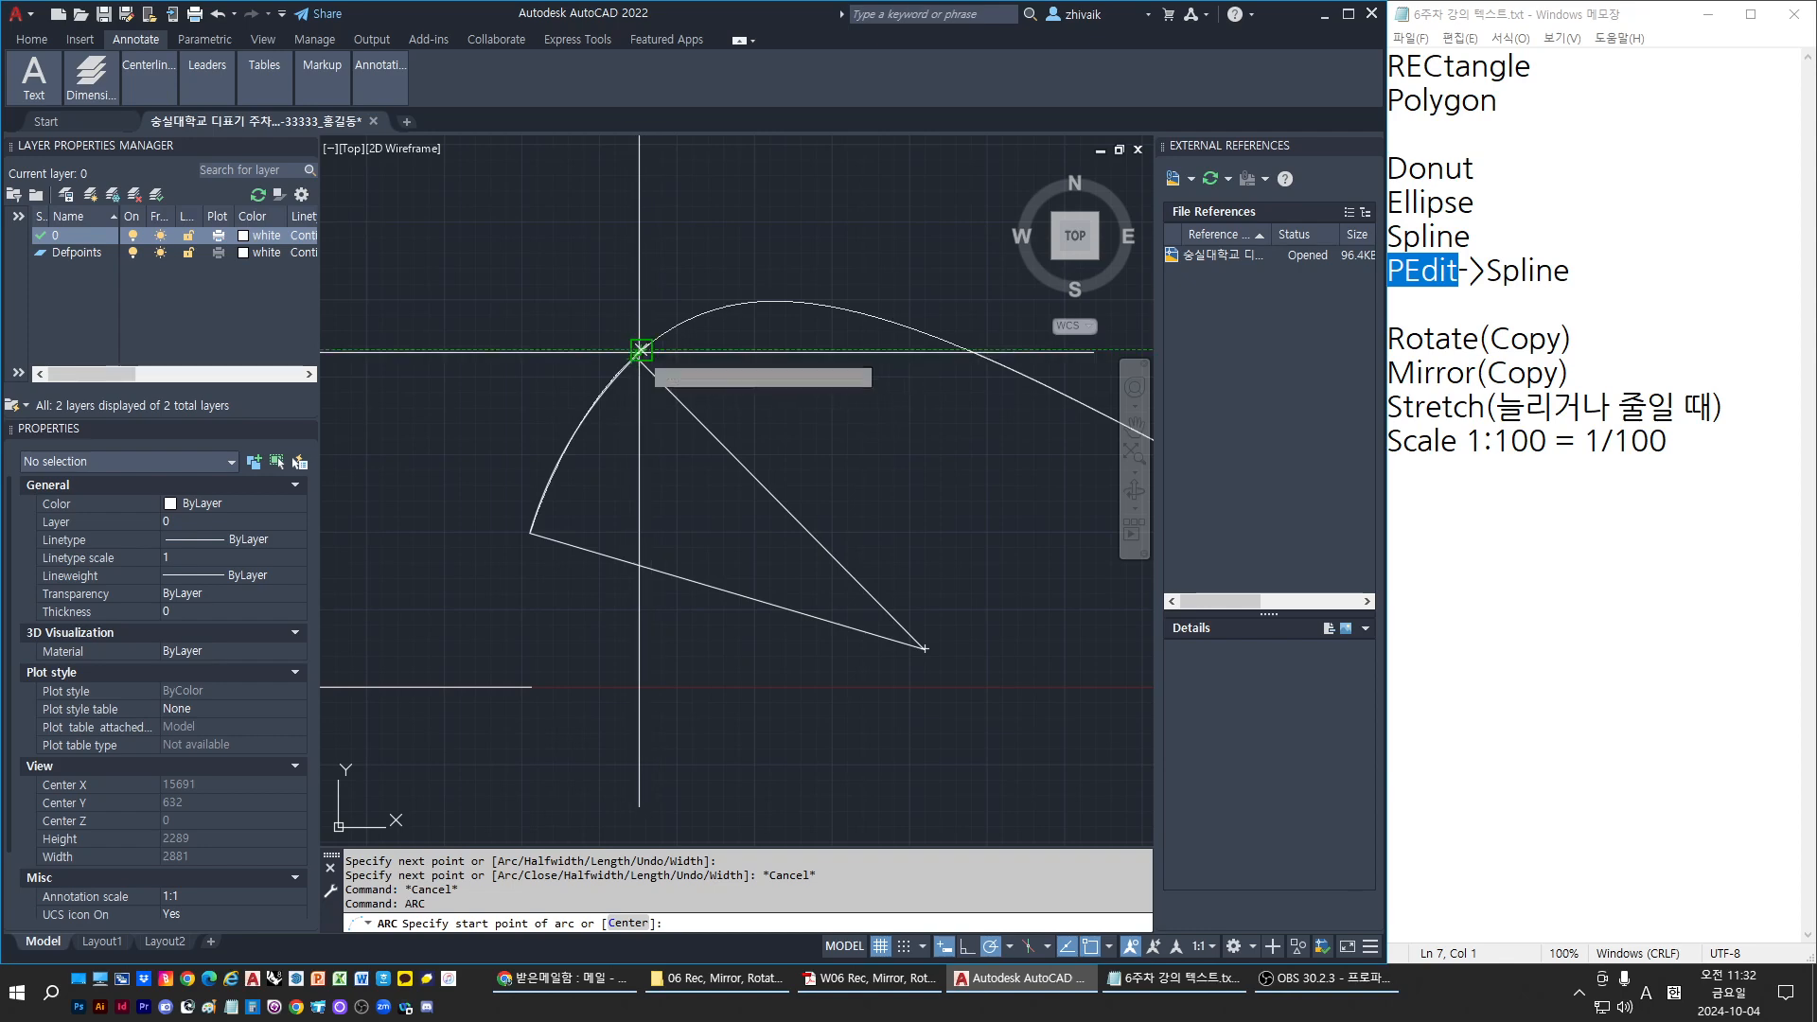
{"action": "left_click", "coordinate": [638, 355]}
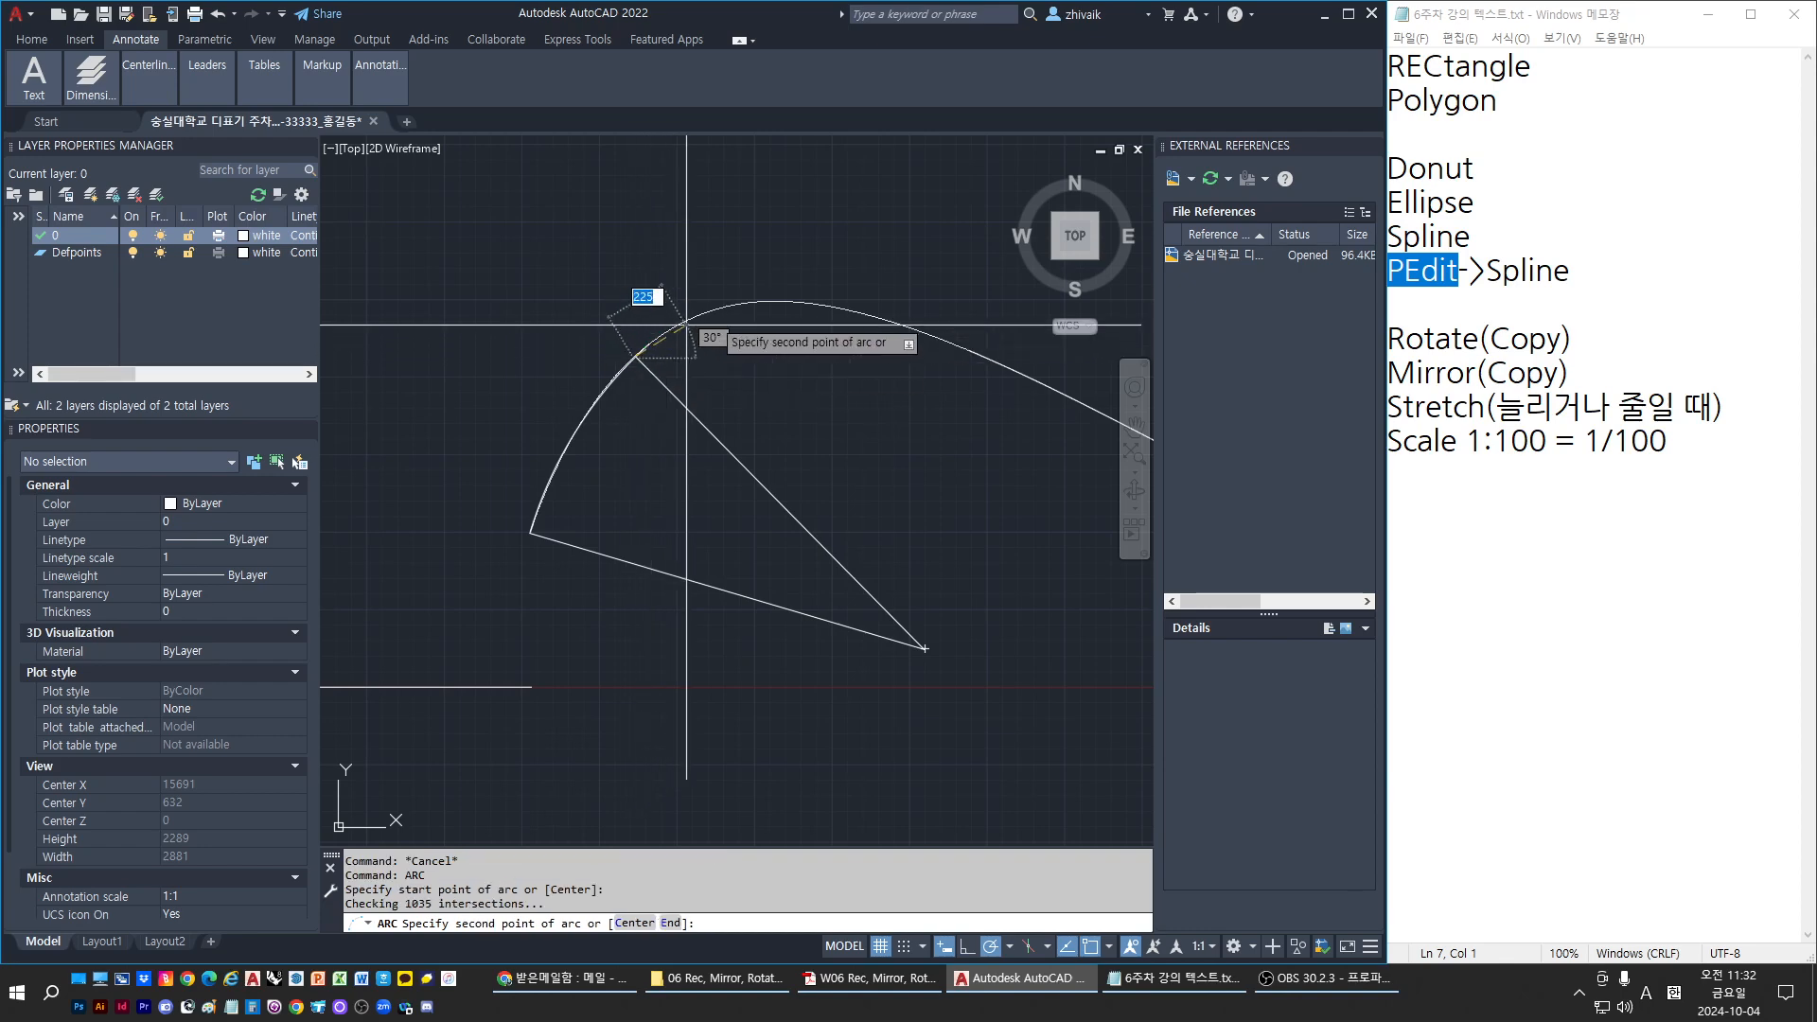
{"action": "left_click", "coordinate": [761, 301]}
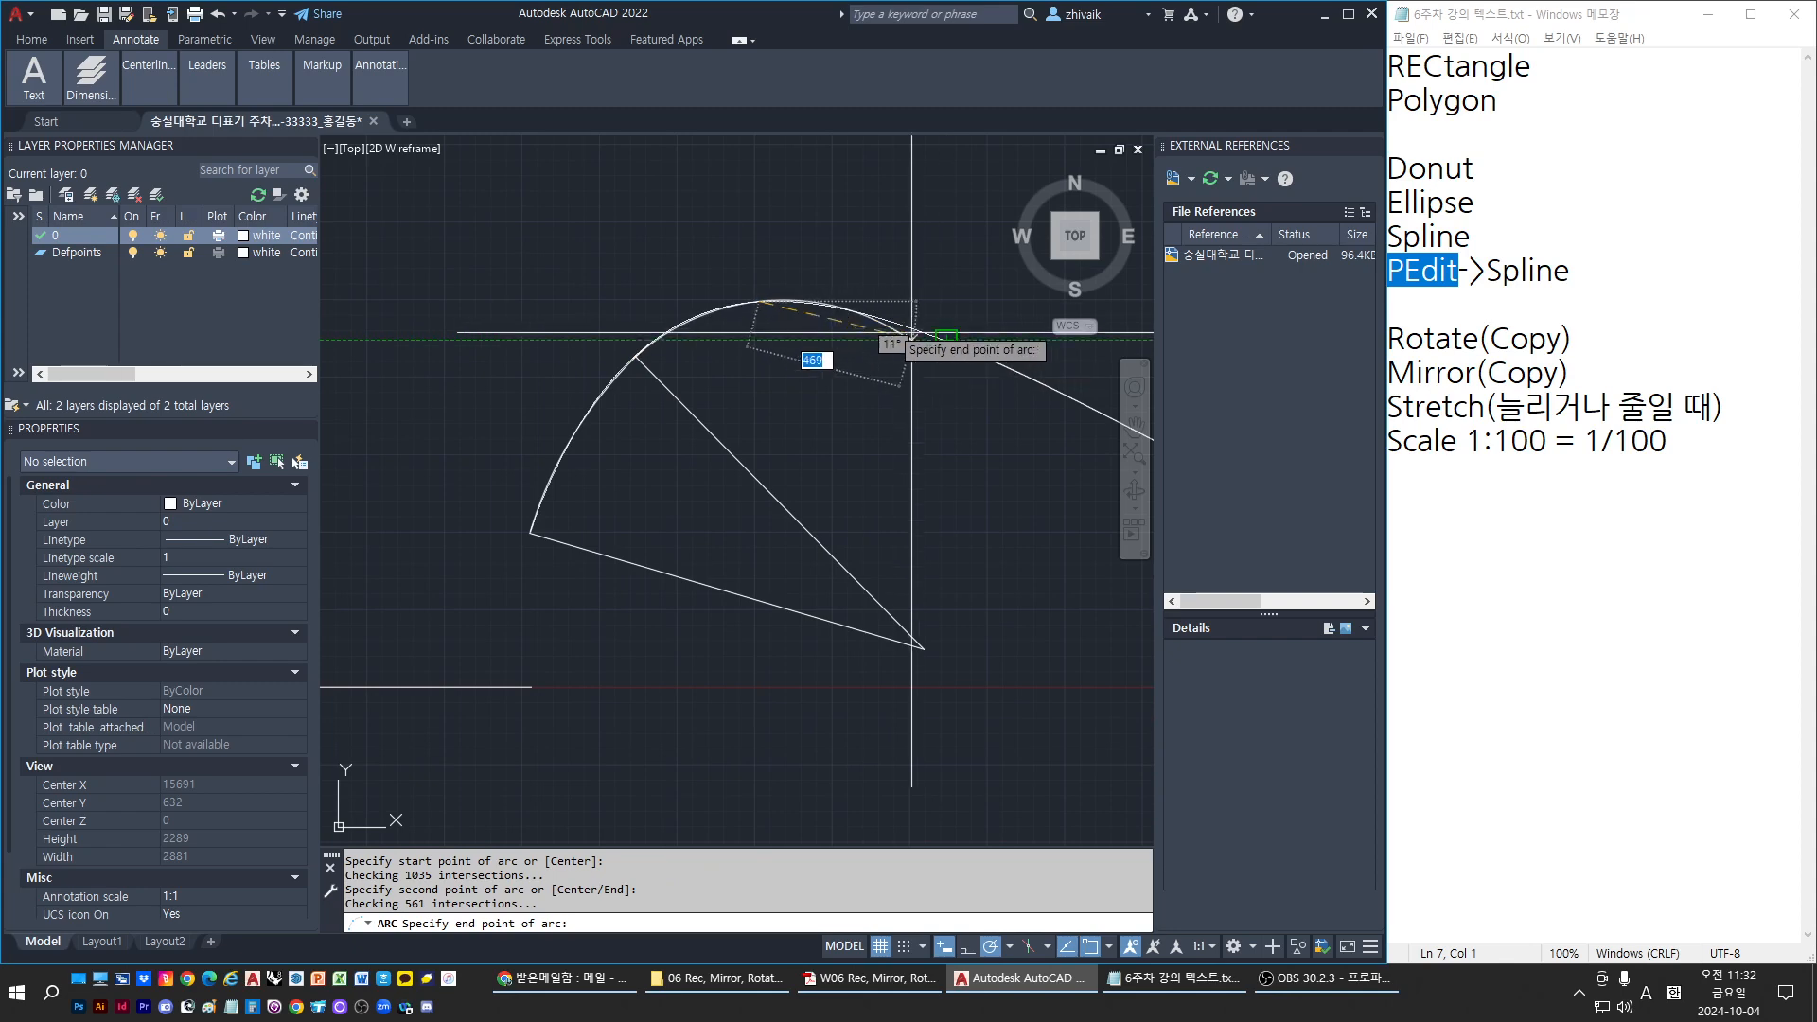
{"action": "left_click", "coordinate": [860, 308]}
{"action": "key", "text": "Return"}
{"action": "key", "text": "Escape"}
Draw a polyline from the second arc's center to the point where the two arcs meet
{"action": "left_click", "coordinate": [860, 308]}
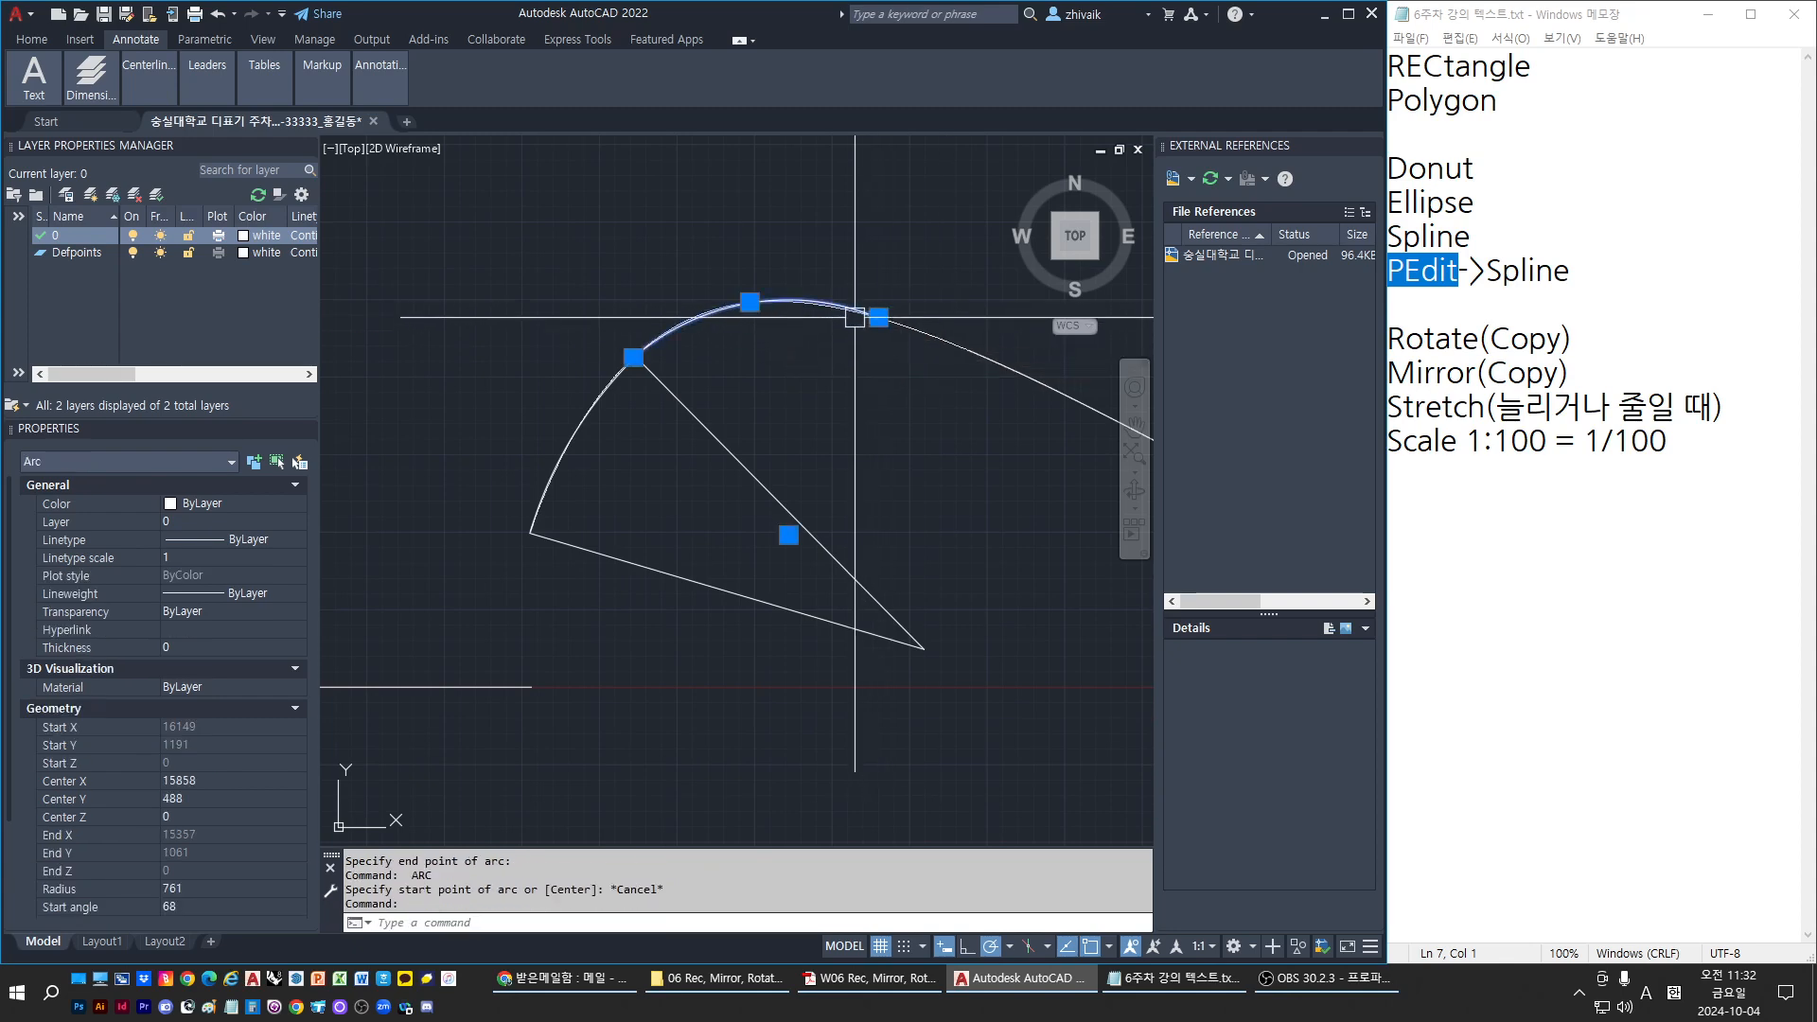
{"action": "type", "text": "l"}
{"action": "key", "text": "Return"}
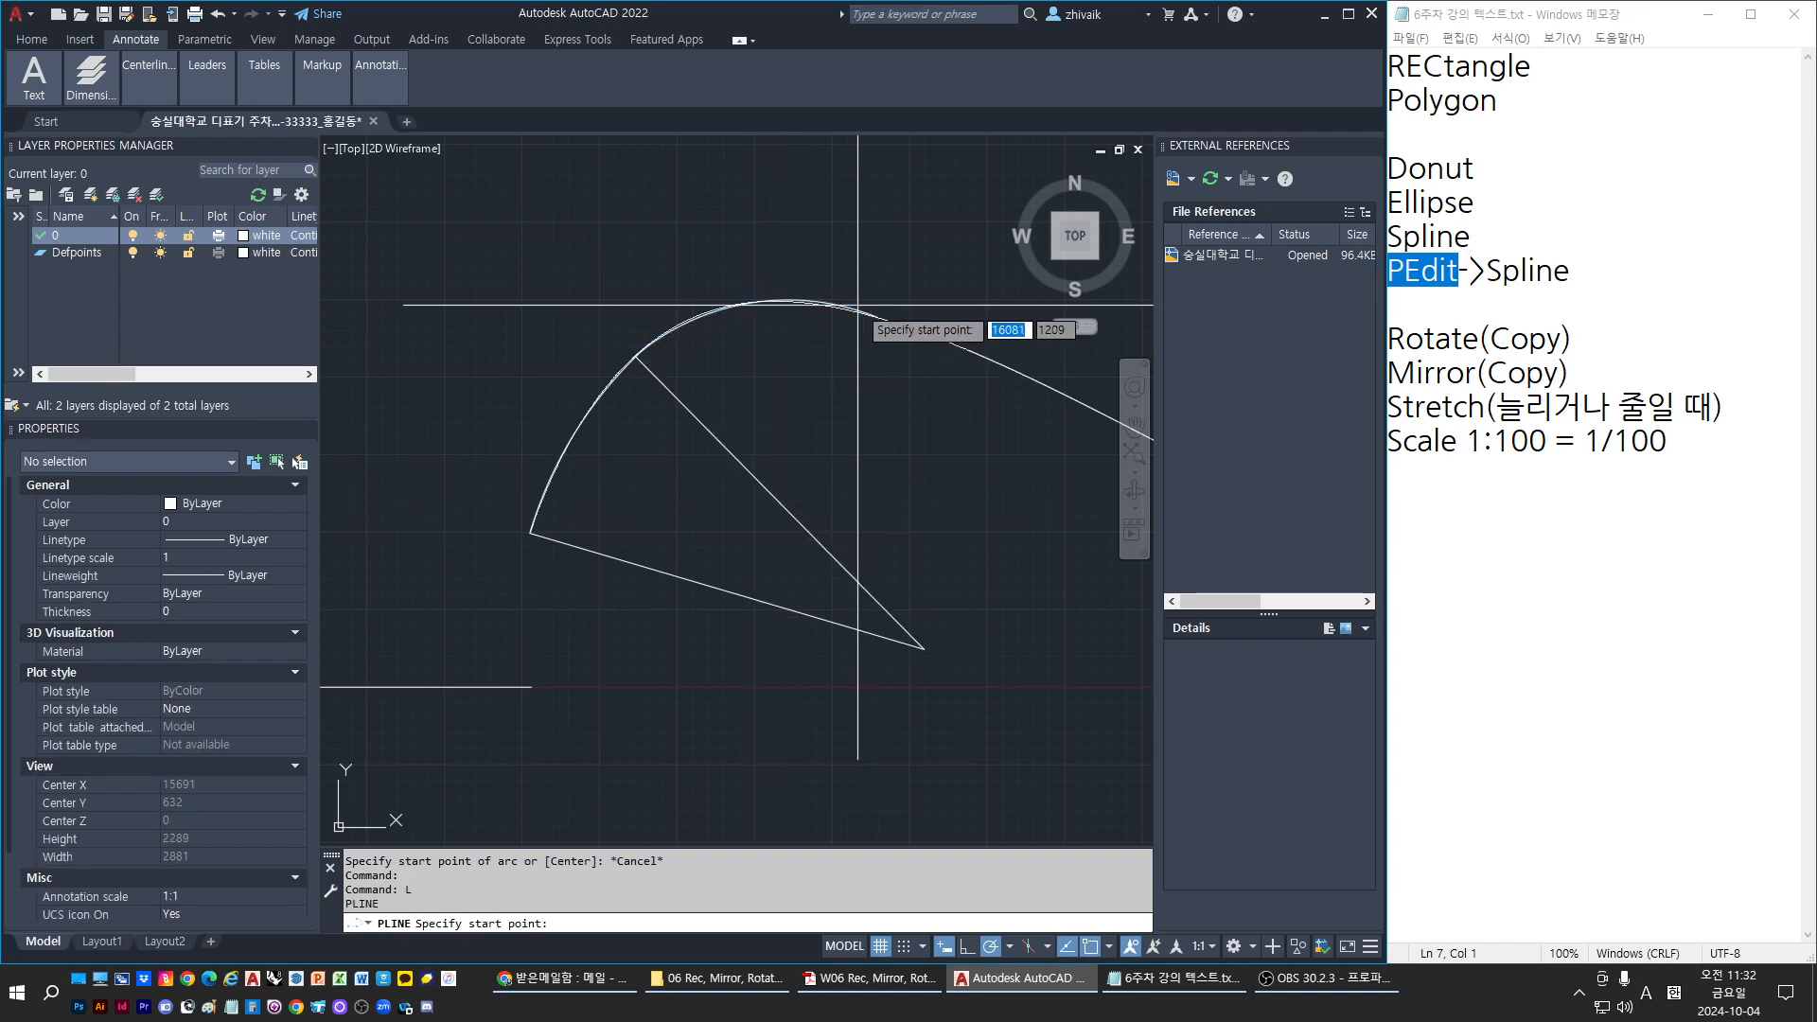
{"action": "left_click", "coordinate": [788, 535]}
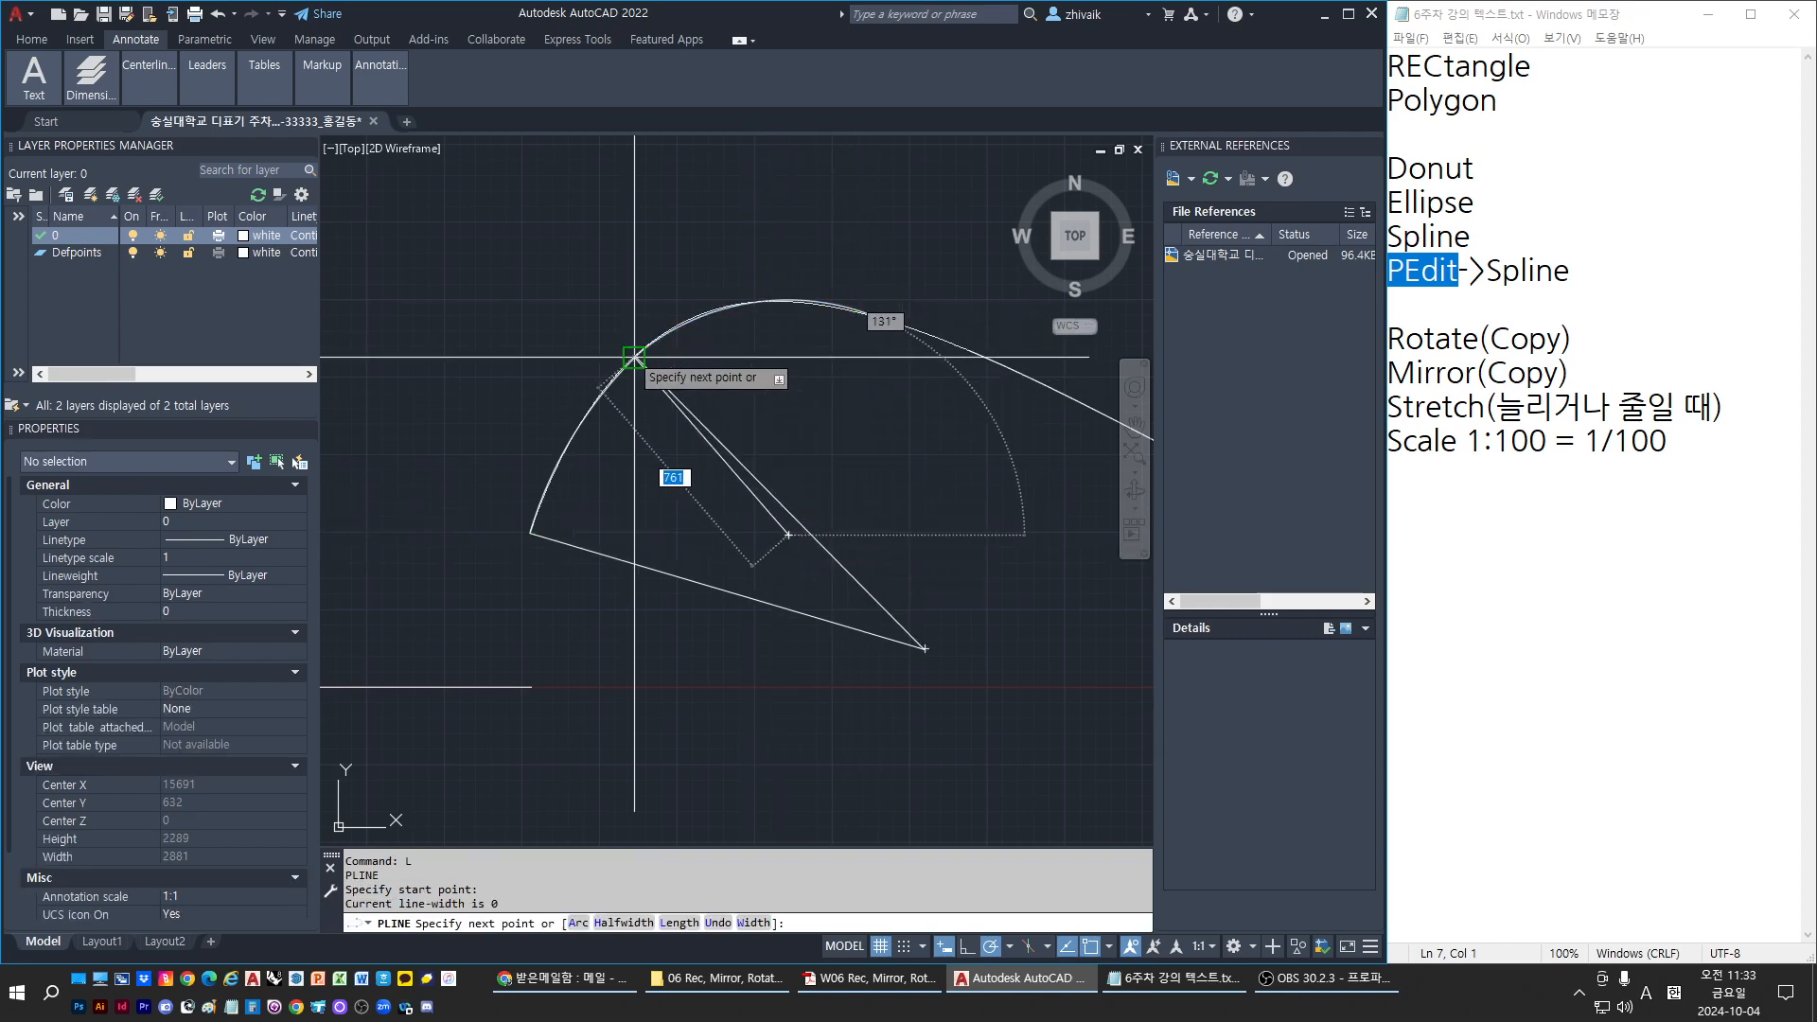
{"action": "left_click", "coordinate": [635, 356]}
{"action": "key", "text": "Escape"}
Draw another radius polyline from the second arc's center to its far end on the curve
{"action": "key", "text": "Return"}
{"action": "left_click", "coordinate": [790, 538]}
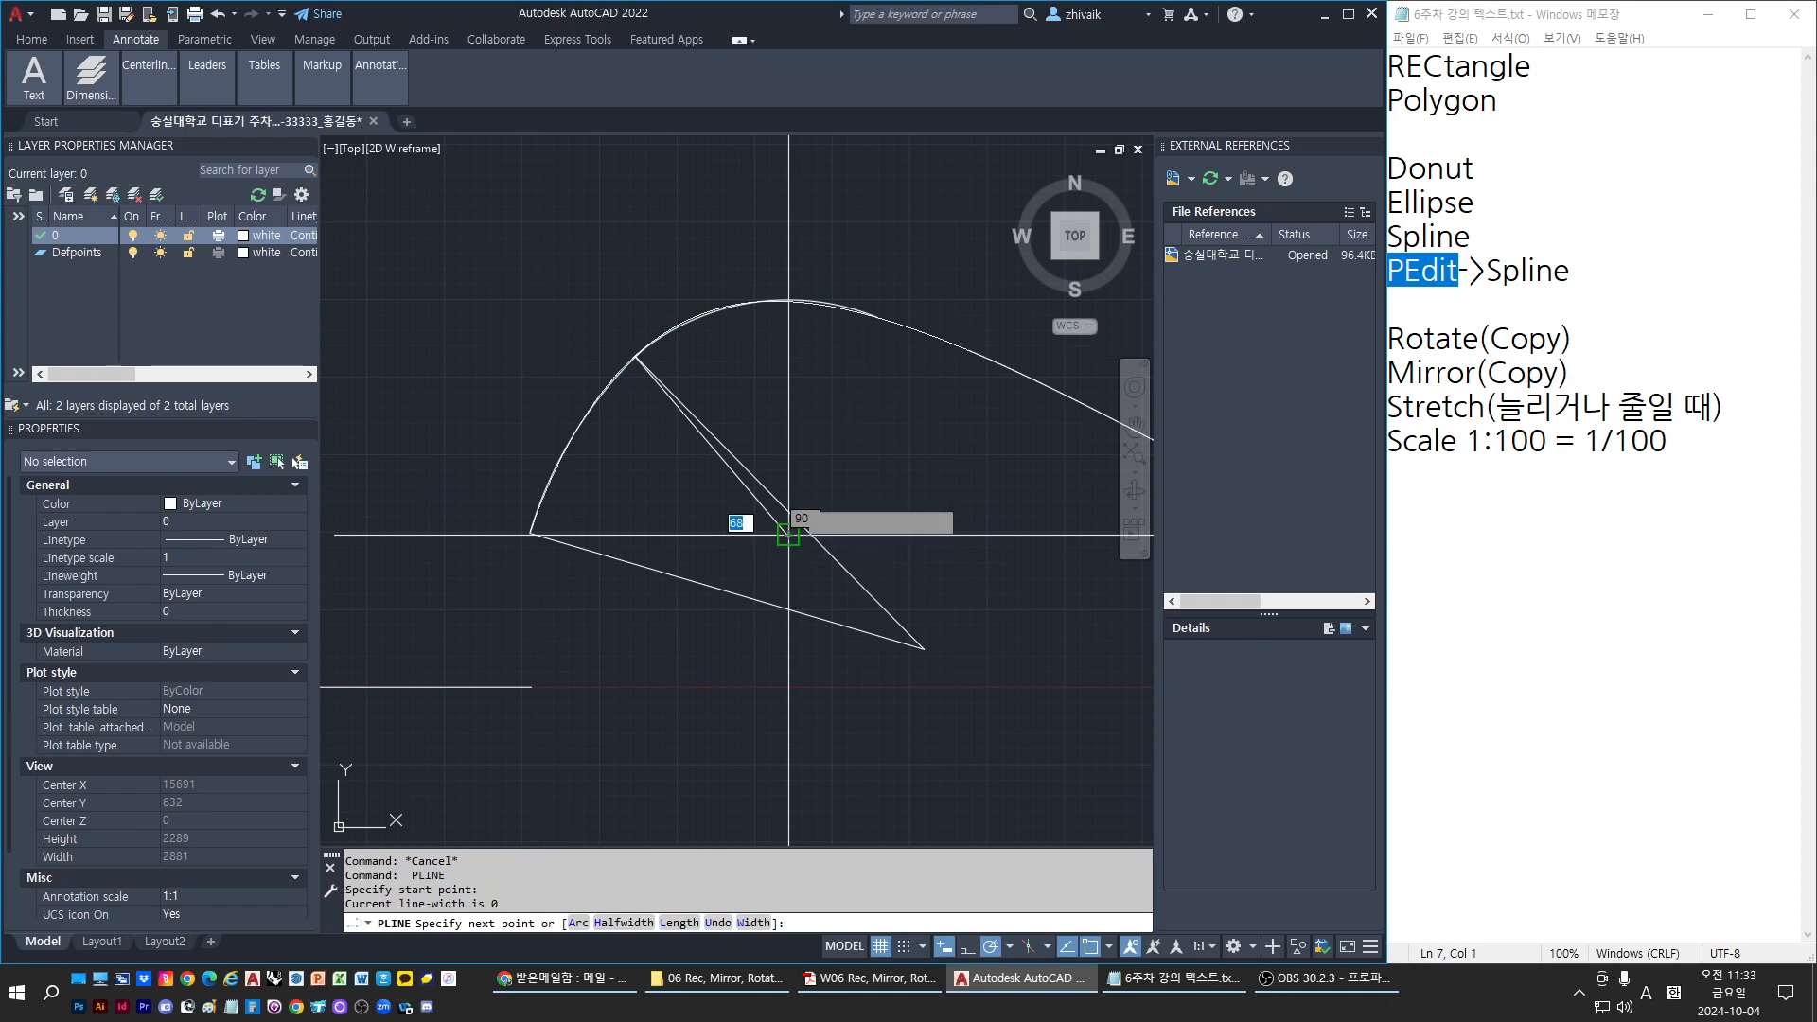
{"action": "left_click", "coordinate": [870, 316]}
{"action": "key", "text": "Escape"}
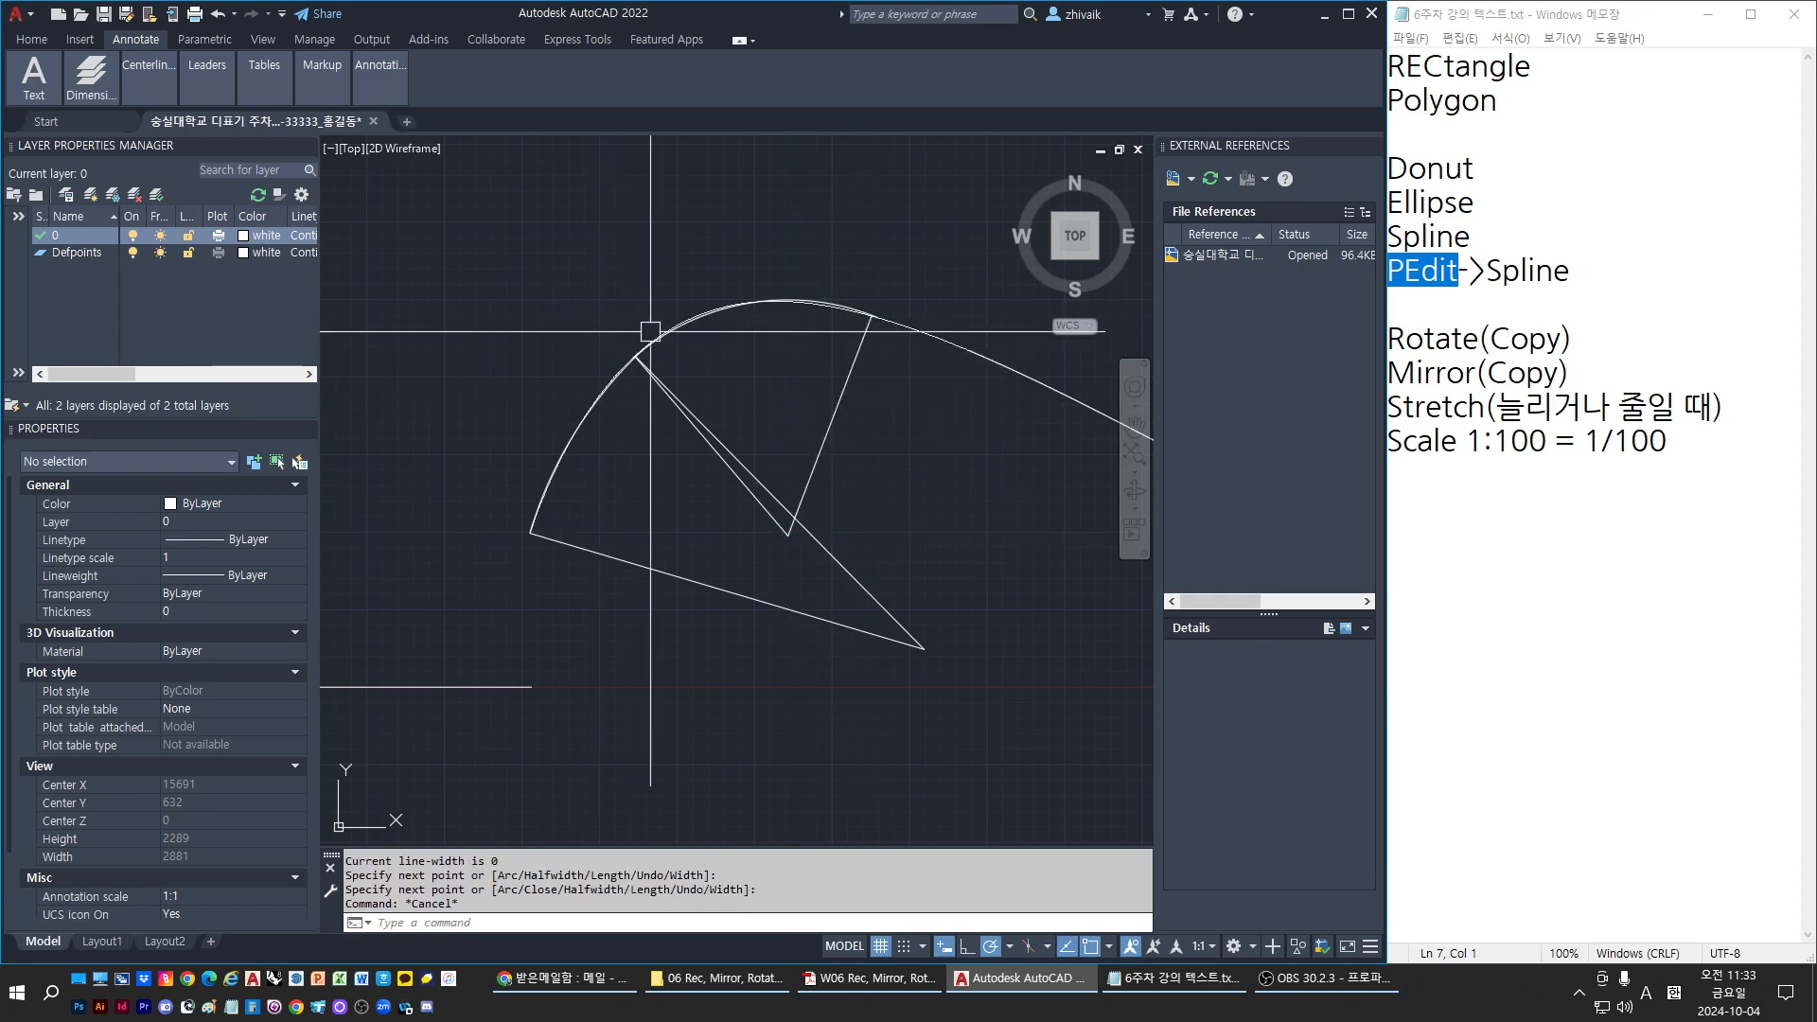
Erase the original spline-fitted curve, leaving the two arcs and their radius lines
{"action": "left_click", "coordinate": [893, 325]}
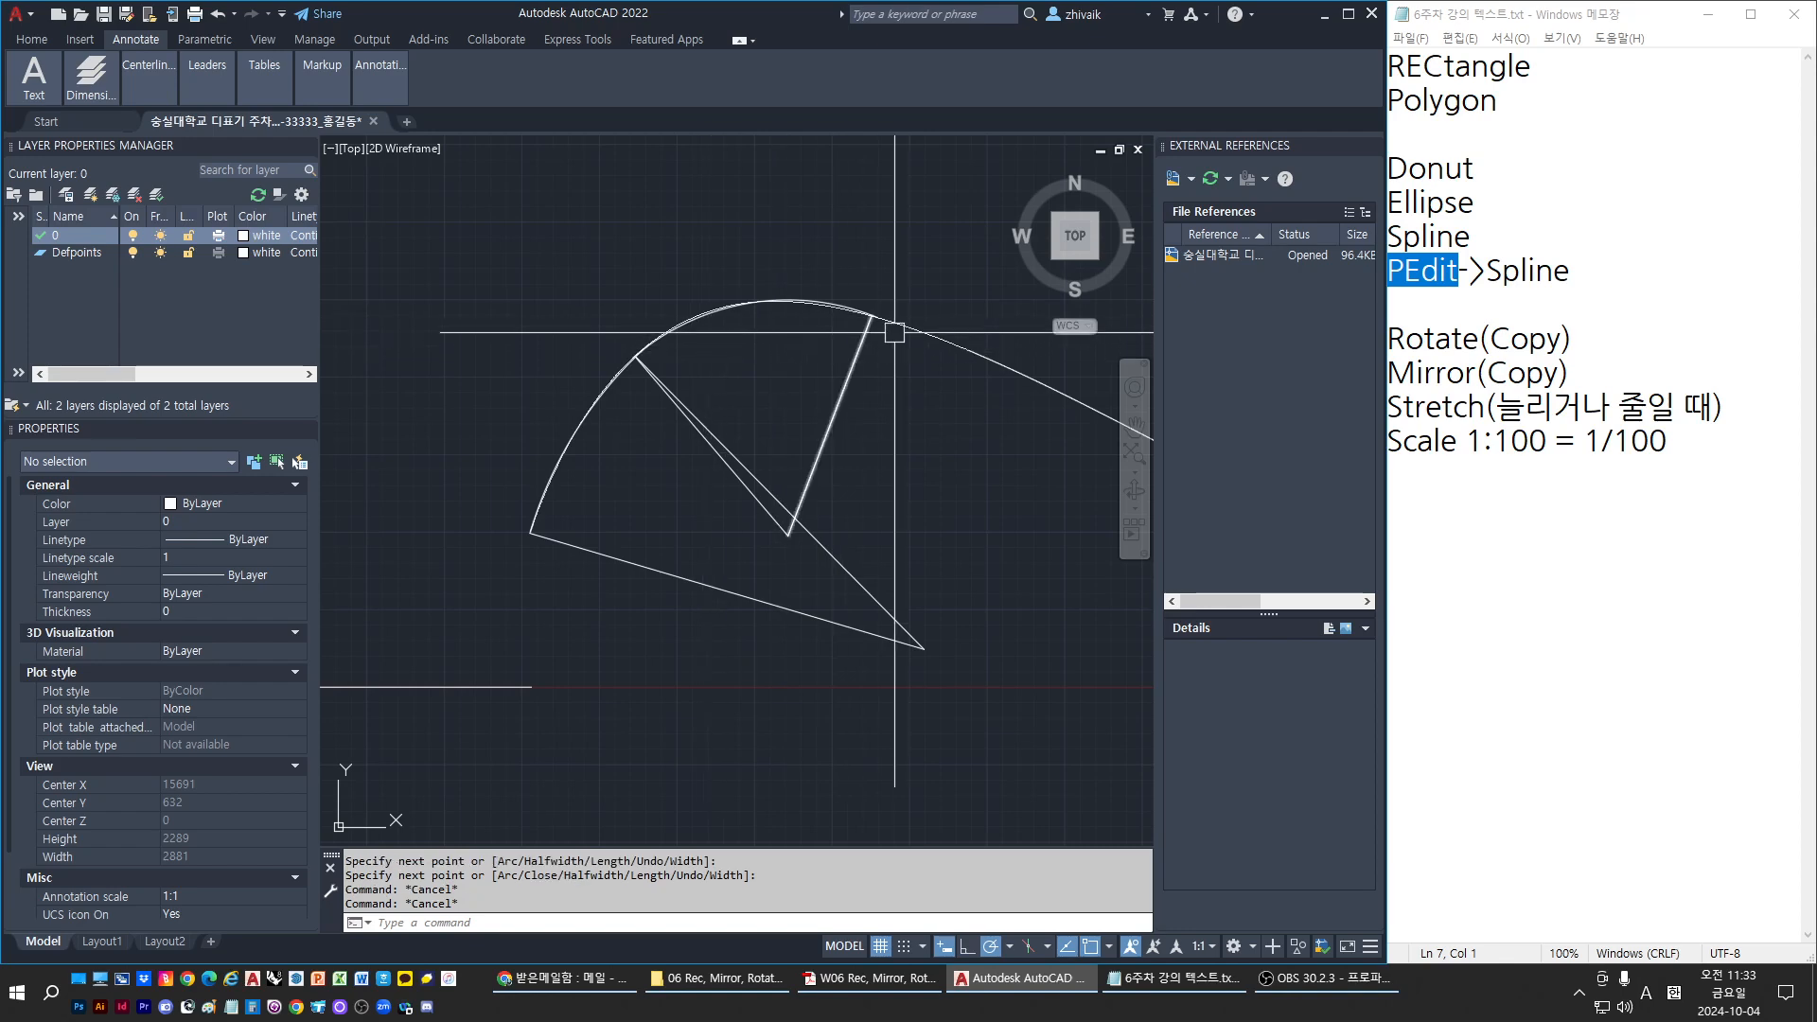
{"action": "type", "text": "E"}
{"action": "key", "text": "Return"}
{"action": "key", "text": "Escape"}
{"action": "key", "text": "Escape"}
Select the three radius lines around the second arc's center with a crossing window, and clear the selection
{"action": "left_click", "coordinate": [882, 561]}
{"action": "left_click", "coordinate": [710, 470]}
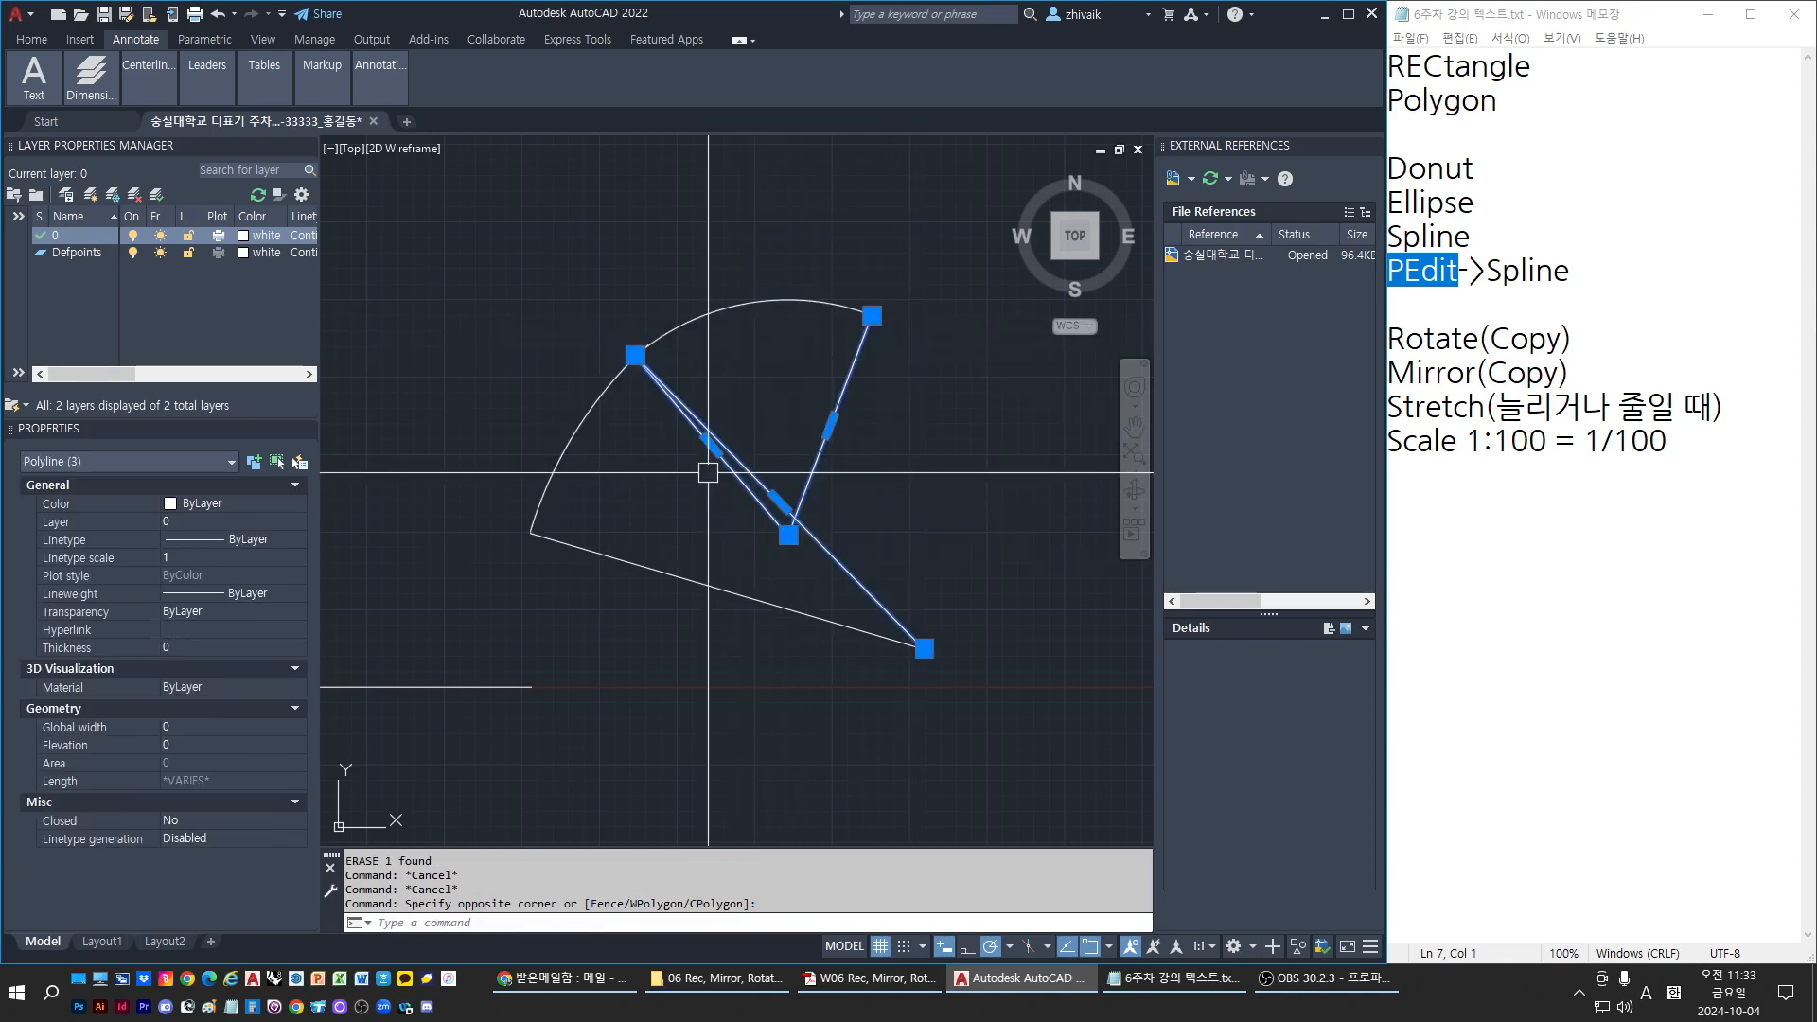
{"action": "key", "text": "Escape"}
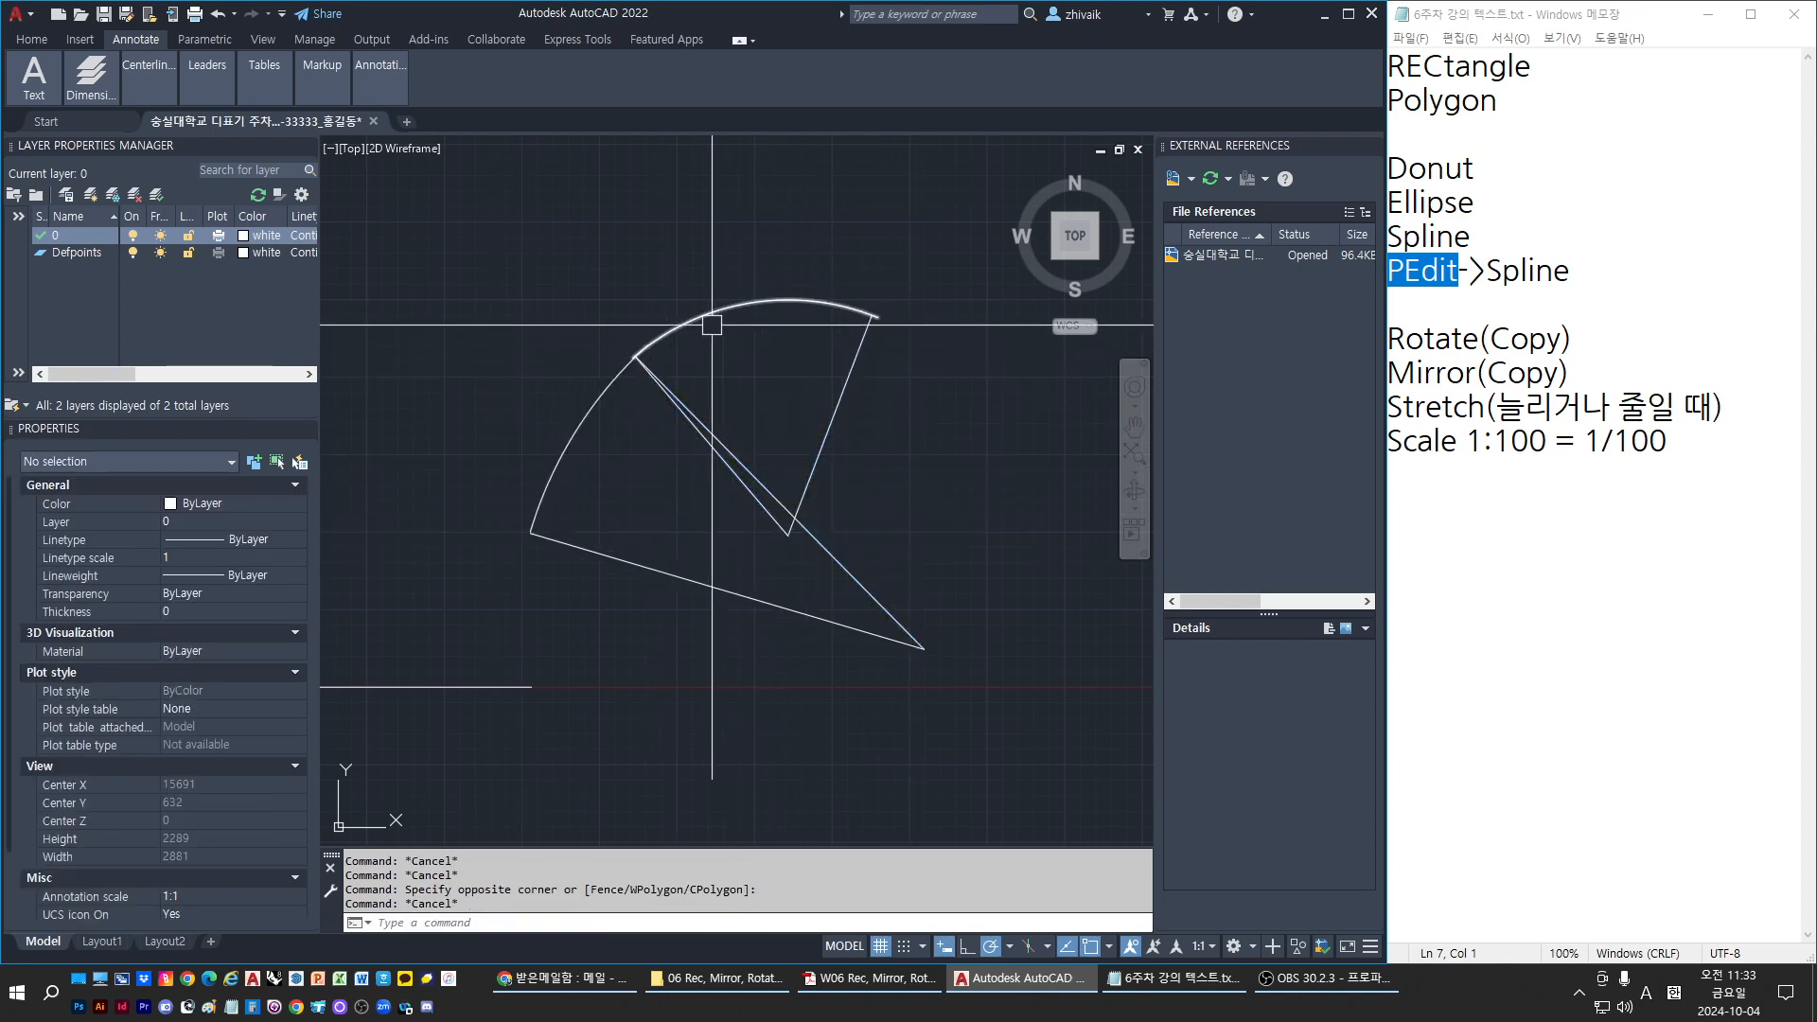
{"action": "scroll", "coordinate": [677, 383], "scroll_direction": "down", "scroll_amount": 5}
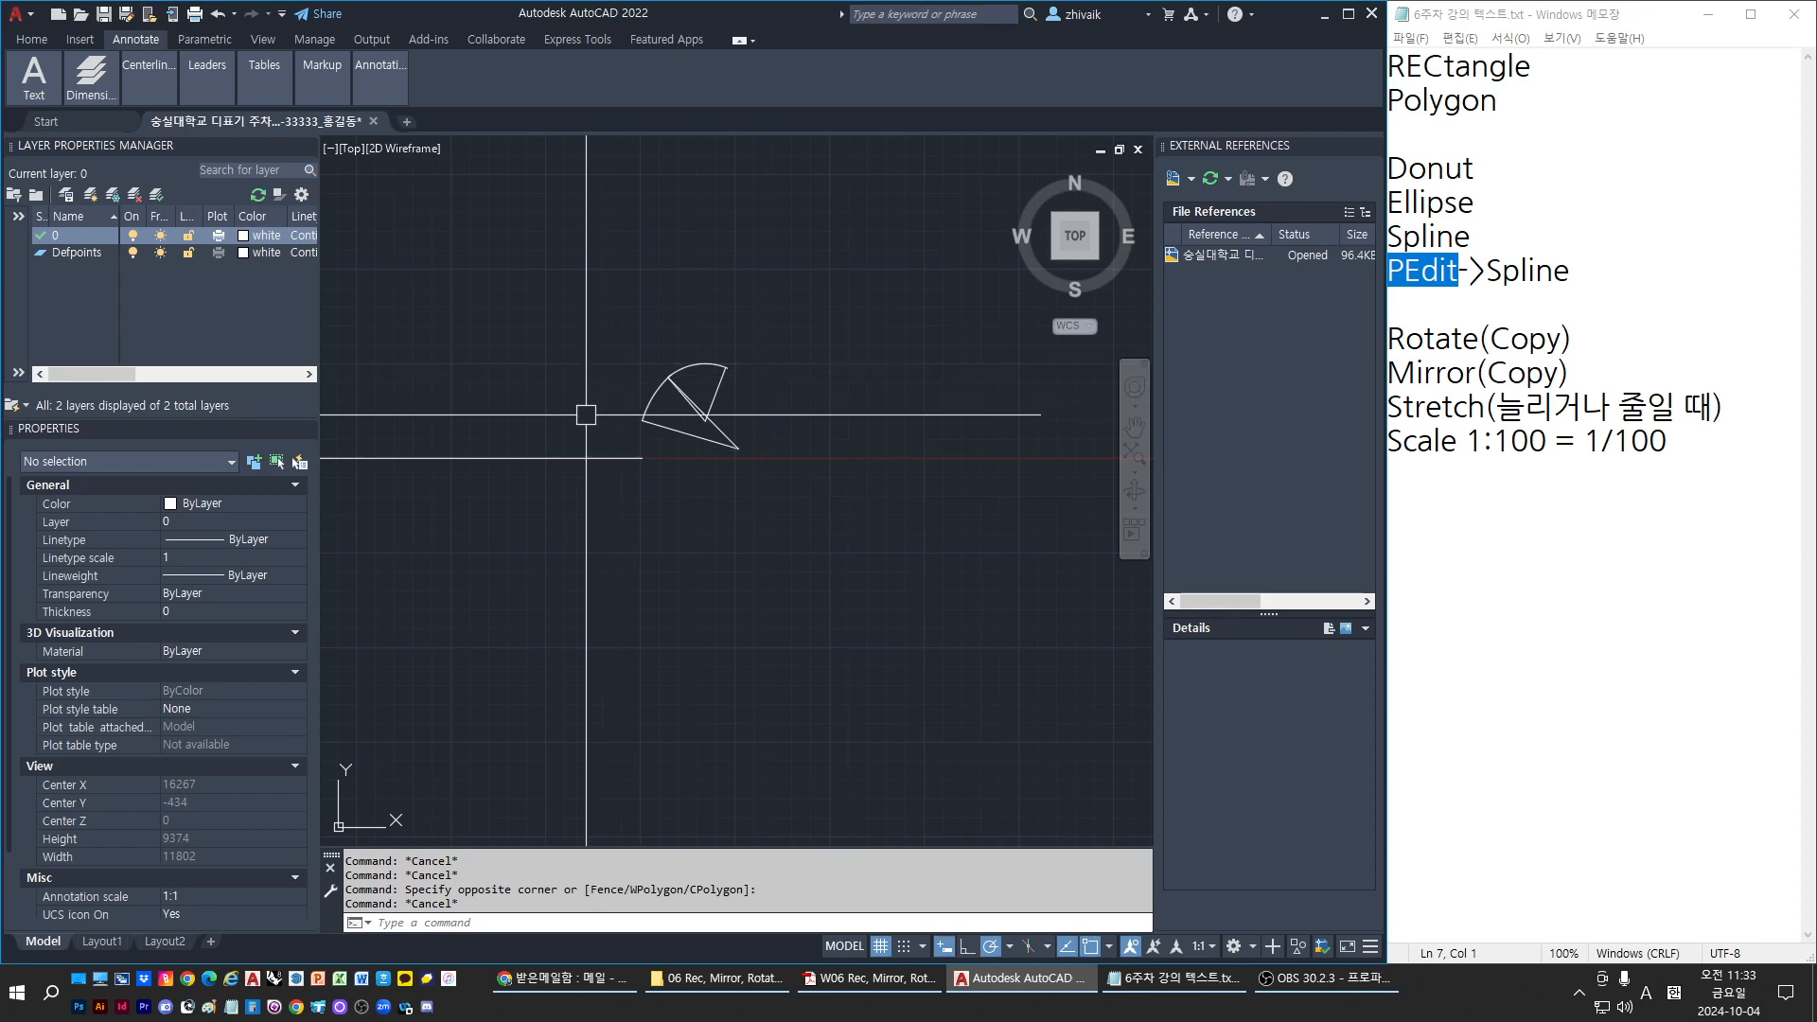
Erase the two arcs together with their four radius lines
{"action": "scroll", "coordinate": [609, 426], "scroll_direction": "up", "scroll_amount": 4}
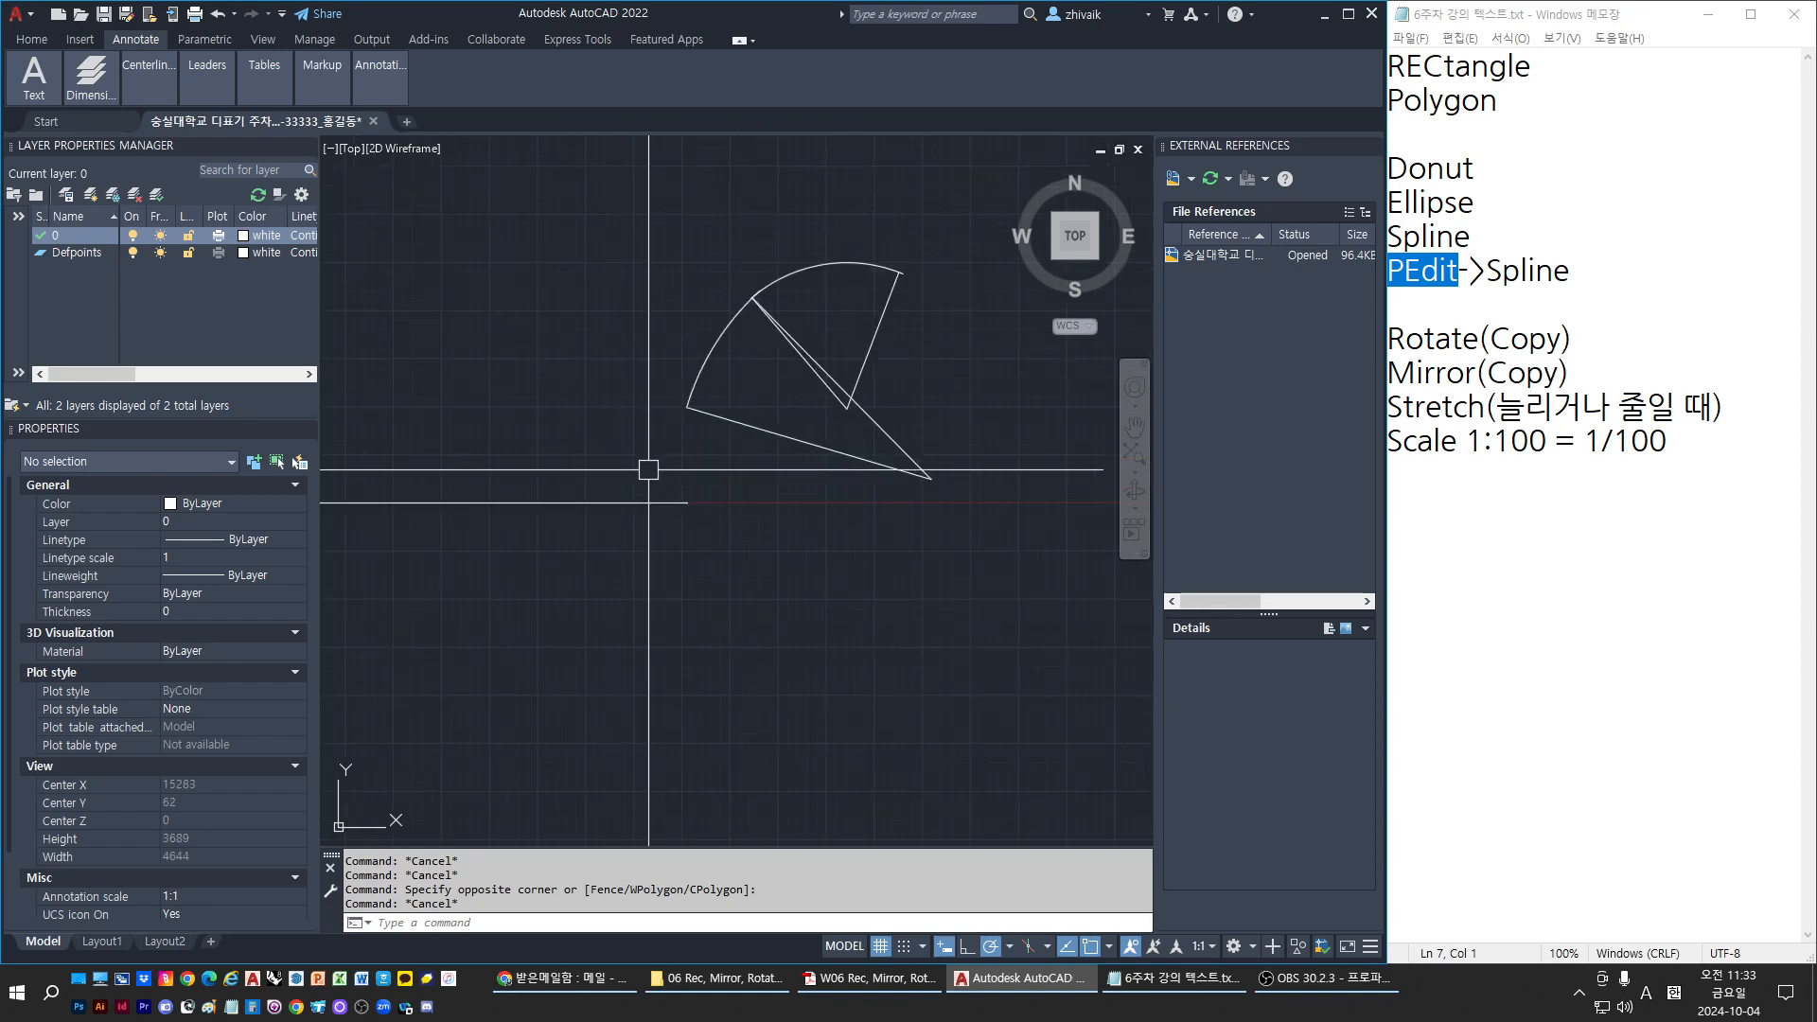
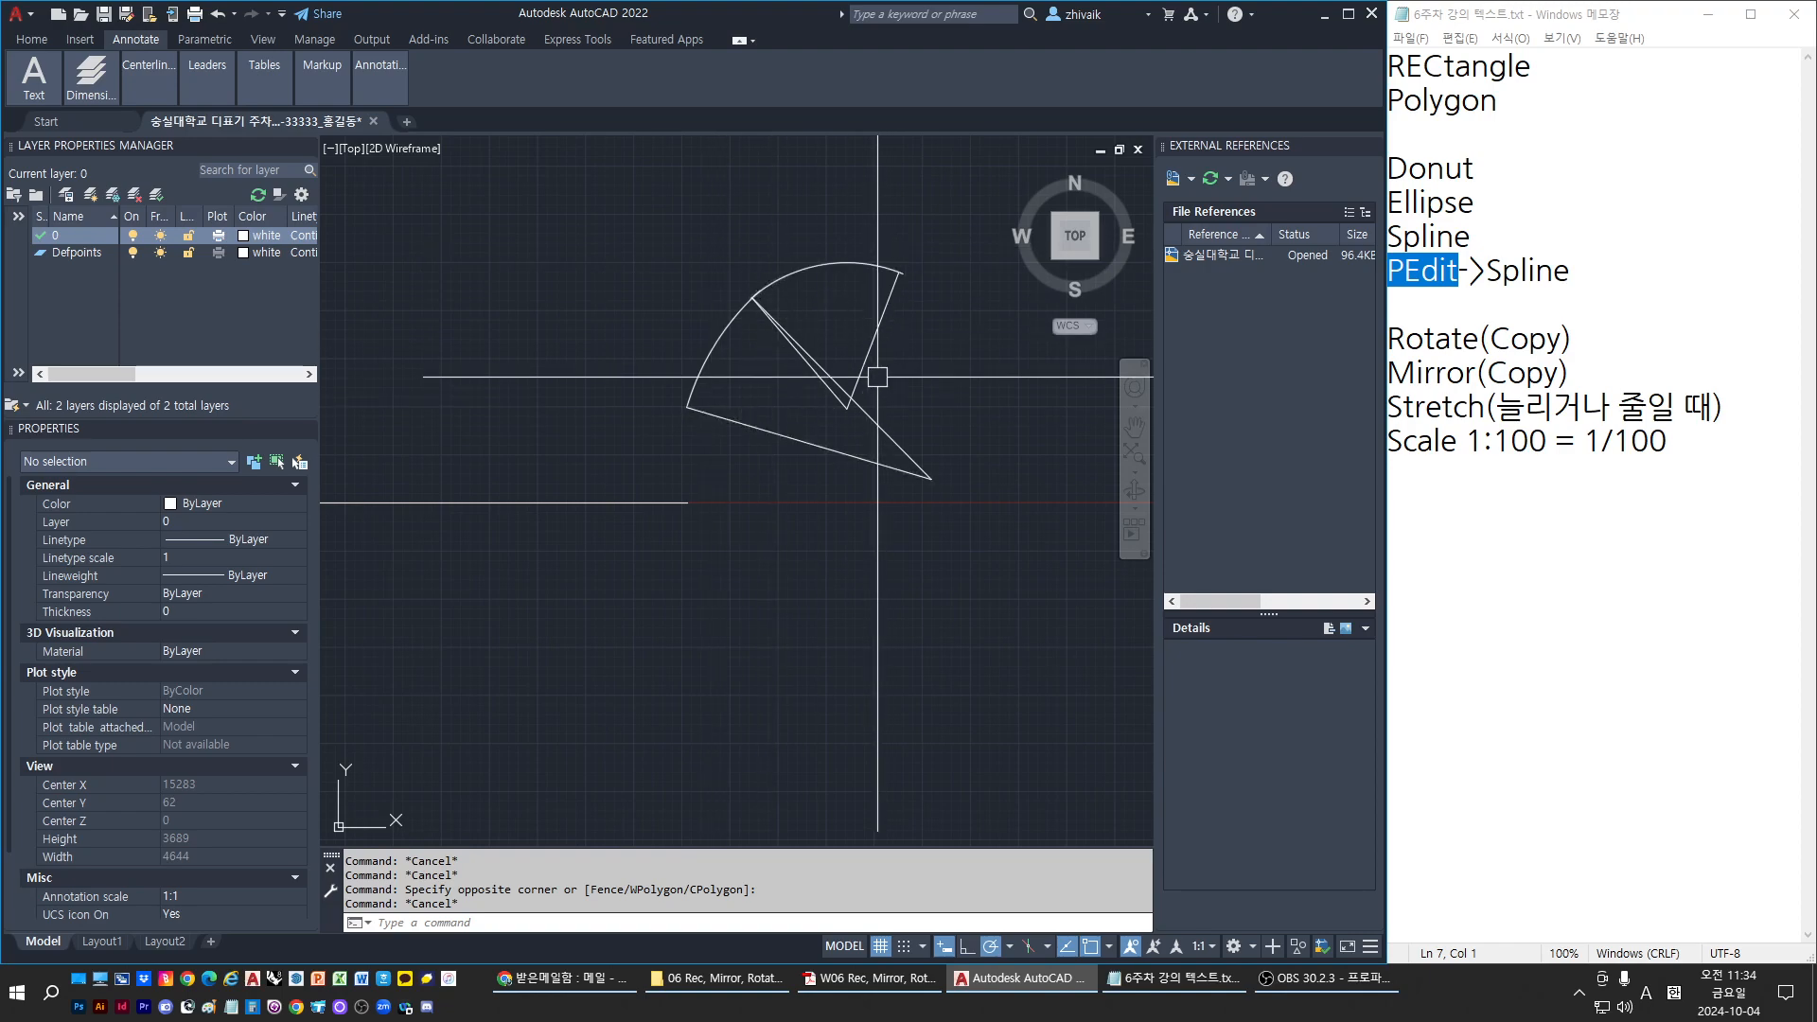
{"action": "left_click", "coordinate": [970, 508]}
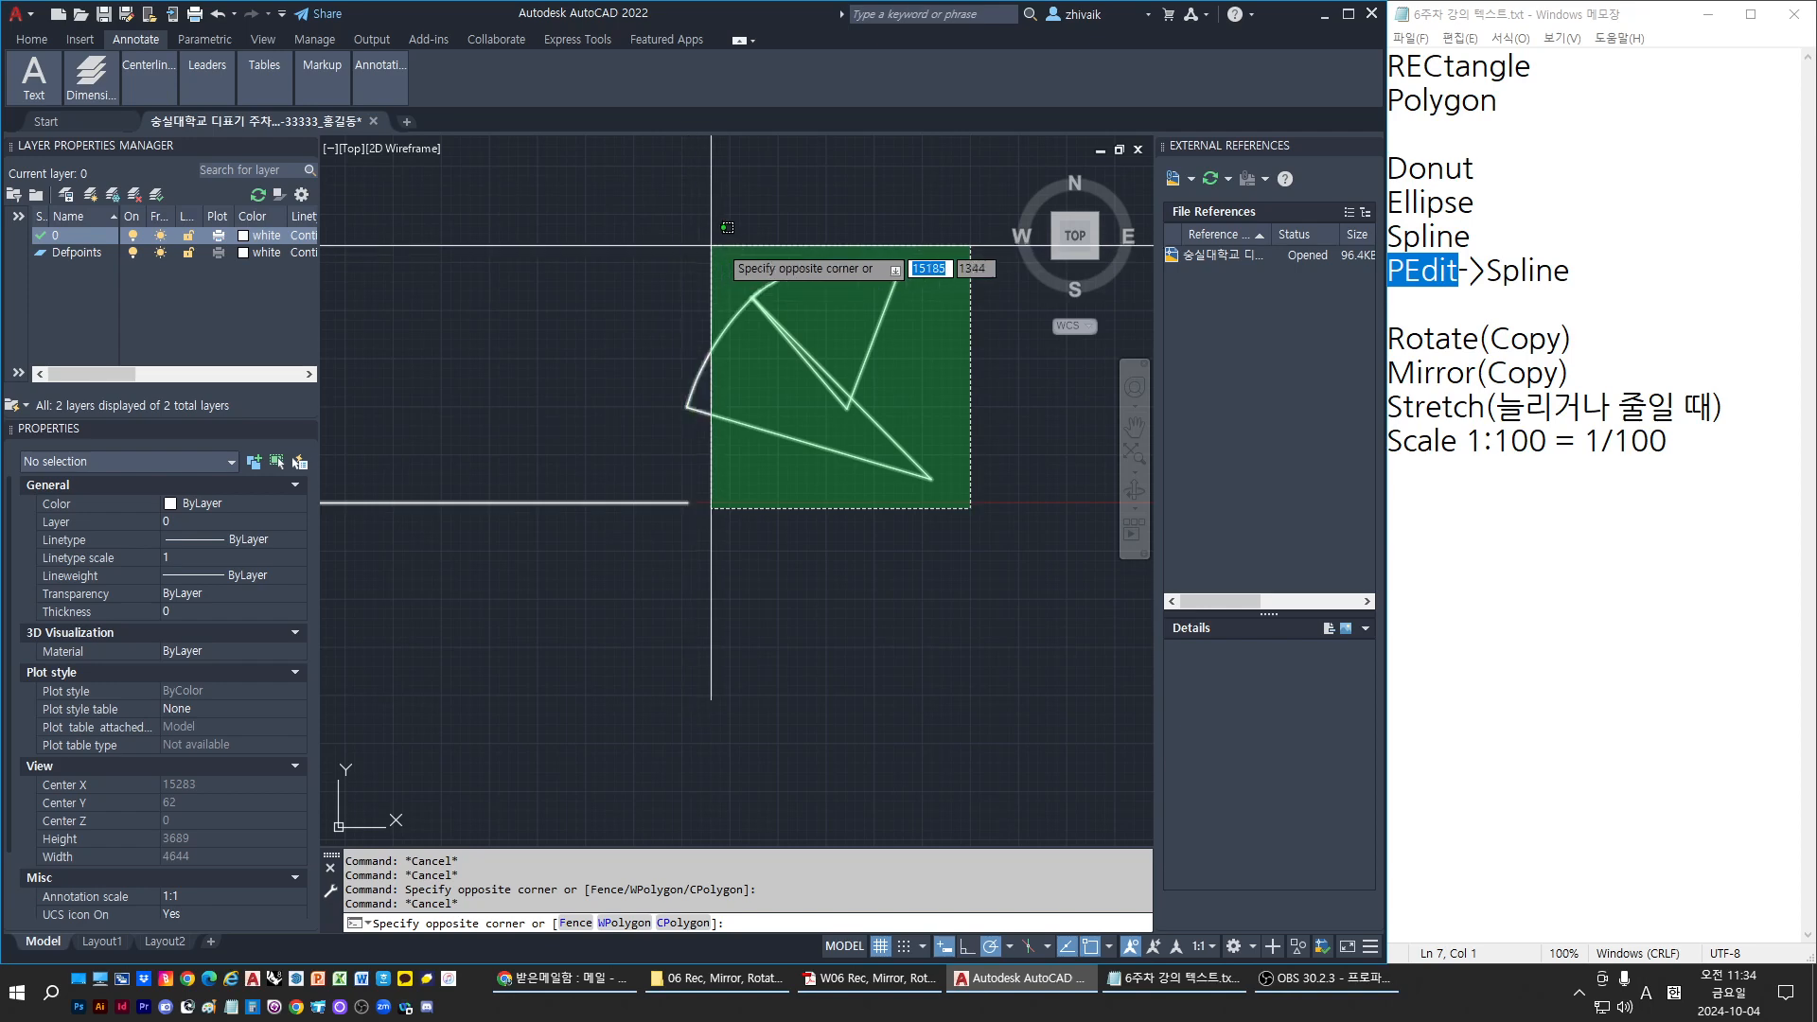
{"action": "left_click", "coordinate": [724, 242]}
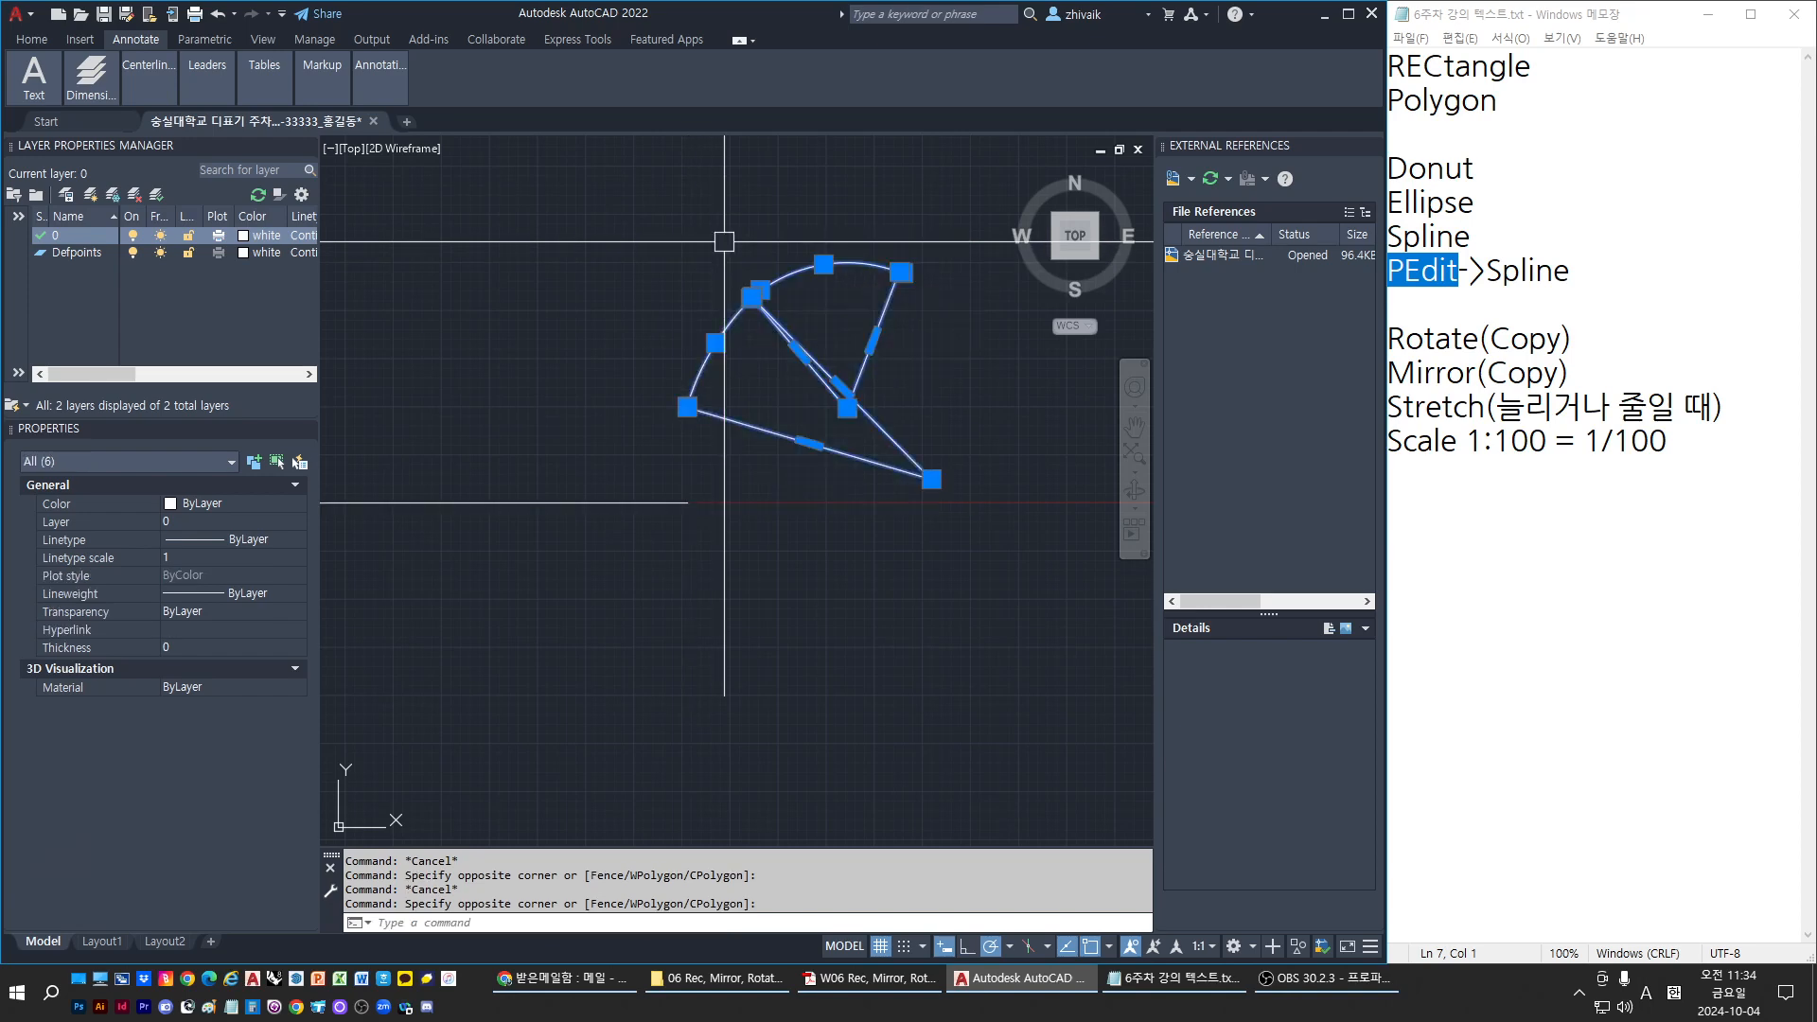
{"action": "key", "text": "Delete"}
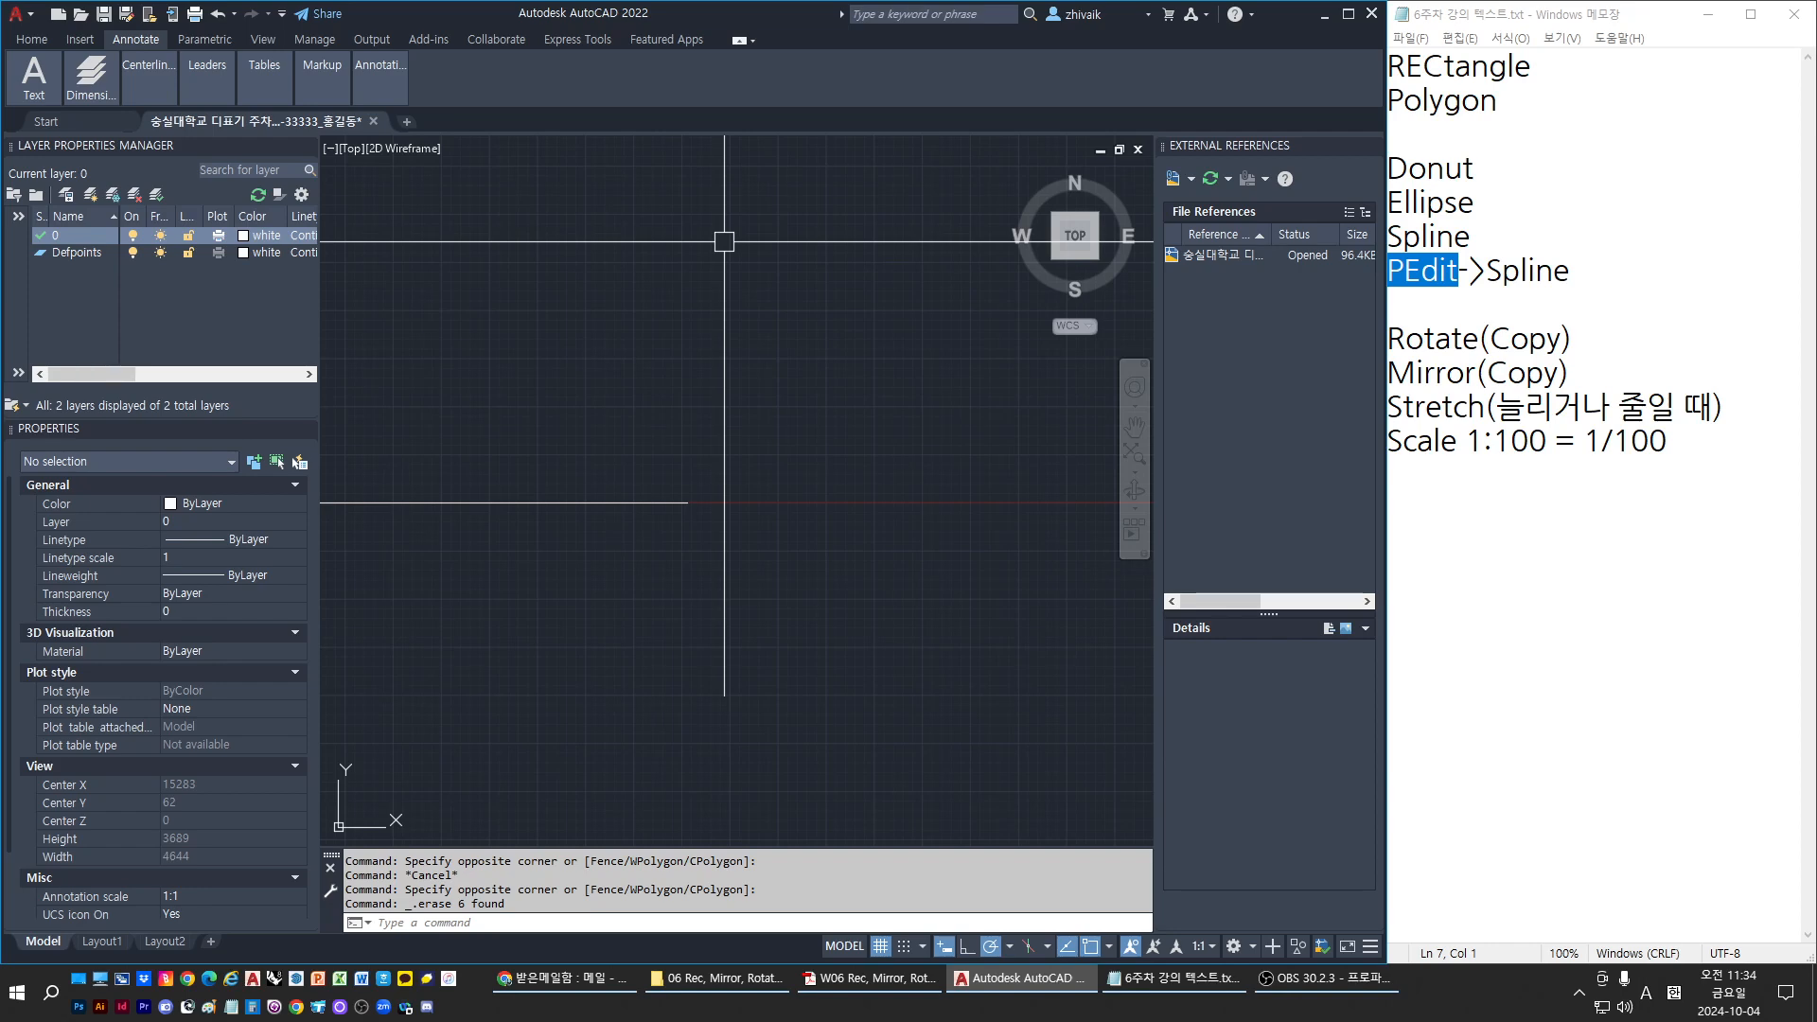
{"action": "key", "text": "Escape"}
{"action": "left_click", "coordinate": [681, 343]}
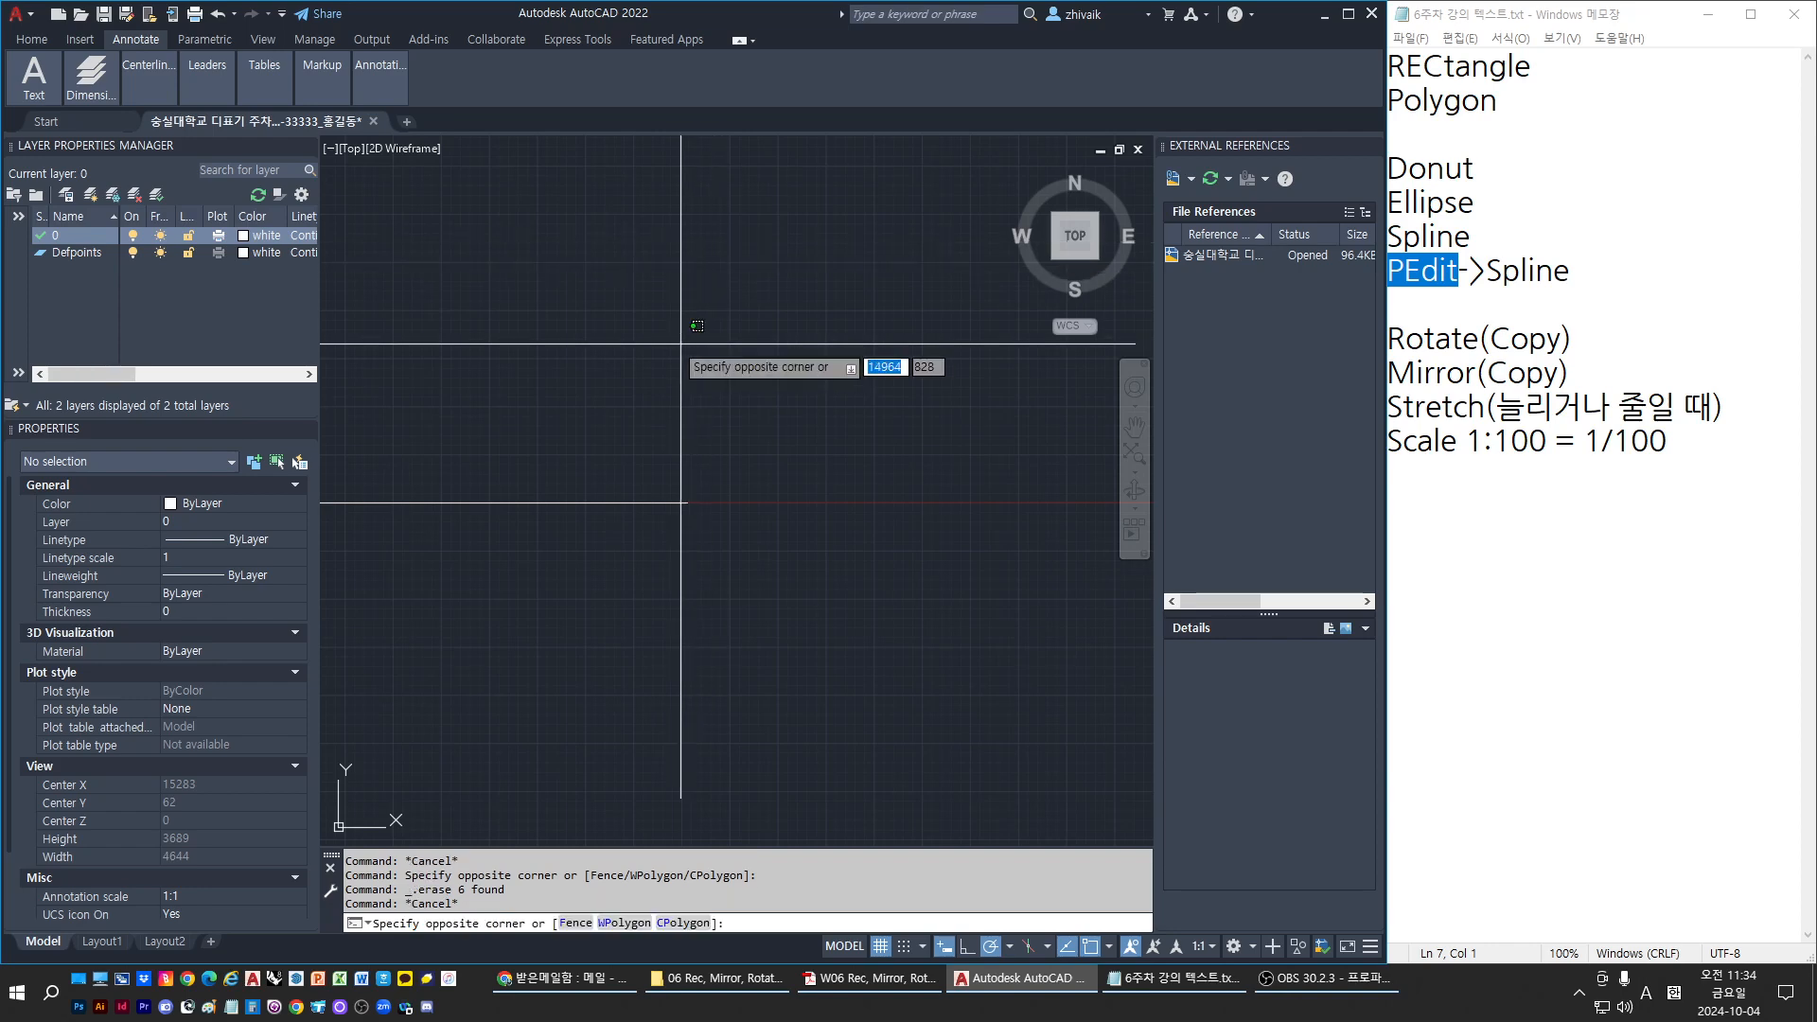
{"action": "key", "text": "Escape"}
Switch to the W06 PDF in Adobe Acrobat, examine the dimensioned Rectangle, Polygon window drawing, and return to AutoCAD
{"action": "scroll", "coordinate": [713, 365], "scroll_direction": "down", "scroll_amount": 6}
{"action": "key", "text": "Escape"}
{"action": "middle_click_drag", "start_coordinate": [541, 379], "coordinate": [710, 489]}
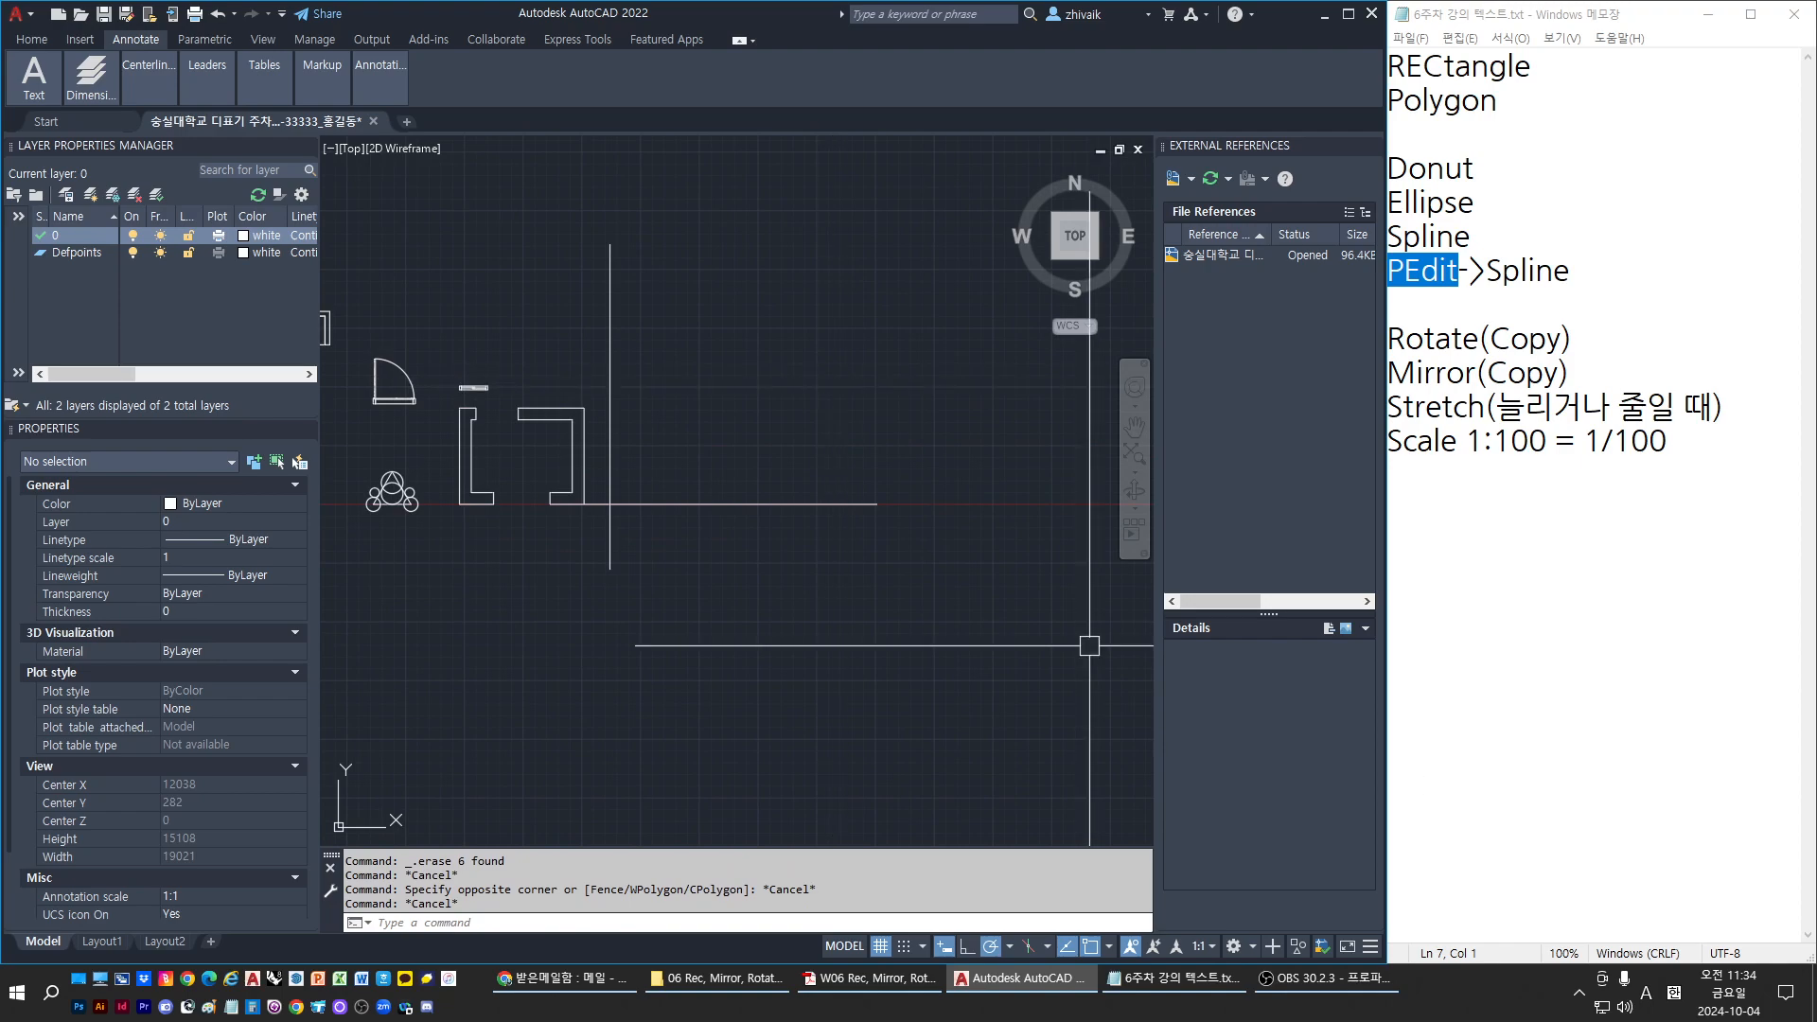
{"action": "key", "text": "alt+Tab"}
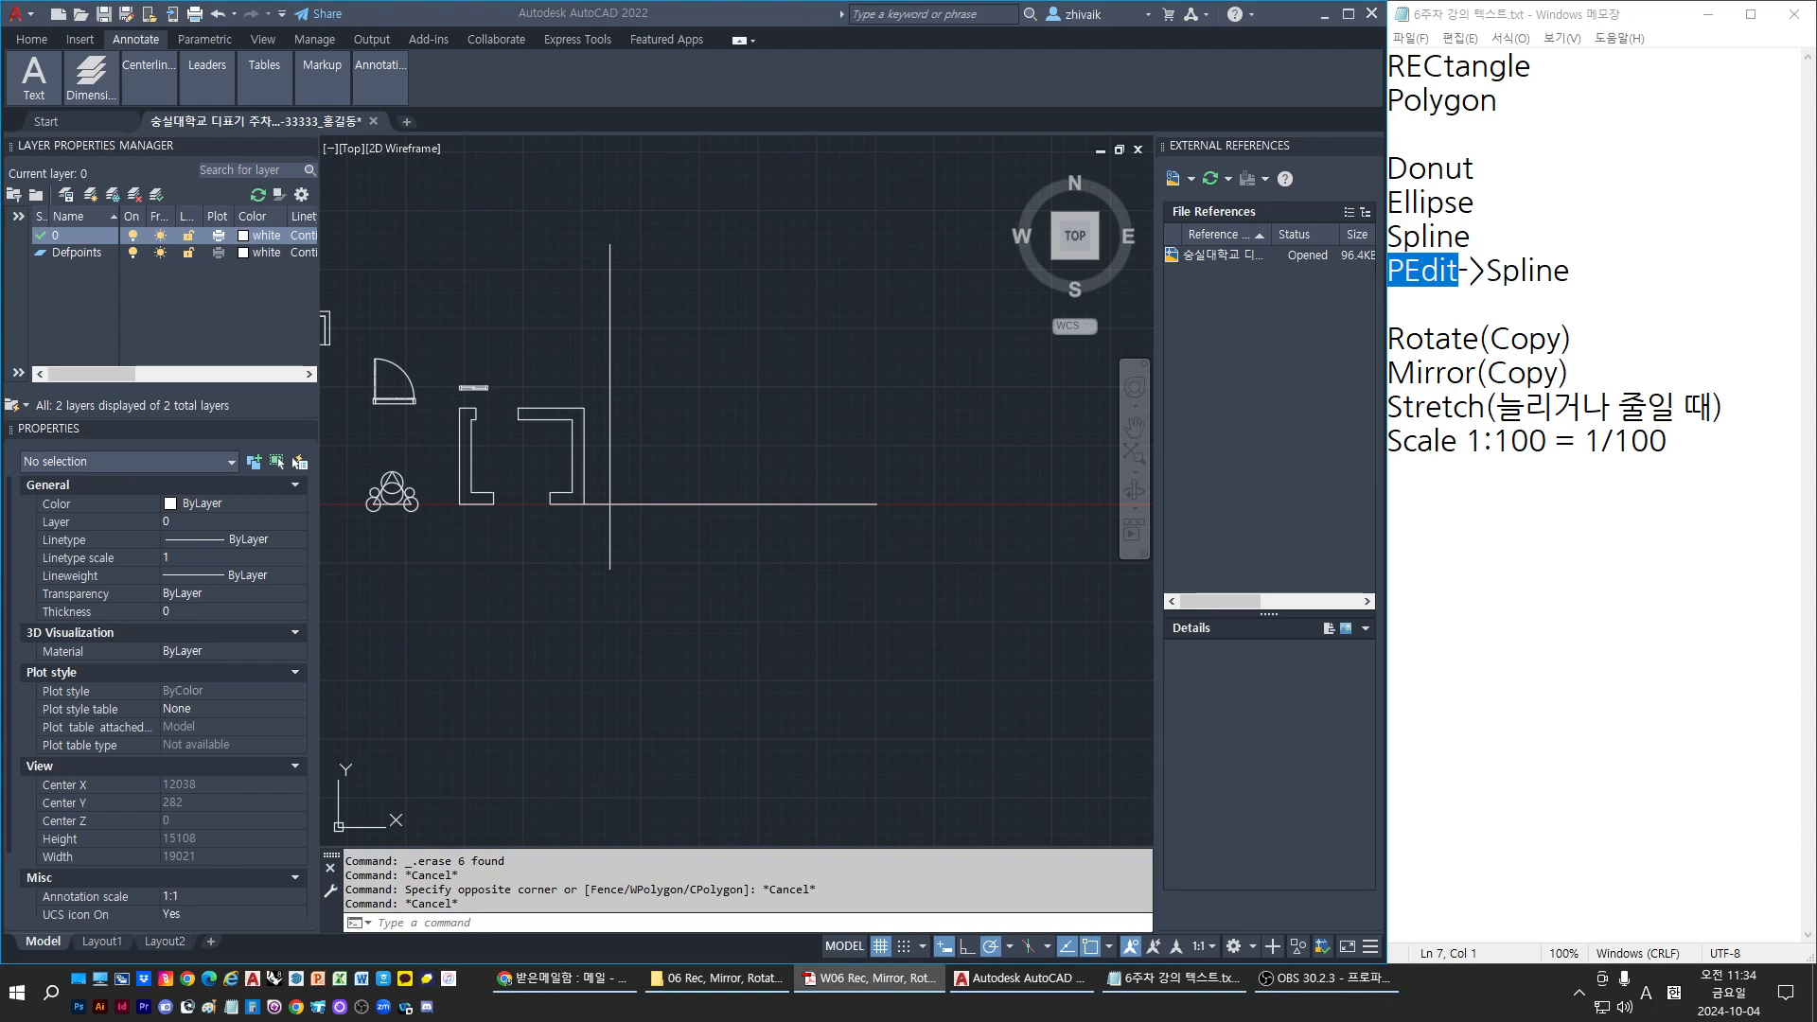
{"action": "left_click", "coordinate": [808, 356]}
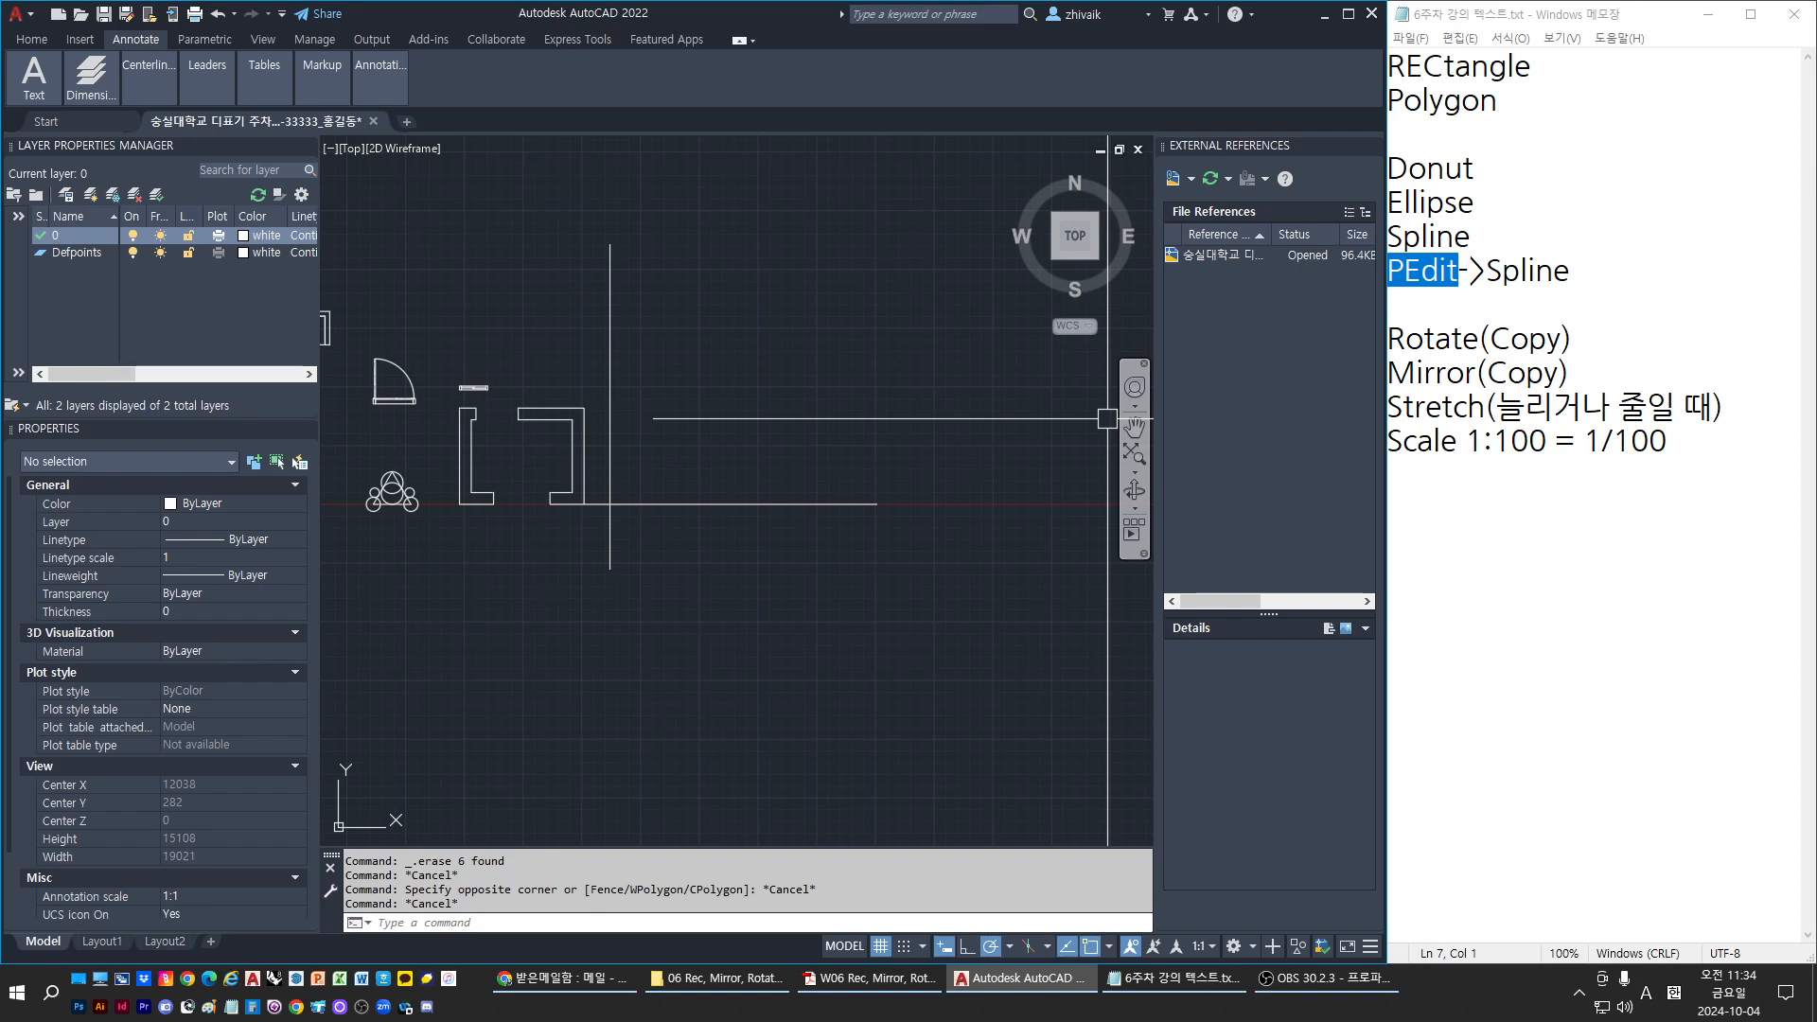
{"action": "left_click_drag", "start_coordinate": [1816, 10], "coordinate": [606, 0]}
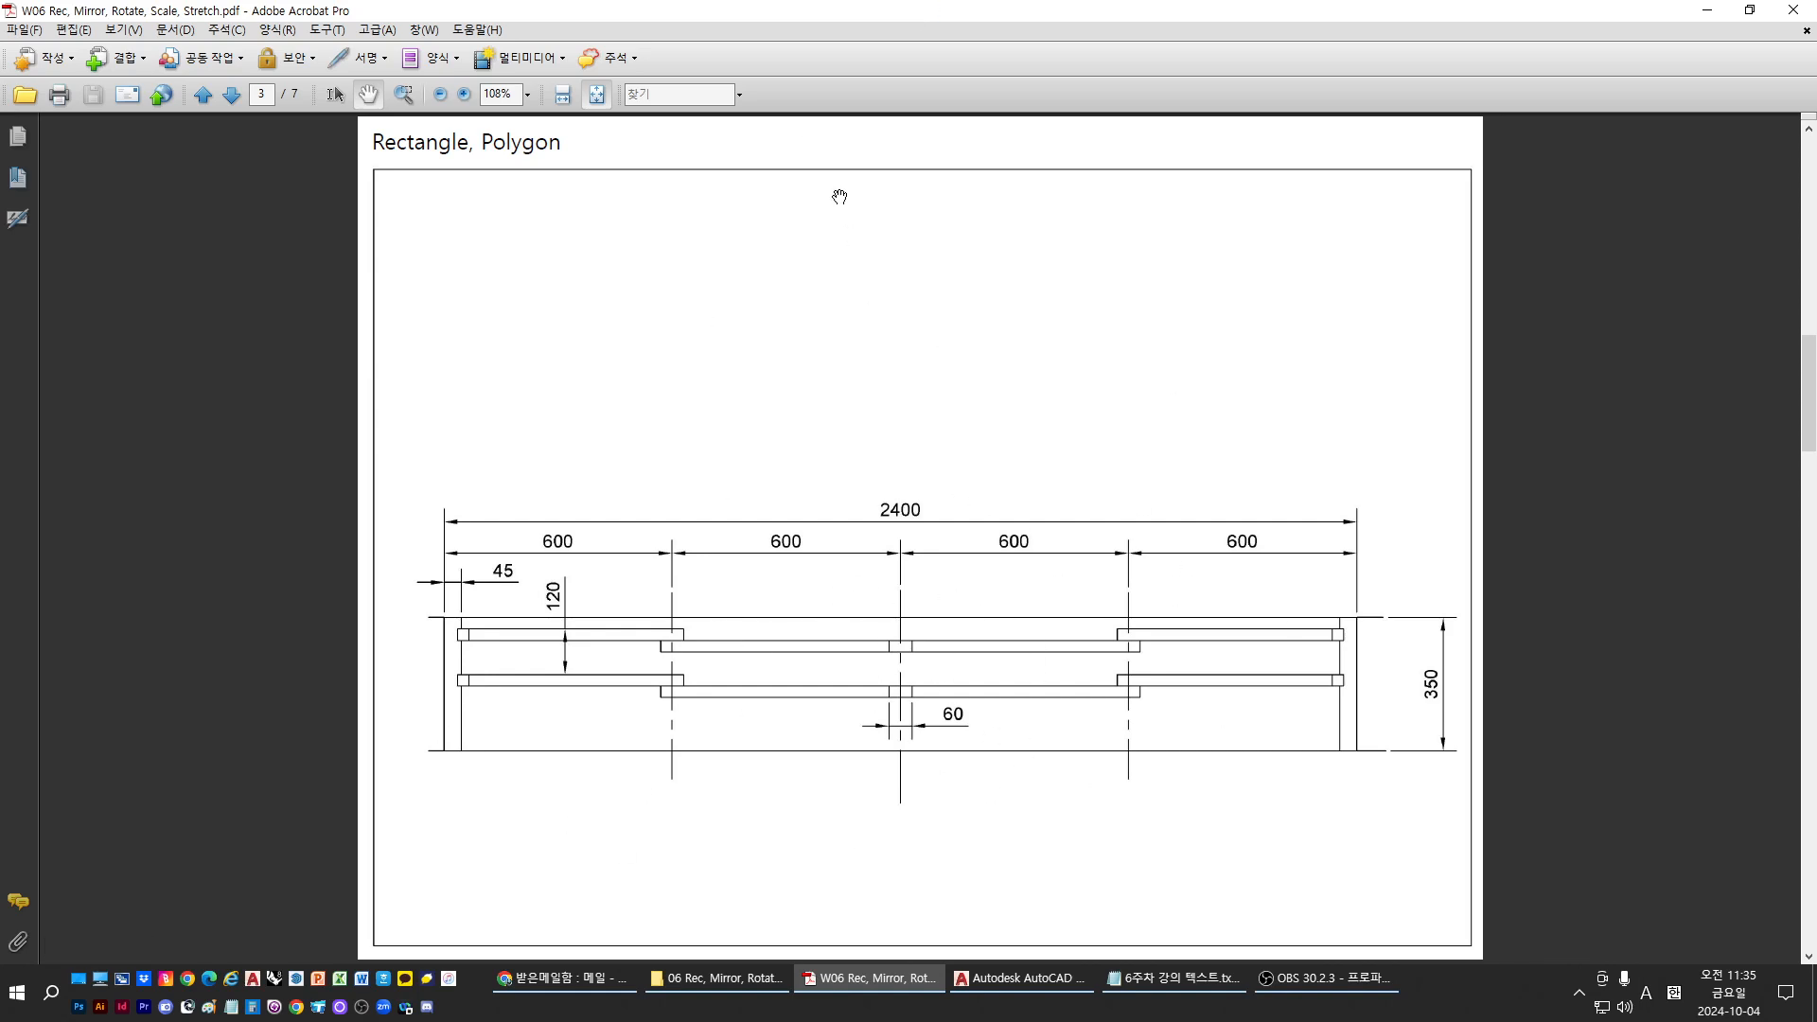
{"action": "key", "text": "alt+Tab"}
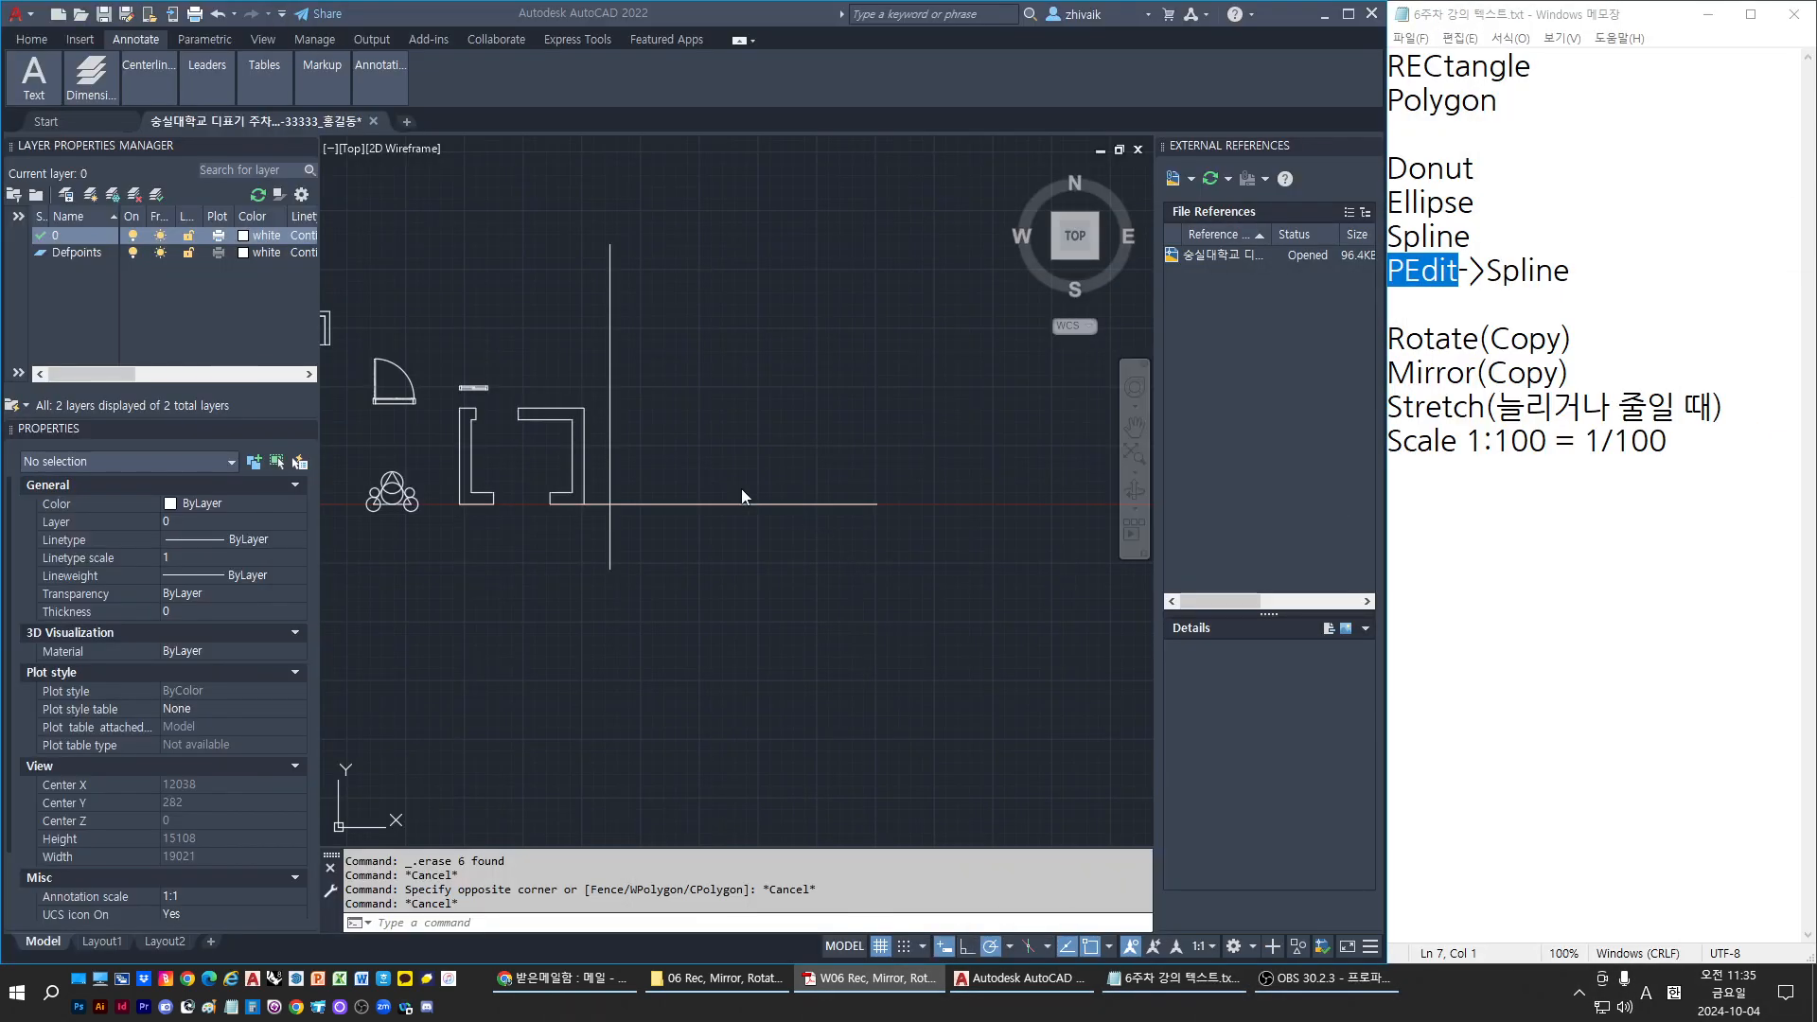
Draw a 45 by 350 rectangle rising to the right from the intersection of the vertical and horizontal guide lines, with ortho off
{"action": "scroll", "coordinate": [662, 507], "scroll_direction": "up", "scroll_amount": 4}
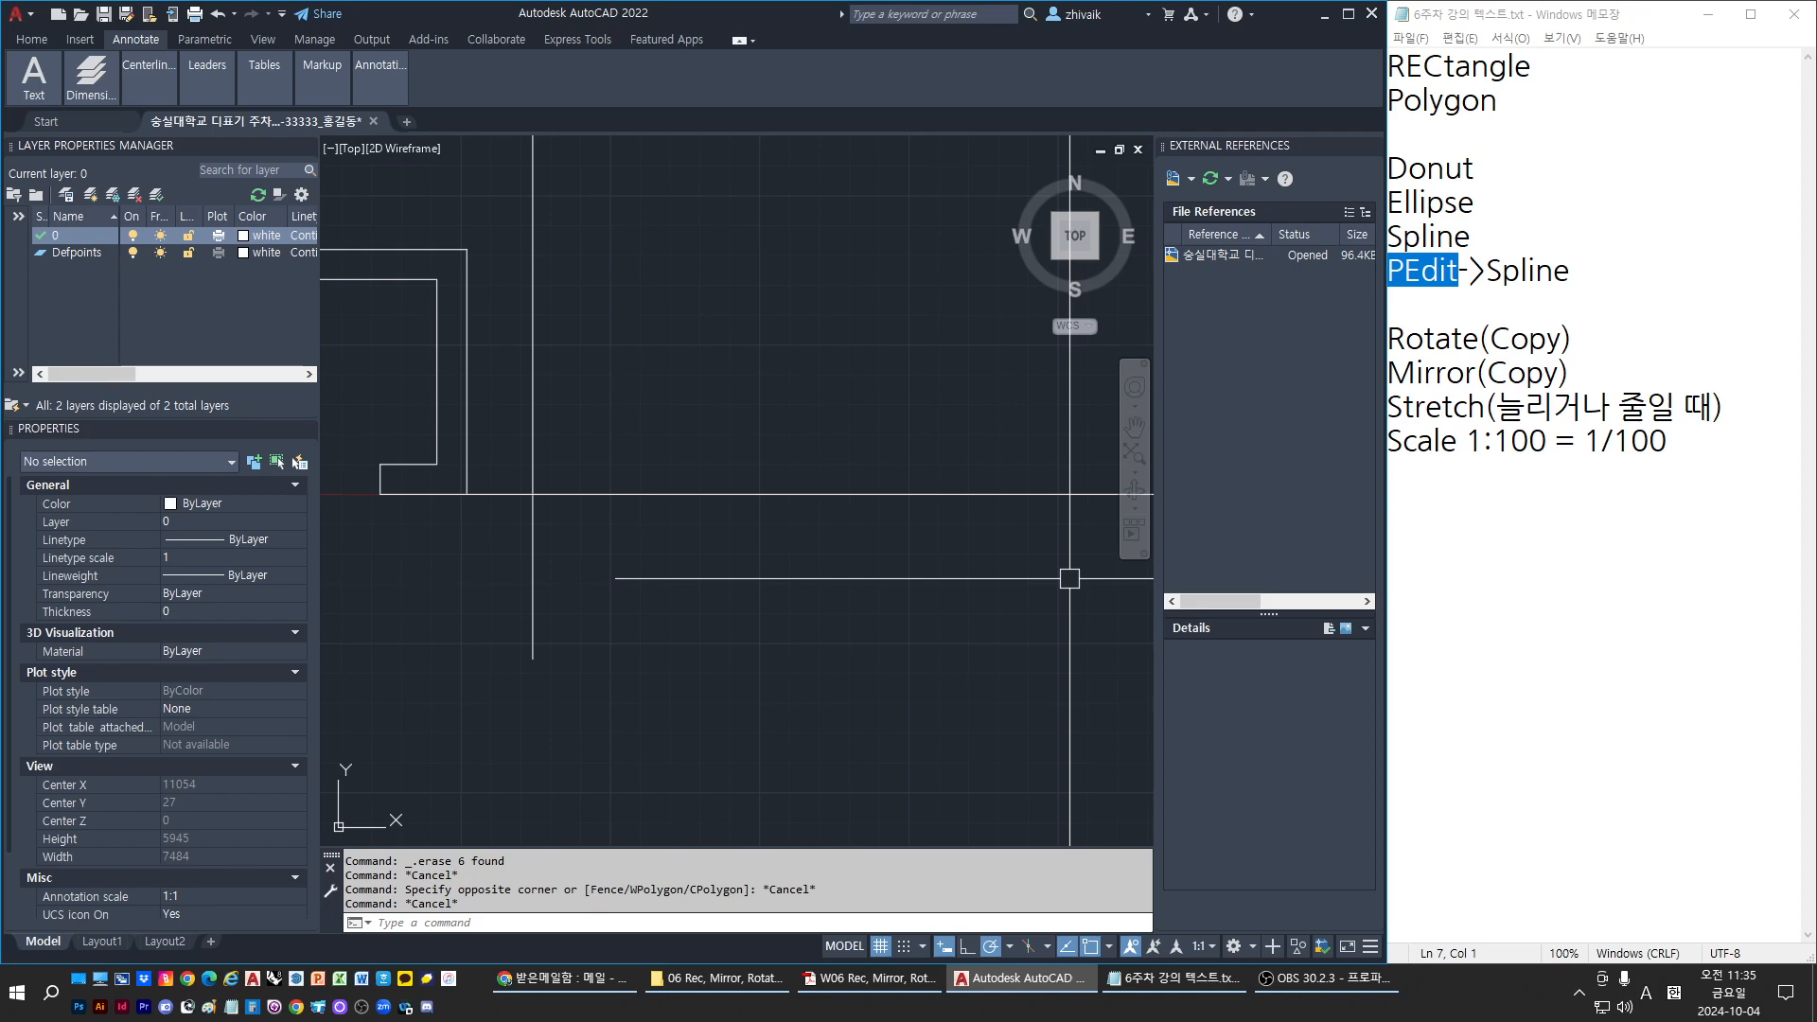
{"action": "key", "text": "Escape"}
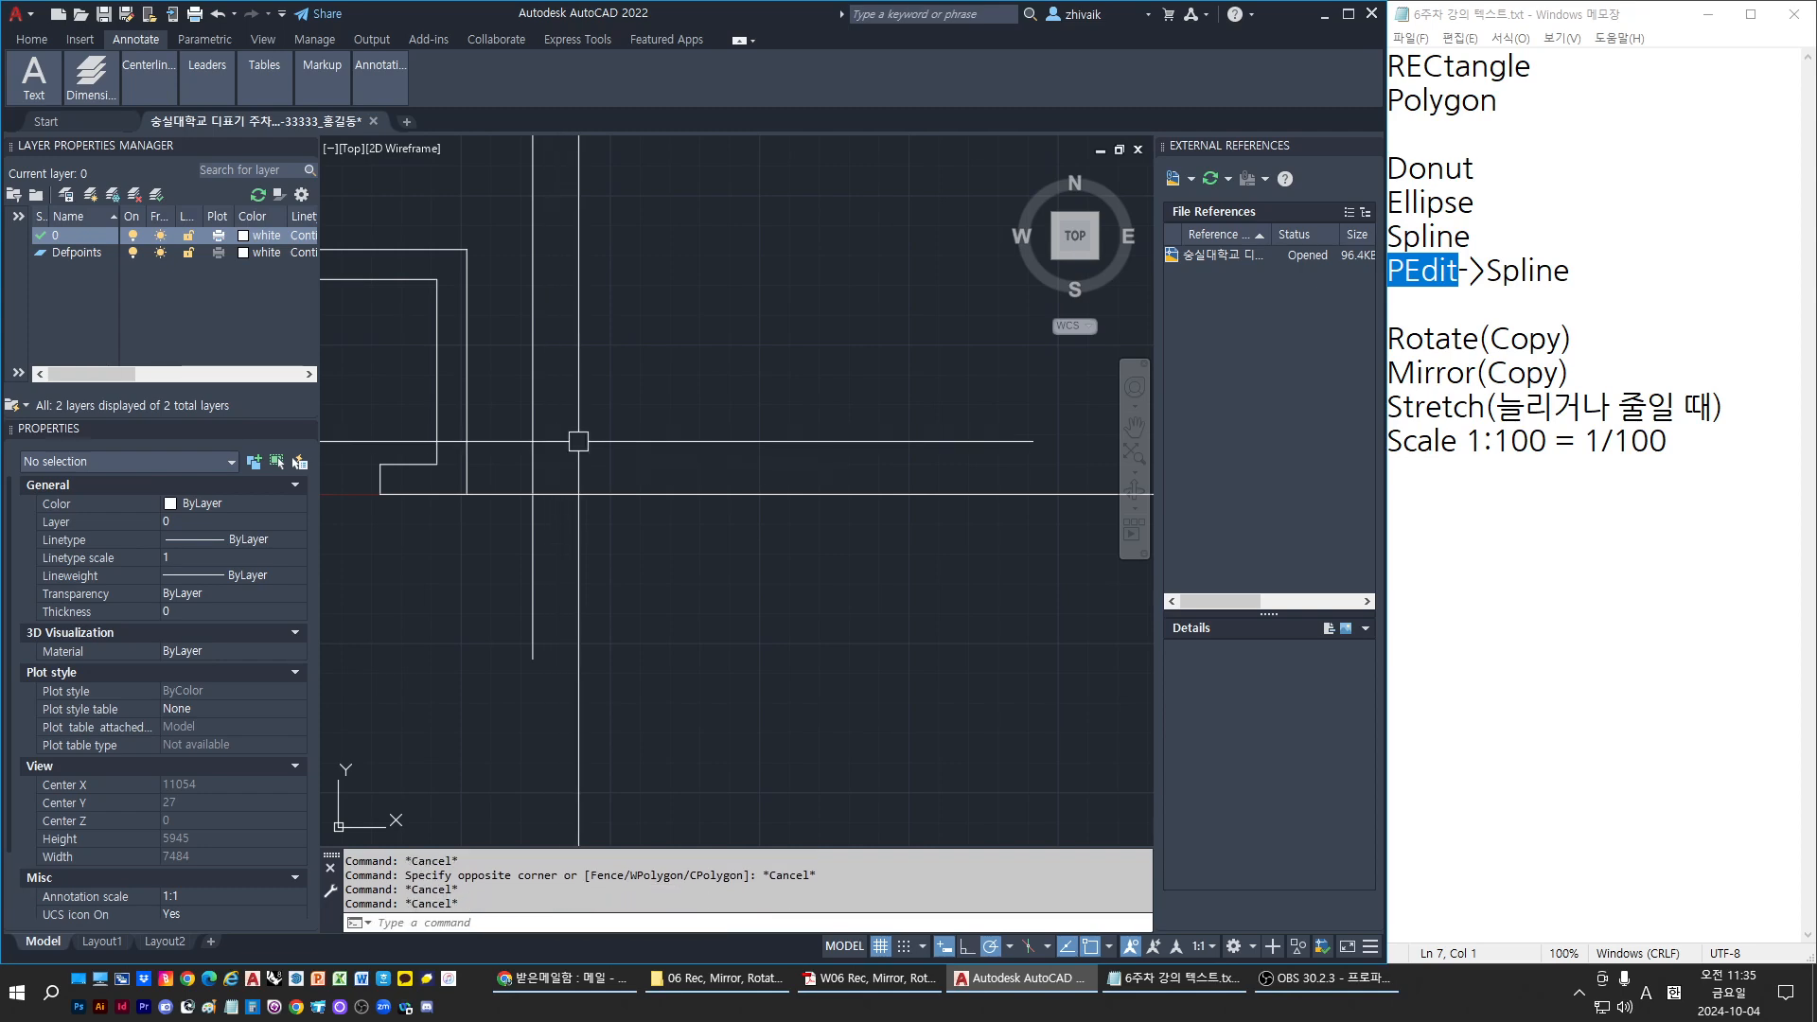
{"action": "type", "text": "rec"}
{"action": "key", "text": "Return"}
{"action": "left_click", "coordinate": [532, 493]}
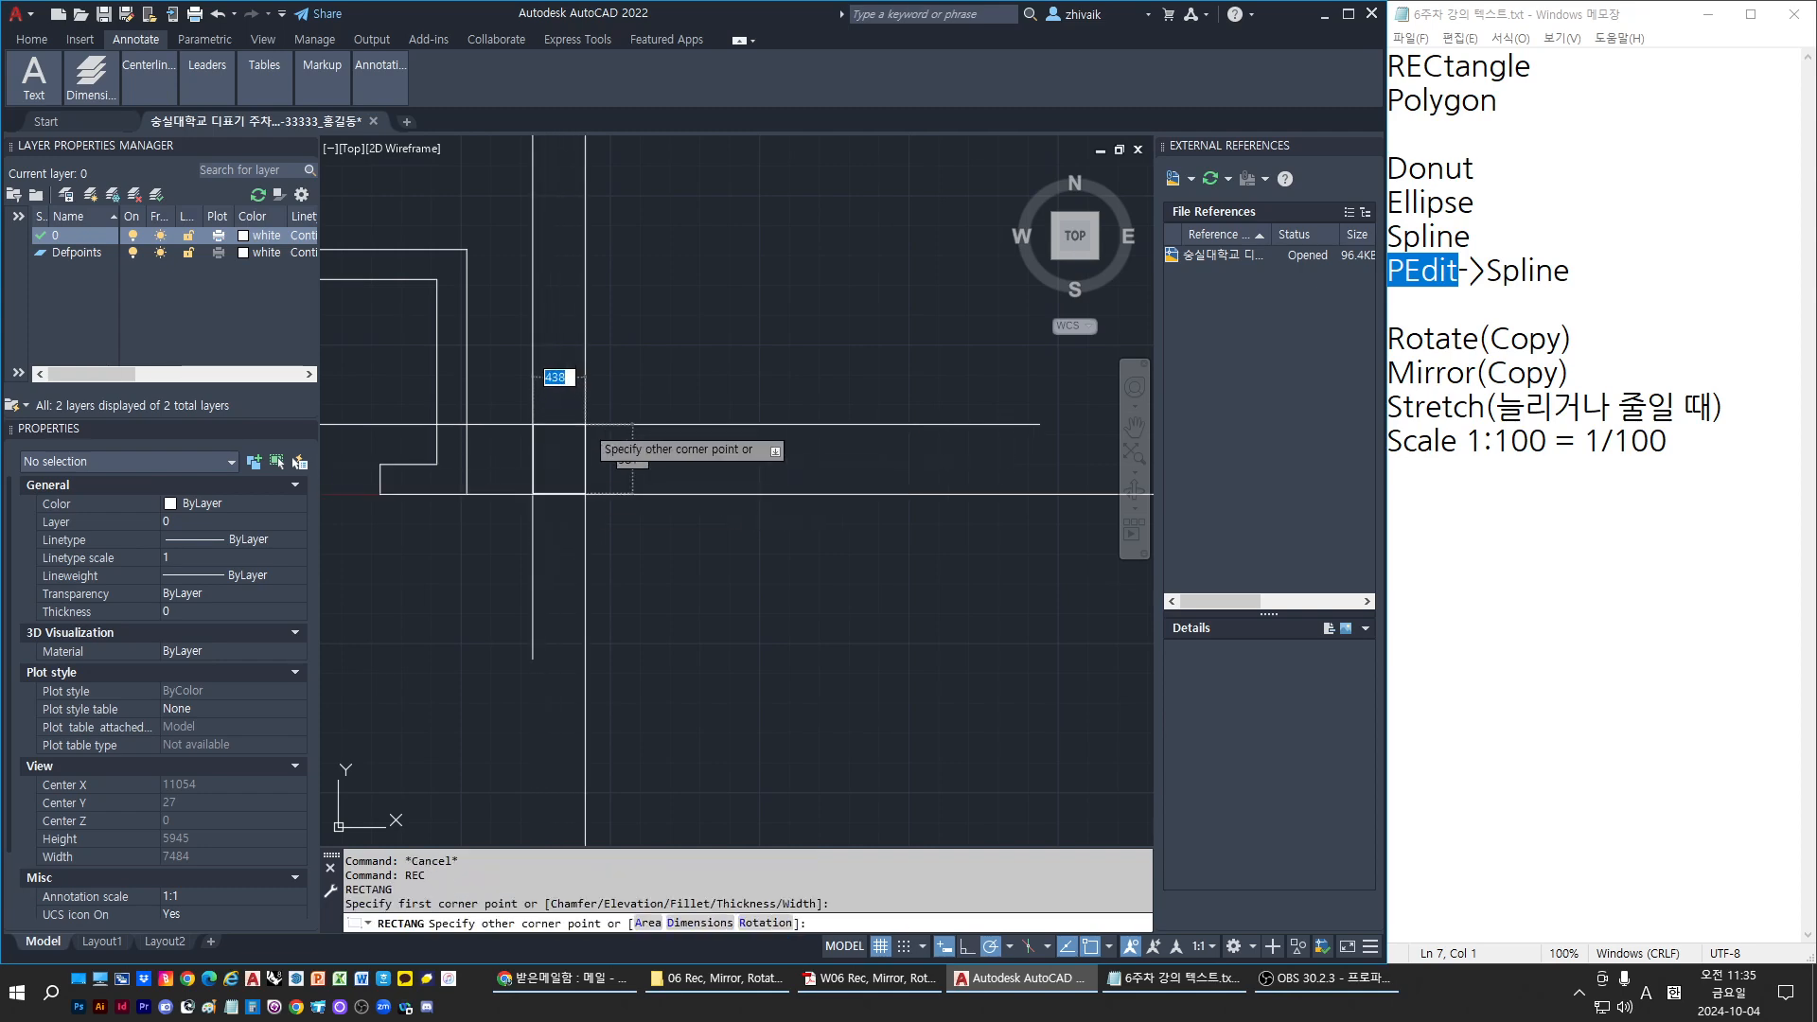
{"action": "key", "text": "F8"}
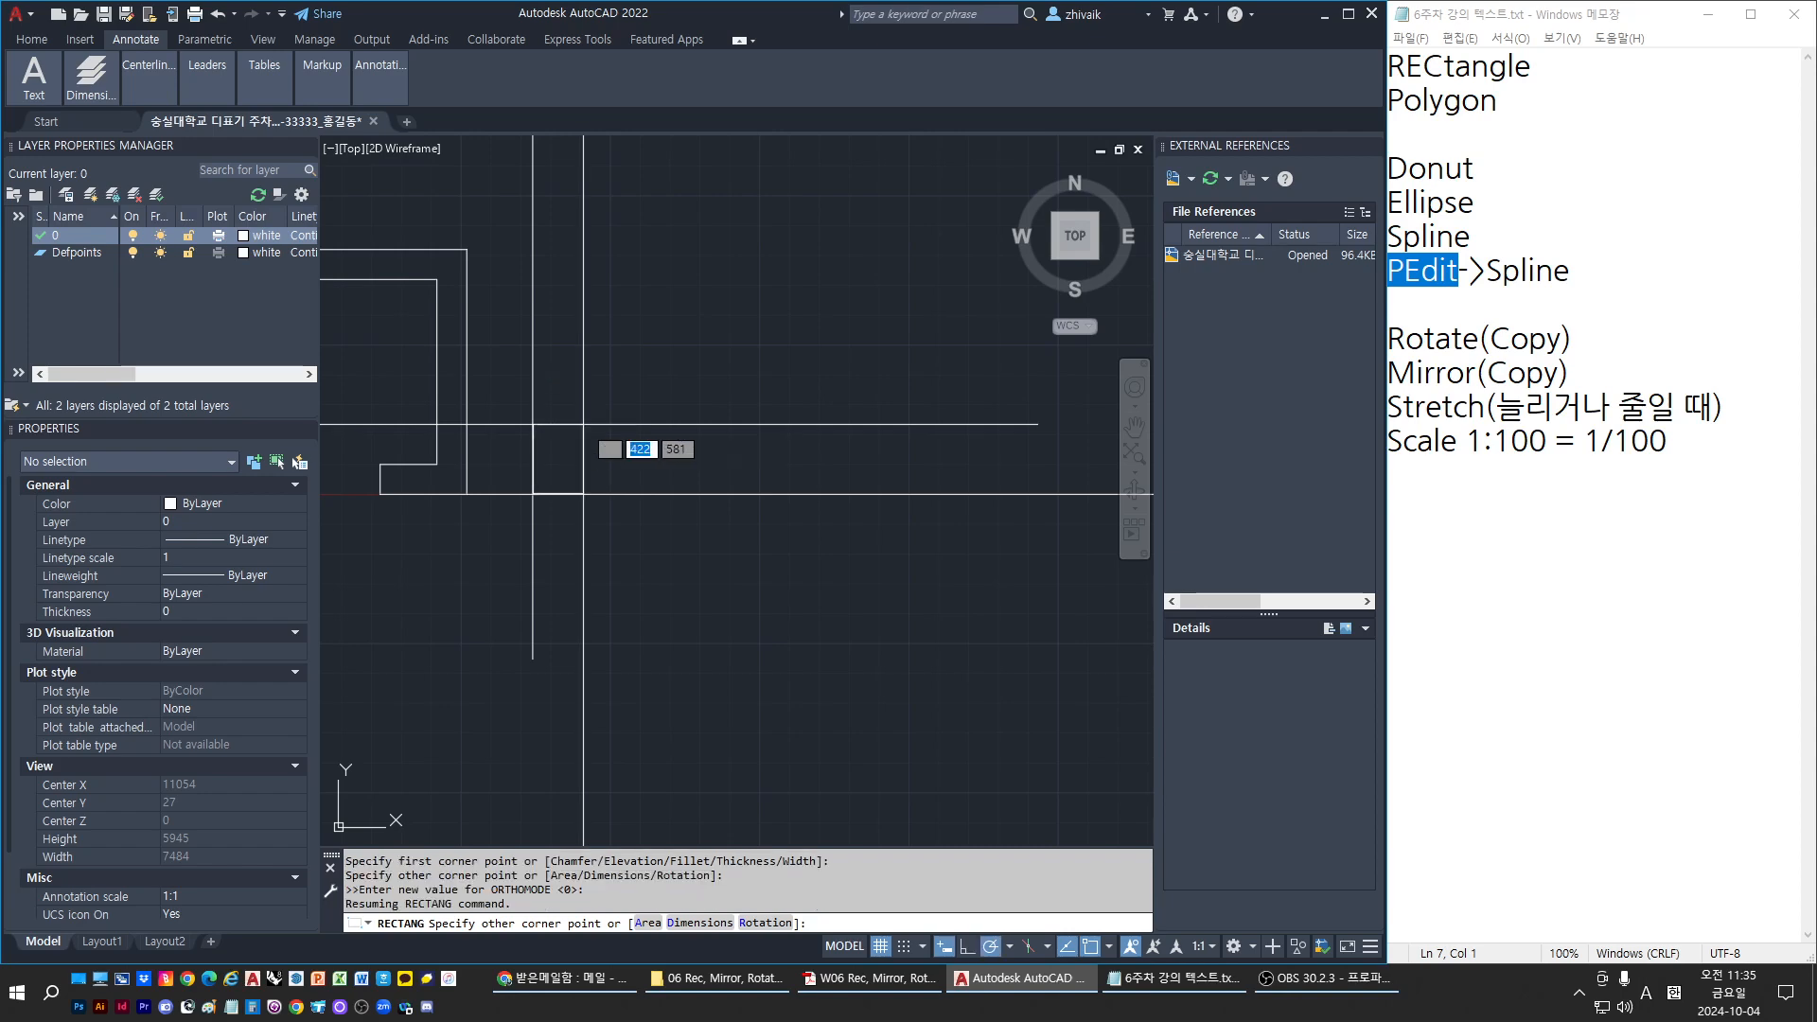
{"action": "type", "text": "45"}
{"action": "key", "text": "Tab"}
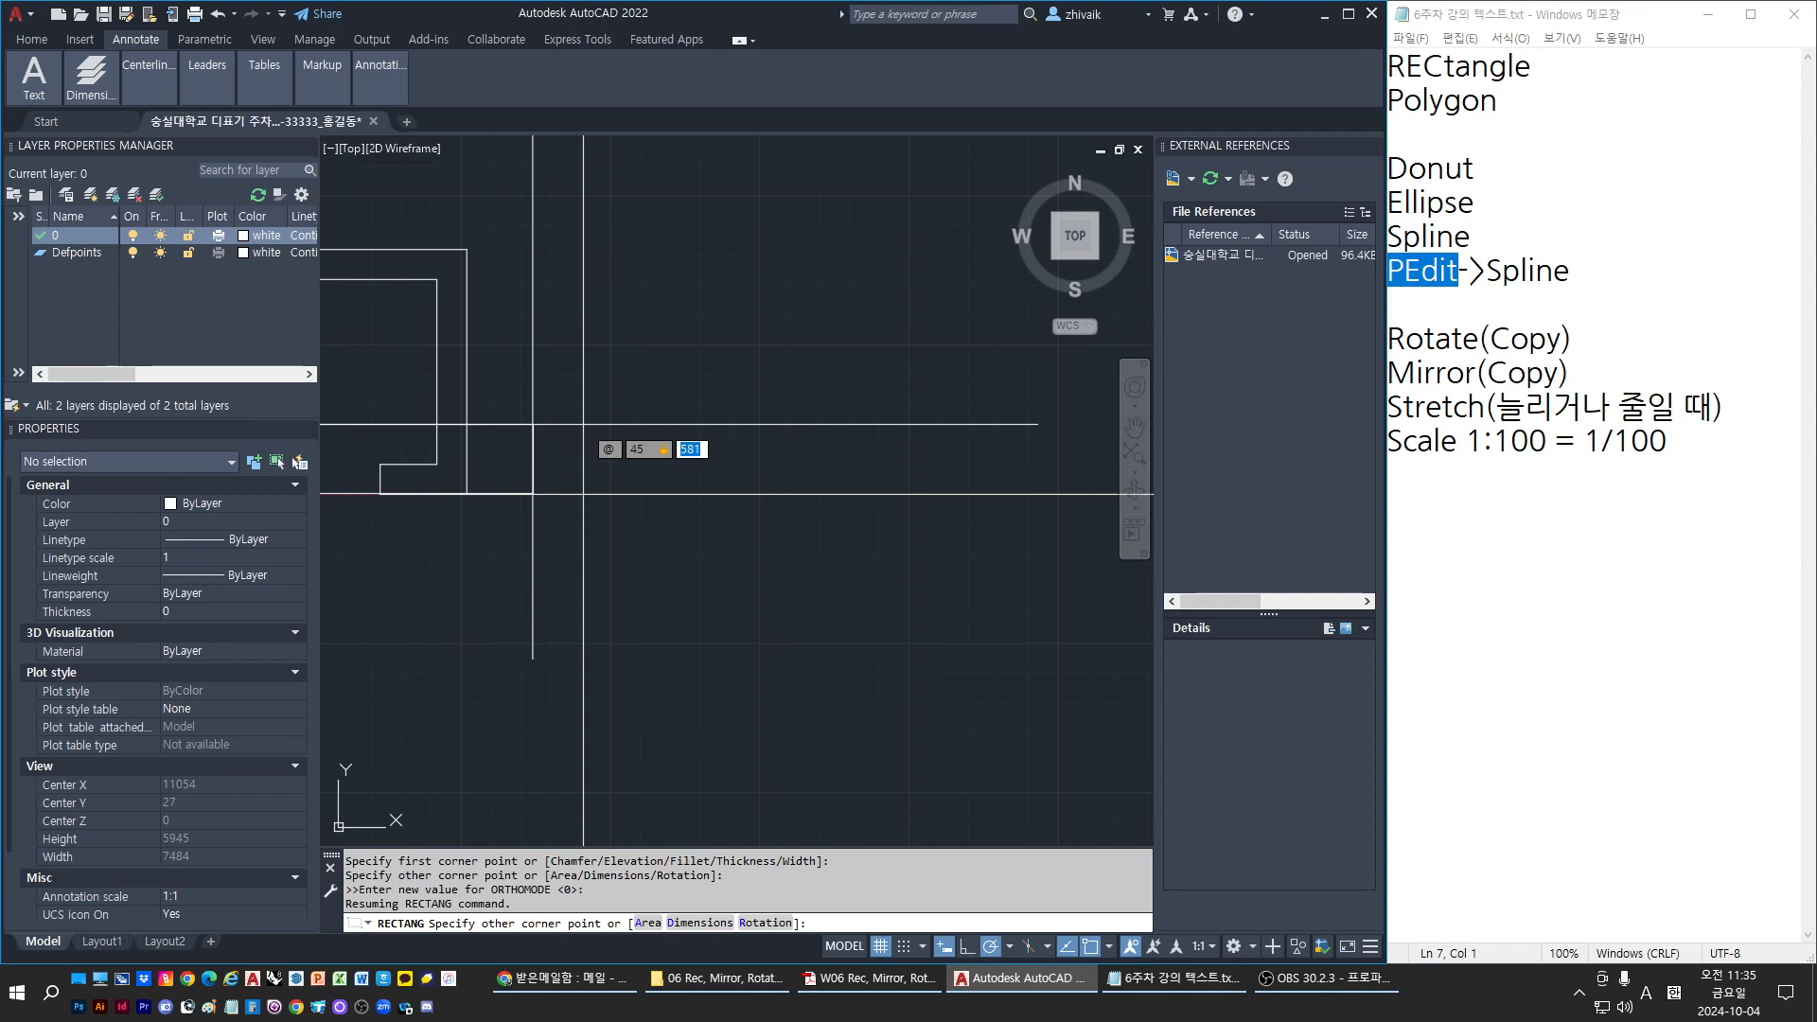
{"action": "type", "text": "350"}
{"action": "key", "text": "Return"}
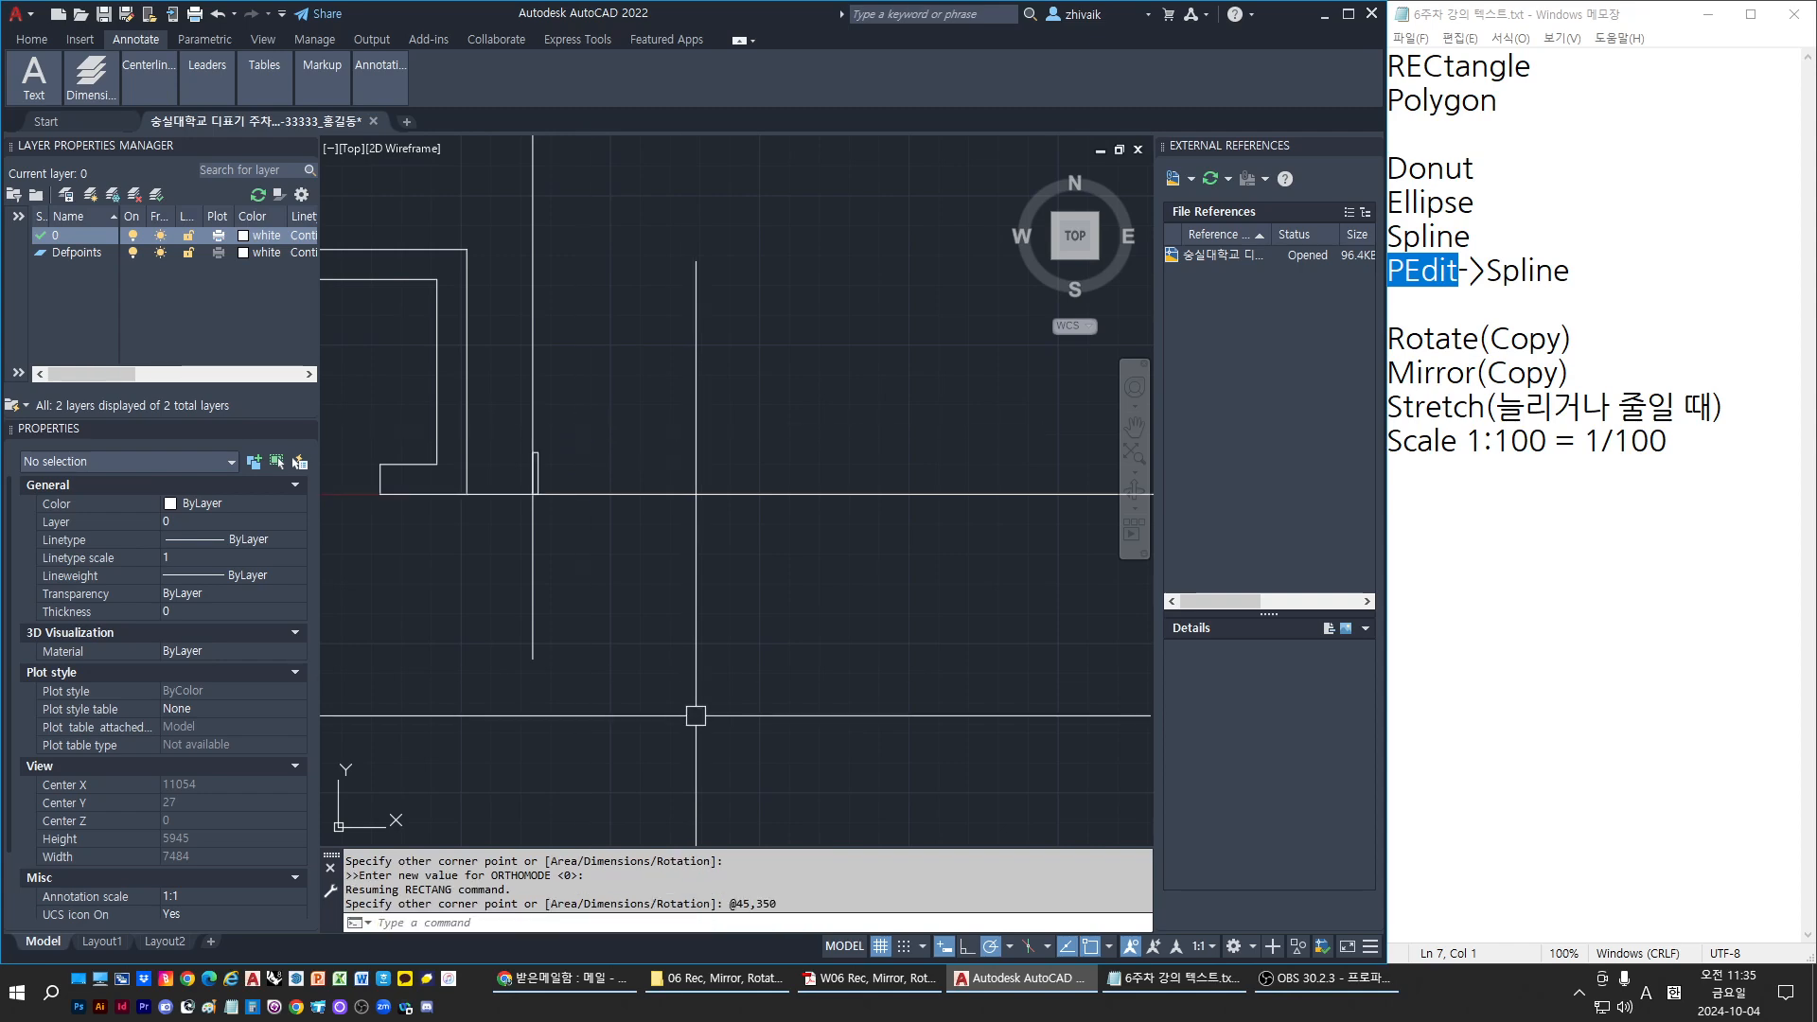
{"action": "key", "text": "Escape"}
{"action": "scroll", "coordinate": [661, 414], "scroll_direction": "up", "scroll_amount": 4}
{"action": "middle_click_drag", "start_coordinate": [564, 479], "coordinate": [946, 375]}
{"action": "key", "text": "Escape"}
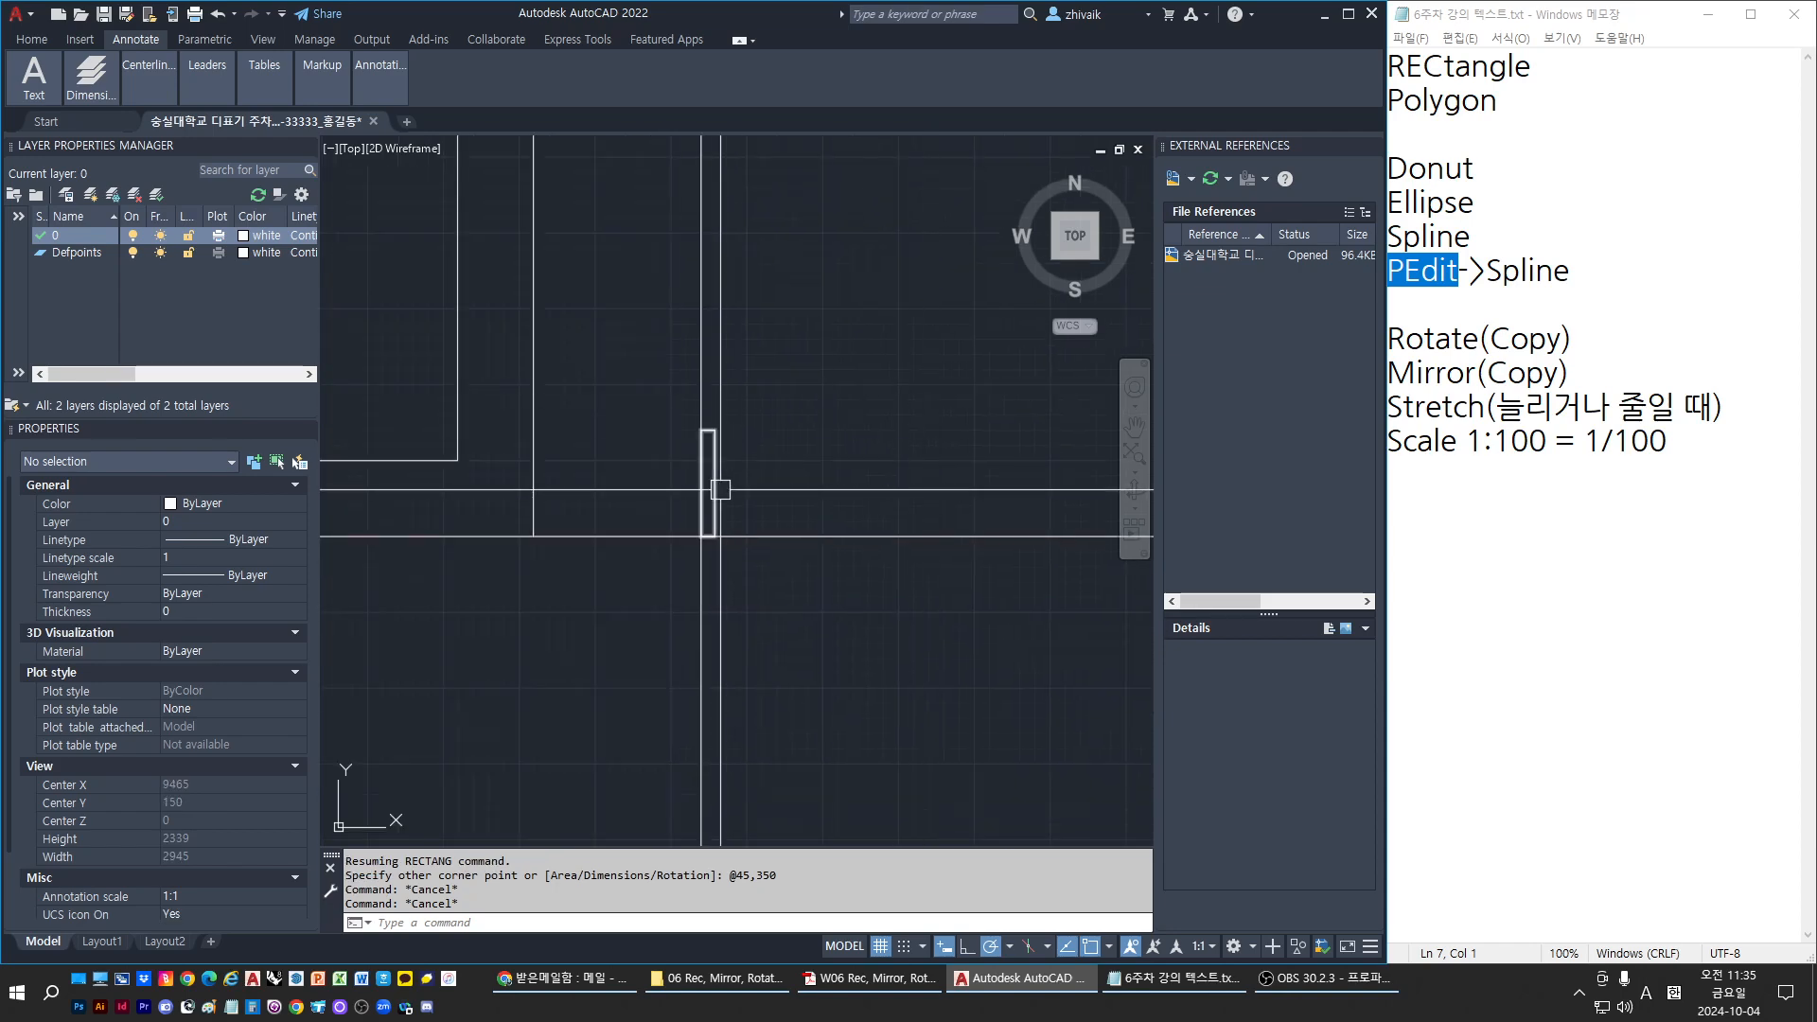
{"action": "left_click", "coordinate": [720, 489]}
{"action": "key", "text": "Escape"}
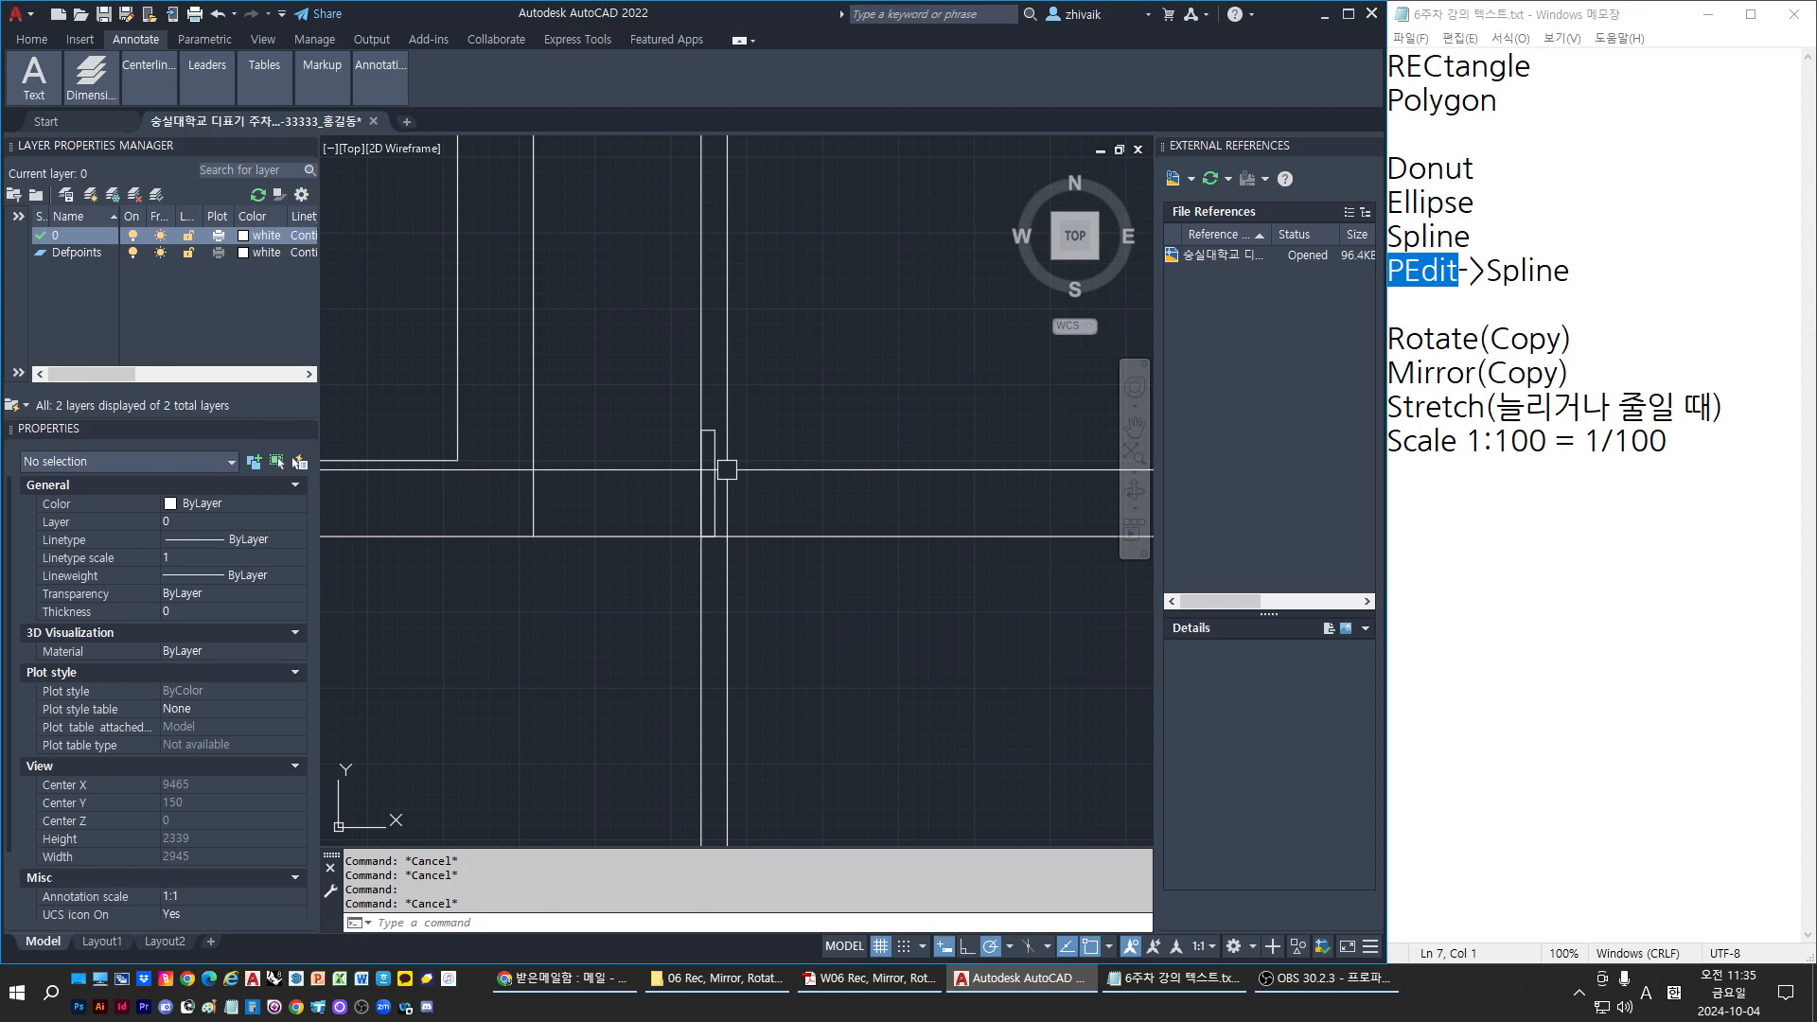
{"action": "left_click", "coordinate": [724, 362]}
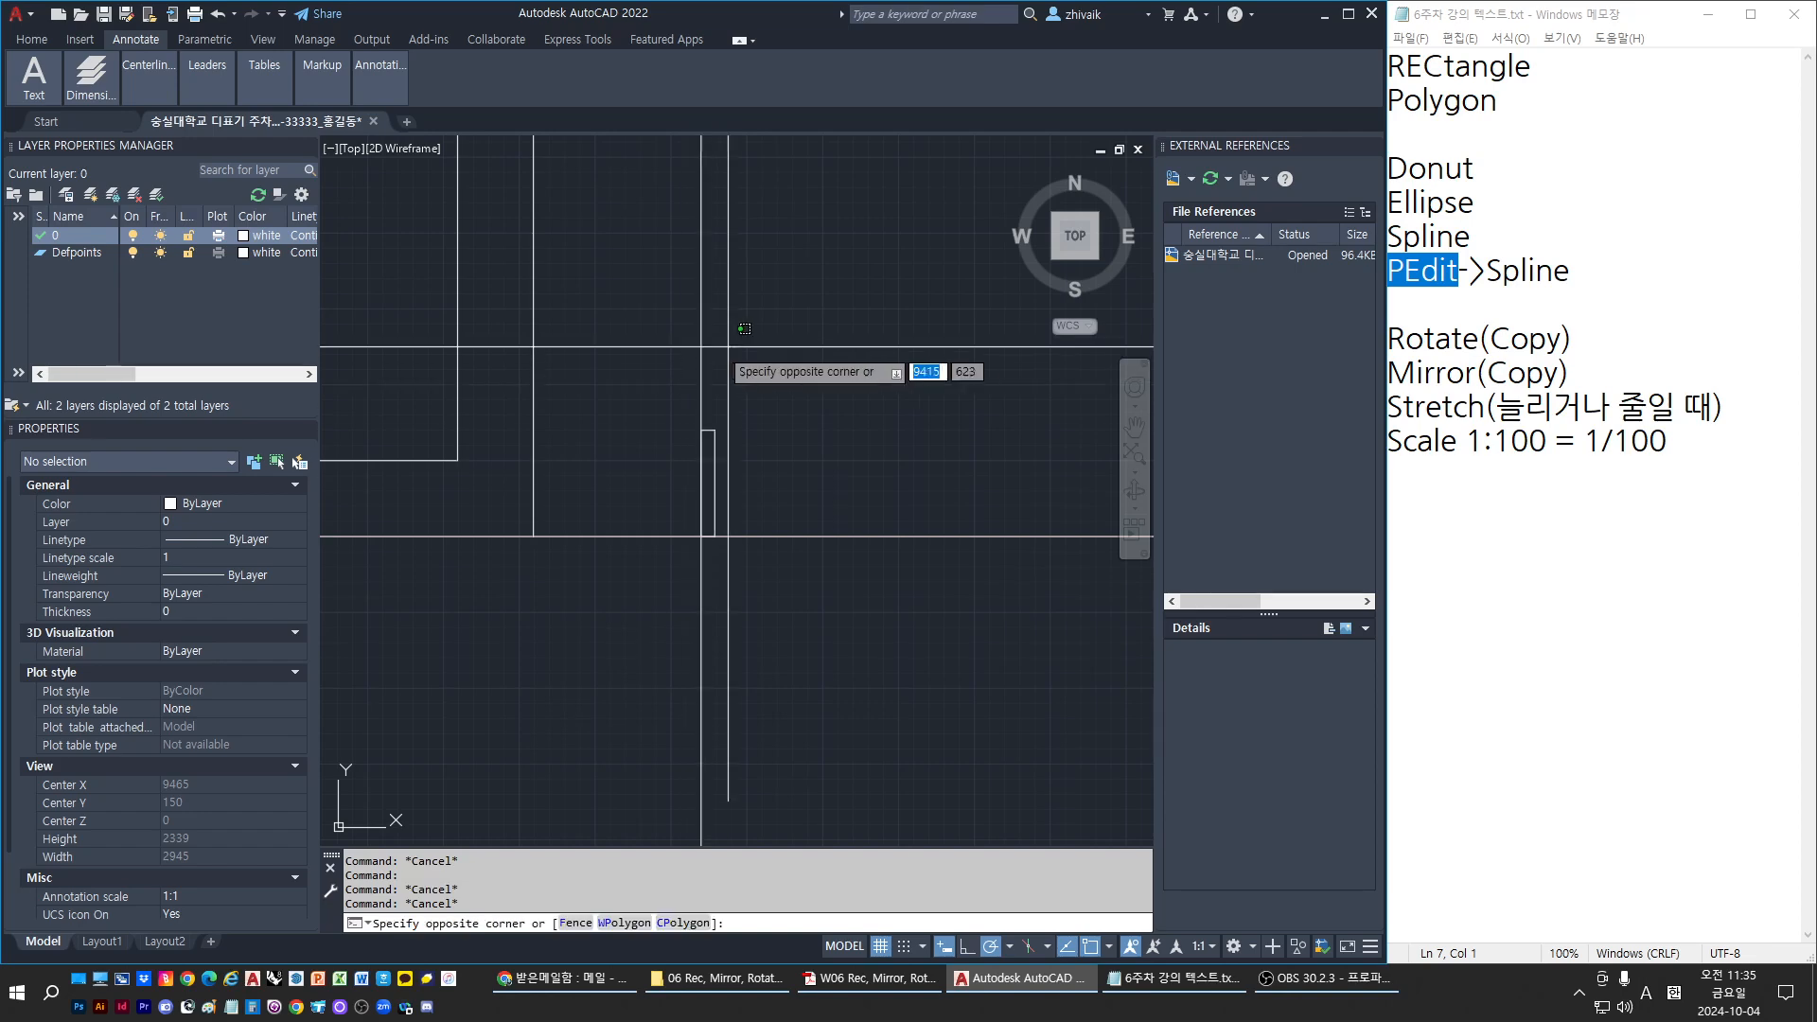
{"action": "left_click", "coordinate": [693, 392]}
{"action": "key", "text": "Escape"}
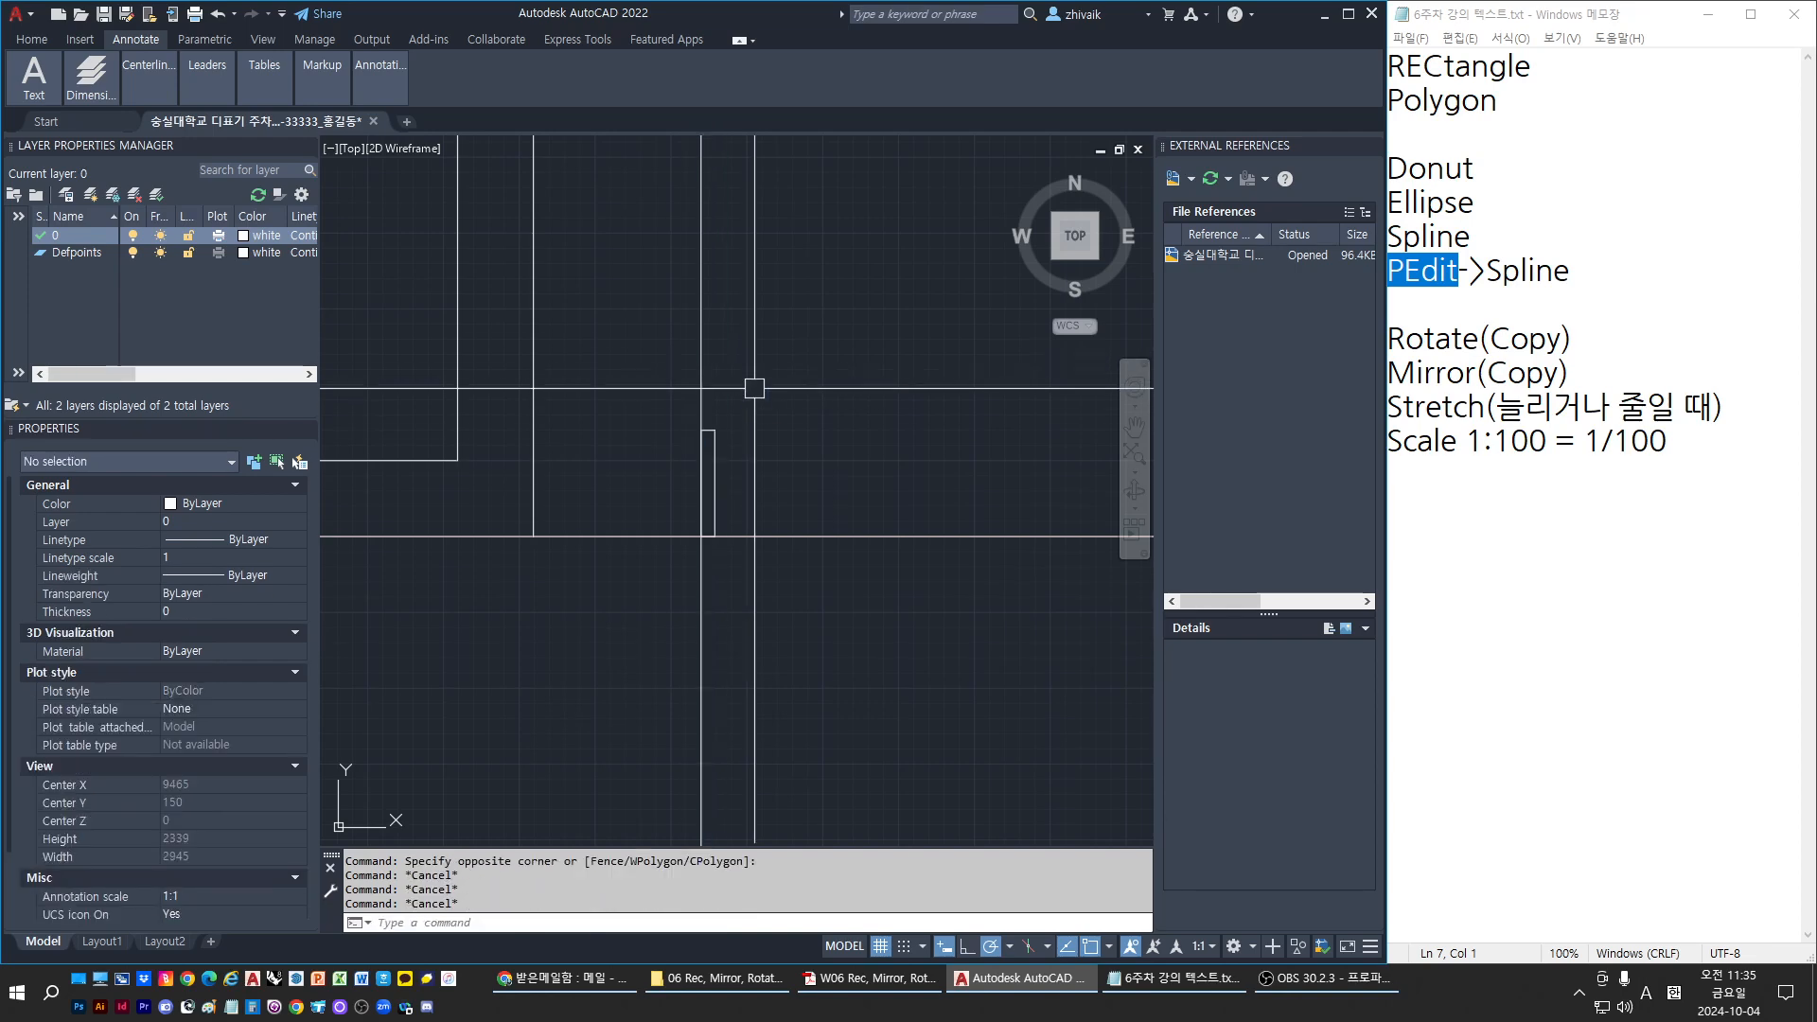
Offset the vertical guide line 2400 to its right
{"action": "type", "text": "O"}
{"action": "key", "text": "Return"}
{"action": "type", "text": "2400"}
{"action": "key", "text": "Return"}
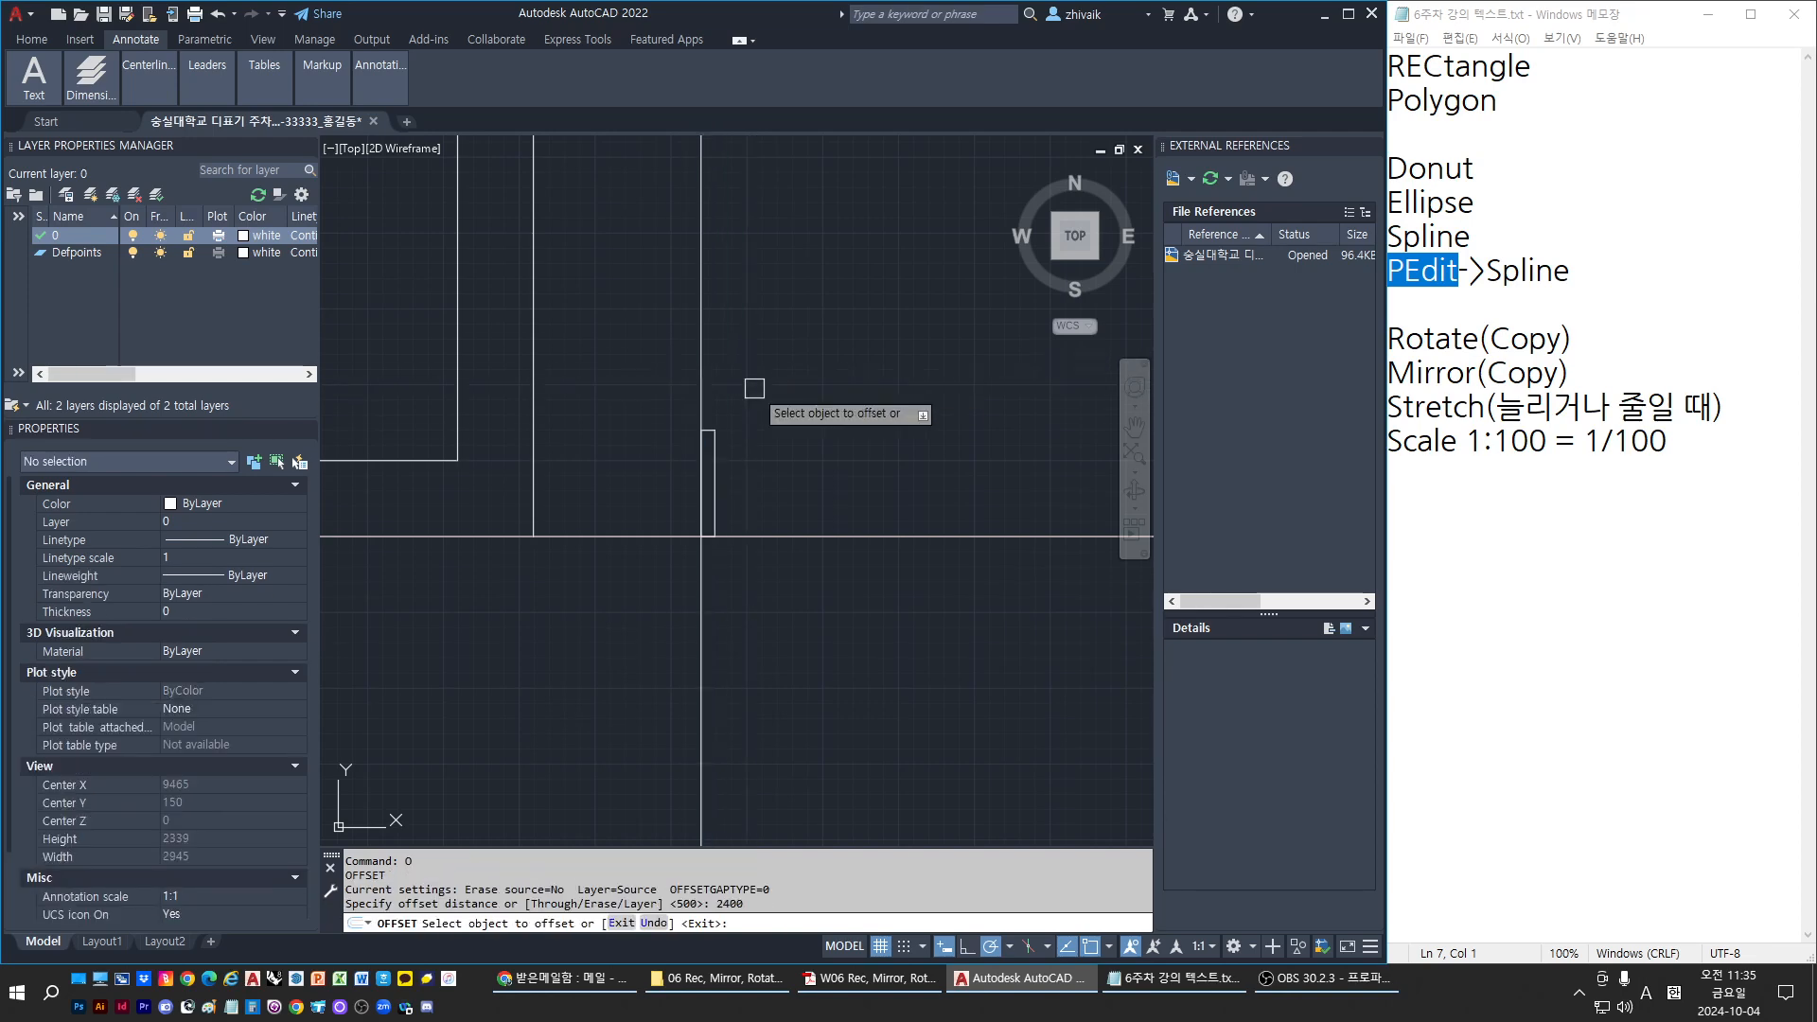
{"action": "left_click", "coordinate": [701, 388]}
{"action": "left_click", "coordinate": [715, 378]}
{"action": "scroll", "coordinate": [663, 443], "scroll_direction": "down", "scroll_amount": 4}
{"action": "key", "text": "Escape"}
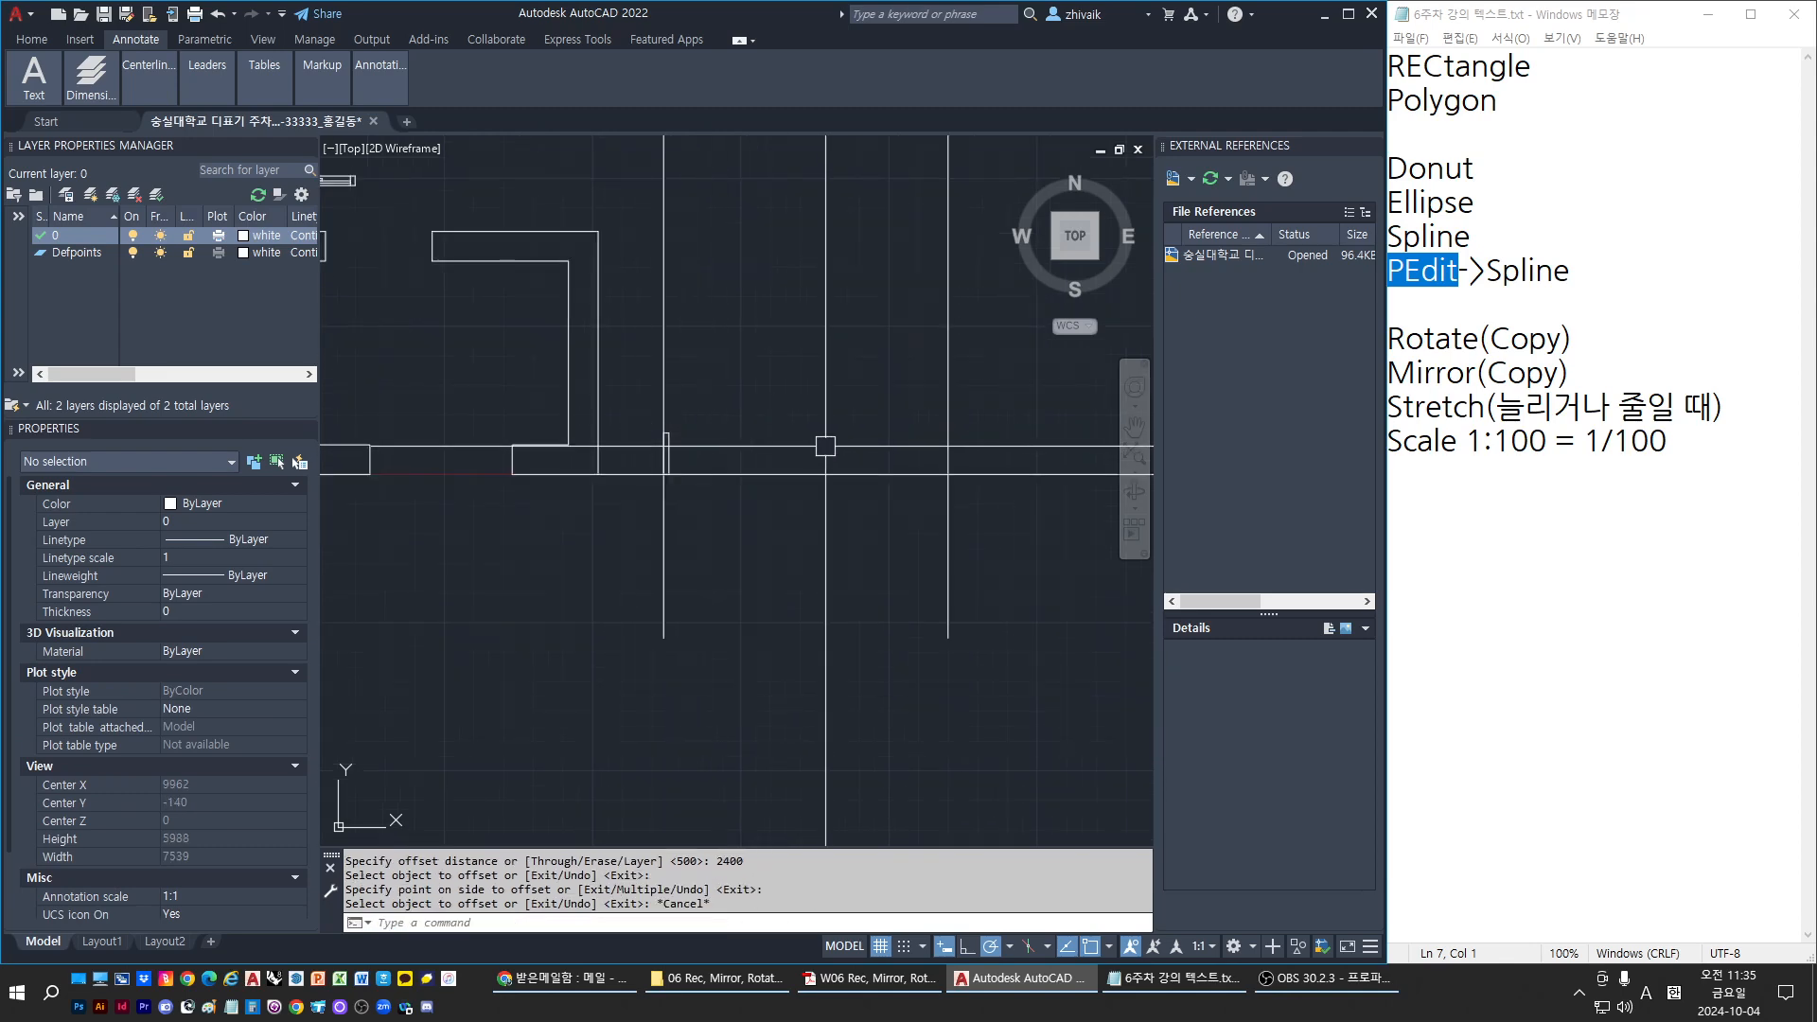
{"action": "scroll", "coordinate": [662, 440], "scroll_direction": "up", "scroll_amount": 1}
{"action": "left_click", "coordinate": [620, 426]}
{"action": "left_click", "coordinate": [695, 554]}
{"action": "scroll", "coordinate": [673, 524], "scroll_direction": "up", "scroll_amount": 2}
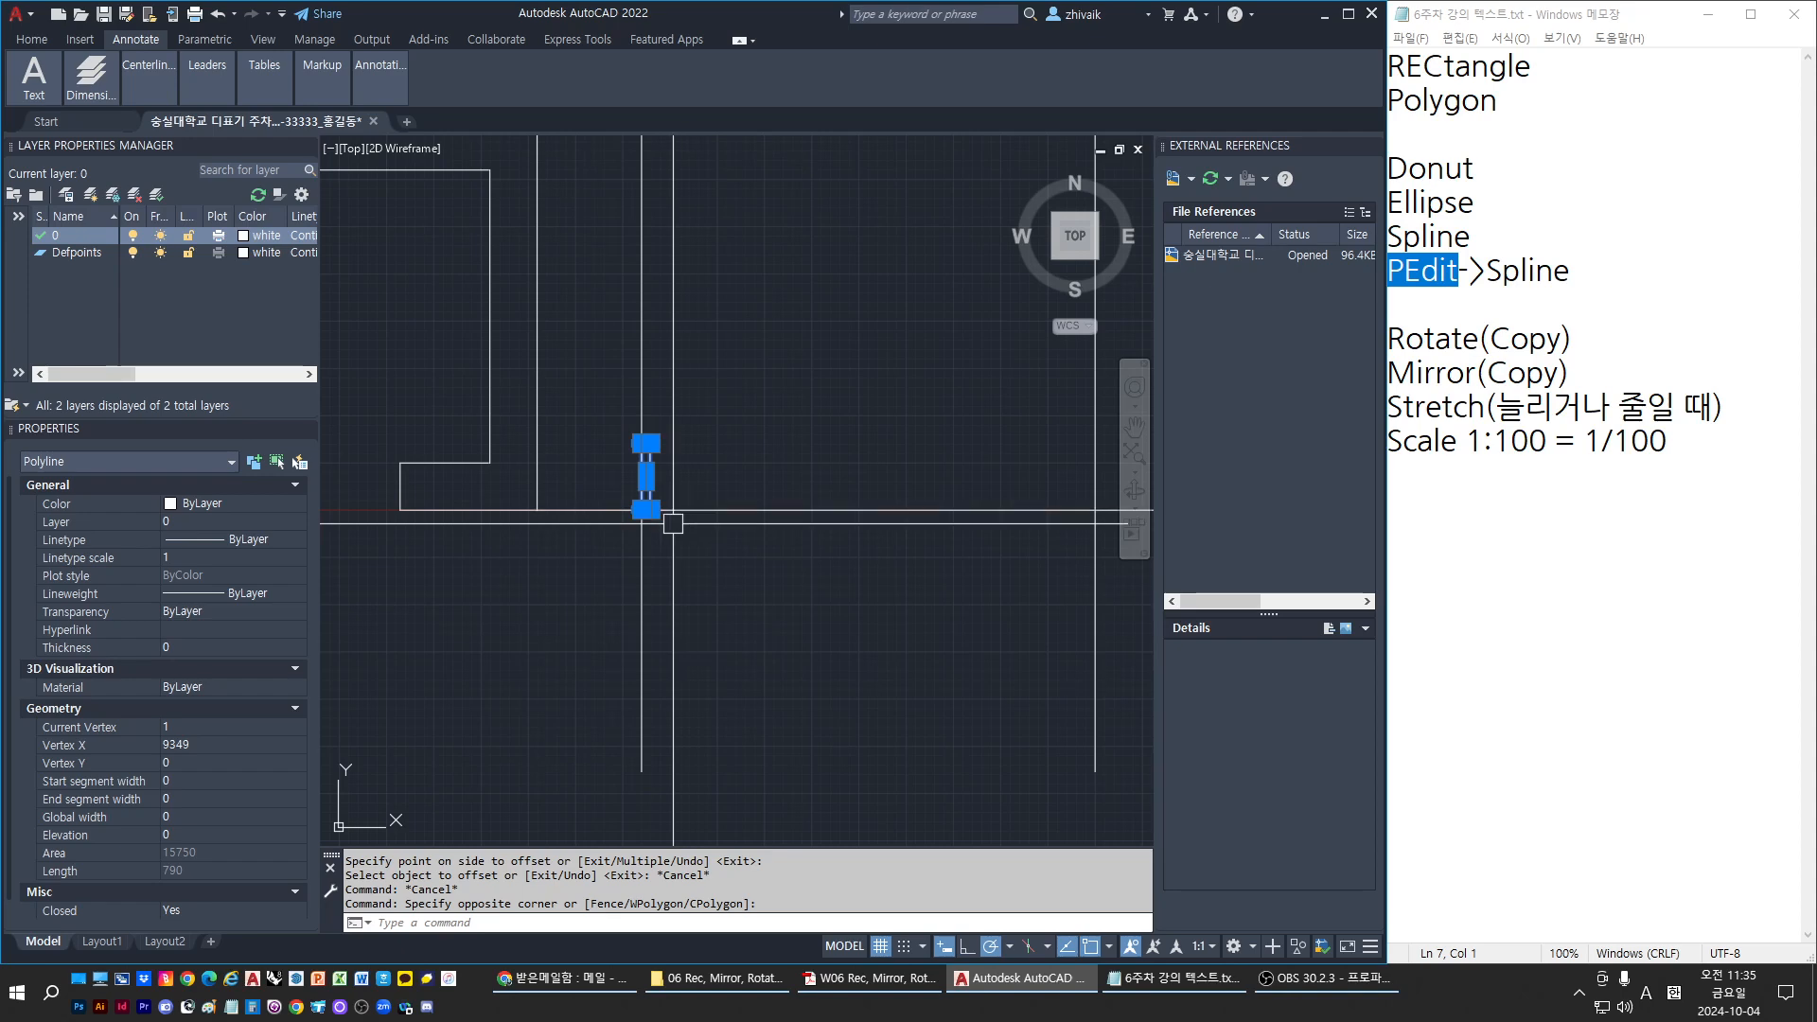
{"action": "key", "text": "Escape"}
{"action": "key", "text": "Escape"}
{"action": "scroll", "coordinate": [662, 511], "scroll_direction": "down", "scroll_amount": 3}
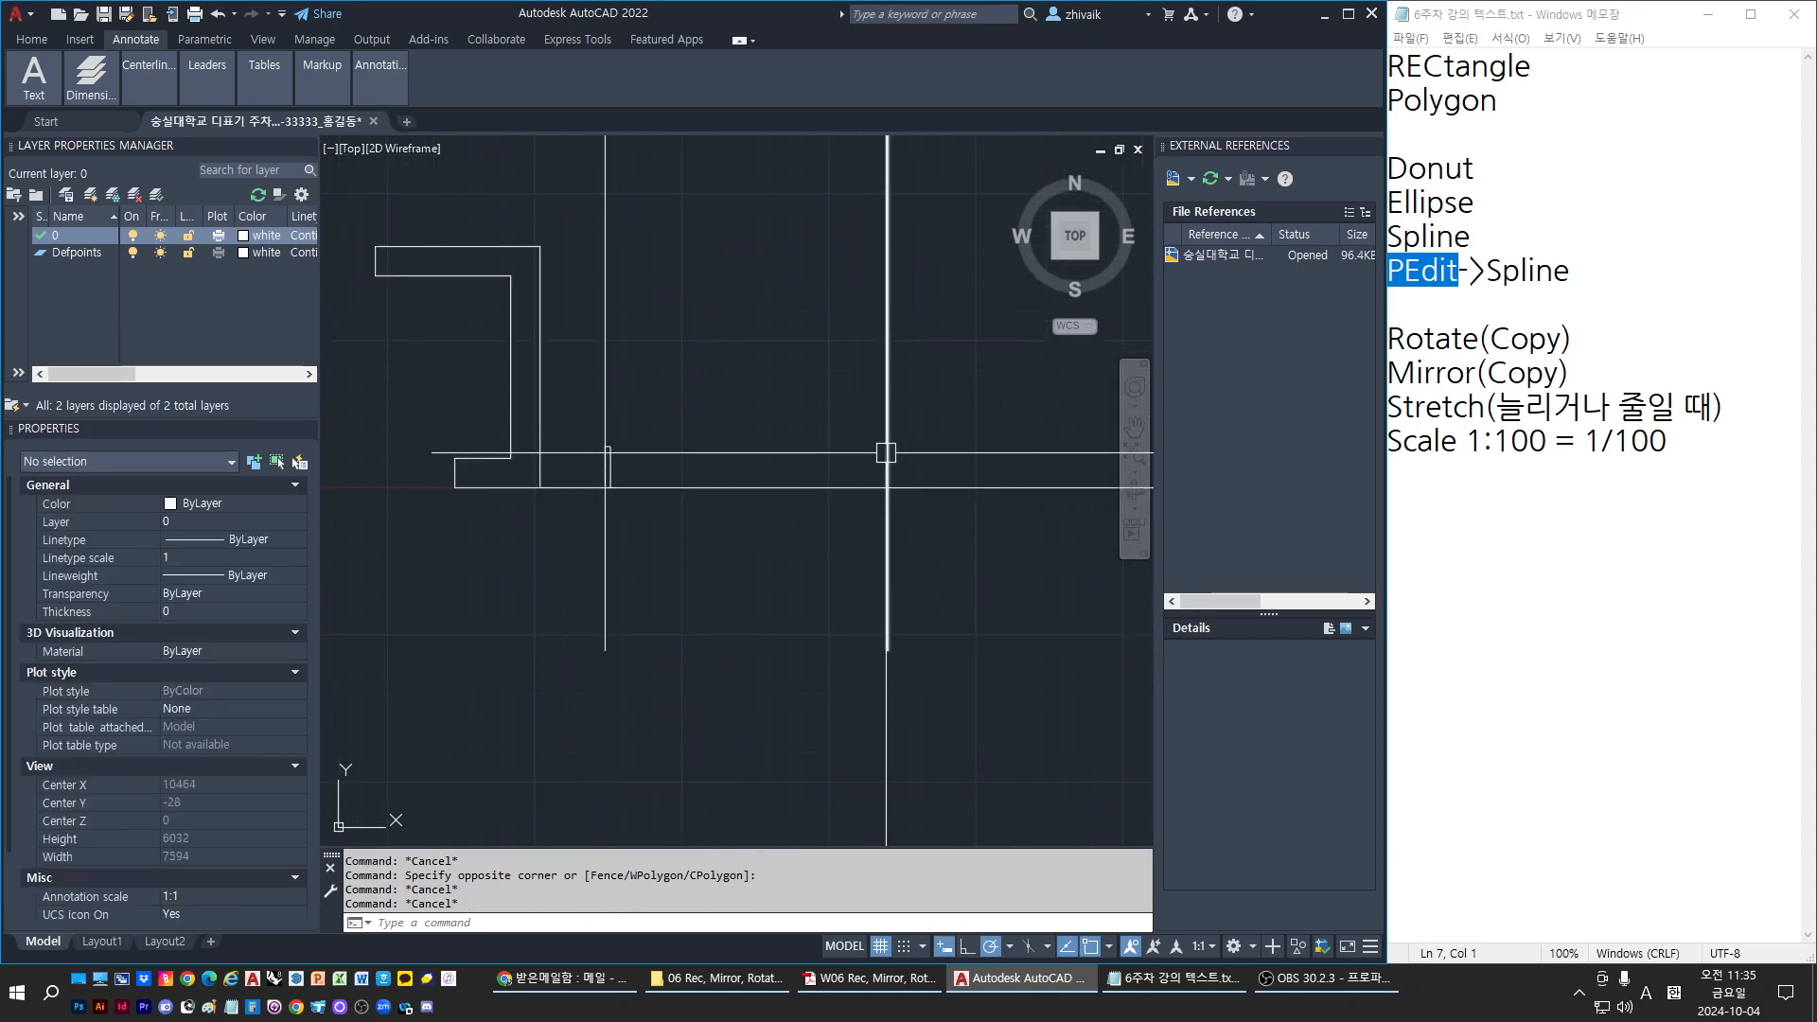
{"action": "scroll", "coordinate": [637, 474], "scroll_direction": "up", "scroll_amount": 4}
{"action": "key", "text": "Escape"}
Copy the 45 by 350 rectangle from its lower-right corner to the intersection of the offset line and the horizontal guide line
{"action": "left_click", "coordinate": [697, 519]}
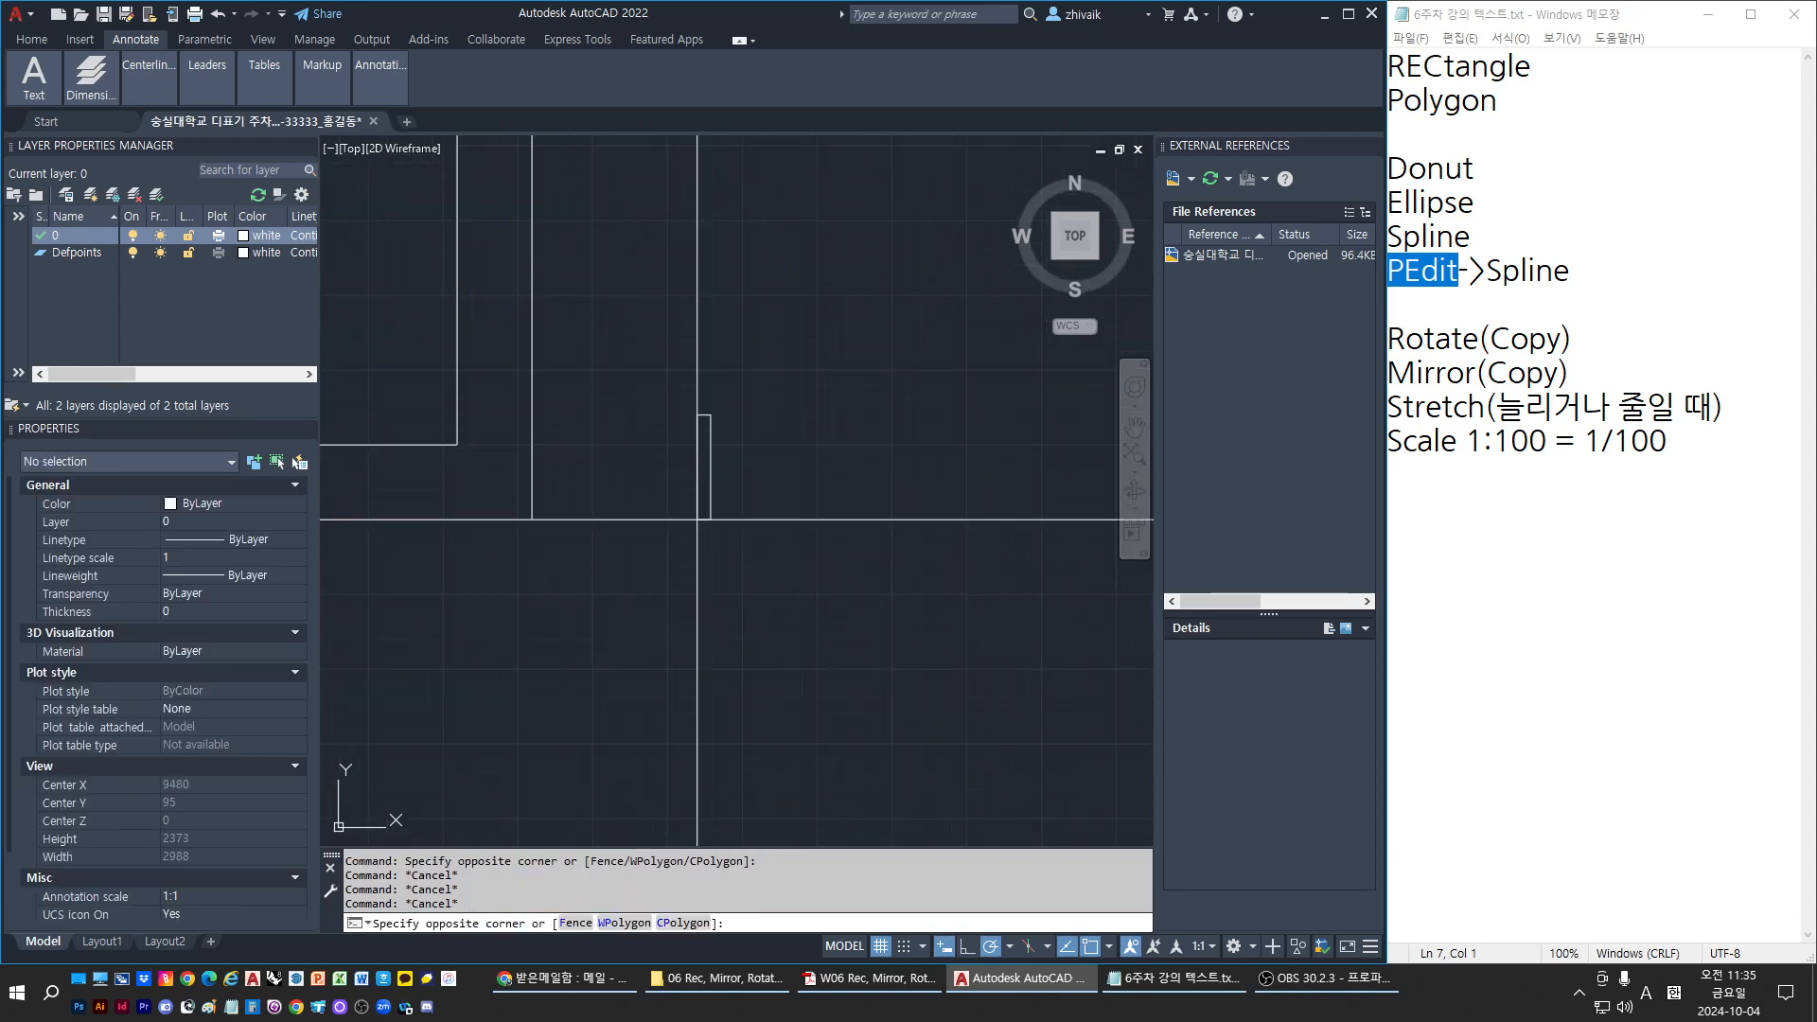
{"action": "left_click", "coordinate": [715, 409]}
{"action": "middle_click_drag", "start_coordinate": [706, 507], "coordinate": [601, 519]}
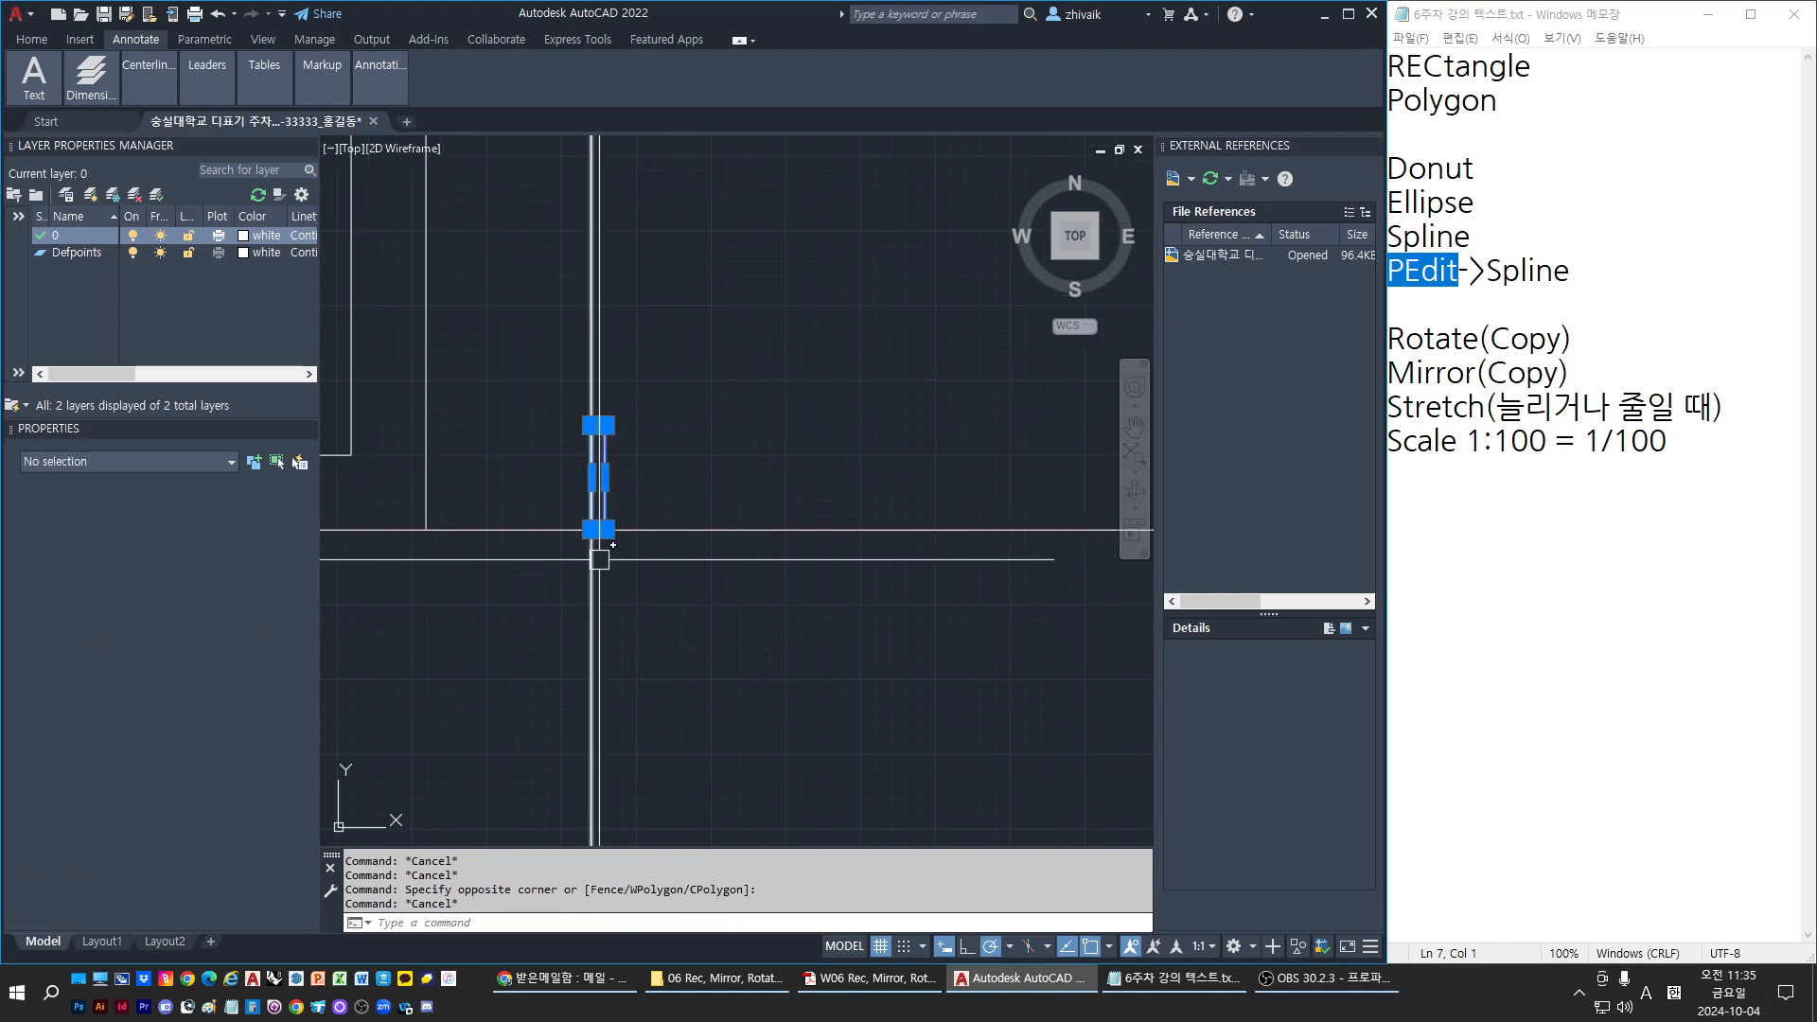
{"action": "type", "text": "c"}
{"action": "key", "text": "Return"}
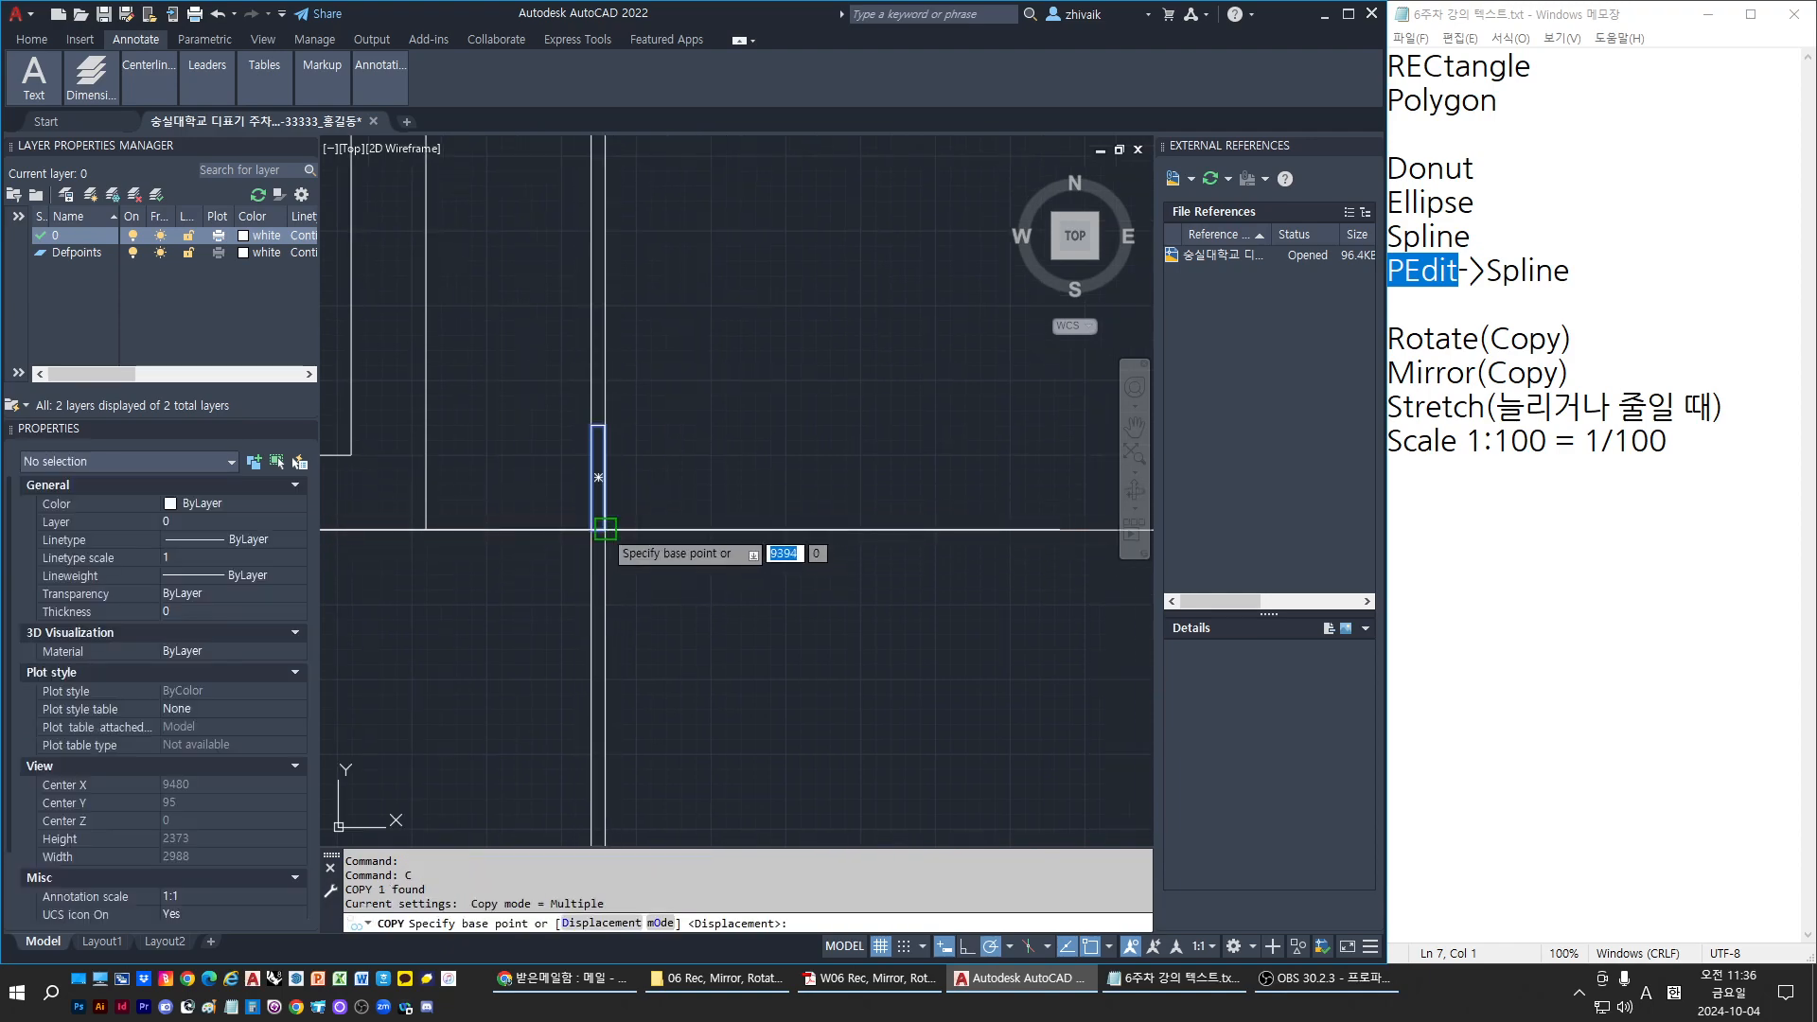
{"action": "left_click", "coordinate": [605, 529]}
{"action": "scroll", "coordinate": [598, 516], "scroll_direction": "down", "scroll_amount": 2}
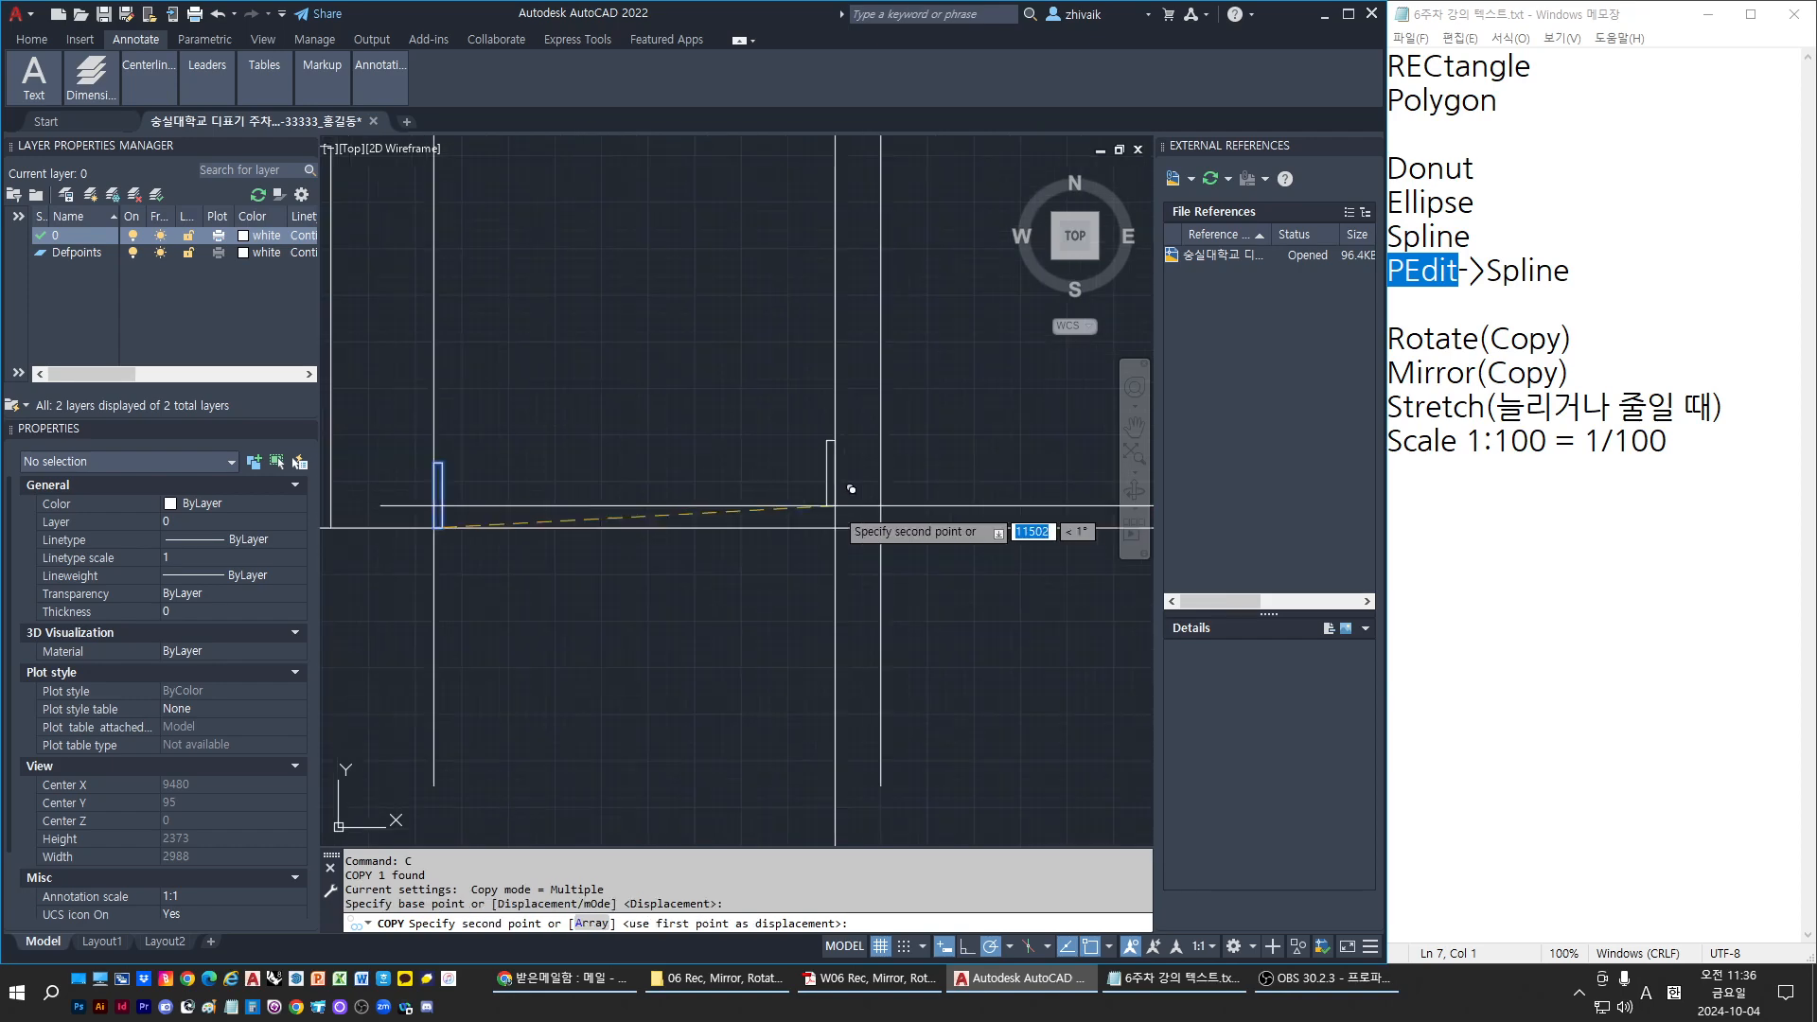
{"action": "left_click", "coordinate": [880, 527]}
{"action": "key", "text": "Escape"}
Erase the offset vertical guide line passing through the right rectangle
{"action": "left_click", "coordinate": [911, 594]}
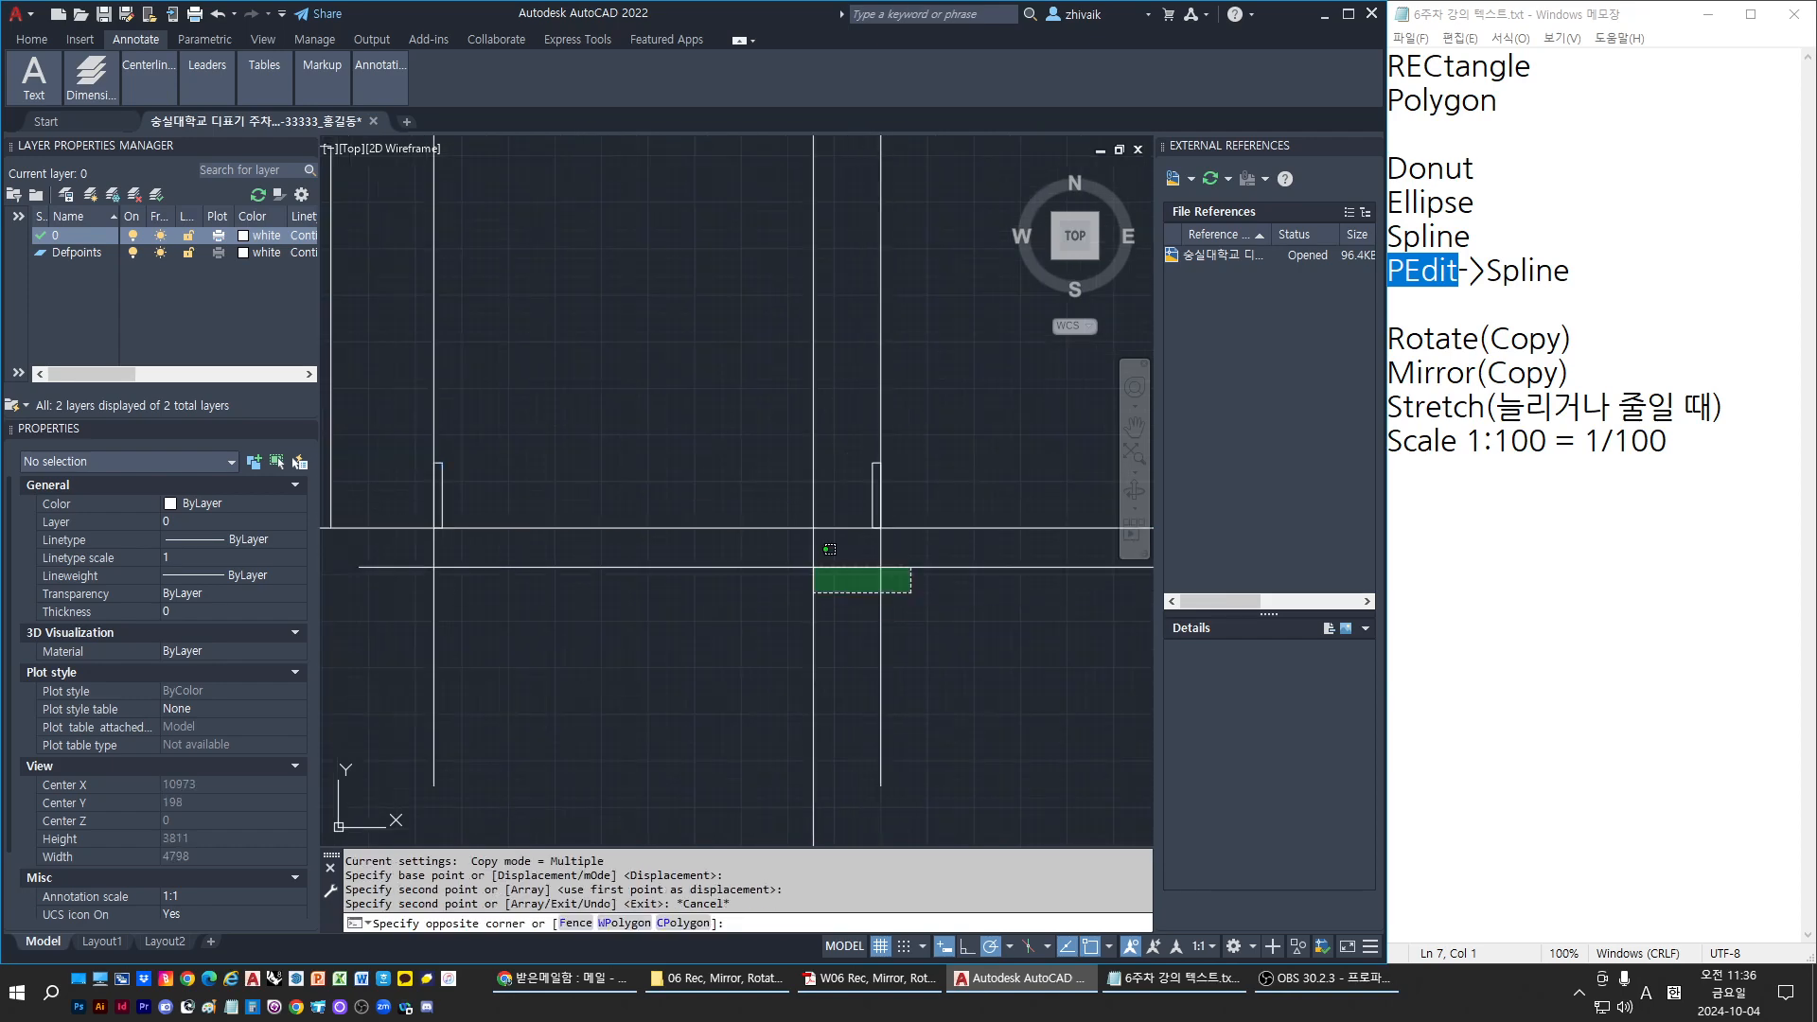
{"action": "left_click", "coordinate": [814, 568]}
{"action": "type", "text": "e"}
{"action": "key", "text": "Return"}
{"action": "middle_click_drag", "start_coordinate": [684, 517], "coordinate": [740, 489]}
{"action": "key", "text": "Escape"}
{"action": "key", "text": "Escape"}
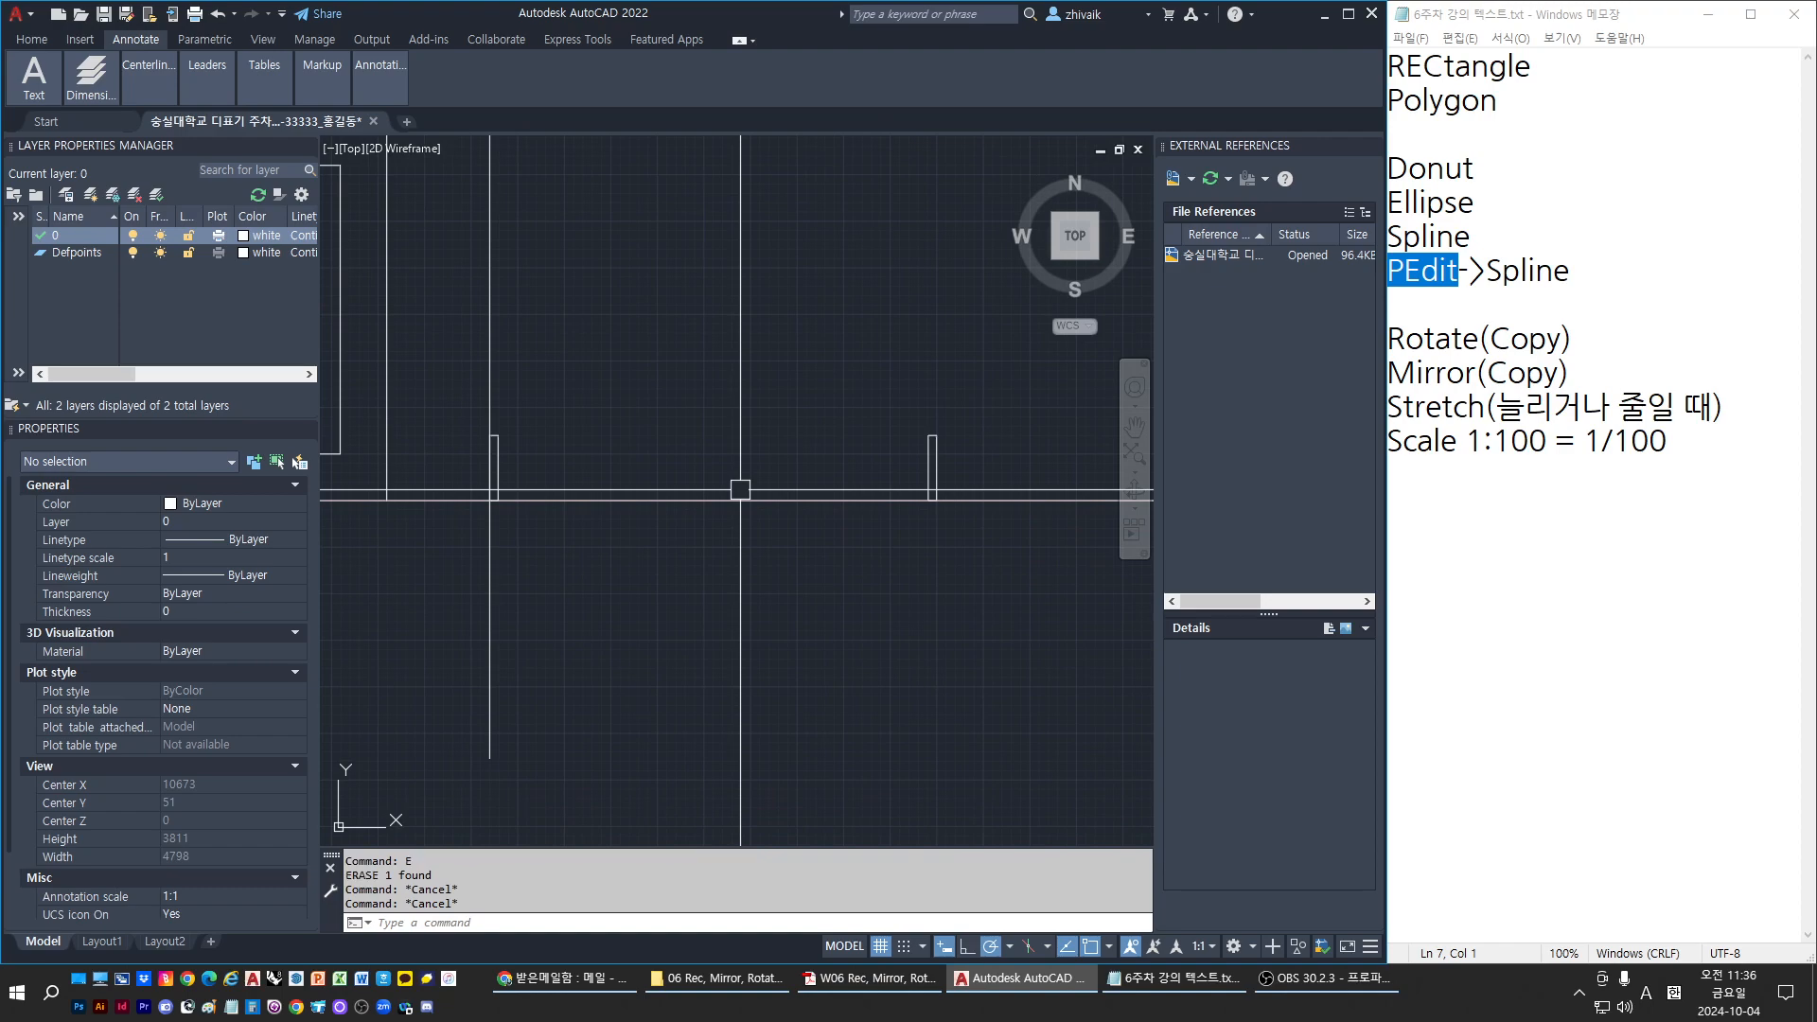
Draw a horizontal polyline joining the upper inner corners of the two narrow rectangles
{"action": "type", "text": "pl"}
{"action": "key", "text": "Return"}
{"action": "left_click", "coordinate": [494, 436]}
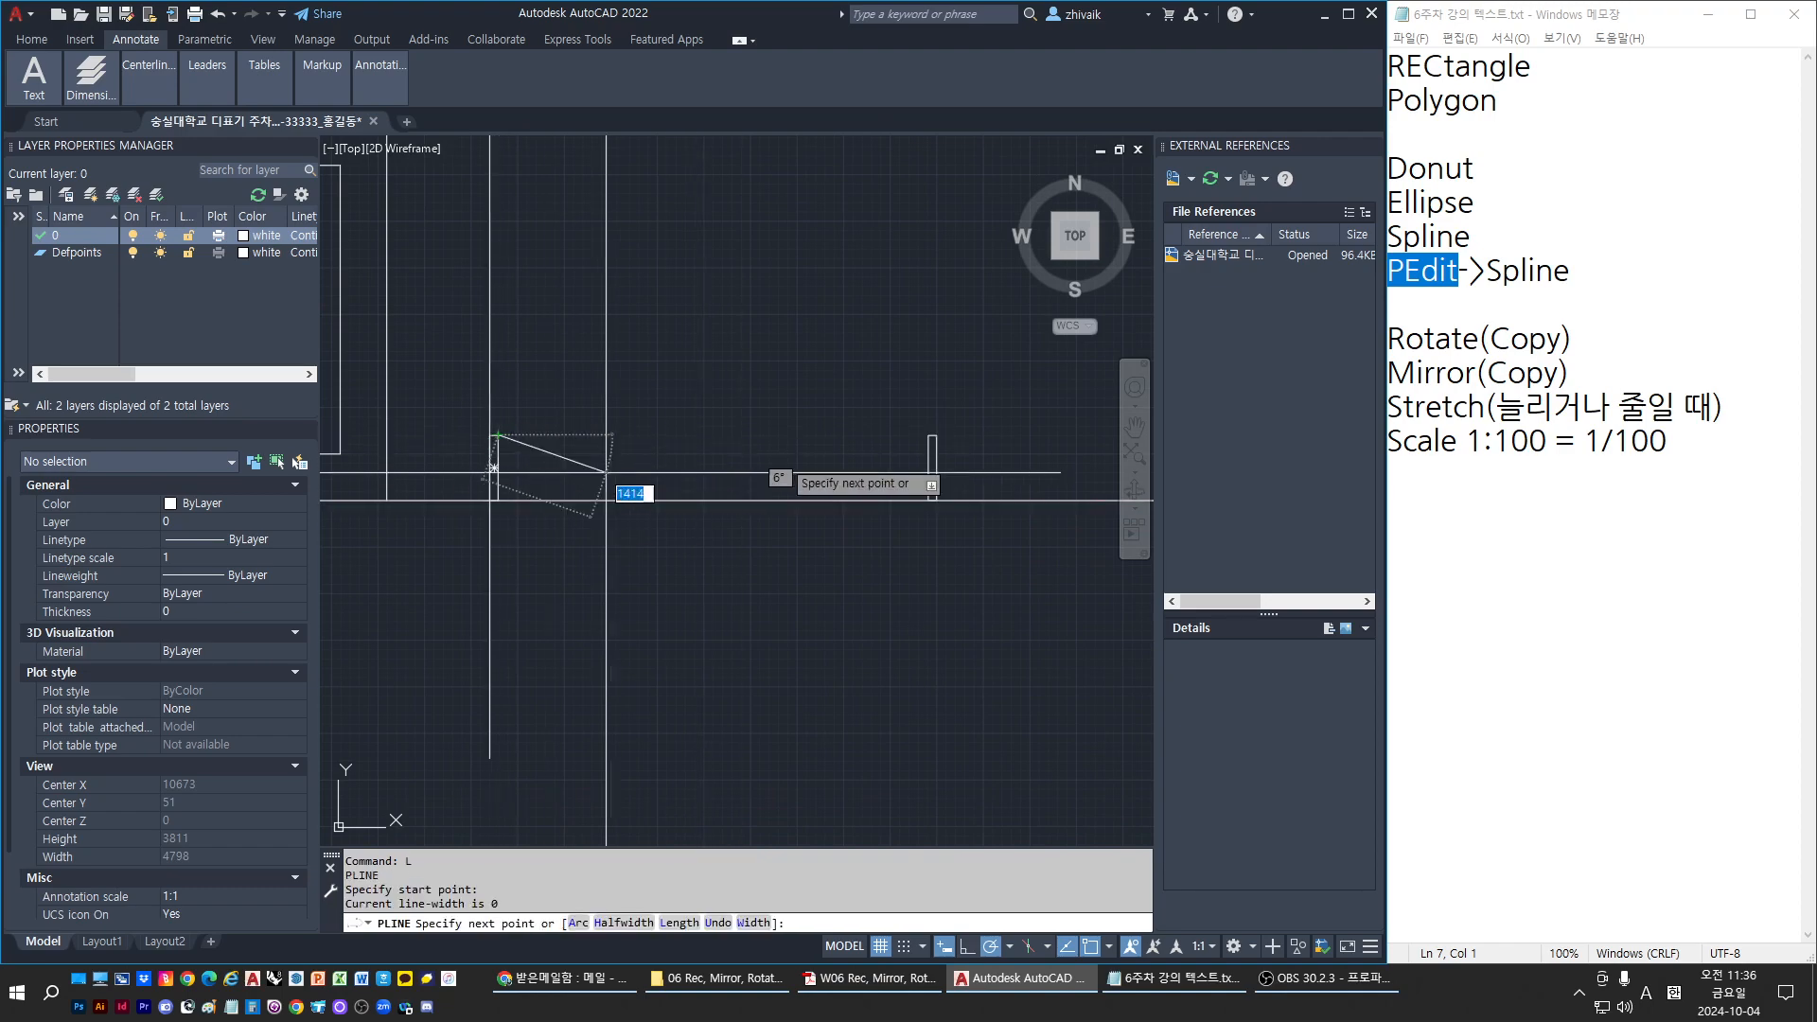
{"action": "left_click", "coordinate": [929, 435]}
{"action": "key", "text": "Return"}
Copy the top connecting line down to the lower inner corners of the two narrow rectangles
{"action": "left_click", "coordinate": [923, 435]}
{"action": "type", "text": "c"}
{"action": "key", "text": "Return"}
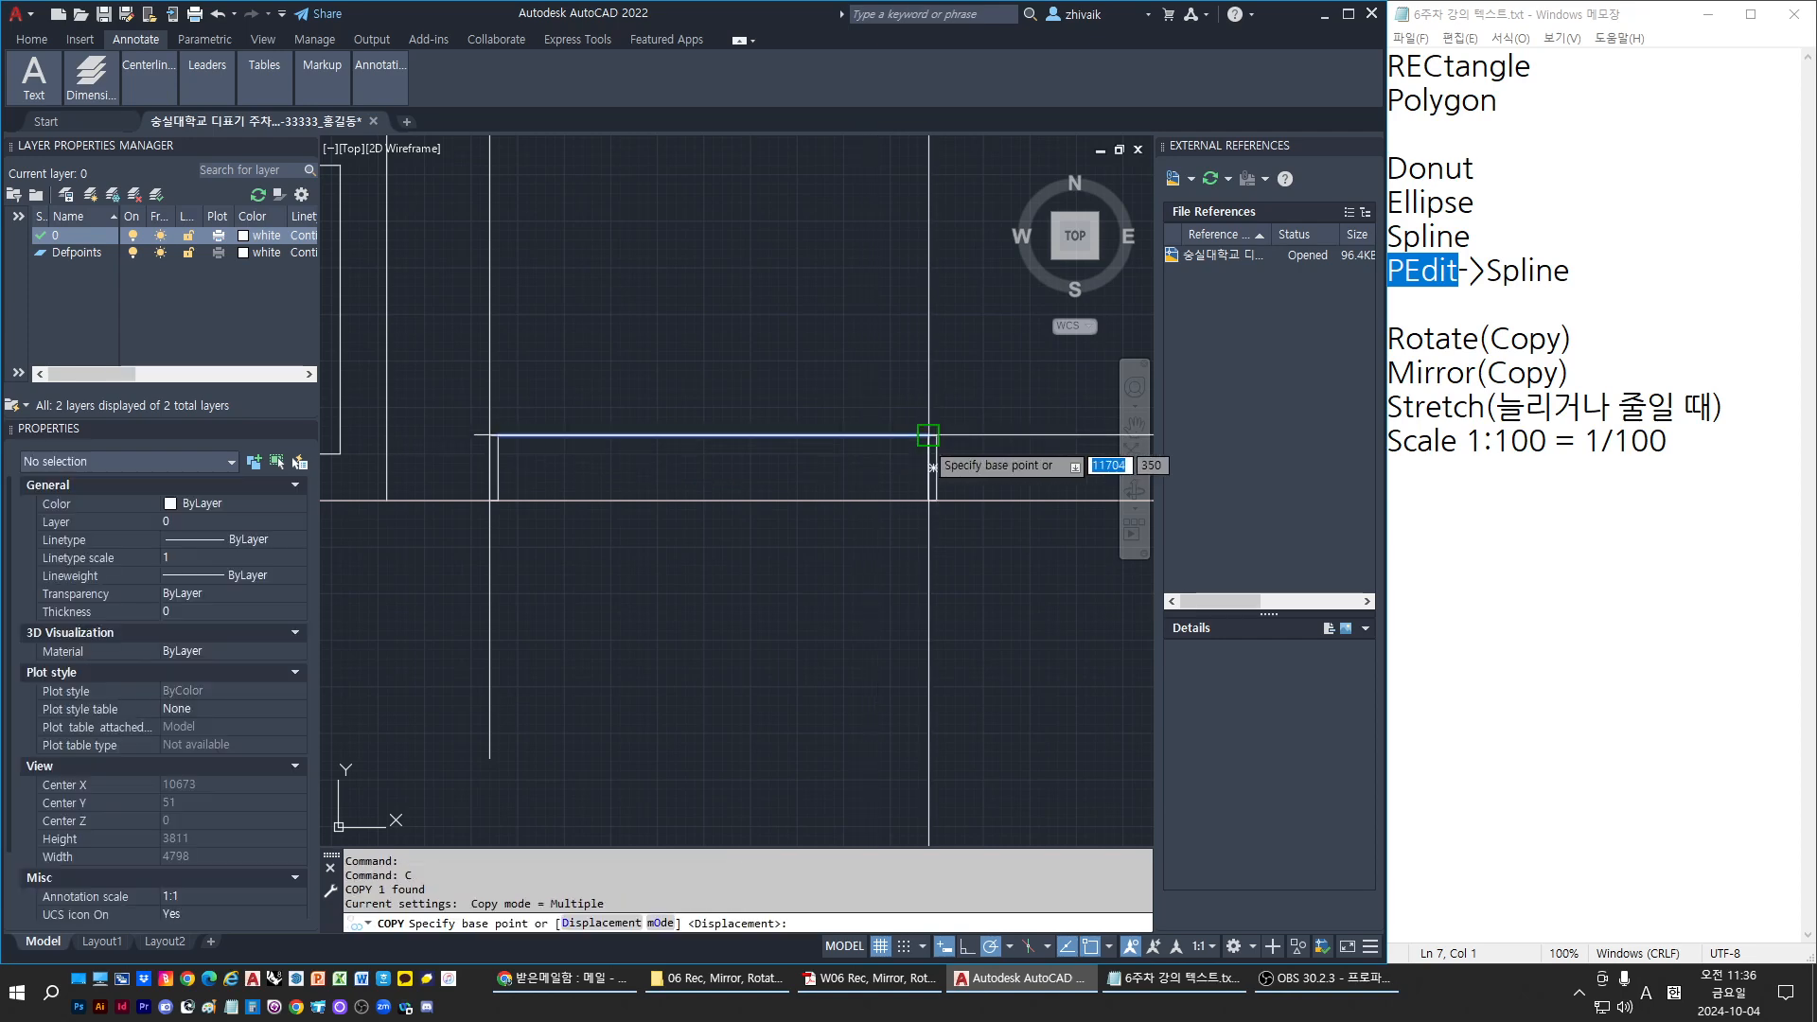
{"action": "left_click", "coordinate": [929, 435]}
{"action": "left_click", "coordinate": [932, 500]}
{"action": "key", "text": "Escape"}
{"action": "key", "text": "Escape"}
Erase the long horizontal guide line and the remaining vertical guide line, leaving only the window frame outline
{"action": "left_click", "coordinate": [946, 499]}
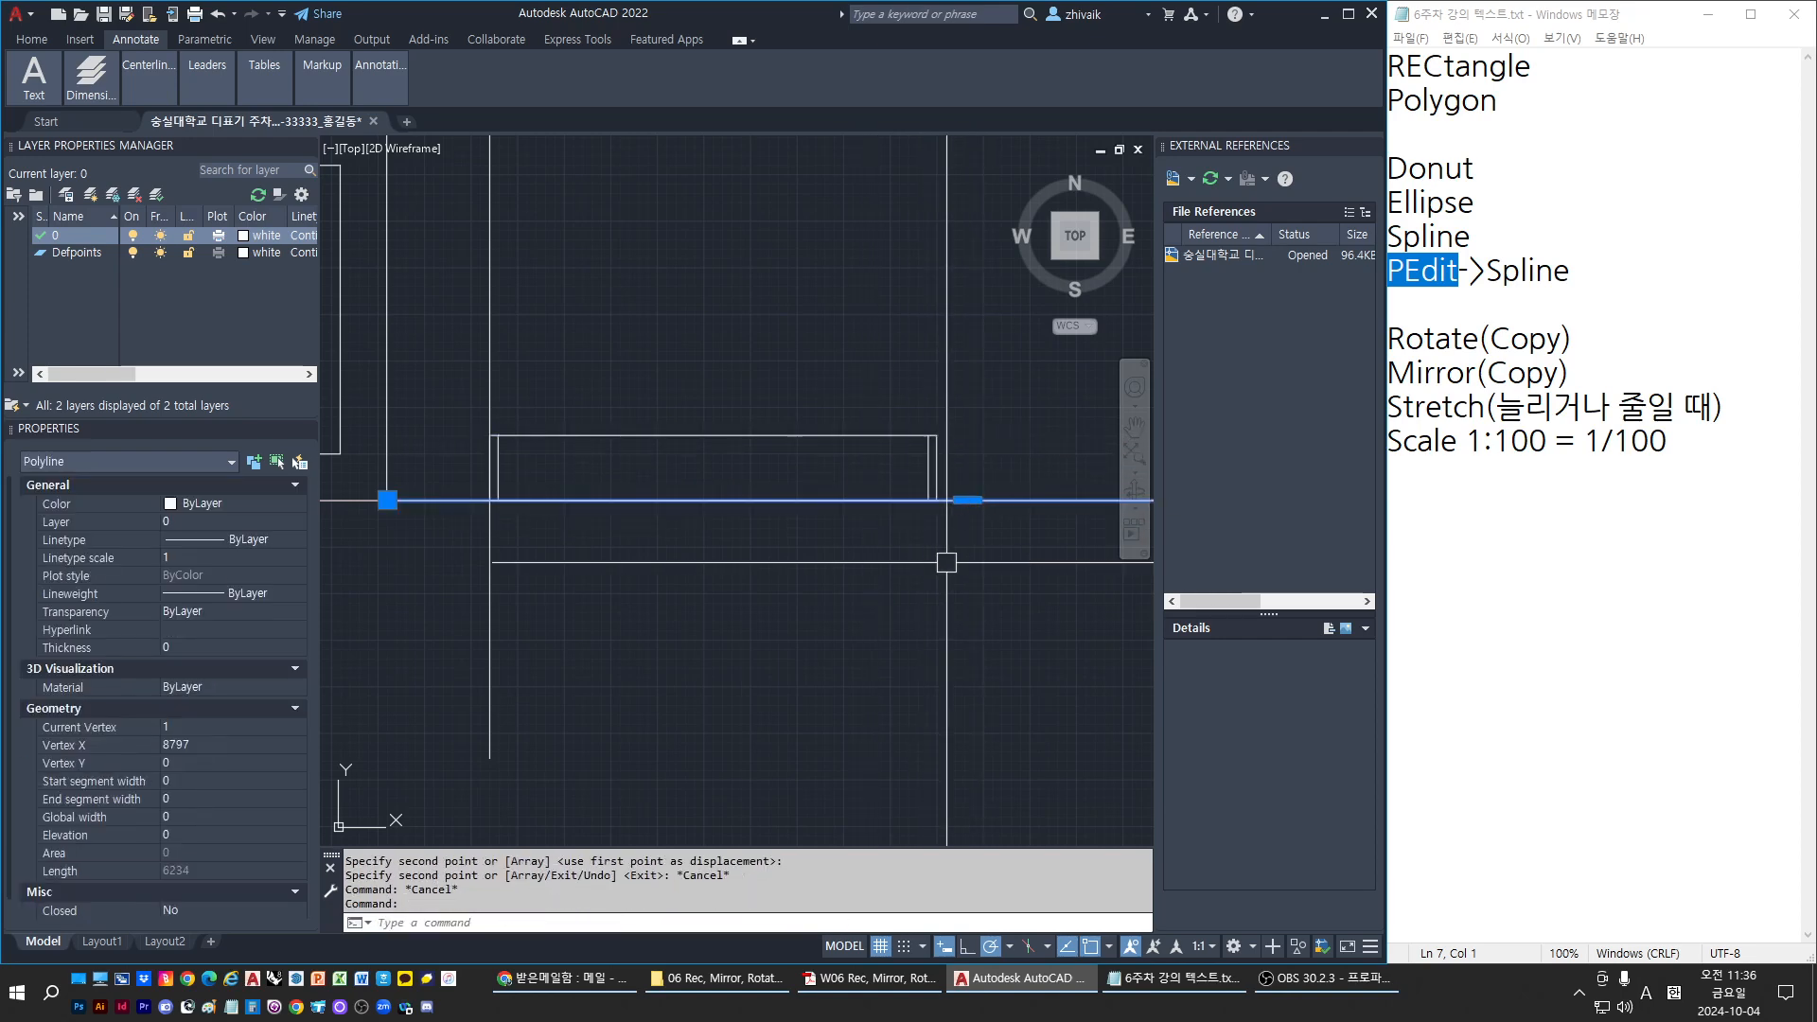
{"action": "key", "text": "Delete"}
{"action": "key", "text": "Escape"}
{"action": "key", "text": "Escape"}
{"action": "key", "text": "Escape"}
{"action": "type", "text": "e"}
{"action": "key", "text": "Return"}
{"action": "key", "text": "Escape"}
{"action": "key", "text": "Escape"}
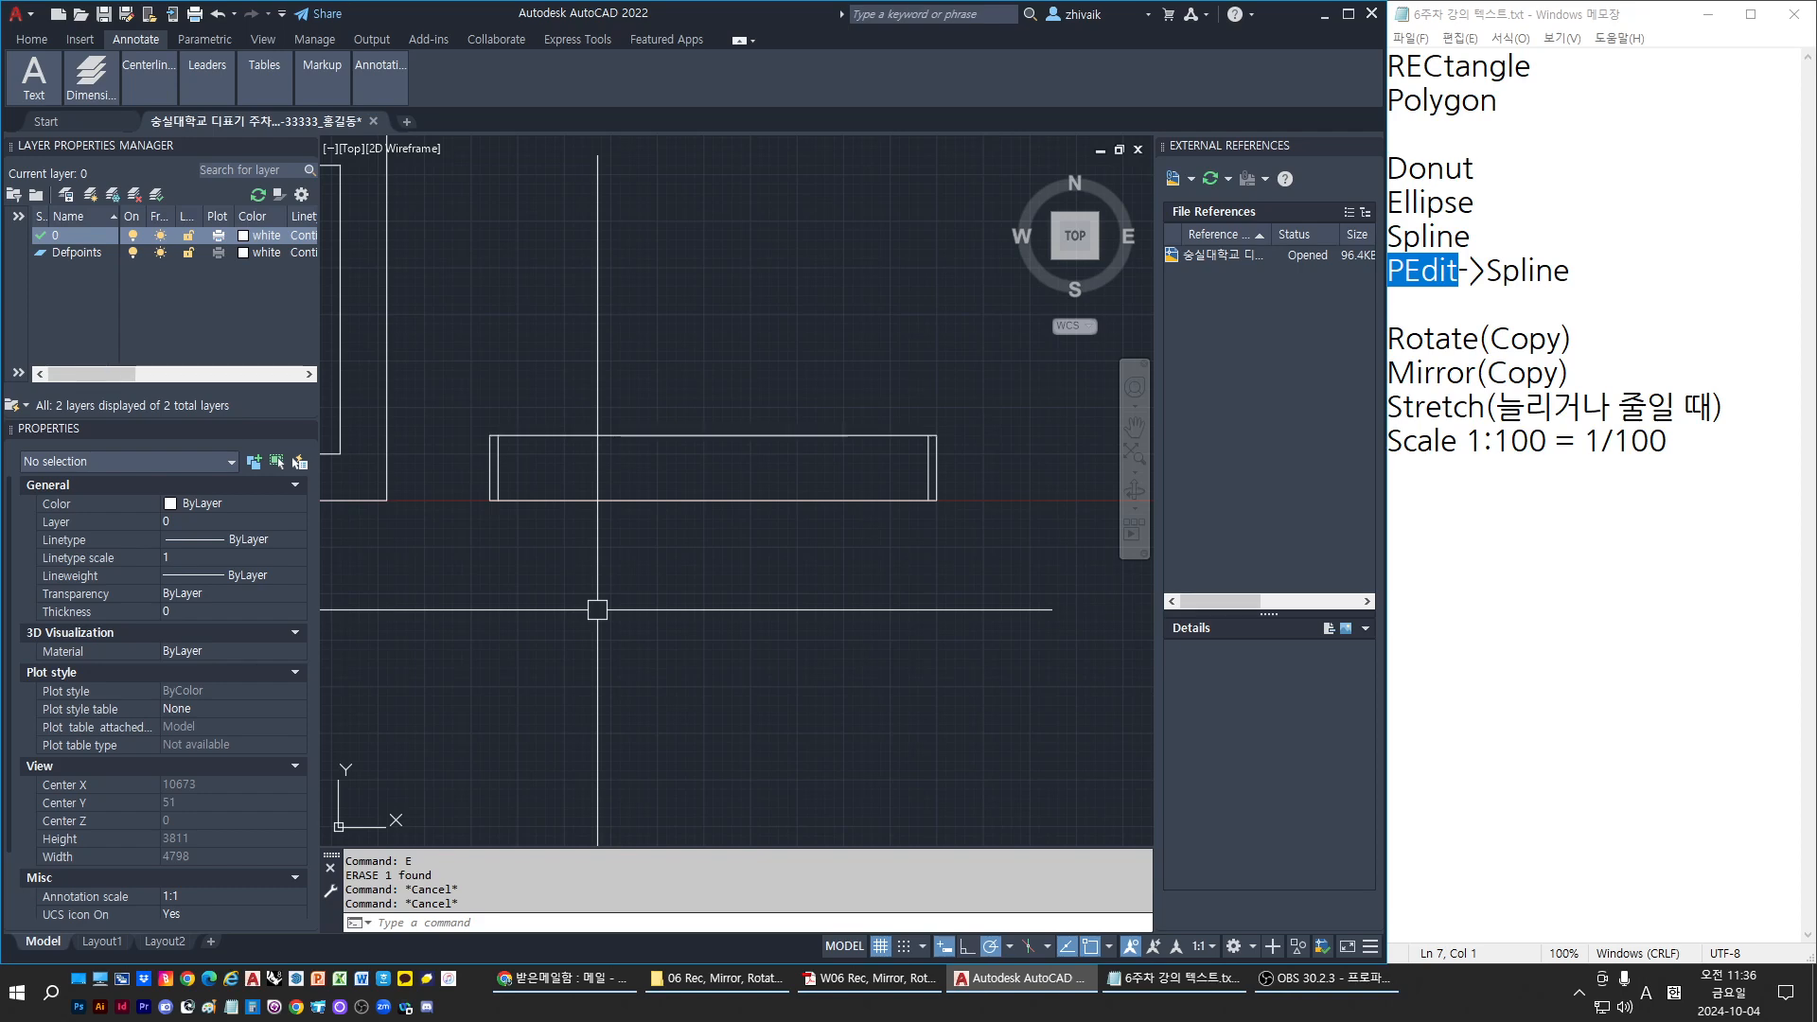
Draw a horizontal polyline connecting the midpoints of the two narrow rectangles' inner edges
{"action": "type", "text": "l"}
{"action": "key", "text": "Return"}
{"action": "scroll", "coordinate": [502, 488], "scroll_direction": "up", "scroll_amount": 2}
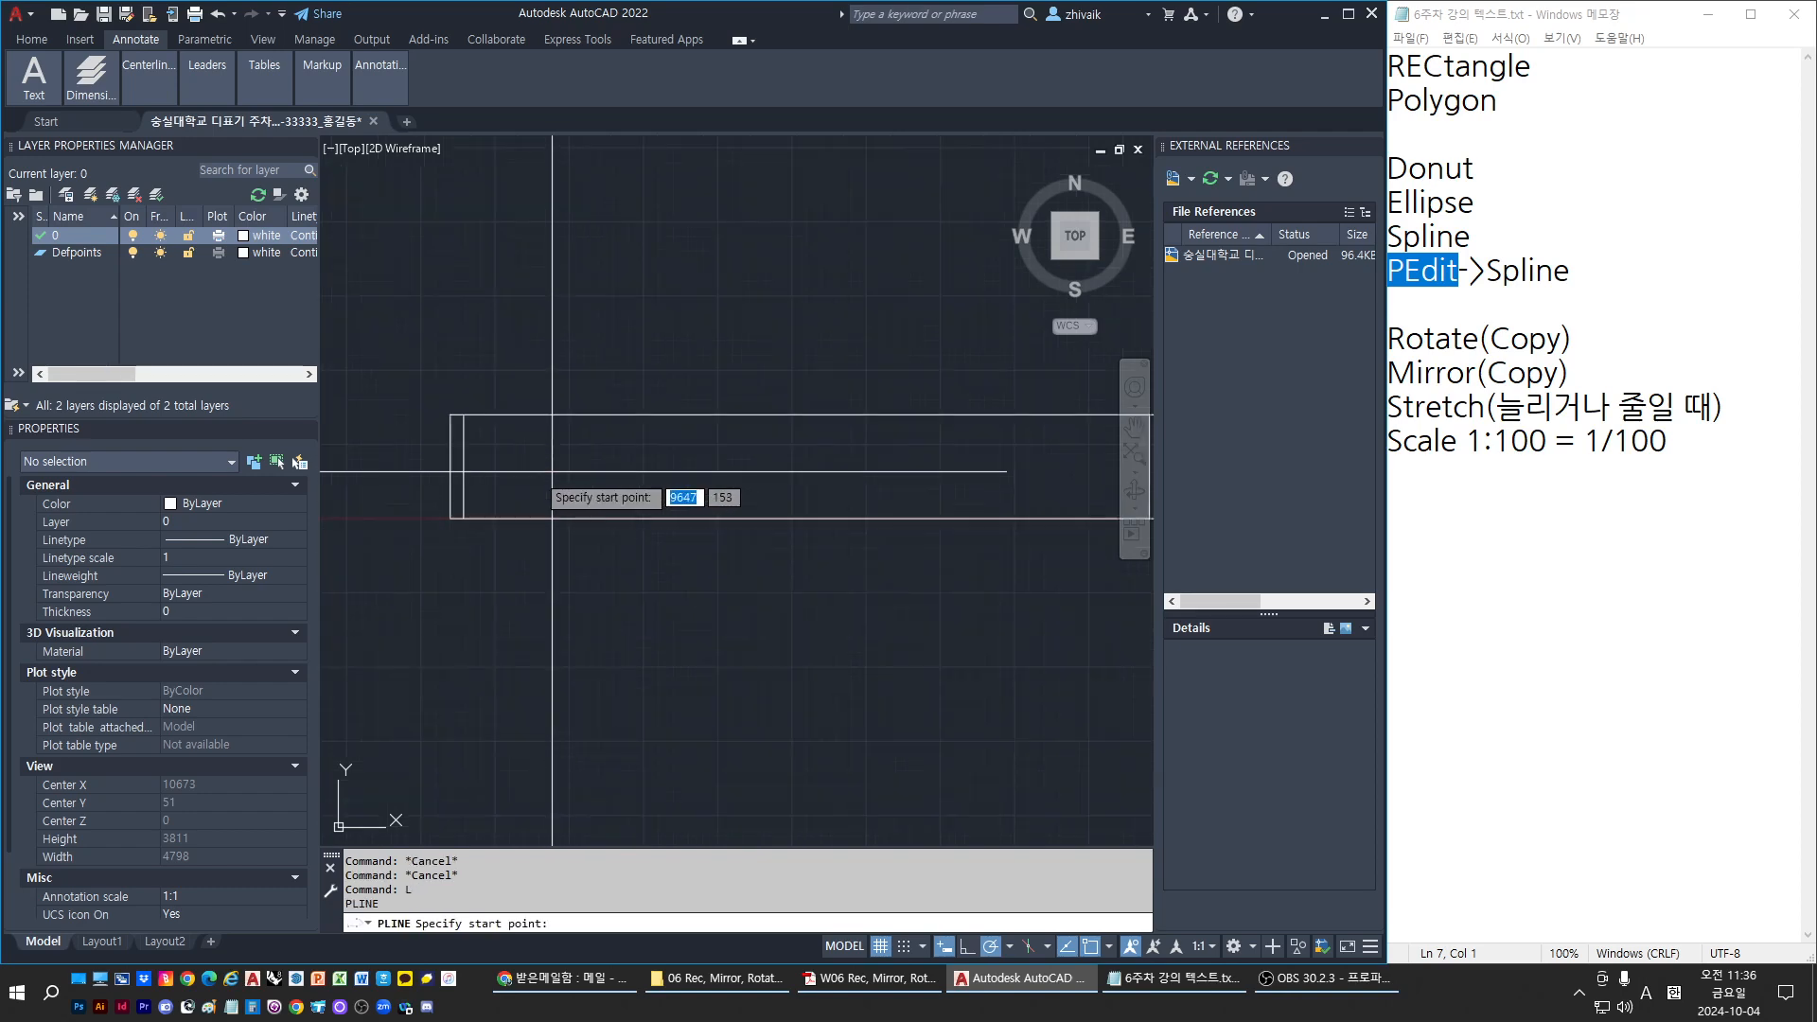
{"action": "scroll", "coordinate": [458, 465], "scroll_direction": "down", "scroll_amount": 2}
{"action": "left_click", "coordinate": [461, 466]}
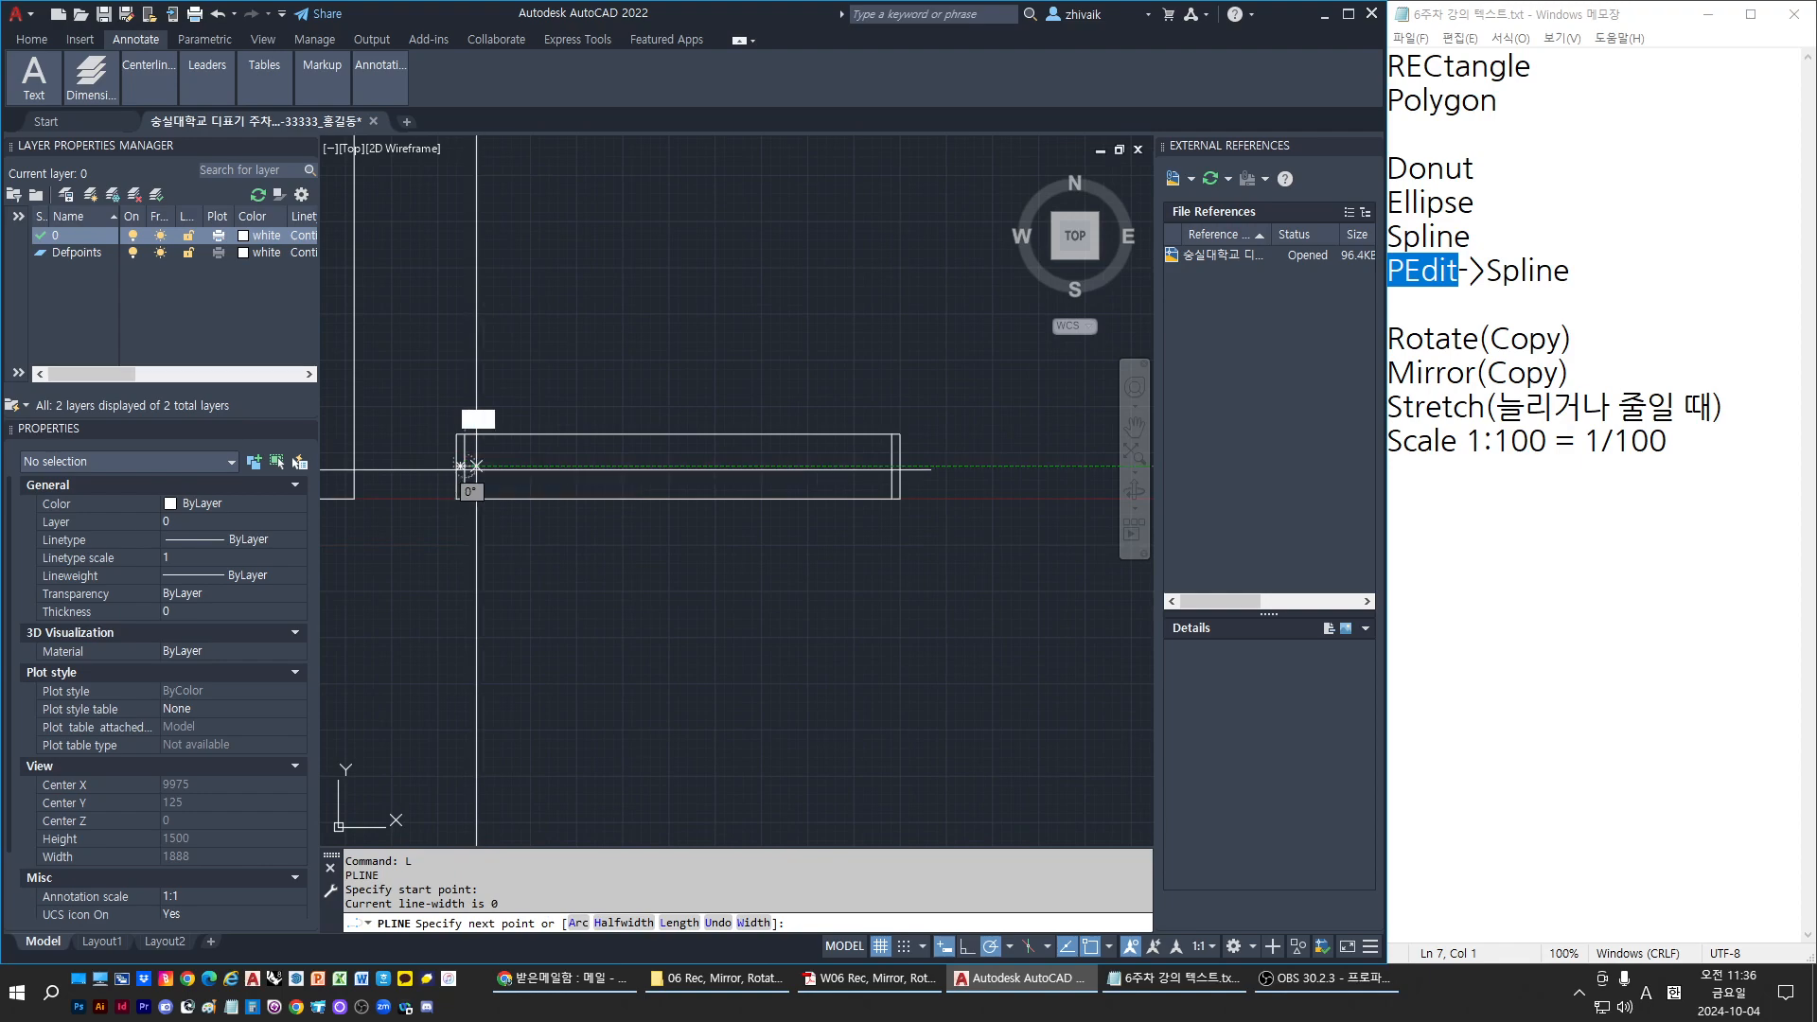
{"action": "left_click", "coordinate": [893, 467]}
{"action": "key", "text": "Escape"}
{"action": "key", "text": "Escape"}
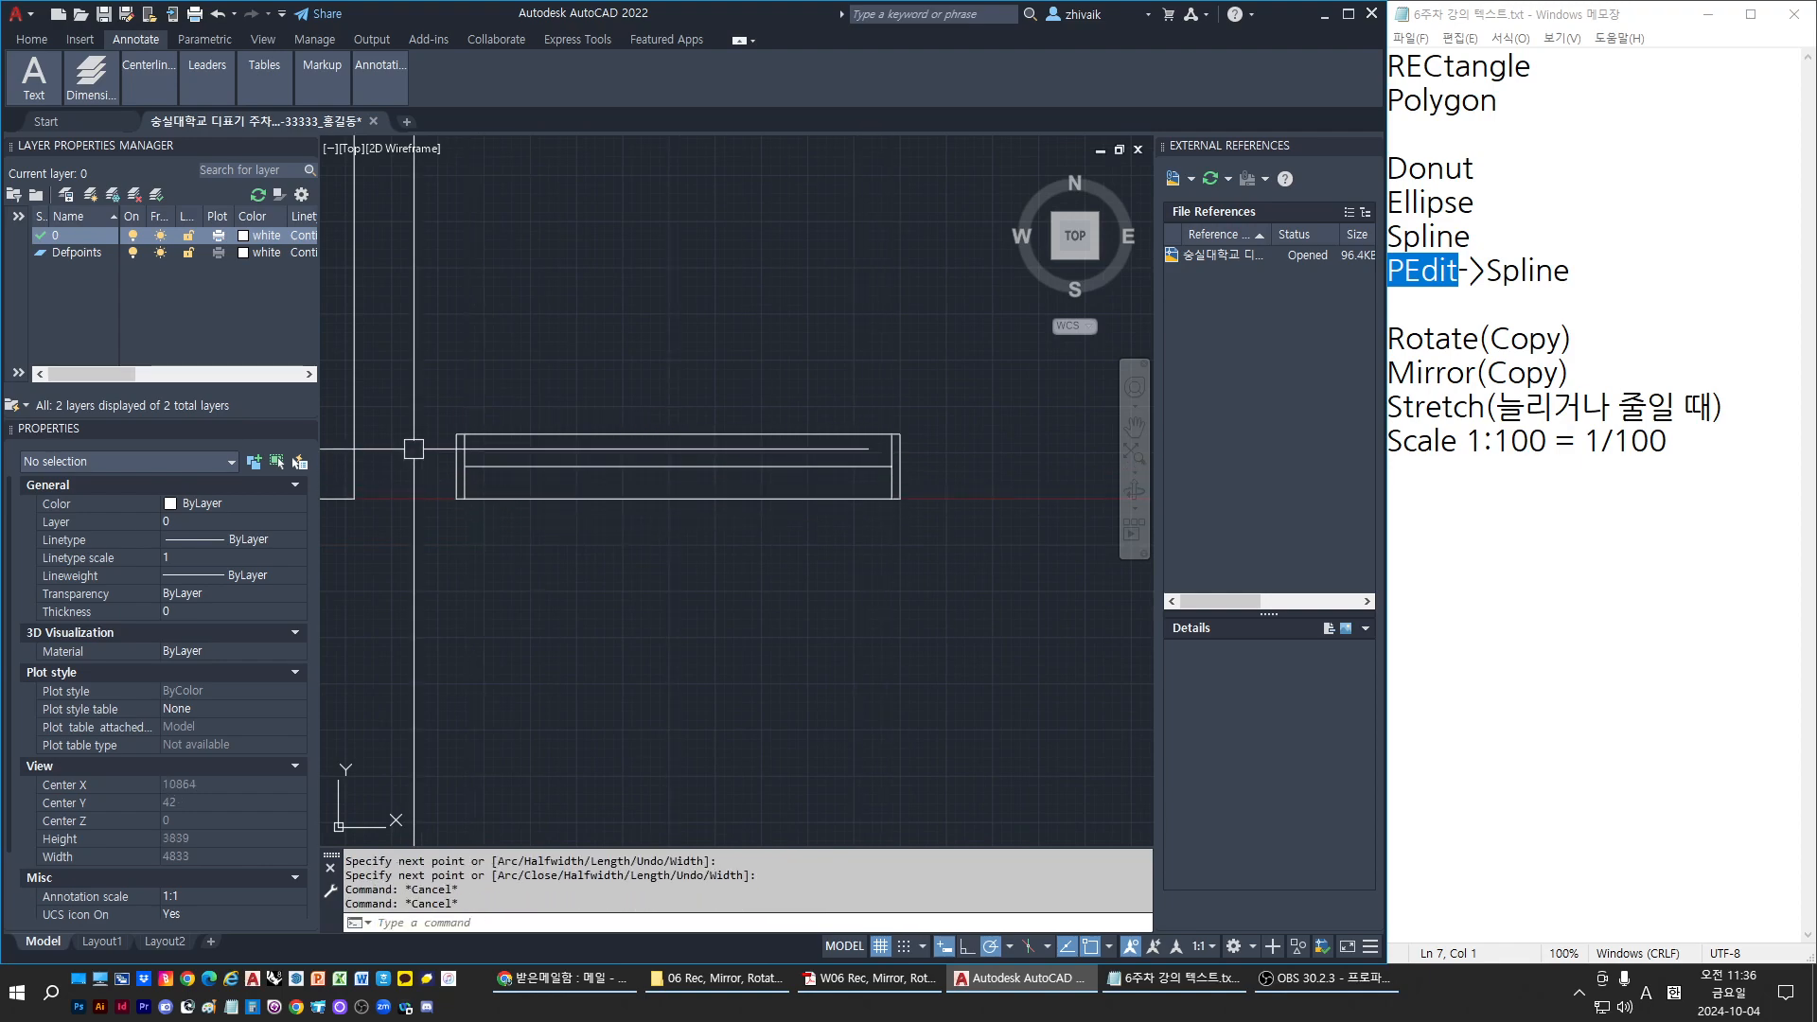
{"action": "scroll", "coordinate": [417, 455], "scroll_direction": "up", "scroll_amount": 5}
{"action": "left_click", "coordinate": [653, 488]}
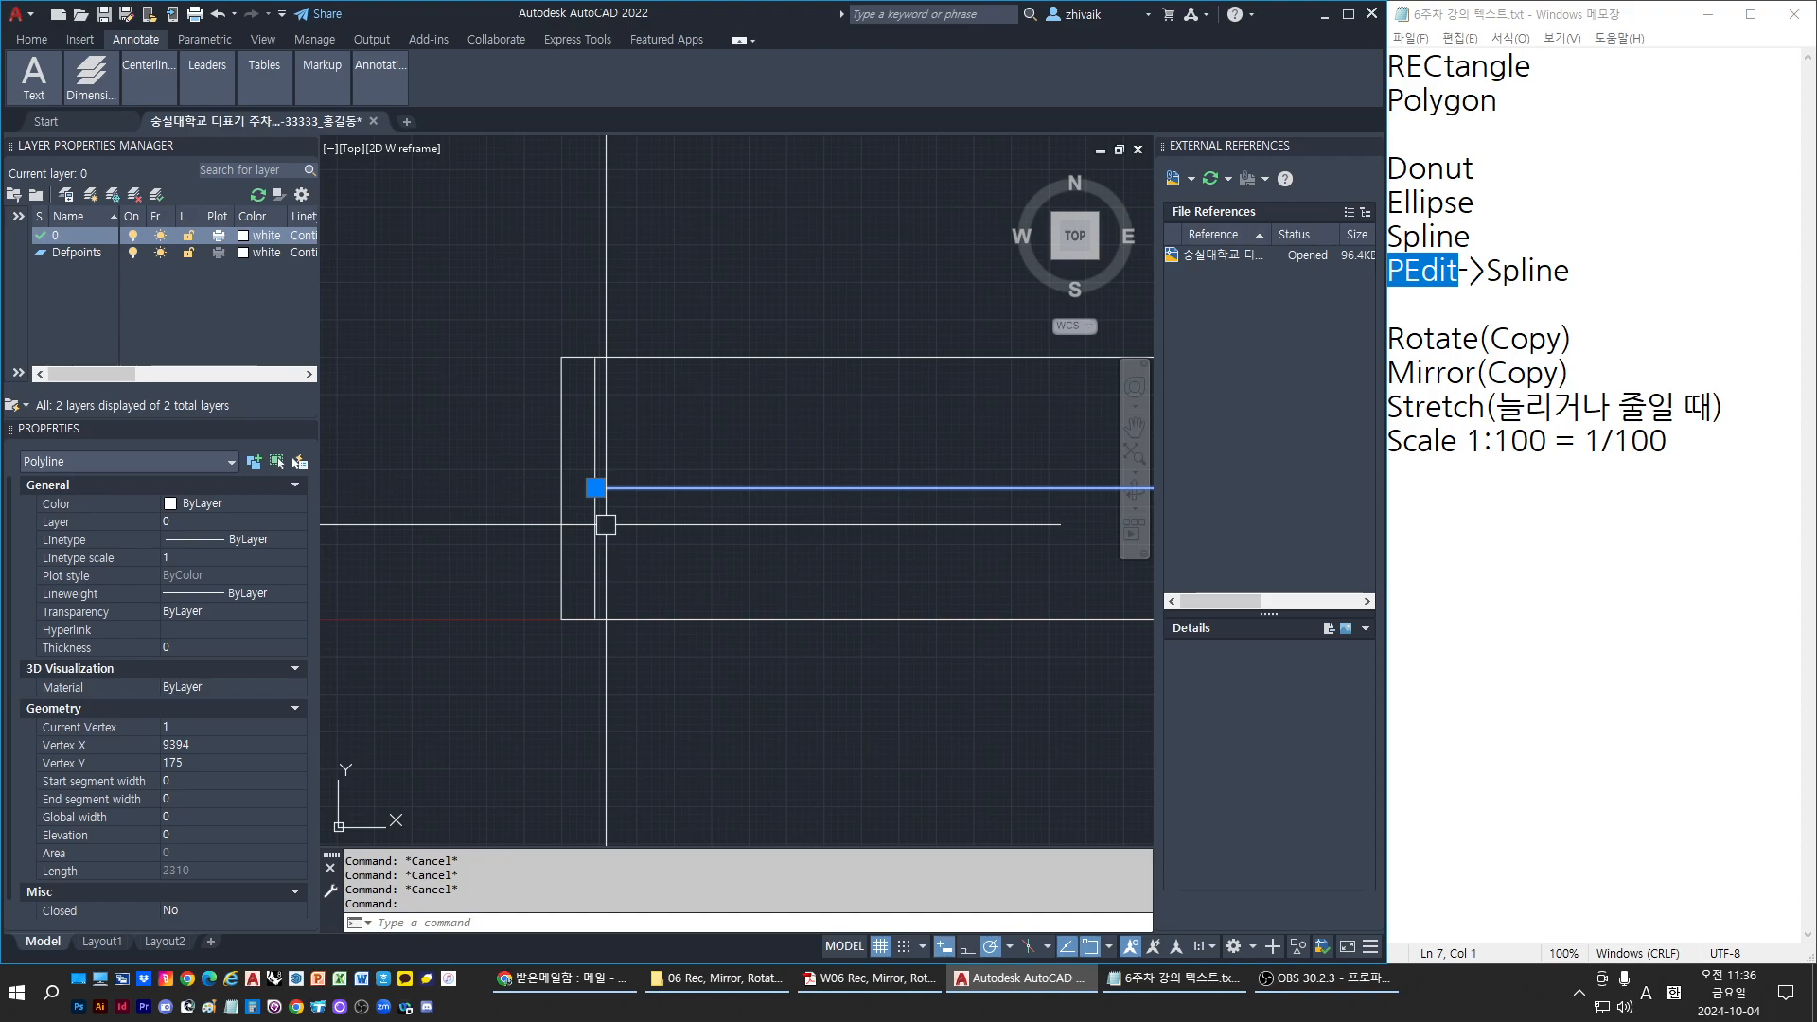
Draw a vertical polyline from the midpoint of the frame's upper connecting line to the midpoint of the lower one
{"action": "key", "text": "alt+Tab"}
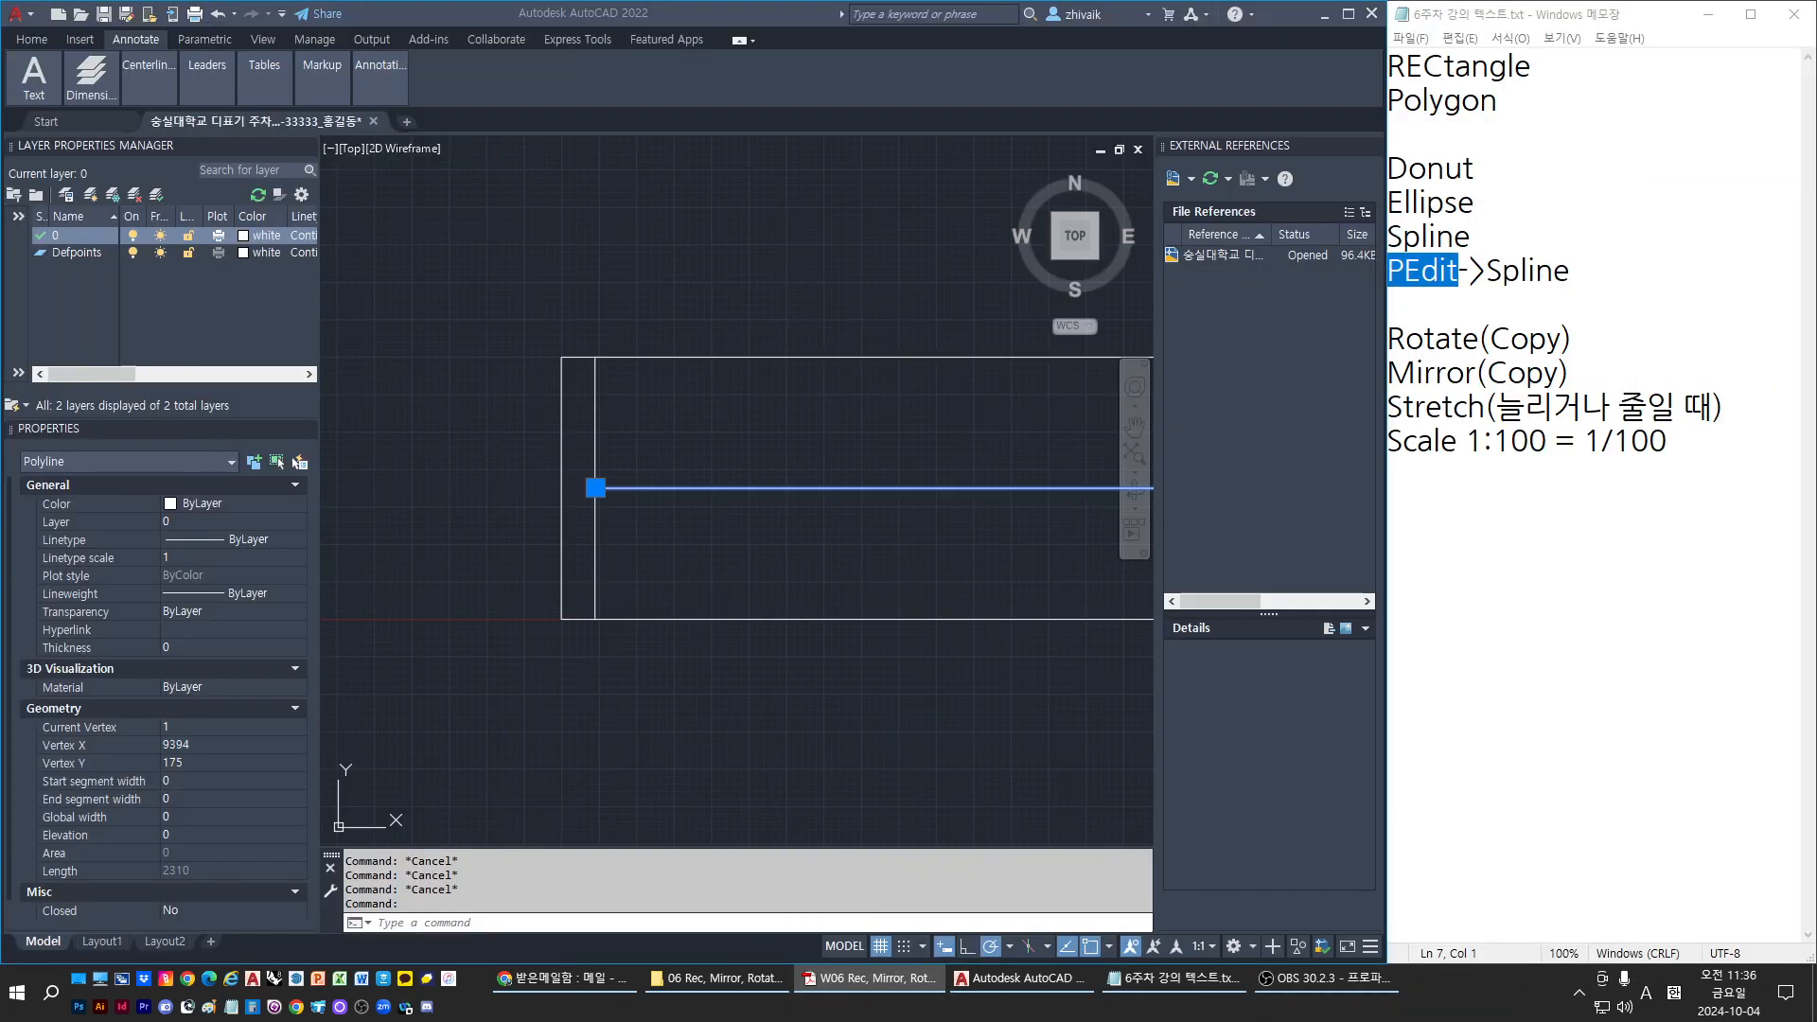
{"action": "left_click", "coordinate": [766, 564]}
{"action": "scroll", "coordinate": [525, 560], "scroll_direction": "down", "scroll_amount": 3}
{"action": "type", "text": "pl"}
{"action": "key", "text": "Return"}
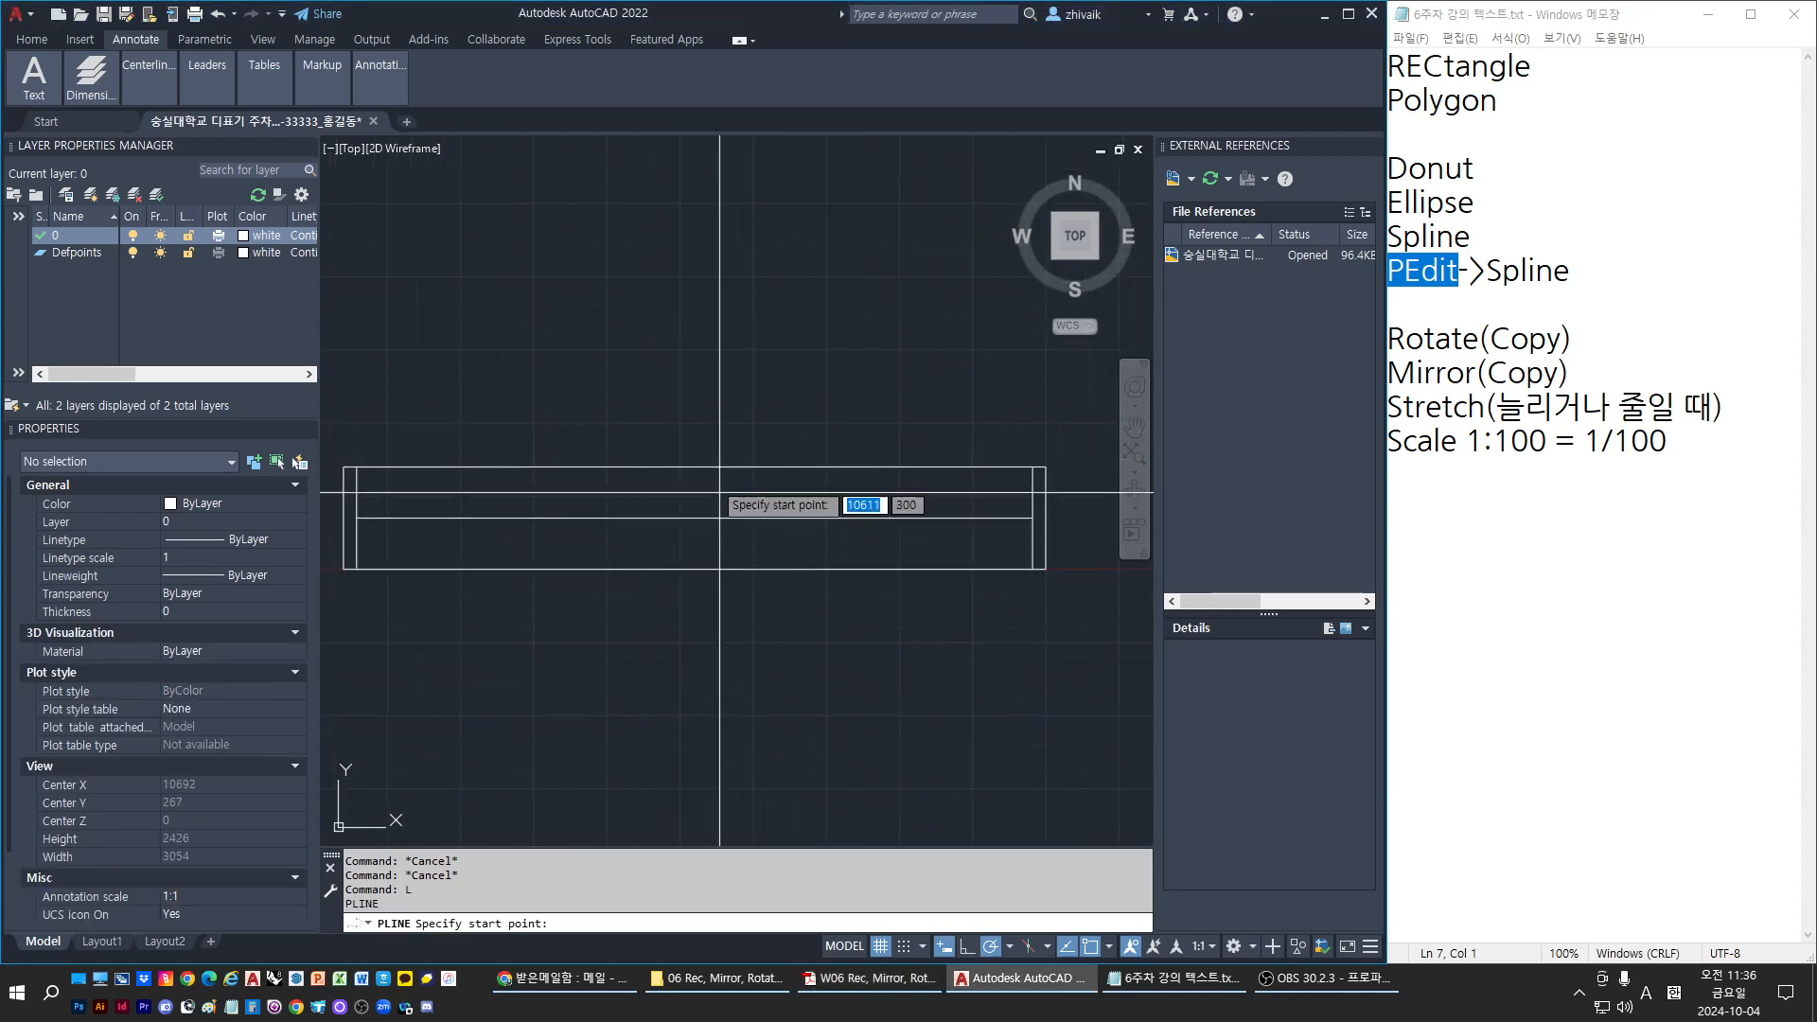
{"action": "left_click", "coordinate": [694, 471]}
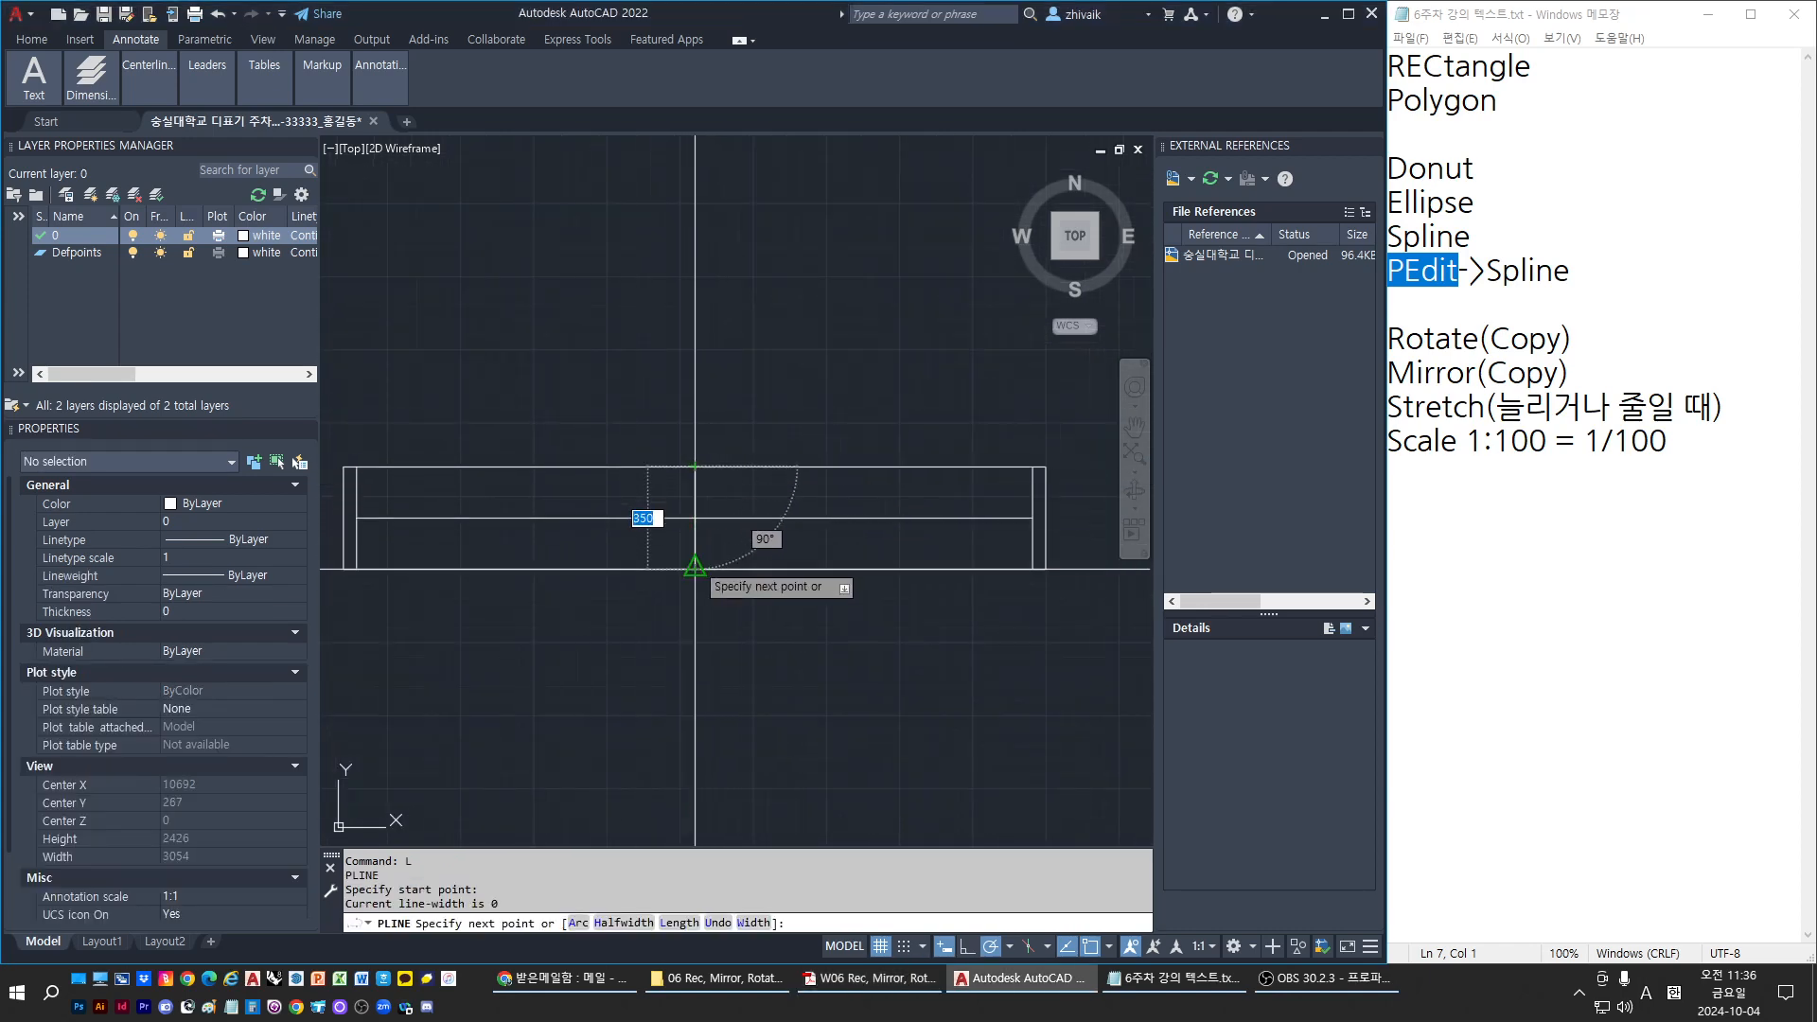
{"action": "left_click", "coordinate": [682, 563]}
{"action": "key", "text": "Escape"}
Offset the vertical centre line by 30 to both sides
{"action": "type", "text": "o"}
{"action": "key", "text": "Return"}
{"action": "type", "text": "30"}
{"action": "key", "text": "Return"}
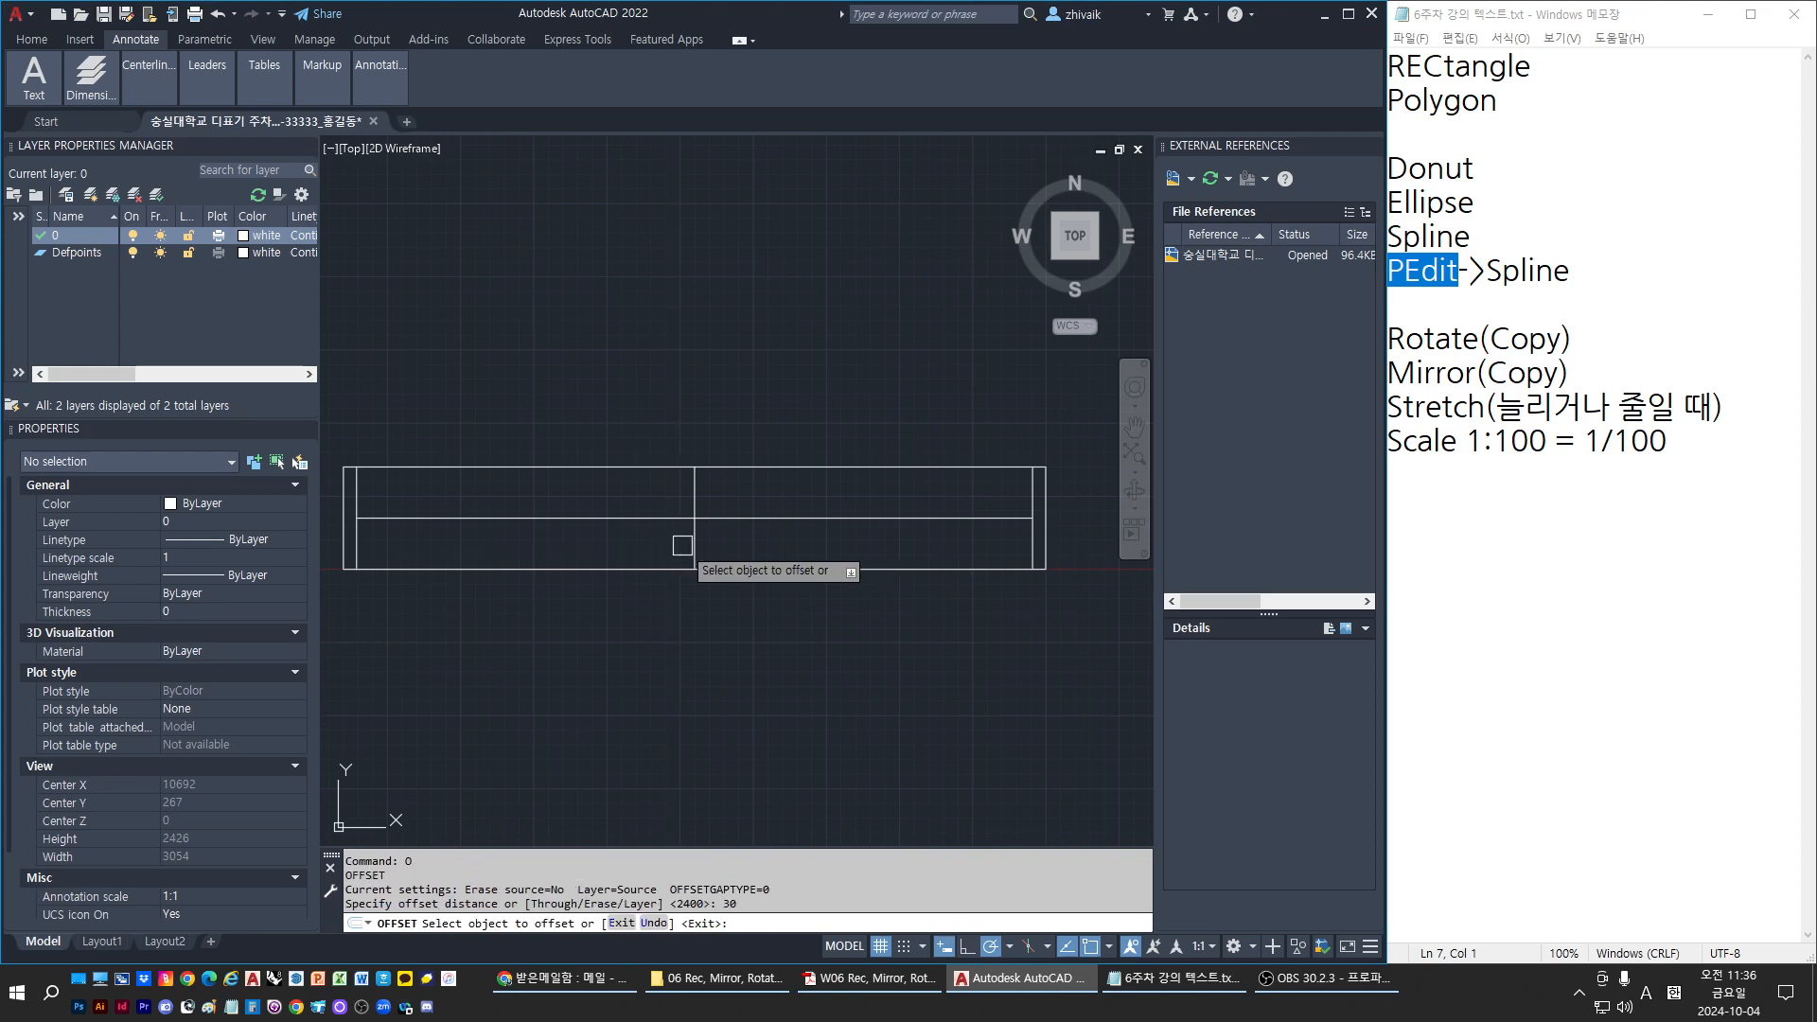
{"action": "scroll", "coordinate": [718, 535], "scroll_direction": "up", "scroll_amount": 6}
{"action": "left_click", "coordinate": [698, 548]}
{"action": "left_click", "coordinate": [712, 580]}
{"action": "left_click", "coordinate": [698, 581]}
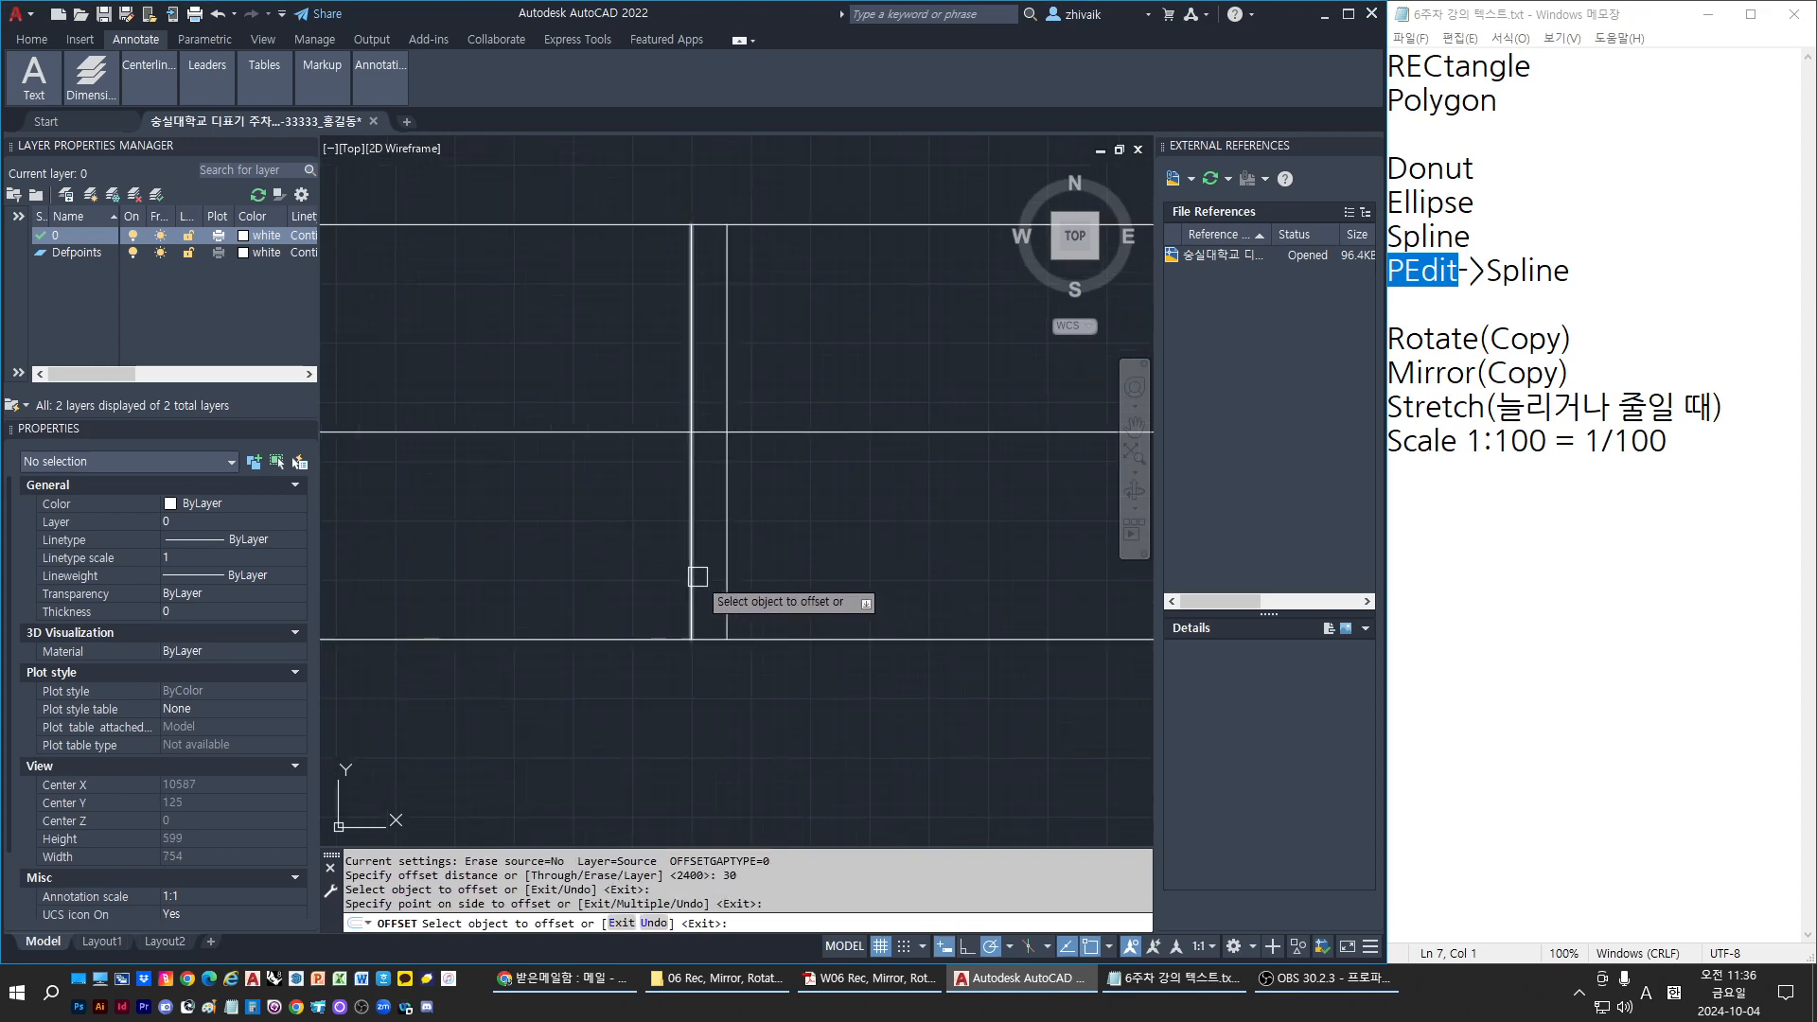
{"action": "left_click", "coordinate": [604, 580]}
{"action": "key", "text": "Escape"}
{"action": "key", "text": "Escape"}
{"action": "key", "text": "Escape"}
{"action": "scroll", "coordinate": [727, 539], "scroll_direction": "down", "scroll_amount": 2}
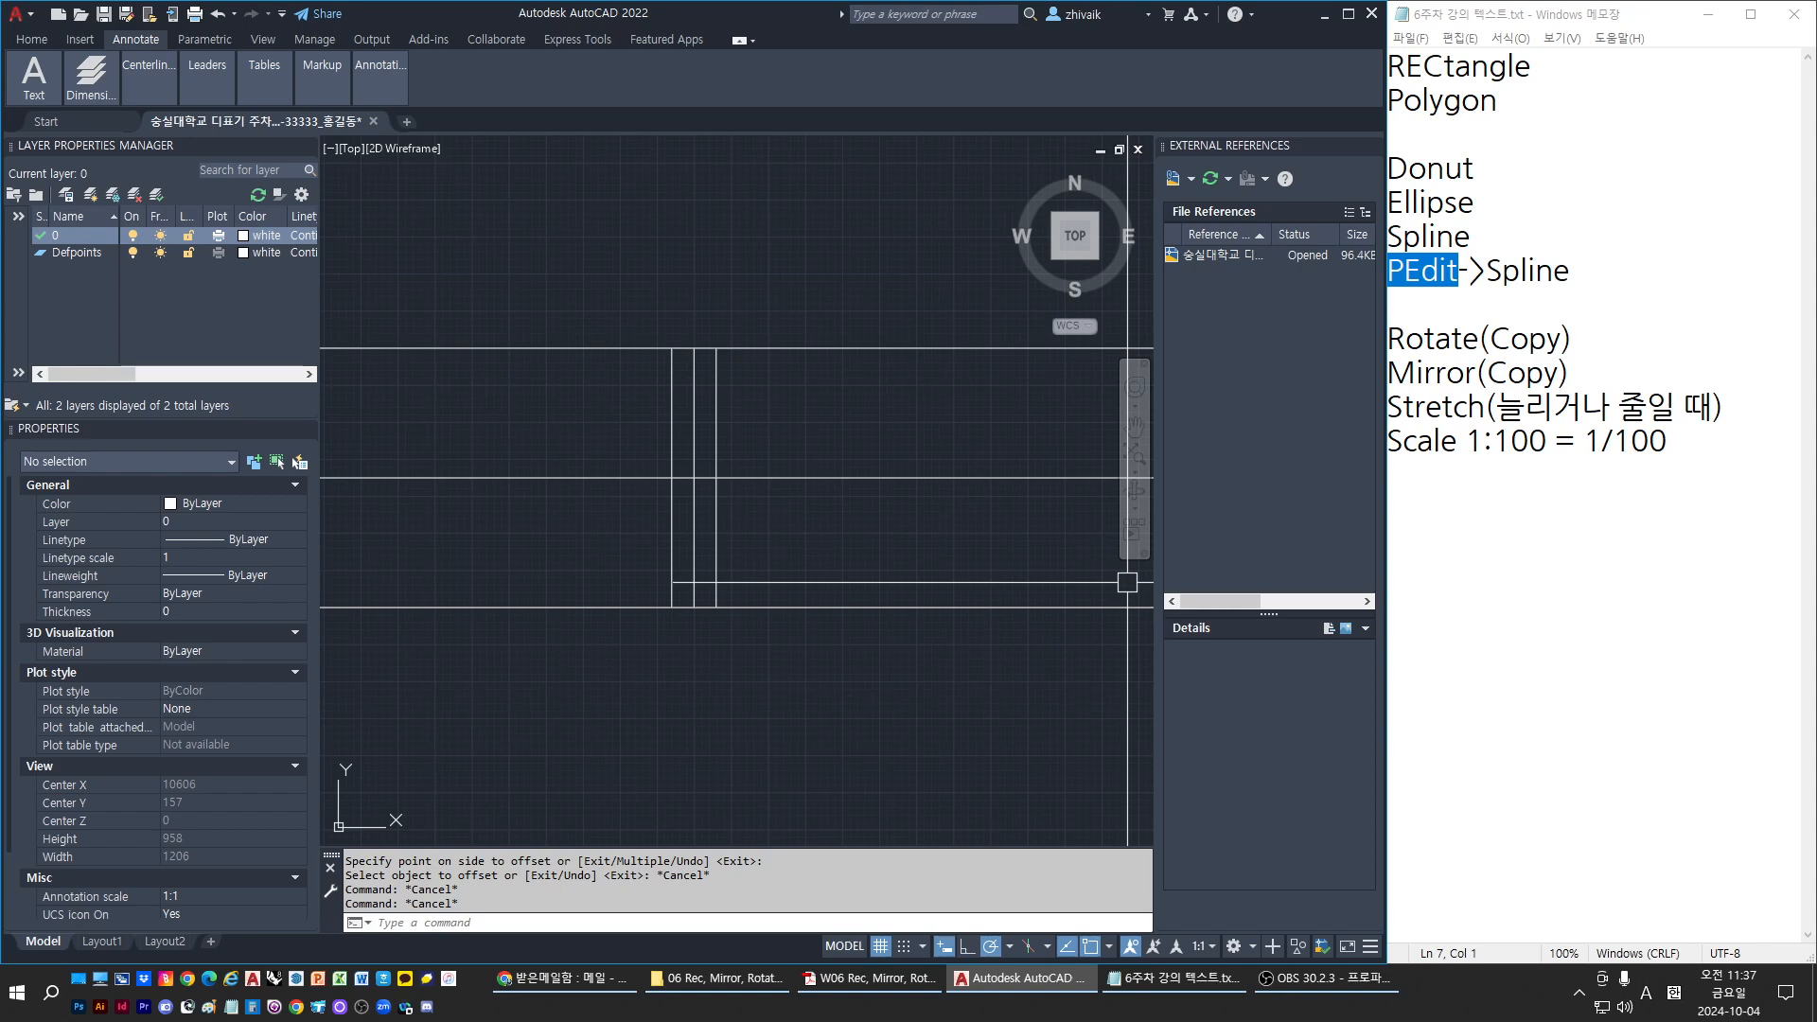
Draw a vertical guide polyline about 1087 long upward from the left narrow rectangle's lower outer corner
{"action": "scroll", "coordinate": [937, 473], "scroll_direction": "down", "scroll_amount": 4}
{"action": "left_click", "coordinate": [922, 464]}
{"action": "key", "text": "Escape"}
{"action": "key", "text": "Escape"}
{"action": "key", "text": "Escape"}
{"action": "key", "text": "Escape"}
{"action": "type", "text": "l"}
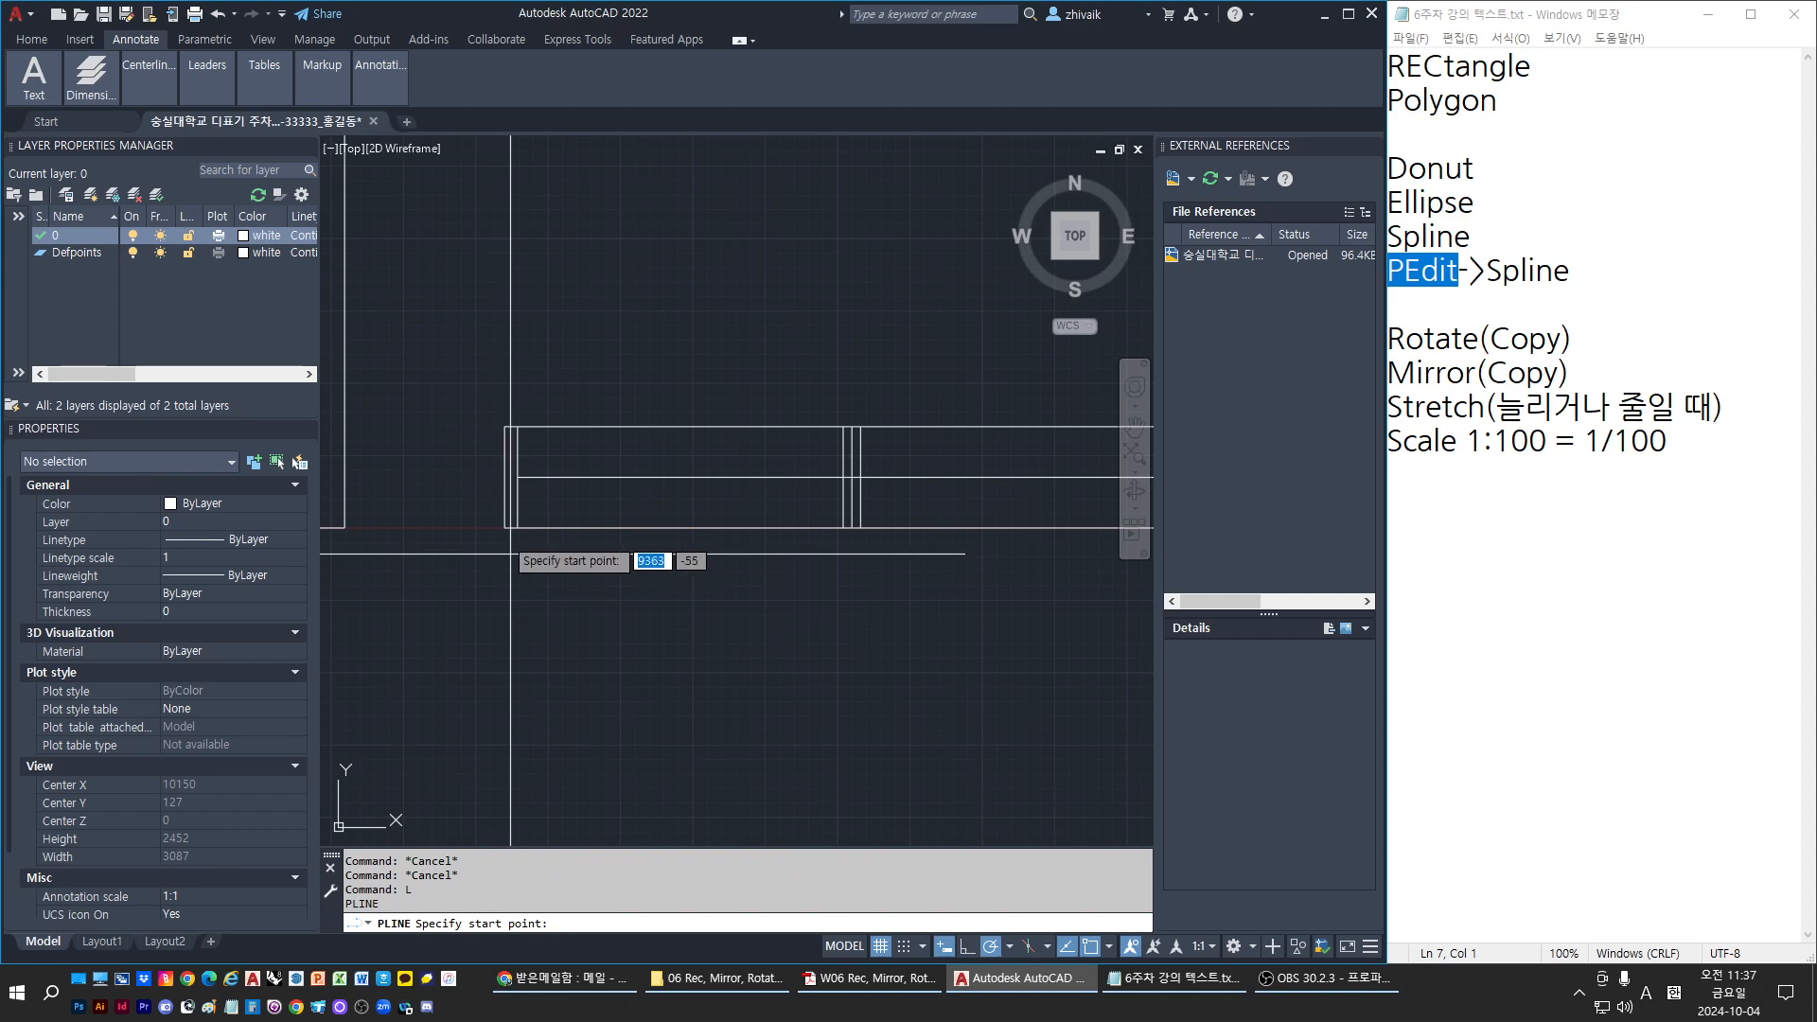
{"action": "key", "text": "Return"}
{"action": "left_click", "coordinate": [504, 527]}
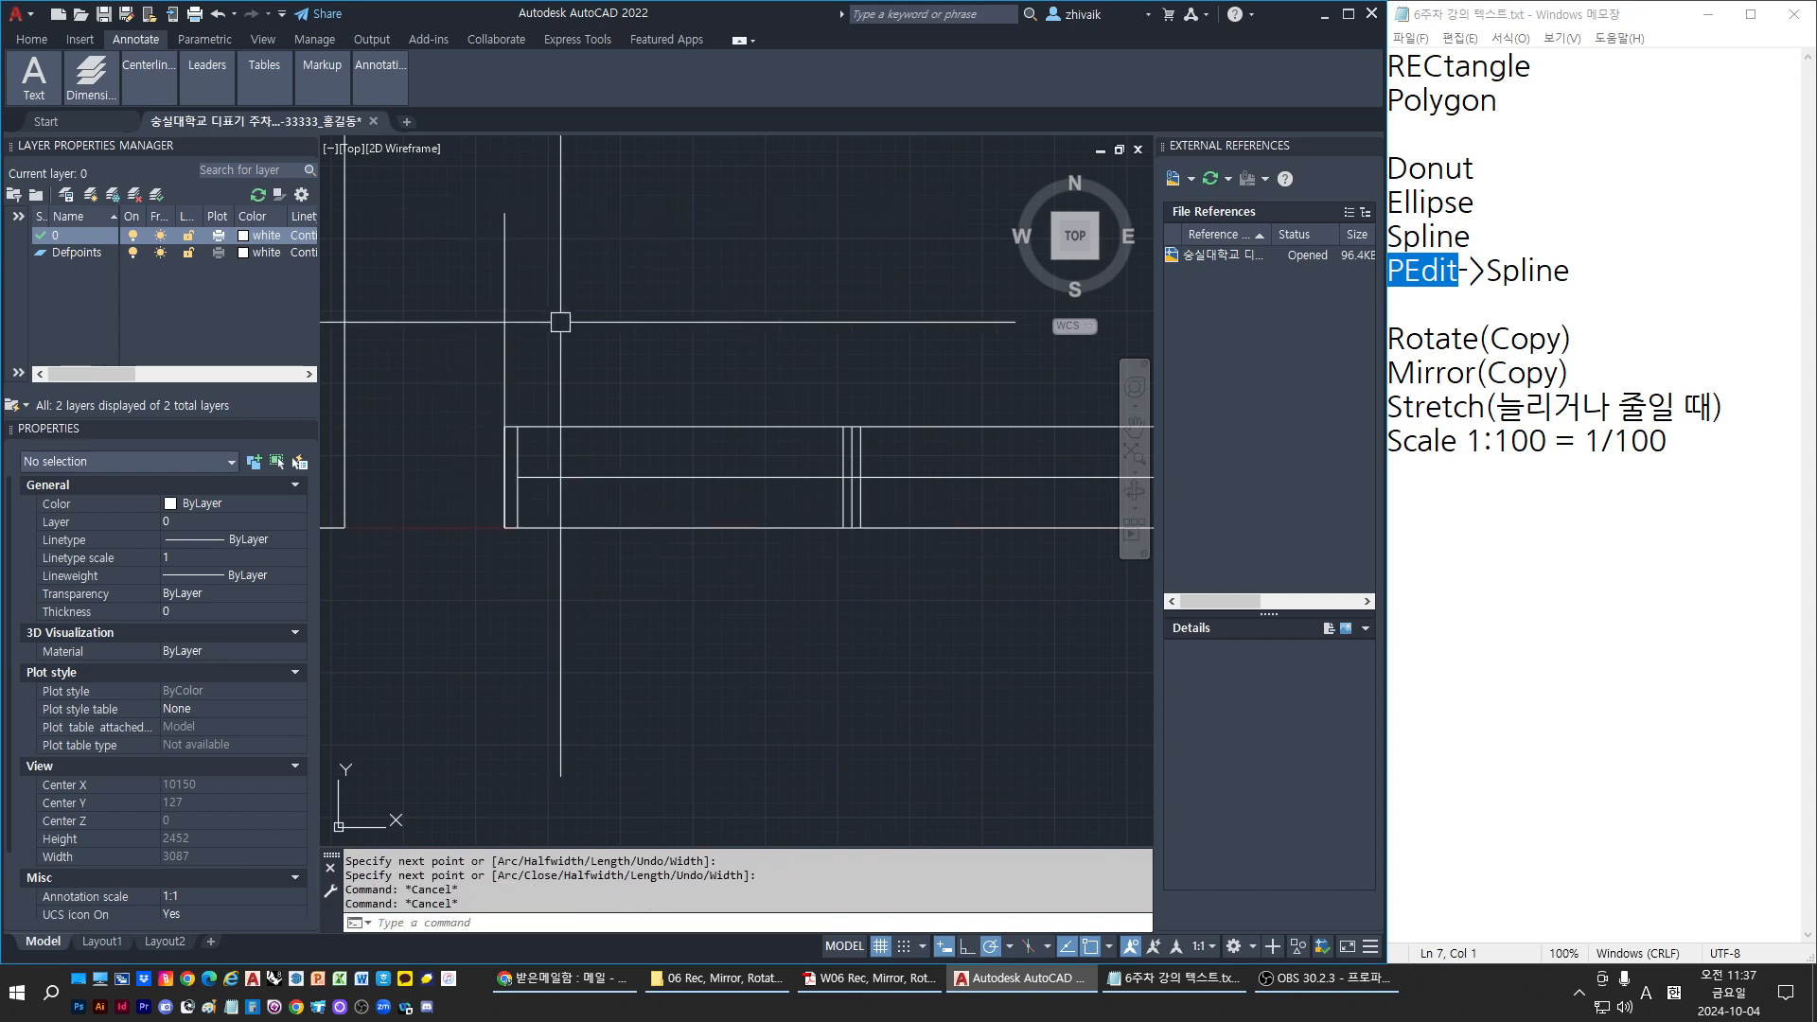
{"action": "key", "text": "Escape"}
Offset the left vertical guide line rightward three times in succession at a spacing of 600
{"action": "type", "text": "o"}
{"action": "key", "text": "Return"}
{"action": "type", "text": "600"}
{"action": "key", "text": "Return"}
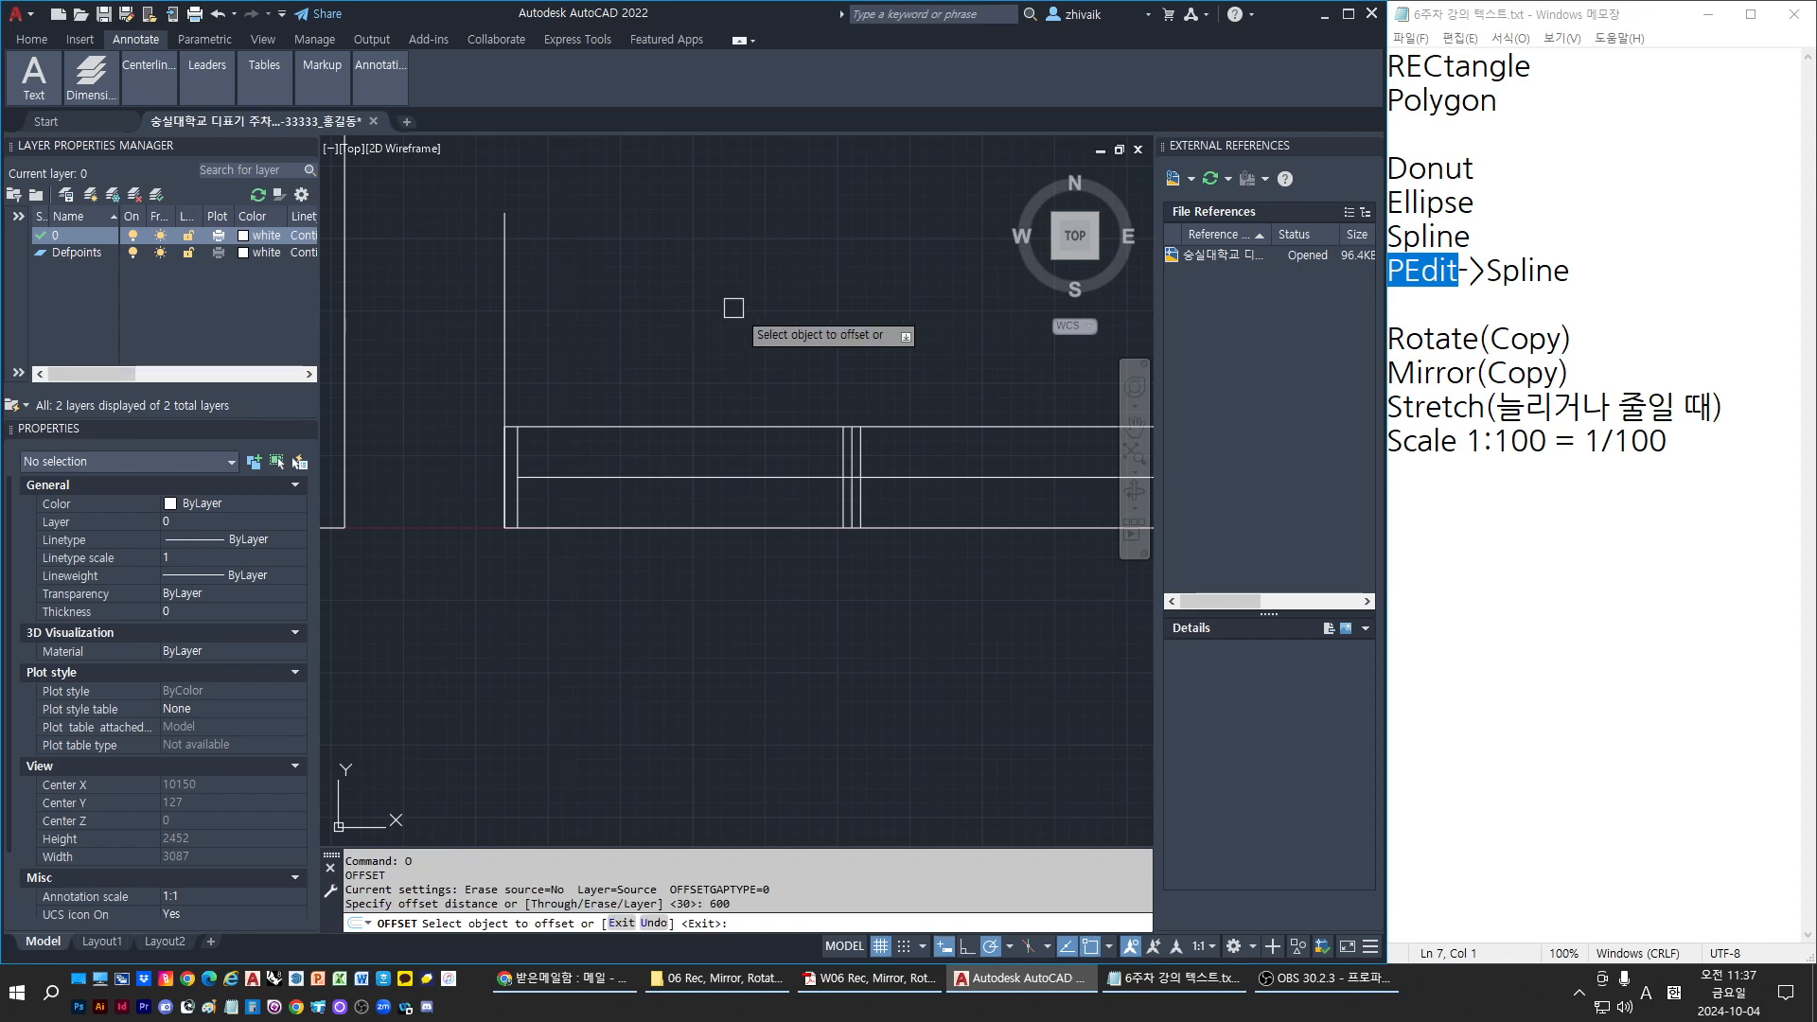
{"action": "left_click", "coordinate": [503, 322]}
{"action": "left_click", "coordinate": [657, 332]}
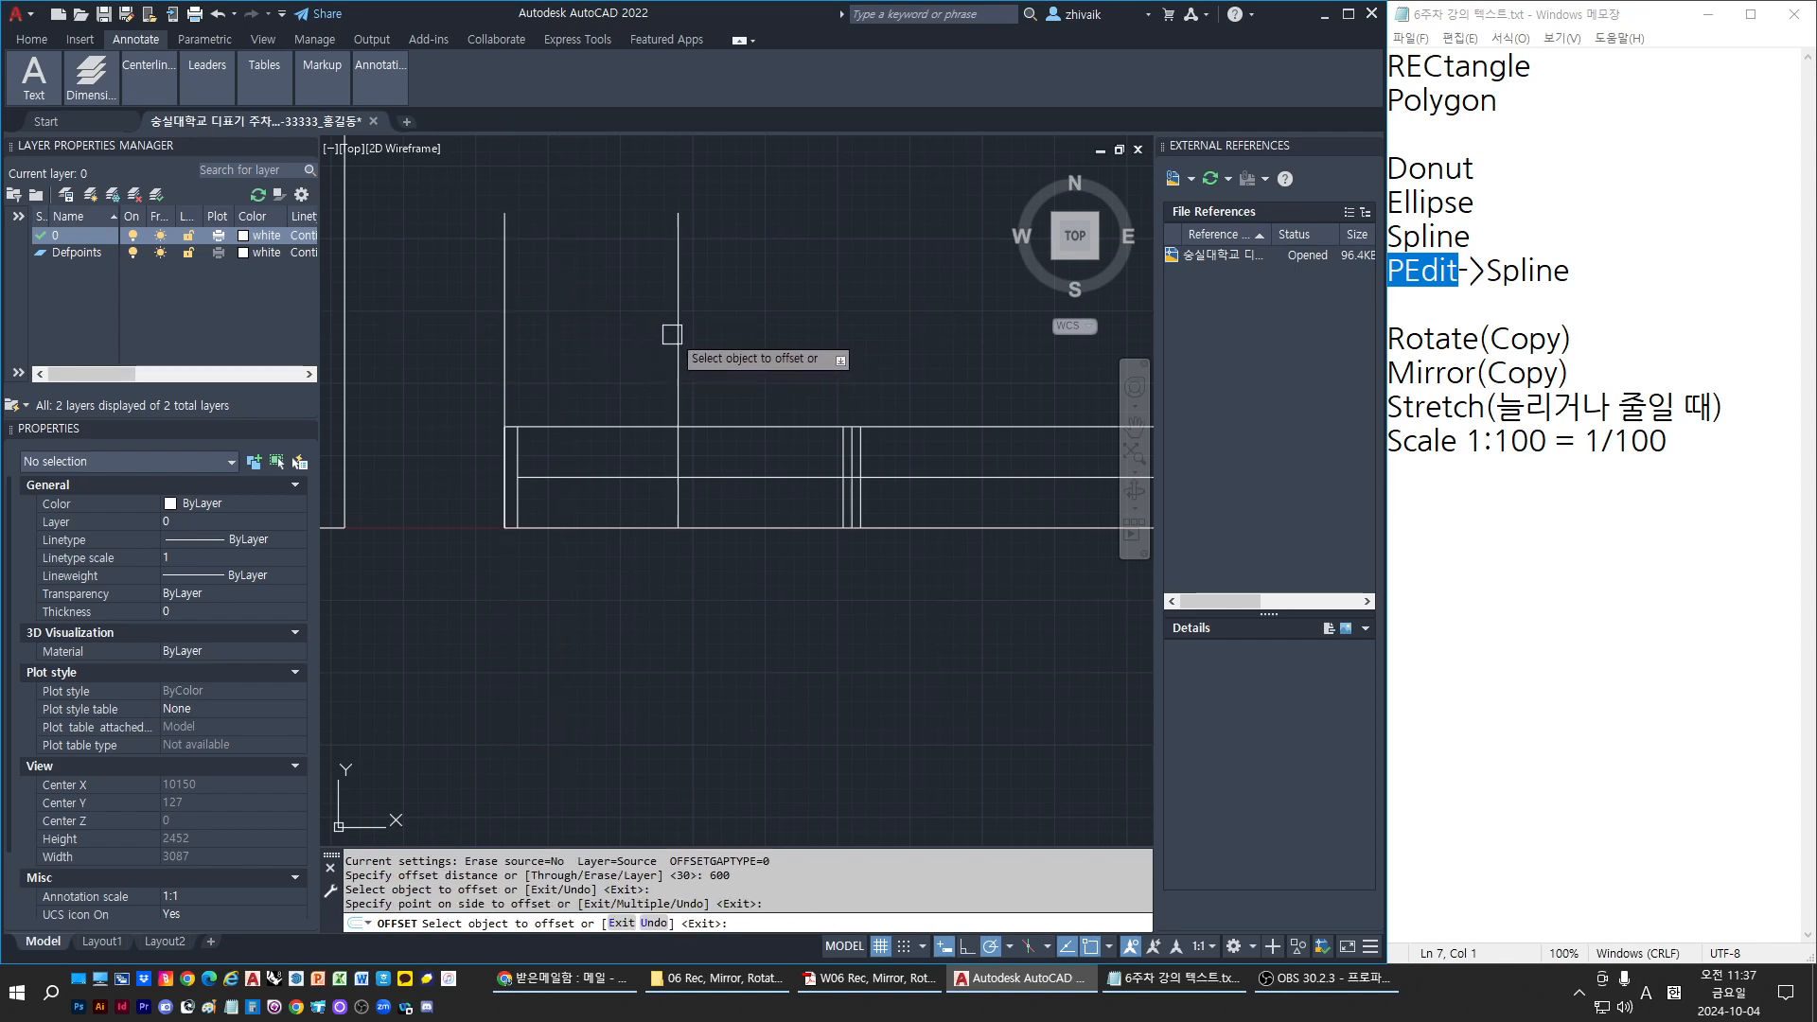
{"action": "left_click", "coordinate": [681, 334]}
{"action": "left_click", "coordinate": [678, 334]}
{"action": "left_click", "coordinate": [701, 334]}
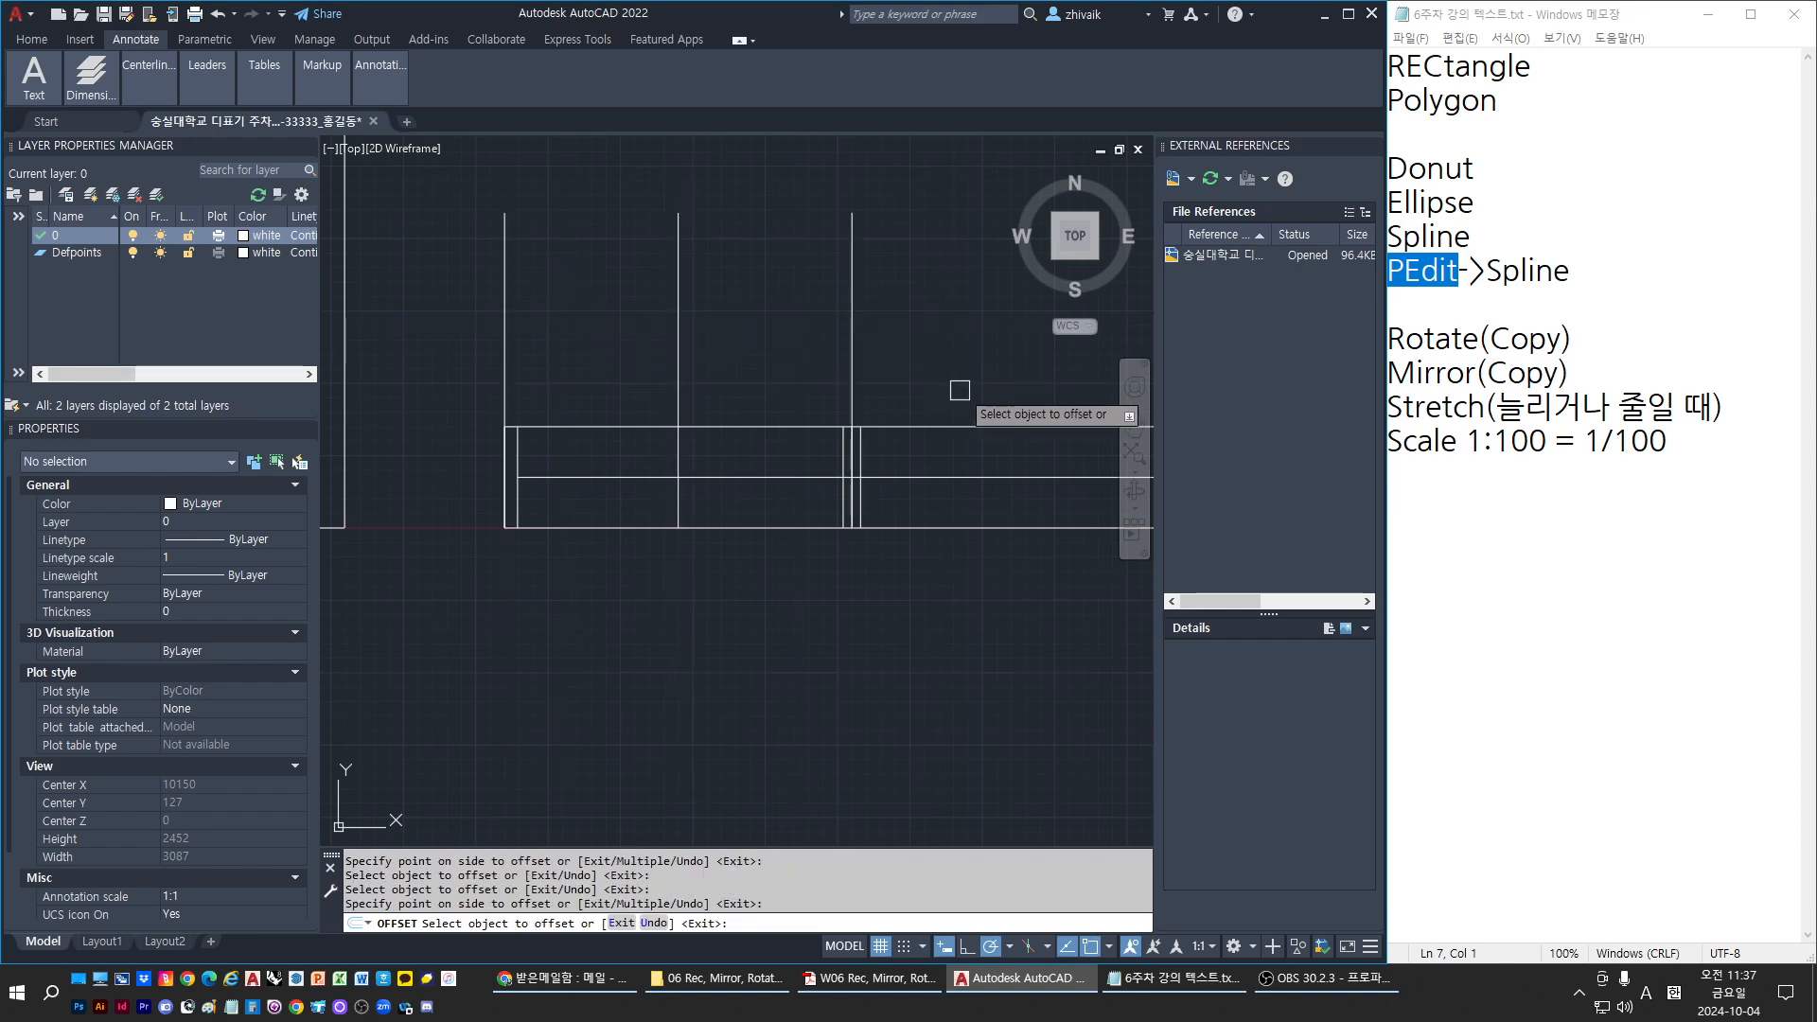
{"action": "middle_click_drag", "start_coordinate": [960, 389], "coordinate": [725, 424]}
{"action": "left_click", "coordinate": [630, 377]}
{"action": "left_click", "coordinate": [748, 389]}
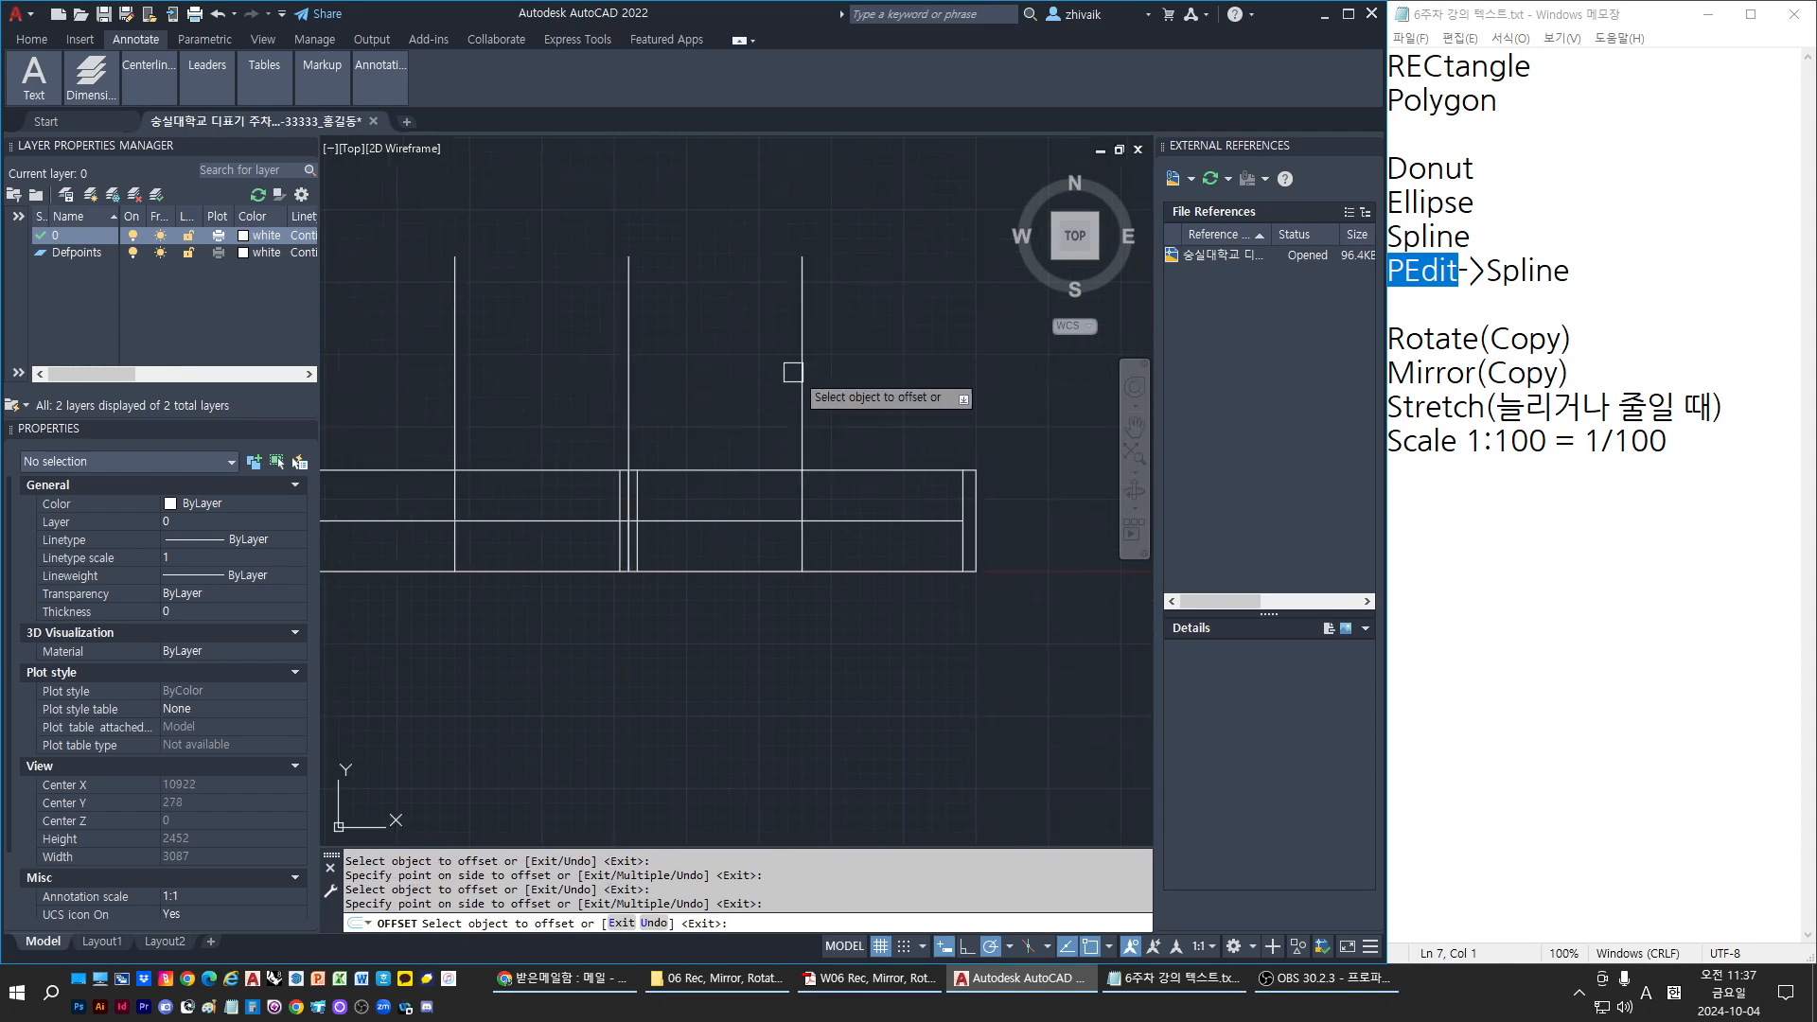
{"action": "key", "text": "Escape"}
Consult the window plan in the PDF and offset the first guide line inside the frame by 30 to its left
{"action": "mouse_move", "coordinate": [464, 569]}
{"action": "middle_mouse_down"}
{"action": "mouse_move", "coordinate": [426, 593]}
{"action": "mouse_move", "coordinate": [675, 506]}
{"action": "middle_mouse_up"}
{"action": "scroll", "coordinate": [675, 505], "scroll_direction": "up", "scroll_amount": 2}
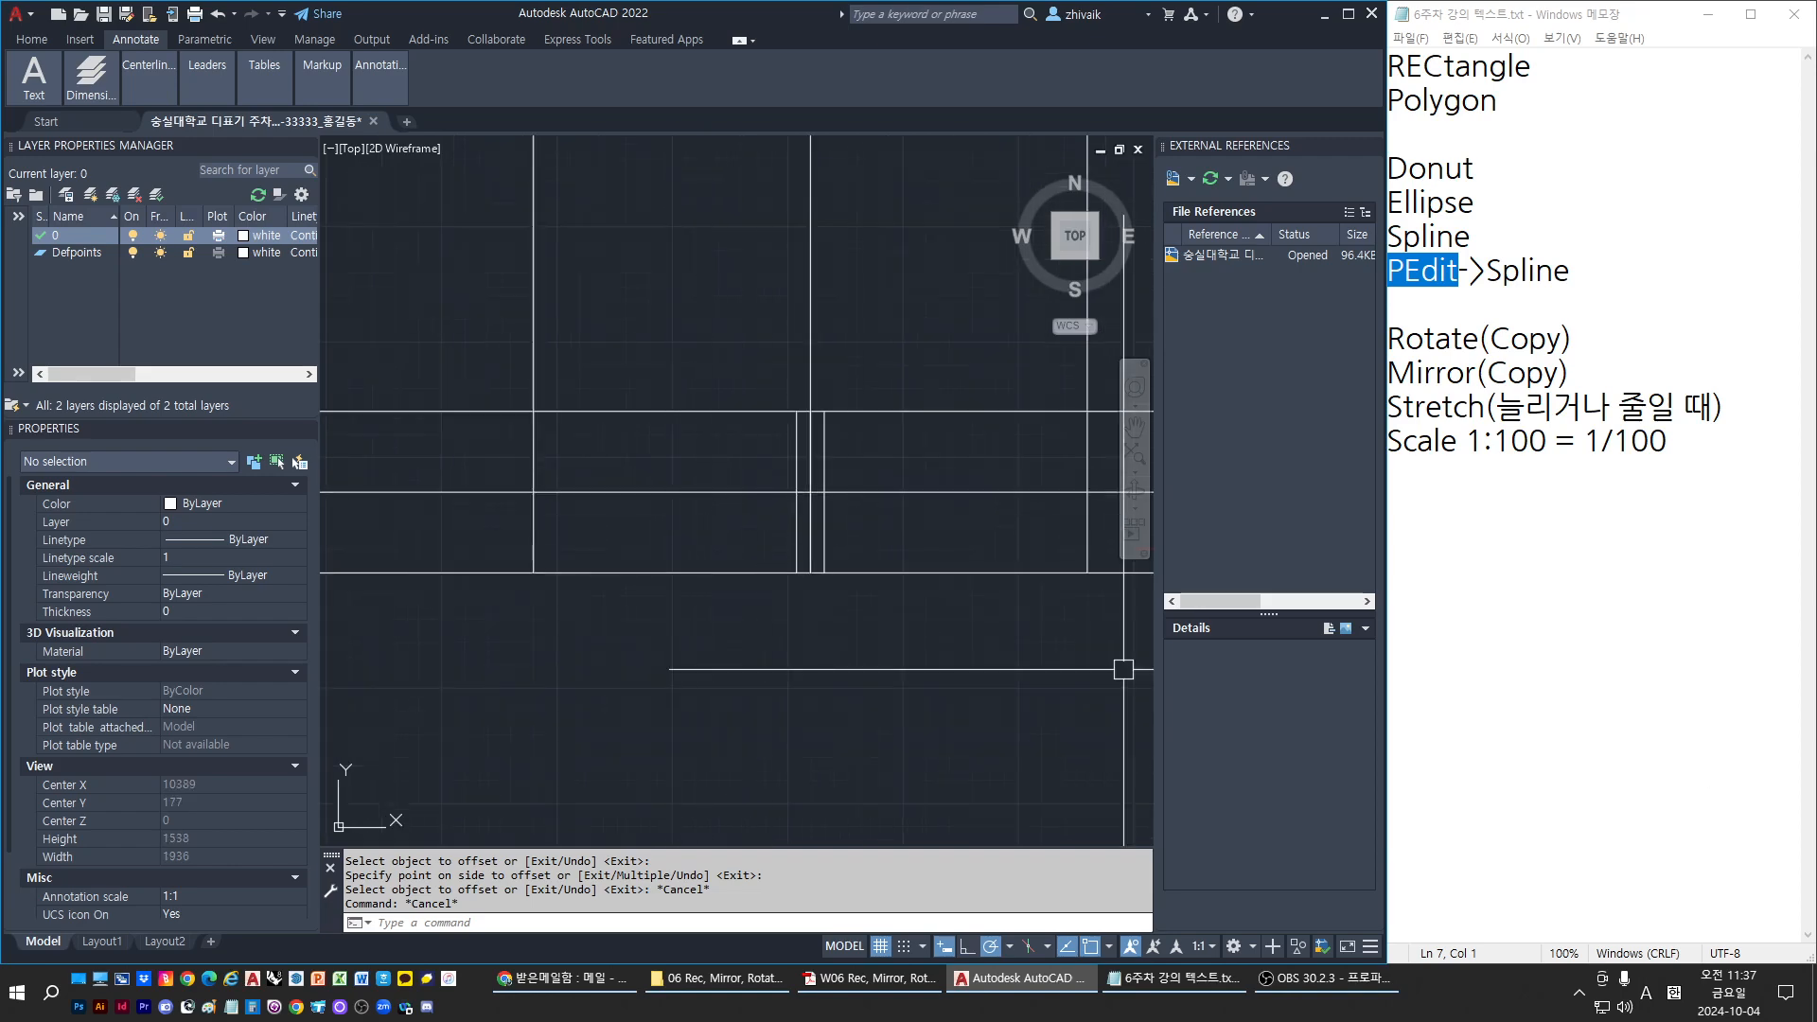
{"action": "left_click", "coordinate": [871, 978]}
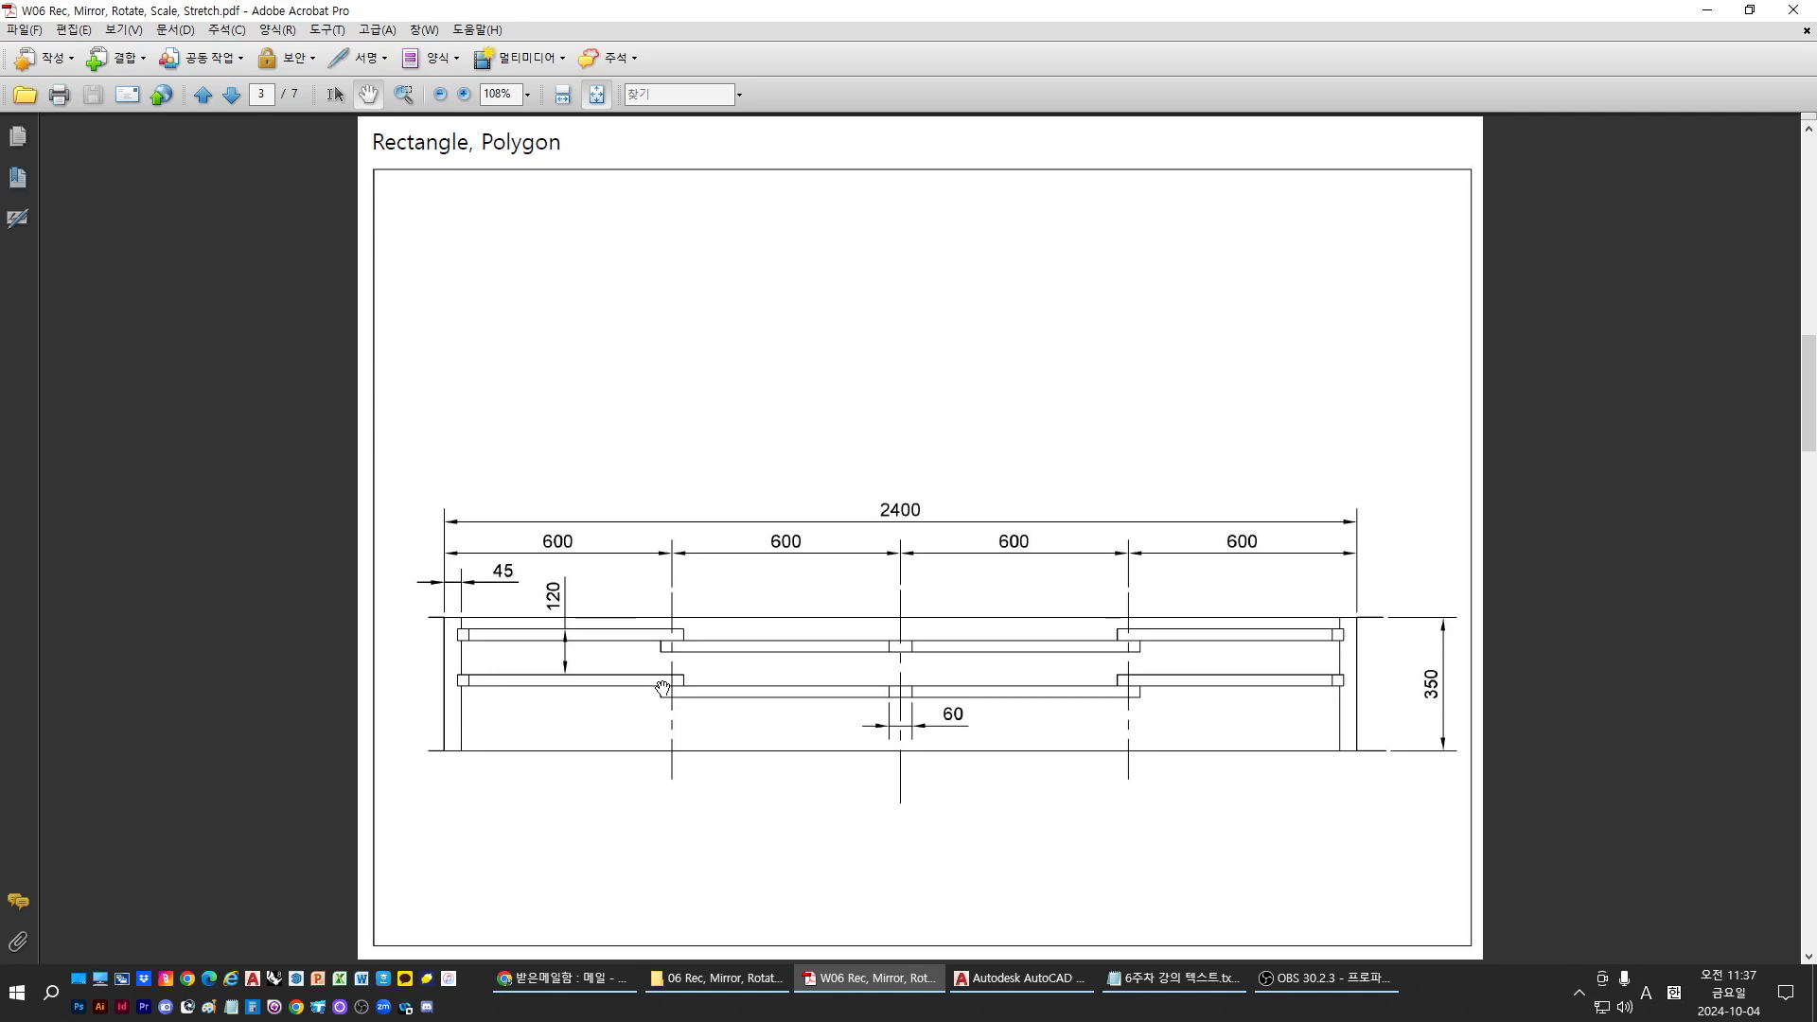
{"action": "key", "text": "alt+Tab"}
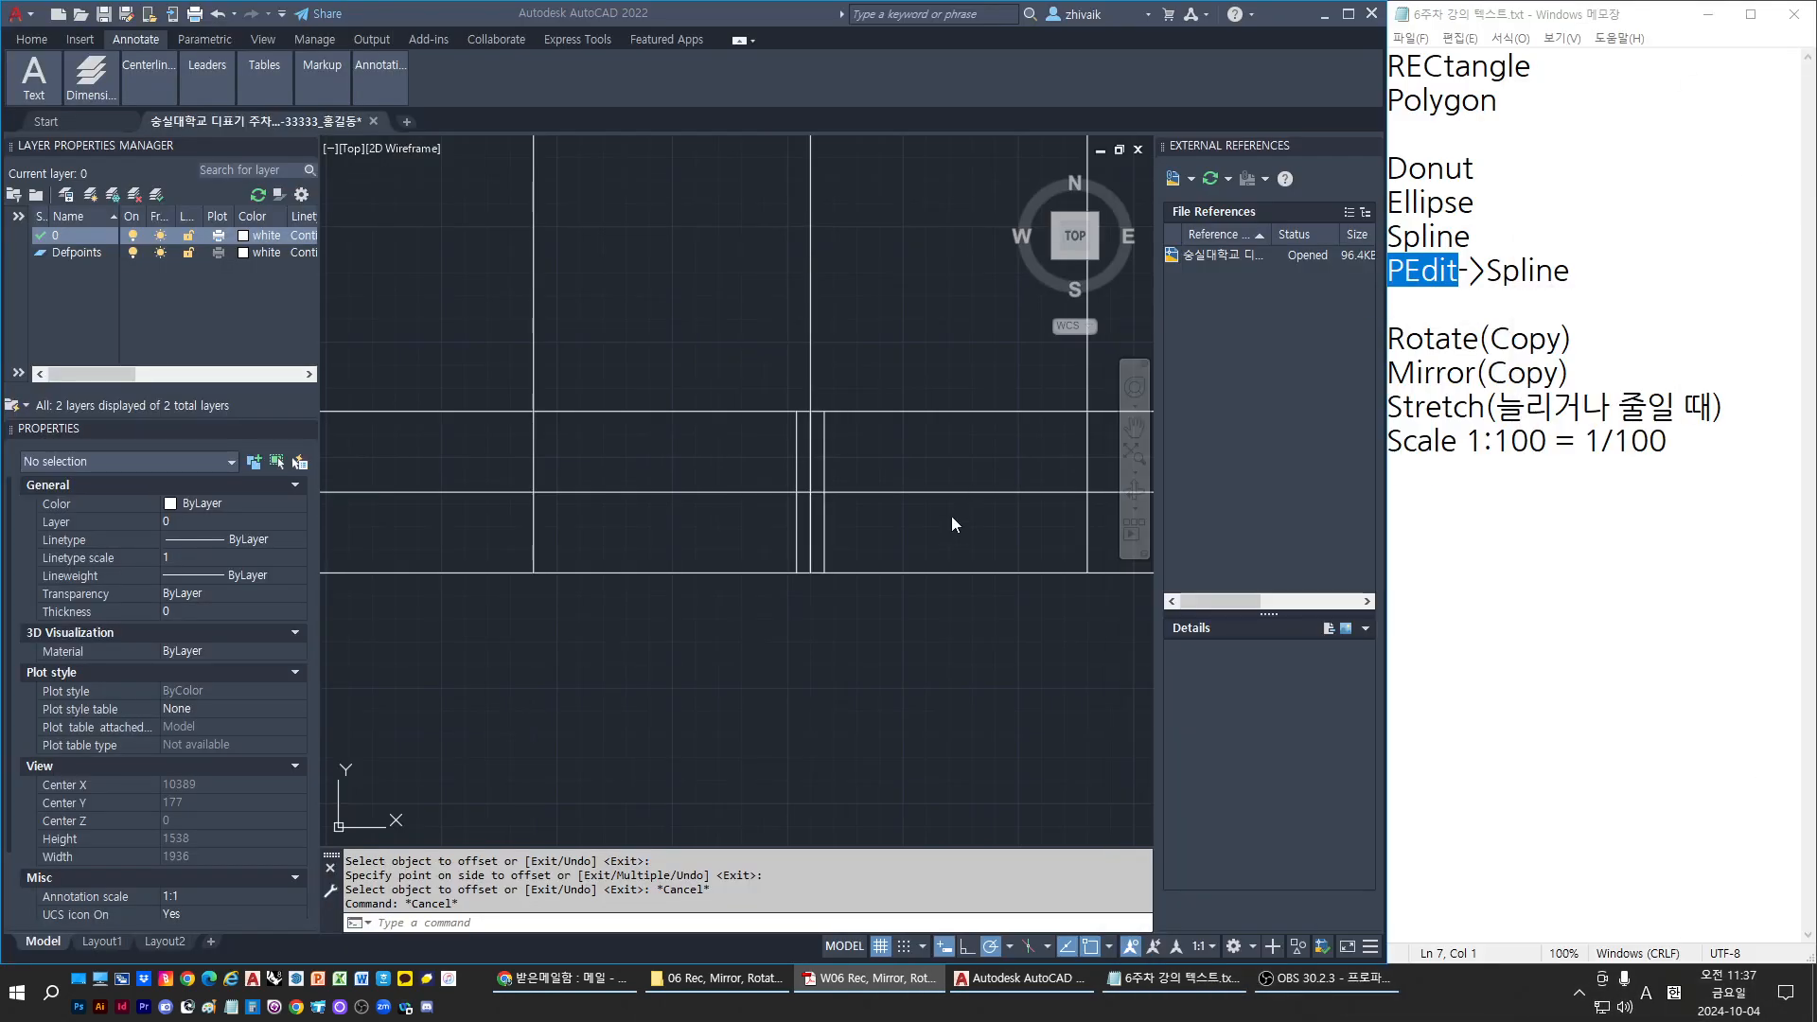
{"action": "key", "text": "Escape"}
{"action": "type", "text": "o"}
{"action": "key", "text": "Return"}
{"action": "type", "text": "30"}
{"action": "key", "text": "Return"}
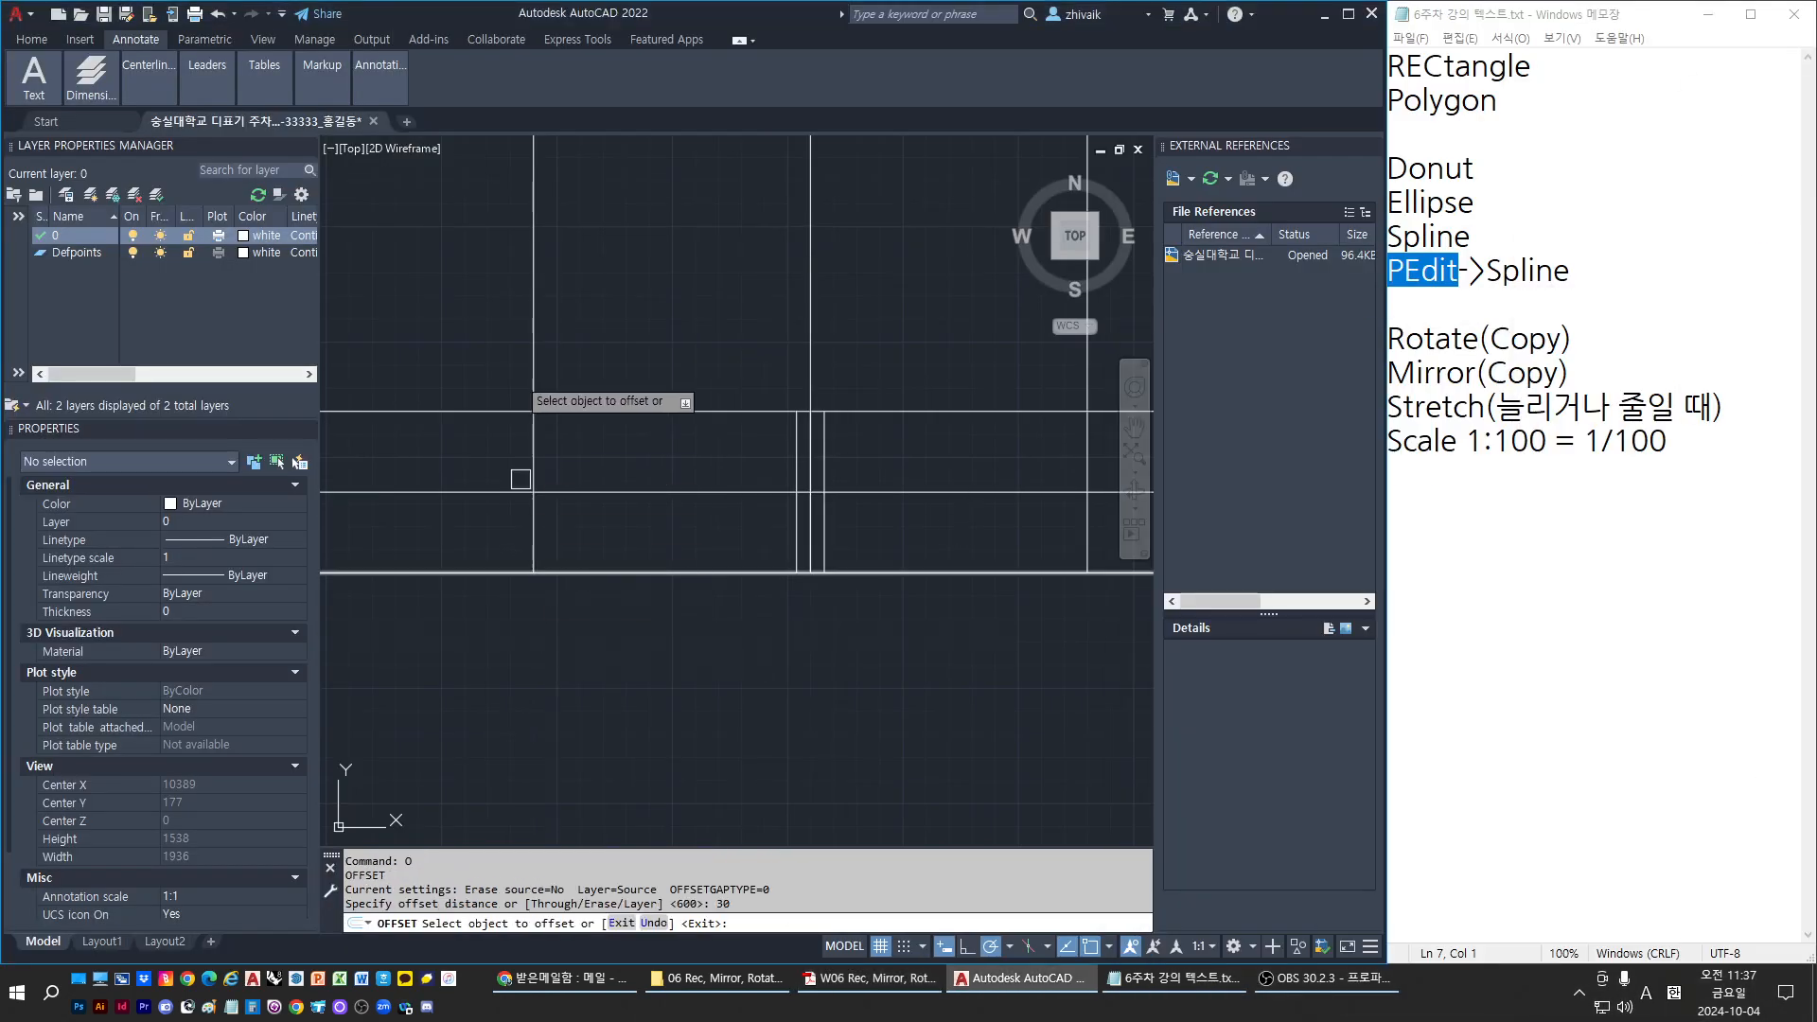
{"action": "left_click", "coordinate": [533, 352]}
{"action": "key", "text": "Escape"}
{"action": "key", "text": "Escape"}
{"action": "key", "text": "Escape"}
{"action": "key", "text": "Escape"}
{"action": "key", "text": "Escape"}
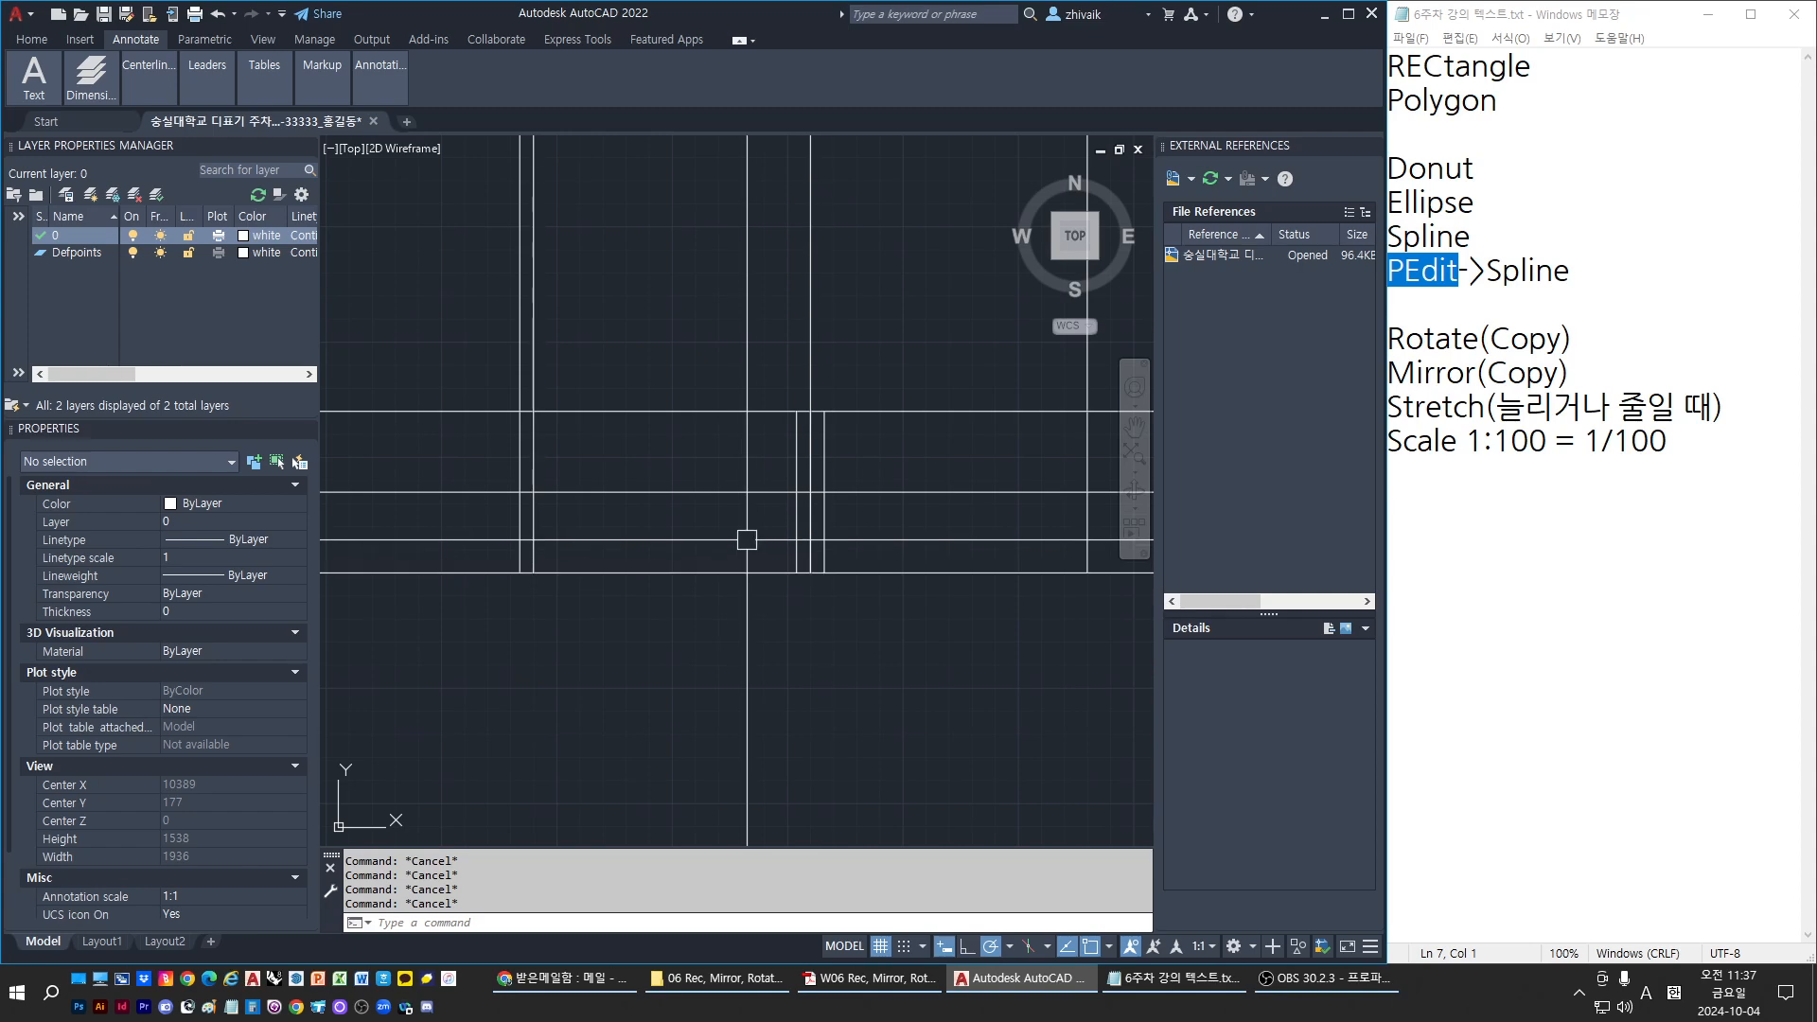
Offset the horizontal middle line of the window frame 30 downward
{"action": "type", "text": "o"}
{"action": "key", "text": "Return"}
{"action": "type", "text": "30"}
{"action": "key", "text": "Return"}
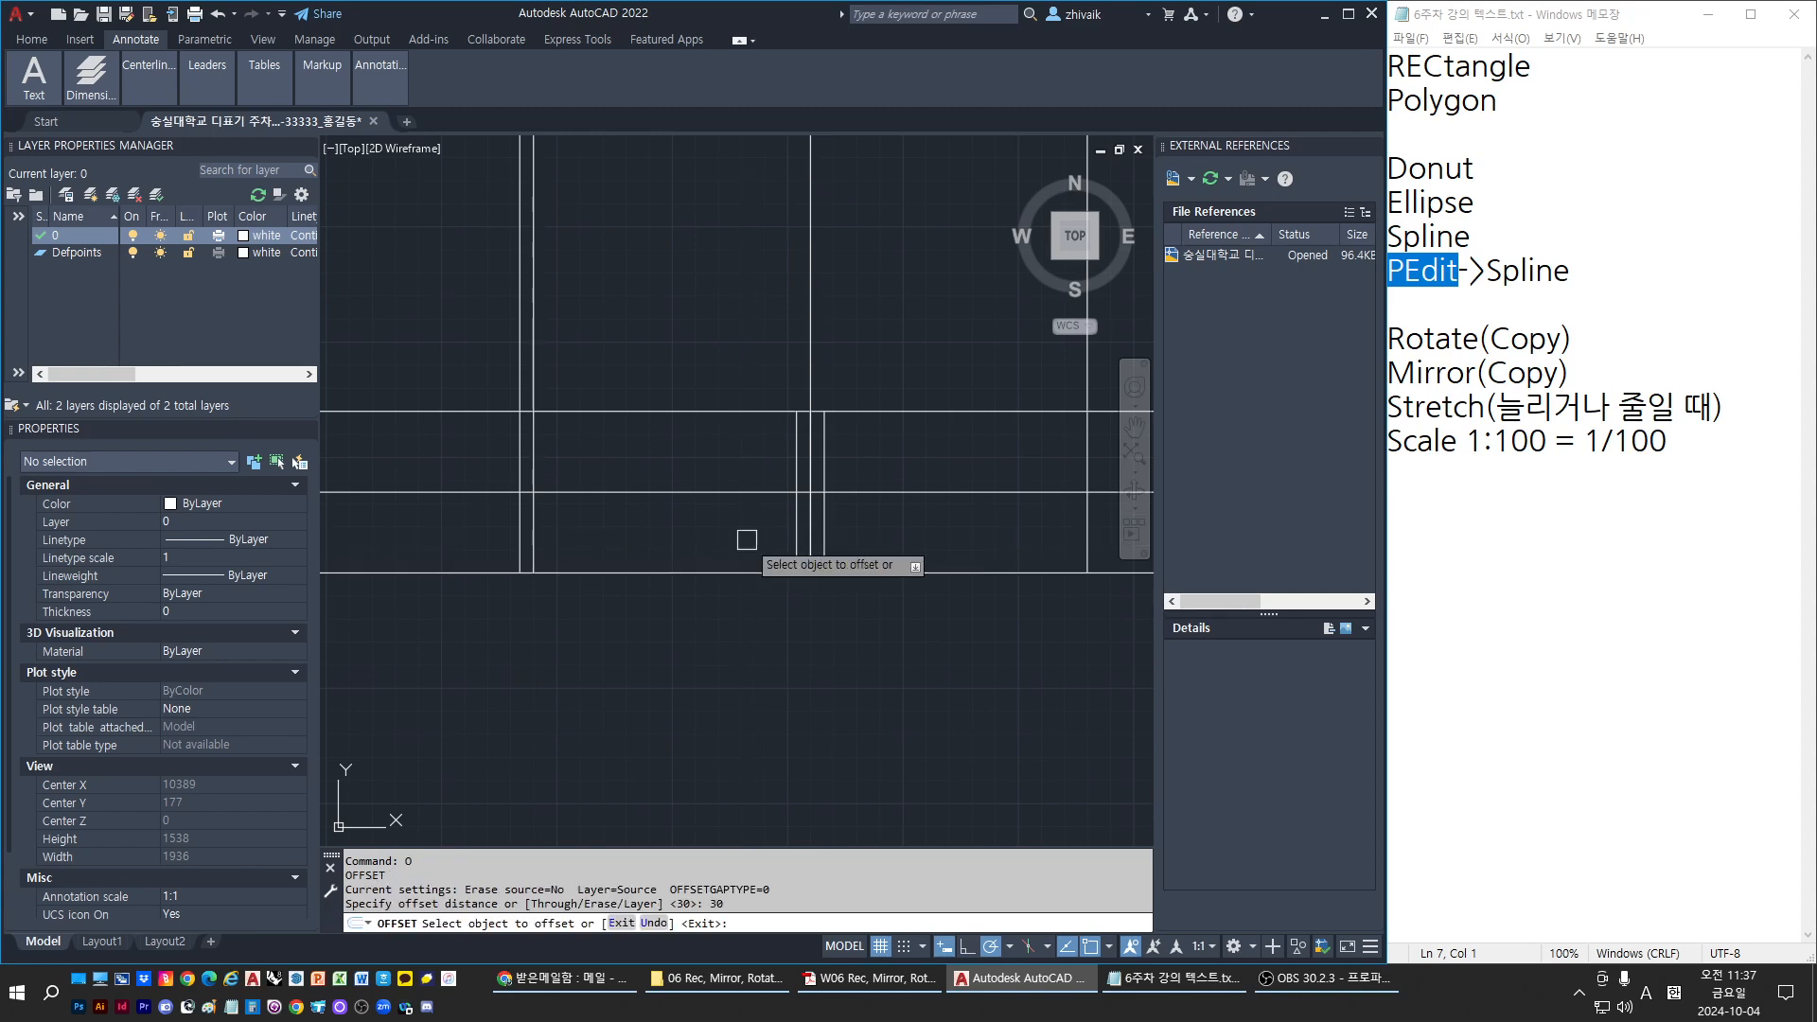
{"action": "left_click", "coordinate": [674, 491]}
{"action": "left_click", "coordinate": [674, 587]}
{"action": "key", "text": "Escape"}
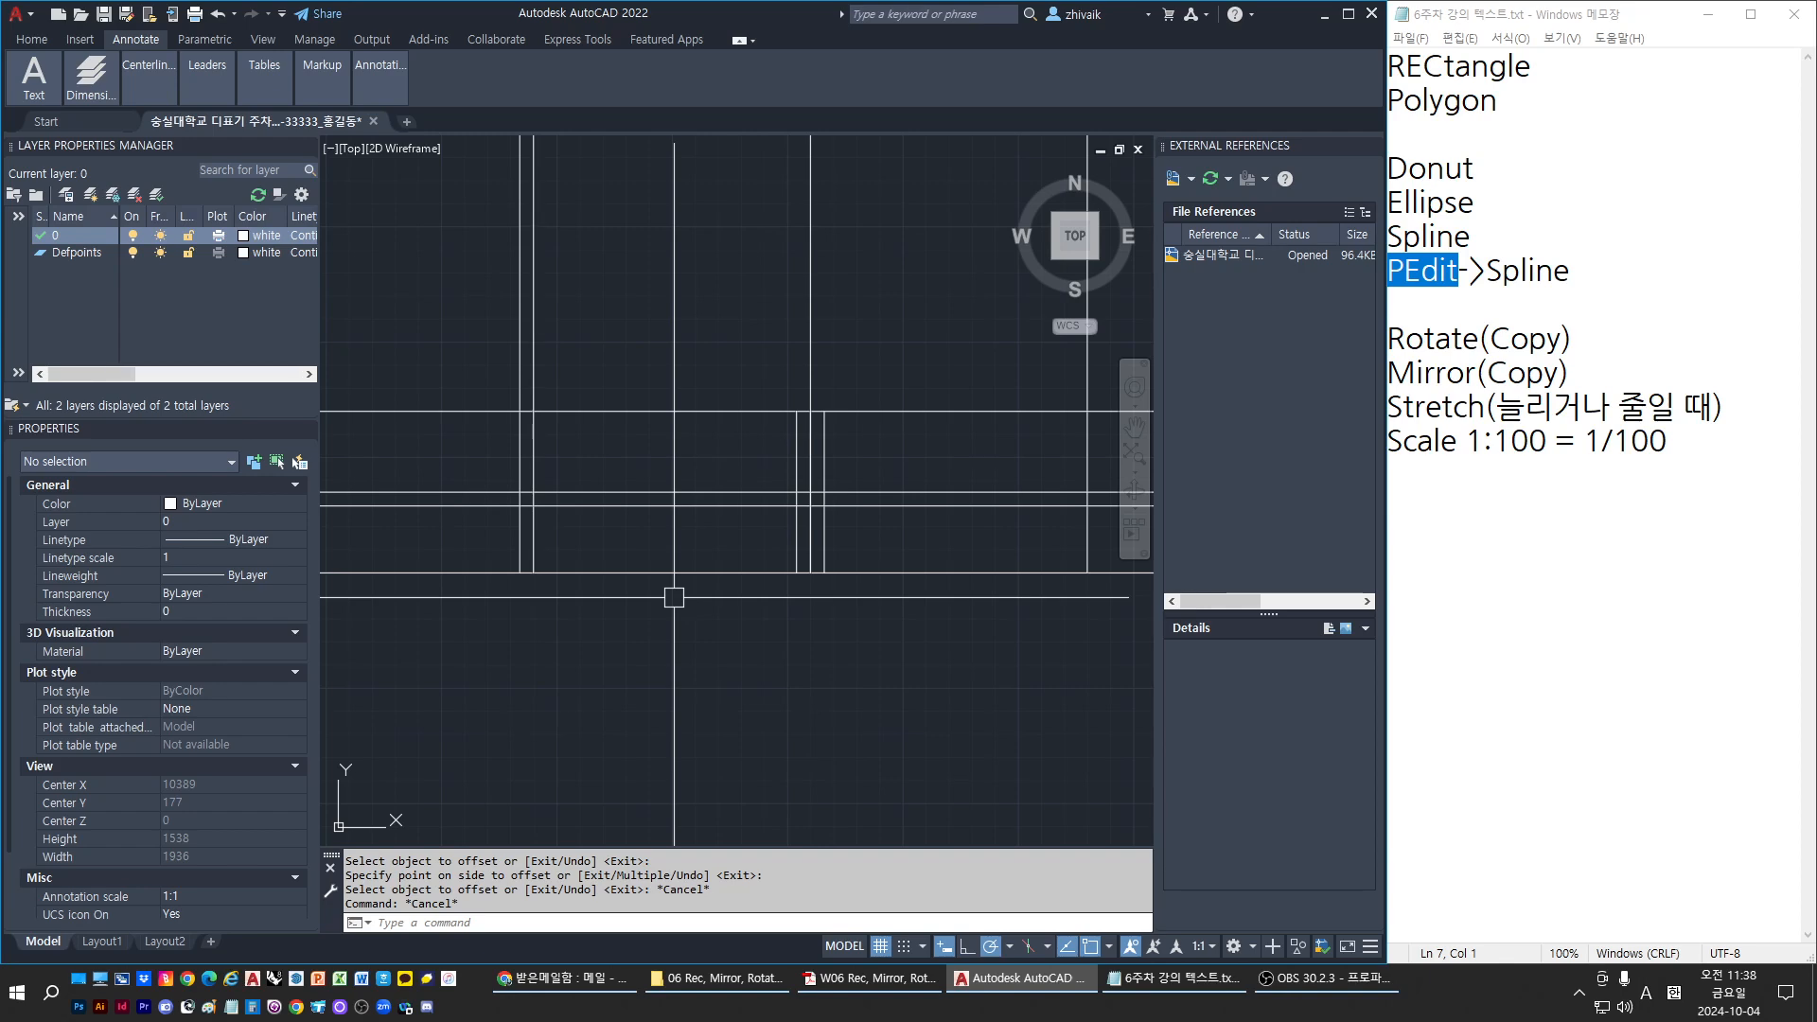
{"action": "key", "text": "Escape"}
Draw a 600 by 30 rectangle between the two horizontal middle lines, from the left offset guide to the first centre offset line
{"action": "type", "text": "REC"}
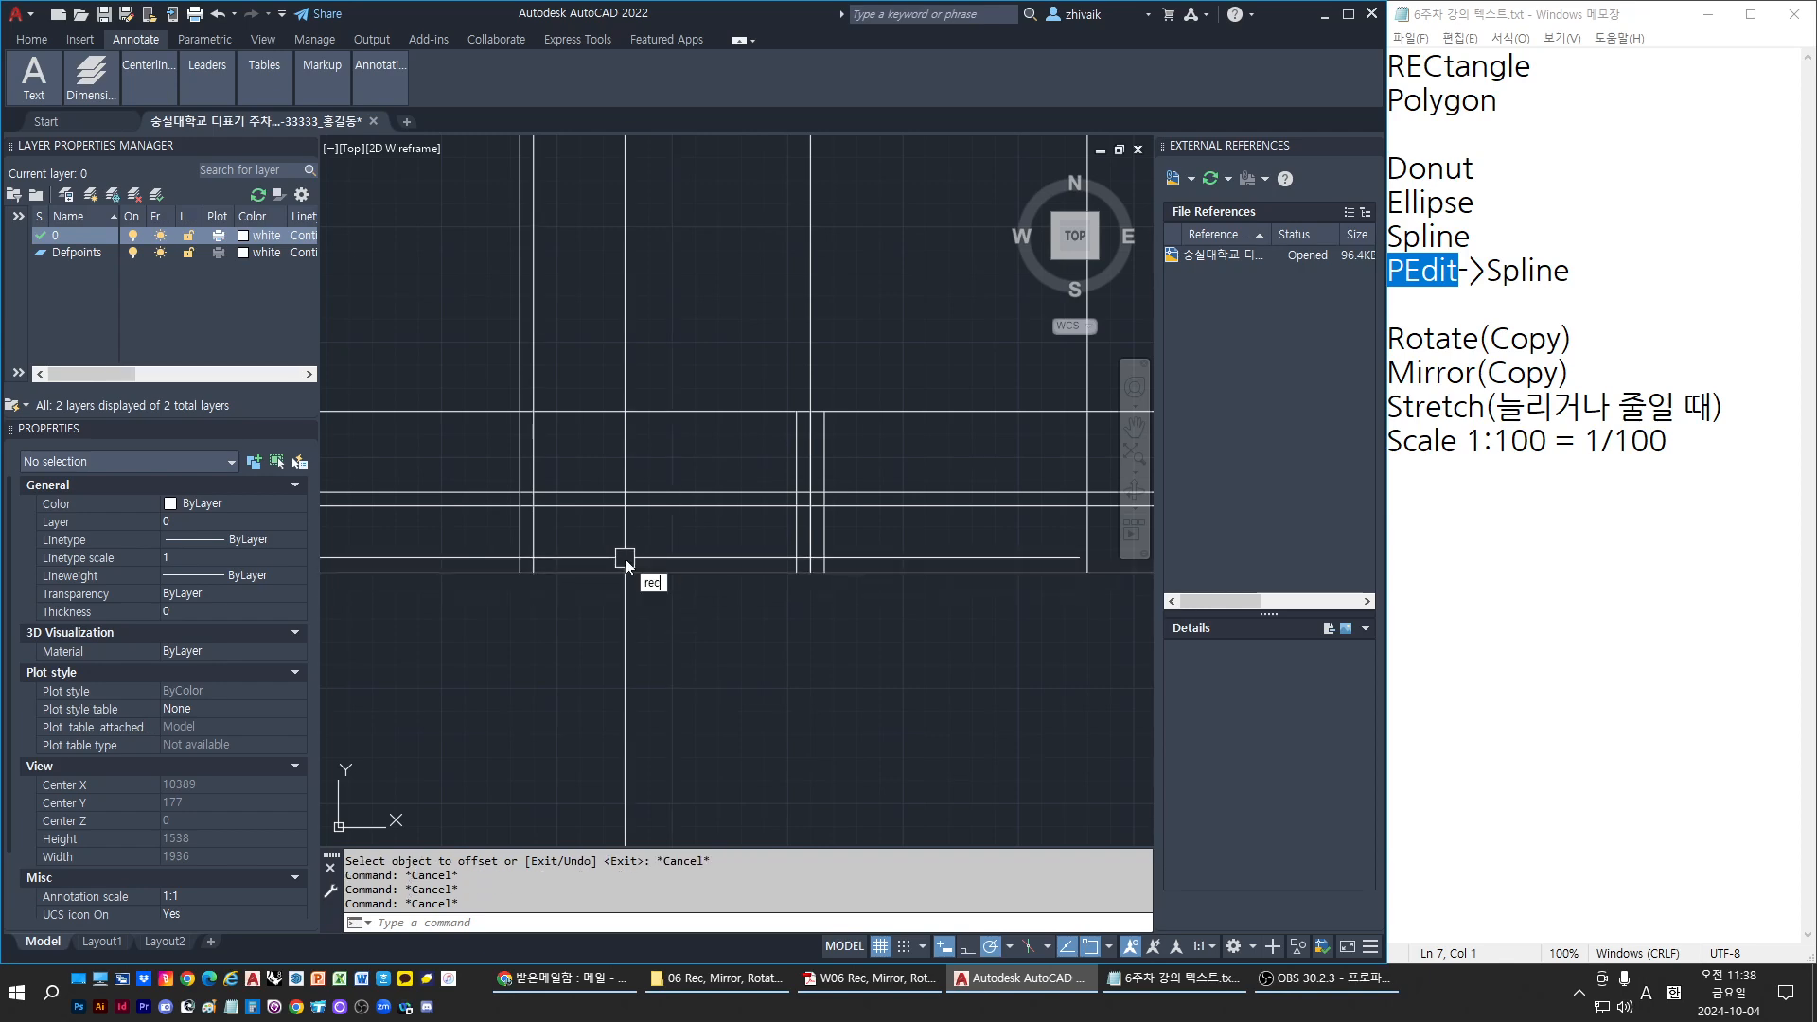
{"action": "key", "text": "Return"}
{"action": "middle_click_drag", "start_coordinate": [576, 548], "coordinate": [539, 558]}
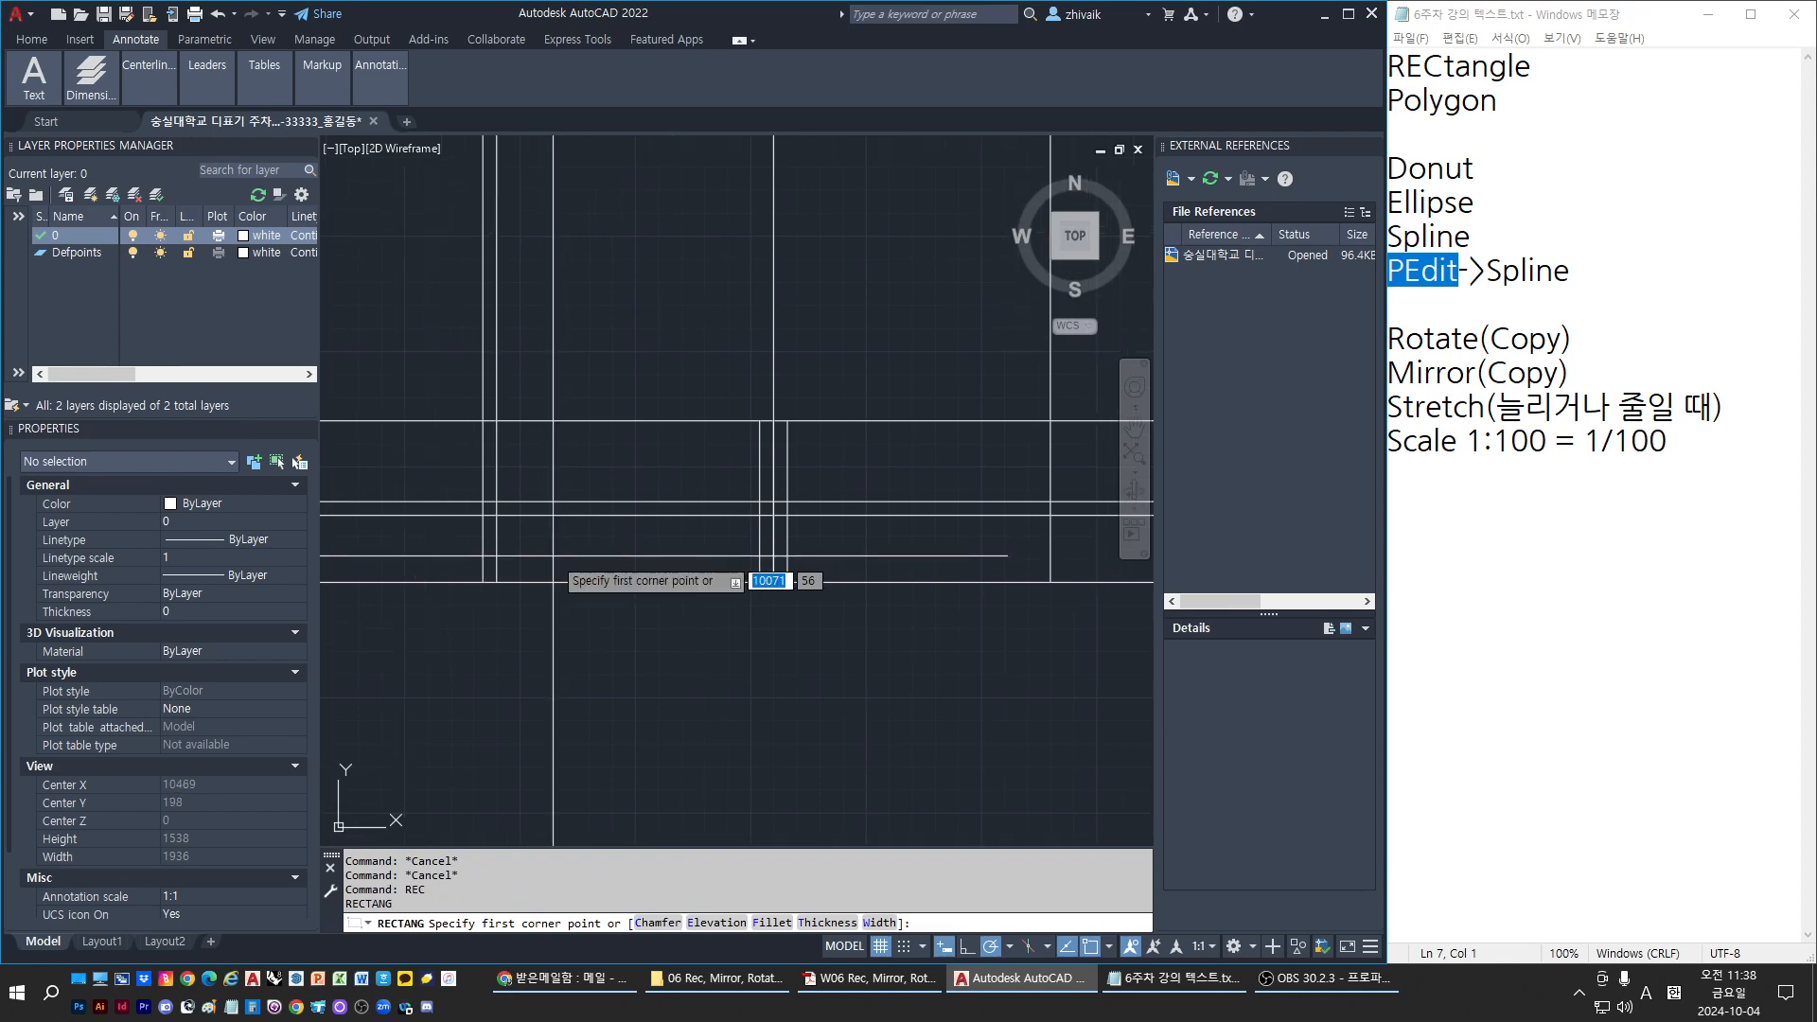
{"action": "left_click", "coordinate": [484, 502]}
{"action": "scroll", "coordinate": [703, 552], "scroll_direction": "up", "scroll_amount": 2}
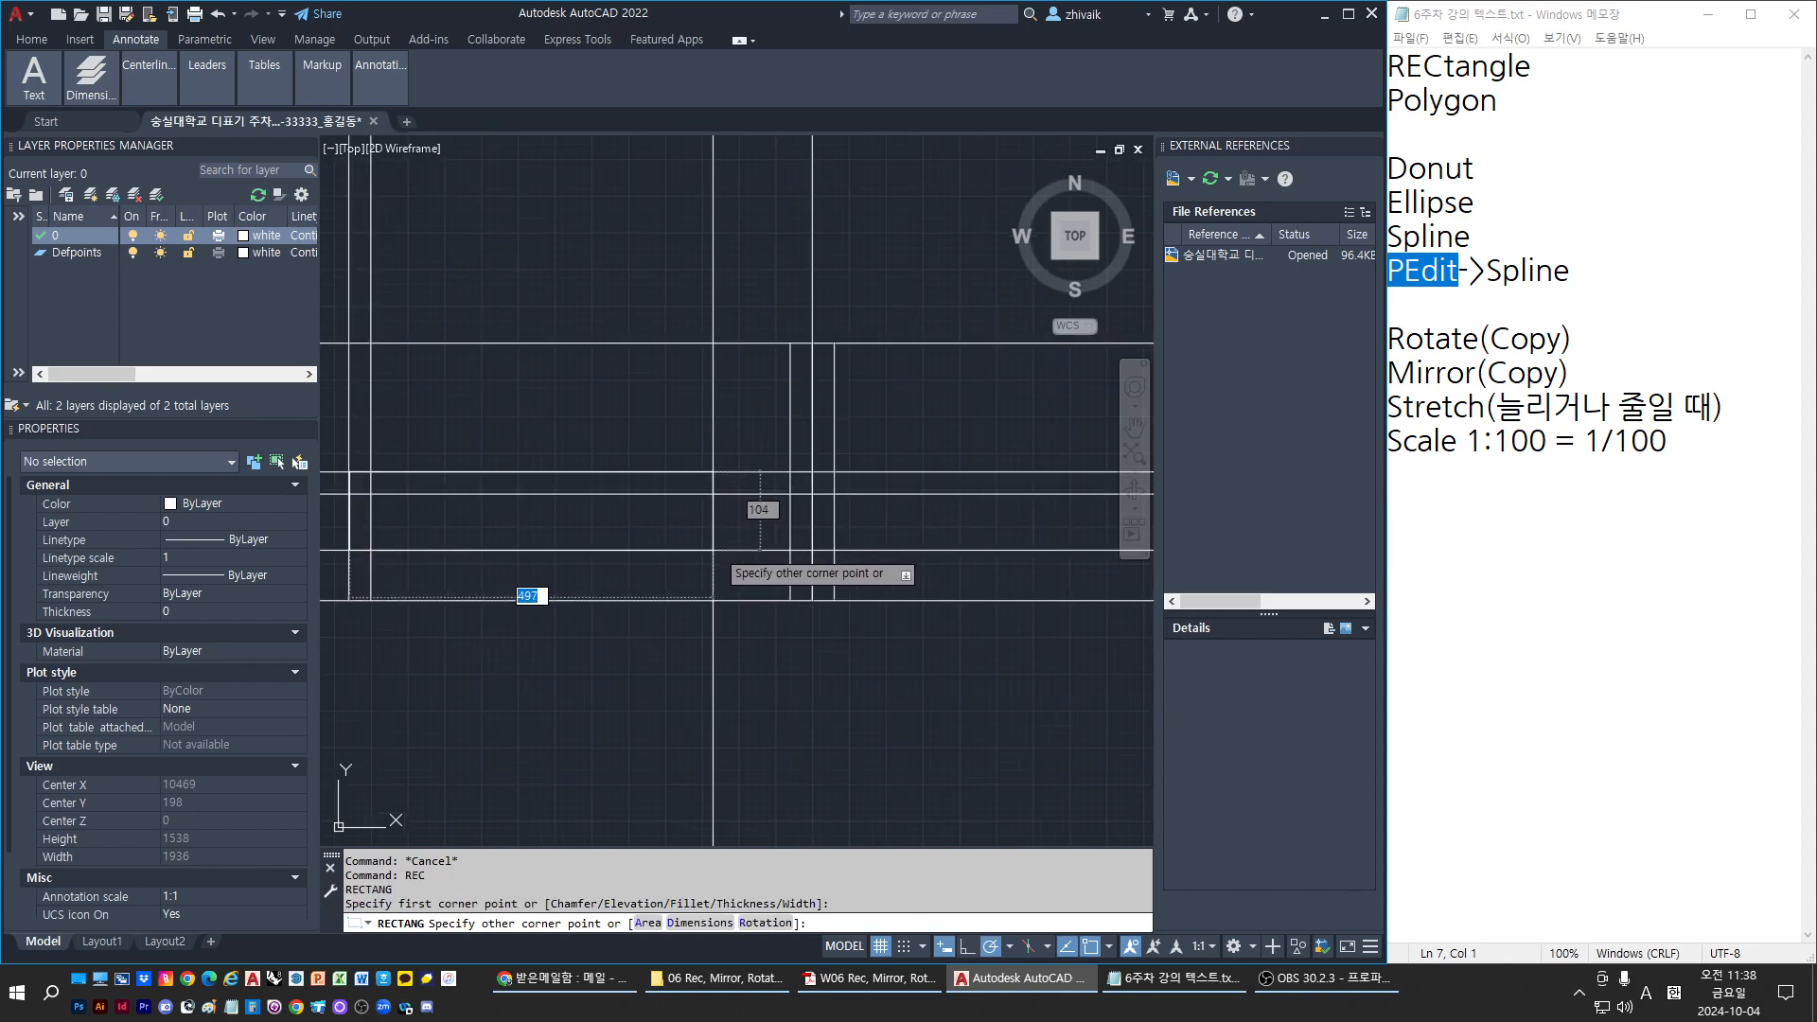
{"action": "left_click", "coordinate": [790, 493]}
Draw a small rectangle at the centre, between the two vertical offset lines and the two horizontal middle lines
{"action": "key", "text": "space"}
{"action": "key", "text": "space"}
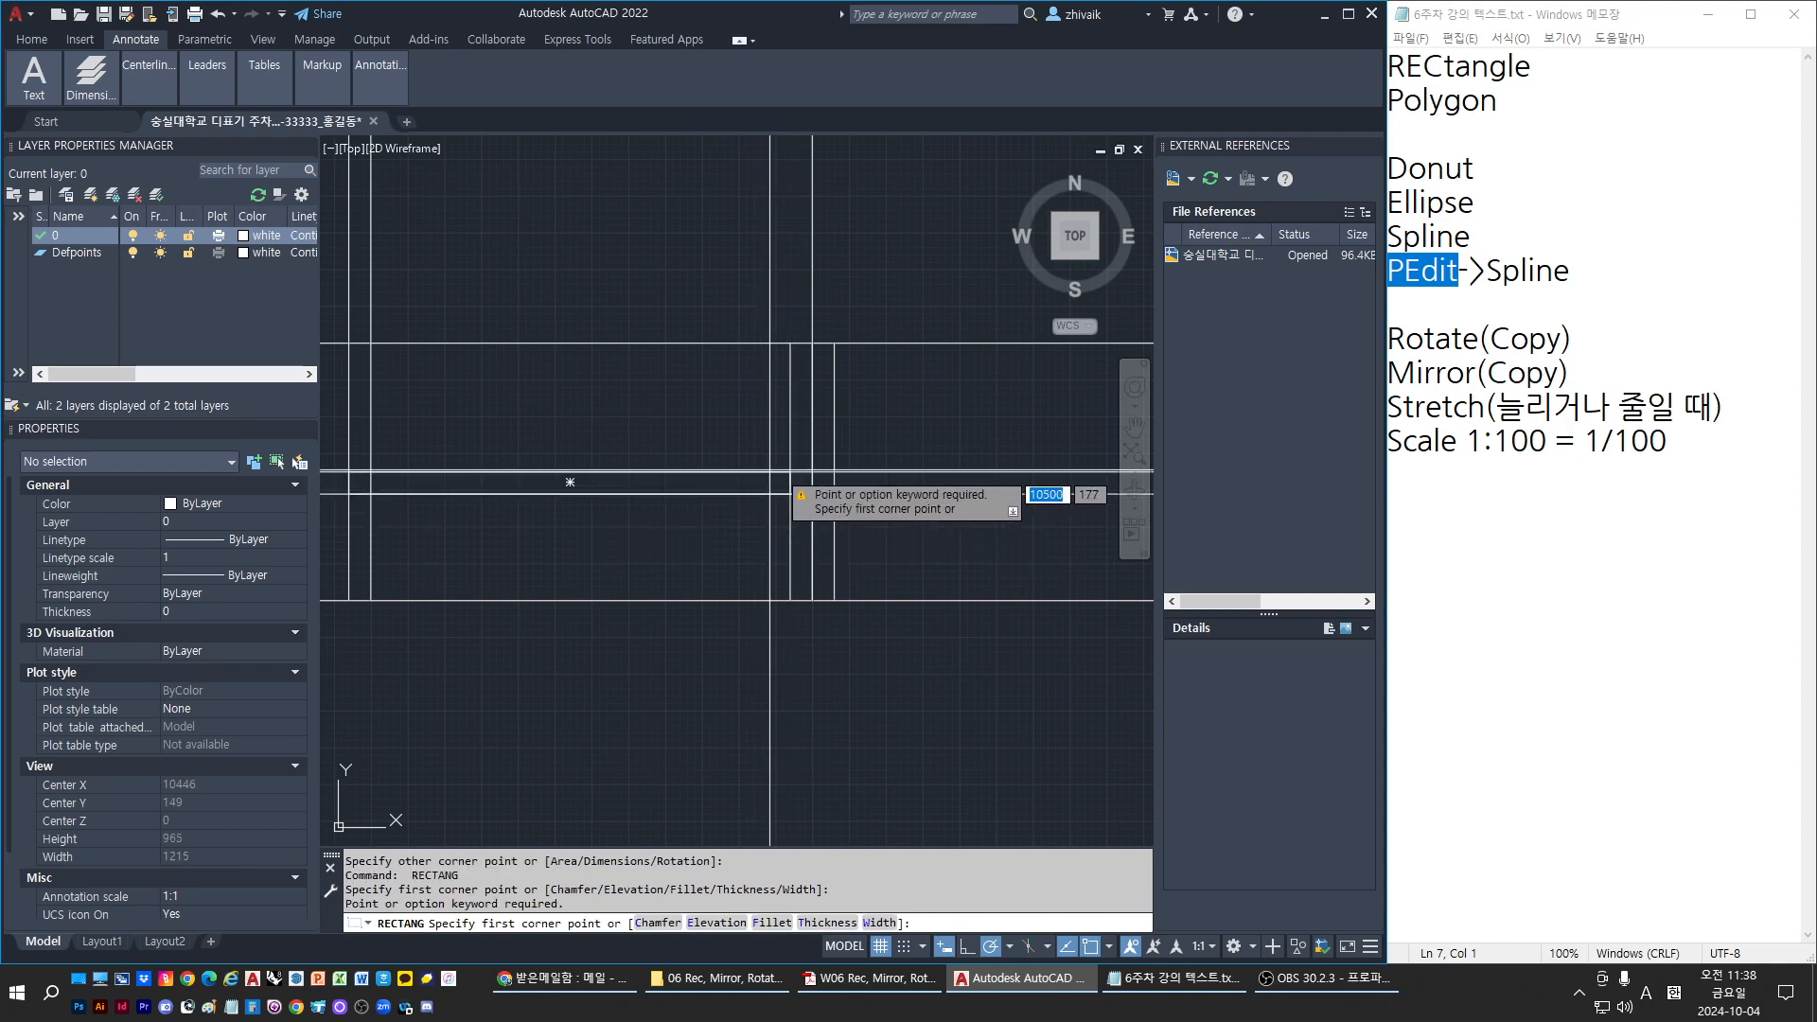
{"action": "left_click", "coordinate": [790, 471]}
{"action": "left_click", "coordinate": [831, 493]}
{"action": "key", "text": "space"}
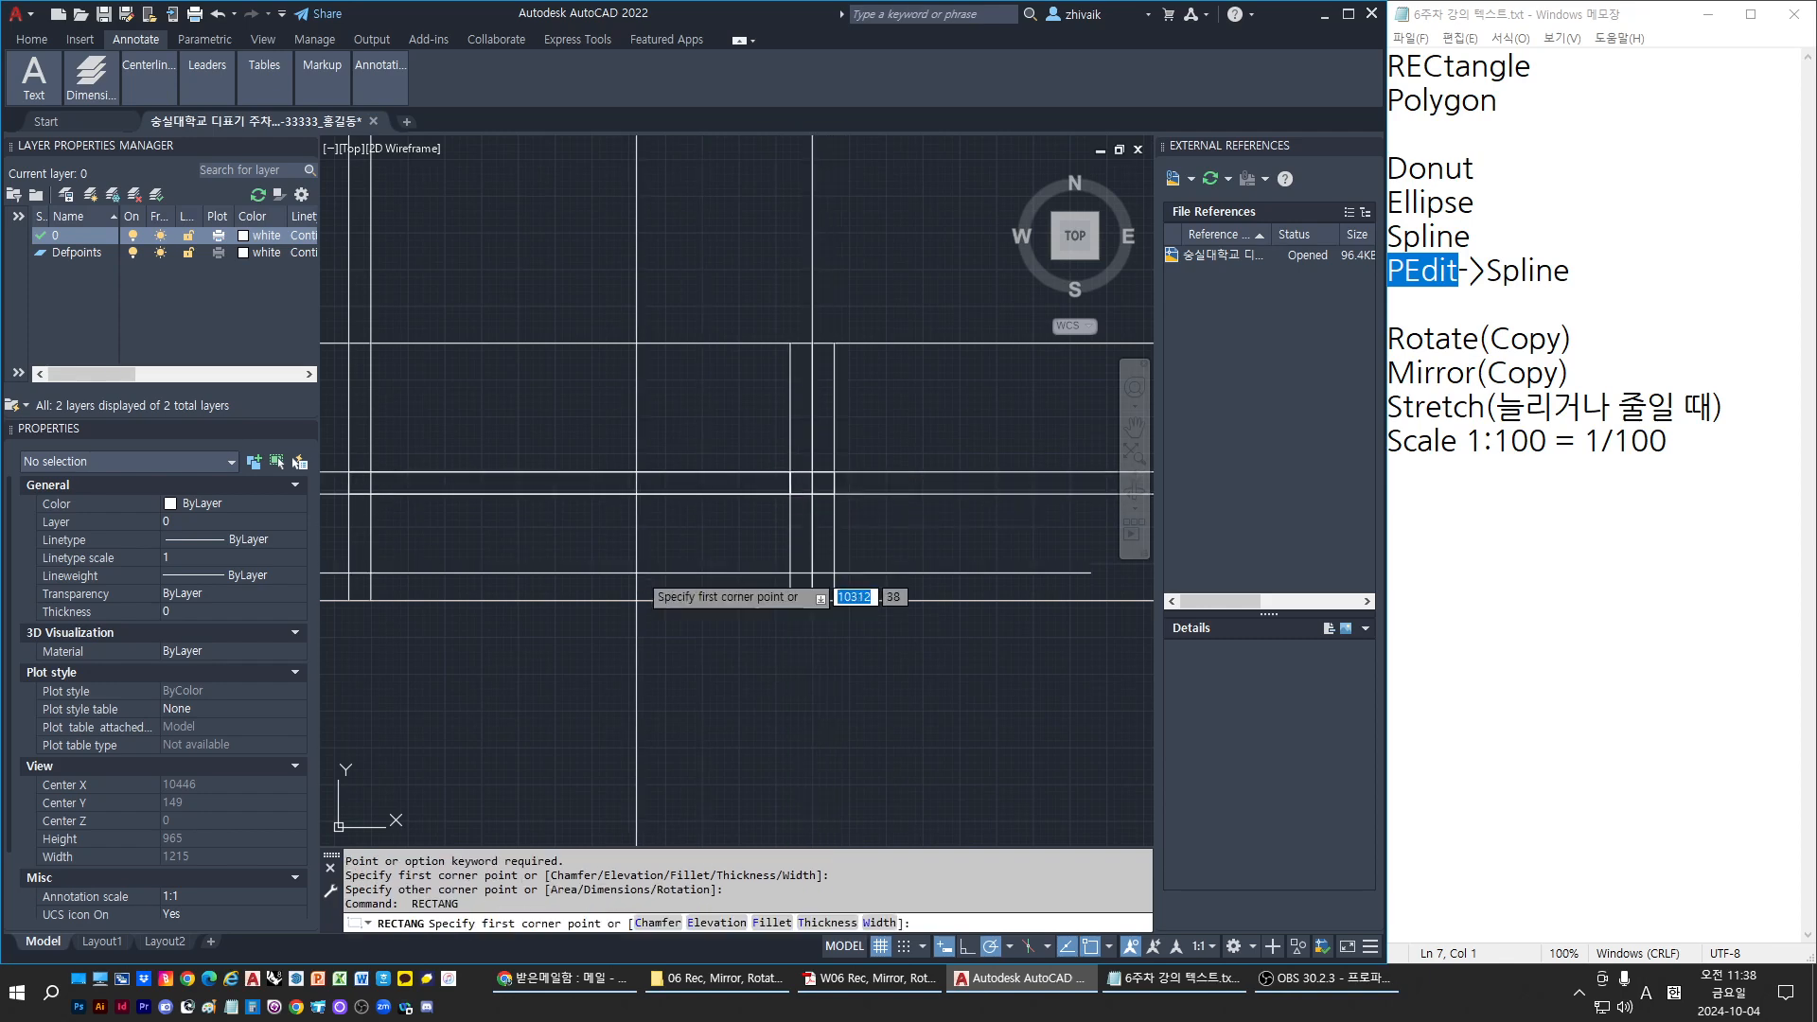
{"action": "scroll", "coordinate": [703, 587], "scroll_direction": "down", "scroll_amount": 2}
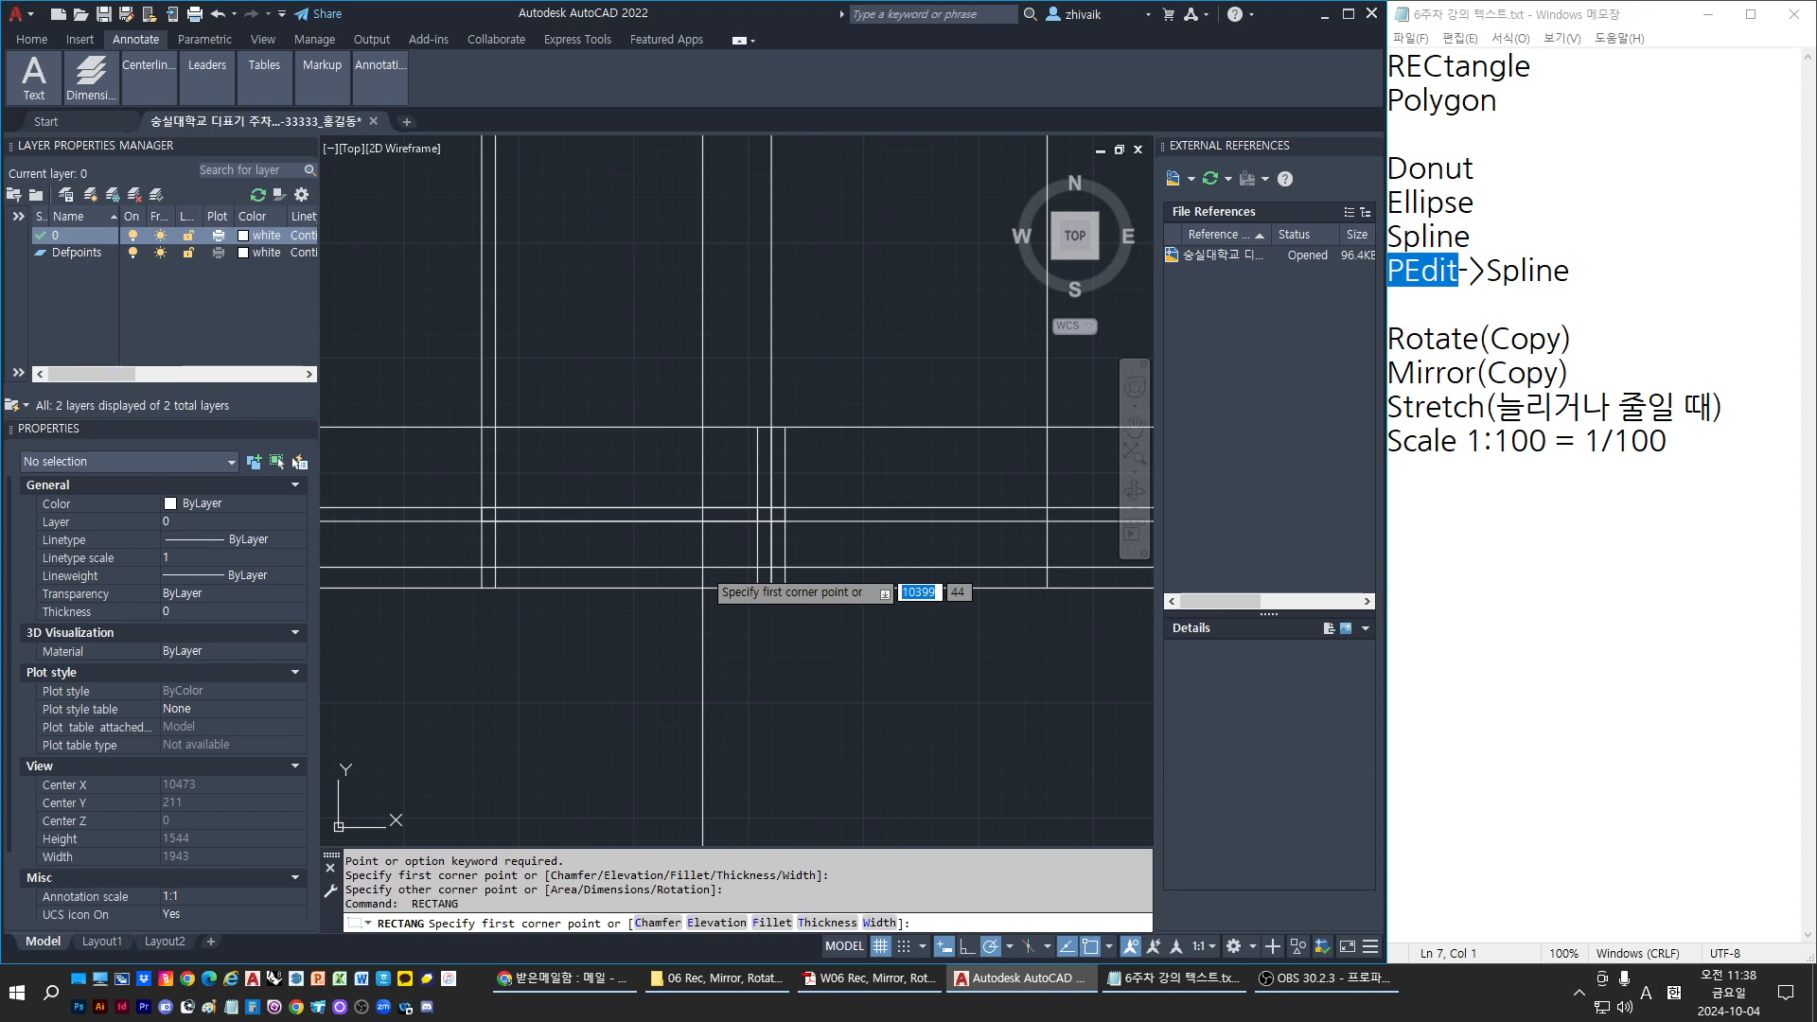
{"action": "mouse_move", "coordinate": [618, 582]}
{"action": "middle_mouse_down"}
{"action": "mouse_move", "coordinate": [934, 560]}
{"action": "mouse_move", "coordinate": [896, 550]}
{"action": "middle_mouse_up"}
{"action": "key", "text": "Escape"}
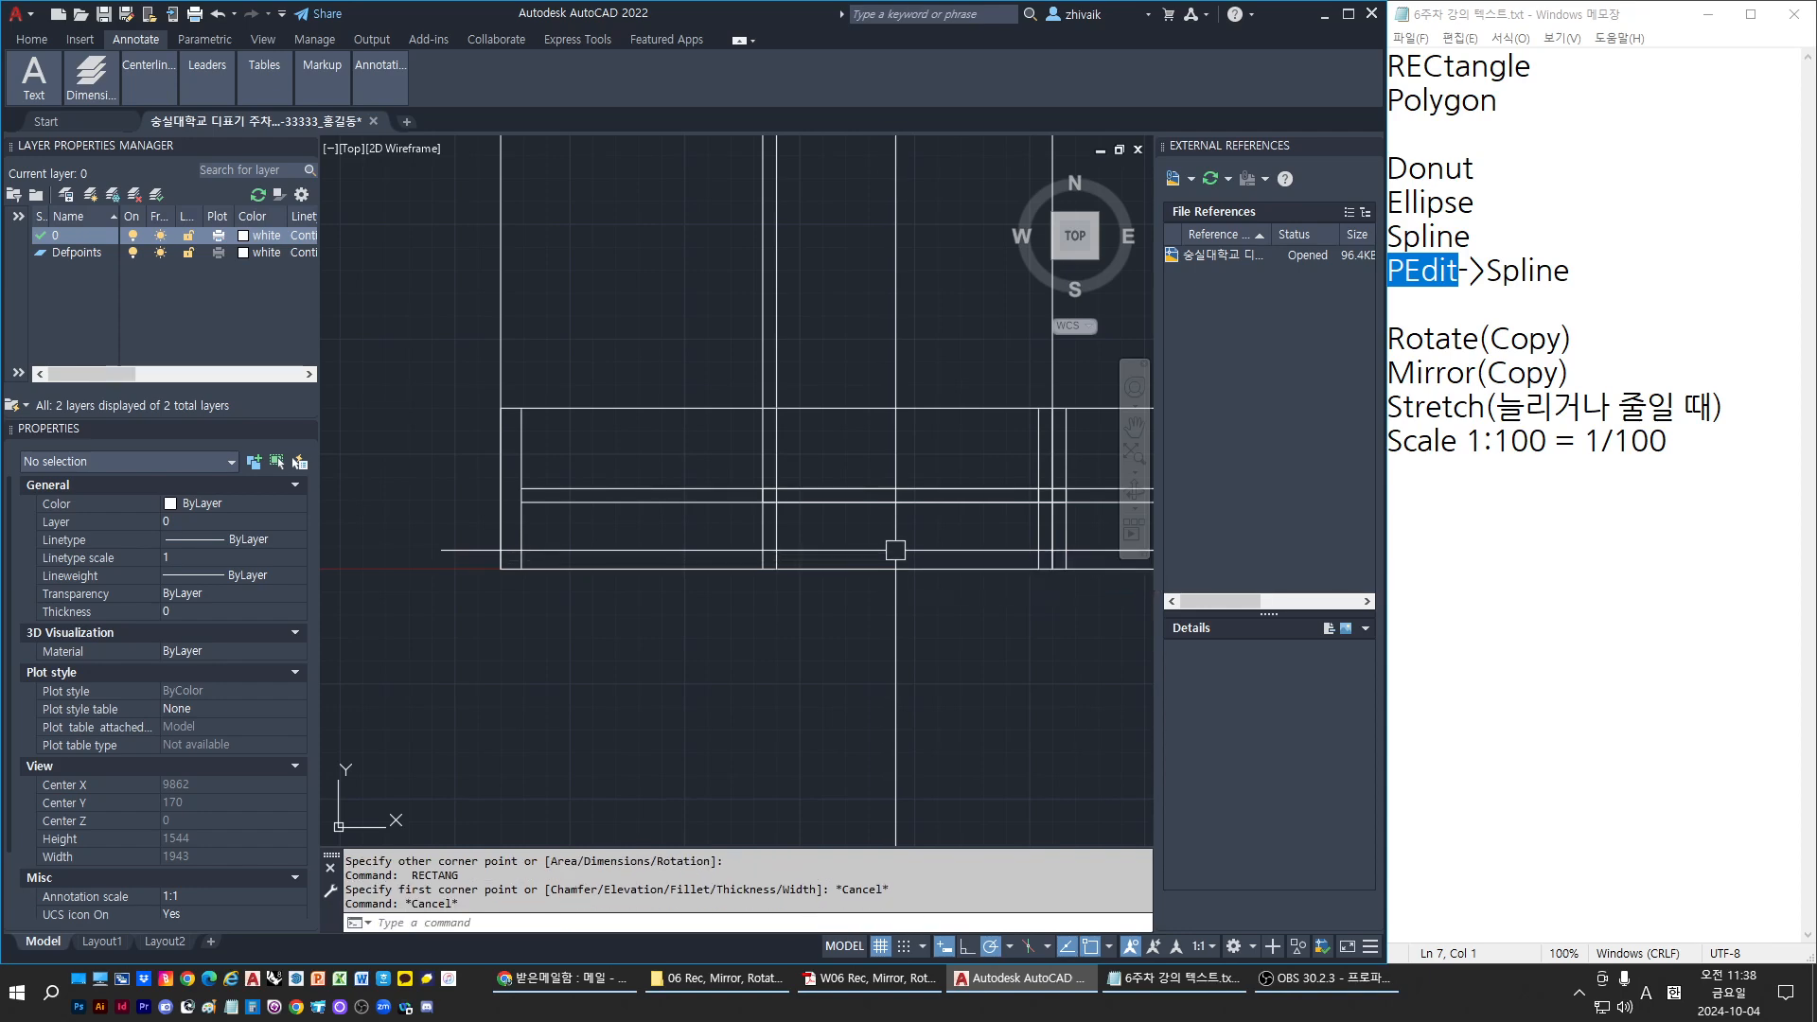
{"action": "key", "text": "Escape"}
{"action": "key", "text": "Escape"}
{"action": "key", "text": "Escape"}
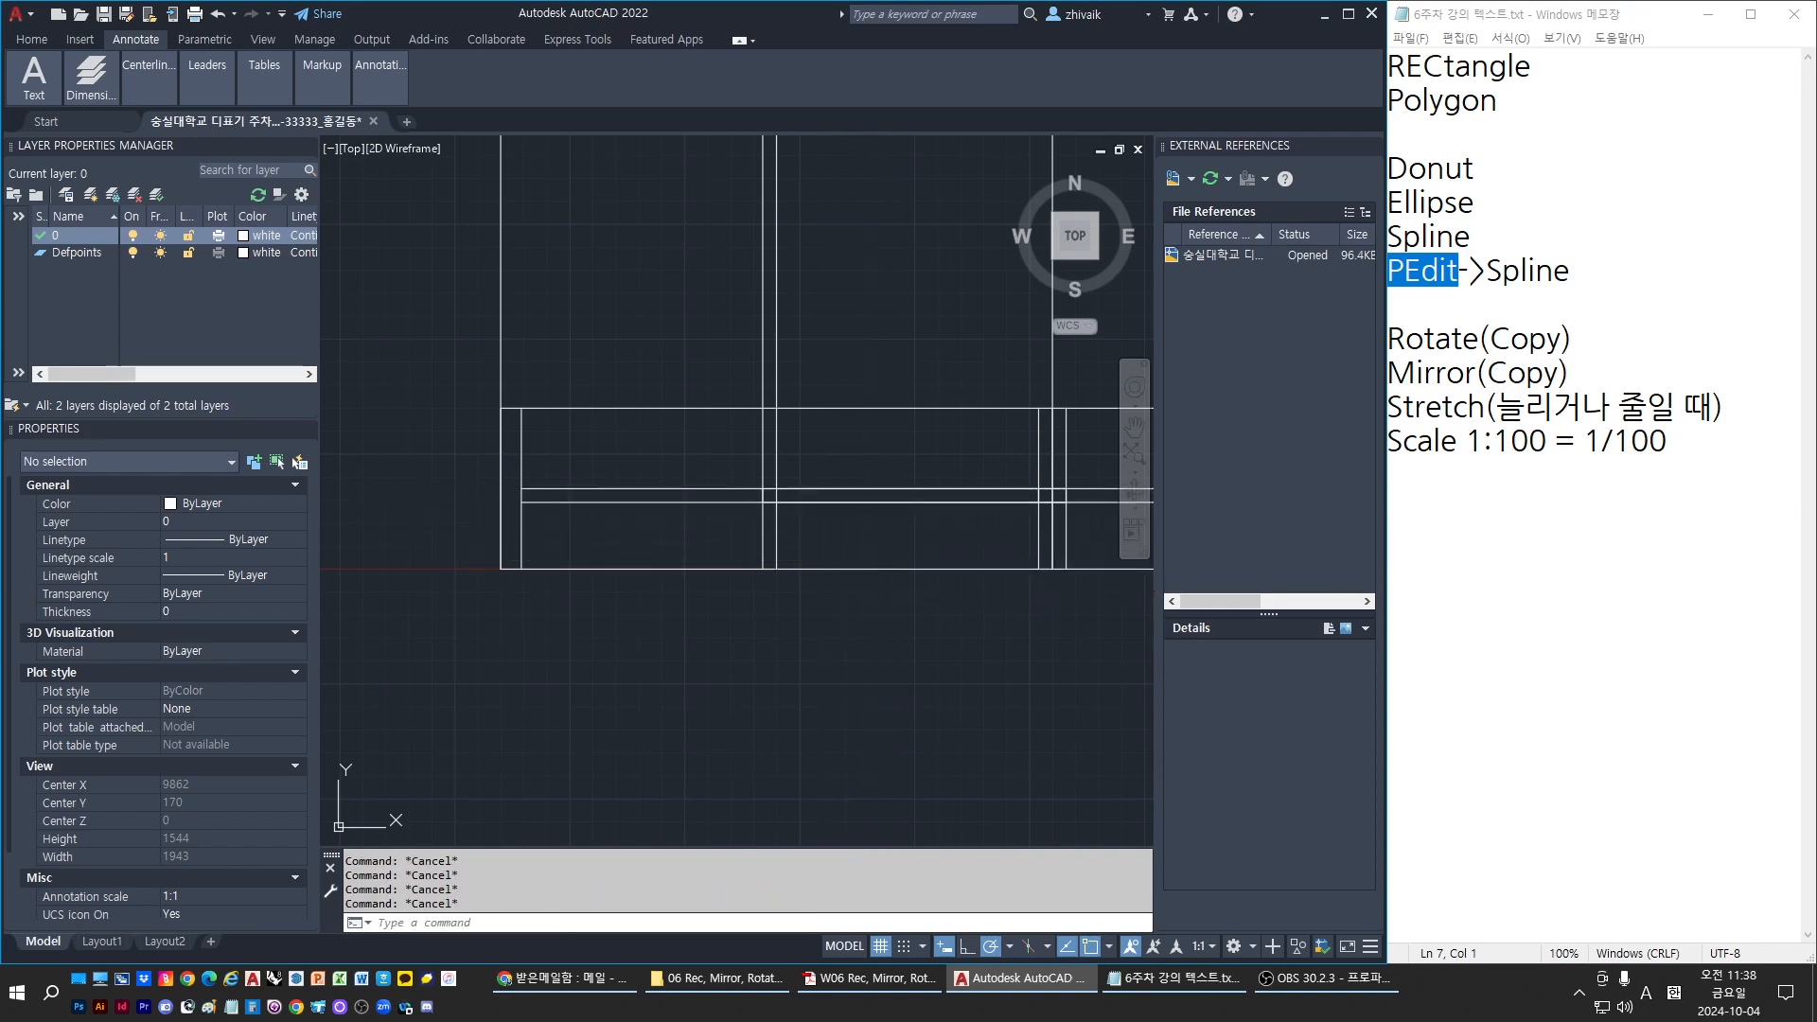
Offset the first 600 guide line inside the frame by 30 to its right
{"action": "type", "text": "o"}
{"action": "key", "text": "space"}
{"action": "type", "text": "30"}
{"action": "key", "text": "space"}
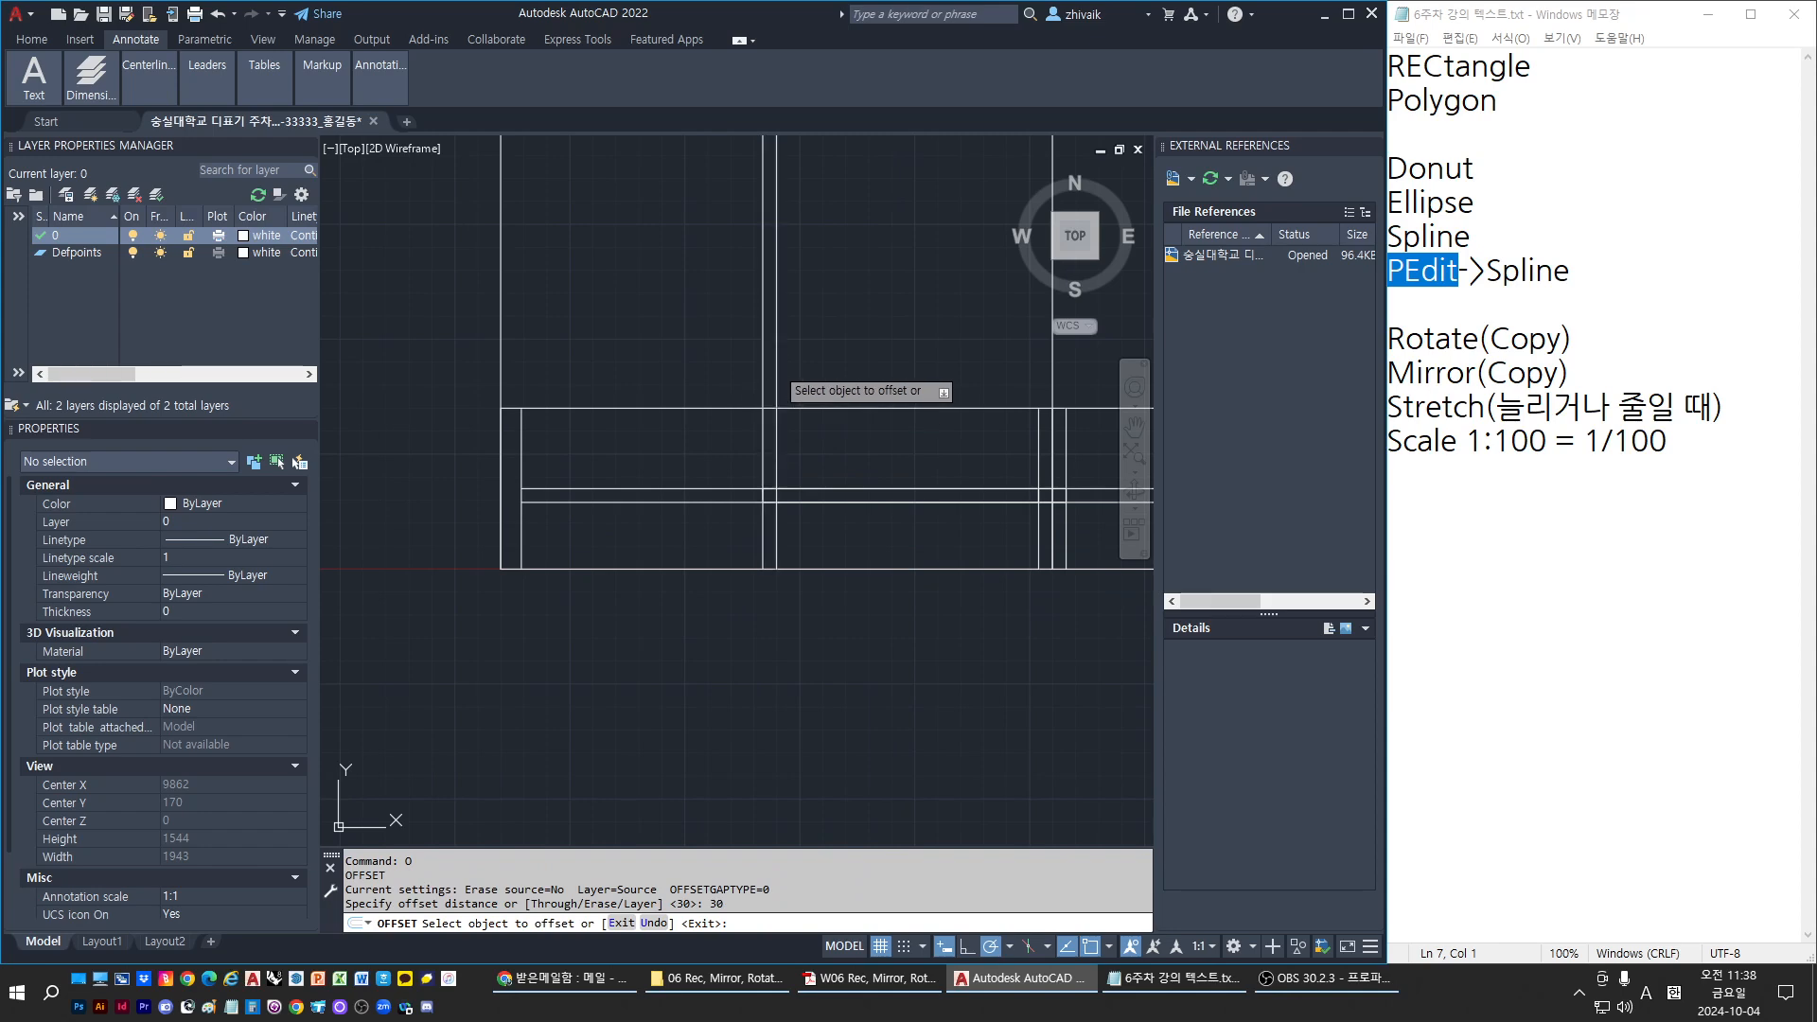
{"action": "left_click", "coordinate": [774, 372]}
{"action": "left_click", "coordinate": [865, 407]}
{"action": "key", "text": "Escape"}
{"action": "key", "text": "Escape"}
Copy the 600 by 30 rectangle from its lower-right corner to where the new offset guide meets the upper horizontal middle line
{"action": "left_click", "coordinate": [795, 467]}
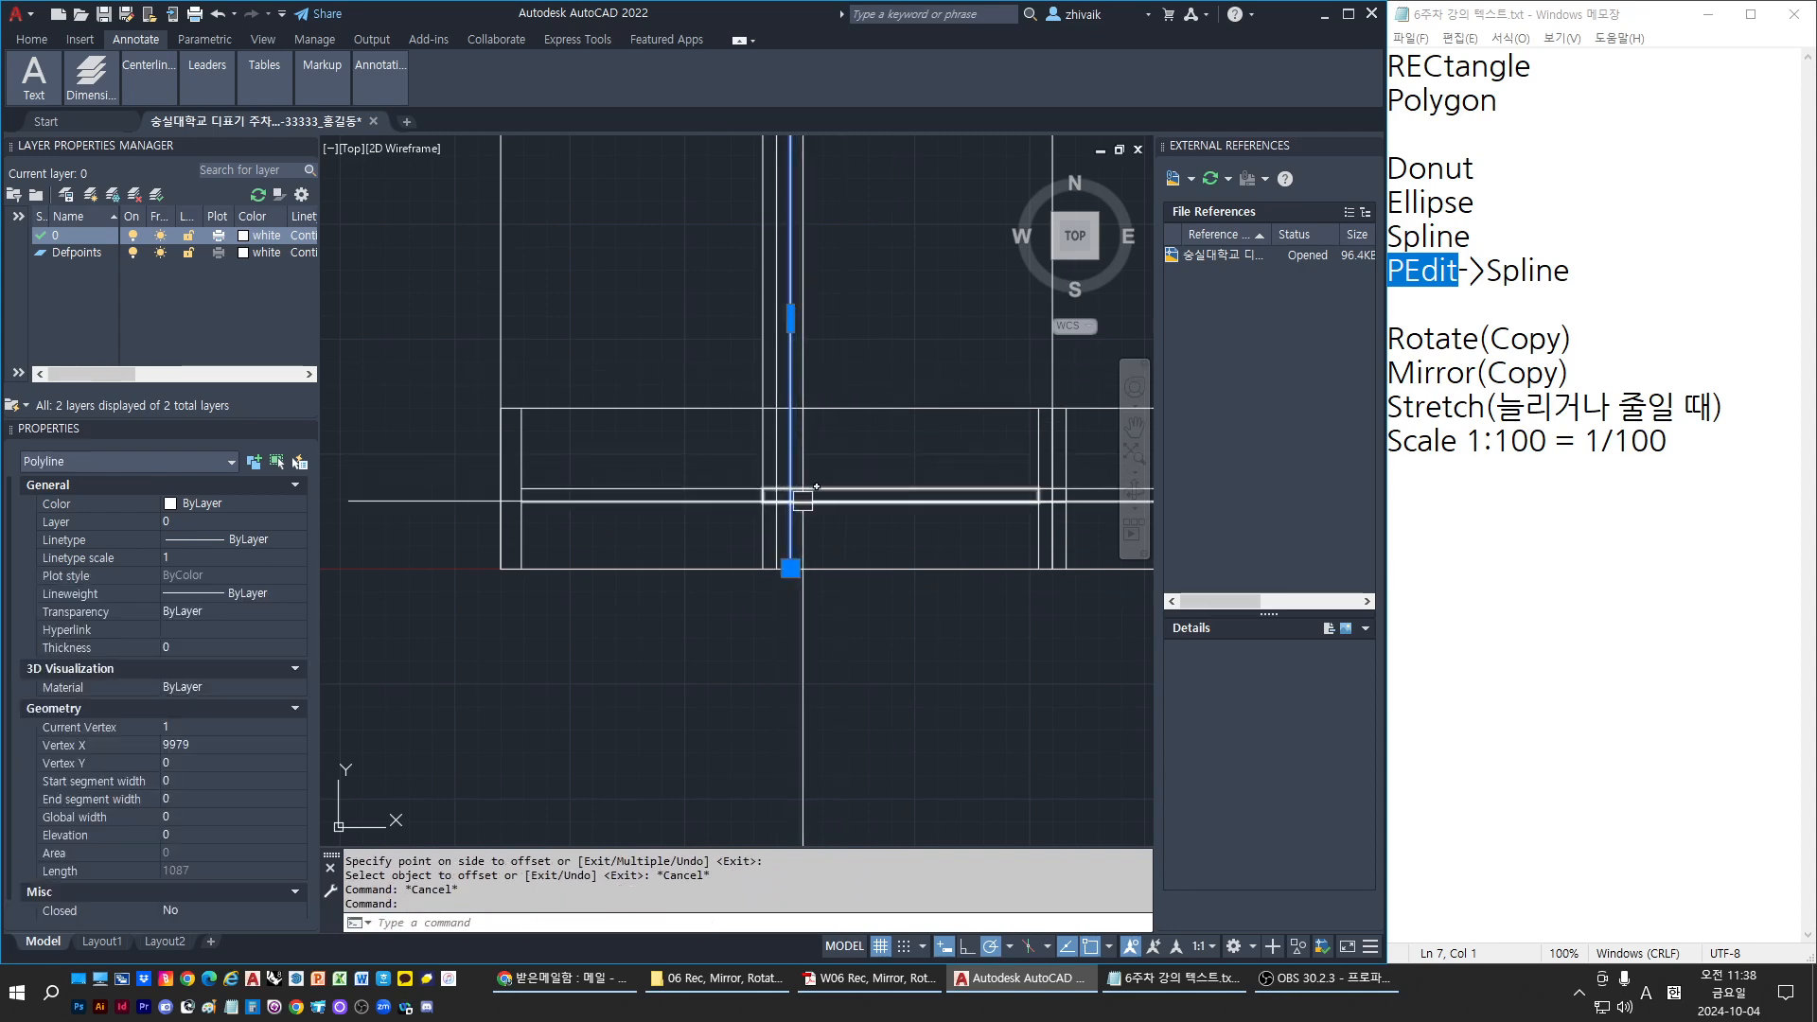
{"action": "key", "text": "Escape"}
{"action": "left_click", "coordinate": [830, 502]}
{"action": "middle_click_drag", "start_coordinate": [1040, 501], "coordinate": [1018, 509]}
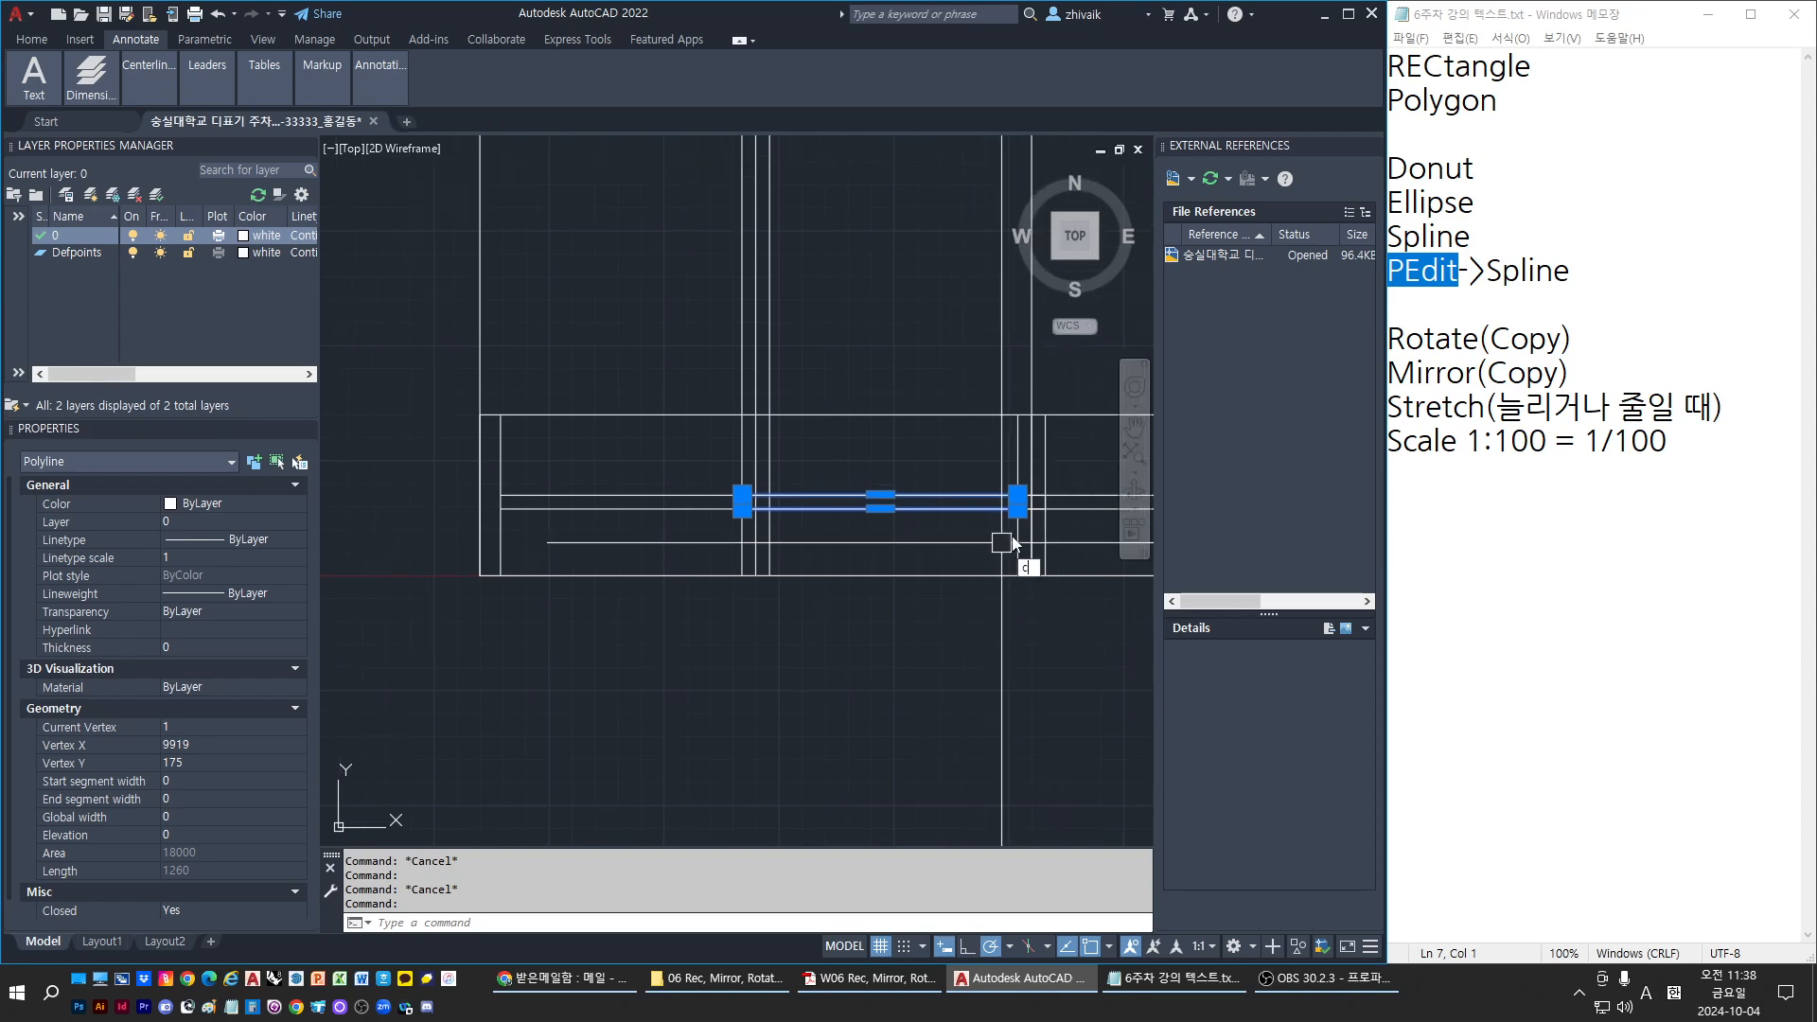
{"action": "type", "text": "c"}
{"action": "key", "text": "space"}
{"action": "left_click", "coordinate": [1018, 509]}
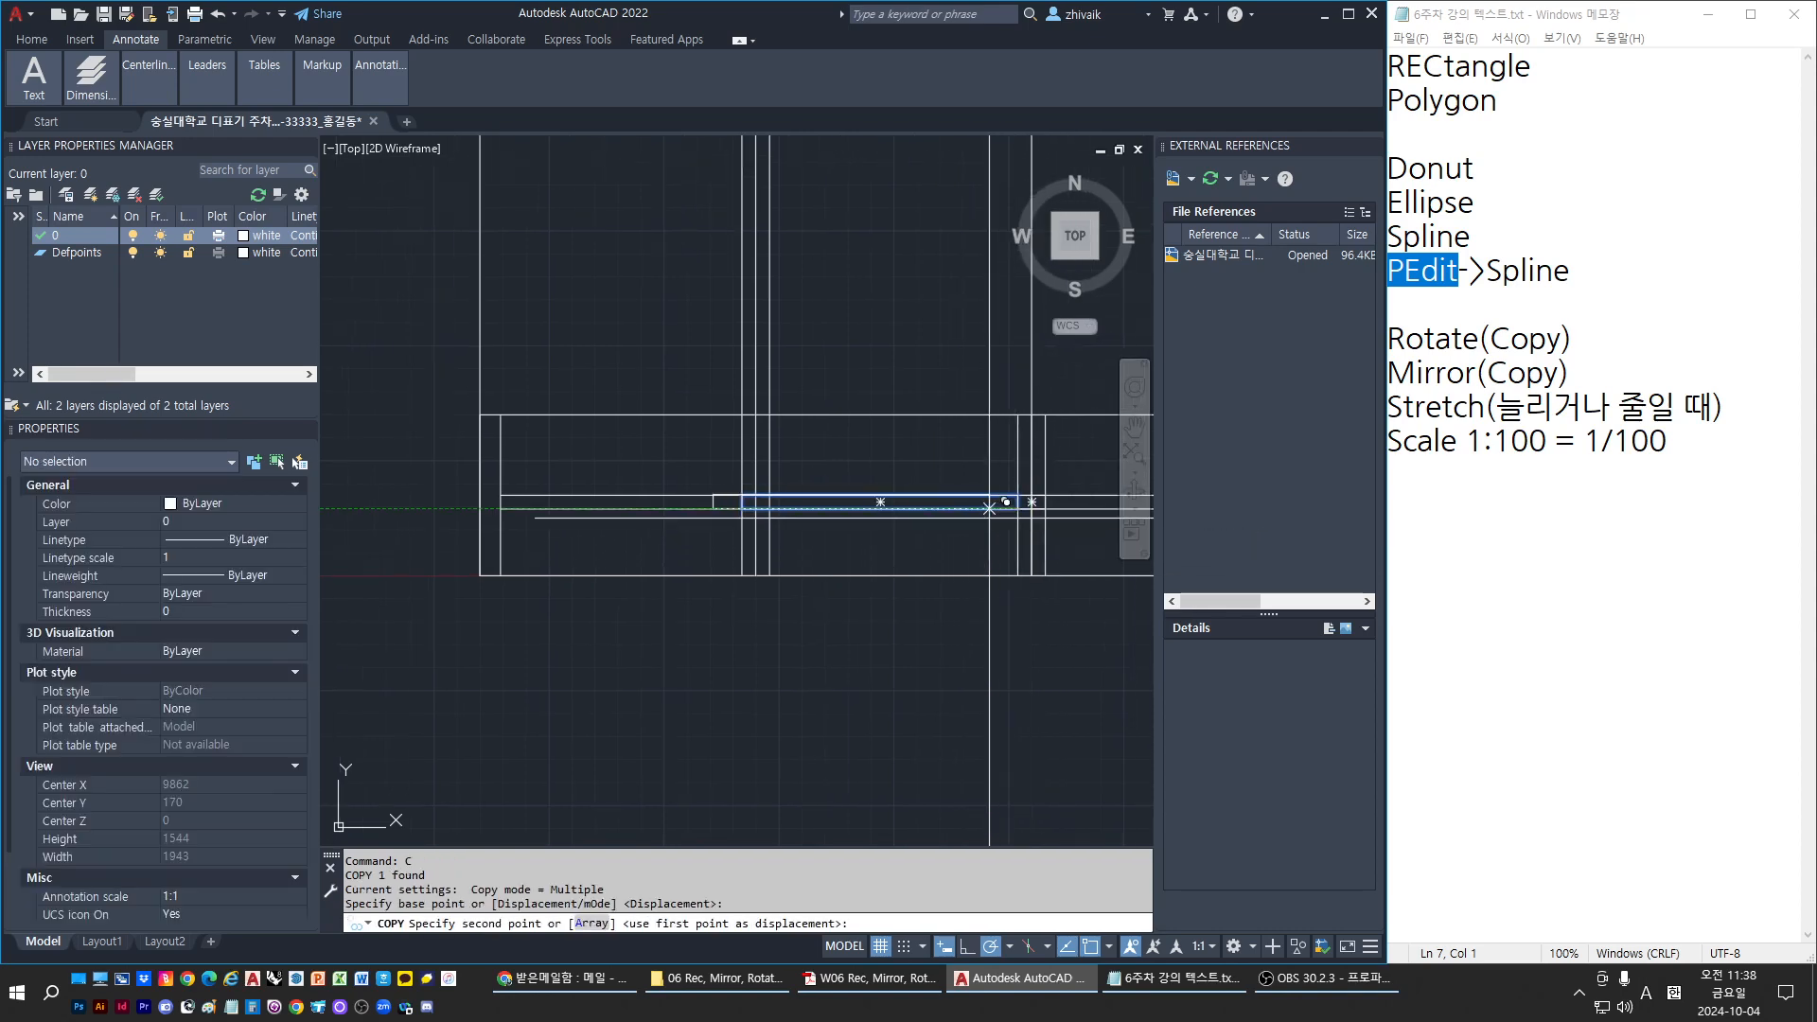
{"action": "left_click", "coordinate": [786, 478]}
{"action": "key", "text": "Escape"}
{"action": "key", "text": "Escape"}
Examine the vertical spacing between the two sash rows in the PDF's window plan
{"action": "scroll", "coordinate": [507, 508], "scroll_direction": "up", "scroll_amount": 5}
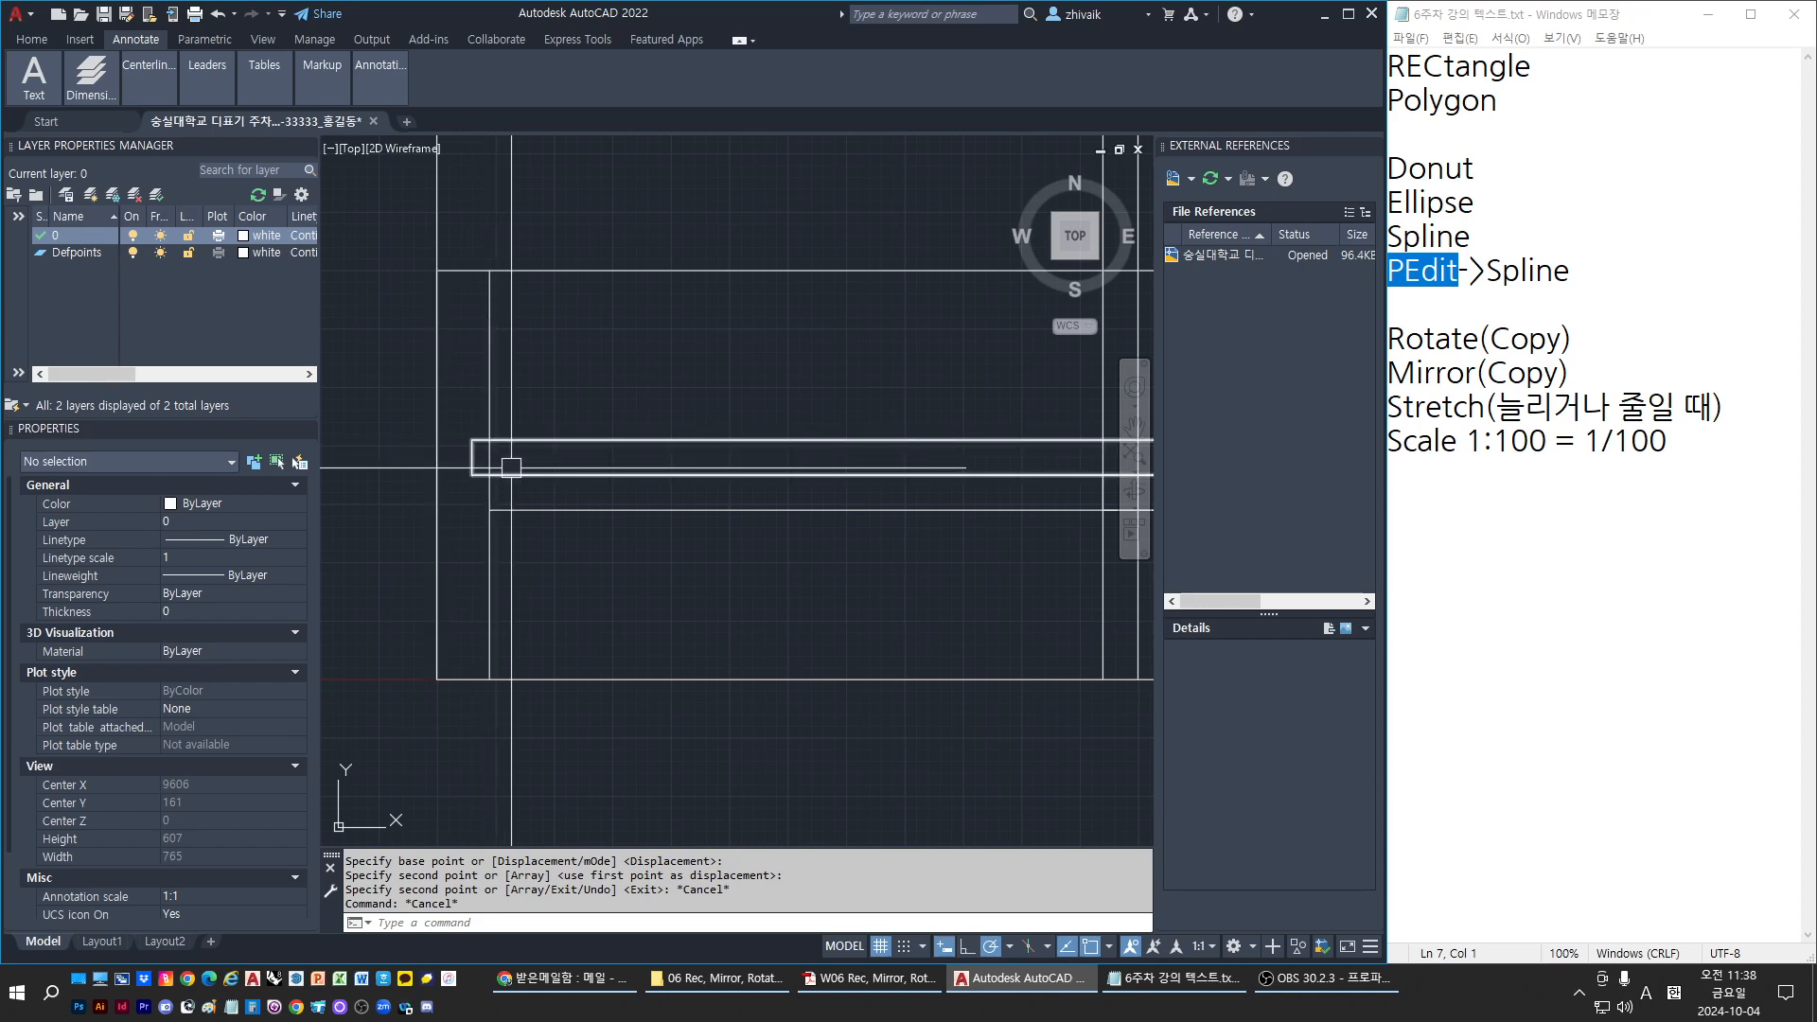
{"action": "scroll", "coordinate": [528, 527], "scroll_direction": "down", "scroll_amount": 2}
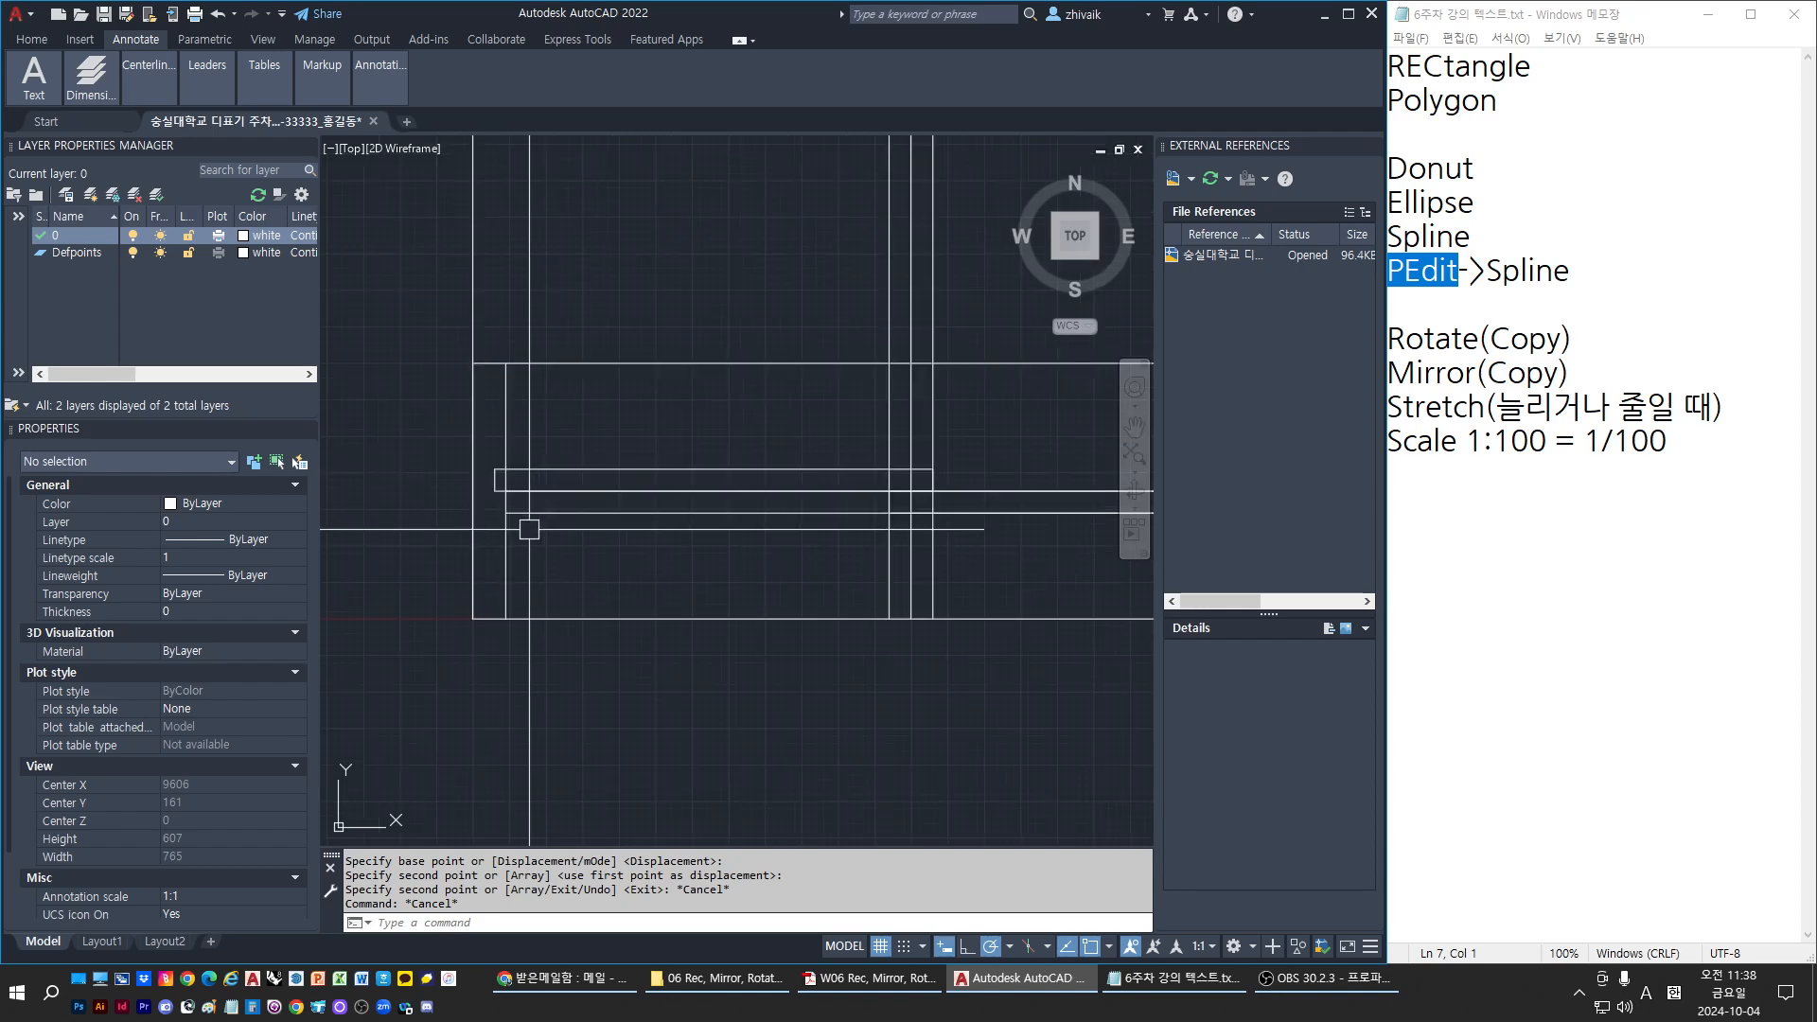
{"action": "middle_click_drag", "start_coordinate": [863, 601], "coordinate": [771, 607]}
{"action": "scroll", "coordinate": [654, 567], "scroll_direction": "down", "scroll_amount": 2}
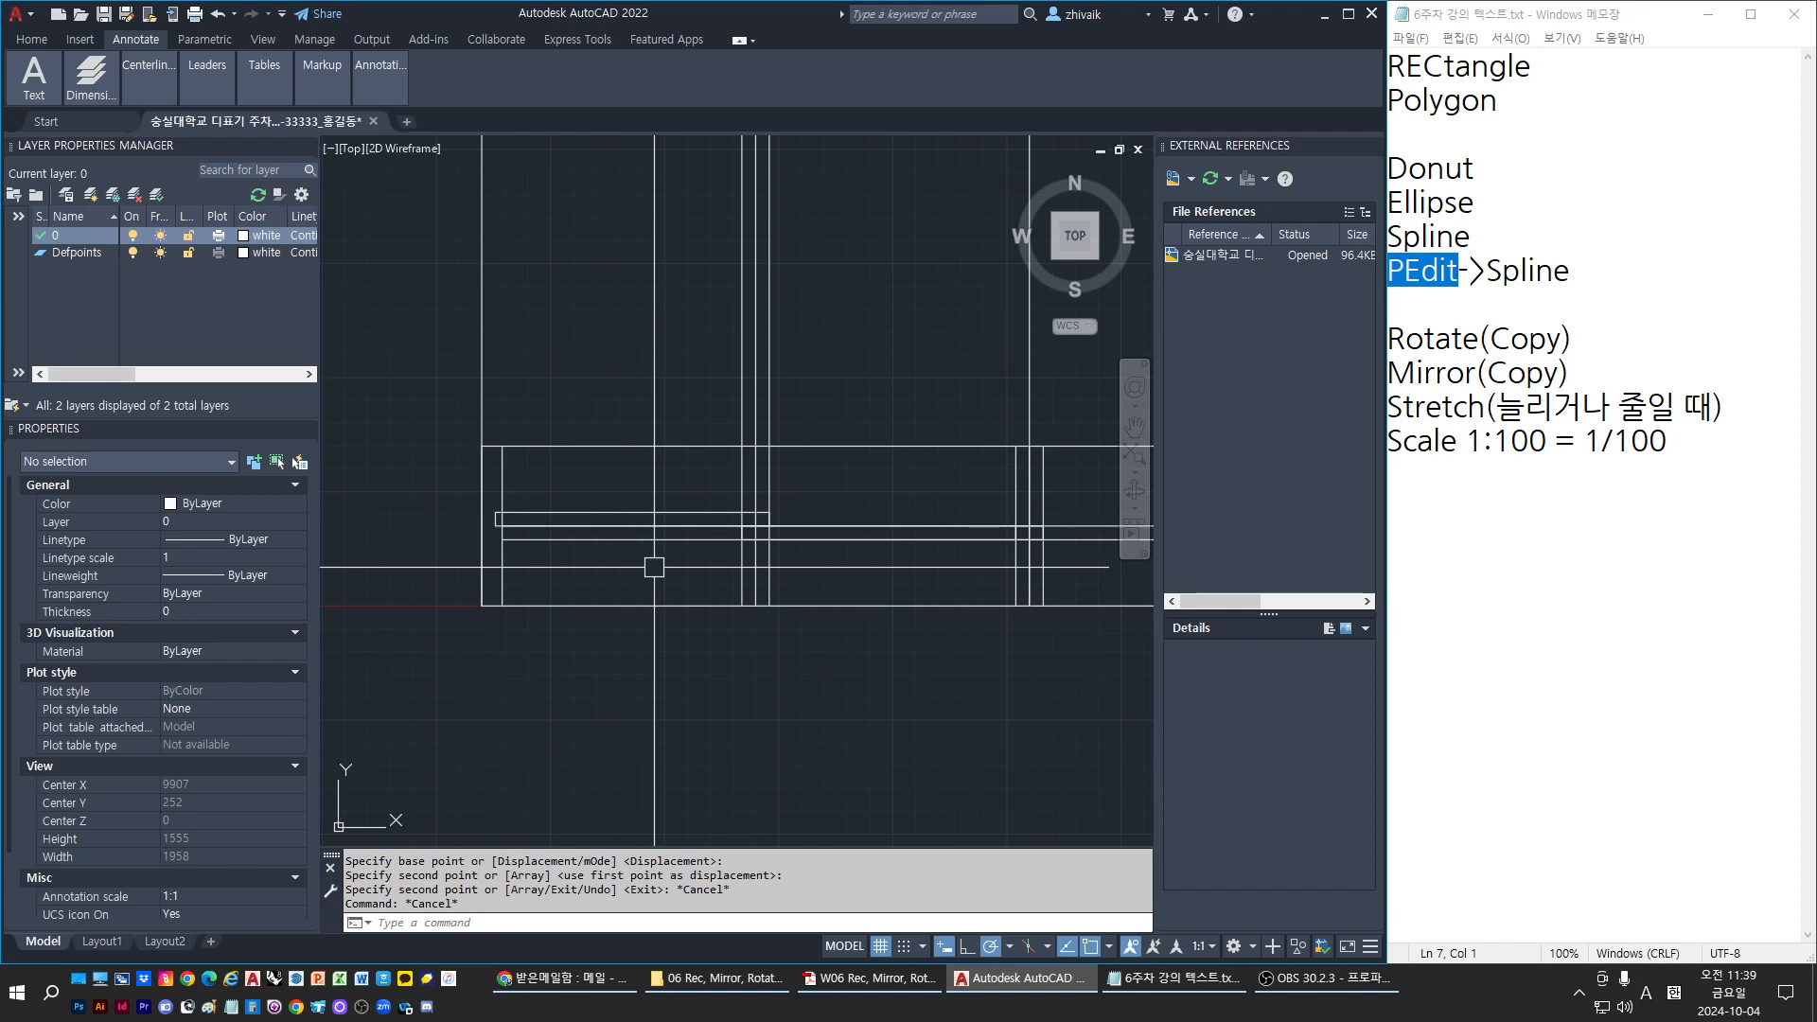
{"action": "left_click", "coordinate": [869, 978]}
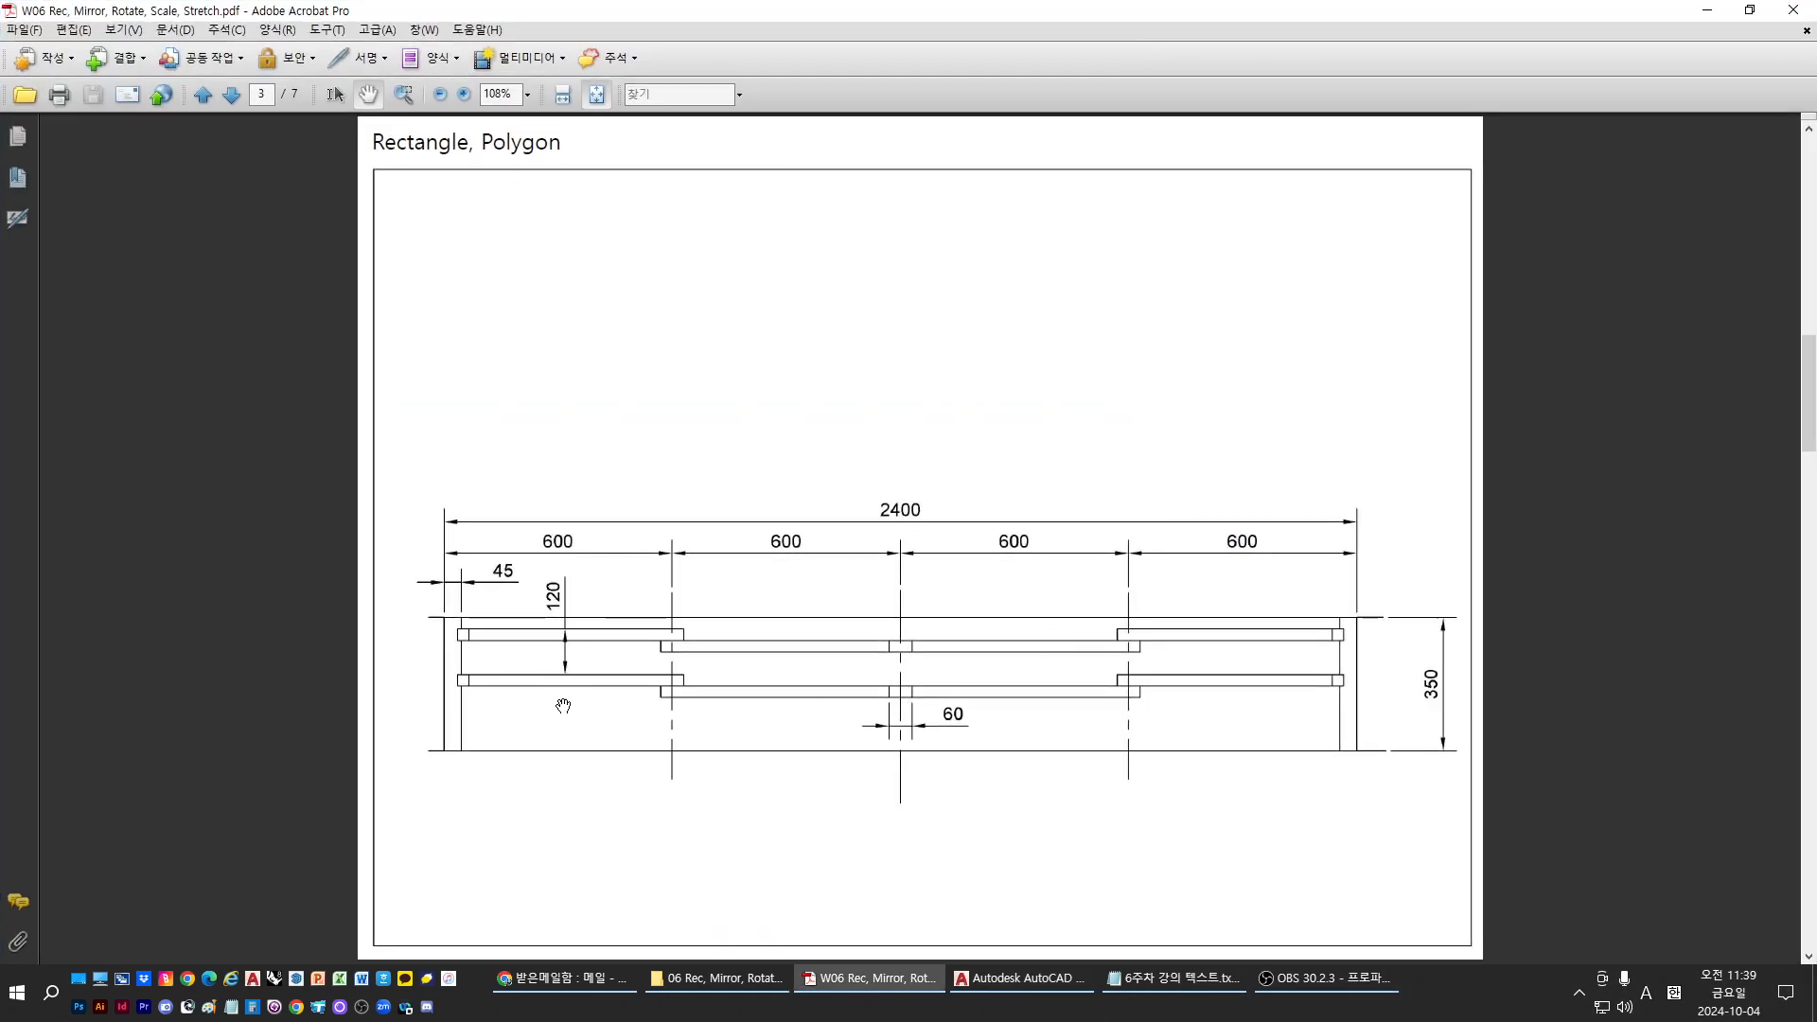
{"action": "scroll", "coordinate": [563, 705], "scroll_direction": "up", "scroll_amount": 5, "text": "ctrl"}
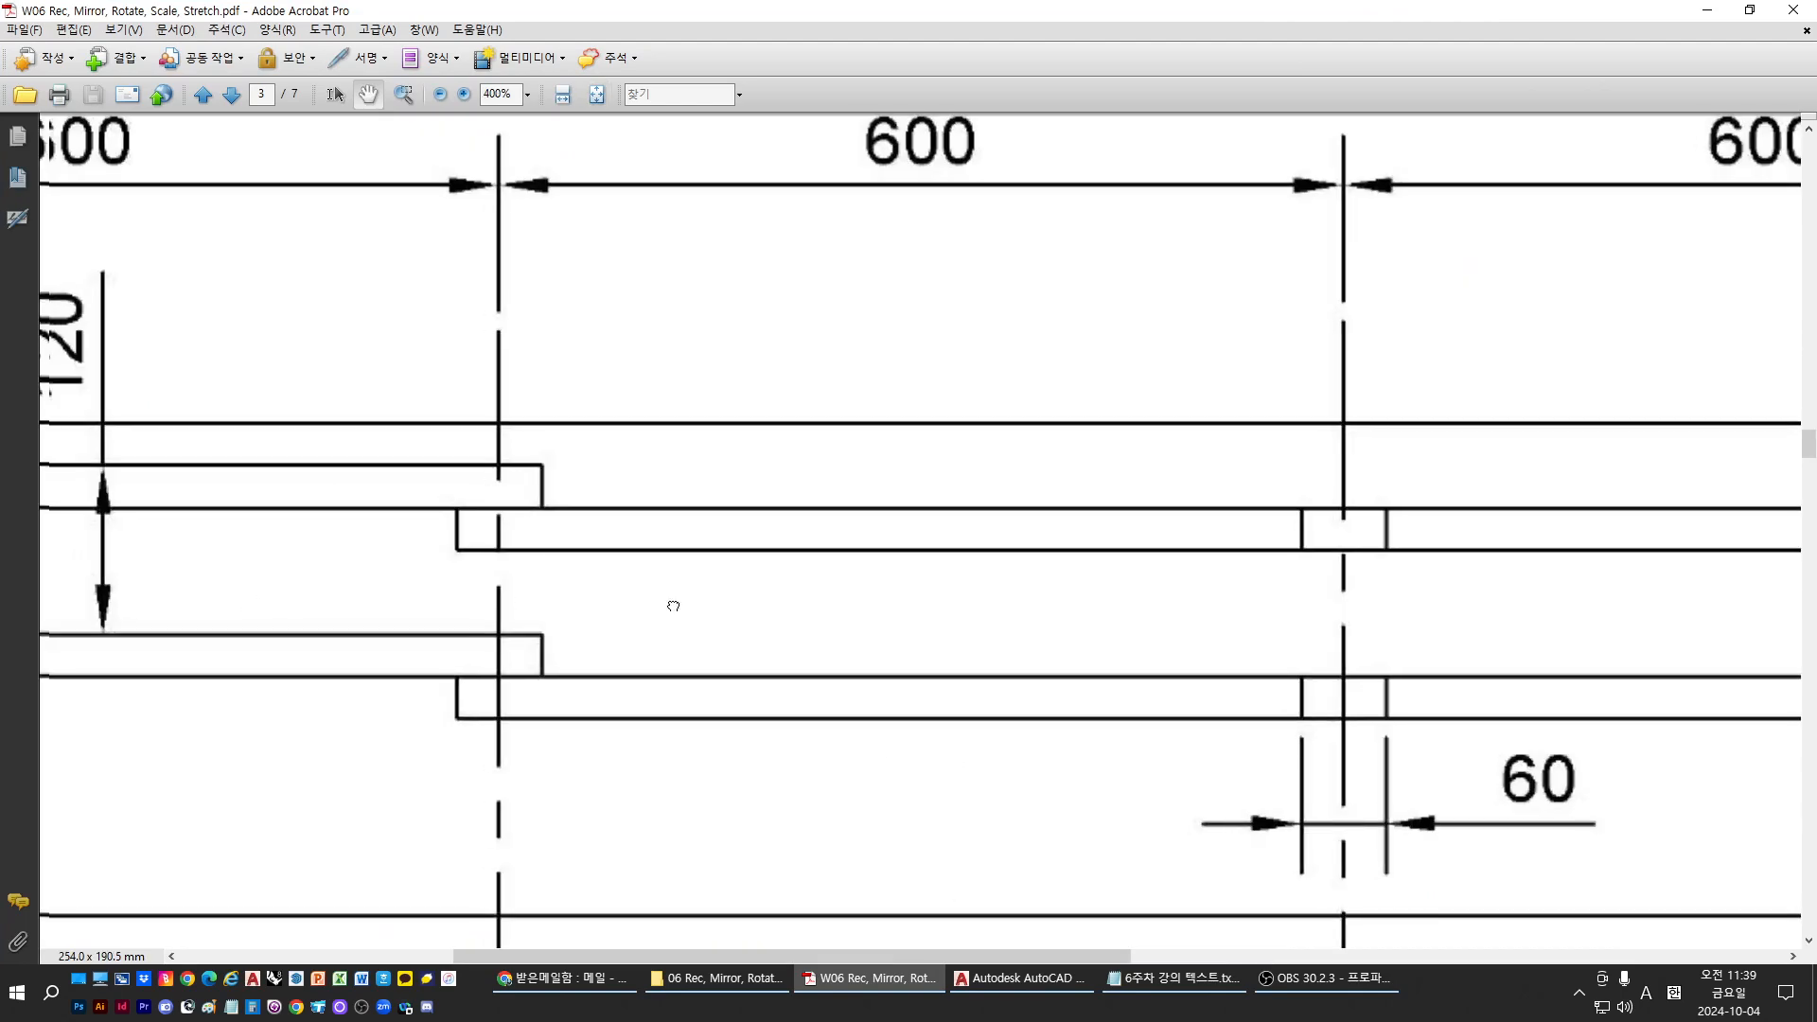
{"action": "scroll", "coordinate": [608, 669], "scroll_direction": "left", "scroll_amount": 5, "text": "shift"}
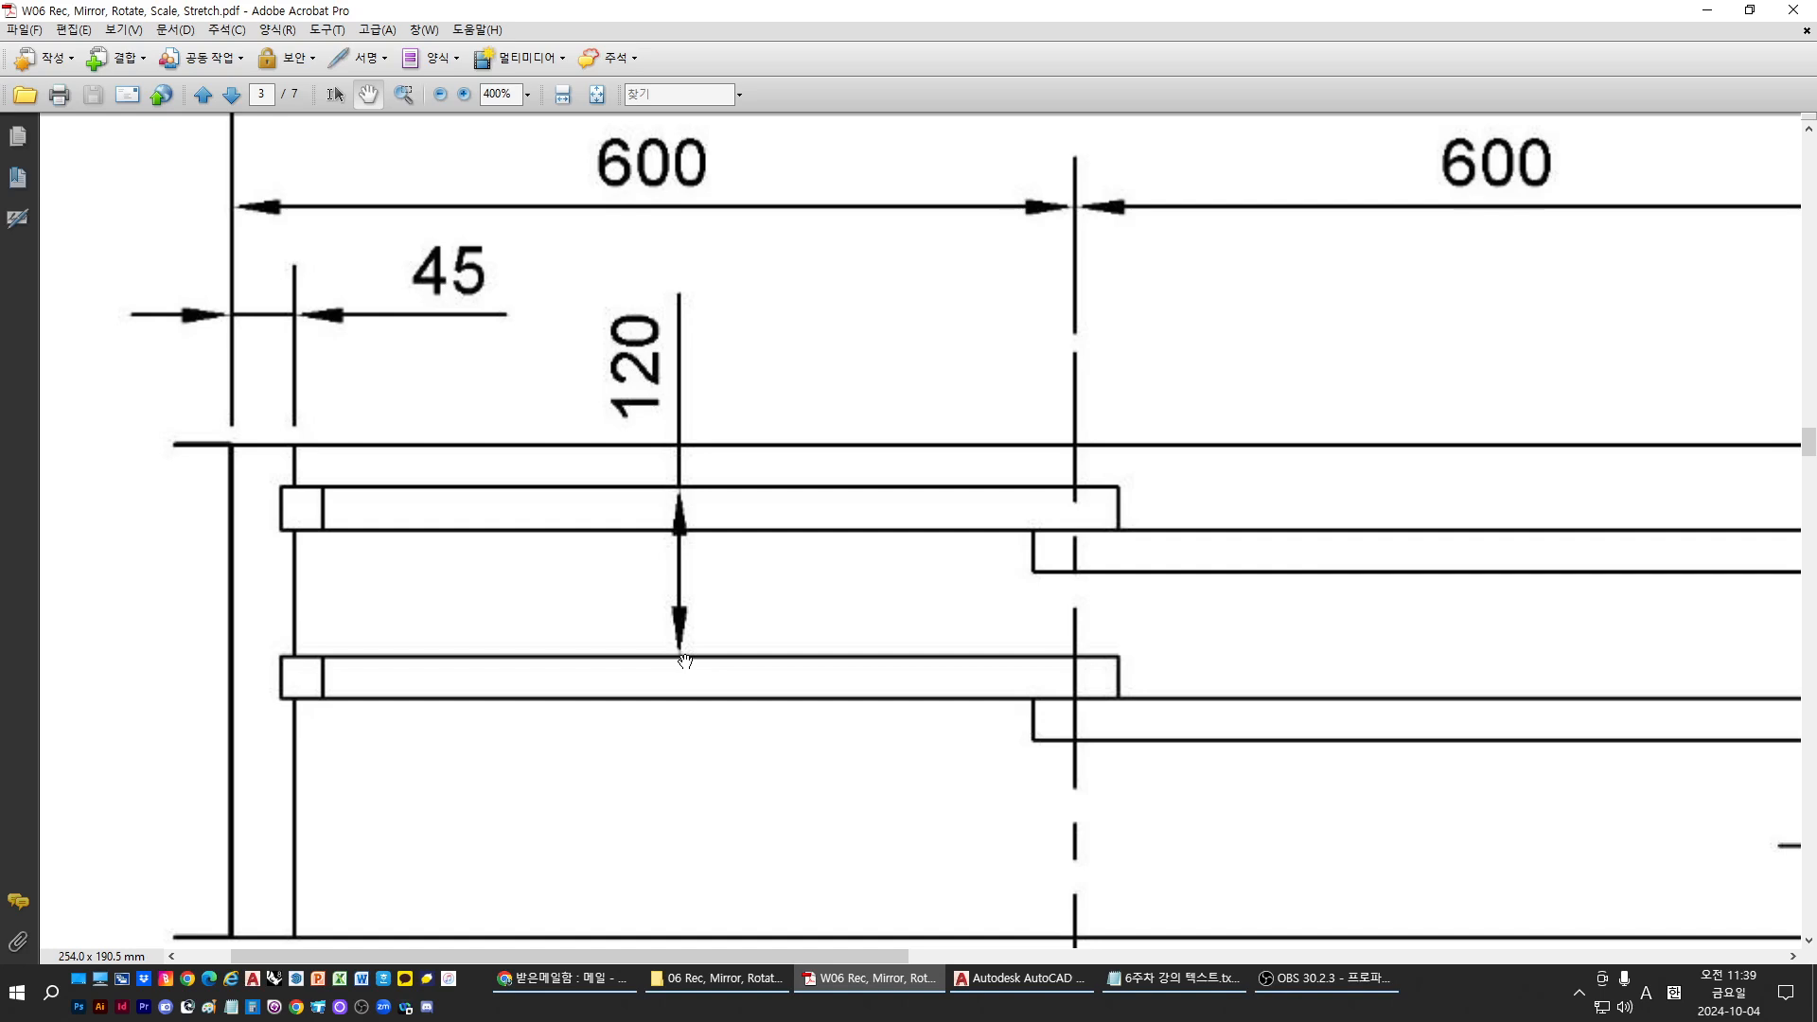
{"action": "key", "text": "ctrl"}
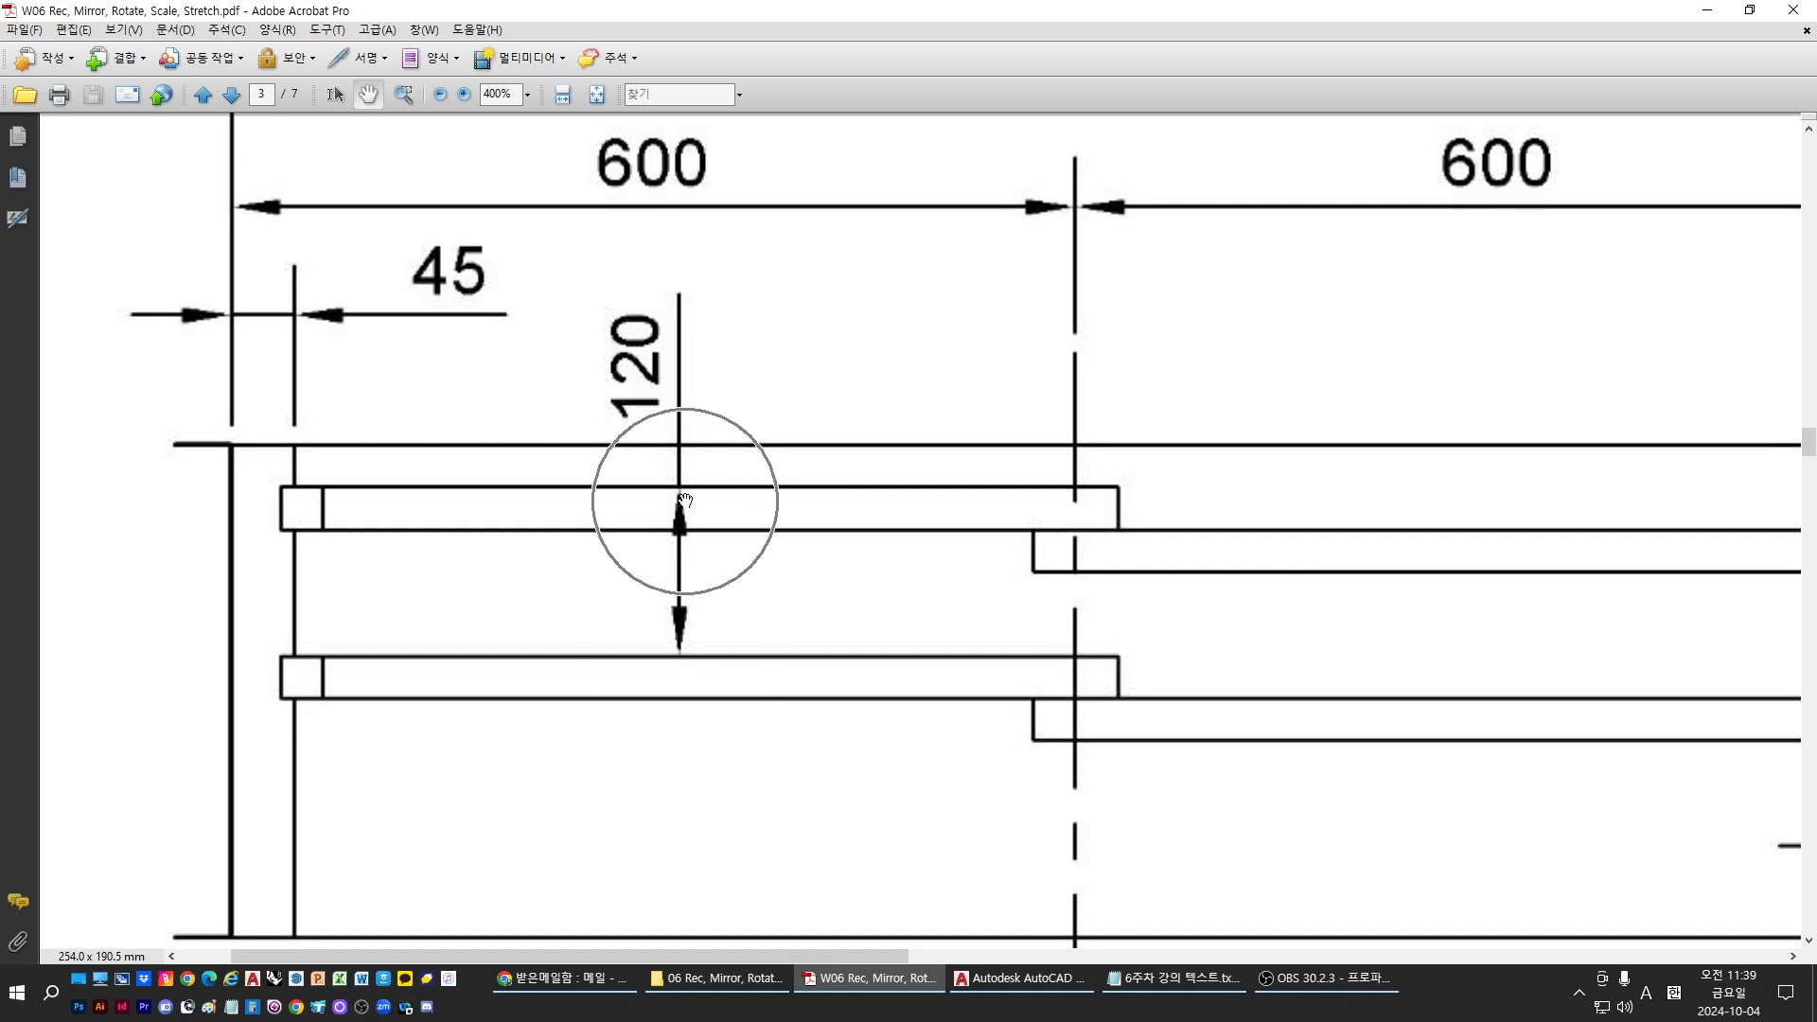
{"action": "key", "text": "ctrl"}
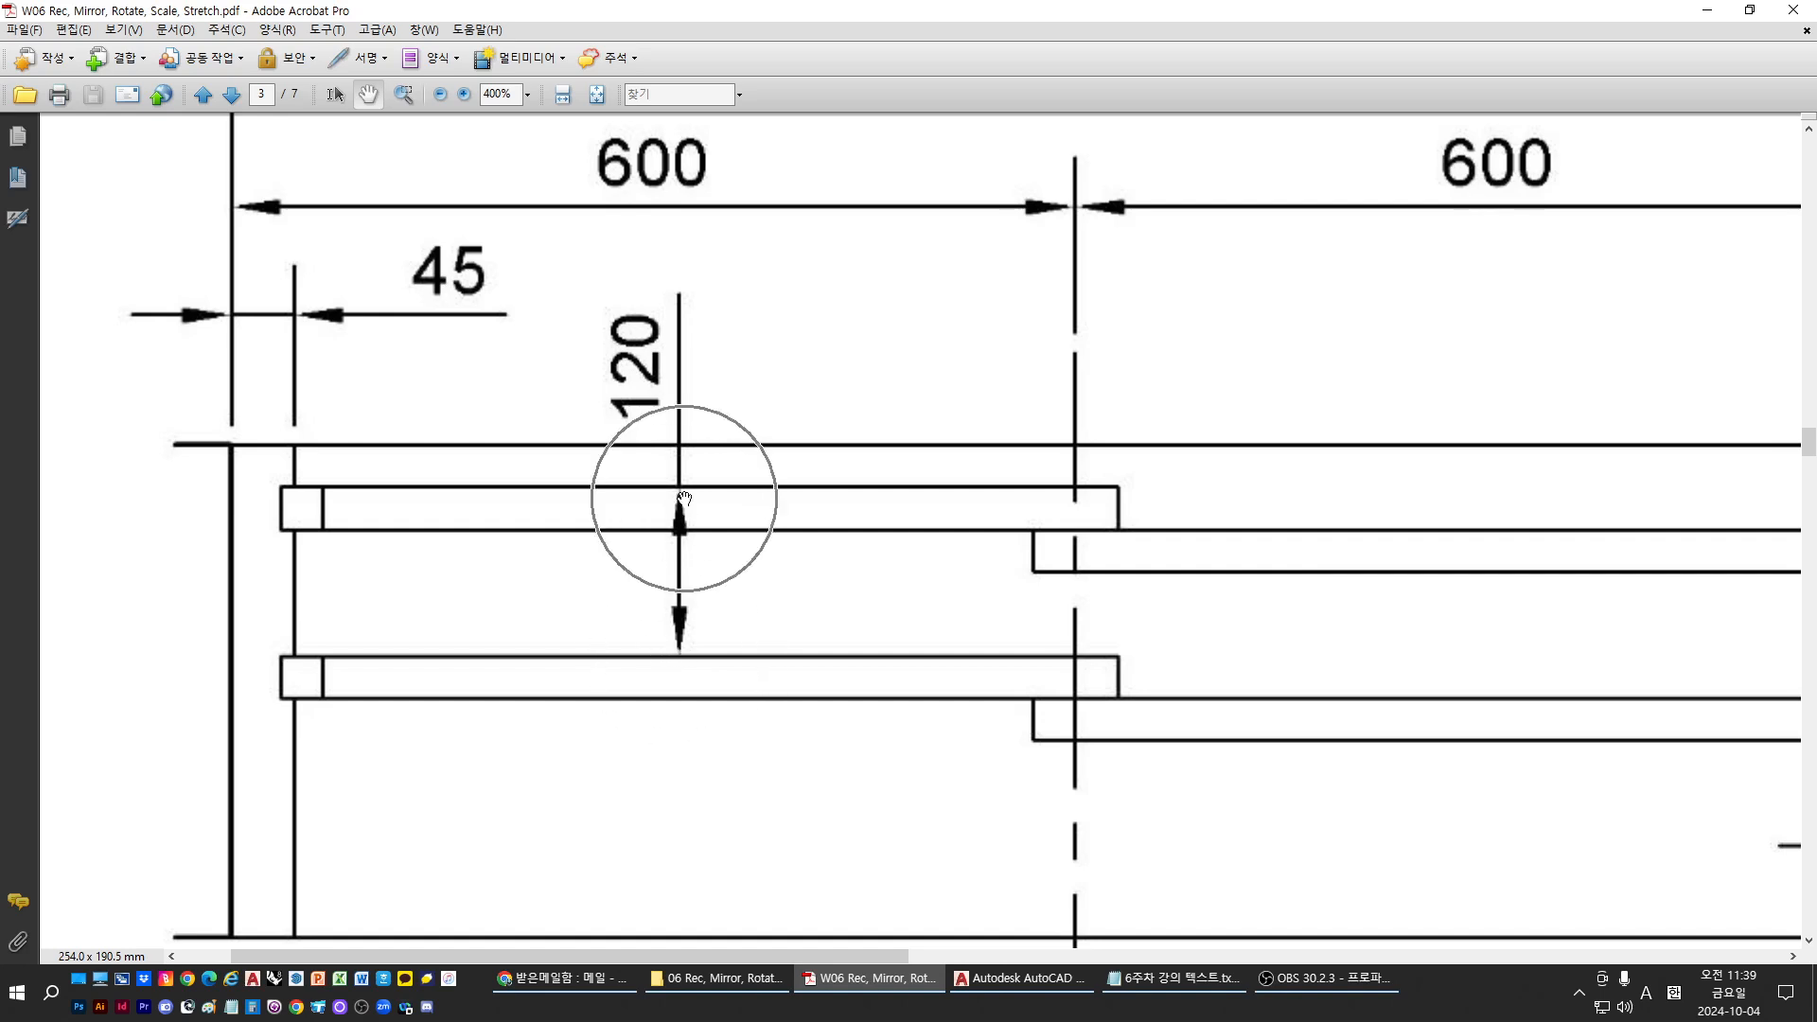
Back in AutoCAD, copy the two overlapping sash rectangles 120 straight up
{"action": "key", "text": "alt+Tab"}
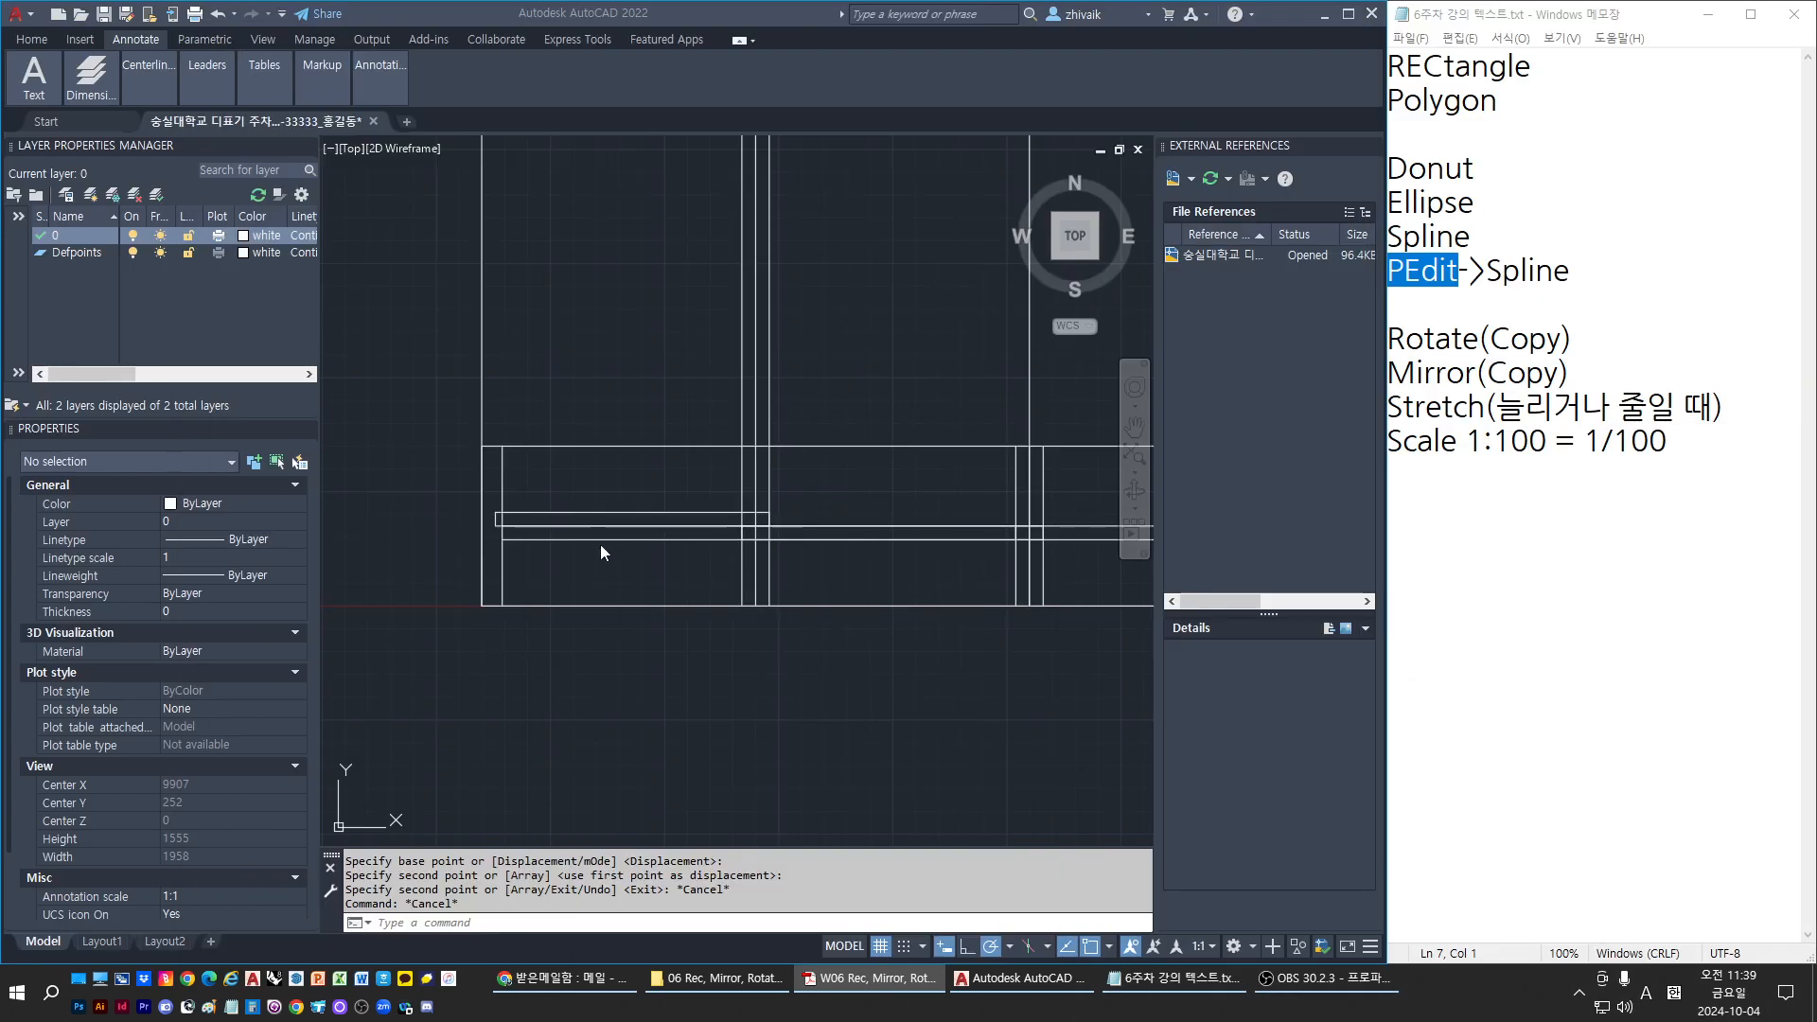
{"action": "left_click", "coordinate": [625, 514]}
{"action": "left_click", "coordinate": [797, 522]}
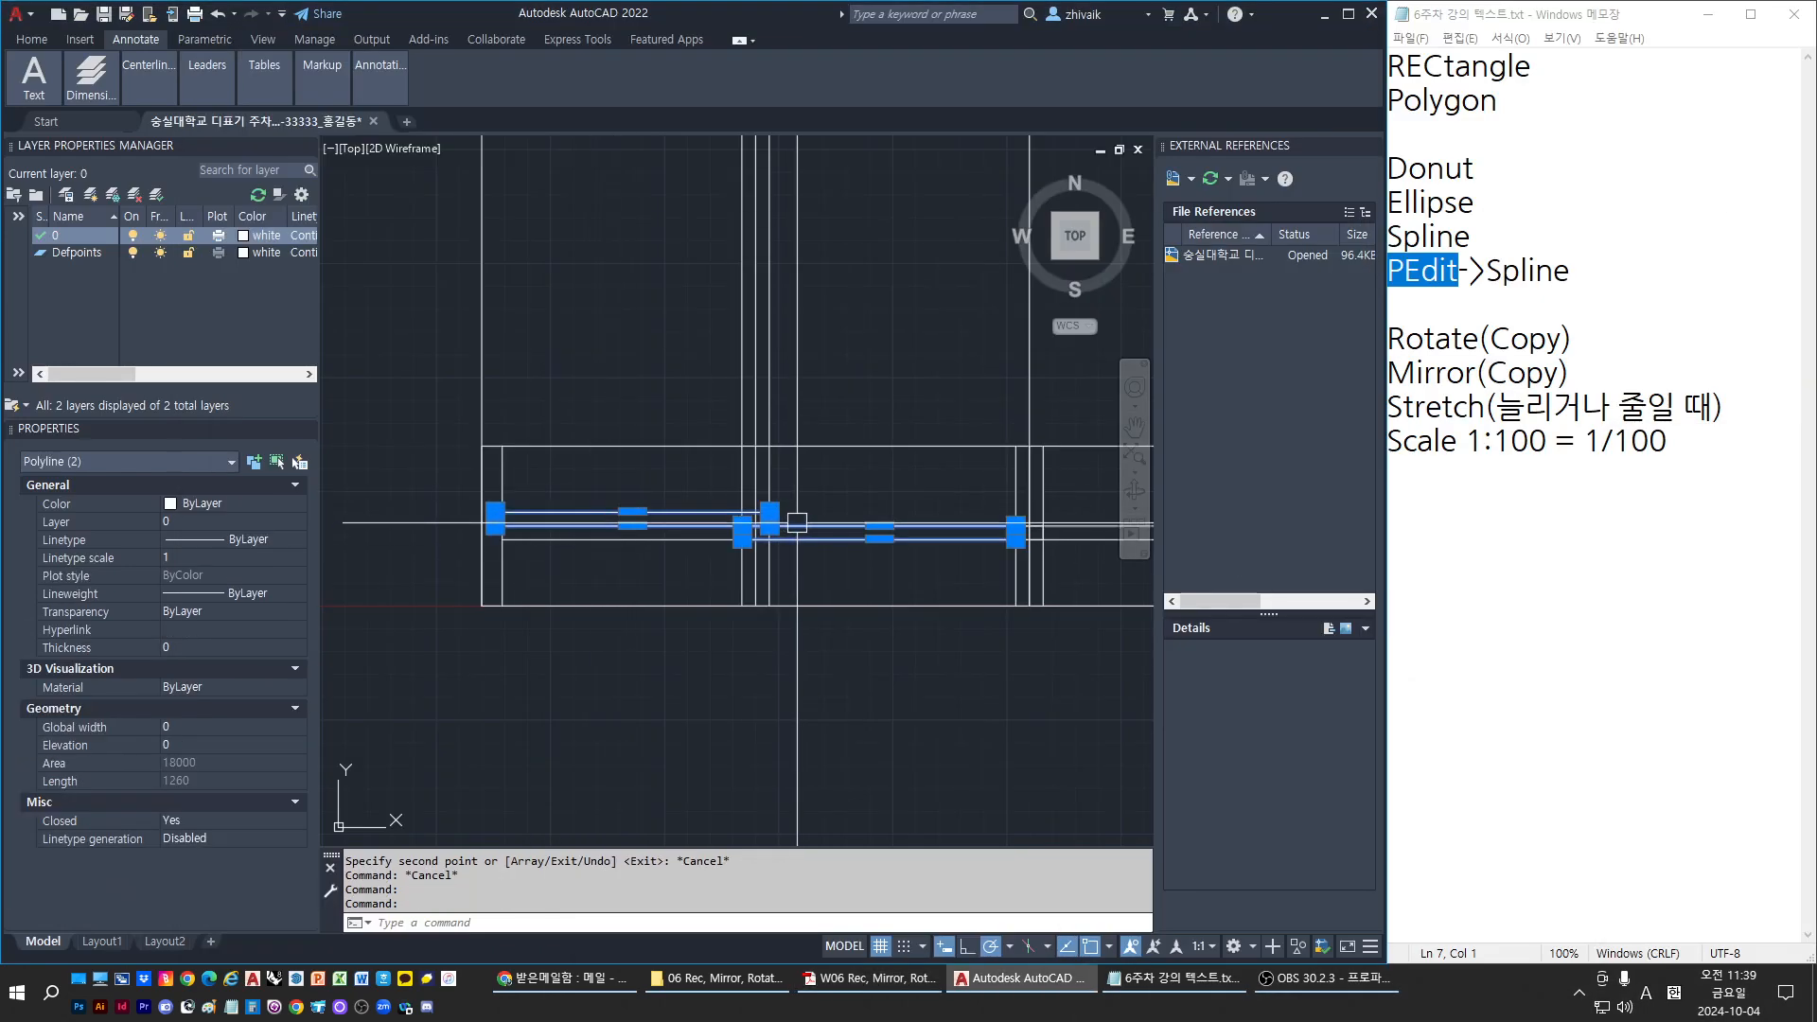
{"action": "type", "text": "c"}
{"action": "key", "text": "Return"}
{"action": "scroll", "coordinate": [697, 558], "scroll_direction": "up", "scroll_amount": 3}
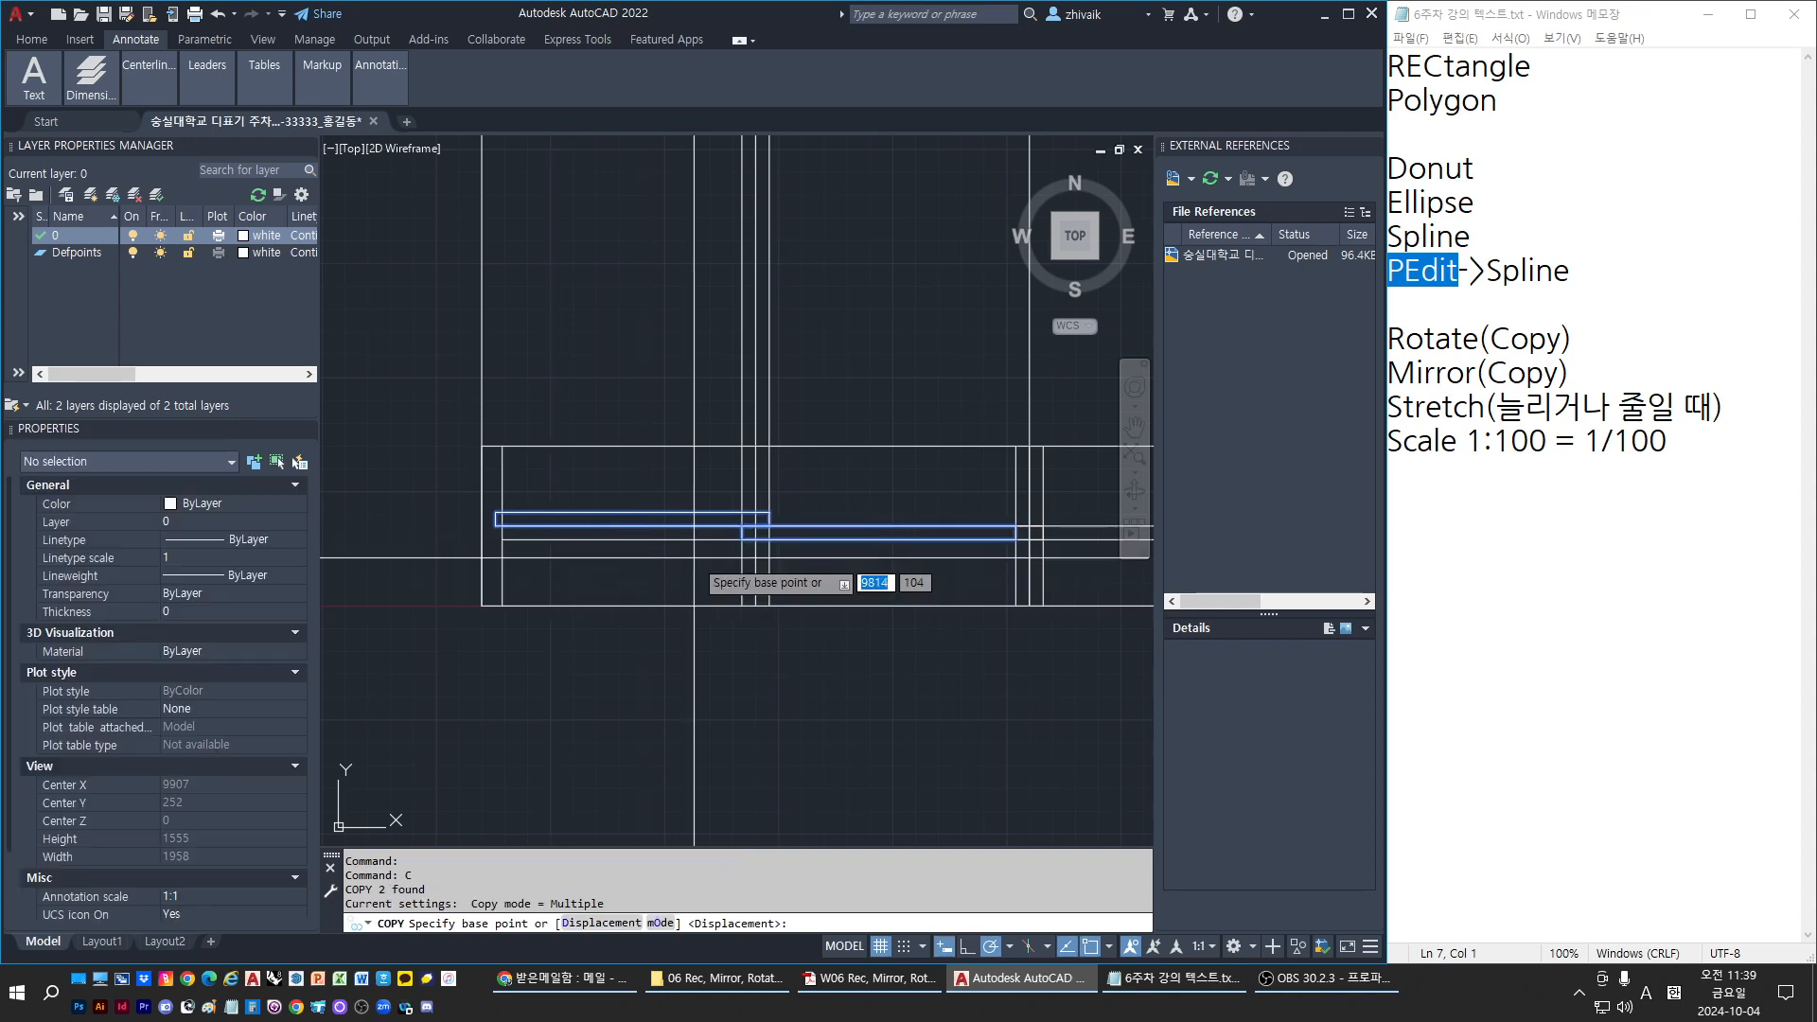
{"action": "scroll", "coordinate": [597, 649], "scroll_direction": "down", "scroll_amount": 3}
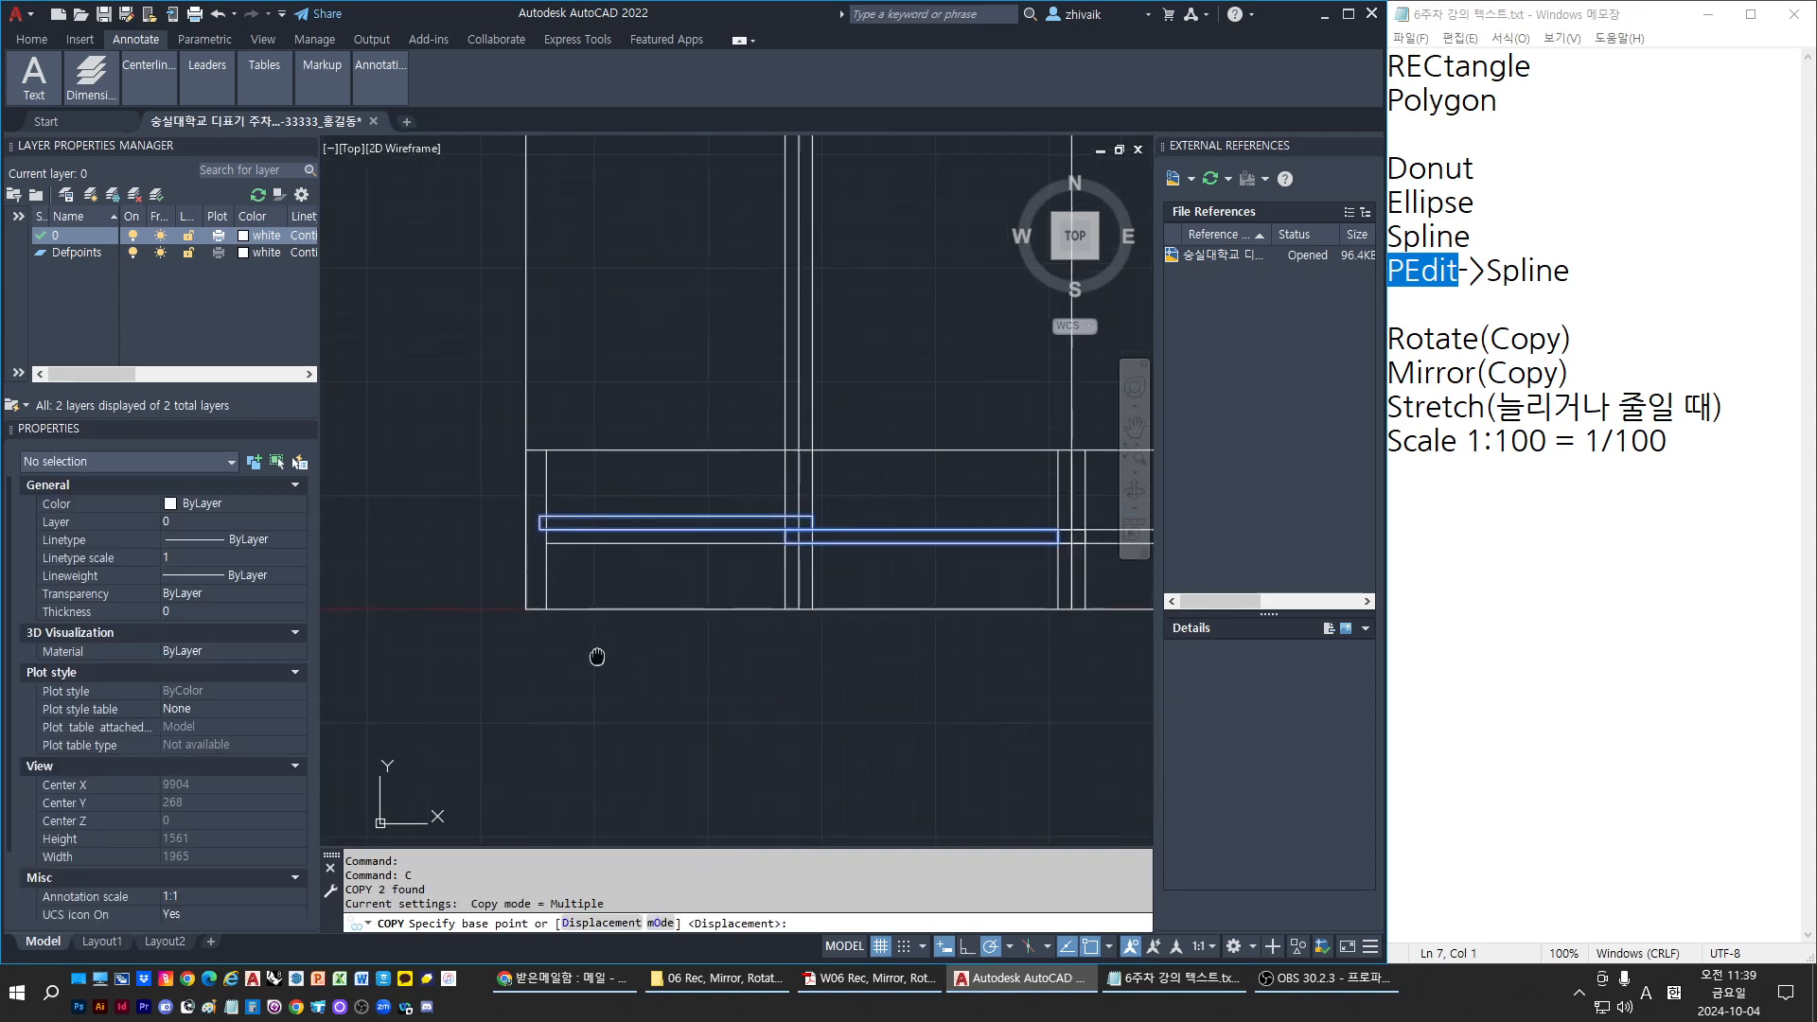
{"action": "left_click", "coordinate": [496, 647]}
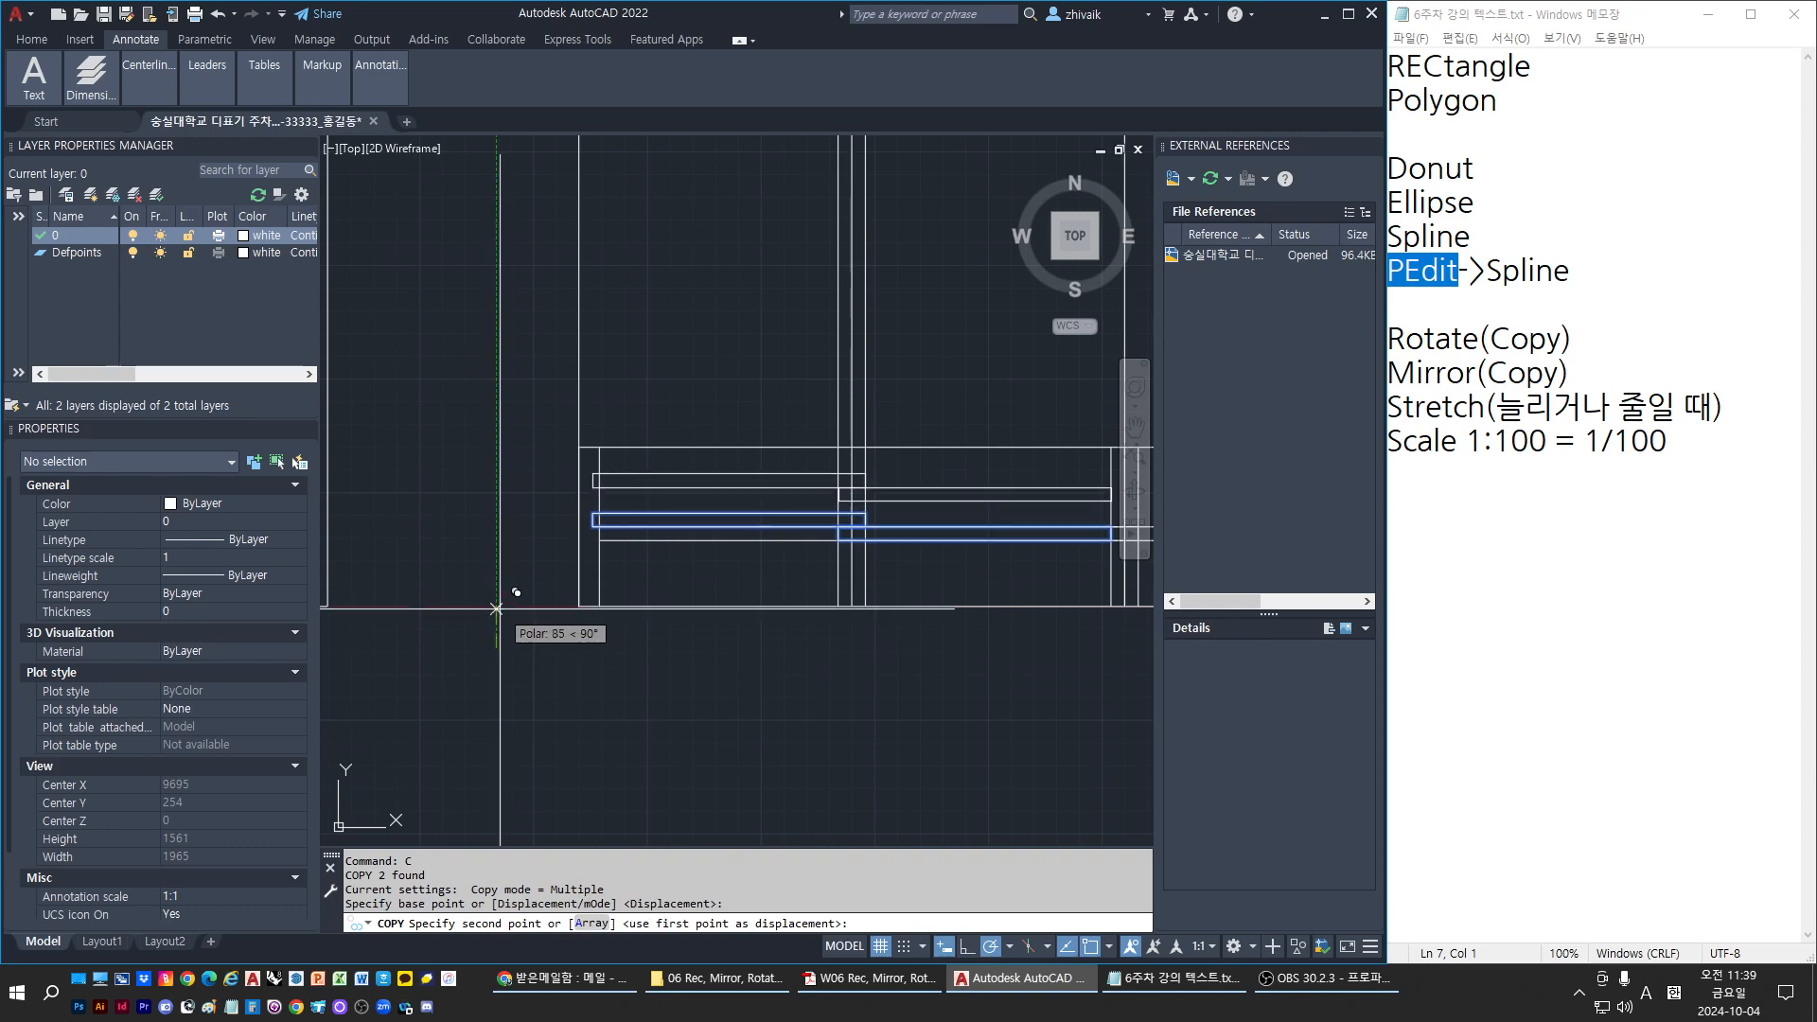
{"action": "type", "text": "120"}
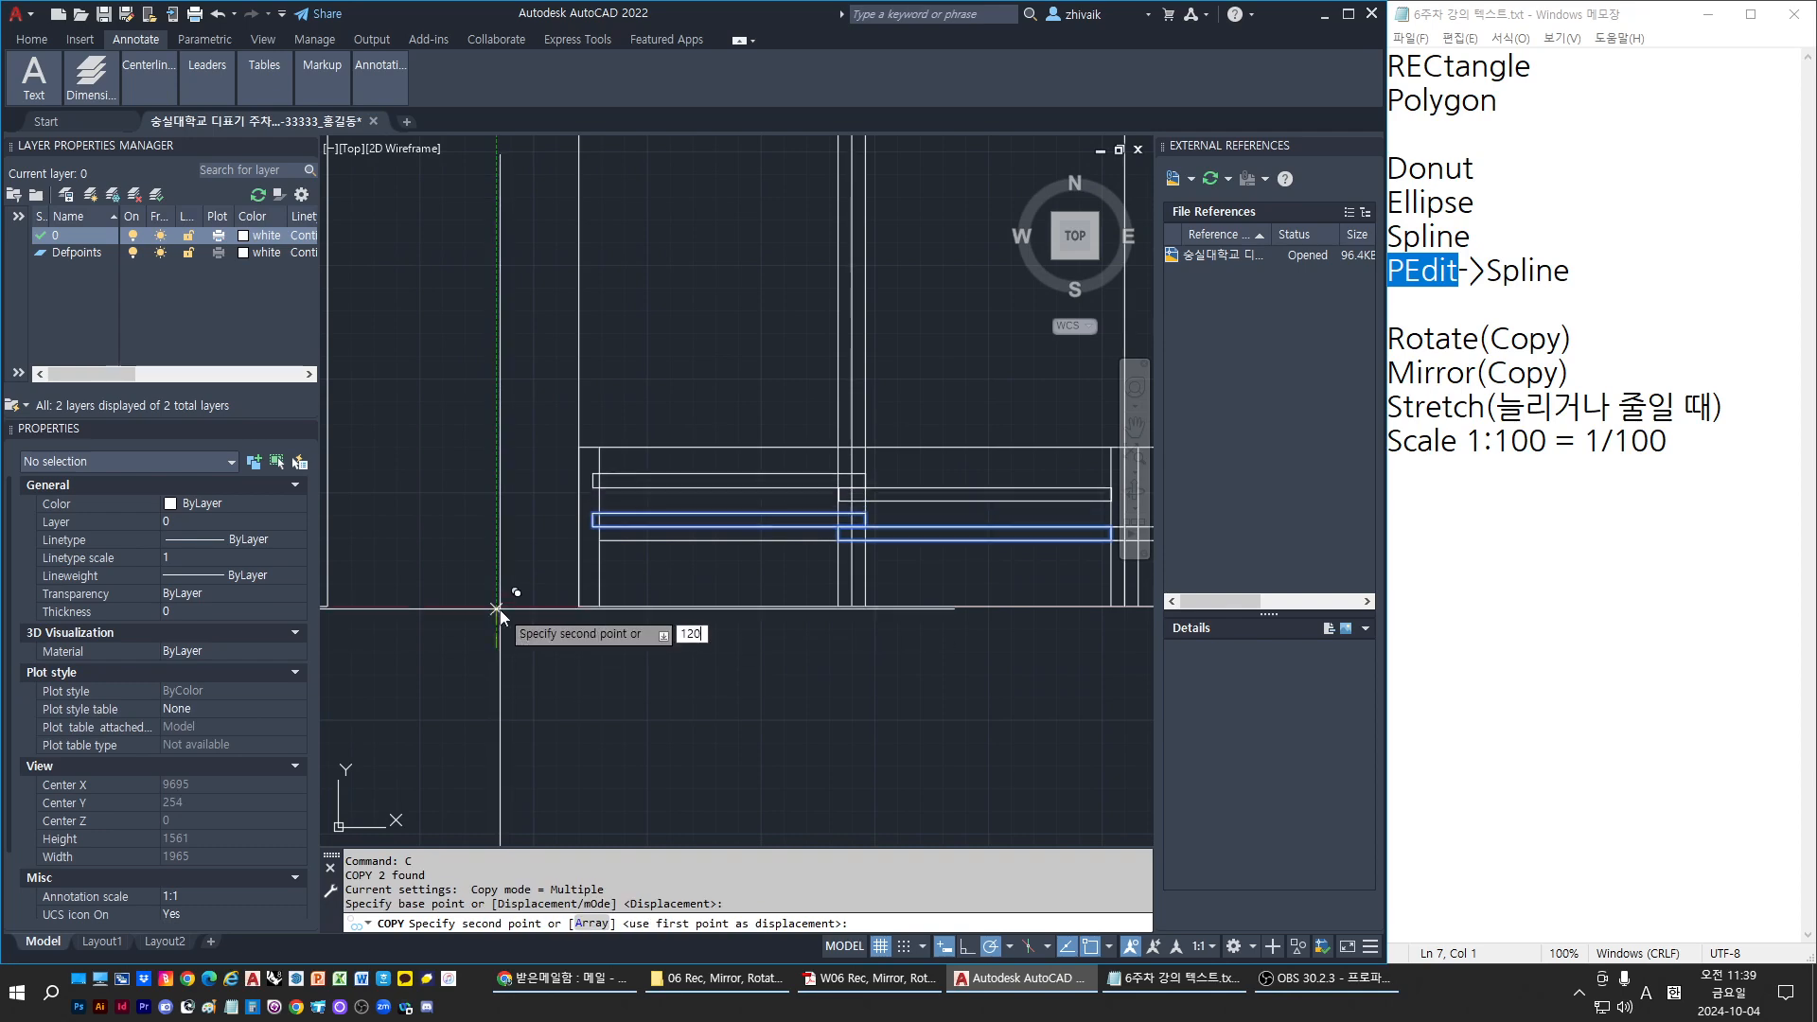
{"action": "key", "text": "Return"}
{"action": "key", "text": "Escape"}
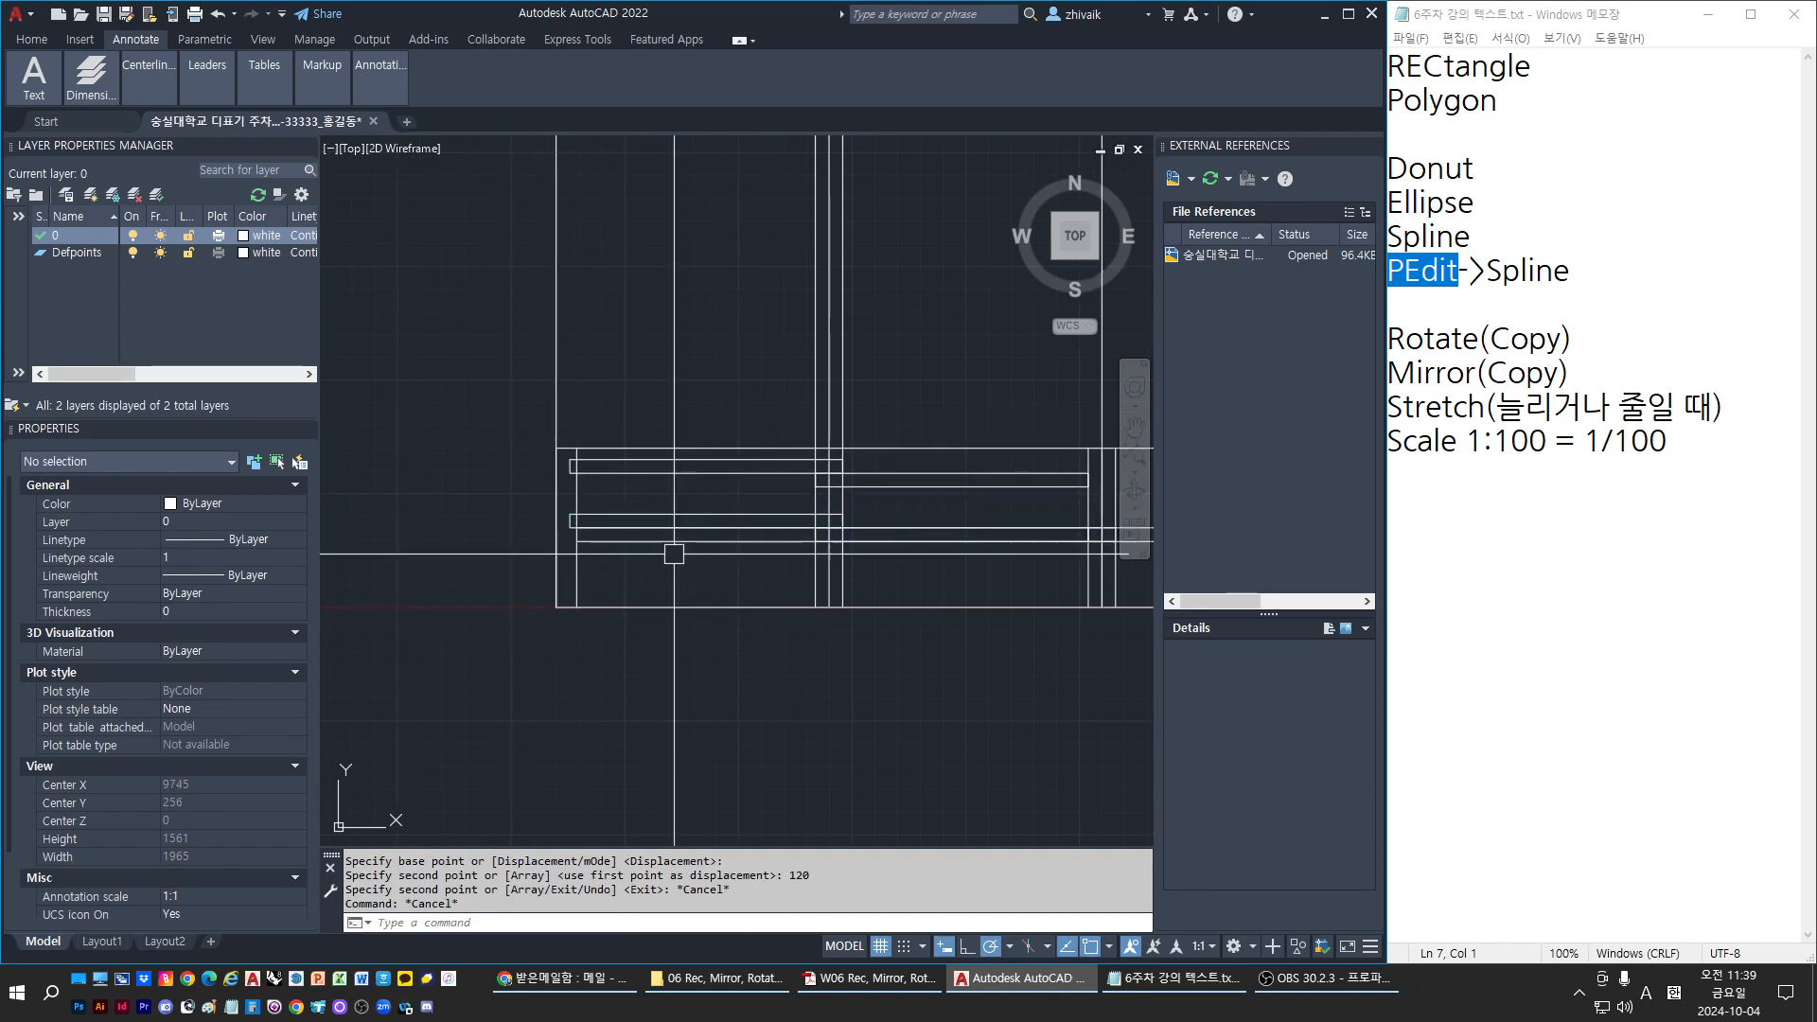
{"action": "key", "text": "Escape"}
{"action": "scroll", "coordinate": [699, 558], "scroll_direction": "up", "scroll_amount": 3}
{"action": "type", "text": "d"}
{"action": "key", "text": "Return"}
{"action": "left_click", "coordinate": [718, 516]}
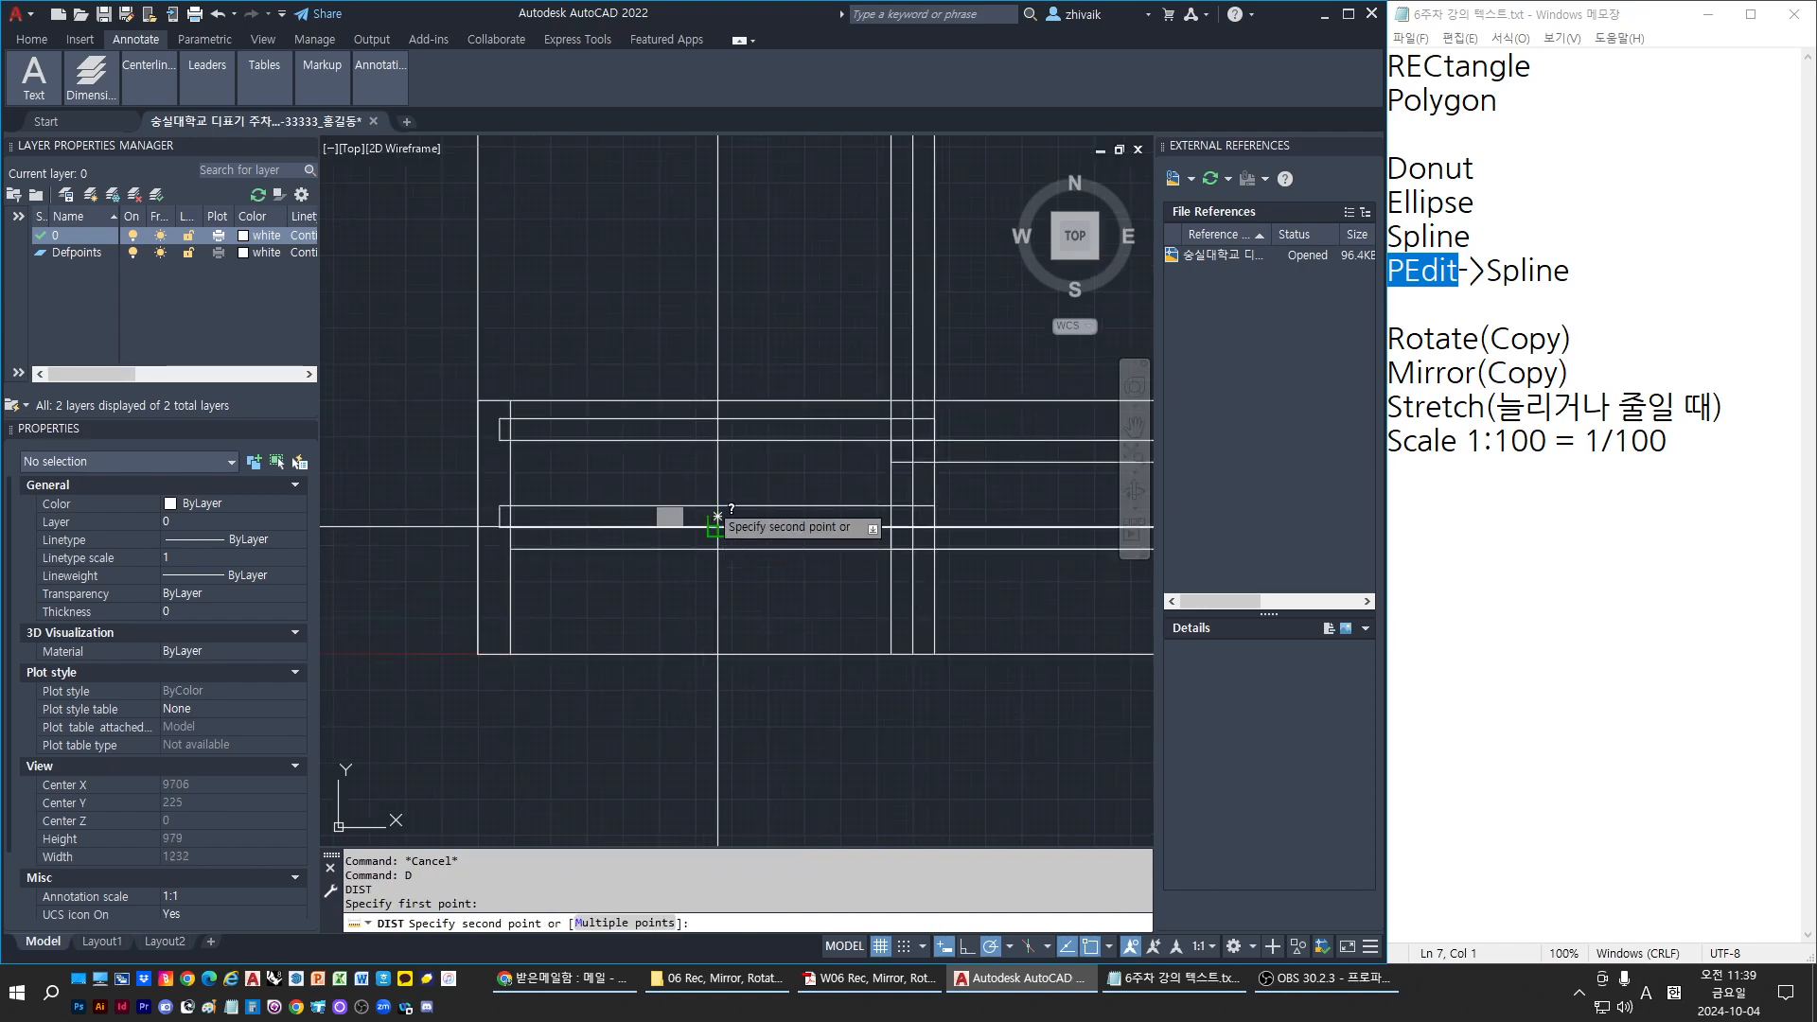
{"action": "key", "text": "Escape"}
Move the two upper sash rectangles 30 straight down
{"action": "left_click", "coordinate": [717, 419]}
{"action": "left_click", "coordinate": [1088, 462]}
{"action": "type", "text": "m"}
{"action": "key", "text": "Return"}
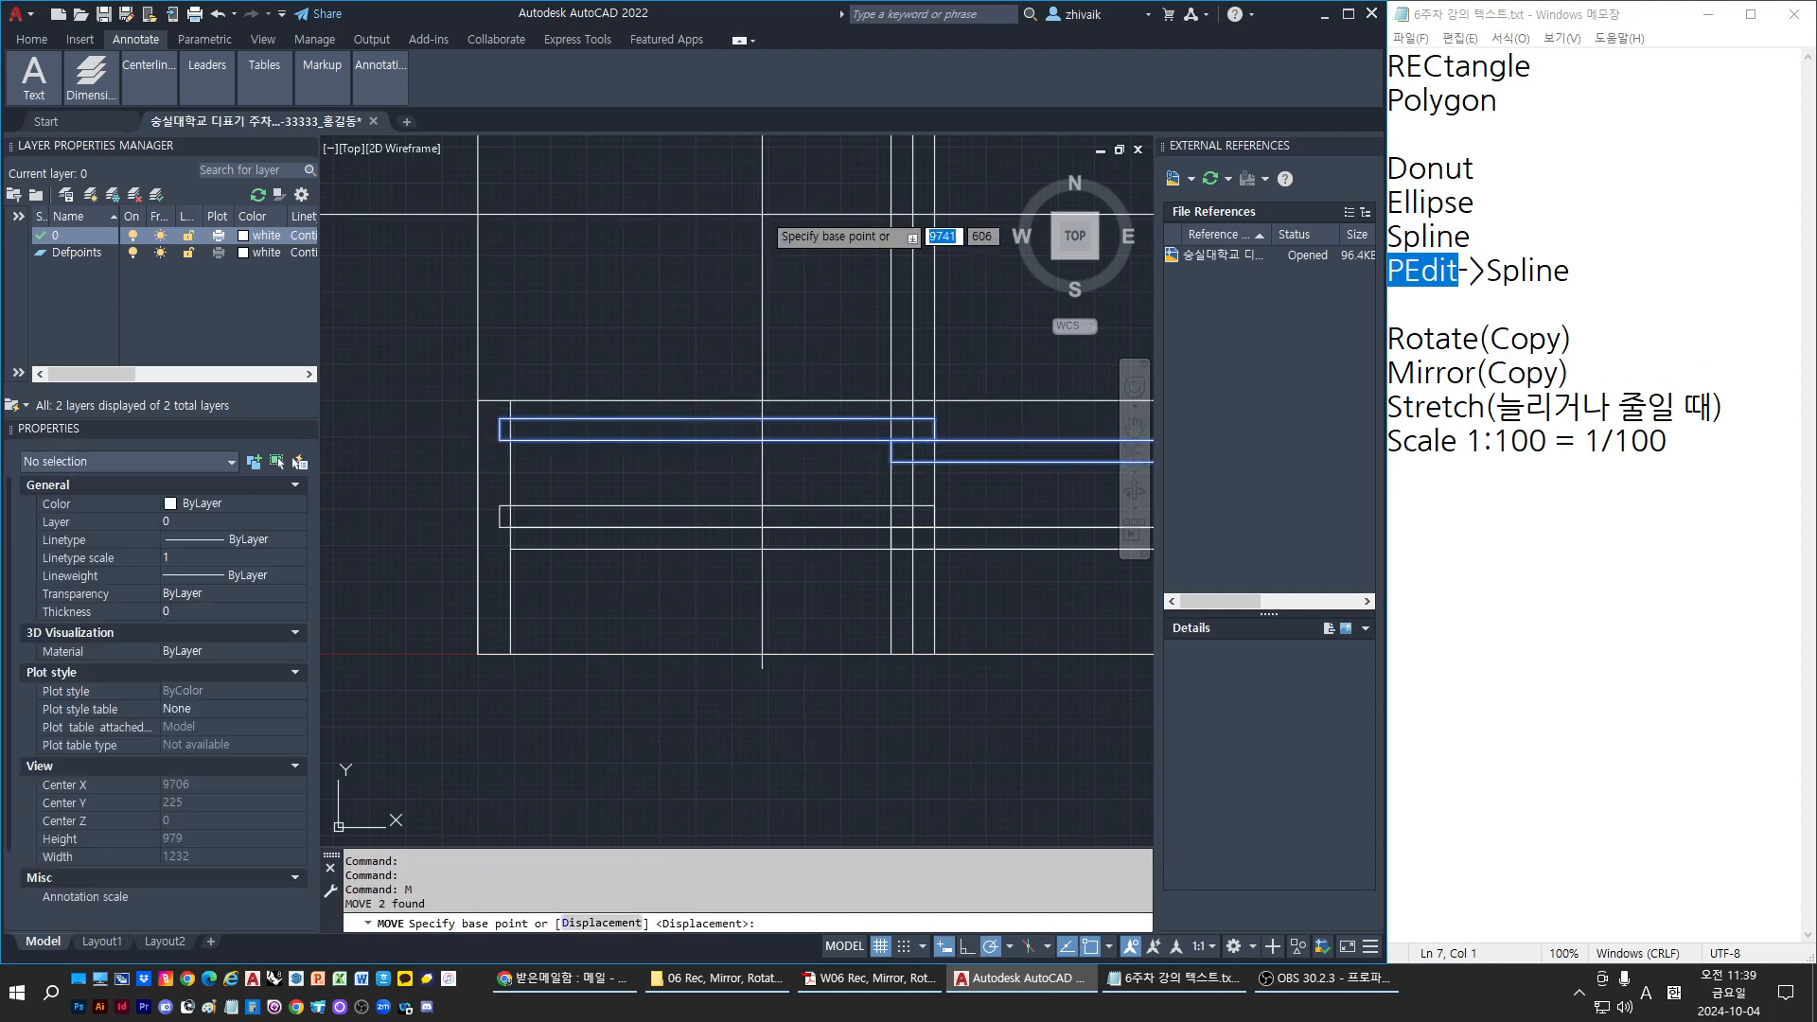
{"action": "left_click", "coordinate": [762, 215]}
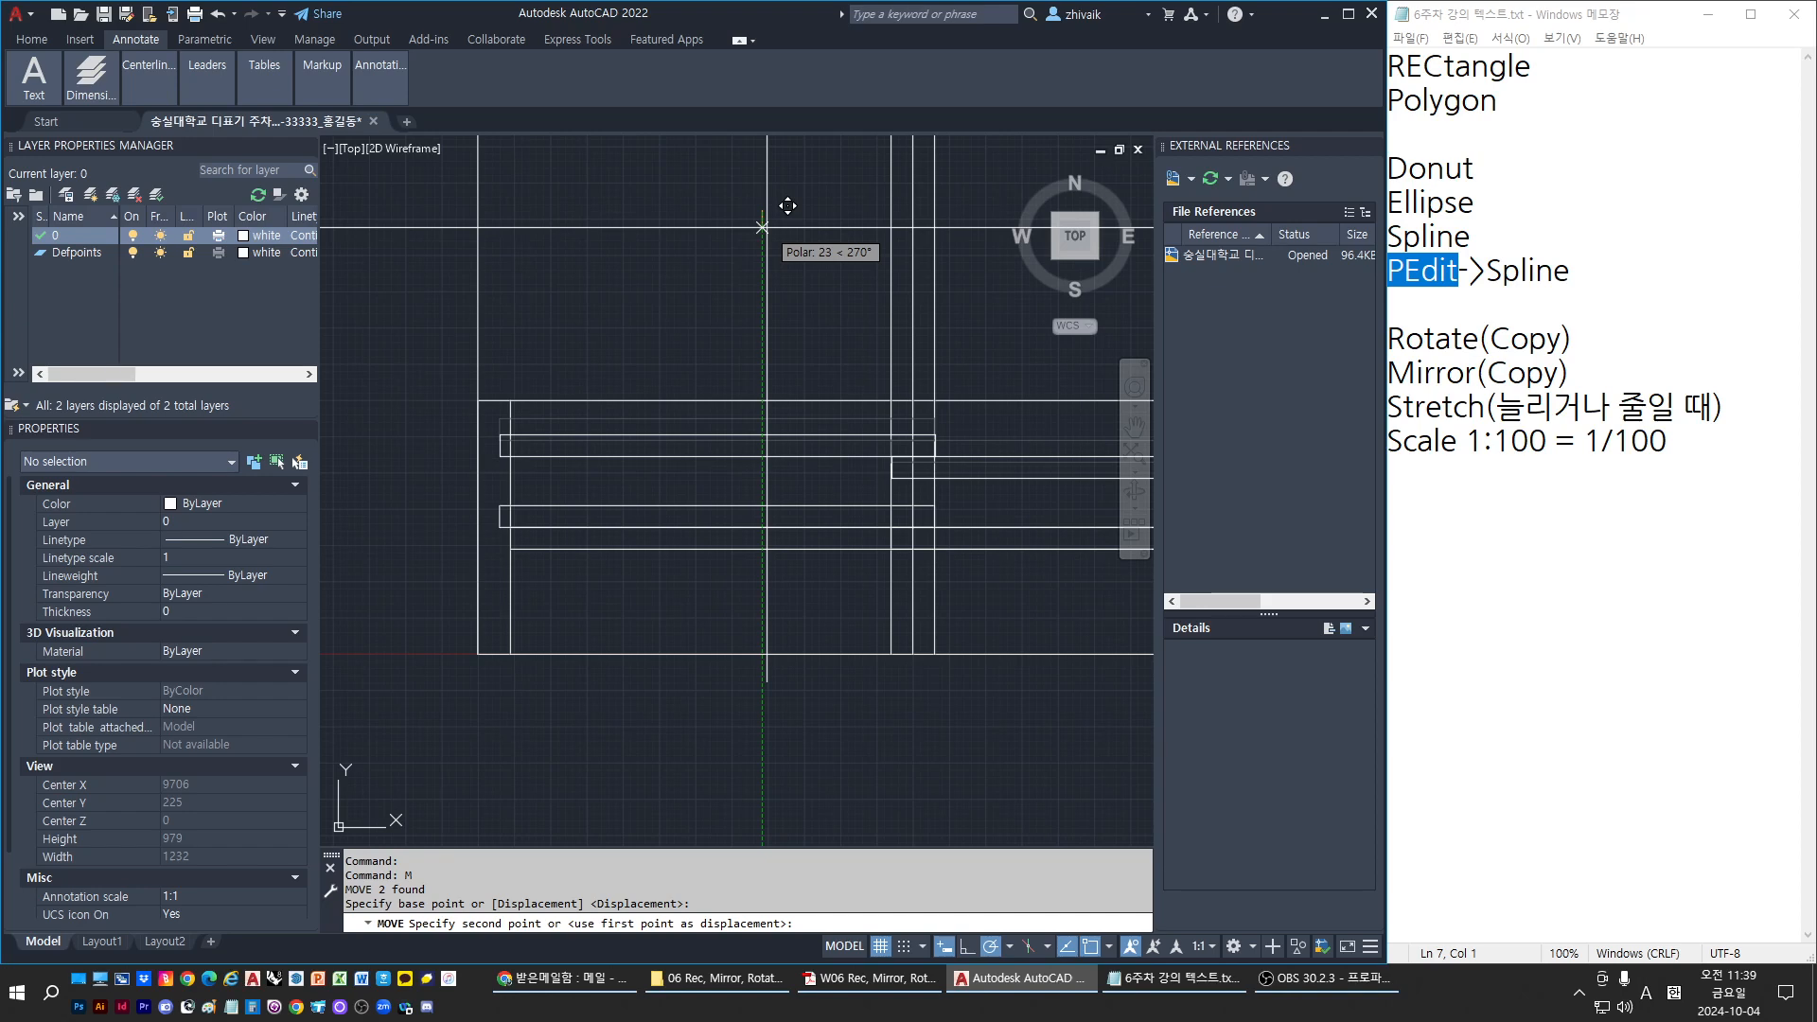
{"action": "type", "text": "30"}
{"action": "key", "text": "Return"}
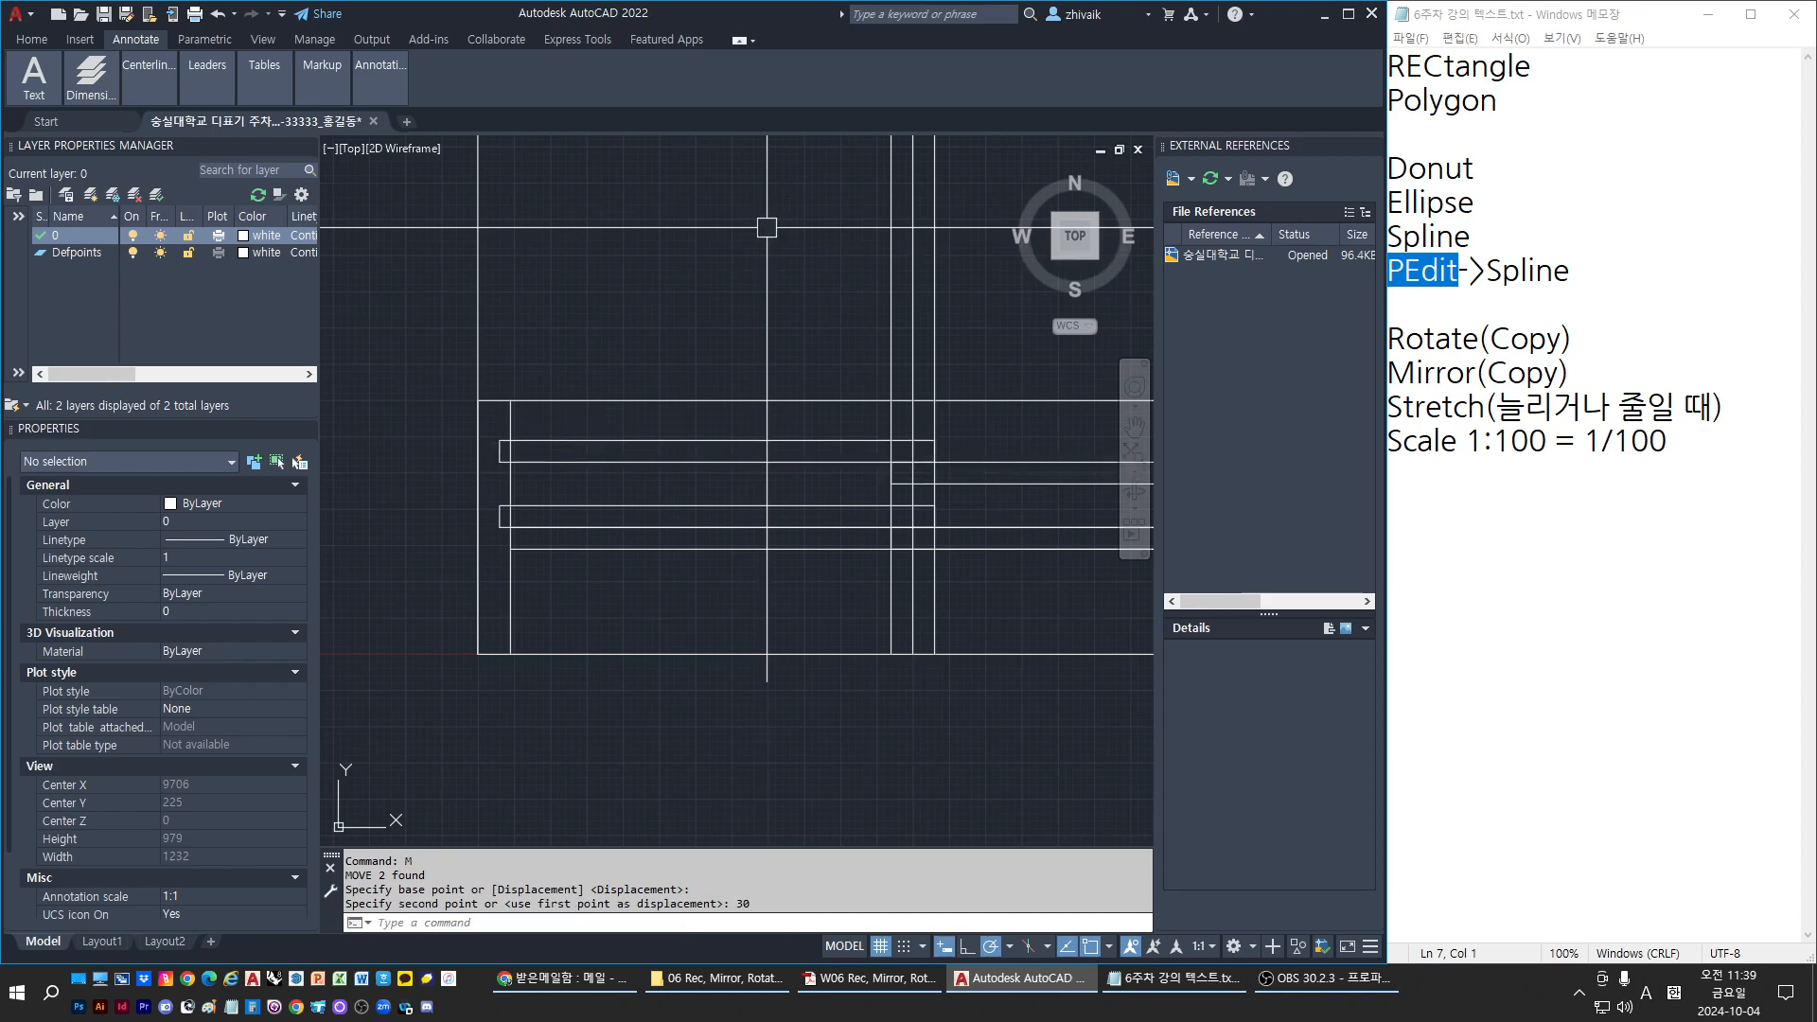
{"action": "key", "text": "Escape"}
Erase the seven long vertical guide lines that extend above the window frame
{"action": "scroll", "coordinate": [583, 504], "scroll_direction": "down", "scroll_amount": 4}
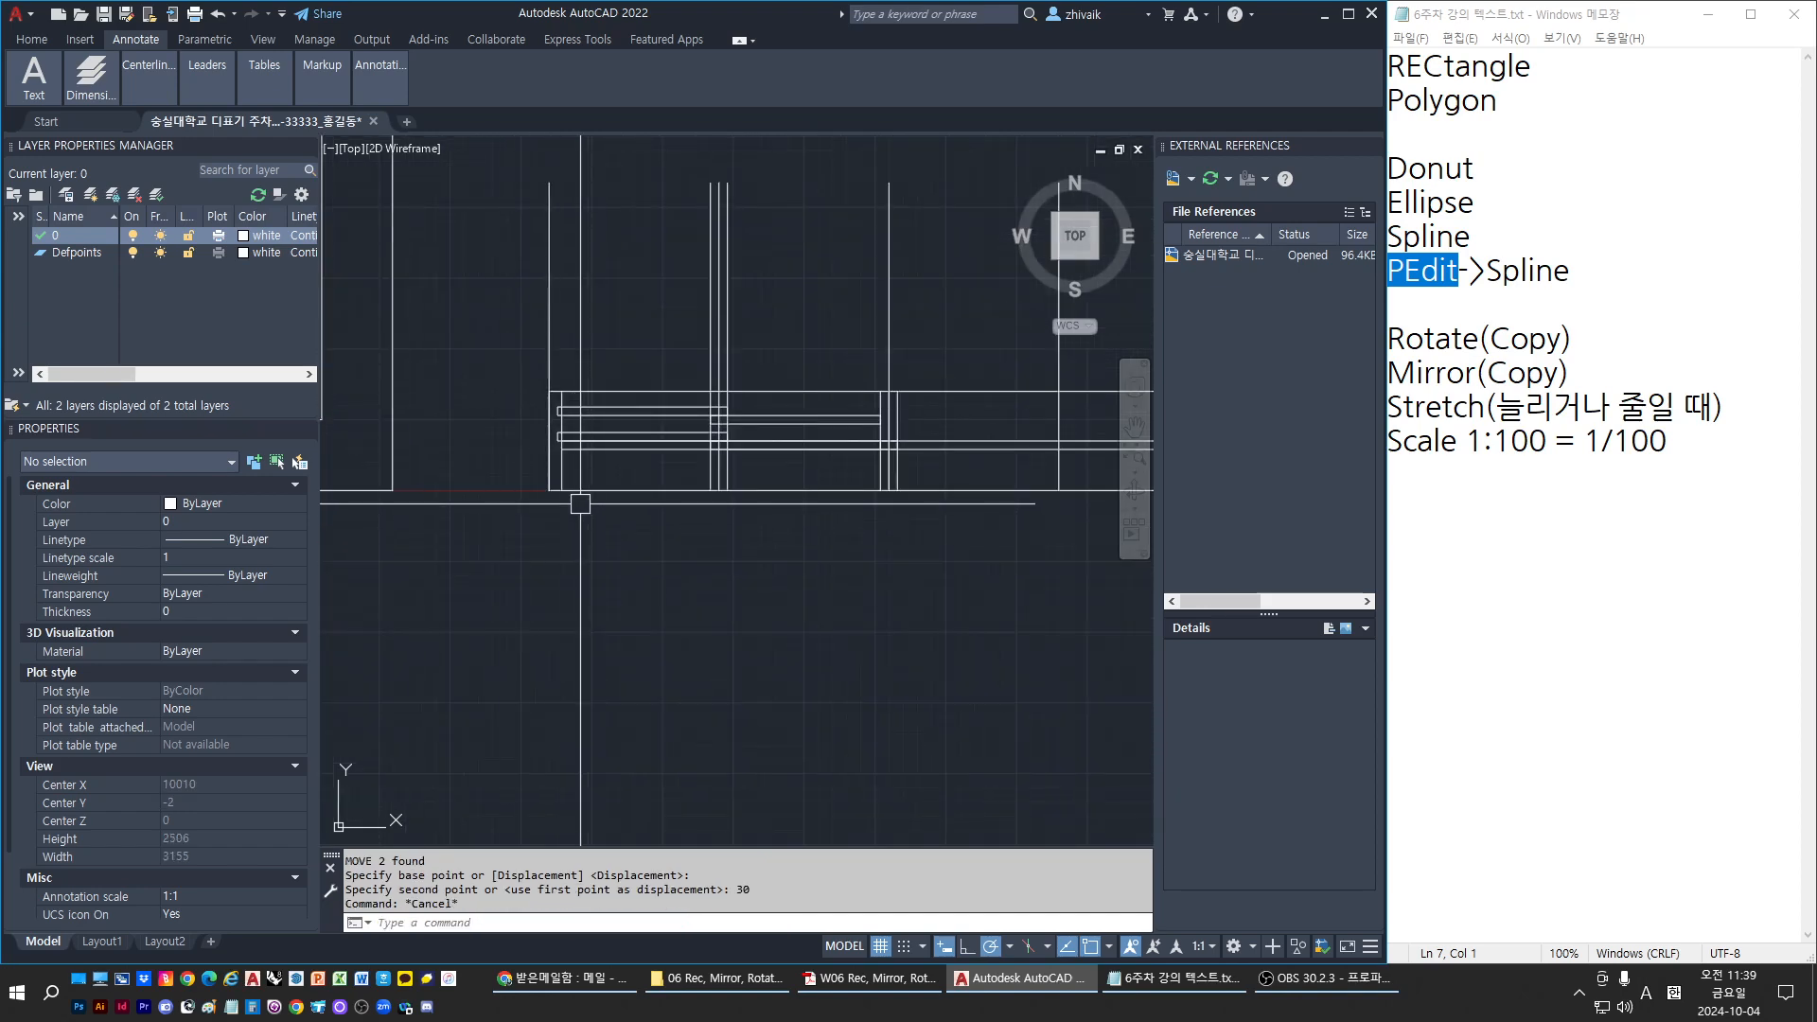
{"action": "middle_click_drag", "start_coordinate": [775, 348], "coordinate": [732, 371]}
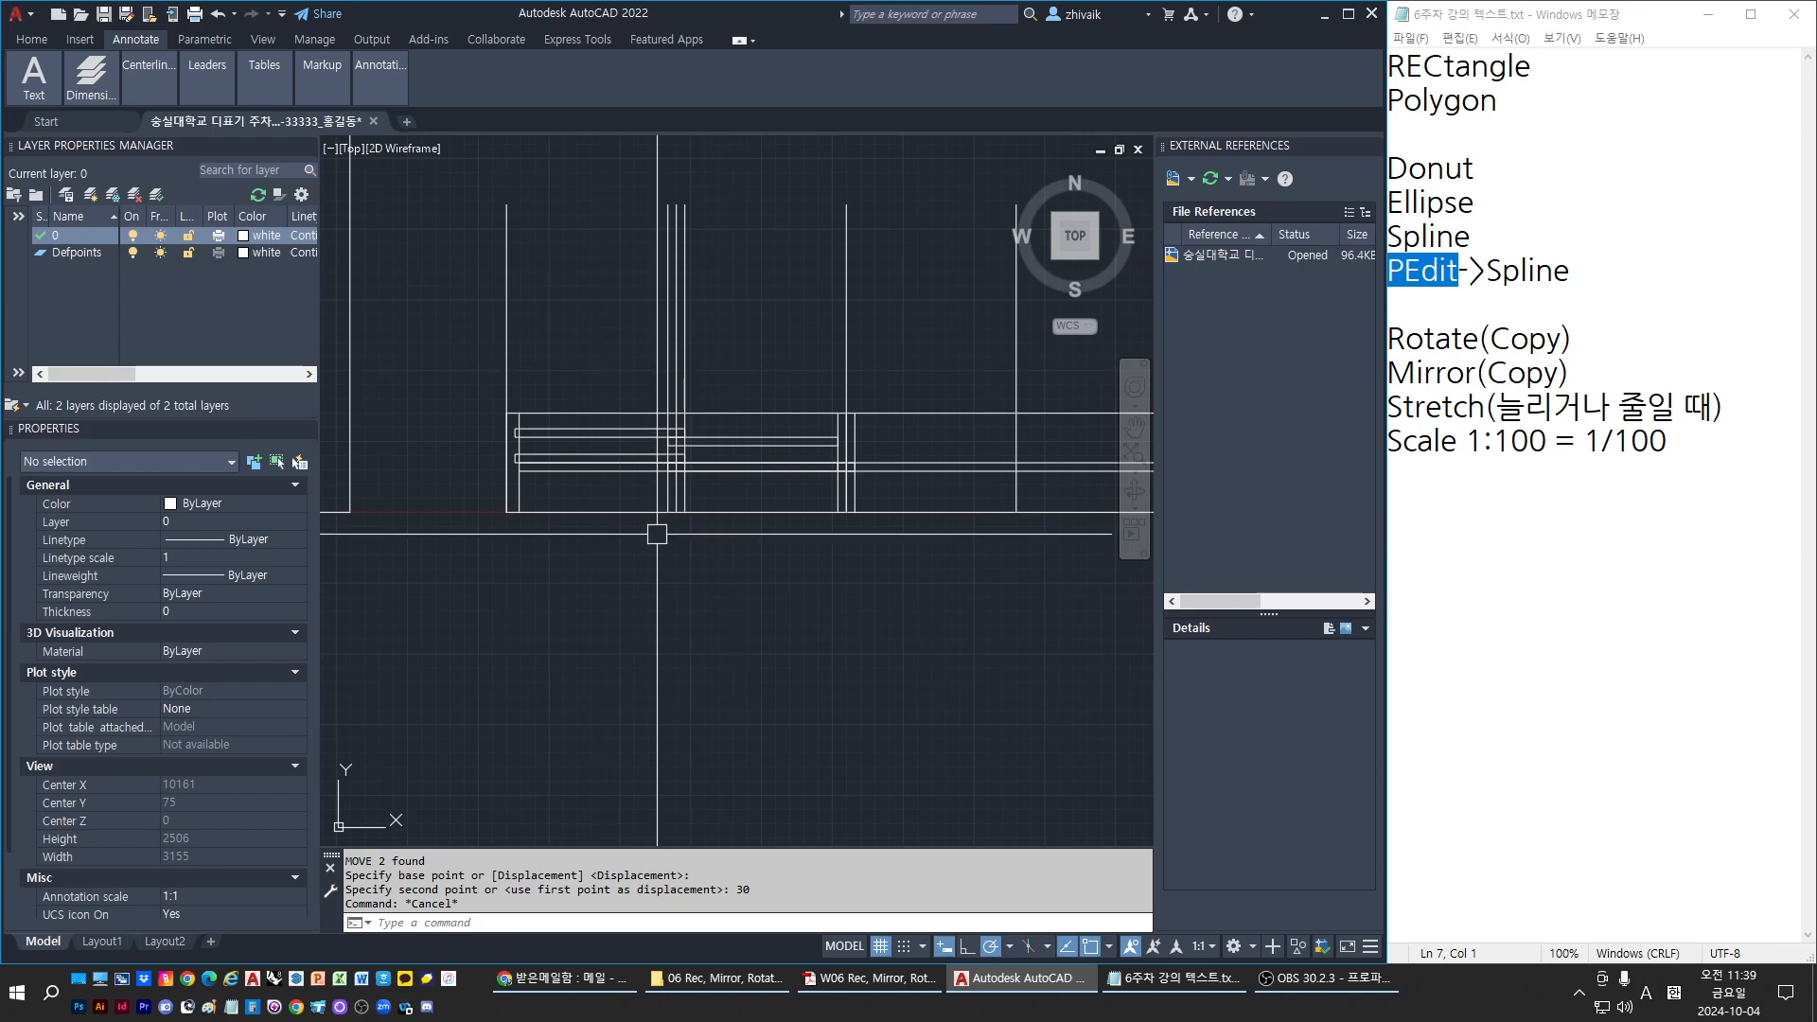
{"action": "scroll", "coordinate": [757, 431], "scroll_direction": "down", "scroll_amount": 2}
{"action": "key", "text": "Escape"}
{"action": "key", "text": "Escape"}
{"action": "left_click", "coordinate": [1141, 378]}
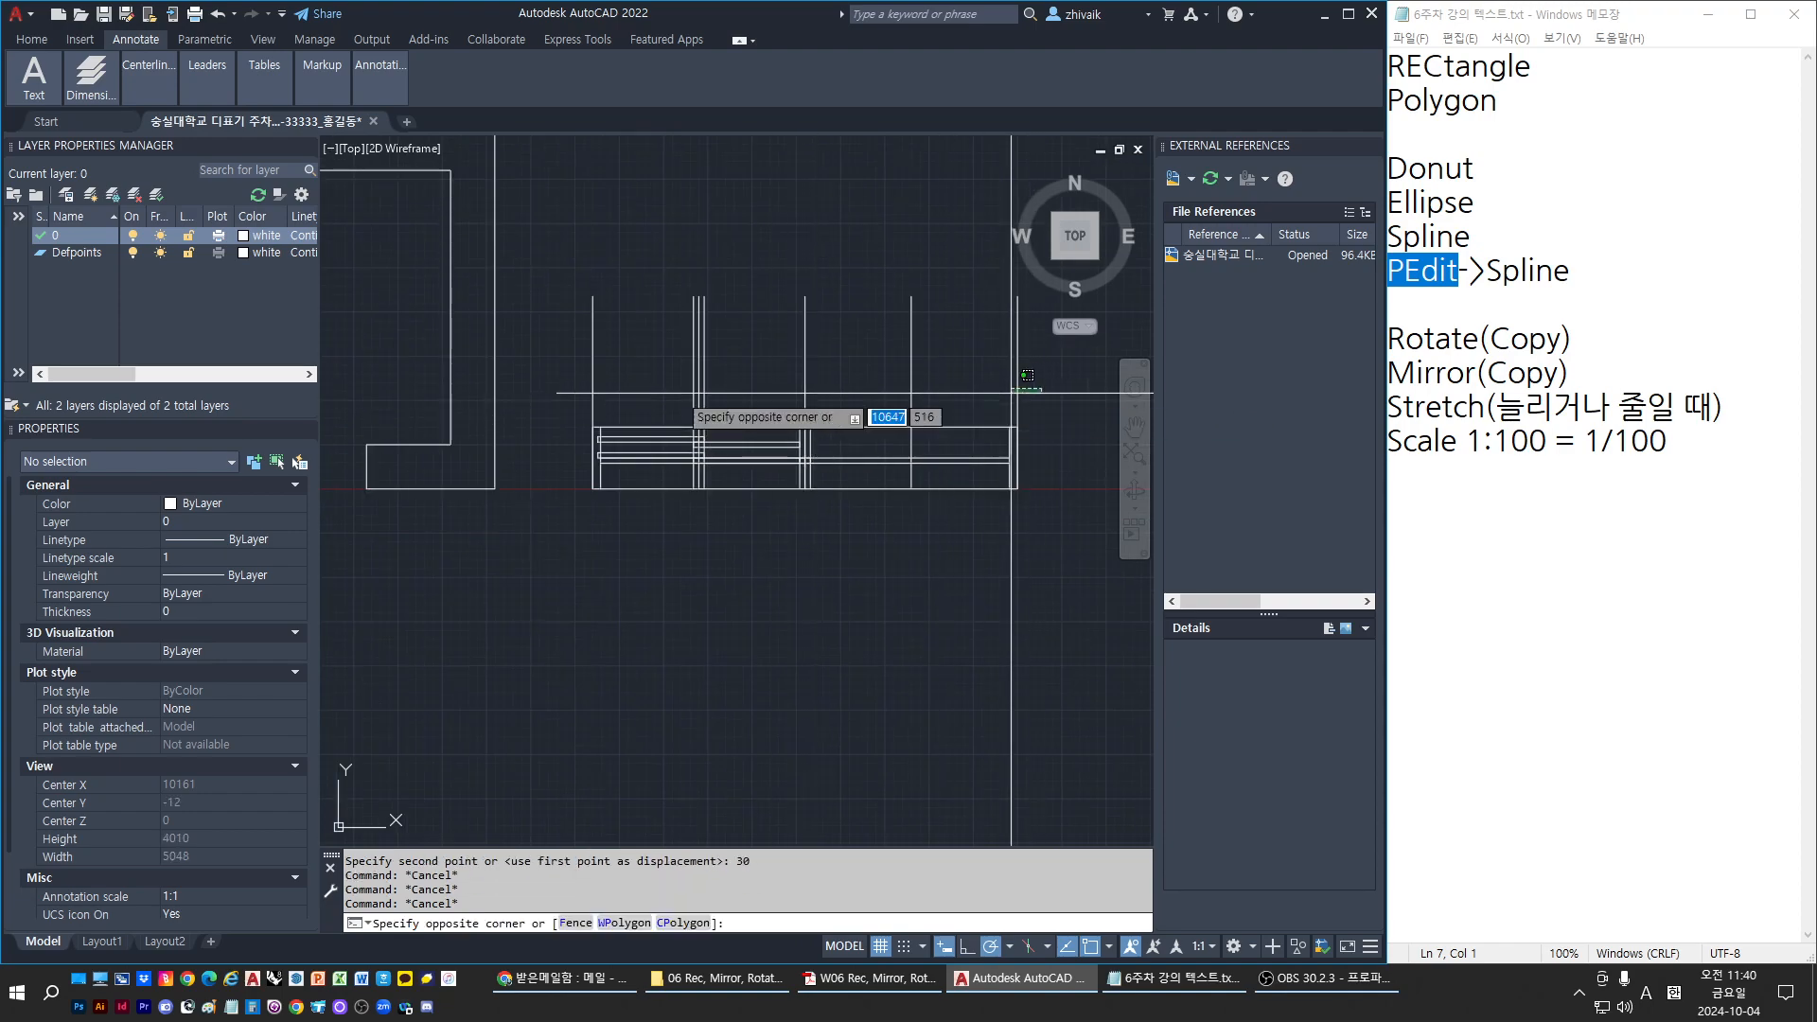
{"action": "left_click", "coordinate": [530, 364]}
{"action": "type", "text": "e"}
{"action": "key", "text": "Return"}
{"action": "key", "text": "Escape"}
{"action": "key", "text": "Escape"}
{"action": "key", "text": "Escape"}
Erase the three short vertical lines at the centre of the window frame
{"action": "scroll", "coordinate": [852, 324], "scroll_direction": "up", "scroll_amount": 4}
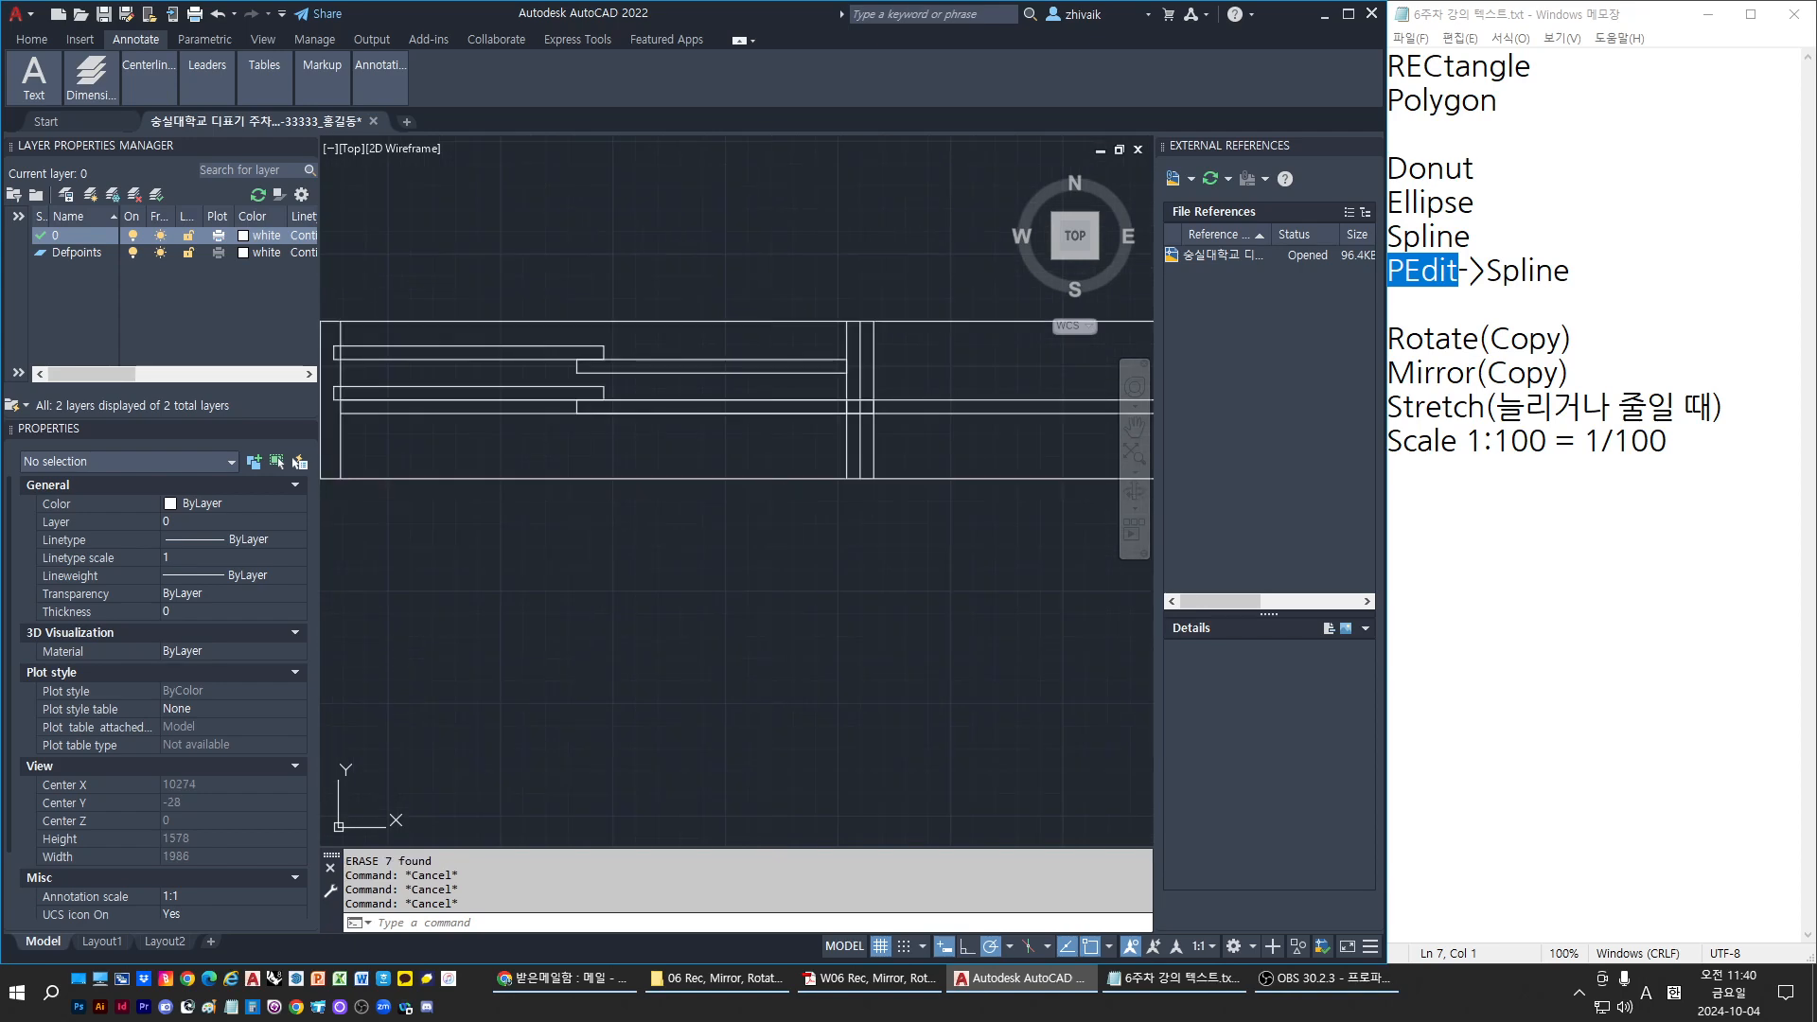
{"action": "left_click", "coordinate": [864, 321]}
{"action": "left_click", "coordinate": [863, 321]}
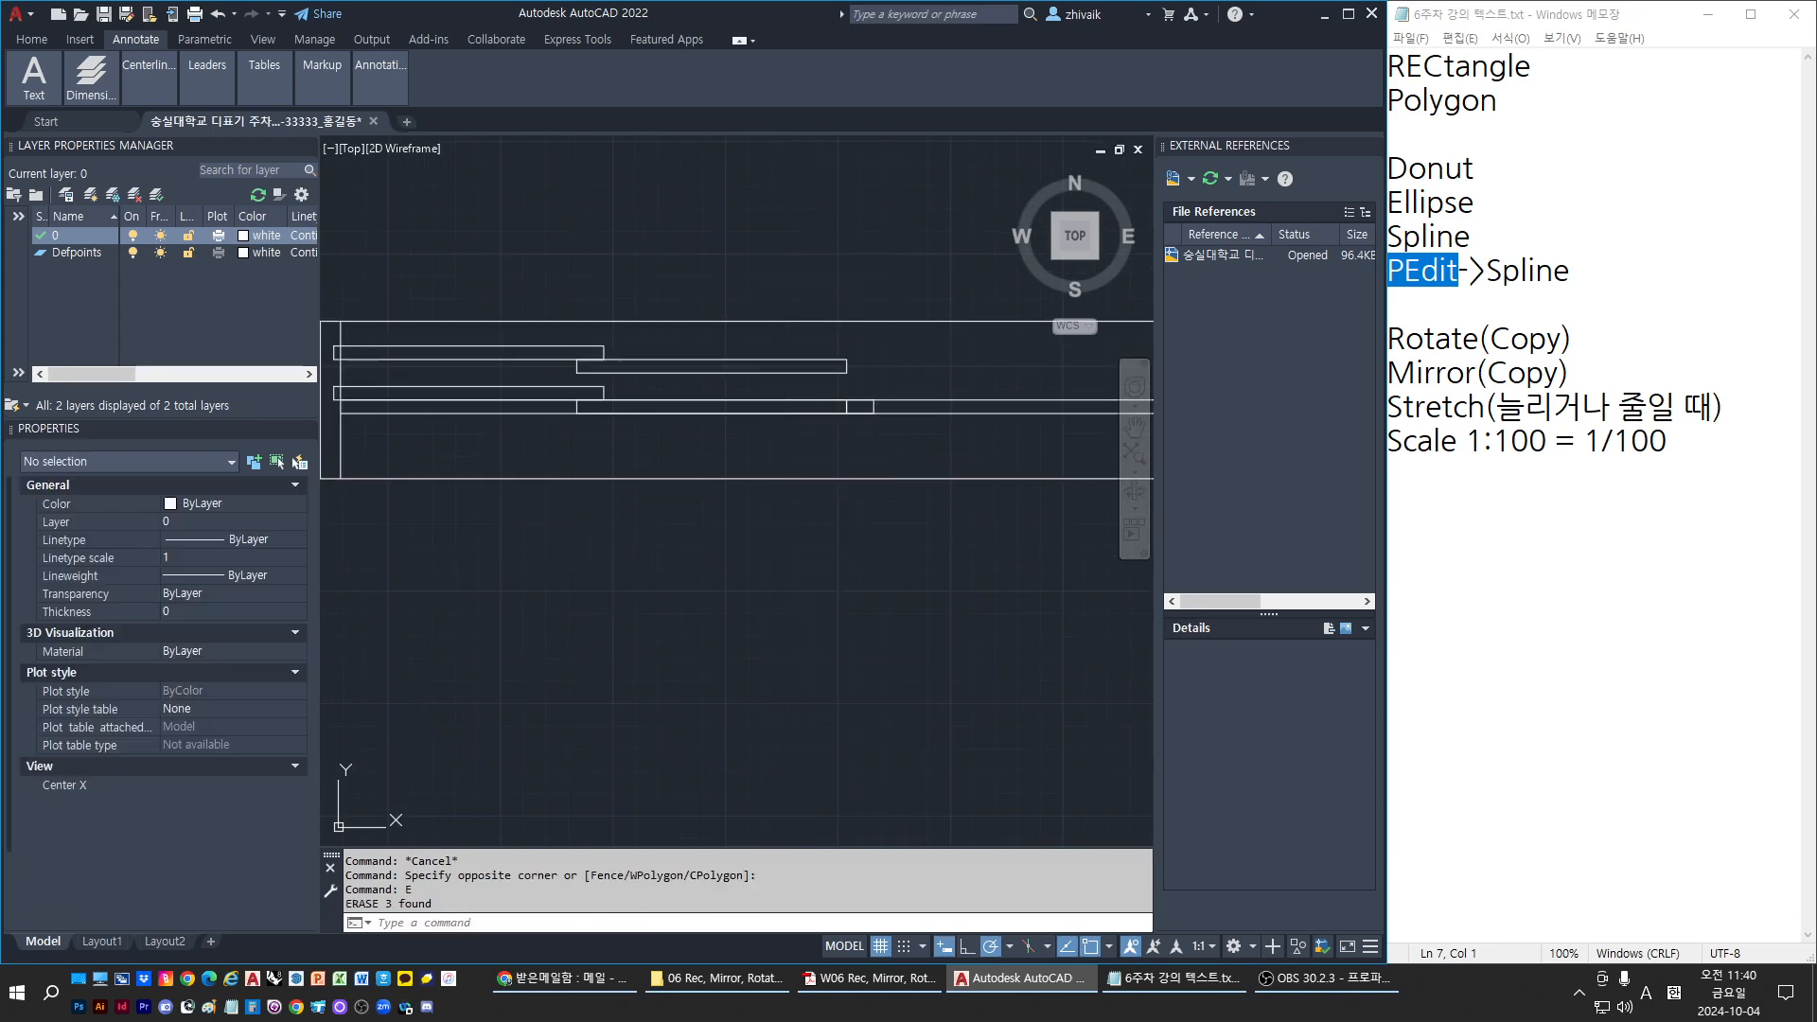
Erase the lower and the upper horizontal middle lines inside the window frame
{"action": "middle_click_drag", "start_coordinate": [561, 467], "coordinate": [572, 470]}
{"action": "left_click", "coordinate": [543, 423]}
{"action": "type", "text": "e"}
{"action": "key", "text": "Return"}
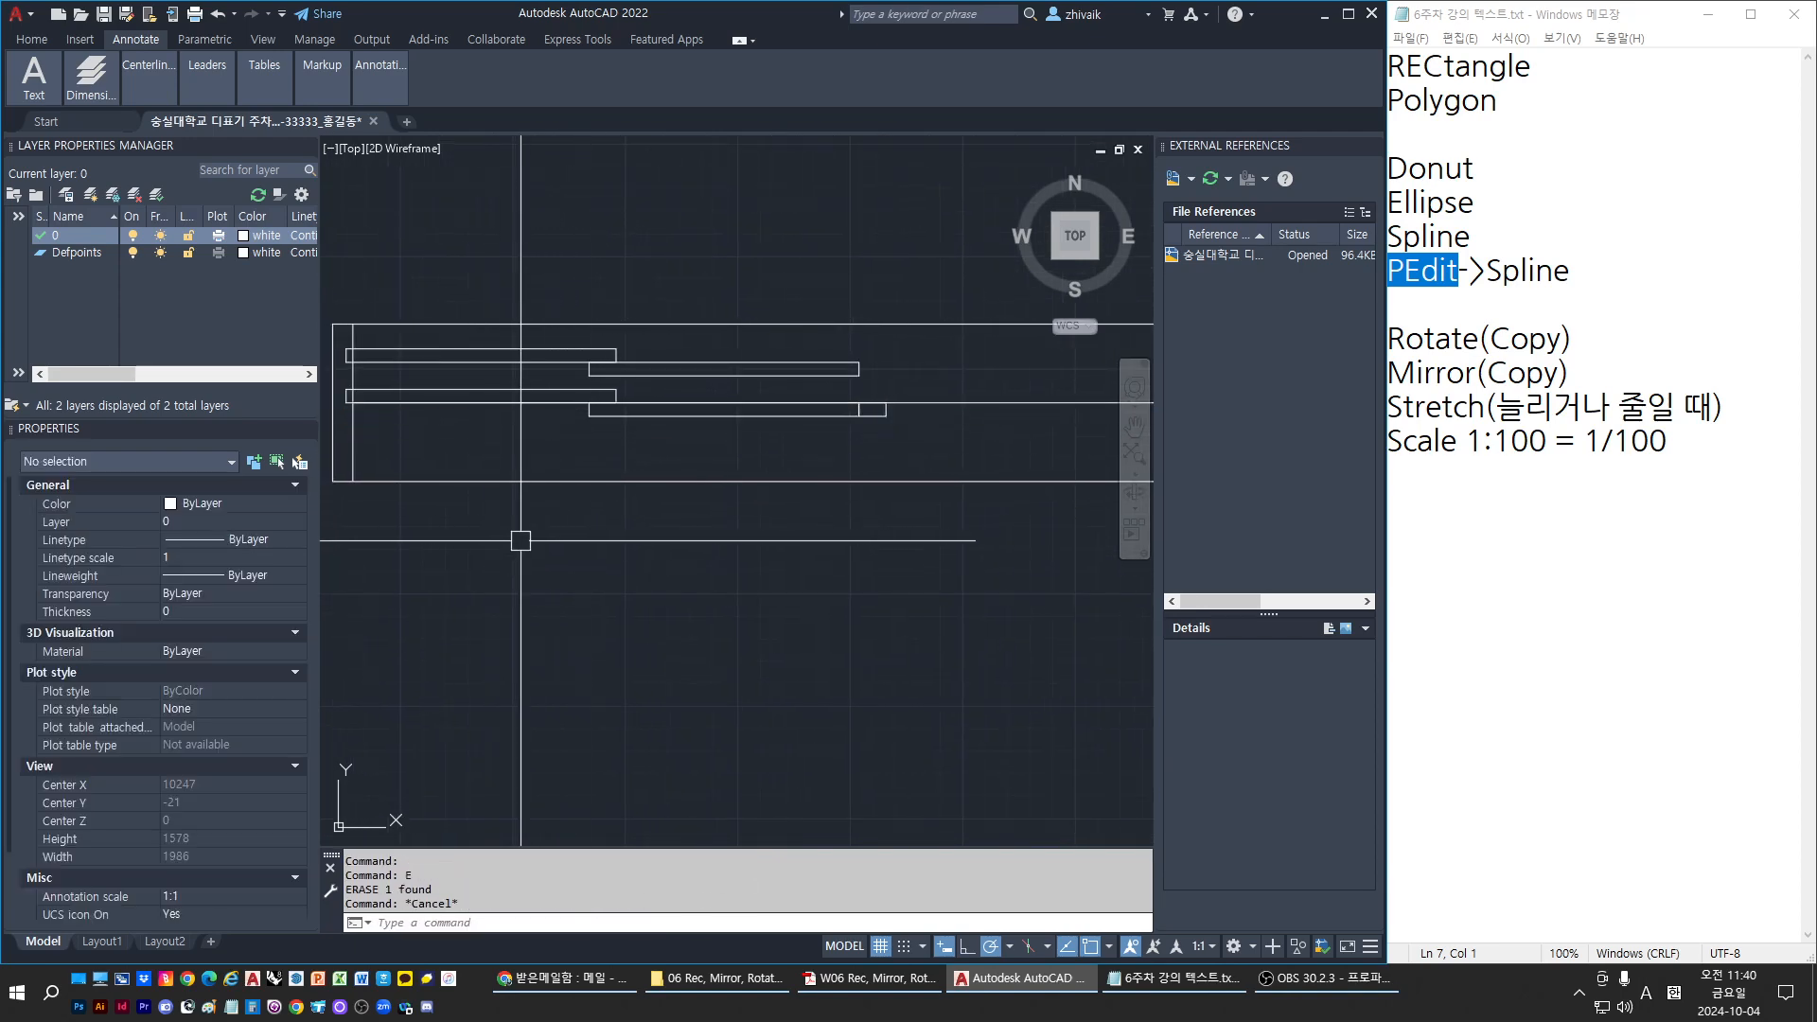
{"action": "key", "text": "Escape"}
{"action": "key", "text": "Escape"}
{"action": "scroll", "coordinate": [620, 536], "scroll_direction": "down", "scroll_amount": 2}
{"action": "left_click", "coordinate": [852, 453]}
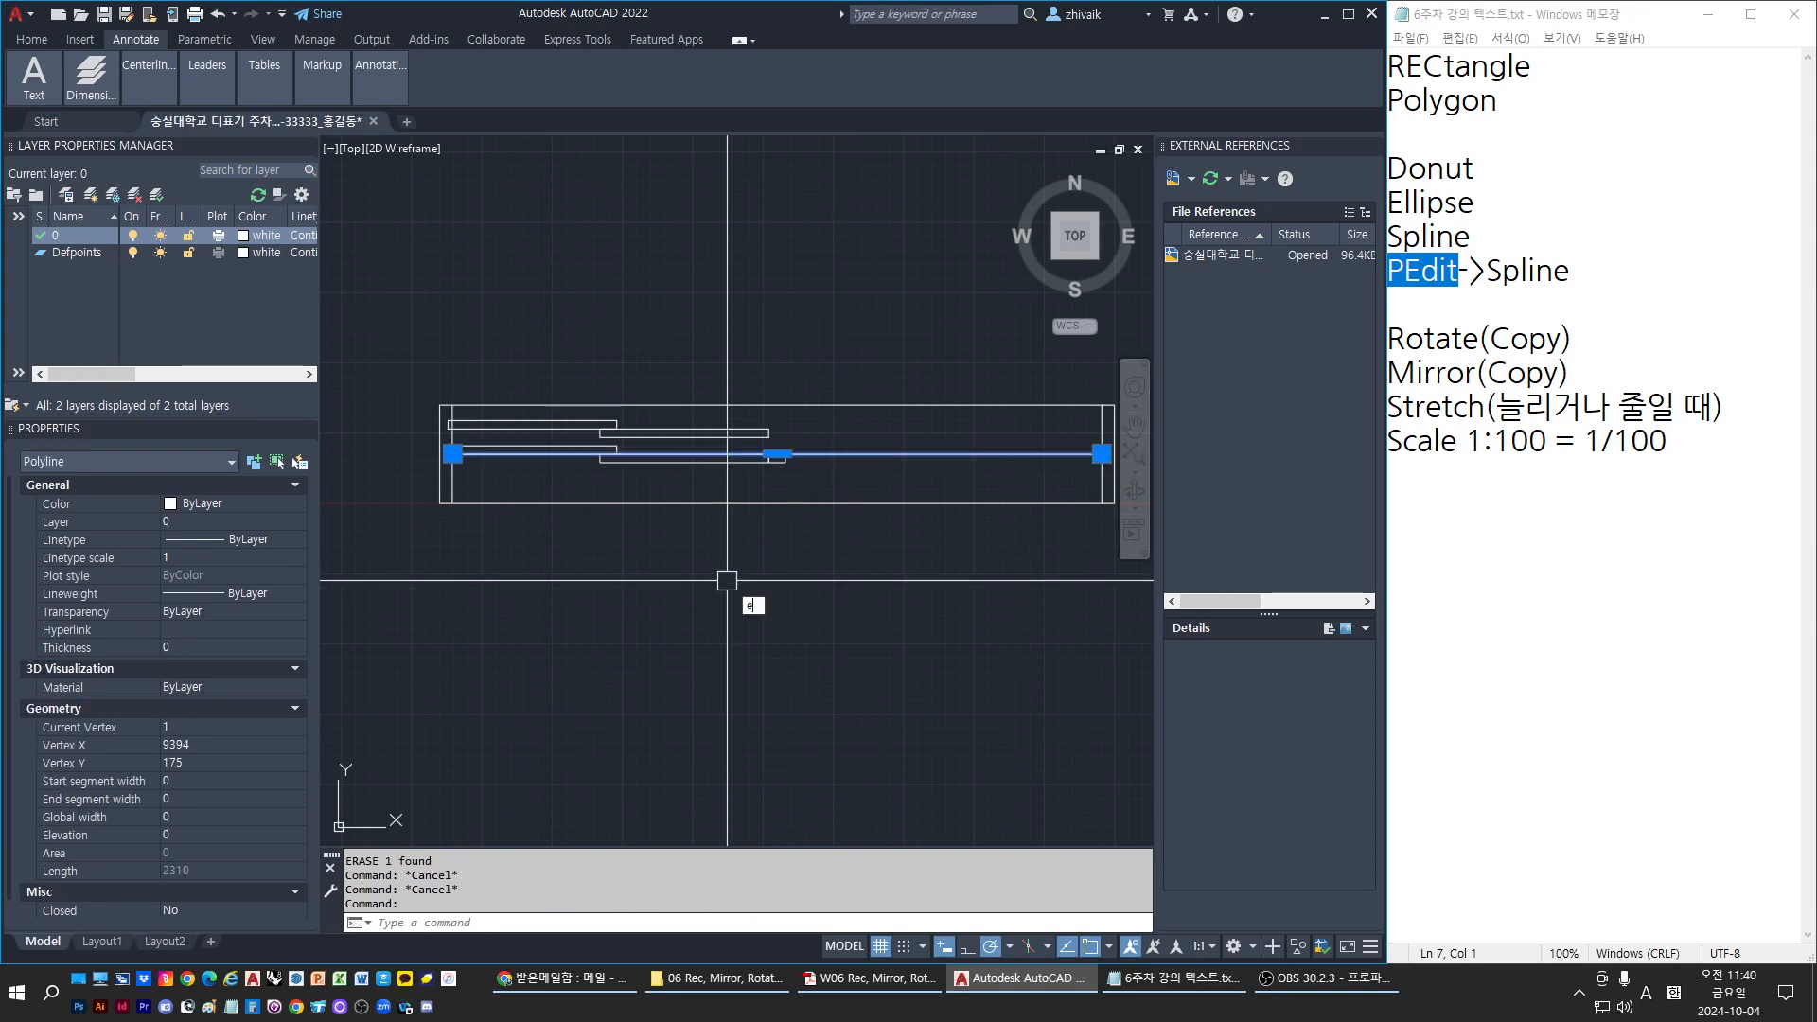
{"action": "key", "text": "Return"}
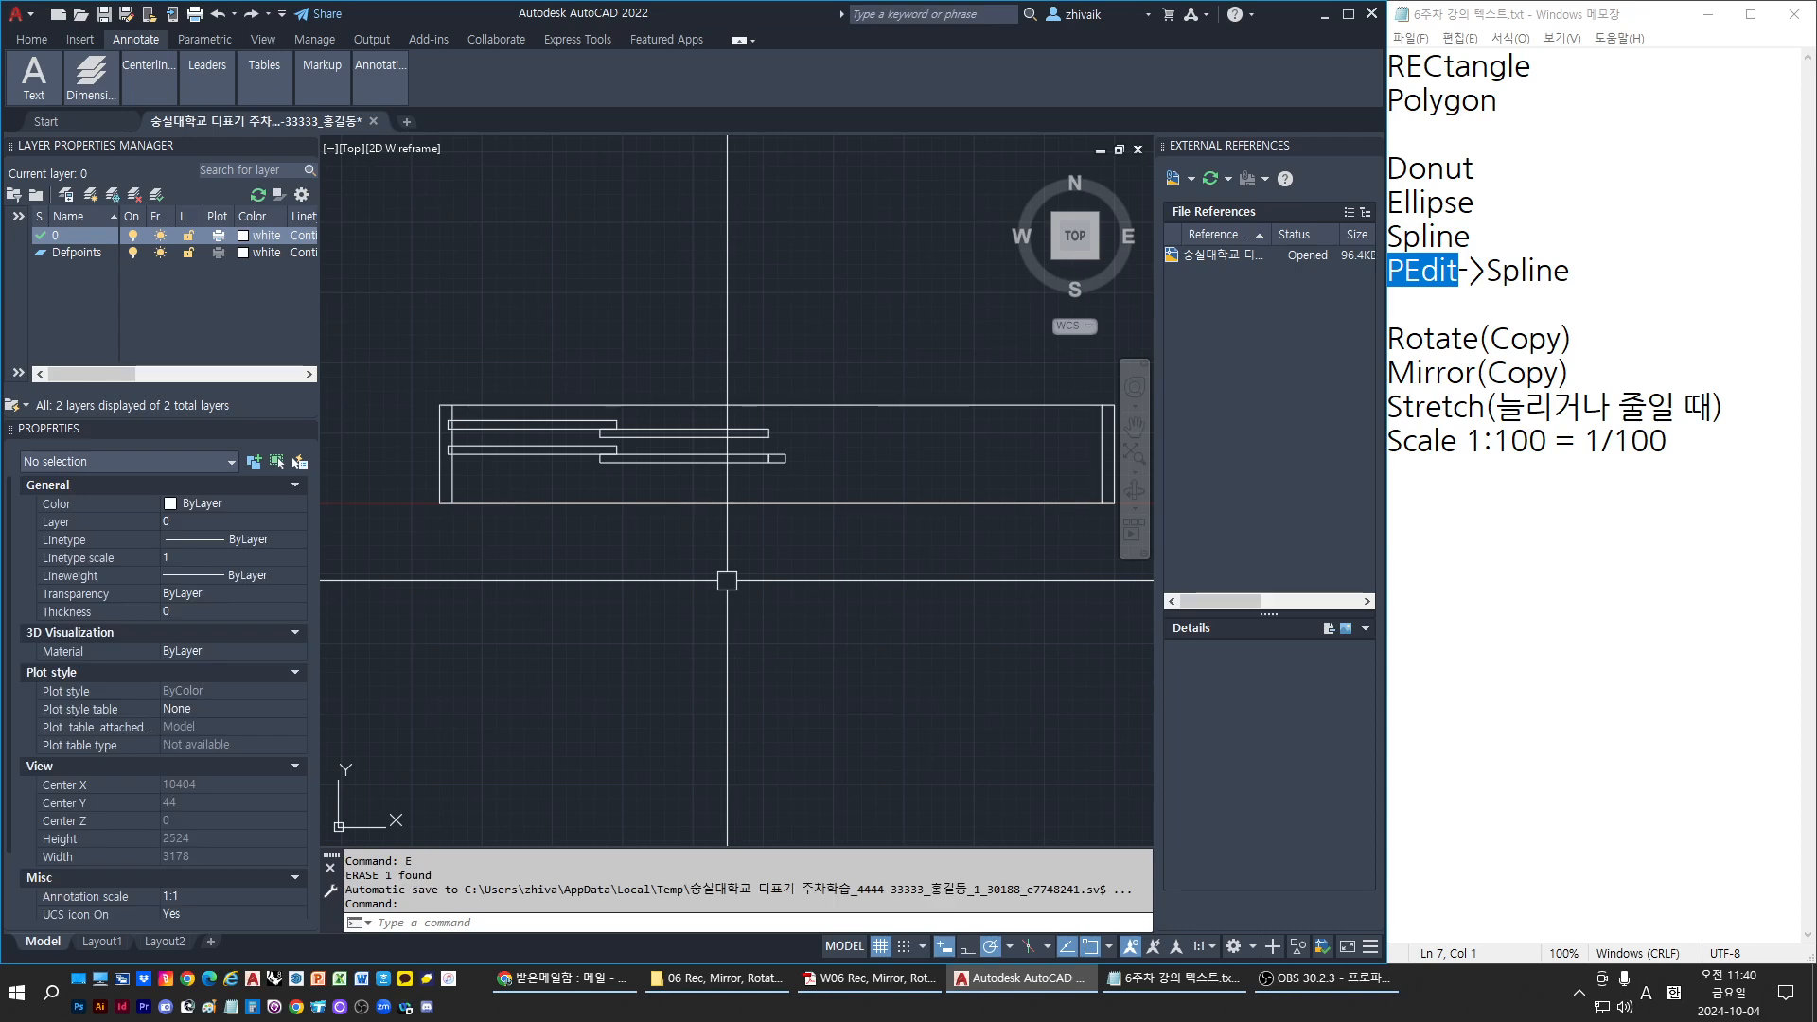
Copy the small centre rectangle from its lower-left corner to the lower-right corner of the upper row's inner sash
{"action": "scroll", "coordinate": [757, 445], "scroll_direction": "up", "scroll_amount": 4}
{"action": "key", "text": "Escape"}
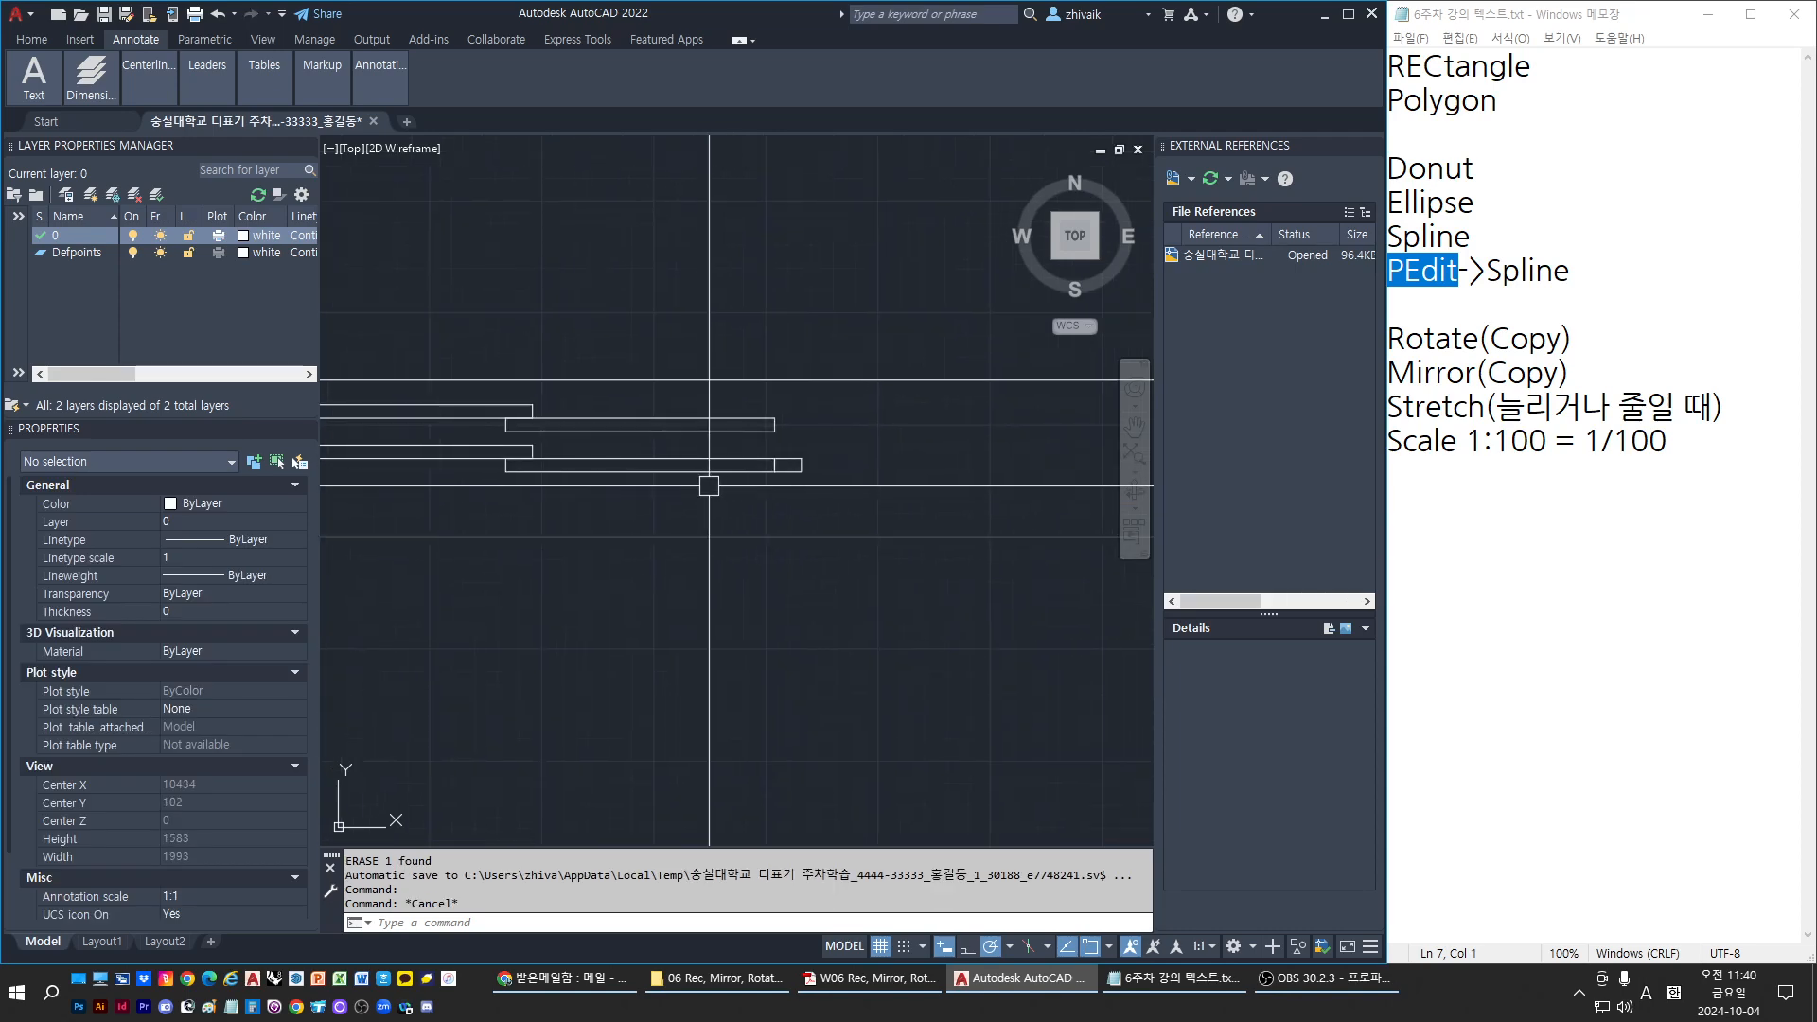
{"action": "left_click", "coordinate": [707, 468]}
{"action": "key", "text": "Escape"}
{"action": "left_click", "coordinate": [795, 469]}
{"action": "scroll", "coordinate": [792, 465], "scroll_direction": "up", "scroll_amount": 2}
{"action": "type", "text": "c"}
{"action": "key", "text": "Return"}
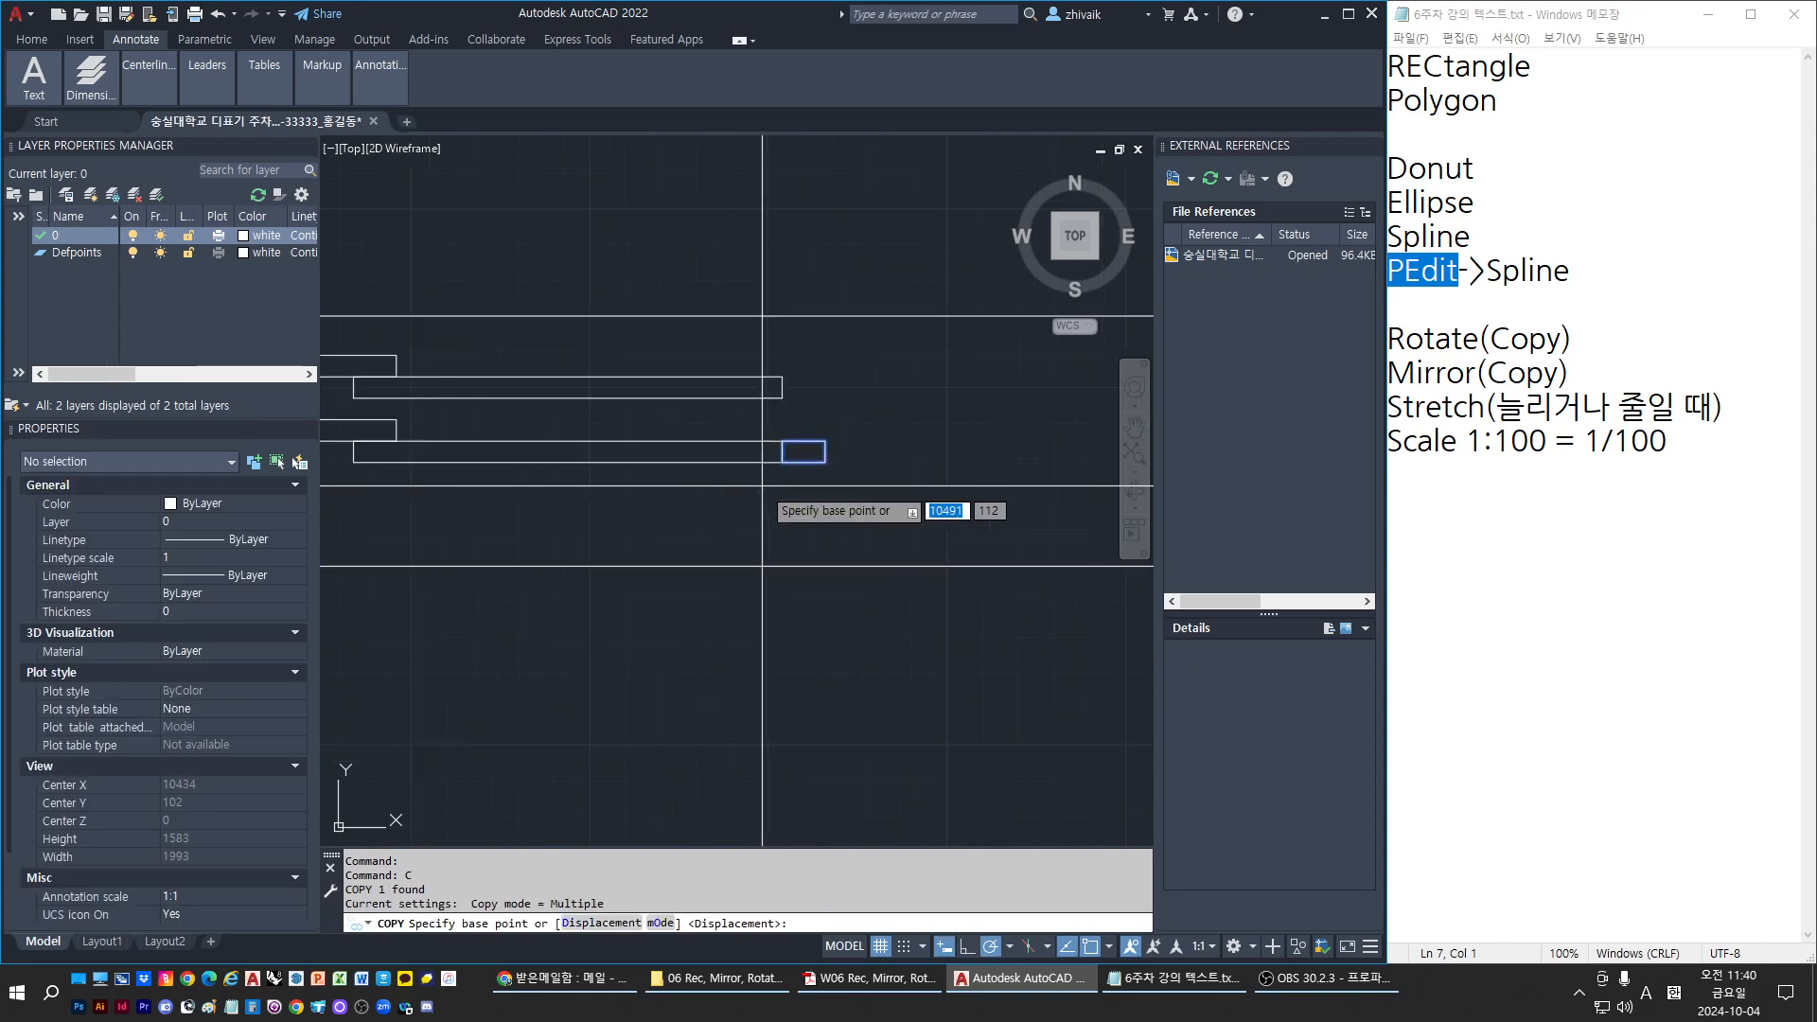
{"action": "left_click", "coordinate": [782, 462]}
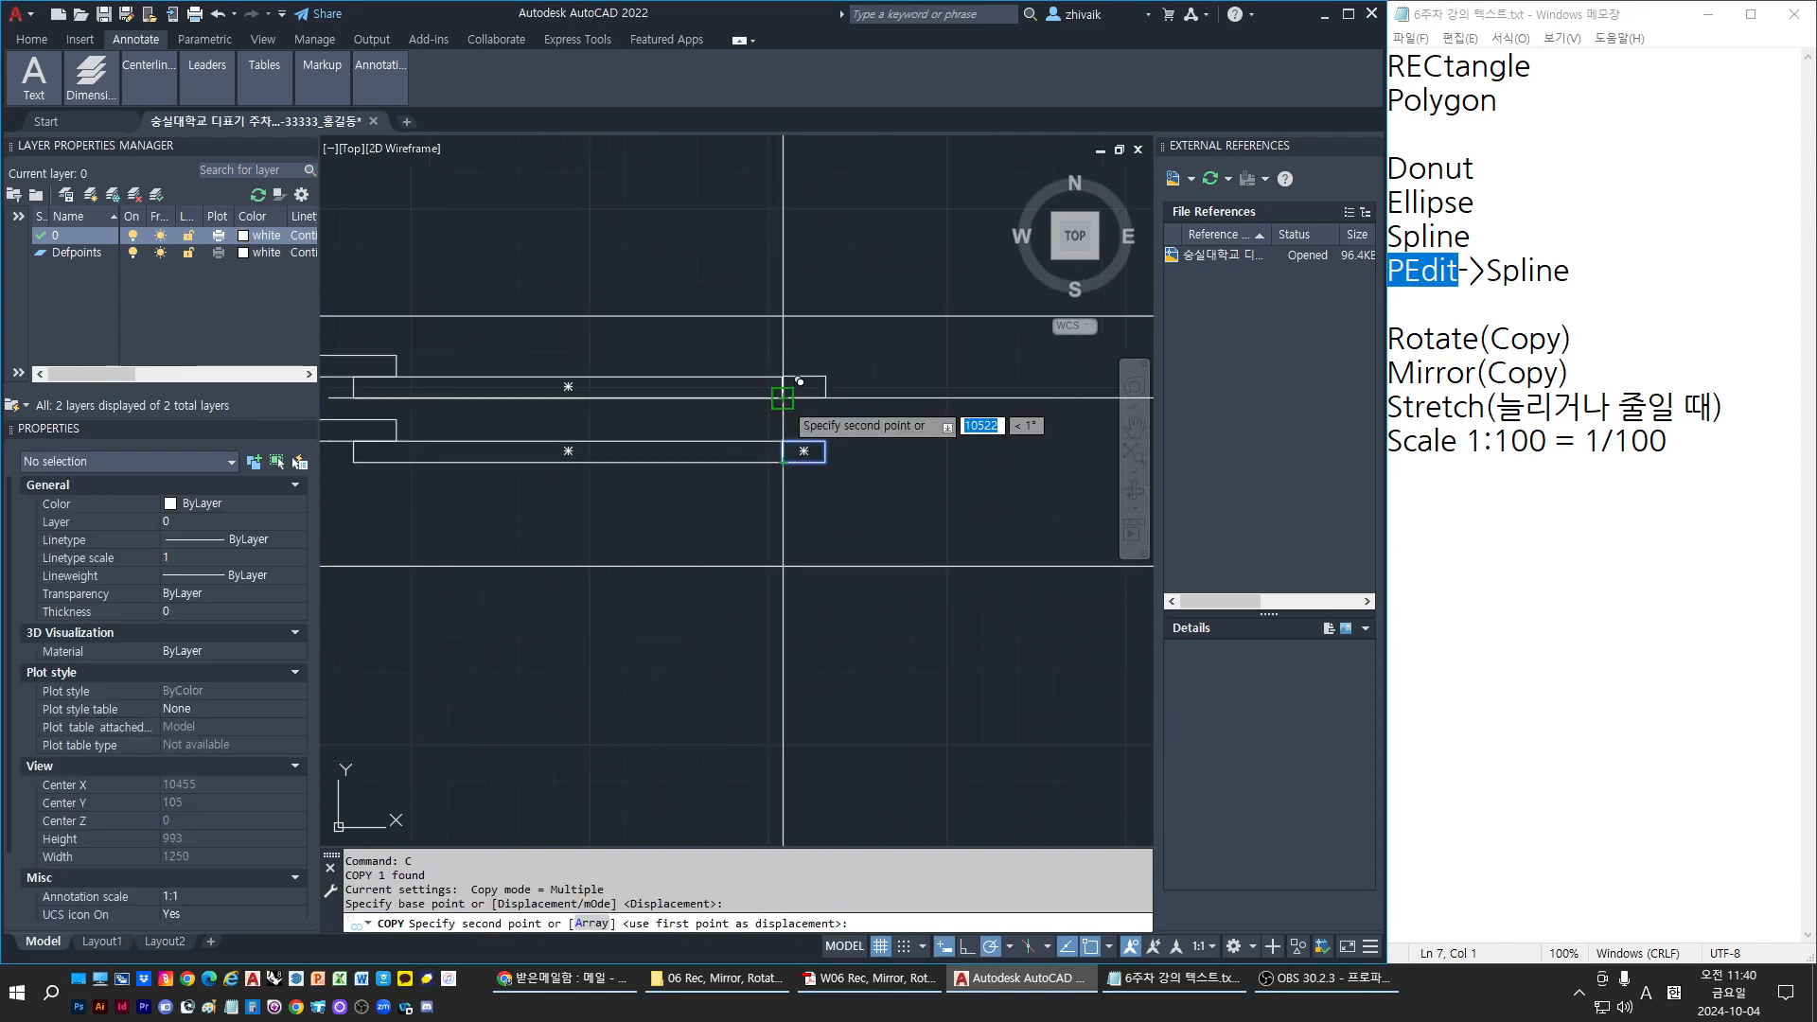
{"action": "left_click", "coordinate": [782, 397]}
{"action": "key", "text": "Escape"}
Copy both rows' inner sash rectangles from the lower row's lower-left corner to the lower-right corner of the small centre rectangle
{"action": "left_click", "coordinate": [735, 471]}
{"action": "left_click", "coordinate": [605, 388]}
{"action": "type", "text": "c"}
{"action": "key", "text": "Return"}
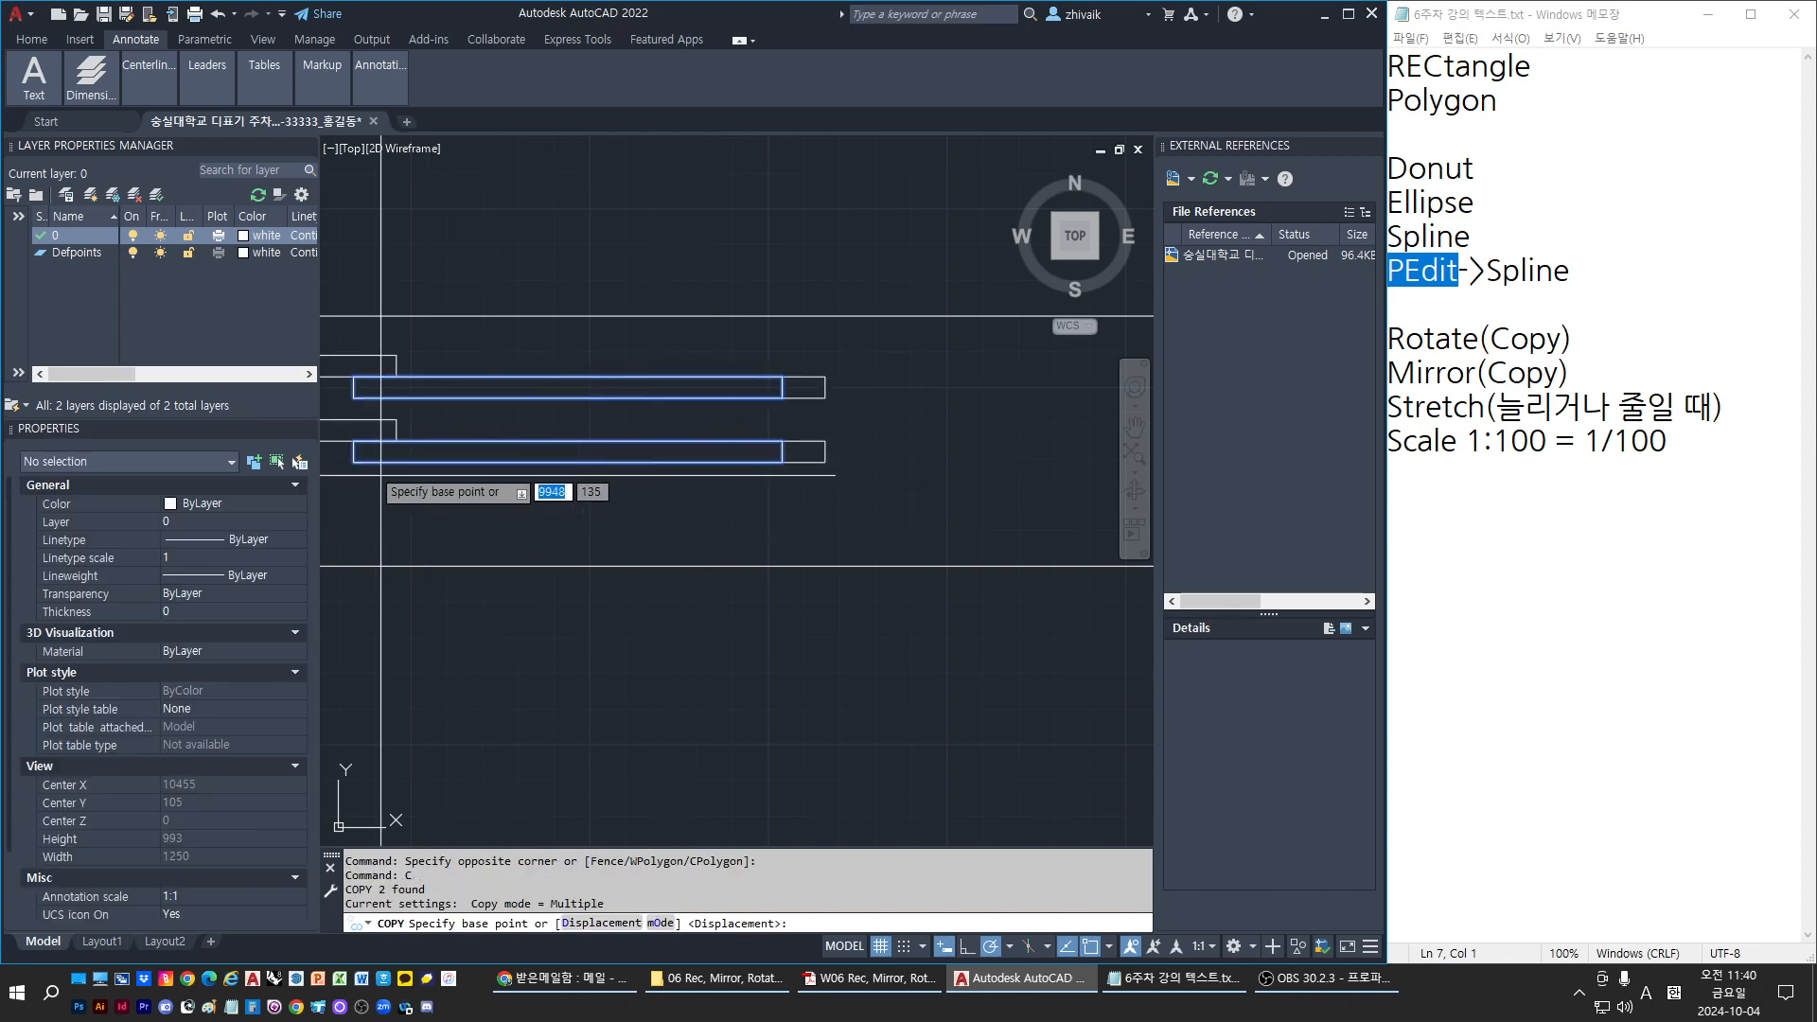
{"action": "left_click", "coordinate": [354, 462]}
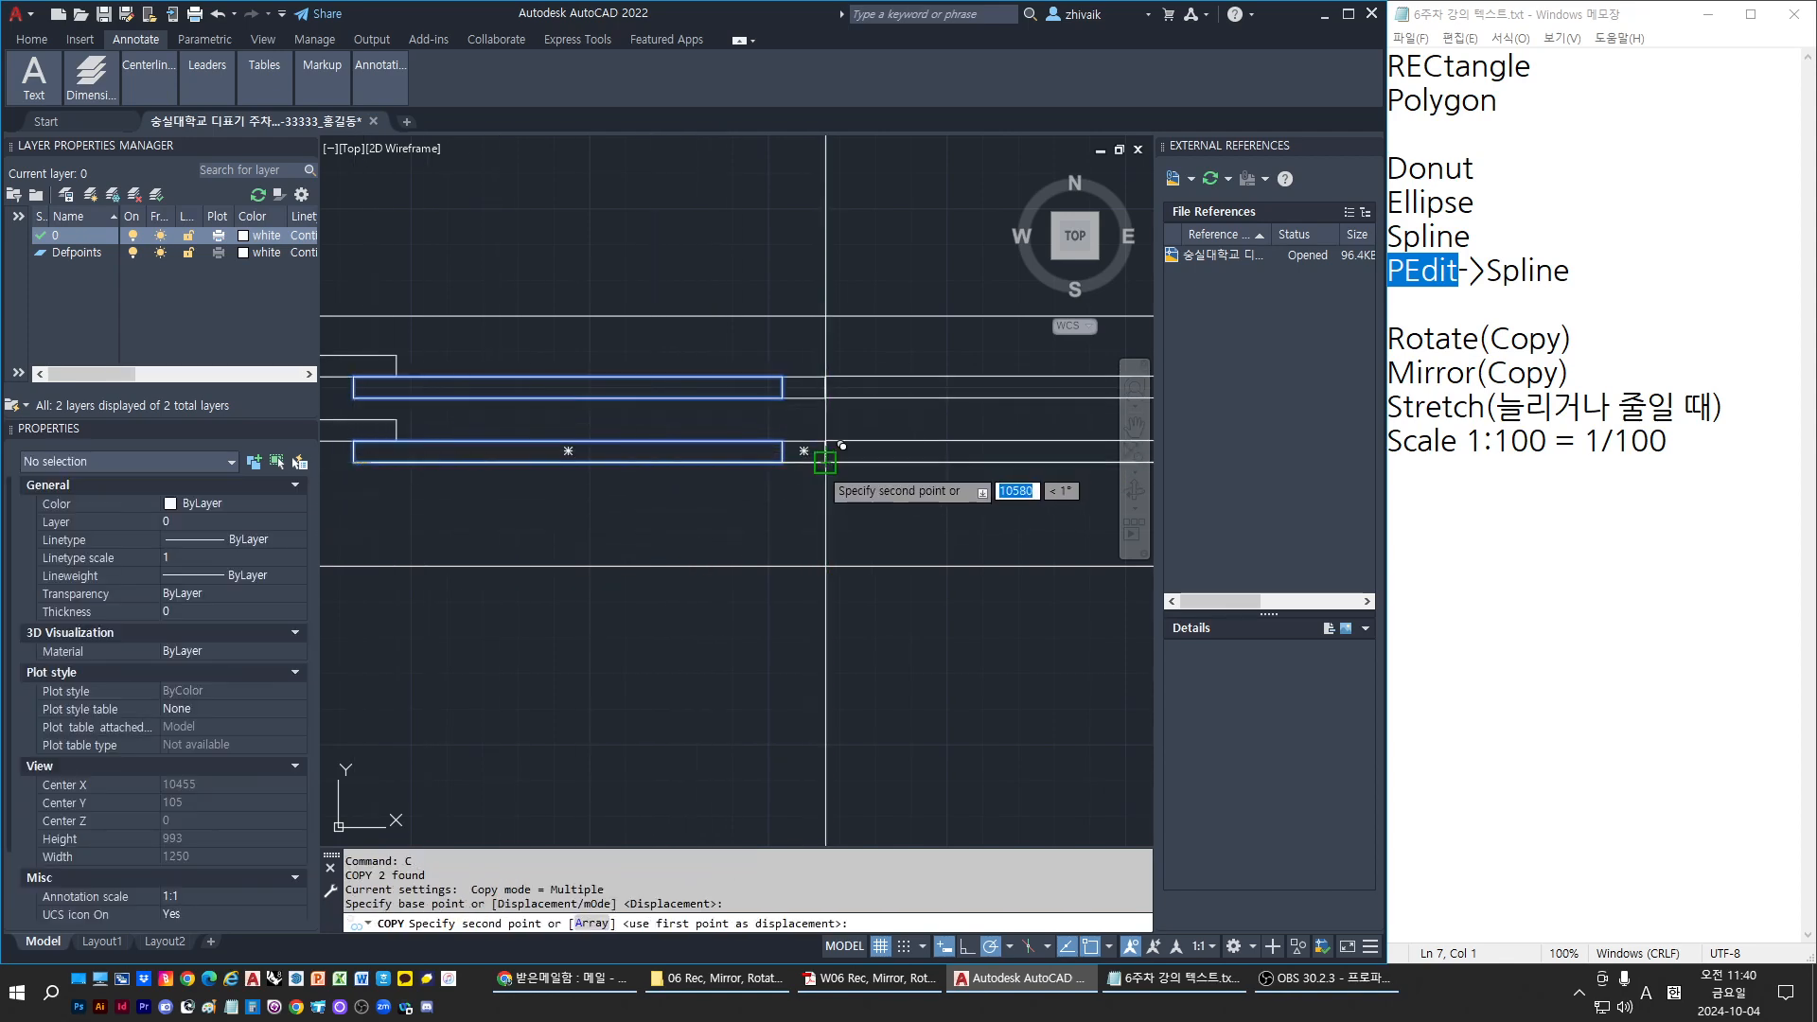
{"action": "left_click", "coordinate": [825, 462]}
{"action": "middle_click_drag", "start_coordinate": [845, 435], "coordinate": [633, 552]}
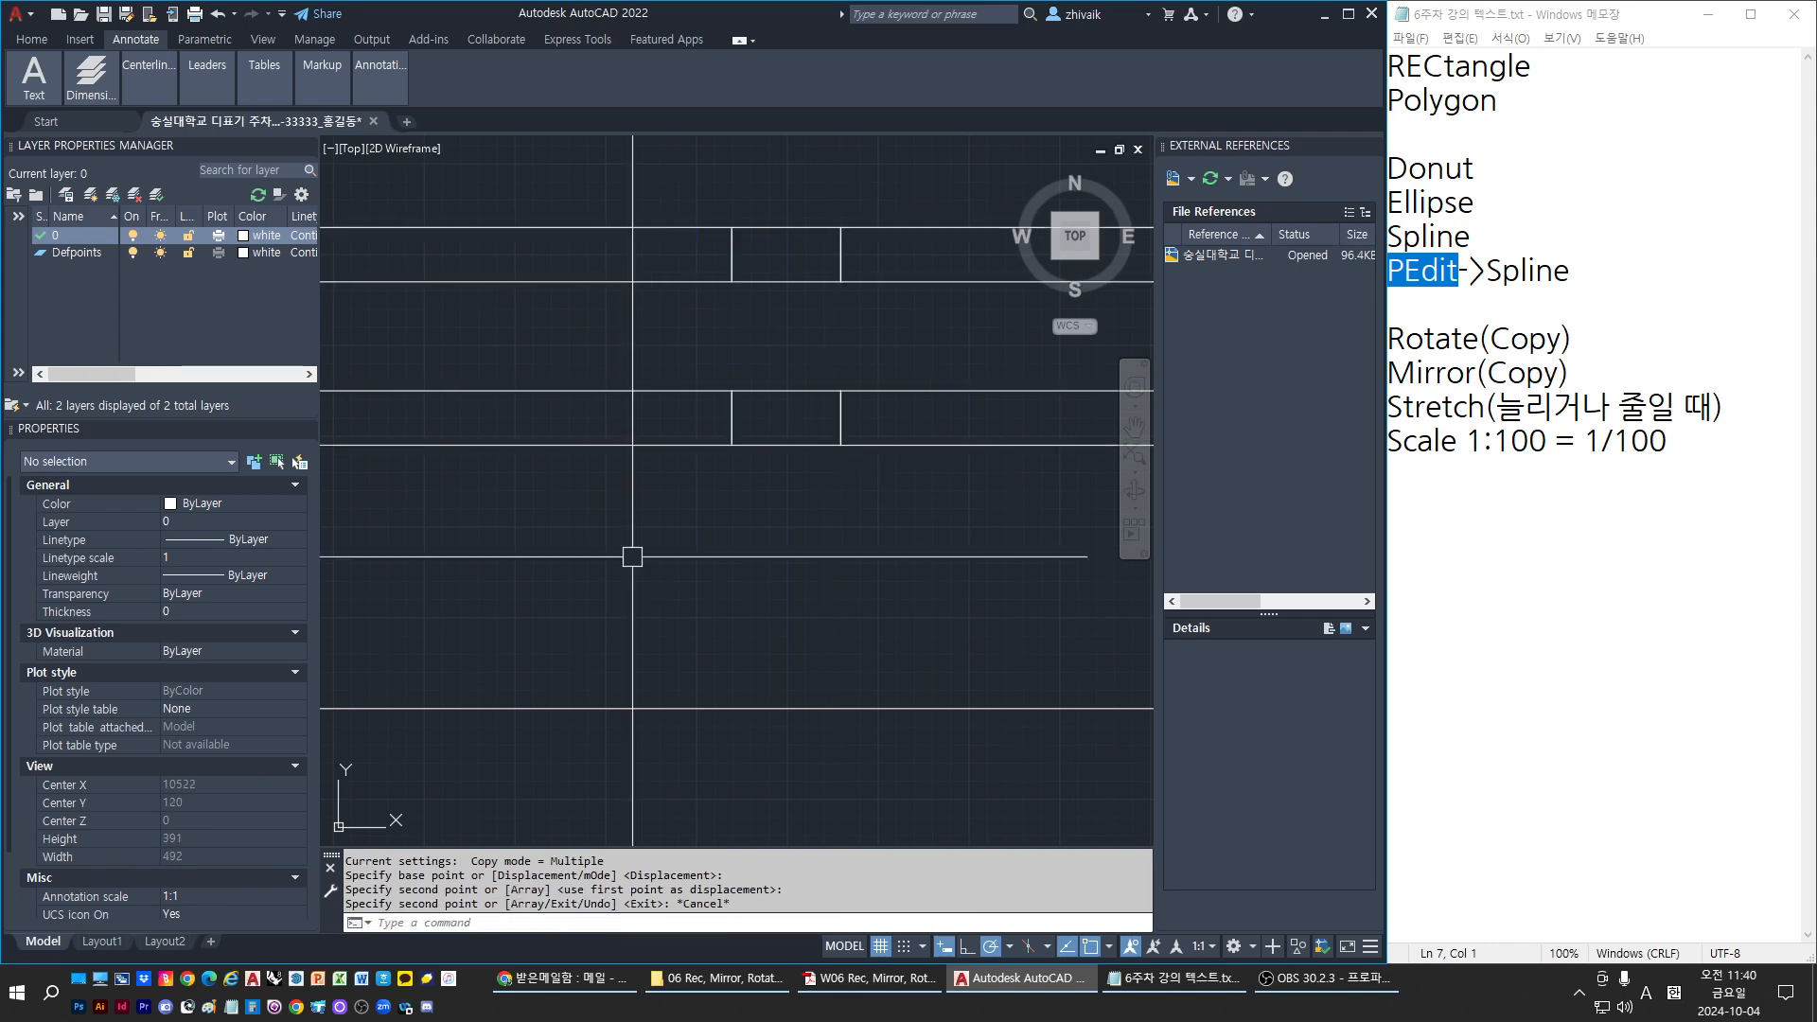
{"action": "key", "text": "Escape"}
{"action": "key", "text": "Escape"}
Draw a vertical polyline at the window's centre from the midpoint of the frame's upper edge down to its lower edge
{"action": "scroll", "coordinate": [891, 557], "scroll_direction": "down", "scroll_amount": 2}
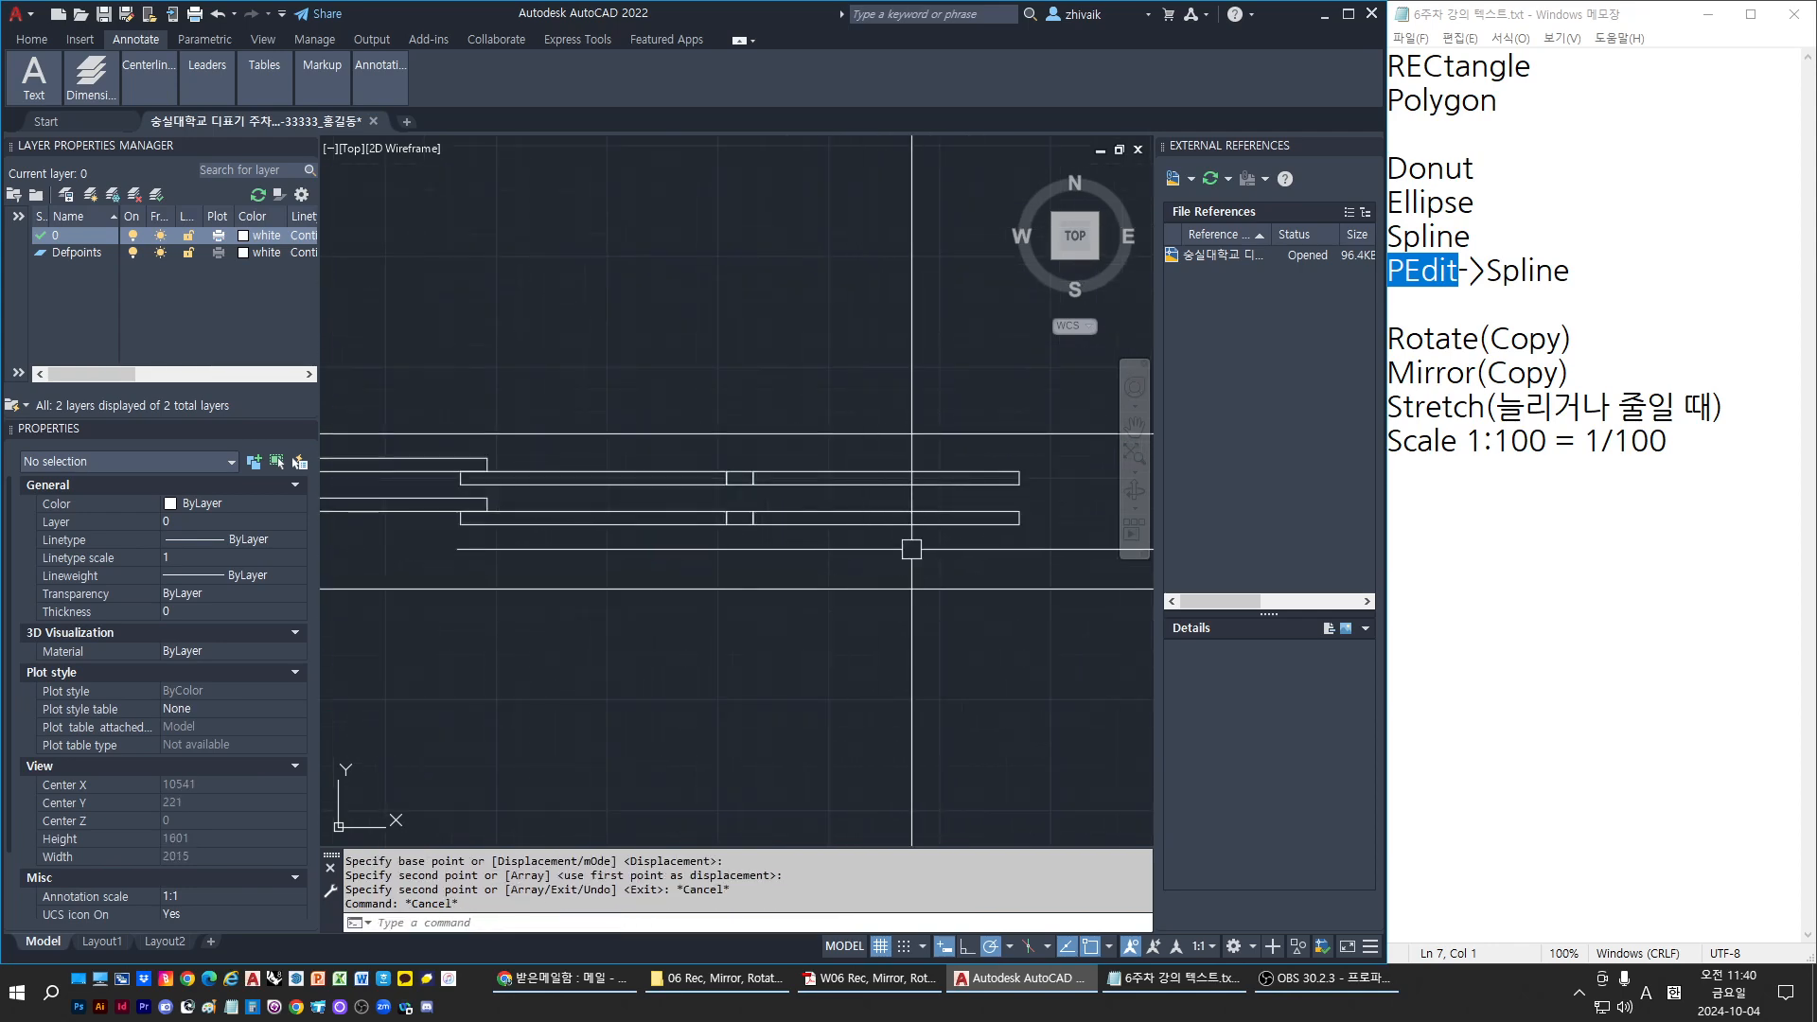
{"action": "scroll", "coordinate": [978, 489], "scroll_direction": "down", "scroll_amount": 2}
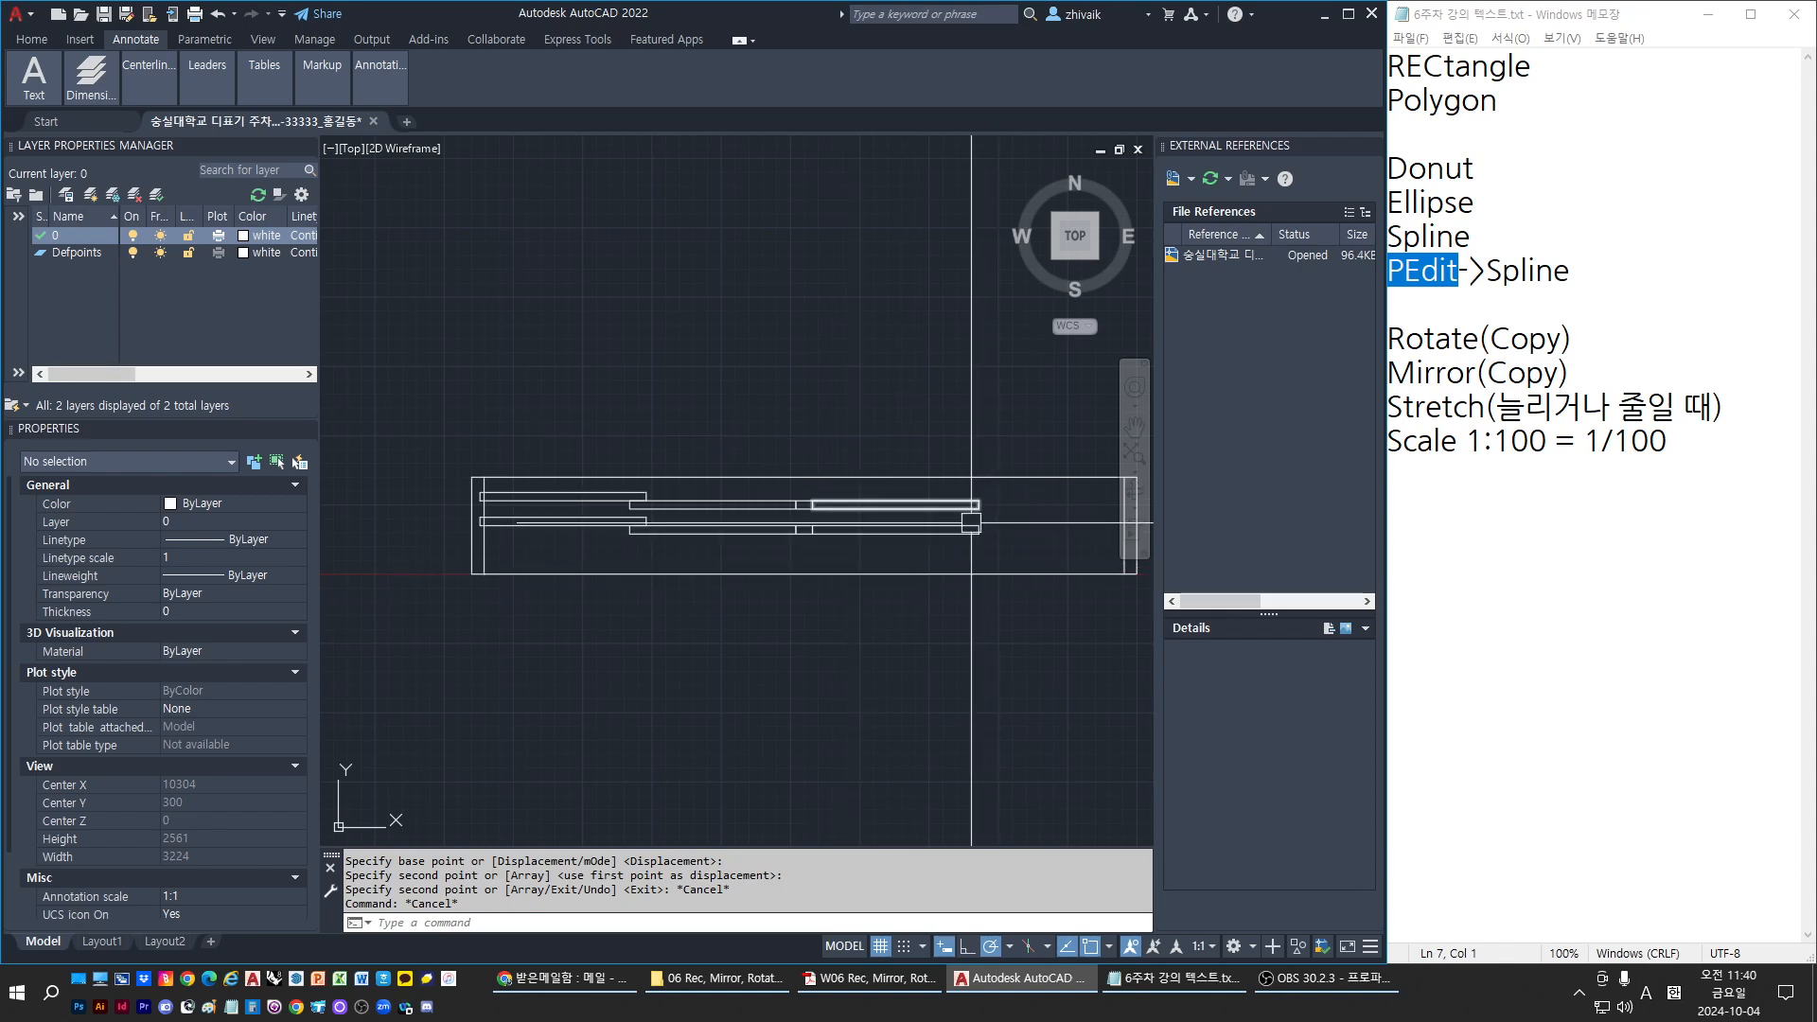
{"action": "scroll", "coordinate": [971, 523], "scroll_direction": "up", "scroll_amount": 4}
{"action": "key", "text": "Escape"}
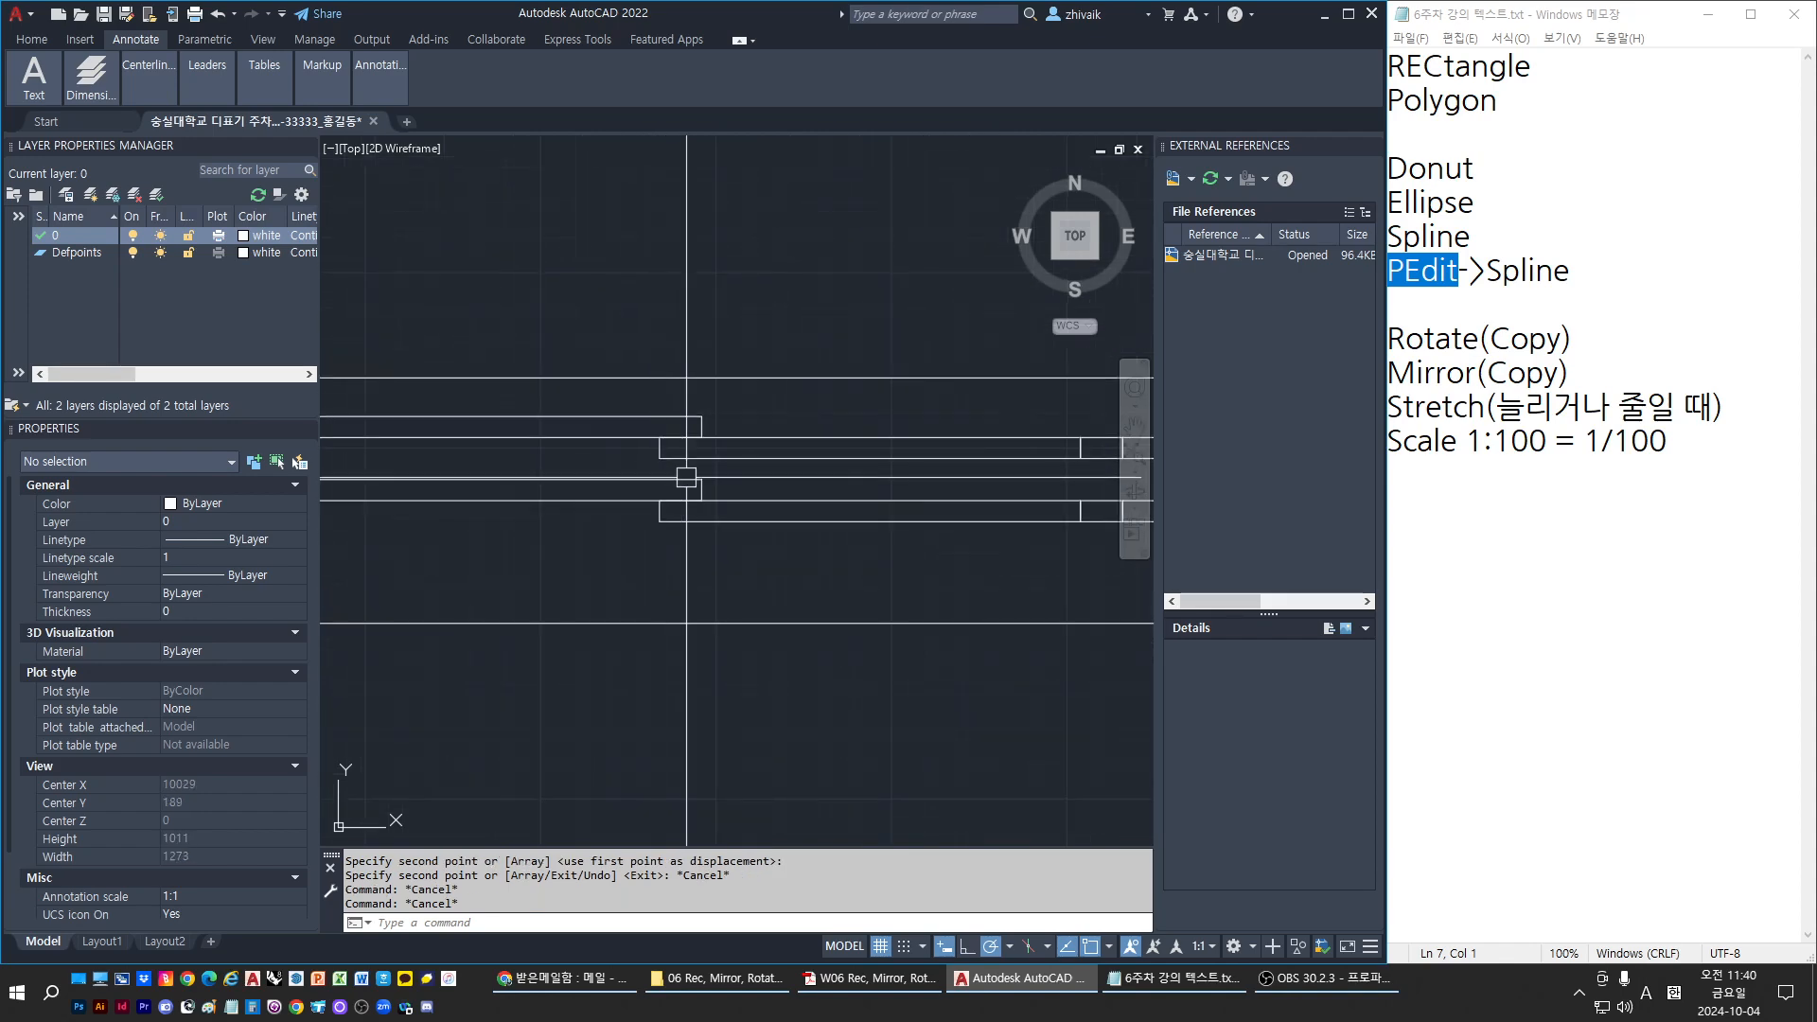
{"action": "scroll", "coordinate": [629, 527], "scroll_direction": "down", "scroll_amount": 2}
{"action": "key", "text": "Escape"}
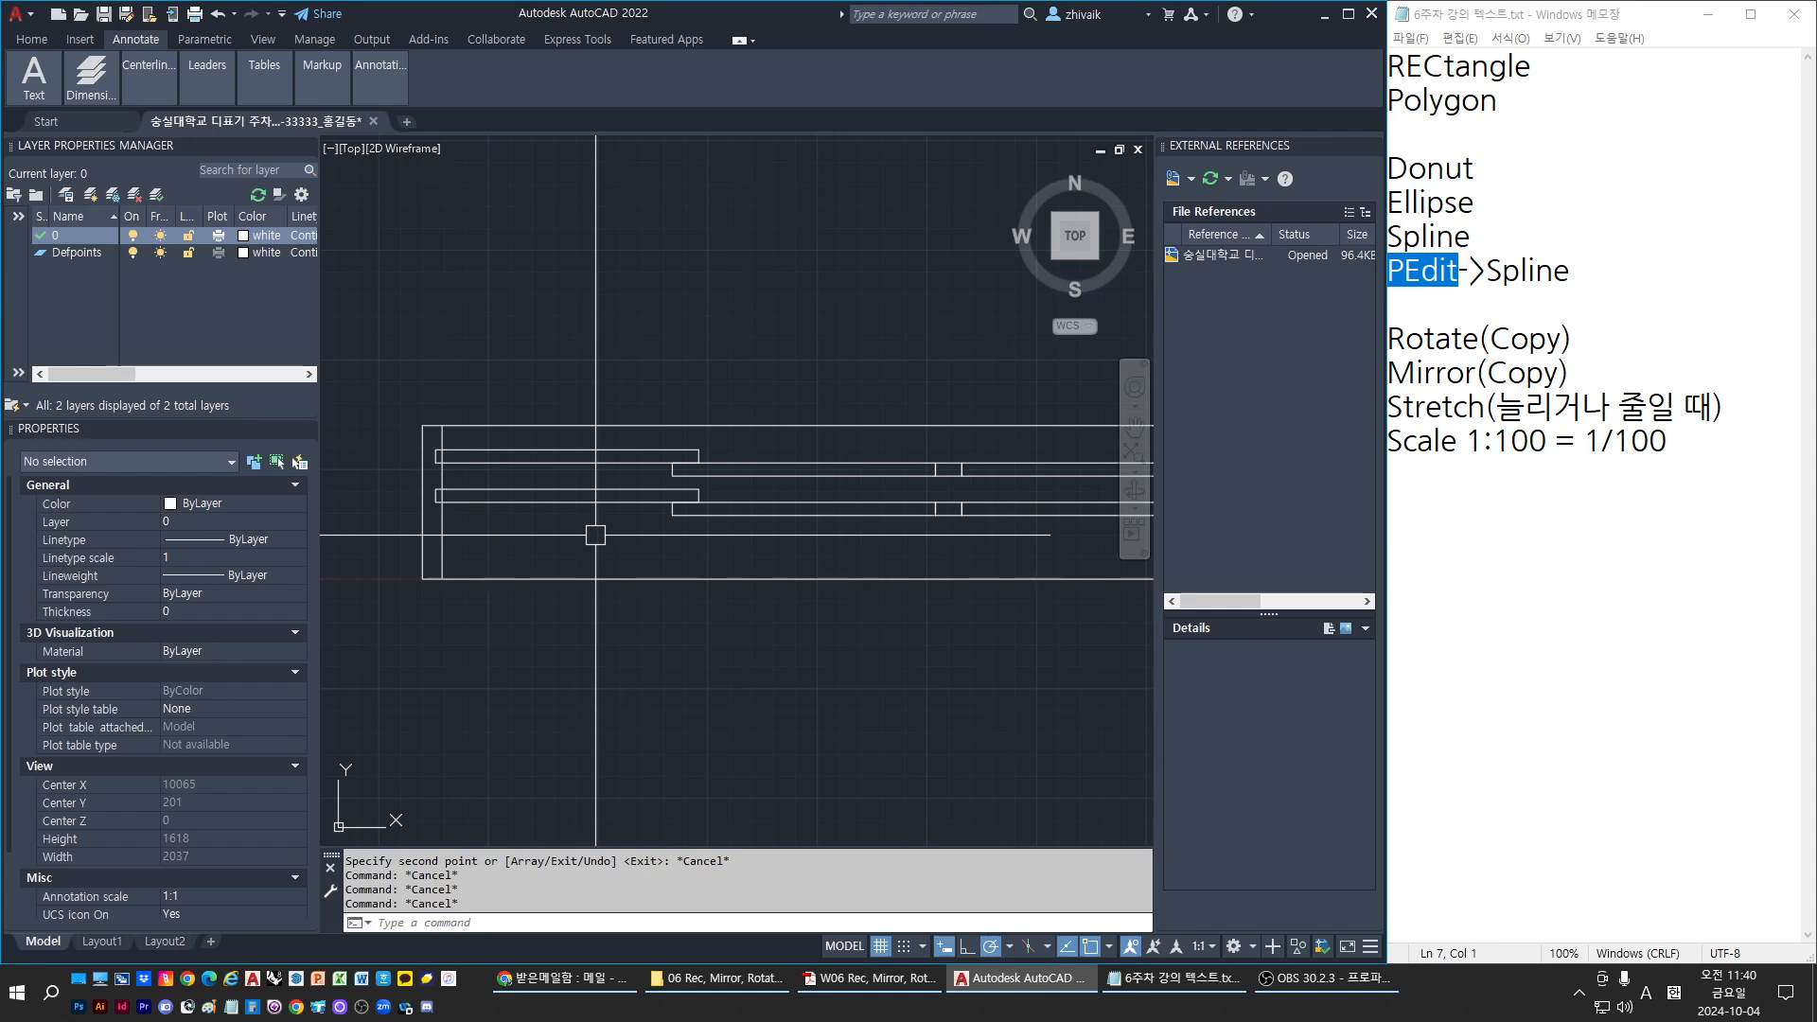
{"action": "middle_click_drag", "start_coordinate": [933, 632], "coordinate": [865, 637]}
{"action": "type", "text": "l"}
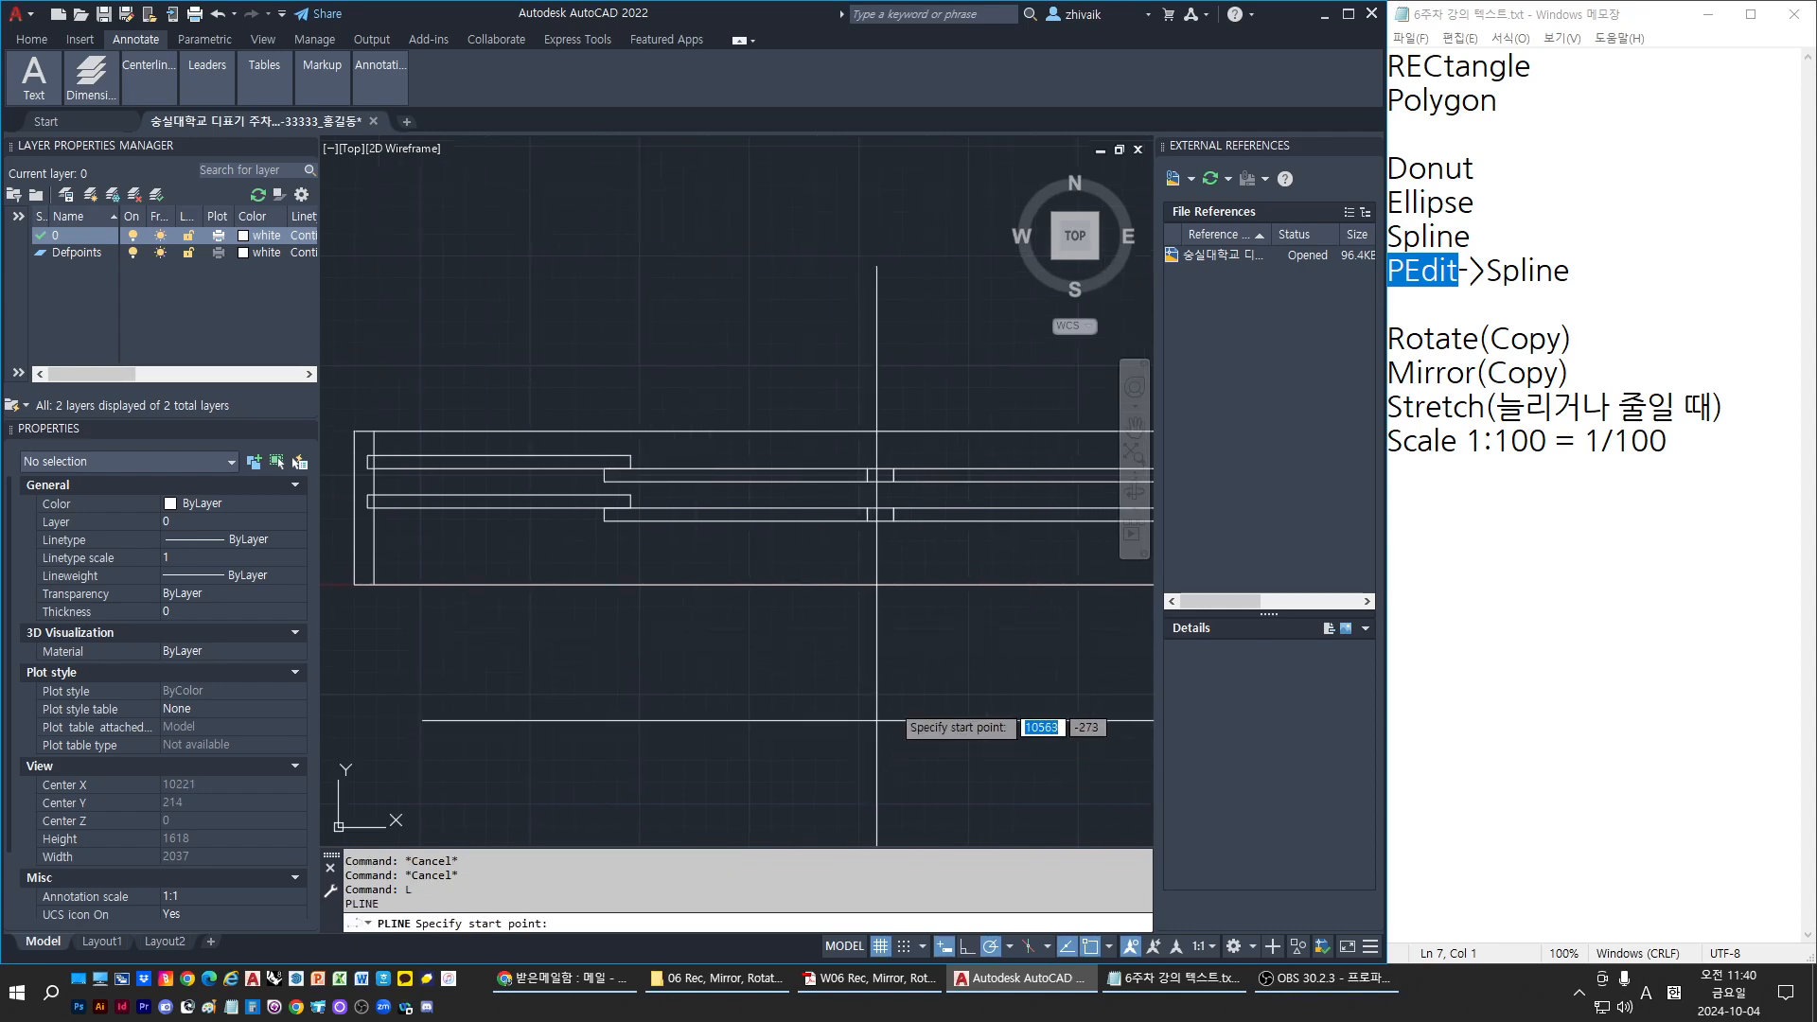
{"action": "key", "text": "Return"}
{"action": "left_click", "coordinate": [881, 431]}
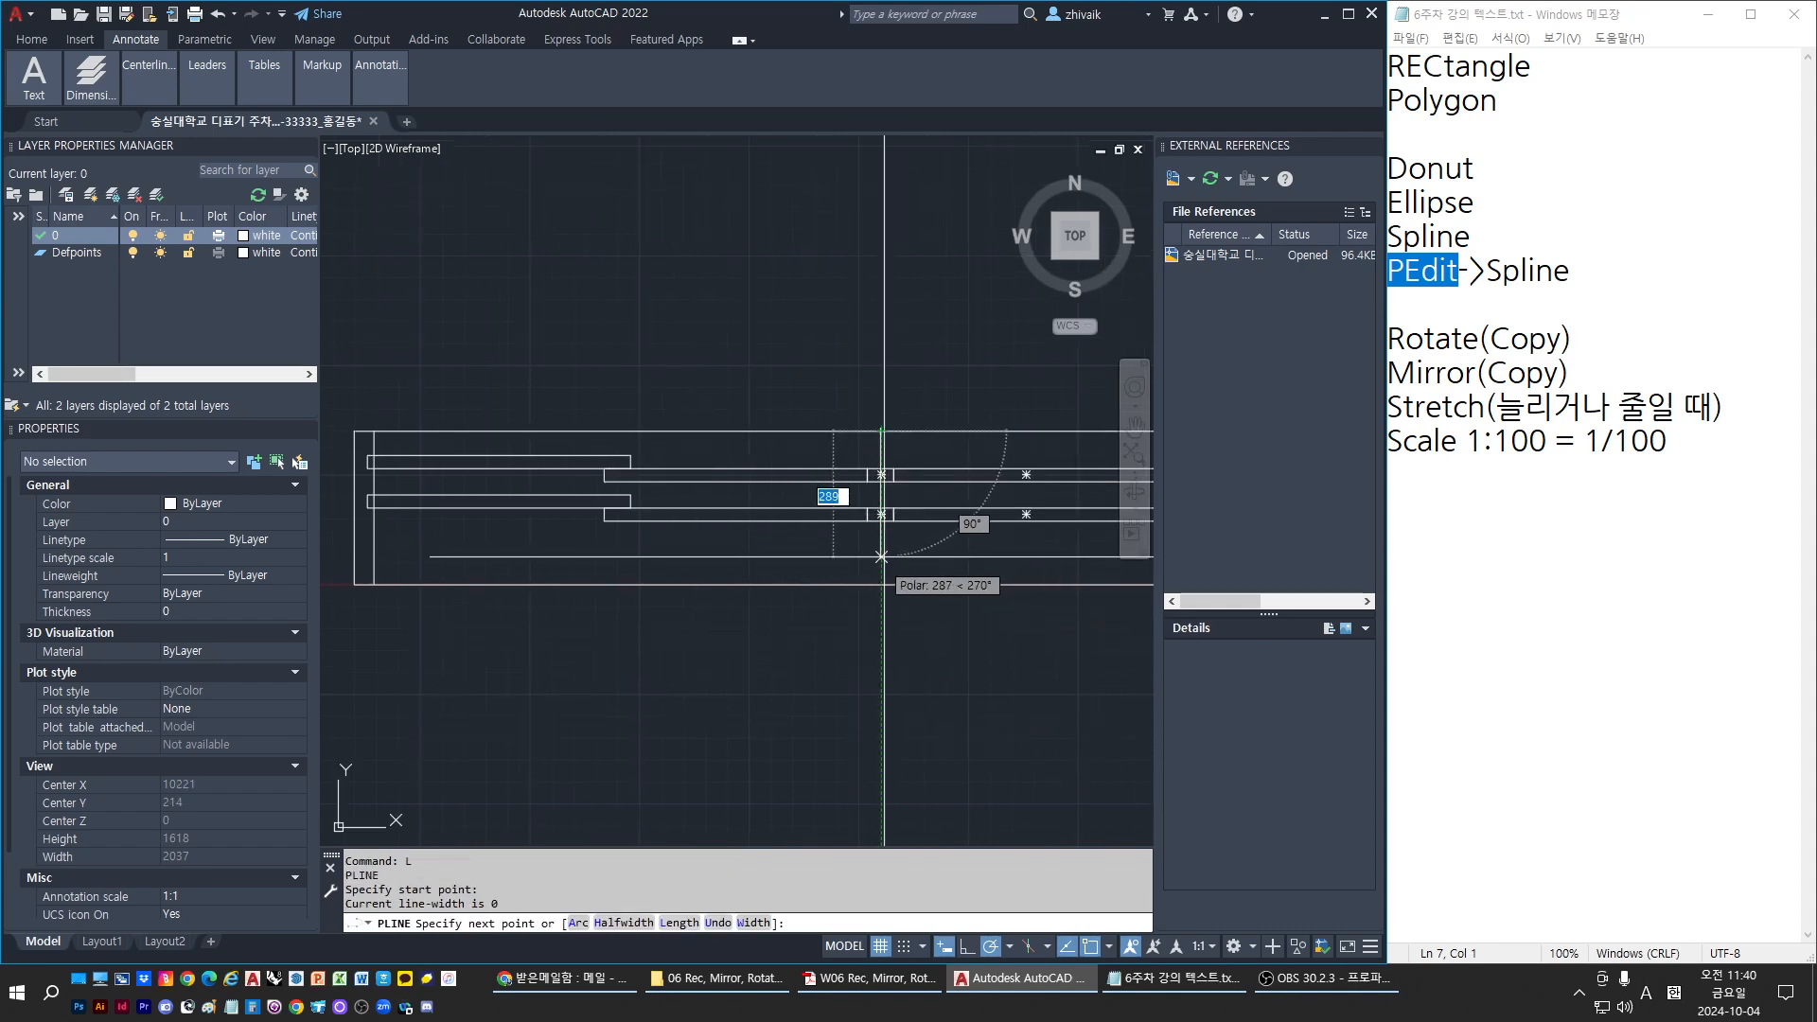
{"action": "left_click", "coordinate": [881, 582]}
{"action": "key", "text": "Escape"}
Offset the vertical centre line by 600 to both its left and right sides
{"action": "type", "text": "o"}
{"action": "key", "text": "Return"}
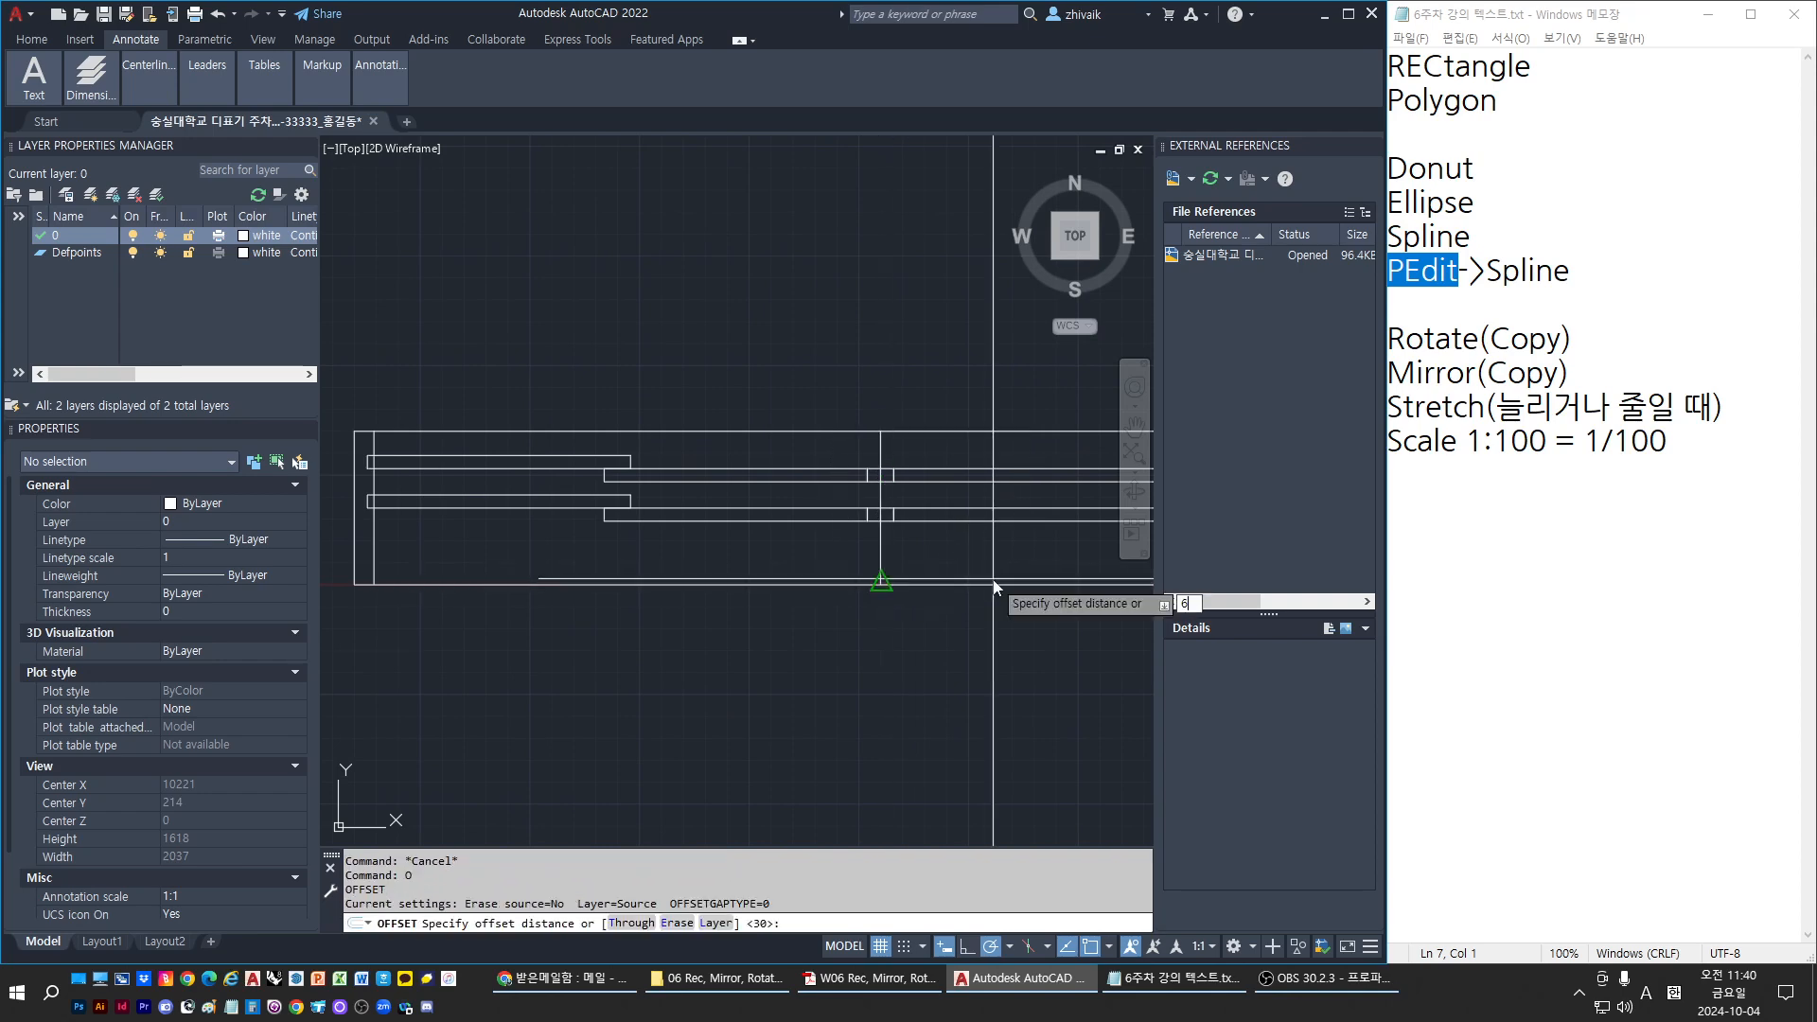
{"action": "type", "text": "600"}
{"action": "key", "text": "Return"}
{"action": "middle_click_drag", "start_coordinate": [761, 646], "coordinate": [629, 663]}
{"action": "left_click", "coordinate": [750, 578]}
{"action": "left_click", "coordinate": [624, 577]}
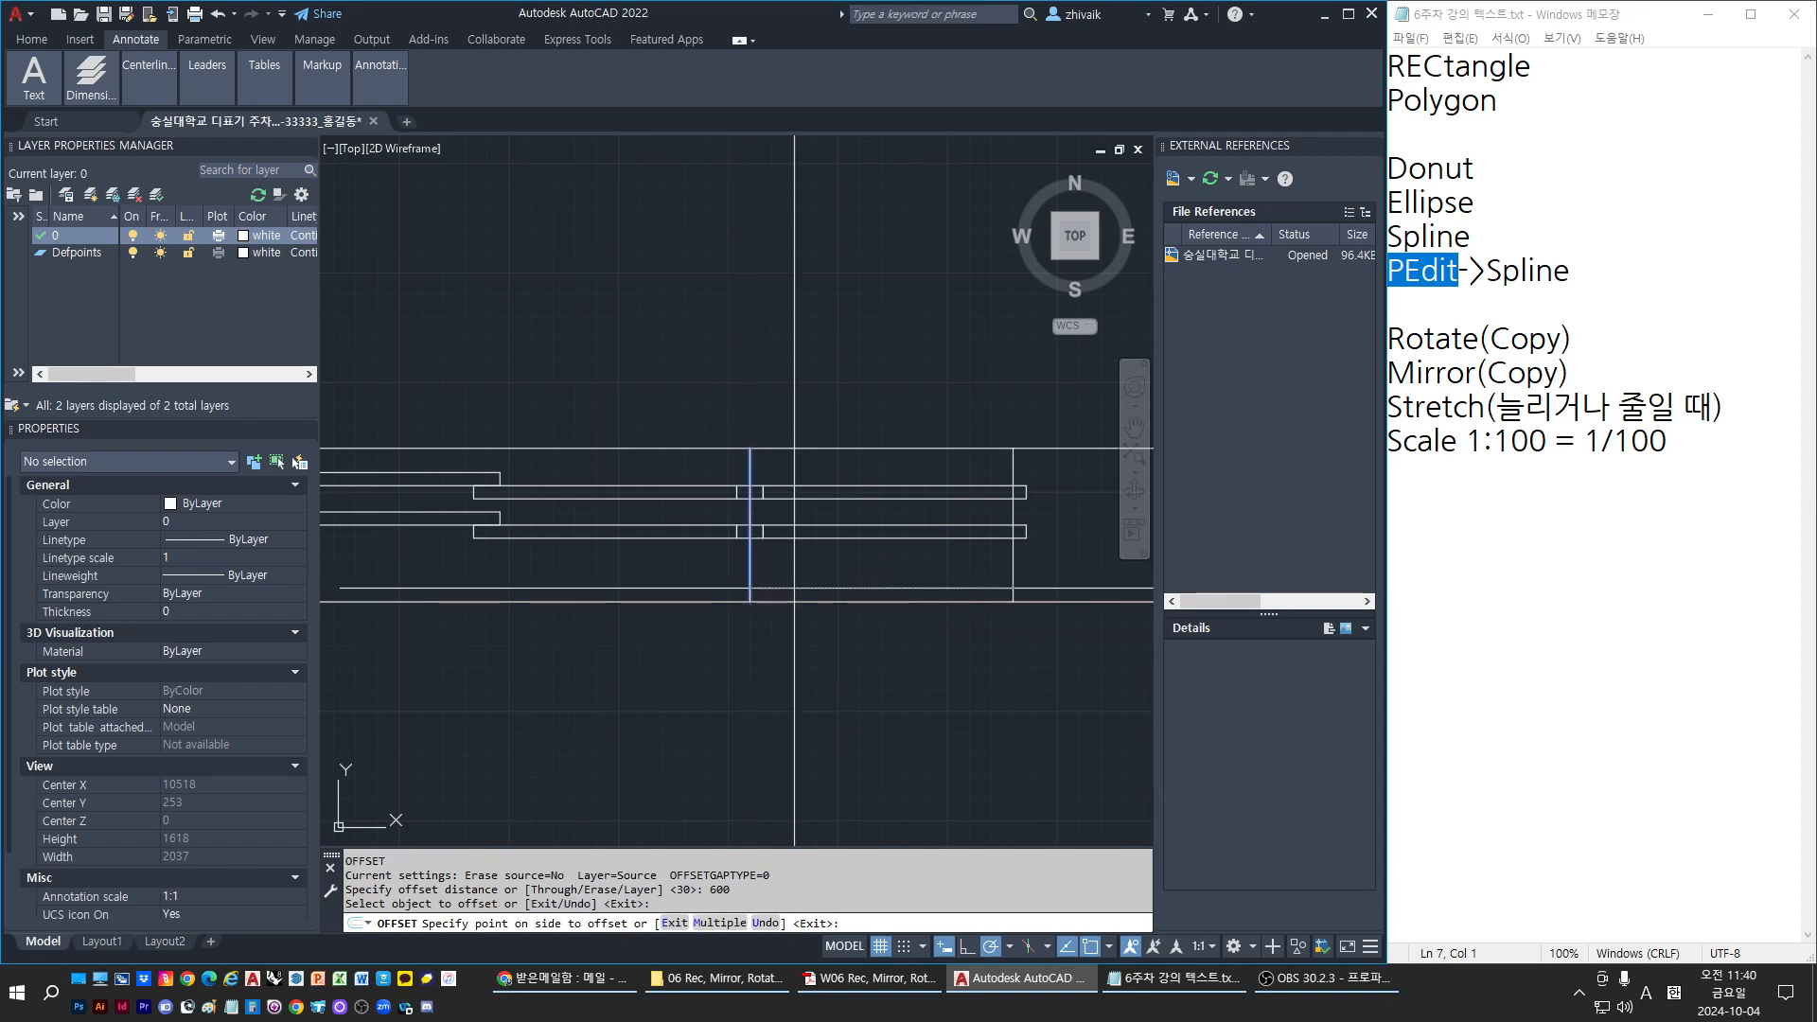
{"action": "left_click", "coordinate": [750, 577]}
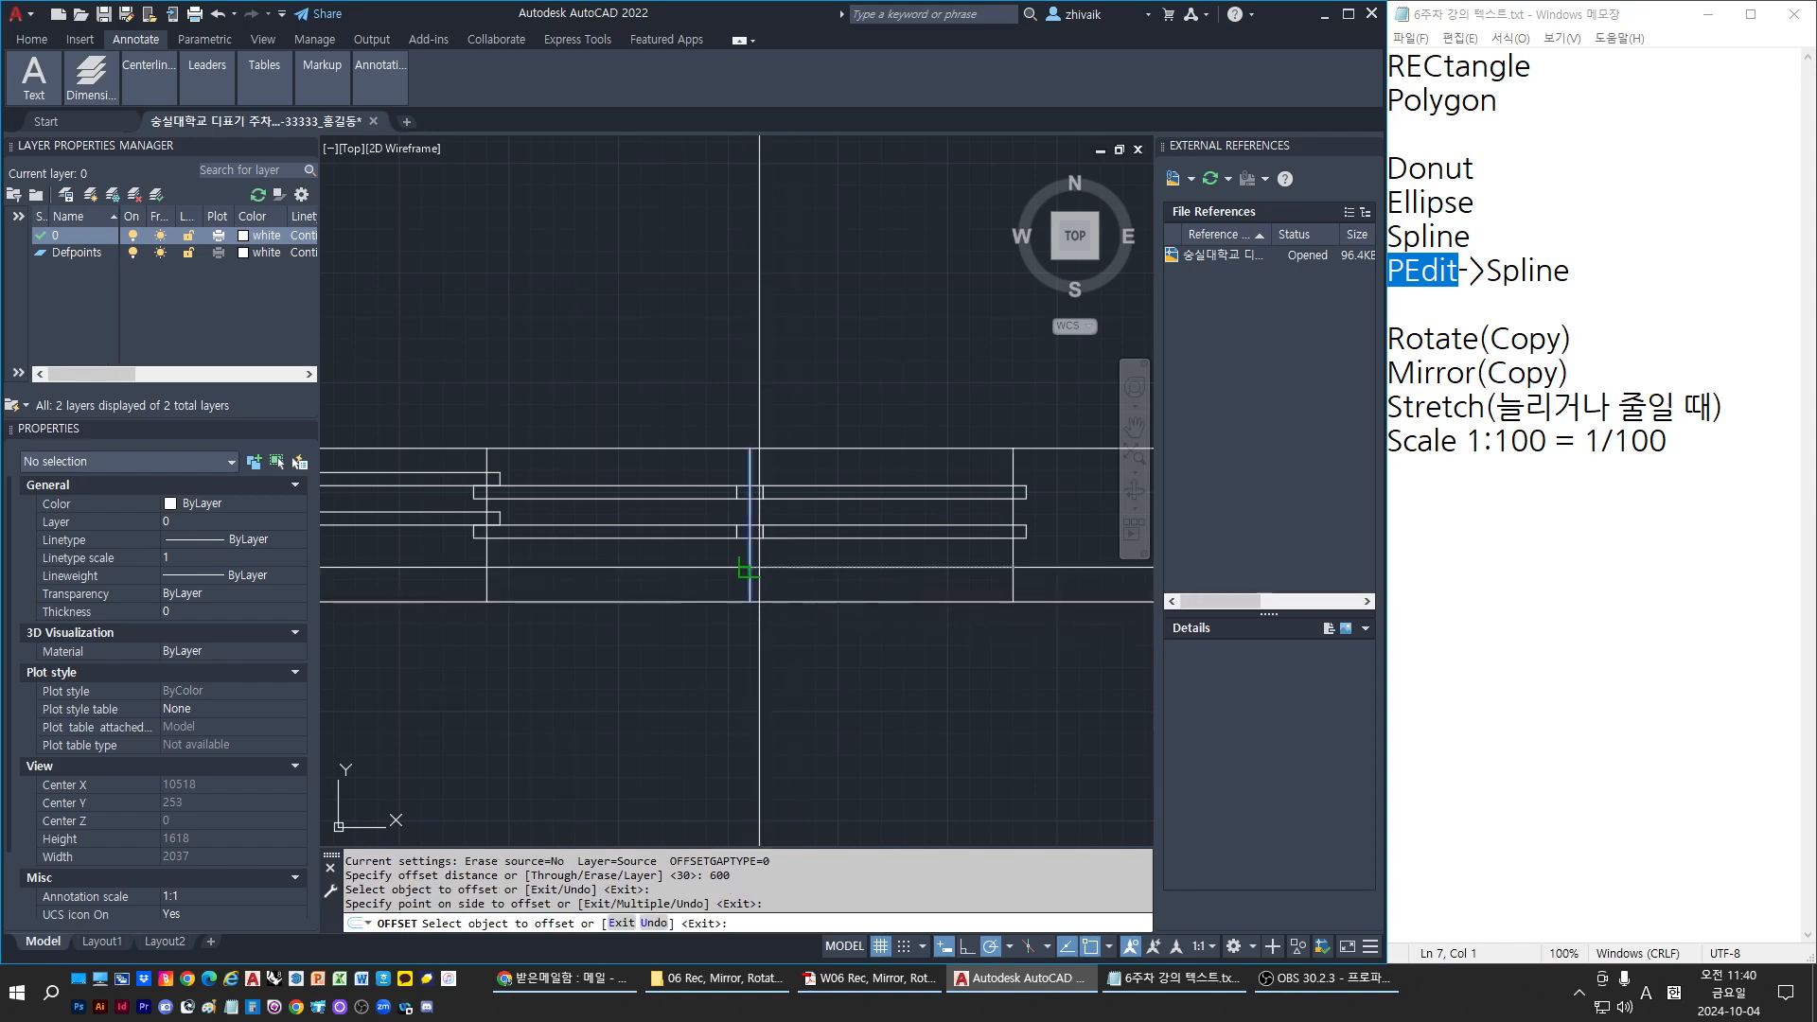
{"action": "left_click", "coordinate": [956, 583]}
{"action": "key", "text": "Escape"}
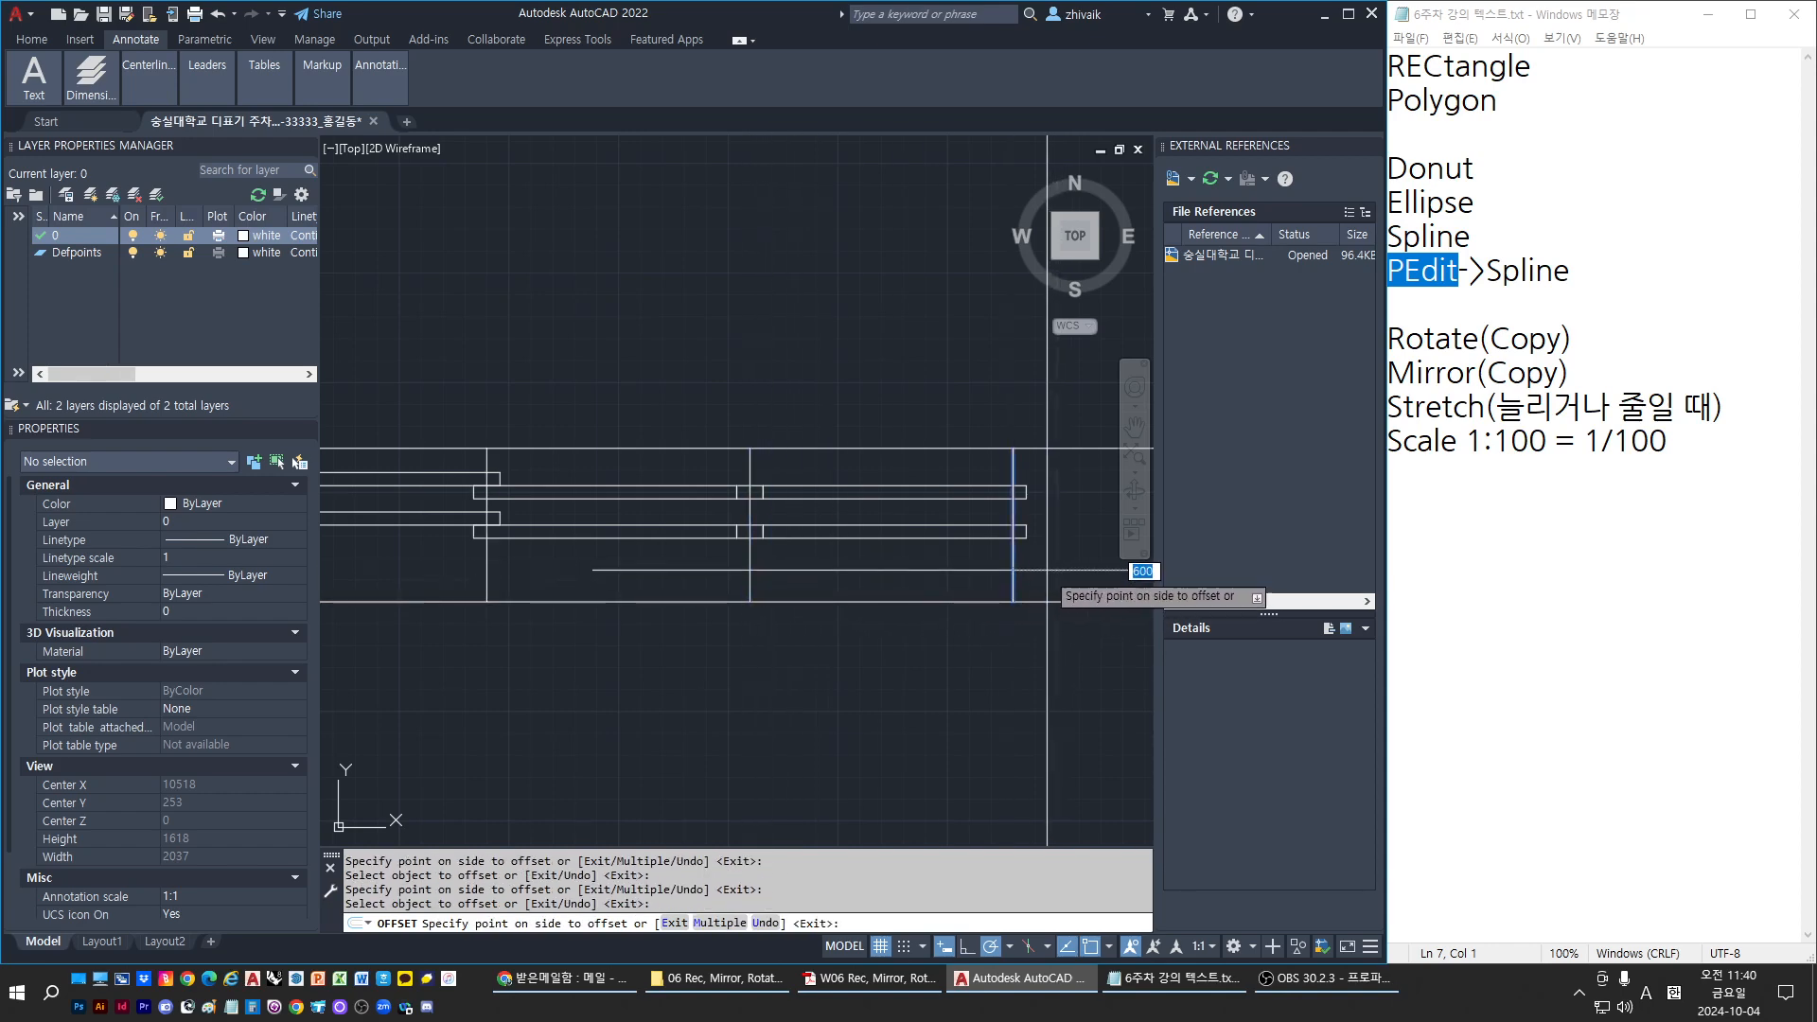
{"action": "mouse_move", "coordinate": [487, 556]}
{"action": "middle_mouse_down"}
{"action": "mouse_move", "coordinate": [693, 564]}
{"action": "mouse_move", "coordinate": [398, 558]}
{"action": "middle_mouse_up"}
{"action": "key", "text": "Escape"}
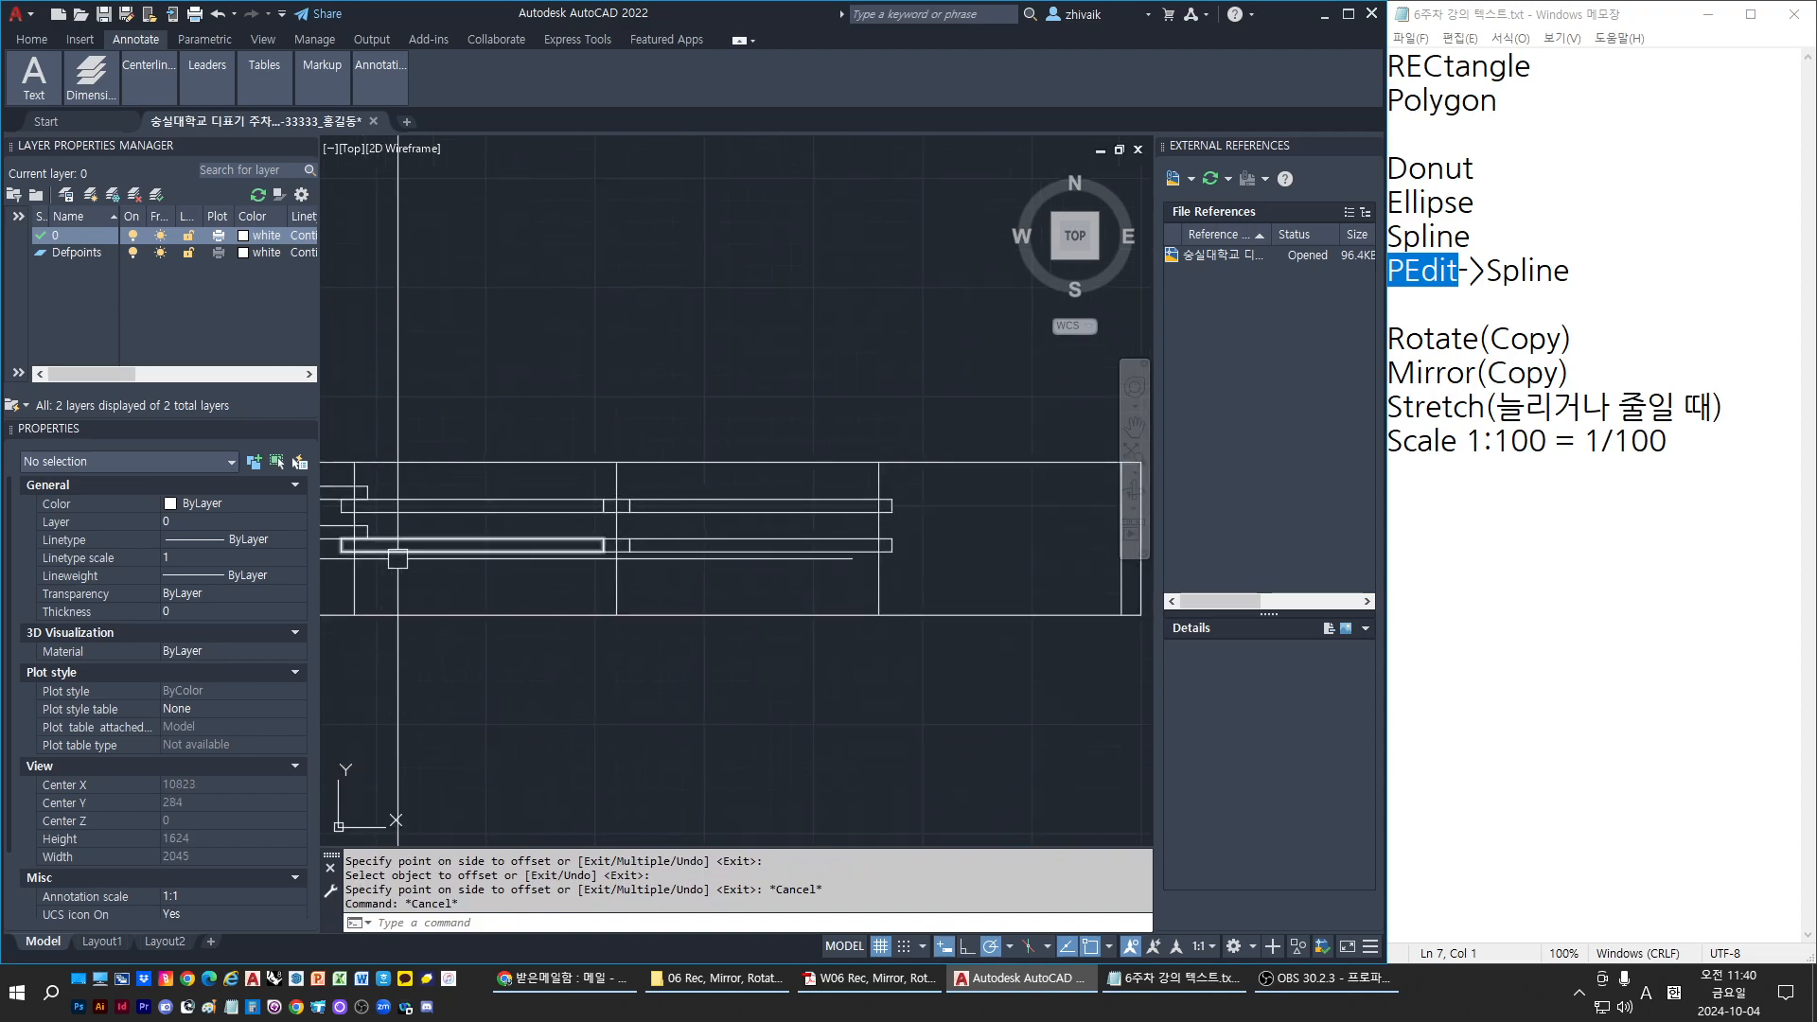
Offset the rightmost interior vertical division line of the frame 30 units to the left
{"action": "key", "text": "Escape"}
{"action": "middle_click_drag", "start_coordinate": [903, 591], "coordinate": [926, 591]}
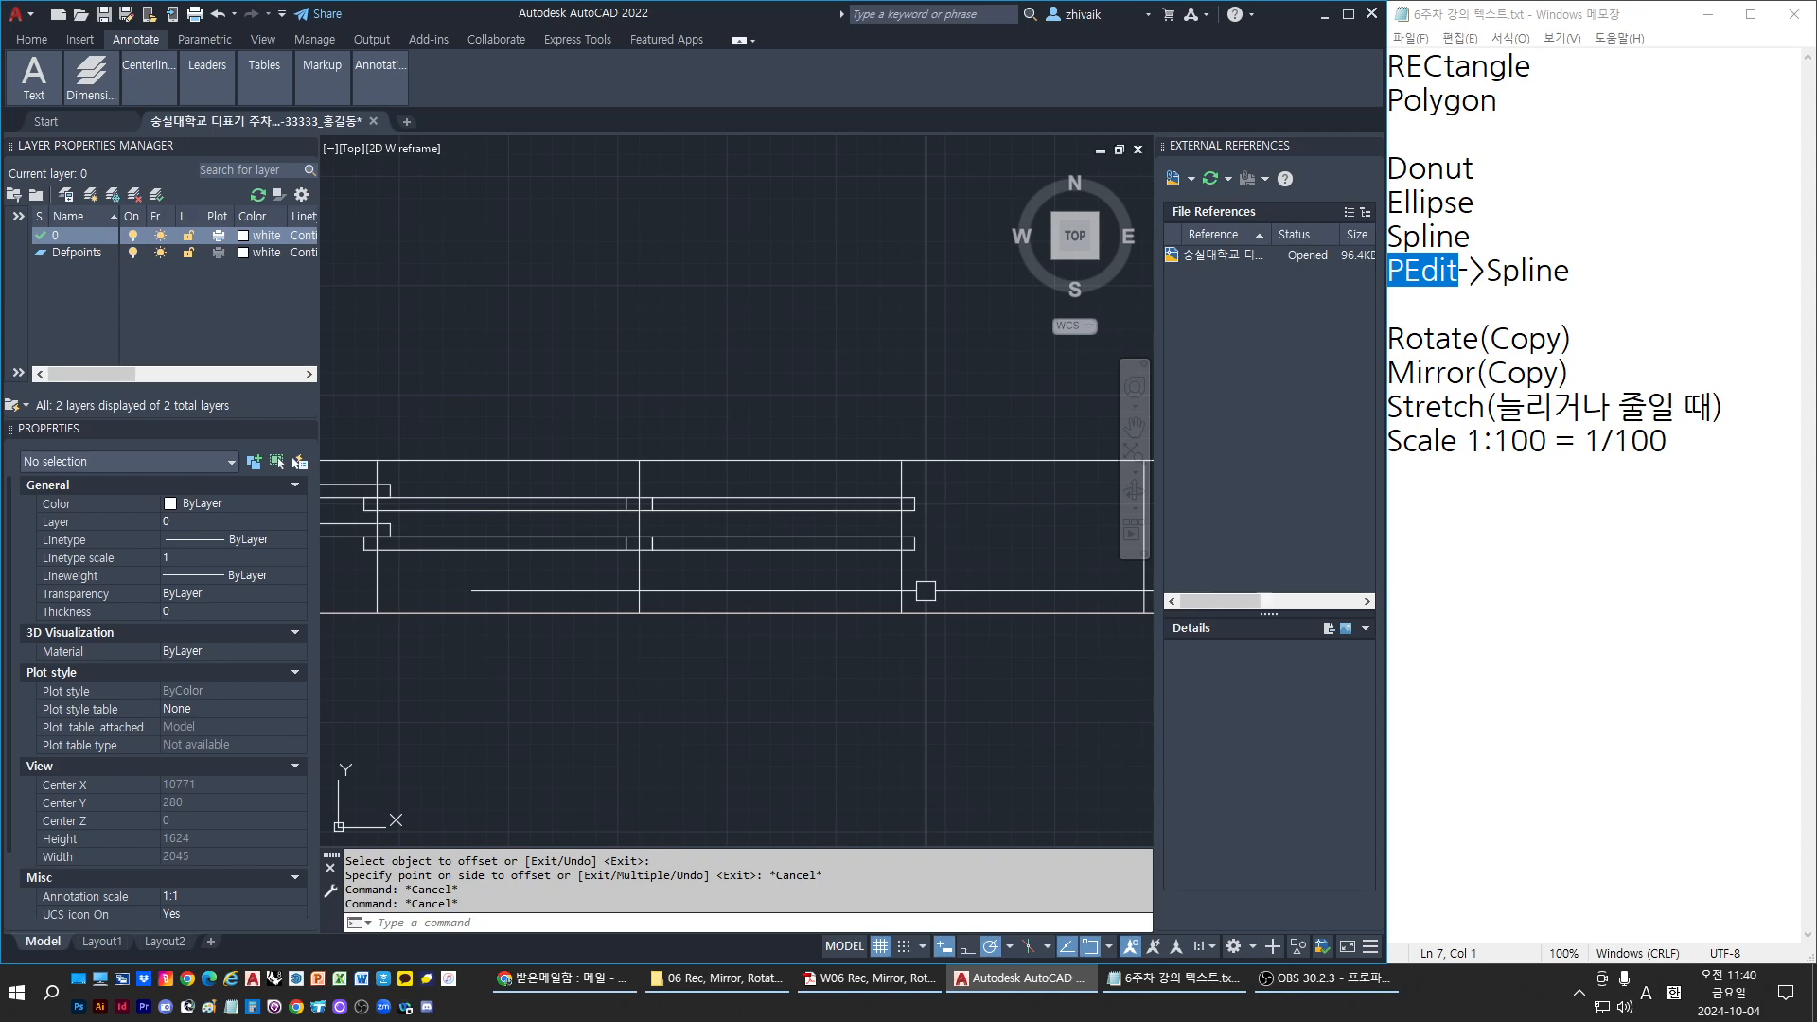
{"action": "type", "text": "o"}
{"action": "key", "text": "Return"}
{"action": "type", "text": "30"}
{"action": "key", "text": "Return"}
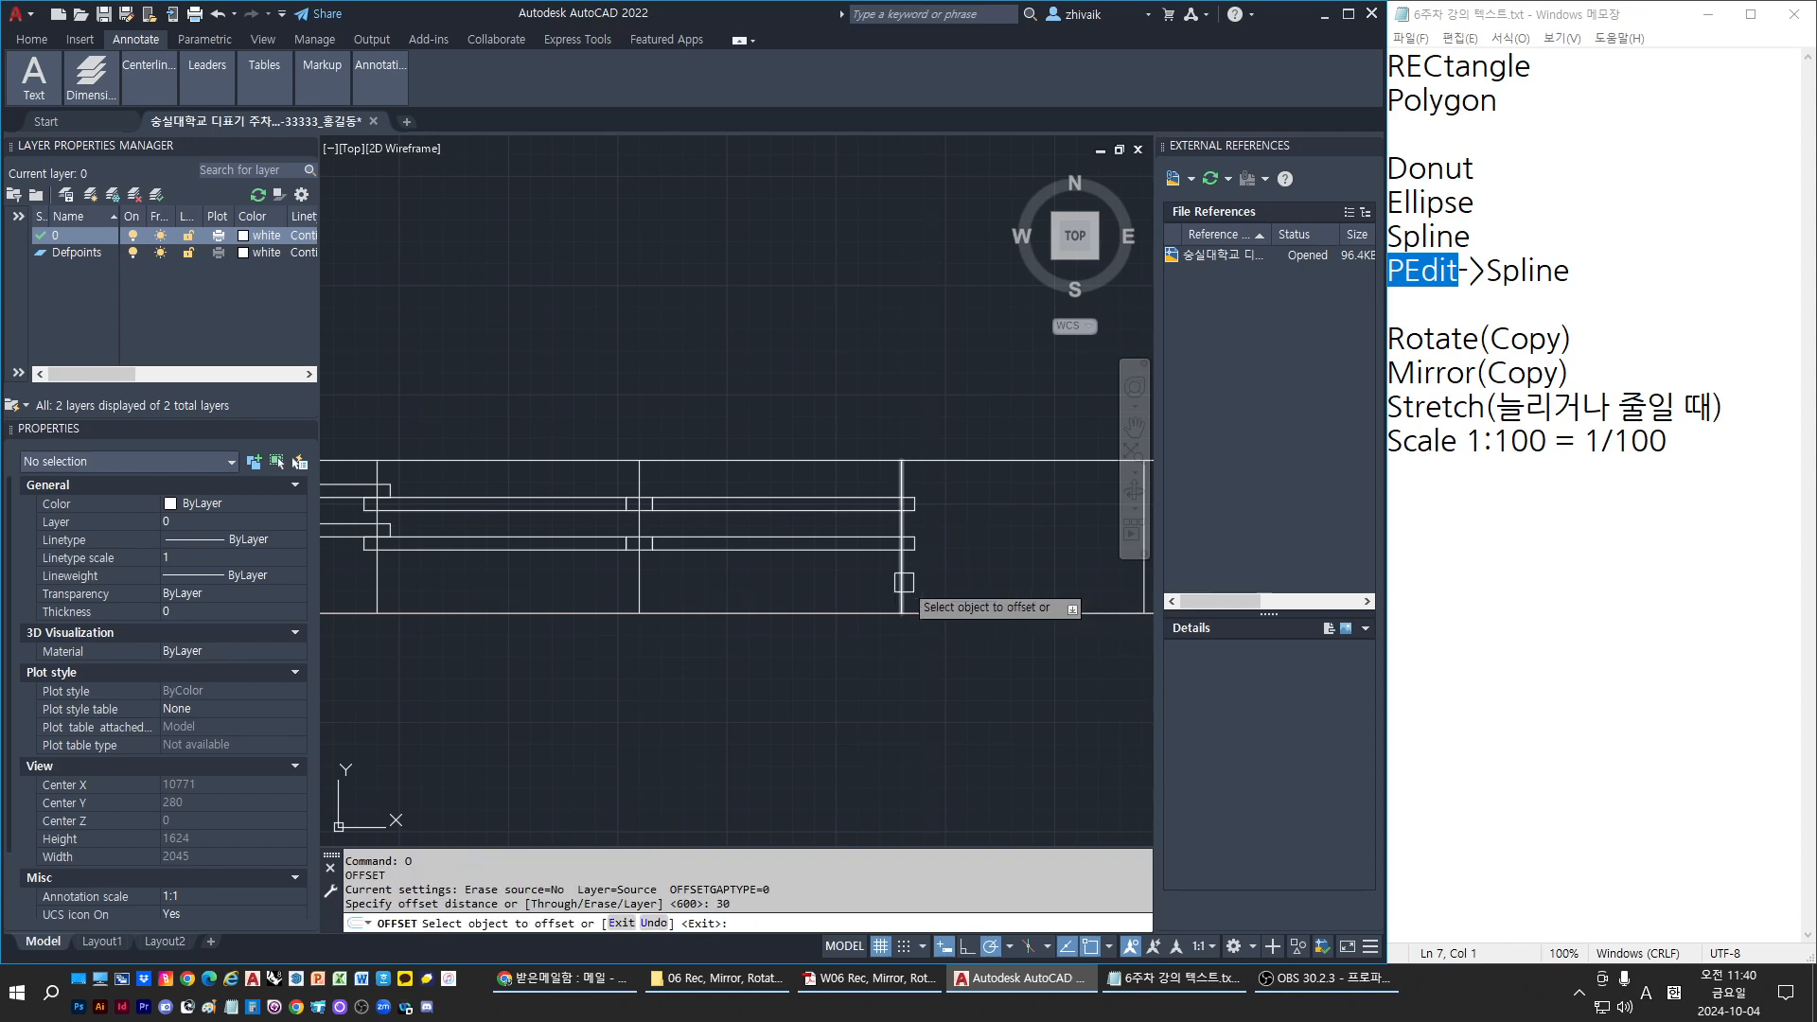
{"action": "left_click", "coordinate": [904, 582]}
{"action": "left_click", "coordinate": [710, 588]}
{"action": "key", "text": "Escape"}
{"action": "key", "text": "Escape"}
Copy the two leftmost panels into the right-hand bay, aligning their left ends with the 30-unit offset line and adjoining the middle panels
{"action": "middle_click_drag", "start_coordinate": [382, 557], "coordinate": [653, 527]}
{"action": "left_click", "coordinate": [562, 495]}
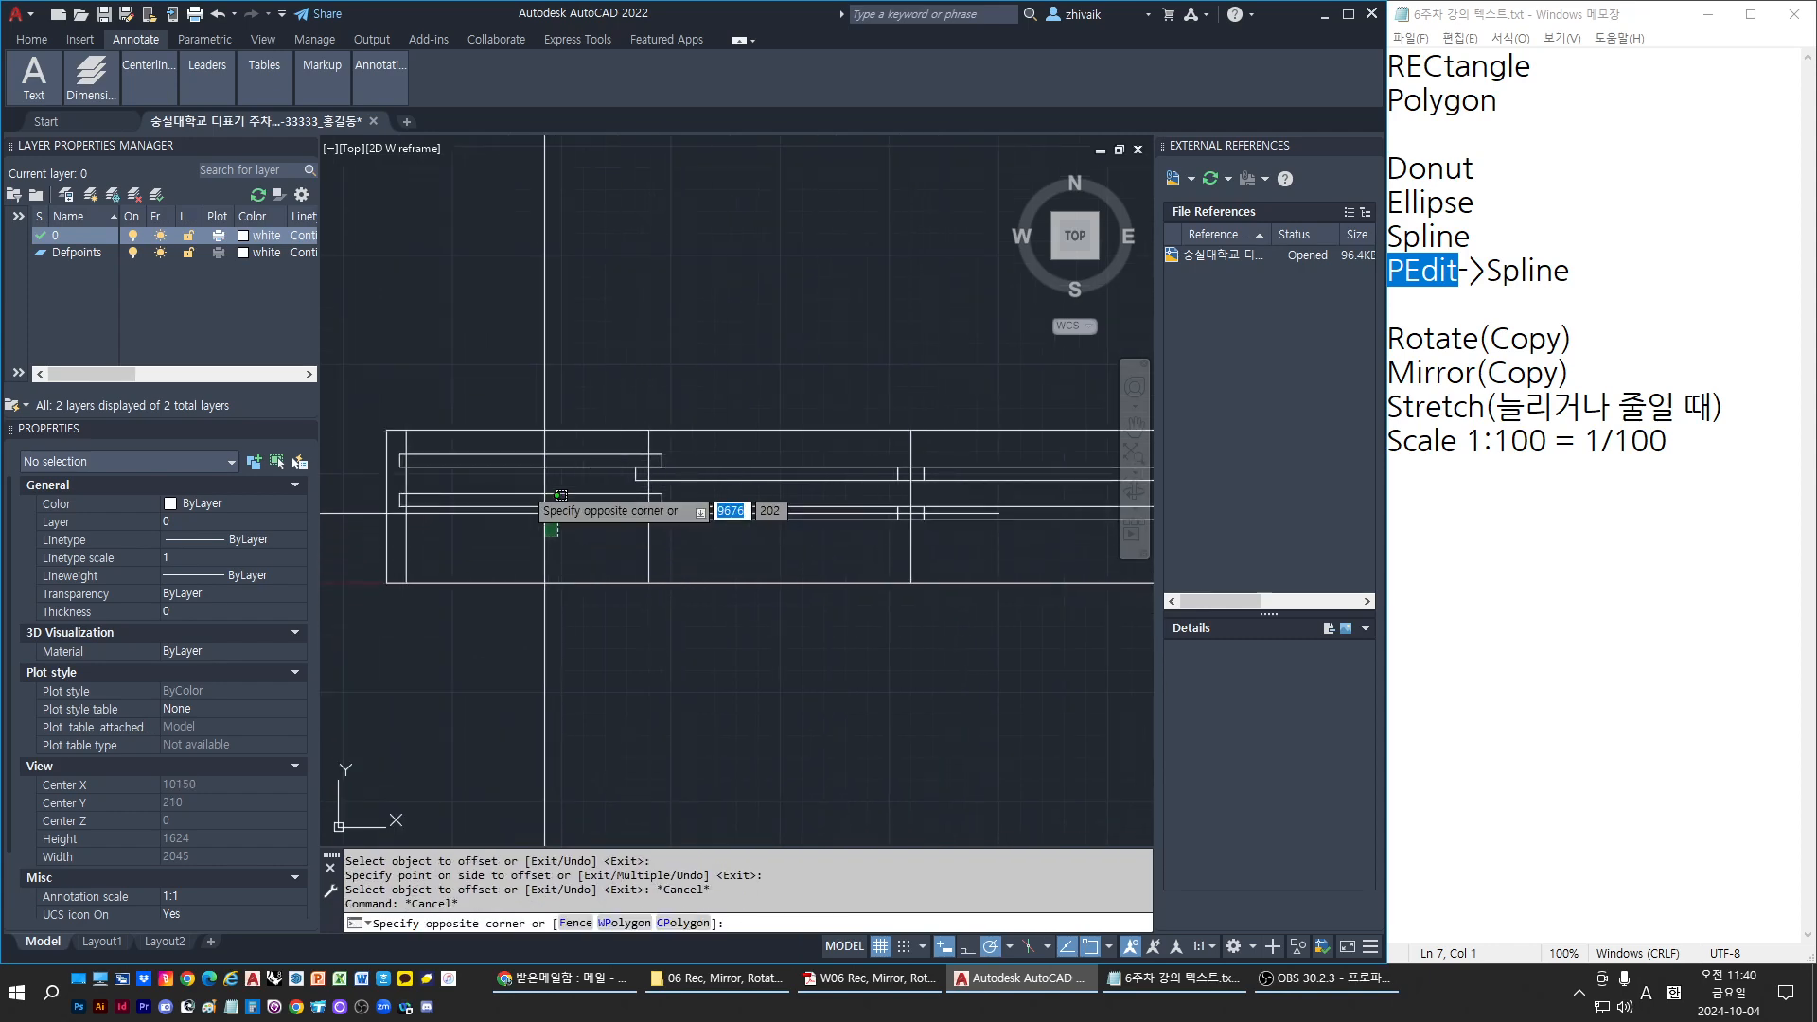
{"action": "left_click", "coordinate": [497, 450]}
{"action": "type", "text": "c"}
{"action": "key", "text": "Return"}
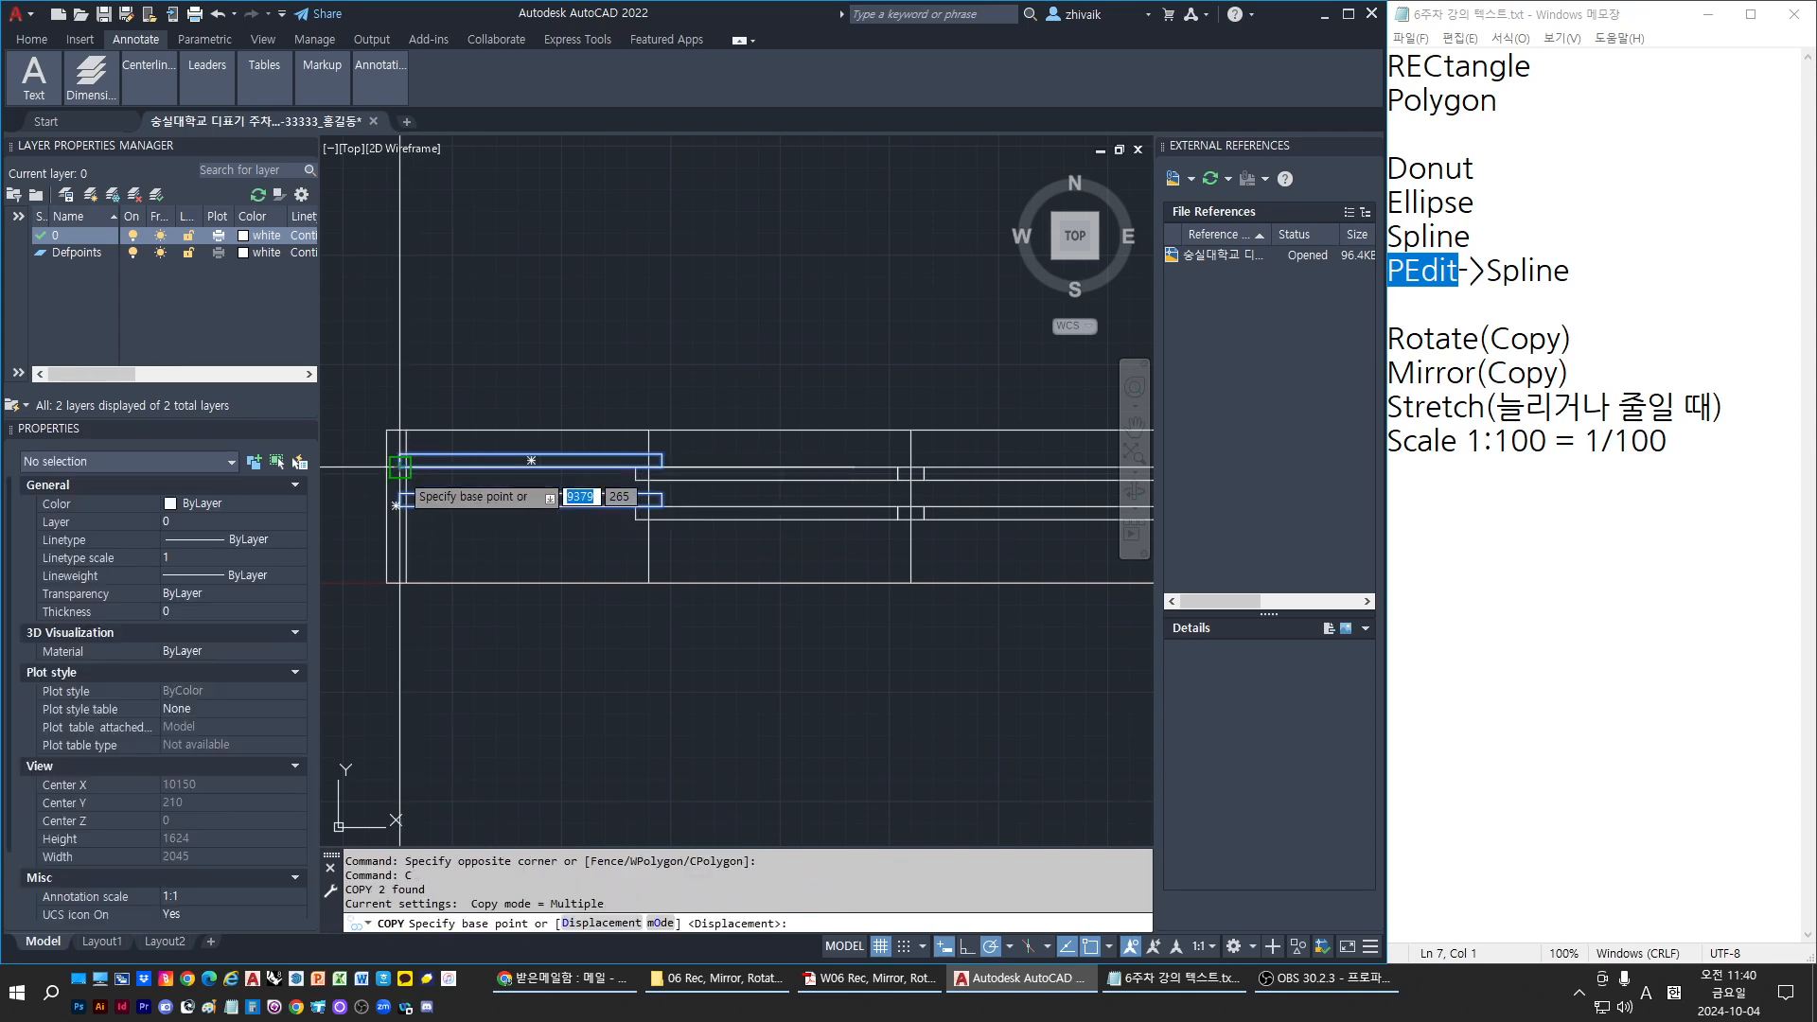
{"action": "left_click", "coordinate": [399, 466]}
{"action": "scroll", "coordinate": [653, 530], "scroll_direction": "up", "scroll_amount": 4}
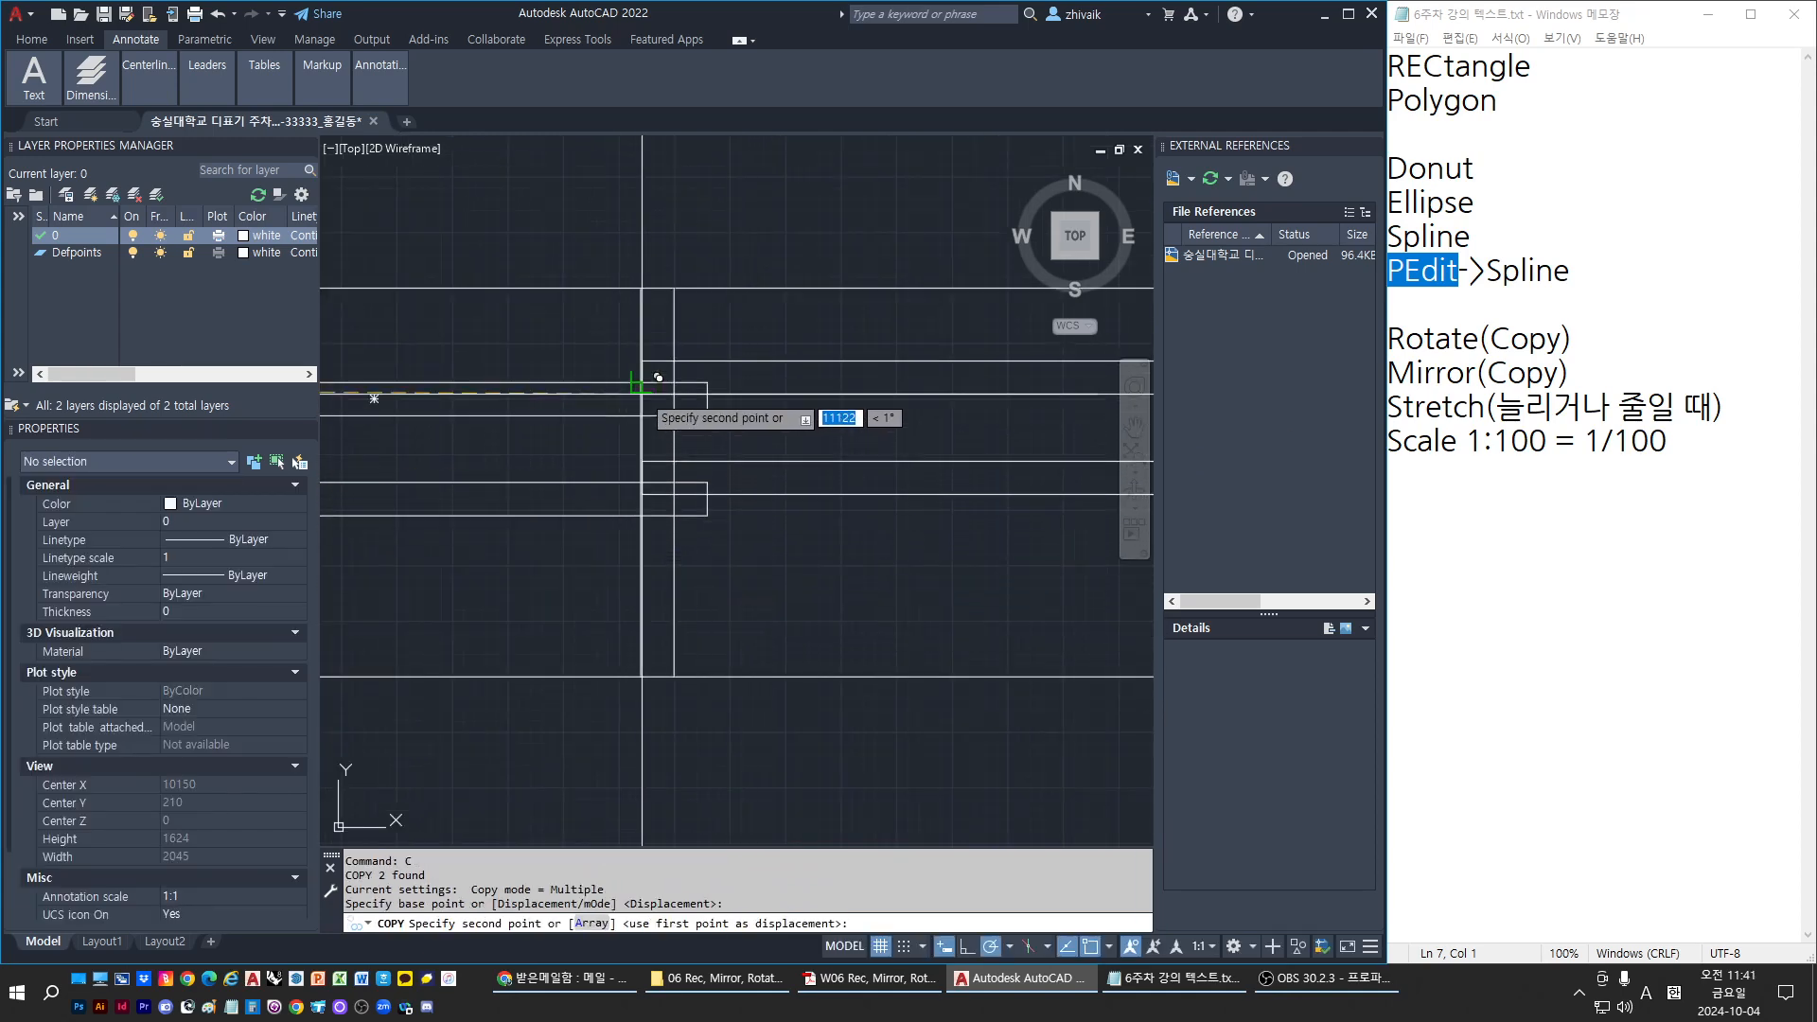
{"action": "left_click", "coordinate": [642, 384]}
{"action": "key", "text": "Escape"}
{"action": "scroll", "coordinate": [467, 478], "scroll_direction": "down", "scroll_amount": 4}
{"action": "key", "text": "Escape"}
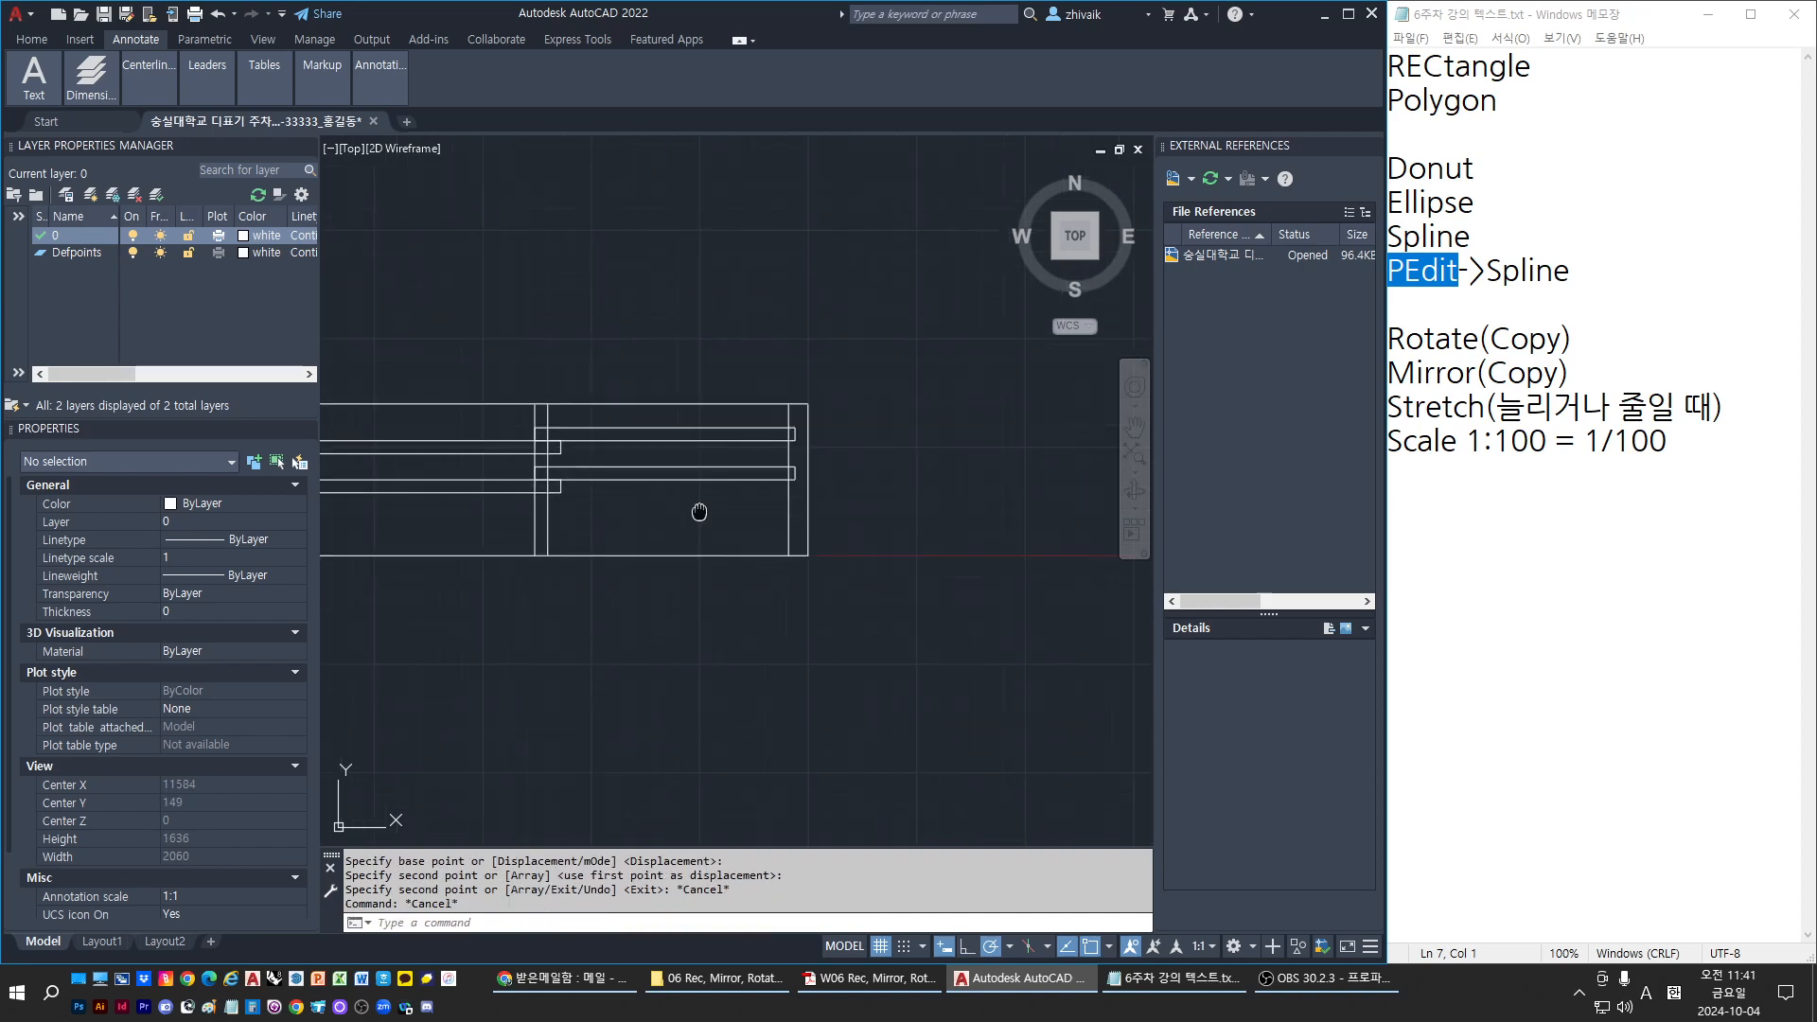
Erase the four interior vertical division lines that cross the panels between the end posts
{"action": "middle_click_drag", "start_coordinate": [700, 512], "coordinate": [922, 503]}
{"action": "key", "text": "Escape"}
{"action": "left_click", "coordinate": [812, 514]}
{"action": "left_click", "coordinate": [404, 490]}
{"action": "type", "text": "e"}
{"action": "key", "text": "space"}
{"action": "middle_click_drag", "start_coordinate": [344, 570], "coordinate": [739, 554]}
{"action": "key", "text": "Escape"}
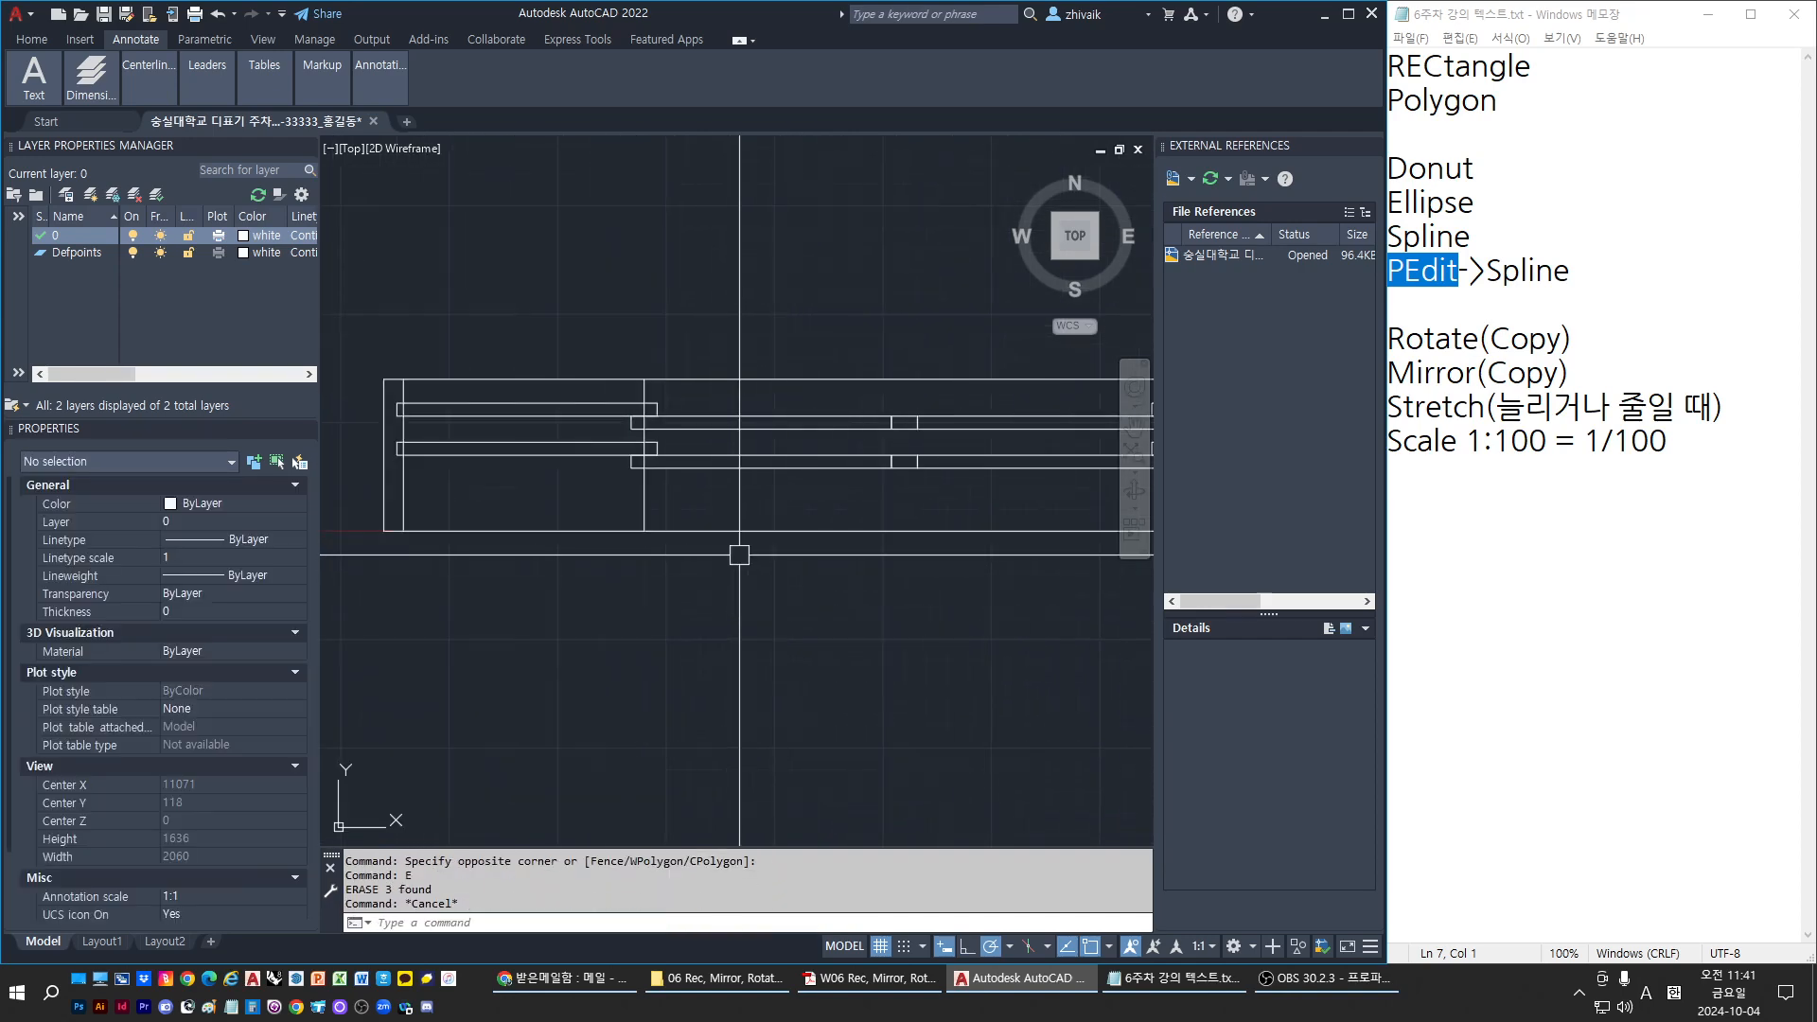
{"action": "left_click", "coordinate": [644, 445]}
{"action": "type", "text": "e"}
{"action": "key", "text": "space"}
{"action": "scroll", "coordinate": [614, 603], "scroll_direction": "down", "scroll_amount": 2}
{"action": "key", "text": "Escape"}
{"action": "key", "text": "Escape"}
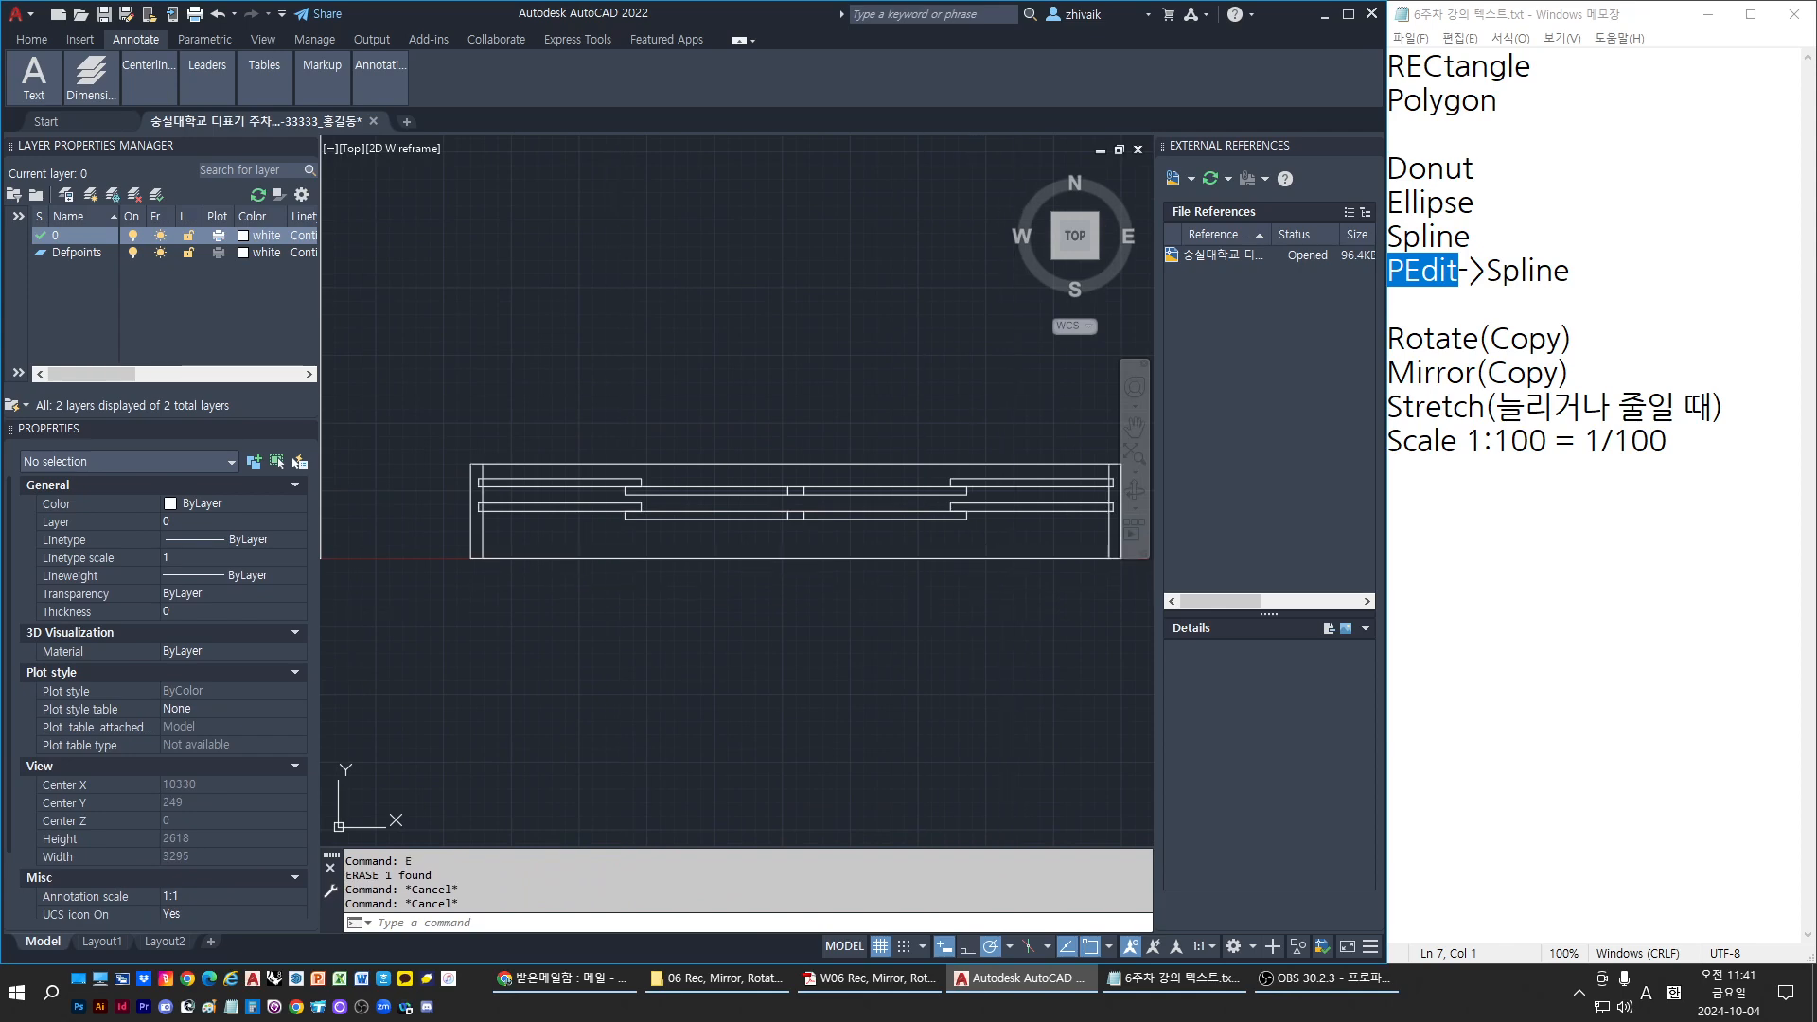
Draw a vertical guide polyline about 238 units long from the upper-left panel's top-left corner down past the lower panel
{"action": "middle_click_drag", "start_coordinate": [964, 563], "coordinate": [916, 568]}
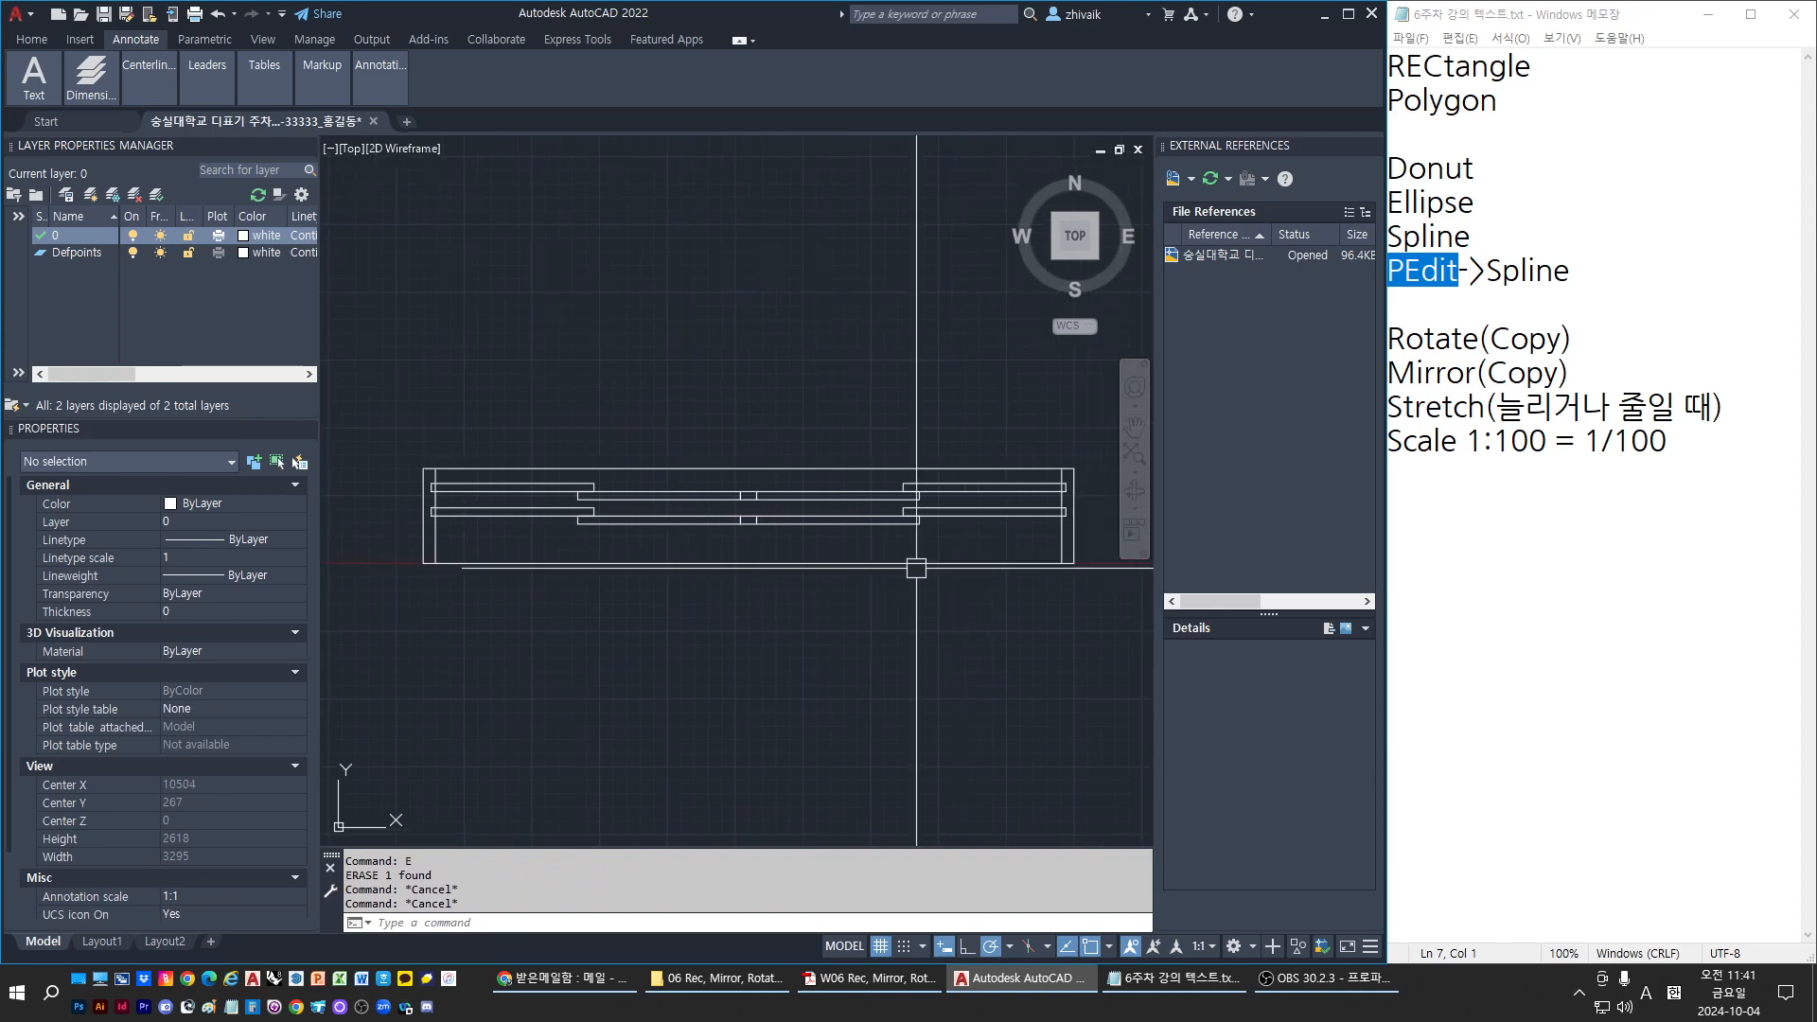
{"action": "scroll", "coordinate": [572, 531], "scroll_direction": "up", "scroll_amount": 2}
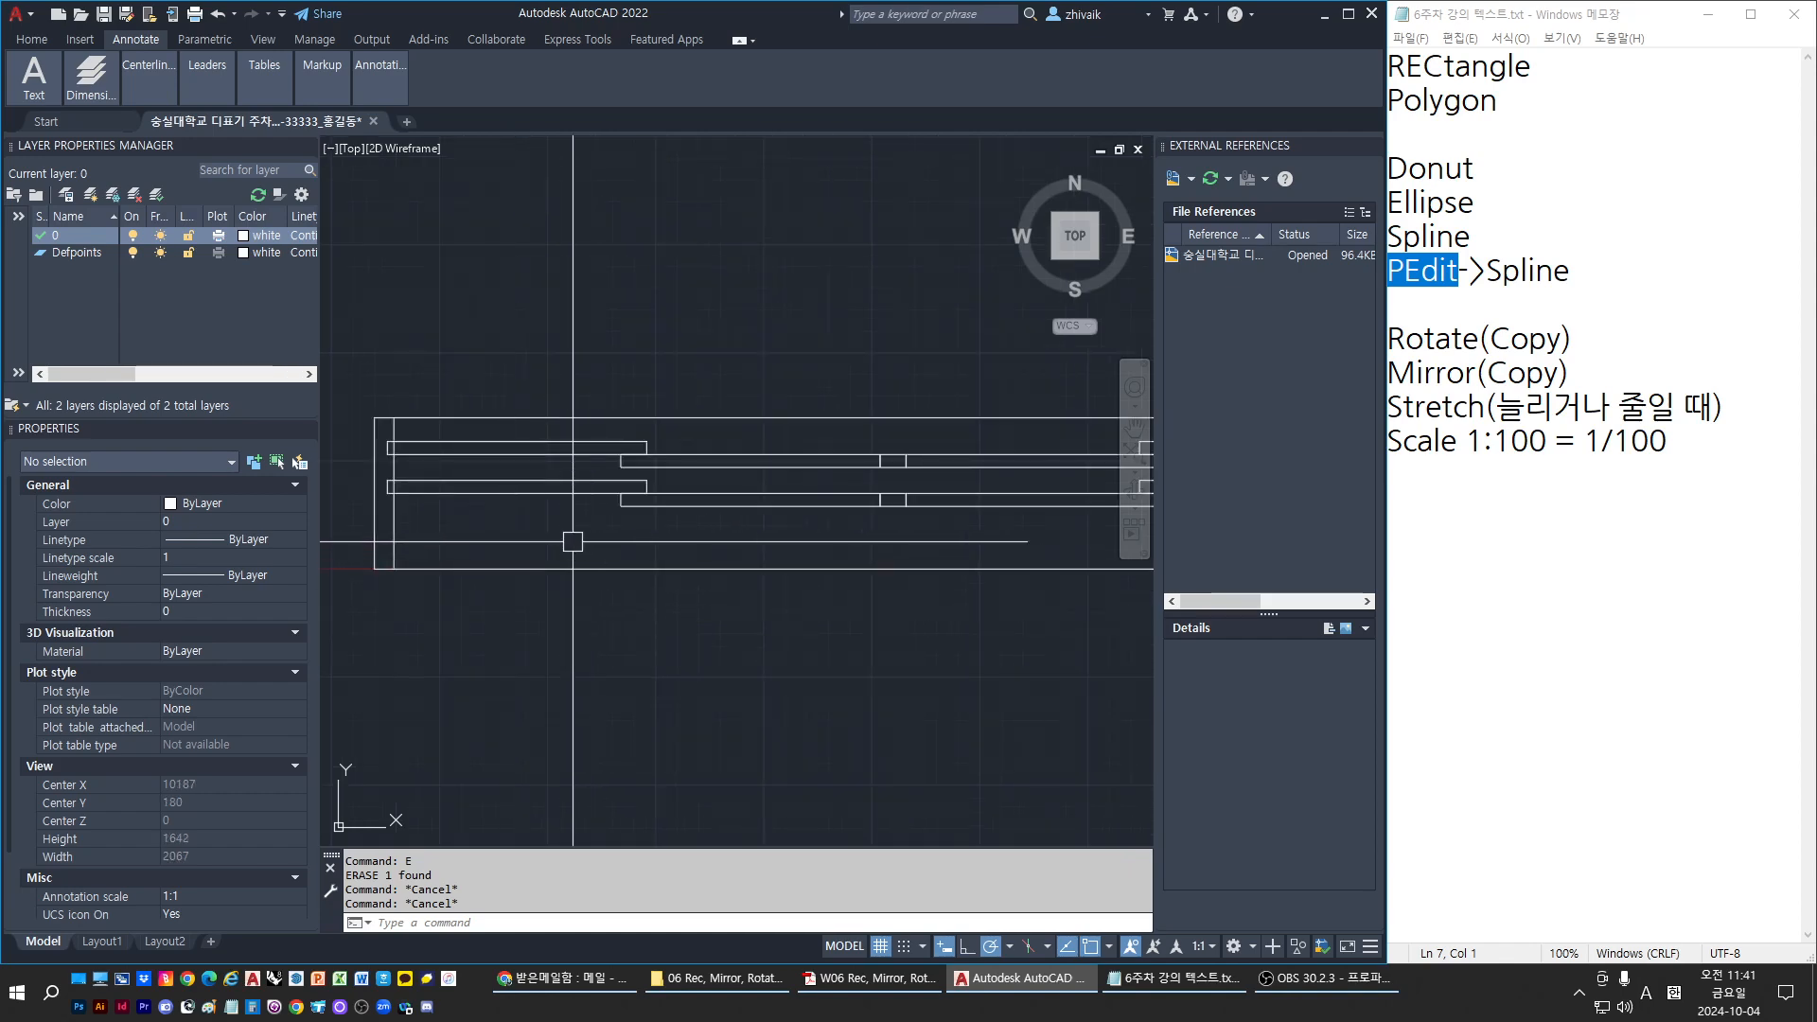
{"action": "middle_click_drag", "start_coordinate": [571, 531], "coordinate": [652, 543]}
{"action": "scroll", "coordinate": [453, 489], "scroll_direction": "up", "scroll_amount": 2}
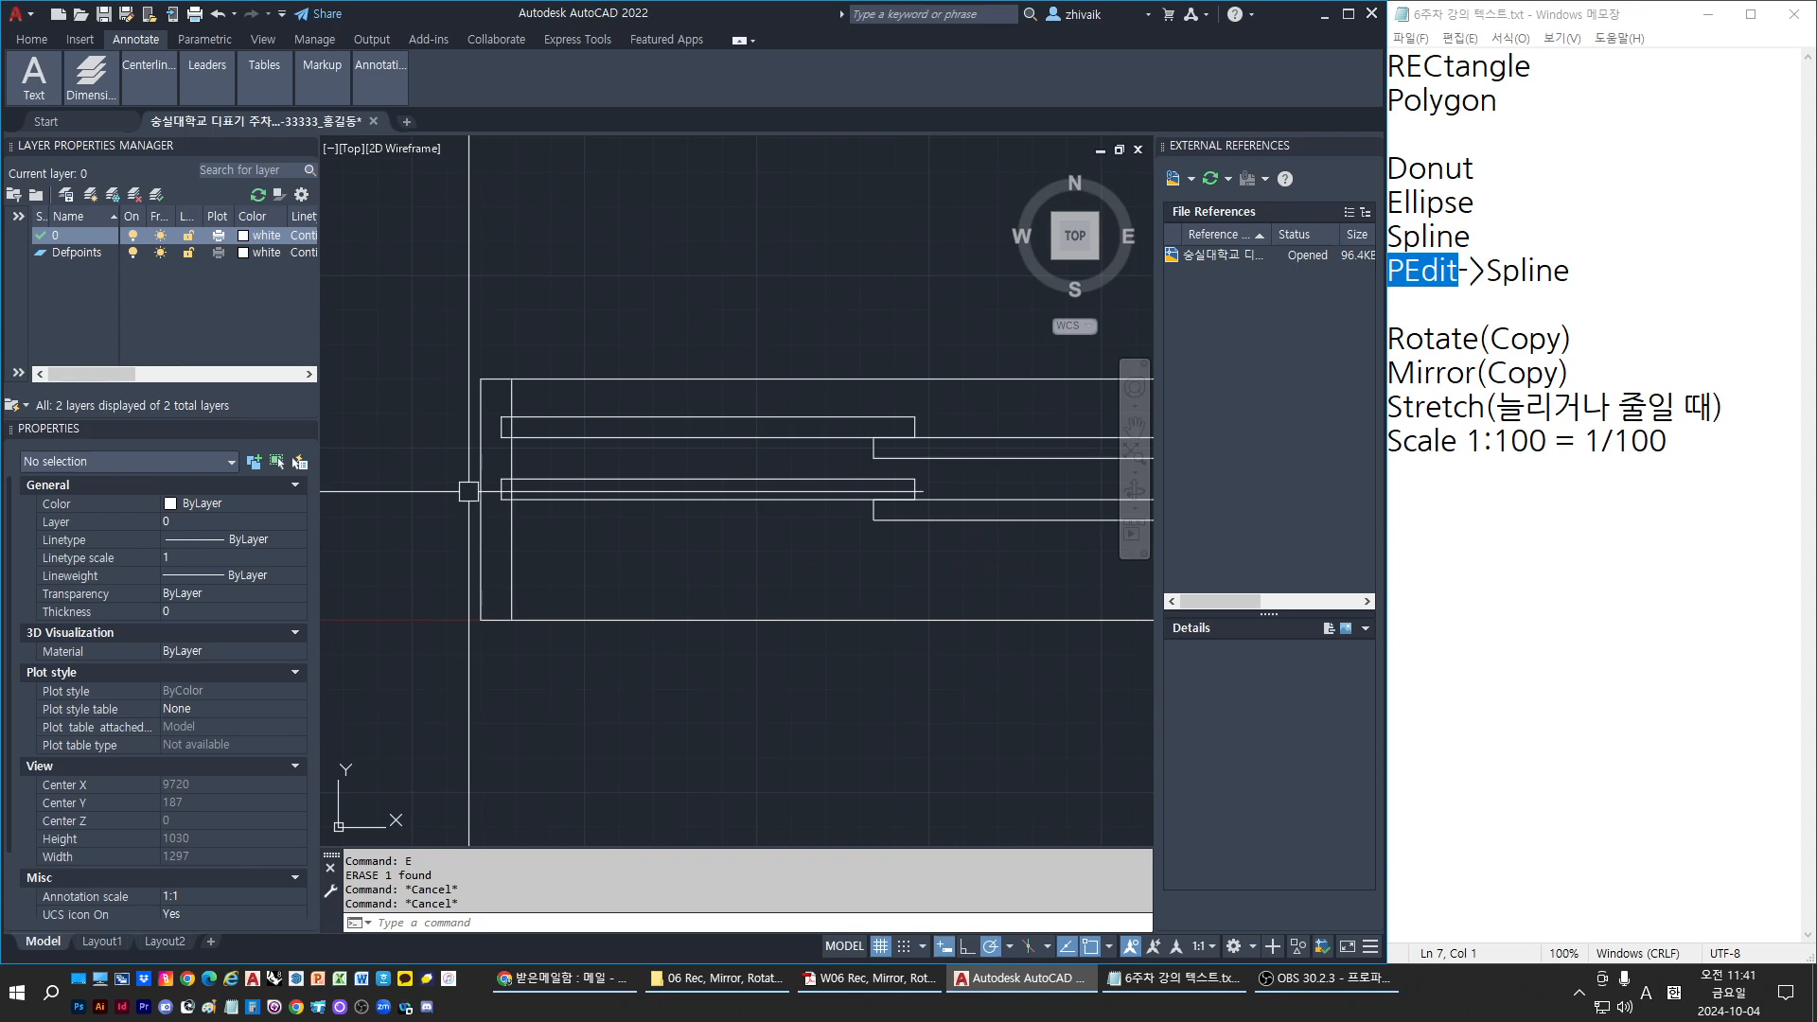
{"action": "scroll", "coordinate": [519, 407], "scroll_direction": "up", "scroll_amount": 2}
{"action": "scroll", "coordinate": [529, 588], "scroll_direction": "up", "scroll_amount": 2}
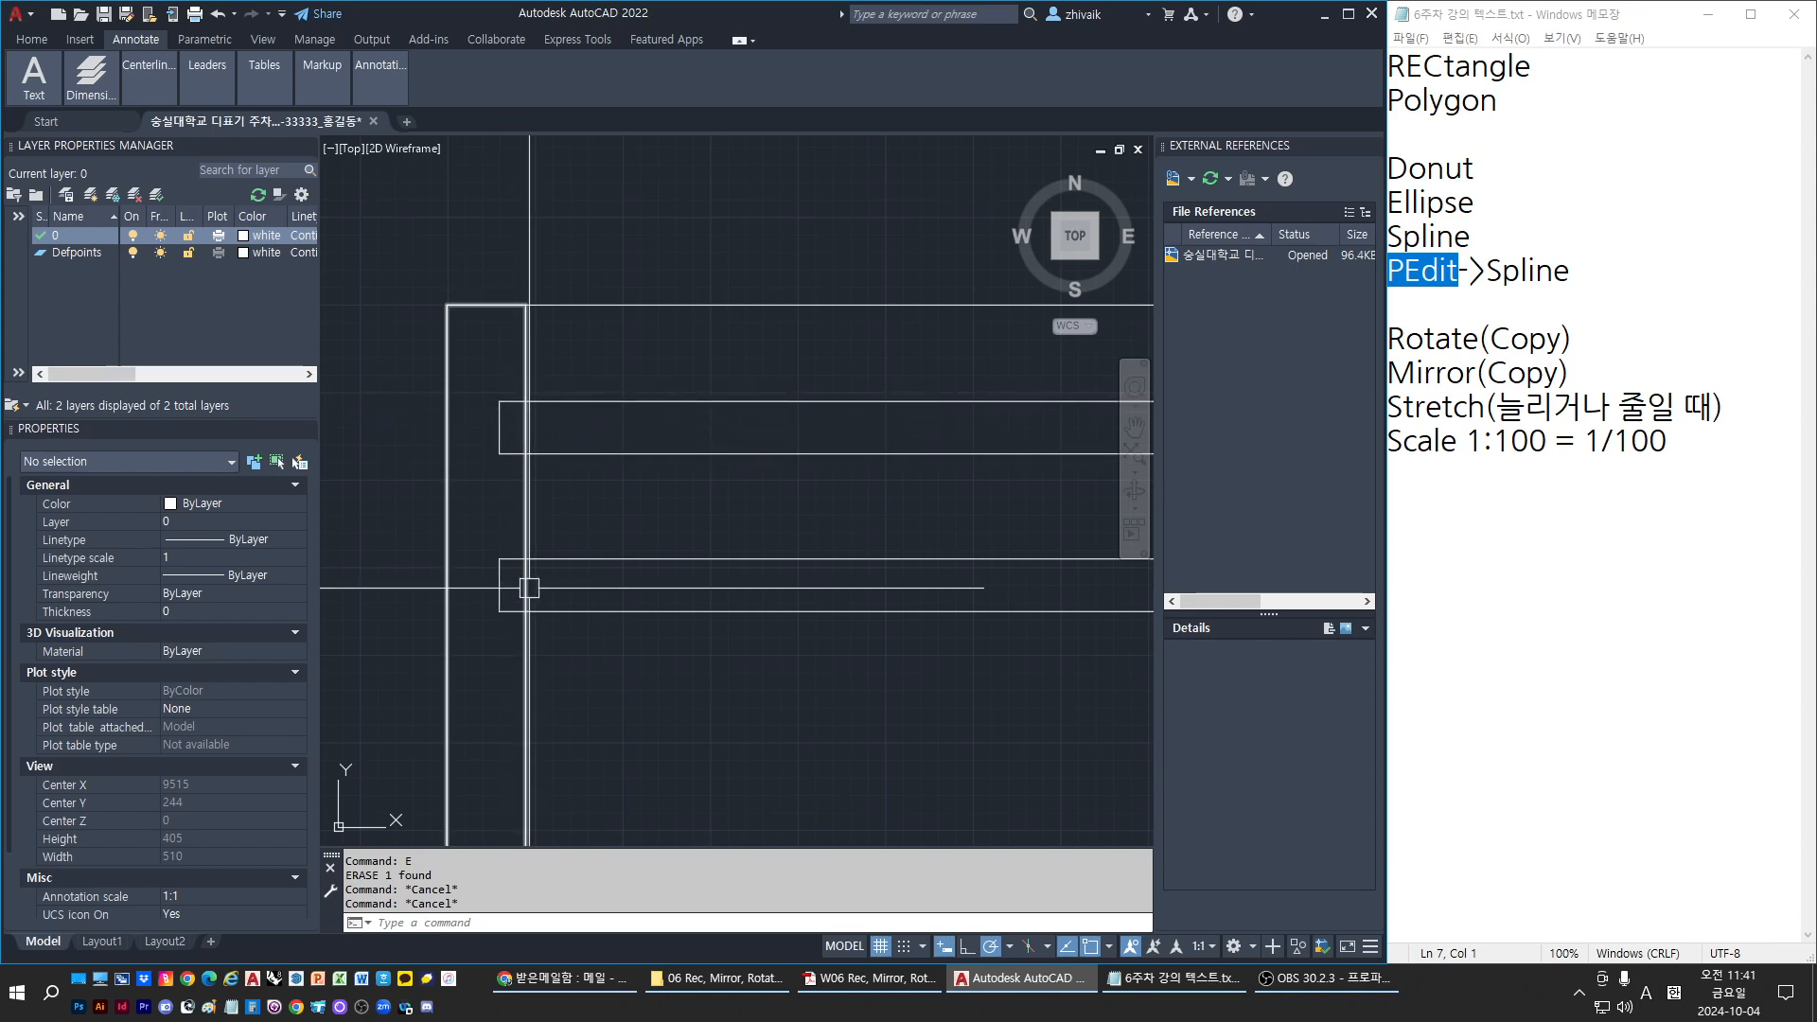
{"action": "scroll", "coordinate": [526, 588], "scroll_direction": "down", "scroll_amount": 3}
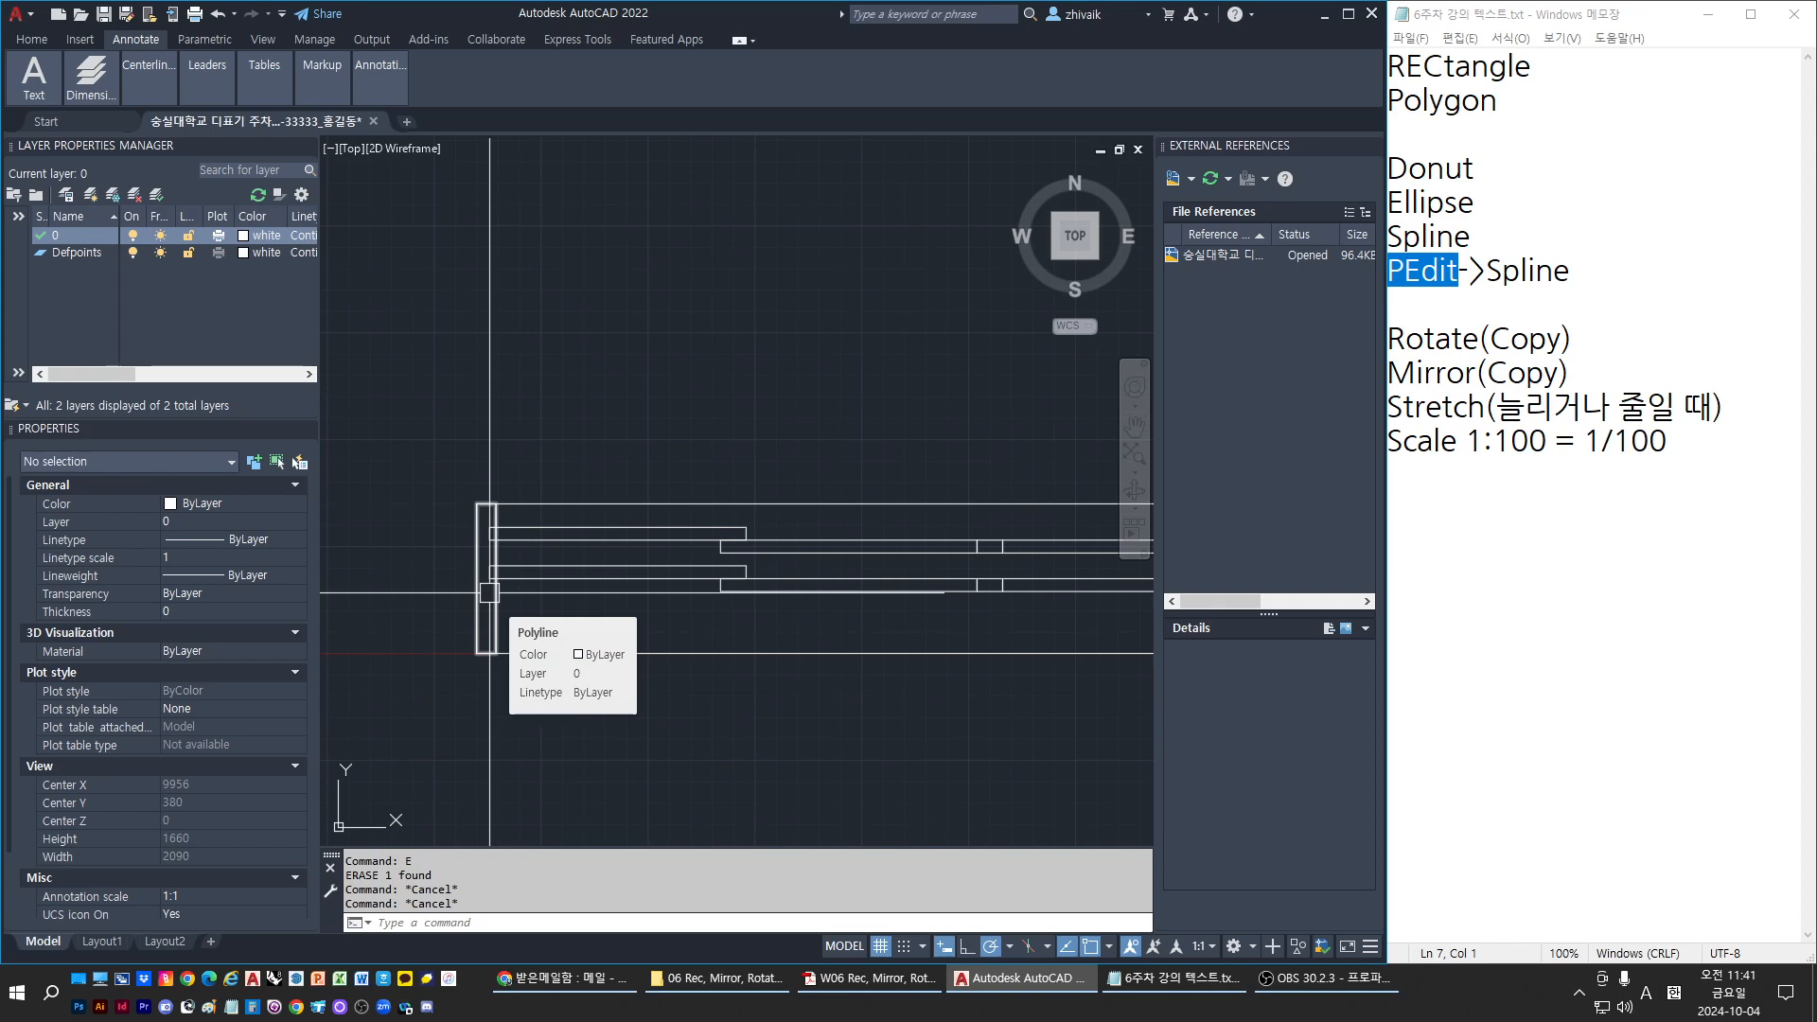
{"action": "scroll", "coordinate": [489, 593], "scroll_direction": "up", "scroll_amount": 2}
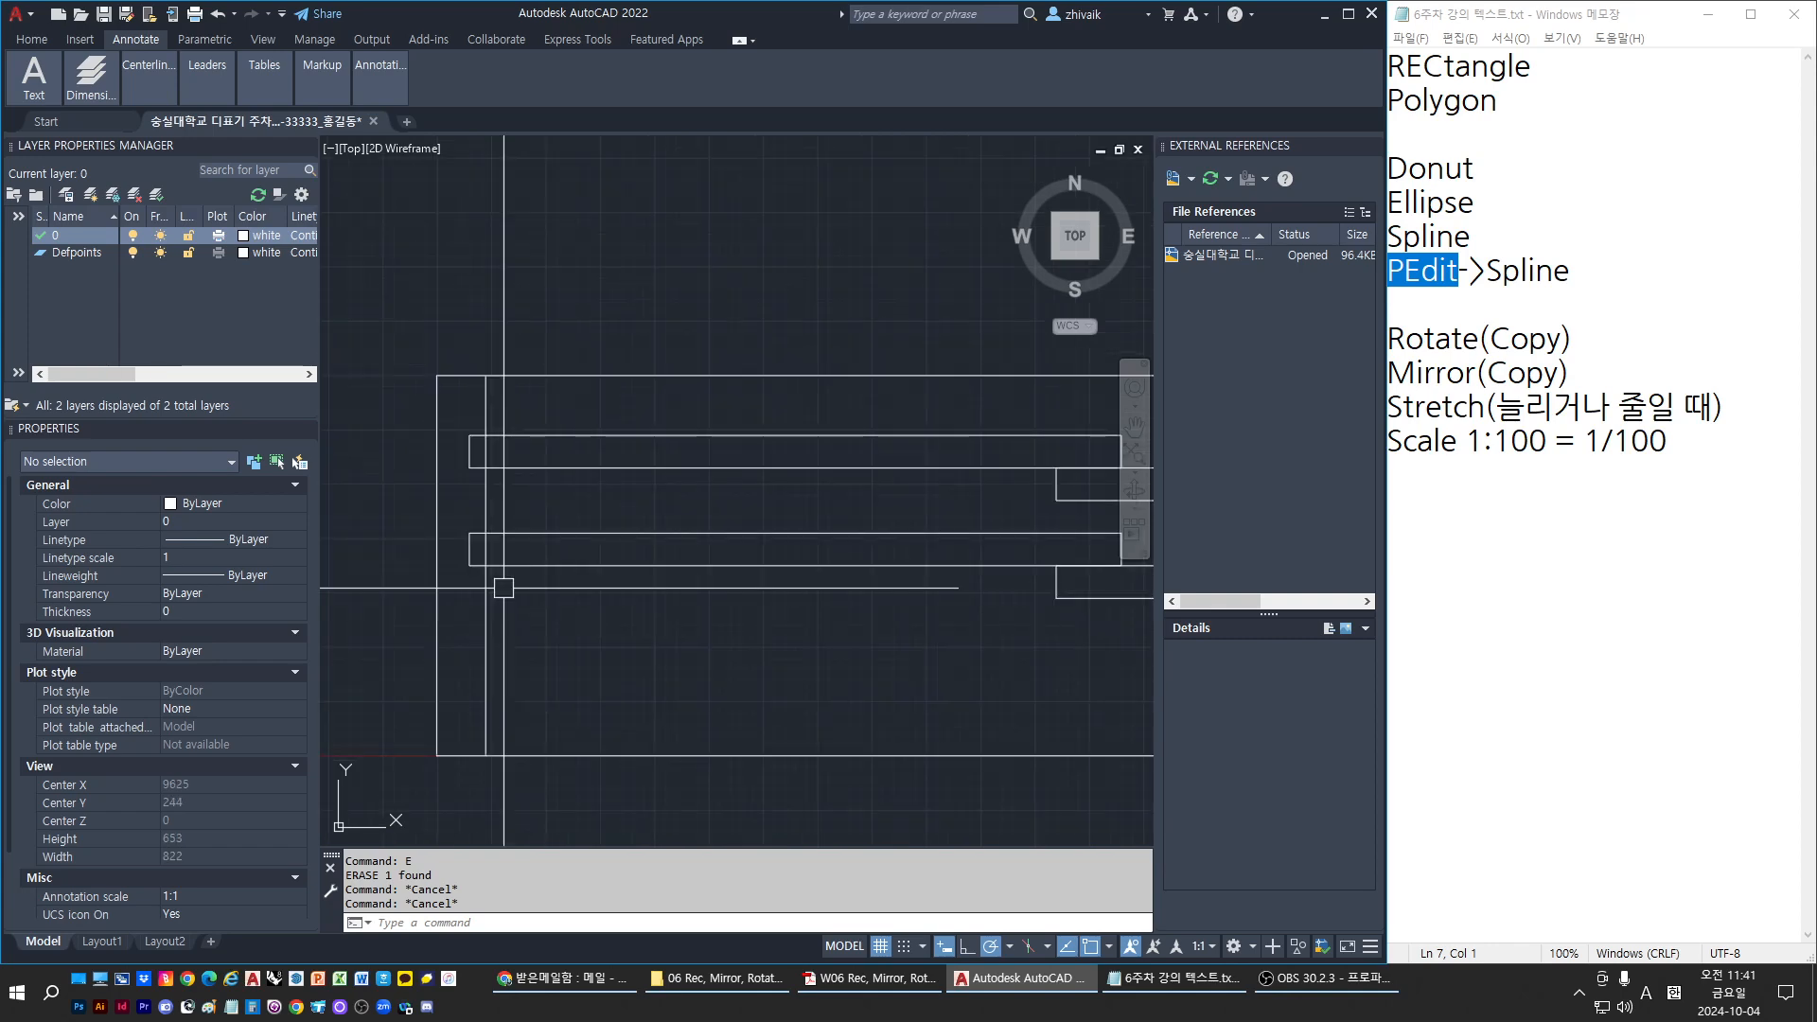
{"action": "middle_click_drag", "start_coordinate": [501, 533], "coordinate": [539, 546]}
{"action": "type", "text": "l"}
{"action": "key", "text": "Return"}
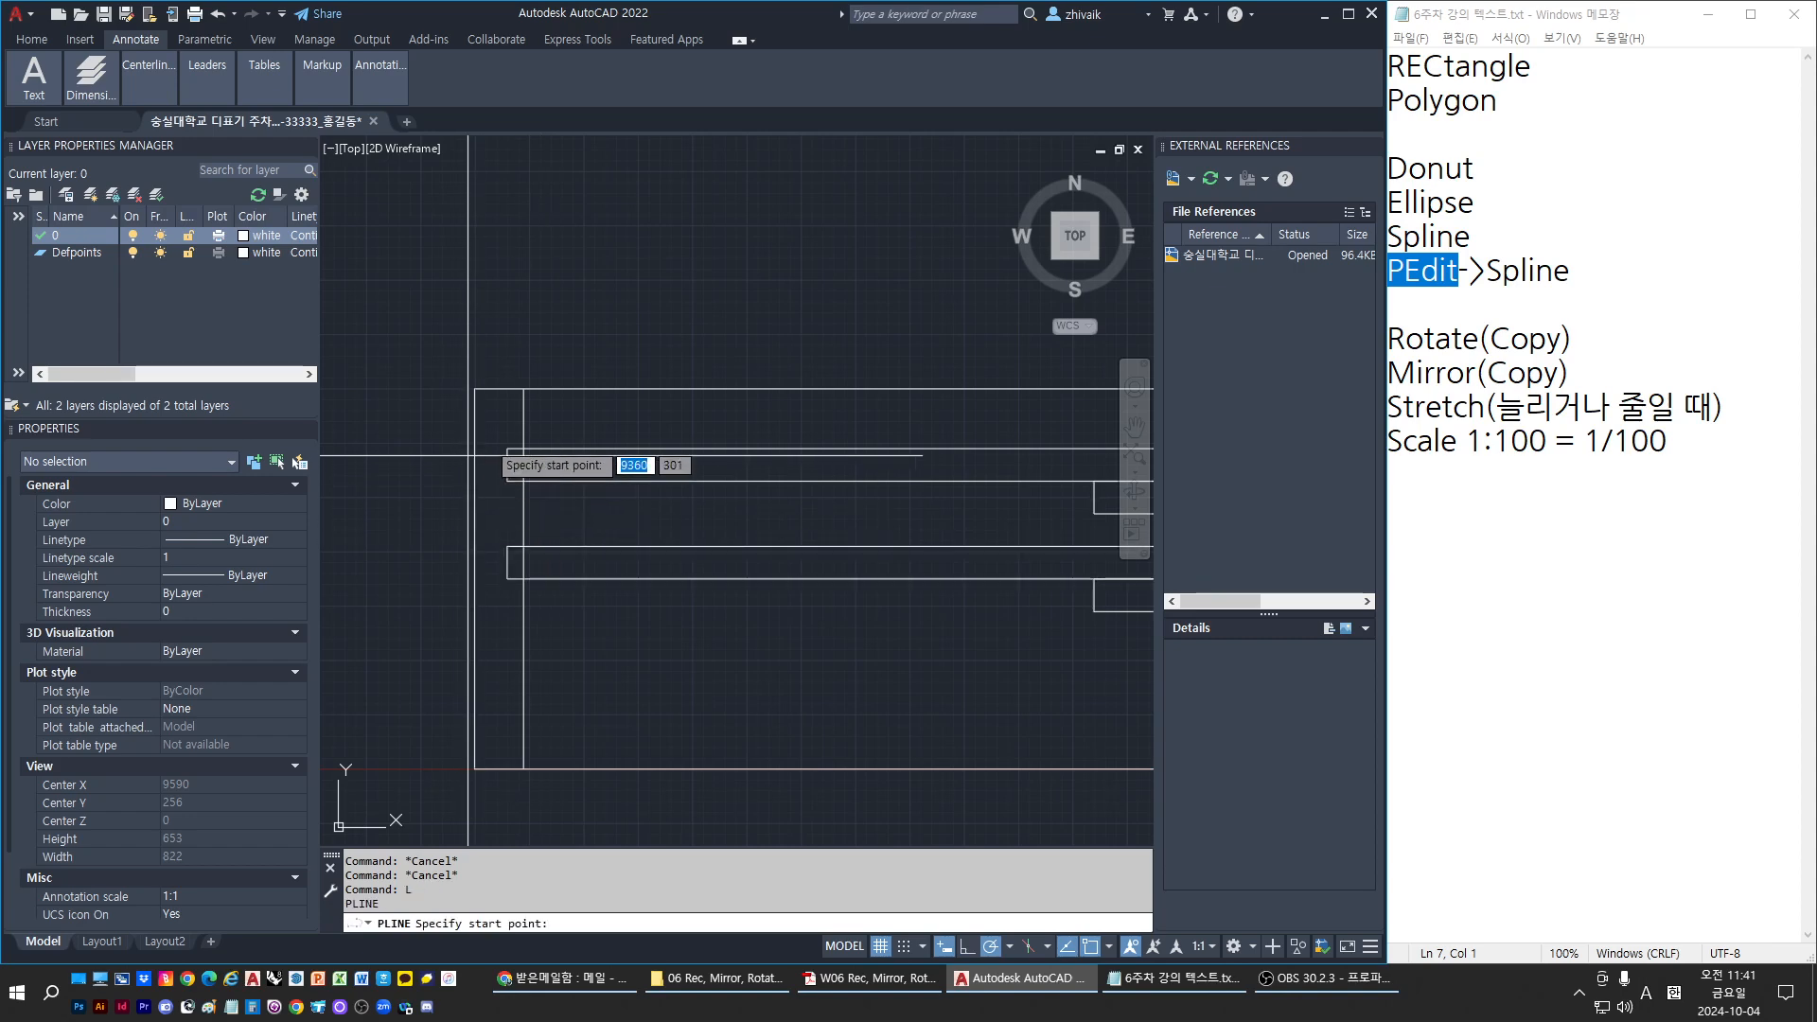
{"action": "left_click", "coordinate": [508, 456]}
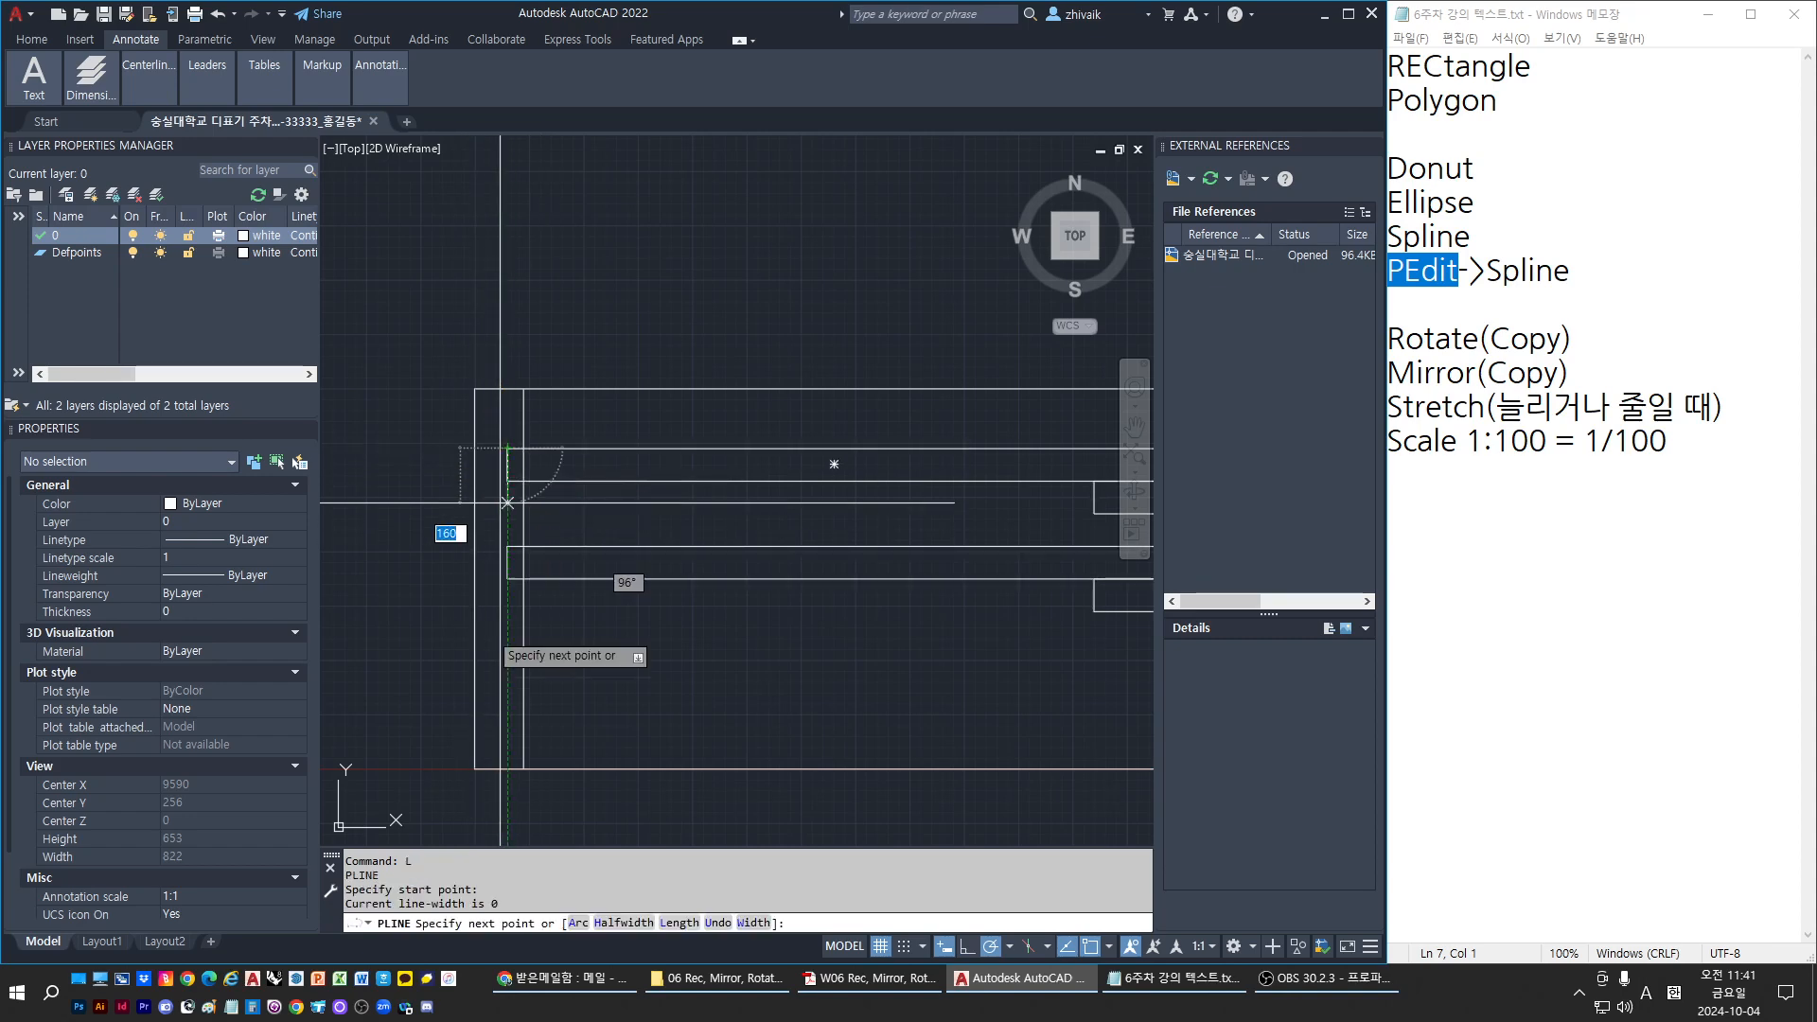
{"action": "left_click", "coordinate": [508, 706]}
{"action": "key", "text": "Escape"}
{"action": "key", "text": "Escape"}
{"action": "key", "text": "Escape"}
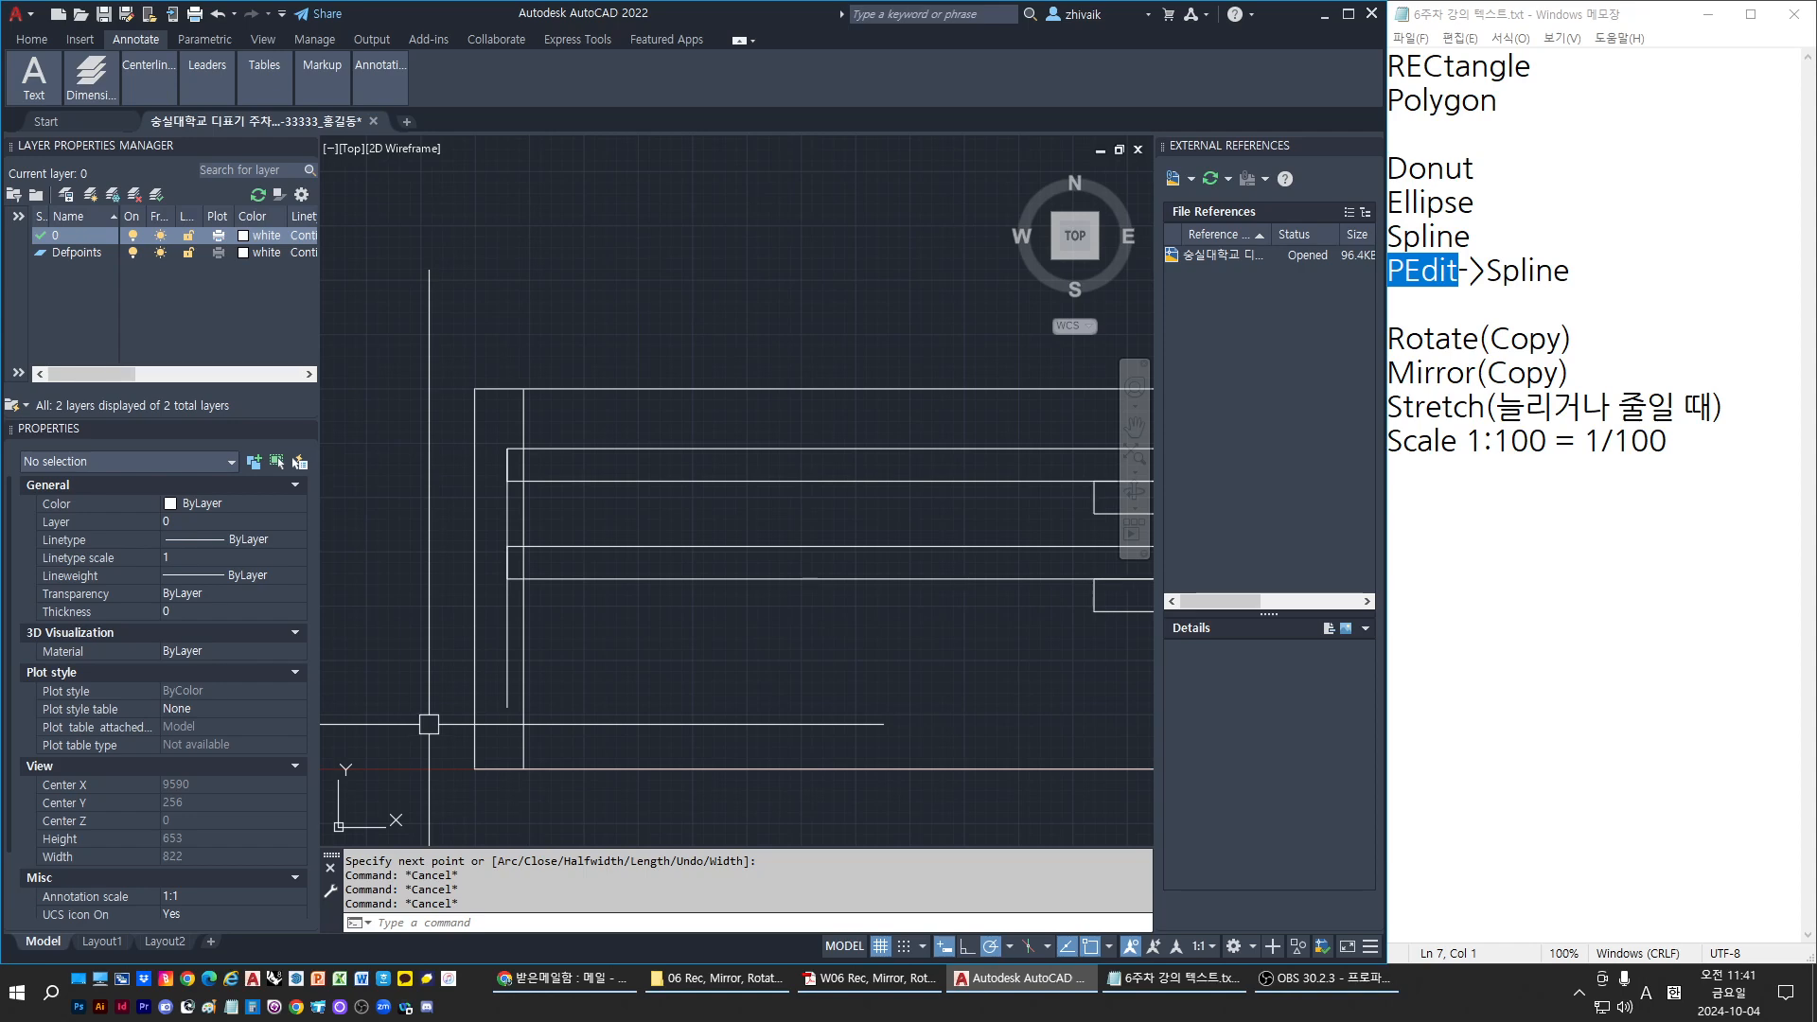
Offset the vertical guide line 30 units to the right, into the left ends of the panels
{"action": "key", "text": "Escape"}
{"action": "type", "text": "o"}
{"action": "key", "text": "Return"}
{"action": "key", "text": "Return"}
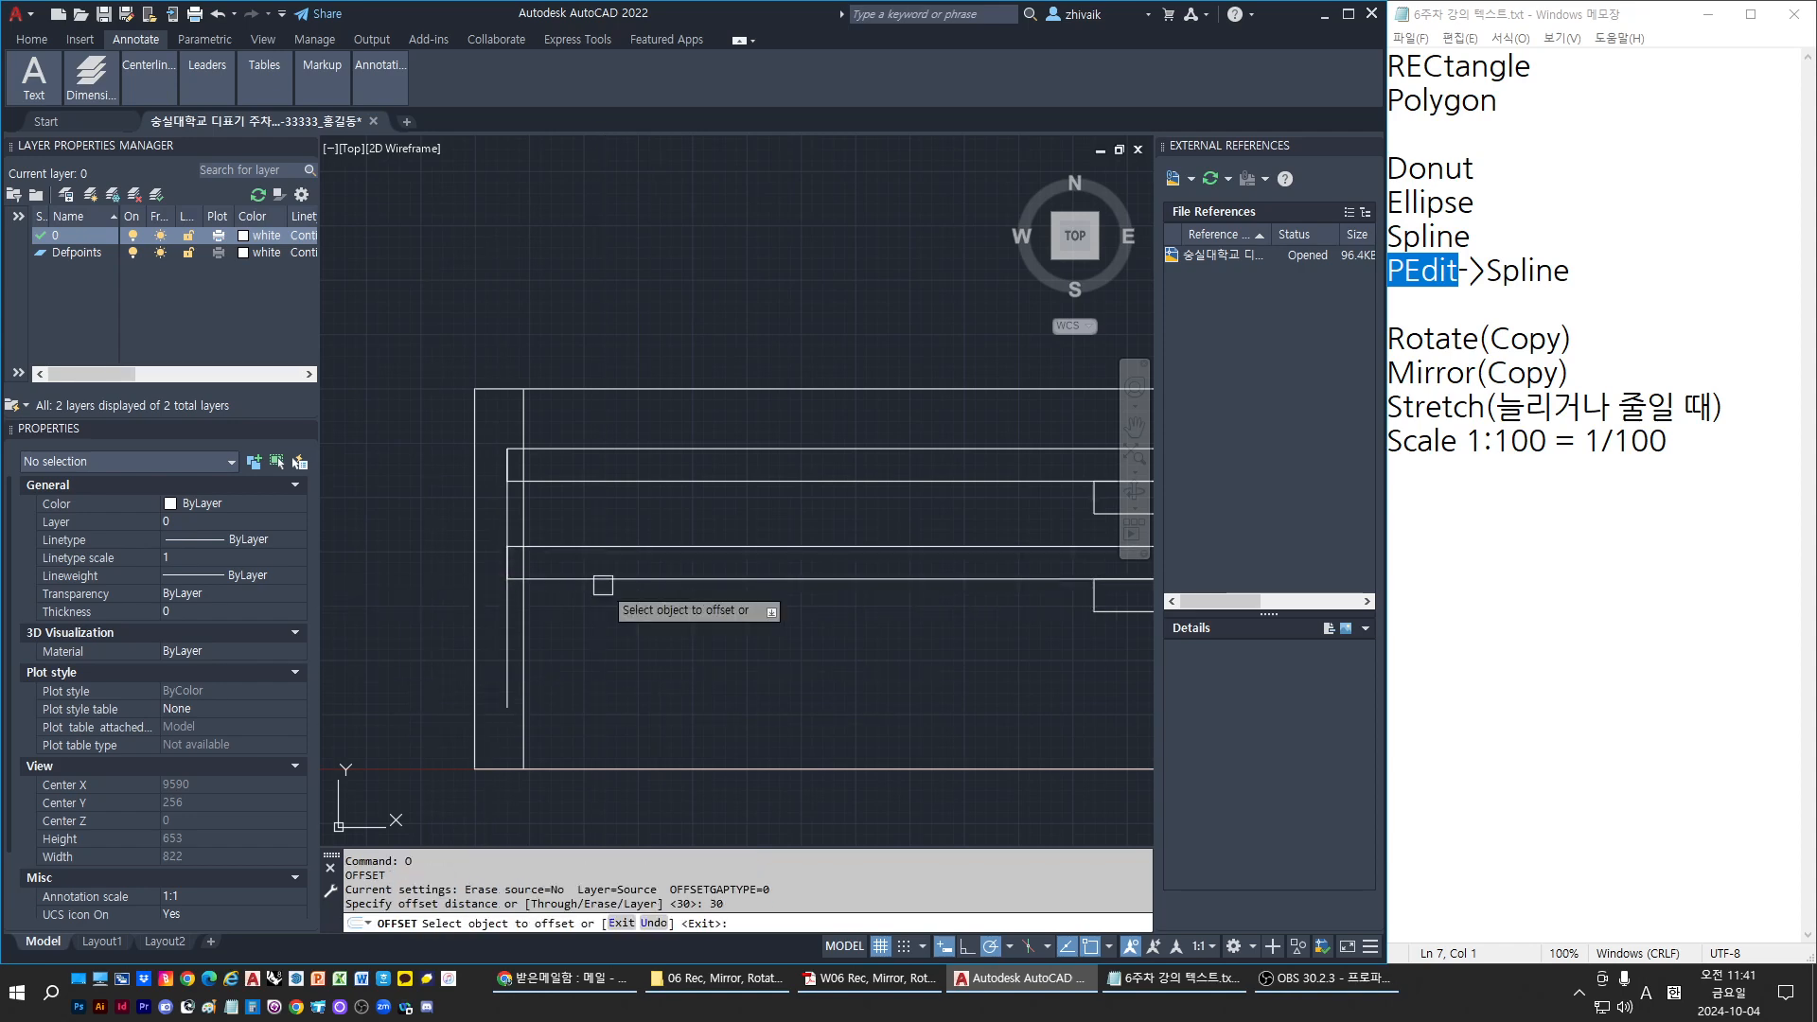
{"action": "left_click", "coordinate": [509, 505]}
{"action": "left_click", "coordinate": [543, 502]}
{"action": "key", "text": "Escape"}
{"action": "key", "text": "Escape"}
{"action": "key", "text": "Escape"}
{"action": "scroll", "coordinate": [550, 464], "scroll_direction": "up", "scroll_amount": 4}
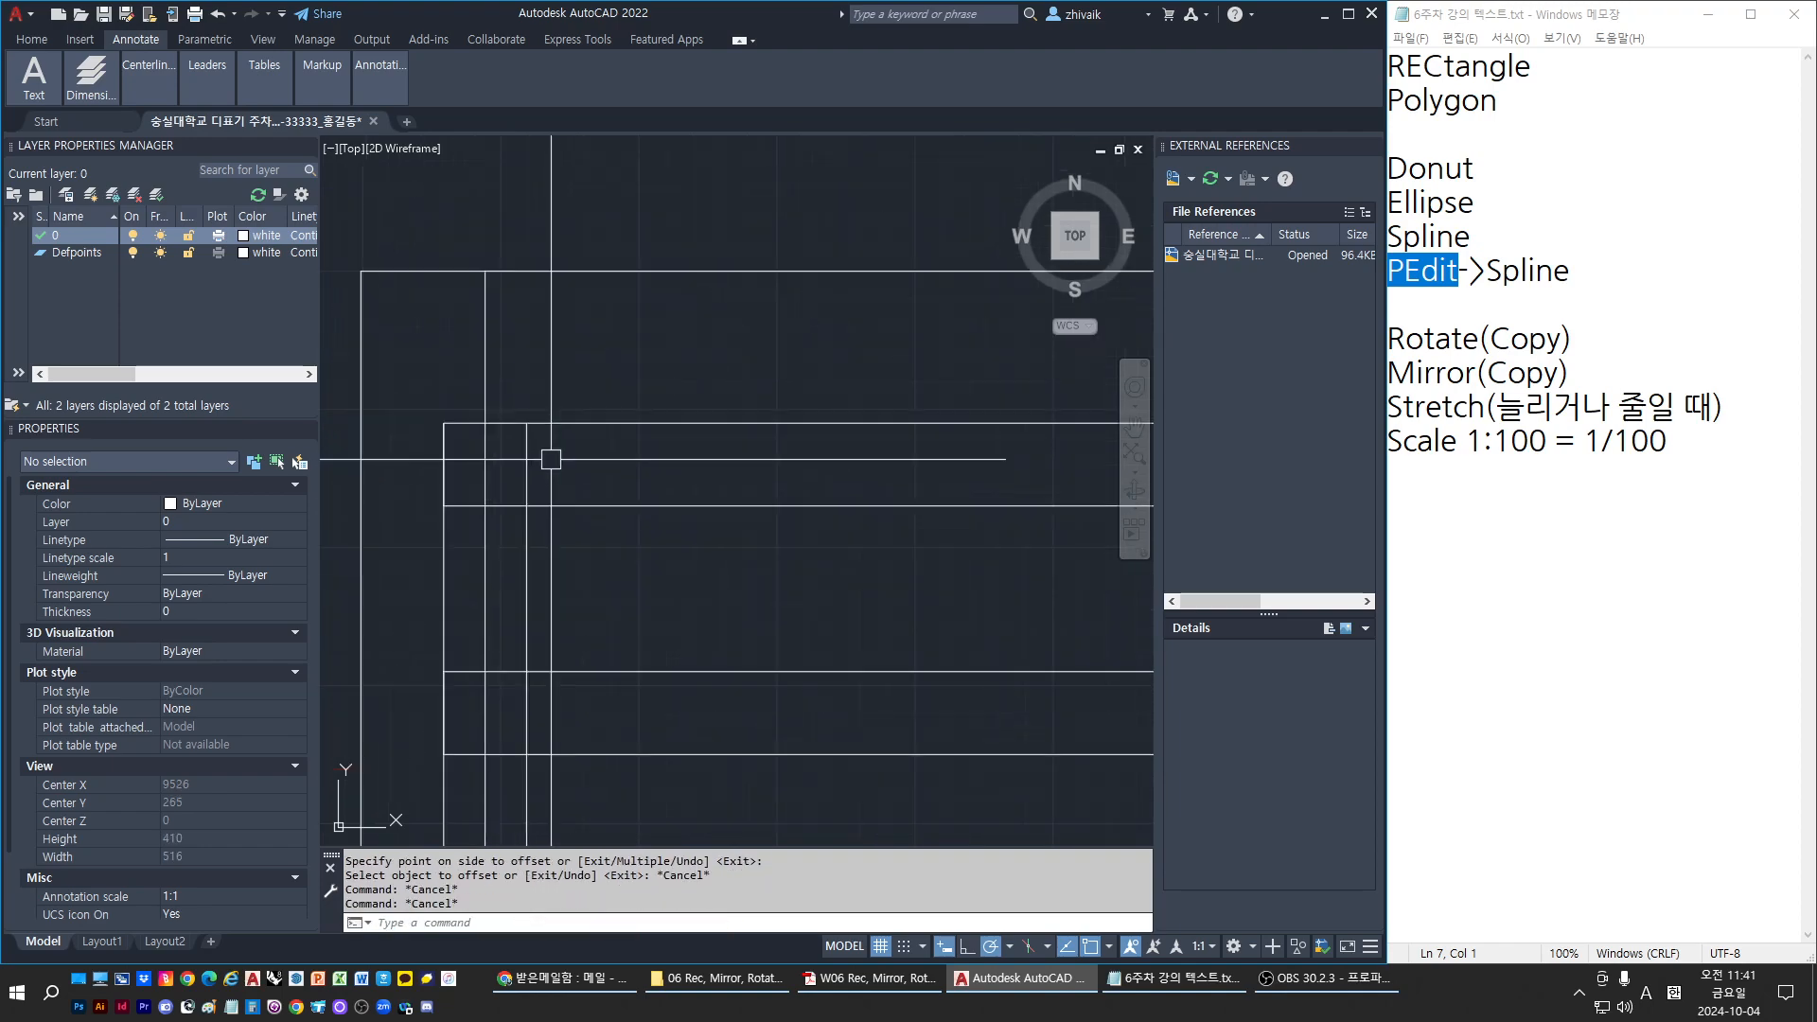
{"action": "left_click", "coordinate": [558, 440]}
{"action": "key", "text": "Escape"}
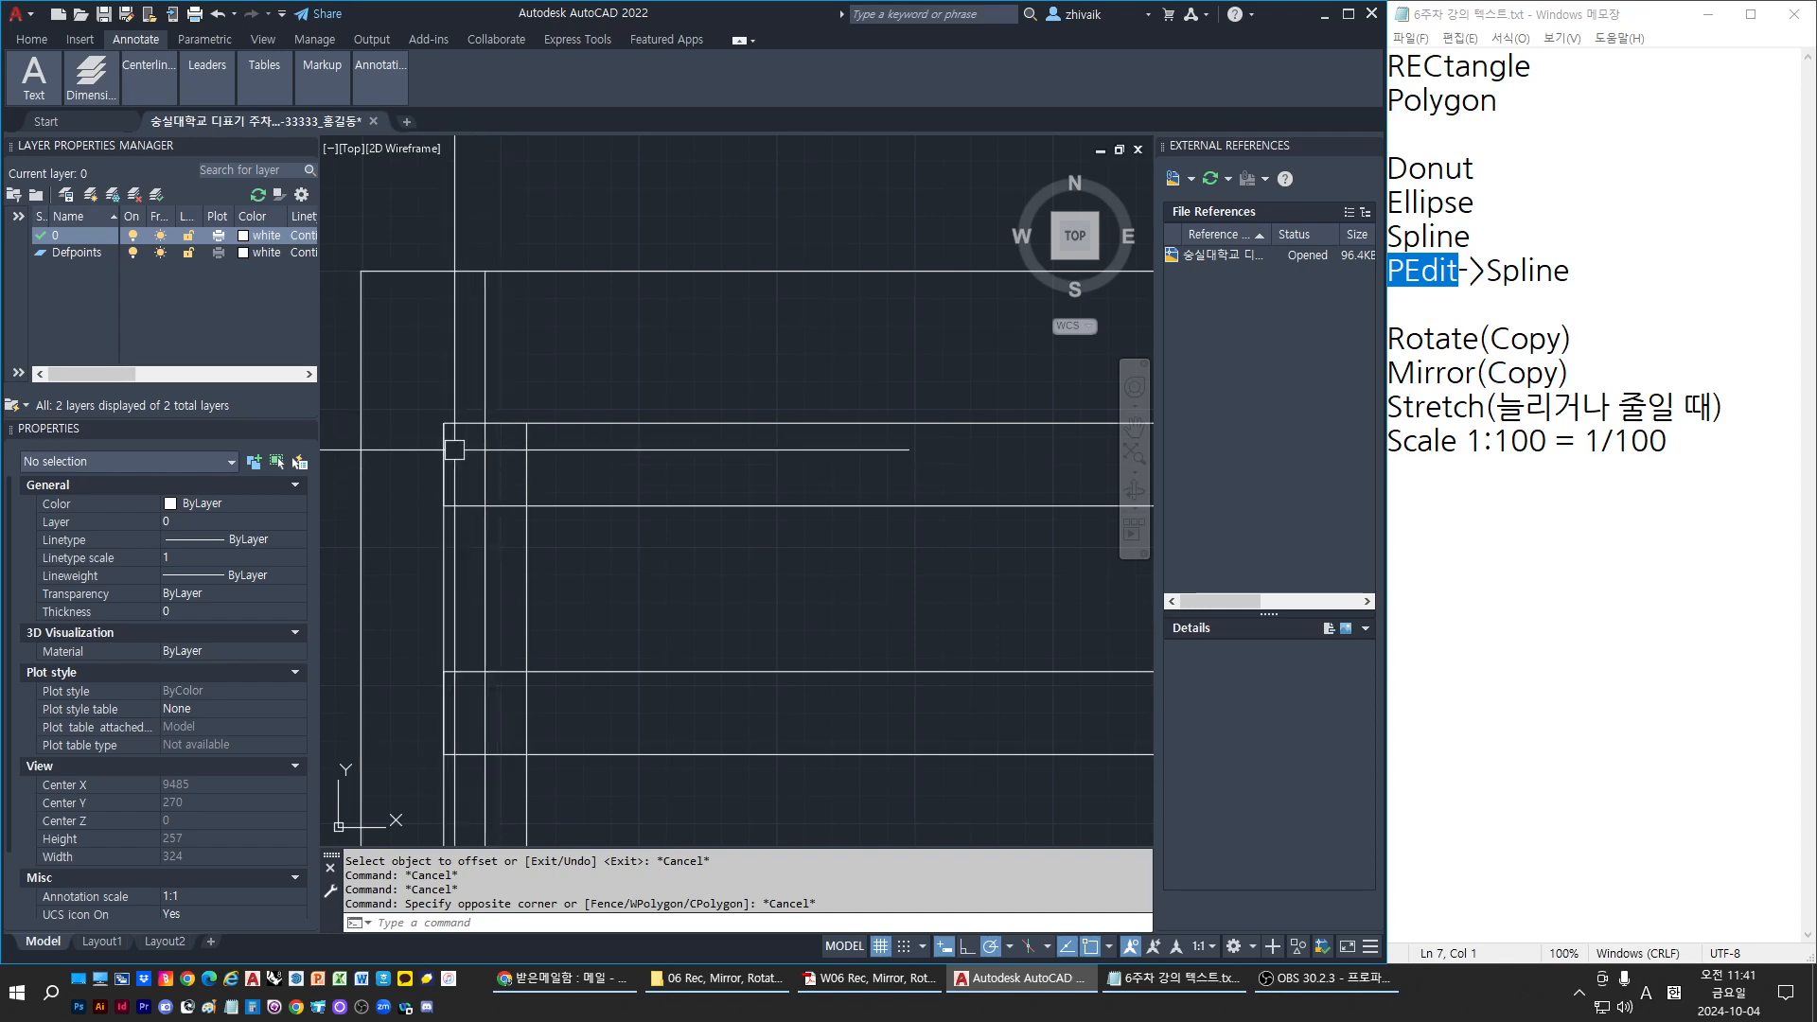
Draw a 30 by 30 square at the upper panel's left end and stretch the panel's left edge to the offset guide
{"action": "key", "text": "Escape"}
{"action": "type", "text": "rec"}
{"action": "key", "text": "Return"}
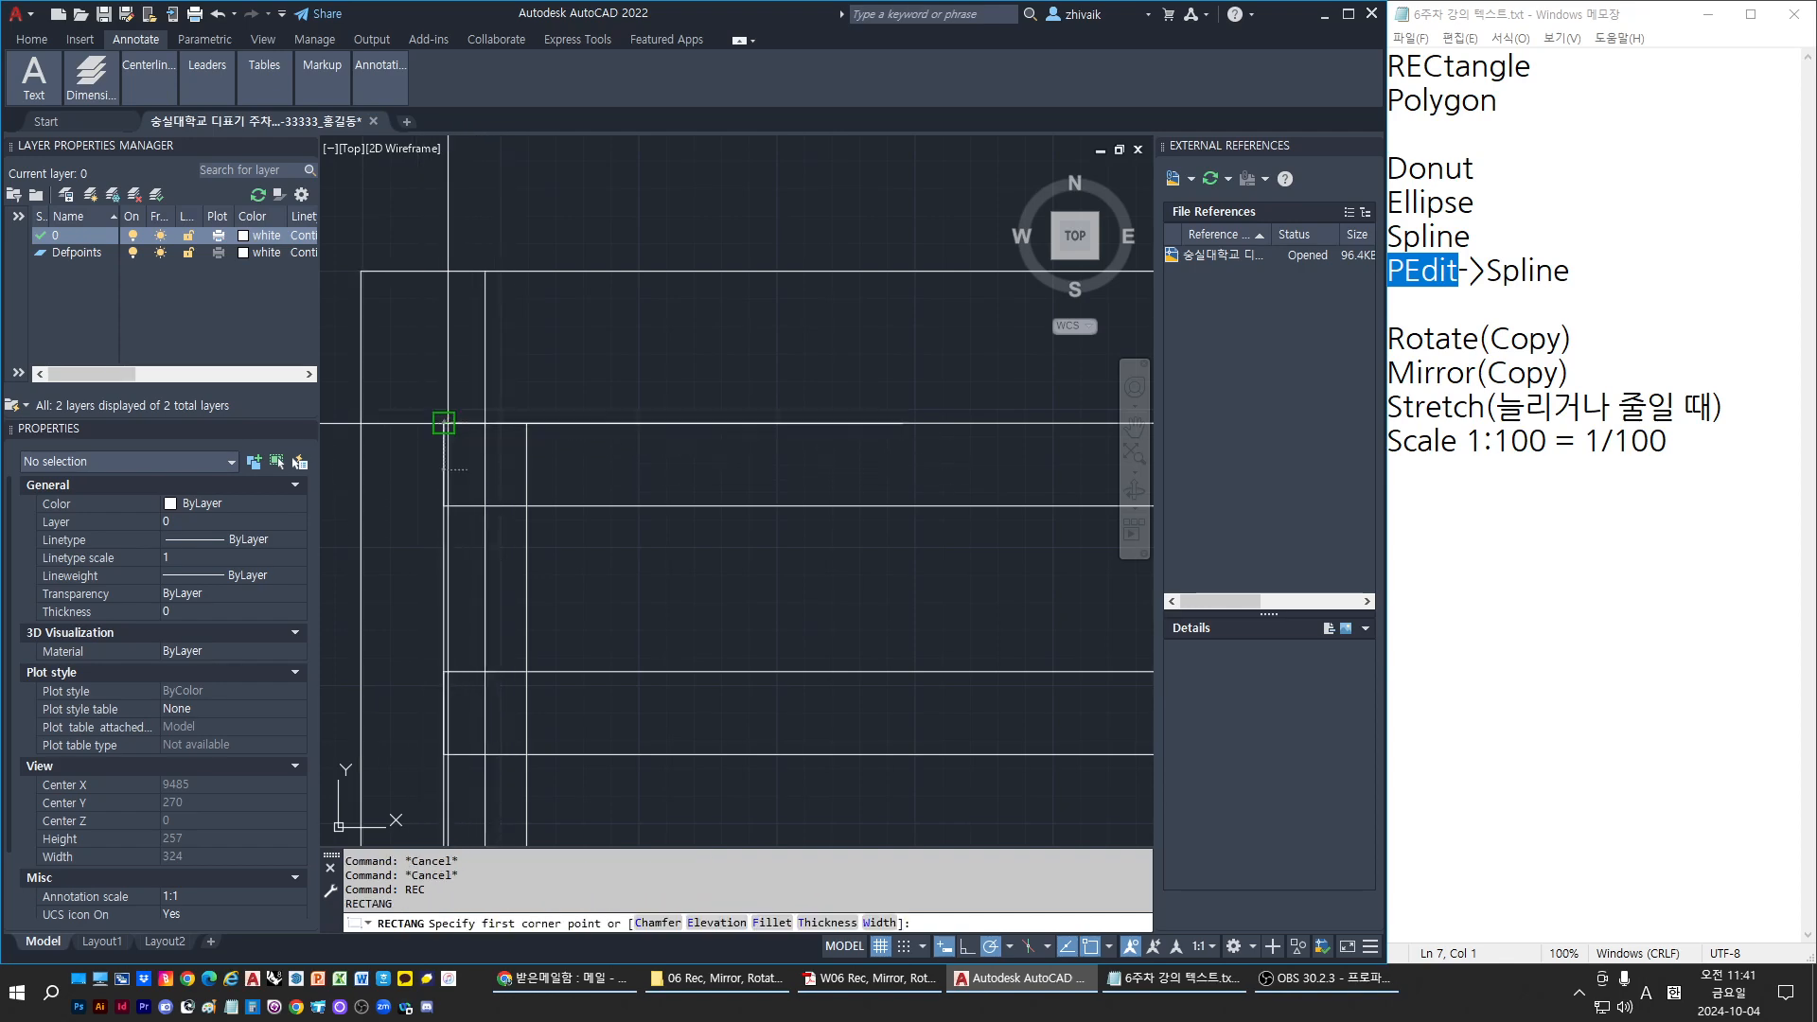
{"action": "left_click", "coordinate": [443, 423]}
{"action": "key", "text": "Escape"}
{"action": "left_click", "coordinate": [526, 506]}
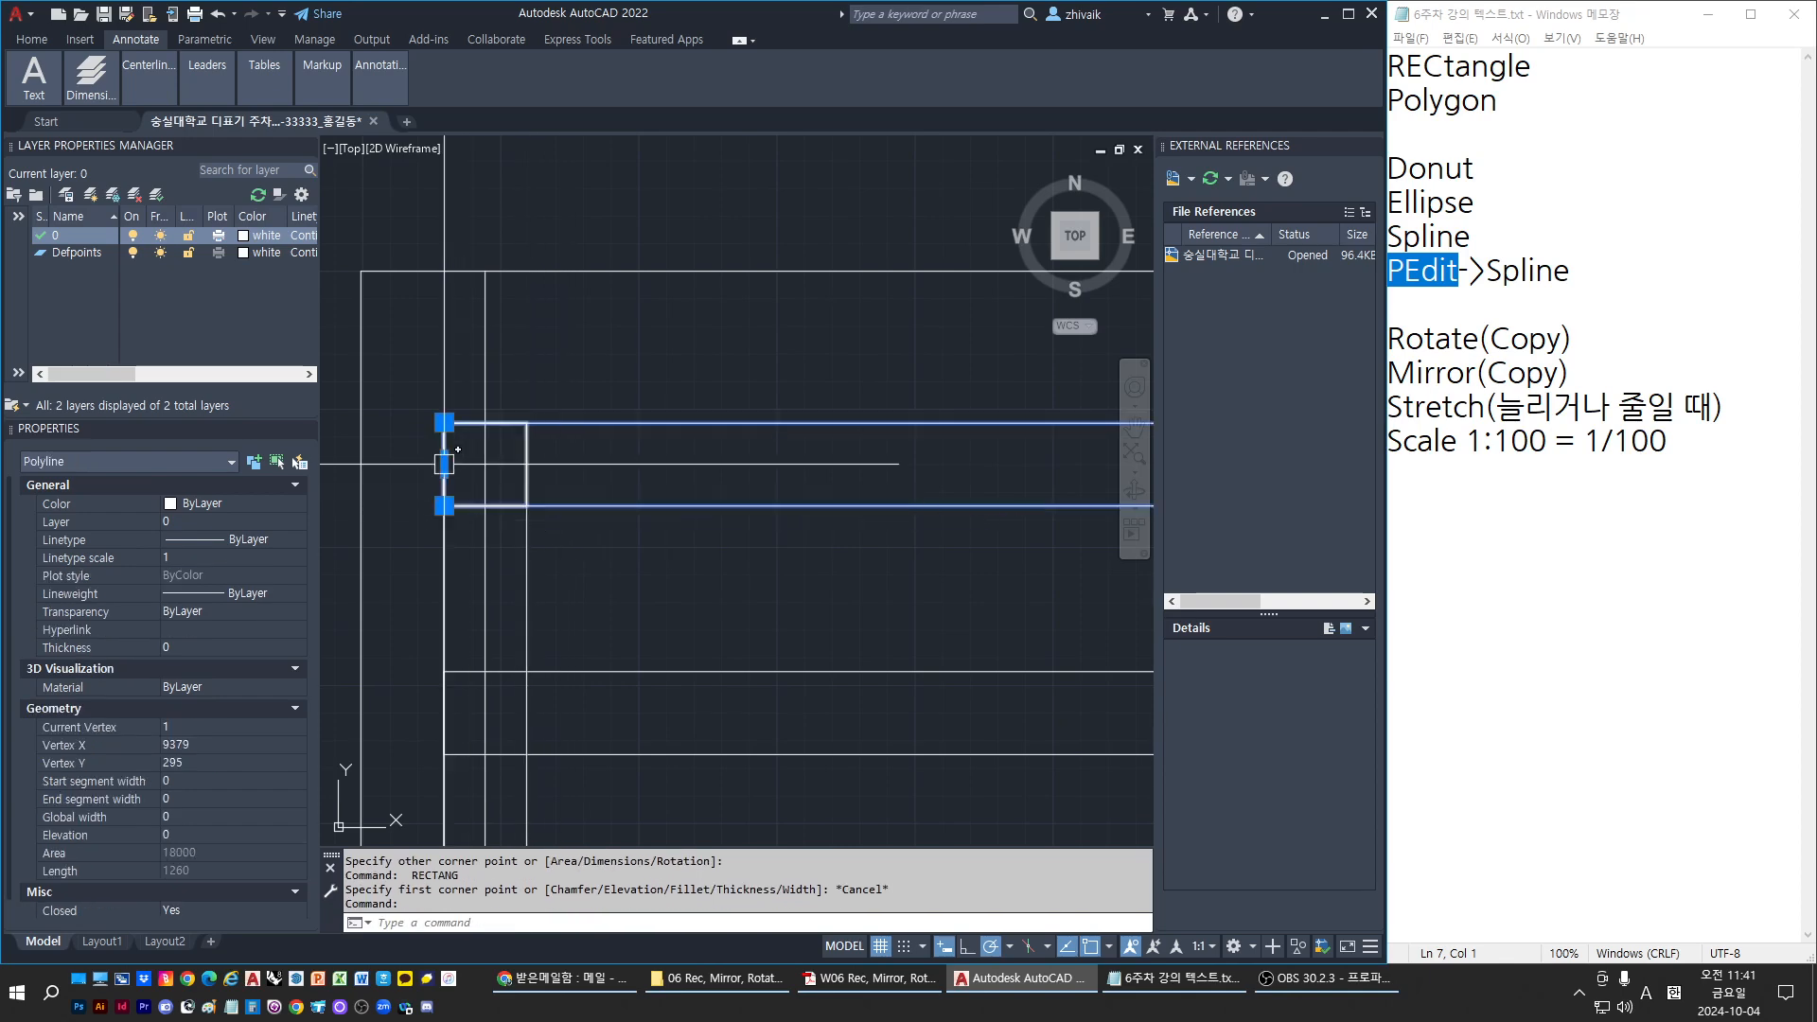
{"action": "left_click", "coordinate": [444, 464]}
{"action": "left_click", "coordinate": [526, 464]}
{"action": "key", "text": "Escape"}
Select the upper panel's end square and adjoining edges to check the separate outlines, then examine the lower panel's left end
{"action": "left_click", "coordinate": [446, 417]}
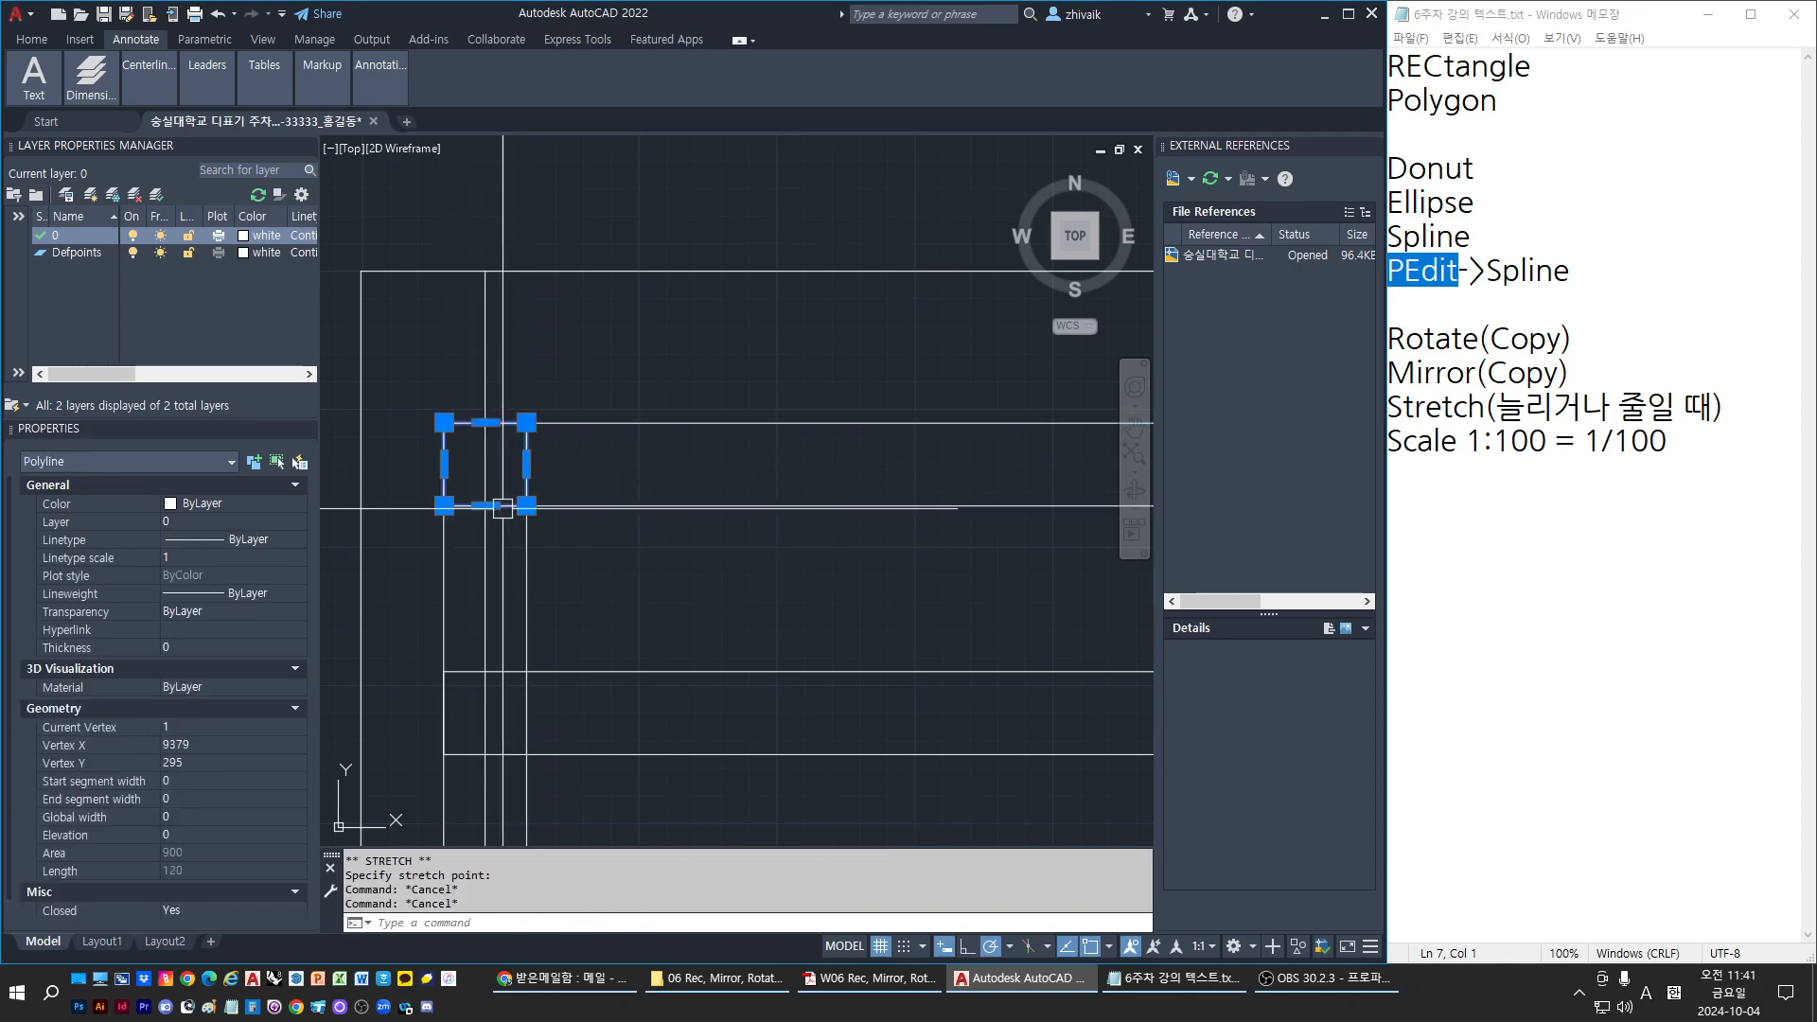
{"action": "key", "text": "Escape"}
{"action": "left_click", "coordinate": [566, 506]}
{"action": "key", "text": "Escape"}
{"action": "left_click", "coordinate": [503, 510]}
{"action": "key", "text": "Escape"}
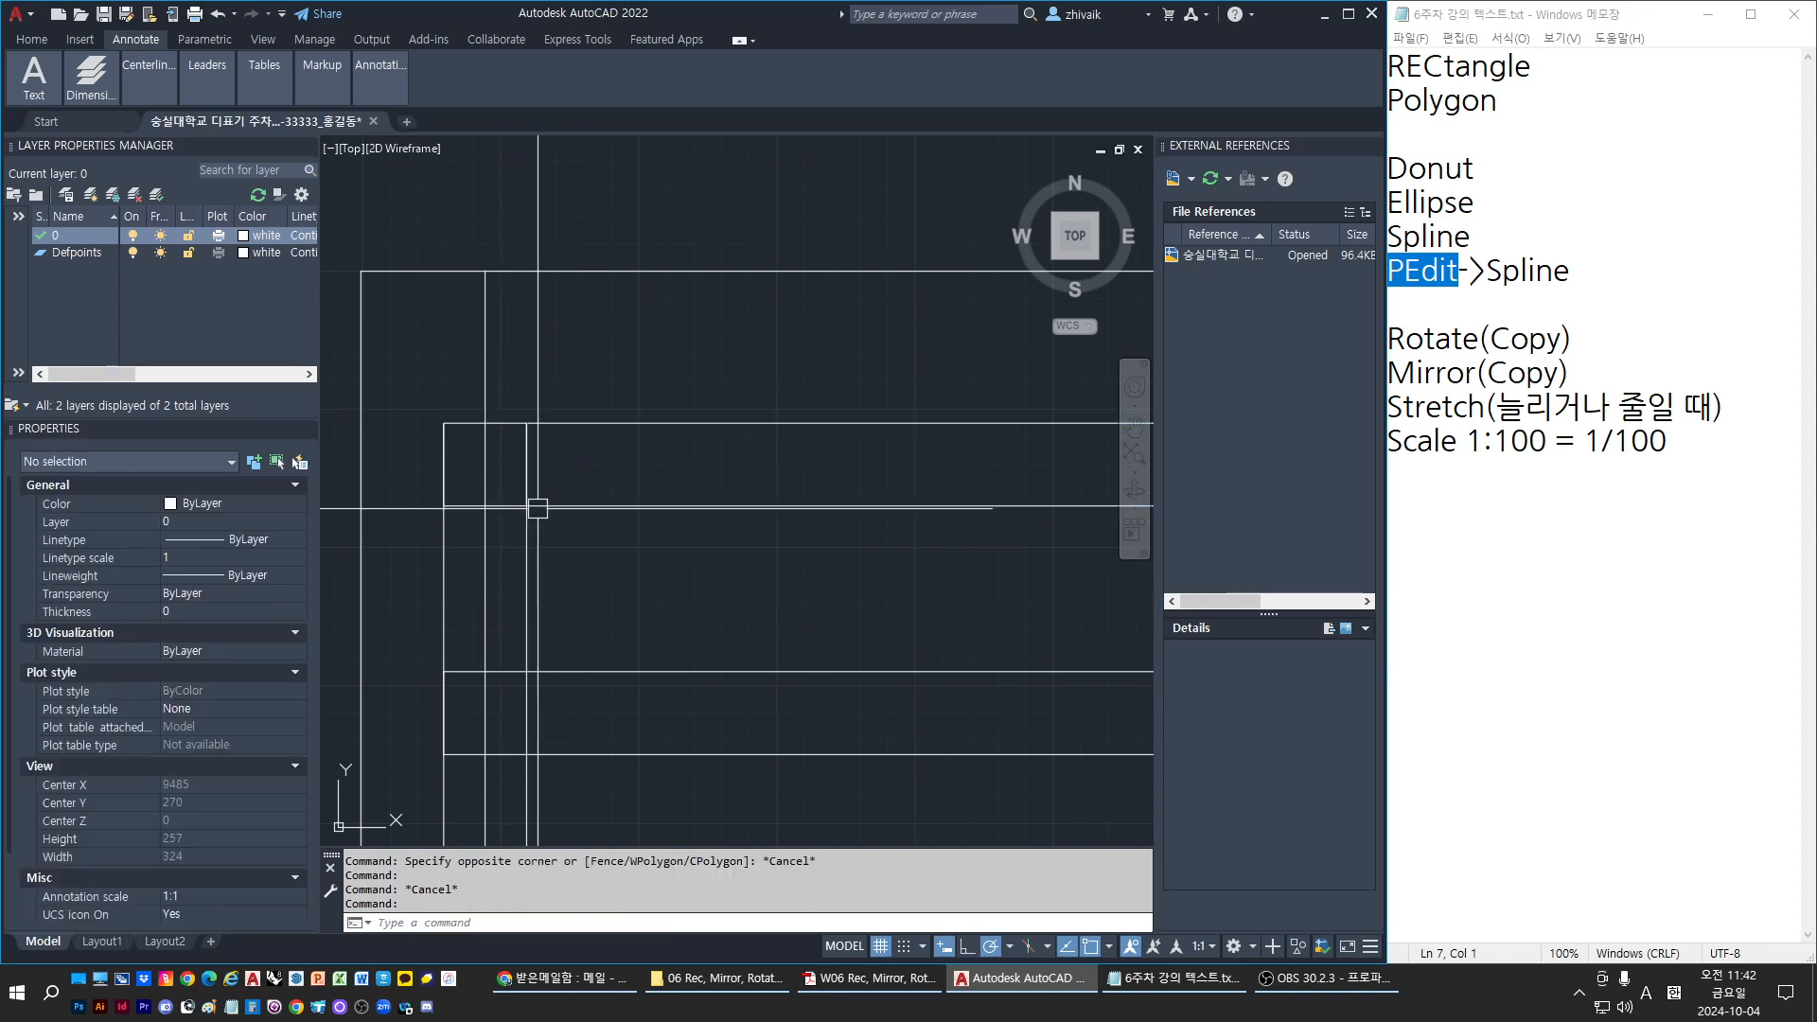
{"action": "left_click", "coordinate": [541, 507]}
{"action": "key", "text": "Escape"}
{"action": "scroll", "coordinate": [480, 491], "scroll_direction": "down", "scroll_amount": 2}
{"action": "scroll", "coordinate": [455, 606], "scroll_direction": "up", "scroll_amount": 2}
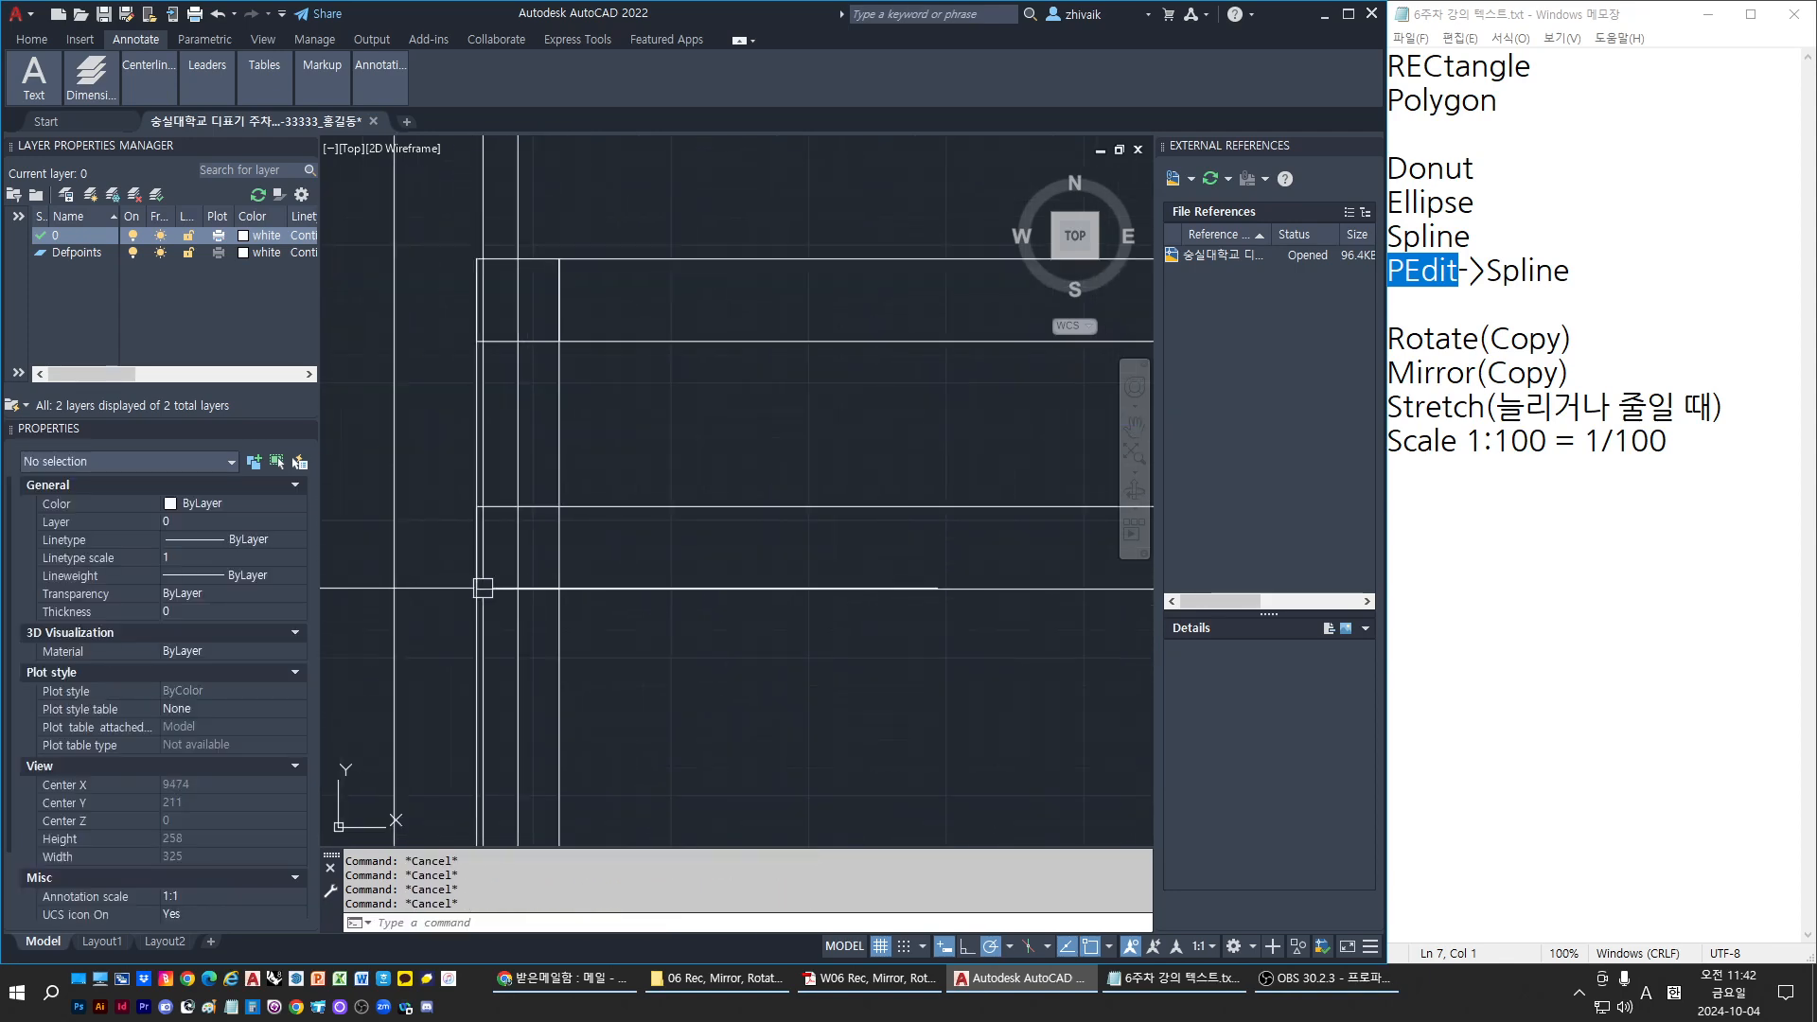
{"action": "type", "text": "rec"}
{"action": "key", "text": "Return"}
{"action": "left_click", "coordinate": [476, 505]}
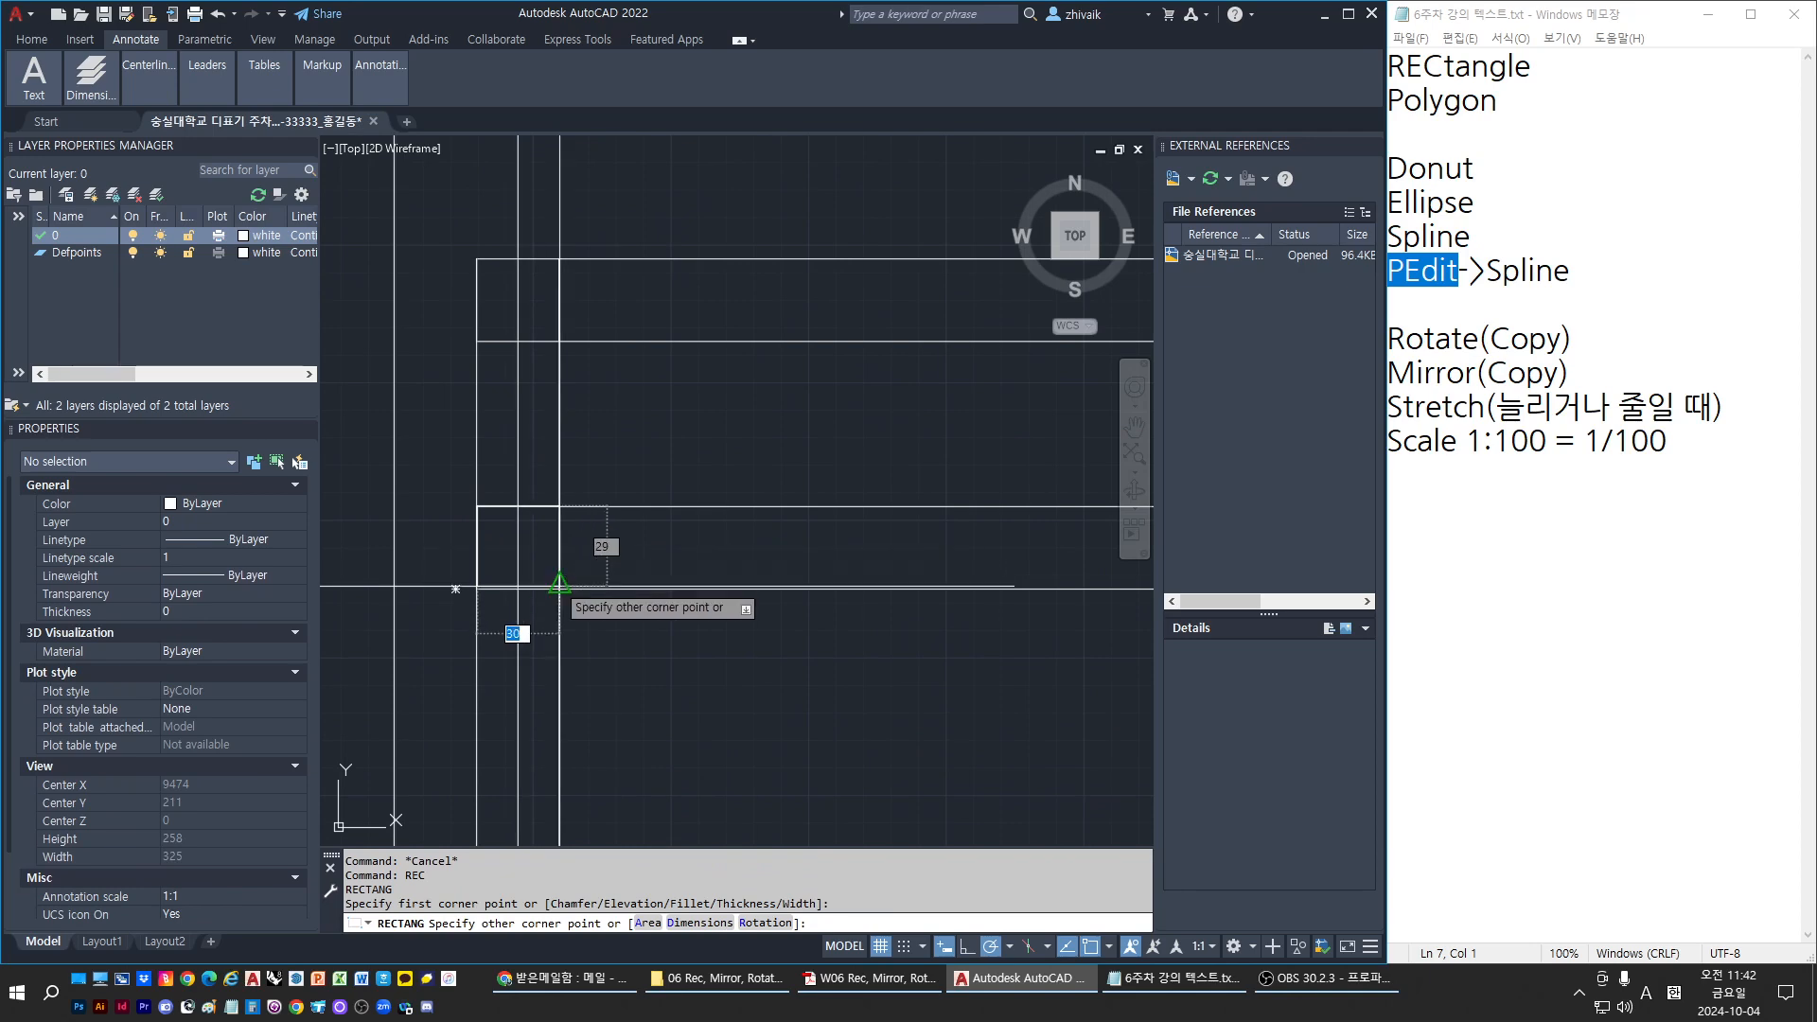
{"action": "left_click", "coordinate": [555, 581]}
{"action": "key", "text": "Escape"}
{"action": "key", "text": "Escape"}
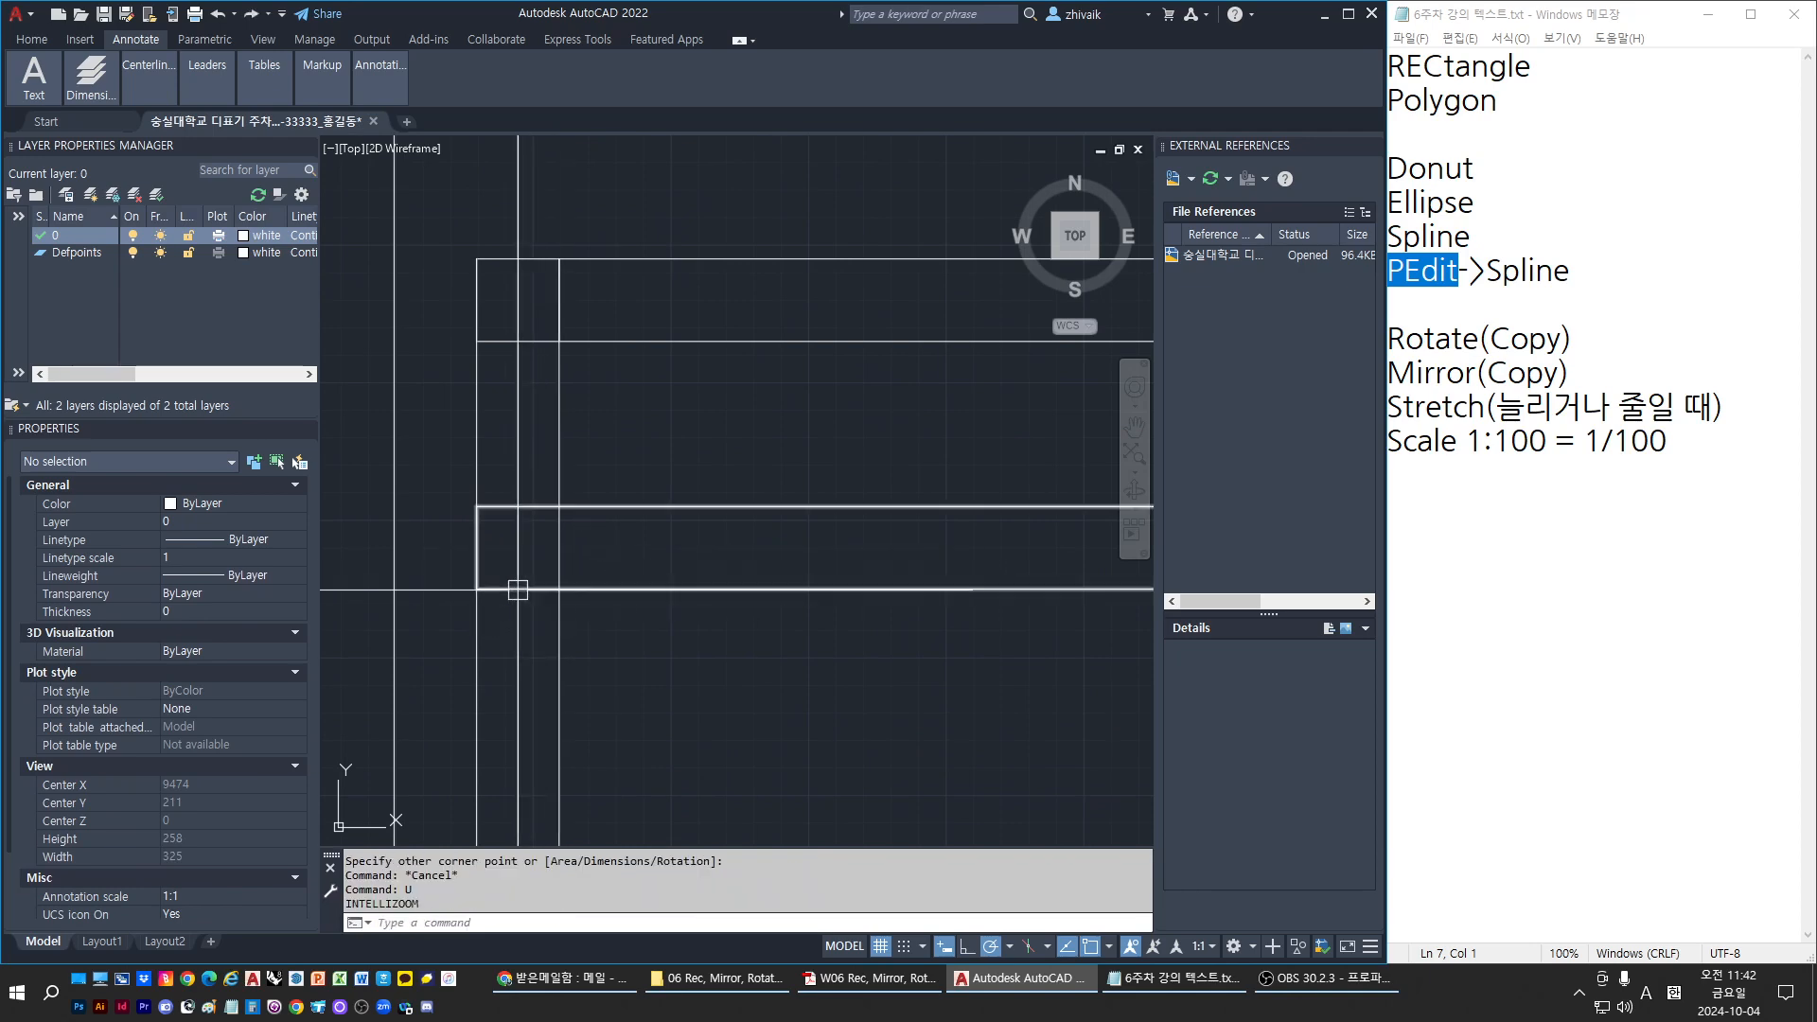
Draw a 30 by 30 square at the lower panel's left end and stretch that panel's left edge to the offset guide
{"action": "type", "text": "rec"}
{"action": "key", "text": "Return"}
{"action": "left_click", "coordinate": [476, 507]}
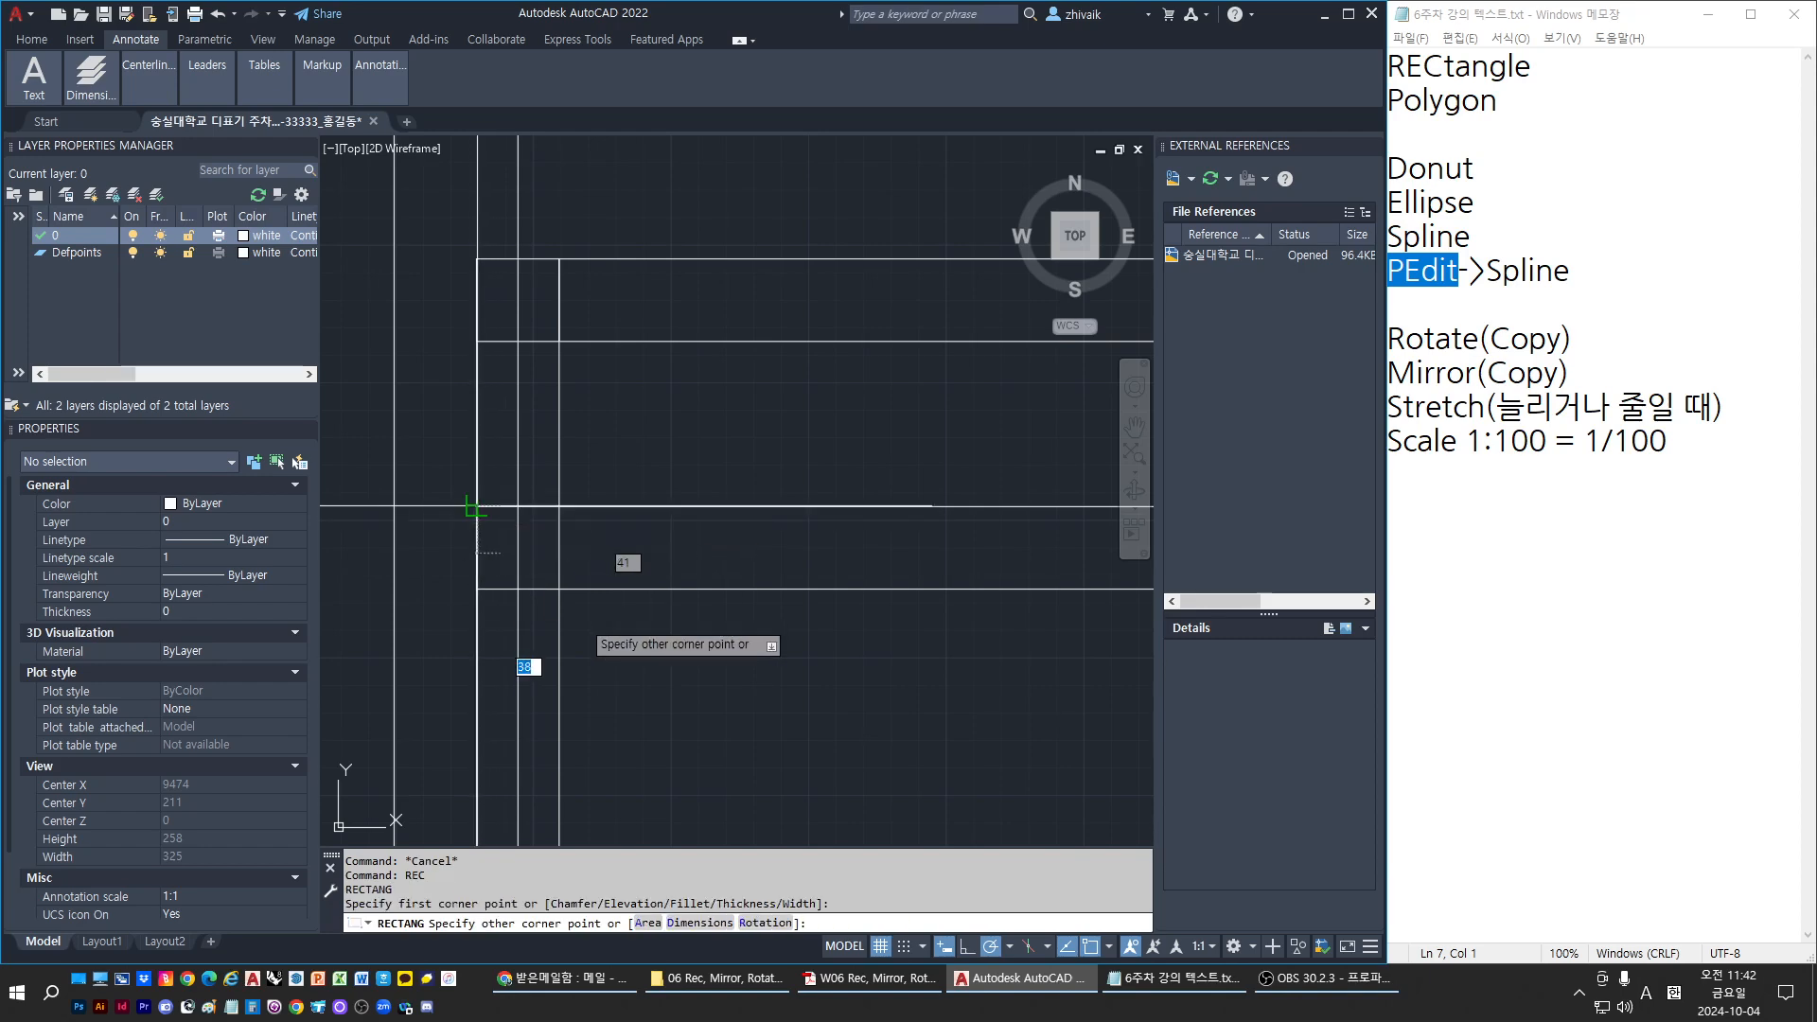
{"action": "left_click", "coordinate": [559, 589]}
{"action": "key", "text": "space"}
{"action": "key", "text": "Escape"}
{"action": "left_click", "coordinate": [561, 597]}
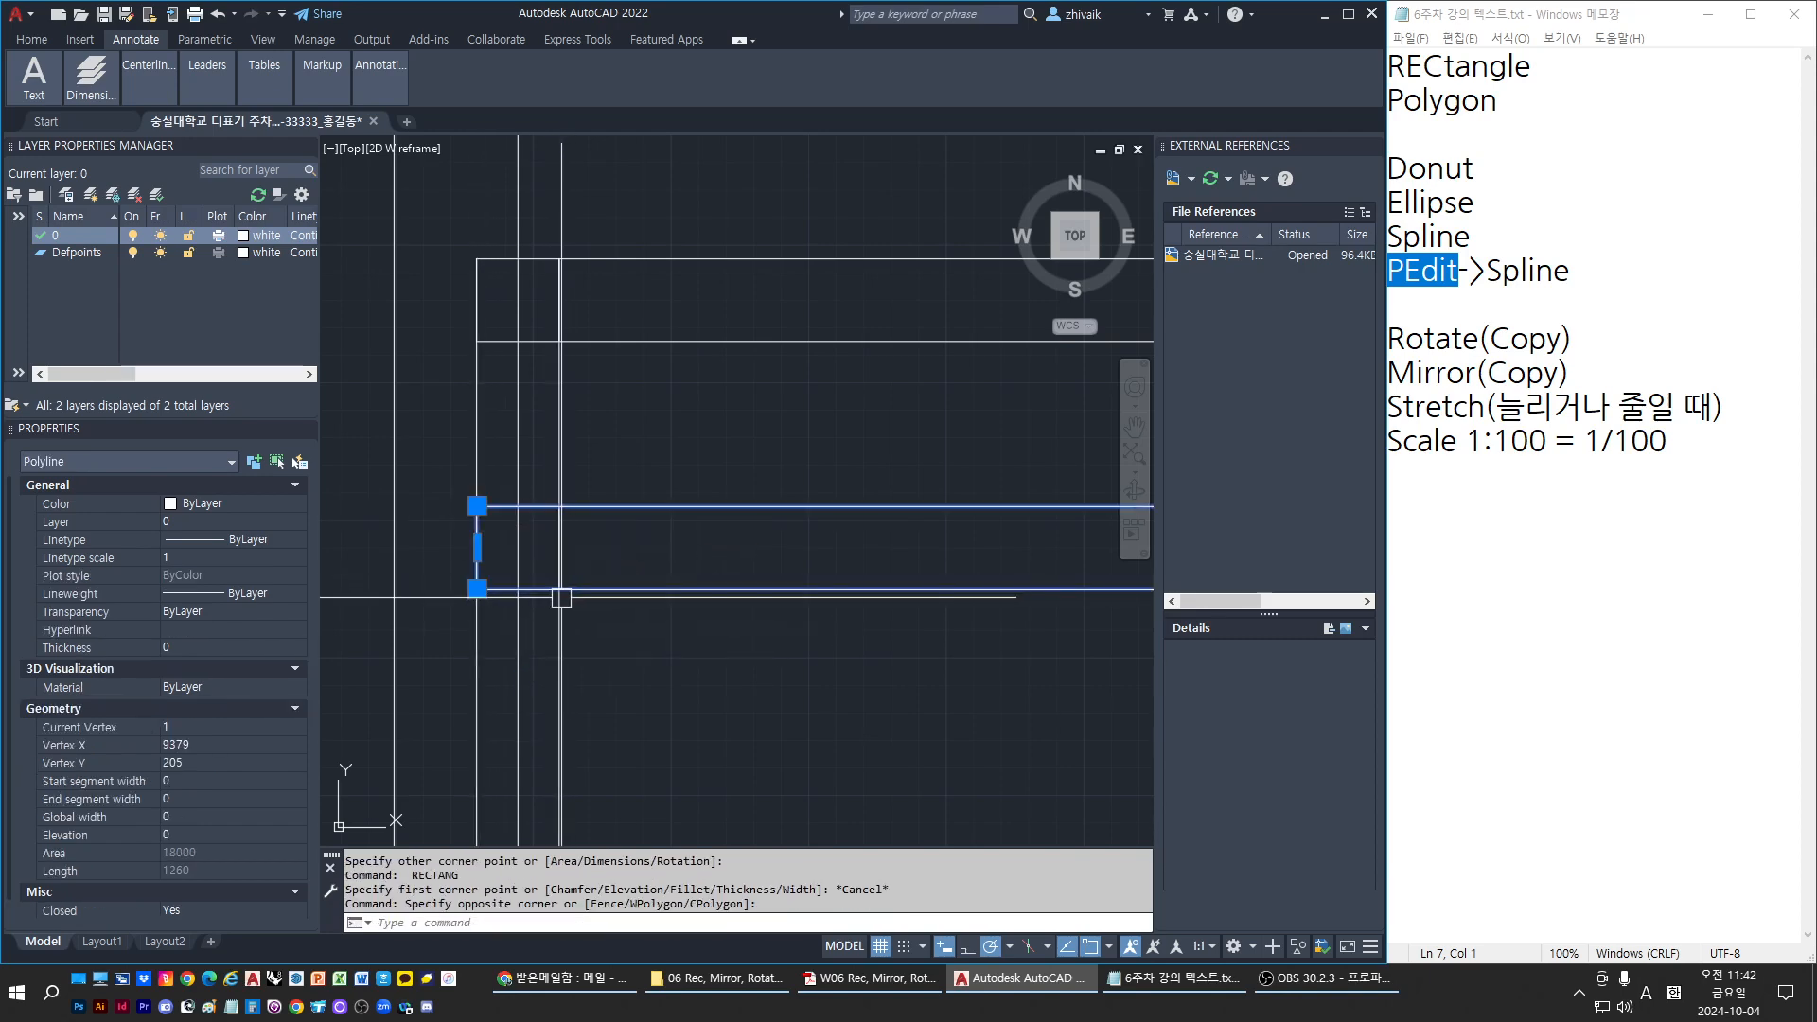
{"action": "left_click", "coordinate": [477, 547]}
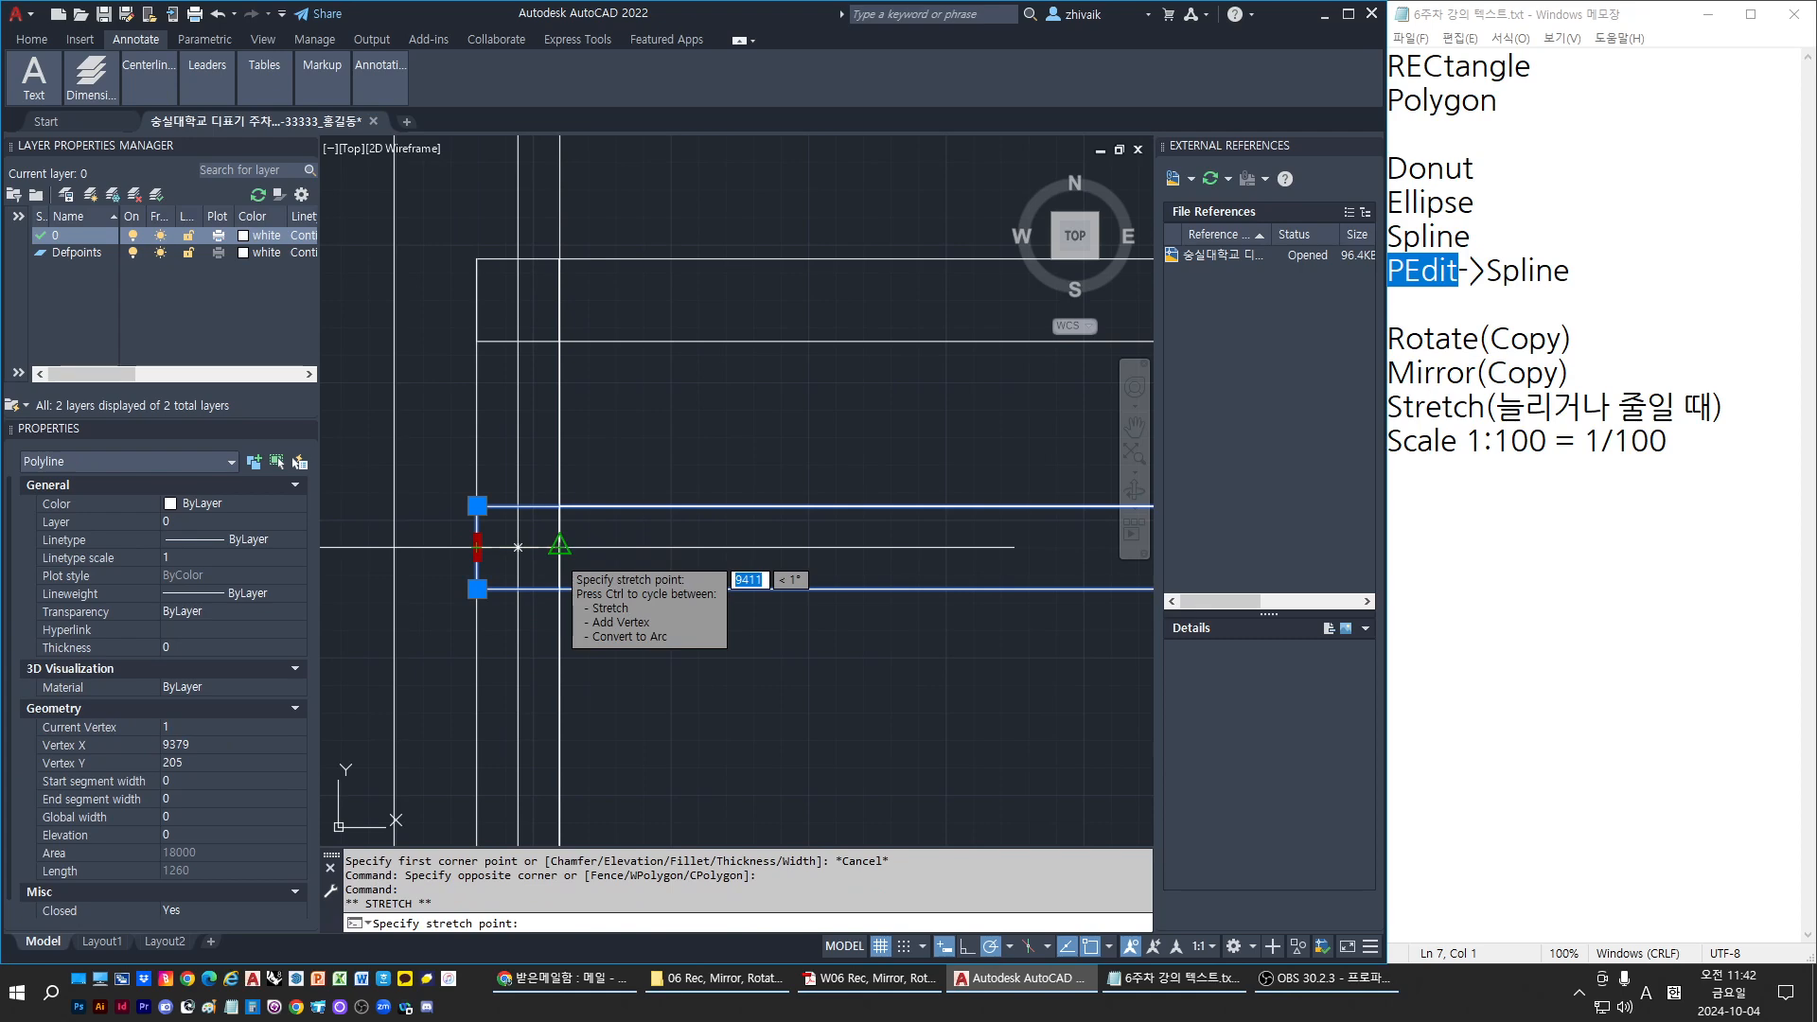
{"action": "key", "text": "Escape"}
Erase both vertical guide lines running through the left ends of the panels
{"action": "left_click", "coordinate": [482, 619]}
{"action": "type", "text": "e"}
{"action": "key", "text": "space"}
{"action": "key", "text": "Escape"}
{"action": "left_click", "coordinate": [556, 645]}
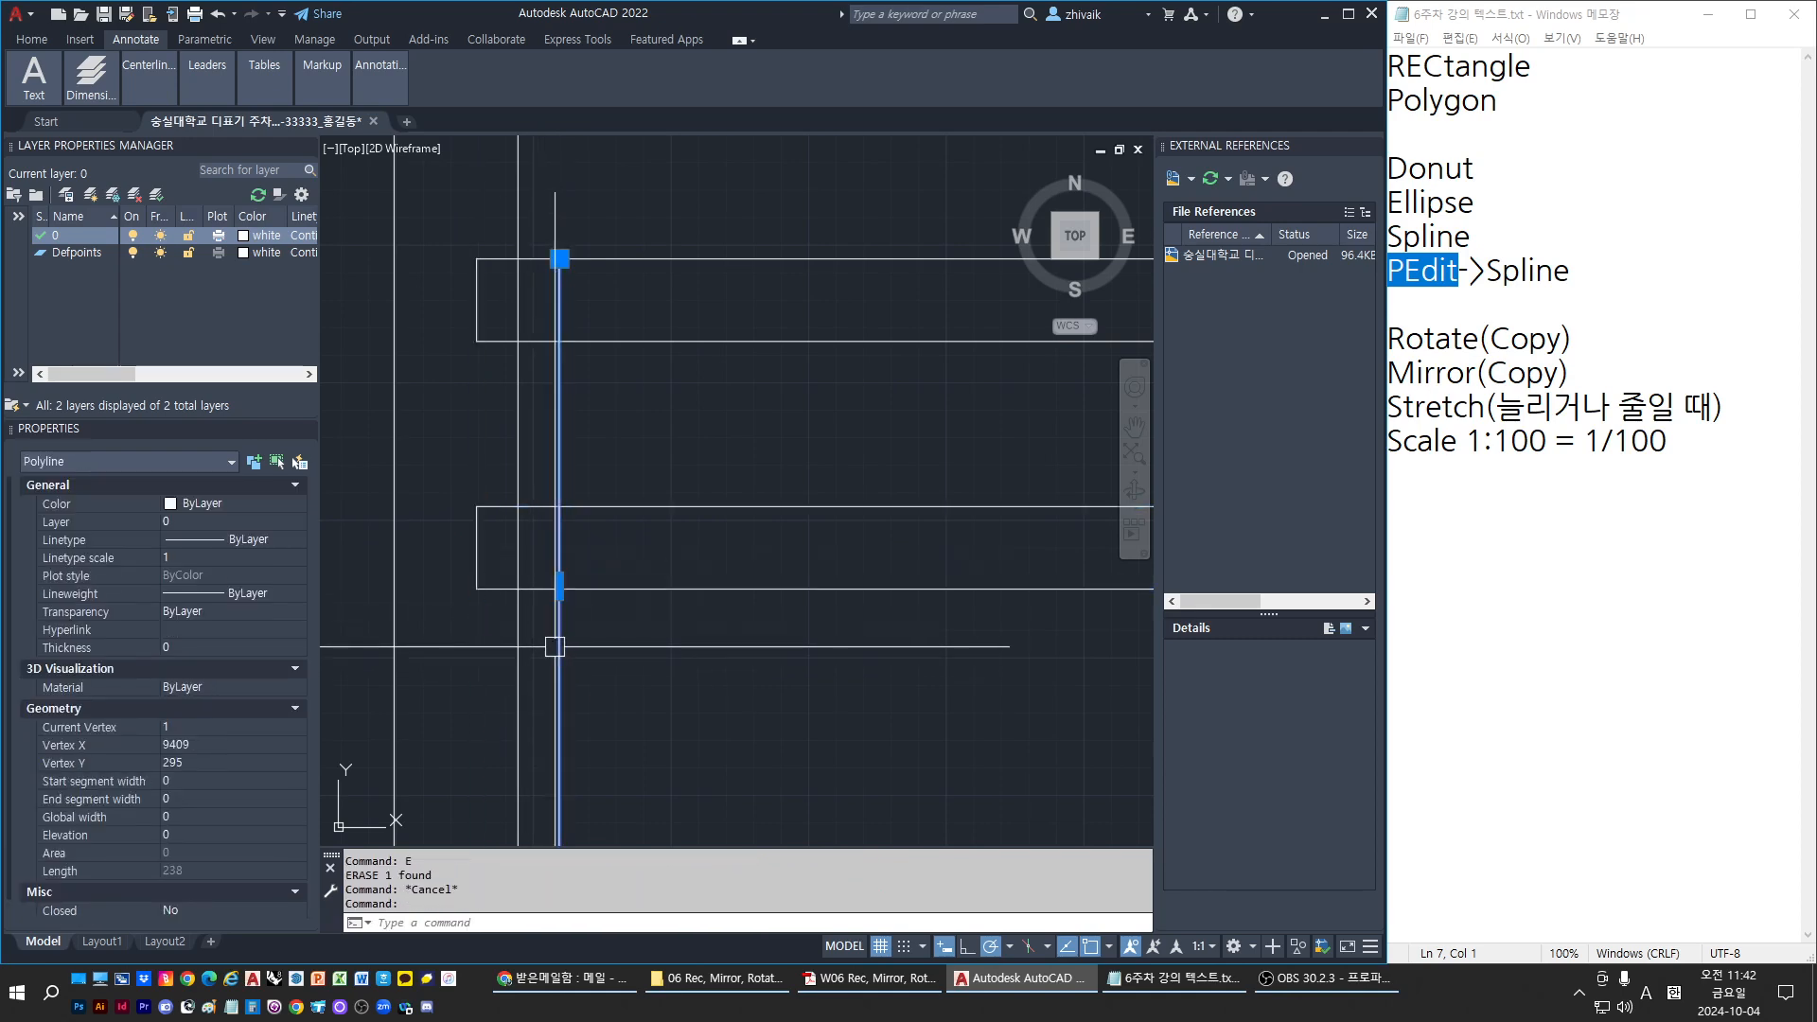
{"action": "type", "text": "e"}
{"action": "key", "text": "space"}
{"action": "key", "text": "Escape"}
{"action": "scroll", "coordinate": [435, 584], "scroll_direction": "down", "scroll_amount": 2}
{"action": "key", "text": "Escape"}
{"action": "left_click", "coordinate": [474, 432]}
{"action": "key", "text": "Escape"}
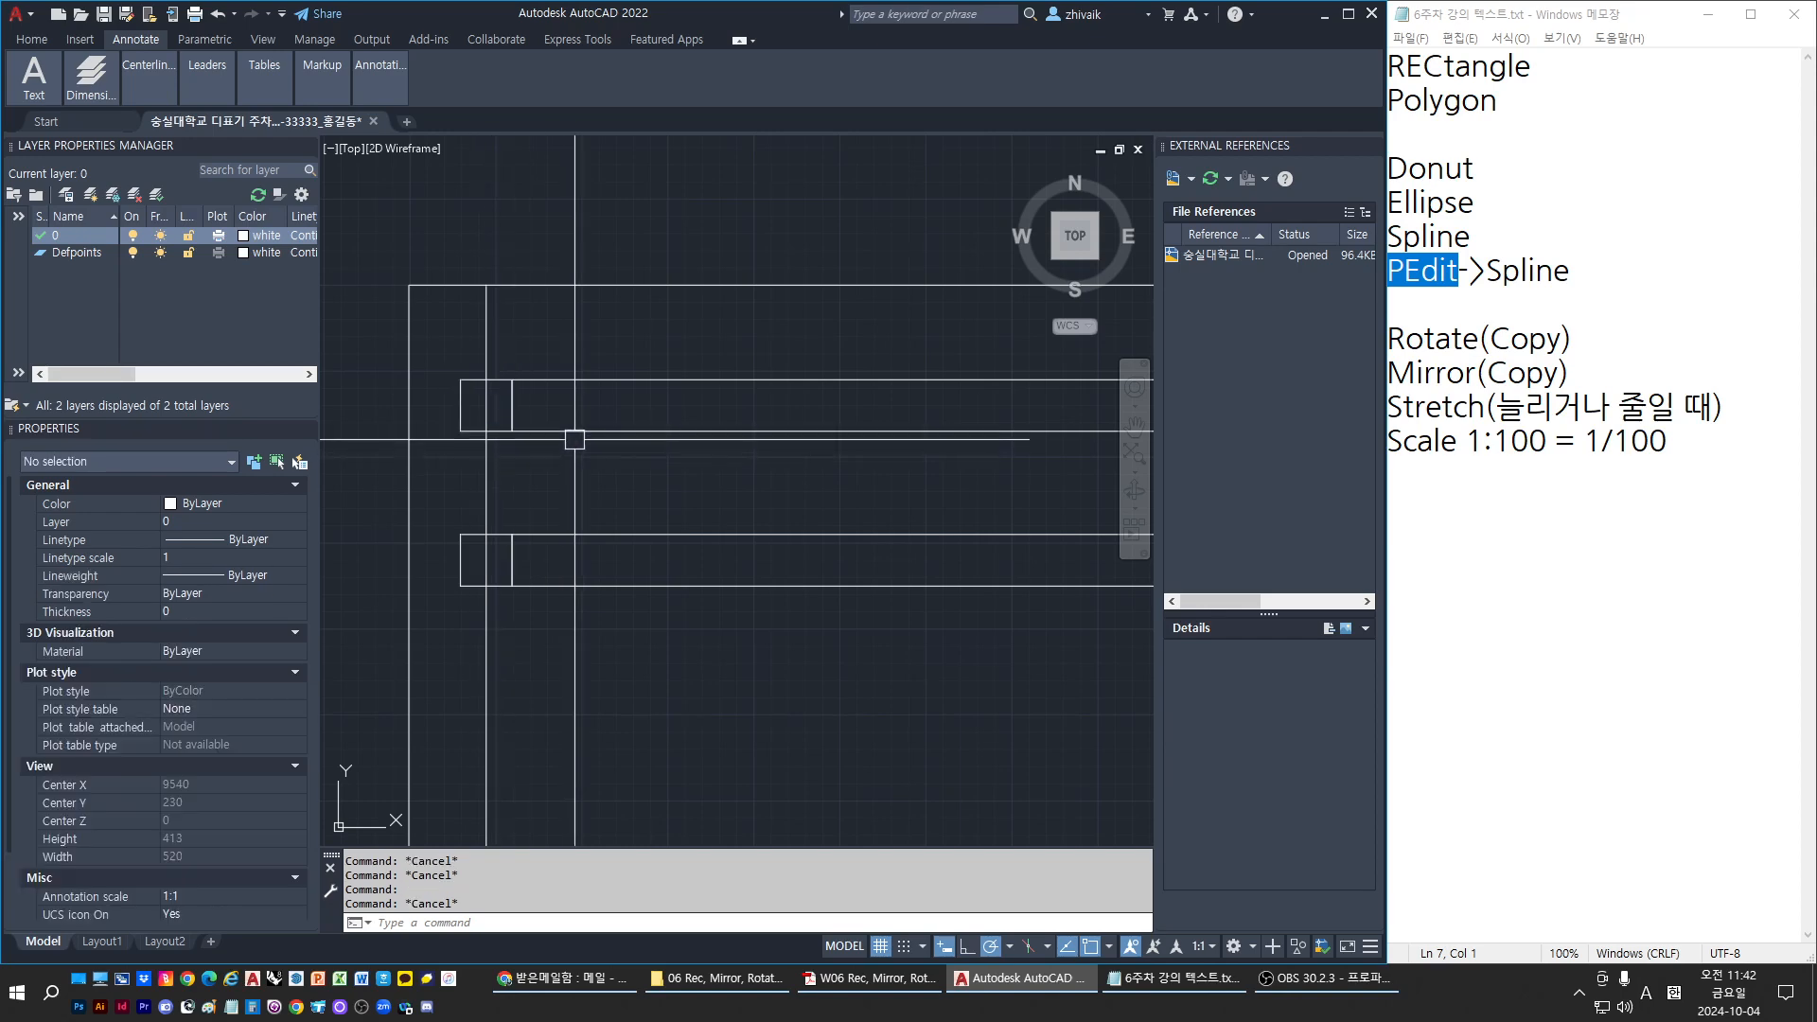
{"action": "left_click", "coordinate": [575, 438]}
{"action": "key", "text": "Escape"}
{"action": "double_click", "coordinate": [488, 426]}
{"action": "key", "text": "Escape"}
{"action": "key", "text": "Escape"}
Draw a 30 by 30 square in the gap between the two panels near their right ends
{"action": "scroll", "coordinate": [488, 436], "scroll_direction": "down", "scroll_amount": 3}
{"action": "middle_click_drag", "start_coordinate": [488, 445], "coordinate": [467, 480]}
{"action": "scroll", "coordinate": [628, 397], "scroll_direction": "up", "scroll_amount": 6}
{"action": "key", "text": "Escape"}
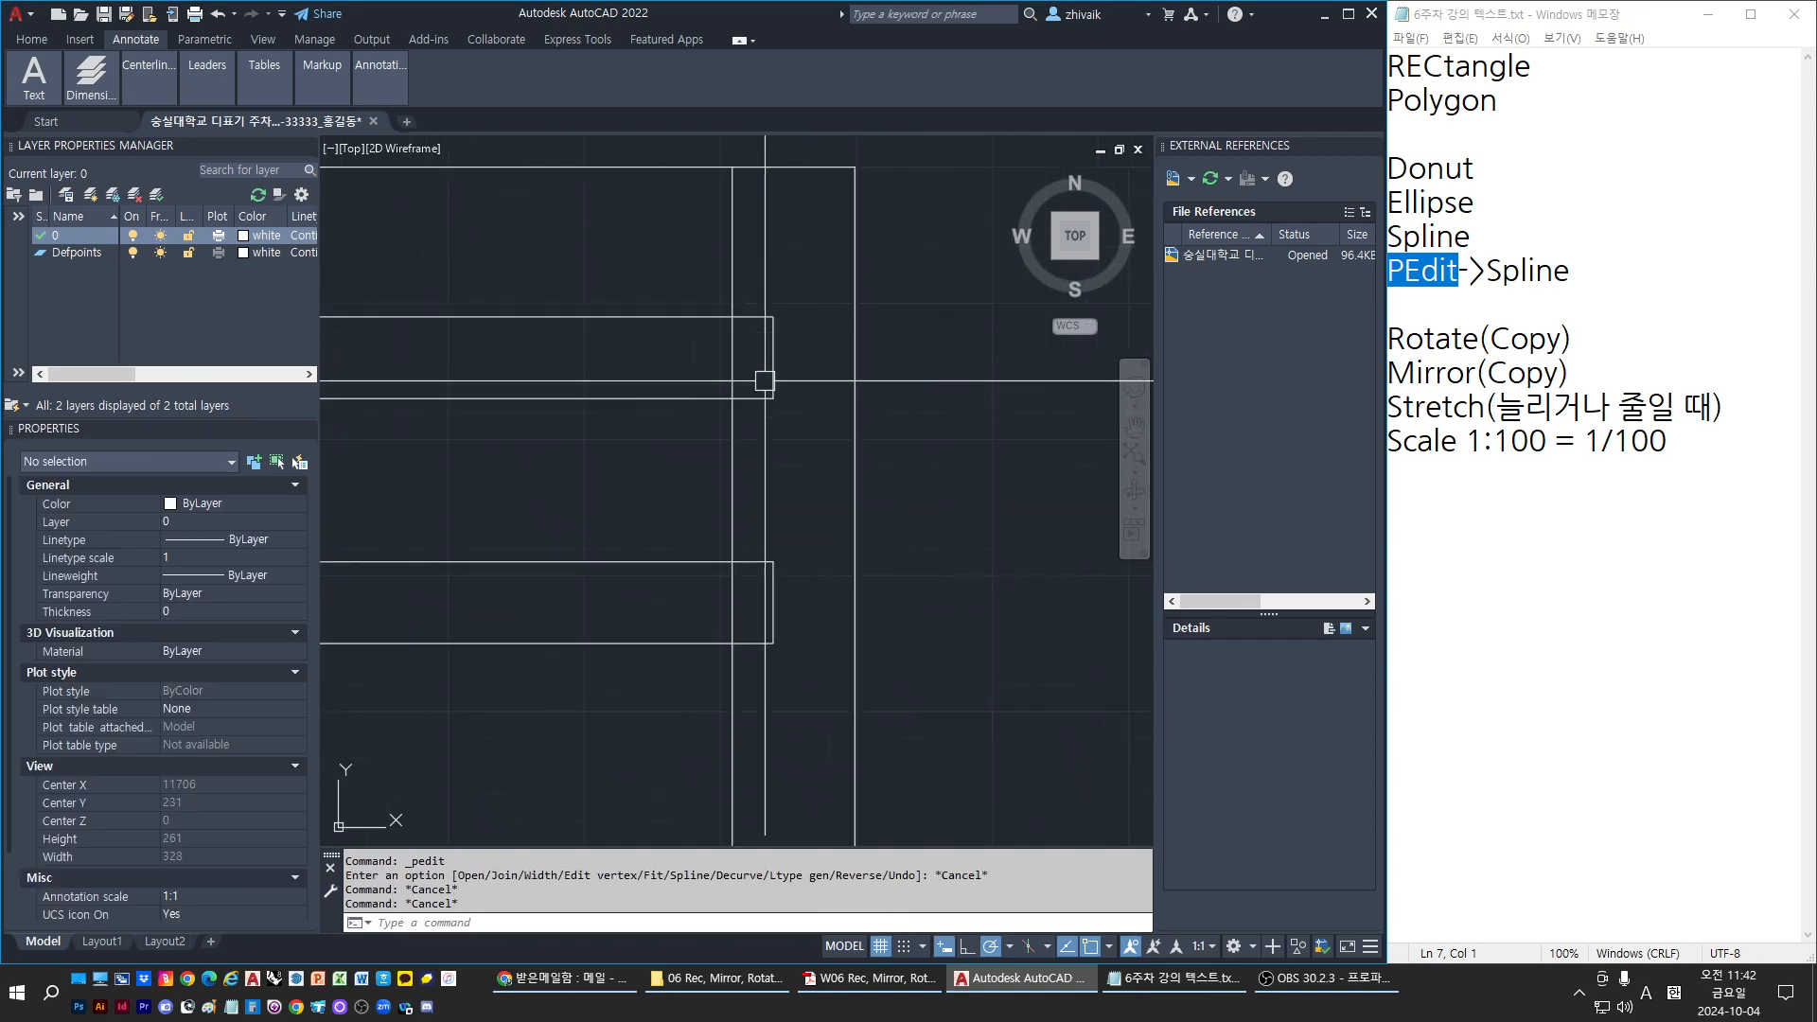
{"action": "key", "text": "Escape"}
{"action": "middle_click_drag", "start_coordinate": [628, 398], "coordinate": [660, 448]}
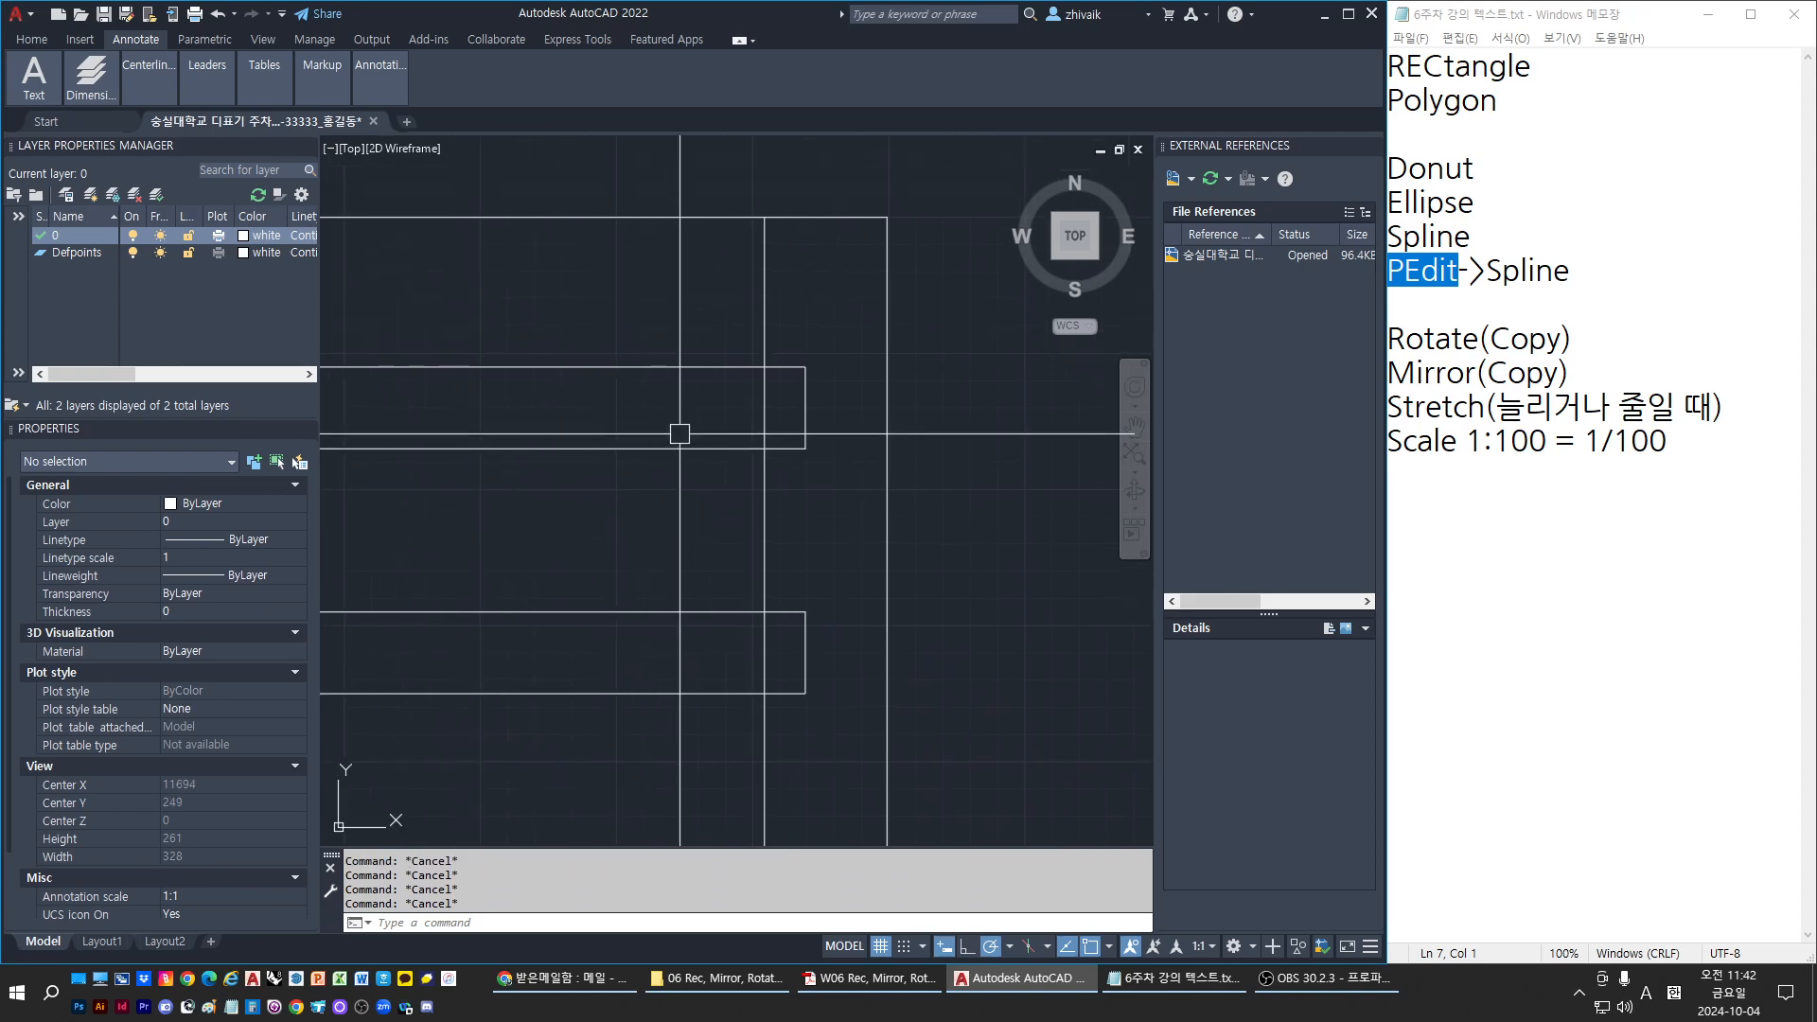
{"action": "type", "text": "rec"}
{"action": "key", "text": "Return"}
{"action": "left_click", "coordinate": [553, 541]}
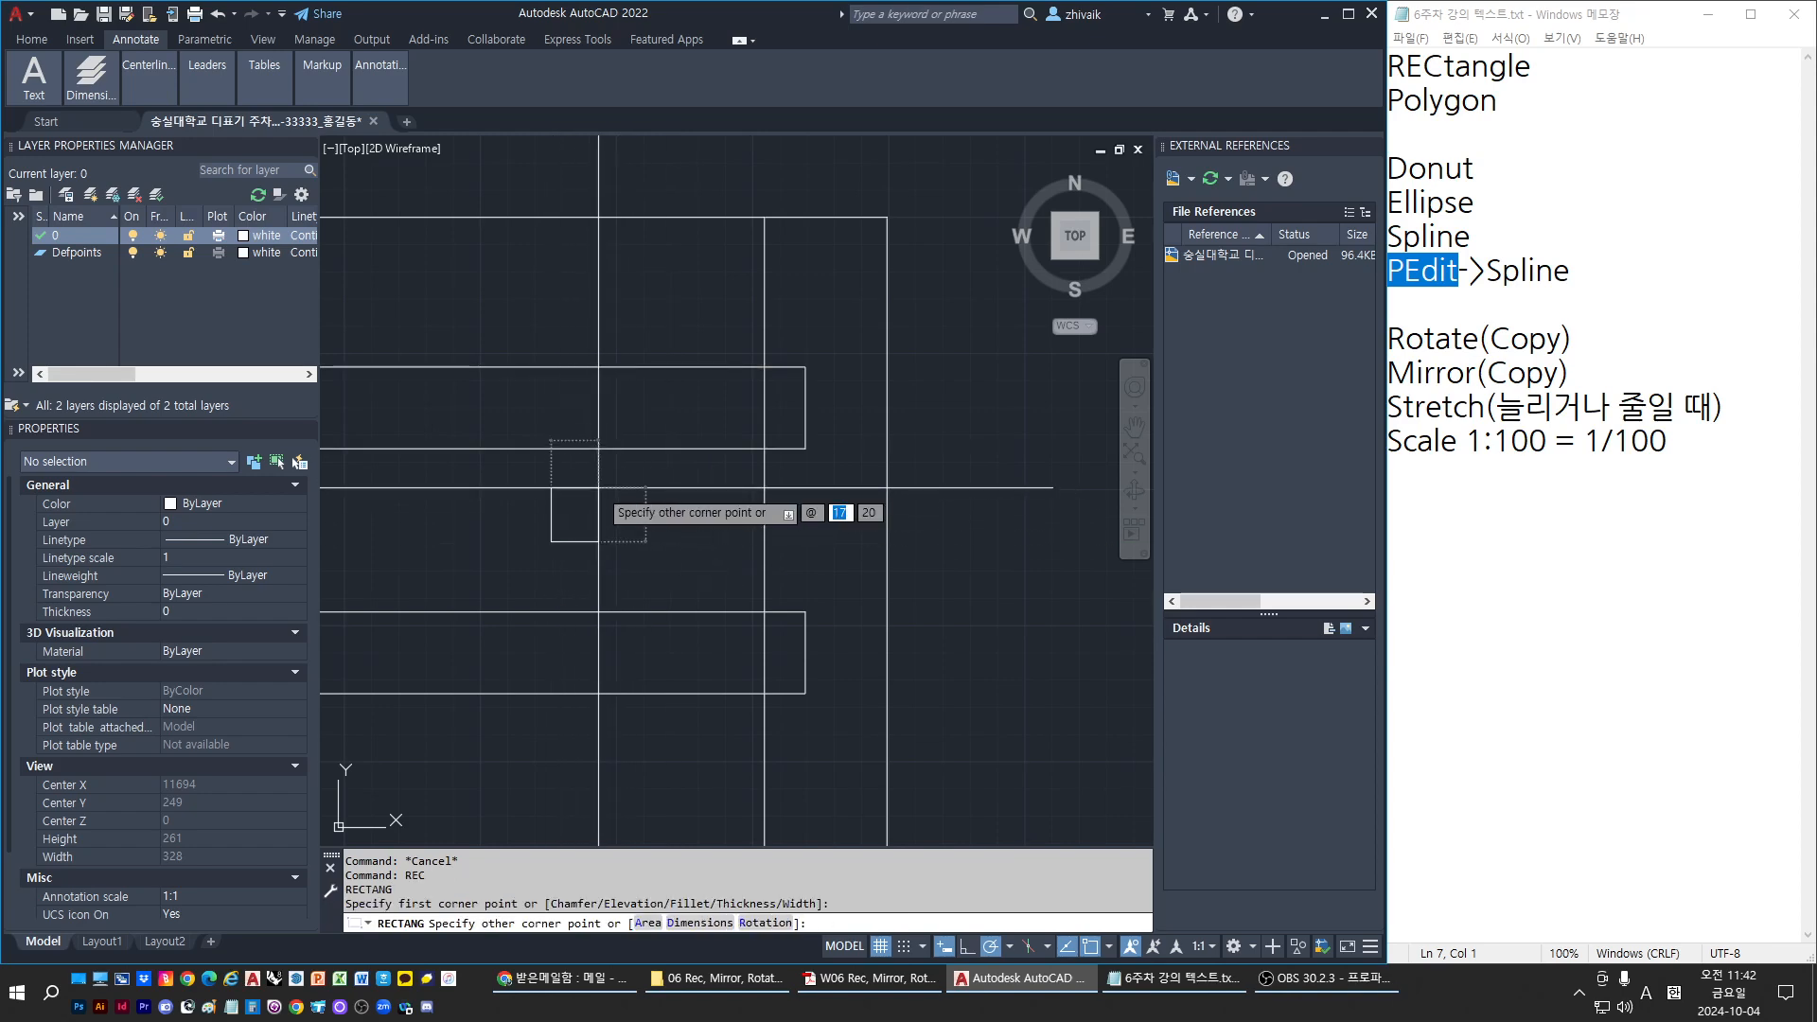
{"action": "key", "text": "Return"}
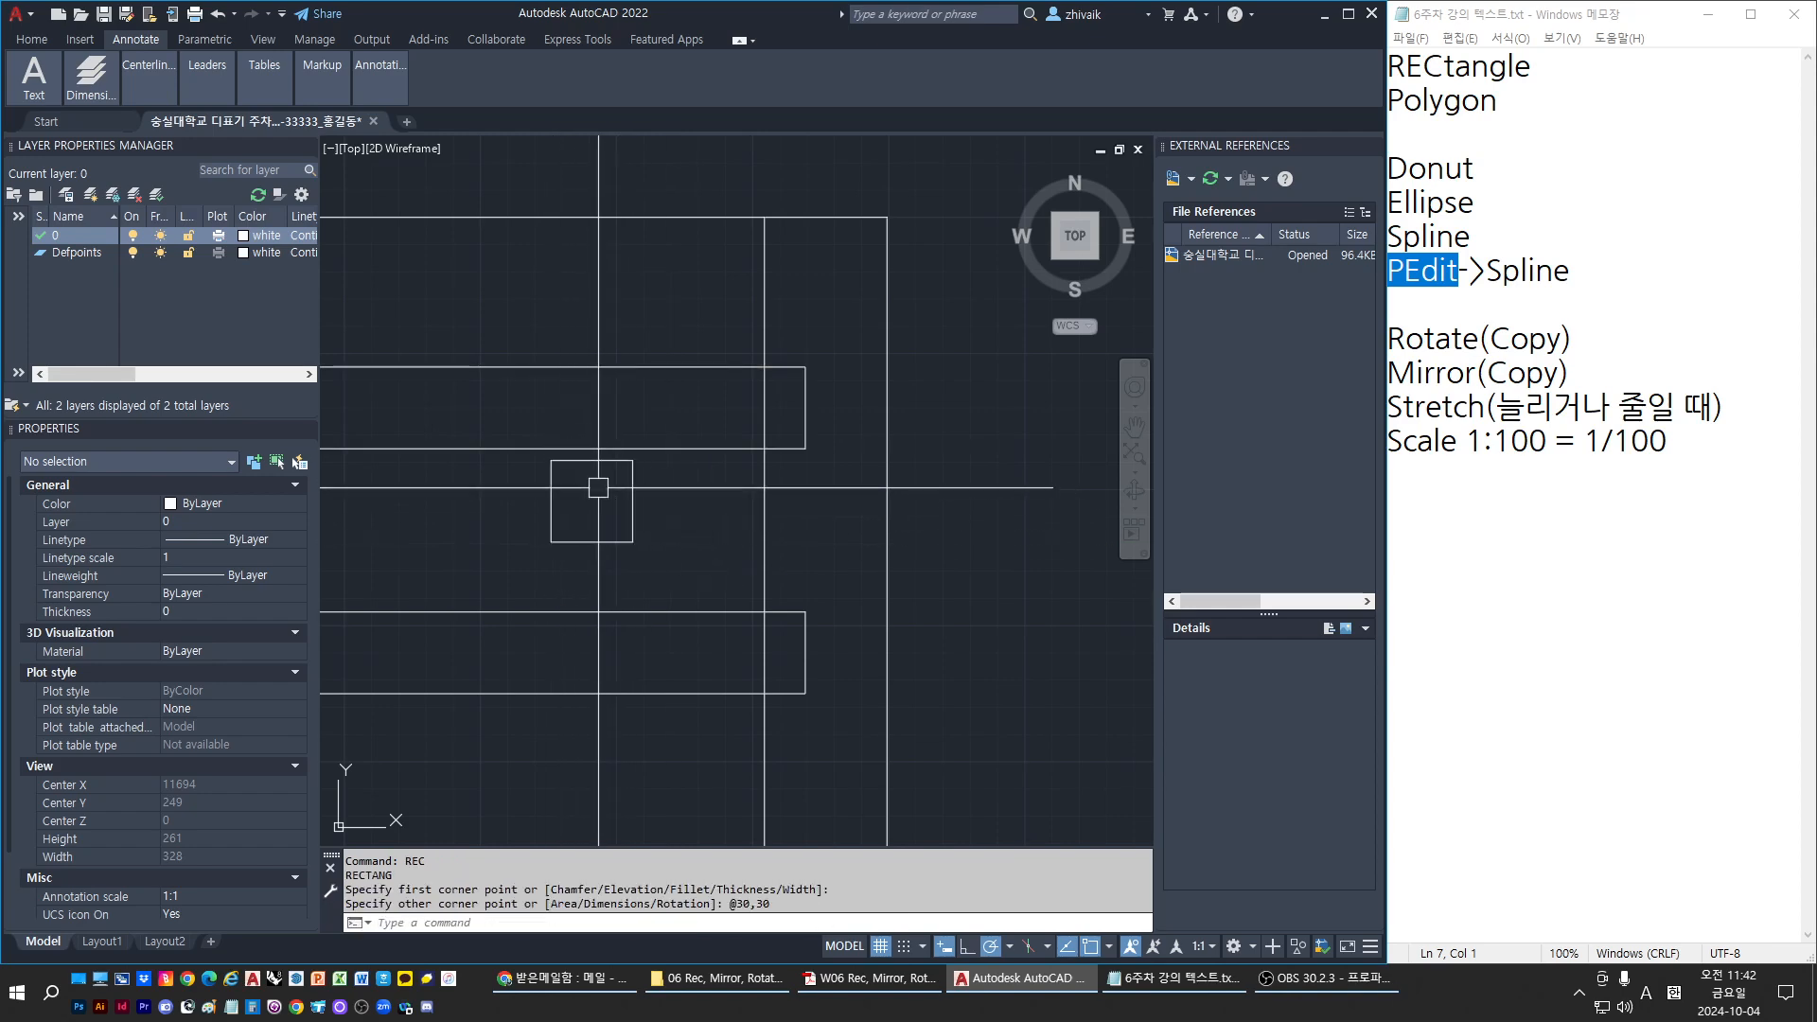
{"action": "key", "text": "Escape"}
Move the new square onto the upper panel's right end so that their outer corners coincide
{"action": "left_click", "coordinate": [411, 497]}
{"action": "left_click", "coordinate": [653, 558]}
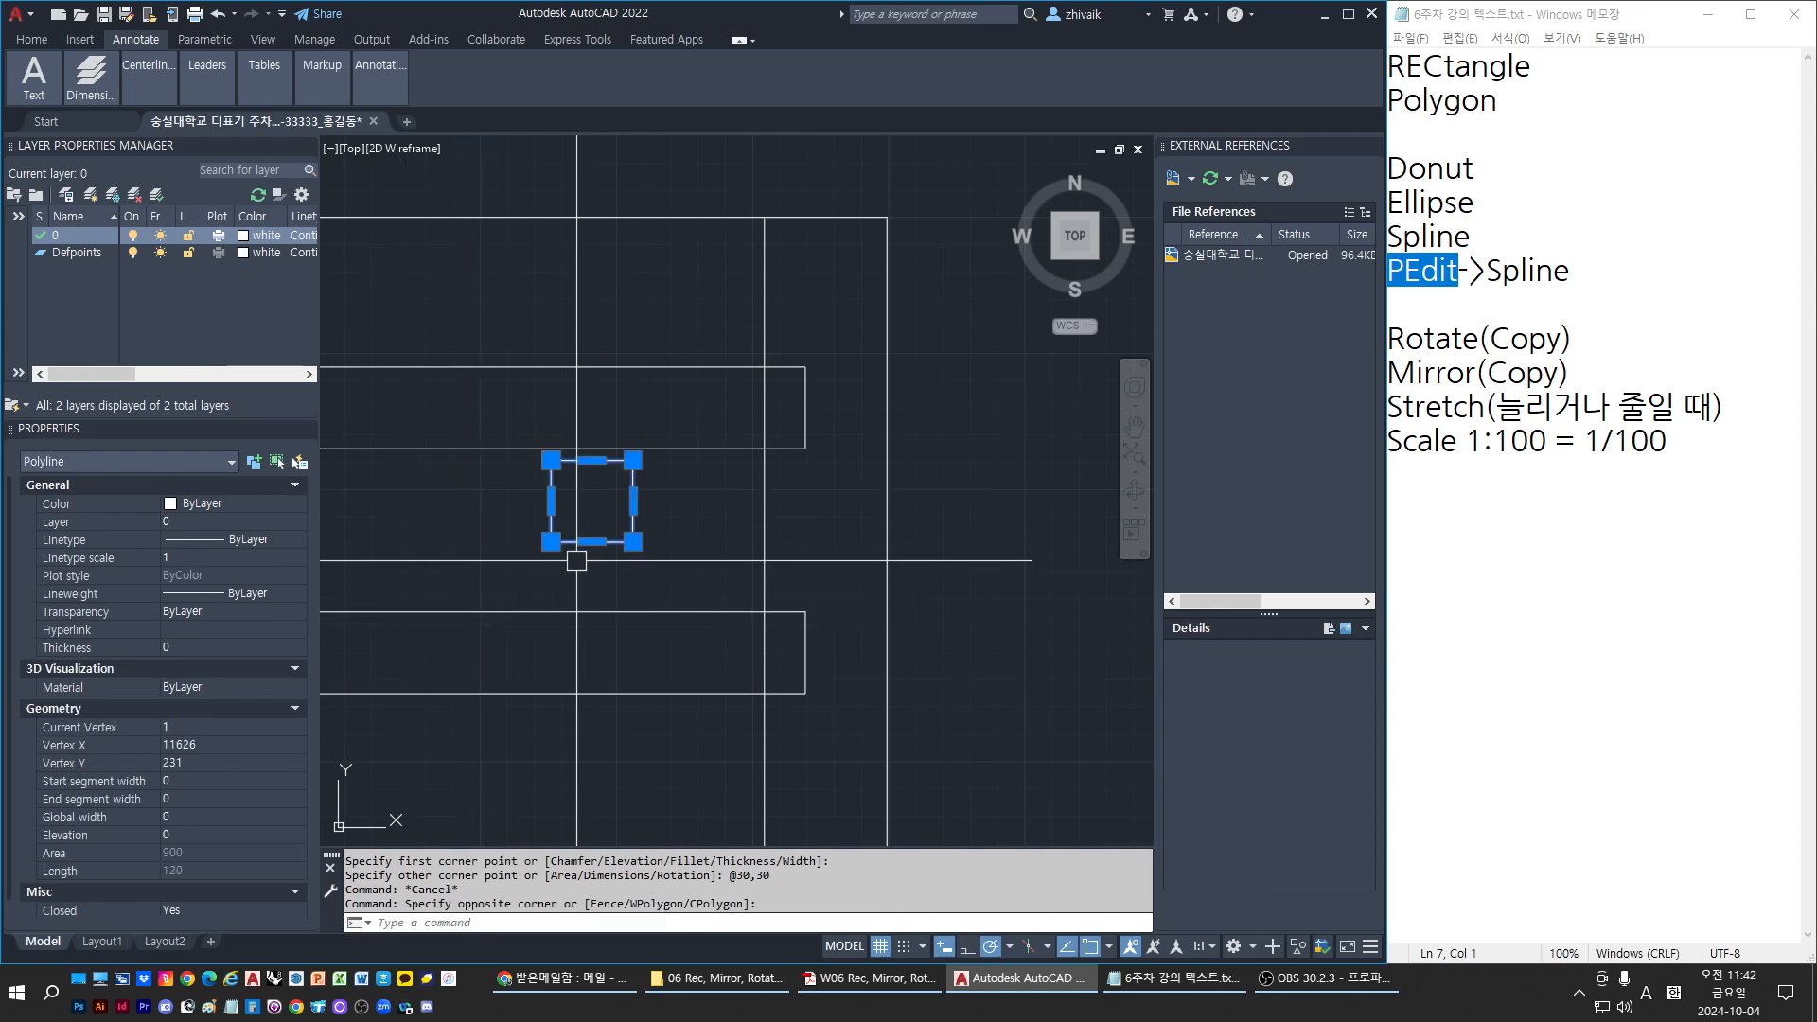
{"action": "type", "text": "m"}
{"action": "key", "text": "Return"}
{"action": "left_click", "coordinate": [589, 501]}
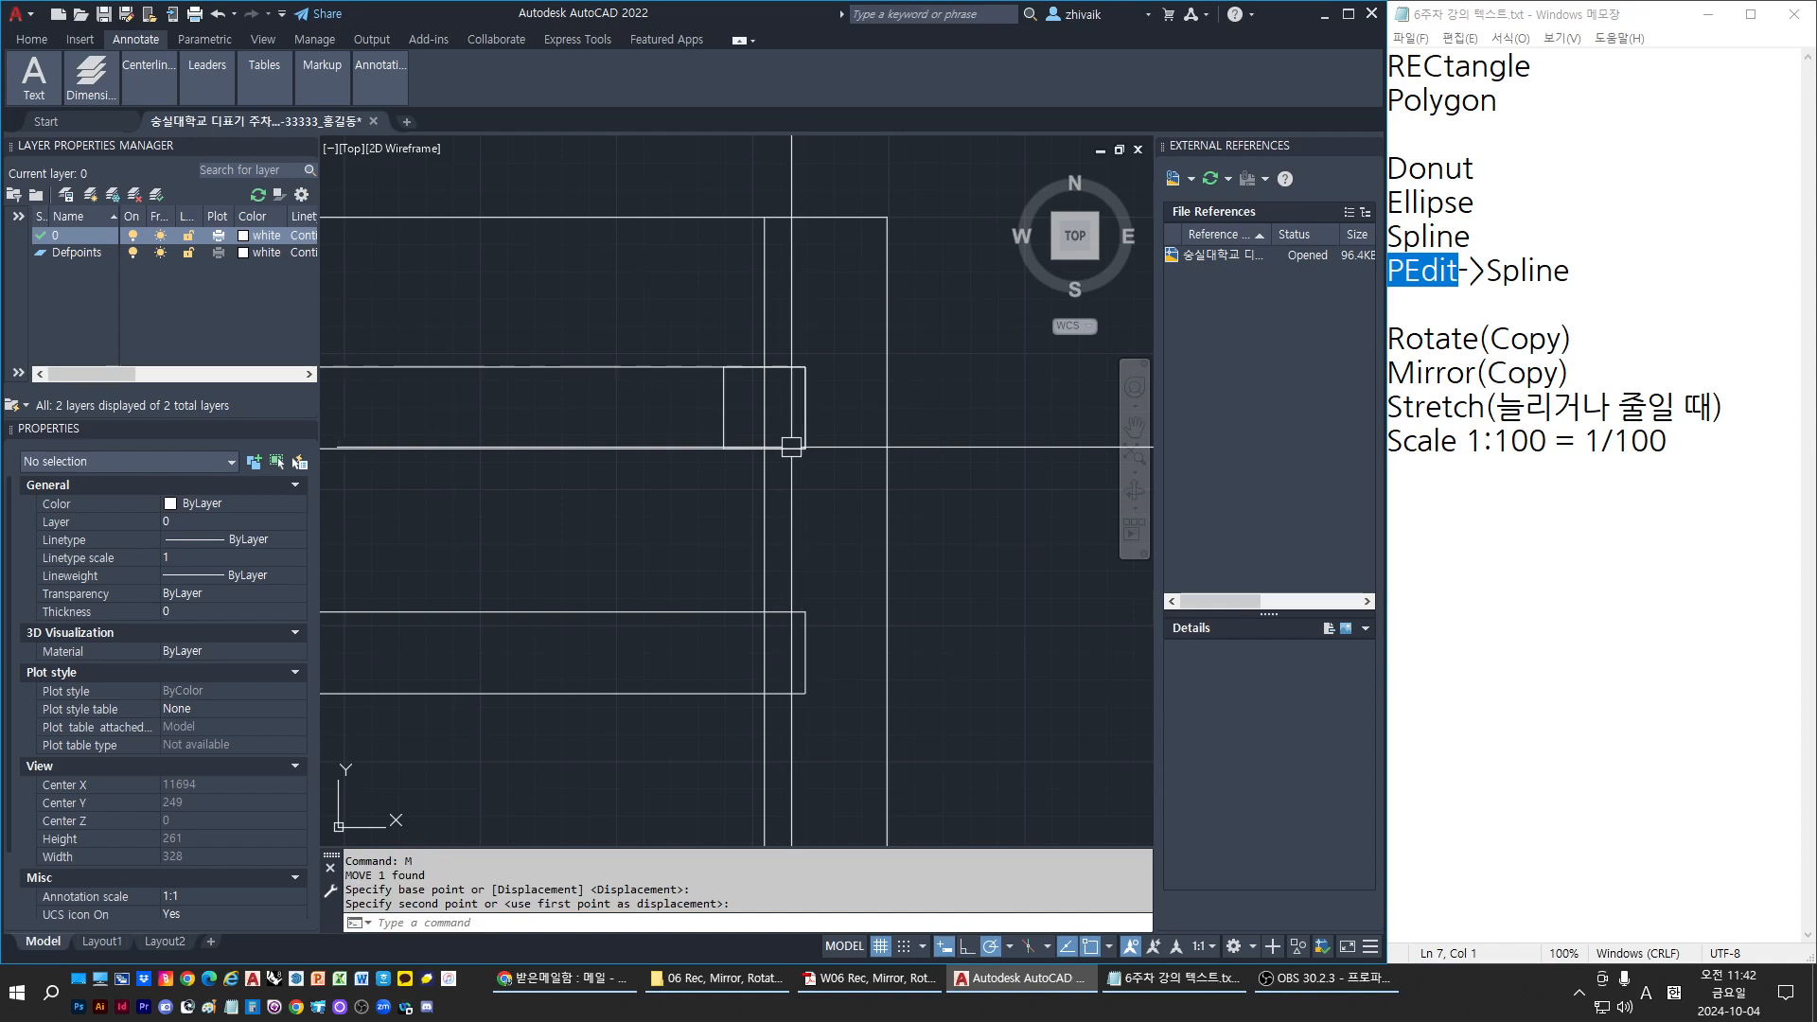
{"action": "key", "text": "Escape"}
Stretch the upper panel's right edge back to the inner side of its end square
{"action": "left_click", "coordinate": [649, 430]}
{"action": "left_click", "coordinate": [599, 464]}
{"action": "left_click", "coordinate": [806, 407]}
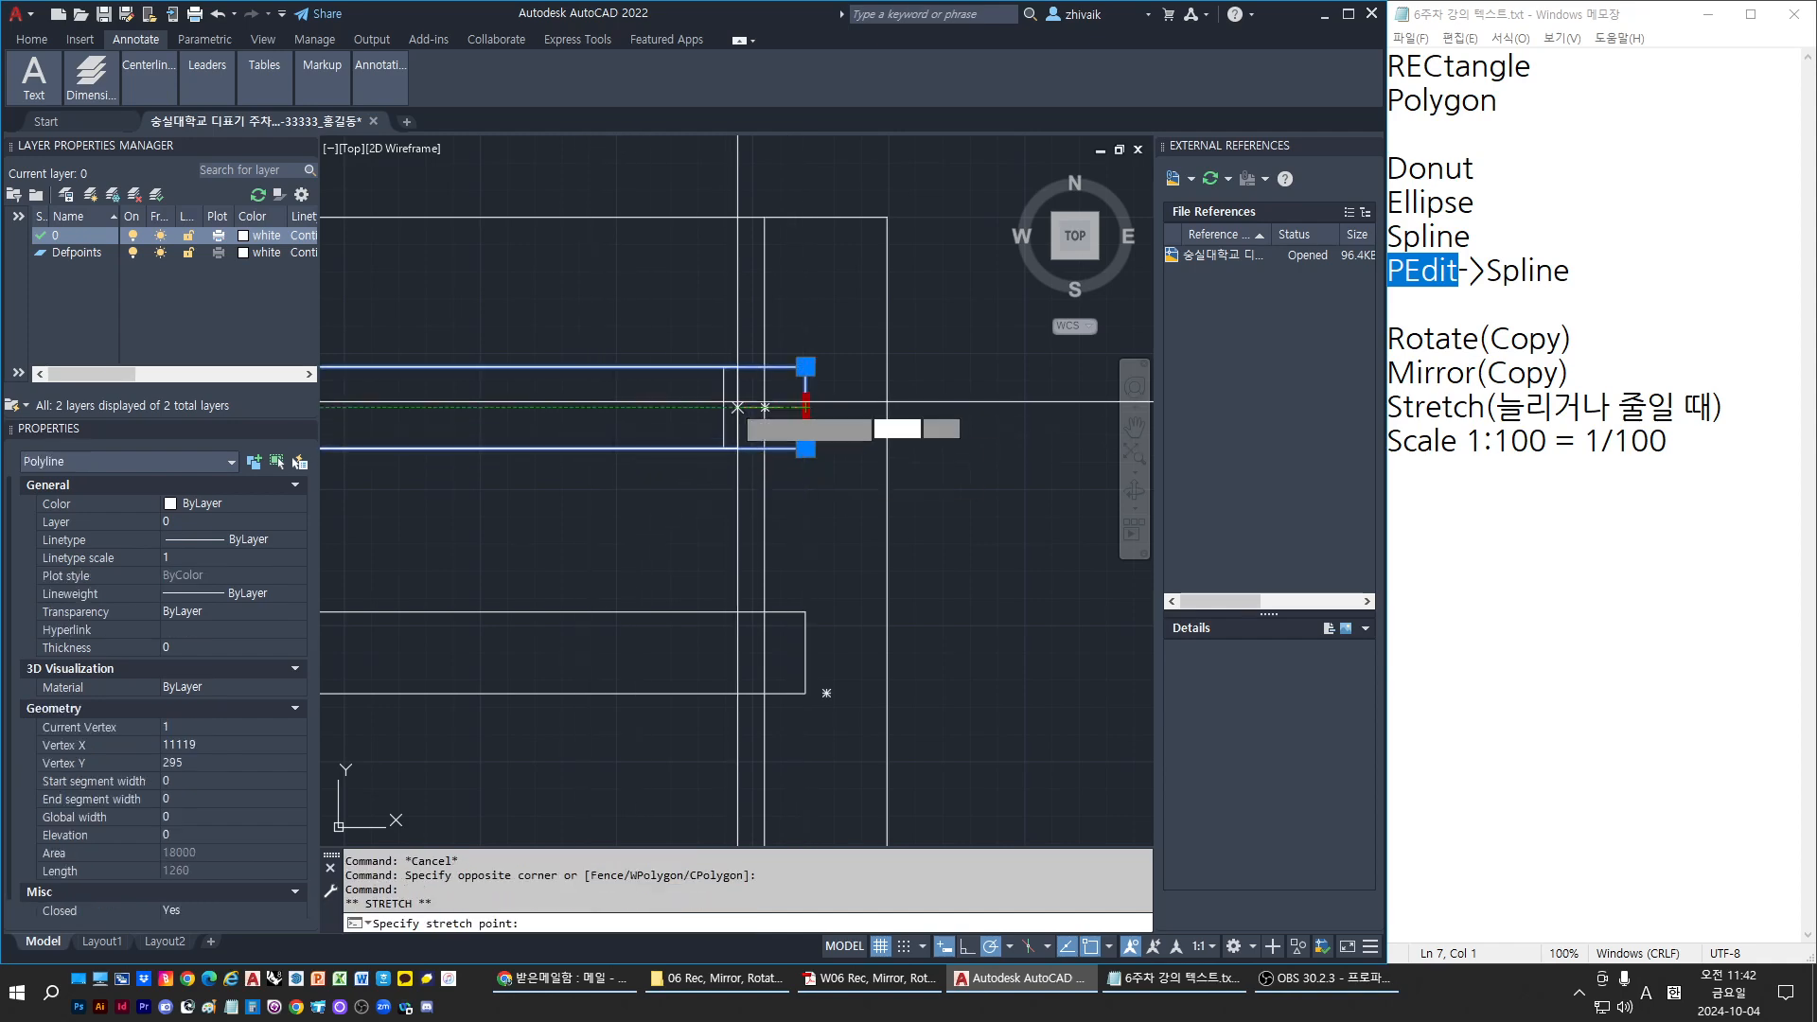
{"action": "key", "text": "Escape"}
{"action": "key", "text": "Escape"}
Copy the upper panel's right end square onto the lower panel's right end, aligned at the lower outer corner
{"action": "left_click", "coordinate": [724, 416]}
{"action": "type", "text": "c"}
{"action": "key", "text": "Return"}
{"action": "left_click", "coordinate": [806, 448]}
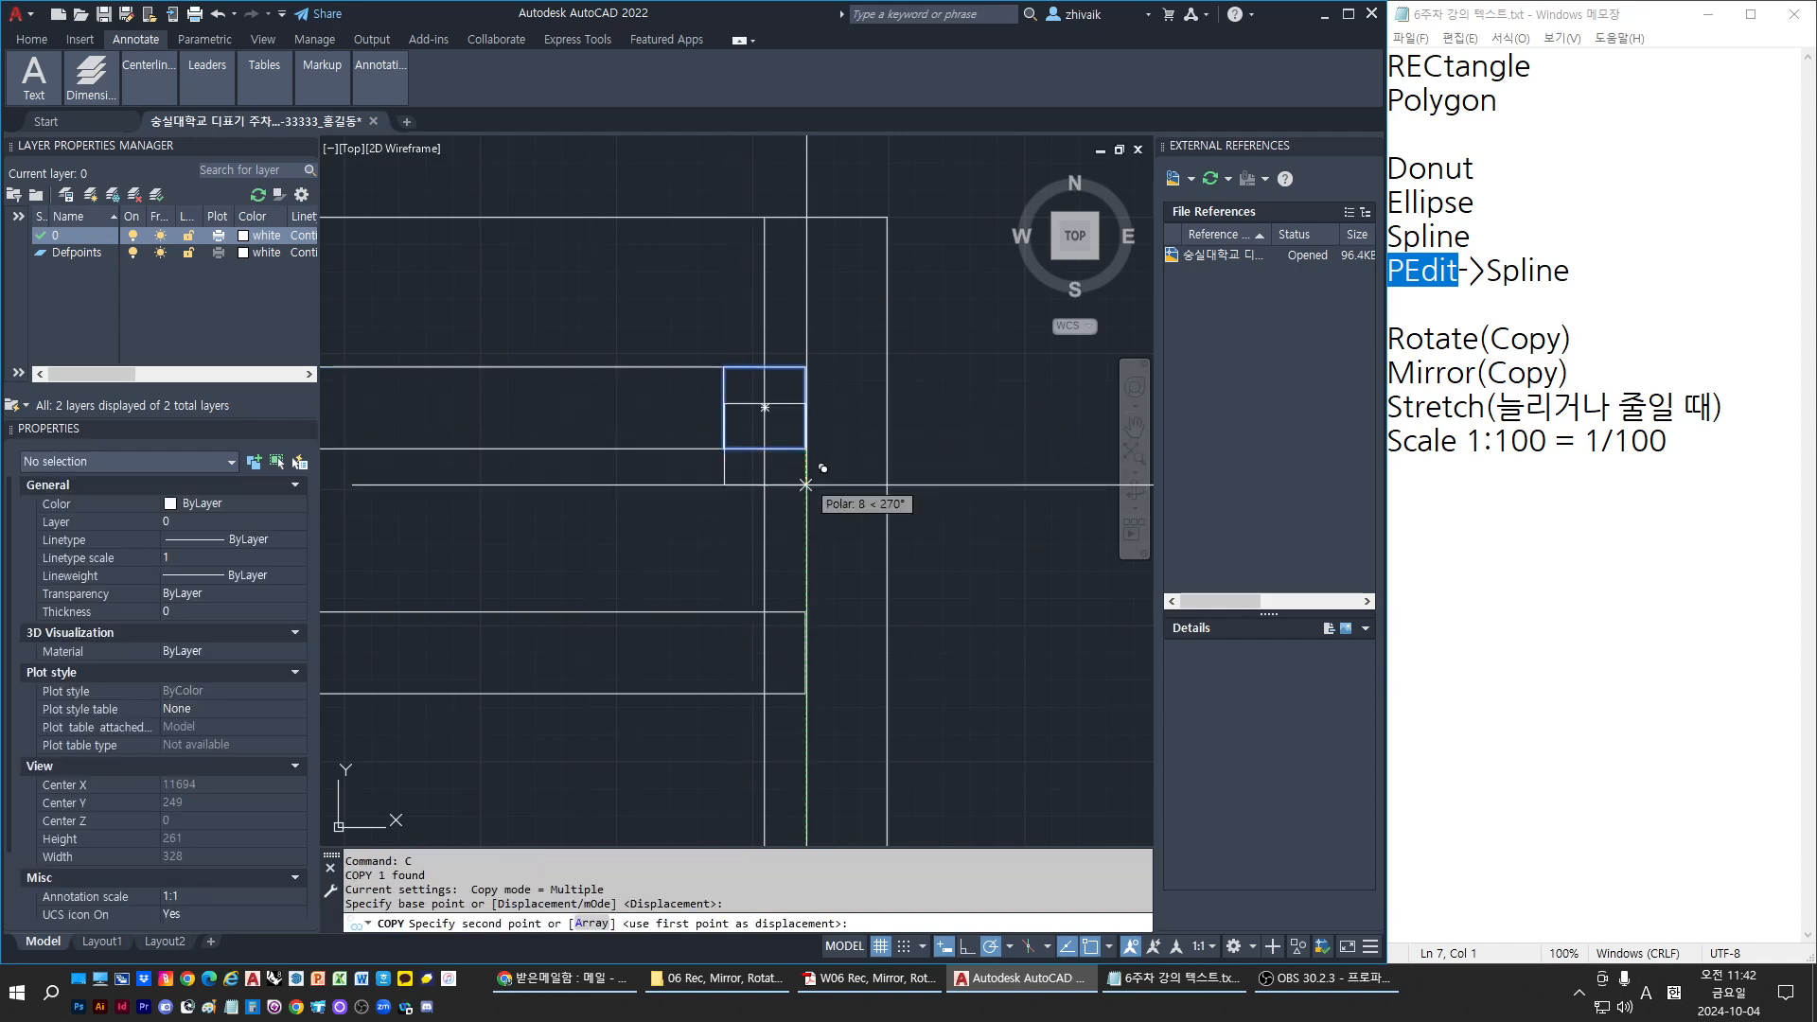
{"action": "left_click", "coordinate": [805, 694]}
{"action": "key", "text": "Escape"}
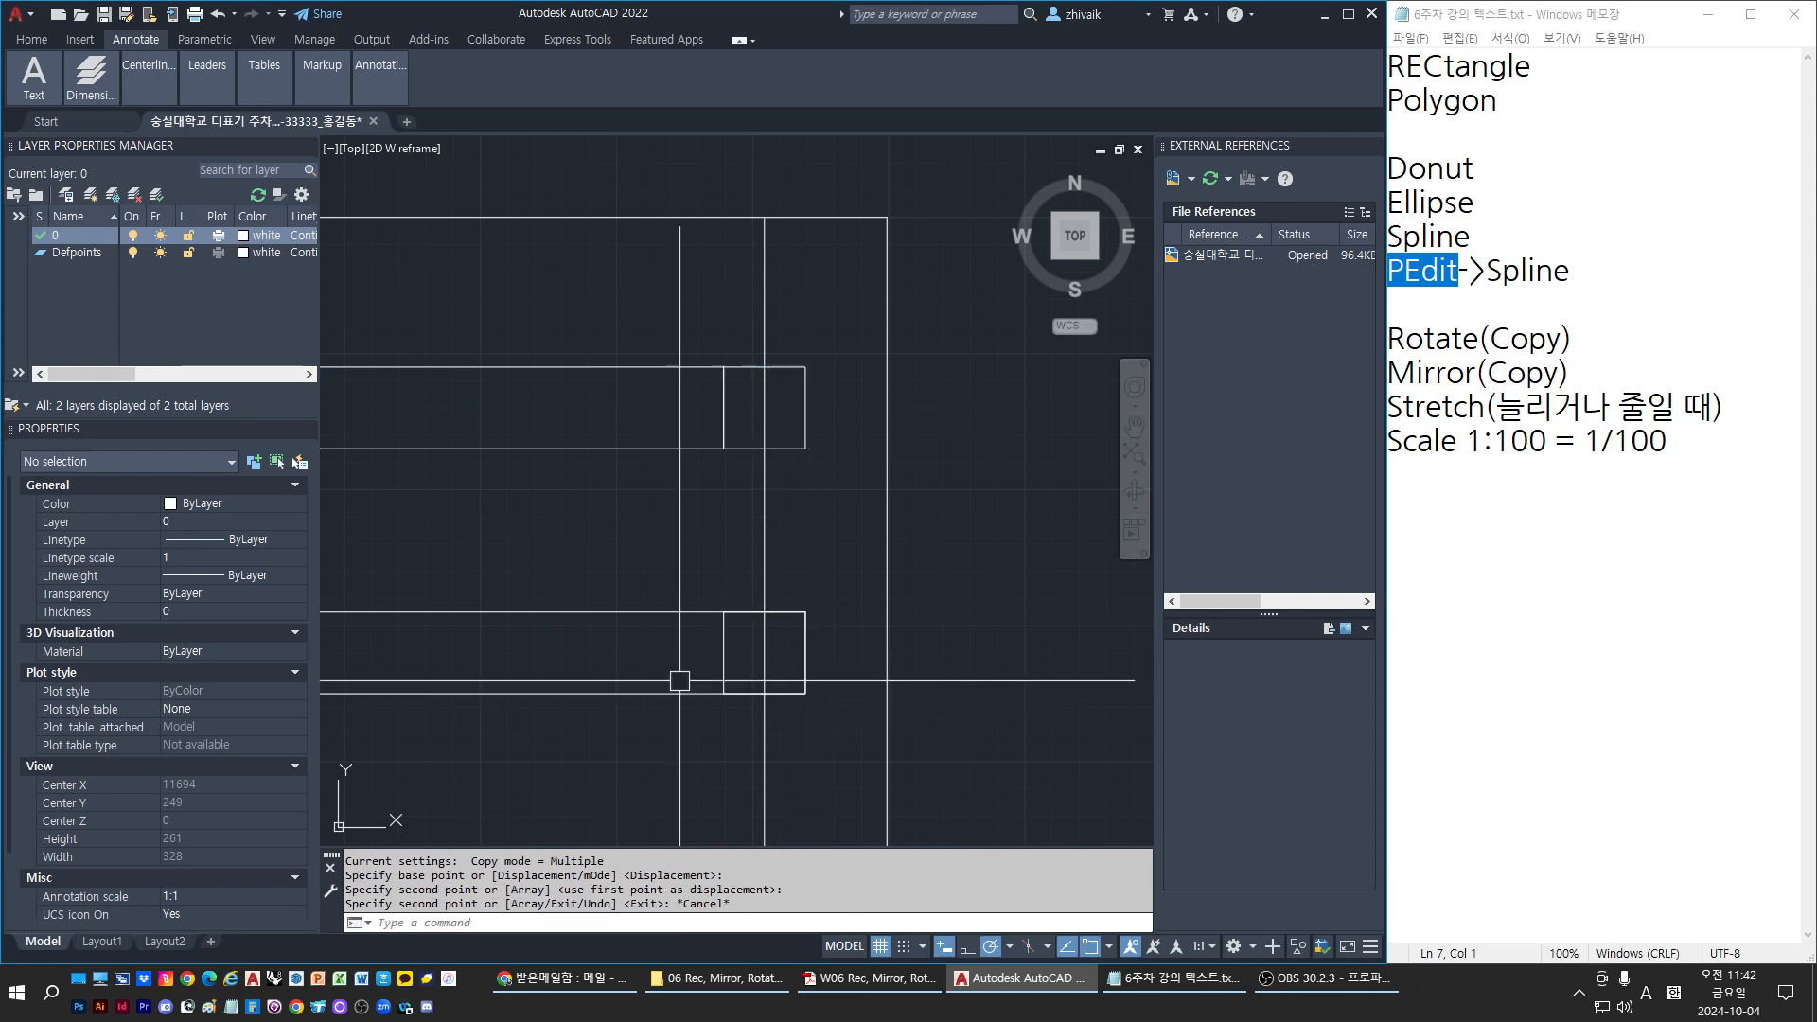
Stretch the lower panel's right edge back to the inner side of its end square
{"action": "left_click", "coordinate": [681, 694]}
{"action": "left_click", "coordinate": [806, 653]}
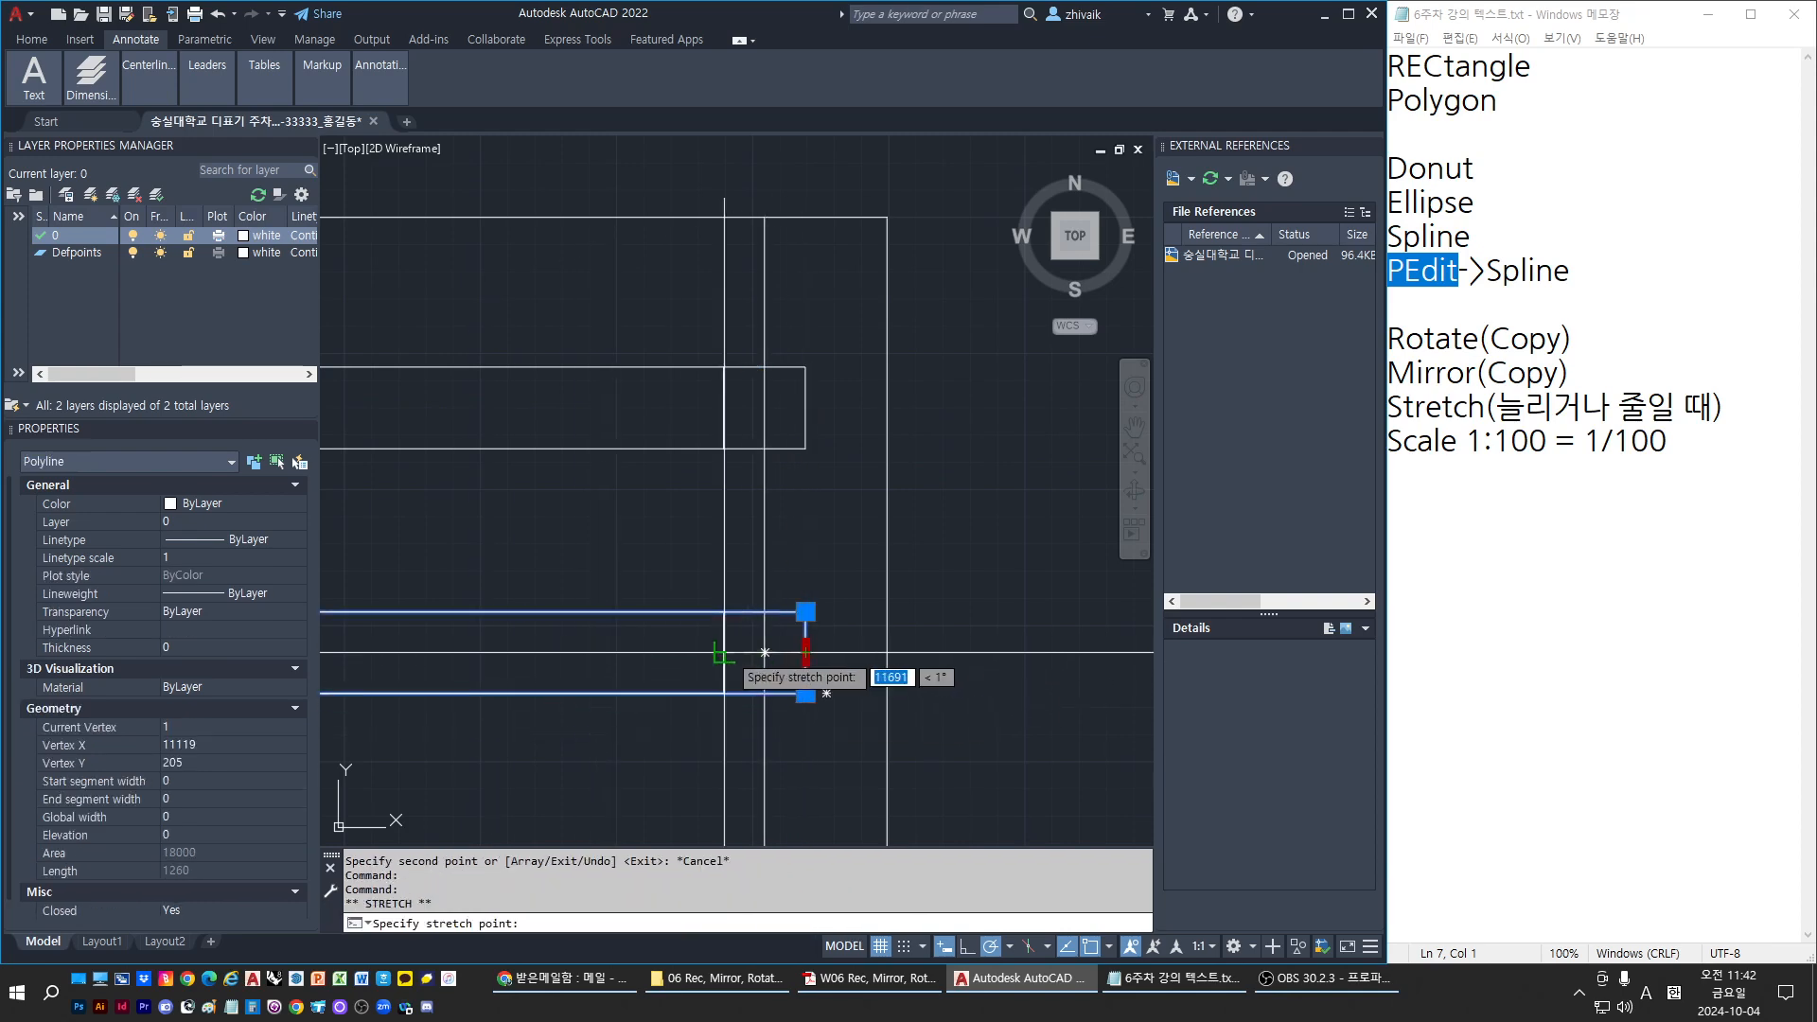
{"action": "key", "text": "Escape"}
Select the left frame post and examine where its inner edge crosses the two panel end squares
{"action": "scroll", "coordinate": [735, 573], "scroll_direction": "down", "scroll_amount": 6}
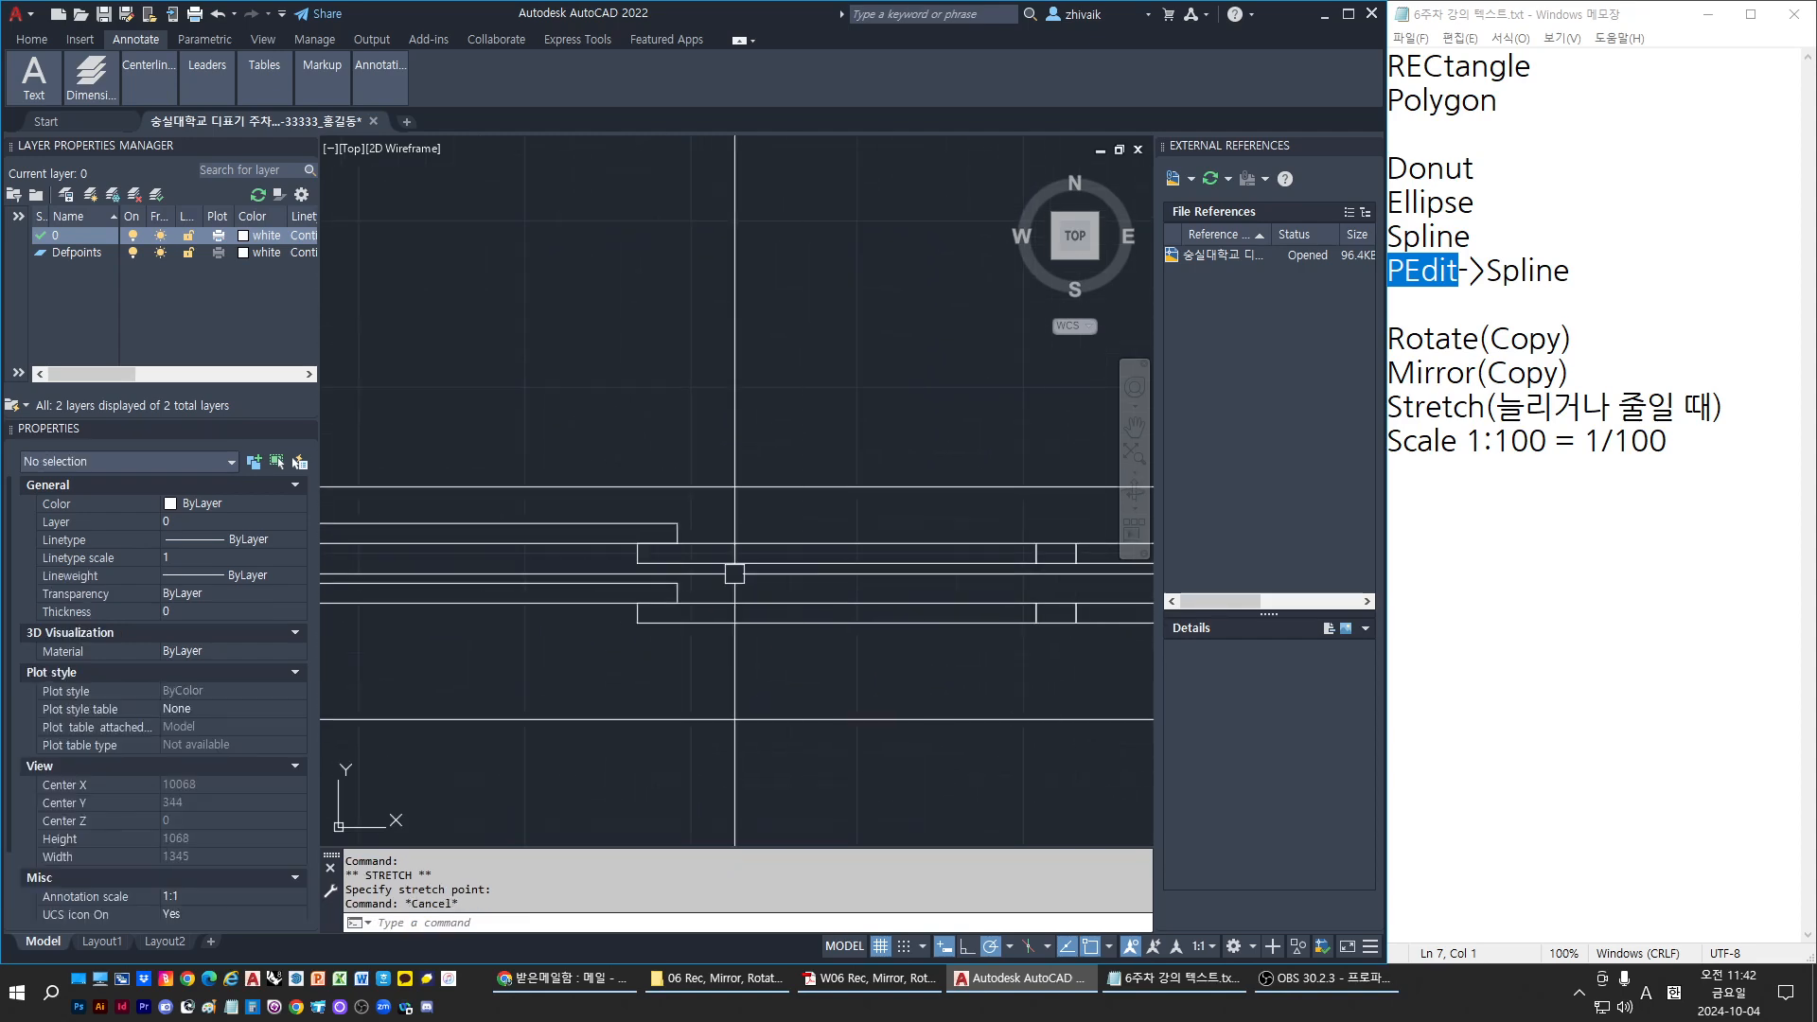
{"action": "scroll", "coordinate": [768, 558], "scroll_direction": "up", "scroll_amount": 8}
{"action": "key", "text": "Escape"}
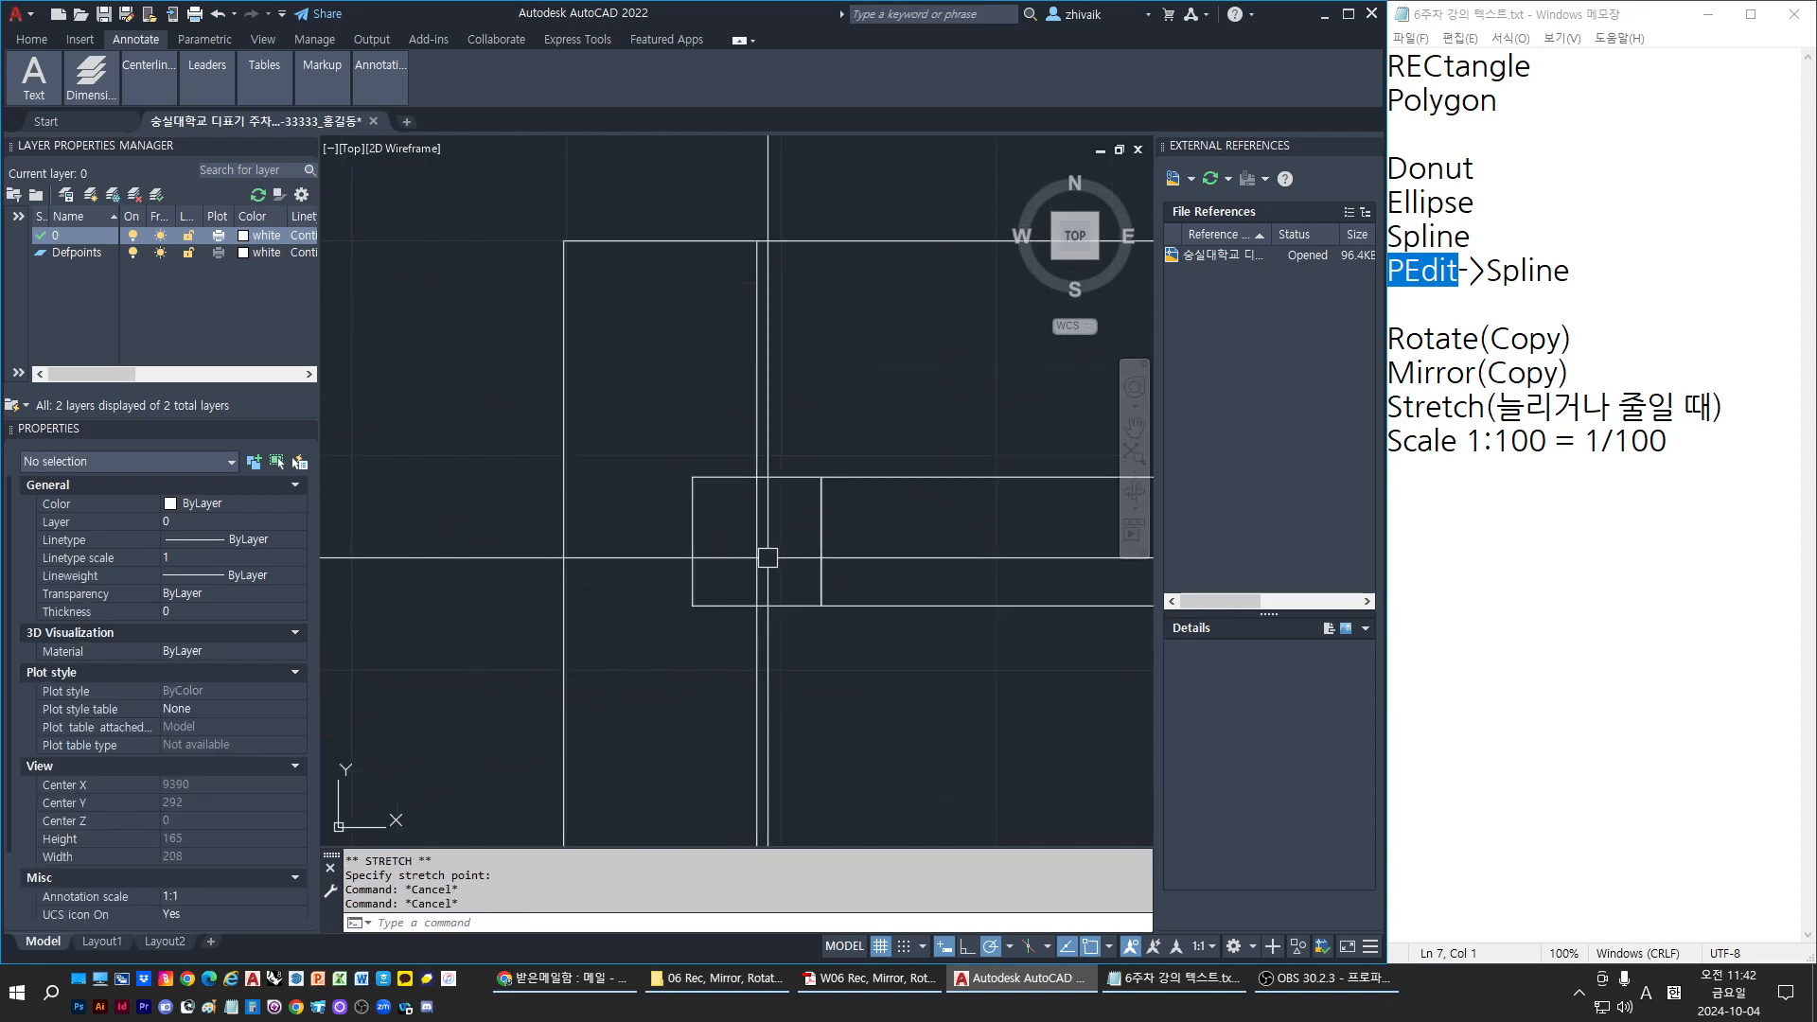
{"action": "scroll", "coordinate": [768, 558], "scroll_direction": "down", "scroll_amount": 4}
{"action": "key", "text": "Escape"}
{"action": "key", "text": "Escape"}
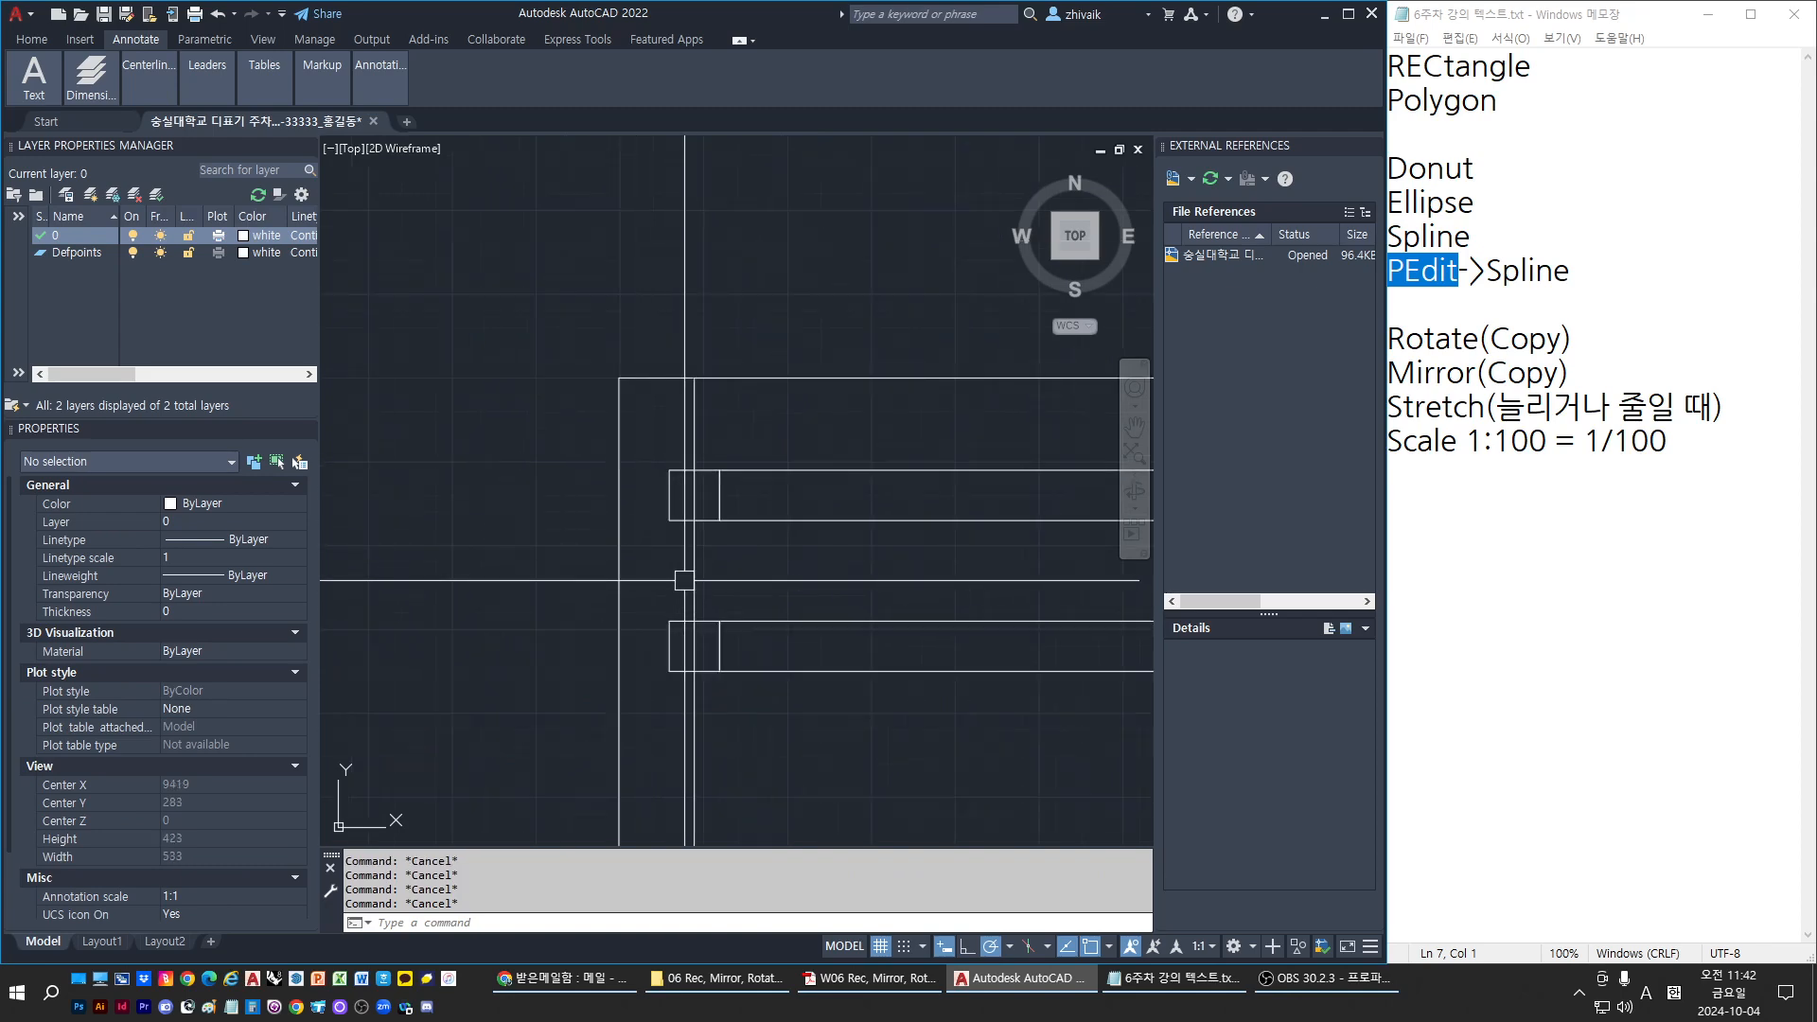
{"action": "left_click", "coordinate": [685, 581]}
{"action": "key", "text": "Escape"}
{"action": "left_click", "coordinate": [692, 568]}
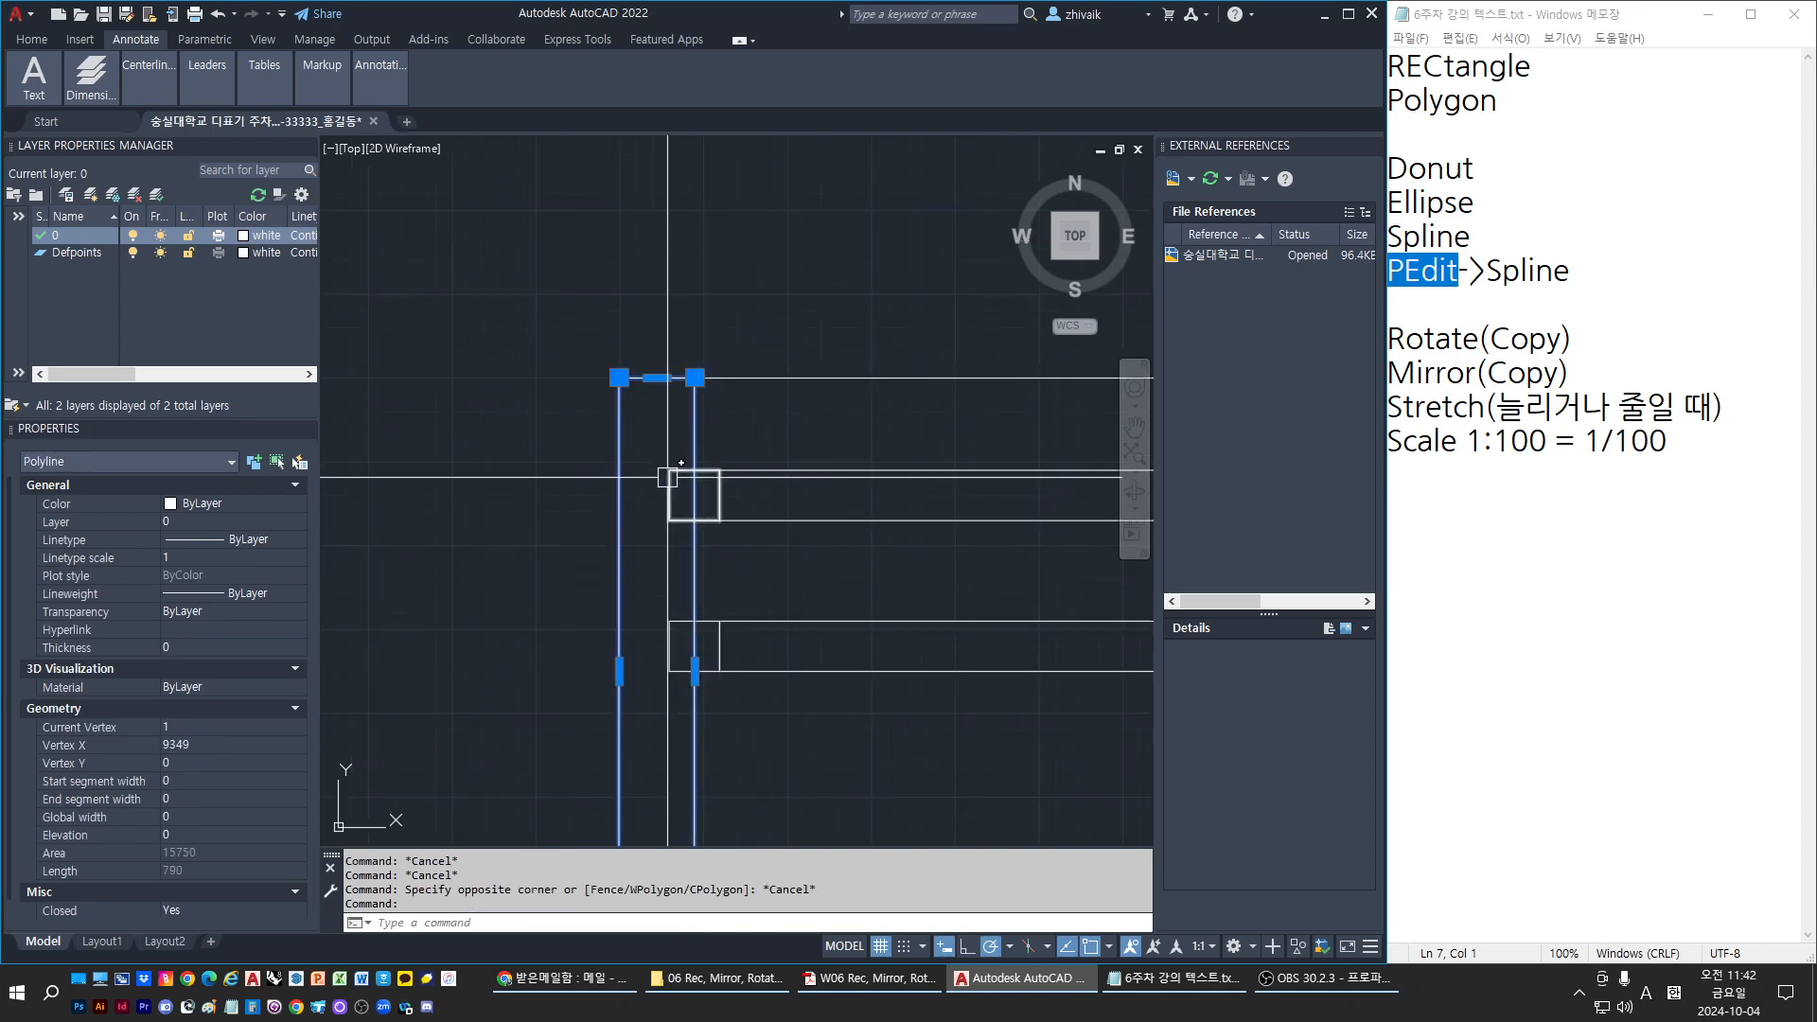
{"action": "scroll", "coordinate": [690, 497], "scroll_direction": "up", "scroll_amount": 2}
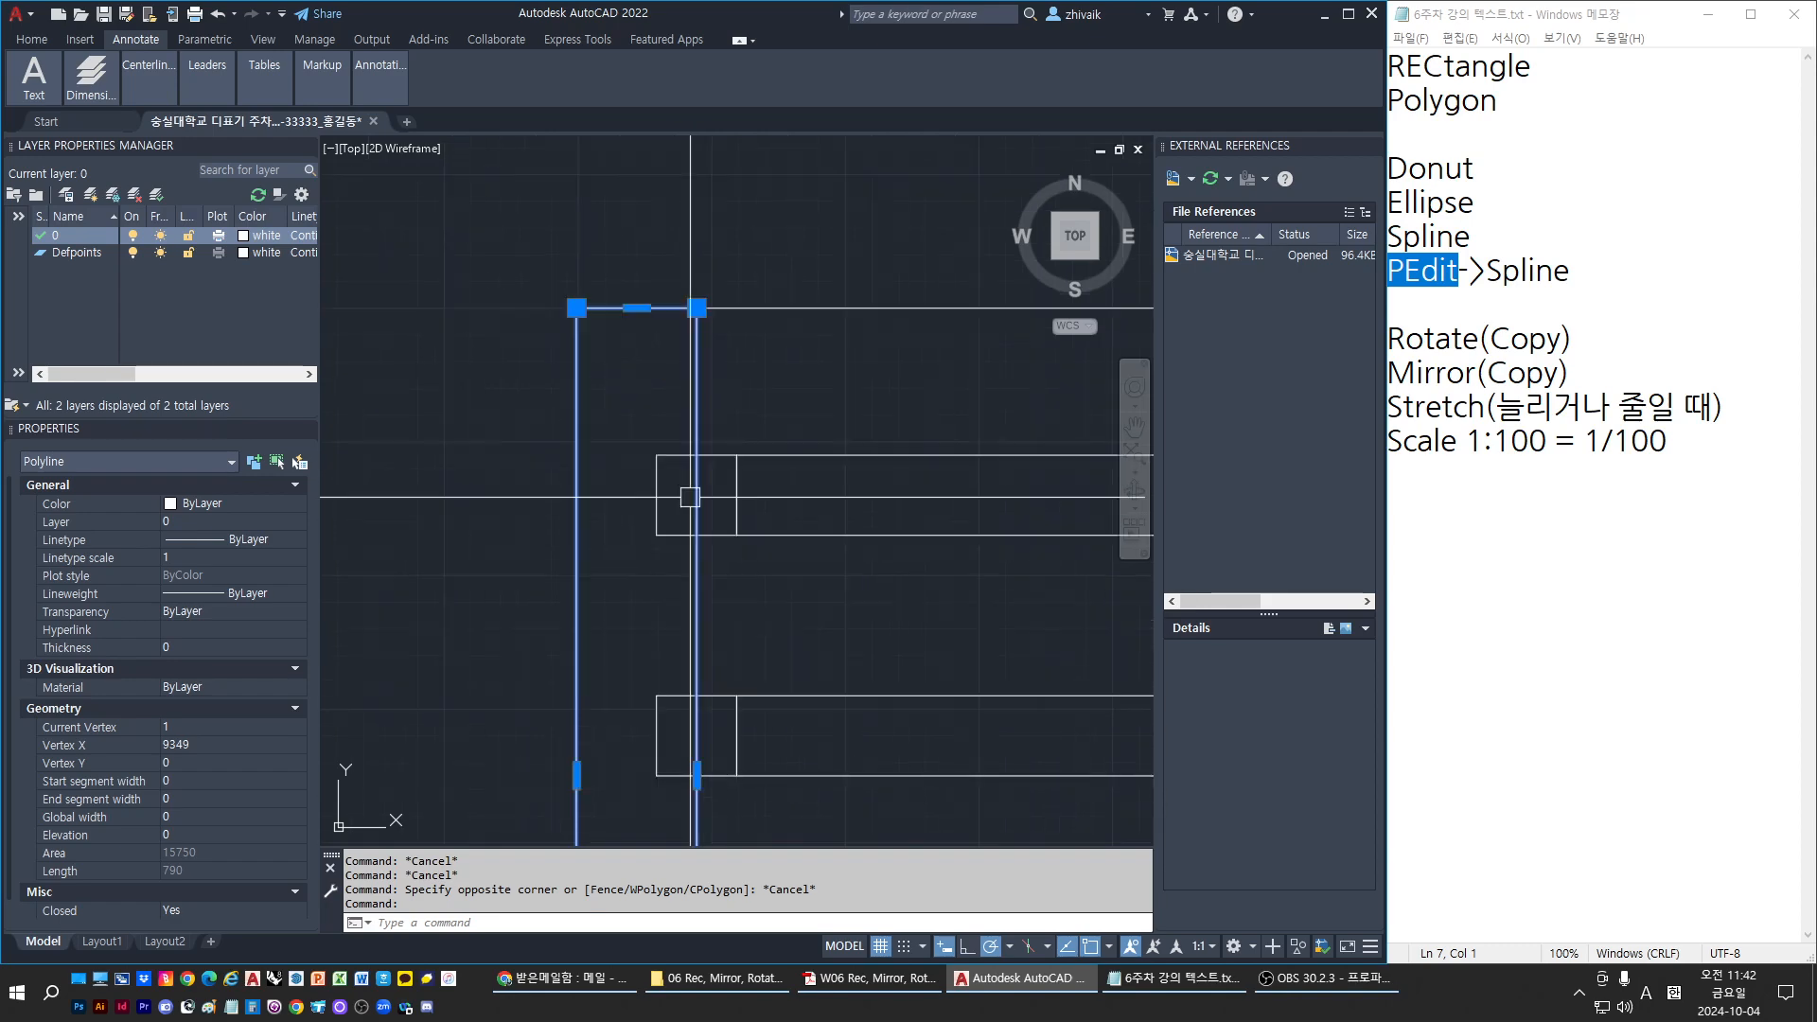
{"action": "key", "text": "Escape"}
{"action": "key", "text": "Escape"}
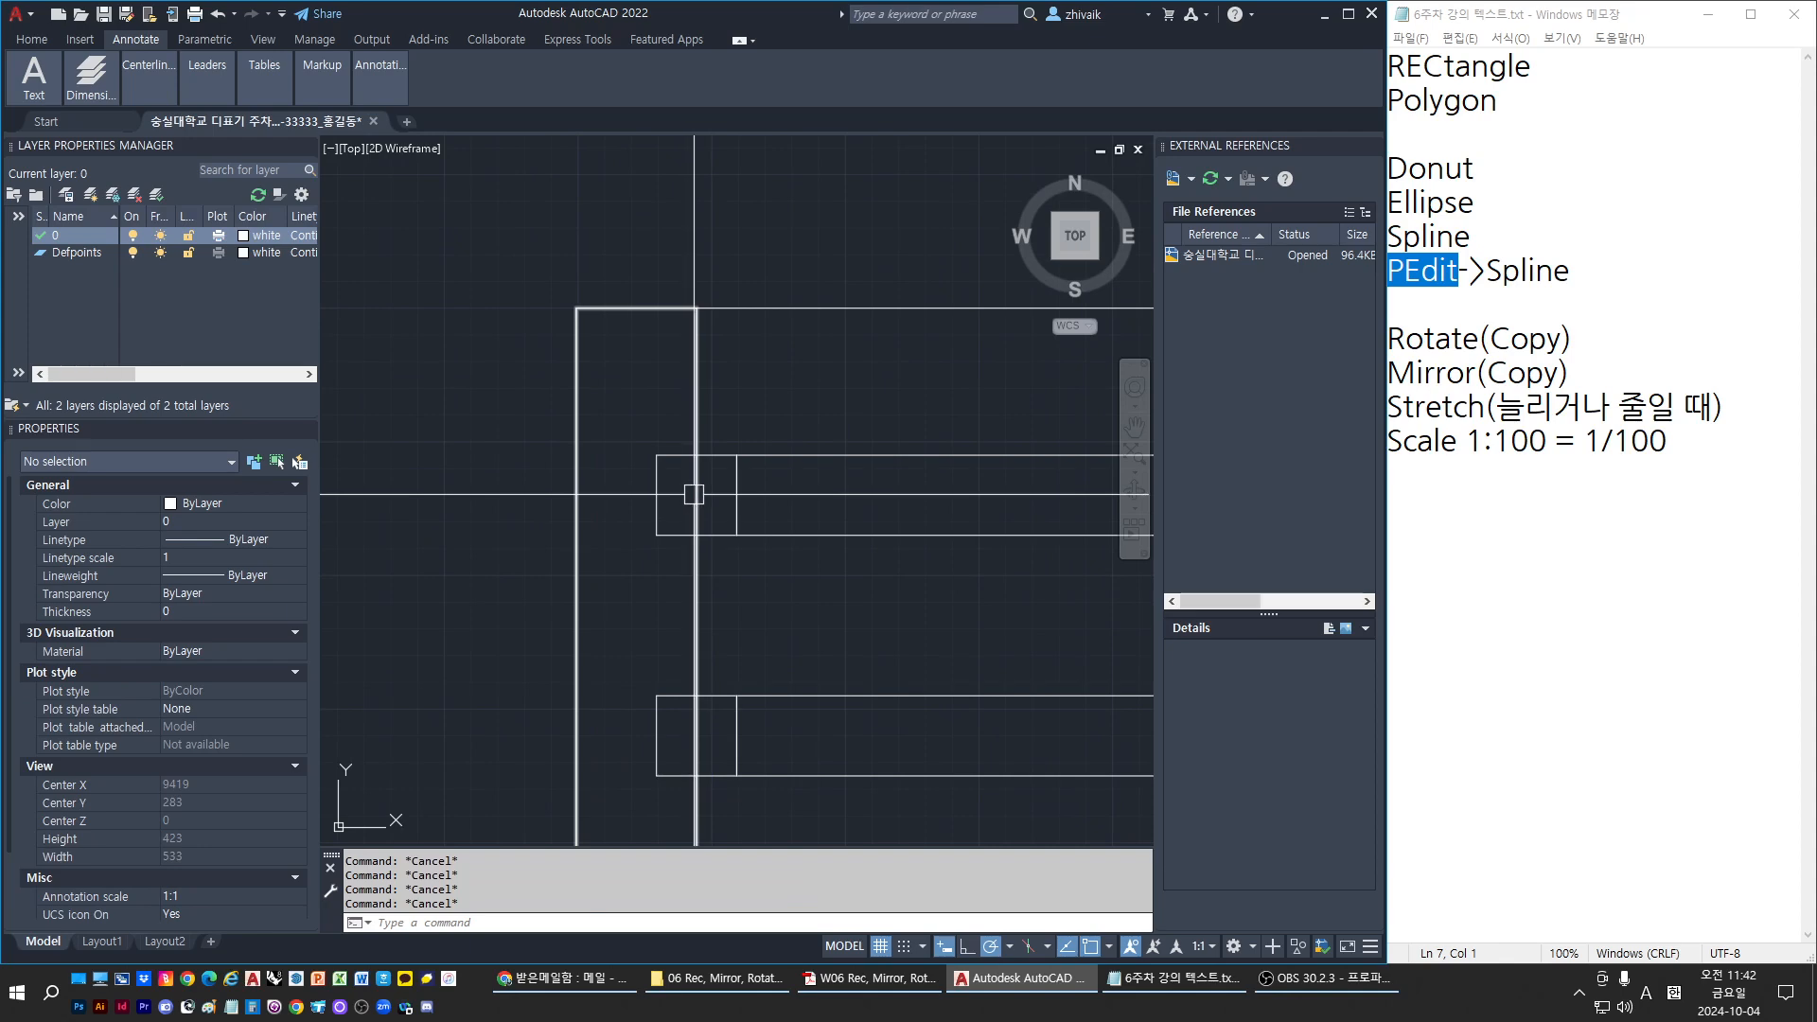
Trim the left post's inner edge inside both panel end squares, using the squares as cutting edges
{"action": "type", "text": "tr"}
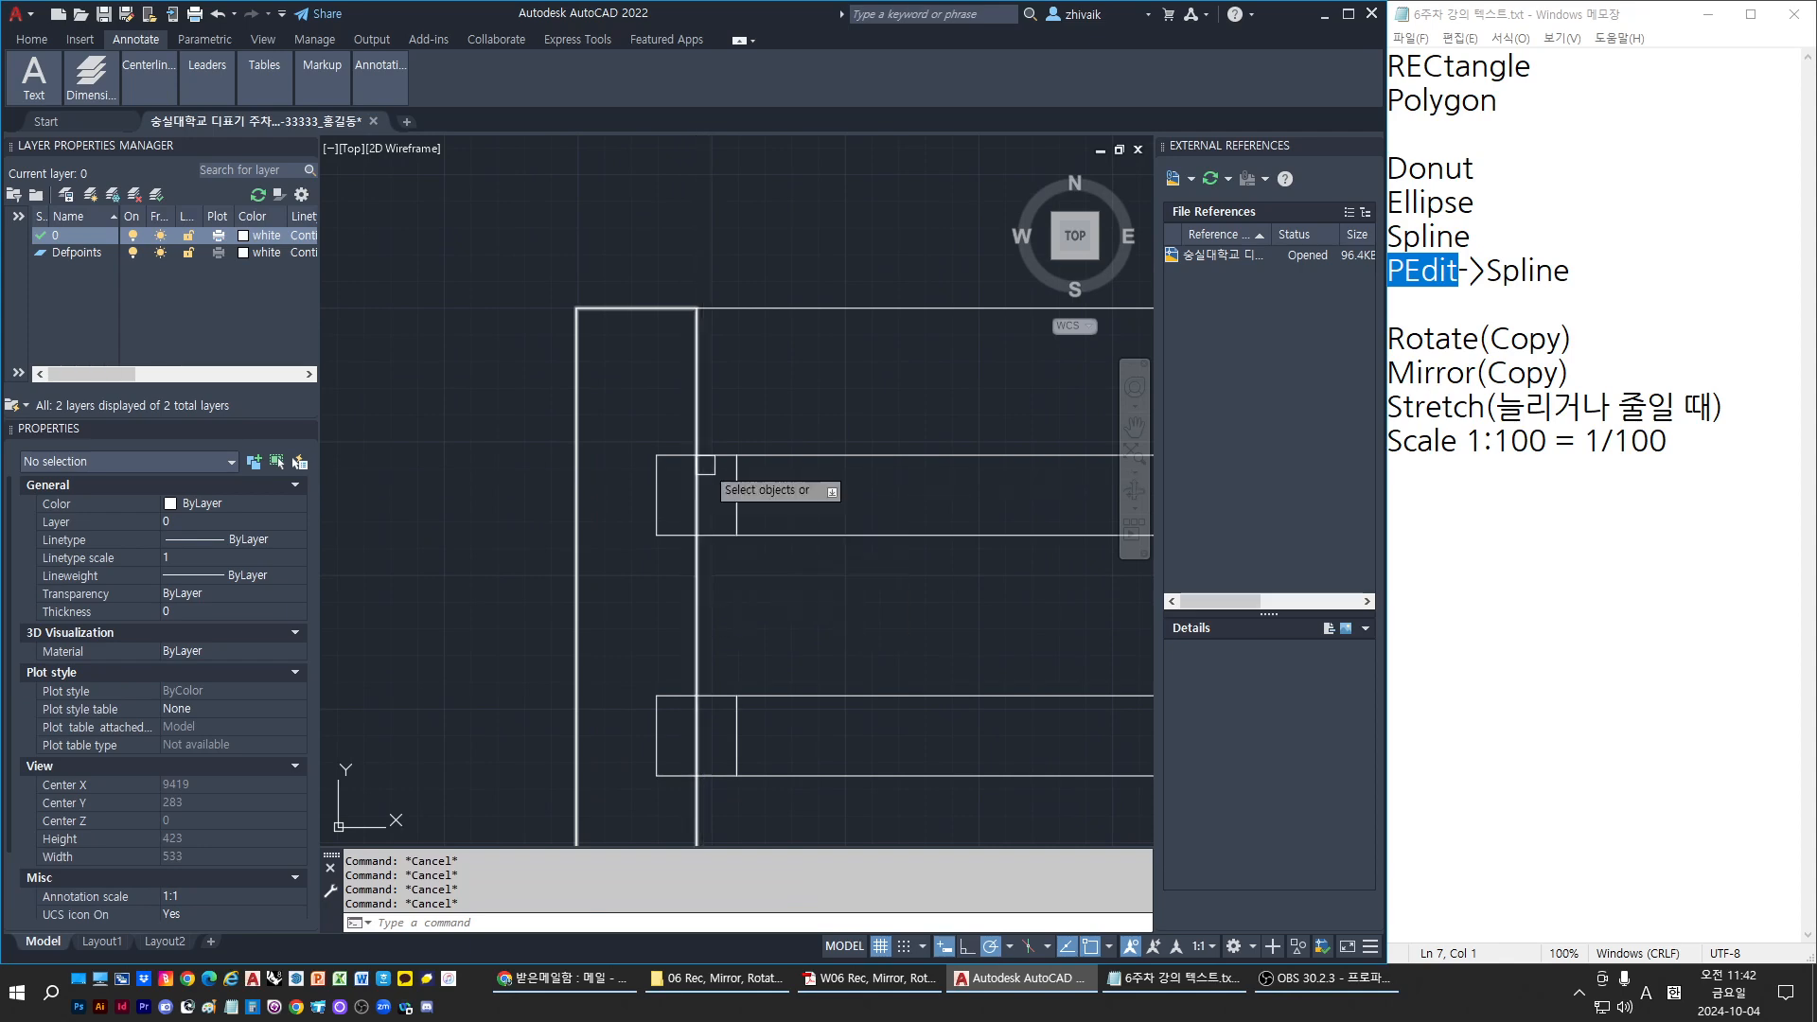
{"action": "key", "text": "Return"}
{"action": "left_click", "coordinate": [710, 455]}
{"action": "left_click", "coordinate": [717, 697]}
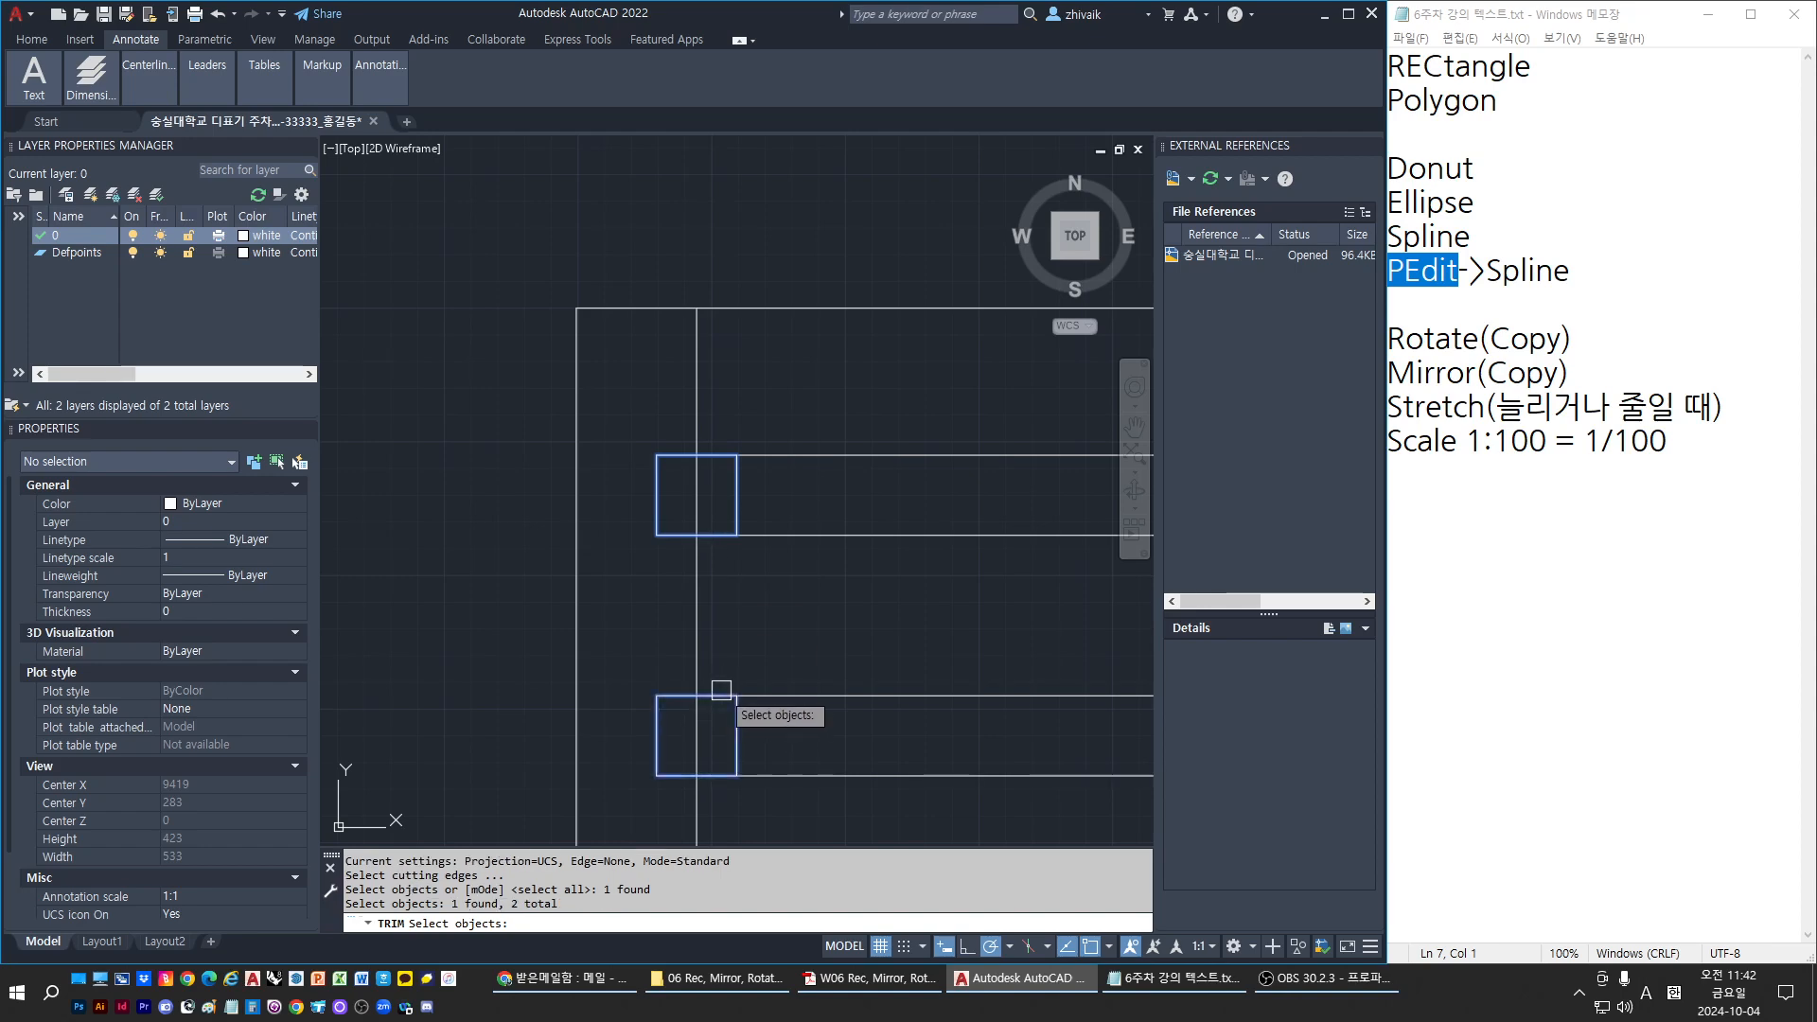
{"action": "key", "text": "Return"}
{"action": "left_click", "coordinate": [702, 492]}
{"action": "key", "text": "Escape"}
{"action": "key", "text": "Escape"}
{"action": "key", "text": "Escape"}
{"action": "key", "text": "Escape"}
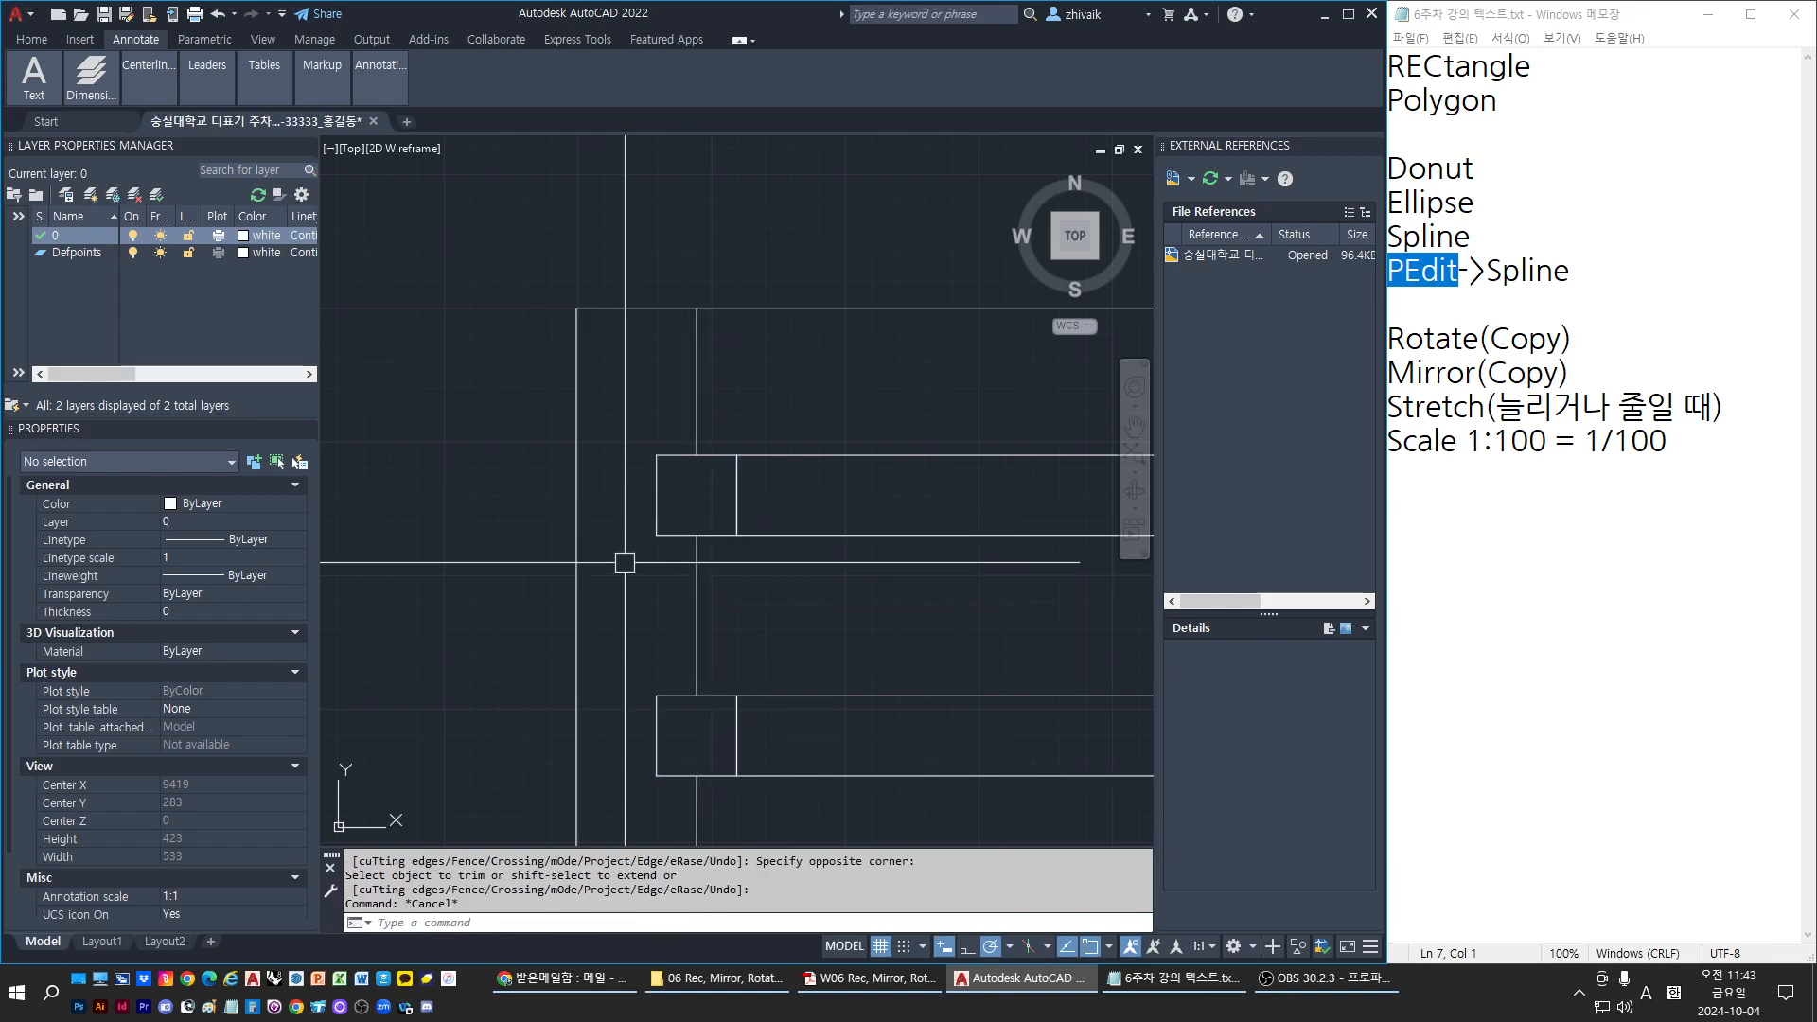
Select the left post's separate pieces to examine the gaps in its outline at both end squares
{"action": "left_click", "coordinate": [697, 590]}
{"action": "key", "text": "Escape"}
{"action": "left_click", "coordinate": [576, 613]}
{"action": "scroll", "coordinate": [576, 416], "scroll_direction": "down", "scroll_amount": 3}
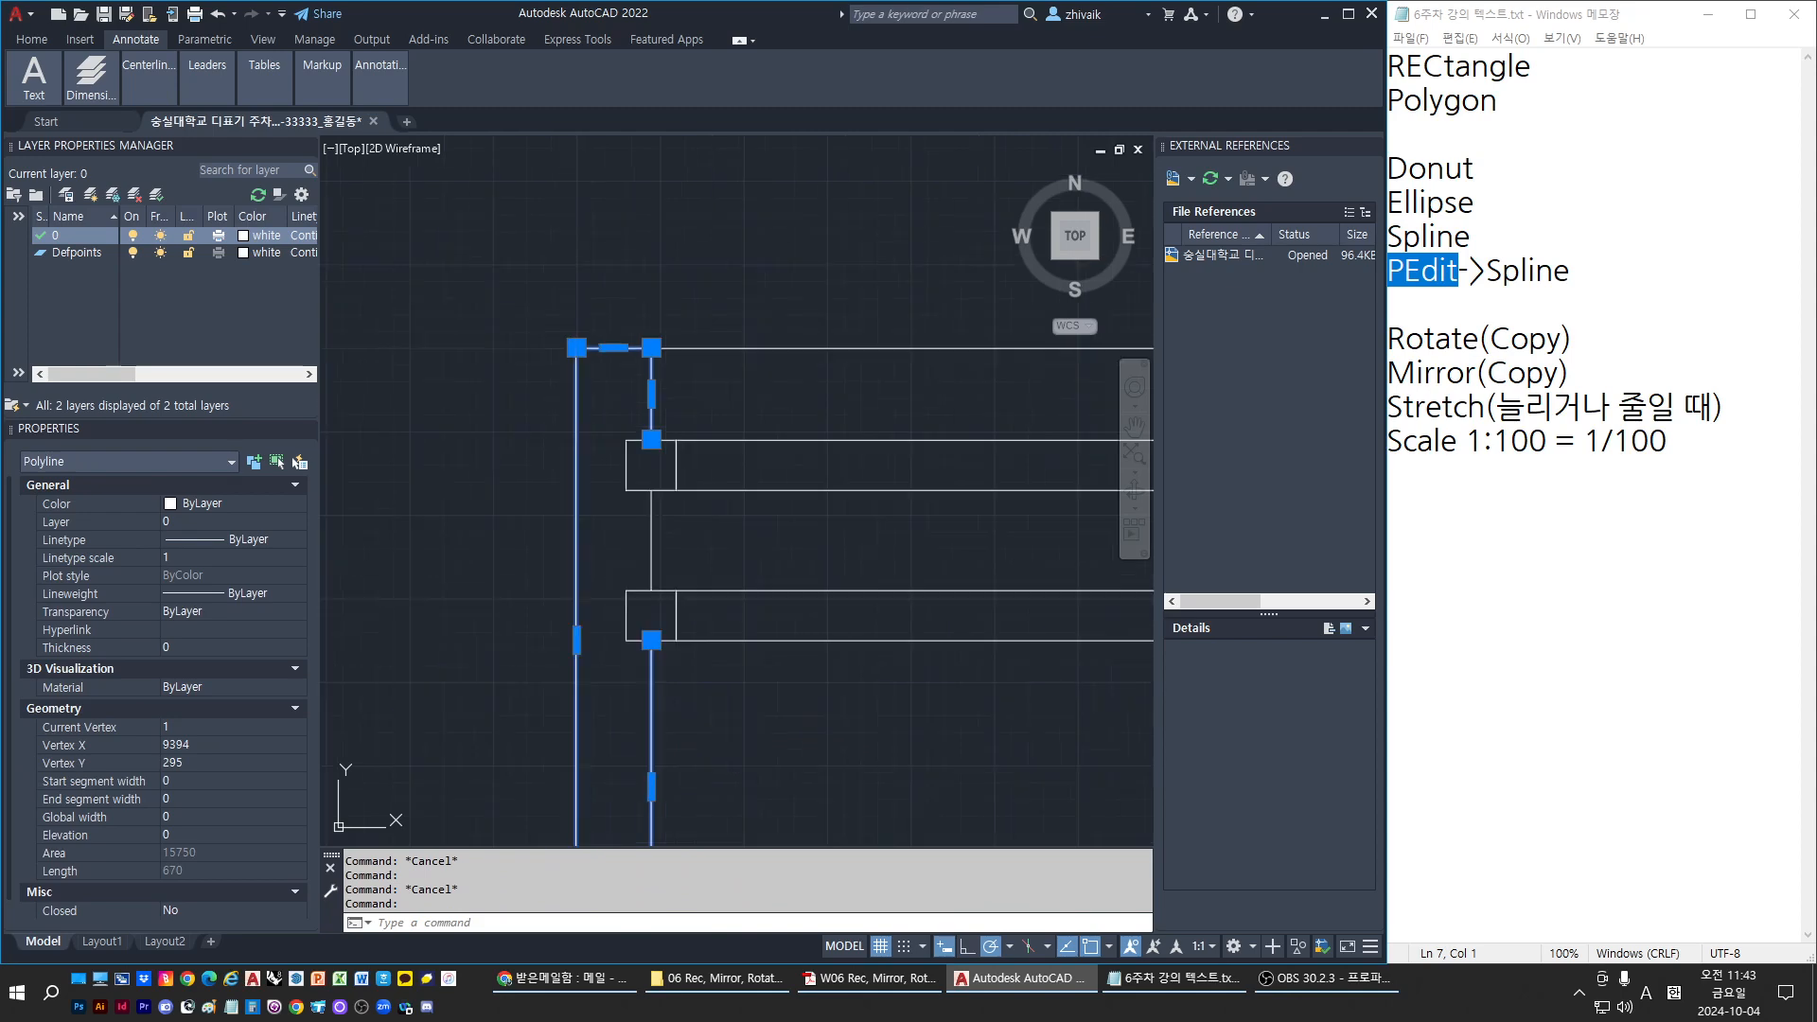
{"action": "key", "text": "Escape"}
{"action": "left_click", "coordinate": [651, 539]}
{"action": "left_click", "coordinate": [648, 421]}
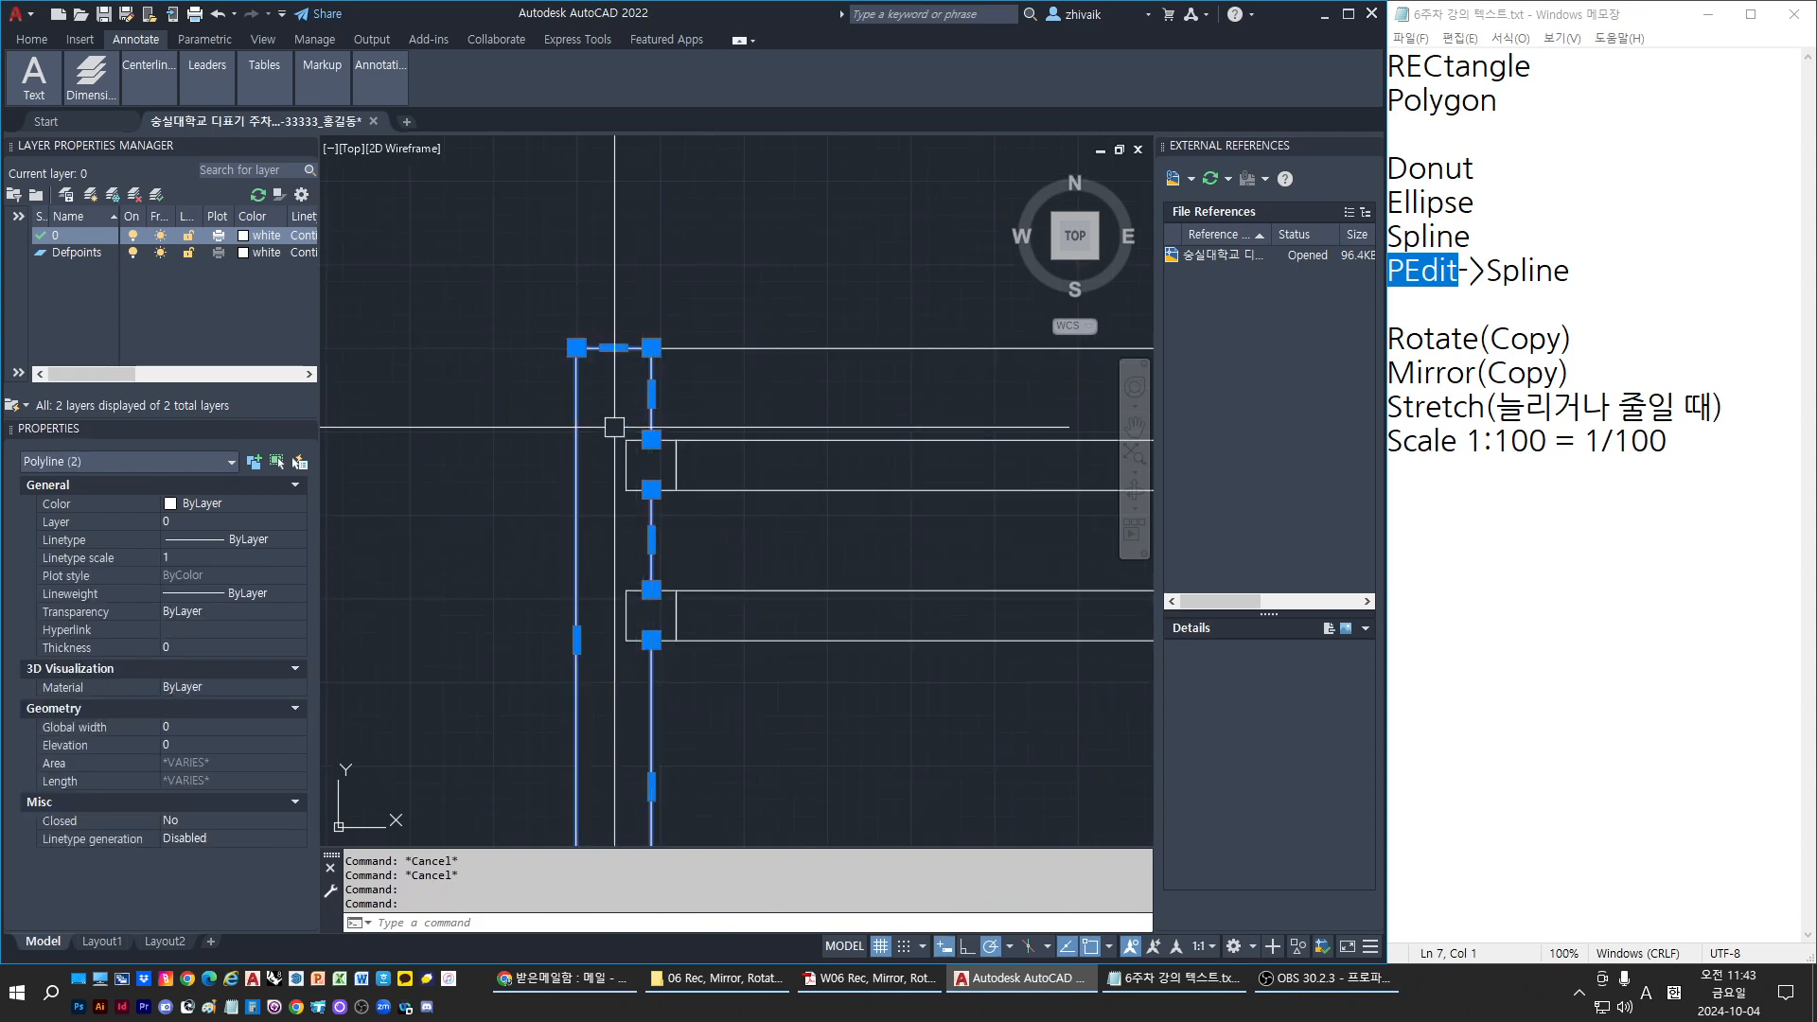
{"action": "scroll", "coordinate": [628, 422], "scroll_direction": "up", "scroll_amount": 2}
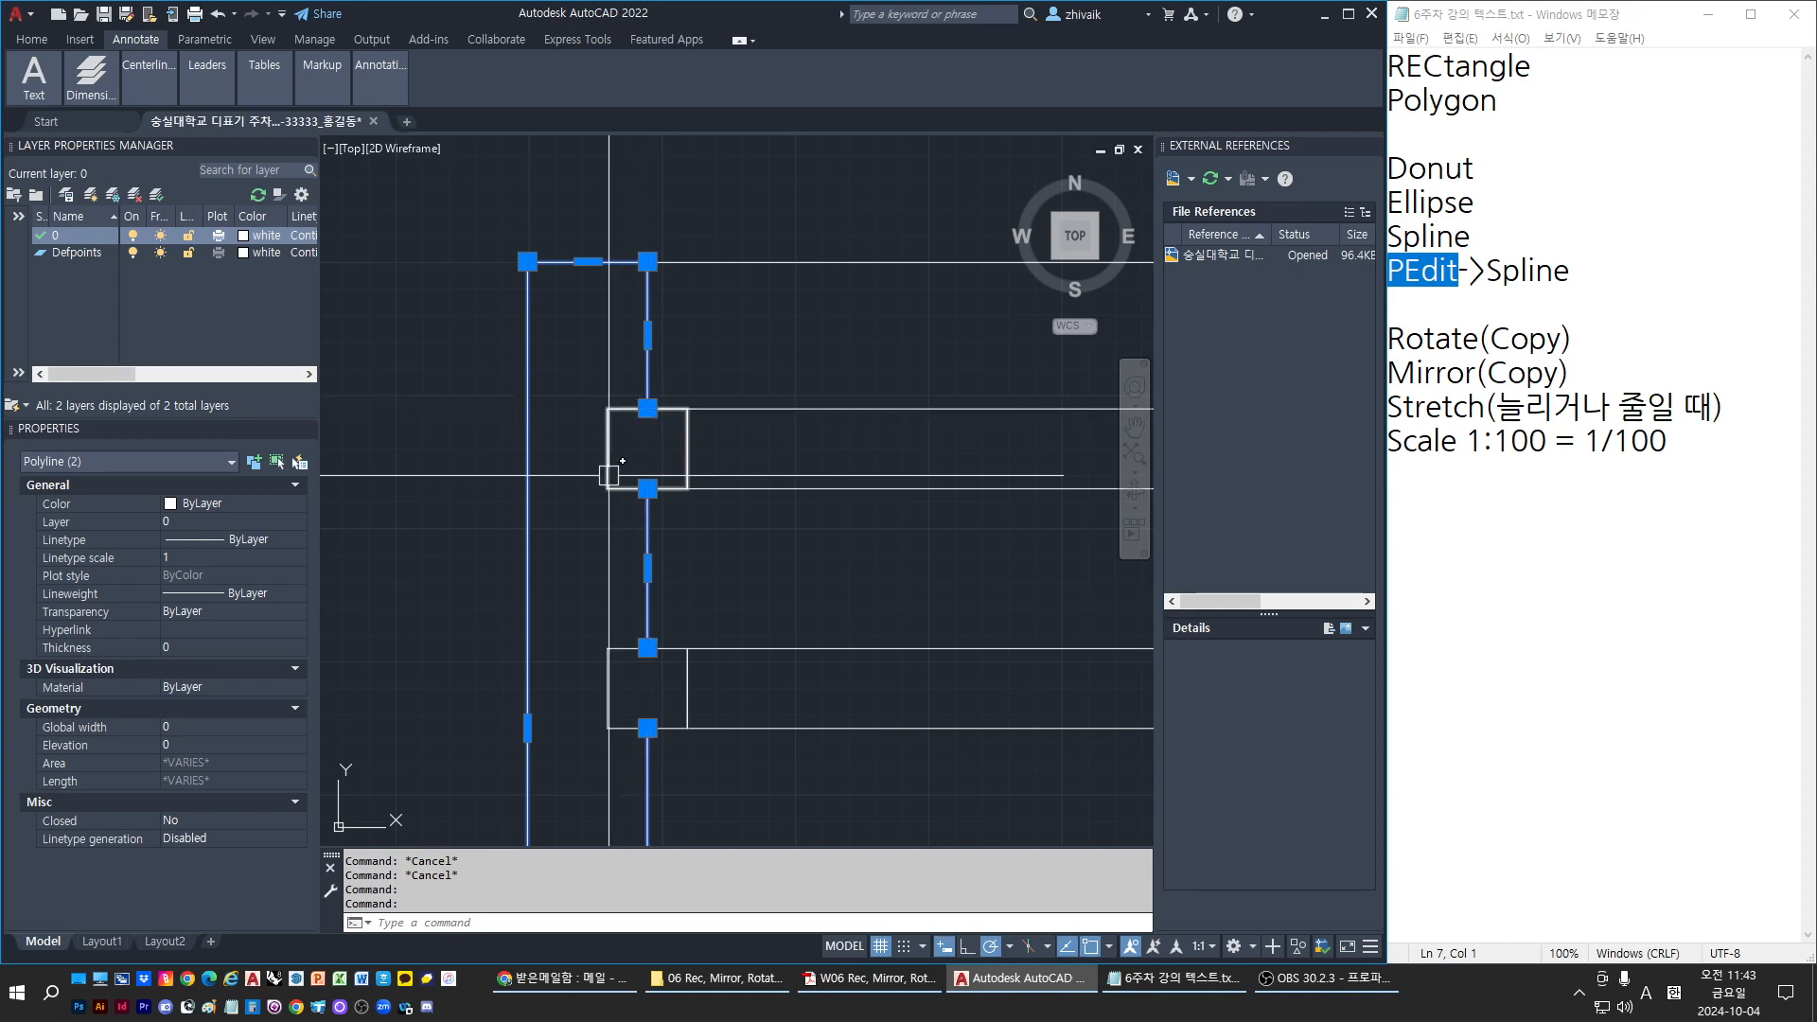
{"action": "middle_click_drag", "start_coordinate": [588, 581], "coordinate": [587, 534]}
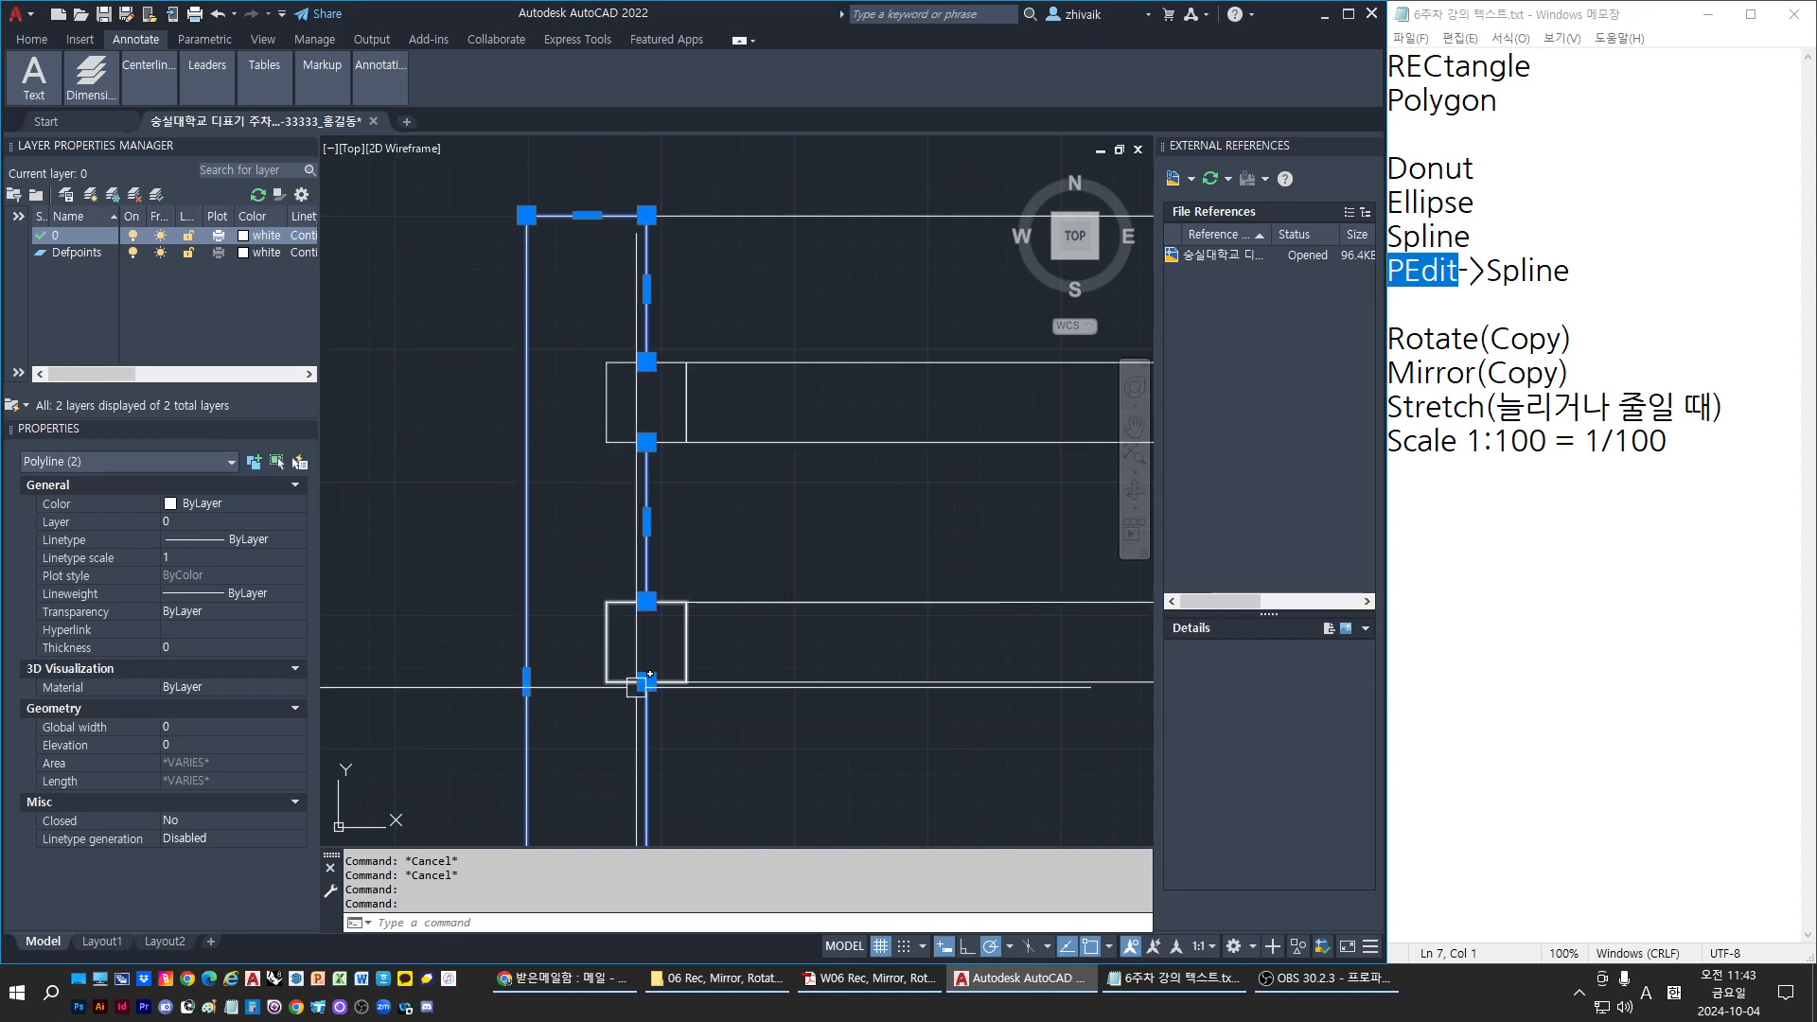
Draw a polyline around the outer half of the upper left end square, bridging the gap in the post's inner edge
{"action": "key", "text": "Escape"}
{"action": "type", "text": "pl"}
{"action": "key", "text": "Return"}
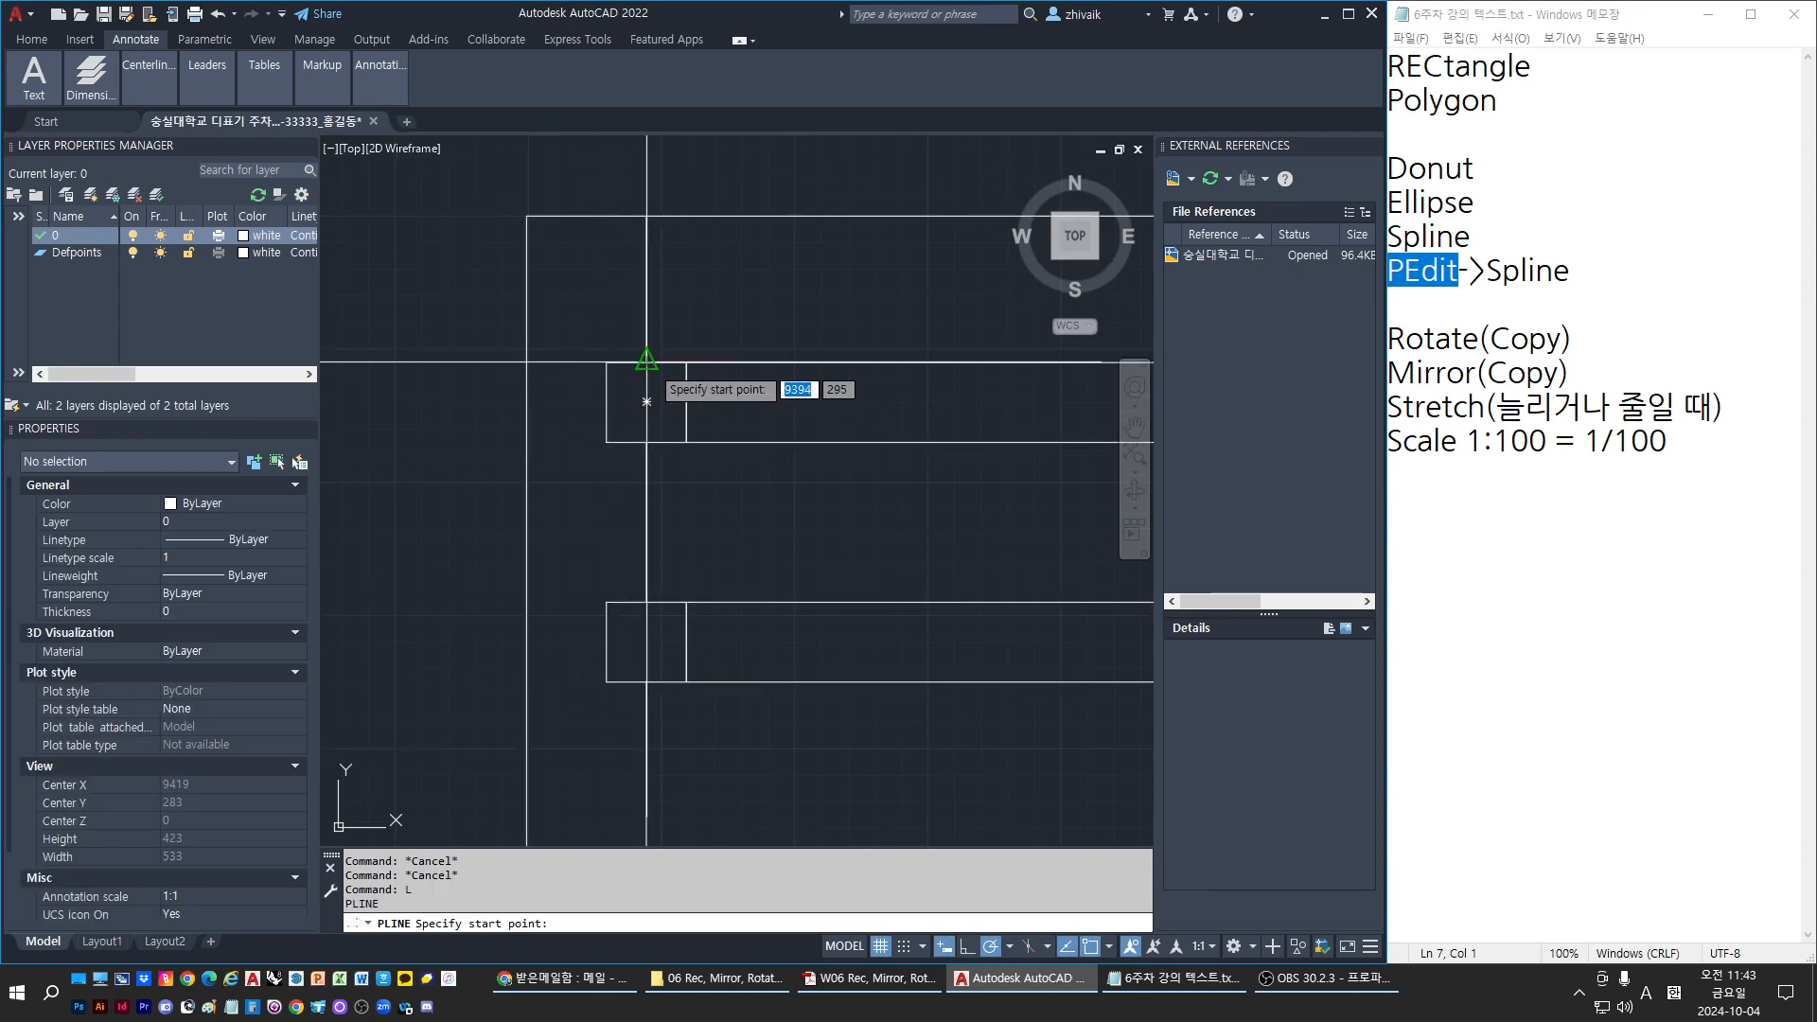
{"action": "left_click", "coordinate": [607, 362]}
{"action": "left_click", "coordinate": [607, 442]}
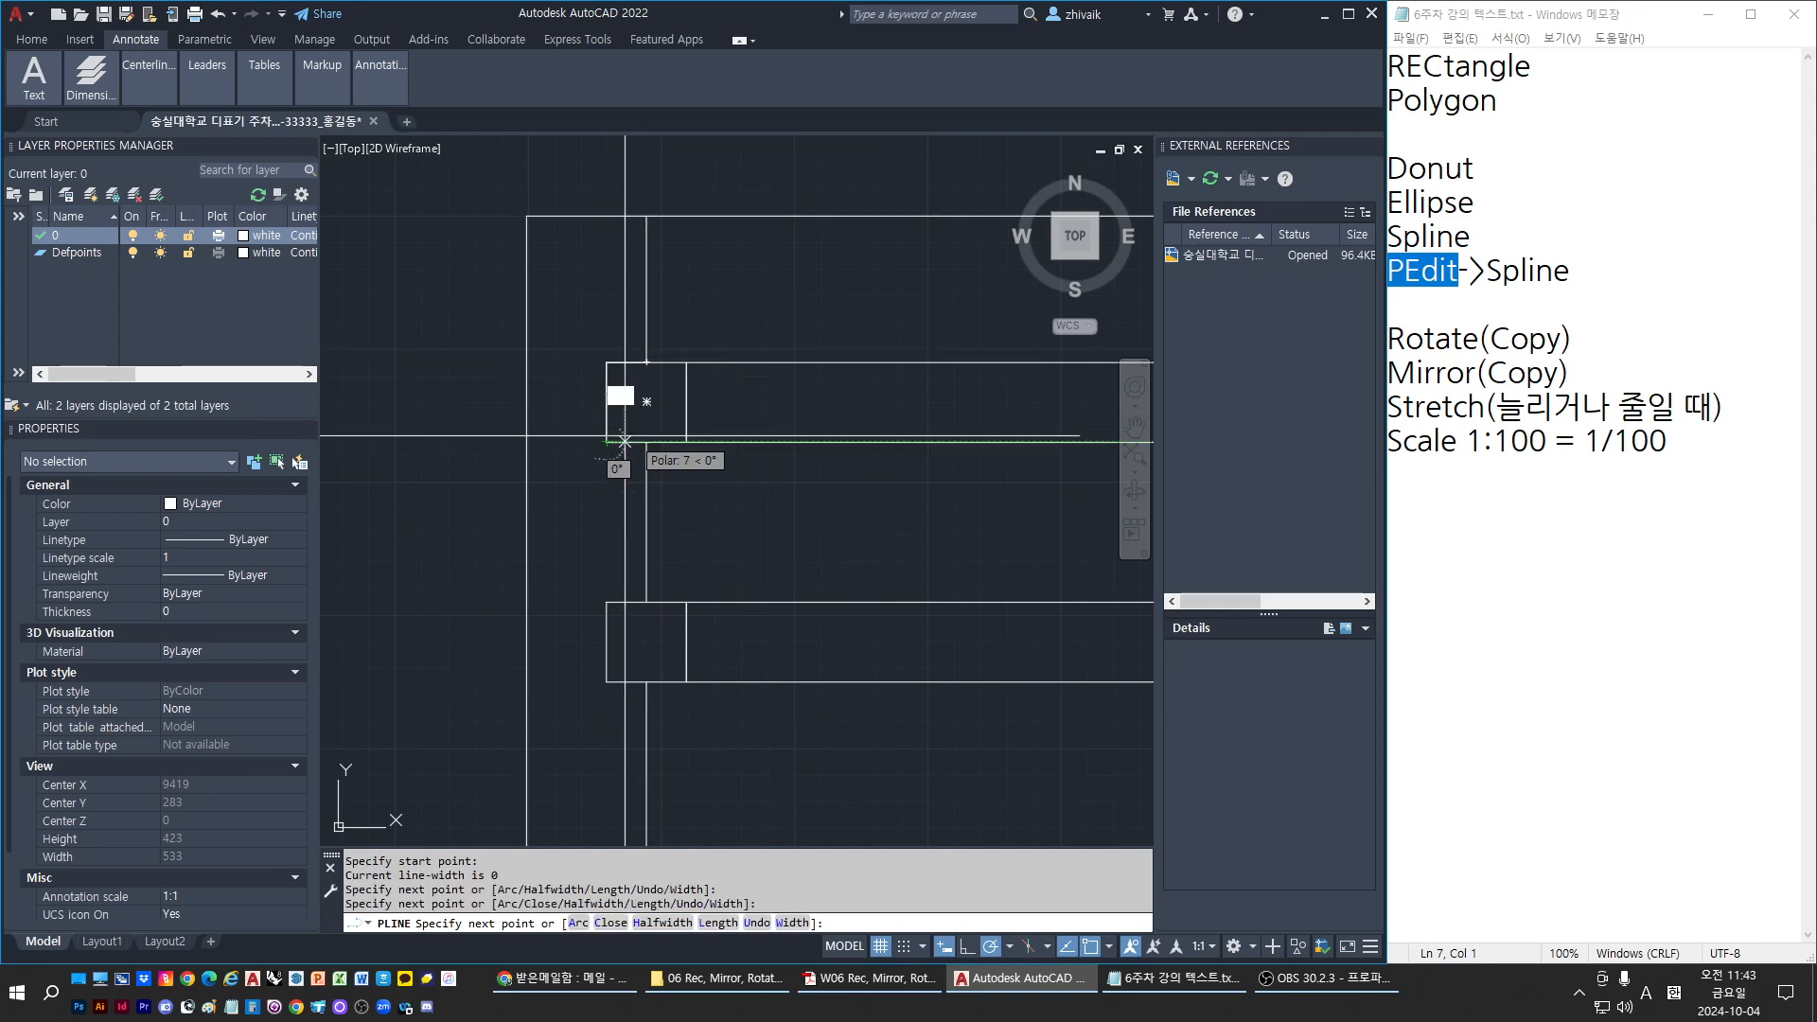
{"action": "left_click", "coordinate": [647, 442]}
{"action": "key", "text": "Return"}
Copy the notch polyline from the upper left end square to the lower left end square
{"action": "left_click", "coordinate": [640, 442]}
{"action": "type", "text": "c"}
{"action": "key", "text": "Return"}
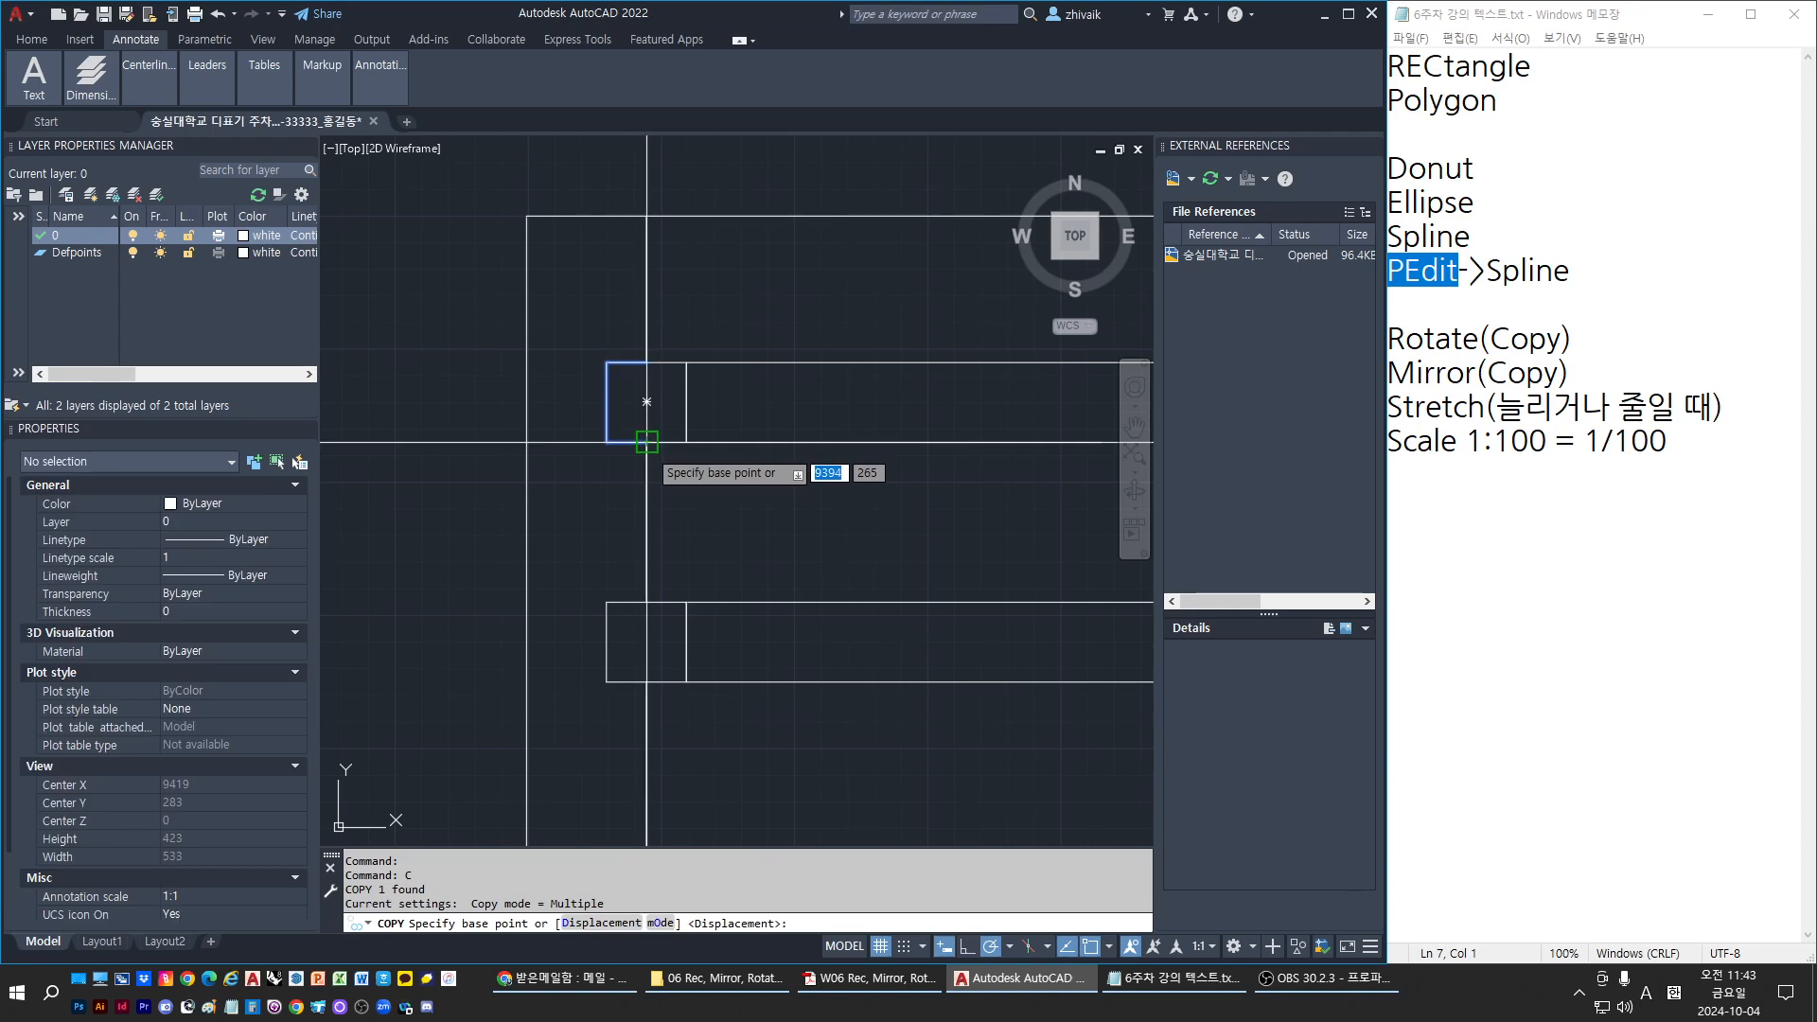
{"action": "left_click", "coordinate": [646, 442]}
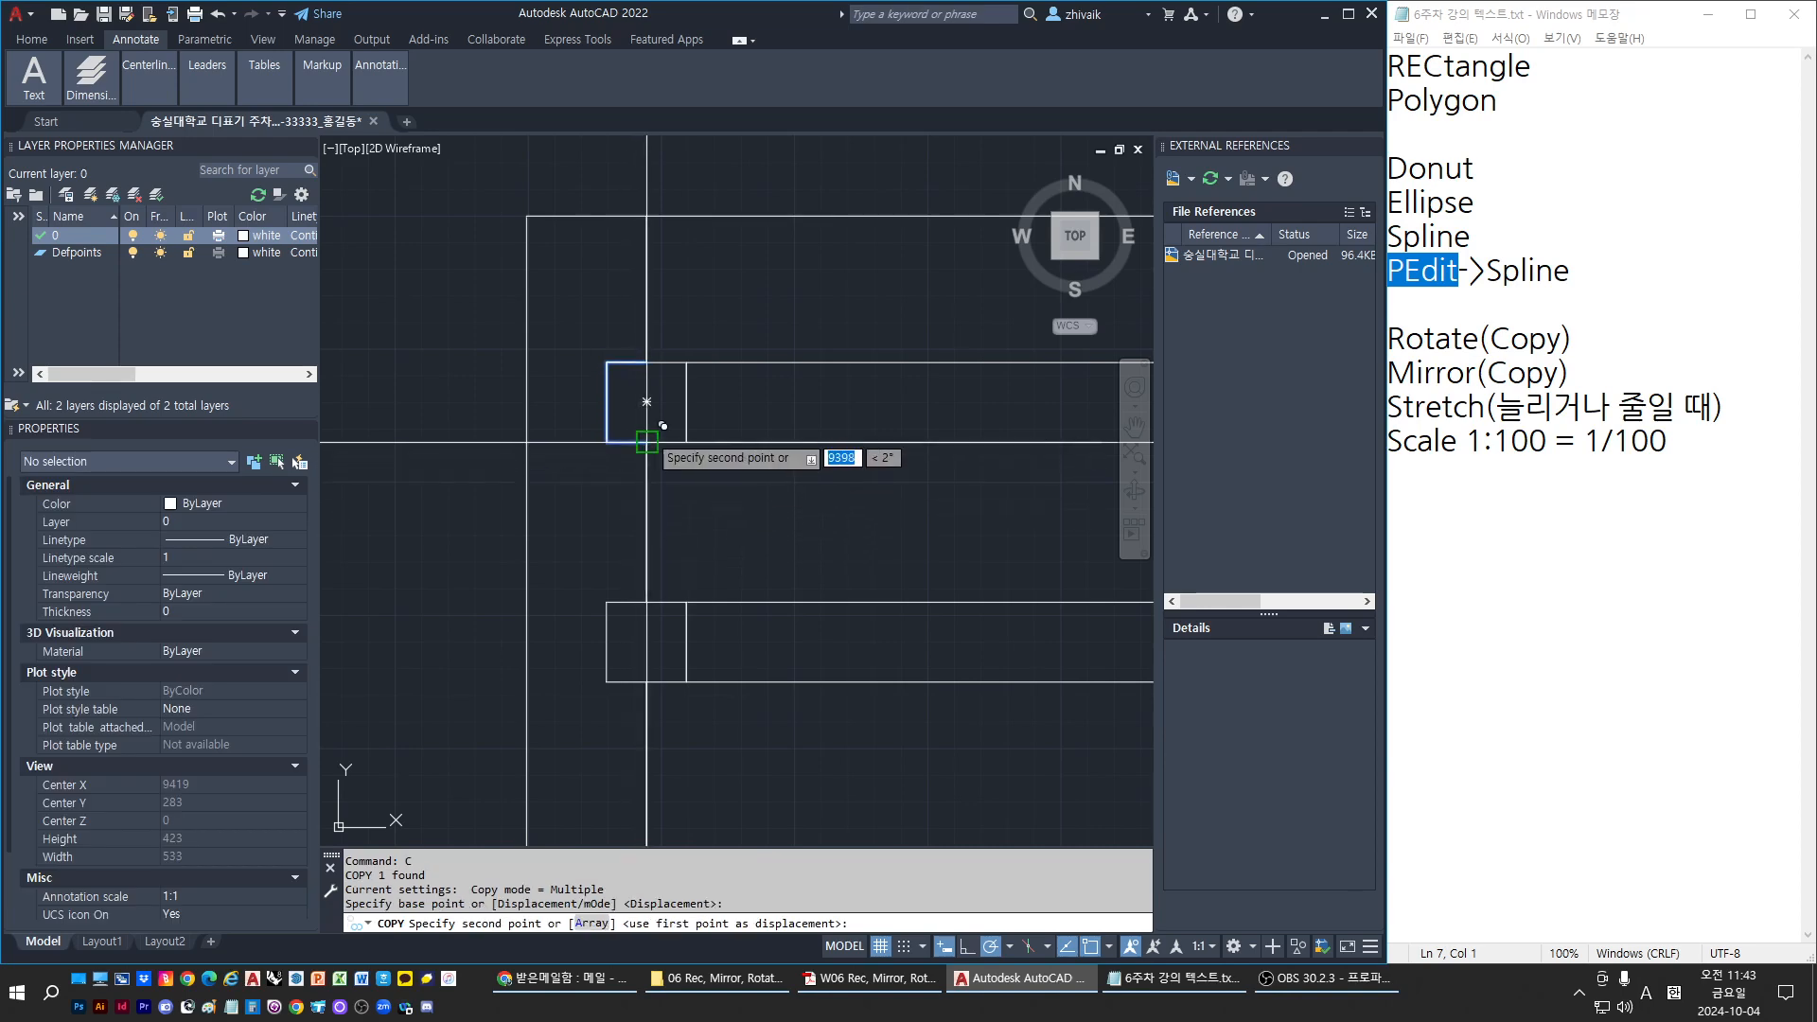
{"action": "left_click", "coordinate": [646, 682]}
{"action": "key", "text": "Escape"}
Join the left post's two outline pieces and both notch polylines into a single polyline
{"action": "left_click", "coordinate": [647, 719]}
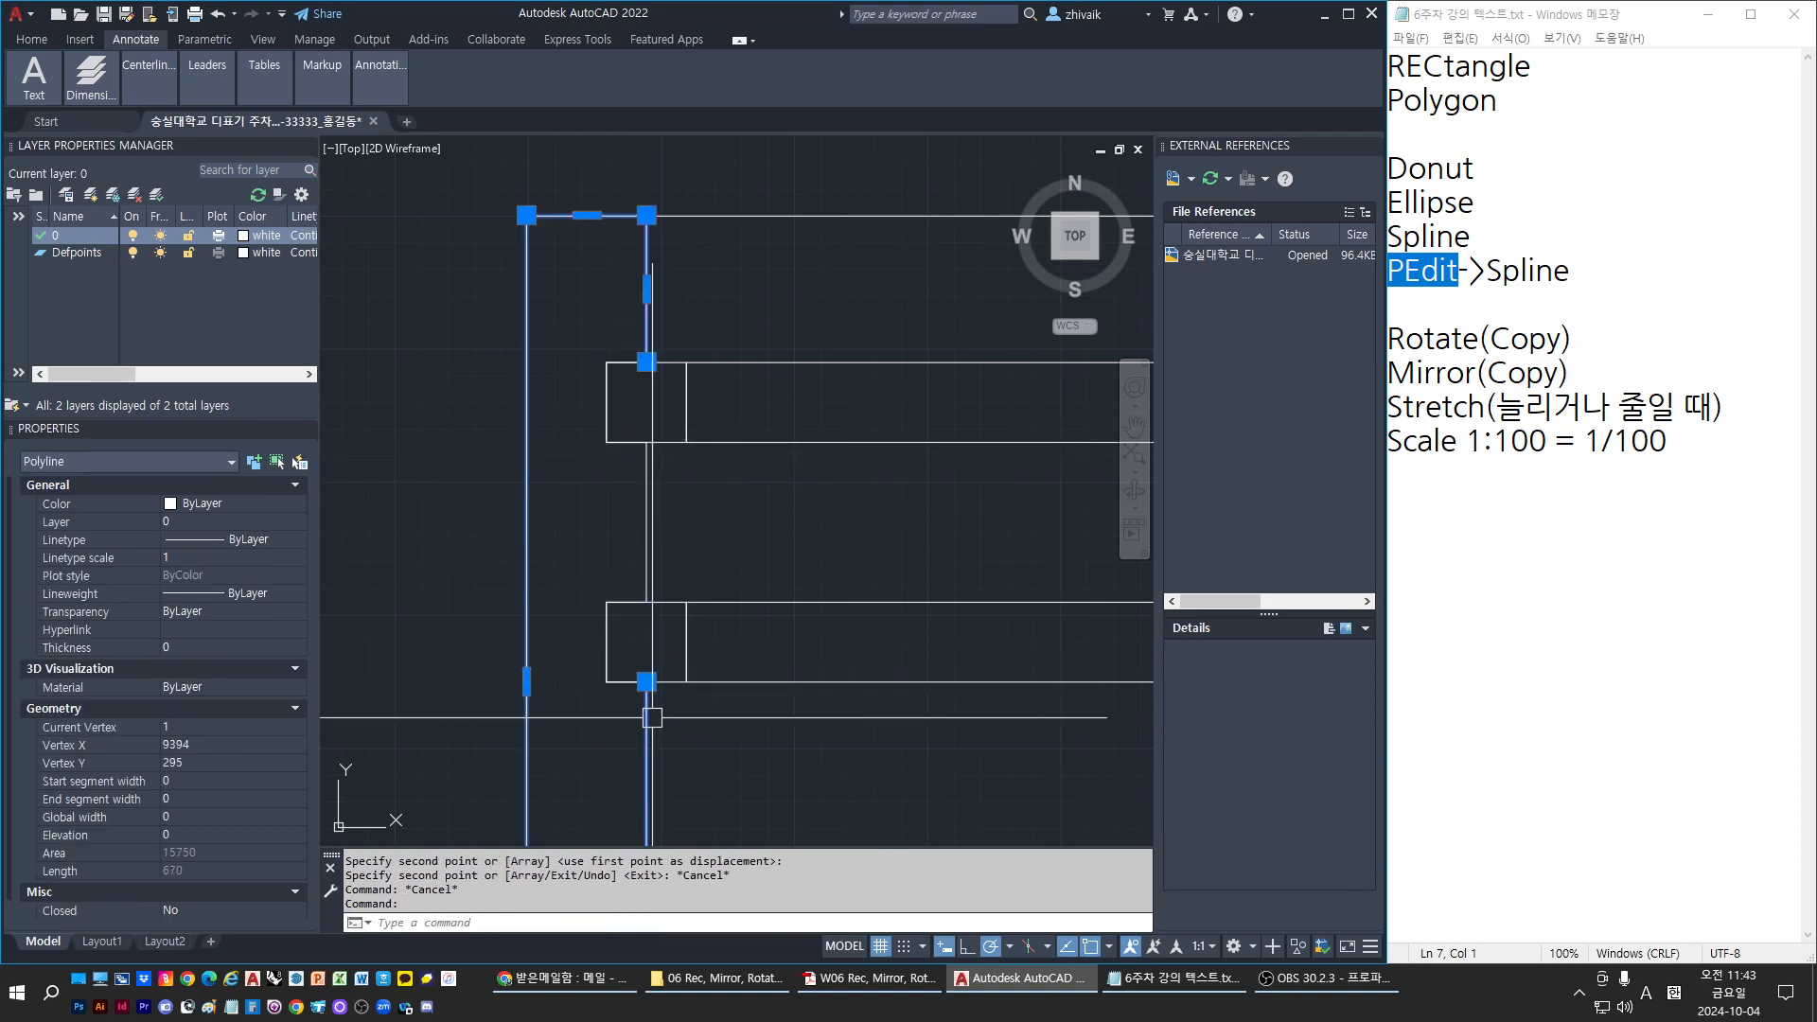
{"action": "left_click", "coordinate": [619, 452]}
{"action": "left_click", "coordinate": [630, 379]}
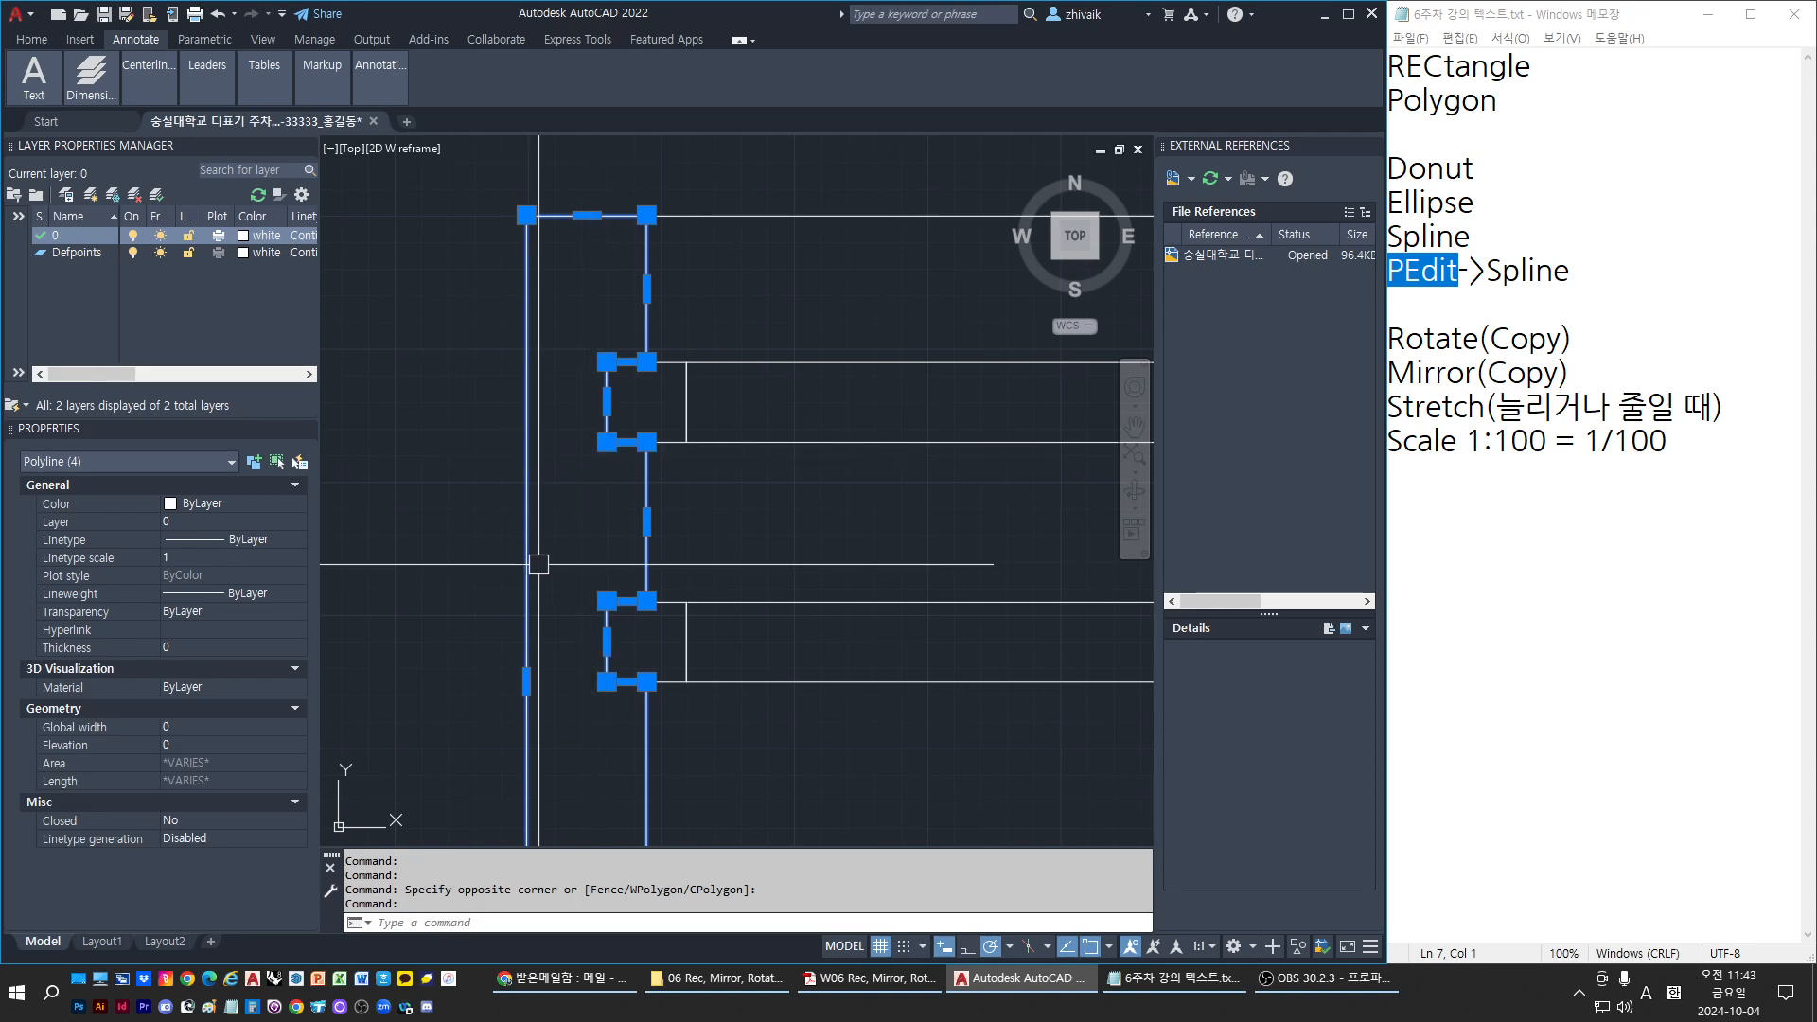
{"action": "type", "text": "J"}
{"action": "key", "text": "Return"}
{"action": "key", "text": "Escape"}
{"action": "key", "text": "Escape"}
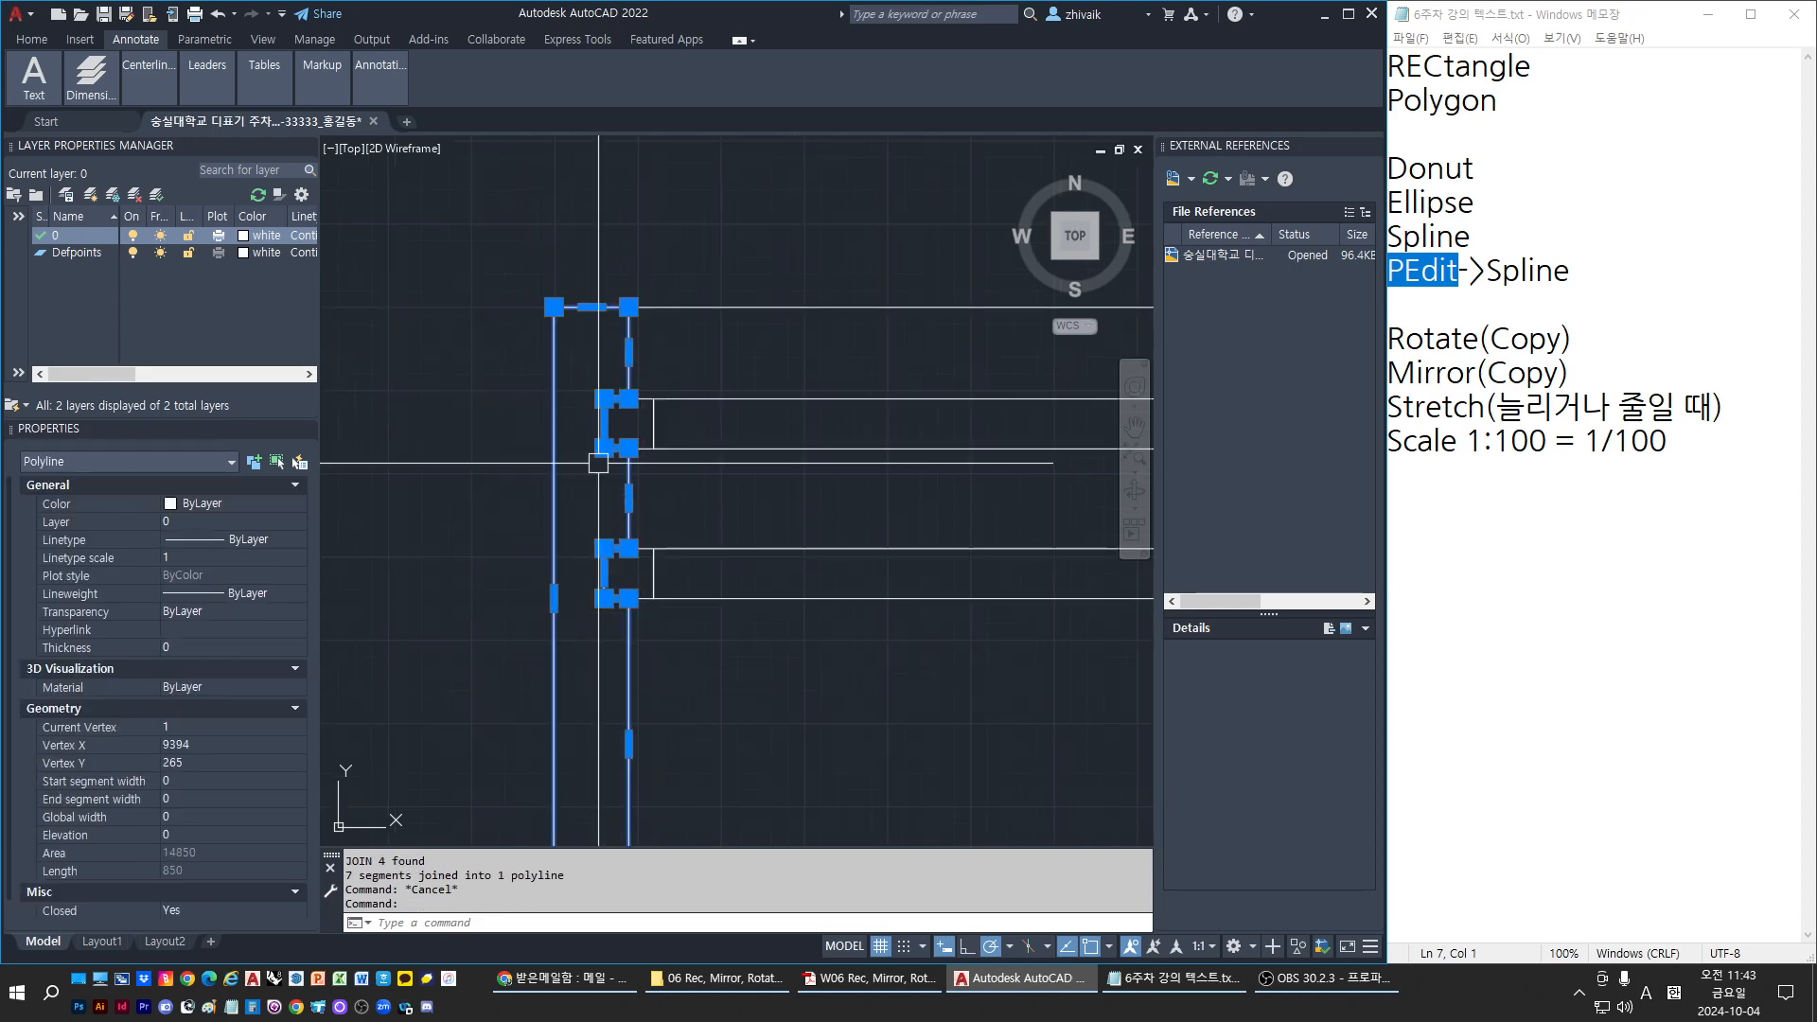
Trim the right post's inner edge inside both right end squares, using the squares as cutting edges
{"action": "scroll", "coordinate": [568, 558], "scroll_direction": "down", "scroll_amount": 3}
{"action": "scroll", "coordinate": [568, 558], "scroll_direction": "up", "scroll_amount": 2}
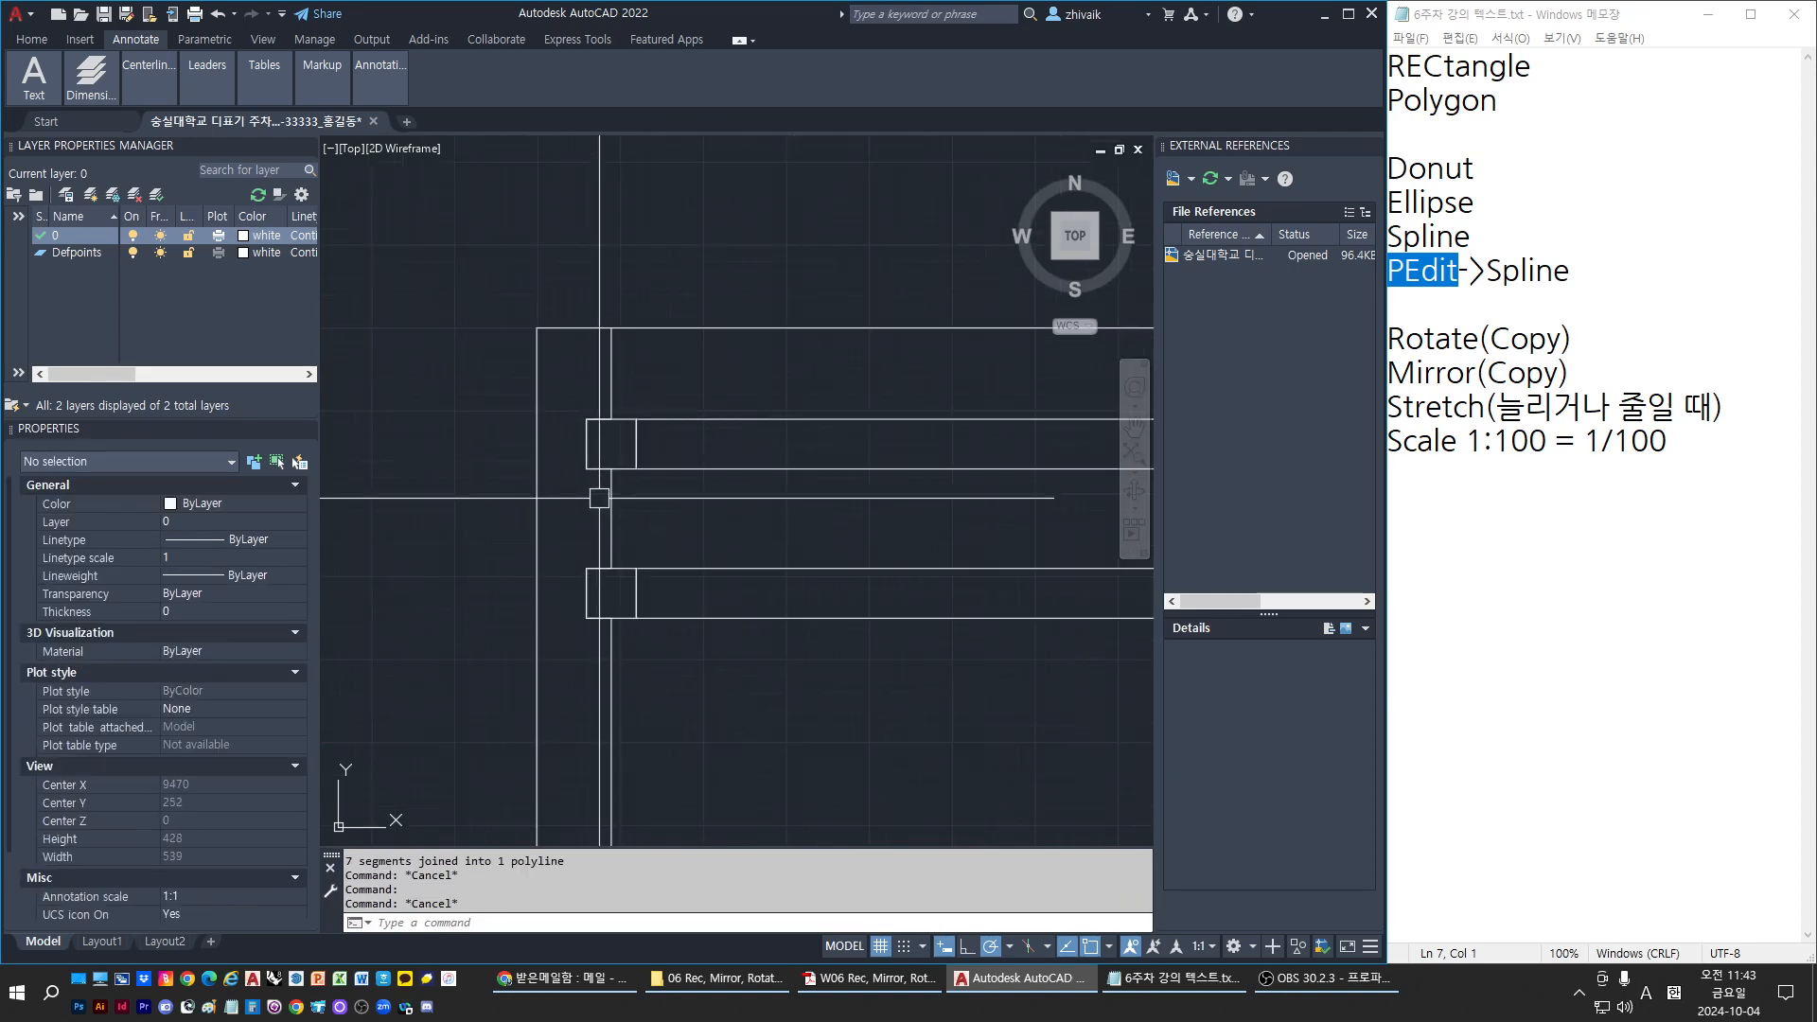
{"action": "scroll", "coordinate": [568, 559], "scroll_direction": "down", "scroll_amount": 2}
{"action": "key", "text": "Escape"}
{"action": "scroll", "coordinate": [759, 562], "scroll_direction": "up", "scroll_amount": 3}
{"action": "scroll", "coordinate": [759, 562], "scroll_direction": "up", "scroll_amount": 6}
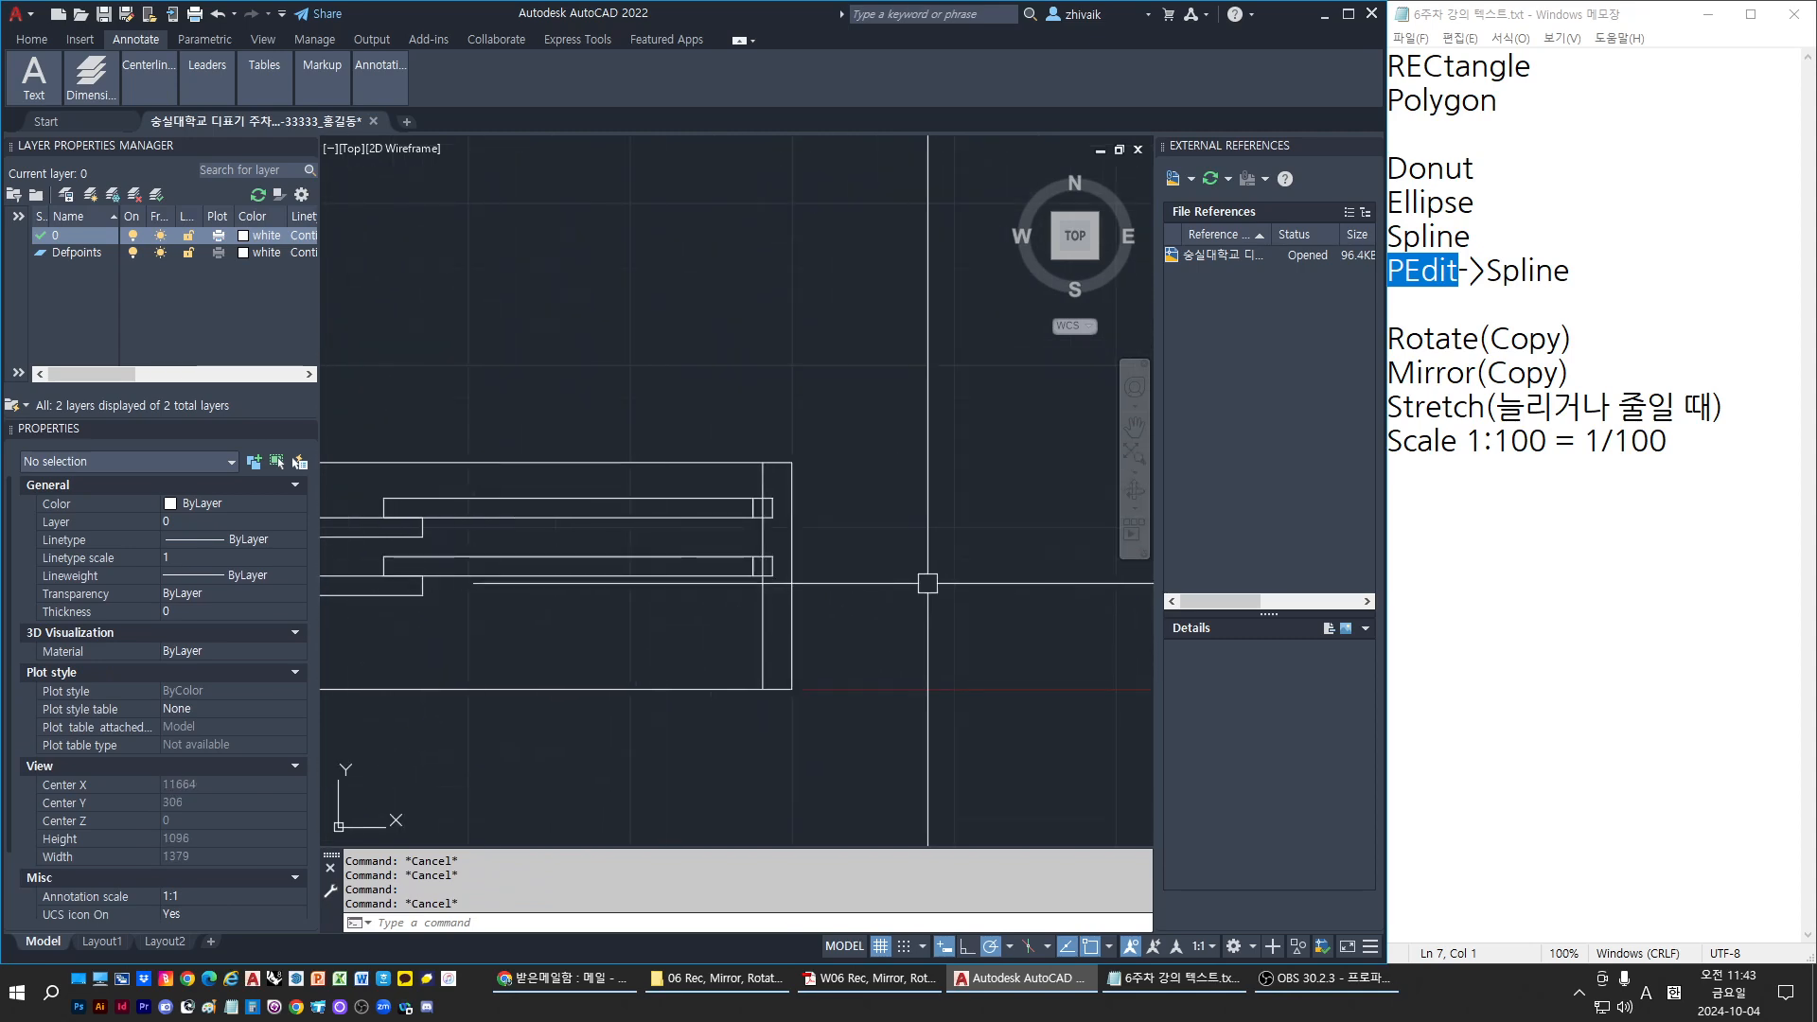
{"action": "type", "text": "tr"}
{"action": "key", "text": "Return"}
{"action": "left_click", "coordinate": [726, 489]}
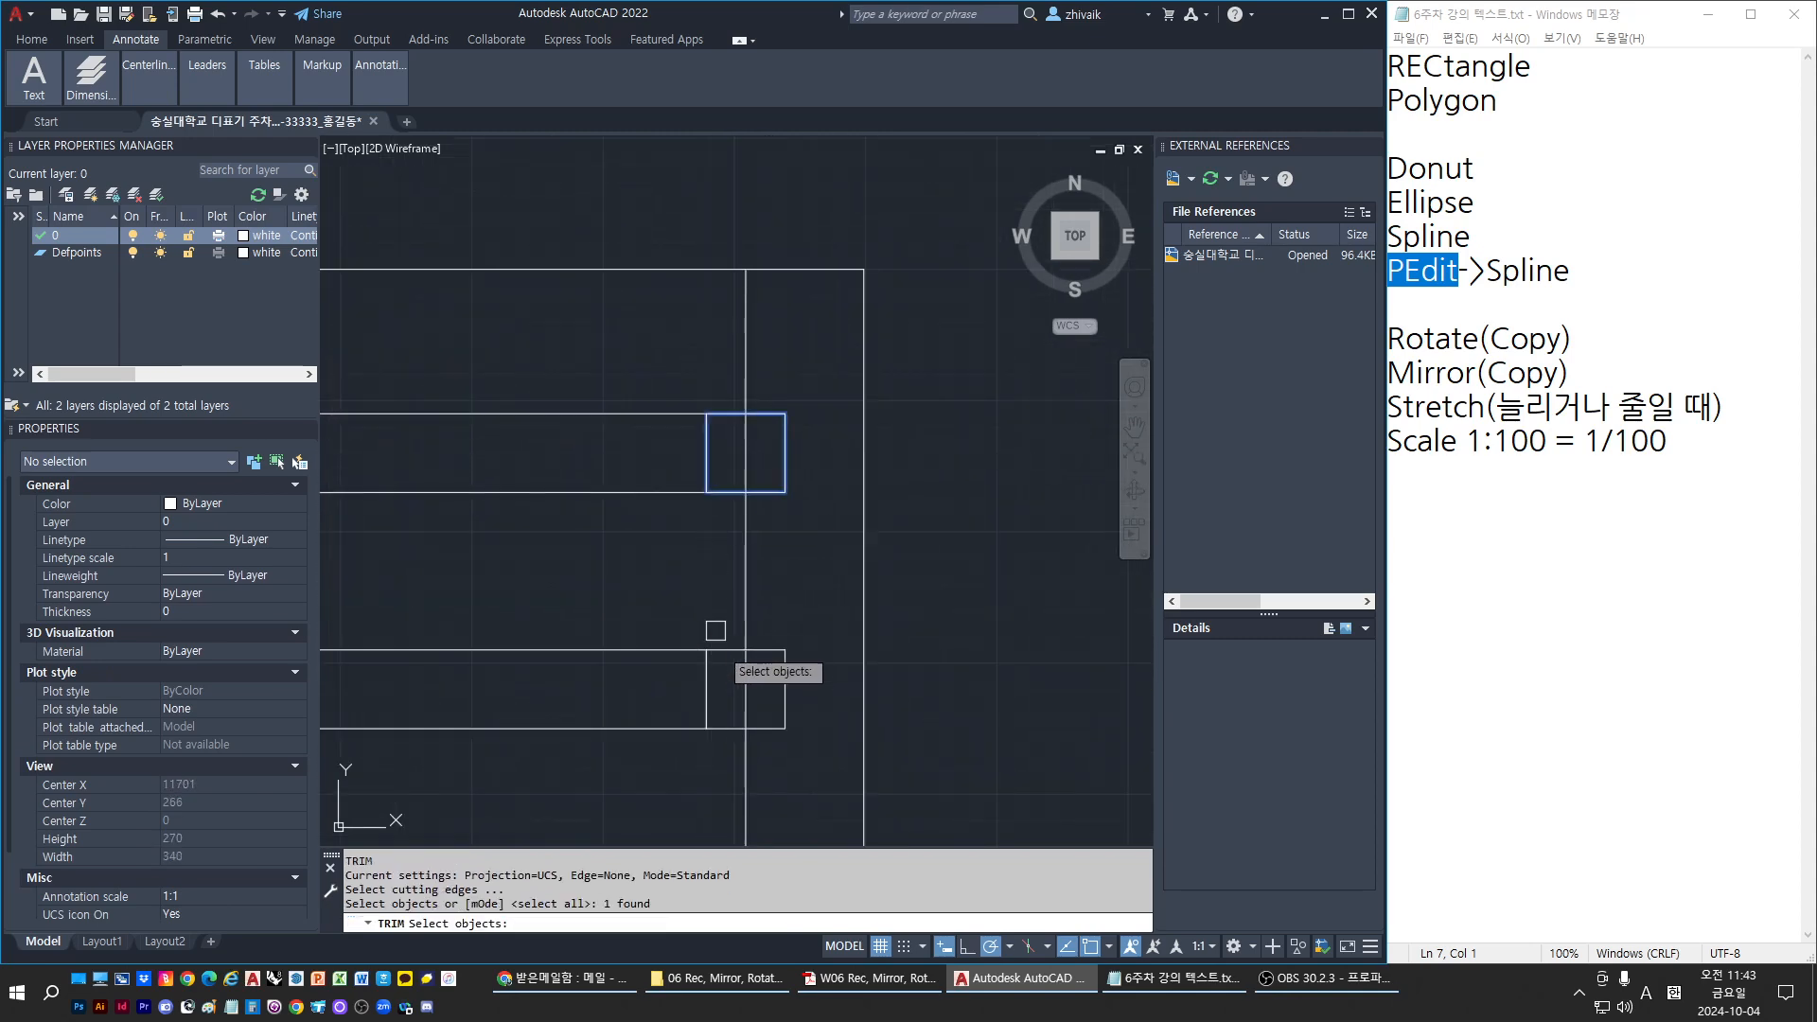
{"action": "left_click", "coordinate": [726, 651]}
{"action": "key", "text": "Return"}
{"action": "key", "text": "Escape"}
{"action": "key", "text": "Escape"}
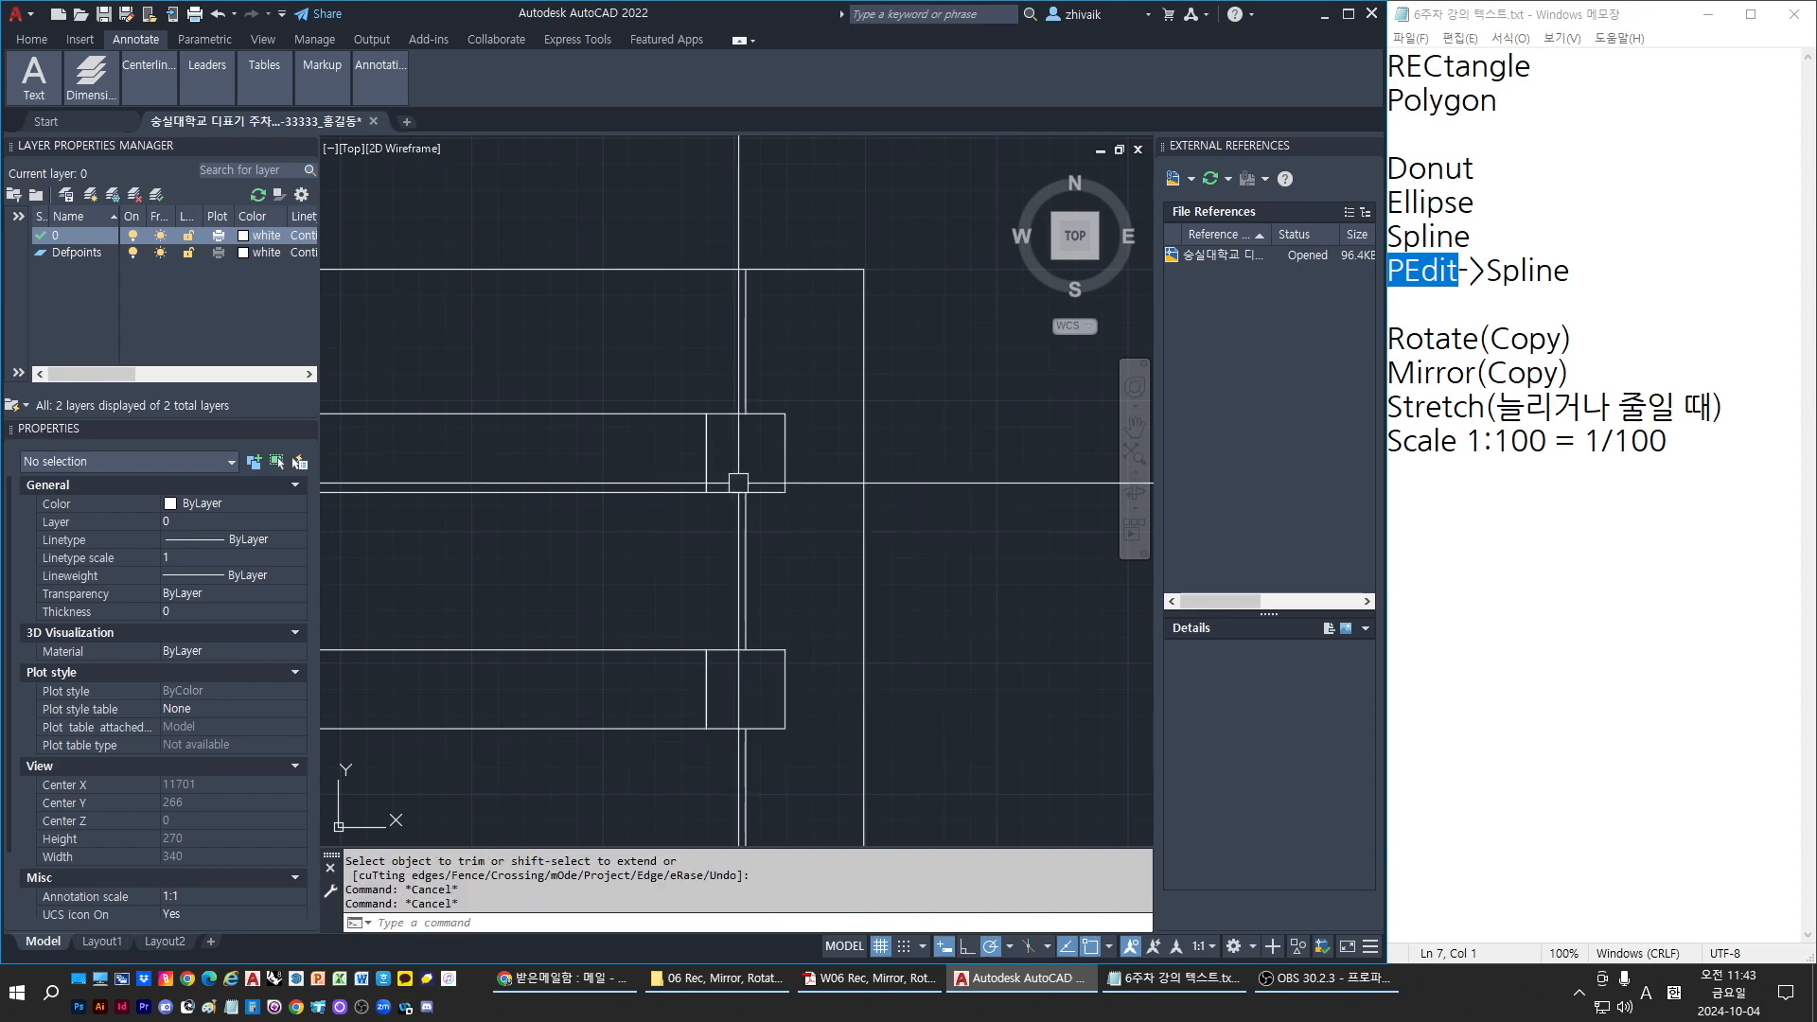
Draw a polyline around the outer half of the upper right end square, bridging the gap in the post's inner edge
{"action": "type", "text": "pl"}
{"action": "key", "text": "Return"}
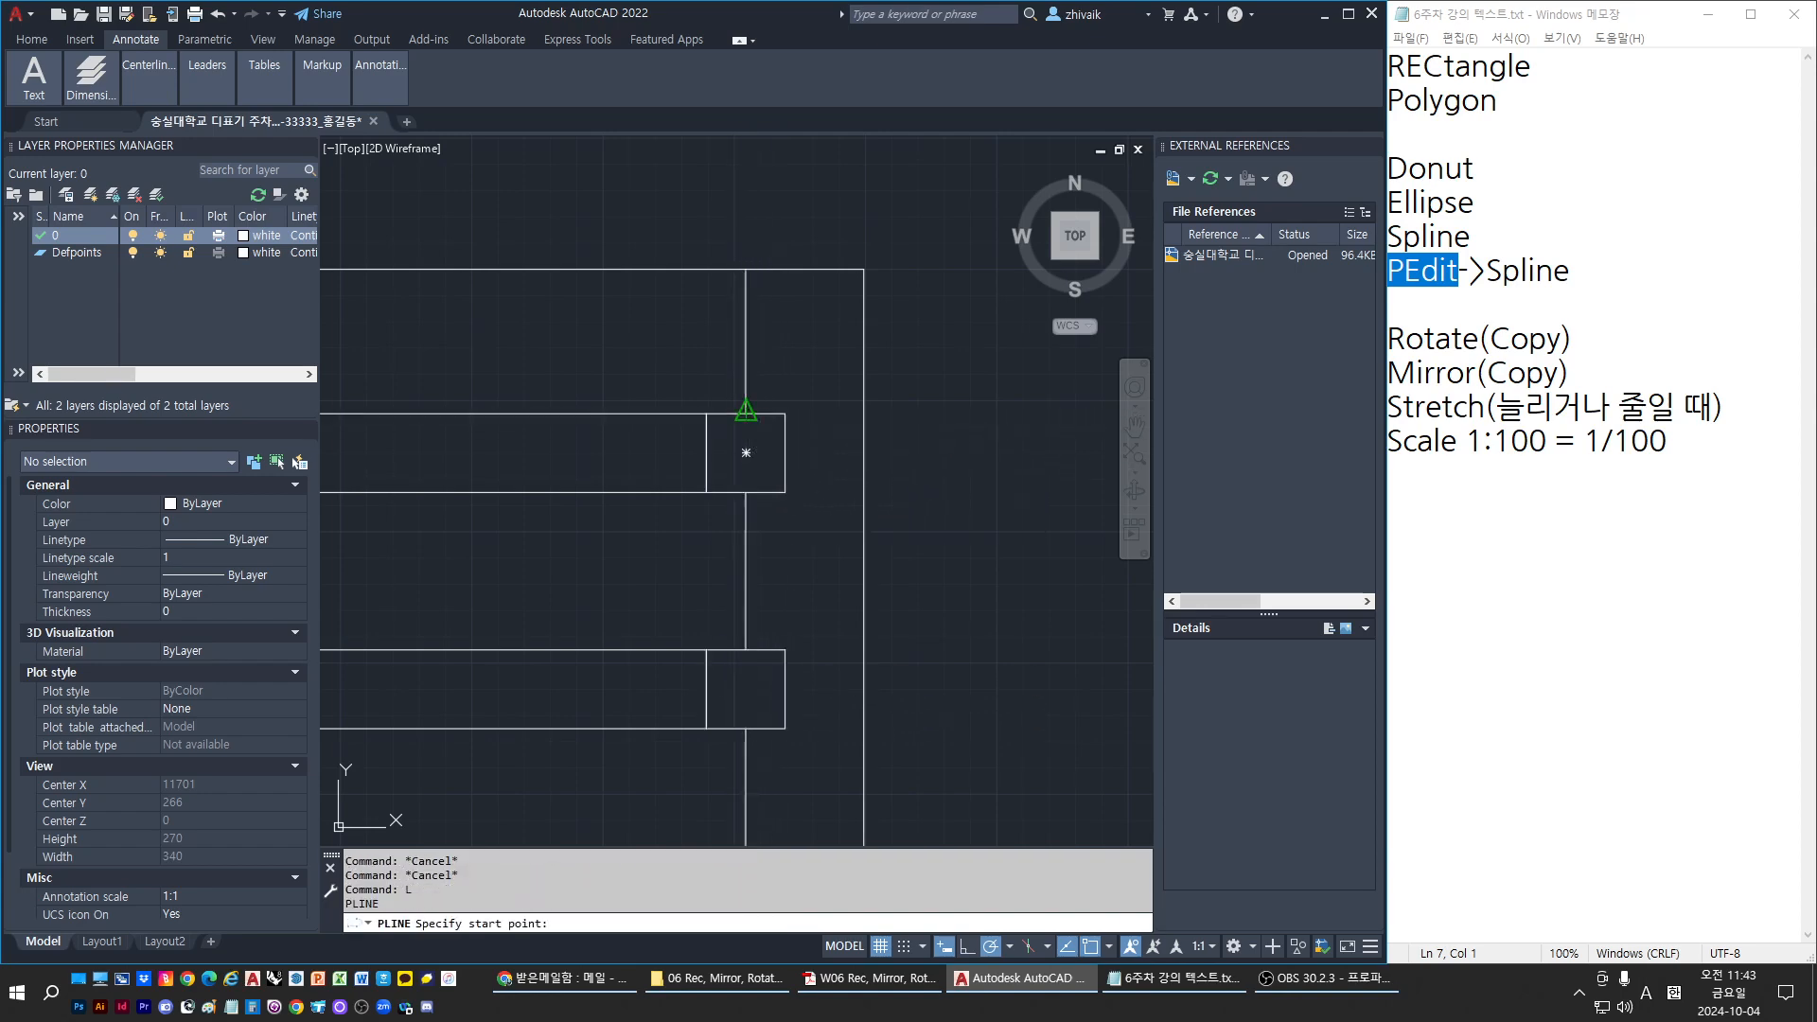
{"action": "left_click", "coordinate": [746, 414]}
{"action": "left_click", "coordinate": [786, 414]}
{"action": "left_click", "coordinate": [796, 491]}
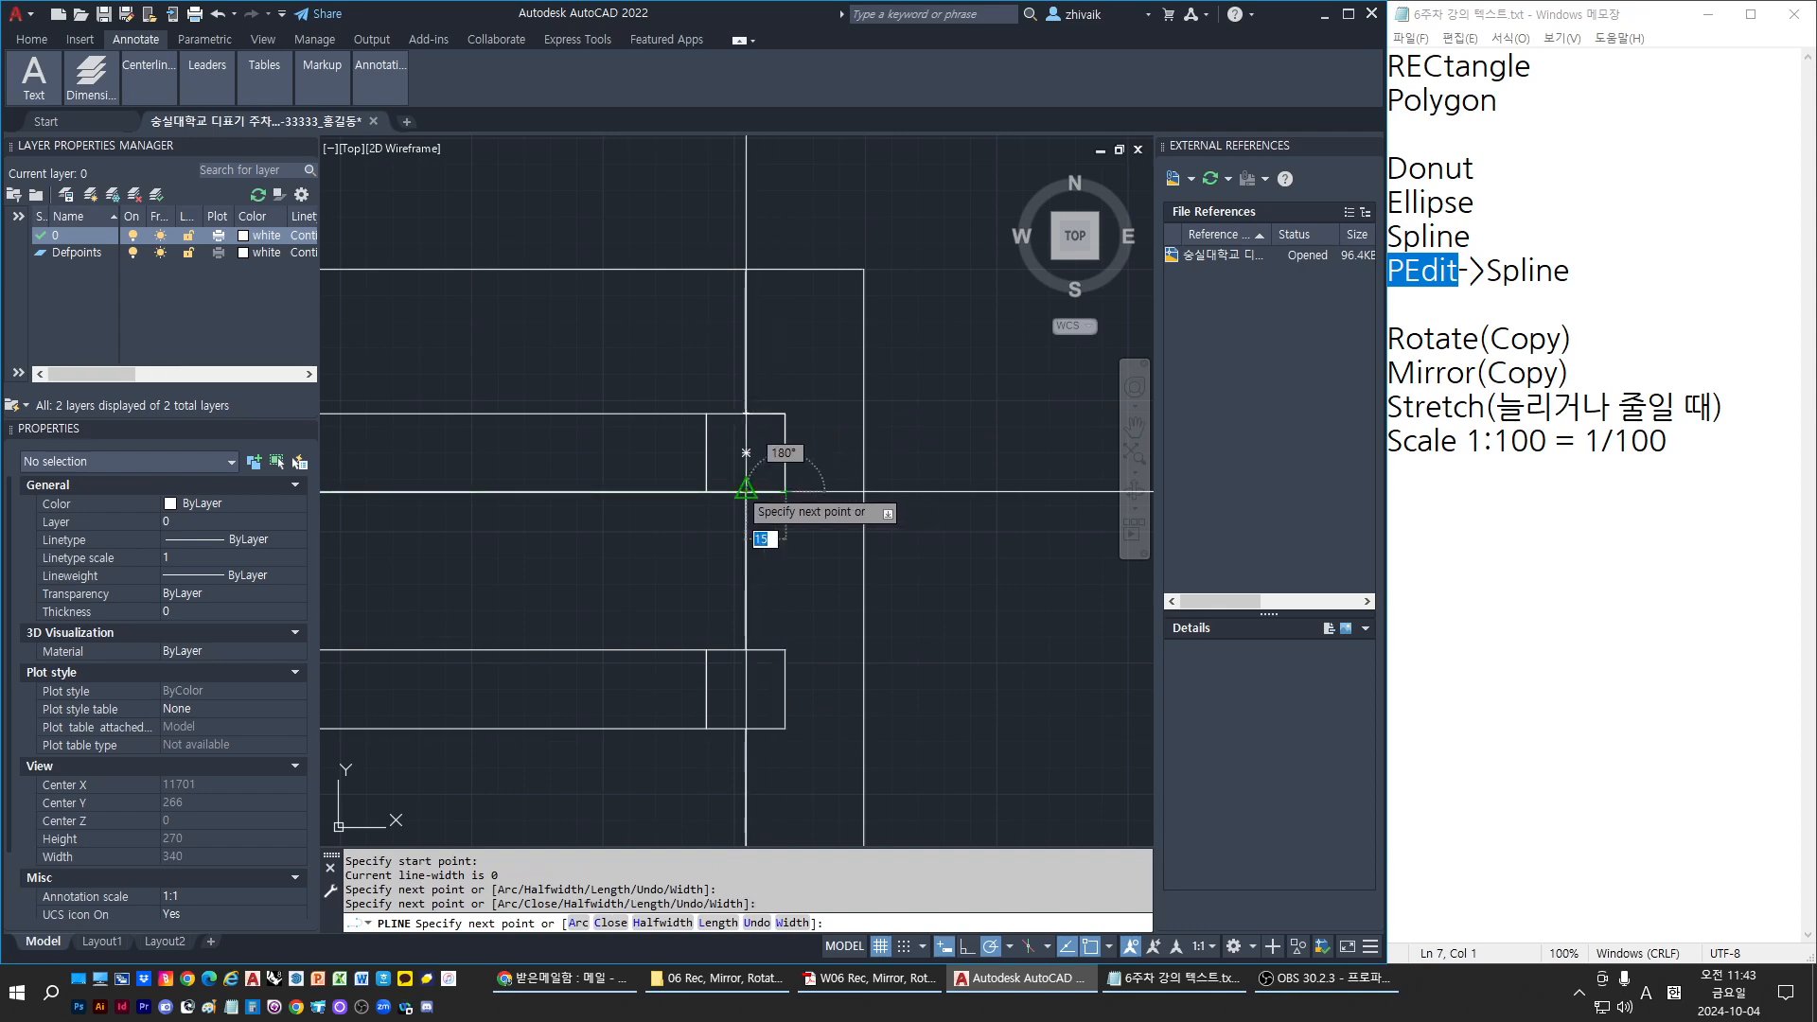
{"action": "key", "text": "Return"}
Copy the notch polyline from the upper right end square to the lower right end square
{"action": "left_click", "coordinate": [746, 455]}
{"action": "type", "text": "c"}
{"action": "key", "text": "Return"}
{"action": "left_click", "coordinate": [746, 414]}
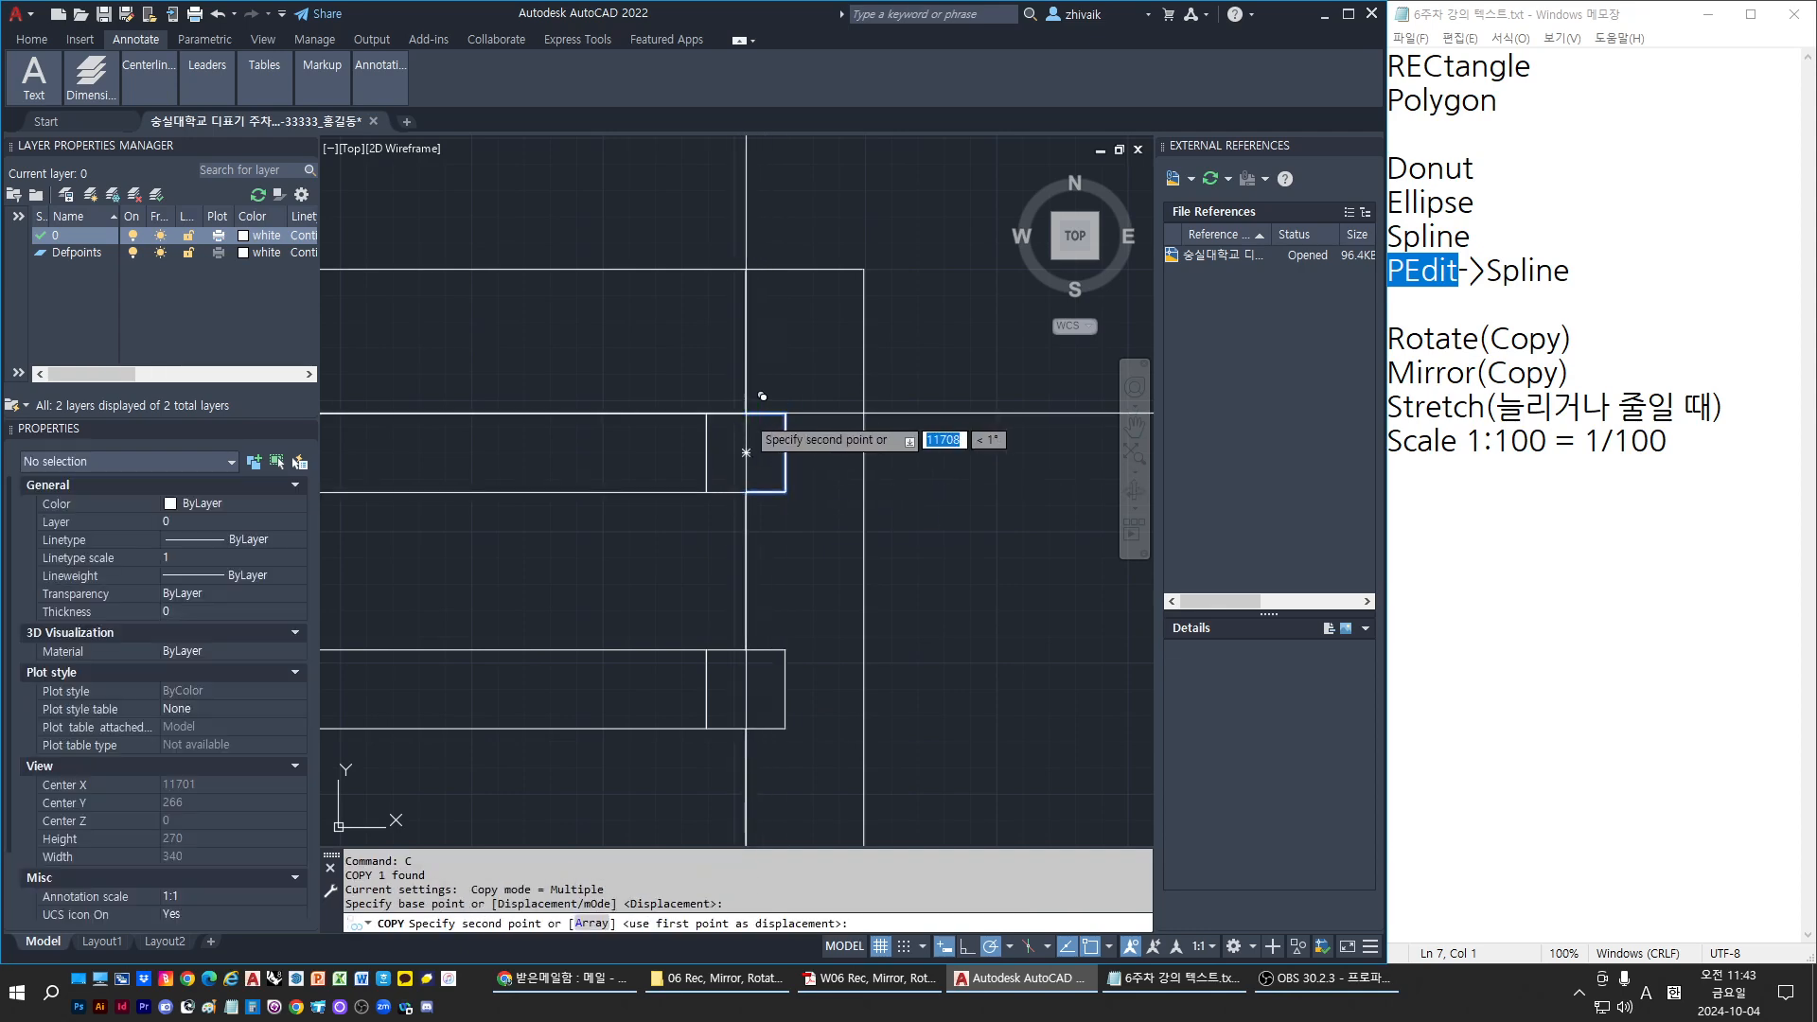
{"action": "left_click", "coordinate": [741, 626]}
{"action": "key", "text": "Escape"}
{"action": "key", "text": "Escape"}
Join the right post's outline pieces and both notch polylines into a single polyline, and select it to check the result
{"action": "type", "text": "j"}
{"action": "key", "text": "Return"}
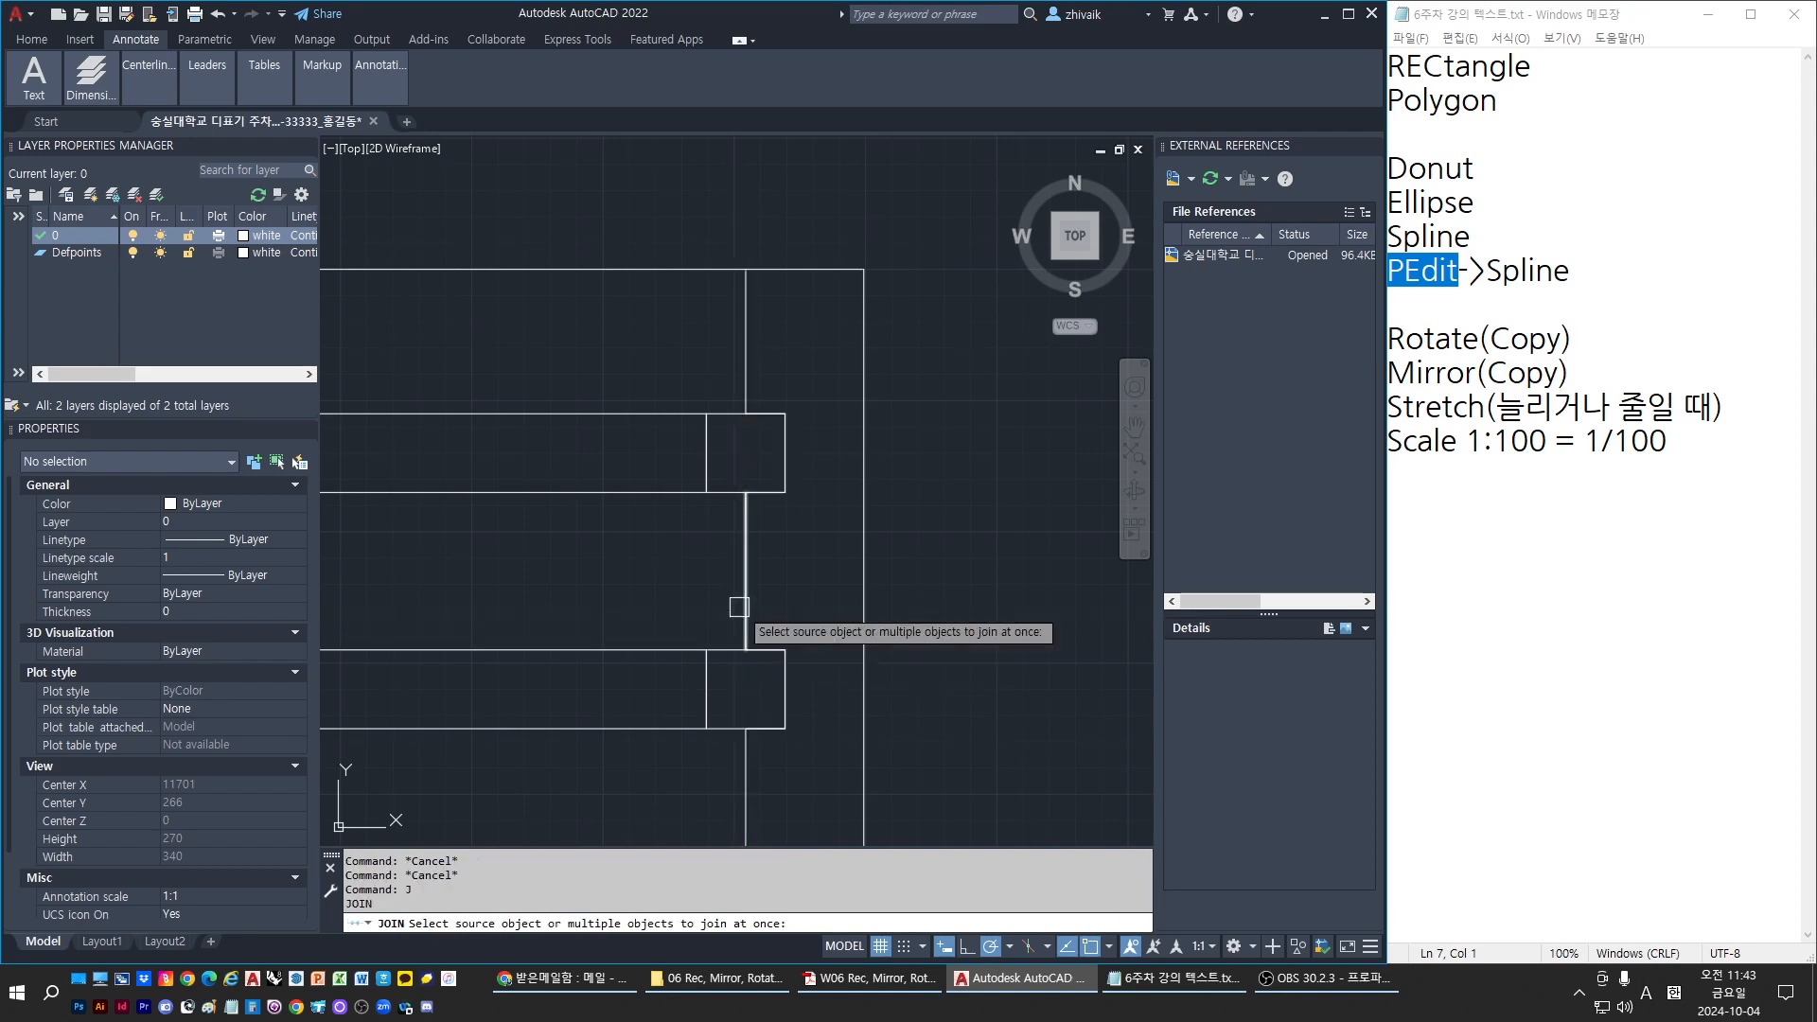
{"action": "left_click", "coordinate": [746, 606]}
{"action": "left_click", "coordinate": [763, 492]}
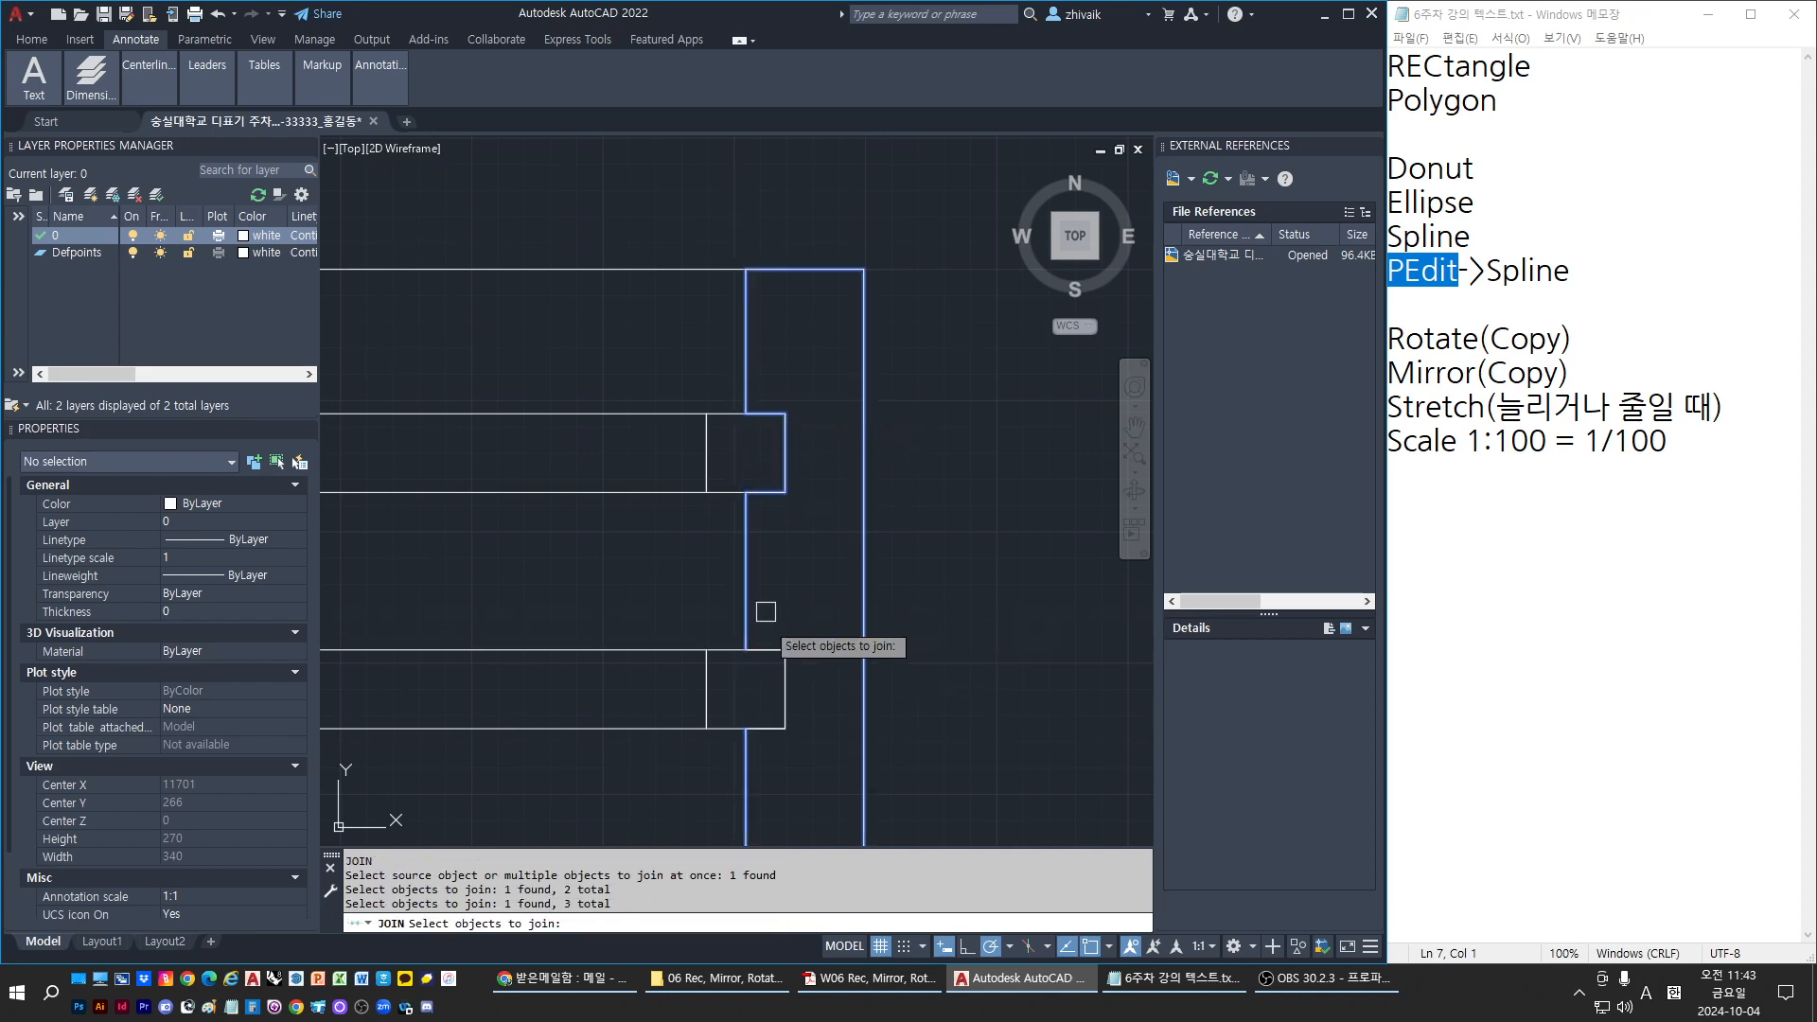
{"action": "left_click", "coordinate": [785, 657]}
{"action": "left_click", "coordinate": [863, 502]}
{"action": "key", "text": "Return"}
{"action": "scroll", "coordinate": [765, 603], "scroll_direction": "down", "scroll_amount": 2}
{"action": "left_click", "coordinate": [764, 603]}
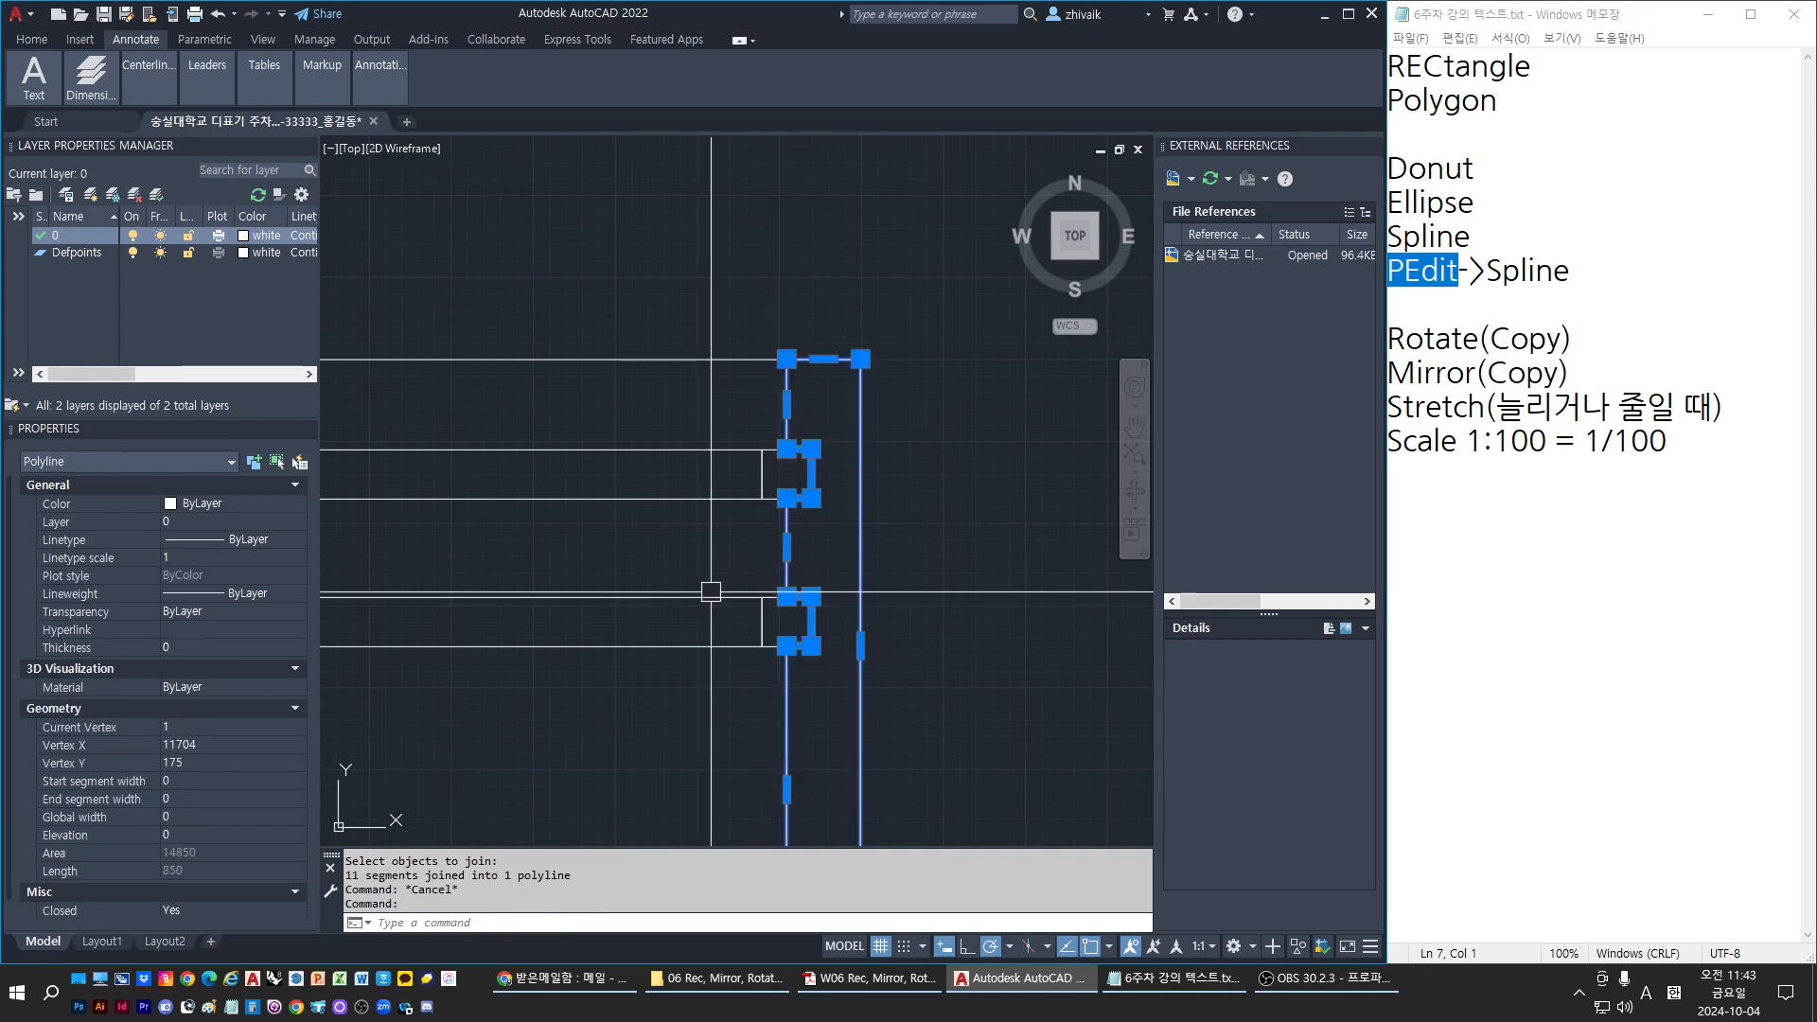
{"action": "scroll", "coordinate": [829, 592], "scroll_direction": "down", "scroll_amount": 6}
{"action": "key", "text": "Escape"}
{"action": "key", "text": "Escape"}
{"action": "scroll", "coordinate": [829, 592], "scroll_direction": "down", "scroll_amount": 2}
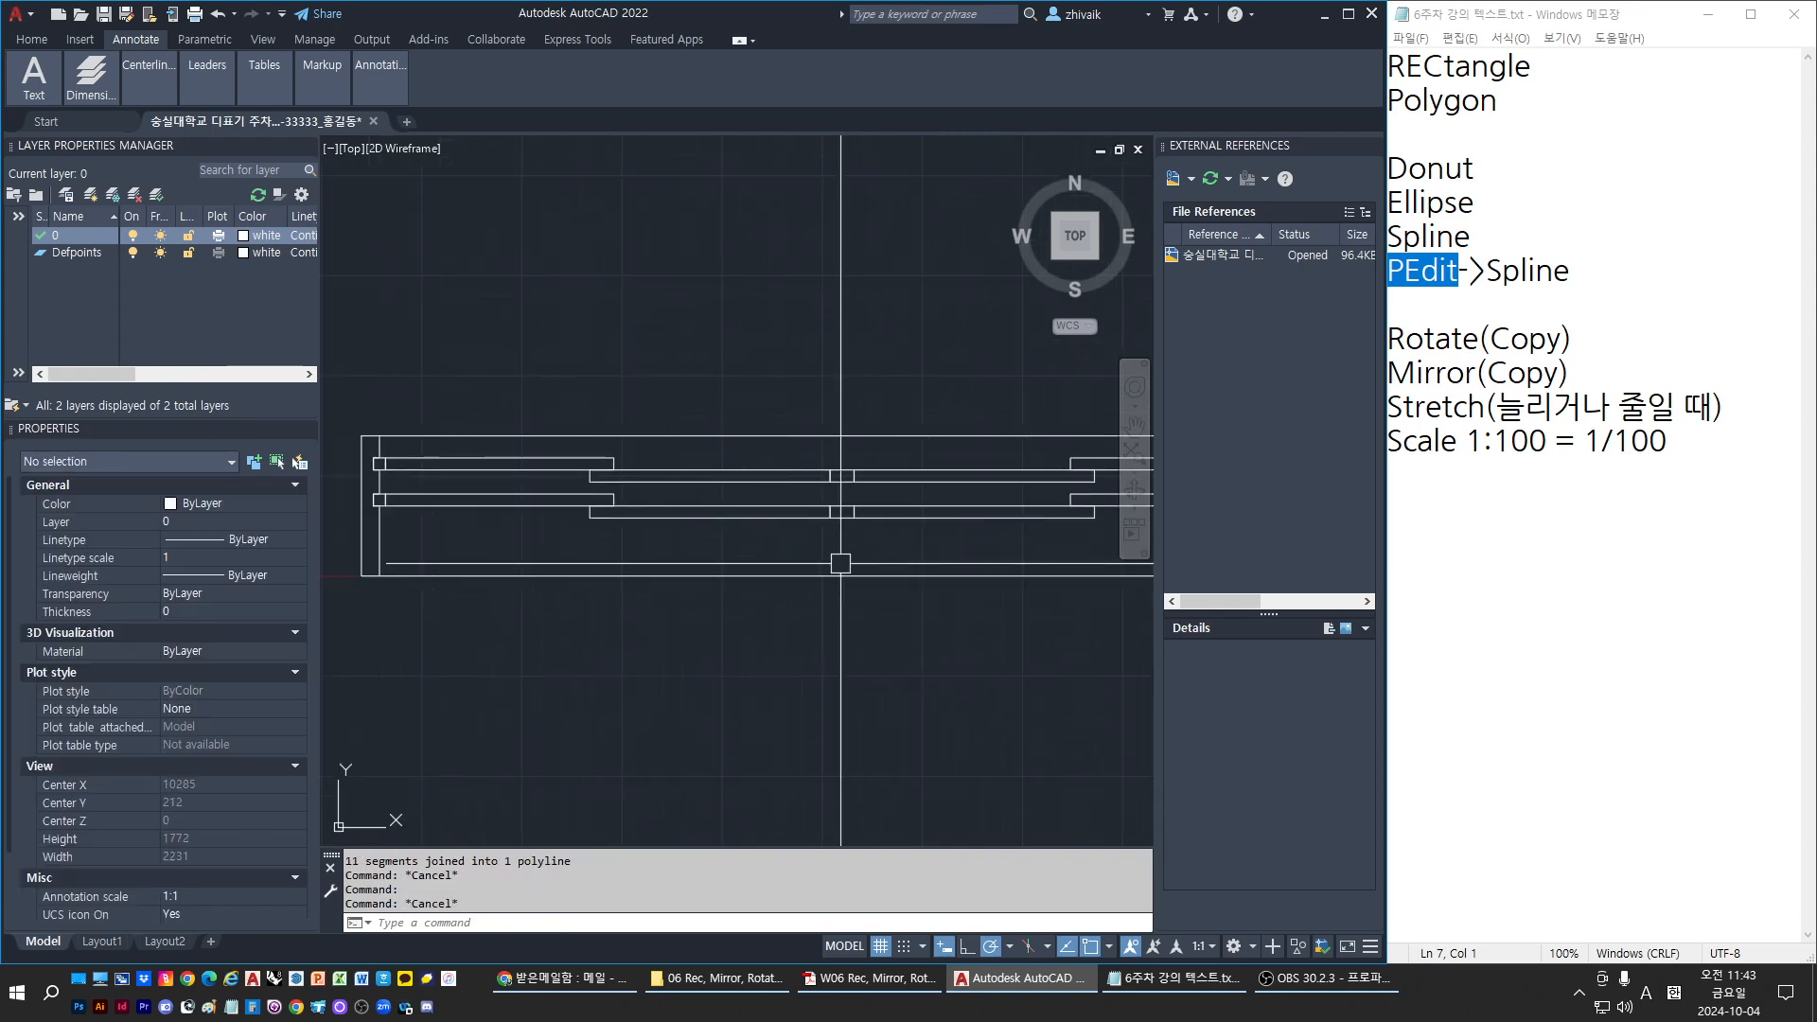
{"action": "key", "text": "Escape"}
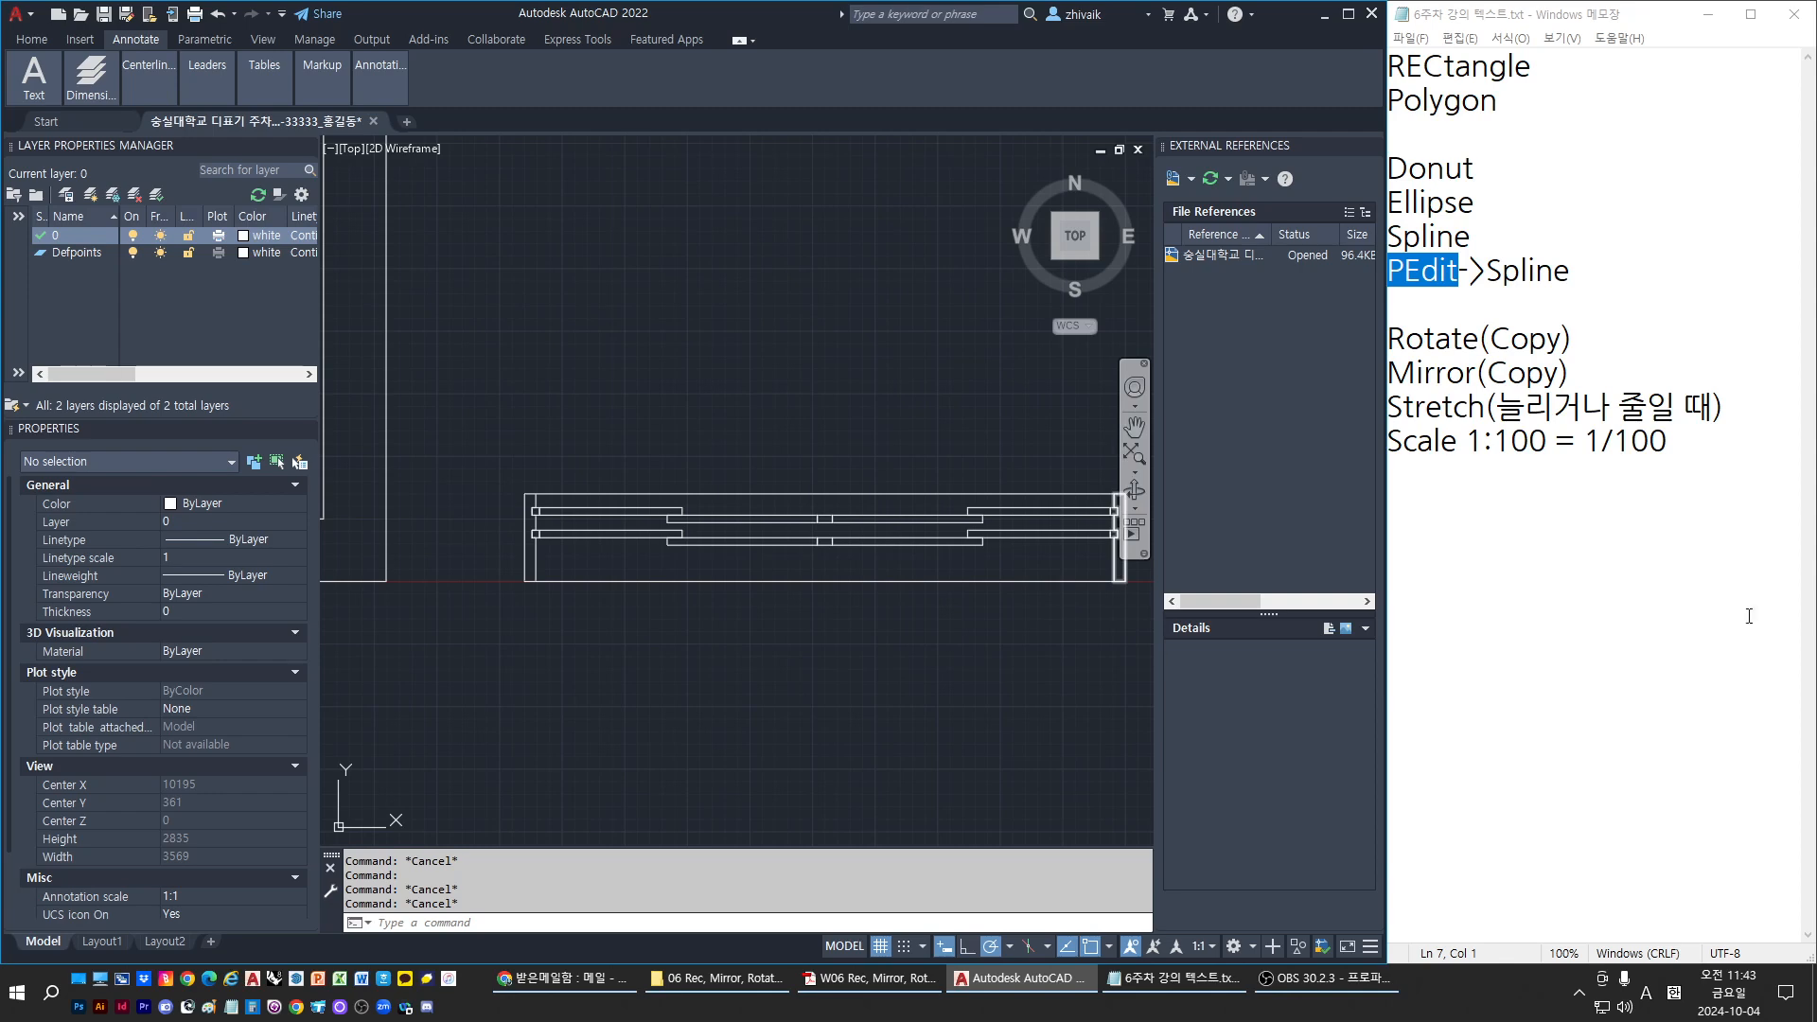
{"action": "left_click", "coordinate": [866, 800]}
{"action": "key", "text": "Escape"}
{"action": "scroll", "coordinate": [609, 555], "scroll_direction": "up", "scroll_amount": 2}
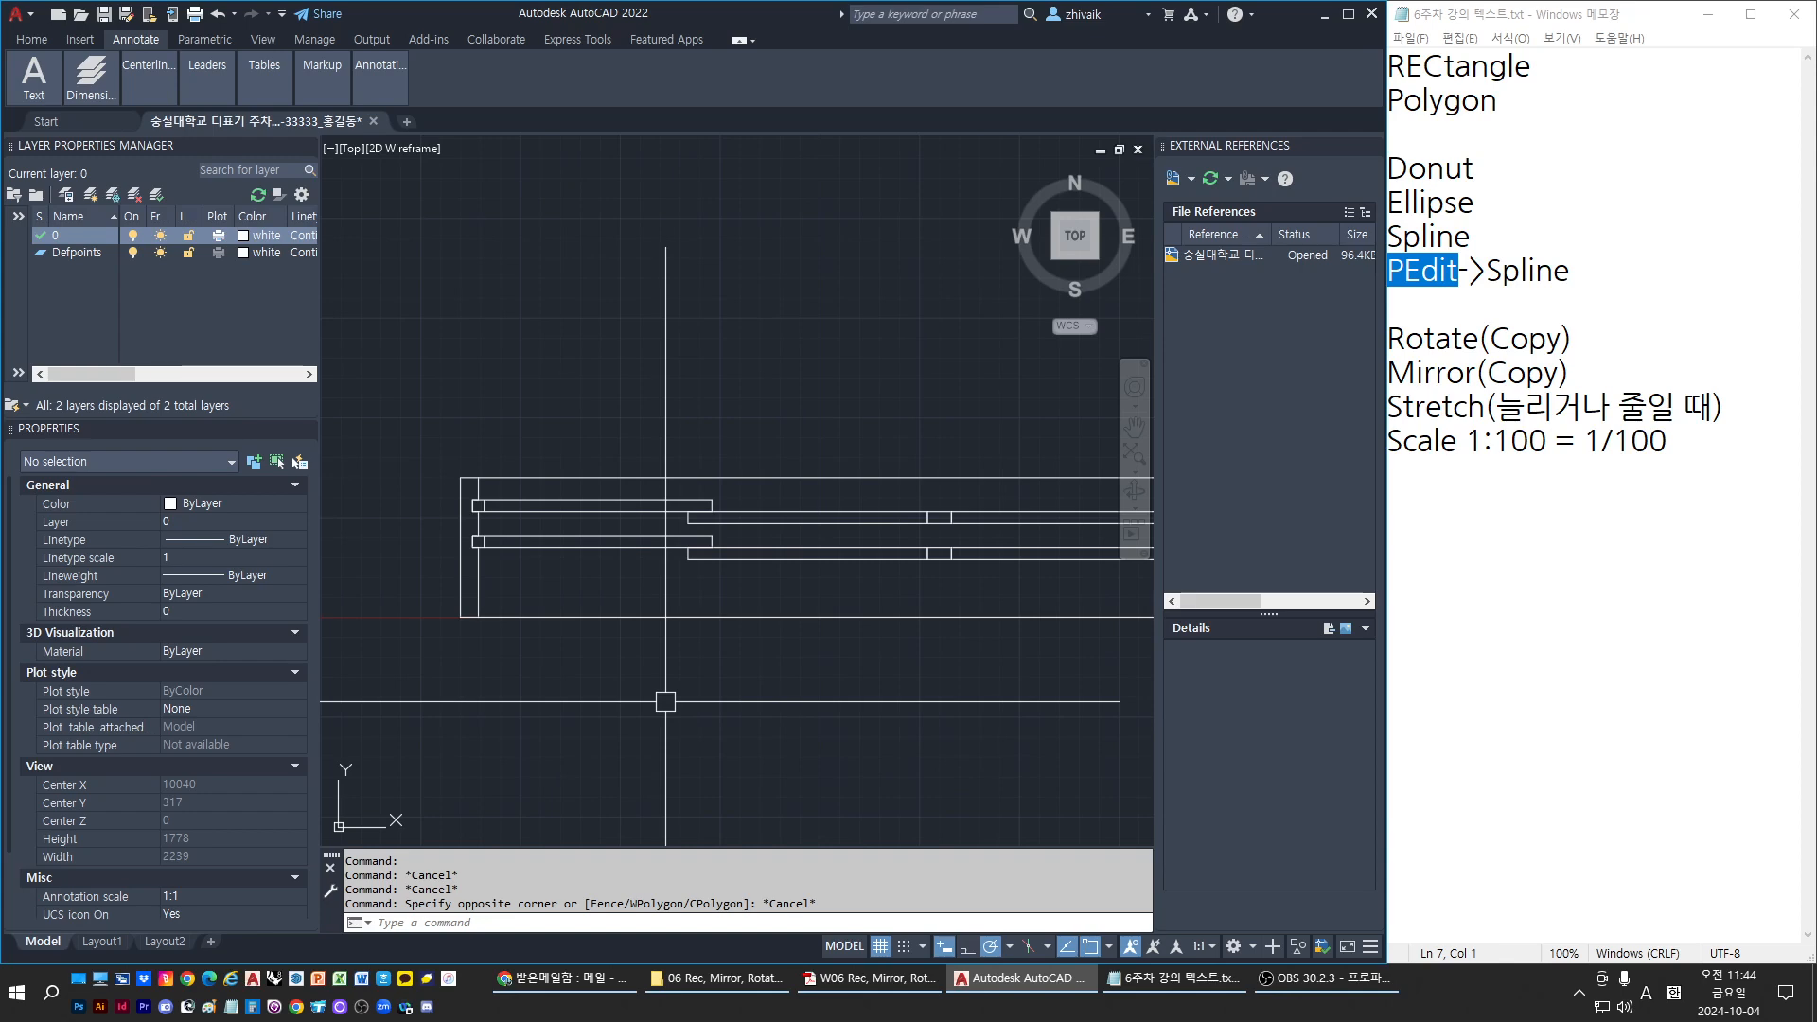
{"action": "scroll", "coordinate": [666, 702], "scroll_direction": "down", "scroll_amount": 6}
{"action": "key", "text": "Escape"}
{"action": "key", "text": "Escape"}
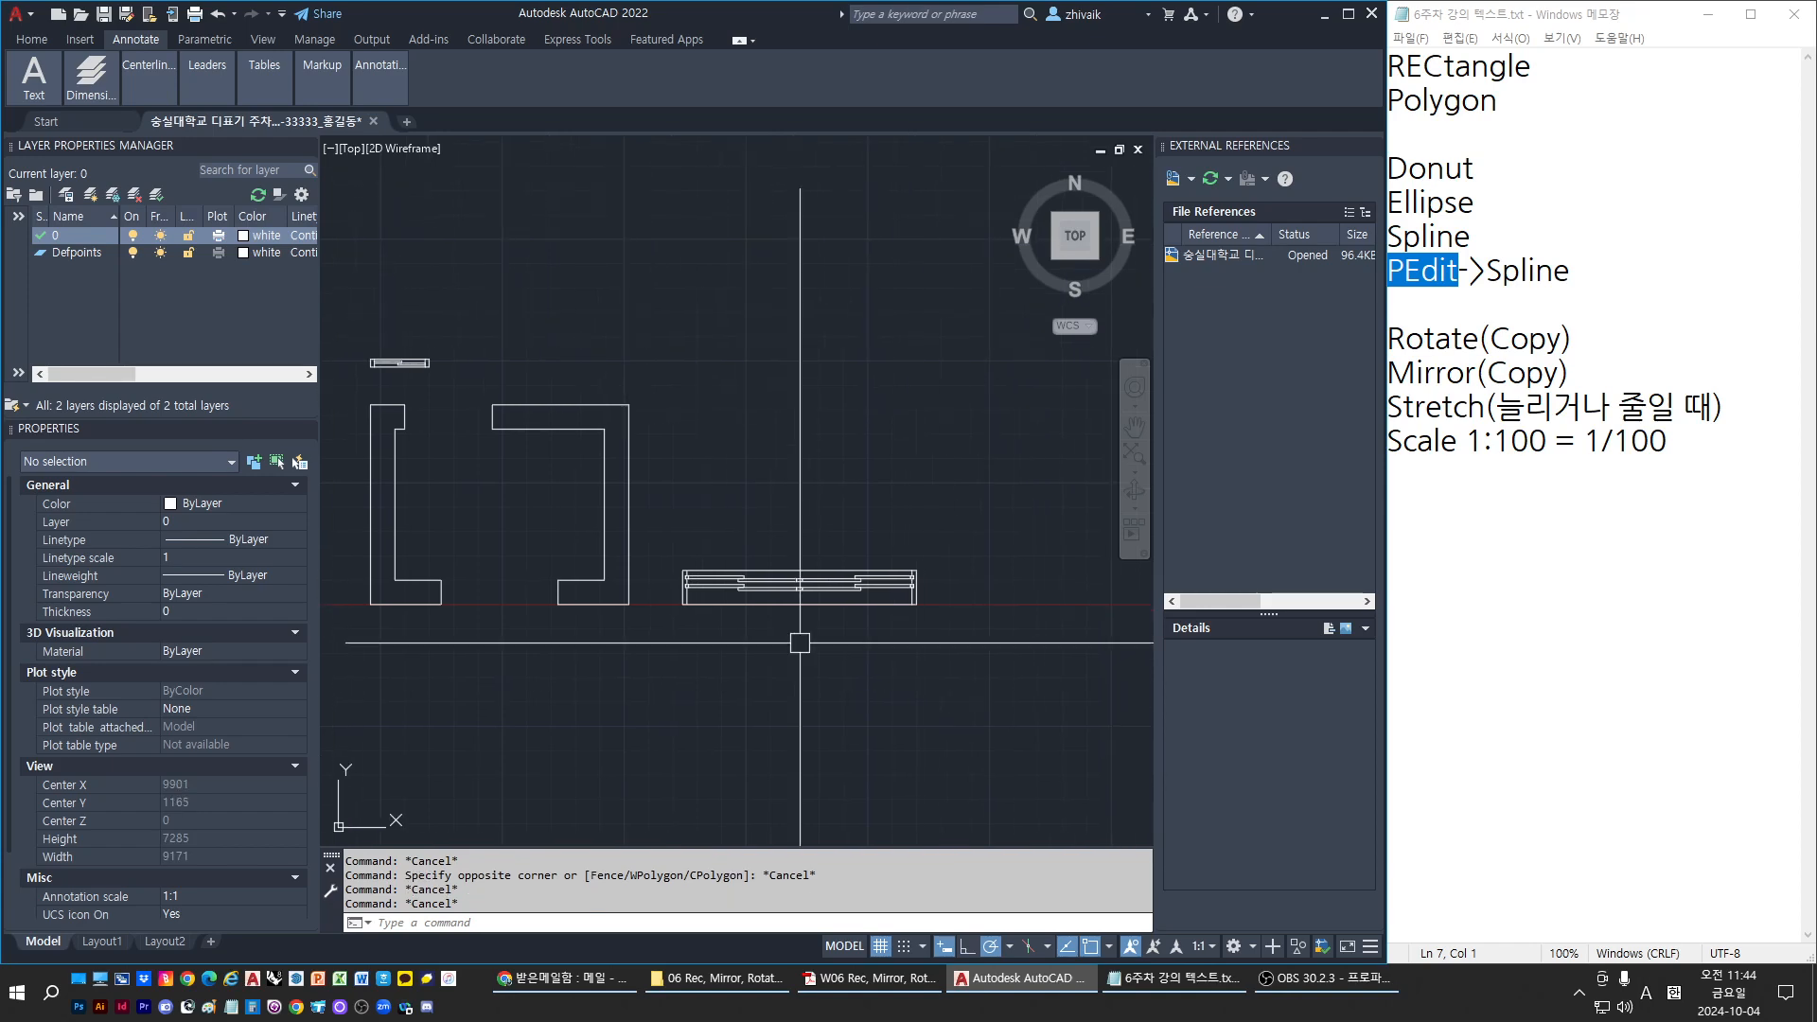
{"action": "scroll", "coordinate": [812, 582], "scroll_direction": "up", "scroll_amount": 4}
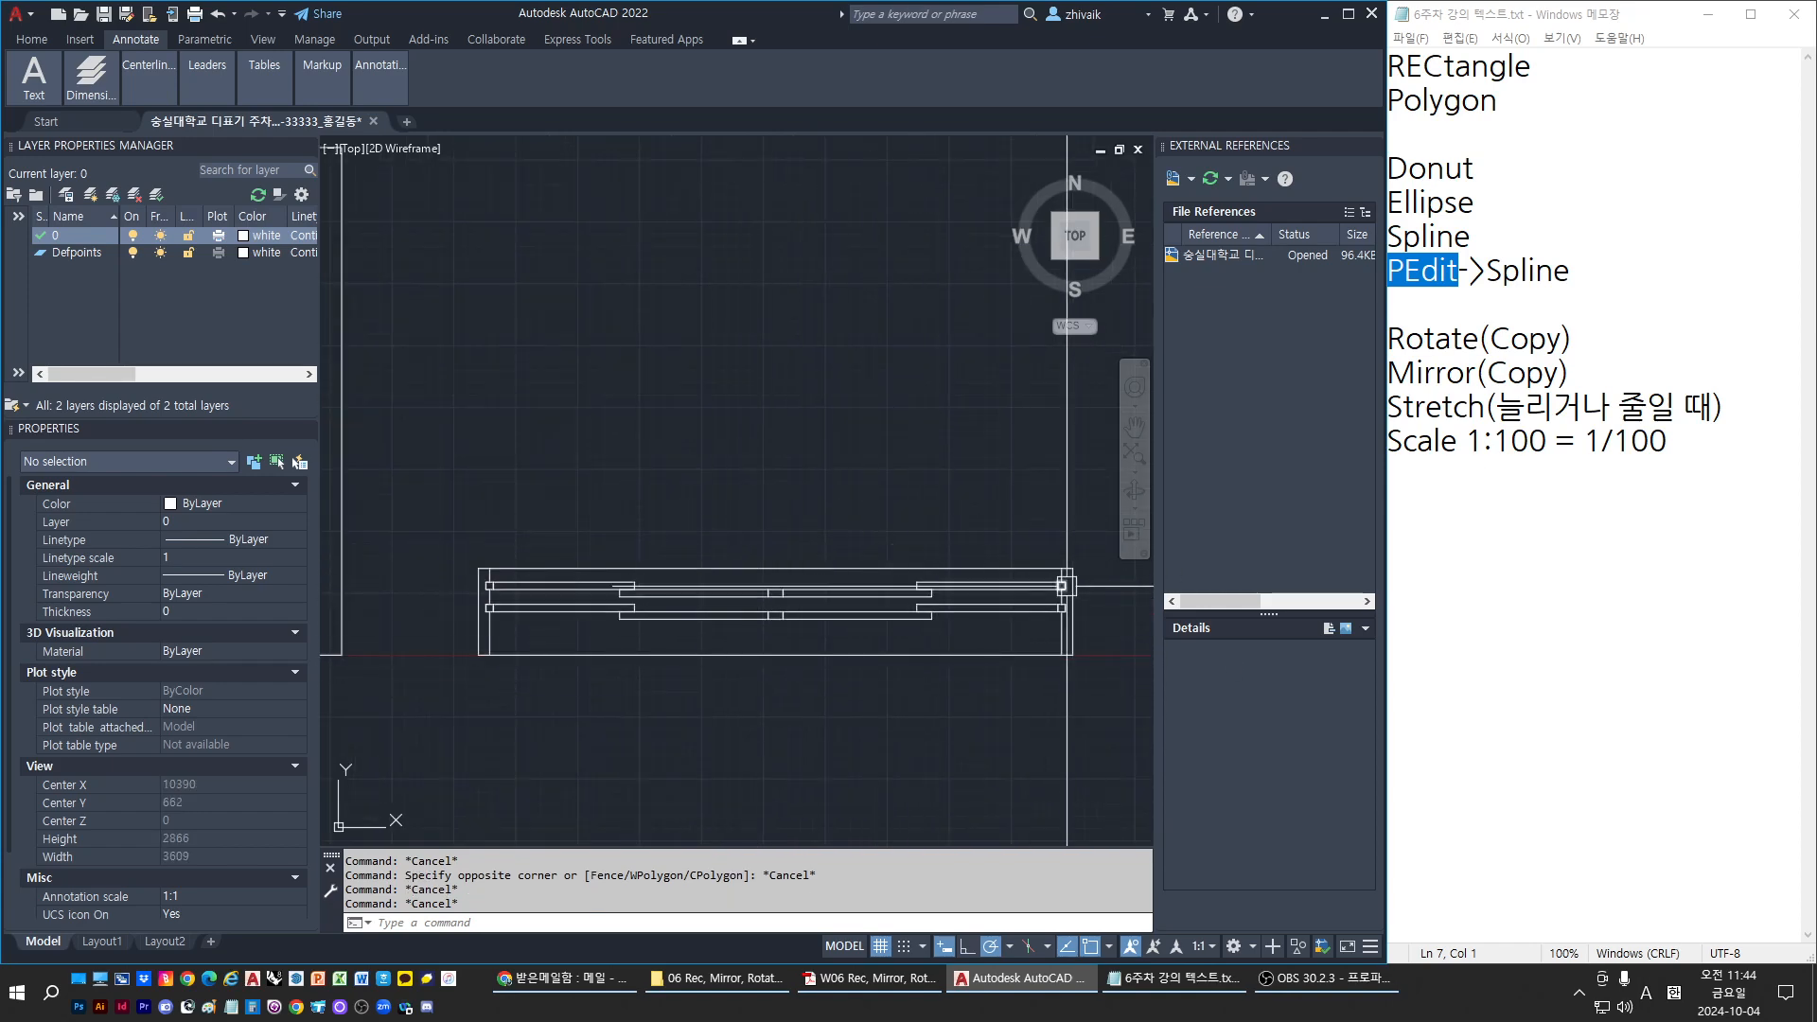
{"action": "key", "text": "alt+Tab"}
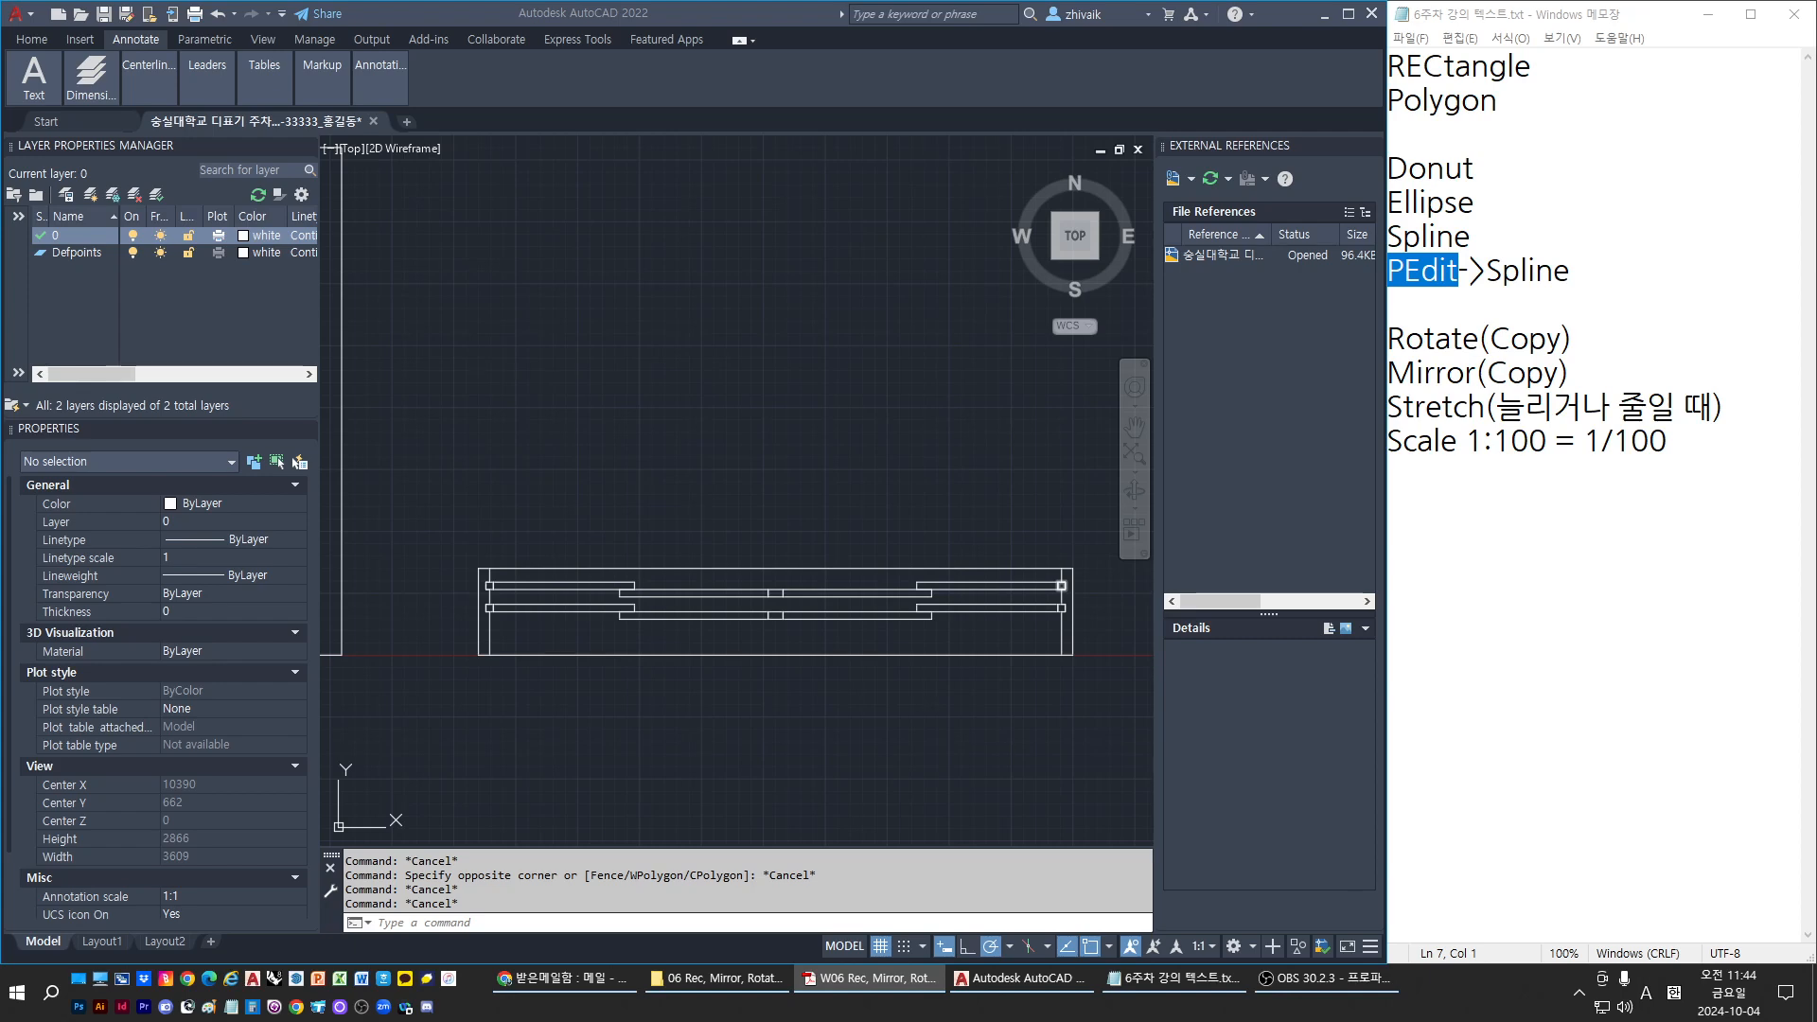
{"action": "left_click", "coordinate": [856, 384]}
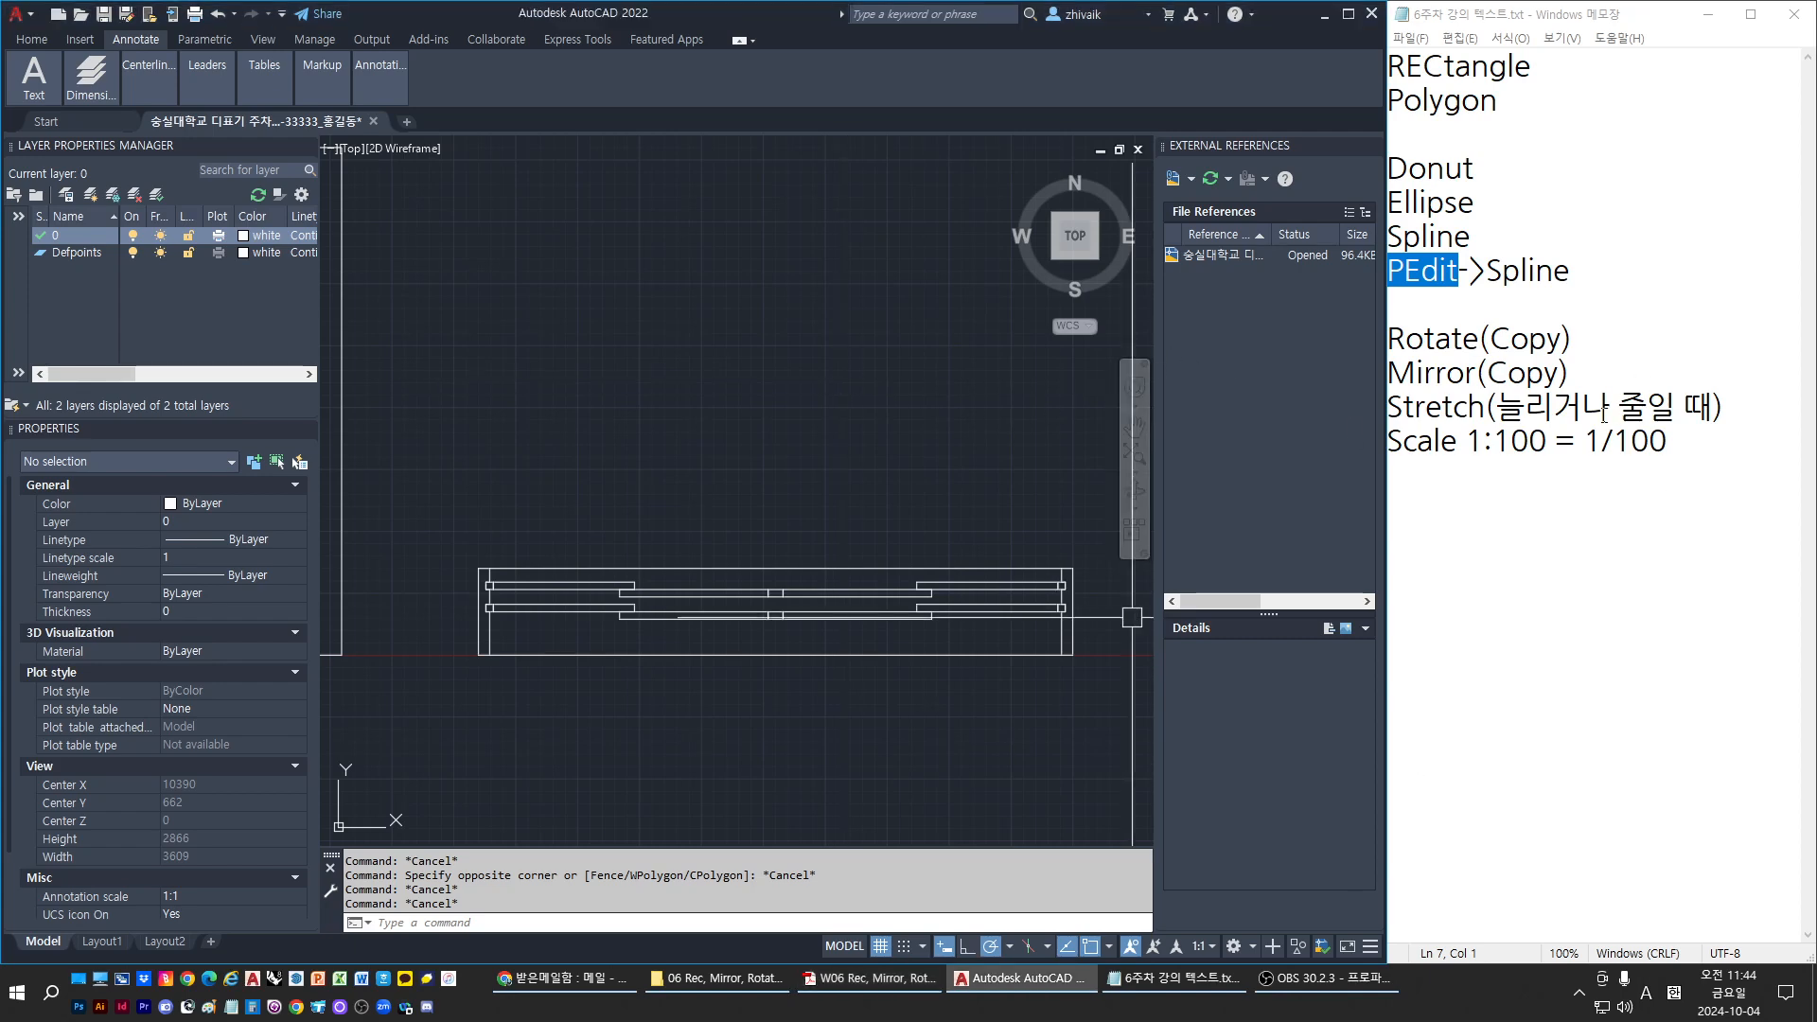
Switch to the Notepad notes and highlight the Rotate(Copy) and Mirror(Copy) lines in turn
{"action": "left_click_drag", "start_coordinate": [1581, 338], "coordinate": [1293, 347]}
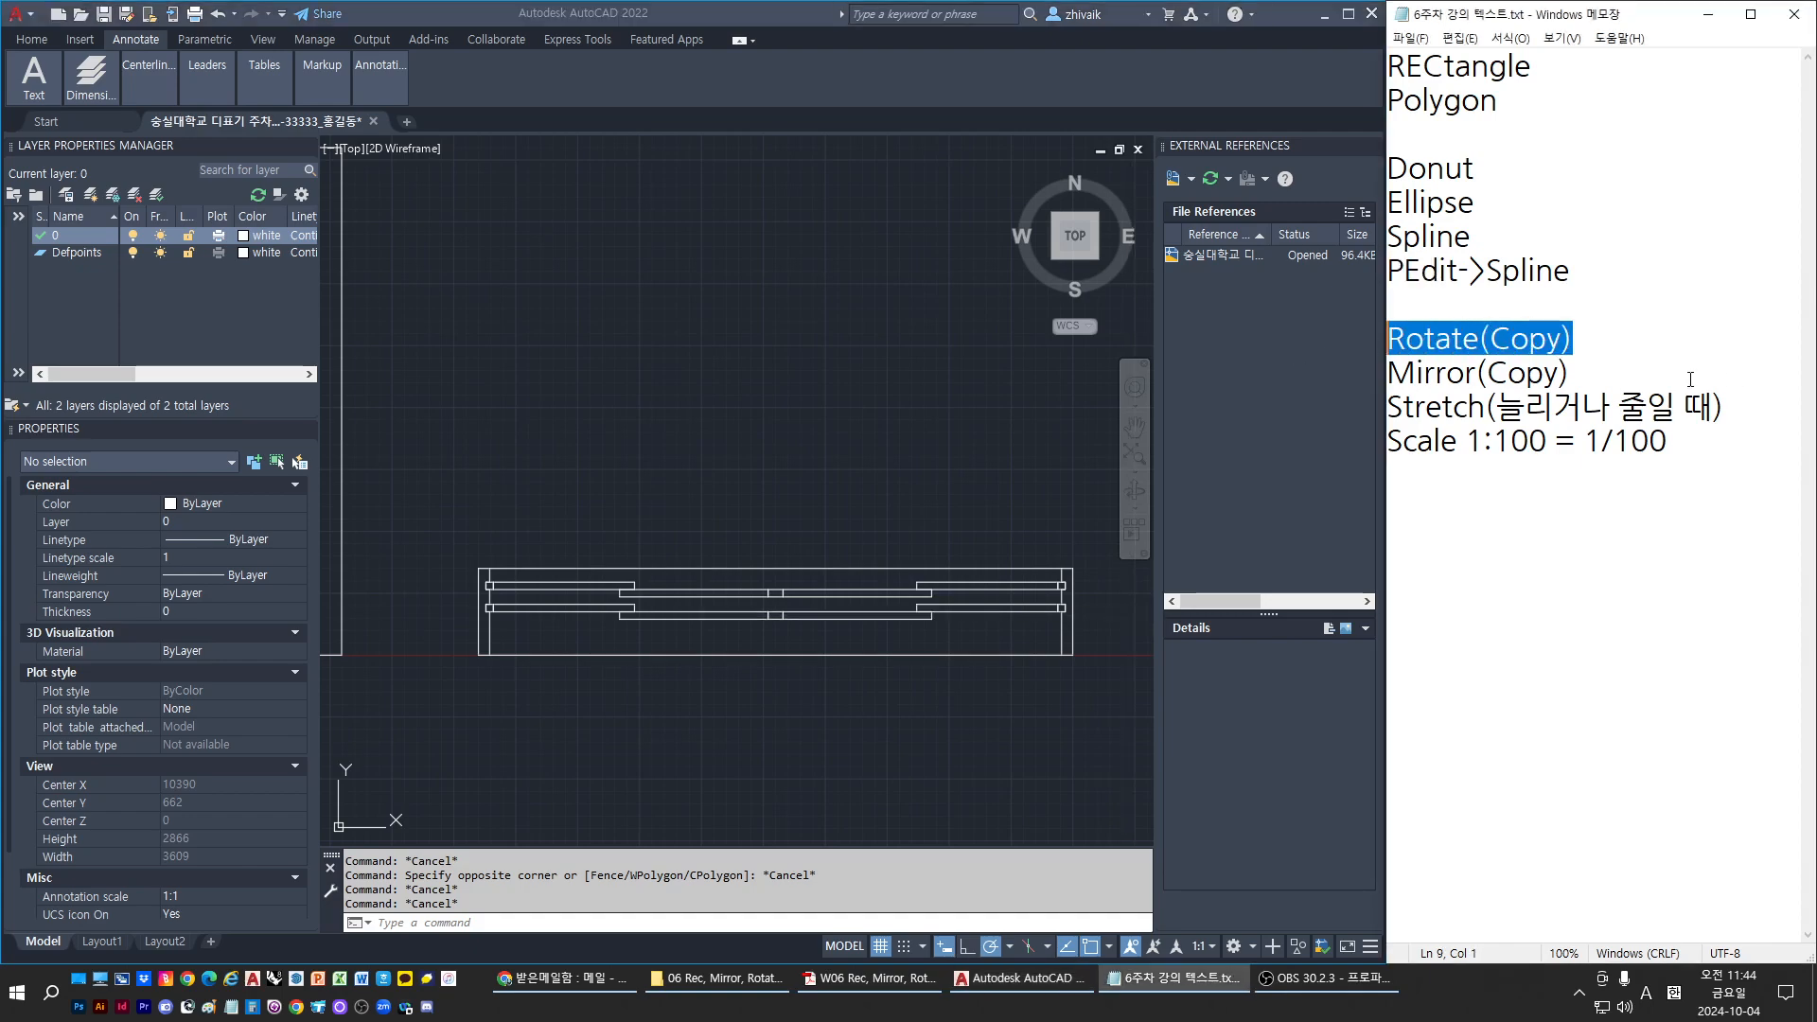
{"action": "left_click_drag", "start_coordinate": [1573, 374], "coordinate": [1412, 346]}
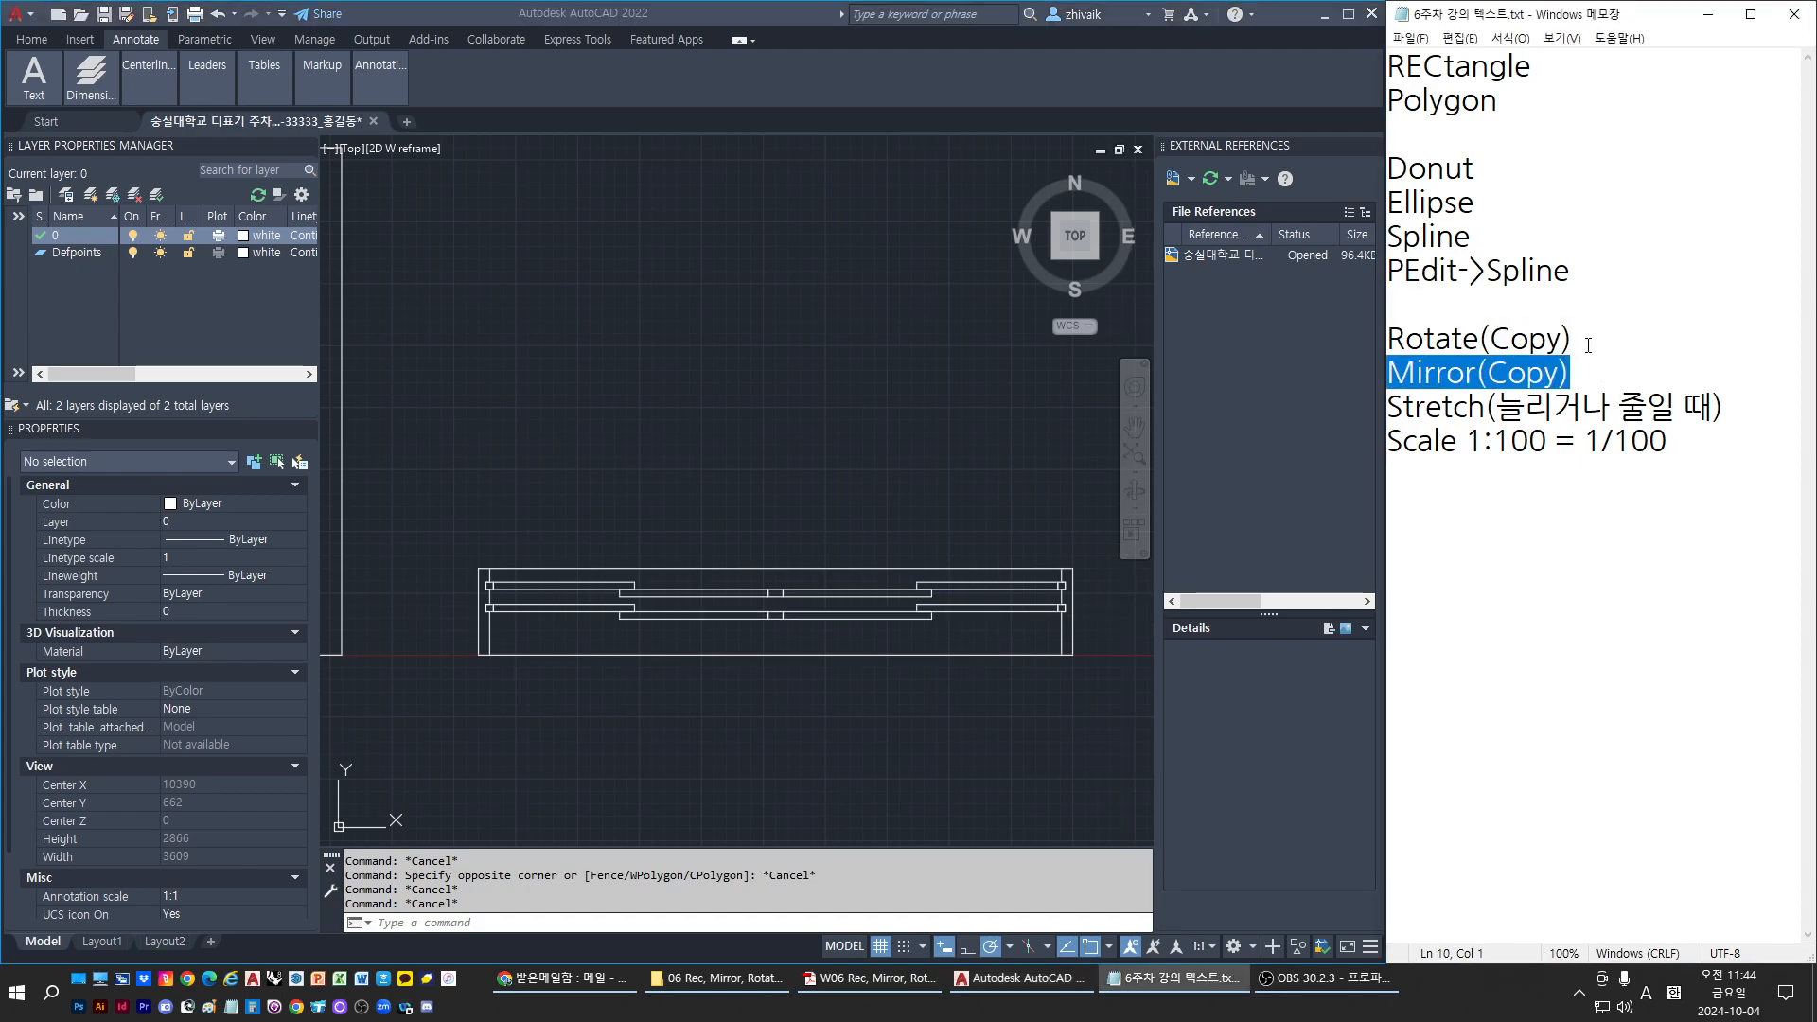
{"action": "left_click_drag", "start_coordinate": [1588, 345], "coordinate": [1350, 327]}
{"action": "left_click_drag", "start_coordinate": [1577, 378], "coordinate": [1394, 362]}
{"action": "left_click", "coordinate": [710, 316]}
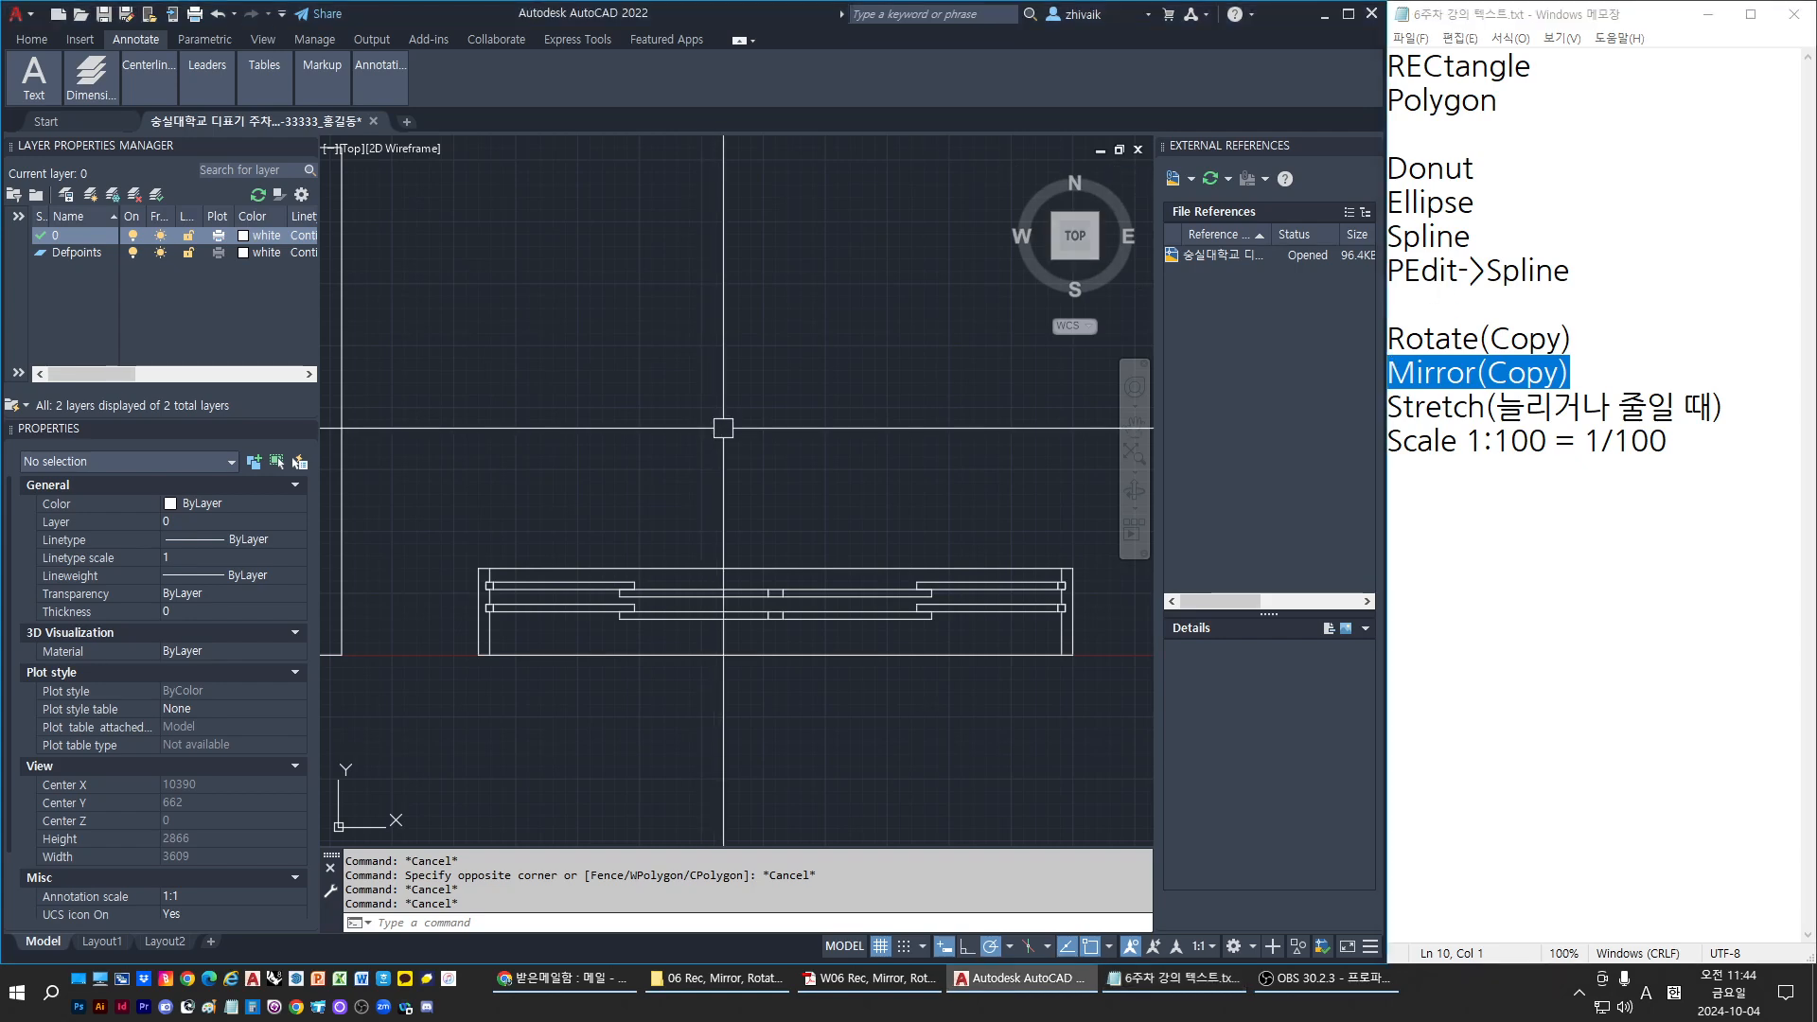
Draw an upright rectangle in the empty space above the sliding panel plan
{"action": "middle_click_drag", "start_coordinate": [722, 394], "coordinate": [673, 440]}
{"action": "key", "text": "Escape"}
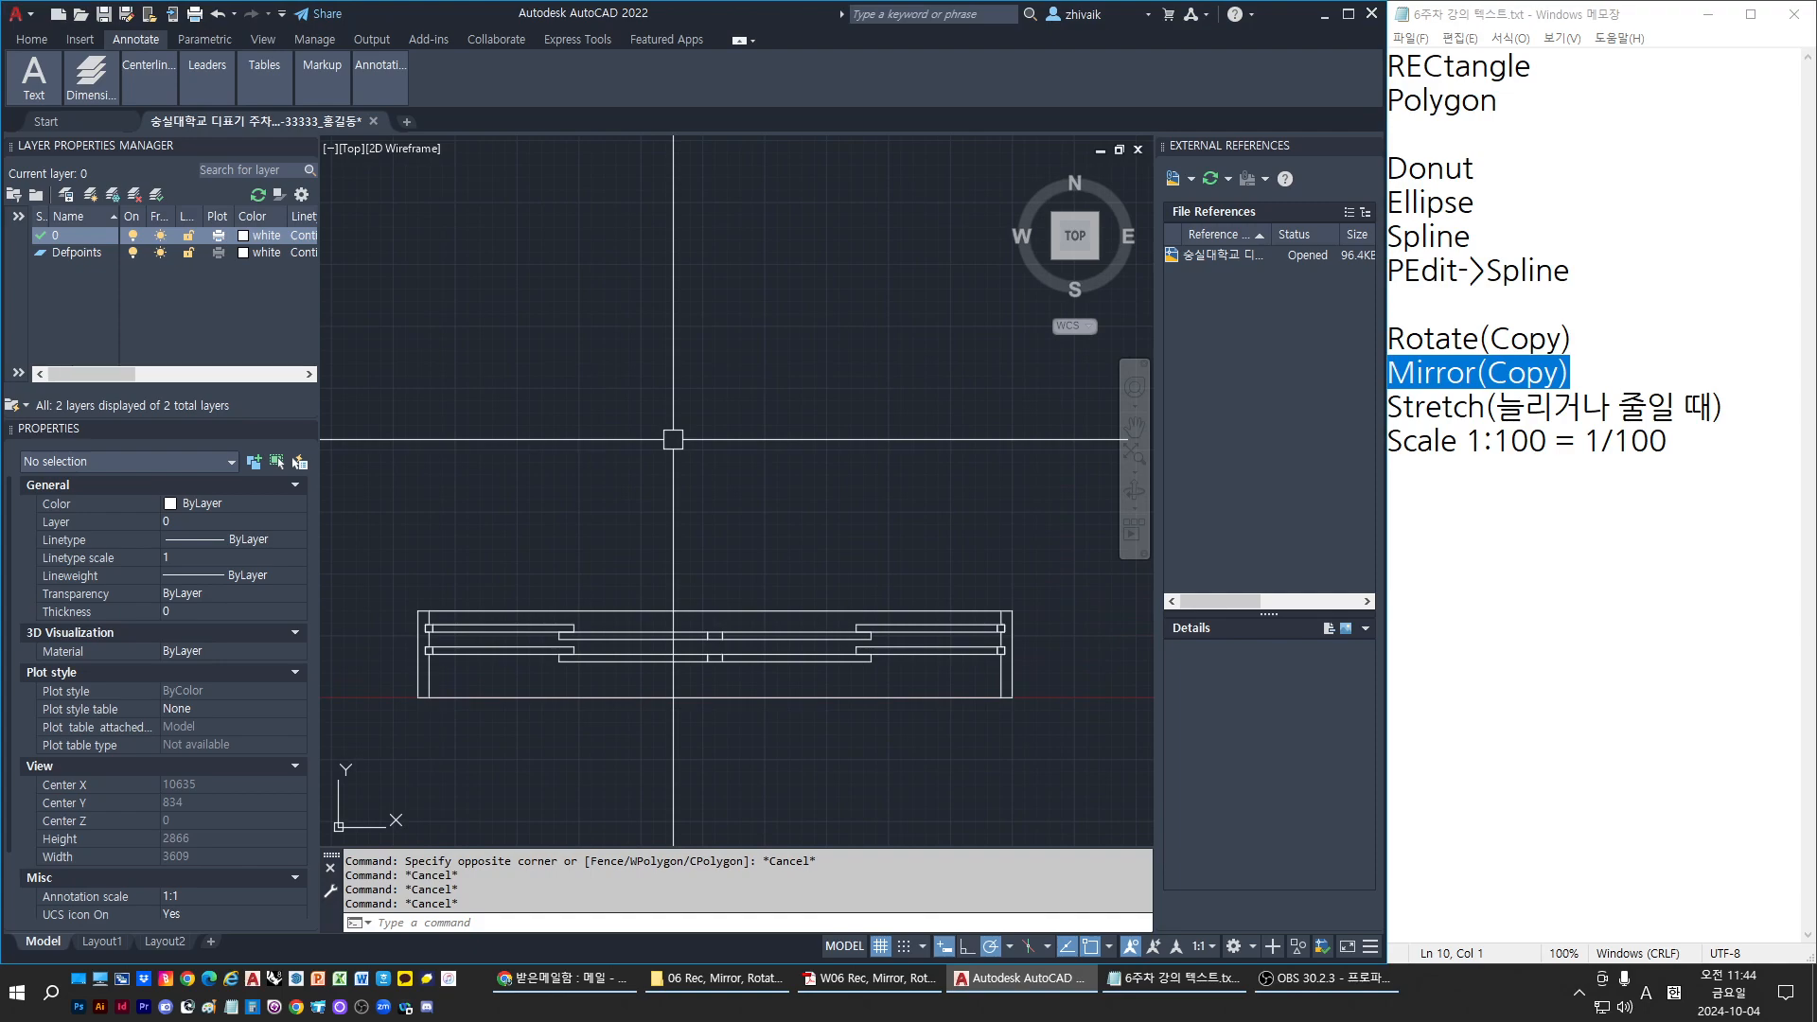
{"action": "type", "text": "rec"}
{"action": "key", "text": "Return"}
{"action": "left_click", "coordinate": [630, 461]}
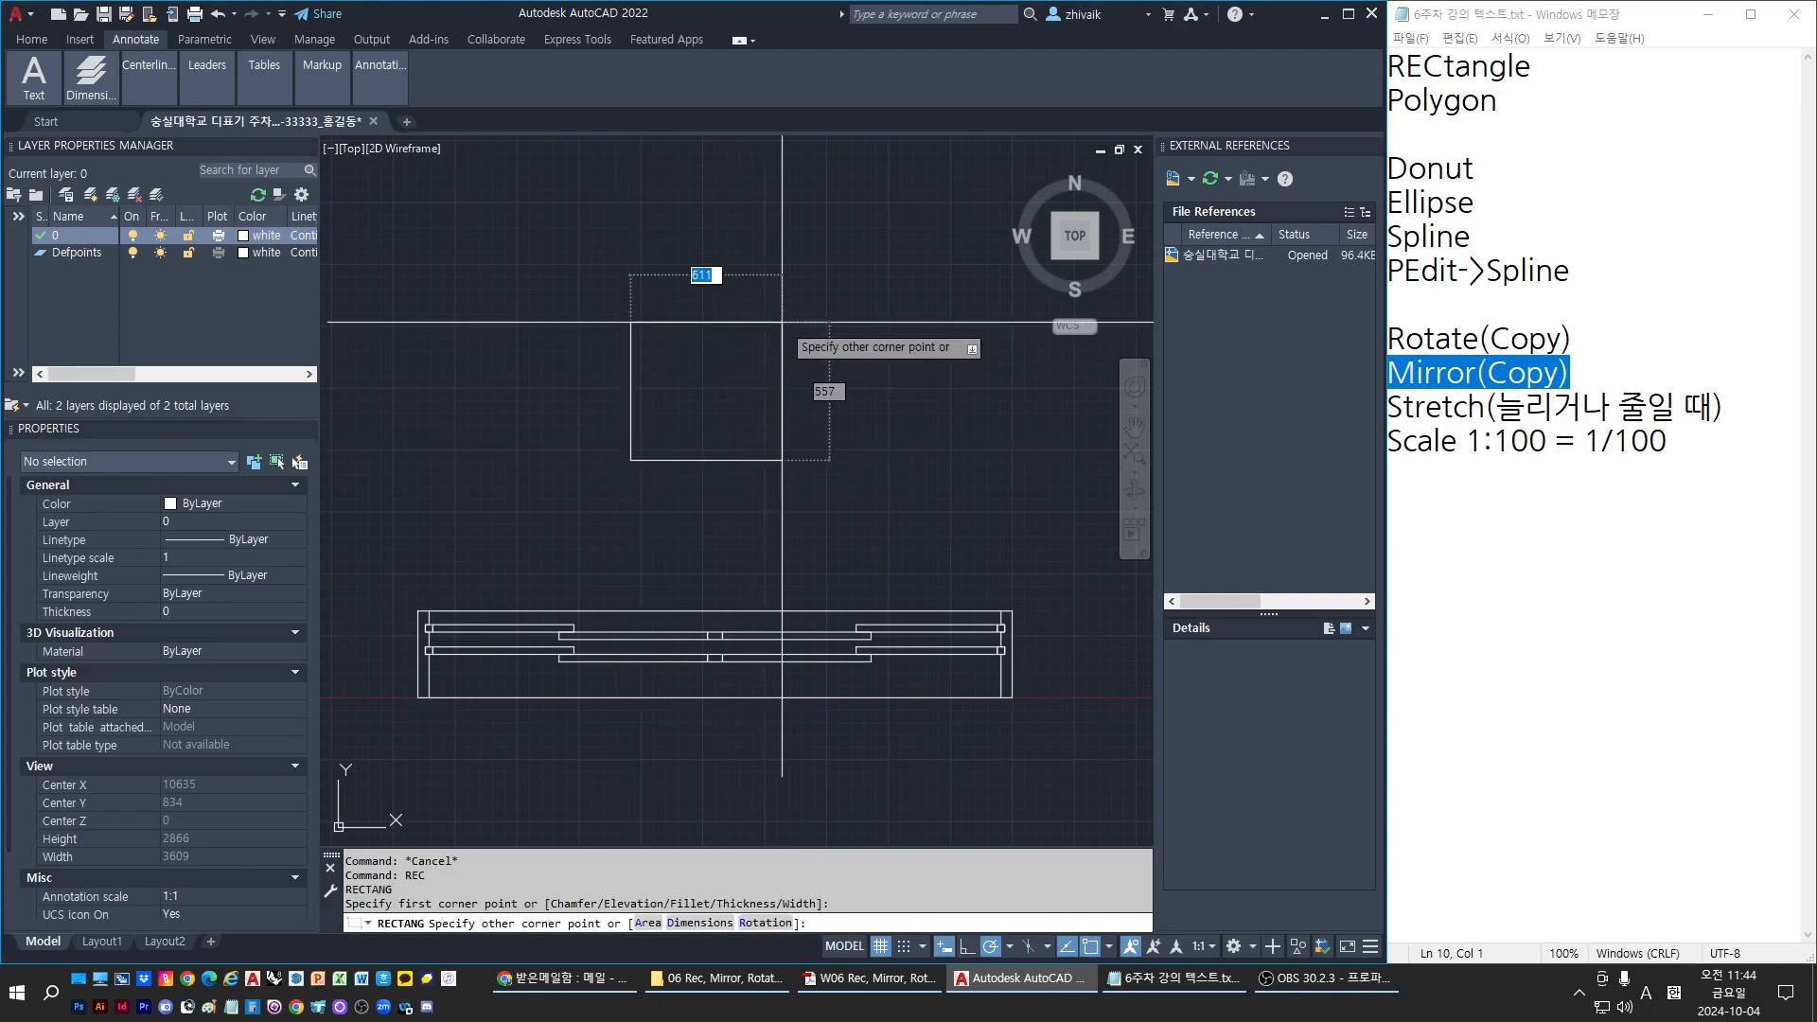
{"action": "left_click", "coordinate": [743, 274]}
{"action": "key", "text": "Escape"}
{"action": "key", "text": "Return"}
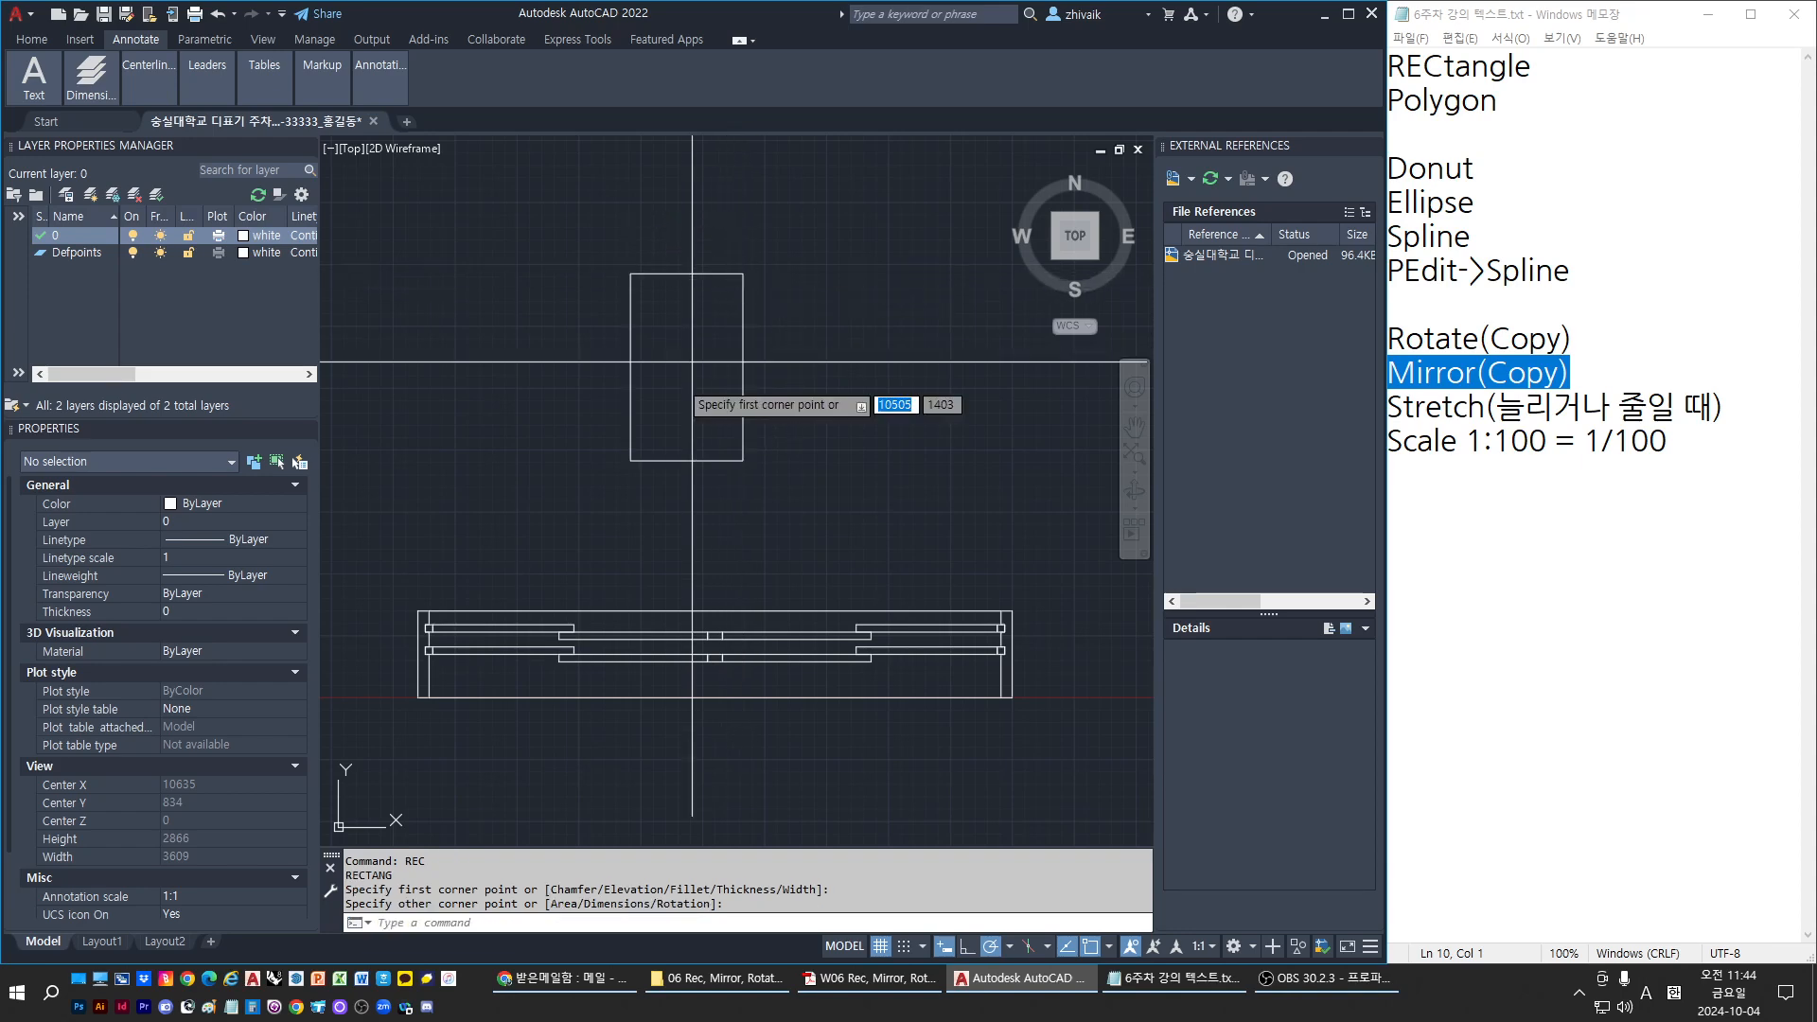
{"action": "key", "text": "Escape"}
{"action": "key", "text": "Escape"}
{"action": "key", "text": "Escape"}
{"action": "key", "text": "Escape"}
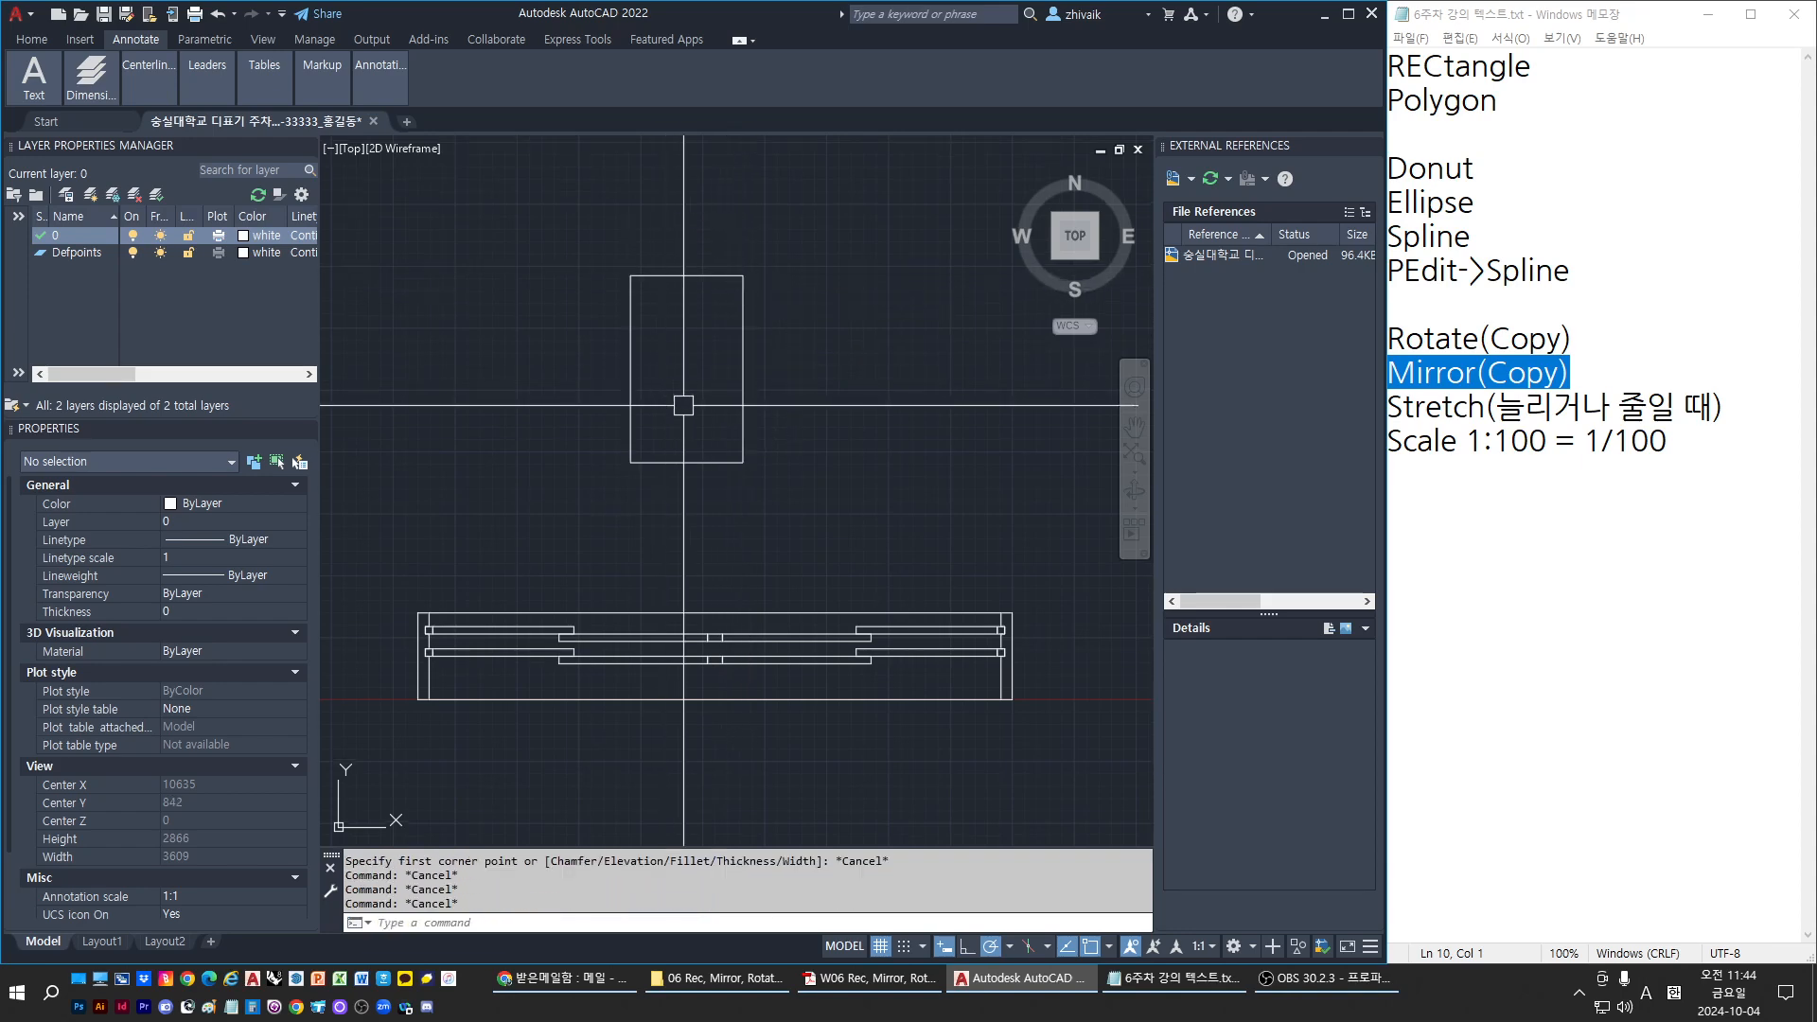
Rotate the rectangle 45 degrees about its lower left corner and undo the rotation
{"action": "type", "text": "RO"}
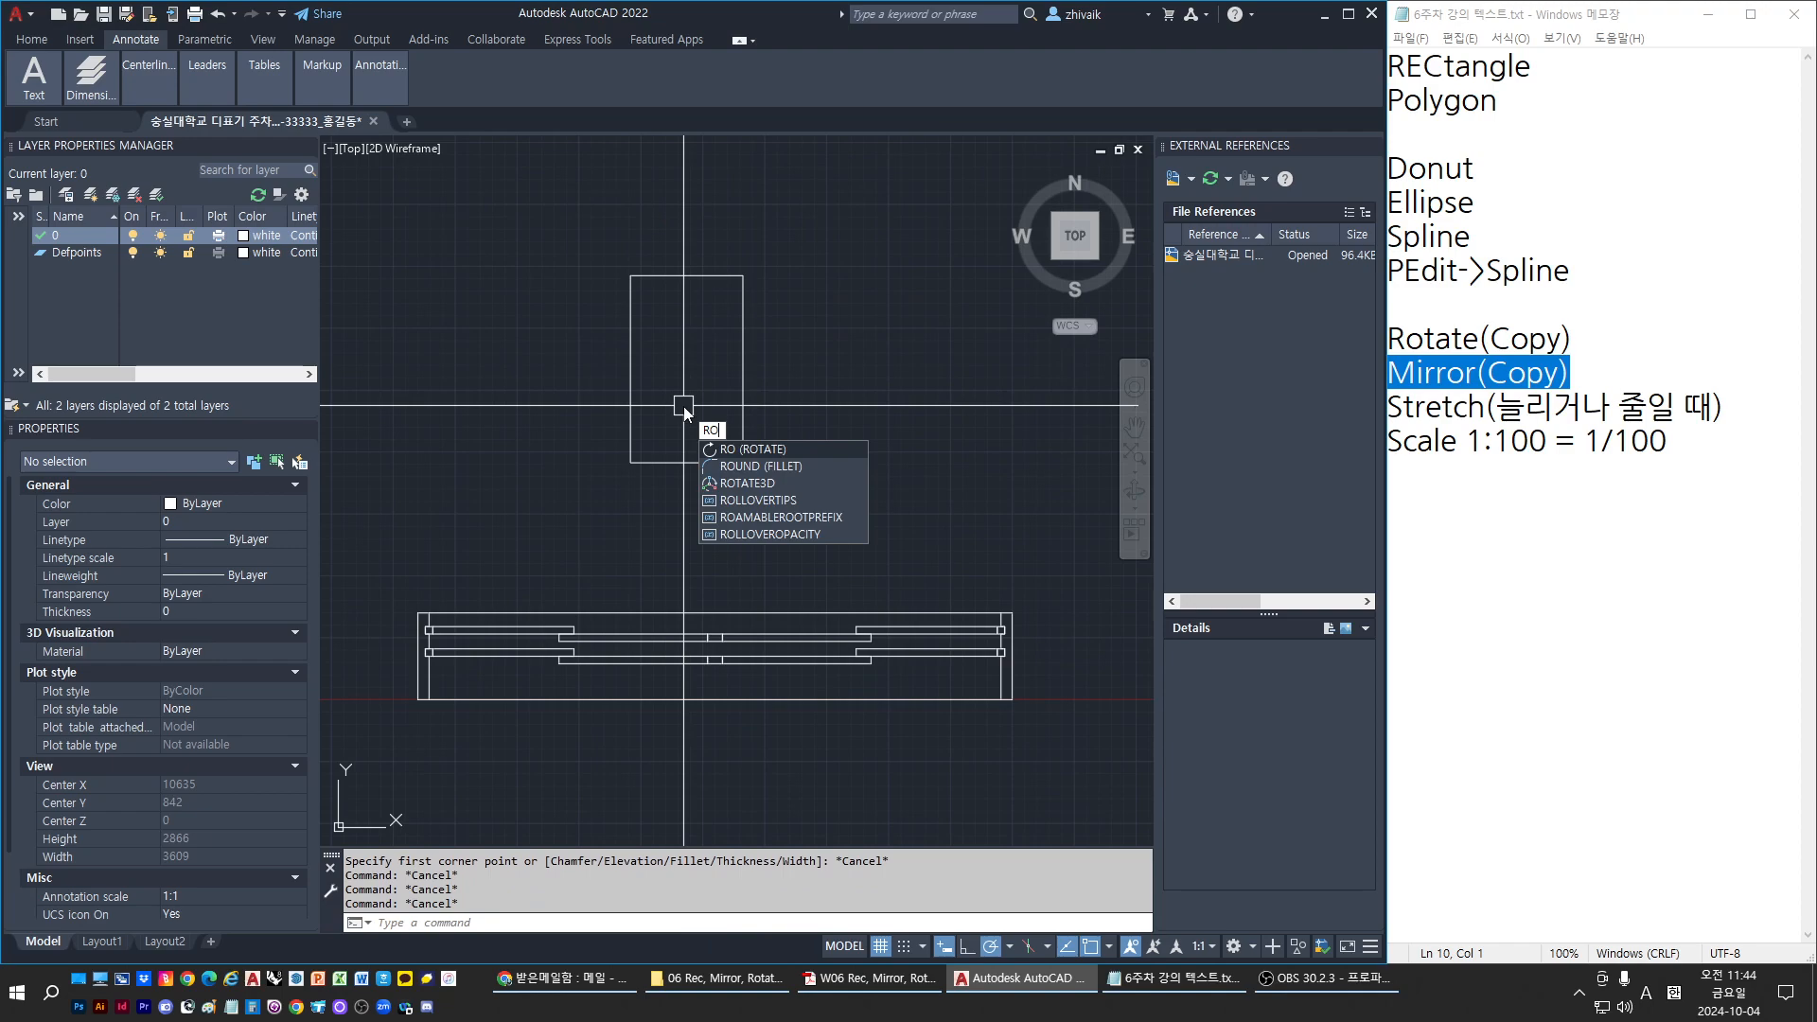
{"action": "key", "text": "Return"}
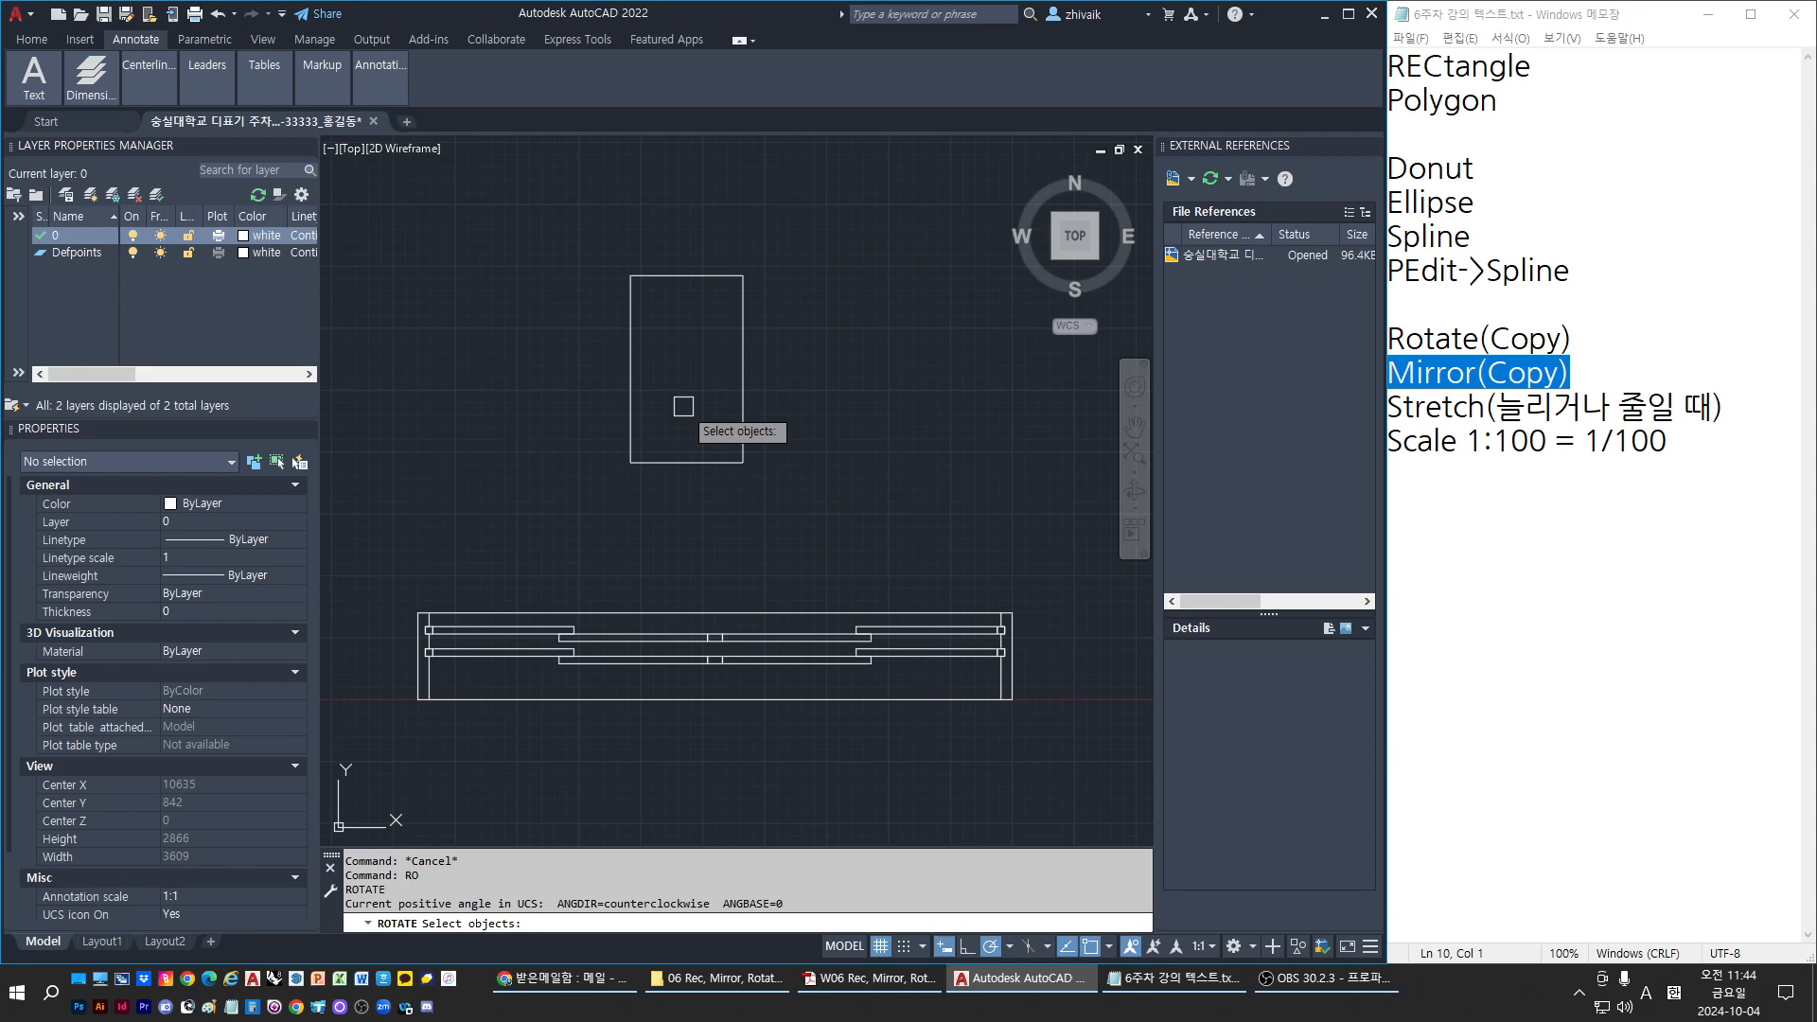
{"action": "left_click", "coordinate": [720, 460]}
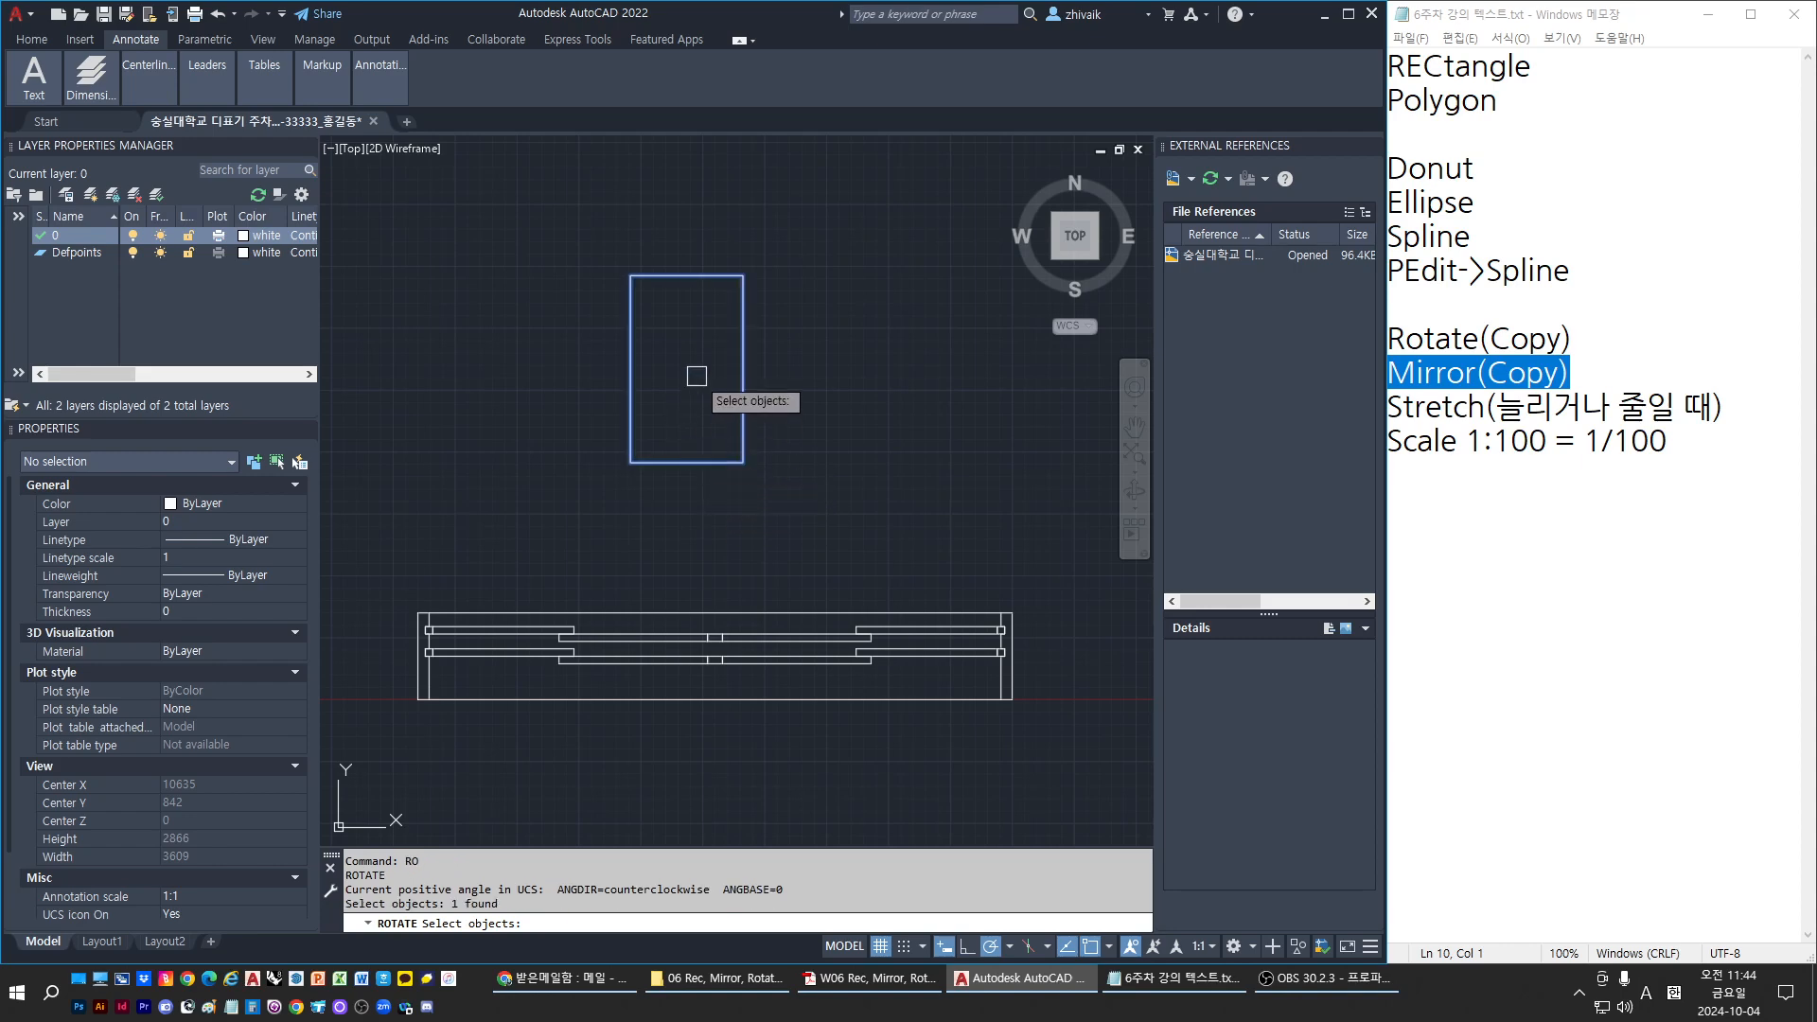
{"action": "key", "text": "Return"}
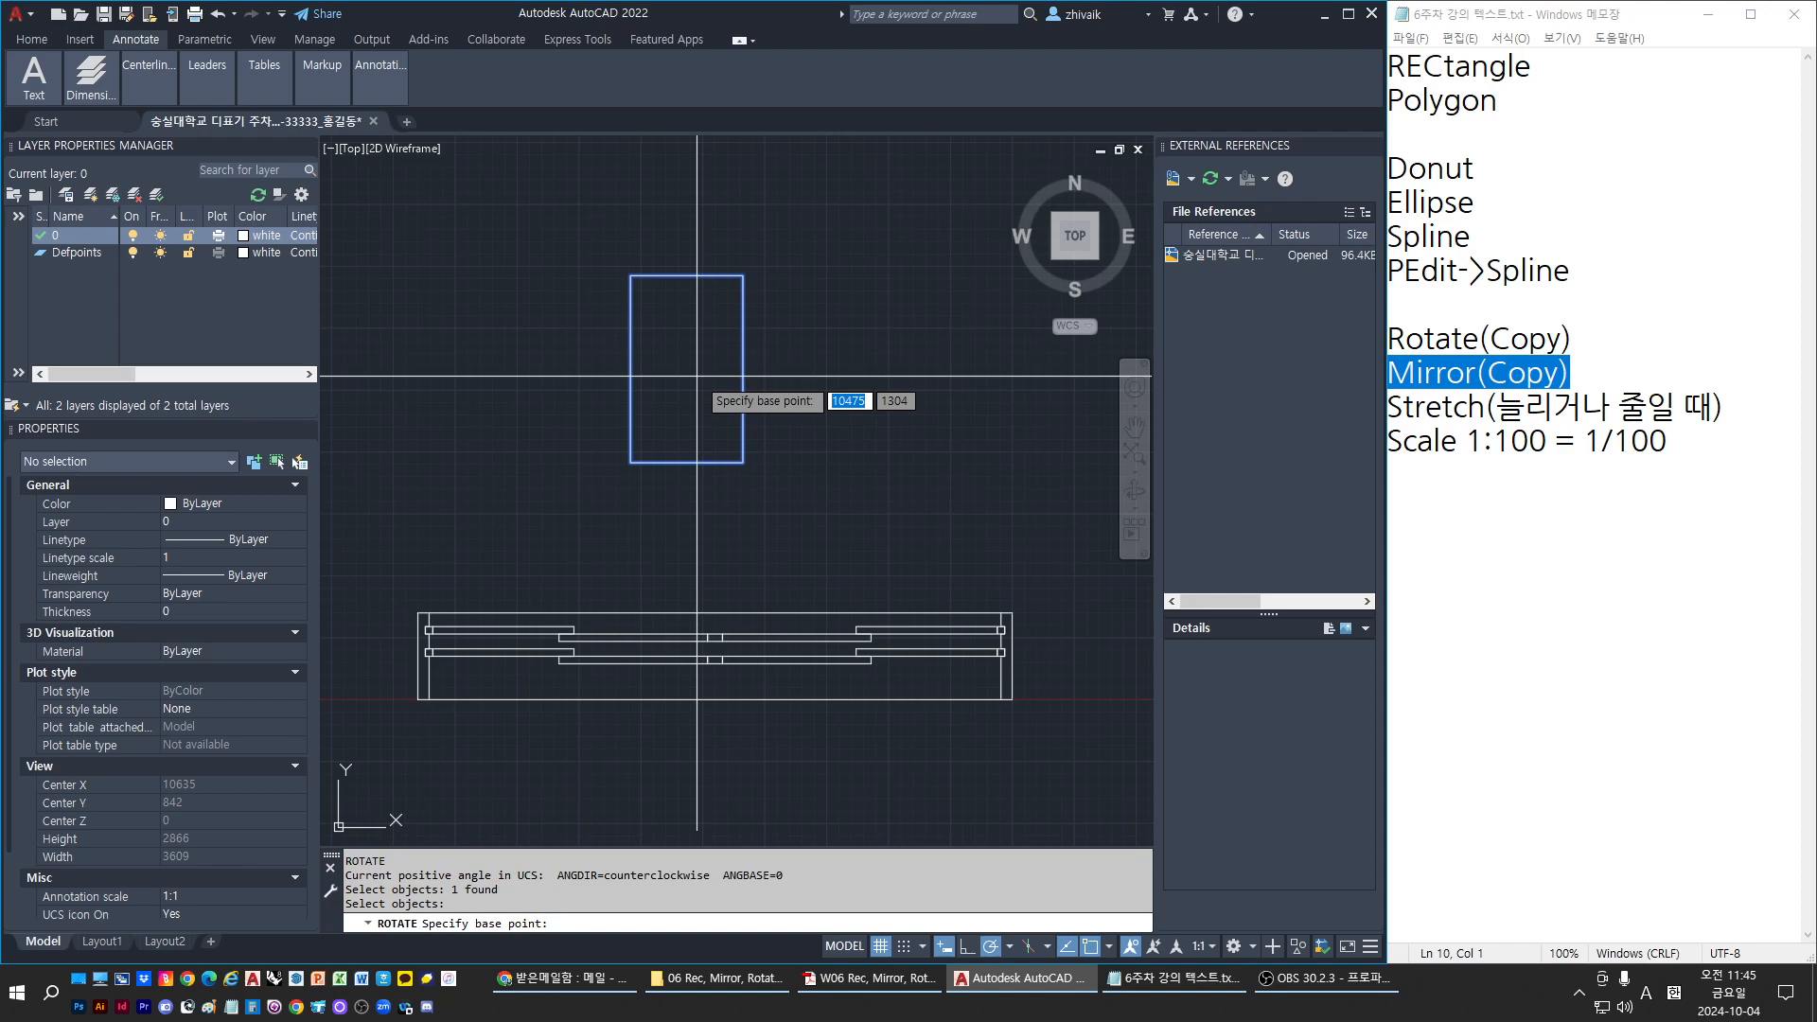
{"action": "left_click", "coordinate": [631, 462]}
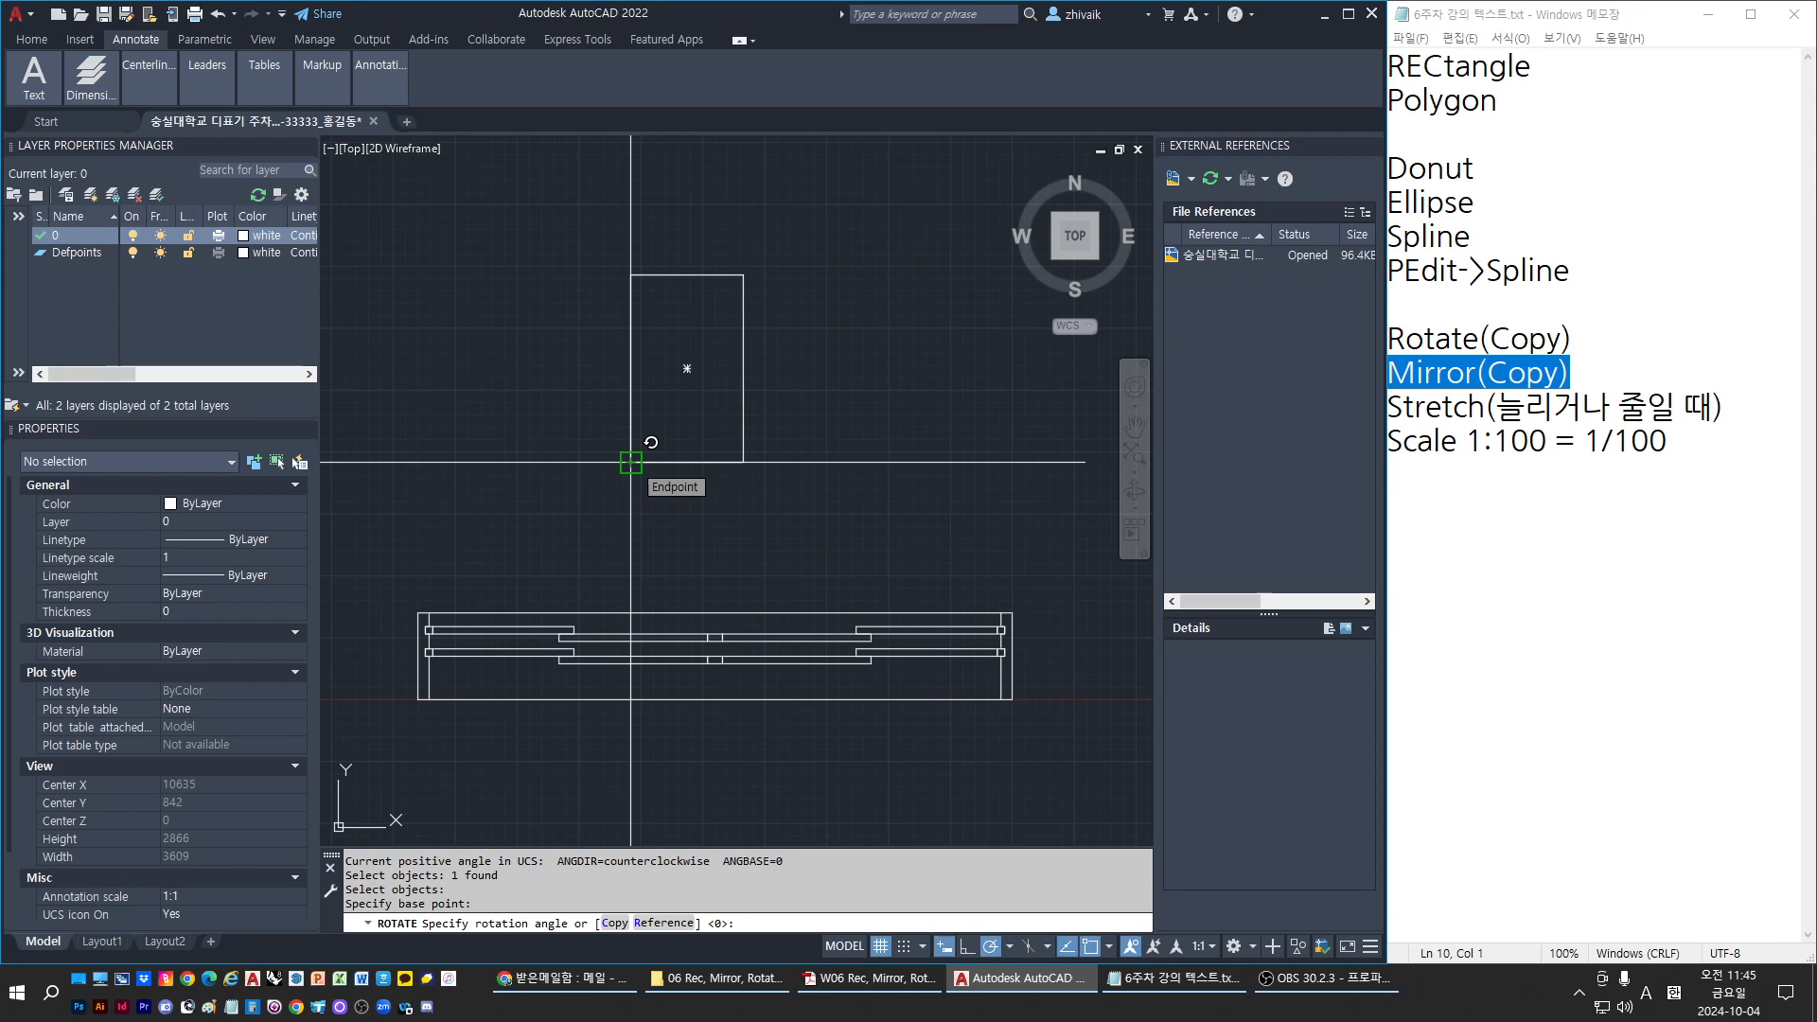
{"action": "type", "text": "45"}
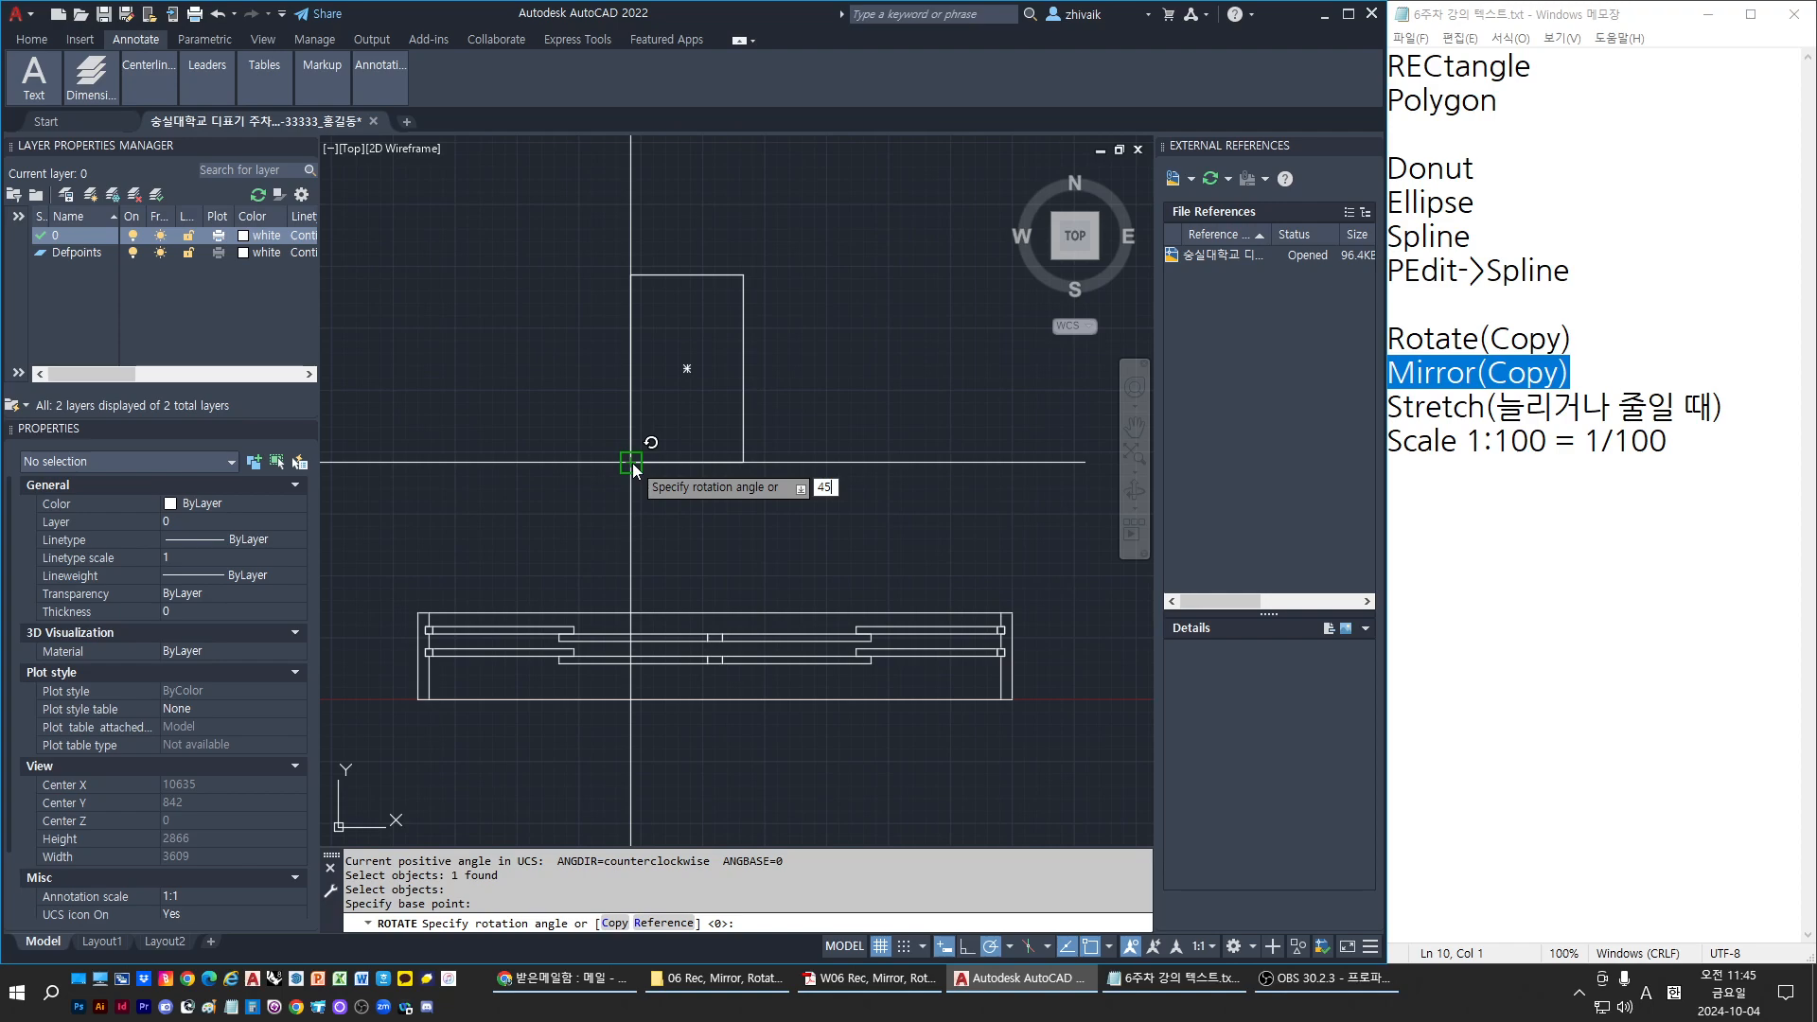
{"action": "key", "text": "Return"}
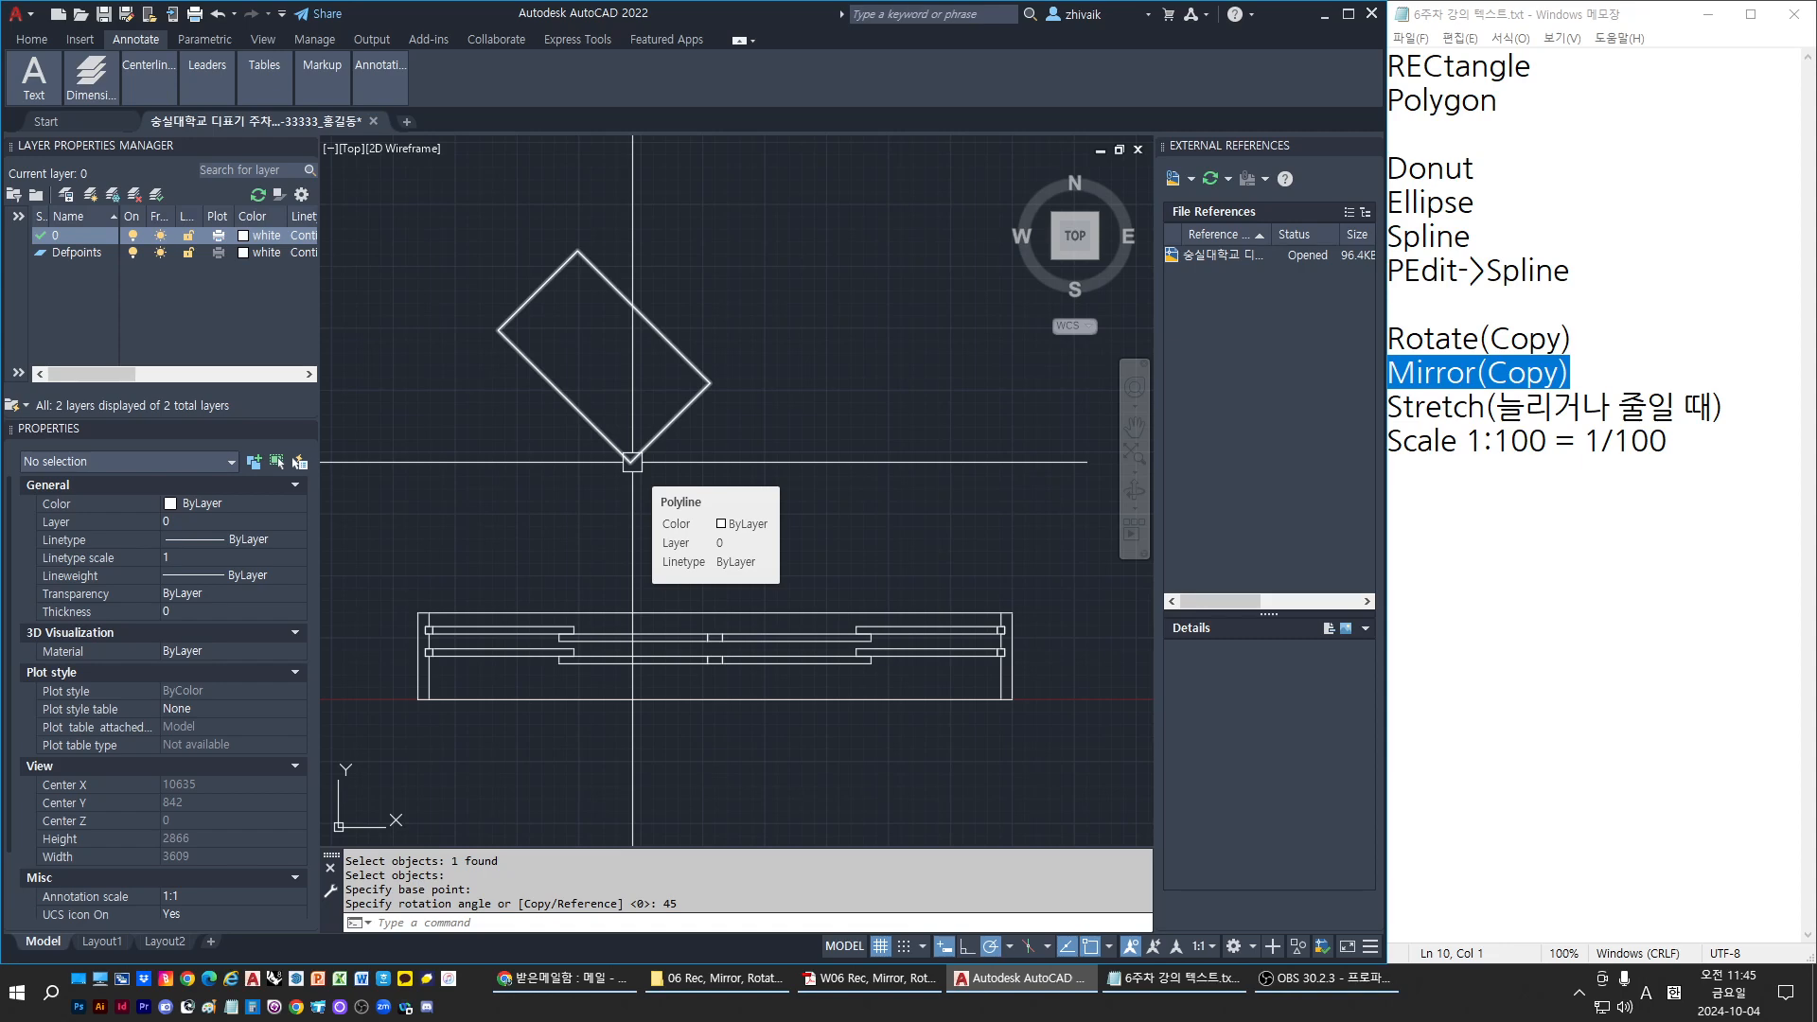
{"action": "type", "text": "u"}
{"action": "key", "text": "Return"}
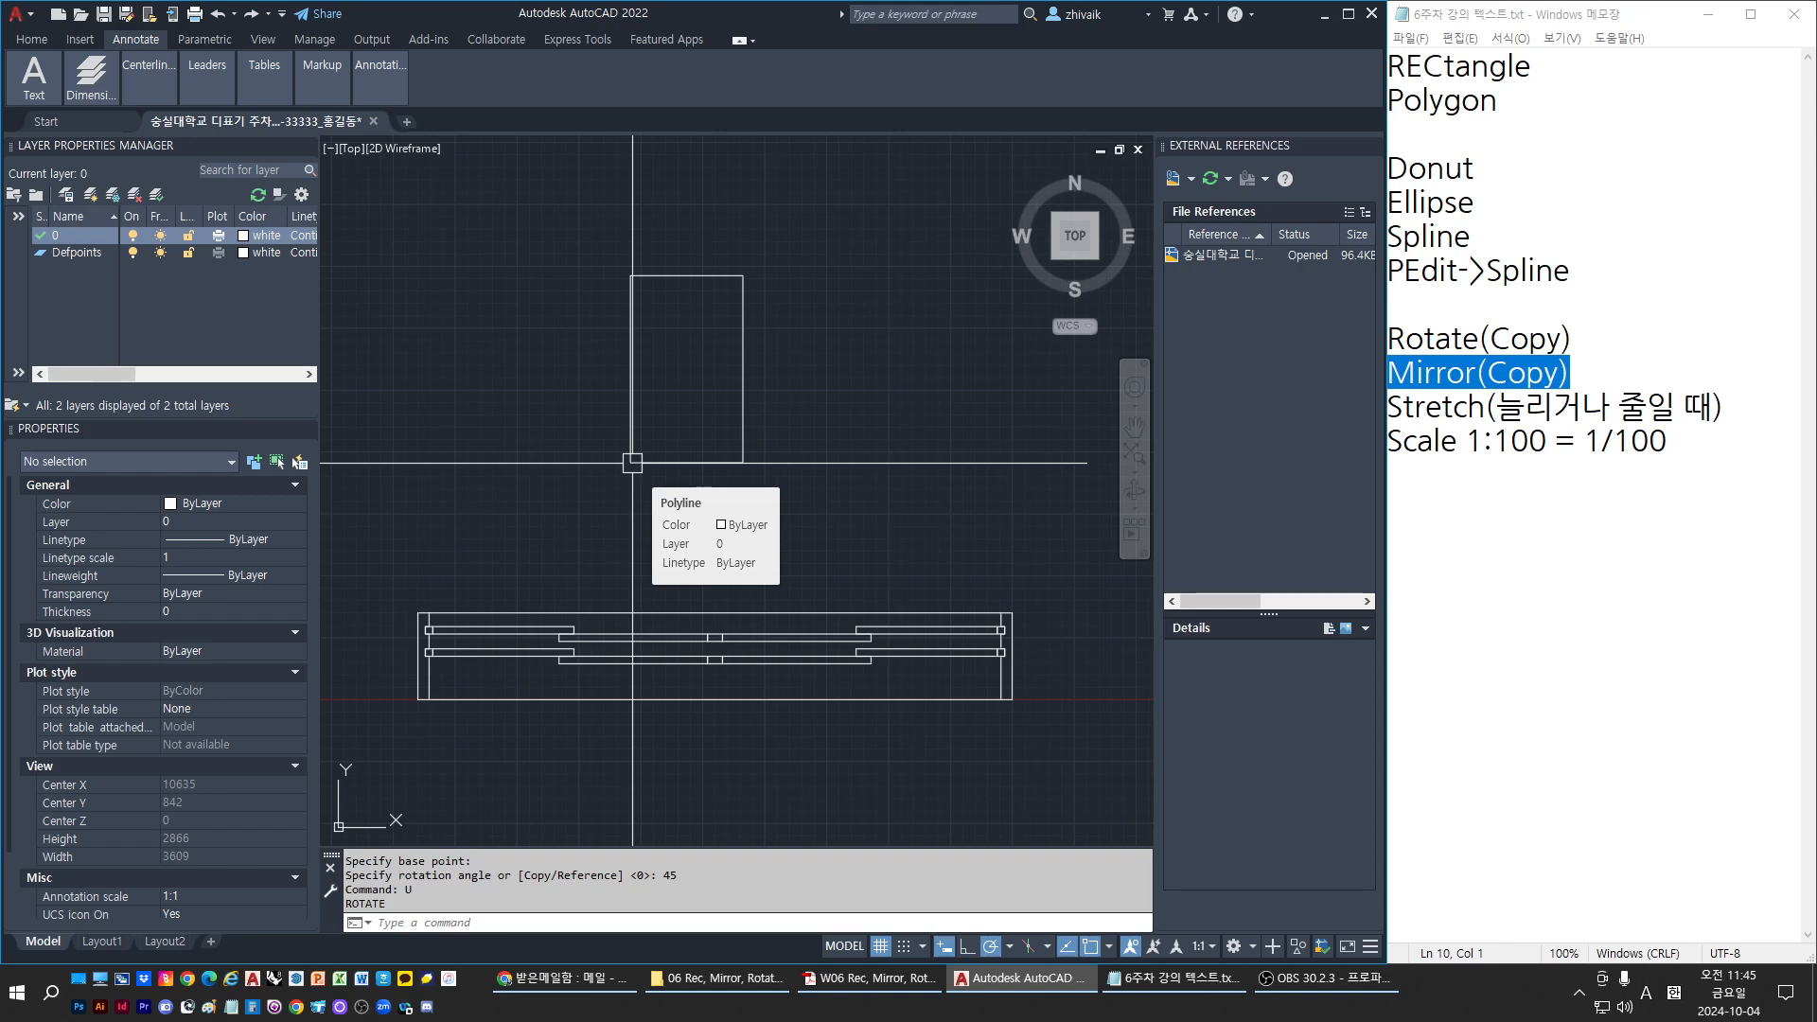
Draw a single-segment polyline to the right of the rectangle, slanting steeply up to the right from near its lower right corner
{"action": "middle_click_drag", "start_coordinate": [632, 462], "coordinate": [531, 489]}
{"action": "type", "text": "l"}
{"action": "key", "text": "Return"}
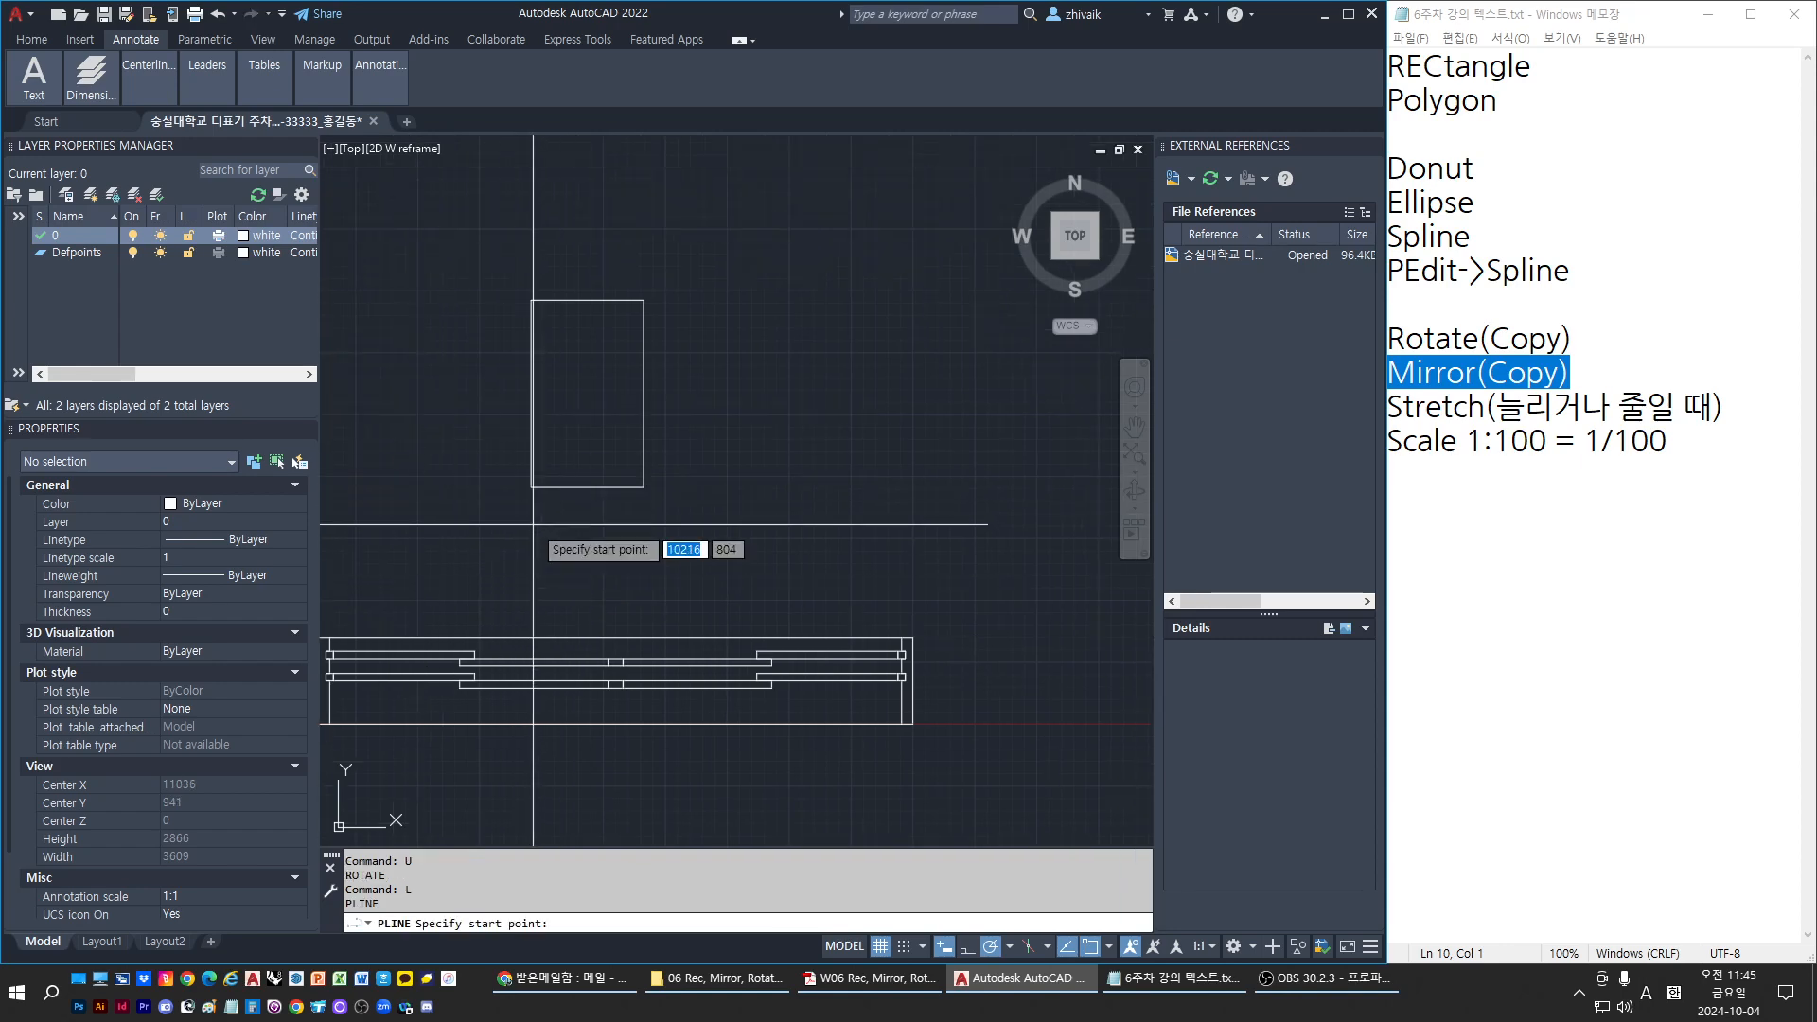
{"action": "left_click", "coordinate": [659, 534]}
{"action": "scroll", "coordinate": [659, 535], "scroll_direction": "down", "scroll_amount": 4}
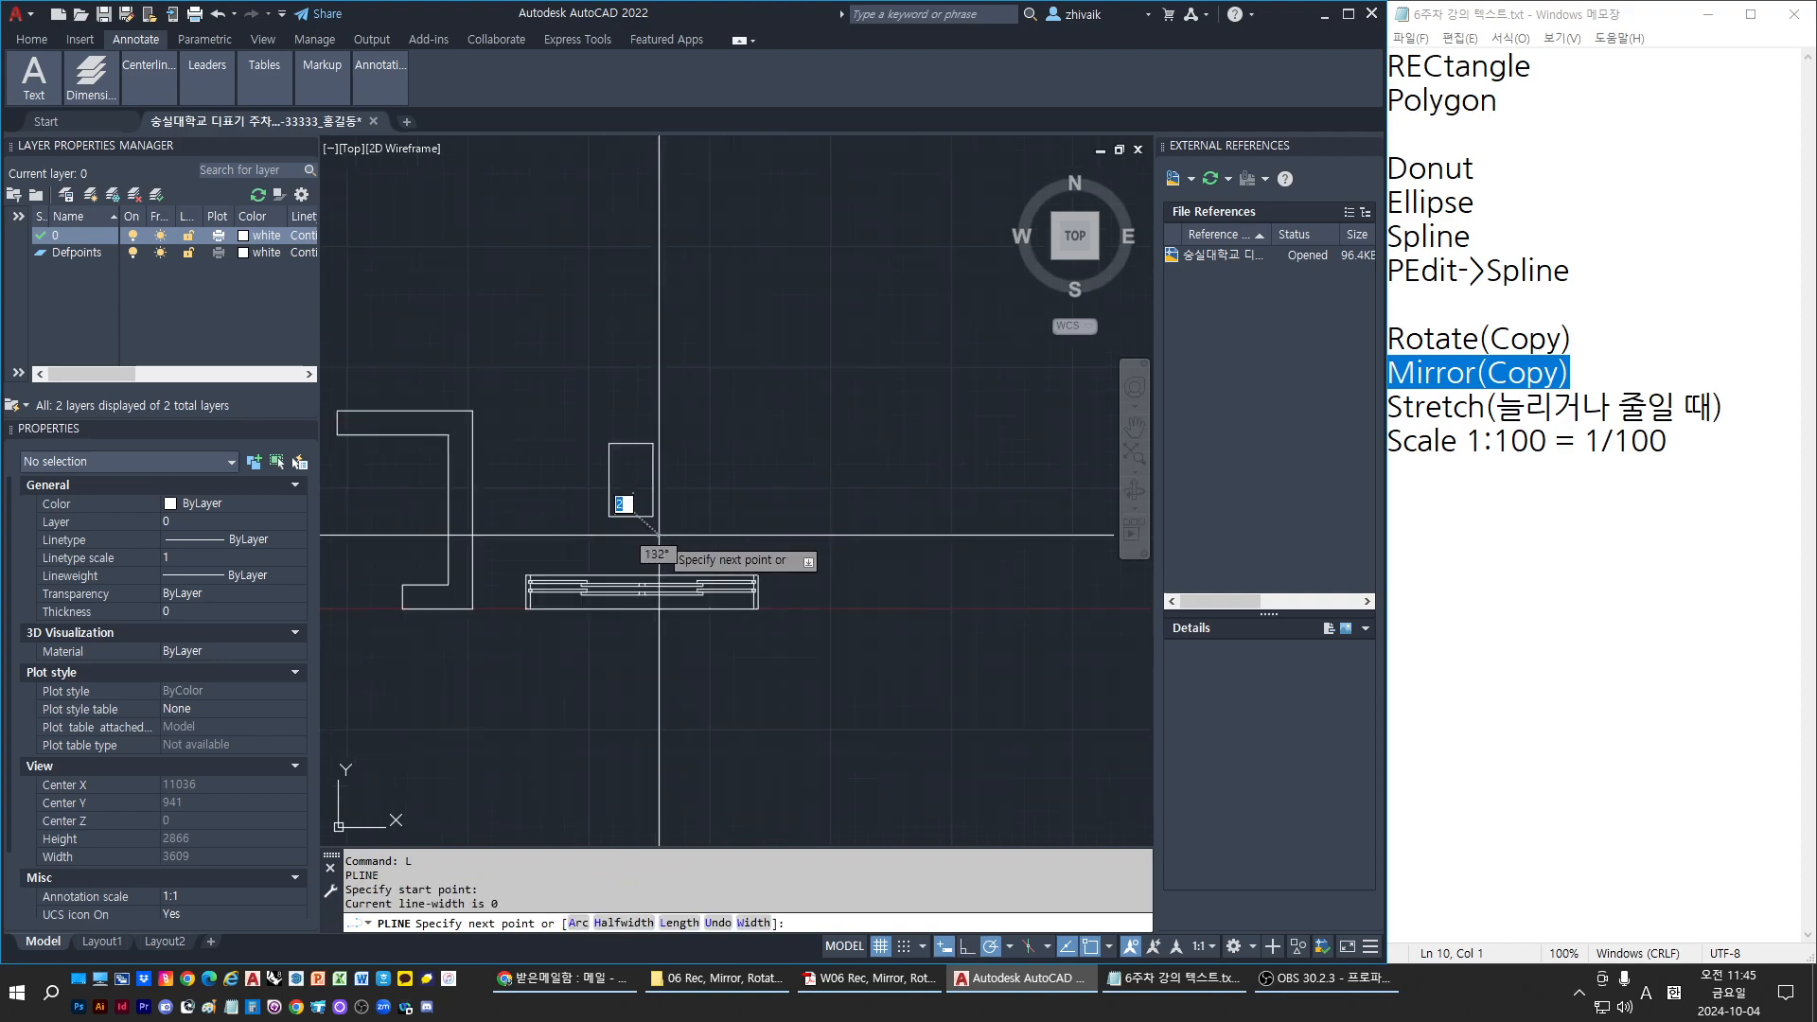
{"action": "left_click", "coordinate": [772, 318]}
{"action": "key", "text": "Return"}
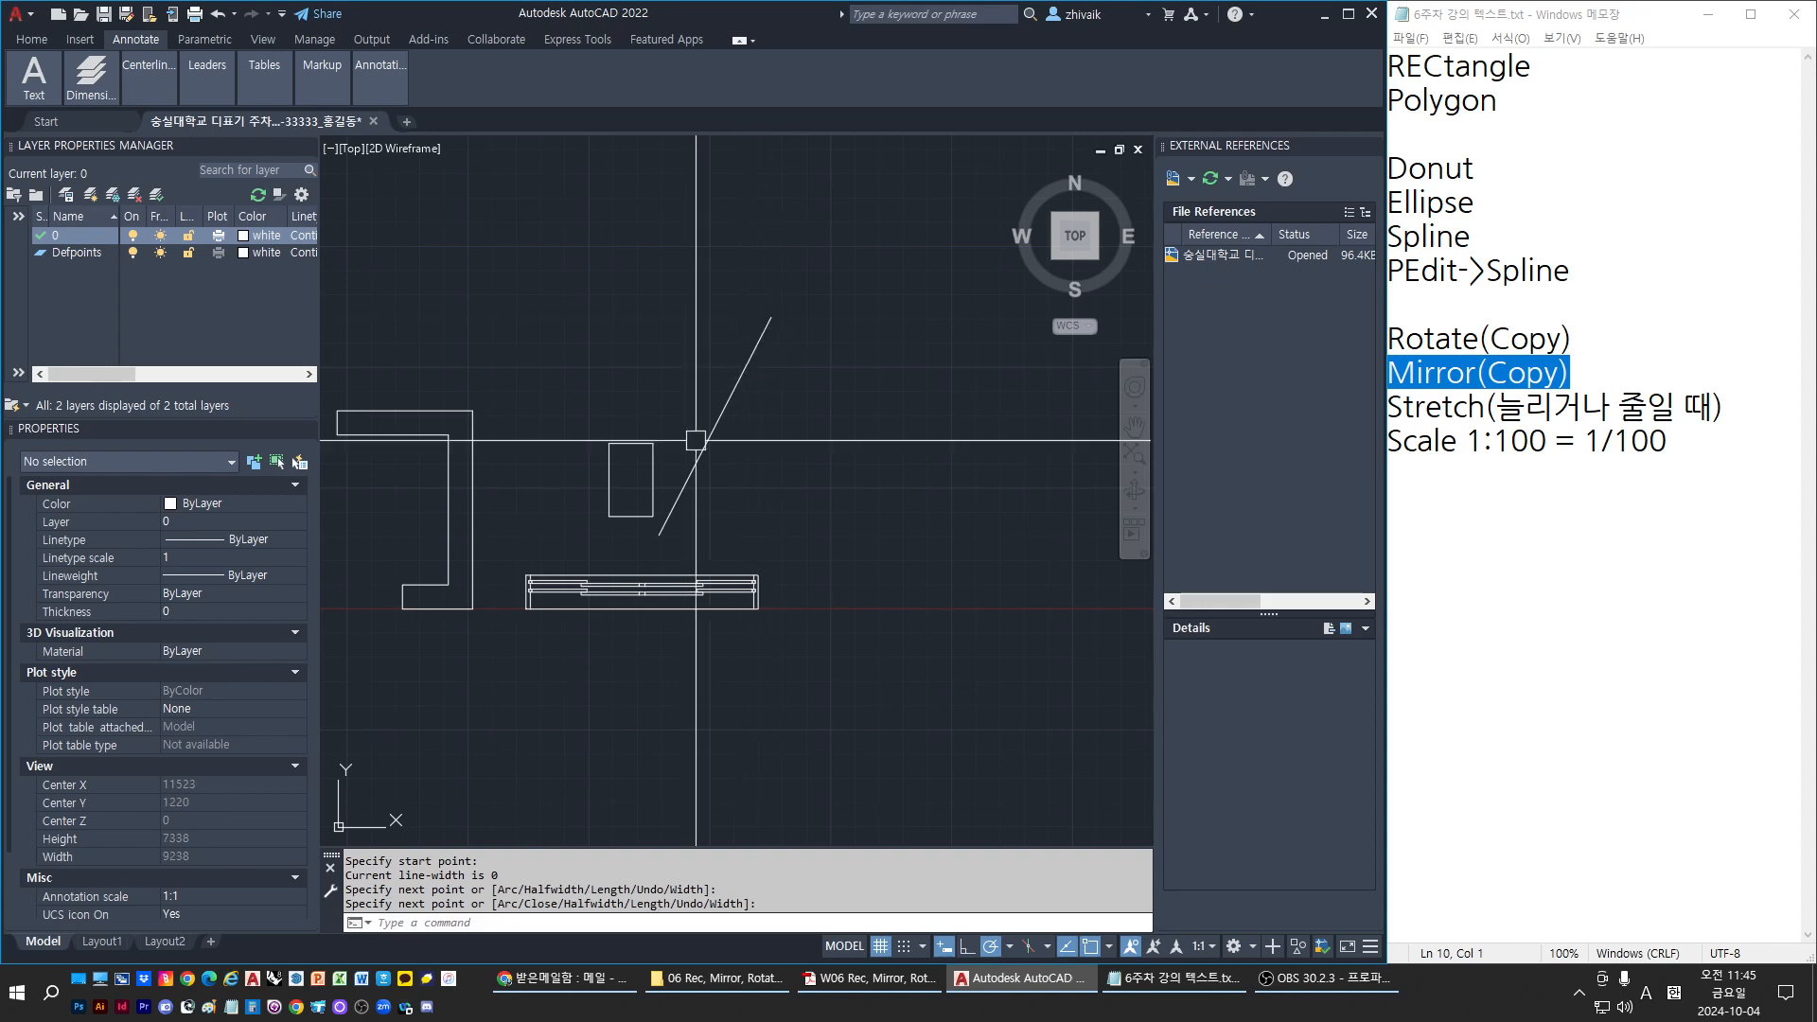
{"action": "scroll", "coordinate": [715, 458], "scroll_direction": "up", "scroll_amount": 1}
{"action": "left_click", "coordinate": [650, 530]}
{"action": "key", "text": "Escape"}
{"action": "key", "text": "Escape"}
{"action": "scroll", "coordinate": [633, 539], "scroll_direction": "up", "scroll_amount": 3}
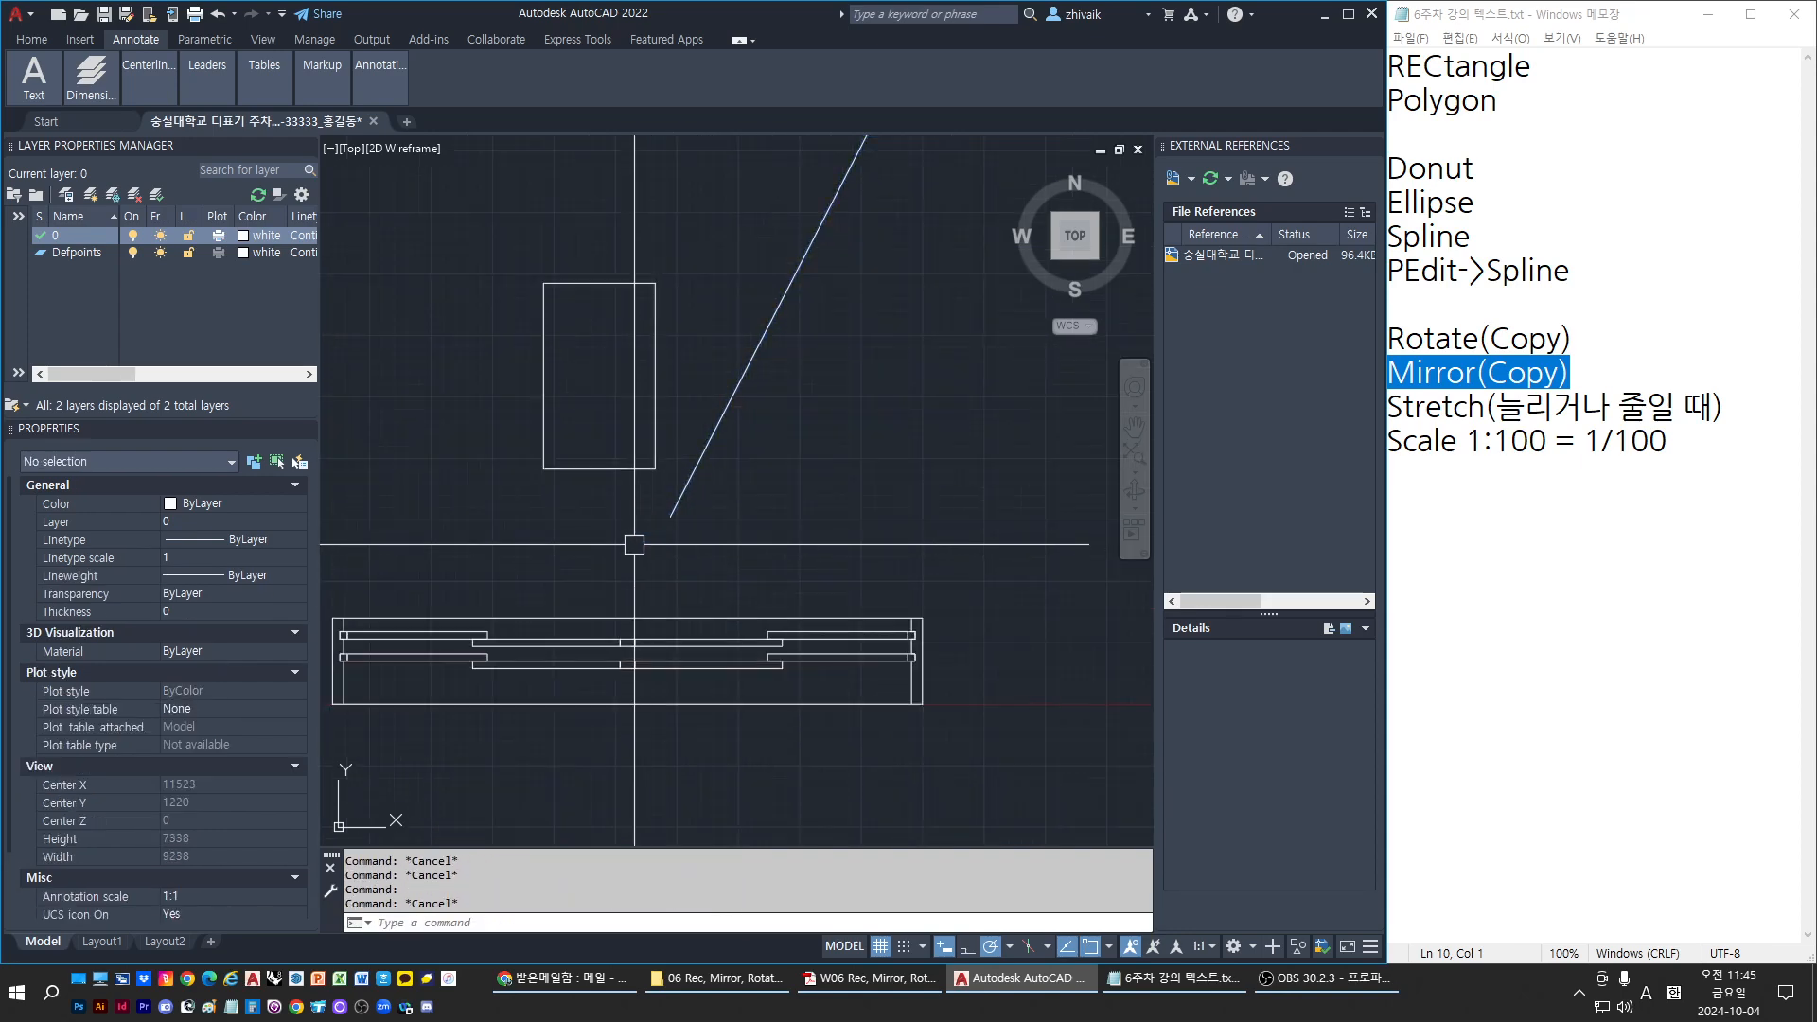
Move the rectangle by its lower right corner onto the lower endpoint of the slanted line
{"action": "left_click", "coordinate": [592, 470]}
{"action": "type", "text": "m"}
{"action": "key", "text": "Return"}
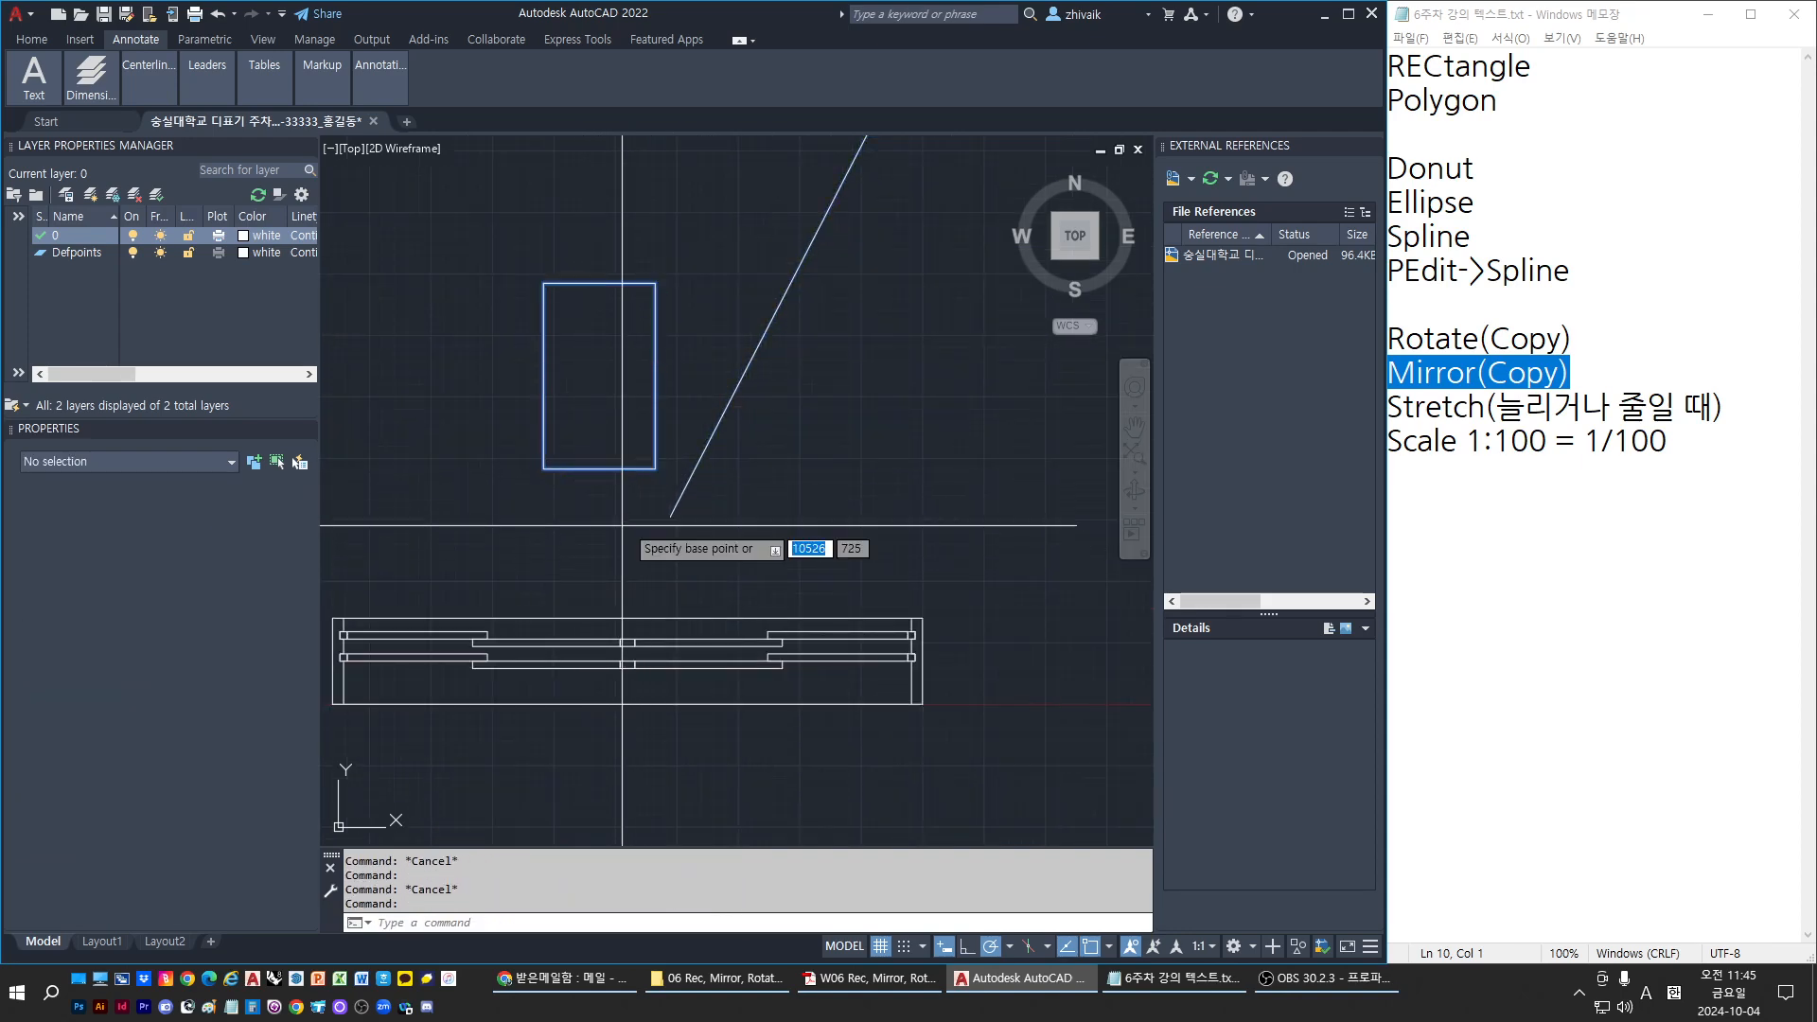
{"action": "left_click", "coordinate": [655, 468]}
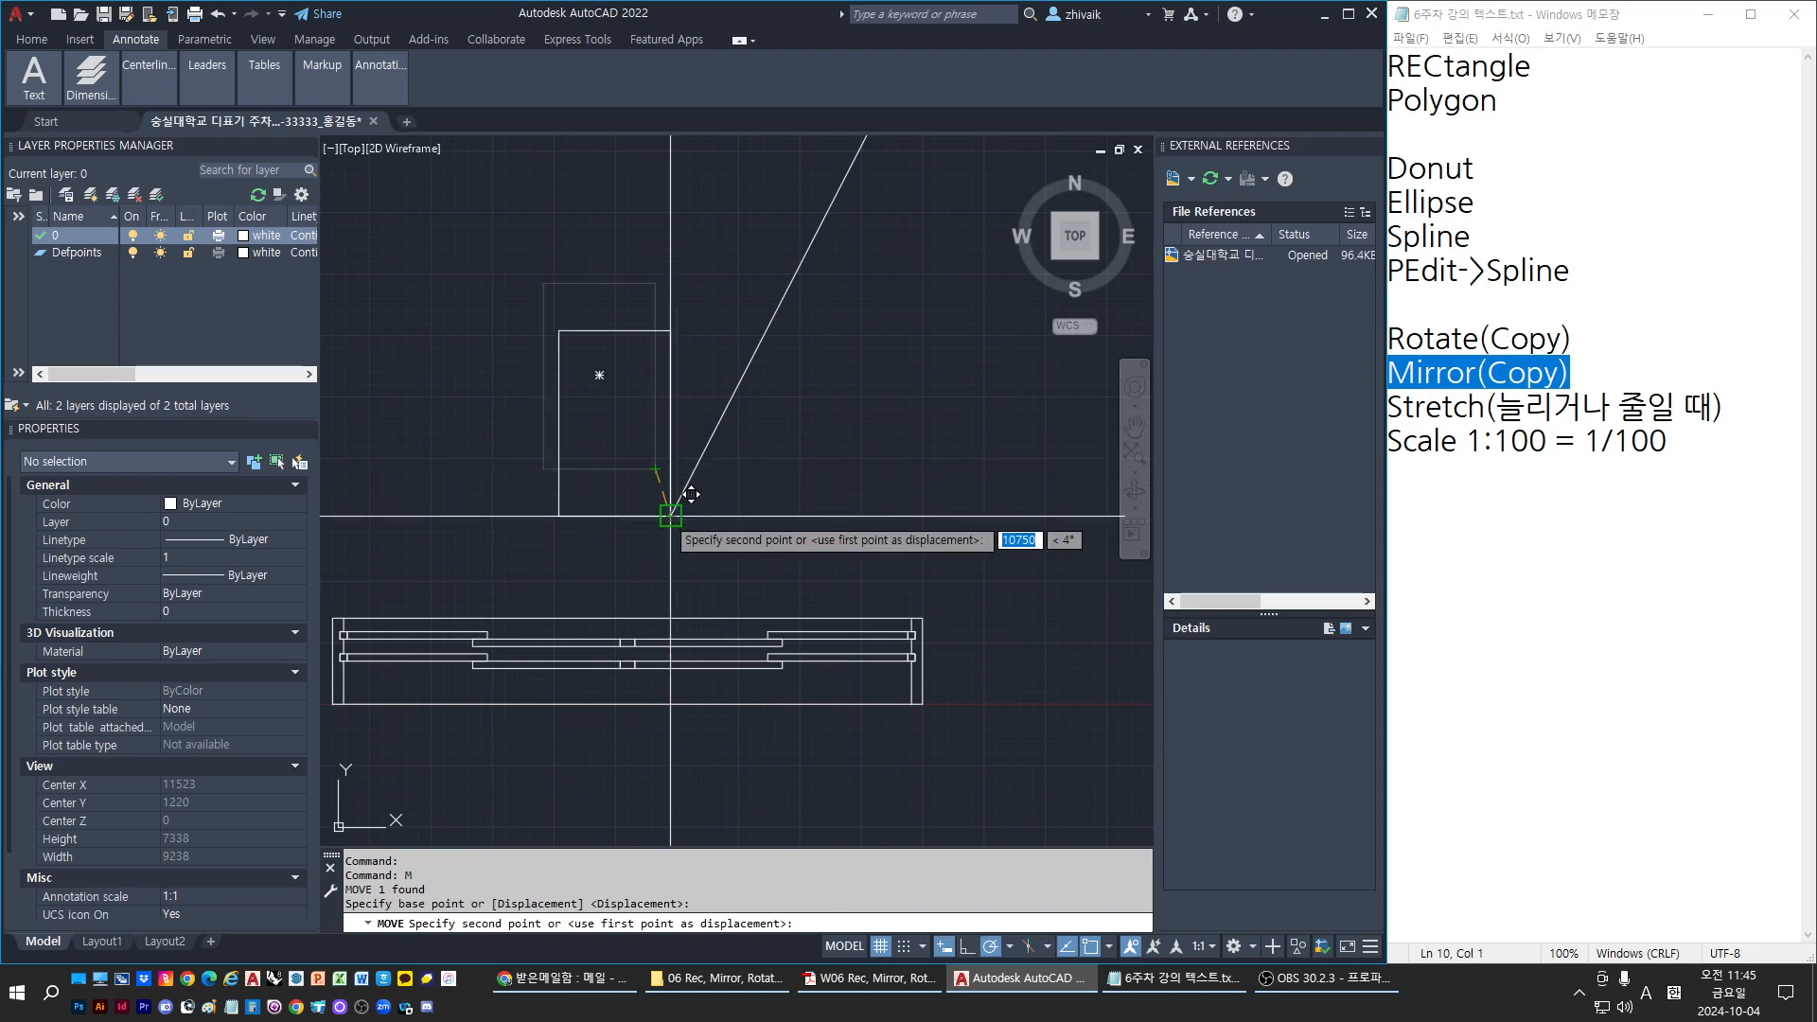
{"action": "key", "text": "Escape"}
{"action": "scroll", "coordinate": [683, 550], "scroll_direction": "down", "scroll_amount": 1}
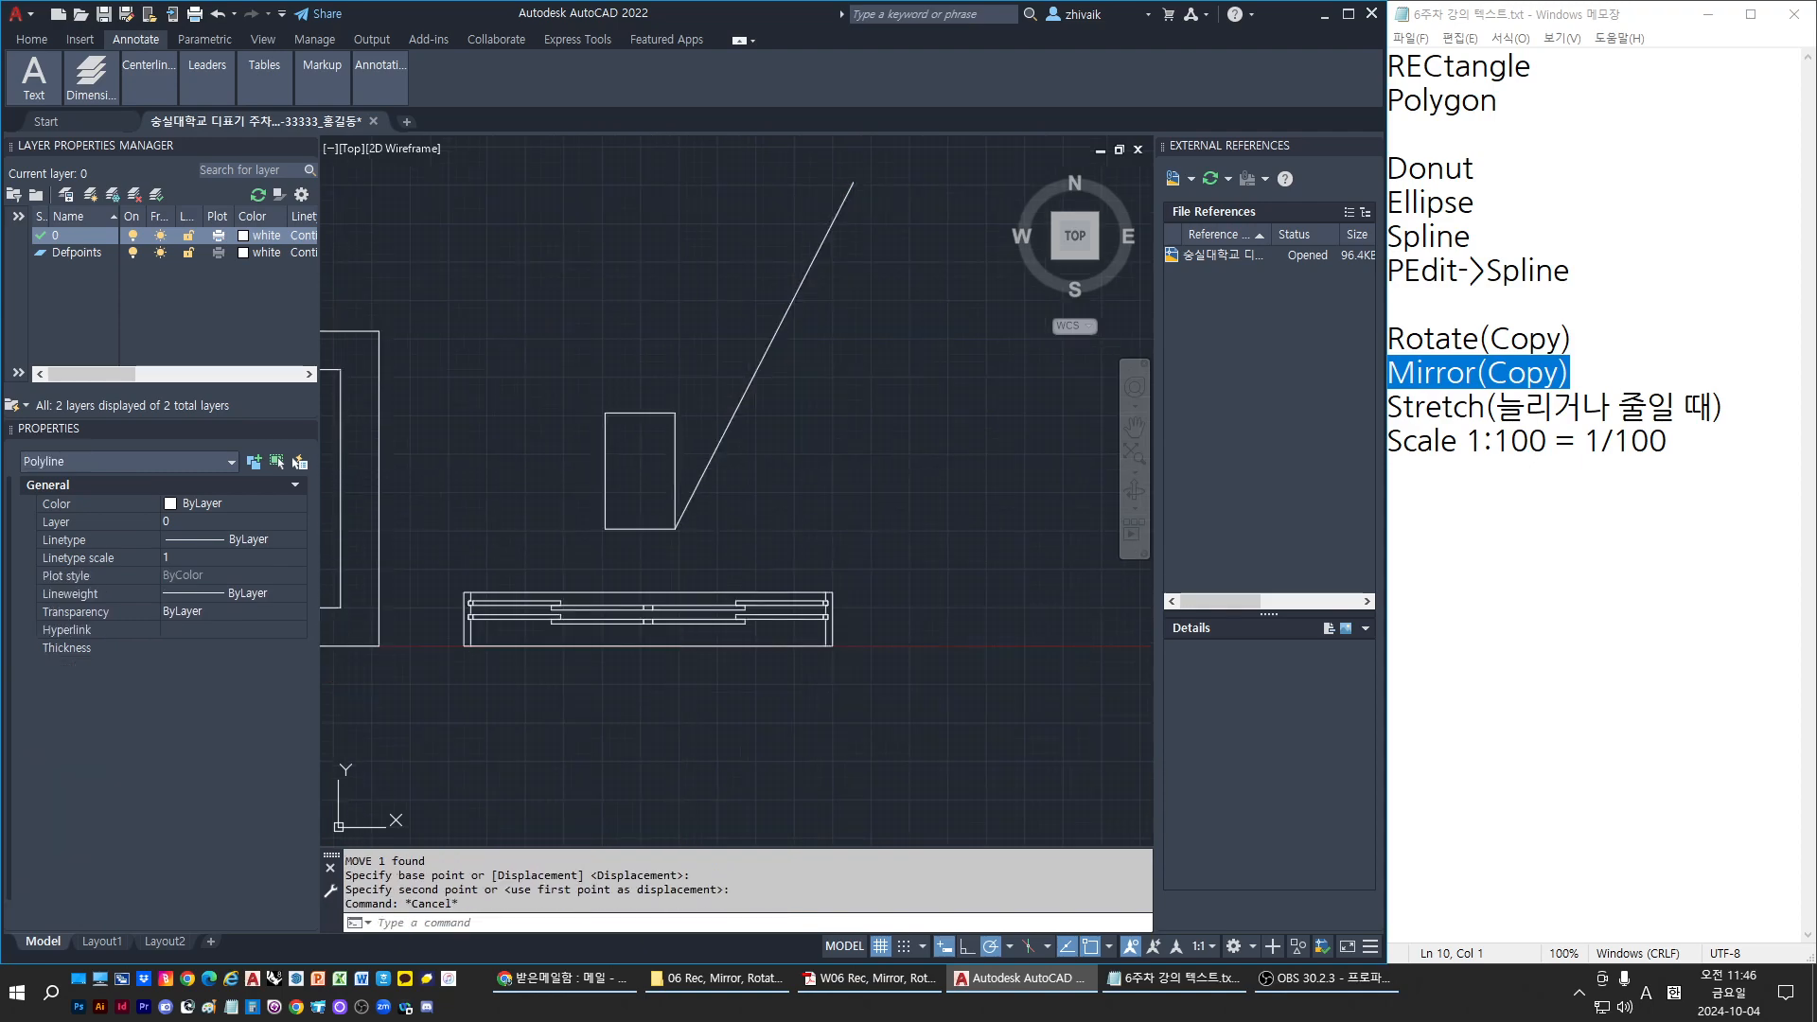
{"action": "key", "text": "Escape"}
{"action": "left_click", "coordinate": [705, 471]}
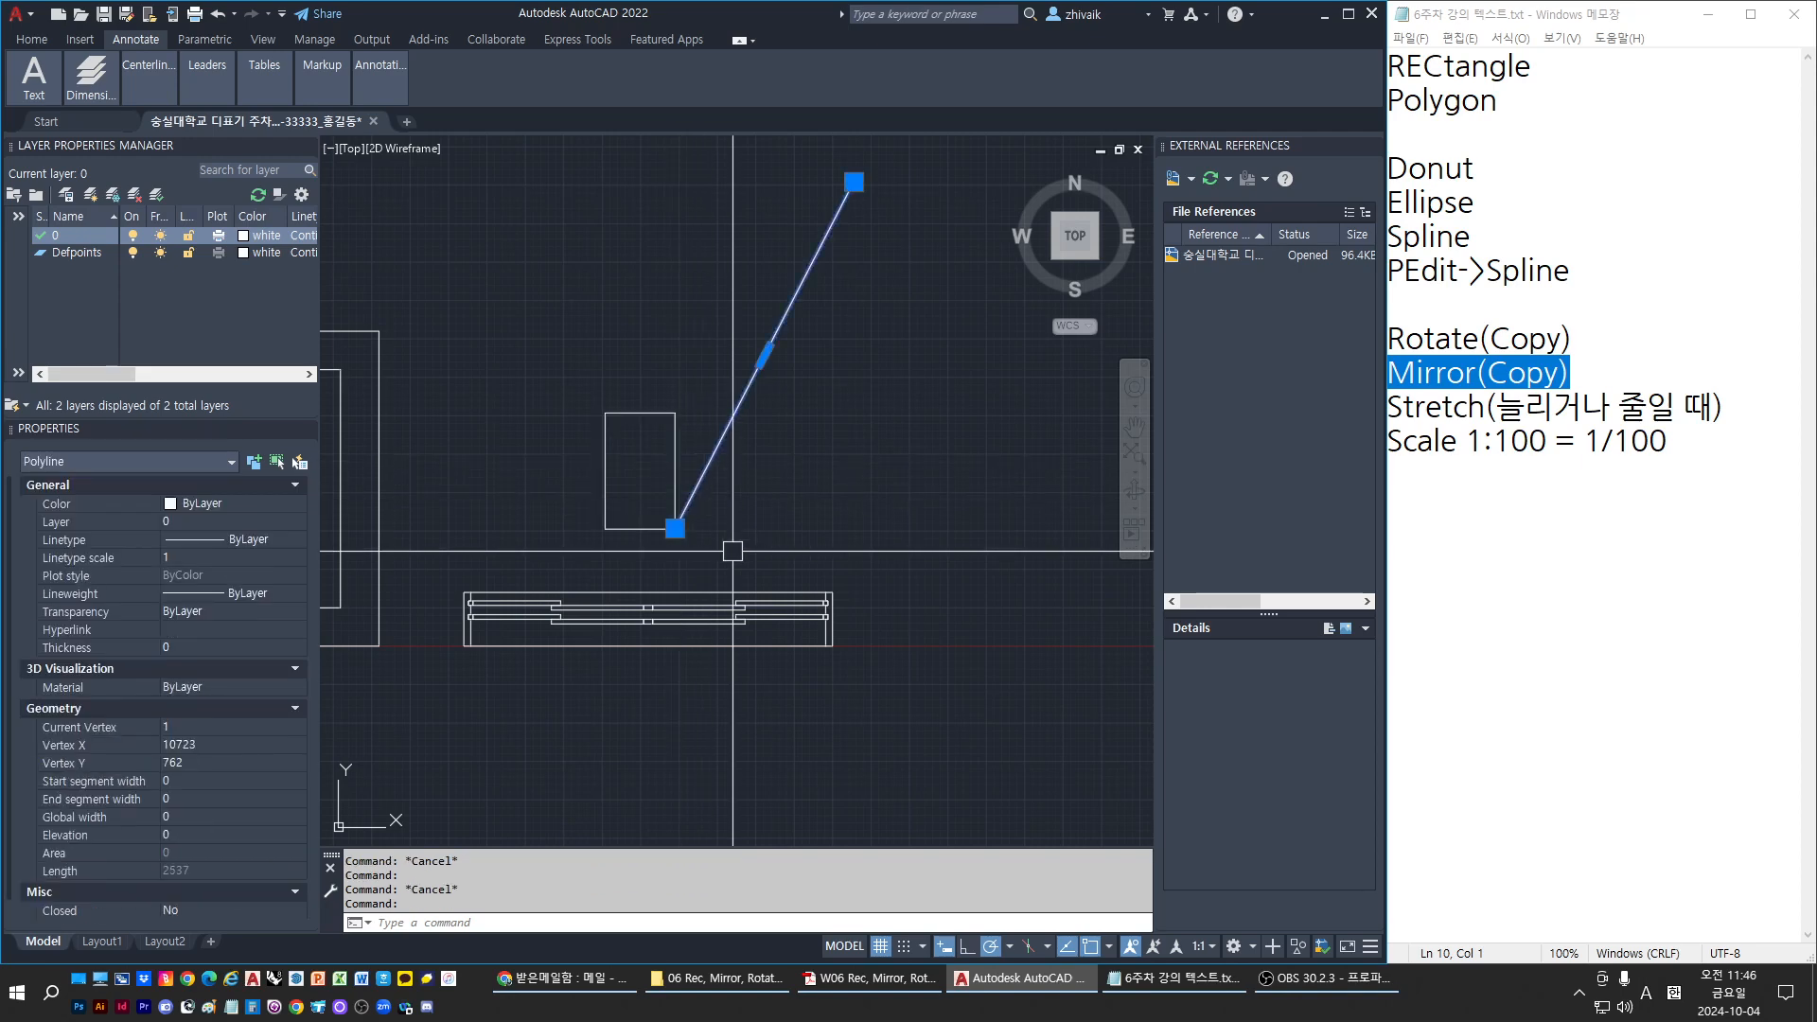
{"action": "scroll", "coordinate": [706, 546], "scroll_direction": "up", "scroll_amount": 2}
{"action": "key", "text": "Escape"}
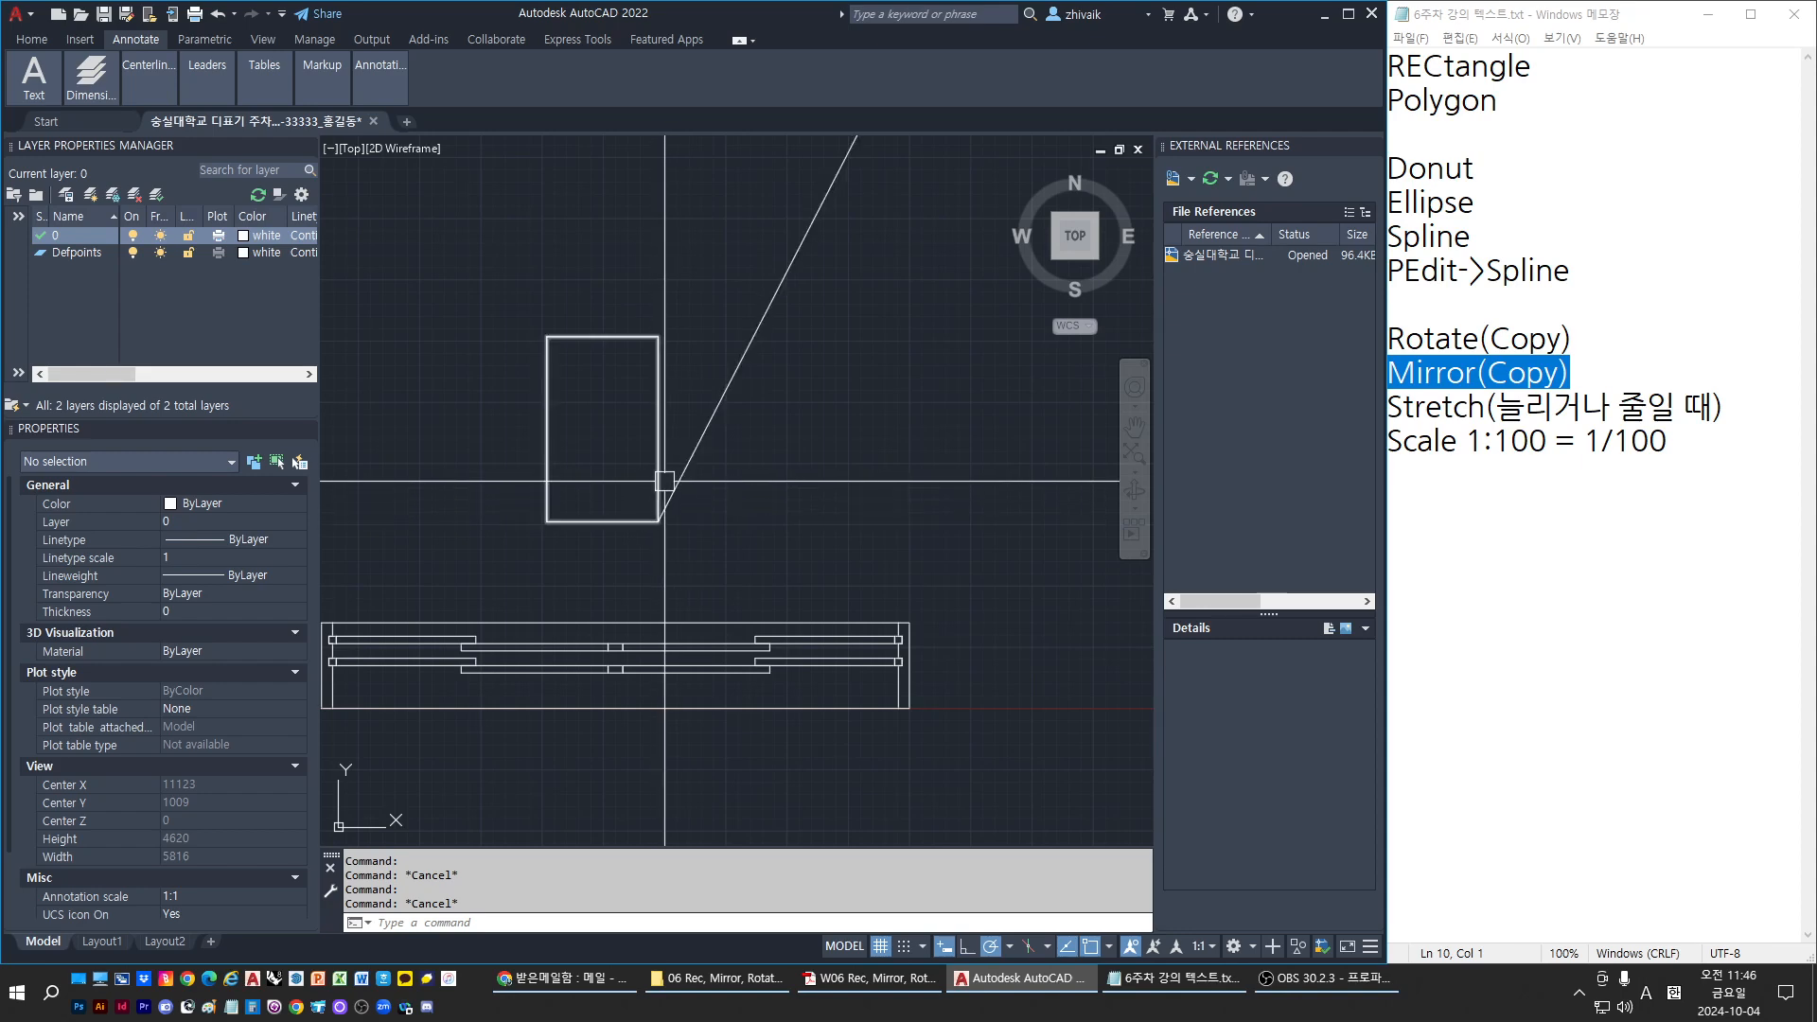
{"action": "scroll", "coordinate": [665, 506], "scroll_direction": "up", "scroll_amount": 6}
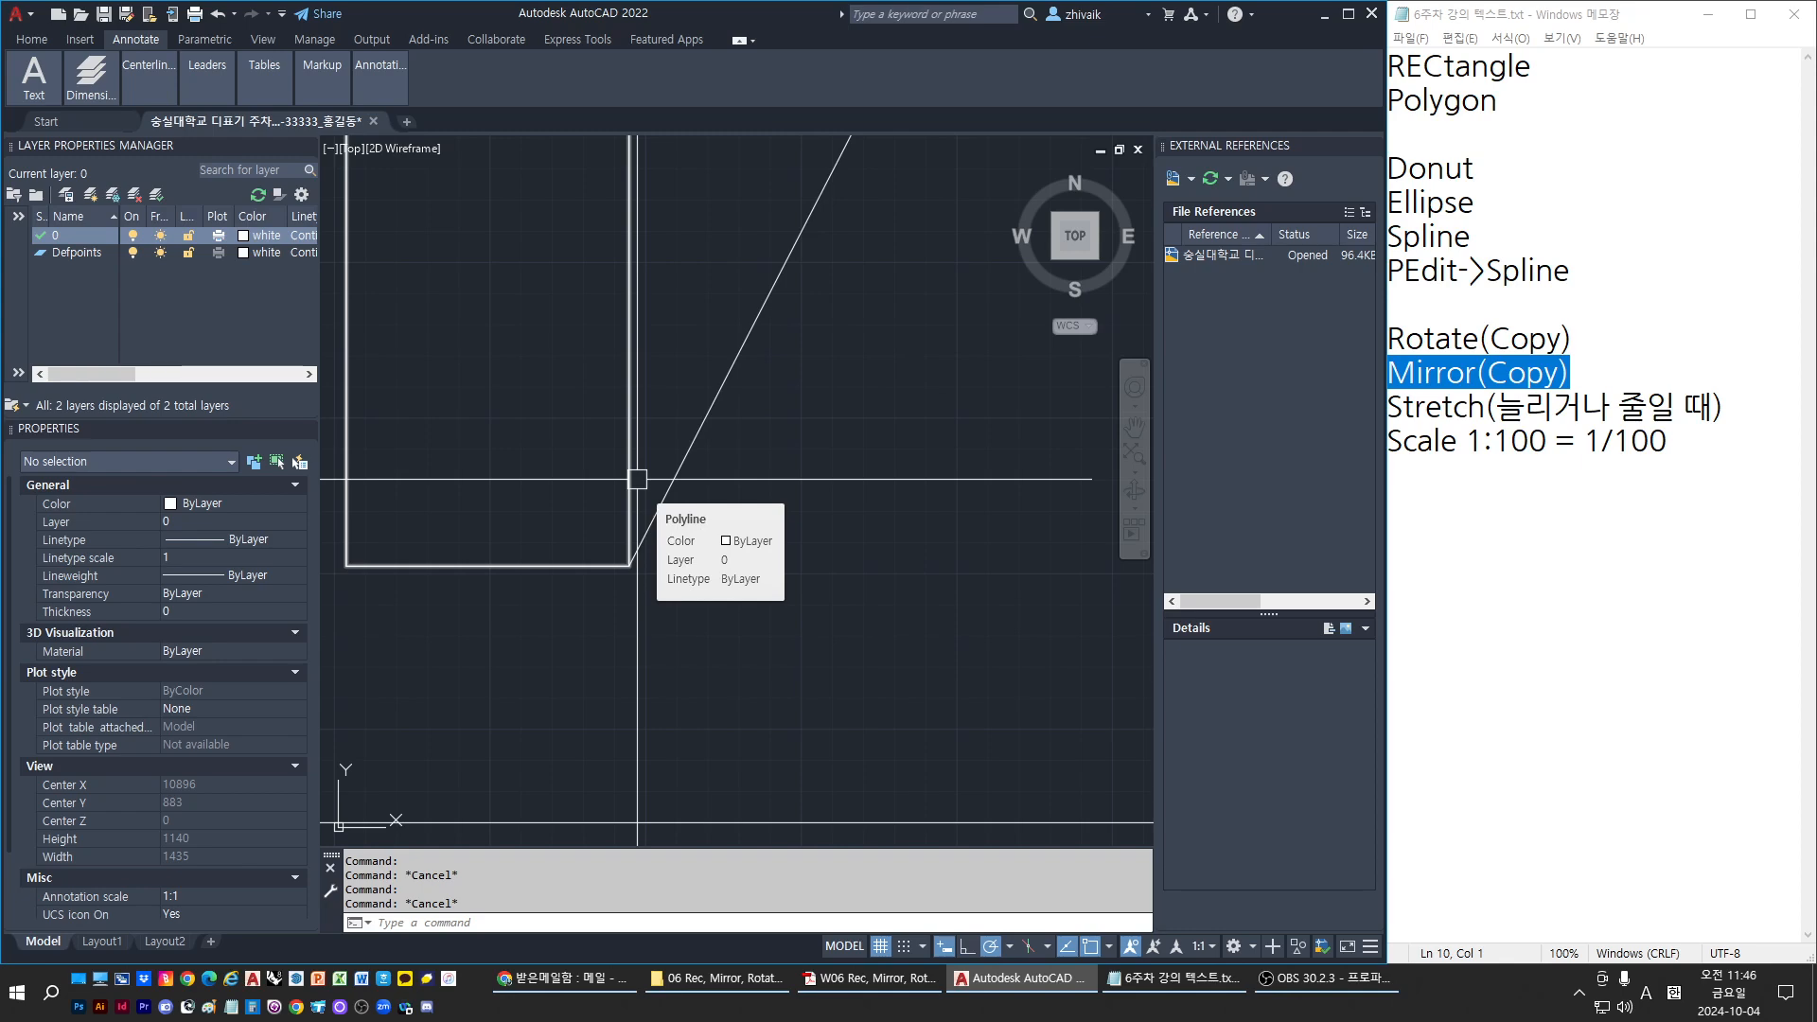
{"action": "scroll", "coordinate": [637, 478], "scroll_direction": "down", "scroll_amount": 4}
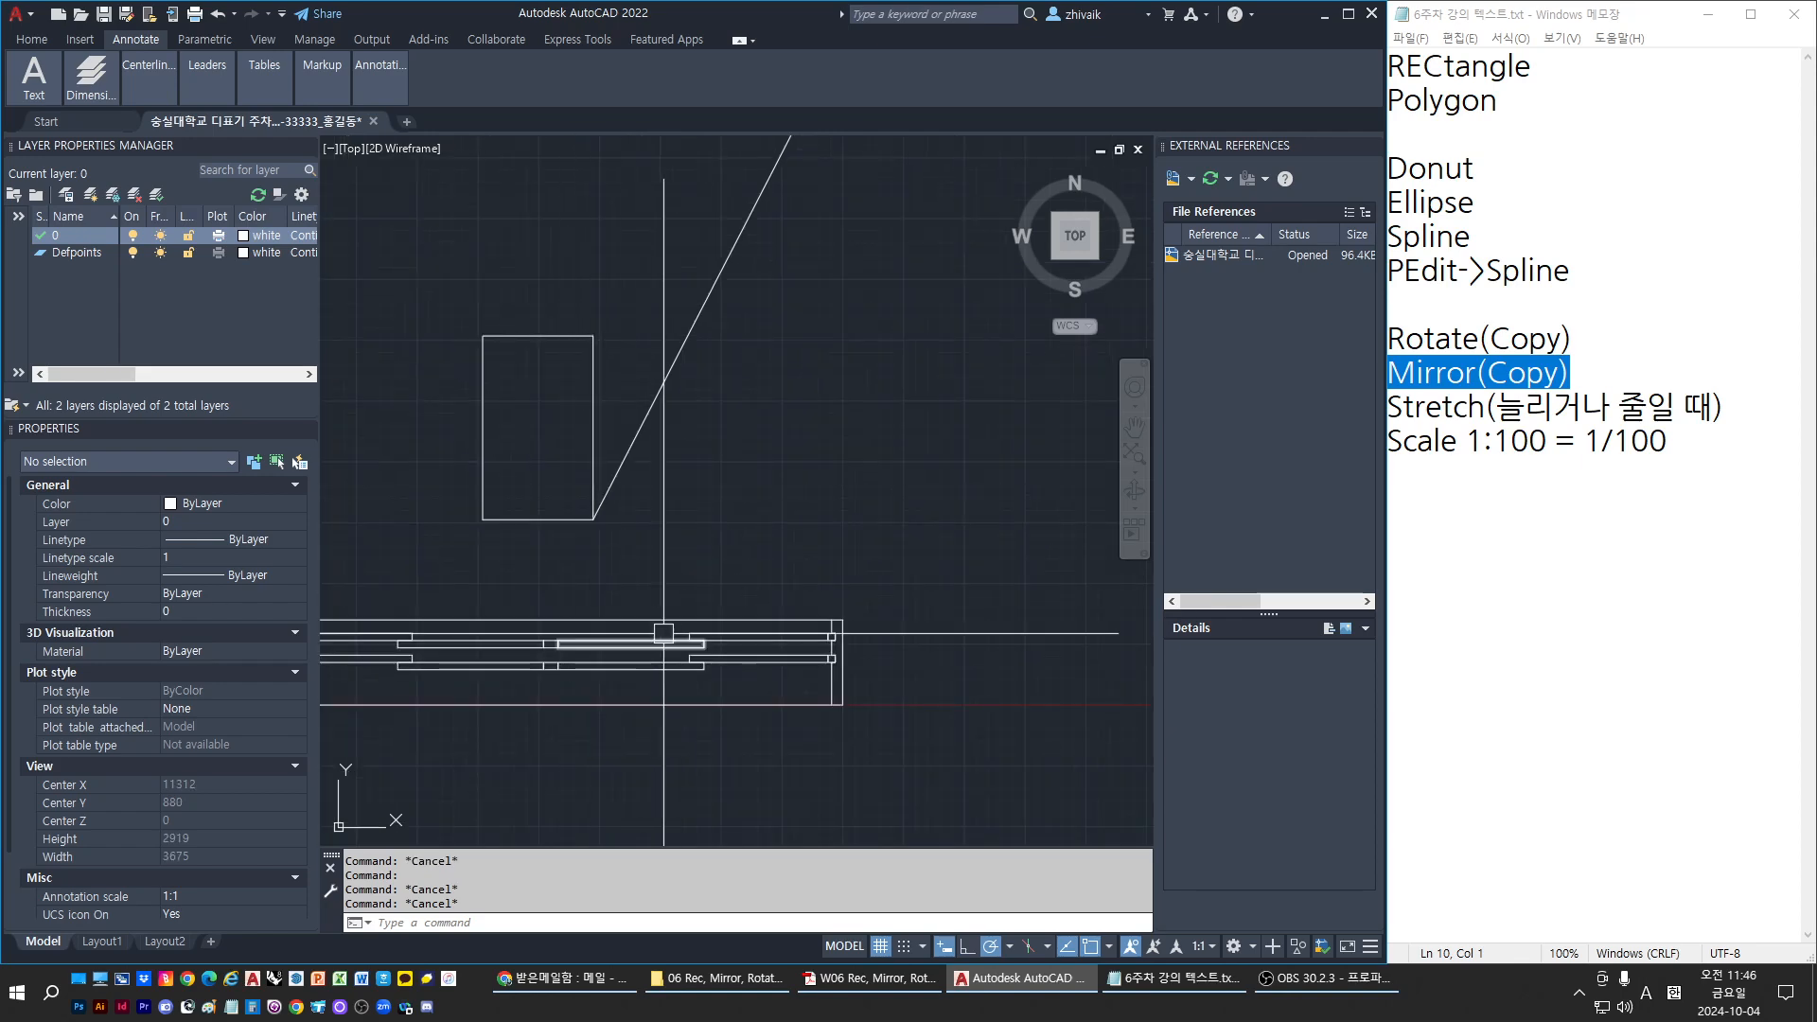
Rotate the upright rectangle about its lower right corner with the Reference option, aligning its right edge with the slanted line
{"action": "type", "text": "r"}
{"action": "key", "text": "Return"}
{"action": "left_click", "coordinate": [550, 519]}
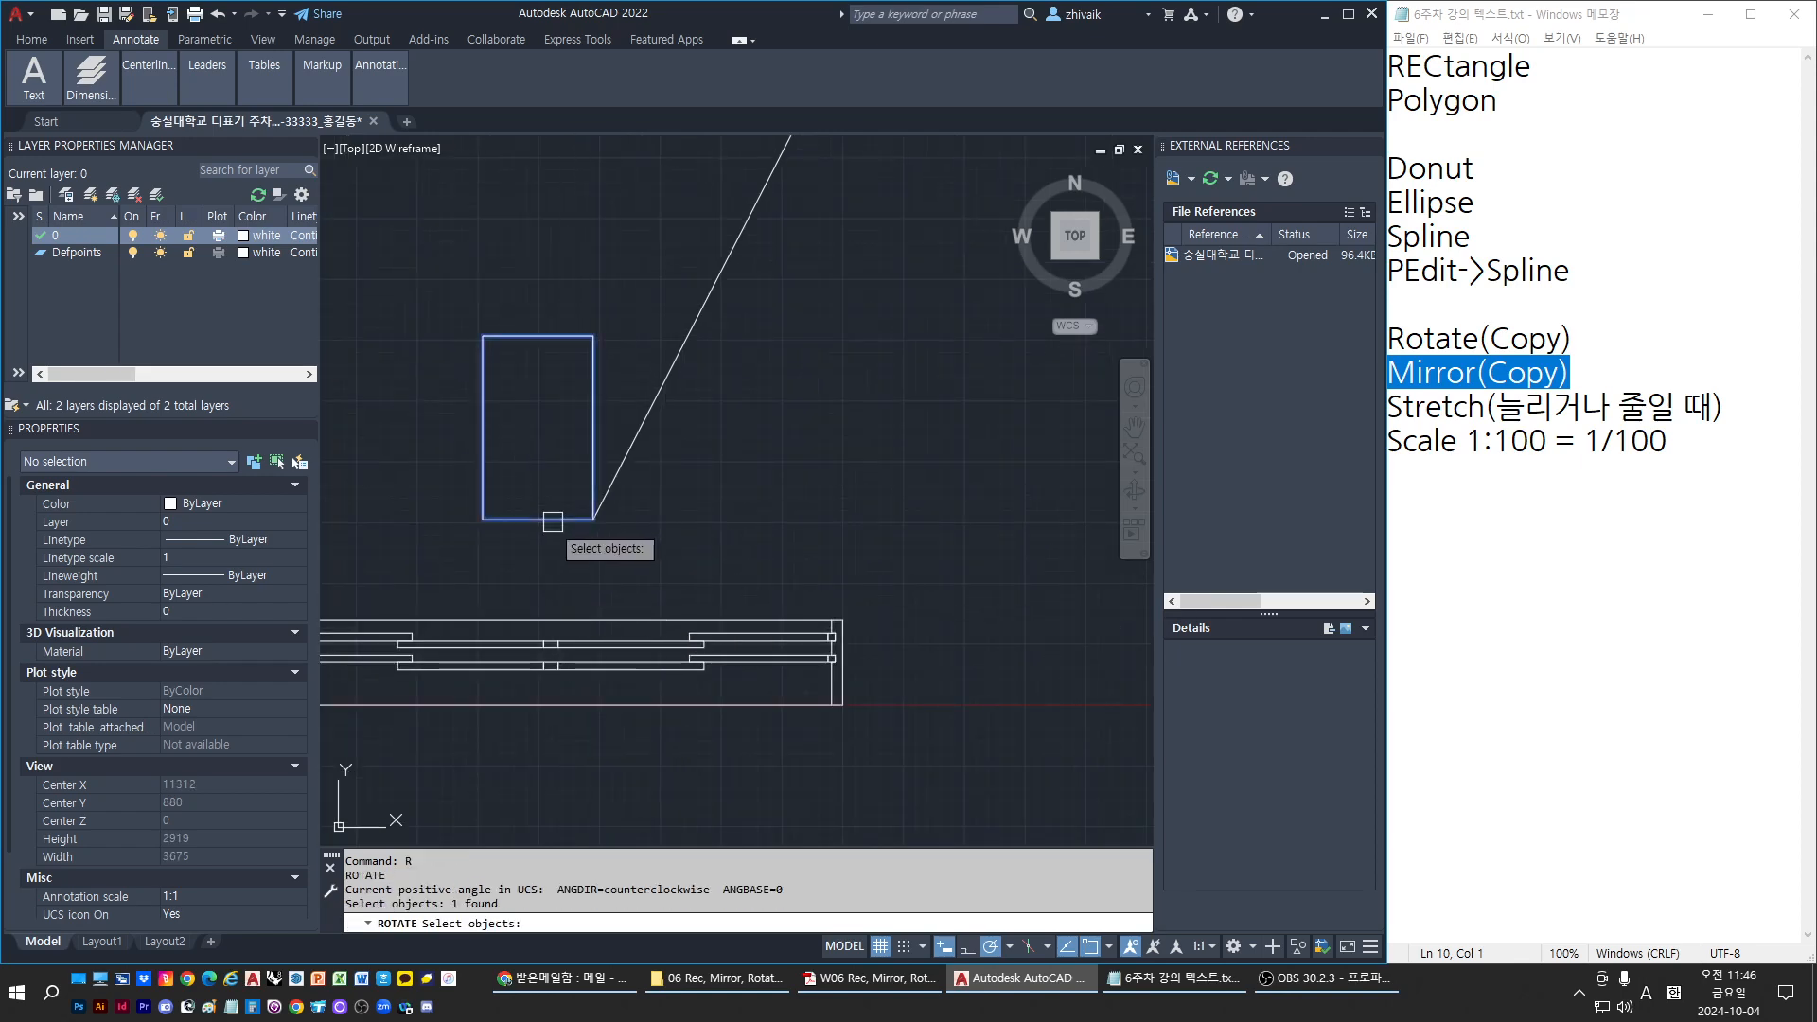
{"action": "key", "text": "Return"}
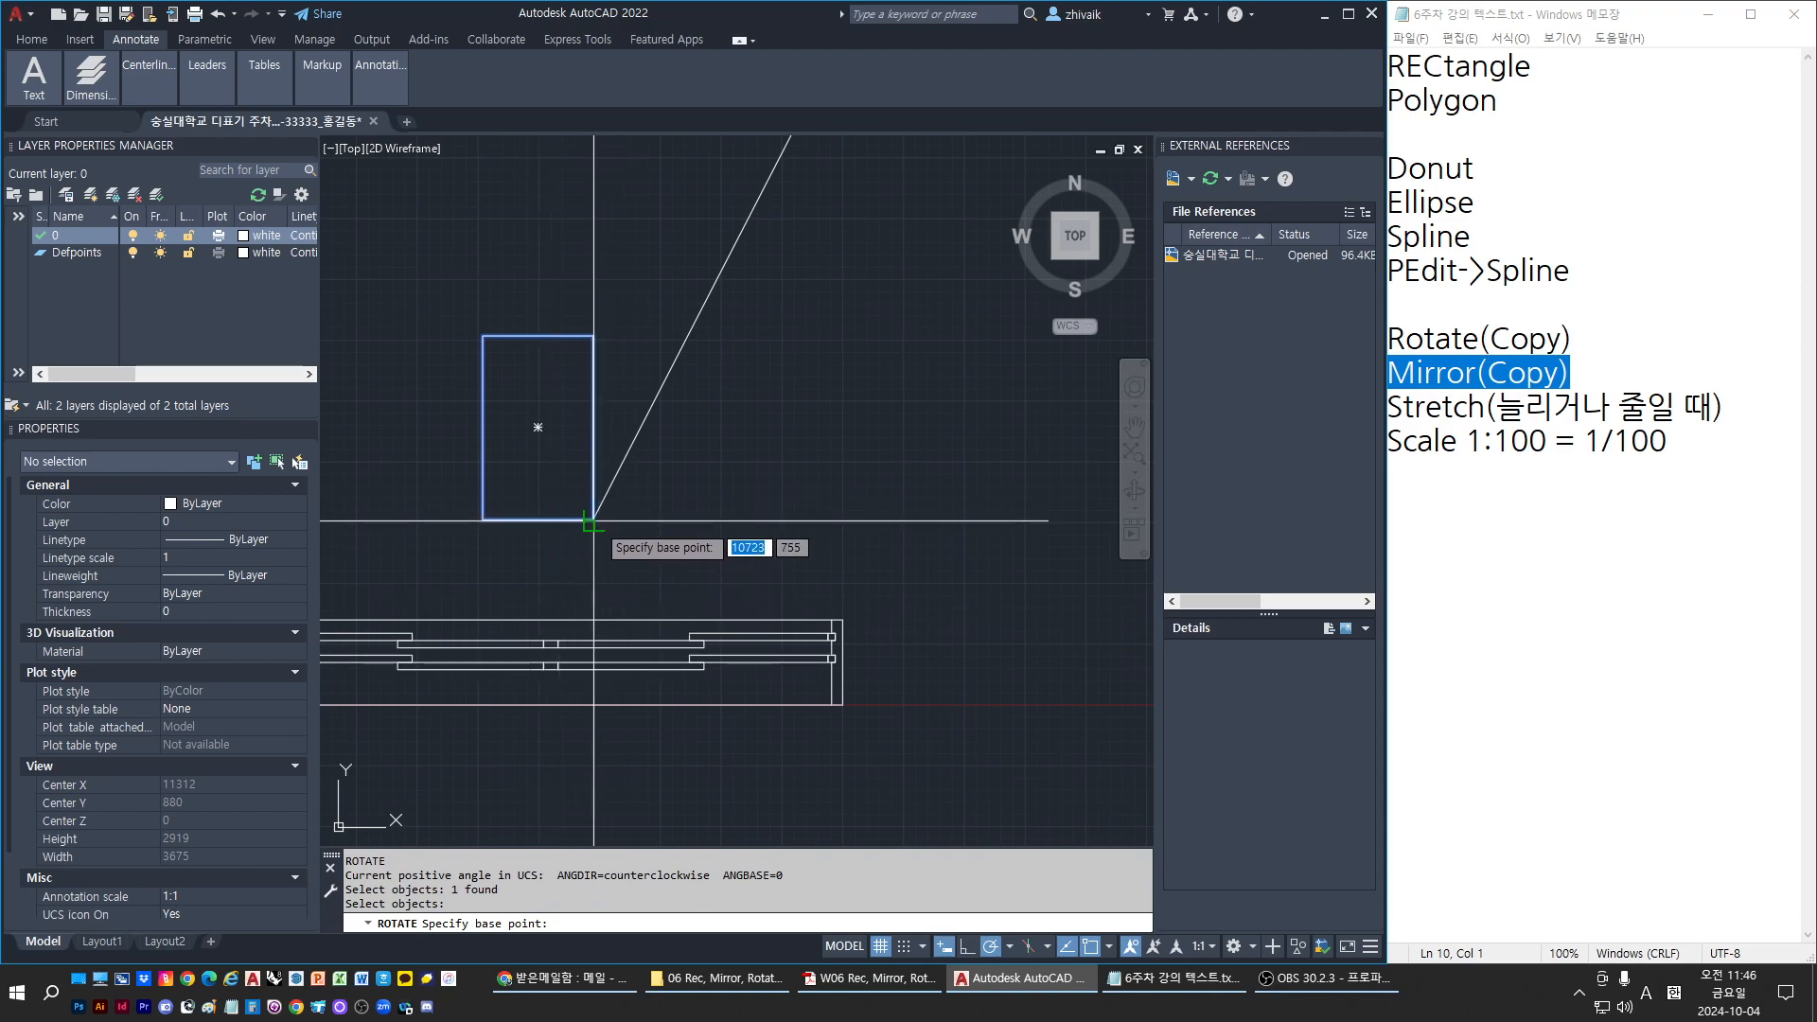
{"action": "middle_click_drag", "start_coordinate": [616, 355], "coordinate": [630, 413]}
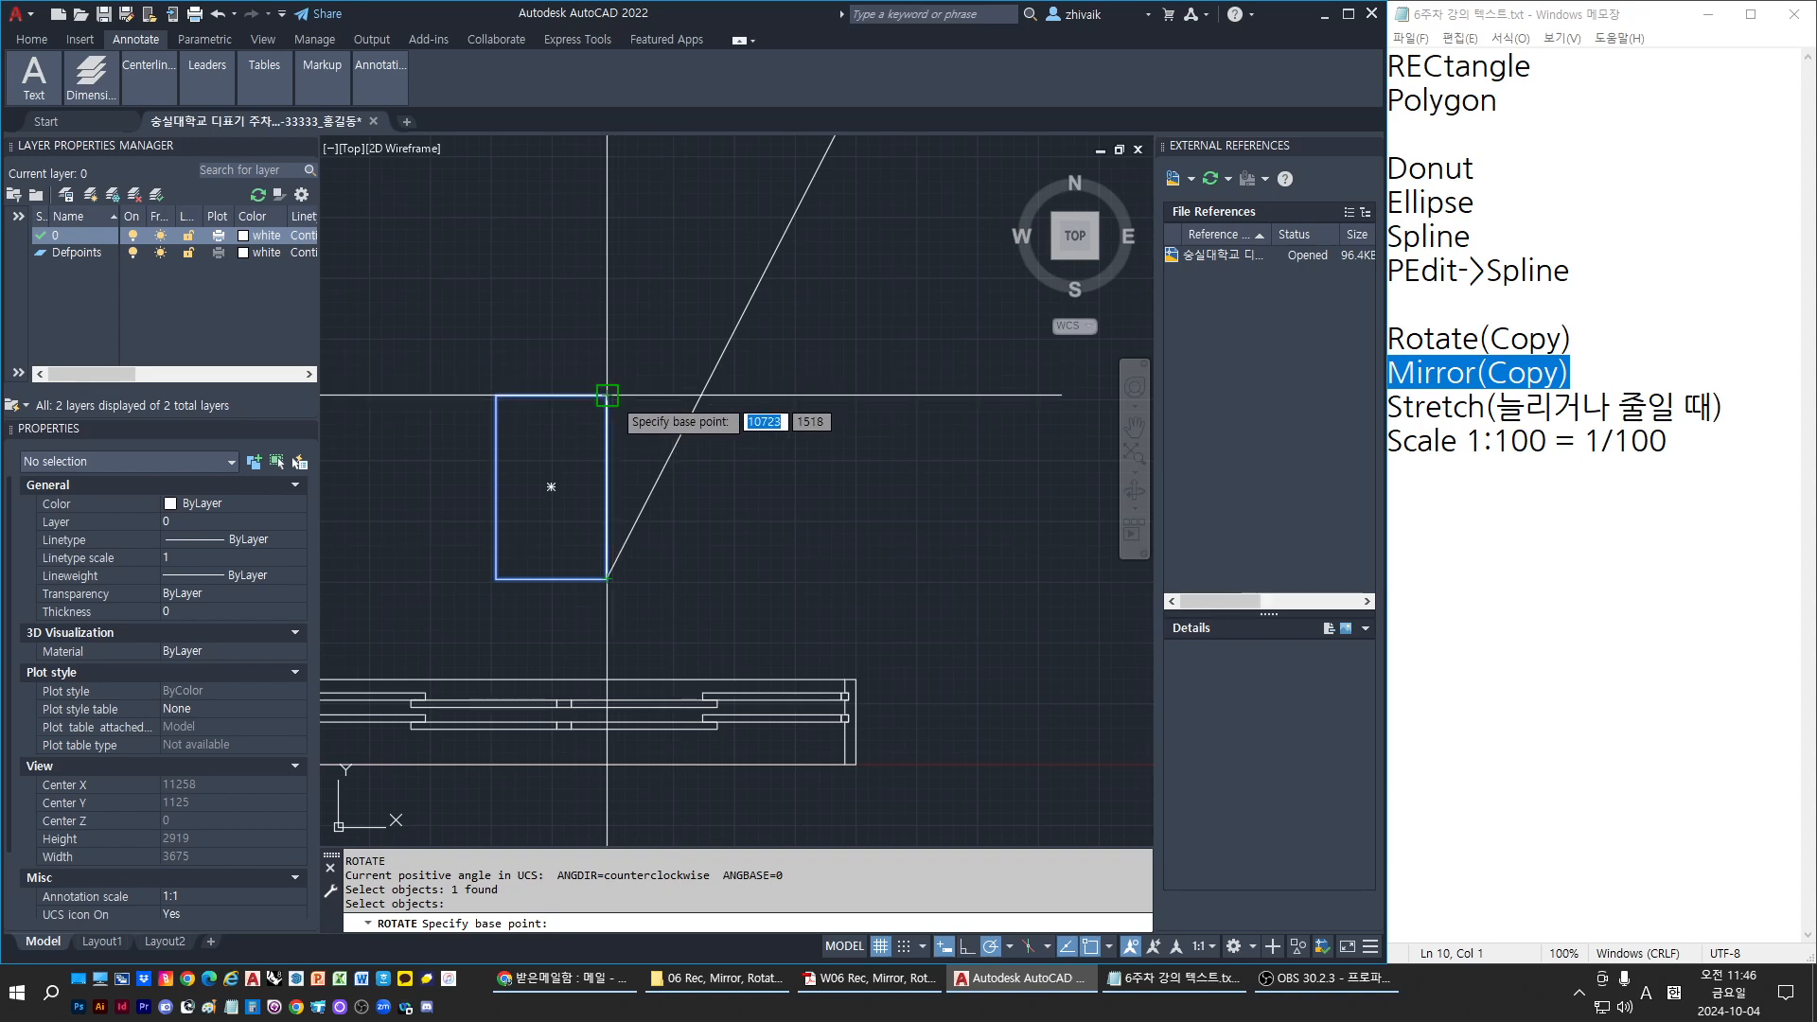
{"action": "left_click", "coordinate": [607, 578]}
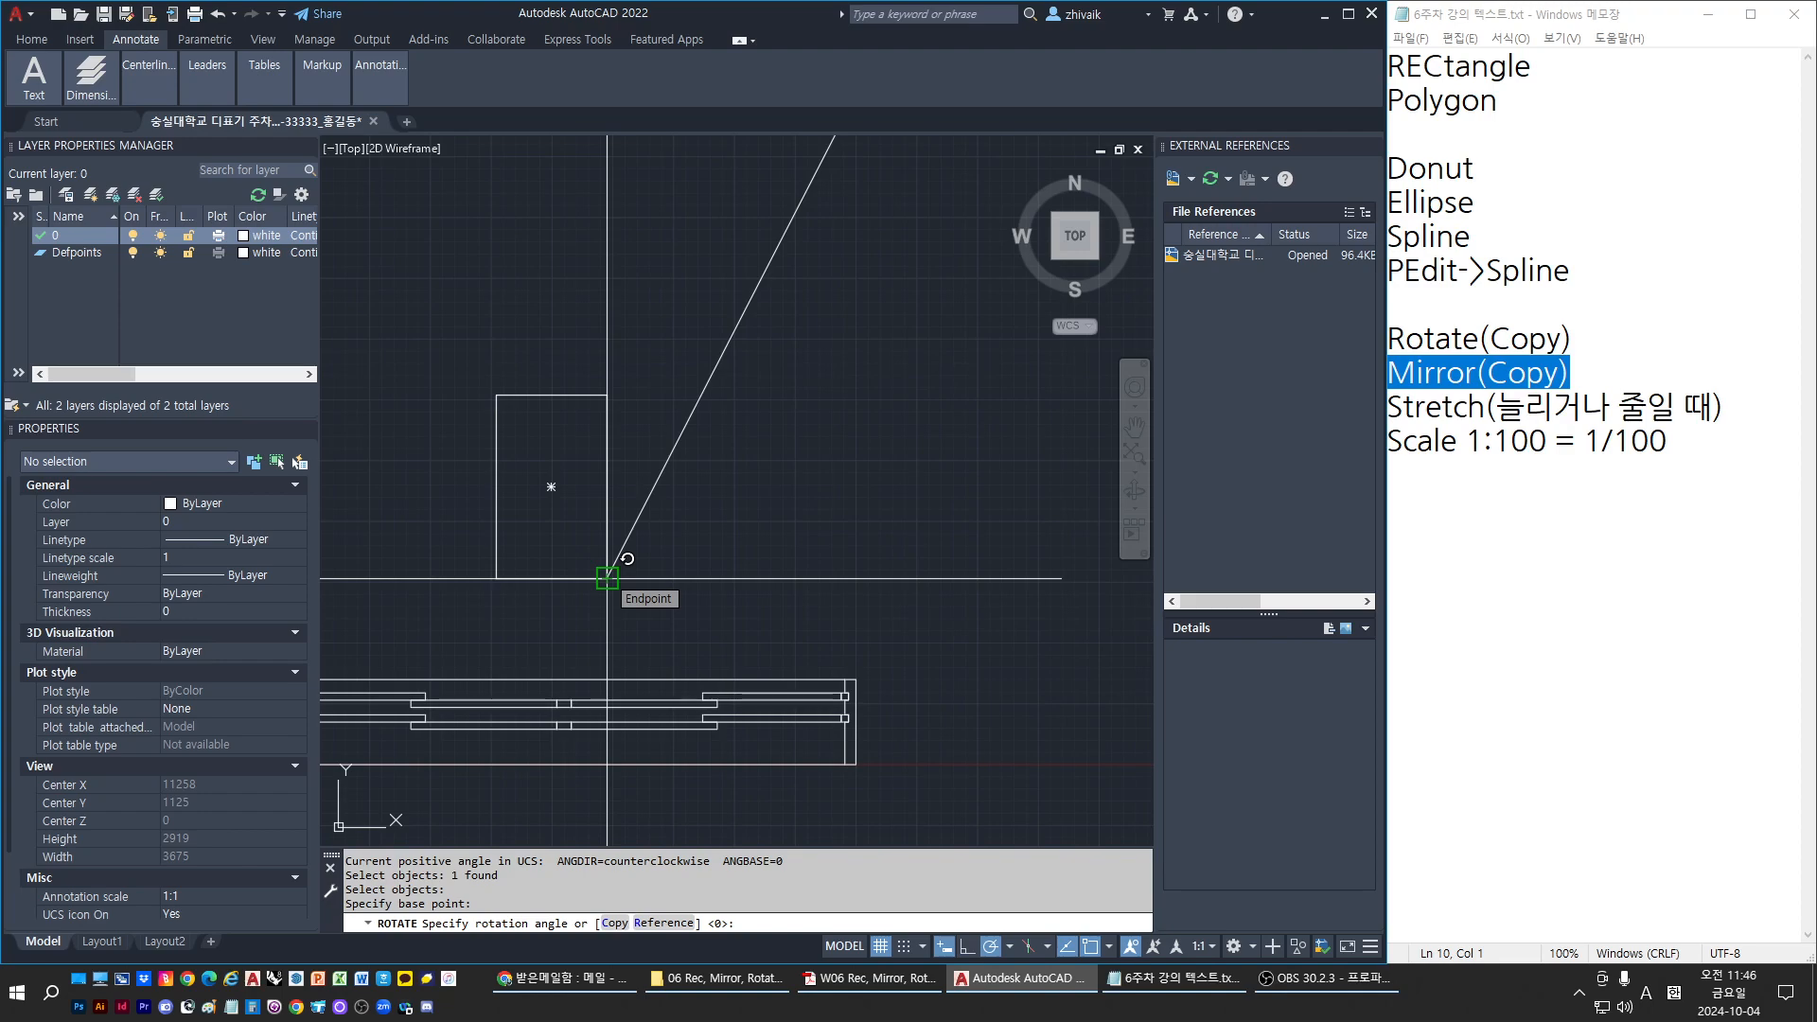
{"action": "type", "text": "r"}
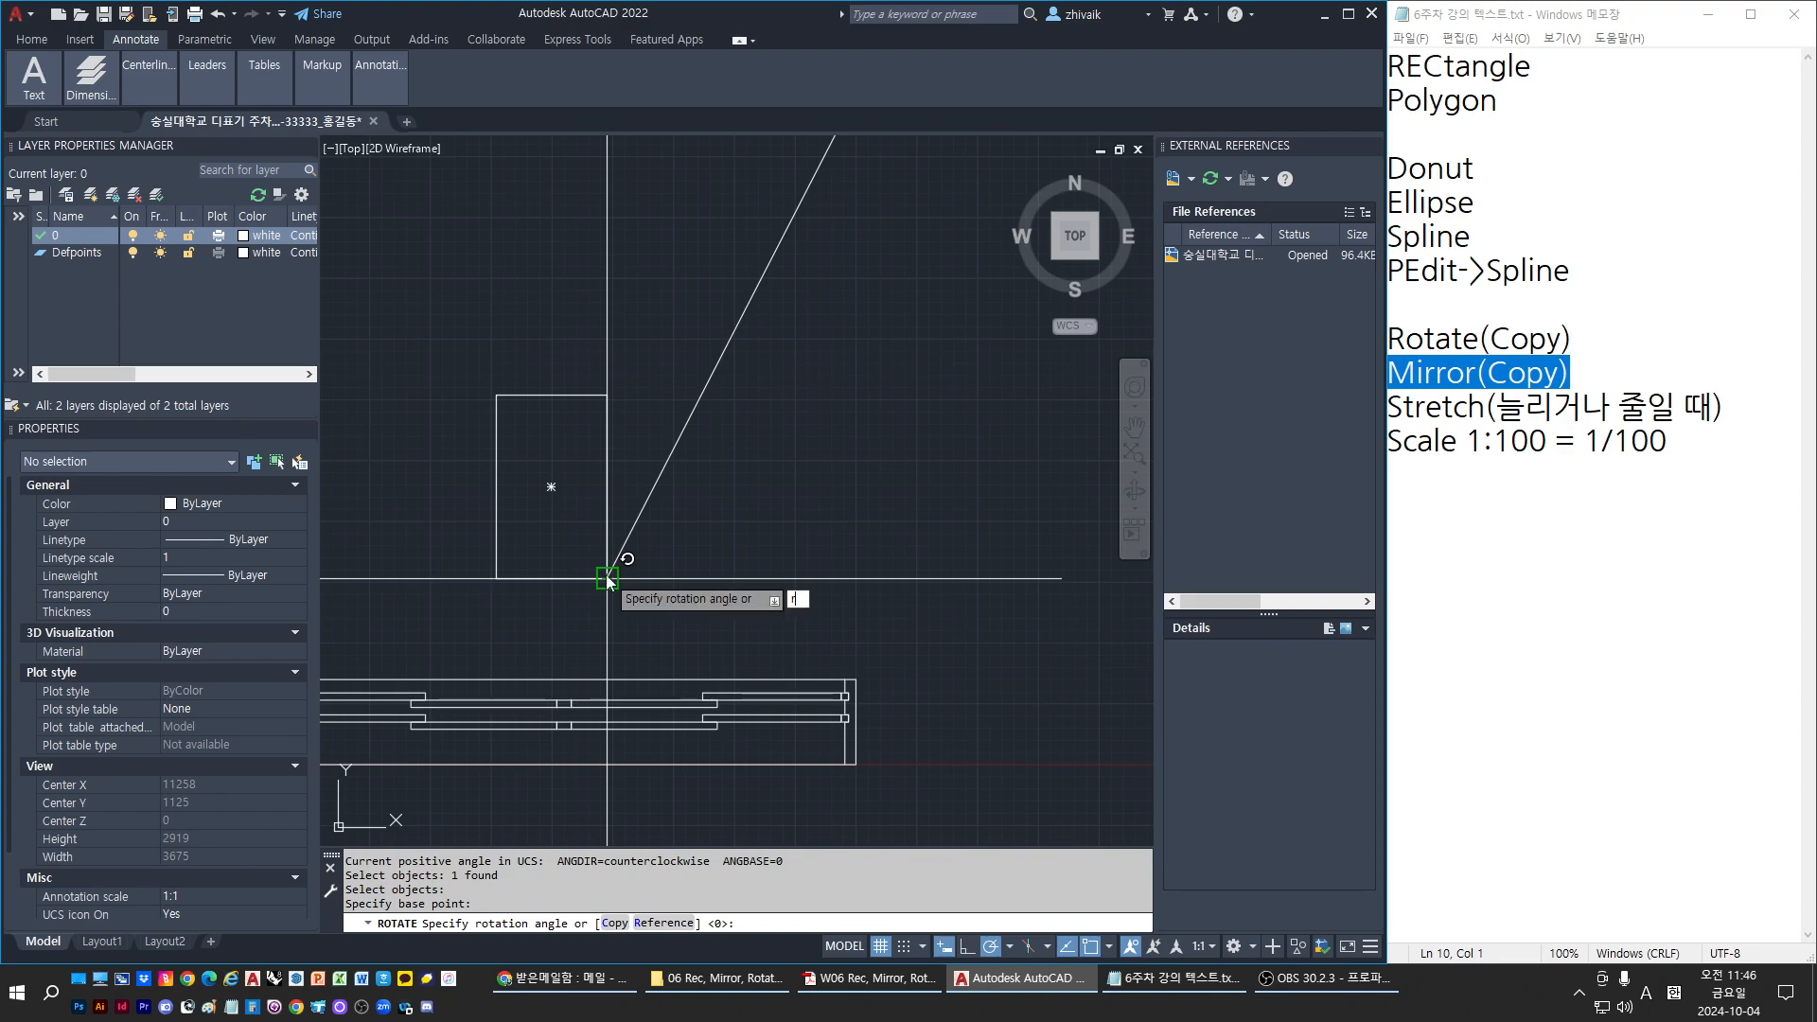
{"action": "key", "text": "Return"}
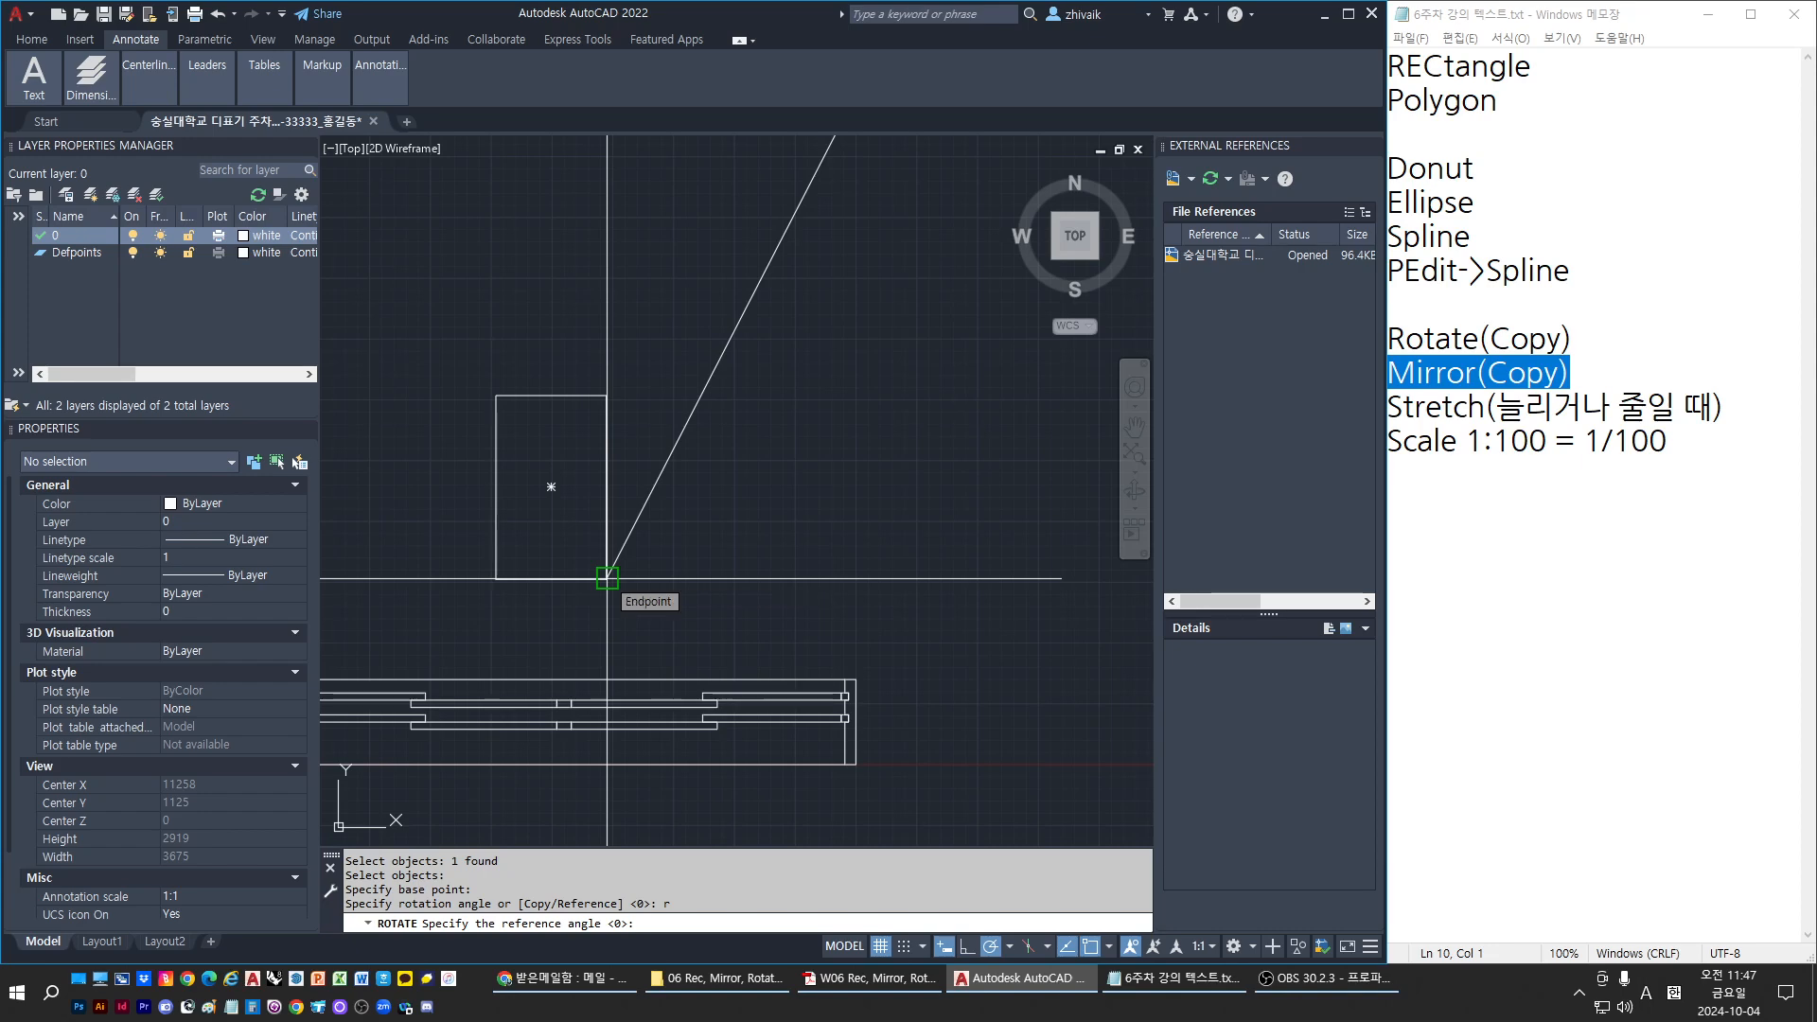
{"action": "scroll", "coordinate": [607, 578], "scroll_direction": "up", "scroll_amount": 2}
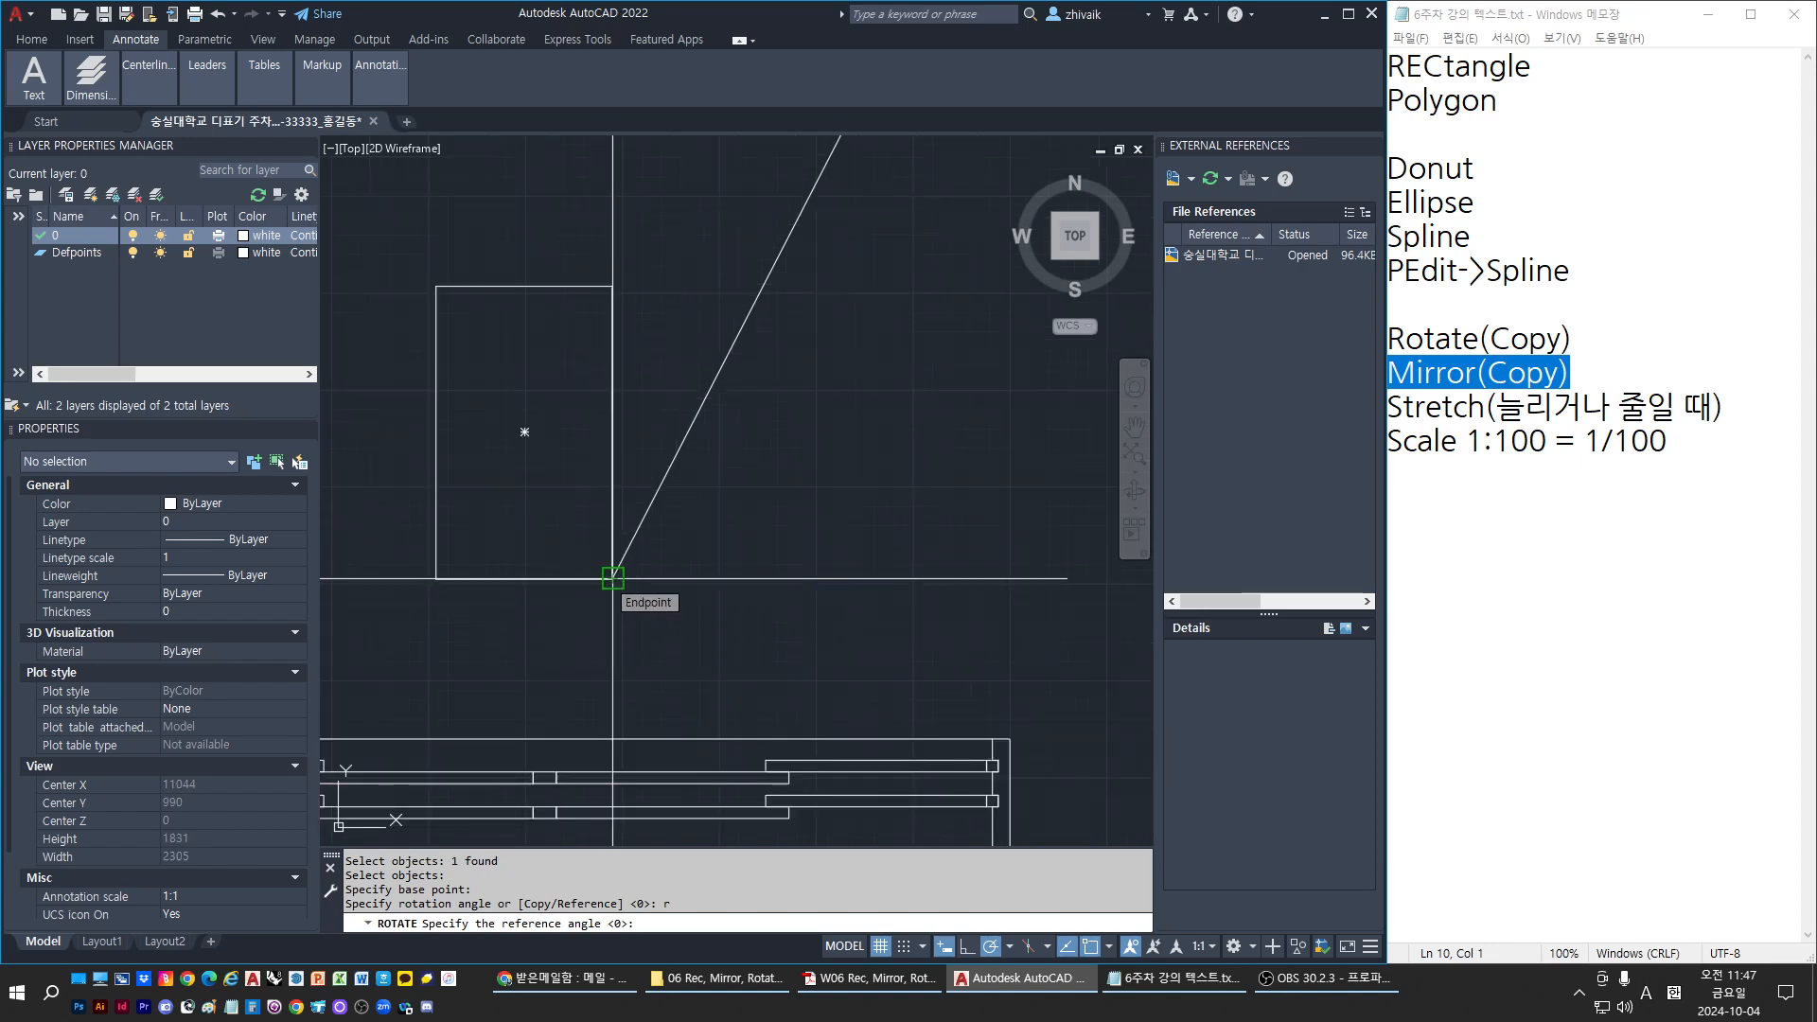
{"action": "left_click", "coordinate": [614, 577]}
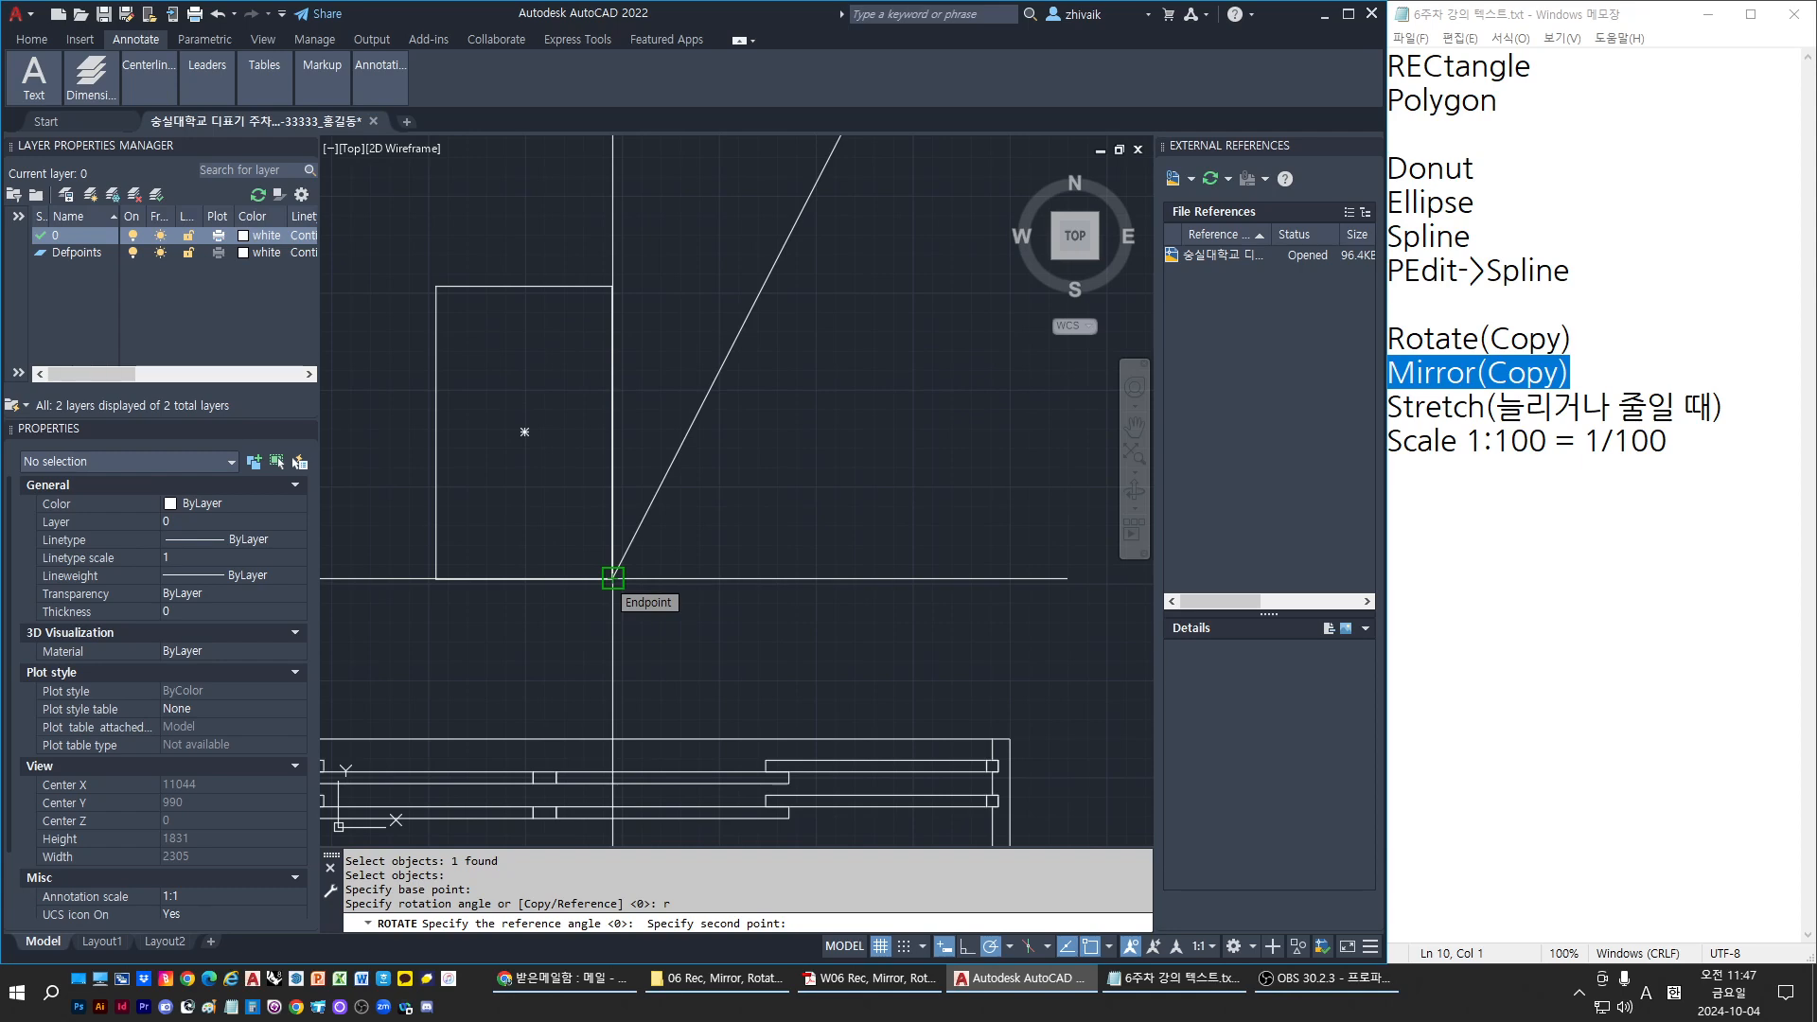
{"action": "scroll", "coordinate": [613, 578], "scroll_direction": "down", "scroll_amount": 1}
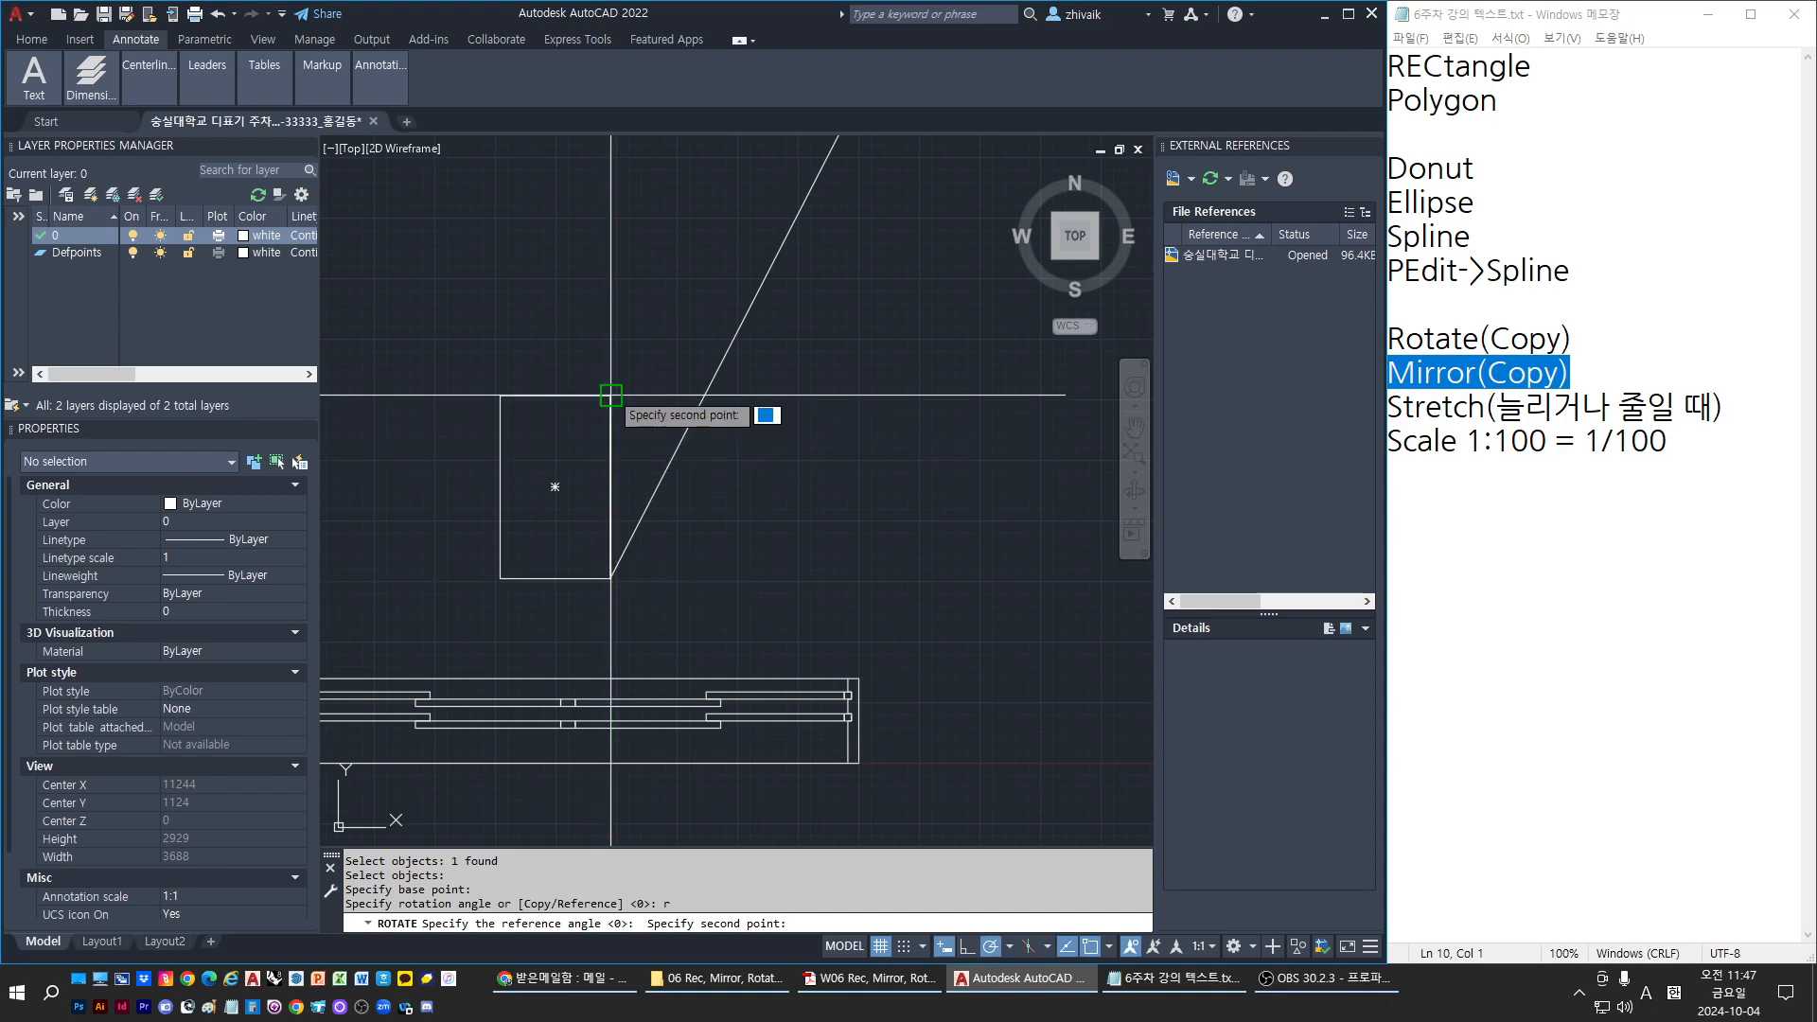
{"action": "key", "text": "ctrl"}
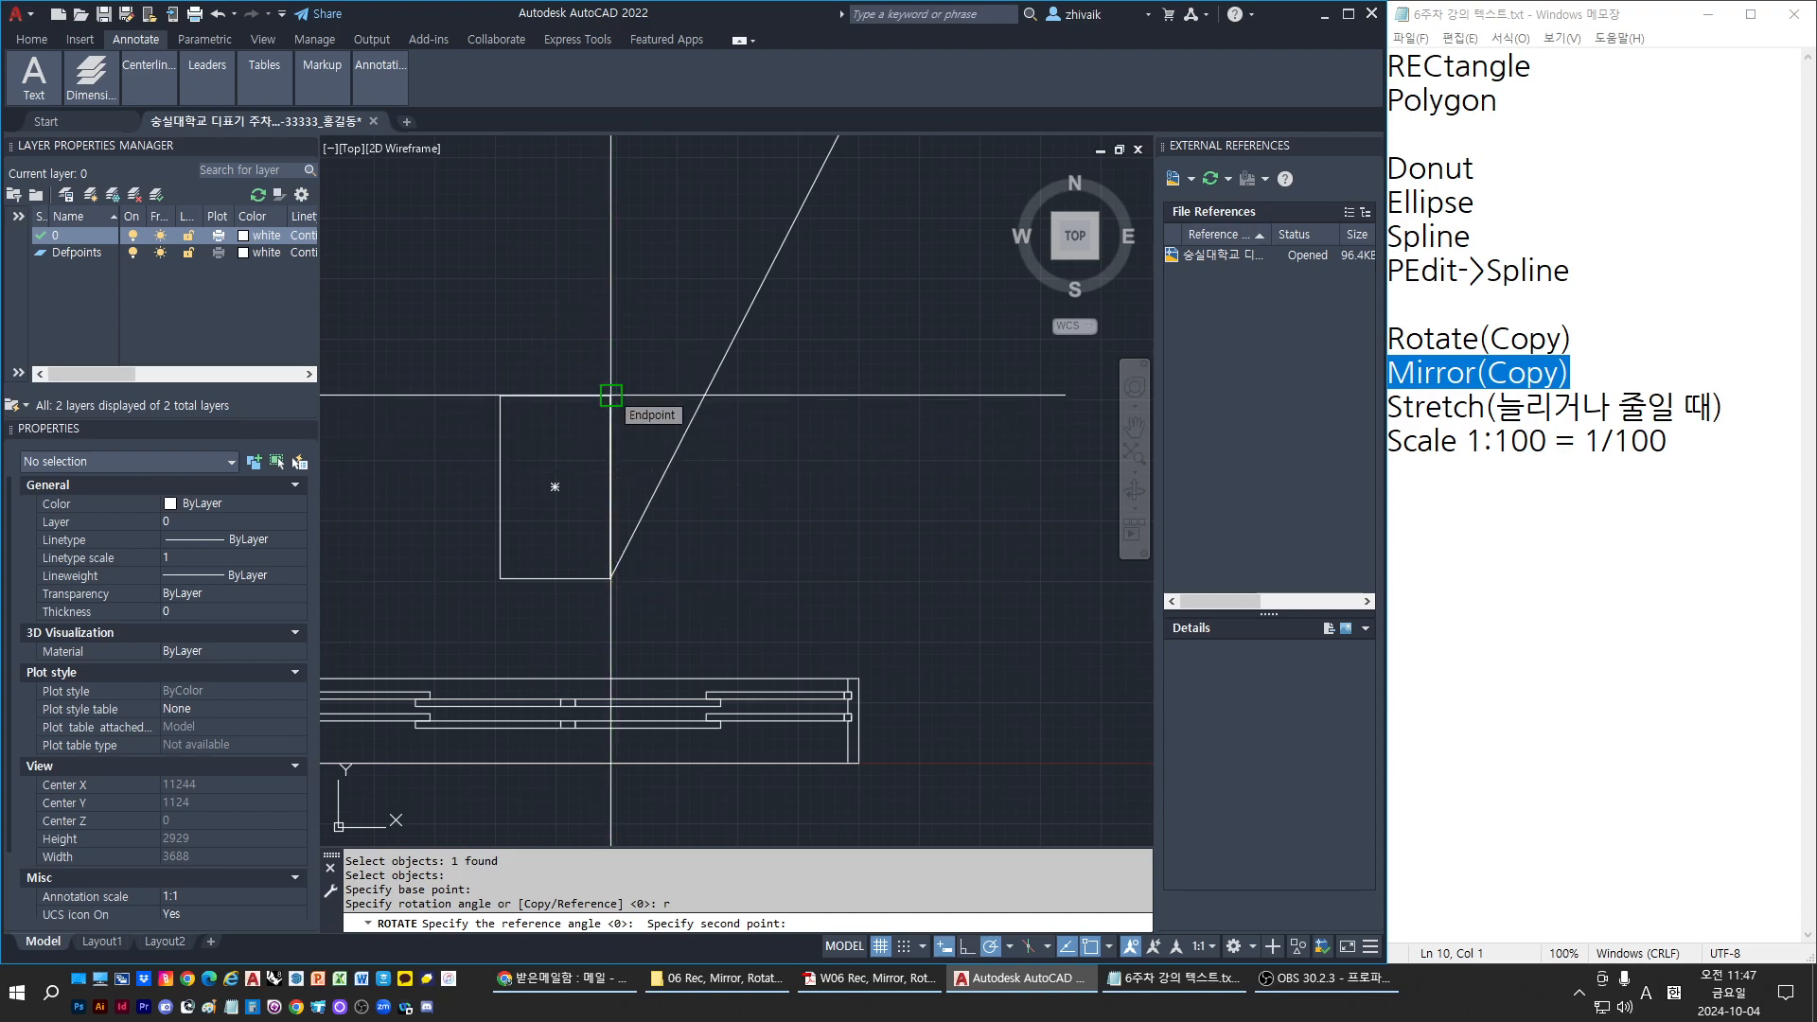
{"action": "key", "text": "ctrl"}
{"action": "left_click", "coordinate": [611, 395]}
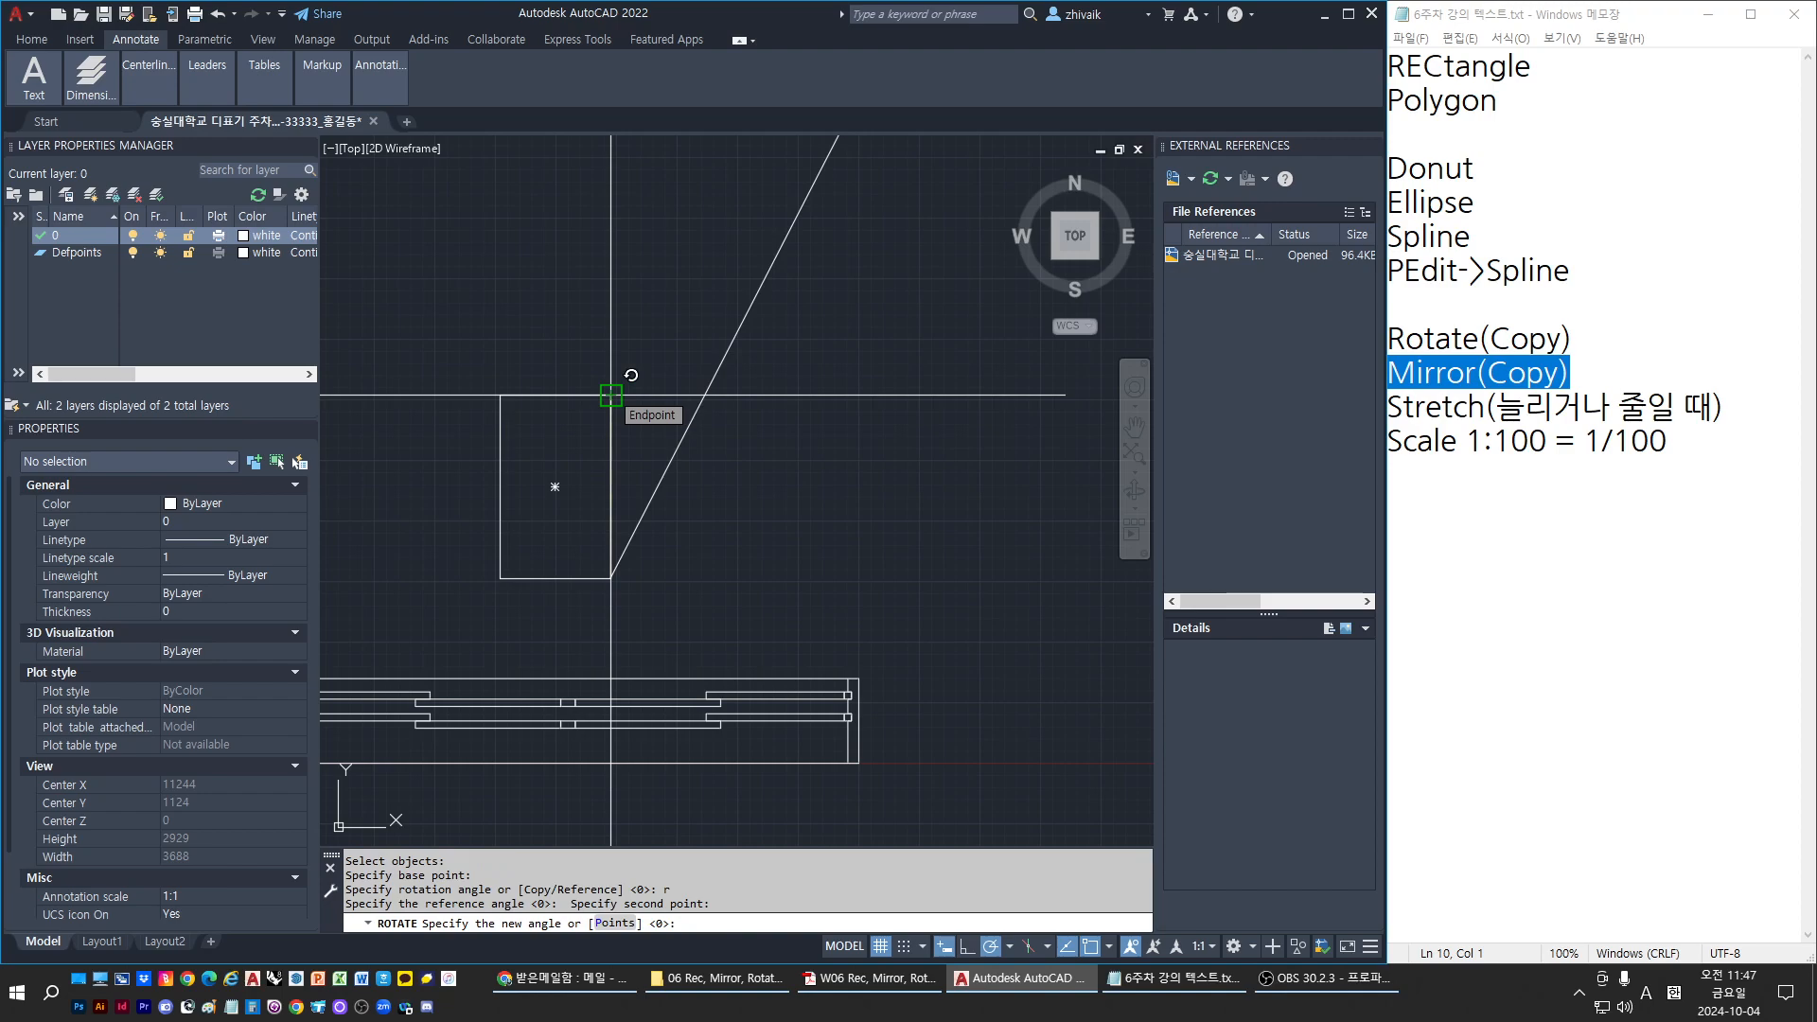
{"action": "scroll", "coordinate": [610, 395], "scroll_direction": "down", "scroll_amount": 2}
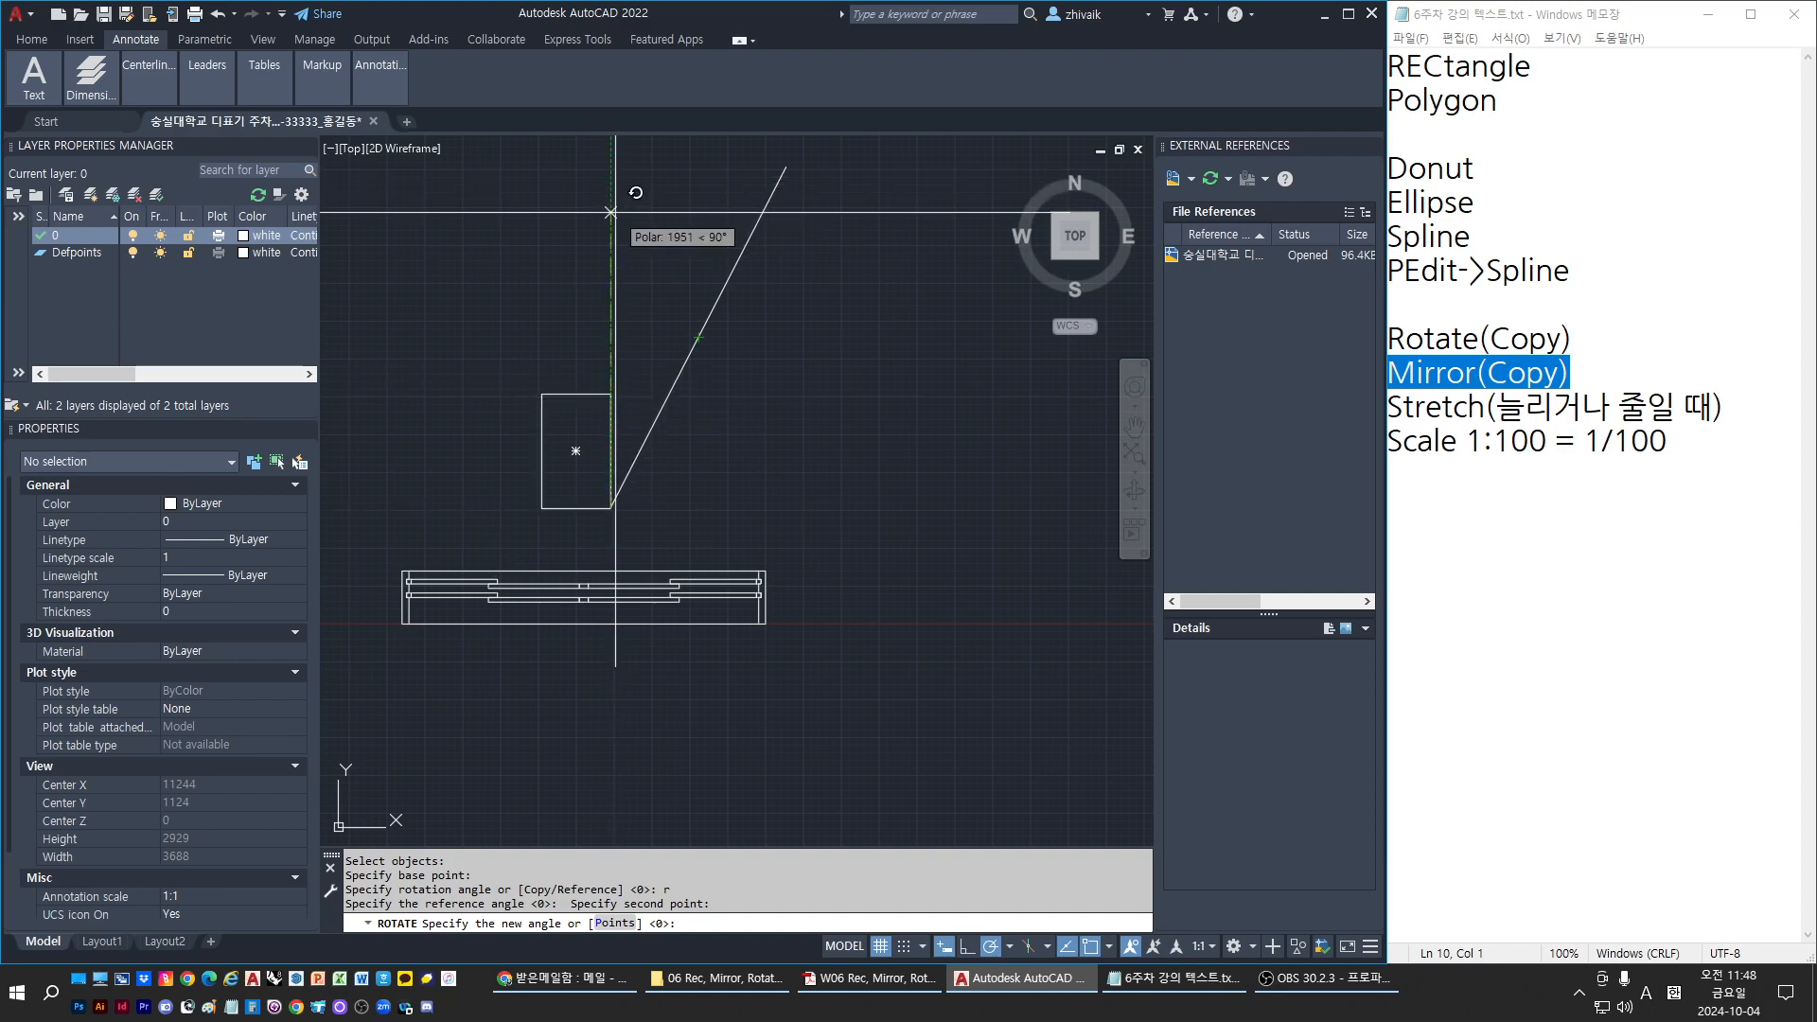
{"action": "left_click", "coordinate": [775, 174]}
{"action": "scroll", "coordinate": [600, 526], "scroll_direction": "up", "scroll_amount": 3}
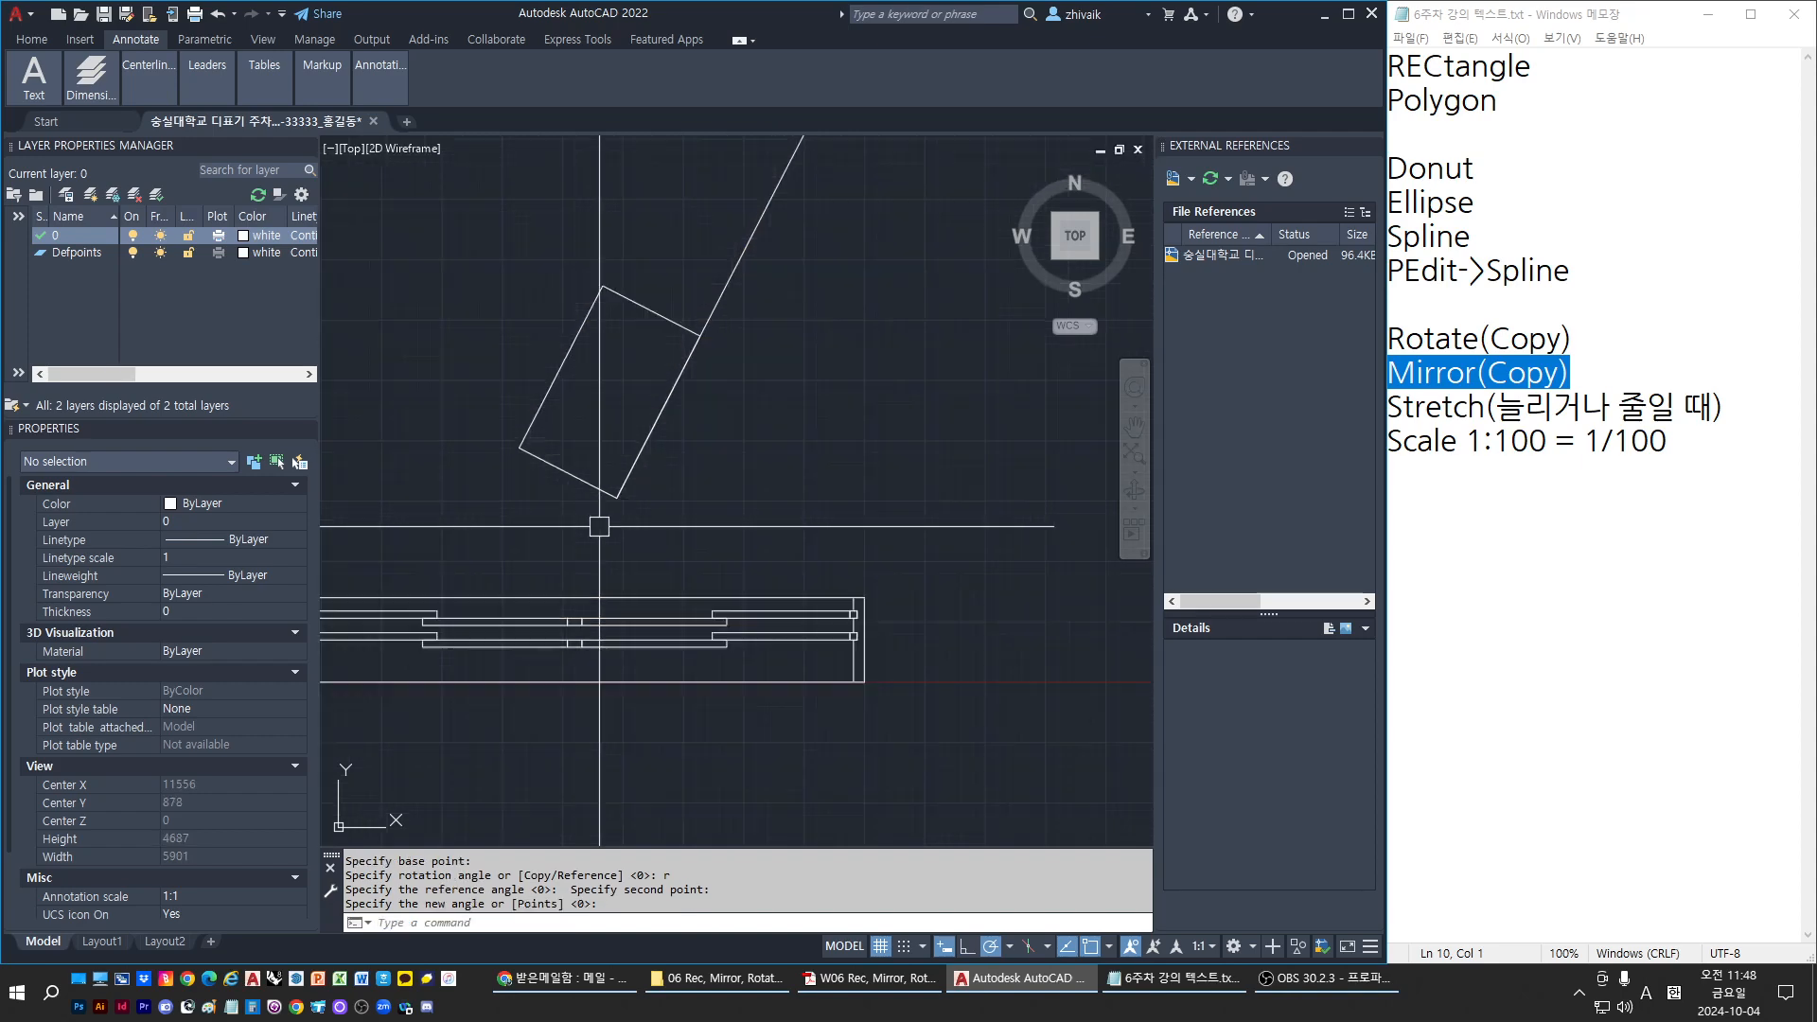
{"action": "scroll", "coordinate": [600, 526], "scroll_direction": "down", "scroll_amount": 3}
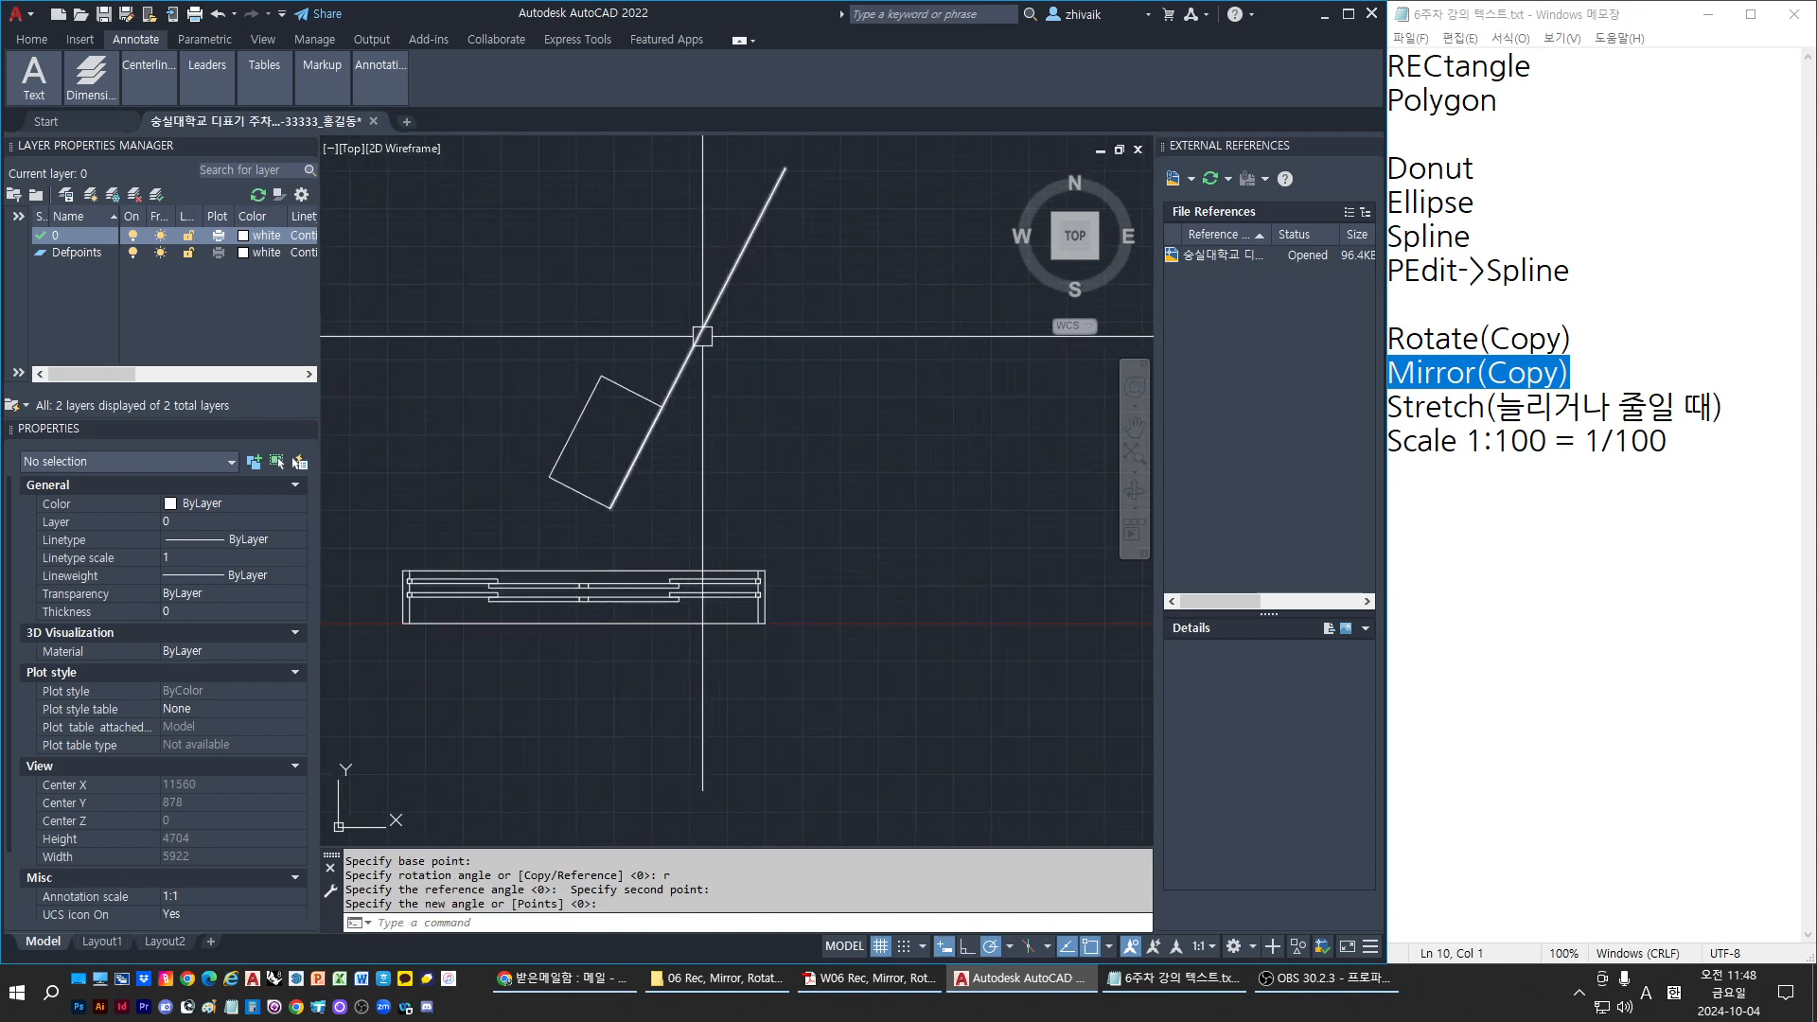
{"action": "key", "text": "Escape"}
{"action": "left_click", "coordinate": [655, 418]}
{"action": "key", "text": "Escape"}
{"action": "left_click", "coordinate": [640, 405]}
{"action": "key", "text": "Escape"}
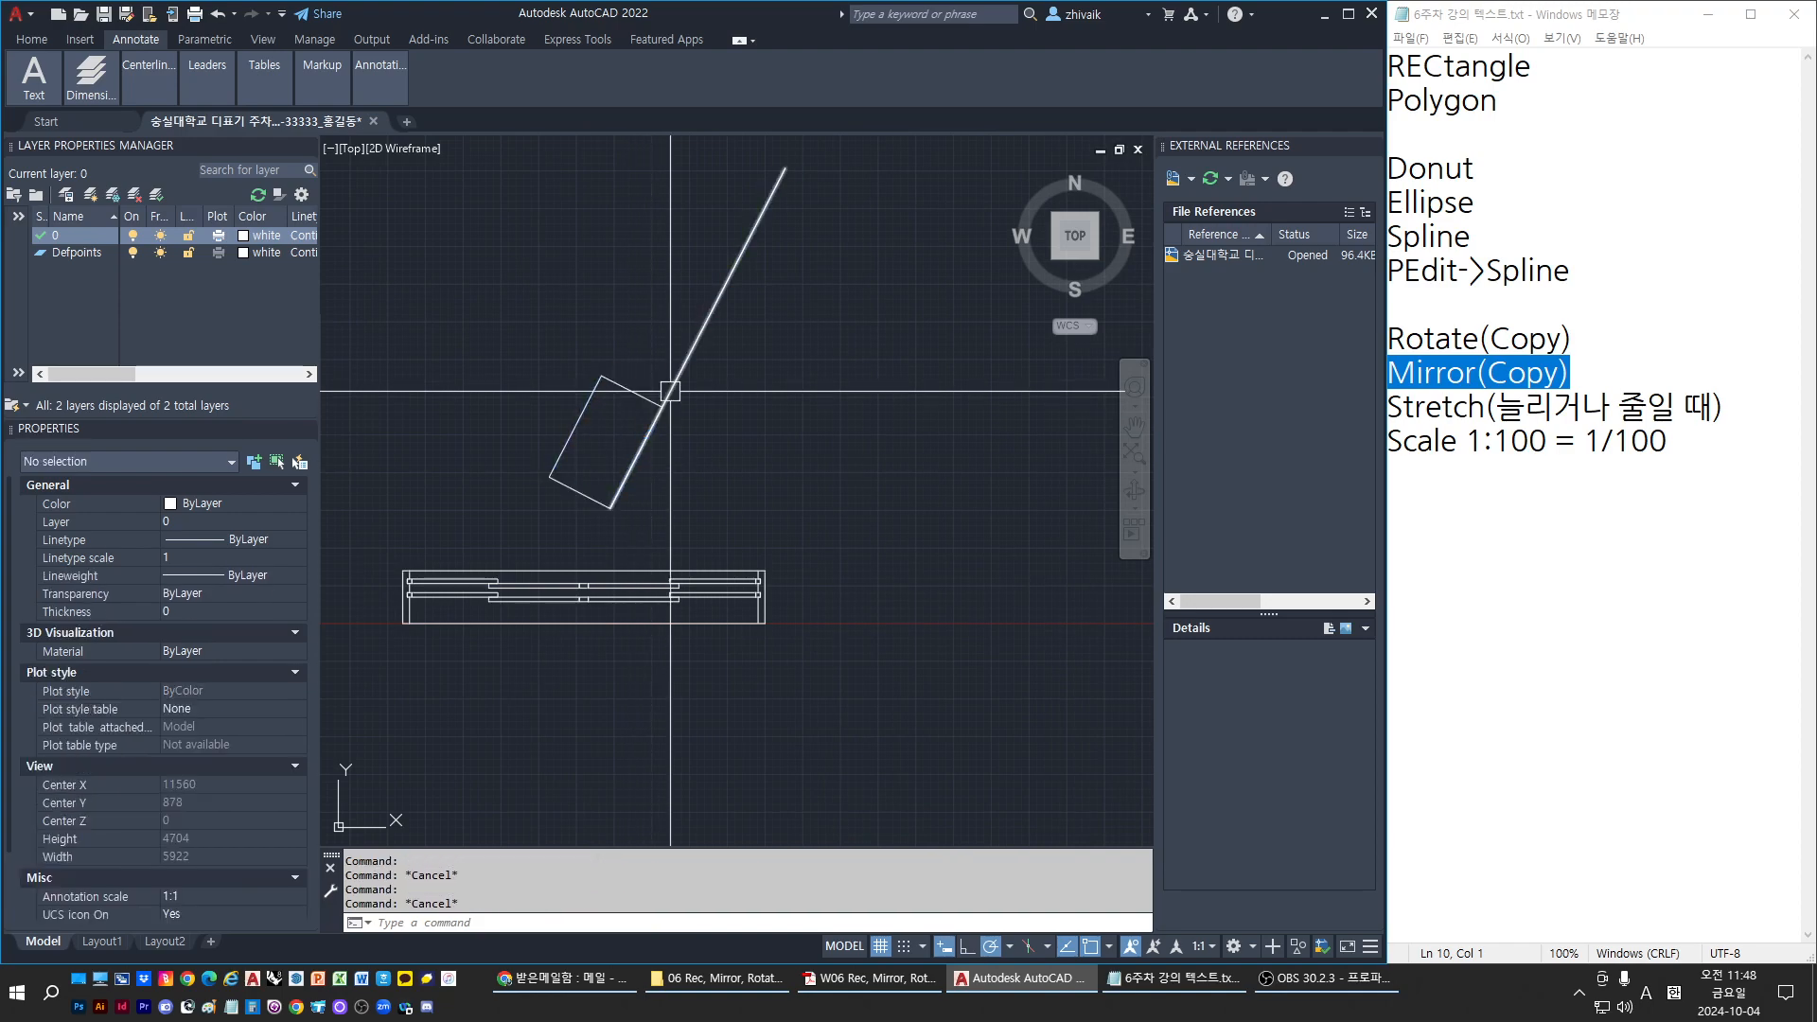
{"action": "left_click", "coordinate": [669, 394]}
{"action": "key", "text": "Escape"}
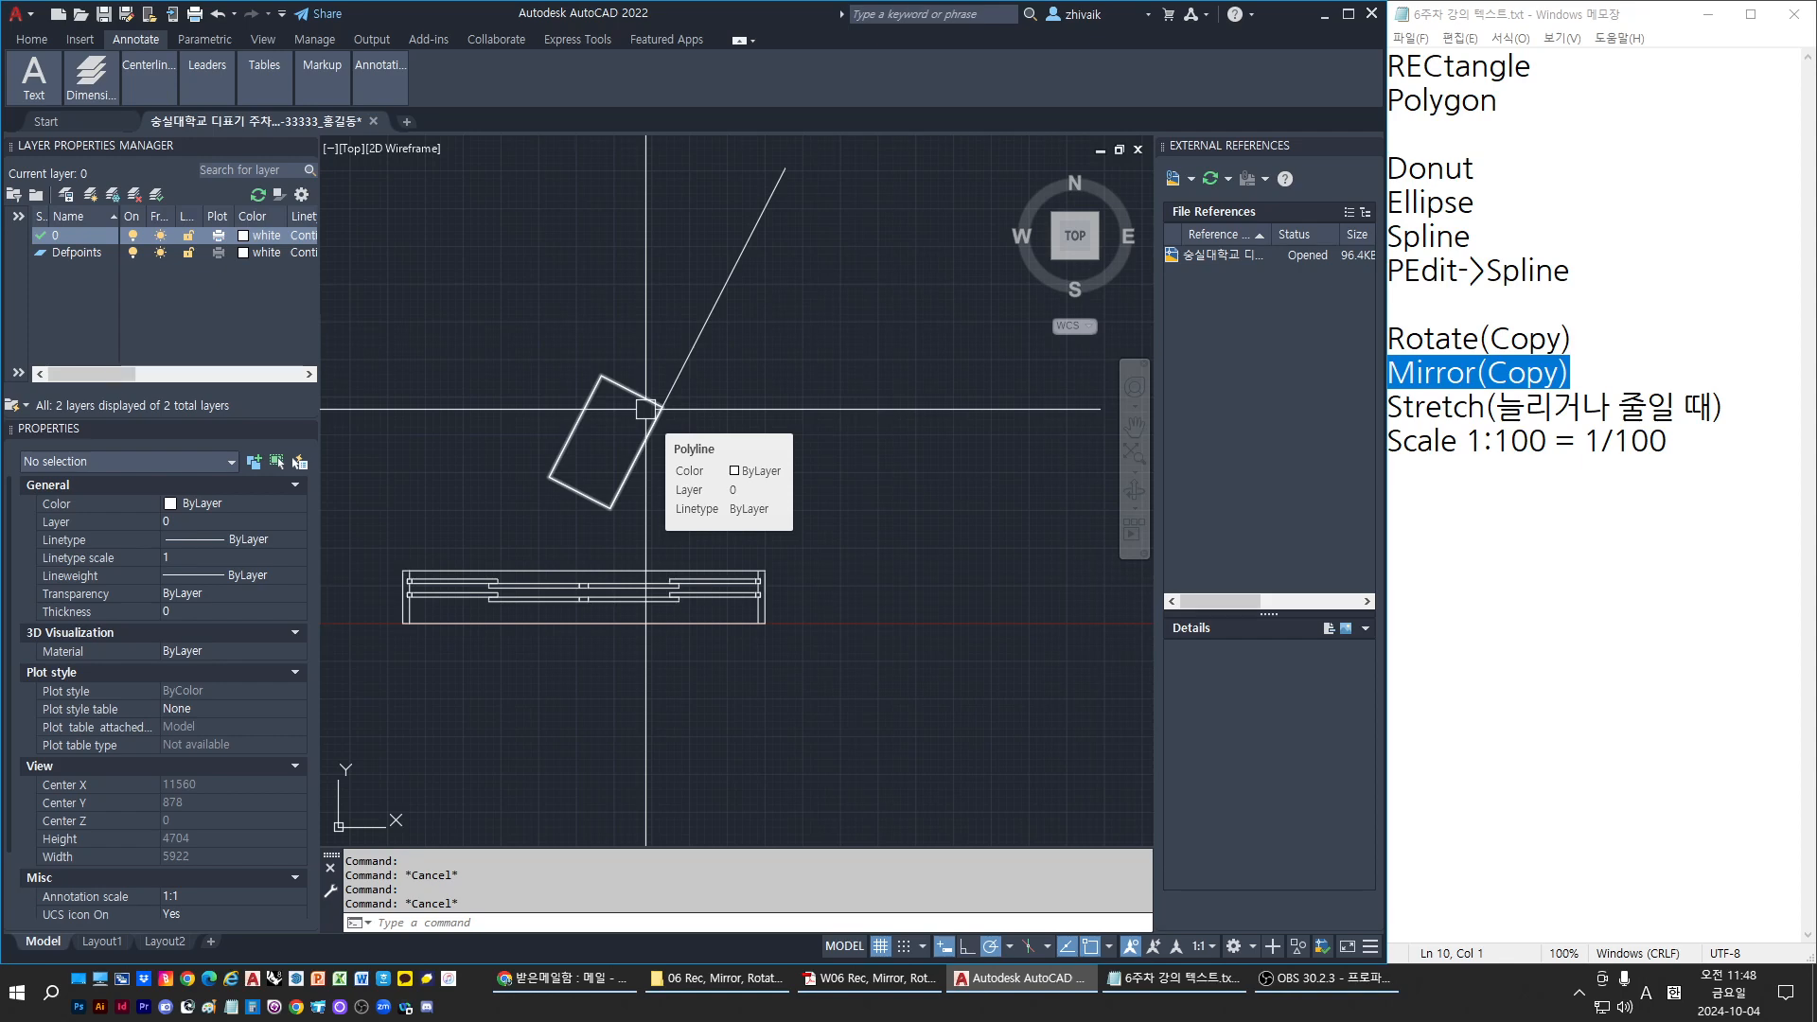
Undo the reference rotation that aligned the rectangle with the slanted line
{"action": "type", "text": "u"}
{"action": "key", "text": "Return"}
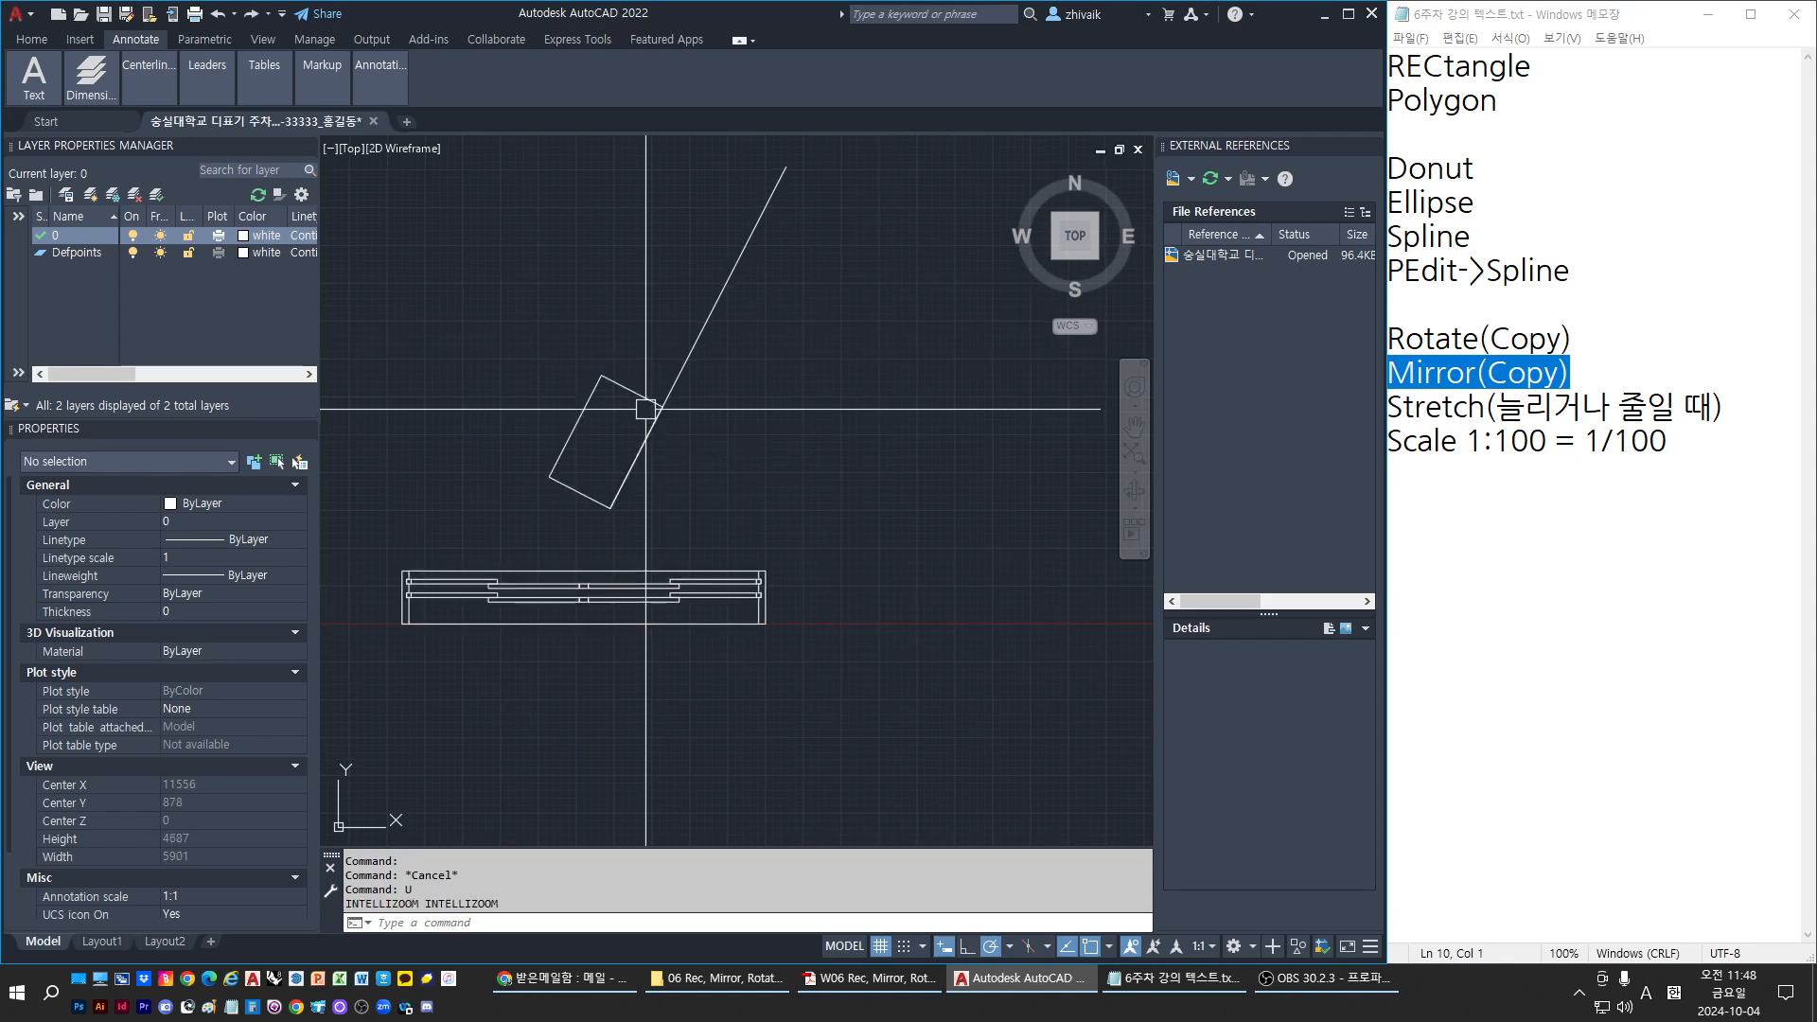
{"action": "type", "text": "u"}
{"action": "key", "text": "Return"}
{"action": "key", "text": "Escape"}
Rotate the rectangle about its lower right corner, taking its right edge as reference and giving it a new angle of 105 degrees
{"action": "left_click", "coordinate": [593, 407]}
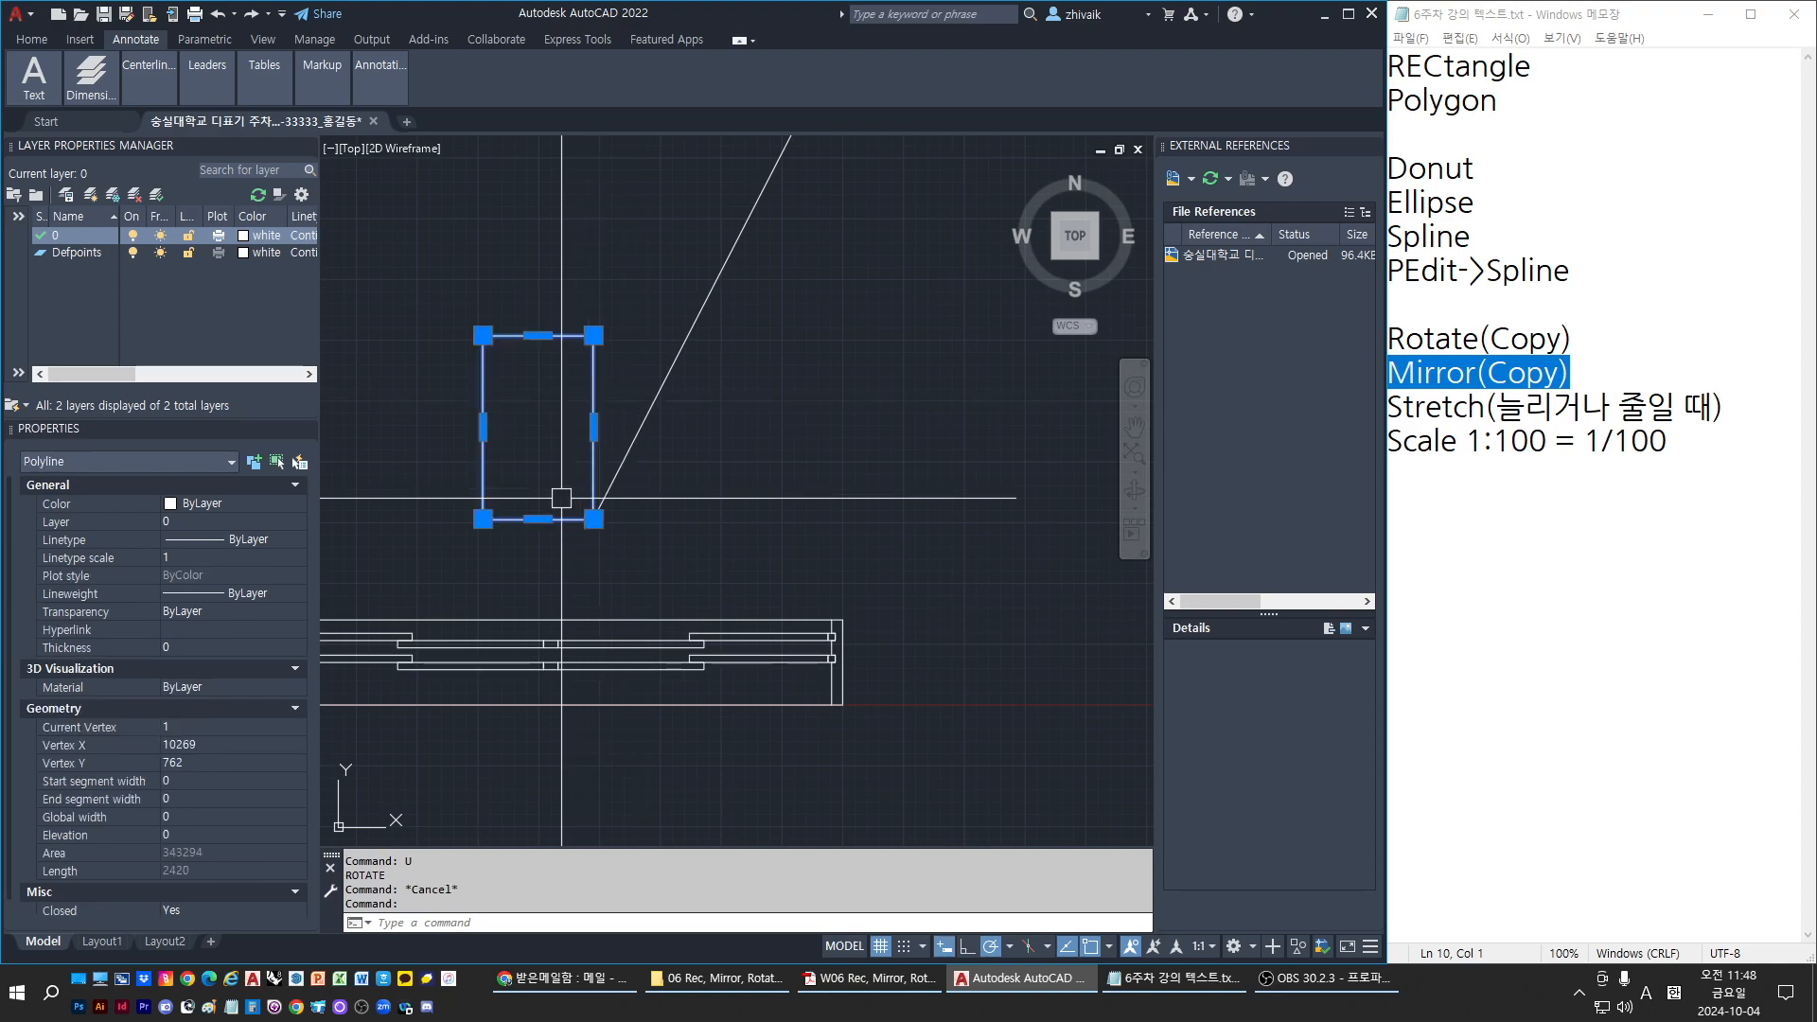
{"action": "type", "text": "ro"}
{"action": "key", "text": "Return"}
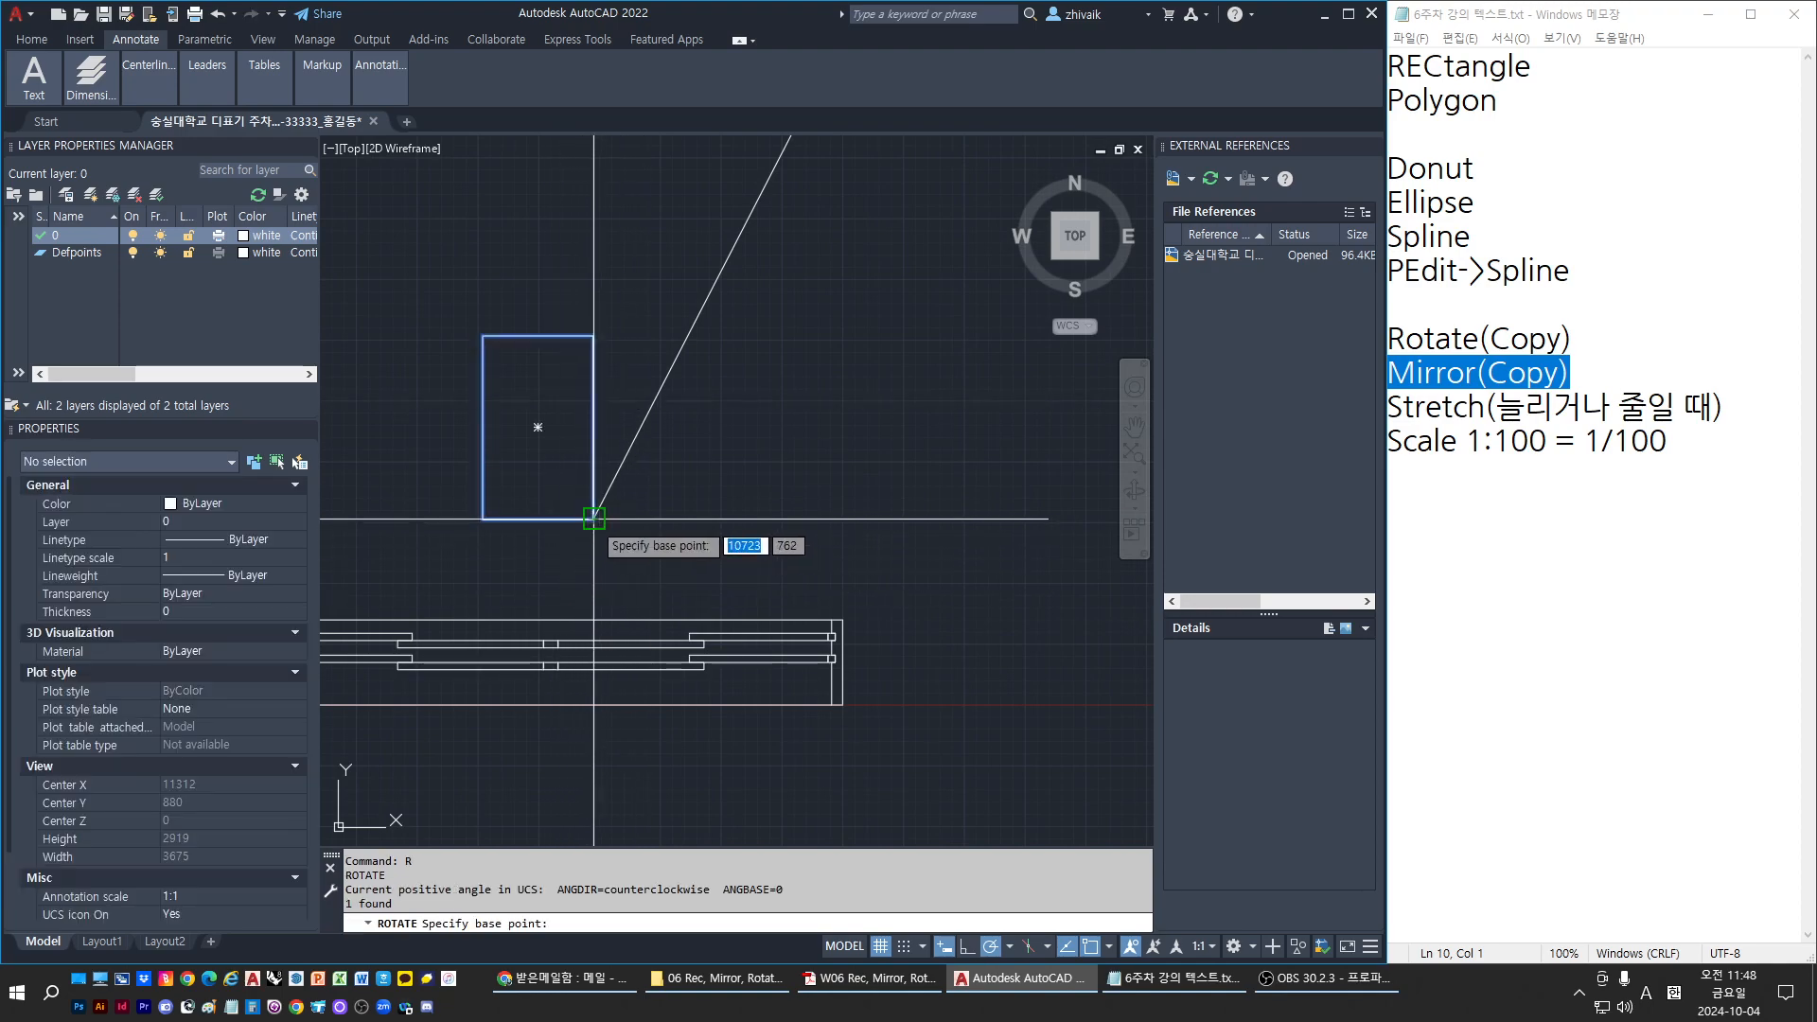
{"action": "left_click", "coordinate": [593, 519]}
{"action": "type", "text": "r"}
{"action": "key", "text": "Return"}
{"action": "left_click", "coordinate": [593, 519]}
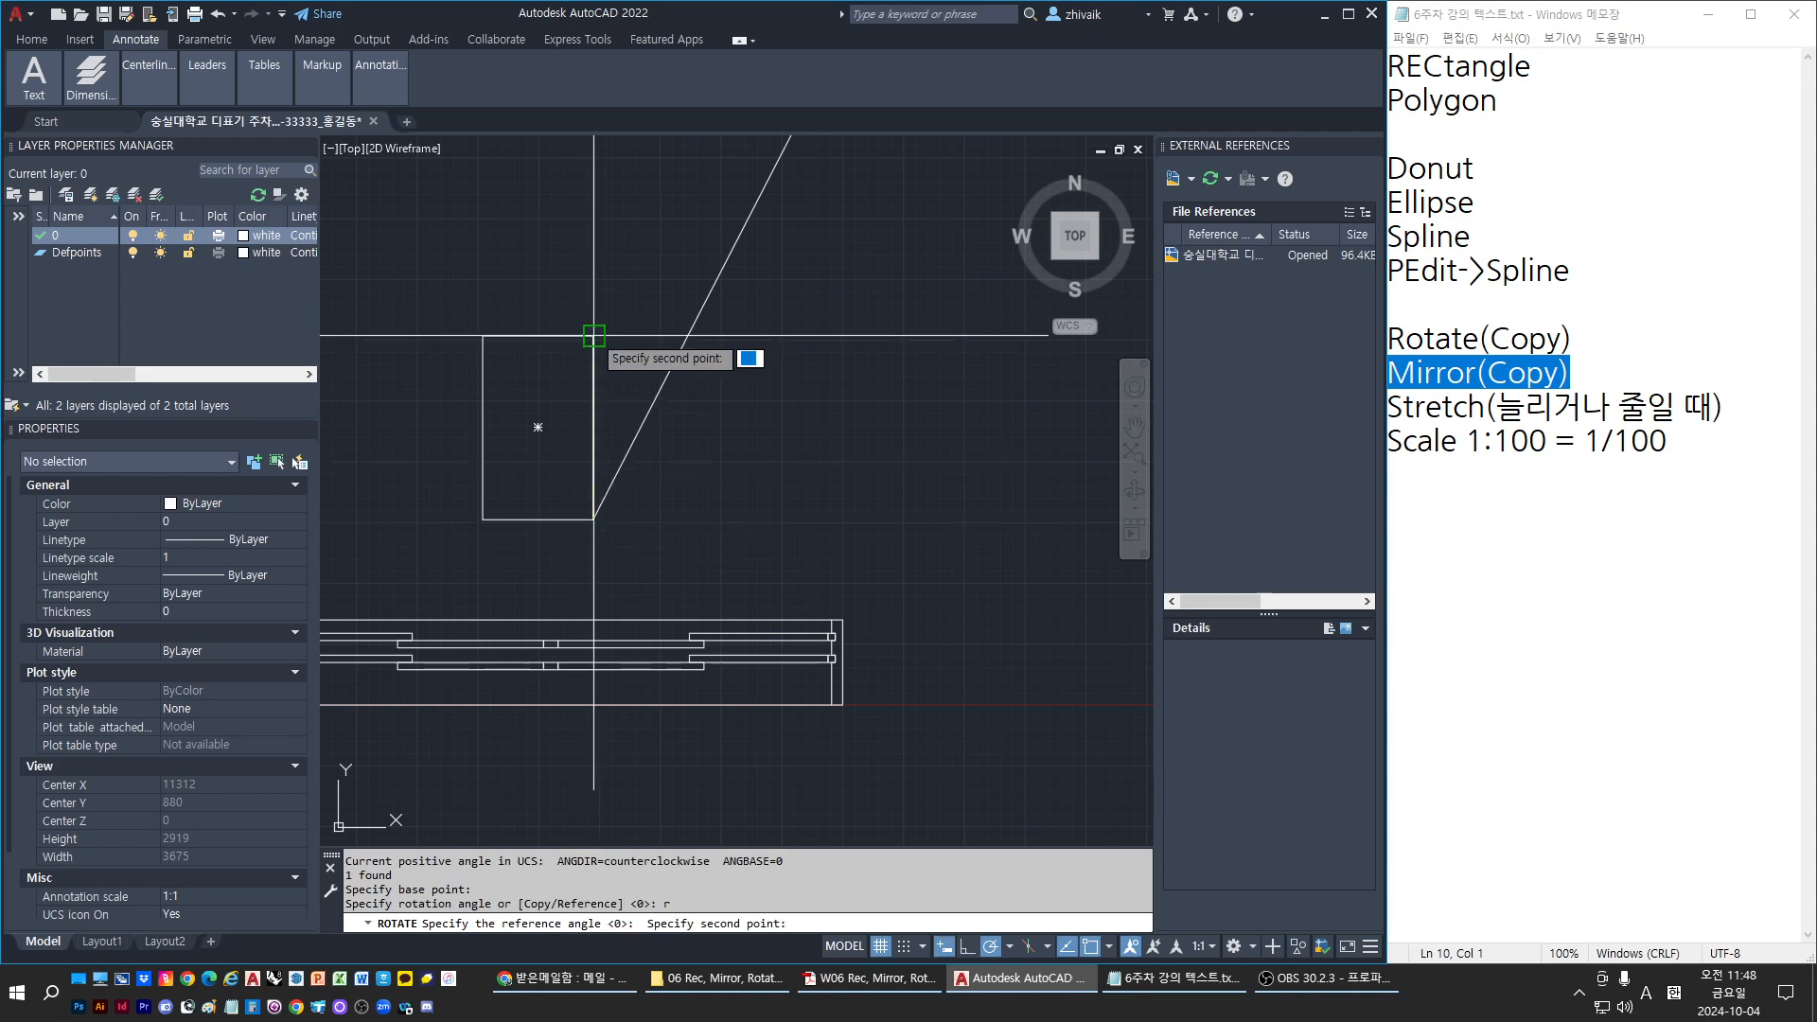
{"action": "left_click", "coordinate": [594, 335]}
{"action": "key", "text": "Escape"}
{"action": "key", "text": "Escape"}
{"action": "key", "text": "Escape"}
{"action": "scroll", "coordinate": [606, 378], "scroll_direction": "down", "scroll_amount": 3}
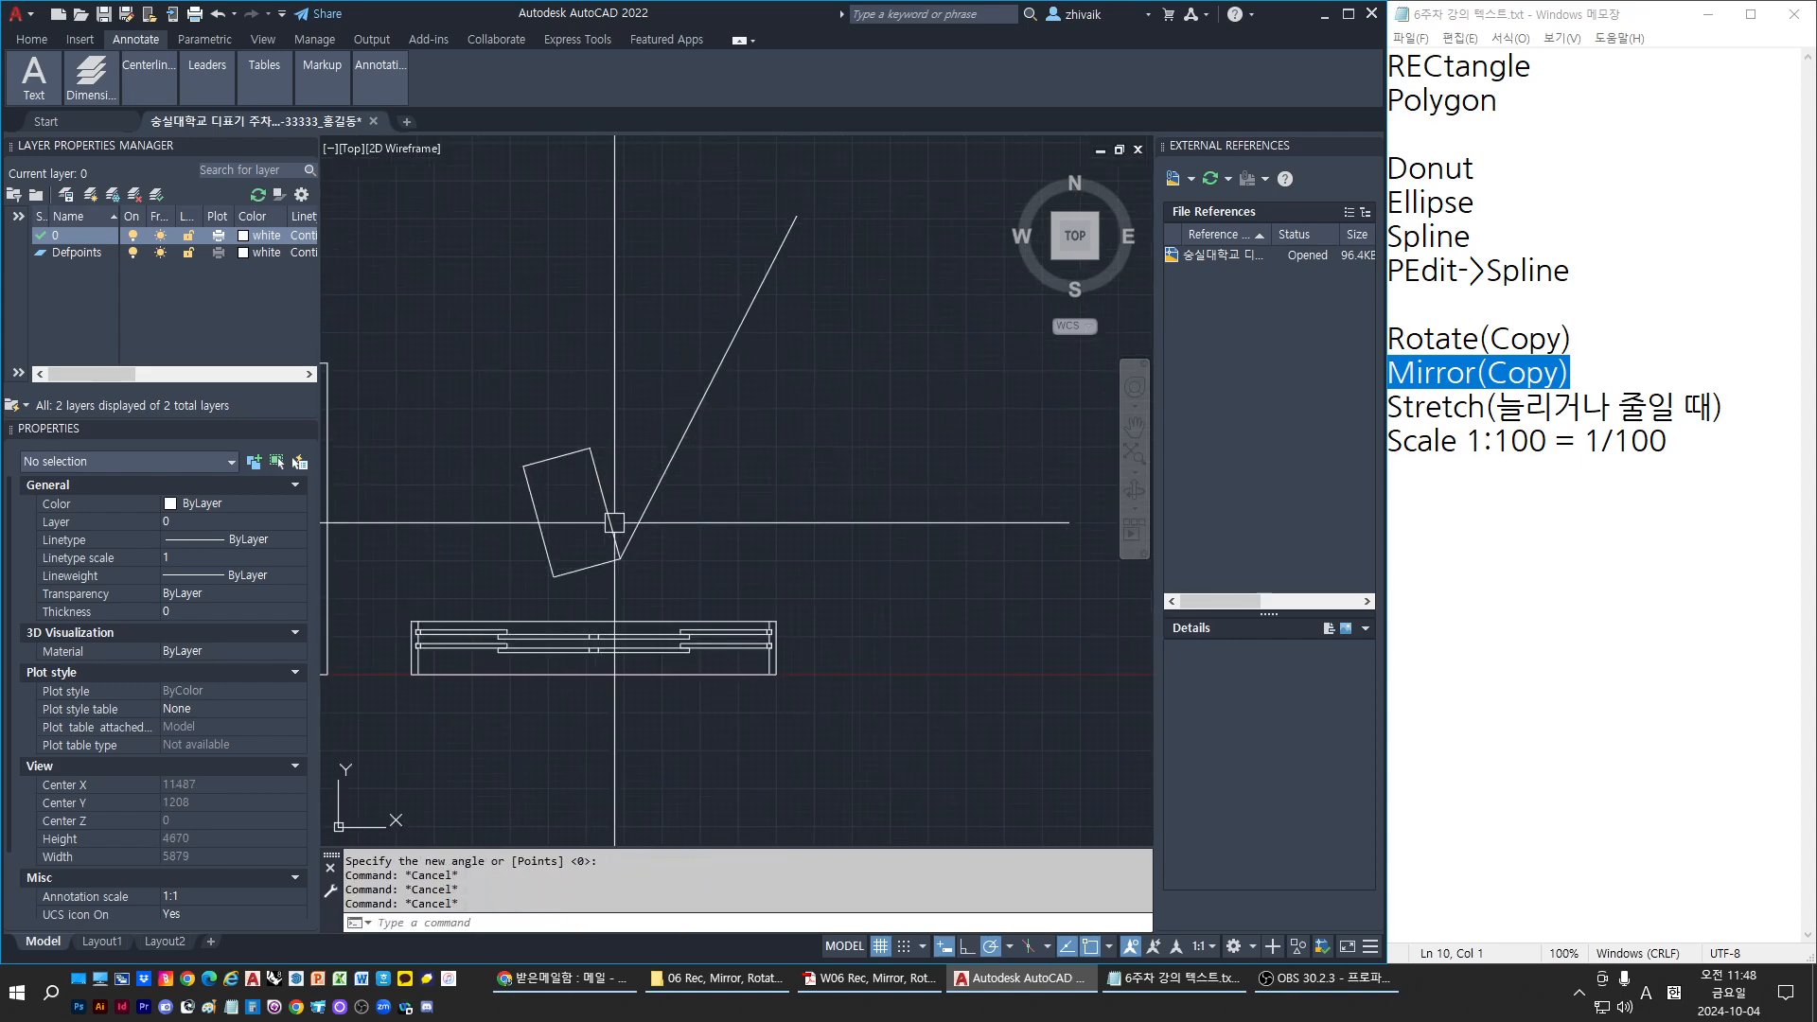
{"action": "key", "text": "Escape"}
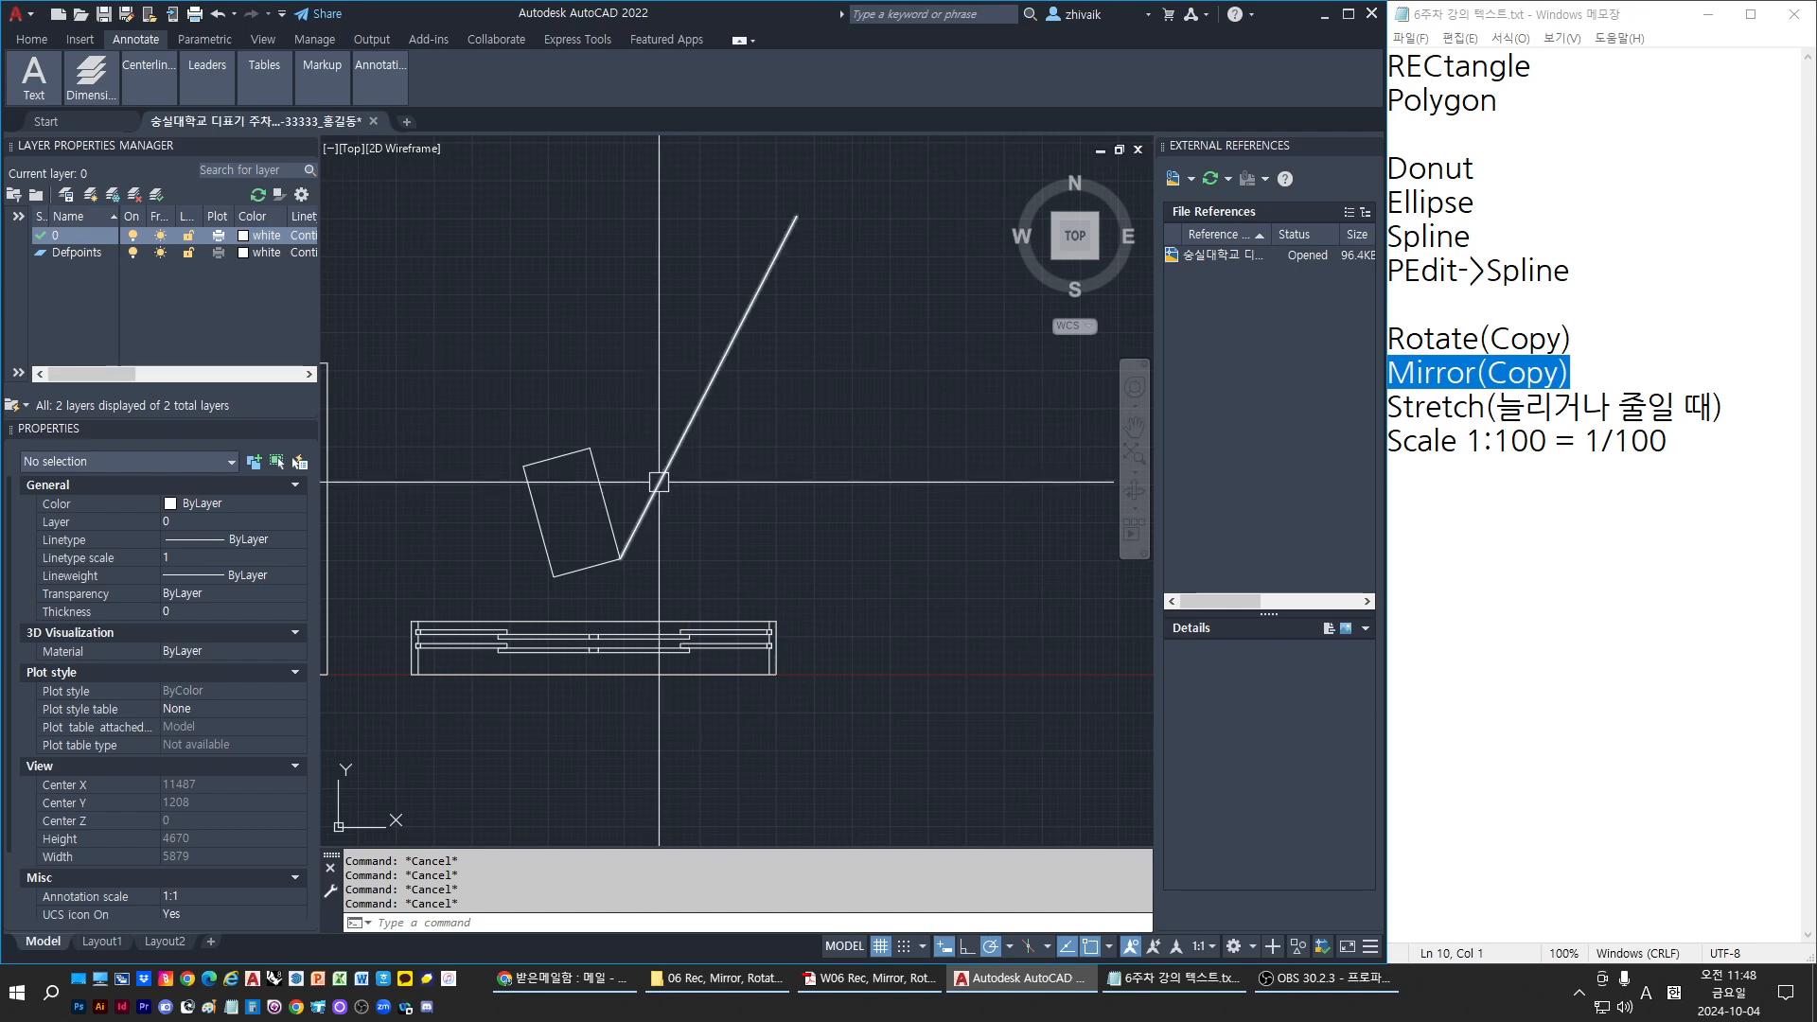
Rotate the tilted rectangle about its lower right corner by reference, bringing its right edge onto the slanted line
{"action": "type", "text": "ro"}
{"action": "key", "text": "Return"}
{"action": "left_click", "coordinate": [612, 531]}
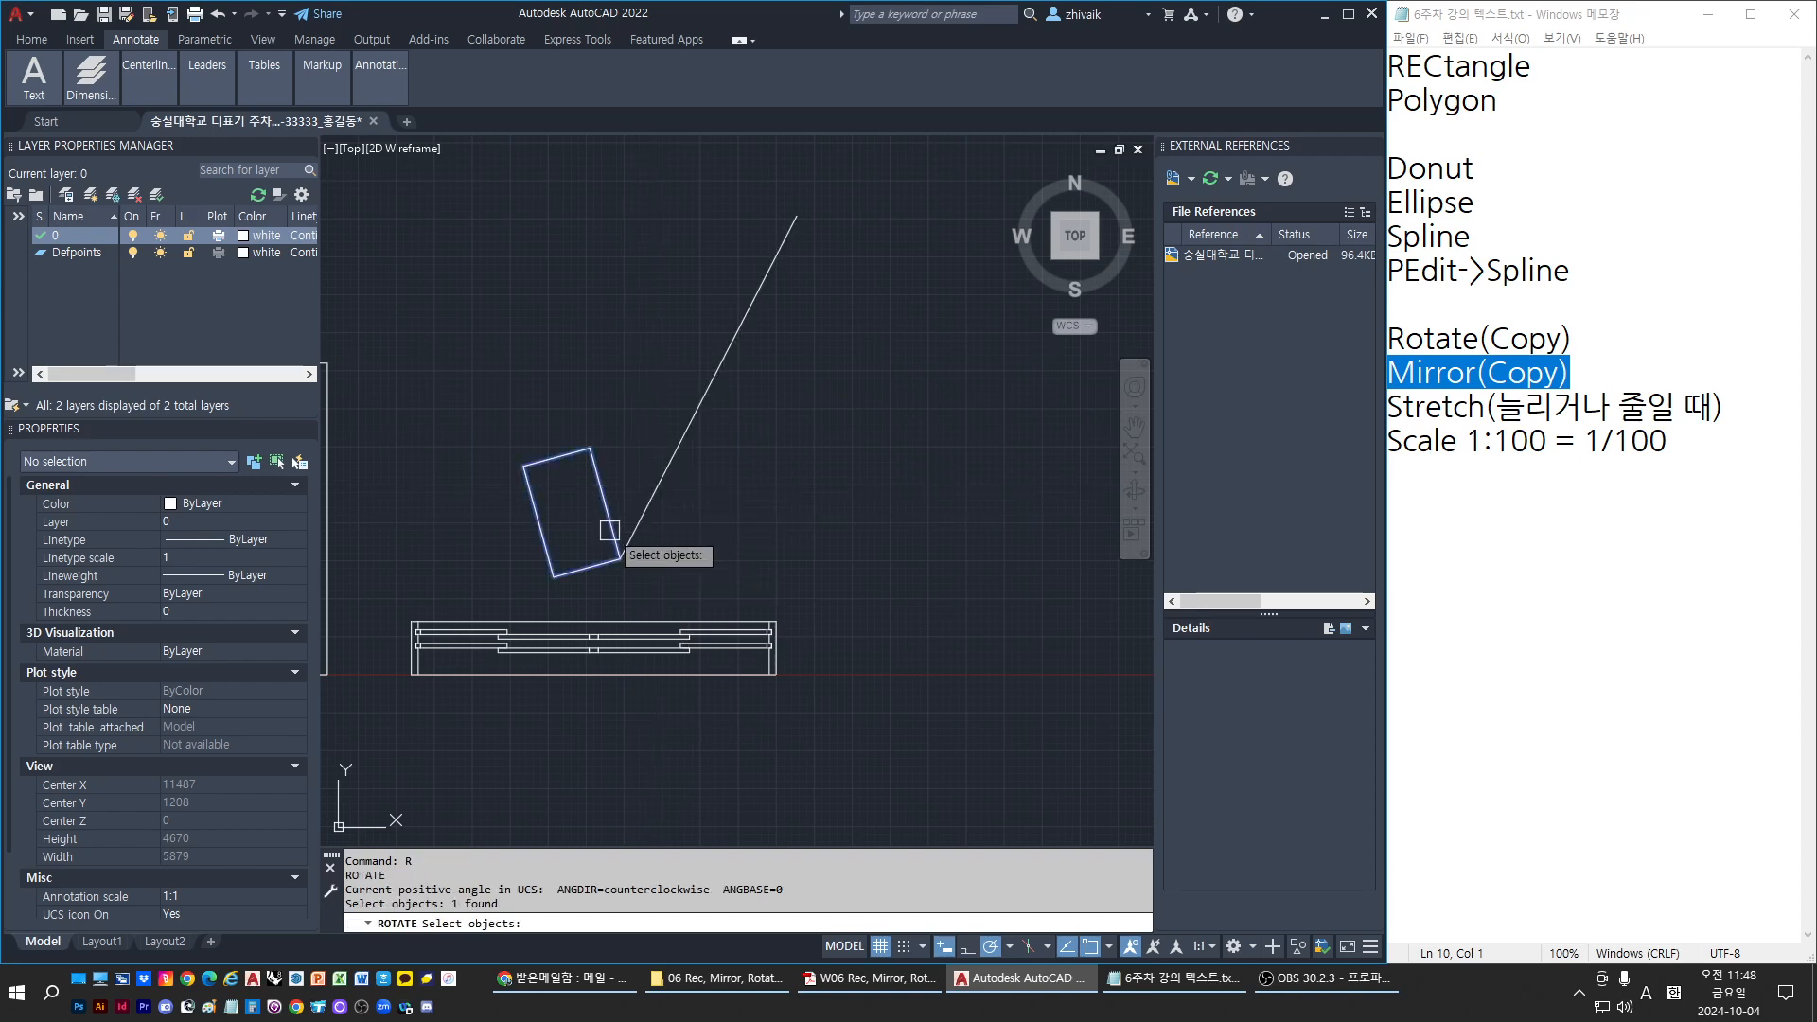
{"action": "key", "text": "Return"}
{"action": "left_click", "coordinate": [620, 558]}
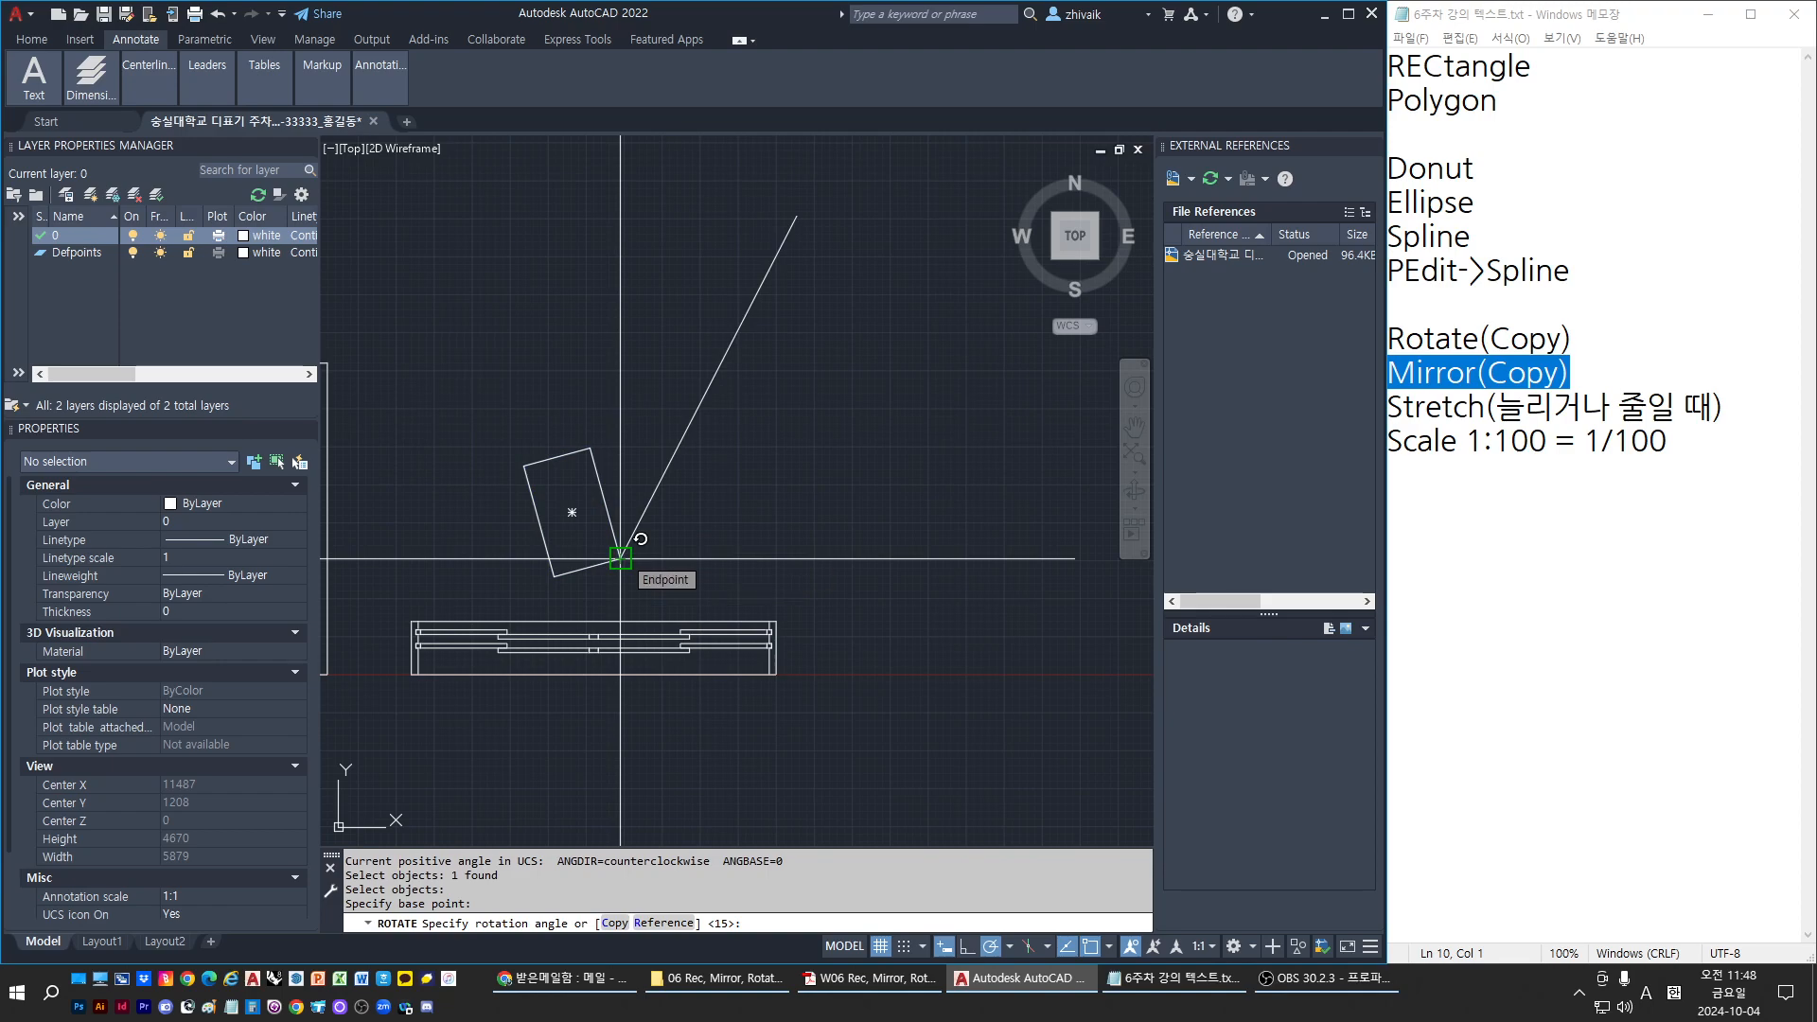
{"action": "type", "text": "r"}
{"action": "key", "text": "Return"}
{"action": "left_click", "coordinate": [620, 559]}
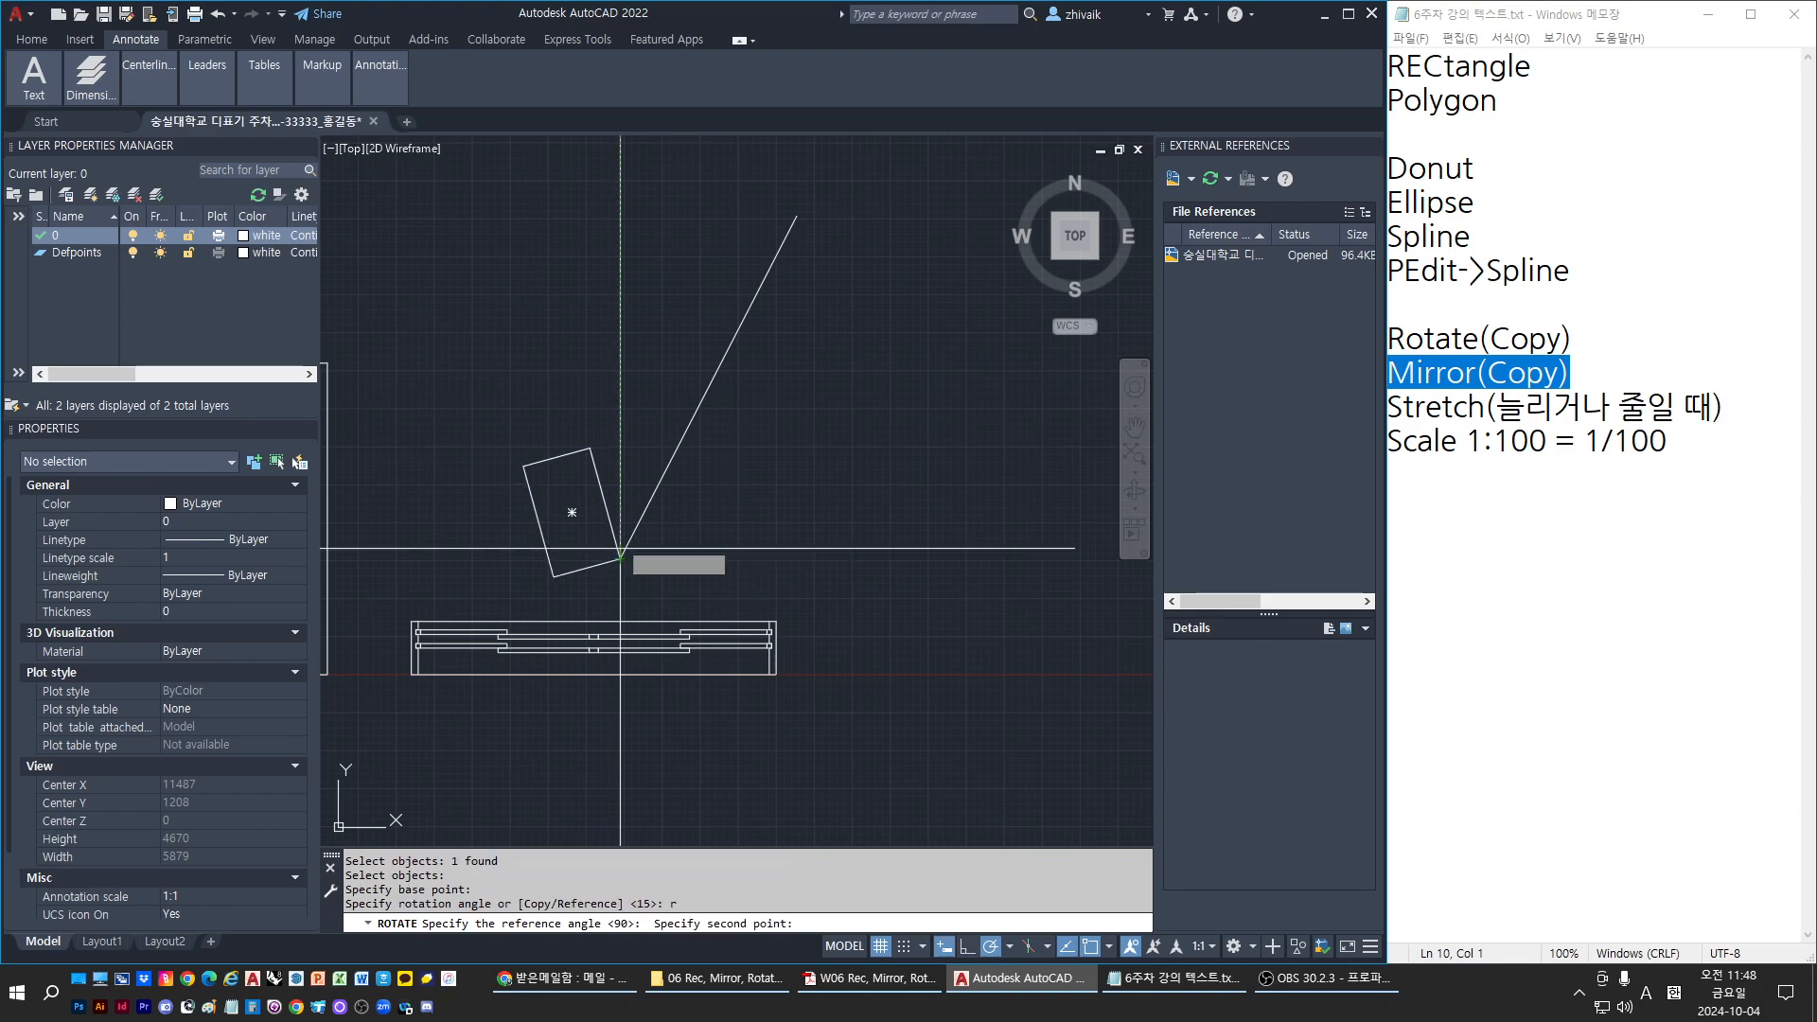
{"action": "left_click", "coordinate": [595, 449]}
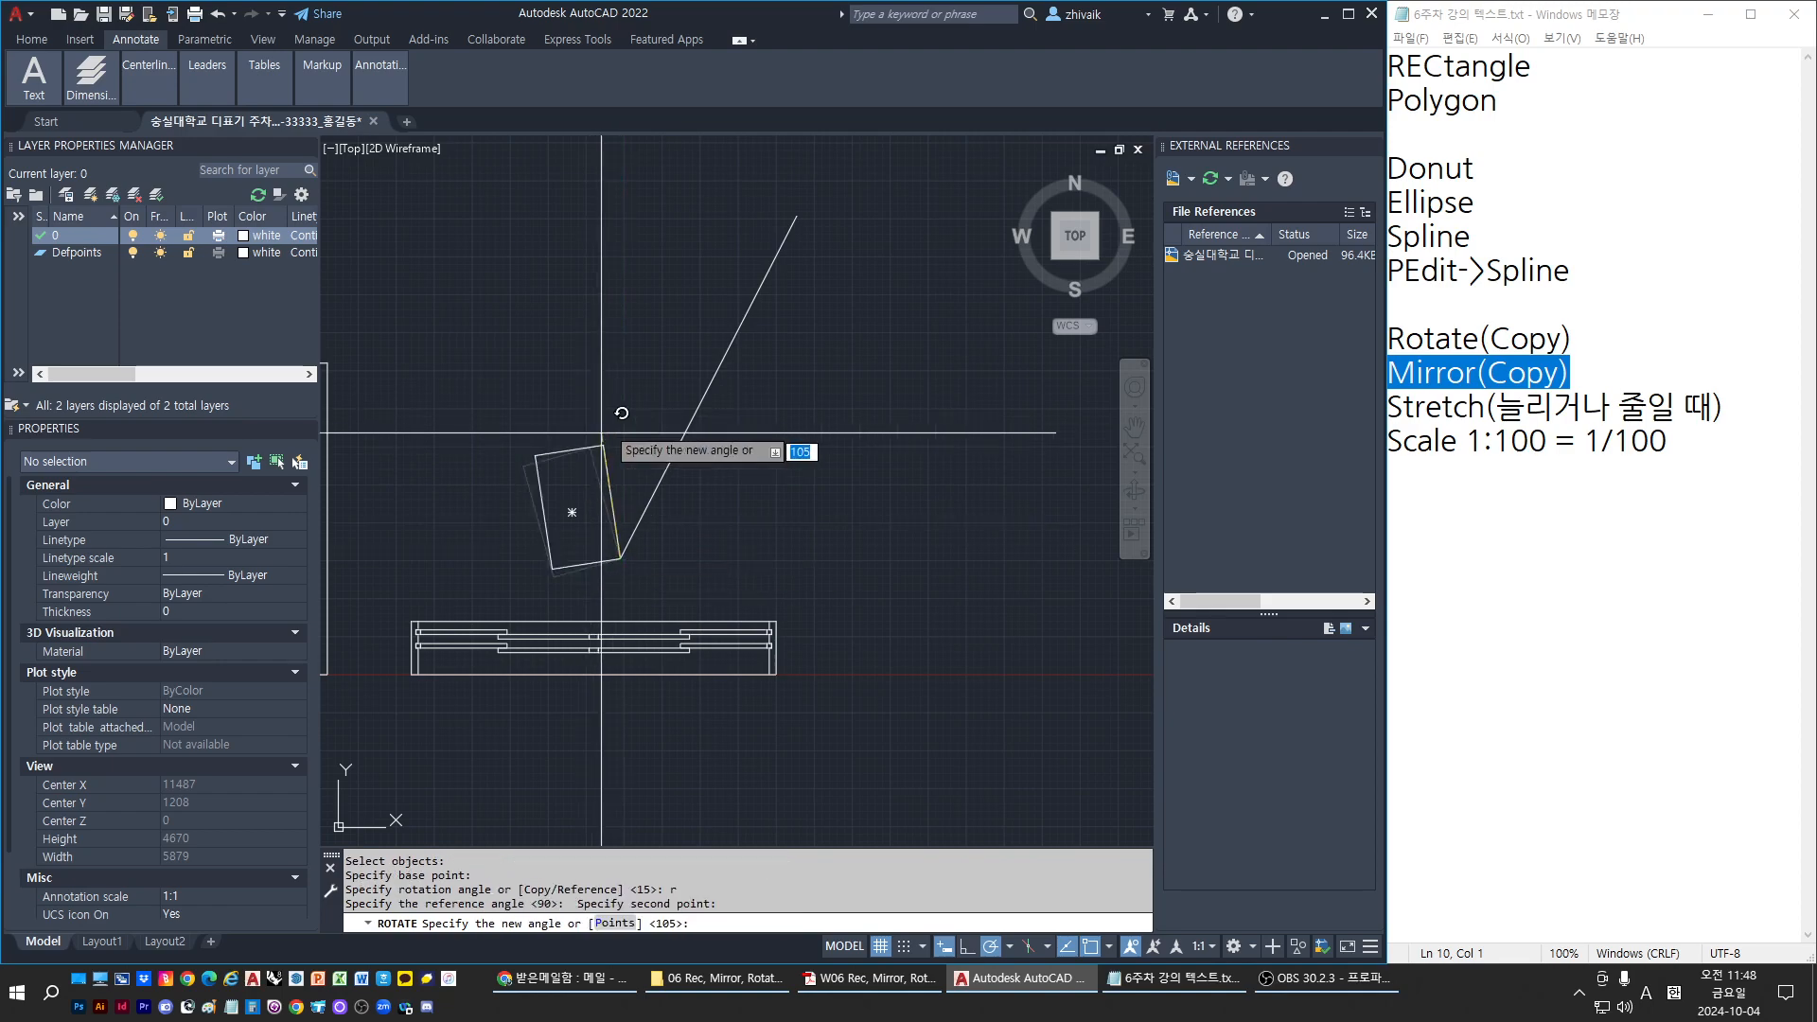
{"action": "left_click", "coordinate": [796, 216]}
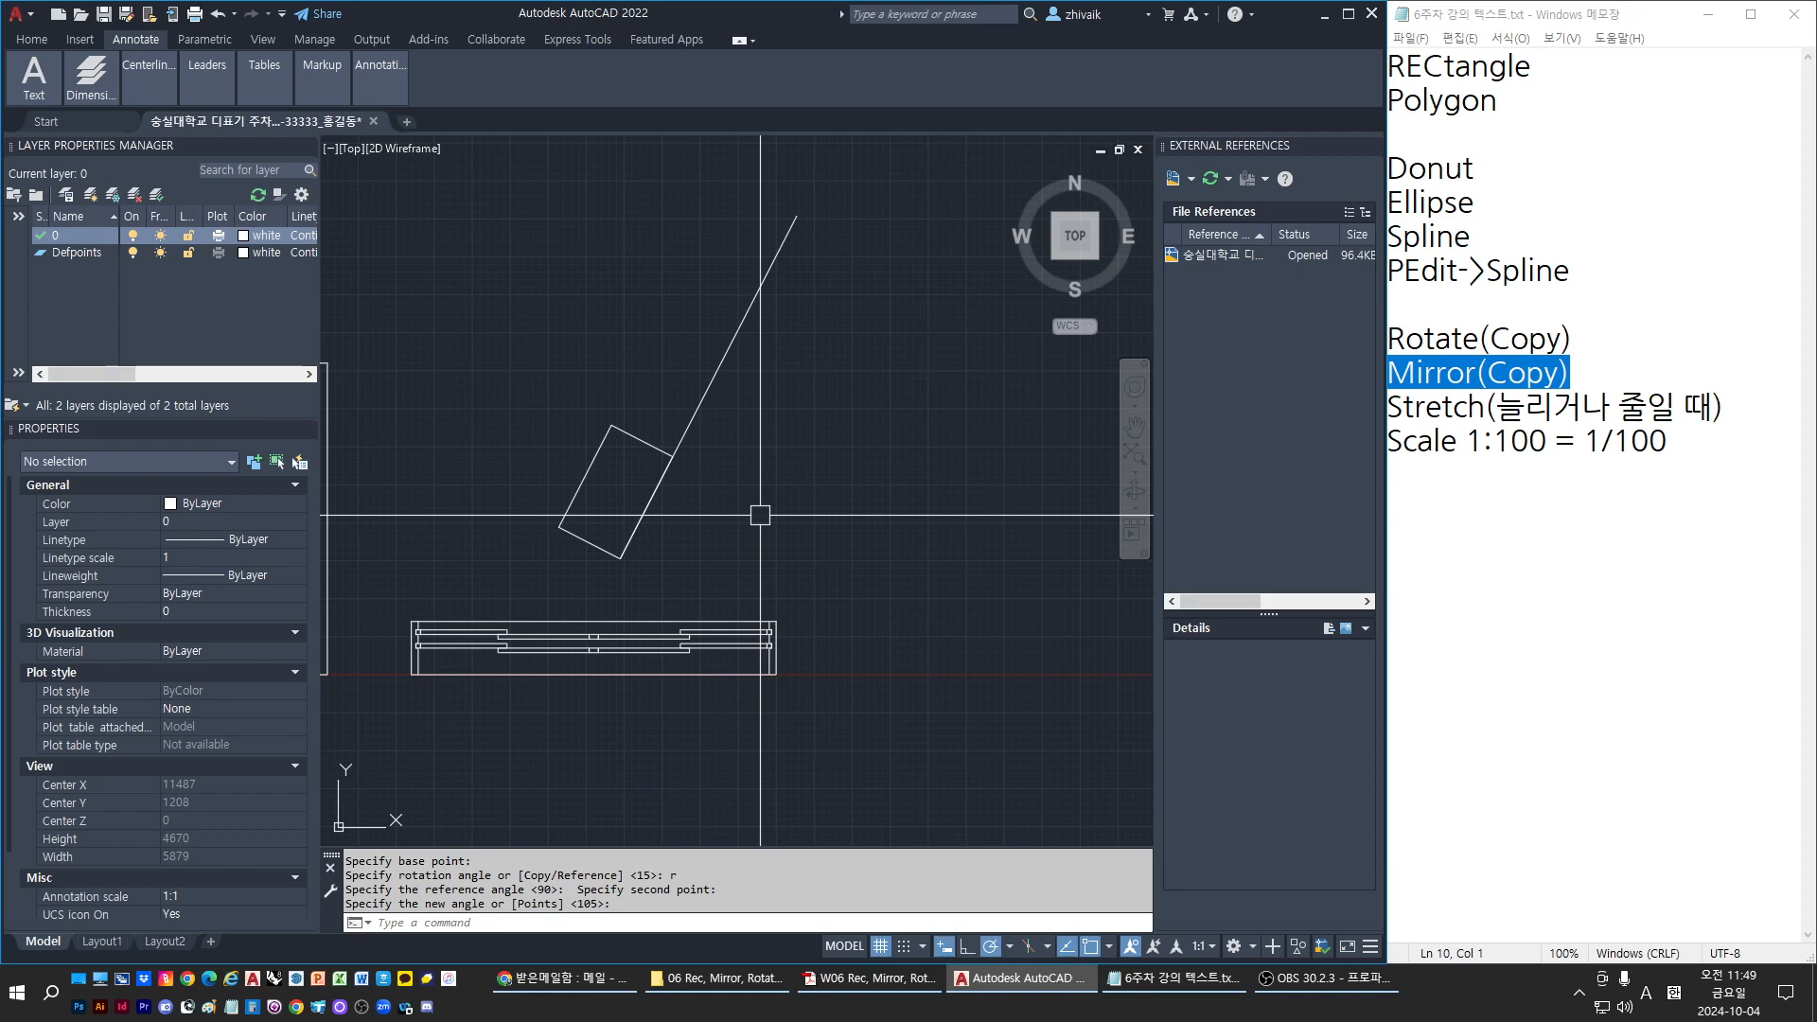
Undo the tilted rectangle's rotation onto the slanted line
{"action": "type", "text": "u"}
{"action": "key", "text": "Return"}
{"action": "key", "text": "Escape"}
{"action": "key", "text": "Escape"}
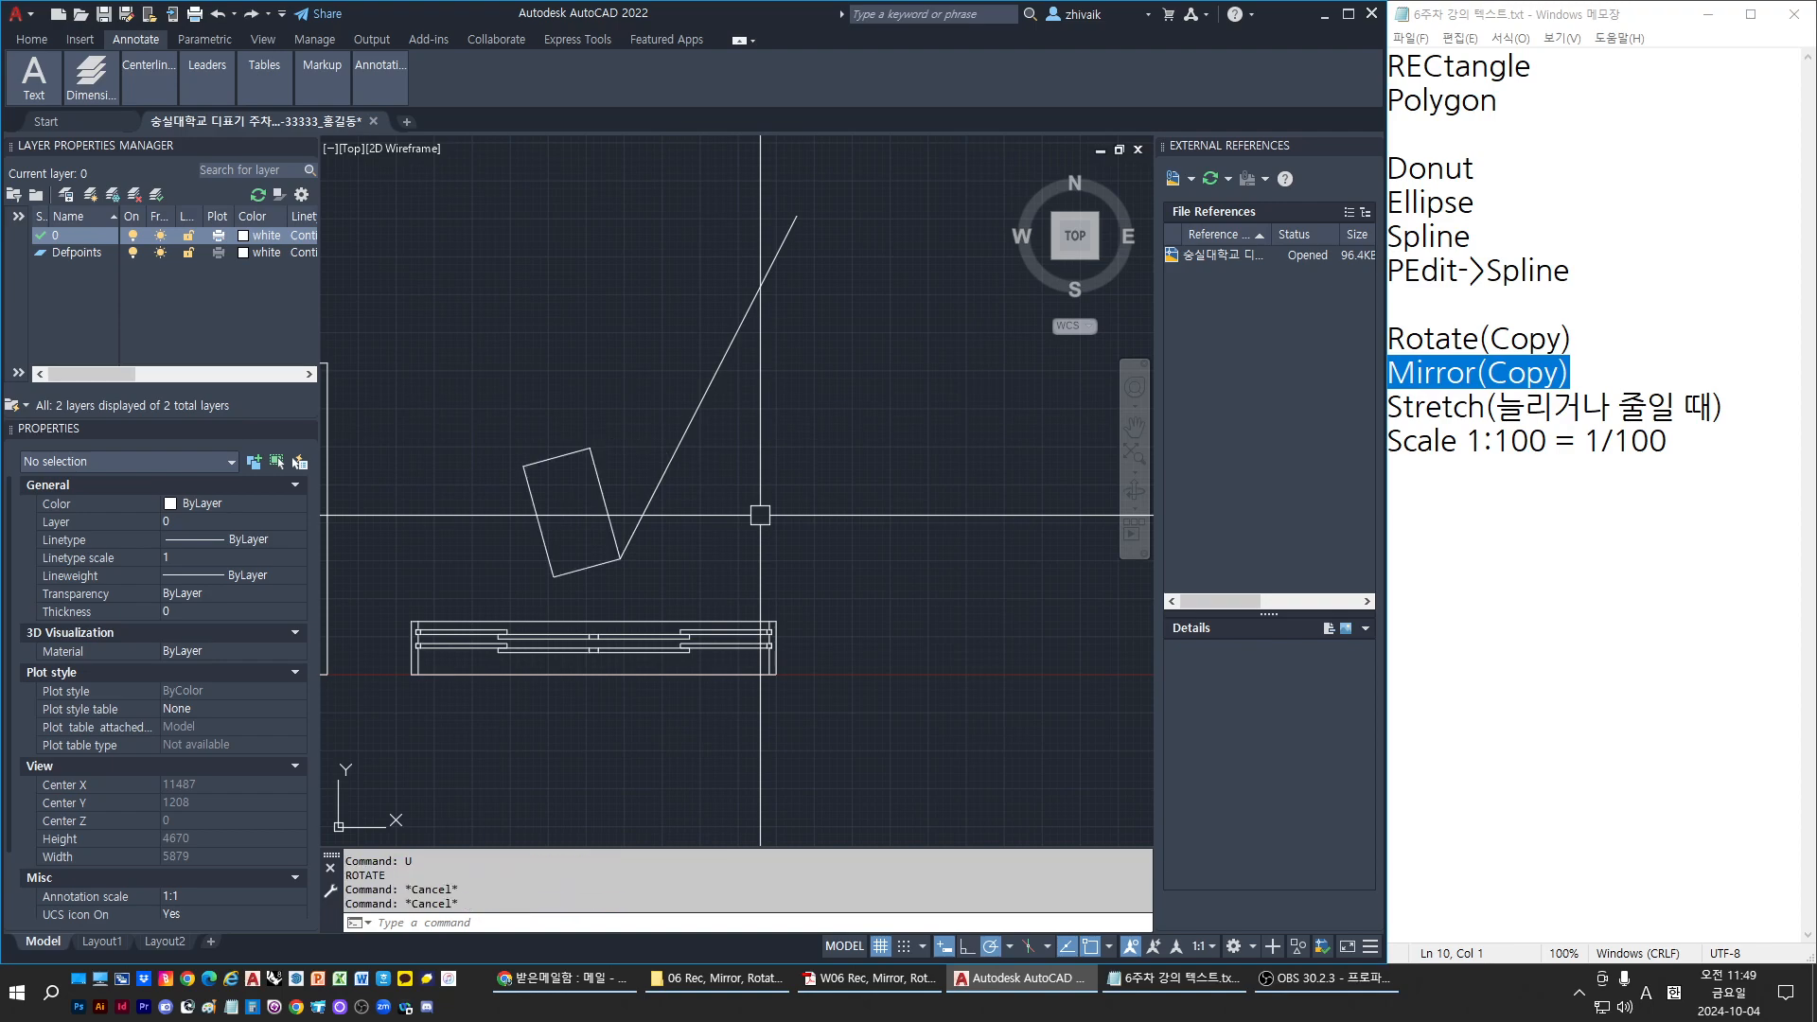
Rotate a copy of the tilted rectangle about its lower right corner by reference, aligning the copy's right edge with the slanted line
{"action": "type", "text": "r"}
{"action": "key", "text": "Return"}
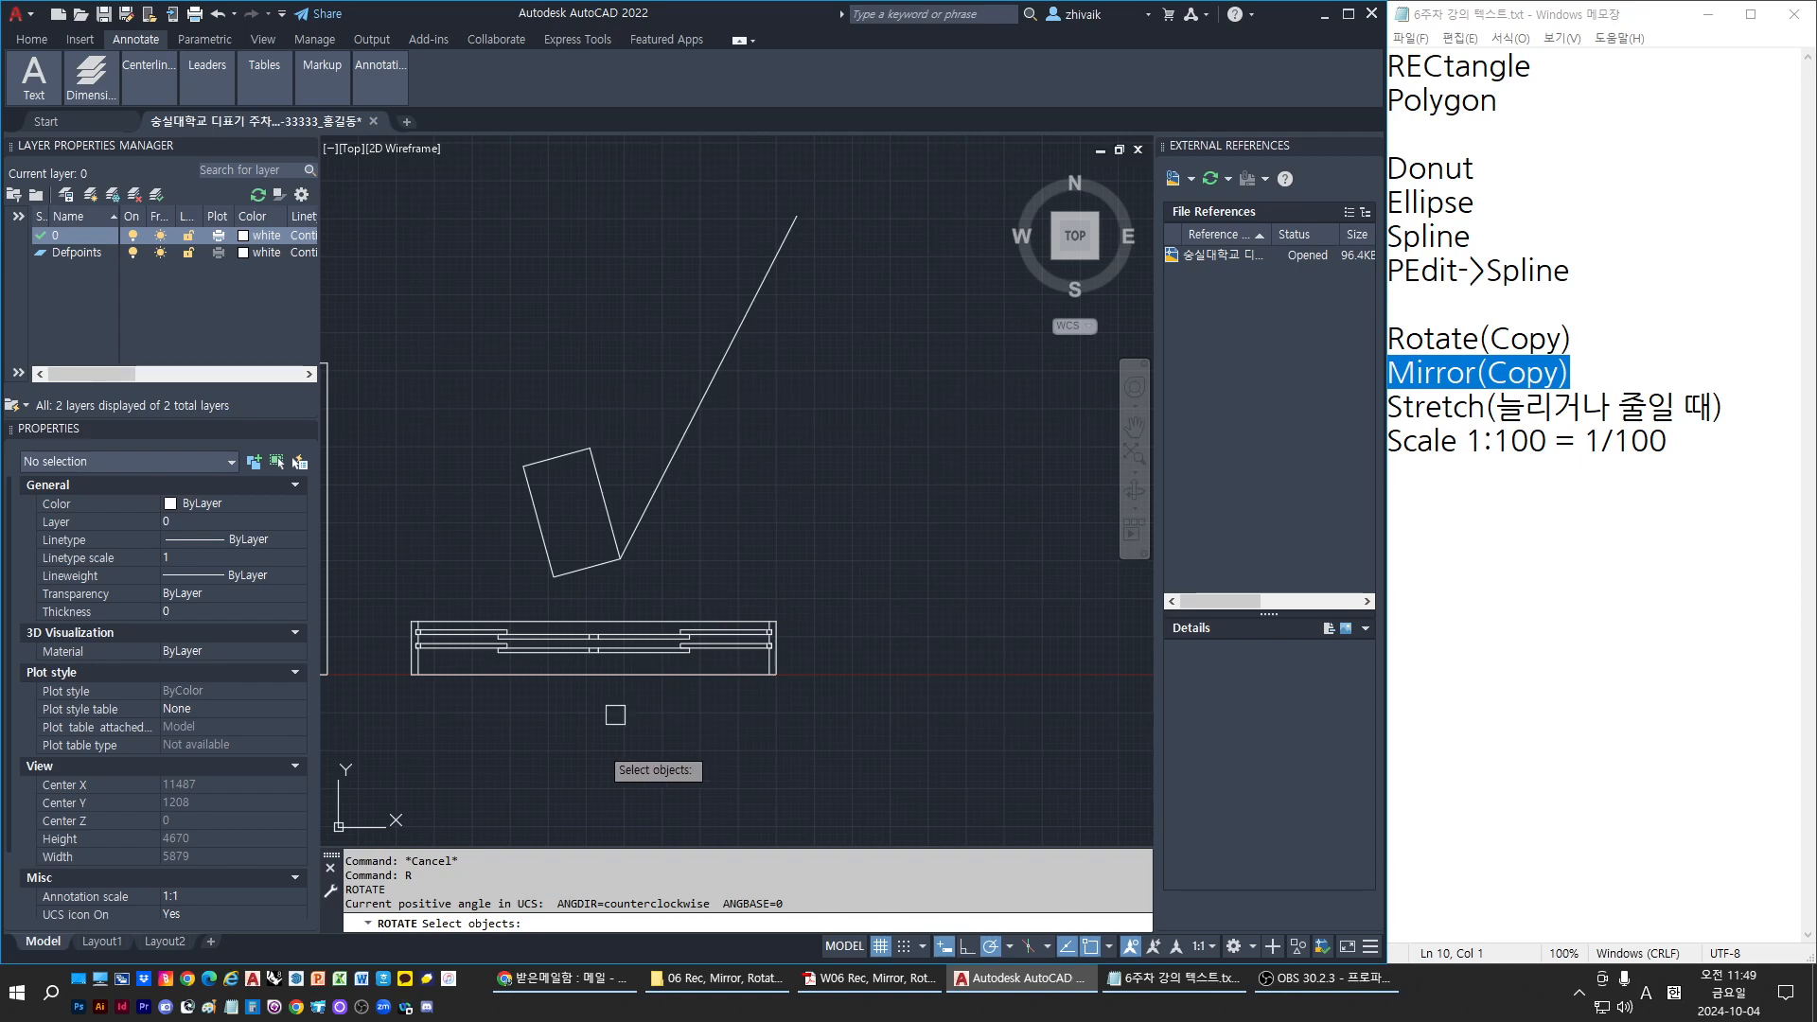
{"action": "left_click", "coordinate": [597, 566]}
{"action": "key", "text": "Return"}
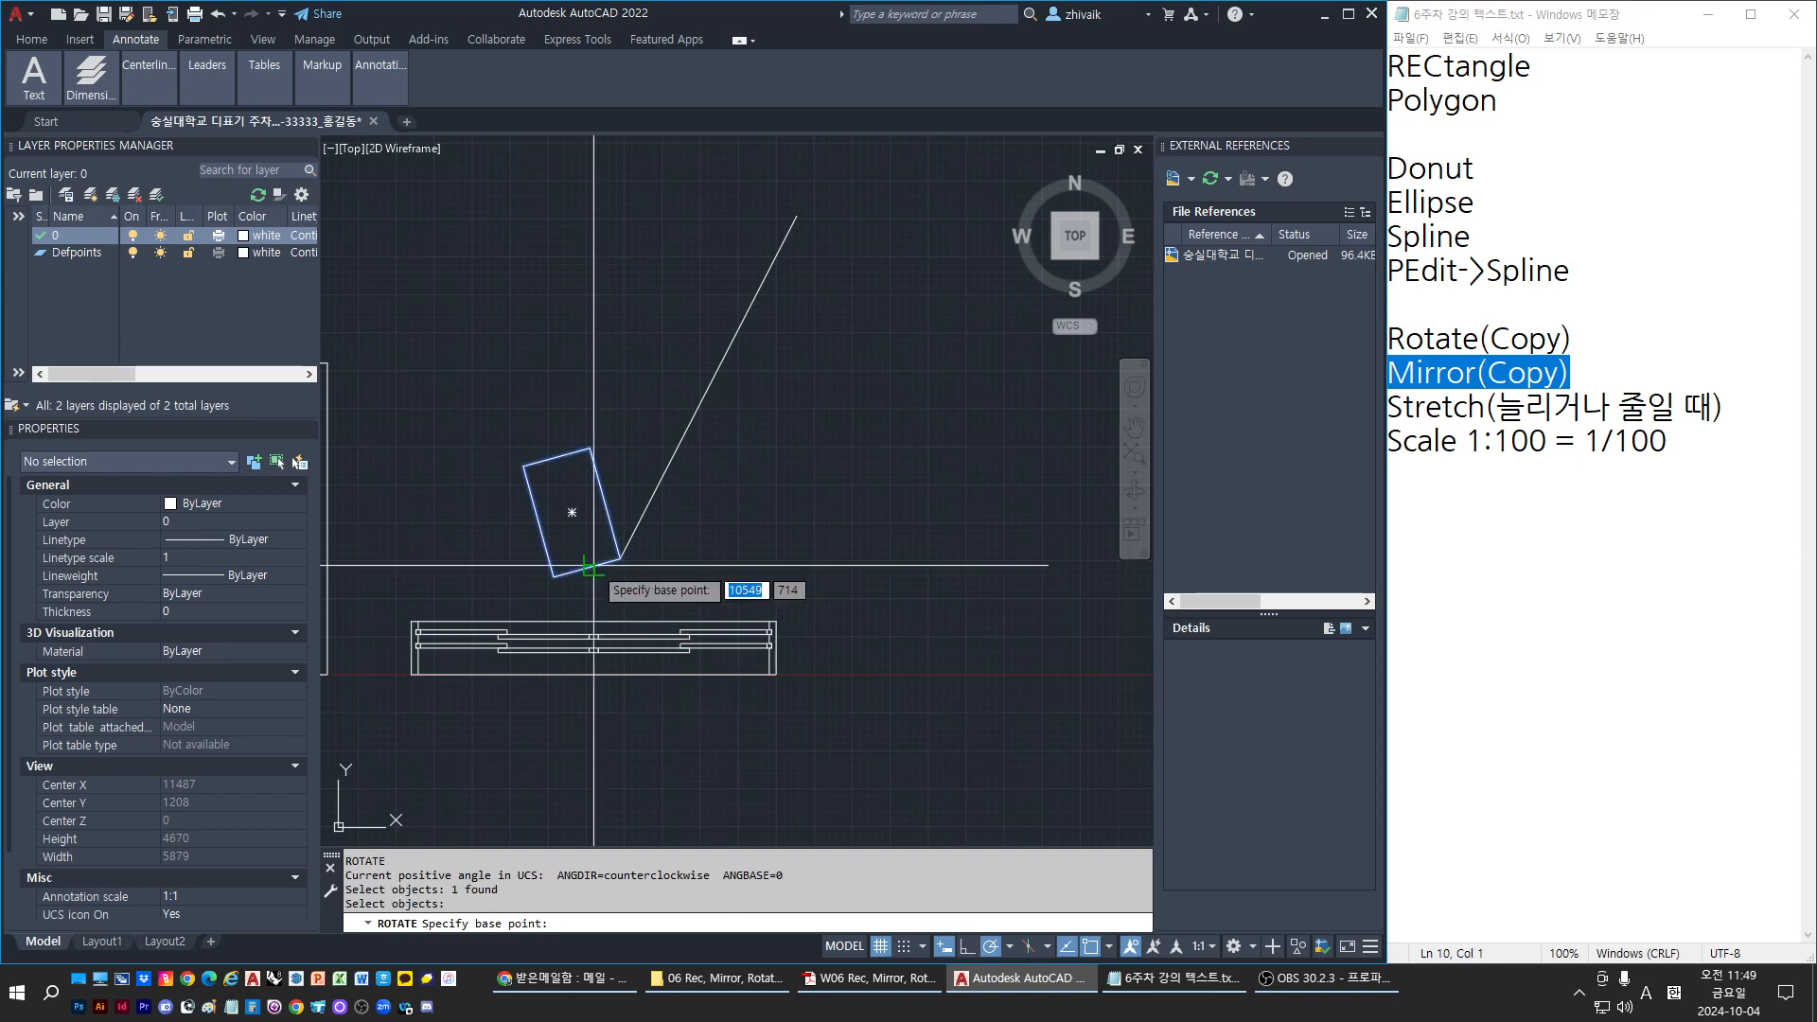
{"action": "left_click", "coordinate": [618, 558]}
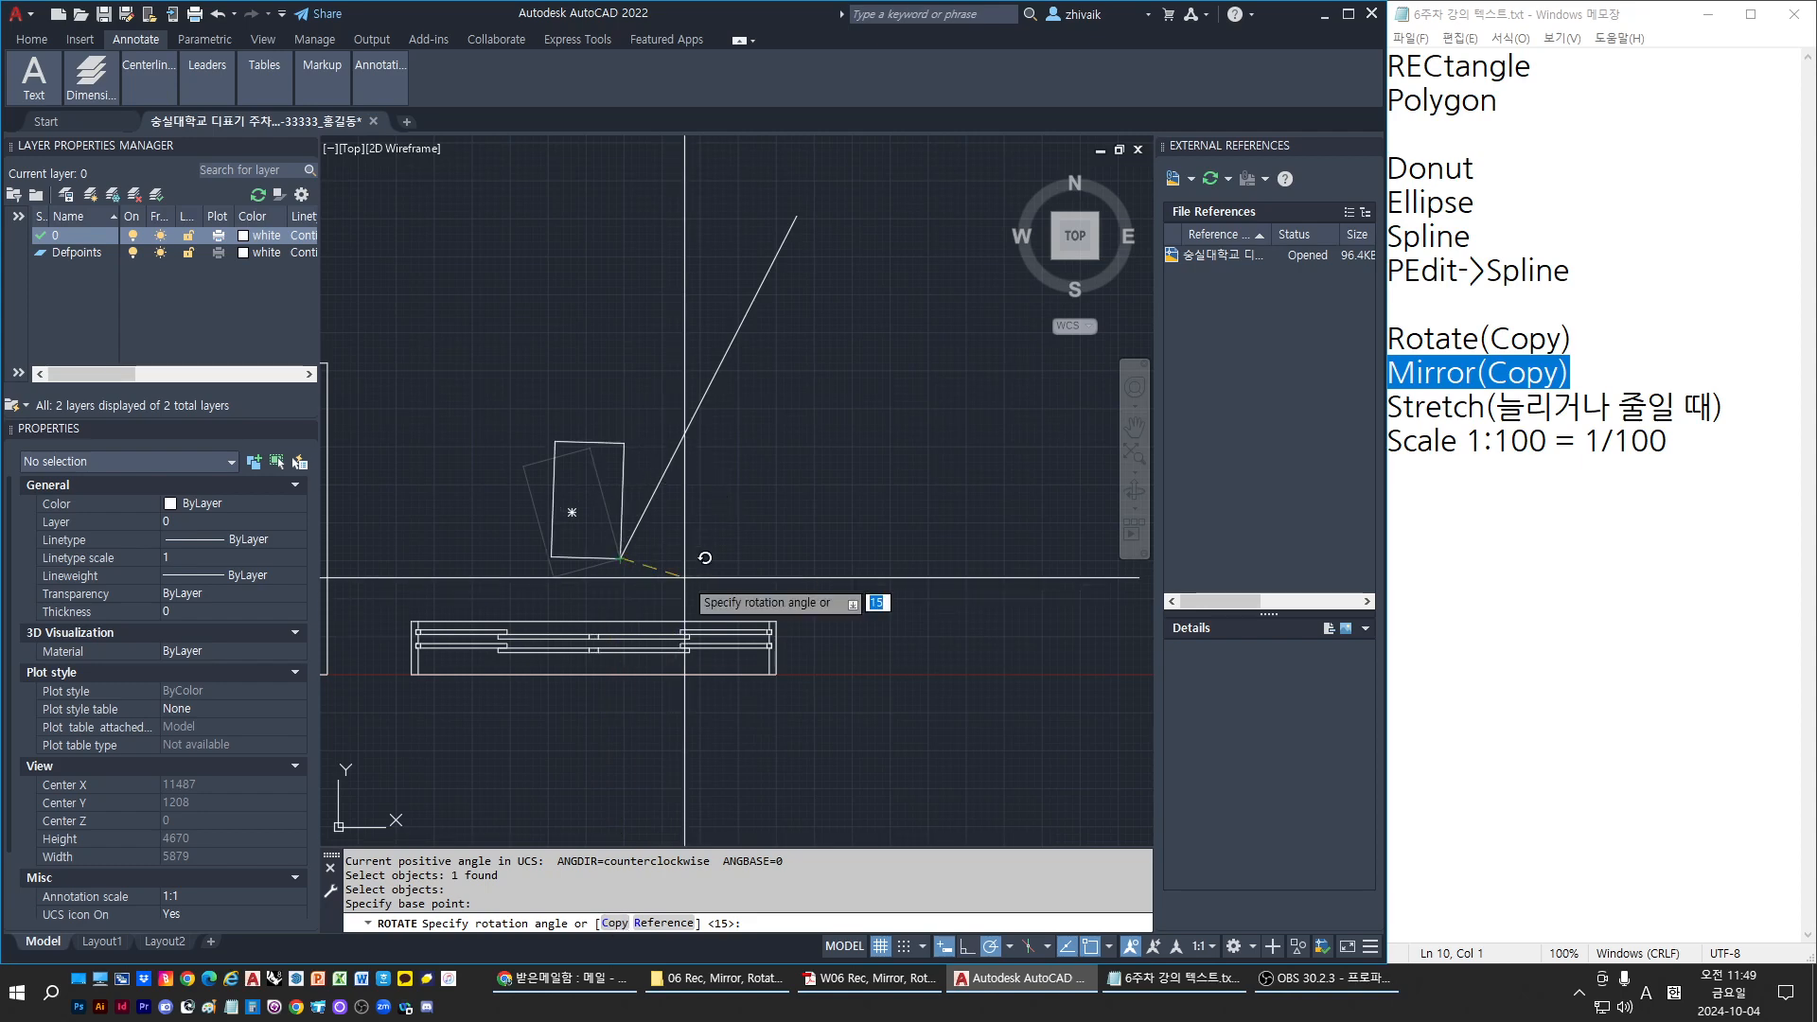
{"action": "type", "text": "c"}
{"action": "key", "text": "Return"}
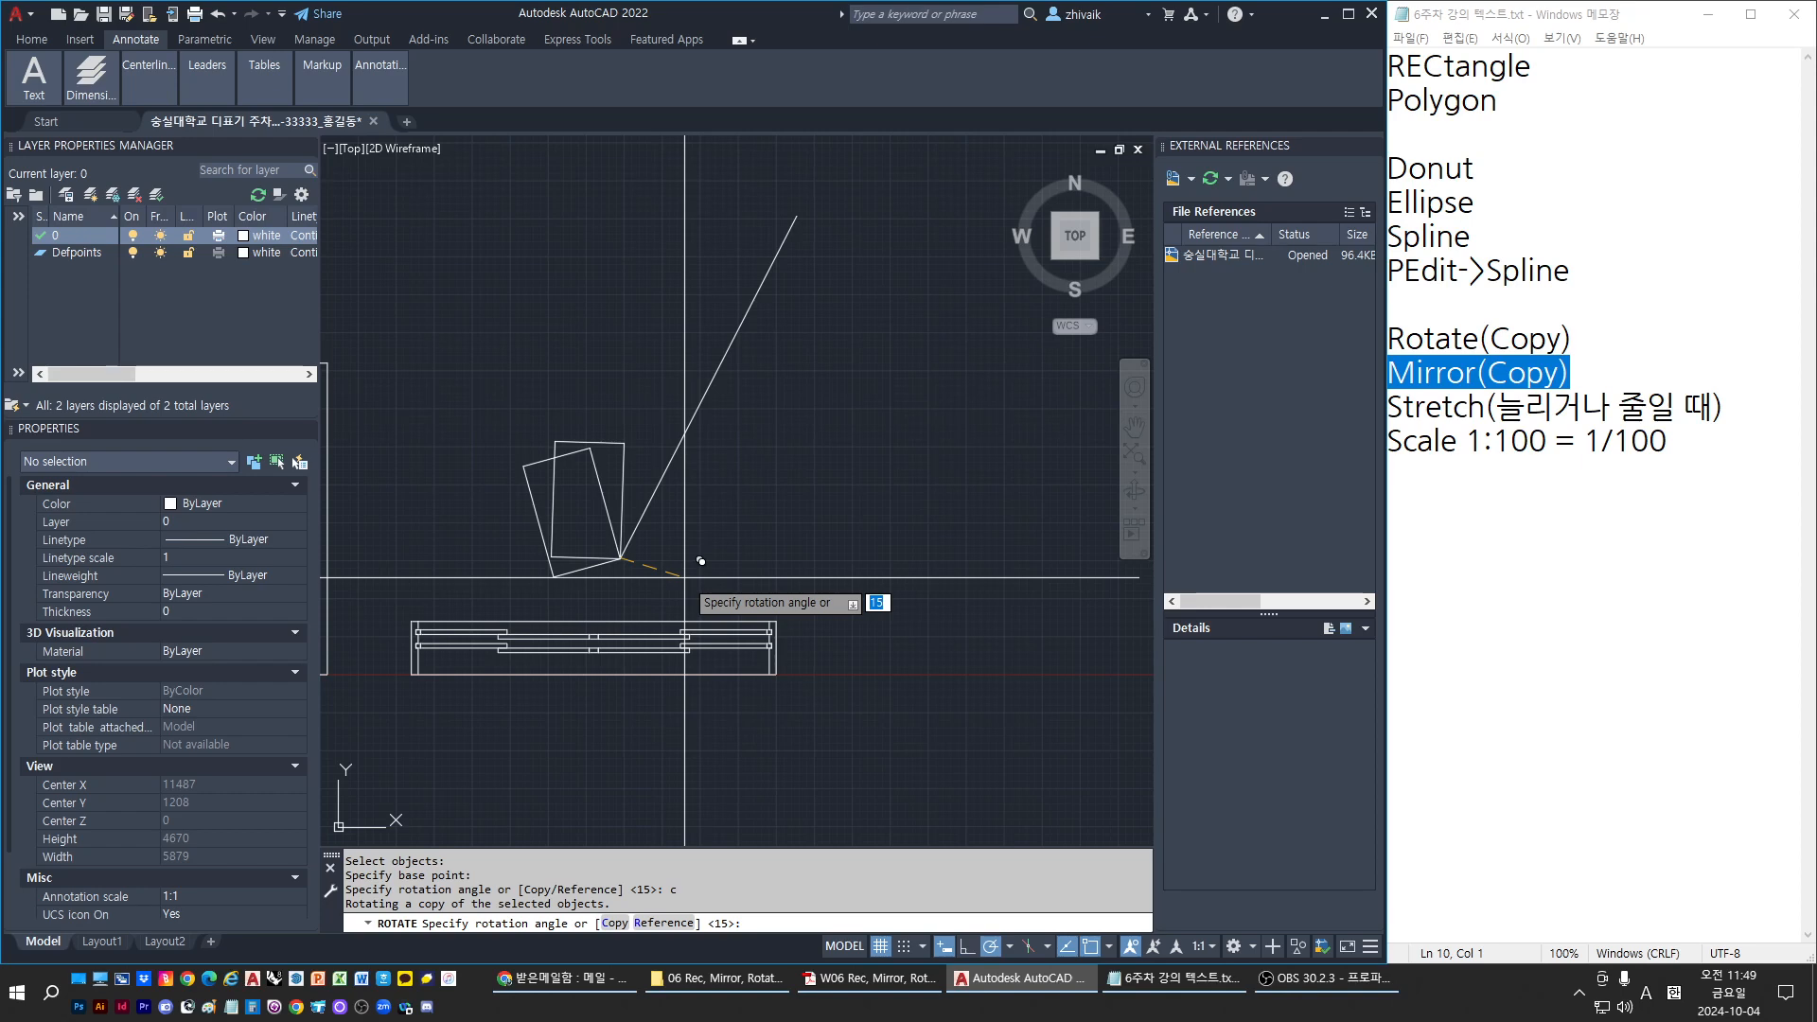
{"action": "type", "text": "r"}
{"action": "key", "text": "Return"}
{"action": "left_click", "coordinate": [620, 558]}
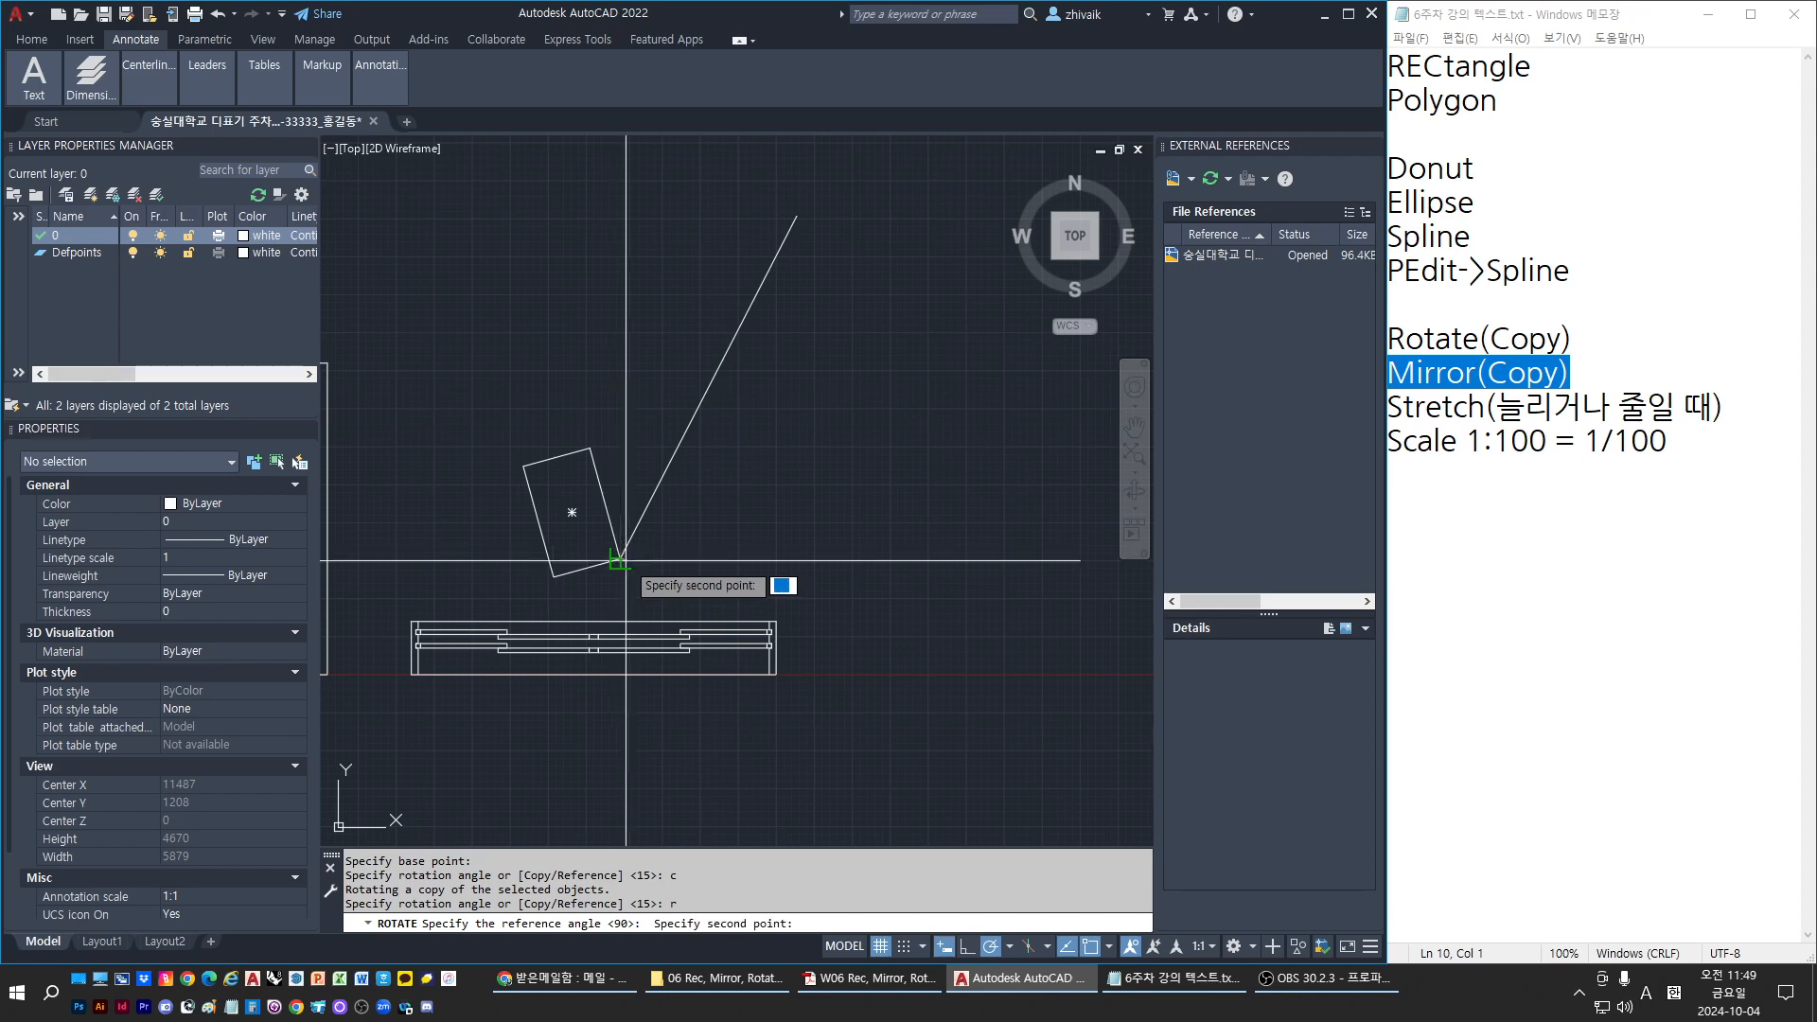
{"action": "left_click", "coordinate": [590, 451]}
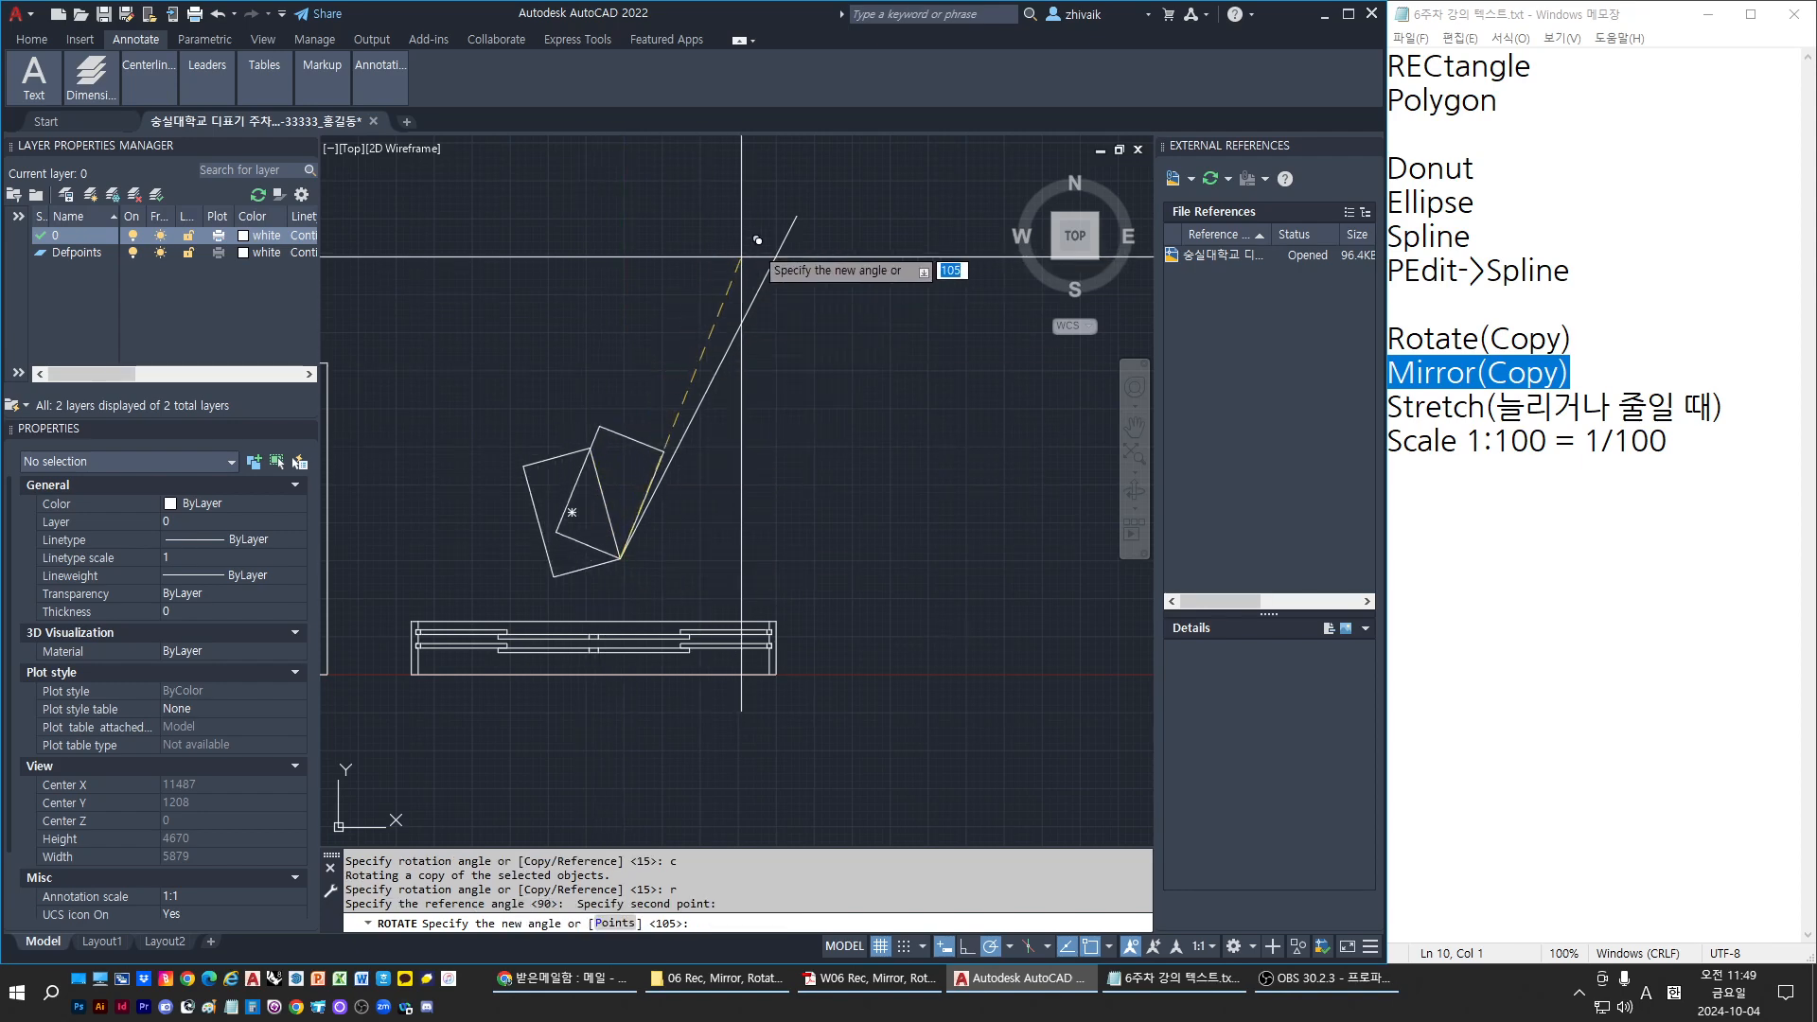
{"action": "key", "text": "Escape"}
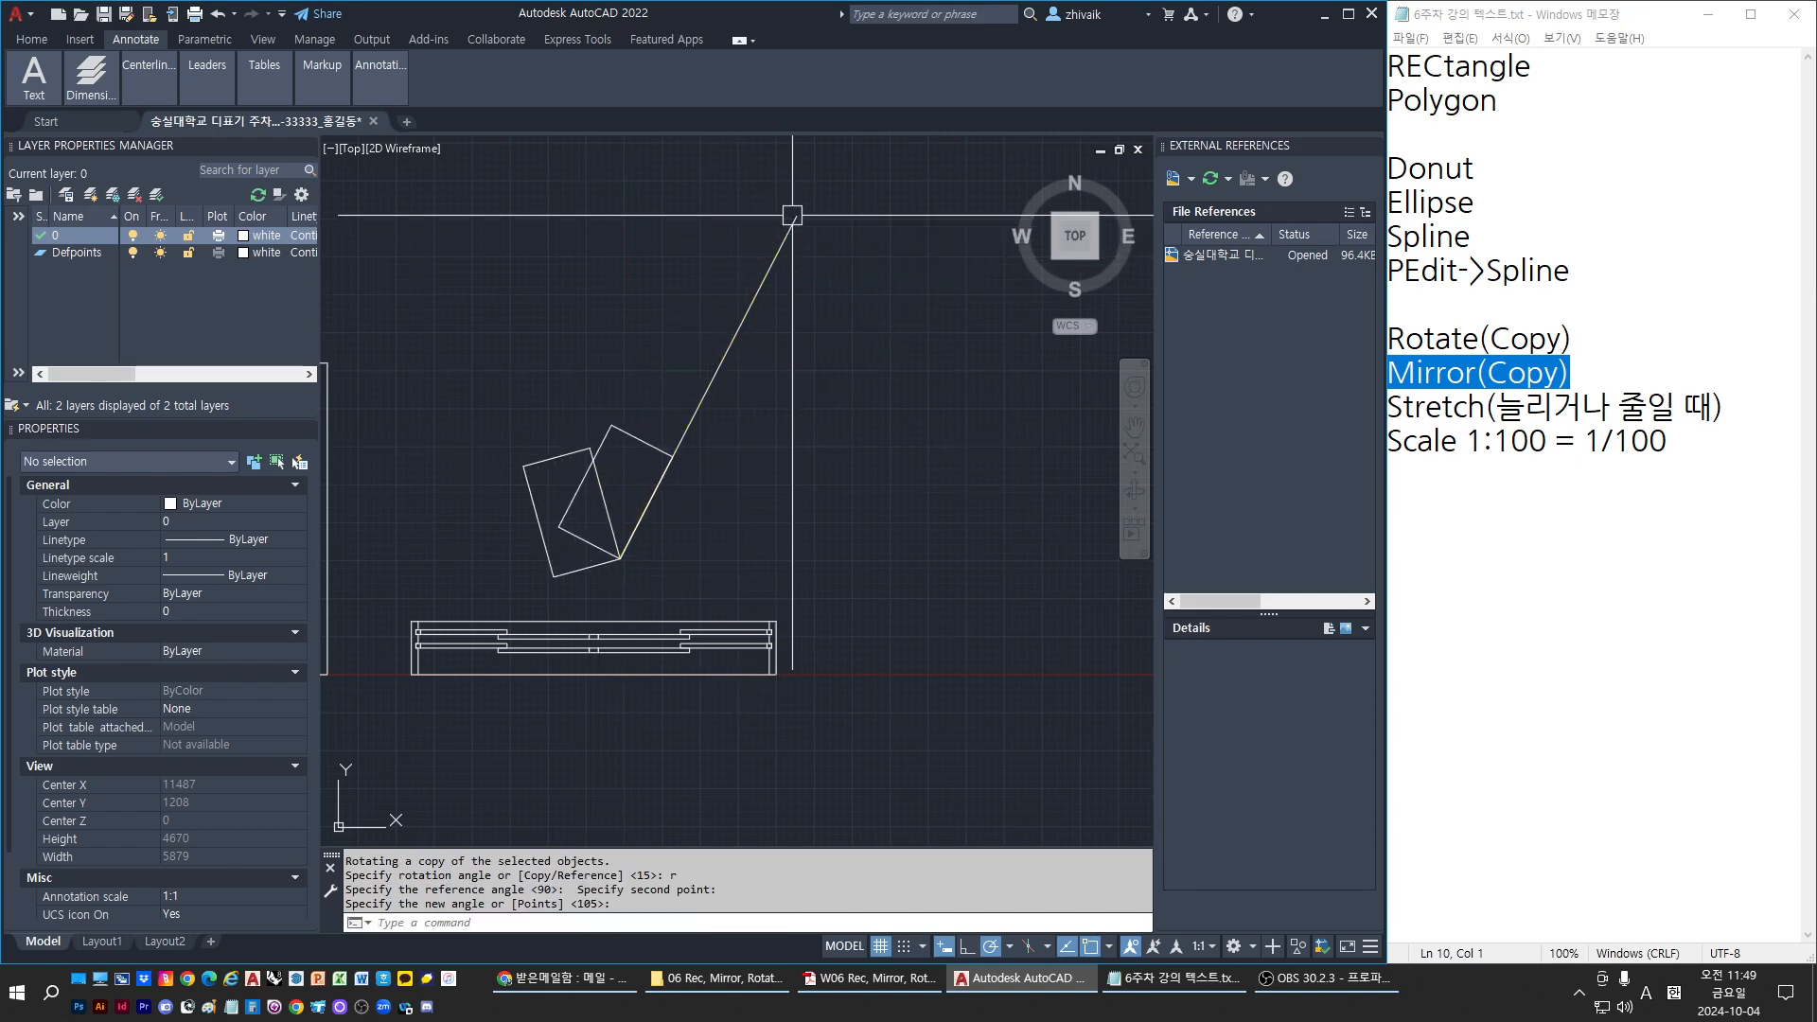
Select the original tilted rectangle and its rotated copy one after the other to inspect them as separate objects
{"action": "left_click", "coordinate": [540, 473]}
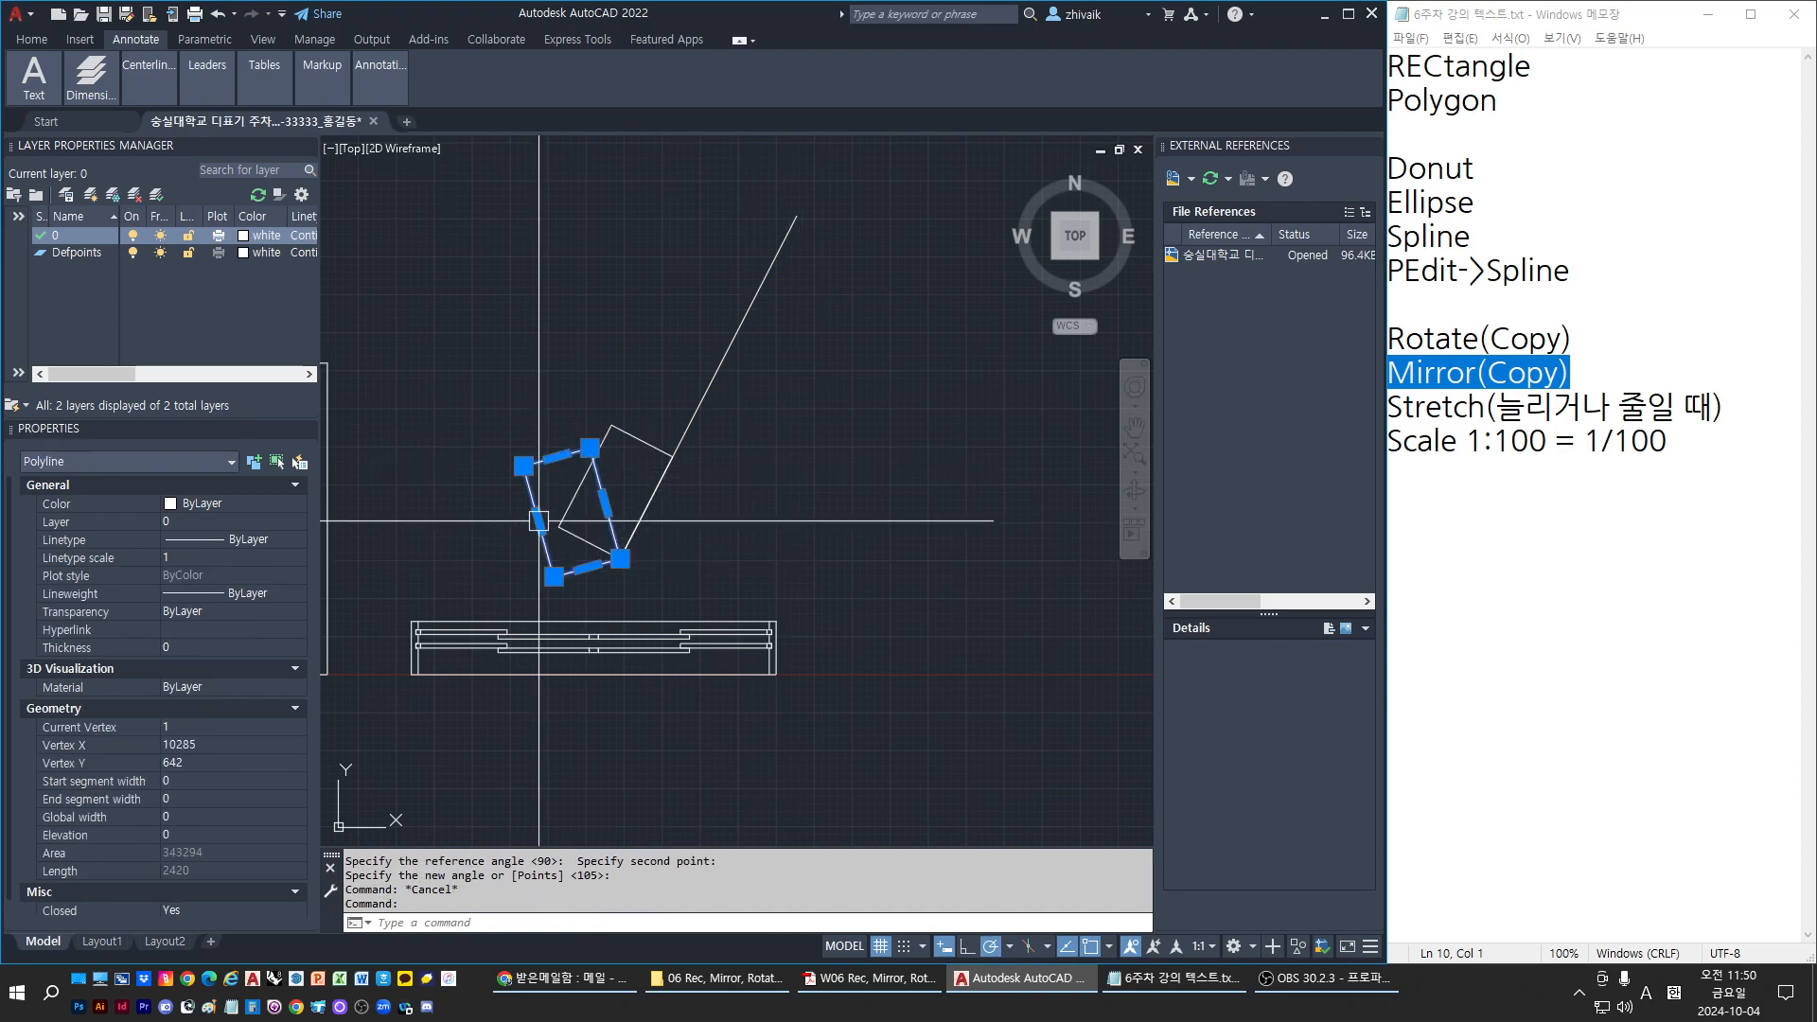
{"action": "key", "text": "Escape"}
{"action": "left_click", "coordinate": [610, 440]}
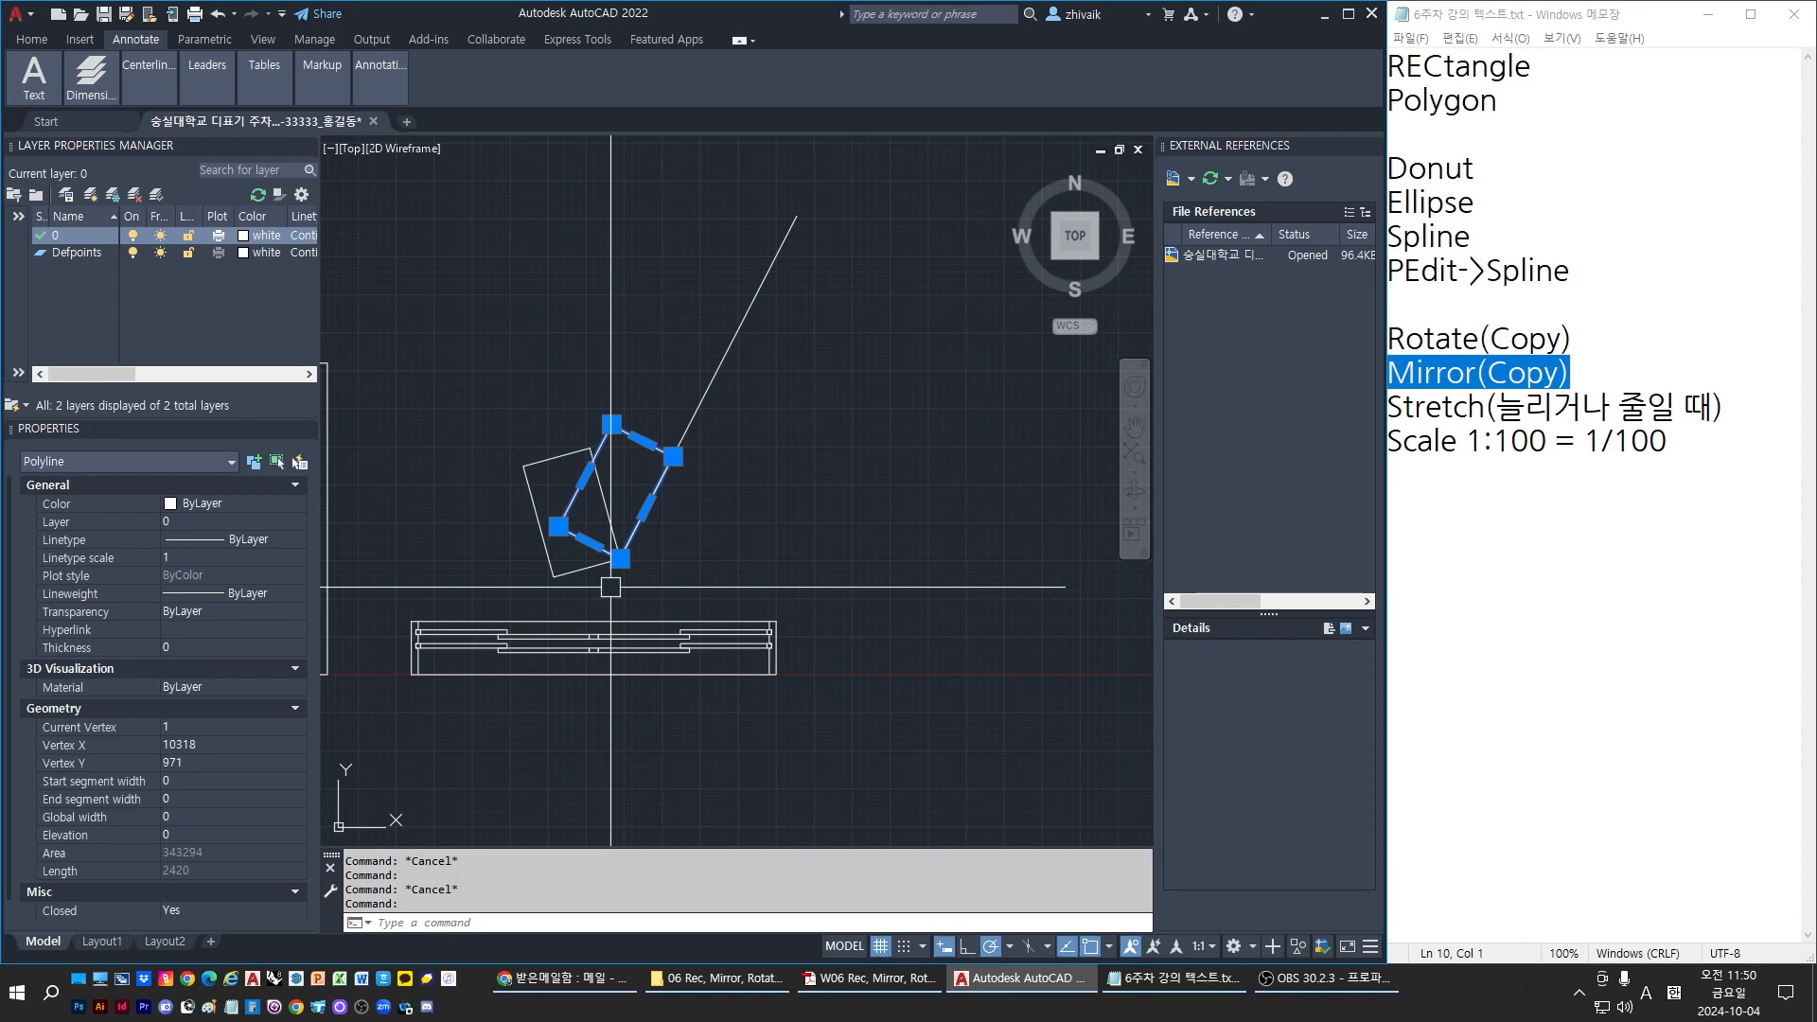
{"action": "key", "text": "Escape"}
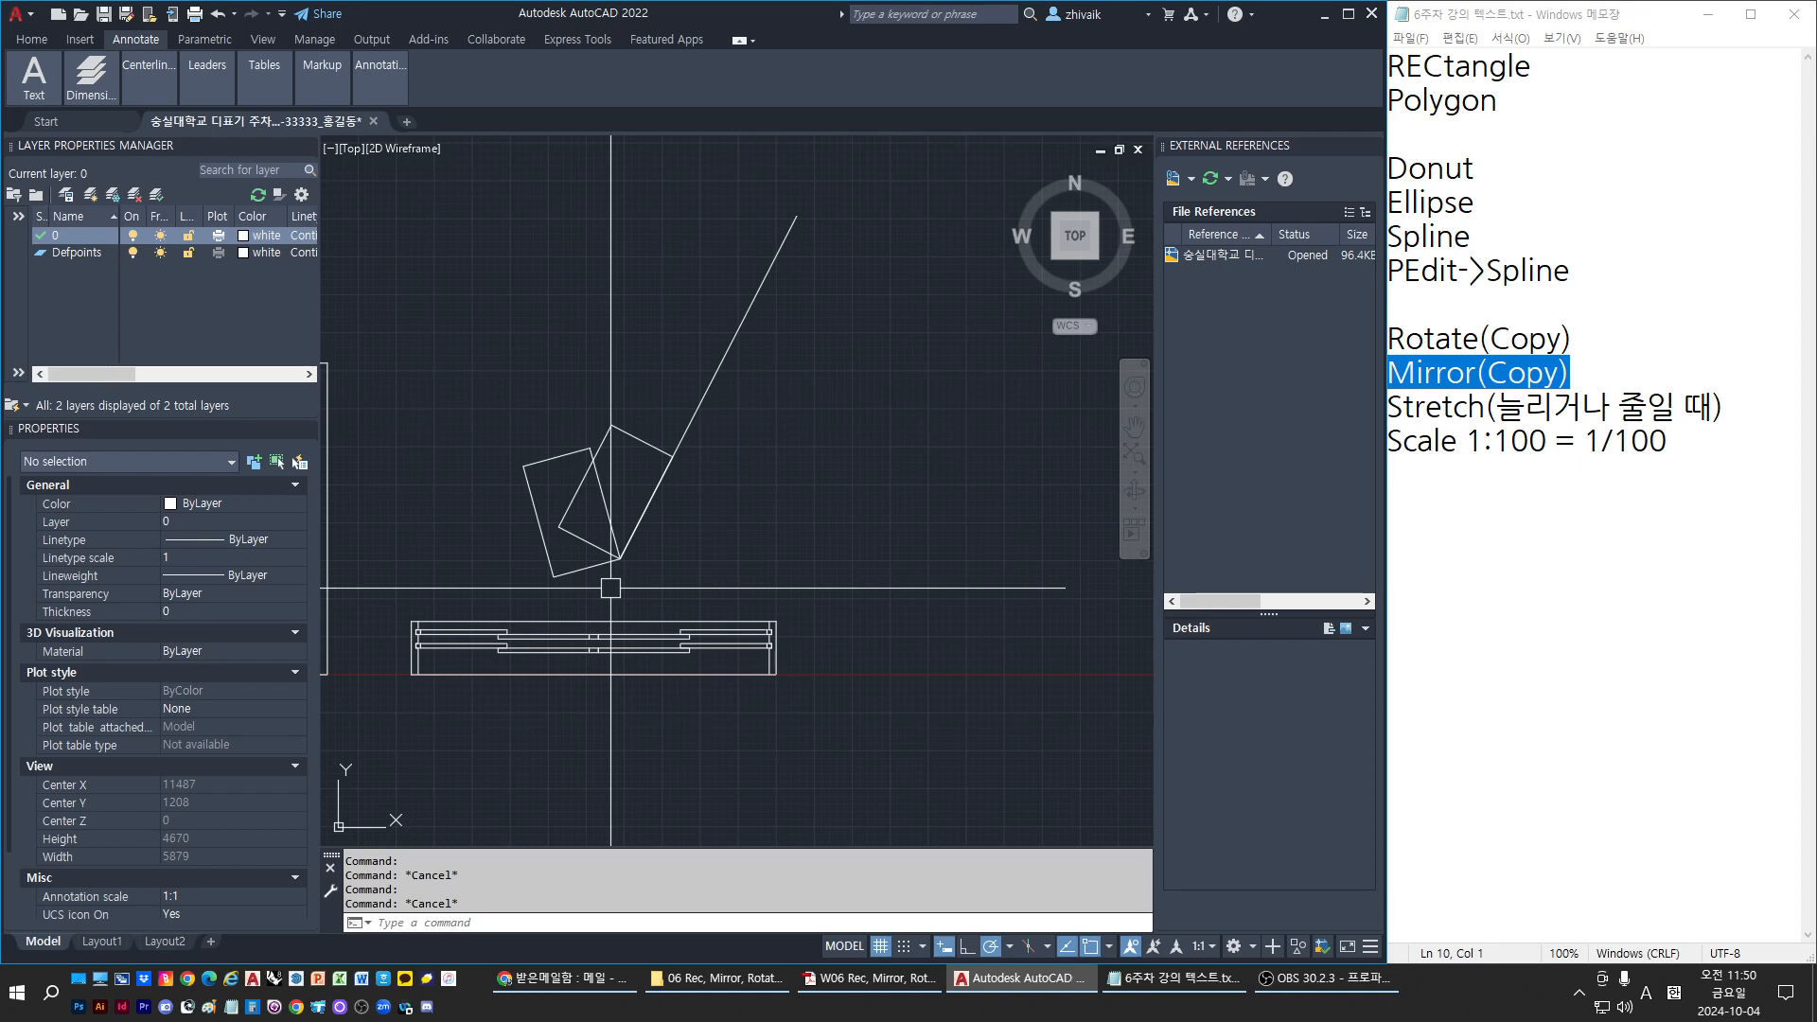
Draw a small rectangle about 250 wide and 205 high in the empty area beyond the slanted line
{"action": "middle_click_drag", "start_coordinate": [735, 416], "coordinate": [536, 434]}
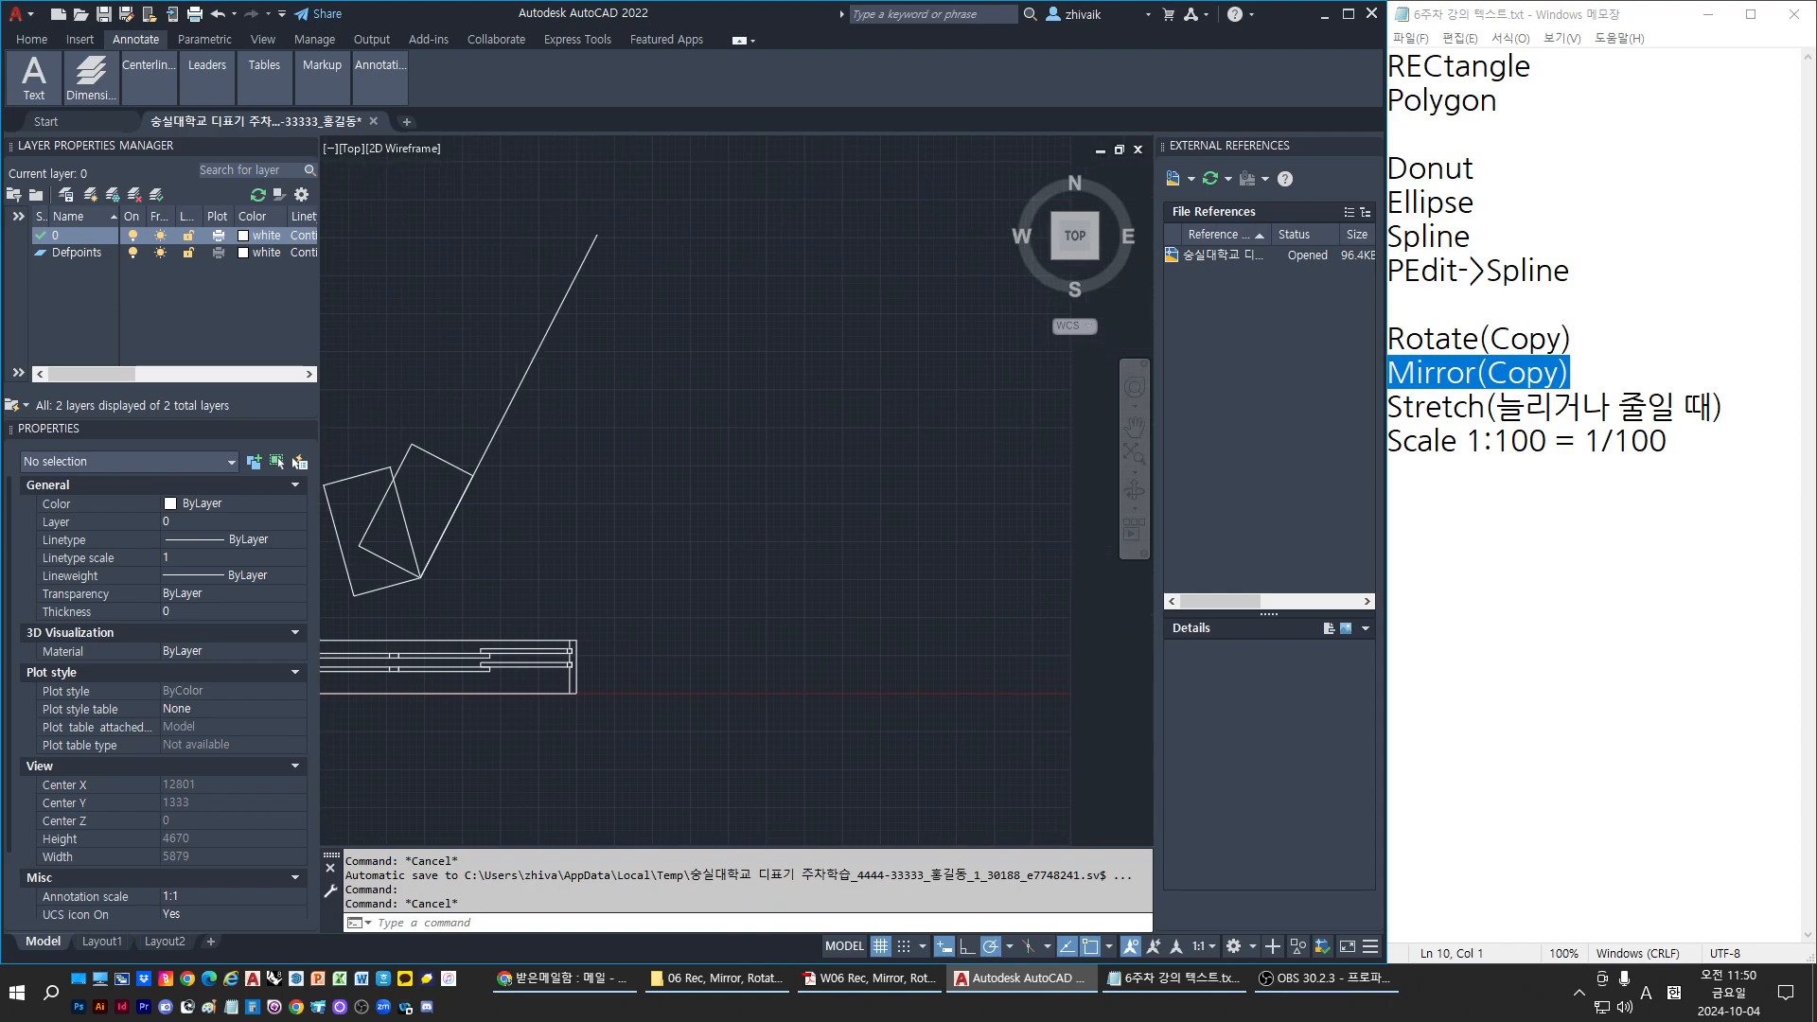
{"action": "type", "text": "rec"}
{"action": "key", "text": "Return"}
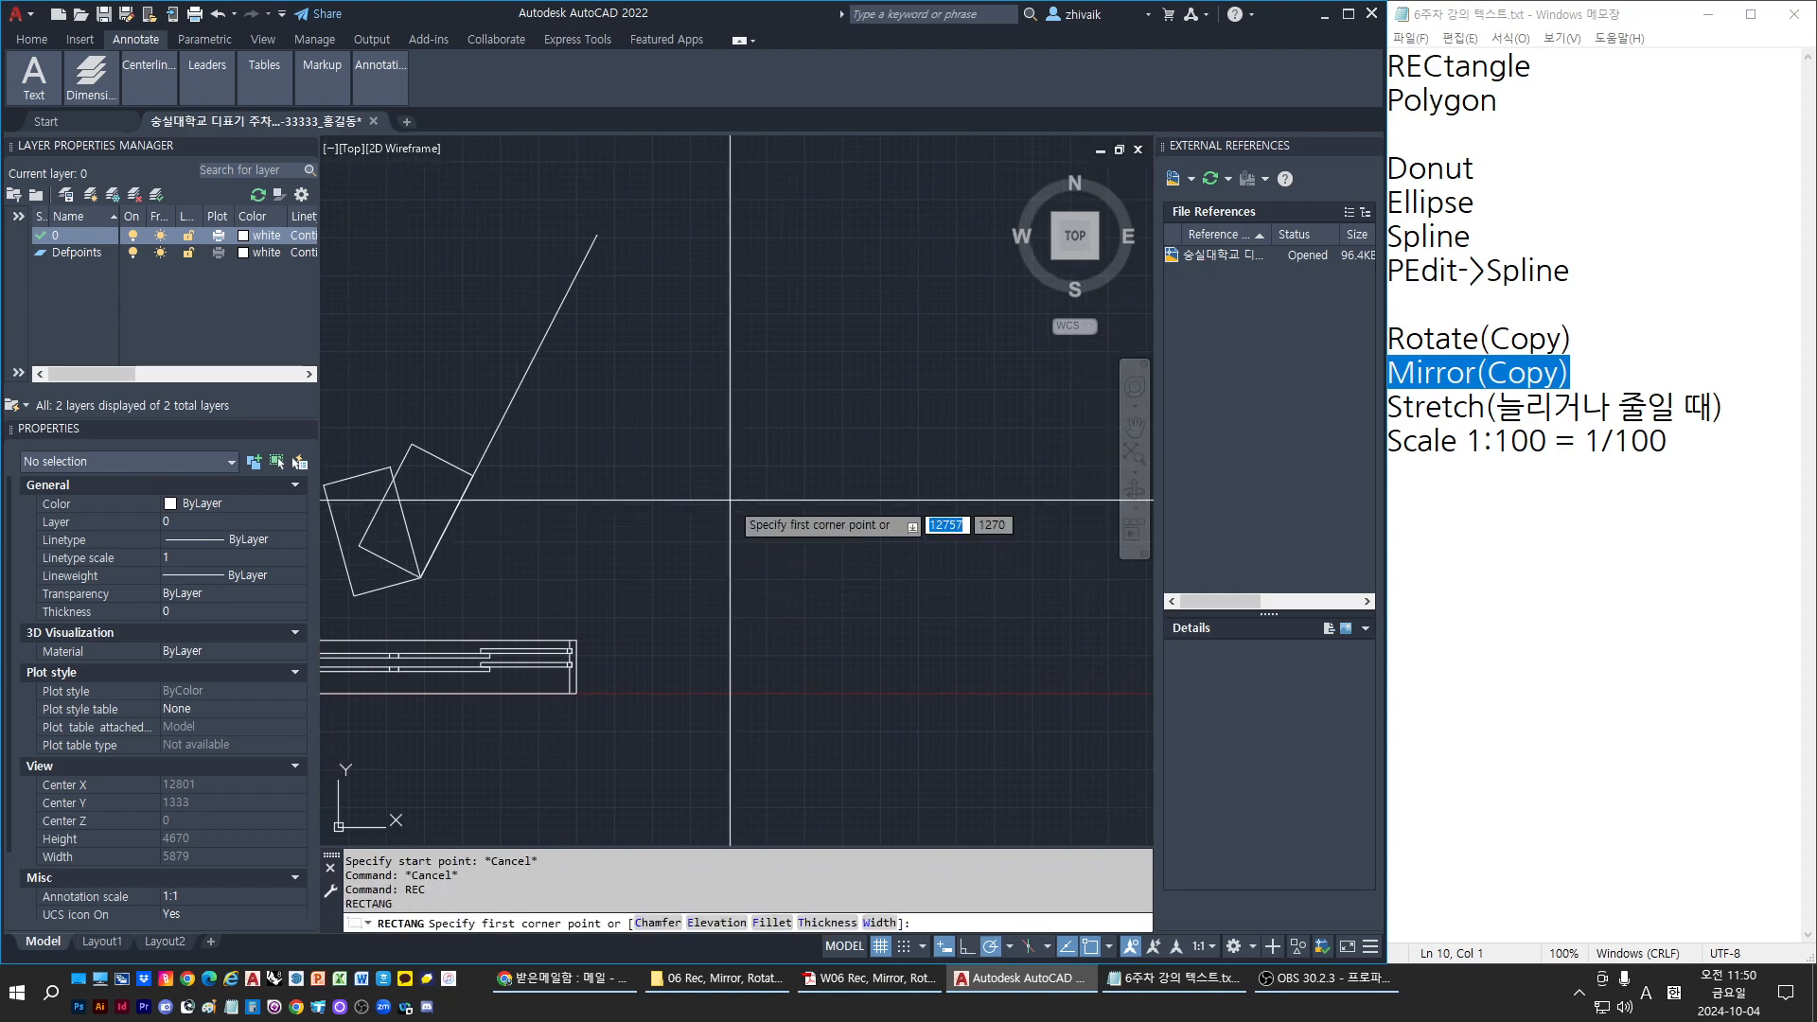
{"action": "left_click", "coordinate": [730, 500]}
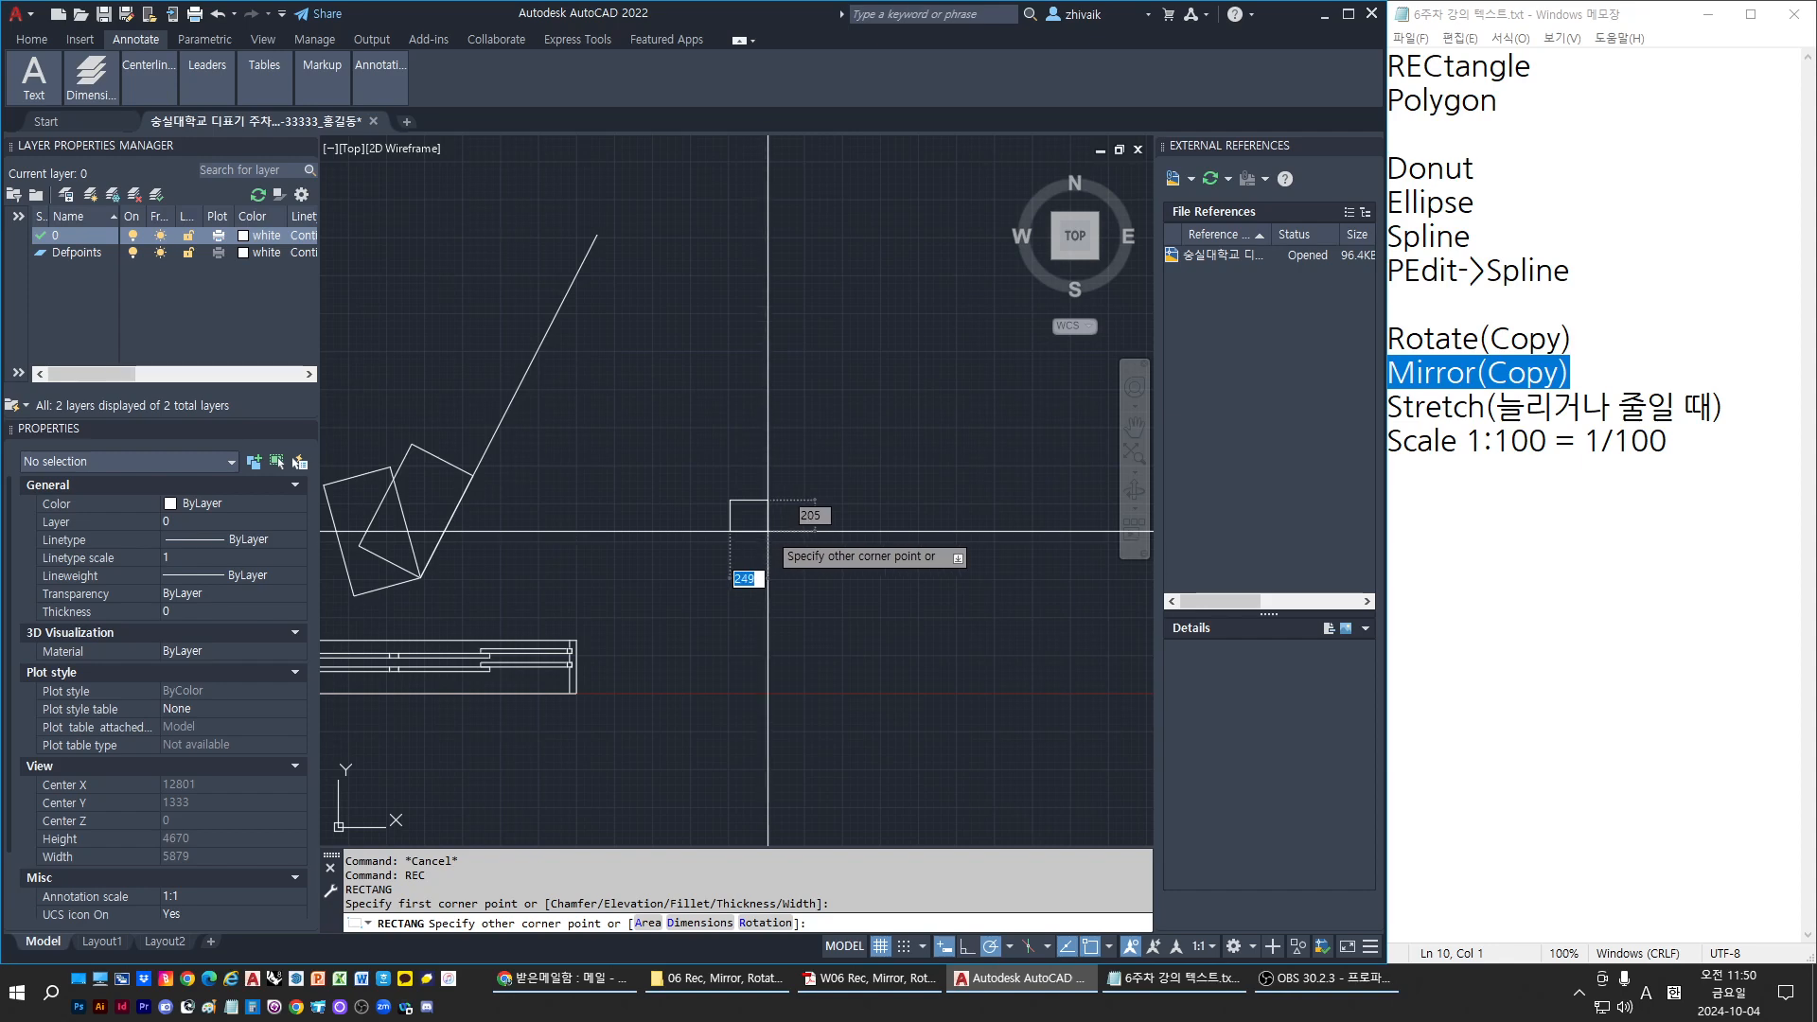
{"action": "left_click", "coordinate": [765, 531]}
{"action": "key", "text": "Return"}
{"action": "scroll", "coordinate": [748, 549], "scroll_direction": "up", "scroll_amount": 3}
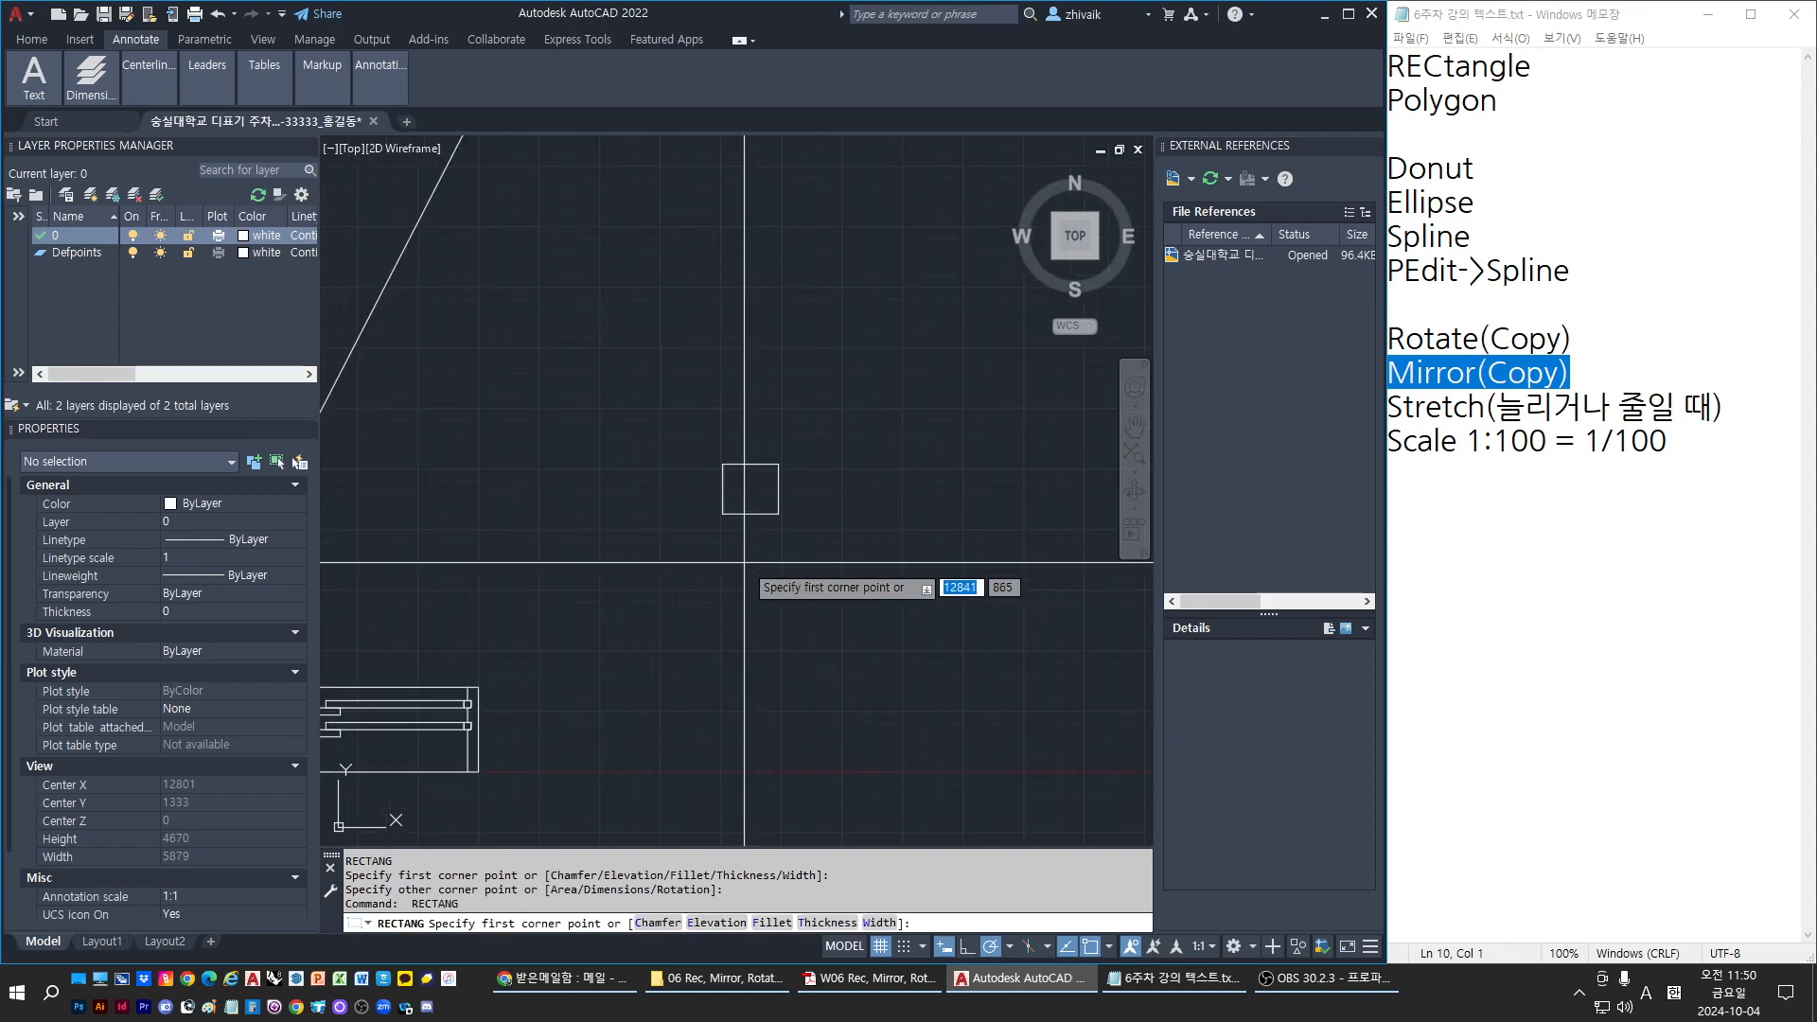
{"action": "key", "text": "Escape"}
{"action": "key", "text": "Escape"}
Draw an open polyline frame around the small rectangle, leaving a narrow passage open at its lower right
{"action": "type", "text": "l"}
{"action": "key", "text": "Return"}
{"action": "left_click", "coordinate": [825, 613]}
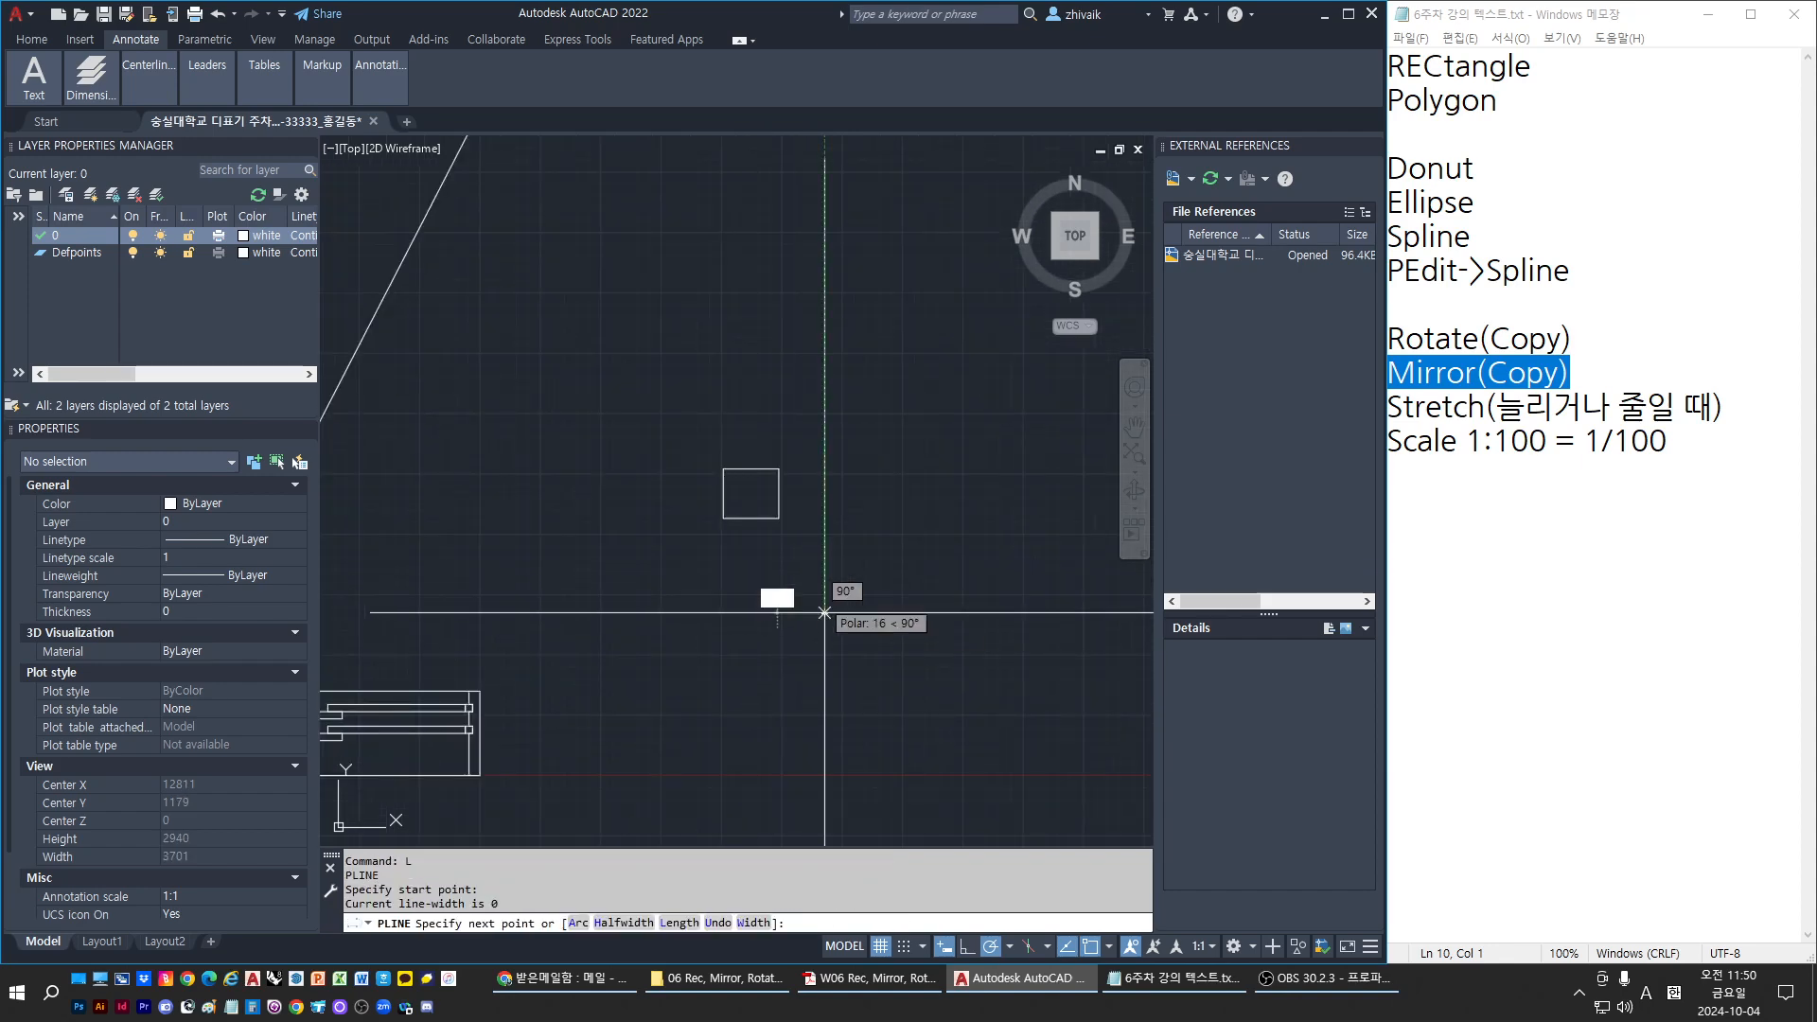
{"action": "left_click", "coordinate": [825, 426]}
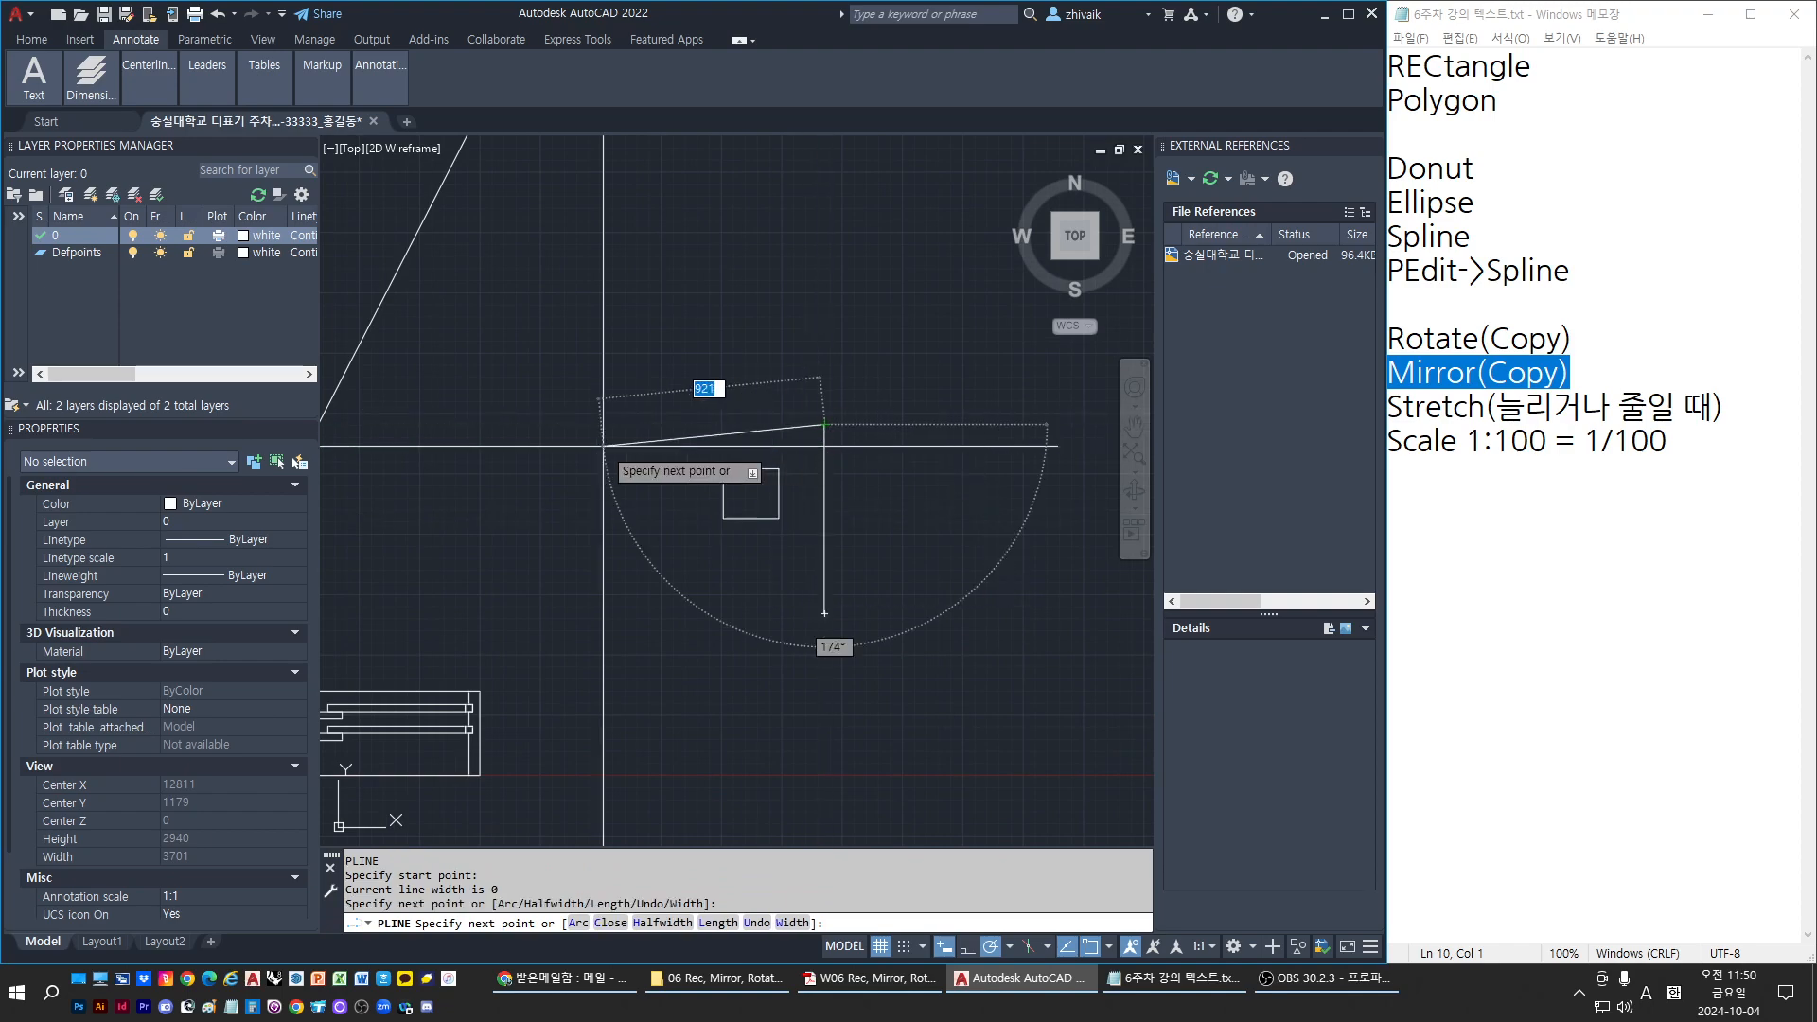
{"action": "left_click", "coordinate": [676, 425]}
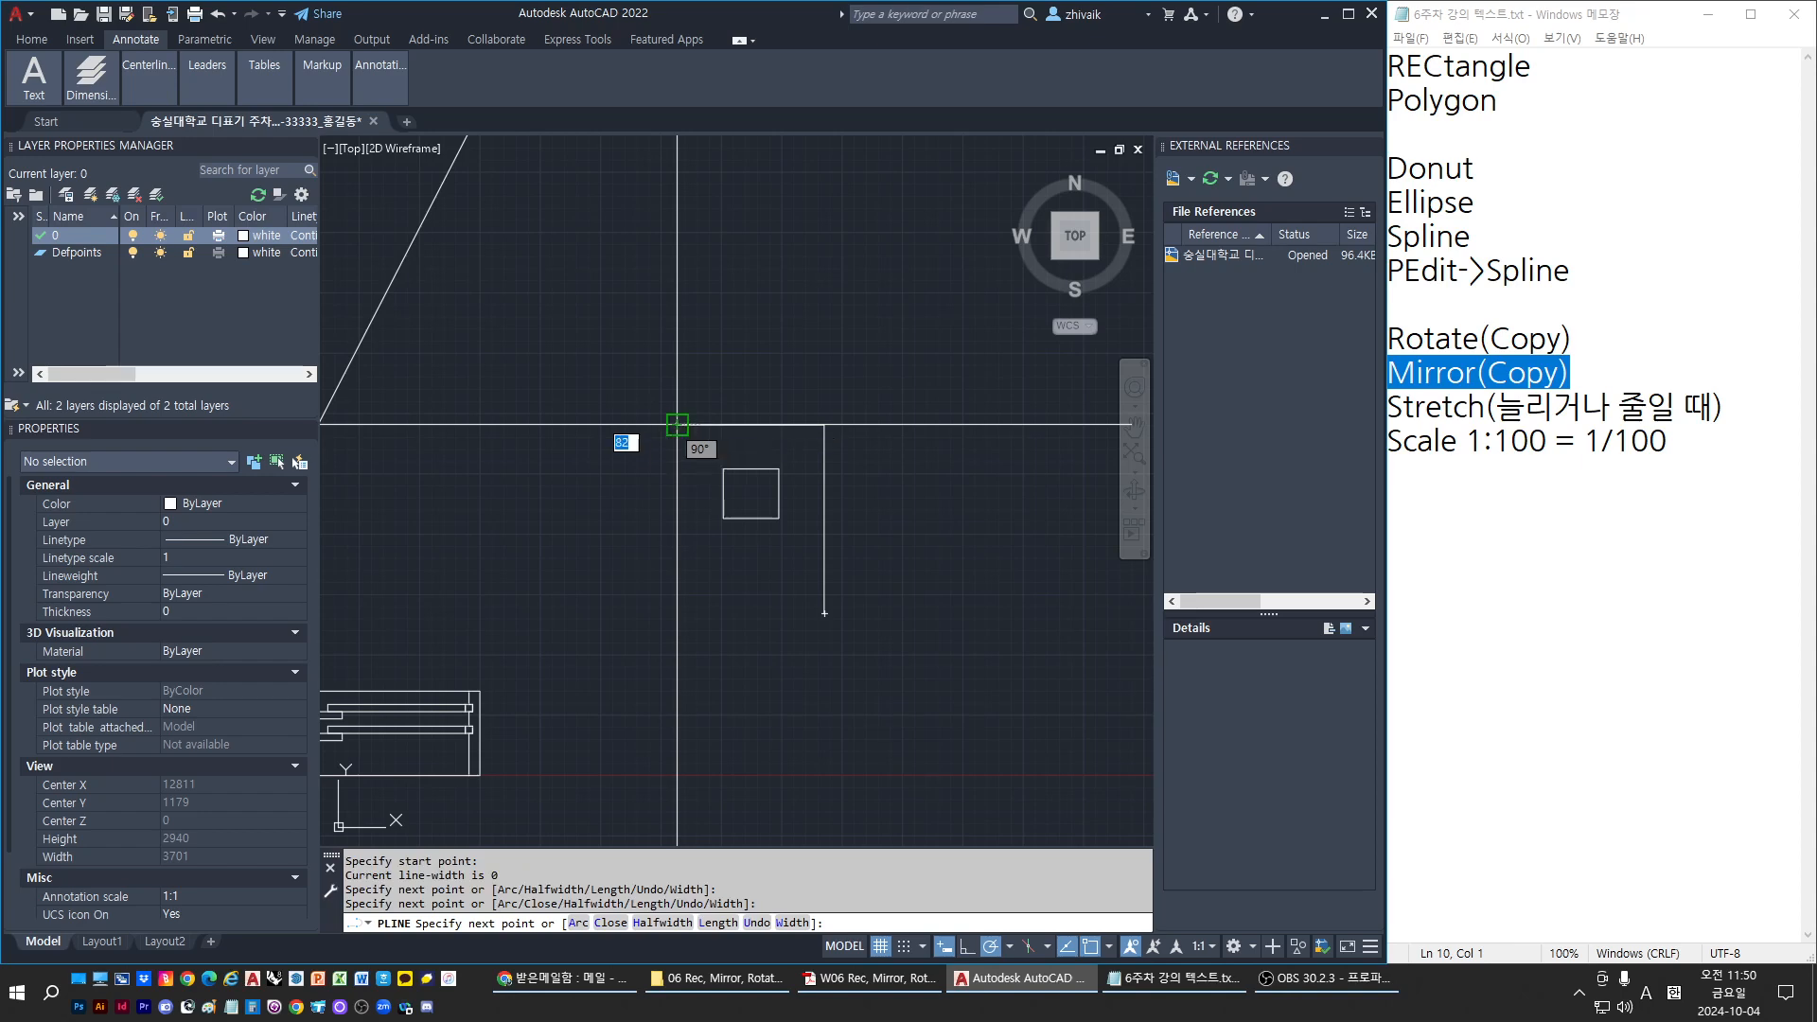
{"action": "left_click", "coordinate": [676, 556]}
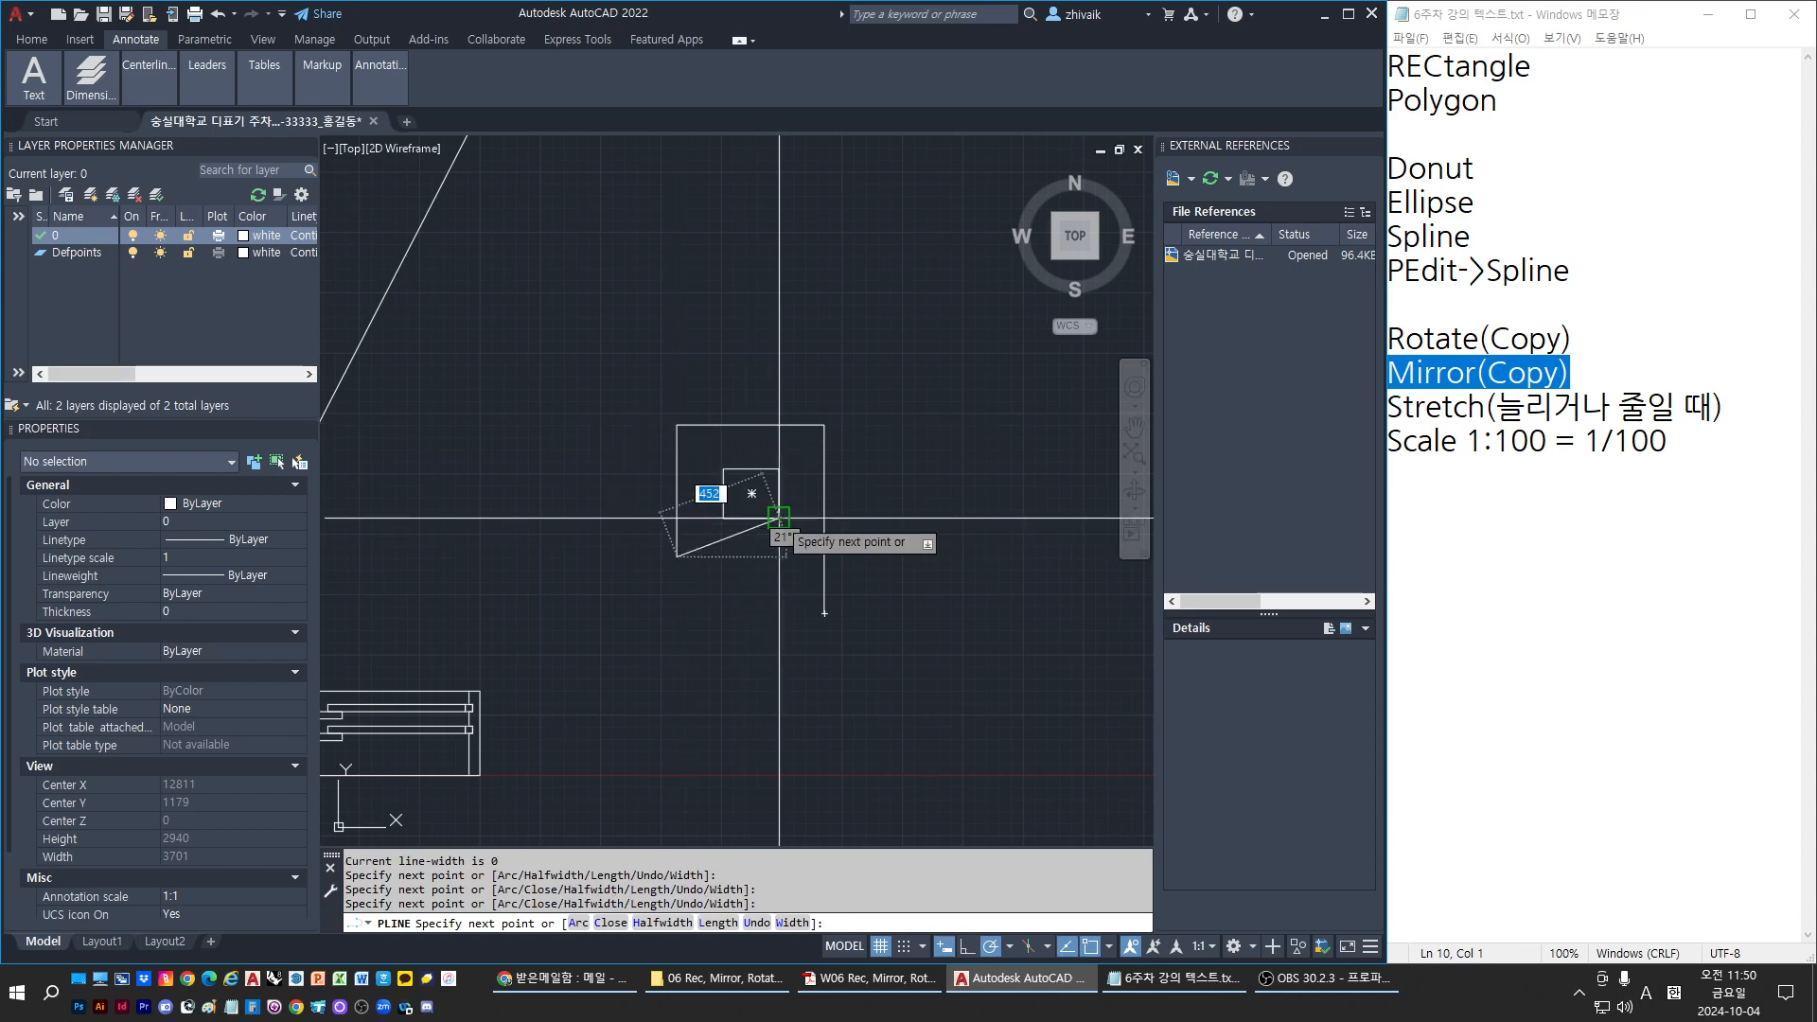
{"action": "left_click", "coordinate": [779, 556]}
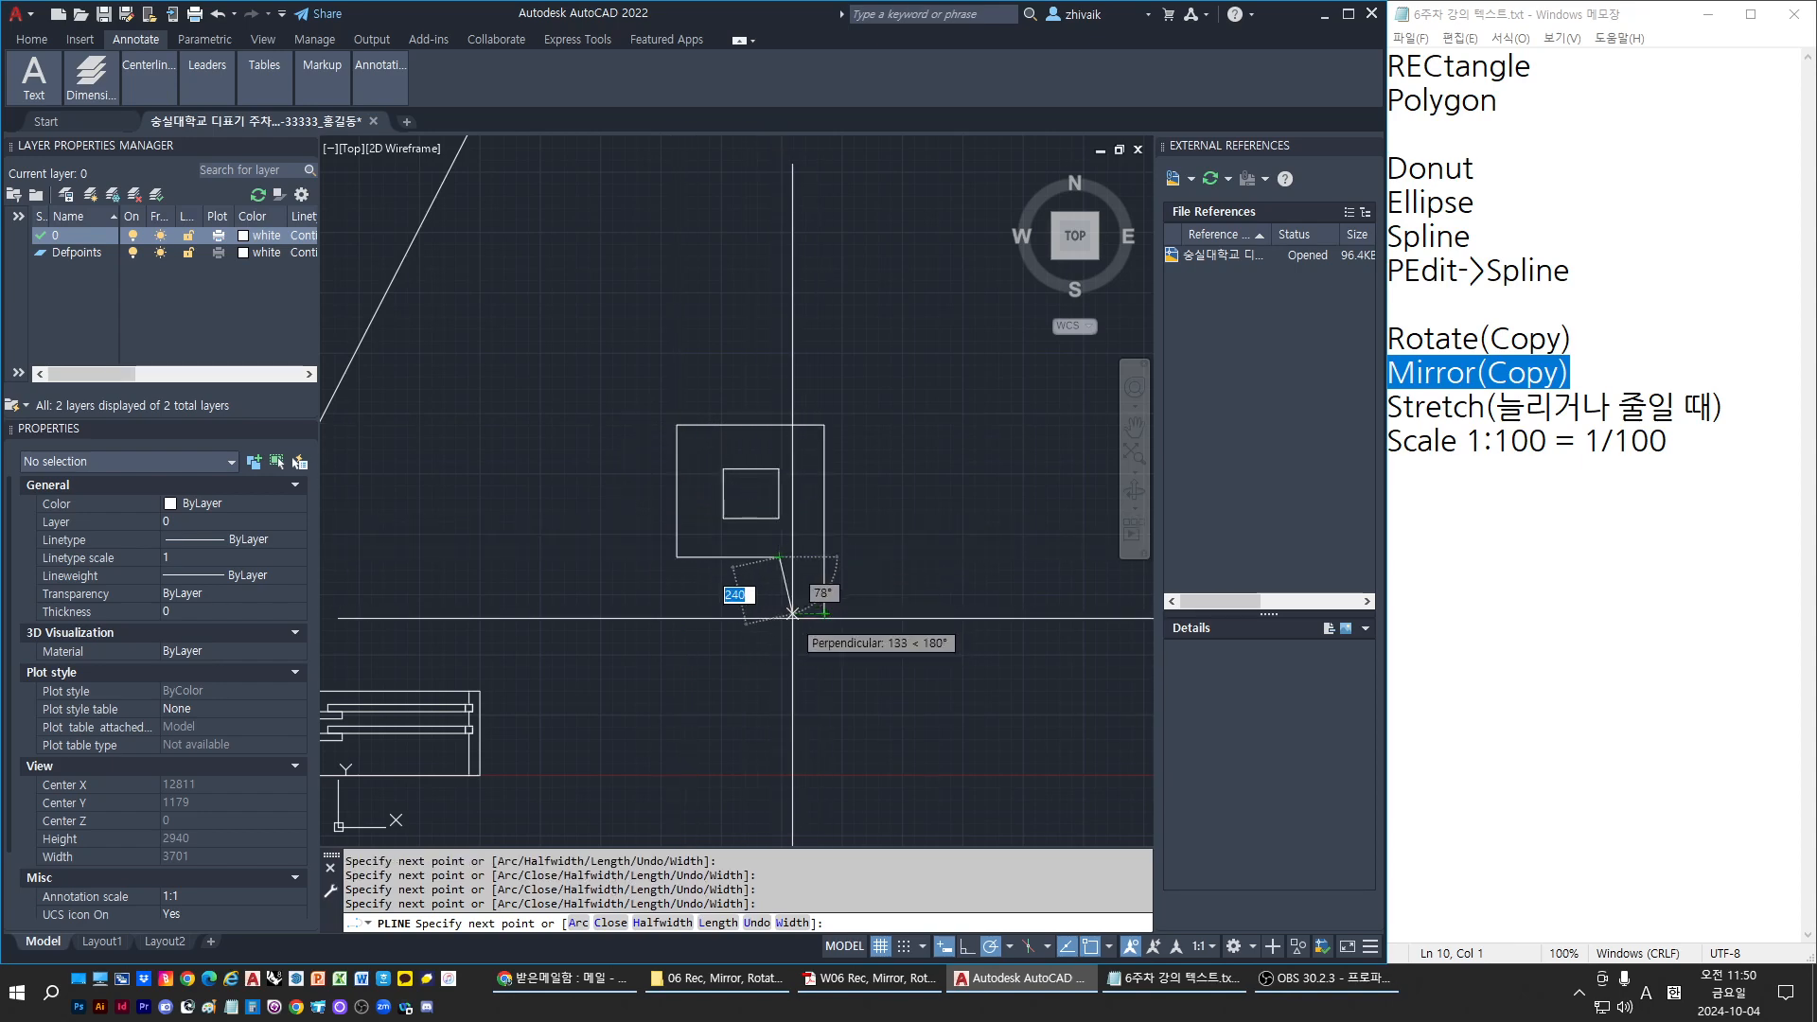
{"action": "left_click", "coordinate": [779, 614]}
{"action": "key", "text": "Escape"}
{"action": "key", "text": "Escape"}
Move the small rectangle and its surrounding polyline frame together a short distance up and to the right
{"action": "scroll", "coordinate": [833, 616], "scroll_direction": "down", "scroll_amount": 3}
{"action": "left_click", "coordinate": [696, 488]}
{"action": "left_click", "coordinate": [826, 637]}
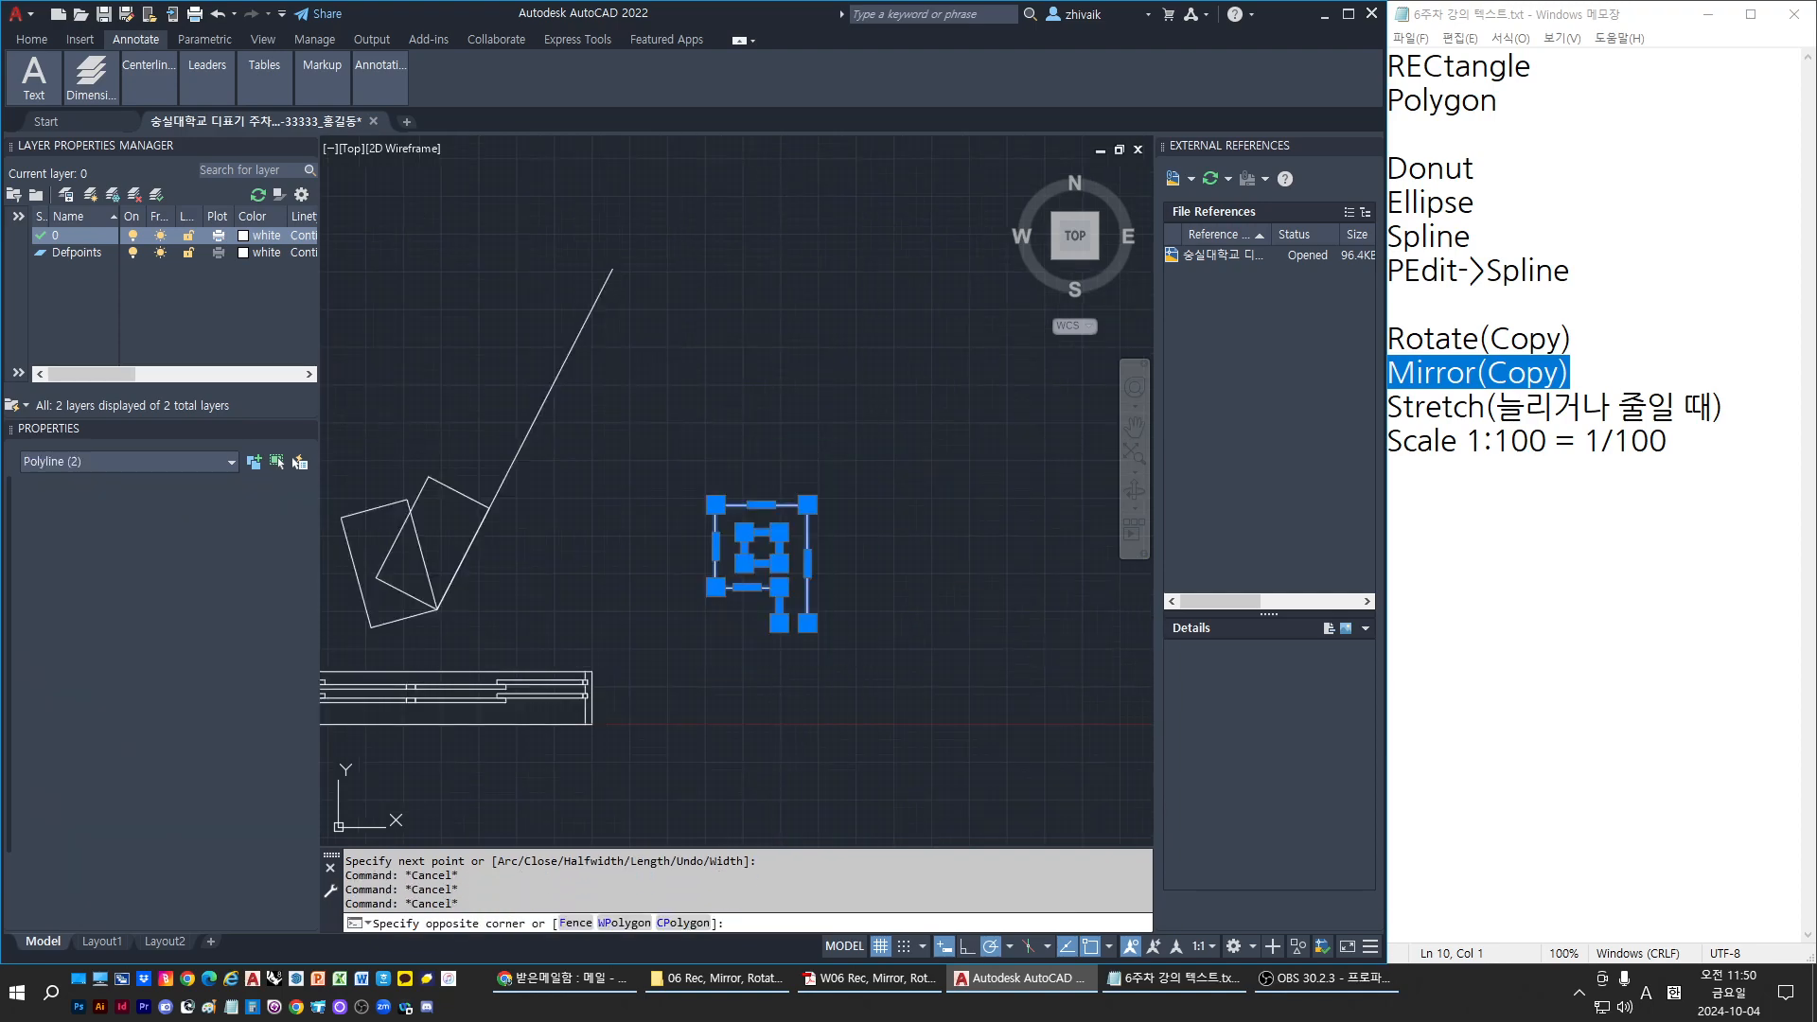
{"action": "type", "text": "M"}
{"action": "key", "text": "Return"}
{"action": "left_click", "coordinate": [876, 563]}
{"action": "left_click", "coordinate": [916, 466]}
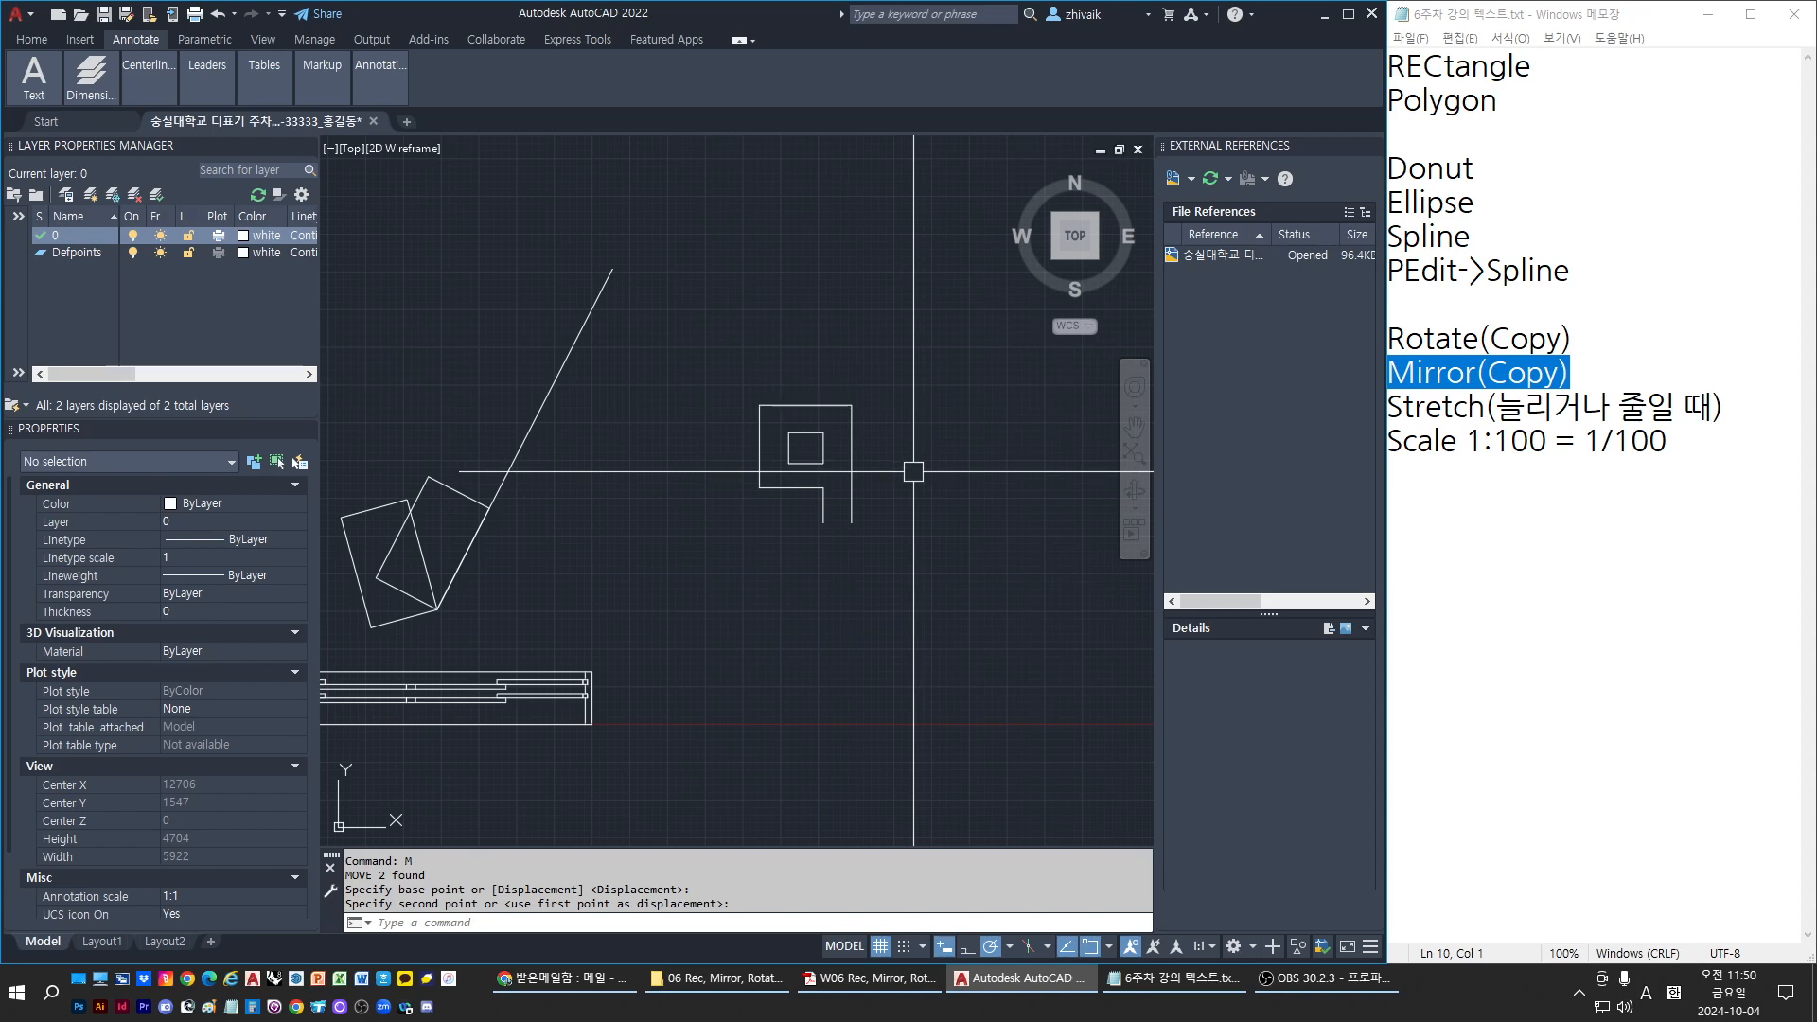
Draw a large rectangle starting at the frame's upper left corner, about twice the frame's width and height
{"action": "middle_click_drag", "start_coordinate": [857, 508], "coordinate": [765, 508]}
{"action": "key", "text": "Escape"}
{"action": "key", "text": "Escape"}
{"action": "type", "text": "REC"}
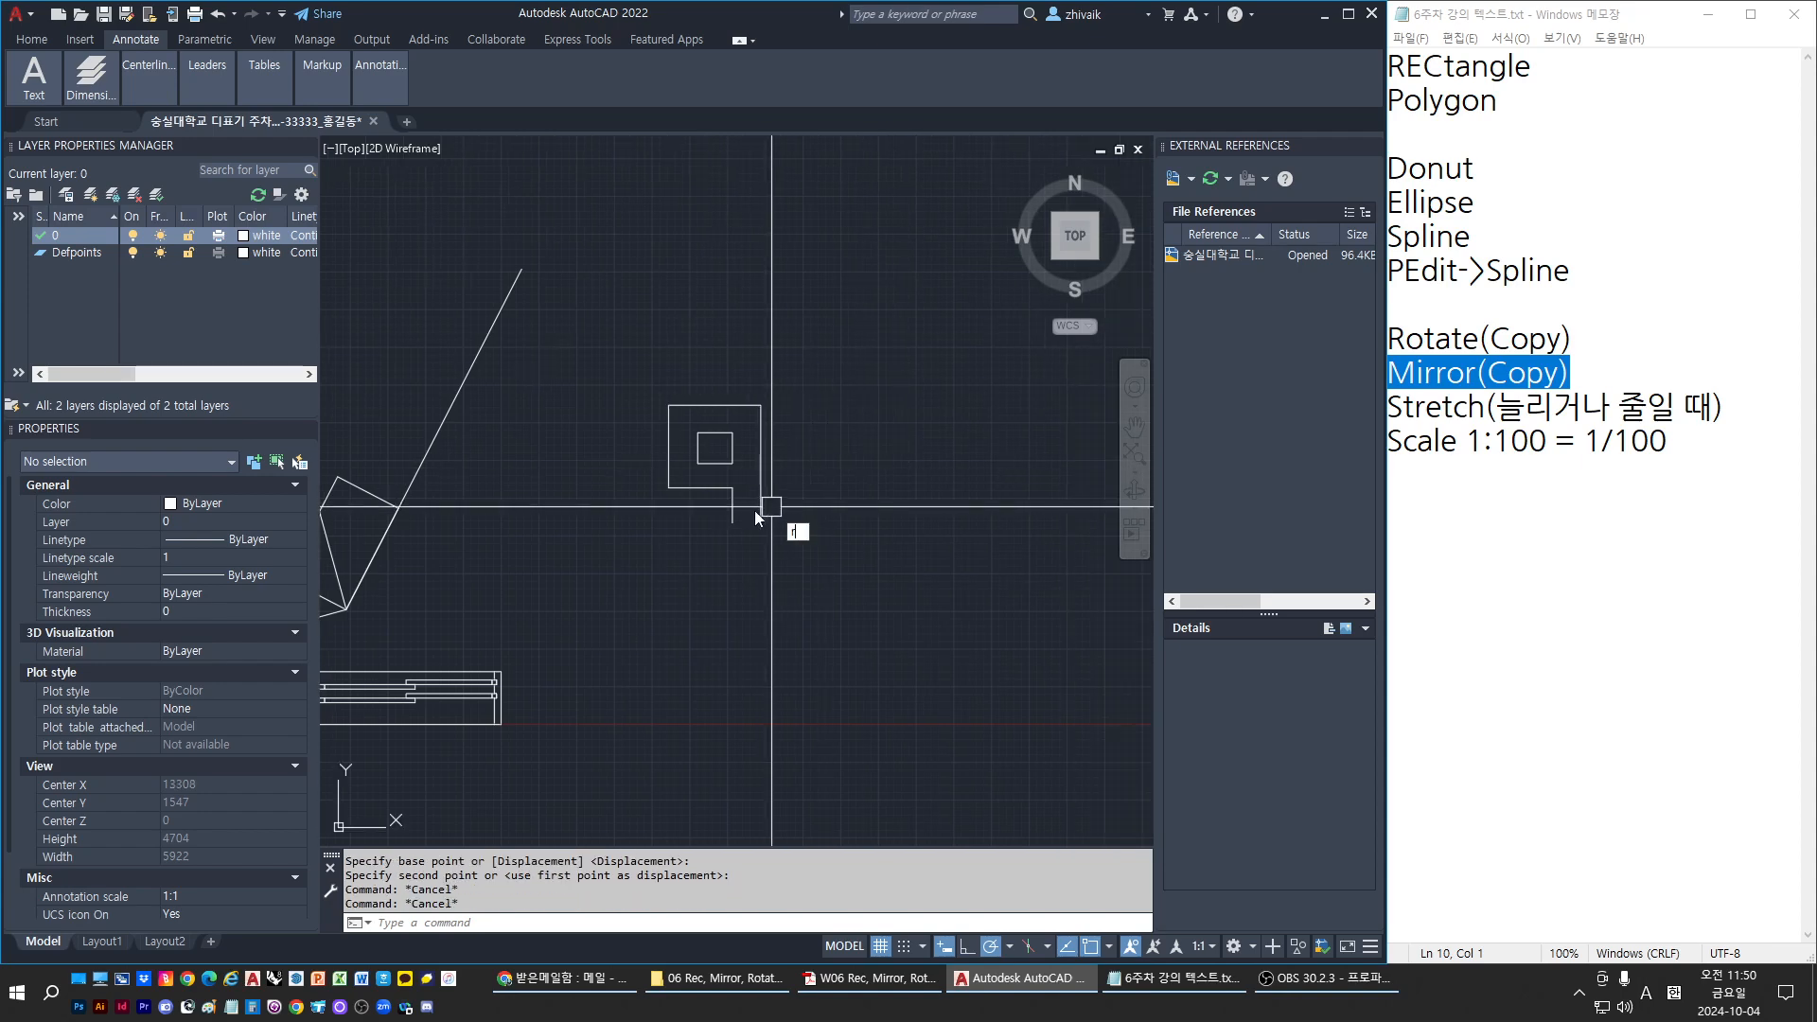
{"action": "key", "text": "Return"}
{"action": "left_click", "coordinate": [669, 405]}
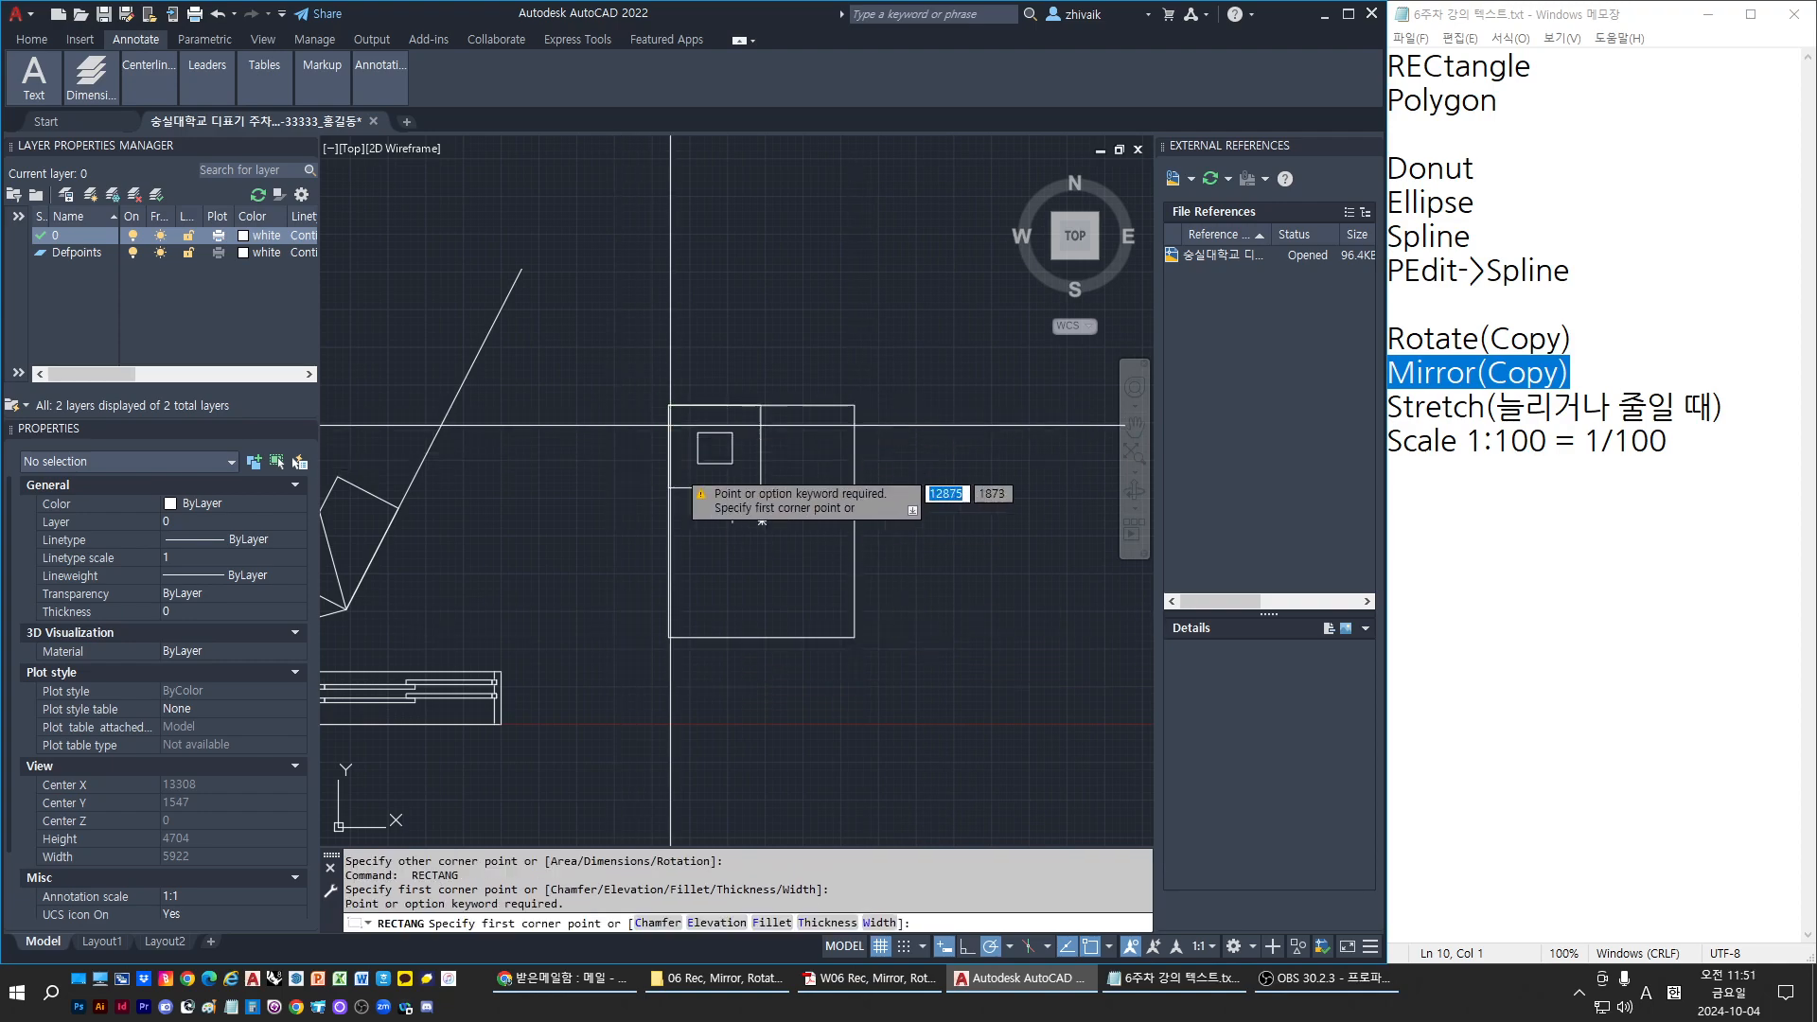
{"action": "key", "text": "Escape"}
{"action": "key", "text": "Escape"}
Stretch the large rectangle's right edge outward horizontally by about 175
{"action": "left_click", "coordinate": [855, 521]}
{"action": "left_click", "coordinate": [855, 520]}
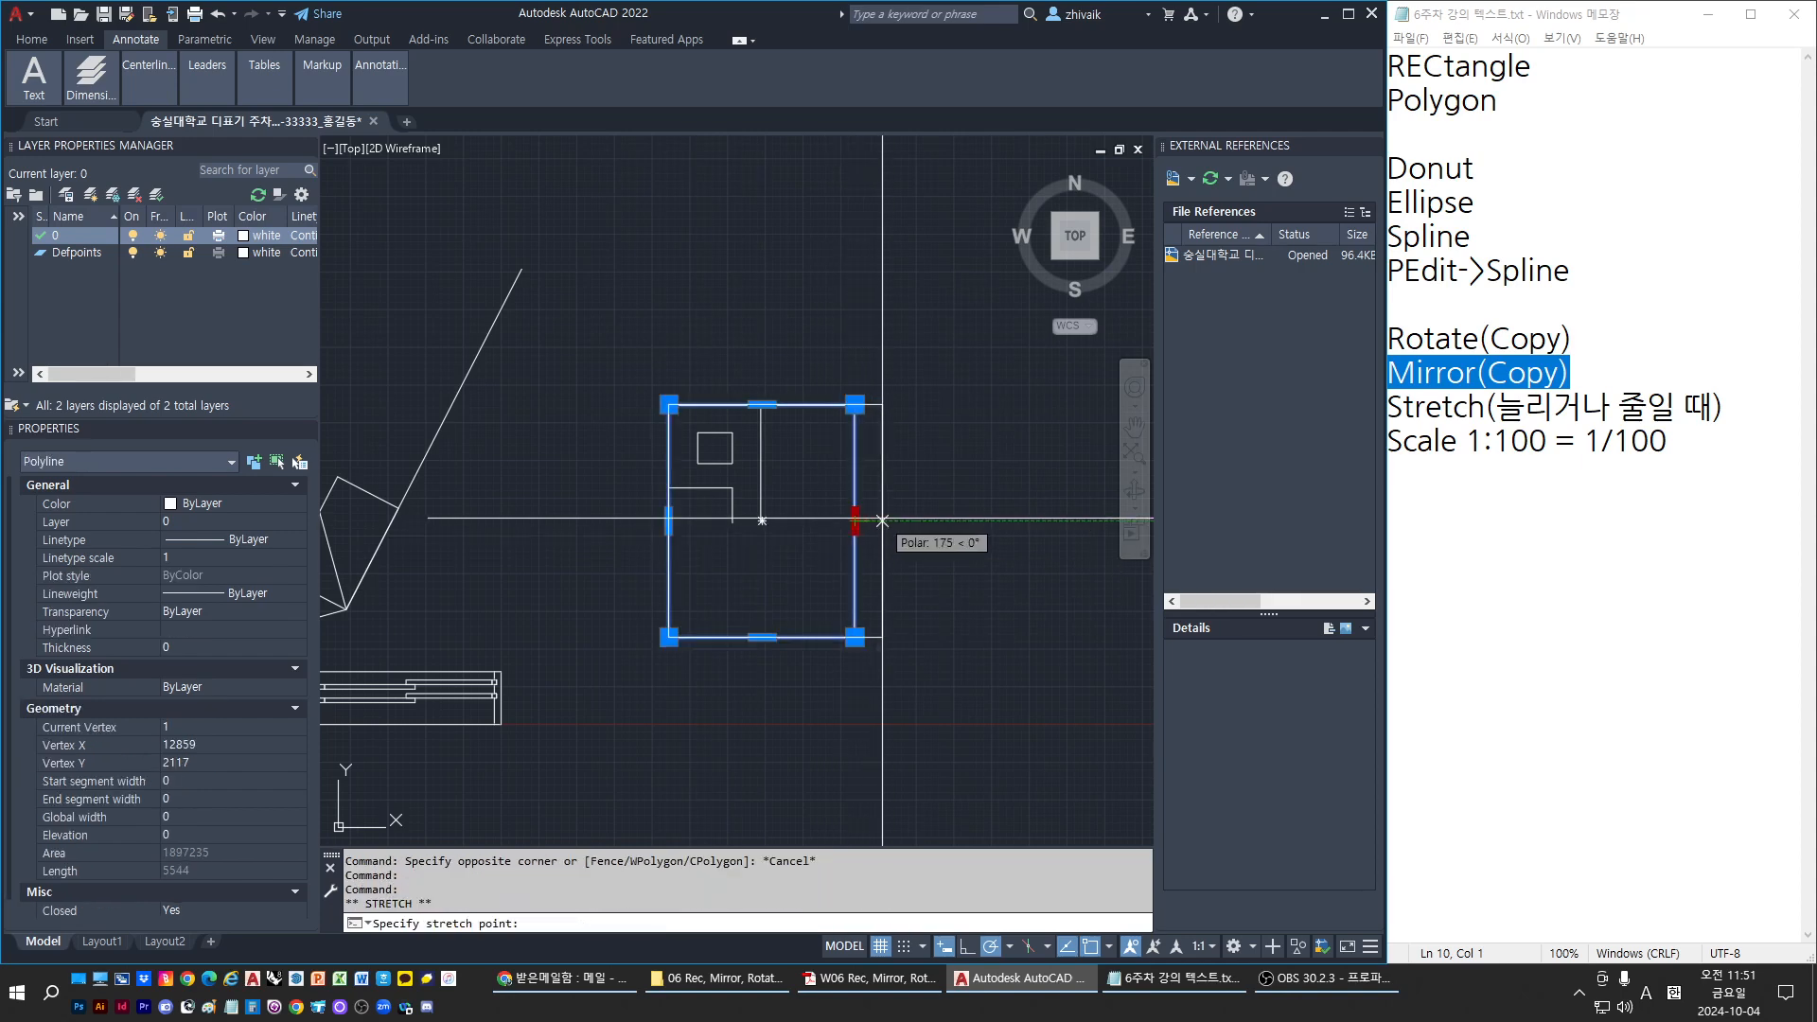
{"action": "left_click", "coordinate": [881, 520]}
{"action": "key", "text": "Escape"}
{"action": "key", "text": "Escape"}
Draw a diagonal polyline from the large rectangle's upper left corner to its lower right corner
{"action": "type", "text": "pl"}
{"action": "key", "text": "Return"}
{"action": "left_click", "coordinate": [668, 405]}
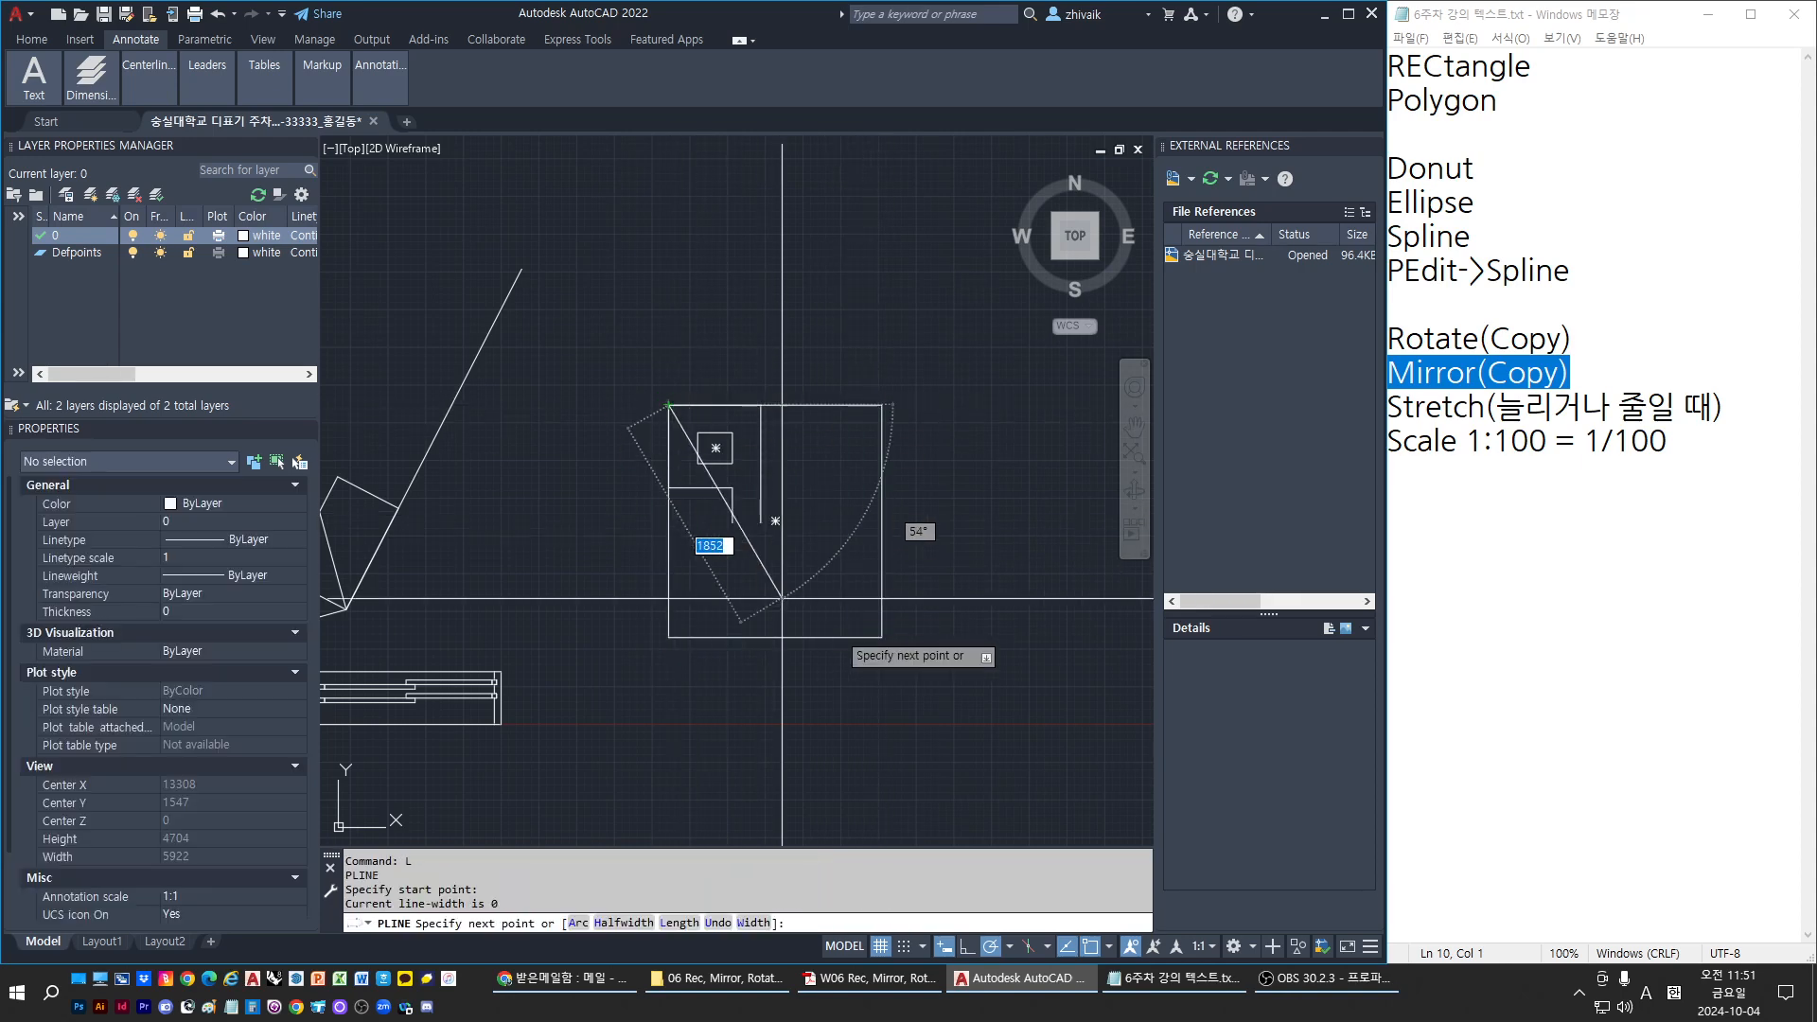
{"action": "left_click", "coordinate": [881, 637]}
{"action": "key", "text": "Escape"}
{"action": "key", "text": "Escape"}
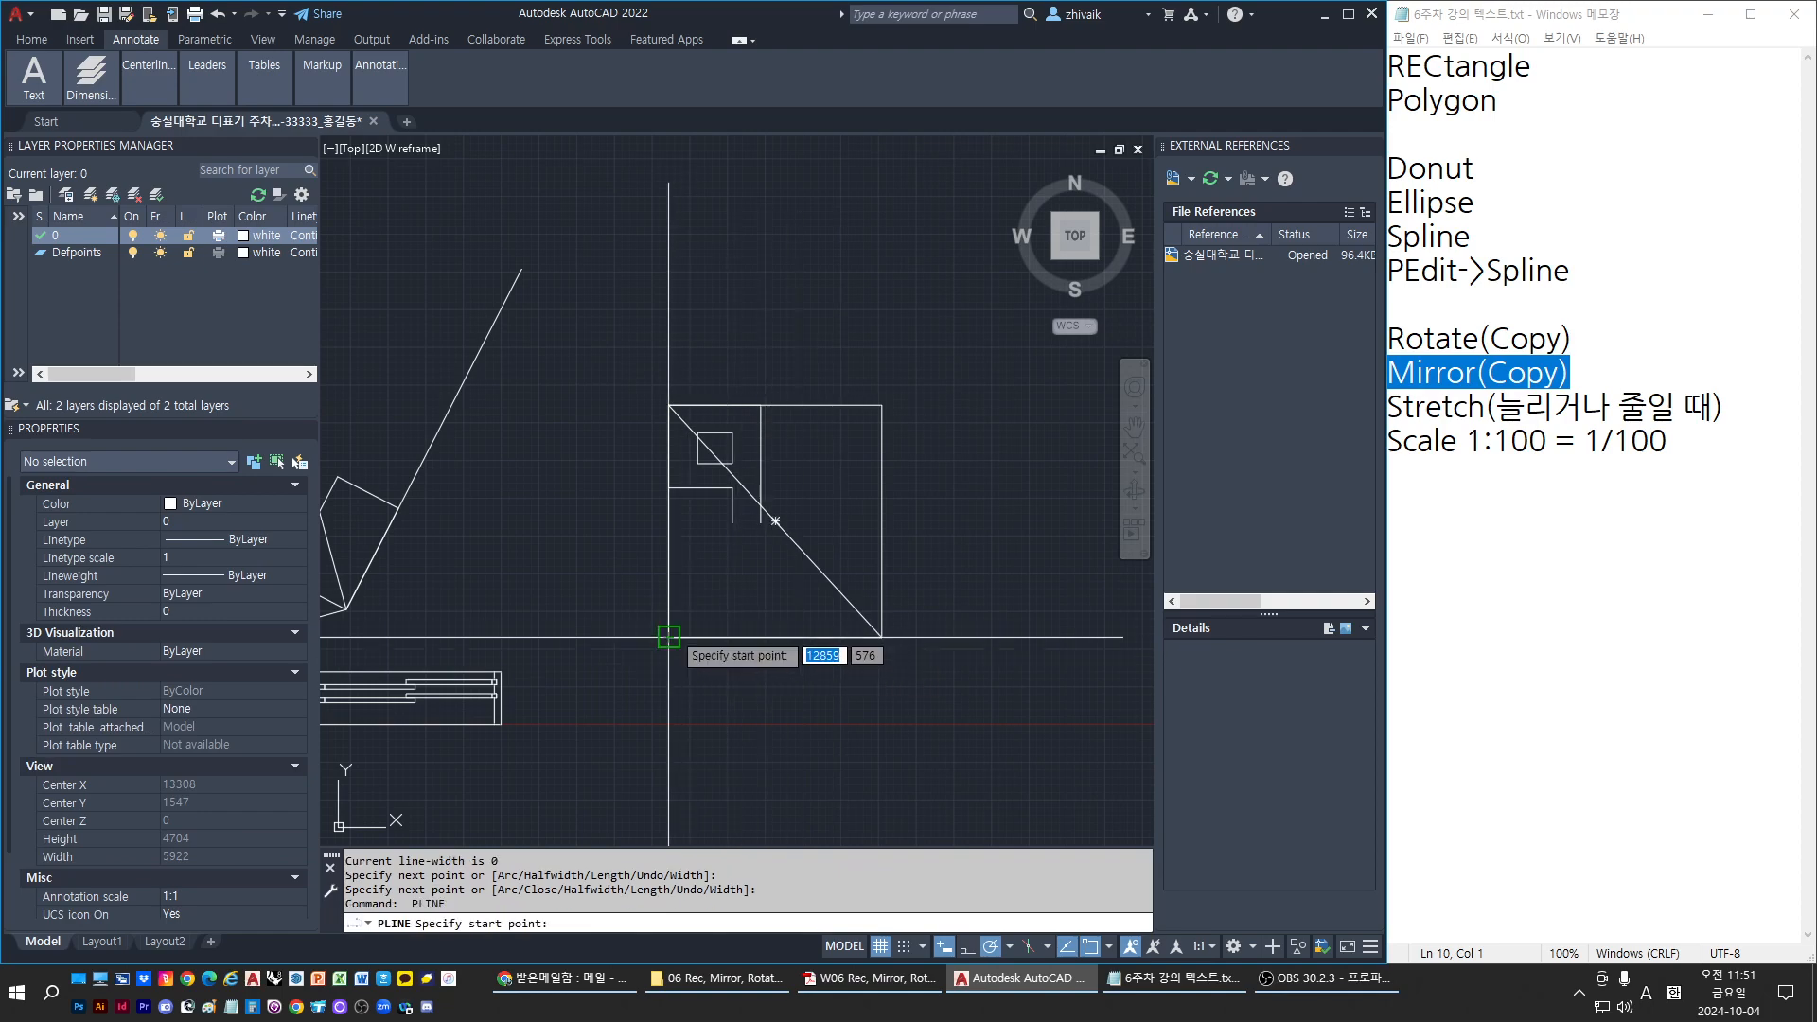
Rotate a copy of the frame and small rectangle a quarter turn clockwise about the diagonal's midpoint
{"action": "left_click", "coordinate": [787, 547]}
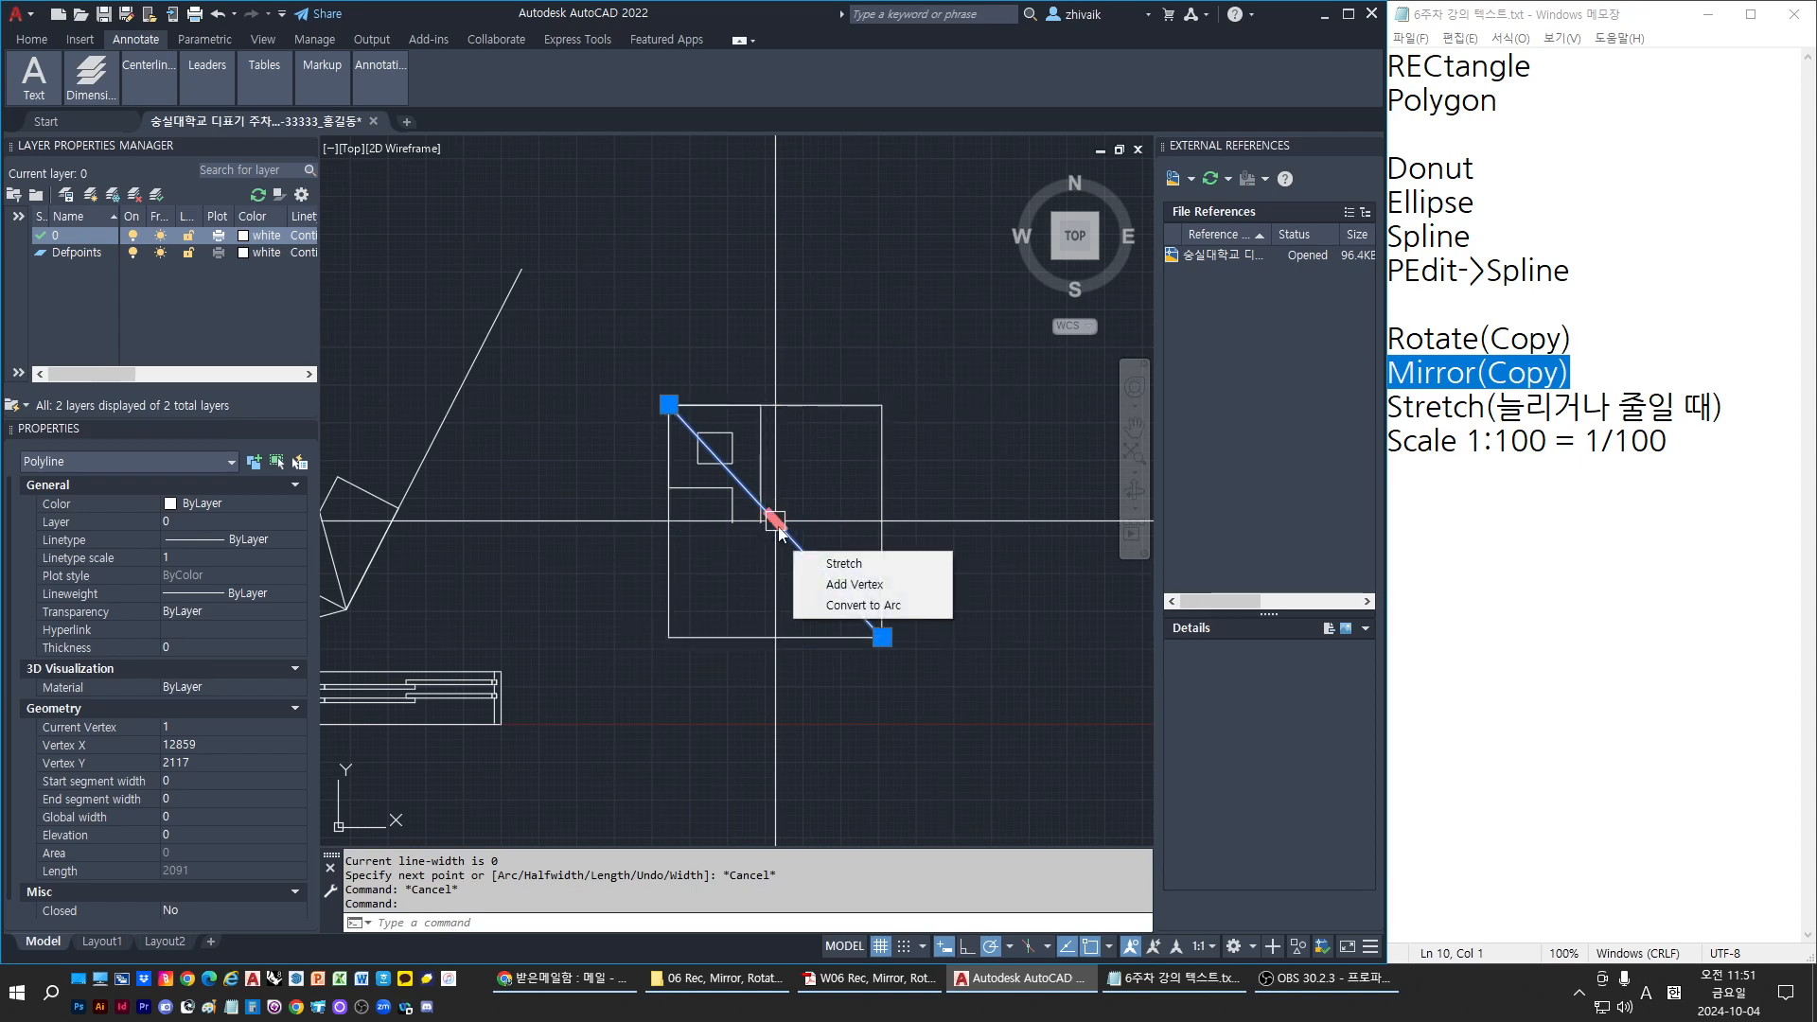
{"action": "key", "text": "Escape"}
{"action": "type", "text": "r"}
{"action": "key", "text": "Return"}
{"action": "left_click", "coordinate": [589, 321]}
{"action": "left_click", "coordinate": [772, 548]}
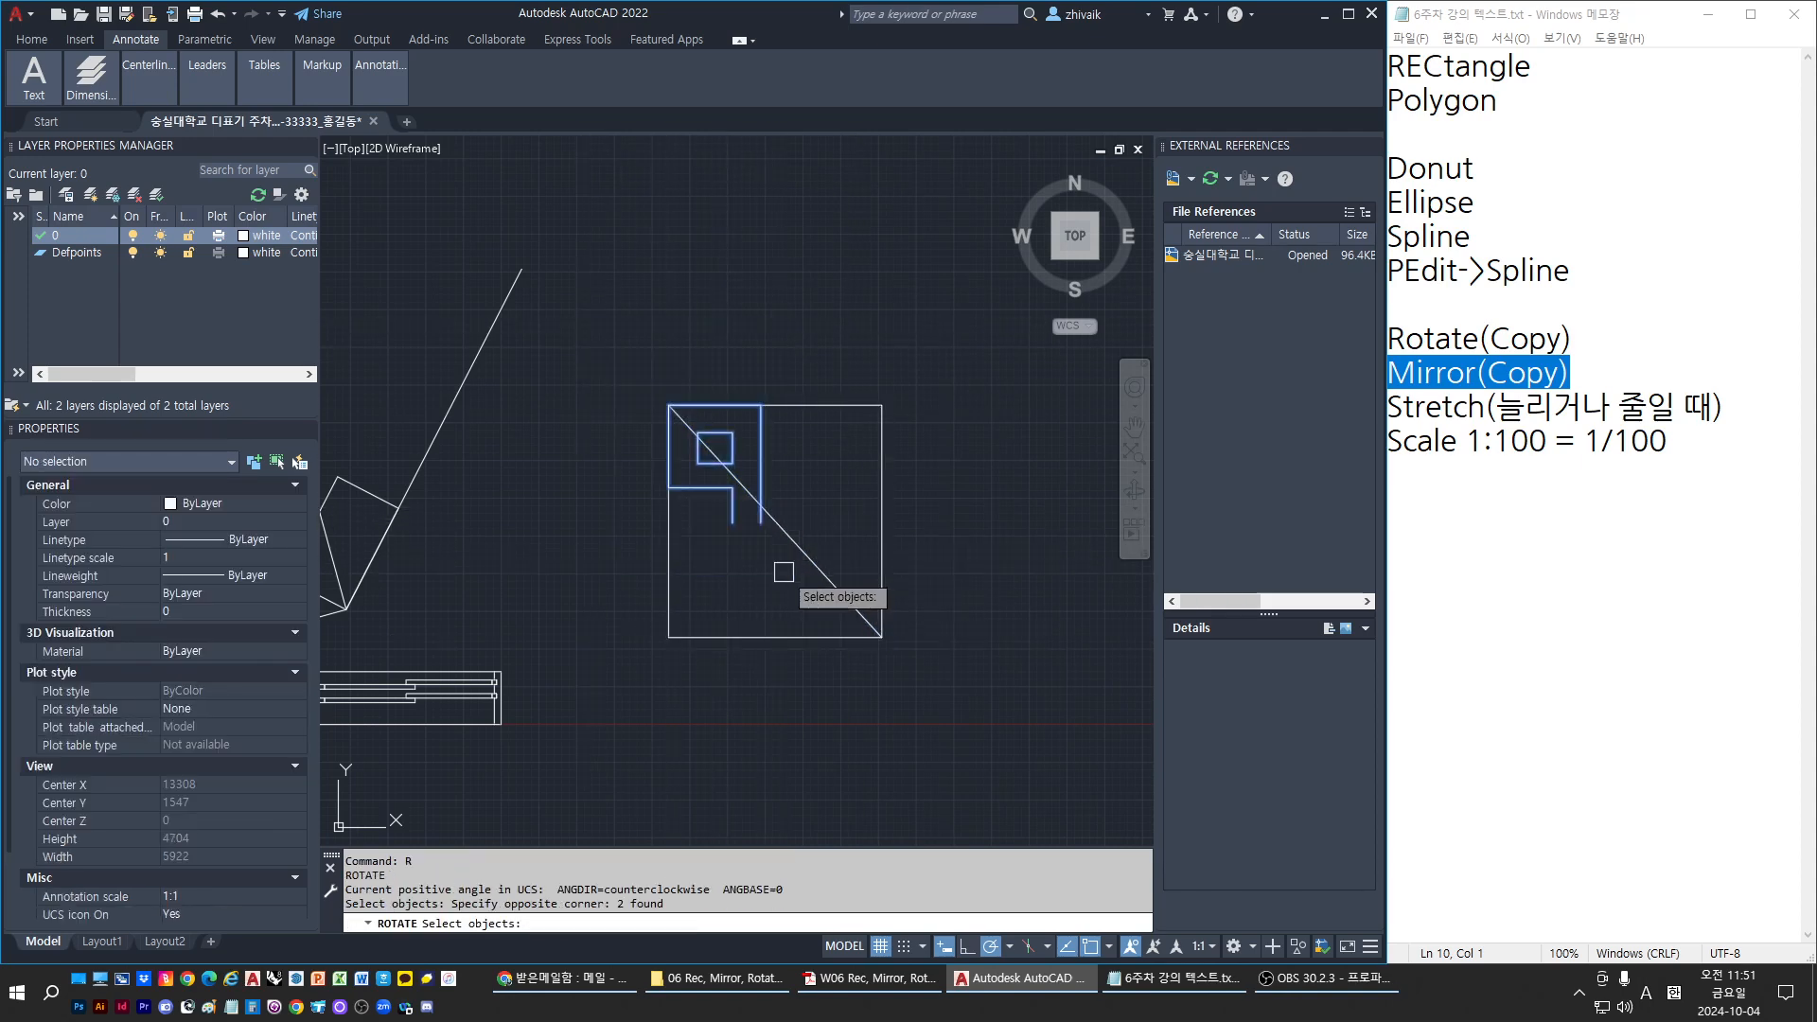
{"action": "key", "text": "Return"}
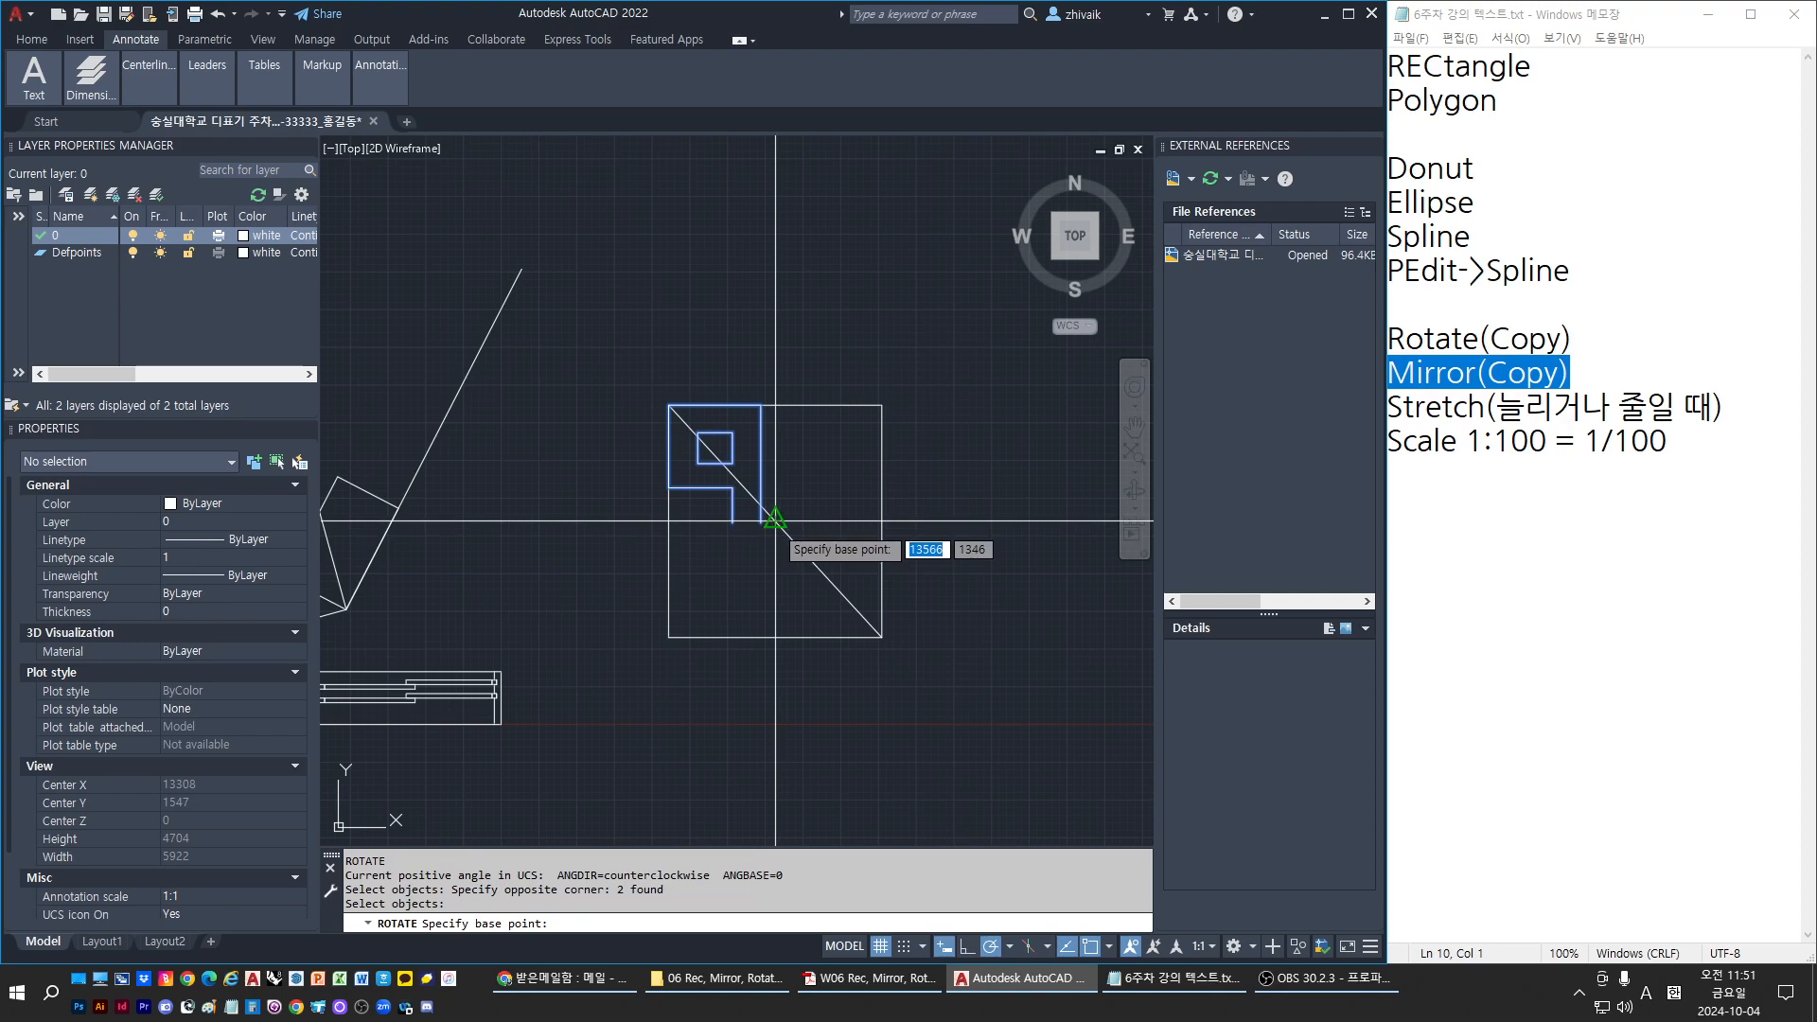
{"action": "left_click", "coordinate": [776, 521]}
{"action": "type", "text": "c"}
{"action": "key", "text": "Return"}
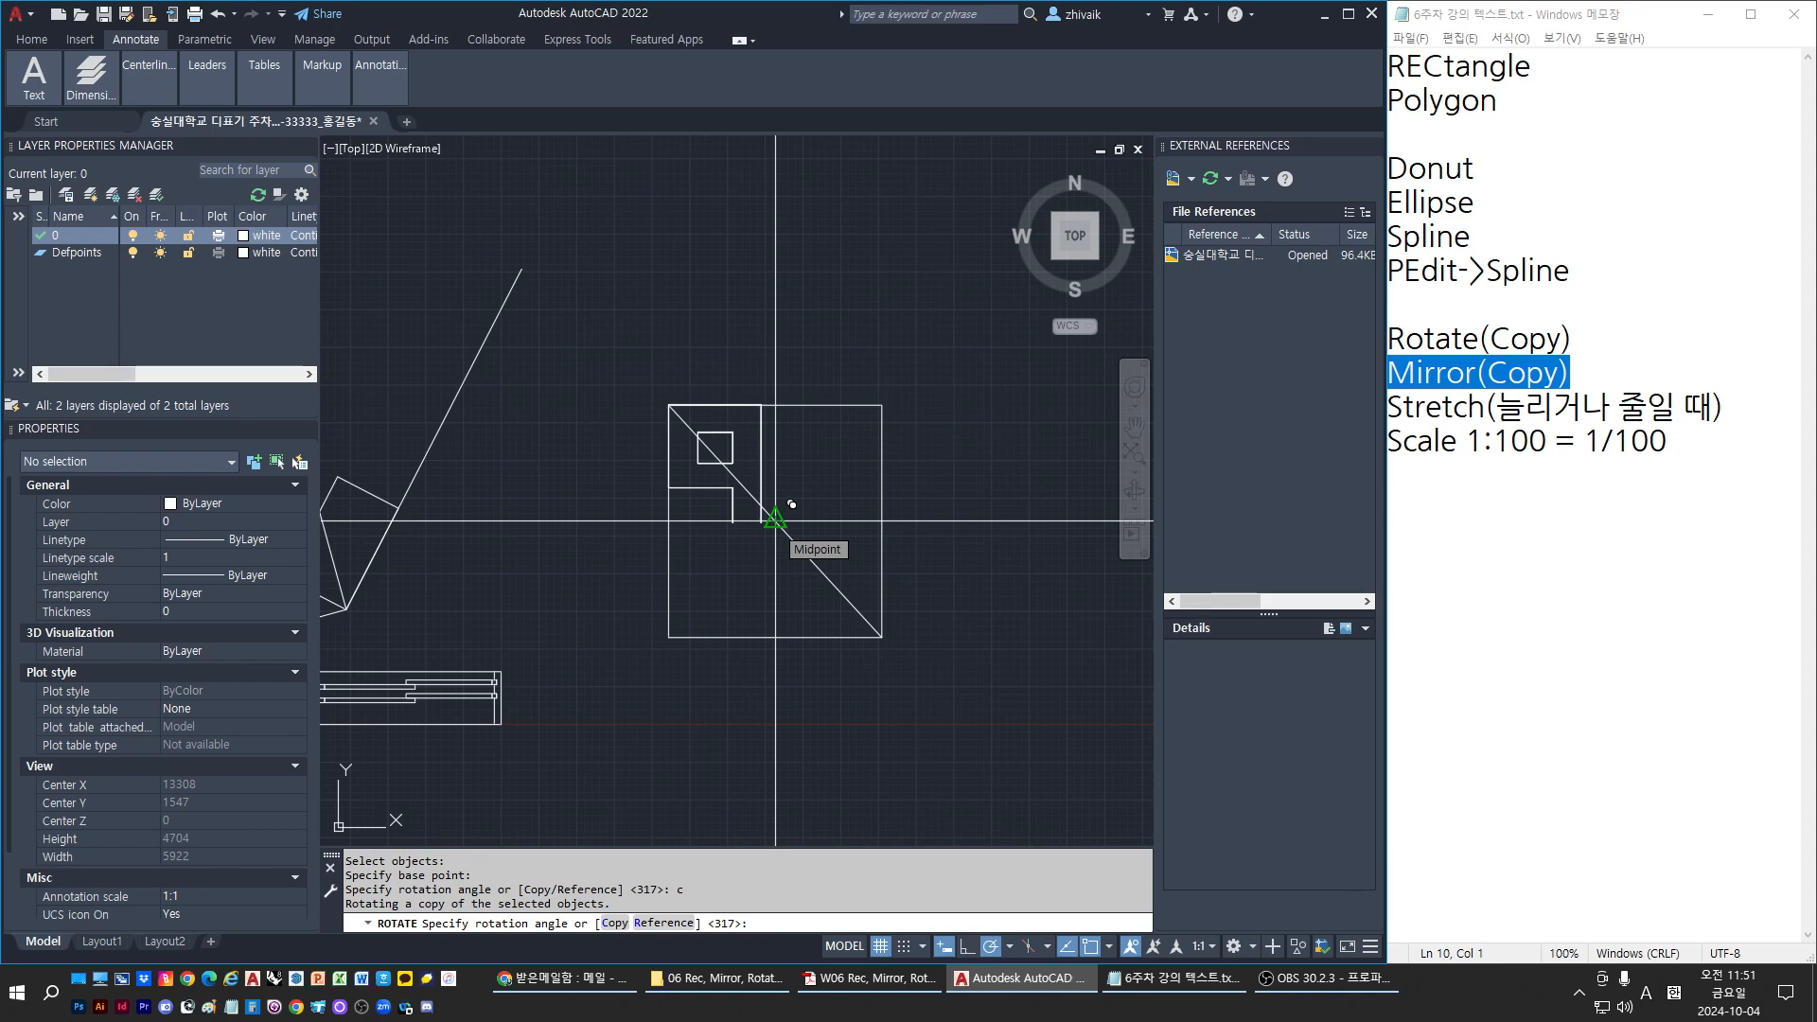
{"action": "left_click", "coordinate": [778, 579]}
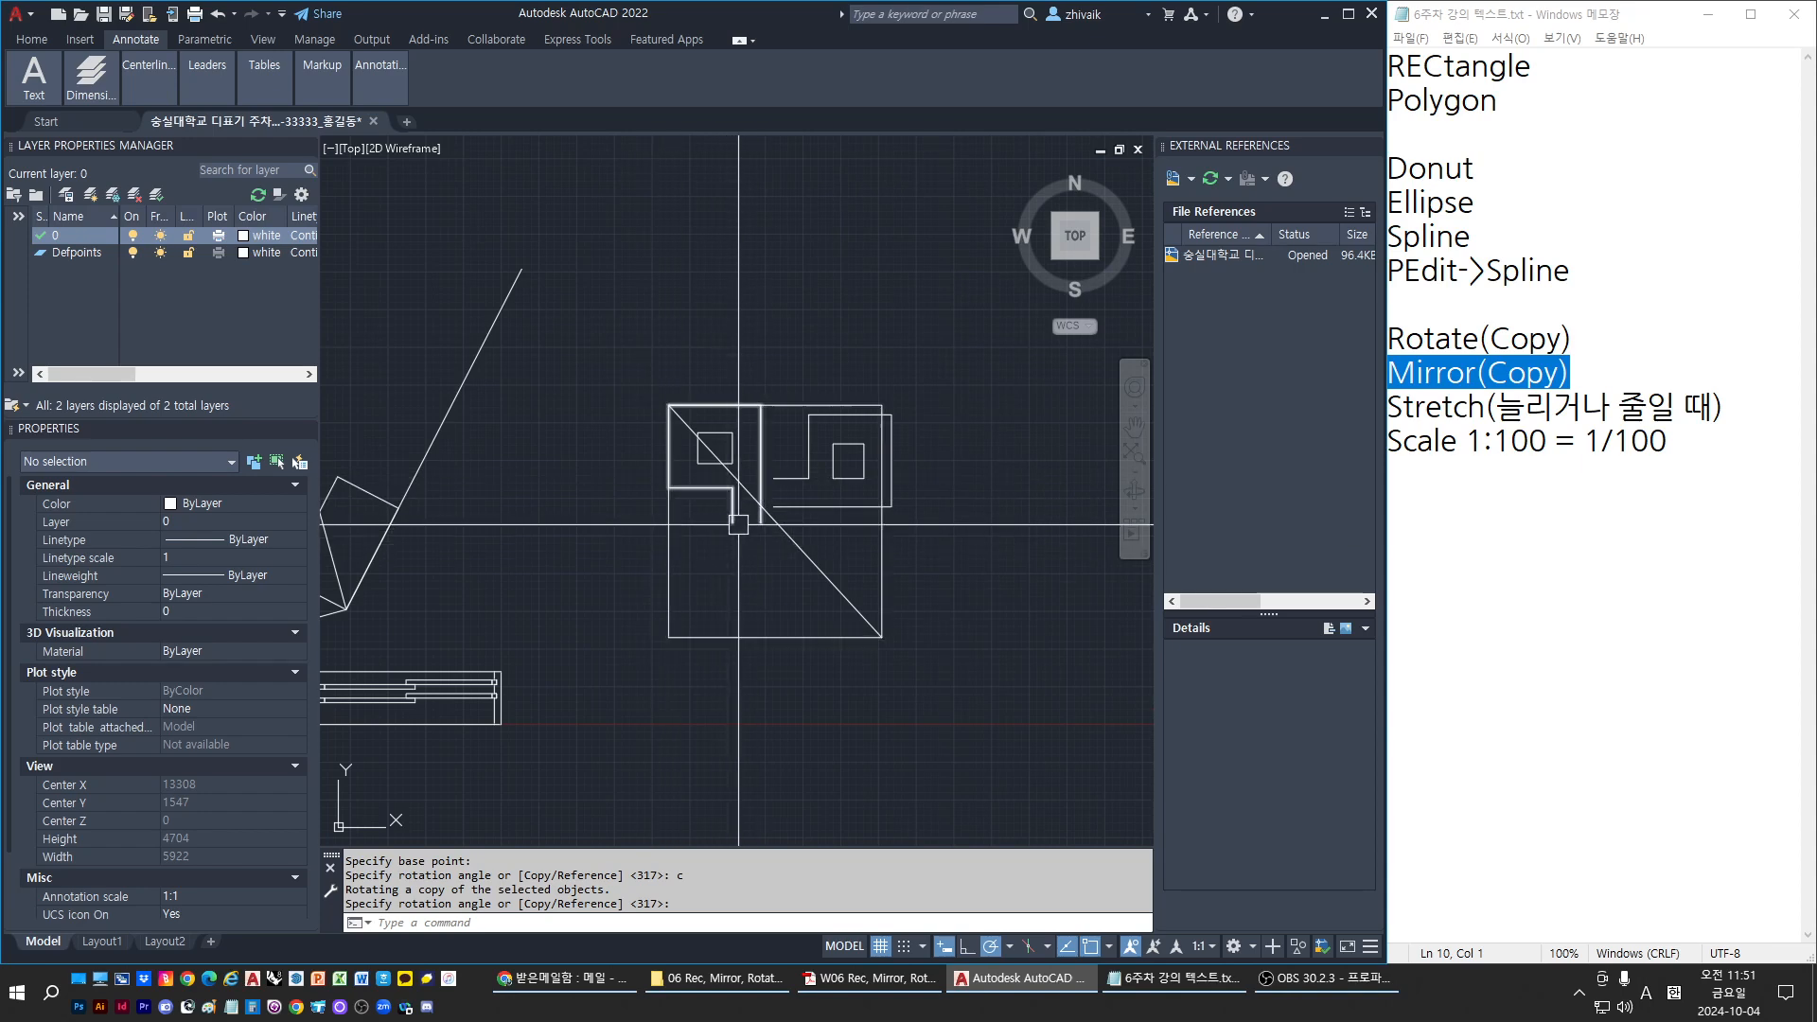
{"action": "key", "text": "Escape"}
{"action": "key", "text": "Escape"}
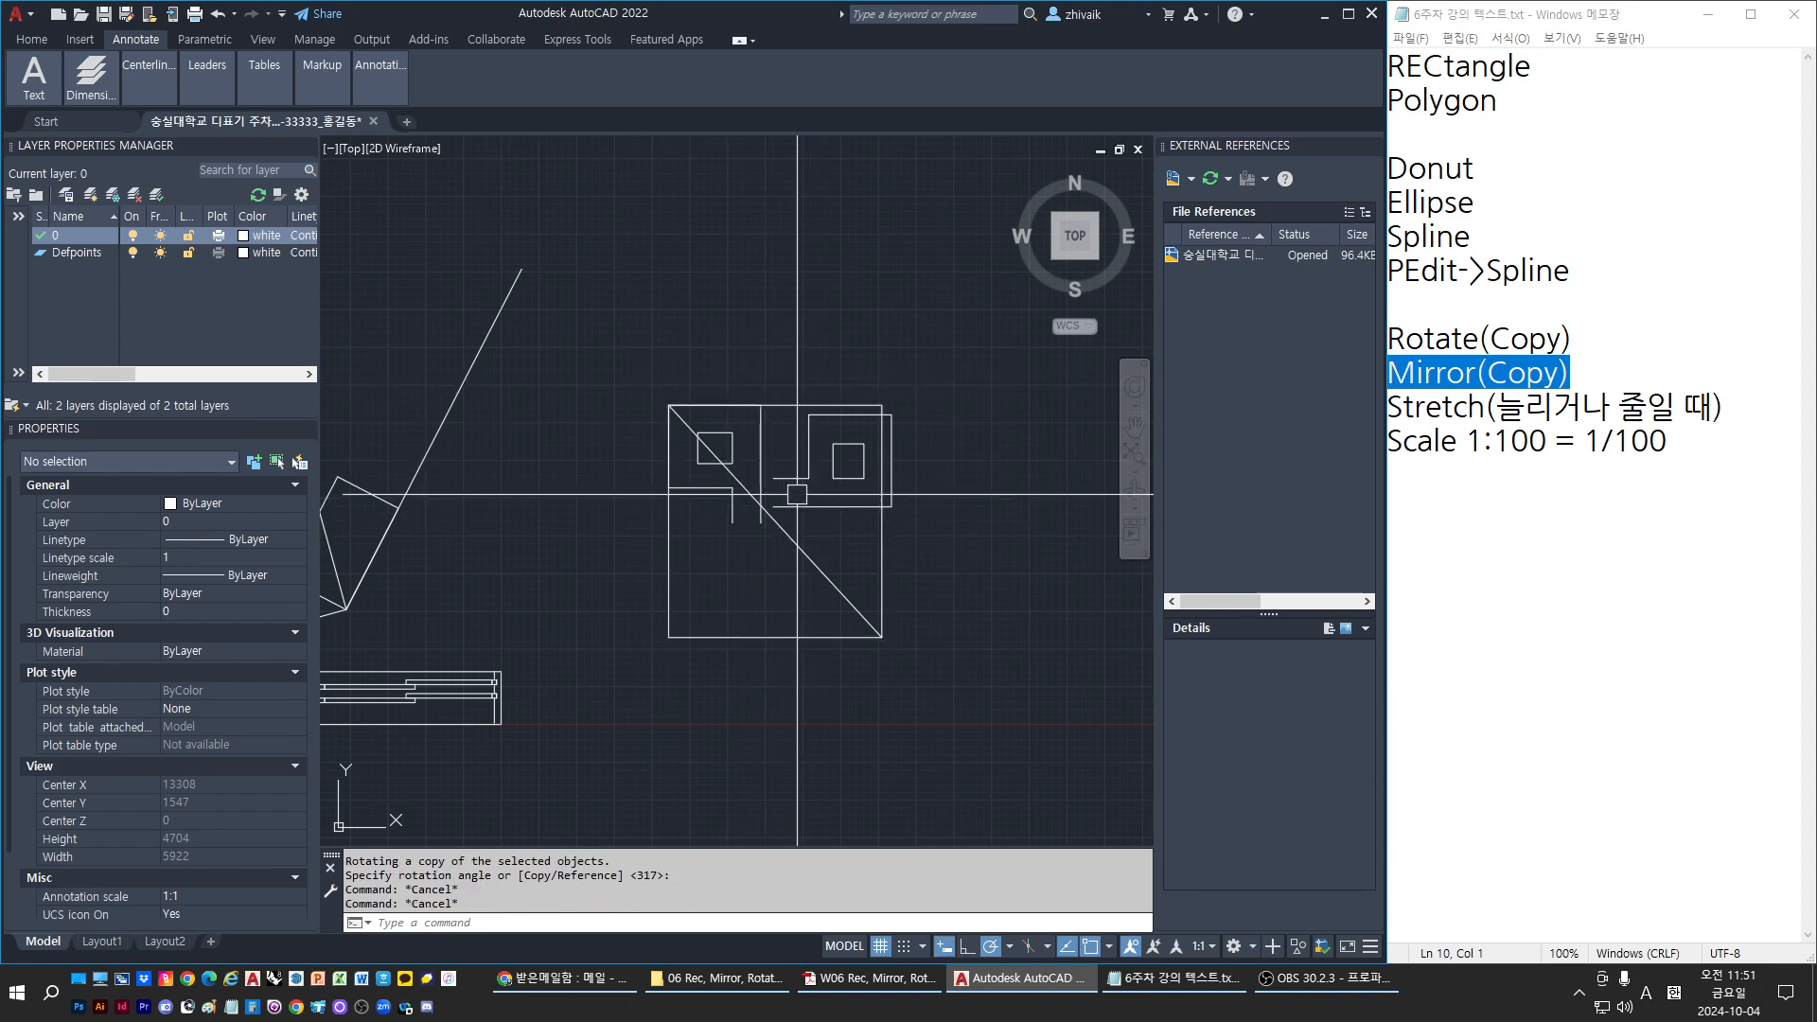
Erase the large rectangle, its diagonal and both frames with their small inner rectangles
{"action": "key", "text": "Escape"}
{"action": "left_click", "coordinate": [642, 346]}
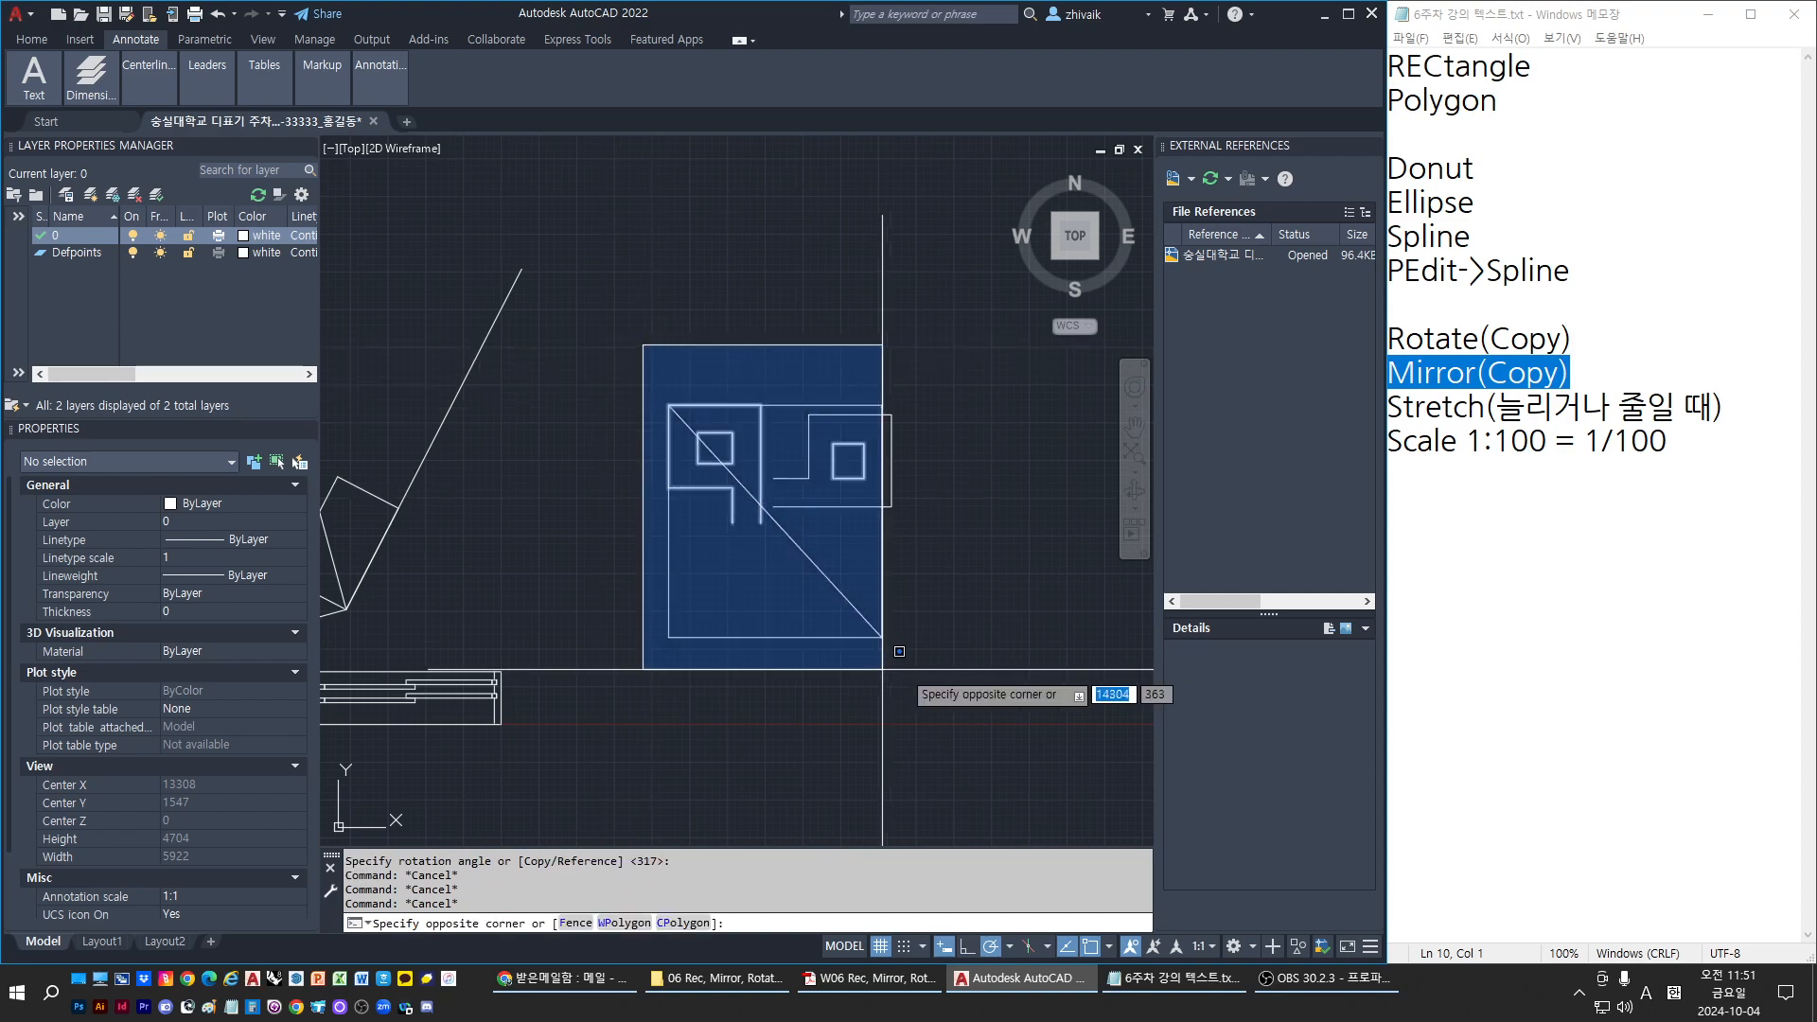
{"action": "left_click", "coordinate": [932, 669]}
{"action": "type", "text": "e"}
{"action": "key", "text": "space"}
{"action": "key", "text": "Escape"}
{"action": "key", "text": "Escape"}
Erase the two tilted rectangles and the slanted line above the sliding panel plan
{"action": "middle_click_drag", "start_coordinate": [394, 451], "coordinate": [617, 418]}
{"action": "key", "text": "Escape"}
{"action": "left_click", "coordinate": [717, 571]}
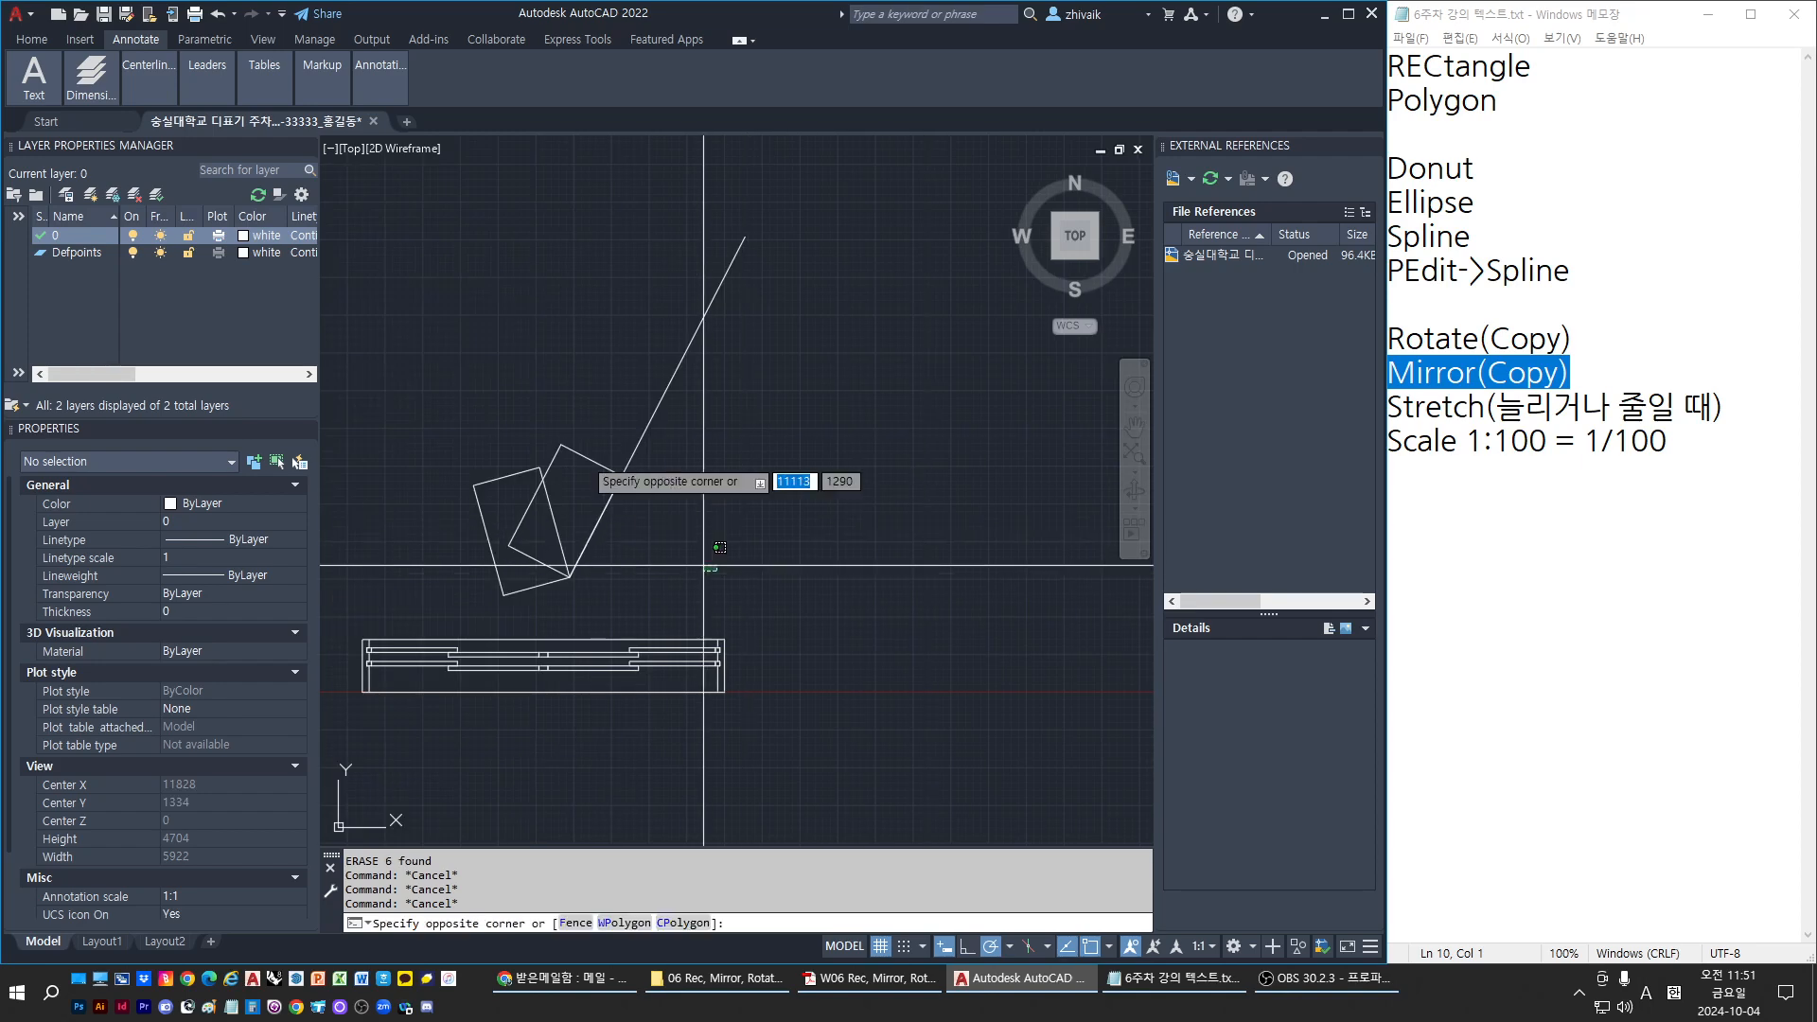
{"action": "left_click", "coordinate": [533, 449]}
{"action": "type", "text": "e"}
{"action": "key", "text": "space"}
{"action": "key", "text": "Escape"}
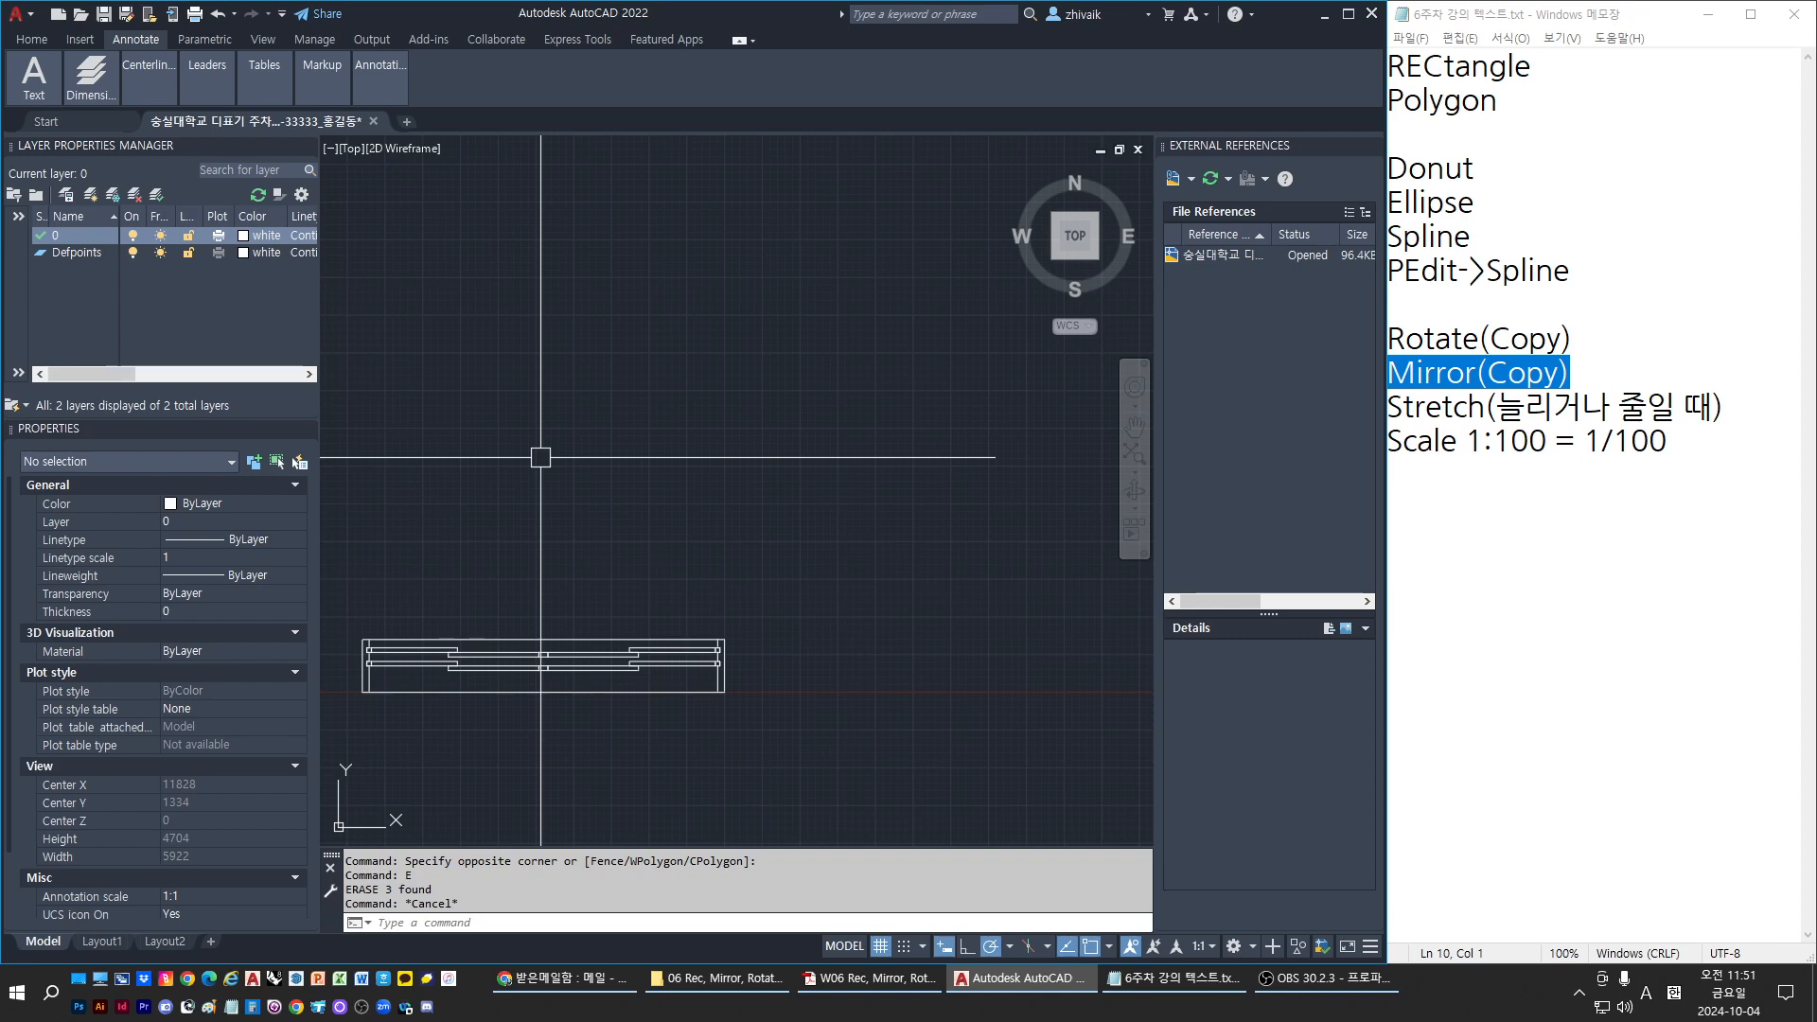
{"action": "scroll", "coordinate": [541, 458], "scroll_direction": "down", "scroll_amount": 4}
{"action": "middle_click_drag", "start_coordinate": [656, 483], "coordinate": [692, 493]}
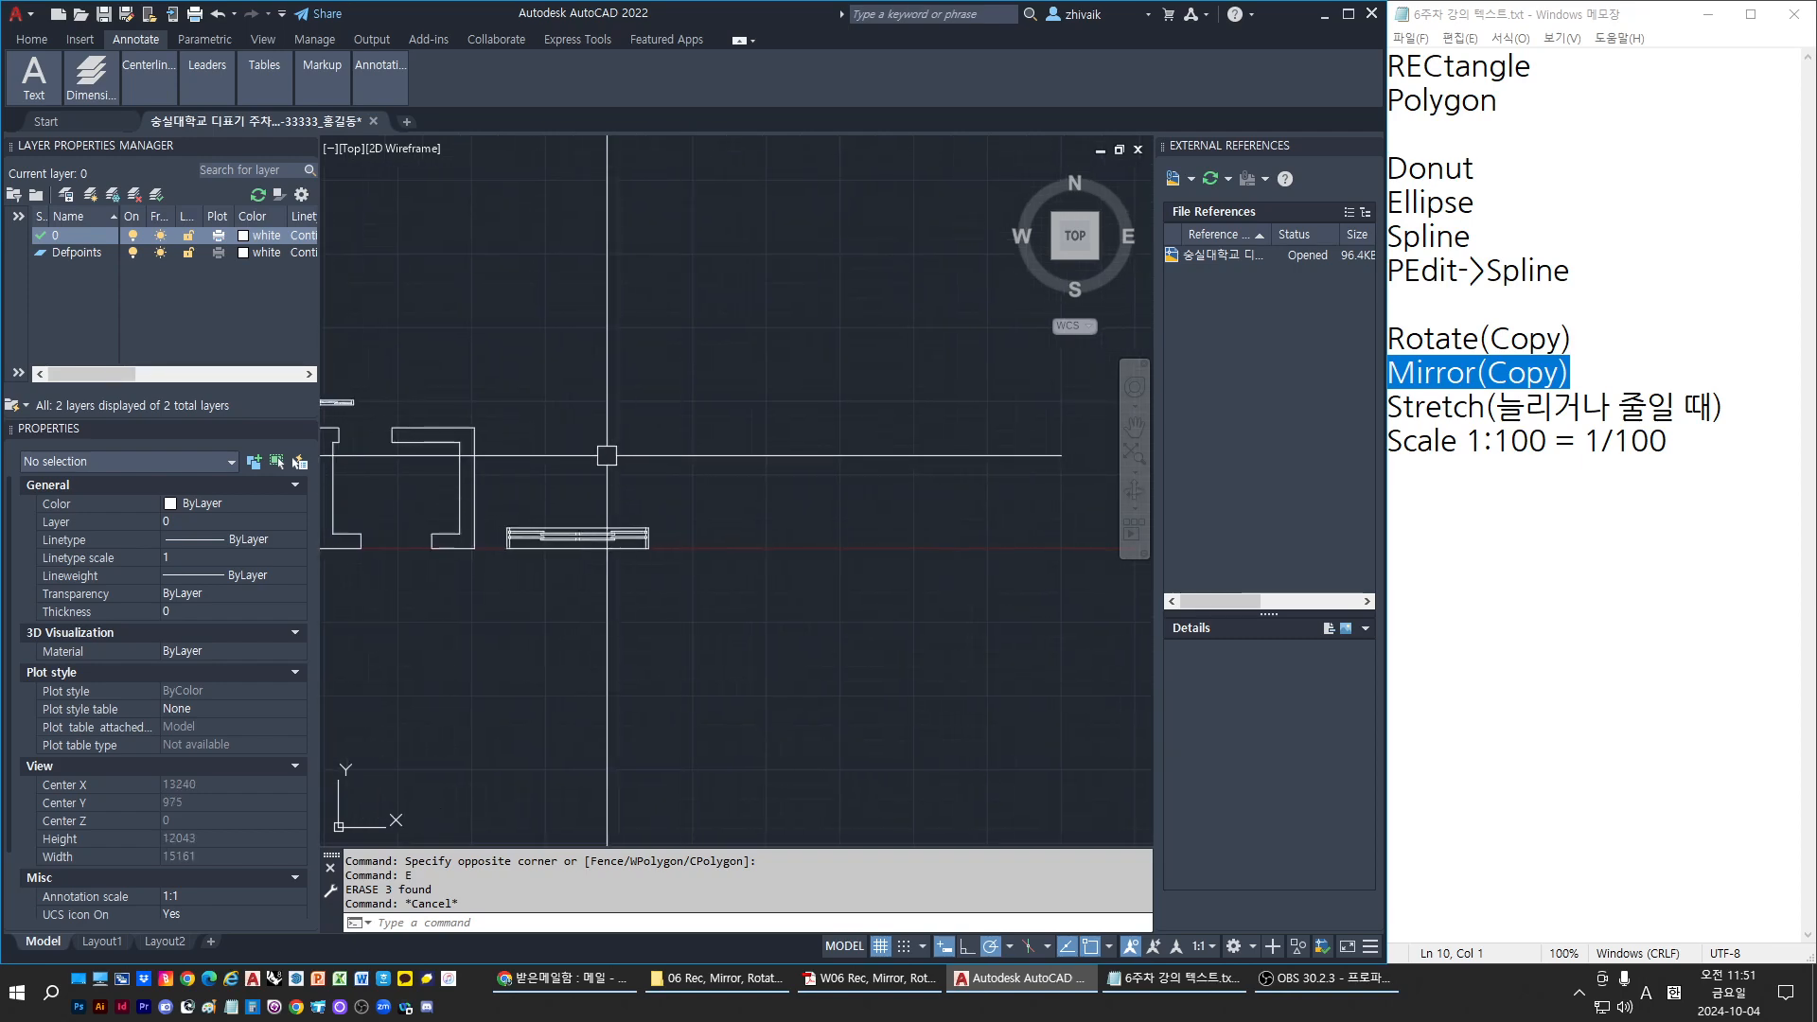
{"action": "scroll", "coordinate": [606, 455], "scroll_direction": "up", "scroll_amount": 2}
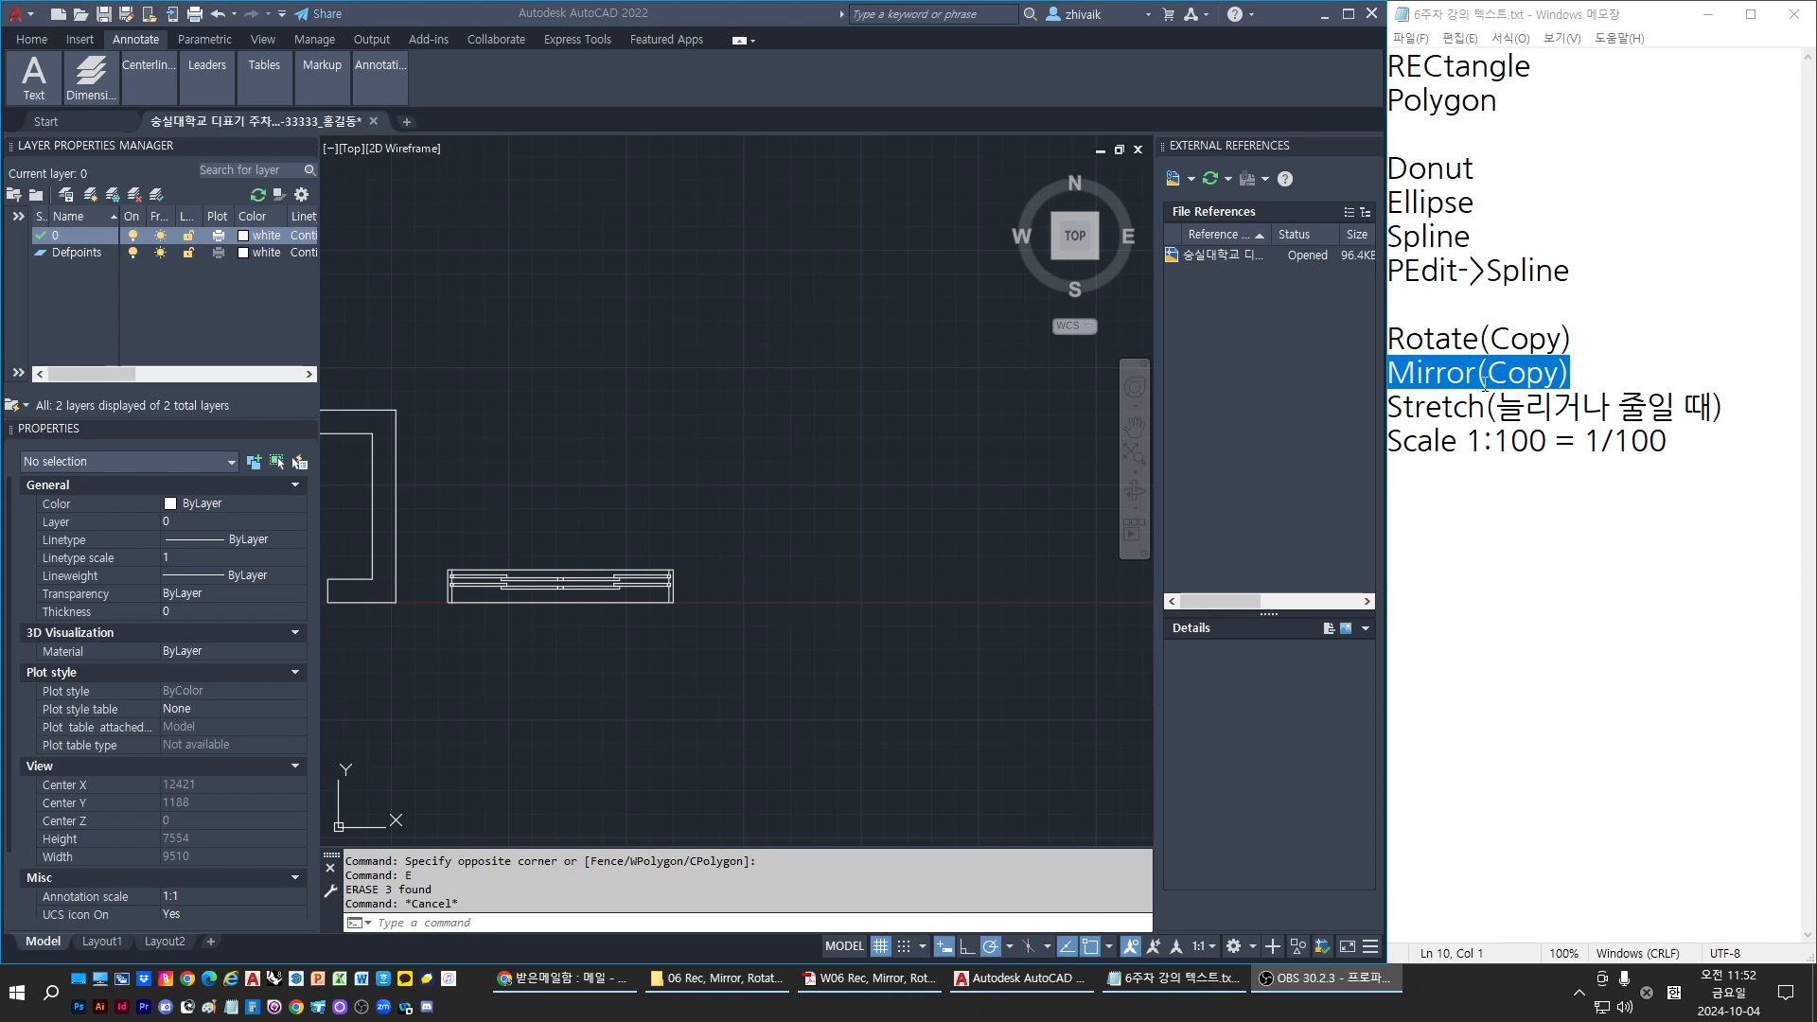
{"action": "scroll", "coordinate": [685, 489], "scroll_direction": "up", "scroll_amount": 3}
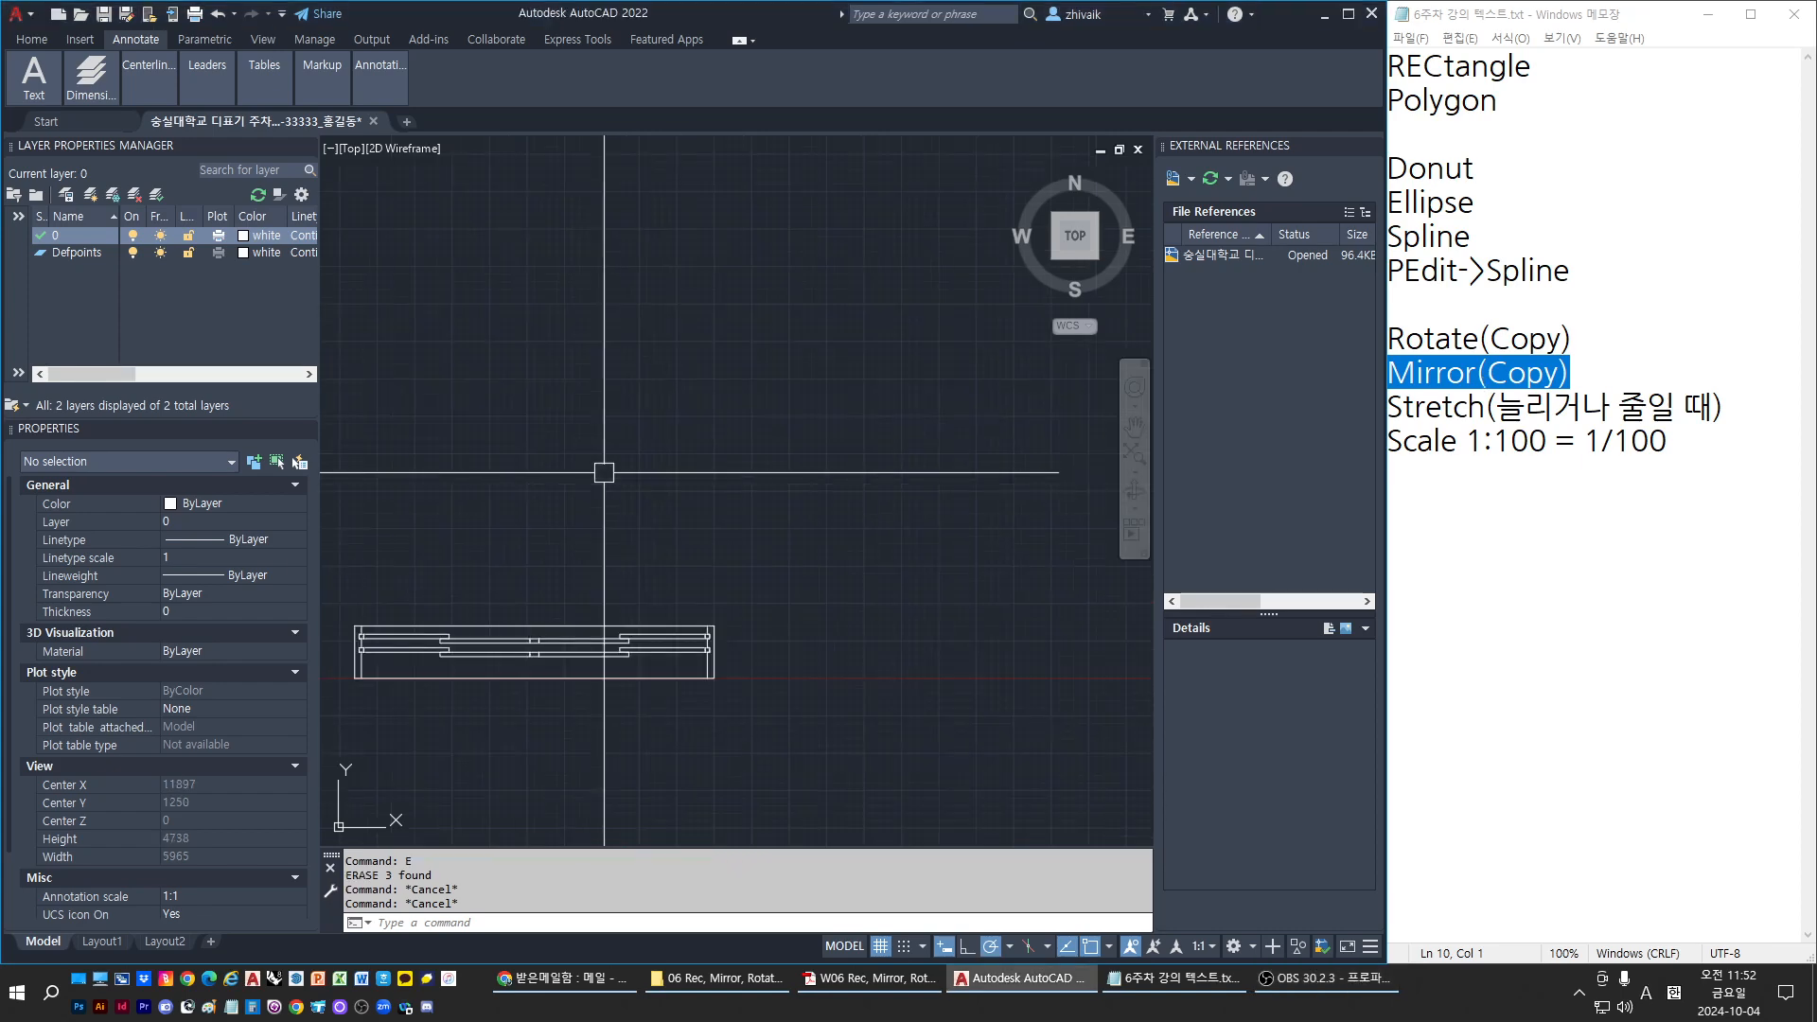
{"action": "key", "text": "Escape"}
{"action": "key", "text": "Escape"}
{"action": "key", "text": "Escape"}
{"action": "type", "text": "rec"}
{"action": "key", "text": "Return"}
{"action": "key", "text": "Escape"}
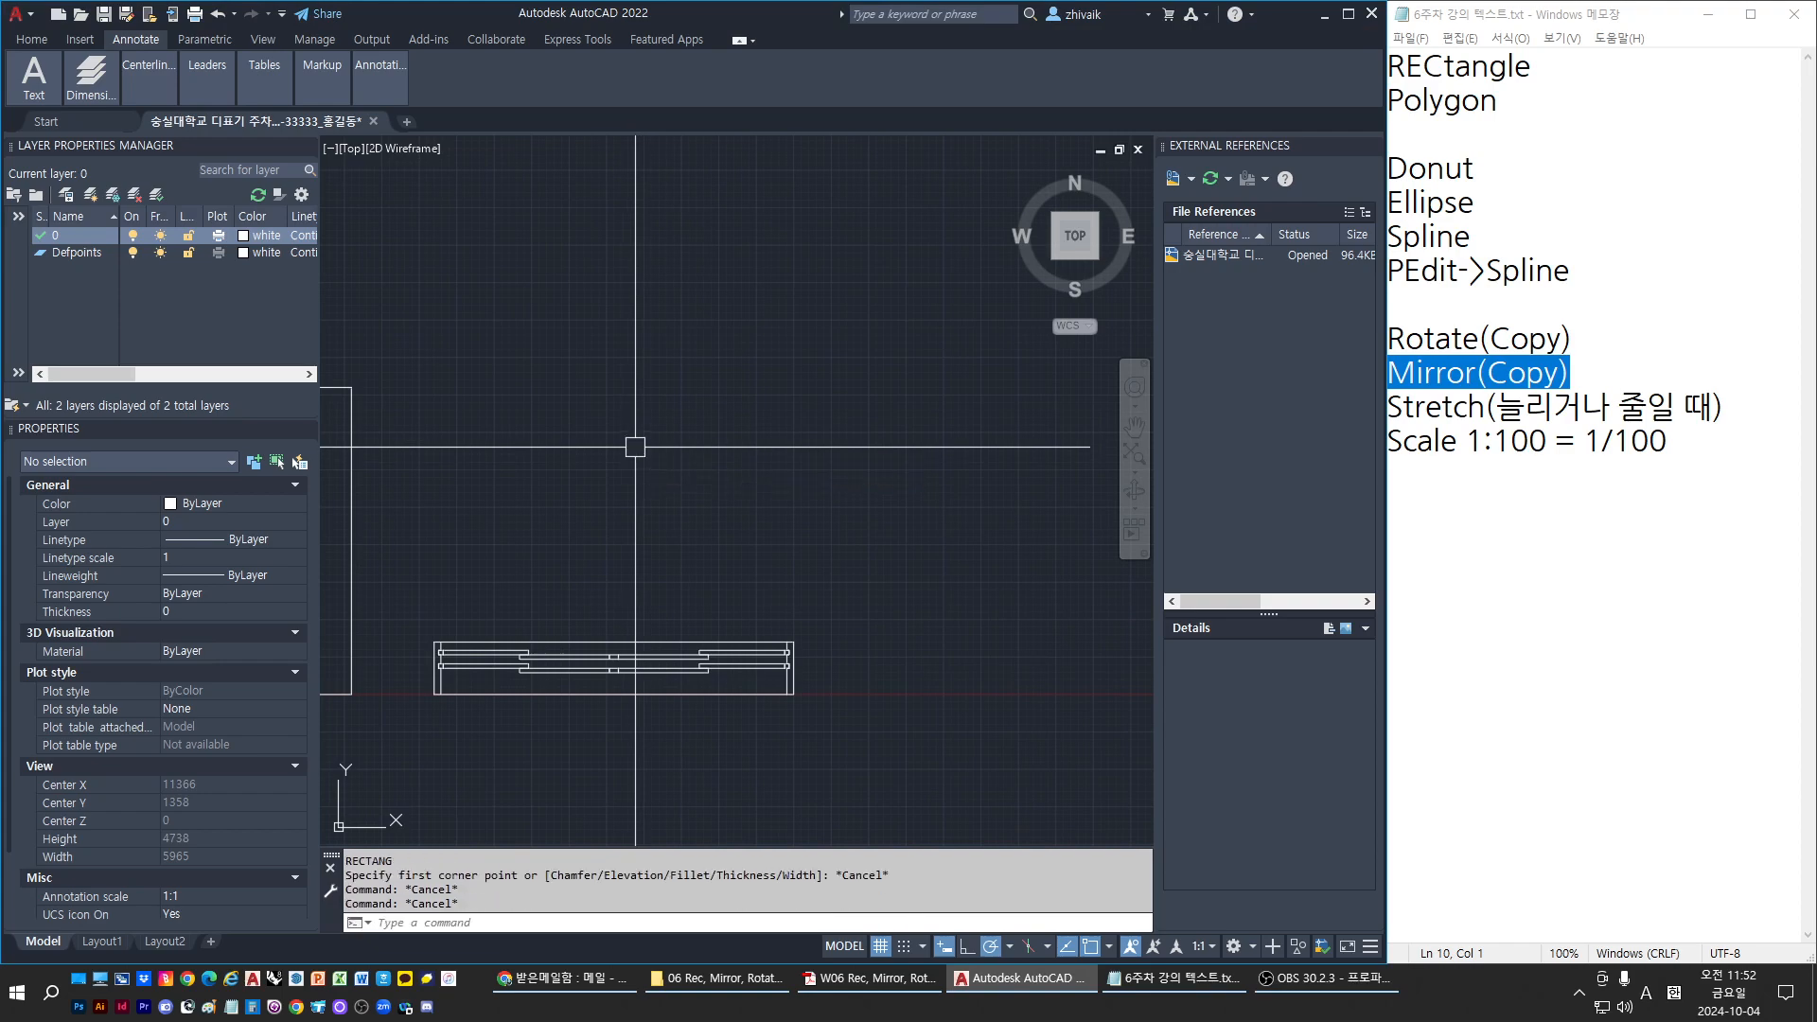
Draw a roughly square rectangle with a perimeter of about 4090 above the sliding panel plan
{"action": "type", "text": "rec"}
{"action": "key", "text": "Return"}
{"action": "left_click", "coordinate": [544, 327]}
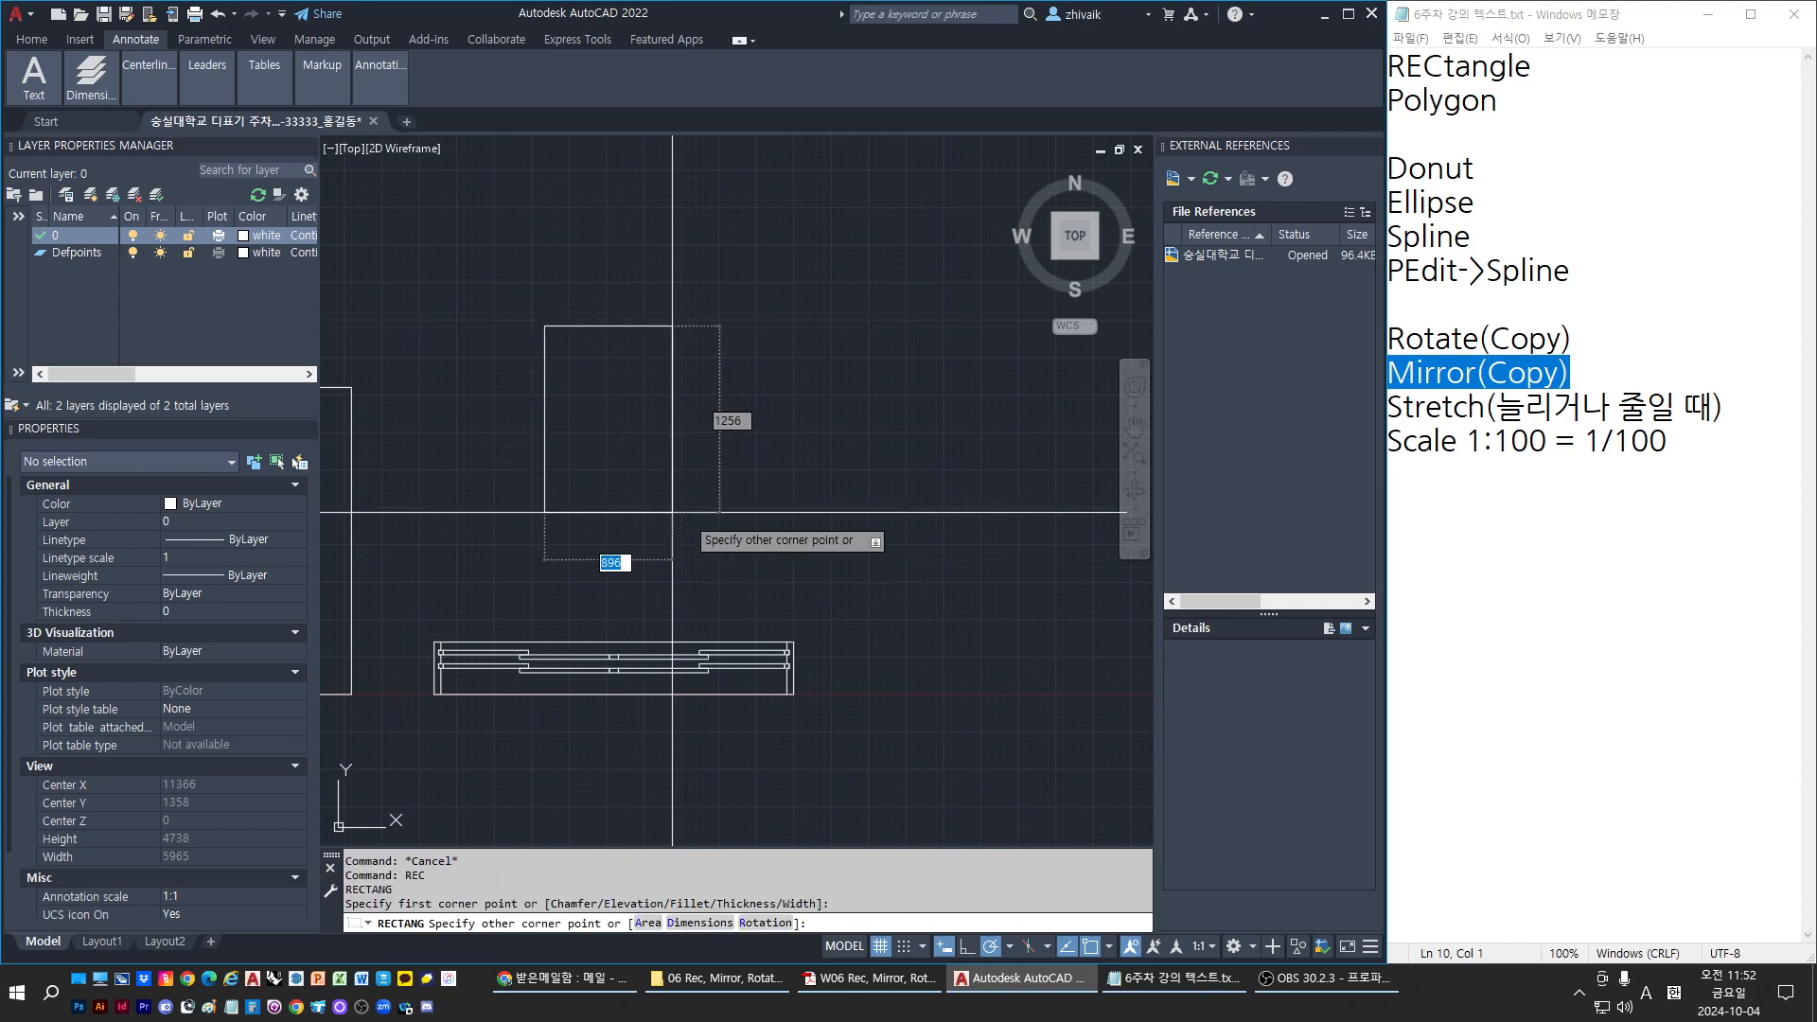
{"action": "left_click", "coordinate": [699, 479]}
{"action": "key", "text": "Return"}
{"action": "key", "text": "Escape"}
Stretch the new rectangle's lower edge downward by about 315 to make it taller
{"action": "left_click", "coordinate": [670, 515]}
{"action": "left_click", "coordinate": [629, 446]}
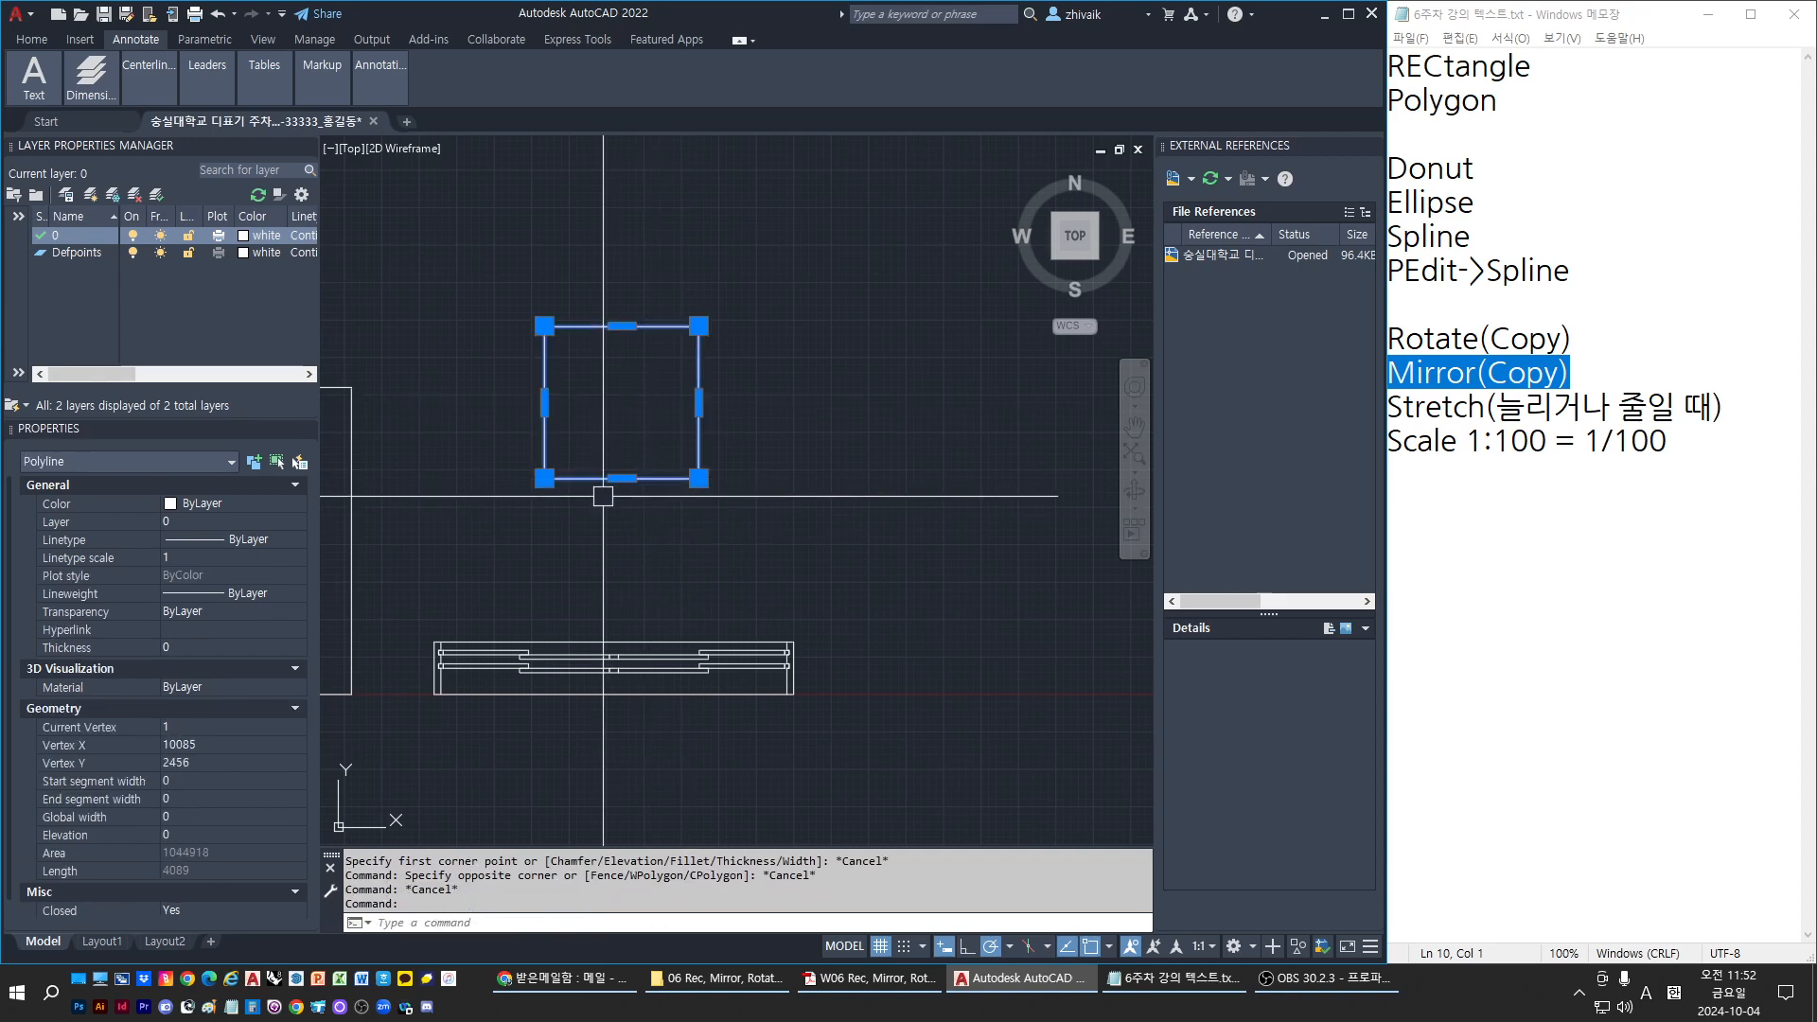
{"action": "left_click", "coordinate": [621, 479]}
{"action": "left_click", "coordinate": [623, 525]}
Rotate the rectangle about 15 degrees counterclockwise around its lower right corner
{"action": "type", "text": "ro"}
{"action": "key", "text": "Return"}
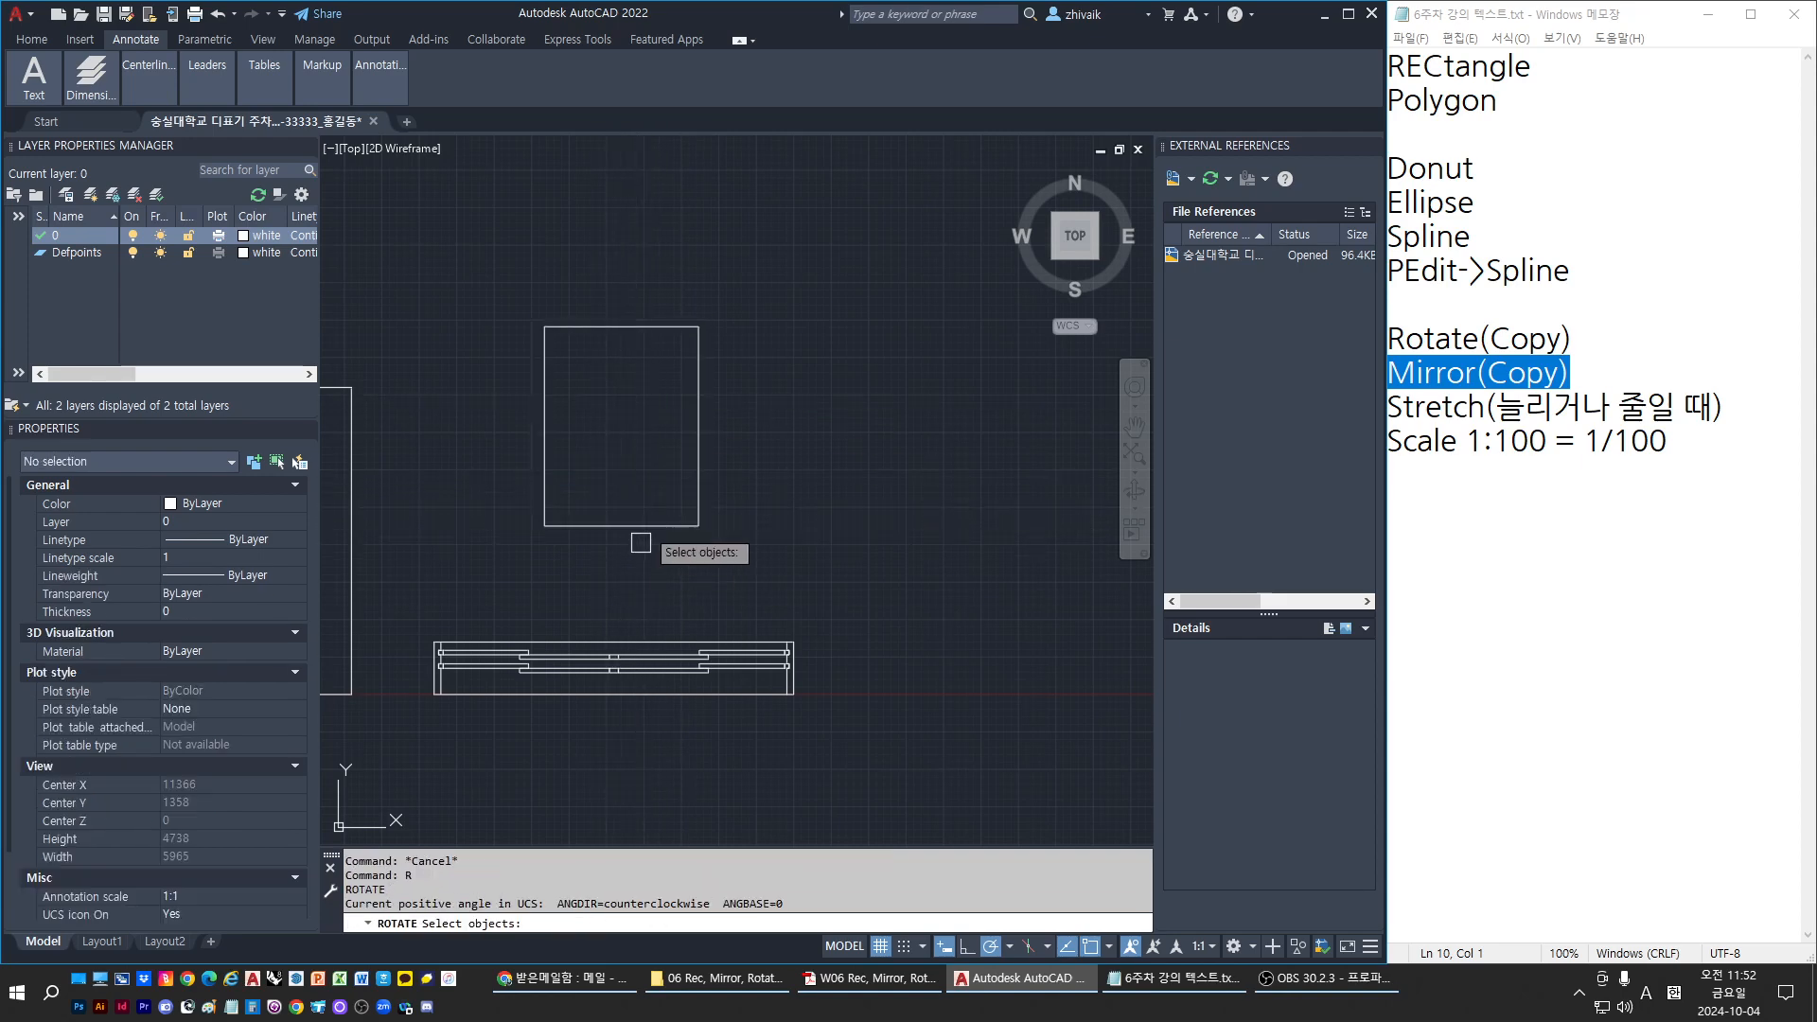
{"action": "left_click", "coordinate": [661, 525]}
{"action": "key", "text": "Return"}
{"action": "left_click", "coordinate": [700, 526]}
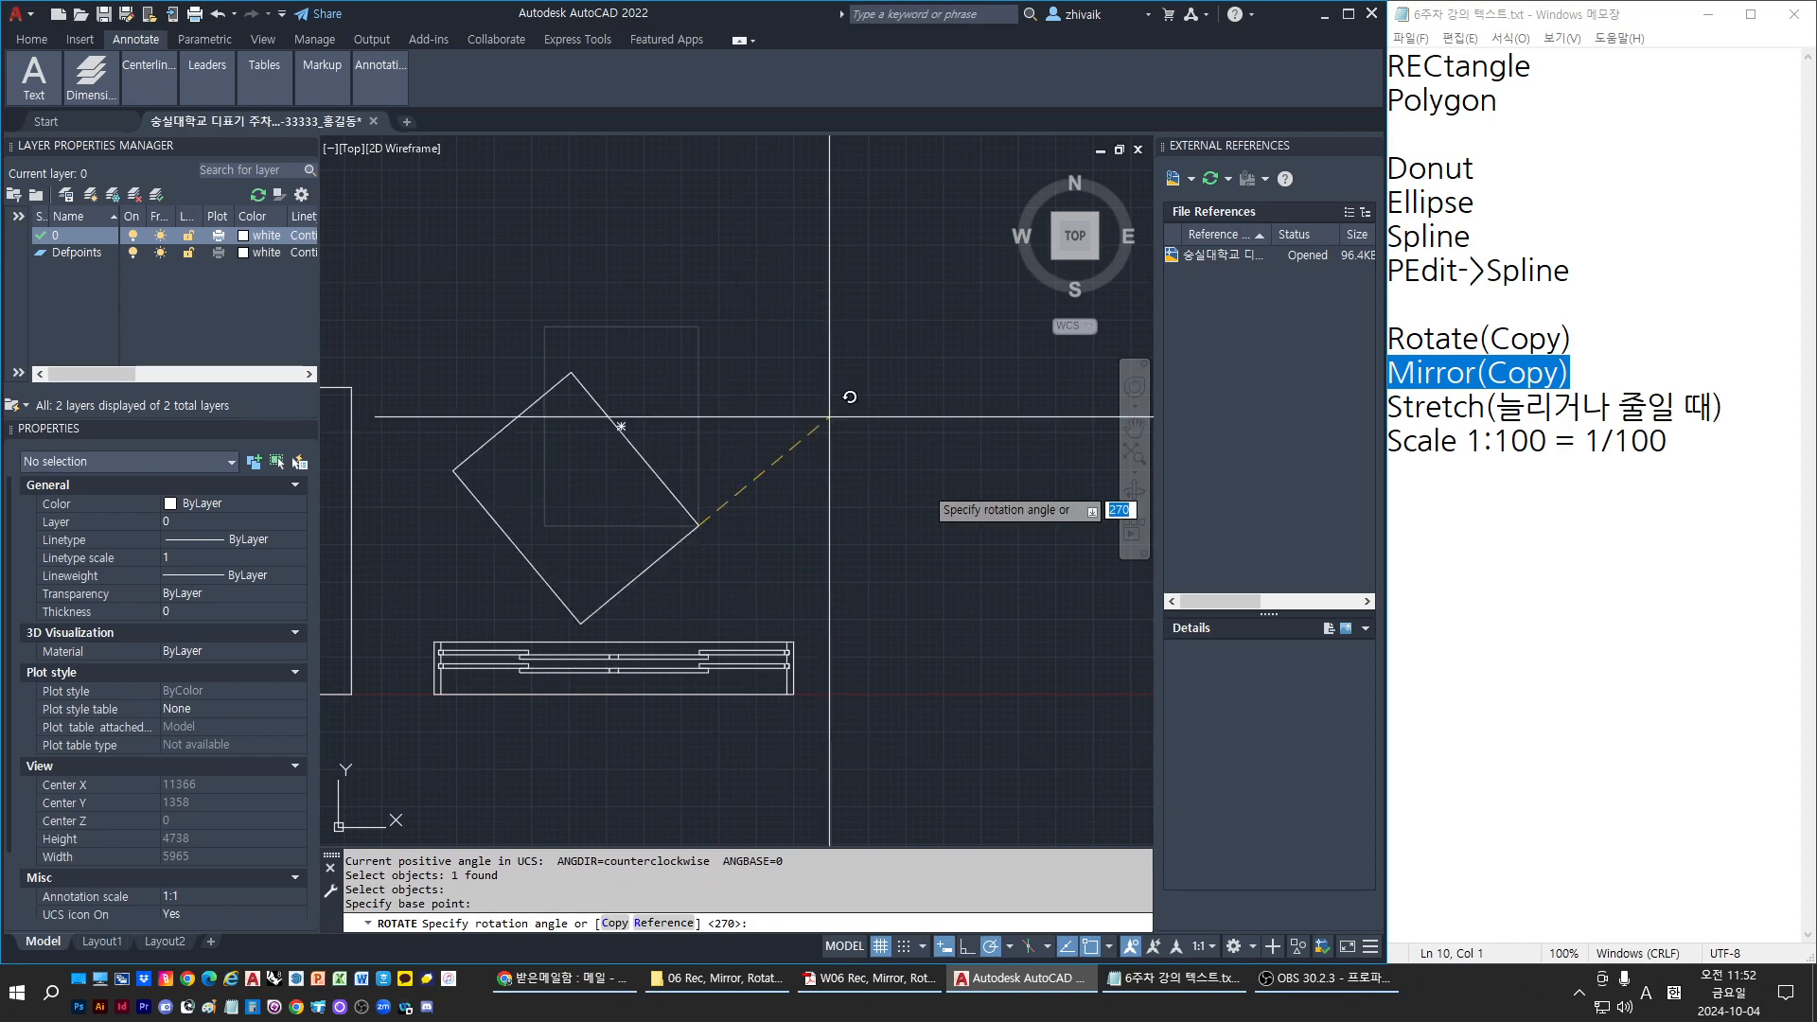
{"action": "key", "text": "Escape"}
{"action": "key", "text": "Escape"}
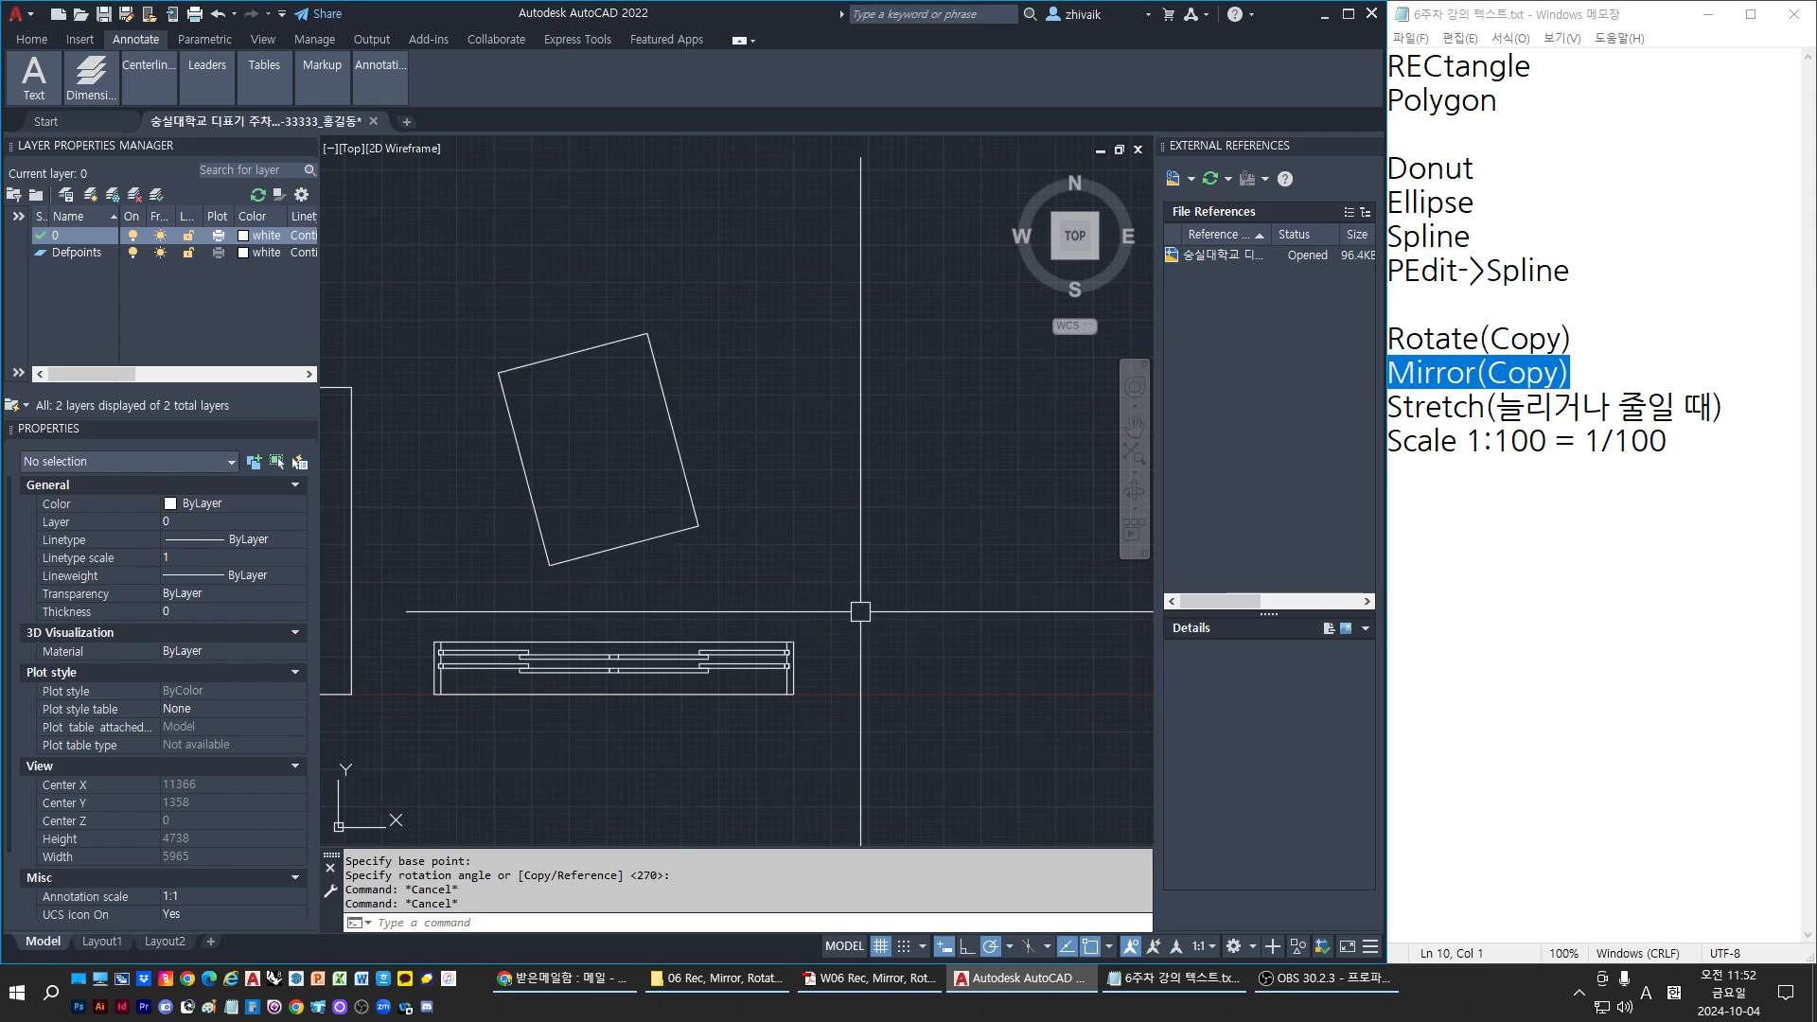
{"action": "key", "text": "Escape"}
{"action": "middle_click_drag", "start_coordinate": [860, 611], "coordinate": [912, 596]}
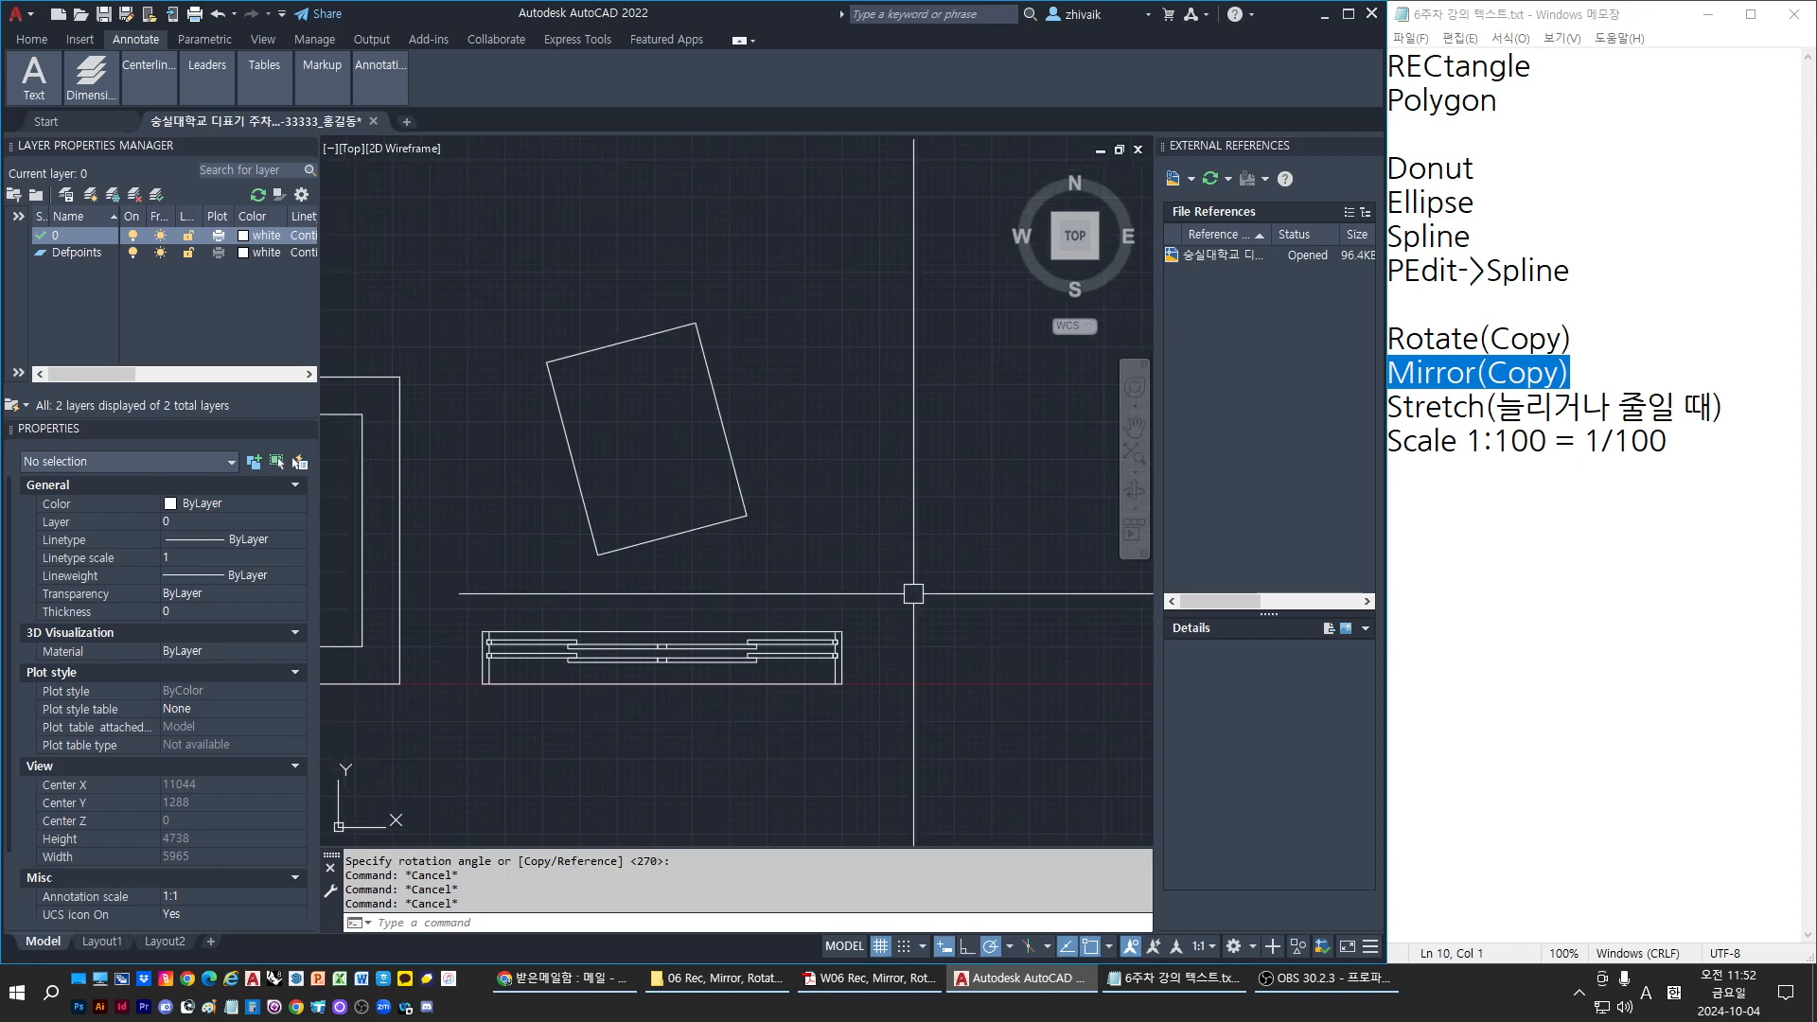
{"action": "type", "text": "MI"}
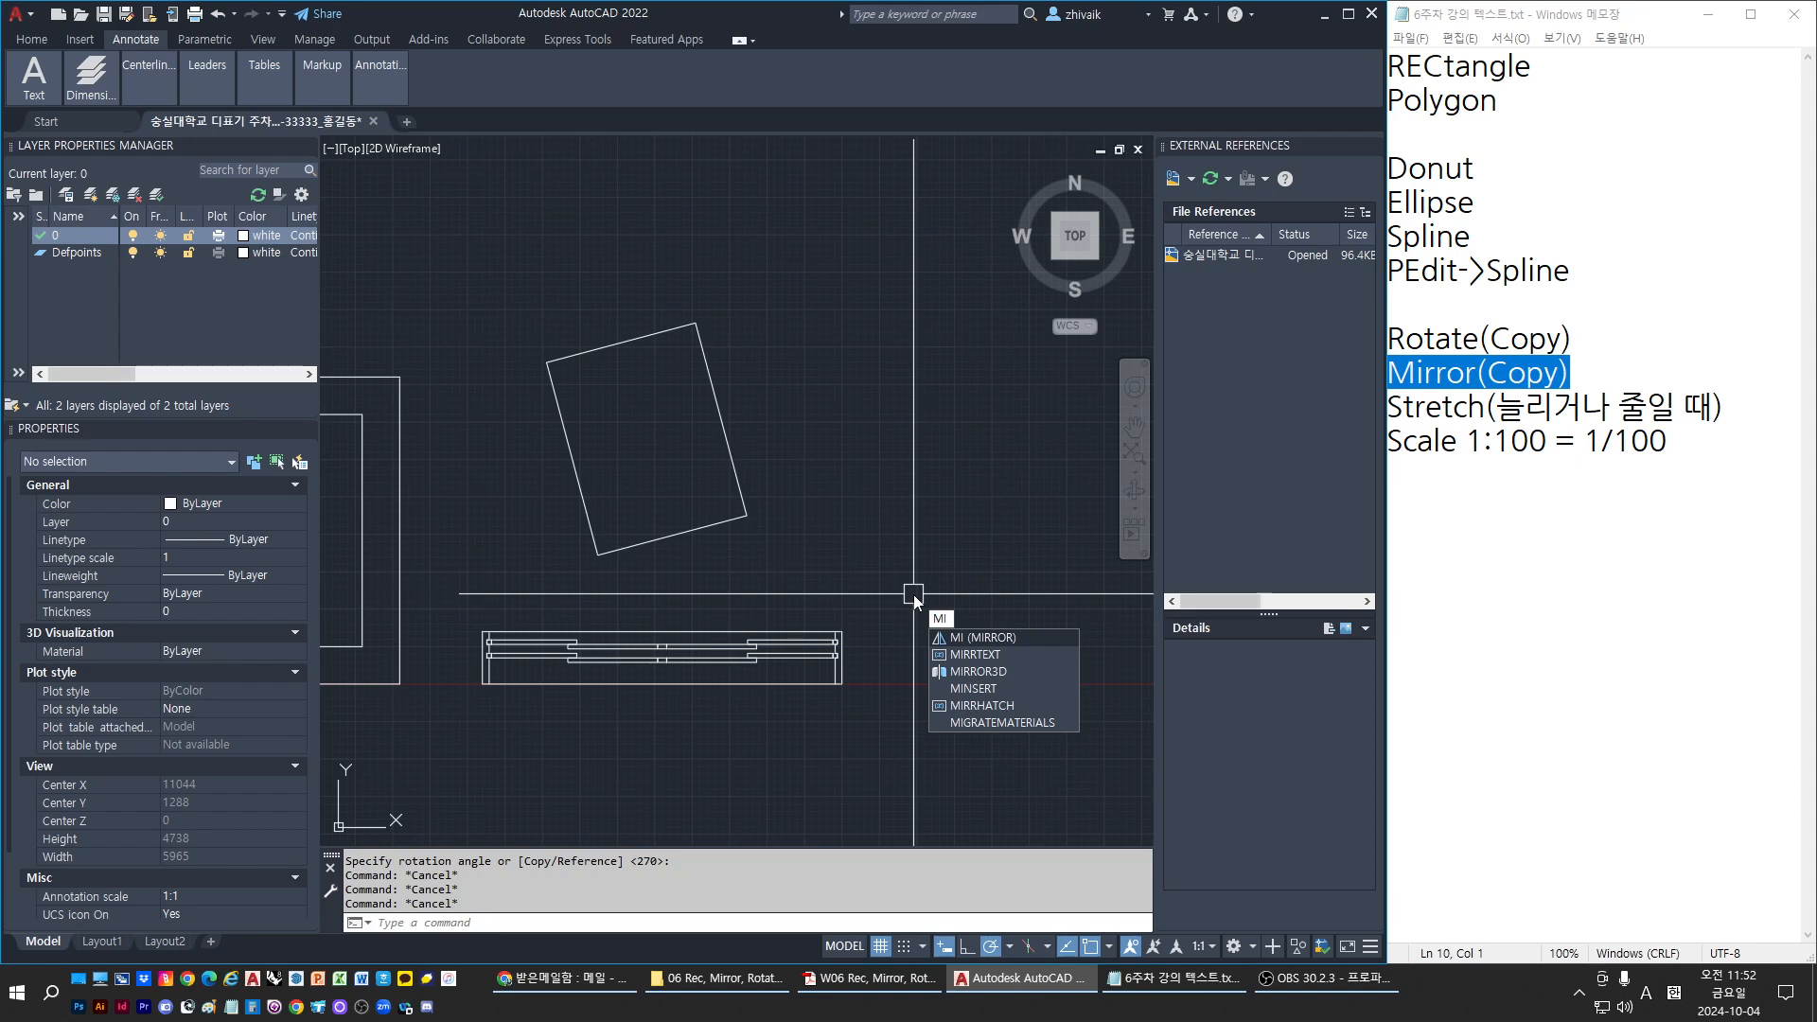
{"action": "key", "text": "Return"}
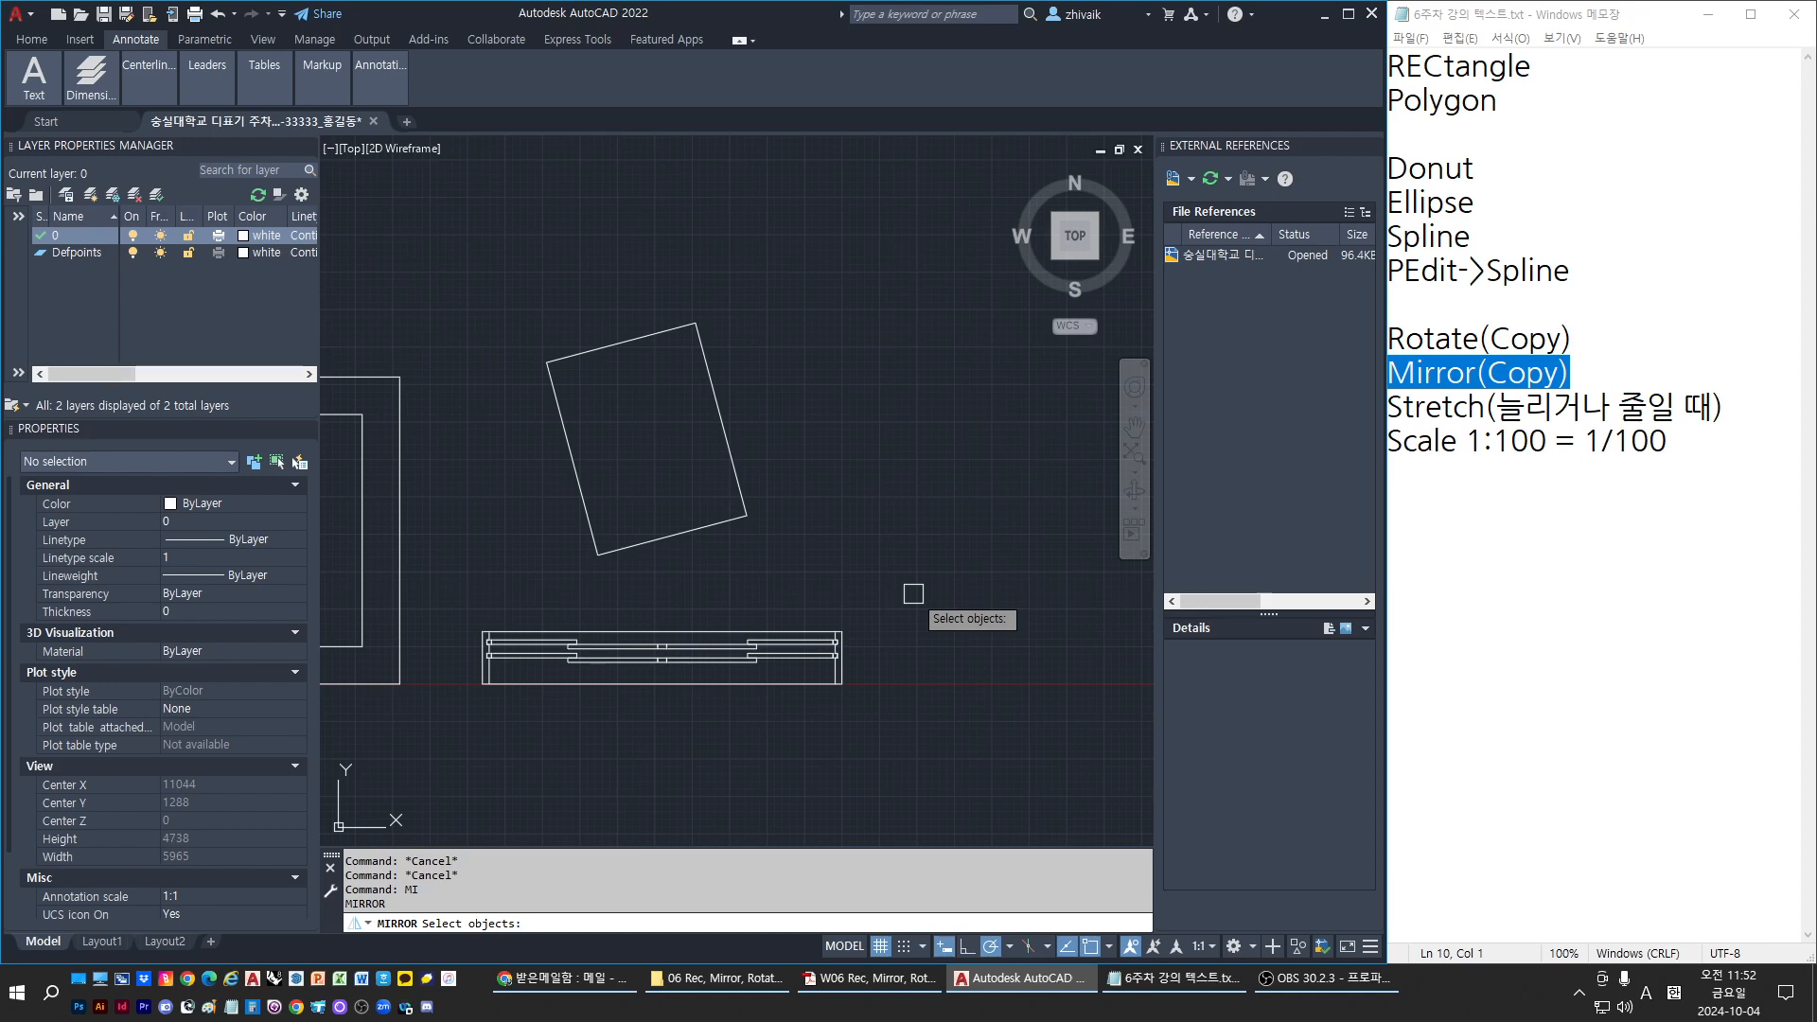
{"action": "left_click", "coordinate": [744, 520]}
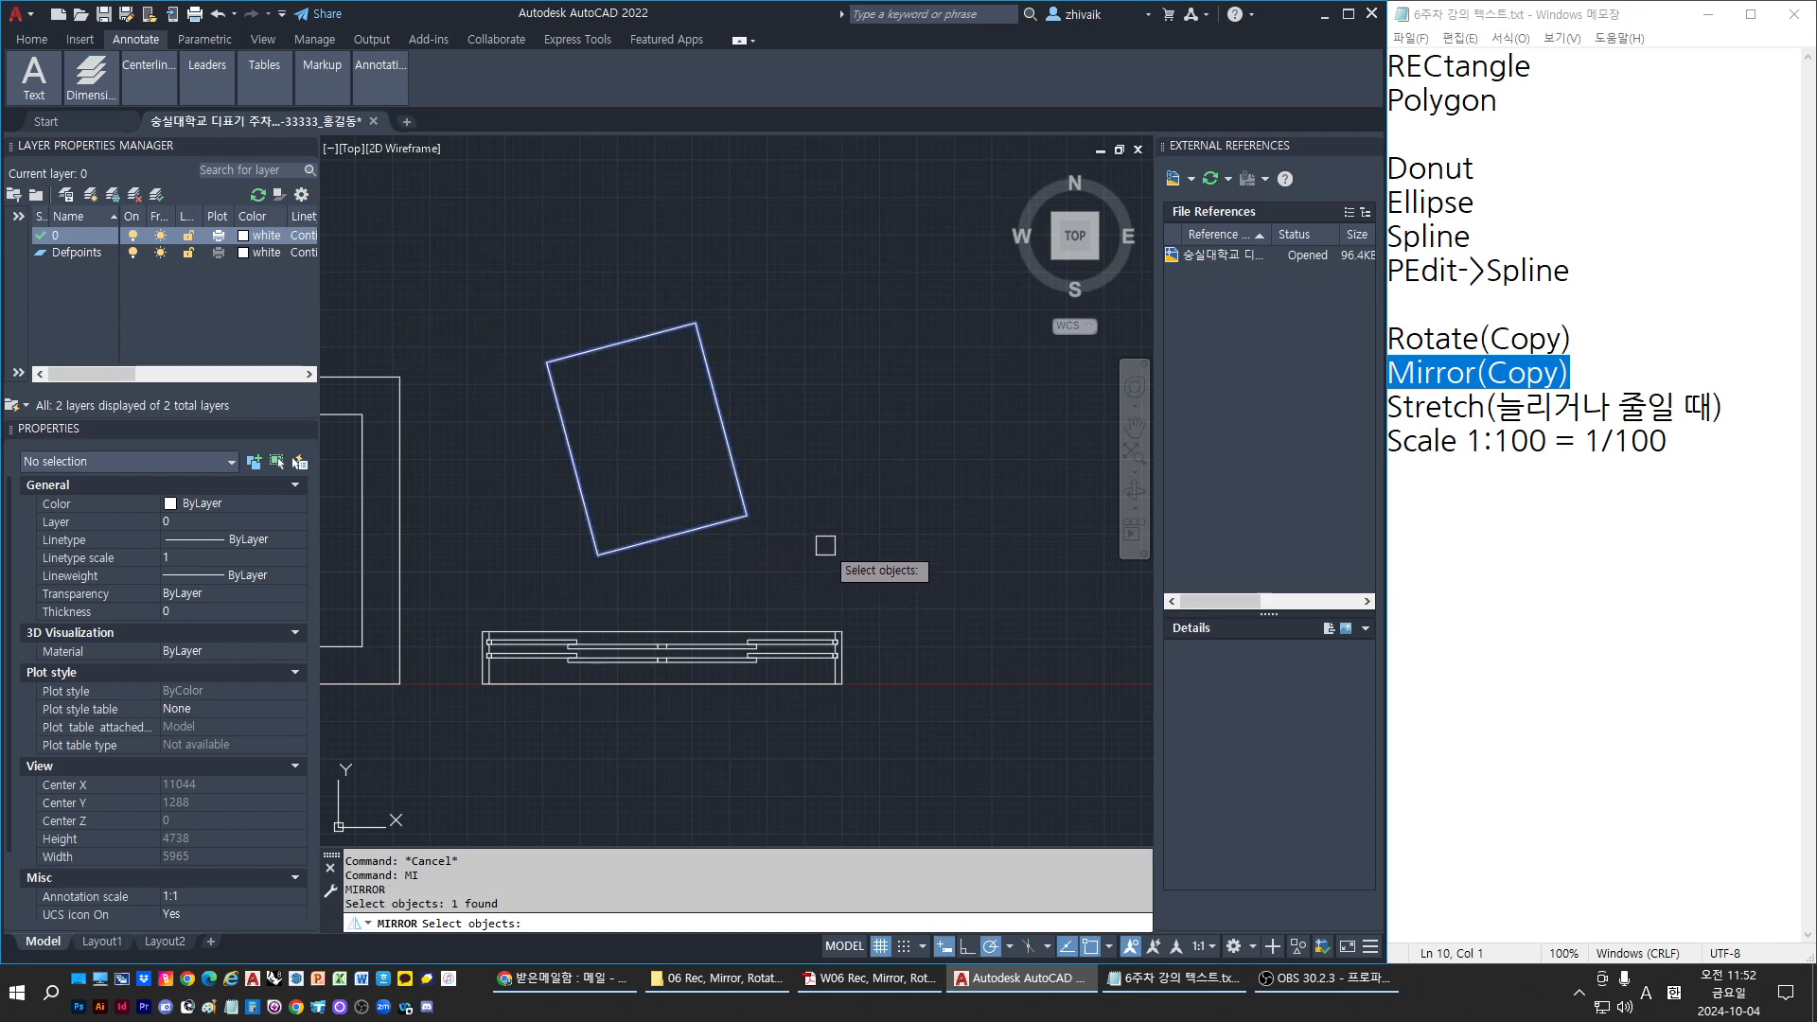
{"action": "key", "text": "Return"}
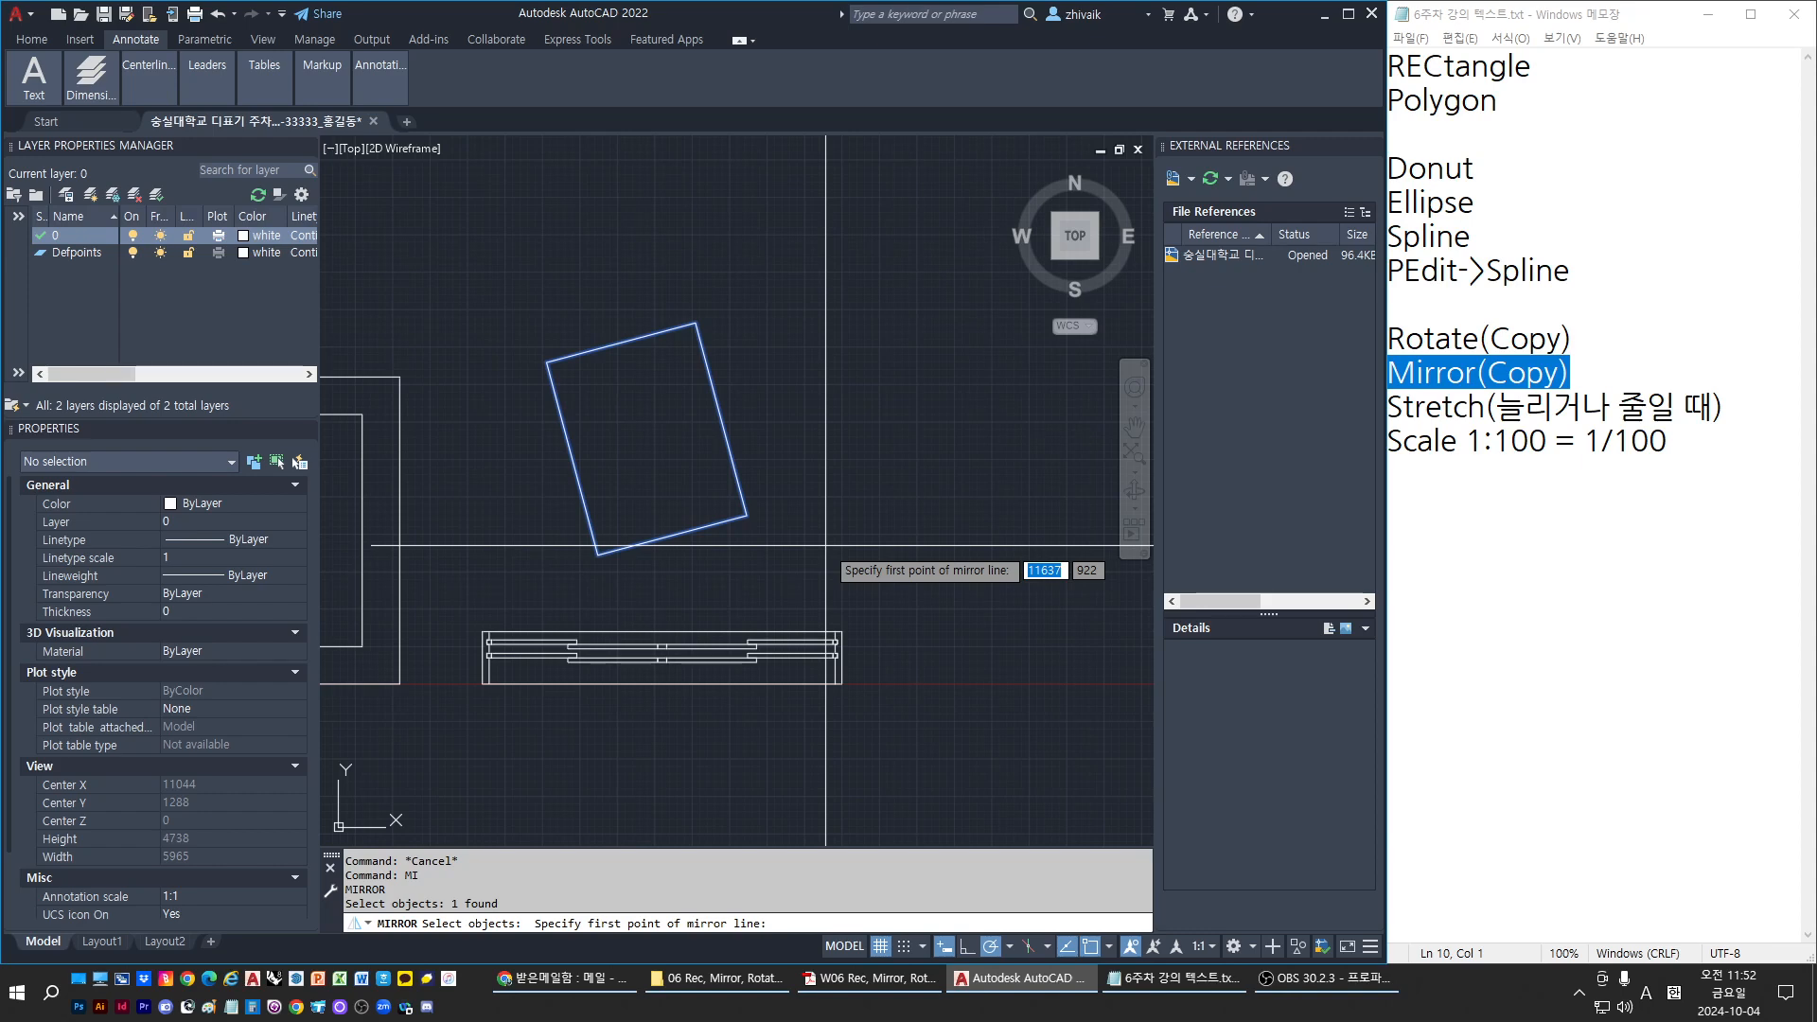
{"action": "key", "text": "Escape"}
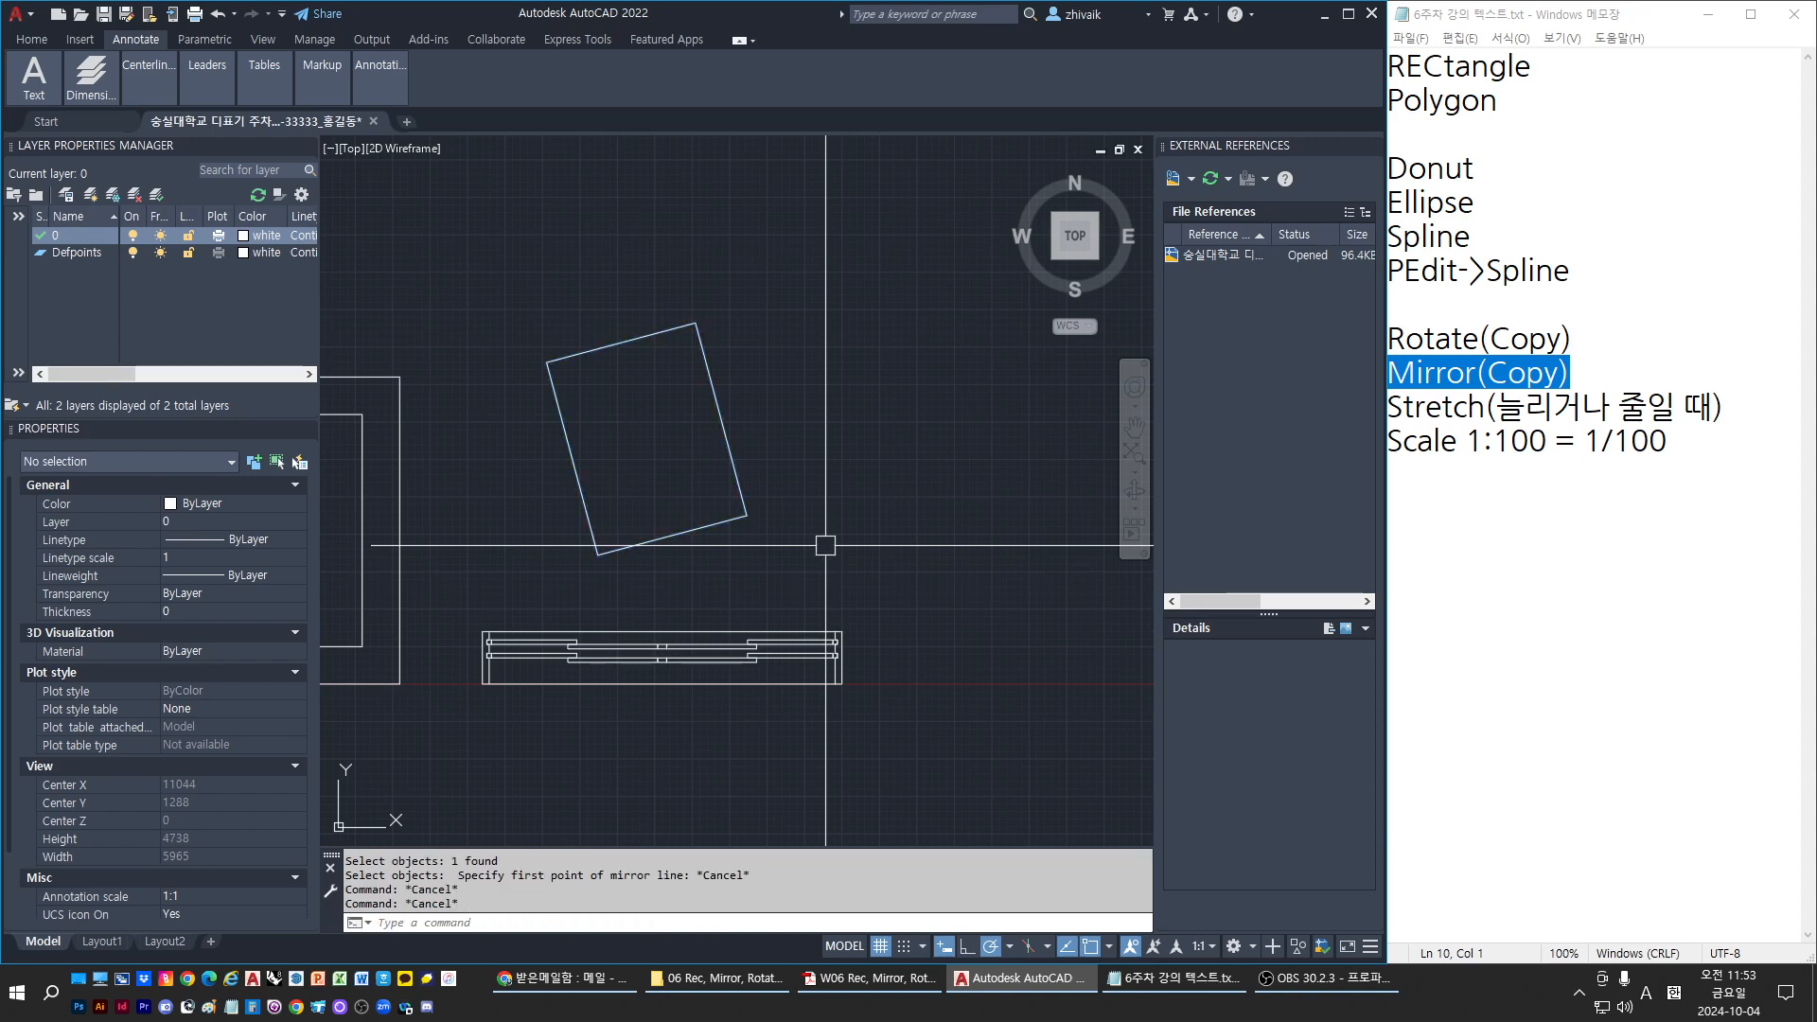
Draw a vertical polyline about 2145 long across the right side of the tilted rectangle as a mirror axis
{"action": "type", "text": "L"}
{"action": "key", "text": "Return"}
{"action": "left_click", "coordinate": [726, 565]}
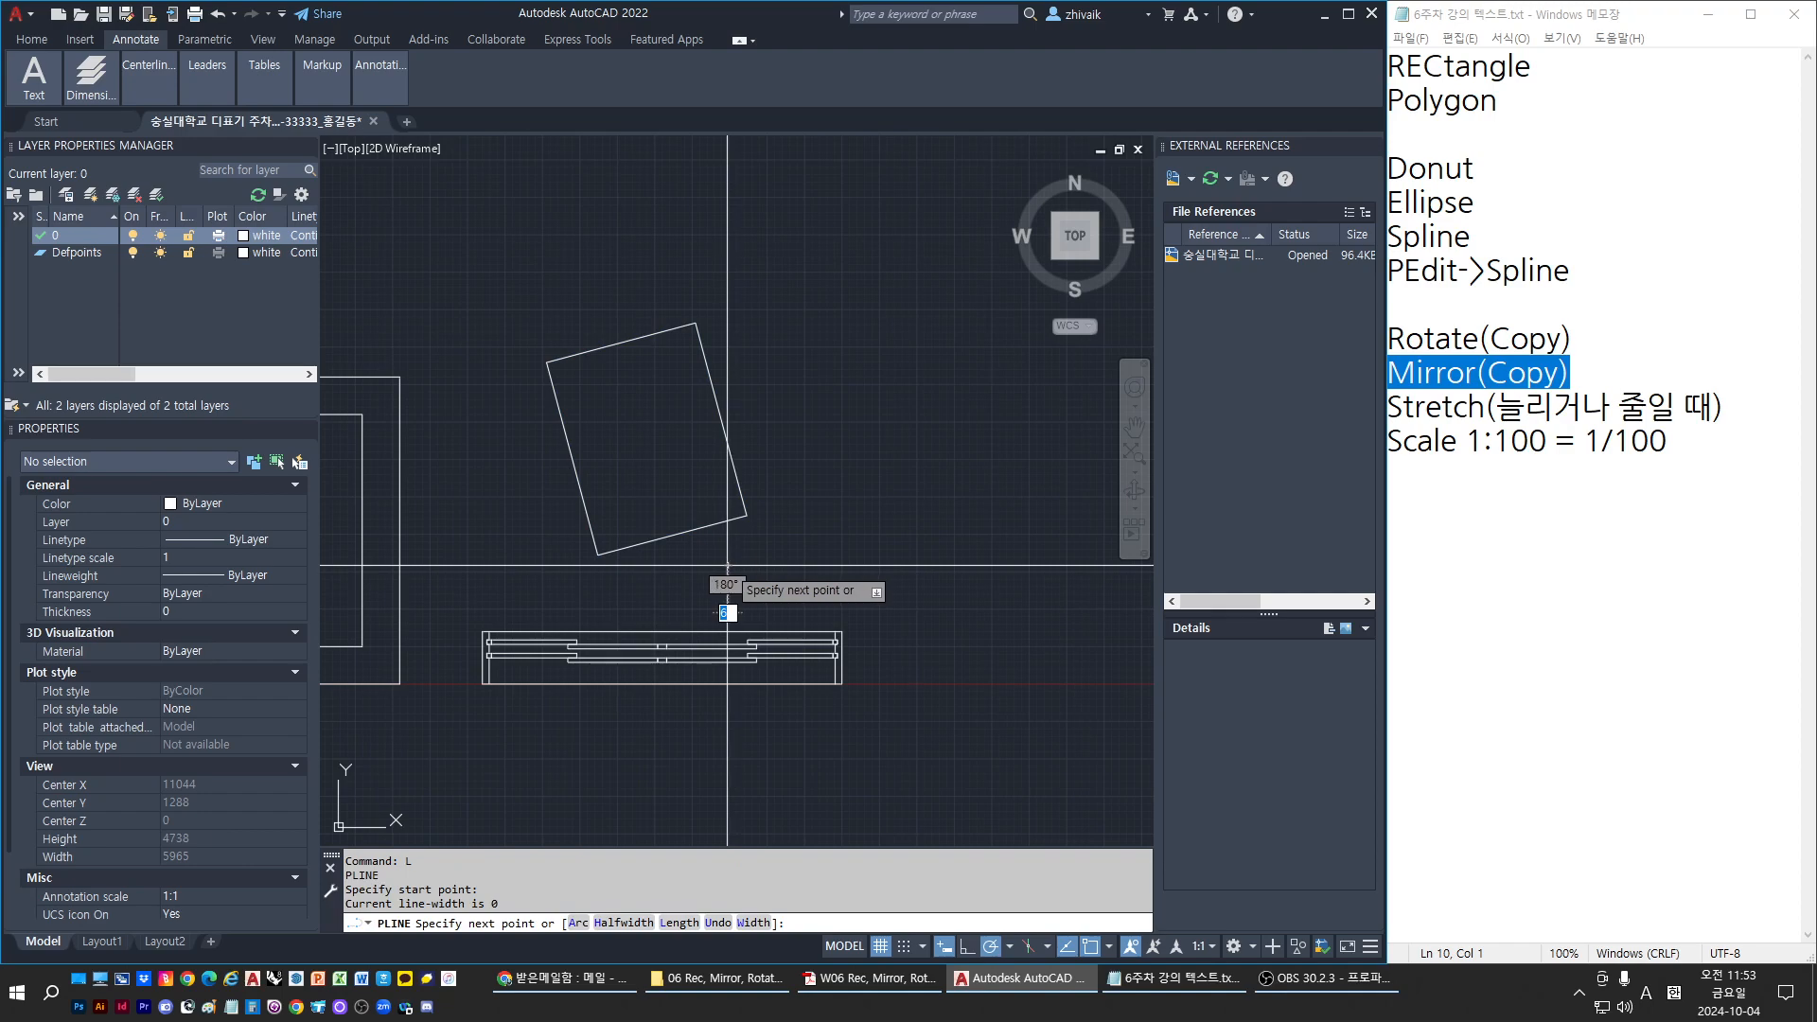
{"action": "left_click", "coordinate": [728, 245]}
{"action": "key", "text": "Escape"}
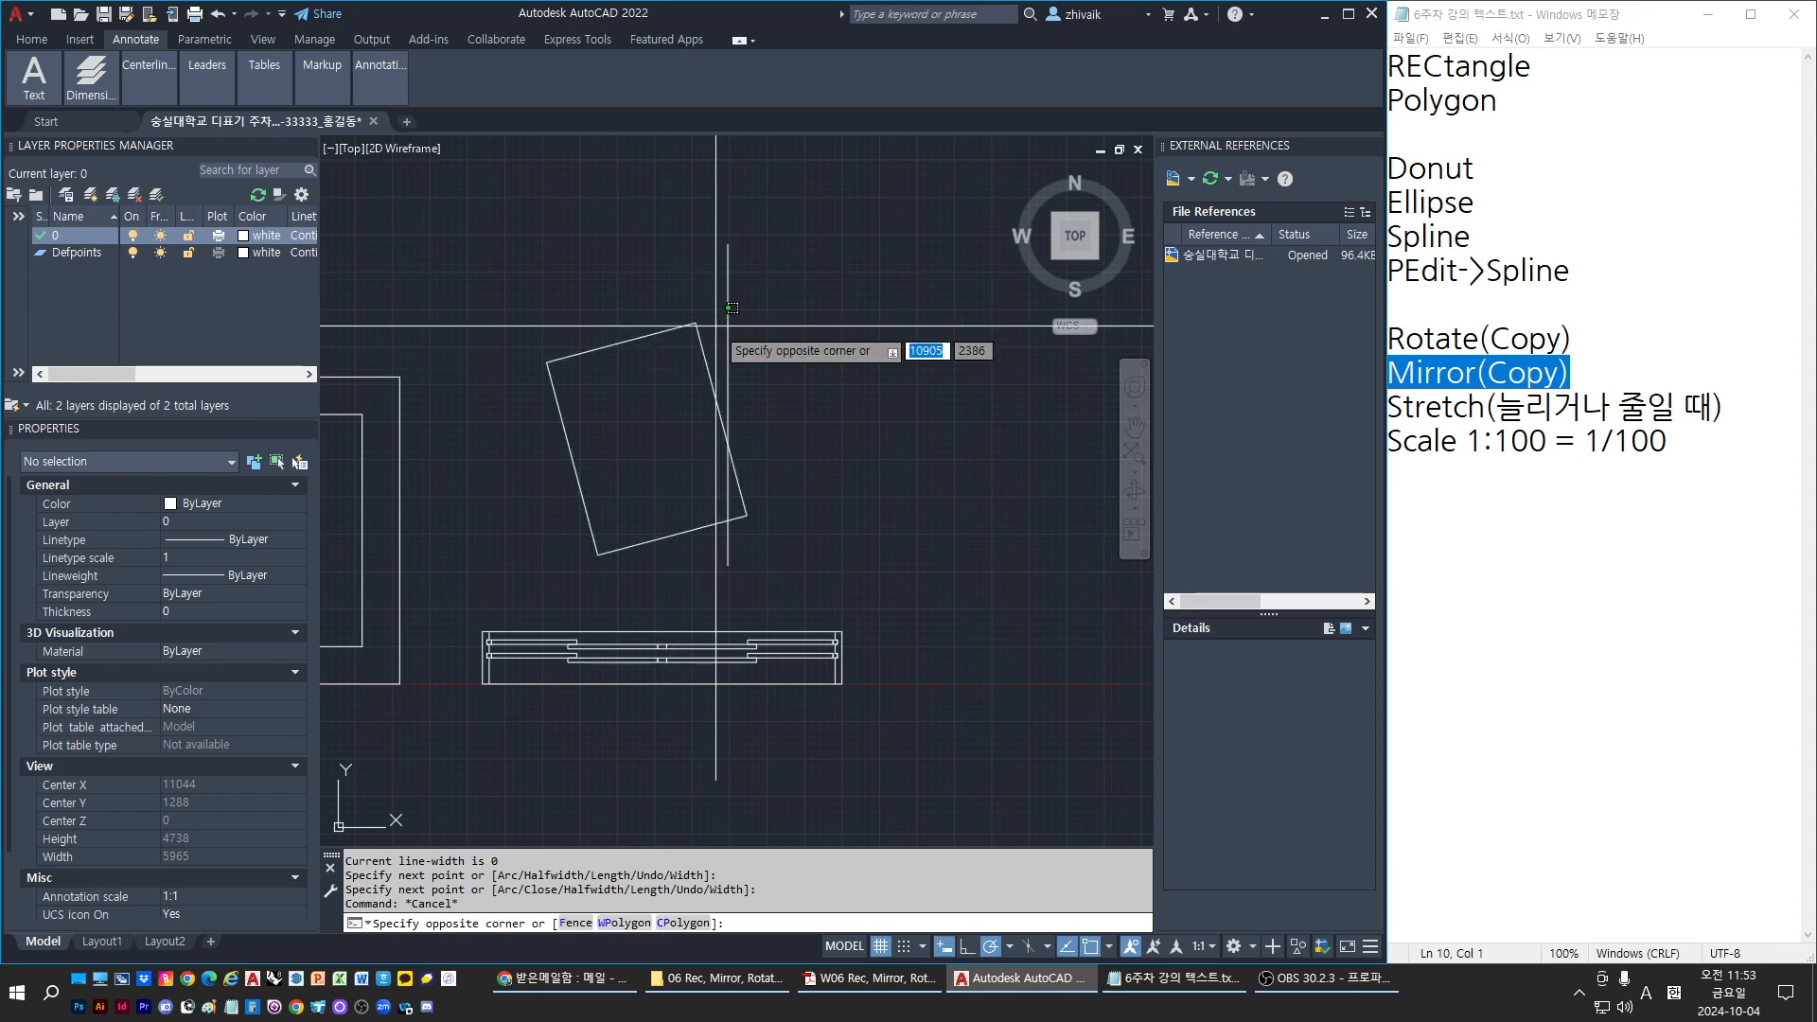
{"action": "left_click", "coordinate": [728, 333]}
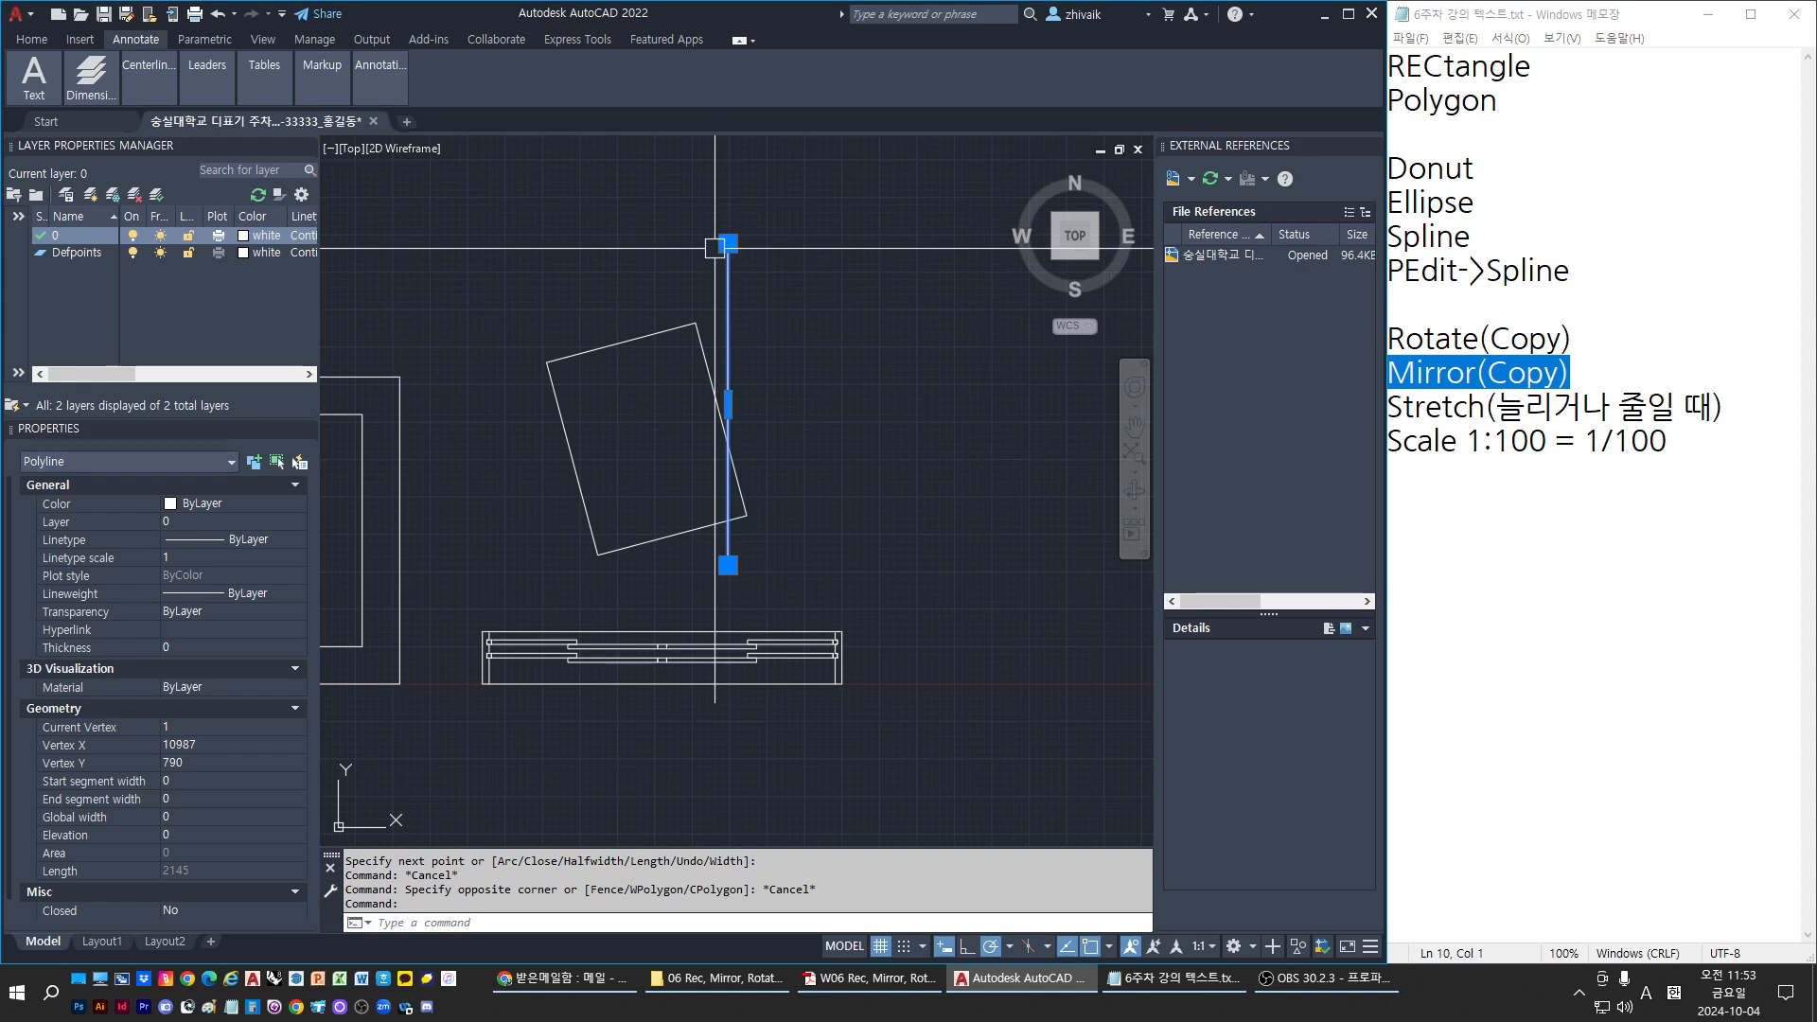
{"action": "key", "text": "Escape"}
{"action": "left_click", "coordinate": [724, 554]}
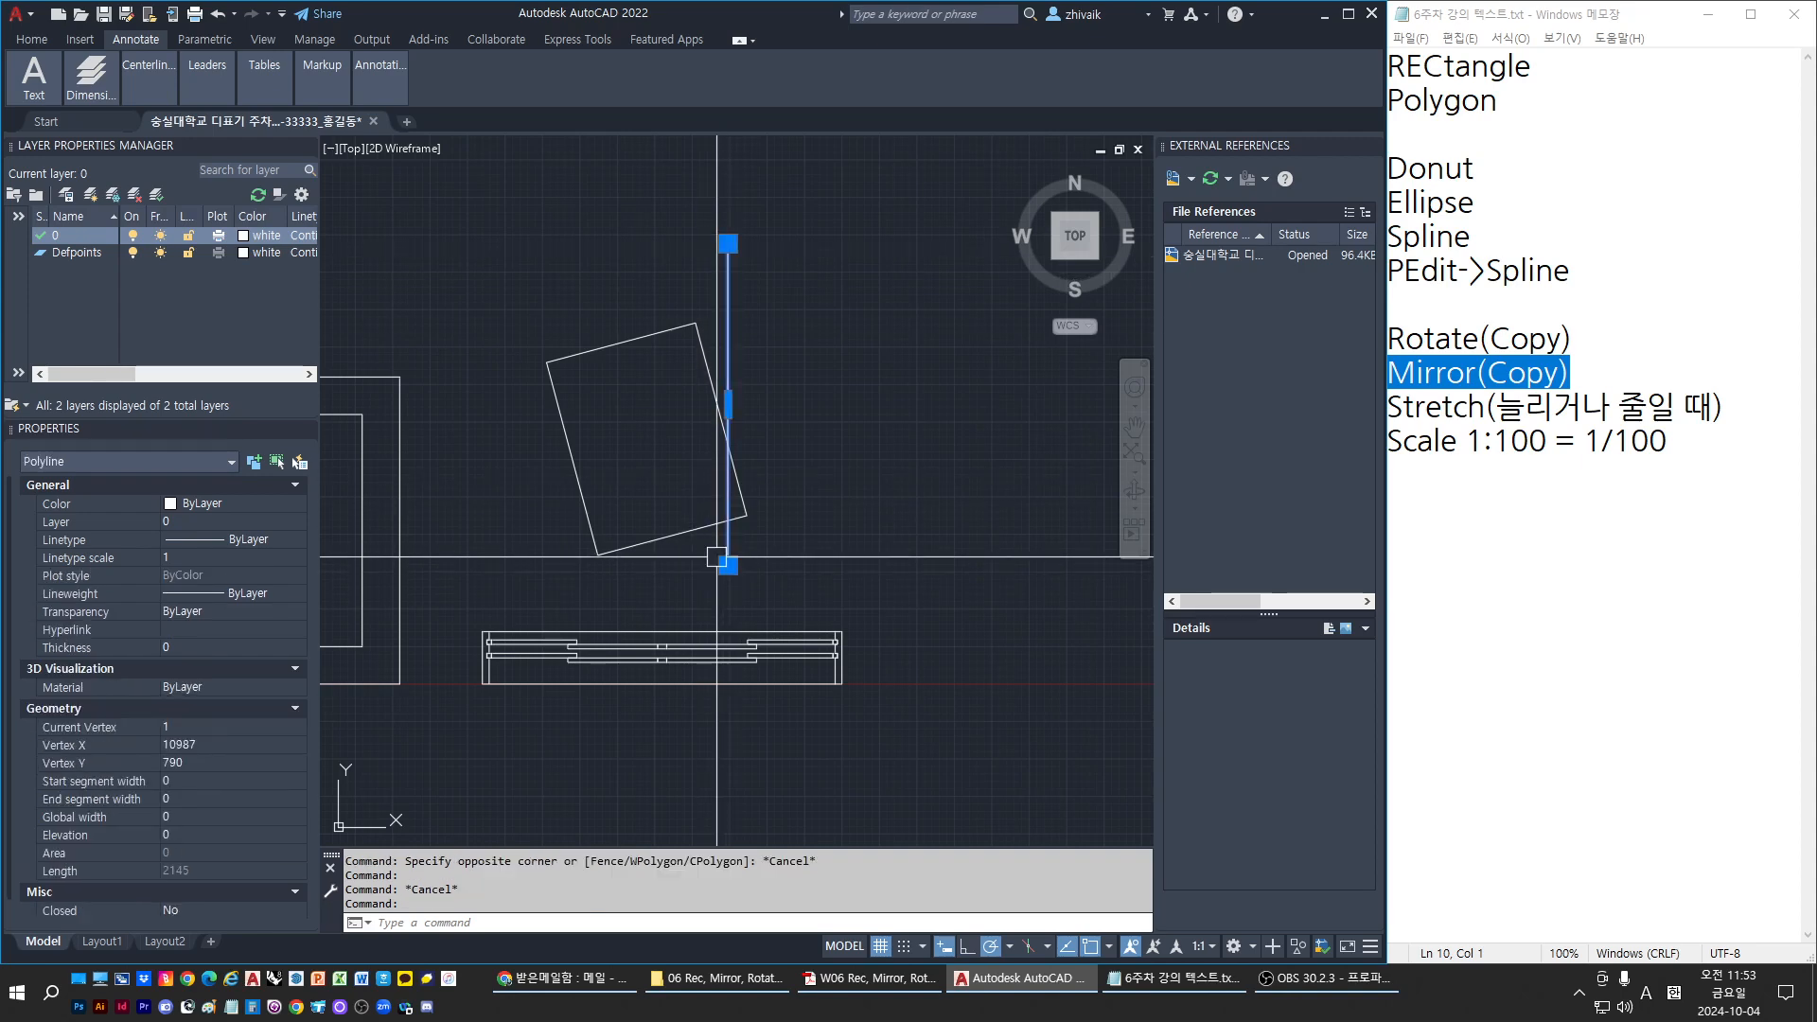
{"action": "key", "text": "Escape"}
Draw a horizontal polyline from inside the tilted rectangle to the vertical line
{"action": "type", "text": "L"}
{"action": "key", "text": "Return"}
{"action": "left_click", "coordinate": [631, 421]}
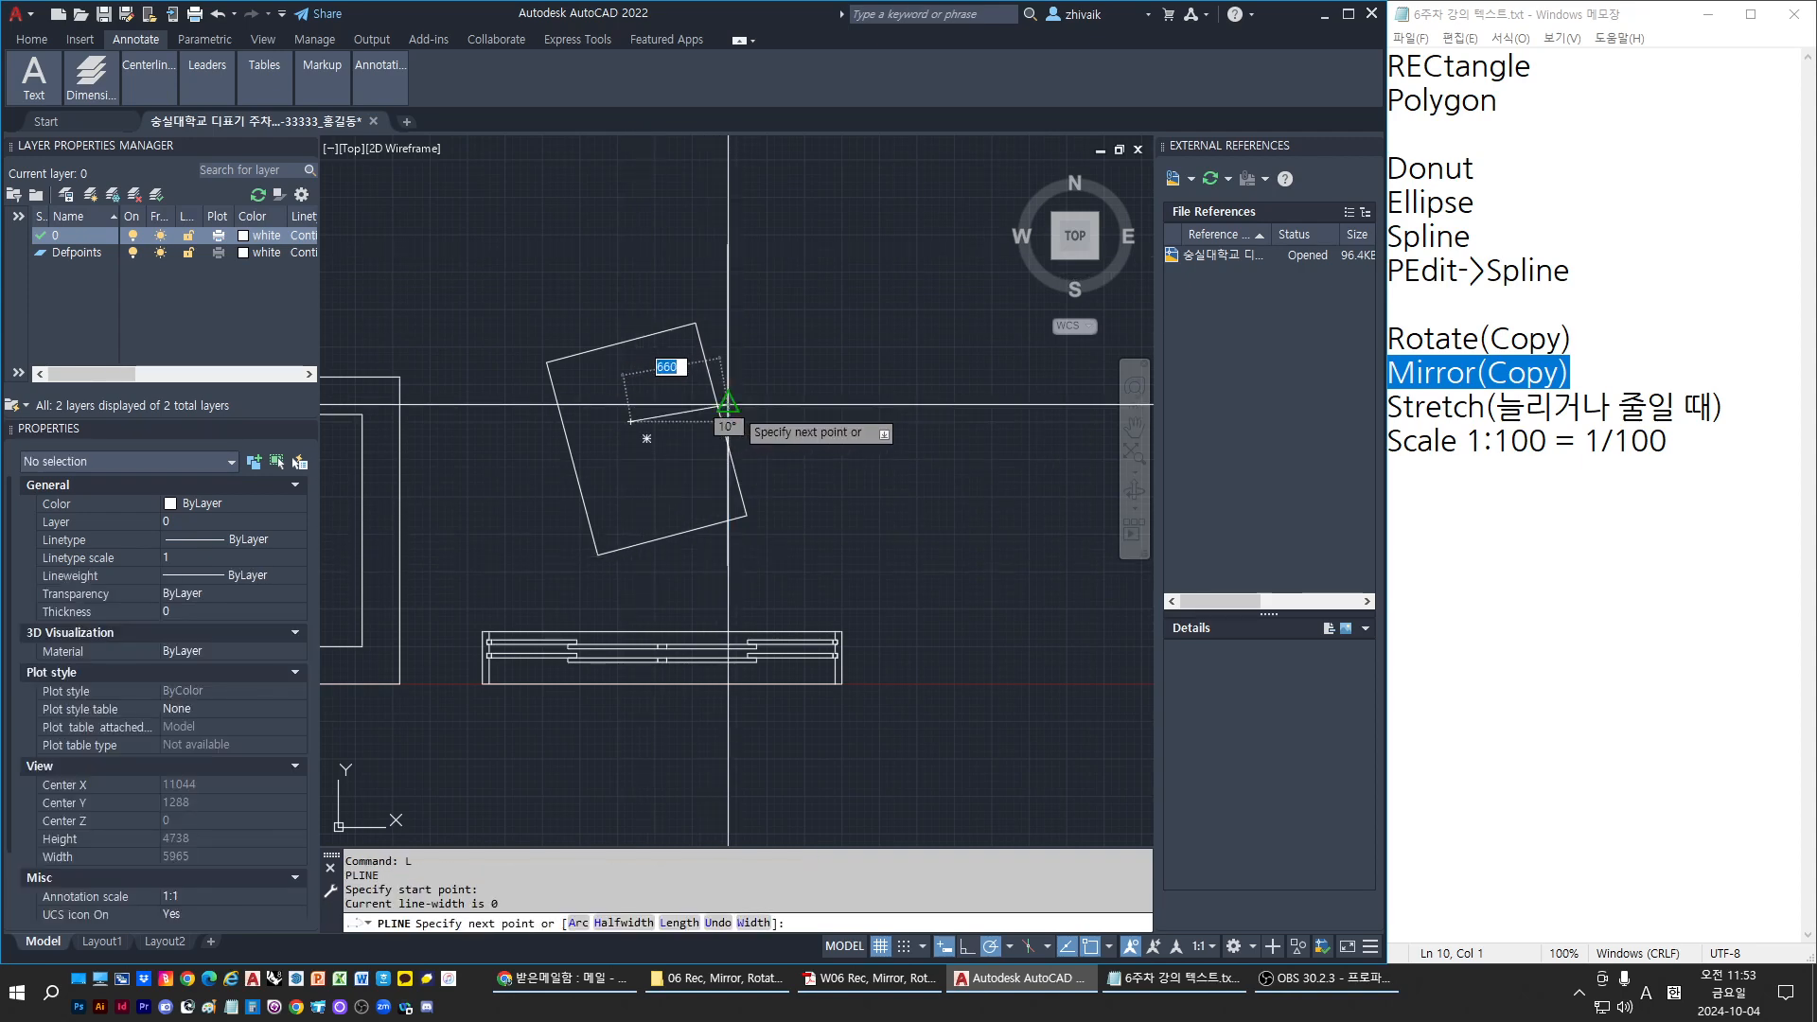
{"action": "left_click", "coordinate": [727, 421]}
{"action": "key", "text": "Return"}
Draw a two-segment arrowhead polyline with its tip where the horizontal line meets the vertical line
{"action": "key", "text": "Return"}
{"action": "scroll", "coordinate": [724, 407], "scroll_direction": "up", "scroll_amount": 8}
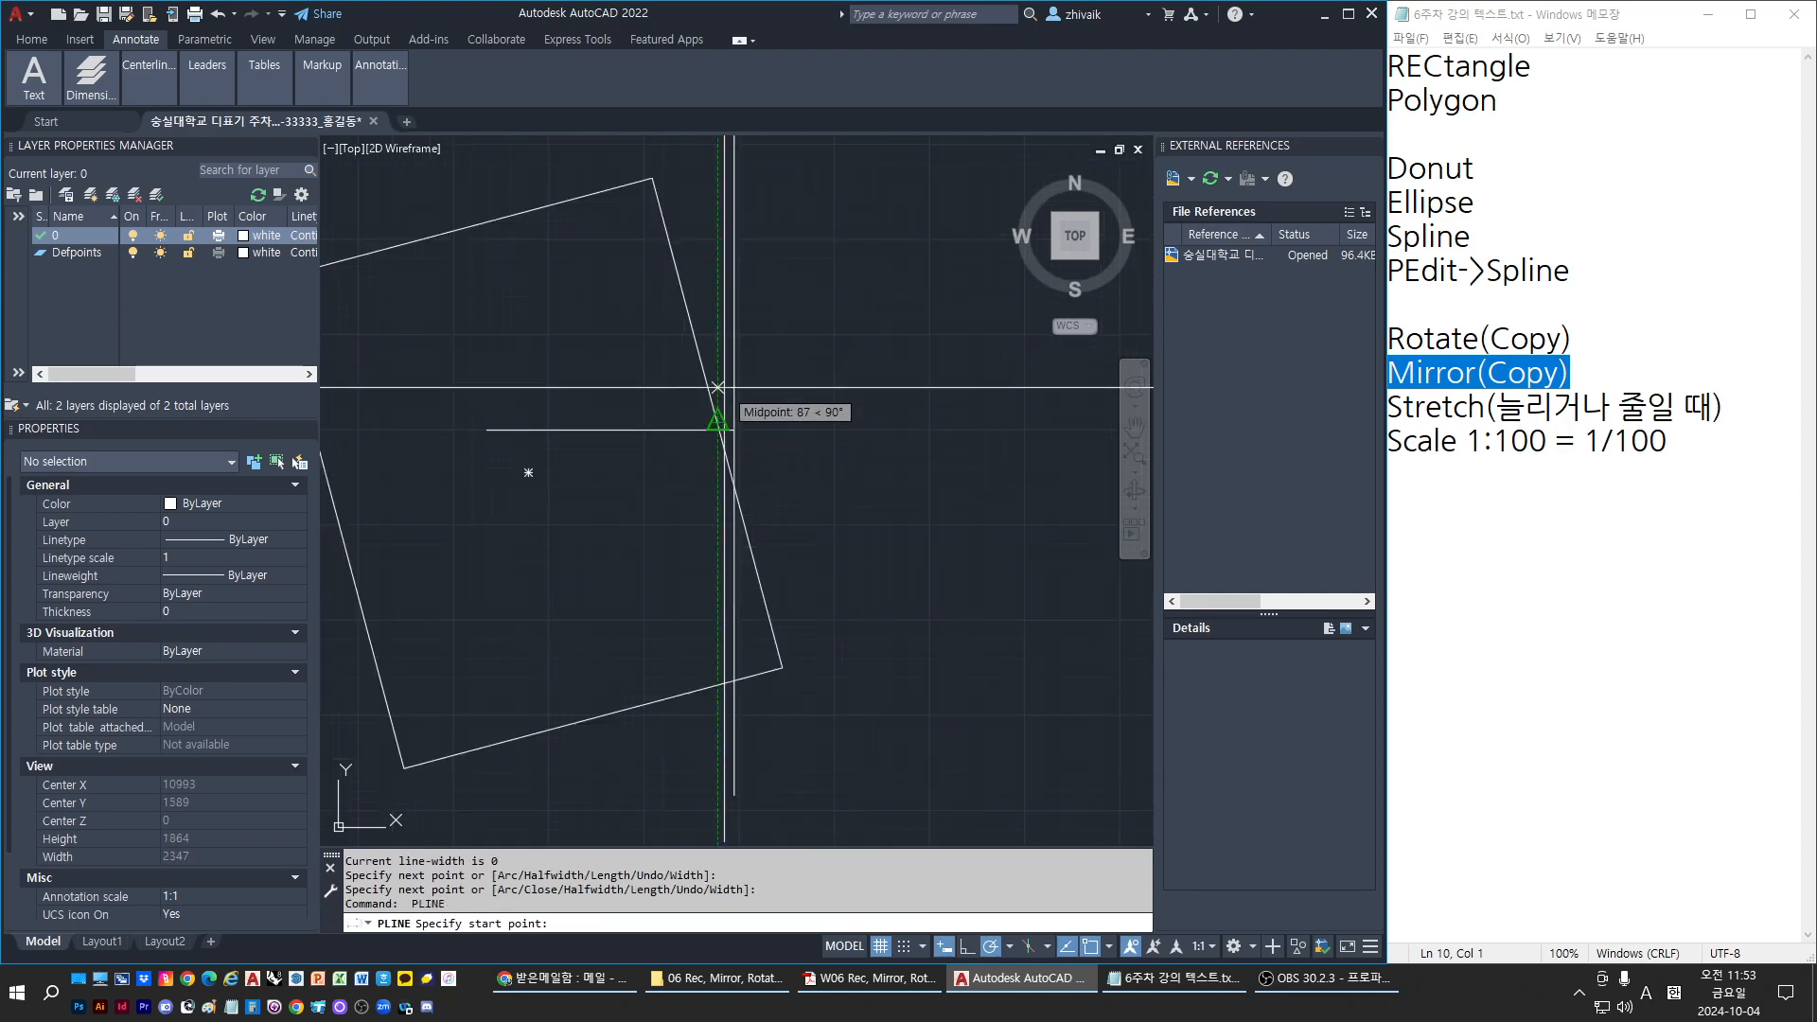
{"action": "left_click", "coordinate": [721, 390]}
{"action": "left_click", "coordinate": [750, 496]}
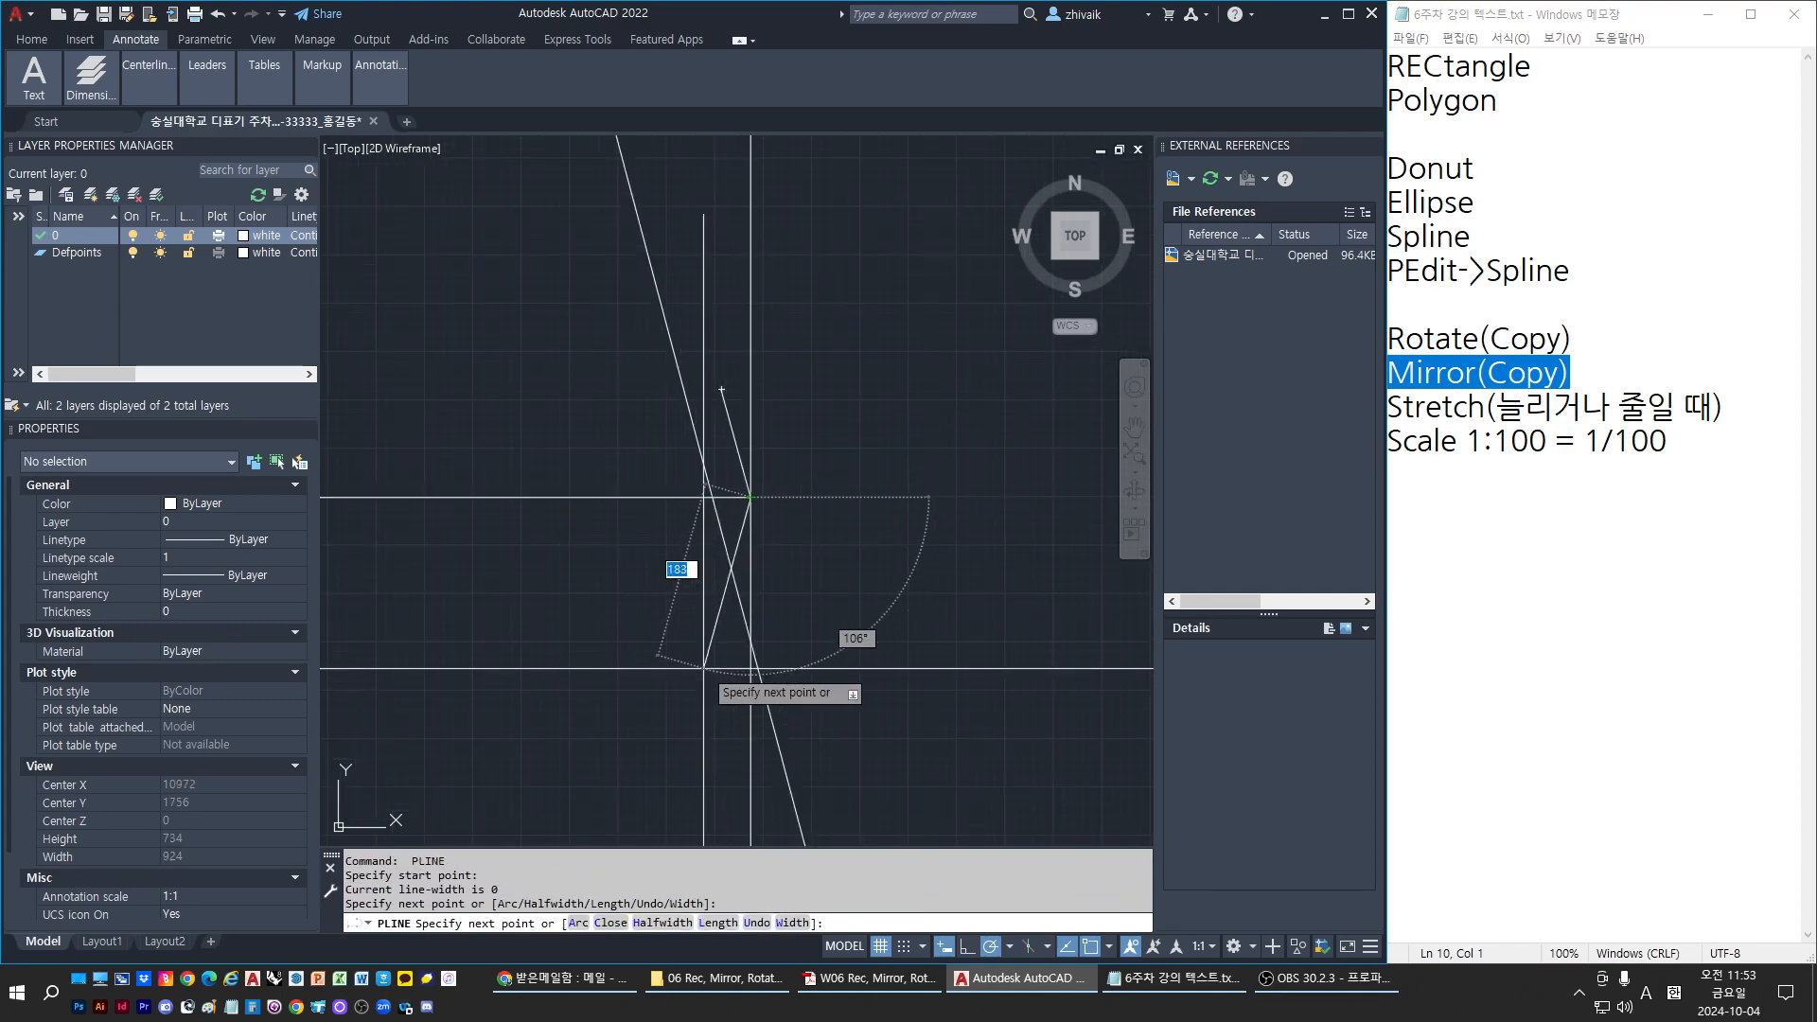
{"action": "left_click", "coordinate": [683, 653]}
{"action": "key", "text": "Escape"}
Stretch the arrowhead's upper end to the left so that its two strokes are roughly symmetrical
{"action": "left_click", "coordinate": [736, 440]}
{"action": "left_click", "coordinate": [722, 390]}
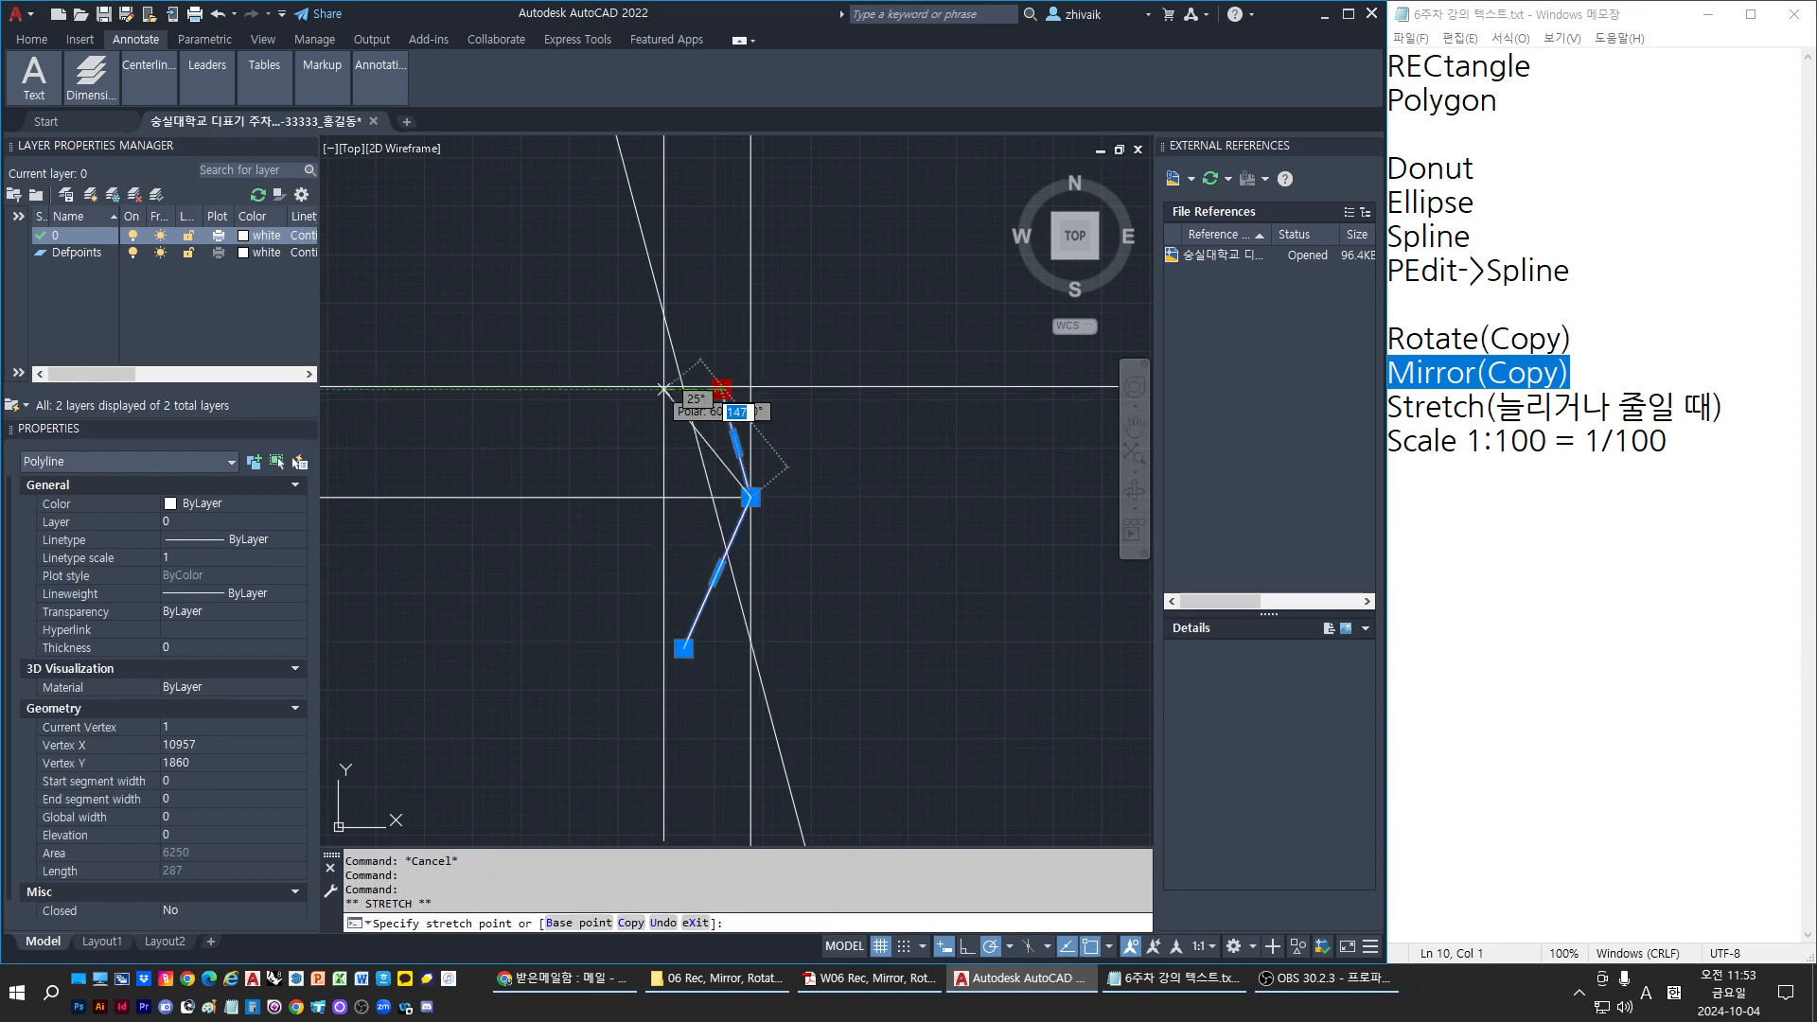
{"action": "left_click", "coordinate": [657, 389]}
{"action": "left_click", "coordinate": [674, 646]}
{"action": "key", "text": "Escape"}
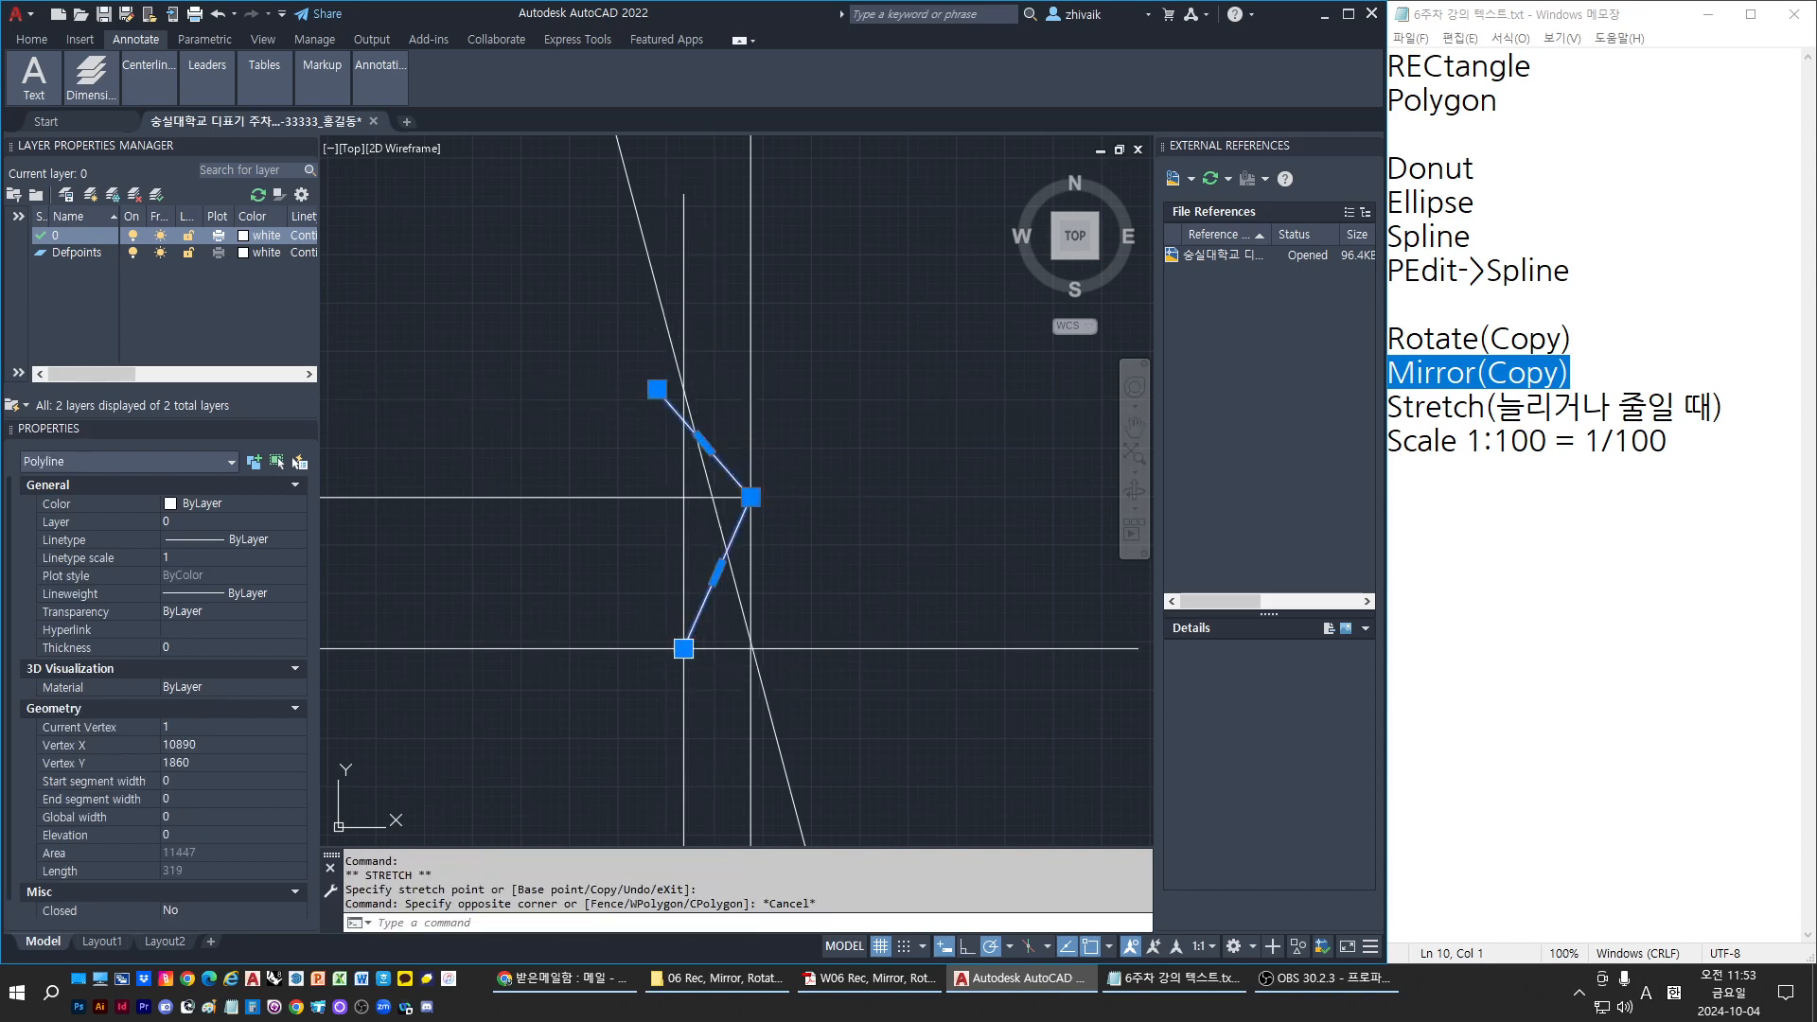
{"action": "left_click", "coordinate": [683, 653]}
{"action": "key", "text": "Escape"}
{"action": "key", "text": "Escape"}
Examine the vertical line, the arrow and the tilted rectangle by selecting them in turn
{"action": "scroll", "coordinate": [751, 495], "scroll_direction": "down", "scroll_amount": 5}
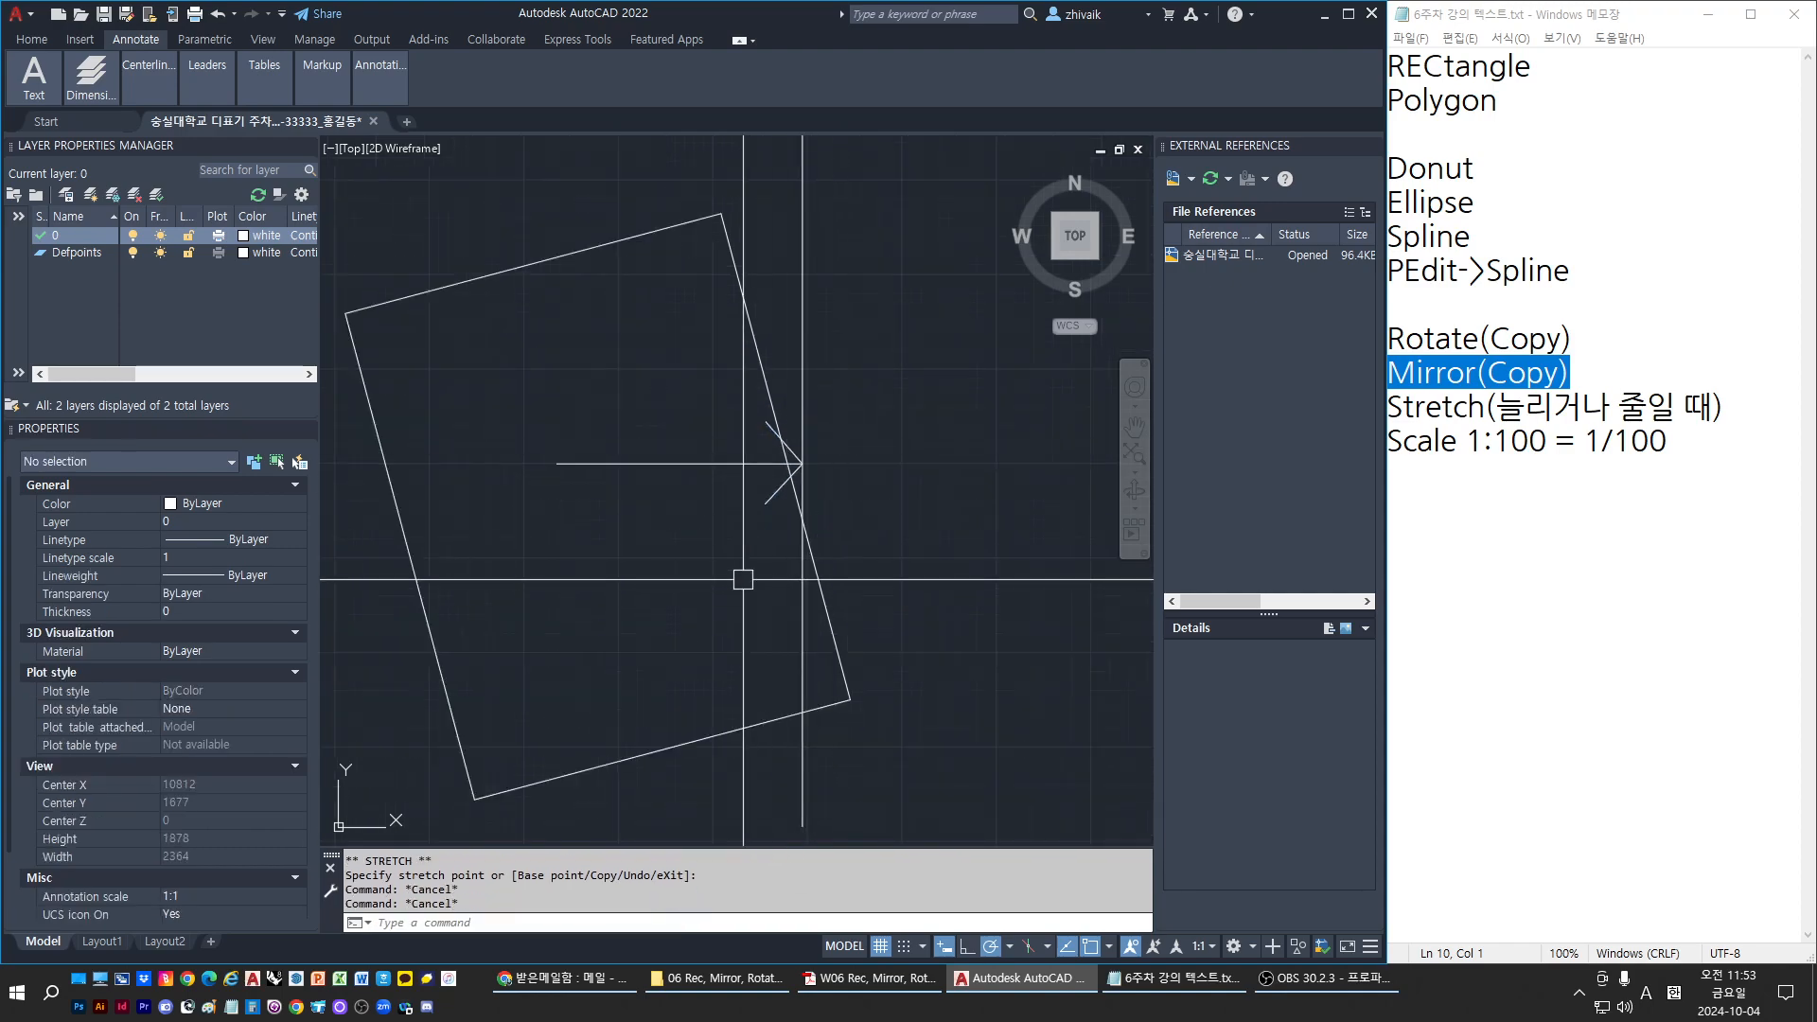
{"action": "scroll", "coordinate": [791, 456], "scroll_direction": "down", "scroll_amount": 2}
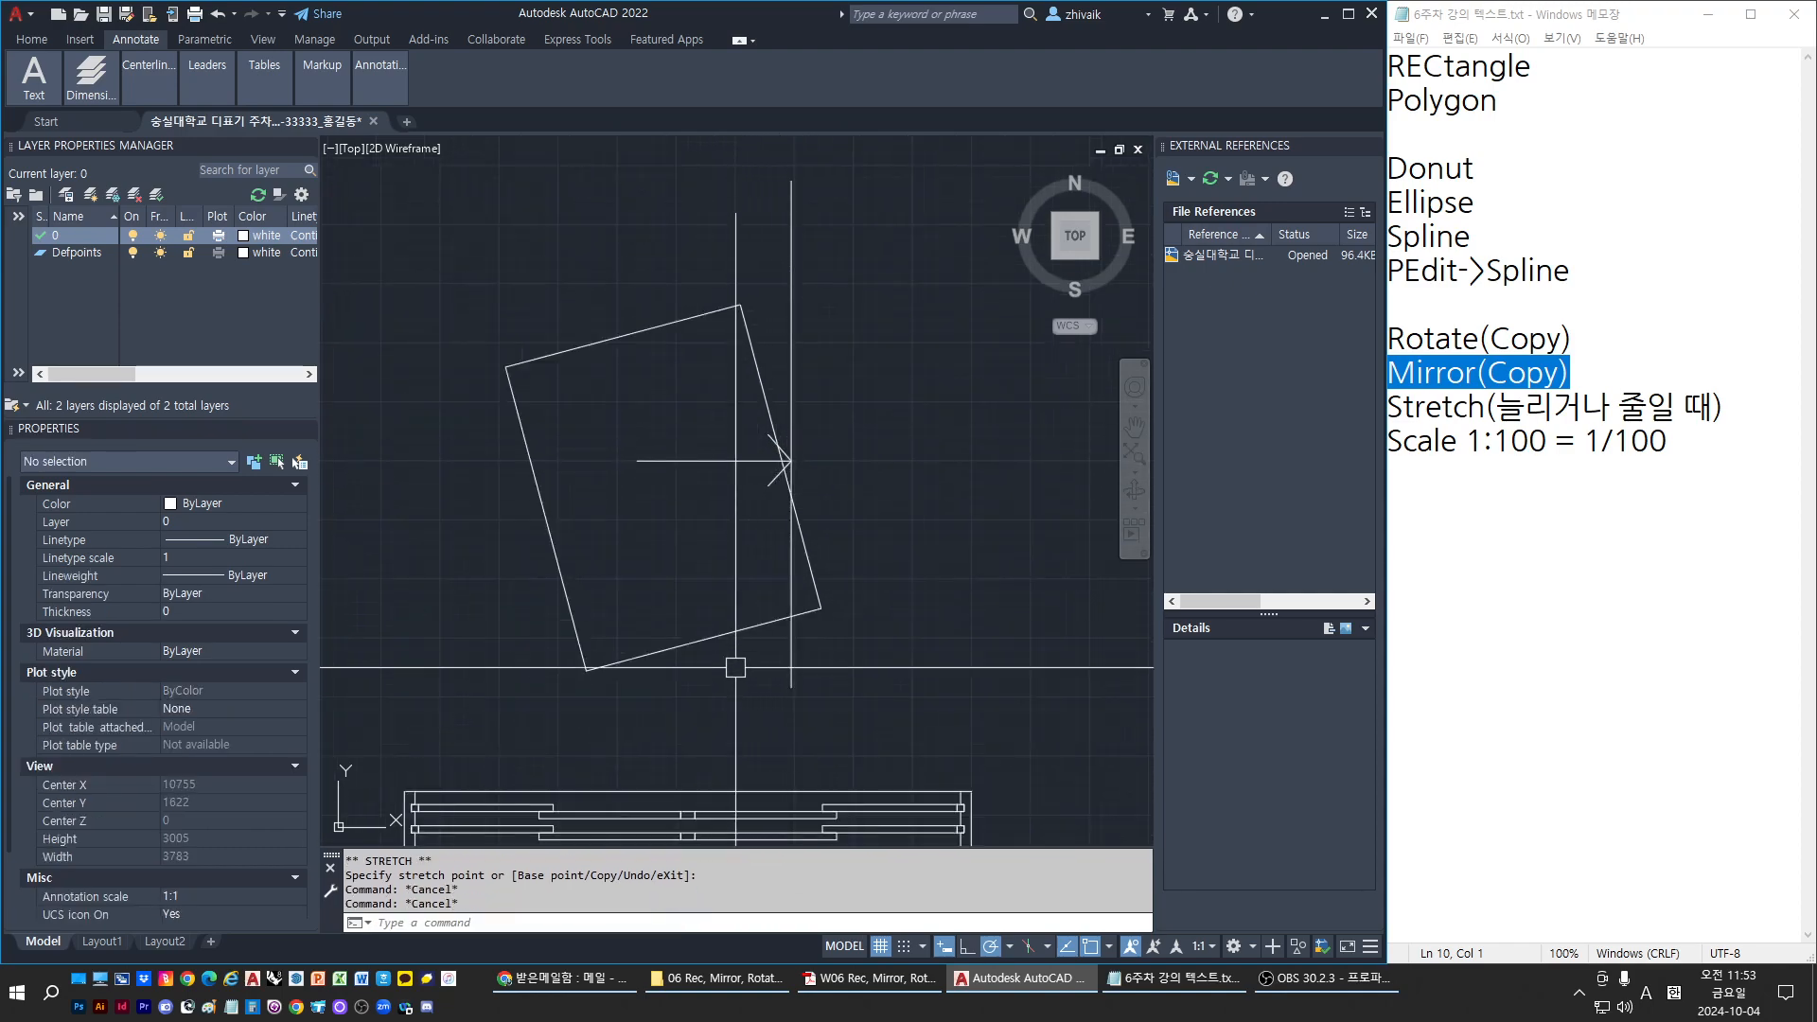
{"action": "scroll", "coordinate": [785, 485], "scroll_direction": "down", "scroll_amount": 2}
{"action": "scroll", "coordinate": [765, 440], "scroll_direction": "up", "scroll_amount": 2}
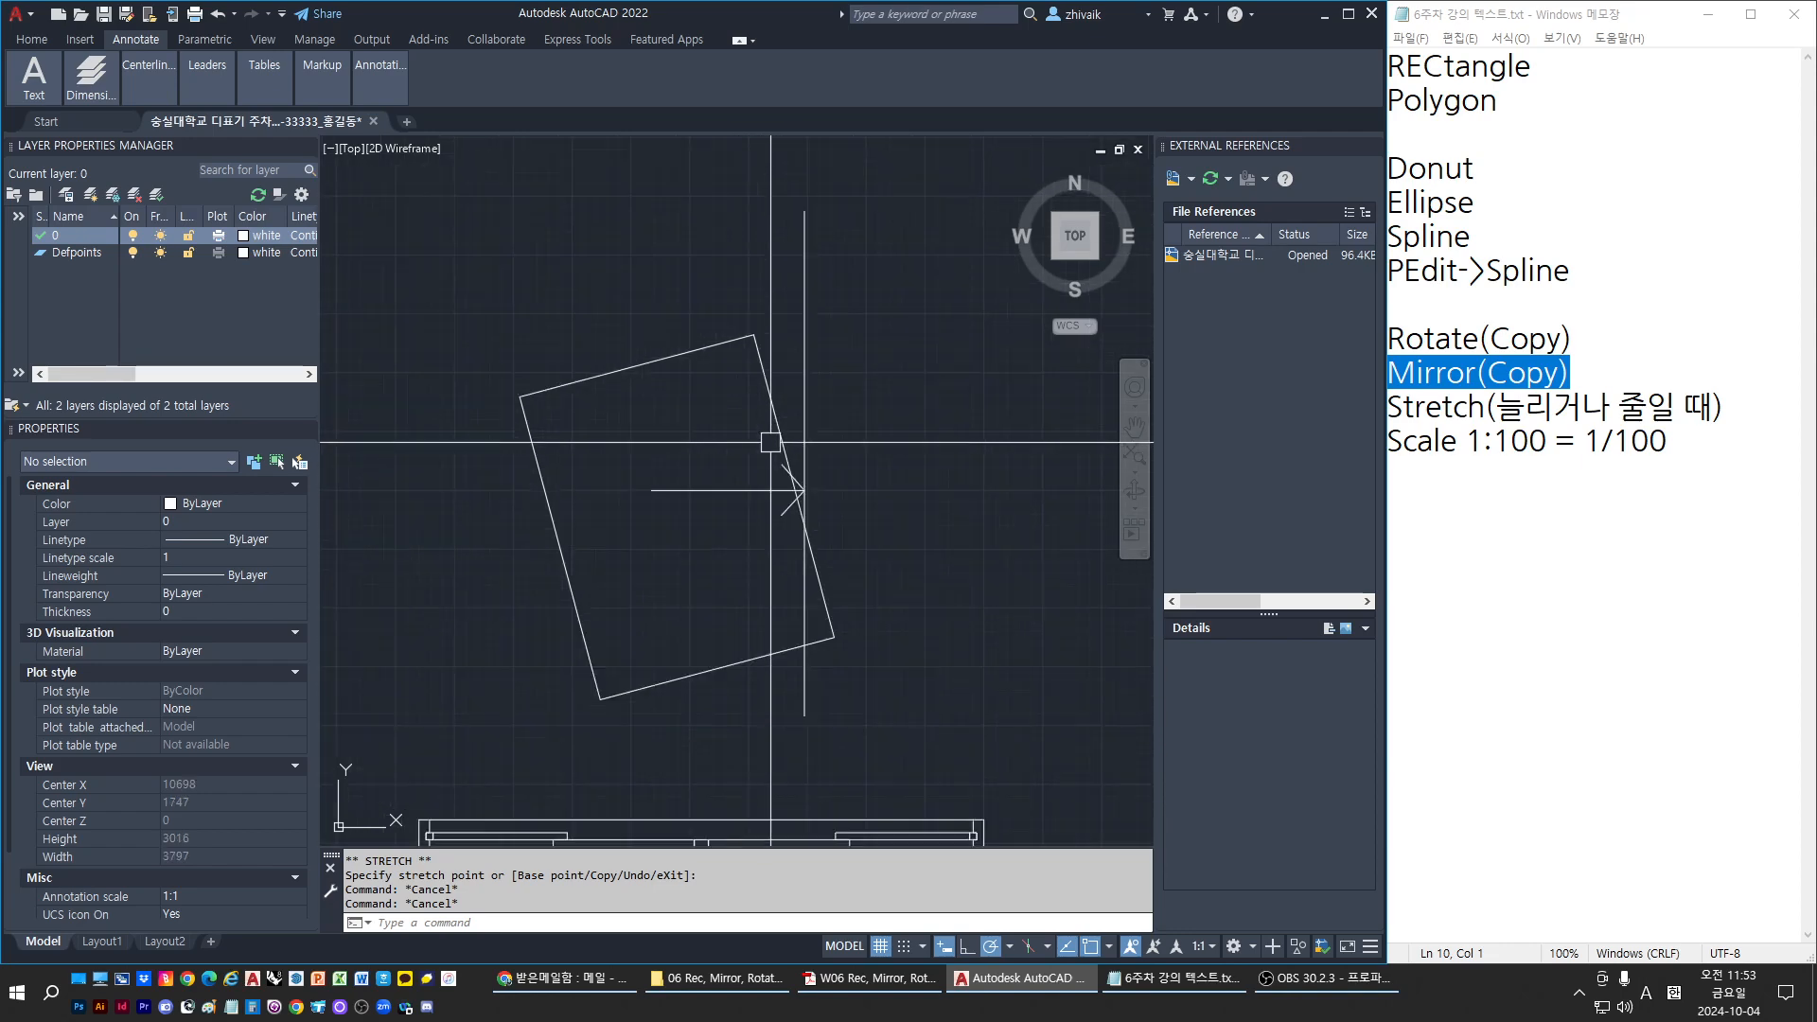
{"action": "left_click", "coordinate": [801, 237]}
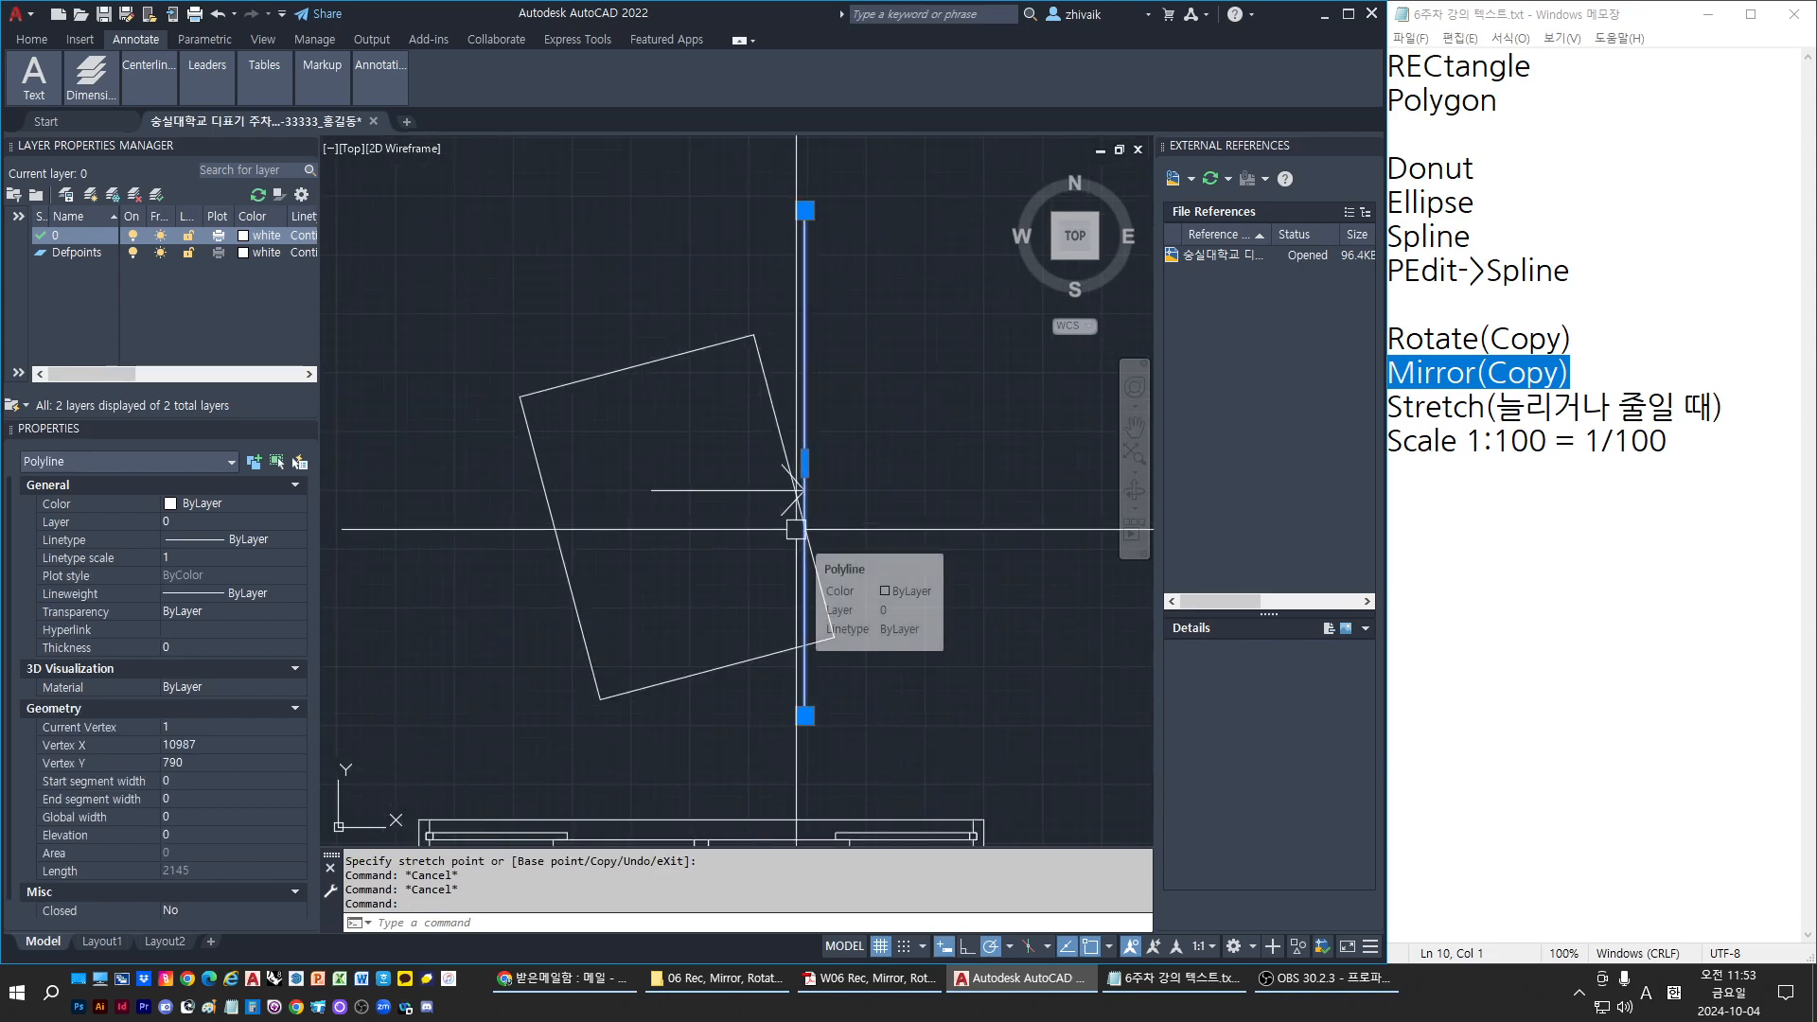
{"action": "left_click", "coordinate": [631, 430]}
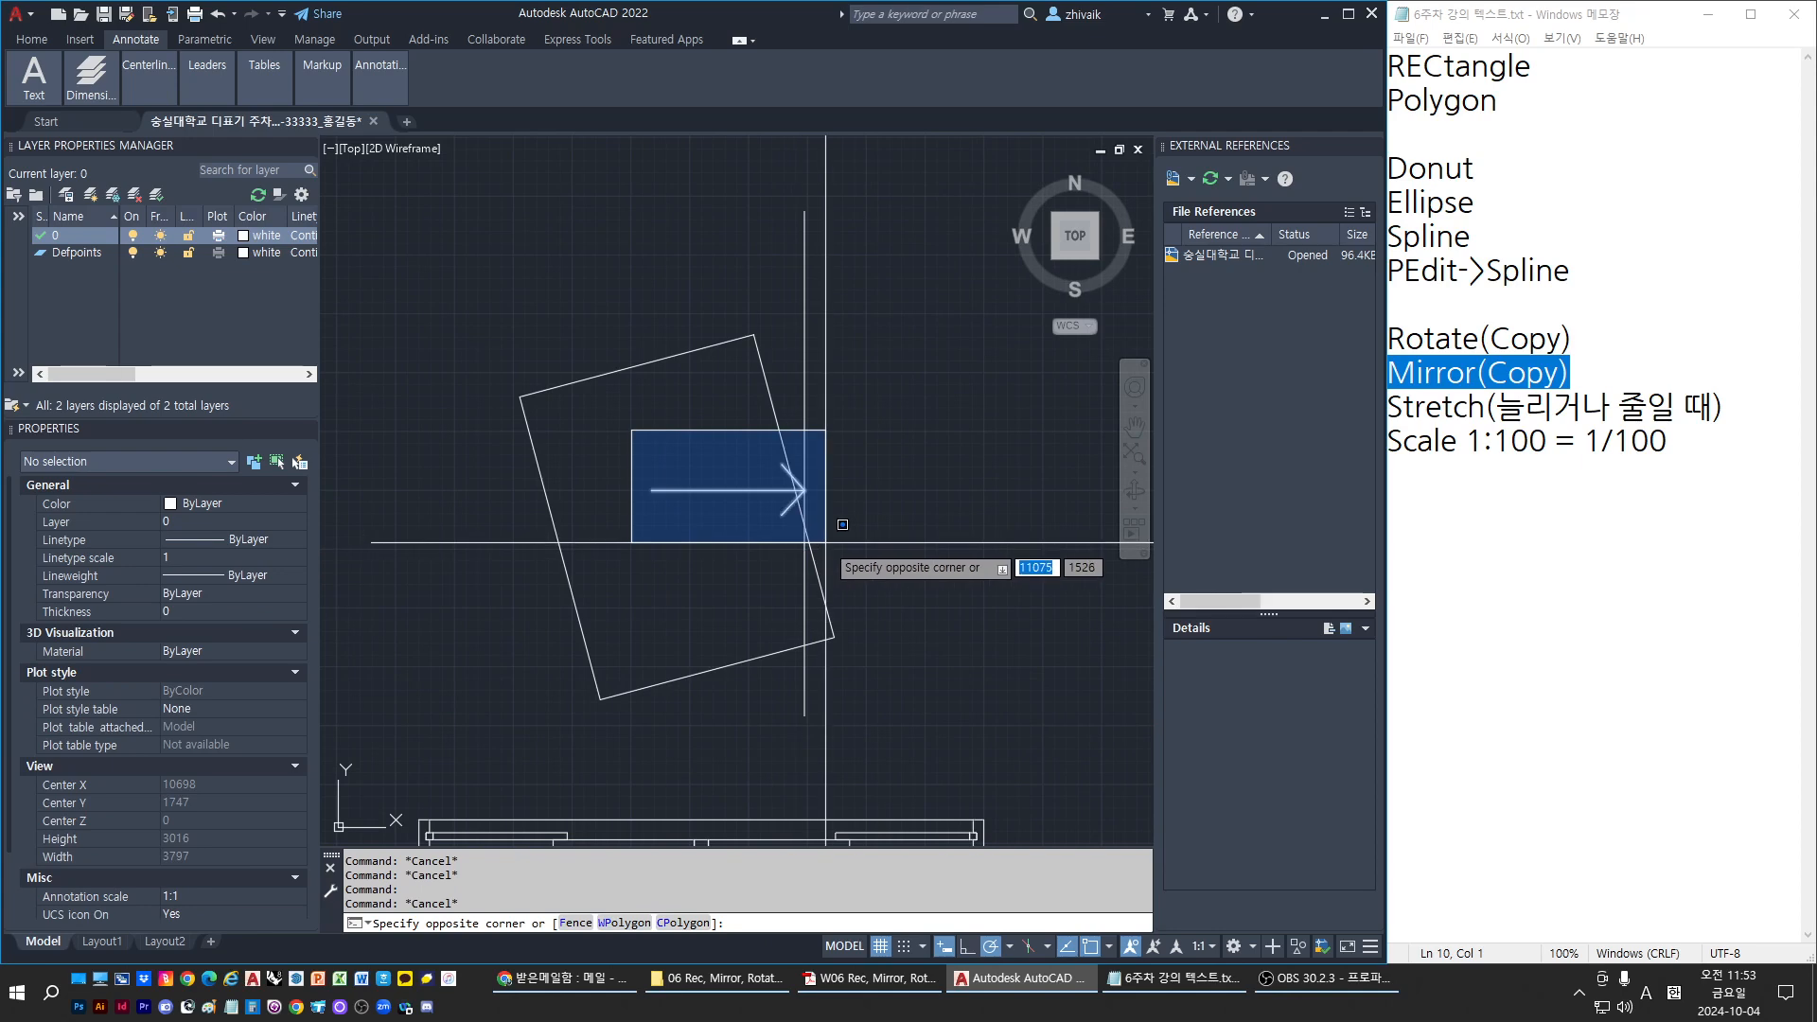
{"action": "key", "text": "Escape"}
{"action": "left_click", "coordinate": [765, 379]}
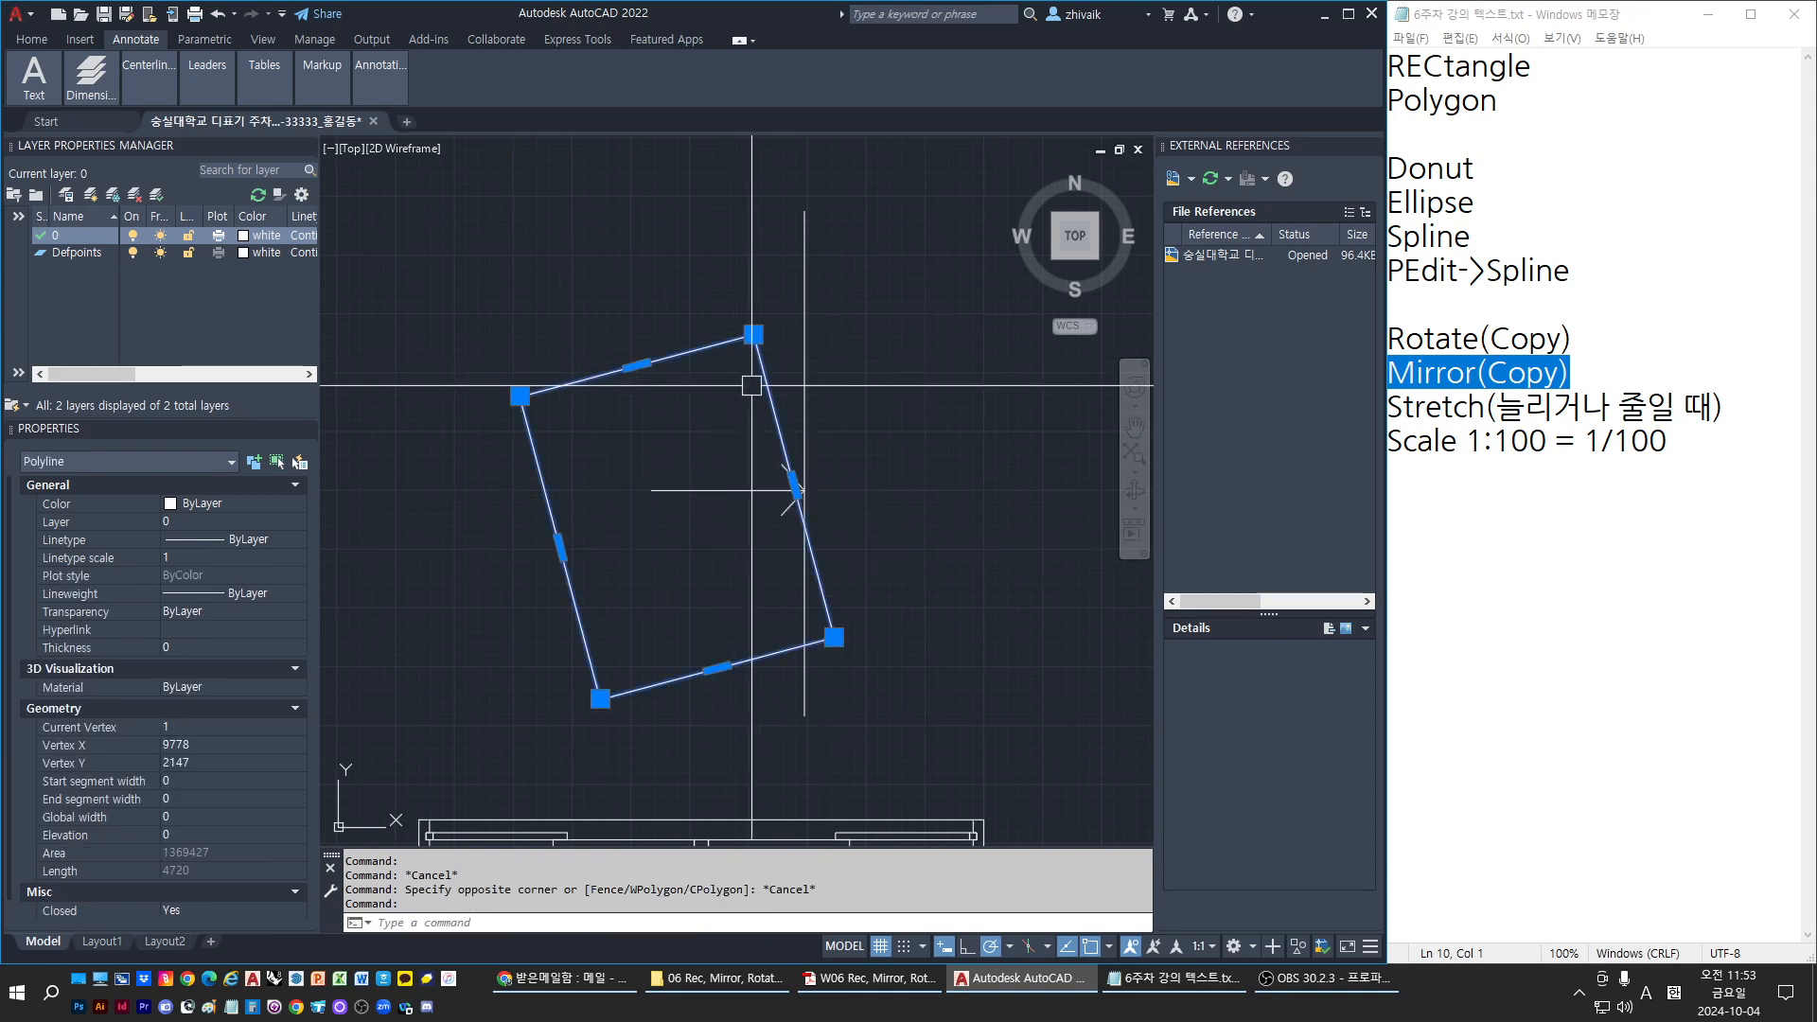
{"action": "left_click", "coordinate": [805, 378]}
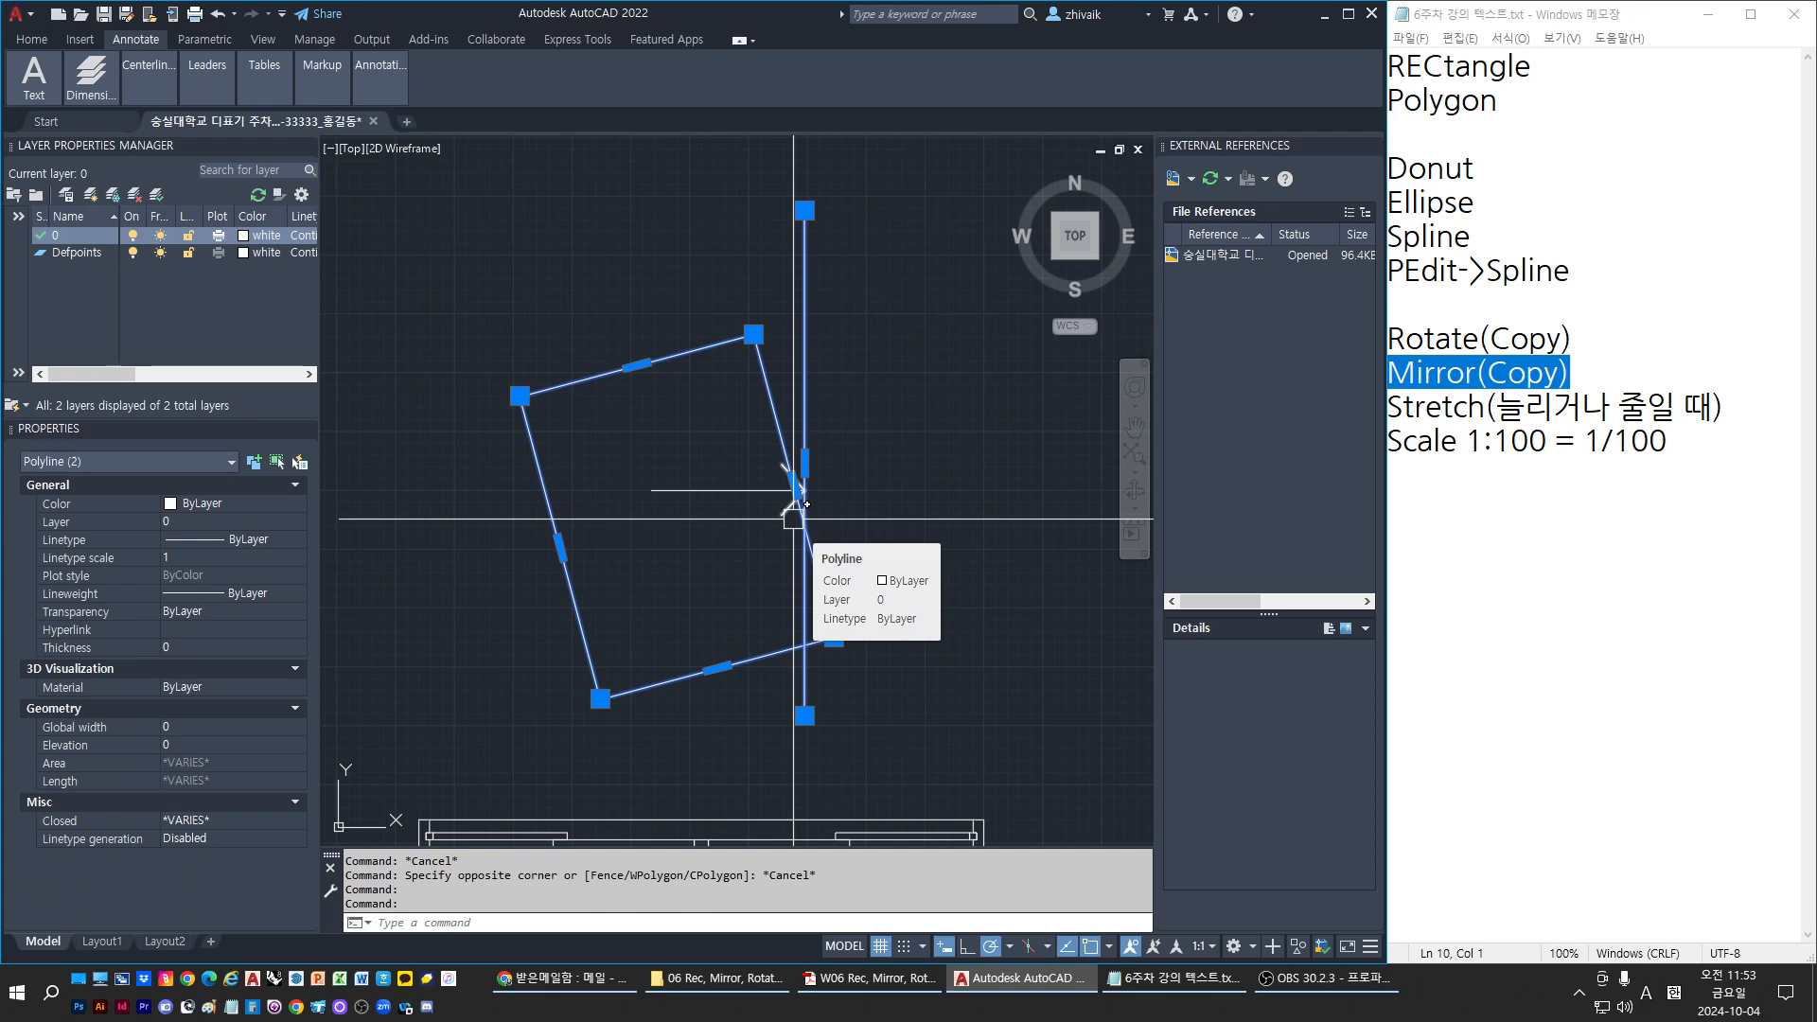
{"action": "key", "text": "Escape"}
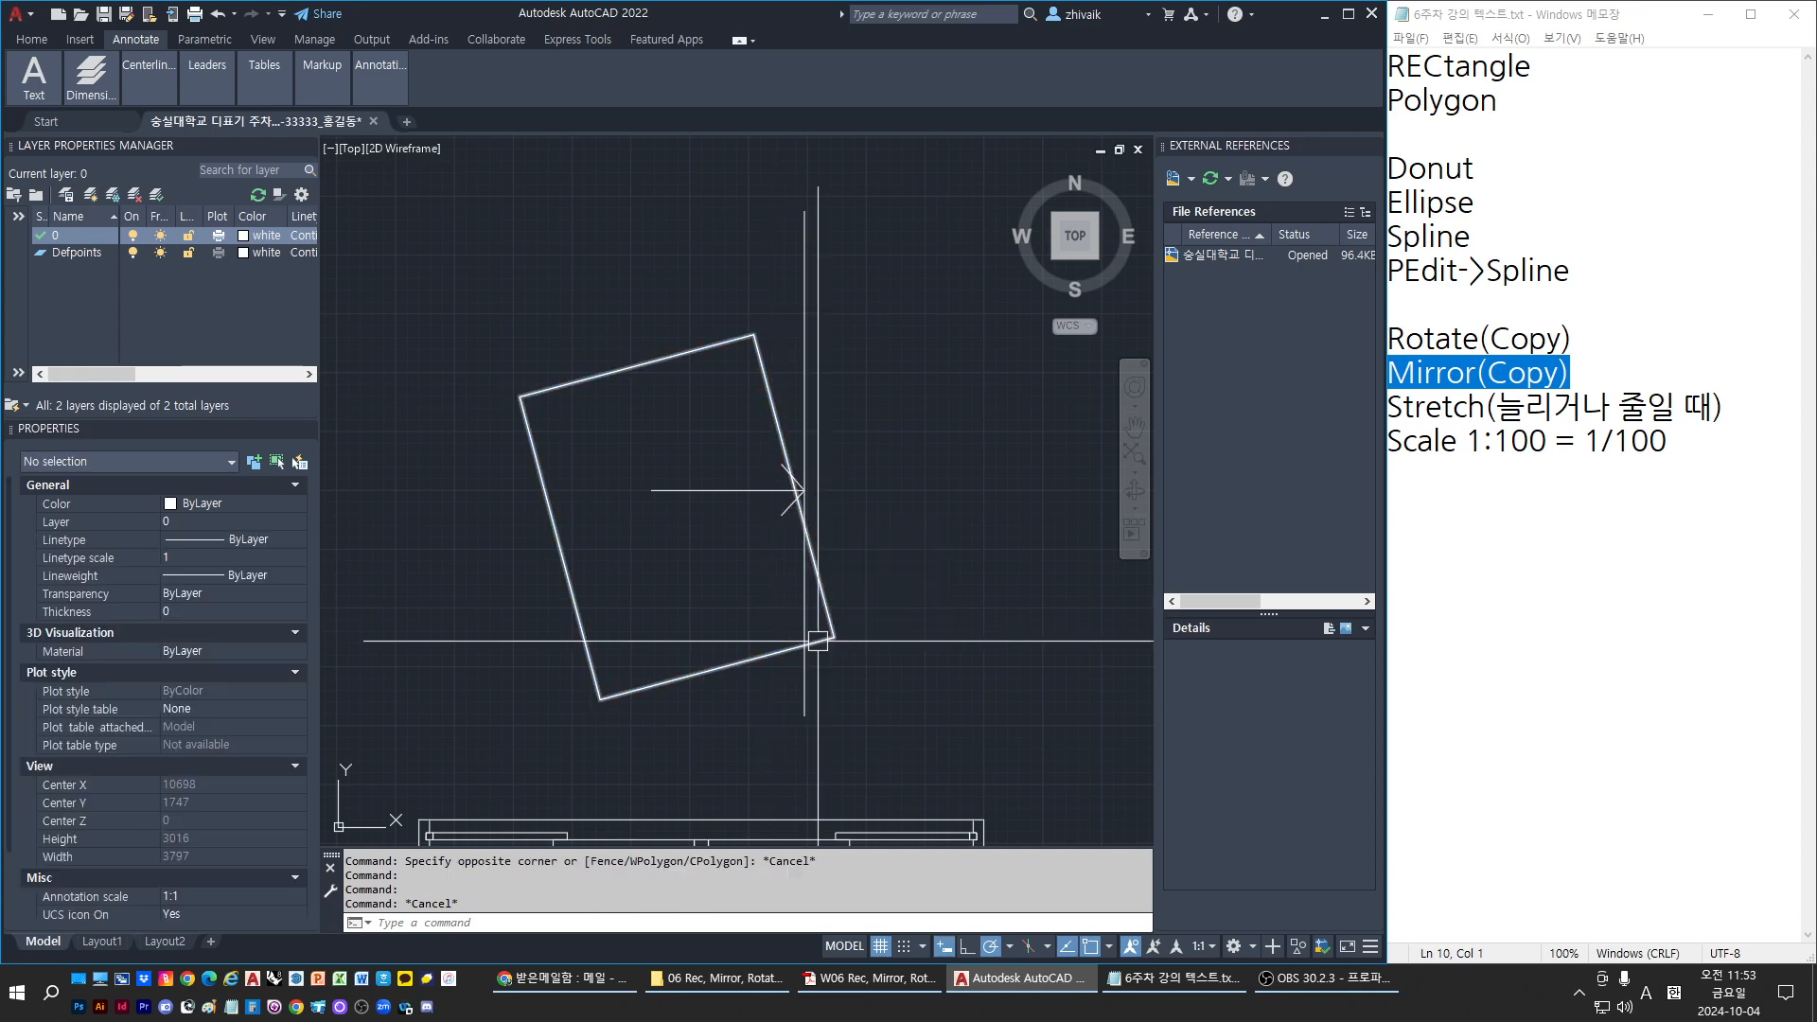
Erase the horizontal arrow shaft and its arrowhead between the tilted rectangle and the vertical line
{"action": "left_click", "coordinate": [600, 415]}
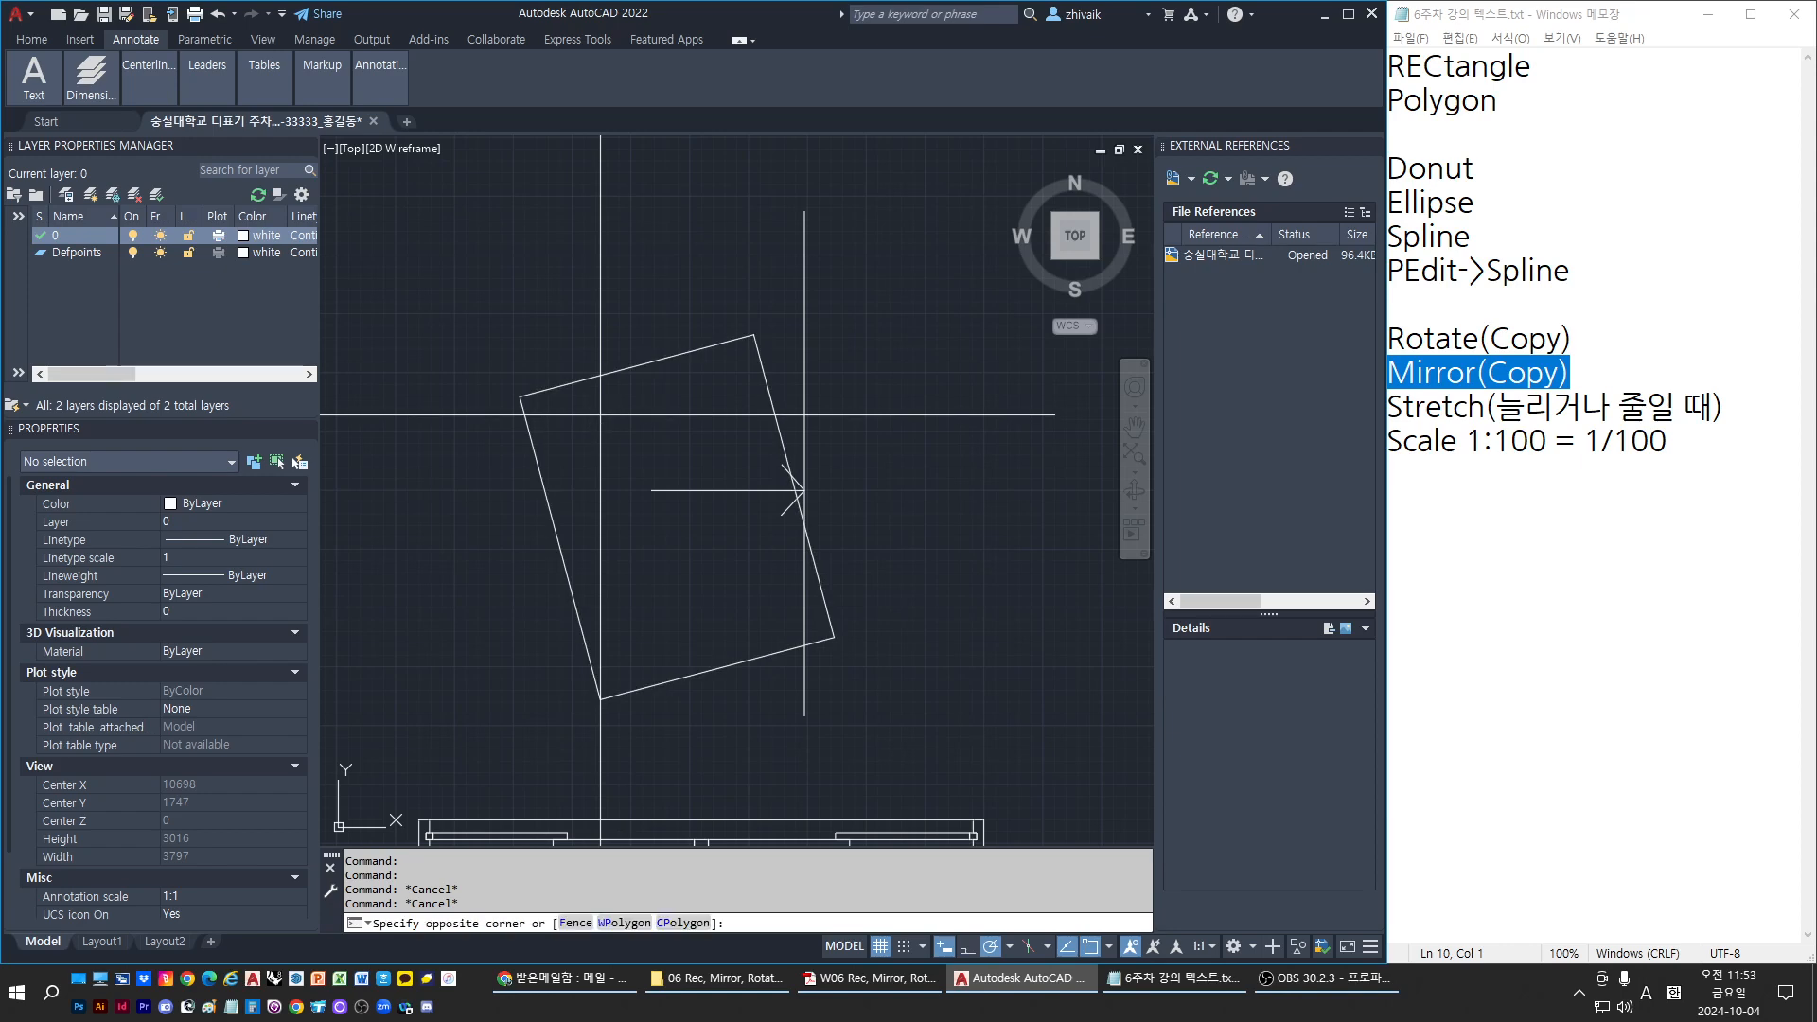
{"action": "left_click", "coordinate": [895, 576]}
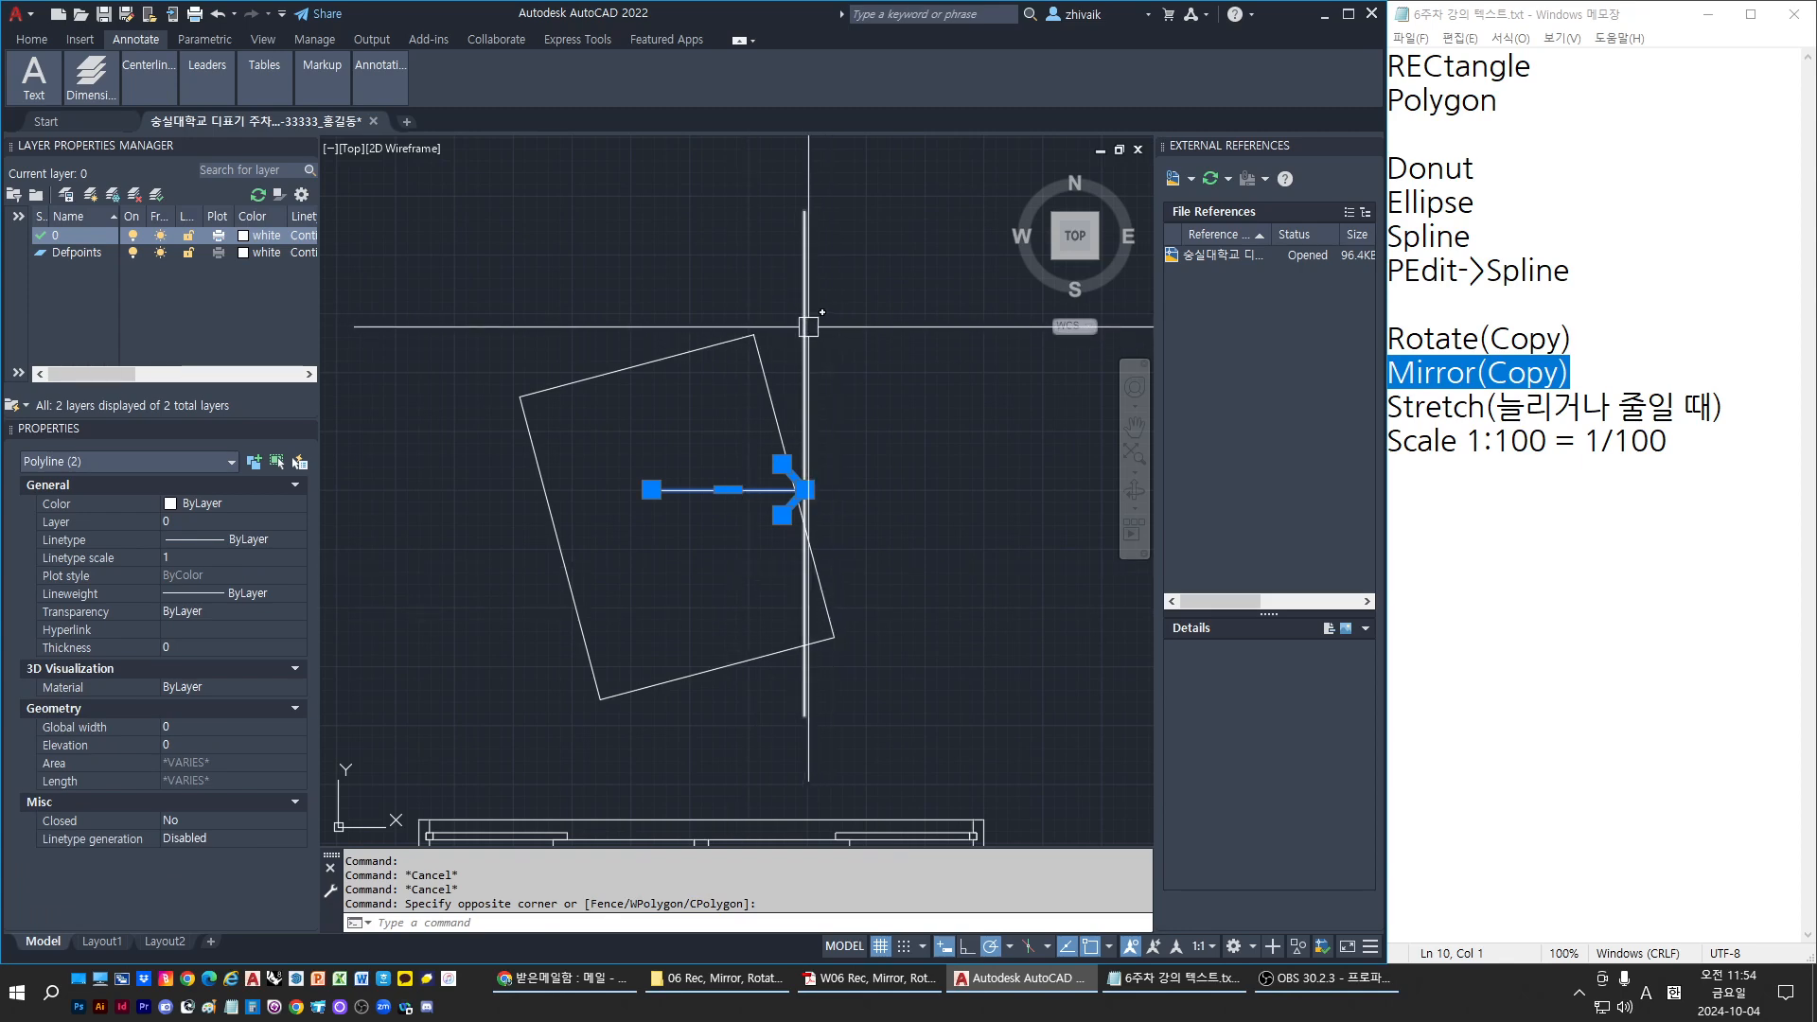
{"action": "left_click", "coordinate": [805, 374]}
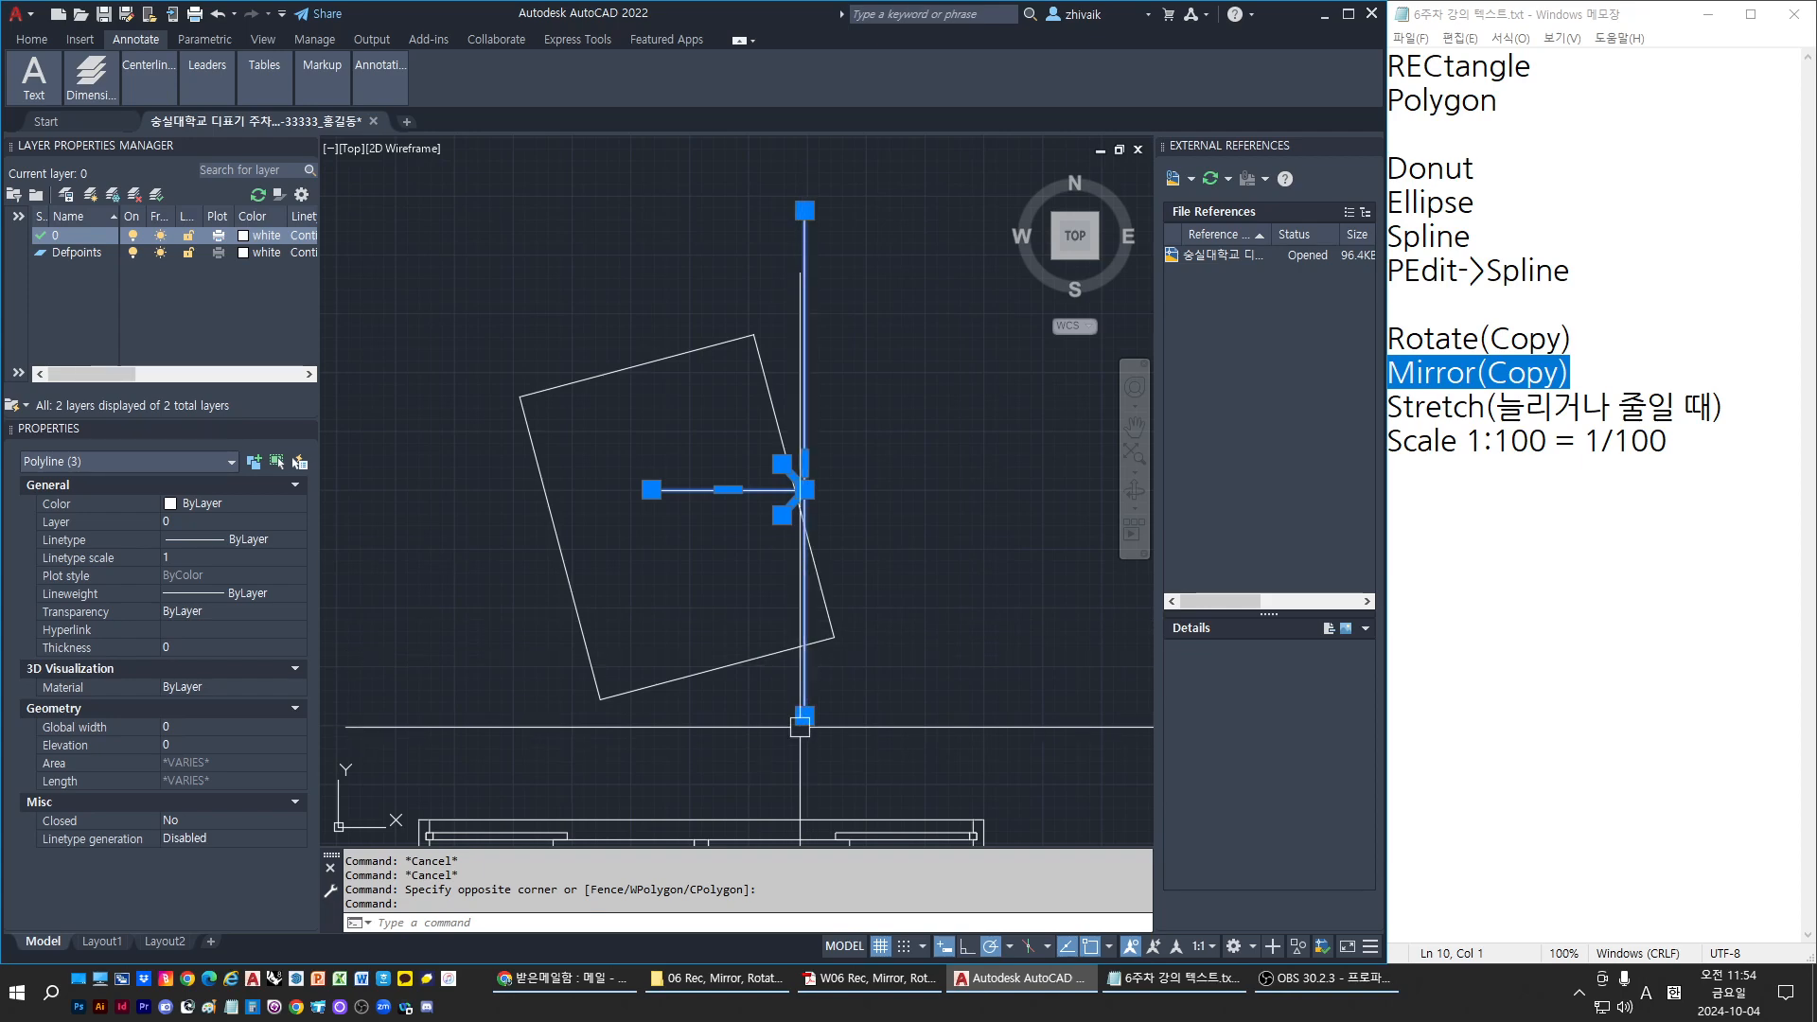
{"action": "mouse_move", "coordinate": [804, 210]}
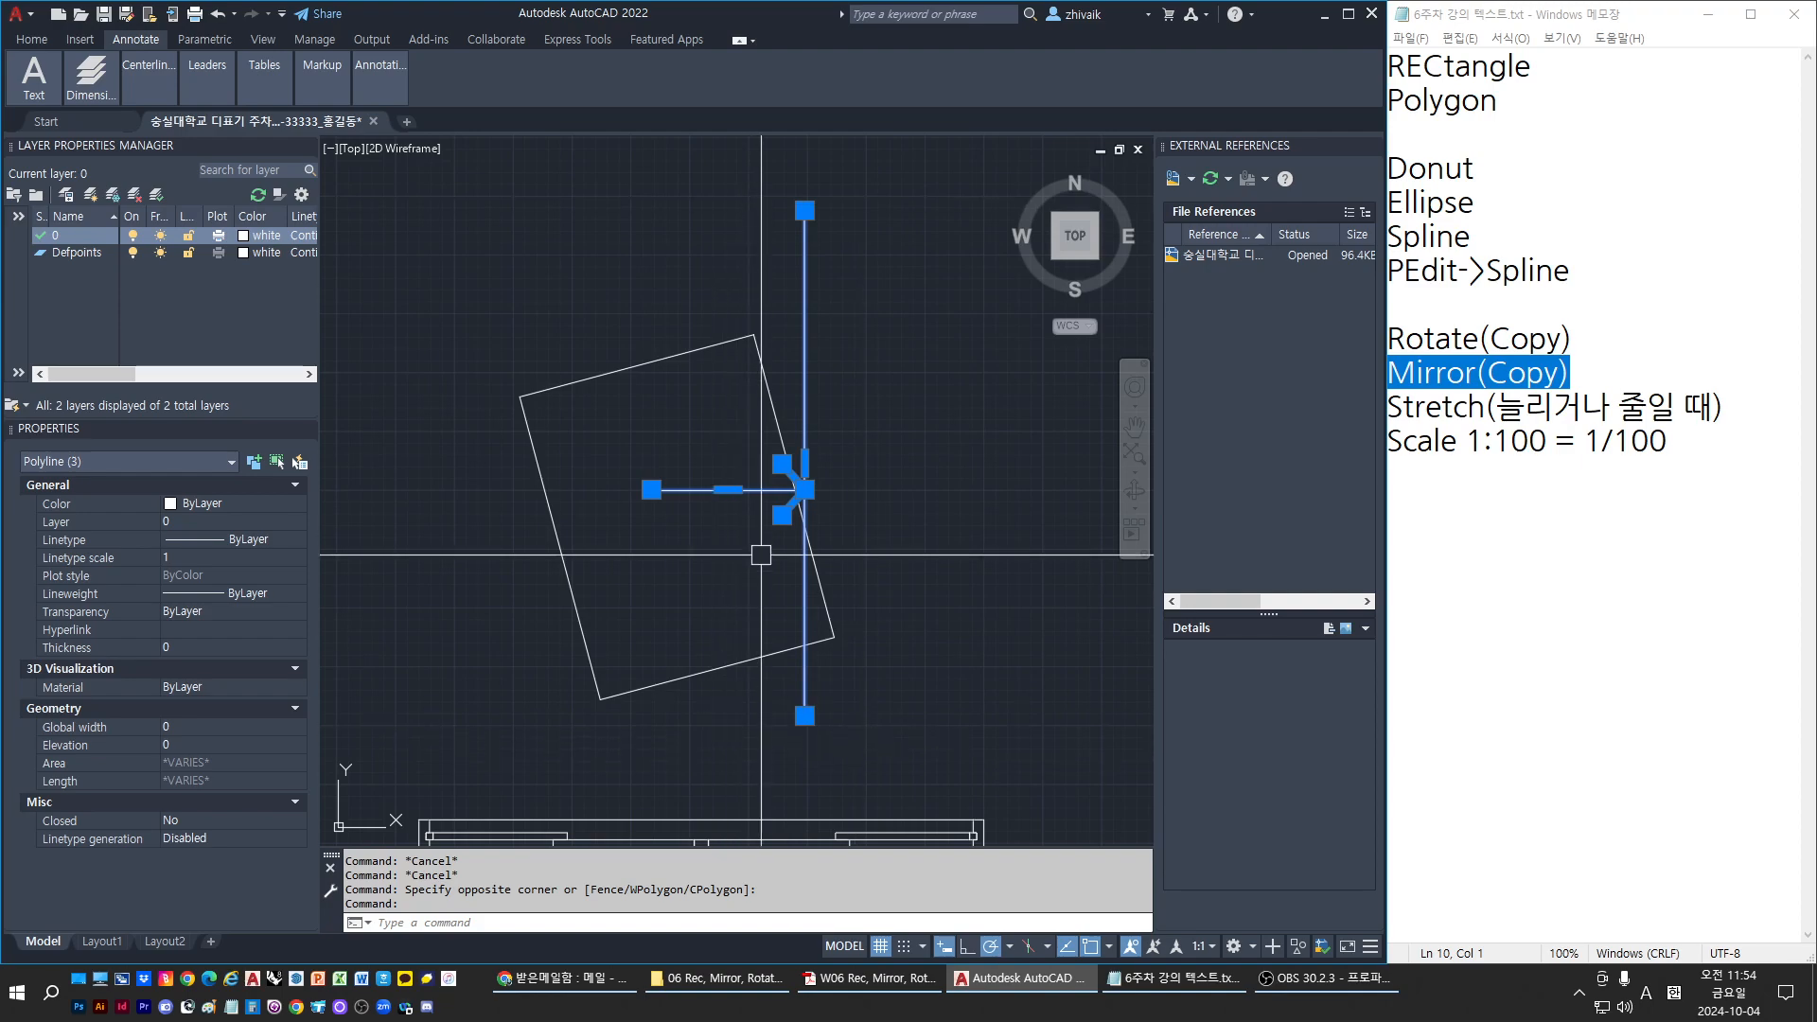
{"action": "key", "text": "Escape"}
{"action": "left_click", "coordinate": [620, 447]}
{"action": "left_click", "coordinate": [884, 542]}
{"action": "type", "text": "e"}
{"action": "key", "text": "space"}
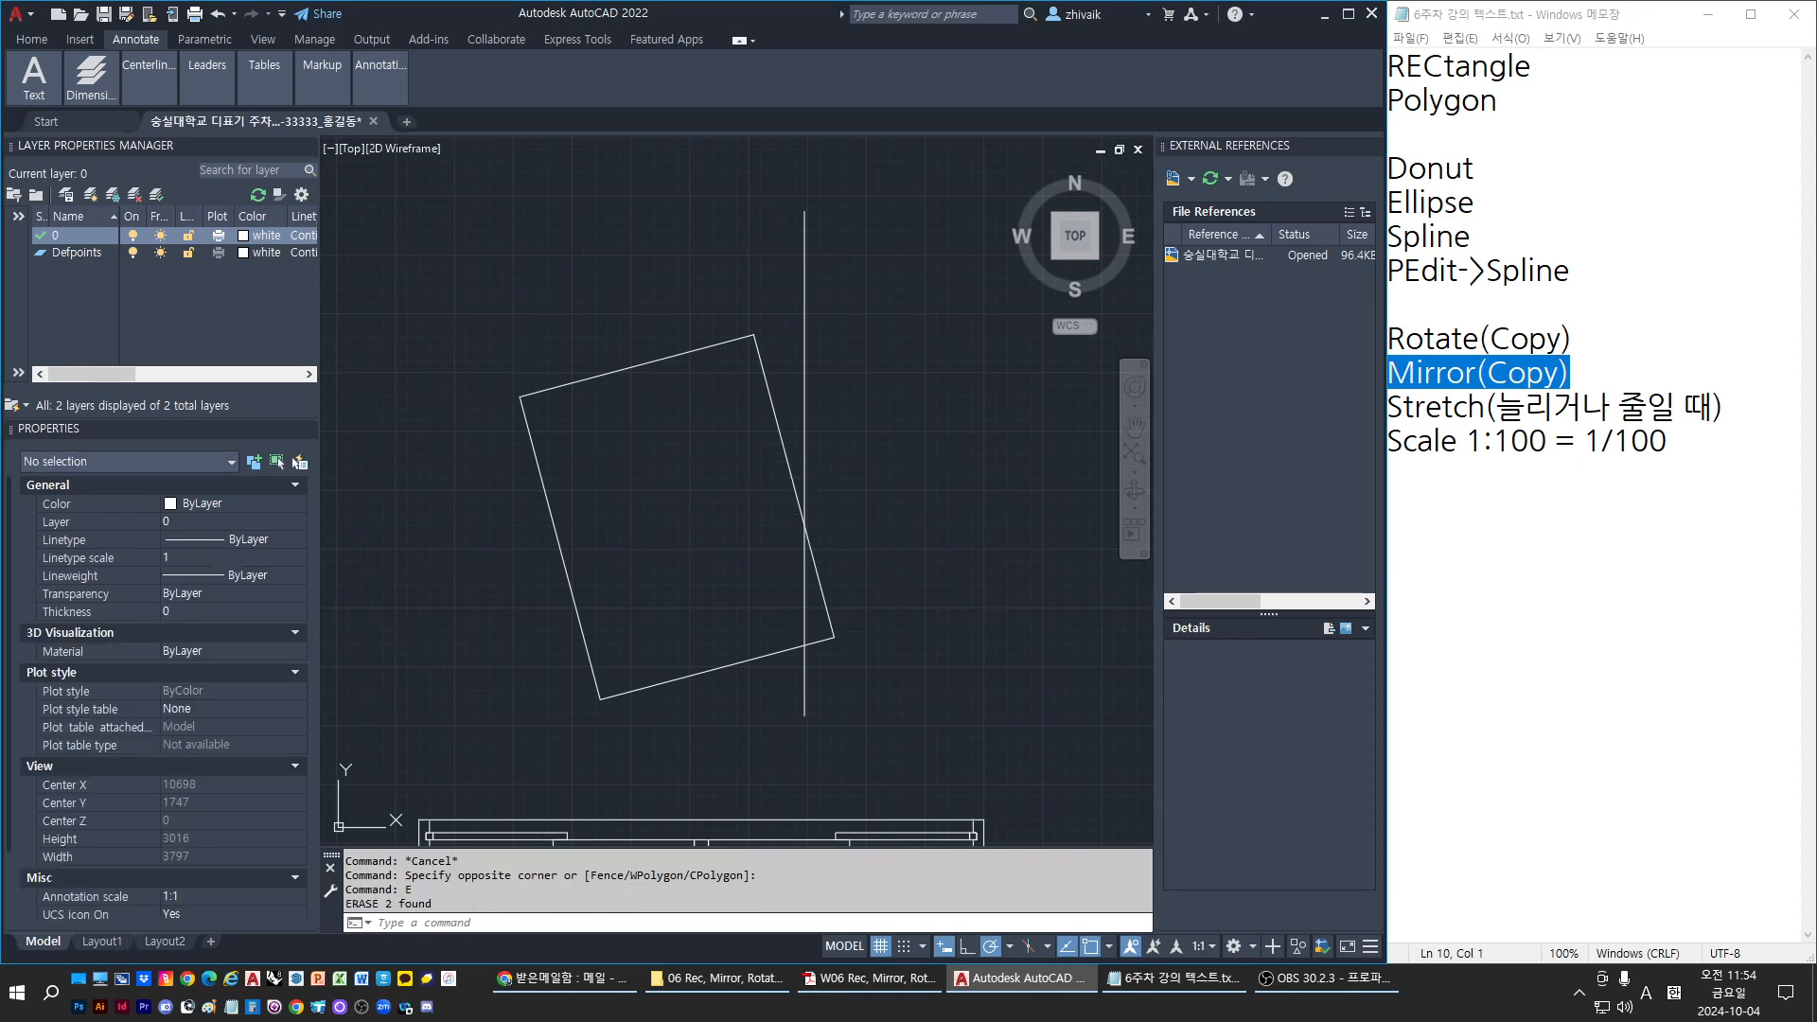
Mirror the tilted rectangle across the vertical line, using the line's lower and upper endpoints as the axis and keeping the source object
{"action": "key", "text": "Escape"}
{"action": "left_click", "coordinate": [810, 380]}
{"action": "key", "text": "Escape"}
{"action": "key", "text": "Escape"}
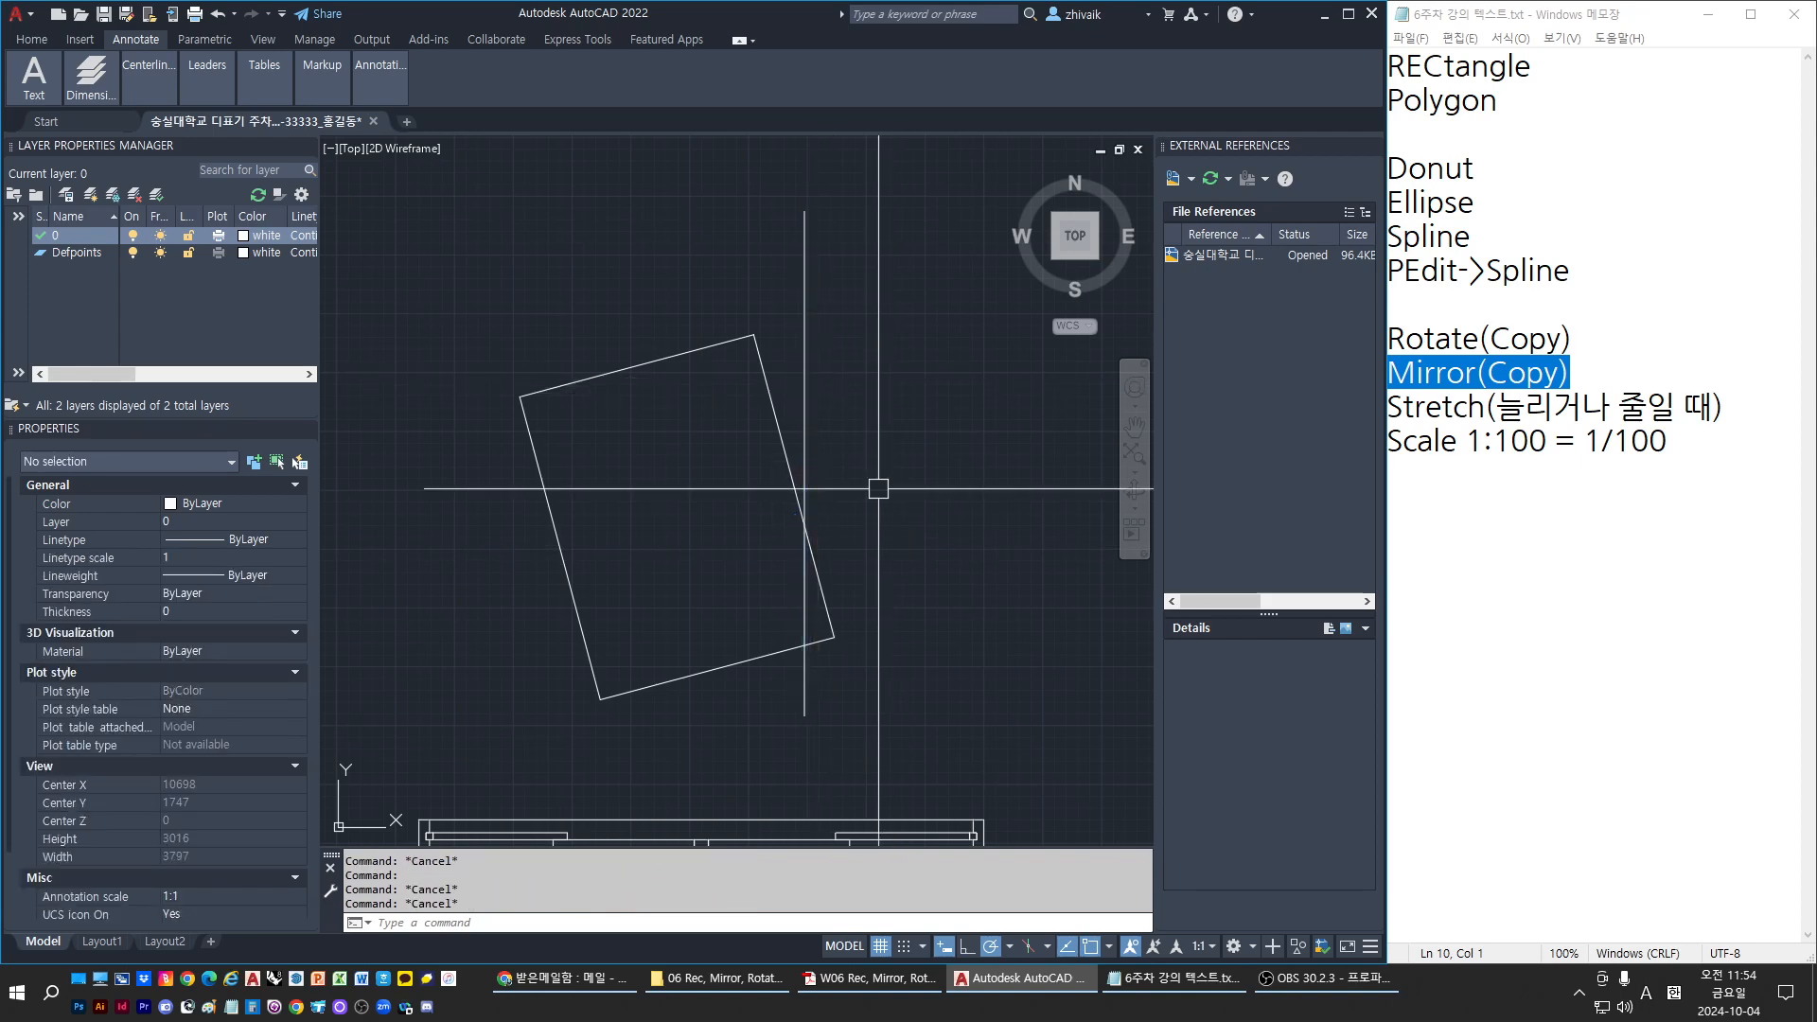
{"action": "type", "text": "mi"}
{"action": "key", "text": "space"}
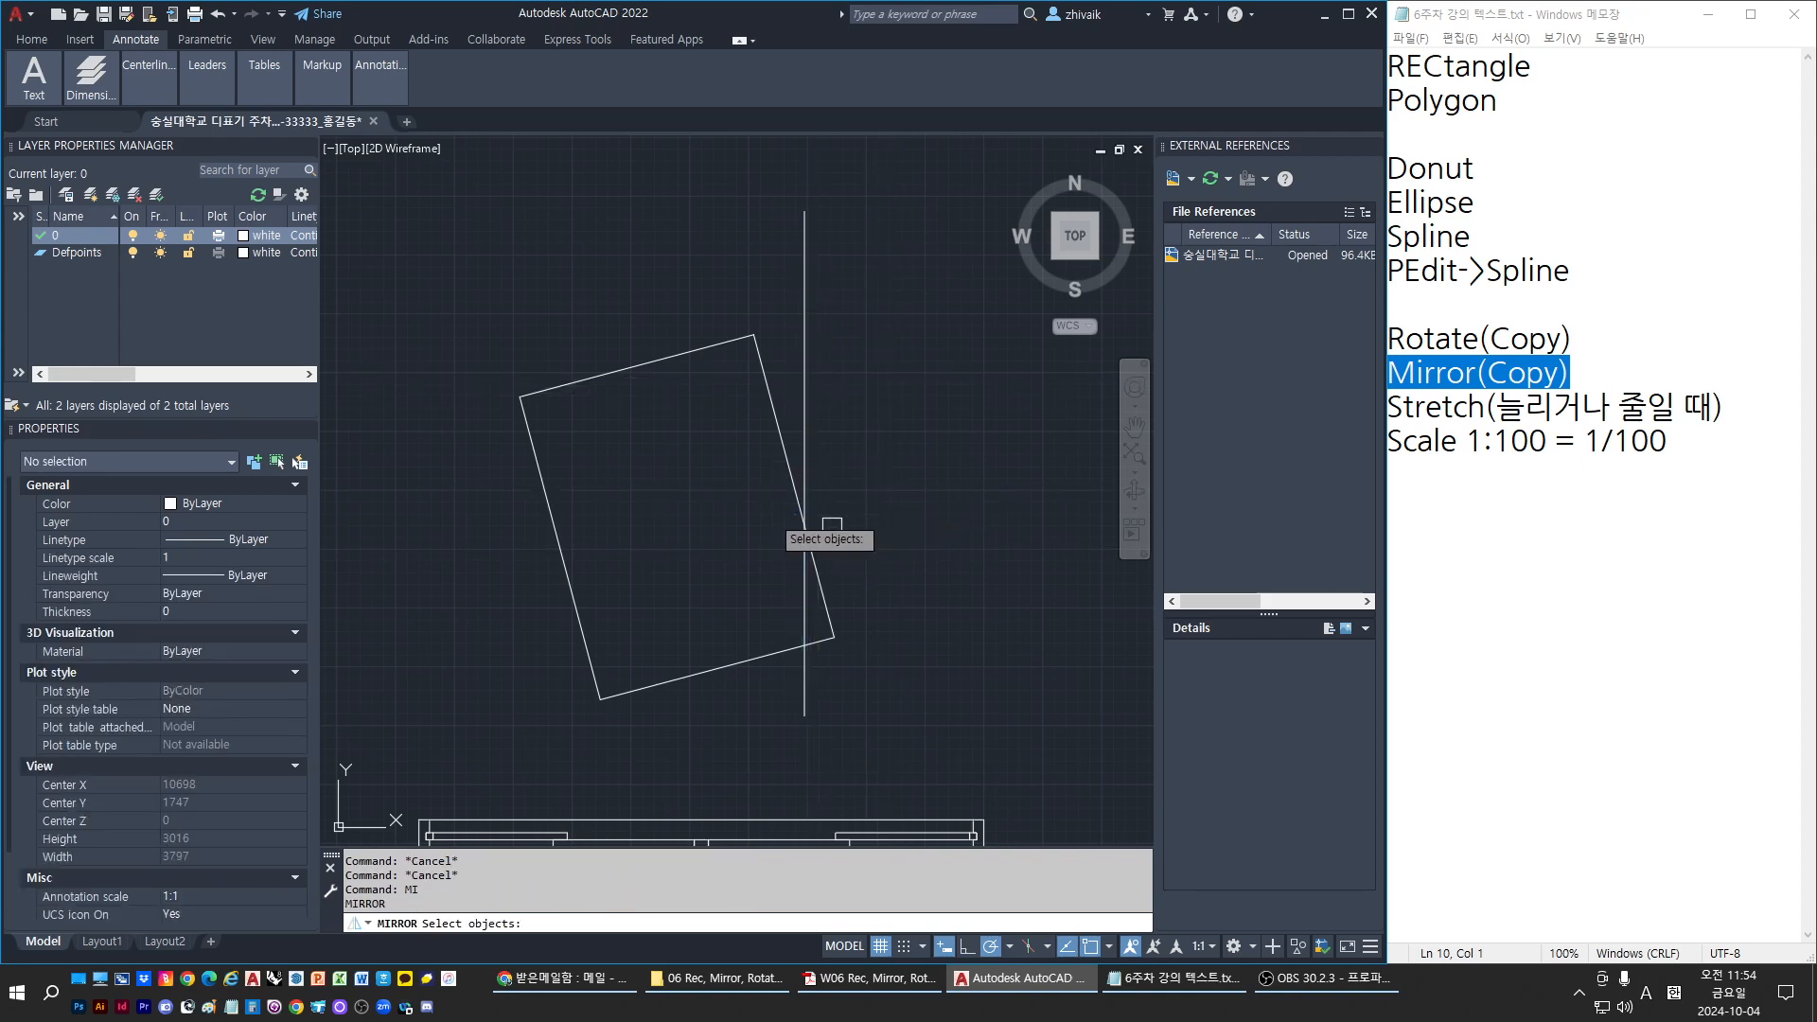
{"action": "left_click", "coordinate": [788, 462]}
{"action": "key", "text": "space"}
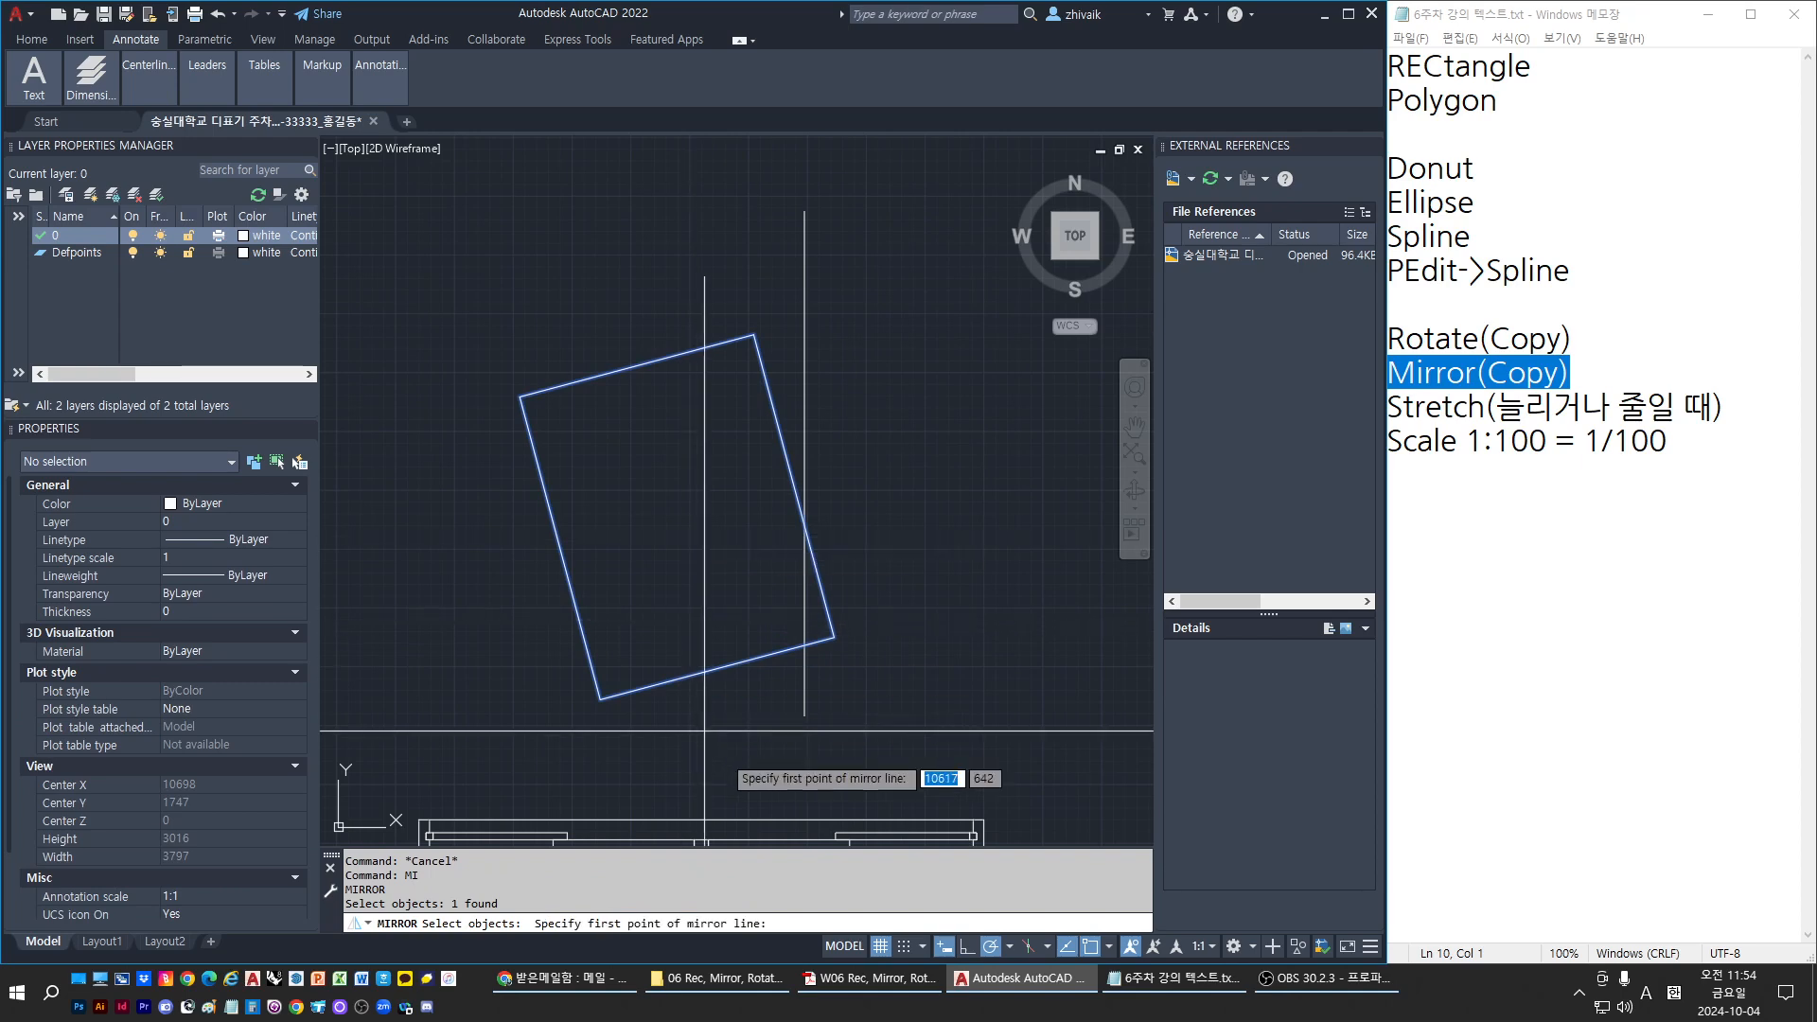
{"action": "left_click", "coordinate": [805, 716]}
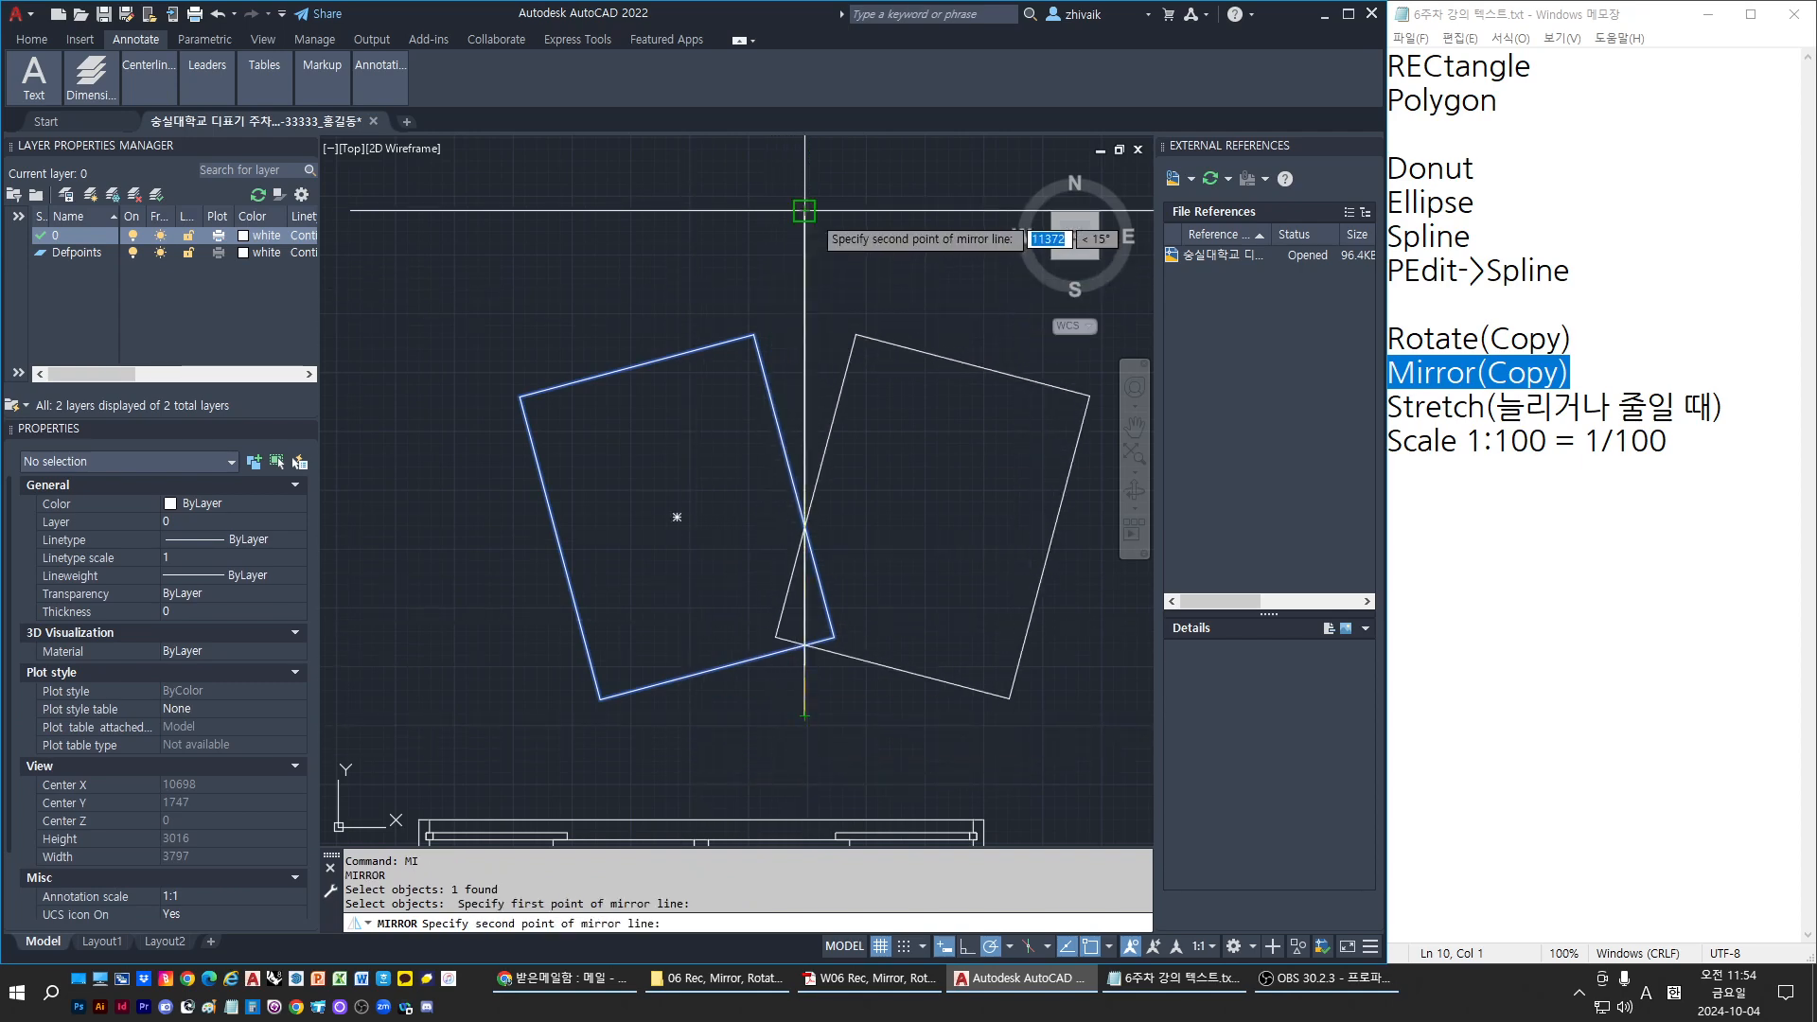
{"action": "middle_click_drag", "start_coordinate": [805, 210], "coordinate": [720, 217]}
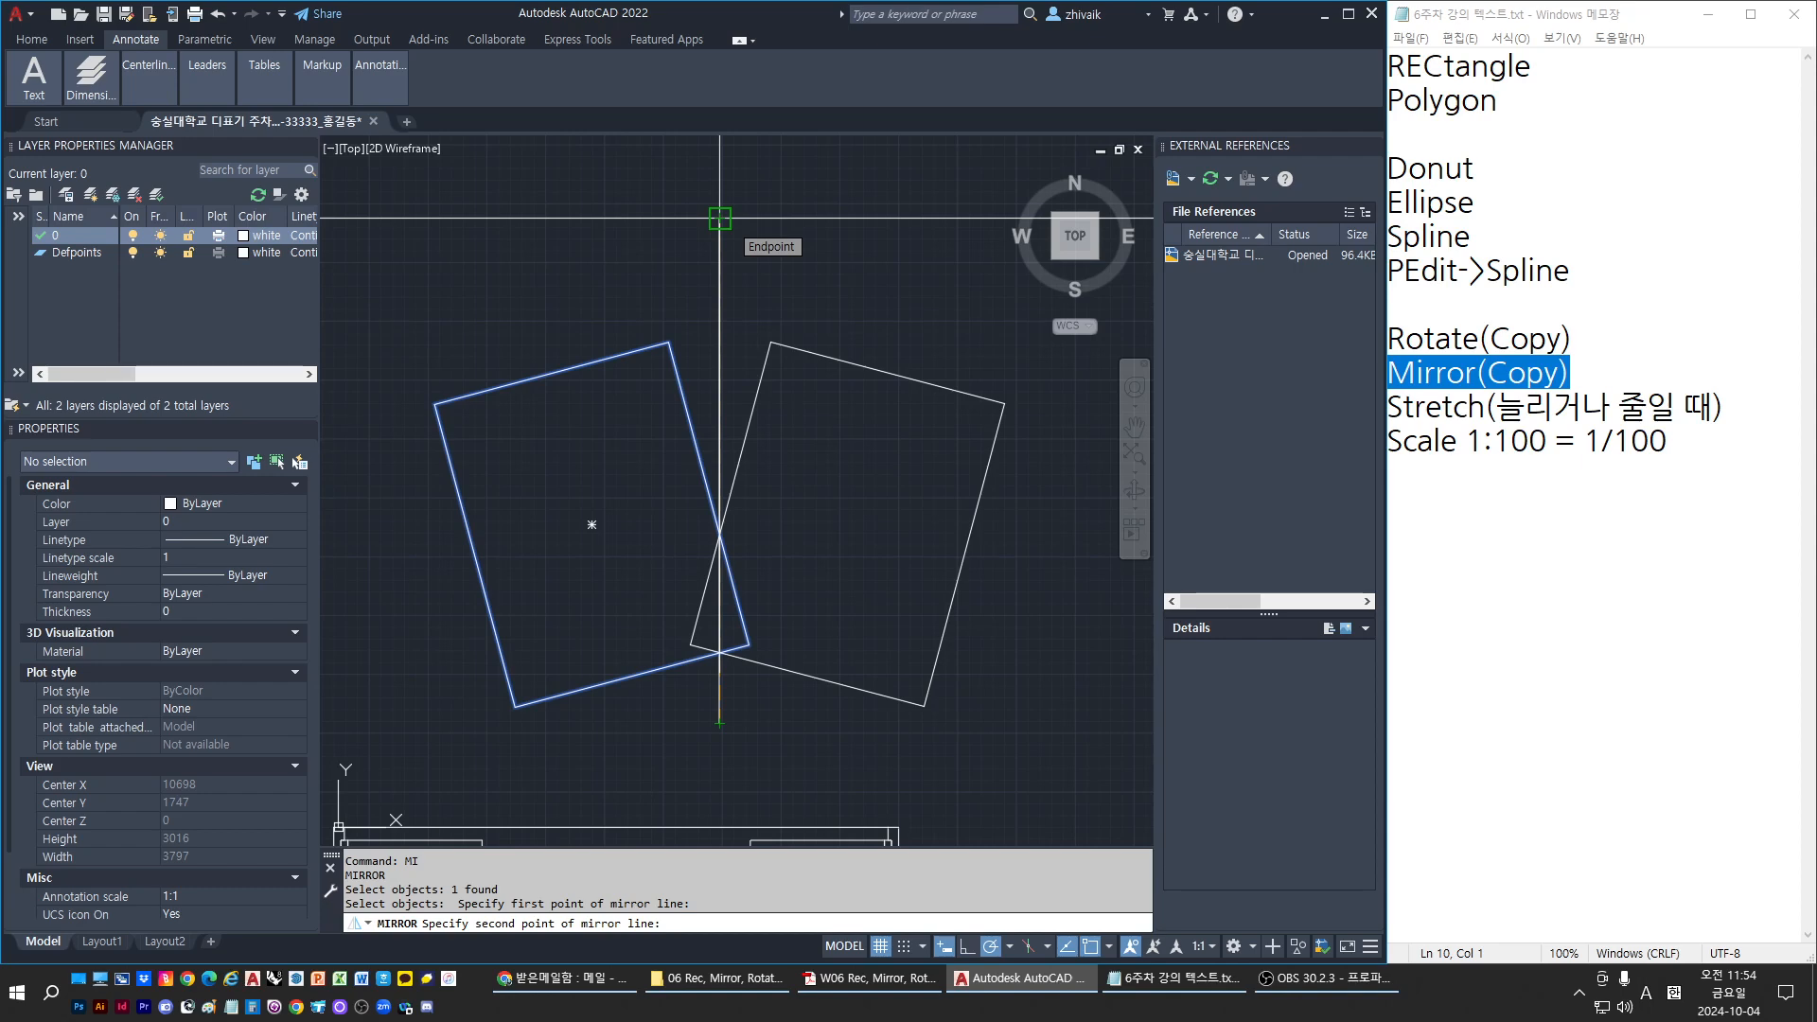
{"action": "left_click", "coordinate": [720, 218]}
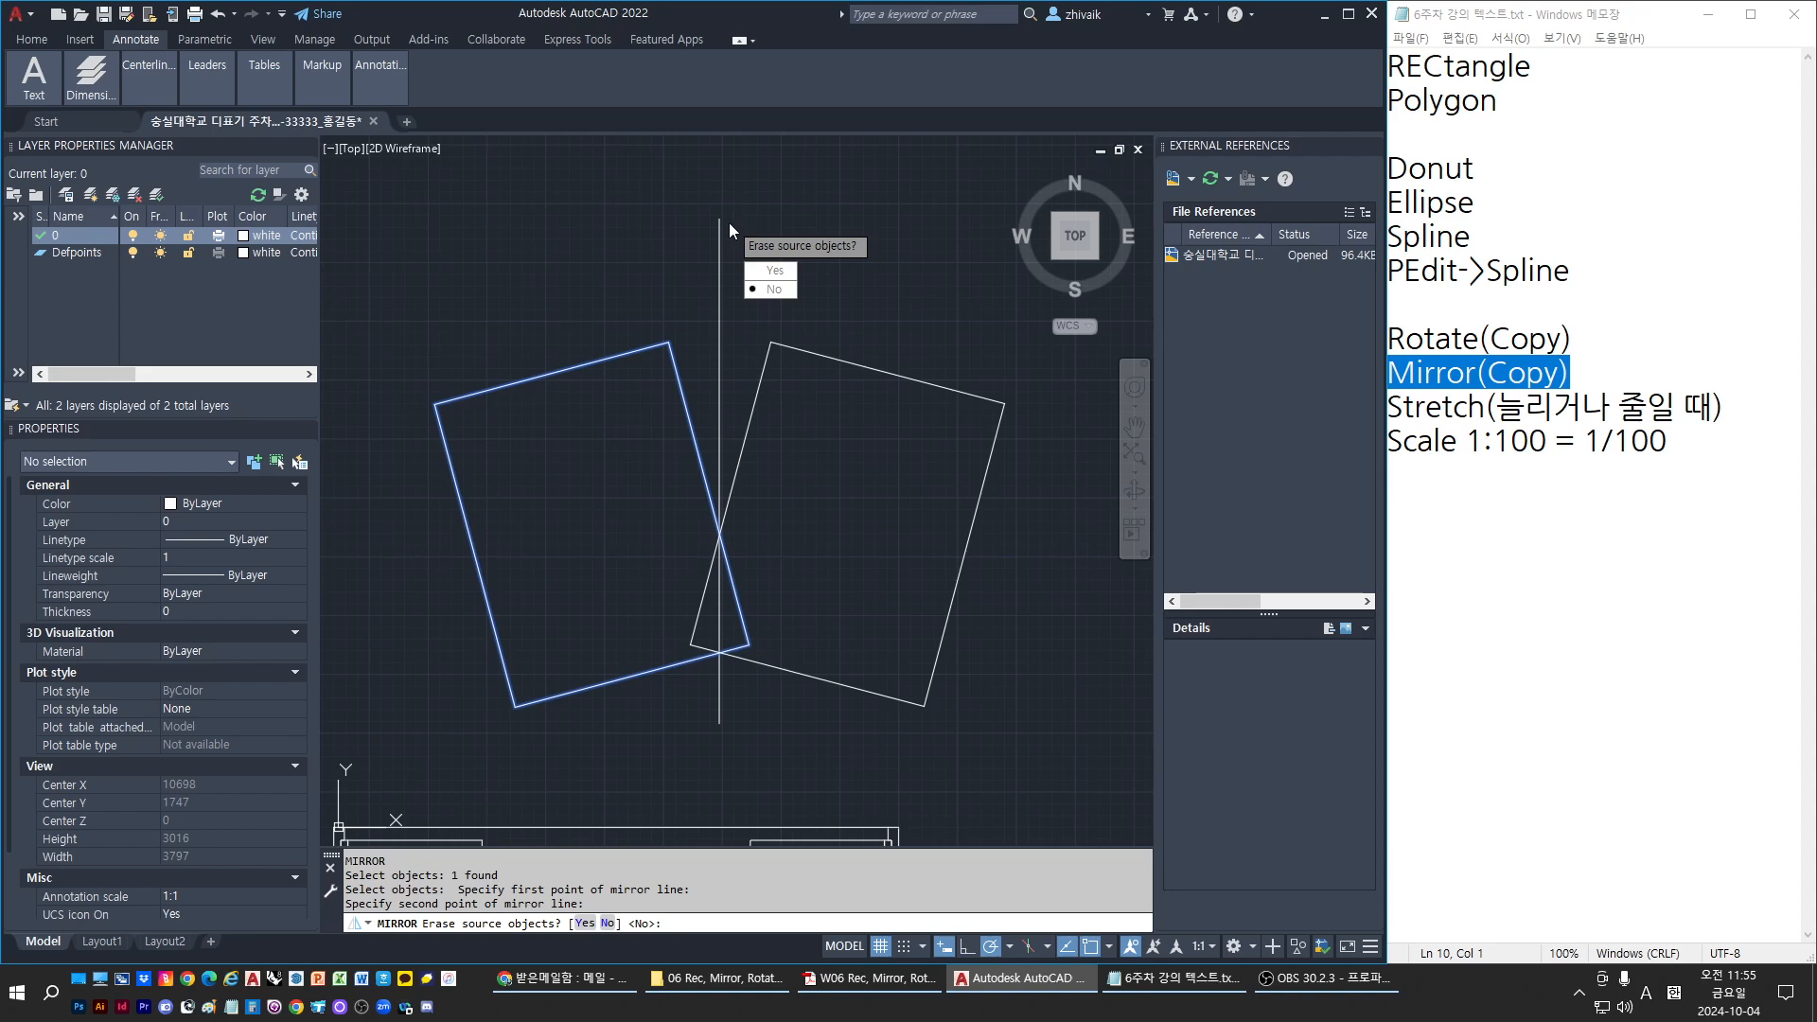
{"action": "key", "text": "Return"}
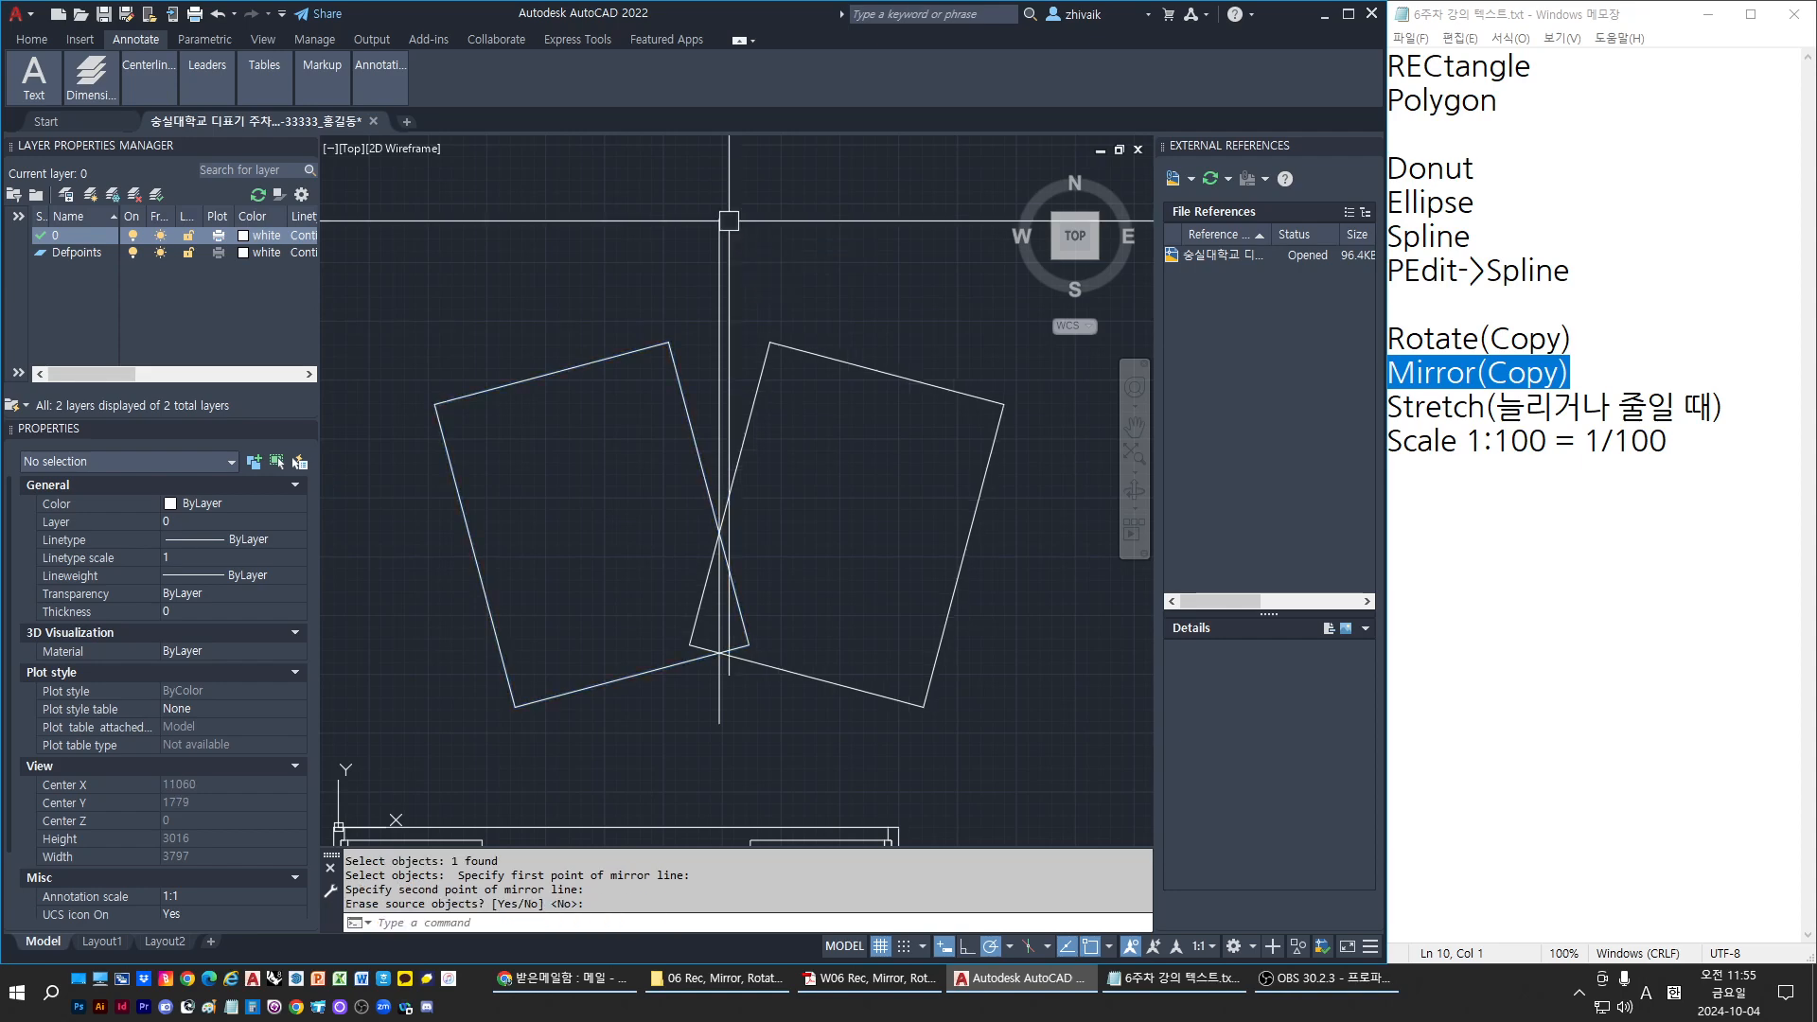
Select the original and mirrored rectangles in turn to compare them, and erase the mirrored copy
{"action": "left_click", "coordinate": [674, 369]}
{"action": "key", "text": "Escape"}
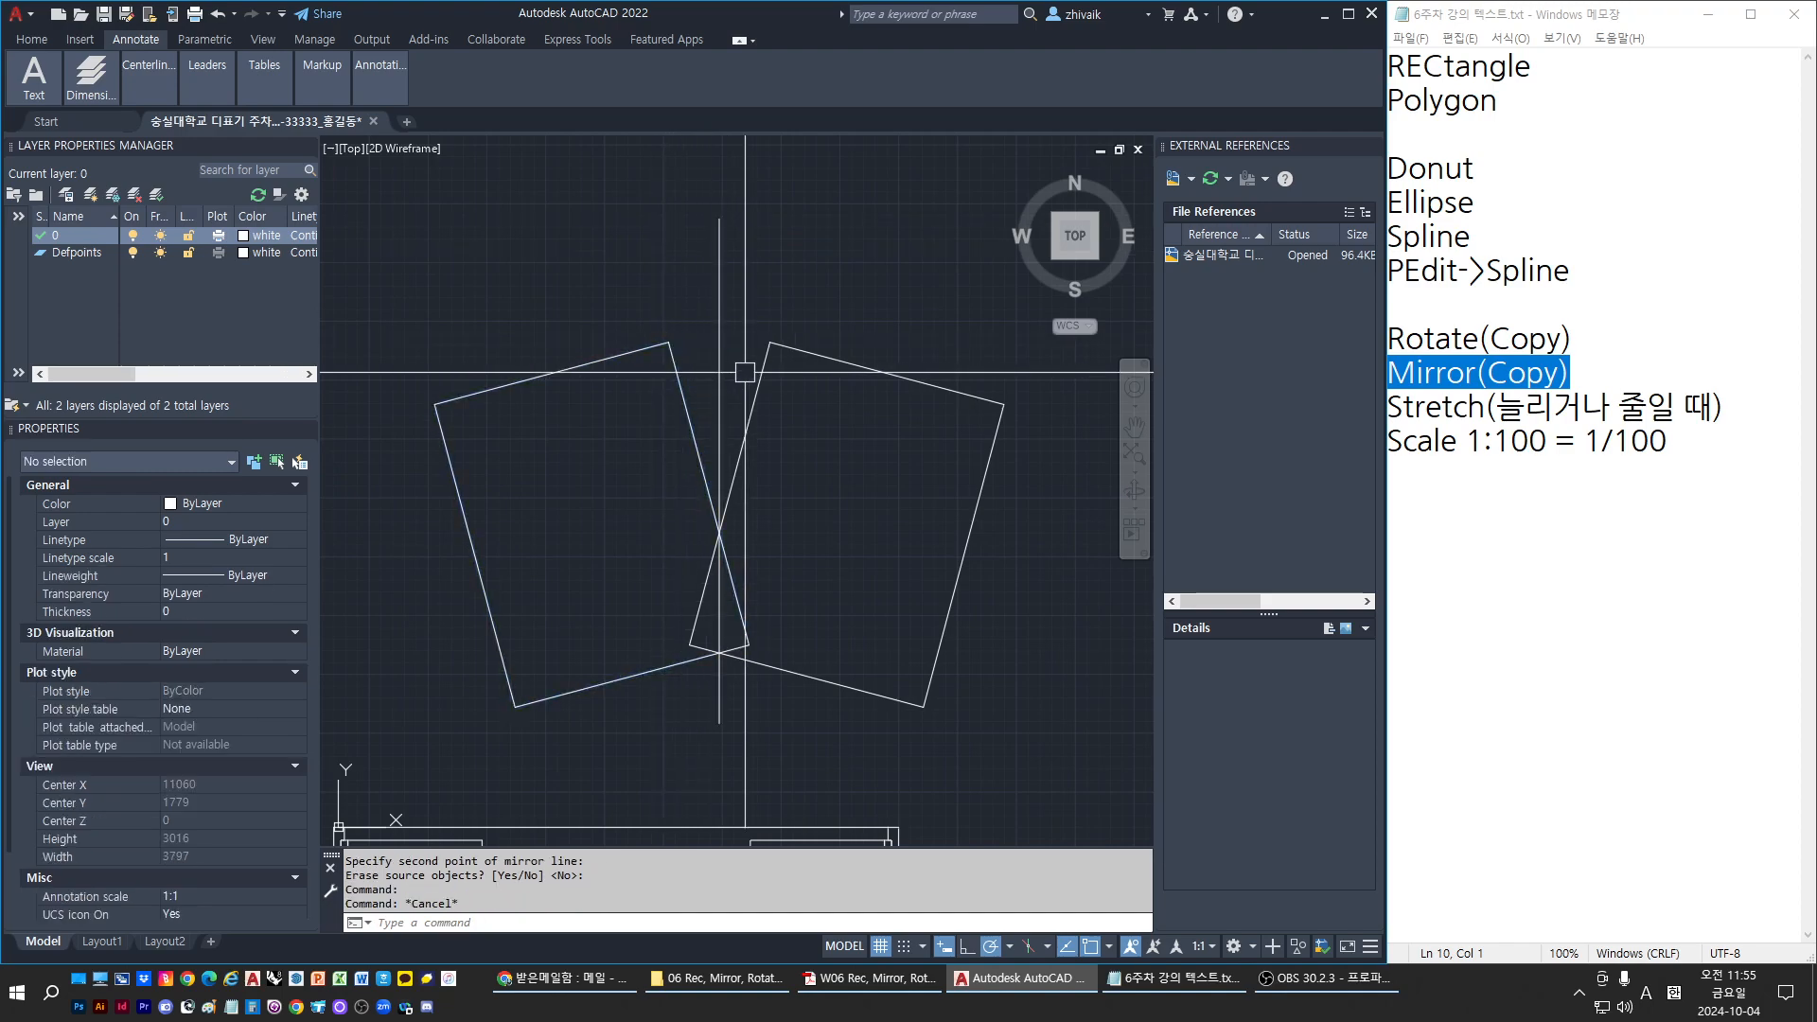
{"action": "left_click", "coordinate": [763, 375]}
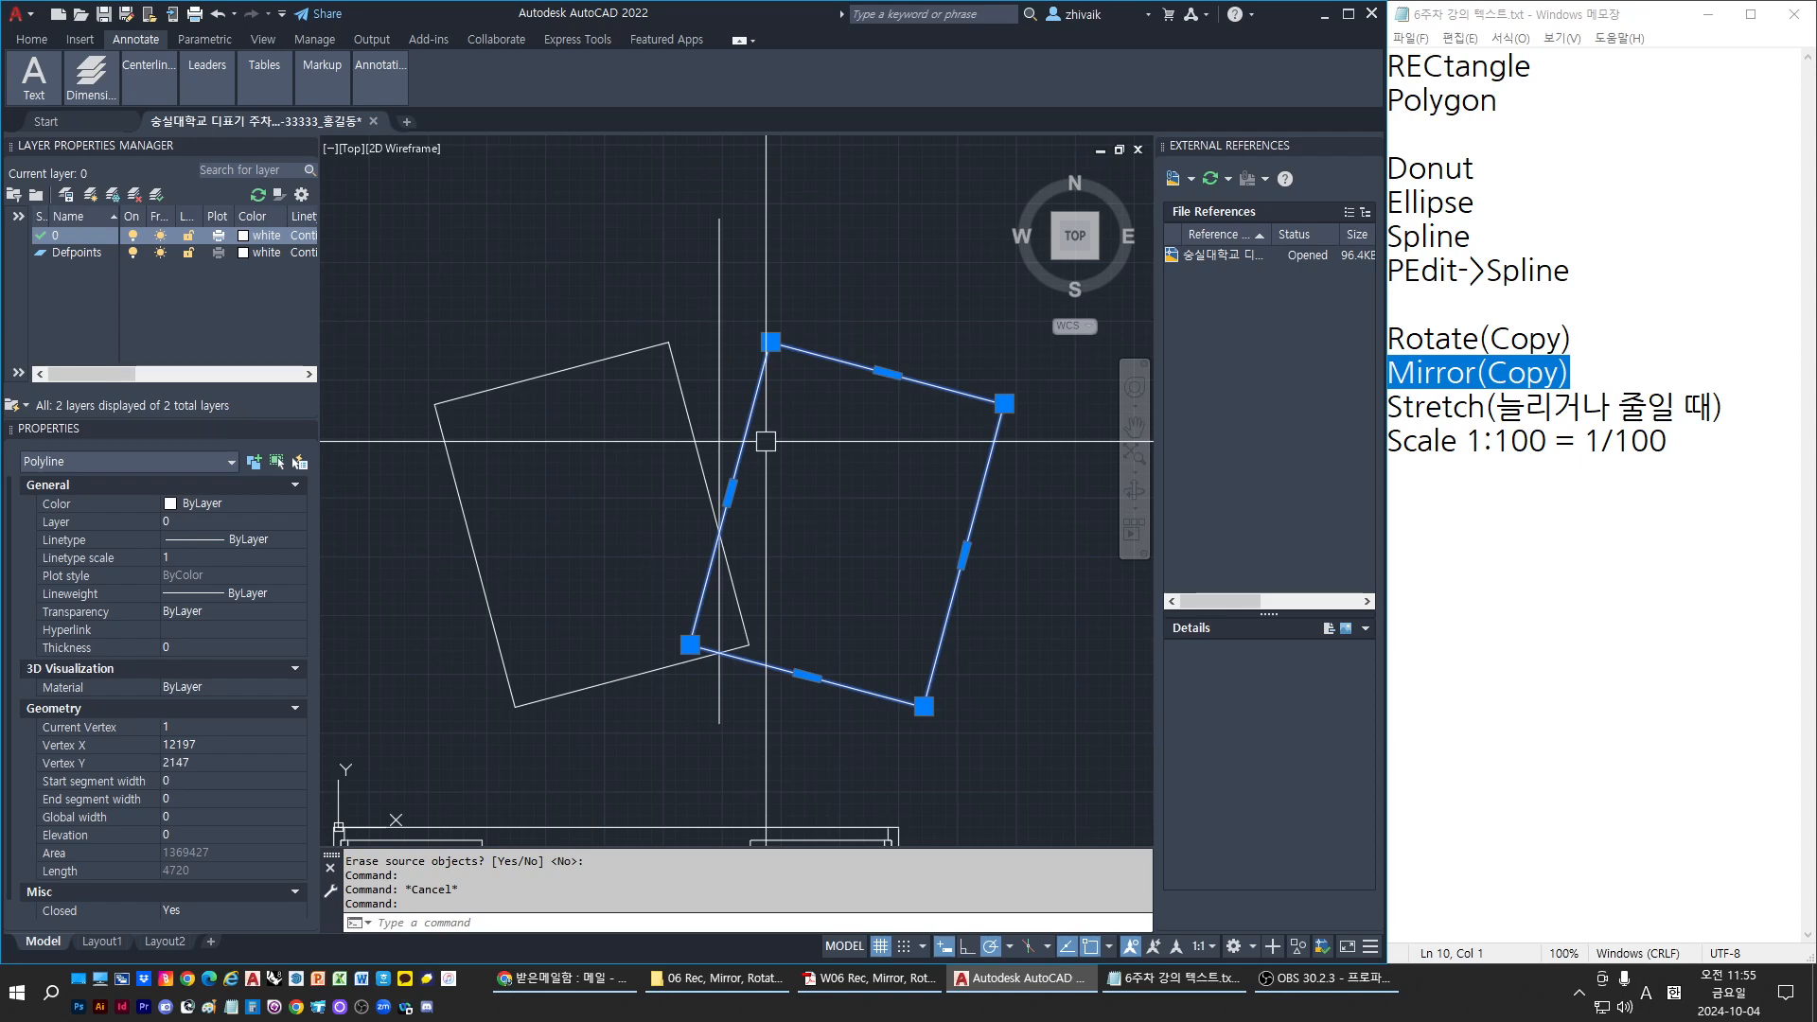
{"action": "key", "text": "Escape"}
{"action": "left_click", "coordinate": [754, 398]}
{"action": "key", "text": "Delete"}
{"action": "key", "text": "Escape"}
{"action": "key", "text": "Escape"}
{"action": "key", "text": "Escape"}
Mirror the tilted rectangle across the vertical line between its two endpoints, erasing the source object
{"action": "type", "text": "m"}
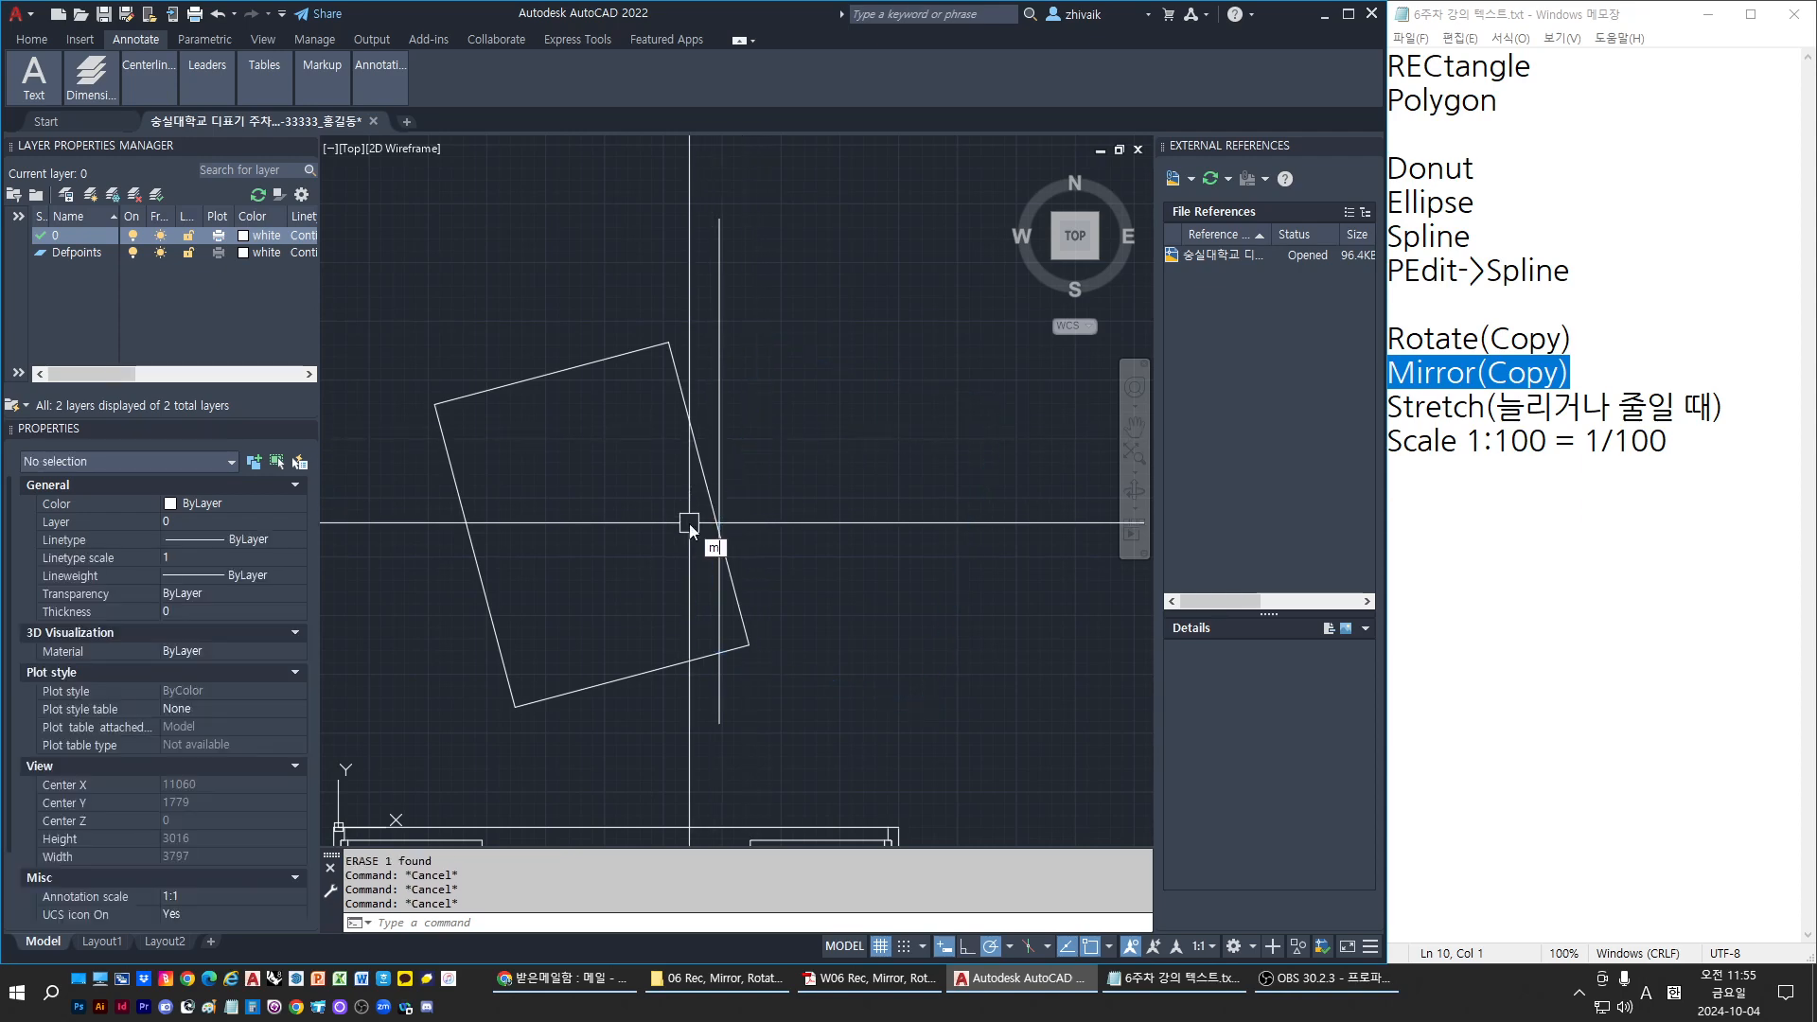
{"action": "type", "text": "i"}
{"action": "key", "text": "Return"}
{"action": "left_click", "coordinate": [712, 487]}
{"action": "key", "text": "Return"}
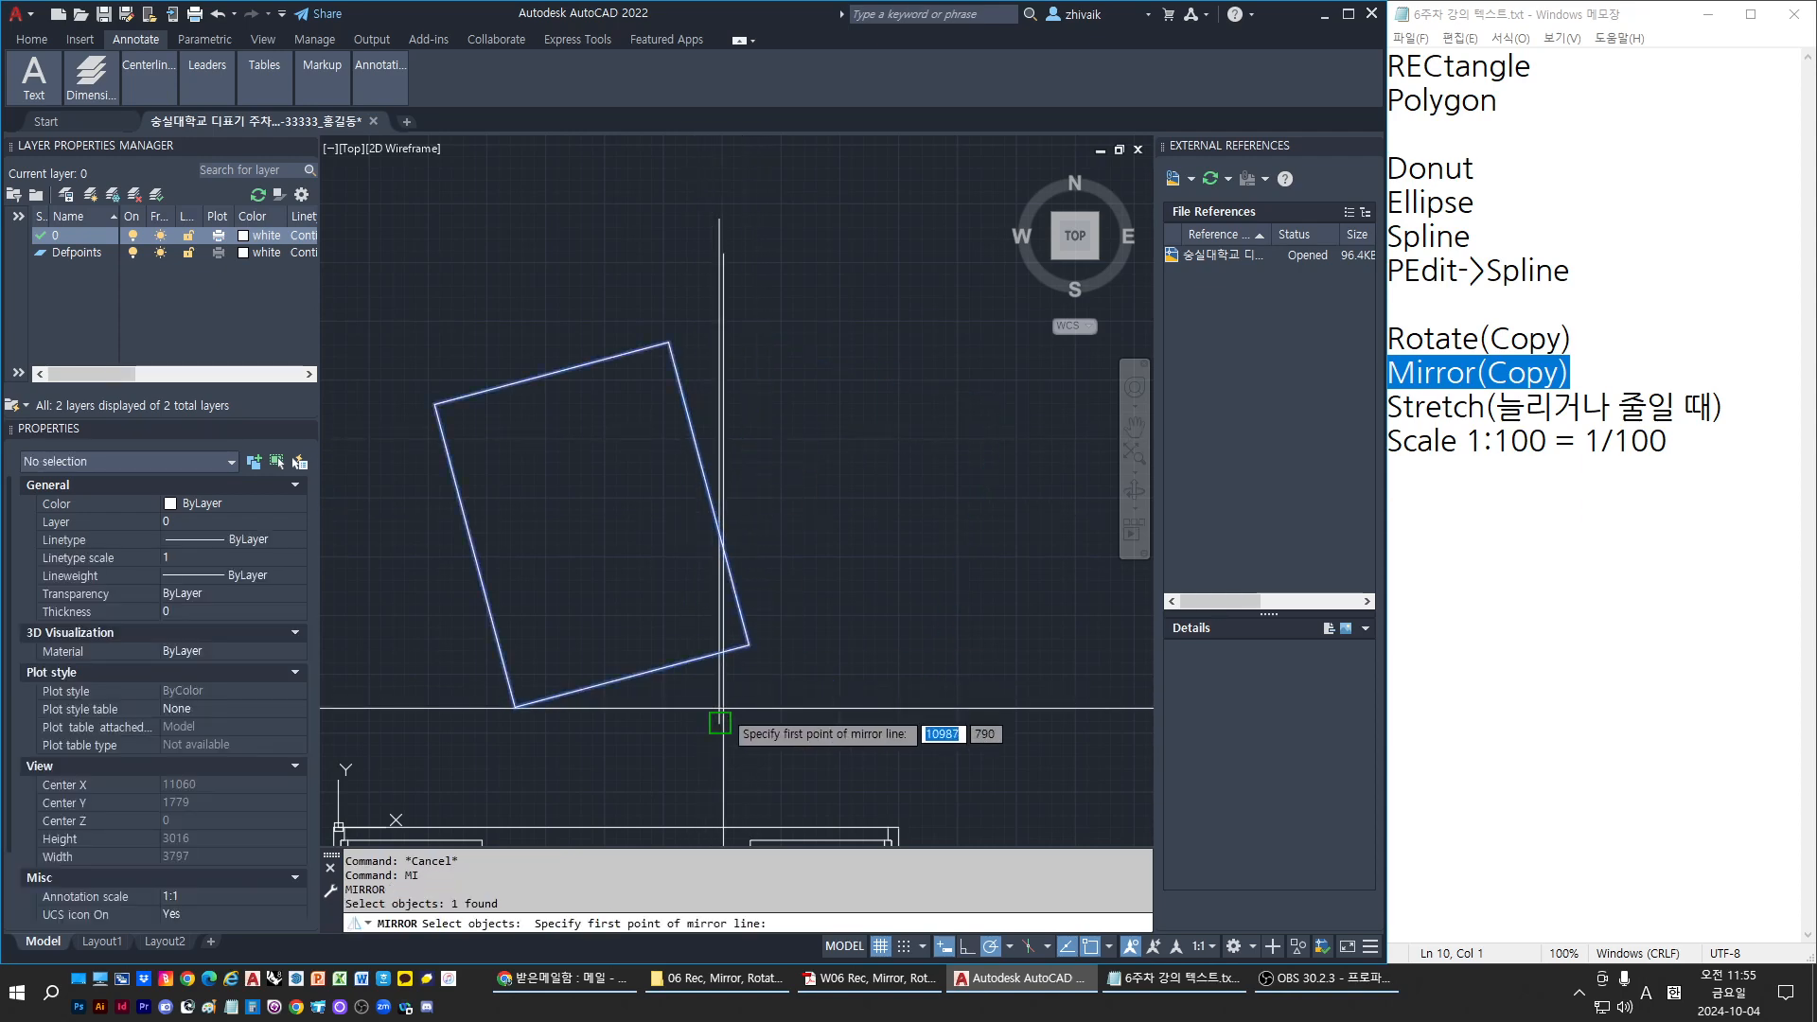
{"action": "left_click", "coordinate": [719, 723]}
{"action": "left_click", "coordinate": [720, 224]}
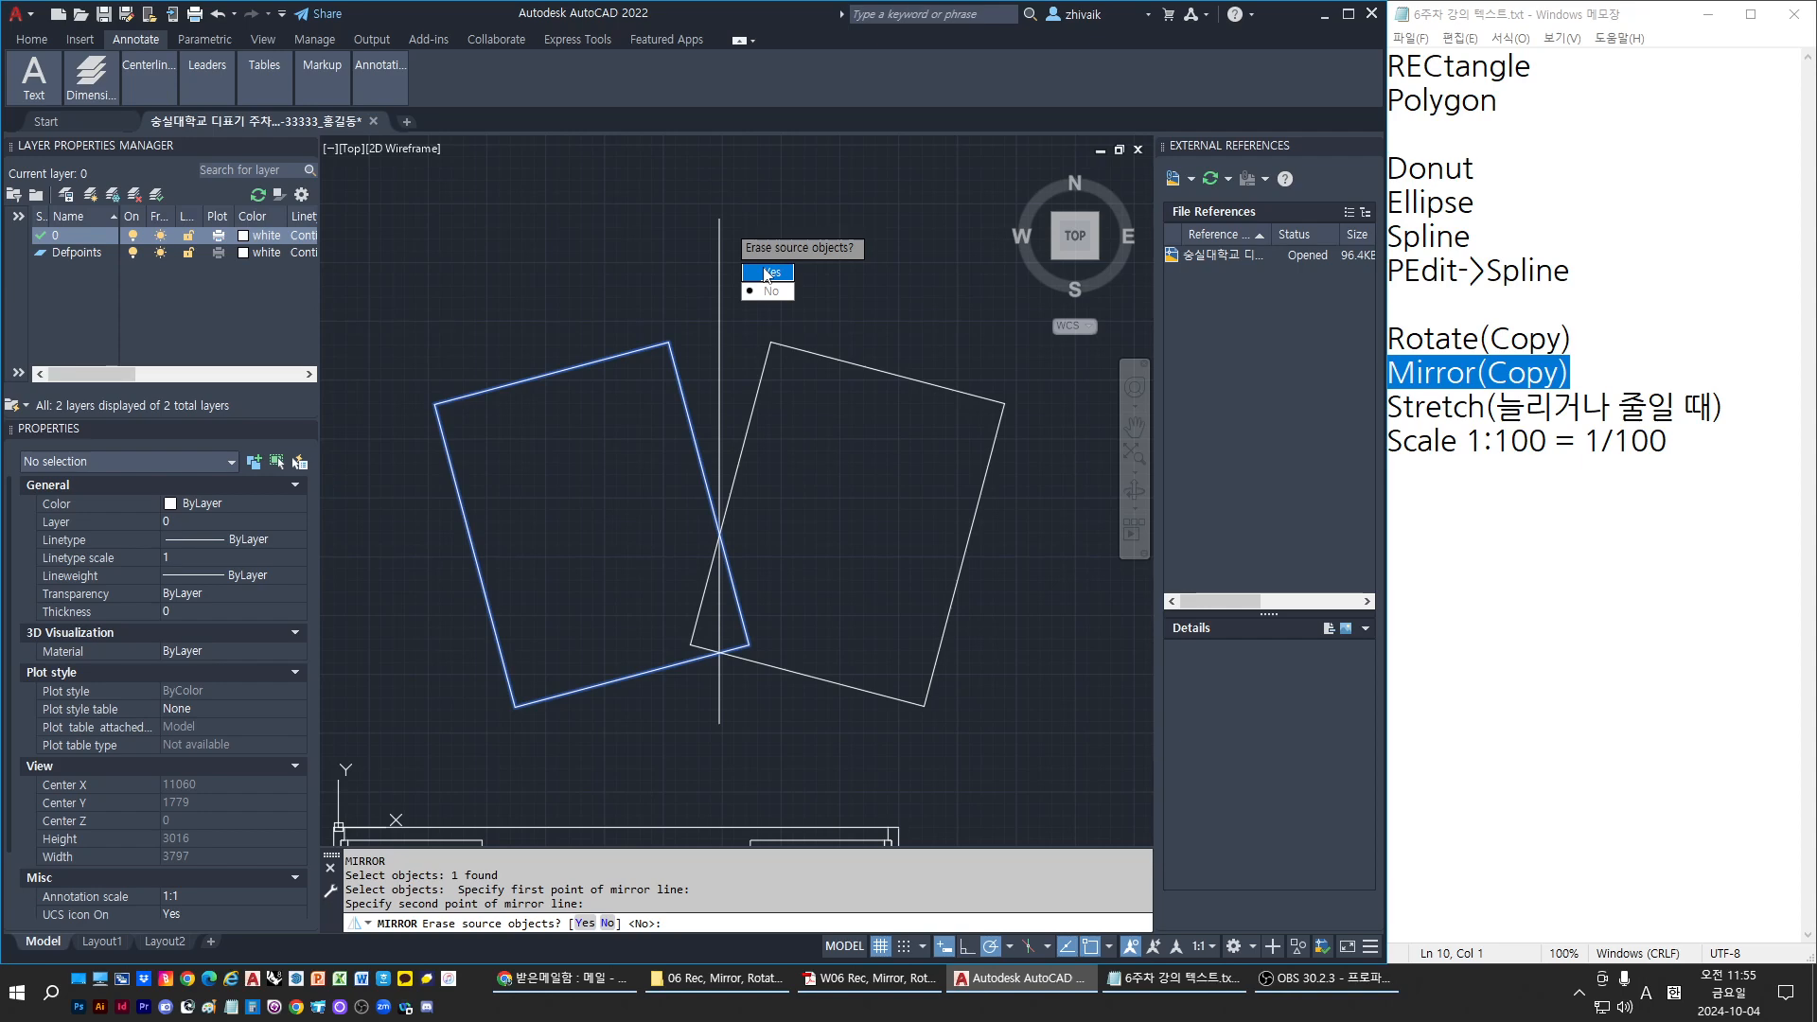
{"action": "type", "text": "y"}
{"action": "key", "text": "Return"}
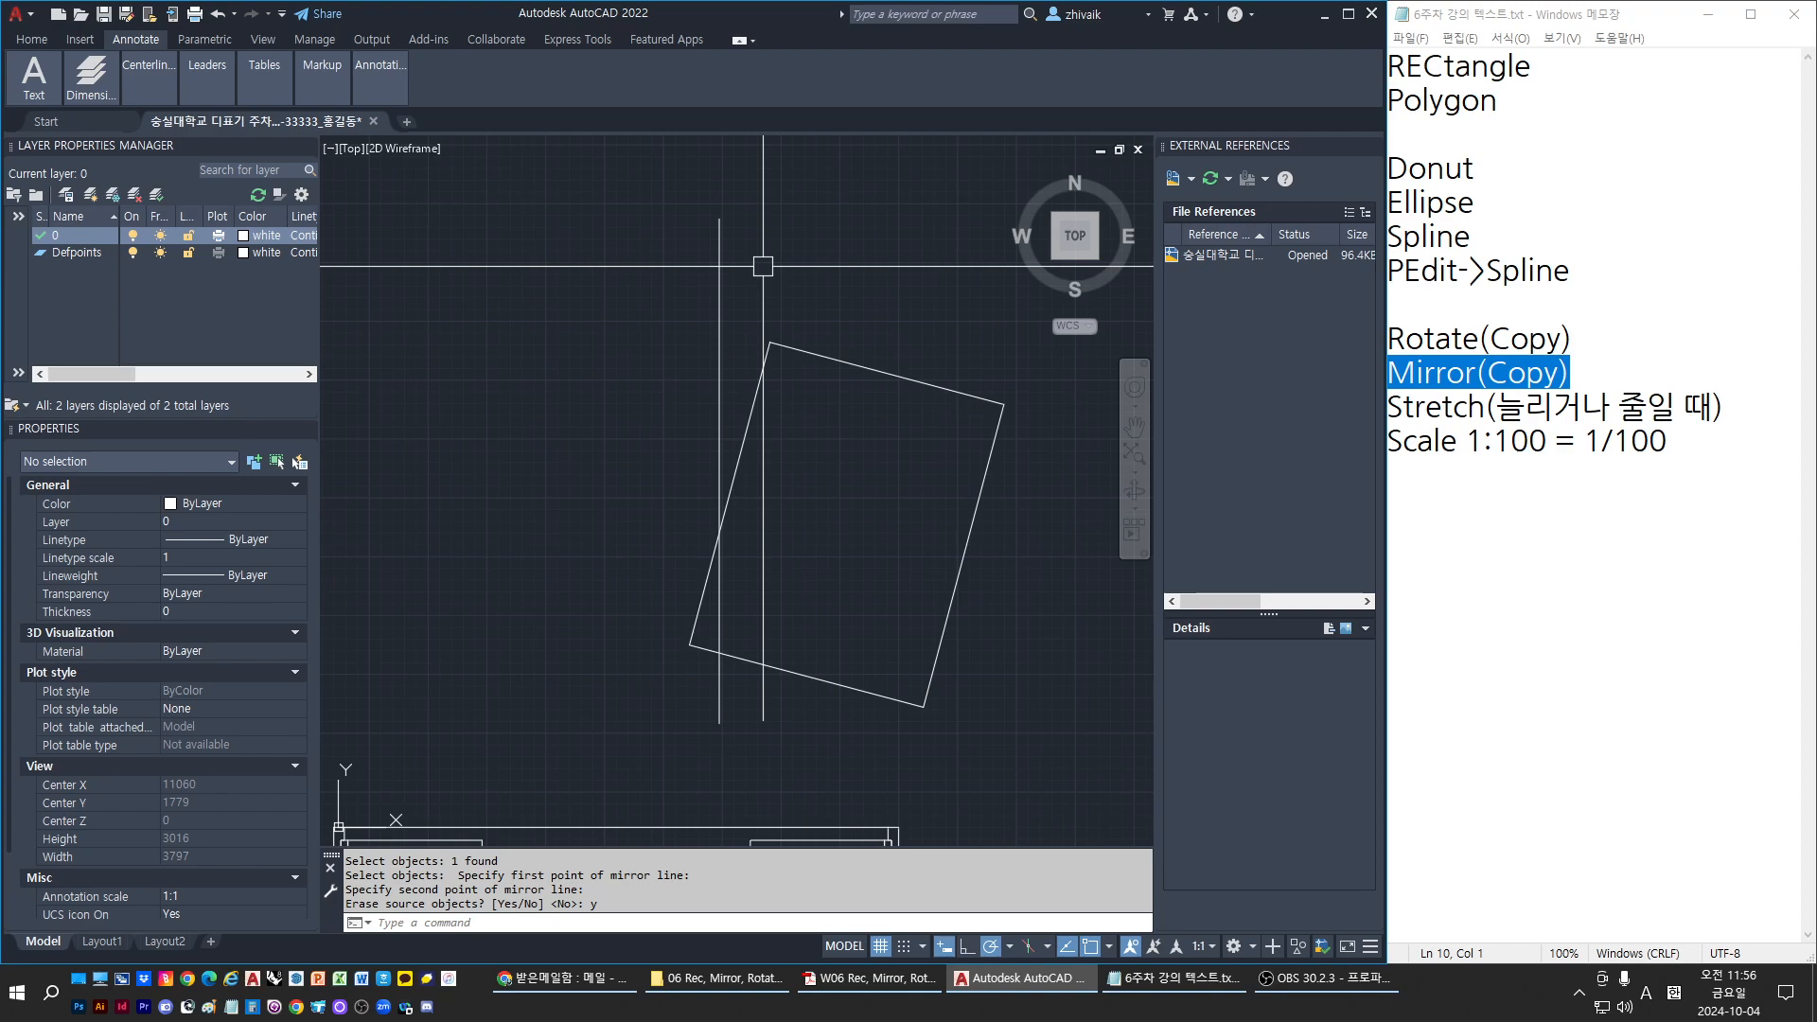
Erase the mirrored rectangle and the vertical axis line above the sliding panel plan
{"action": "key", "text": "Escape"}
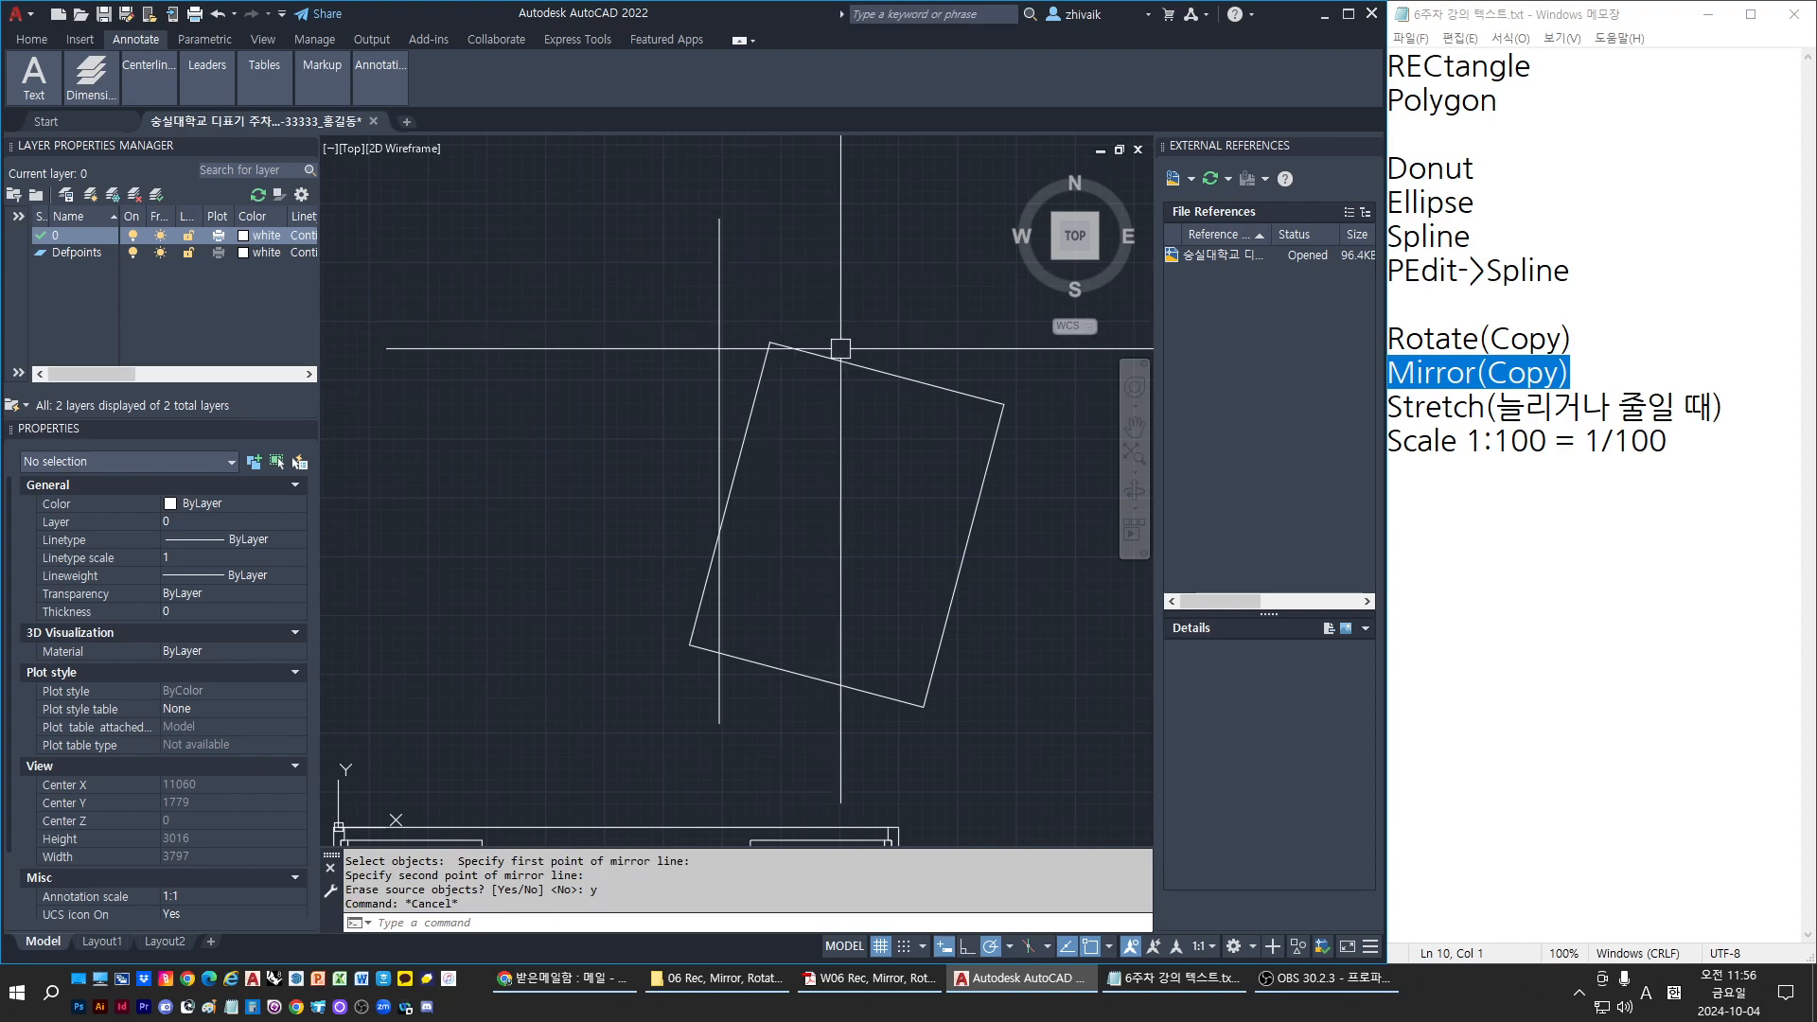
{"action": "left_click", "coordinate": [815, 352]}
{"action": "key", "text": "e"}
{"action": "key", "text": "Return"}
{"action": "key", "text": "Escape"}
{"action": "key", "text": "Escape"}
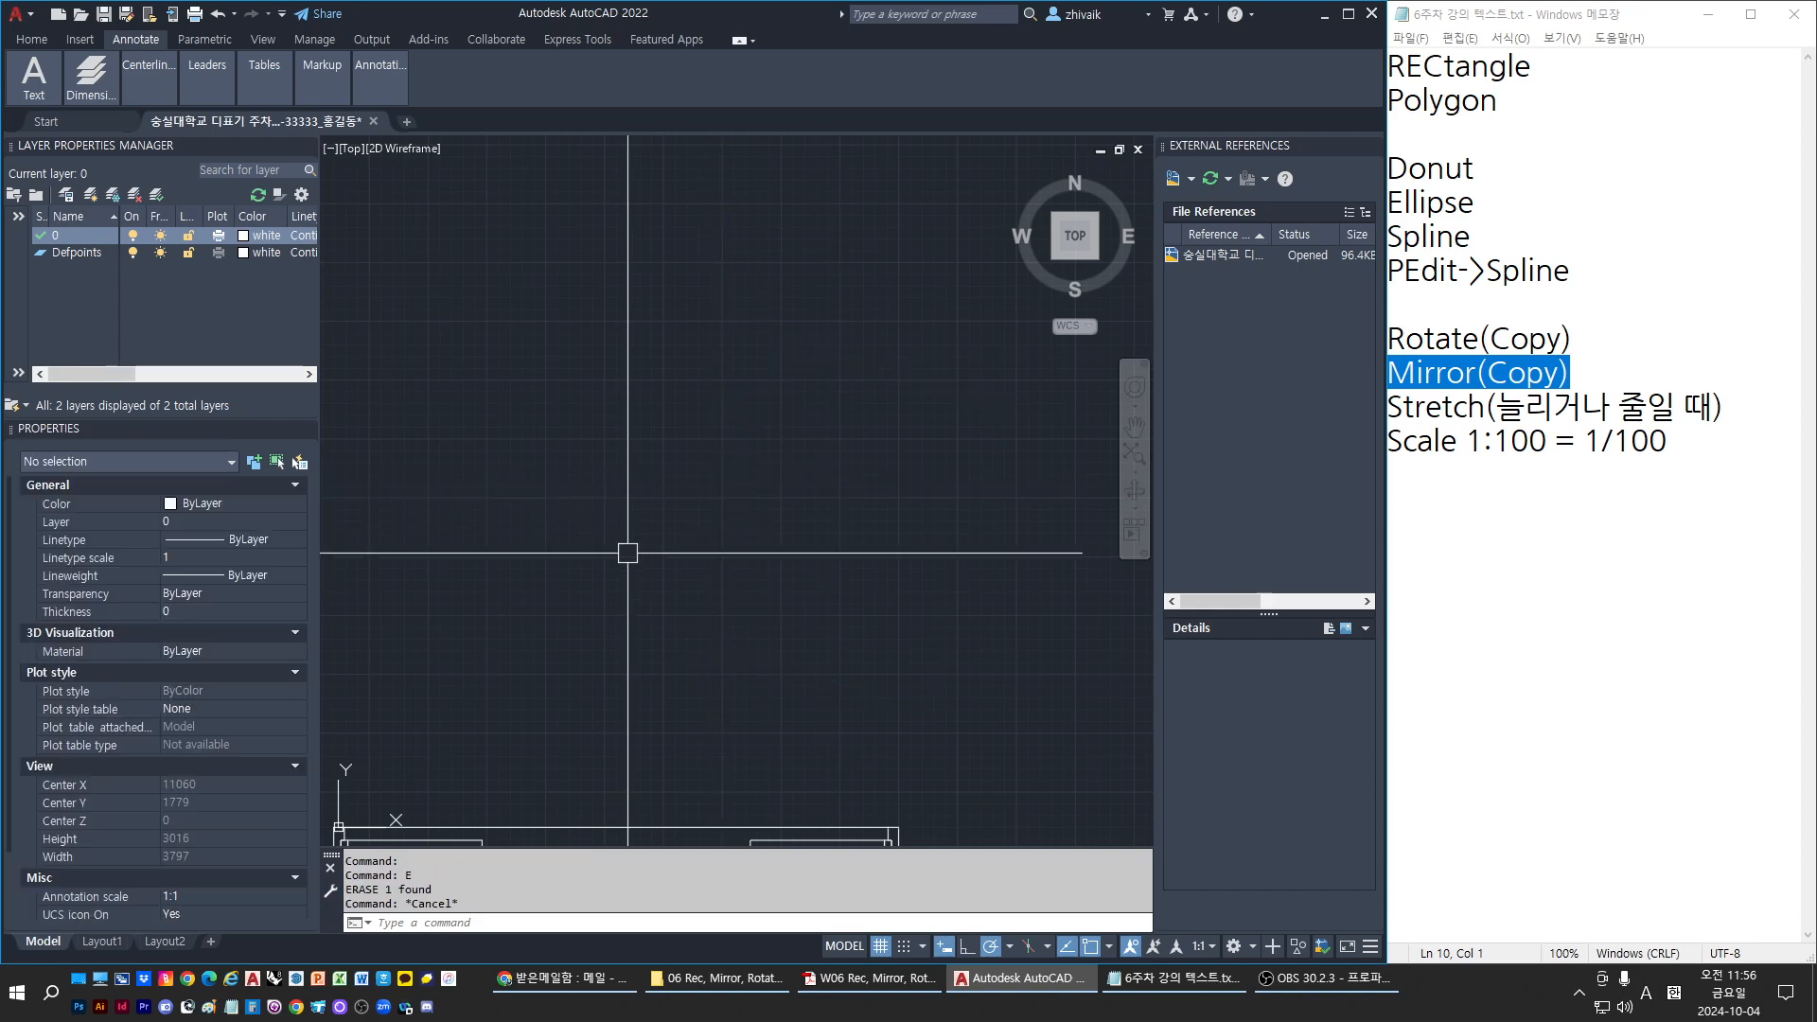
Erase the right half of the sliding panel plan: its panels, end blocks and right frame post, keeping the long horizontal lines
{"action": "scroll", "coordinate": [628, 547], "scroll_direction": "up", "scroll_amount": 3}
{"action": "mouse_move", "coordinate": [662, 511]}
{"action": "middle_mouse_down"}
{"action": "mouse_move", "coordinate": [720, 475]}
{"action": "mouse_move", "coordinate": [615, 492]}
{"action": "middle_mouse_up"}
{"action": "key", "text": "Escape"}
{"action": "key", "text": "Escape"}
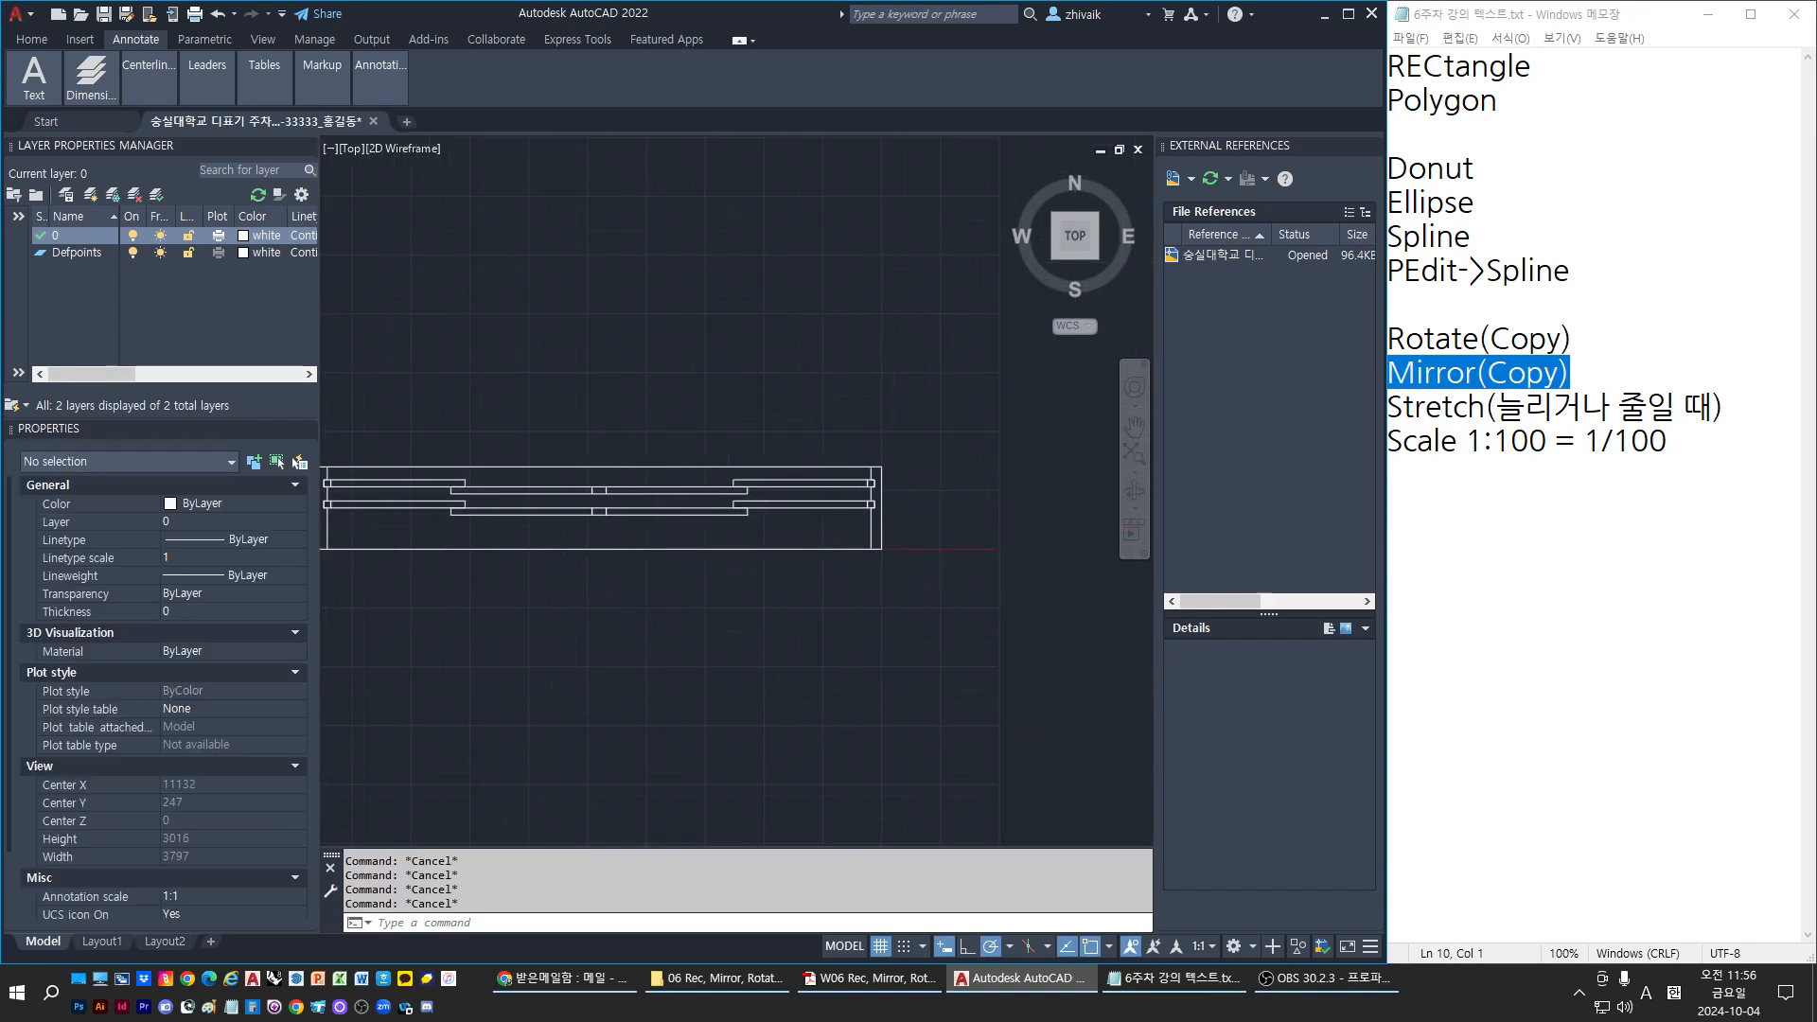
{"action": "scroll", "coordinate": [764, 522], "scroll_direction": "up", "scroll_amount": 2}
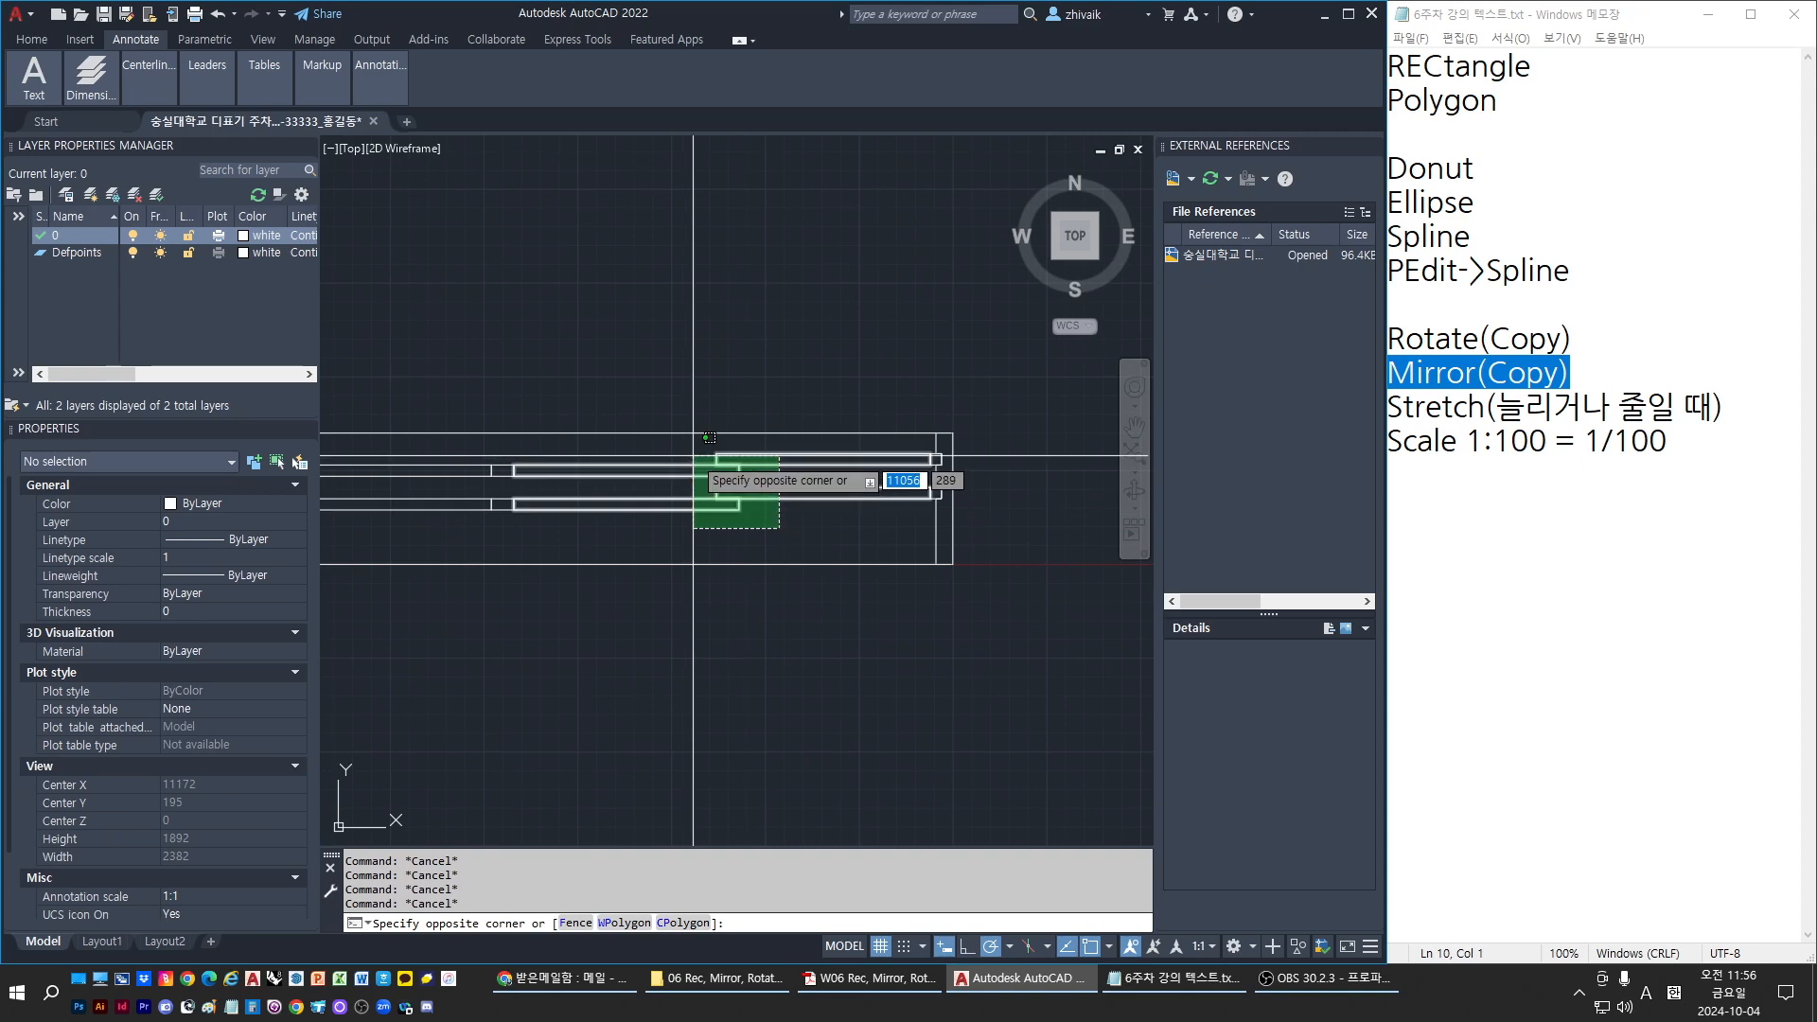
{"action": "left_click", "coordinate": [596, 452]}
{"action": "type", "text": "e"}
{"action": "key", "text": "Return"}
{"action": "left_click", "coordinate": [870, 362]}
{"action": "key", "text": "Escape"}
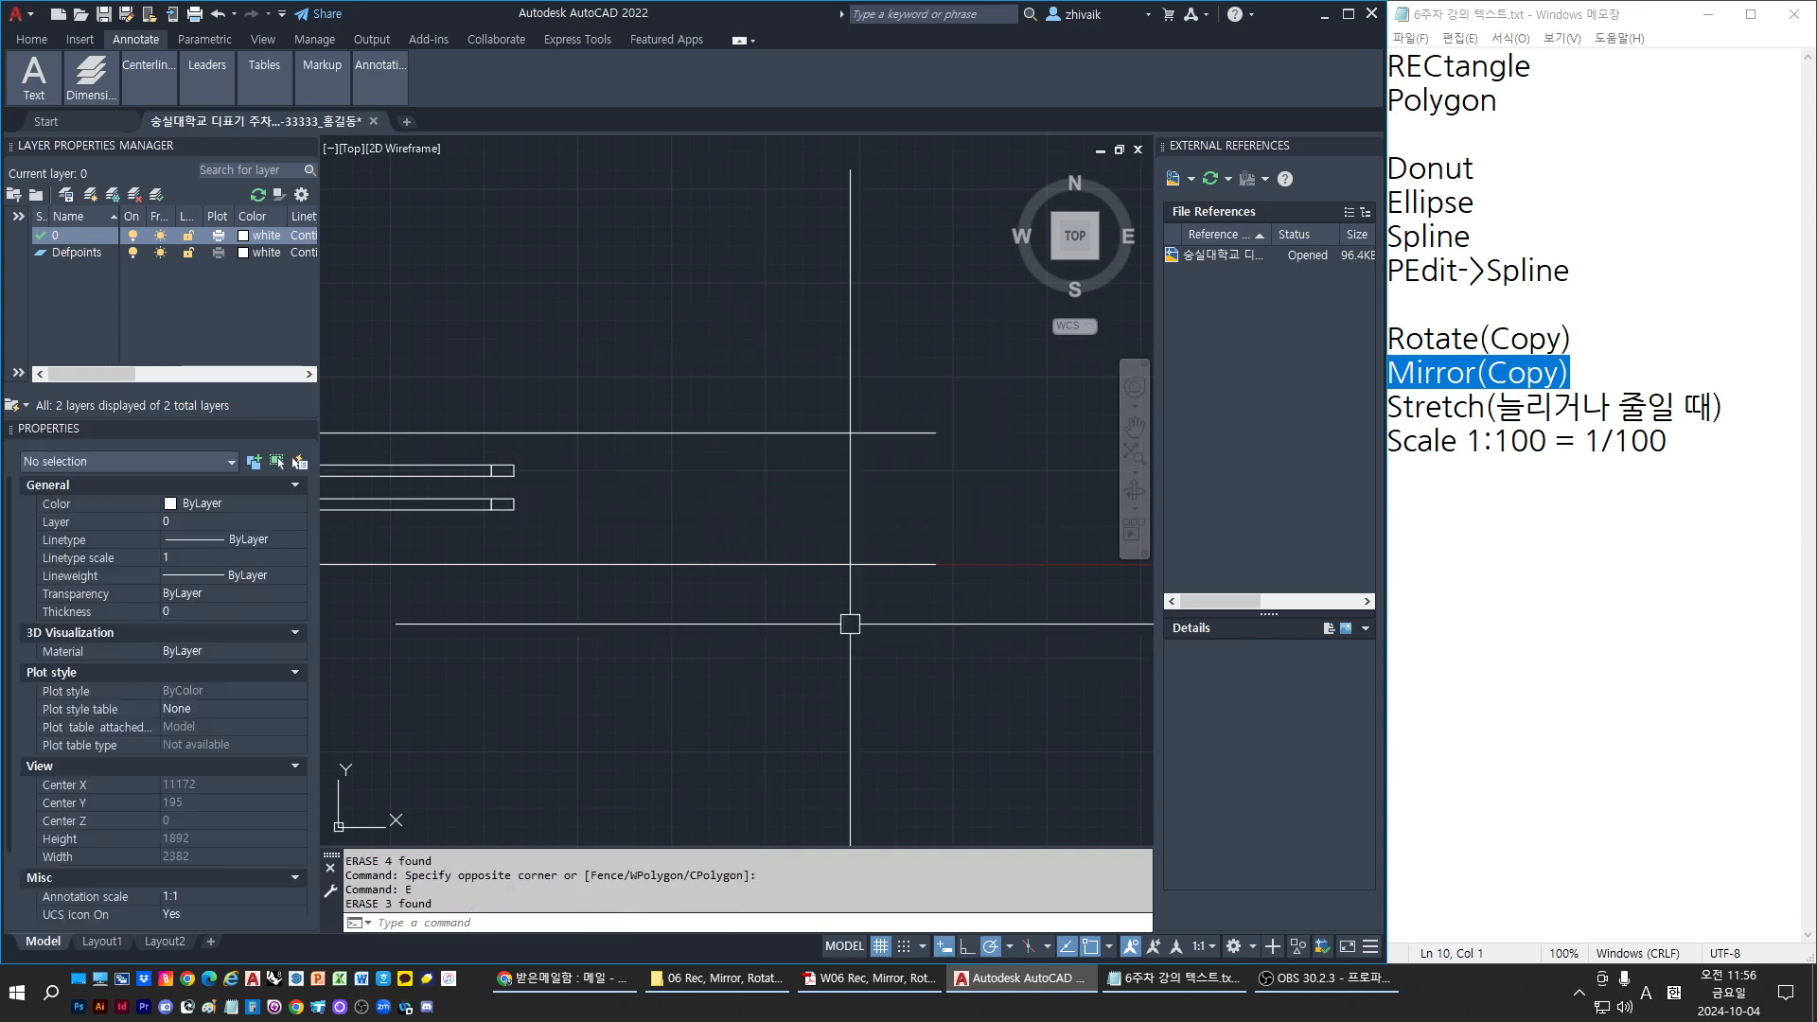
Draw a vertical polyline about 742 long downward from the upper frame line, through the middle of the small central rectangles
{"action": "scroll", "coordinate": [516, 615], "scroll_direction": "down", "scroll_amount": 2}
{"action": "key", "text": "Escape"}
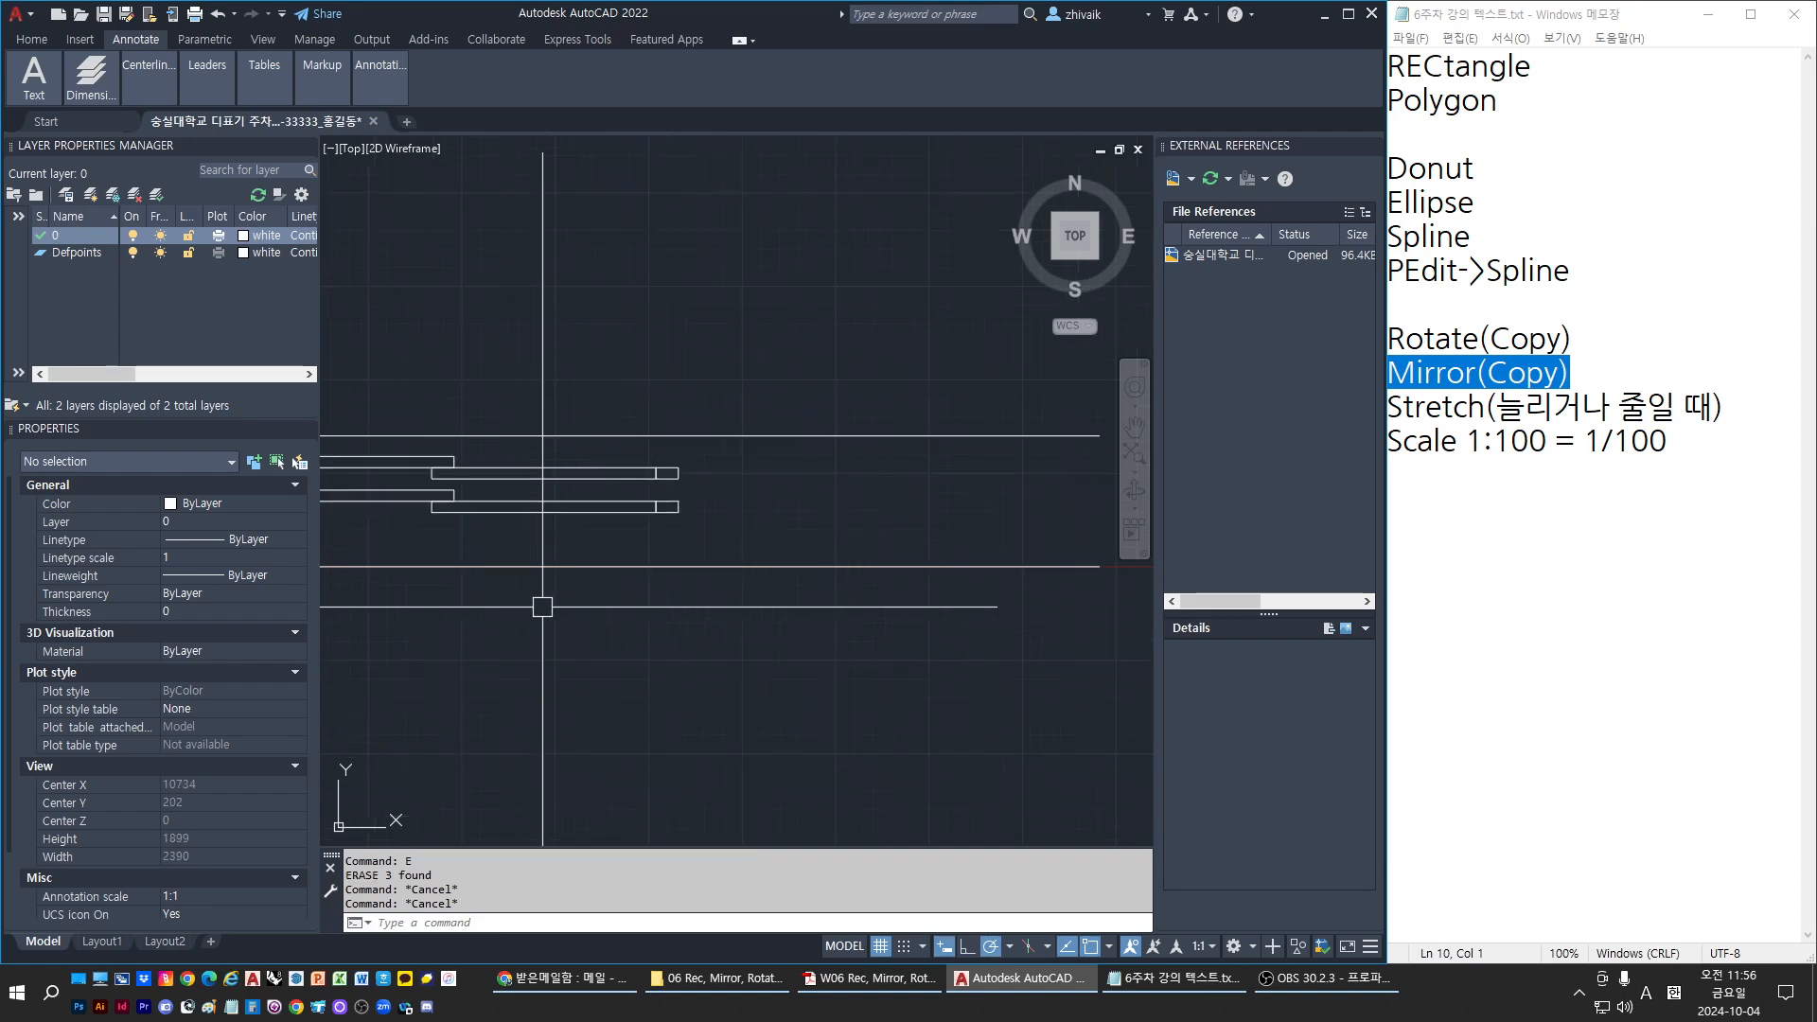
{"action": "middle_click_drag", "start_coordinate": [543, 607], "coordinate": [606, 618]}
{"action": "type", "text": "l"}
{"action": "key", "text": "Return"}
{"action": "left_click", "coordinate": [730, 446]}
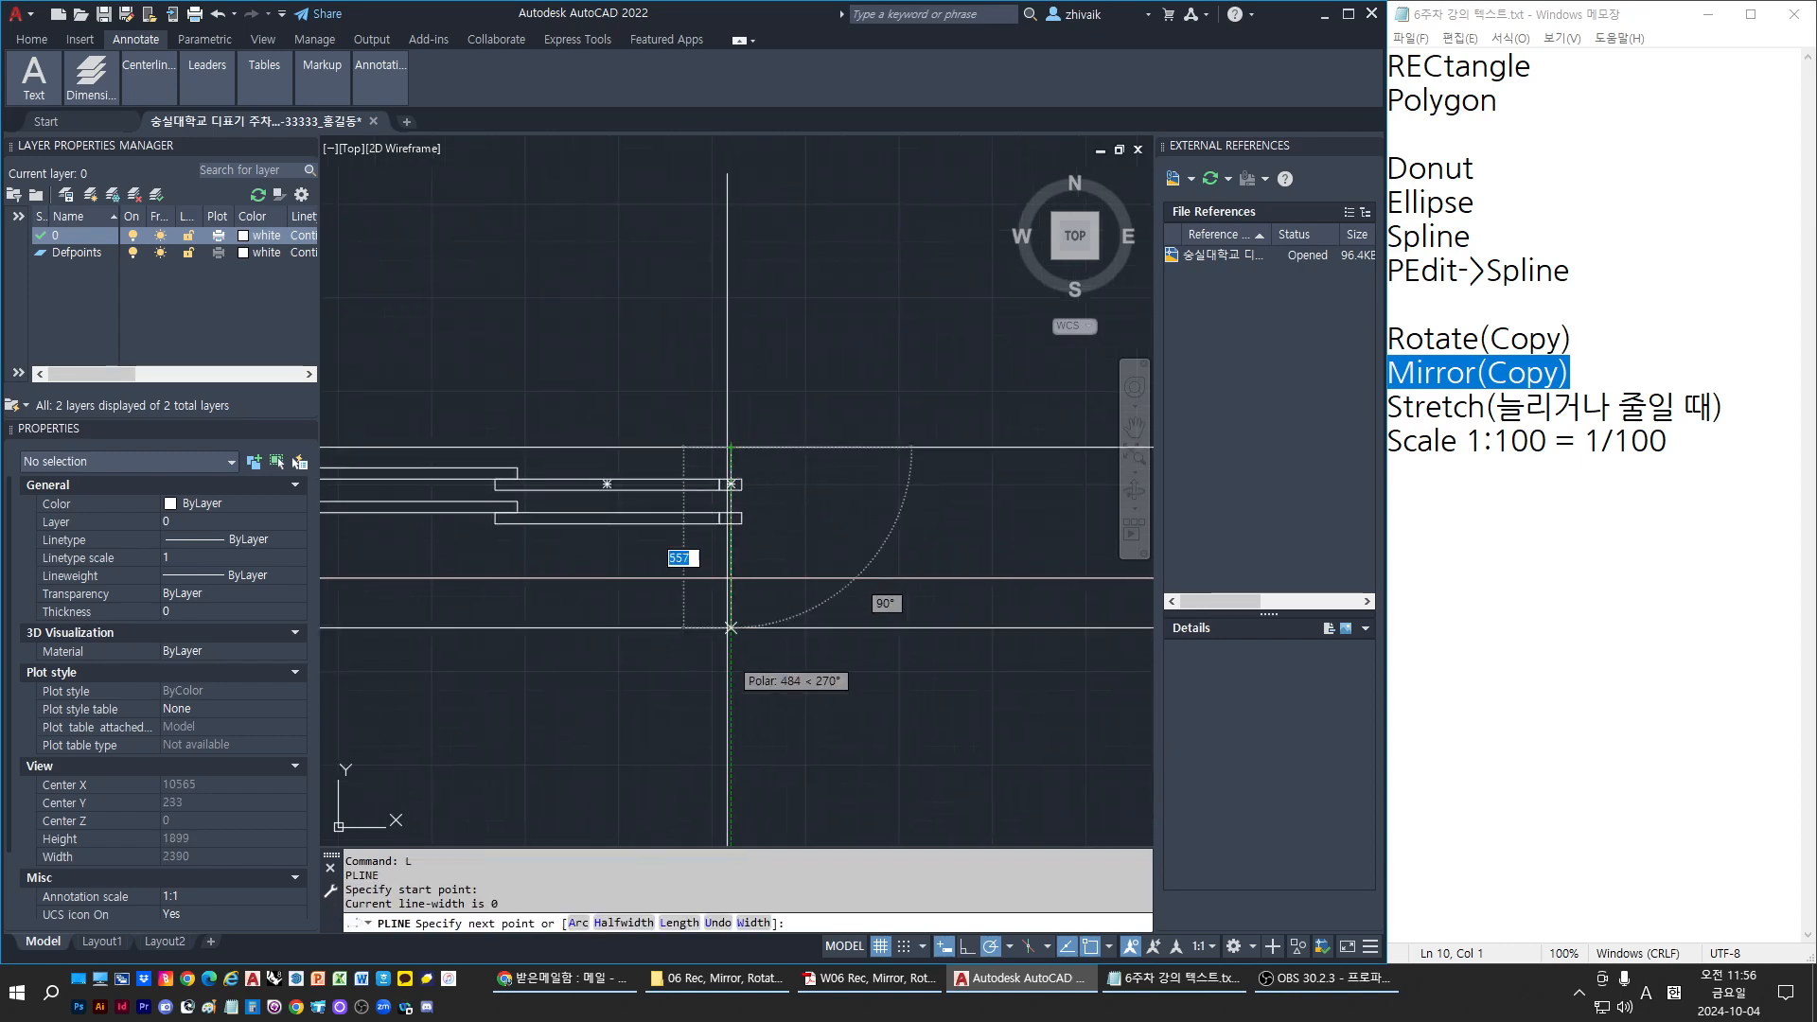
{"action": "left_click", "coordinate": [731, 724]}
{"action": "key", "text": "Escape"}
Stretch the vertical polyline's upper end upward above the plan, making the line about 1395 long
{"action": "left_click", "coordinate": [737, 467]}
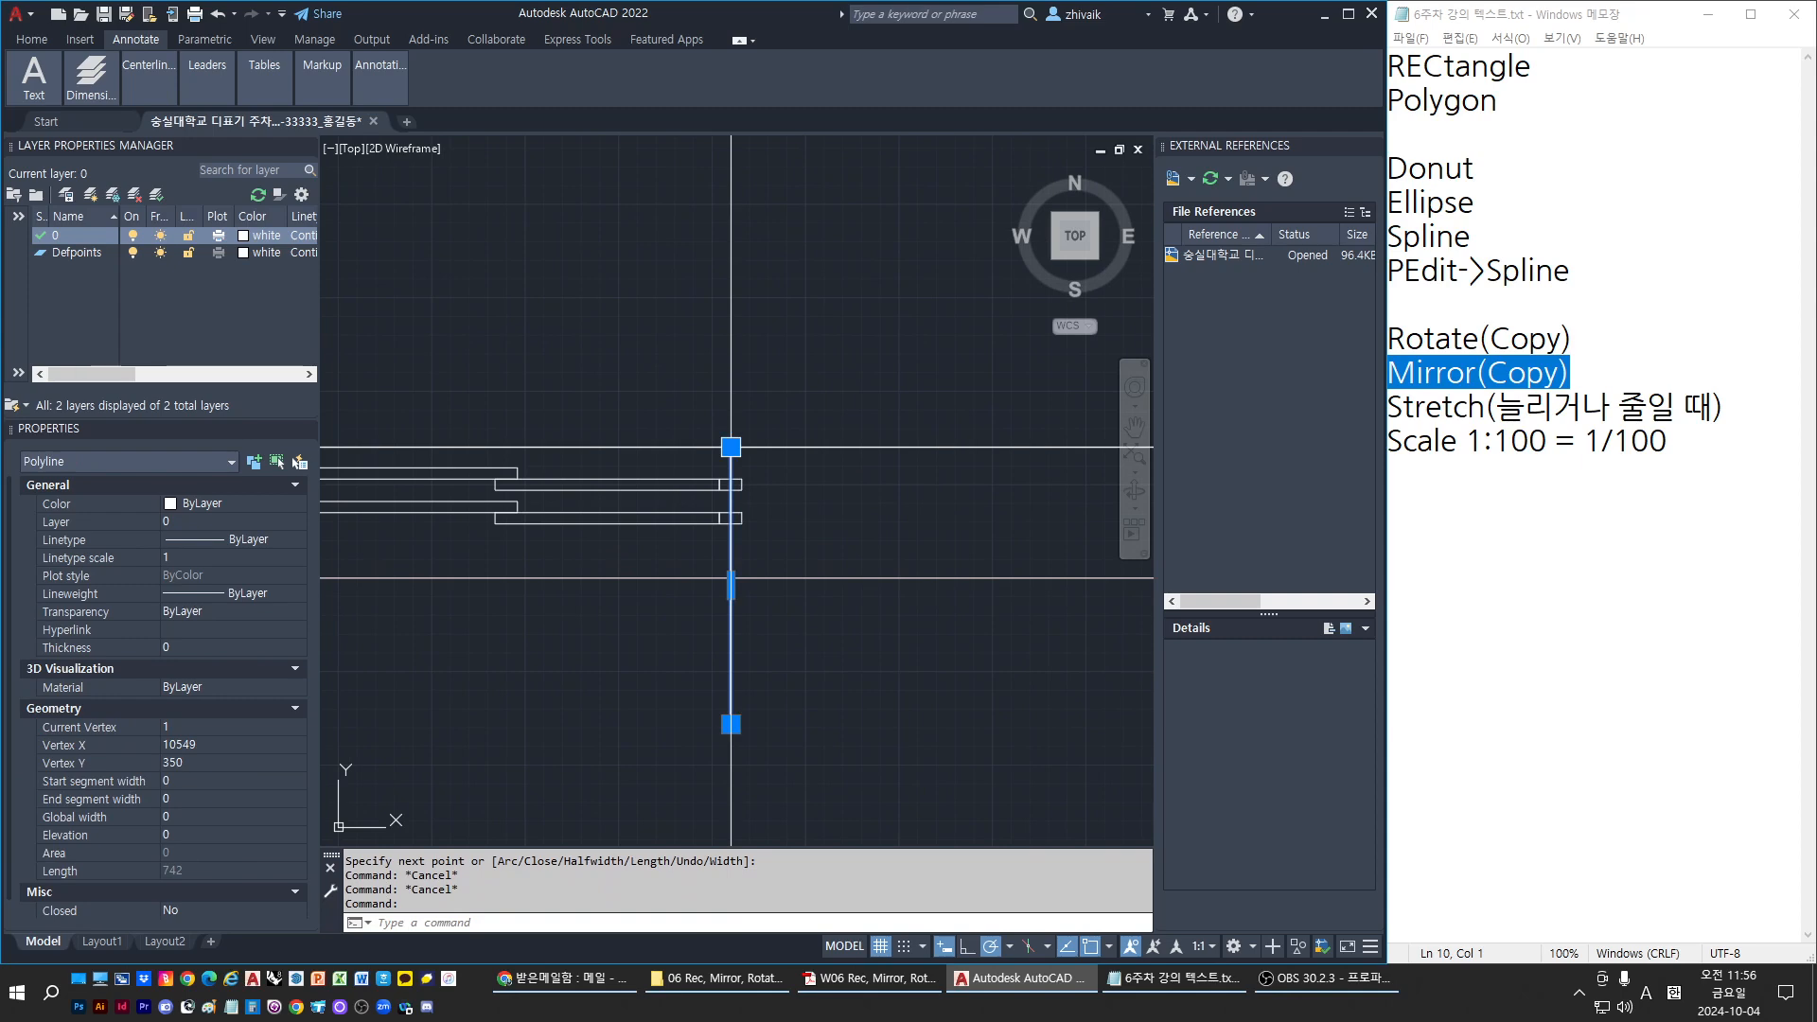
{"action": "left_click", "coordinate": [730, 446]}
{"action": "left_click", "coordinate": [730, 199]}
{"action": "key", "text": "Return"}
{"action": "key", "text": "Escape"}
{"action": "scroll", "coordinate": [977, 503], "scroll_direction": "down", "scroll_amount": 2}
{"action": "key", "text": "Escape"}
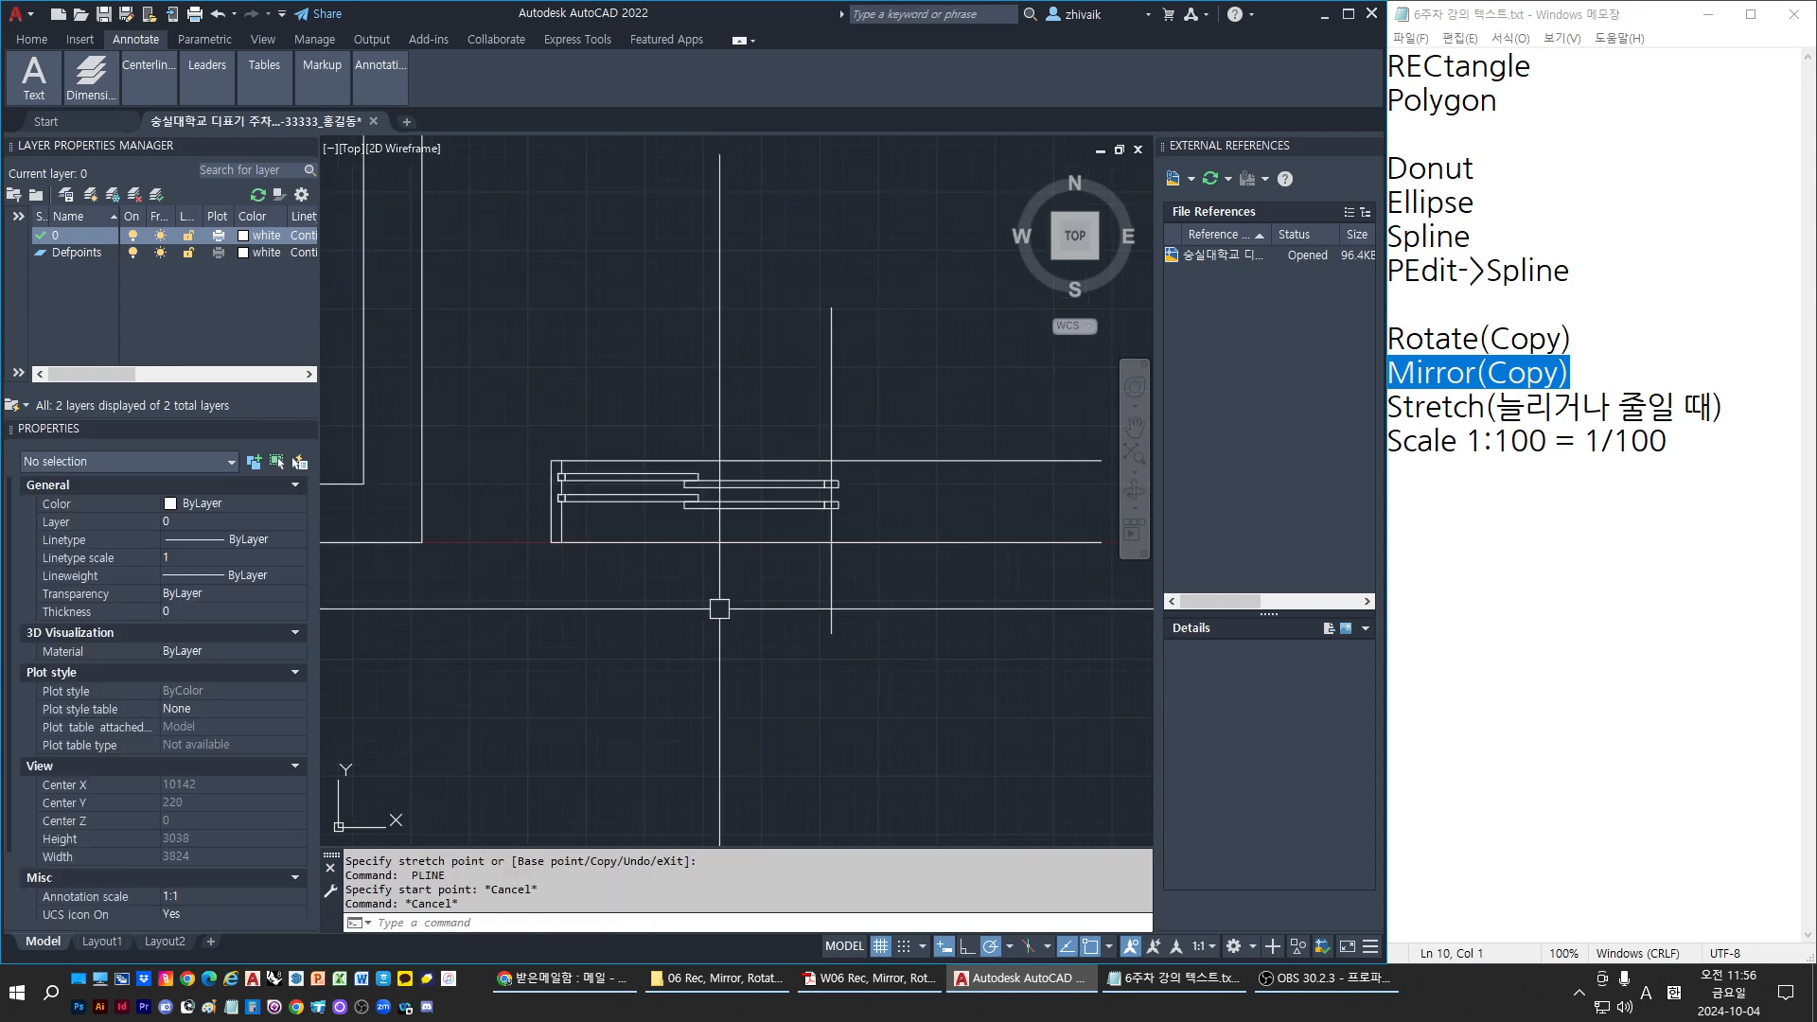
Start Mirror and select the left frame post, all panels and the small rectangles in the left half of the plan
{"action": "scroll", "coordinate": [832, 508], "scroll_direction": "up", "scroll_amount": 4}
{"action": "left_click", "coordinate": [849, 555]}
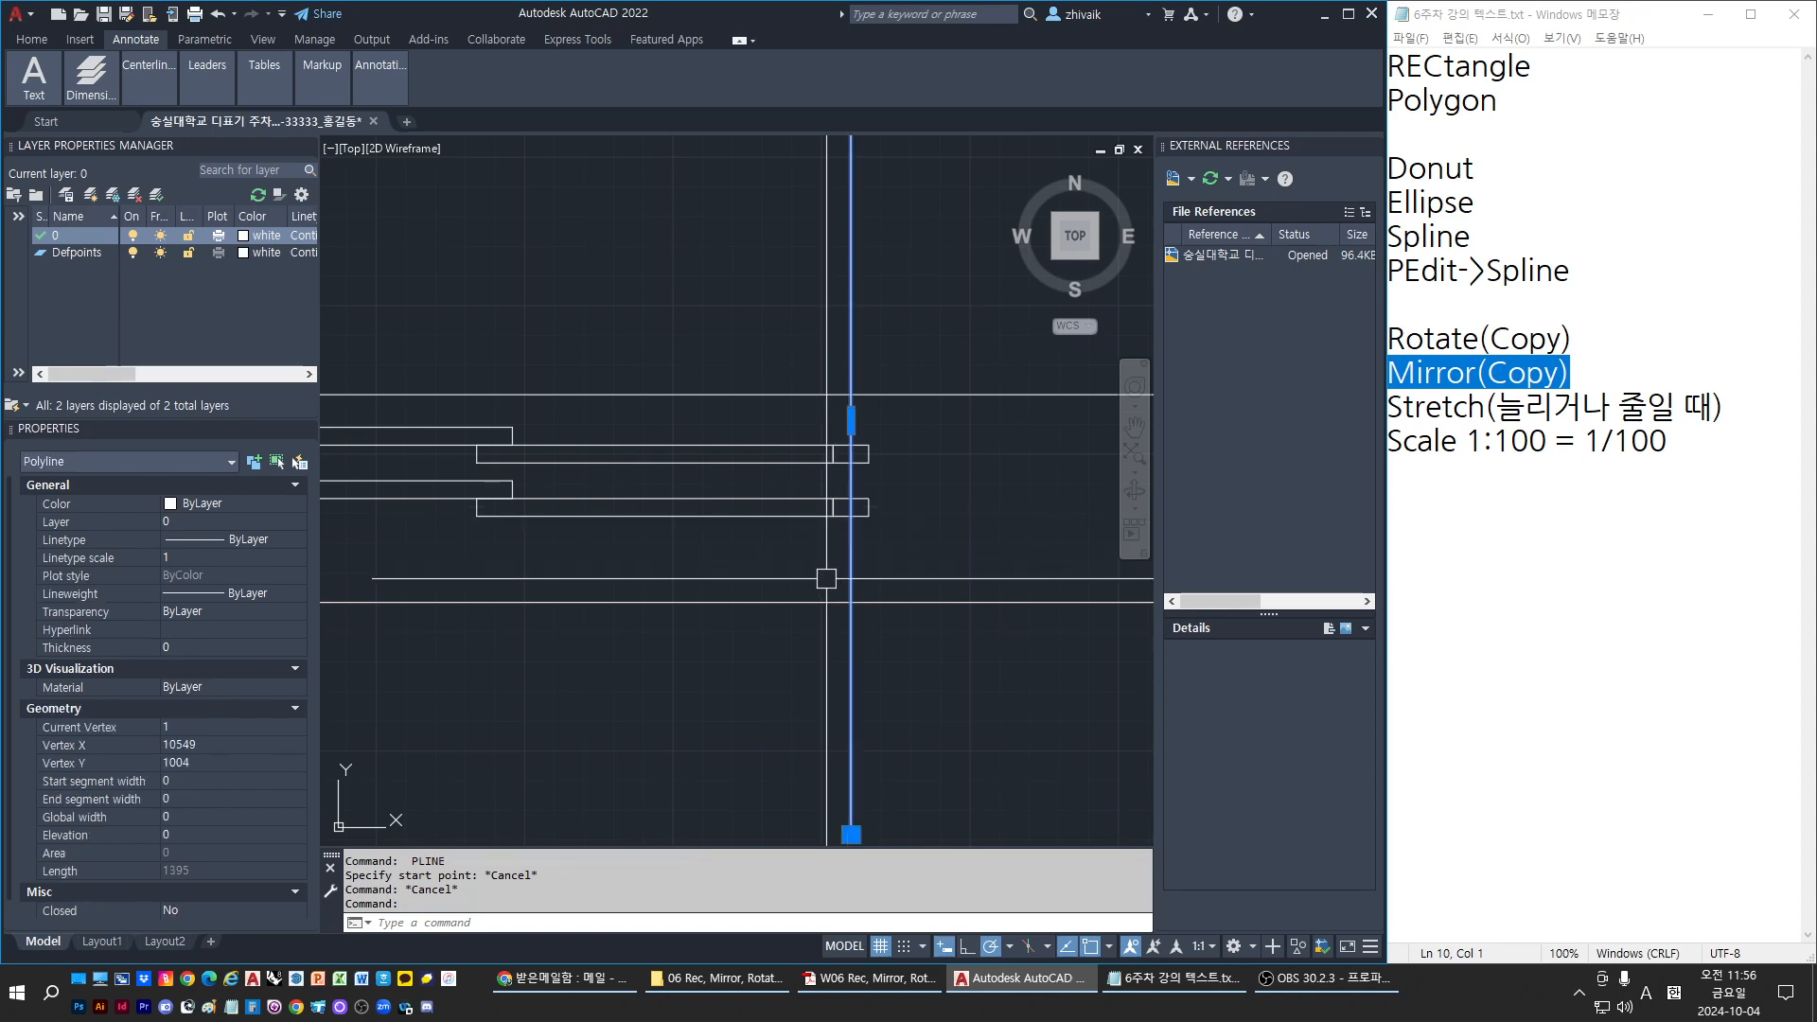
{"action": "scroll", "coordinate": [650, 647], "scroll_direction": "down", "scroll_amount": 3}
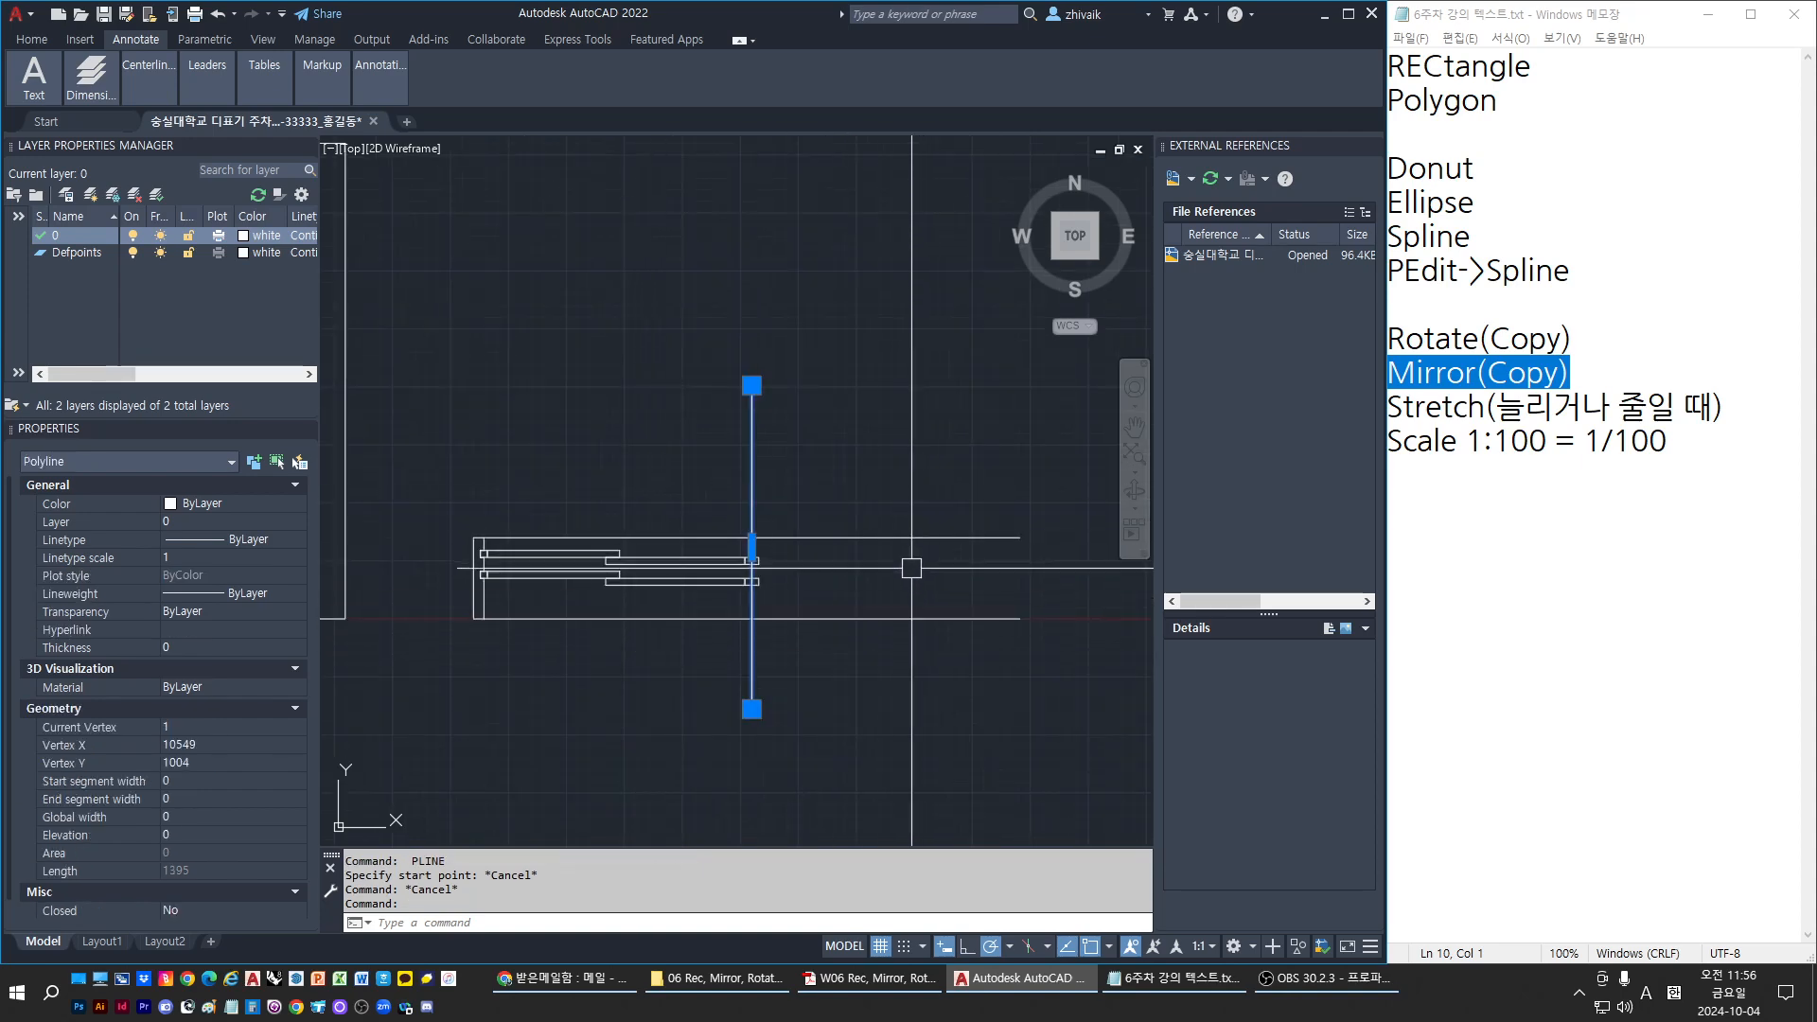
{"action": "key", "text": "Escape"}
{"action": "type", "text": "MI"}
{"action": "key", "text": "Return"}
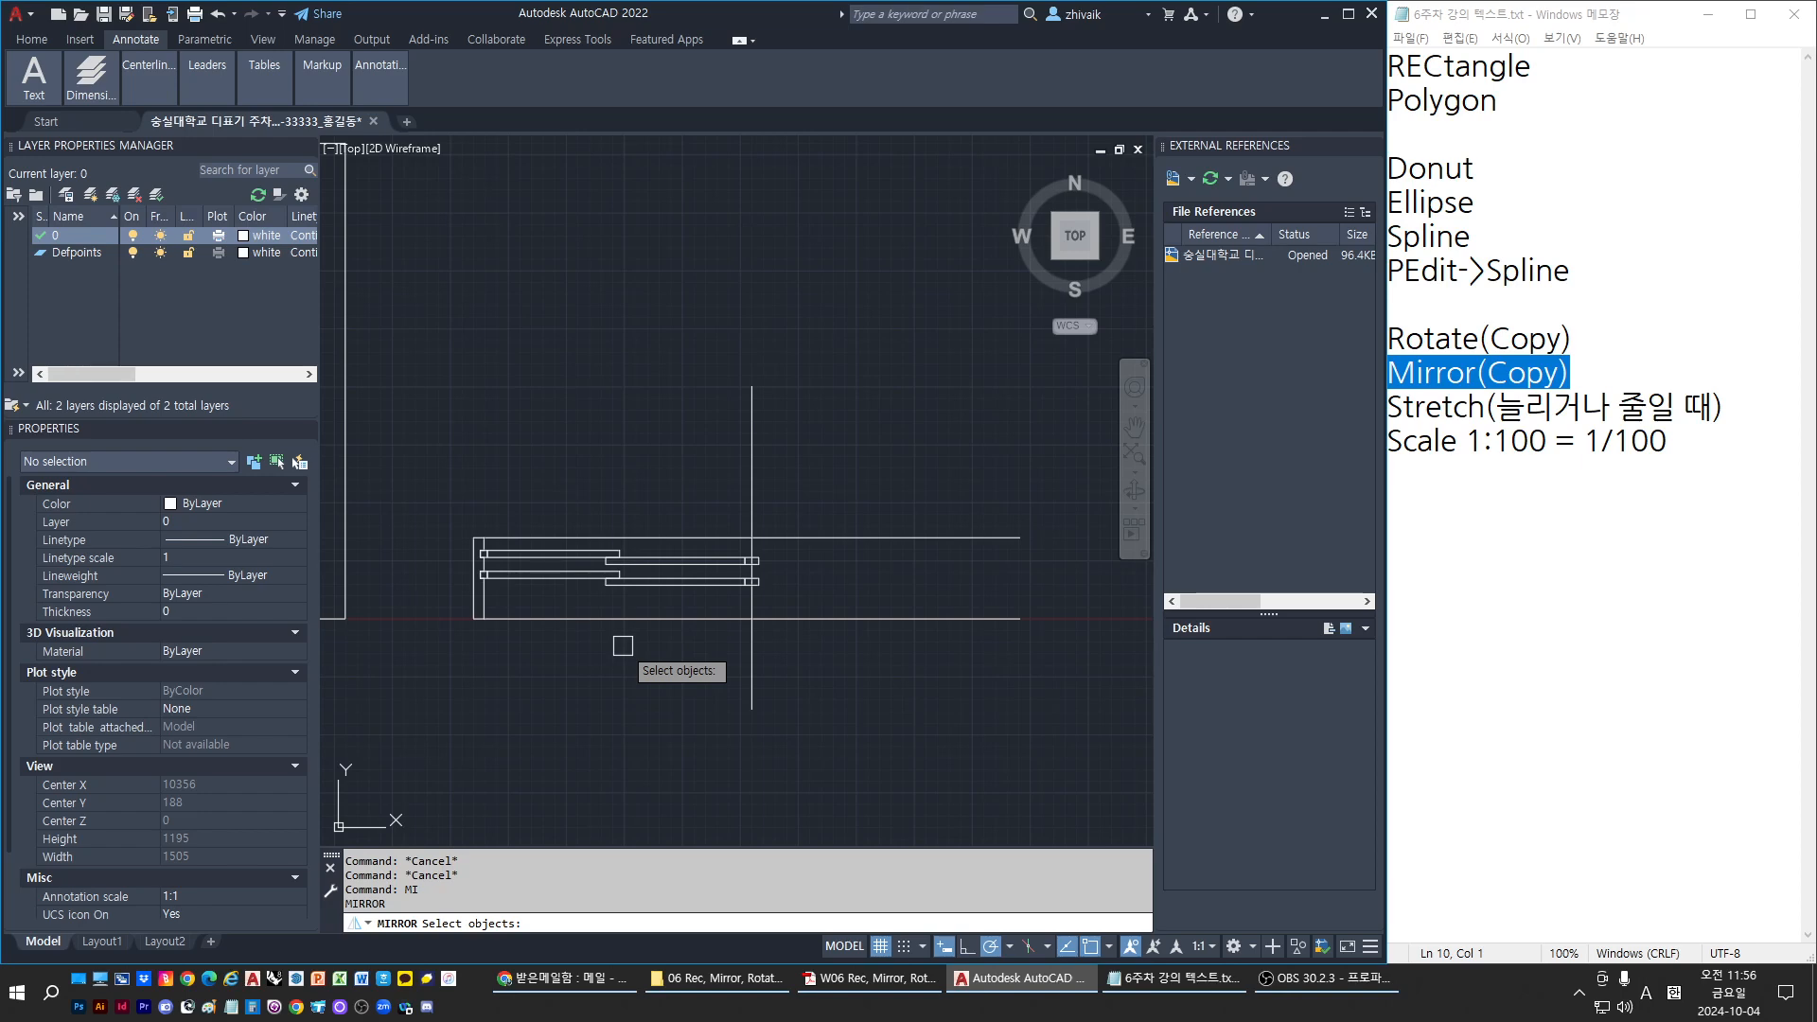
{"action": "scroll", "coordinate": [418, 538], "scroll_direction": "up", "scroll_amount": 2}
{"action": "left_click", "coordinate": [448, 496]}
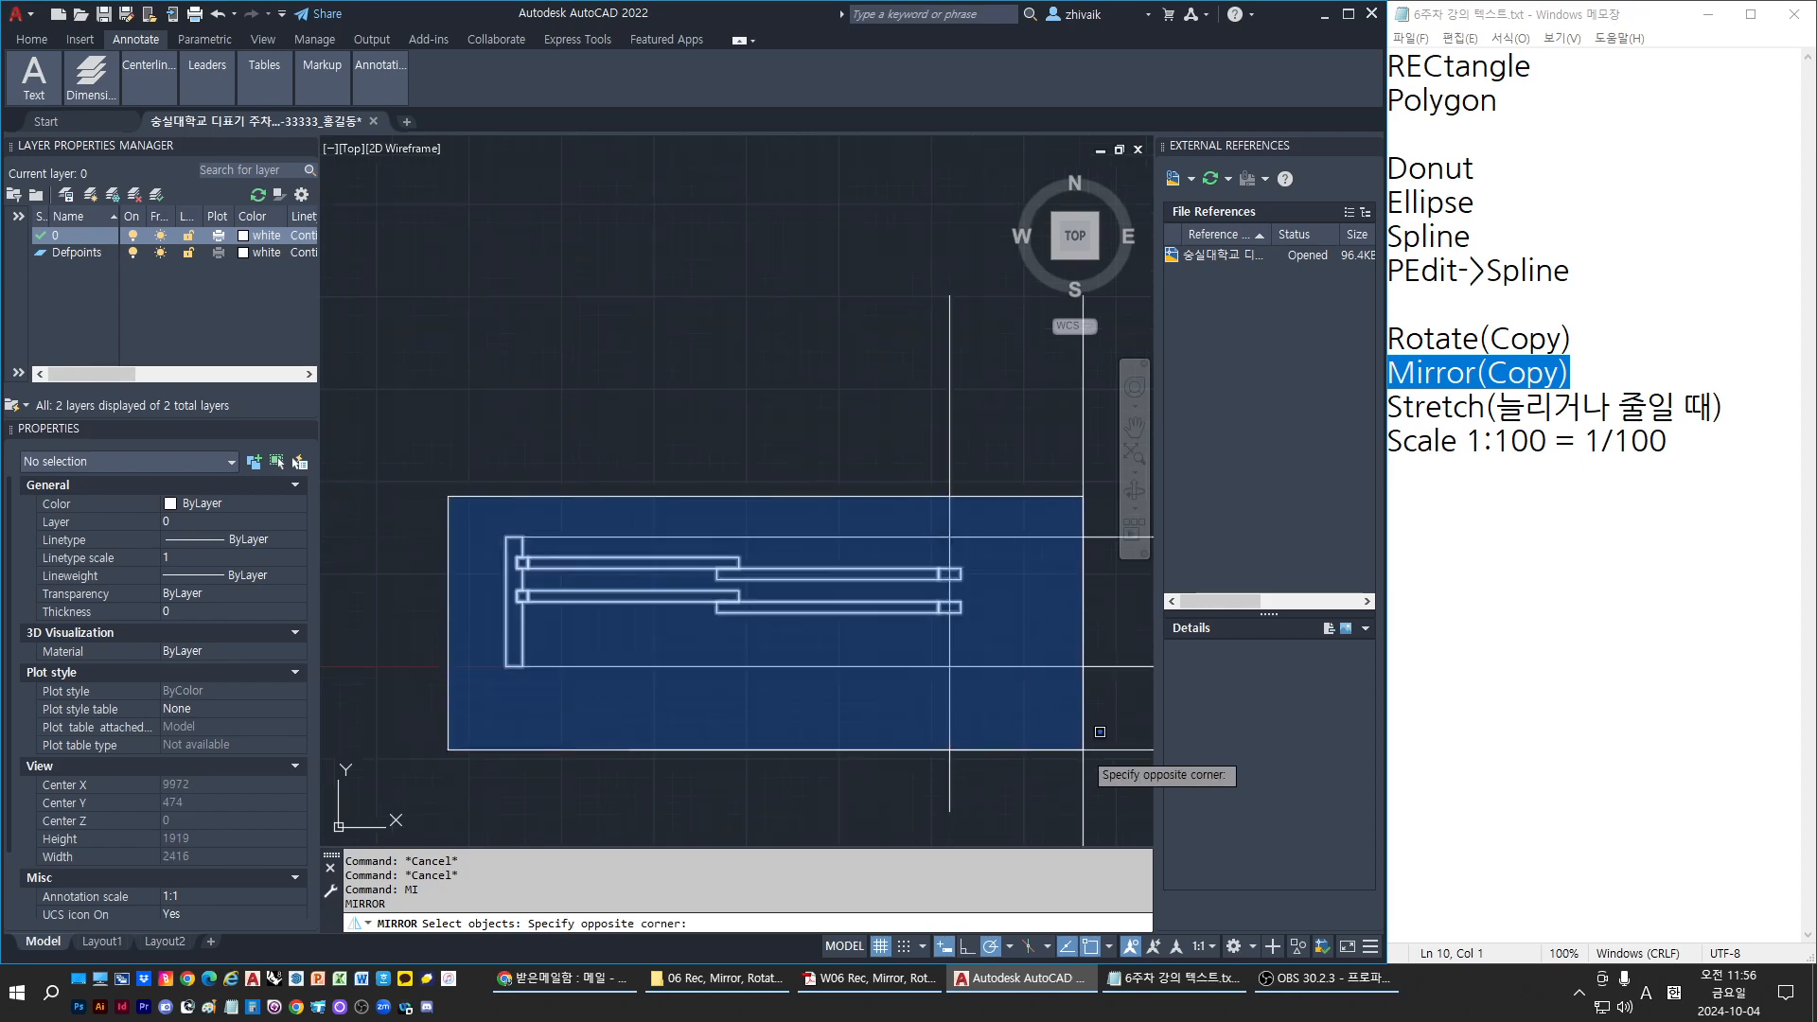
{"action": "left_click", "coordinate": [1083, 750]}
{"action": "scroll", "coordinate": [1032, 701], "scroll_direction": "up", "scroll_amount": 4}
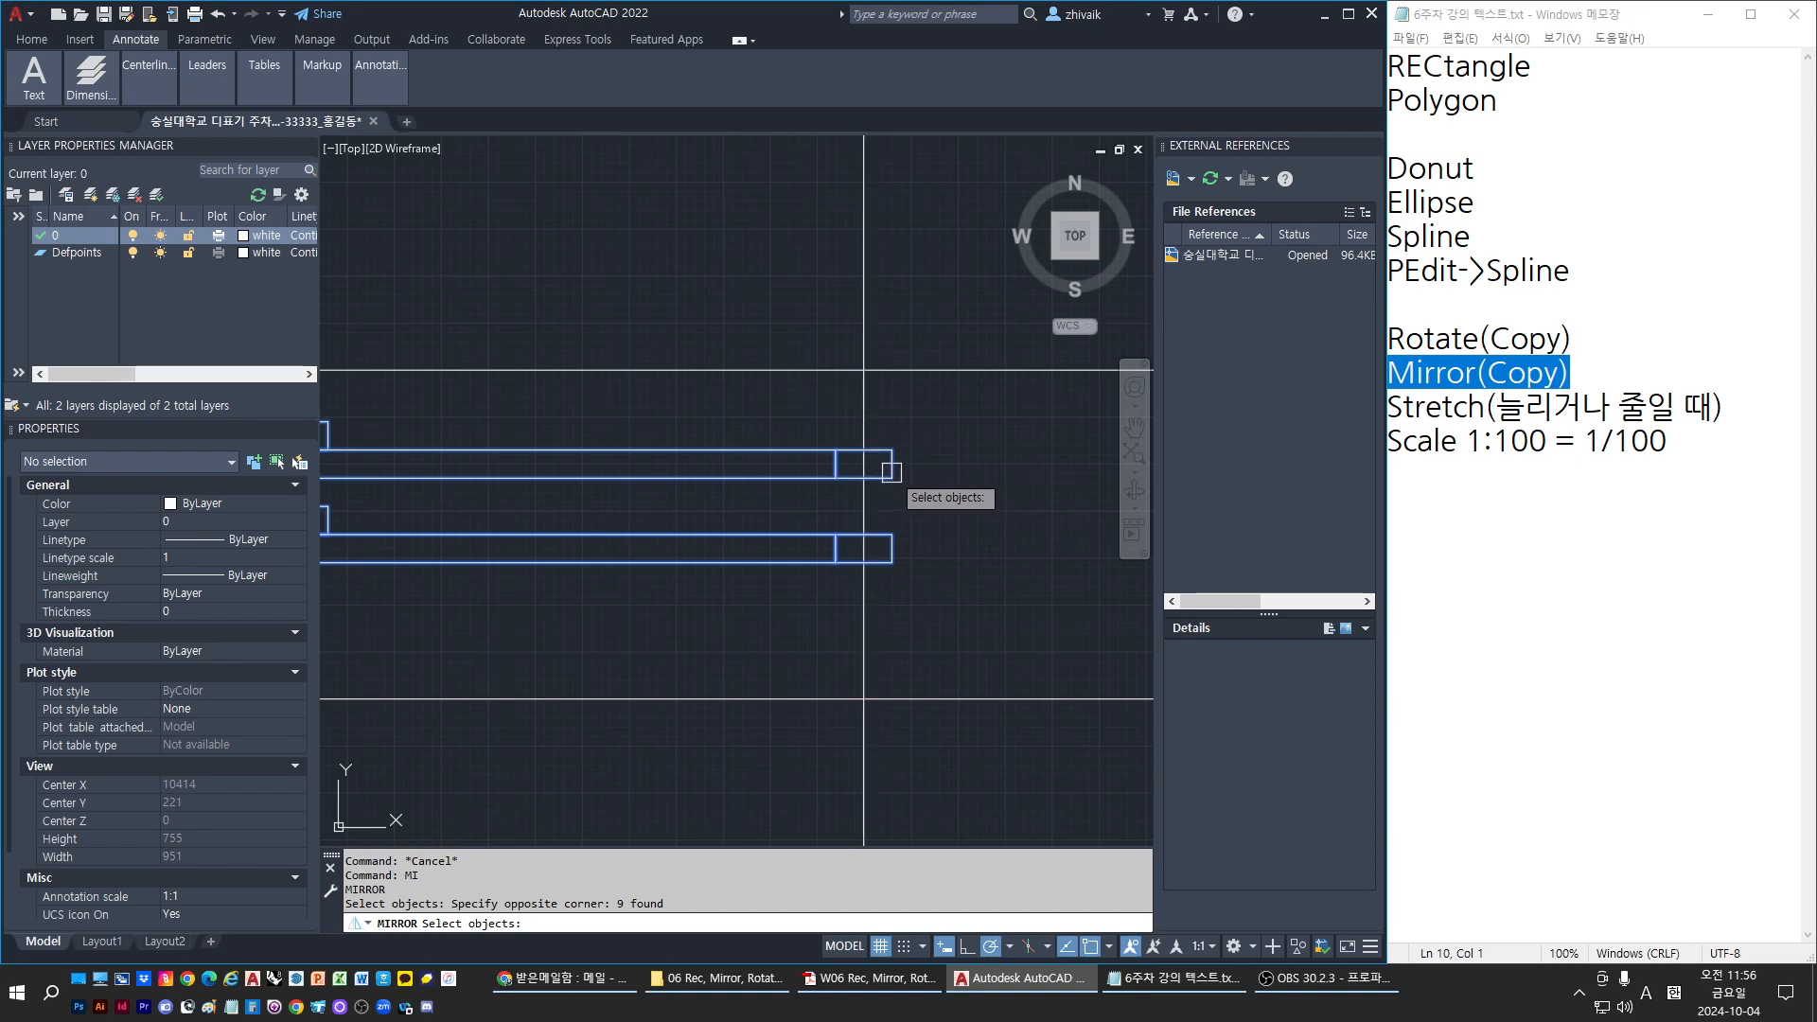
Remove the two small central rectangles from the Mirror selection, keeping the left frame post and left panels selected
{"action": "left_click", "coordinate": [890, 471], "text": "shift"}
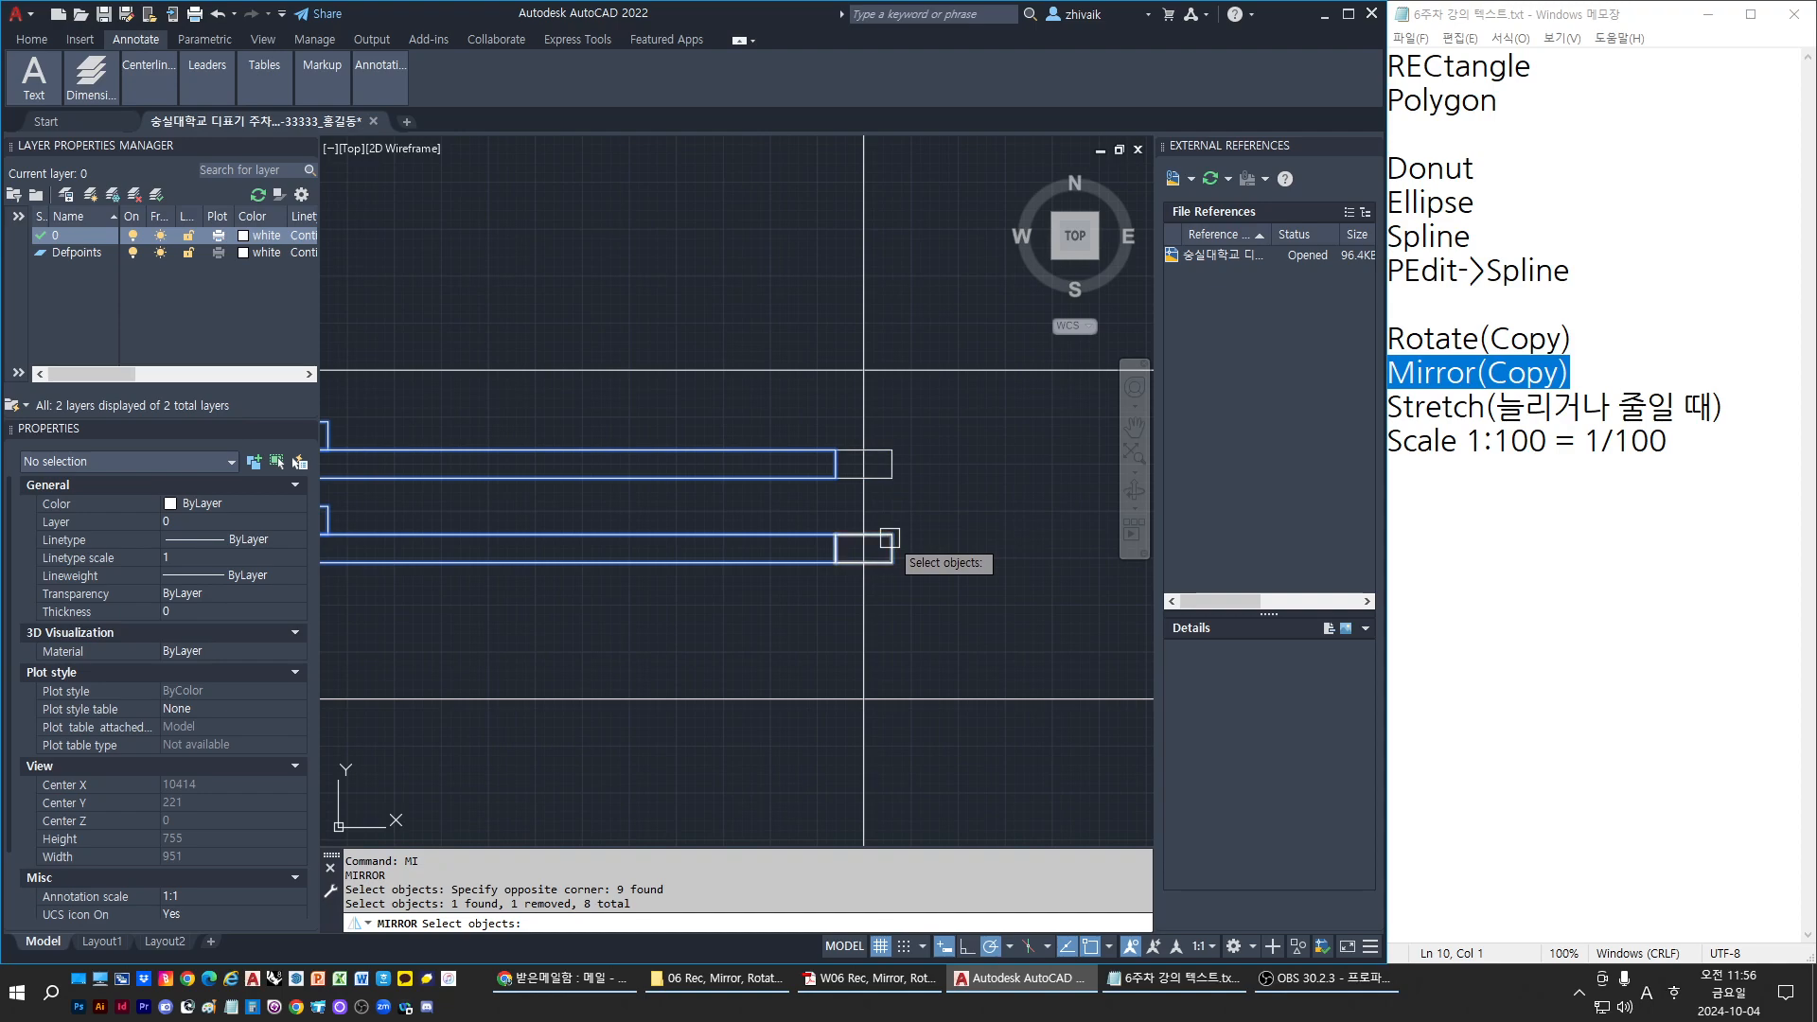
{"action": "left_click", "coordinate": [888, 539], "text": "shift"}
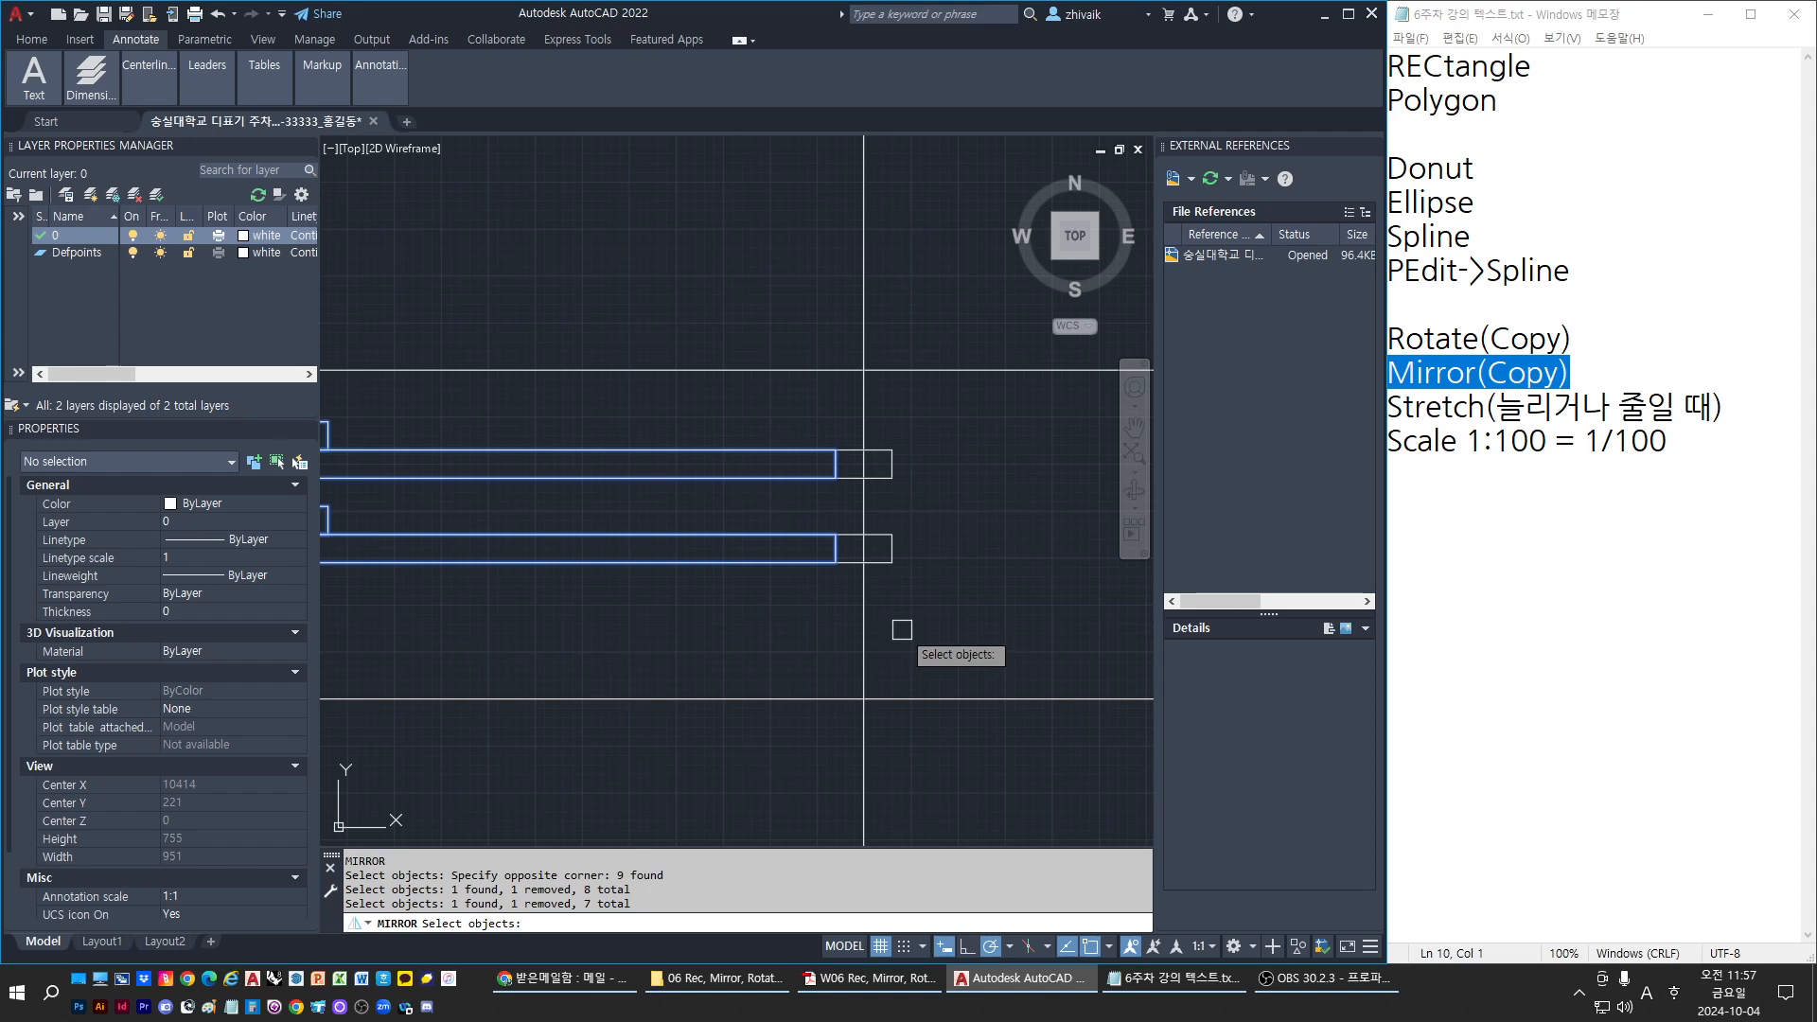
{"action": "left_click", "coordinate": [887, 561]}
{"action": "left_click", "coordinate": [892, 464]}
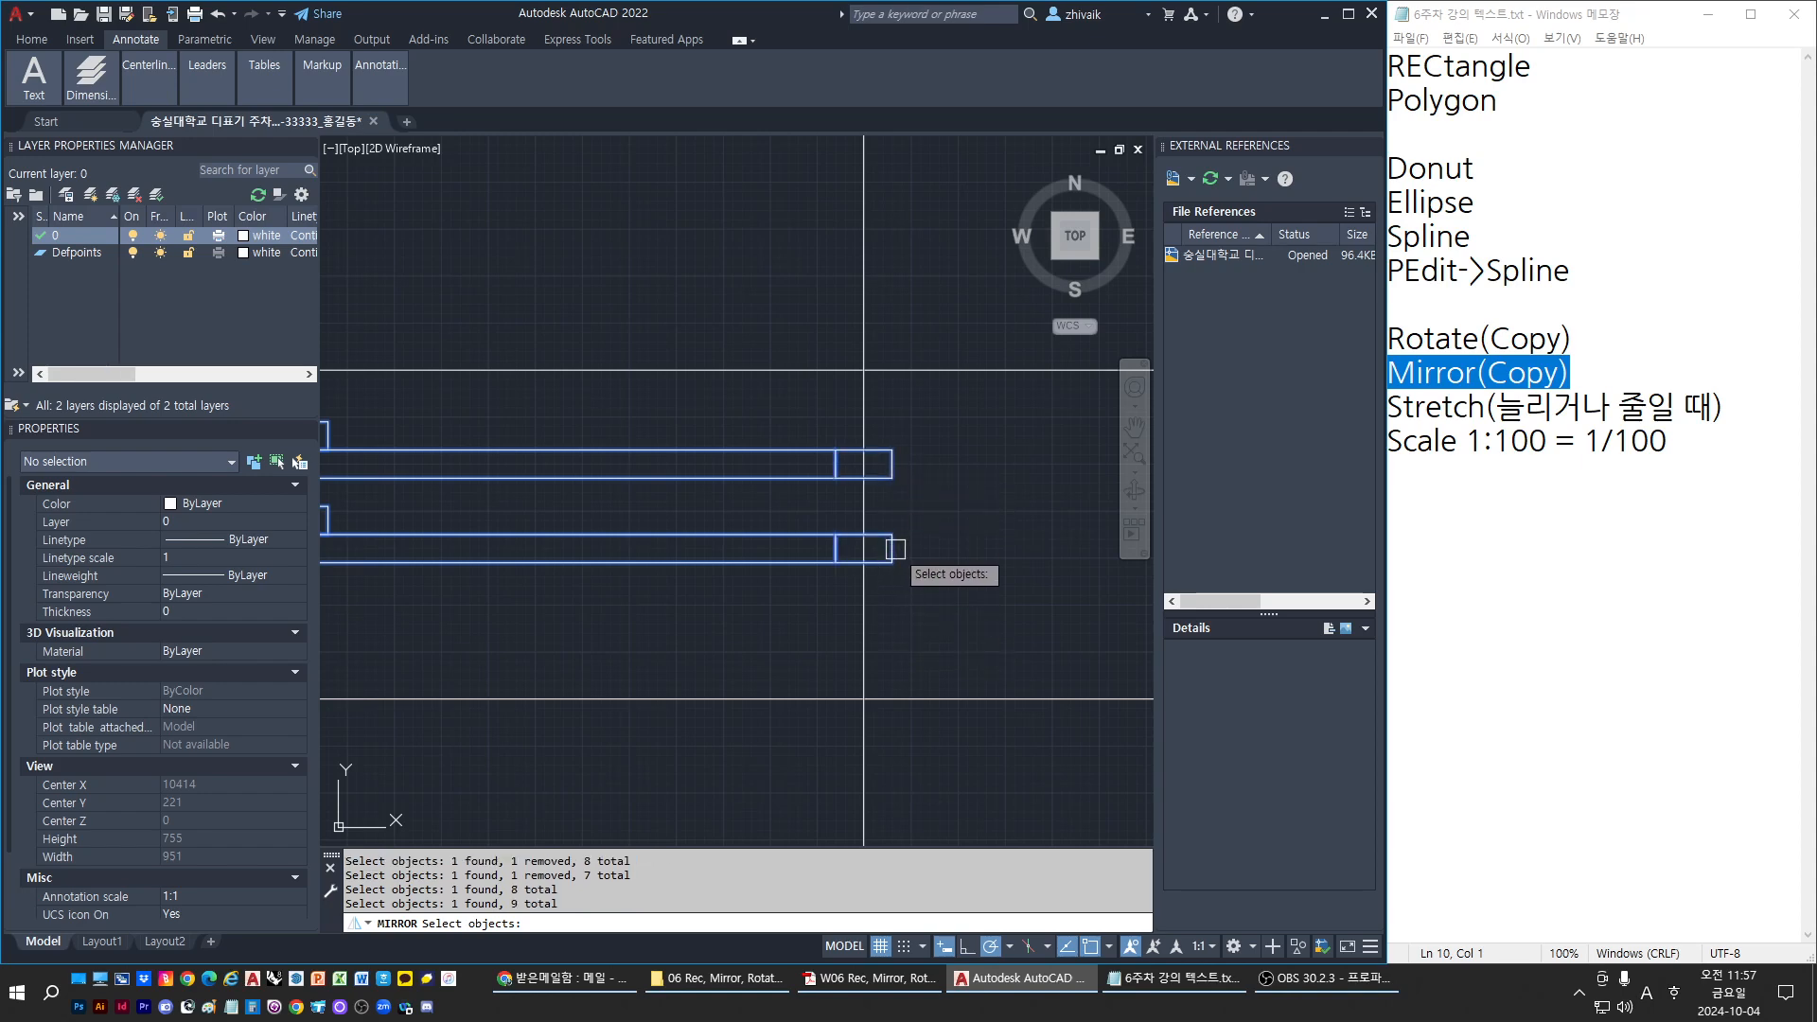
{"action": "left_click", "coordinate": [886, 477], "text": "shift"}
{"action": "left_click", "coordinate": [888, 561], "text": "shift"}
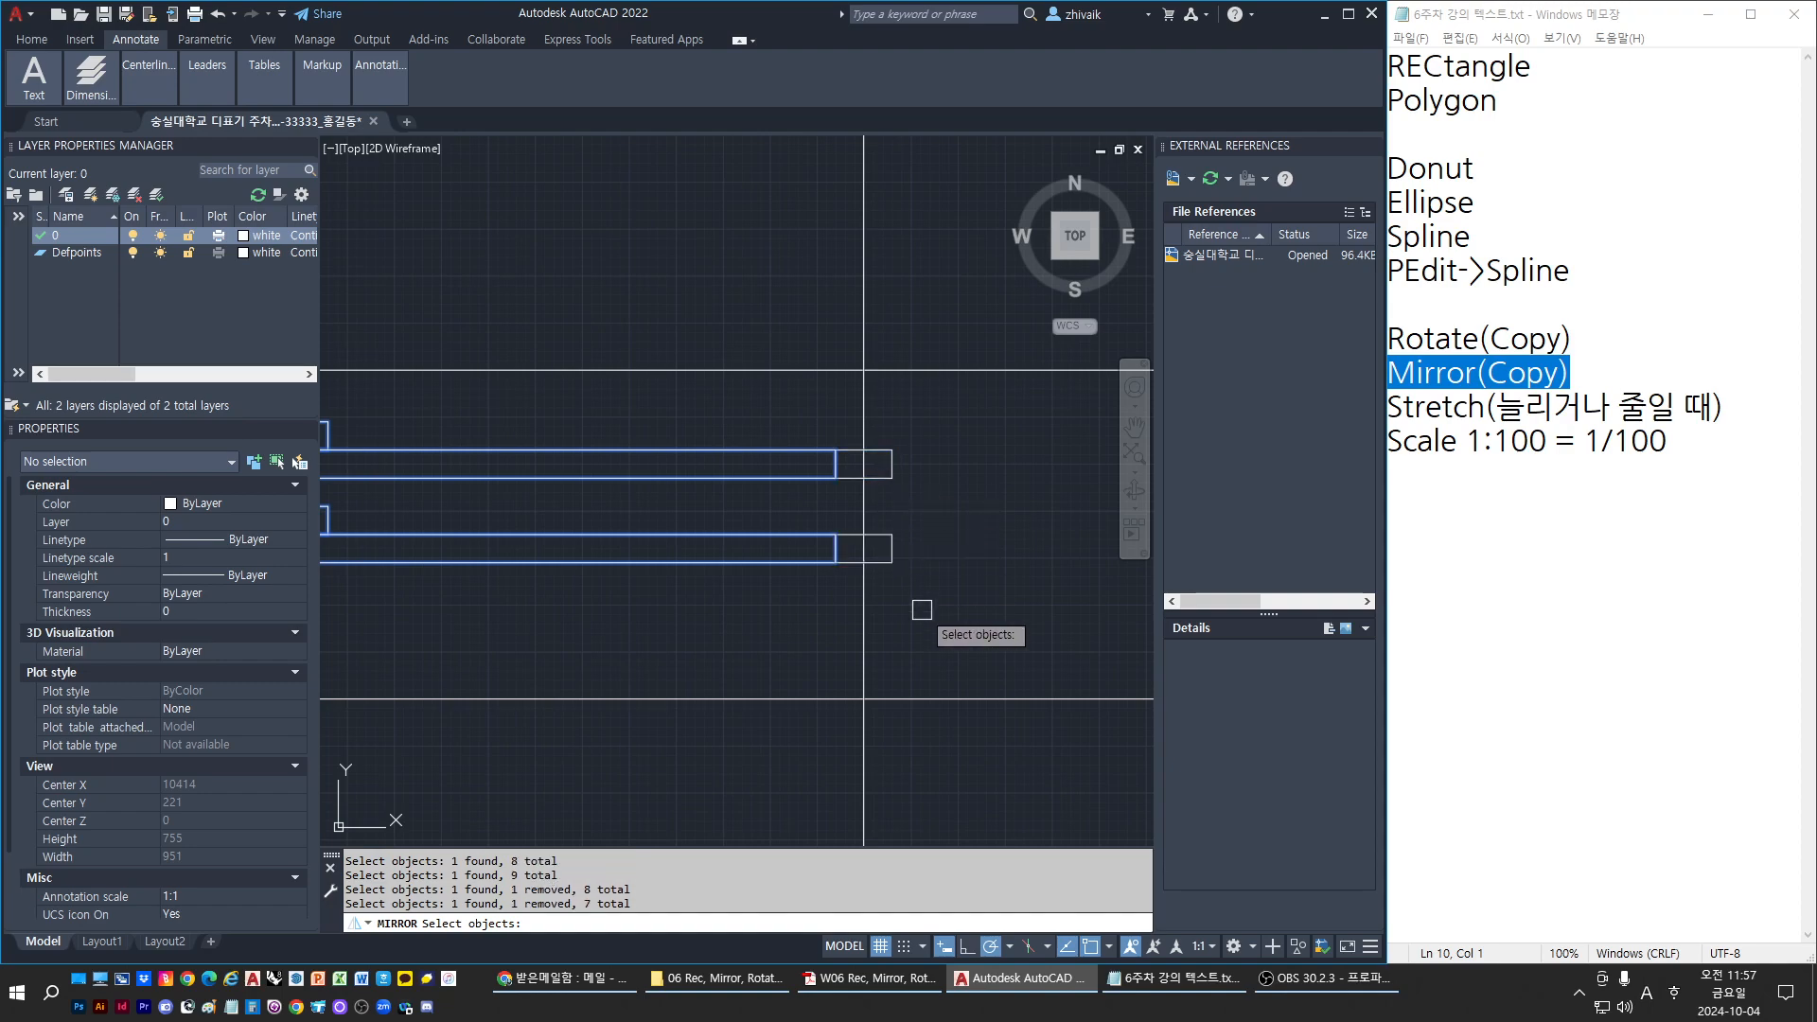
Mirror the selected left post and panels about the vertical centre line, keeping the source objects
{"action": "scroll", "coordinate": [922, 609], "scroll_direction": "down", "scroll_amount": 1}
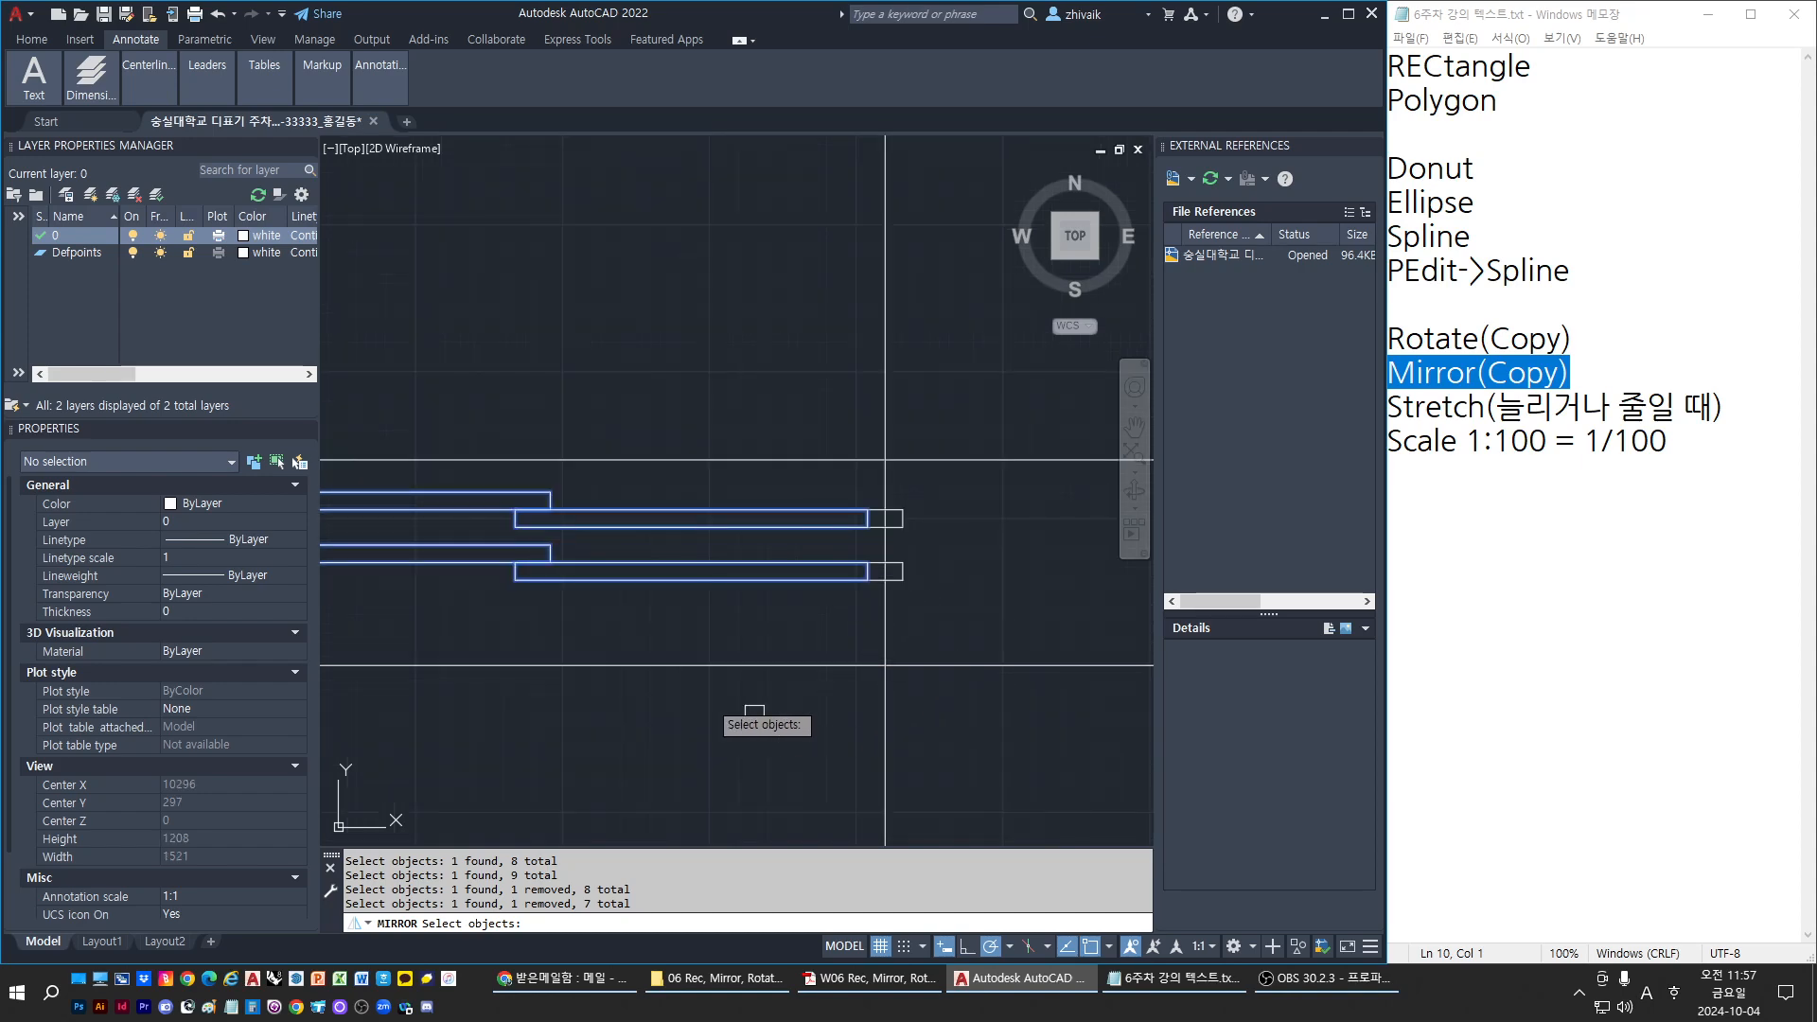
{"action": "scroll", "coordinate": [738, 700], "scroll_direction": "down", "scroll_amount": 3}
{"action": "middle_click_drag", "start_coordinate": [736, 739], "coordinate": [730, 664]}
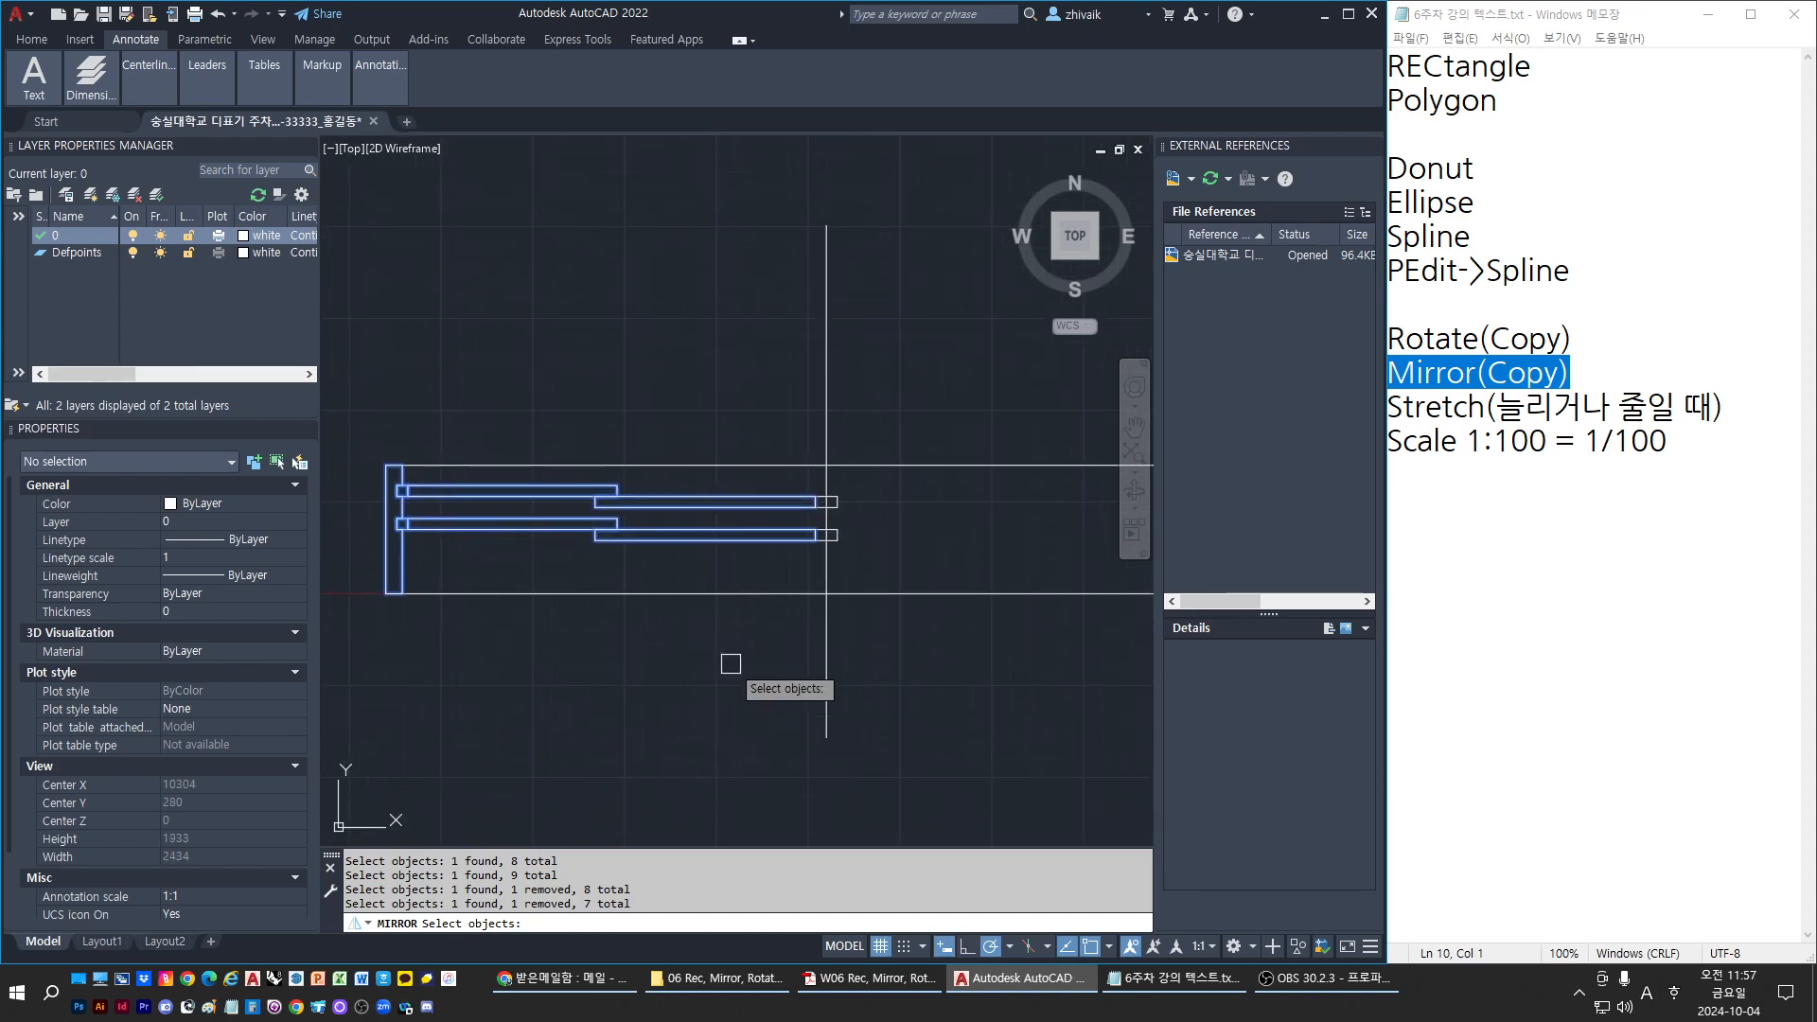
{"action": "key", "text": "Return"}
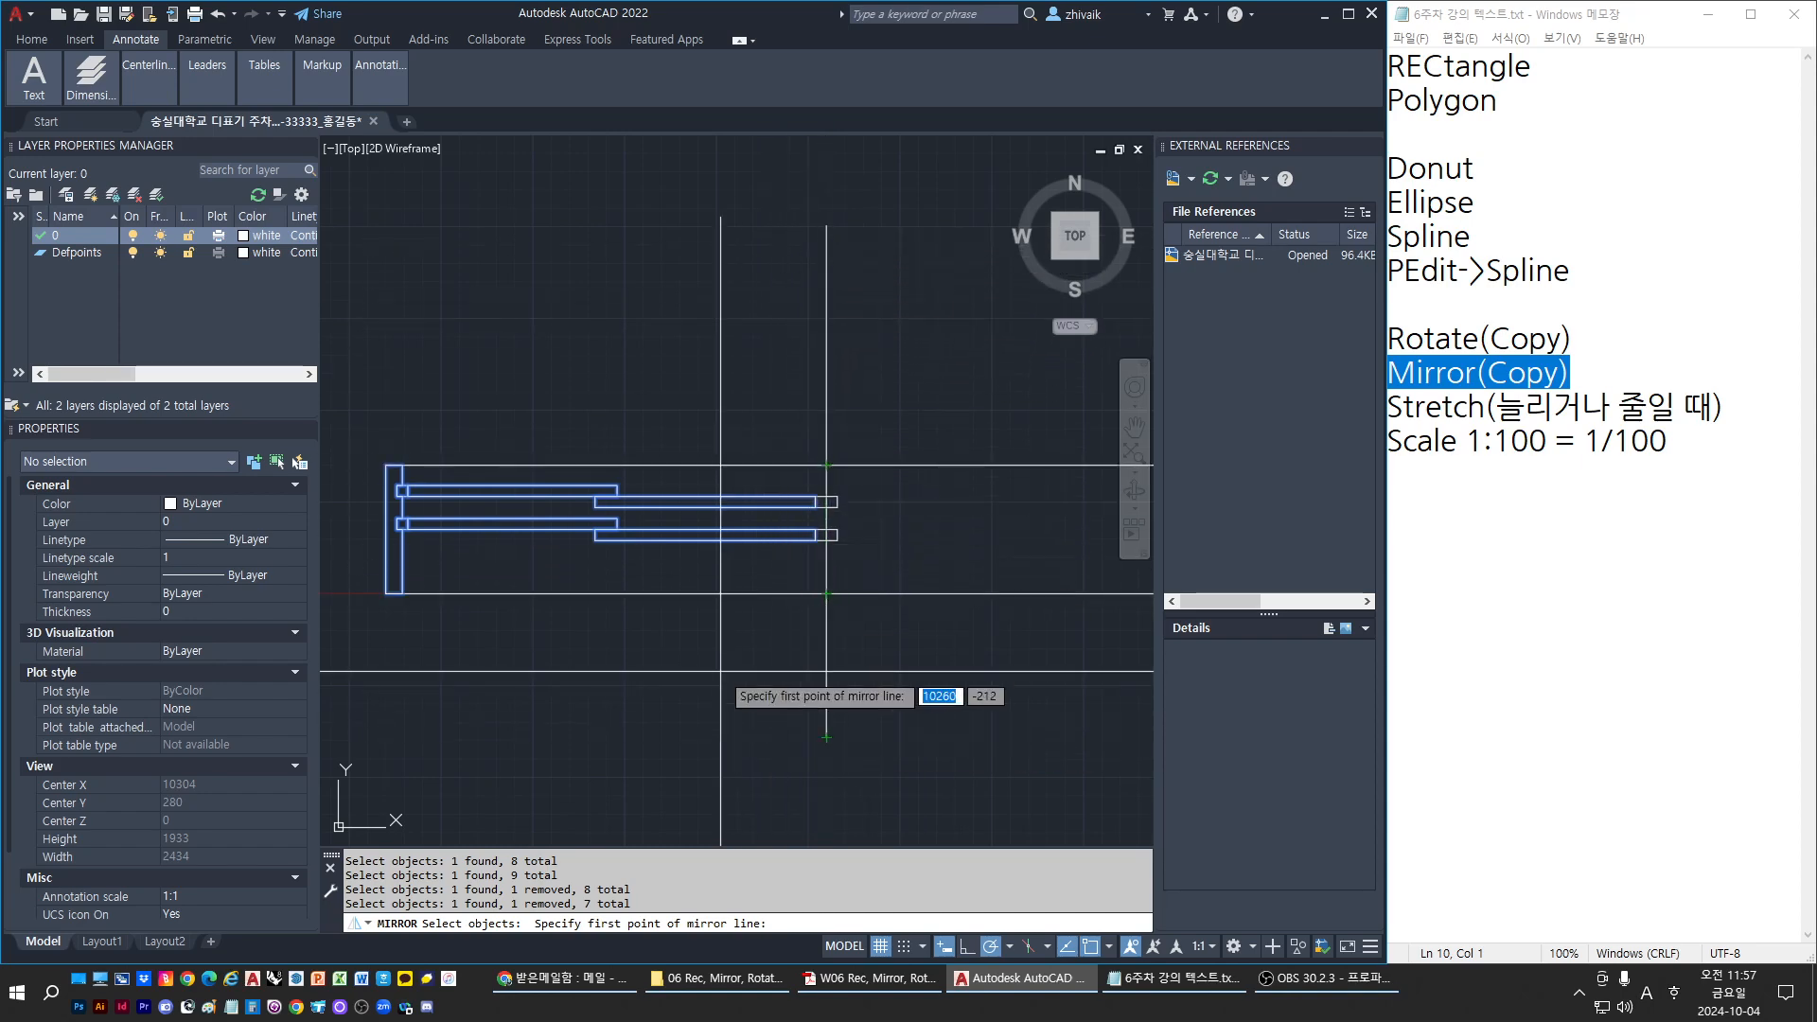
{"action": "left_click", "coordinate": [826, 594]}
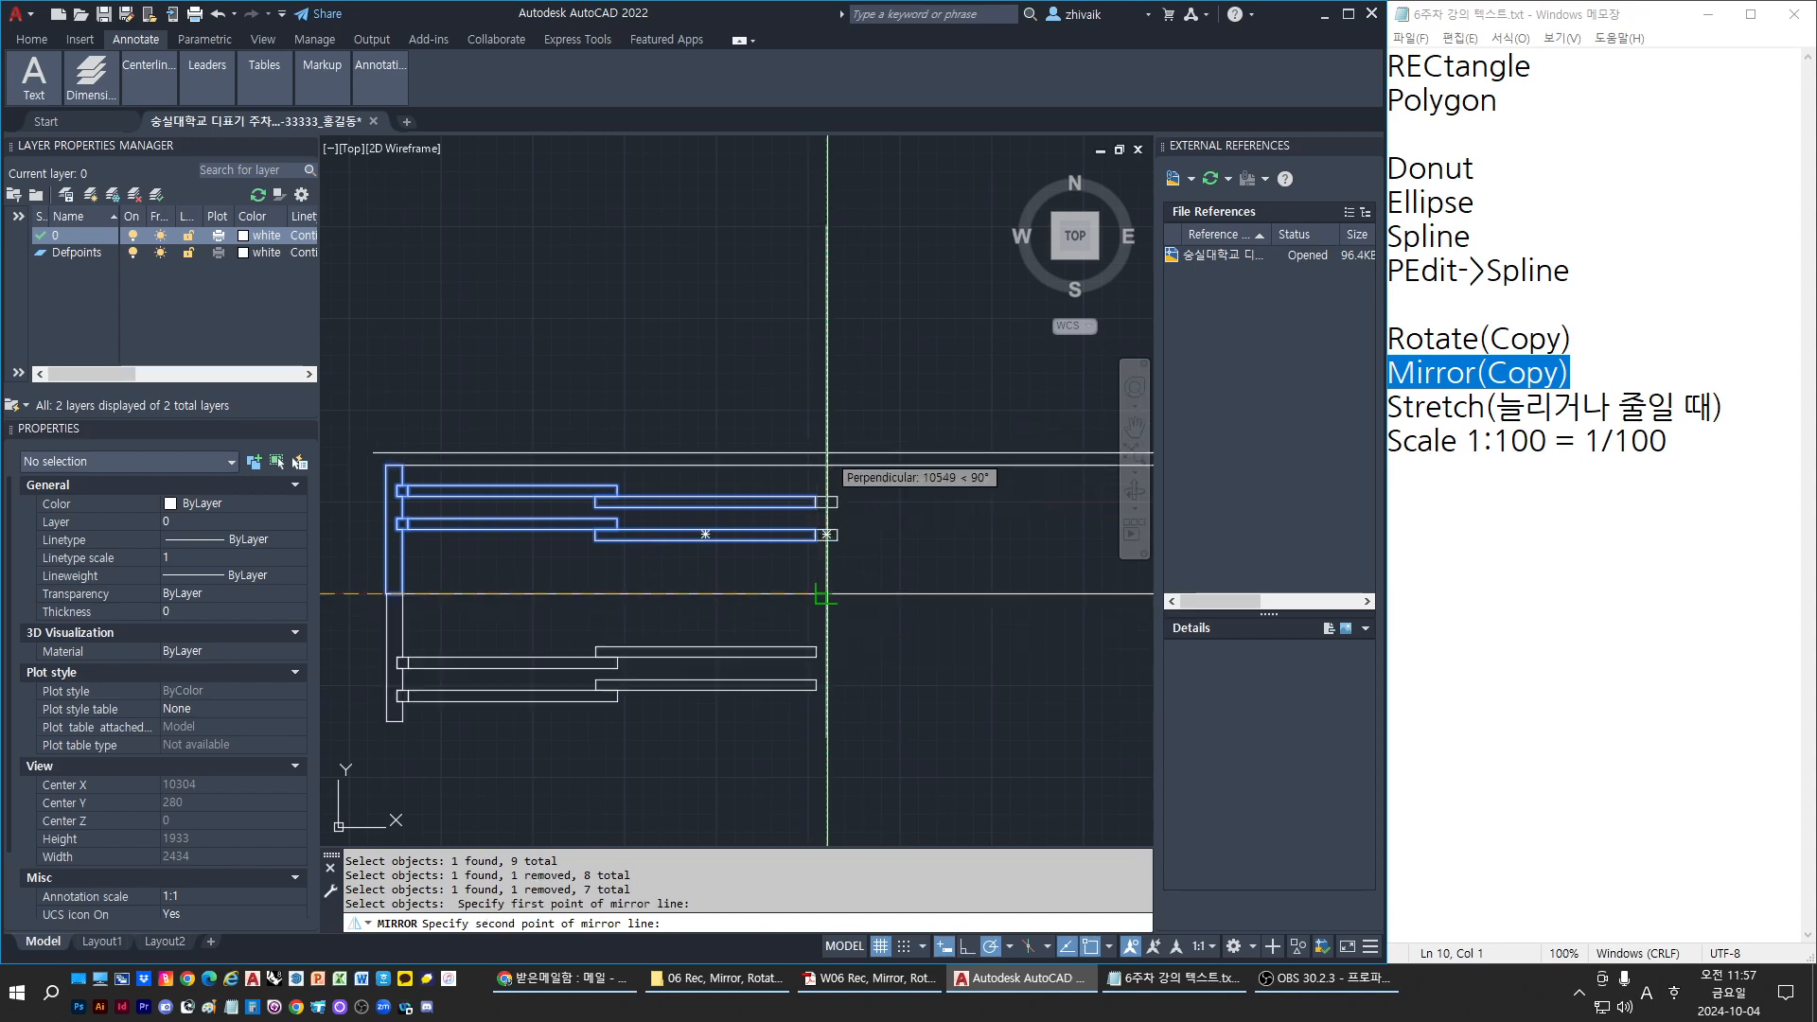
{"action": "scroll", "coordinate": [624, 481], "scroll_direction": "down", "scroll_amount": 2}
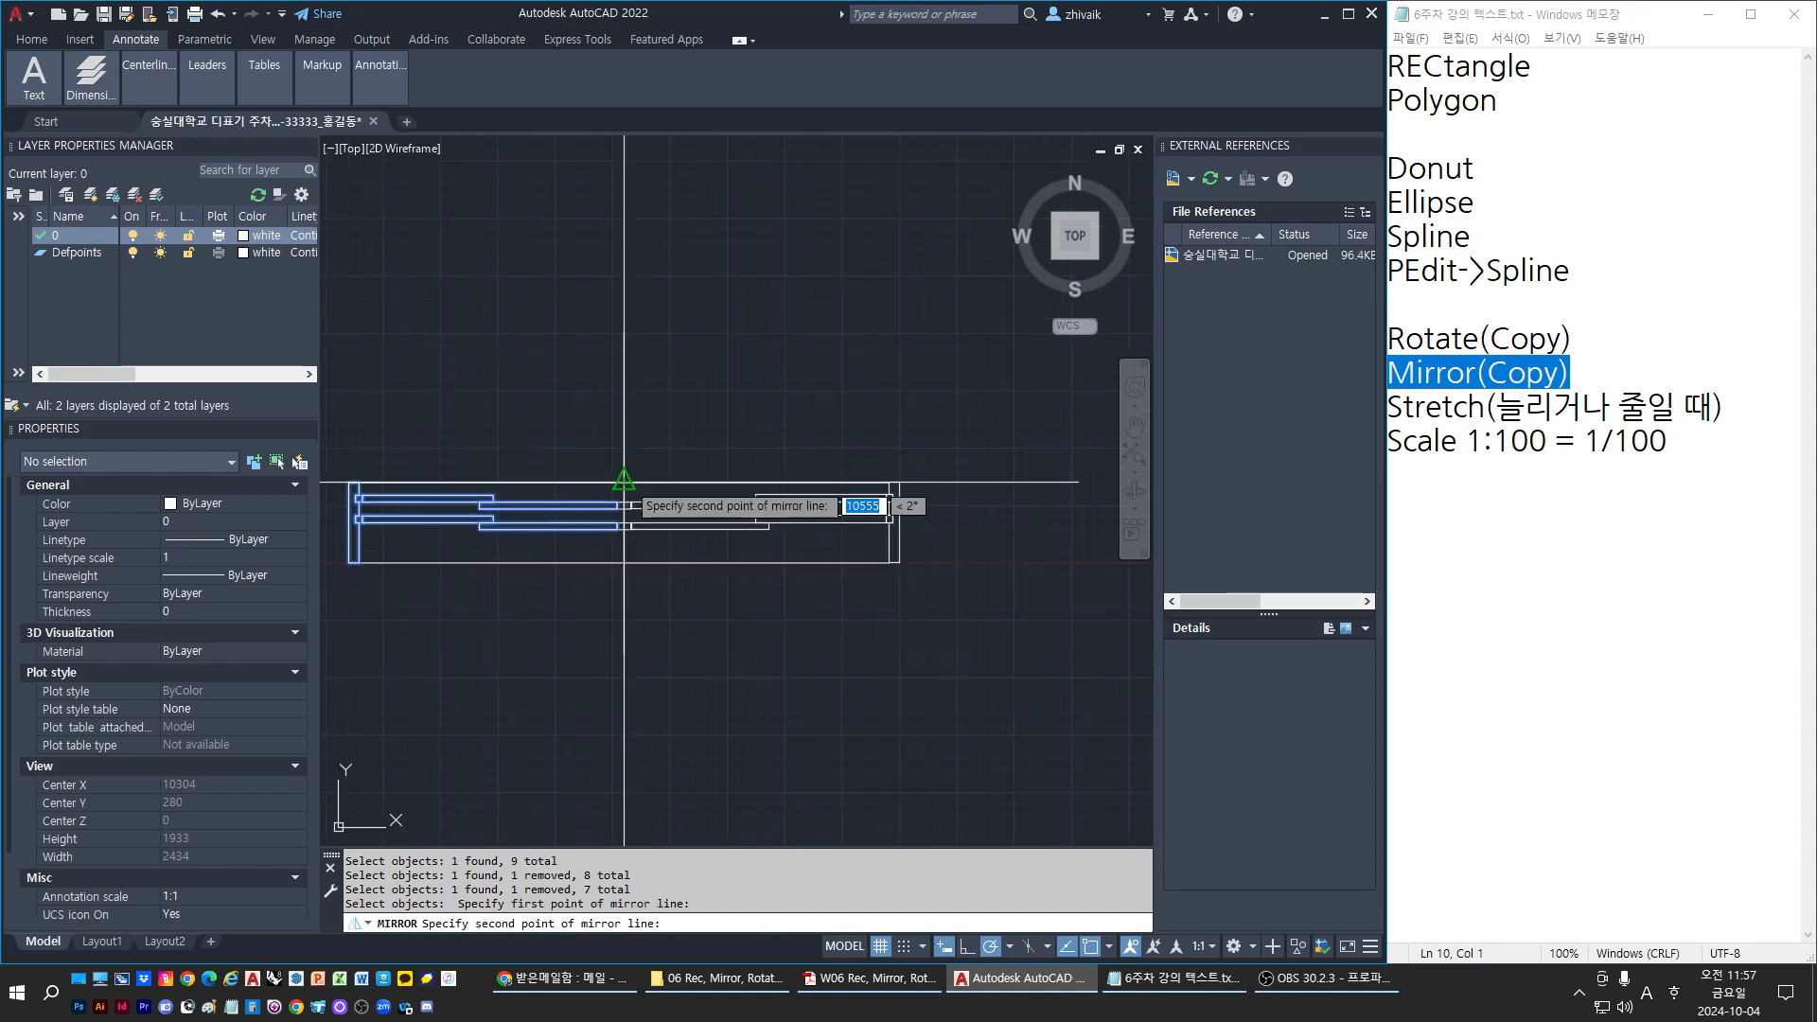
{"action": "left_click", "coordinate": [623, 482]}
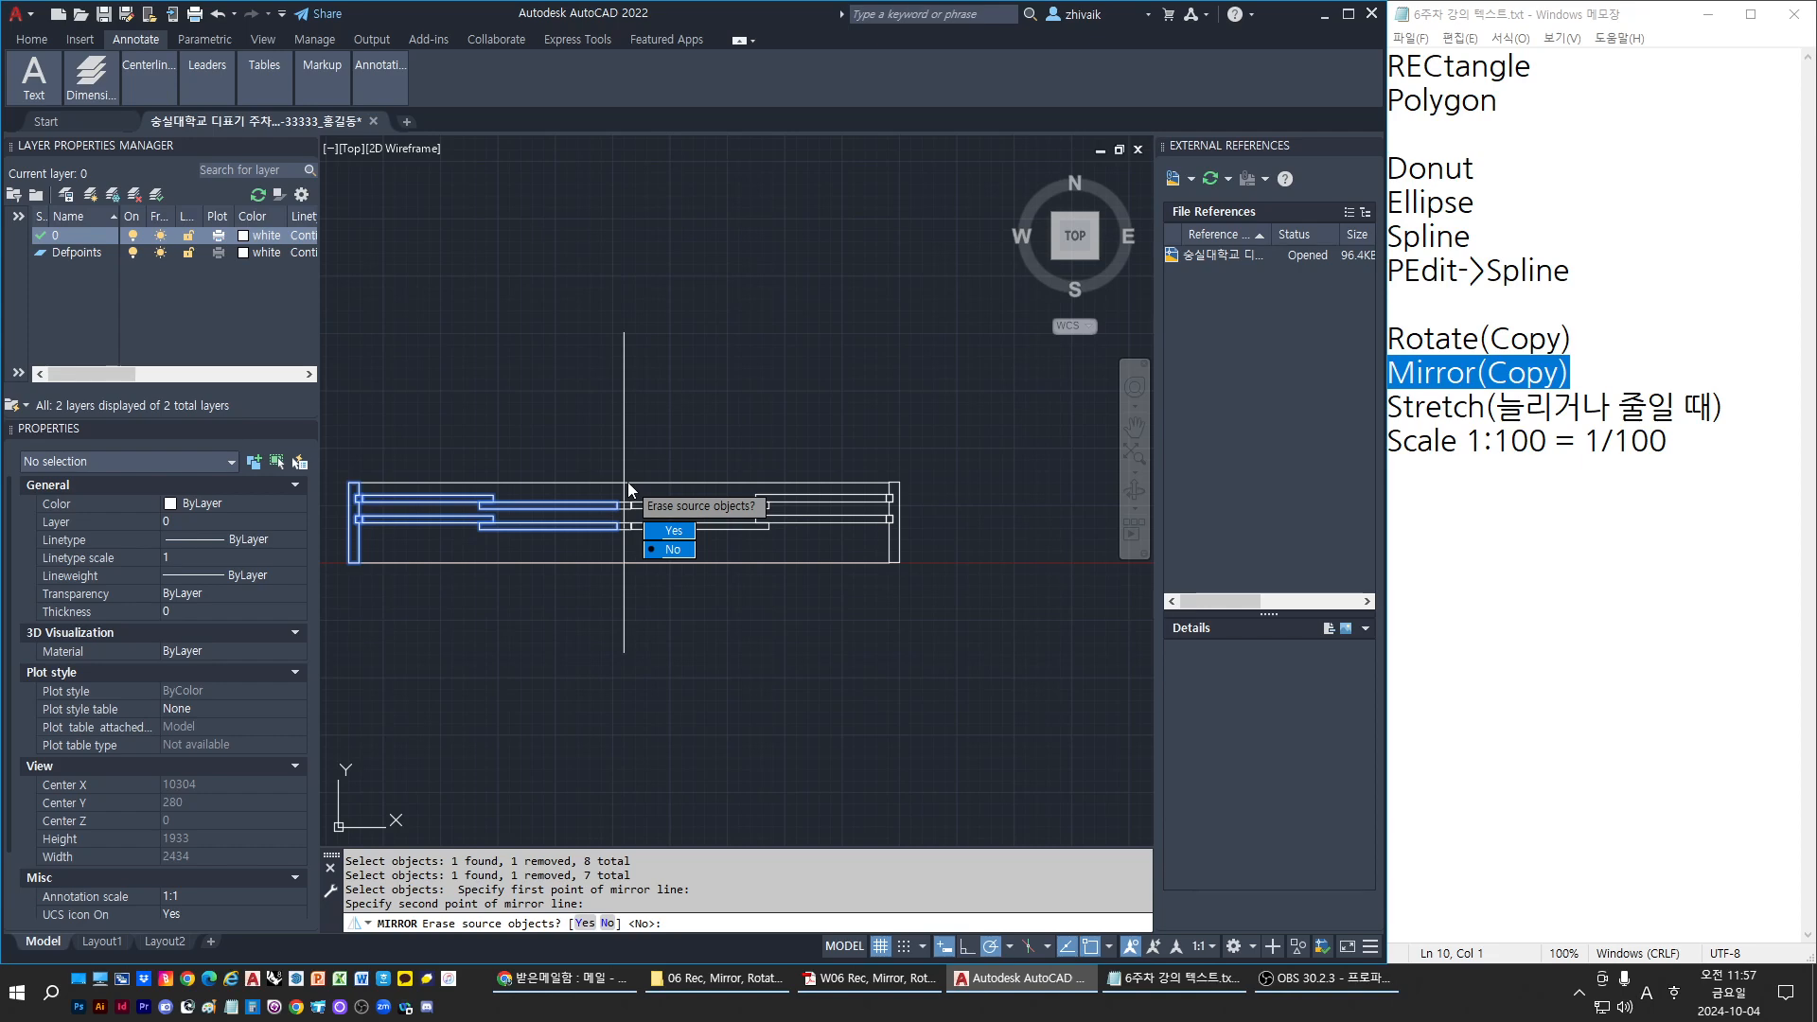
{"action": "key", "text": "Return"}
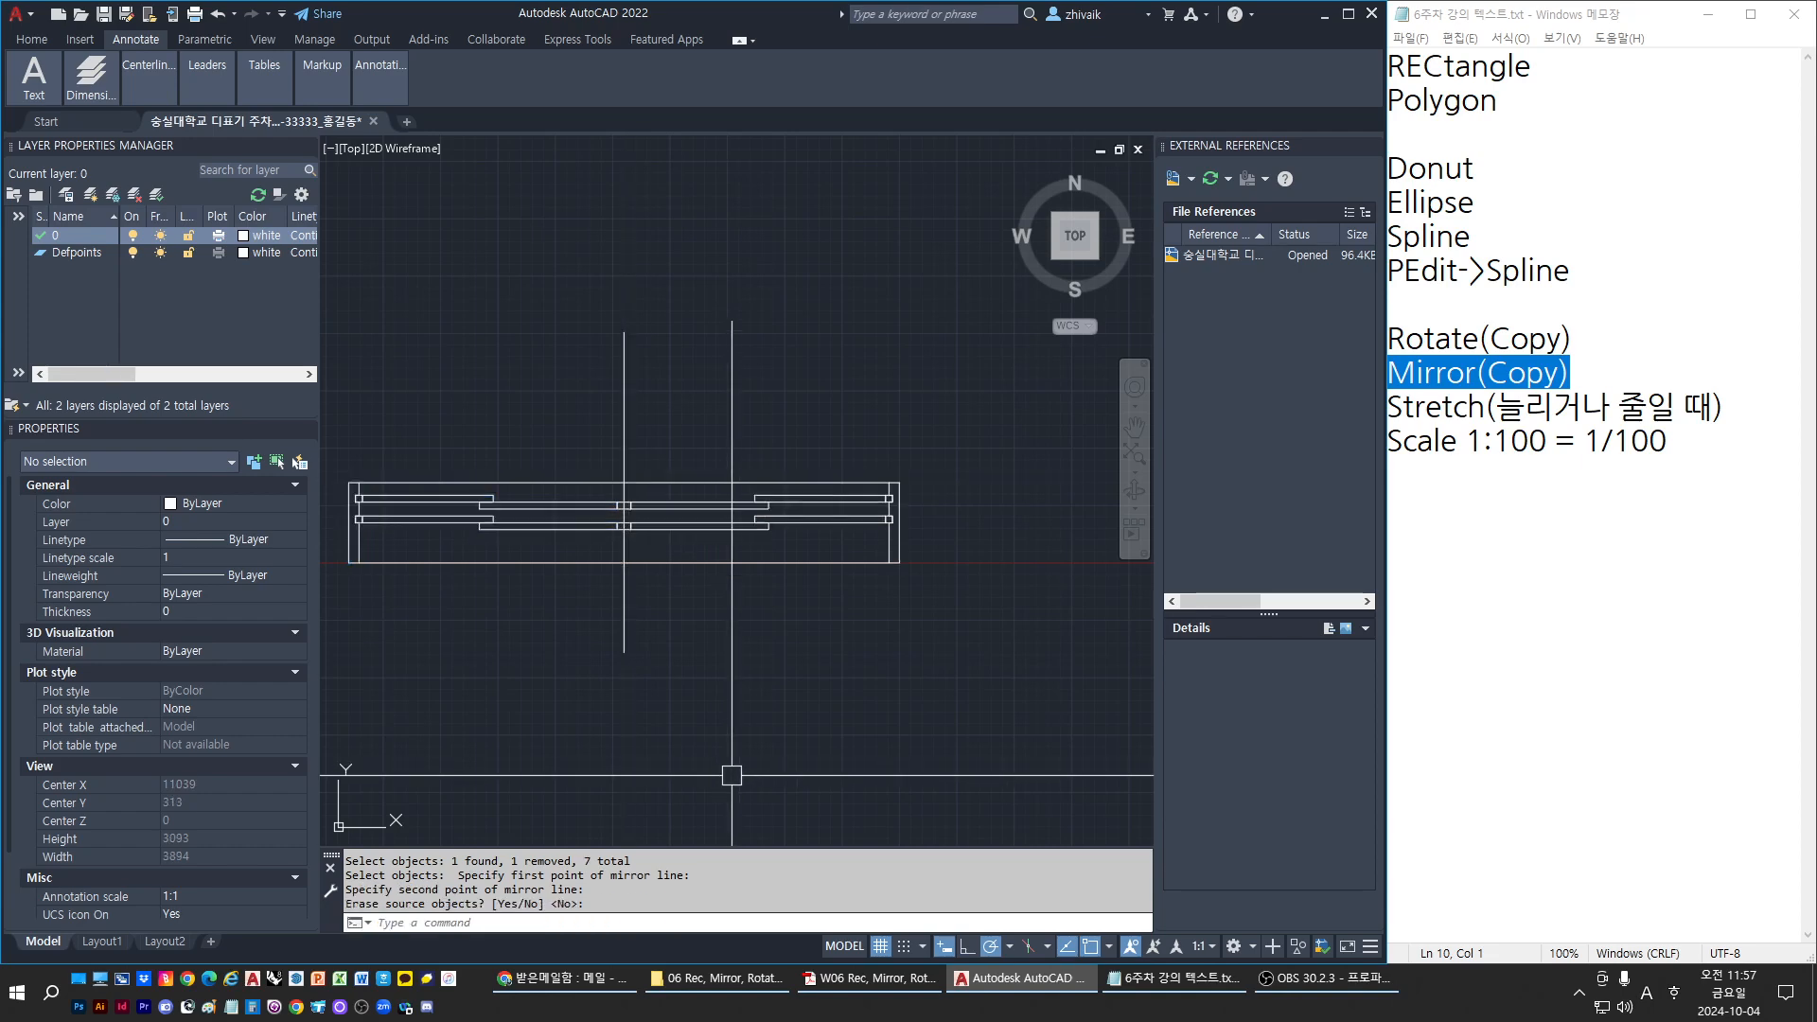
Erase the vertical centre line that served as the mirror axis
{"action": "left_click", "coordinate": [649, 629]}
{"action": "left_click", "coordinate": [615, 616]}
{"action": "type", "text": "e"}
{"action": "key", "text": "space"}
{"action": "key", "text": "Escape"}
{"action": "left_click", "coordinate": [766, 515]}
{"action": "key", "text": "Escape"}
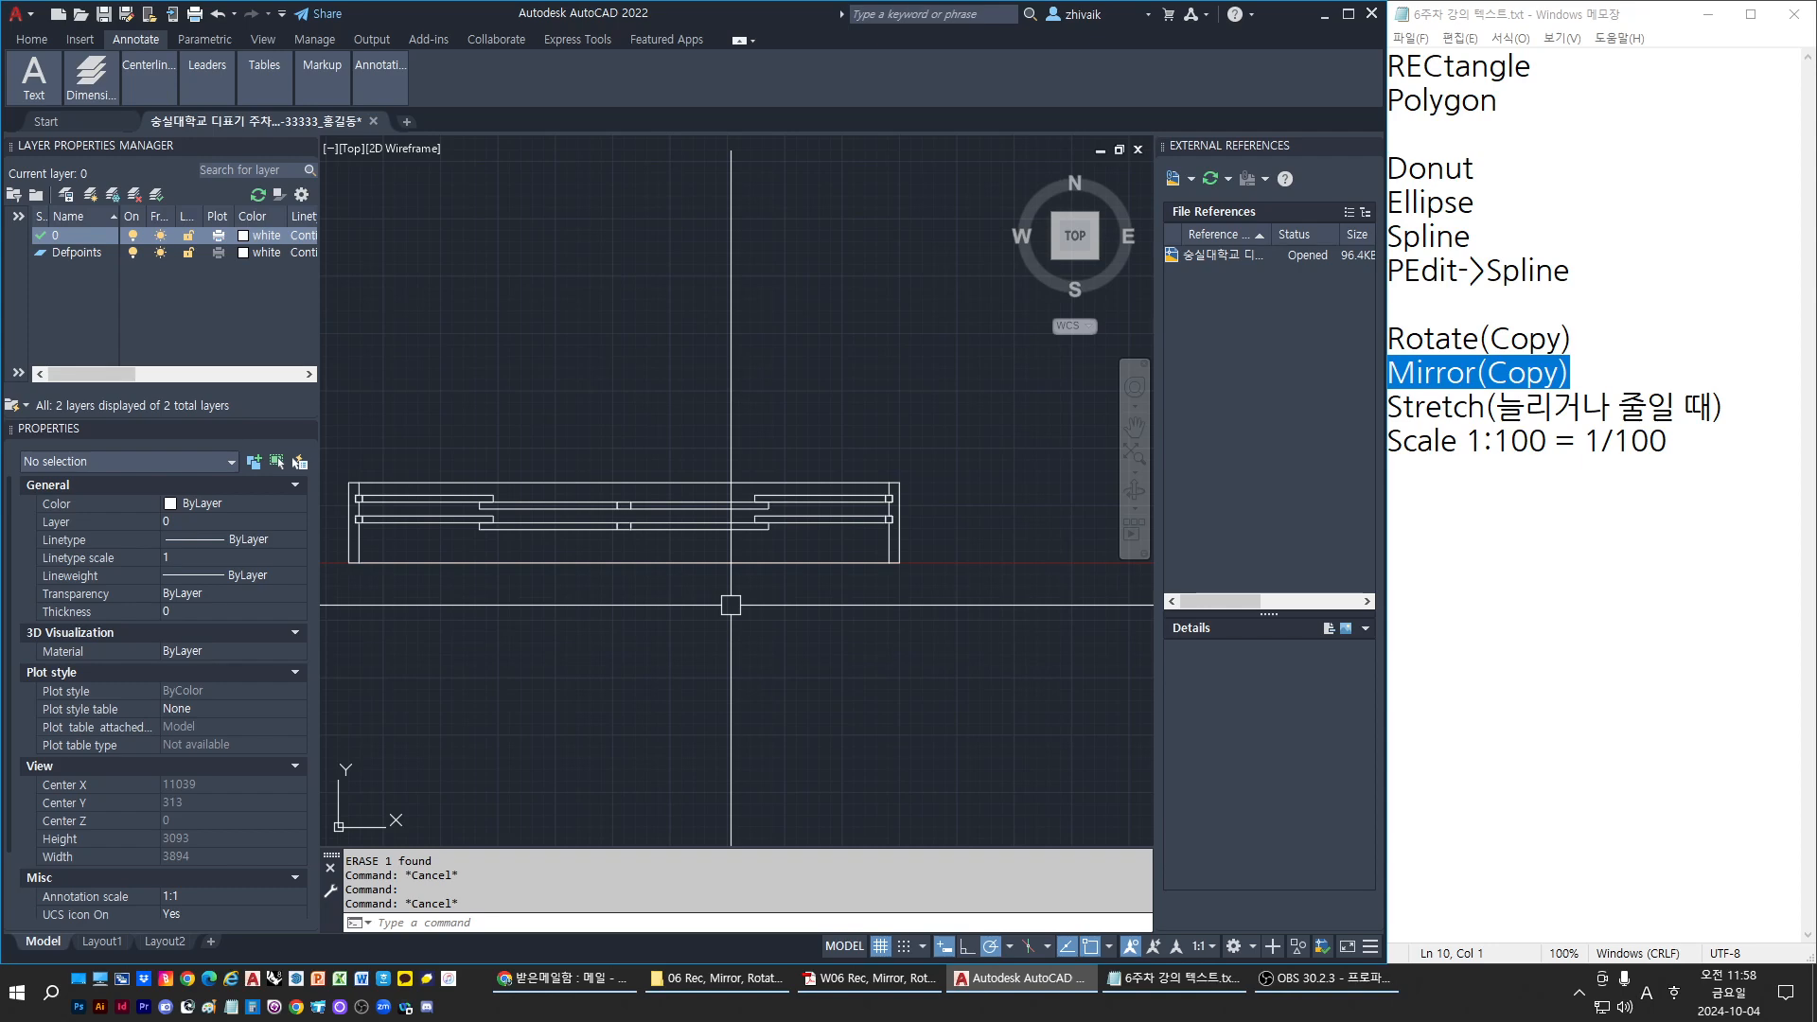
{"action": "left_click", "coordinate": [730, 604]}
{"action": "key", "text": "Escape"}
{"action": "key", "text": "Escape"}
{"action": "key", "text": "Escape"}
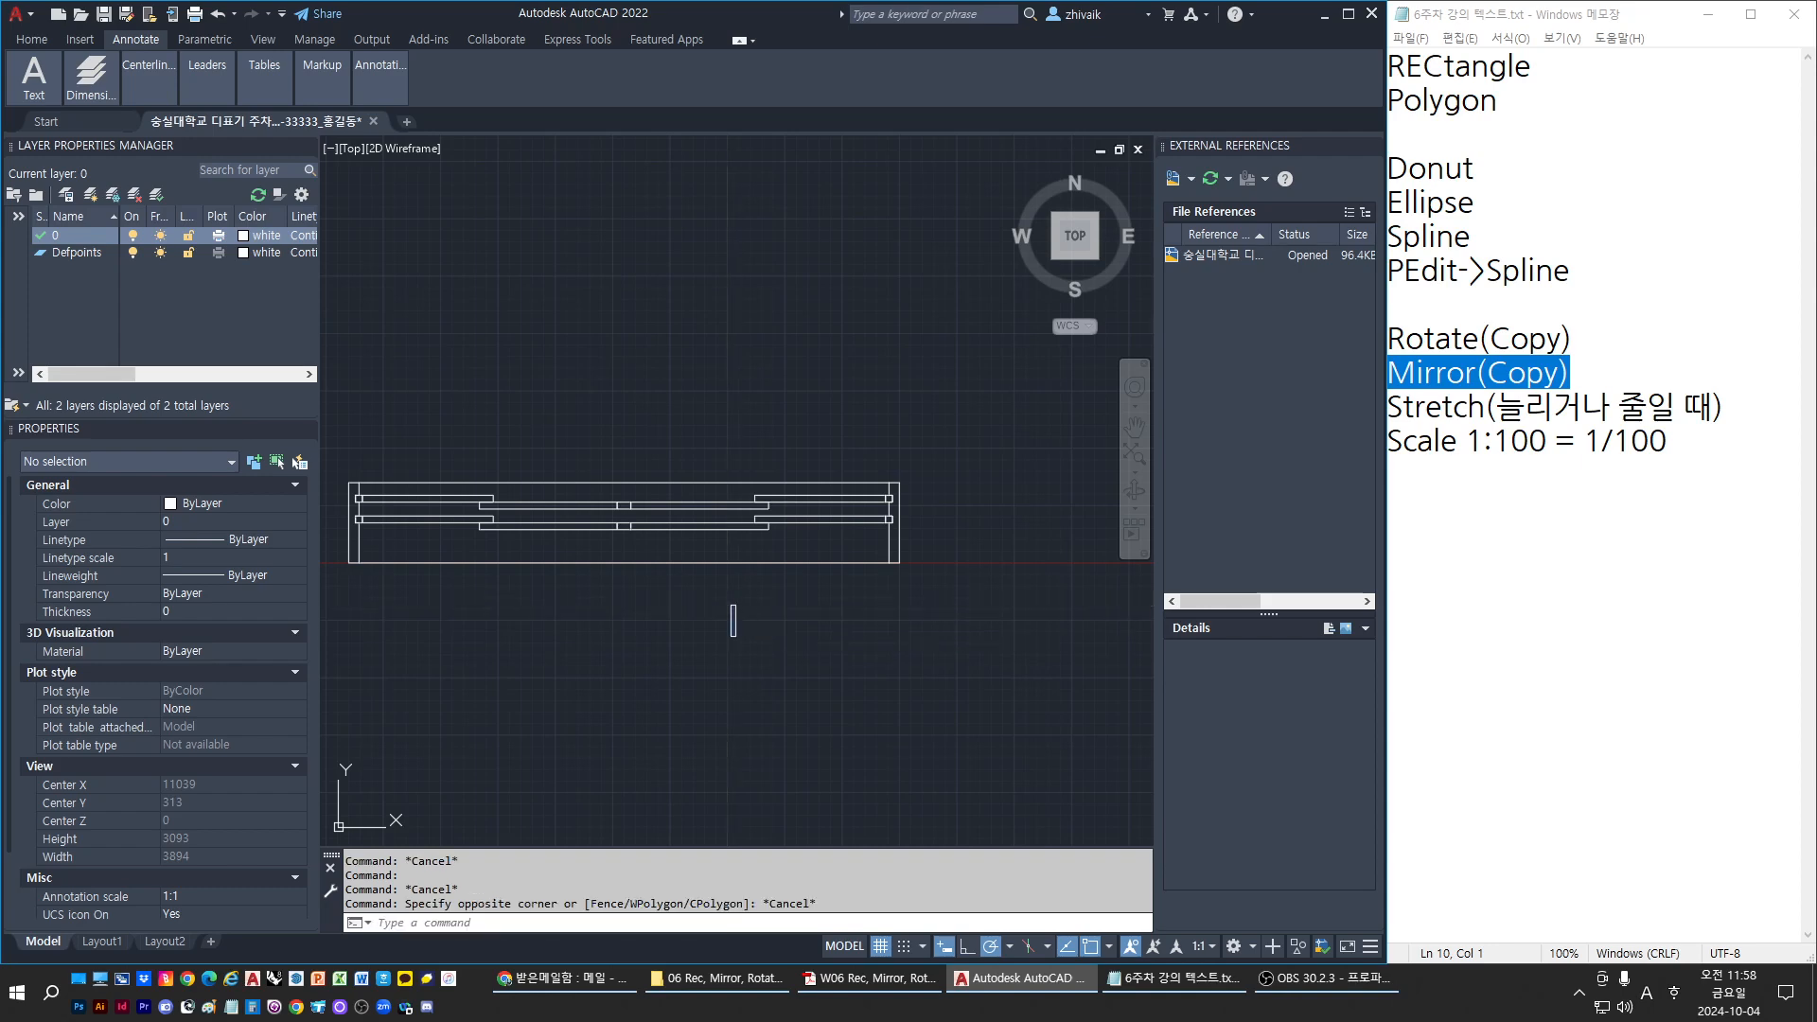
Look at the Mirror exercise drawing in the W06 PDF in Acrobat, and return to the AutoCAD drawing
{"action": "scroll", "coordinate": [735, 662], "scroll_direction": "down", "scroll_amount": 4}
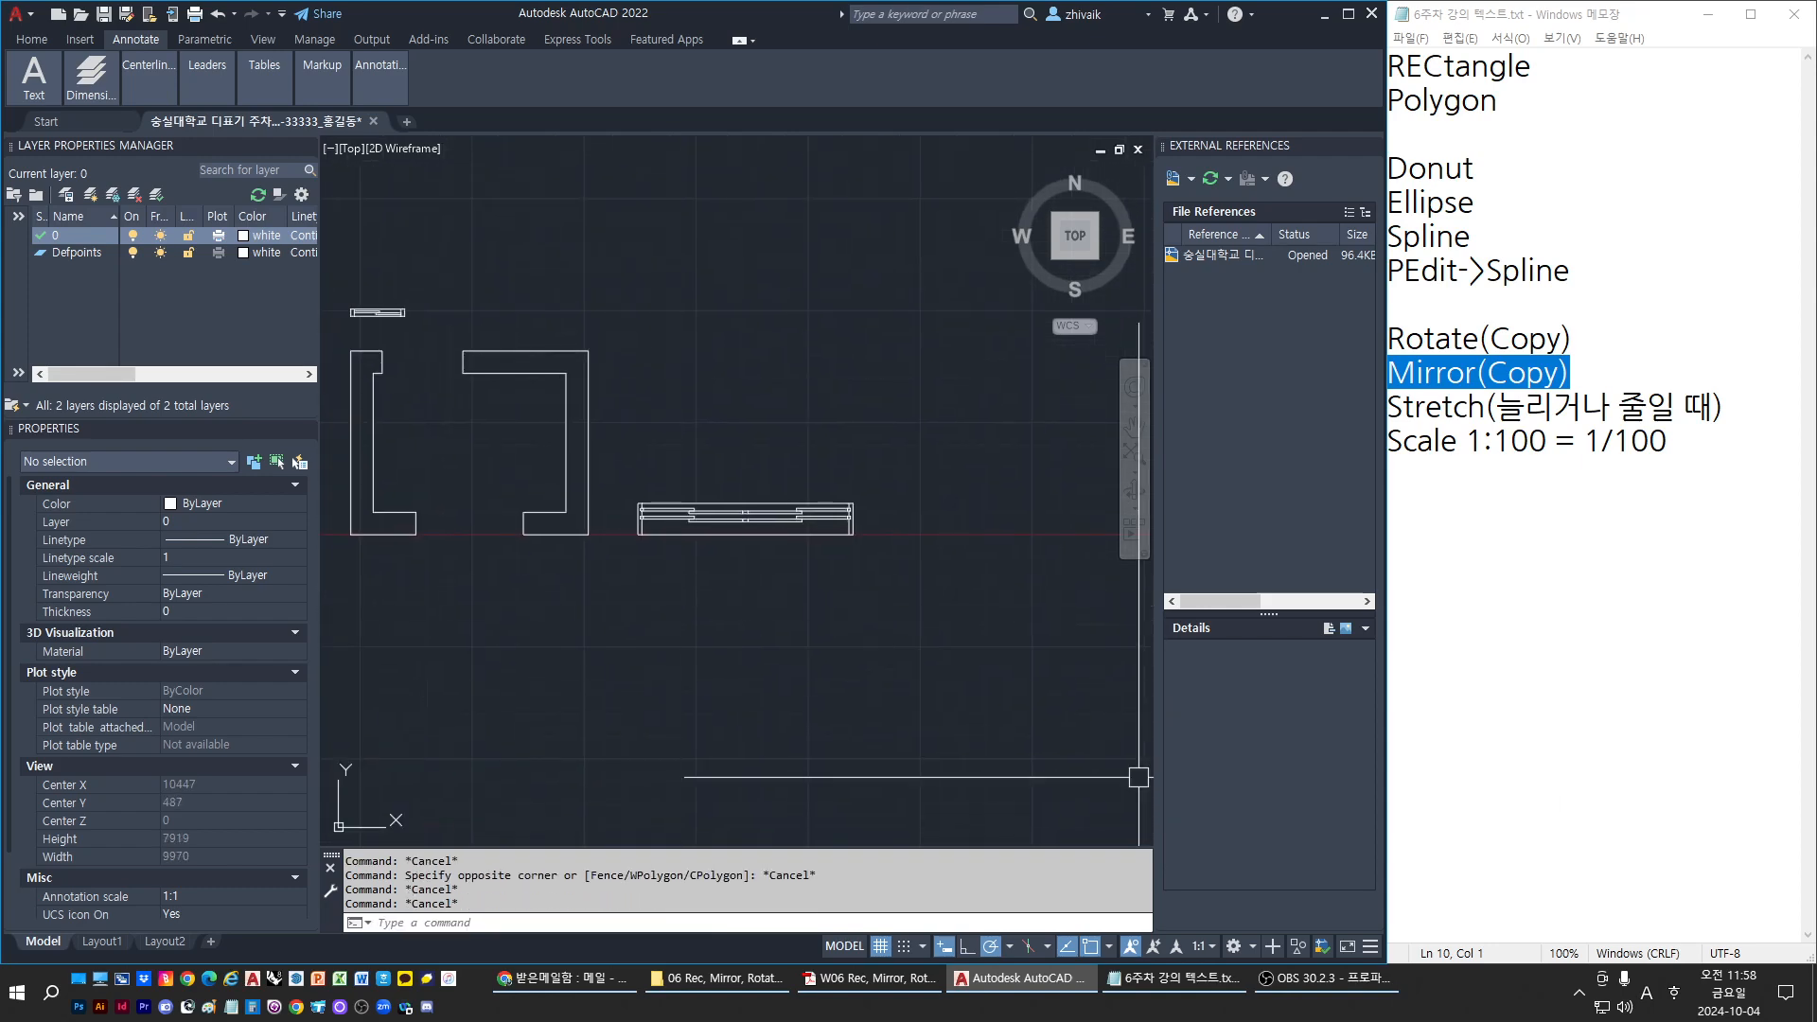
{"action": "key", "text": "alt+Tab"}
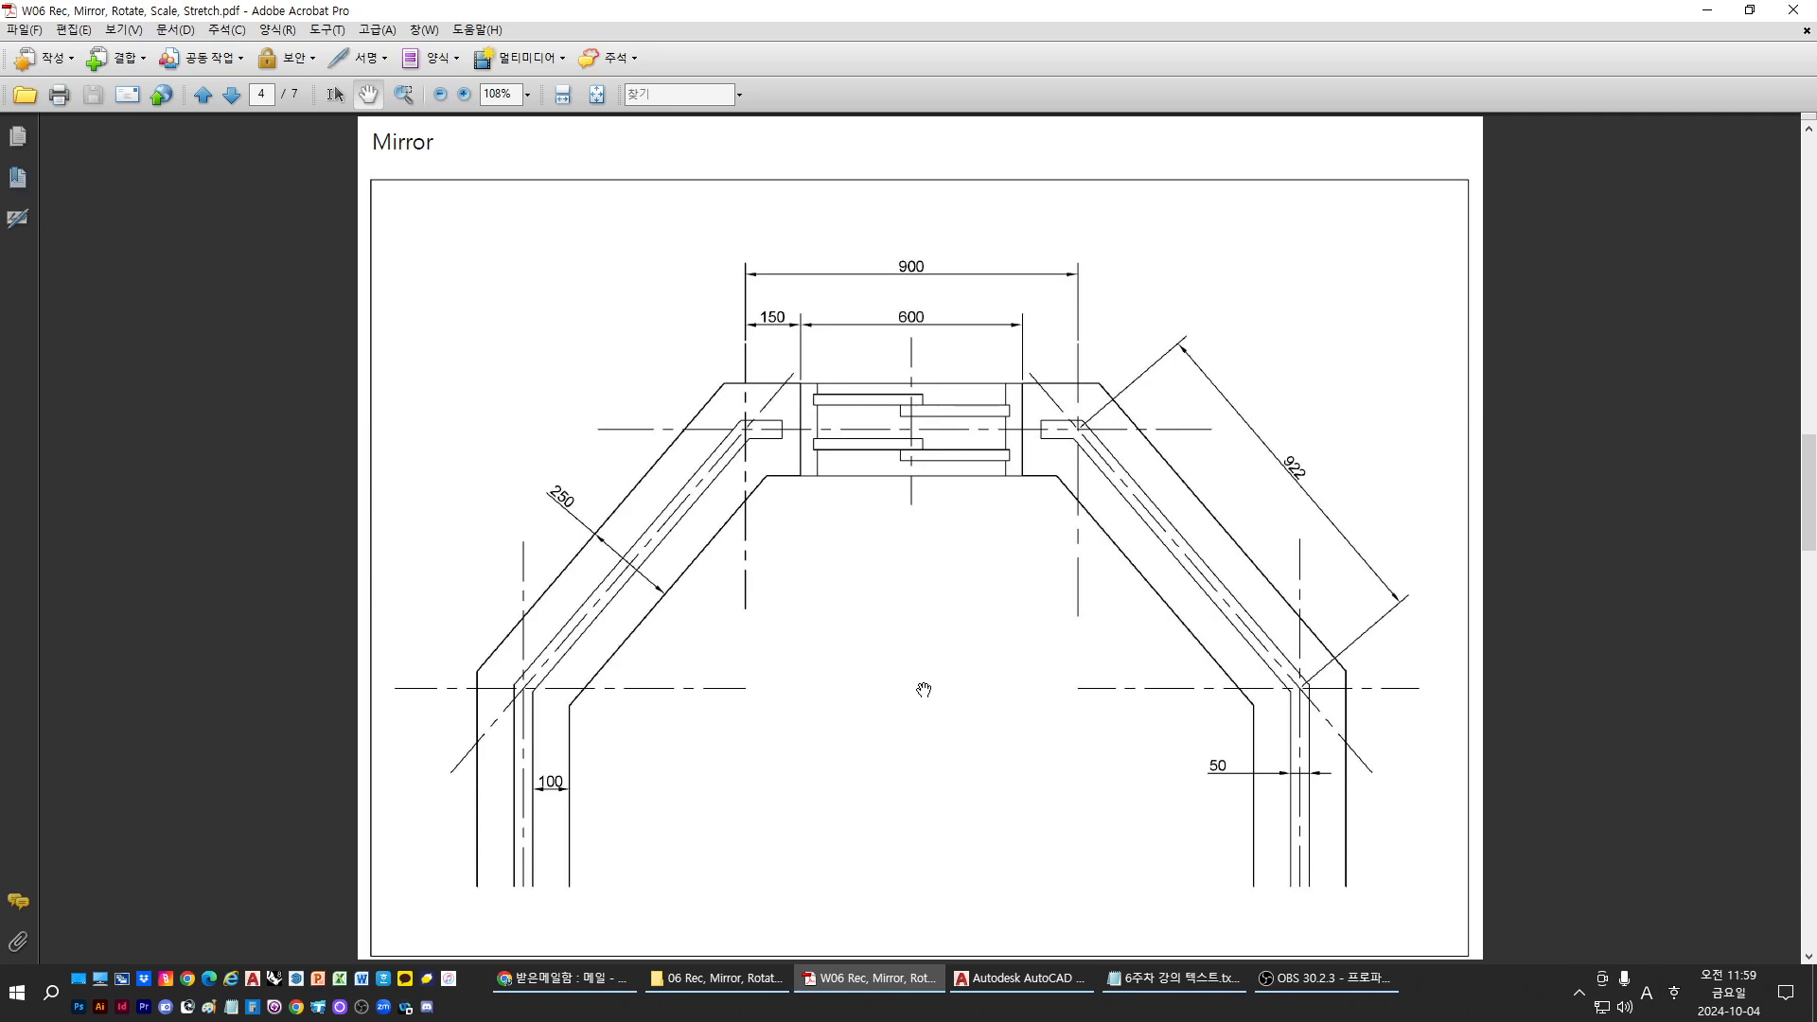
{"action": "key", "text": "alt+Tab"}
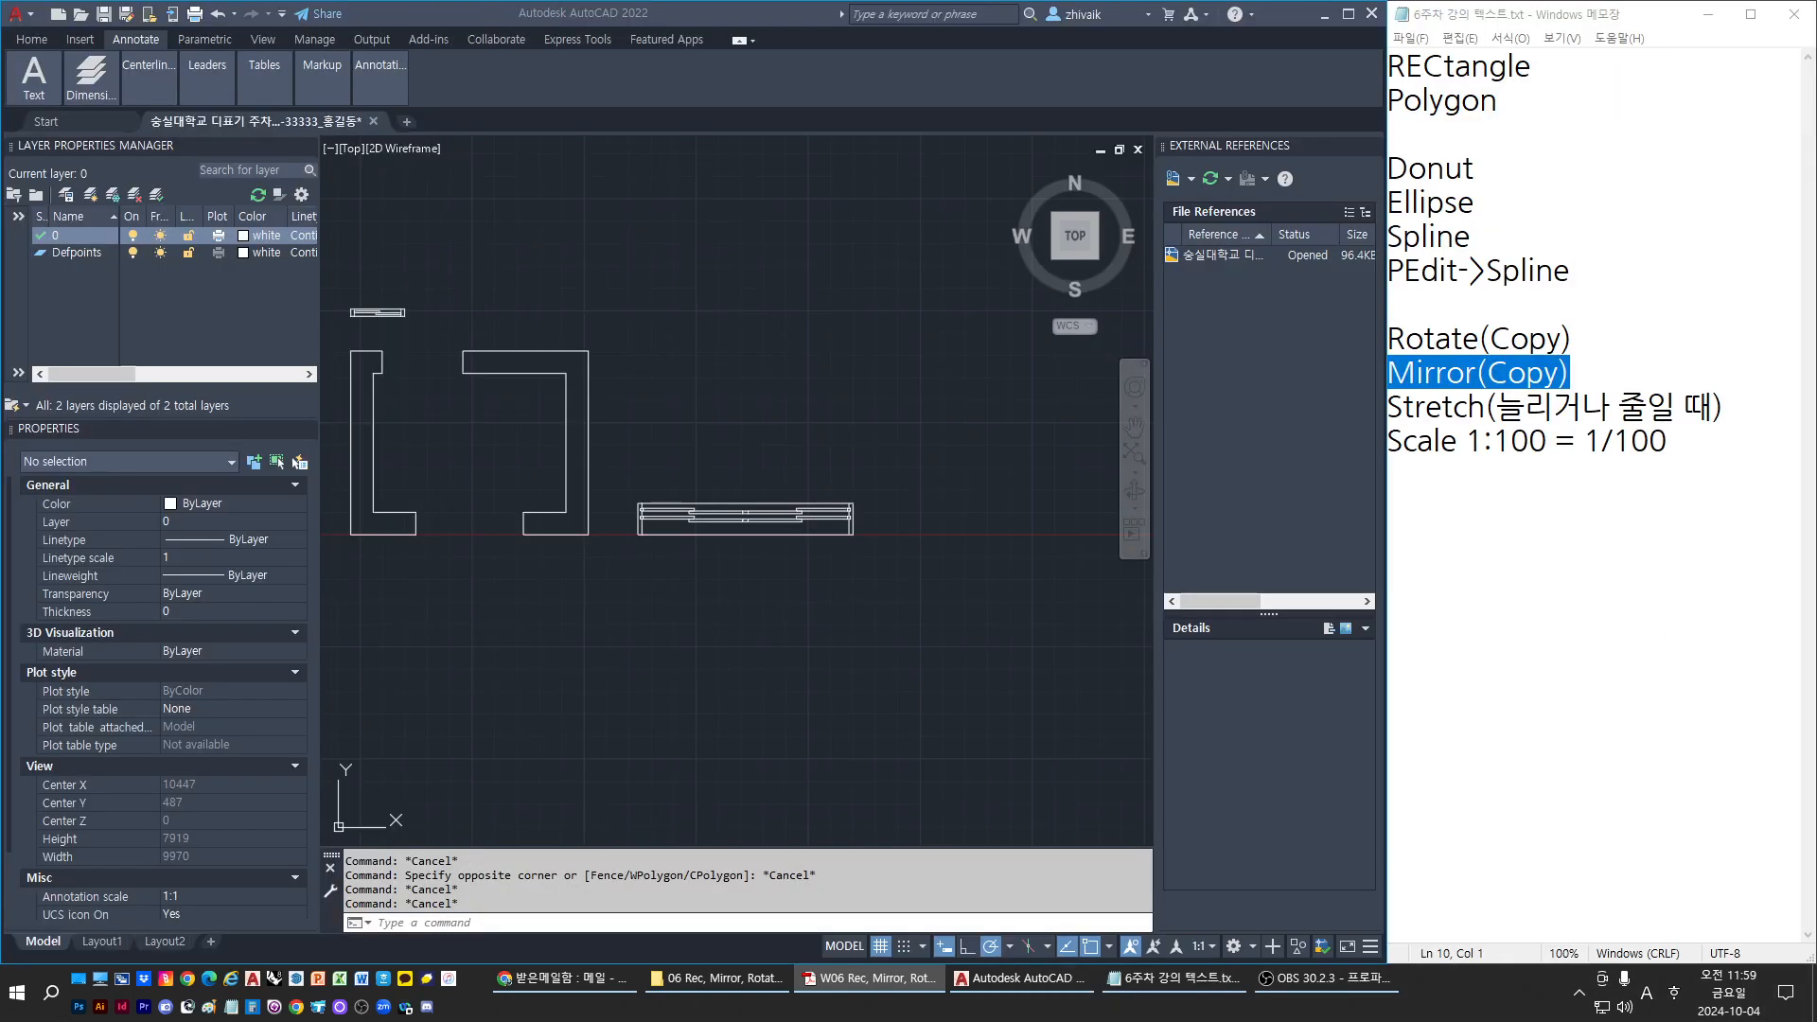
{"action": "left_click", "coordinate": [892, 617]}
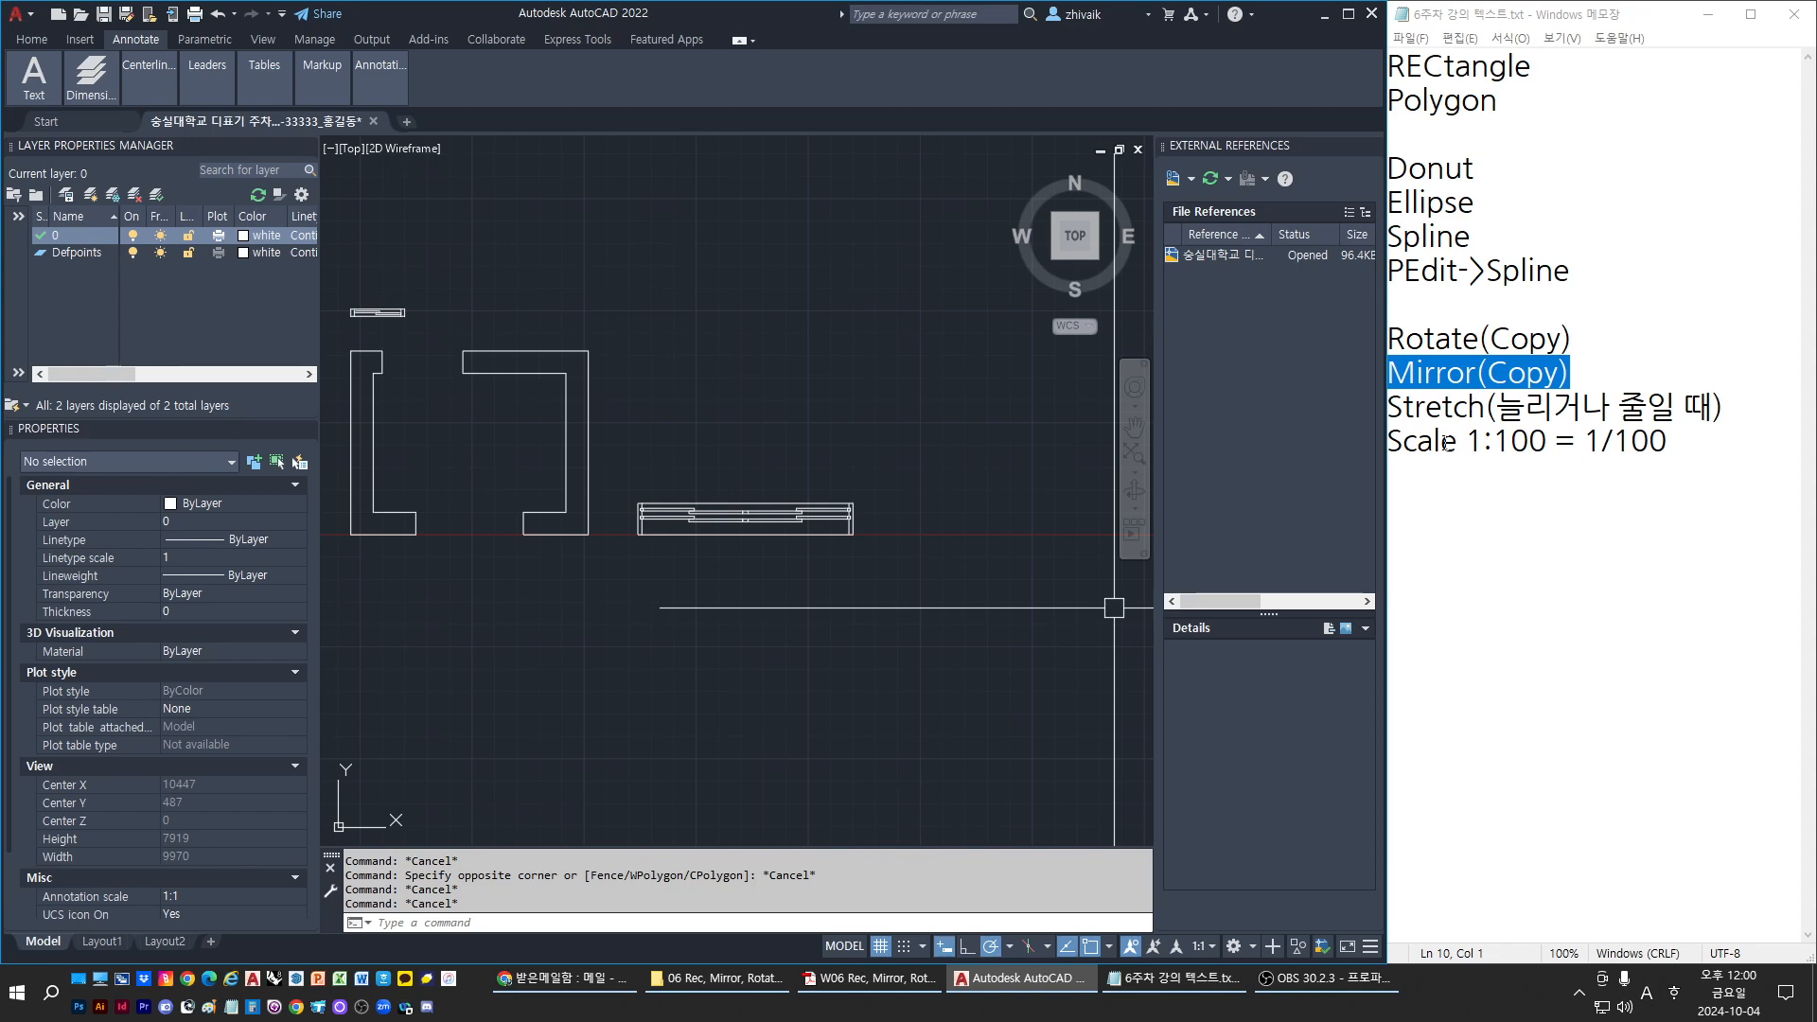
Point out the Stretch and Scale lines in the Notepad lecture notes, and return to the AutoCAD drawing
{"action": "left_click_drag", "start_coordinate": [1466, 444], "coordinate": [1396, 414]}
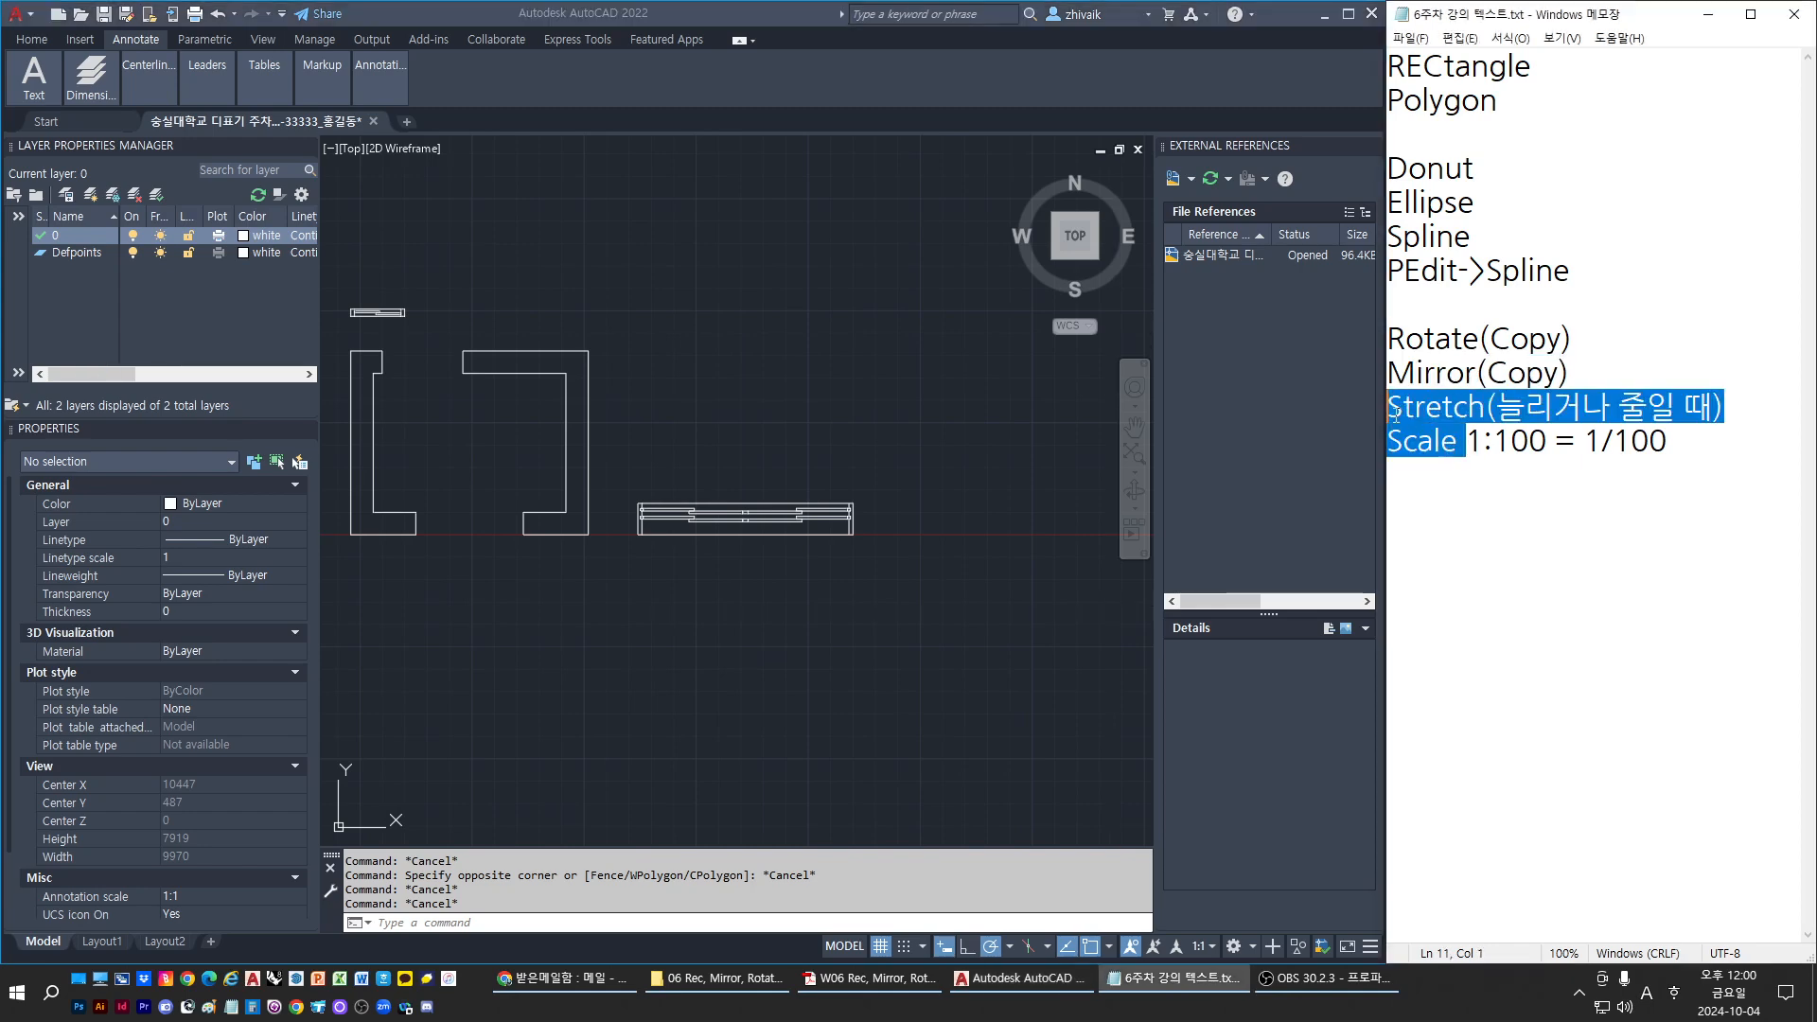
{"action": "left_click", "coordinate": [1491, 508]}
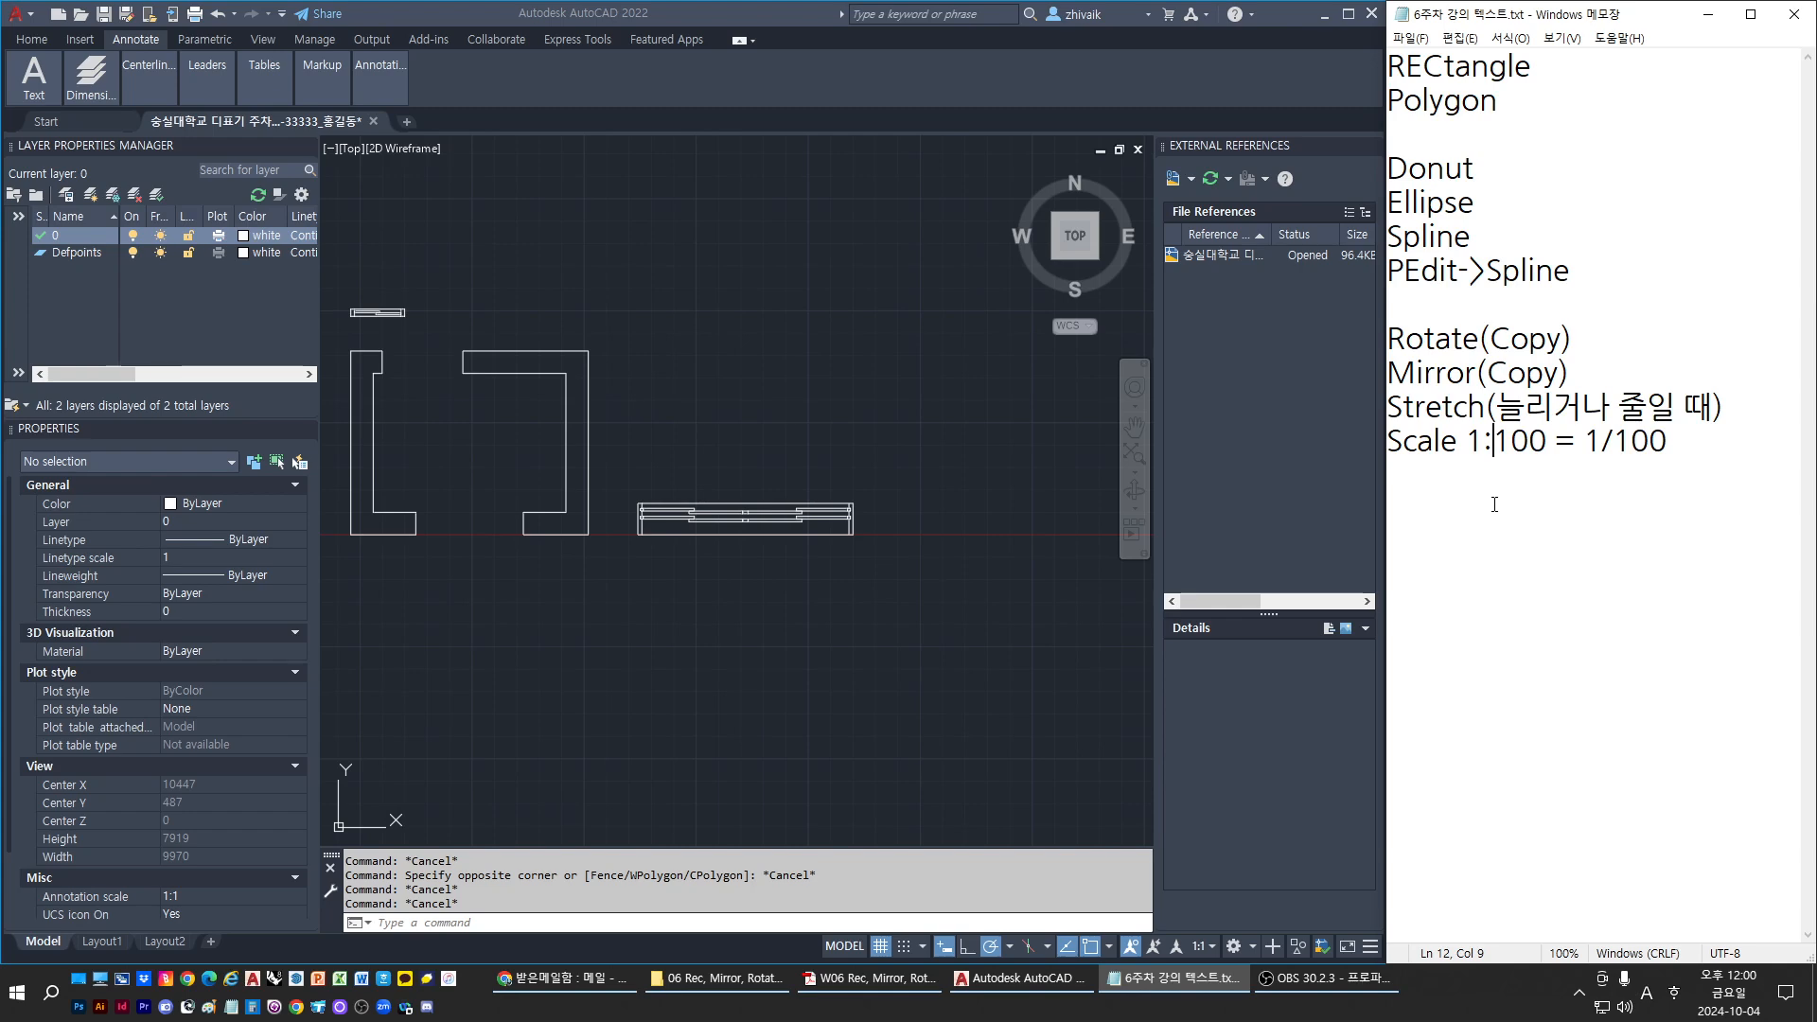
{"action": "left_click", "coordinate": [864, 678]}
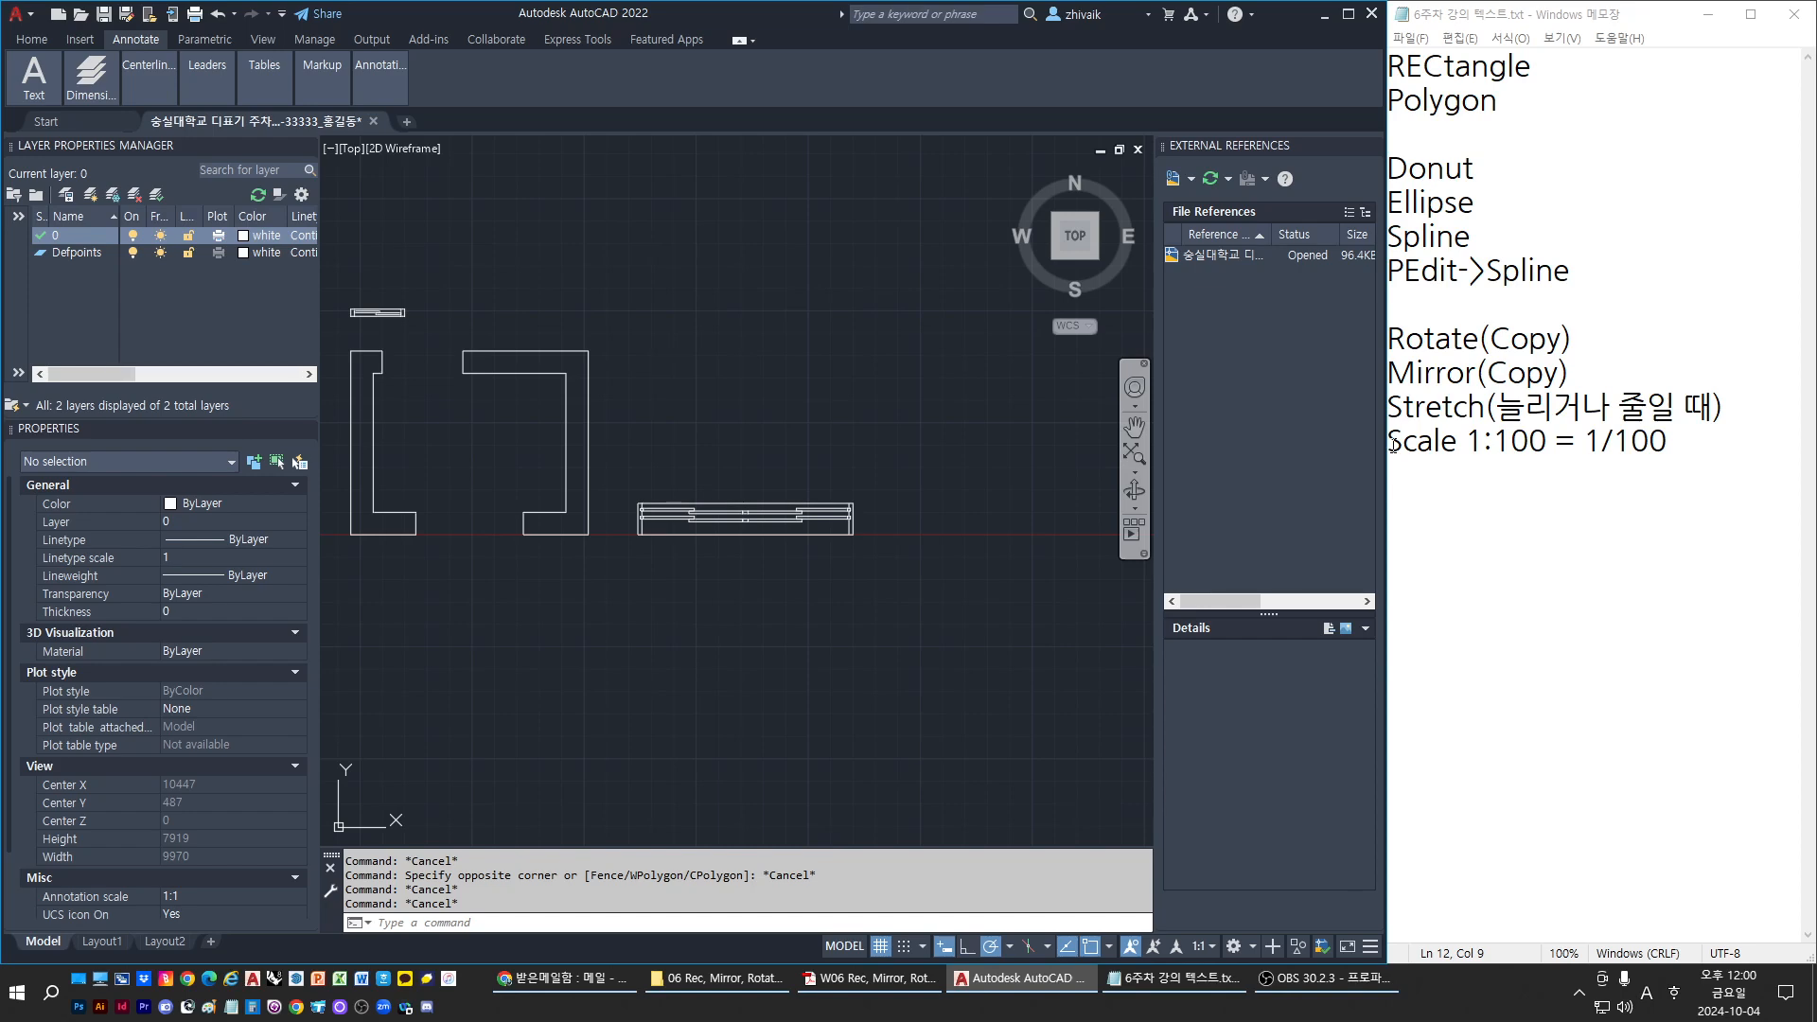
Draw a wide practice rectangle in the empty space just above the mirrored sliding panel plan
{"action": "scroll", "coordinate": [731, 581], "scroll_direction": "up", "scroll_amount": 2}
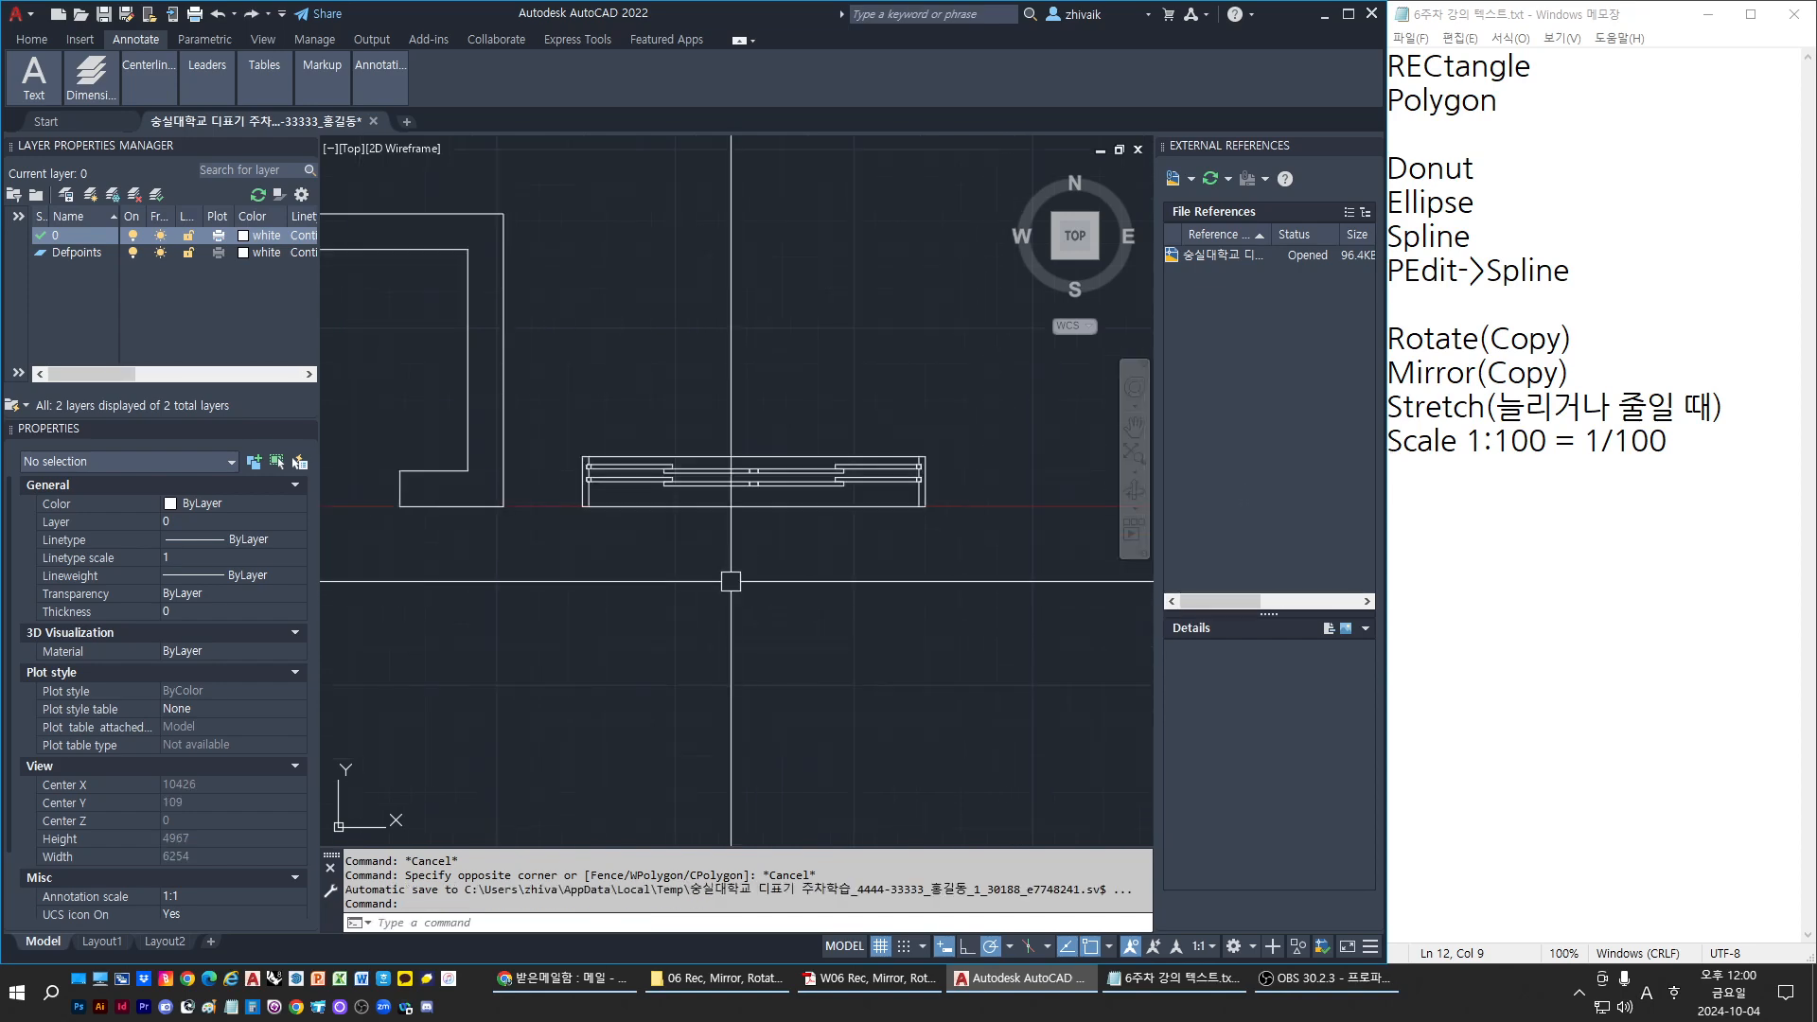
{"action": "middle_click_drag", "start_coordinate": [750, 596], "coordinate": [647, 656]}
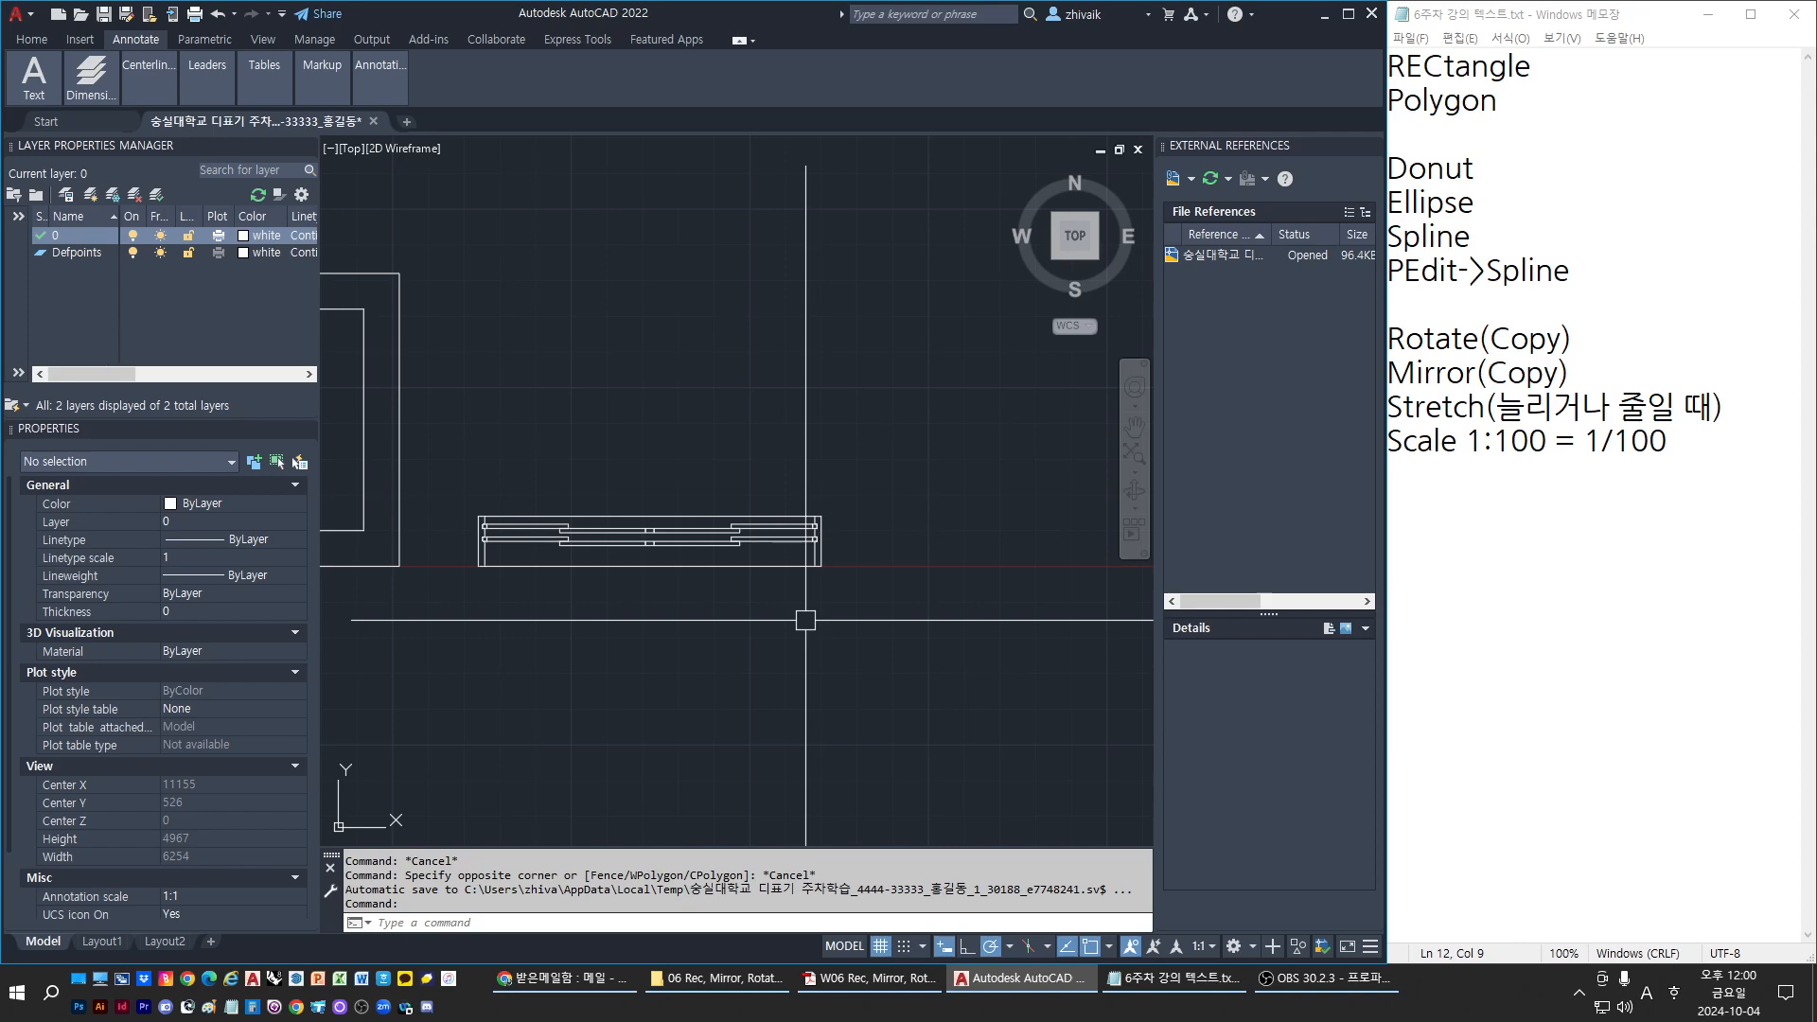
{"action": "middle_click_drag", "start_coordinate": [737, 303], "coordinate": [723, 406]}
{"action": "key", "text": "Escape"}
{"action": "key", "text": "Escape"}
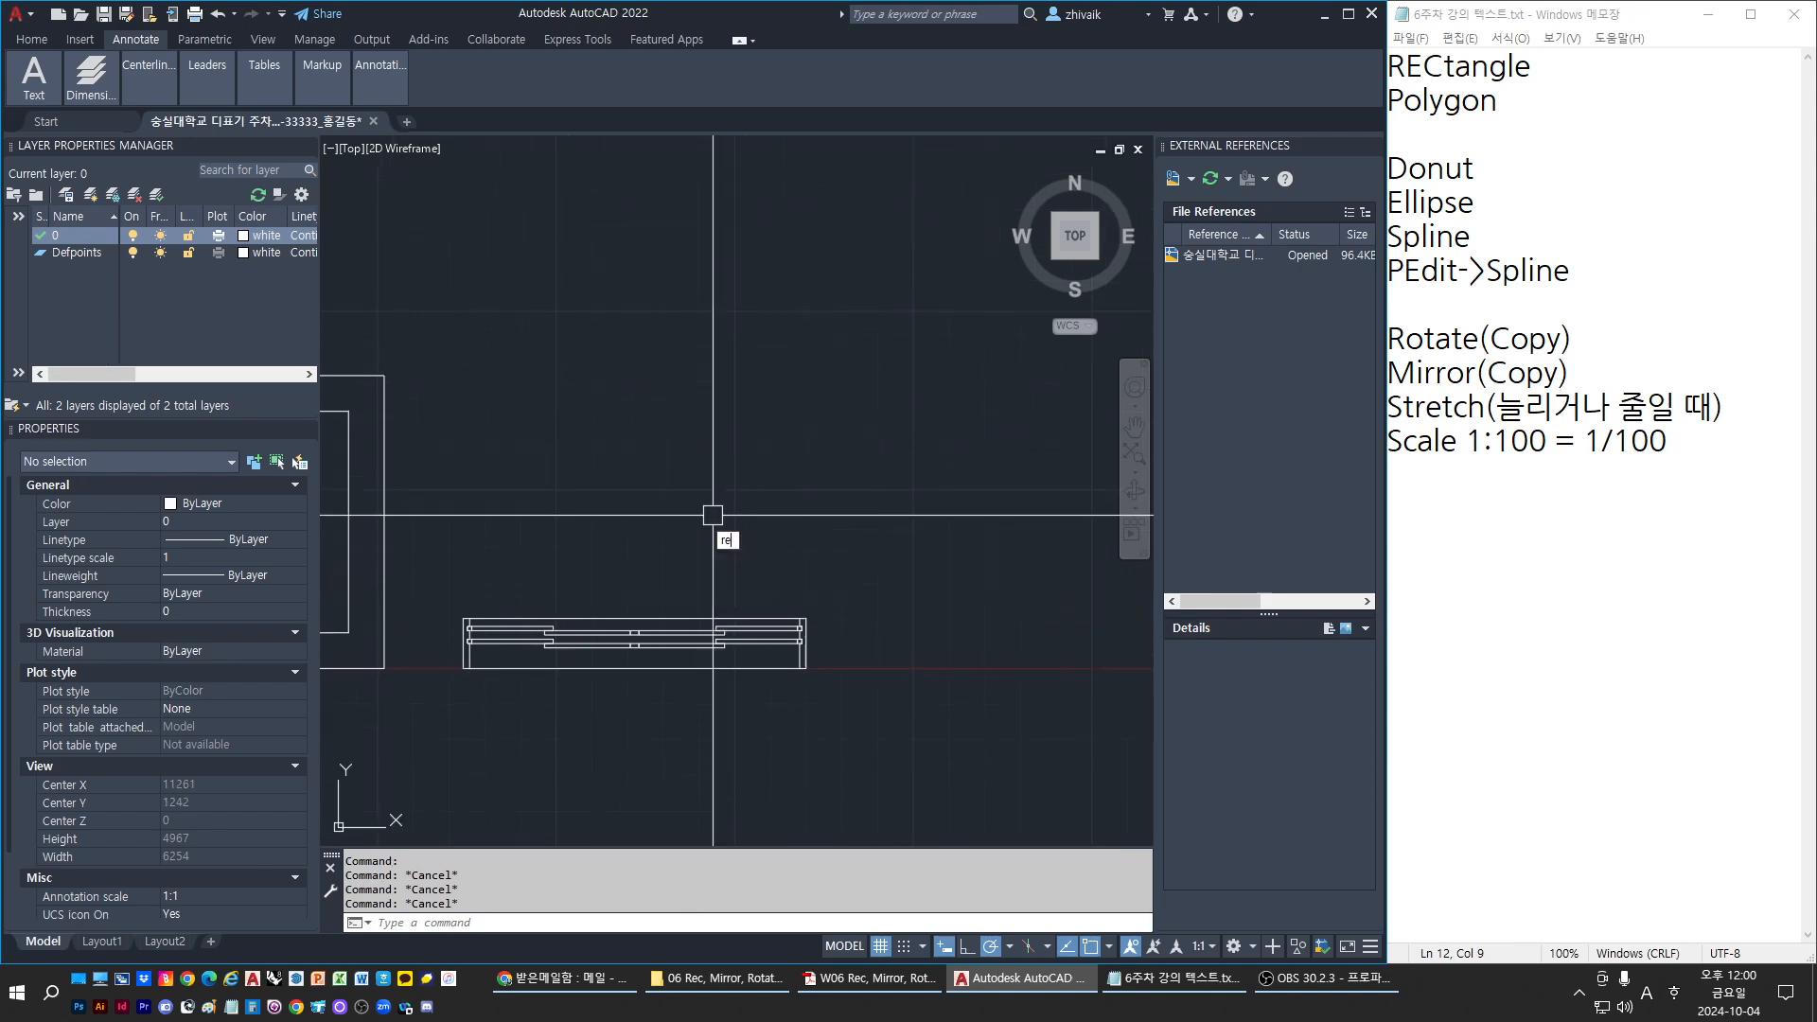
{"action": "type", "text": "REC"}
{"action": "key", "text": "Return"}
{"action": "left_click", "coordinate": [580, 446]}
{"action": "left_click", "coordinate": [826, 546]}
{"action": "key", "text": "Return"}
{"action": "key", "text": "Escape"}
{"action": "key", "text": "Escape"}
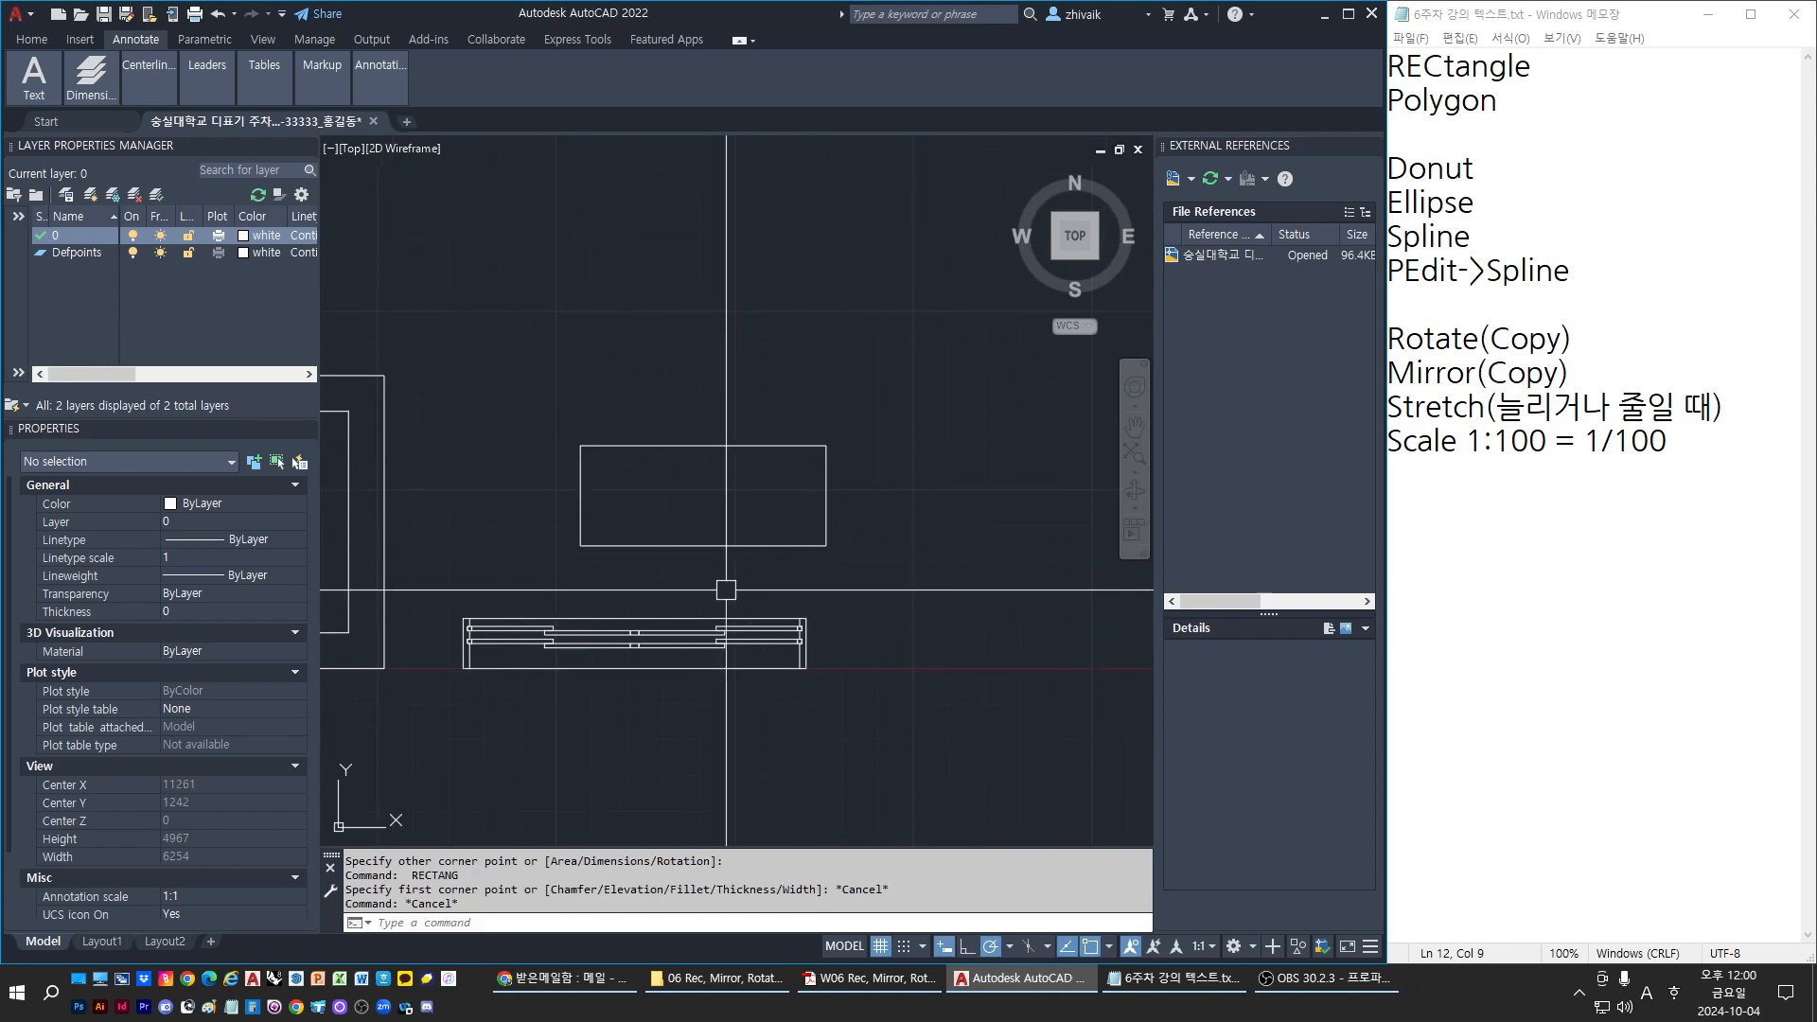
{"action": "key", "text": "Escape"}
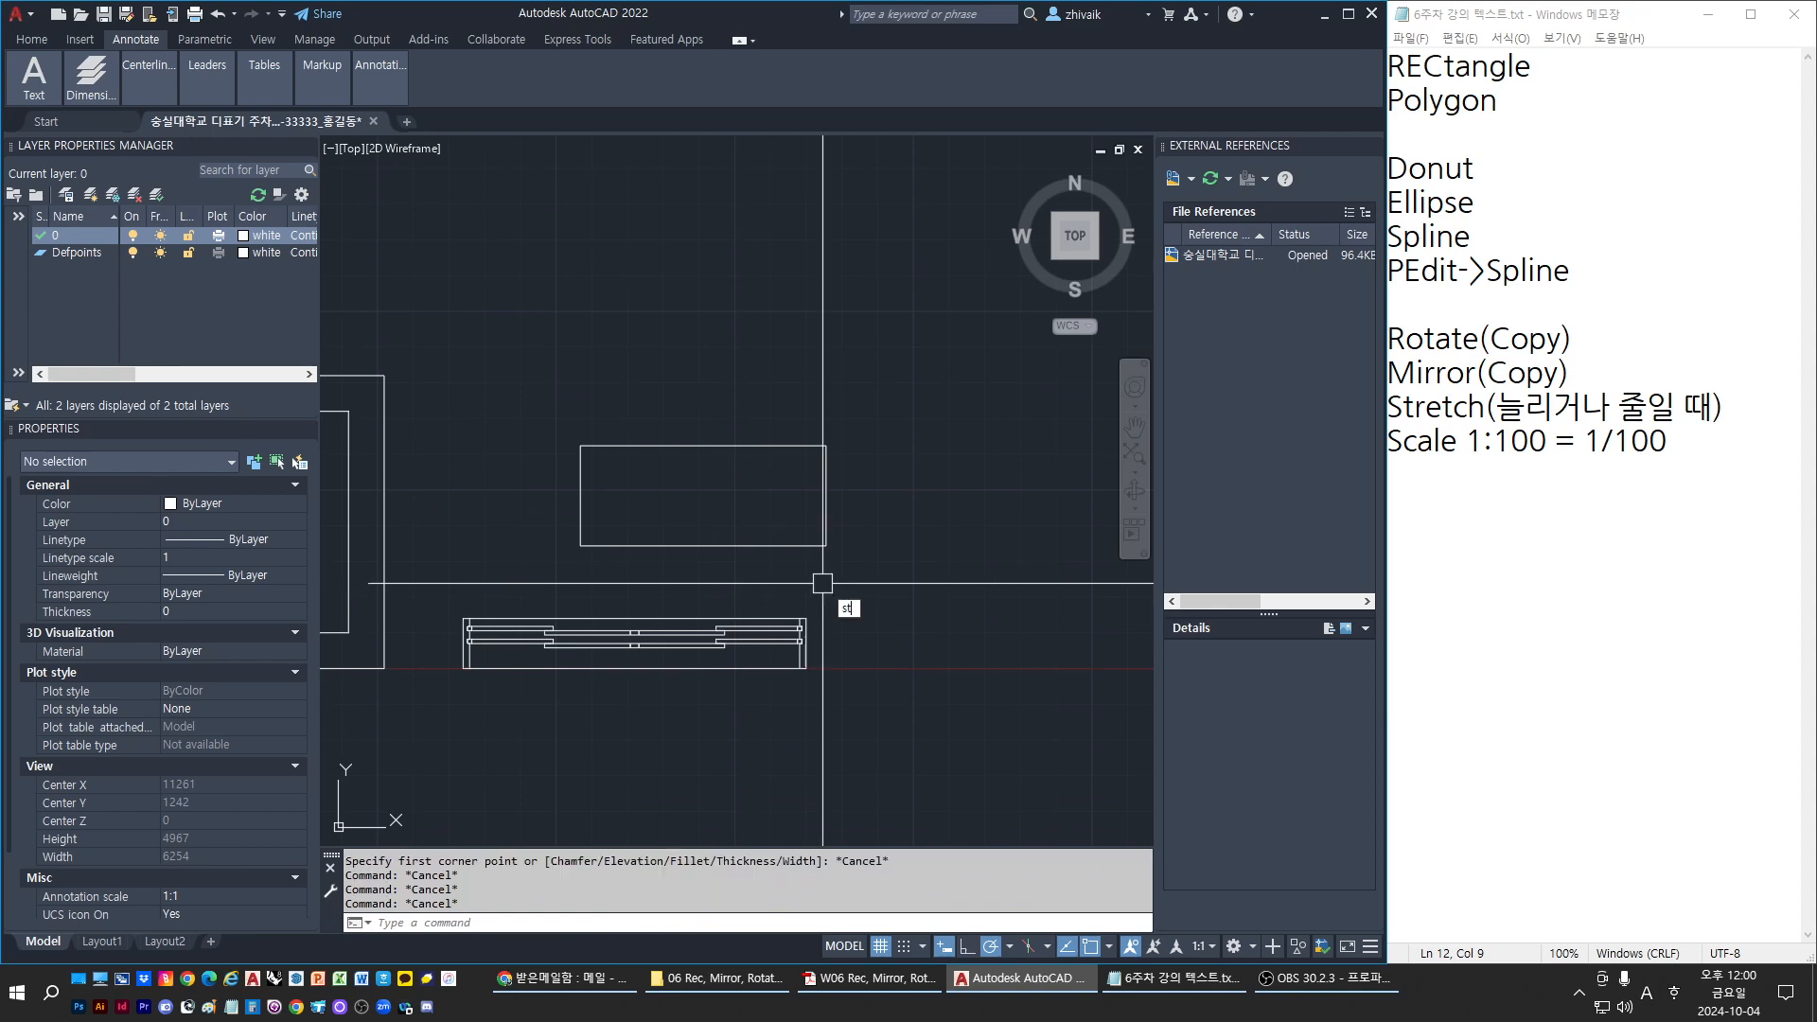
{"action": "type", "text": "ST"}
{"action": "key", "text": "Return"}
{"action": "key", "text": "Escape"}
{"action": "type", "text": "st"}
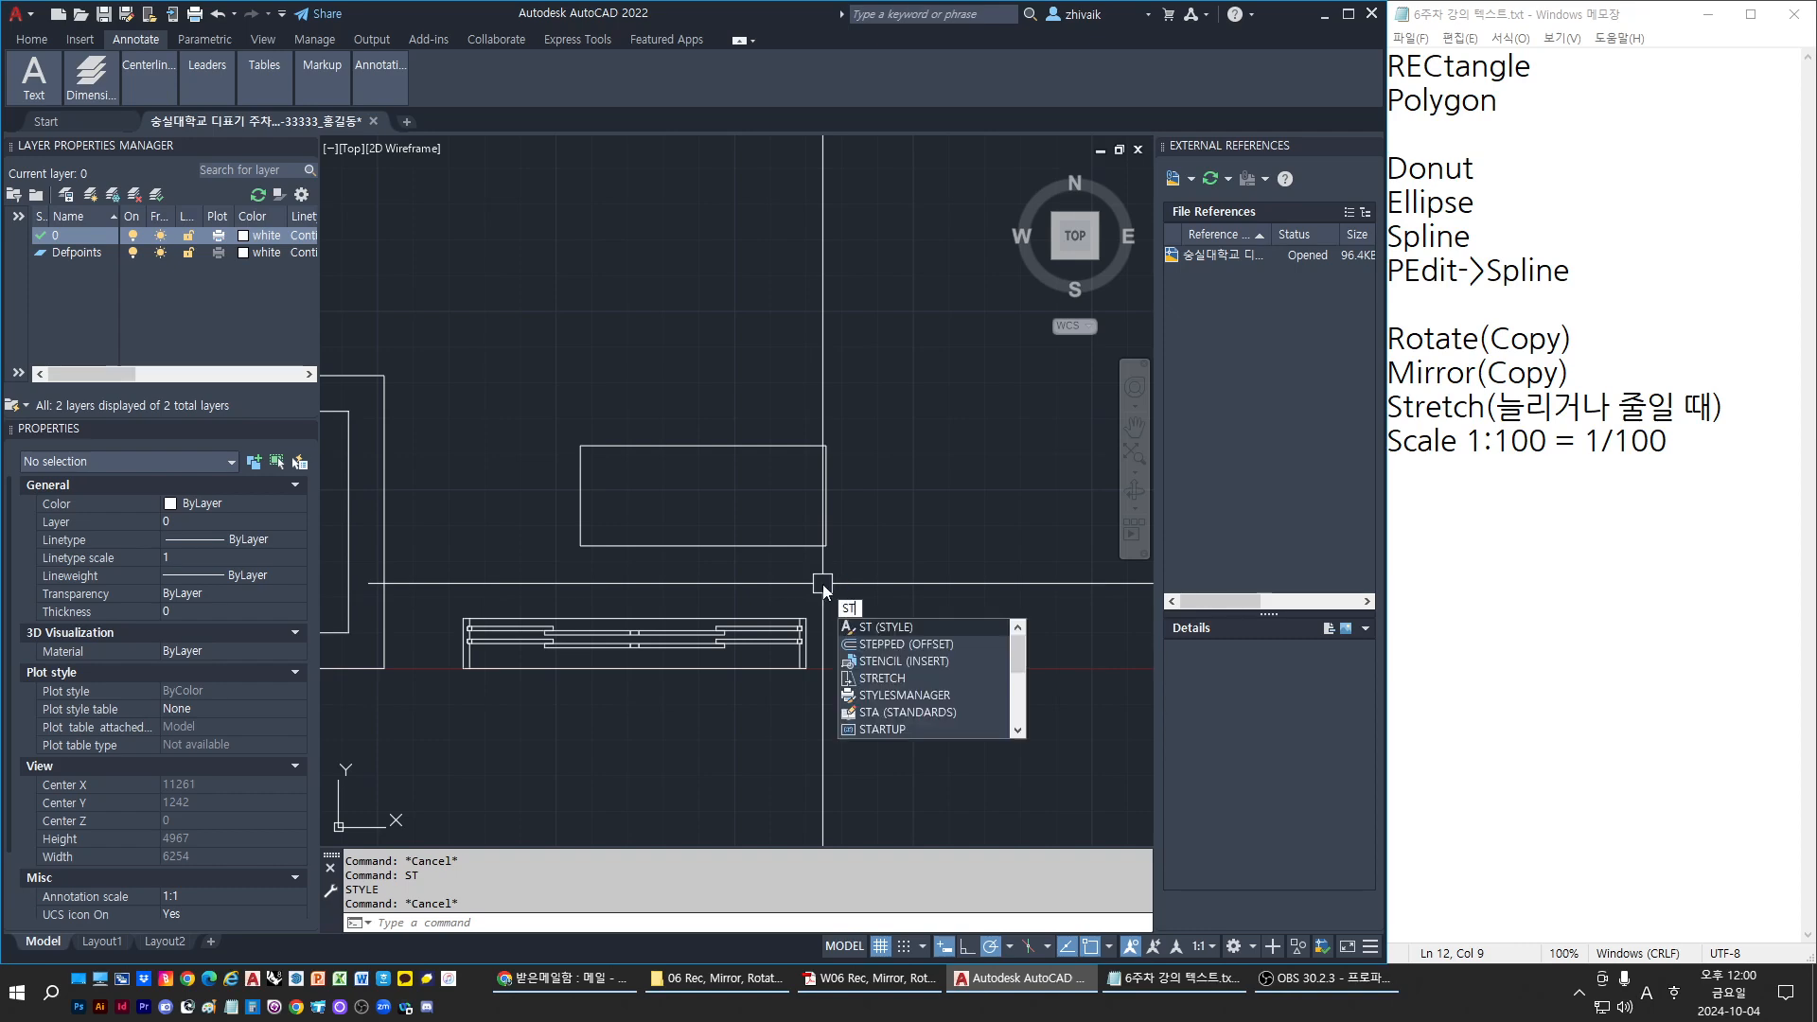
{"action": "key", "text": "Escape"}
Try to stretch the right part of the practice rectangle, using a base point above and to the right of it
{"action": "type", "text": "s"}
{"action": "key", "text": "Return"}
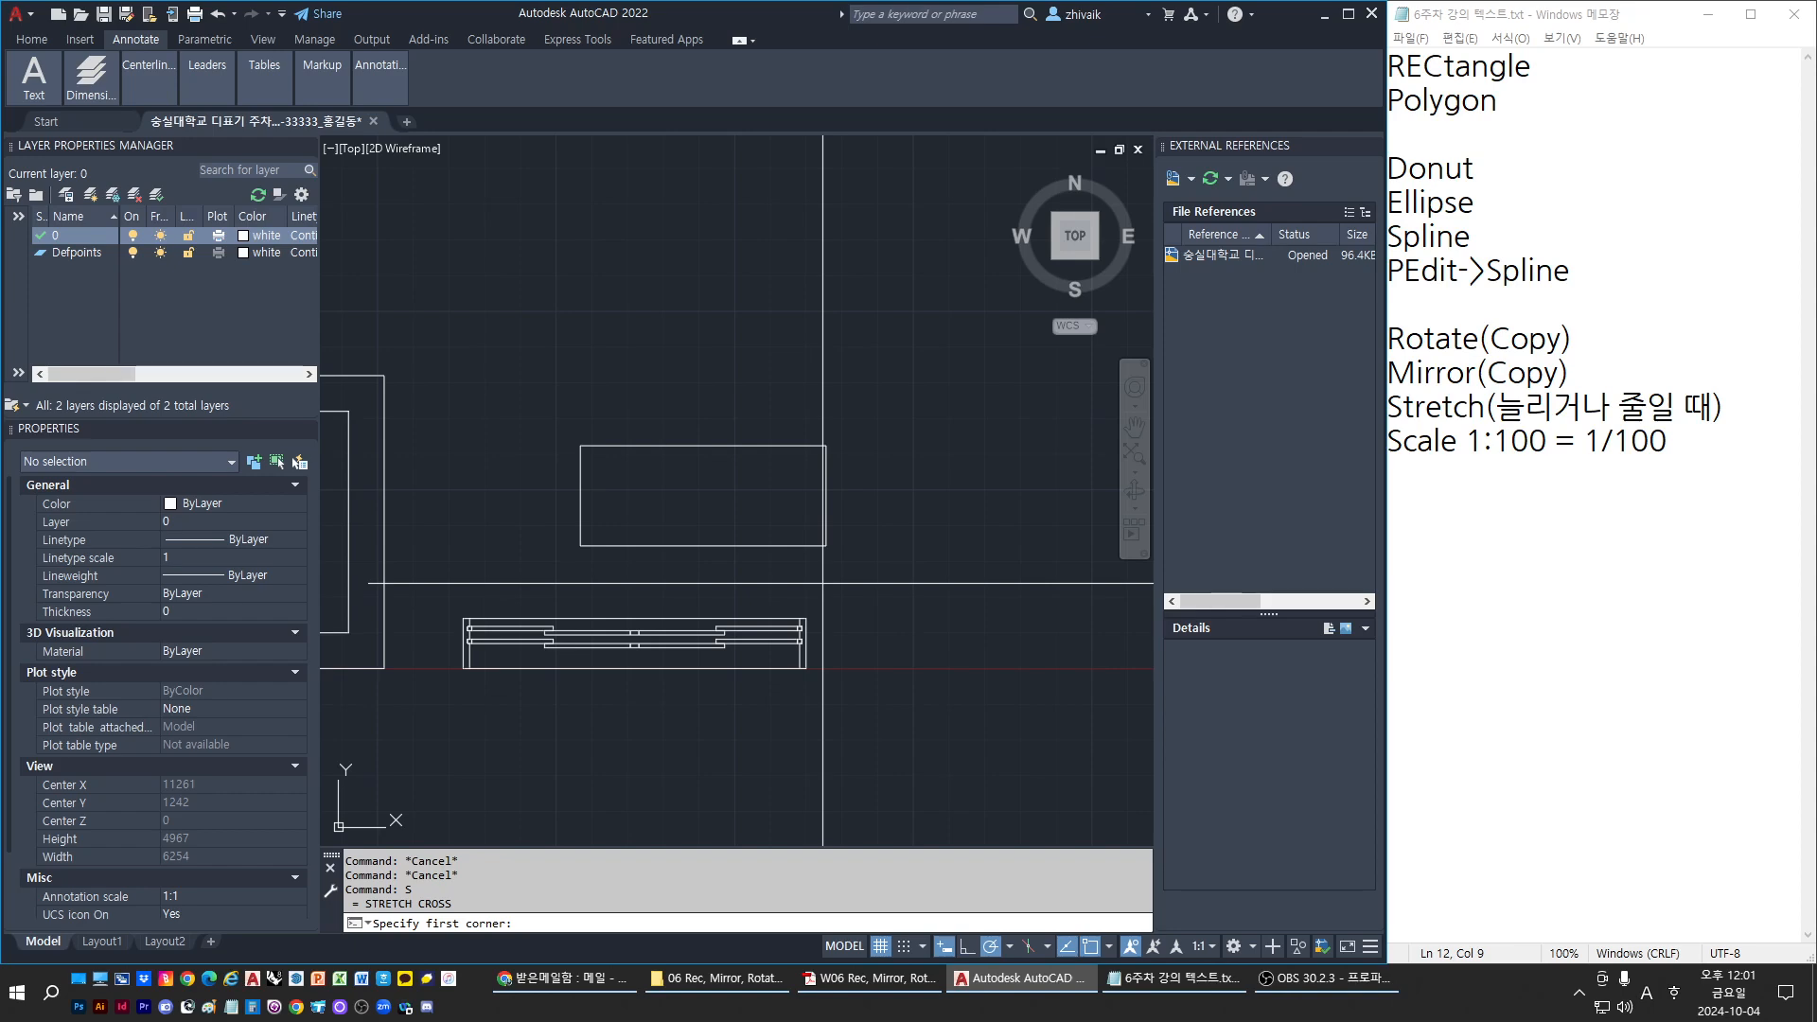
{"action": "left_click", "coordinate": [718, 394]}
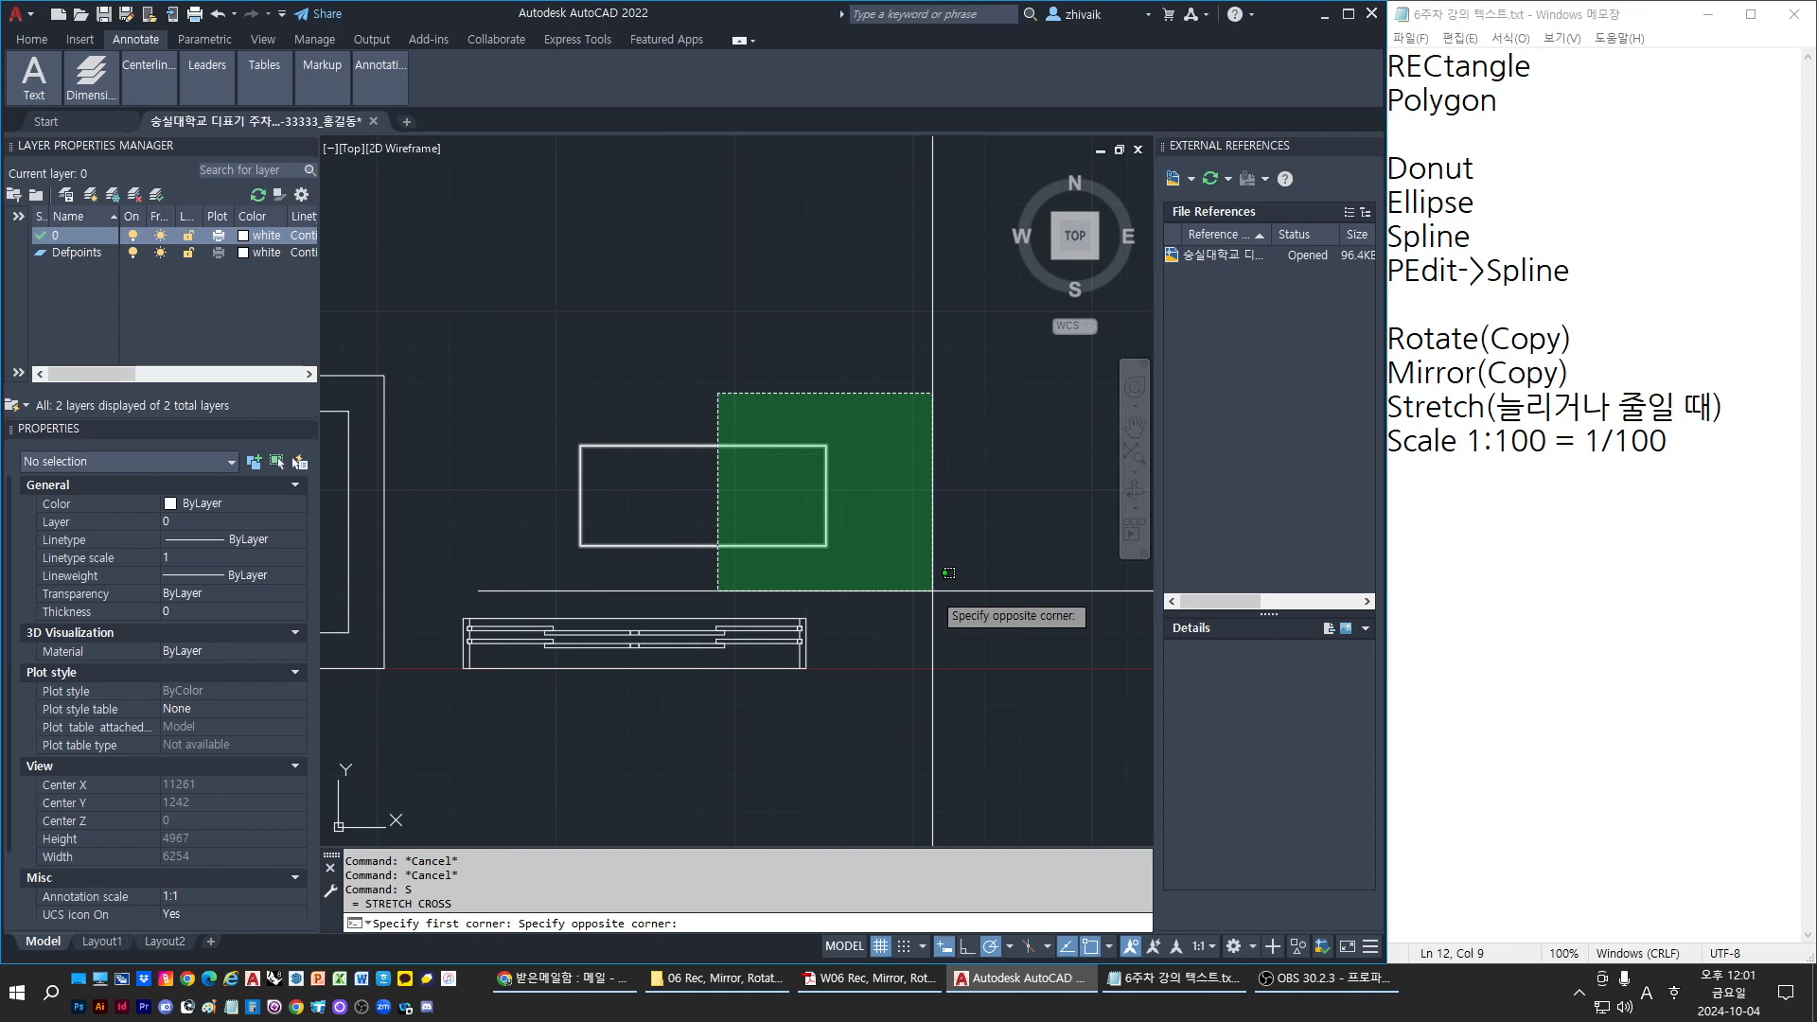
{"action": "left_click", "coordinate": [933, 591]}
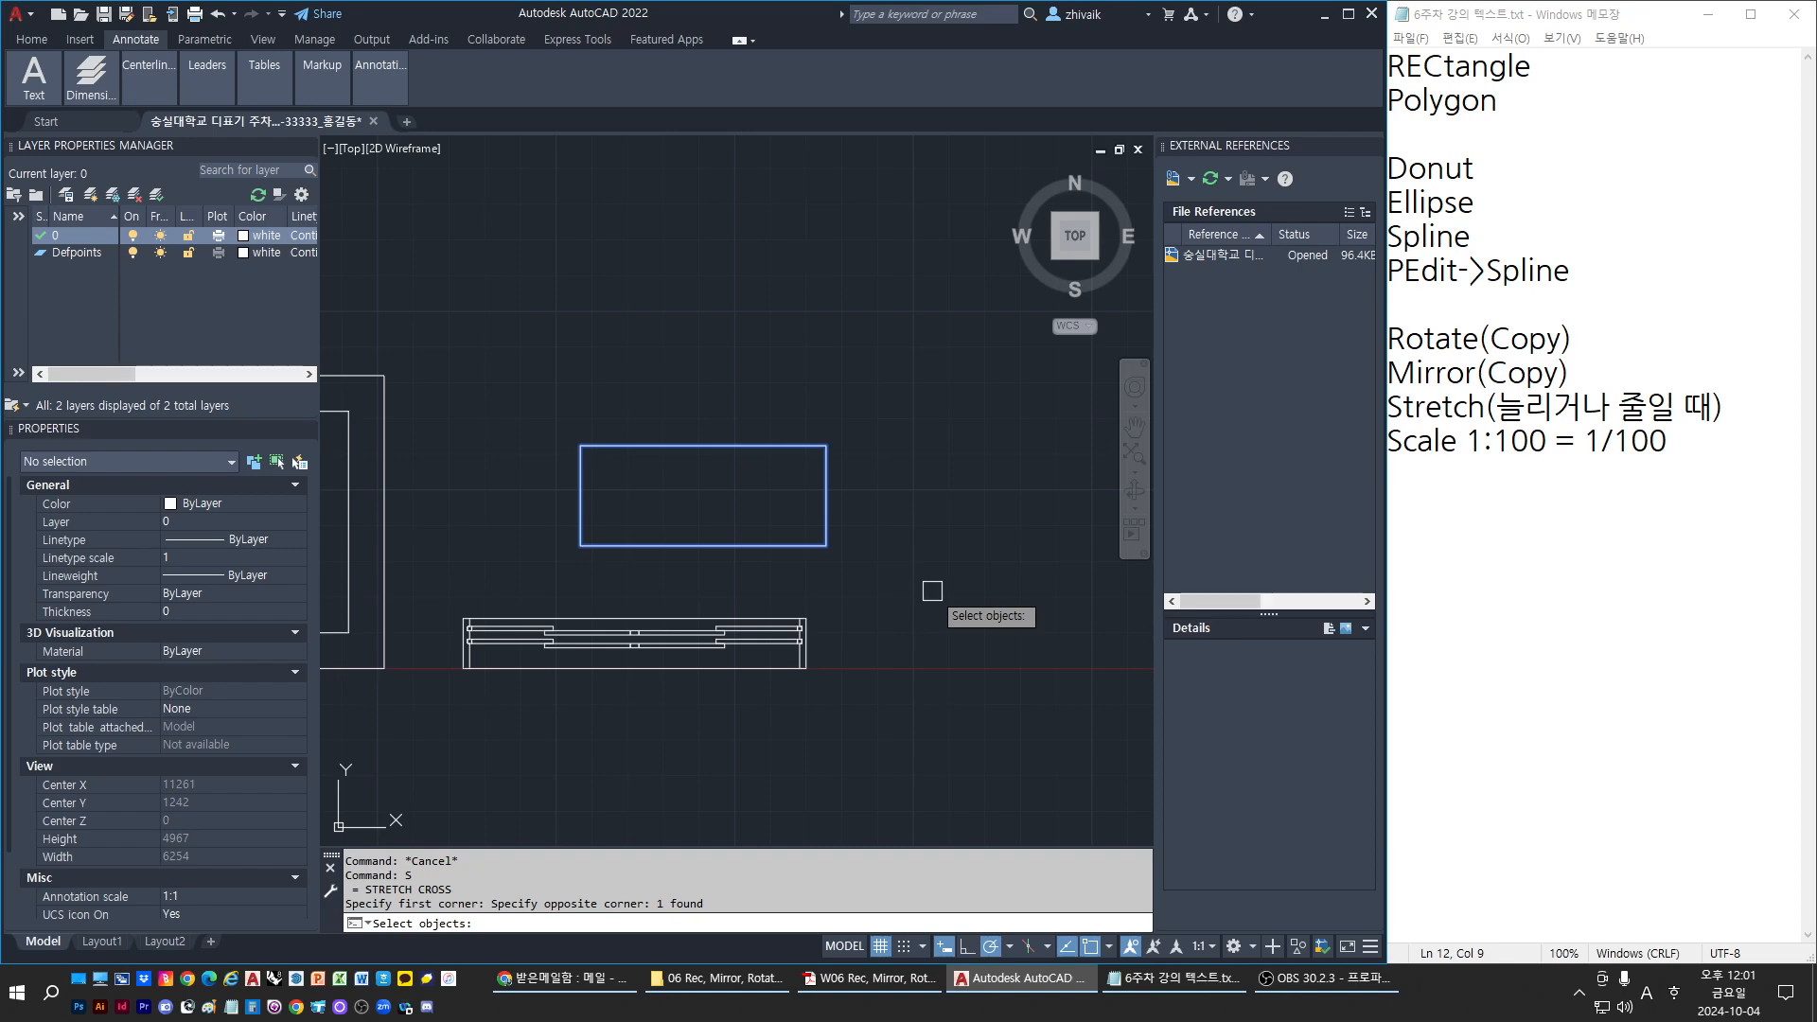
{"action": "key", "text": "Return"}
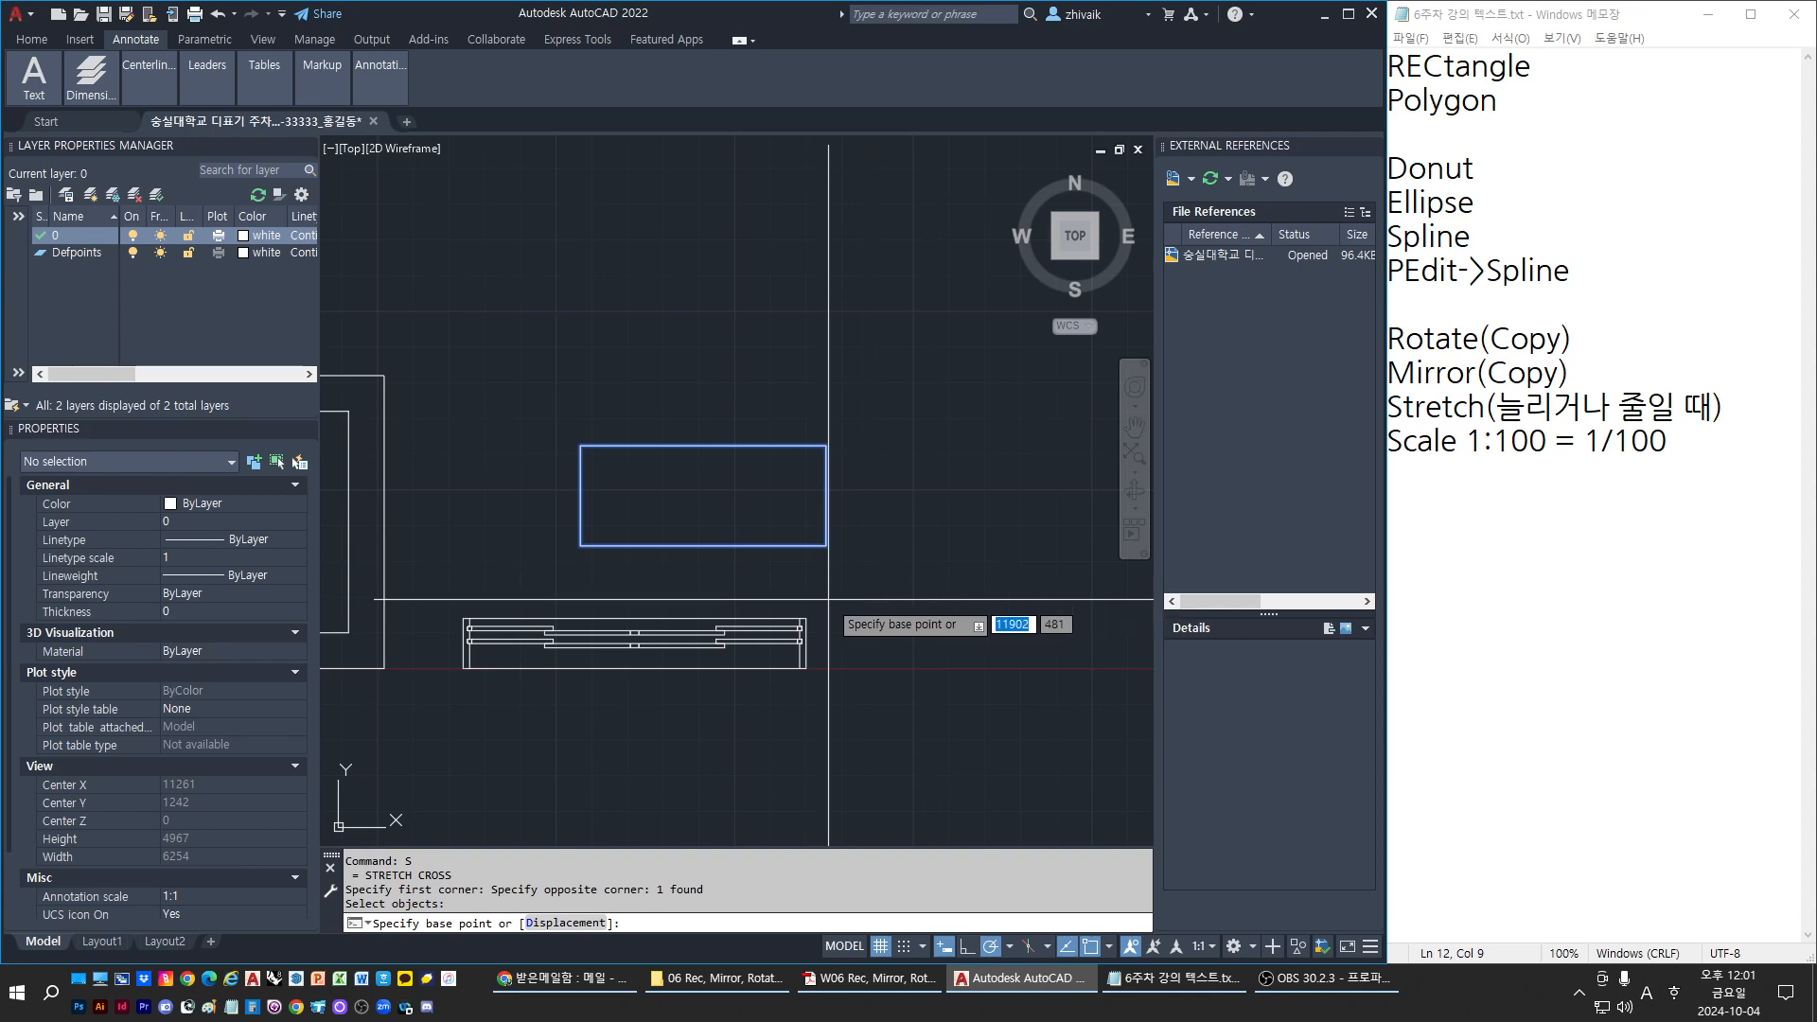
{"action": "scroll", "coordinate": [841, 563], "scroll_direction": "up", "scroll_amount": 3}
{"action": "middle_click_drag", "start_coordinate": [841, 564], "coordinate": [734, 649]}
{"action": "scroll", "coordinate": [733, 648], "scroll_direction": "down", "scroll_amount": 3}
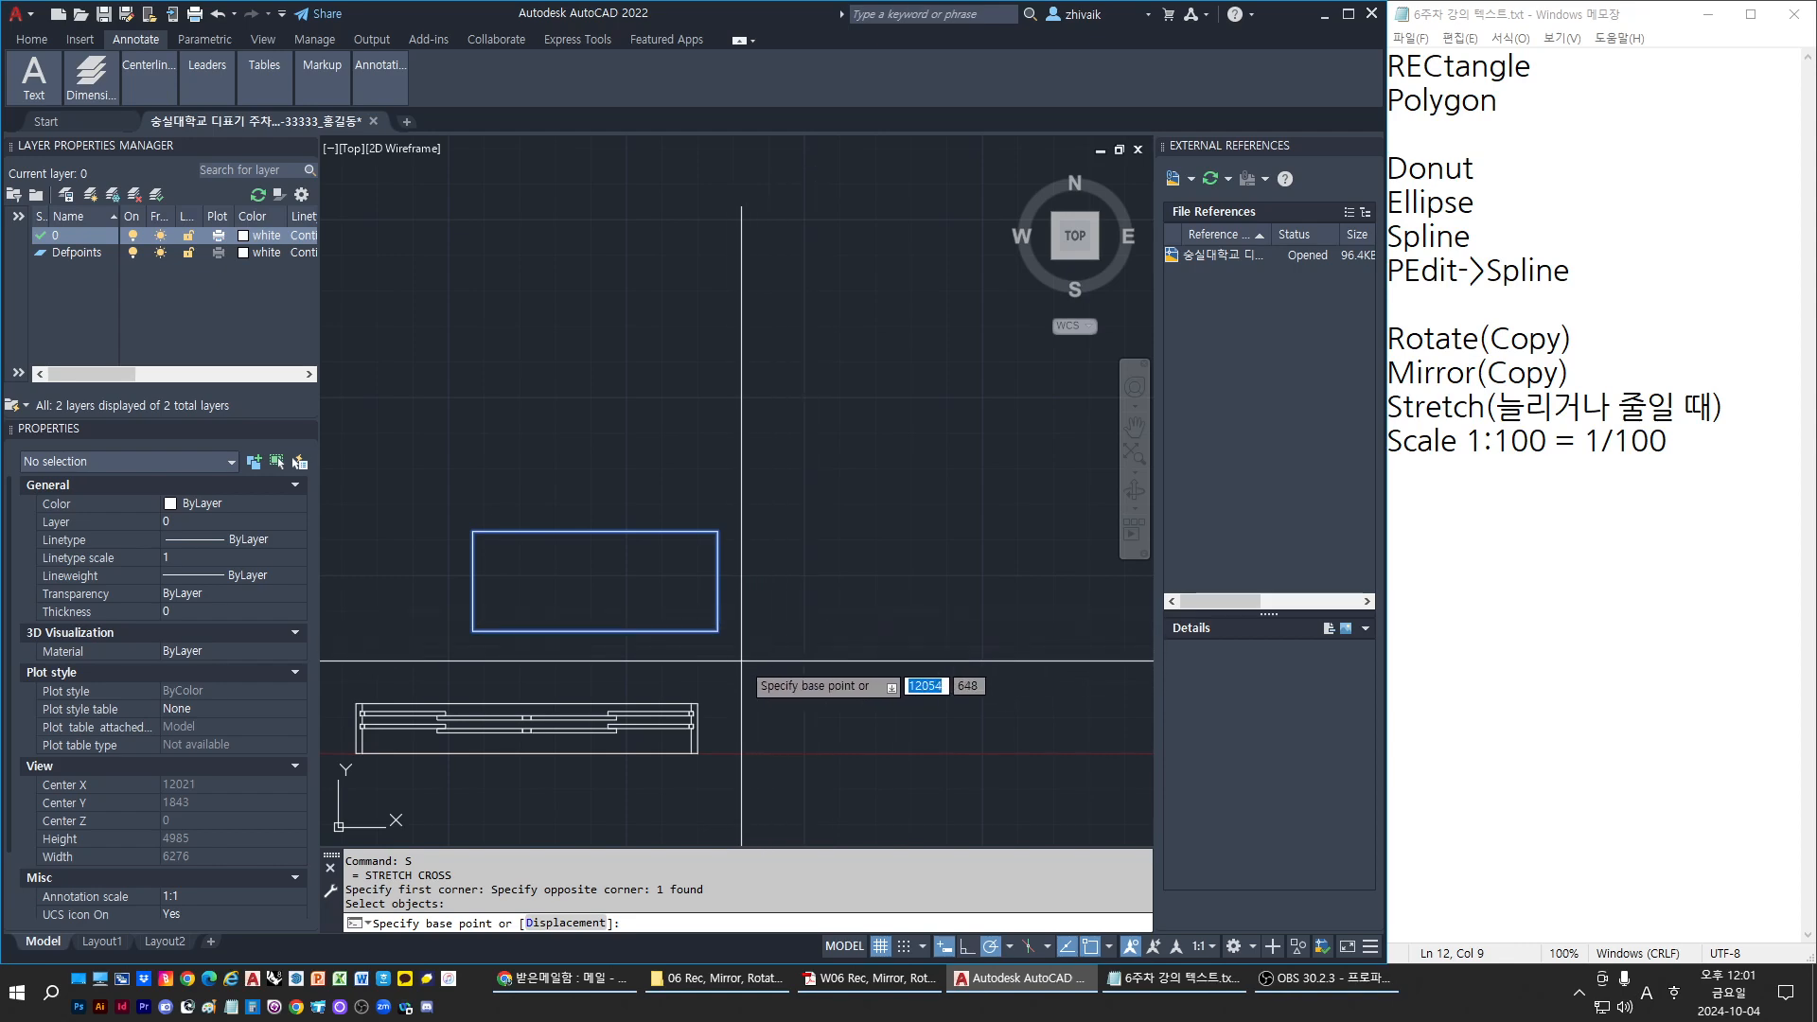
{"action": "left_click", "coordinate": [763, 425]}
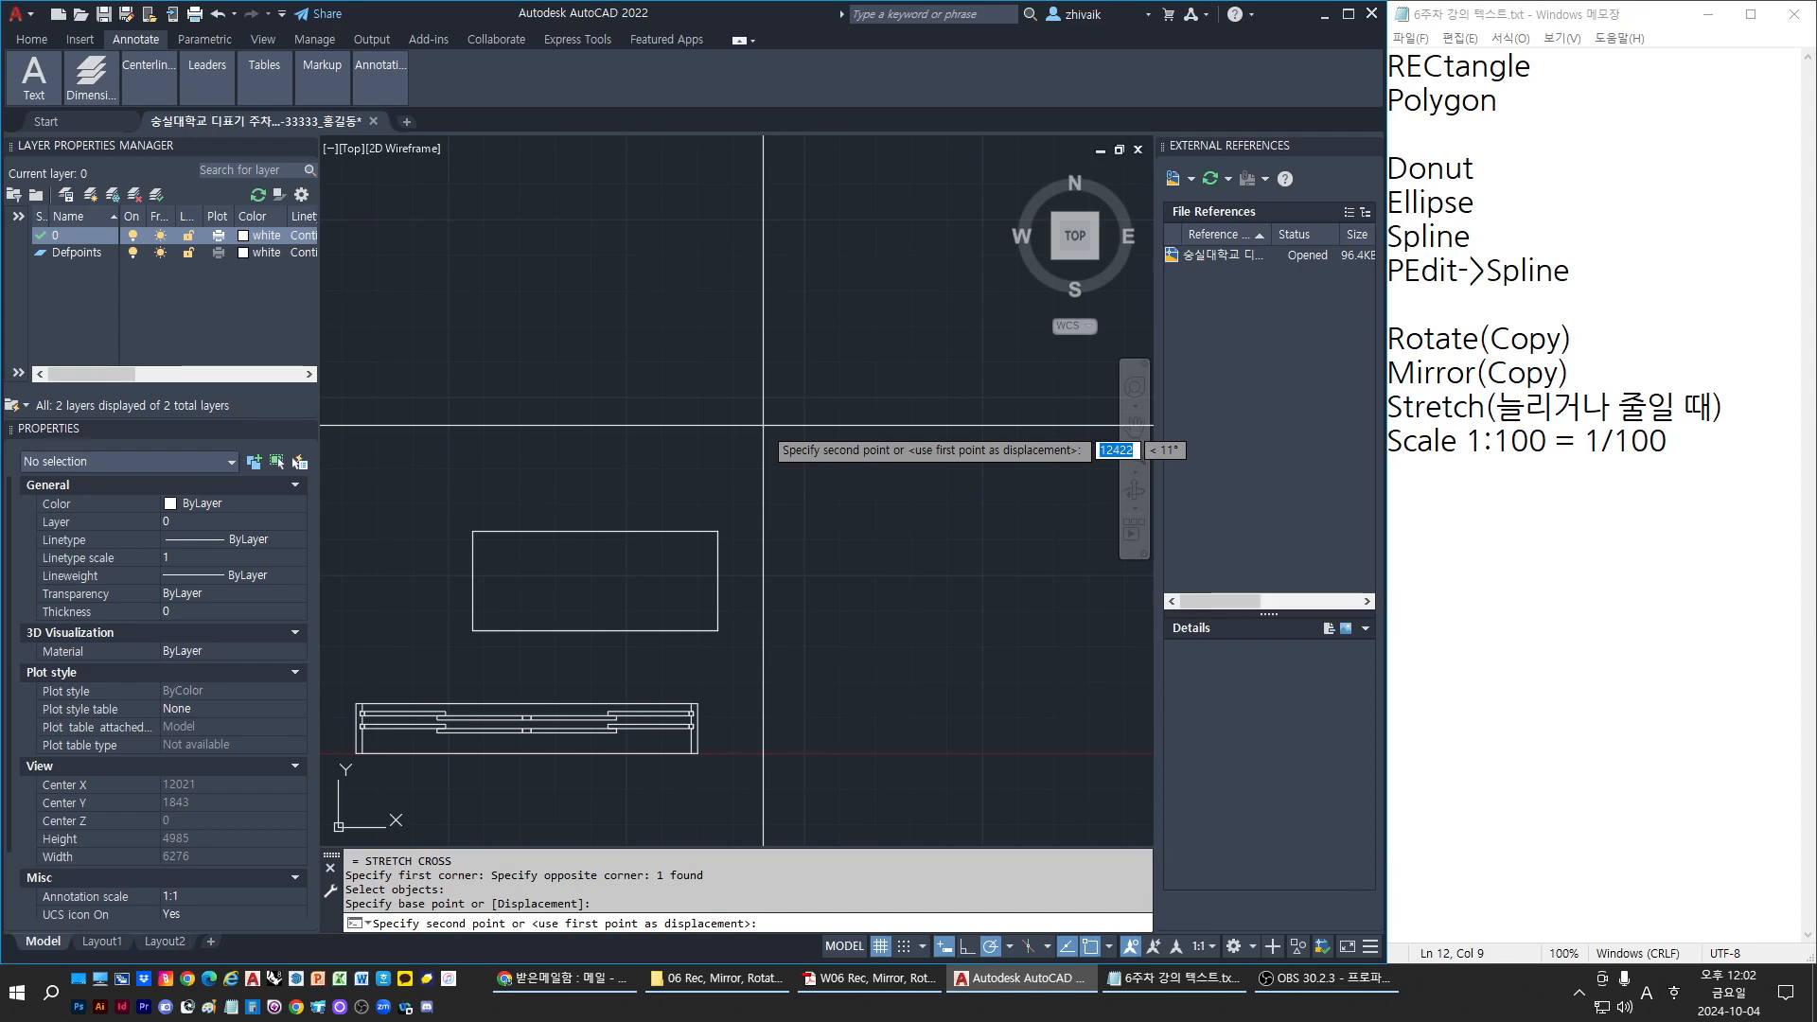
{"action": "key", "text": "Escape"}
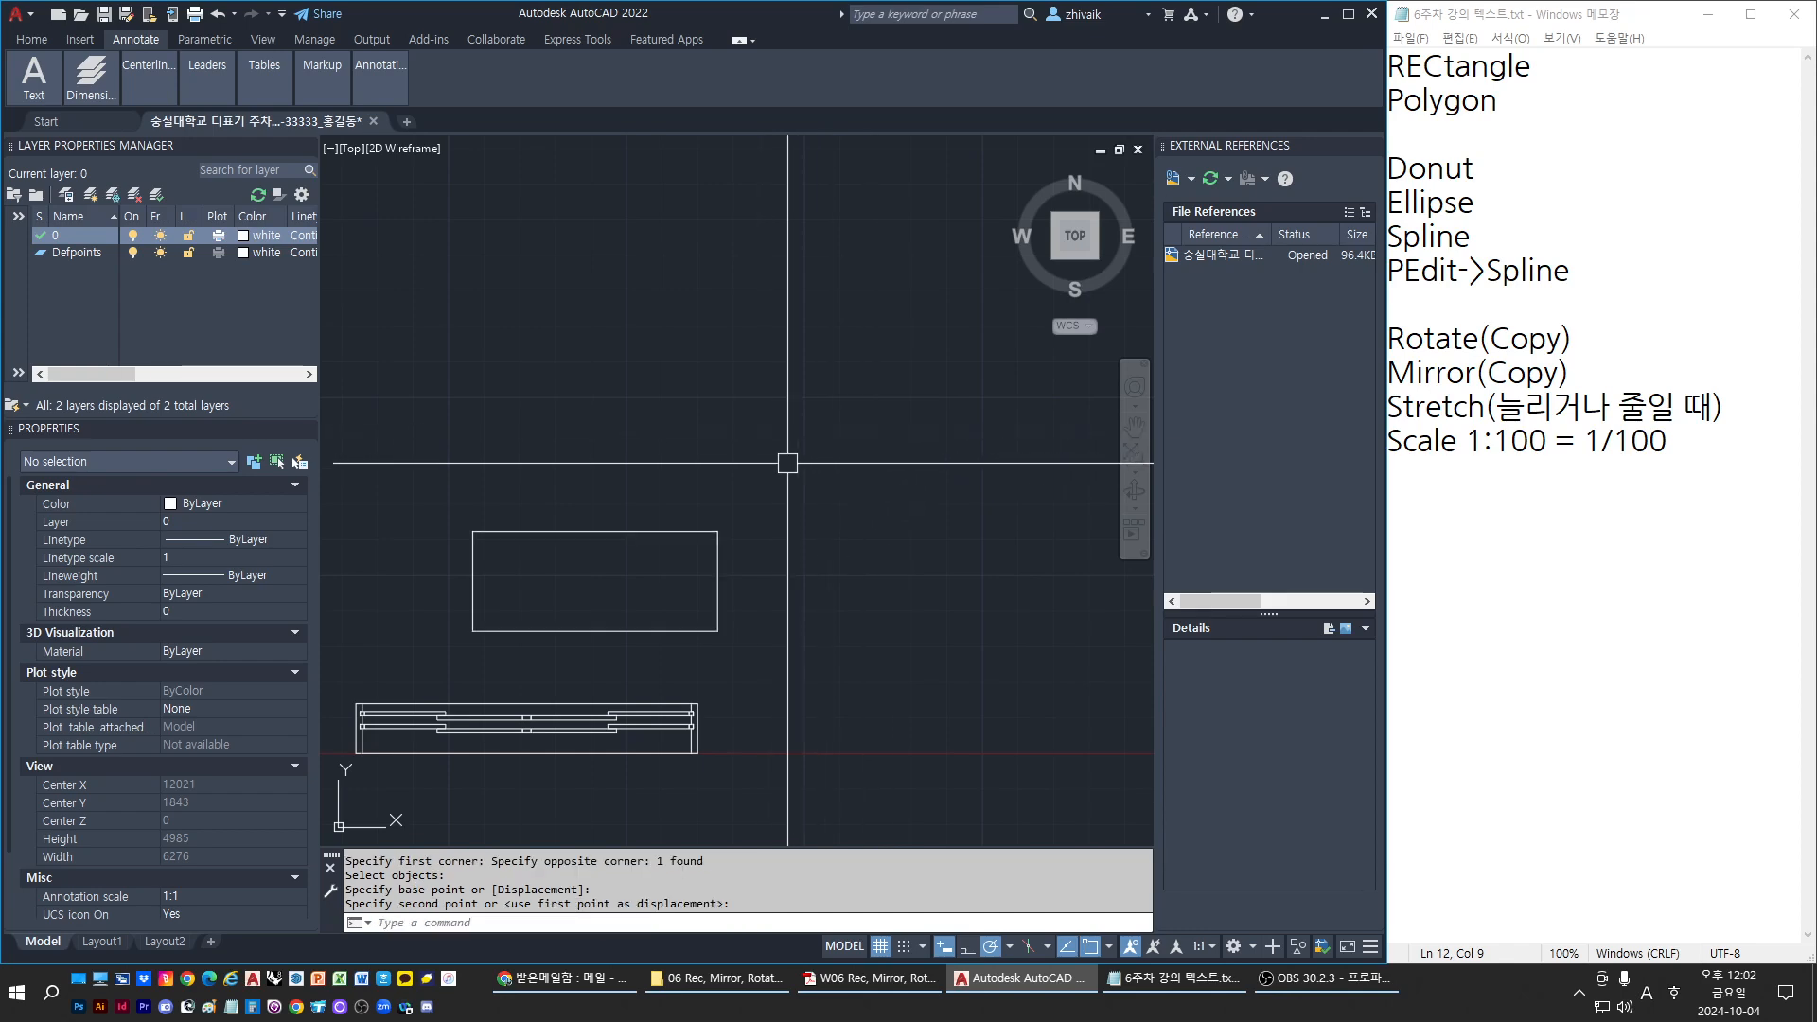
Try to stretch the practice rectangle's right end horizontally, using a crossing window and a base point just above its upper-right corner
{"action": "type", "text": "s"}
{"action": "key", "text": "Return"}
{"action": "left_click", "coordinate": [631, 445]}
{"action": "left_click", "coordinate": [831, 682]}
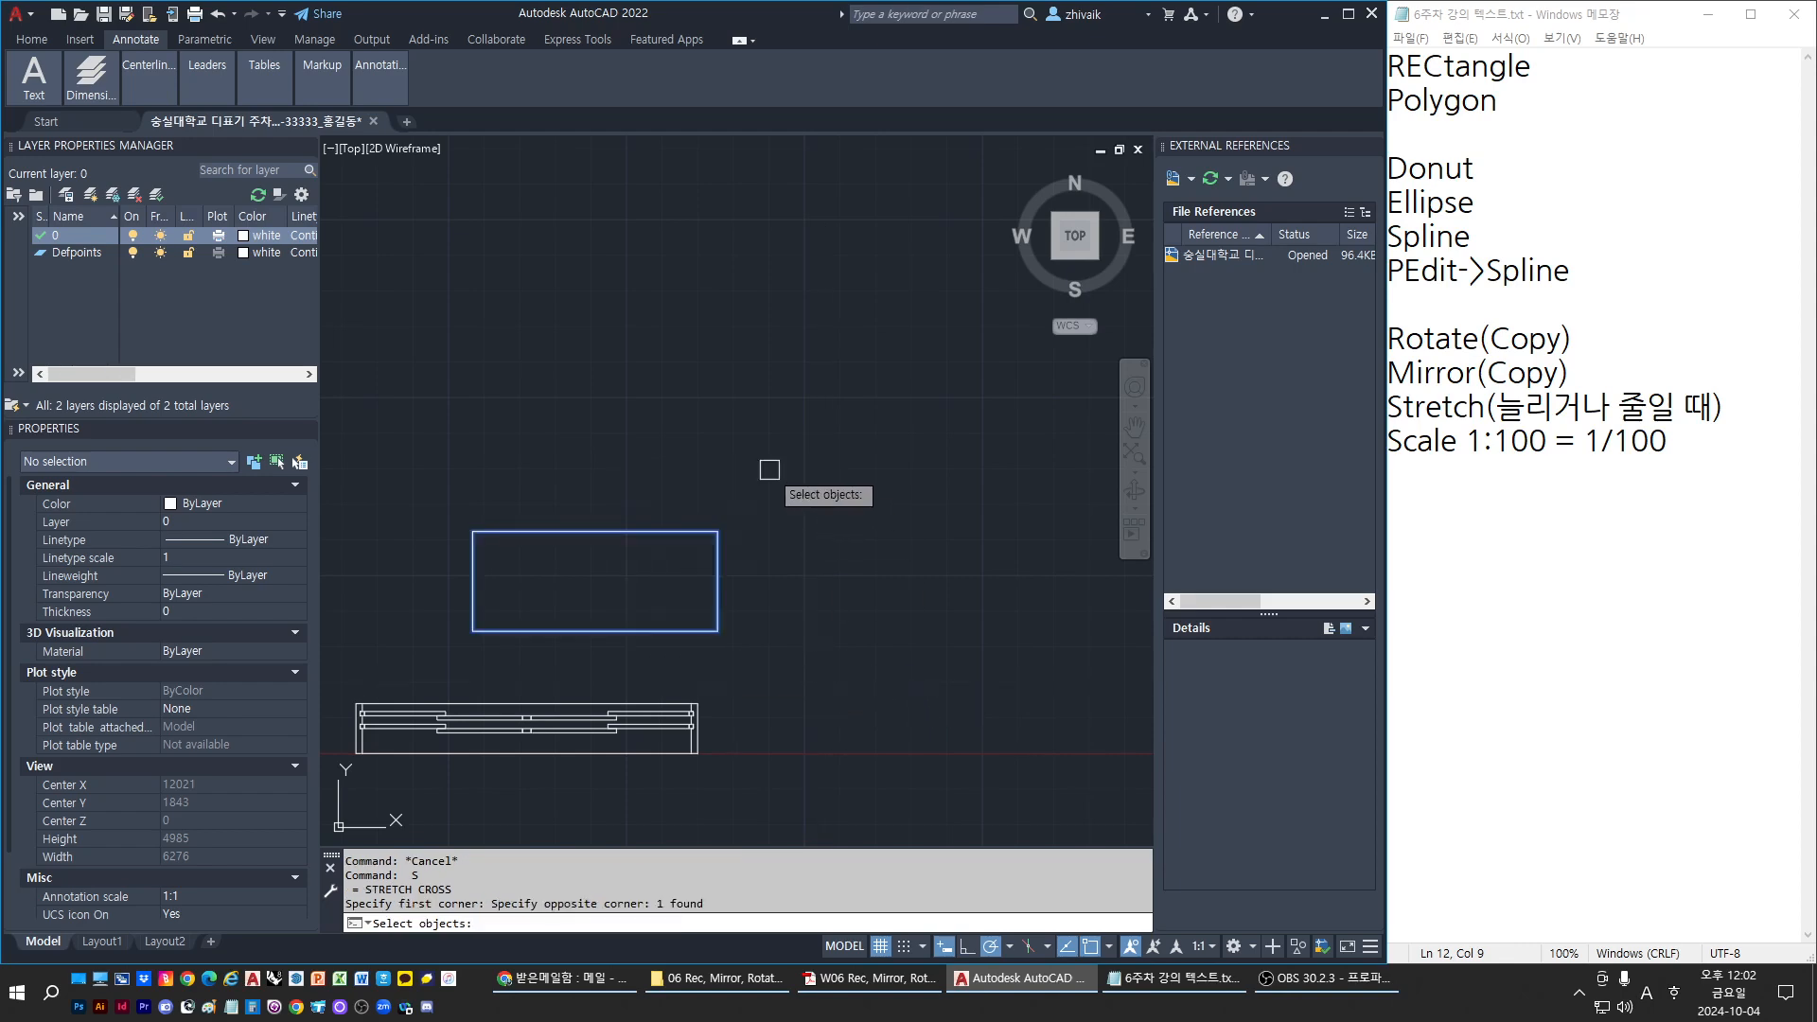
{"action": "key", "text": "Return"}
{"action": "left_click", "coordinate": [718, 482]}
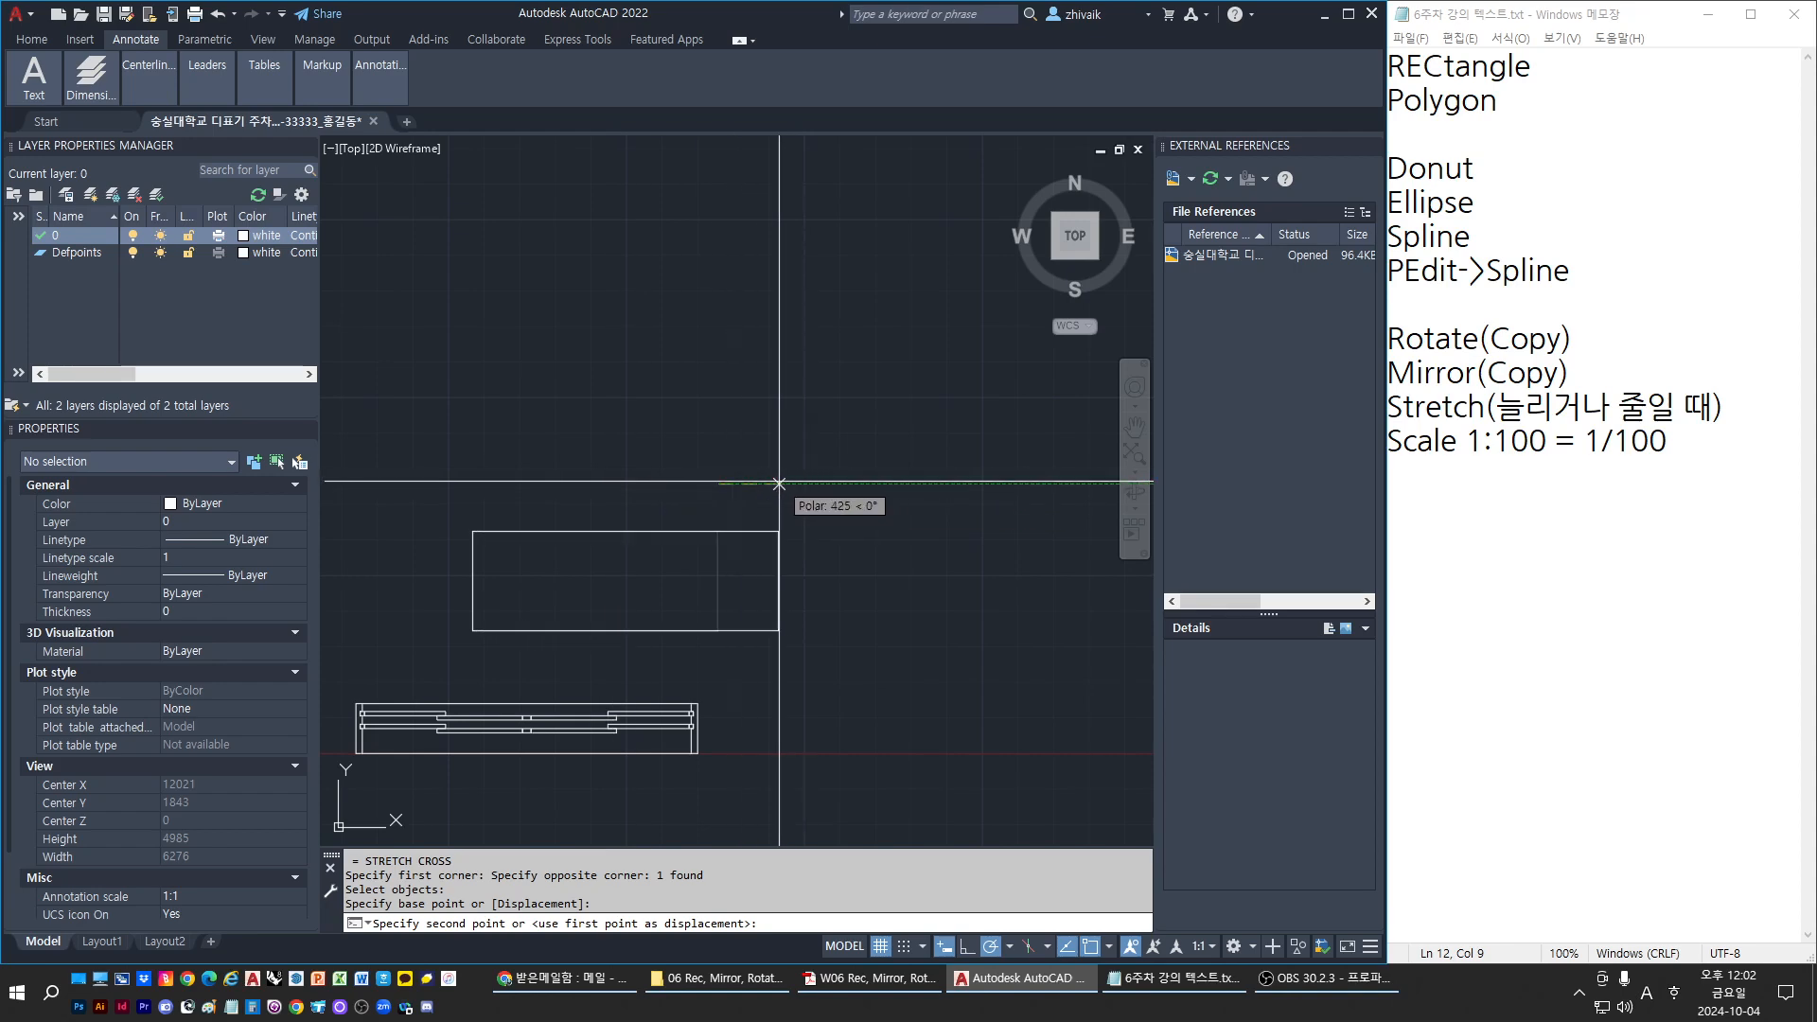
{"action": "key", "text": "Escape"}
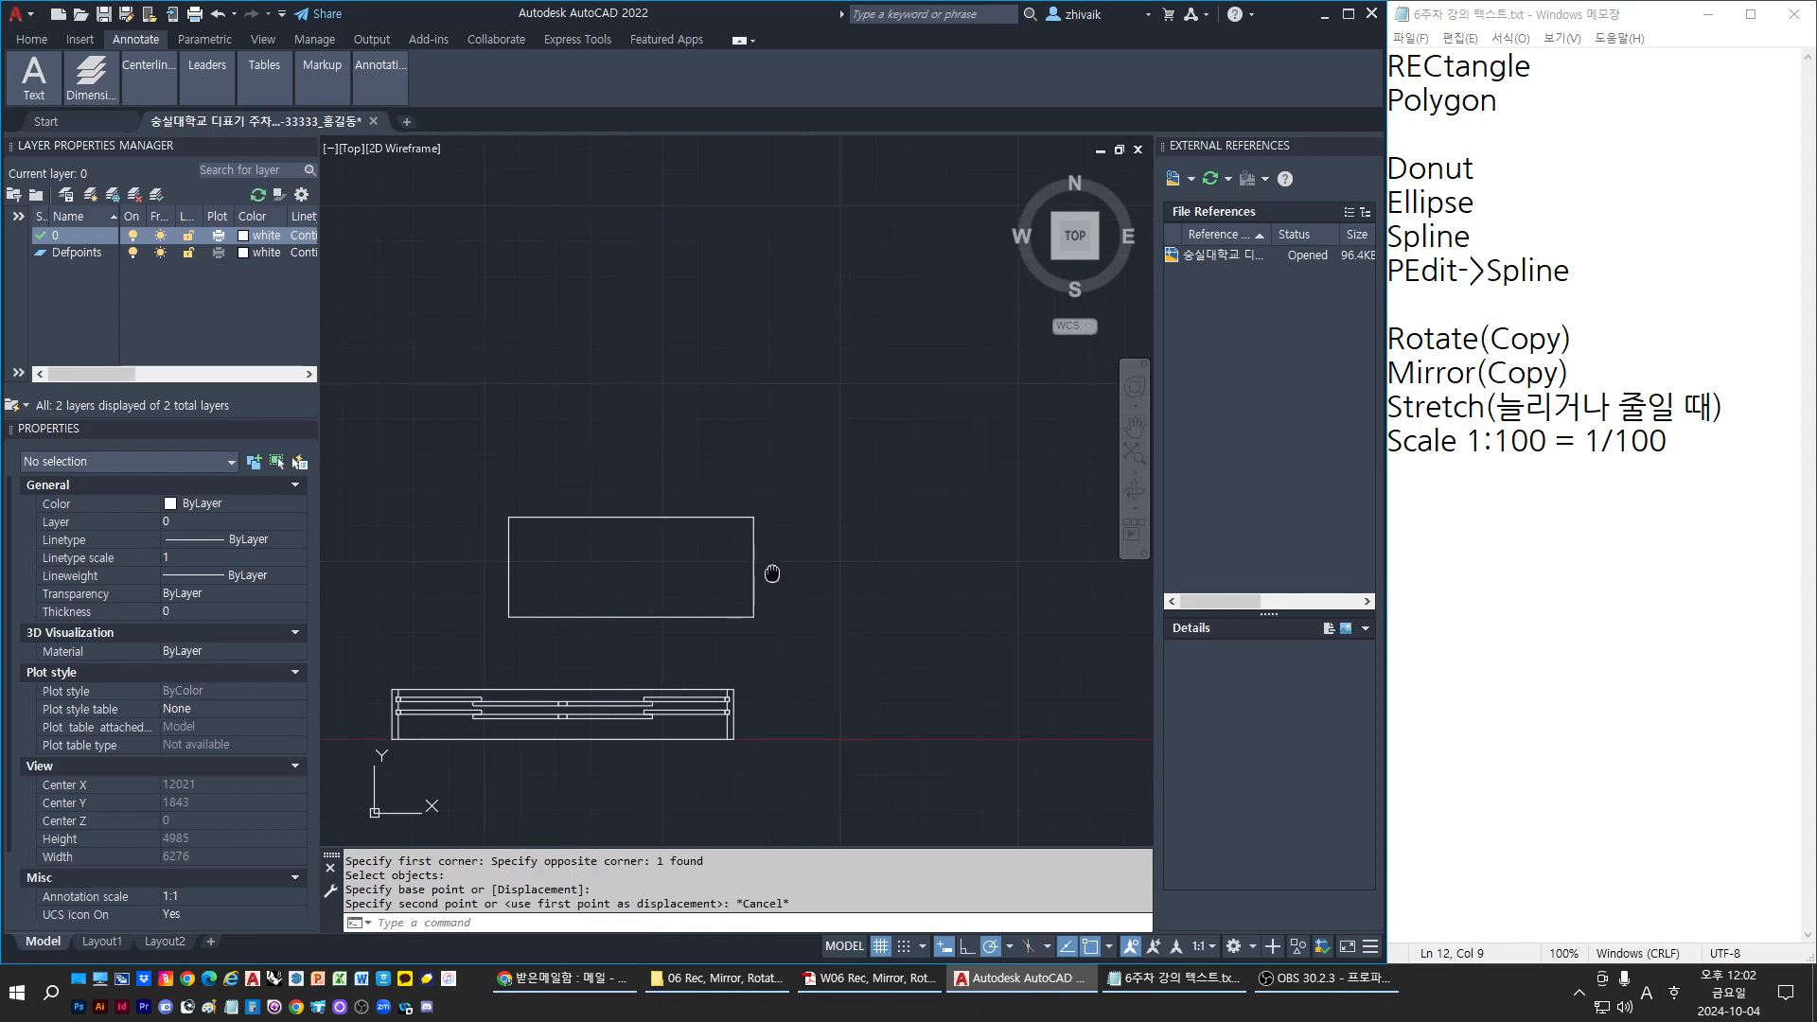
{"action": "middle_click_drag", "start_coordinate": [733, 582], "coordinate": [800, 544]}
{"action": "key", "text": "Escape"}
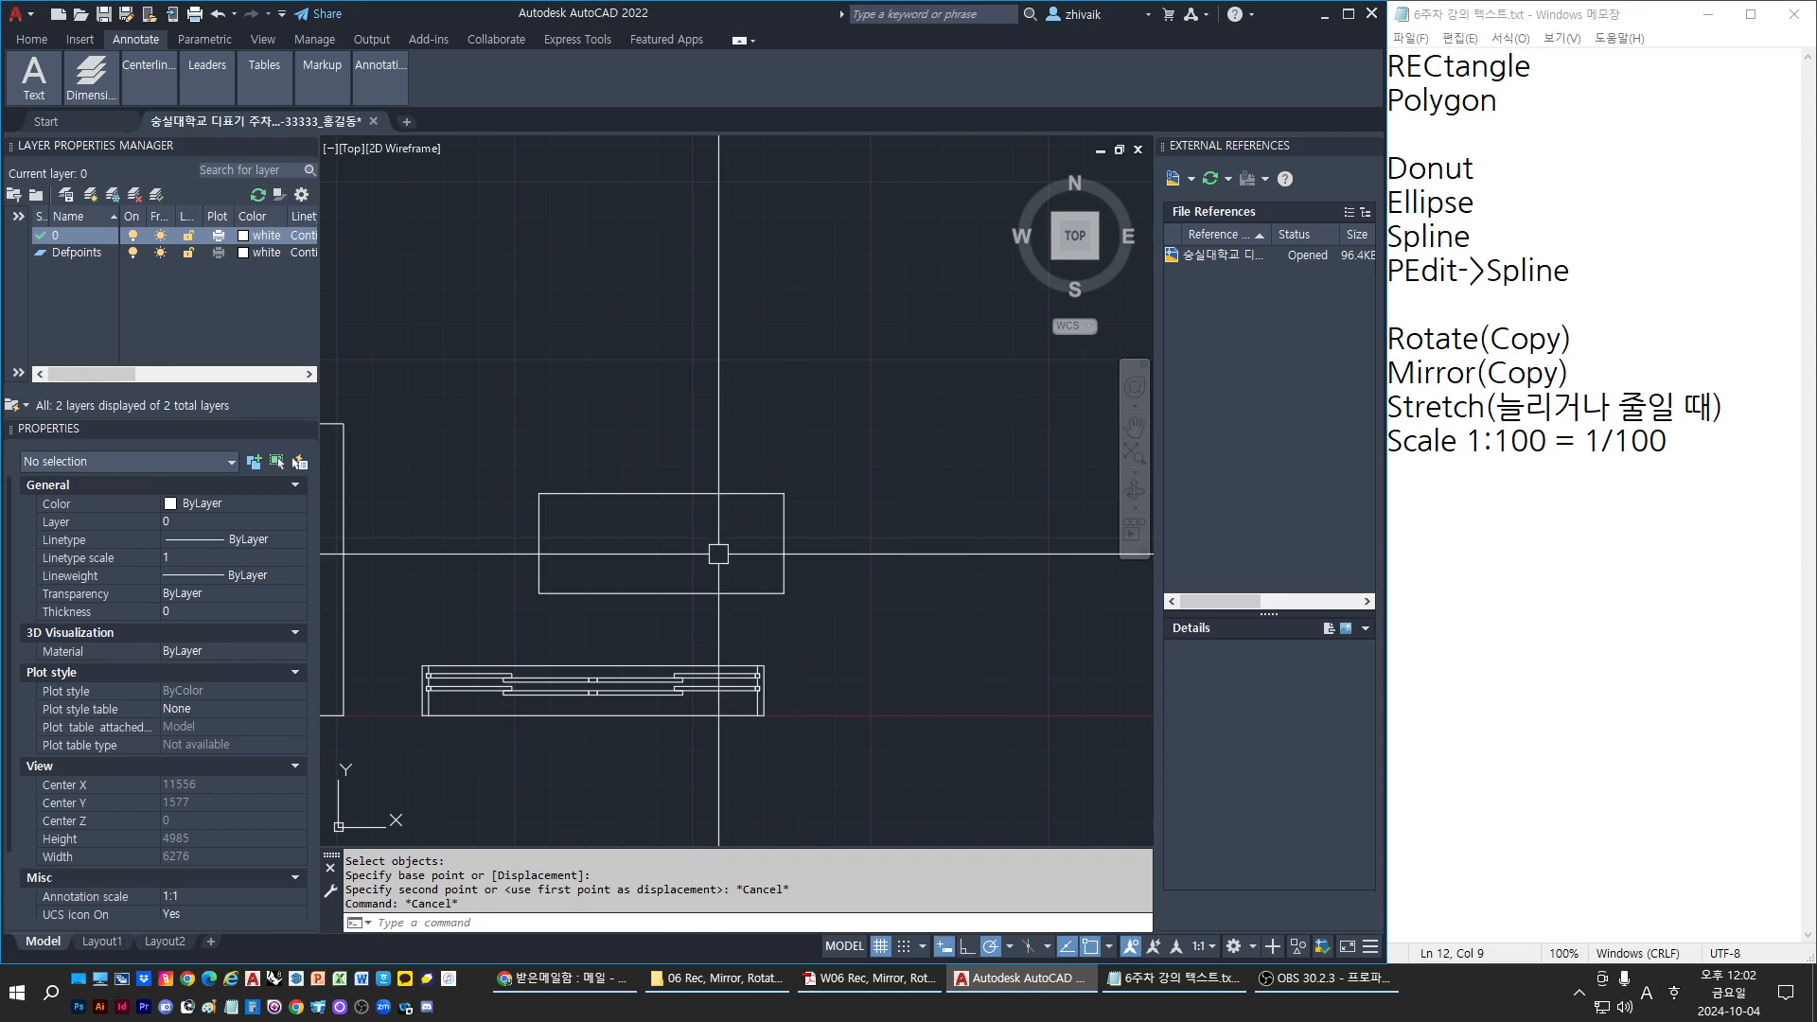
Try to stretch the practice rectangle's left end, with a crossing window over both left corners and a base point above the rectangle
{"action": "type", "text": "s"}
{"action": "key", "text": "Return"}
{"action": "left_click", "coordinate": [457, 414]}
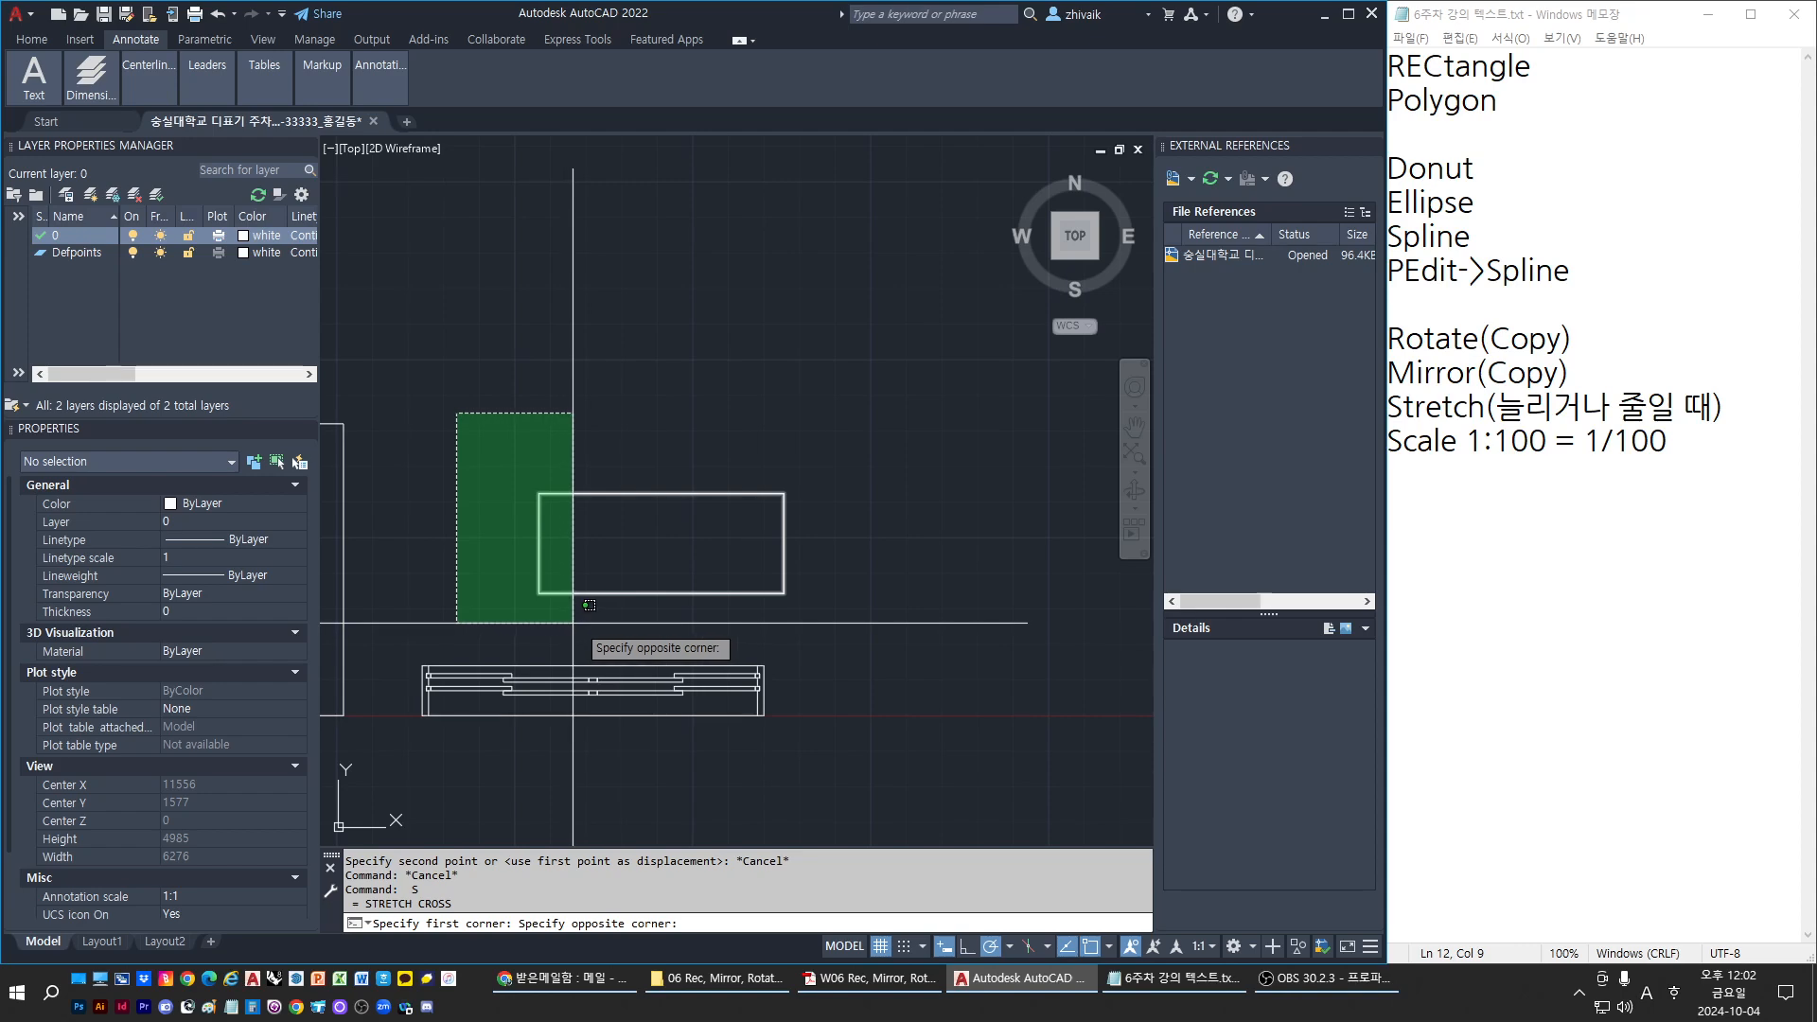
{"action": "left_click", "coordinate": [625, 613]}
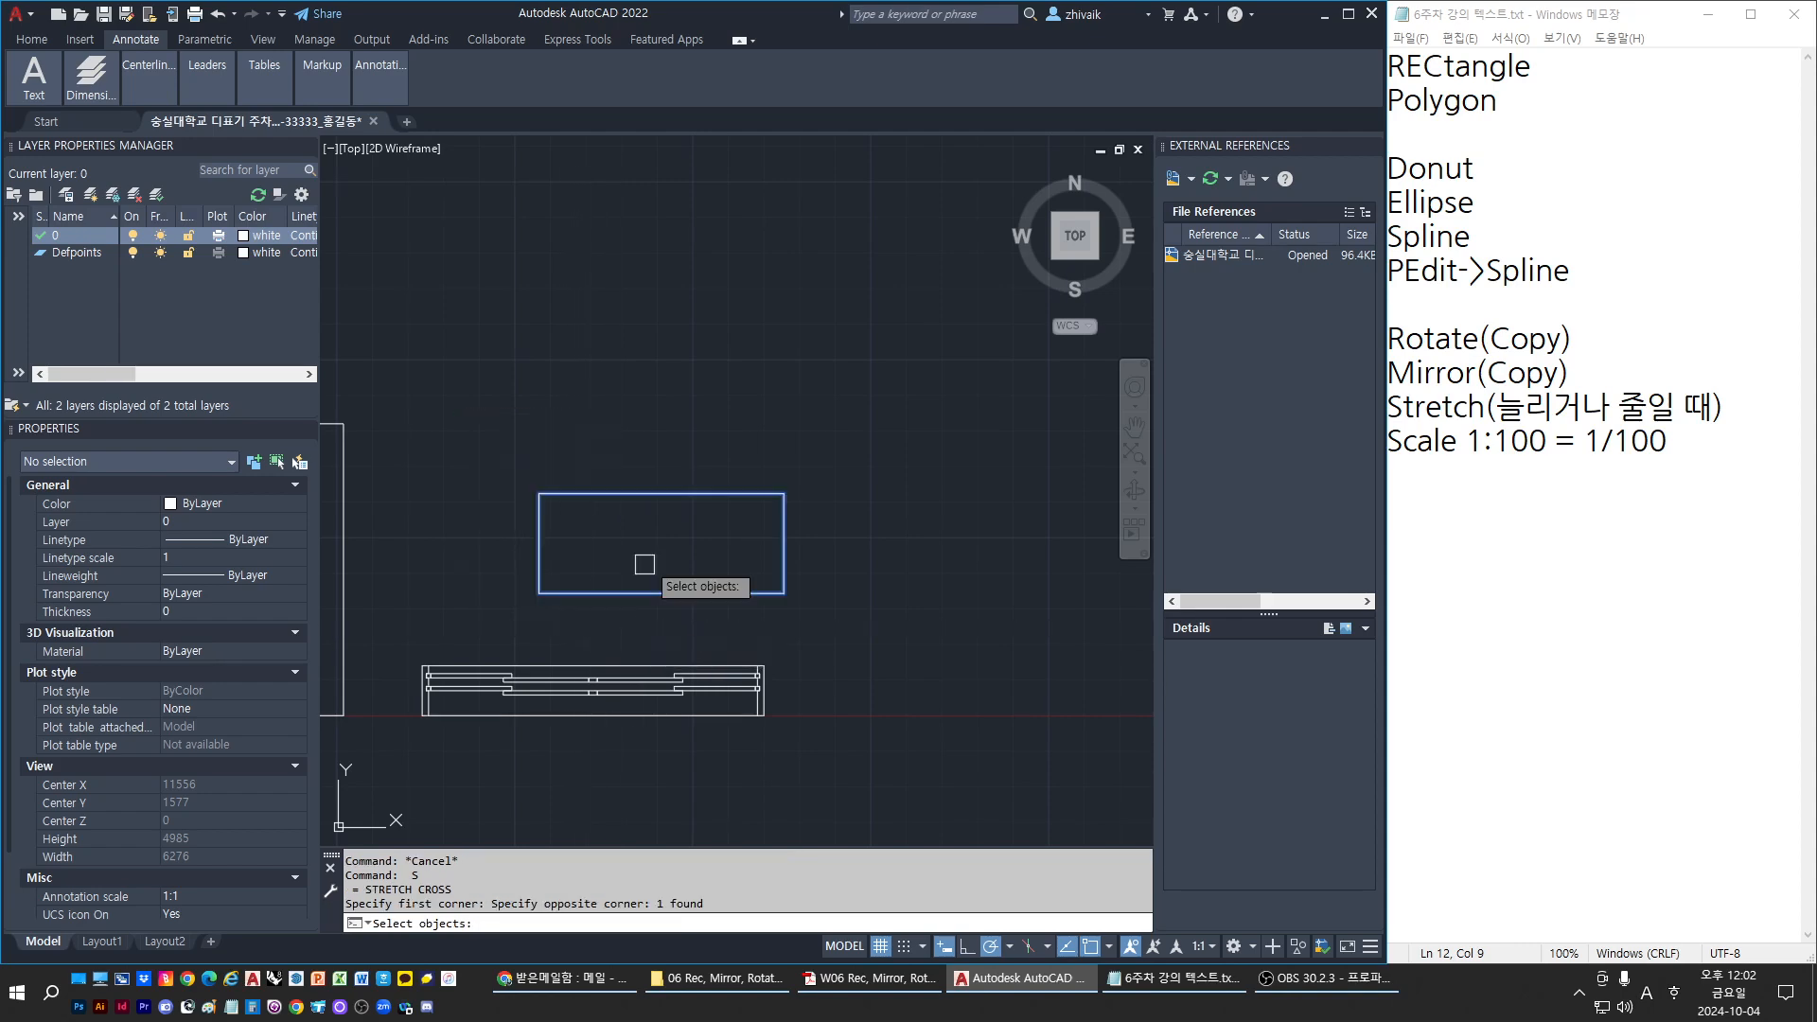
{"action": "key", "text": "Return"}
{"action": "left_click", "coordinate": [734, 414]}
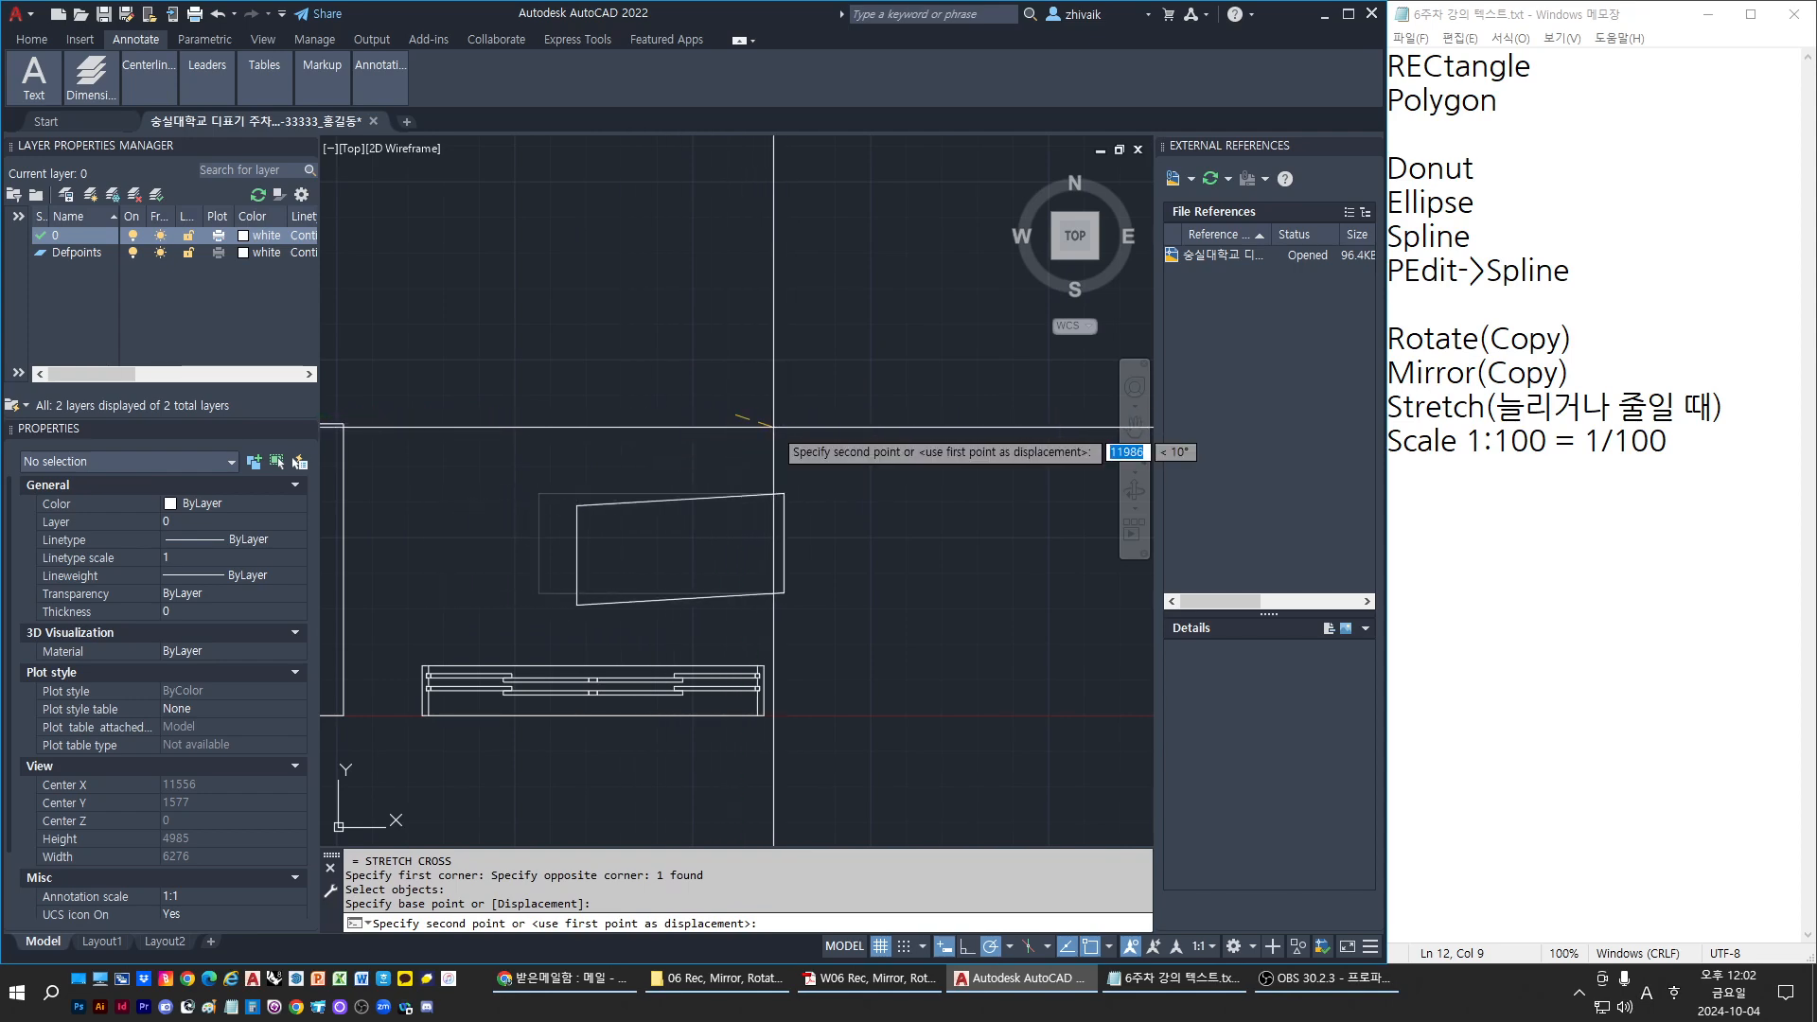
{"action": "key", "text": "ctrl+z"}
{"action": "key", "text": "Escape"}
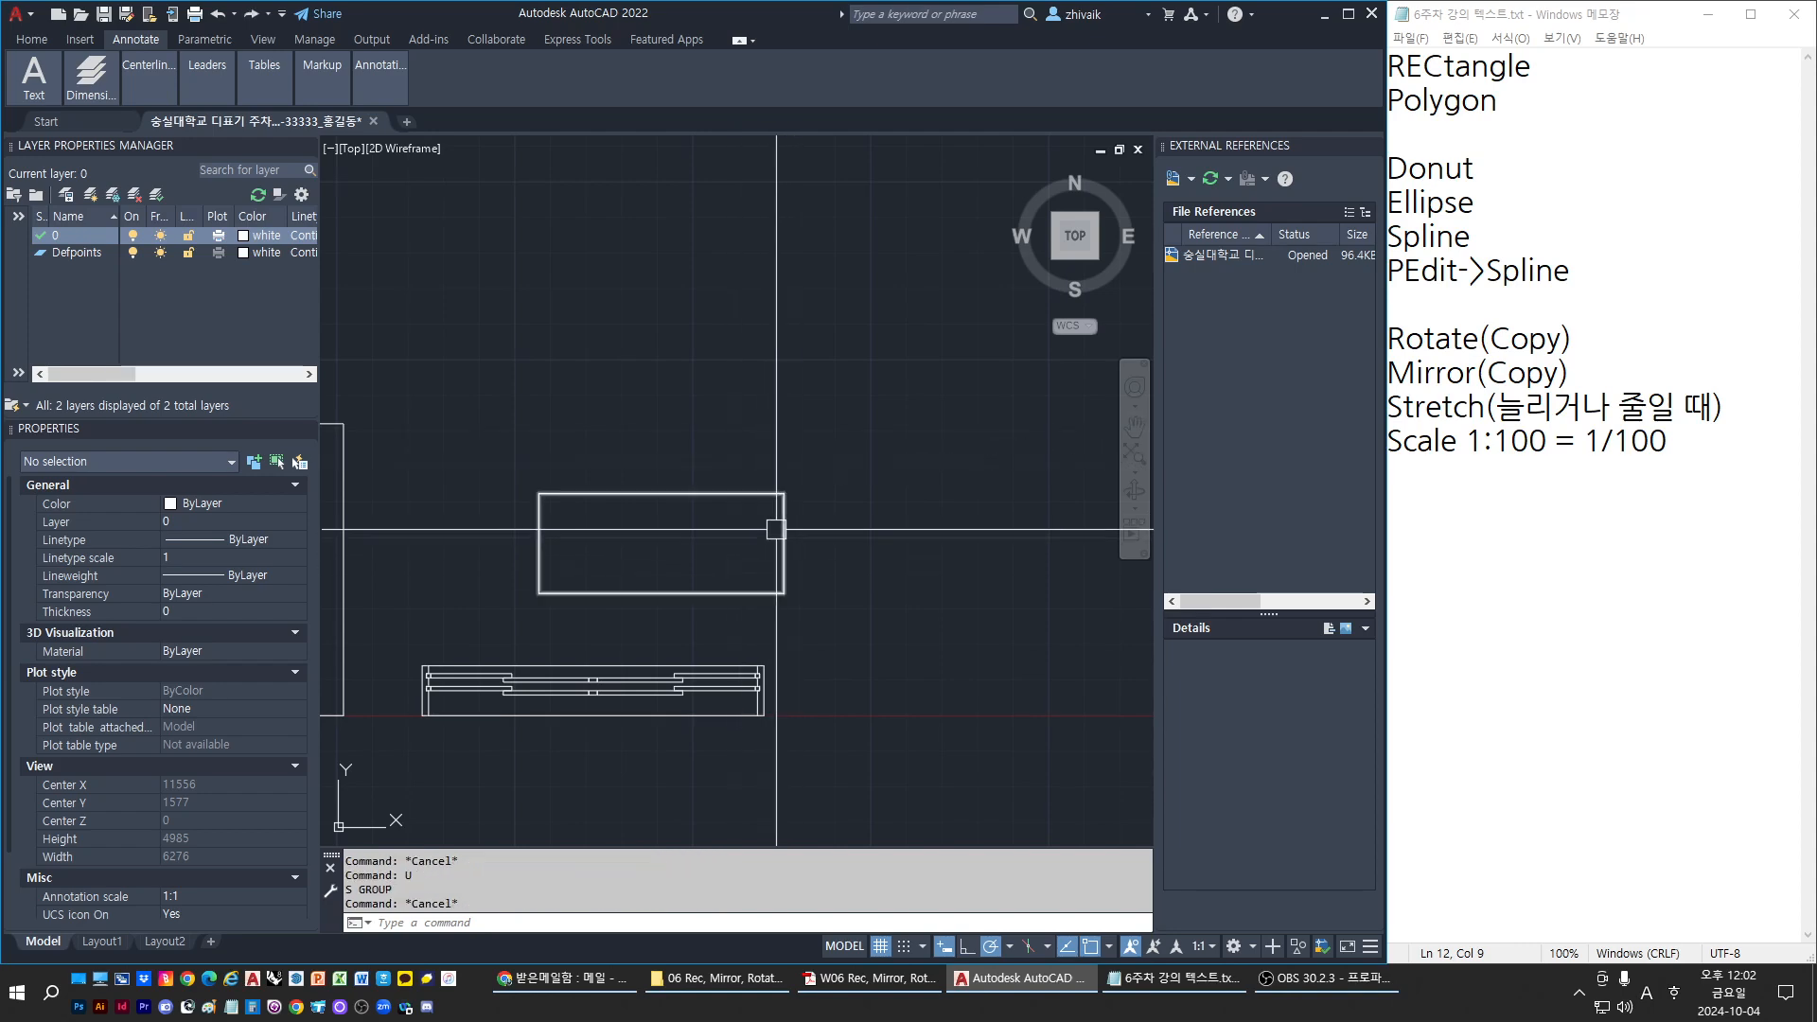
Select the practice rectangle and examine its corner vertices and the edit options at its upper-left corner
{"action": "left_click", "coordinate": [775, 529]}
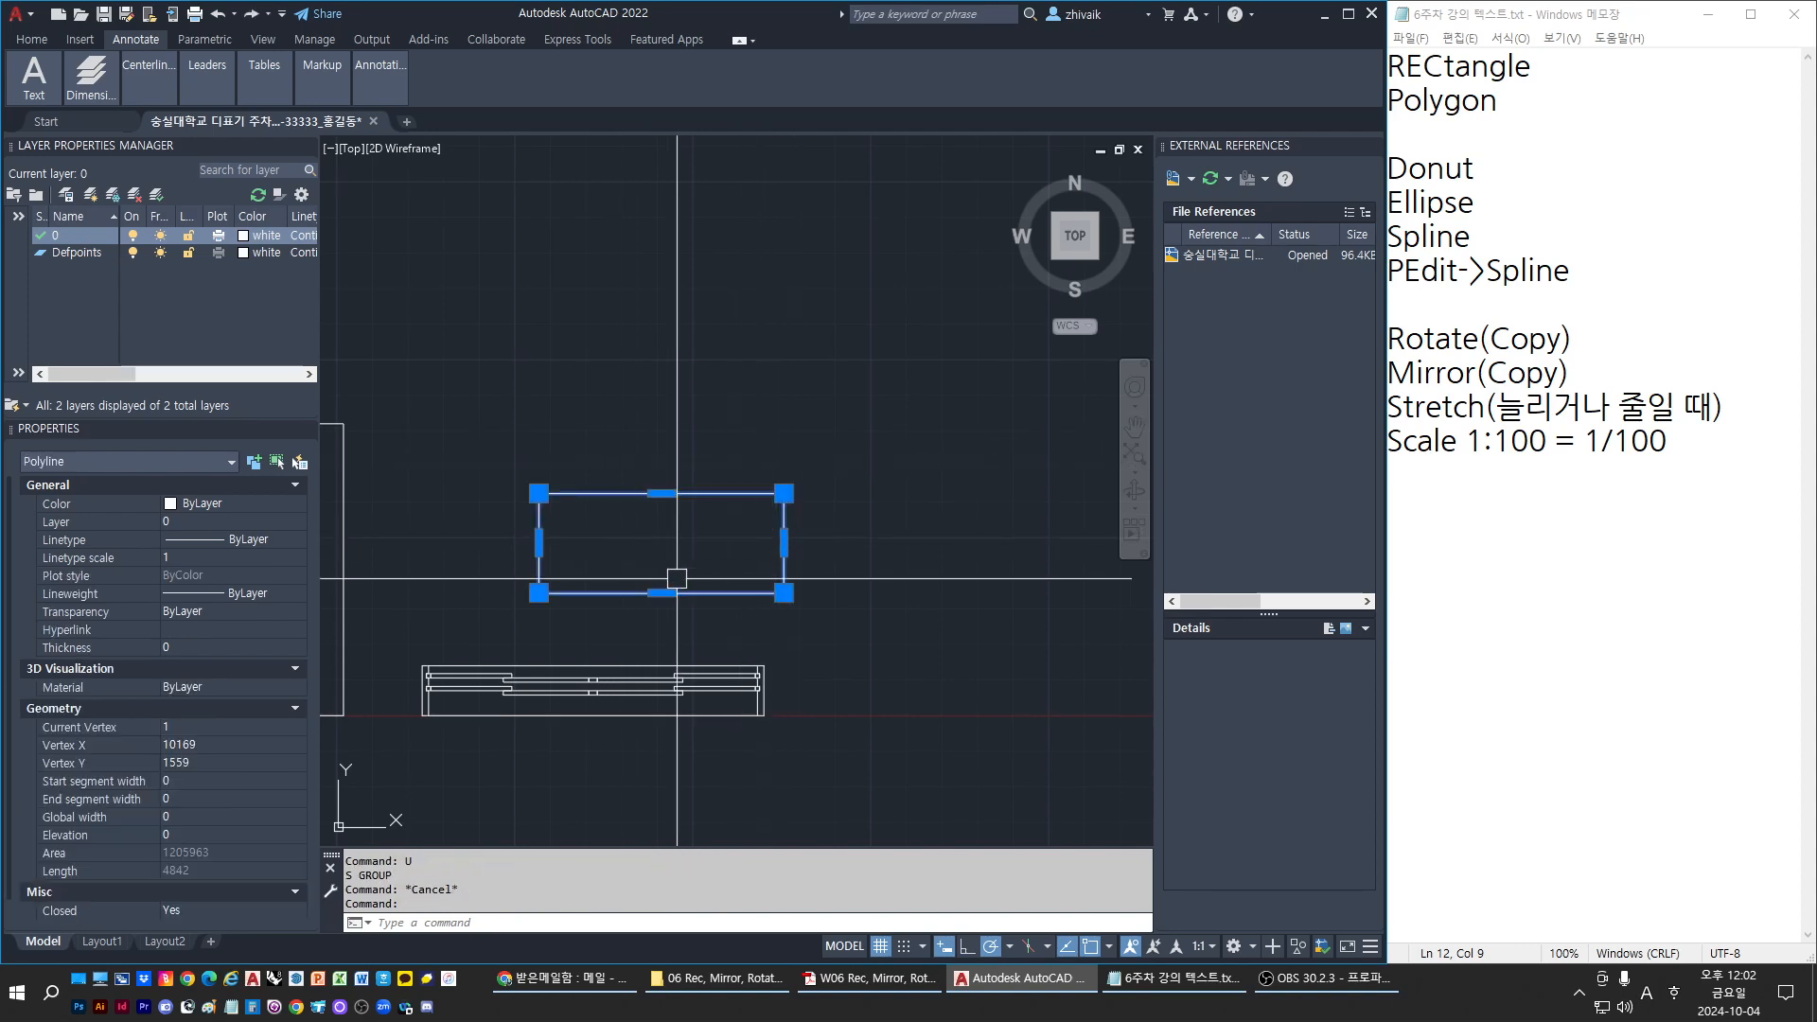
{"action": "key", "text": "Escape"}
{"action": "left_click", "coordinate": [762, 537]}
{"action": "key", "text": "Escape"}
{"action": "left_click", "coordinate": [735, 594]}
{"action": "scroll", "coordinate": [604, 601], "scroll_direction": "up", "scroll_amount": 2}
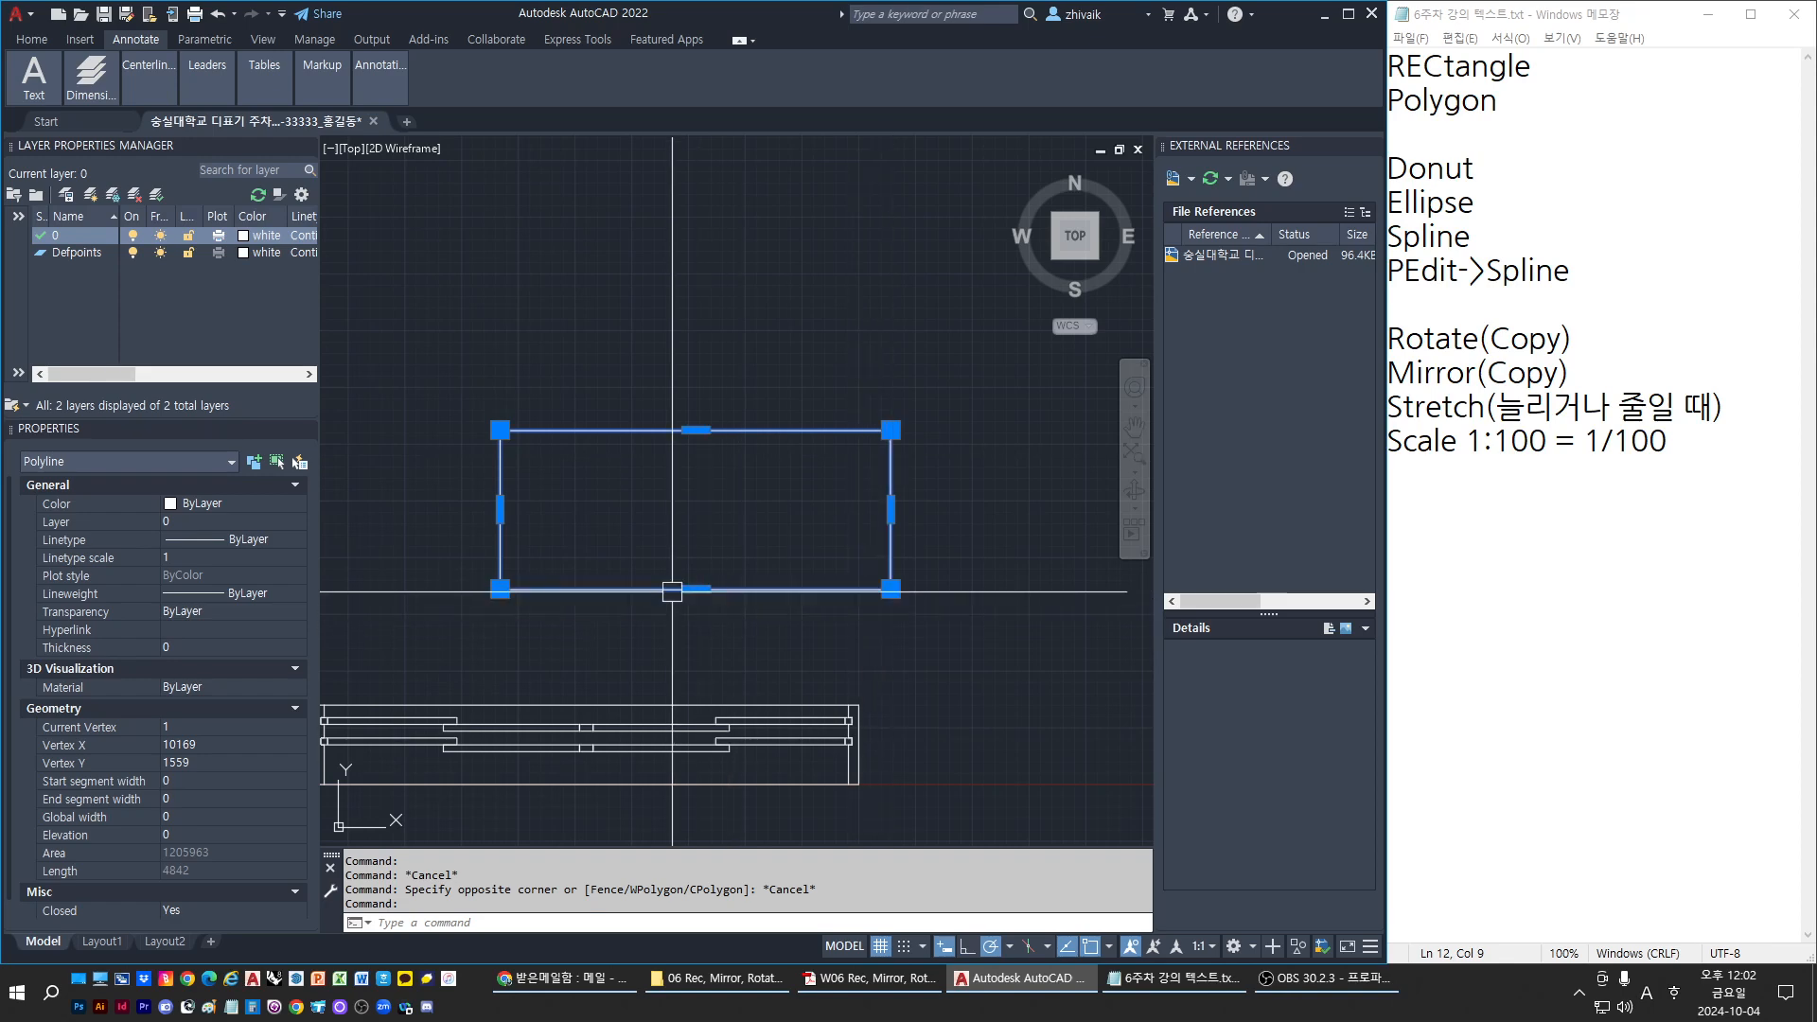
{"action": "mouse_move", "coordinate": [501, 591]}
{"action": "middle_click_drag", "start_coordinate": [718, 504], "coordinate": [669, 515]}
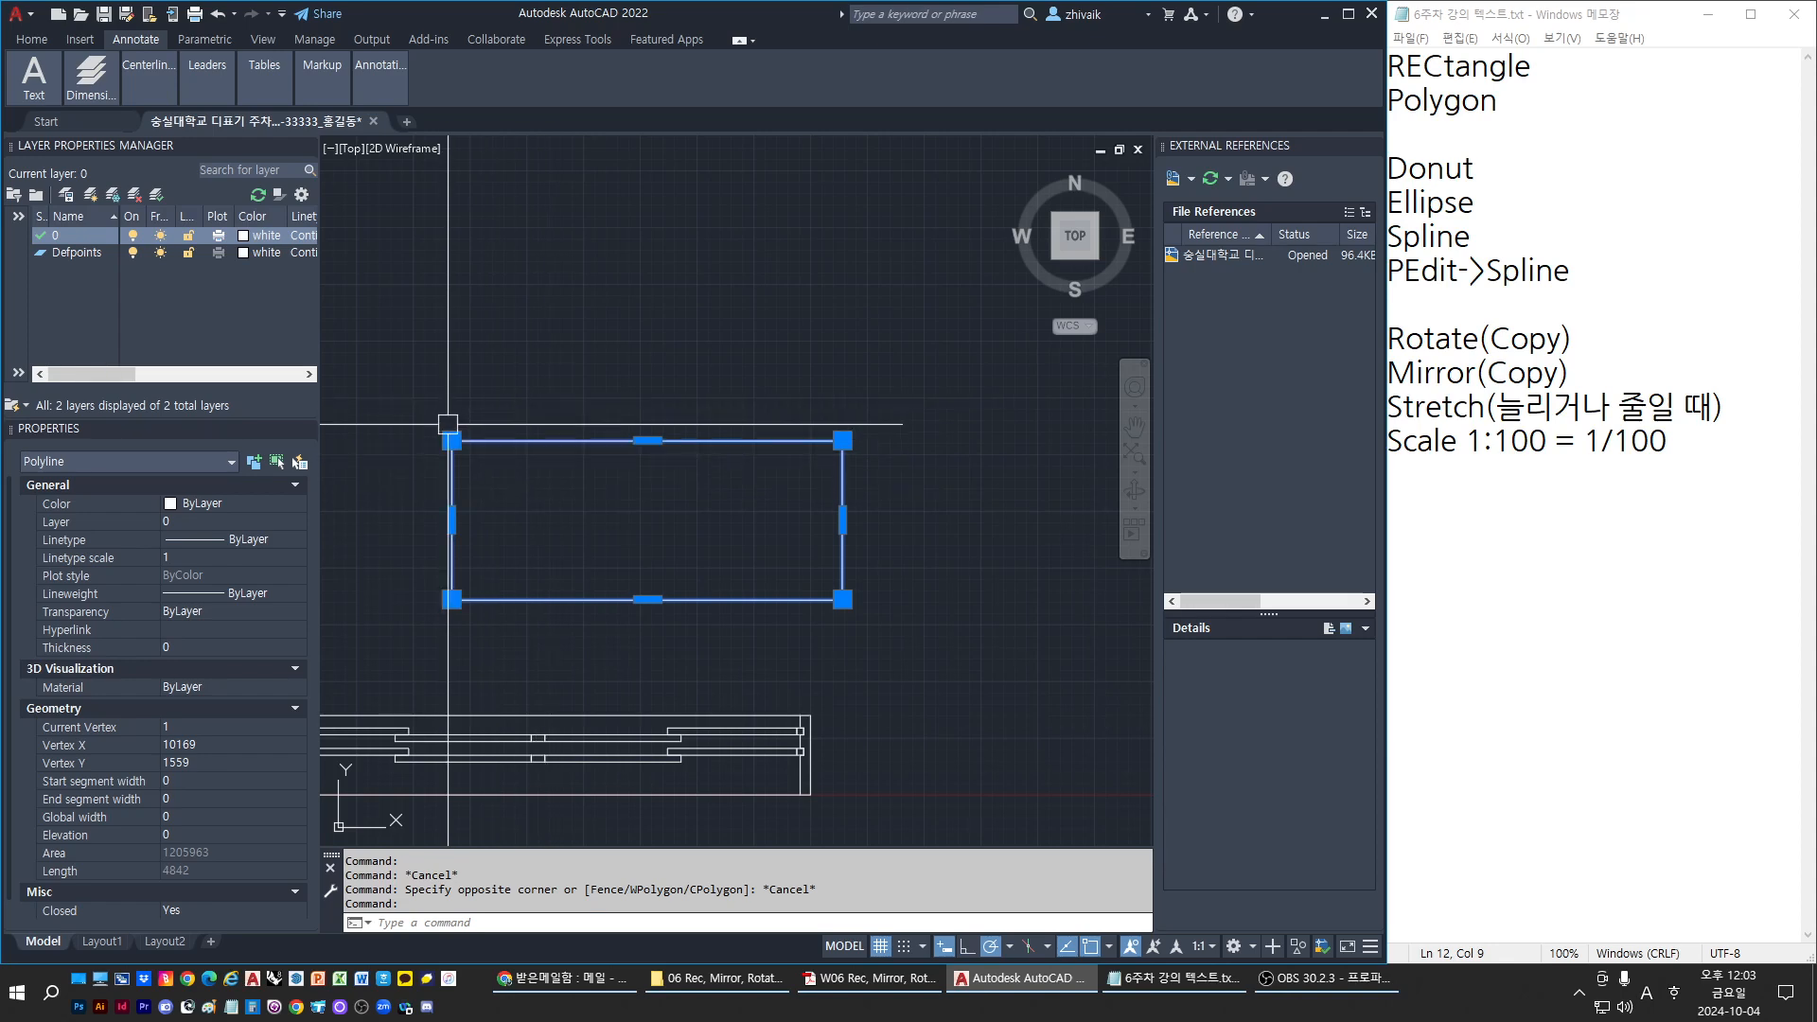
{"action": "mouse_move", "coordinate": [452, 441]}
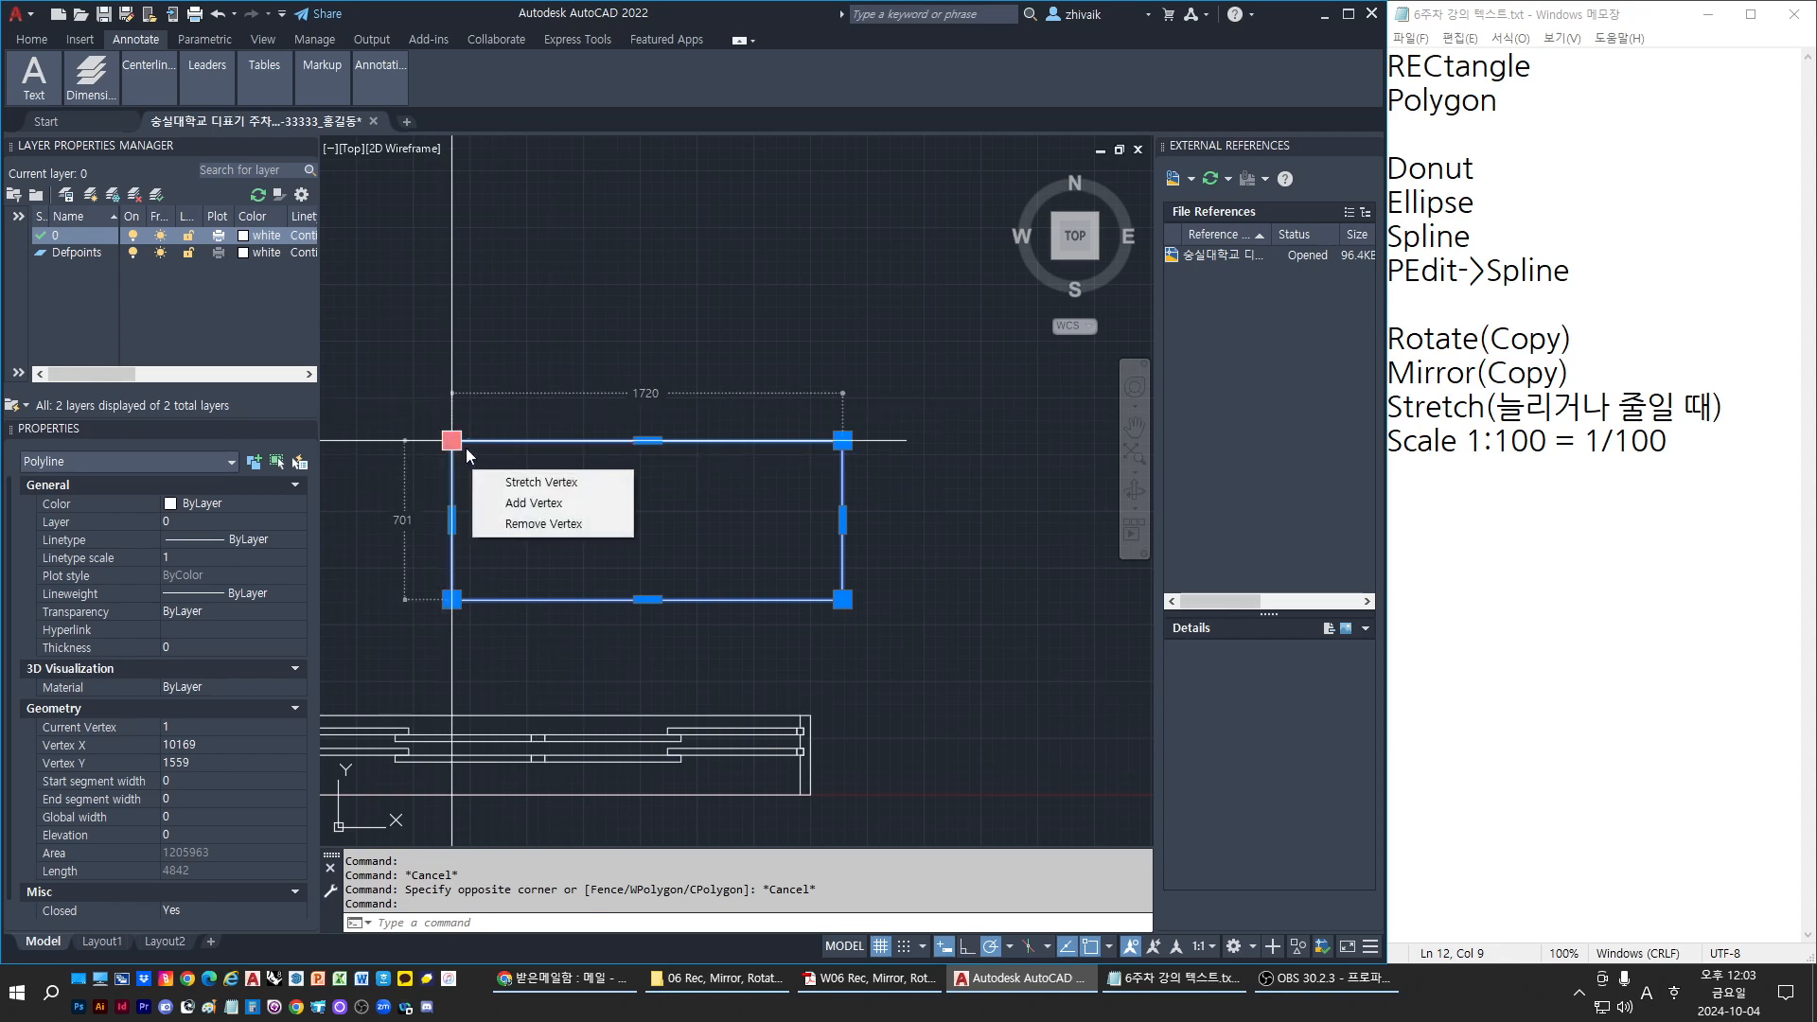
{"action": "middle_click_drag", "start_coordinate": [418, 462], "coordinate": [593, 506]}
{"action": "key", "text": "Escape"}
{"action": "key", "text": "Escape"}
Try to stretch only the practice rectangle's upper-left corner, using a crossing window around that corner and a base point above it
{"action": "type", "text": "s"}
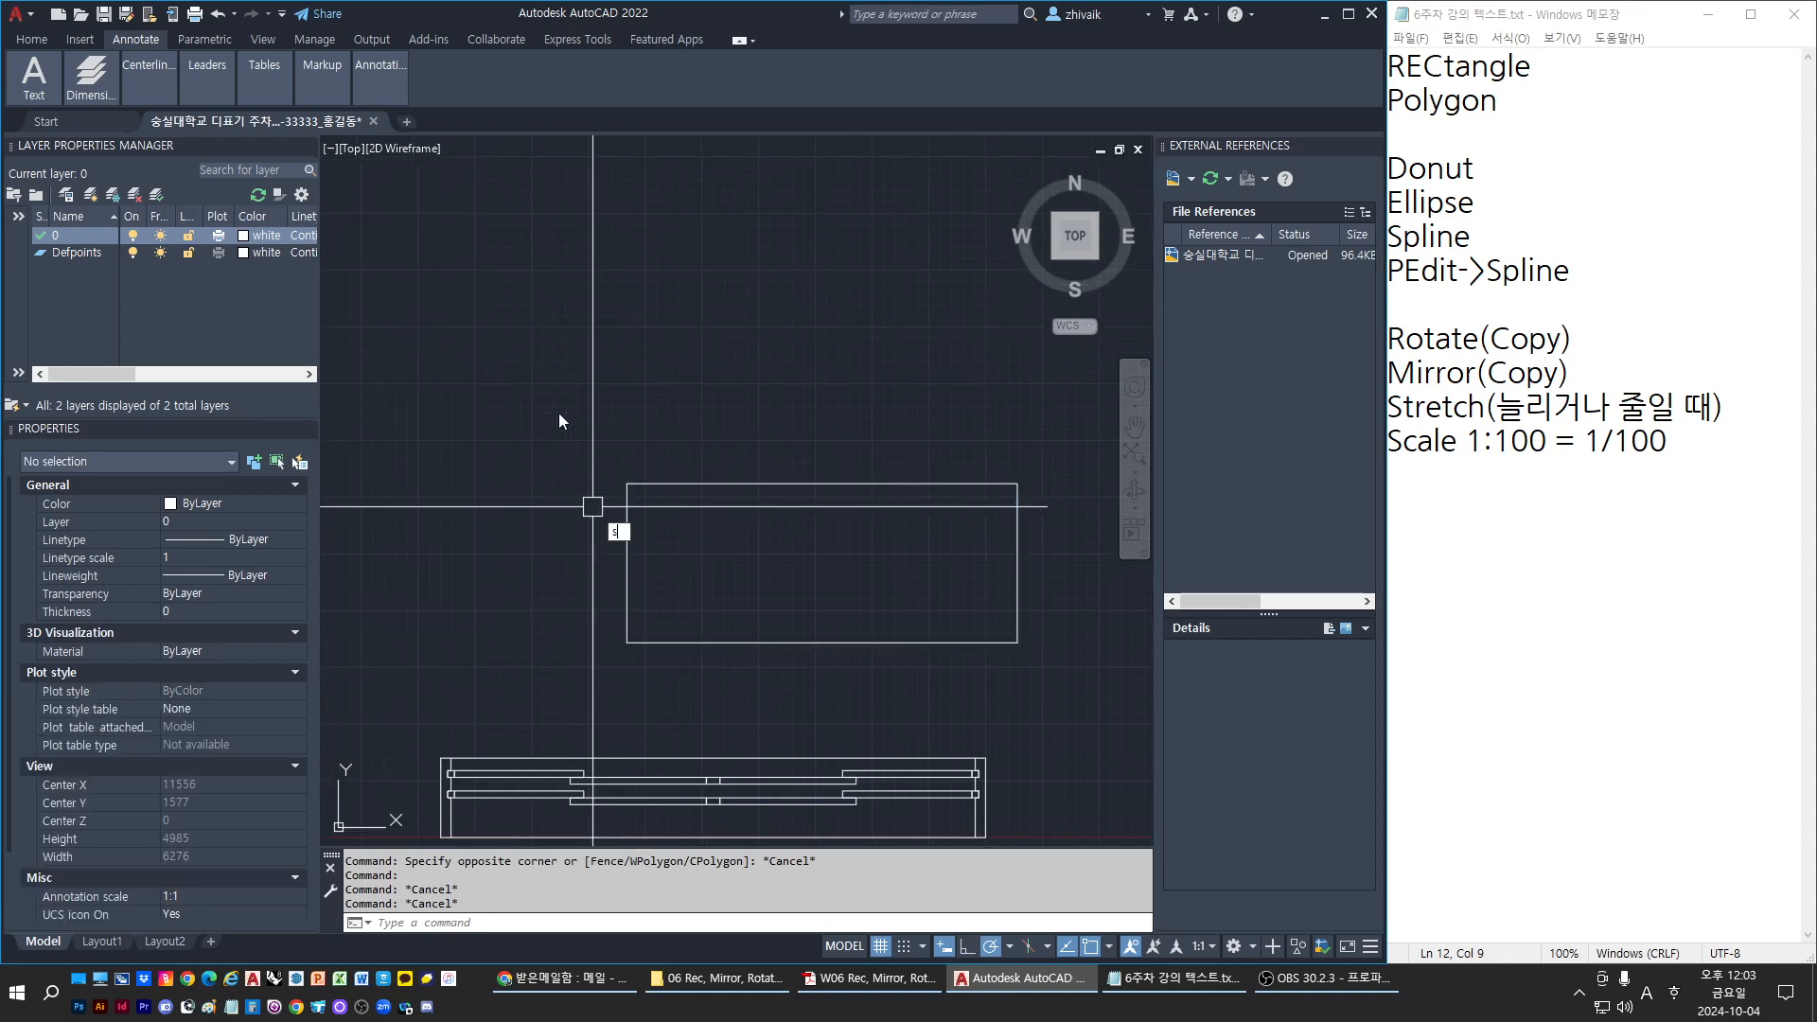
{"action": "key", "text": "Return"}
{"action": "left_click", "coordinate": [557, 406]}
{"action": "left_click", "coordinate": [731, 528]}
{"action": "key", "text": "Return"}
{"action": "left_click", "coordinate": [695, 422]}
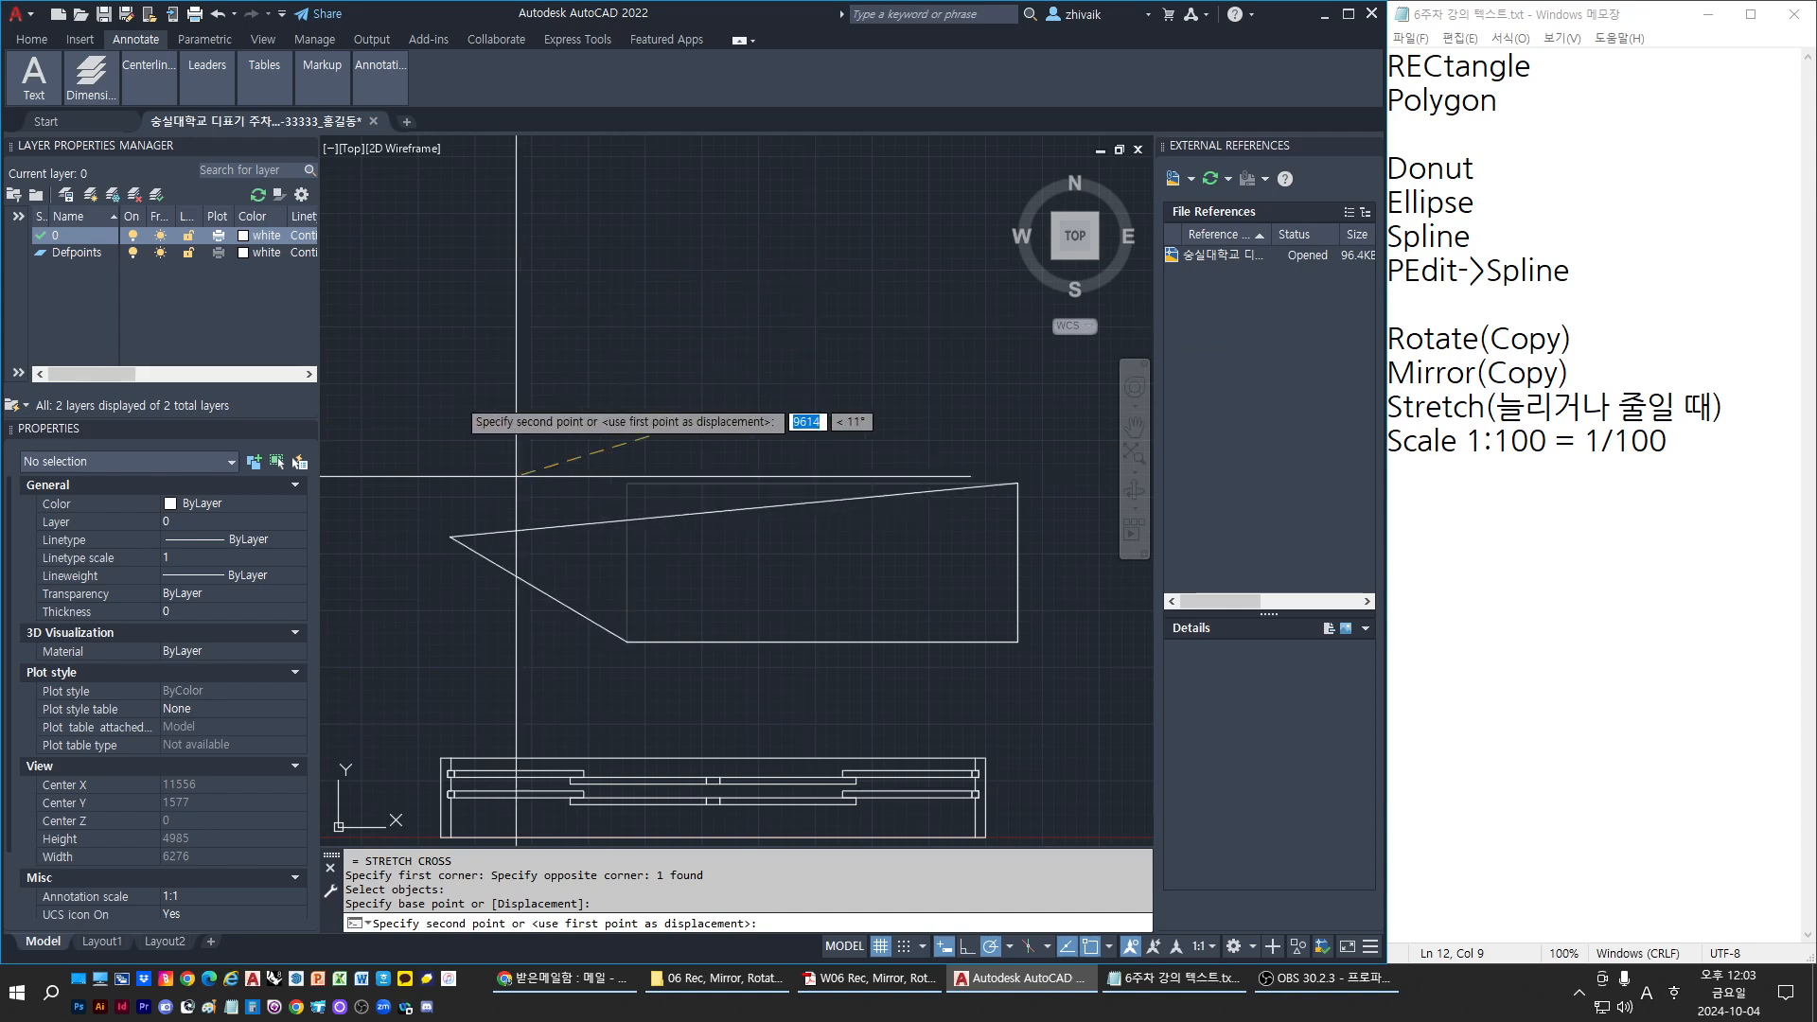
{"action": "key", "text": "Escape"}
{"action": "key", "text": "Escape"}
Try to stretch the practice rectangle with a crossing window over just the middle of its top edge, enclosing no corner
{"action": "middle_click_drag", "start_coordinate": [759, 379], "coordinate": [437, 377]}
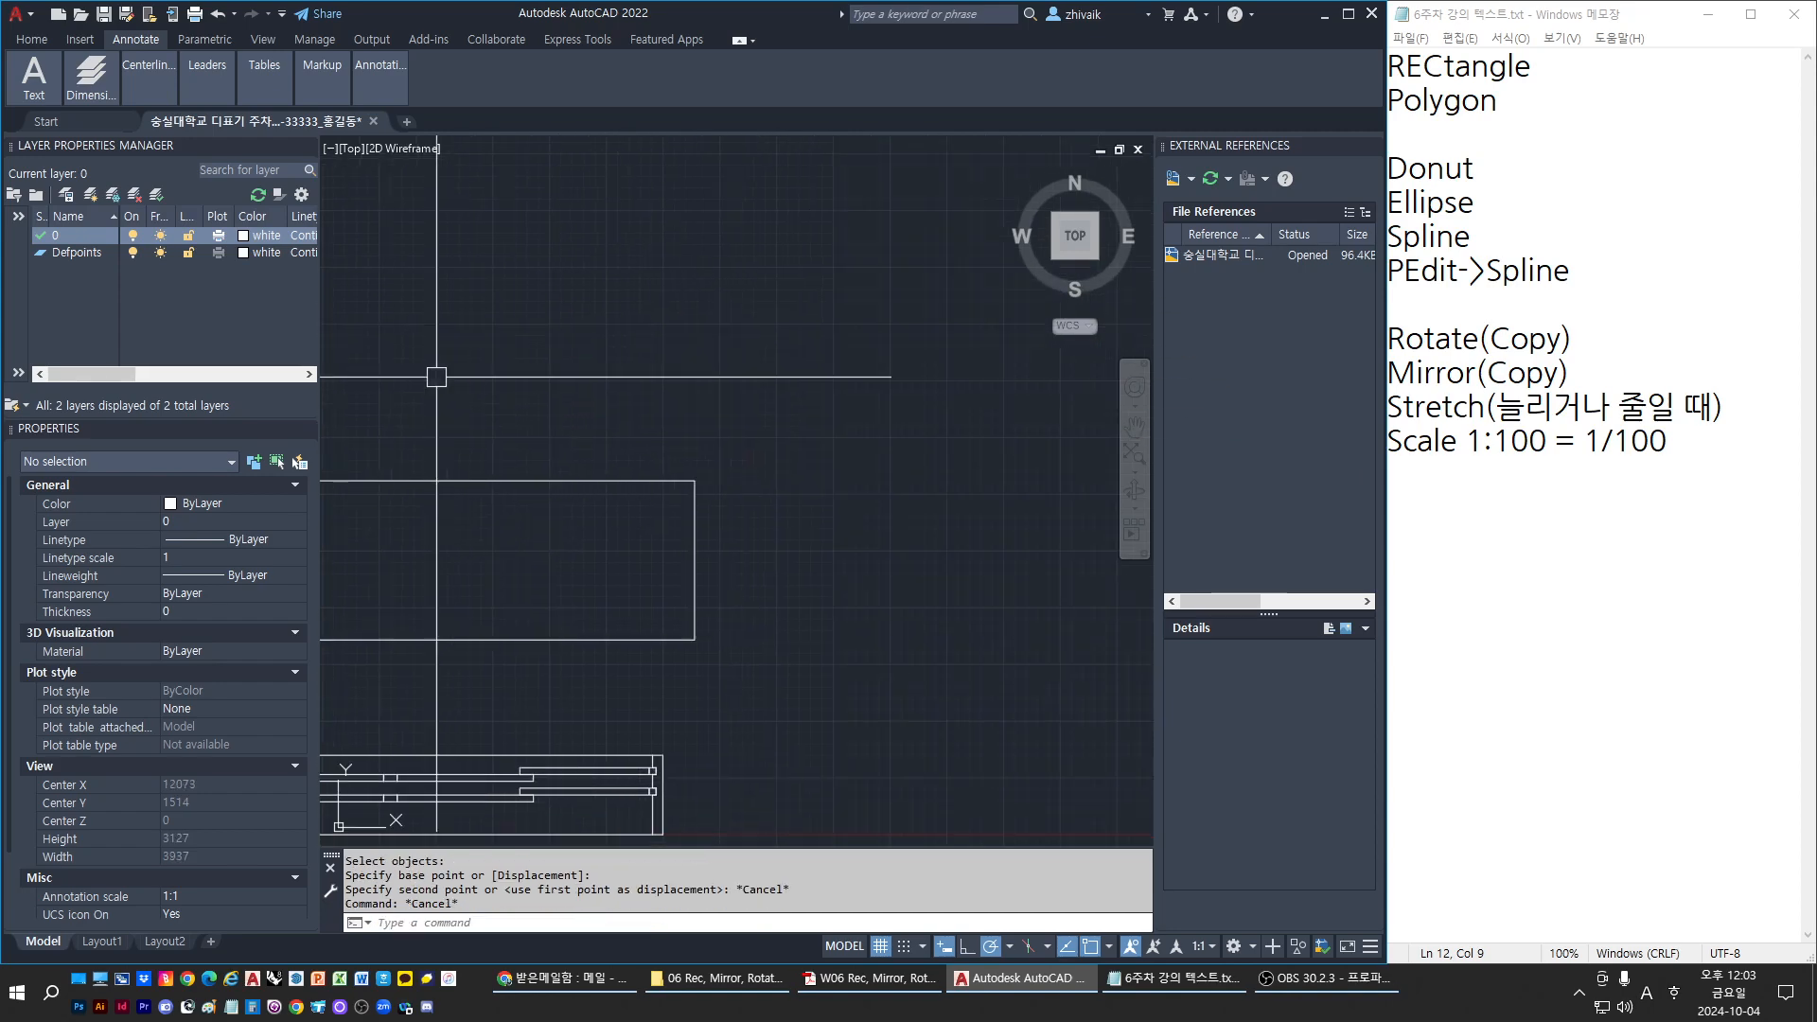
{"action": "key", "text": "Return"}
{"action": "left_click", "coordinate": [463, 397]}
{"action": "left_click", "coordinate": [549, 544]}
{"action": "key", "text": "Return"}
{"action": "left_click", "coordinate": [652, 388]}
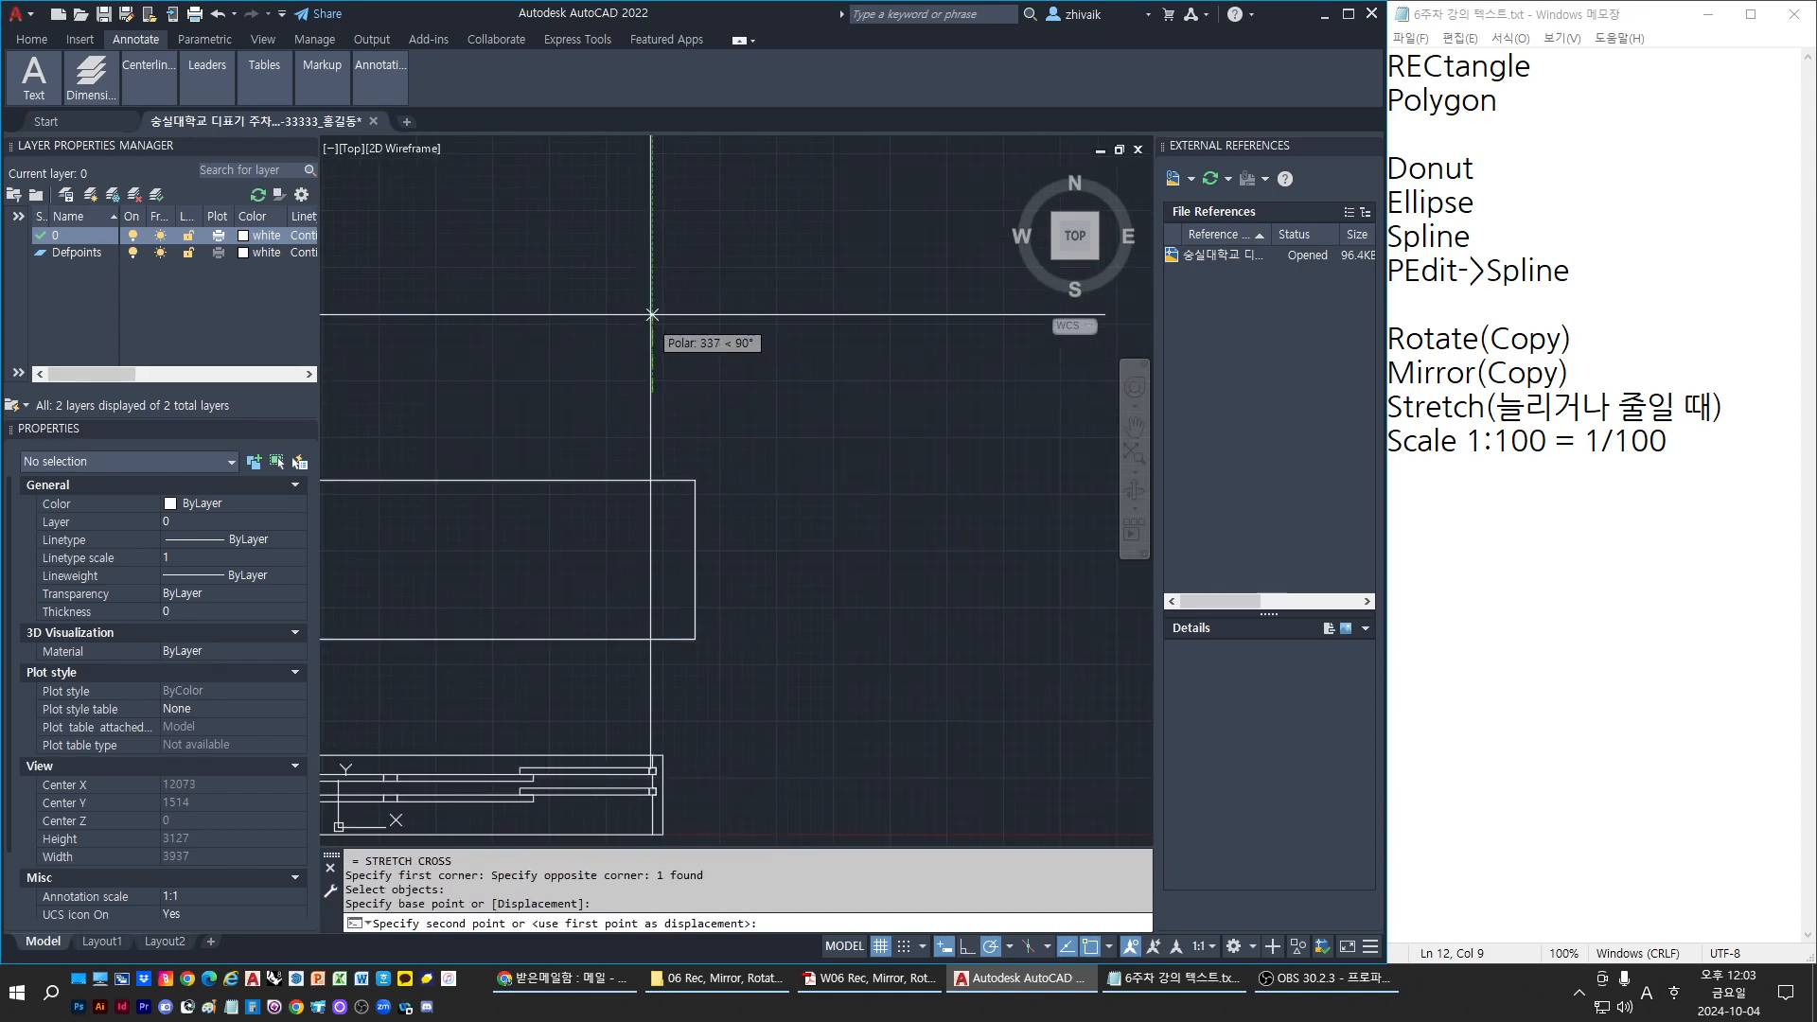
{"action": "key", "text": "Escape"}
{"action": "middle_click_drag", "start_coordinate": [392, 441], "coordinate": [621, 437]}
{"action": "type", "text": "s"}
{"action": "key", "text": "Return"}
{"action": "left_click", "coordinate": [523, 436]}
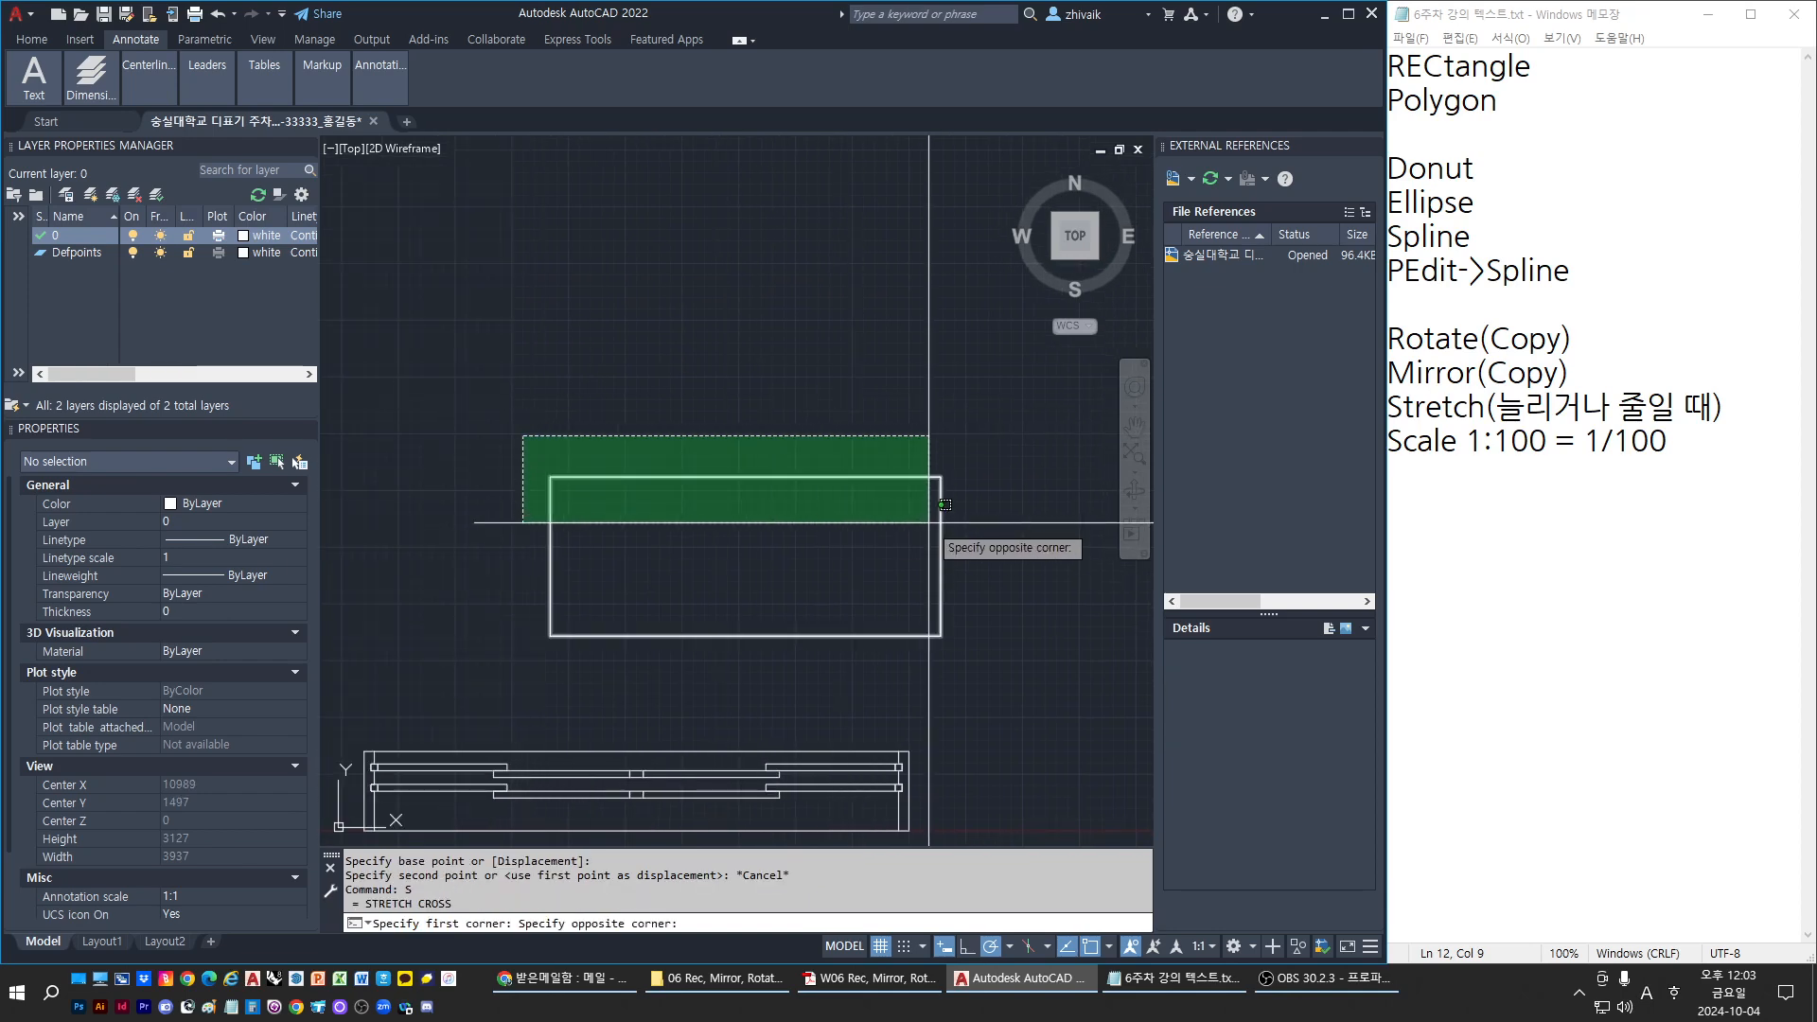
{"action": "key", "text": "Escape"}
{"action": "key", "text": "Escape"}
{"action": "scroll", "coordinate": [576, 516], "scroll_direction": "down", "scroll_amount": 3}
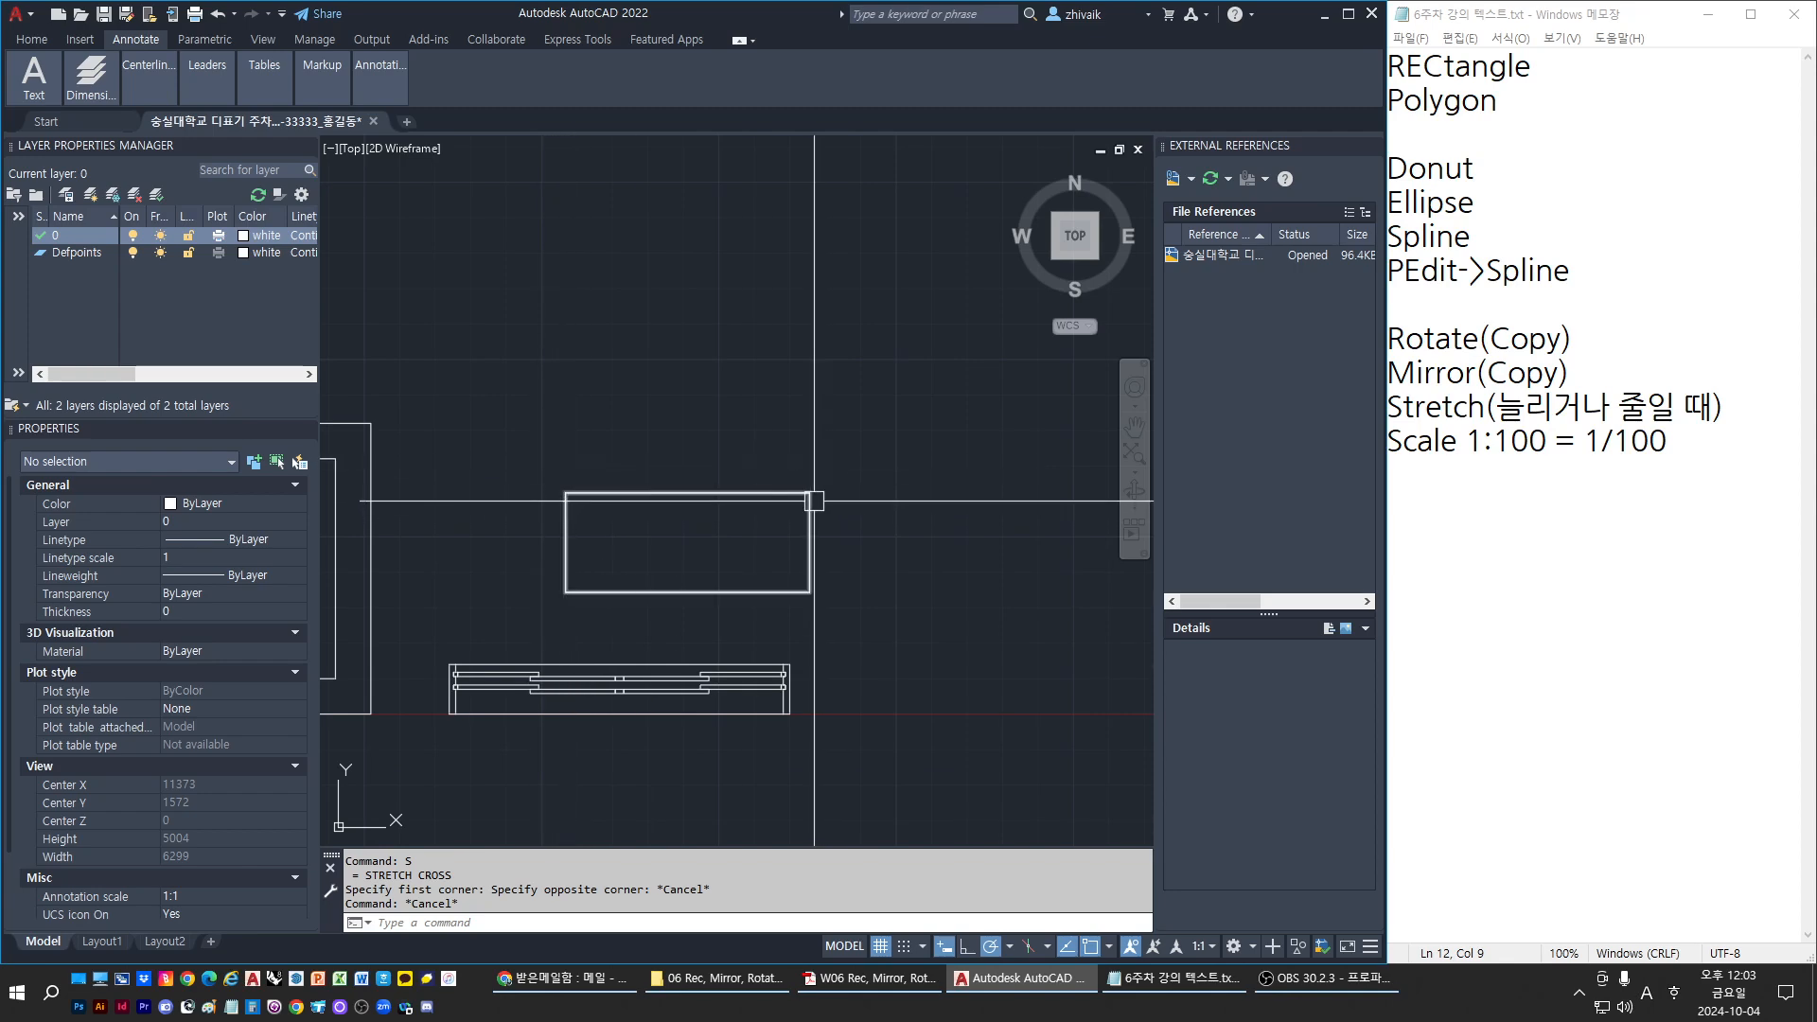
{"action": "key", "text": "Escape"}
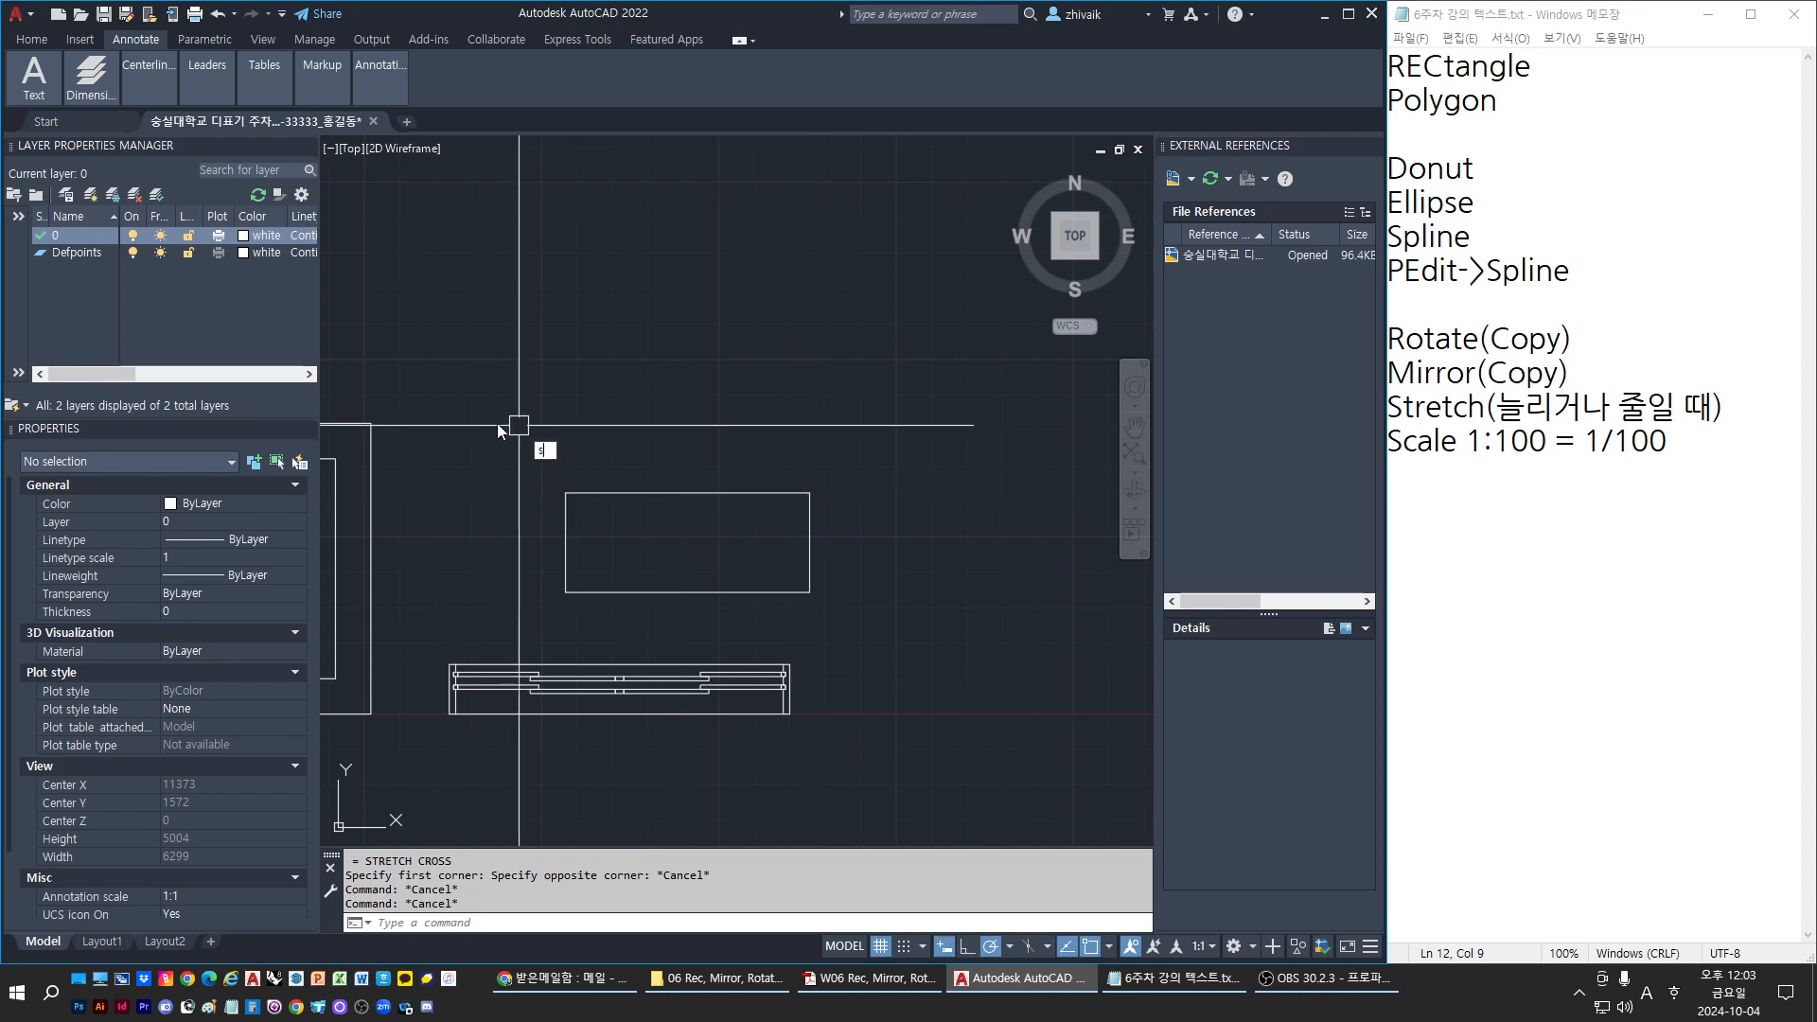
Try to stretch the practice rectangle's top edge, using a crossing window over both upper corners and a base point outside its right side
{"action": "key", "text": "Return"}
{"action": "left_click", "coordinate": [485, 408]}
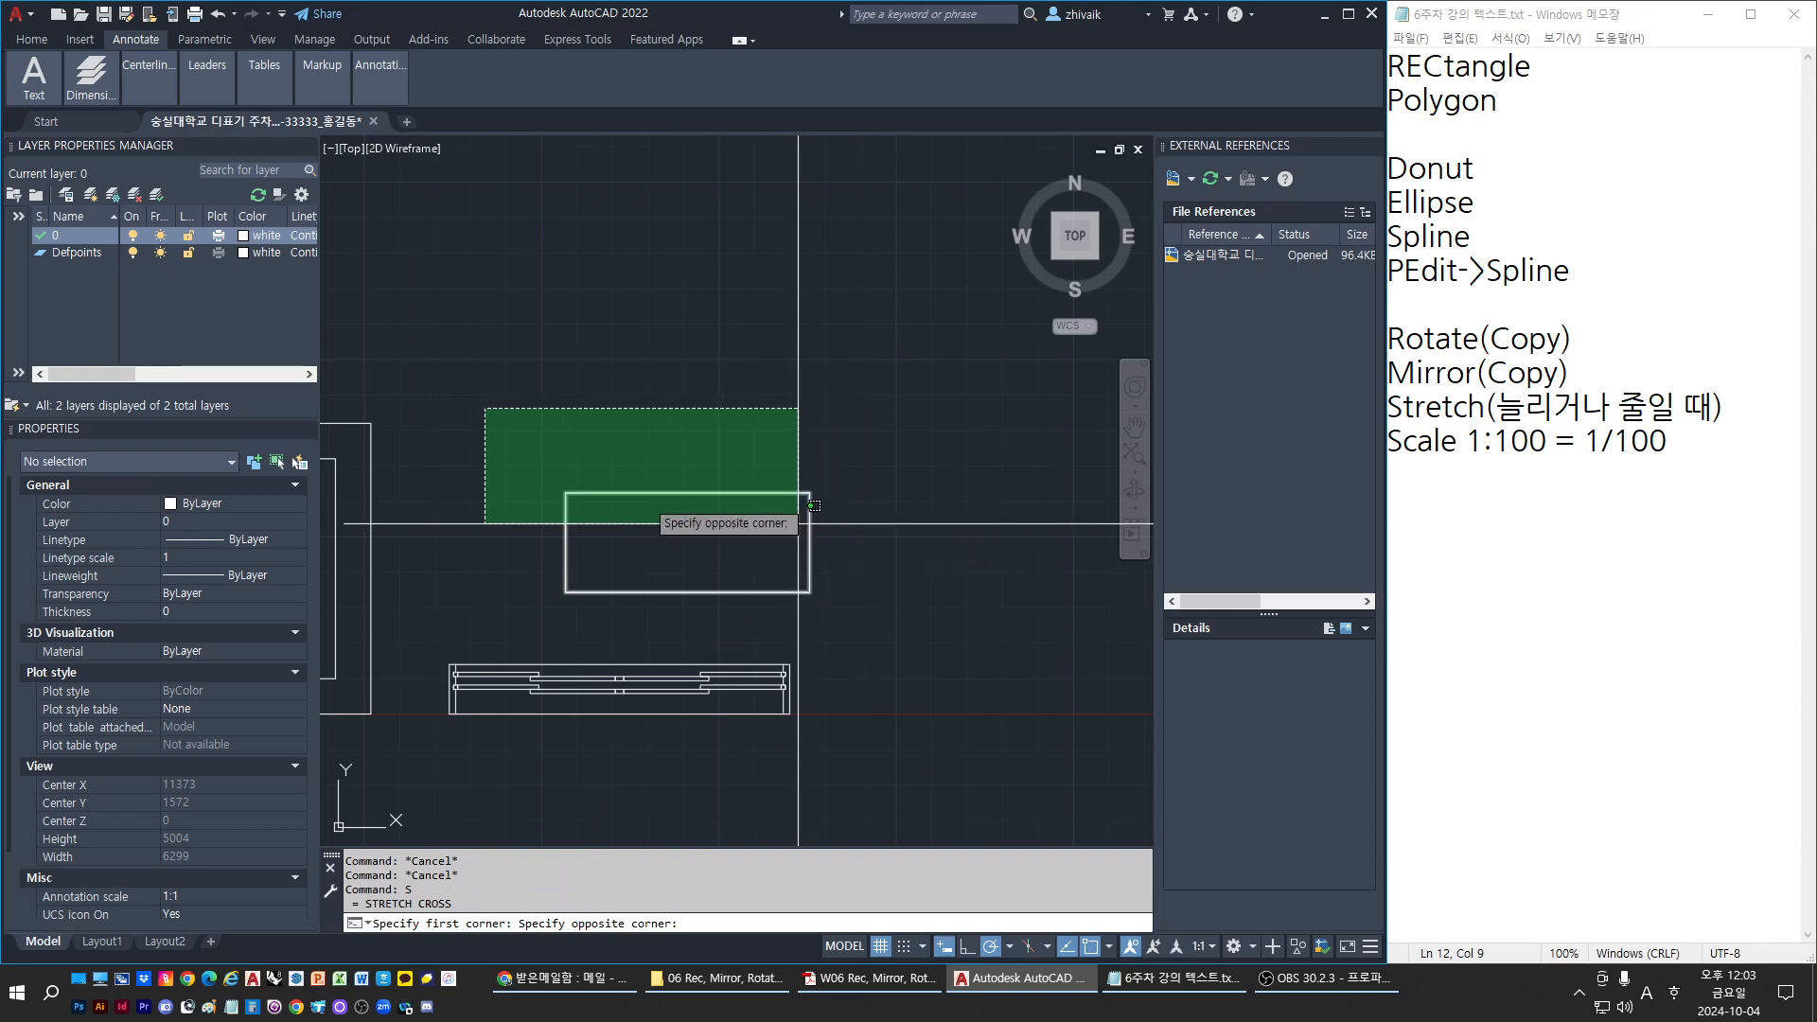
{"action": "left_click", "coordinate": [931, 521]}
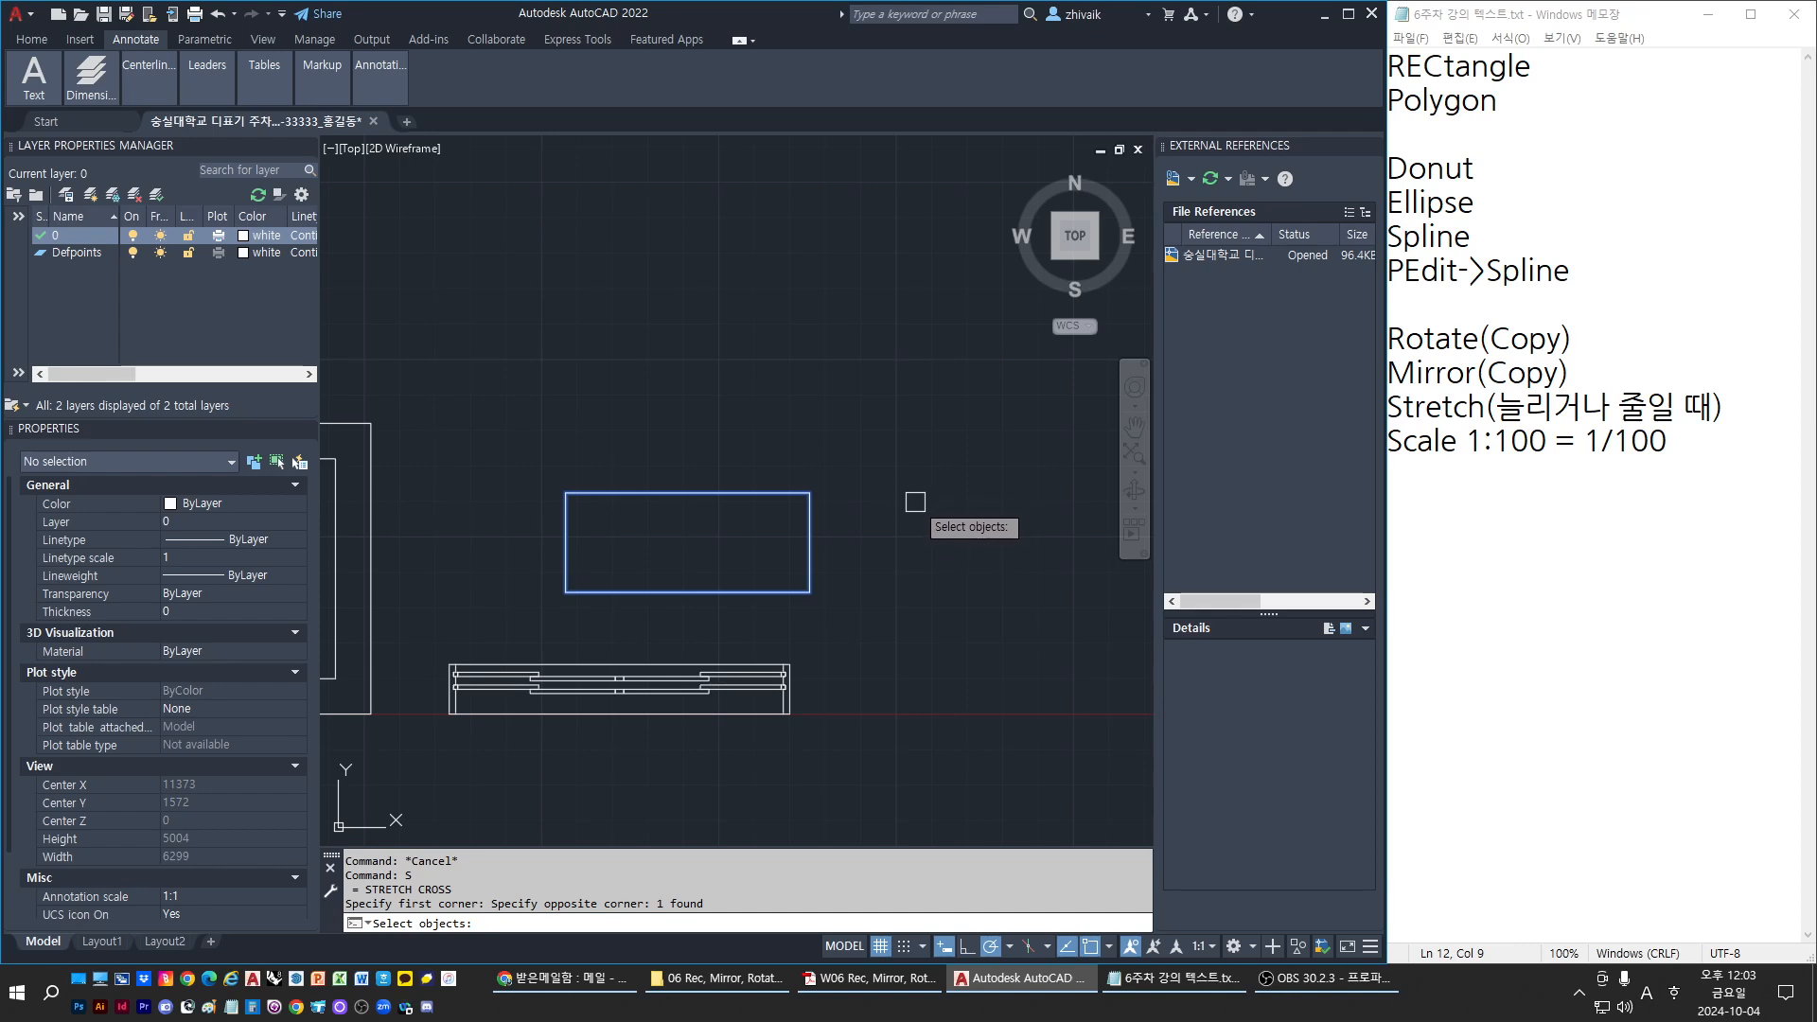
{"action": "key", "text": "Return"}
{"action": "left_click", "coordinate": [907, 506]}
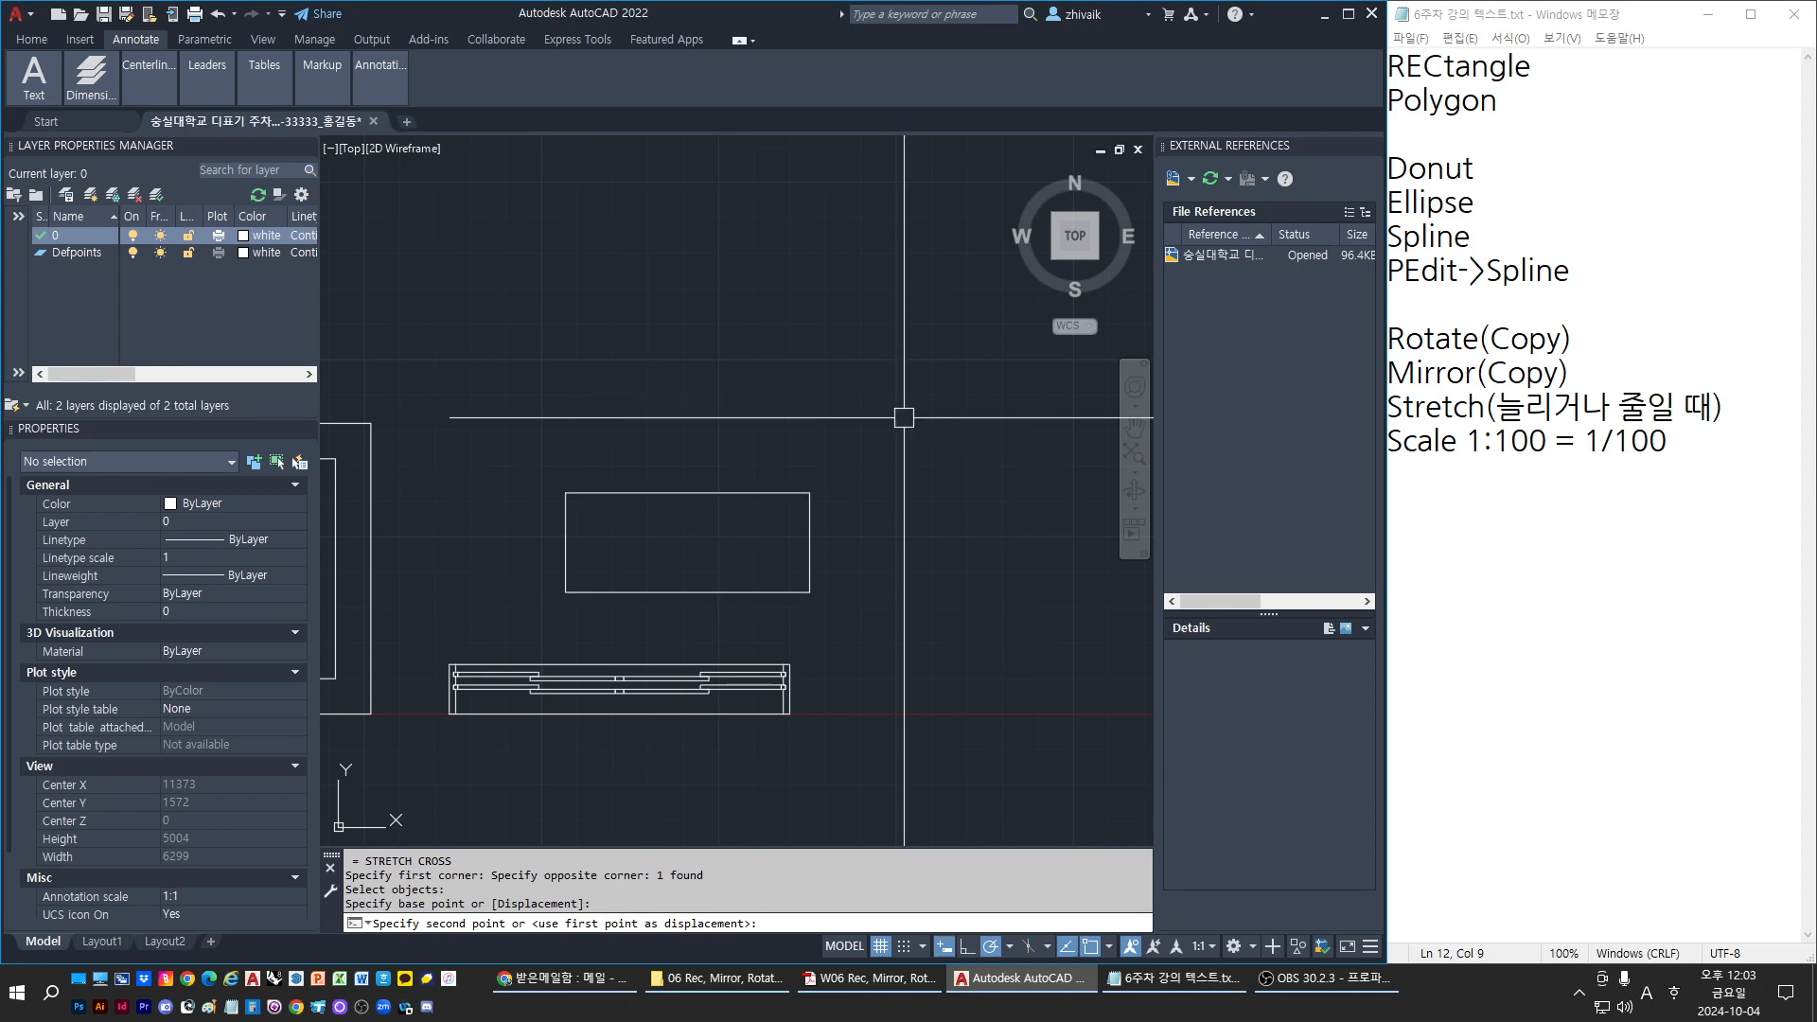
{"action": "key", "text": "Escape"}
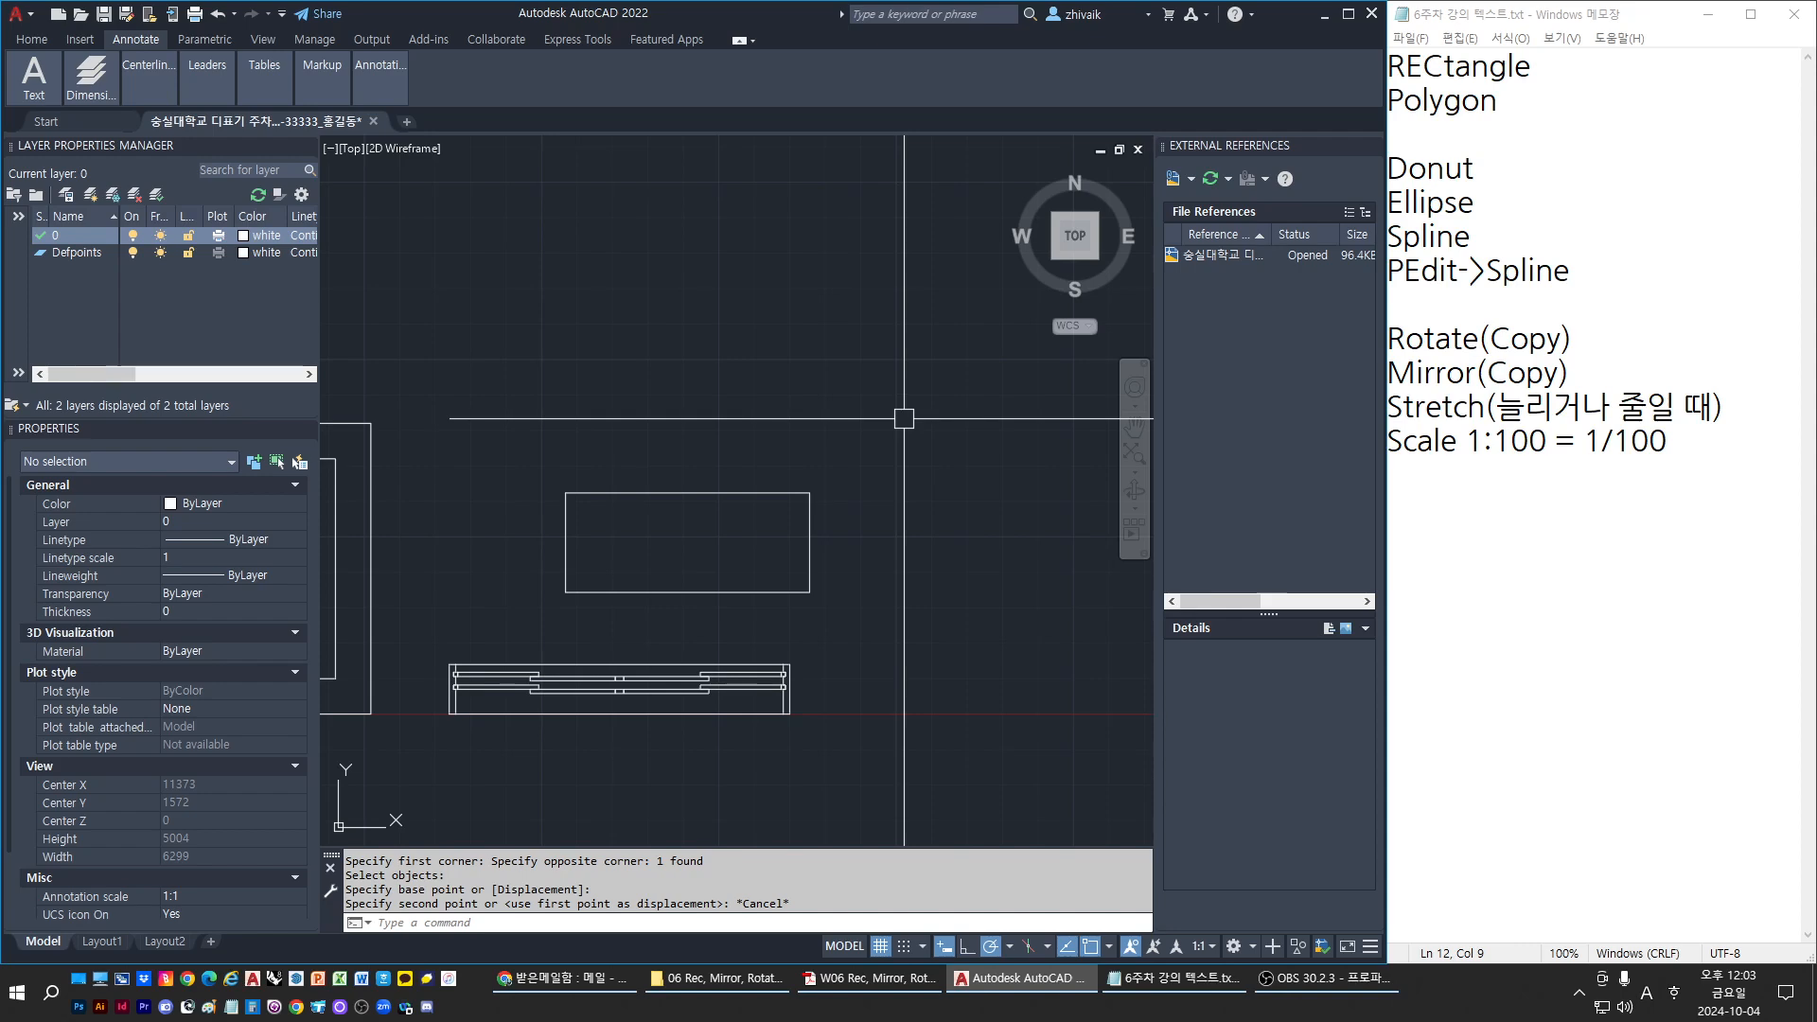
{"action": "key", "text": "Escape"}
Erase the practice rectangle above the sliding panel plan
{"action": "left_click", "coordinate": [729, 593]}
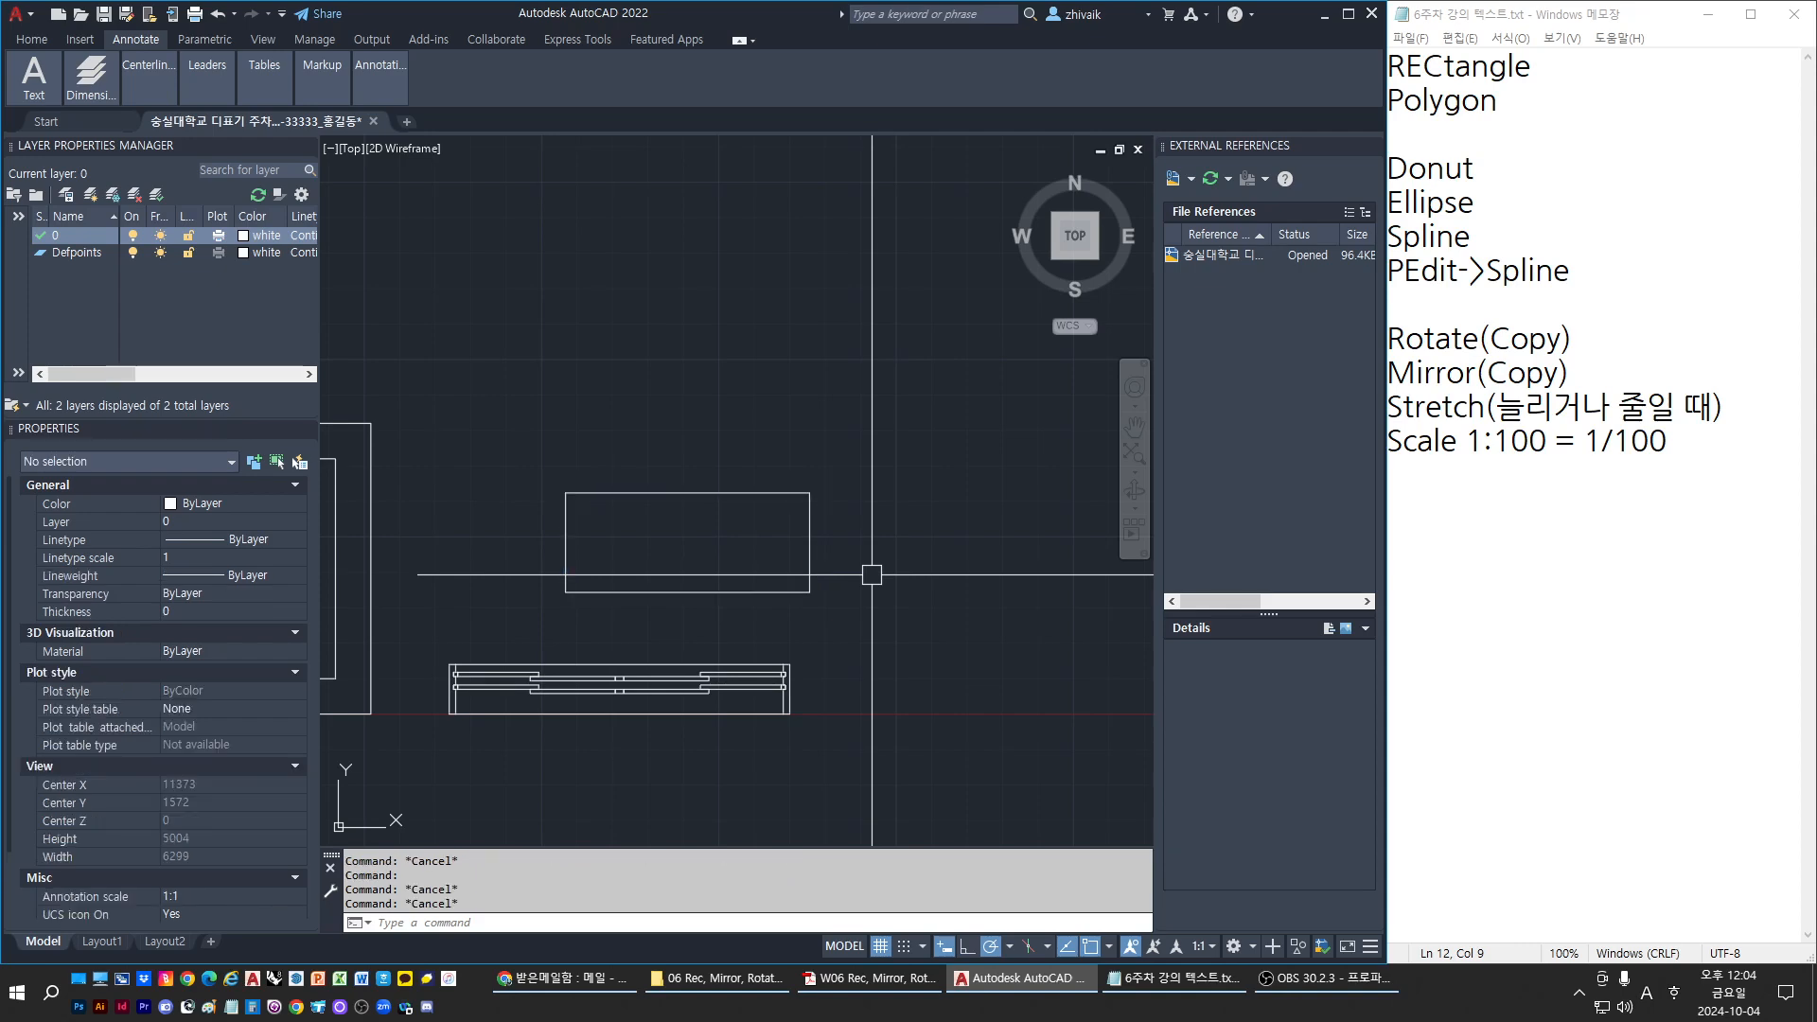
{"action": "type", "text": "E"}
{"action": "key", "text": "Return"}
{"action": "key", "text": "Escape"}
Examine the right half of the mirrored sliding panel plan up close
{"action": "middle_click_drag", "start_coordinate": [720, 632], "coordinate": [757, 428]}
{"action": "key", "text": "Escape"}
{"action": "scroll", "coordinate": [640, 443], "scroll_direction": "up", "scroll_amount": 2}
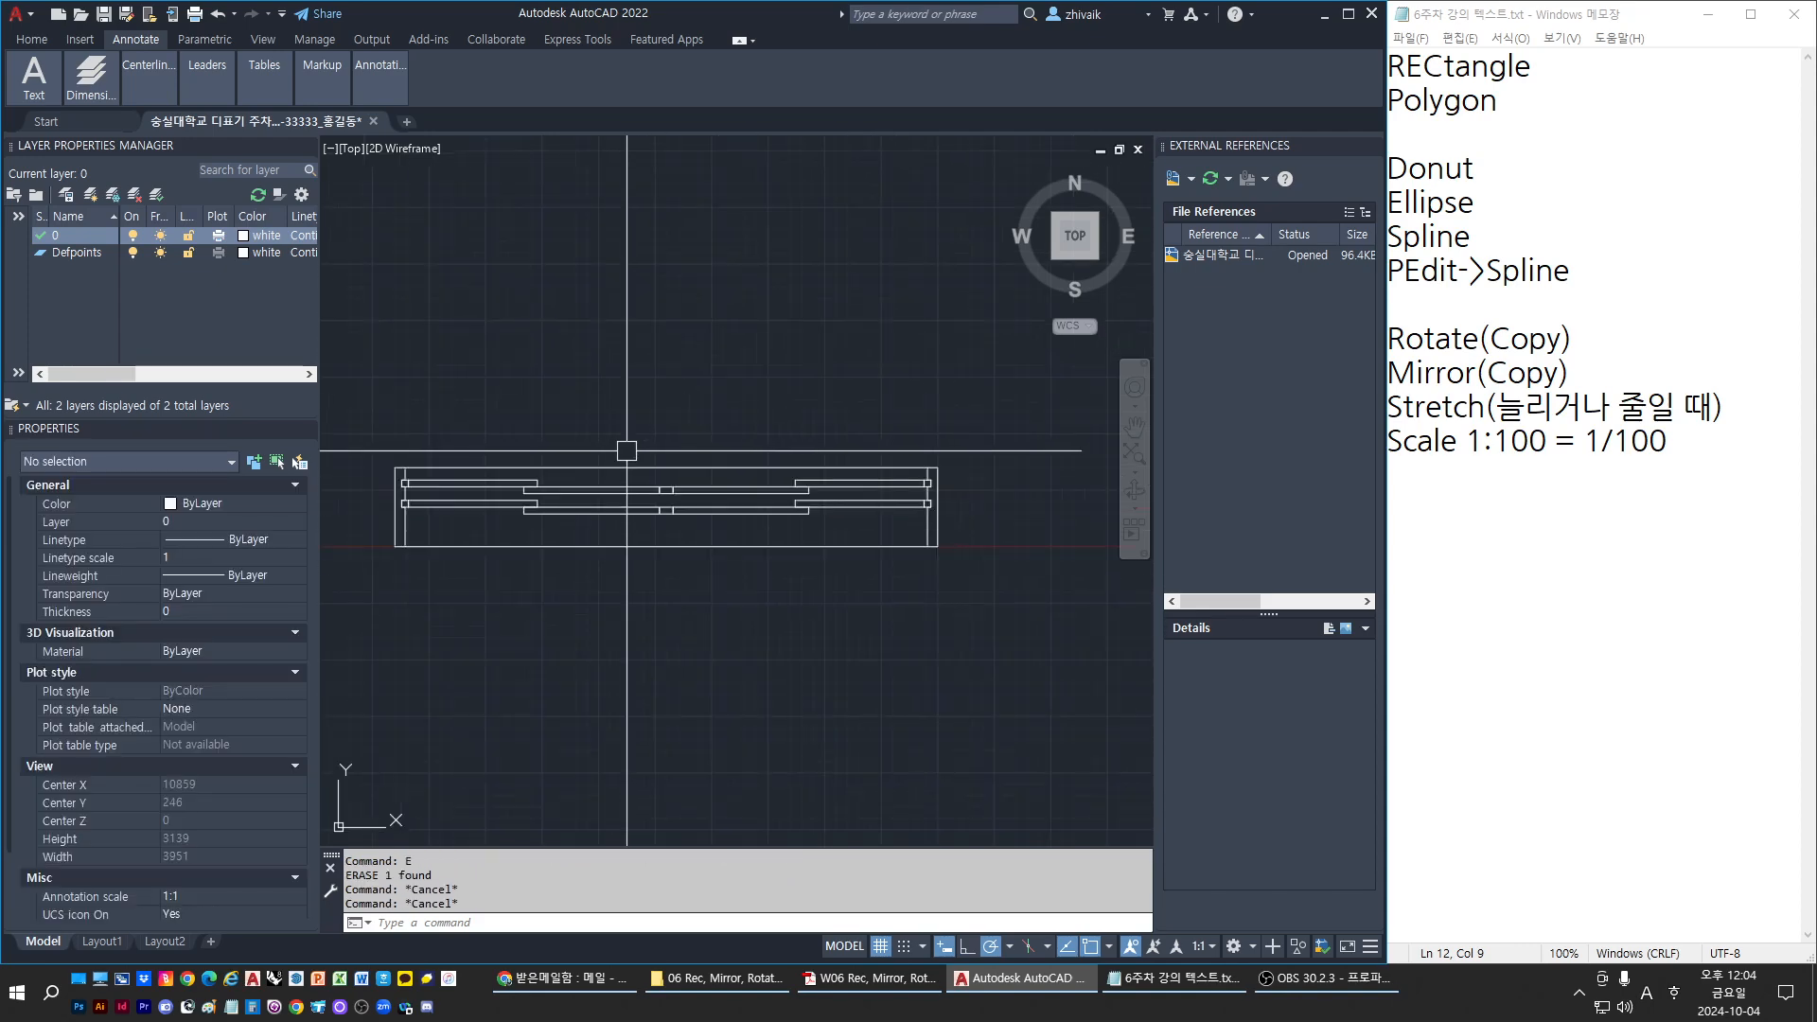
{"action": "scroll", "coordinate": [803, 568], "scroll_direction": "up", "scroll_amount": 1}
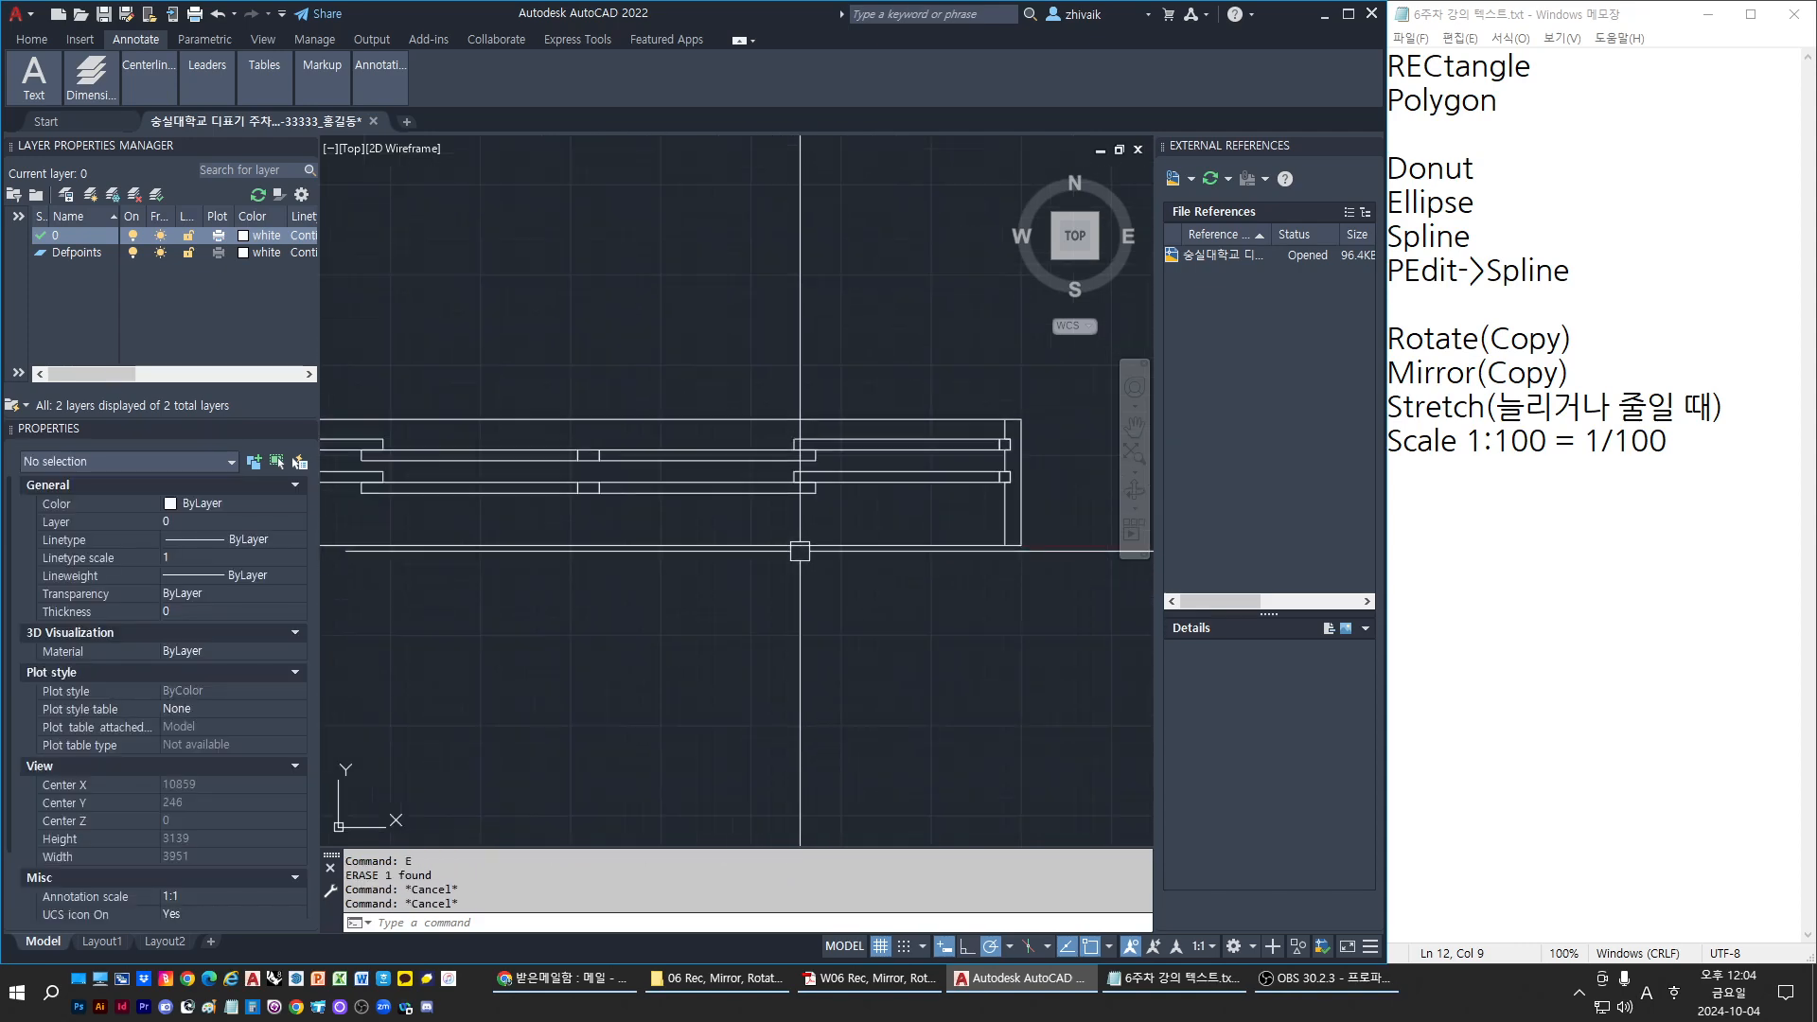
{"action": "scroll", "coordinate": [812, 556], "scroll_direction": "down", "scroll_amount": 1}
{"action": "scroll", "coordinate": [842, 540], "scroll_direction": "up", "scroll_amount": 1}
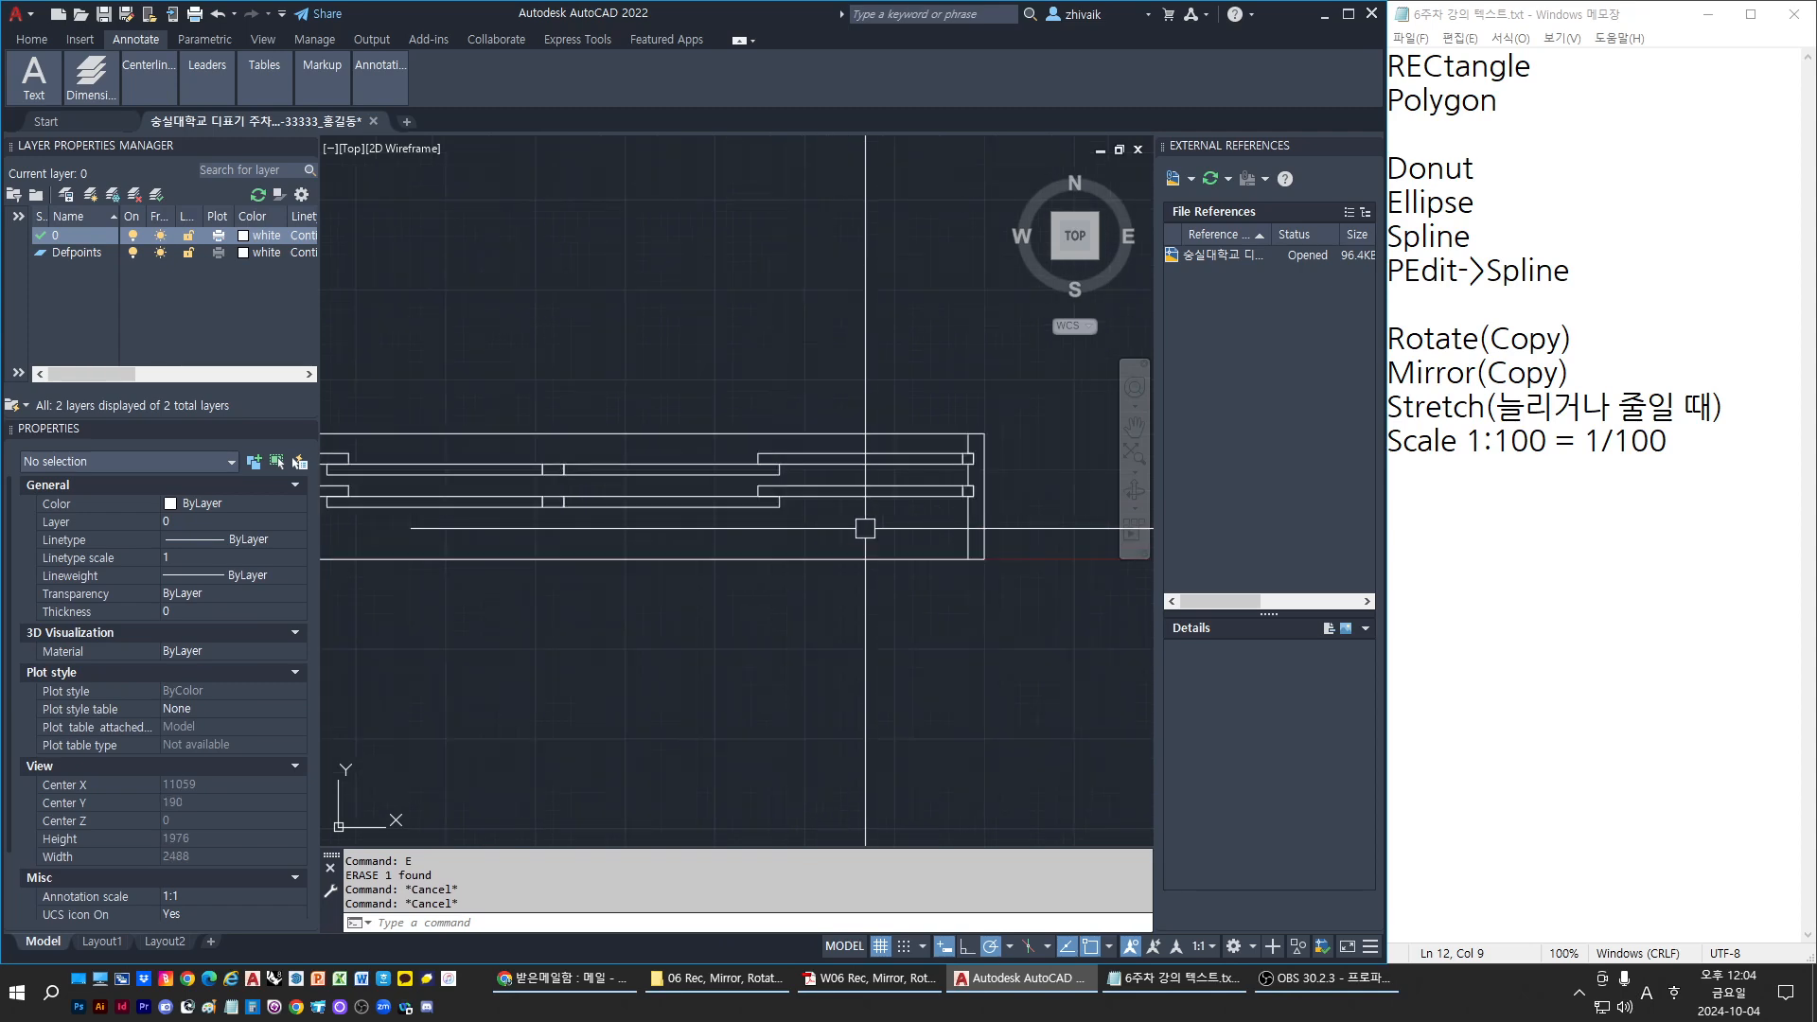
{"action": "scroll", "coordinate": [833, 530], "scroll_direction": "down", "scroll_amount": 1}
{"action": "scroll", "coordinate": [830, 529], "scroll_direction": "up", "scroll_amount": 2}
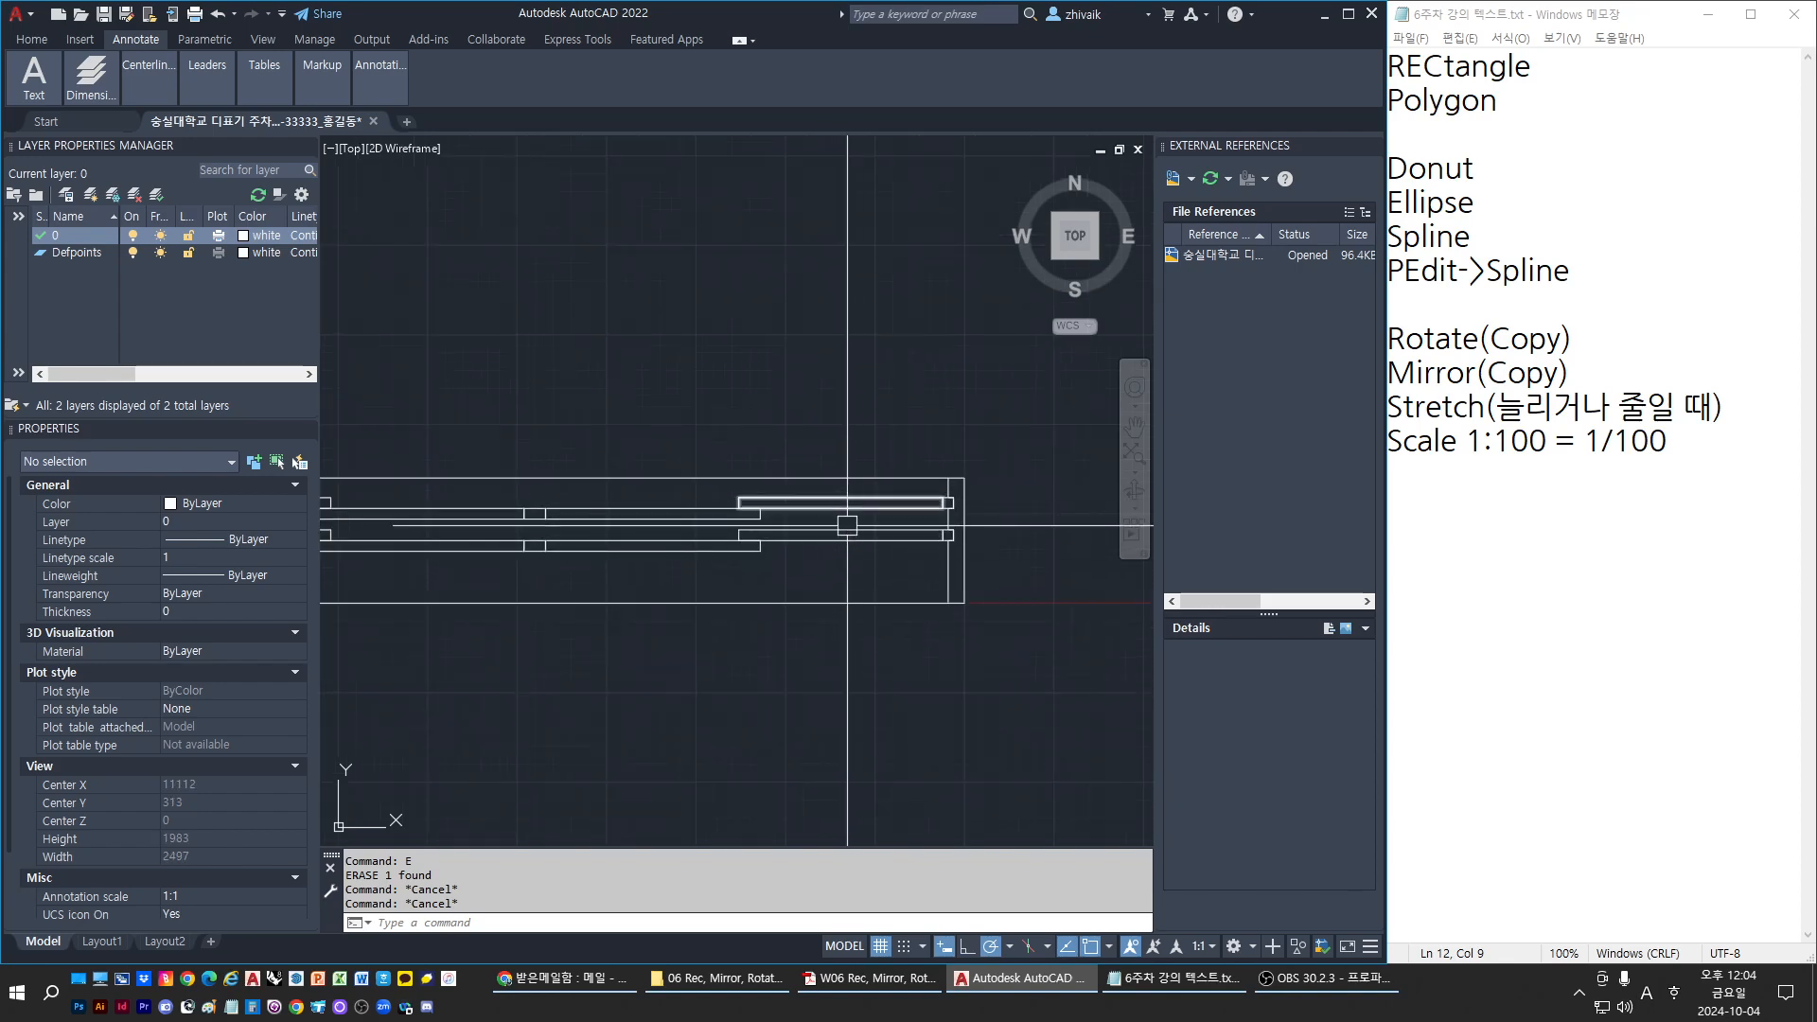
Try to measure a distance starting from the left end of the lower right-hand sliding panel
{"action": "type", "text": "D"}
{"action": "key", "text": "Return"}
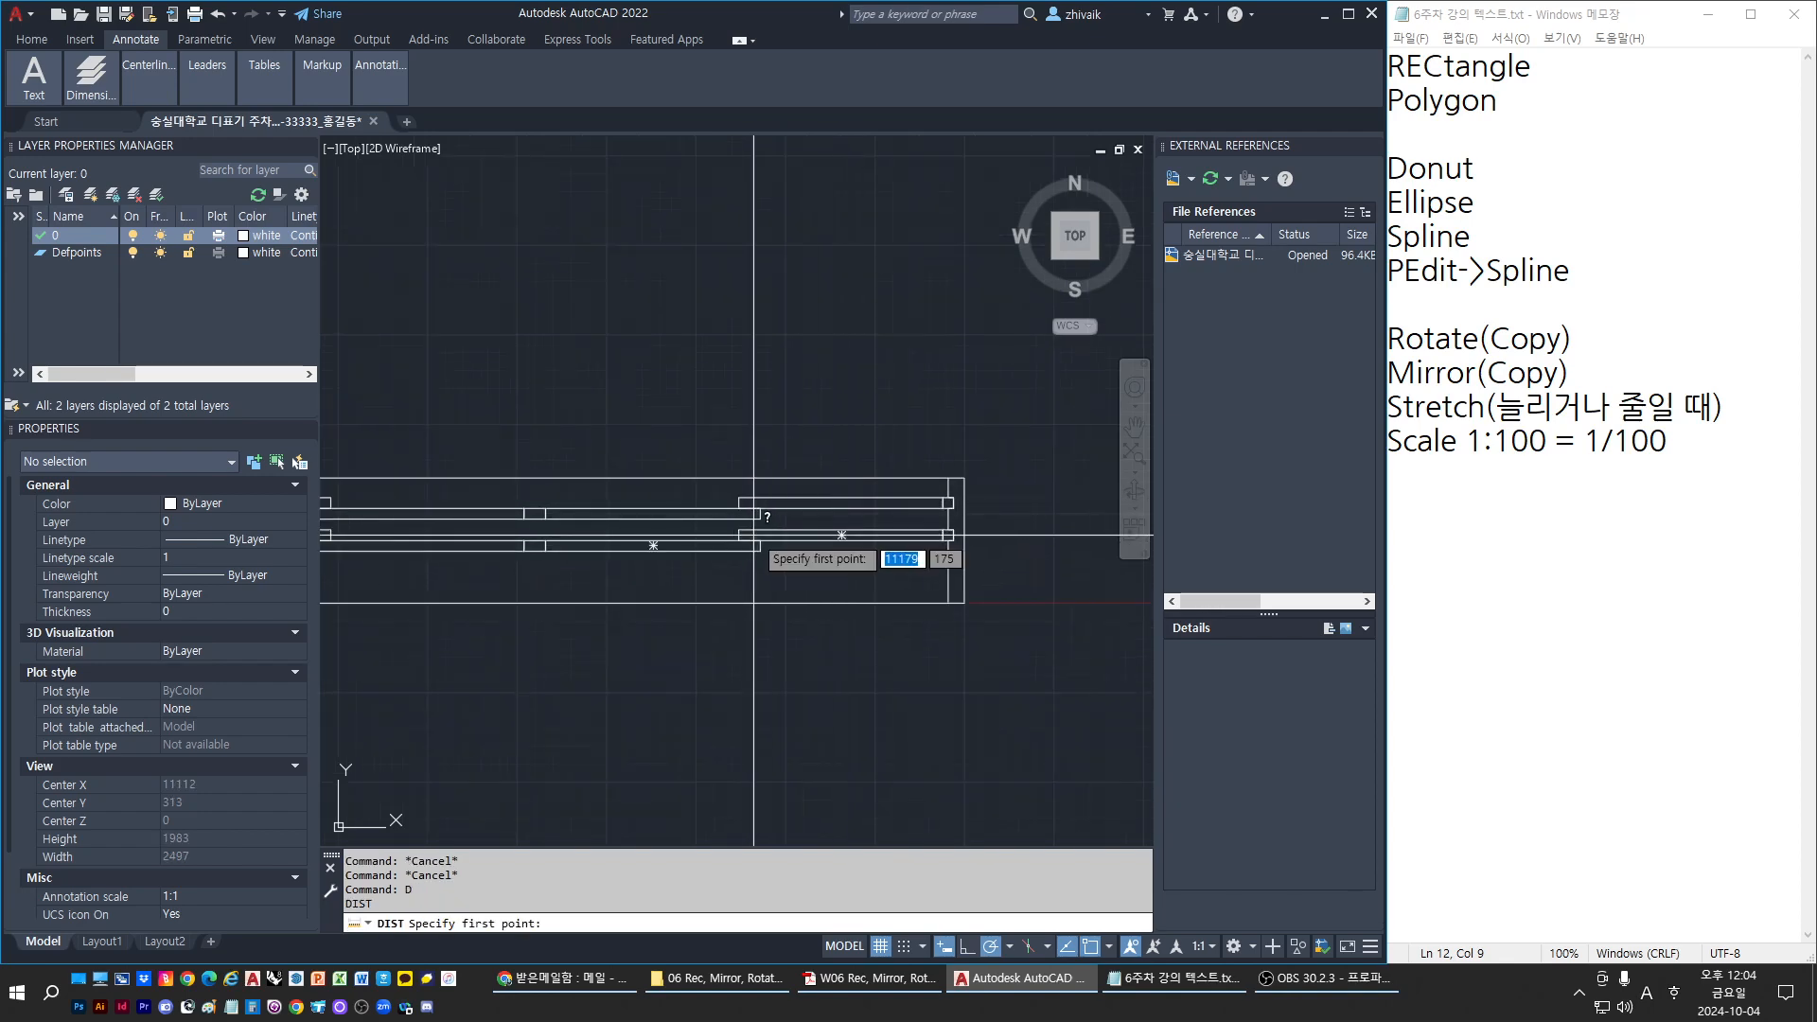
{"action": "left_click", "coordinate": [739, 531]}
{"action": "key", "text": "Escape"}
{"action": "key", "text": "Escape"}
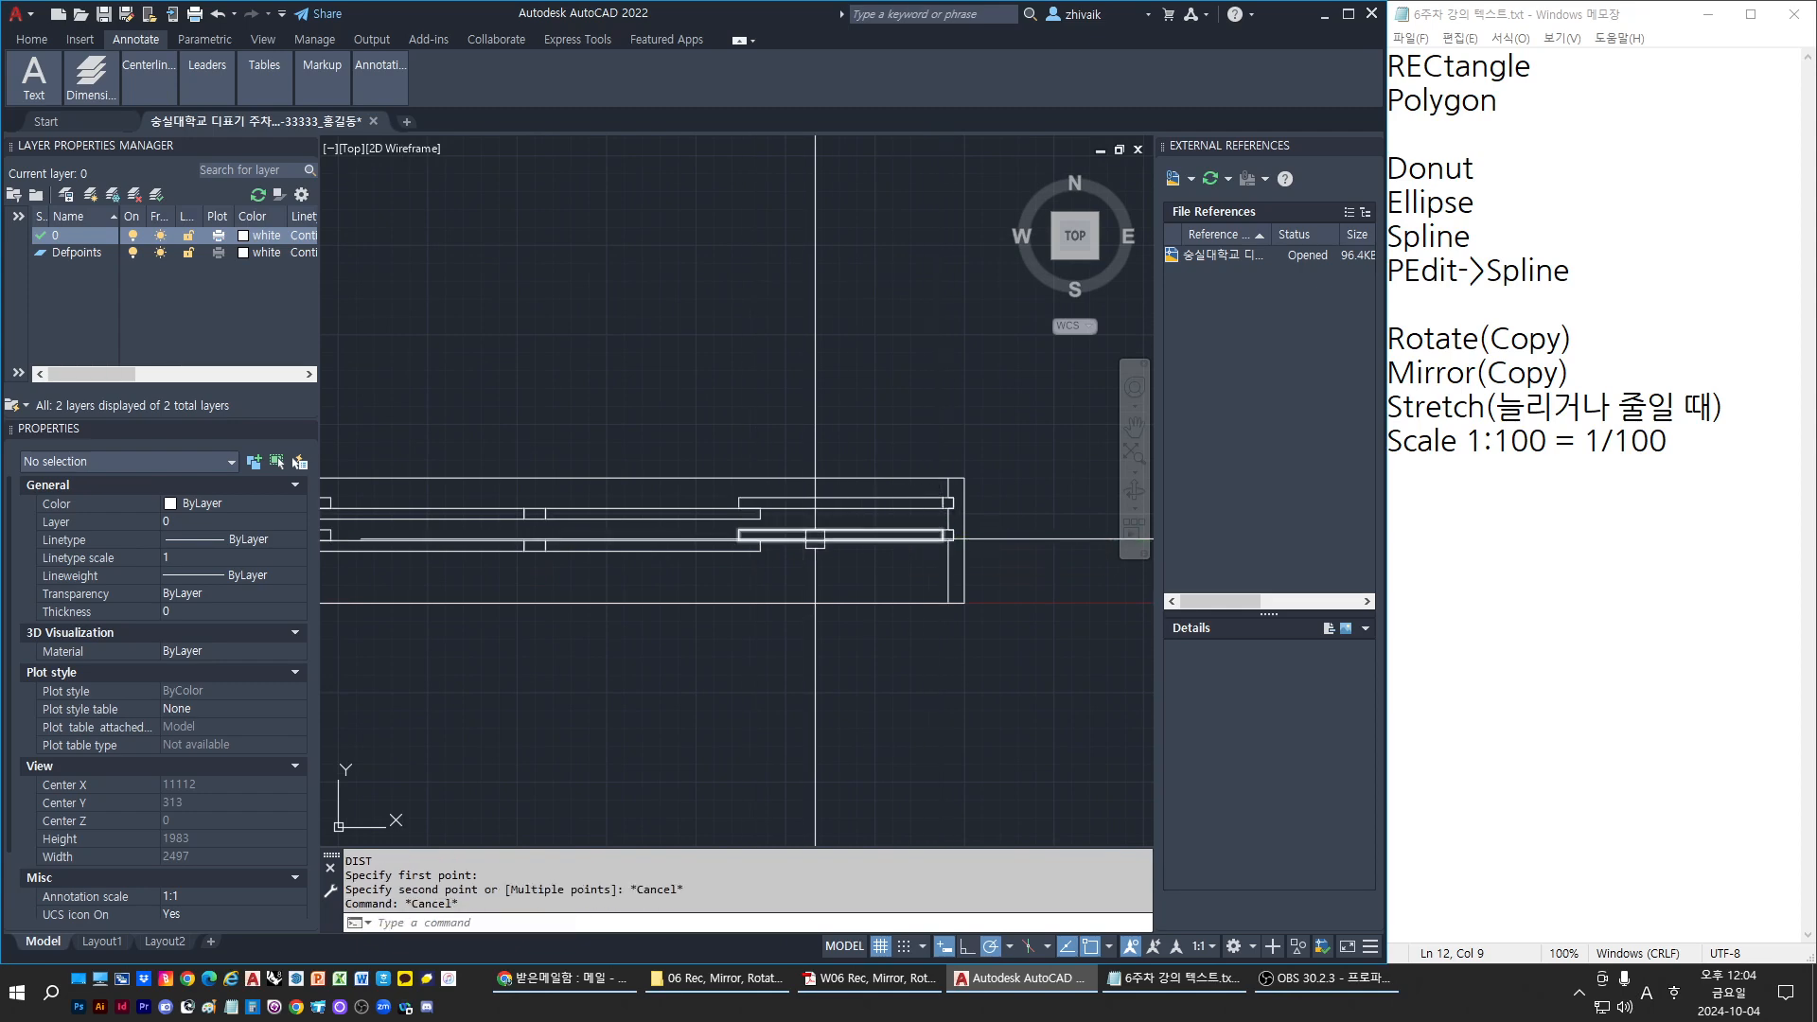
Try to stretch the mirrored sliding panel plan with a crossing window over the middle of the two right-hand sliding panels and a base point below
{"action": "scroll", "coordinate": [815, 538], "scroll_direction": "down", "scroll_amount": 3}
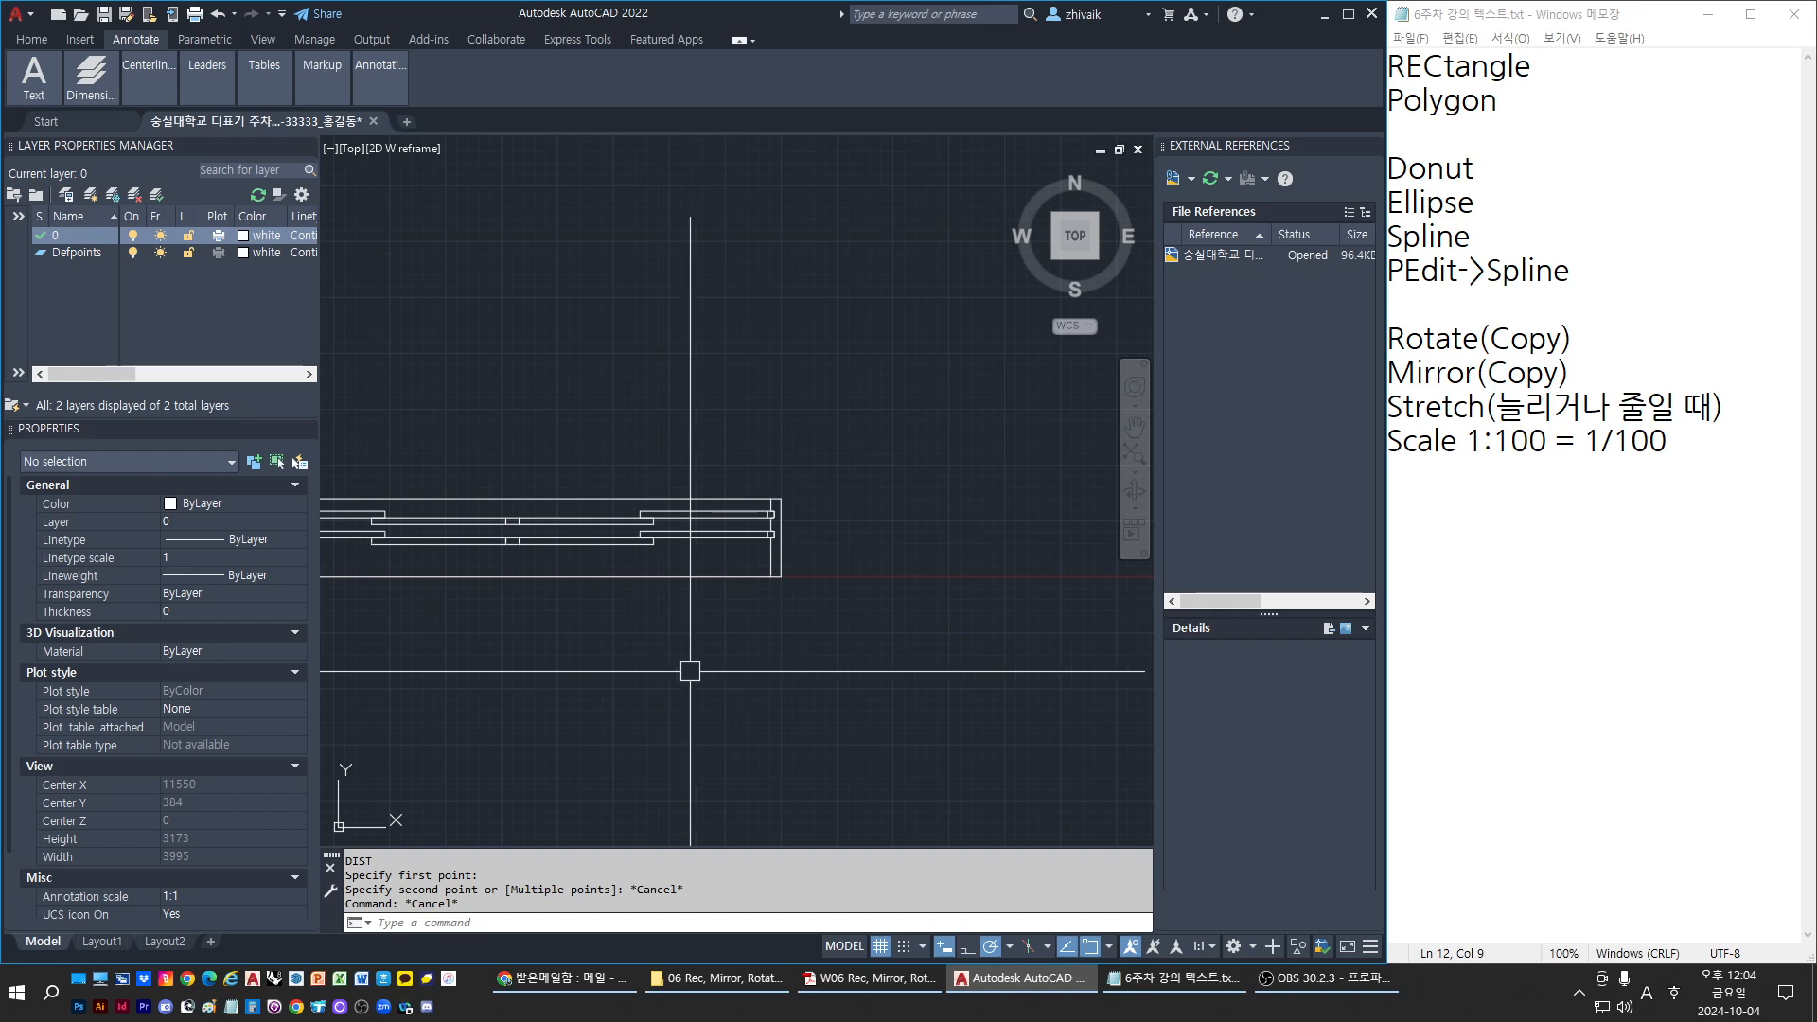
{"action": "type", "text": "s"}
{"action": "key", "text": "Return"}
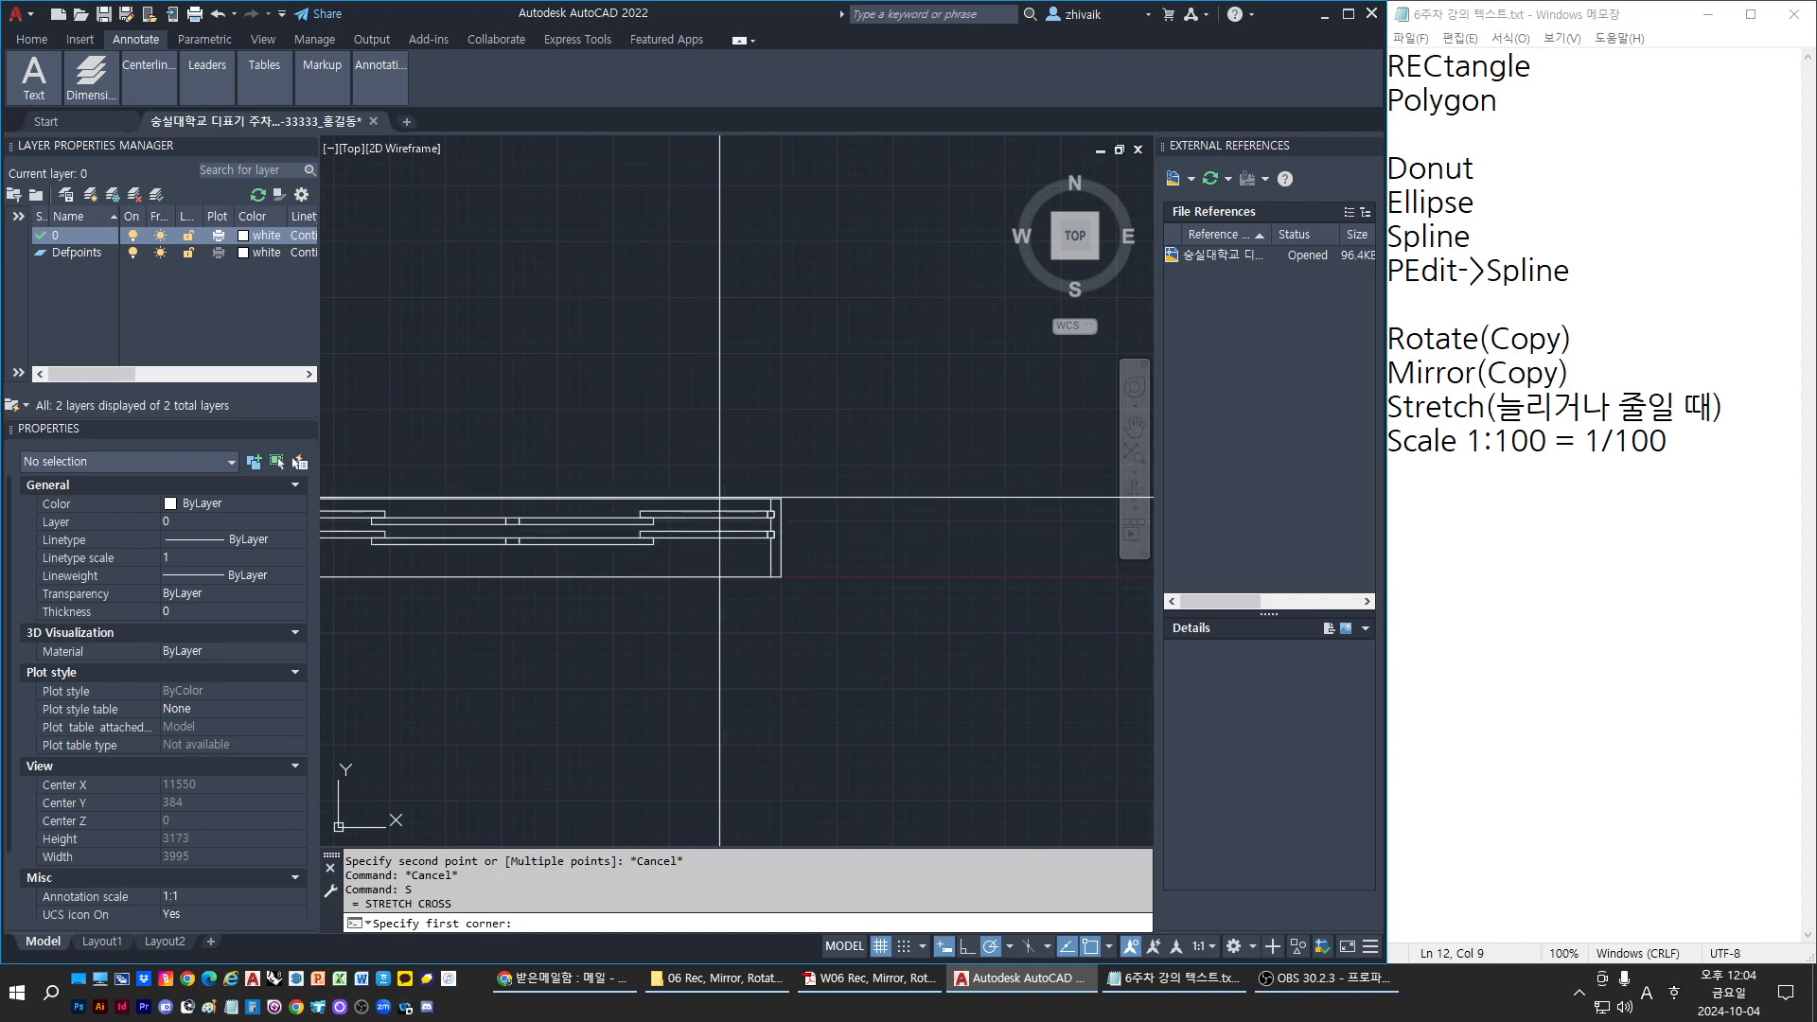
{"action": "left_click", "coordinate": [689, 386]}
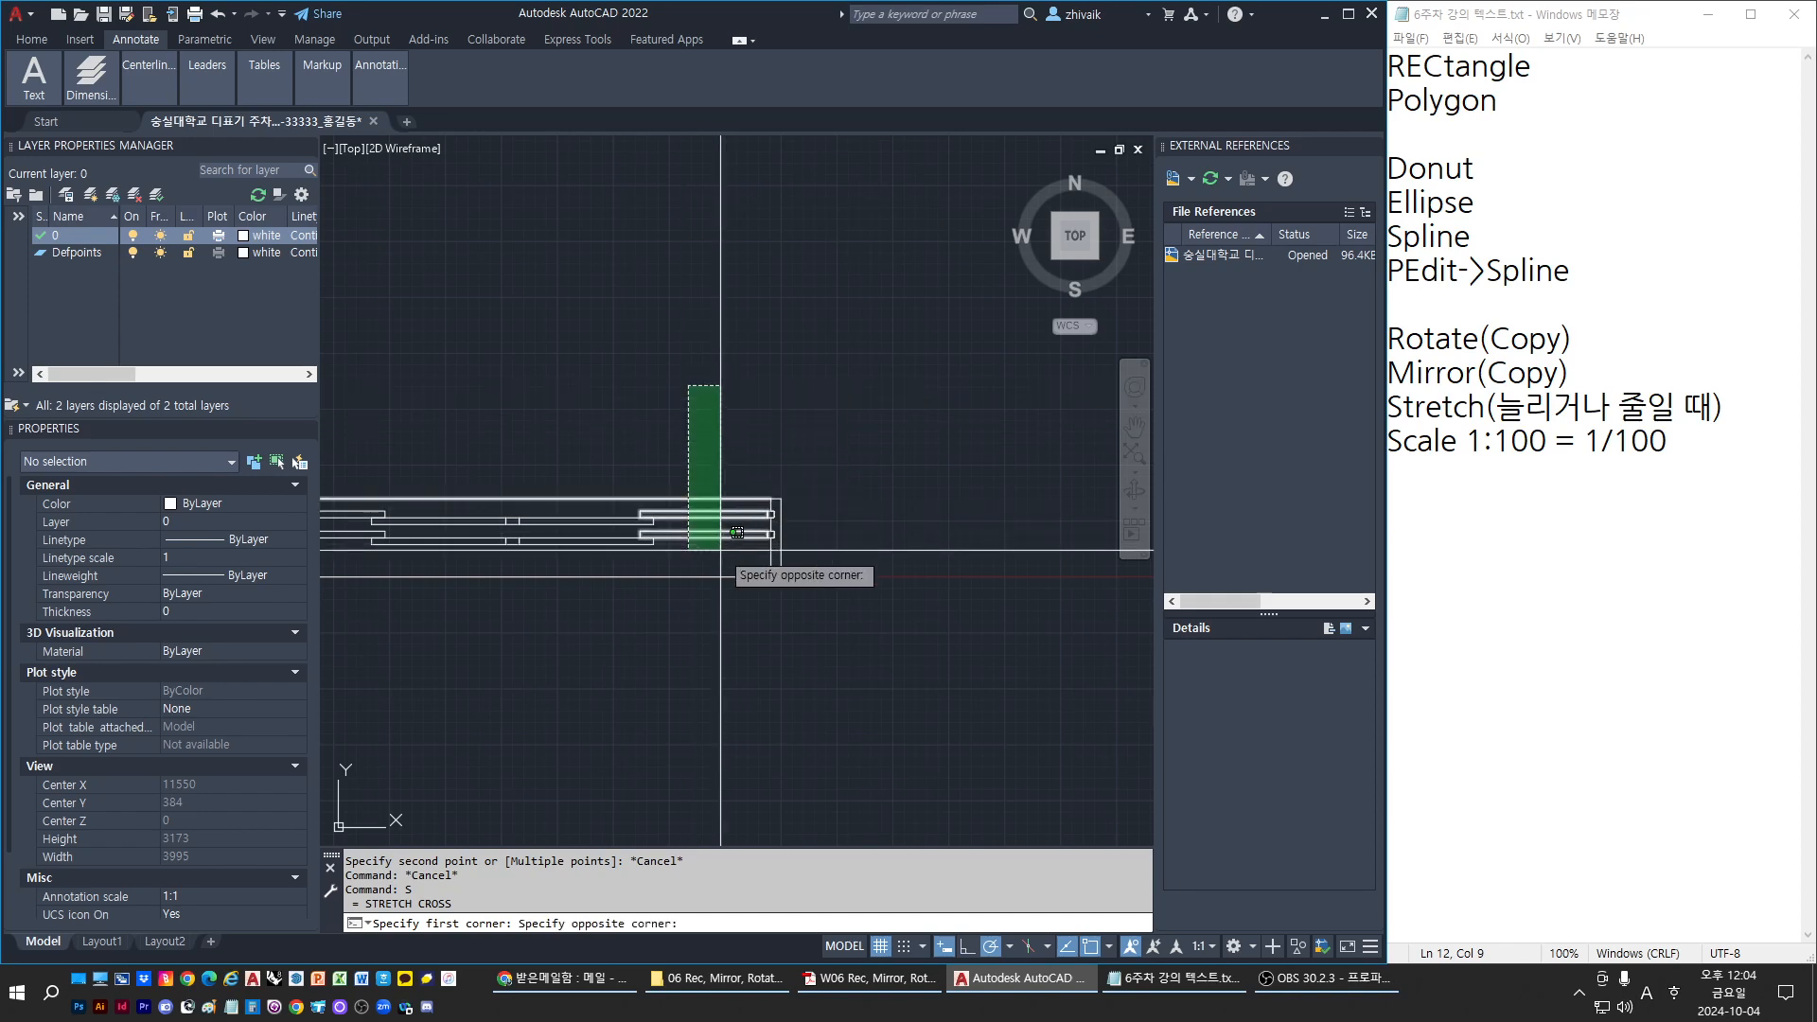
{"action": "scroll", "coordinate": [720, 549], "scroll_direction": "up", "scroll_amount": 2}
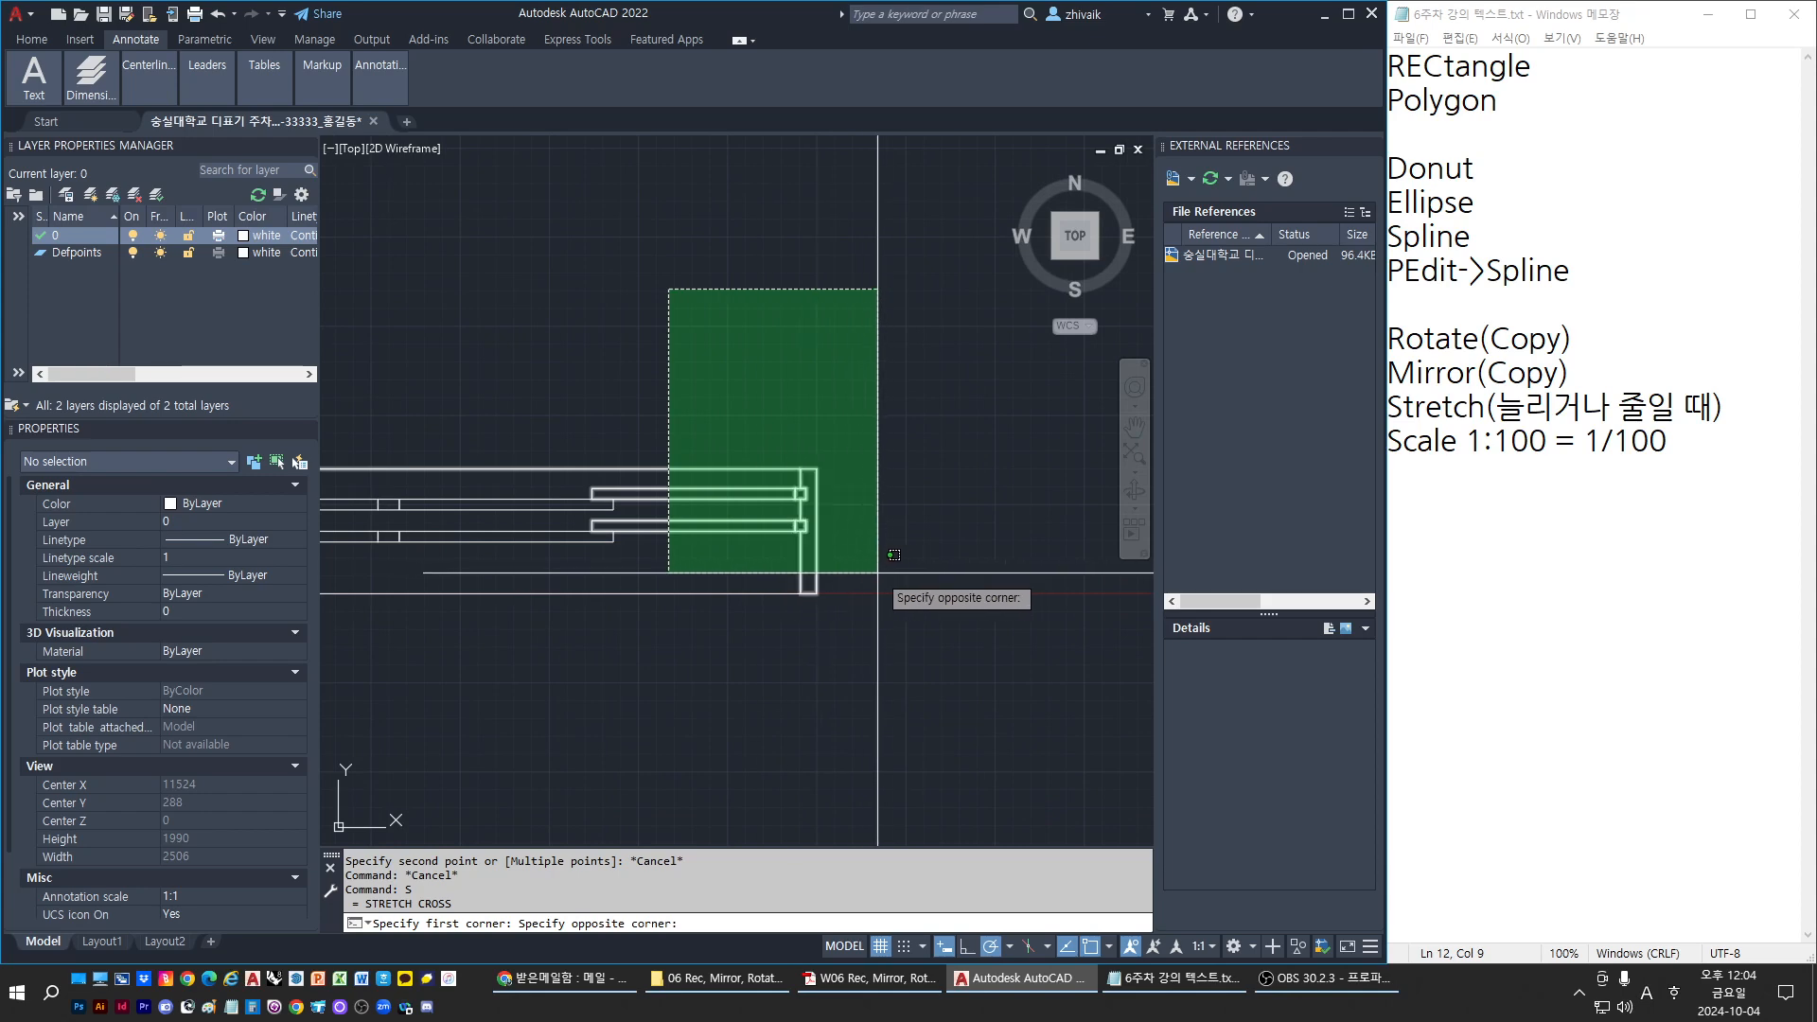
{"action": "left_click", "coordinate": [730, 574]}
{"action": "key", "text": "Return"}
{"action": "left_click", "coordinate": [682, 691]}
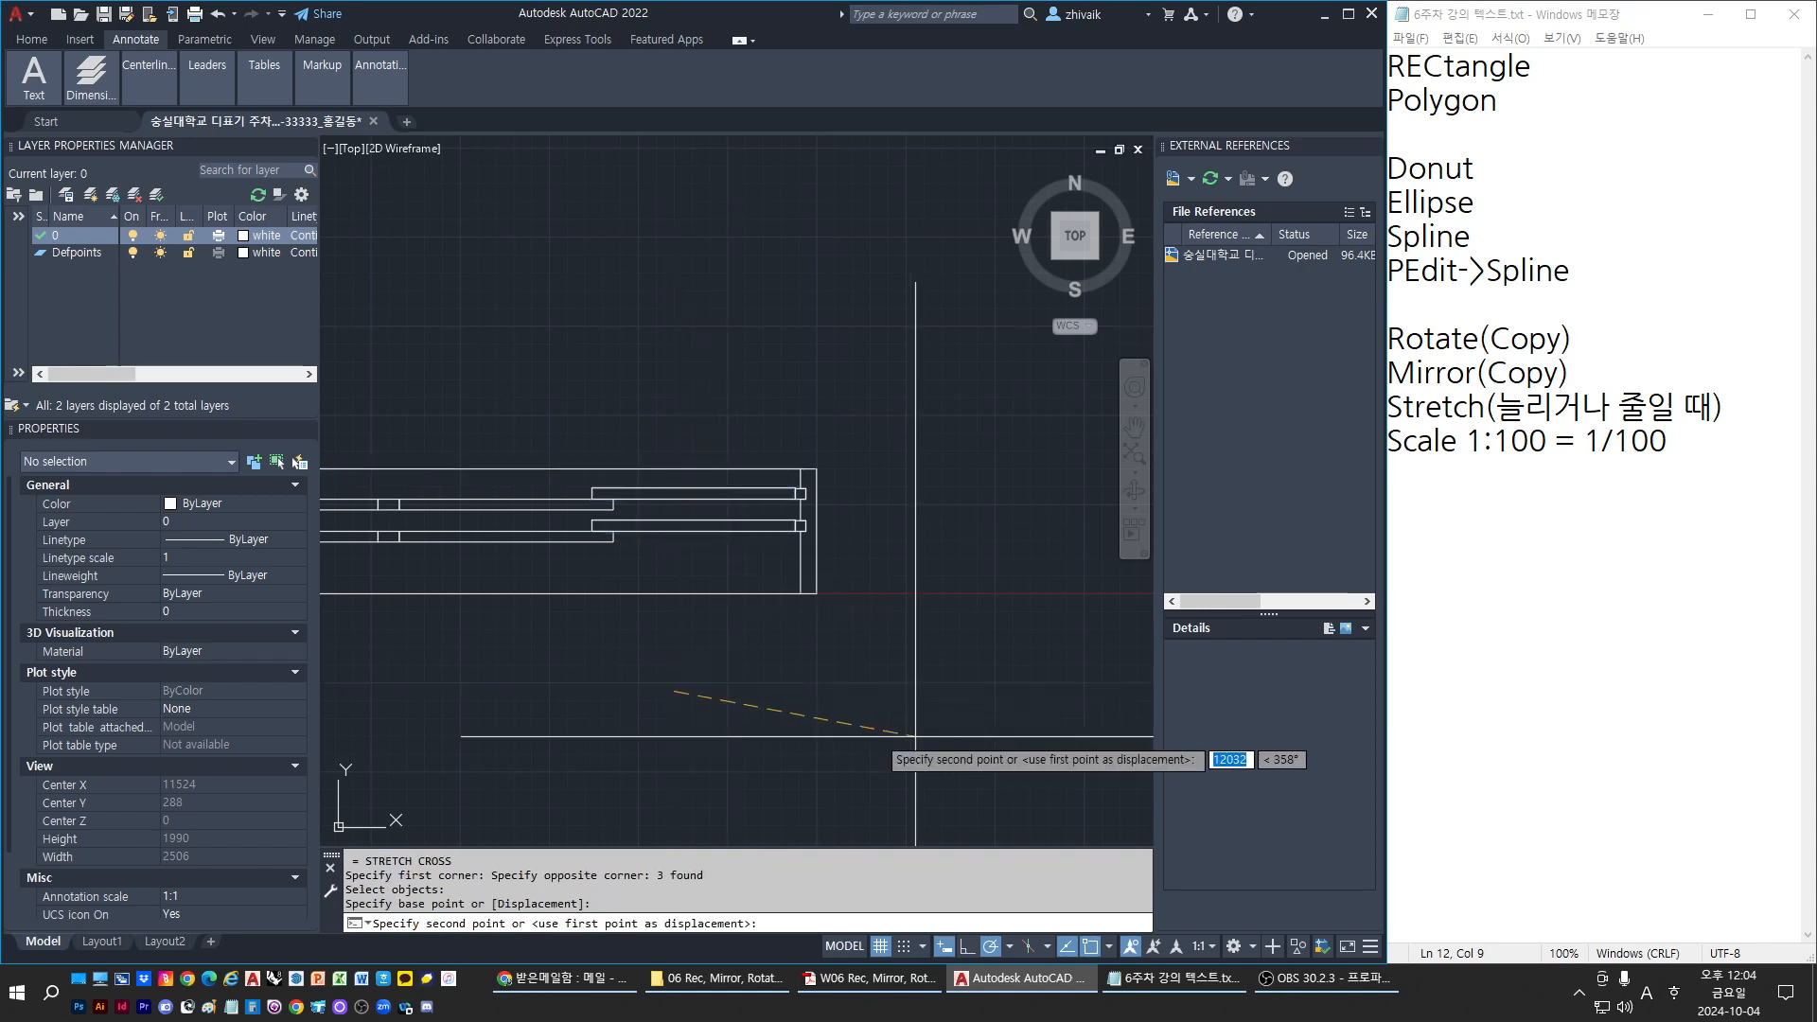
{"action": "key", "text": "Escape"}
{"action": "key", "text": "Escape"}
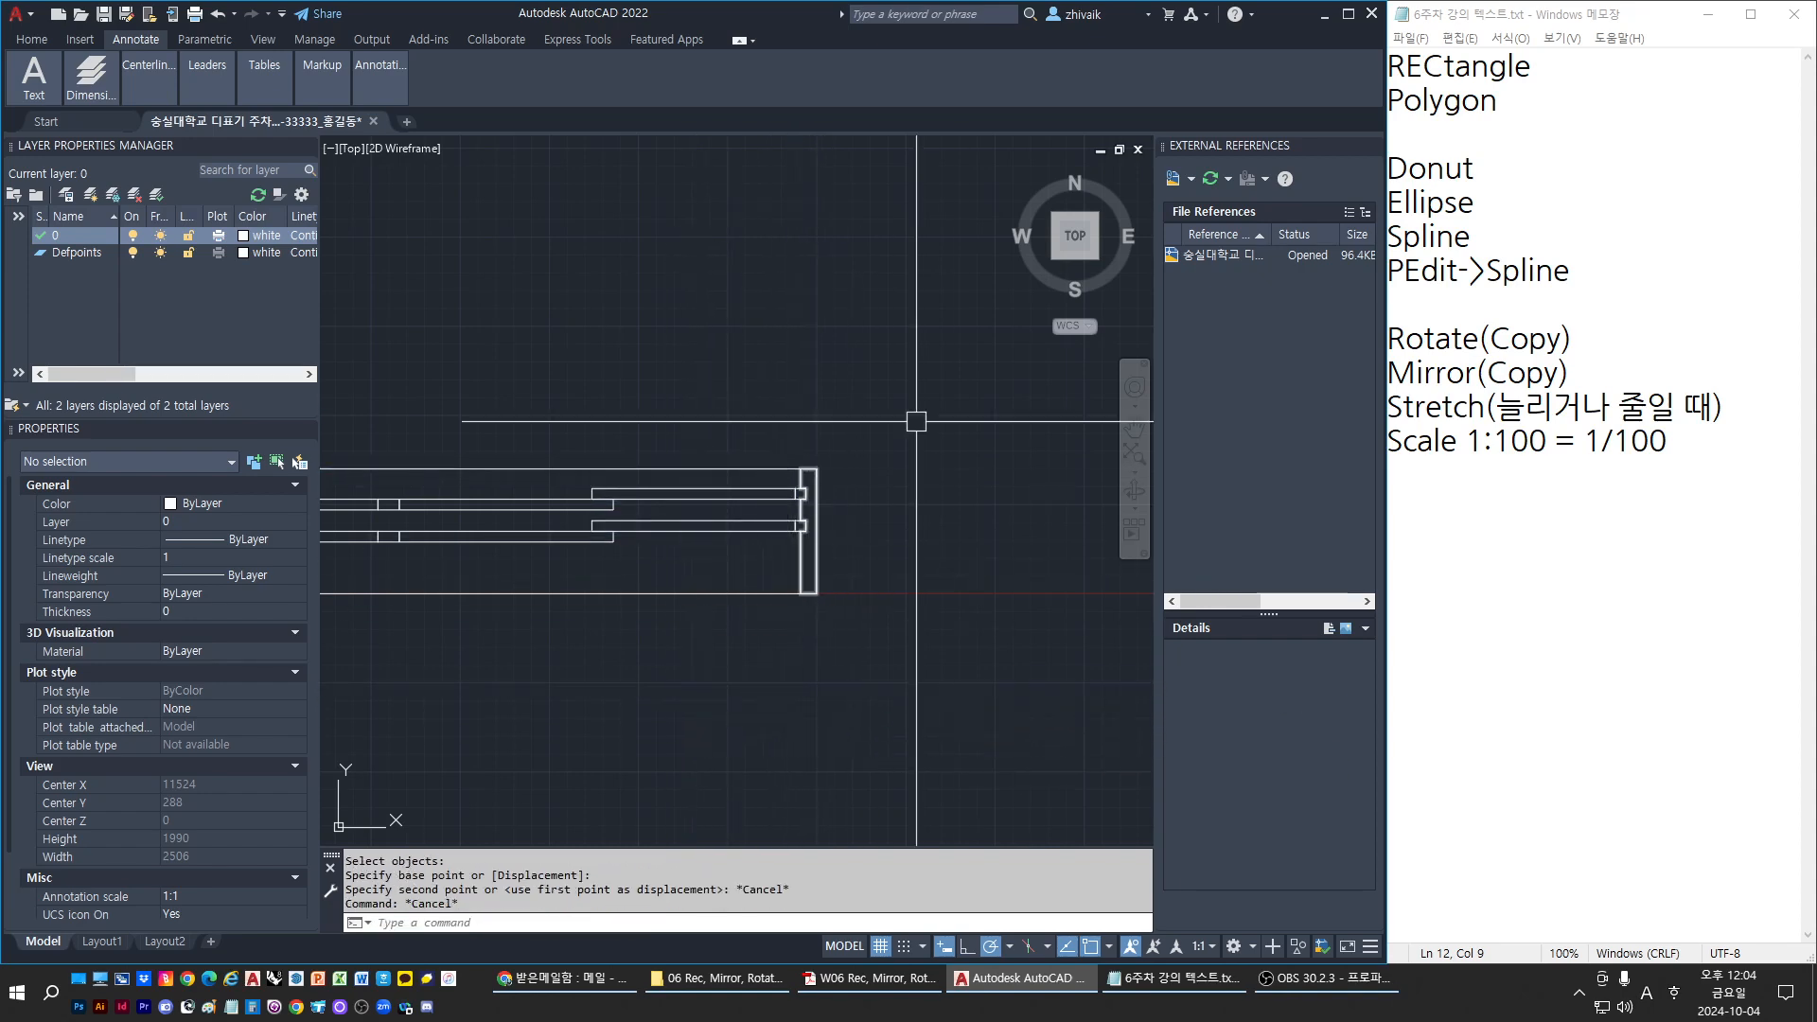
{"action": "scroll", "coordinate": [746, 522], "scroll_direction": "down", "scroll_amount": 2}
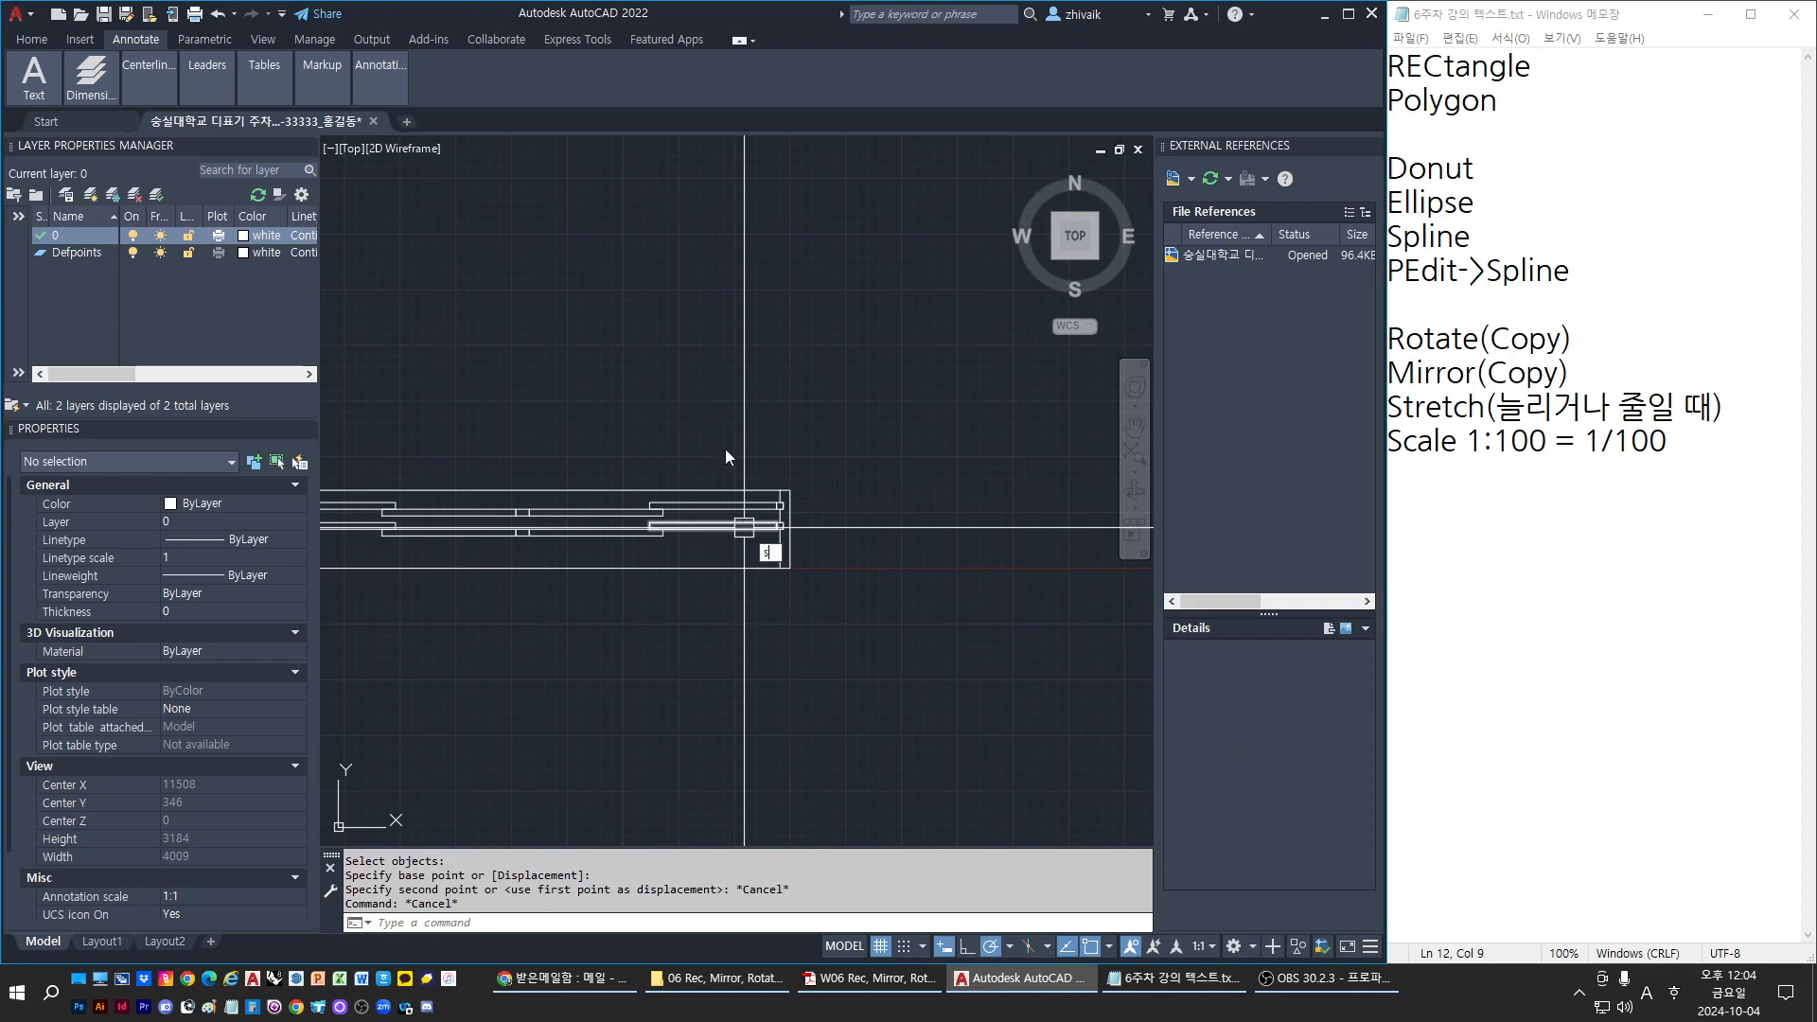
{"action": "type", "text": "s"}
{"action": "key", "text": "Return"}
{"action": "left_click", "coordinate": [719, 377]}
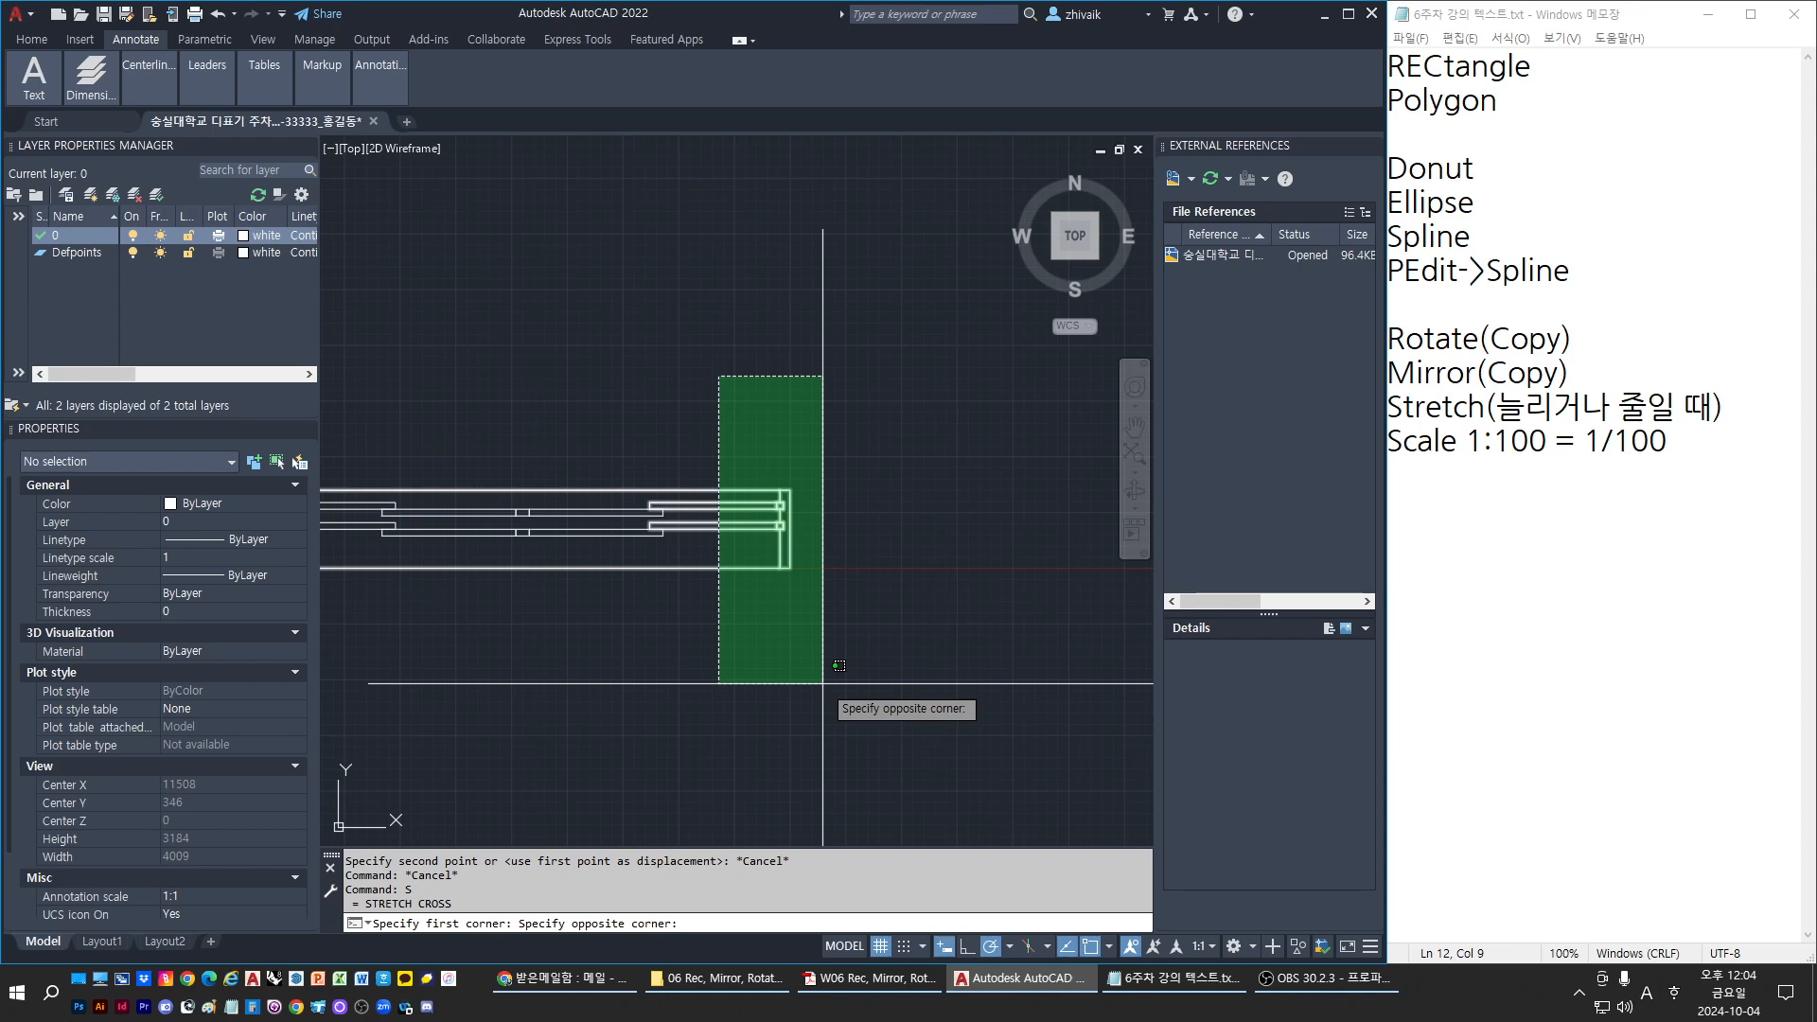
{"action": "key", "text": "Escape"}
Draw a practice rectangle above the right end of the sliding panel plan
{"action": "scroll", "coordinate": [751, 467], "scroll_direction": "up", "scroll_amount": 2}
{"action": "type", "text": "rec"}
{"action": "key", "text": "Return"}
{"action": "left_click", "coordinate": [751, 466]}
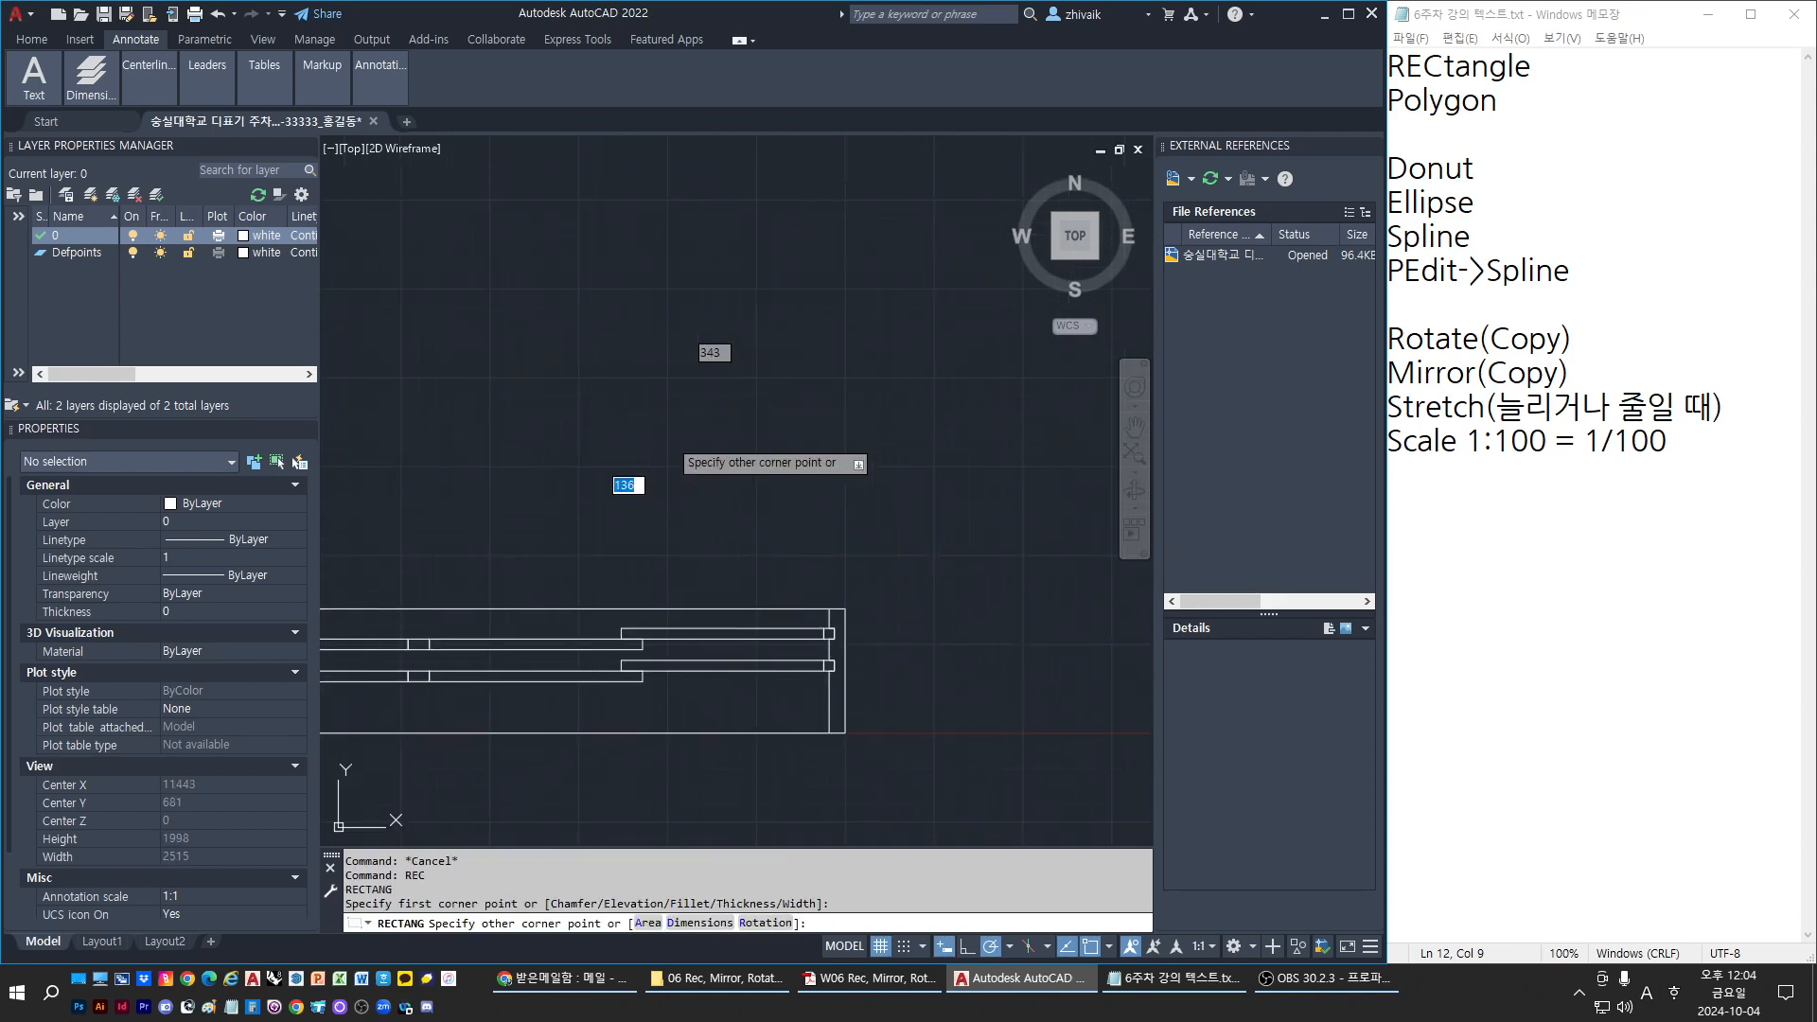
{"action": "left_click", "coordinate": [746, 433]}
{"action": "key", "text": "Return"}
{"action": "key", "text": "Escape"}
{"action": "left_click", "coordinate": [698, 439]}
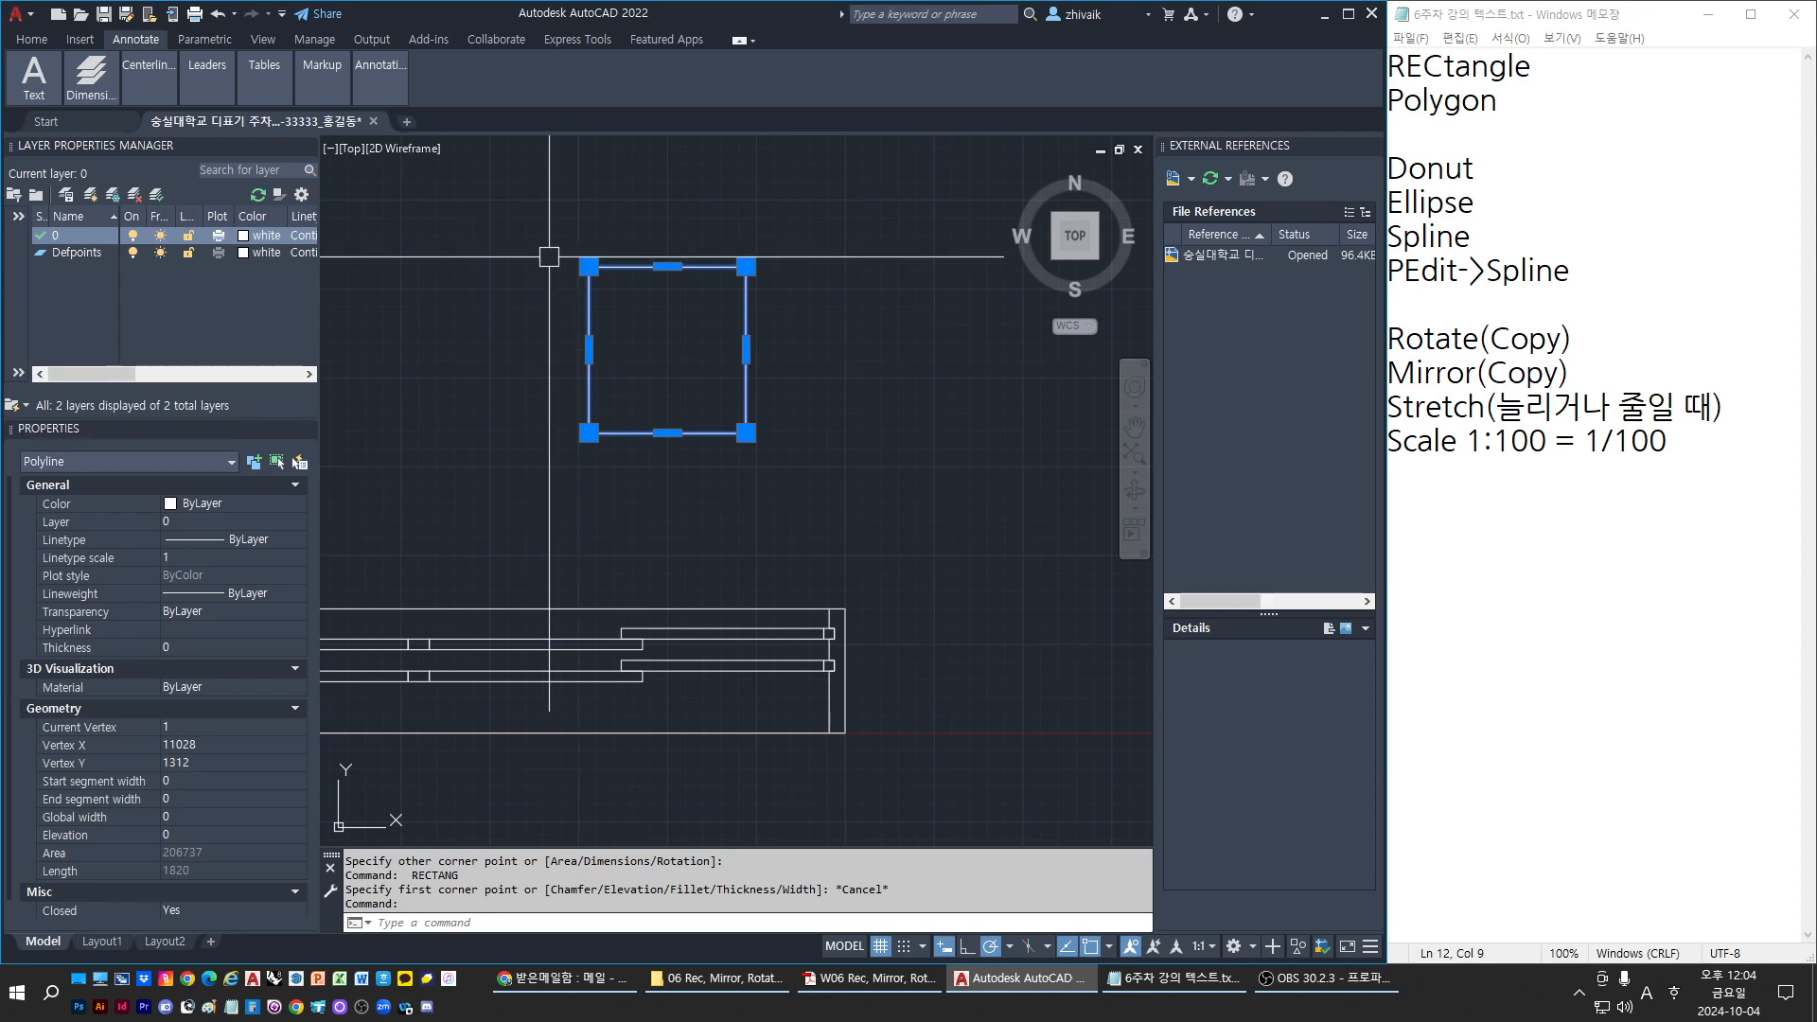
{"action": "key", "text": "Escape"}
{"action": "key", "text": "Escape"}
Try to stretch the practice rectangle upward, using a crossing window that encloses the whole rectangle and a base point outside its right side
{"action": "type", "text": "s"}
{"action": "key", "text": "Return"}
{"action": "left_click", "coordinate": [542, 302]}
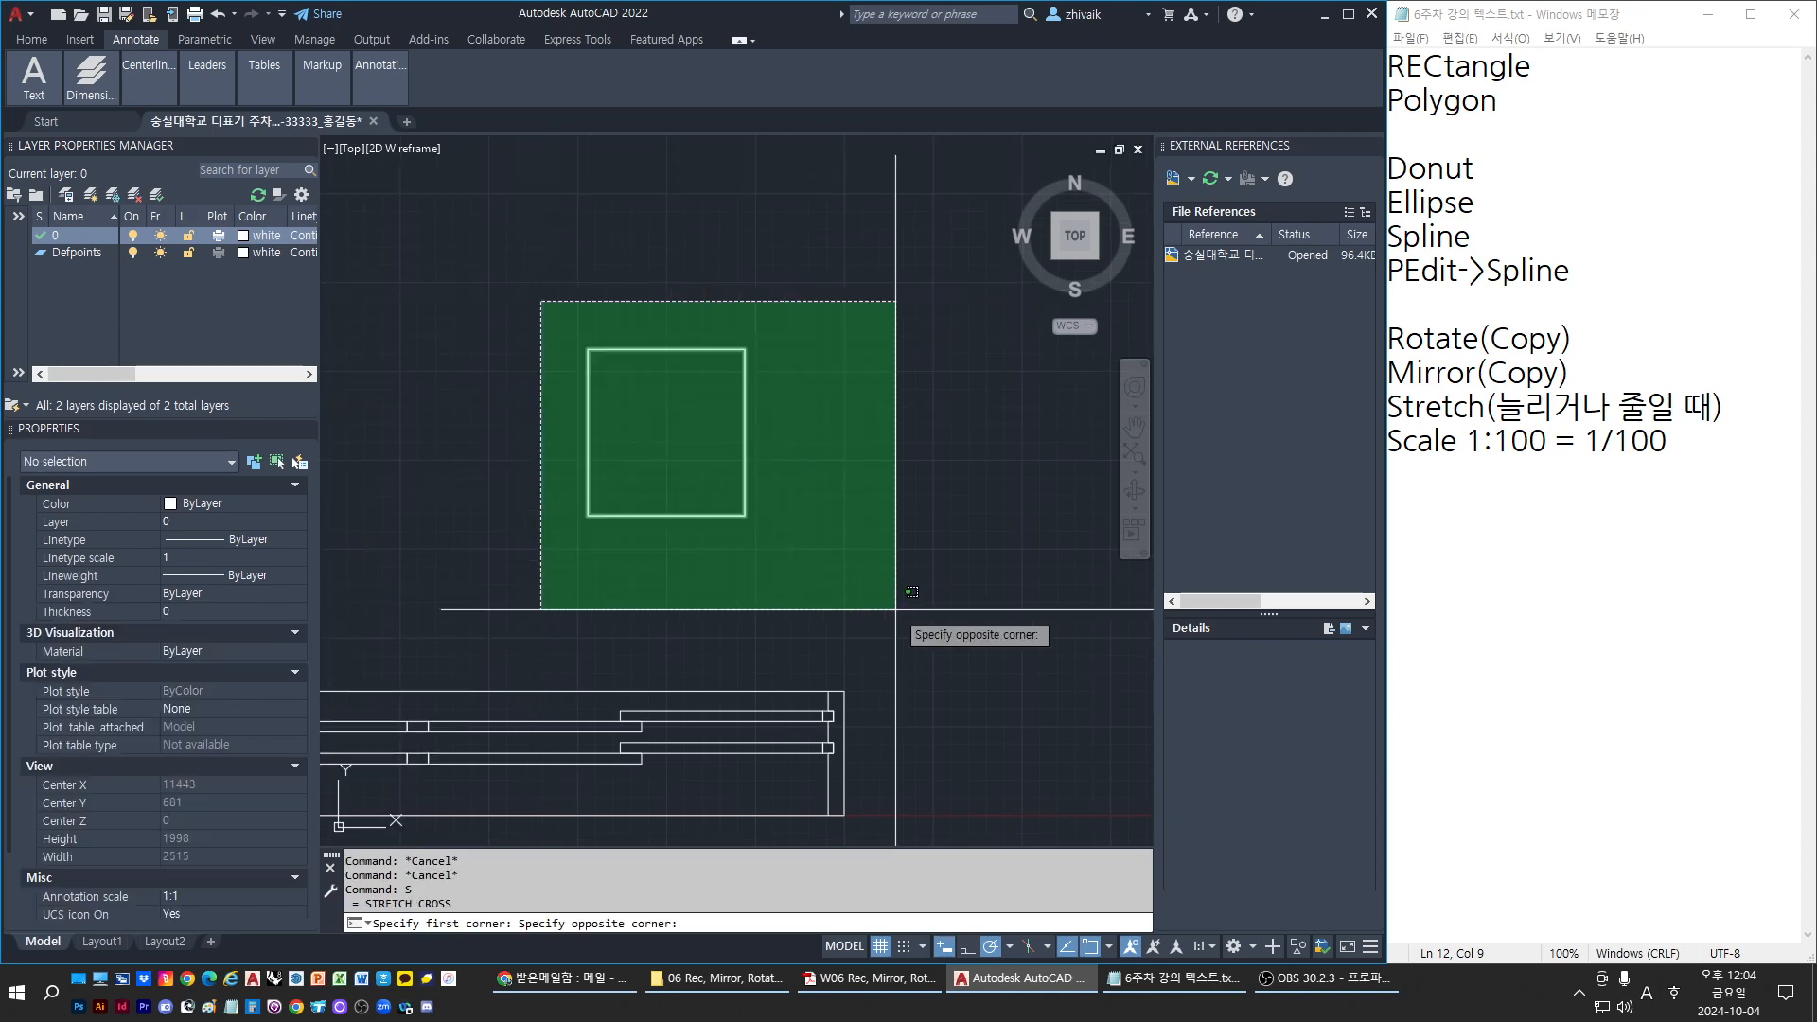
{"action": "left_click", "coordinate": [895, 609]}
{"action": "key", "text": "Return"}
{"action": "left_click", "coordinate": [845, 514]}
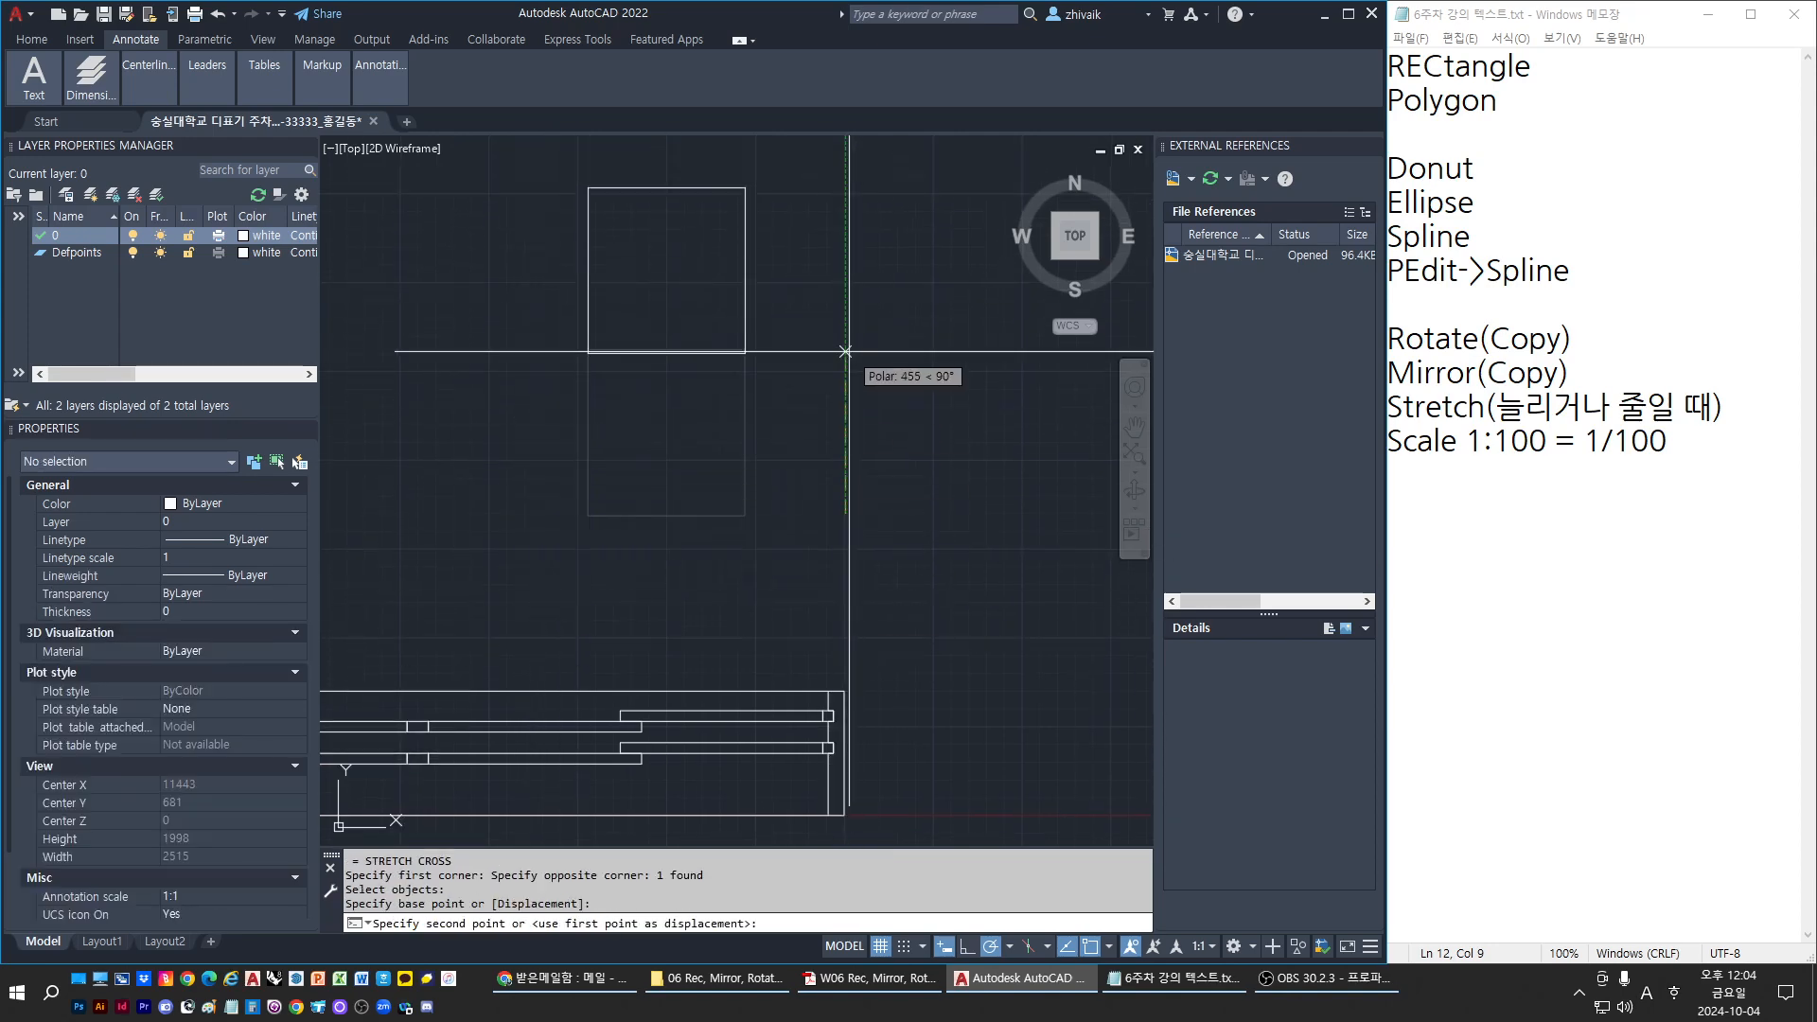
{"action": "key", "text": "Escape"}
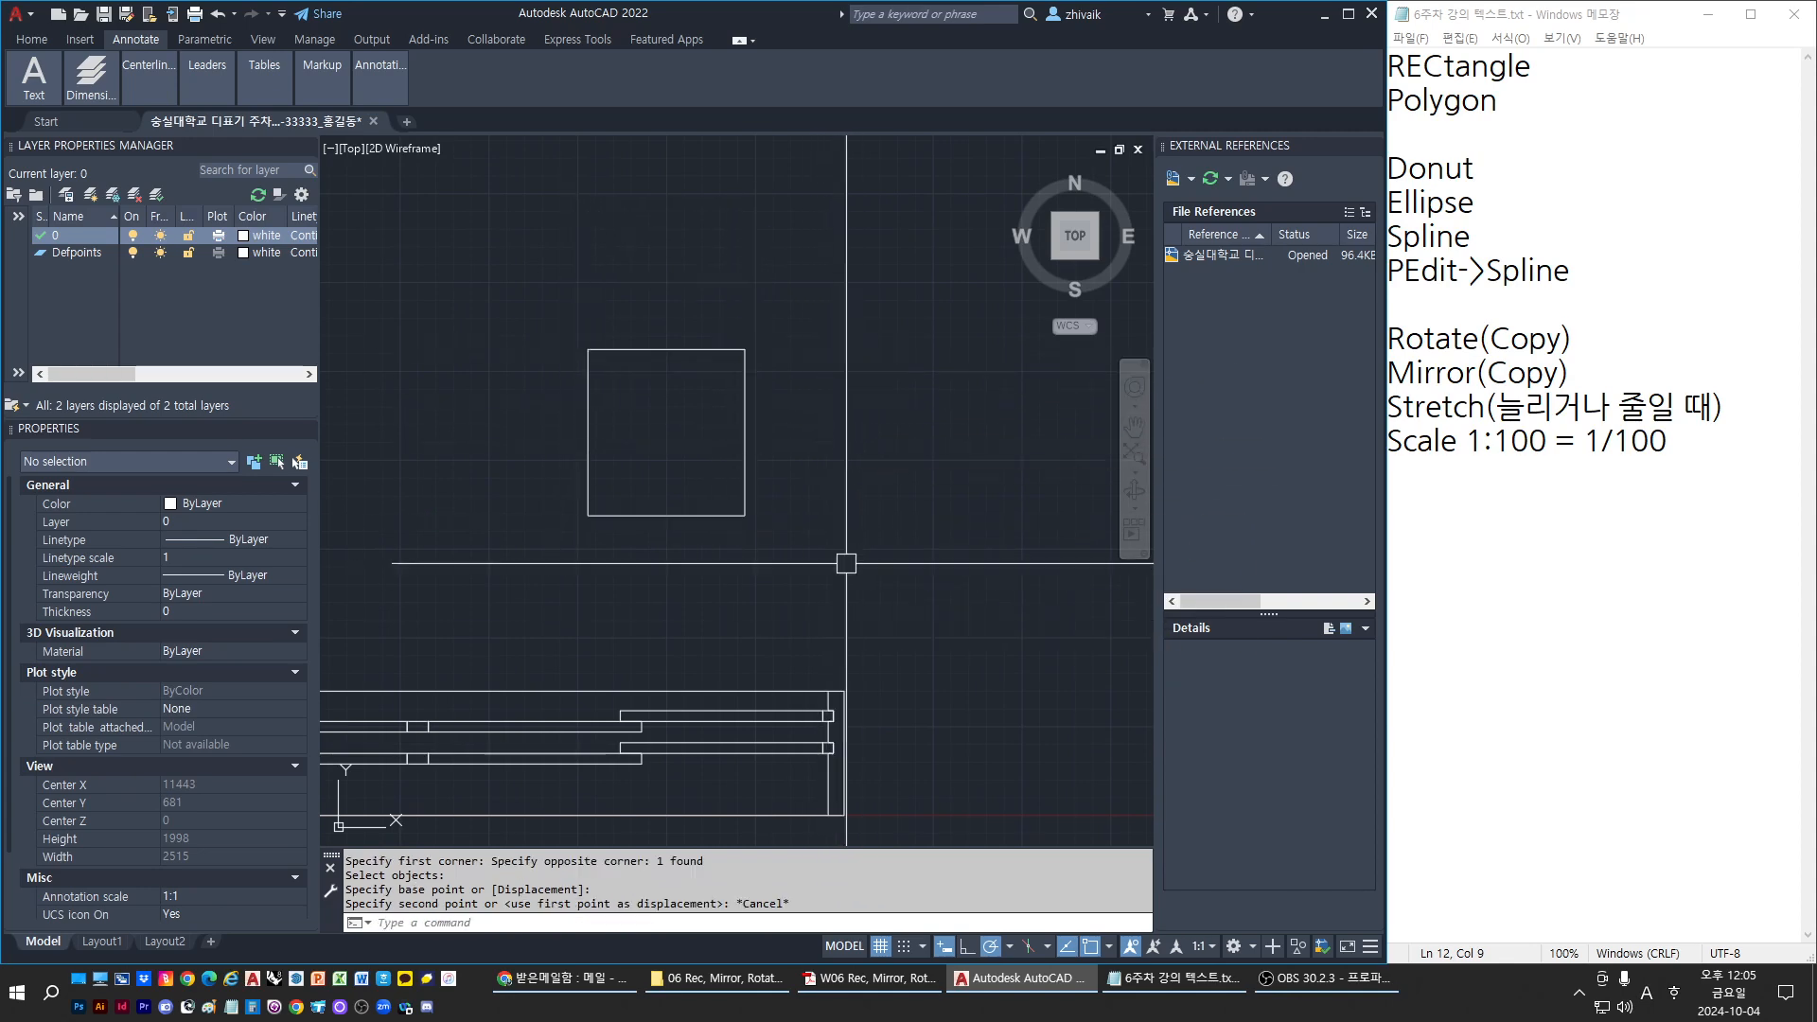
{"action": "key", "text": "Escape"}
{"action": "key", "text": "Escape"}
Window-select the right end frame, its two small blocks and the two outer panels, and examine their corner points up close
{"action": "middle_click_drag", "start_coordinate": [806, 757], "coordinate": [786, 547]}
{"action": "scroll", "coordinate": [786, 547], "scroll_direction": "up", "scroll_amount": 6}
{"action": "key", "text": "Escape"}
{"action": "scroll", "coordinate": [909, 582], "scroll_direction": "down", "scroll_amount": 4}
{"action": "key", "text": "Escape"}
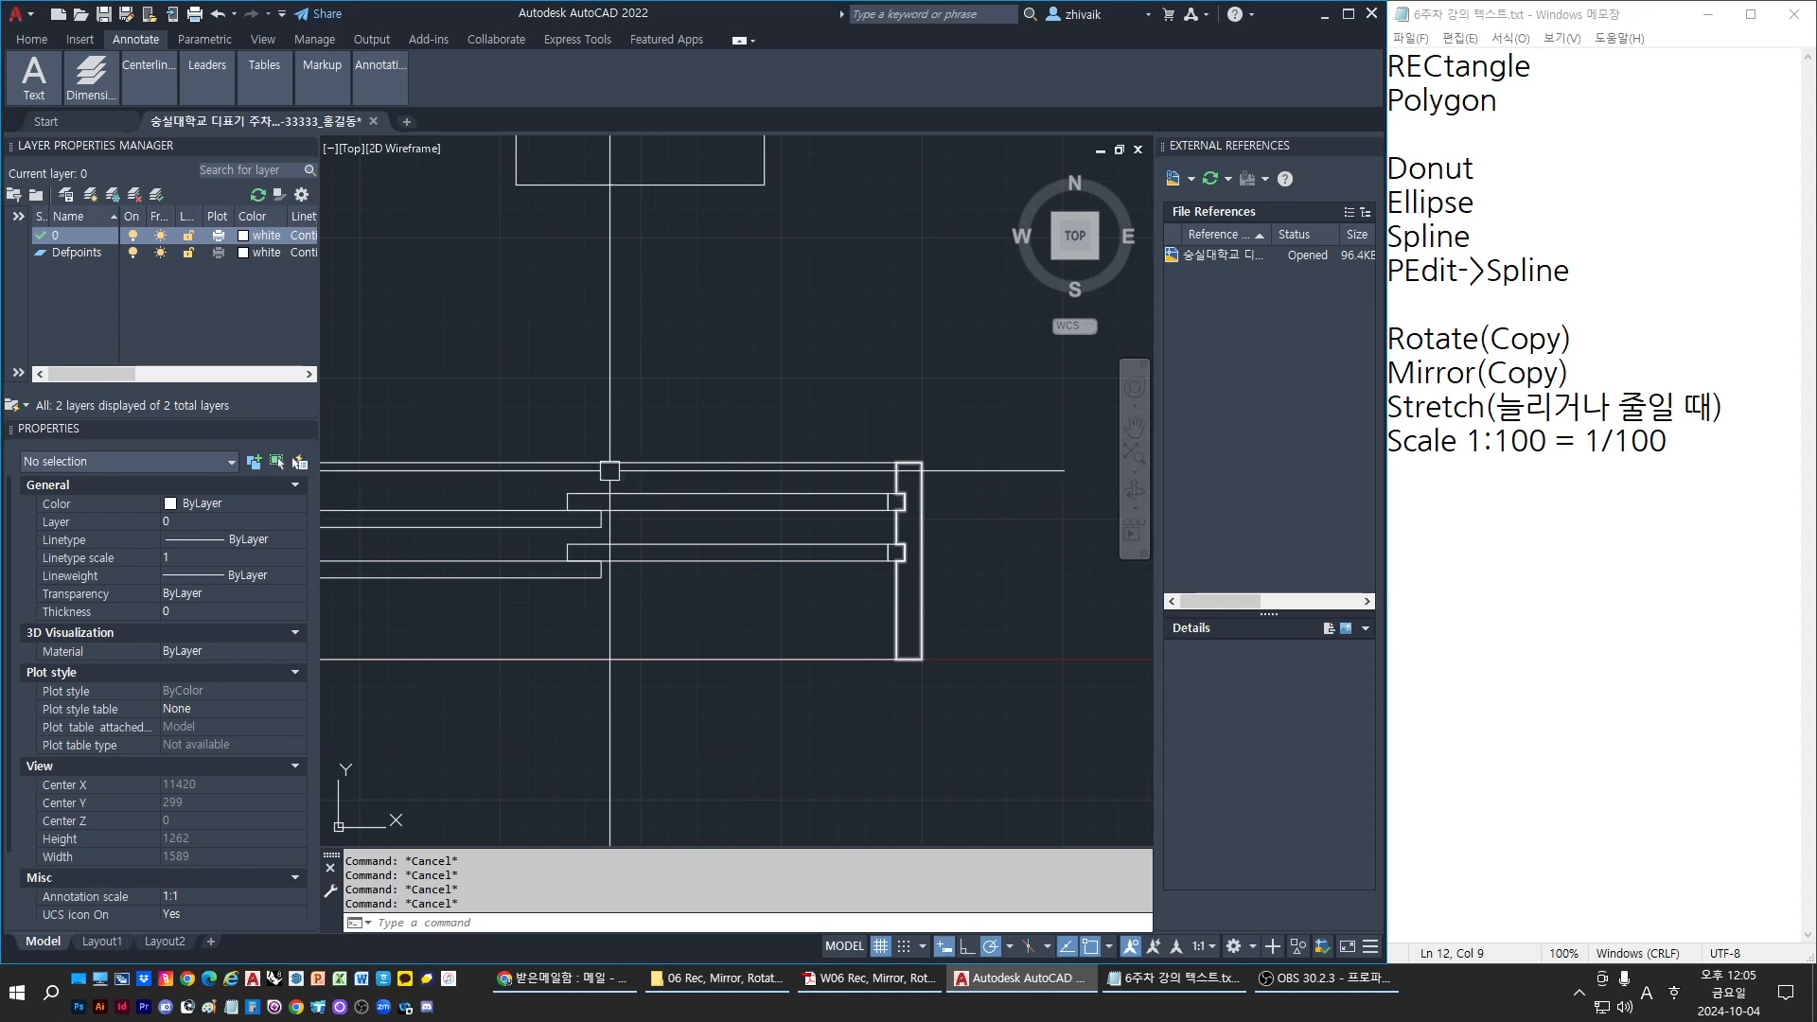
{"action": "left_click", "coordinate": [515, 418]}
{"action": "left_click", "coordinate": [1026, 767]}
{"action": "scroll", "coordinate": [882, 535], "scroll_direction": "up", "scroll_amount": 2}
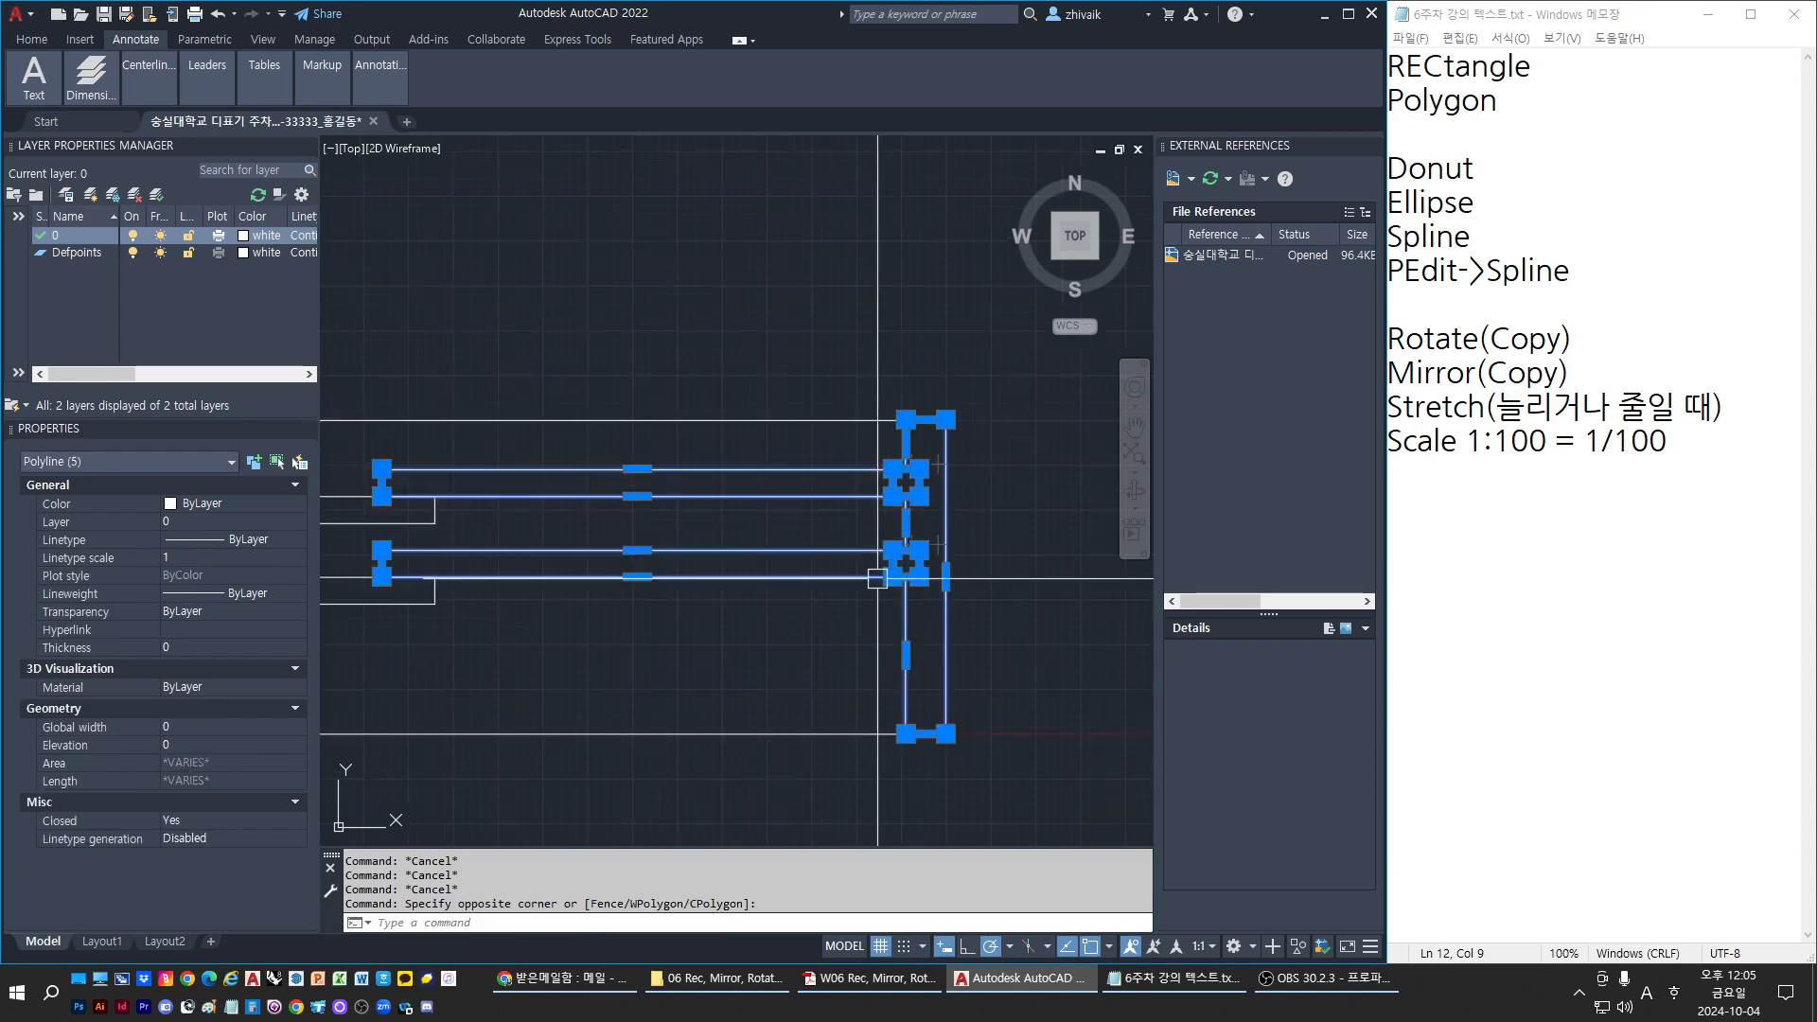
{"action": "scroll", "coordinate": [877, 579], "scroll_direction": "up", "scroll_amount": 2}
{"action": "middle_click_drag", "start_coordinate": [837, 557], "coordinate": [872, 565]}
{"action": "scroll", "coordinate": [755, 532], "scroll_direction": "down", "scroll_amount": 2}
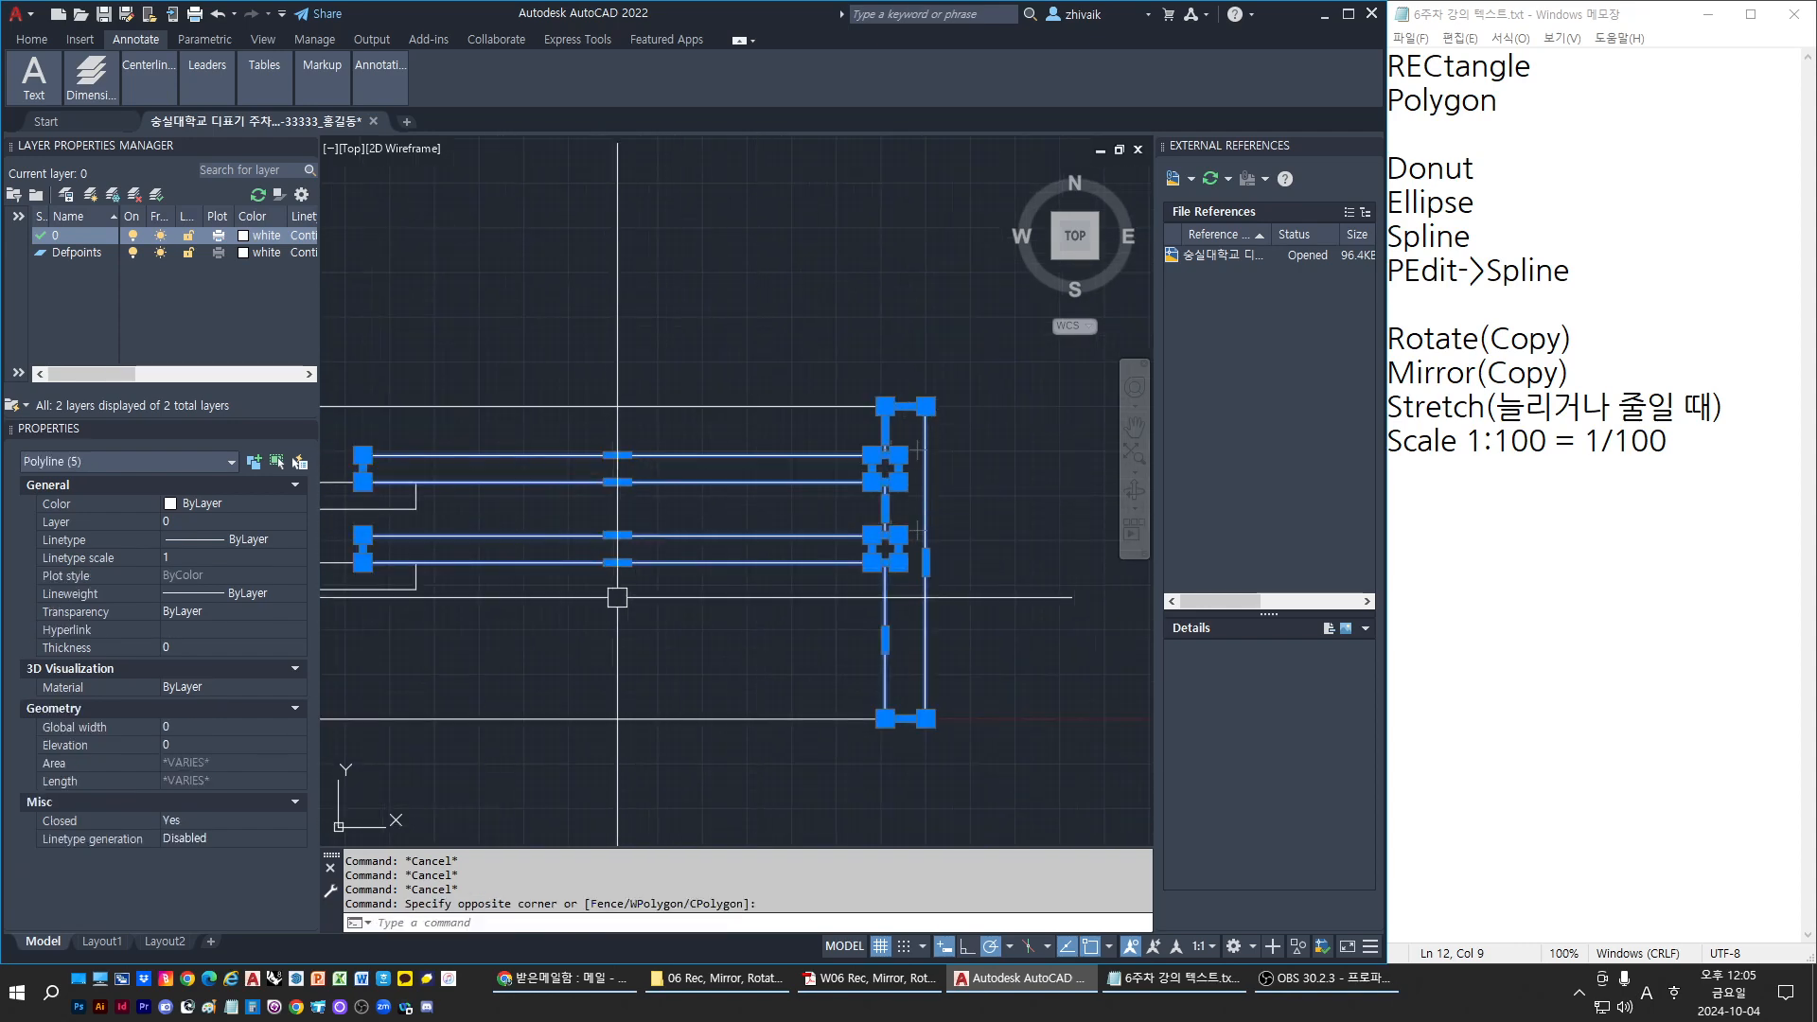
{"action": "scroll", "coordinate": [881, 516], "scroll_direction": "up", "scroll_amount": 3}
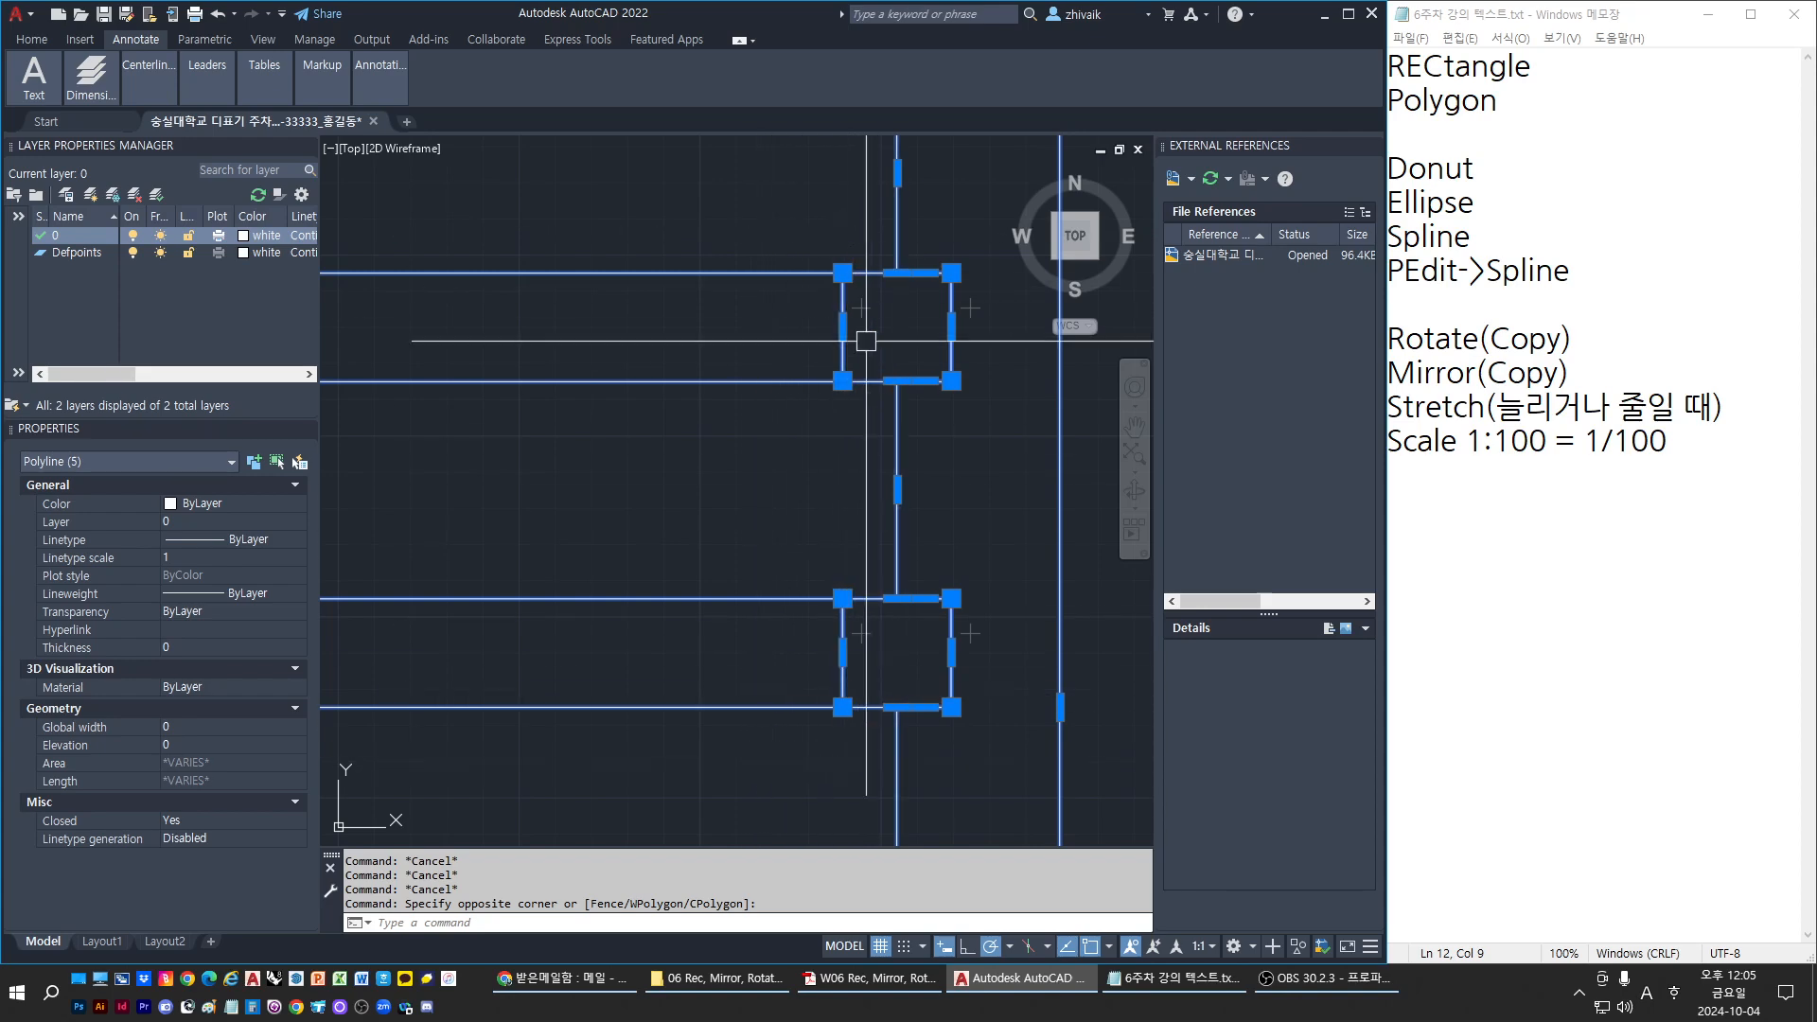
{"action": "scroll", "coordinate": [690, 393], "scroll_direction": "down", "scroll_amount": 2}
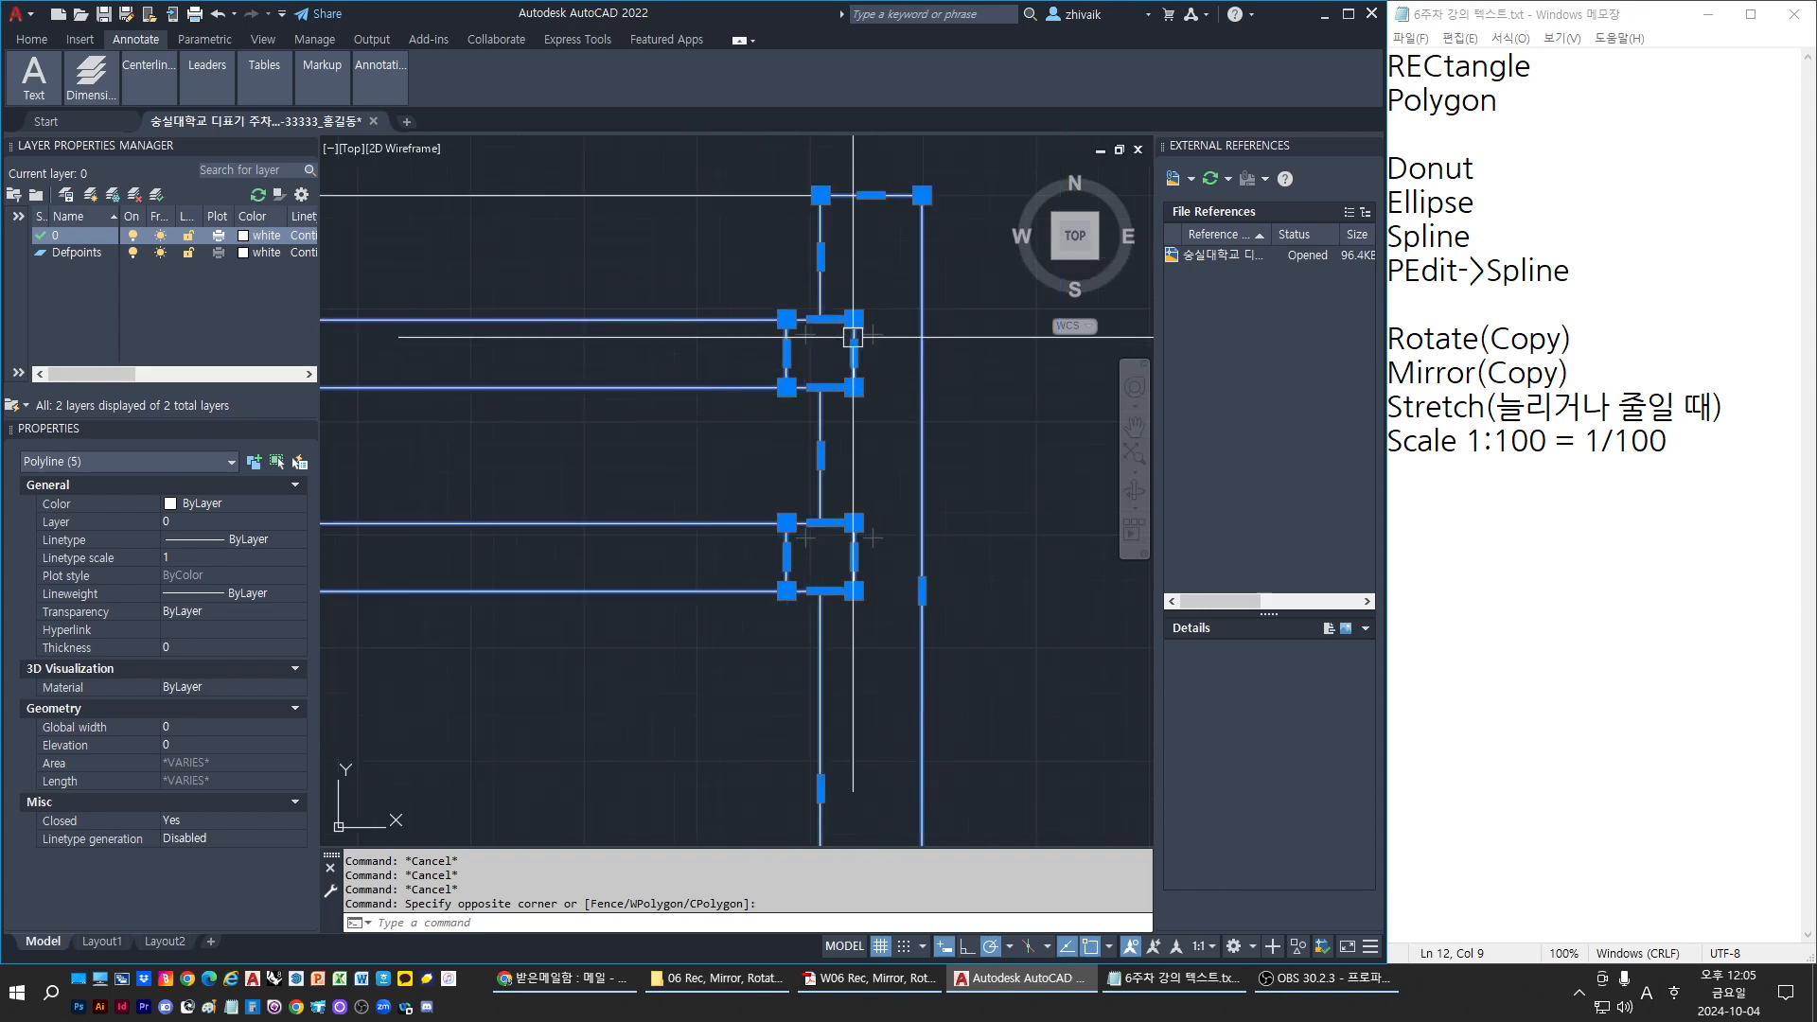
{"action": "scroll", "coordinate": [835, 424], "scroll_direction": "down", "scroll_amount": 2}
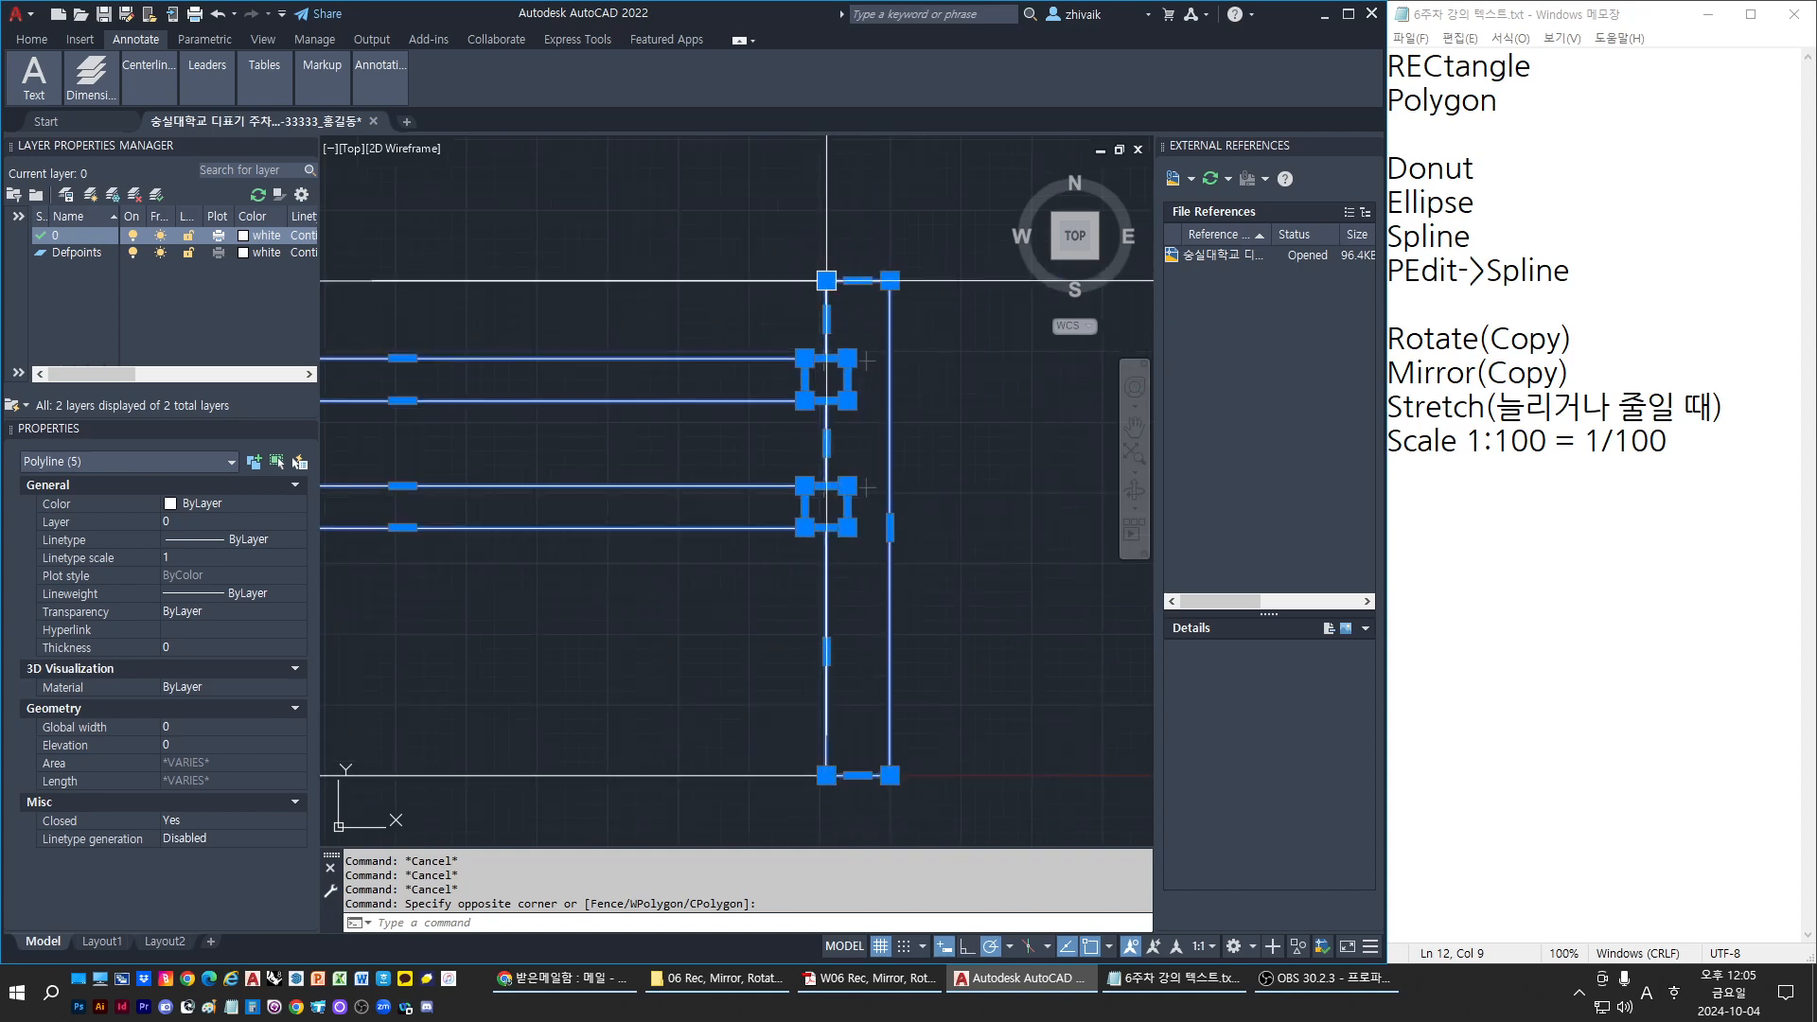
{"action": "mouse_move", "coordinate": [827, 280]}
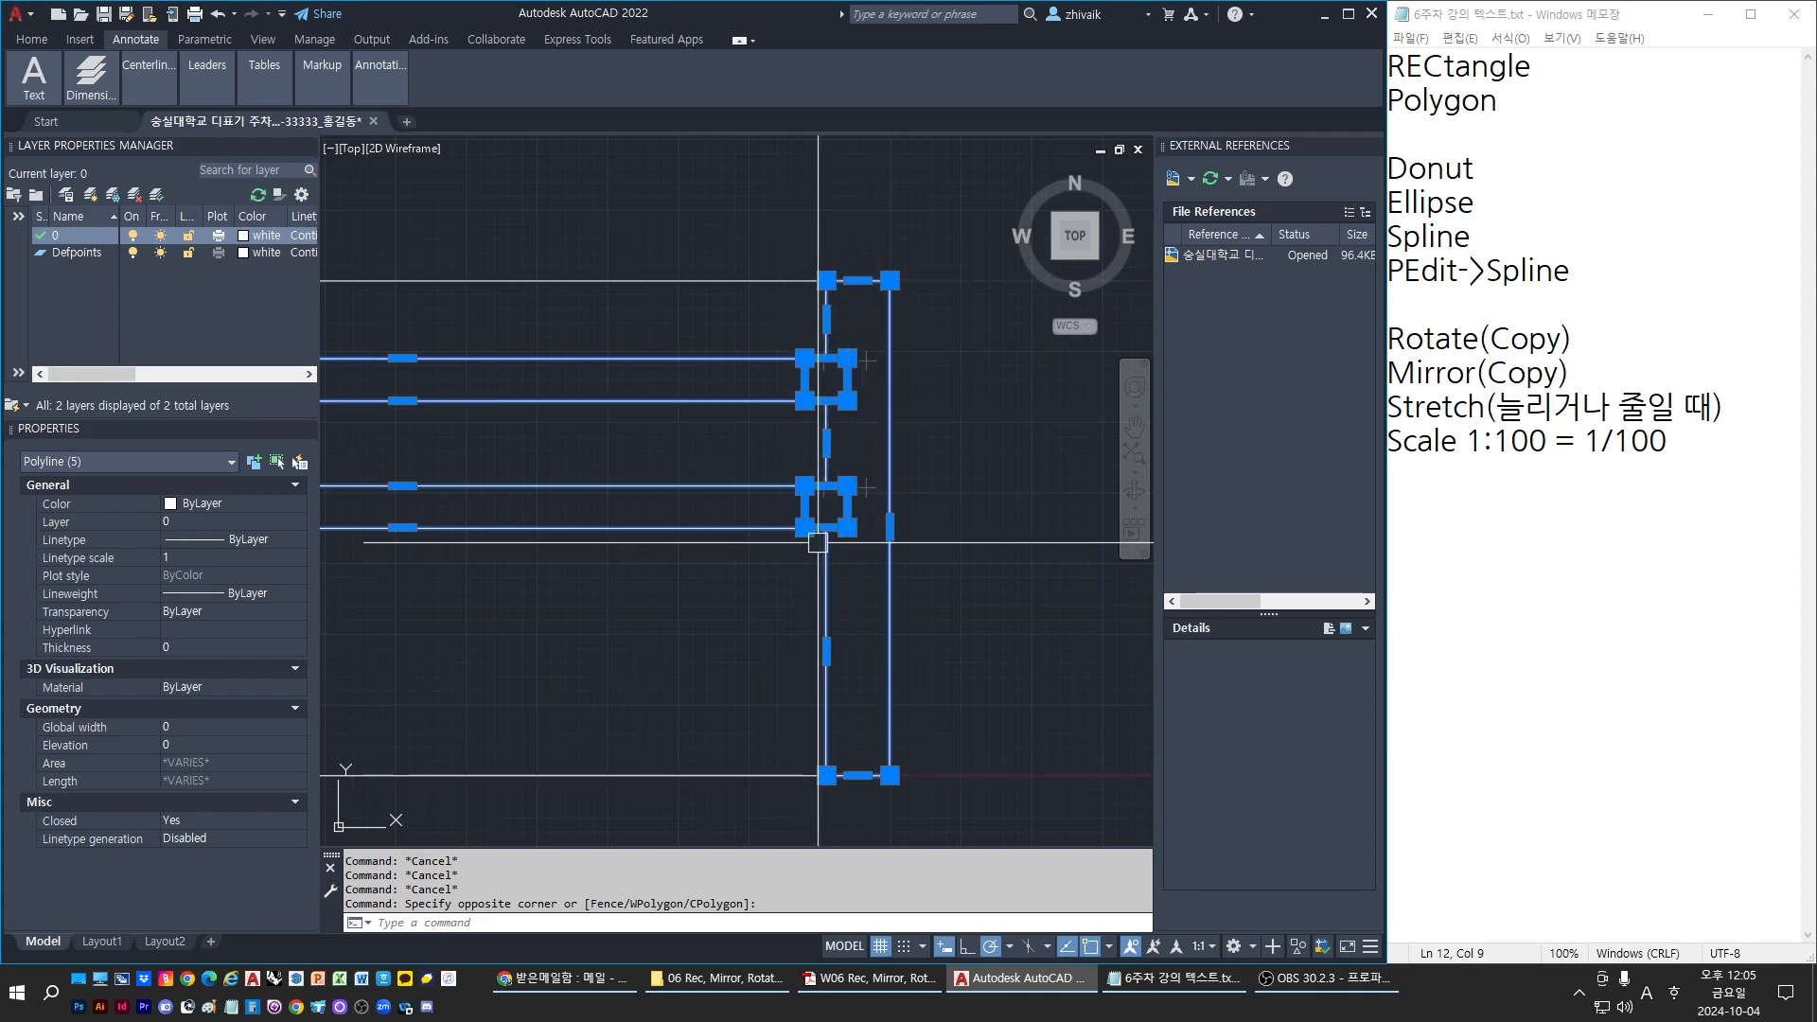
{"action": "scroll", "coordinate": [818, 543], "scroll_direction": "down", "scroll_amount": 2}
{"action": "key", "text": "Escape"}
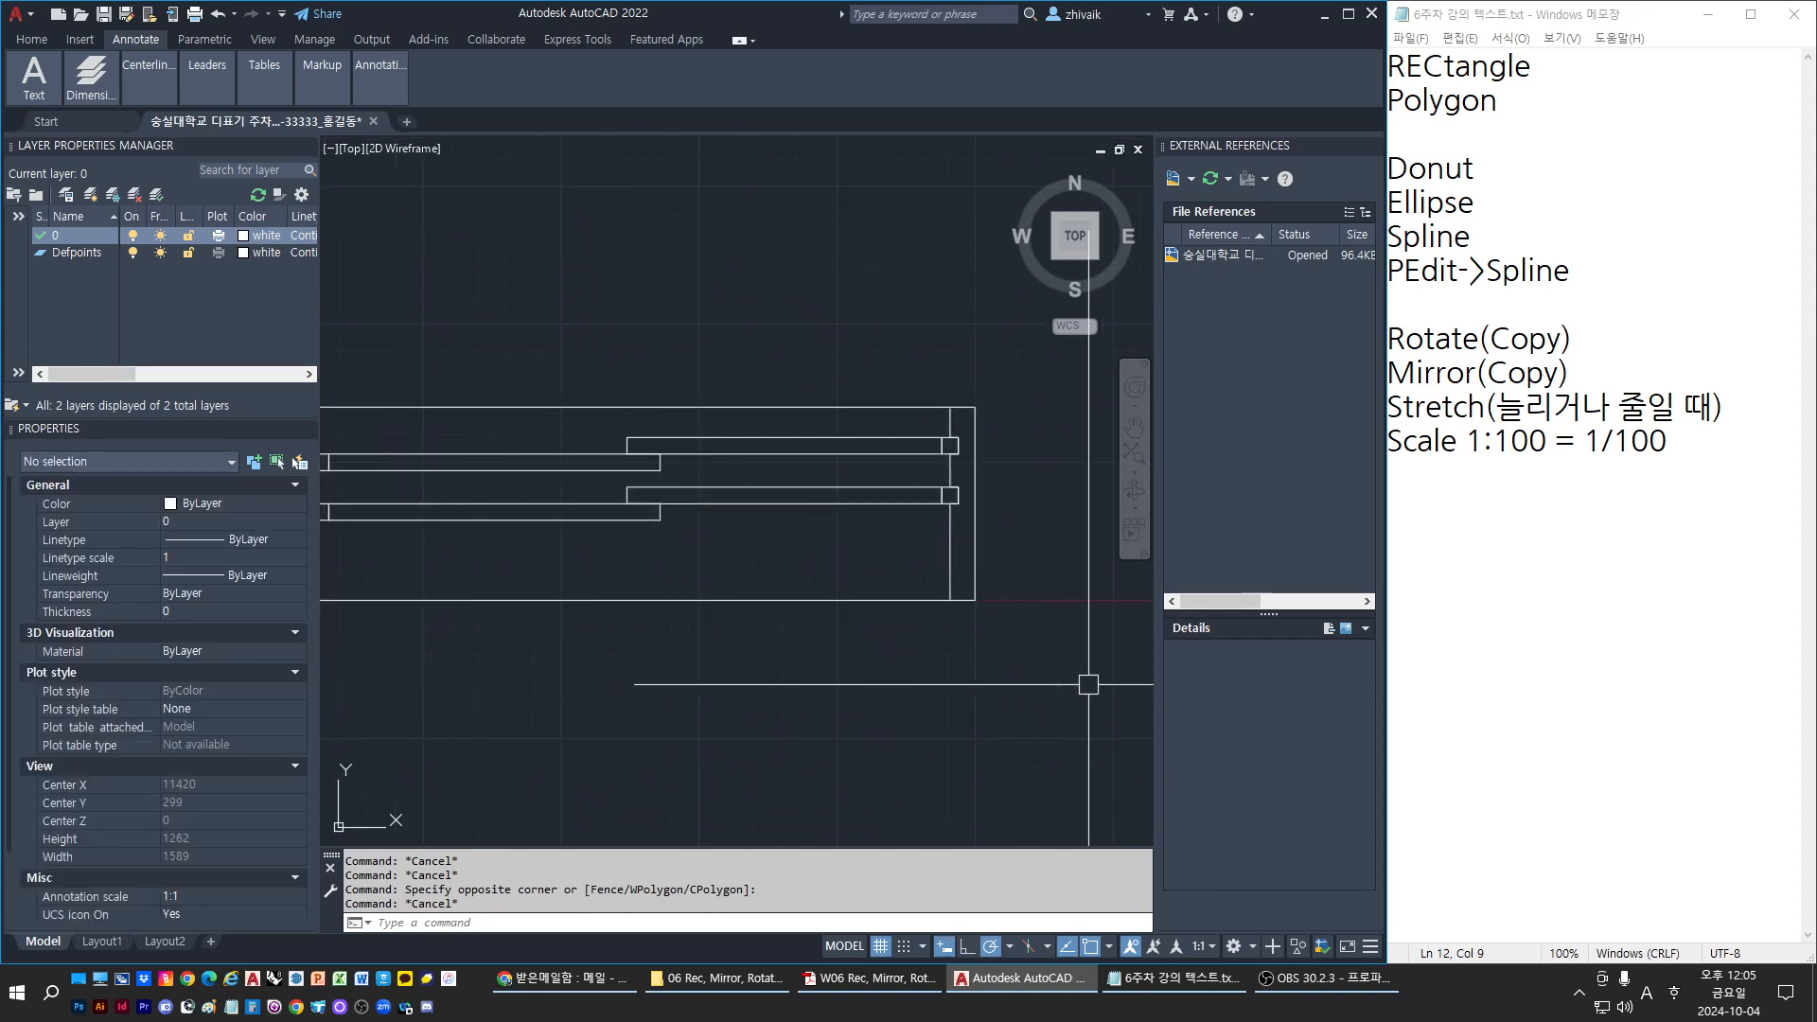
Examine the small blocks at the right end frame and the corner points of the two right-hand sliding panels individually
{"action": "key", "text": "Escape"}
{"action": "scroll", "coordinate": [1011, 537], "scroll_direction": "up", "scroll_amount": 2}
{"action": "left_click", "coordinate": [953, 536]}
{"action": "key", "text": "Escape"}
{"action": "scroll", "coordinate": [910, 466], "scroll_direction": "up", "scroll_amount": 4}
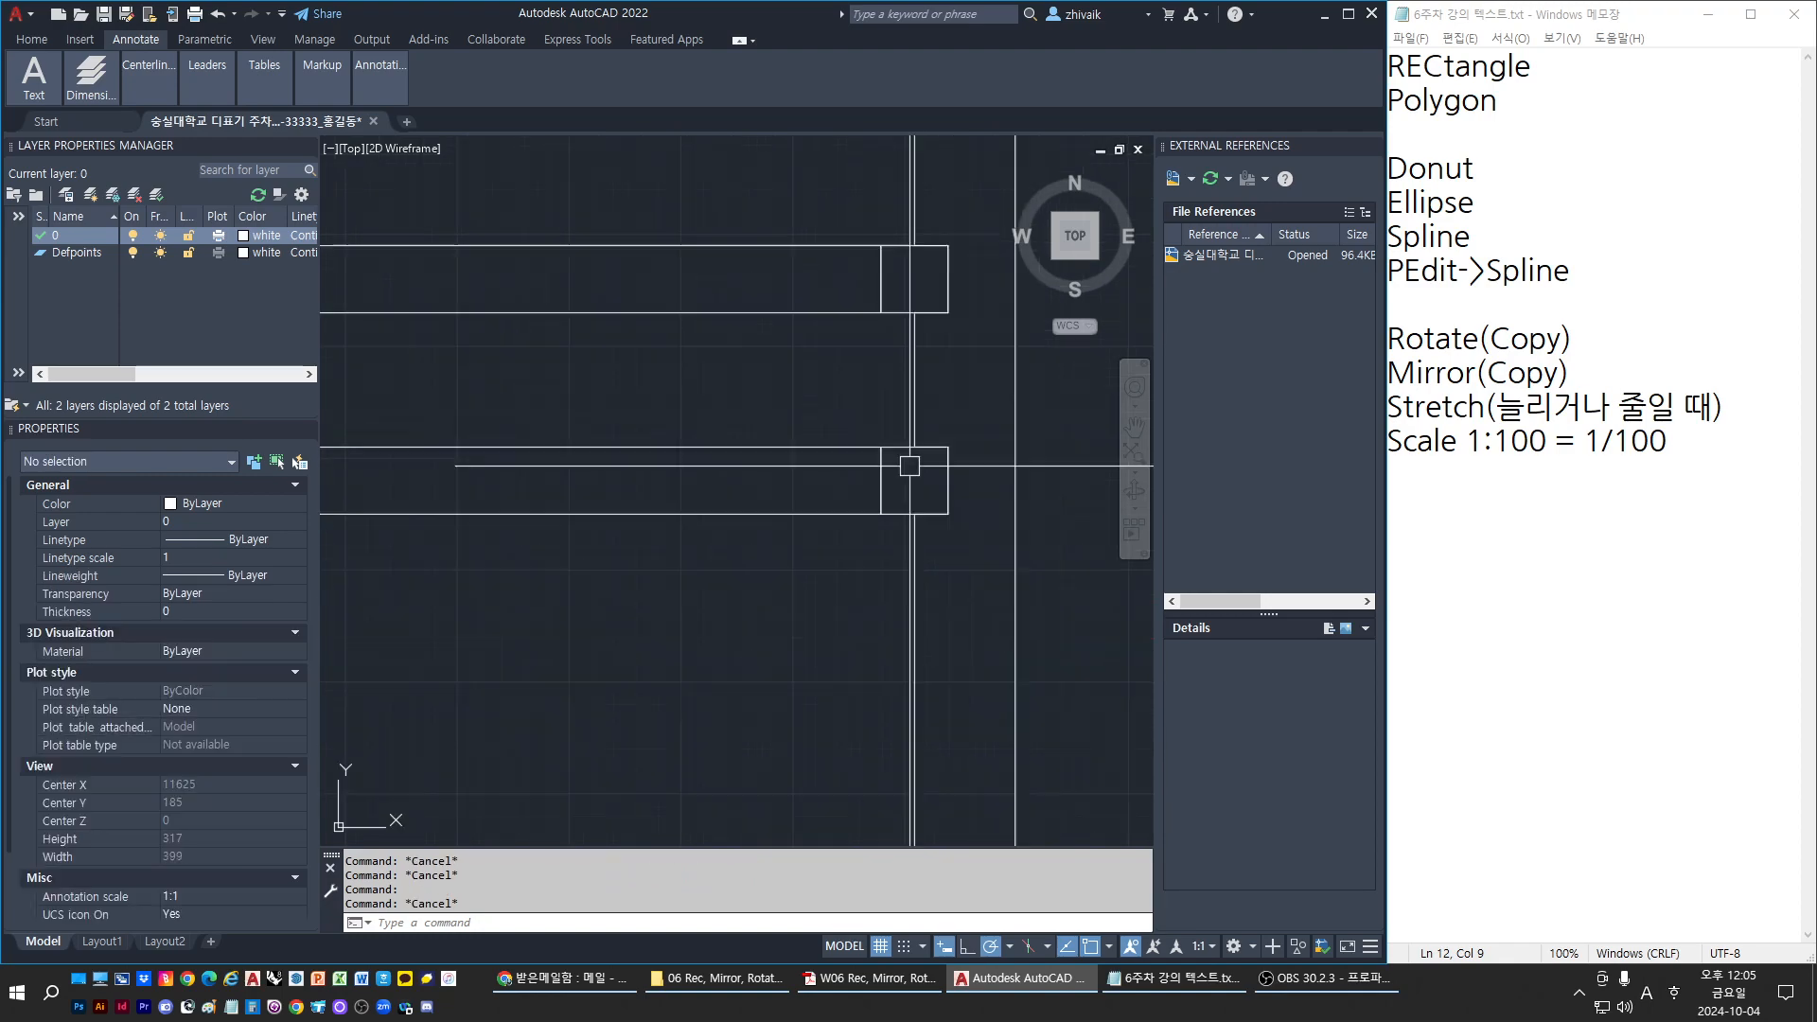
{"action": "left_click", "coordinate": [945, 499]}
{"action": "key", "text": "Escape"}
{"action": "scroll", "coordinate": [945, 499], "scroll_direction": "down", "scroll_amount": 2}
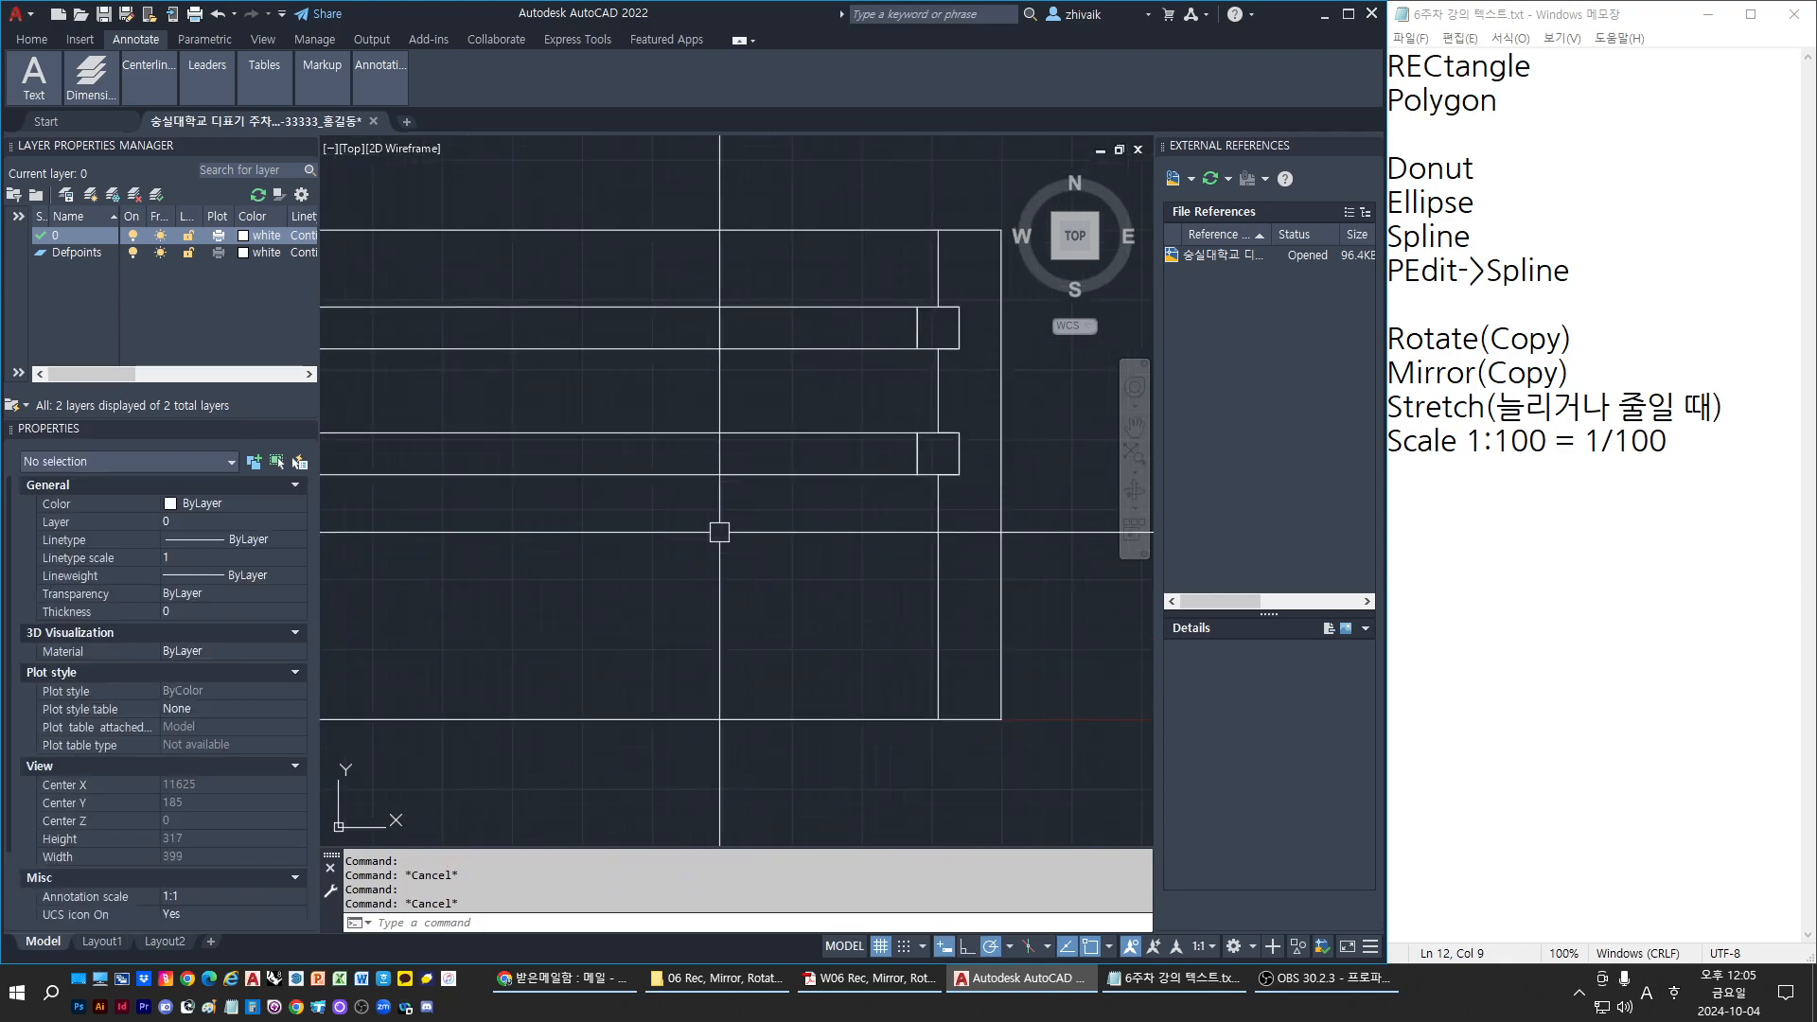
{"action": "left_click", "coordinate": [716, 543]}
{"action": "left_click", "coordinate": [654, 260]}
{"action": "scroll", "coordinate": [701, 445], "scroll_direction": "down", "scroll_amount": 2}
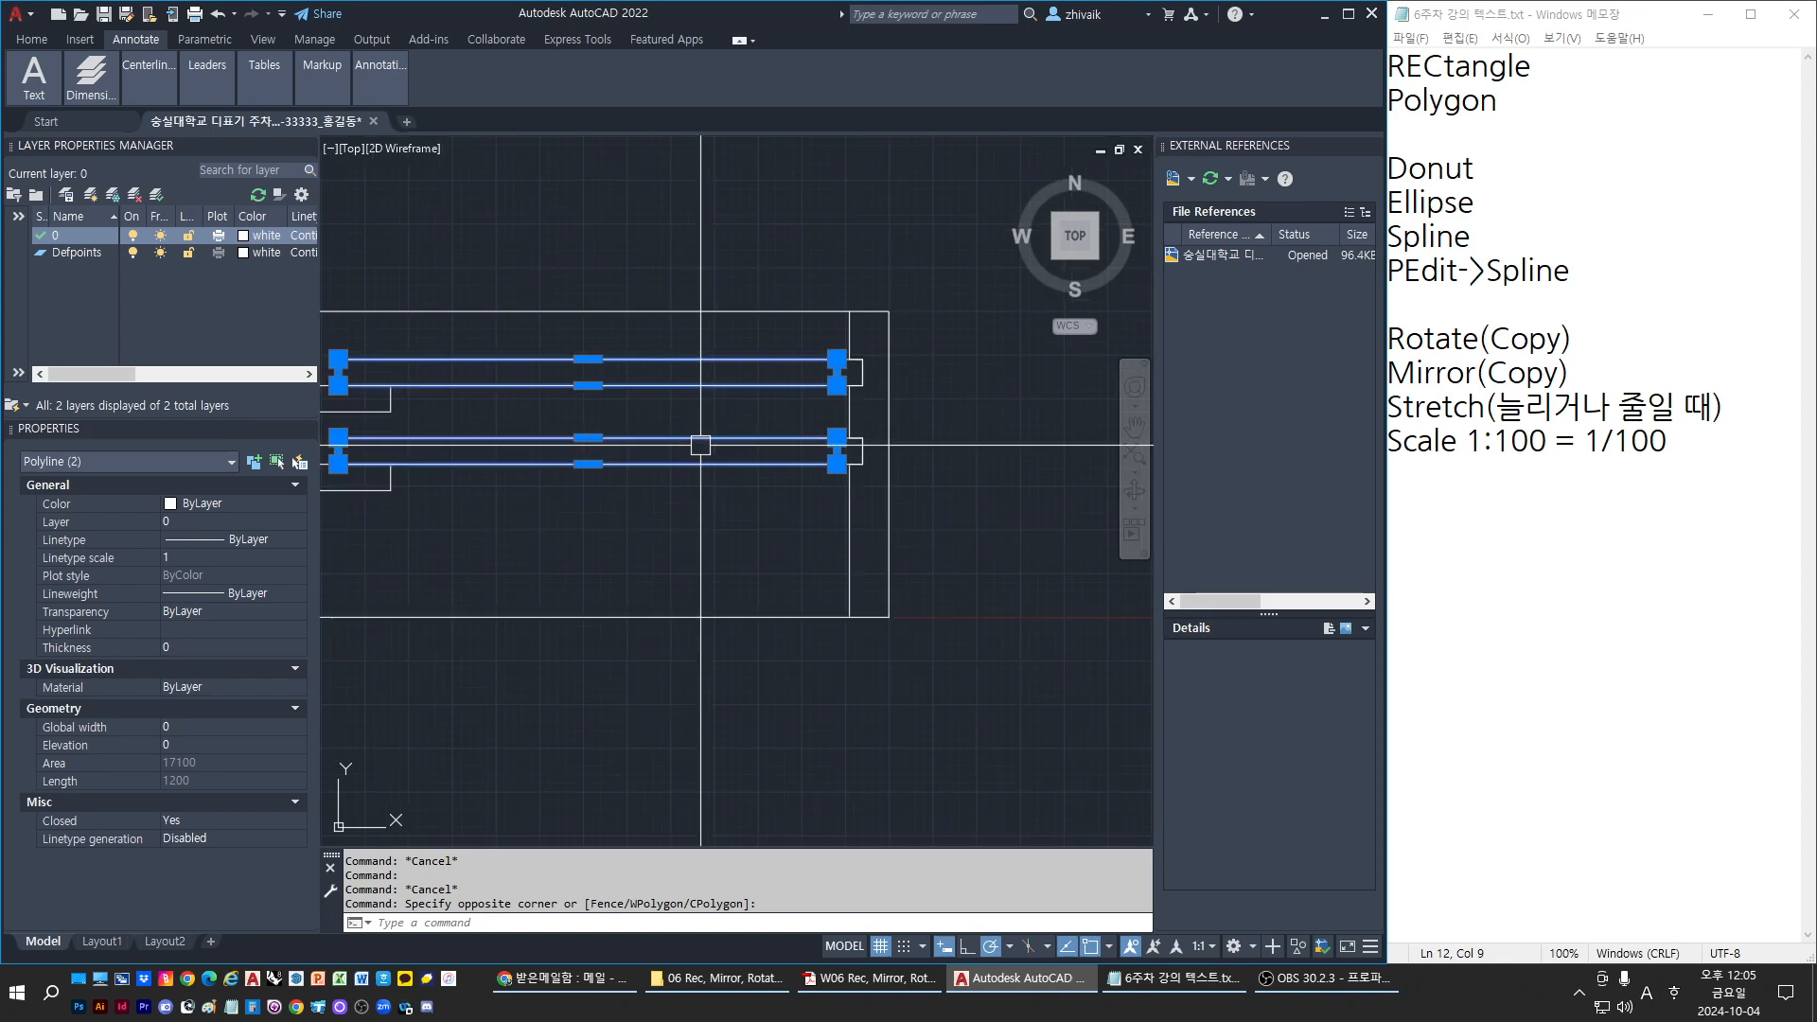
{"action": "scroll", "coordinate": [701, 445], "scroll_direction": "down", "scroll_amount": 2}
{"action": "key", "text": "Escape"}
{"action": "key", "text": "Escape"}
Stretch the plan's right end 500 to the right, using a crossing window over the end frame and the right ends of the outer panels
{"action": "type", "text": "s"}
{"action": "key", "text": "space"}
{"action": "left_click", "coordinate": [651, 291]}
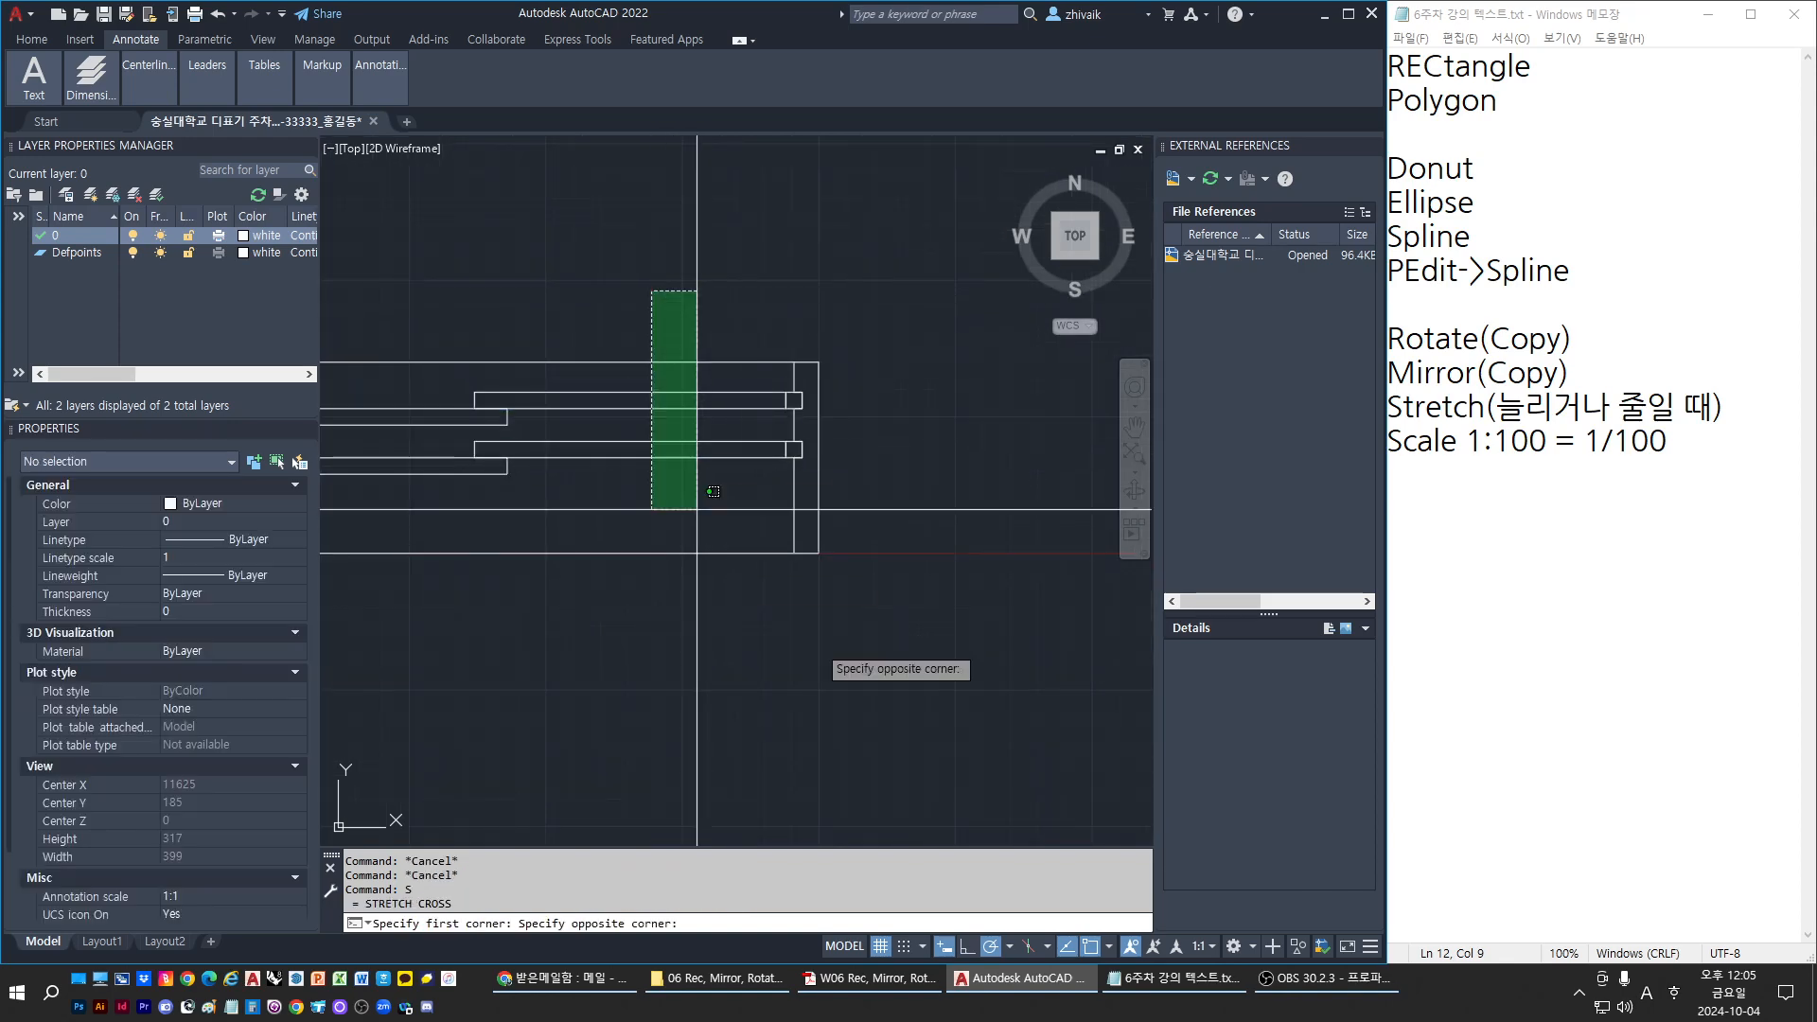
{"action": "left_click", "coordinate": [914, 654]}
{"action": "scroll", "coordinate": [781, 455], "scroll_direction": "down", "scroll_amount": 2}
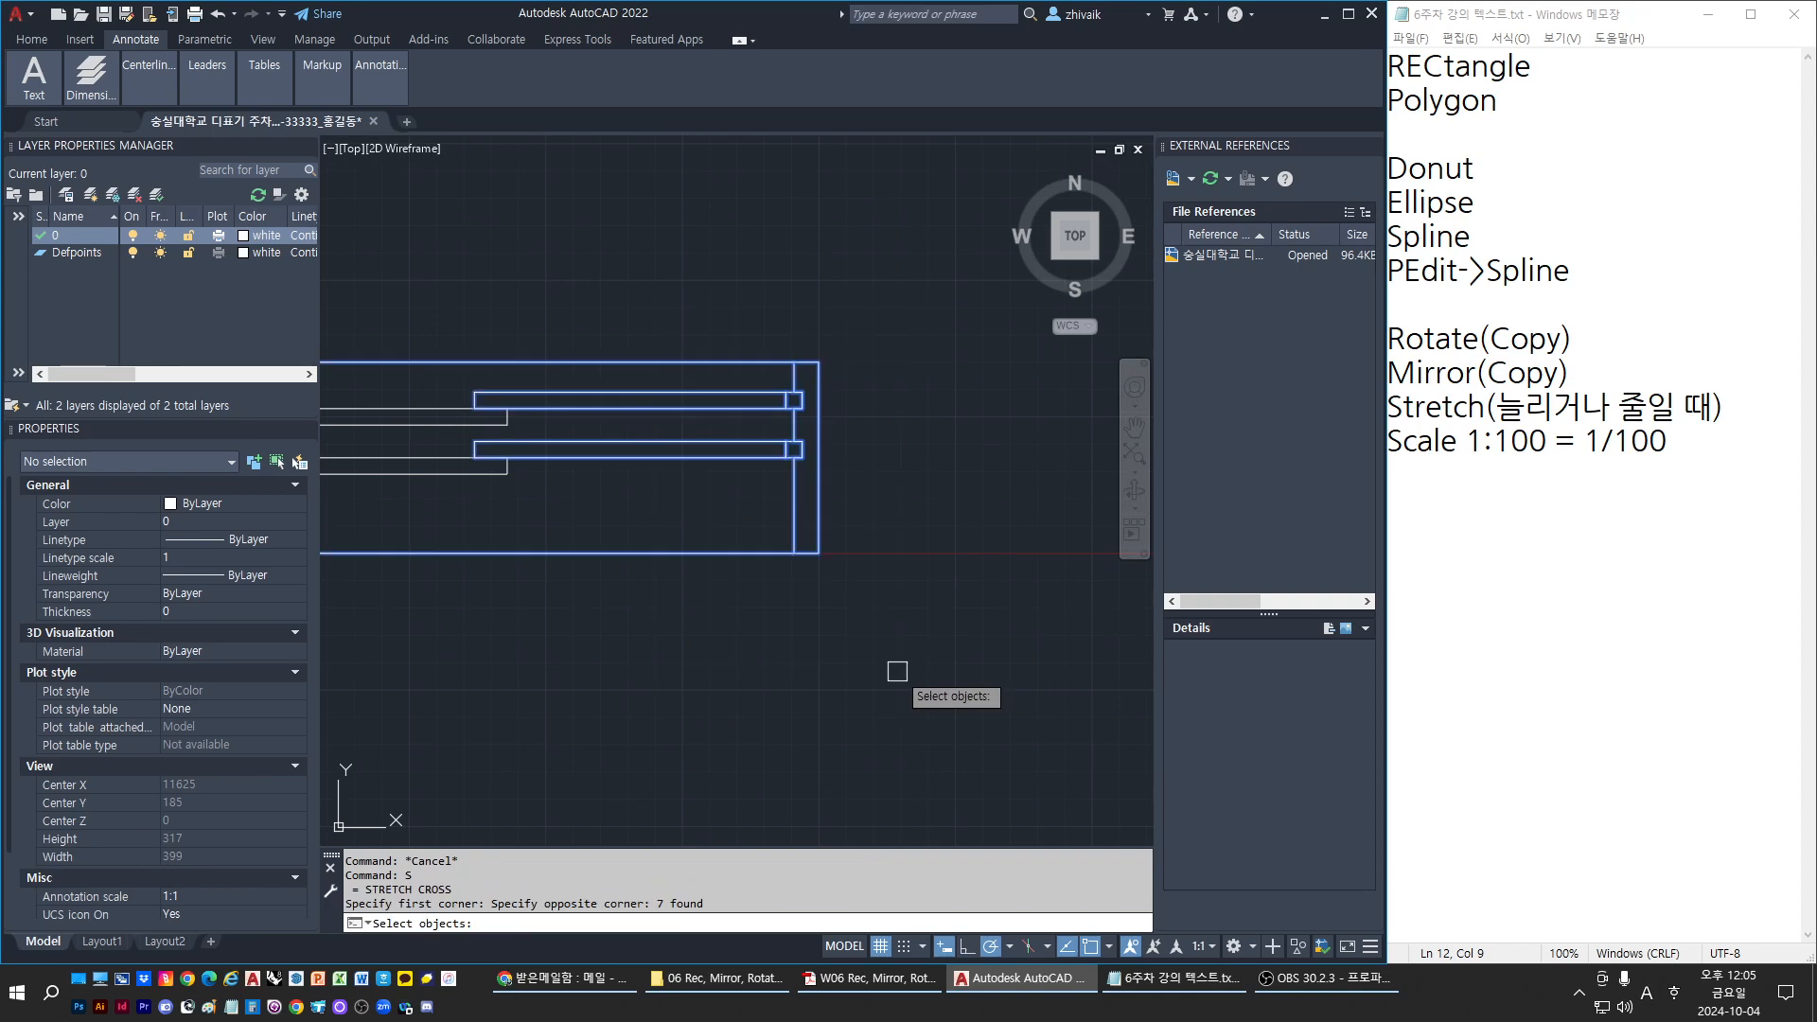
{"action": "key", "text": "space"}
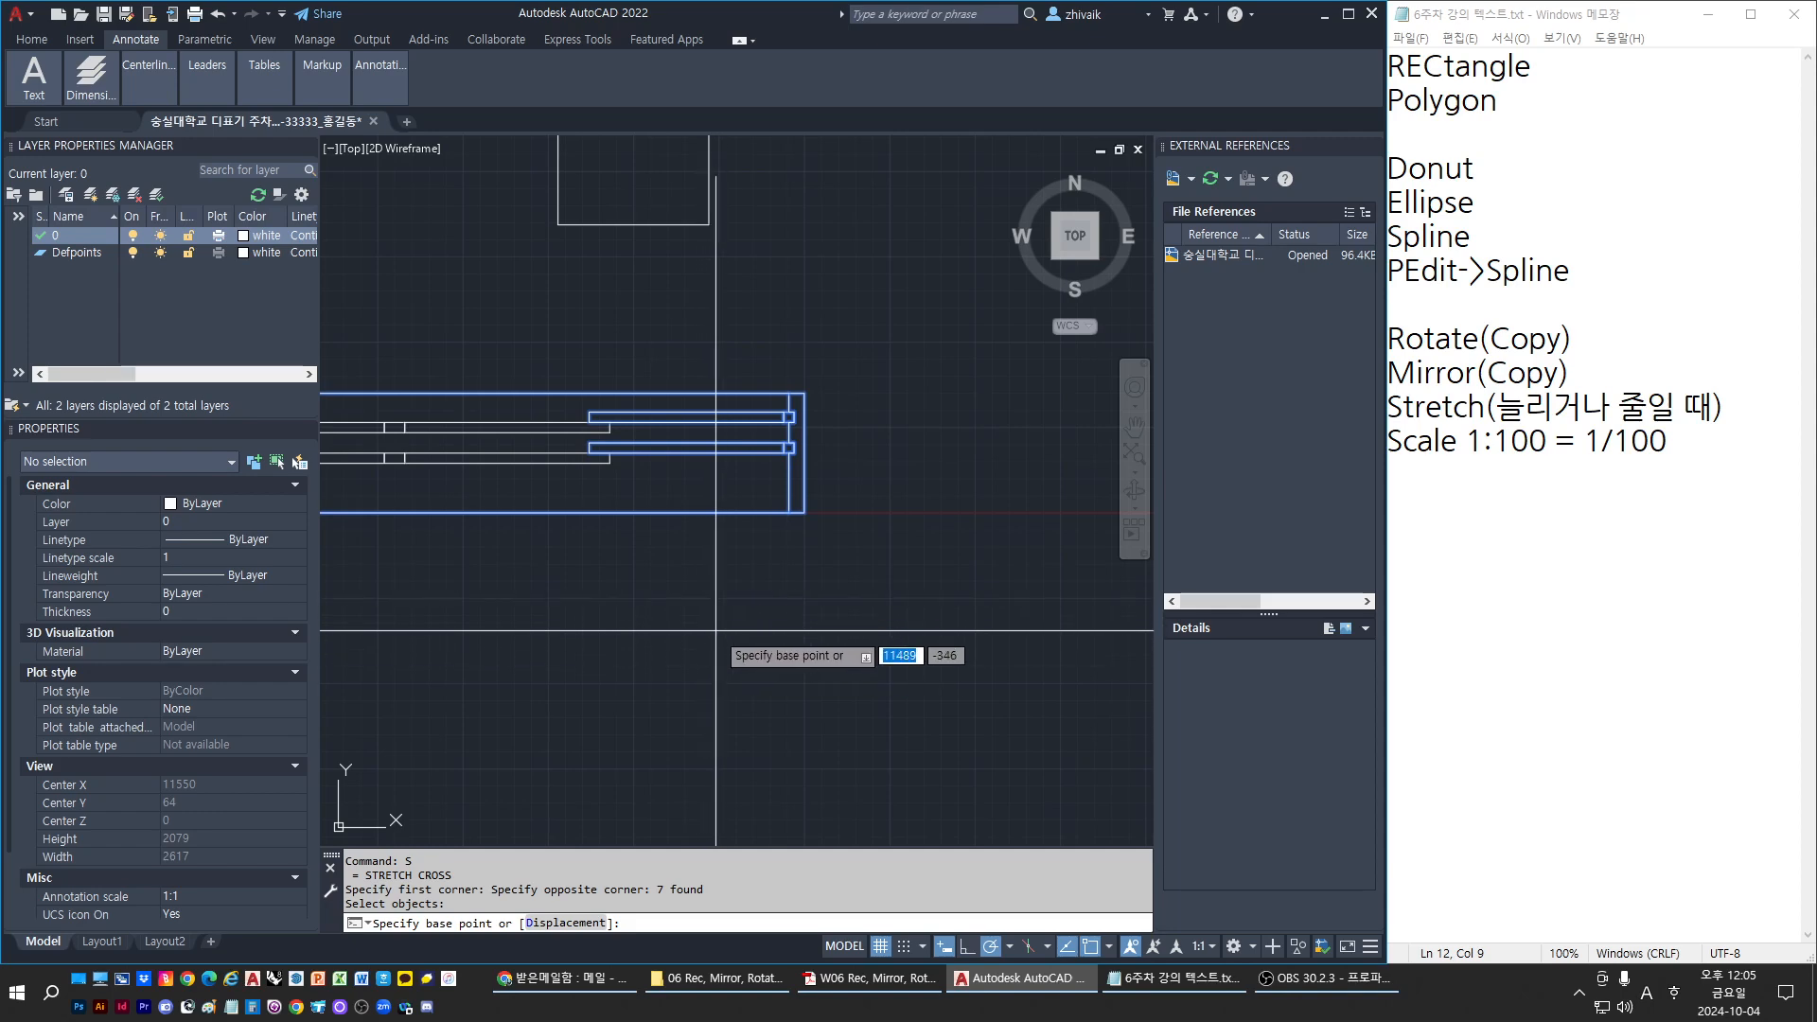
{"action": "left_click", "coordinate": [716, 629]}
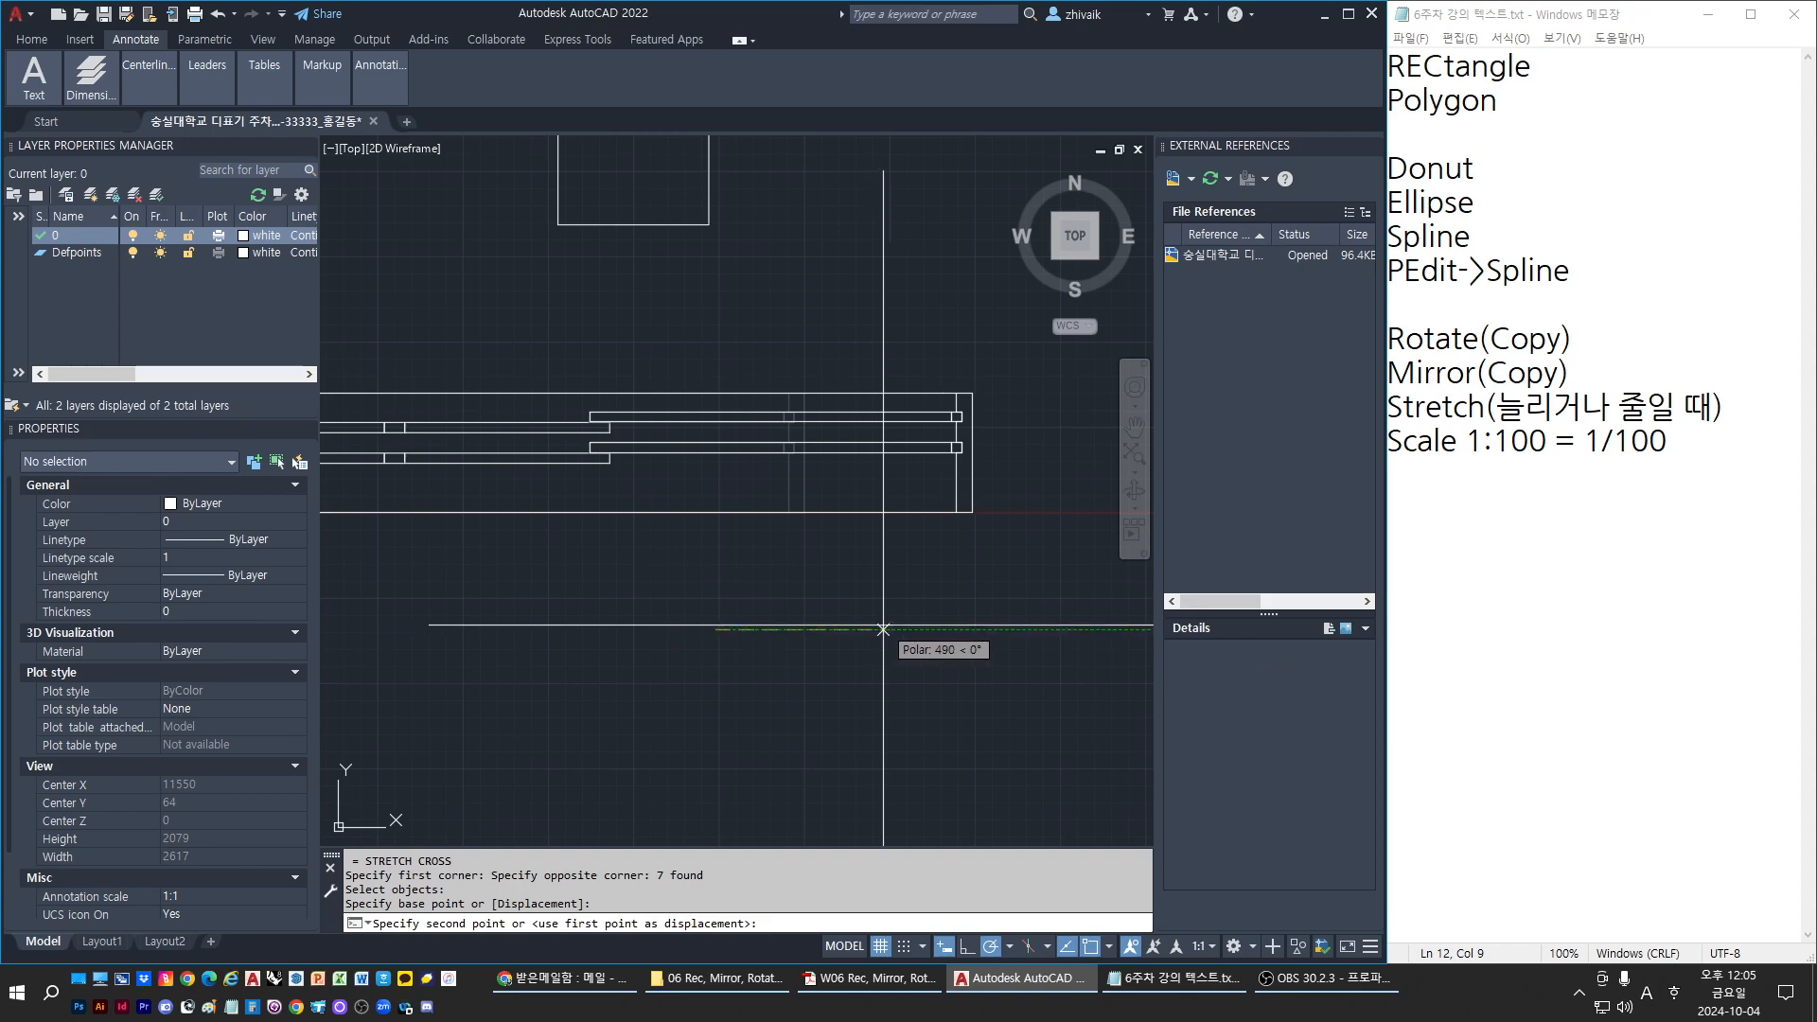
{"action": "type", "text": "500"}
{"action": "key", "text": "Return"}
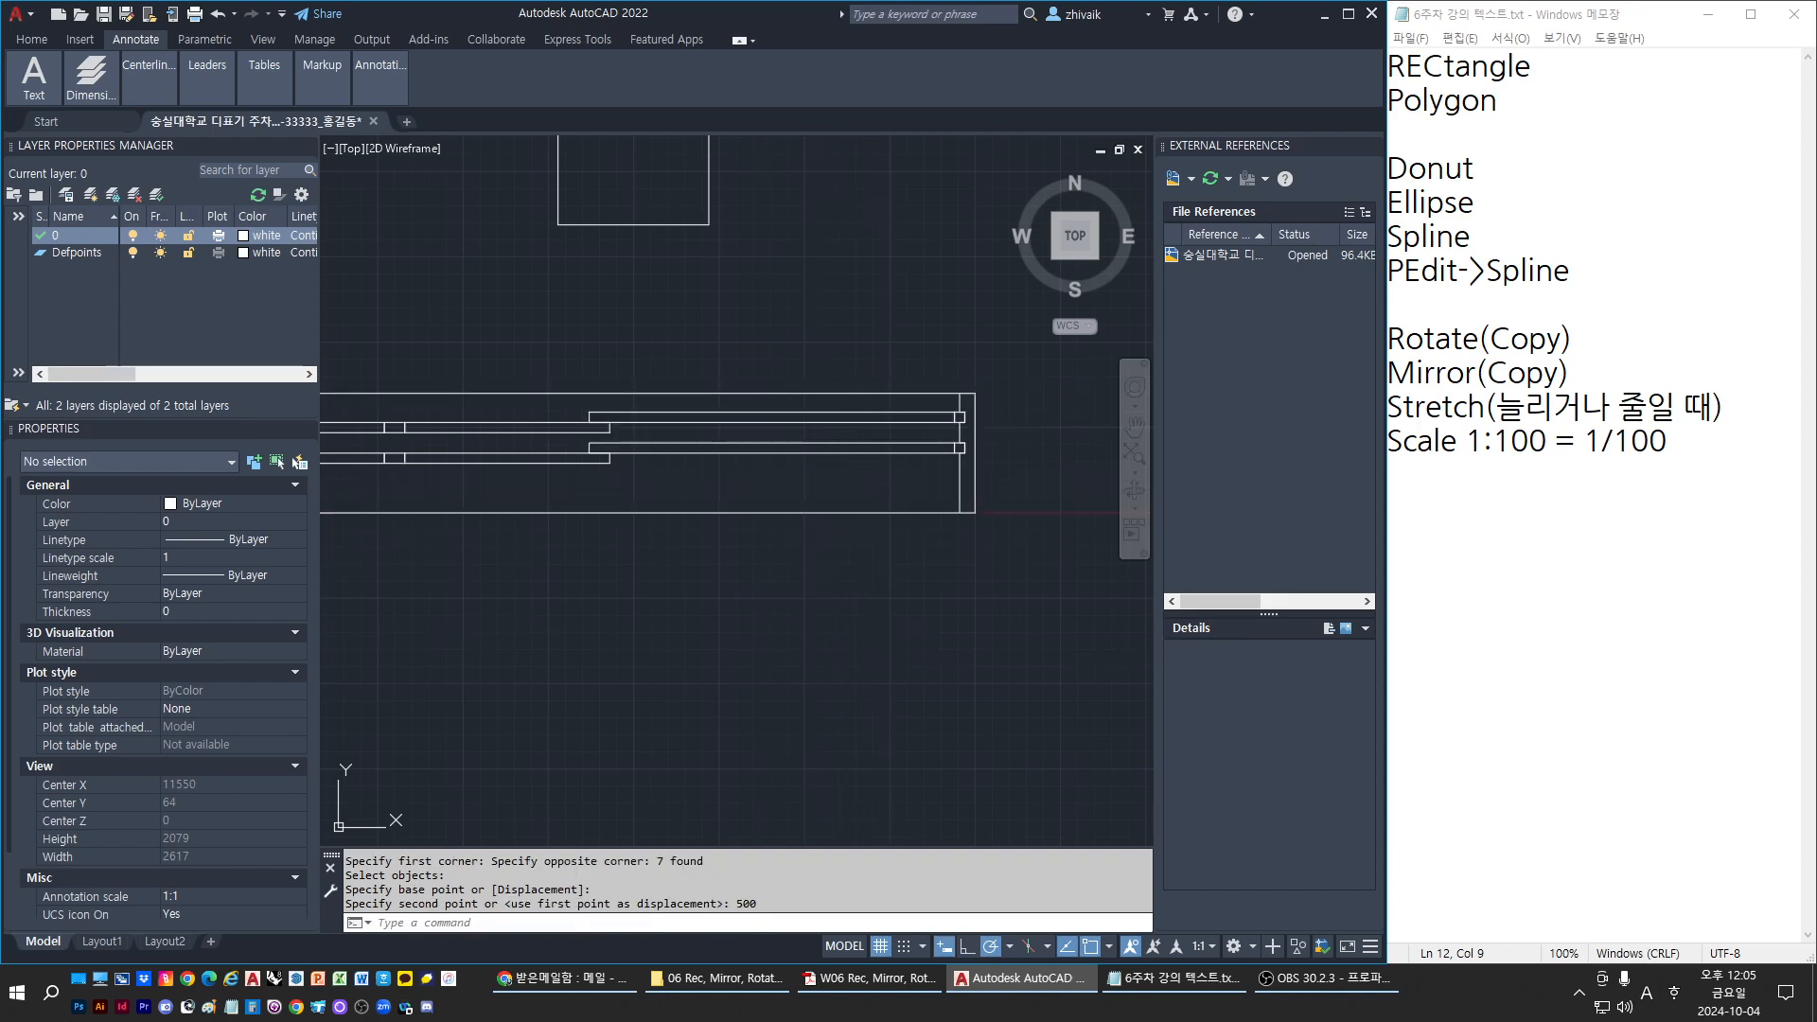
Stretch the plan another 500 to the right, with a crossing window from just right of the centre joint past the right end frame
{"action": "middle_click_drag", "start_coordinate": [835, 436], "coordinate": [895, 439]}
{"action": "scroll", "coordinate": [881, 396], "scroll_direction": "down", "scroll_amount": 2}
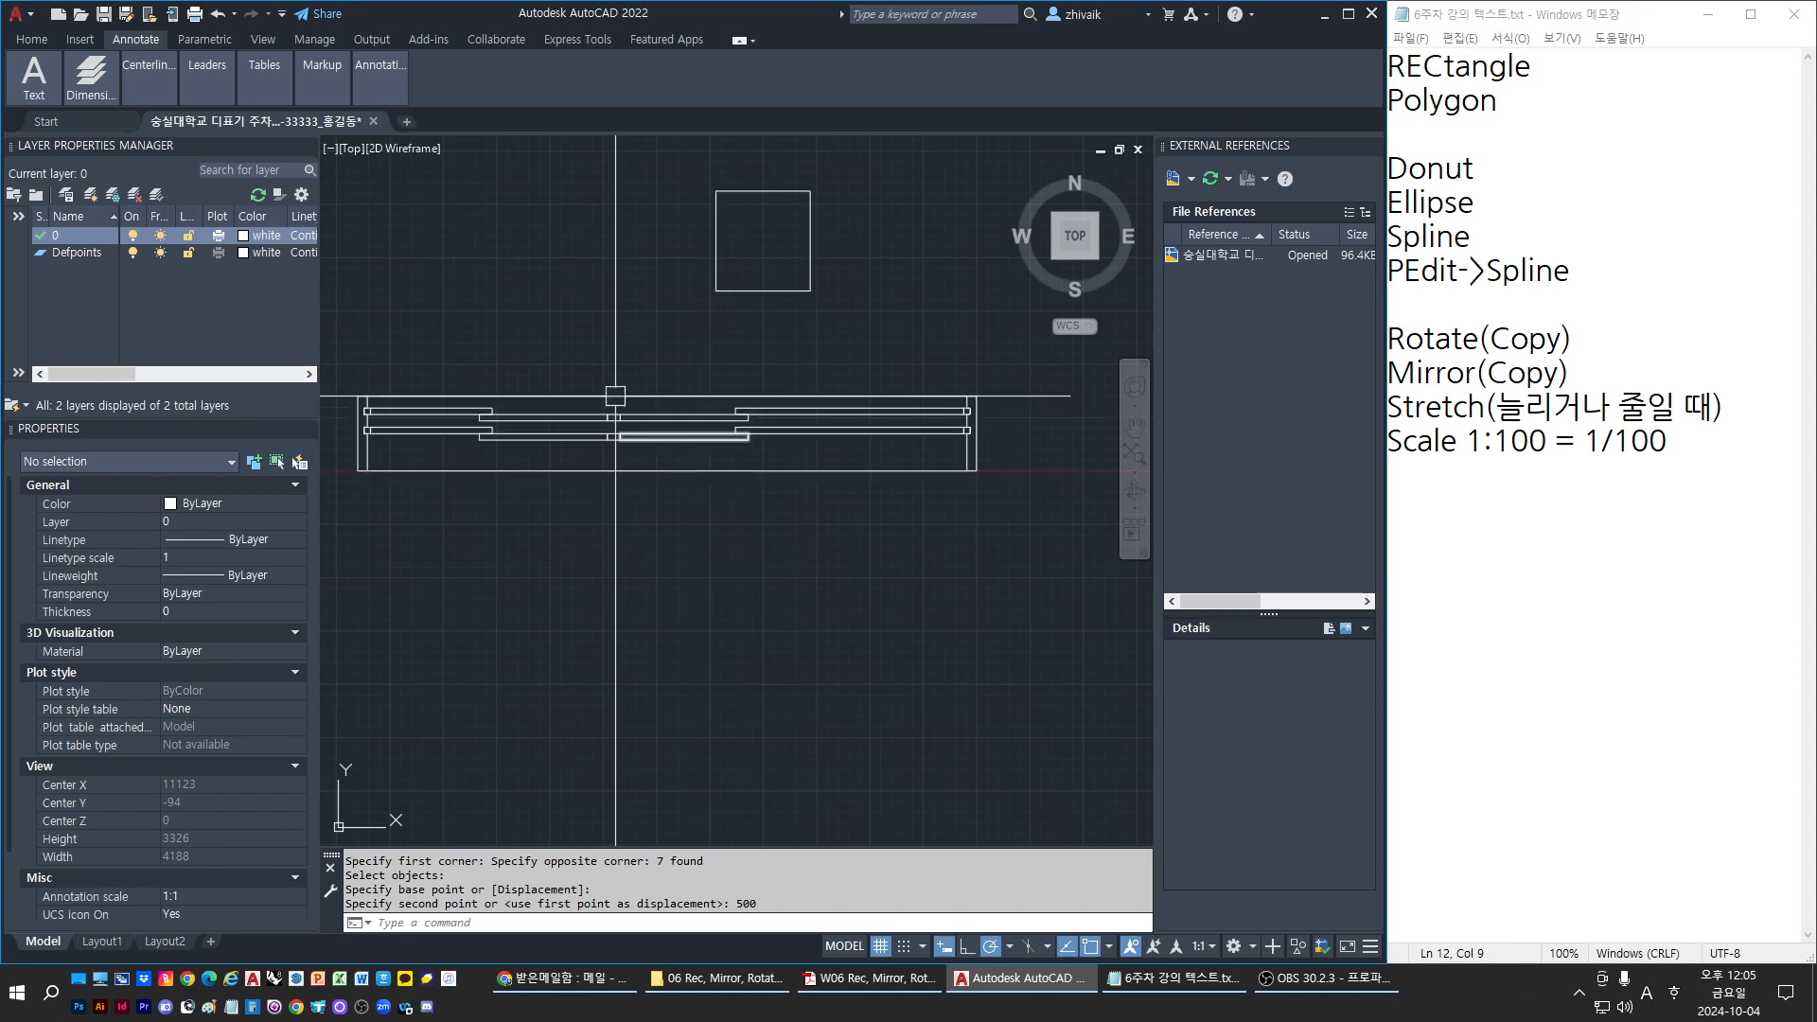
{"action": "scroll", "coordinate": [568, 500], "scroll_direction": "down", "scroll_amount": 2}
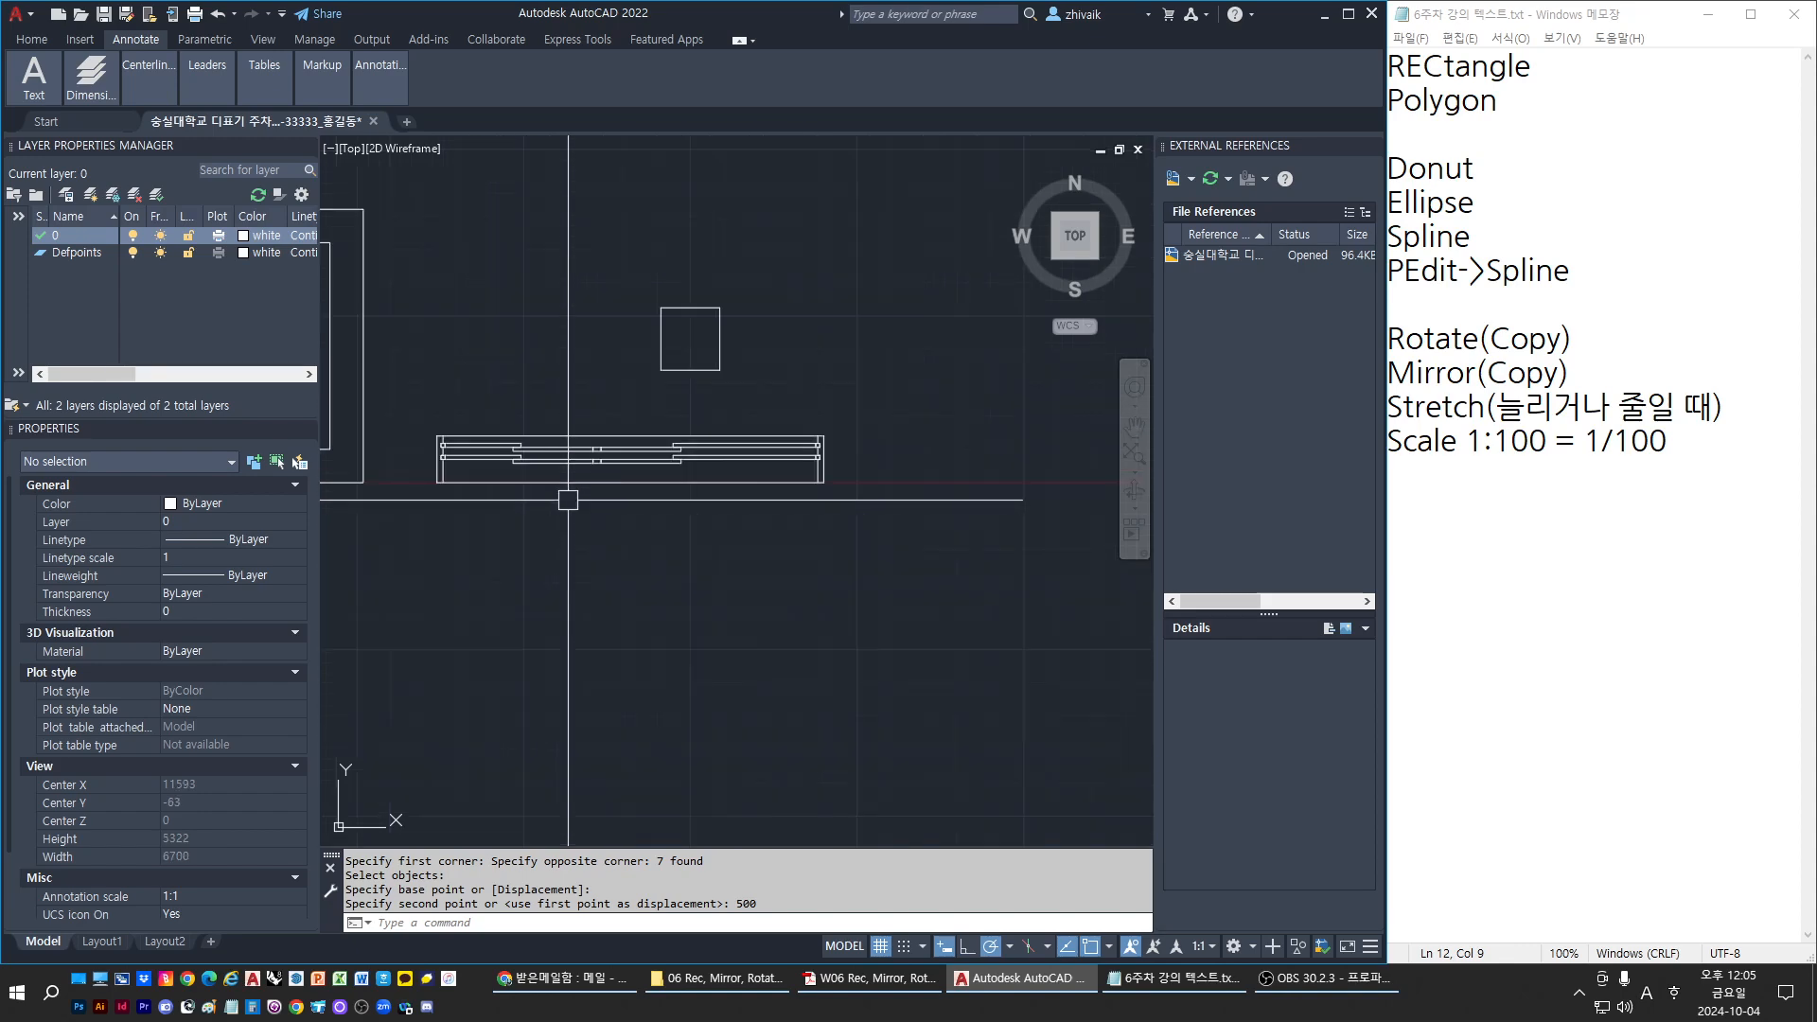
{"action": "key", "text": "Escape"}
{"action": "key", "text": "Escape"}
{"action": "type", "text": "s"}
{"action": "key", "text": "Return"}
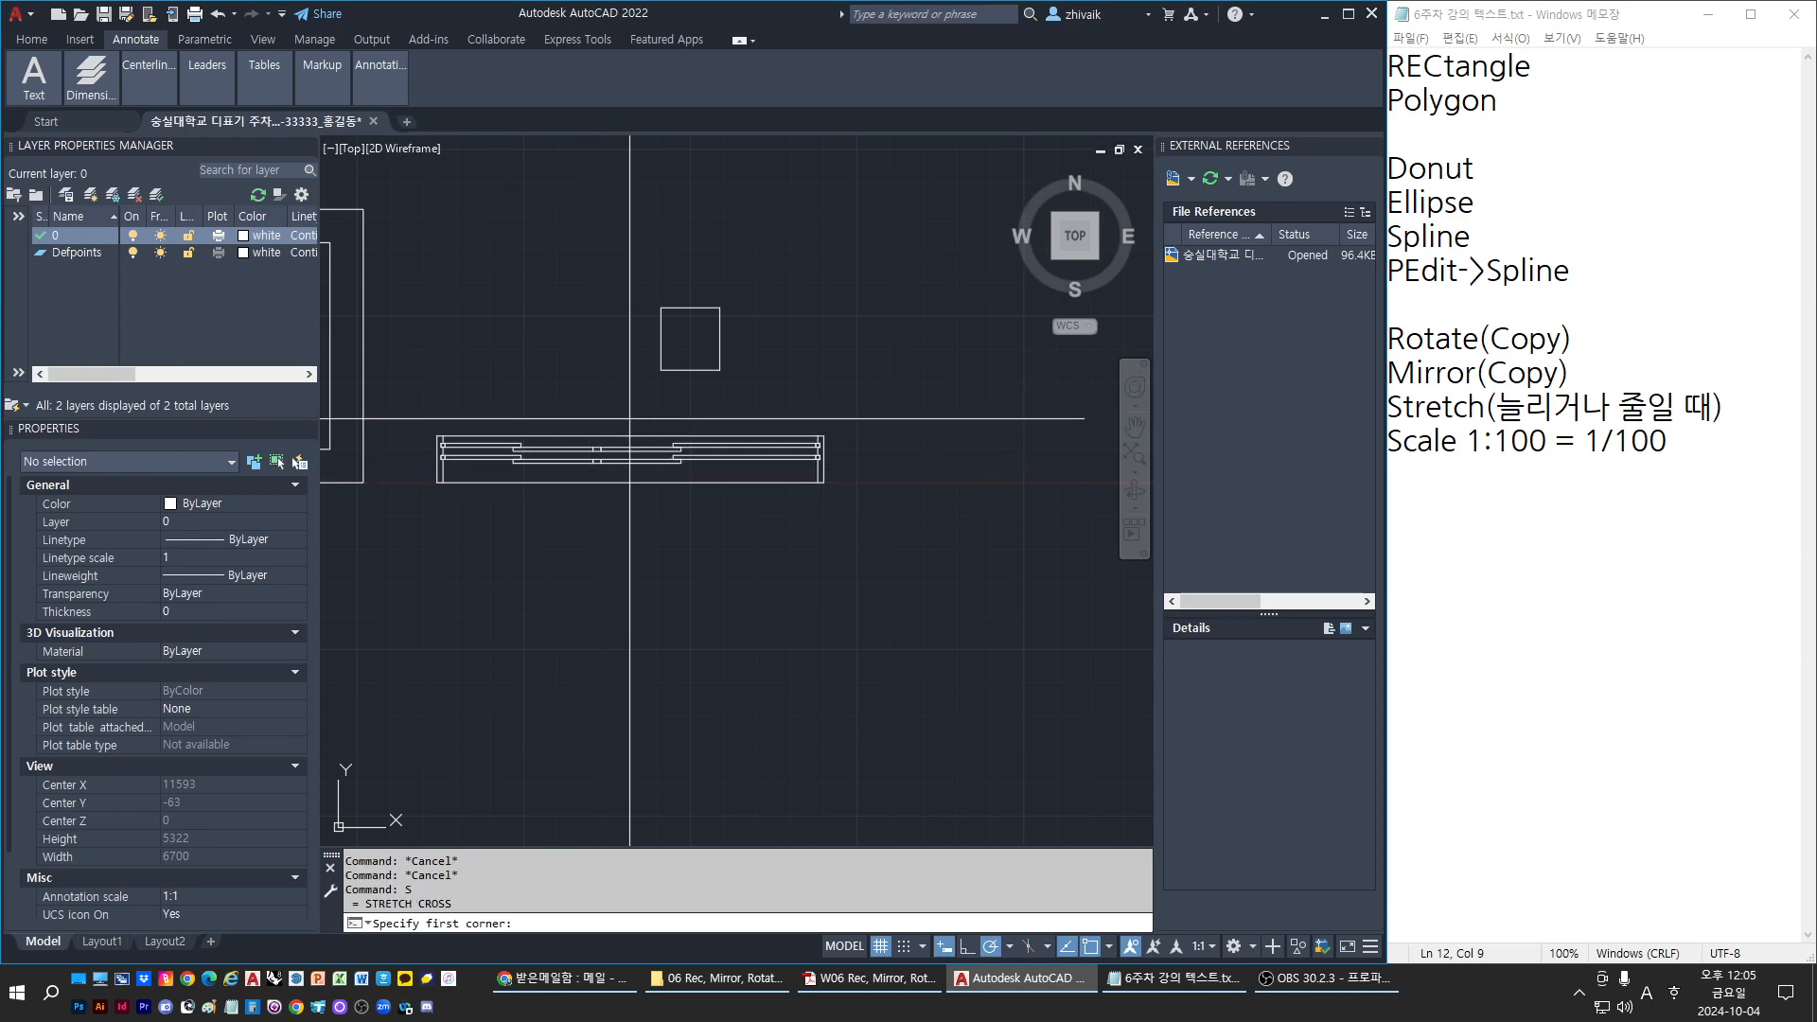
{"action": "left_click", "coordinate": [629, 417]}
{"action": "left_click", "coordinate": [905, 568]}
{"action": "key", "text": "Return"}
{"action": "left_click", "coordinate": [676, 560]}
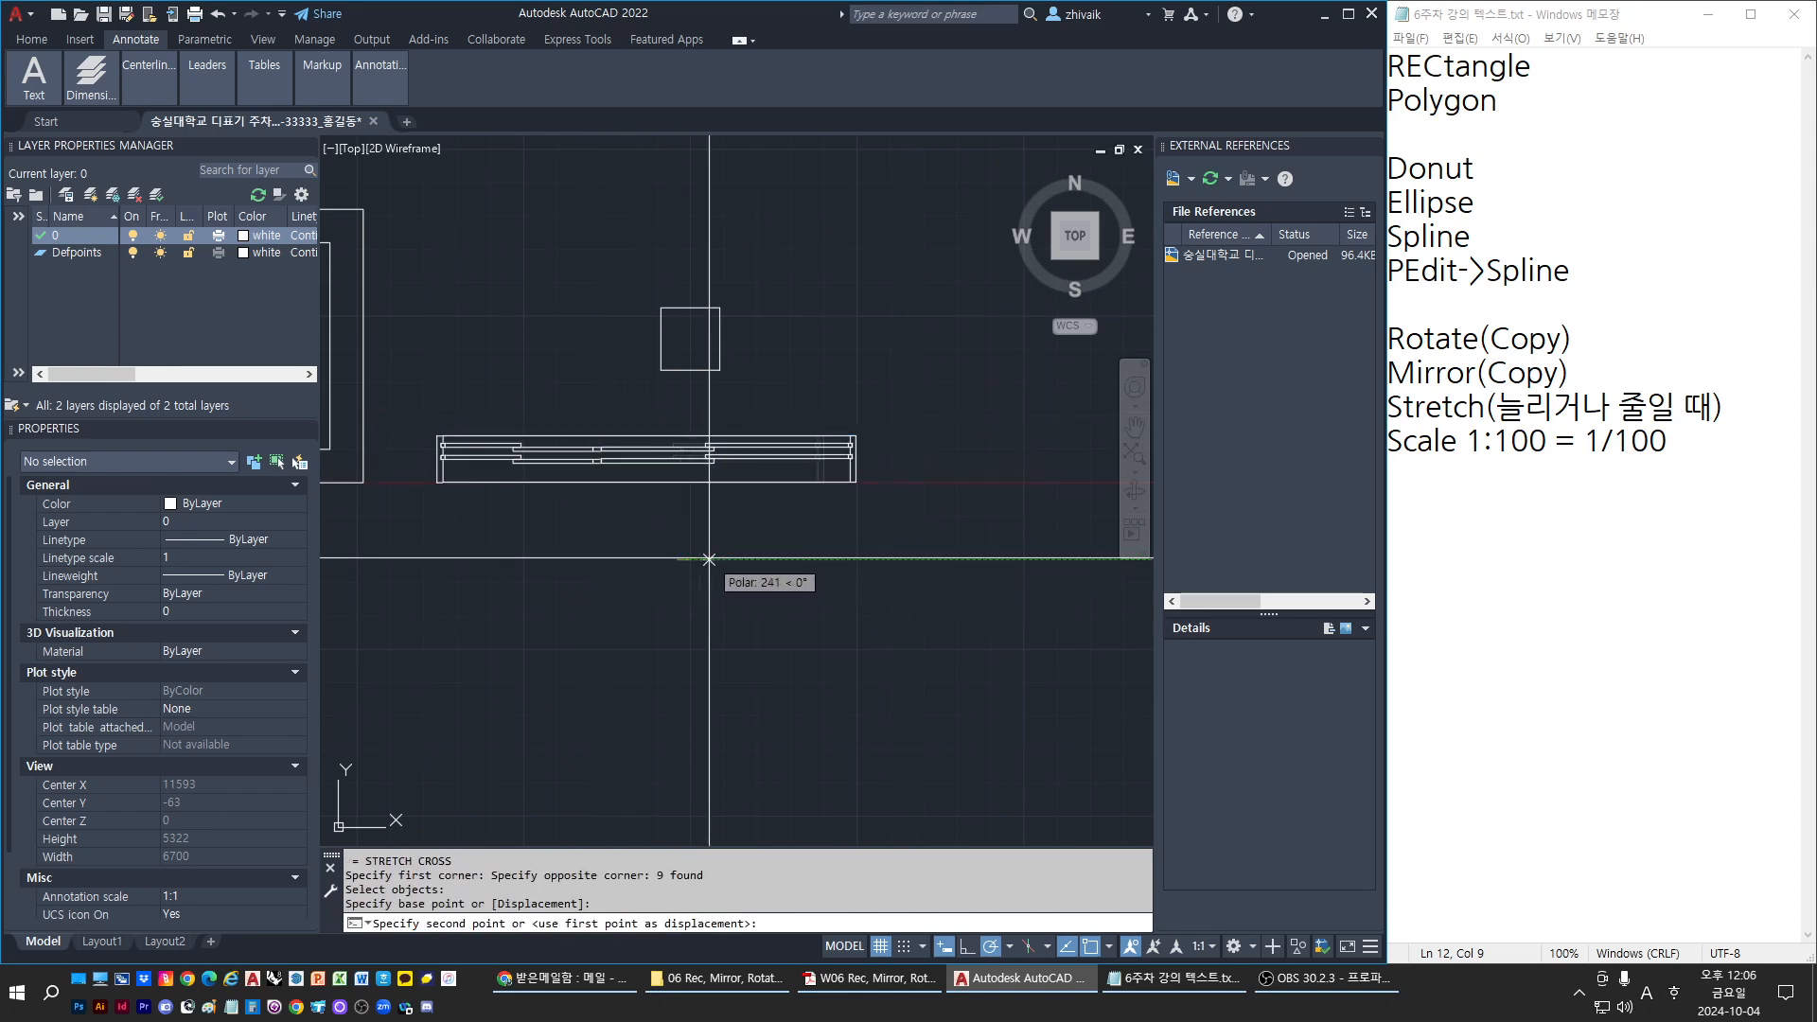
{"action": "type", "text": "500"}
{"action": "key", "text": "Return"}
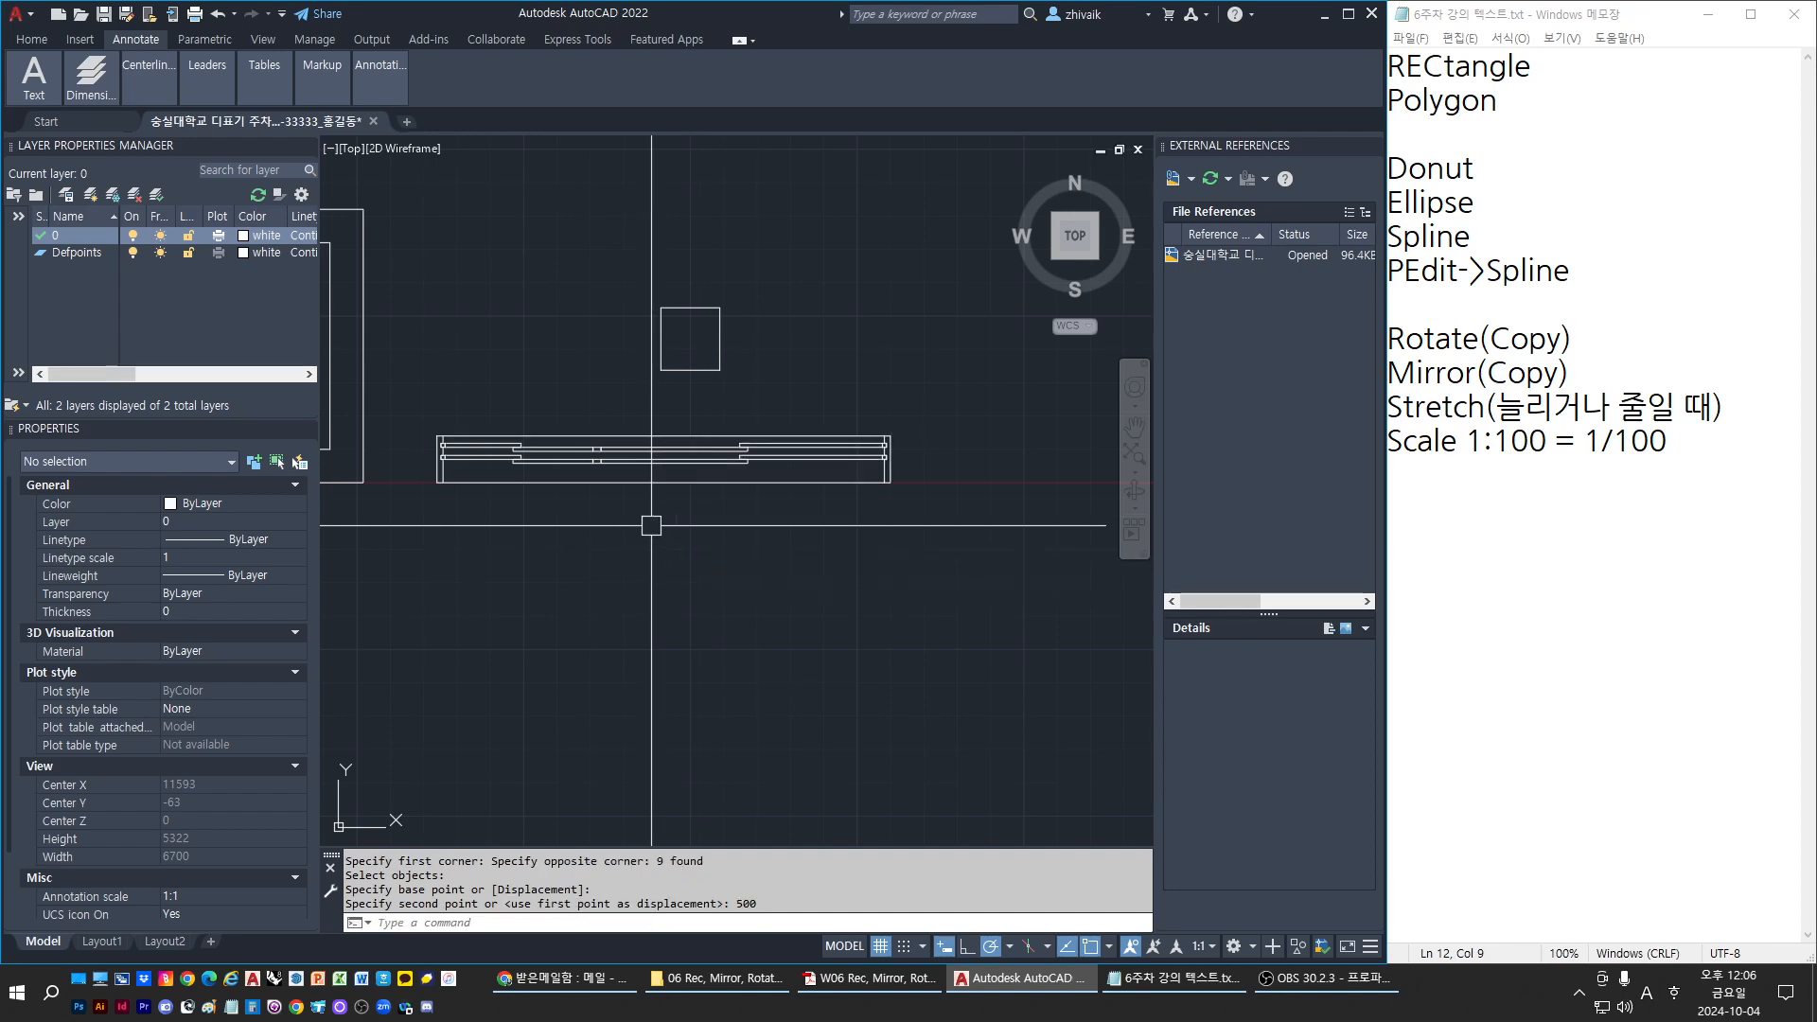
Stretch the plan 500 to the right, with a crossing window from just left of the centre joint past the right end frame
{"action": "key", "text": "Return"}
{"action": "left_click", "coordinate": [967, 402]}
{"action": "left_click", "coordinate": [934, 560]}
{"action": "key", "text": "Return"}
{"action": "left_click", "coordinate": [790, 596]}
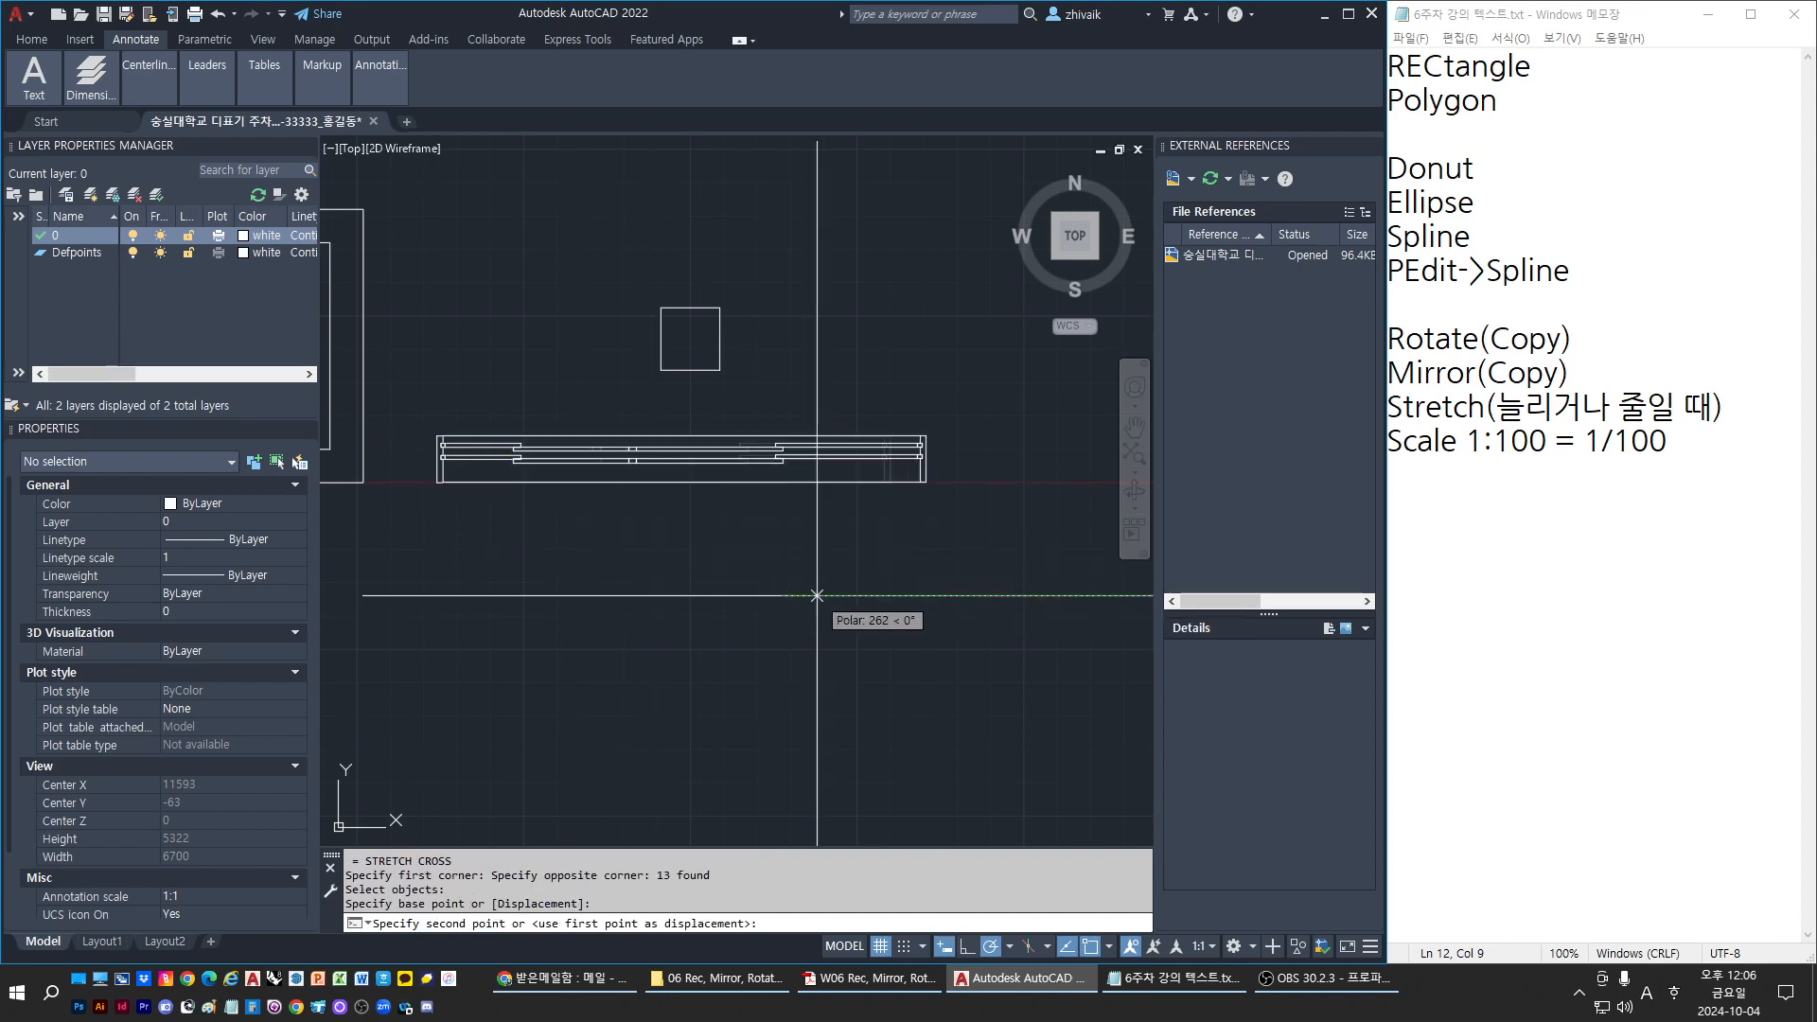
{"action": "key", "text": "Return"}
Stretch the plan another 500 to the right, with a crossing window starting across the left outer panels and reaching past the right end frame
{"action": "key", "text": "Return"}
{"action": "left_click", "coordinate": [496, 401]}
{"action": "left_click", "coordinate": [1062, 601]}
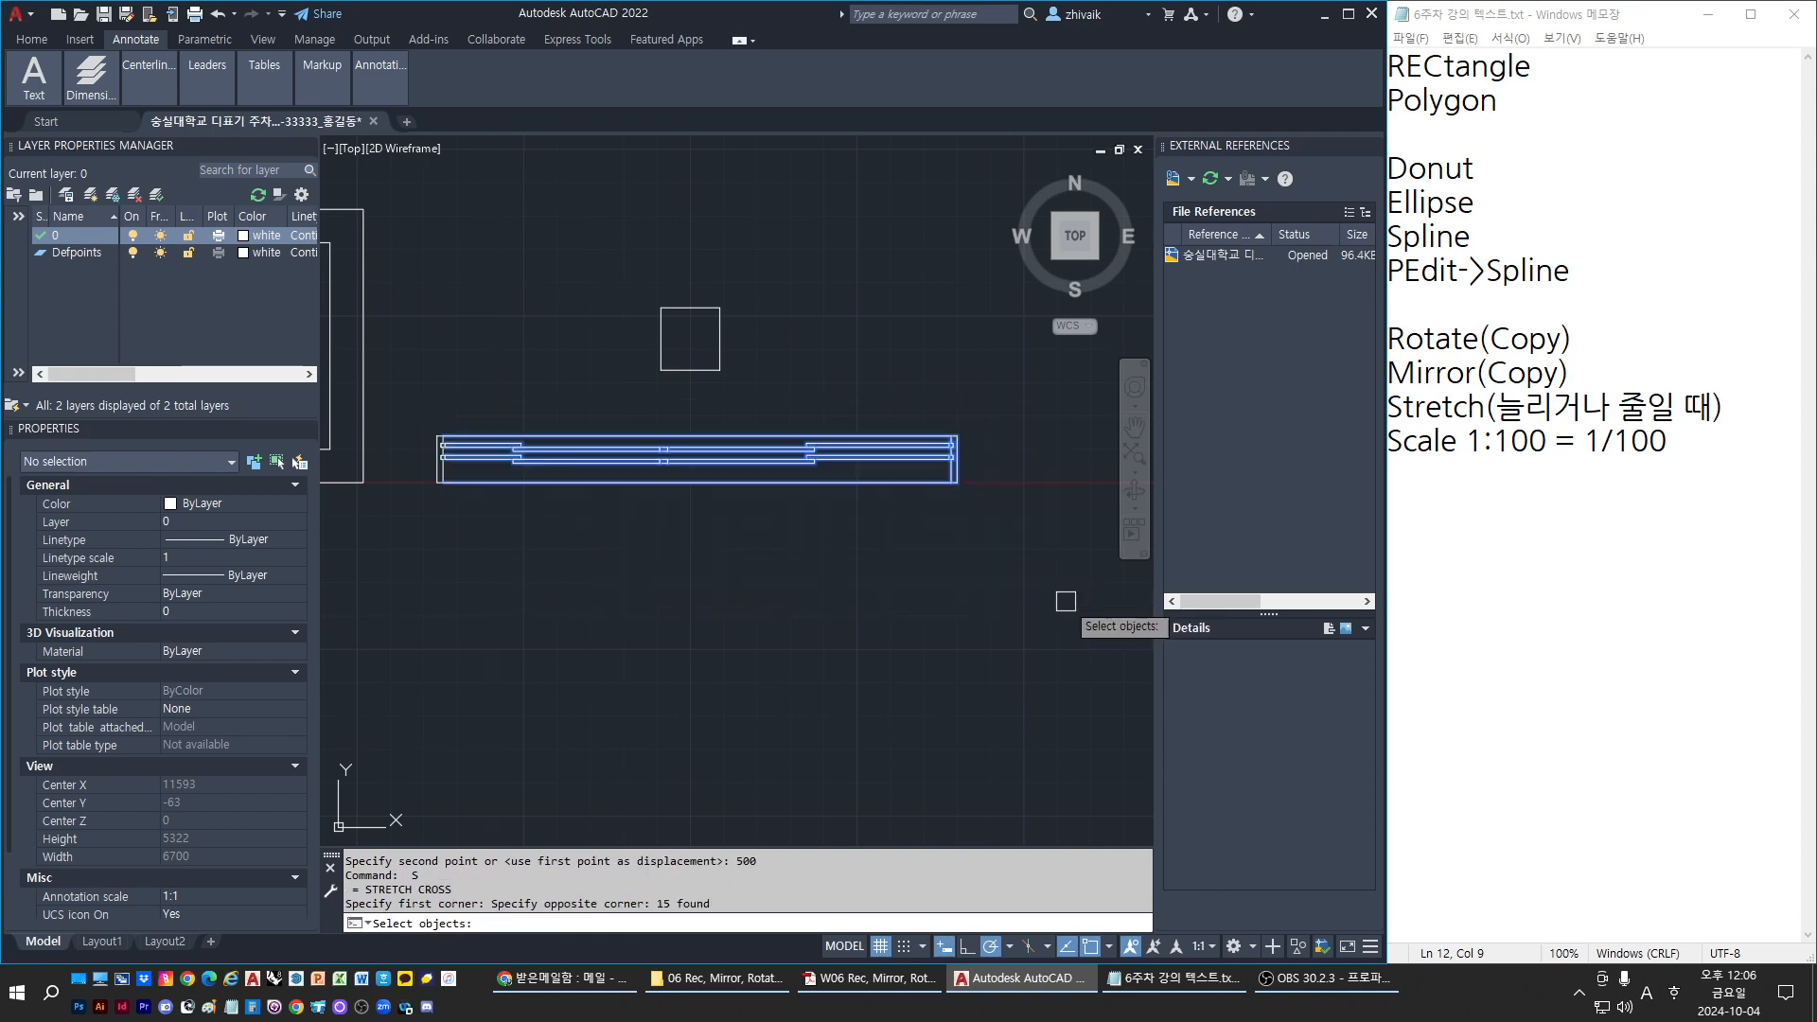
{"action": "key", "text": "Return"}
{"action": "left_click", "coordinate": [830, 598]}
{"action": "type", "text": "500"}
{"action": "key", "text": "Return"}
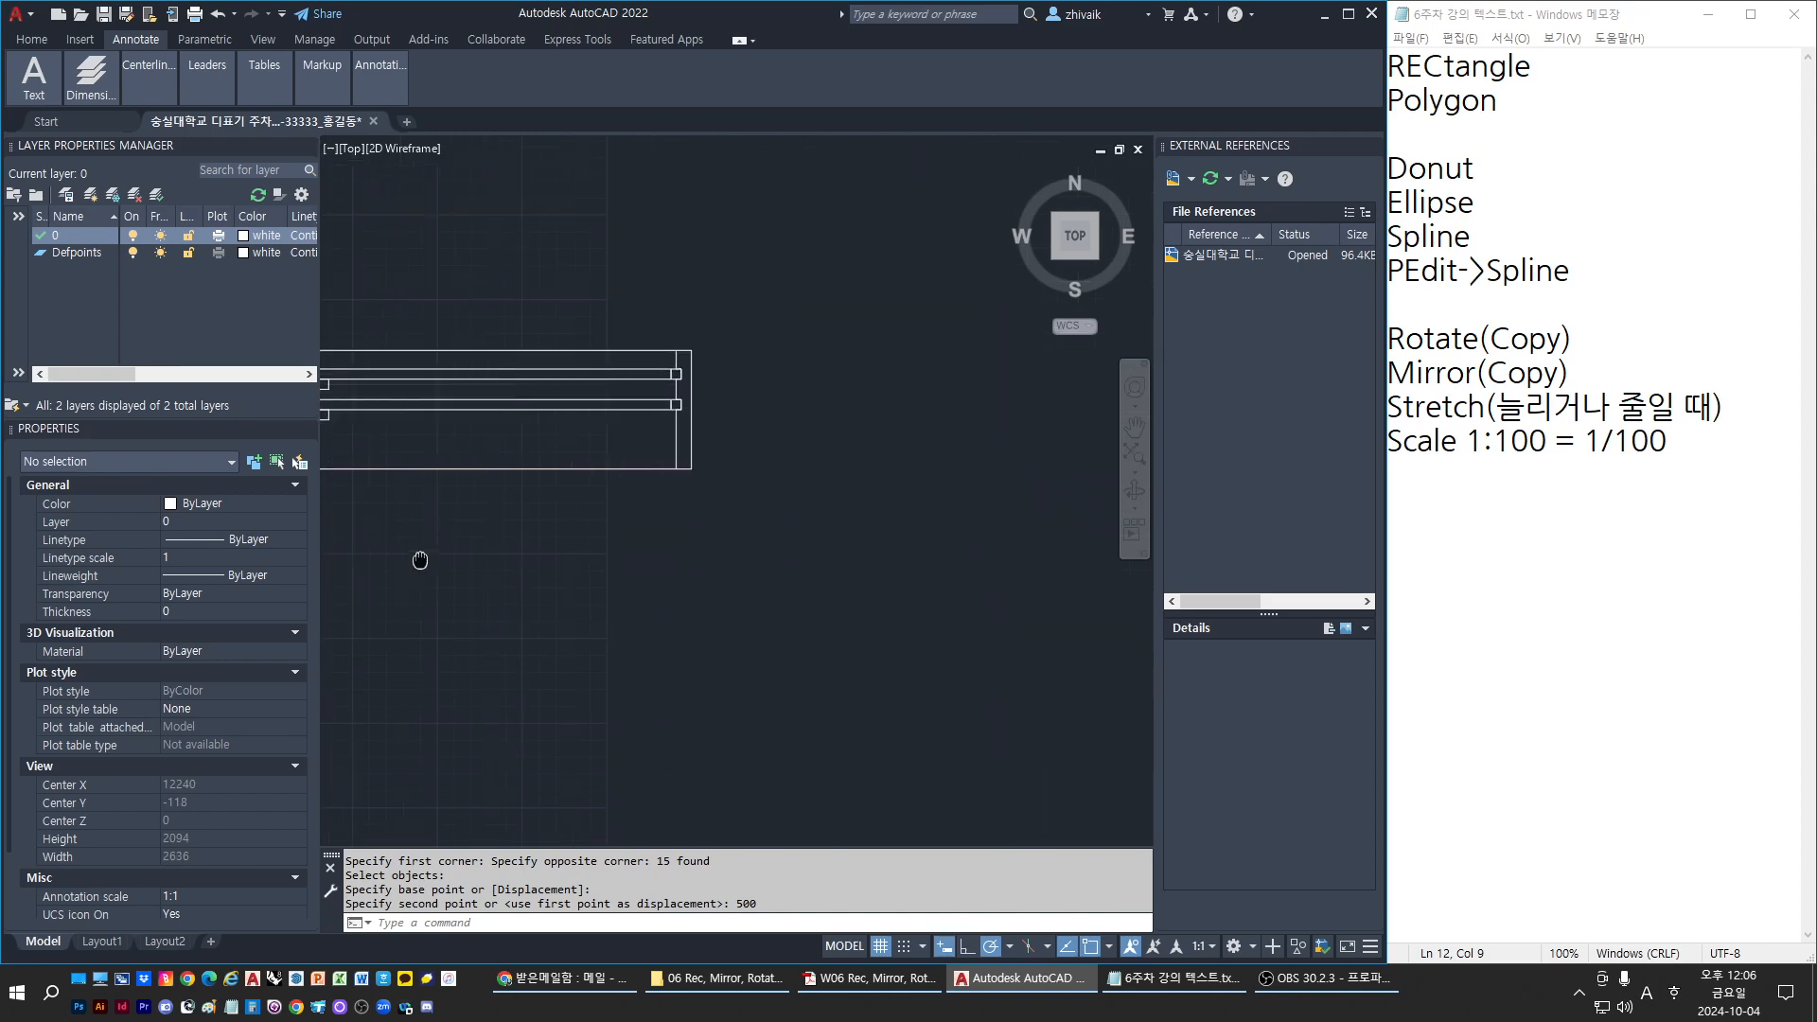
{"action": "scroll", "coordinate": [653, 445], "scroll_direction": "up", "scroll_amount": 6}
{"action": "scroll", "coordinate": [660, 448], "scroll_direction": "up", "scroll_amount": 2}
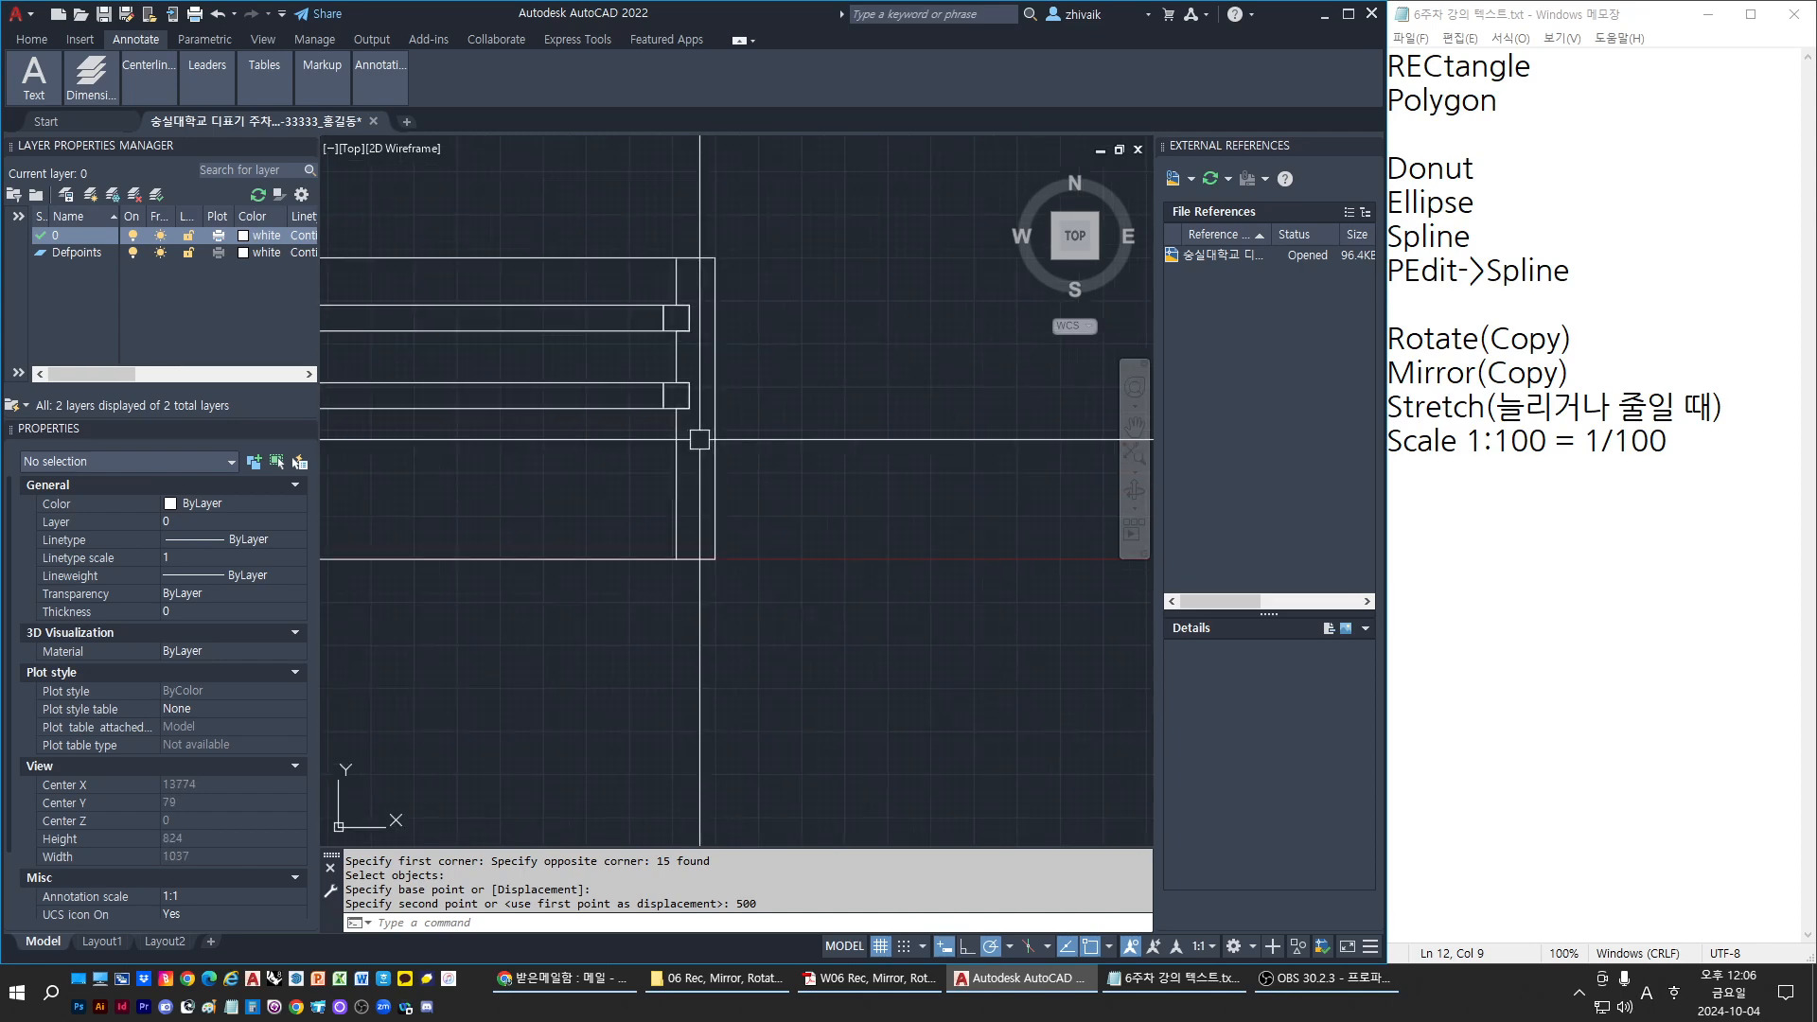
{"action": "left_click", "coordinate": [717, 445]}
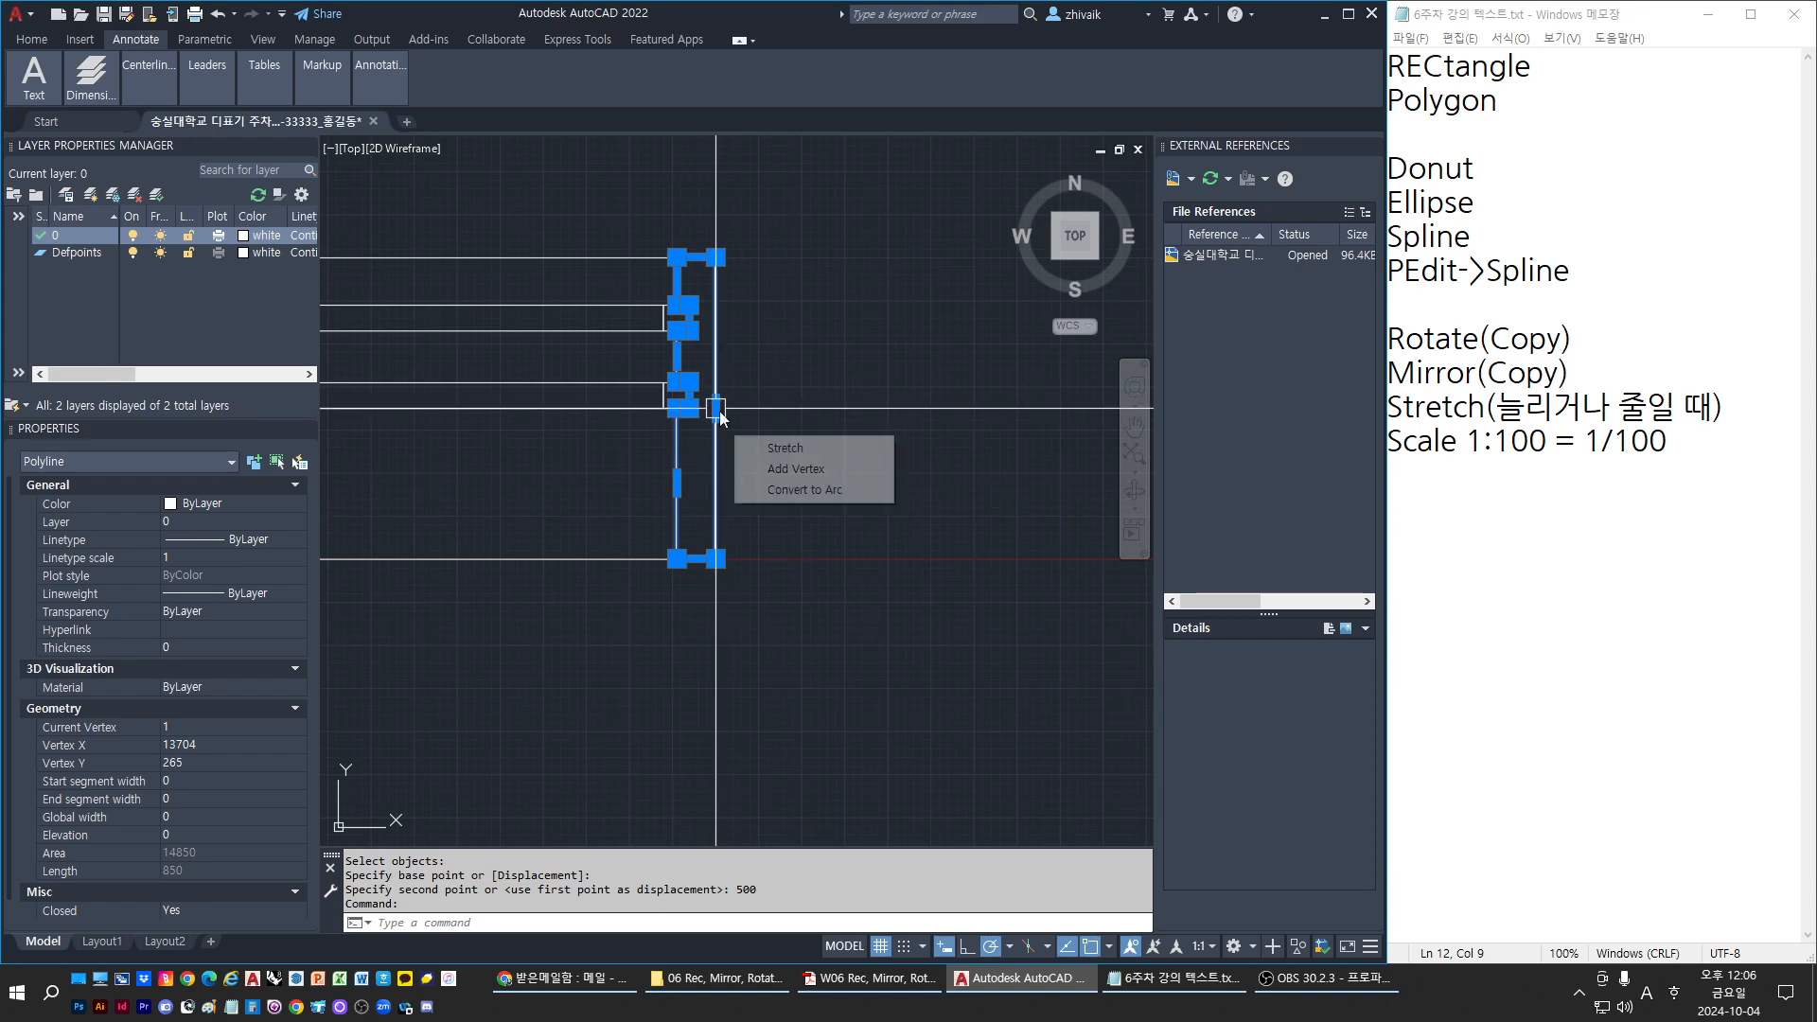
{"action": "left_click", "coordinate": [715, 413]}
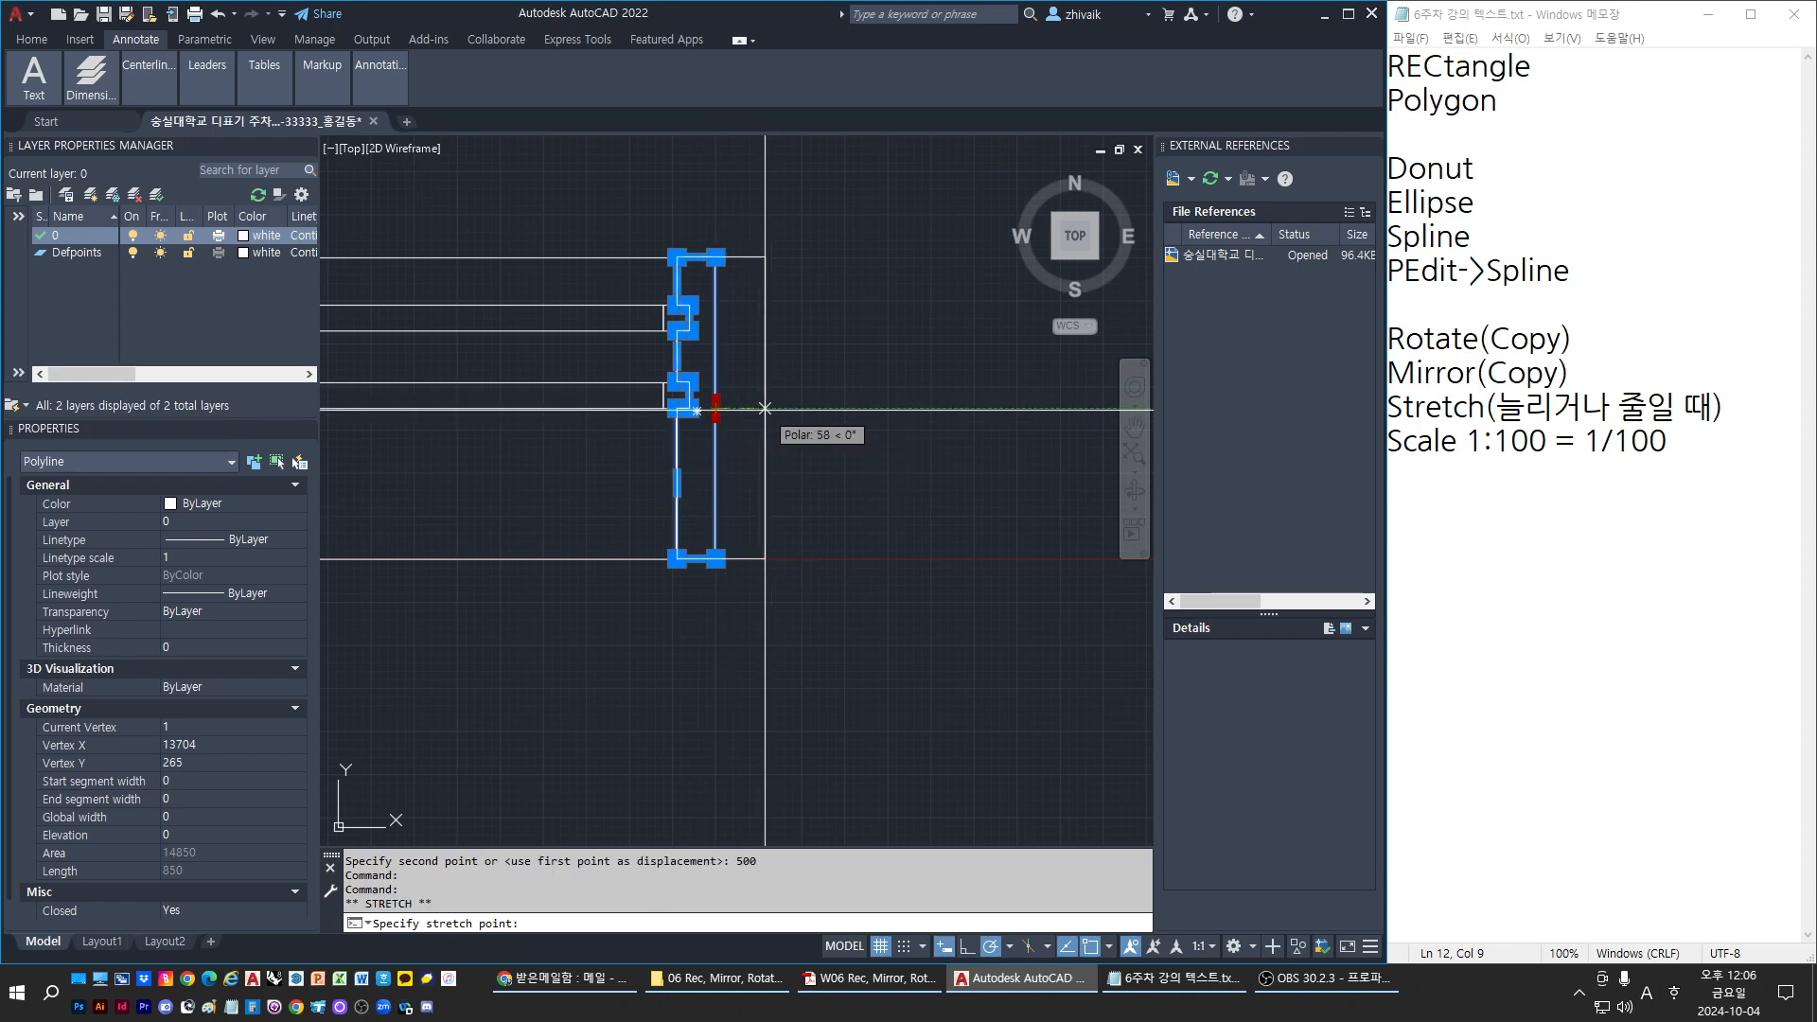
{"action": "key", "text": "Escape"}
{"action": "key", "text": "Escape"}
Stretch the outer edge of the right end frame 100 to the right, with a crossing window over that edge only
{"action": "type", "text": "s"}
{"action": "key", "text": "Return"}
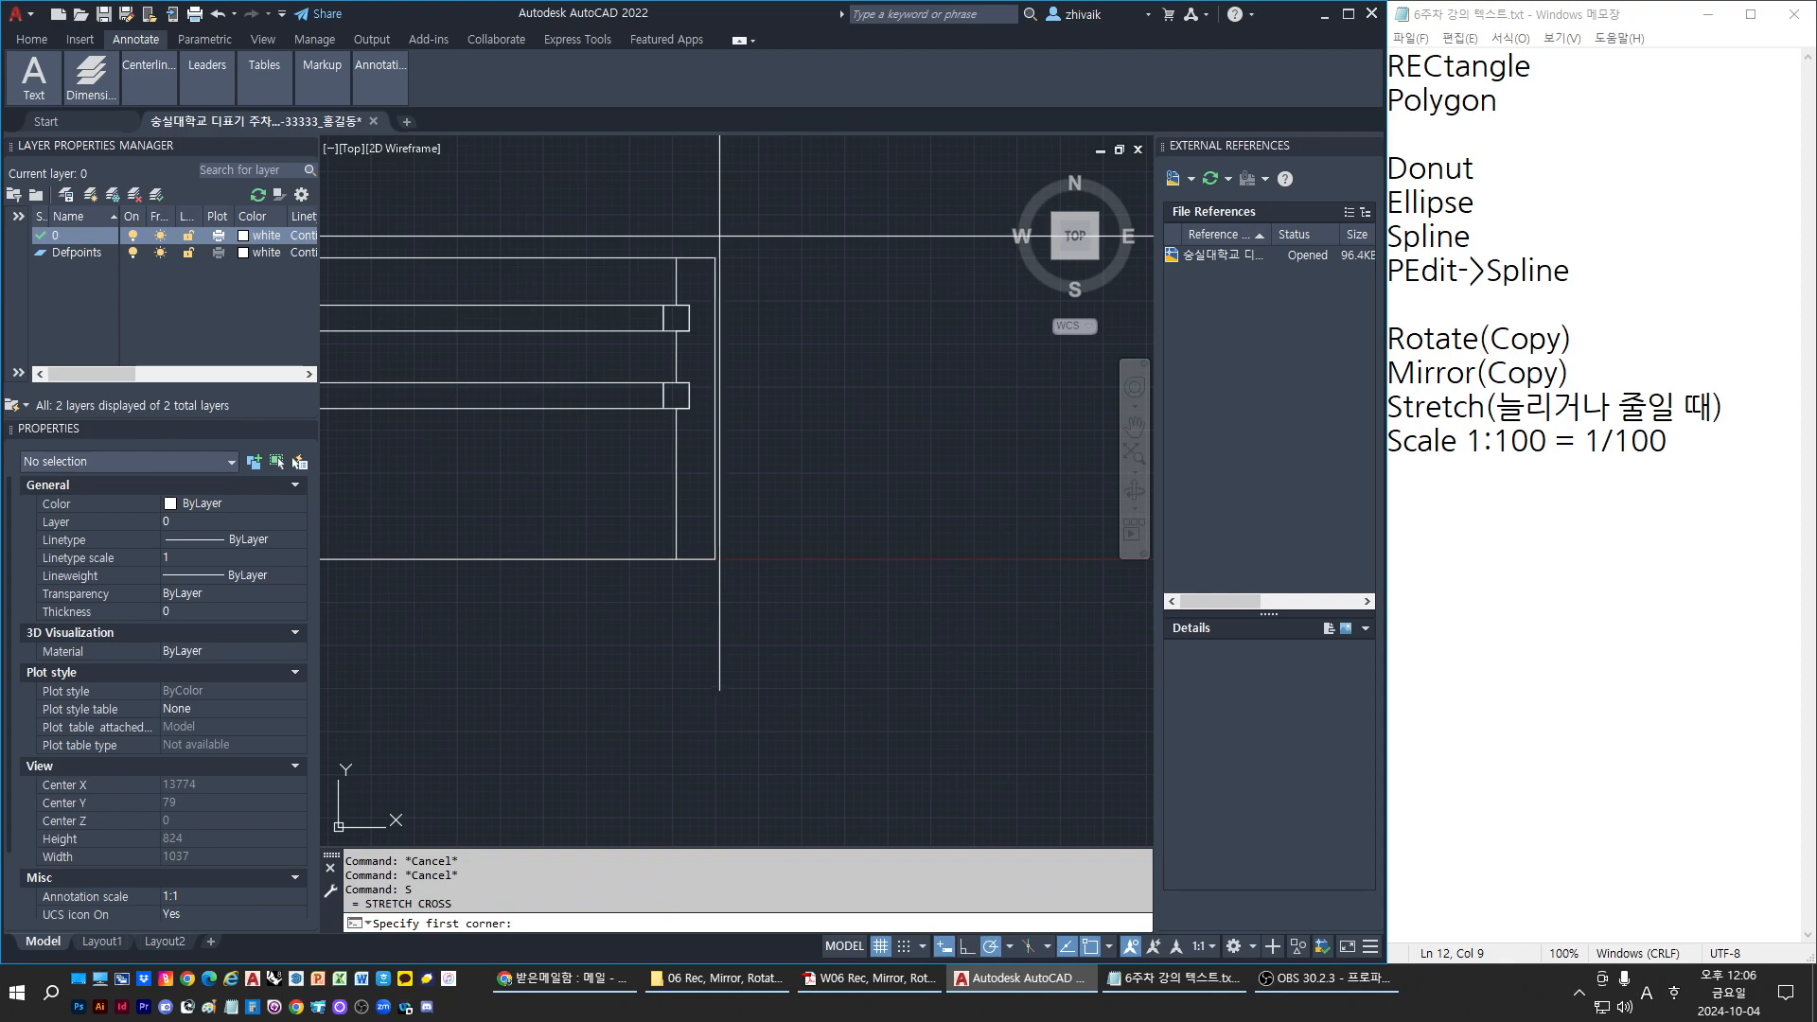
{"action": "left_click", "coordinate": [706, 213]}
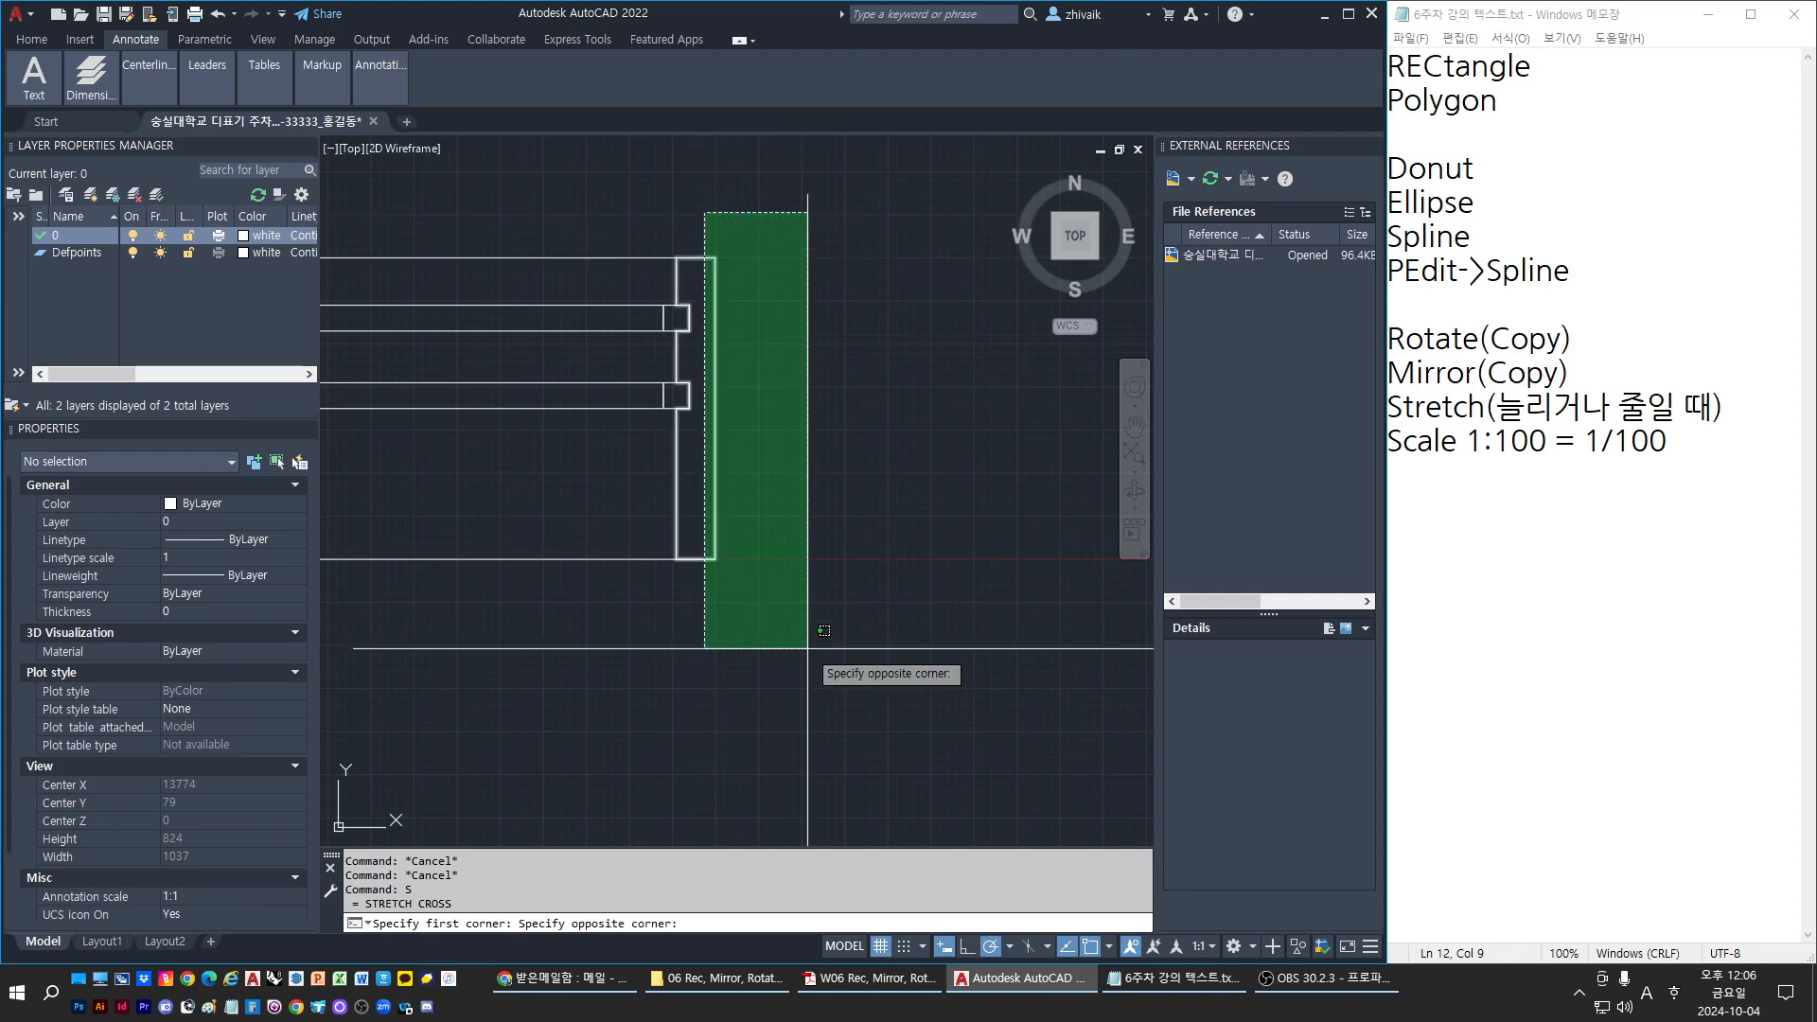
{"action": "left_click", "coordinate": [808, 647]}
{"action": "key", "text": "Return"}
{"action": "left_click", "coordinate": [796, 649]}
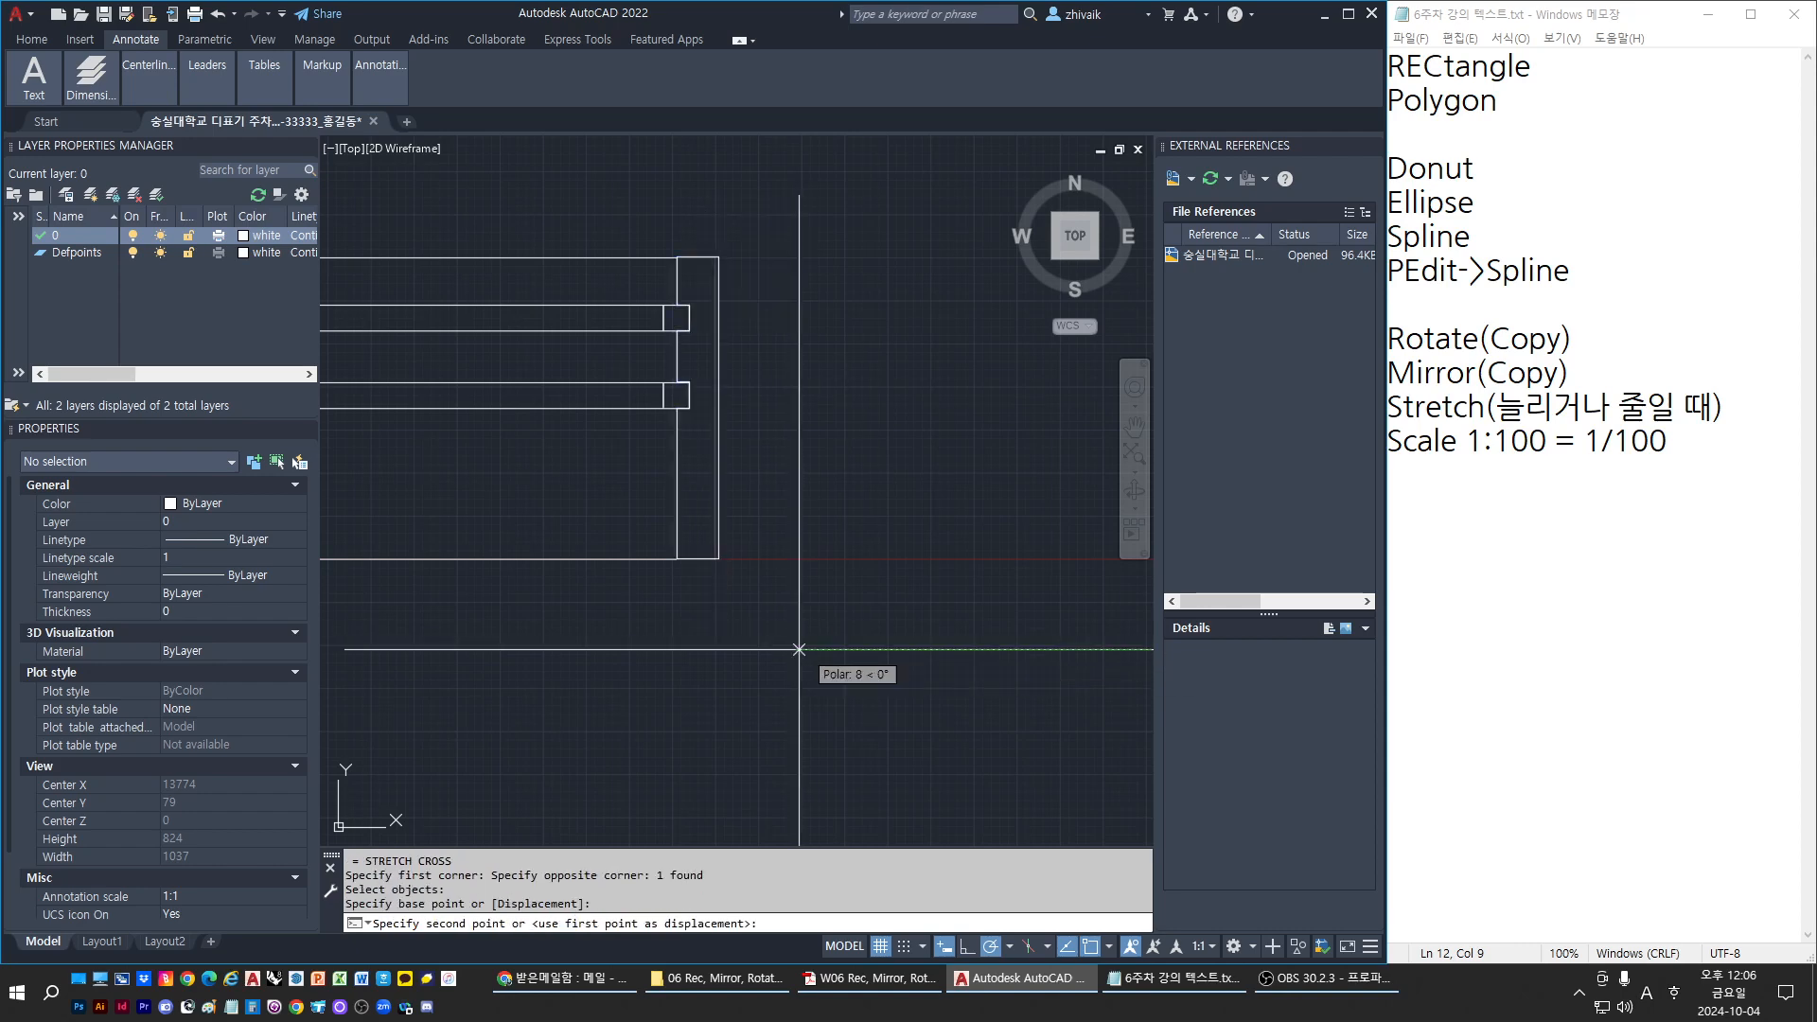
{"action": "type", "text": "100"}
{"action": "key", "text": "Return"}
Stretch the outer edge of the left end frame 100 to the left, with a crossing window over that edge only
{"action": "scroll", "coordinate": [918, 726], "scroll_direction": "down", "scroll_amount": 8}
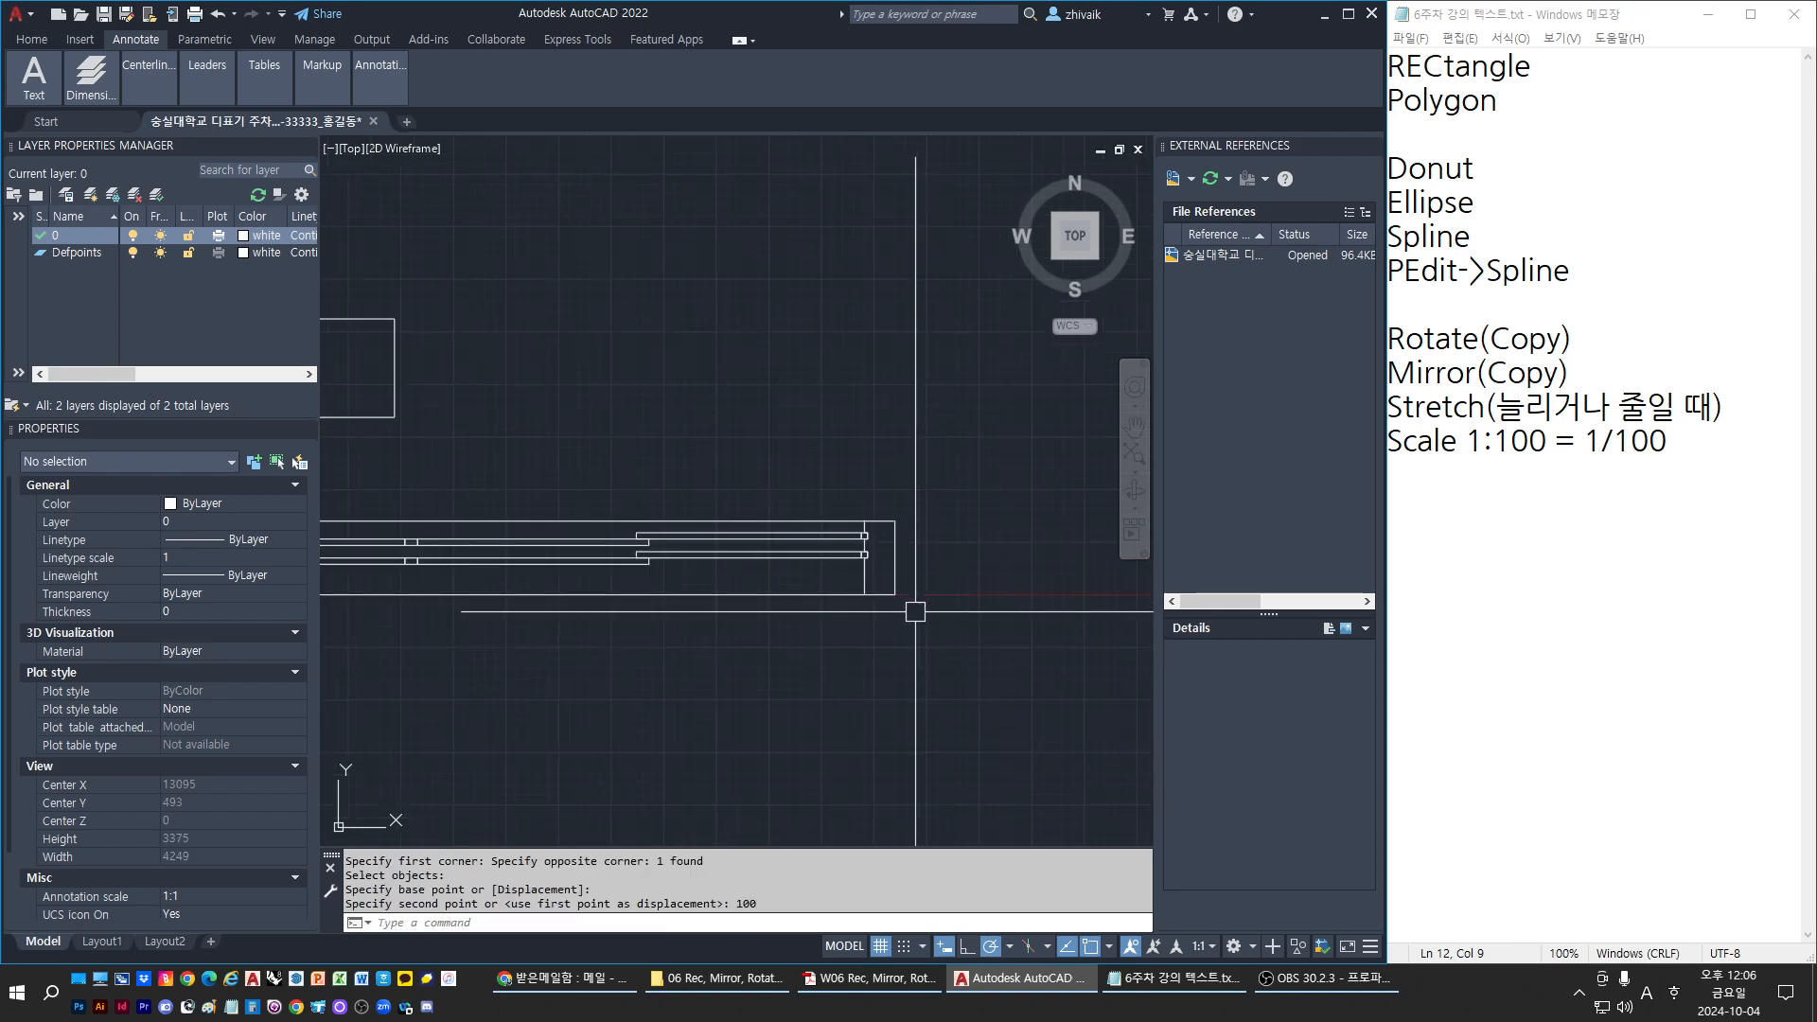
{"action": "scroll", "coordinate": [602, 568], "scroll_direction": "up", "scroll_amount": 6}
{"action": "type", "text": "s"}
{"action": "key", "text": "Return"}
{"action": "left_click", "coordinate": [496, 395]}
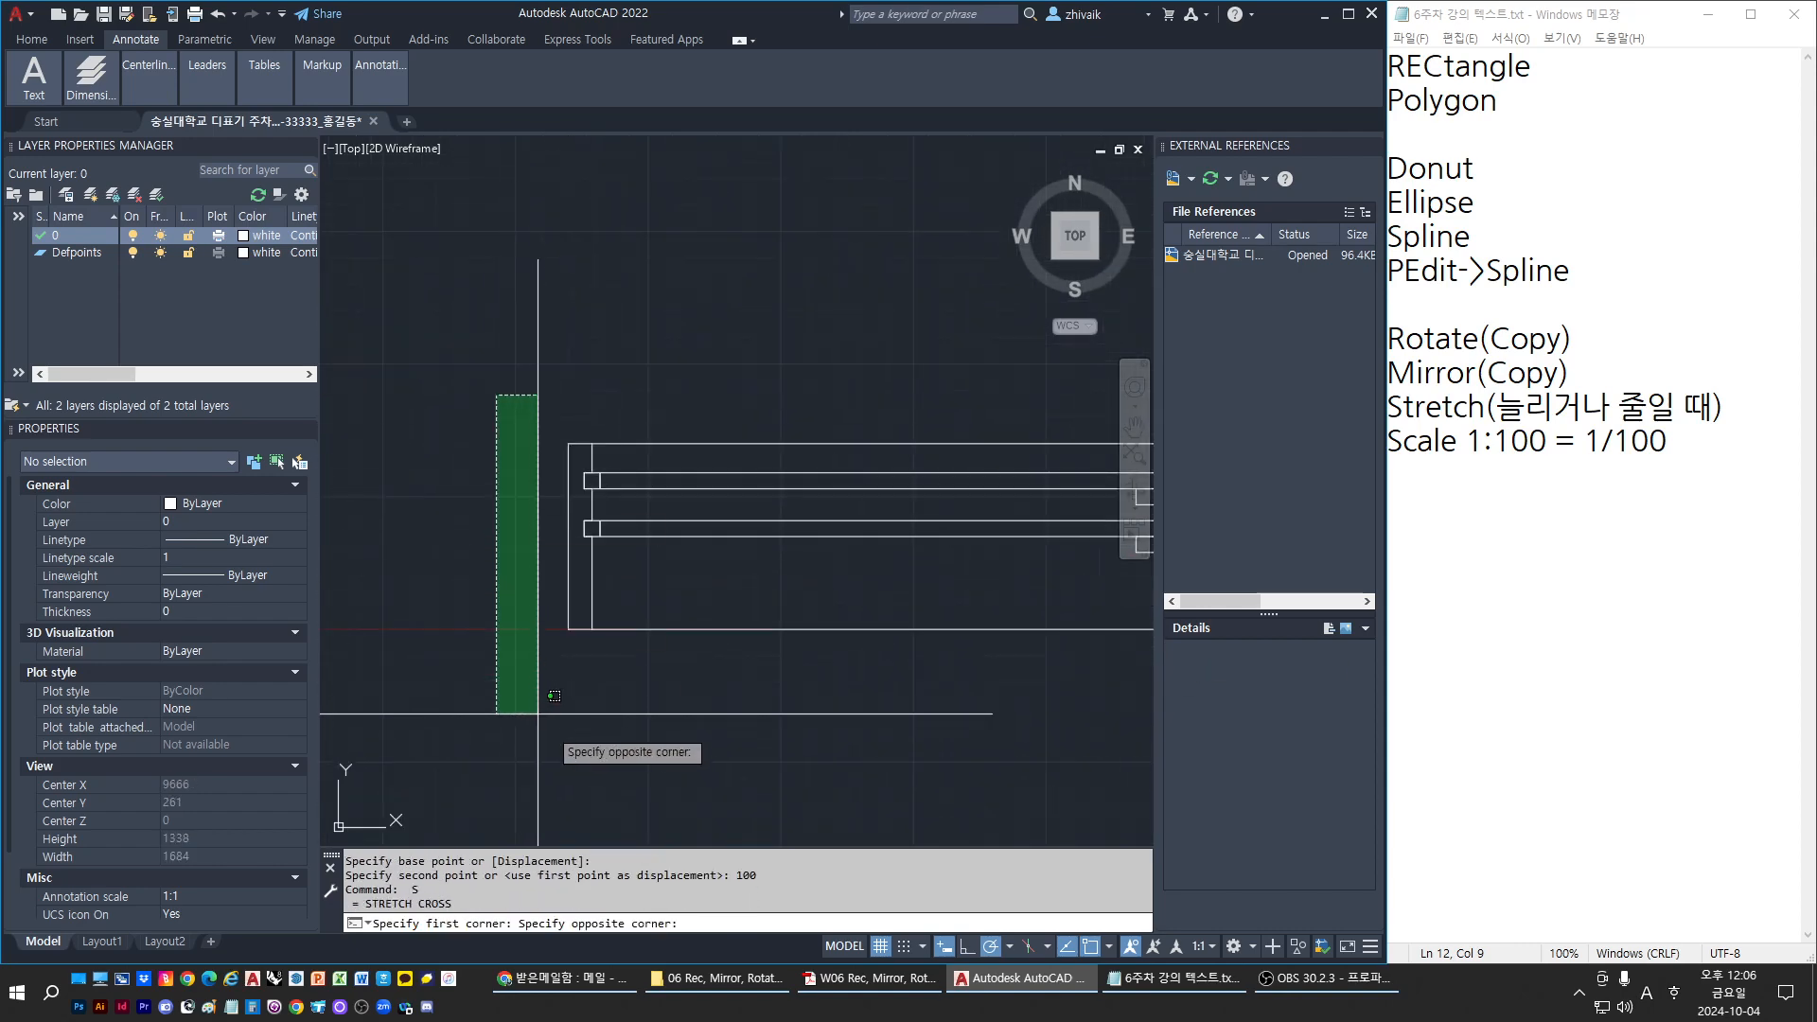
{"action": "left_click", "coordinate": [586, 716]}
{"action": "key", "text": "Return"}
{"action": "left_click", "coordinate": [676, 738]}
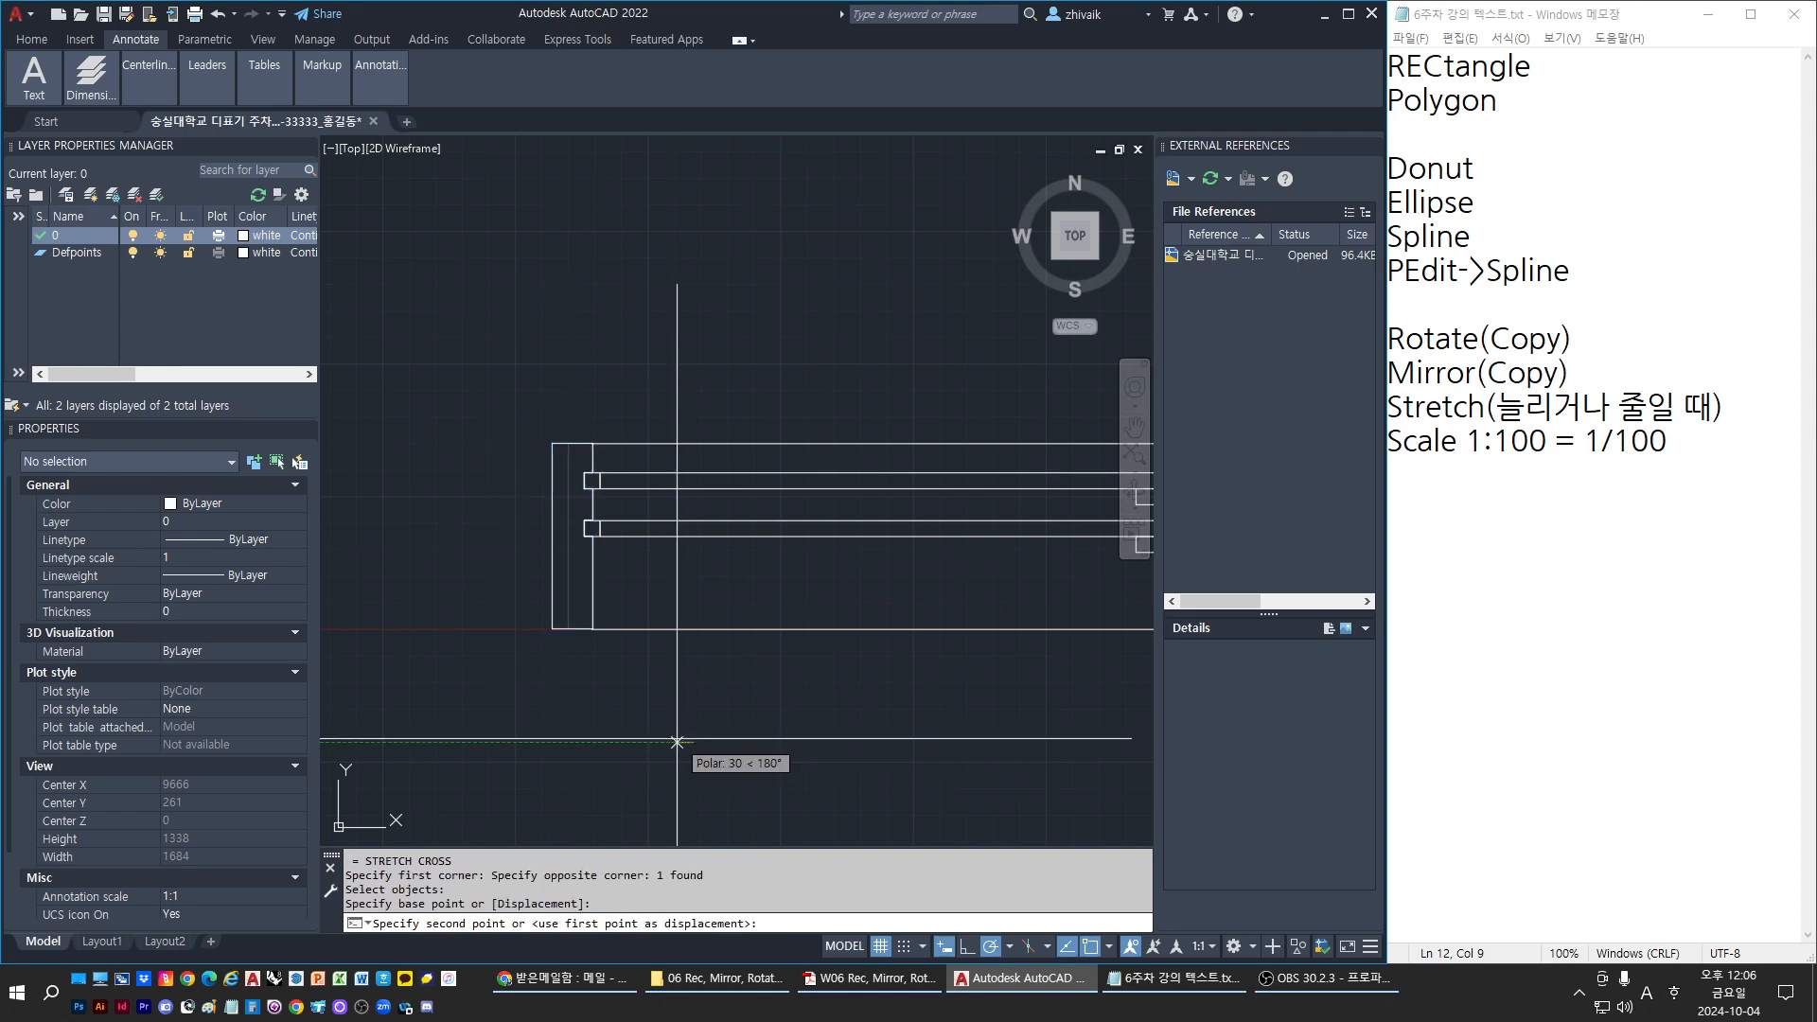
{"action": "type", "text": "100"}
{"action": "key", "text": "Return"}
{"action": "scroll", "coordinate": [492, 587], "scroll_direction": "down", "scroll_amount": 6}
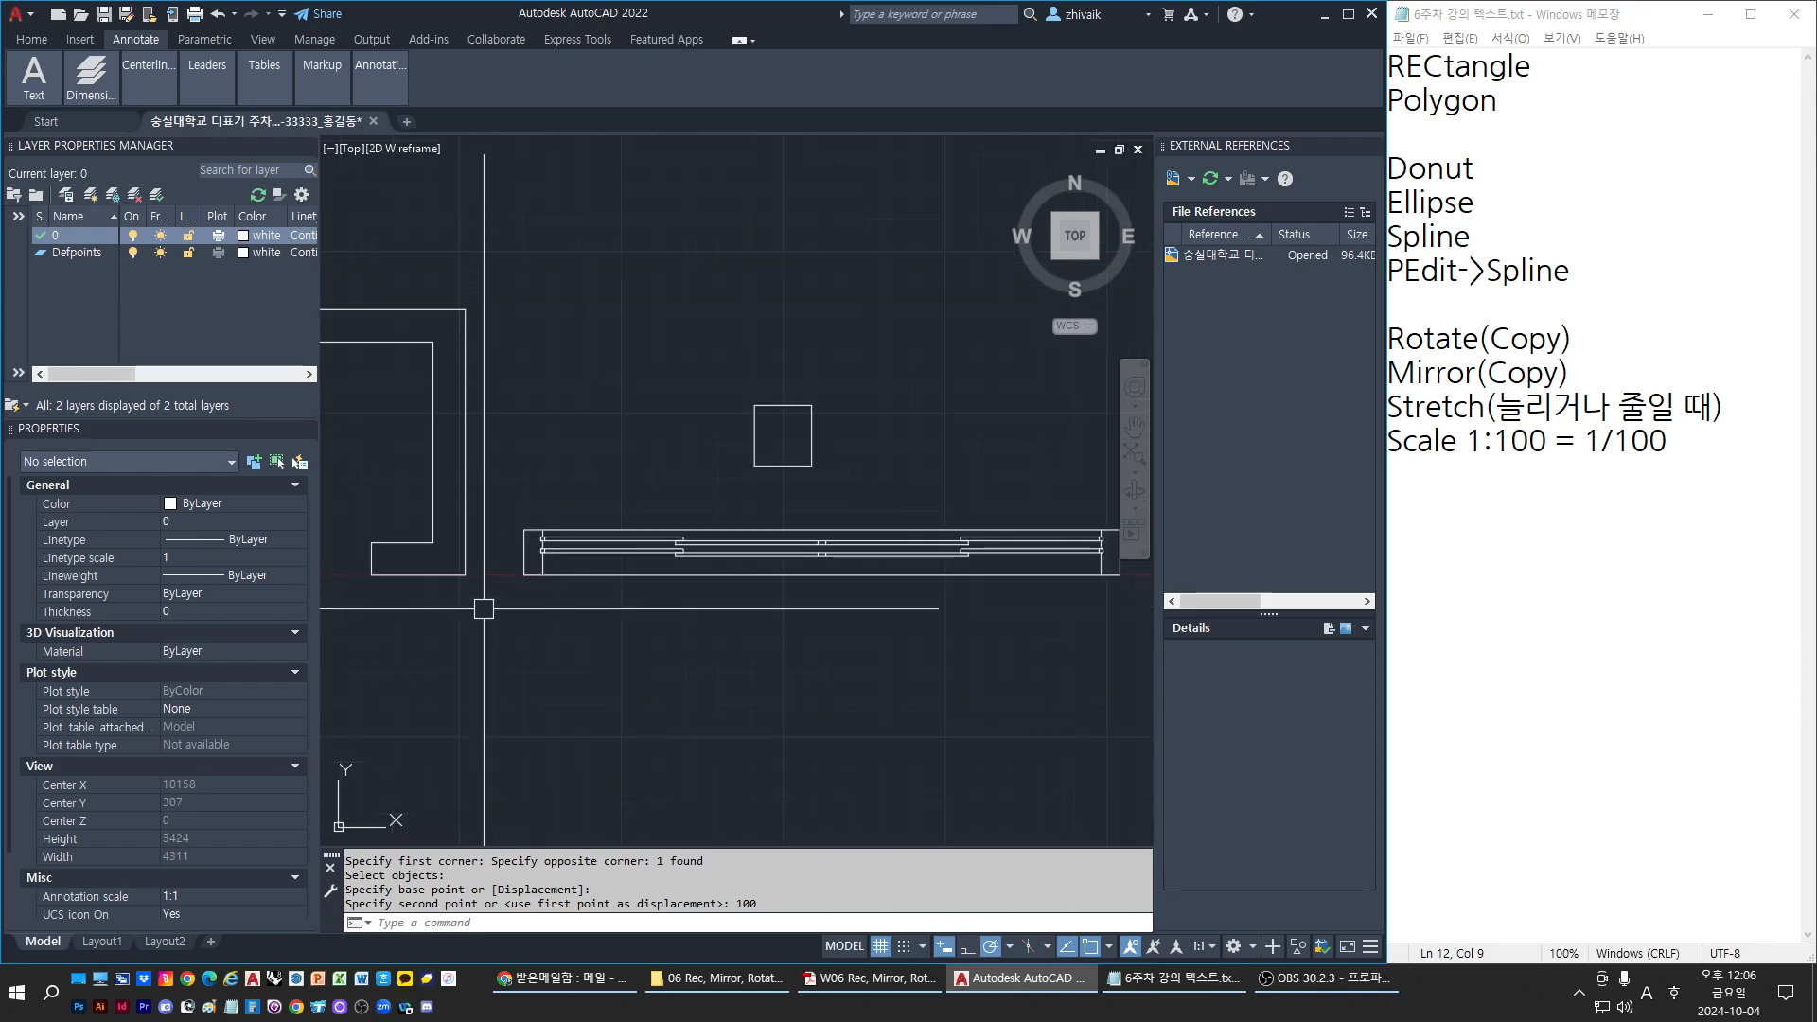
{"action": "key", "text": "Escape"}
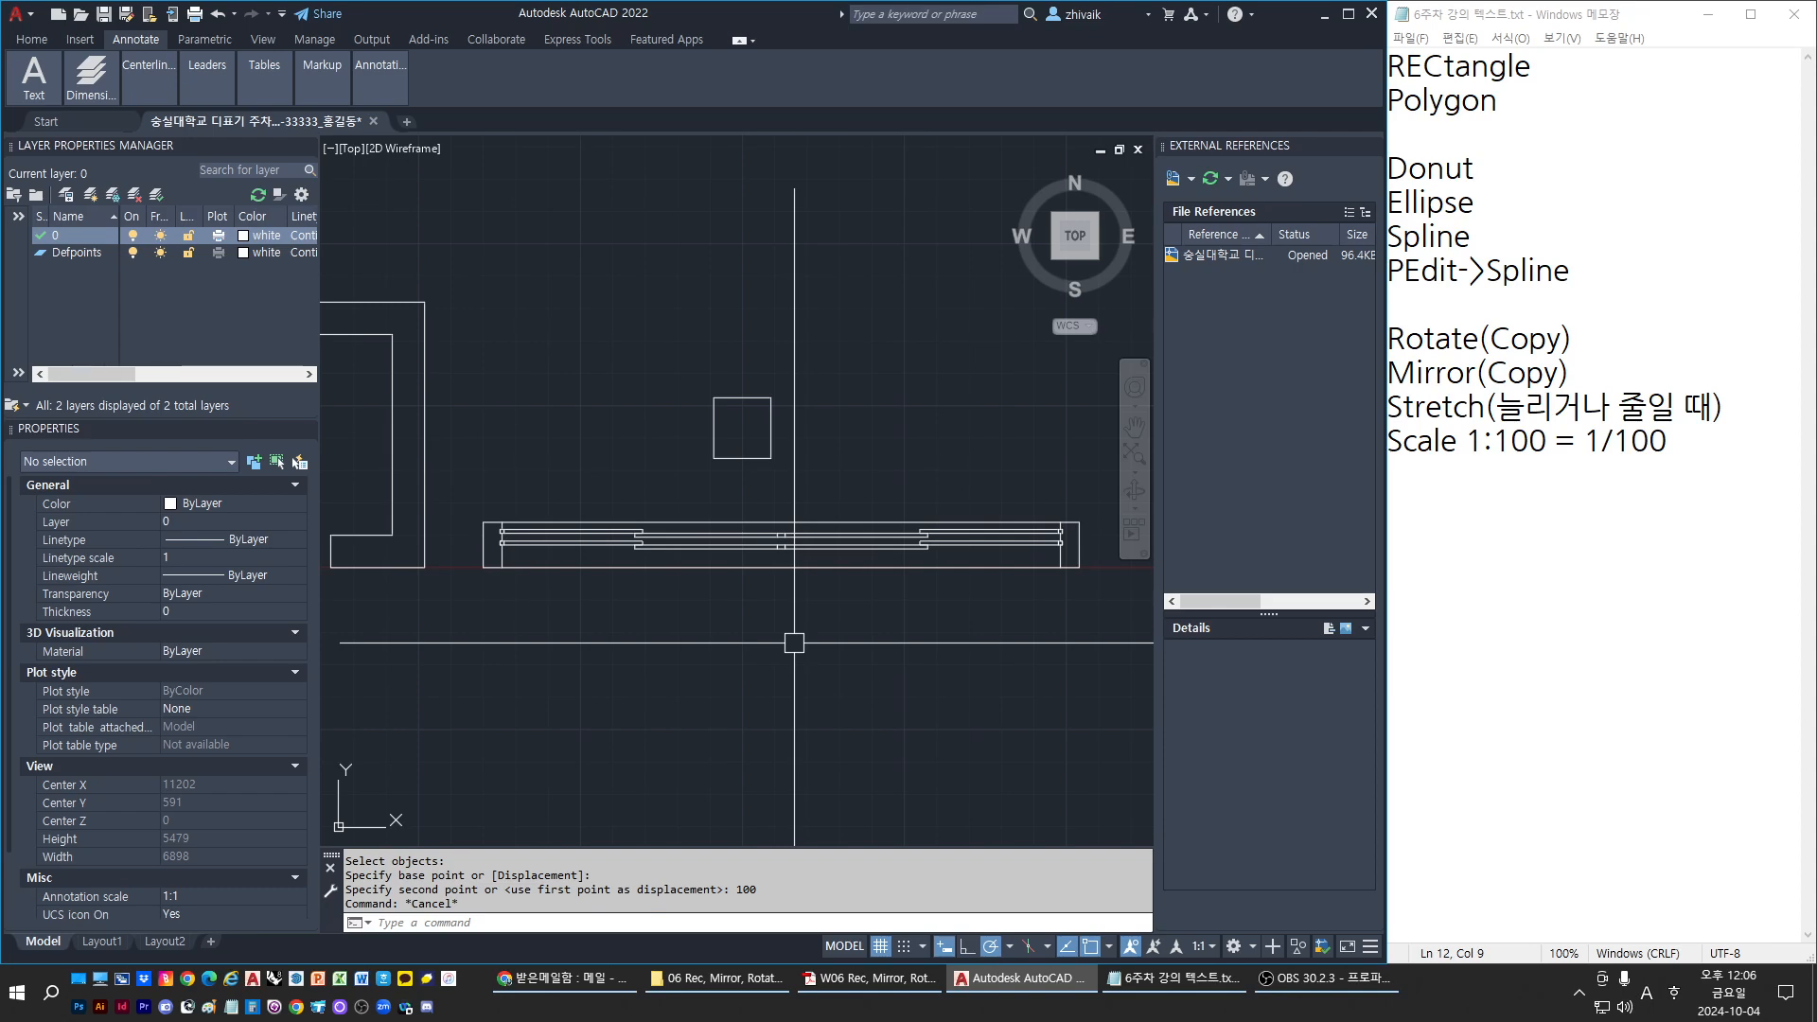
{"action": "type", "text": "s"}
{"action": "key", "text": "Return"}
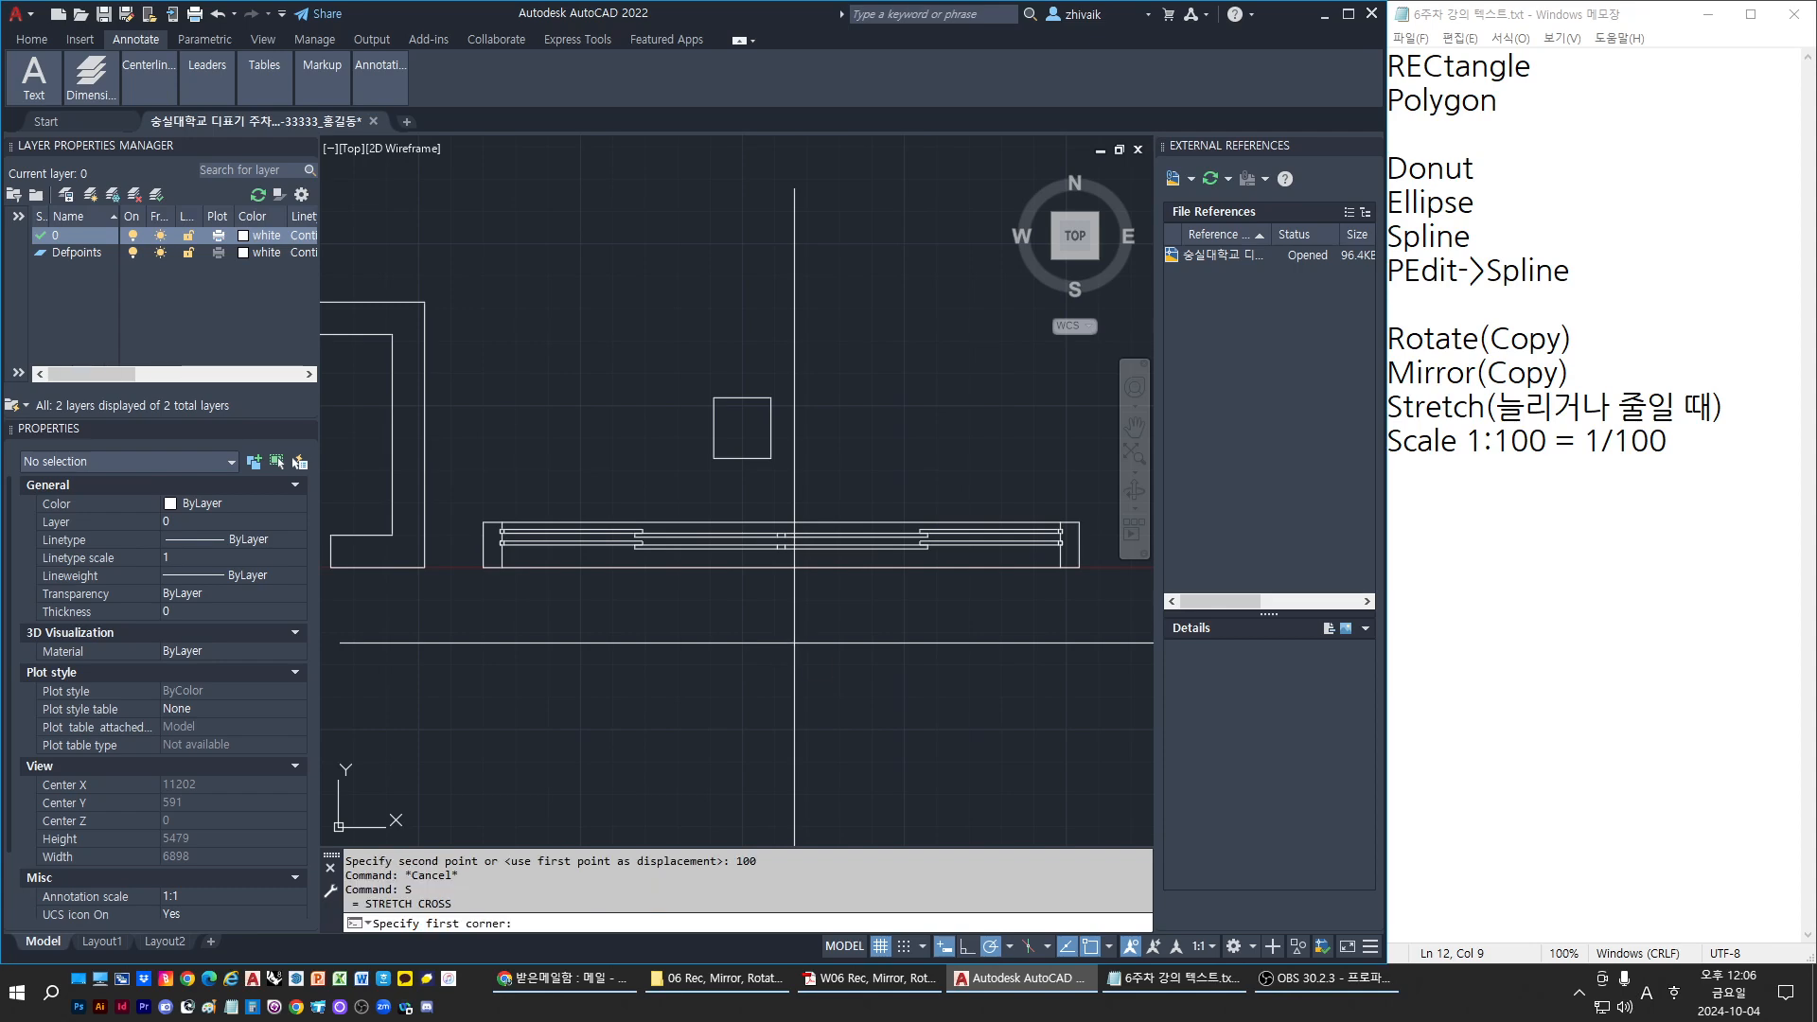
{"action": "middle_click_drag", "start_coordinate": [1003, 663], "coordinate": [955, 663]}
{"action": "left_click", "coordinate": [1063, 665]}
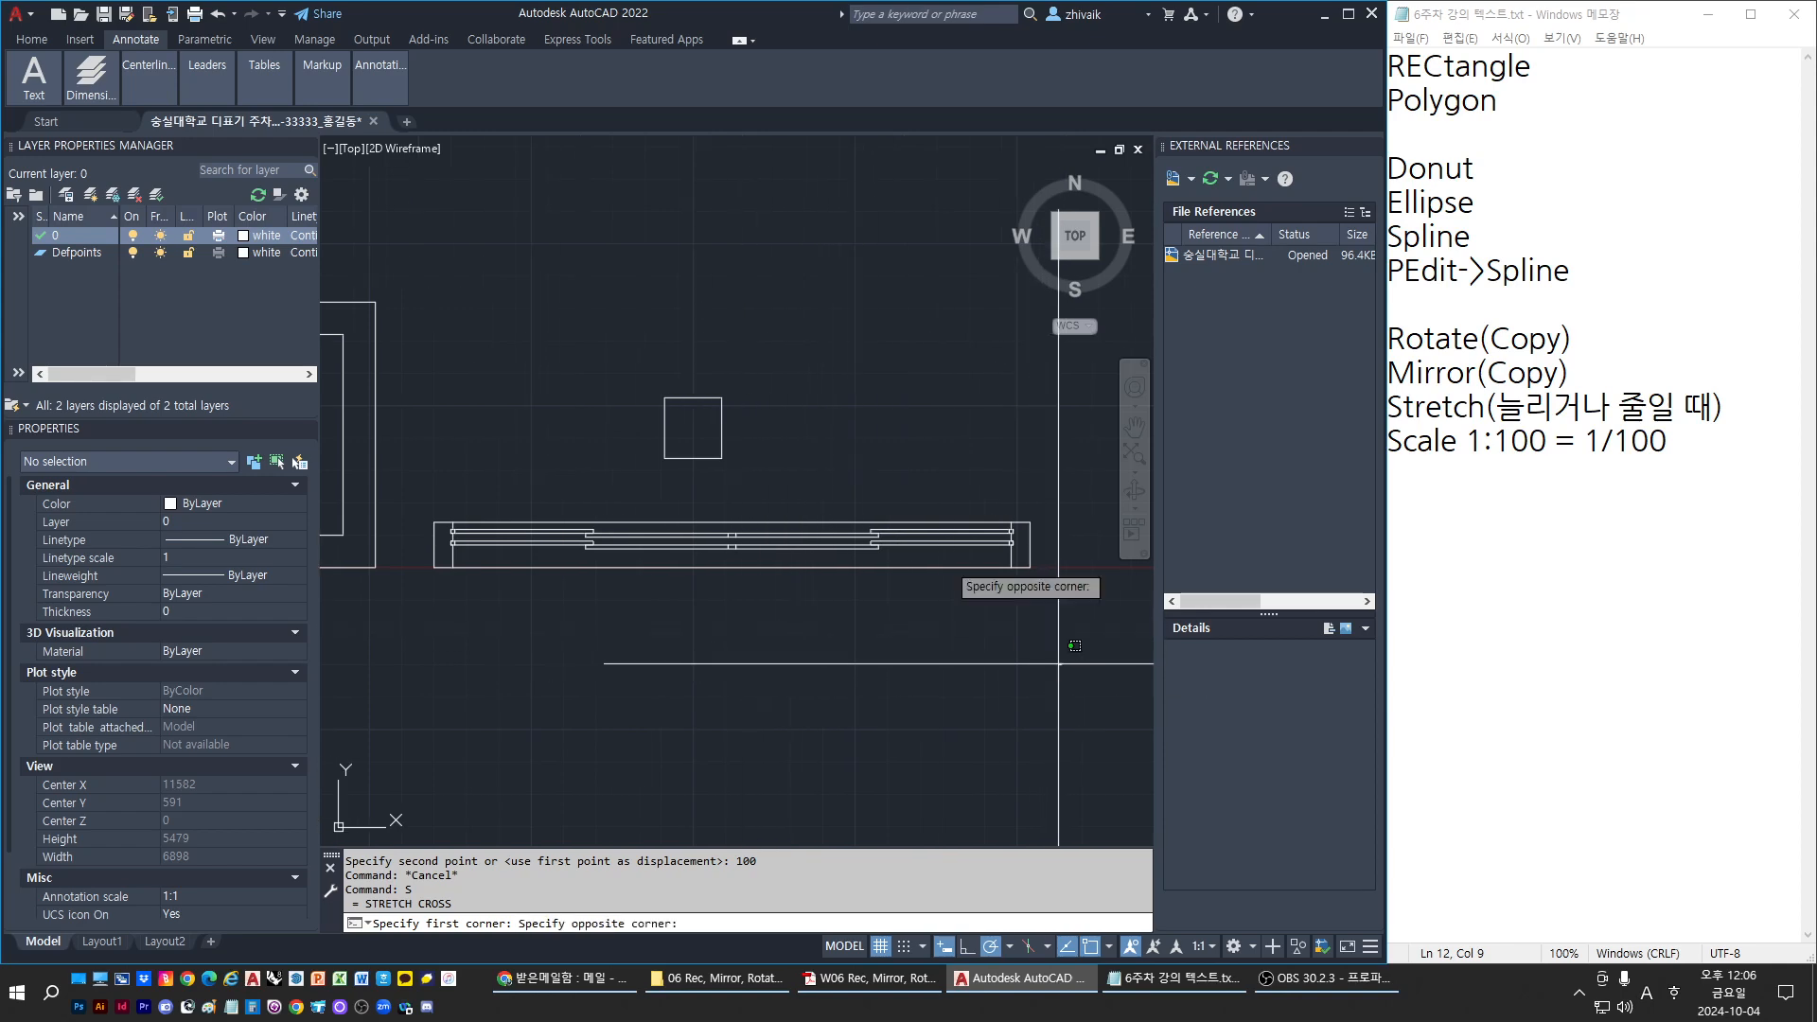
{"action": "left_click", "coordinate": [868, 487]}
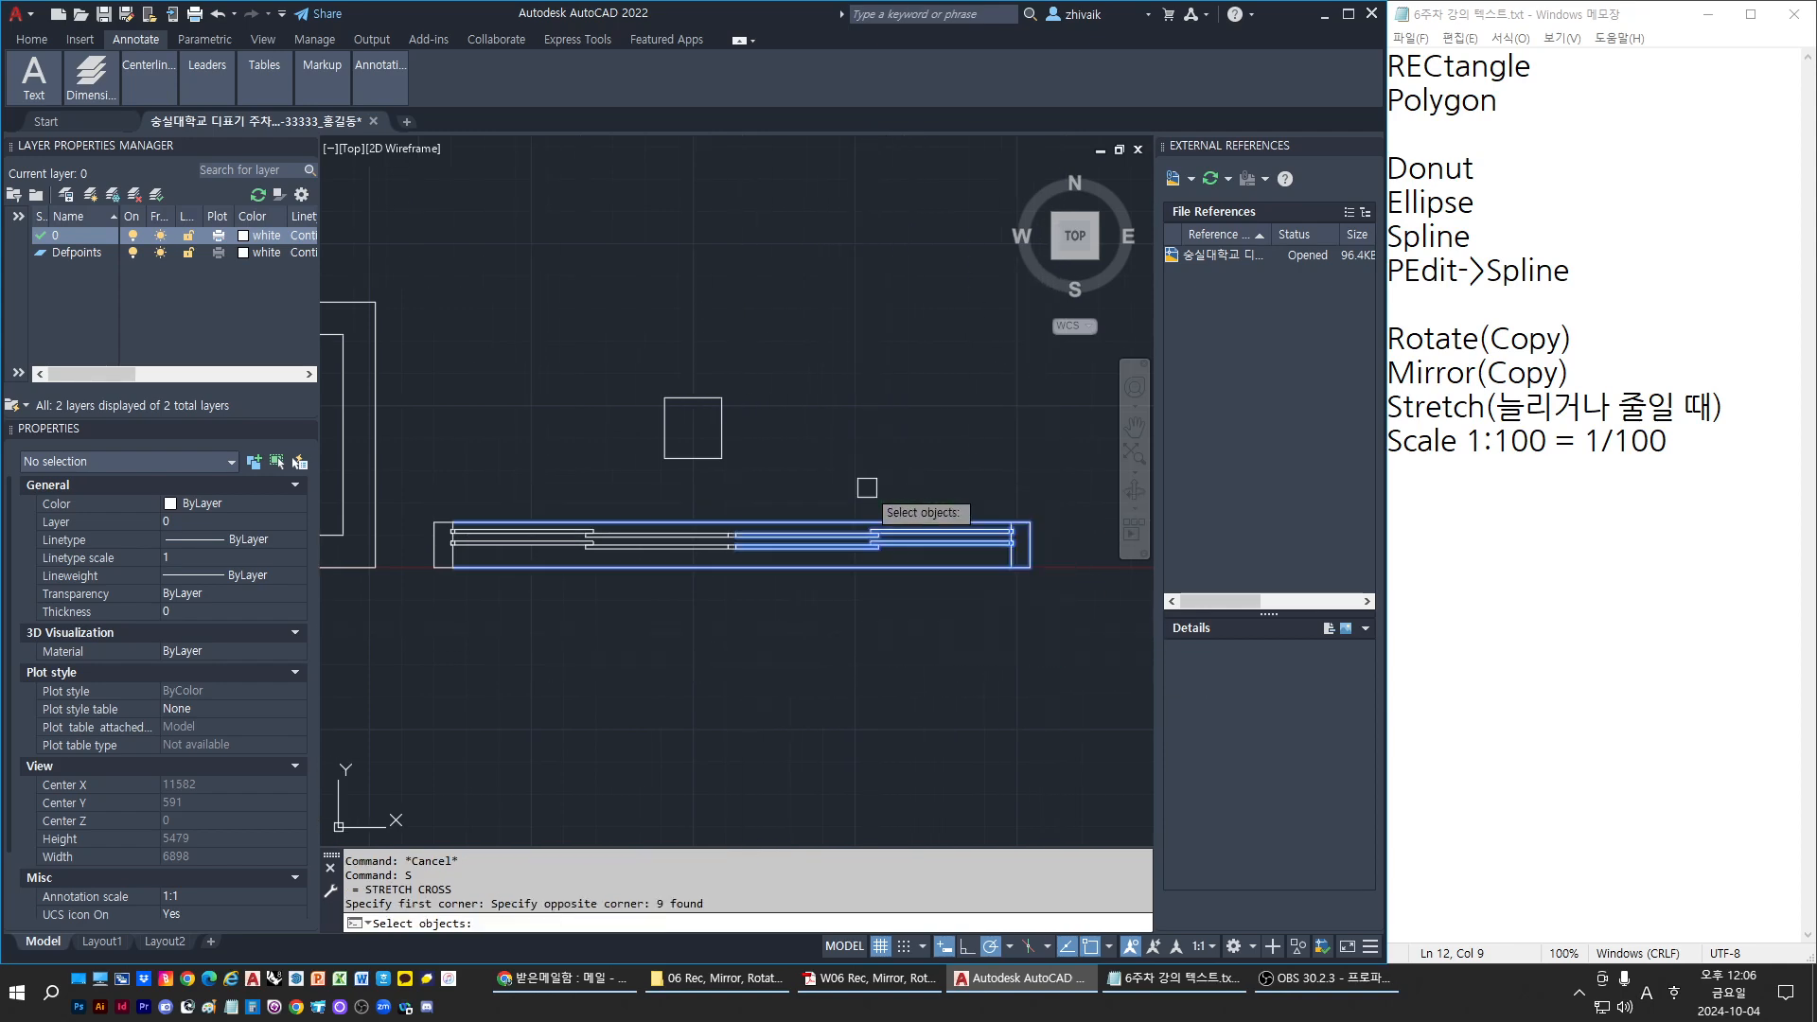
{"action": "key", "text": "Return"}
{"action": "key", "text": "Escape"}
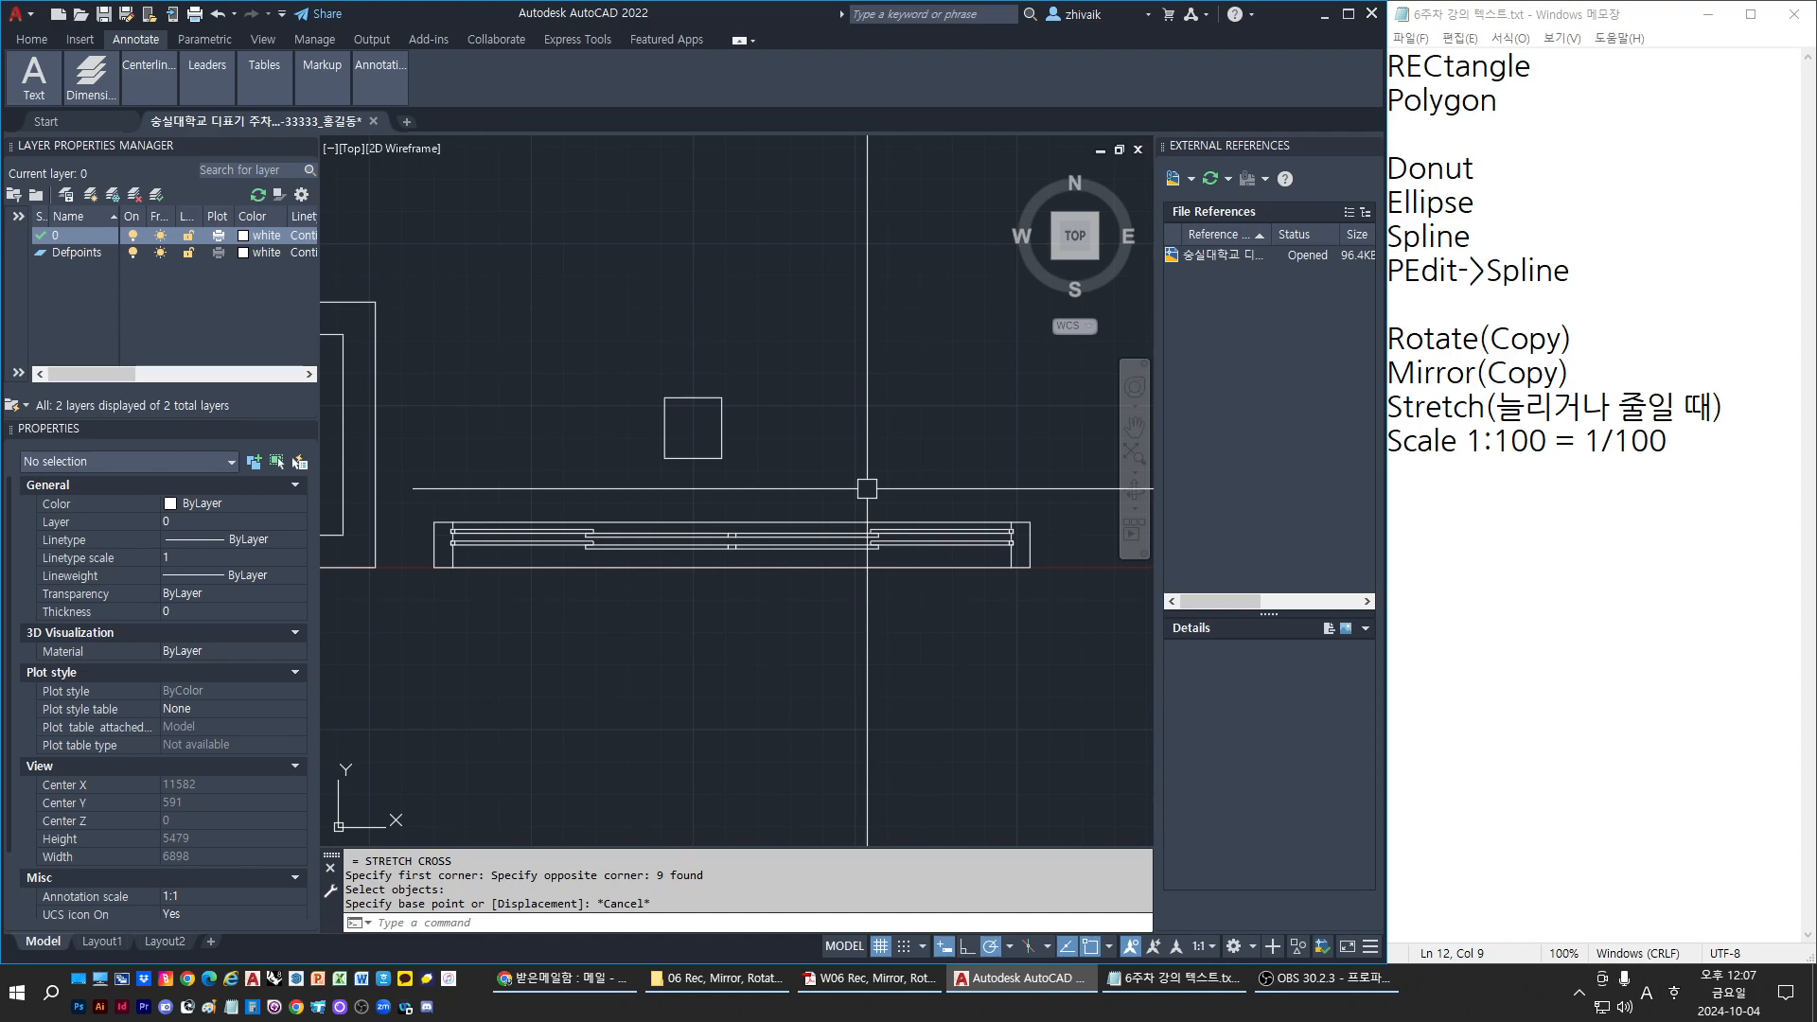
Switch to the Acrobat handout to view the Scale & Stretch exercise page and return to AutoCAD
{"action": "key", "text": "alt+Tab"}
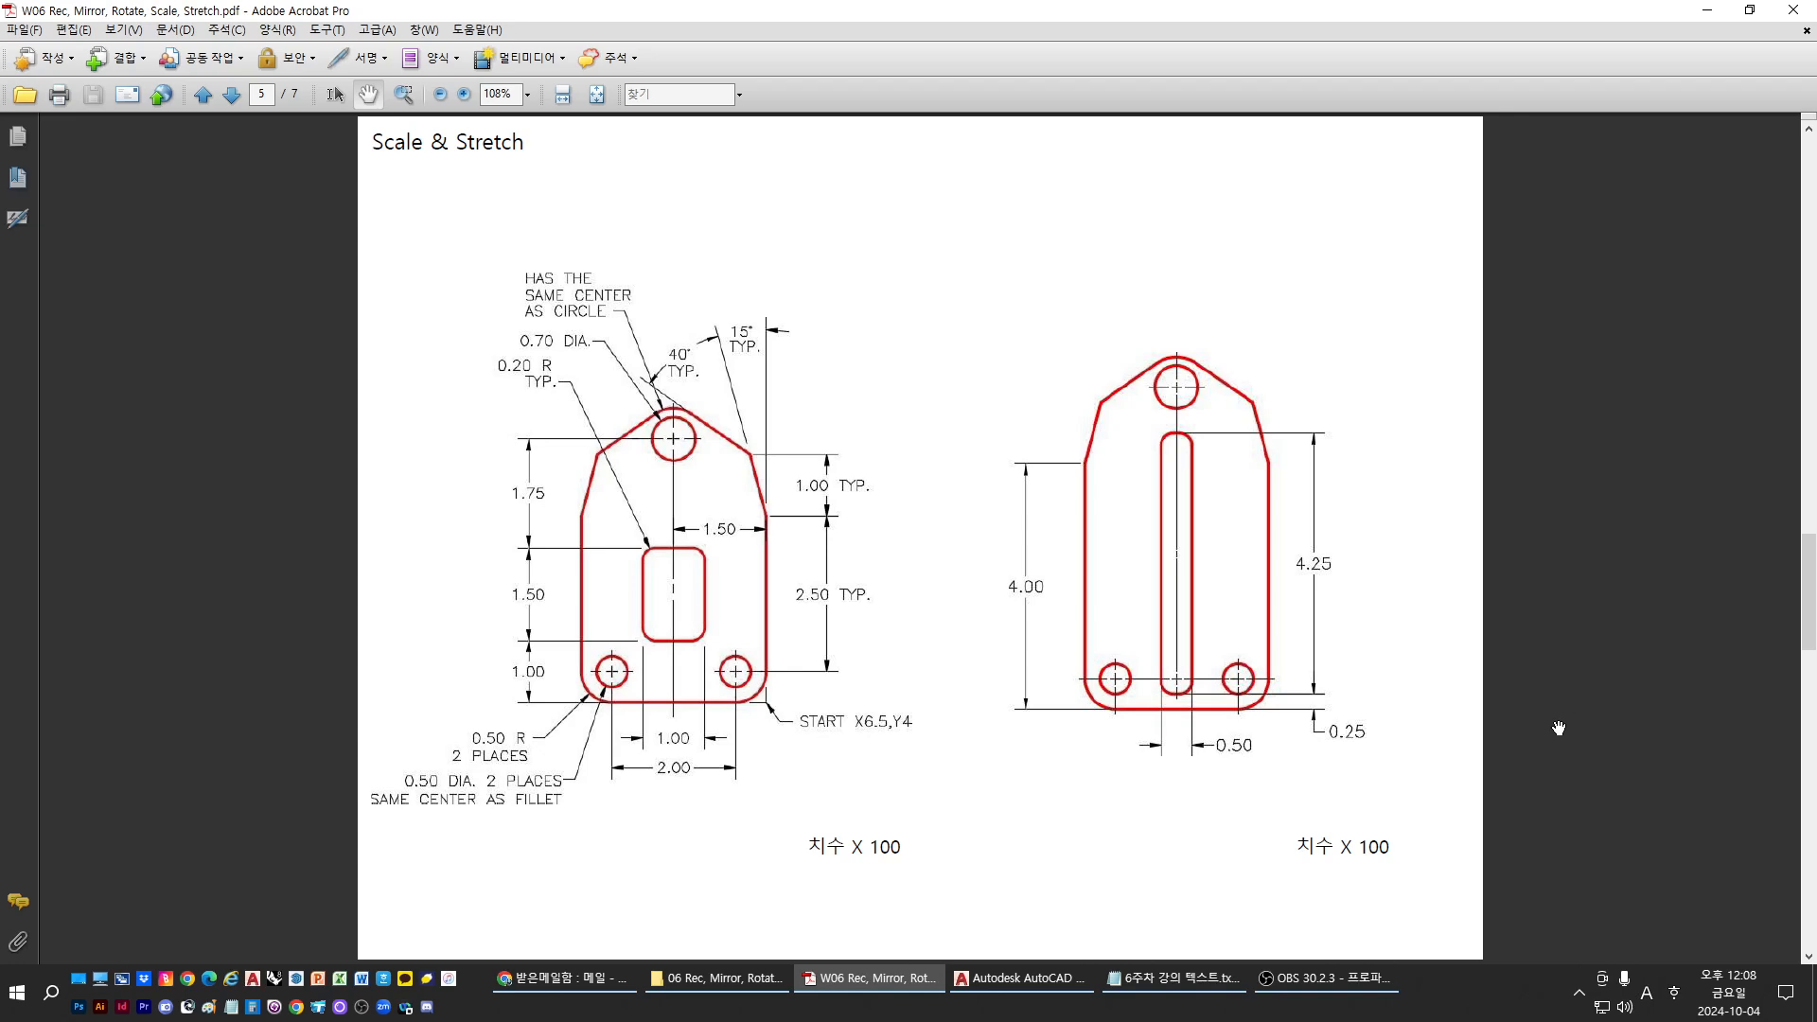
{"action": "left_click", "coordinate": [1027, 985]}
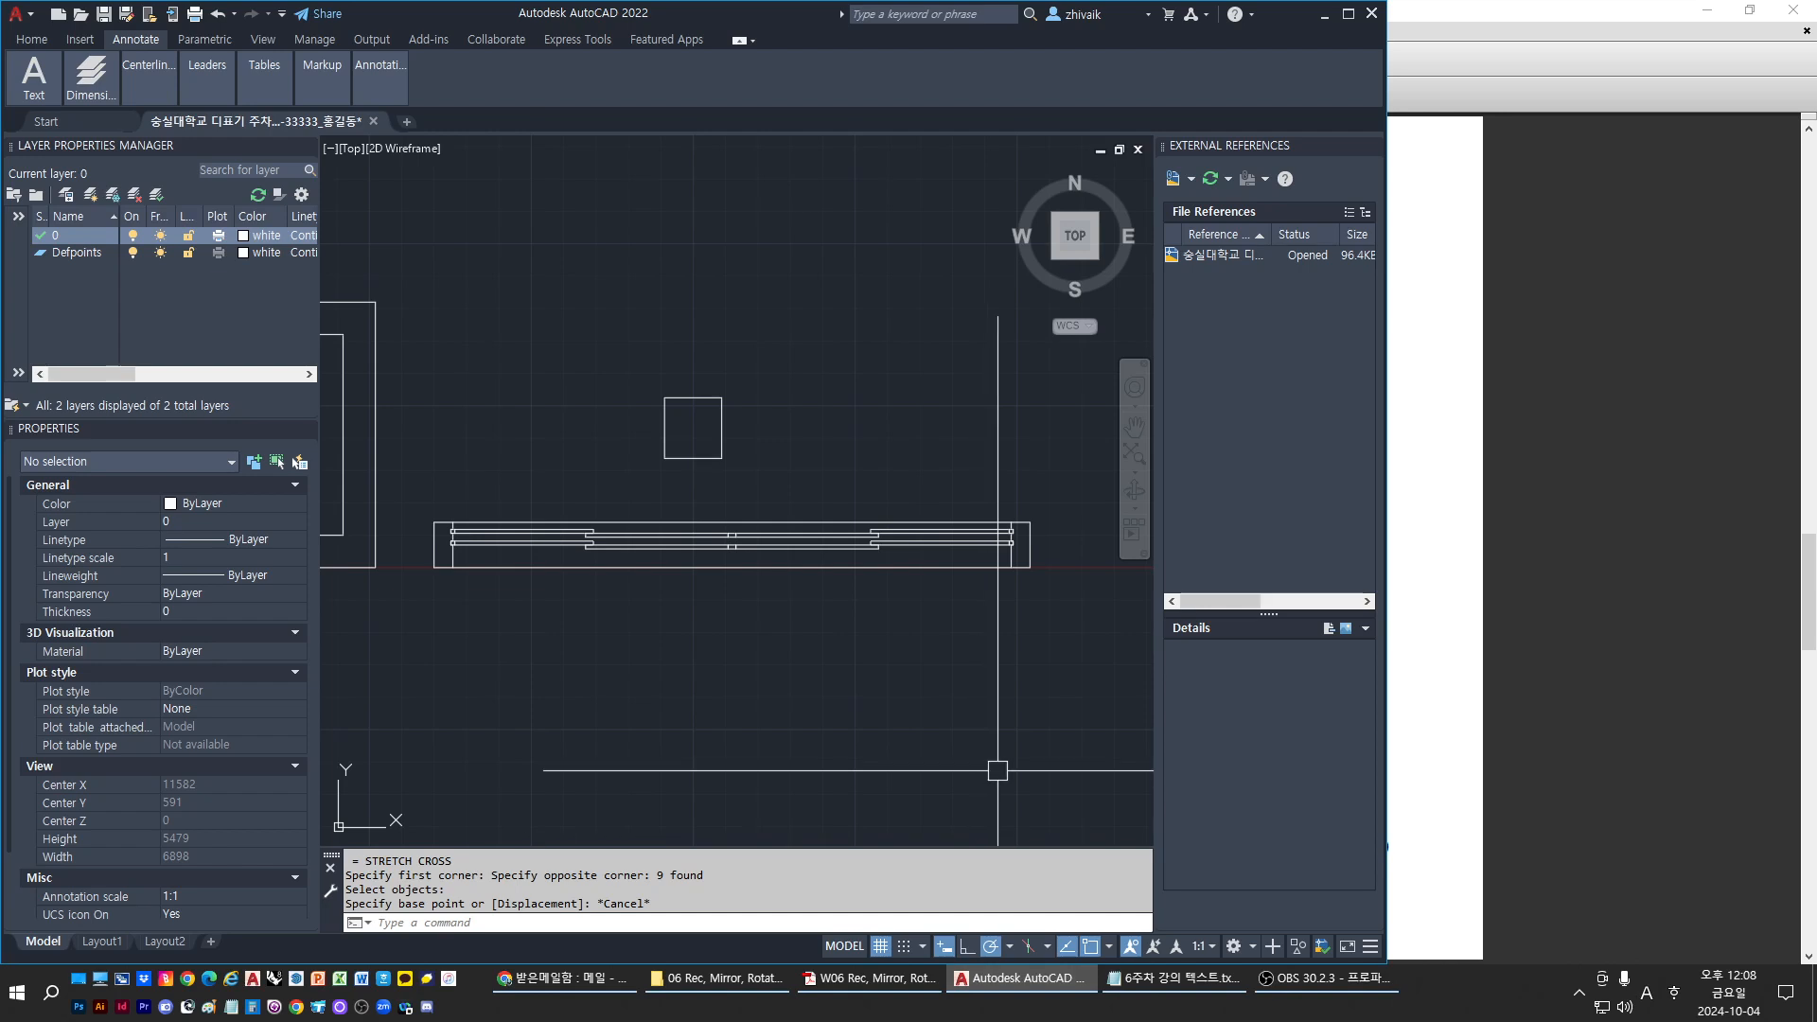
Draw a horizontal polyline 200 long above the plan's left end and erase it
{"action": "scroll", "coordinate": [587, 473], "scroll_direction": "up", "scroll_amount": 2}
{"action": "type", "text": "l"}
{"action": "key", "text": "Return"}
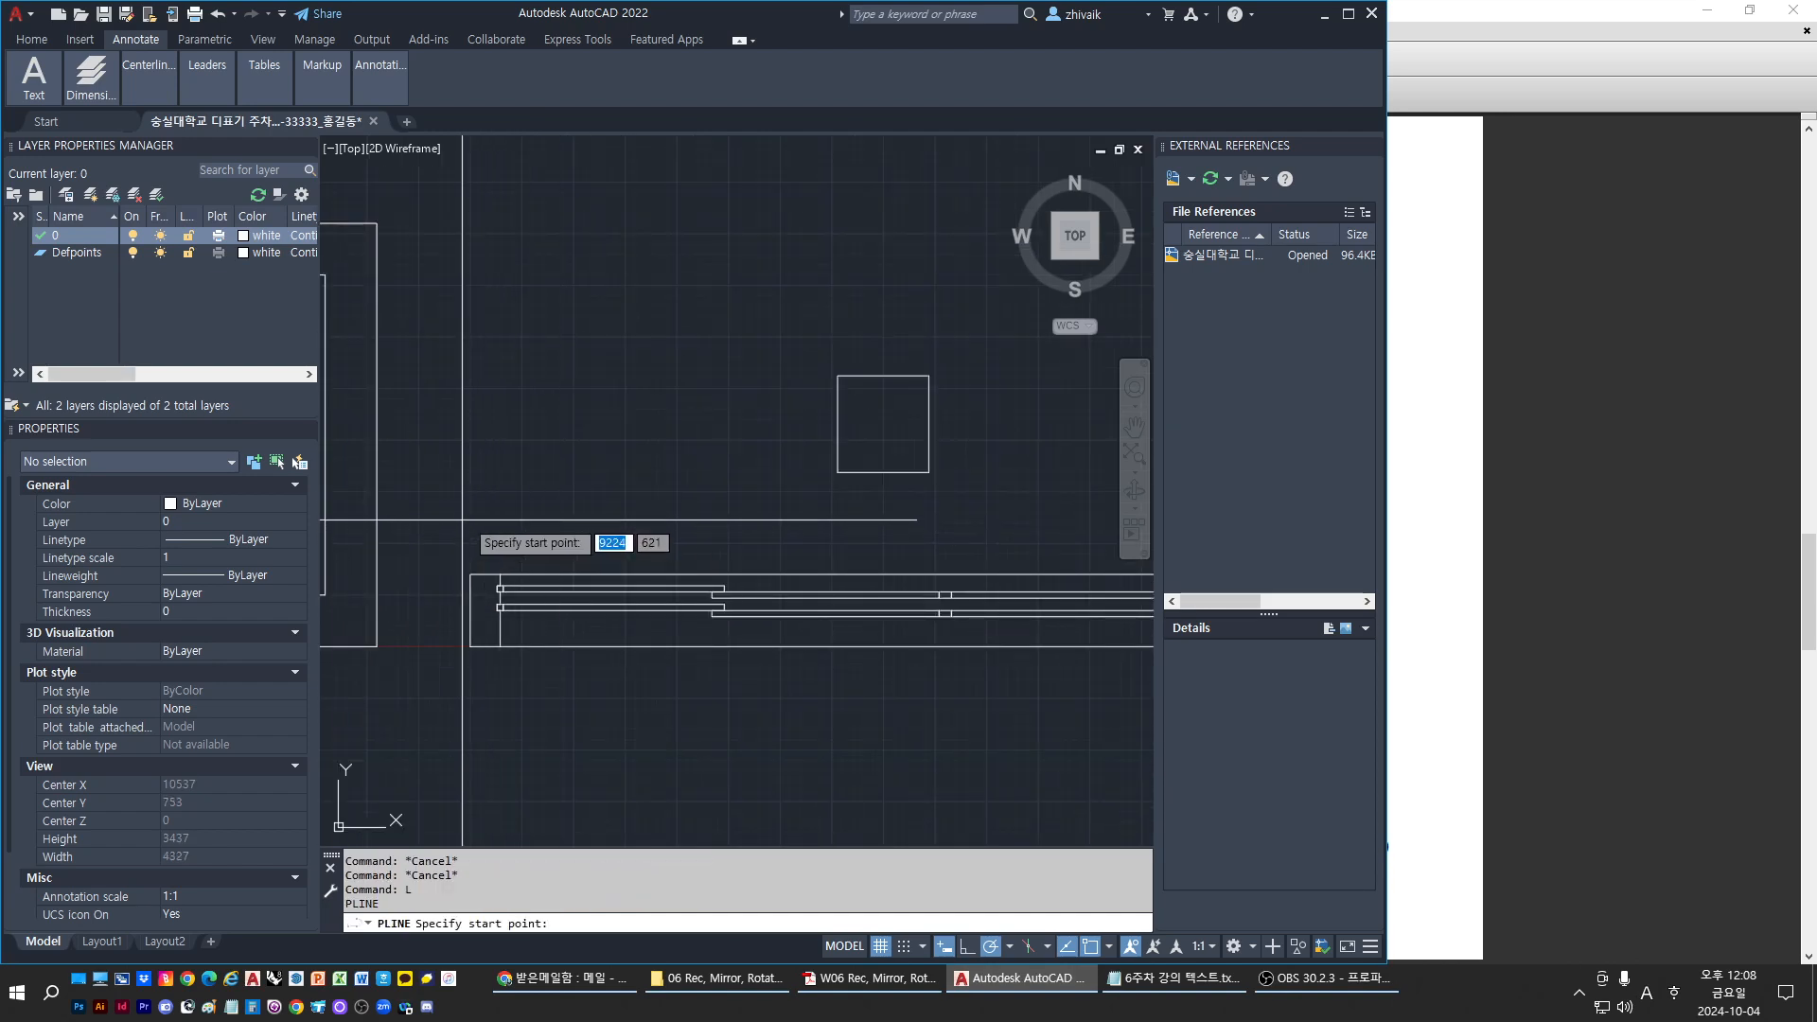
{"action": "left_click", "coordinate": [466, 516]}
{"action": "type", "text": "200"}
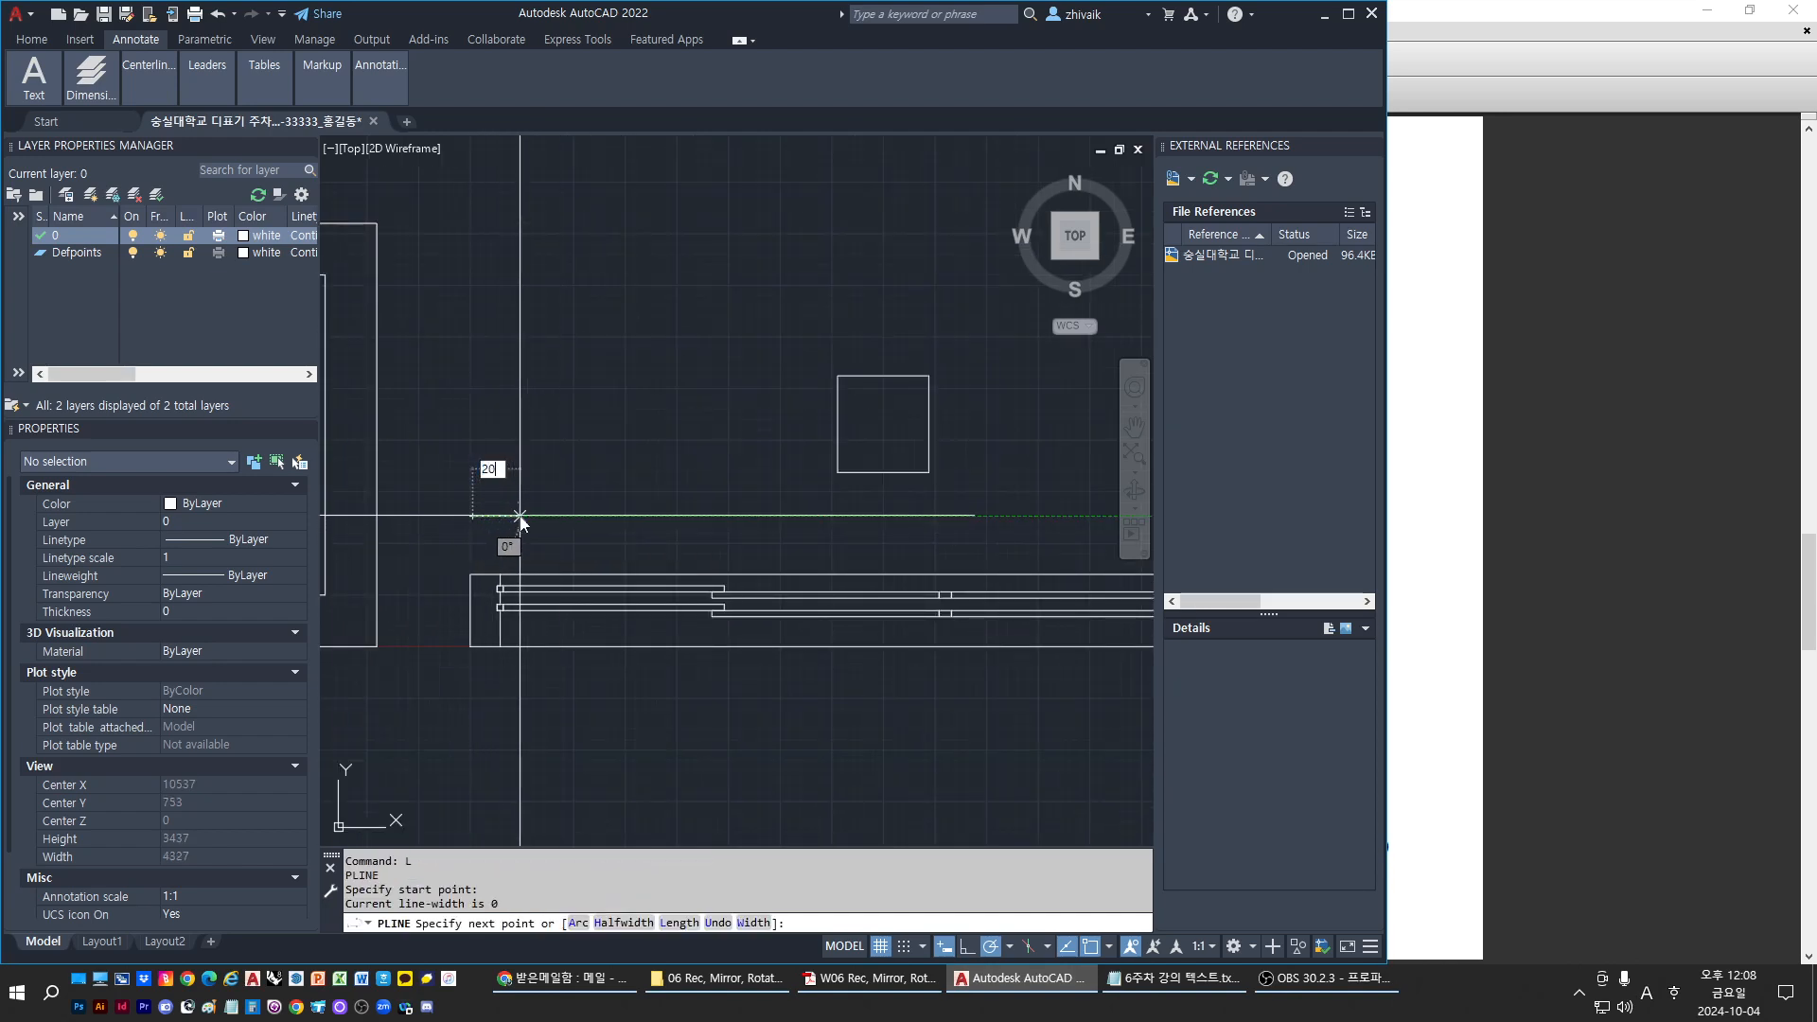
{"action": "key", "text": "Return"}
{"action": "scroll", "coordinate": [522, 437], "scroll_direction": "down", "scroll_amount": 2}
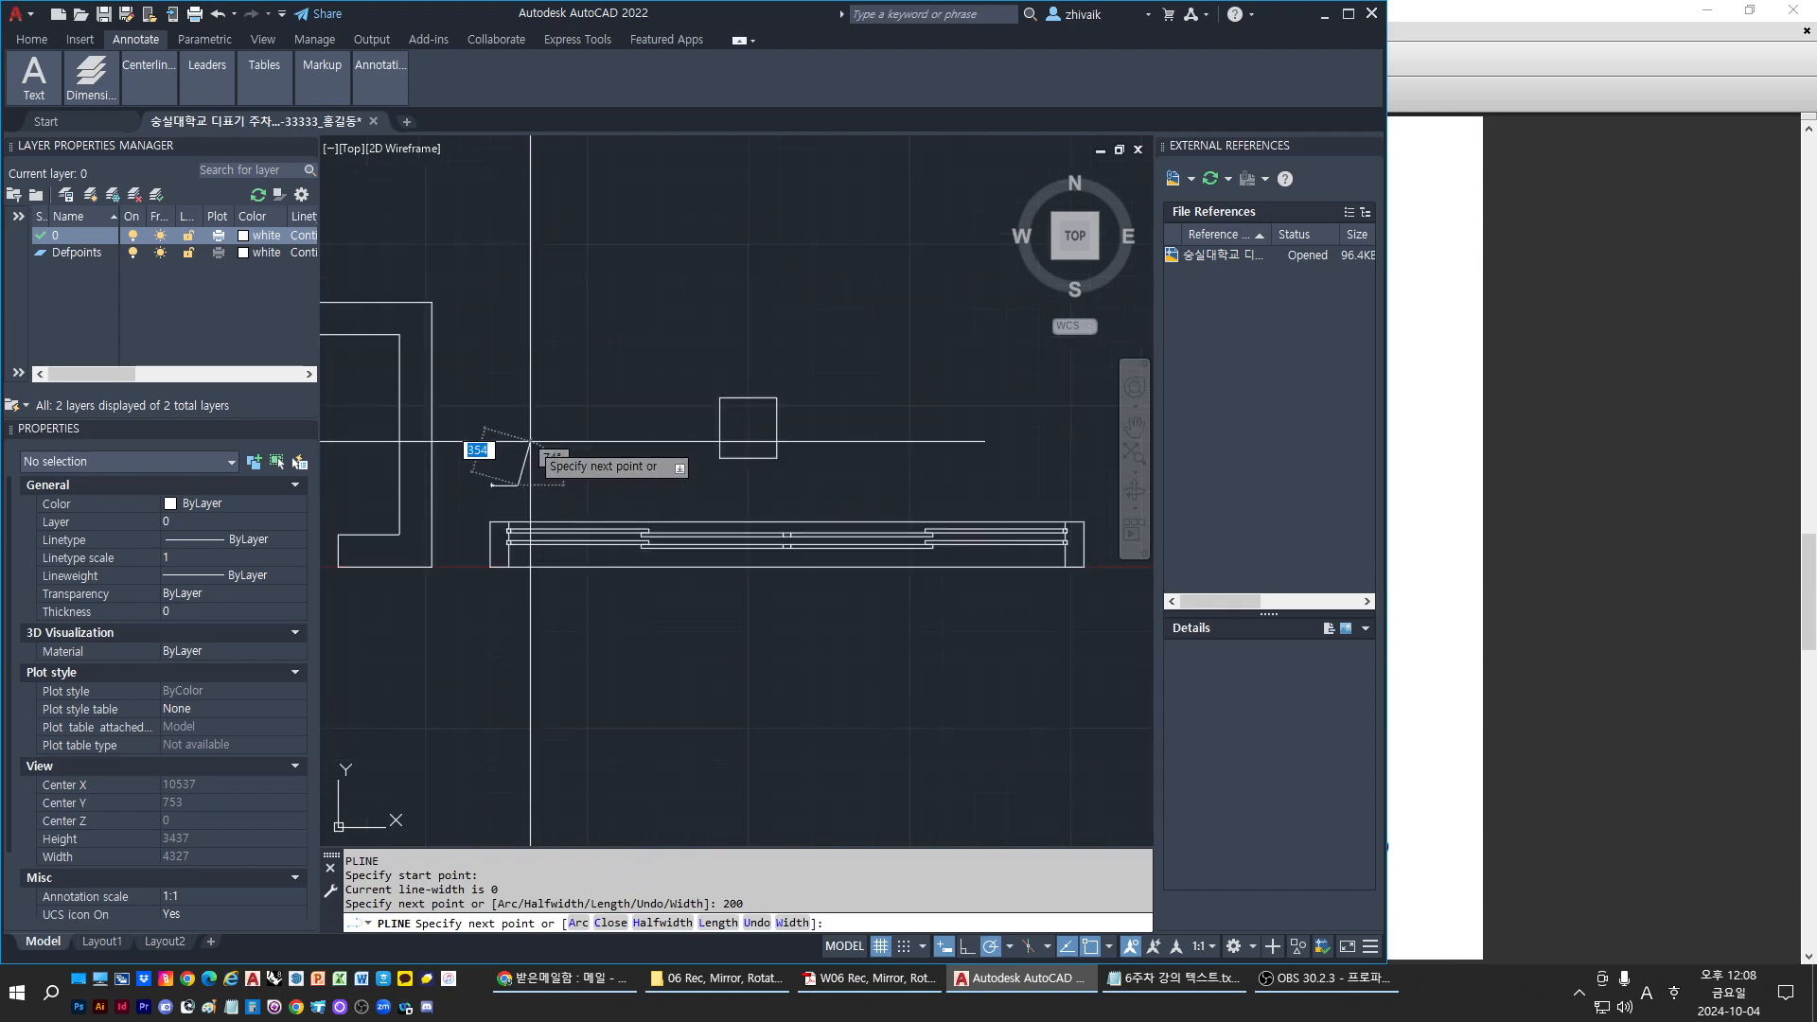
{"action": "key", "text": "Escape"}
{"action": "left_click", "coordinate": [497, 486]}
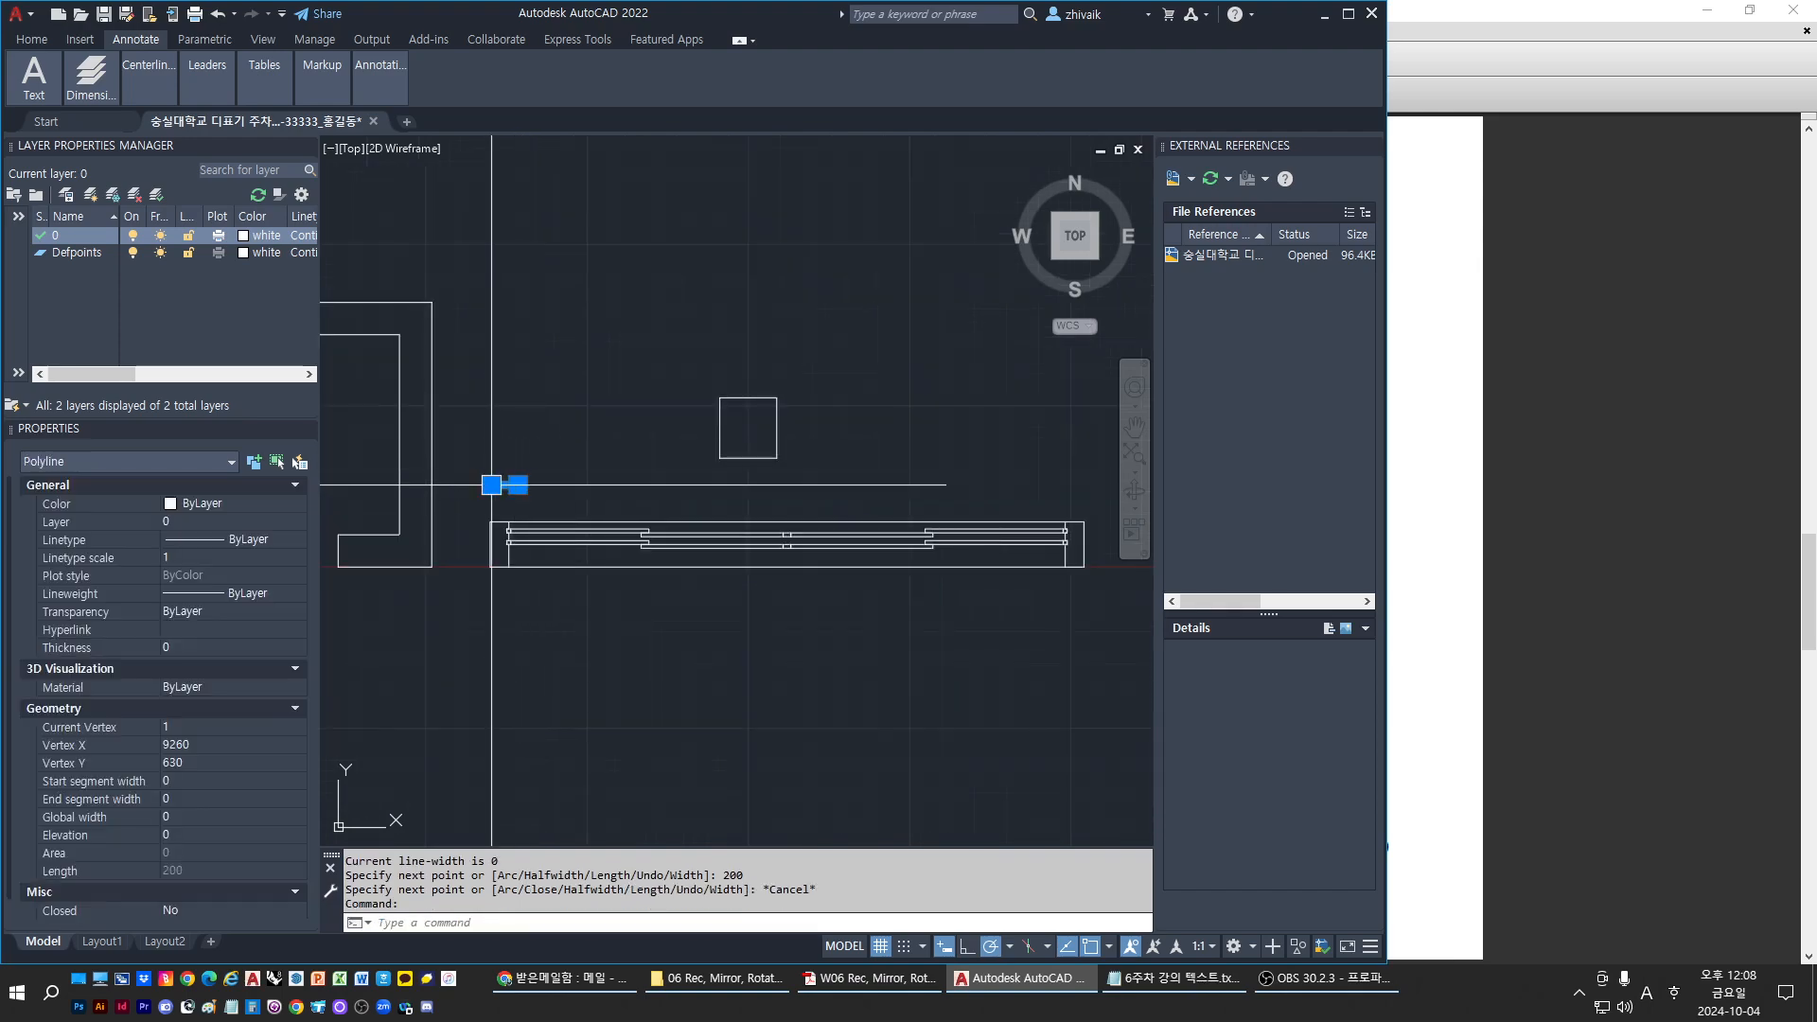
{"action": "type", "text": "e"}
{"action": "key", "text": "Return"}
{"action": "key", "text": "Escape"}
{"action": "key", "text": "Escape"}
Draw a horizontal polyline 2000 long well above the sliding panel plan and erase it
{"action": "type", "text": "pl"}
{"action": "key", "text": "Return"}
{"action": "left_click", "coordinate": [496, 255]}
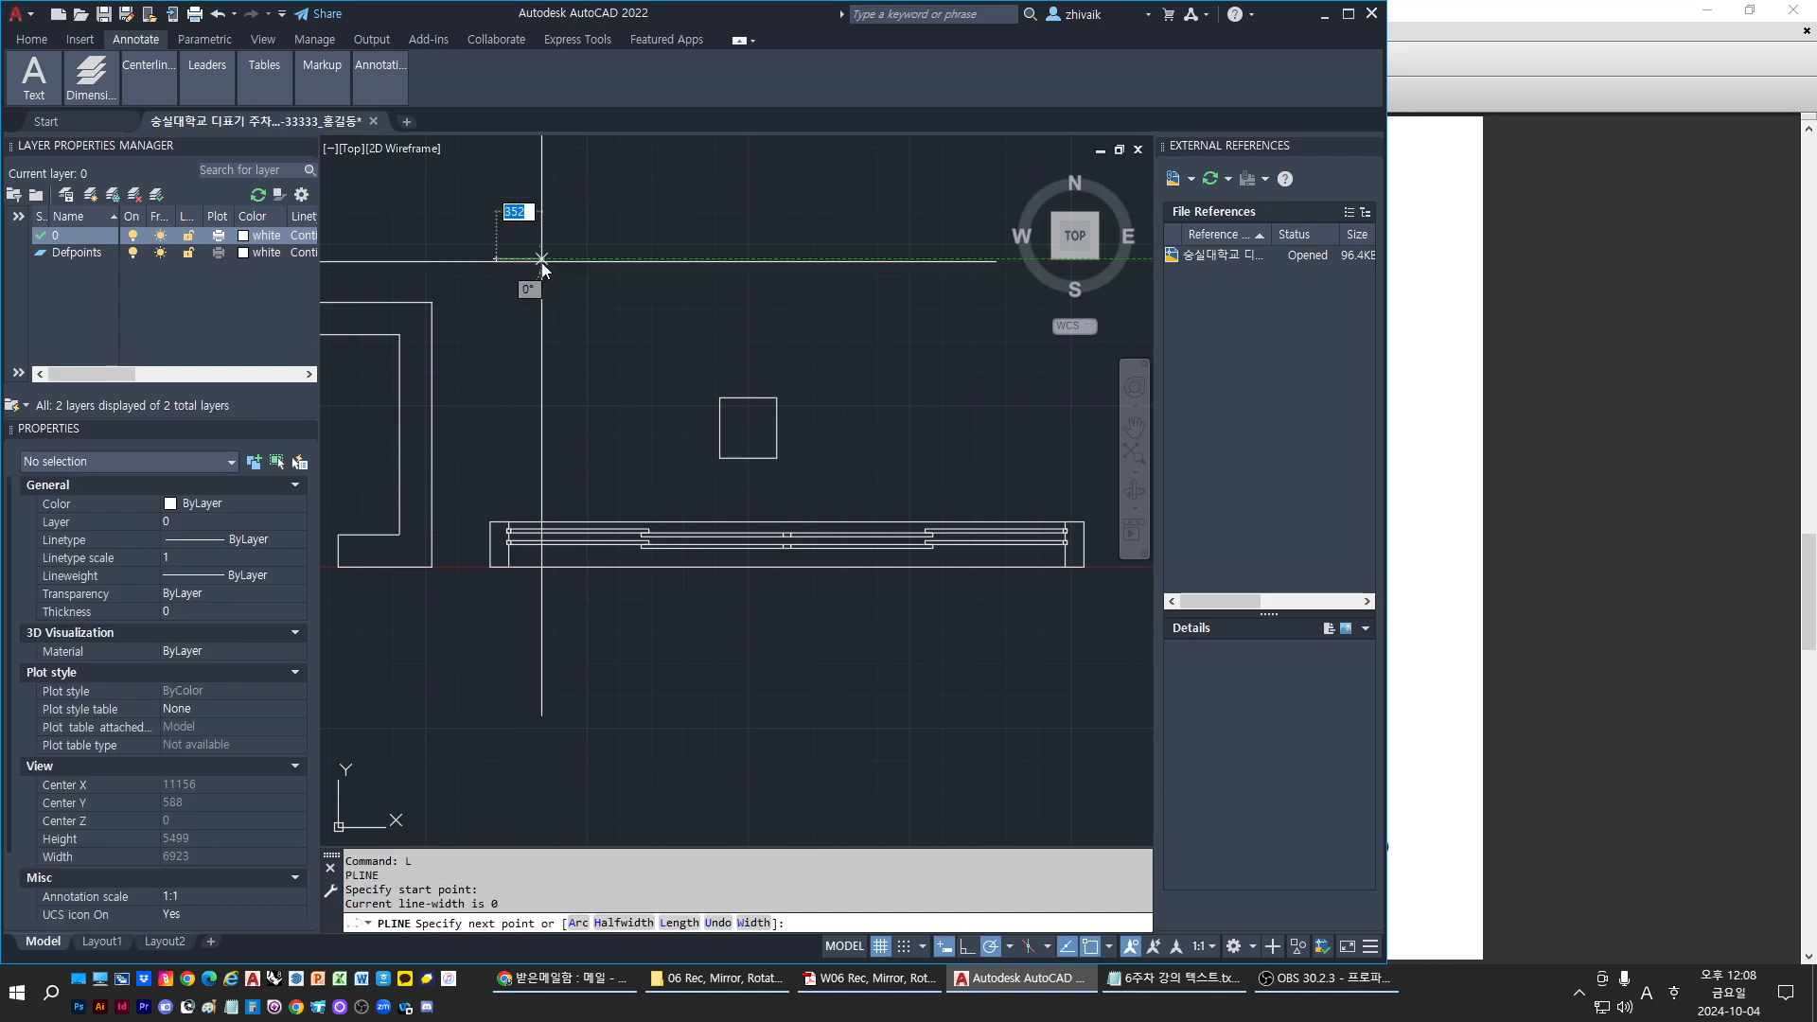
{"action": "type", "text": "2000"}
{"action": "key", "text": "Return"}
{"action": "scroll", "coordinate": [899, 333], "scroll_direction": "down", "scroll_amount": 2}
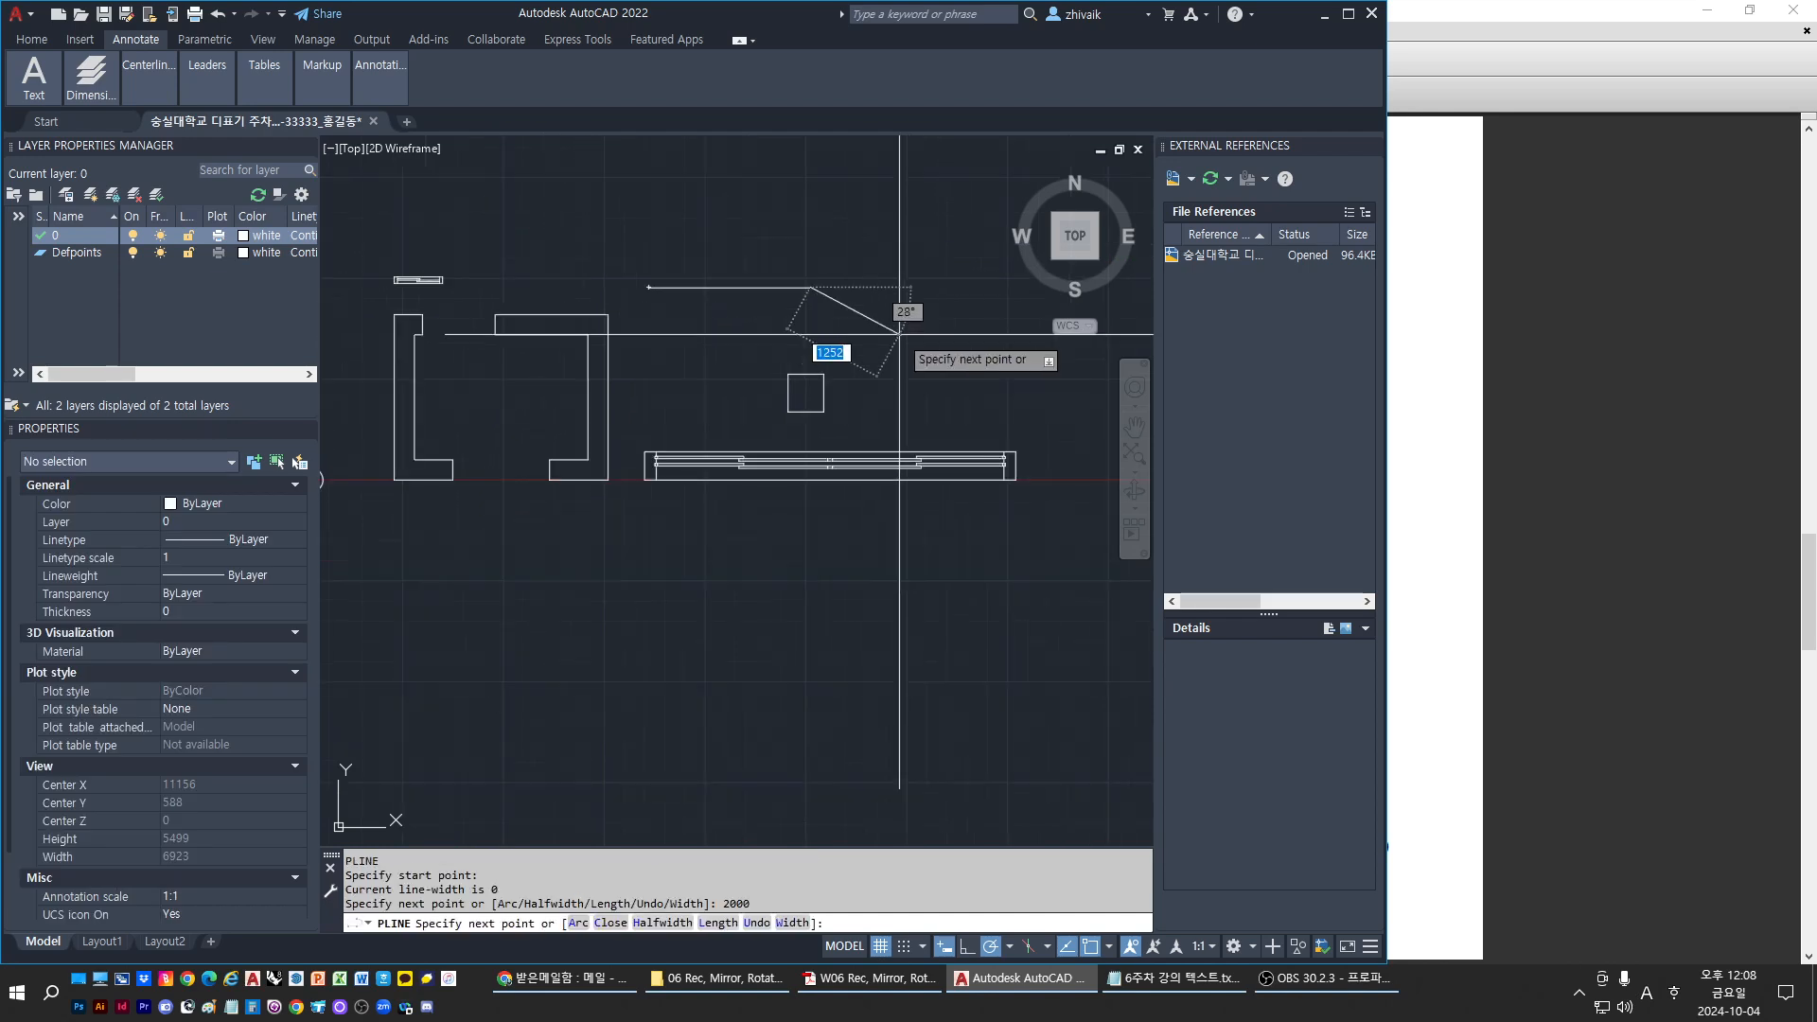
{"action": "scroll", "coordinate": [754, 390], "scroll_direction": "down", "scroll_amount": 4}
{"action": "scroll", "coordinate": [738, 333], "scroll_direction": "up", "scroll_amount": 6}
{"action": "key", "text": "Escape"}
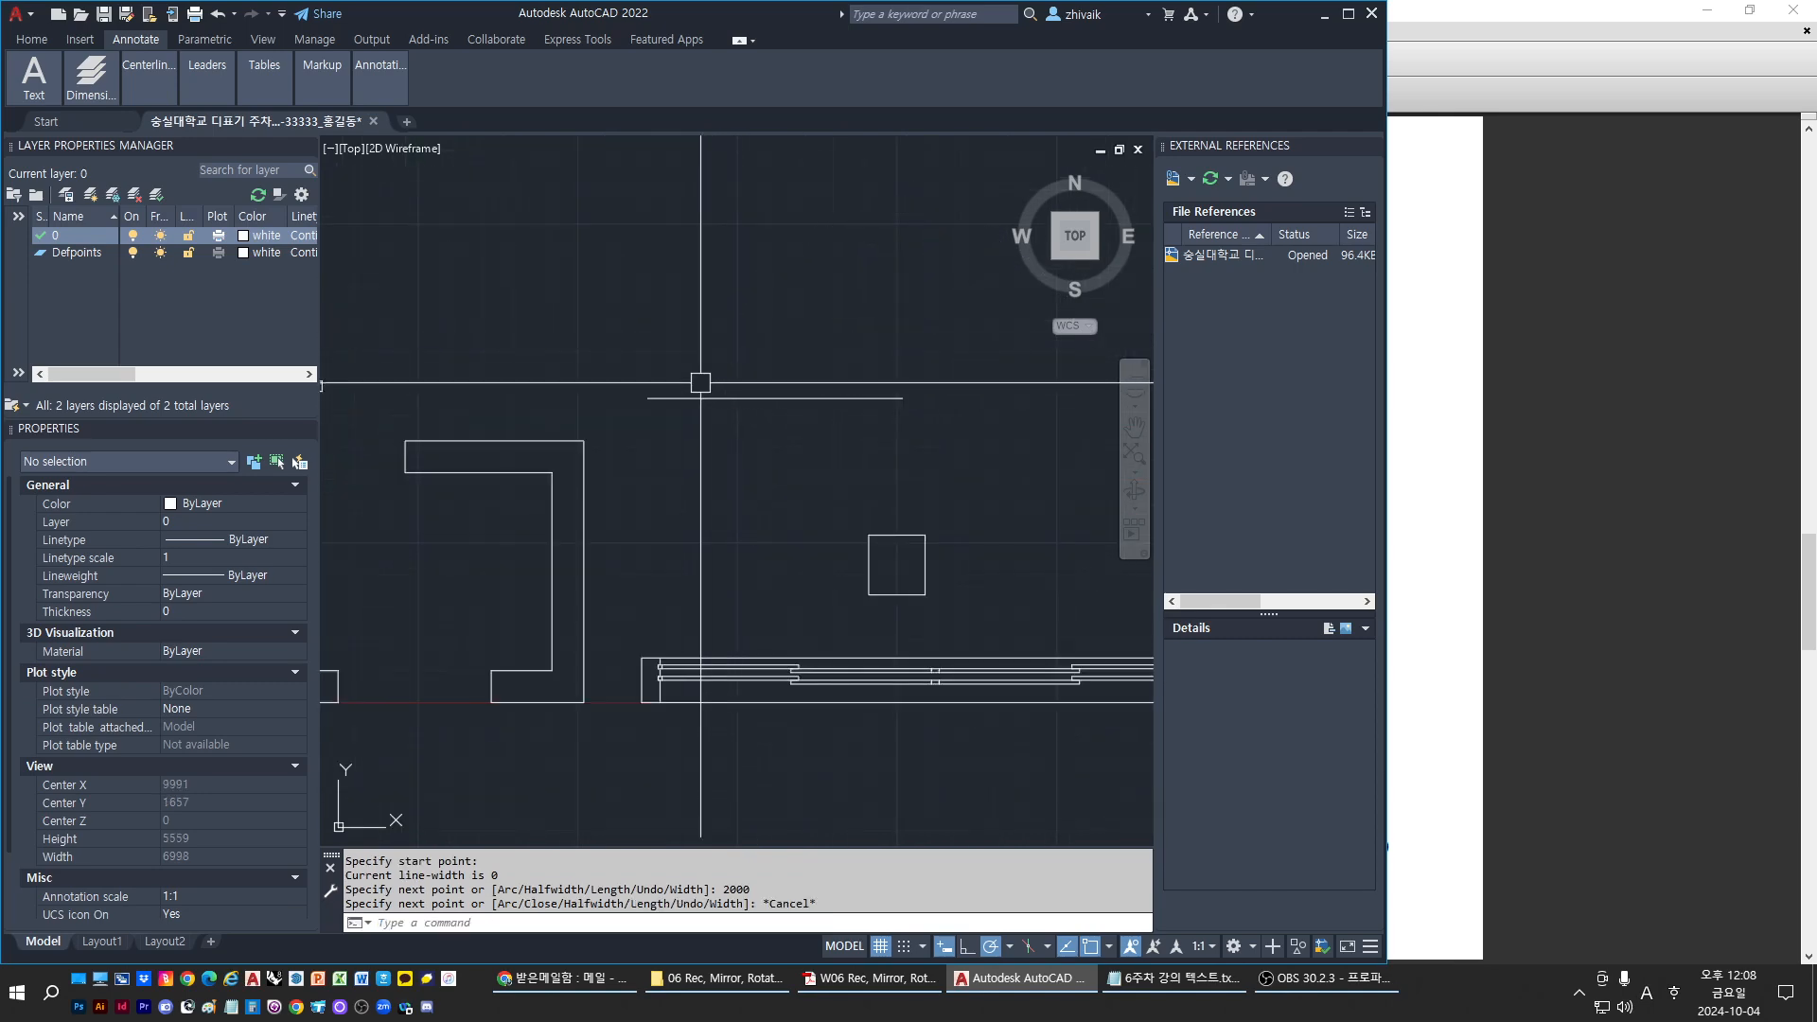
{"action": "left_click", "coordinate": [686, 397]}
{"action": "type", "text": "e"}
{"action": "key", "text": "Return"}
{"action": "key", "text": "Escape"}
{"action": "key", "text": "Escape"}
{"action": "scroll", "coordinate": [644, 426], "scroll_direction": "down", "scroll_amount": 2}
Erase the practice rectangle above the sliding panel plan
{"action": "left_click_drag", "start_coordinate": [698, 455], "coordinate": [867, 553]}
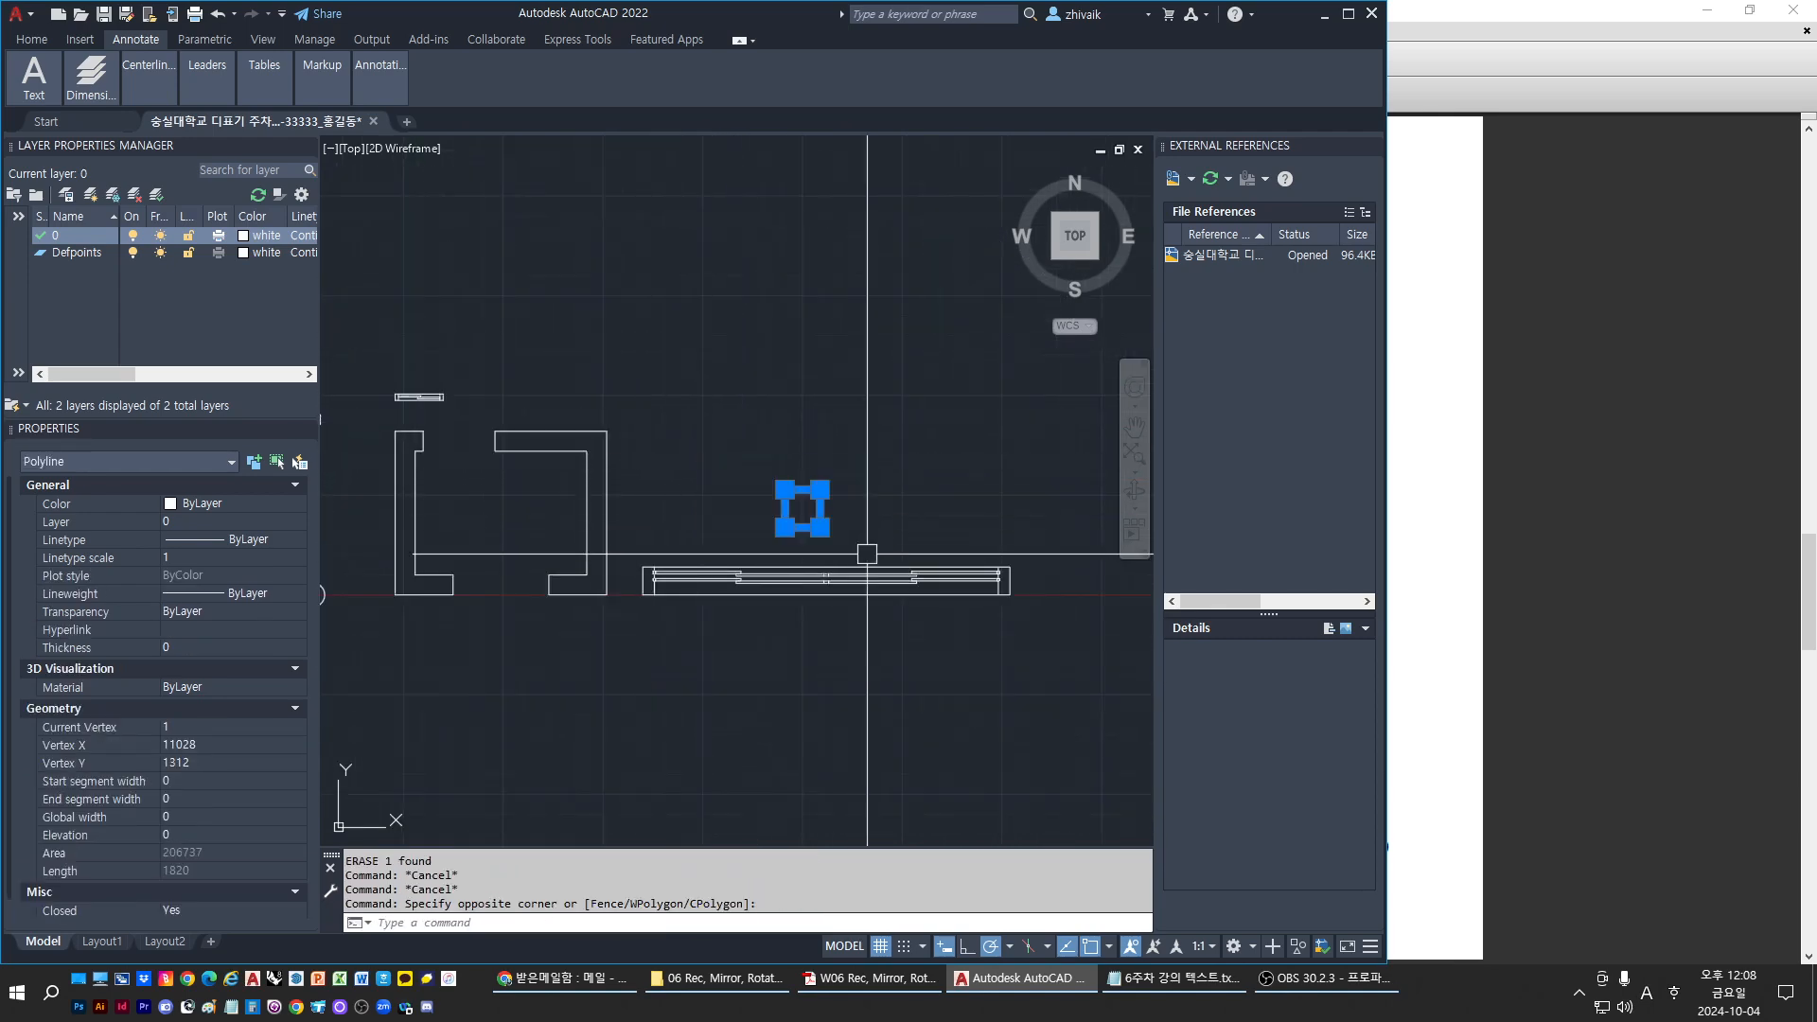
{"action": "type", "text": "e"}
{"action": "key", "text": "Return"}
{"action": "key", "text": "Escape"}
{"action": "key", "text": "Escape"}
{"action": "key", "text": "Escape"}
Switch to the Acrobat handout and examine the Scale & Stretch, Rotate & Scale and 예제 exercise pages with their dimensions
{"action": "key", "text": "alt+Tab"}
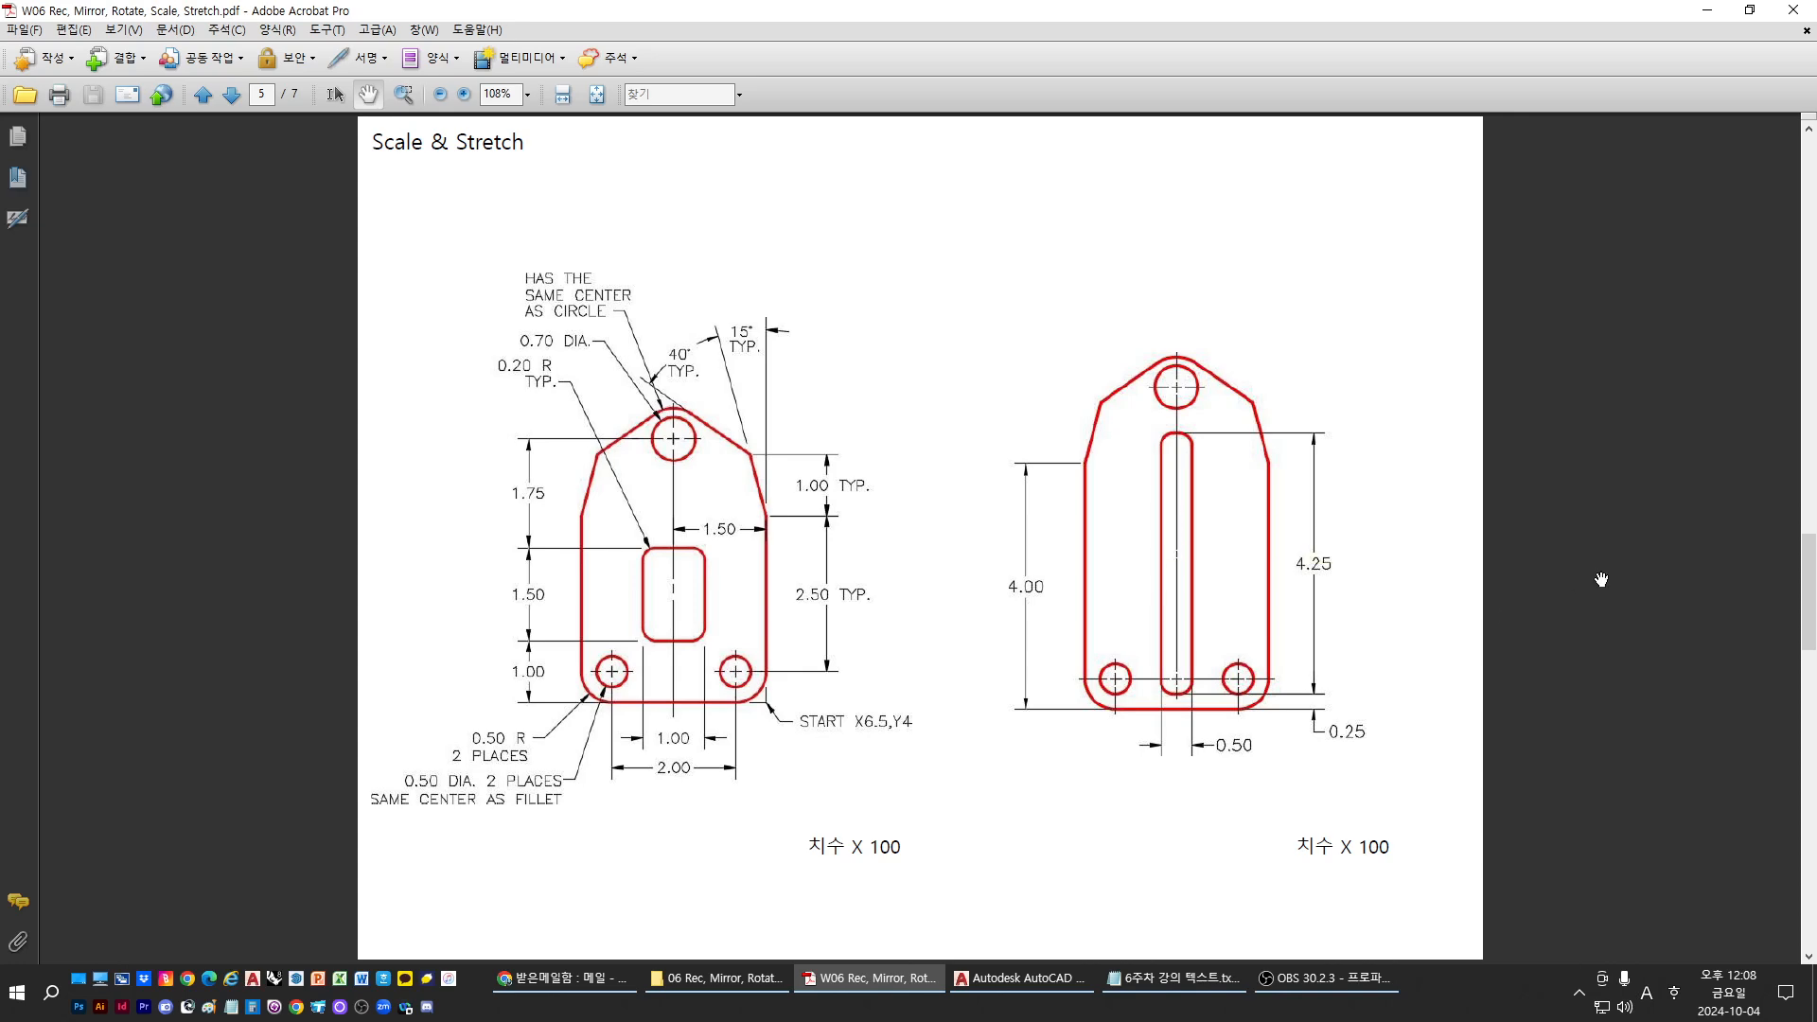
{"action": "scroll", "coordinate": [1601, 576], "scroll_direction": "down", "scroll_amount": 2}
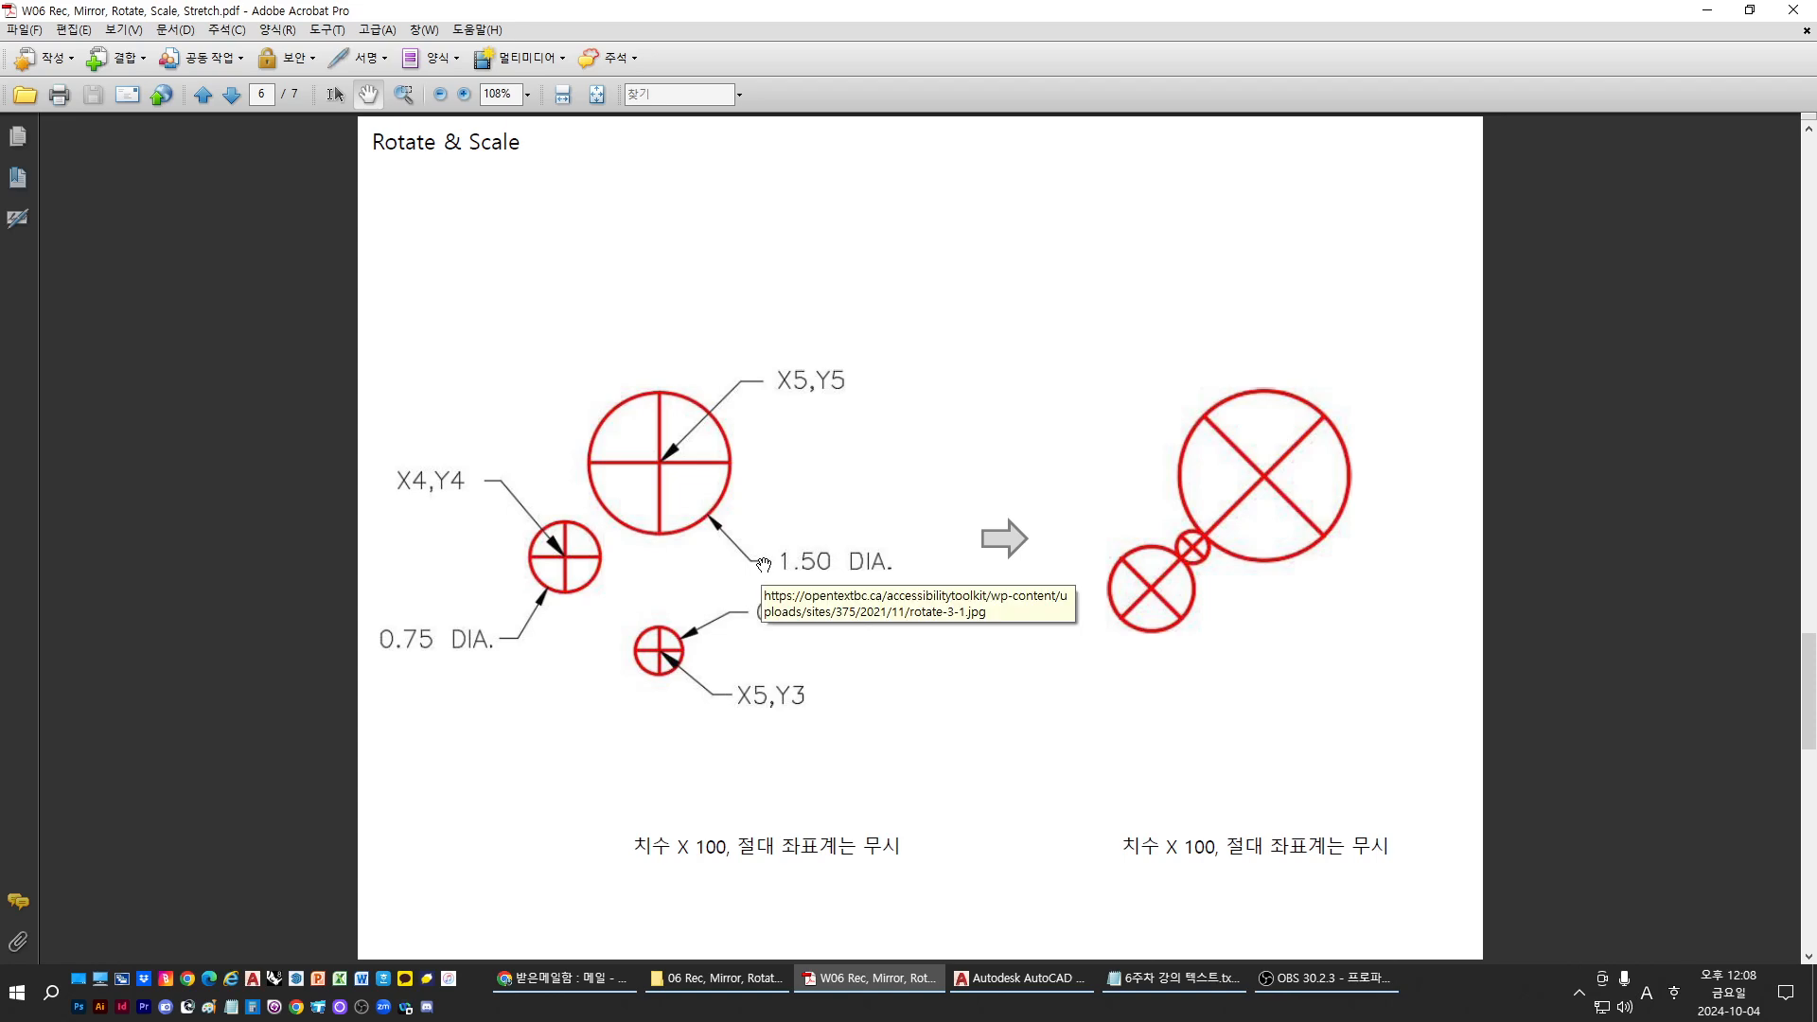
{"action": "scroll", "coordinate": [936, 555], "scroll_direction": "up", "scroll_amount": 2}
{"action": "scroll", "coordinate": [936, 554], "scroll_direction": "down", "scroll_amount": 2}
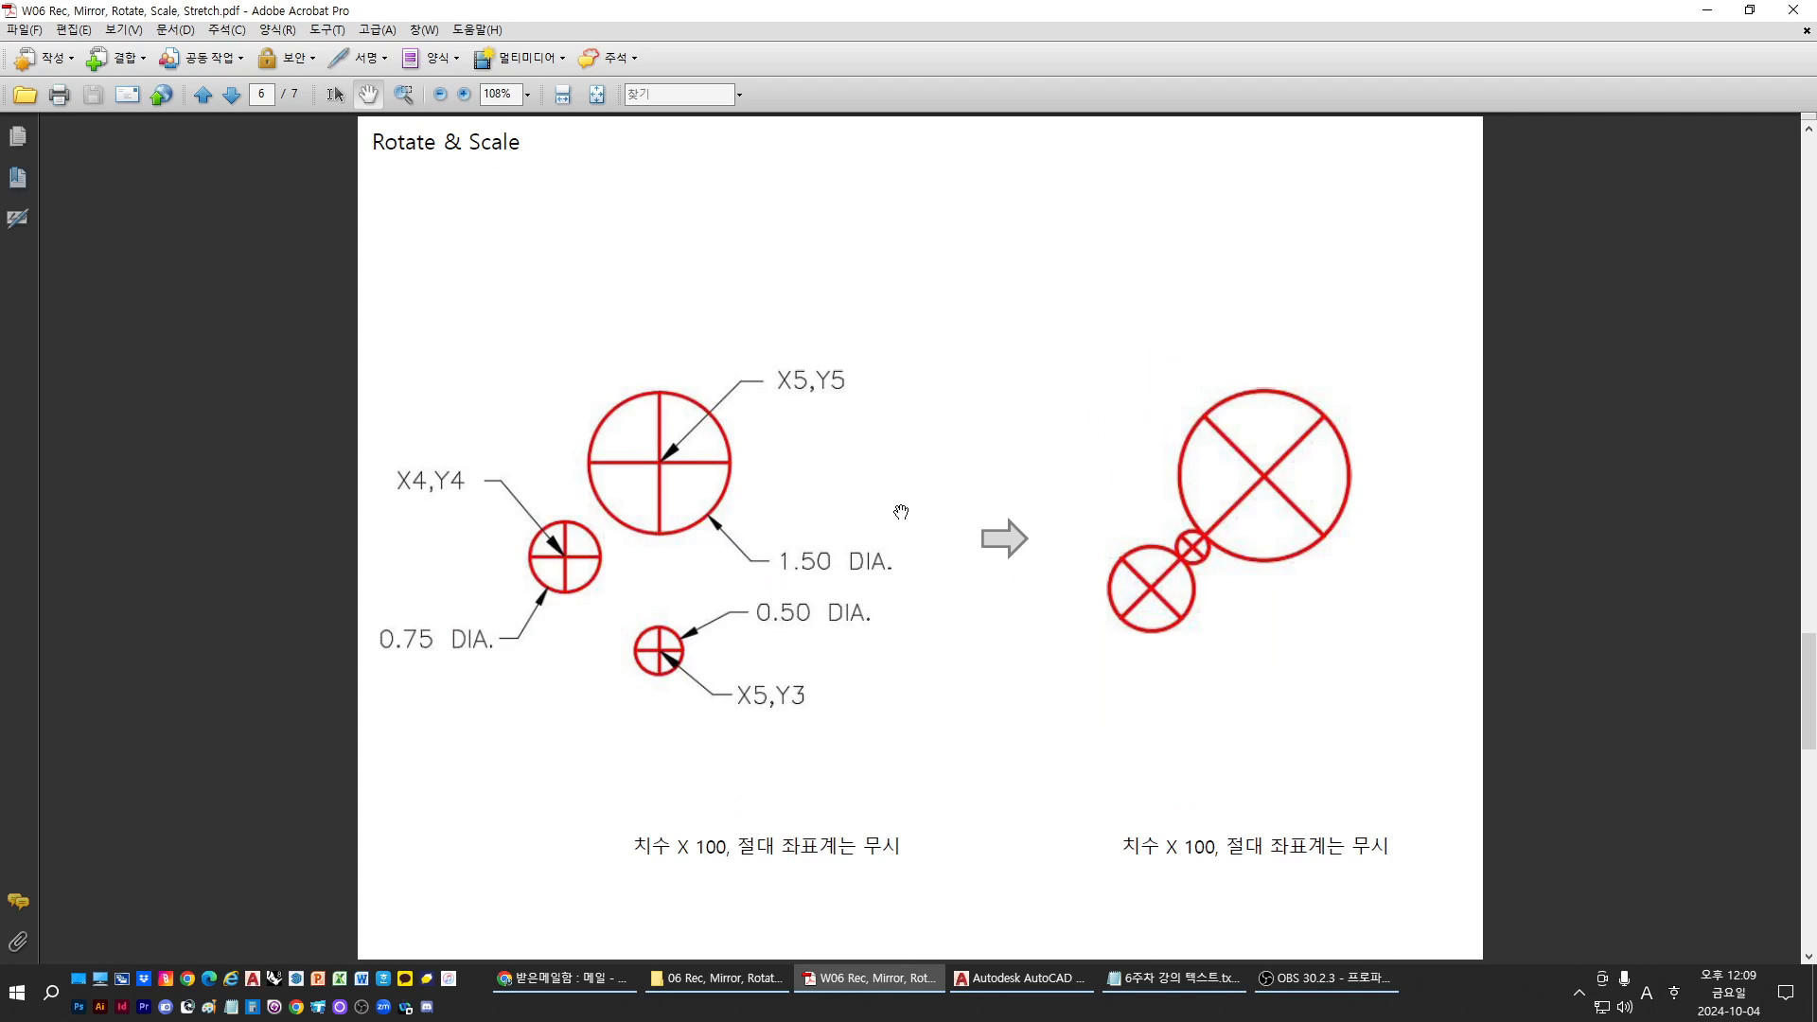
{"action": "scroll", "coordinate": [956, 536], "scroll_direction": "down", "scroll_amount": 2}
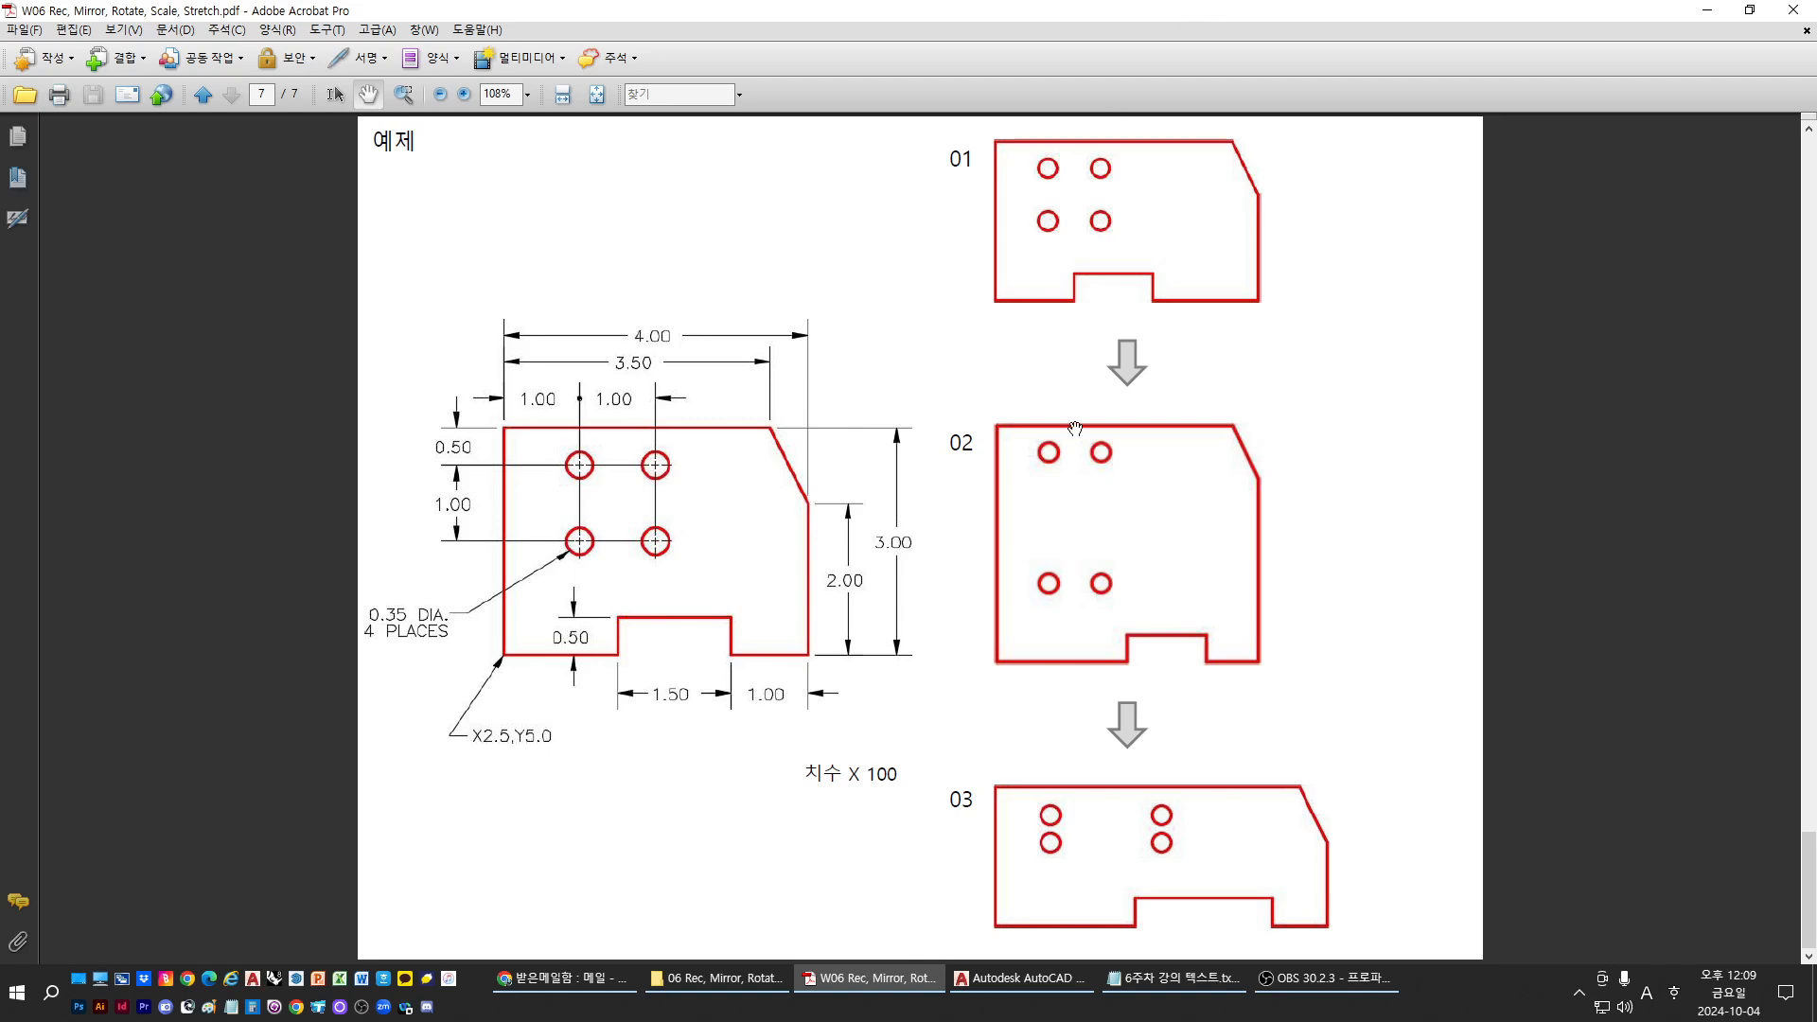
{"action": "scroll", "coordinate": [1076, 429], "scroll_direction": "up", "scroll_amount": 1}
{"action": "scroll", "coordinate": [1099, 445], "scroll_direction": "down", "scroll_amount": 1}
{"action": "scroll", "coordinate": [1115, 572], "scroll_direction": "up", "scroll_amount": 2}
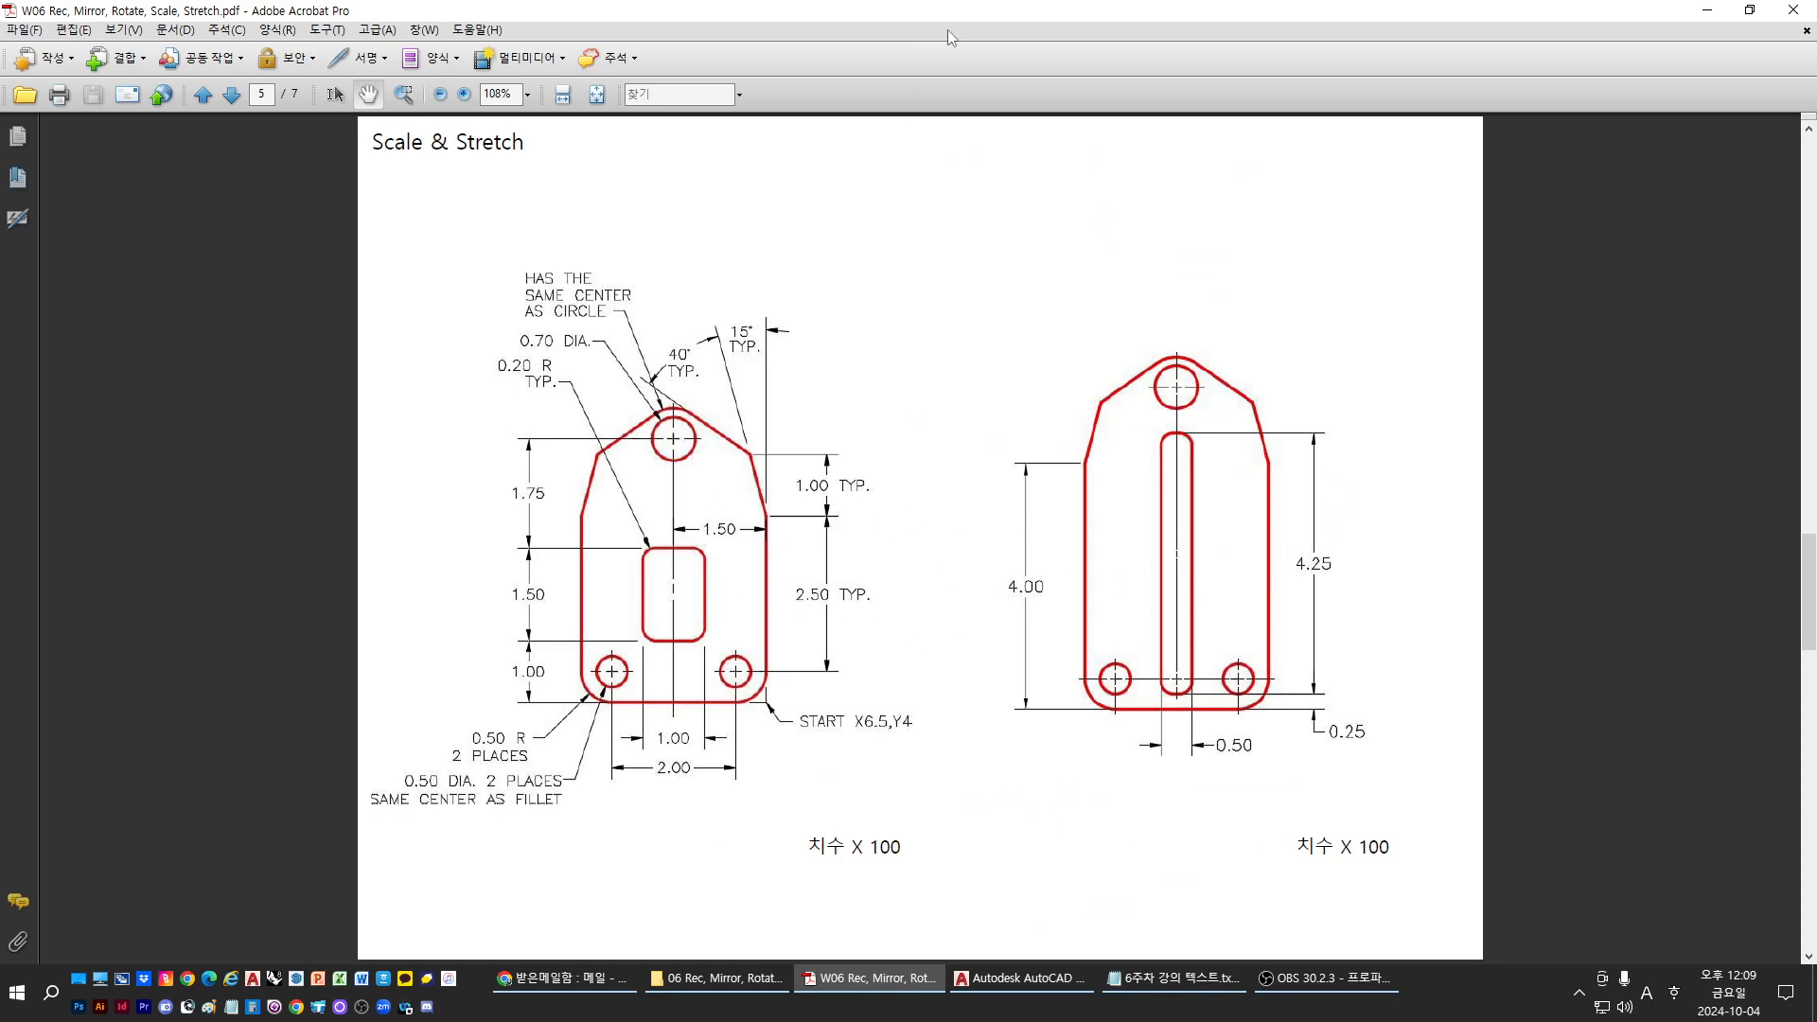
Switch to AutoCAD and draw a vertical polyline upward from the top-left corner of the sliding panel plan
{"action": "key", "text": "alt+Tab"}
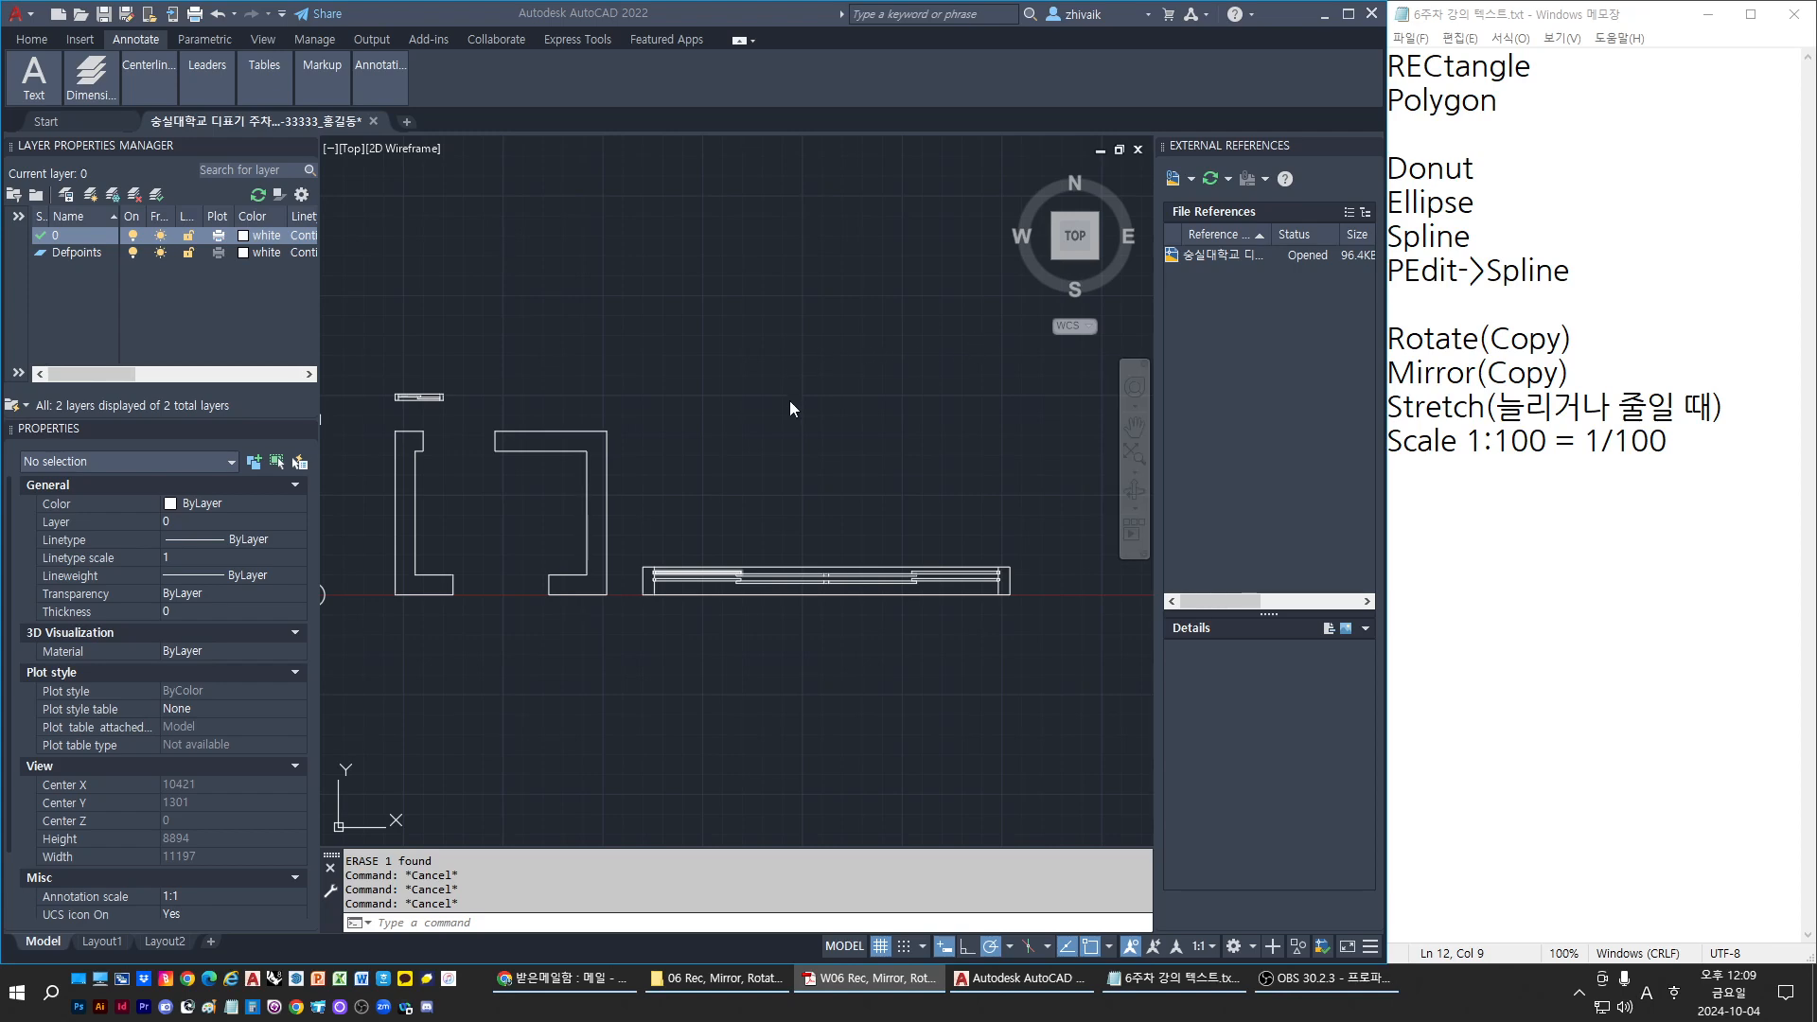
{"action": "scroll", "coordinate": [718, 481], "scroll_direction": "up", "scroll_amount": 2}
{"action": "type", "text": "L"}
{"action": "key", "text": "Return"}
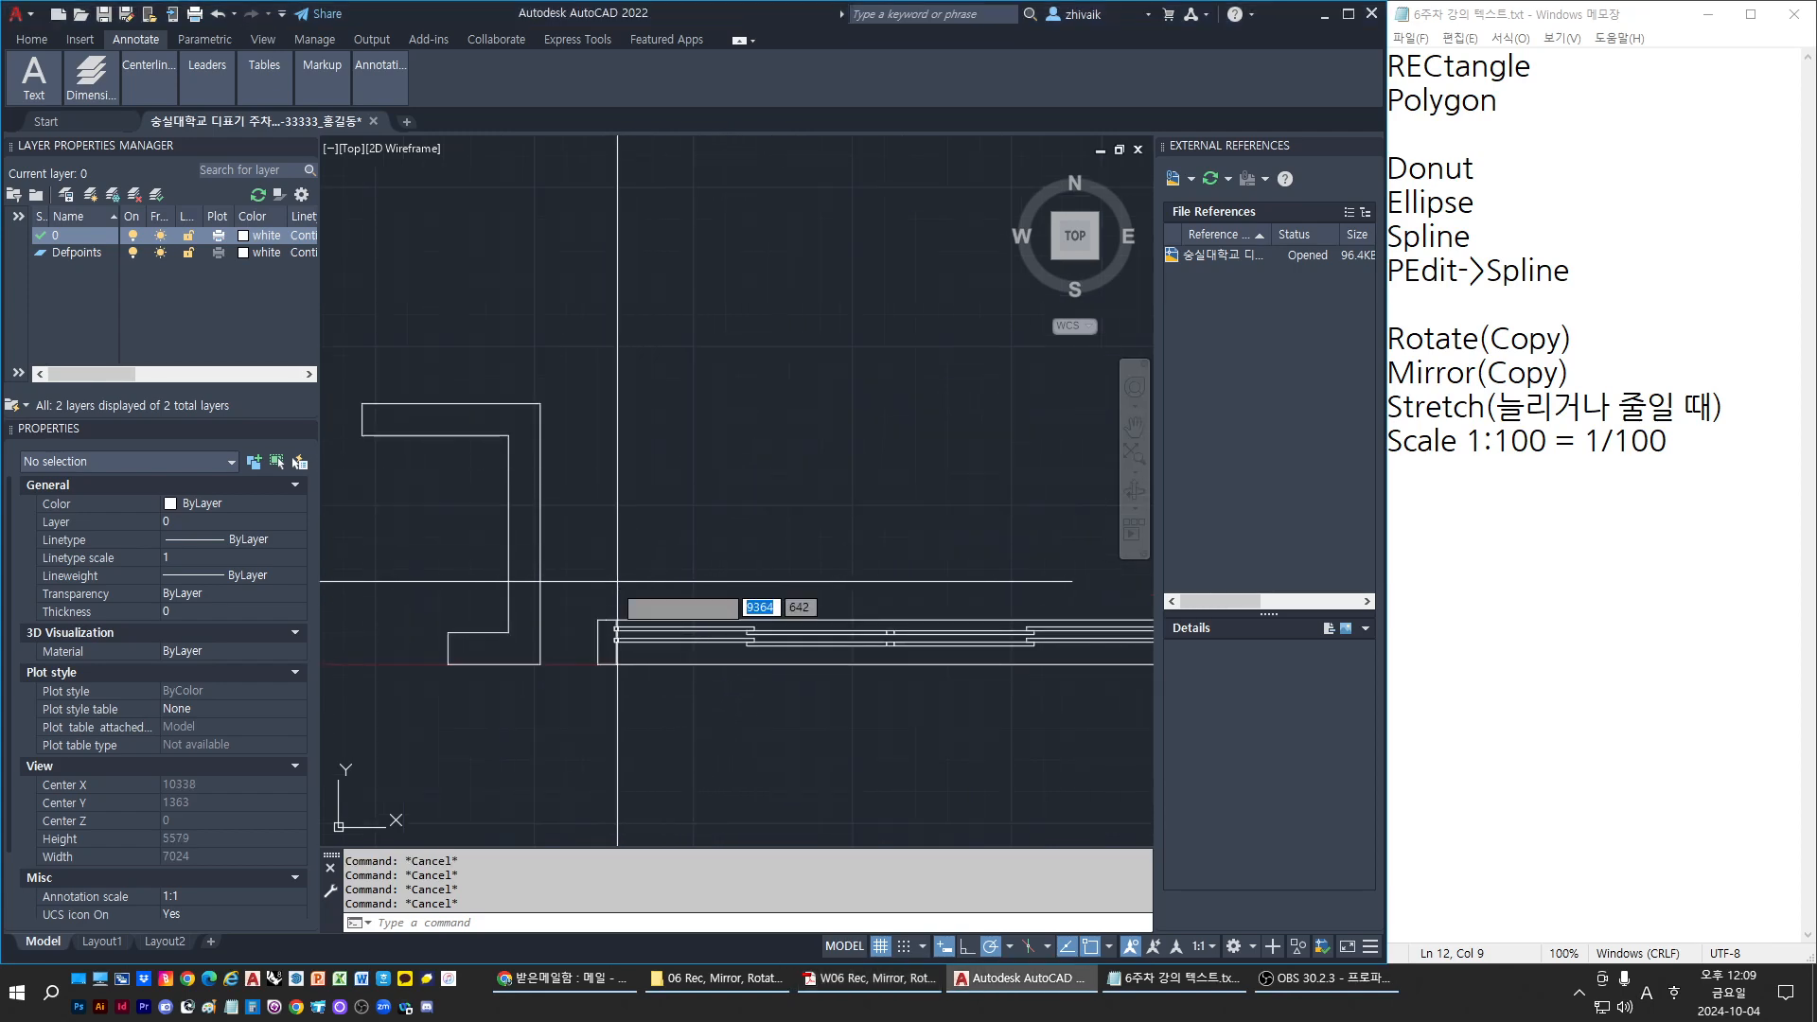
{"action": "left_click", "coordinate": [598, 620]}
{"action": "left_click", "coordinate": [598, 343]}
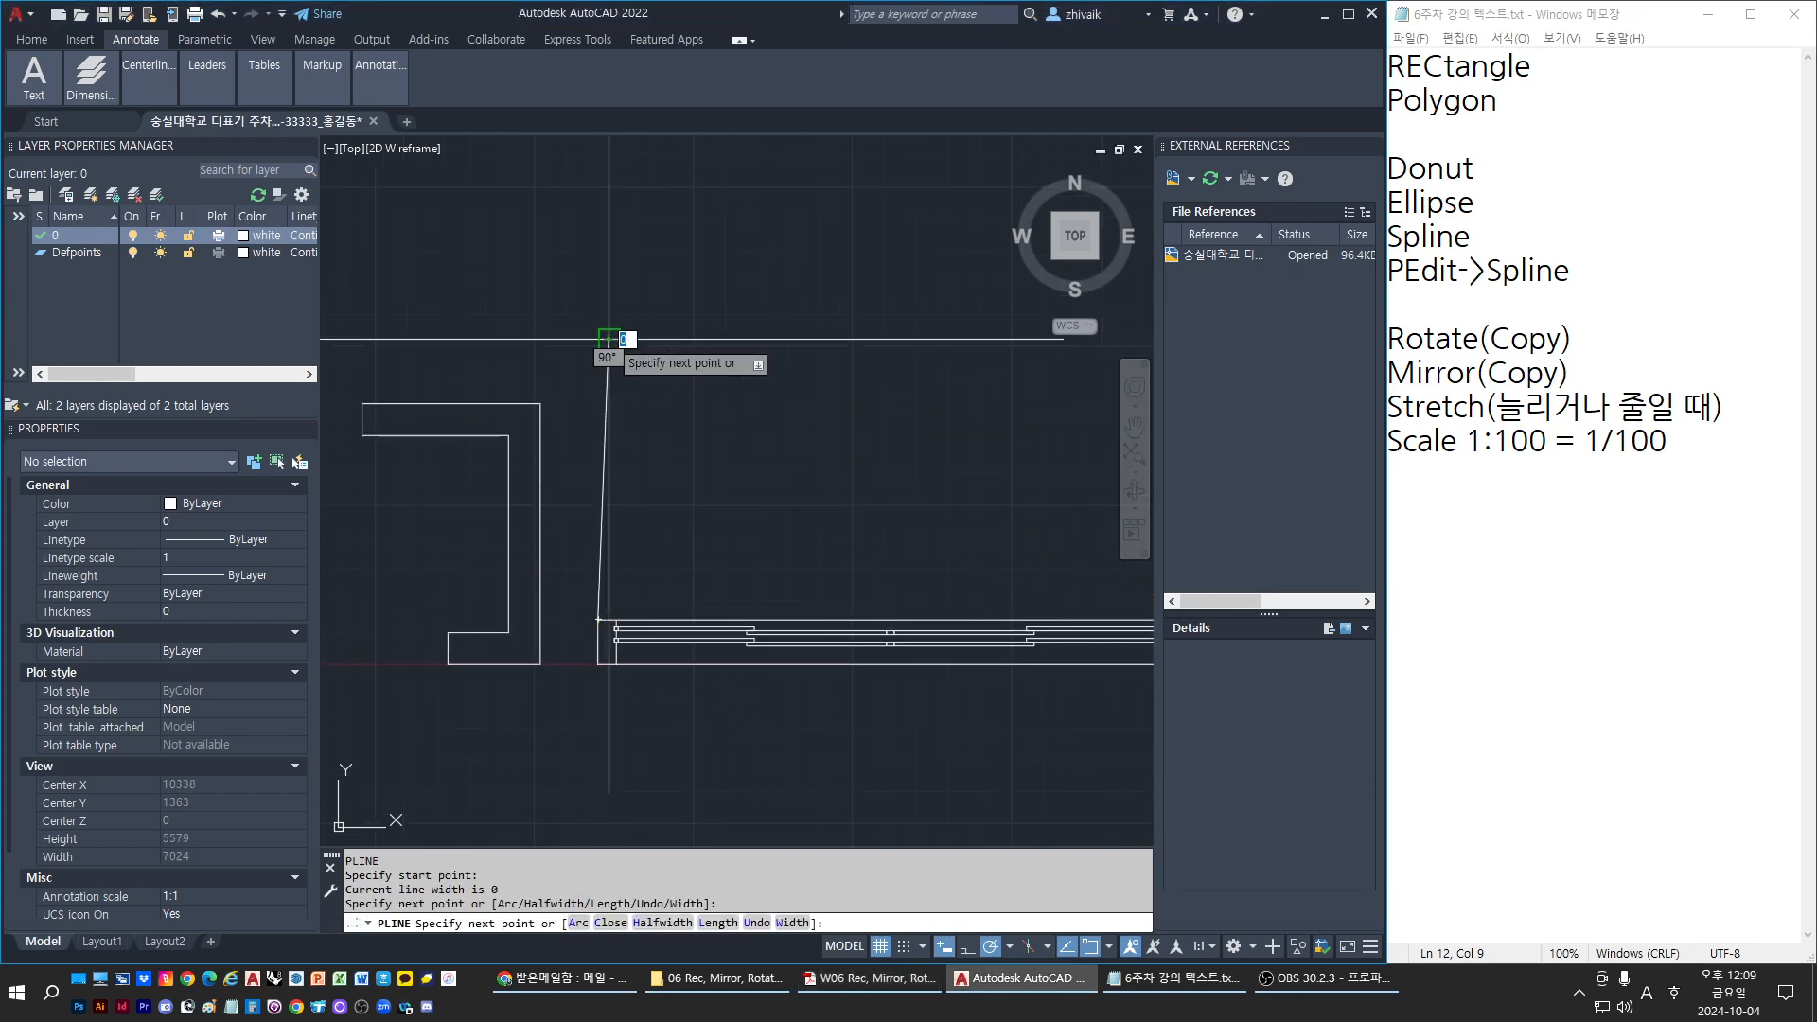
{"action": "type", "text": "u"}
{"action": "key", "text": "Return"}
{"action": "key", "text": "Escape"}
{"action": "key", "text": "Escape"}
{"action": "scroll", "coordinate": [600, 530], "scroll_direction": "up", "scroll_amount": 3}
{"action": "type", "text": "L"}
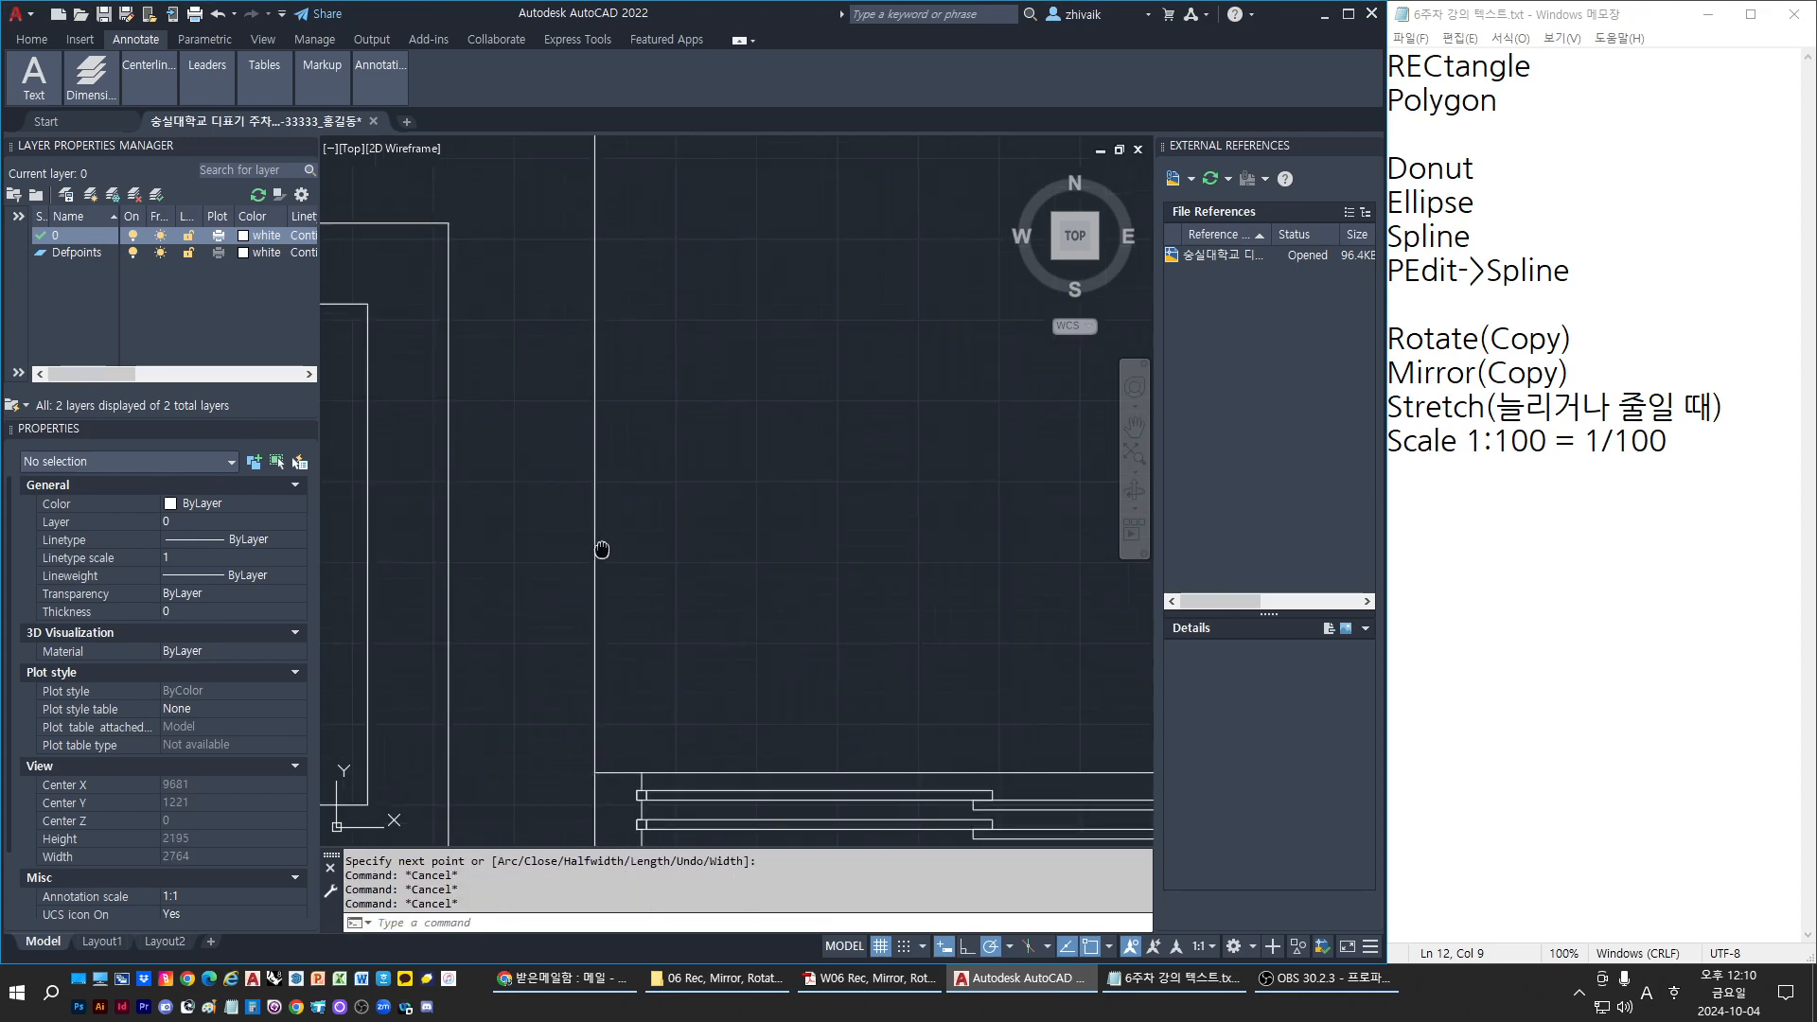
{"action": "key", "text": "Return"}
{"action": "left_click", "coordinate": [564, 416]}
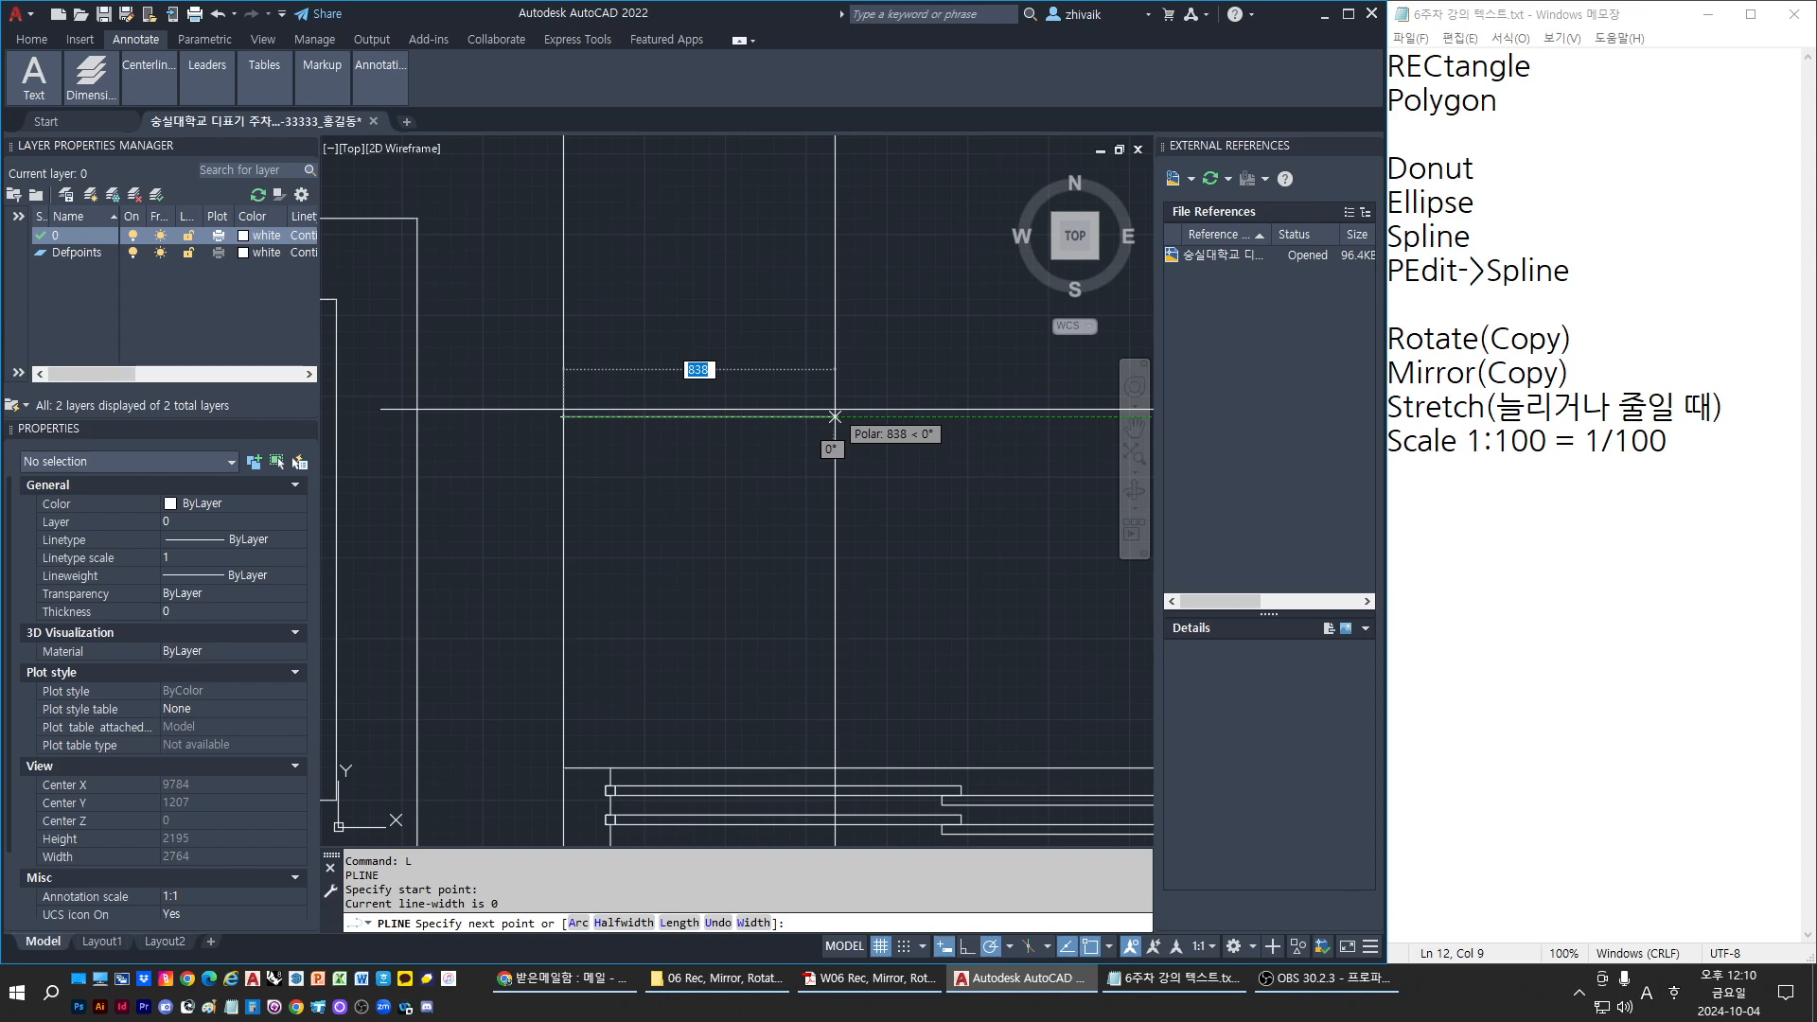
{"action": "key", "text": "Escape"}
Offset the vertical line above the sliding panel plan 200 to the right
{"action": "type", "text": "o"}
{"action": "key", "text": "Return"}
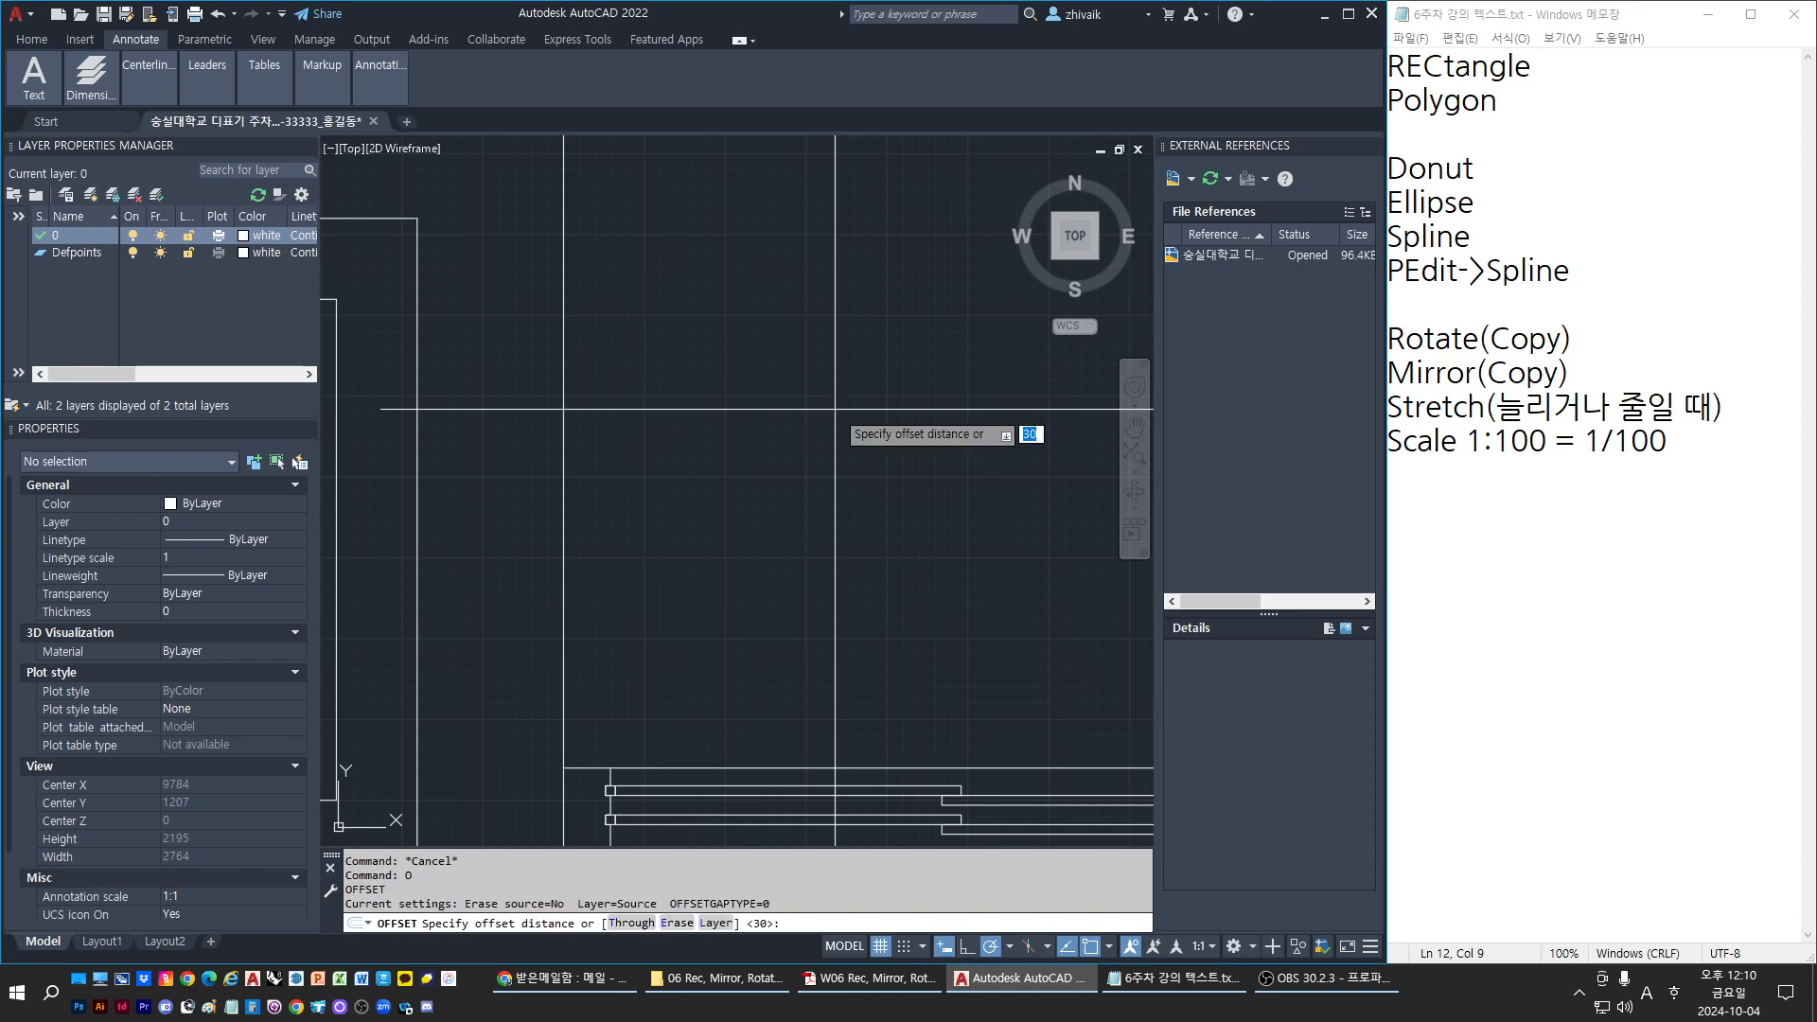
{"action": "type", "text": "200"}
{"action": "key", "text": "Return"}
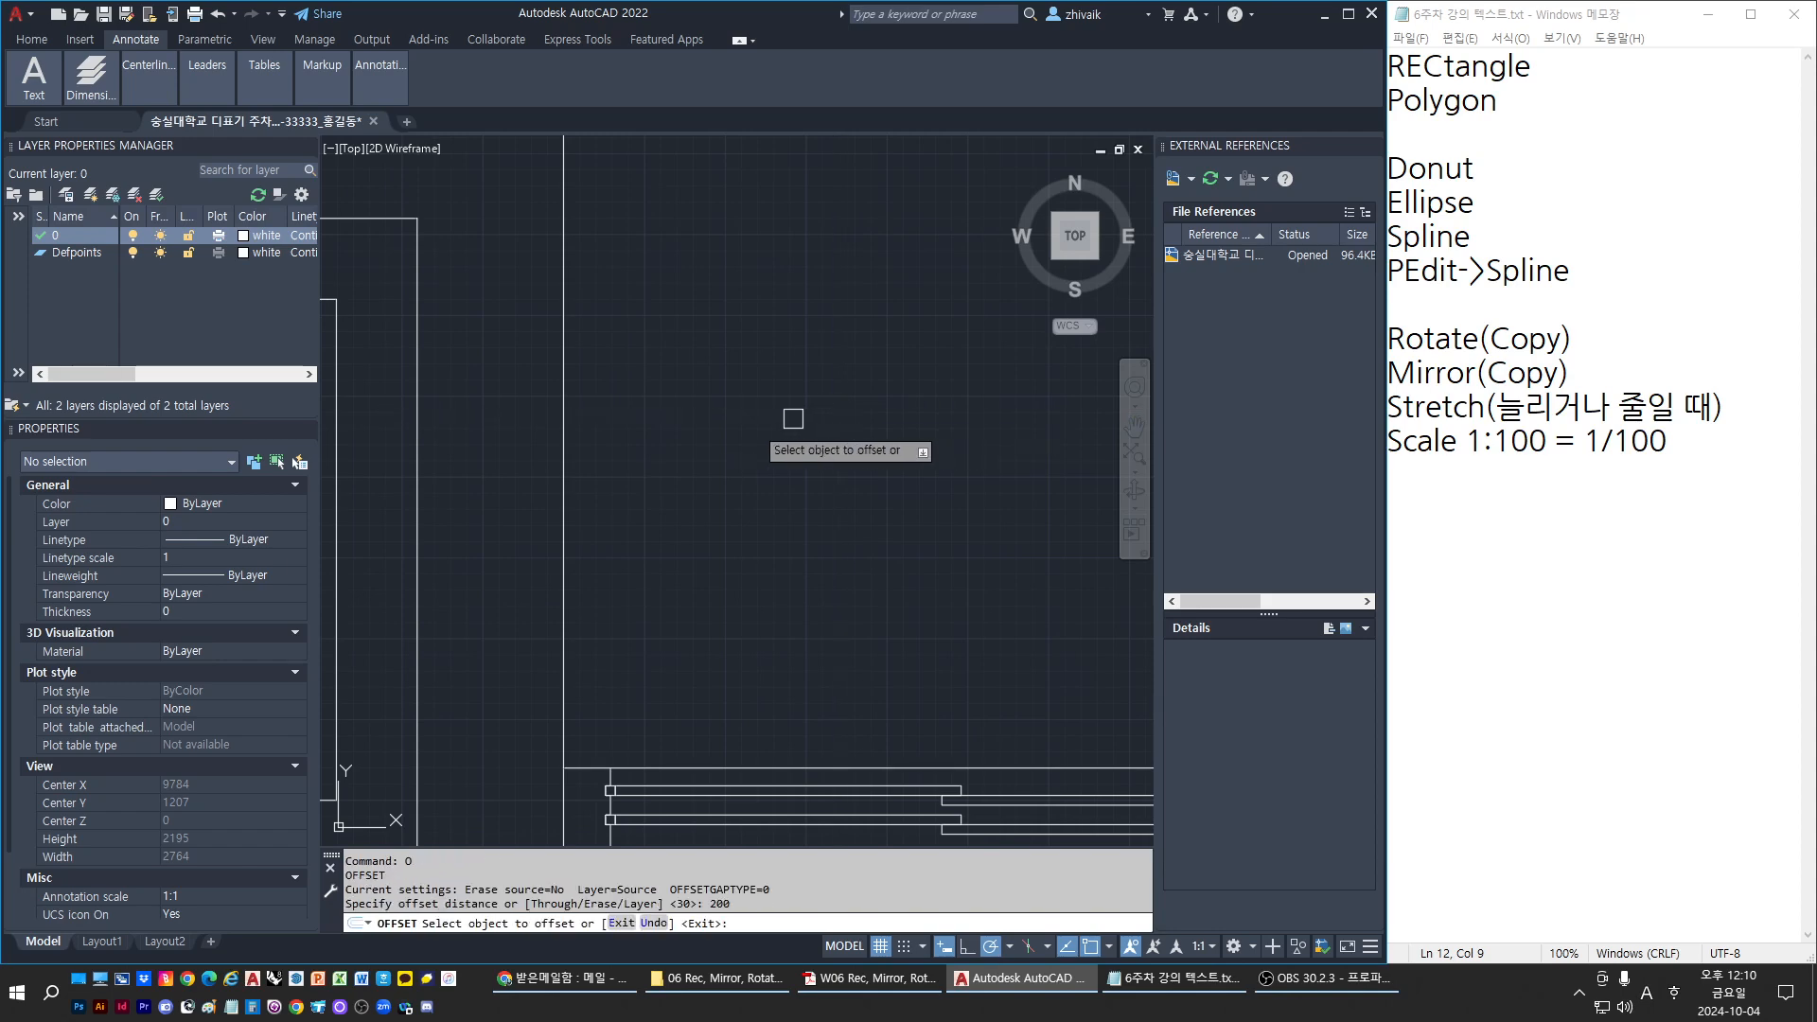
{"action": "scroll", "coordinate": [568, 487], "scroll_direction": "up", "scroll_amount": 2}
{"action": "left_click", "coordinate": [565, 486]}
{"action": "left_click", "coordinate": [734, 487]}
{"action": "key", "text": "Escape"}
{"action": "key", "text": "Escape"}
{"action": "middle_click_drag", "start_coordinate": [564, 487], "coordinate": [581, 519]}
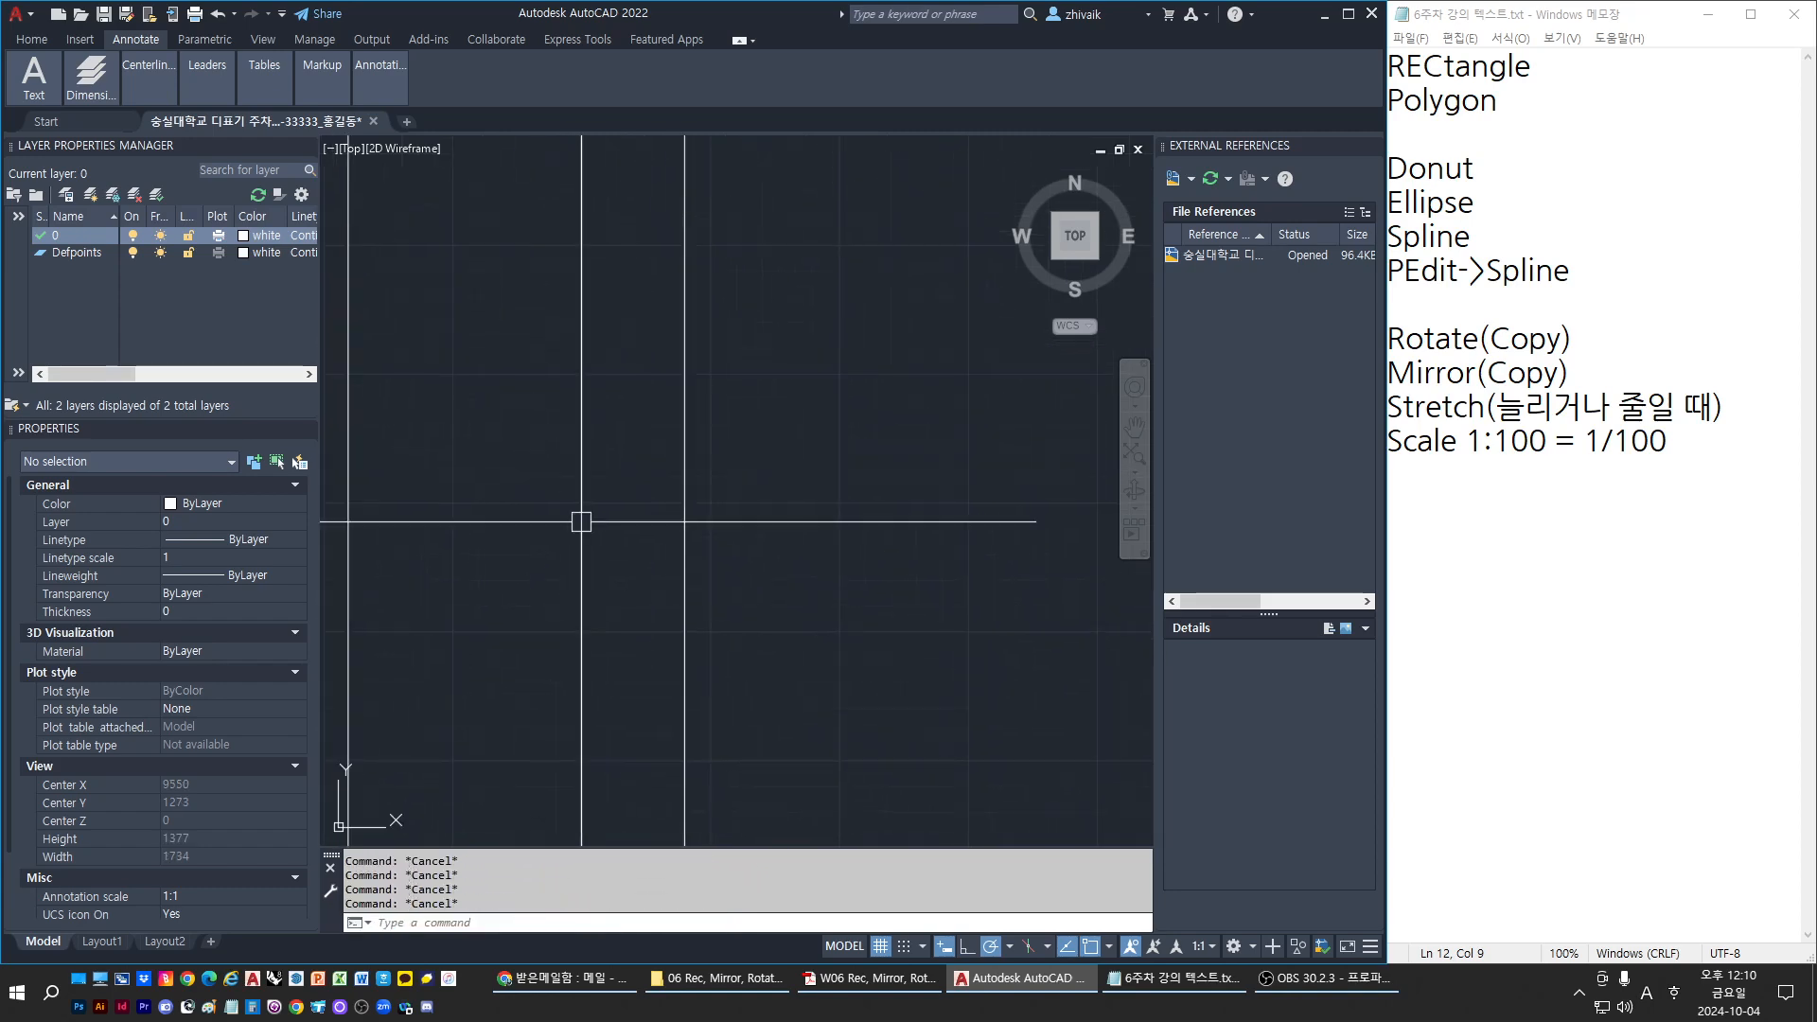
Draw a short horizontal polyline connecting the two parallel vertical lines
{"action": "type", "text": "l"}
{"action": "key", "text": "Return"}
{"action": "left_click", "coordinate": [581, 484]}
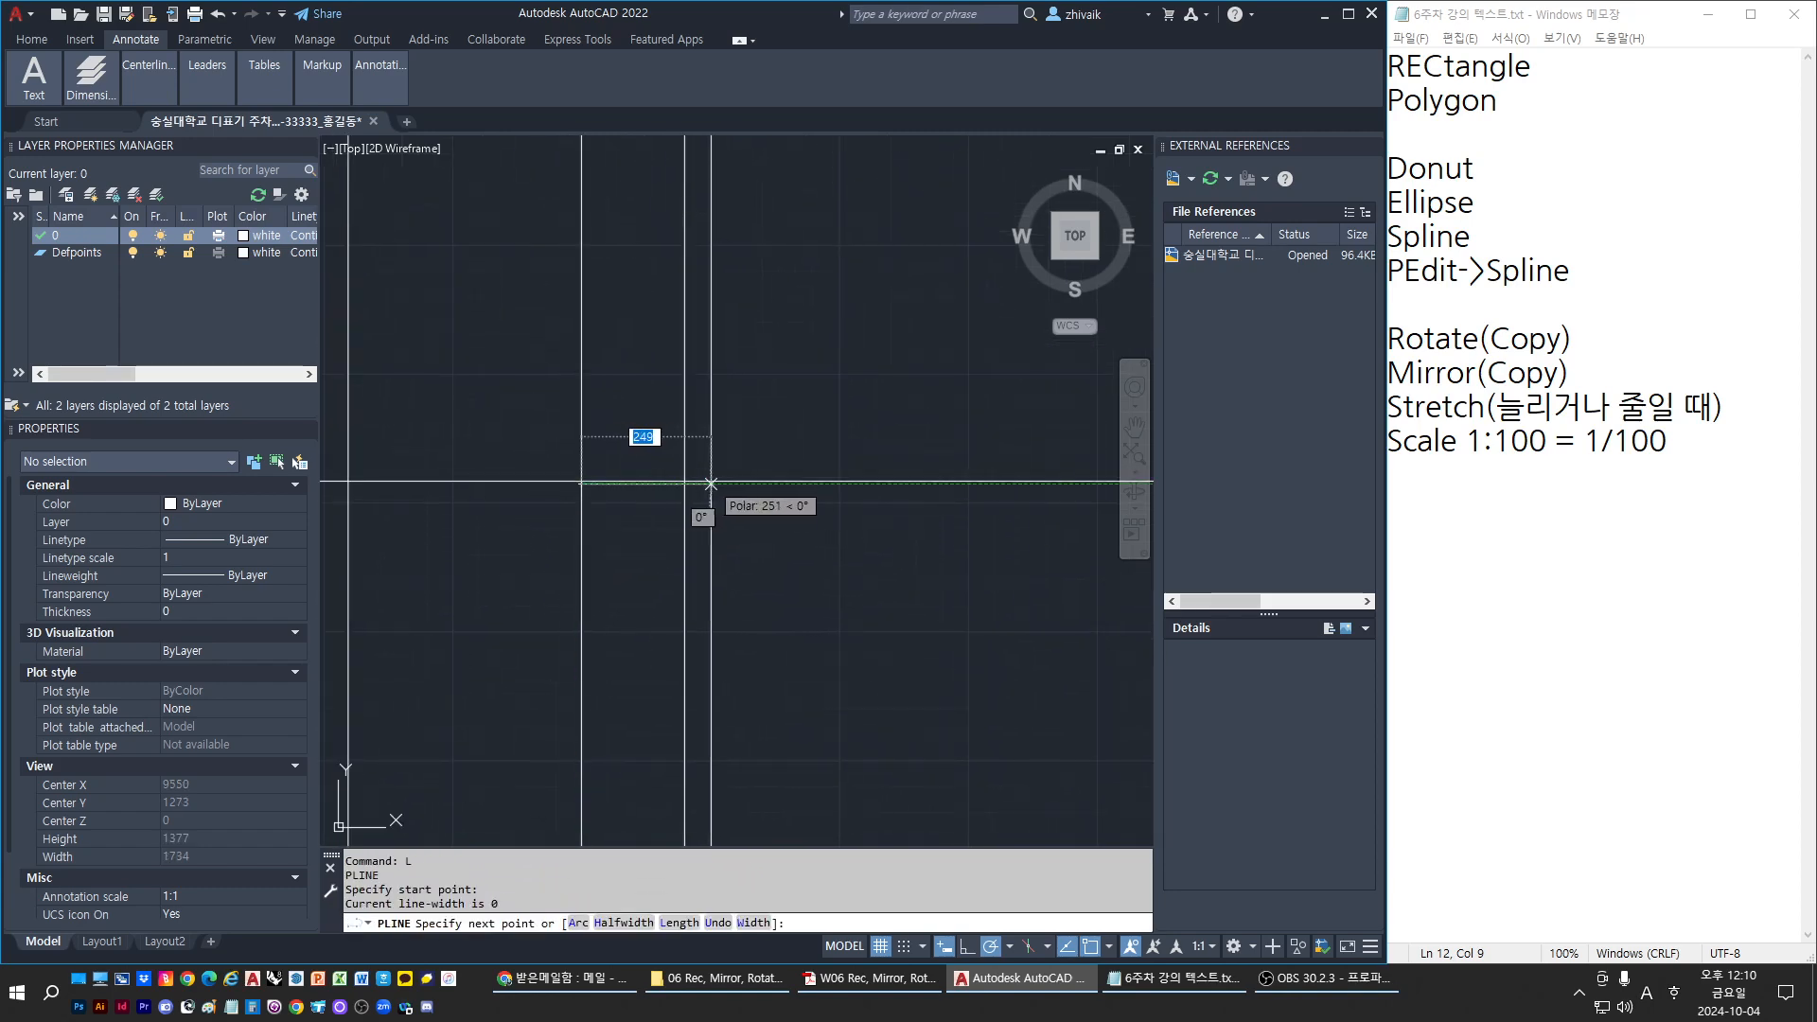
{"action": "left_click", "coordinate": [685, 483]}
{"action": "key", "text": "Escape"}
{"action": "key", "text": "Escape"}
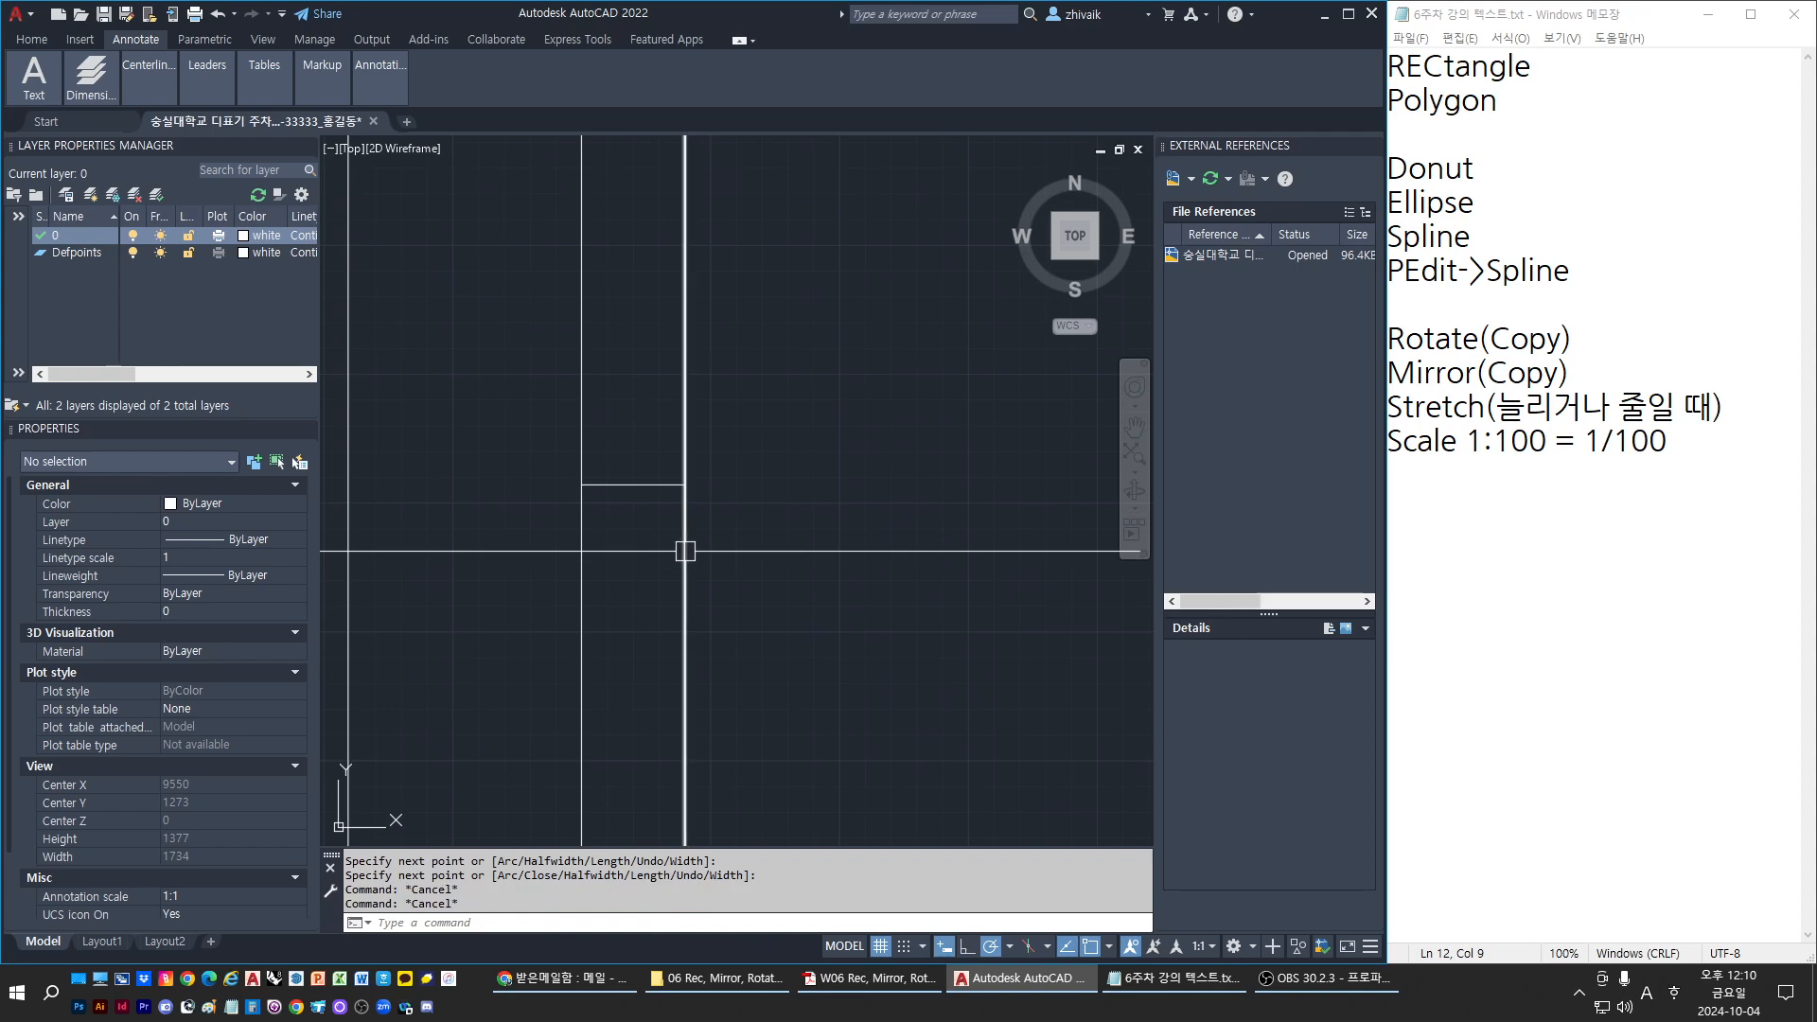
{"action": "scroll", "coordinate": [863, 646], "scroll_direction": "up", "scroll_amount": 2}
{"action": "middle_click_drag", "start_coordinate": [455, 389], "coordinate": [548, 427]}
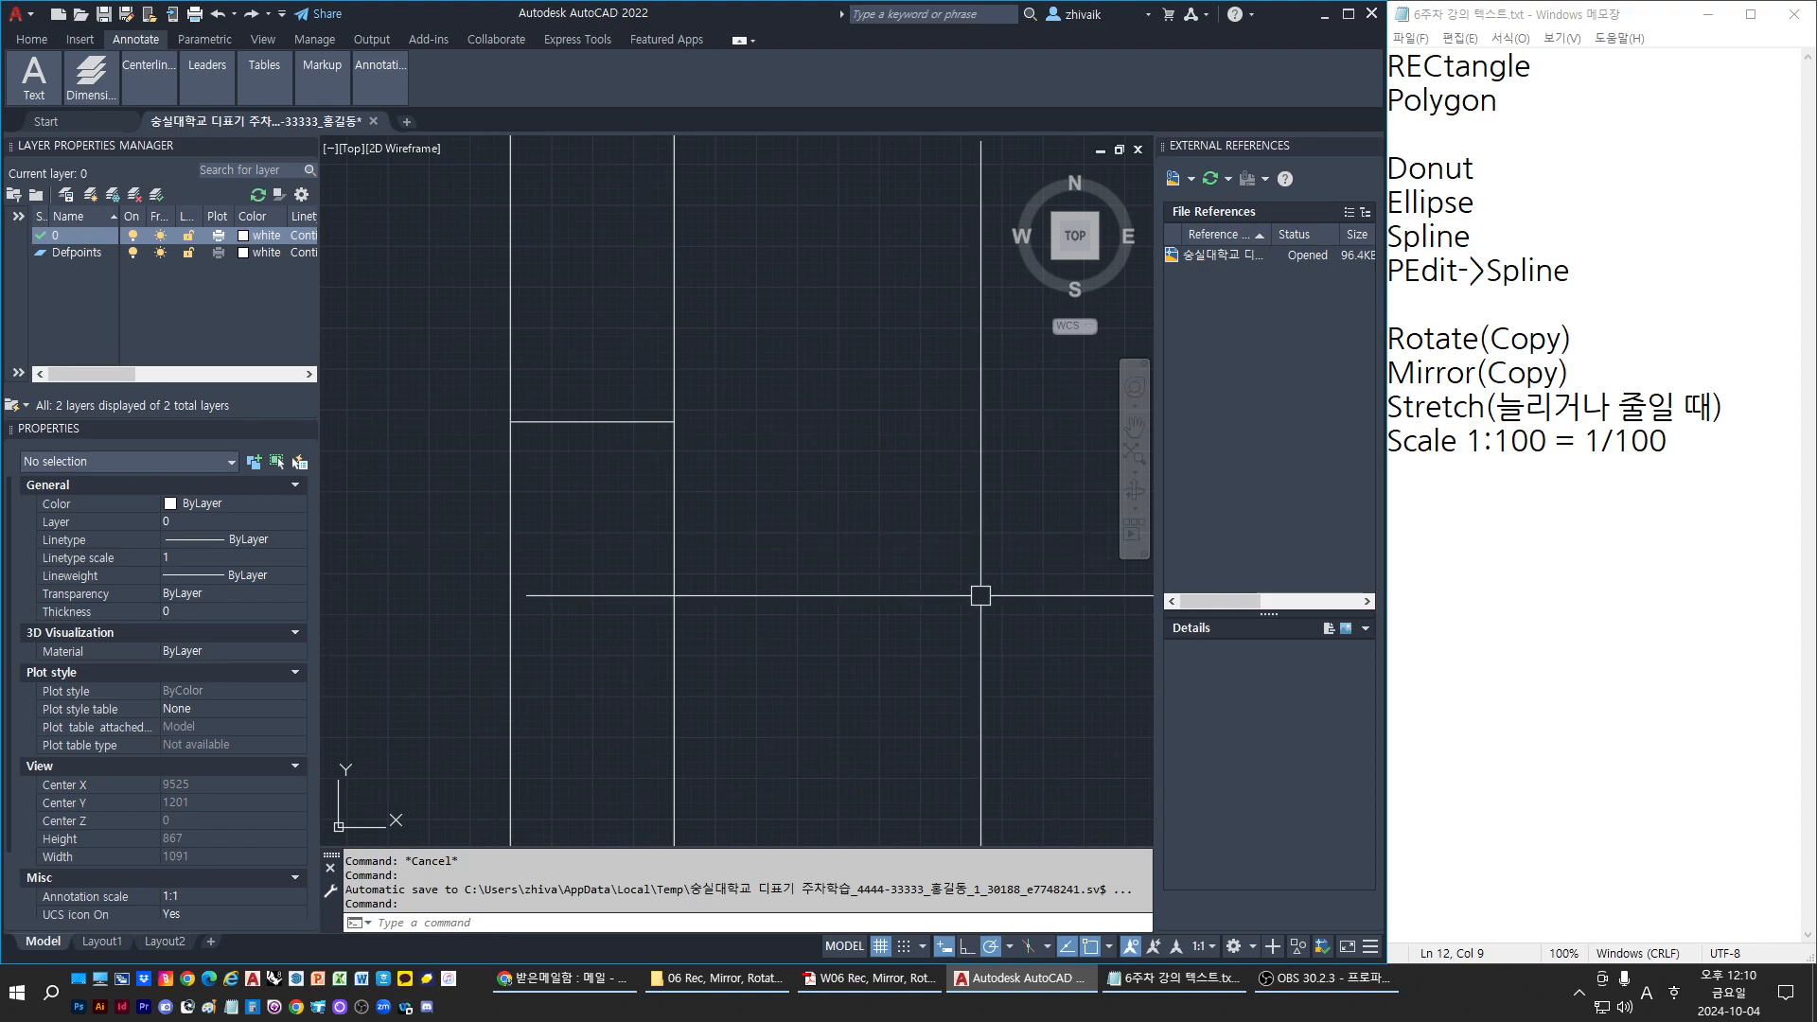
Switch to the Acrobat handout, check the Scale & Stretch exercise page, and return to AutoCAD
{"action": "key", "text": "alt+Tab"}
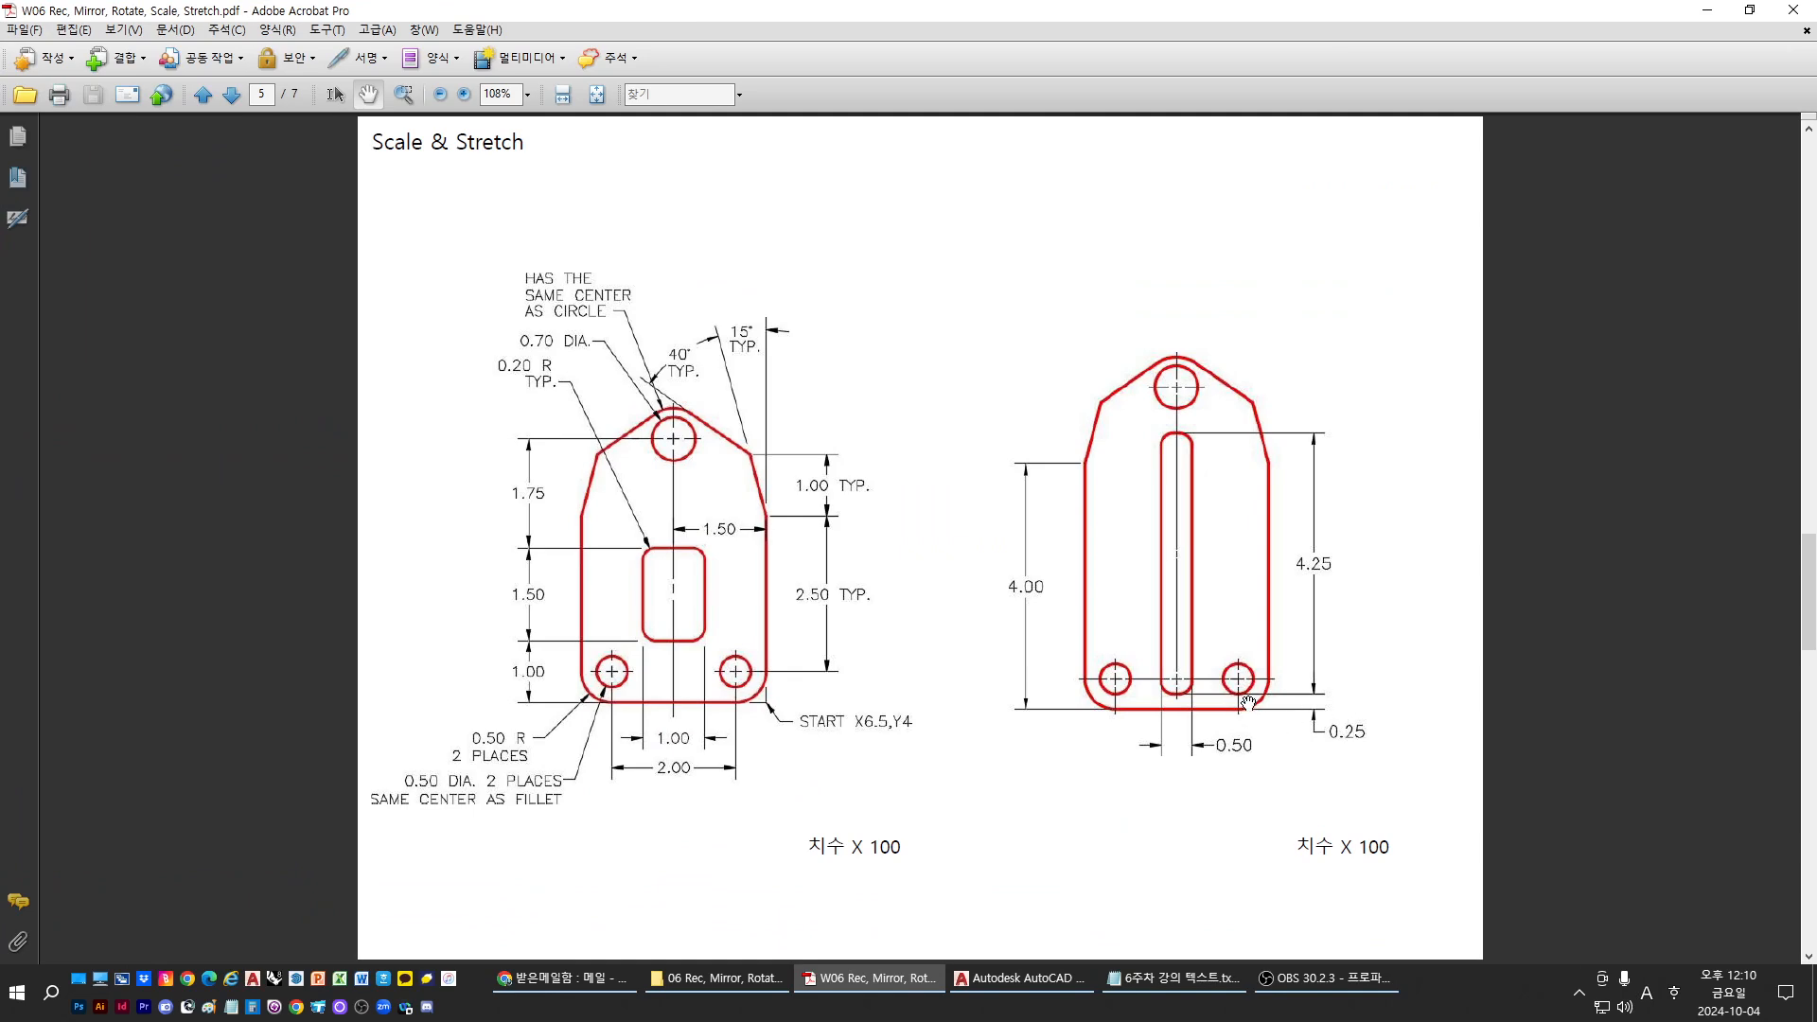
{"action": "key", "text": "alt+Tab"}
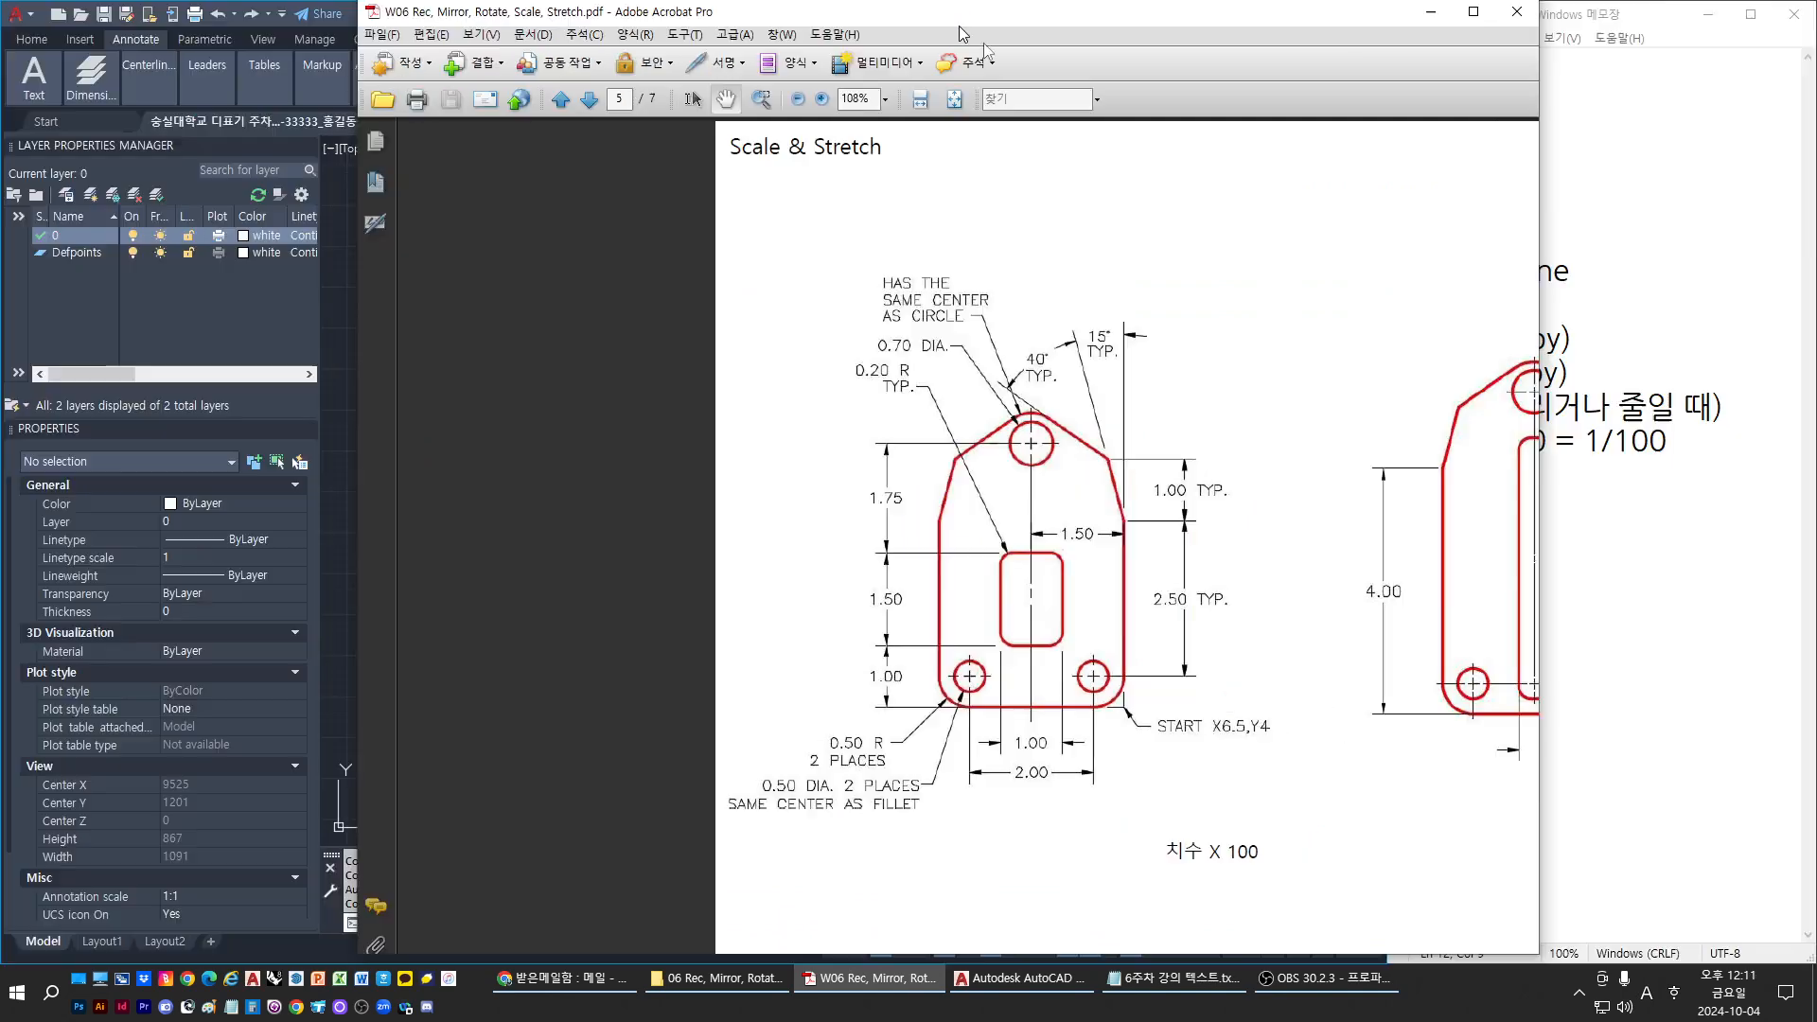
{"action": "left_click", "coordinate": [526, 495]}
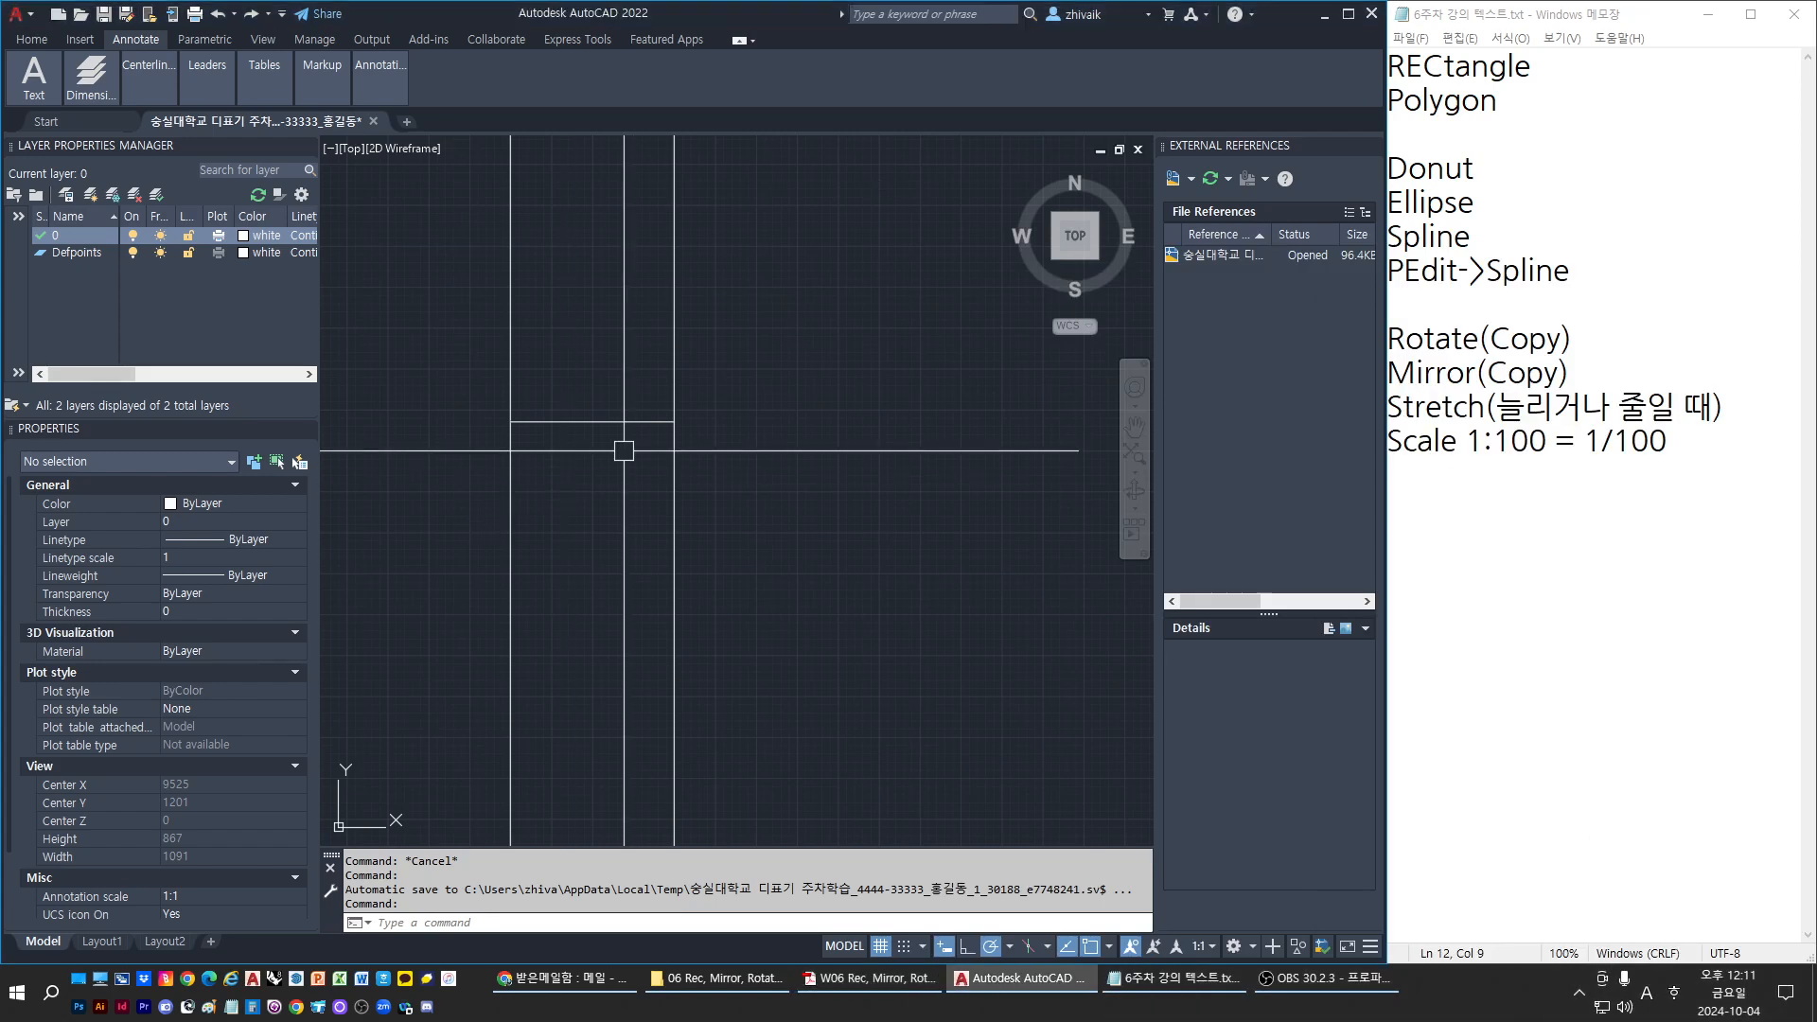
{"action": "key", "text": "Escape"}
{"action": "key", "text": "Escape"}
{"action": "key", "text": "Escape"}
{"action": "type", "text": "ci"}
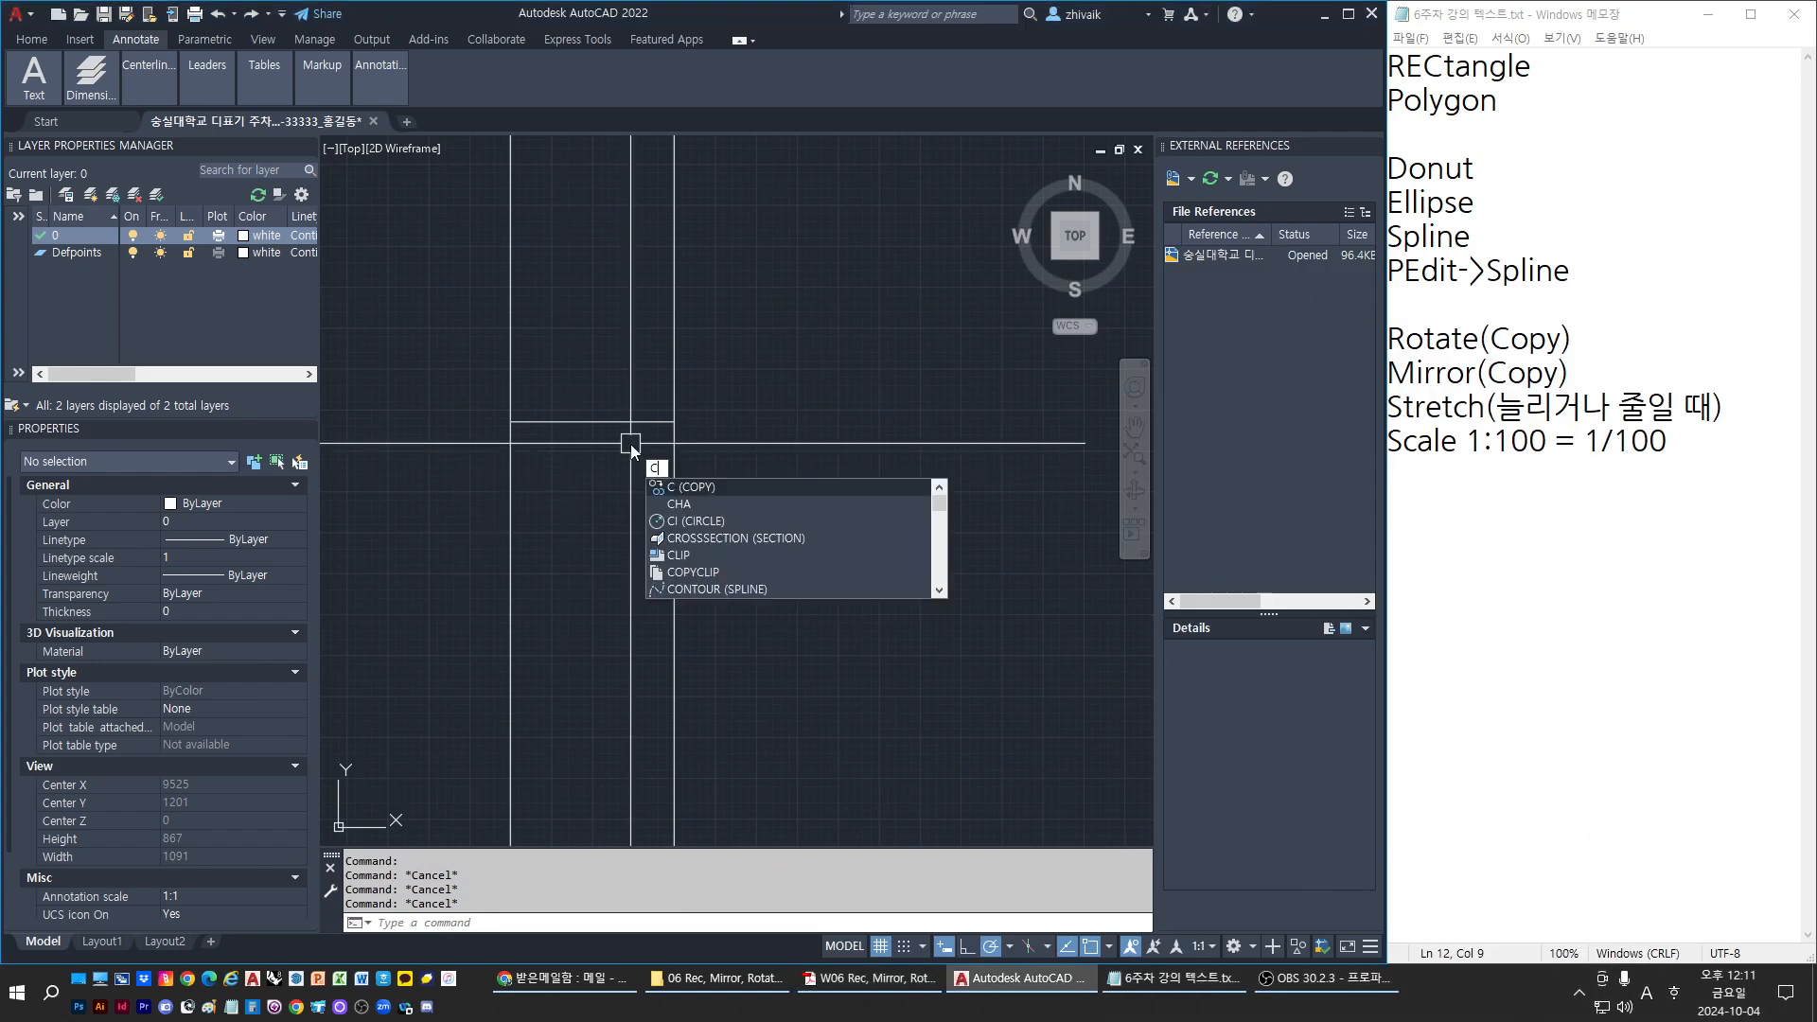
{"action": "key", "text": "Return"}
{"action": "scroll", "coordinate": [680, 414], "scroll_direction": "up", "scroll_amount": 2}
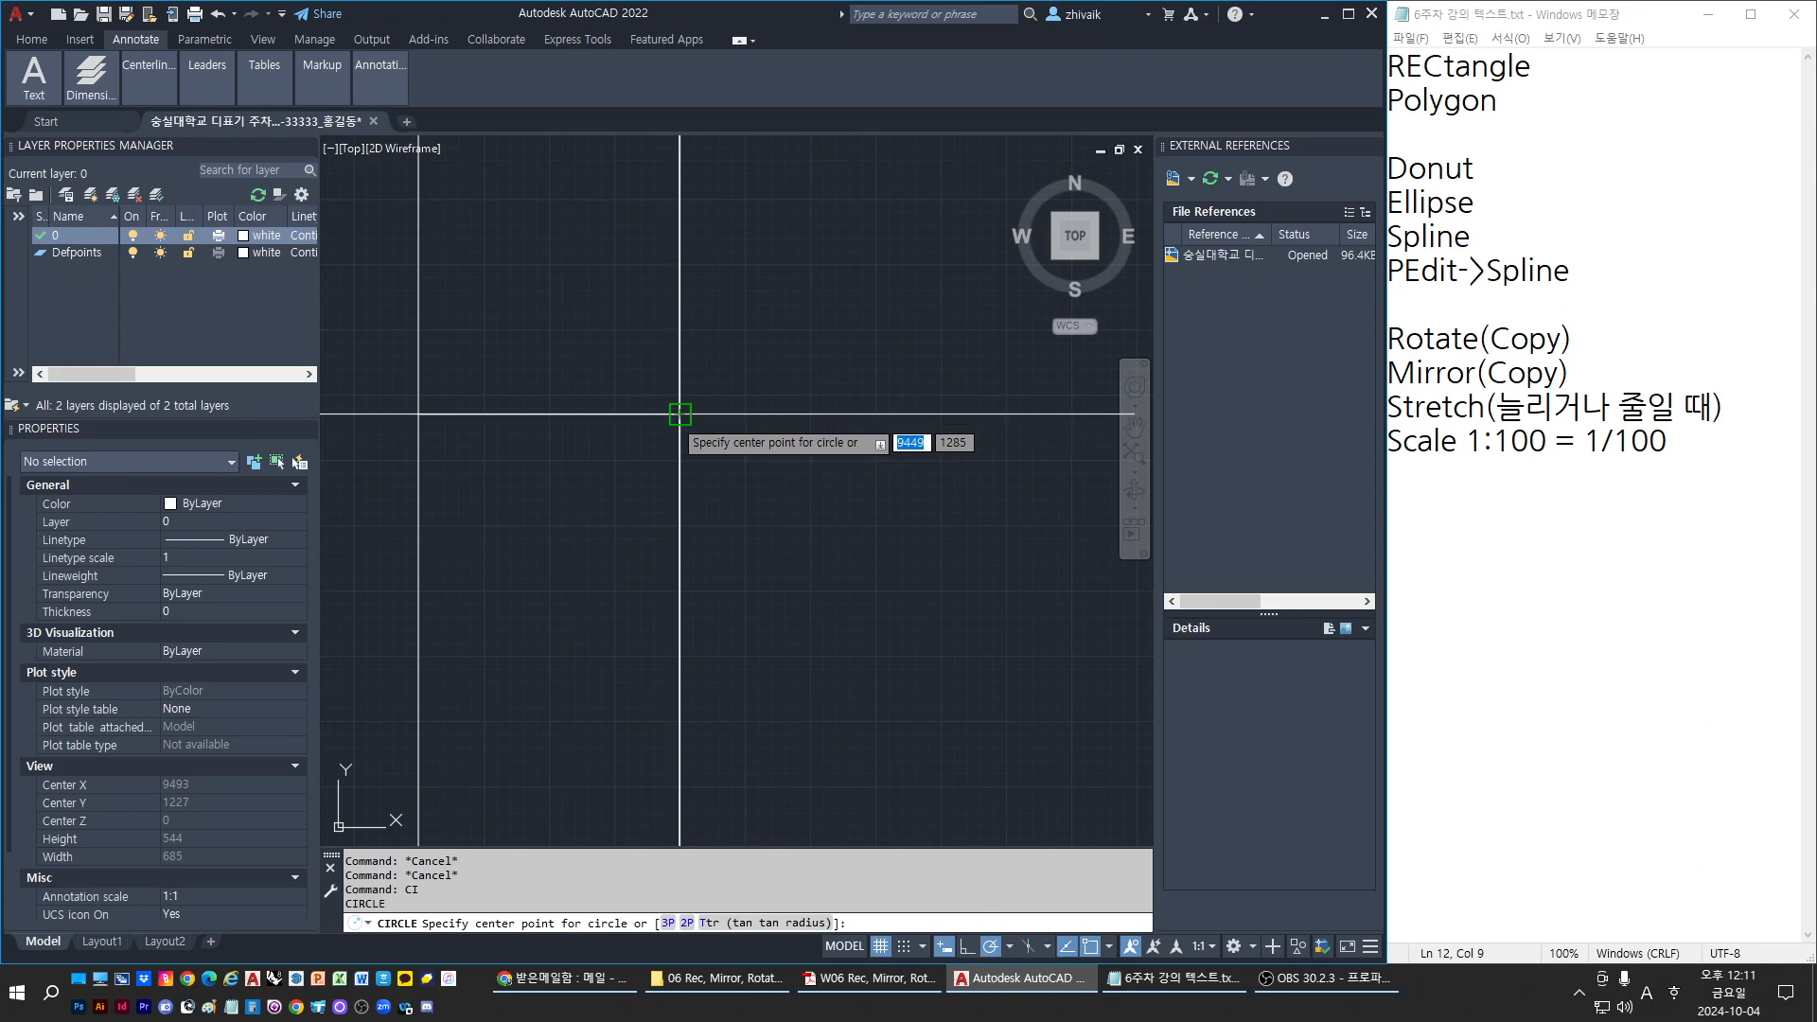
{"action": "middle_click_drag", "start_coordinate": [611, 453], "coordinate": [653, 479]}
{"action": "key", "text": "Escape"}
{"action": "key", "text": "Escape"}
{"action": "key", "text": "Escape"}
{"action": "type", "text": "o"}
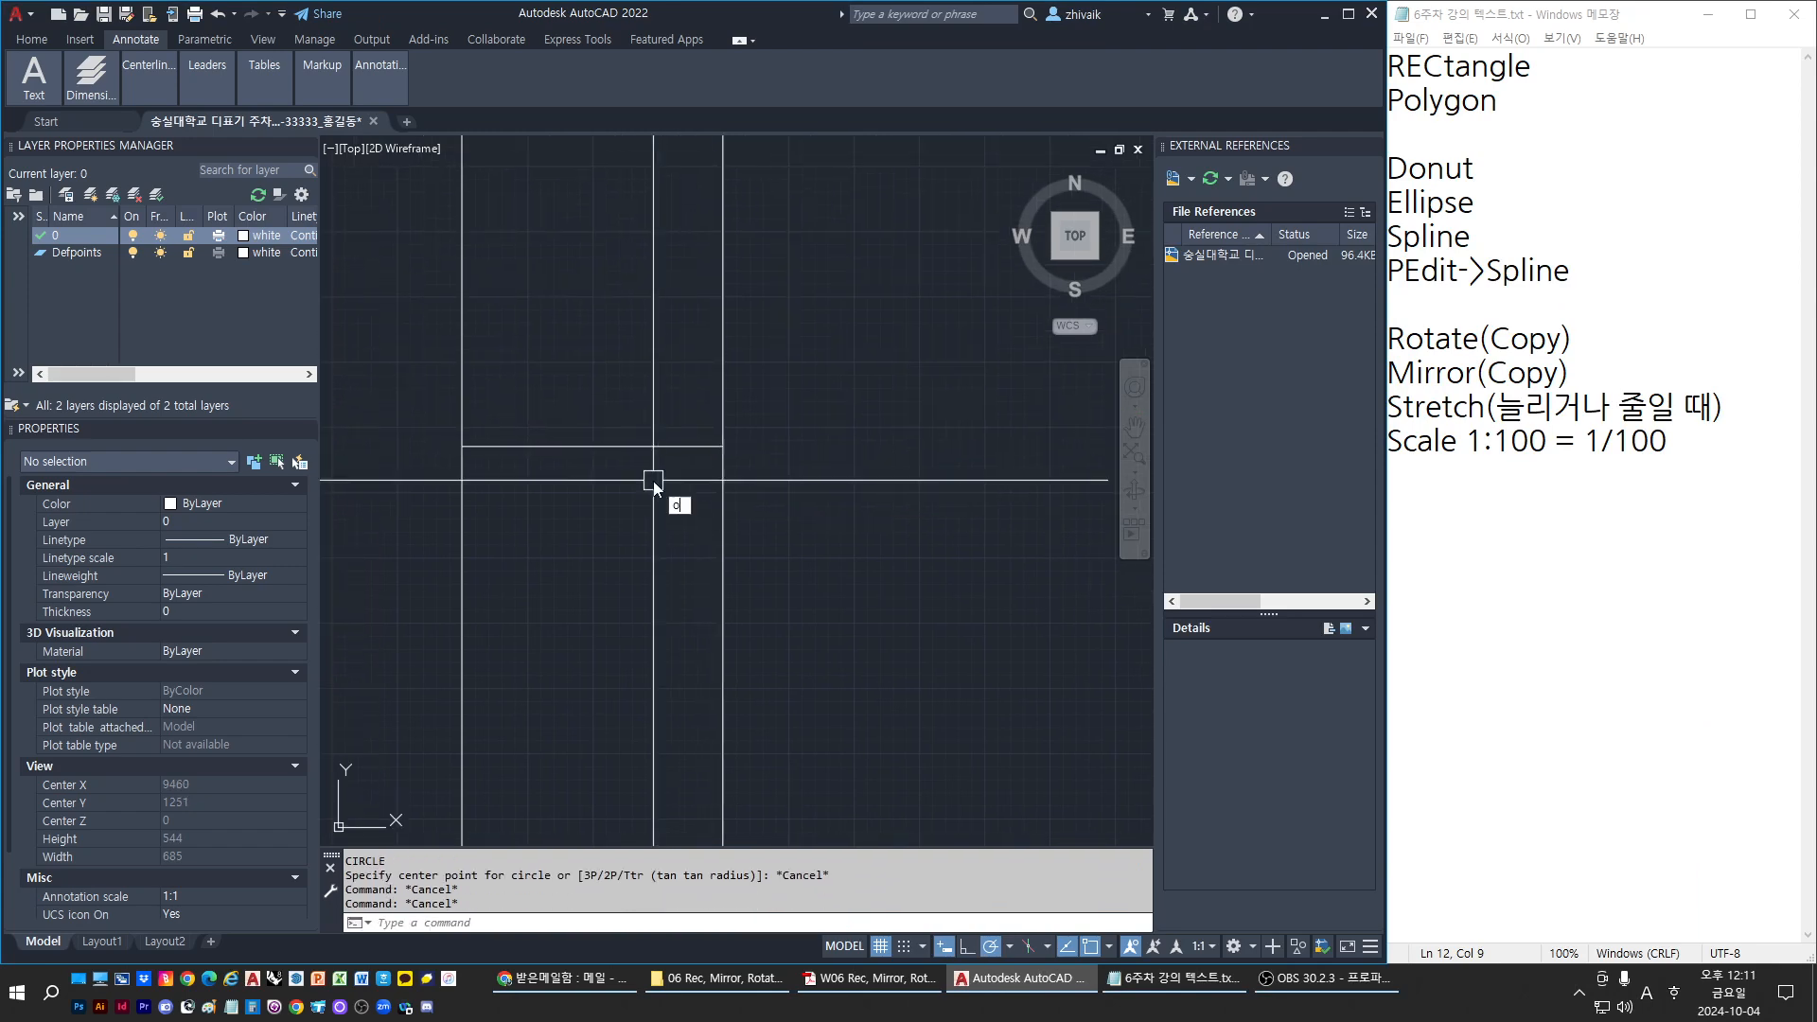
{"action": "key", "text": "Return"}
{"action": "type", "text": "250"}
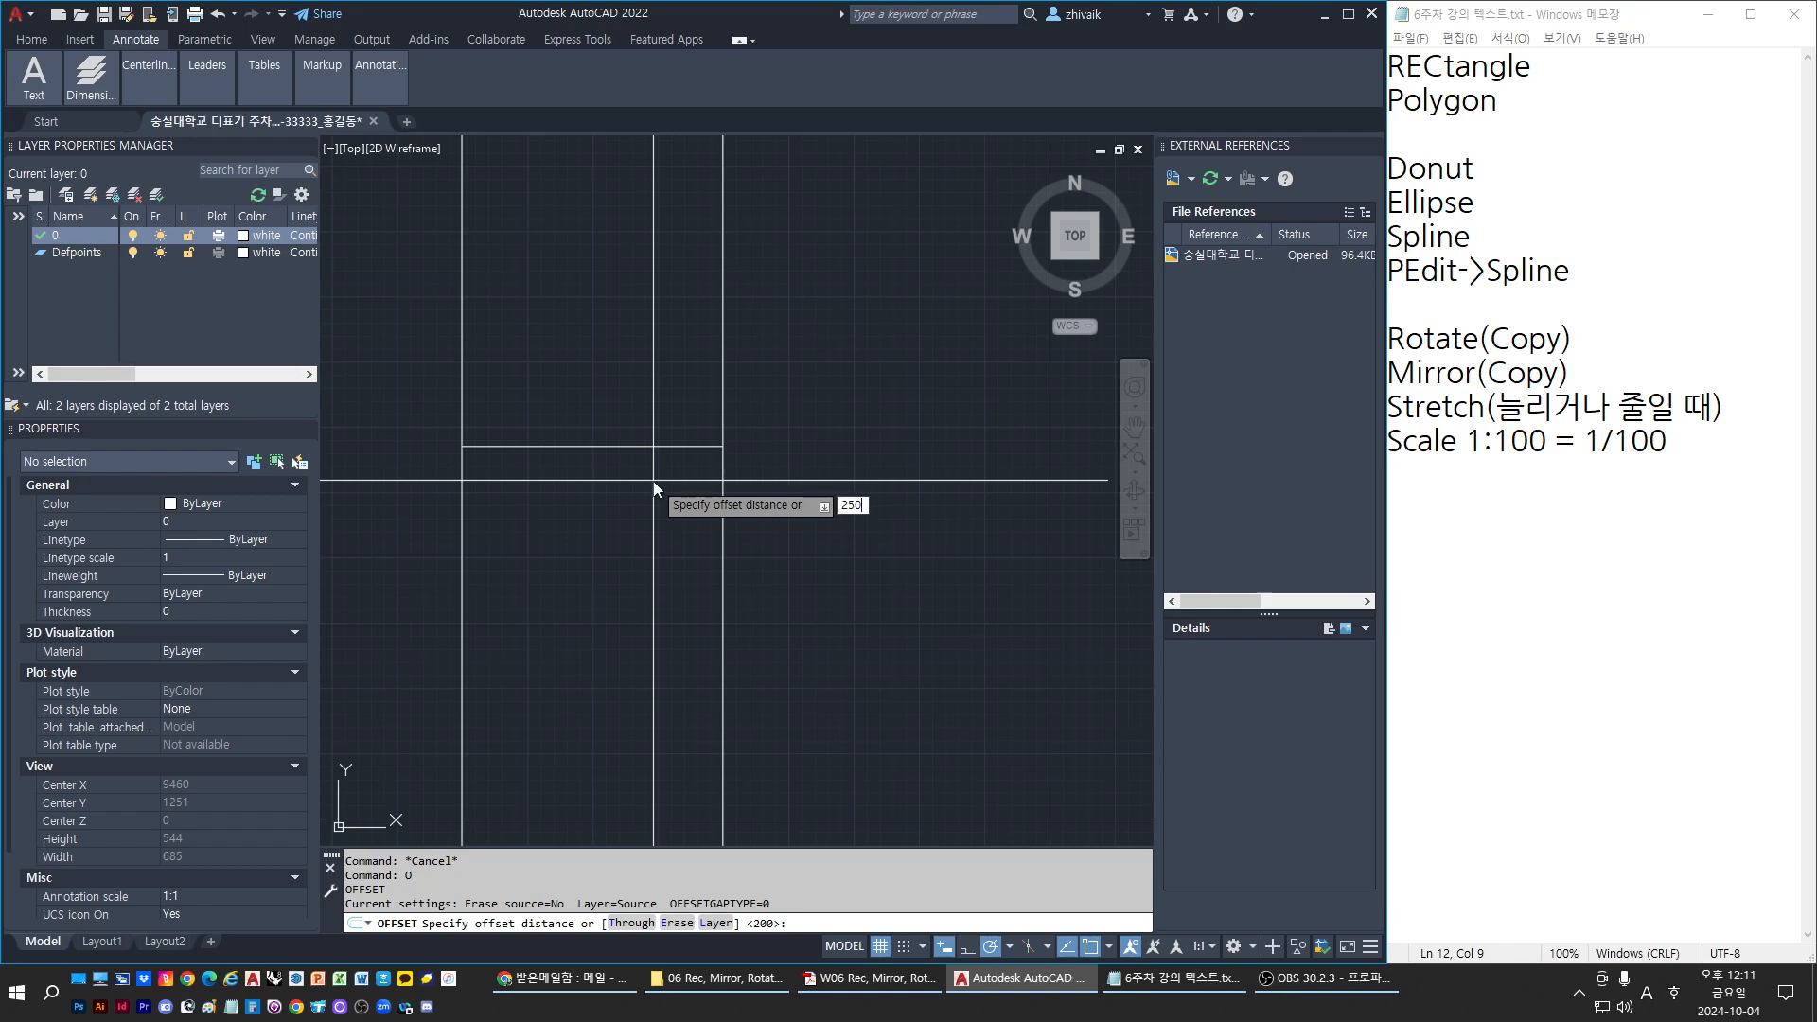
{"action": "key", "text": "Return"}
{"action": "key", "text": "Escape"}
{"action": "key", "text": "Escape"}
{"action": "key", "text": "Escape"}
Offset the short horizontal line between the vertical lines 25 upward
{"action": "type", "text": "o"}
{"action": "key", "text": "Return"}
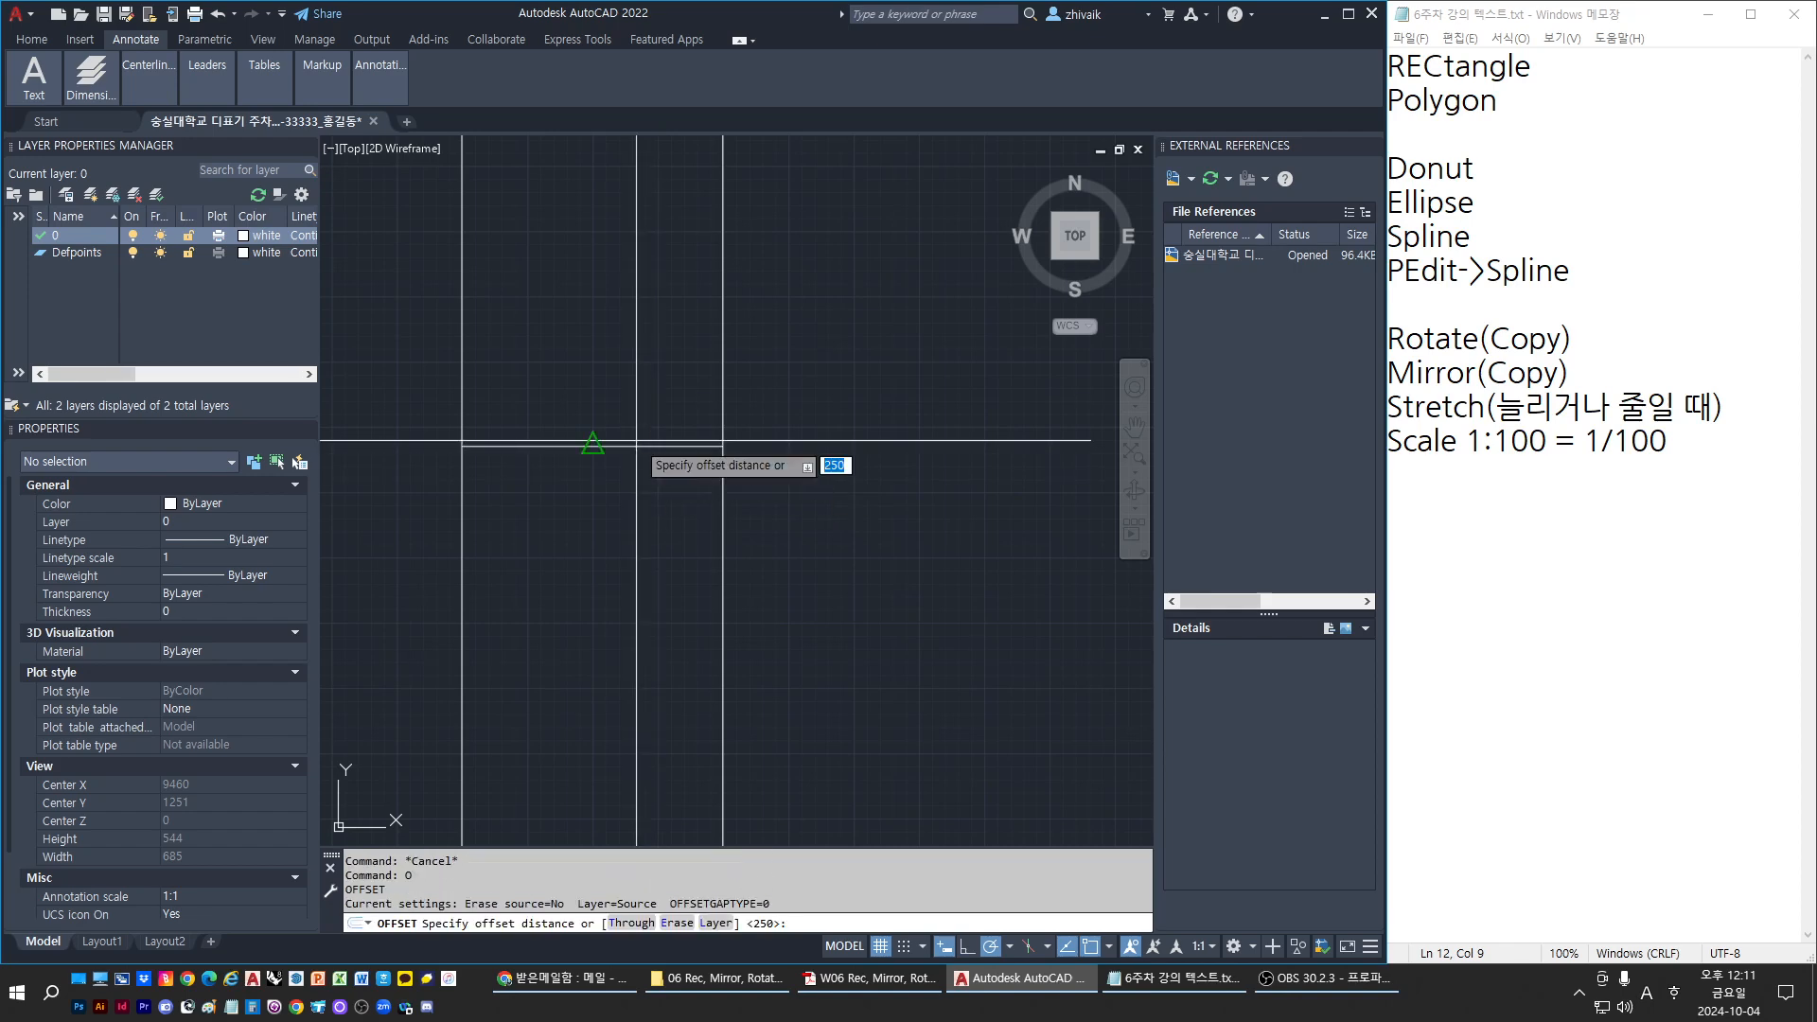
{"action": "type", "text": "25"}
{"action": "key", "text": "Return"}
{"action": "left_click", "coordinate": [637, 444]}
{"action": "left_click", "coordinate": [641, 381]}
{"action": "key", "text": "Escape"}
{"action": "key", "text": "Escape"}
{"action": "key", "text": "Escape"}
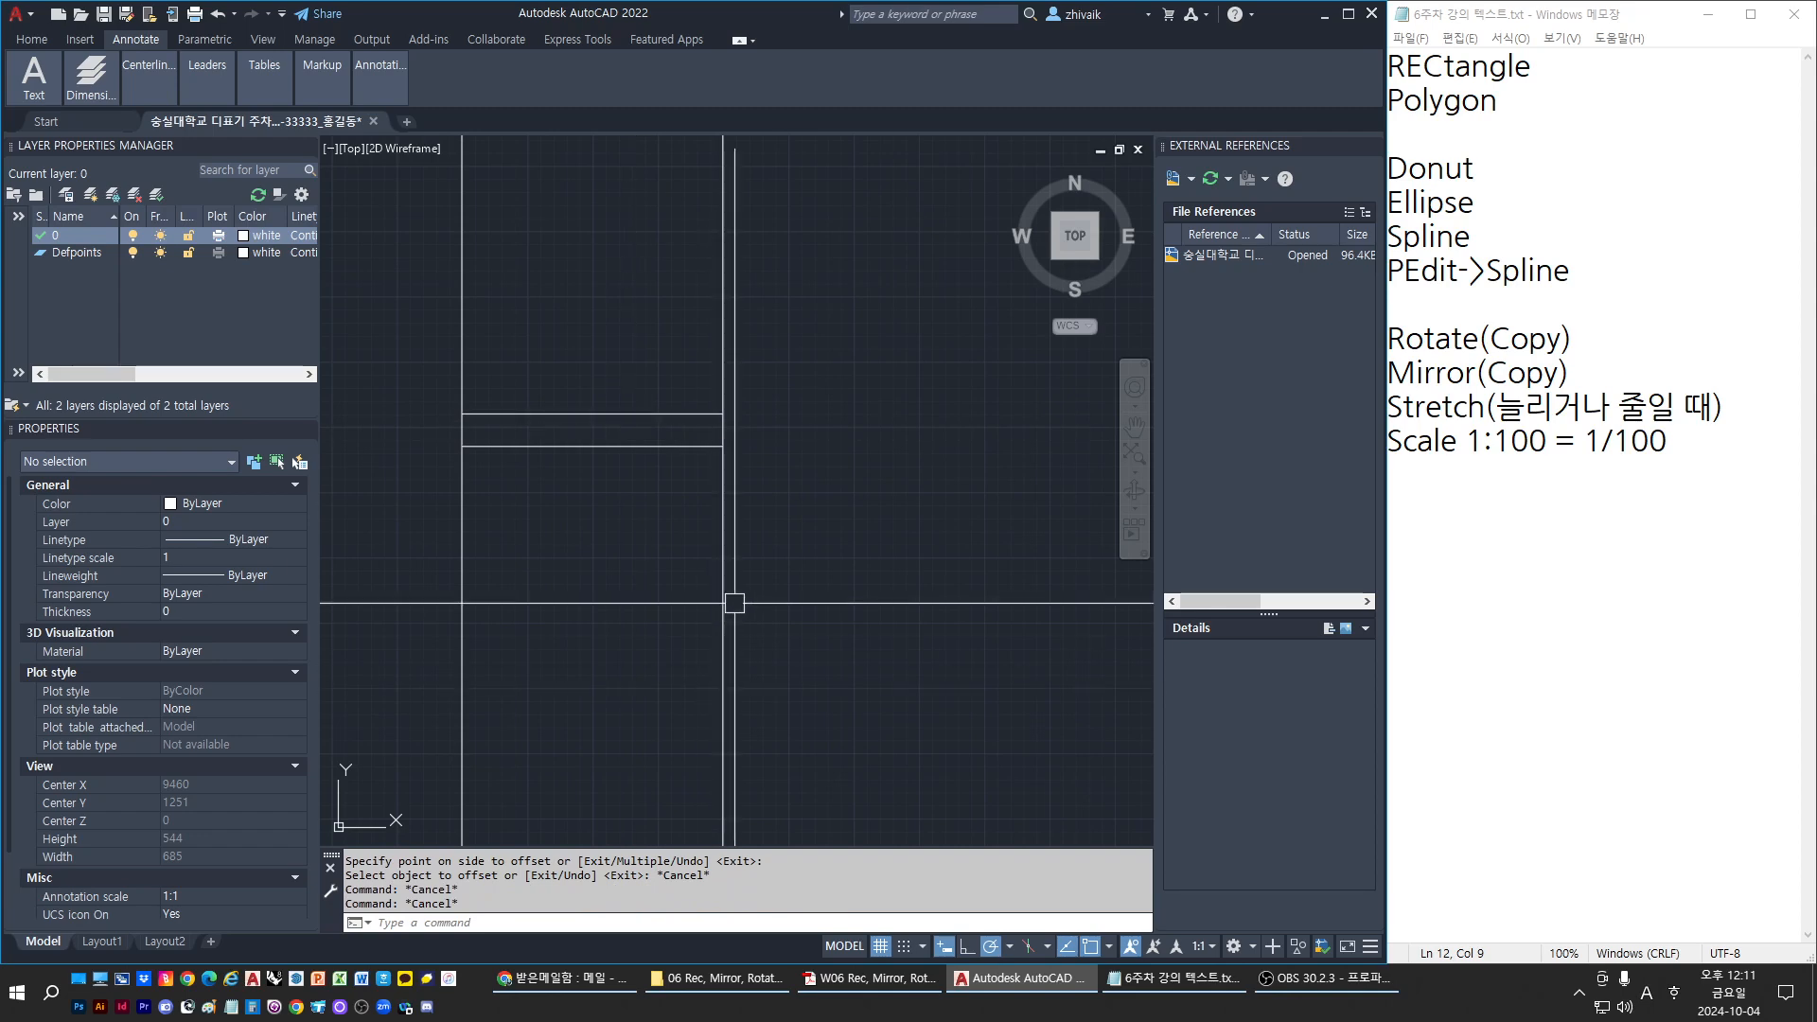
{"action": "key", "text": "Escape"}
{"action": "key", "text": "Escape"}
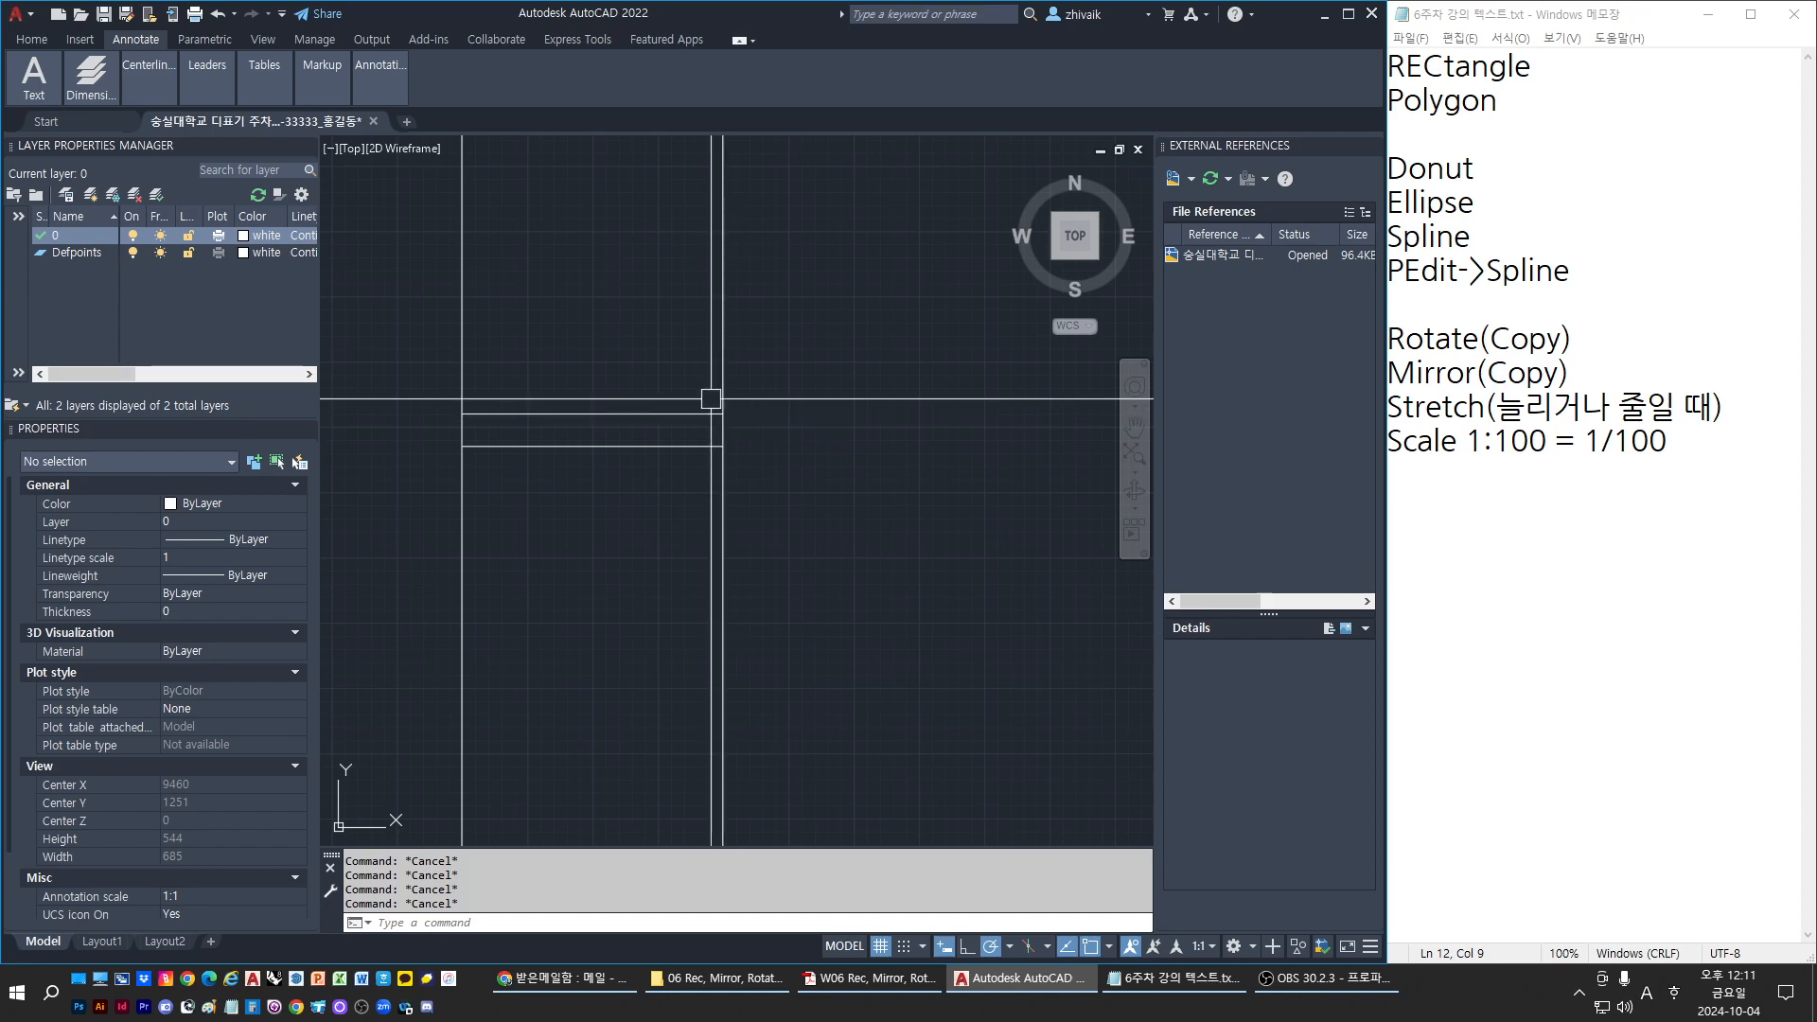
Draw a circle of radius 50 between the vertical lines, above the short horizontal lines, and erase it
{"action": "type", "text": "ci"}
{"action": "key", "text": "Return"}
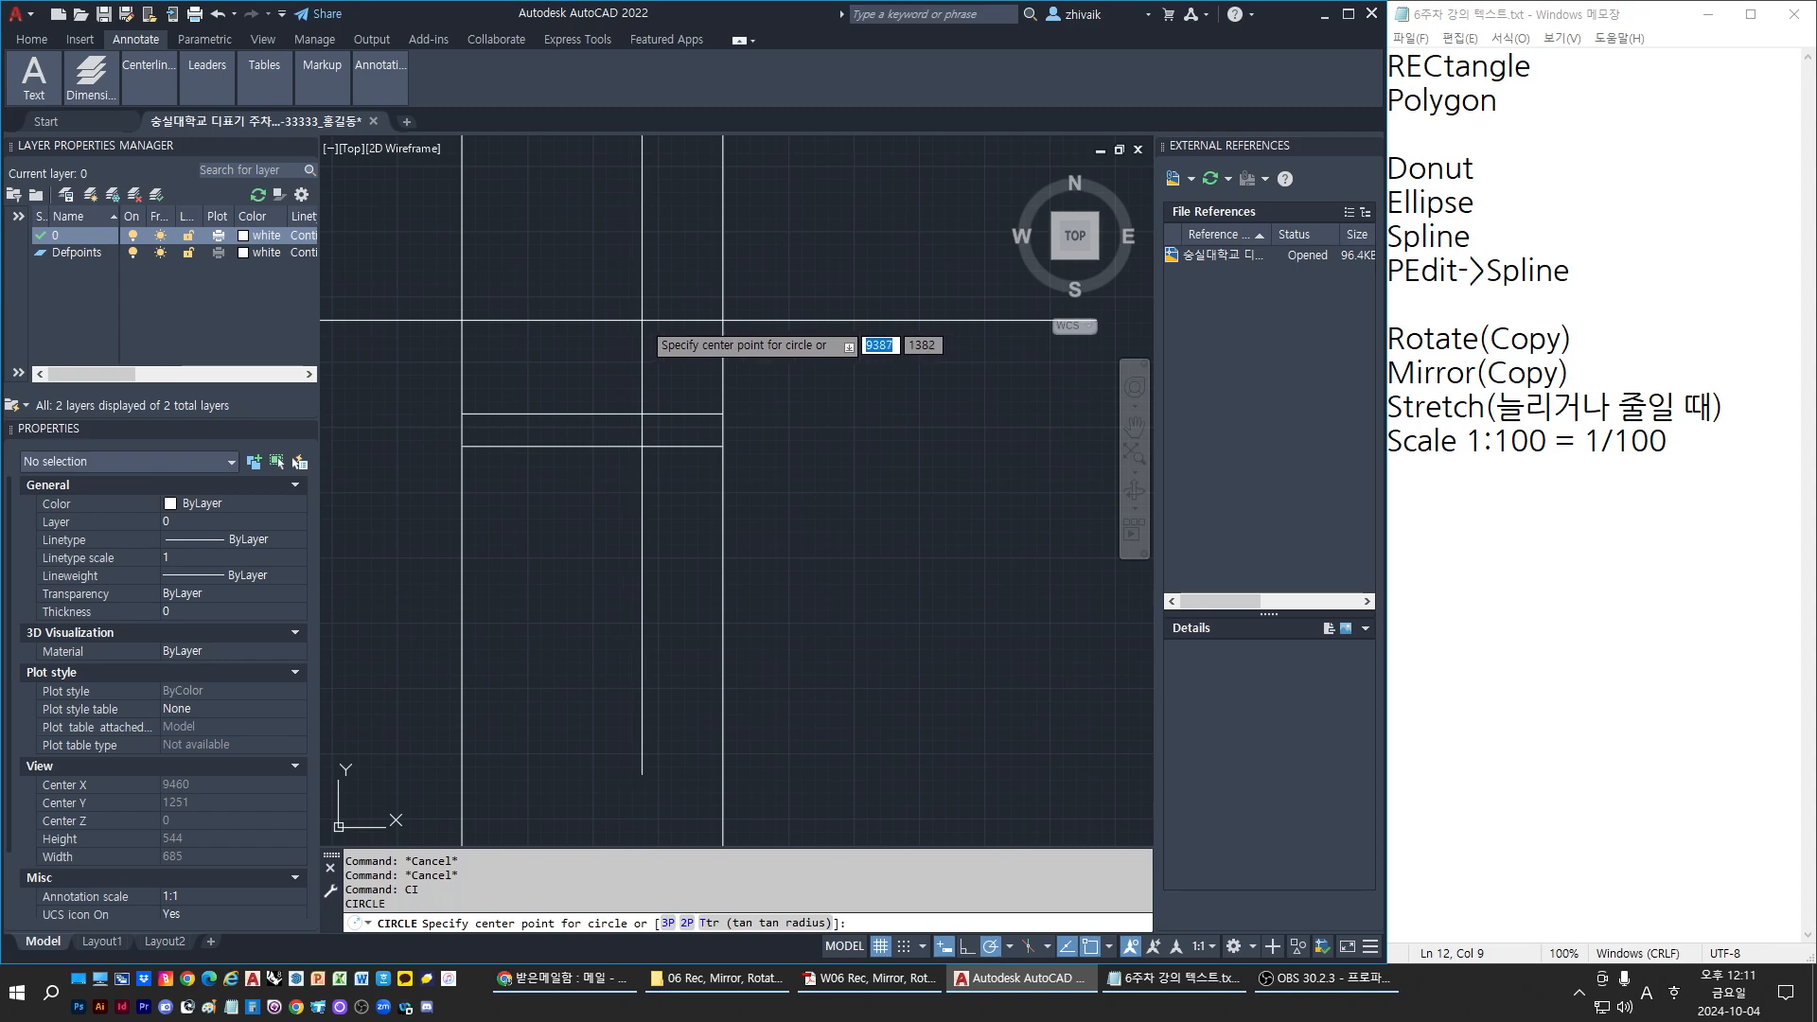
{"action": "left_click", "coordinate": [642, 321]}
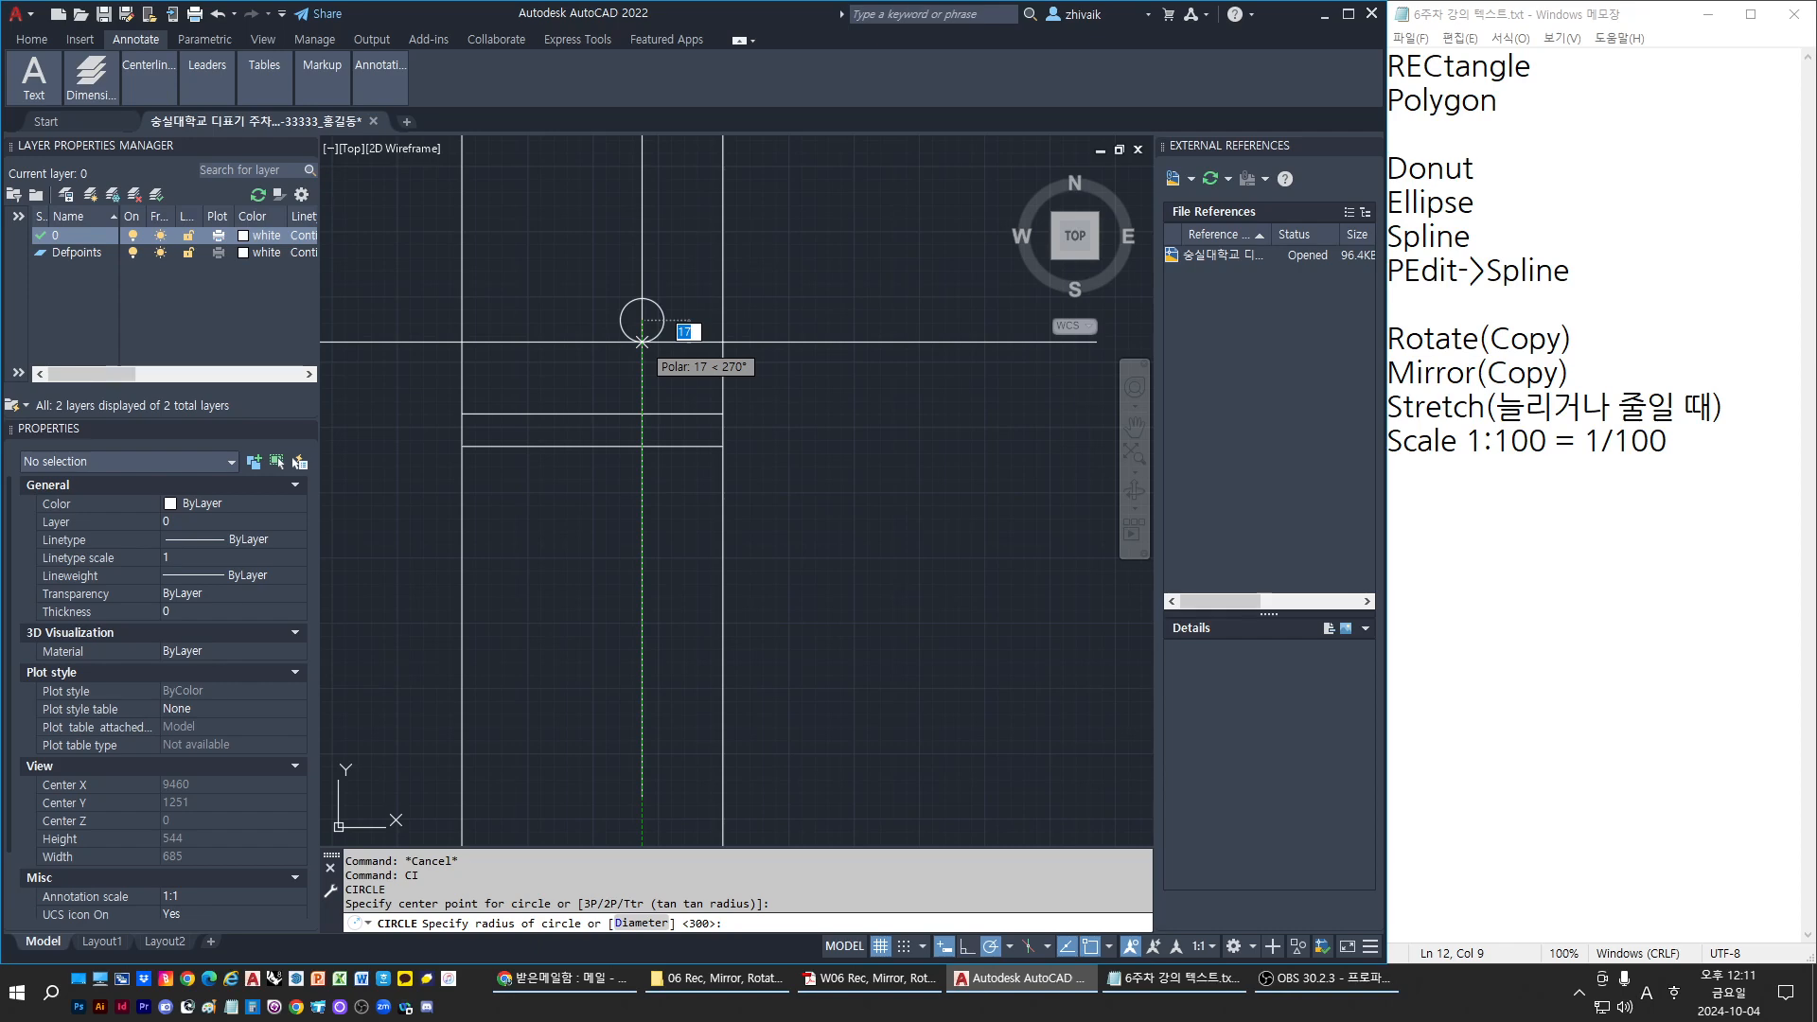
{"action": "type", "text": "50"}
{"action": "key", "text": "Return"}
{"action": "left_click", "coordinate": [662, 385]}
{"action": "key", "text": "e"}
{"action": "key", "text": "Return"}
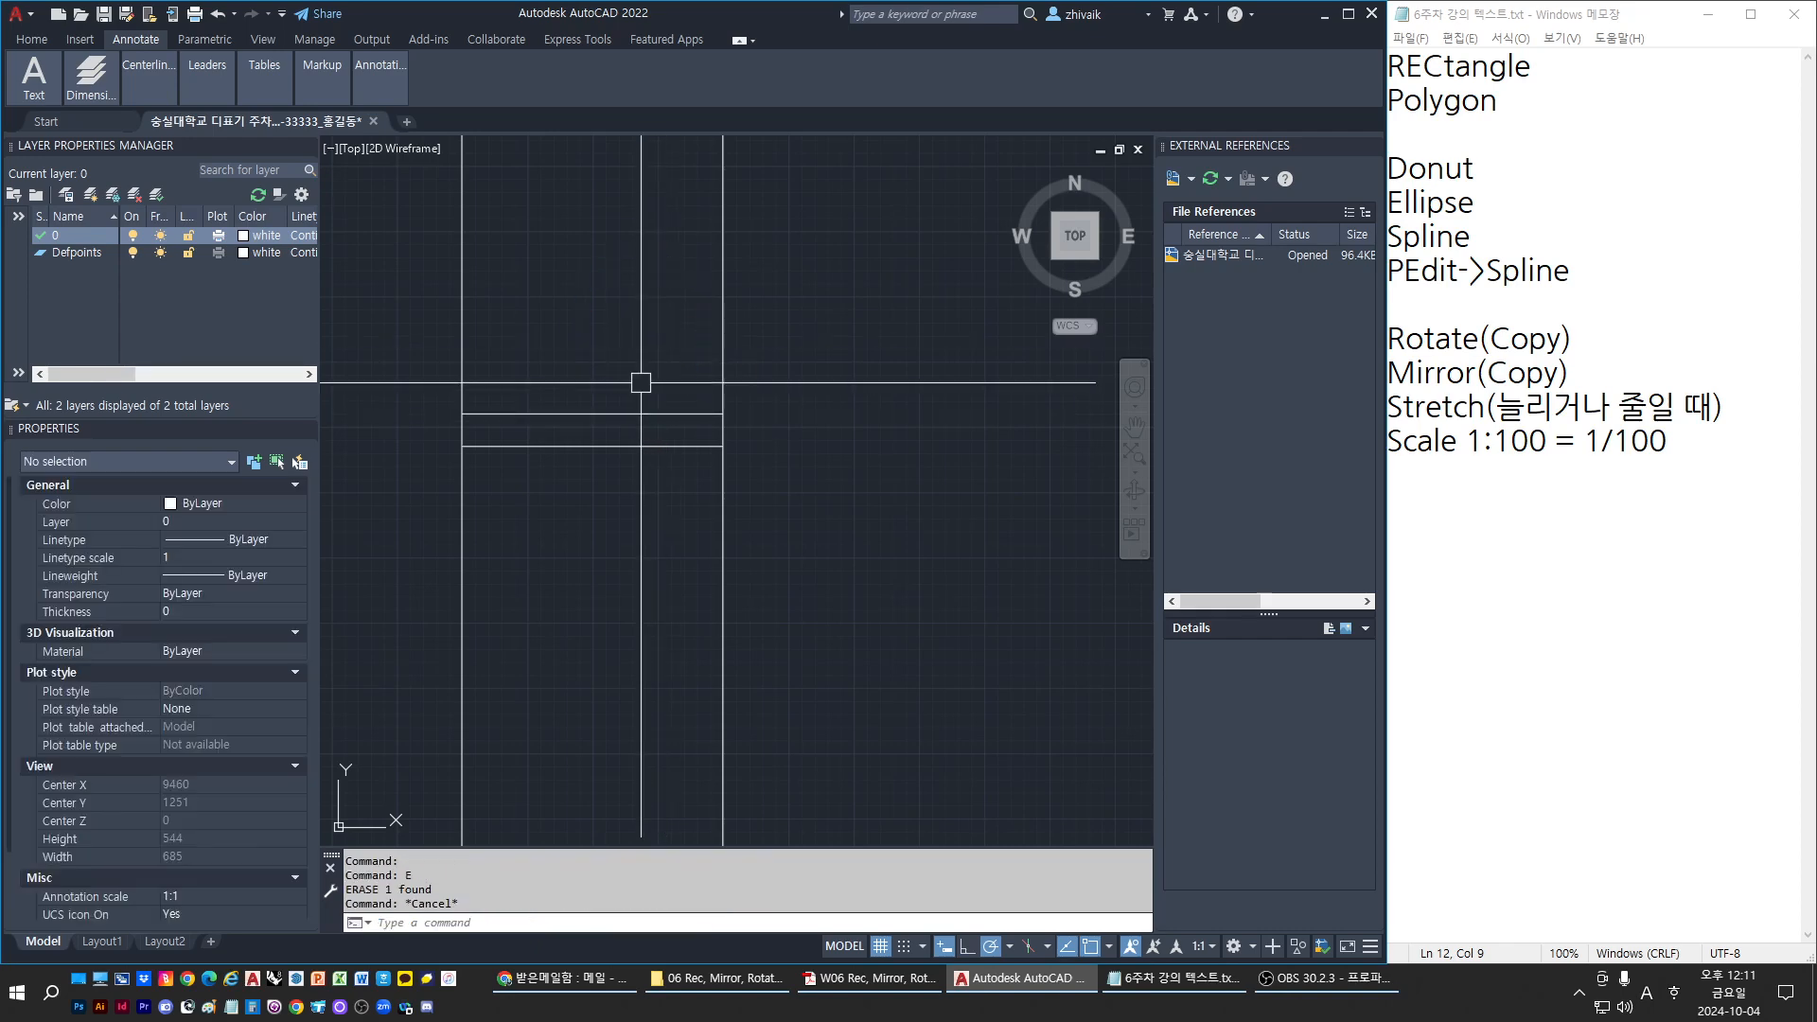
{"action": "key", "text": "Escape"}
{"action": "key", "text": "Escape"}
Draw a circle of radius 5 just above the upper short horizontal line and undo it
{"action": "type", "text": "ci"}
{"action": "key", "text": "Return"}
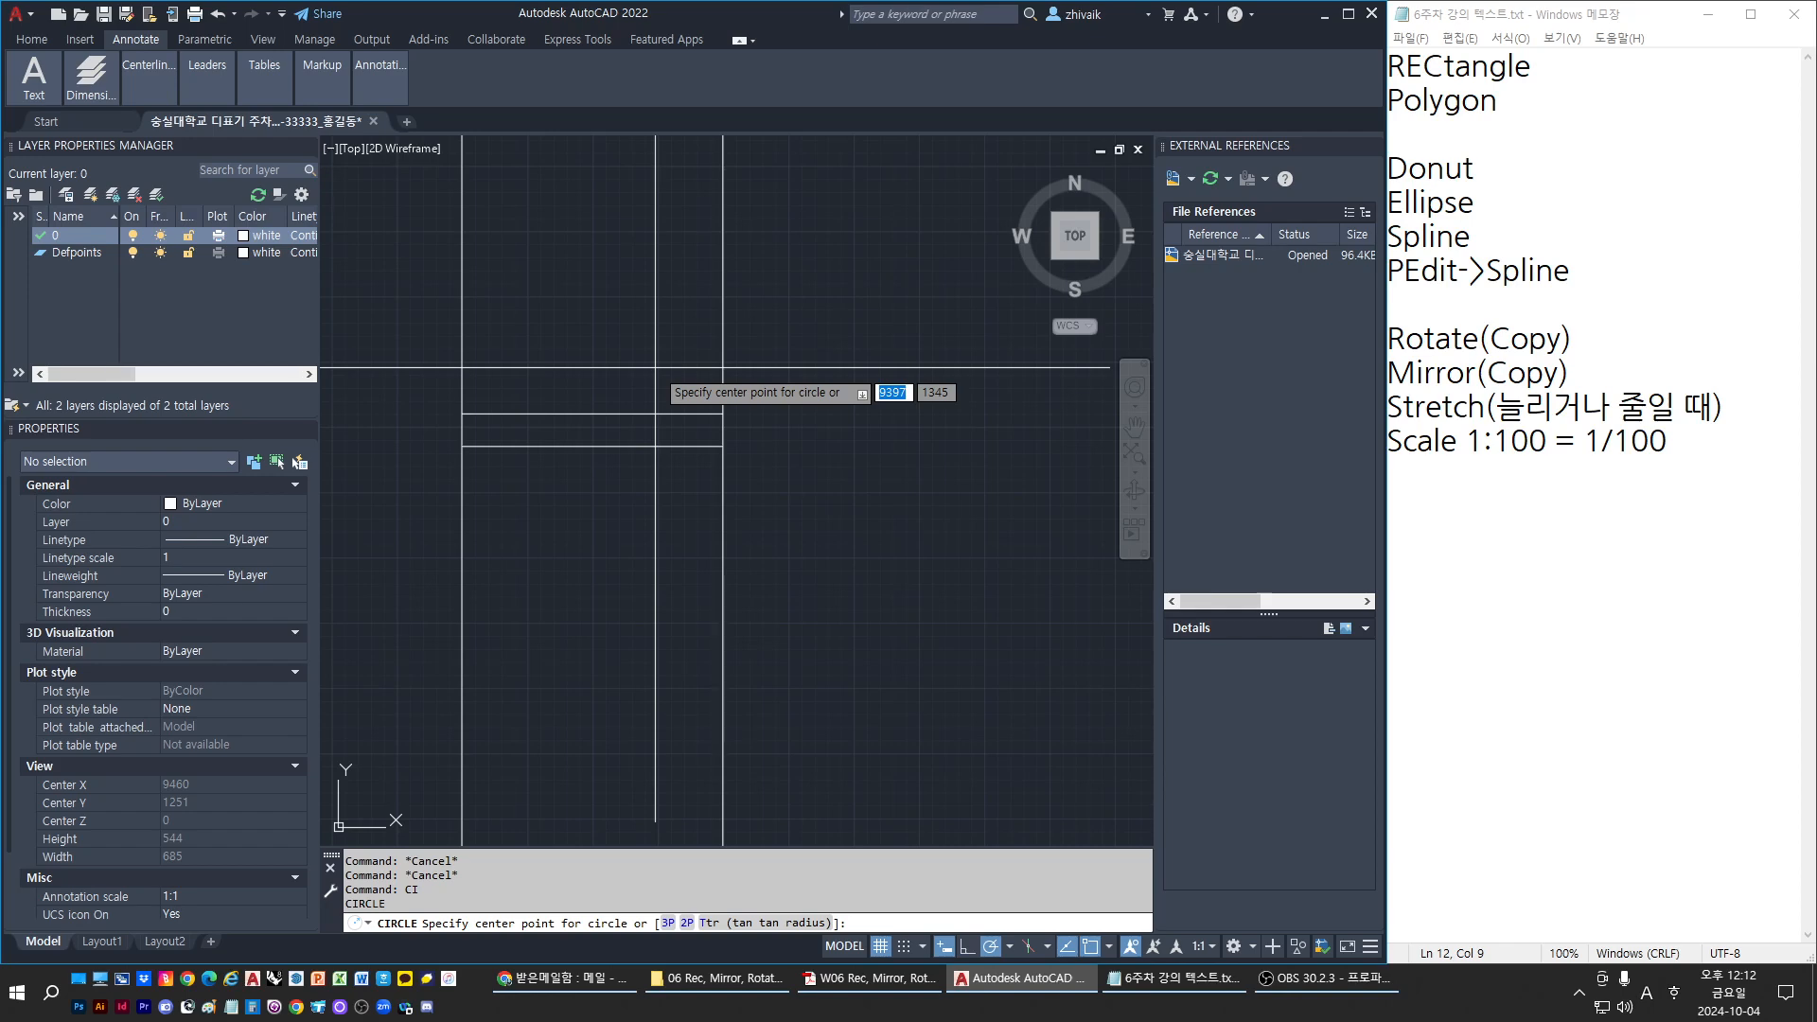
{"action": "left_click", "coordinate": [655, 367]}
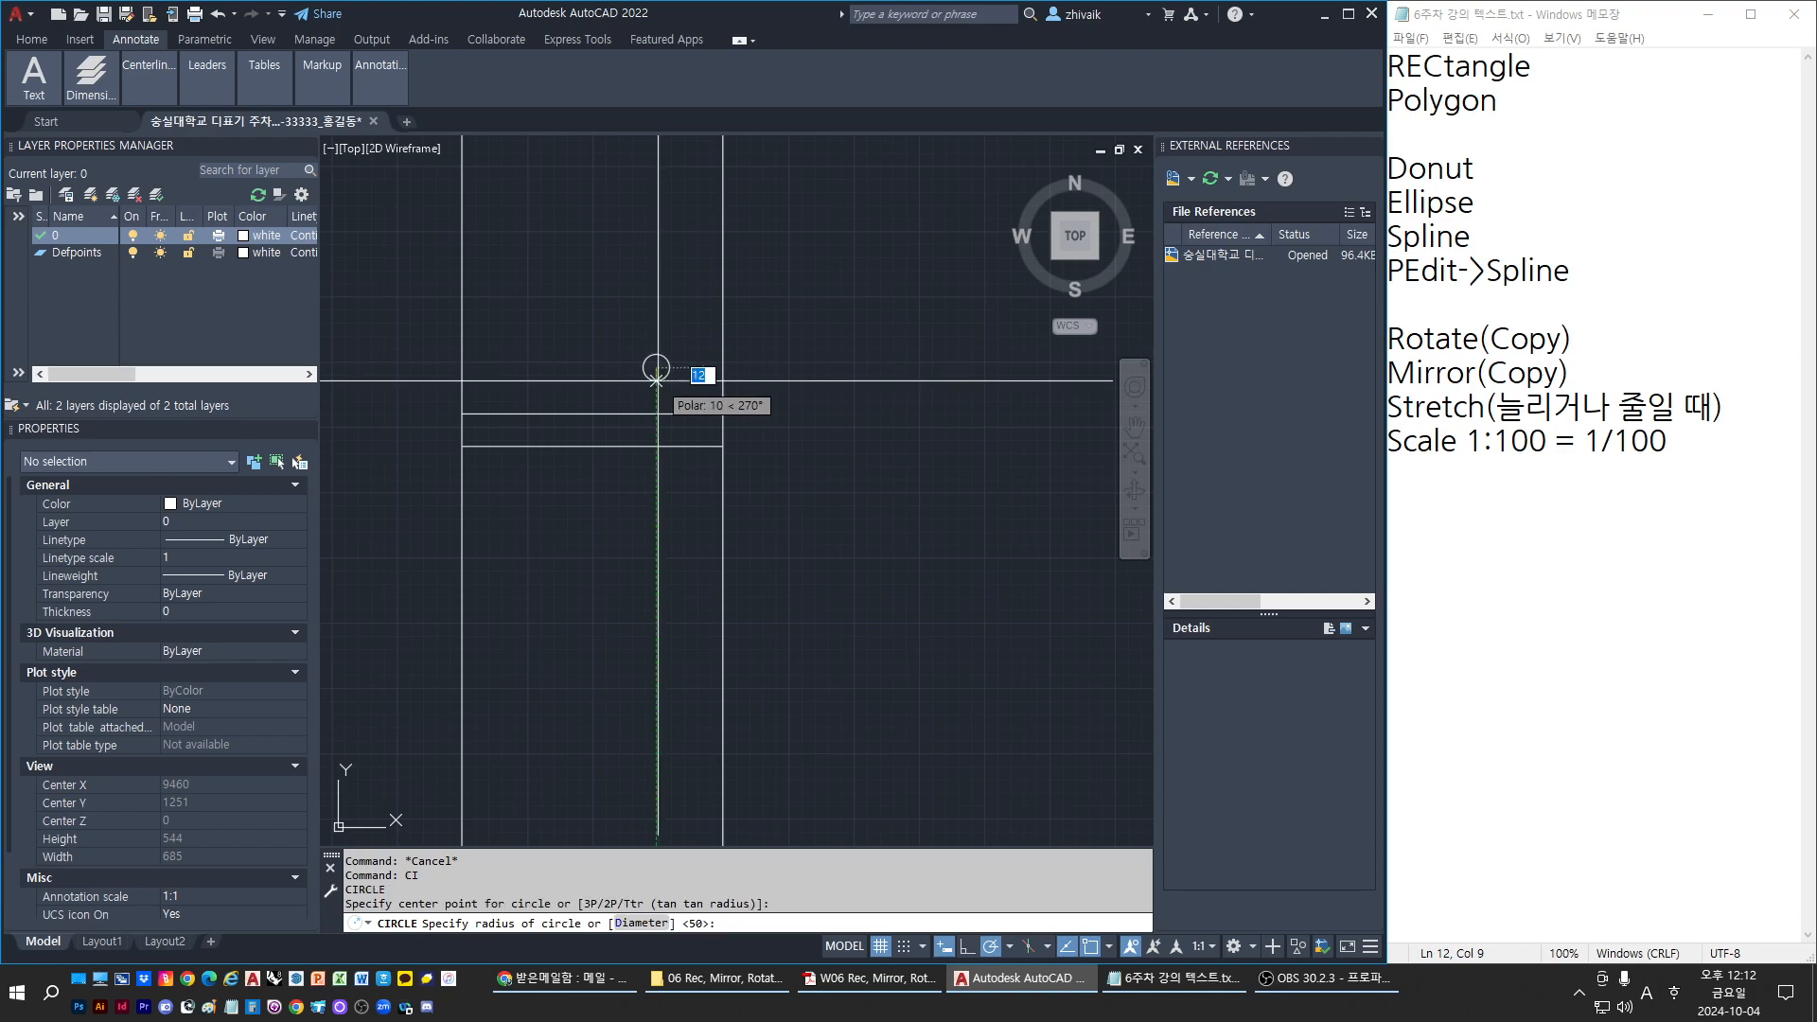
{"action": "type", "text": "5"}
{"action": "key", "text": "Return"}
{"action": "type", "text": "u"}
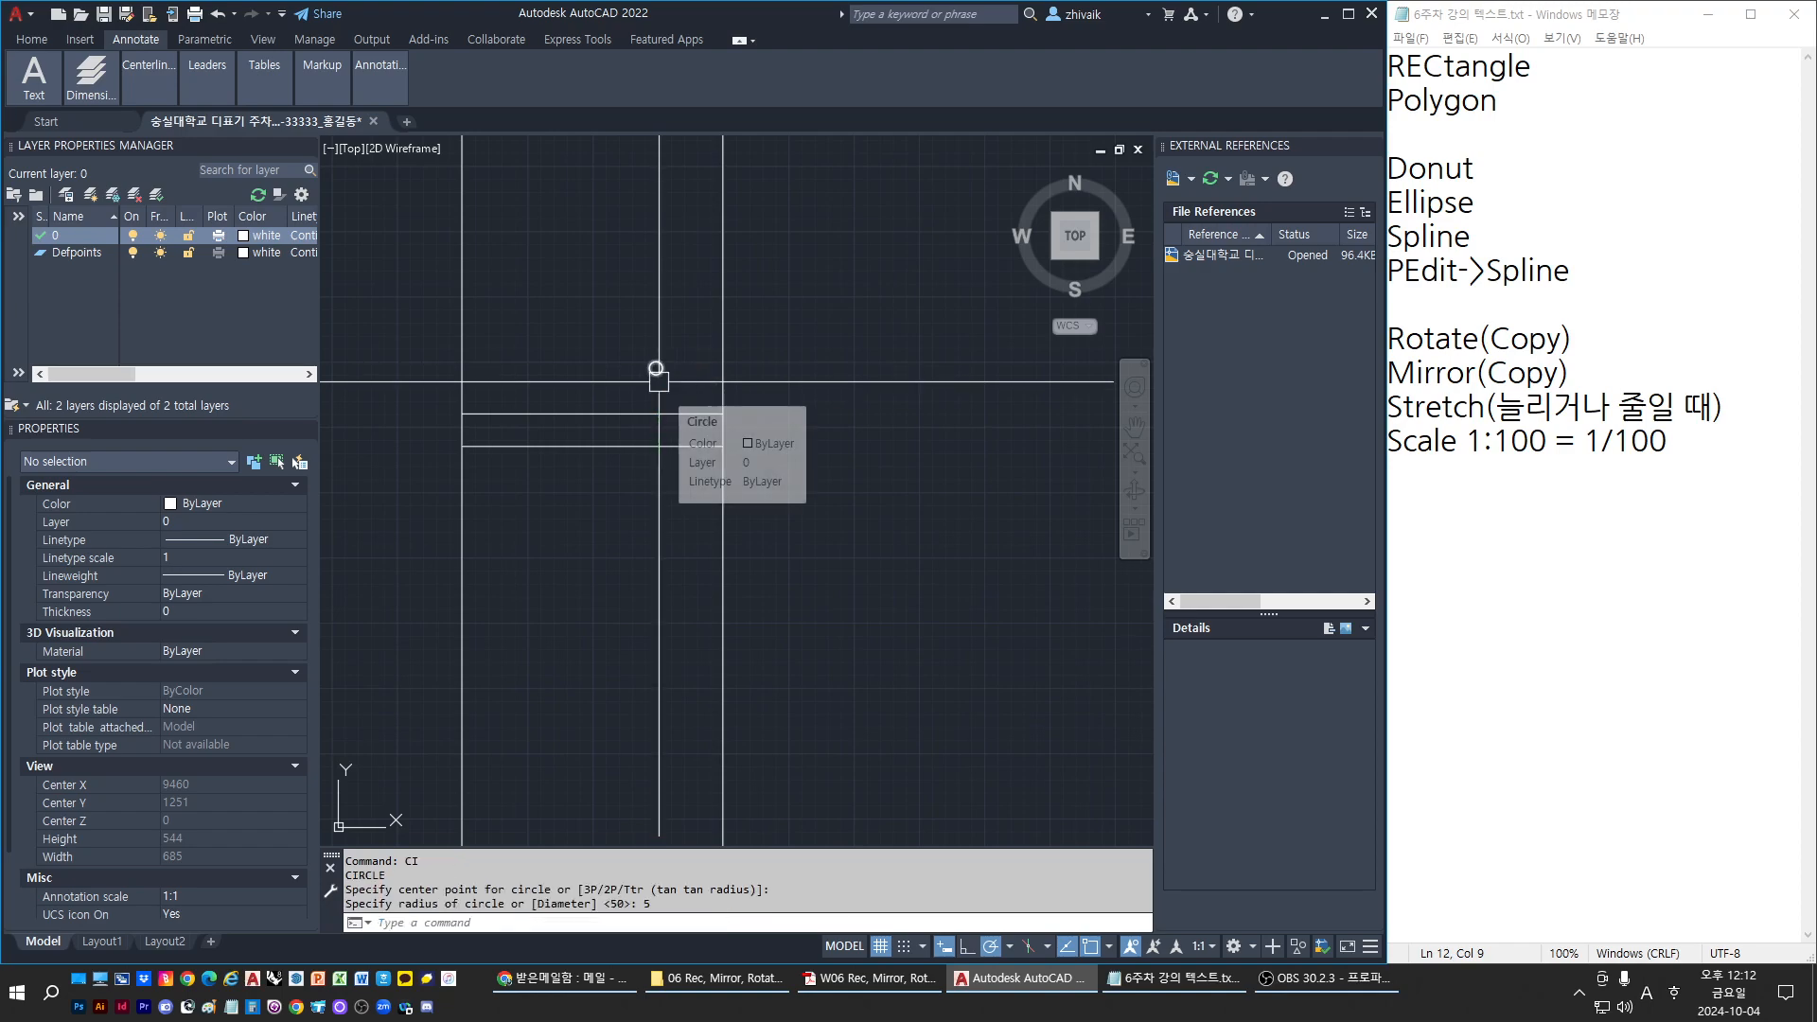
{"action": "key", "text": "Return"}
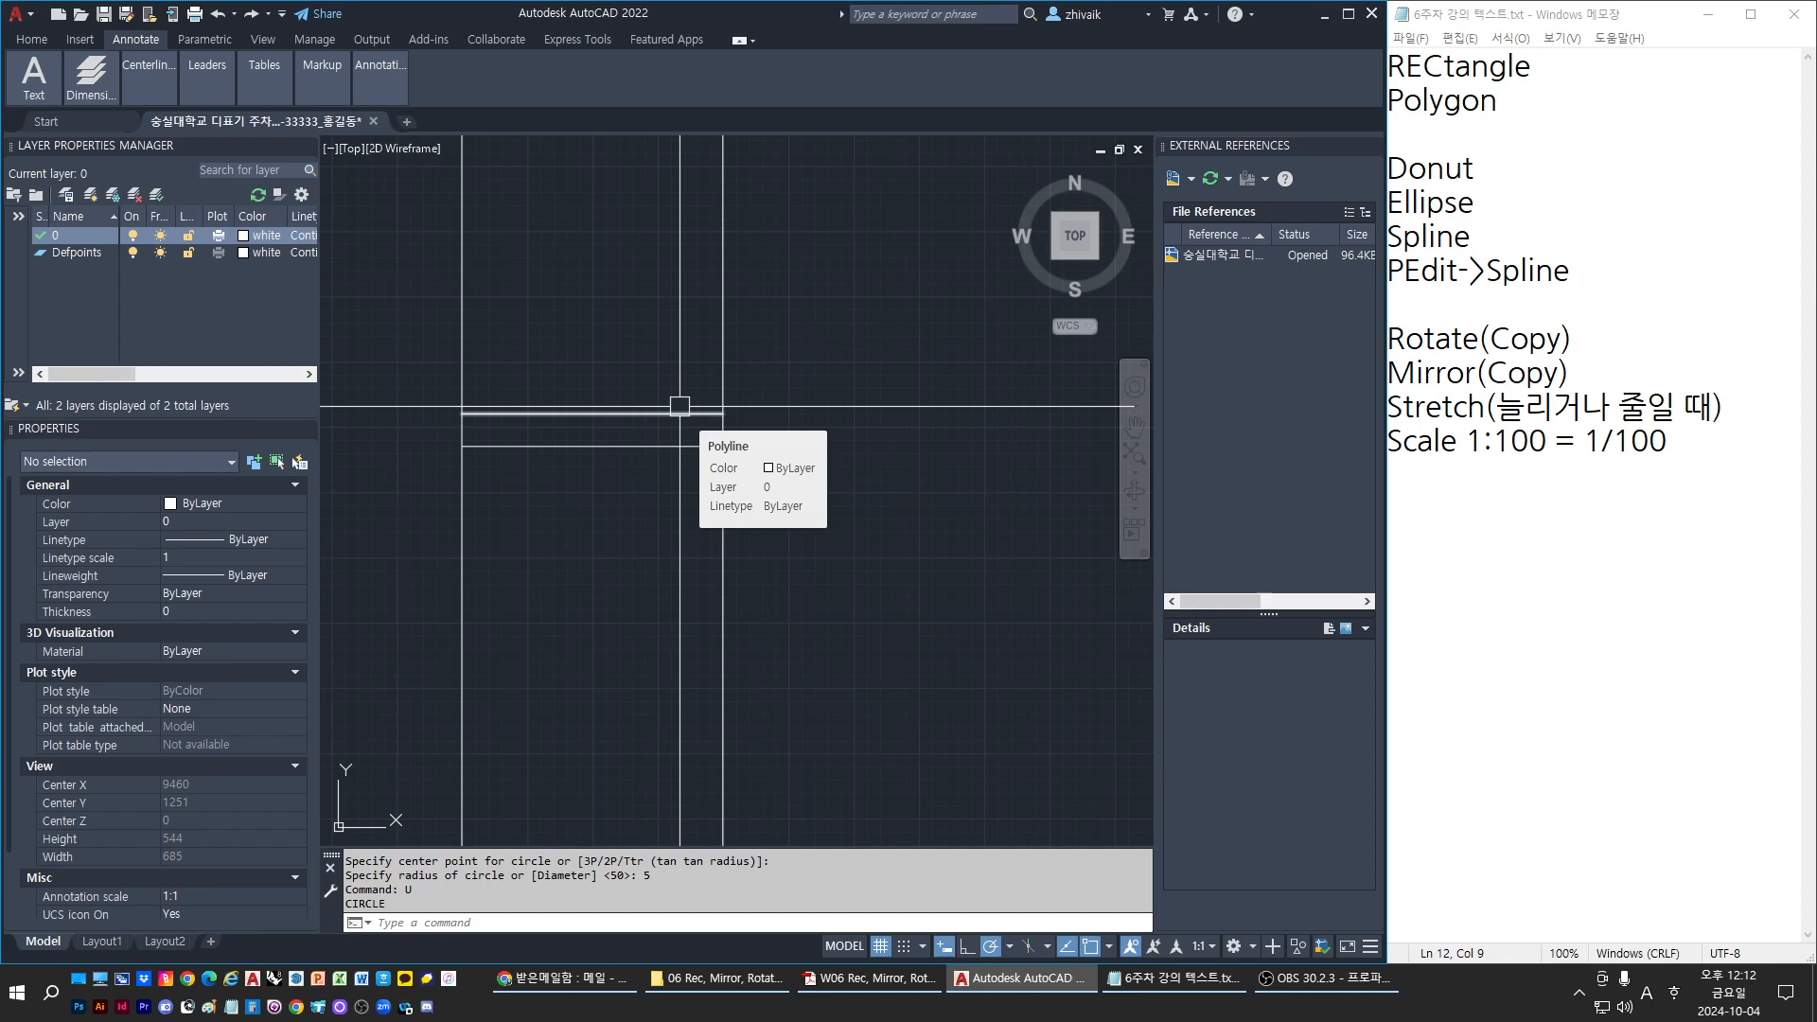
Draw a circle of radius 25 in the open space above the two horizontal lines
{"action": "key", "text": "Escape"}
{"action": "type", "text": "CI"}
{"action": "key", "text": "Return"}
{"action": "left_click", "coordinate": [658, 361]}
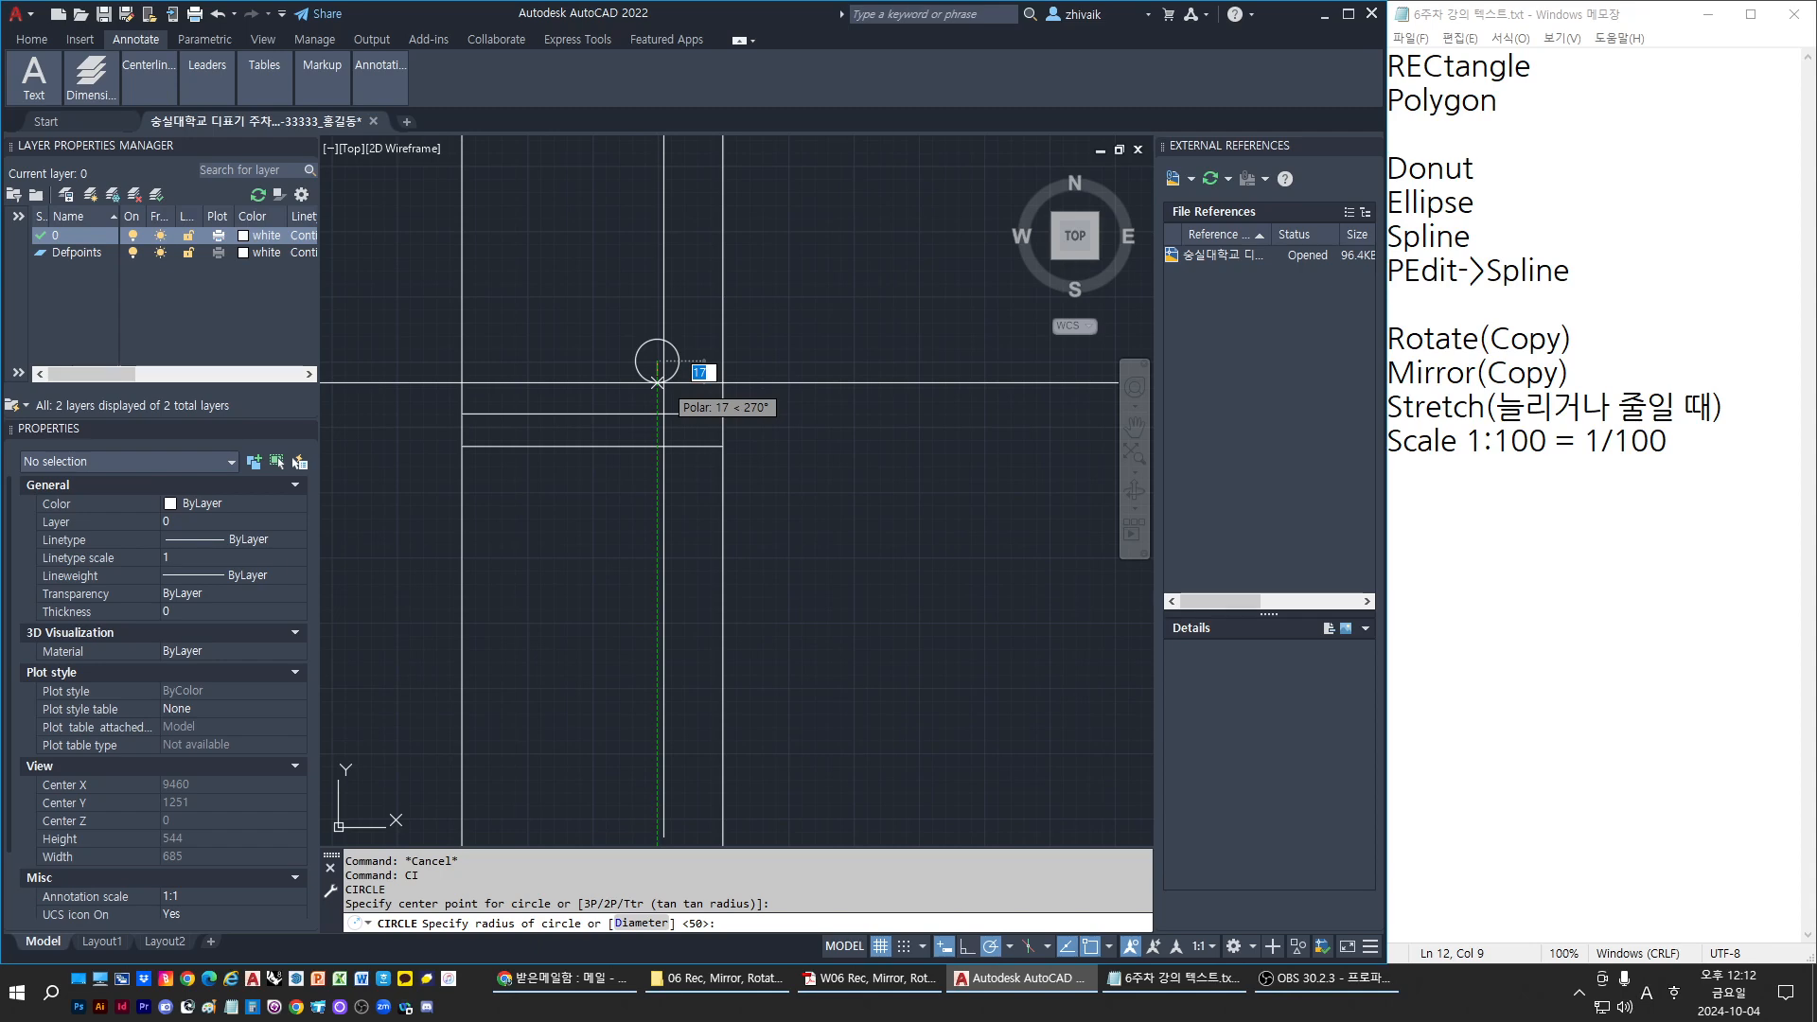
{"action": "type", "text": "25"}
{"action": "key", "text": "Return"}
Move the circle by its bottom quadrant onto the right end of the lower horizontal line
{"action": "left_click", "coordinate": [657, 394]}
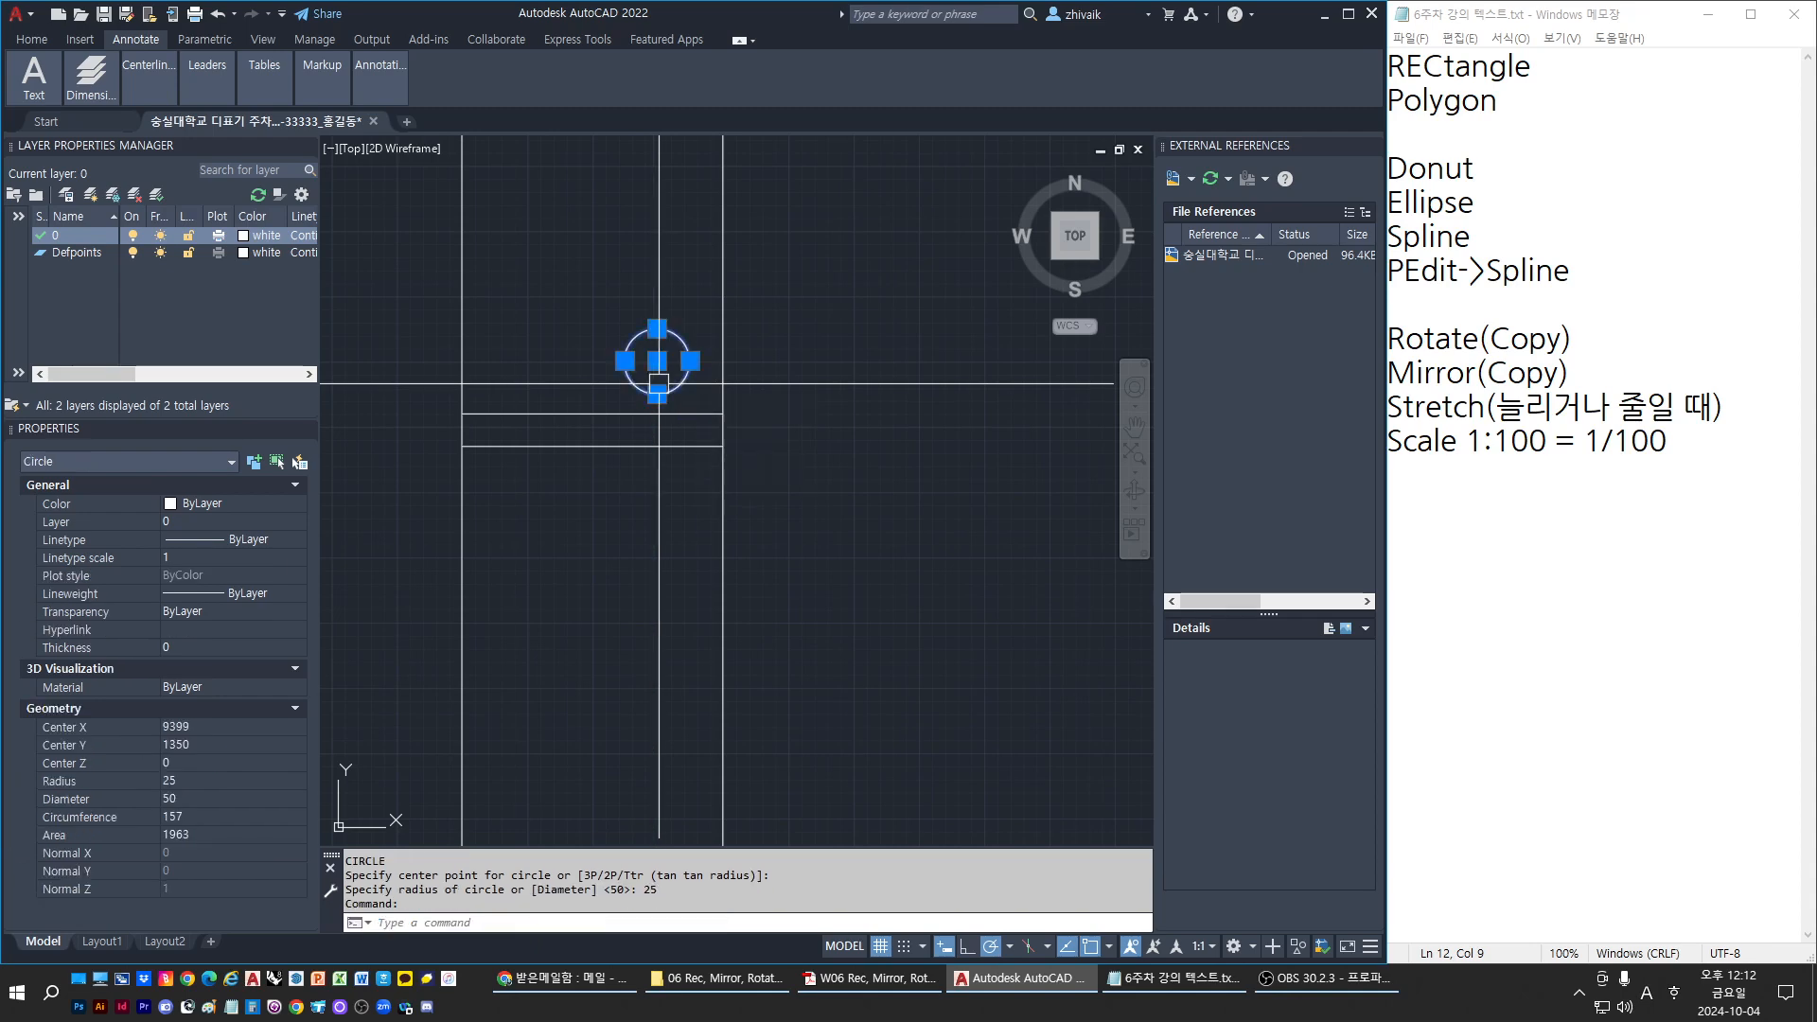
{"action": "type", "text": "m"}
{"action": "key", "text": "Return"}
{"action": "left_click", "coordinate": [657, 394]}
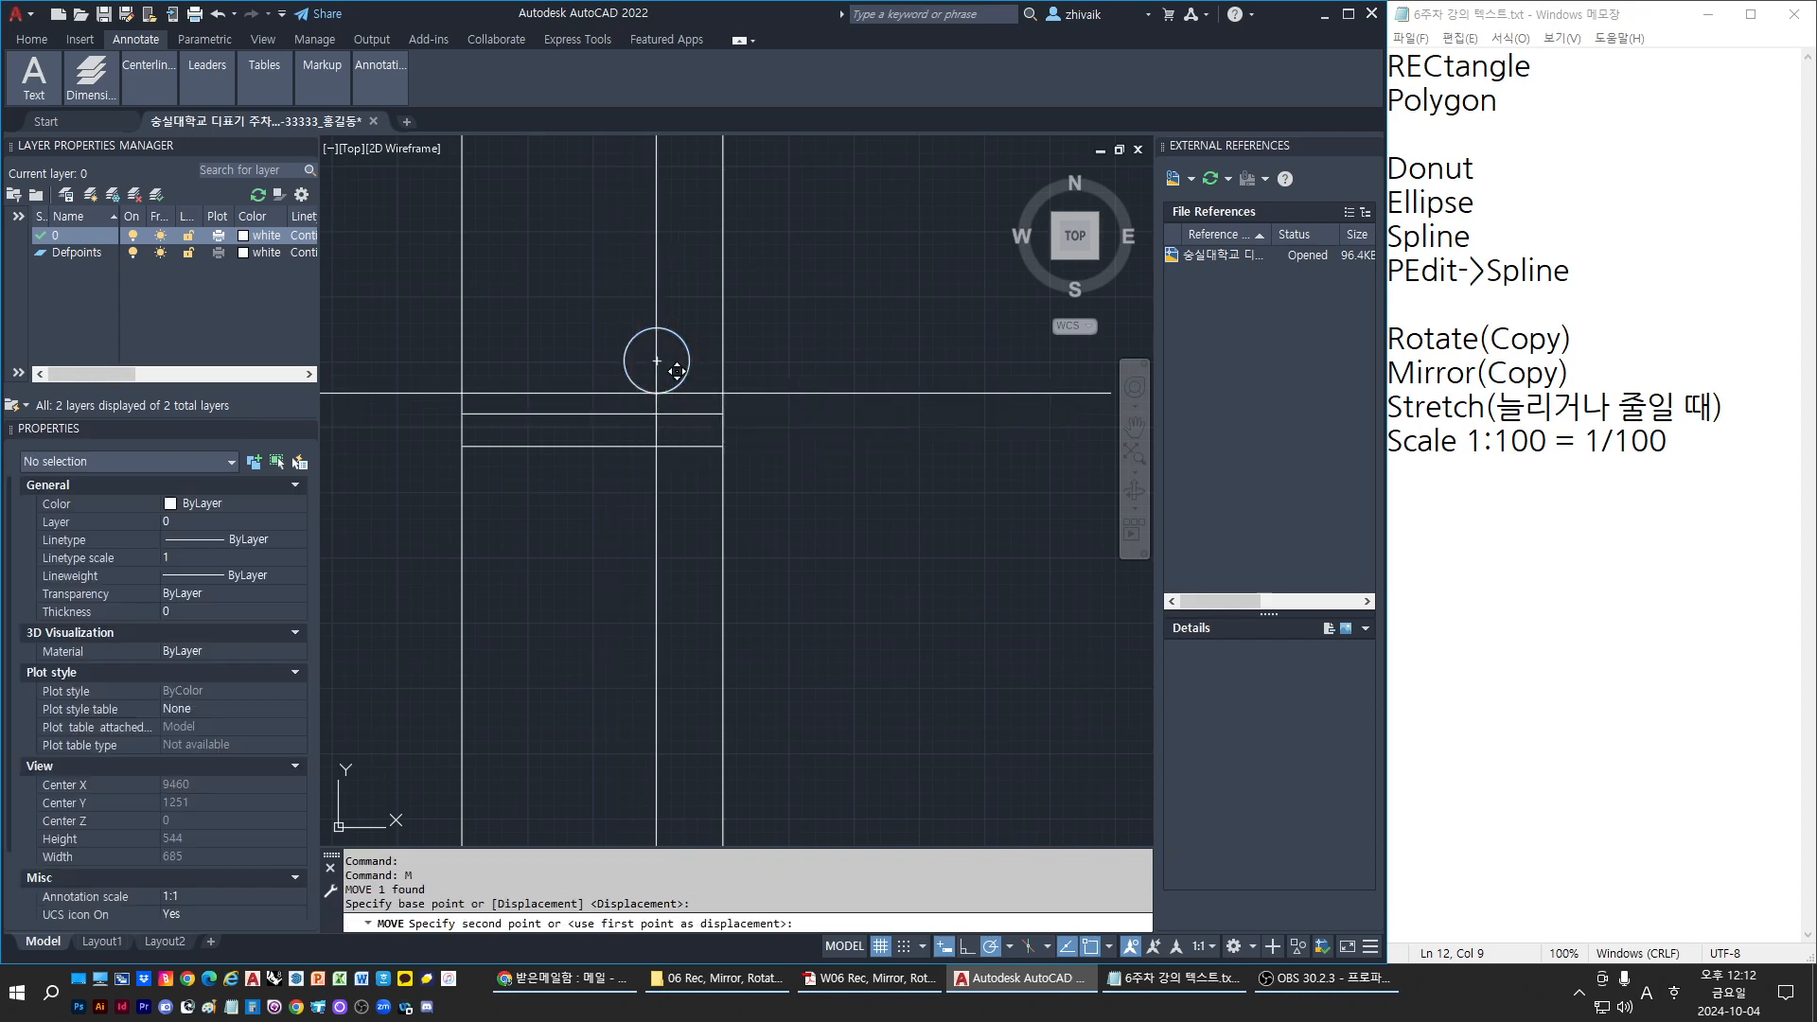
{"action": "left_click", "coordinate": [723, 446]}
{"action": "scroll", "coordinate": [699, 373], "scroll_direction": "up", "scroll_amount": 2}
{"action": "key", "text": "Escape"}
{"action": "key", "text": "Escape"}
{"action": "key", "text": "Escape"}
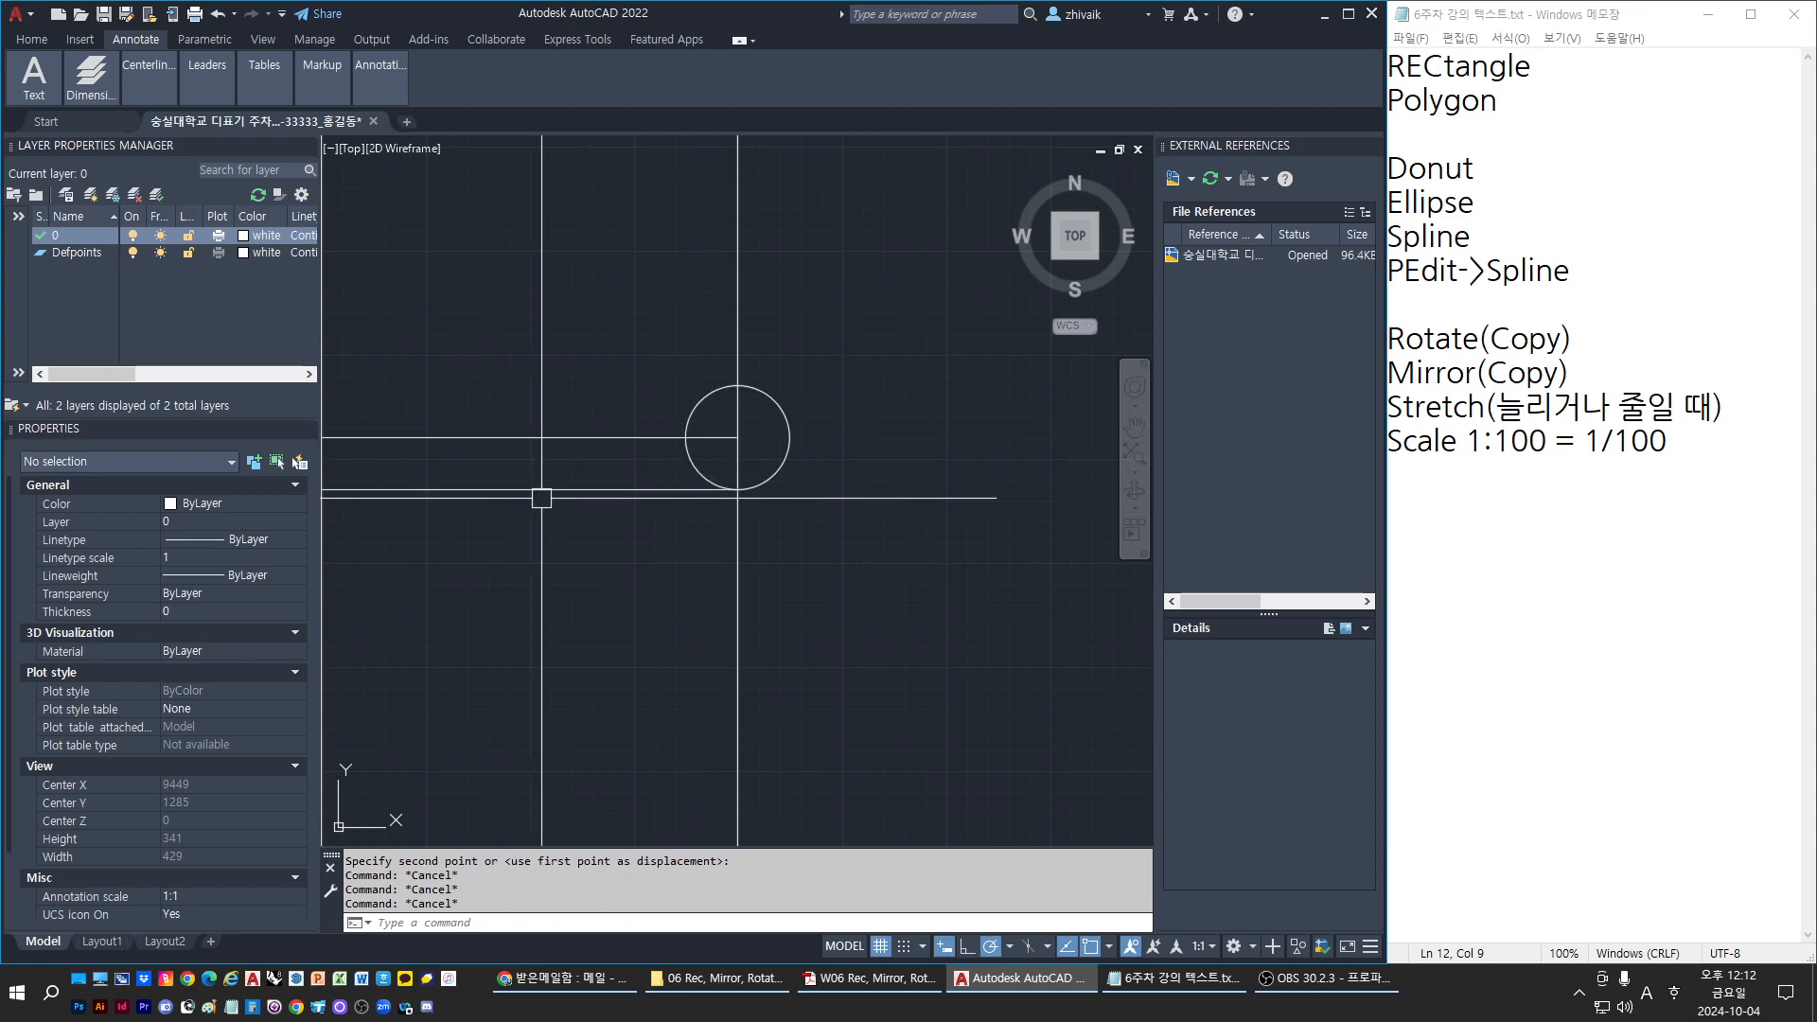
Switch to the Scale & Stretch PDF page, check the left part's edge dimensions and return to the AutoCAD drawing
{"action": "middle_click_drag", "start_coordinate": [735, 408], "coordinate": [740, 503]}
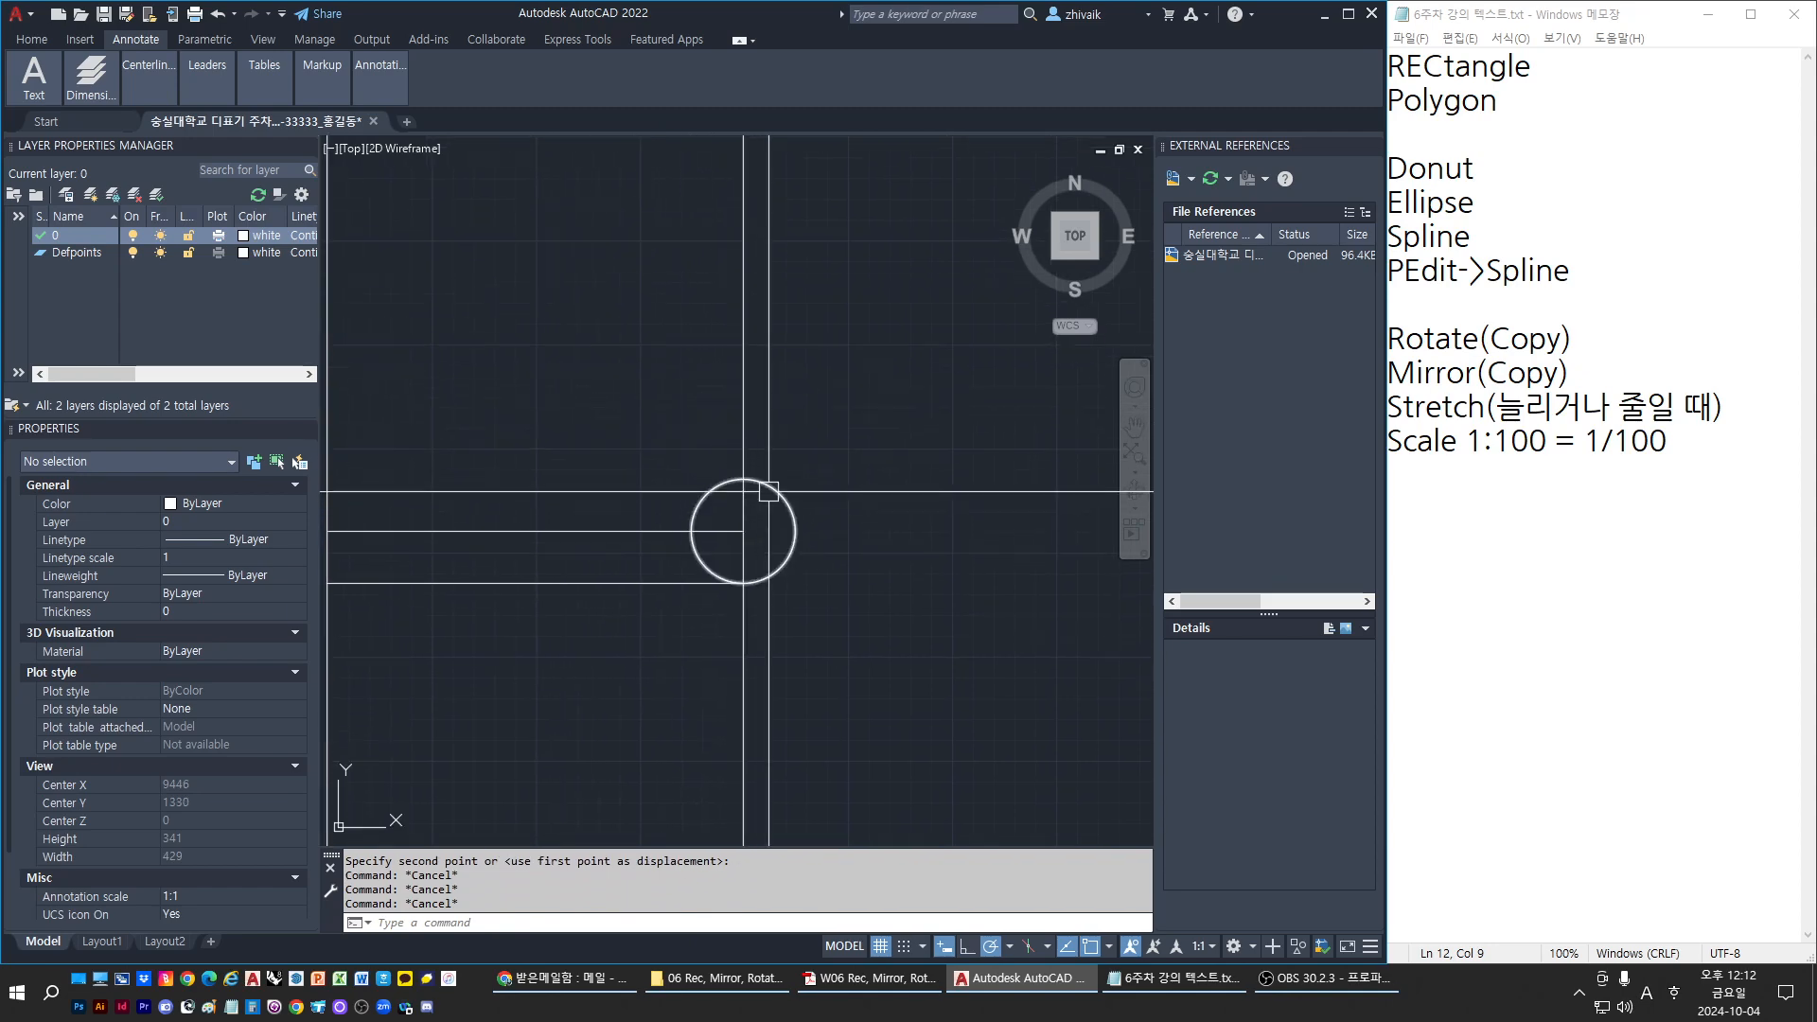
{"action": "key", "text": "alt+Tab"}
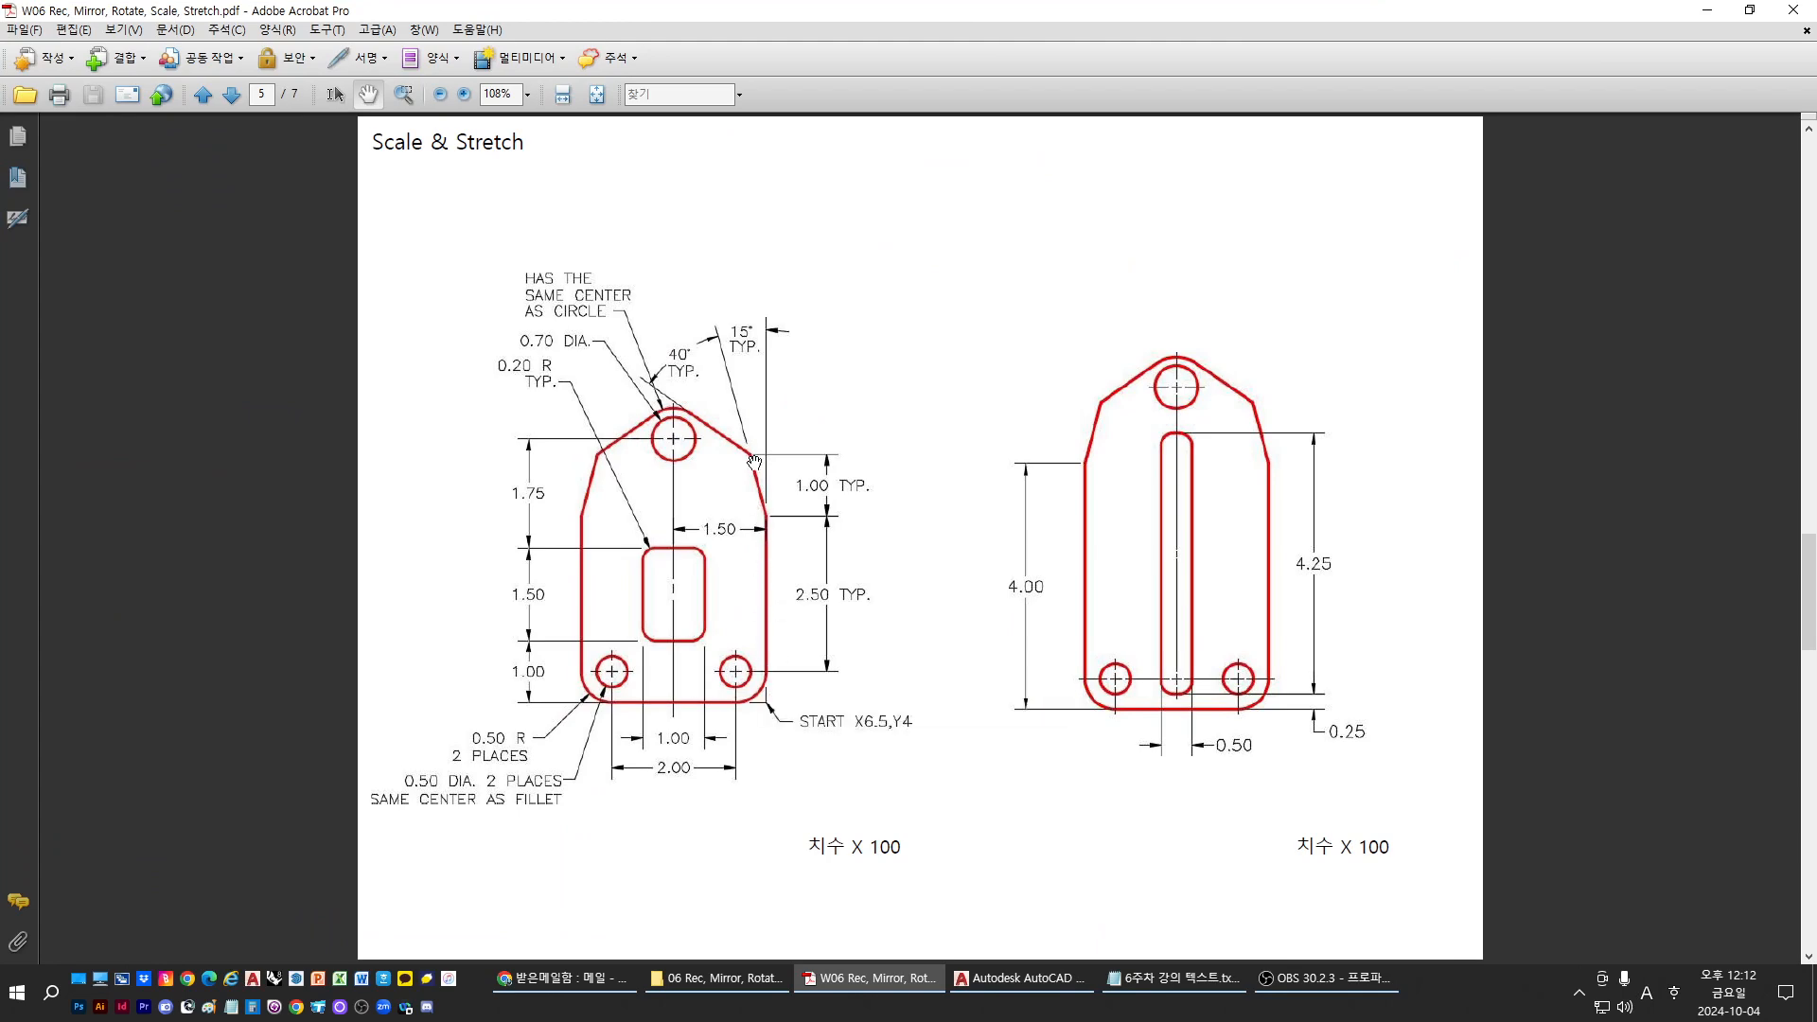
{"action": "key", "text": "alt+Tab"}
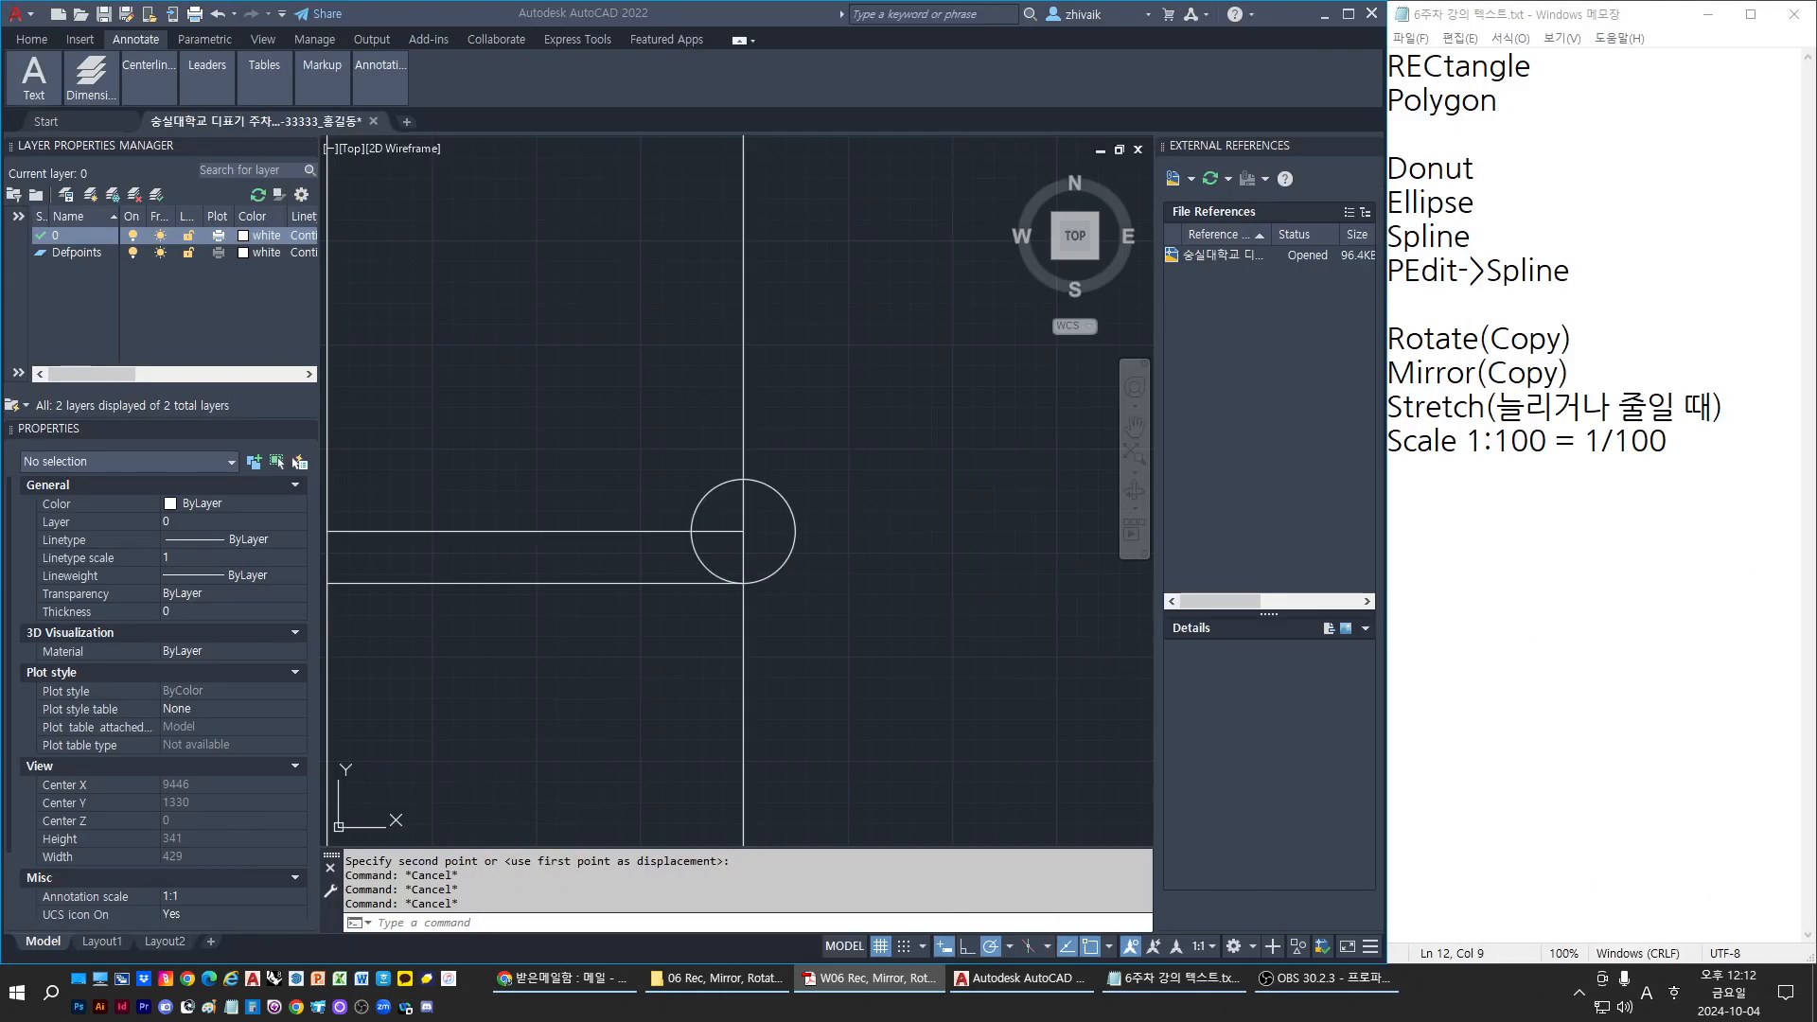
{"action": "left_click", "coordinate": [975, 485]}
{"action": "key", "text": "Escape"}
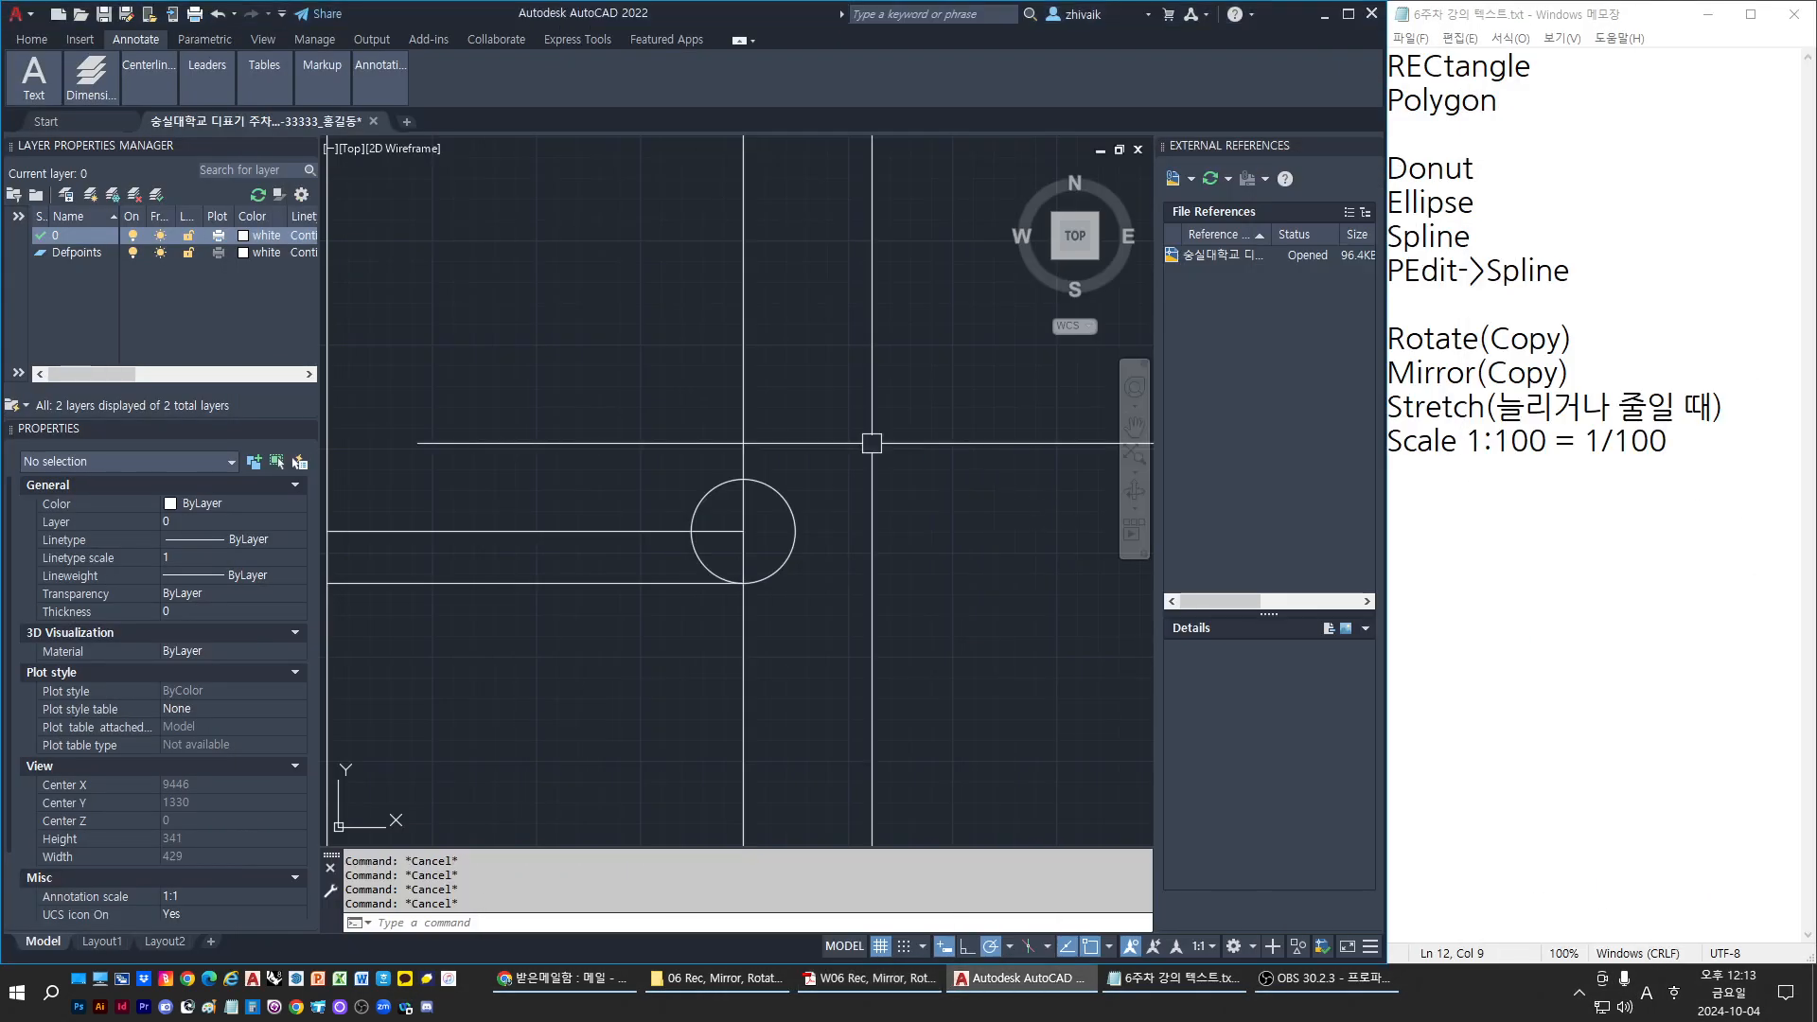
Offset the horizontal line through the circle's center upward by 250
{"action": "middle_click_drag", "start_coordinate": [872, 444], "coordinate": [874, 563]}
{"action": "type", "text": "o"}
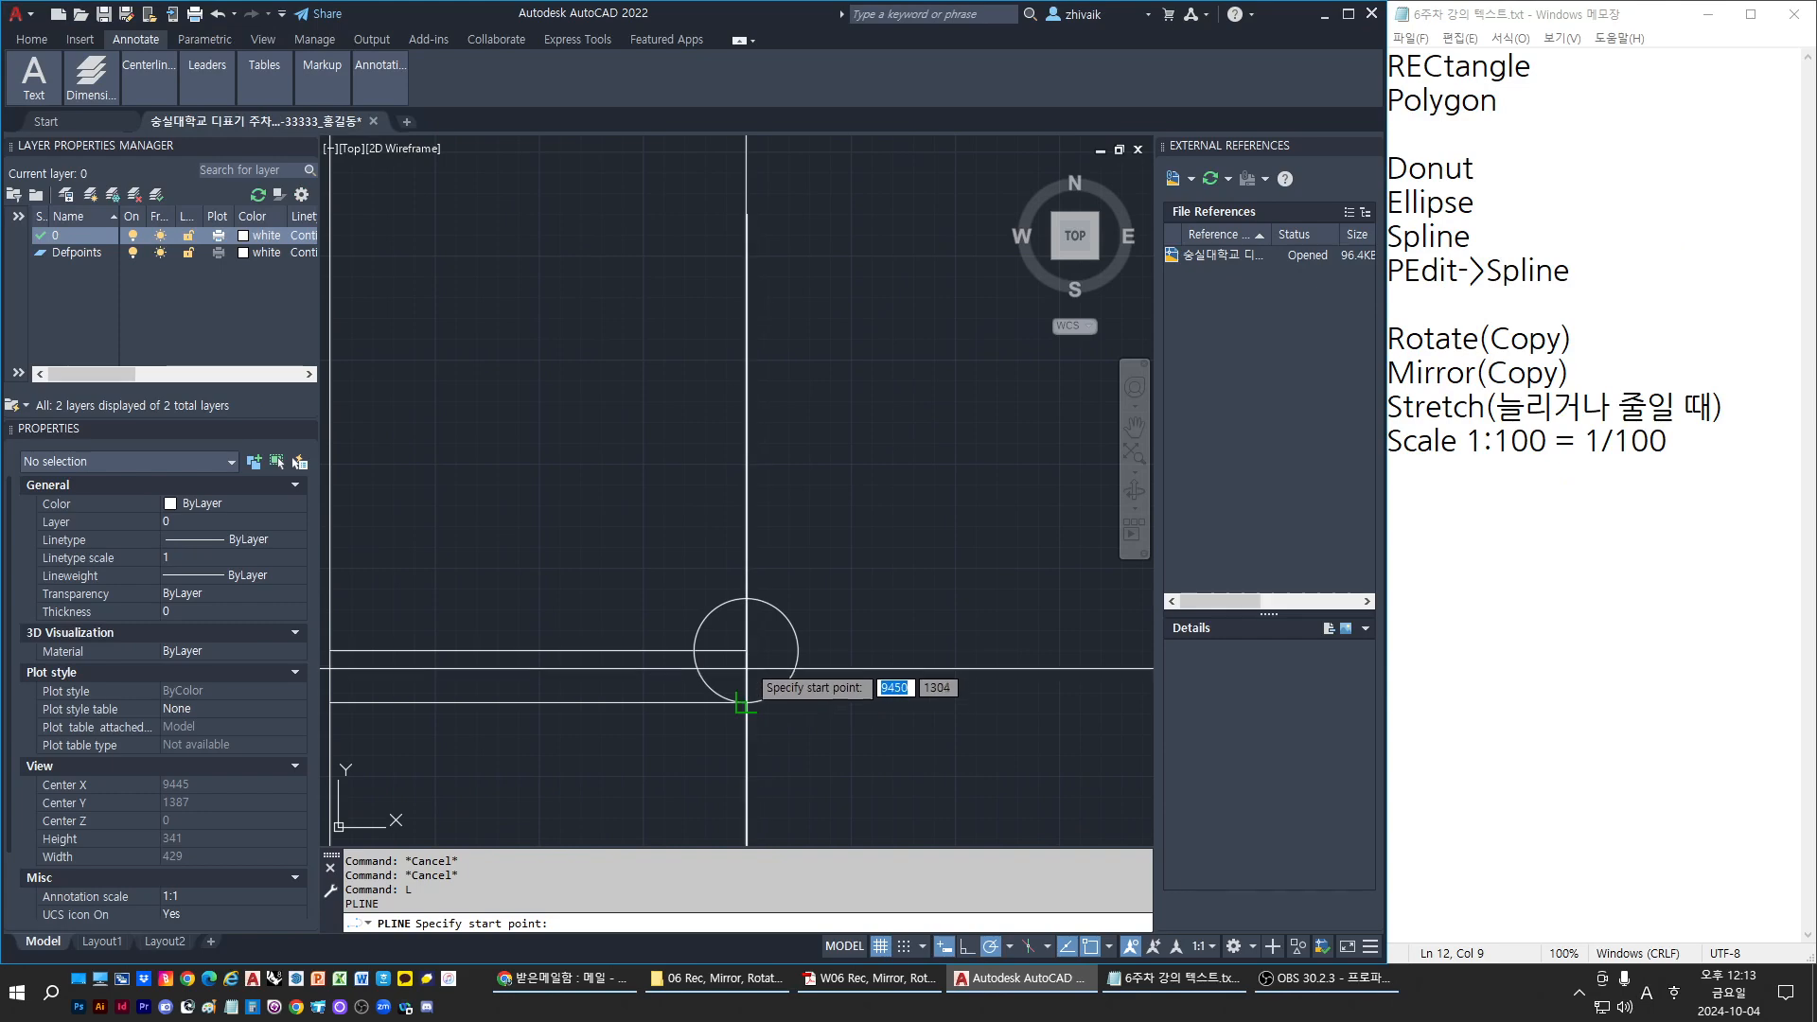
{"action": "key", "text": "Return"}
{"action": "type", "text": "250"}
{"action": "key", "text": "Return"}
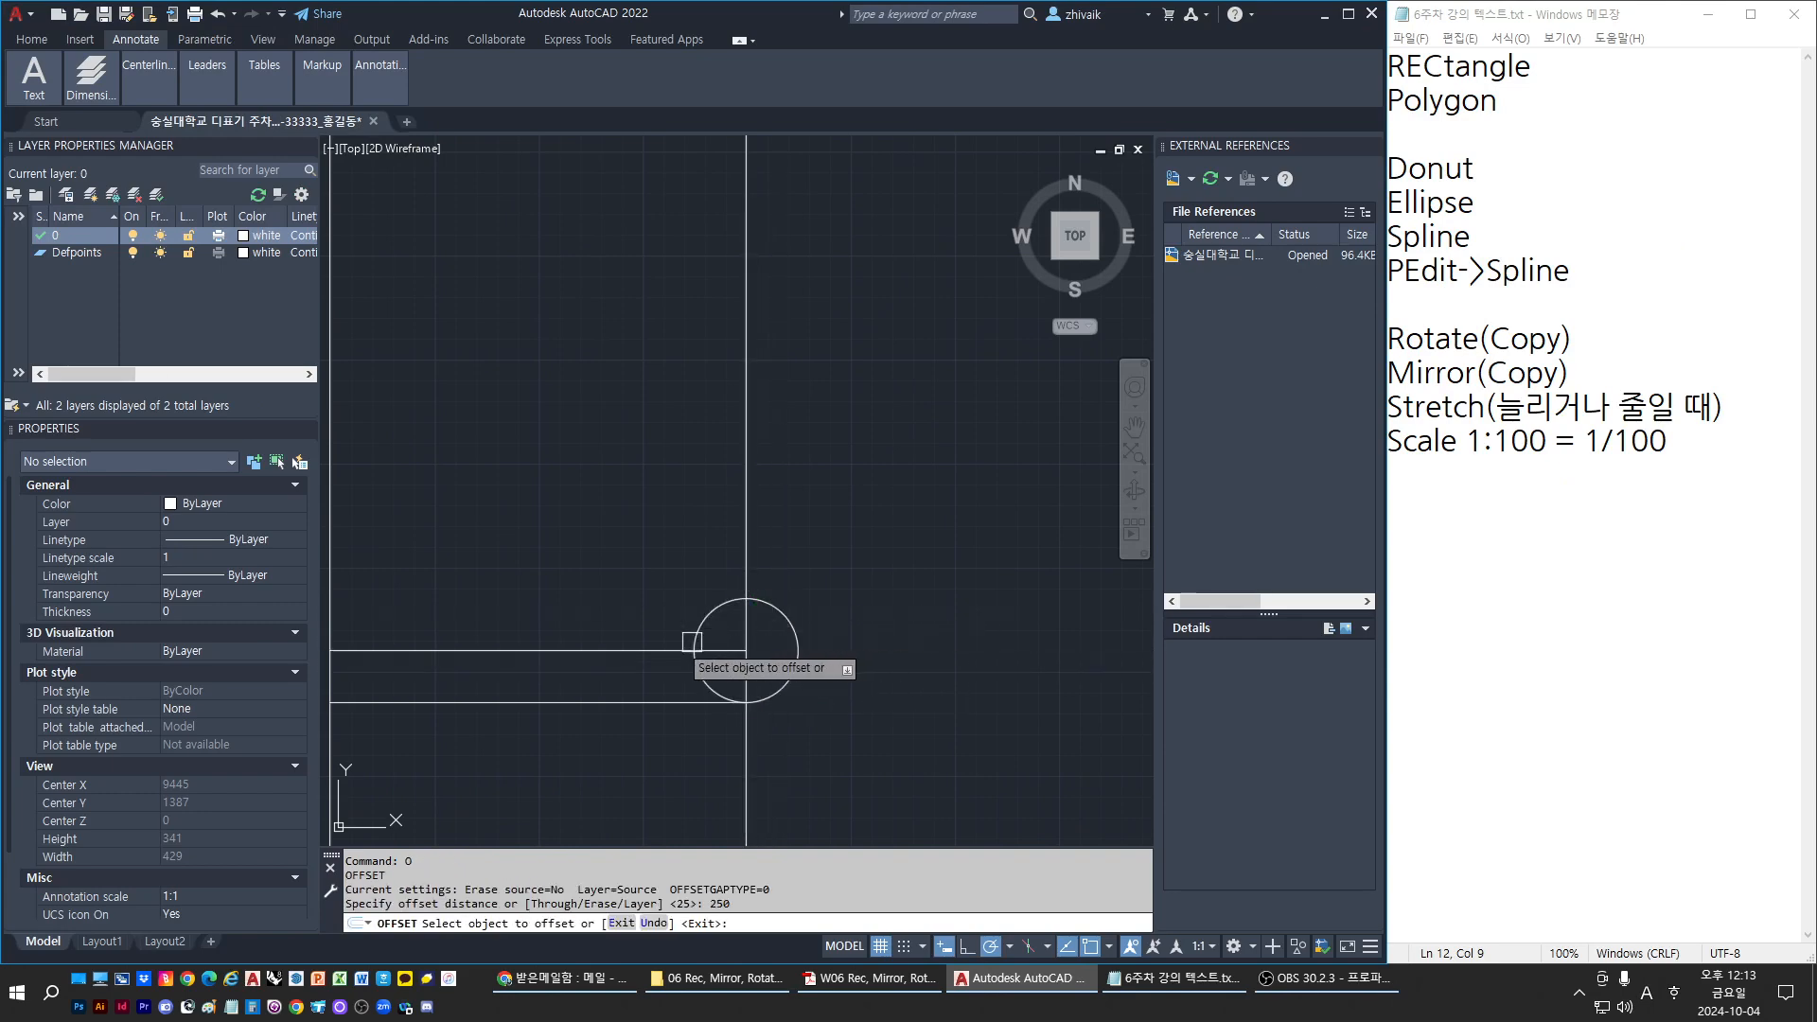
{"action": "left_click", "coordinate": [662, 650]}
{"action": "left_click", "coordinate": [637, 398]}
{"action": "scroll", "coordinate": [687, 536], "scroll_direction": "down", "scroll_amount": 4}
{"action": "key", "text": "Escape"}
{"action": "left_click", "coordinate": [679, 381]}
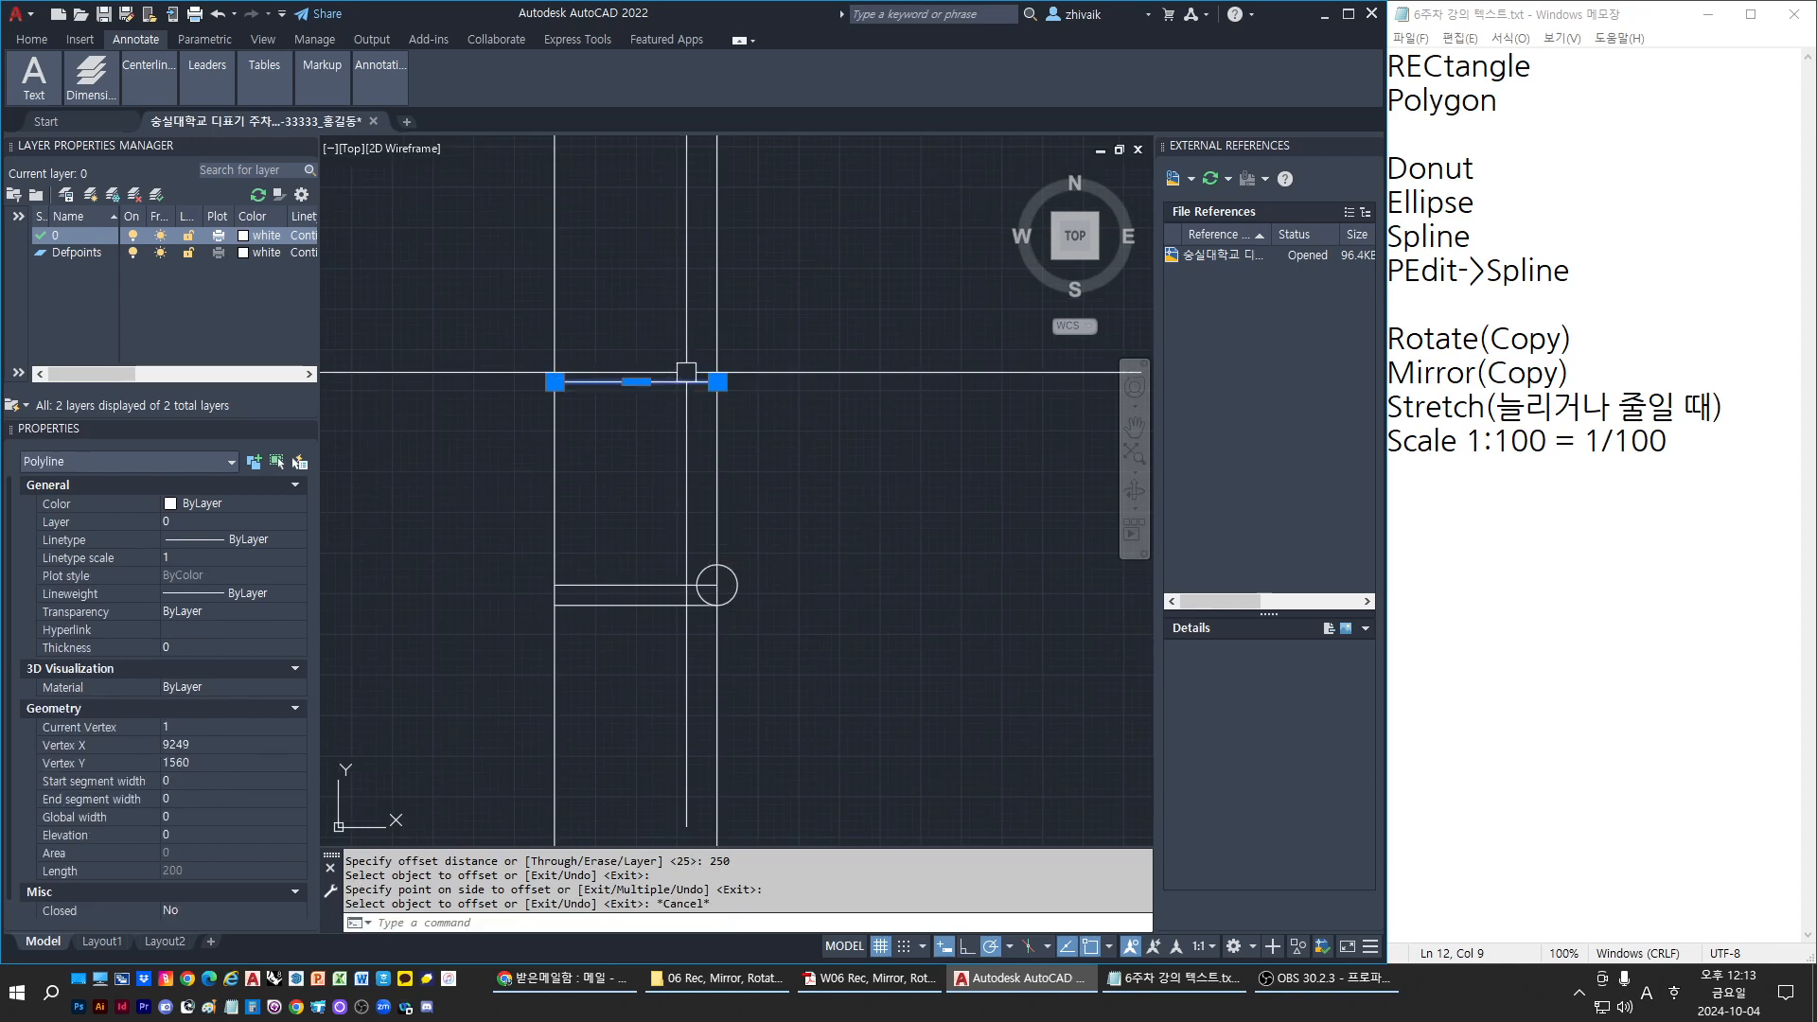
{"action": "key", "text": "Escape"}
{"action": "key", "text": "Escape"}
{"action": "key", "text": "Escape"}
Trim the right vertical line inside the circle and erase its leftover segment below the circle
{"action": "scroll", "coordinate": [713, 518], "scroll_direction": "up", "scroll_amount": 4}
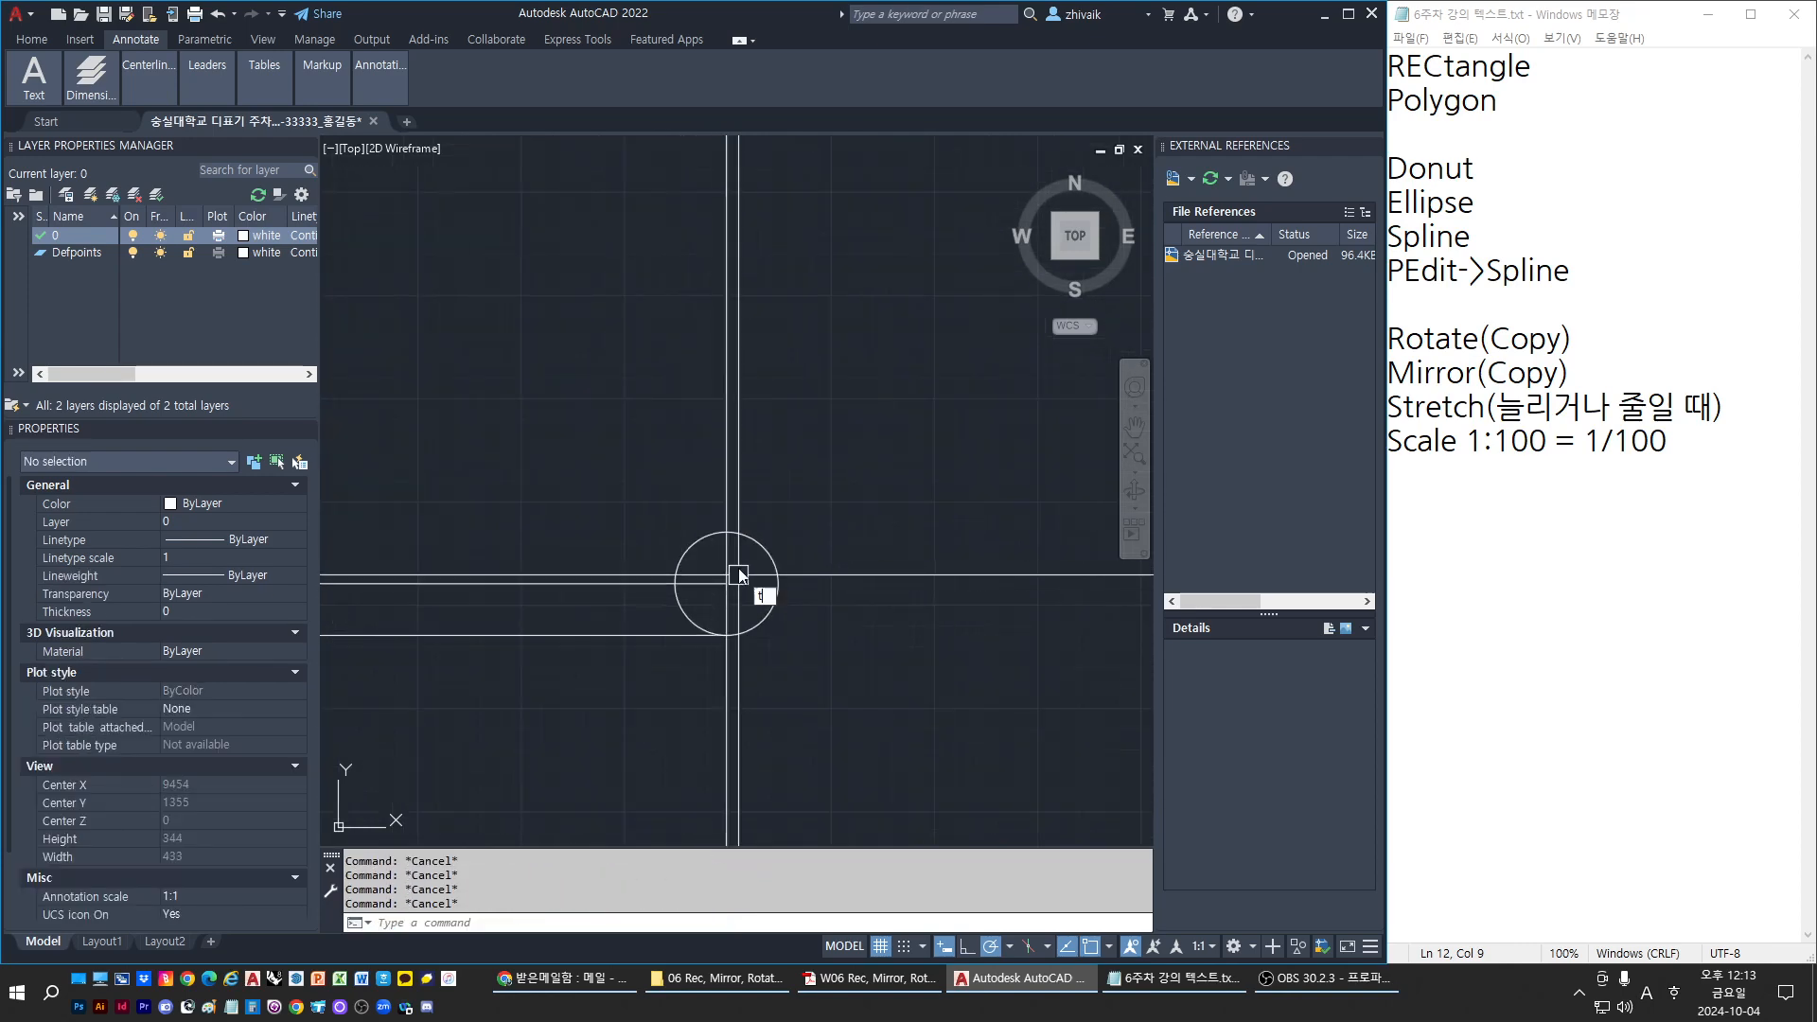
{"action": "type", "text": "tr"}
{"action": "key", "text": "Return"}
{"action": "key", "text": "Return"}
{"action": "left_click", "coordinate": [738, 663]}
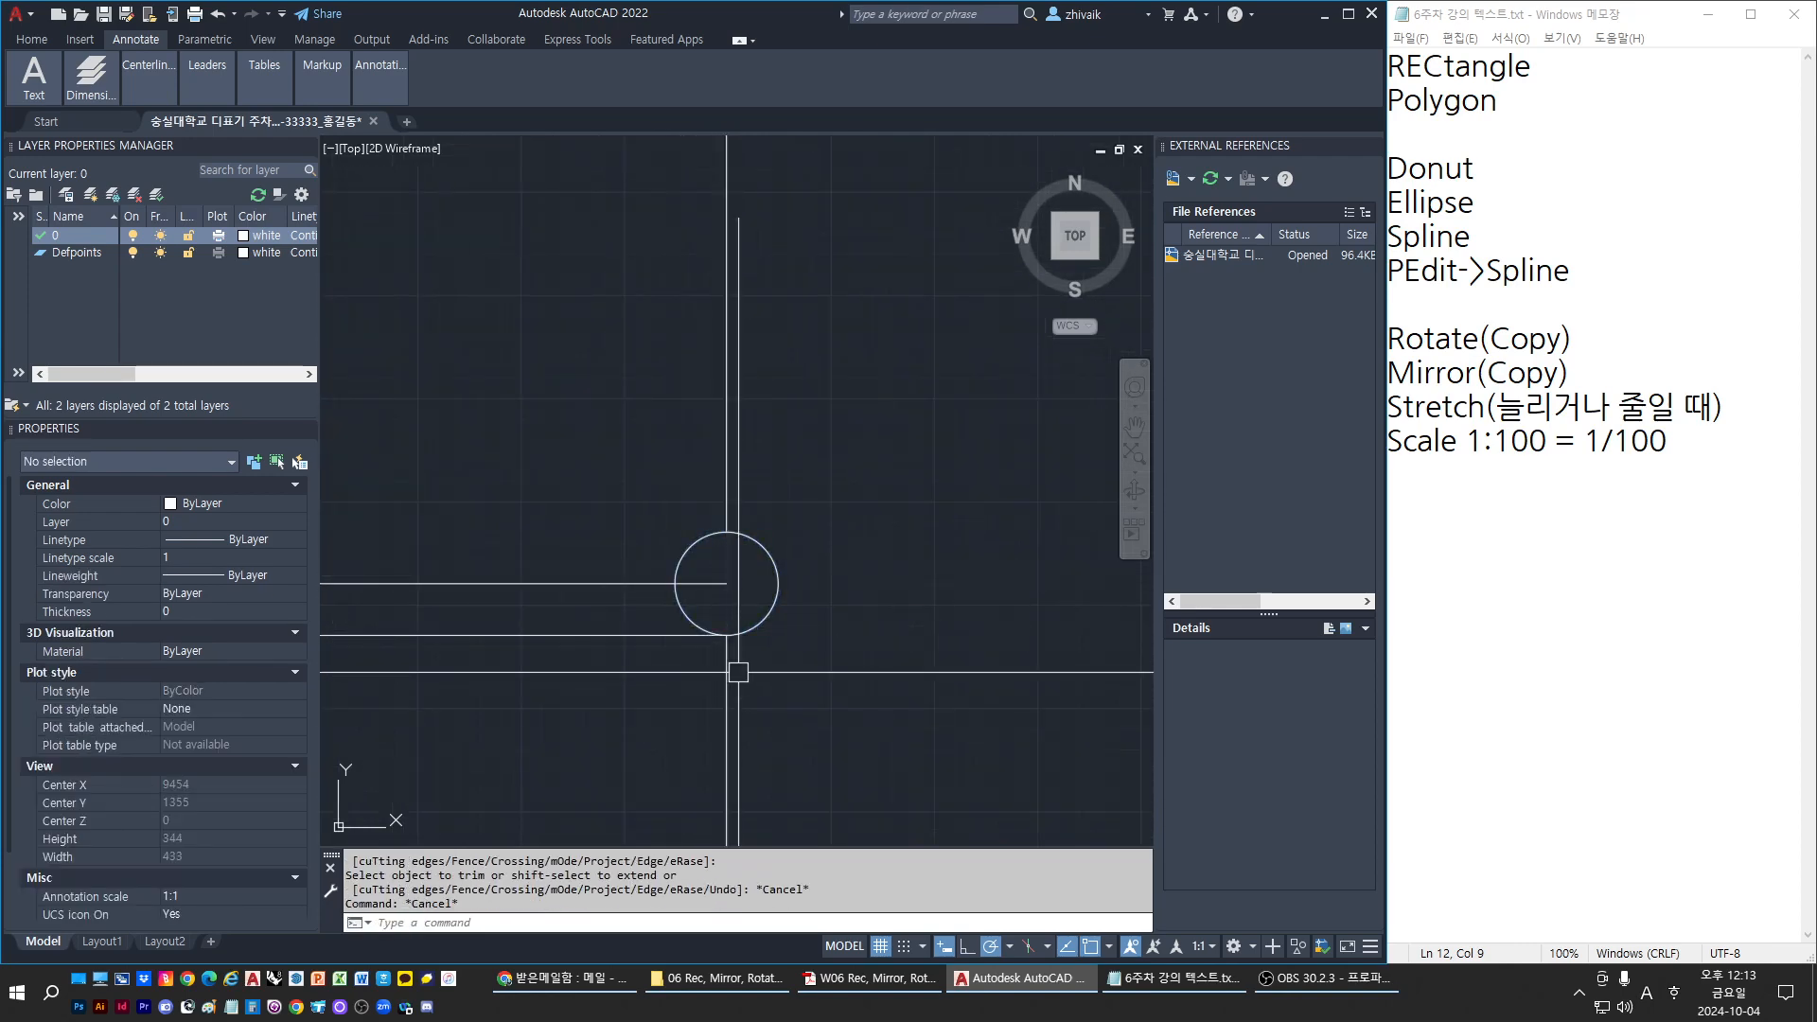
{"action": "key", "text": "Escape"}
{"action": "left_click", "coordinate": [726, 667]}
{"action": "type", "text": "e"}
{"action": "key", "text": "Return"}
{"action": "key", "text": "Escape"}
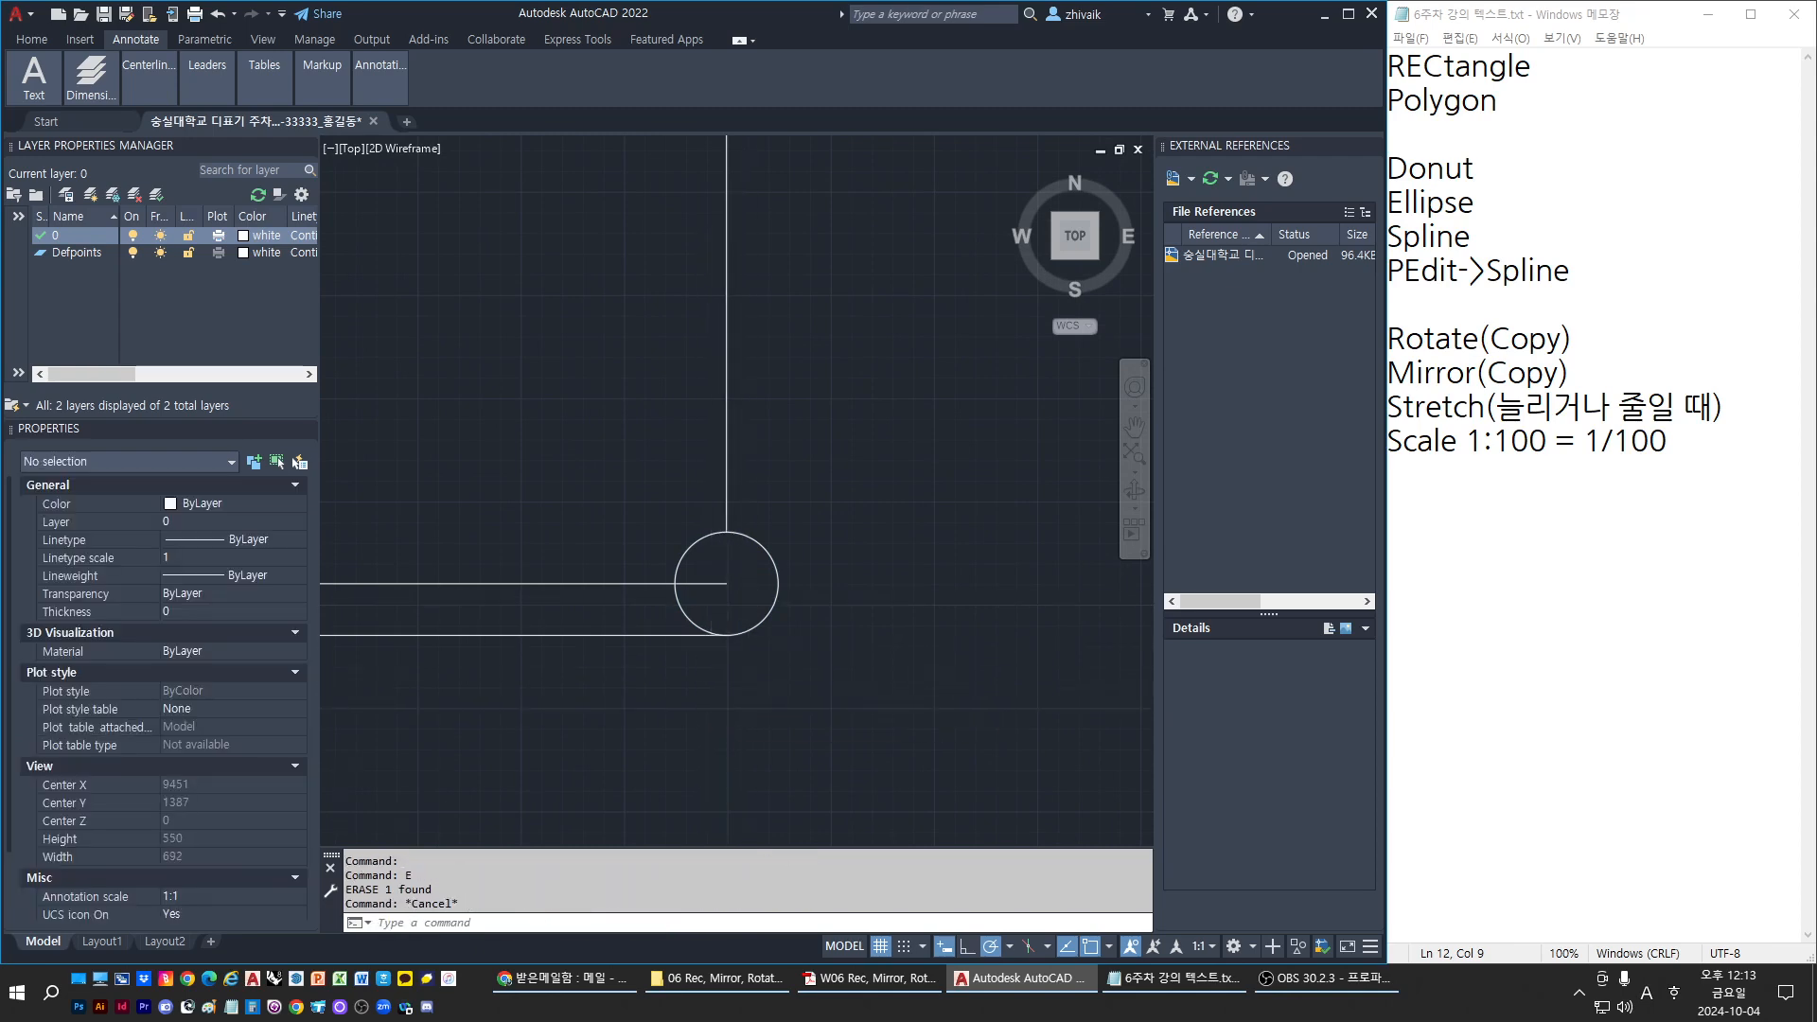
{"action": "scroll", "coordinate": [736, 577], "scroll_direction": "down", "scroll_amount": 2}
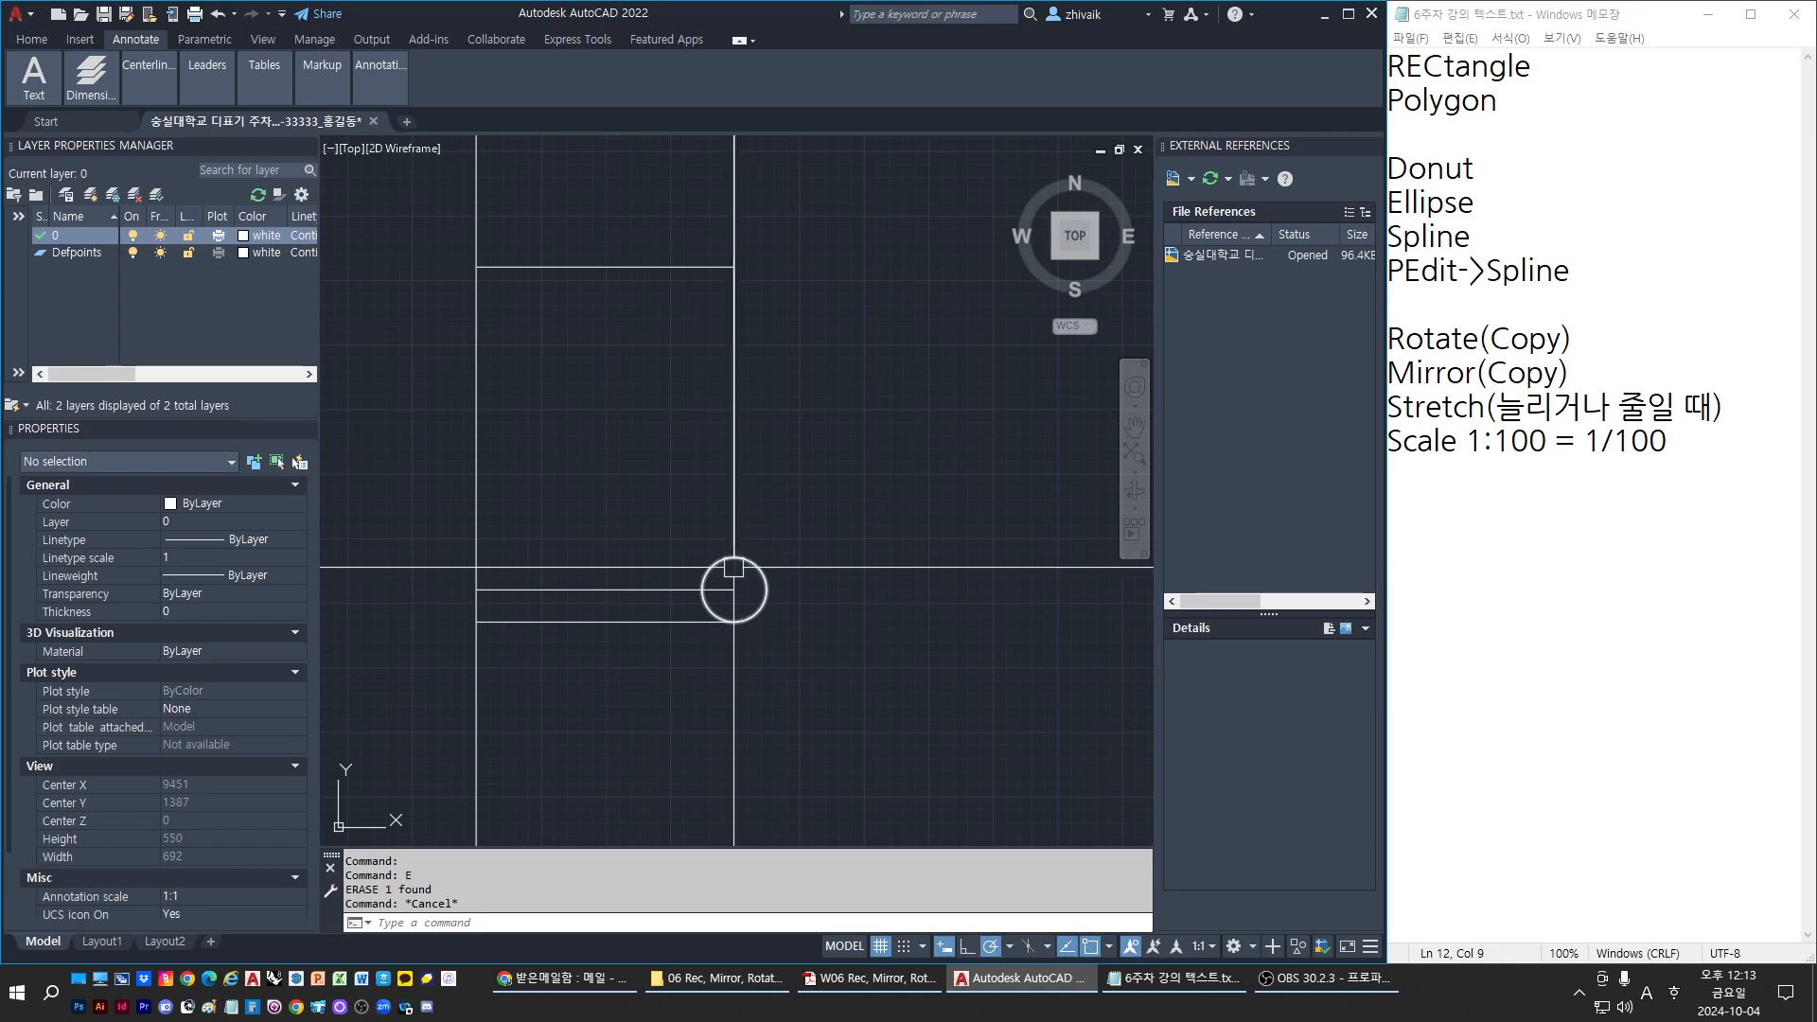
{"action": "left_click", "coordinate": [736, 516]}
{"action": "type", "text": "m"}
{"action": "key", "text": "Return"}
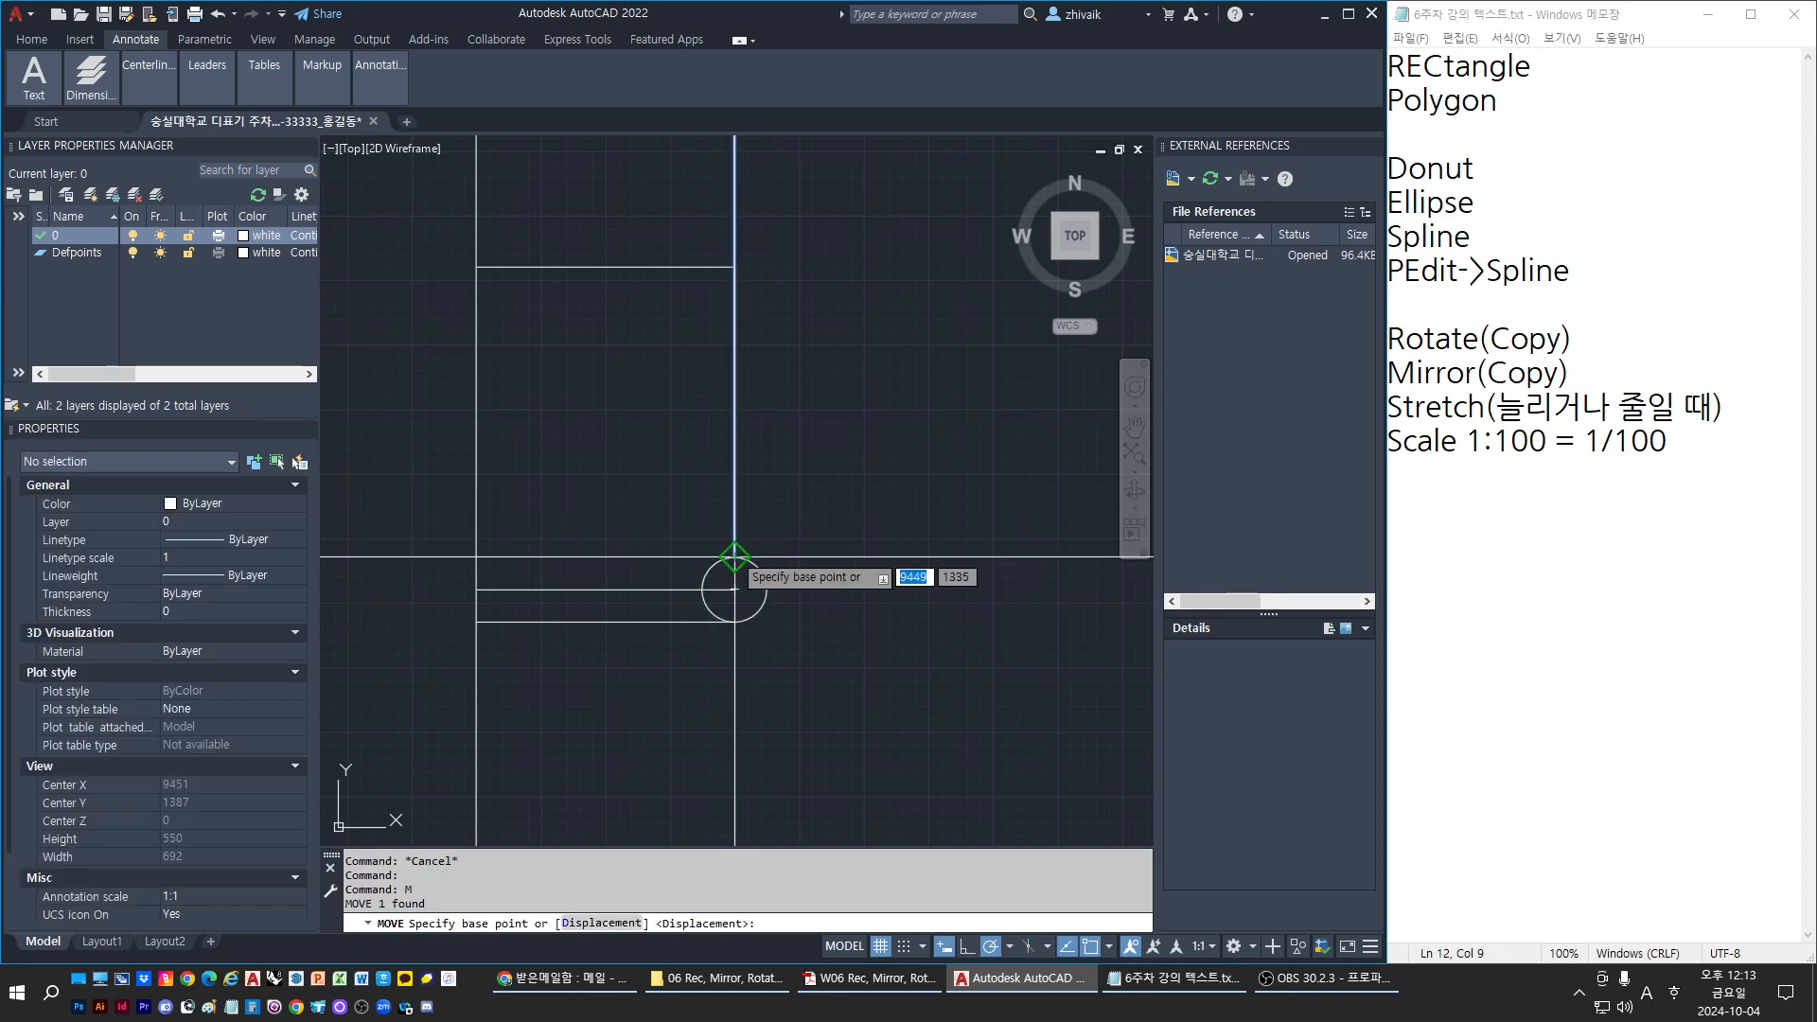
{"action": "key", "text": "Escape"}
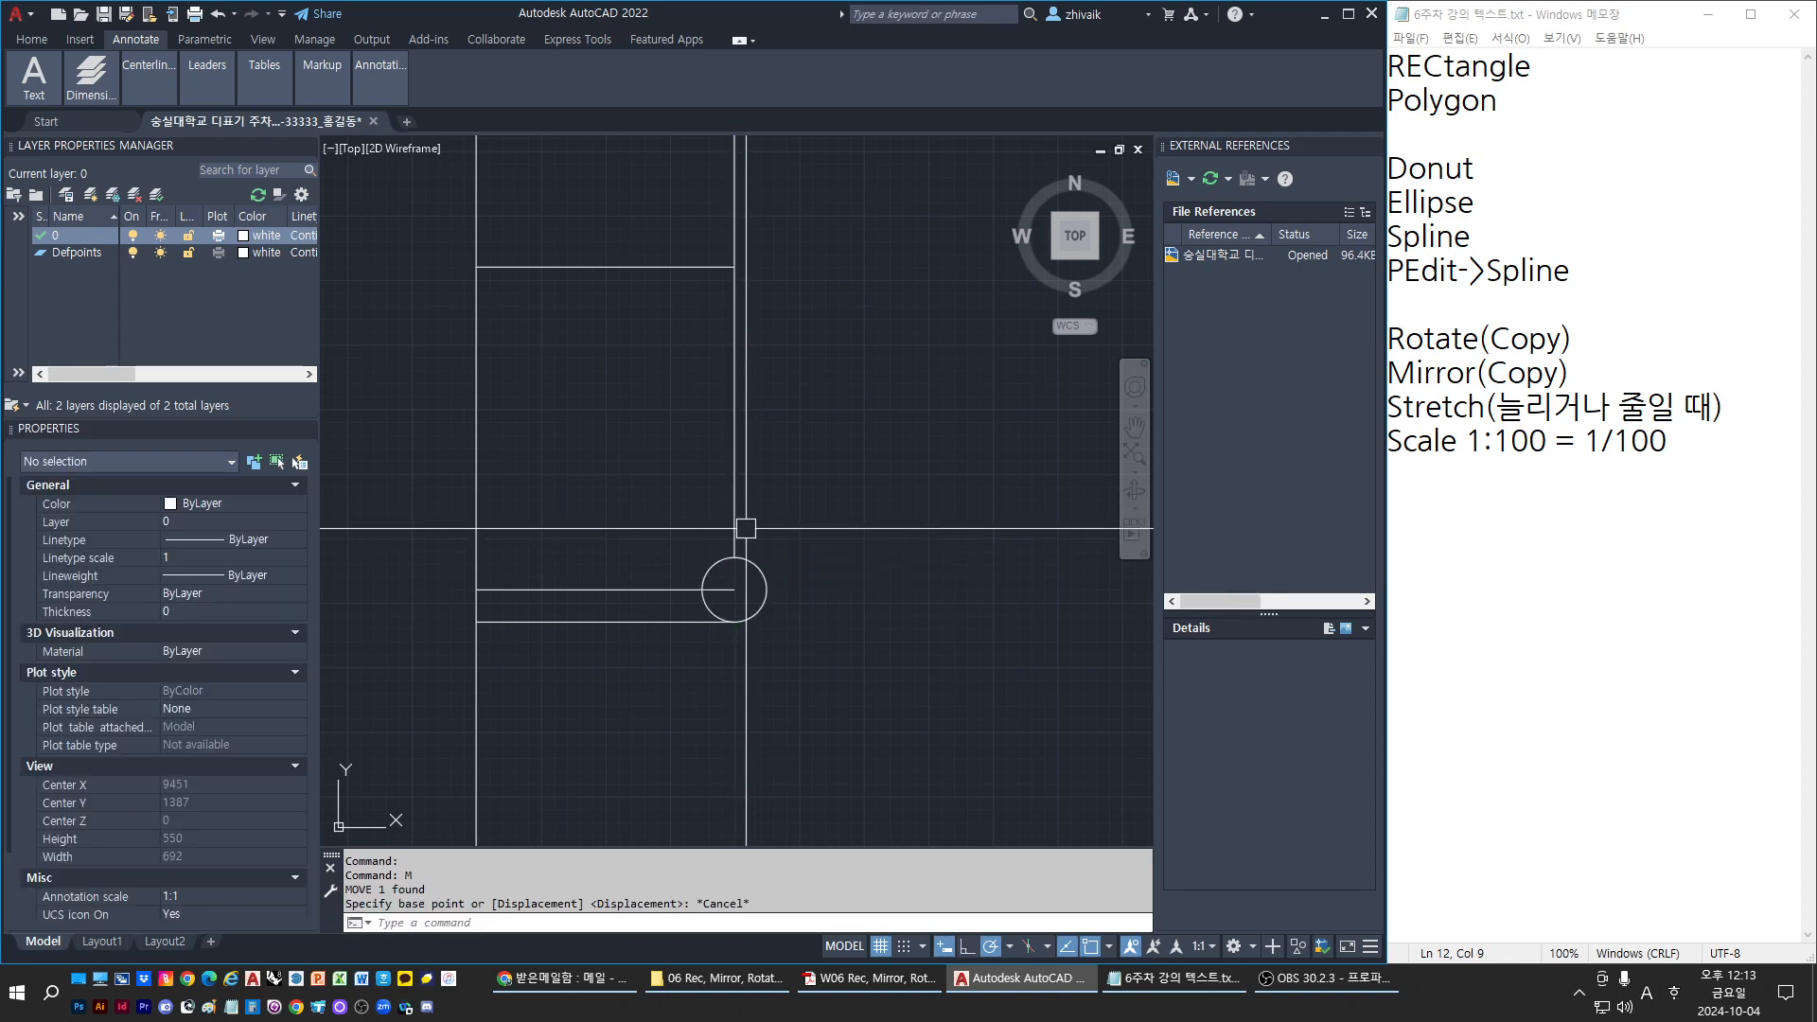
Stretch the lower end of the right vertical line down to the circle's center
{"action": "left_click", "coordinate": [735, 534]}
{"action": "left_click", "coordinate": [734, 557]}
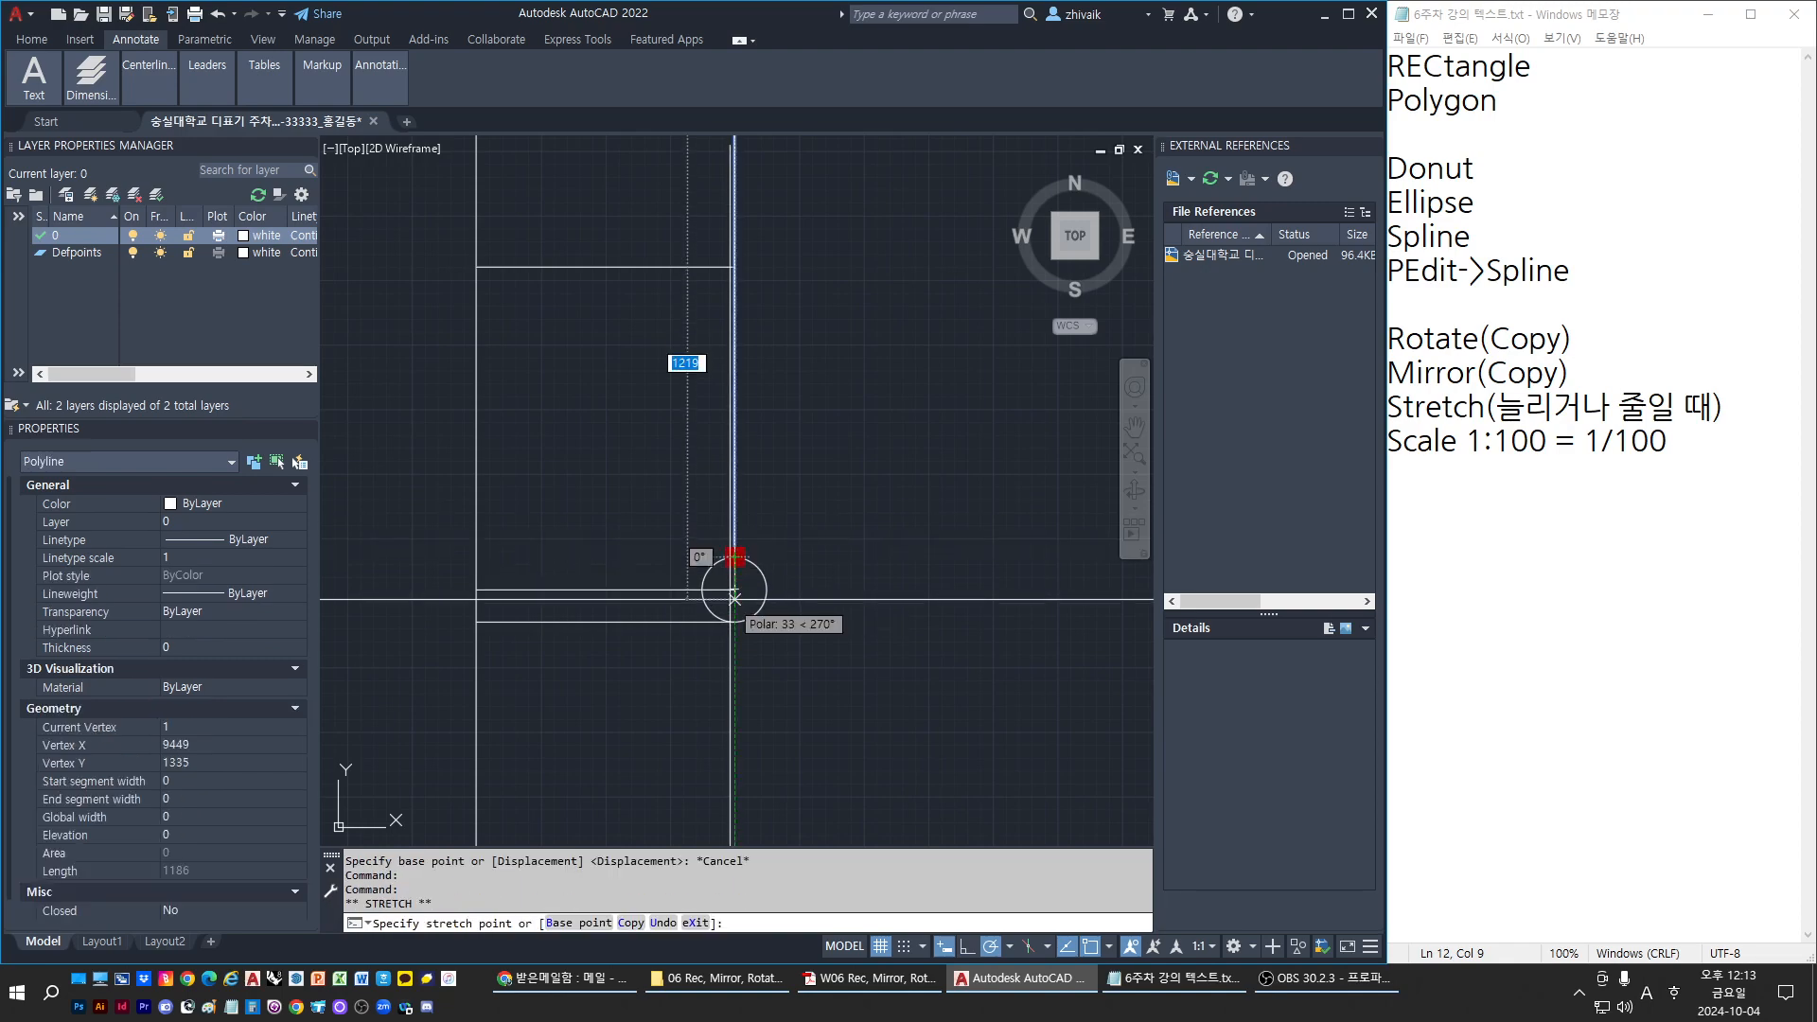
{"action": "key", "text": "Escape"}
Move the right vertical line 25 to the right so it is tangent to the circle
{"action": "type", "text": "m"}
{"action": "key", "text": "Return"}
{"action": "left_click", "coordinate": [735, 527]}
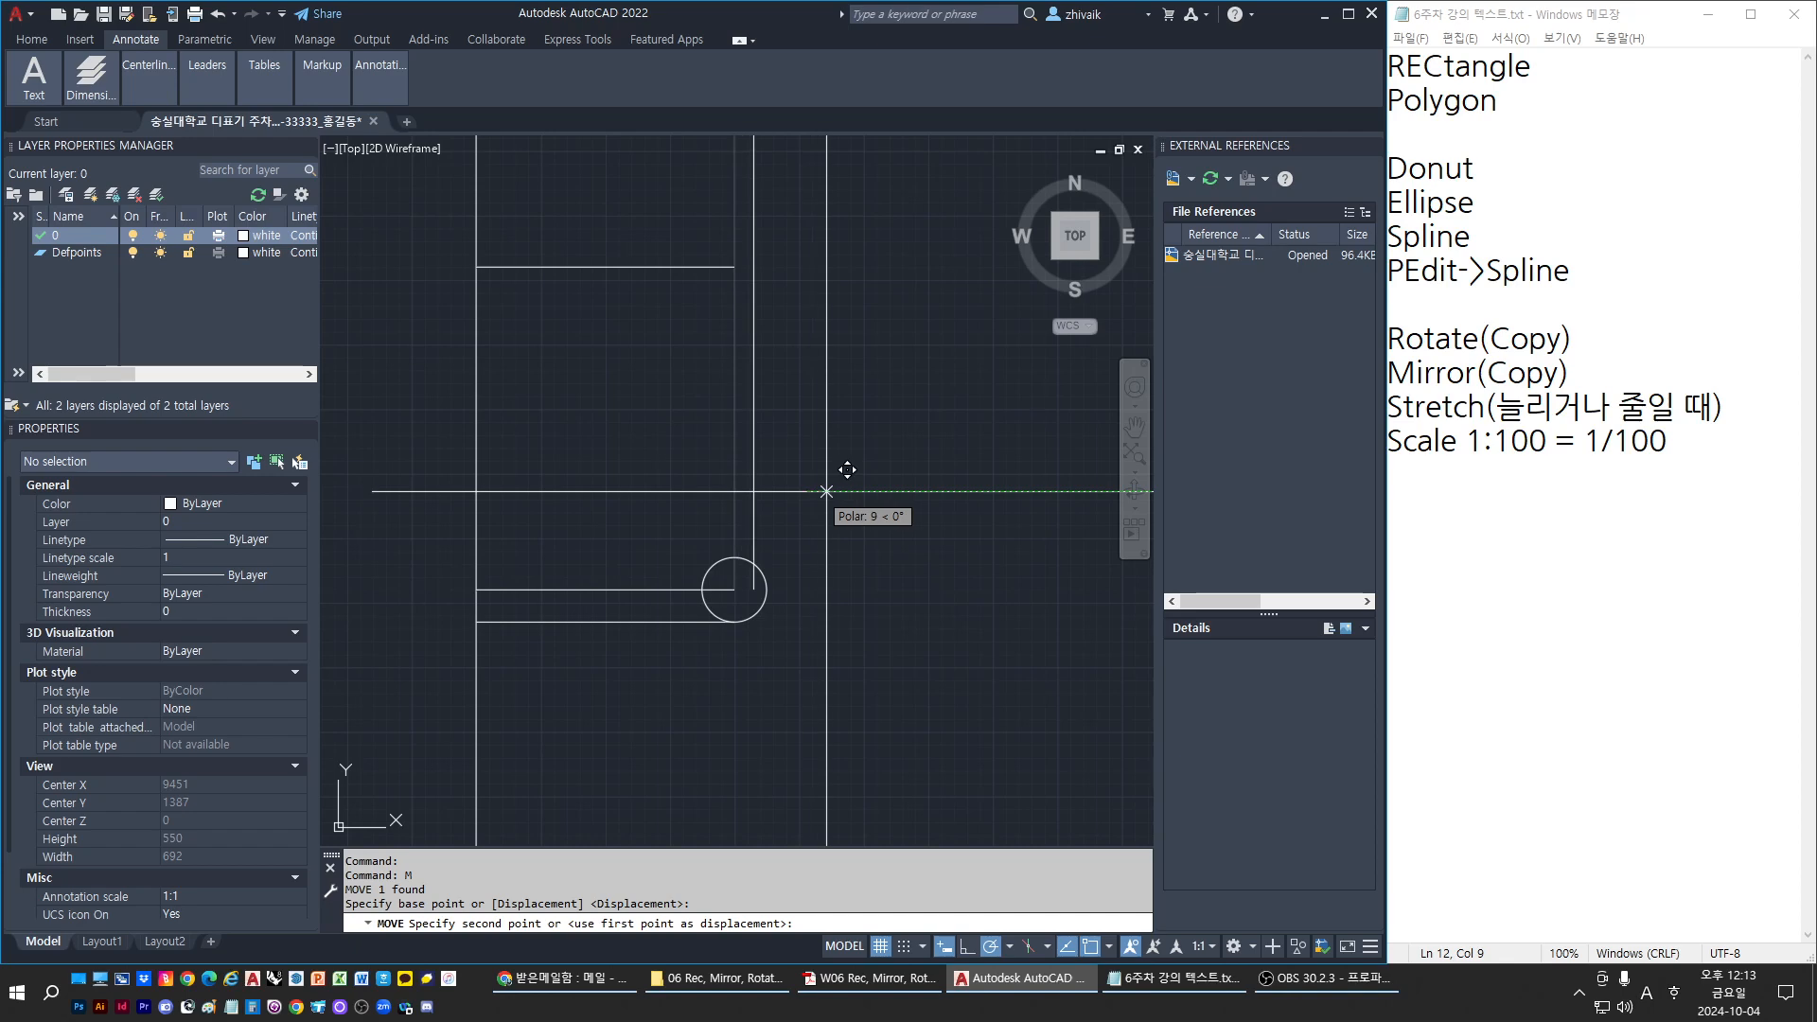
{"action": "type", "text": "25"}
{"action": "key", "text": "Return"}
{"action": "key", "text": "Escape"}
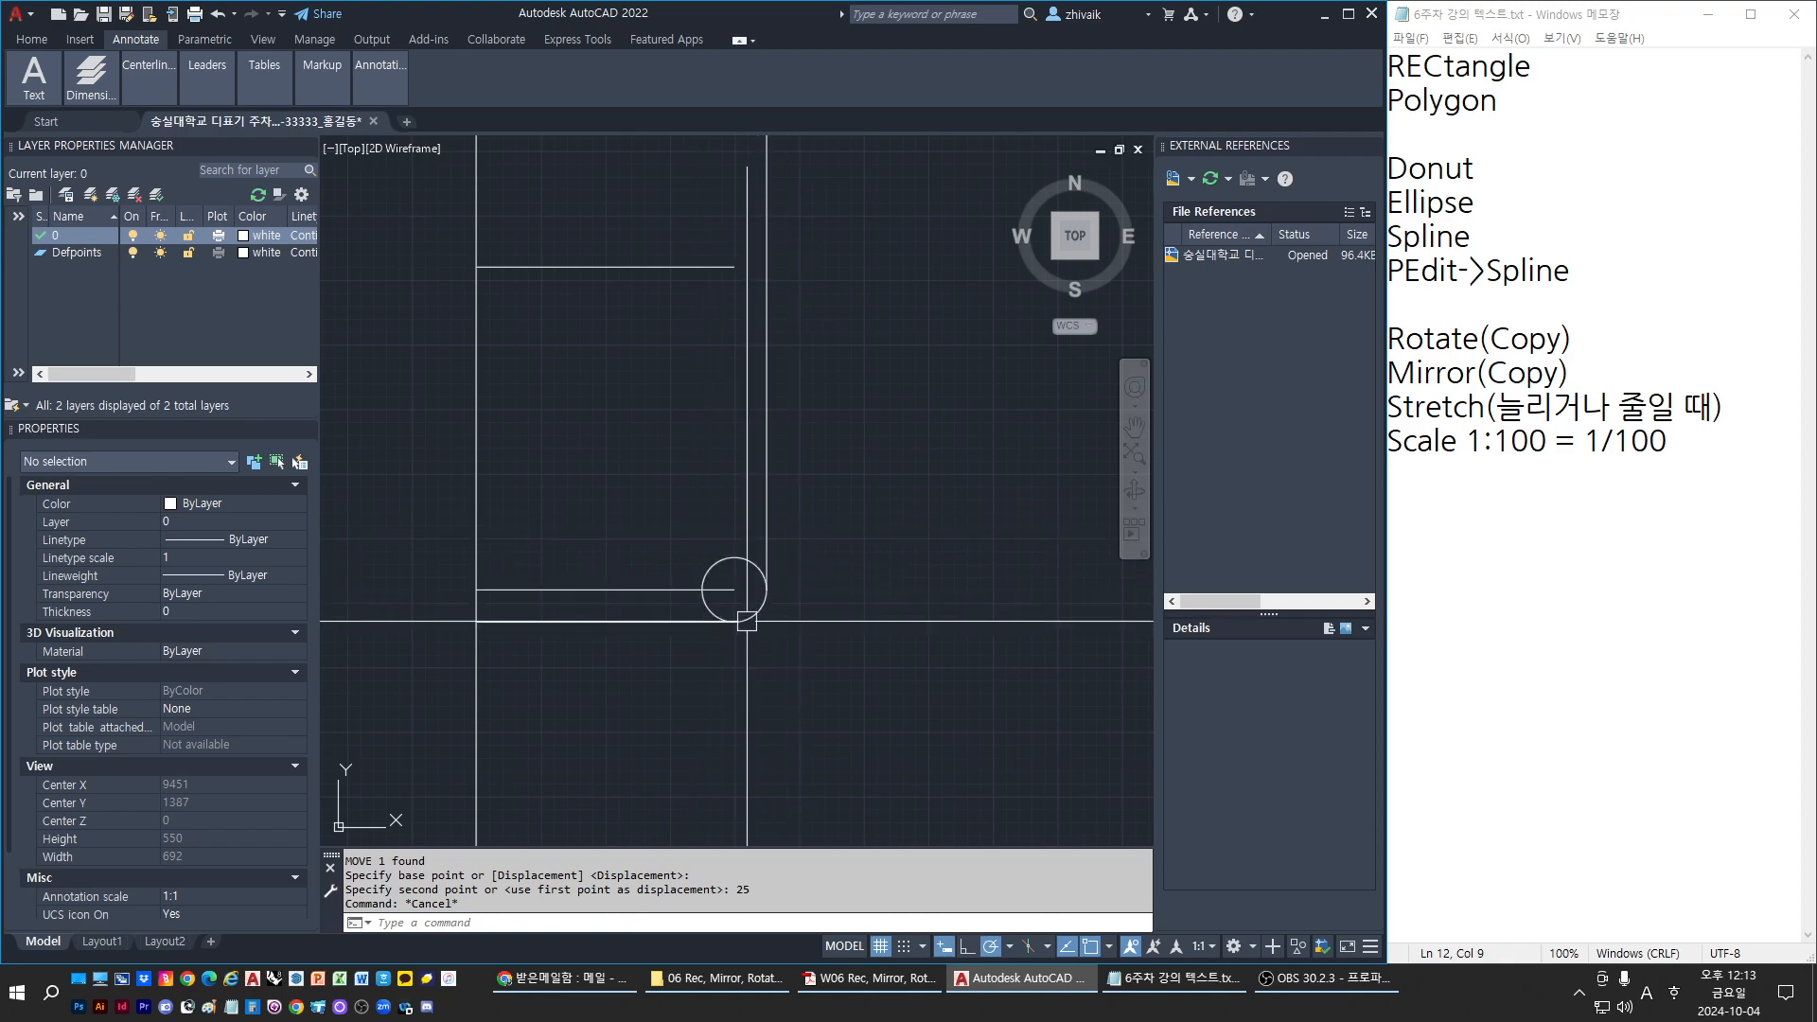
Measure the circle's height downward from its top quadrant
{"action": "scroll", "coordinate": [766, 615], "scroll_direction": "up", "scroll_amount": 3}
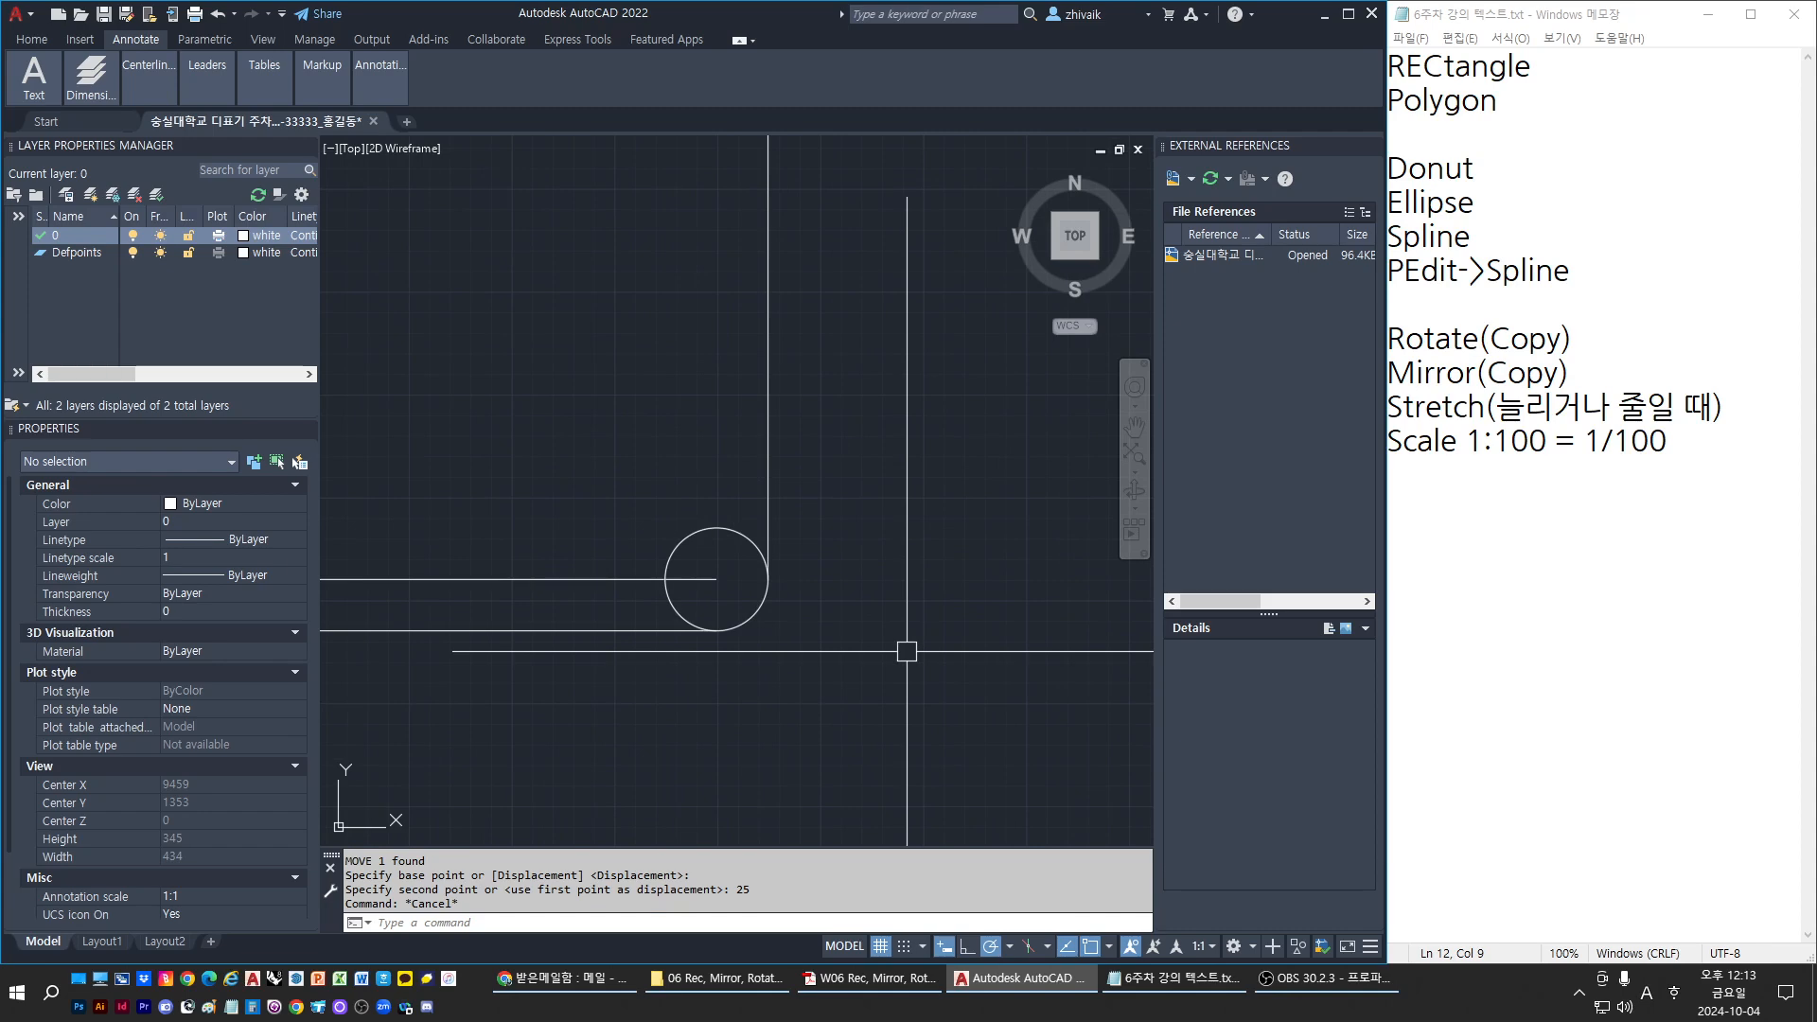
{"action": "scroll", "coordinate": [852, 634], "scroll_direction": "down", "scroll_amount": 2}
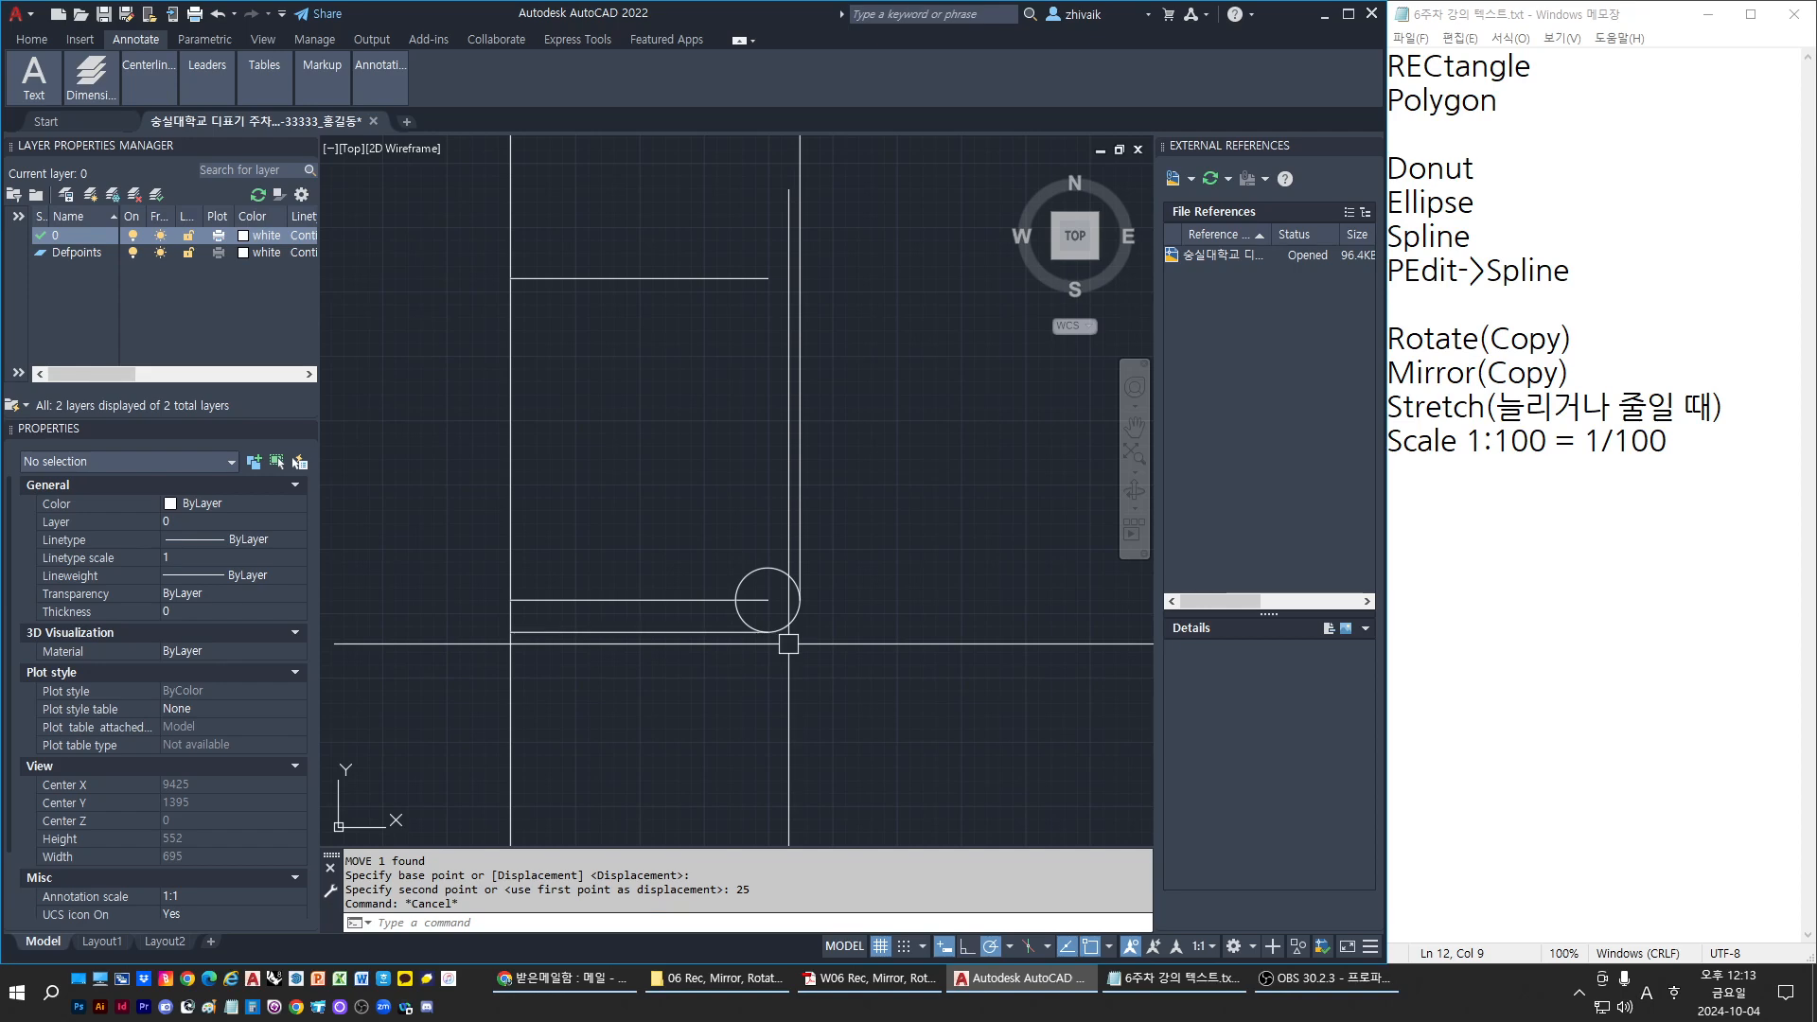
{"action": "scroll", "coordinate": [771, 620], "scroll_direction": "up", "scroll_amount": 3}
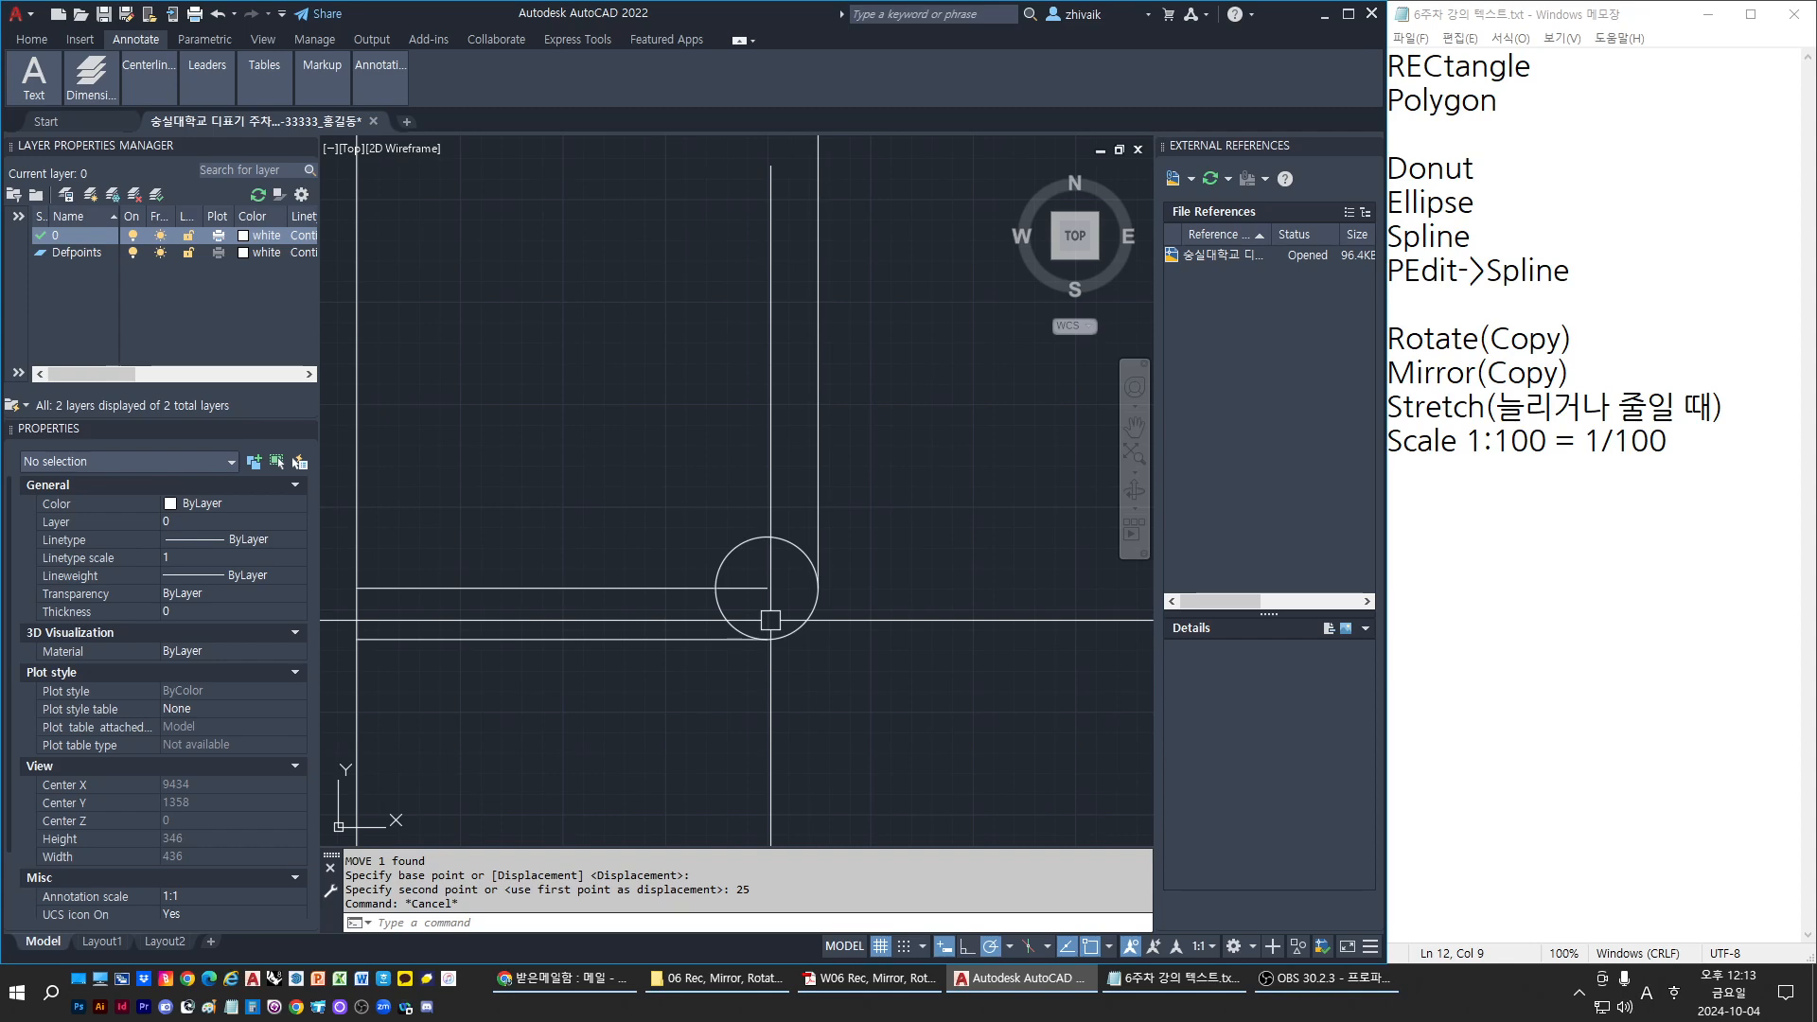
{"action": "type", "text": "d"}
{"action": "key", "text": "Return"}
{"action": "left_click", "coordinate": [766, 536]}
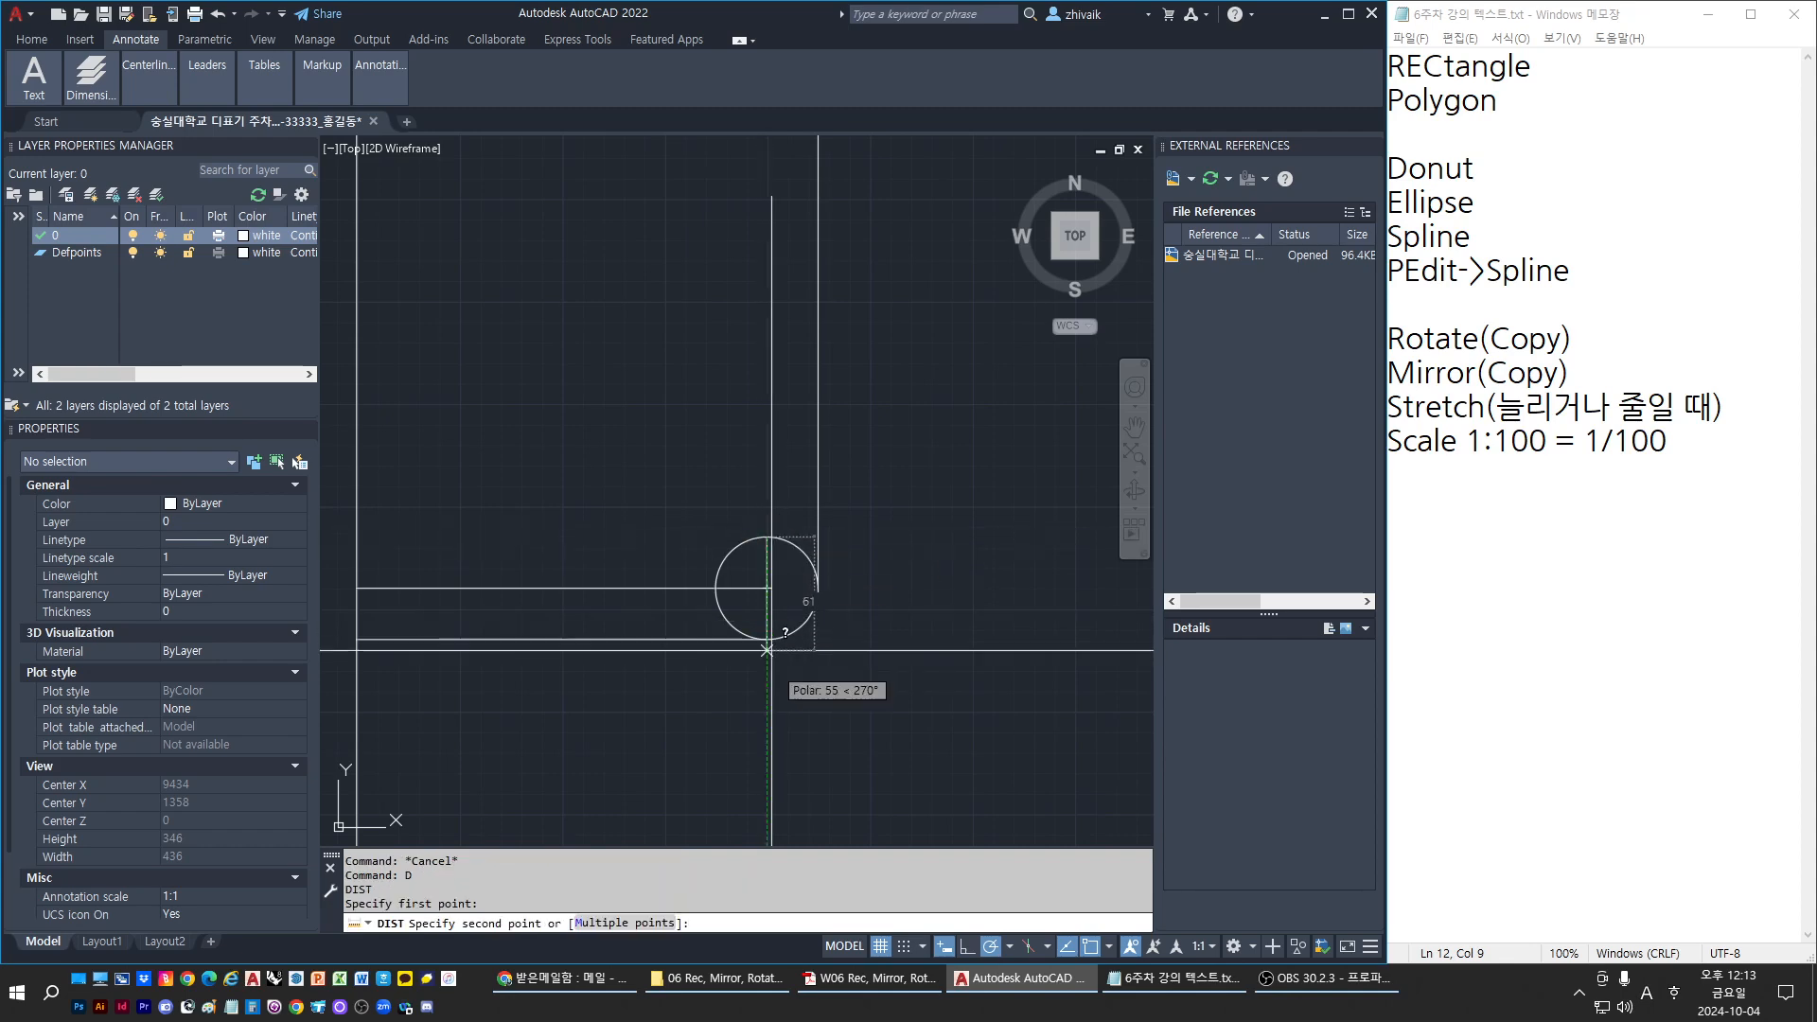
{"action": "key", "text": "Escape"}
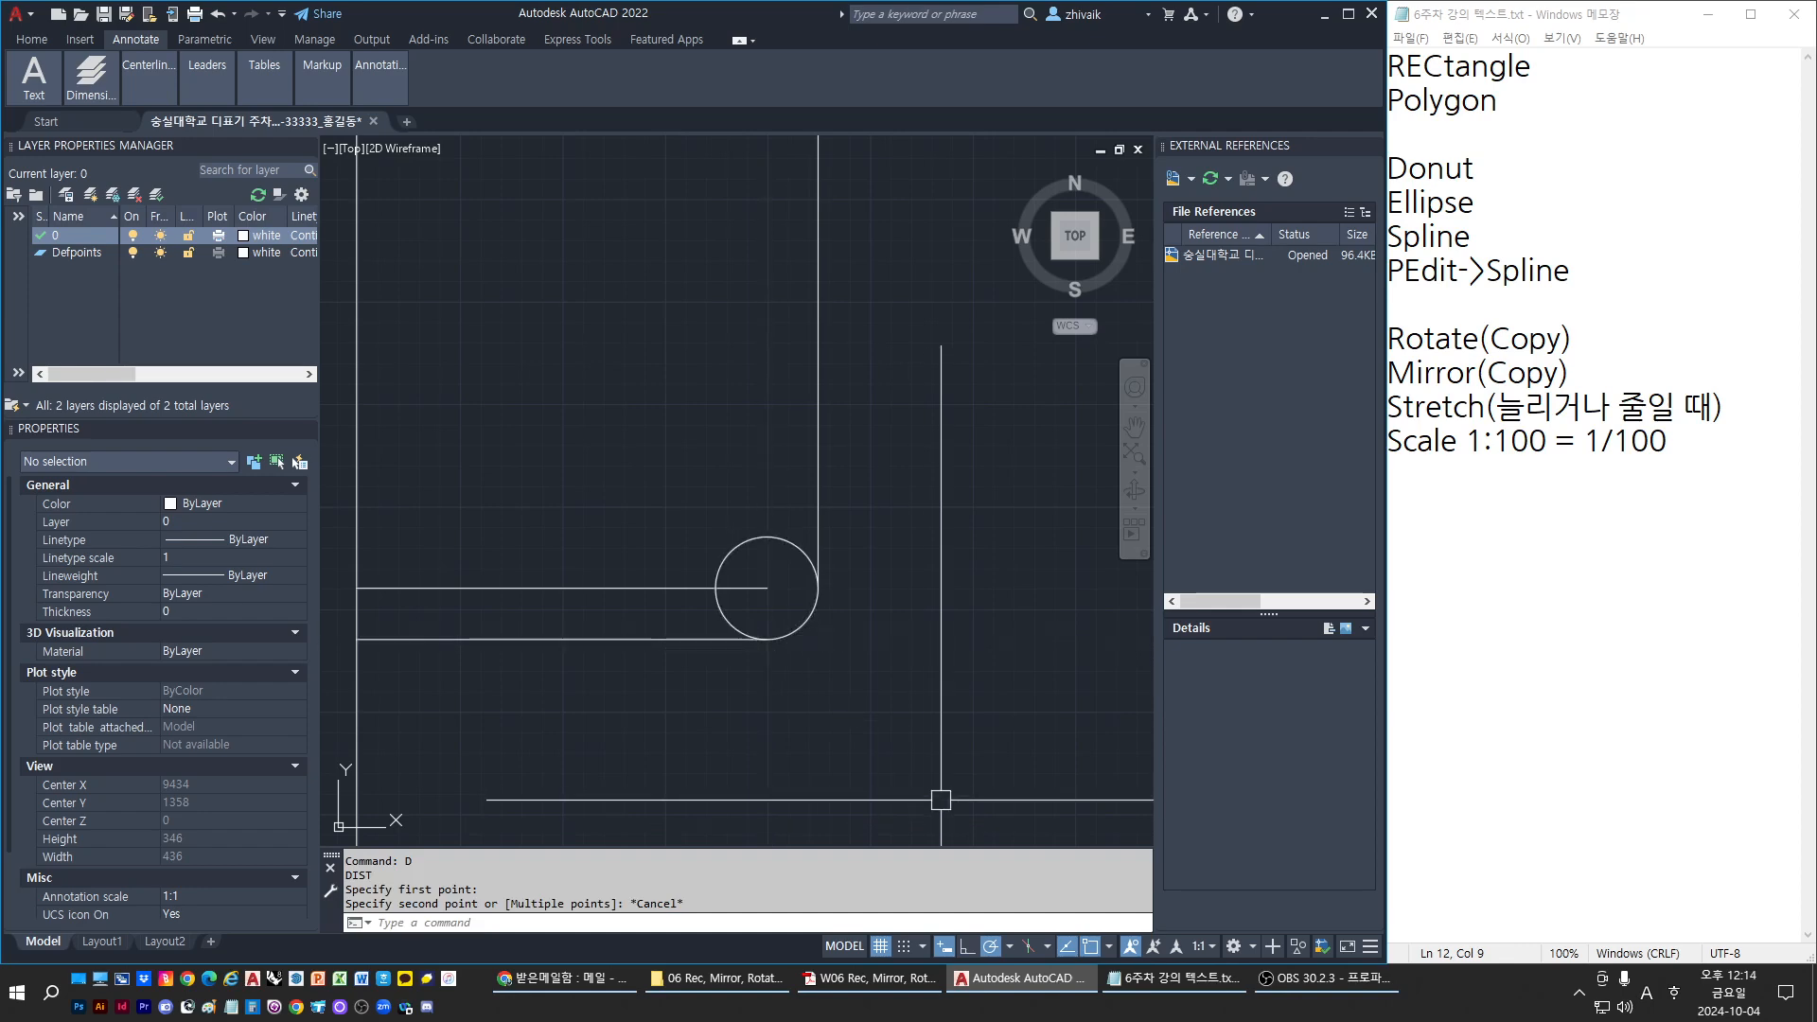
{"action": "key", "text": "Escape"}
{"action": "type", "text": "o"}
{"action": "key", "text": "Return"}
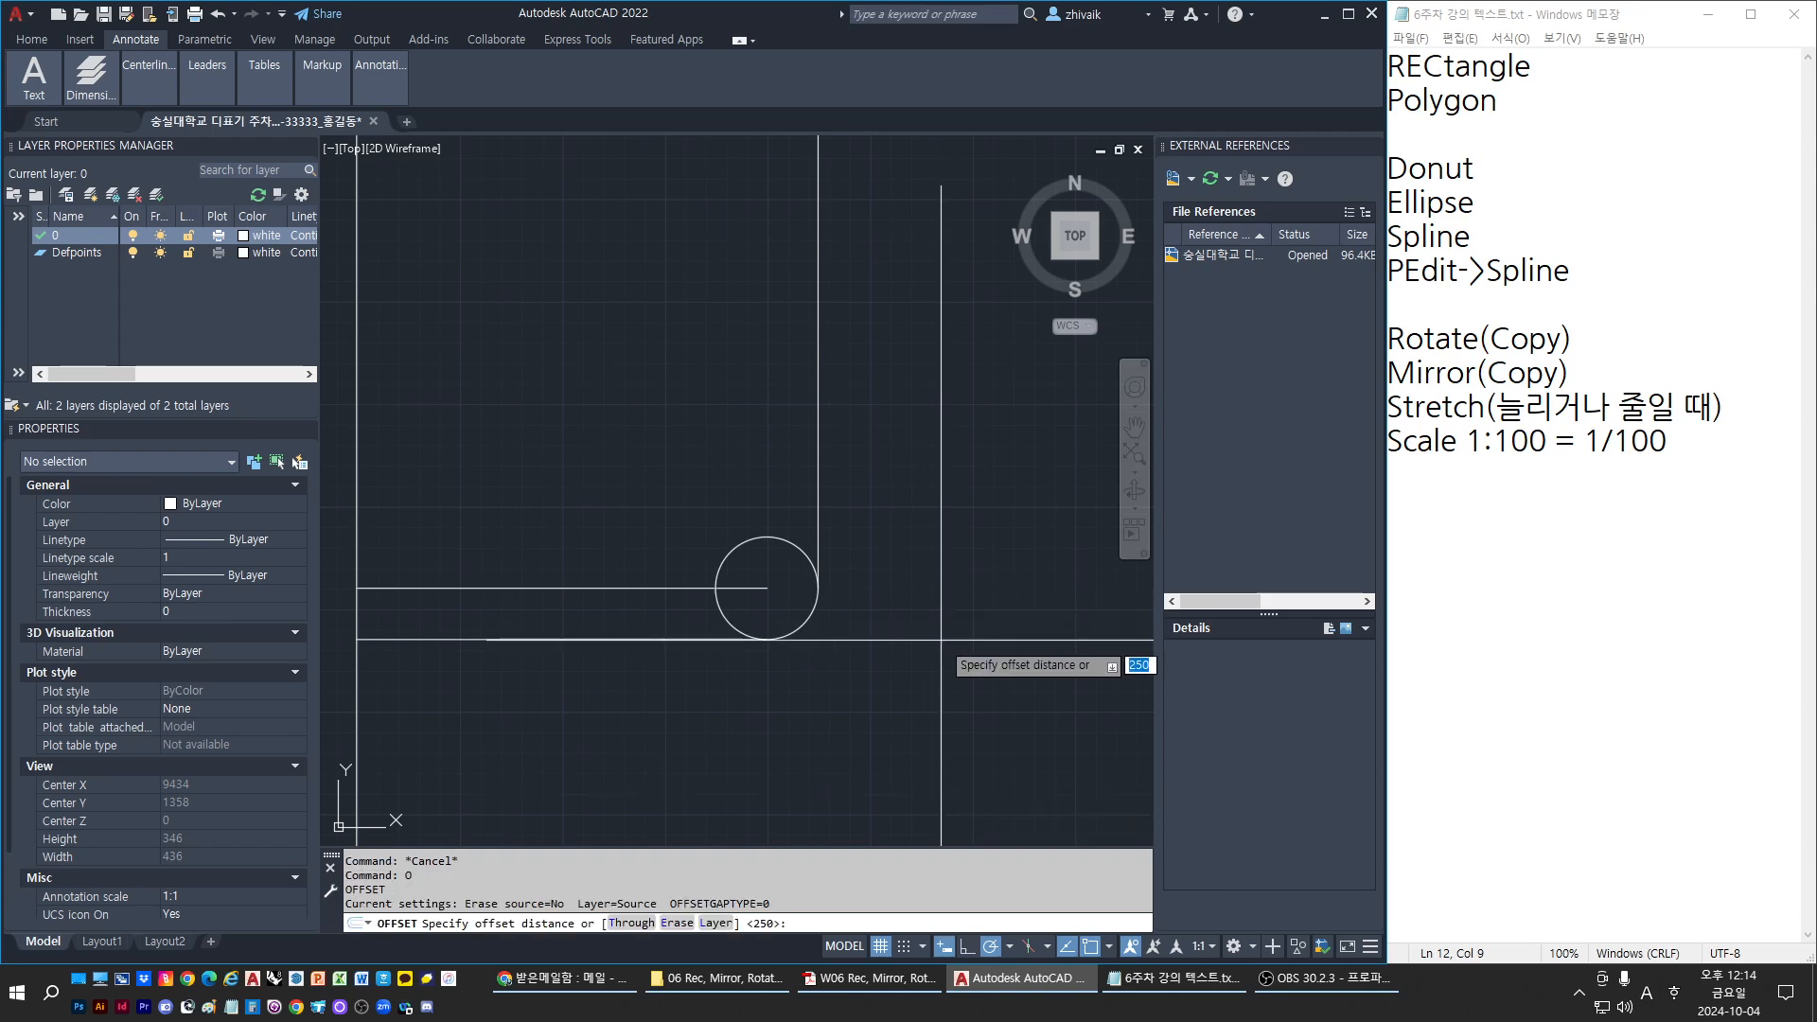
{"action": "type", "text": "25"}
{"action": "key", "text": "Return"}
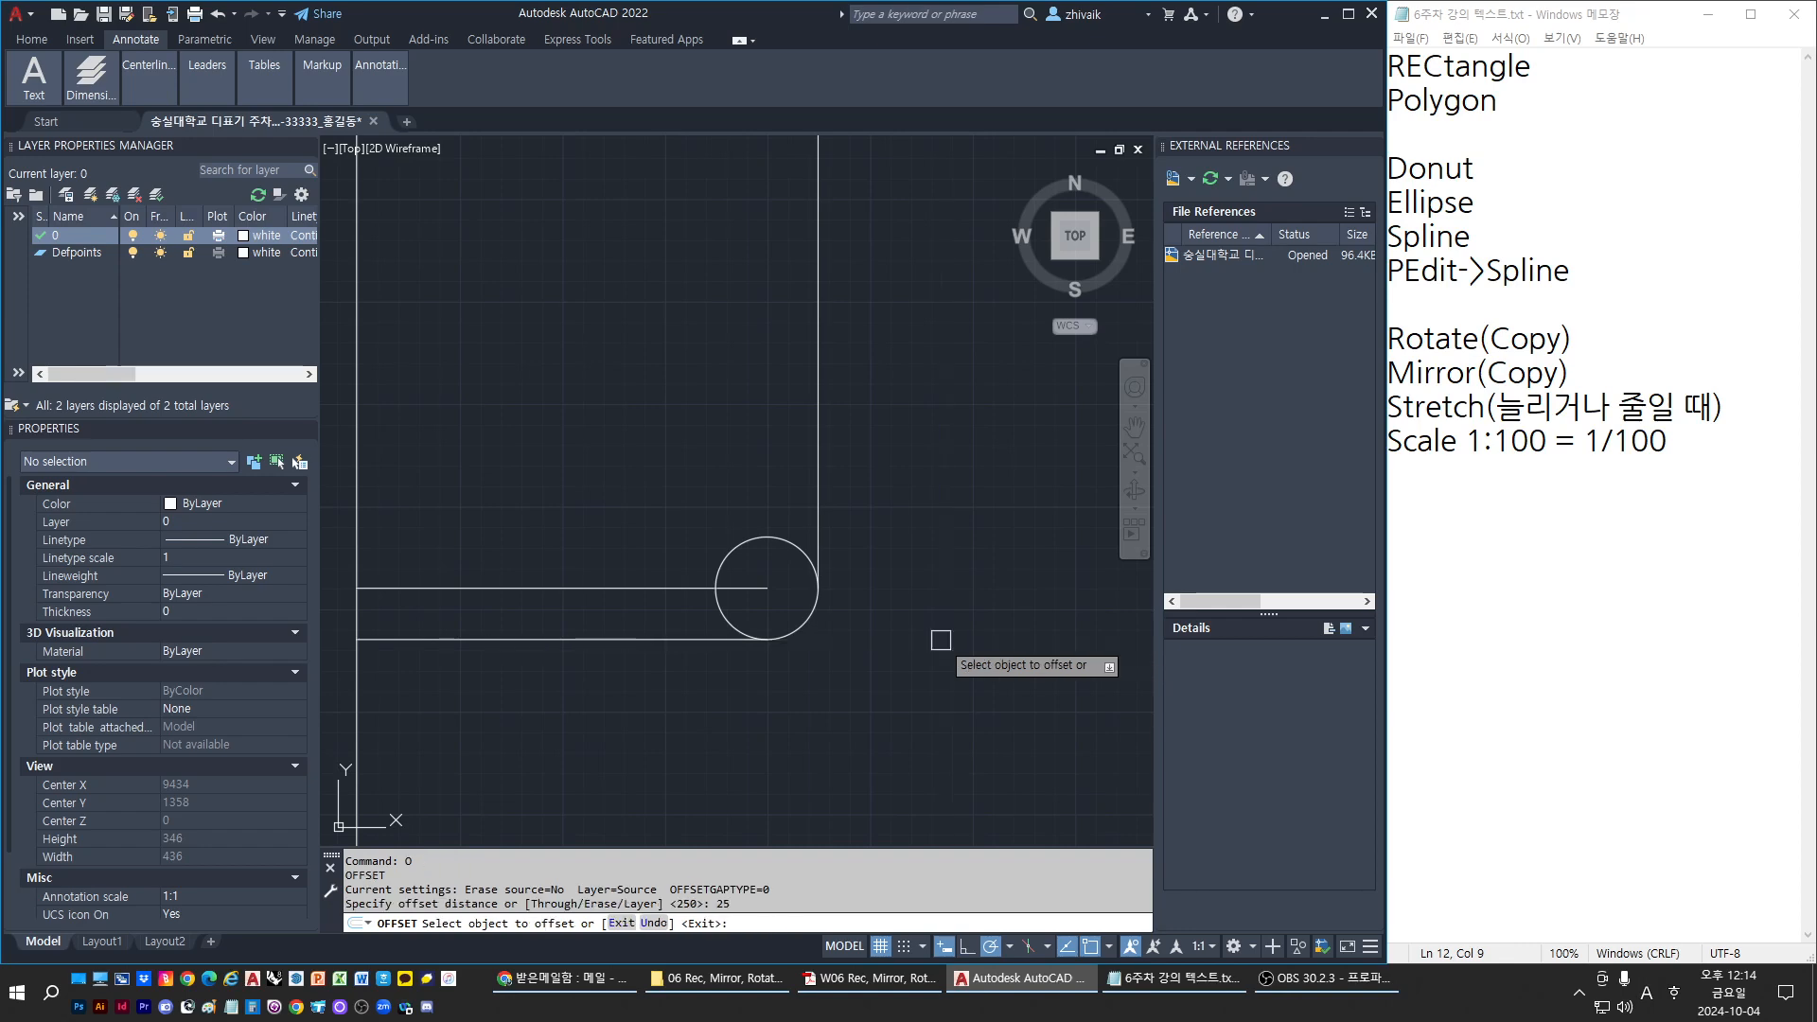
{"action": "left_click", "coordinate": [723, 618]}
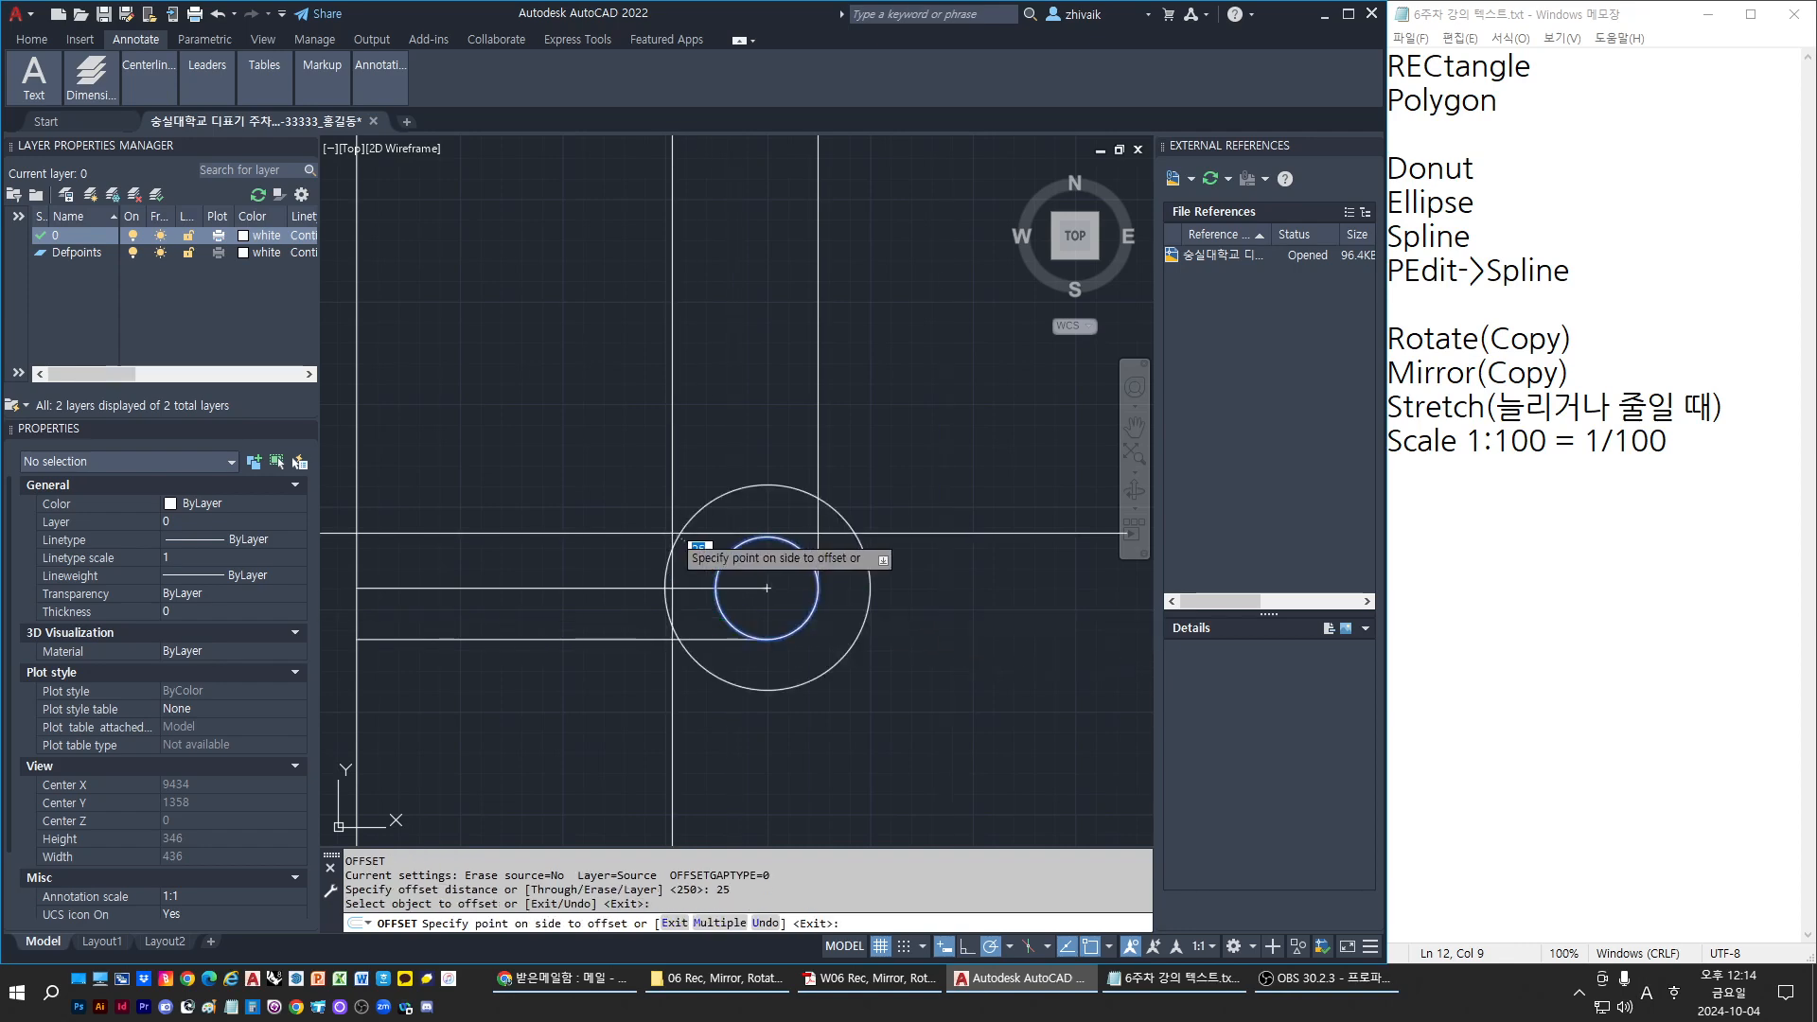
{"action": "key", "text": "Escape"}
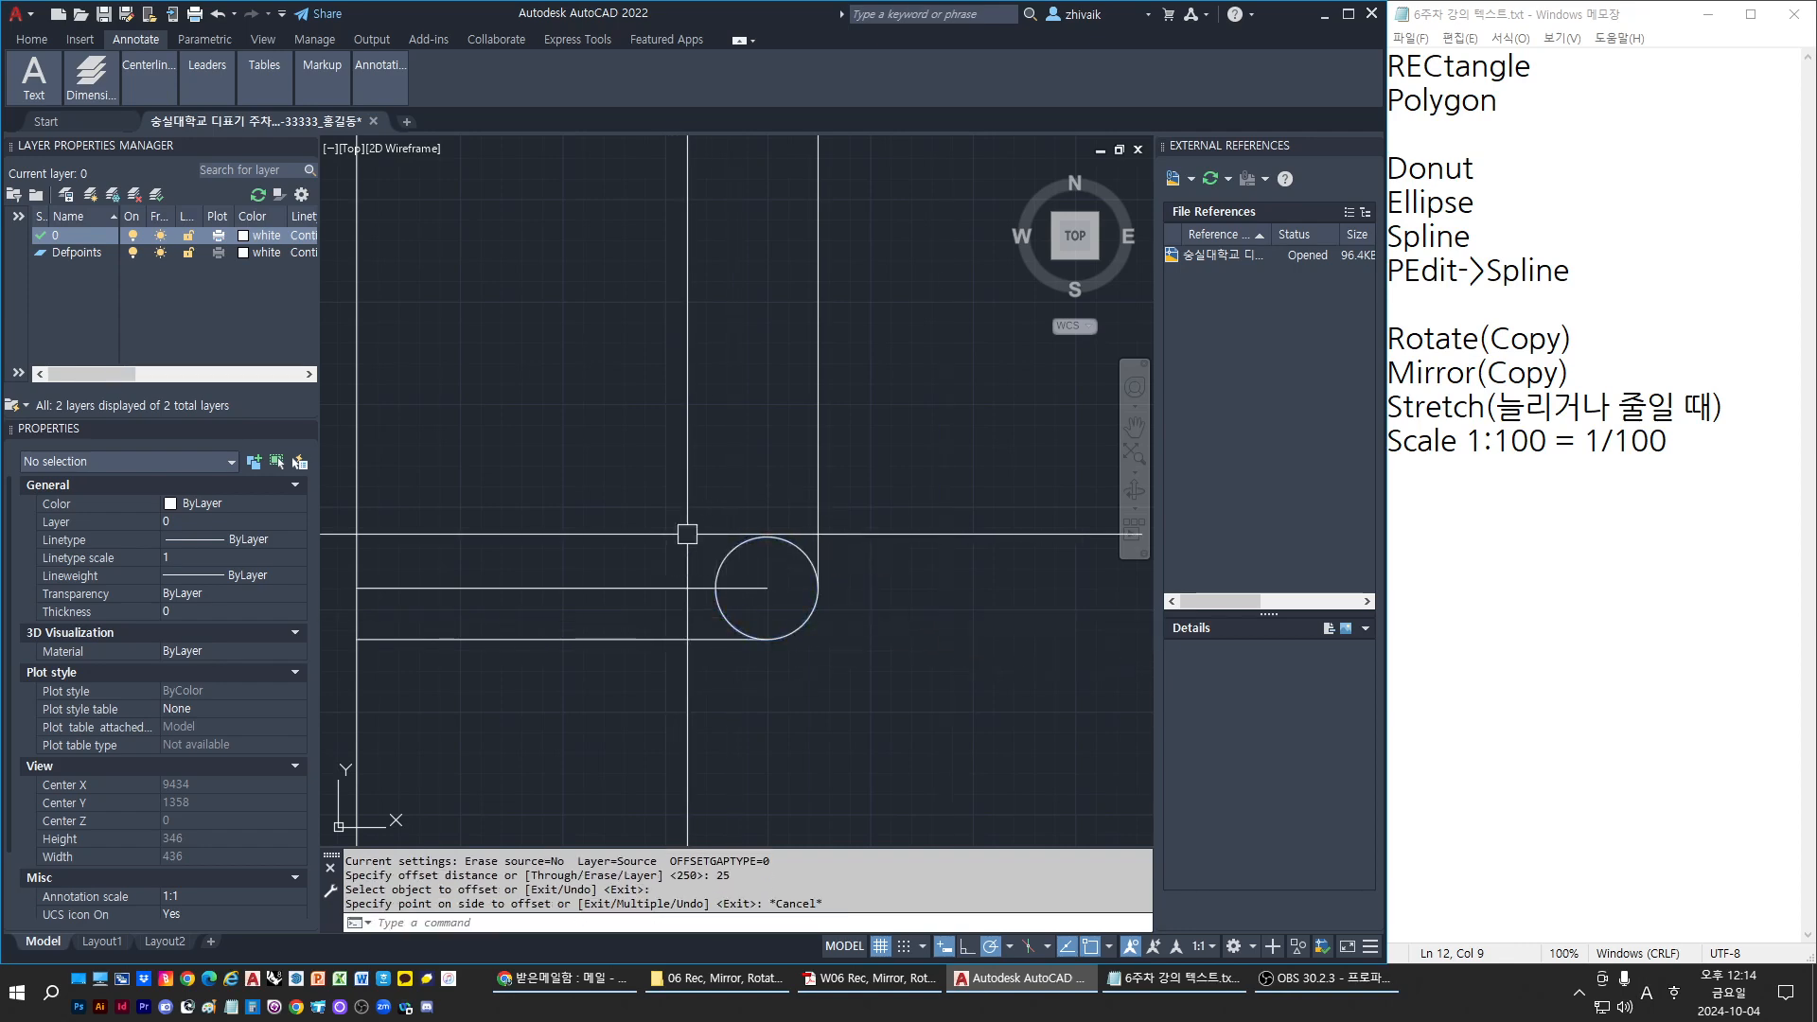
{"action": "left_click", "coordinate": [735, 549]}
{"action": "key", "text": "Return"}
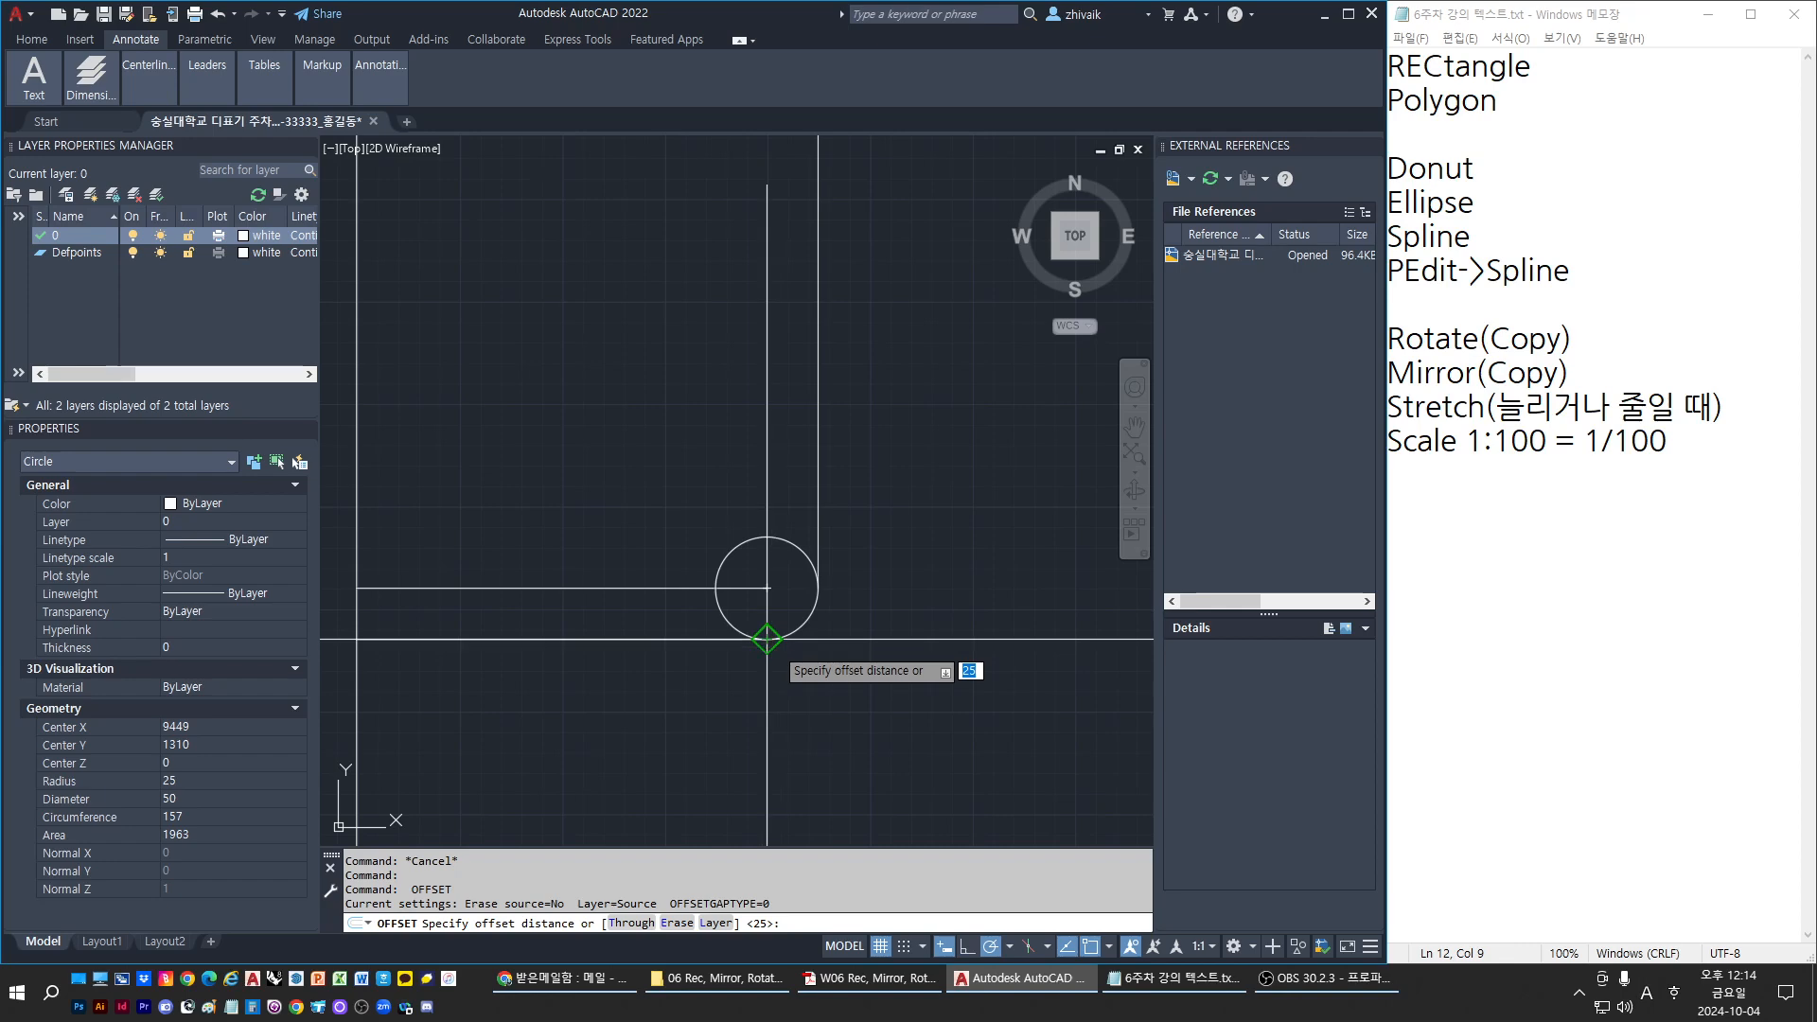
{"action": "left_click", "coordinate": [744, 602]}
{"action": "key", "text": "Escape"}
Copy the circle straight up, from its bottom quadrant to its center
{"action": "left_click", "coordinate": [739, 549]}
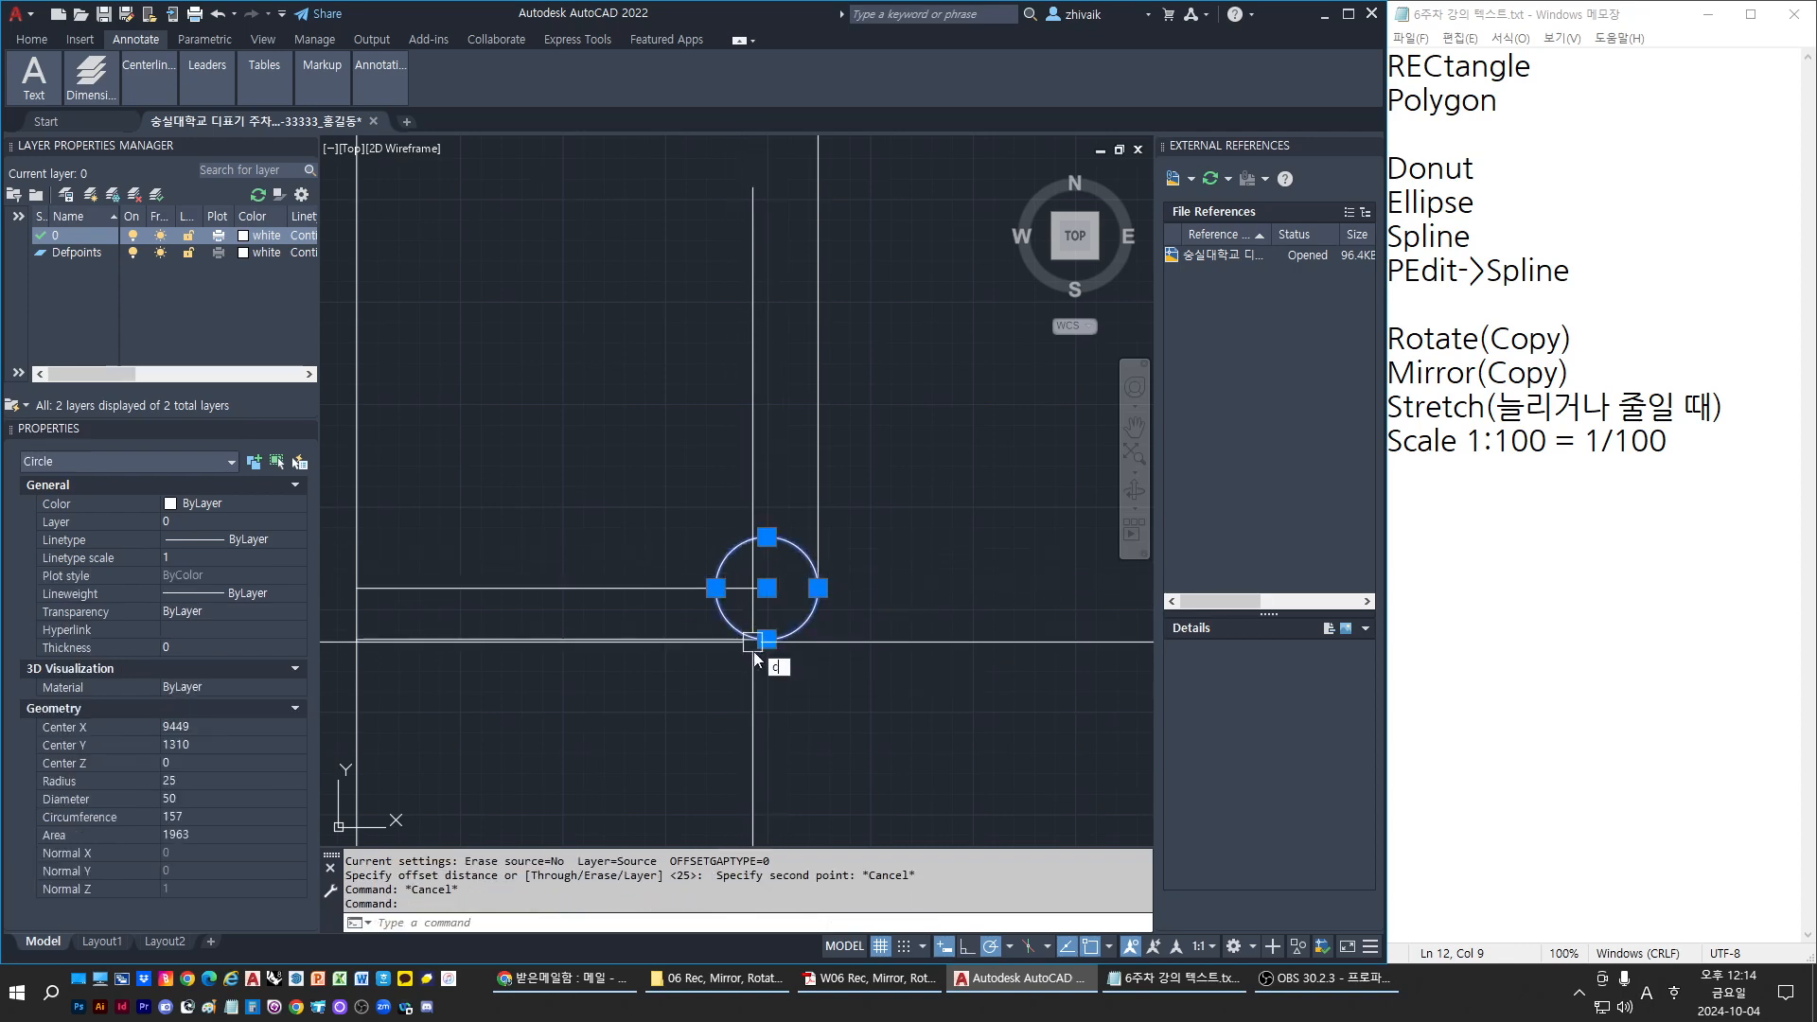
{"action": "type", "text": "c"}
{"action": "key", "text": "Return"}
{"action": "left_click", "coordinate": [767, 639]}
{"action": "left_click", "coordinate": [769, 591]}
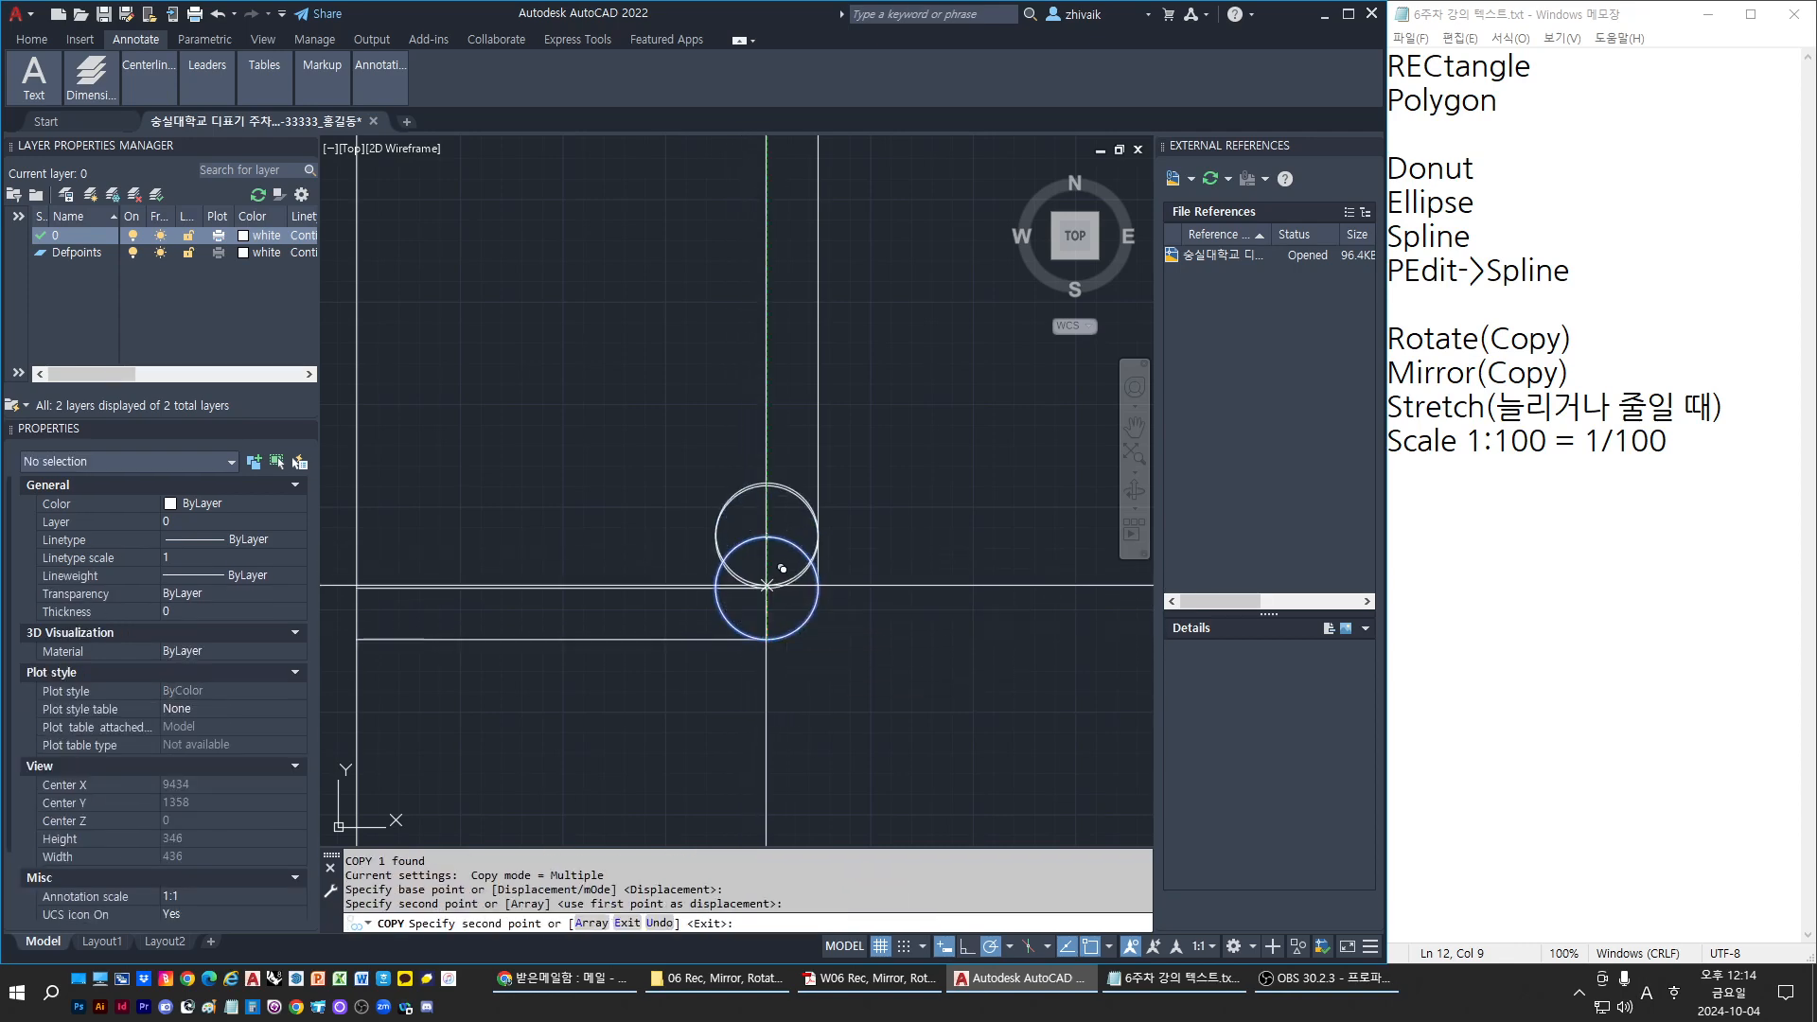
{"action": "key", "text": "Escape"}
Move the copied circle left by its radius, using its right quadrant as the base point
{"action": "left_click", "coordinate": [729, 522]}
{"action": "left_click", "coordinate": [721, 515]}
{"action": "type", "text": "m"}
{"action": "key", "text": "Return"}
{"action": "left_click", "coordinate": [816, 537]}
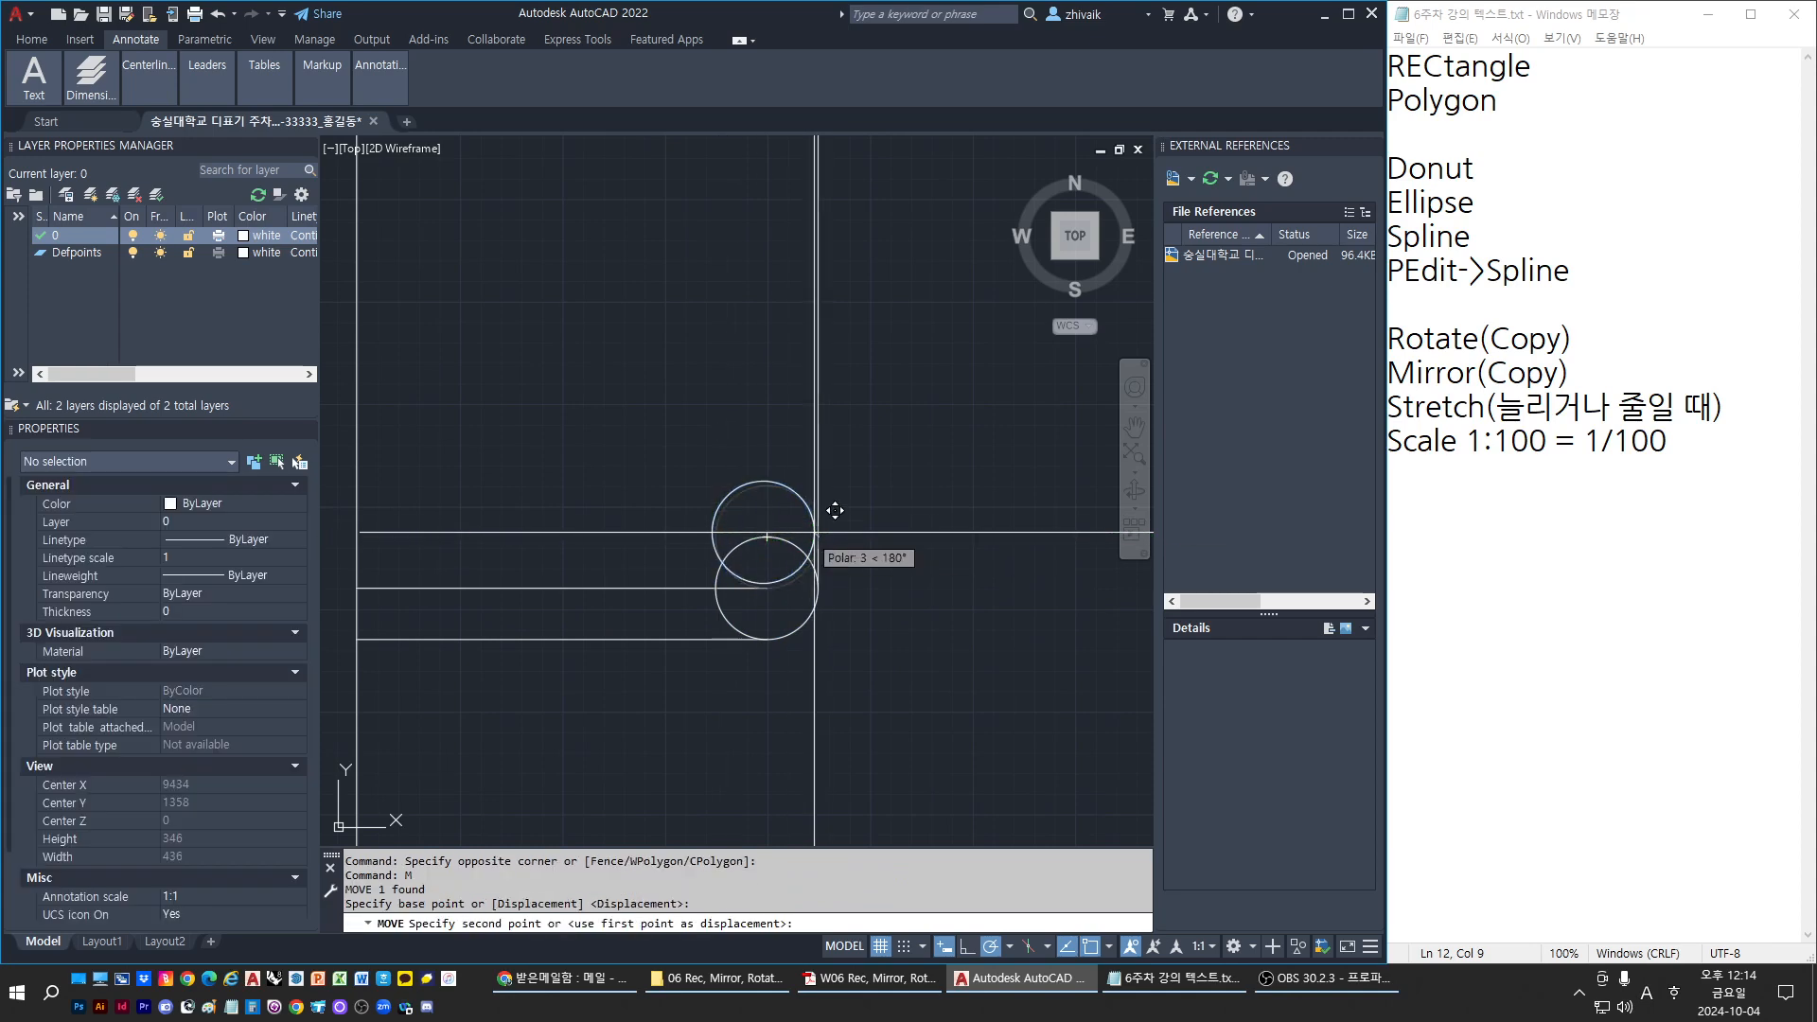
{"action": "left_click", "coordinate": [752, 633]}
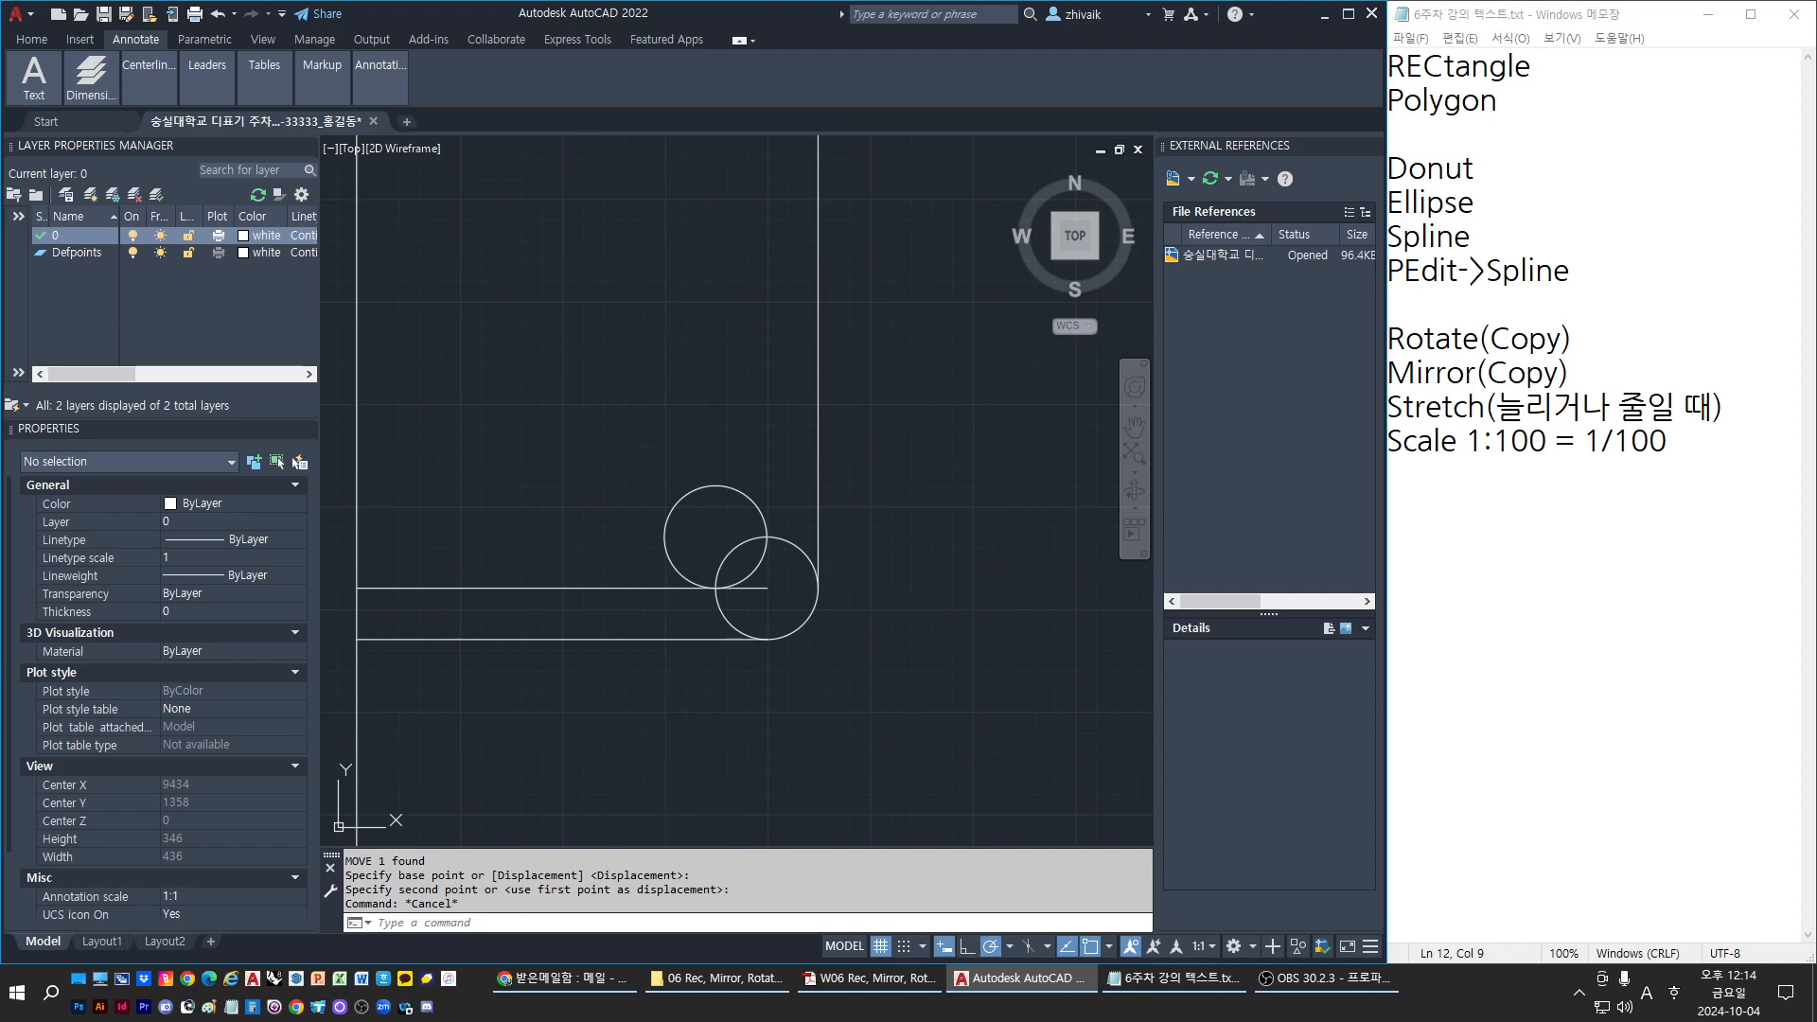
Switch to the Scale & Stretch PDF page to check the bottom corner fillet and hole dimensions
{"action": "left_click", "coordinate": [869, 978]}
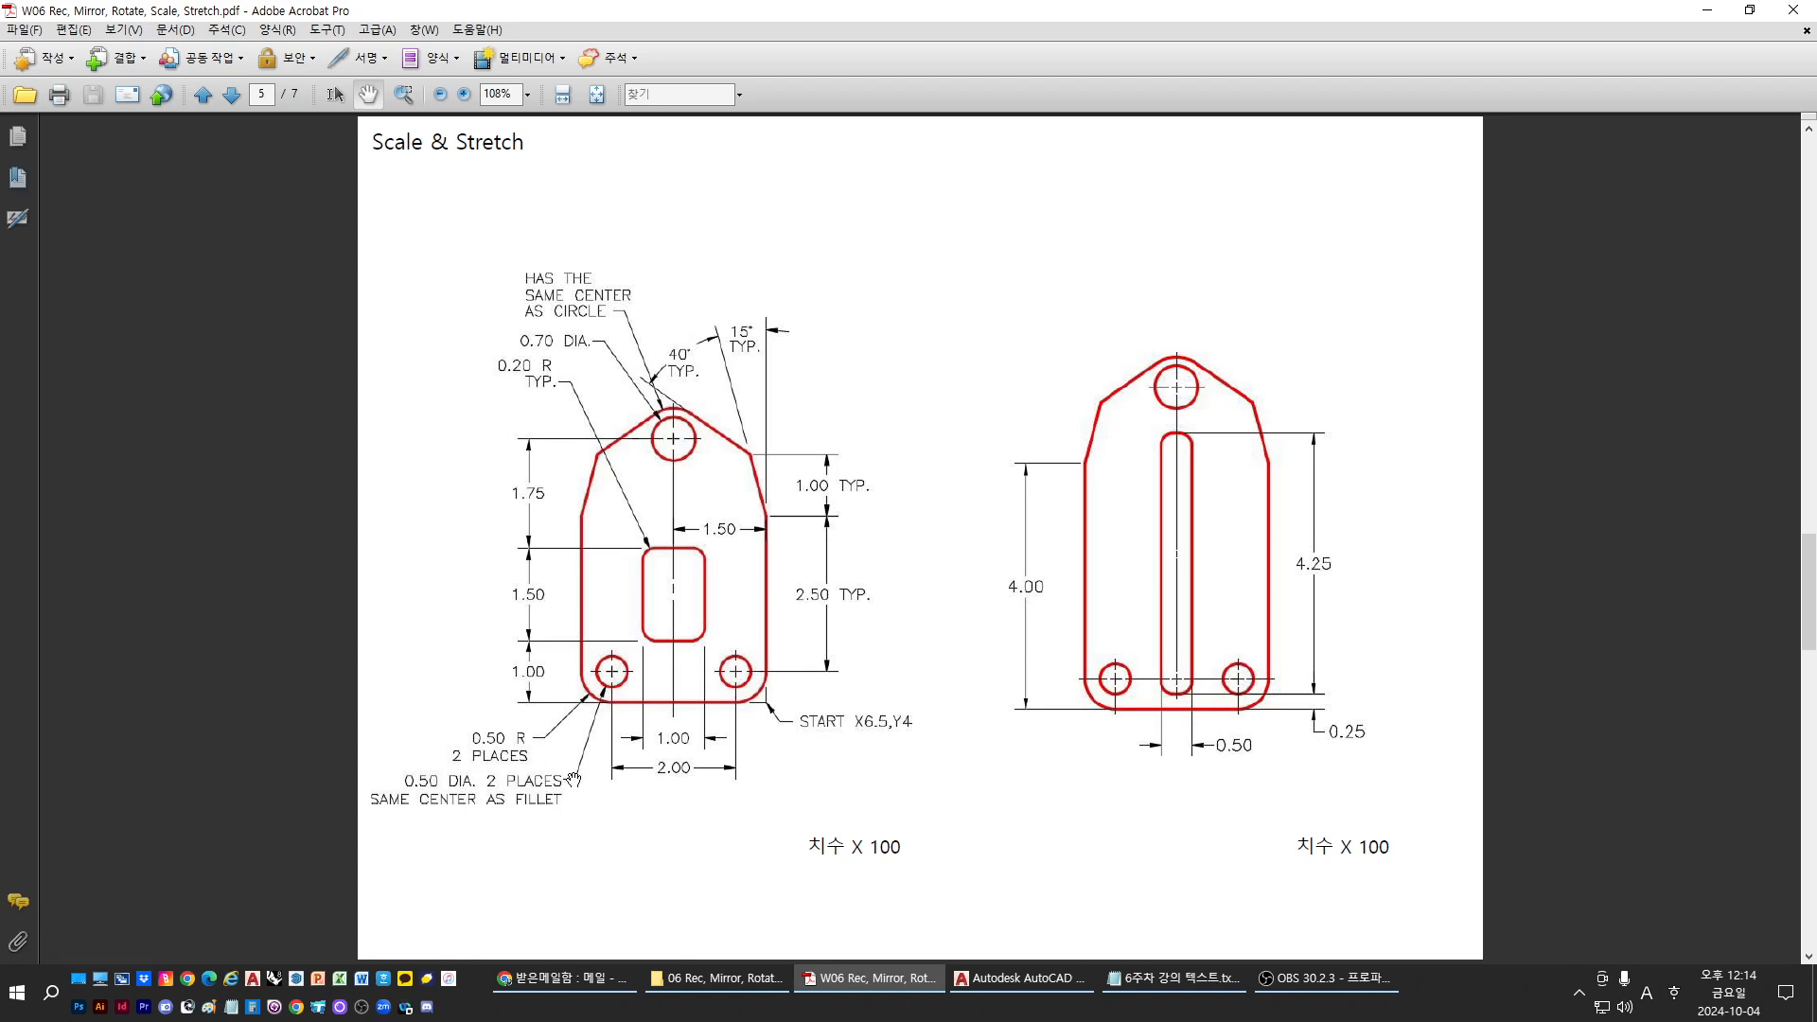
Examine the bottom corner's 0.50 R fillet and 0.50 DIA. hole callouts in the PDF and compare them with the drawn circle
{"action": "scroll", "coordinate": [573, 778], "scroll_direction": "up", "scroll_amount": 5, "text": "ctrl"}
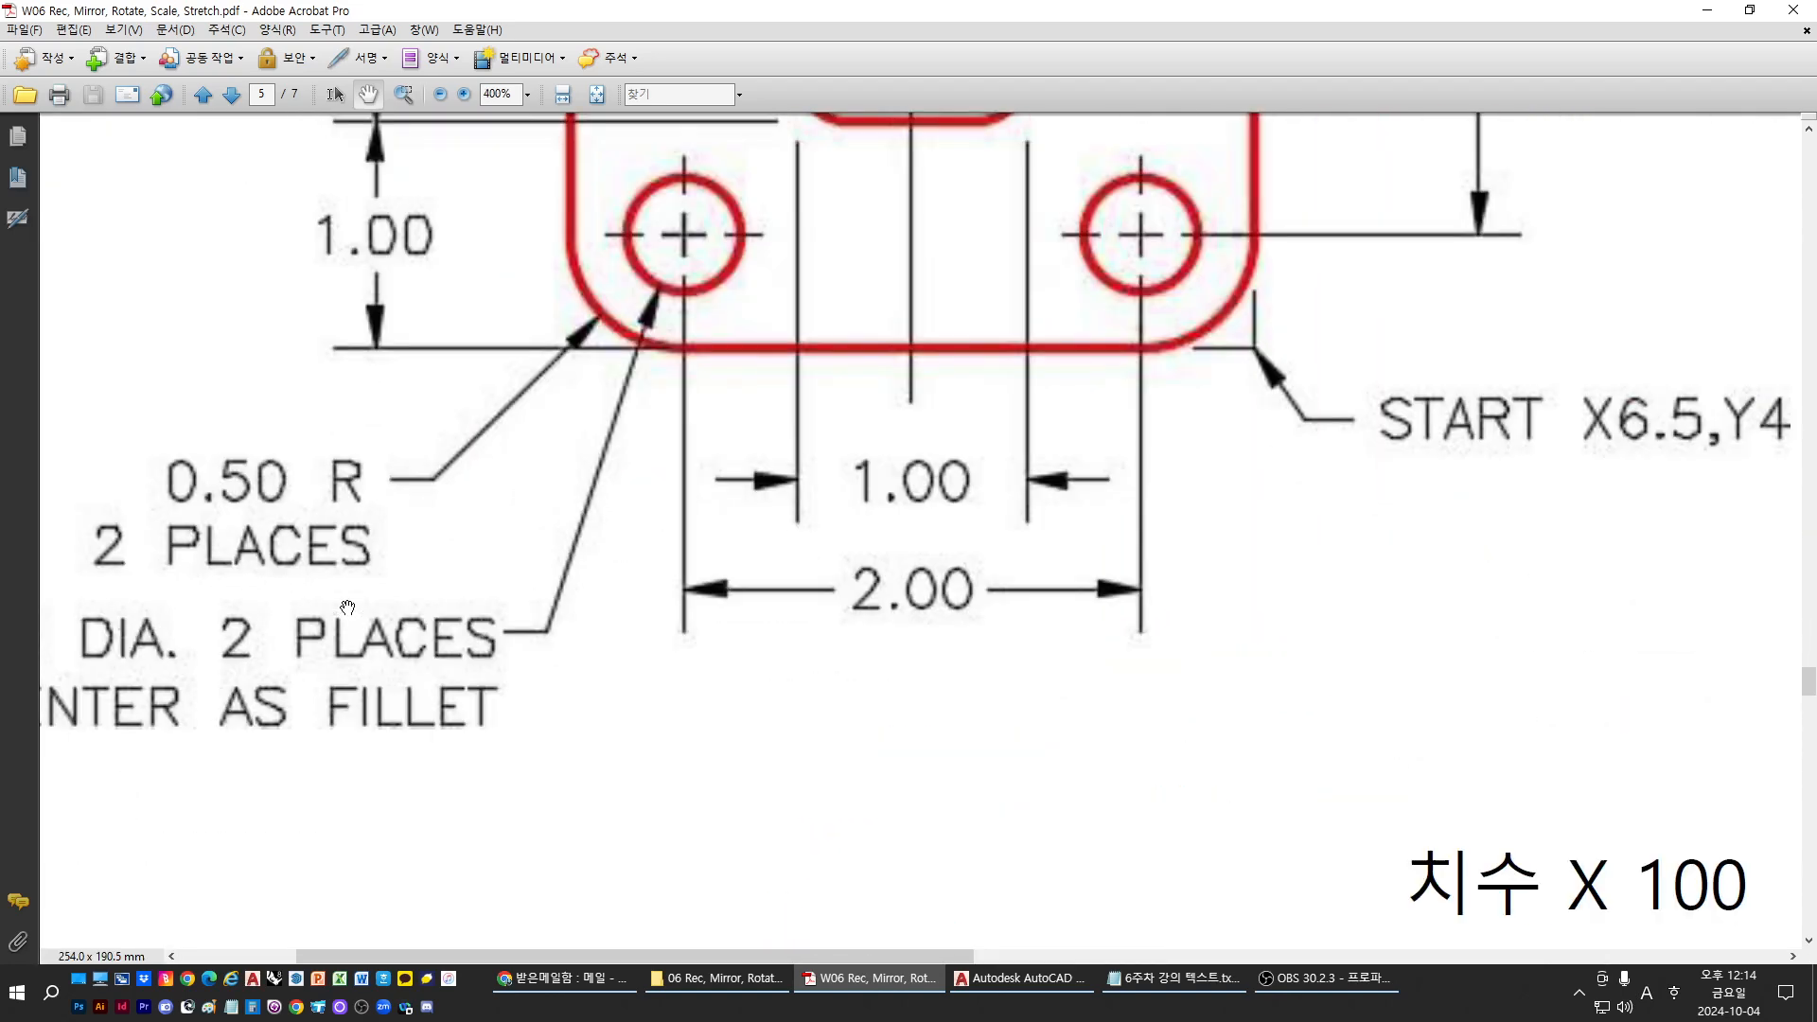
{"action": "left_click_drag", "start_coordinate": [413, 546], "coordinate": [738, 596]}
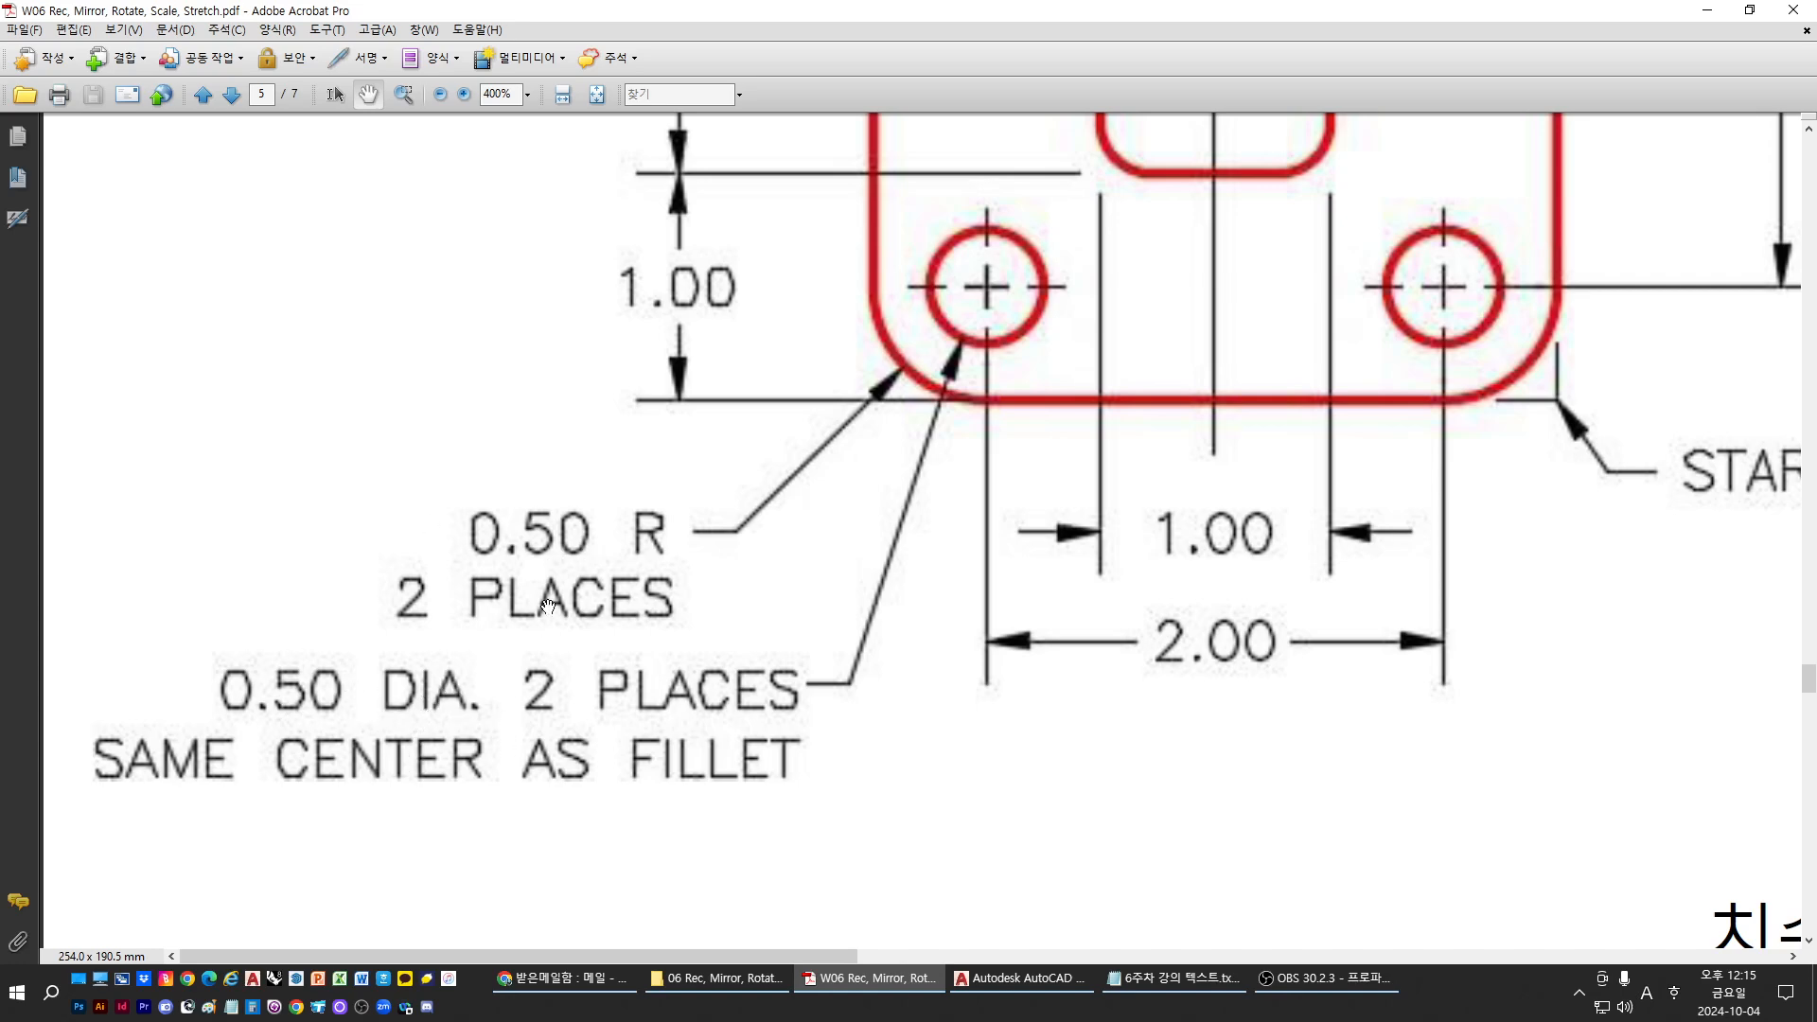
{"action": "left_click_drag", "start_coordinate": [830, 7], "coordinate": [831, 0]}
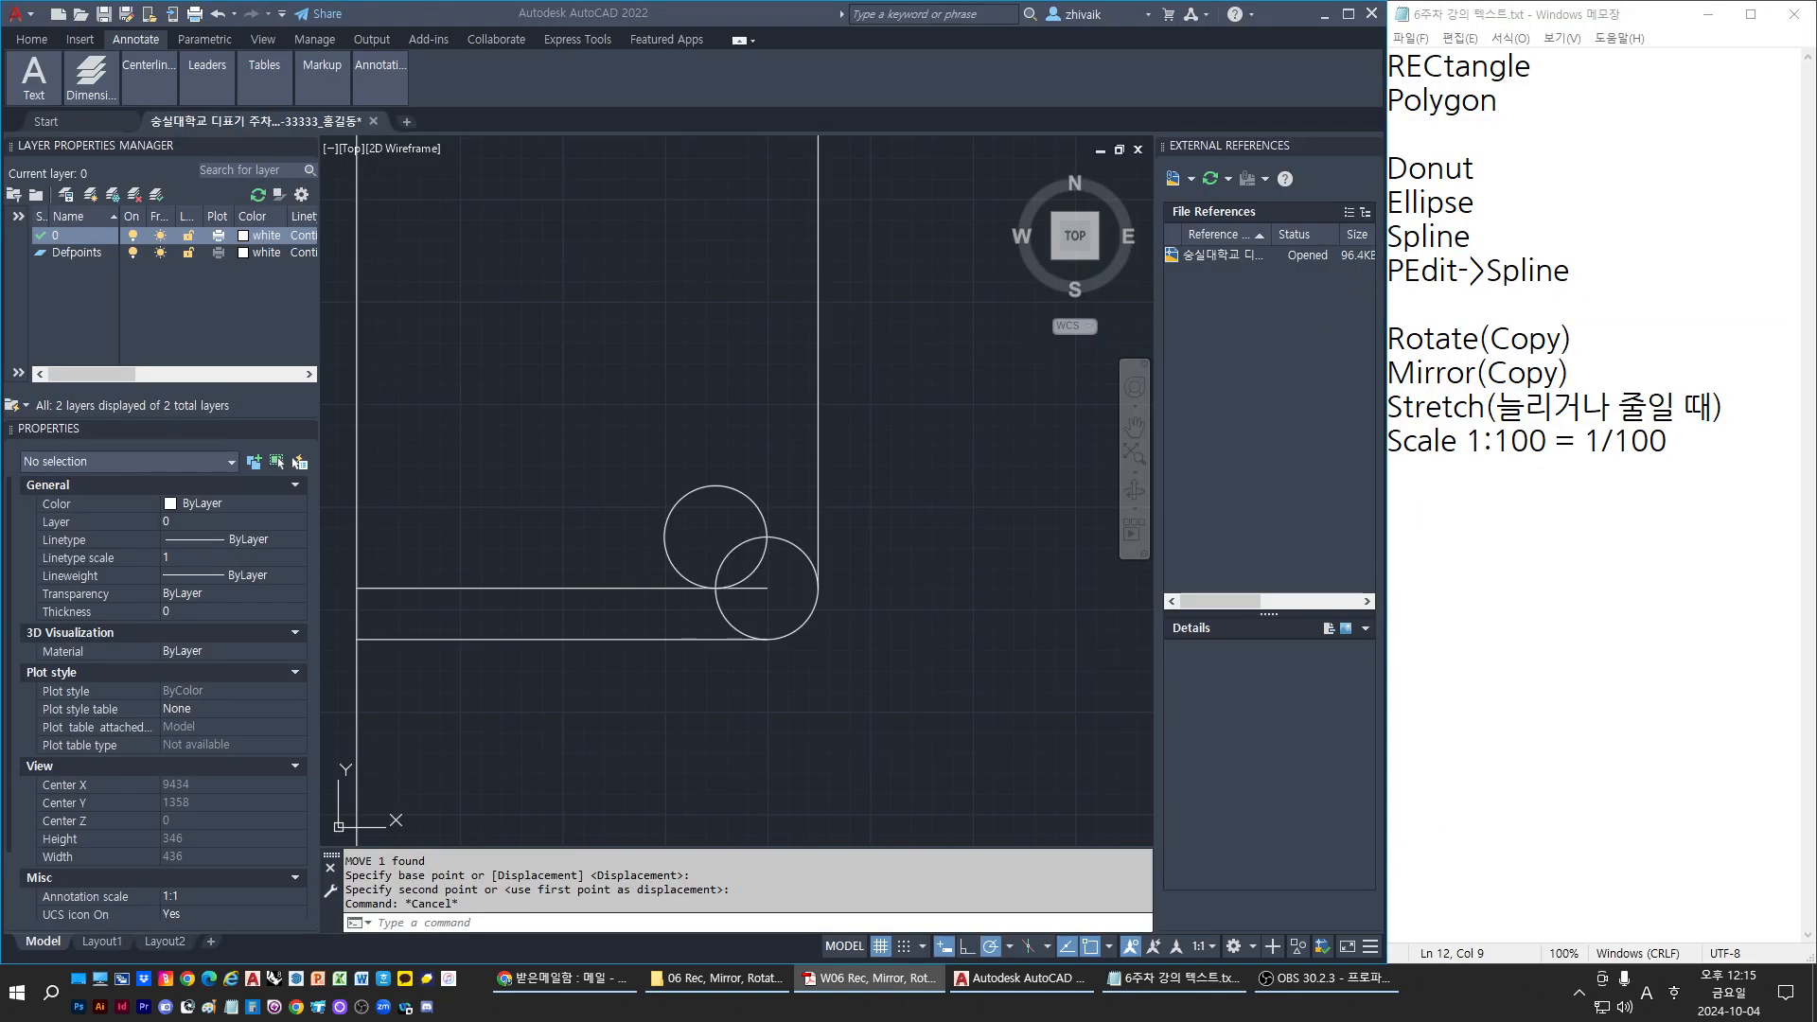
{"action": "left_click", "coordinate": [731, 628]}
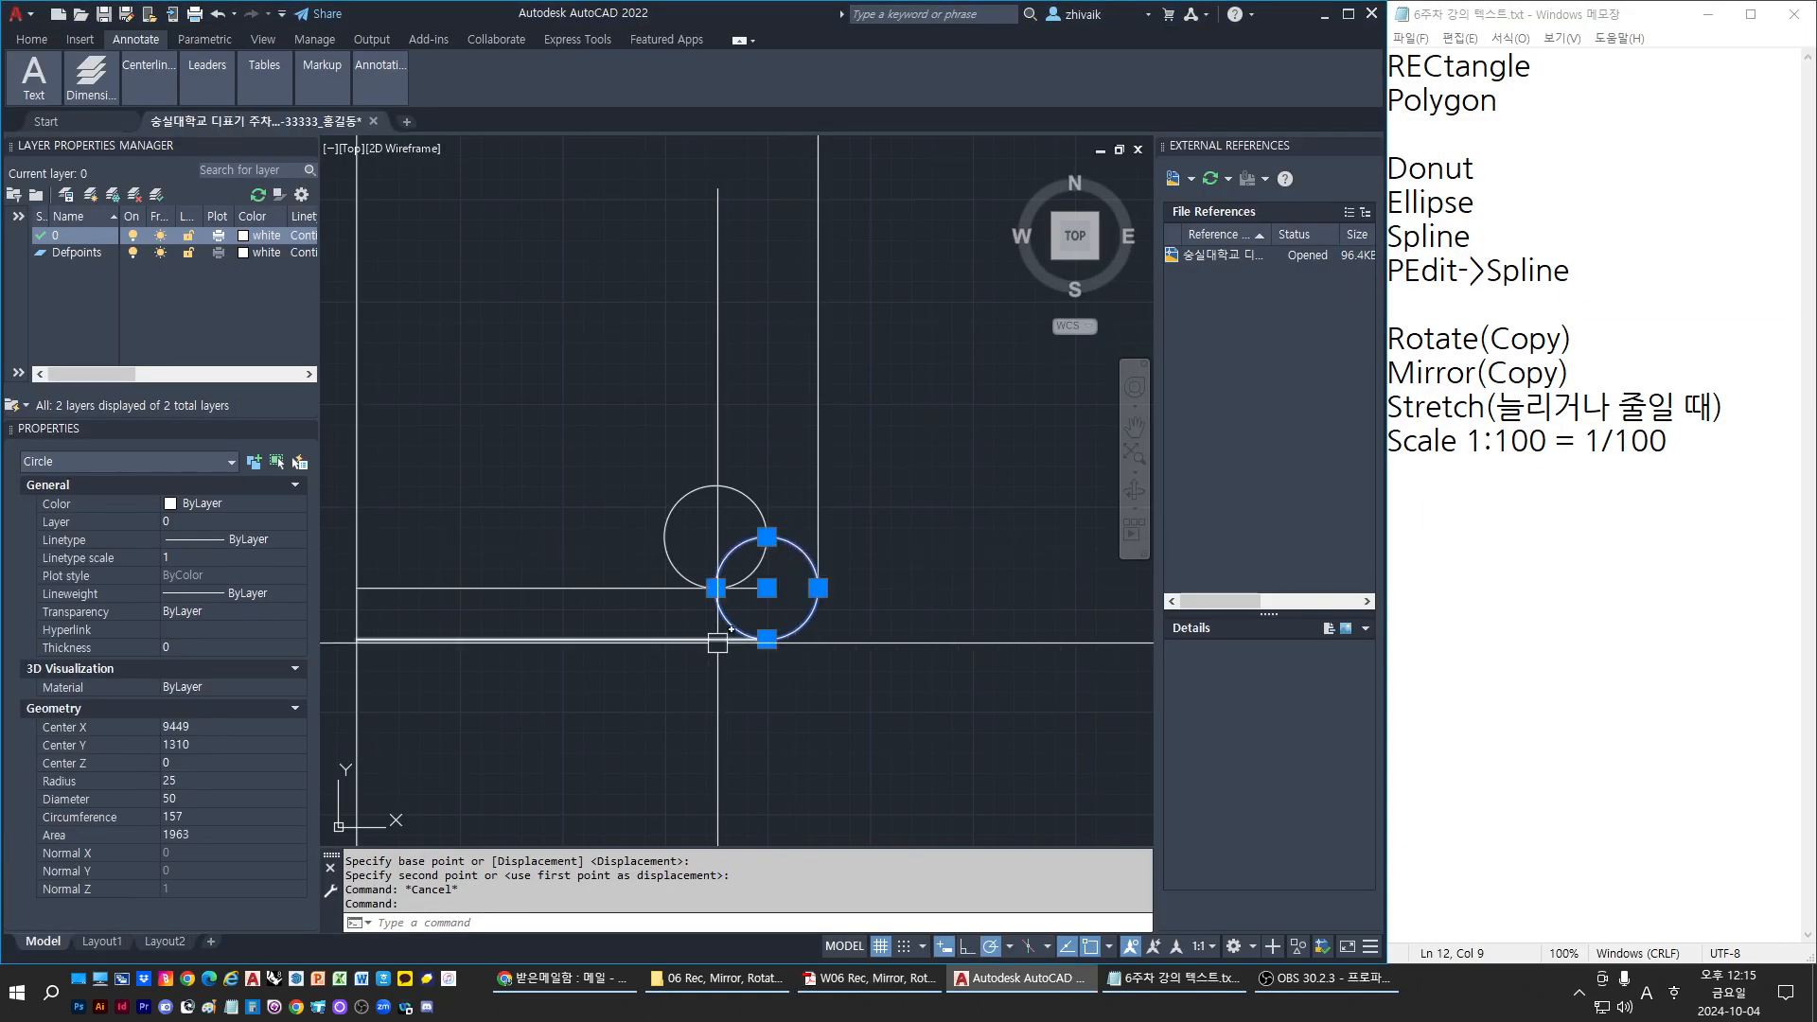
{"action": "key", "text": "alt+Tab"}
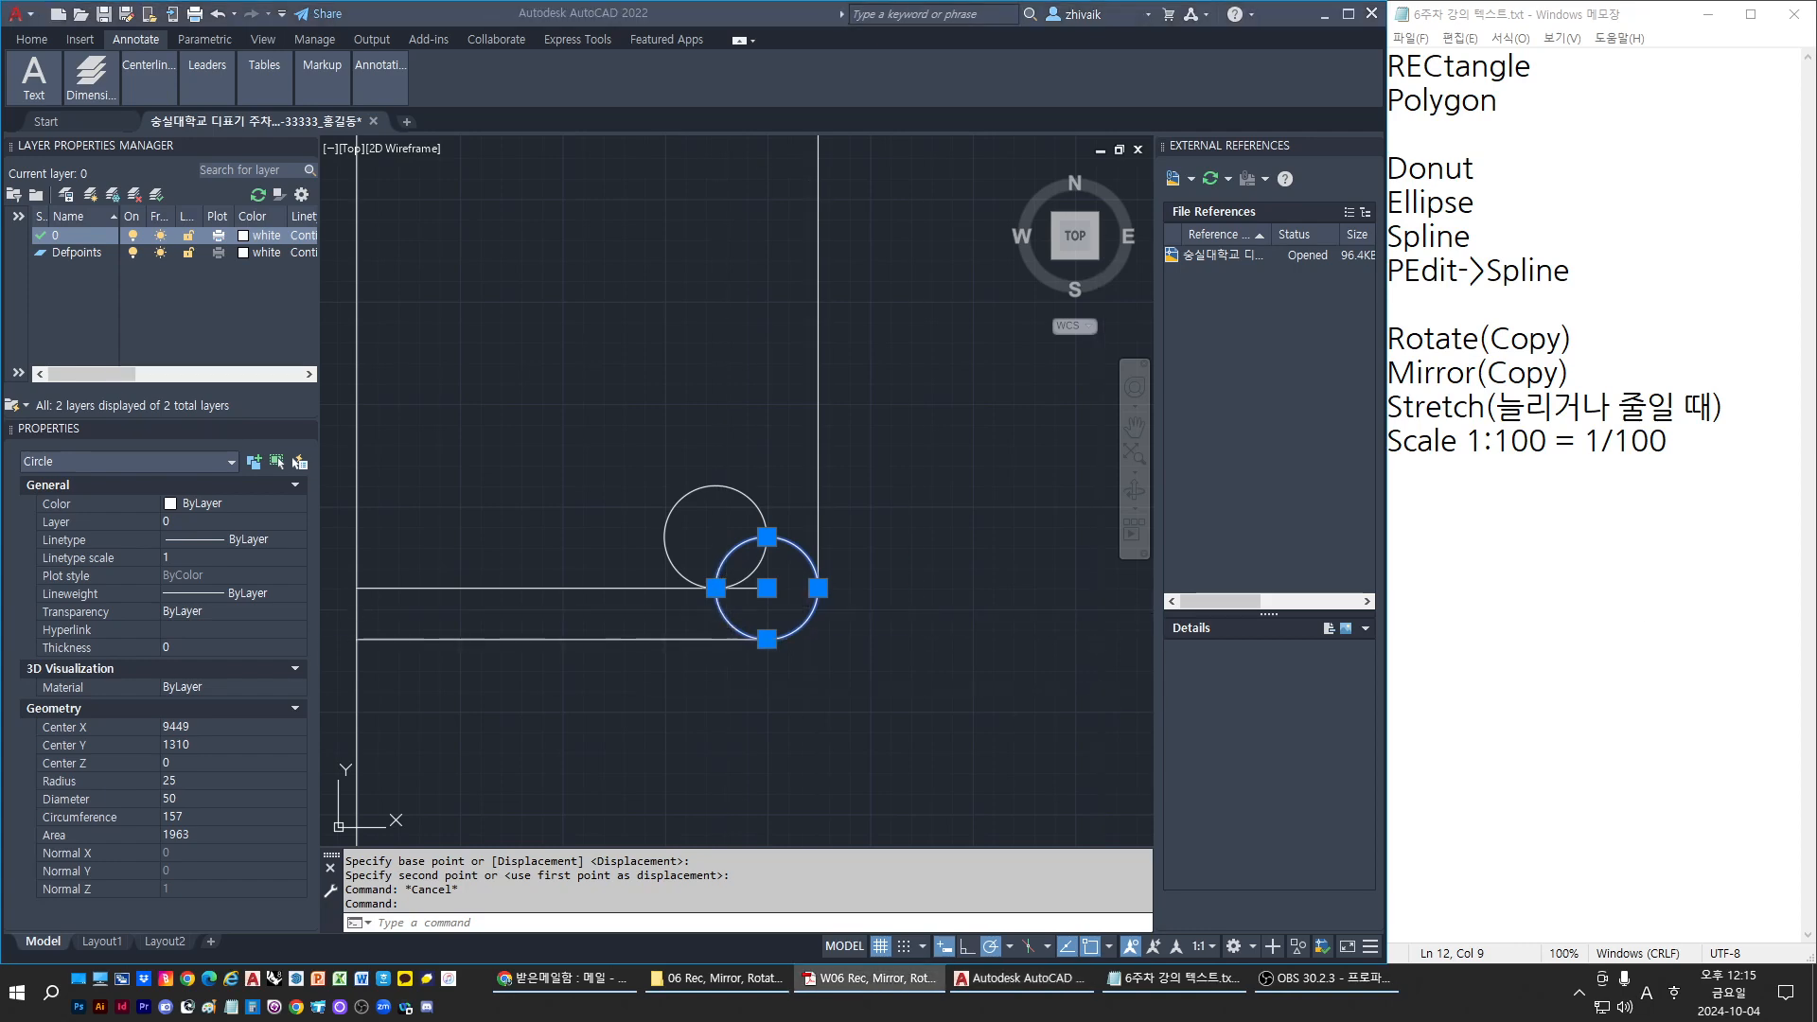
Erase both overlapping circles at the plate's bottom corner
{"action": "left_click", "coordinate": [599, 472]}
{"action": "key", "text": "Escape"}
{"action": "left_click", "coordinate": [669, 520]}
{"action": "type", "text": "e"}
{"action": "key", "text": "space"}
{"action": "key", "text": "Escape"}
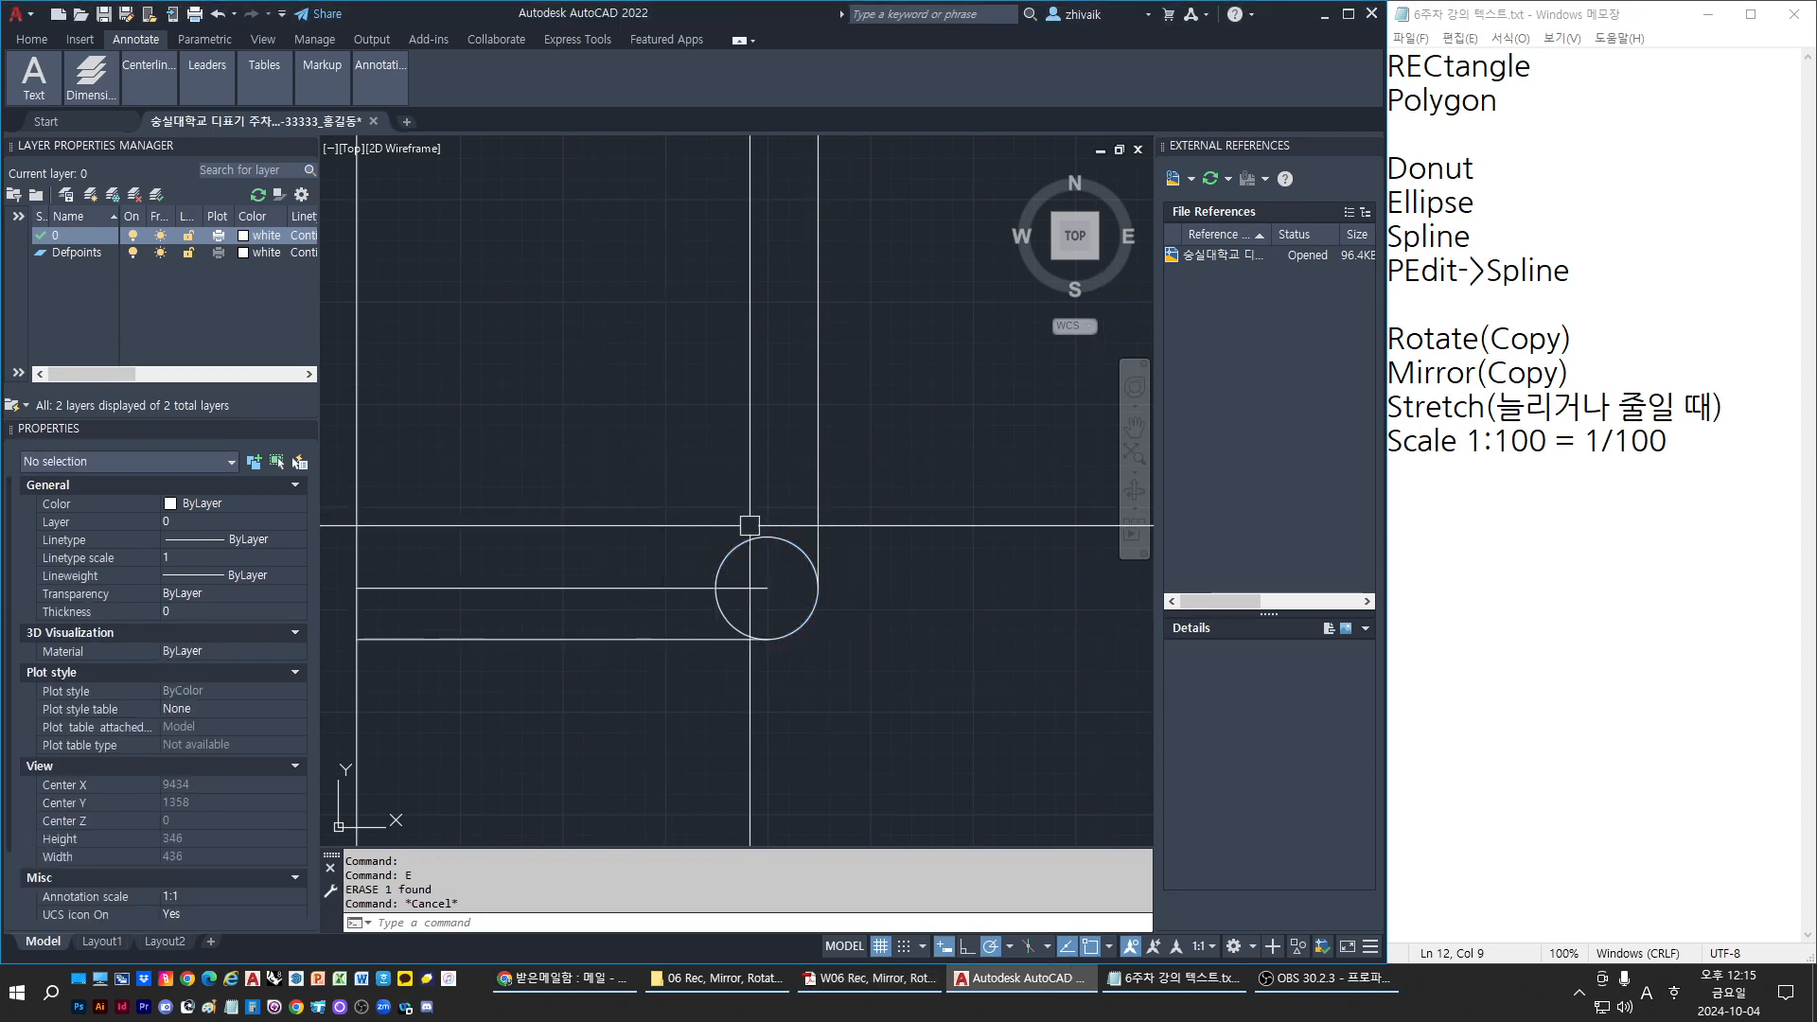
{"action": "left_click", "coordinate": [750, 525]}
{"action": "left_click", "coordinate": [735, 558]}
{"action": "key", "text": "Delete"}
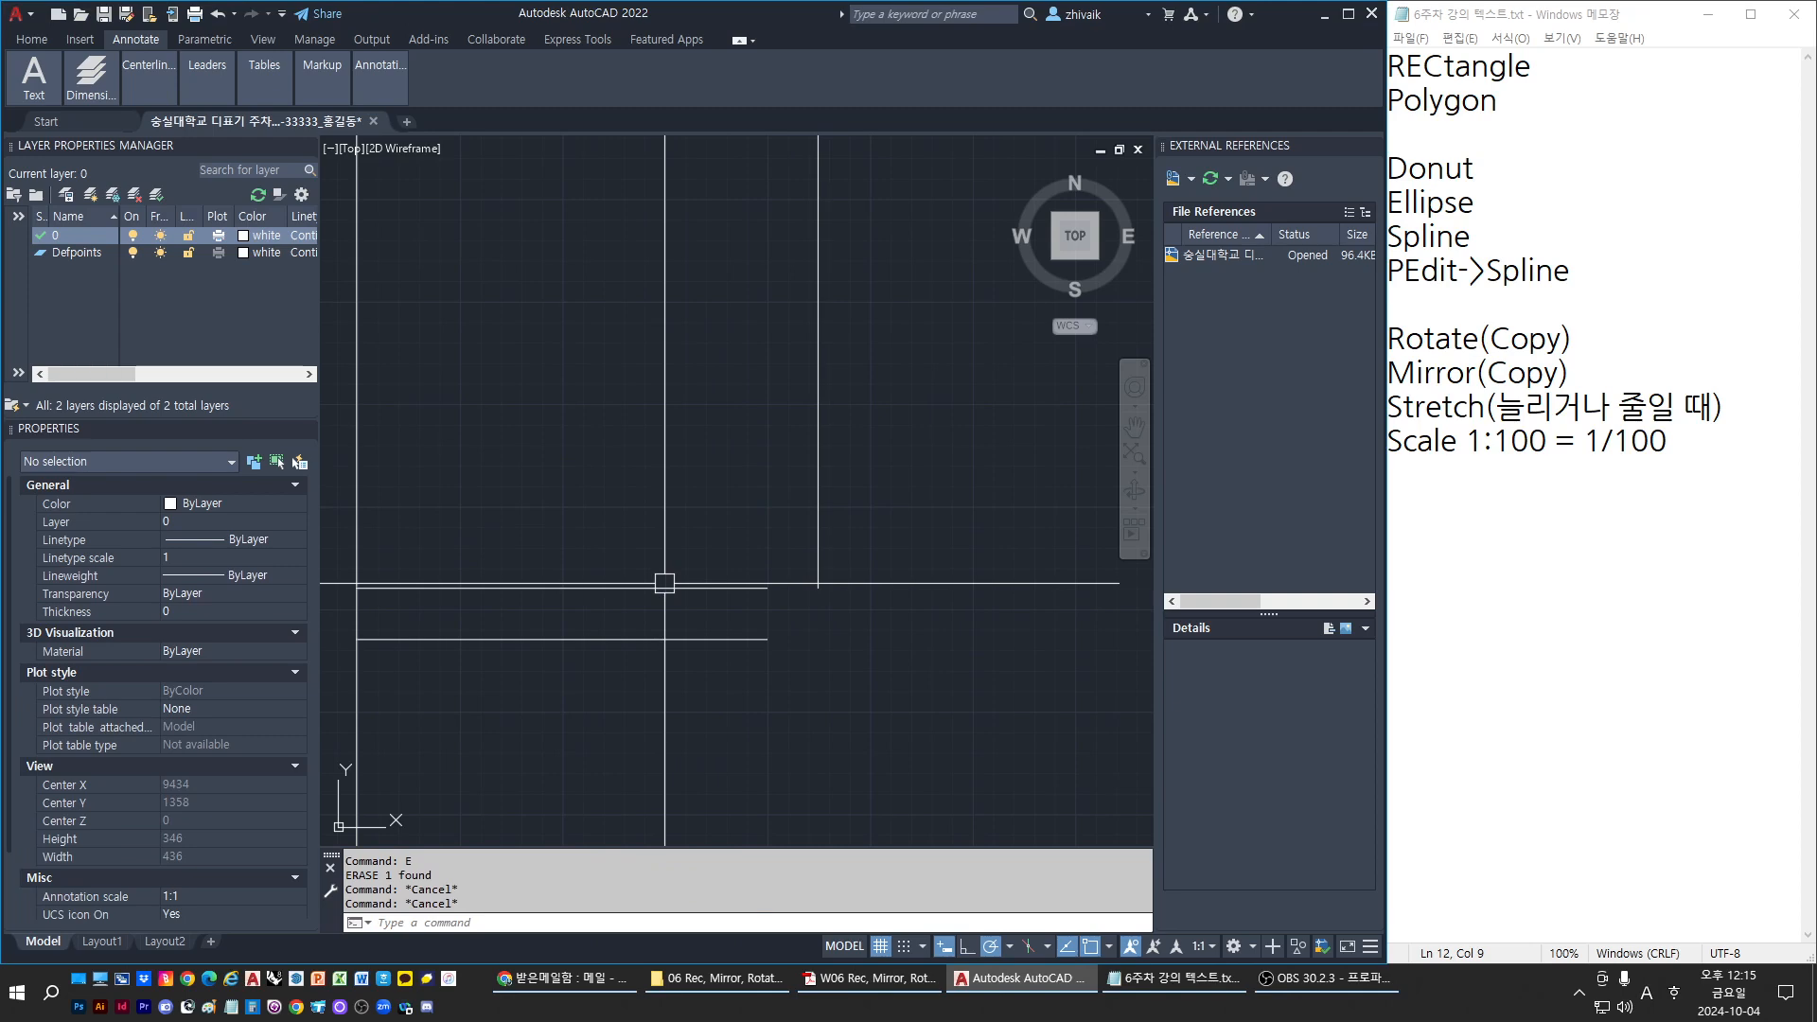
Draw a circle of radius 25 centered on the free end of the upper of the two bottom horizontal lines
{"action": "type", "text": "ci"}
{"action": "key", "text": "space"}
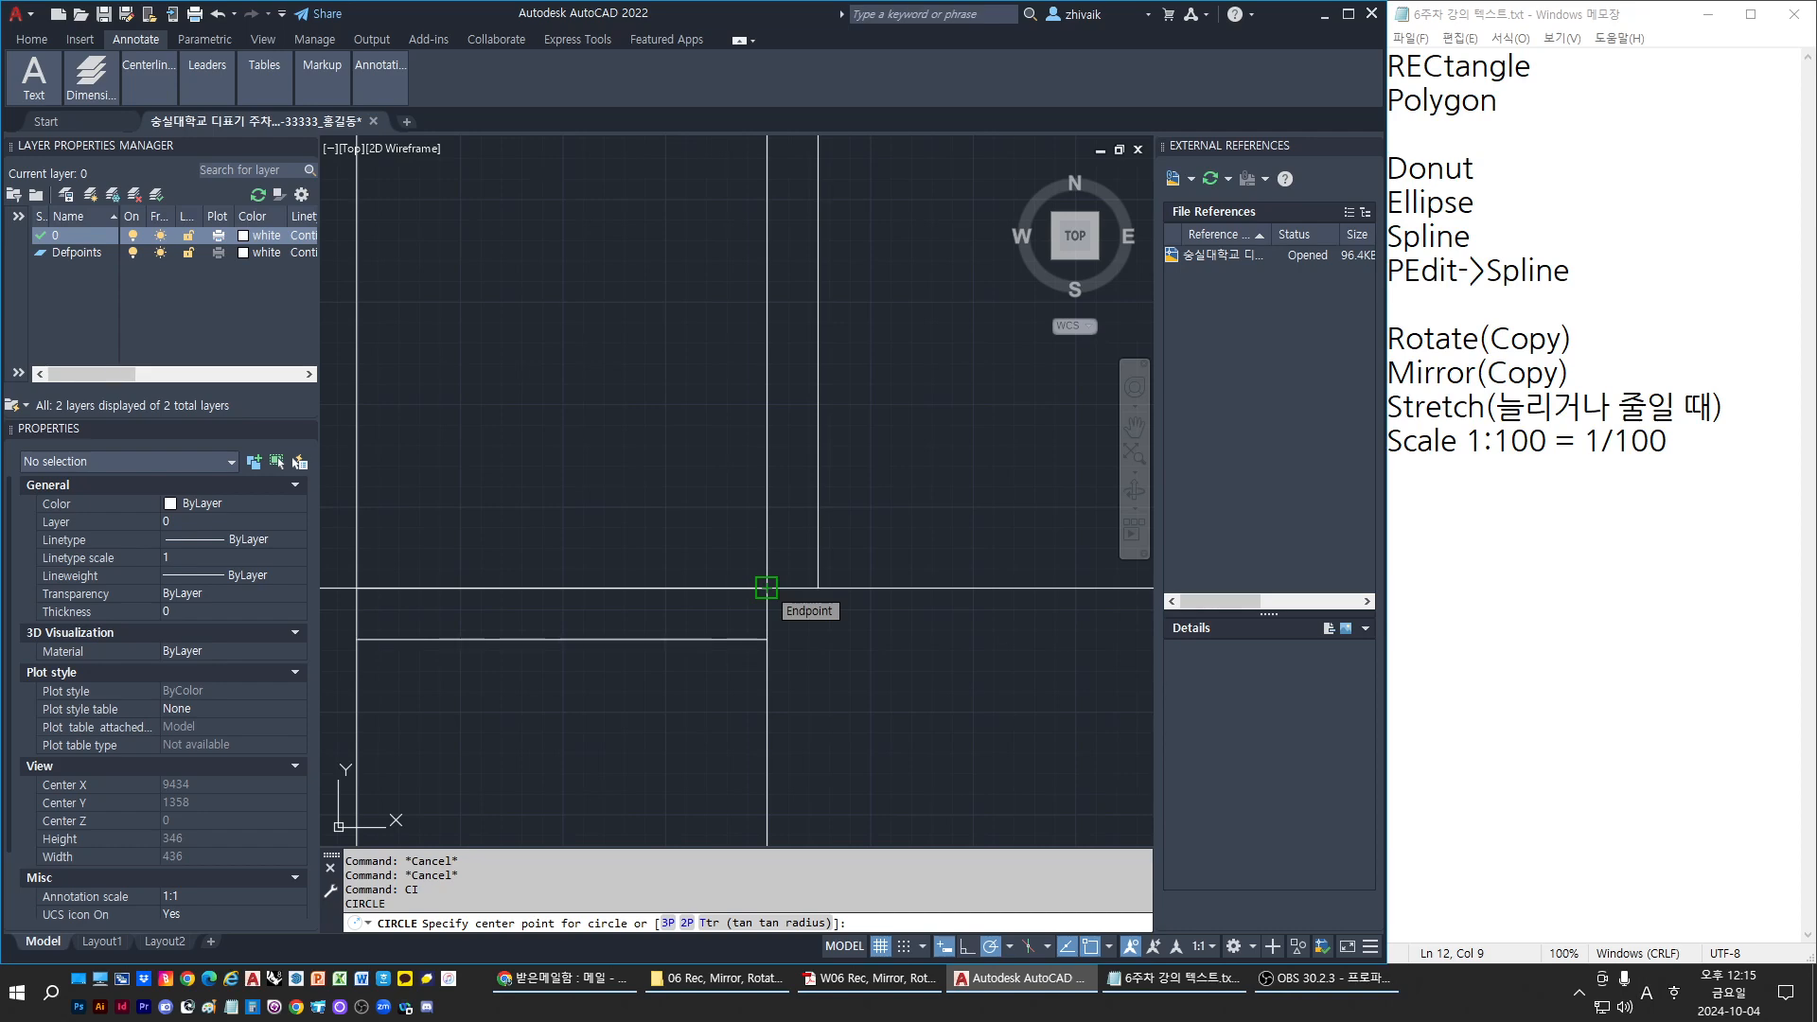
{"action": "left_click", "coordinate": [766, 587]}
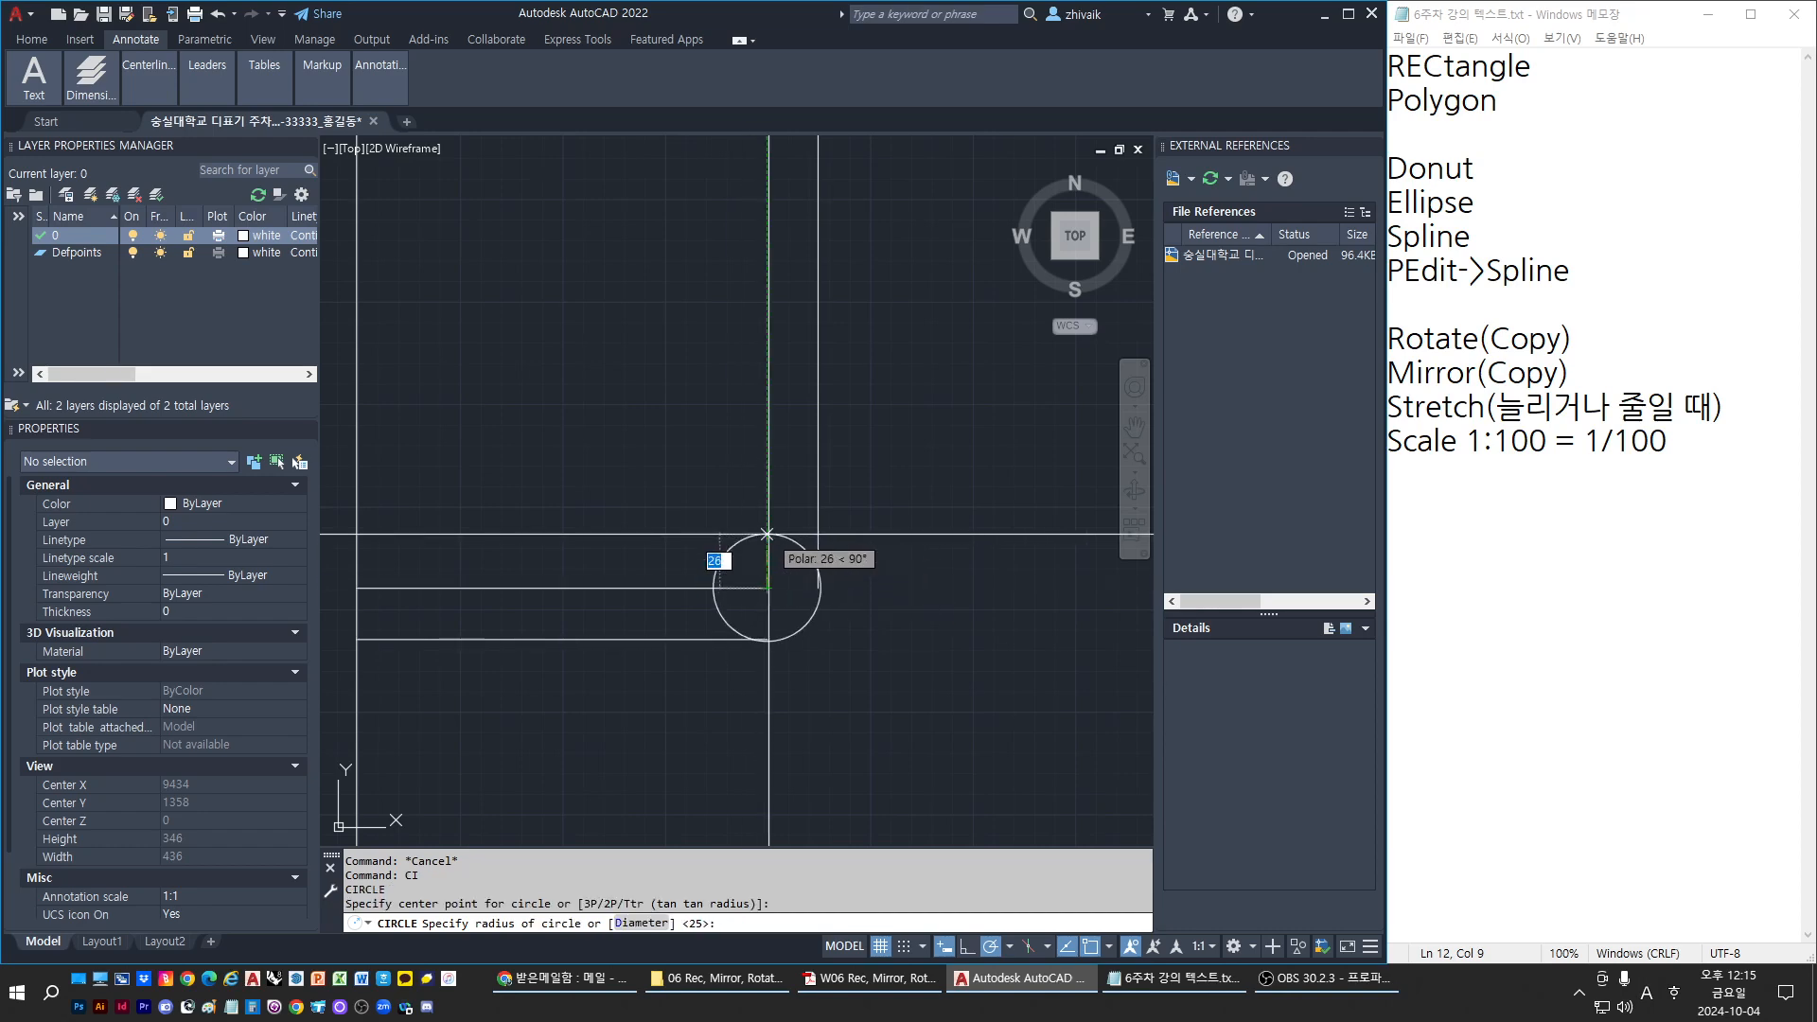
{"action": "type", "text": "25"}
{"action": "key", "text": "Return"}
Move the circle straight up by its radius, from its bottom quadrant to the end of the upper horizontal line
{"action": "left_click", "coordinate": [781, 638]}
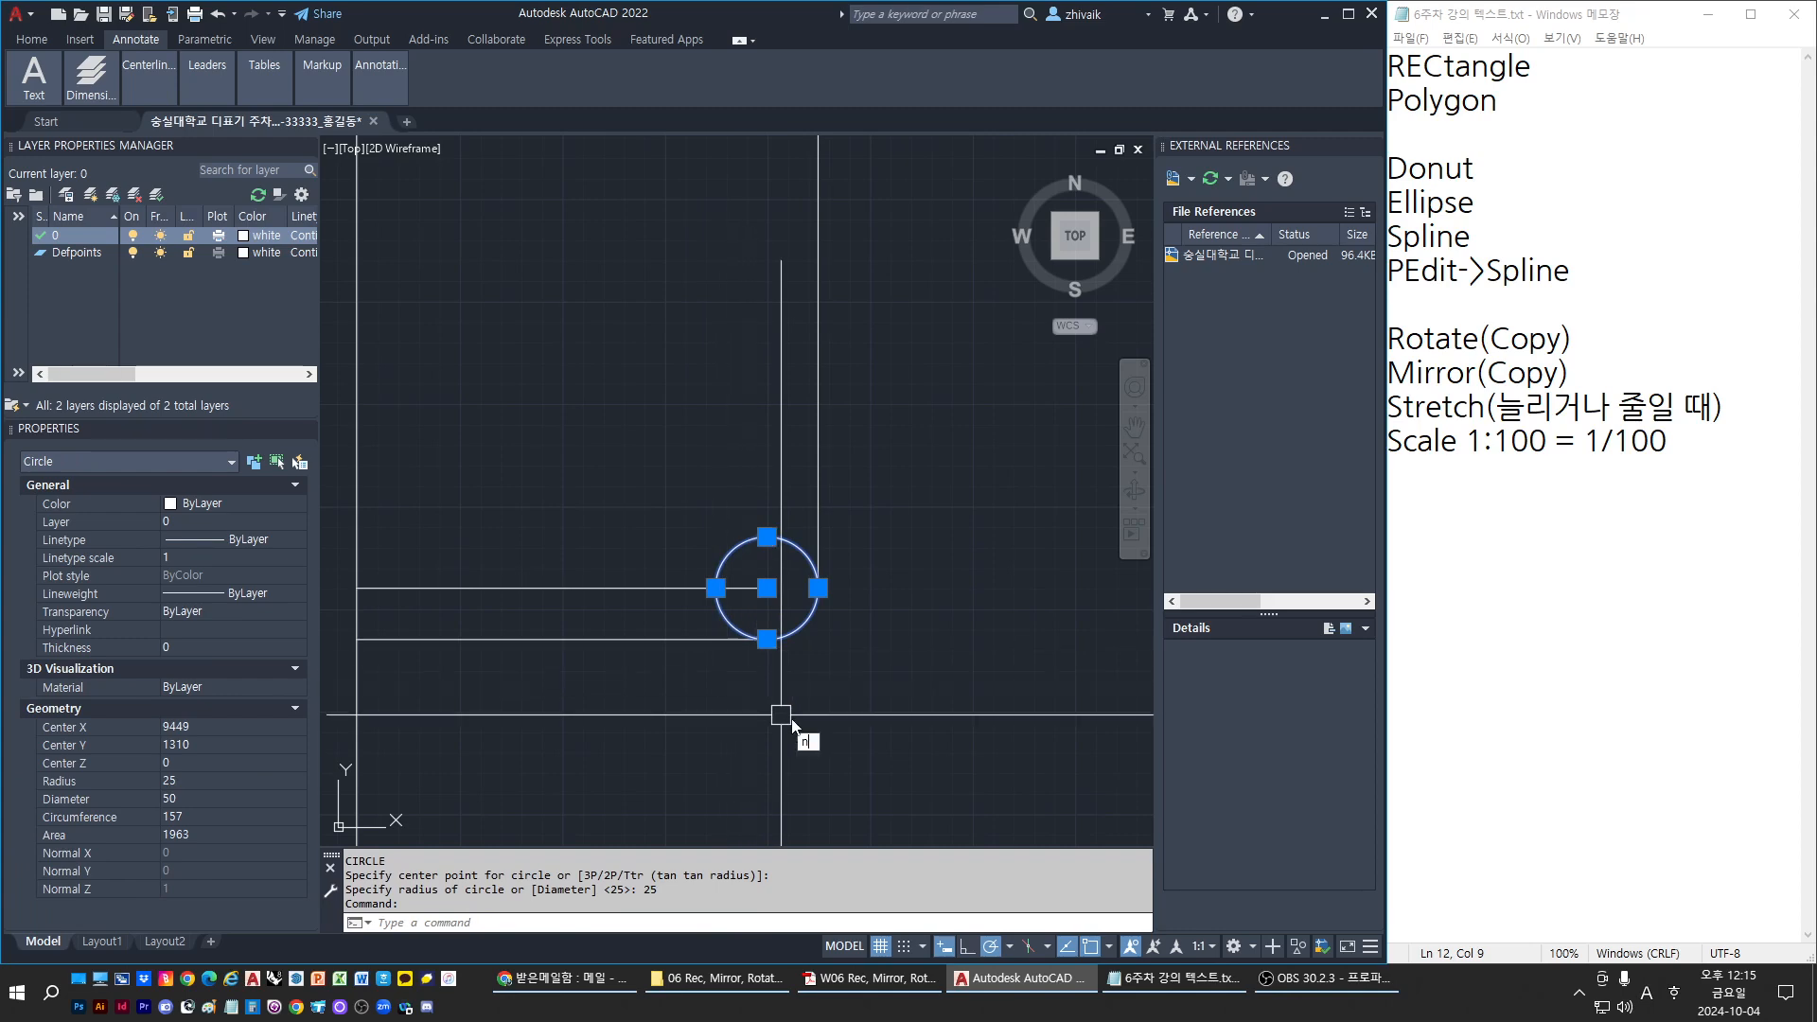
{"action": "key", "text": "Escape"}
{"action": "type", "text": "m"}
{"action": "key", "text": "Return"}
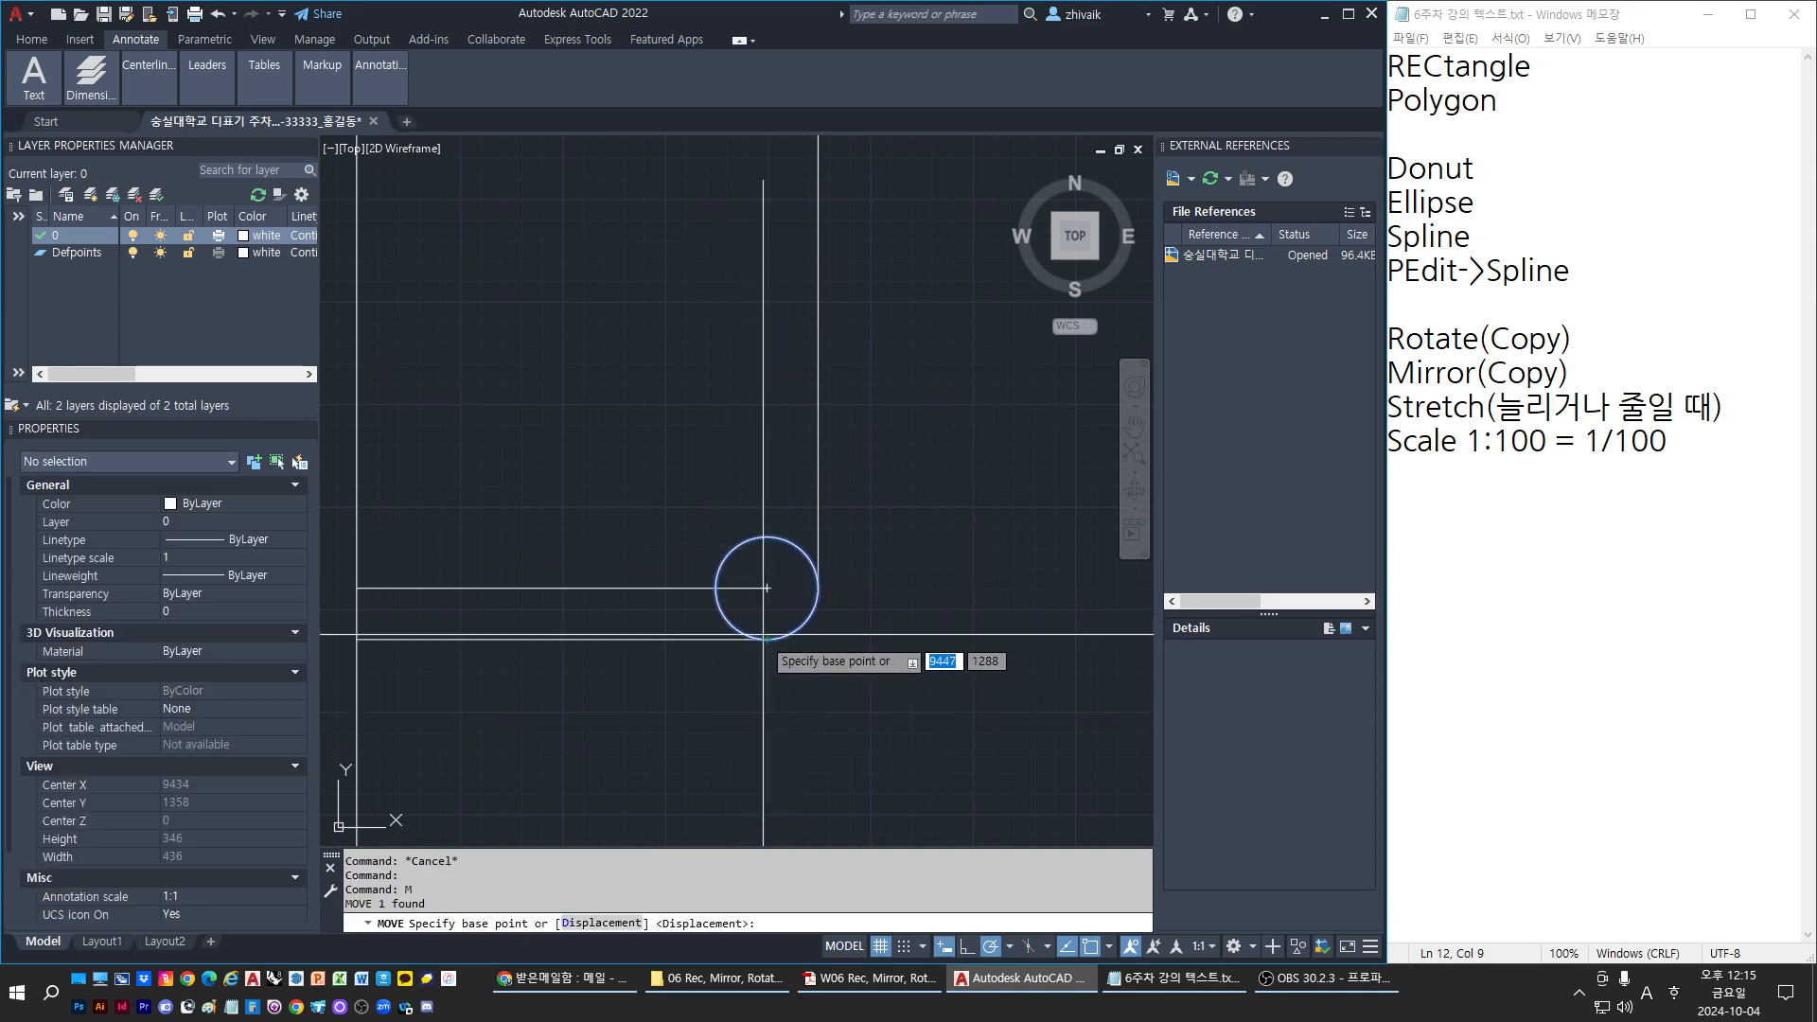
{"action": "left_click", "coordinate": [765, 637]}
{"action": "left_click", "coordinate": [766, 589]}
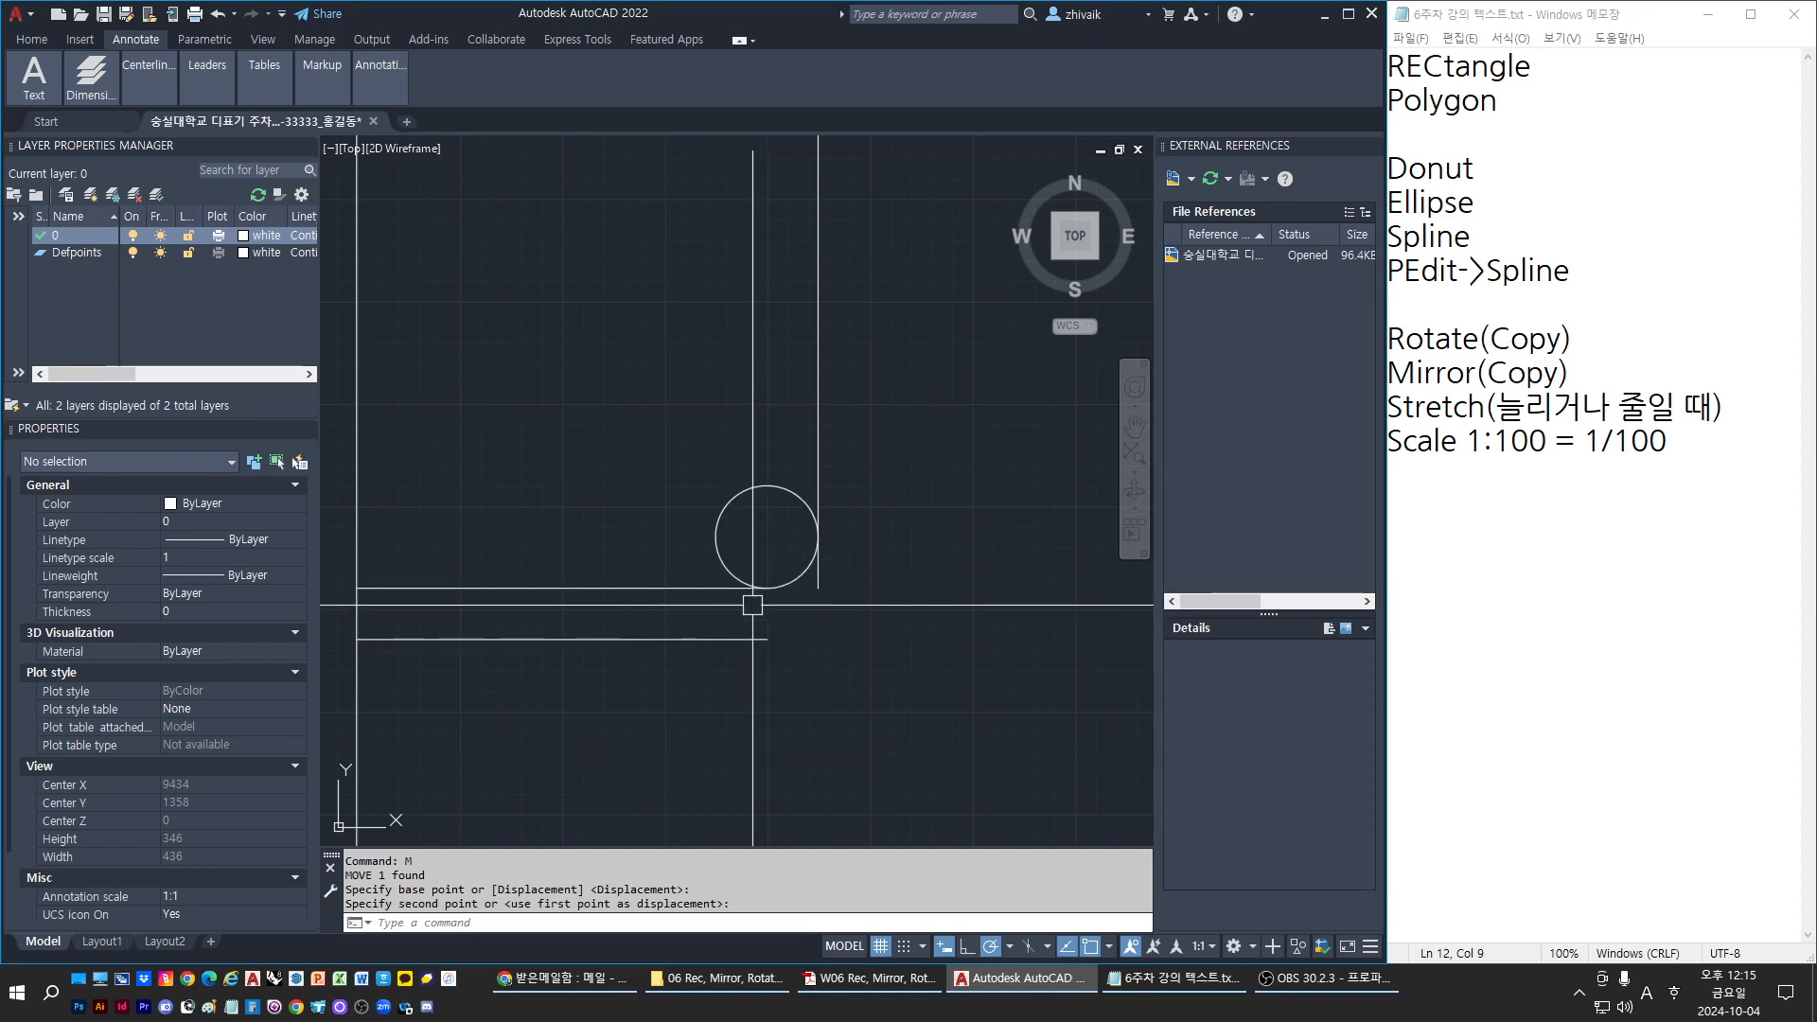
{"action": "key", "text": "Escape"}
{"action": "key", "text": "Escape"}
{"action": "key", "text": "Escape"}
{"action": "key", "text": "Escape"}
{"action": "scroll", "coordinate": [750, 582], "scroll_direction": "down", "scroll_amount": 2}
{"action": "left_click", "coordinate": [742, 520]}
{"action": "key", "text": "Escape"}
{"action": "key", "text": "Escape"}
{"action": "key", "text": "Escape"}
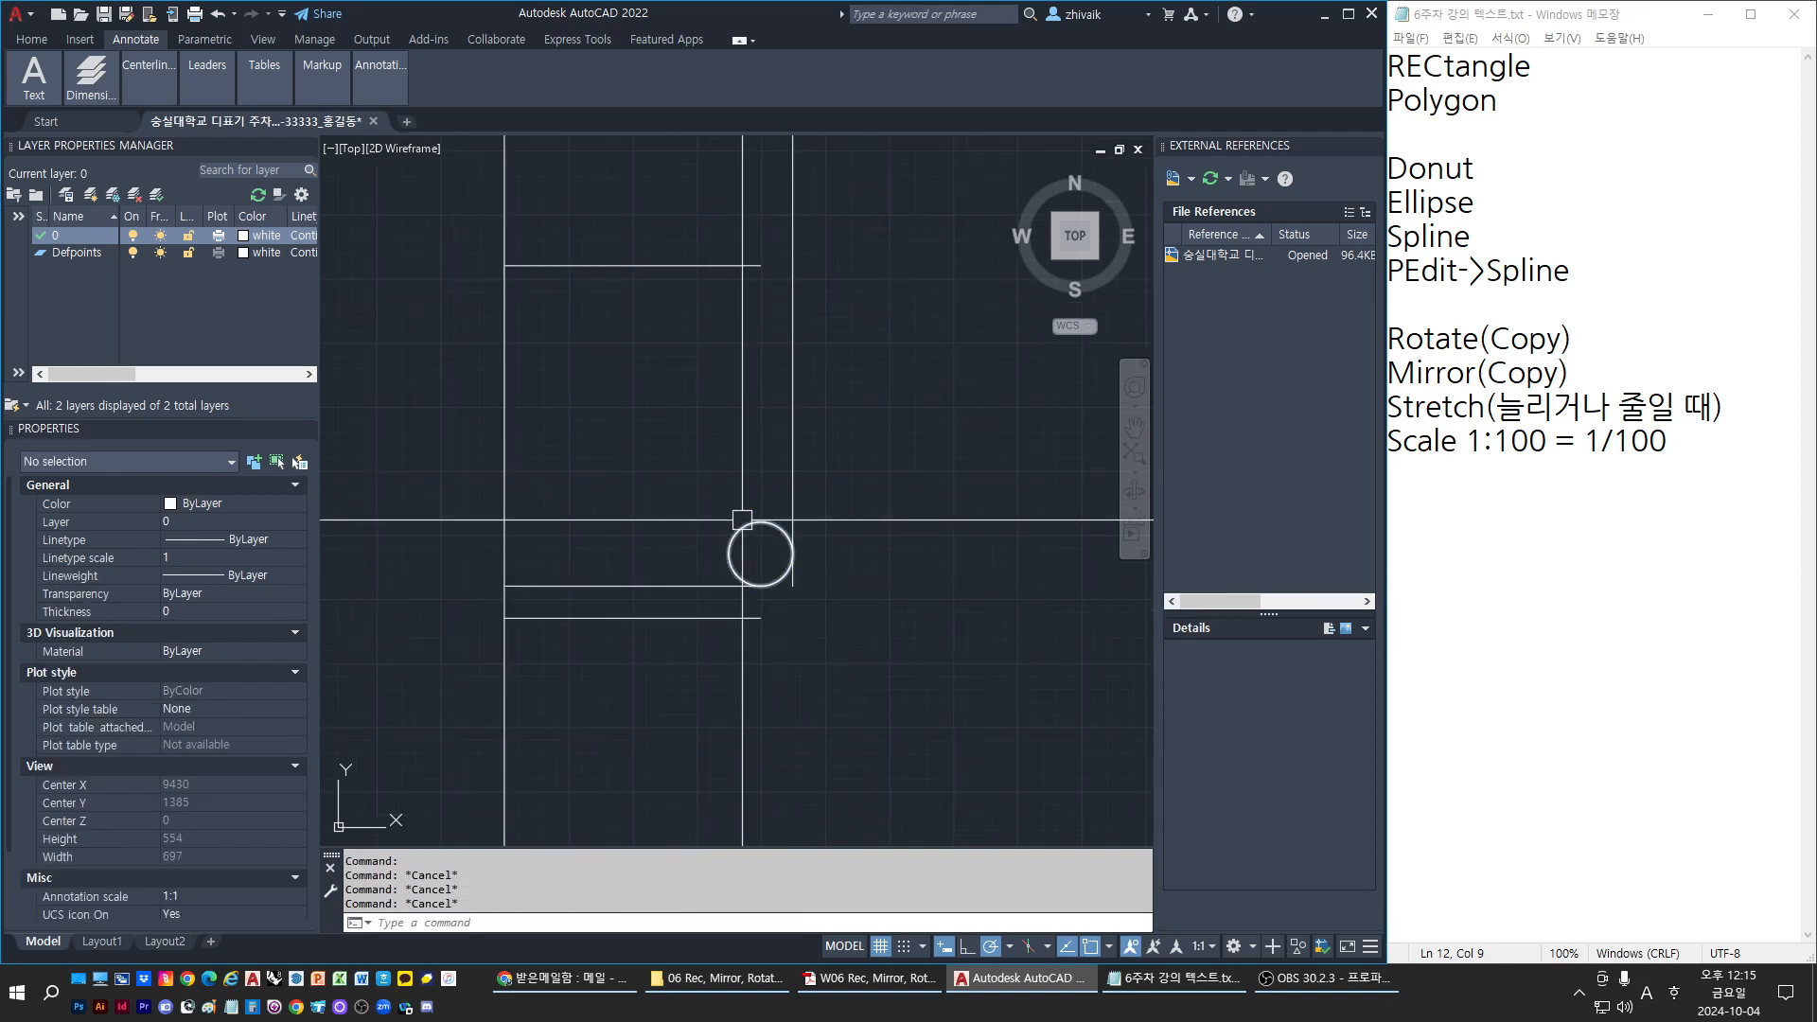
{"action": "type", "text": "o"}
{"action": "key", "text": "Return"}
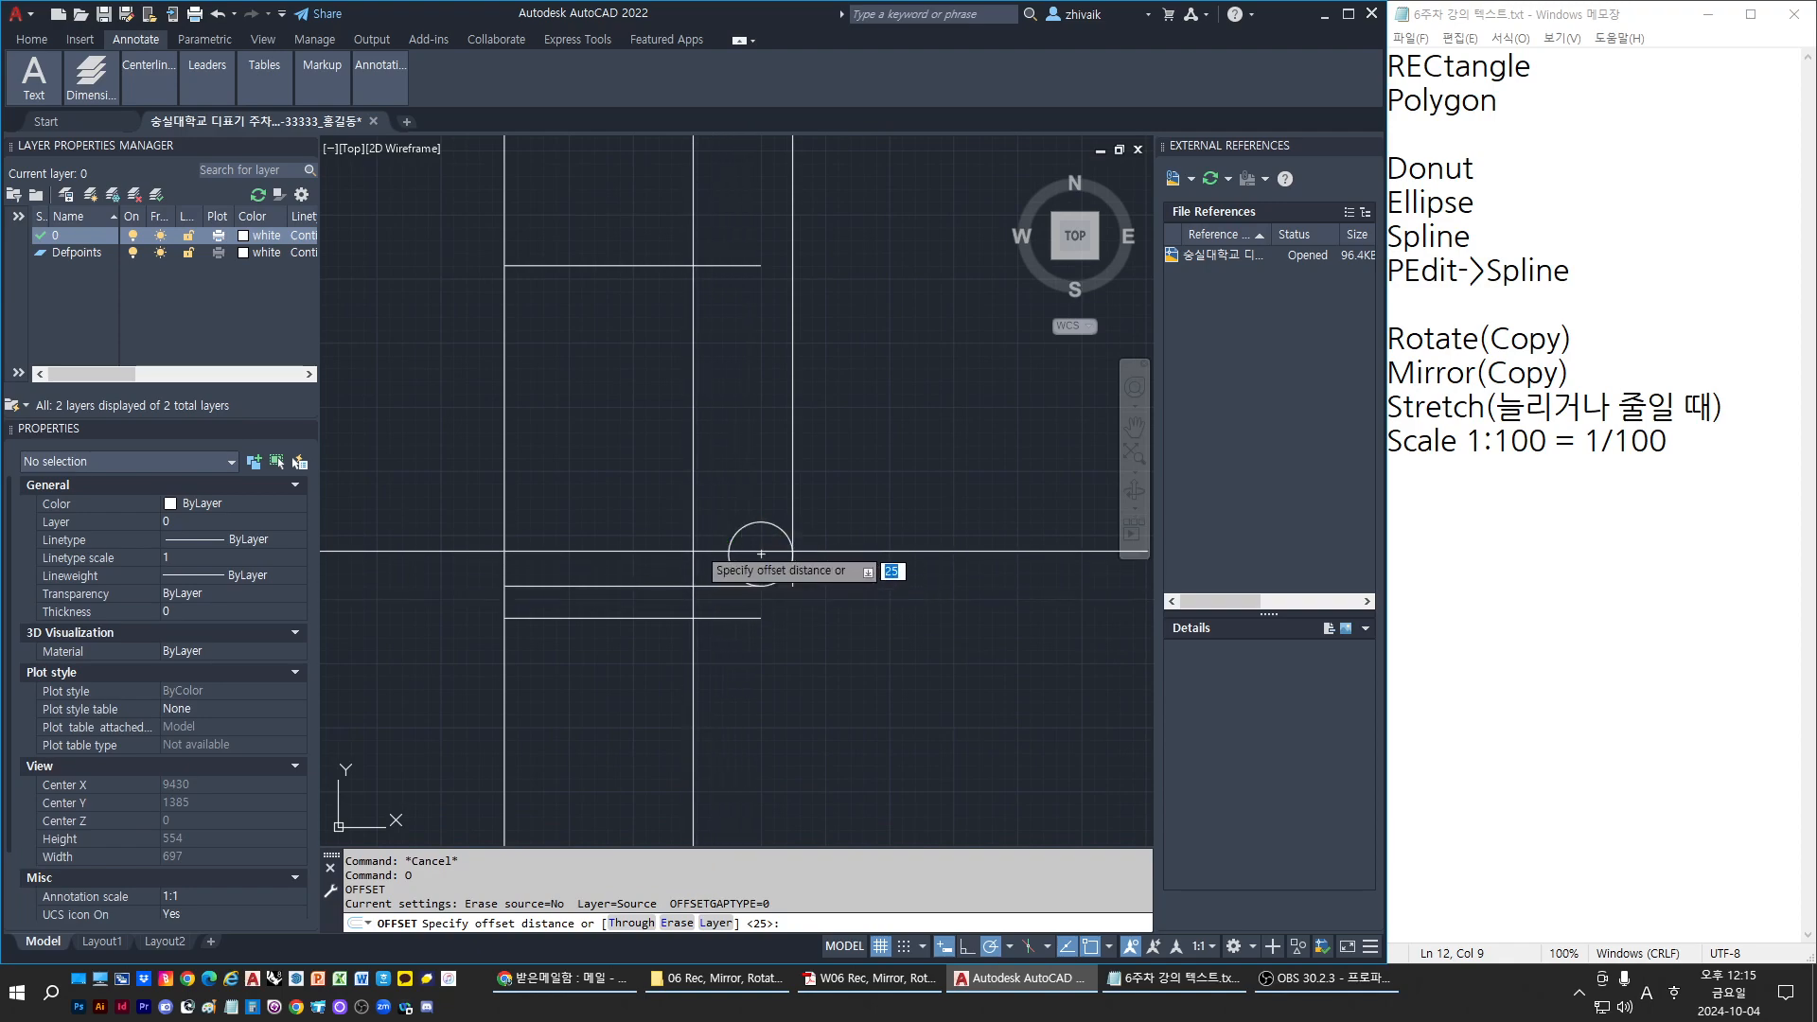
{"action": "key", "text": "Escape"}
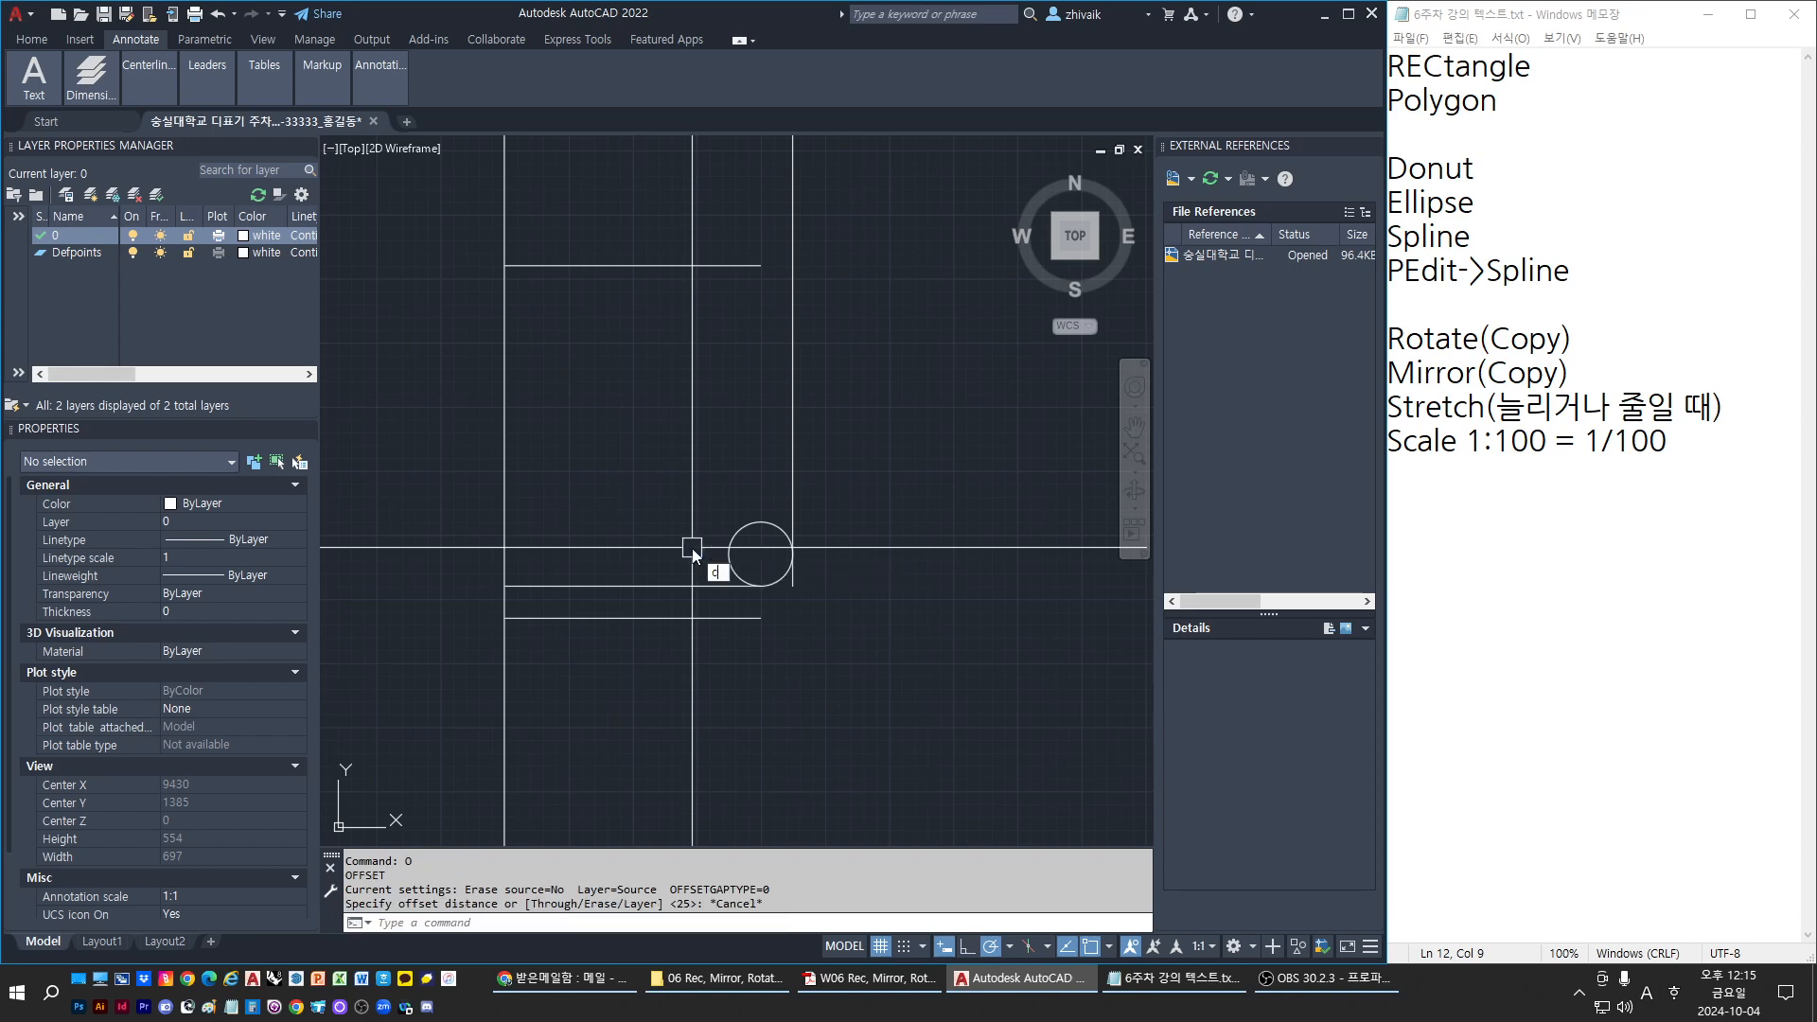
{"action": "key", "text": "Escape"}
{"action": "type", "text": "c"}
{"action": "key", "text": "Escape"}
Draw a concentric circle of radius 50 around the hole, reaching the end of the lowest horizontal line
{"action": "type", "text": "c"}
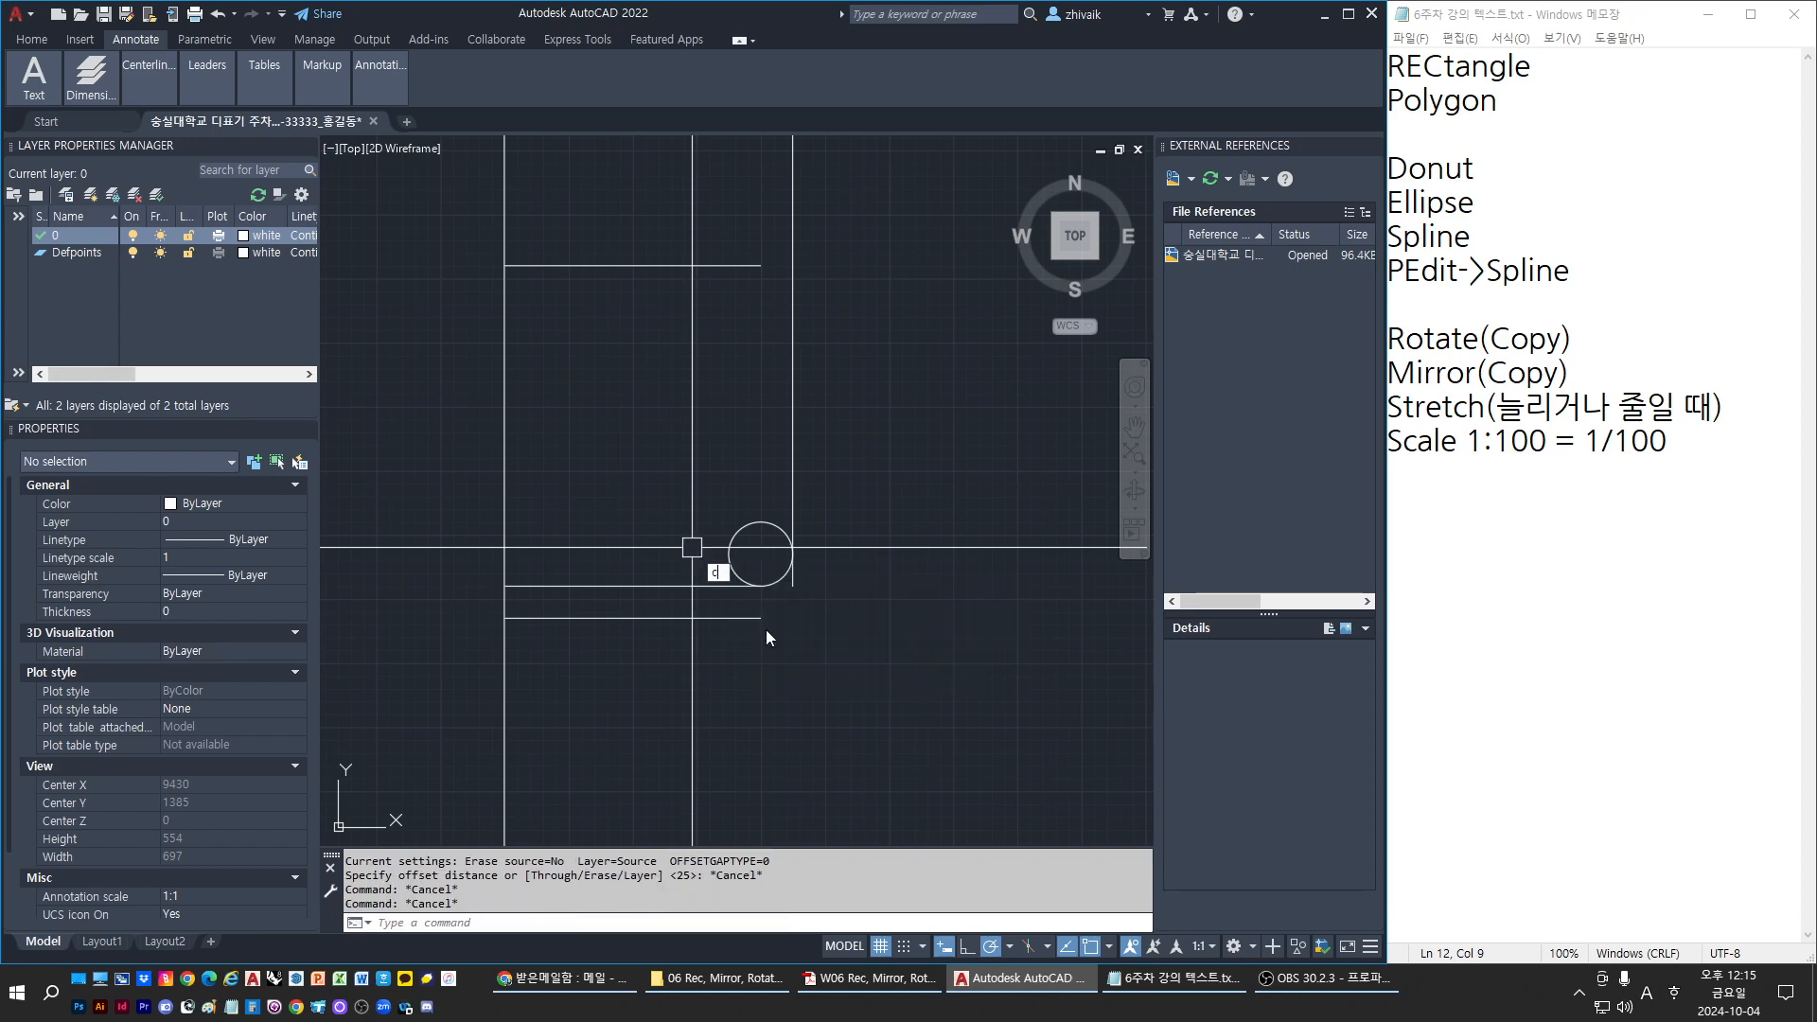
{"action": "type", "text": "i"}
{"action": "key", "text": "Return"}
{"action": "left_click", "coordinate": [761, 555]}
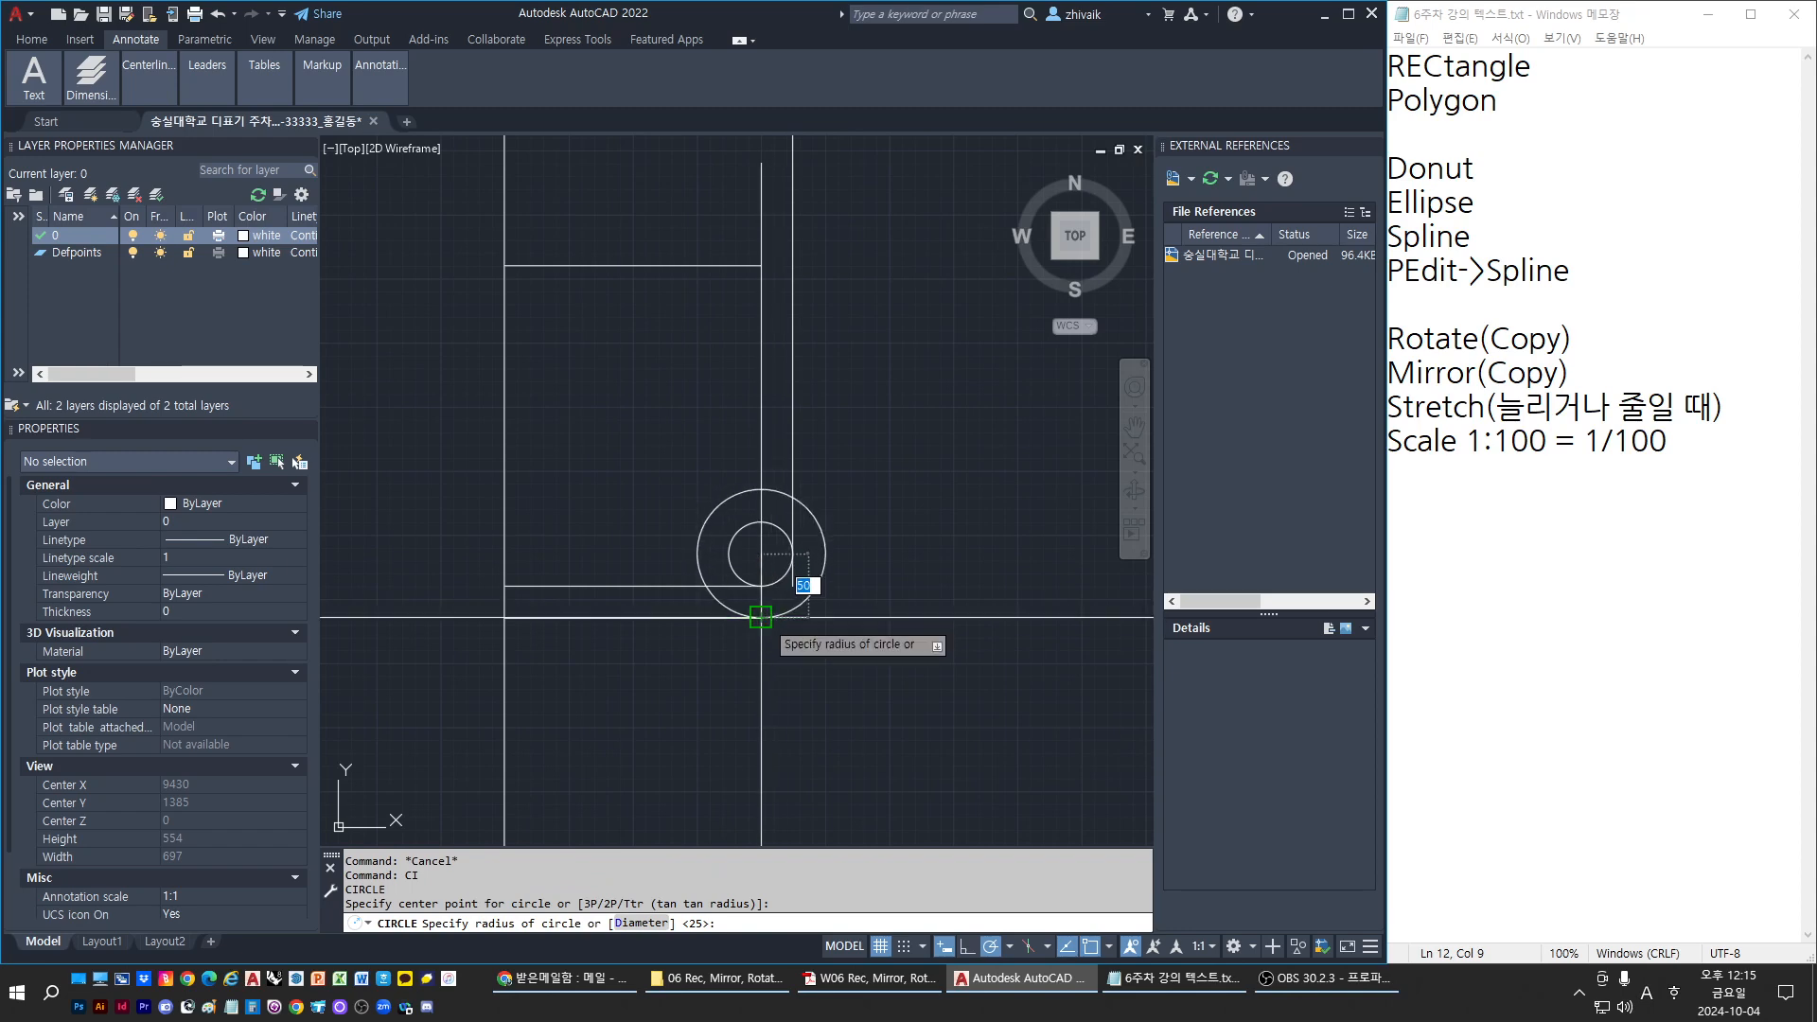
{"action": "key", "text": "Escape"}
{"action": "key", "text": "Escape"}
{"action": "key", "text": "Escape"}
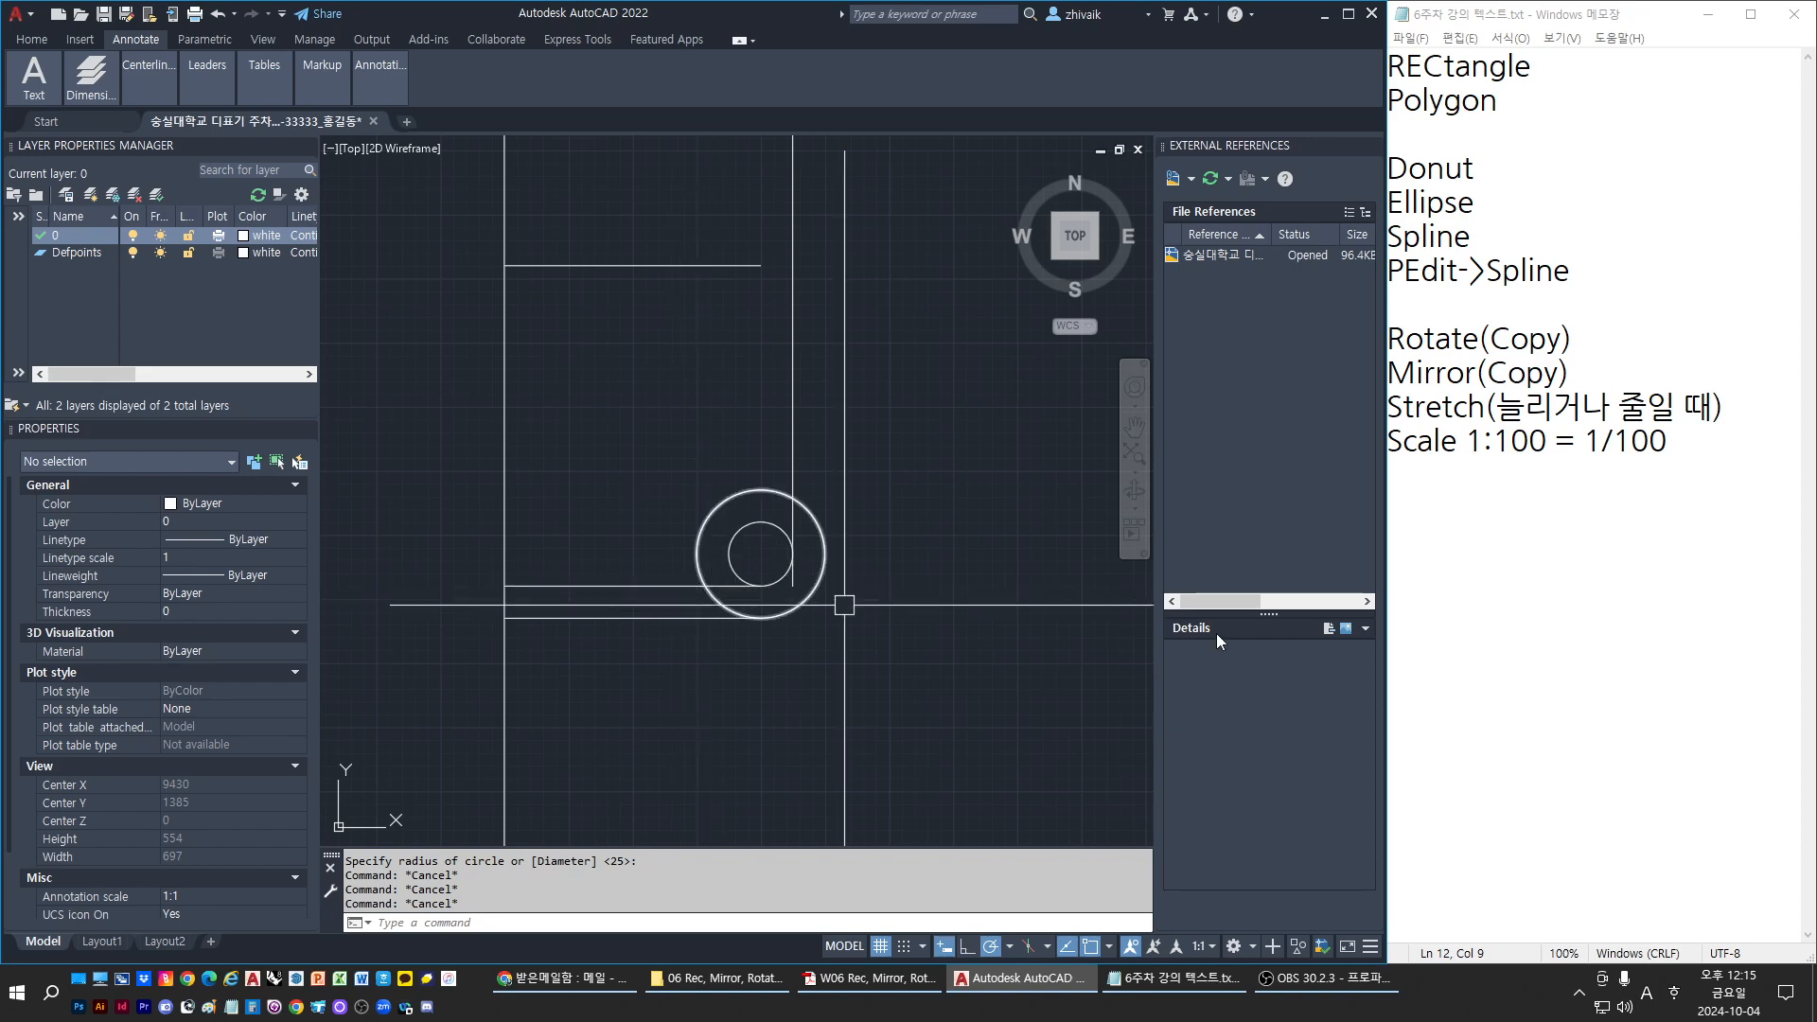
Check the PDF, and measure from the end of the line under the hole to the plate's vertical centerline
{"action": "key", "text": "alt+Tab"}
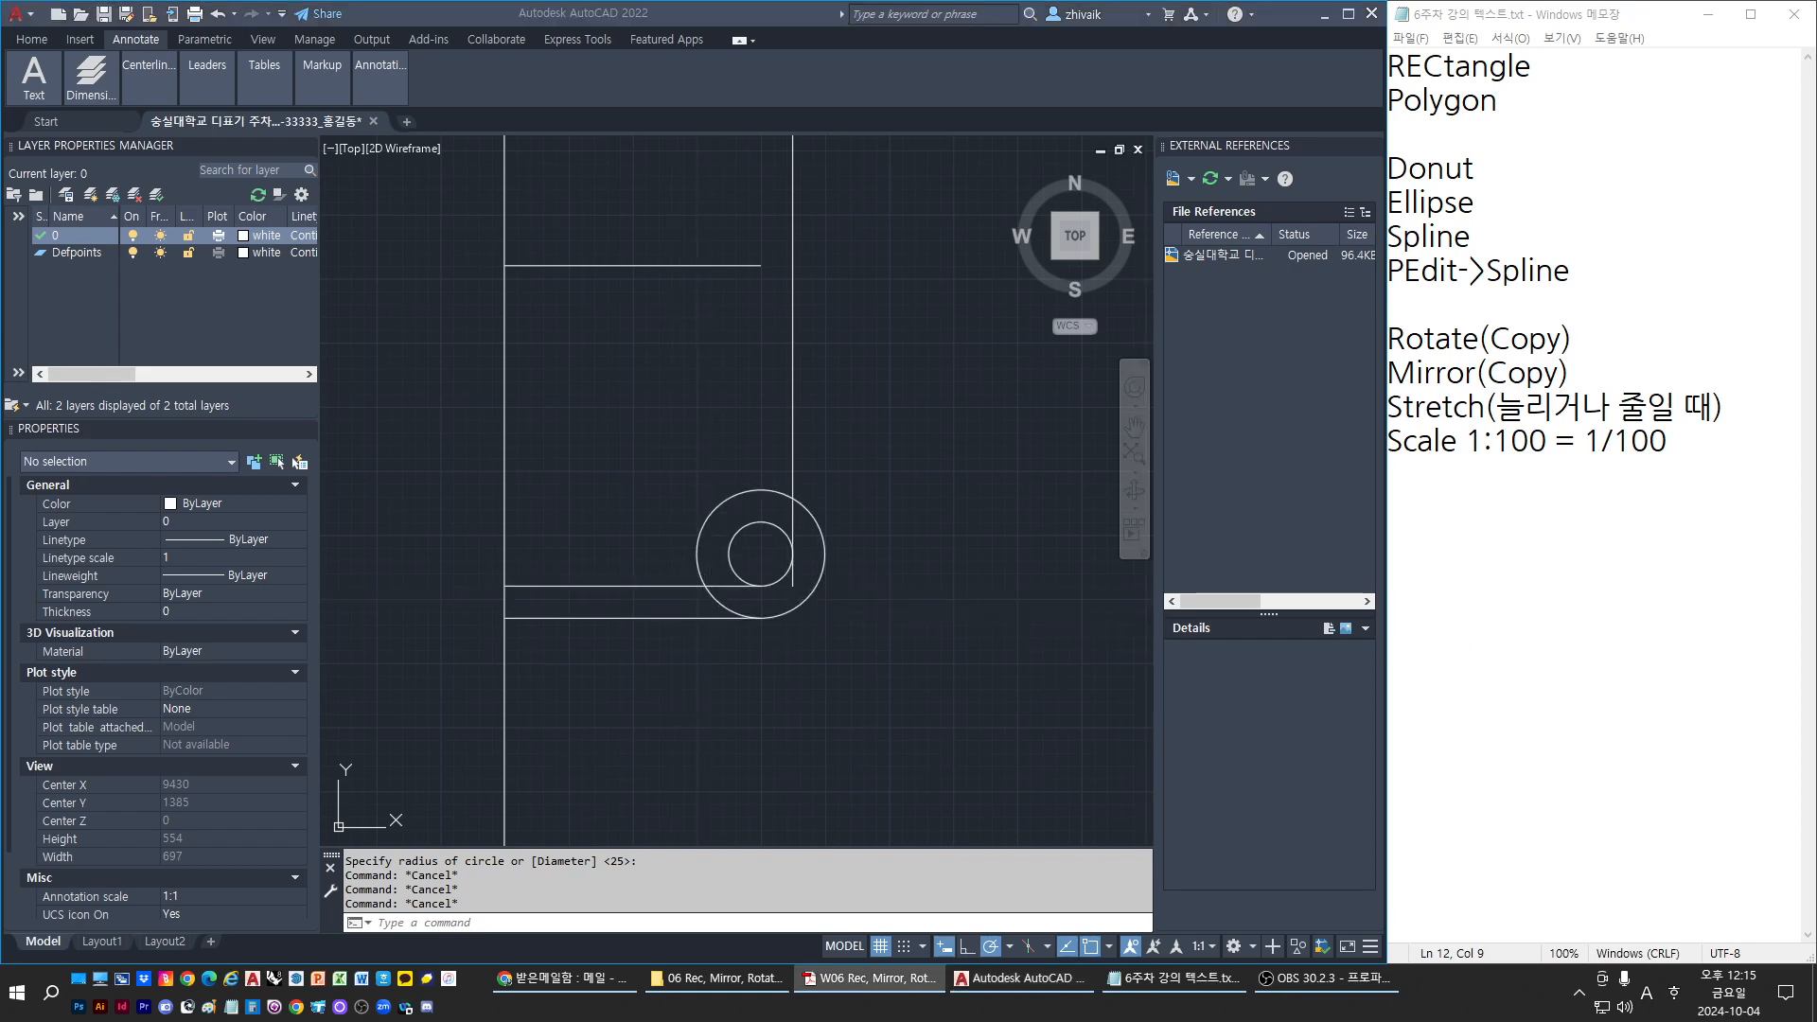
{"action": "key", "text": "alt+Tab"}
{"action": "type", "text": "d"}
{"action": "key", "text": "Return"}
{"action": "left_click", "coordinate": [761, 586]}
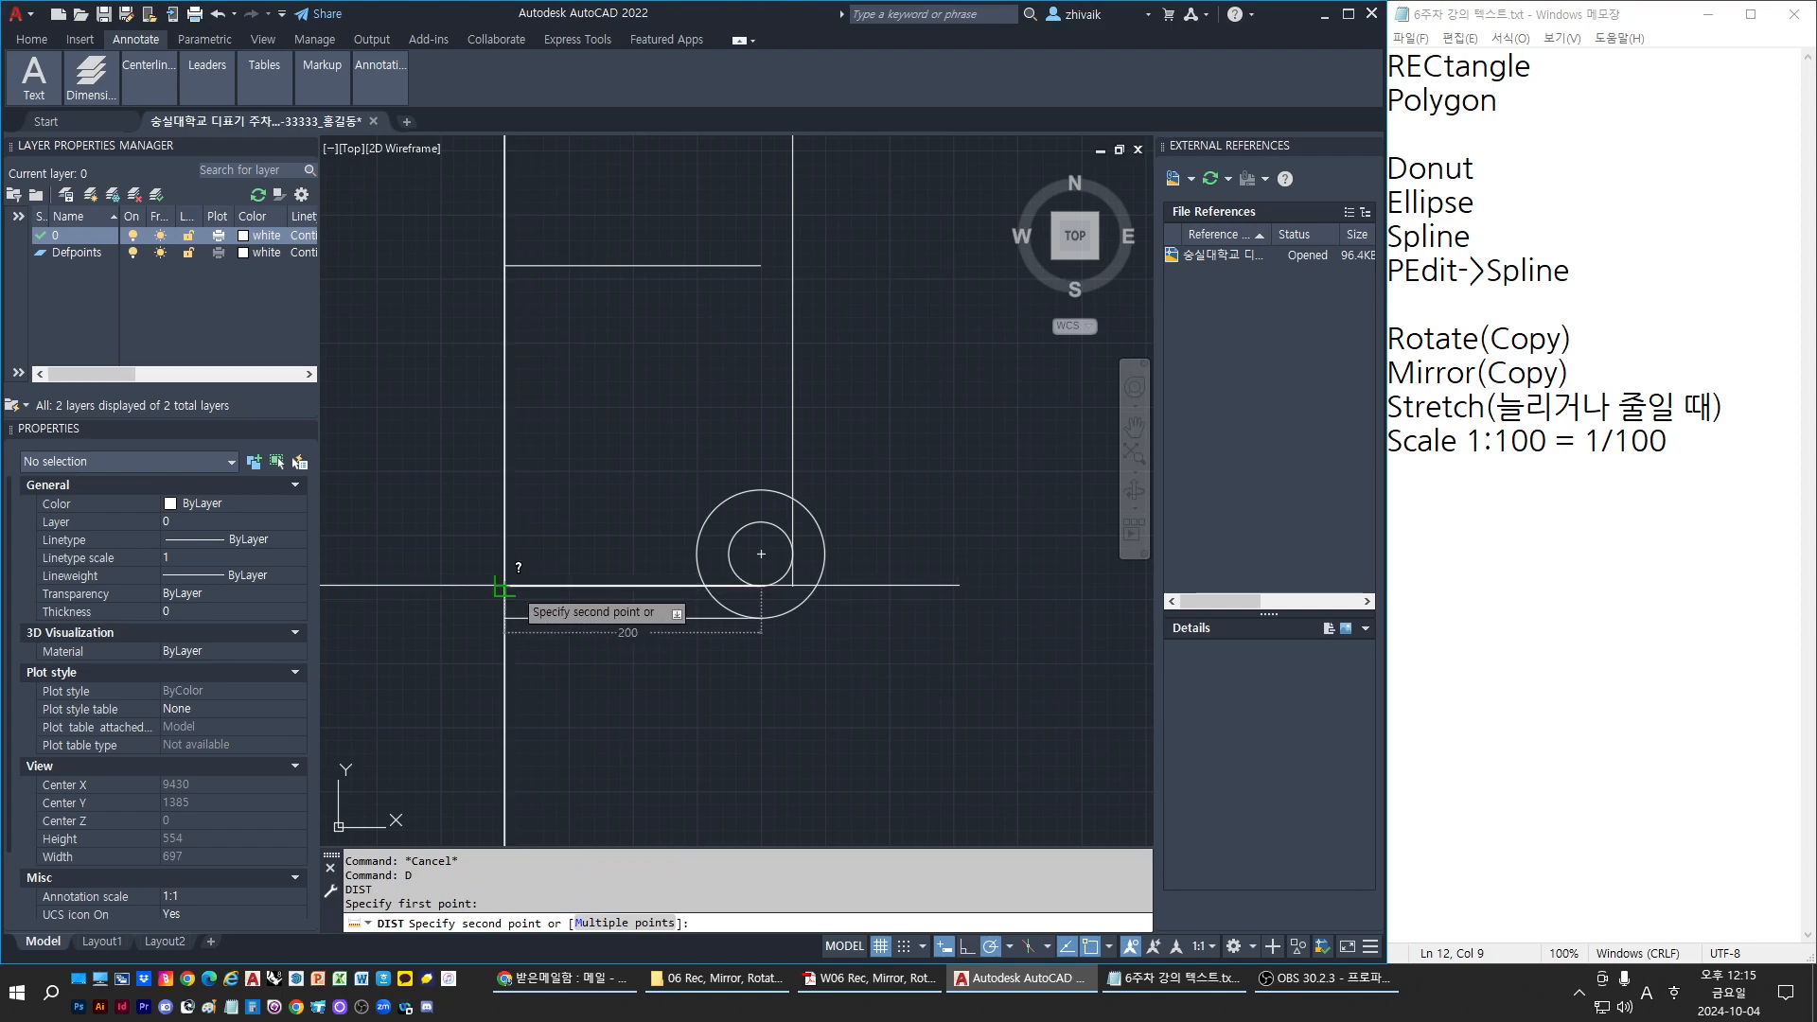
{"action": "key", "text": "Escape"}
Move the vertical side line outward from the small circle's right quadrant to the large circle's right quadrant
{"action": "left_click", "coordinate": [793, 491]}
{"action": "left_click", "coordinate": [784, 511]}
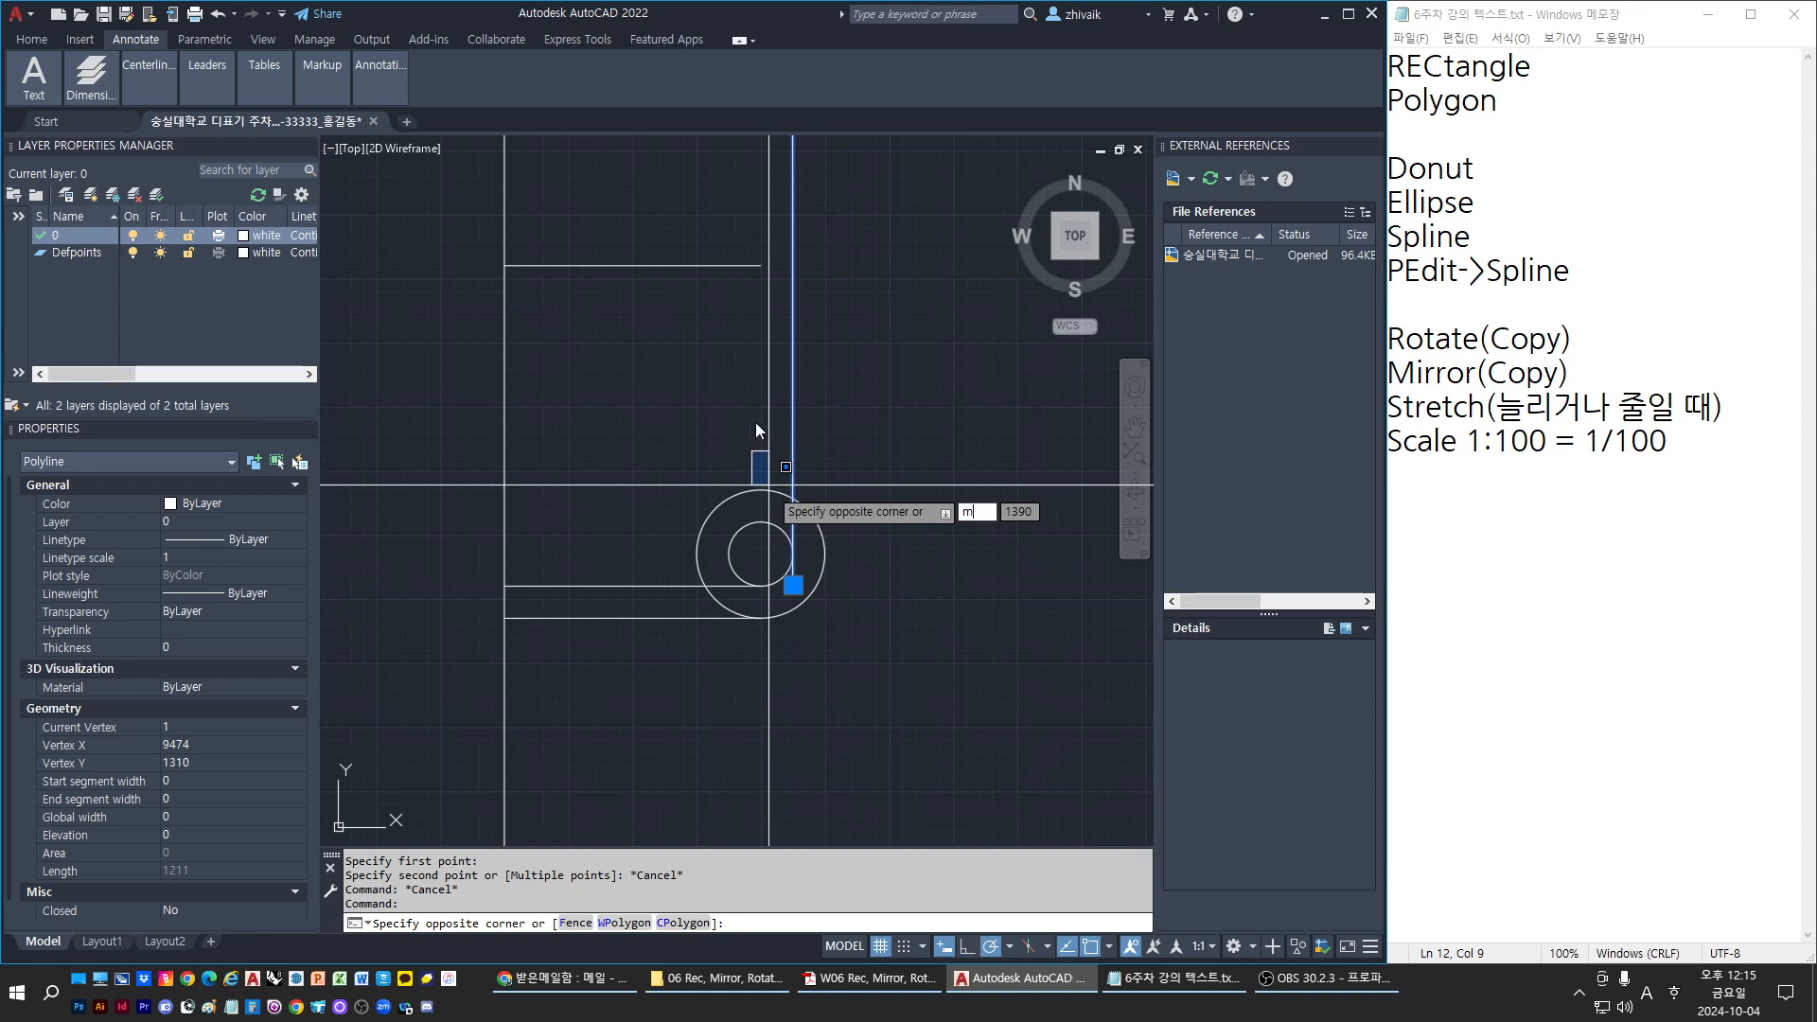
{"action": "key", "text": "Escape"}
{"action": "type", "text": "m"}
{"action": "key", "text": "Return"}
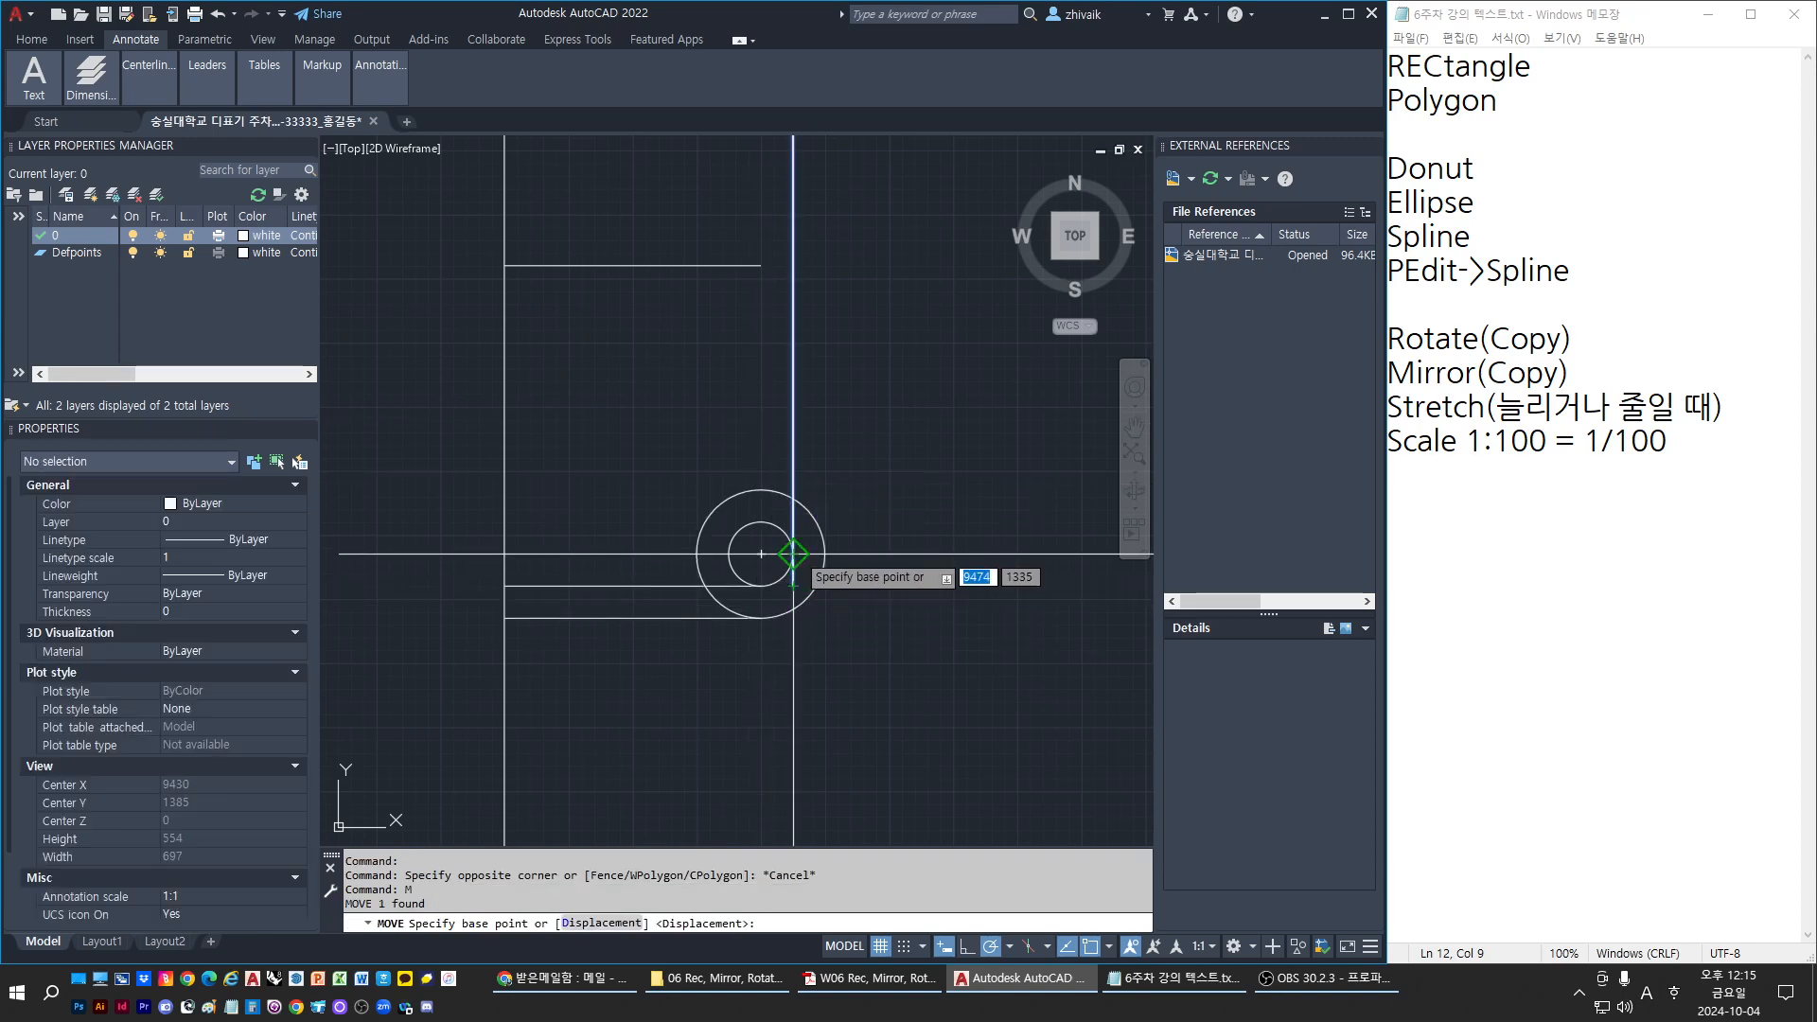
{"action": "left_click", "coordinate": [793, 553]}
{"action": "left_click", "coordinate": [846, 532]}
{"action": "key", "text": "Escape"}
{"action": "key", "text": "Escape"}
{"action": "key", "text": "Escape"}
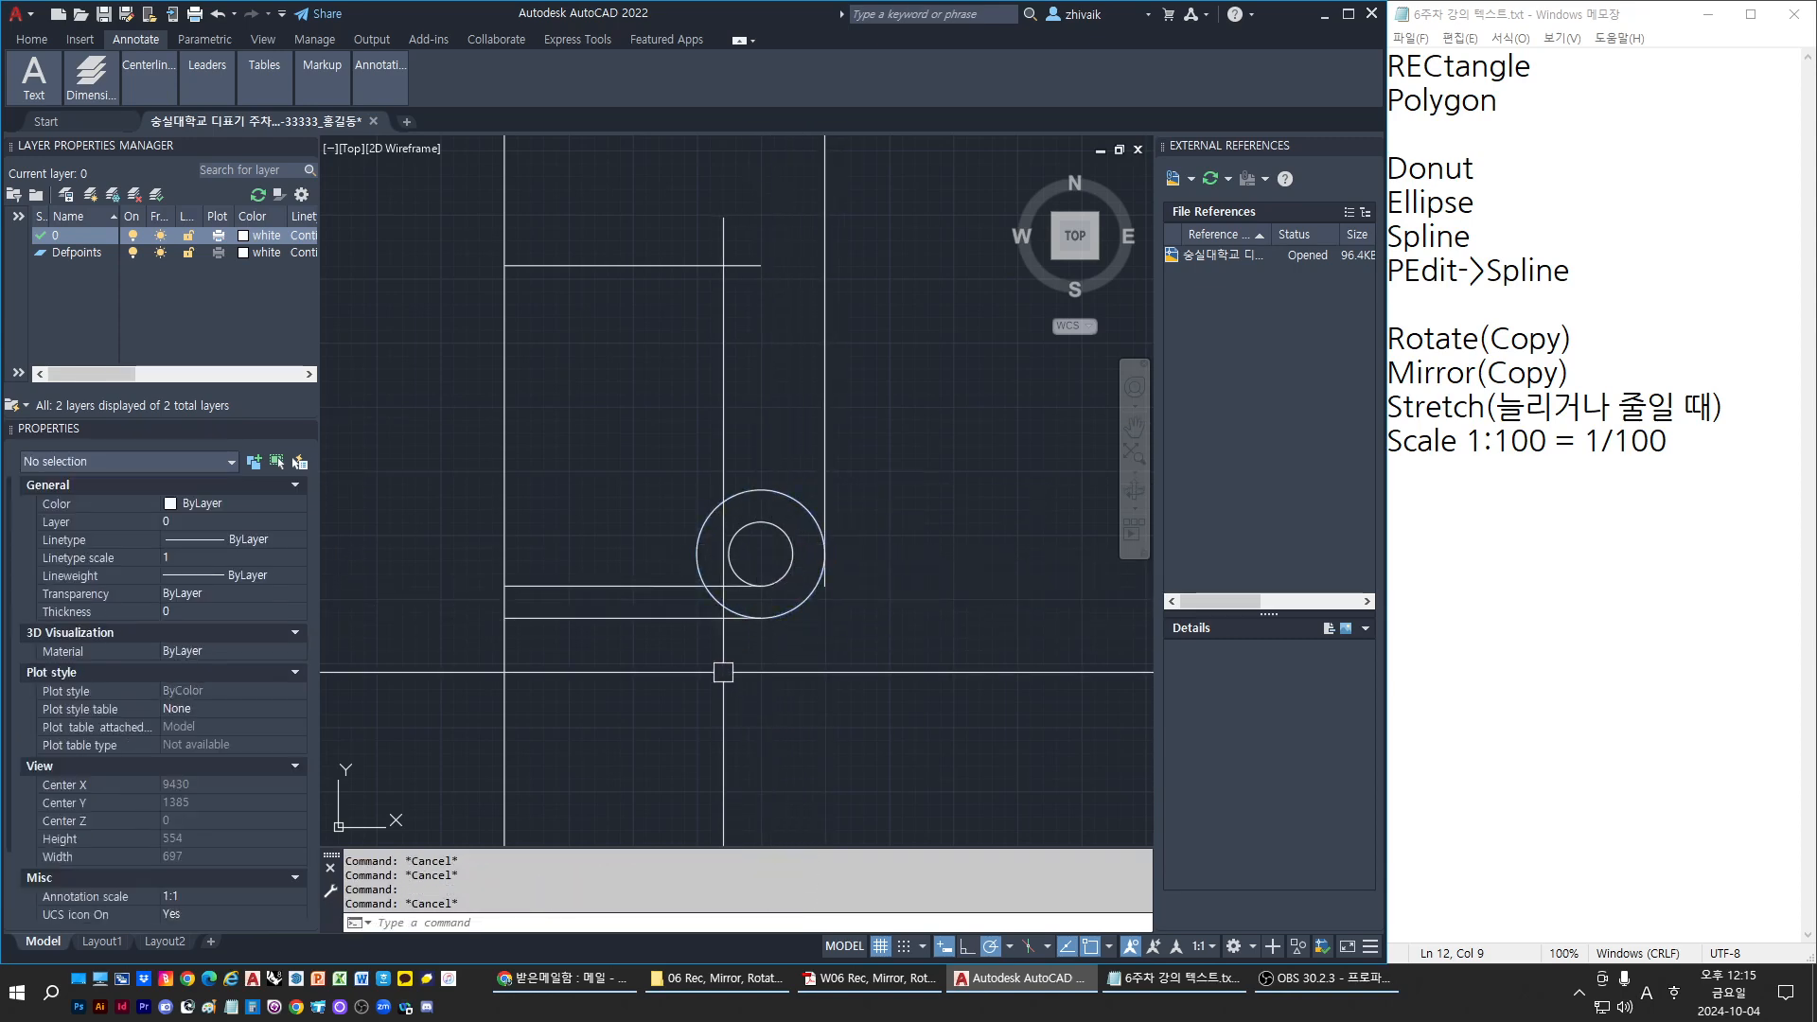
Trim the large circle to a corner fillet arc, using the vertical side line and the lowest horizontal line as cutting edges
{"action": "left_click", "coordinate": [727, 572]}
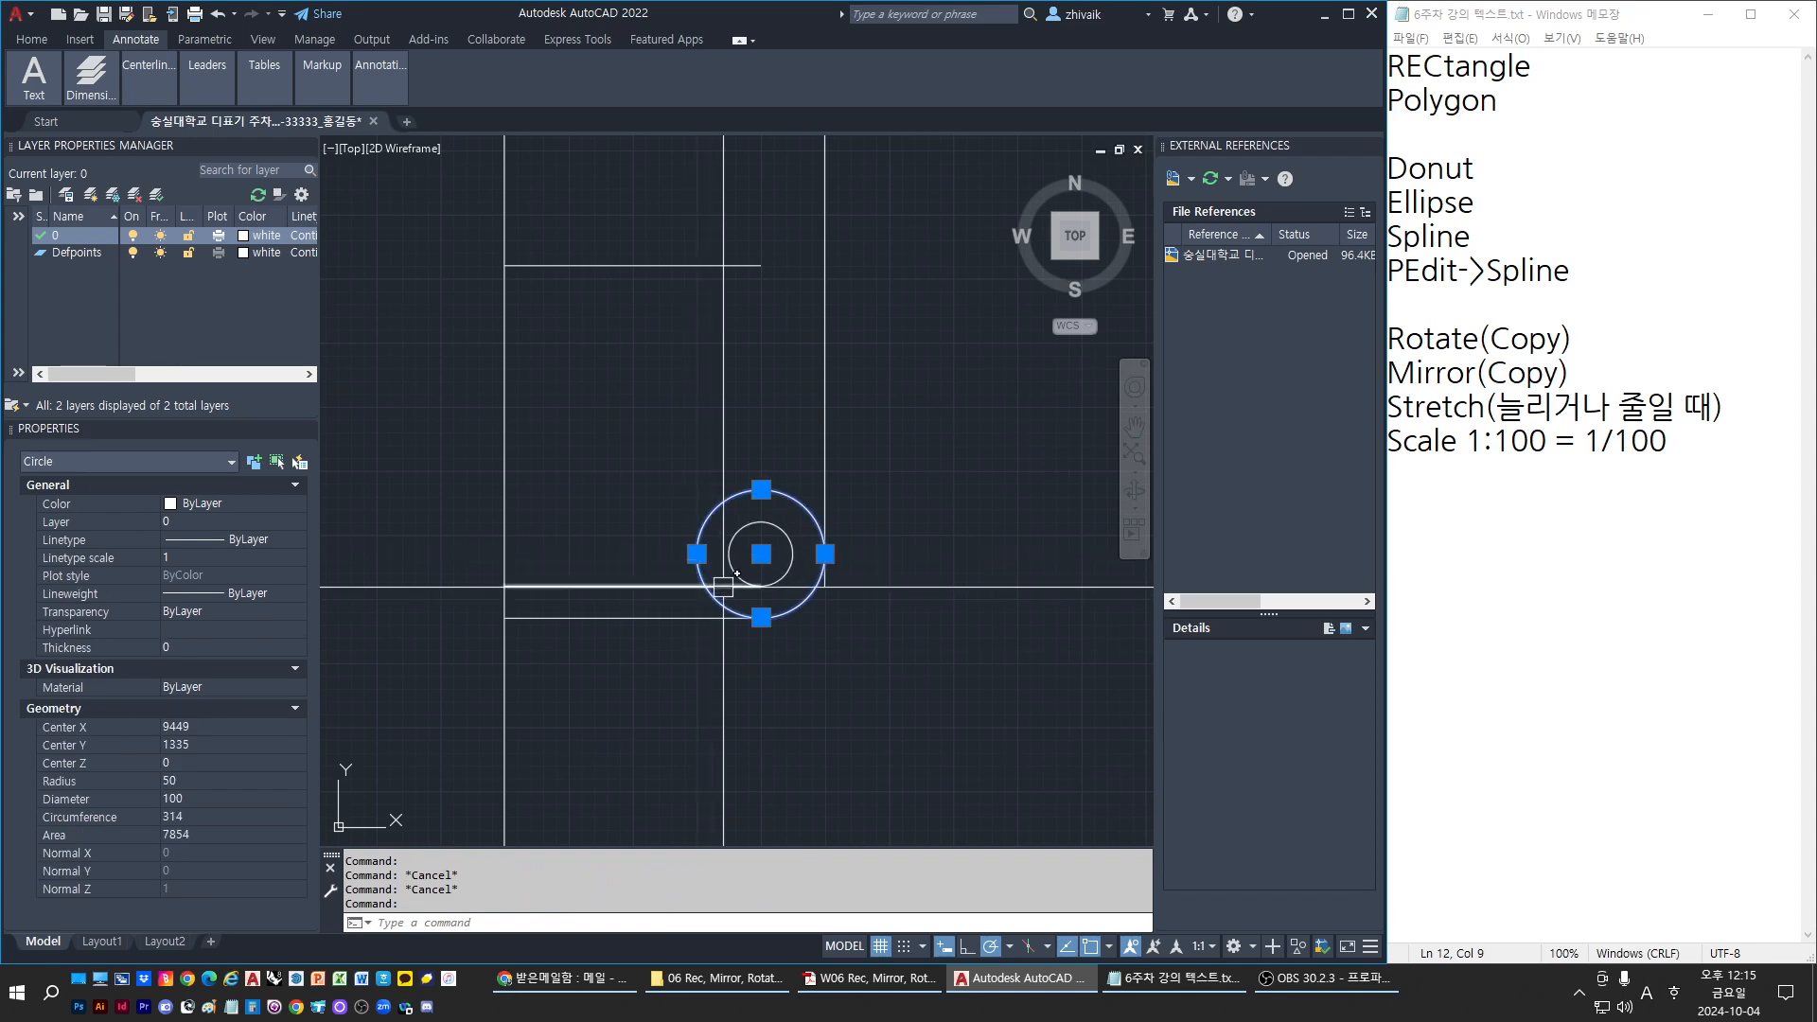
{"action": "key", "text": "Escape"}
{"action": "scroll", "coordinate": [776, 557], "scroll_direction": "up", "scroll_amount": 2}
{"action": "type", "text": "tr"}
{"action": "key", "text": "Return"}
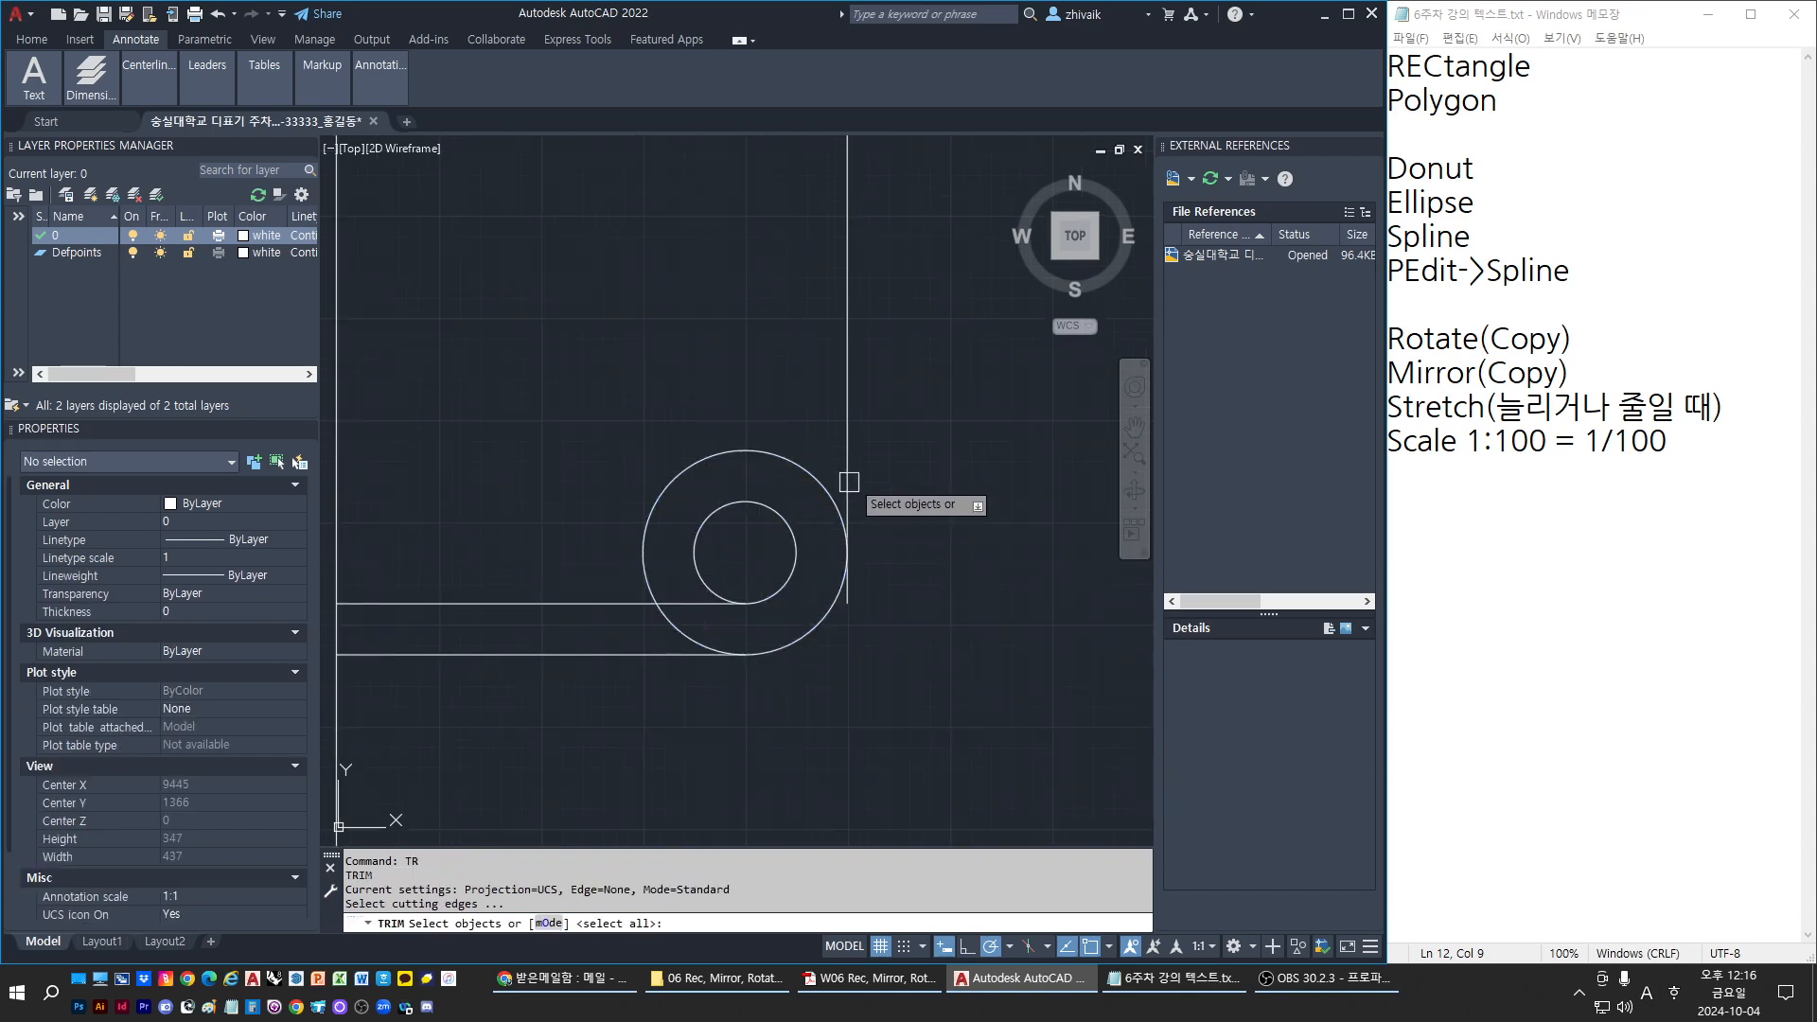
{"action": "left_click", "coordinate": [848, 494]}
{"action": "left_click", "coordinate": [660, 653]}
{"action": "key", "text": "Return"}
{"action": "left_click", "coordinate": [644, 563]}
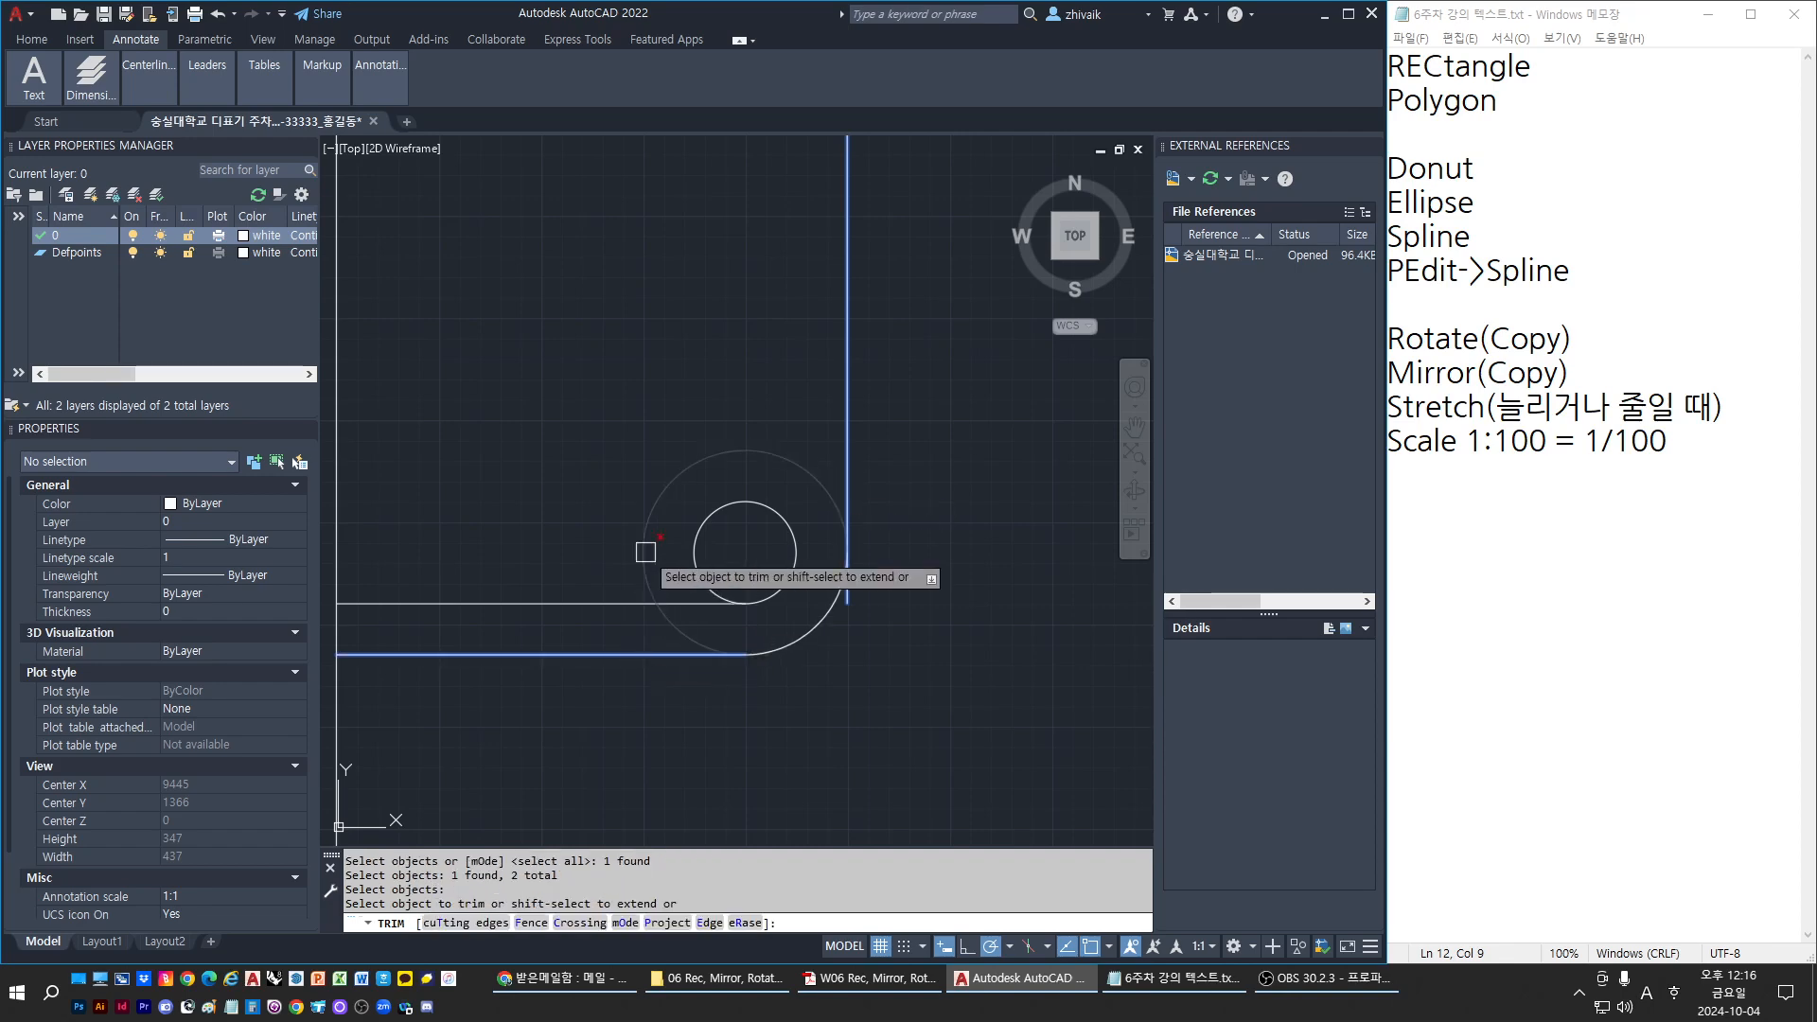
{"action": "key", "text": "Escape"}
Trim the side line's overhang below the fillet arc, using the arc as the cutting edge
{"action": "key", "text": "Return"}
{"action": "key", "text": "Return"}
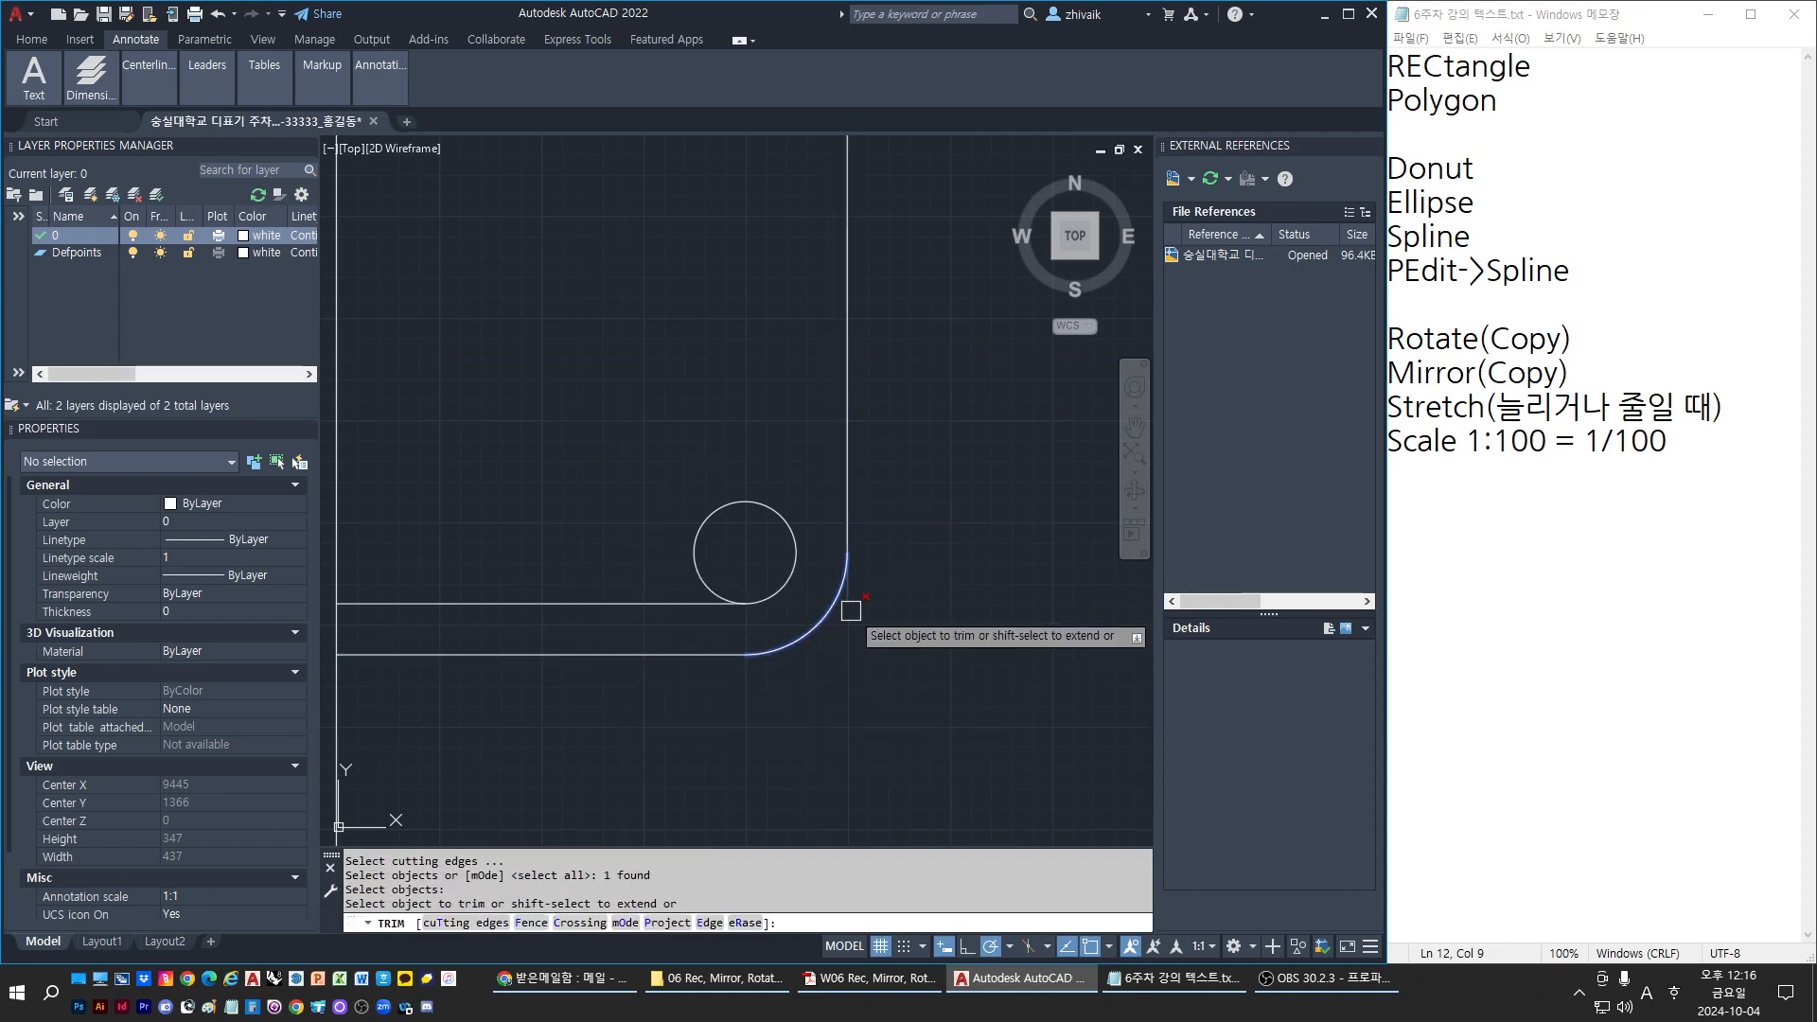
{"action": "key", "text": "Escape"}
Inspect the horizontal line touching the hole's bottom and compare it with the plate dimensions in the PDF
{"action": "left_click", "coordinate": [639, 603]}
{"action": "scroll", "coordinate": [662, 624], "scroll_direction": "down", "scroll_amount": 4}
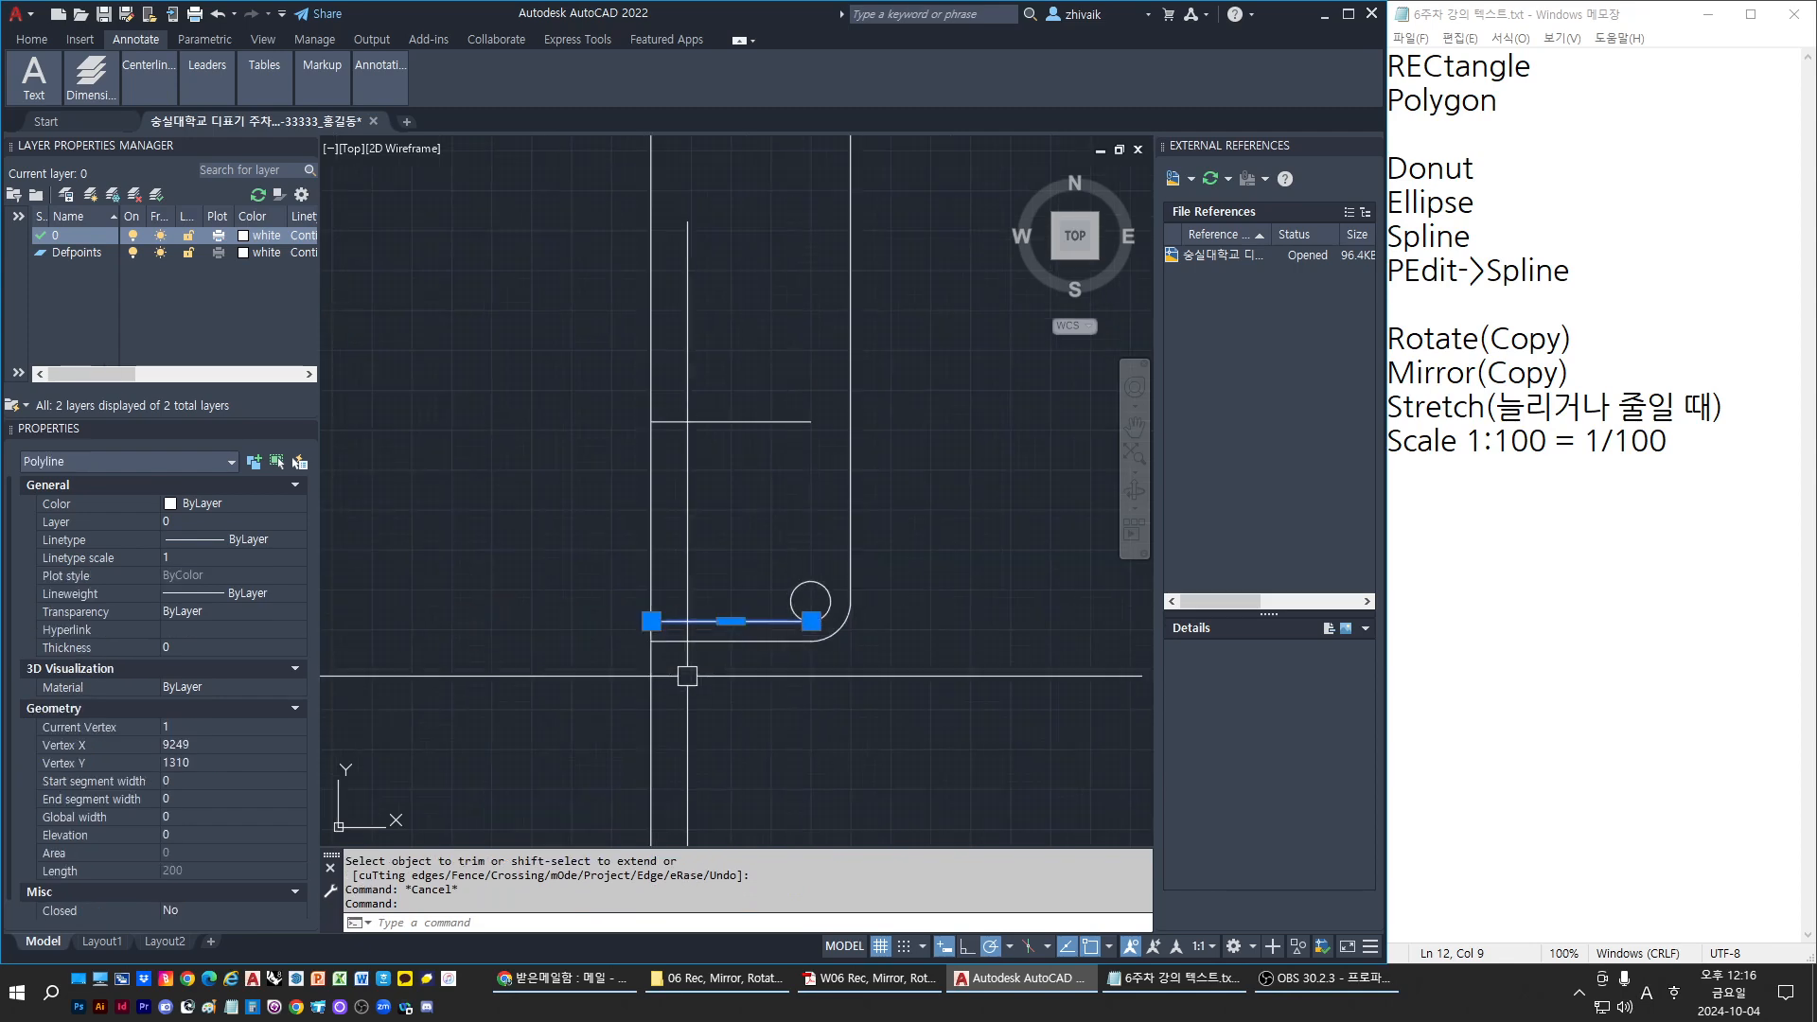
{"action": "key", "text": "Escape"}
{"action": "left_click", "coordinate": [730, 623]}
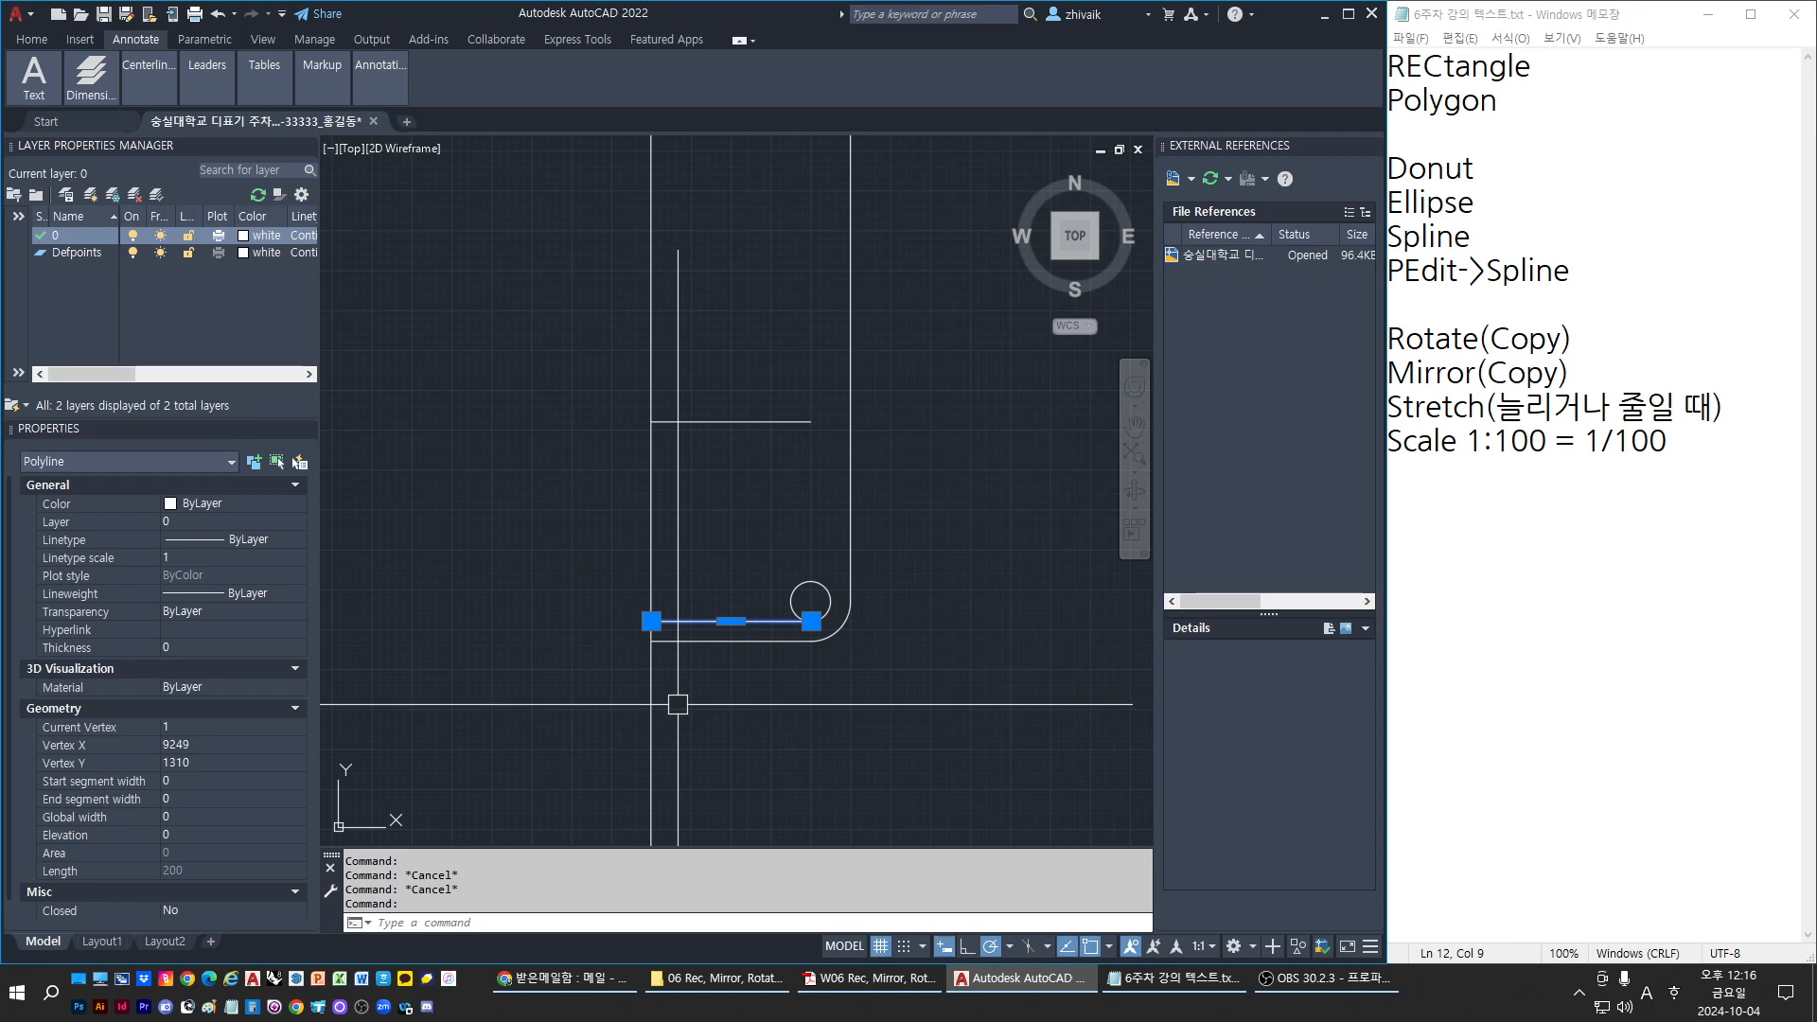
{"action": "left_click", "coordinate": [869, 979]}
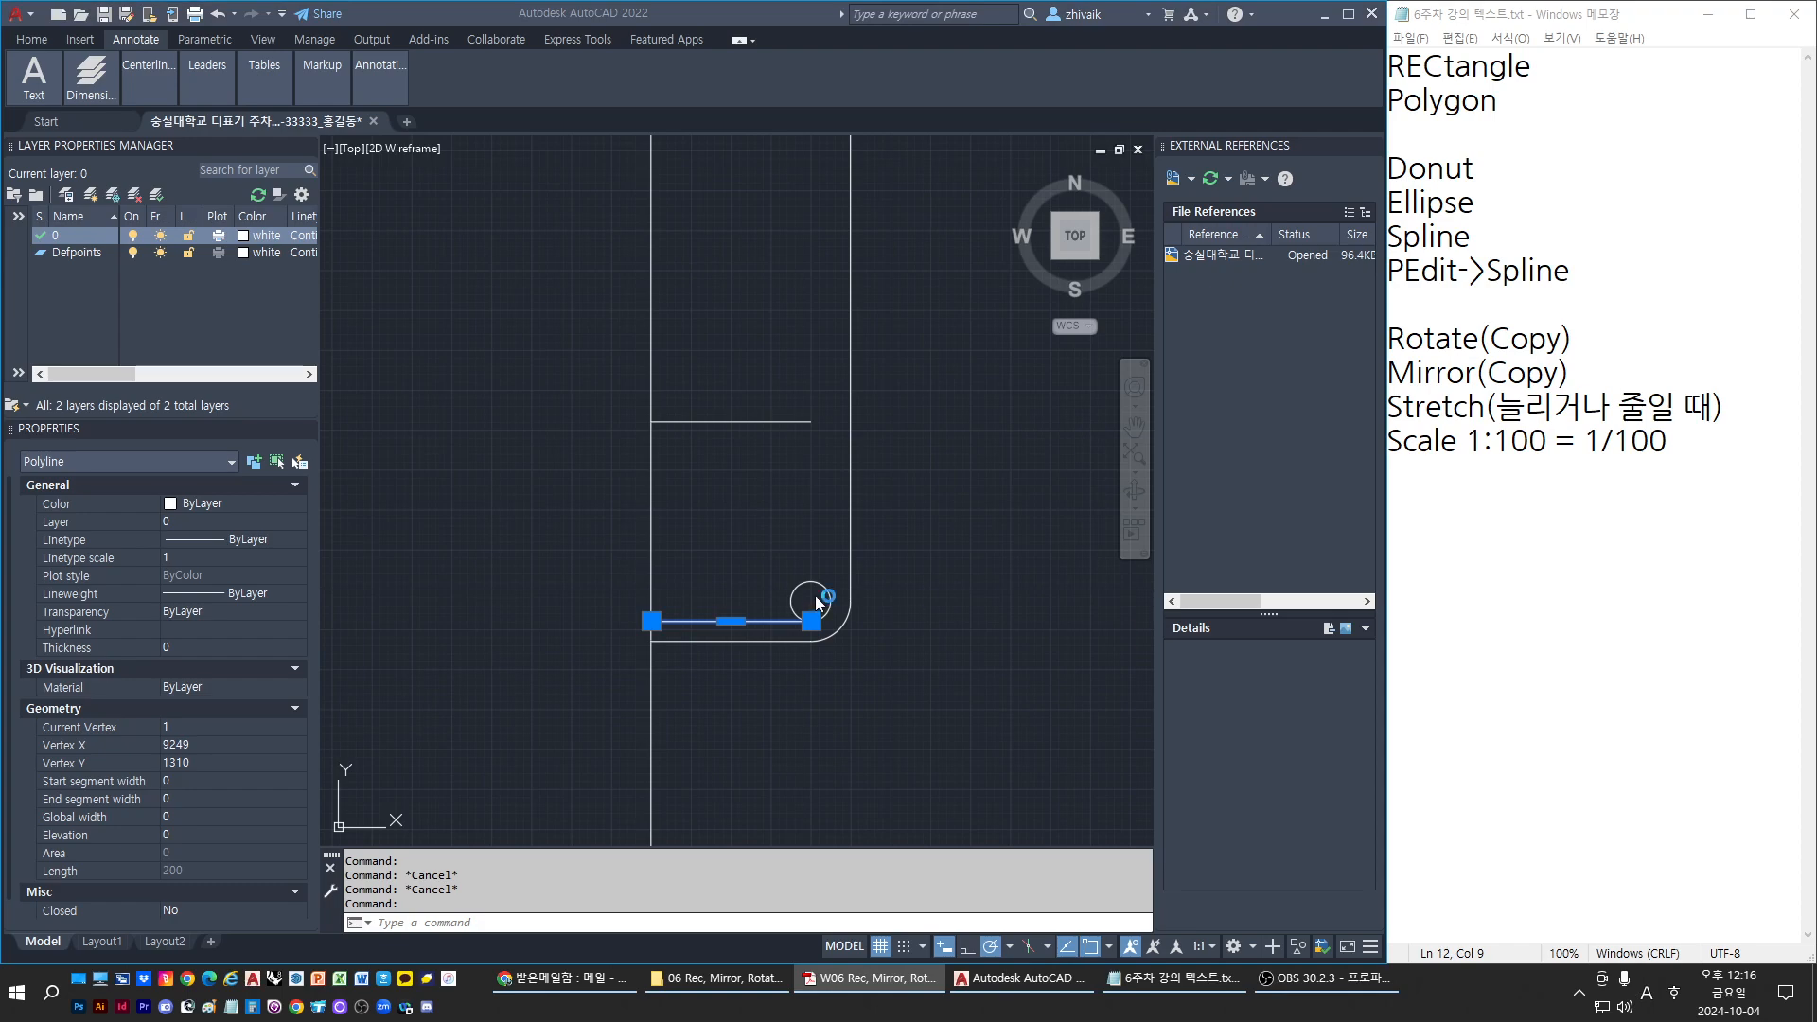
{"action": "left_click", "coordinate": [809, 478]}
{"action": "key", "text": "Escape"}
Extend the upper horizontal line to the plate's vertical side line
{"action": "type", "text": "e"}
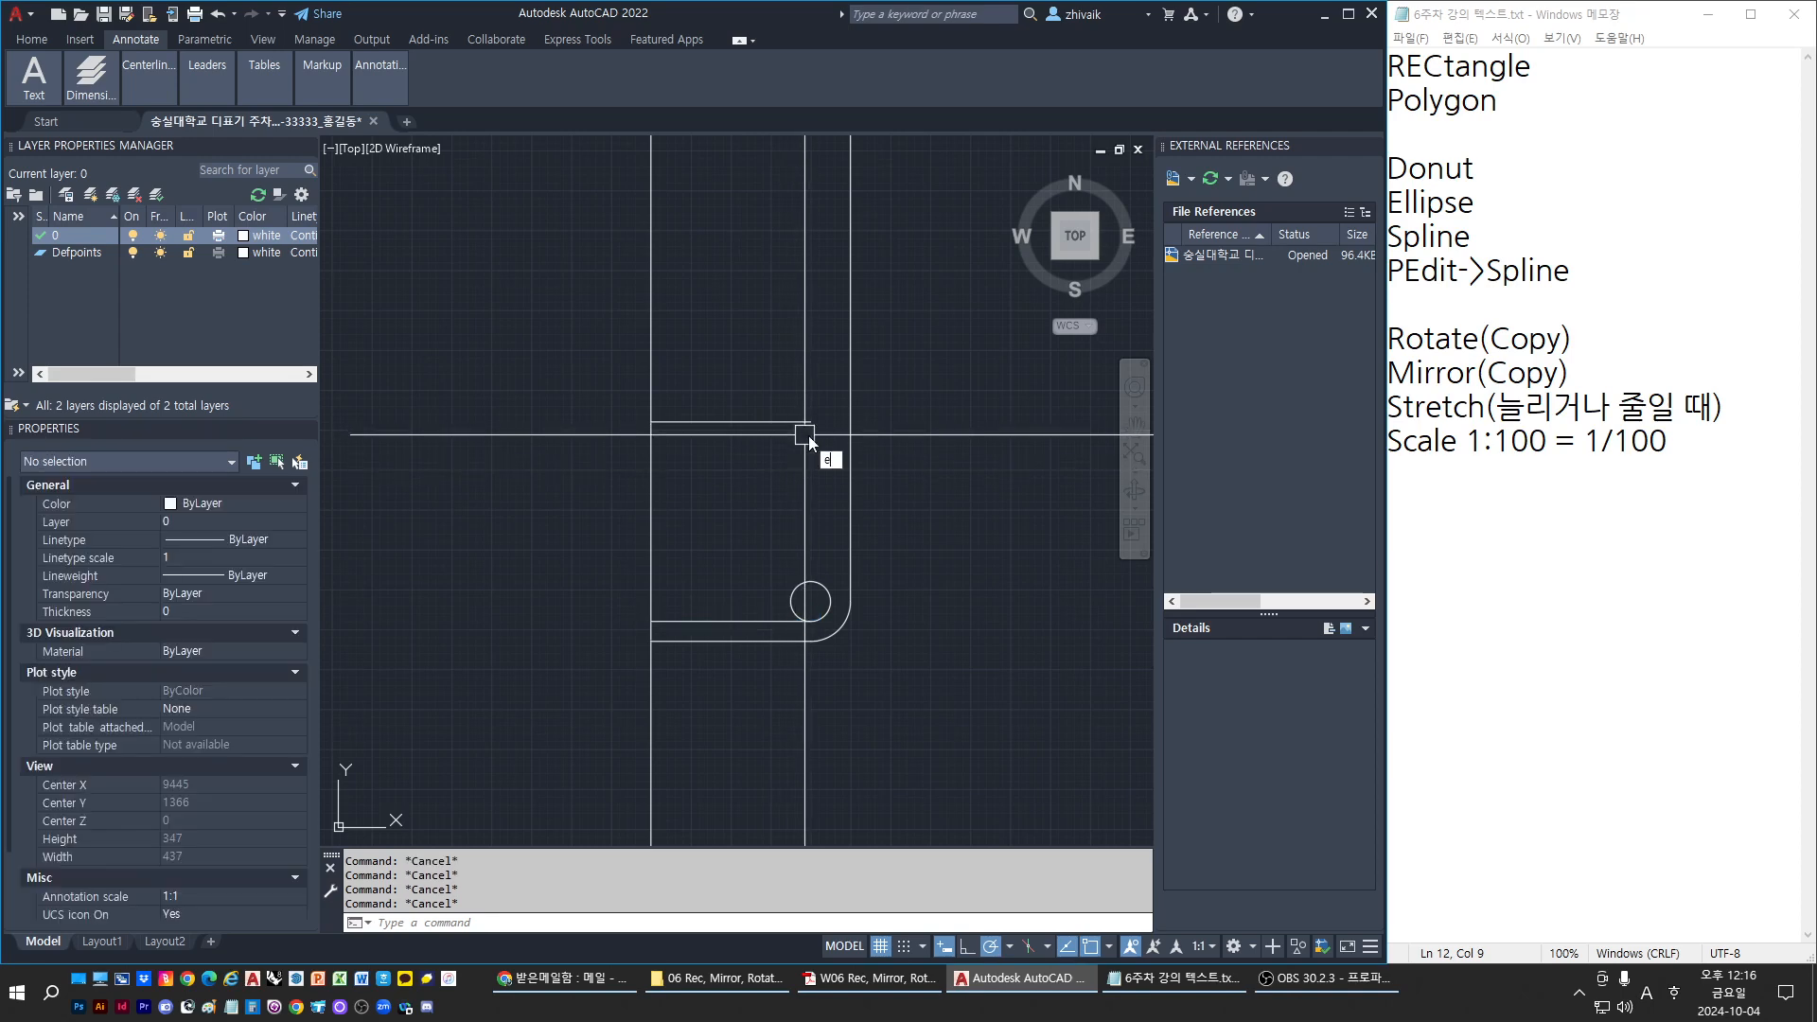
{"action": "type", "text": "x"}
{"action": "key", "text": "Return"}
{"action": "key", "text": "Escape"}
Check the PDF dimensions, and offset the extended horizontal line 100 upward
{"action": "middle_click_drag", "start_coordinate": [801, 445], "coordinate": [733, 489]}
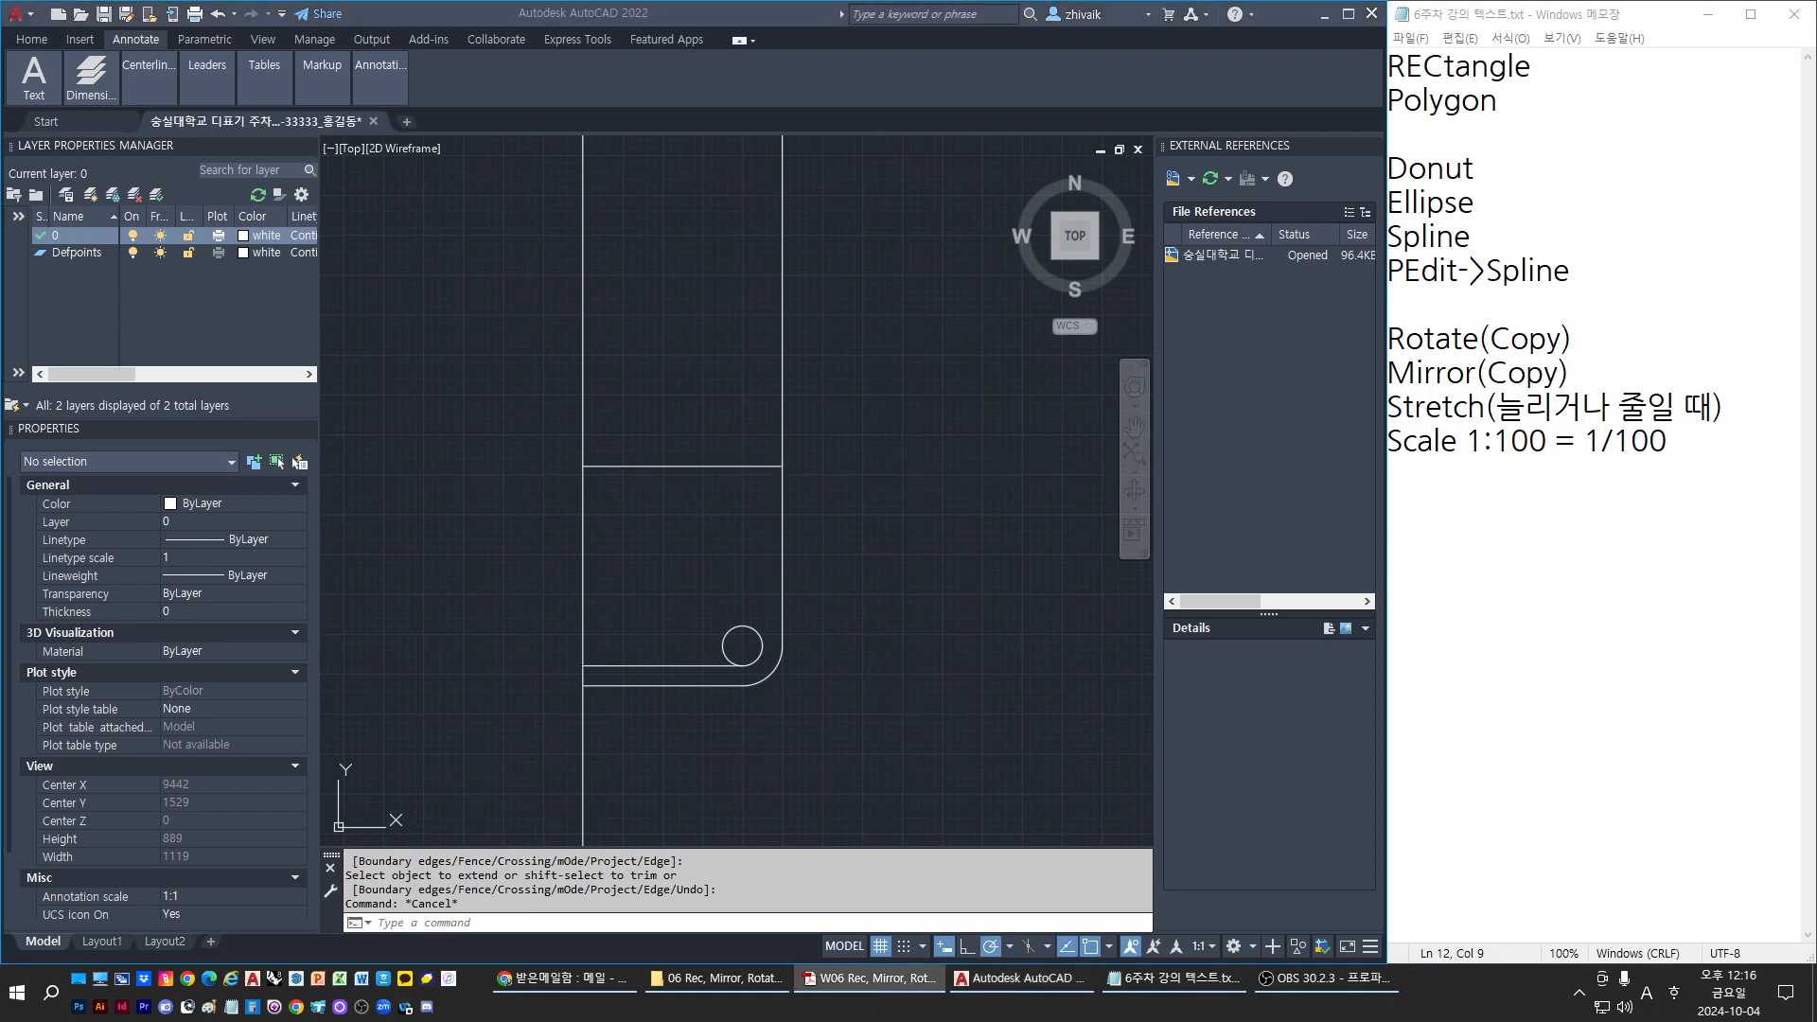
{"action": "left_click", "coordinate": [995, 508]}
{"action": "key", "text": "Escape"}
{"action": "key", "text": "Escape"}
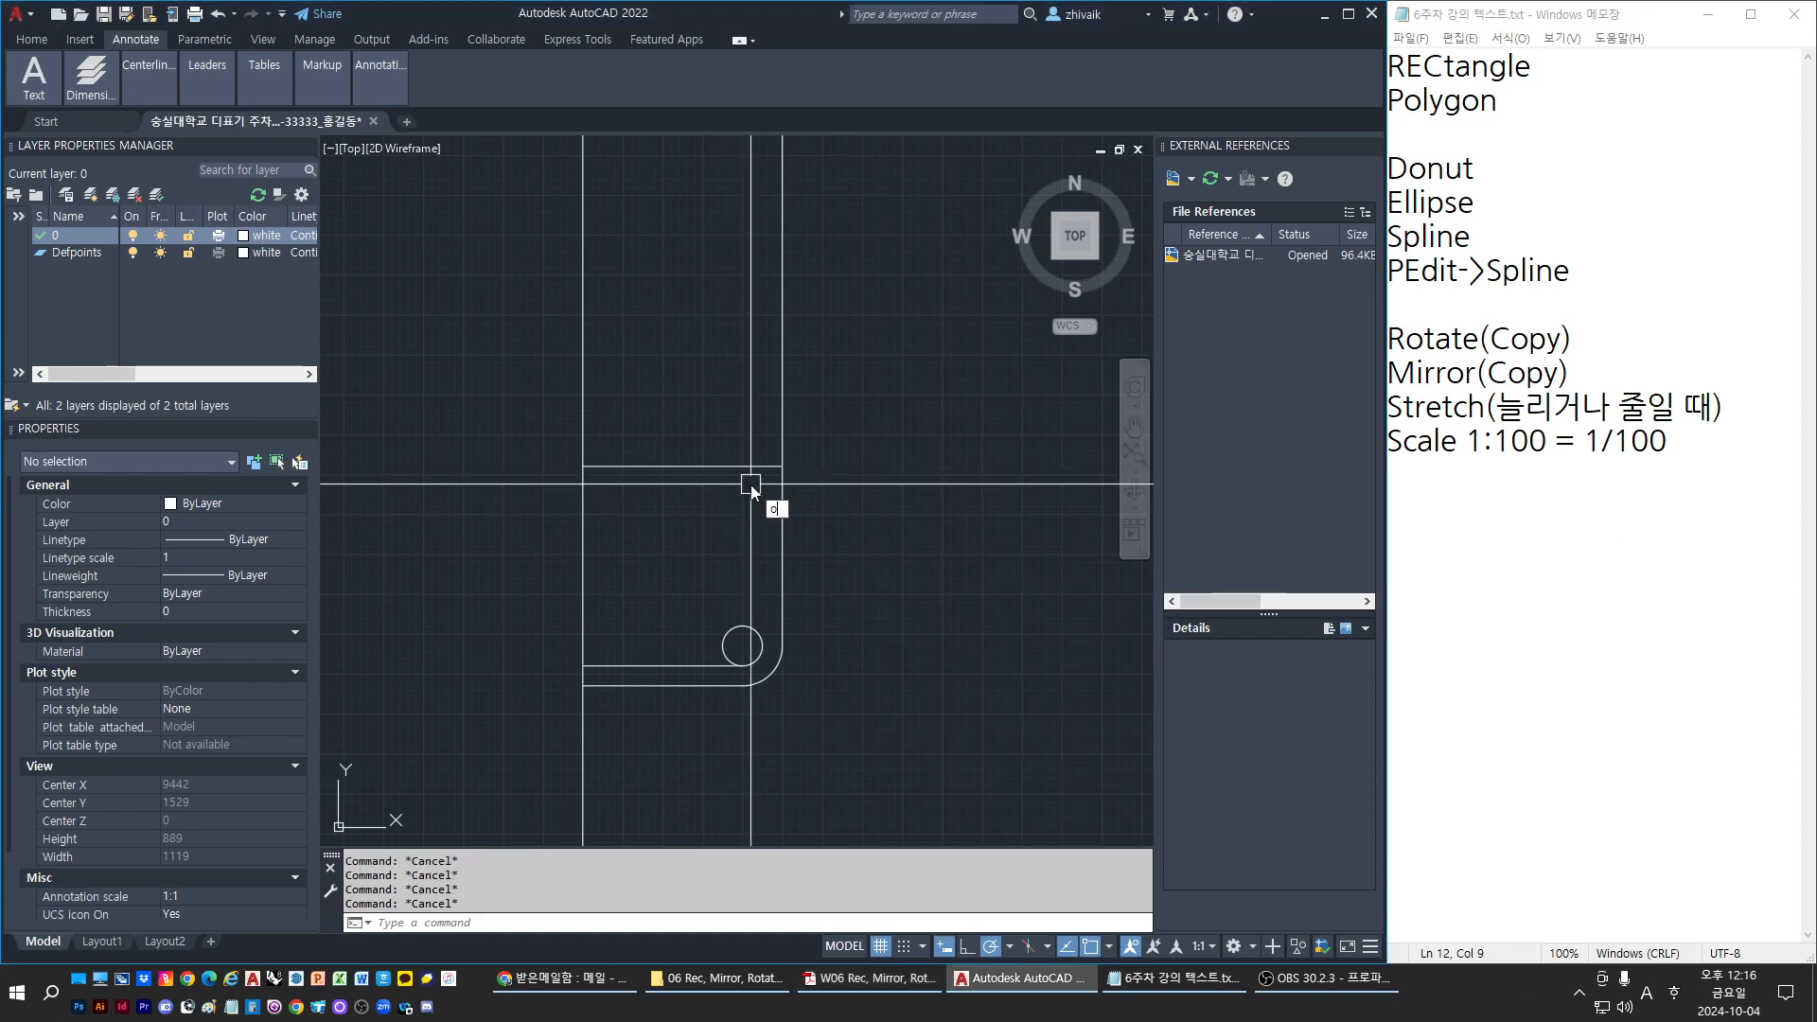
{"action": "key", "text": "Return"}
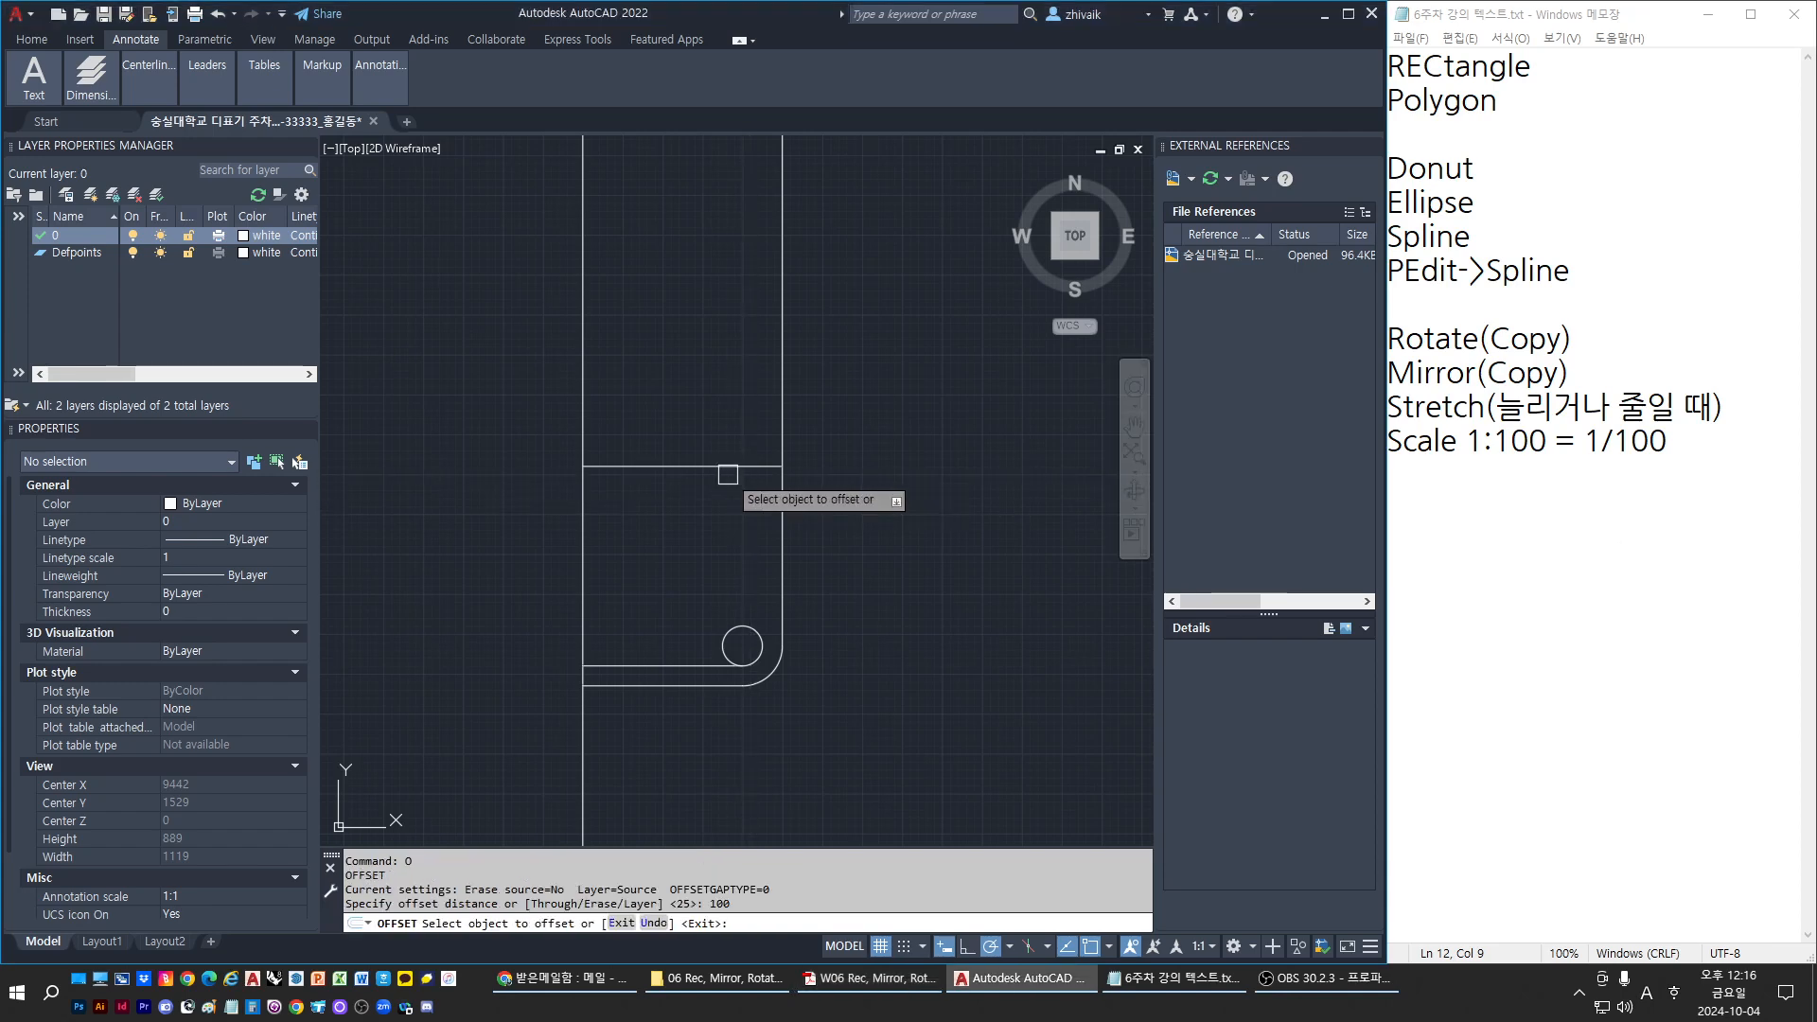
{"action": "left_click", "coordinate": [743, 466]}
{"action": "left_click", "coordinate": [735, 431]}
{"action": "key", "text": "Escape"}
{"action": "key", "text": "Escape"}
Draw a vertical line along the plate's side, between the ends of the two upper horizontal lines
{"action": "type", "text": "l"}
{"action": "key", "text": "Return"}
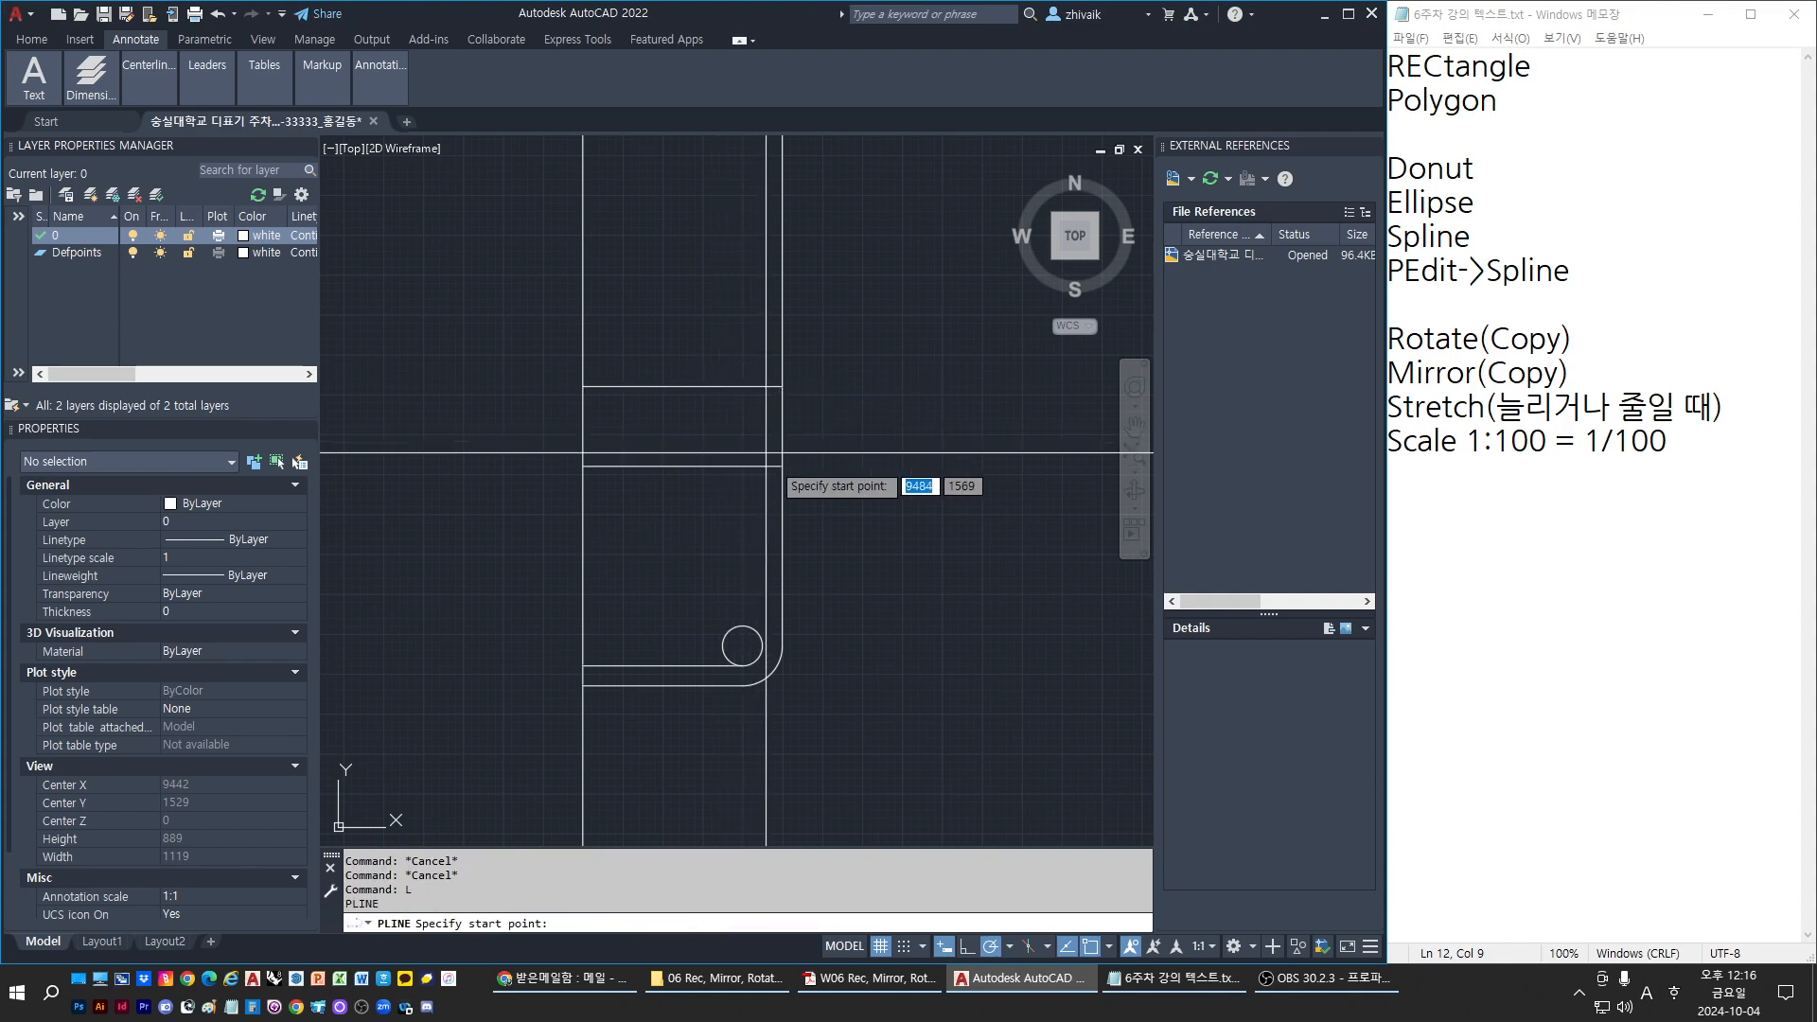
{"action": "left_click", "coordinate": [783, 466]}
{"action": "left_click", "coordinate": [783, 387]}
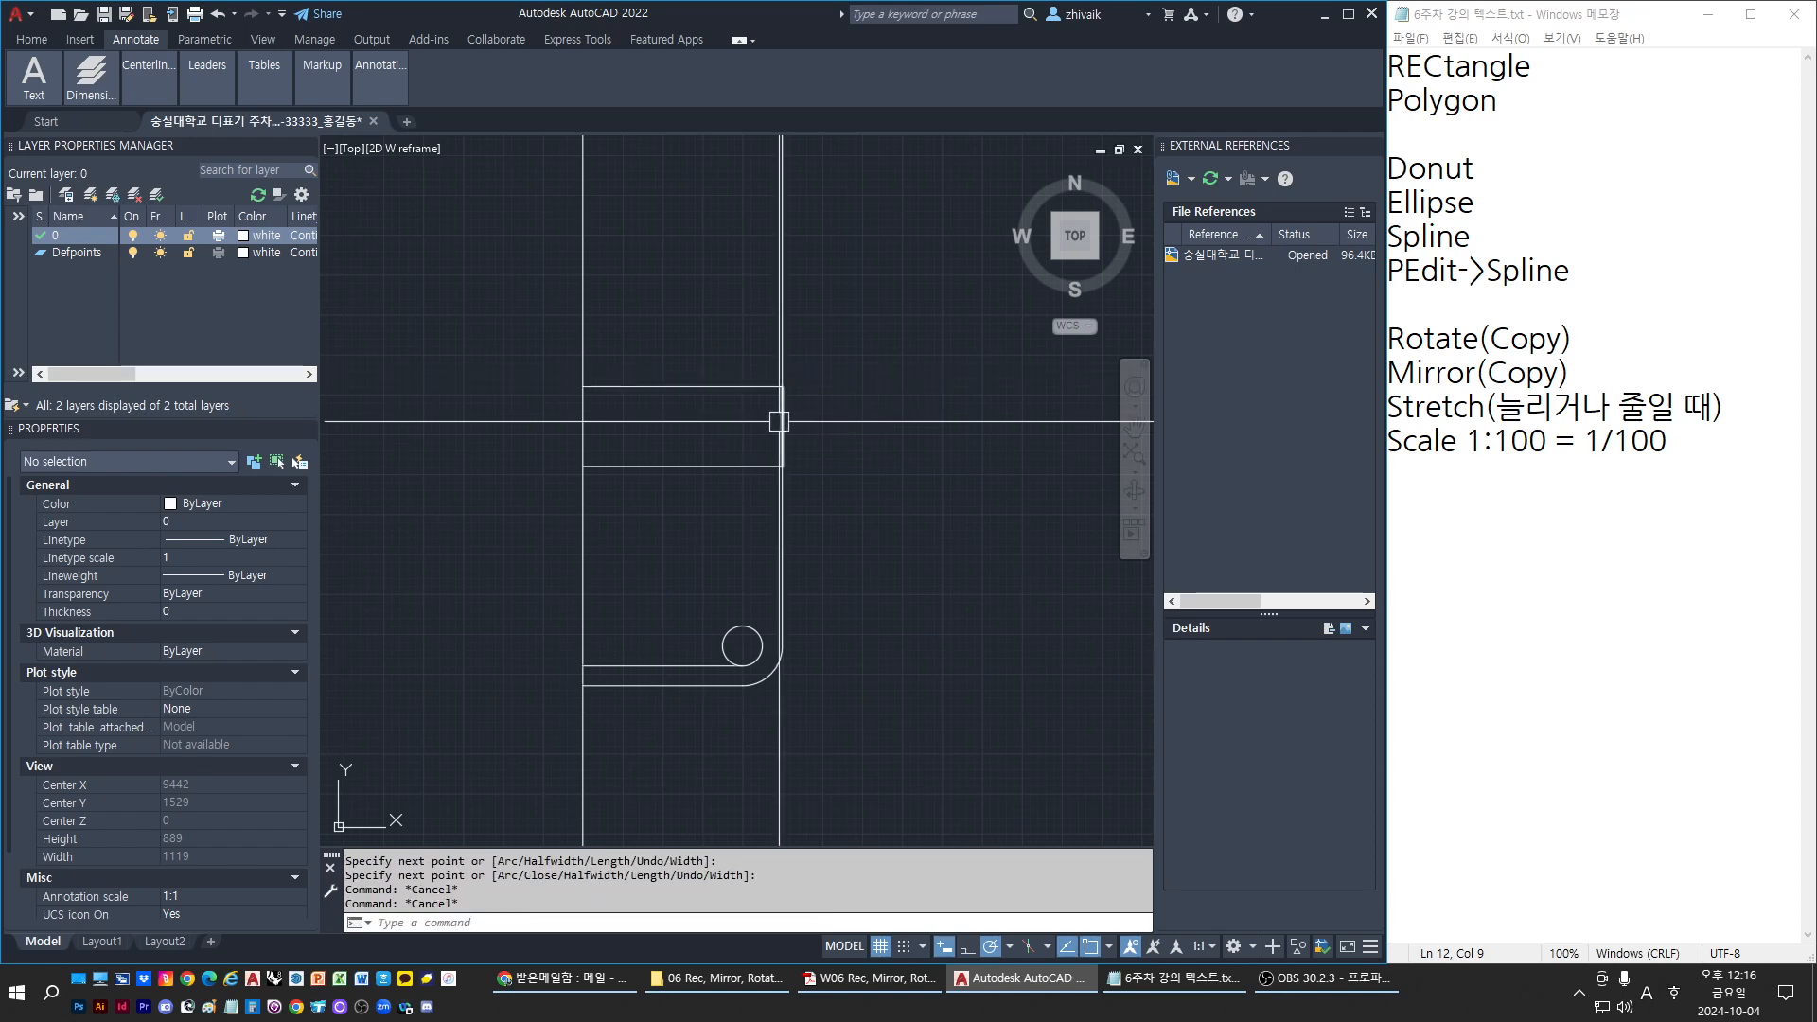
{"action": "key", "text": "Escape"}
{"action": "key", "text": "Escape"}
Rotate the short vertical line by 15 degrees about its lower endpoint so it leans inward
{"action": "type", "text": "ro"}
{"action": "key", "text": "Return"}
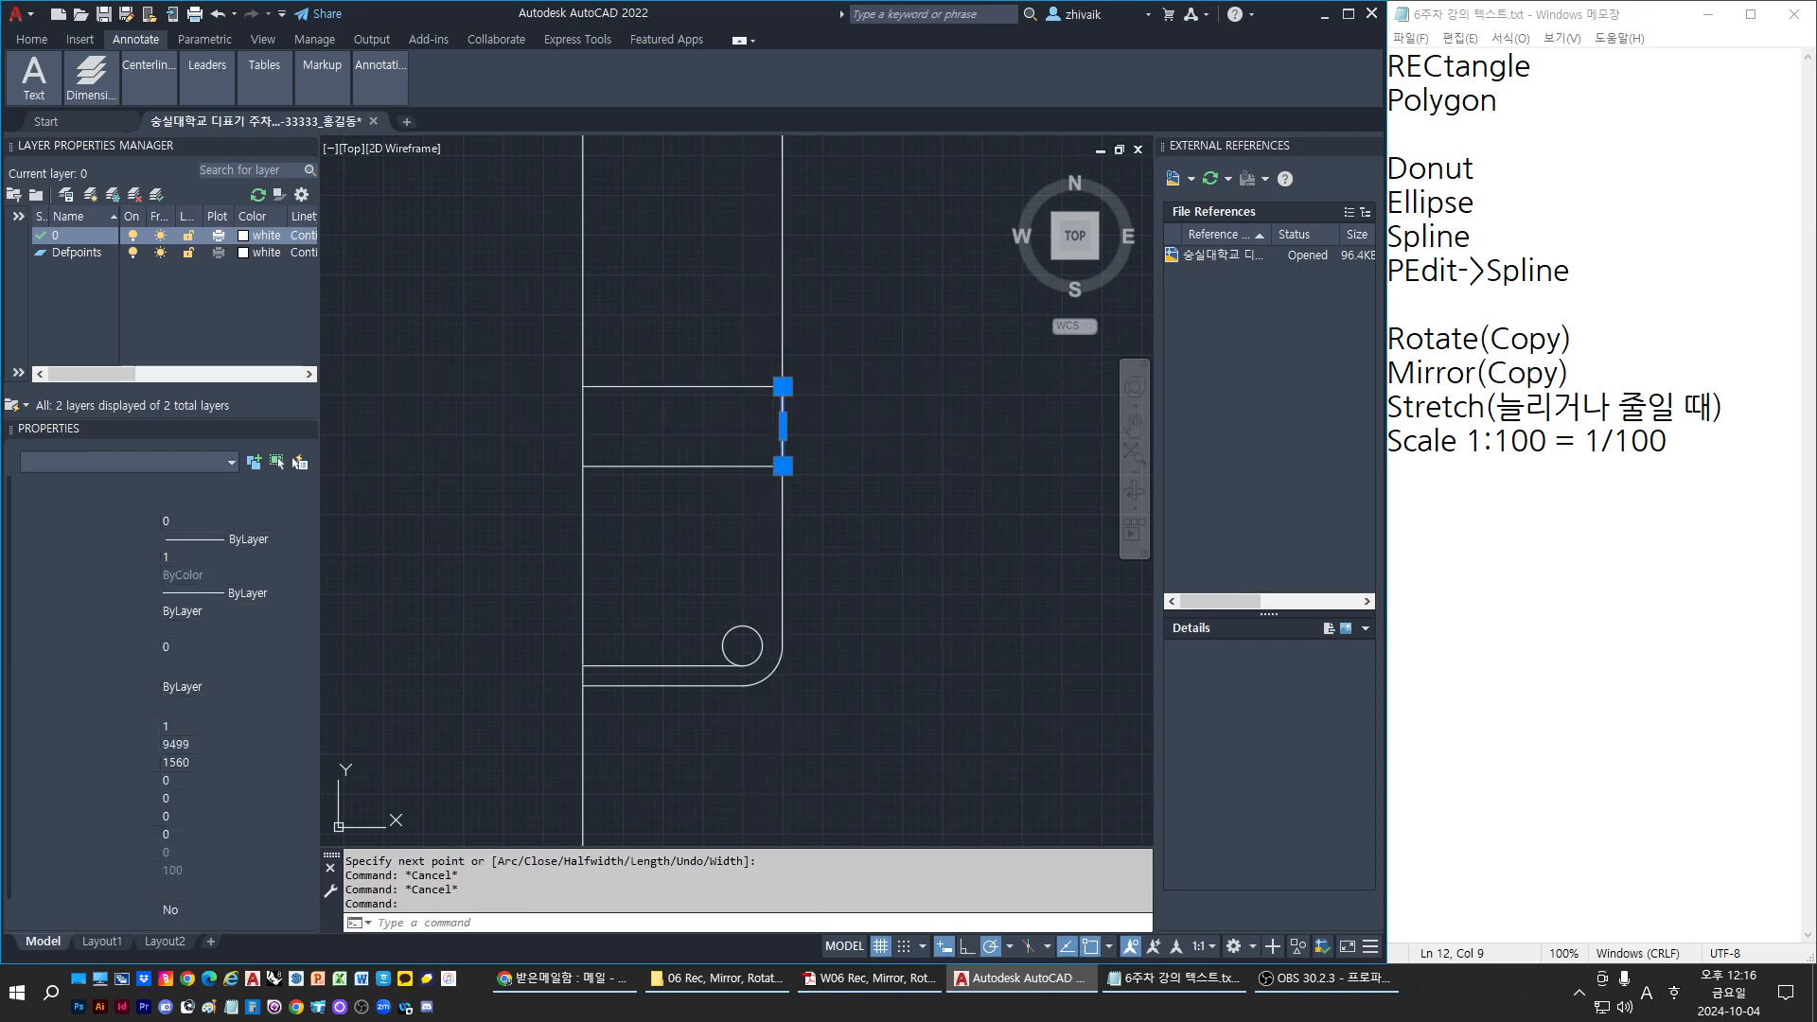
{"action": "left_click", "coordinate": [783, 467]}
{"action": "type", "text": "15"}
{"action": "key", "text": "Return"}
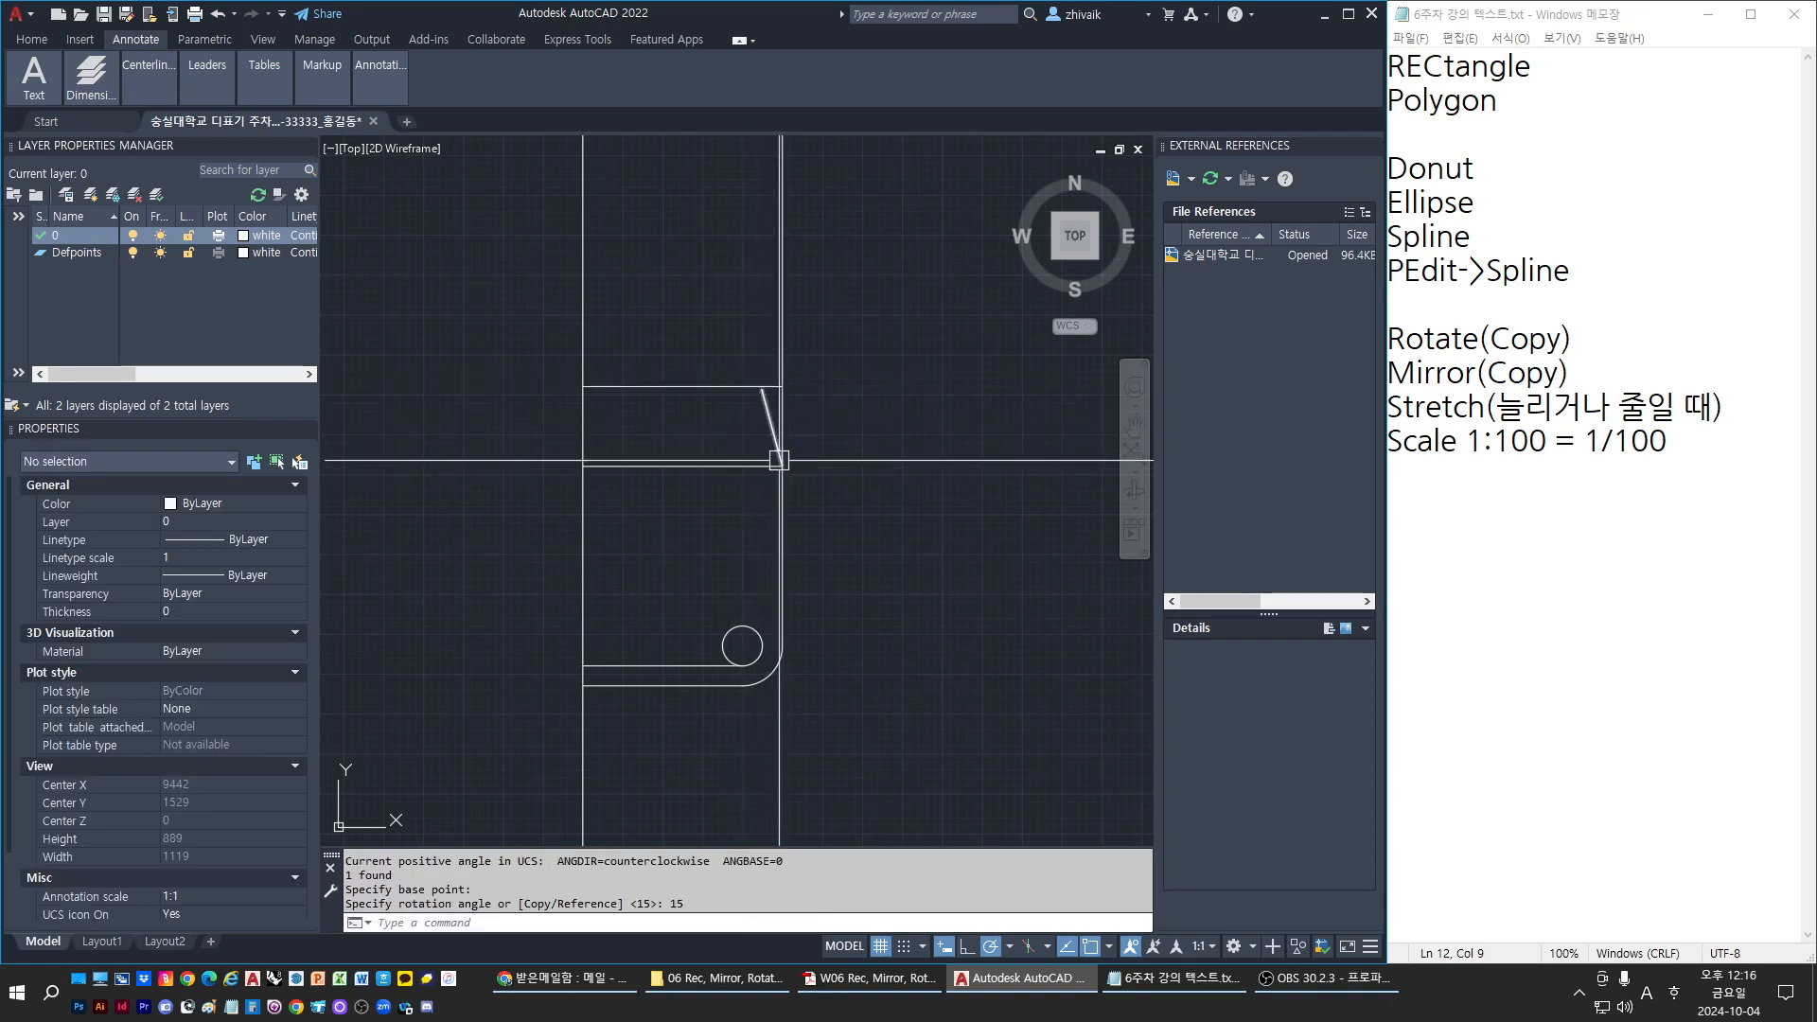
Extend the slanted line to the upper horizontal line
{"action": "scroll", "coordinate": [736, 428], "scroll_direction": "up", "scroll_amount": 4}
{"action": "key", "text": "Escape"}
{"action": "key", "text": "Escape"}
{"action": "type", "text": "ex"}
{"action": "key", "text": "Return"}
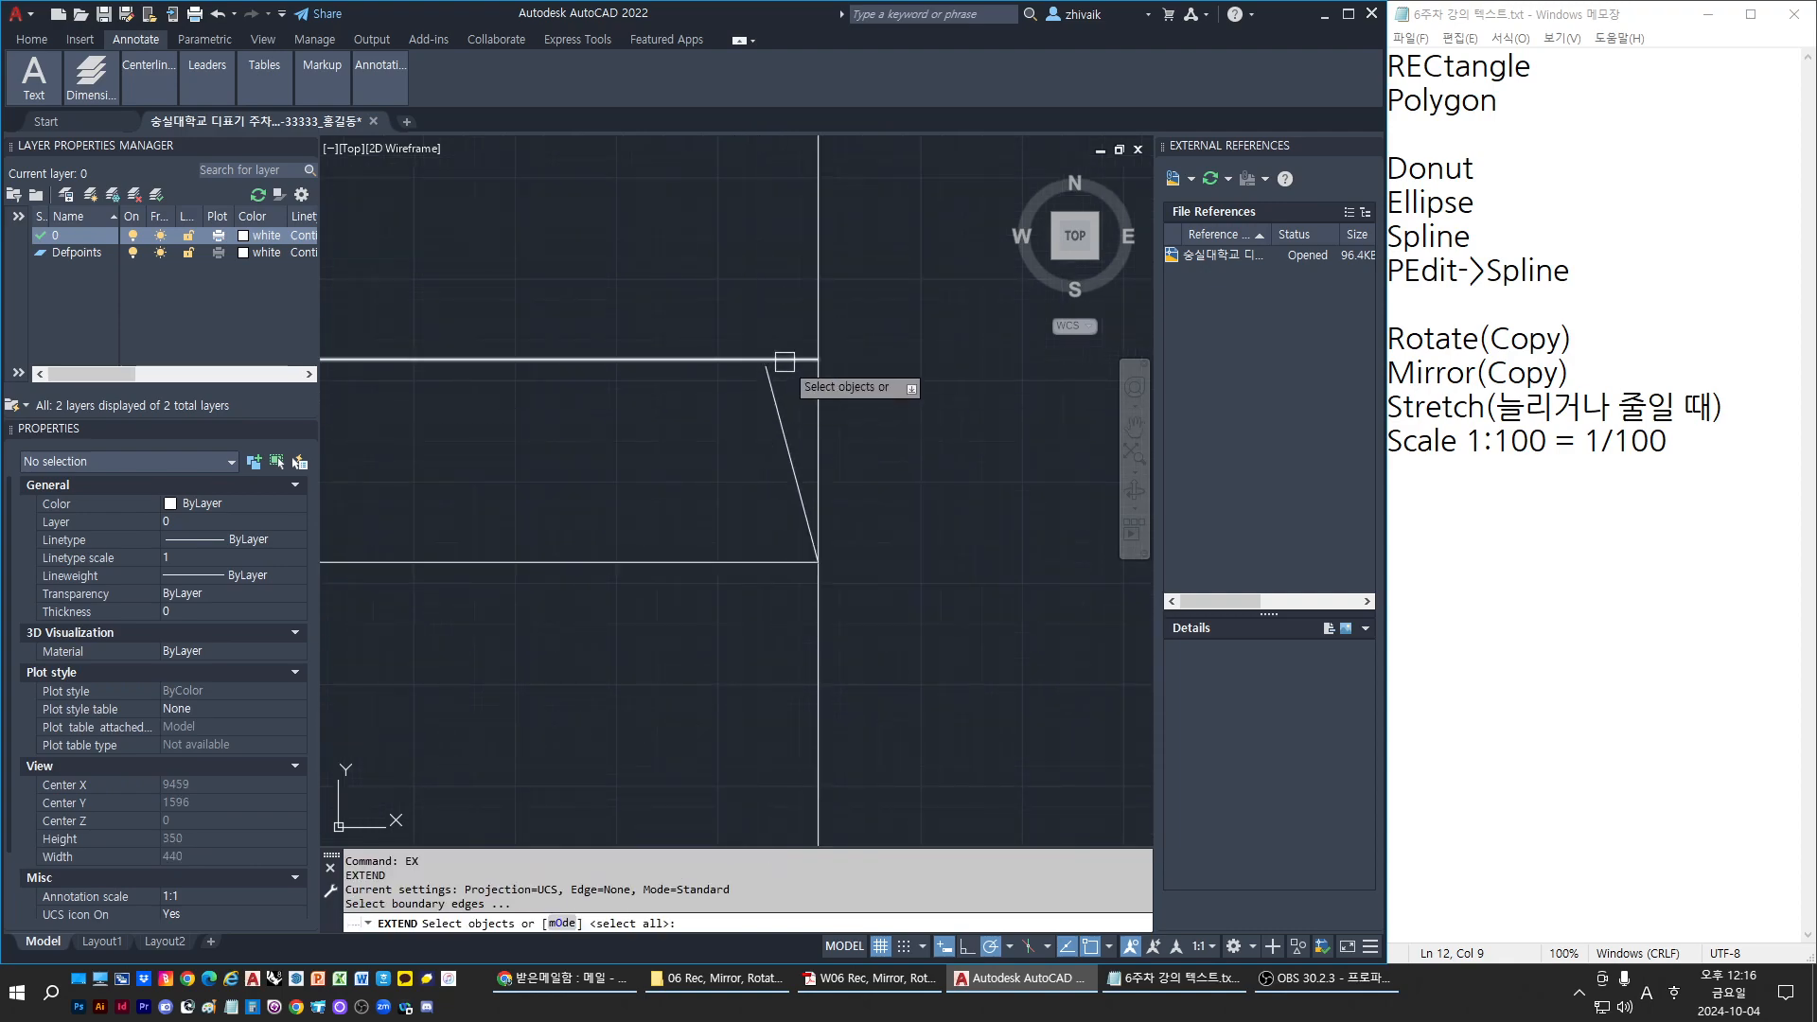
{"action": "scroll", "coordinate": [815, 403], "scroll_direction": "down", "scroll_amount": 2}
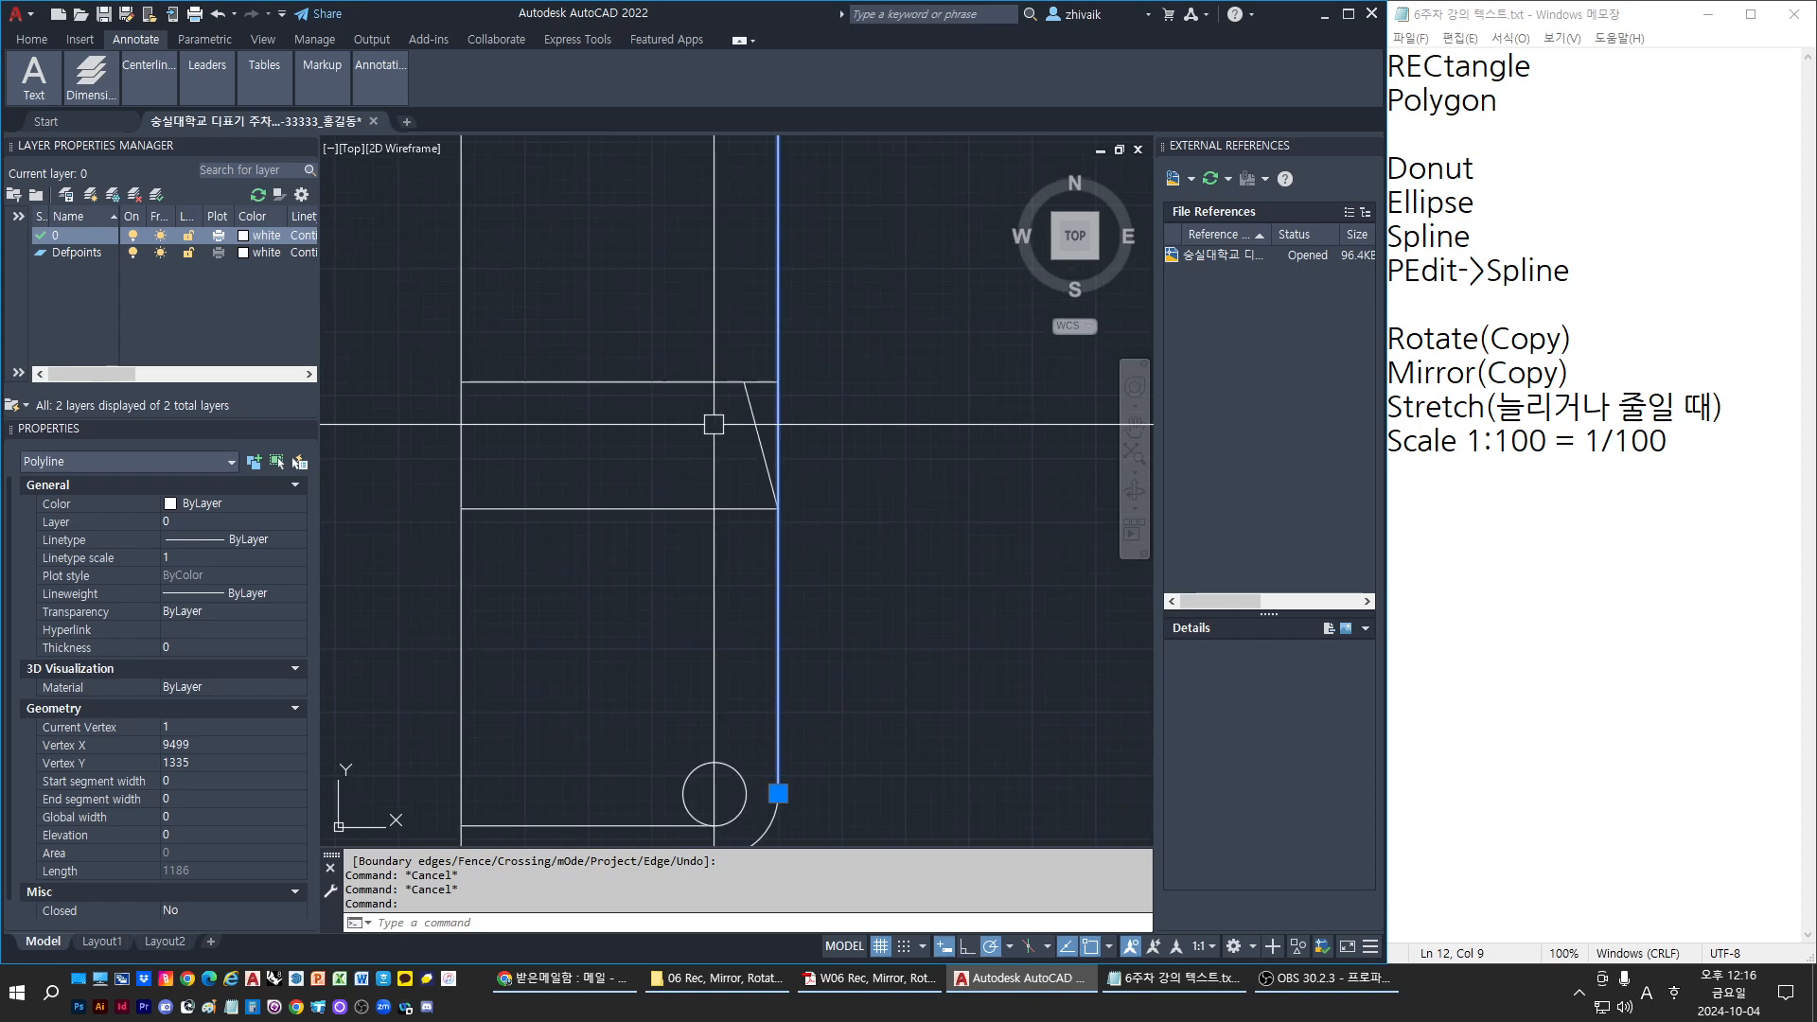
Trim away the plate's vertical side line above the lower end of the slanted line
{"action": "key", "text": "Escape"}
{"action": "type", "text": "tr"}
{"action": "key", "text": "Return"}
{"action": "key", "text": "Escape"}
{"action": "left_click", "coordinate": [752, 420]}
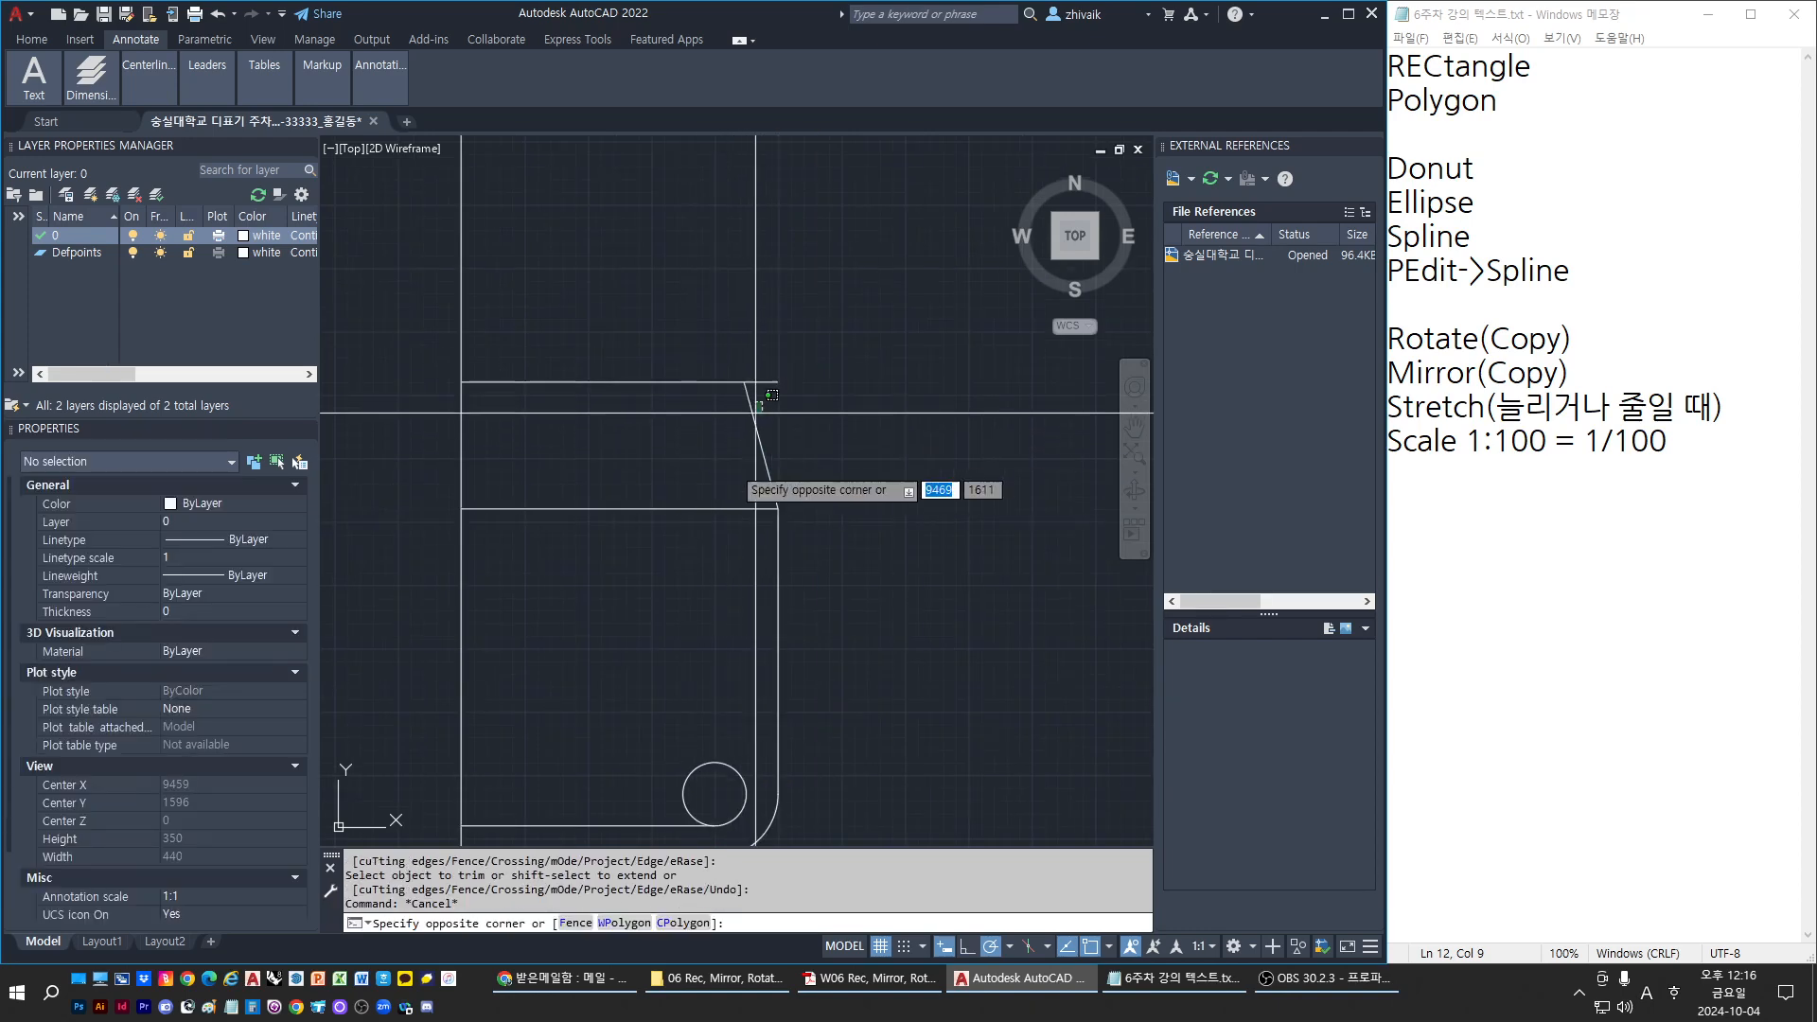
{"action": "key", "text": "Escape"}
{"action": "scroll", "coordinate": [994, 466], "scroll_direction": "down", "scroll_amount": 2}
{"action": "left_click", "coordinate": [850, 449]}
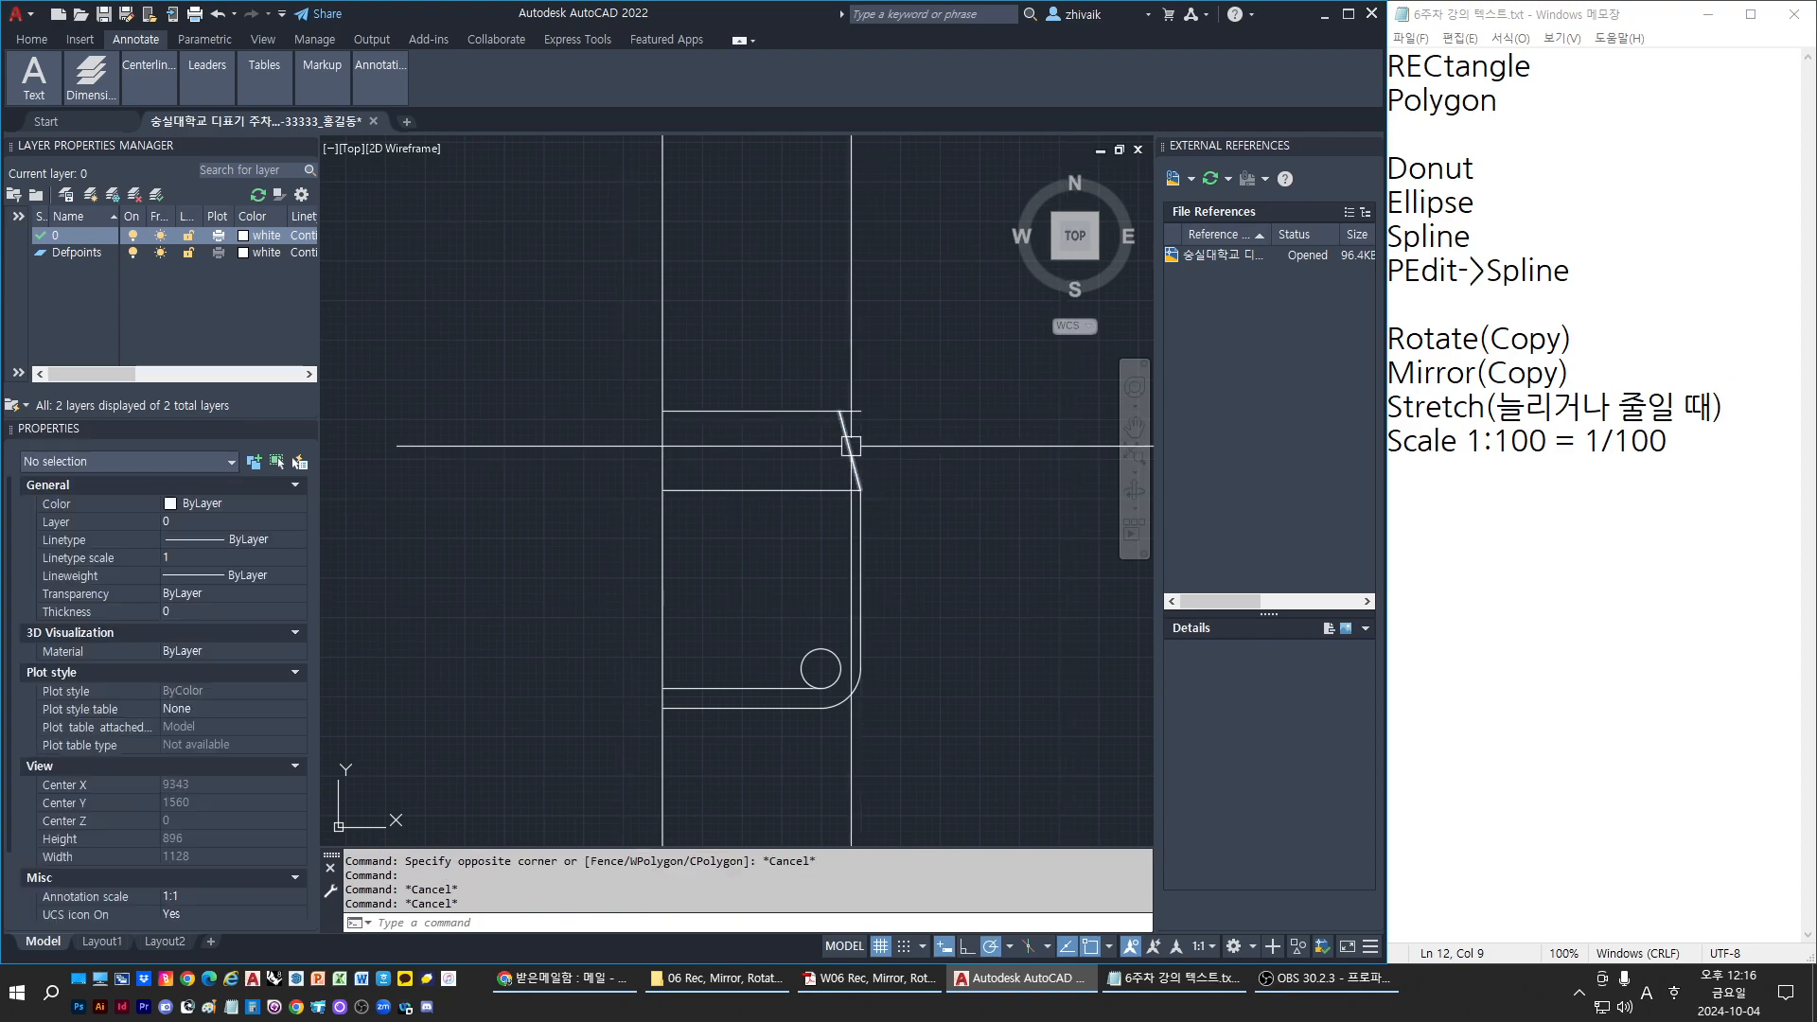
{"action": "scroll", "coordinate": [857, 464], "scroll_direction": "up", "scroll_amount": 2}
{"action": "type", "text": "co"}
{"action": "key", "text": "Return"}
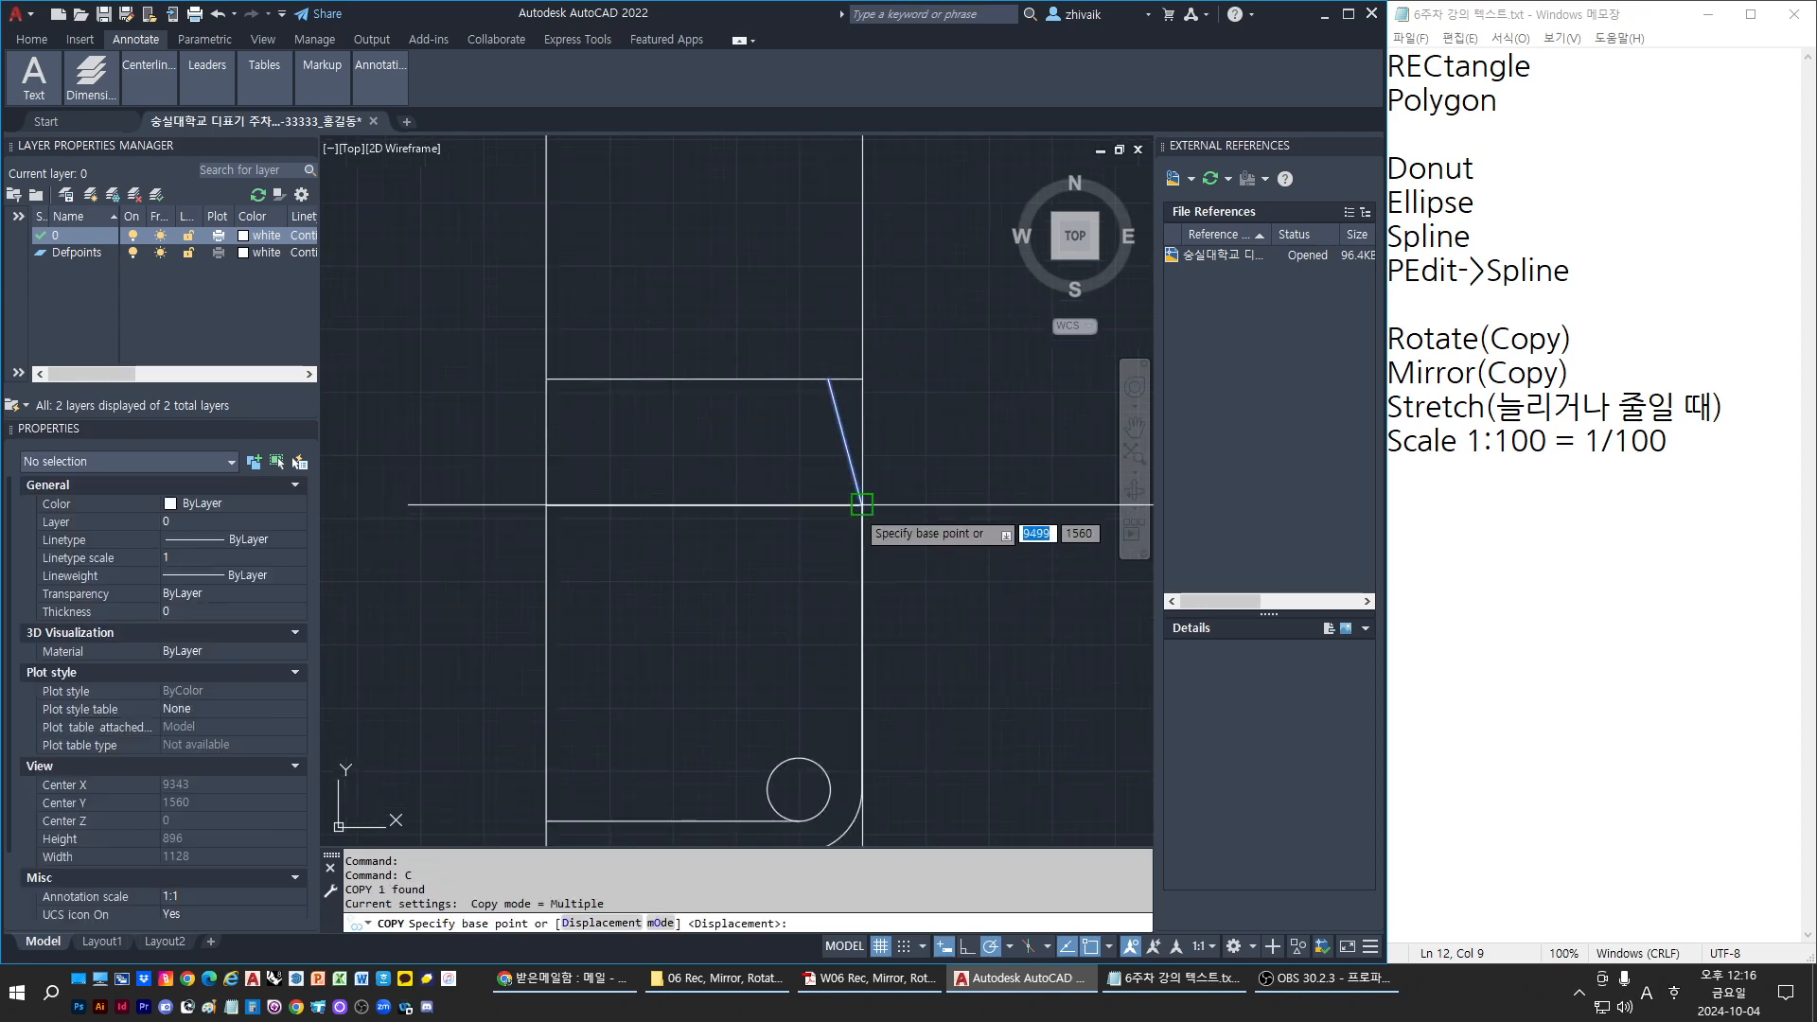
{"action": "key", "text": "Escape"}
{"action": "key", "text": "Escape"}
Draw a vertical line about 139 long upward from the slanted line's upper endpoint
{"action": "middle_click_drag", "start_coordinate": [777, 433], "coordinate": [782, 476]}
{"action": "type", "text": "pl"}
{"action": "key", "text": "Return"}
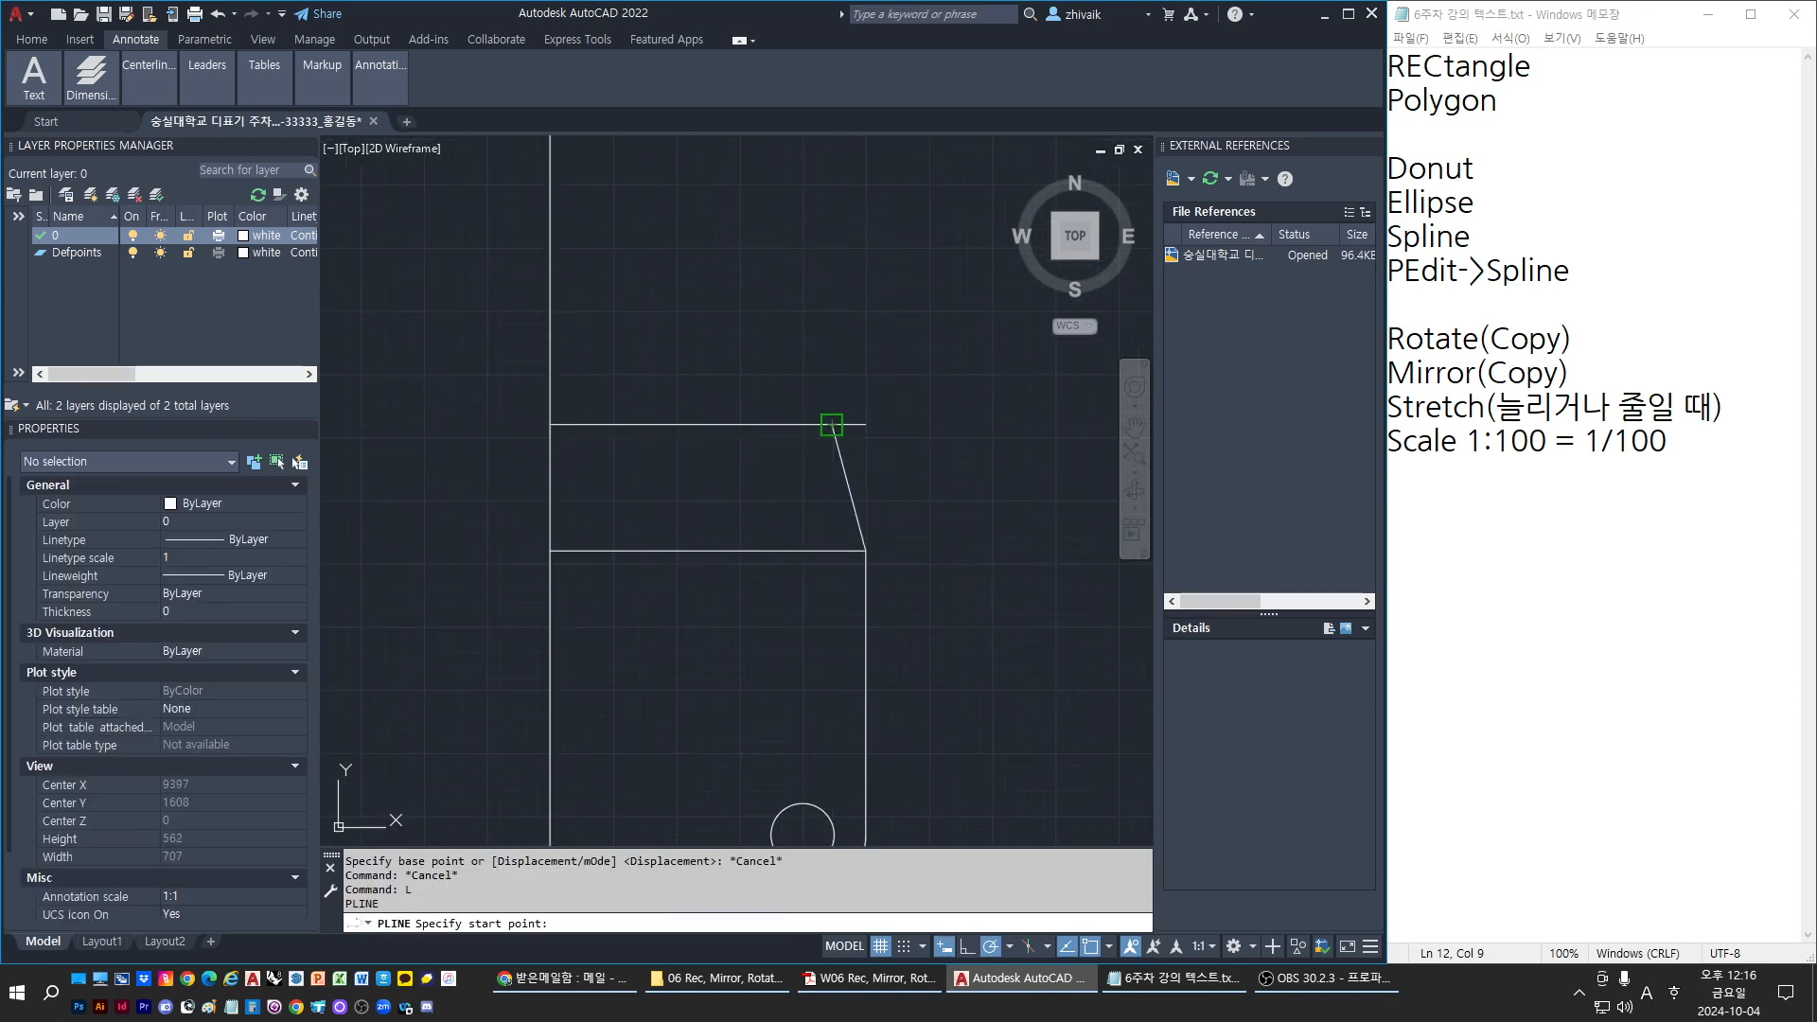
{"action": "left_click", "coordinate": [832, 424]}
{"action": "left_click", "coordinate": [831, 249]}
{"action": "key", "text": "Escape"}
{"action": "key", "text": "Escape"}
{"action": "key", "text": "Escape"}
Rotate the new vertical line by 40 degrees about its lower endpoint, toward the plate's middle
{"action": "middle_click_drag", "start_coordinate": [829, 298], "coordinate": [767, 471]}
{"action": "left_click", "coordinate": [768, 468]}
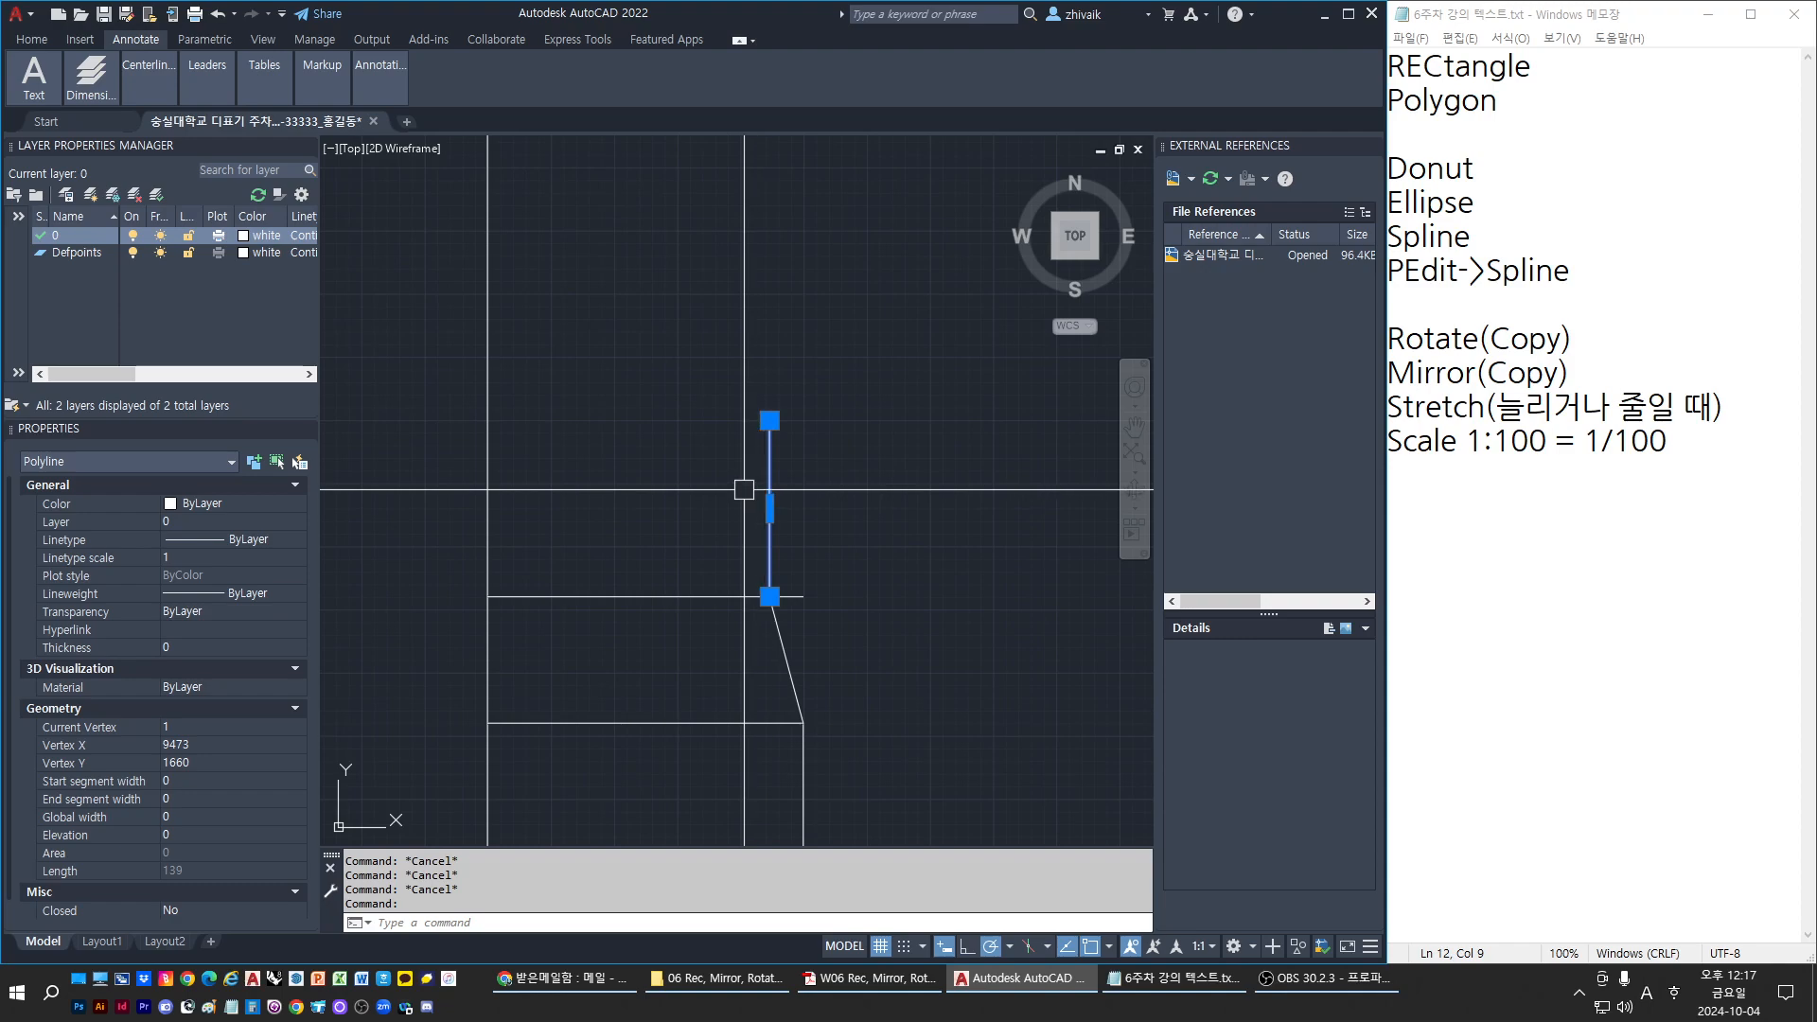
{"action": "type", "text": "ro"}
{"action": "key", "text": "Return"}
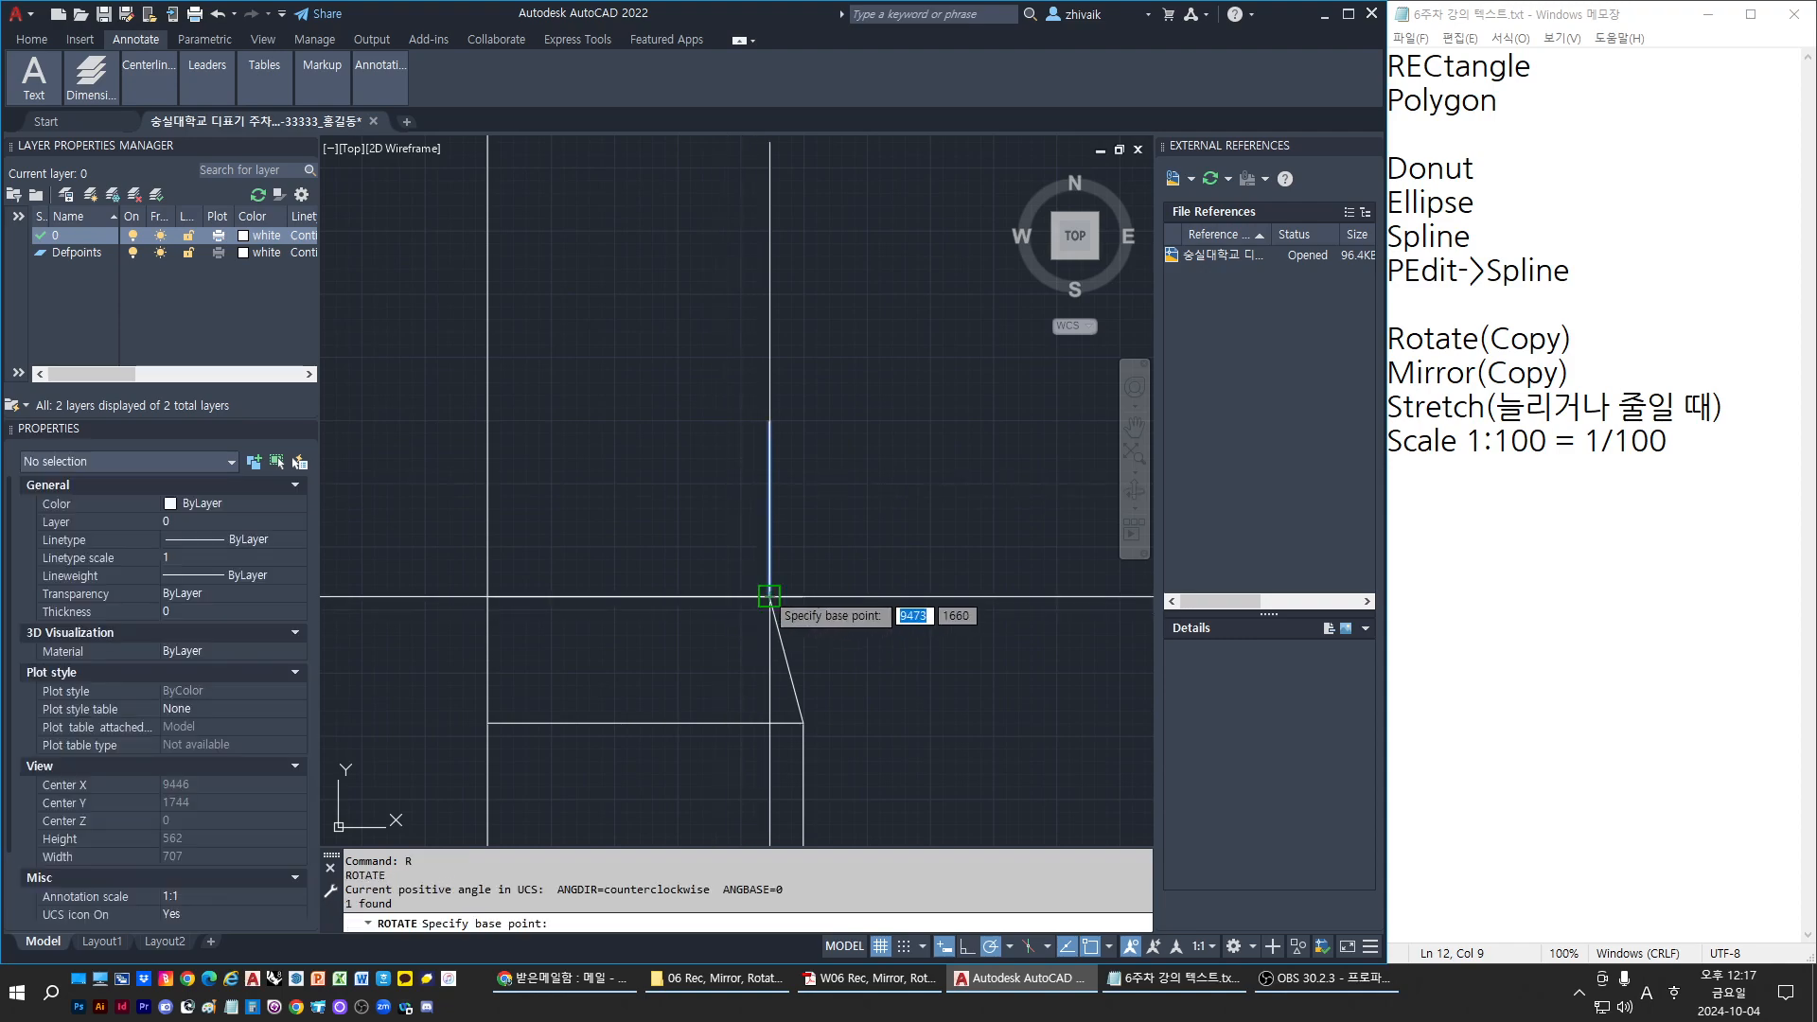
{"action": "left_click", "coordinate": [769, 597]}
{"action": "type", "text": "40"}
{"action": "key", "text": "Return"}
{"action": "scroll", "coordinate": [695, 502], "scroll_direction": "down", "scroll_amount": 3}
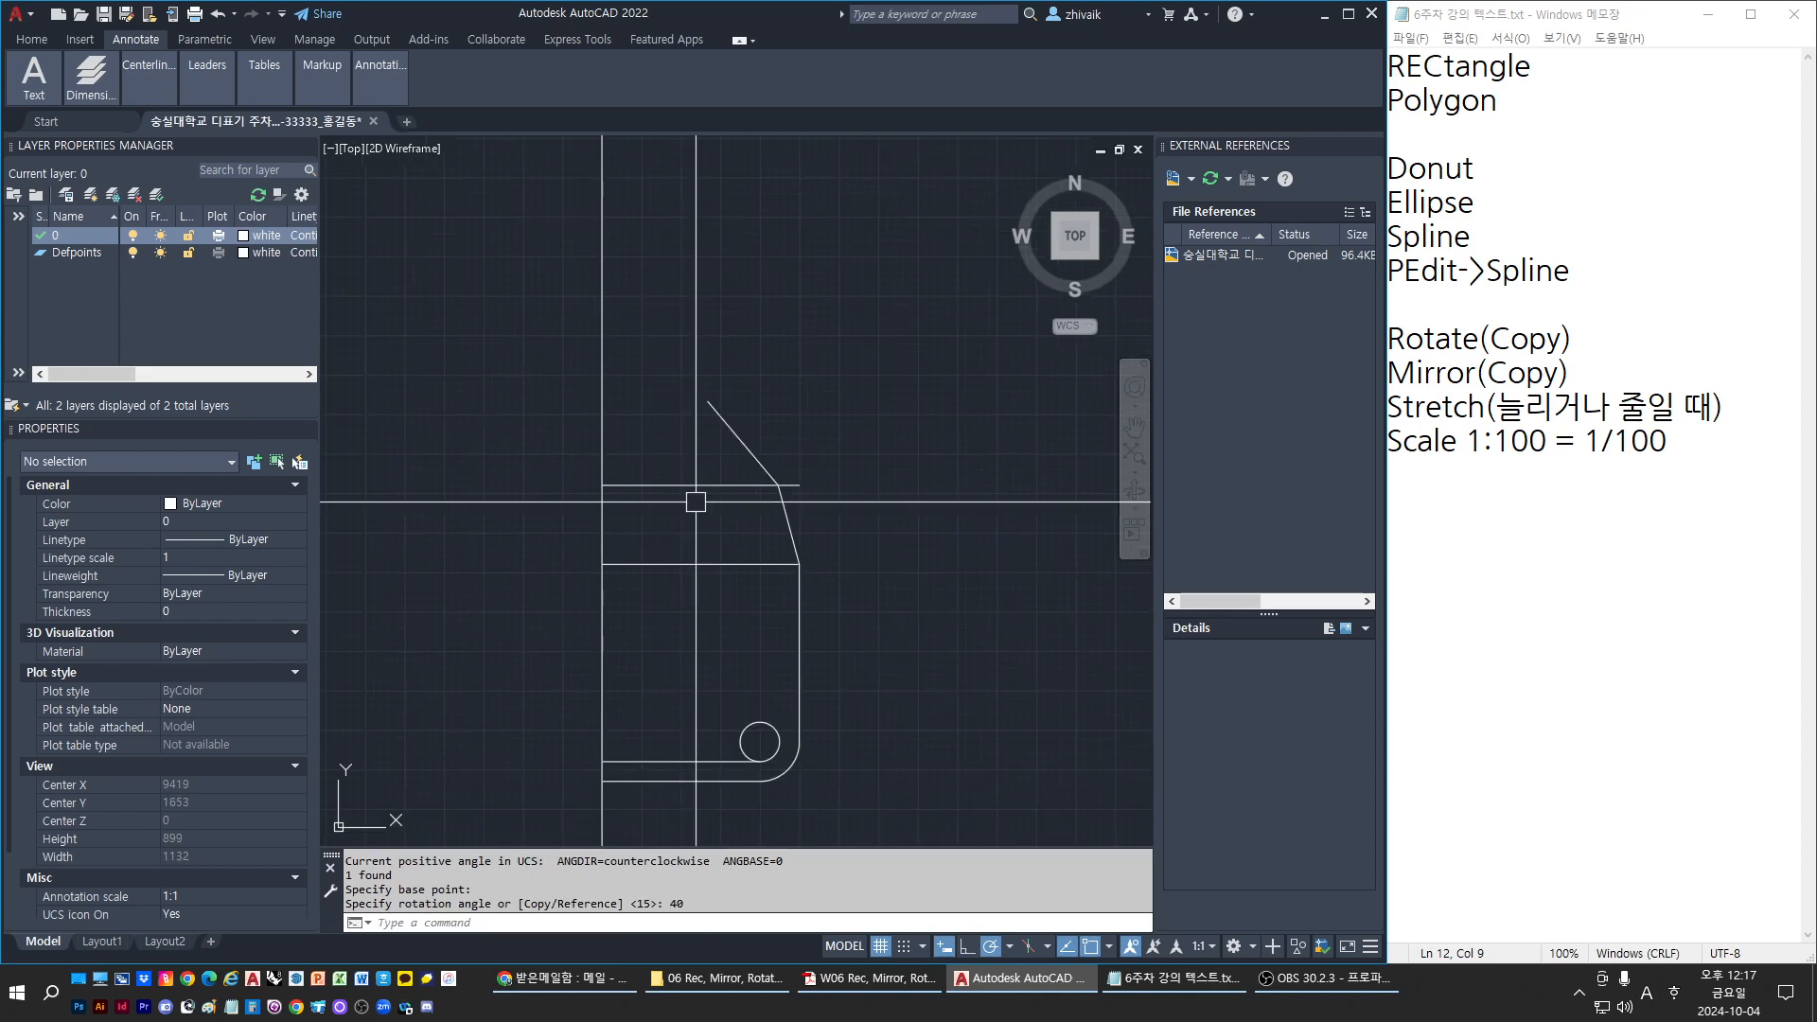
{"action": "key", "text": "Escape"}
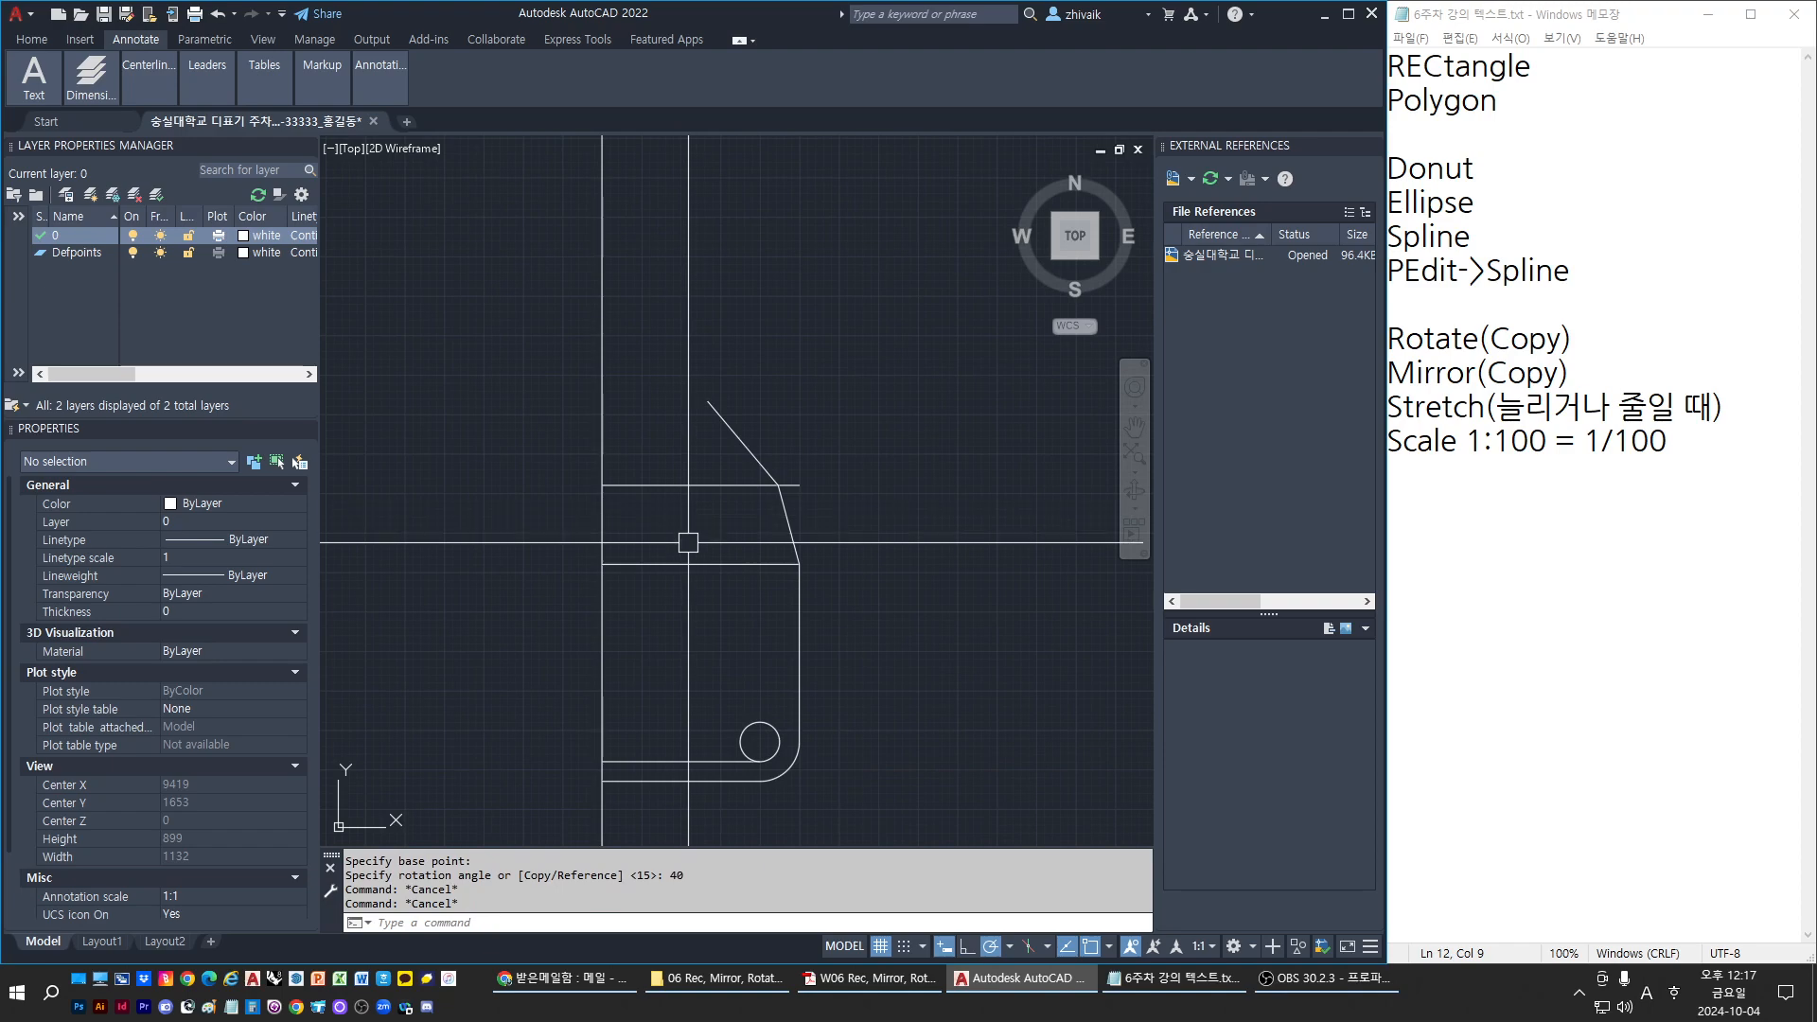
Draw a vertical centerline about 559 long upward from the midpoint of the plate's bottom edge
{"action": "middle_click_drag", "start_coordinate": [690, 499], "coordinate": [716, 661]}
{"action": "type", "text": "l"}
{"action": "key", "text": "Return"}
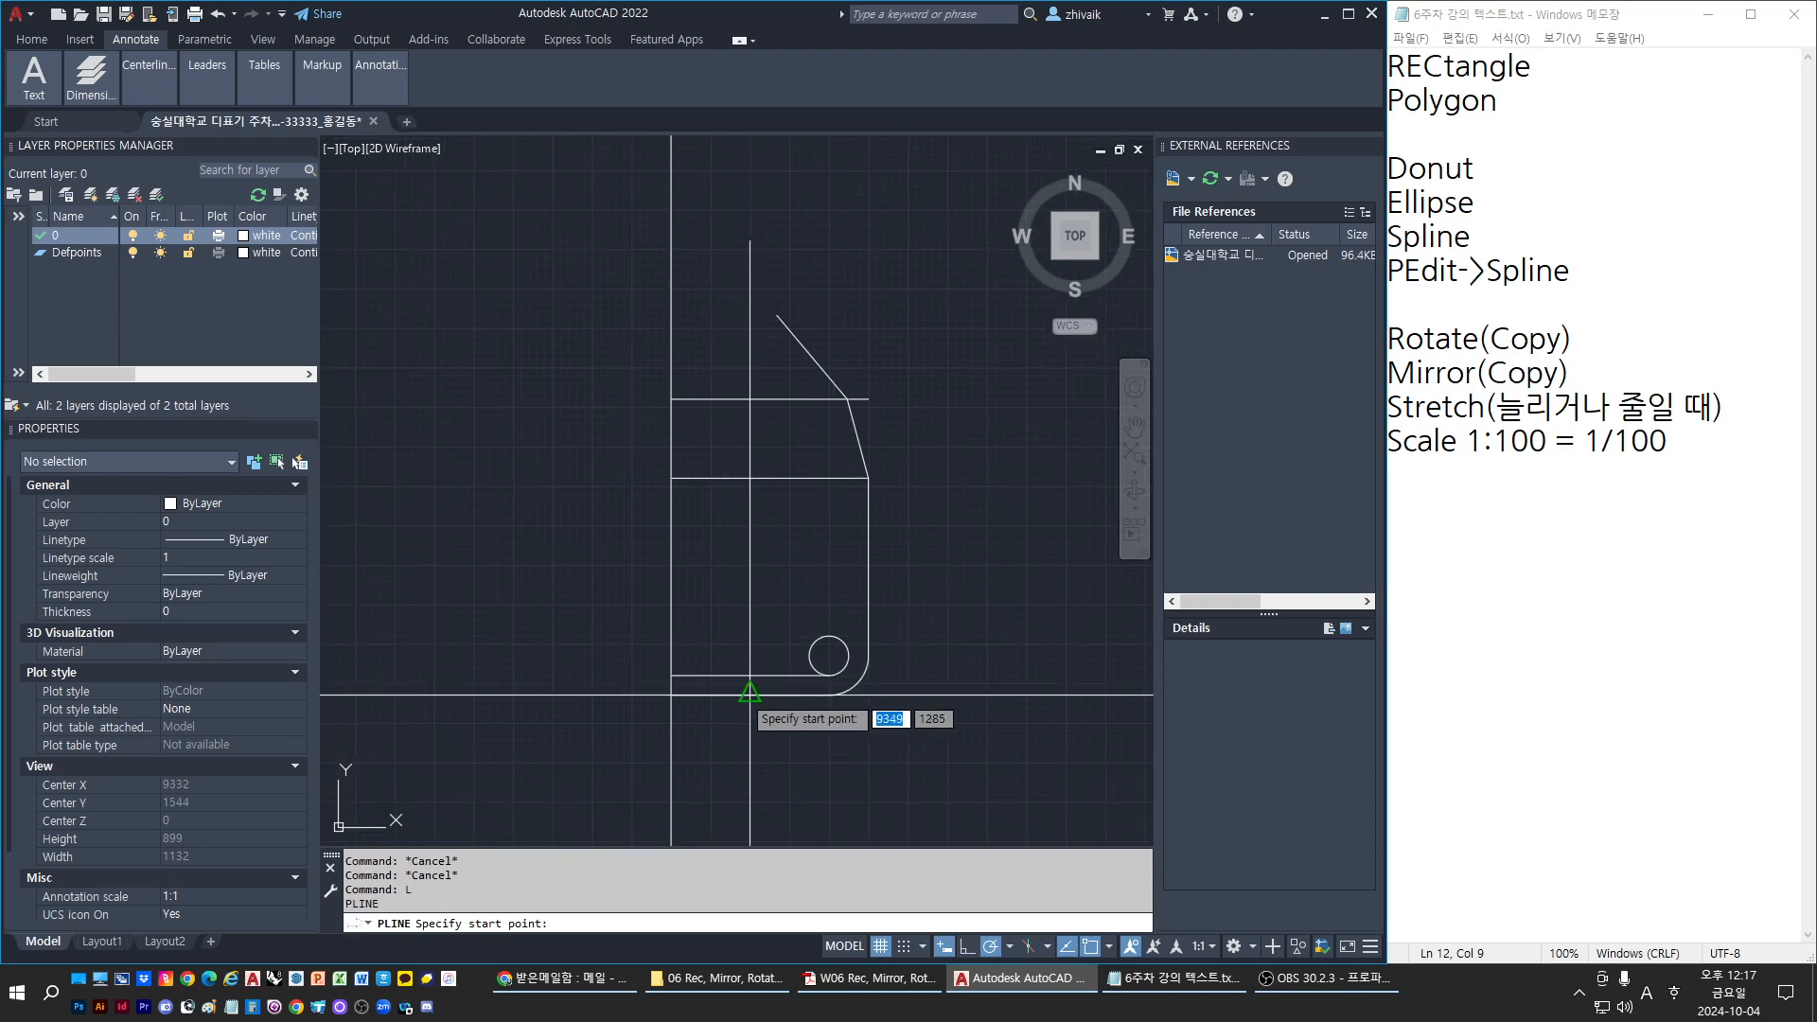
{"action": "left_click", "coordinate": [748, 694]}
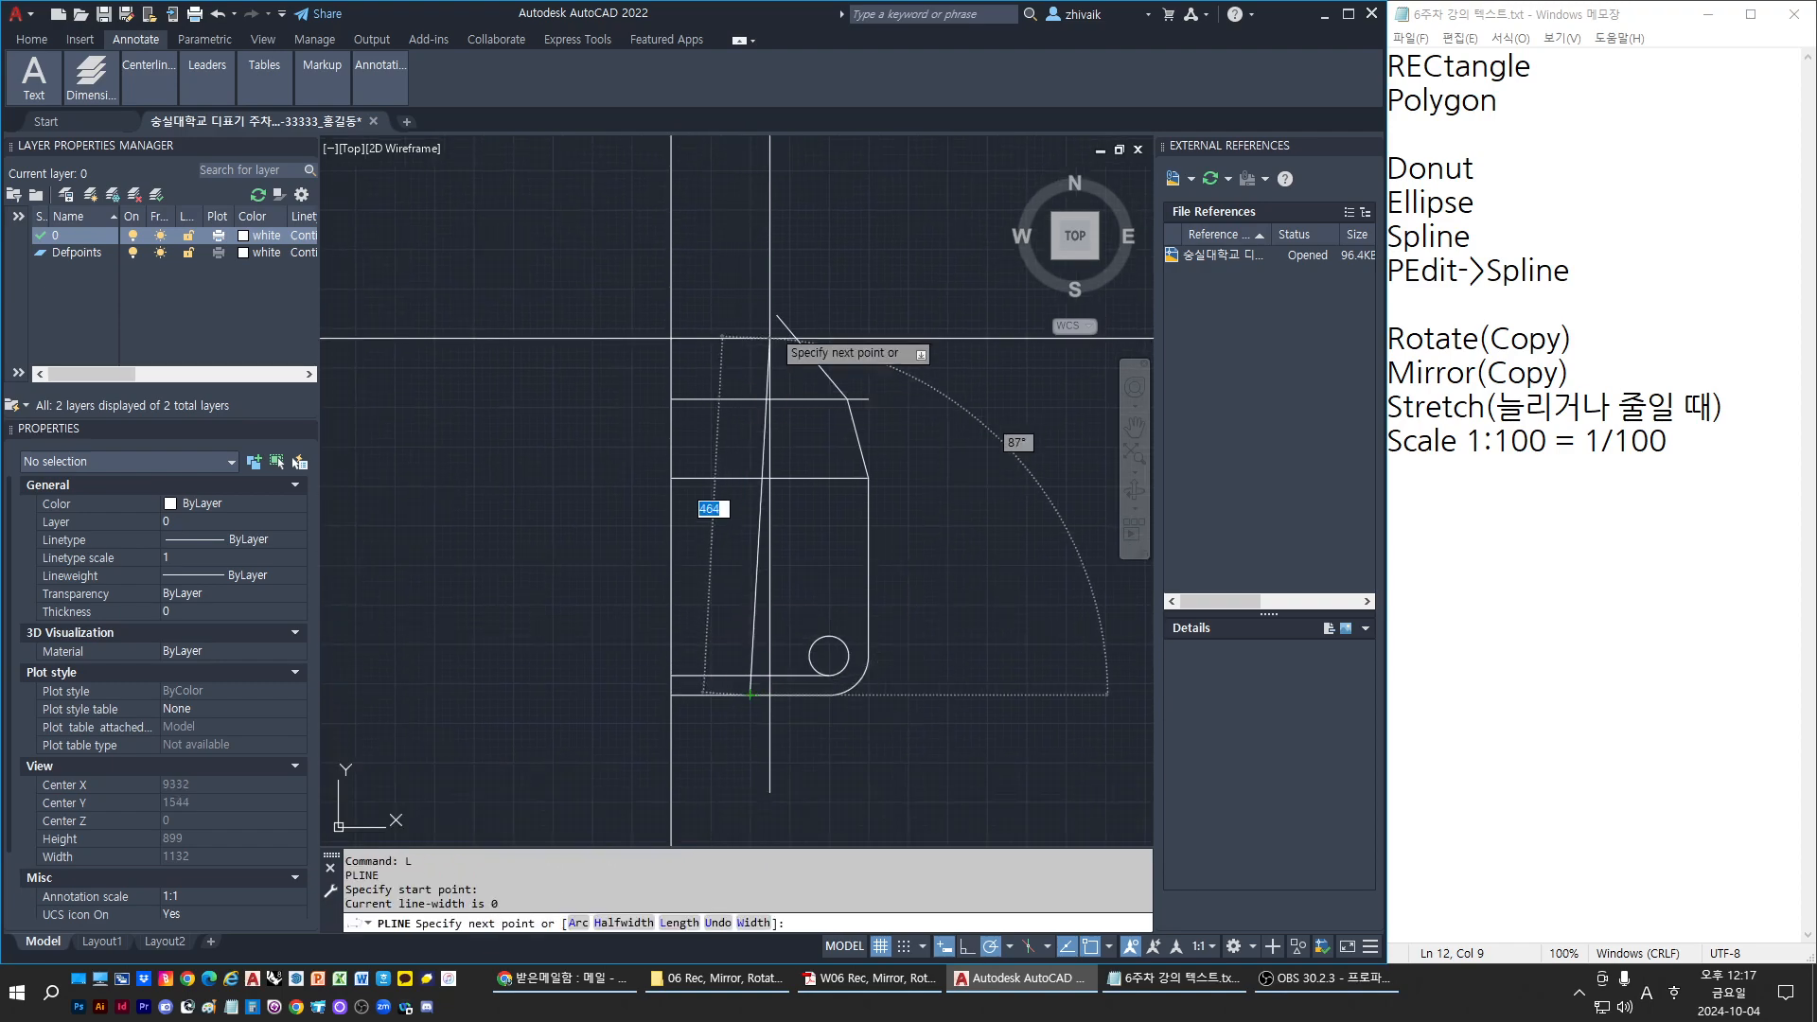
{"action": "left_click", "coordinate": [749, 253]}
{"action": "key", "text": "Return"}
{"action": "key", "text": "Escape"}
{"action": "key", "text": "Escape"}
{"action": "left_click", "coordinate": [749, 482]}
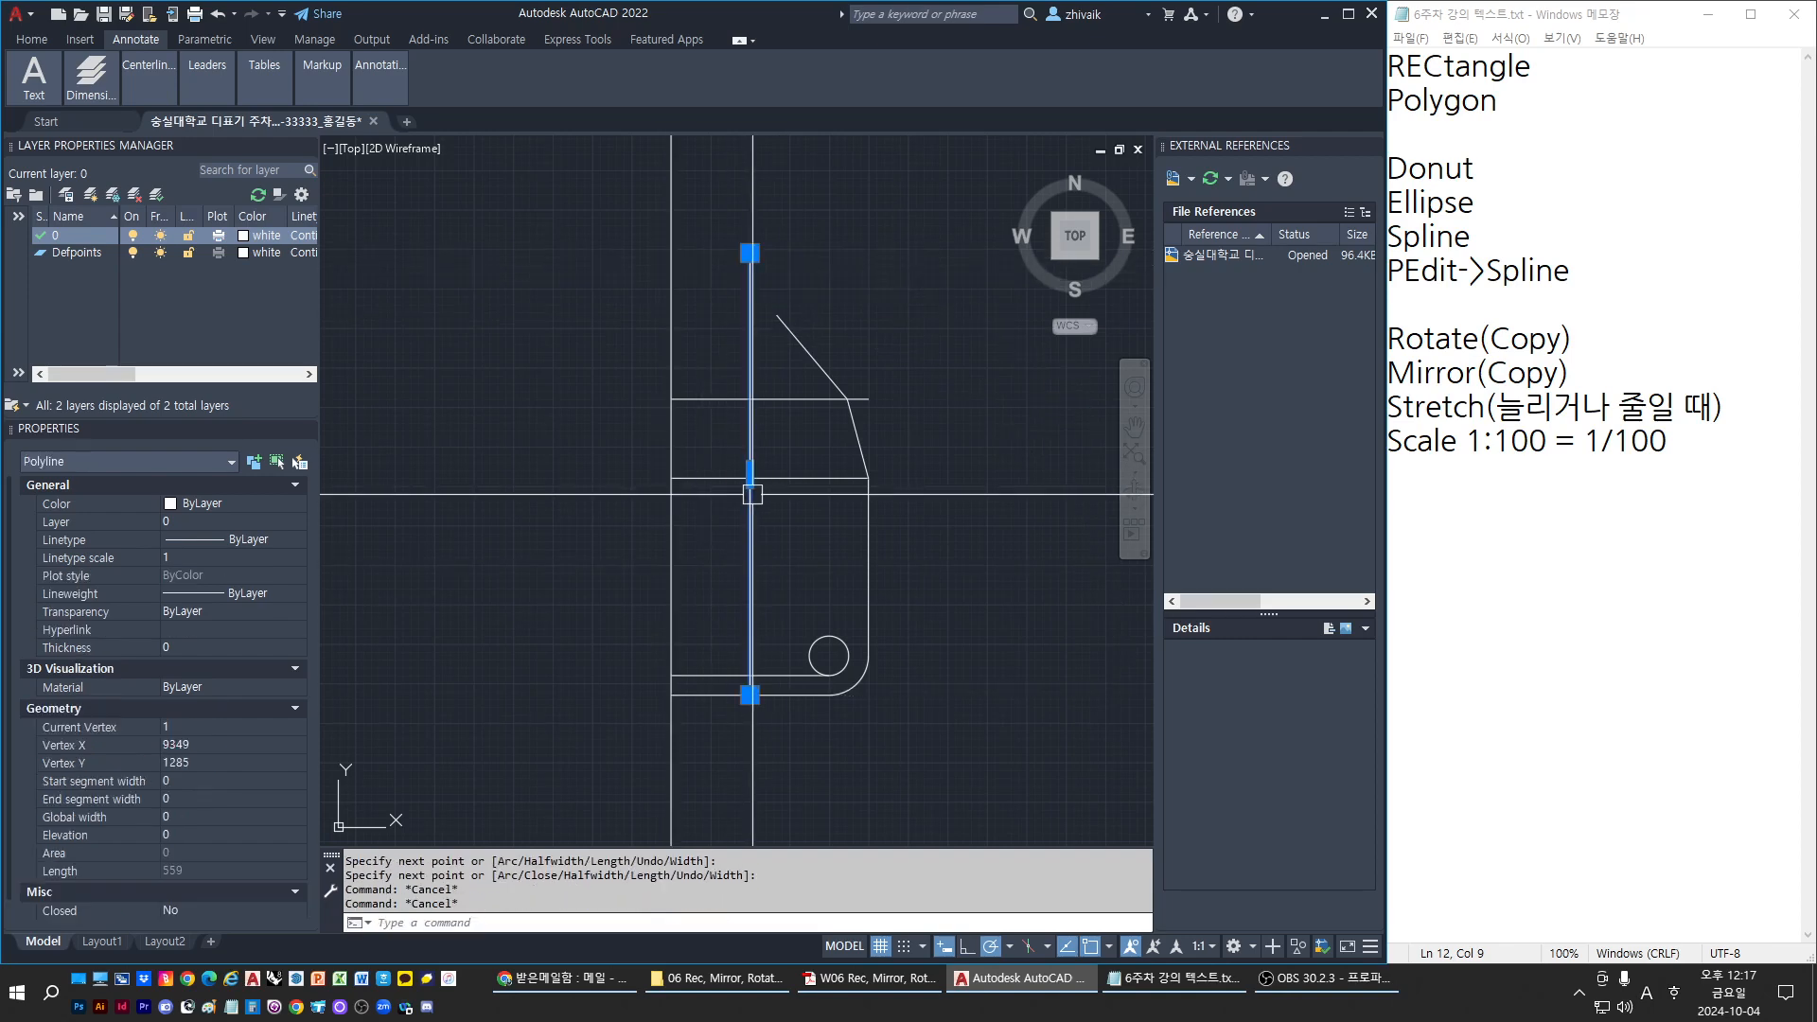
{"action": "middle_click_drag", "start_coordinate": [937, 441], "coordinate": [952, 466]}
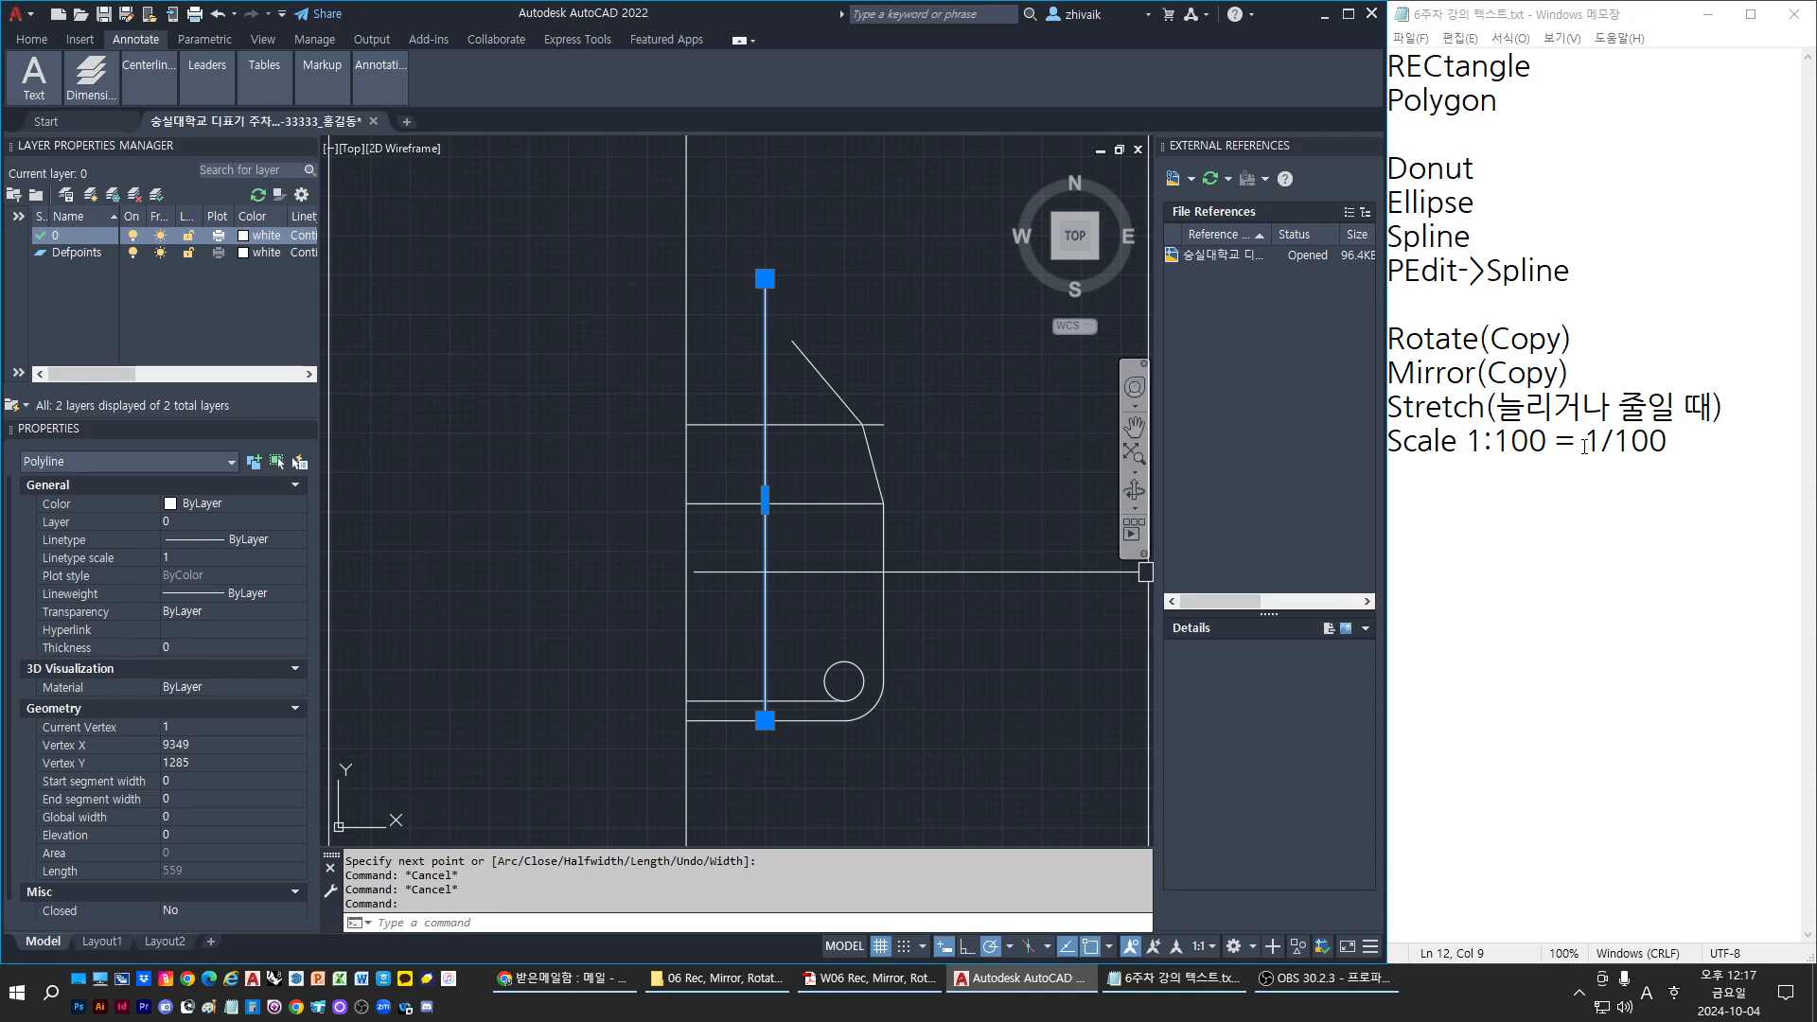
{"action": "middle_click_drag", "start_coordinate": [852, 474], "coordinate": [818, 456]}
{"action": "key", "text": "Escape"}
Extend the upper slanted line to the vertical centerline to form the plate's tip
{"action": "type", "text": "ex"}
{"action": "key", "text": "Return"}
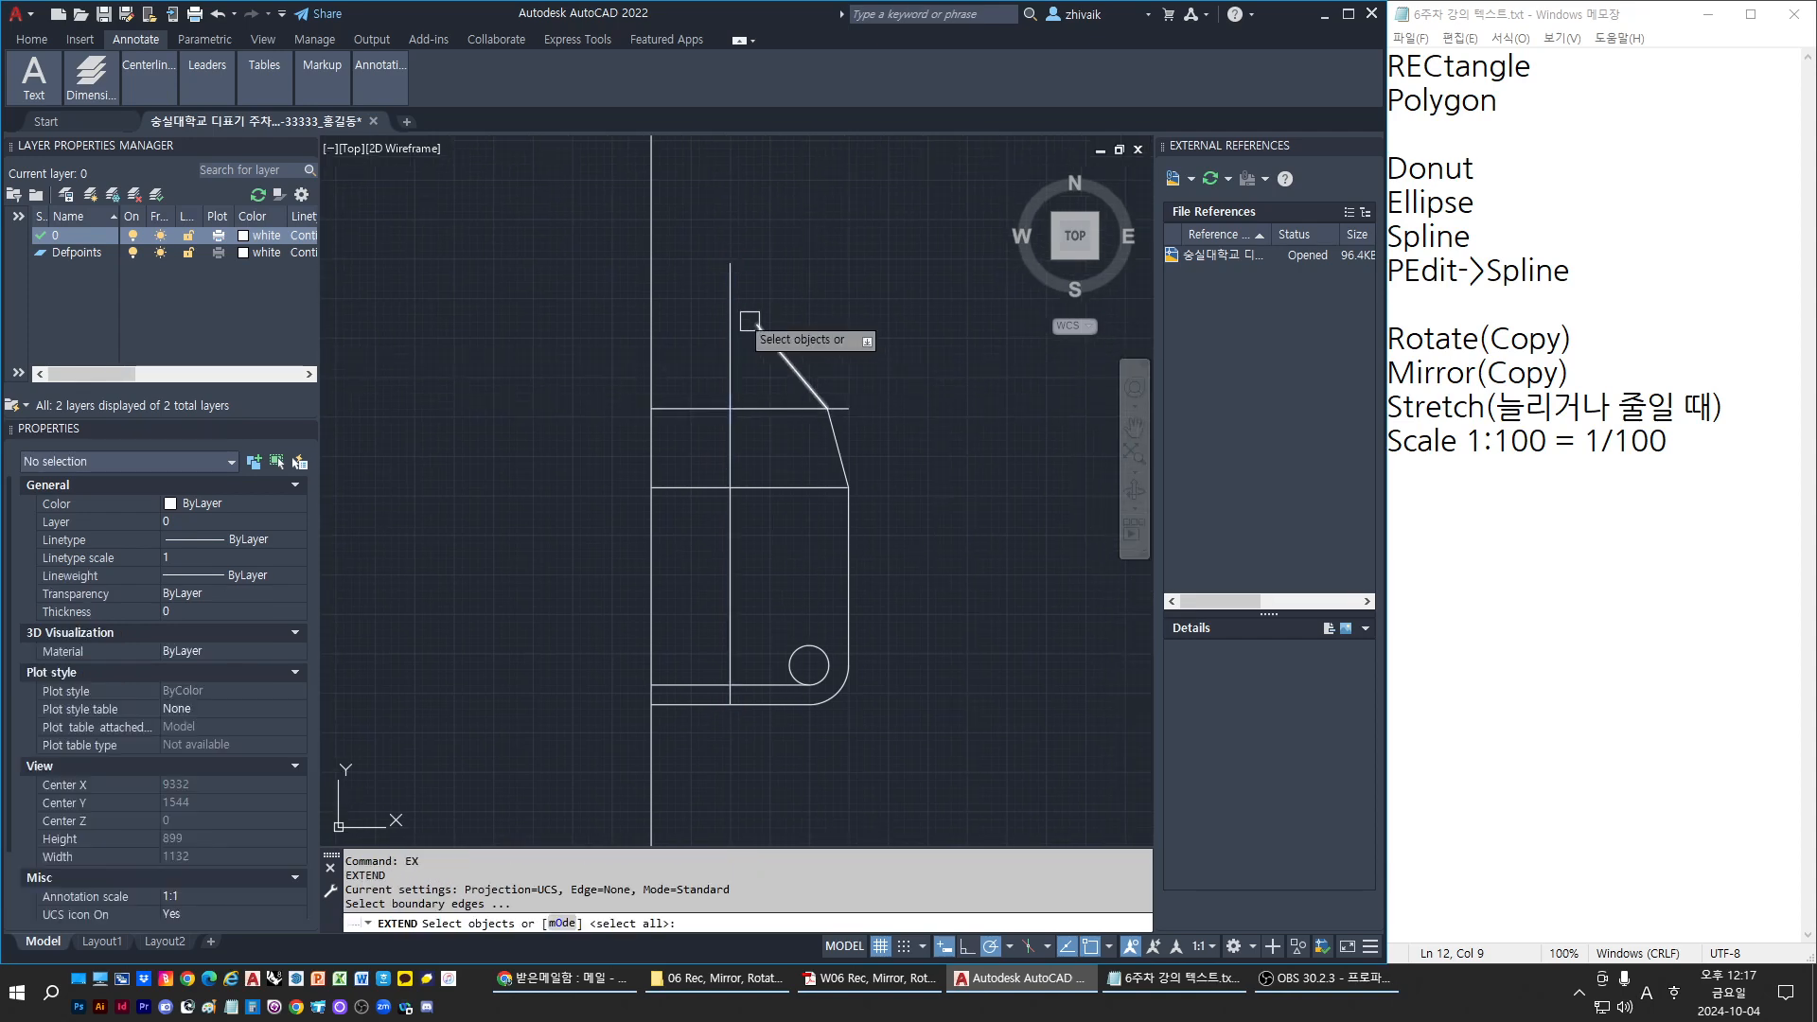
{"action": "key", "text": "Return"}
{"action": "left_click", "coordinate": [752, 325]}
{"action": "key", "text": "Escape"}
{"action": "key", "text": "Escape"}
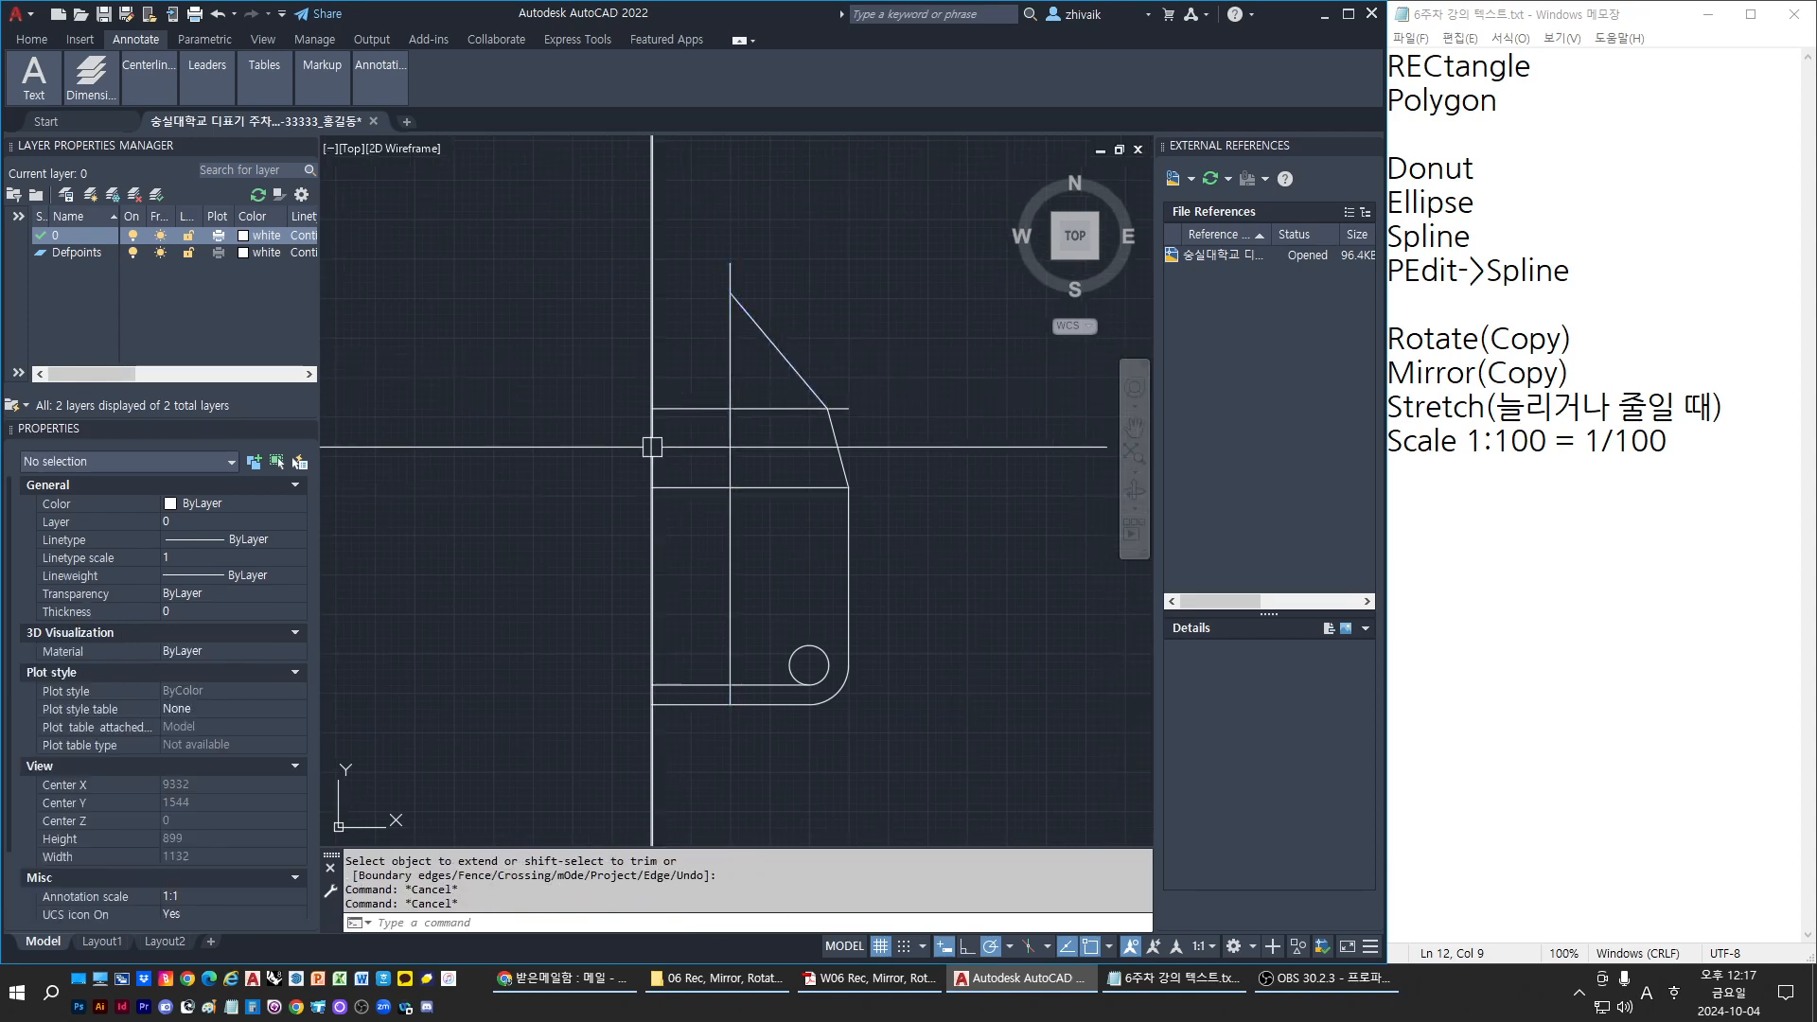
Erase the horizontal line touching the hole's bottom and the two upper horizontal construction lines
{"action": "left_click", "coordinate": [701, 683]}
{"action": "type", "text": "e"}
{"action": "key", "text": "Return"}
{"action": "key", "text": "Escape"}
{"action": "left_click", "coordinate": [687, 497]}
{"action": "type", "text": "e"}
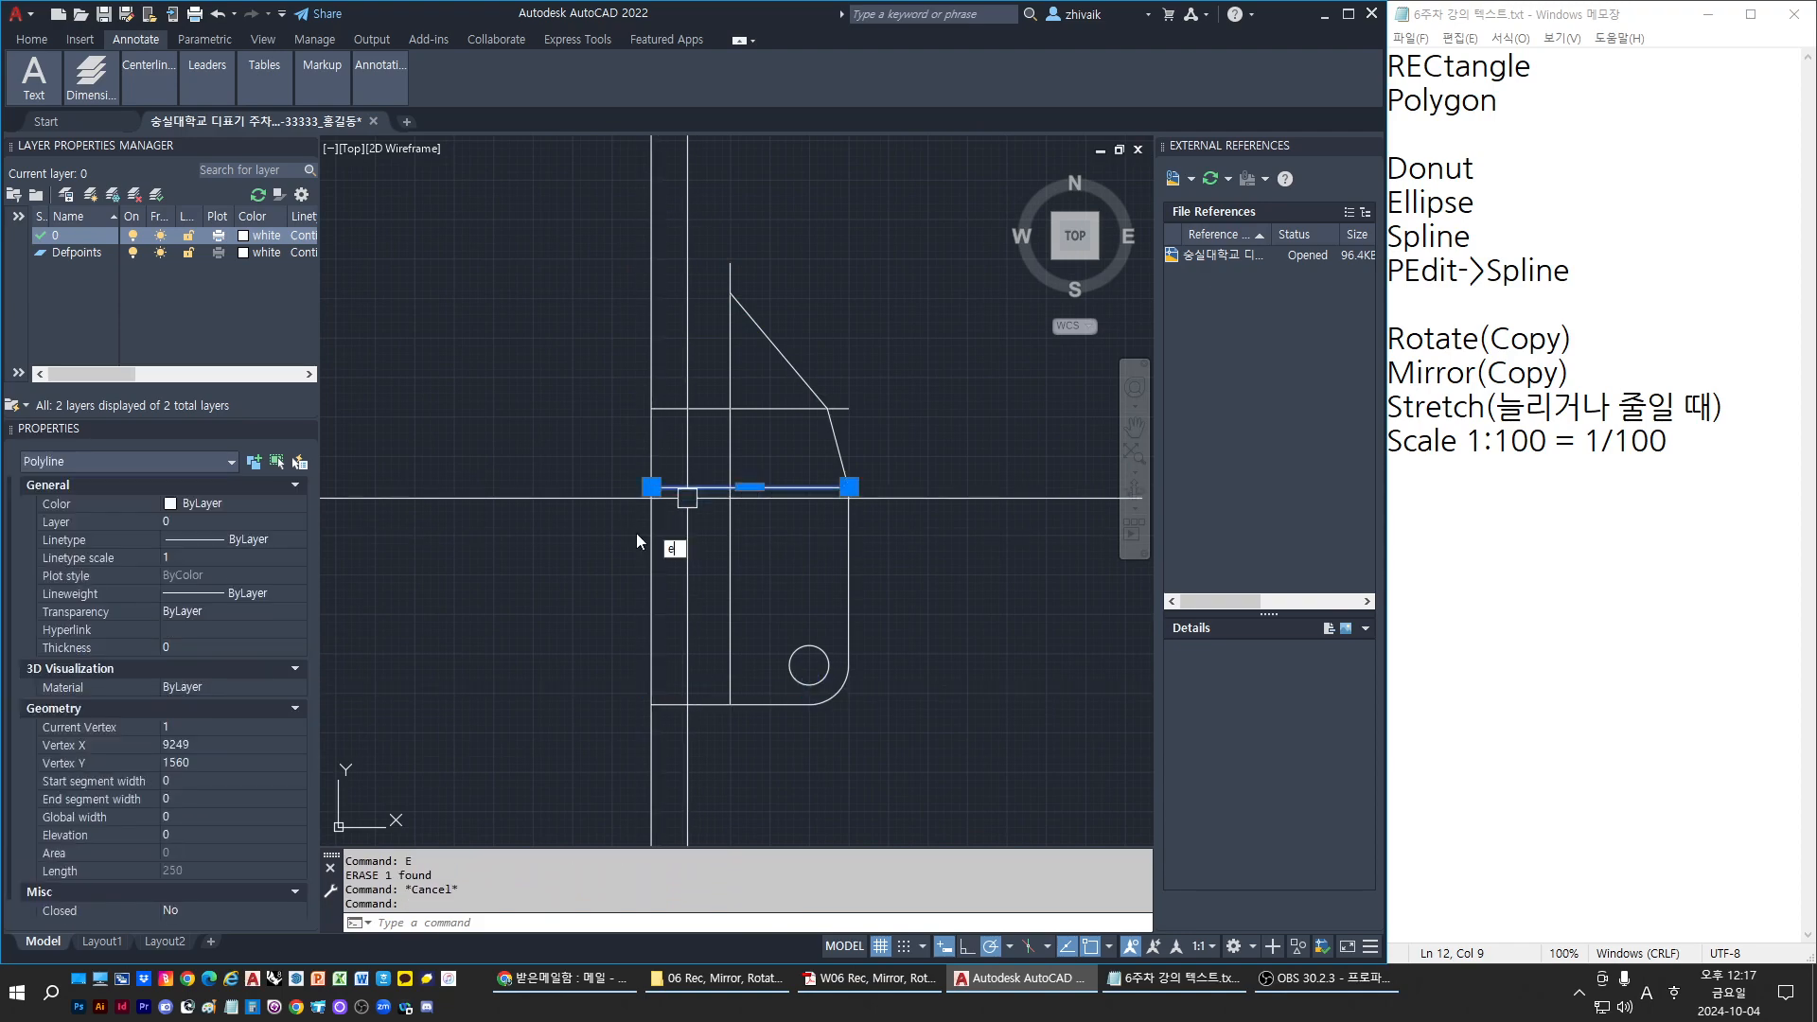
{"action": "key", "text": "Return"}
{"action": "left_click", "coordinate": [668, 409]}
{"action": "key", "text": "Delete"}
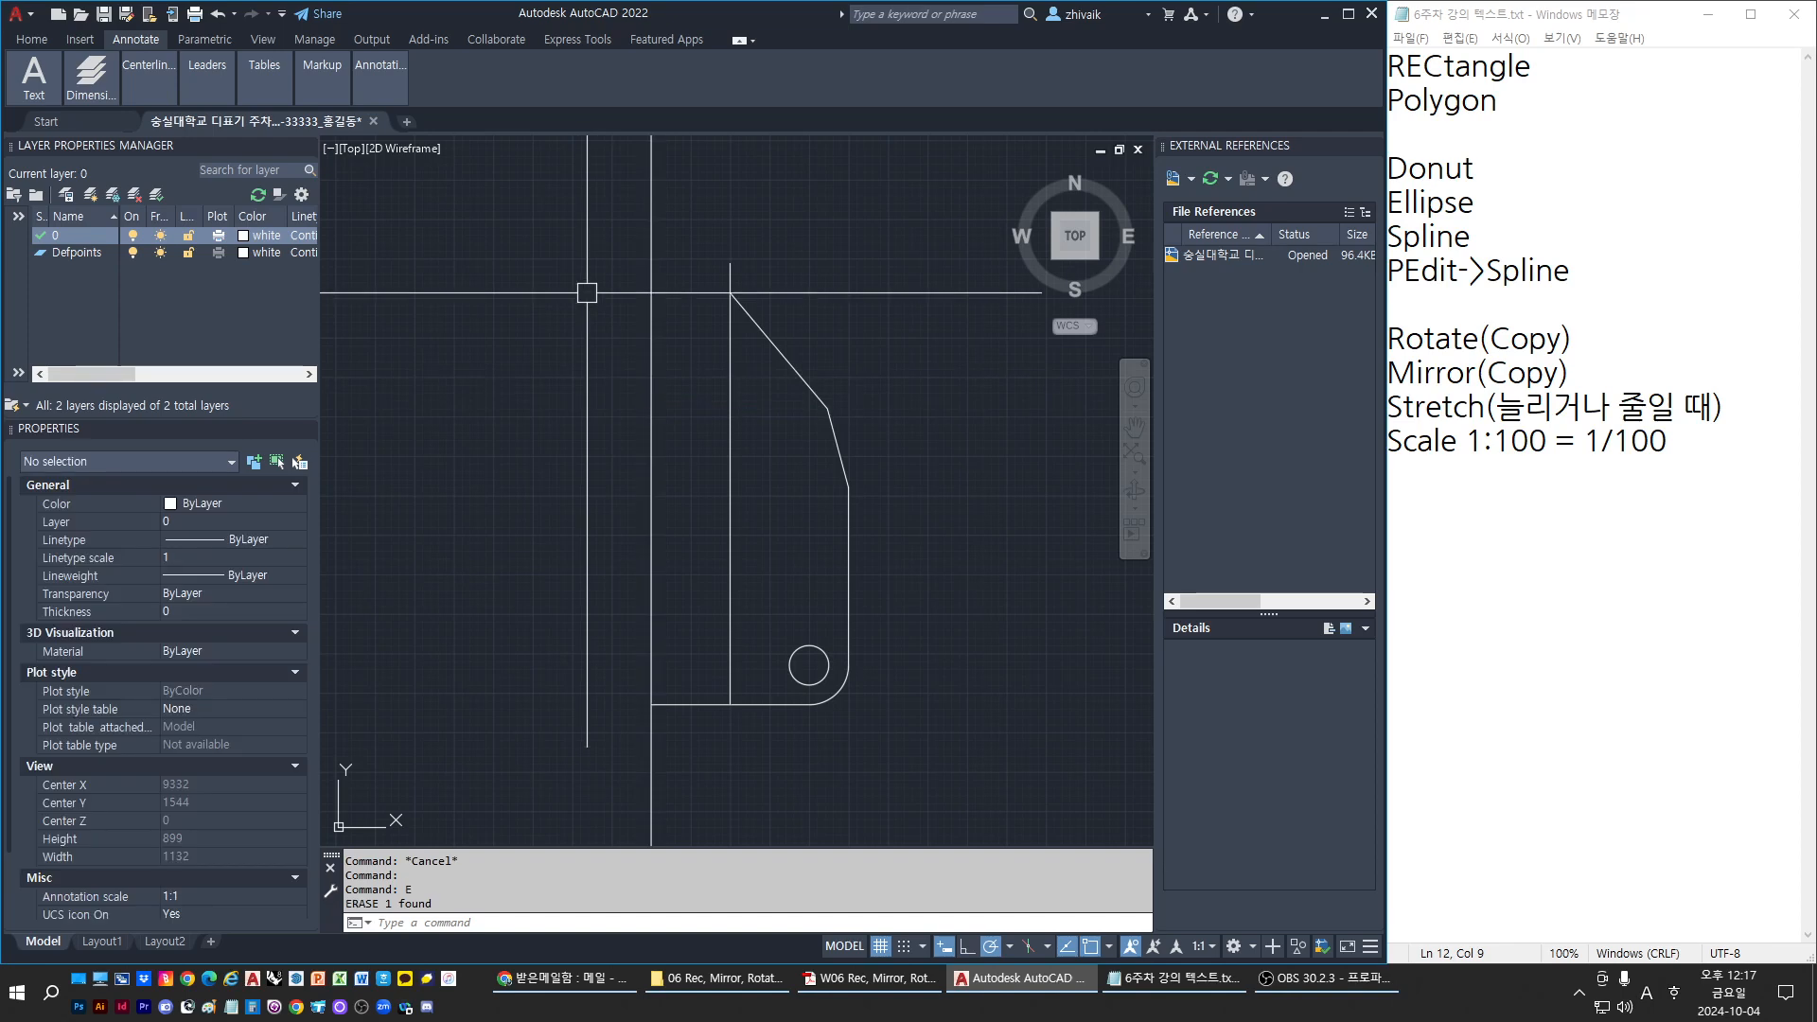
Mirror the hole, fillet arc, side line and slanted lines about the vertical centerline, keeping the originals and excluding the bottom edge
{"action": "left_click", "coordinate": [587, 270]}
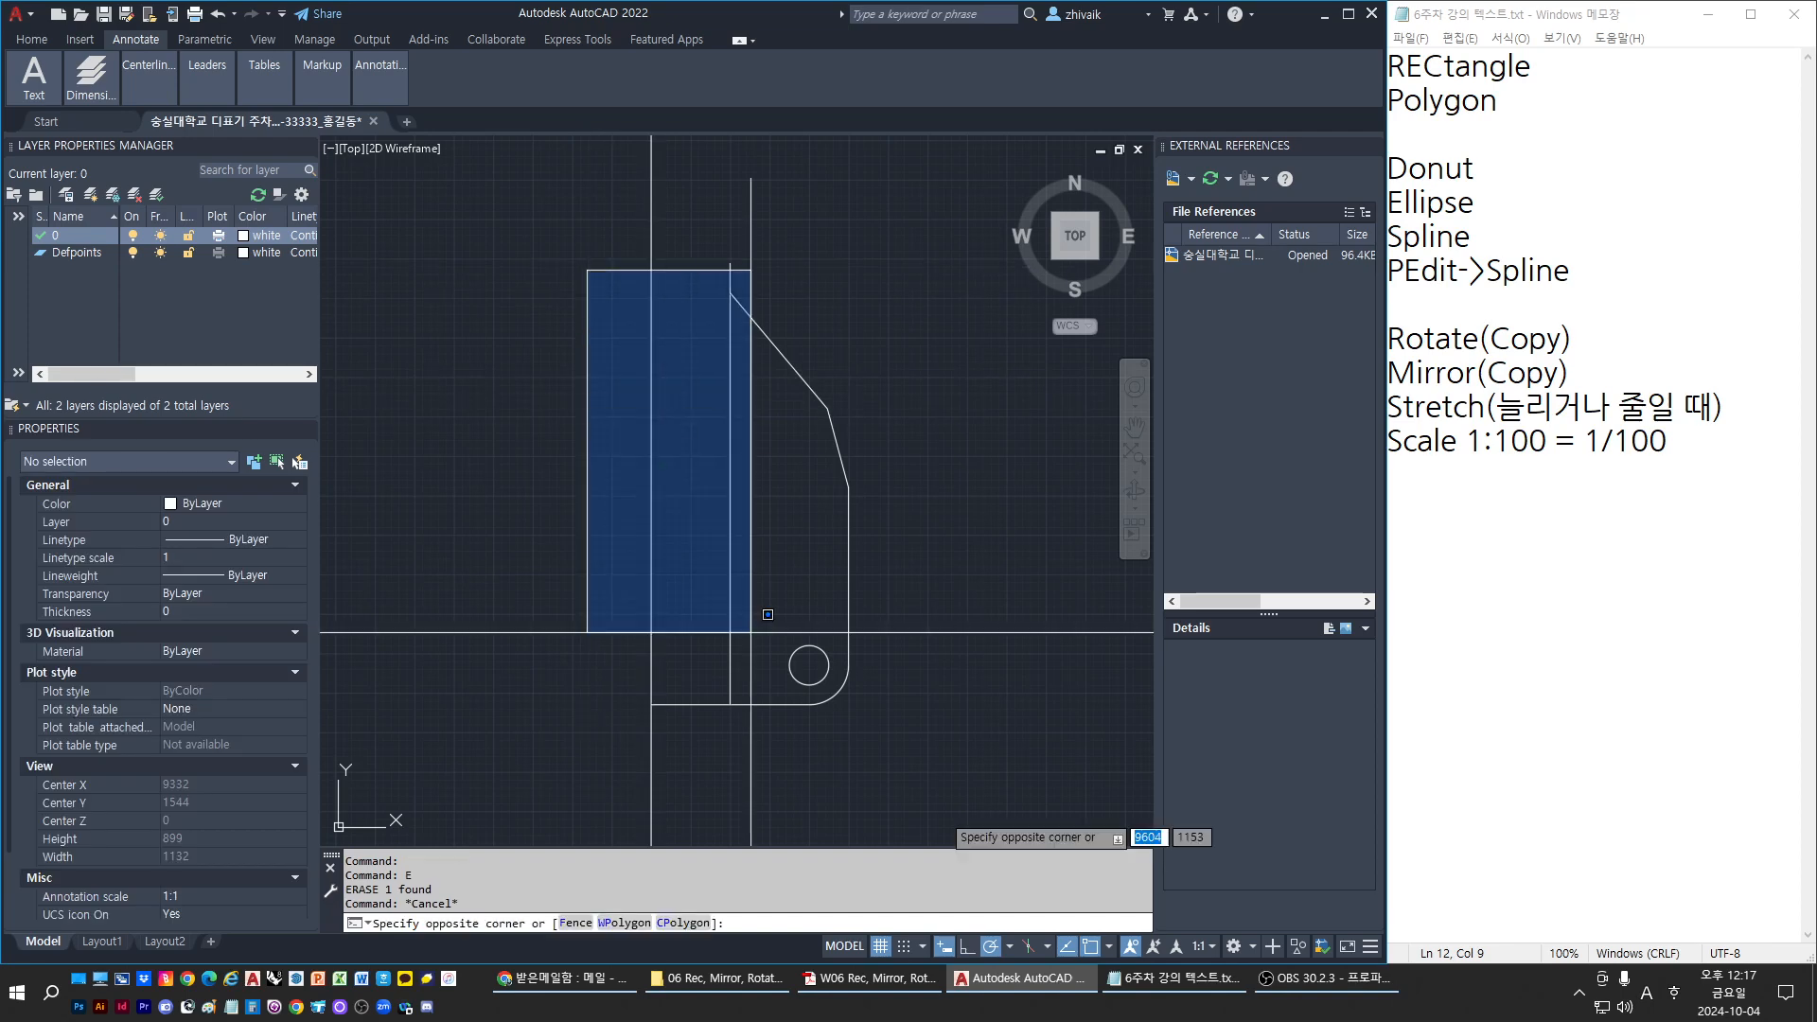
{"action": "left_click", "coordinate": [945, 787]}
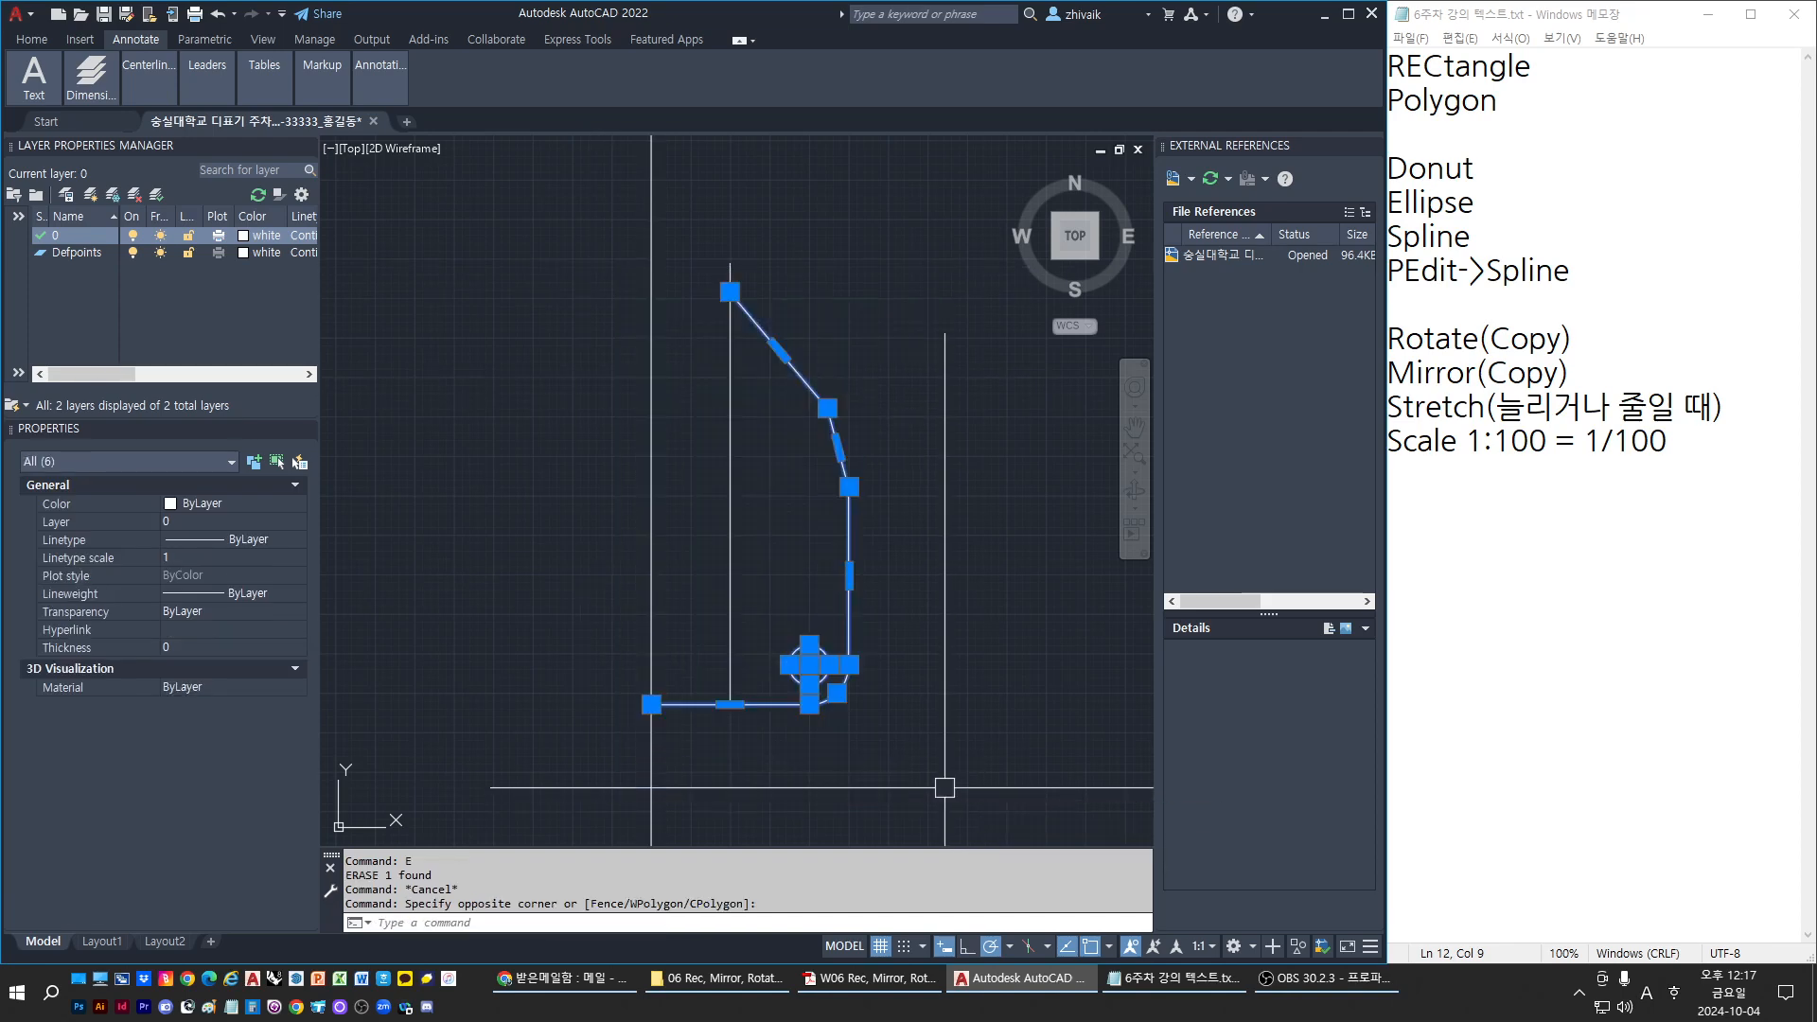
{"action": "left_click", "coordinate": [677, 704], "text": "shift"}
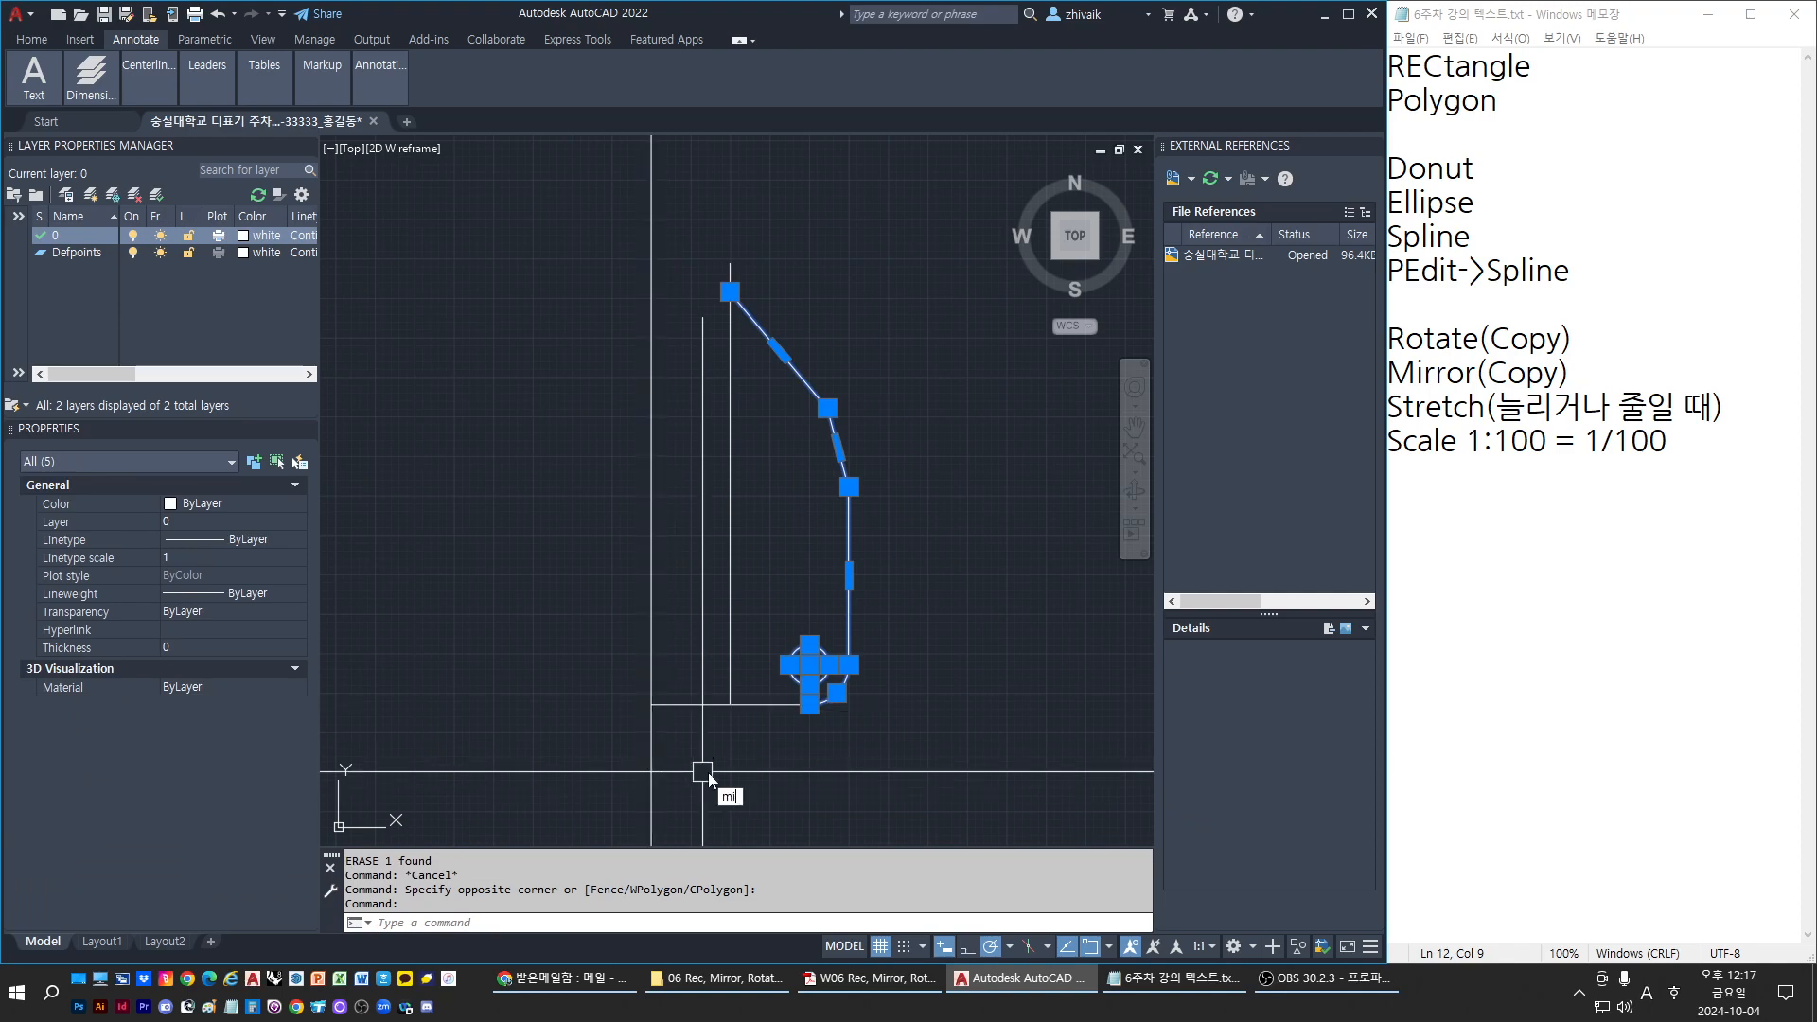
{"action": "key", "text": "Return"}
{"action": "left_click", "coordinate": [730, 704]}
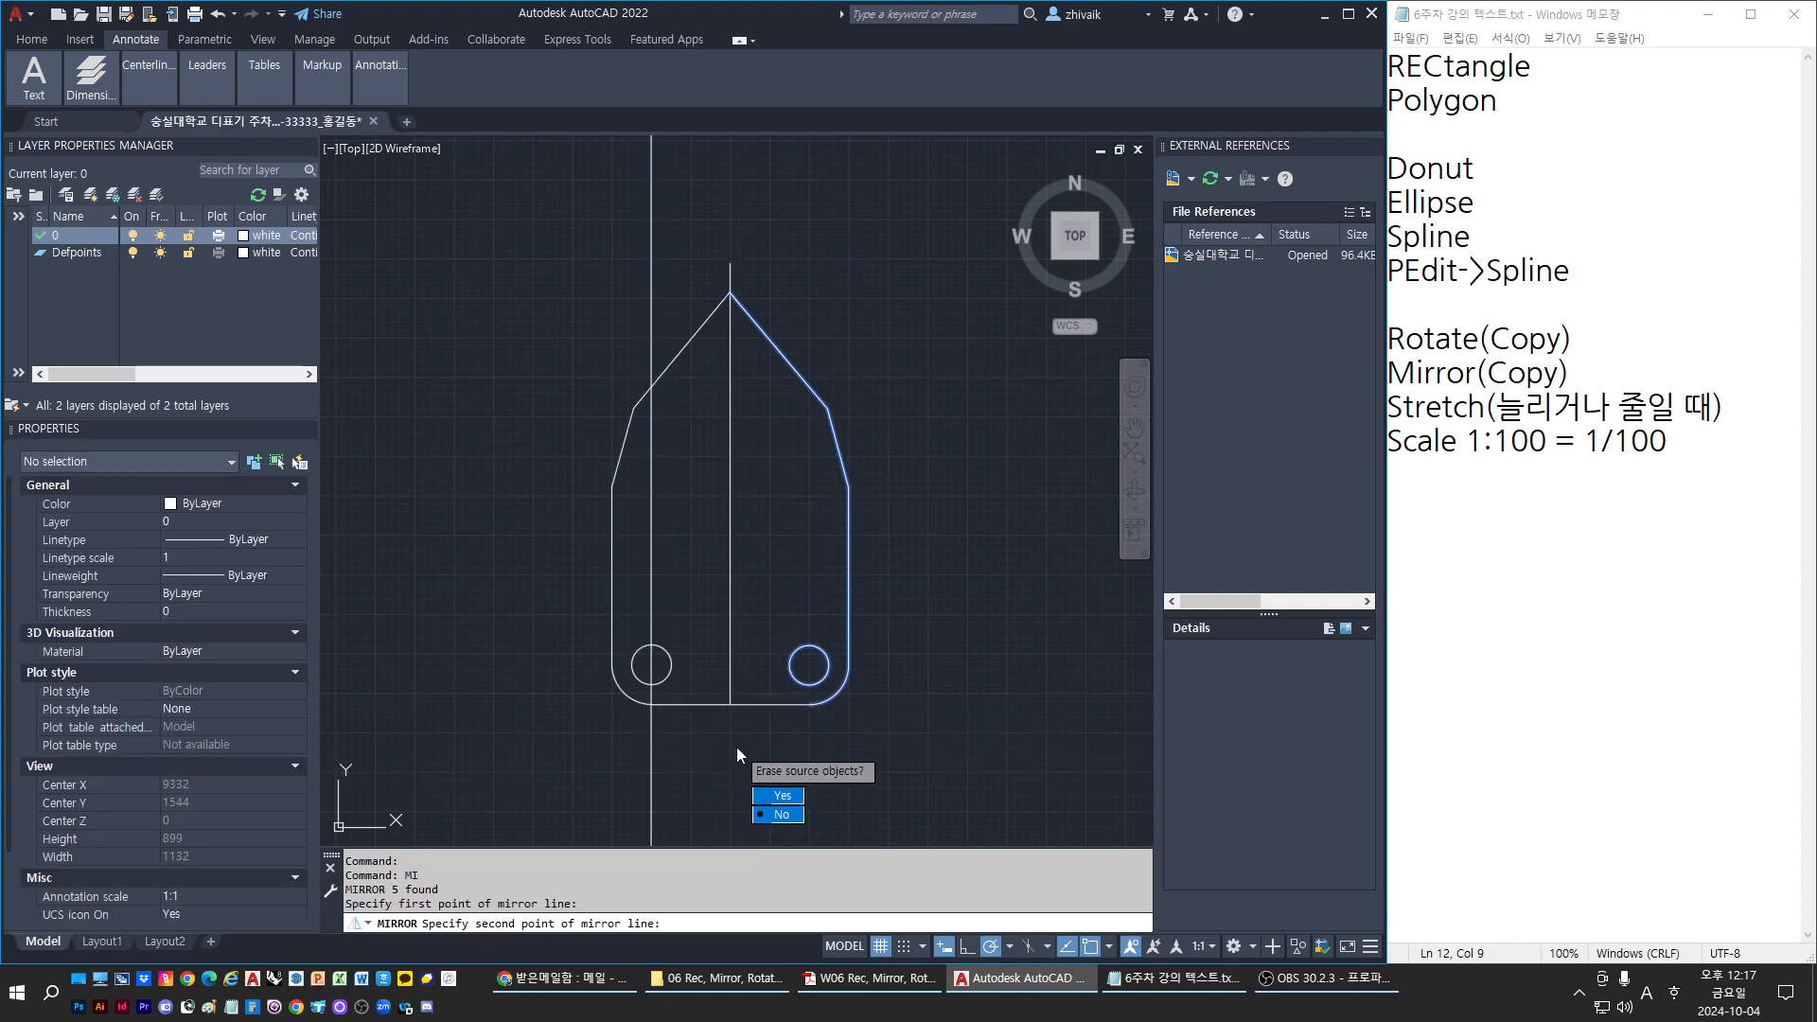
{"action": "key", "text": "Escape"}
{"action": "key", "text": "Escape"}
{"action": "key", "text": "Escape"}
Offset the plate's bottom edge 100 upward
{"action": "scroll", "coordinate": [660, 658], "scroll_direction": "up", "scroll_amount": 2}
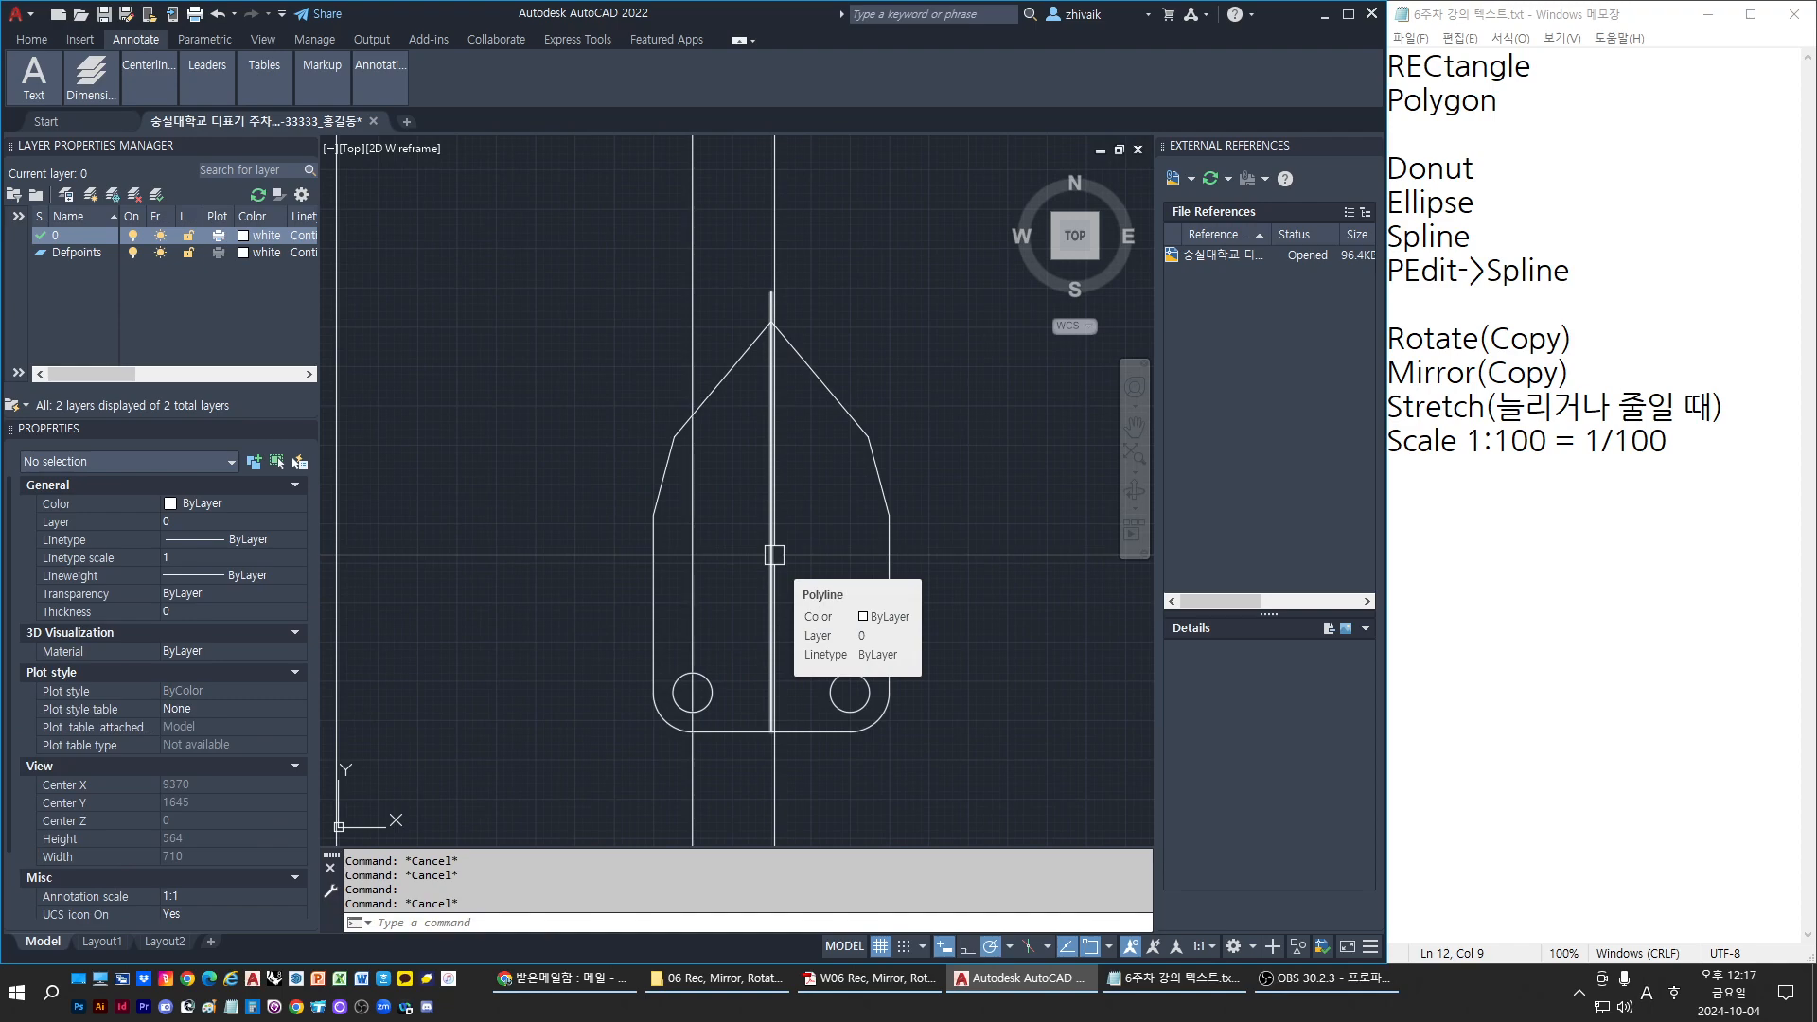
{"action": "scroll", "coordinate": [775, 555], "scroll_direction": "down", "scroll_amount": 3}
{"action": "scroll", "coordinate": [765, 637], "scroll_direction": "up", "scroll_amount": 3}
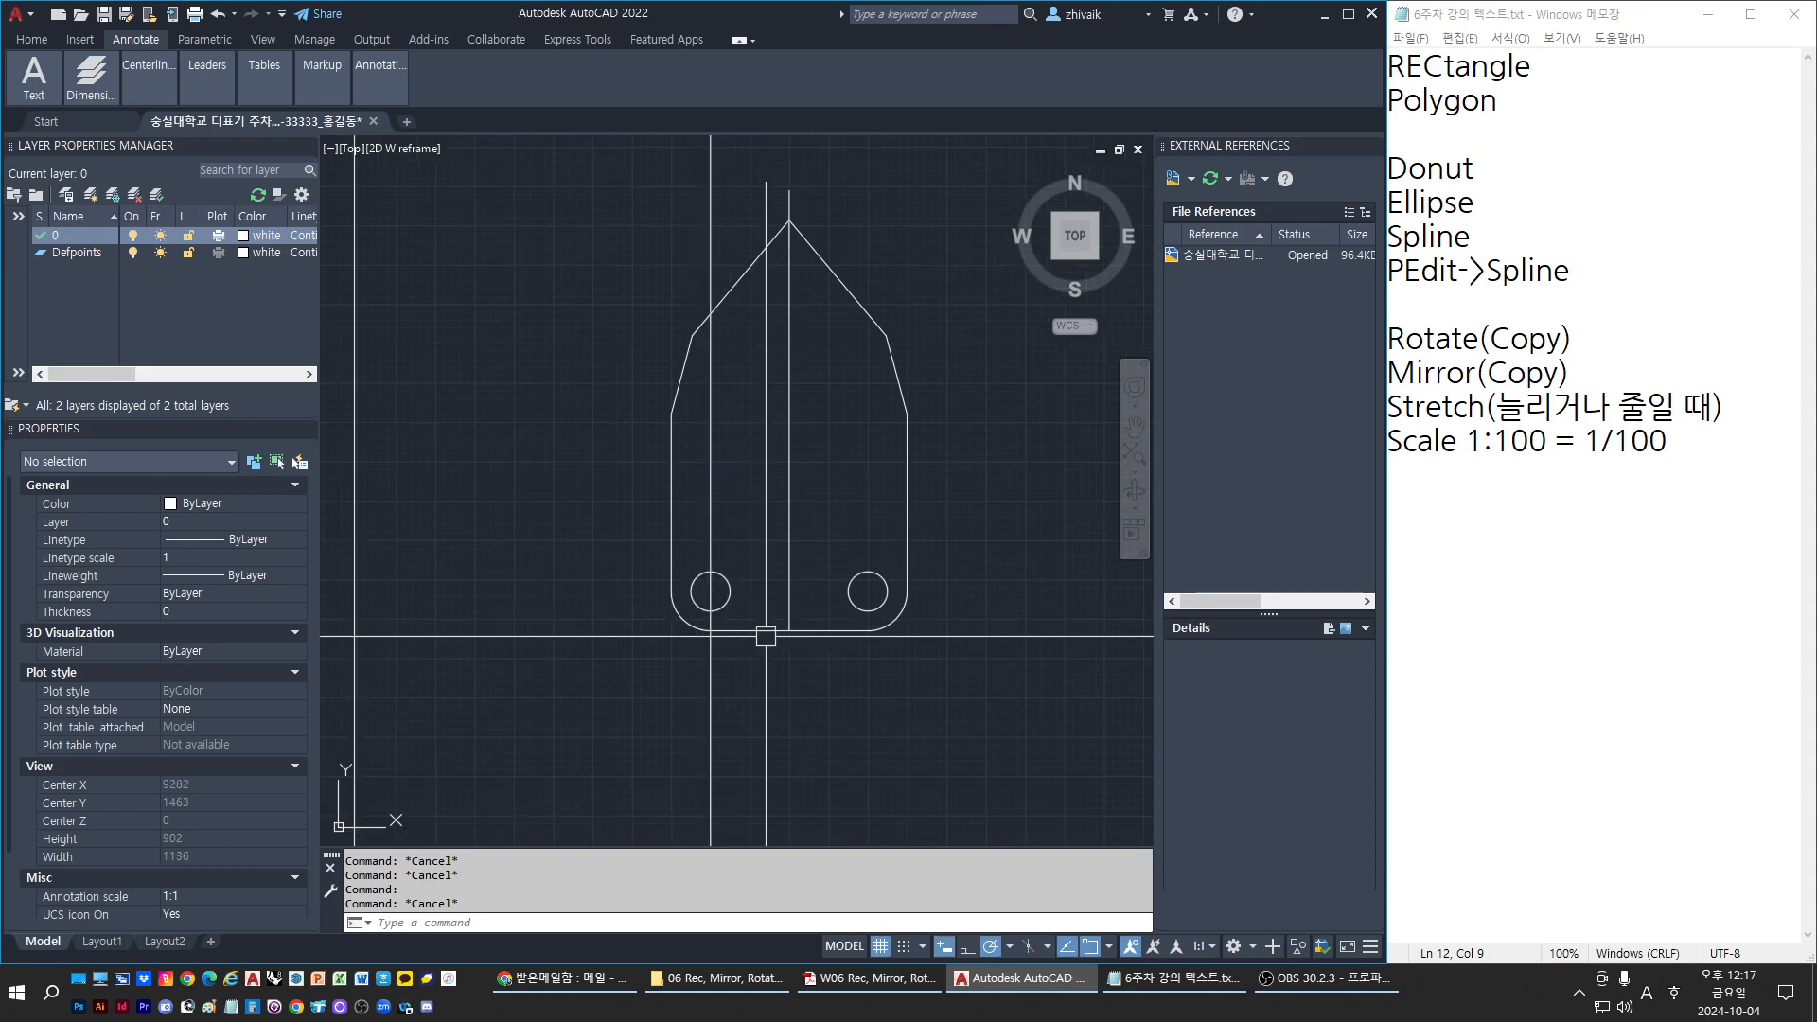
{"action": "scroll", "coordinate": [765, 636], "scroll_direction": "up", "scroll_amount": 2}
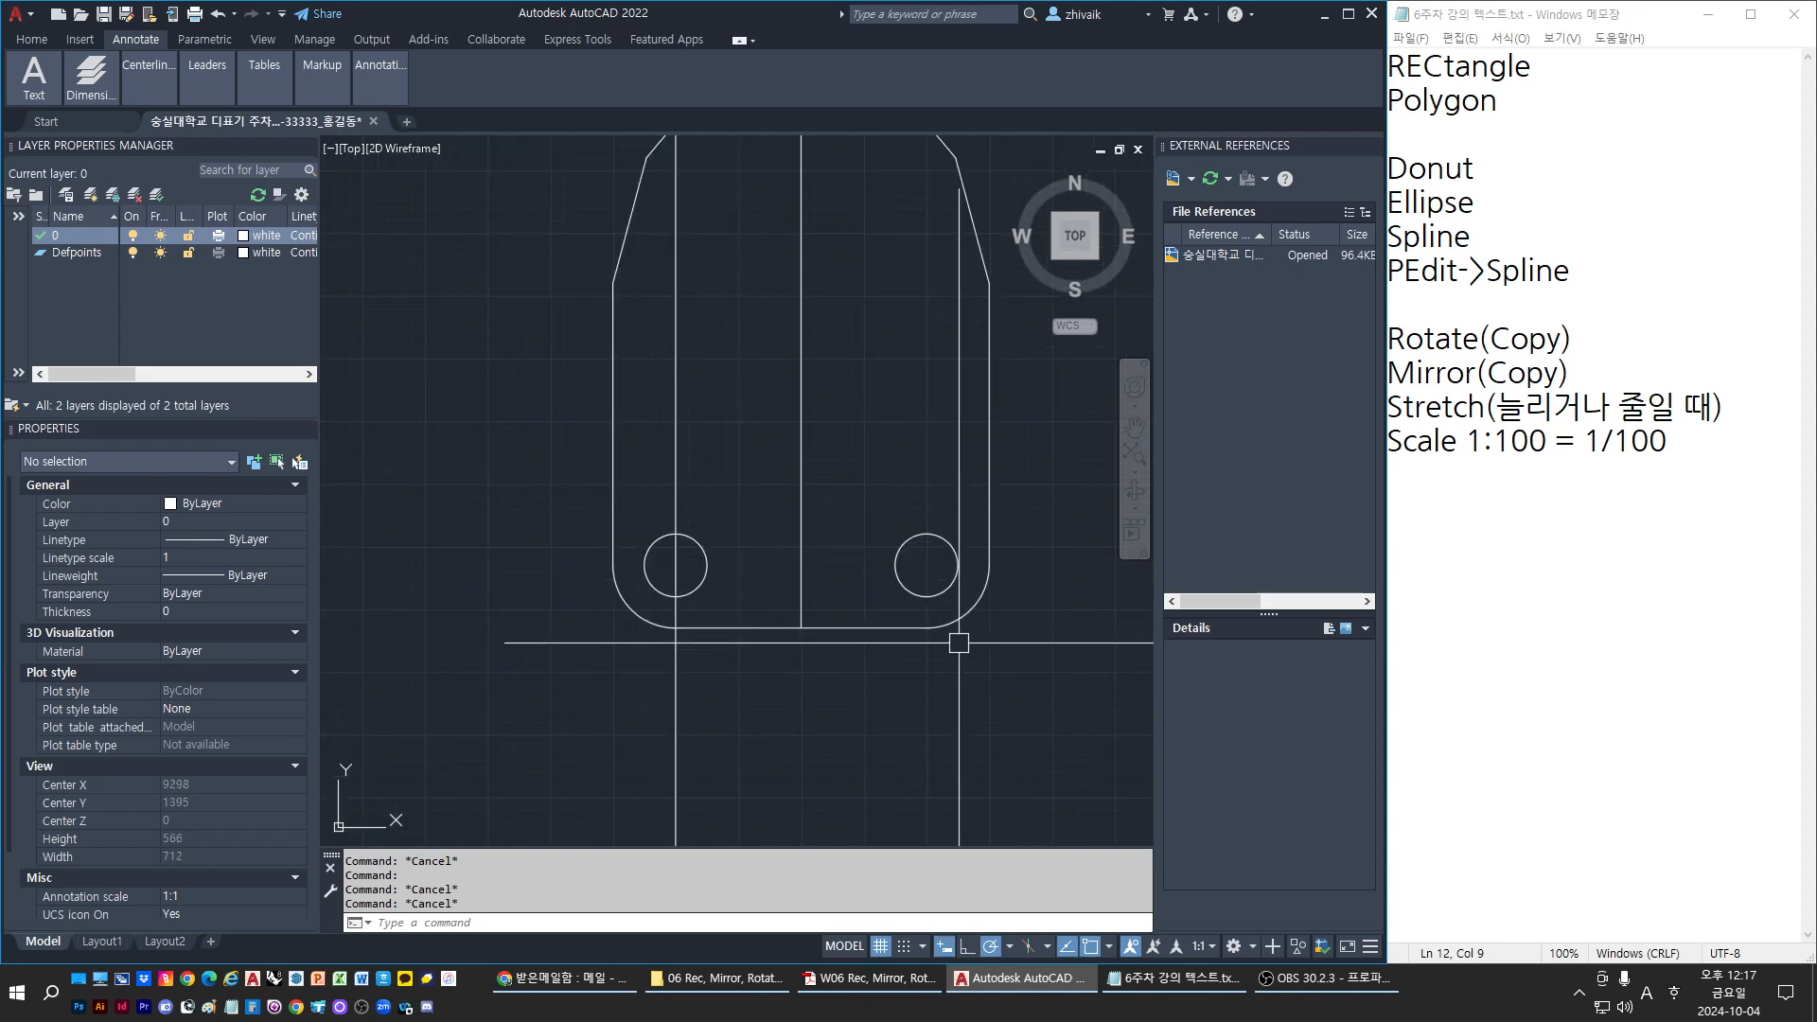
{"action": "type", "text": "o"}
{"action": "key", "text": "Return"}
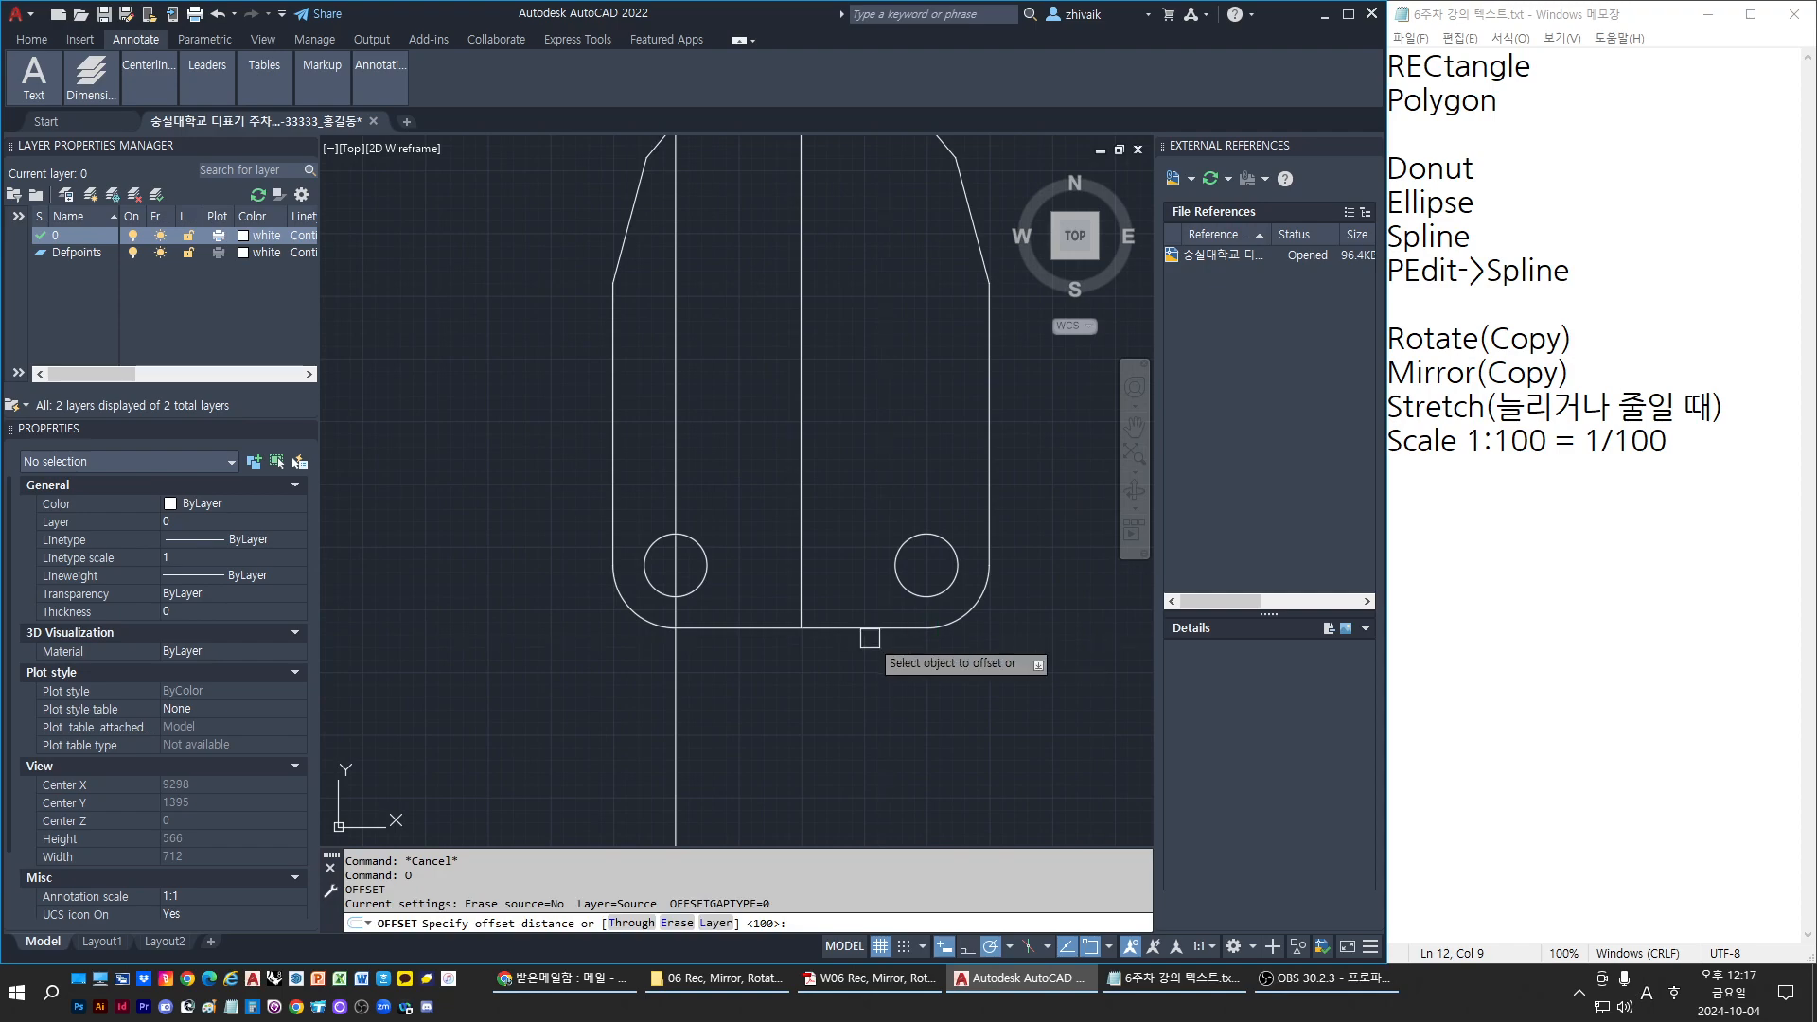
{"action": "key", "text": "Return"}
{"action": "left_click", "coordinate": [839, 622]}
{"action": "left_click", "coordinate": [857, 397]}
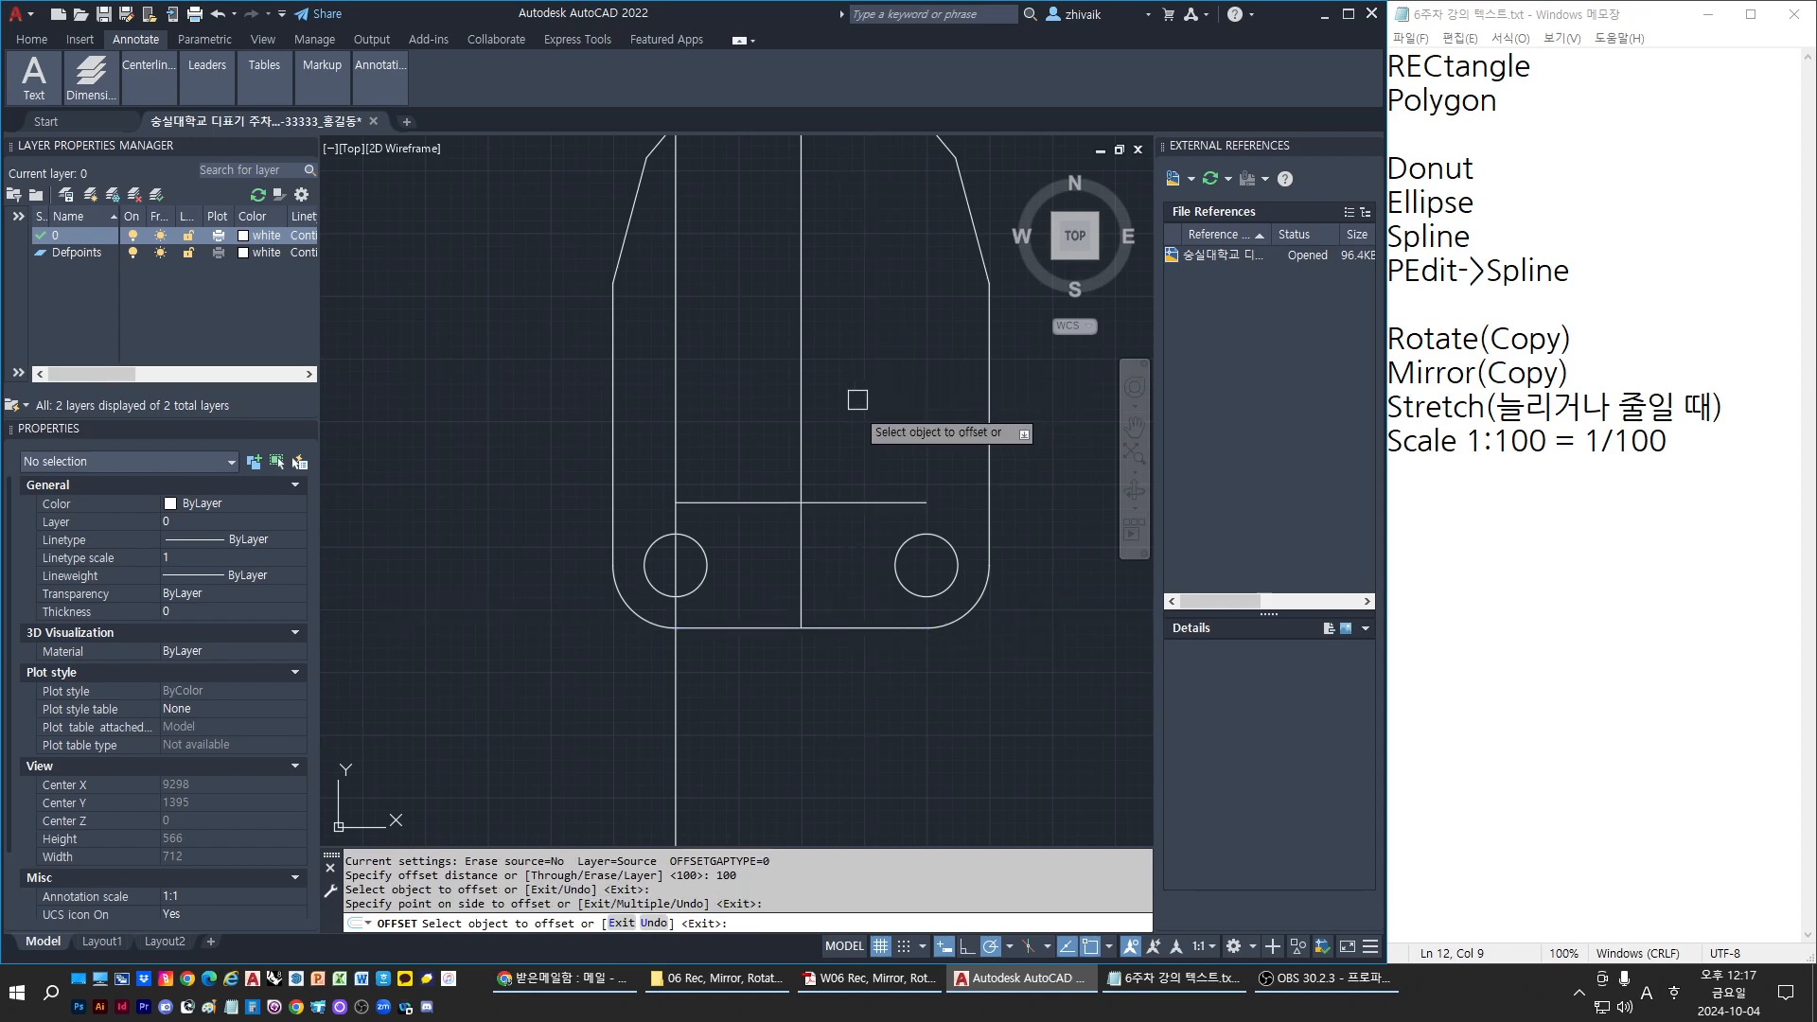
{"action": "middle_click_drag", "start_coordinate": [856, 398], "coordinate": [833, 435]}
{"action": "key", "text": "Escape"}
{"action": "key", "text": "Escape"}
Offset the horizontal line above the holes 150 upward
{"action": "type", "text": "o"}
{"action": "key", "text": "Return"}
{"action": "type", "text": "15"}
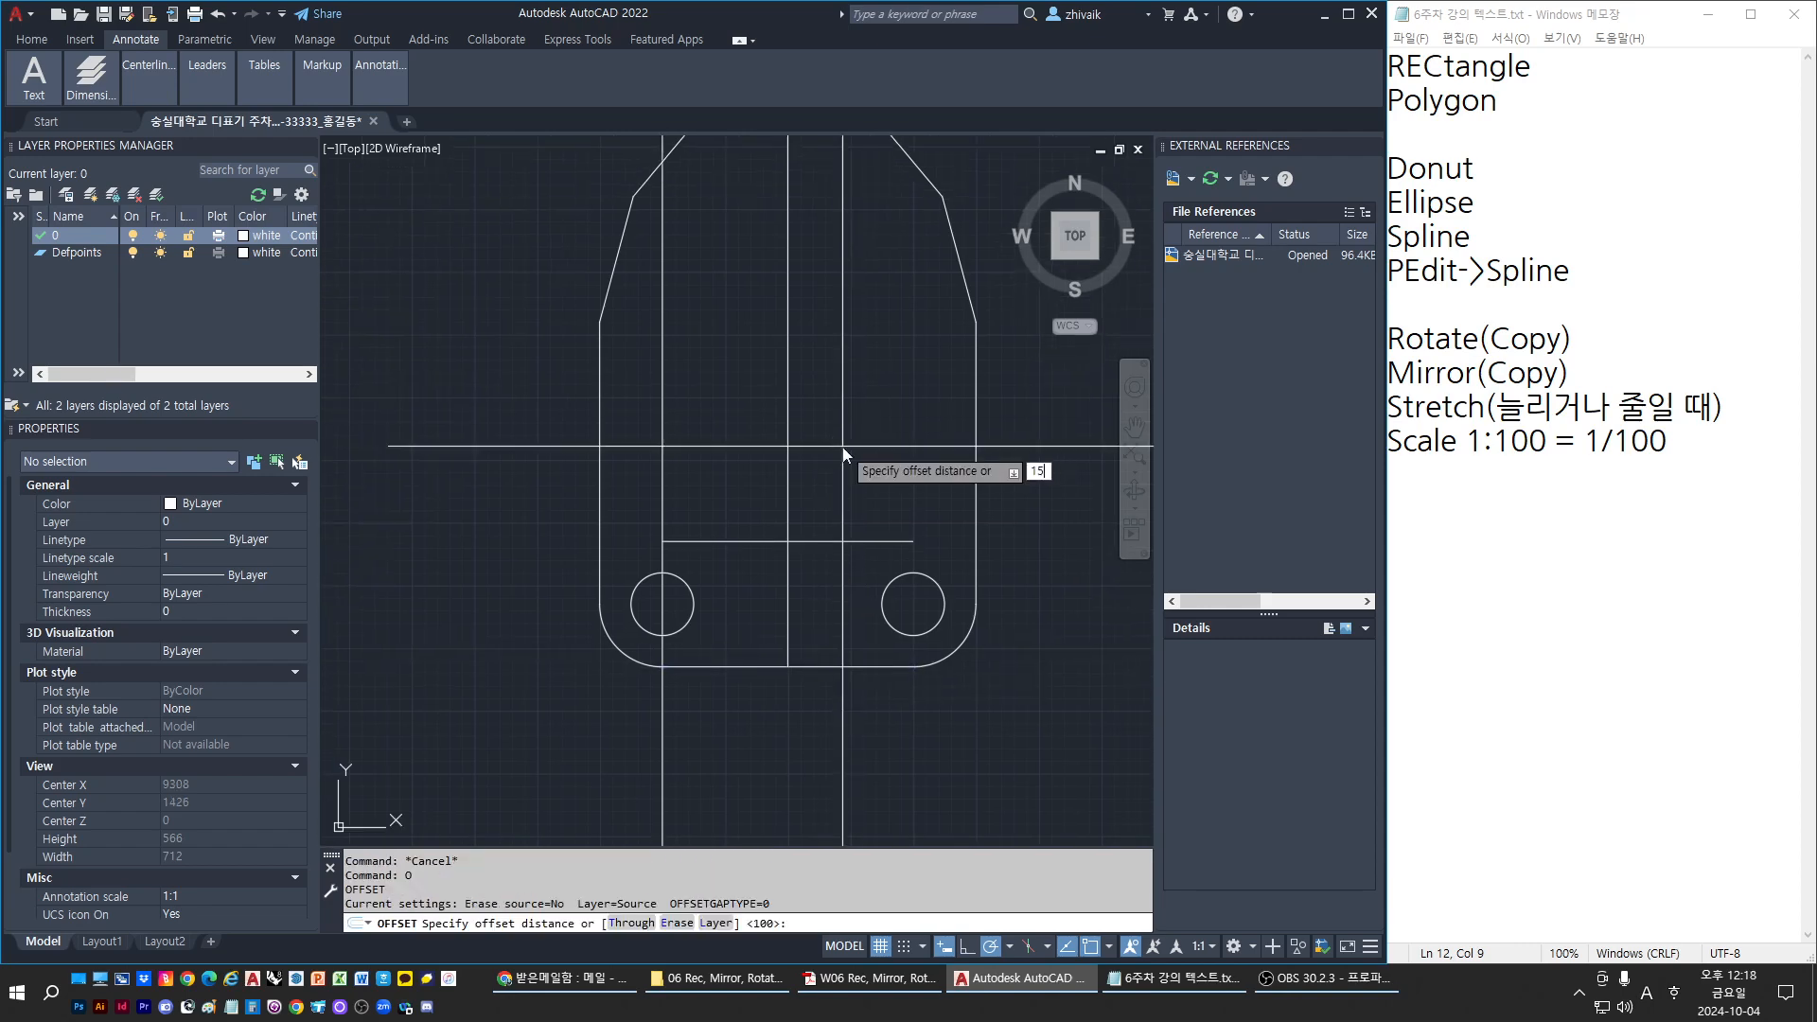
{"action": "type", "text": "0"}
{"action": "key", "text": "Return"}
{"action": "left_click", "coordinate": [823, 541]}
{"action": "left_click", "coordinate": [832, 427]}
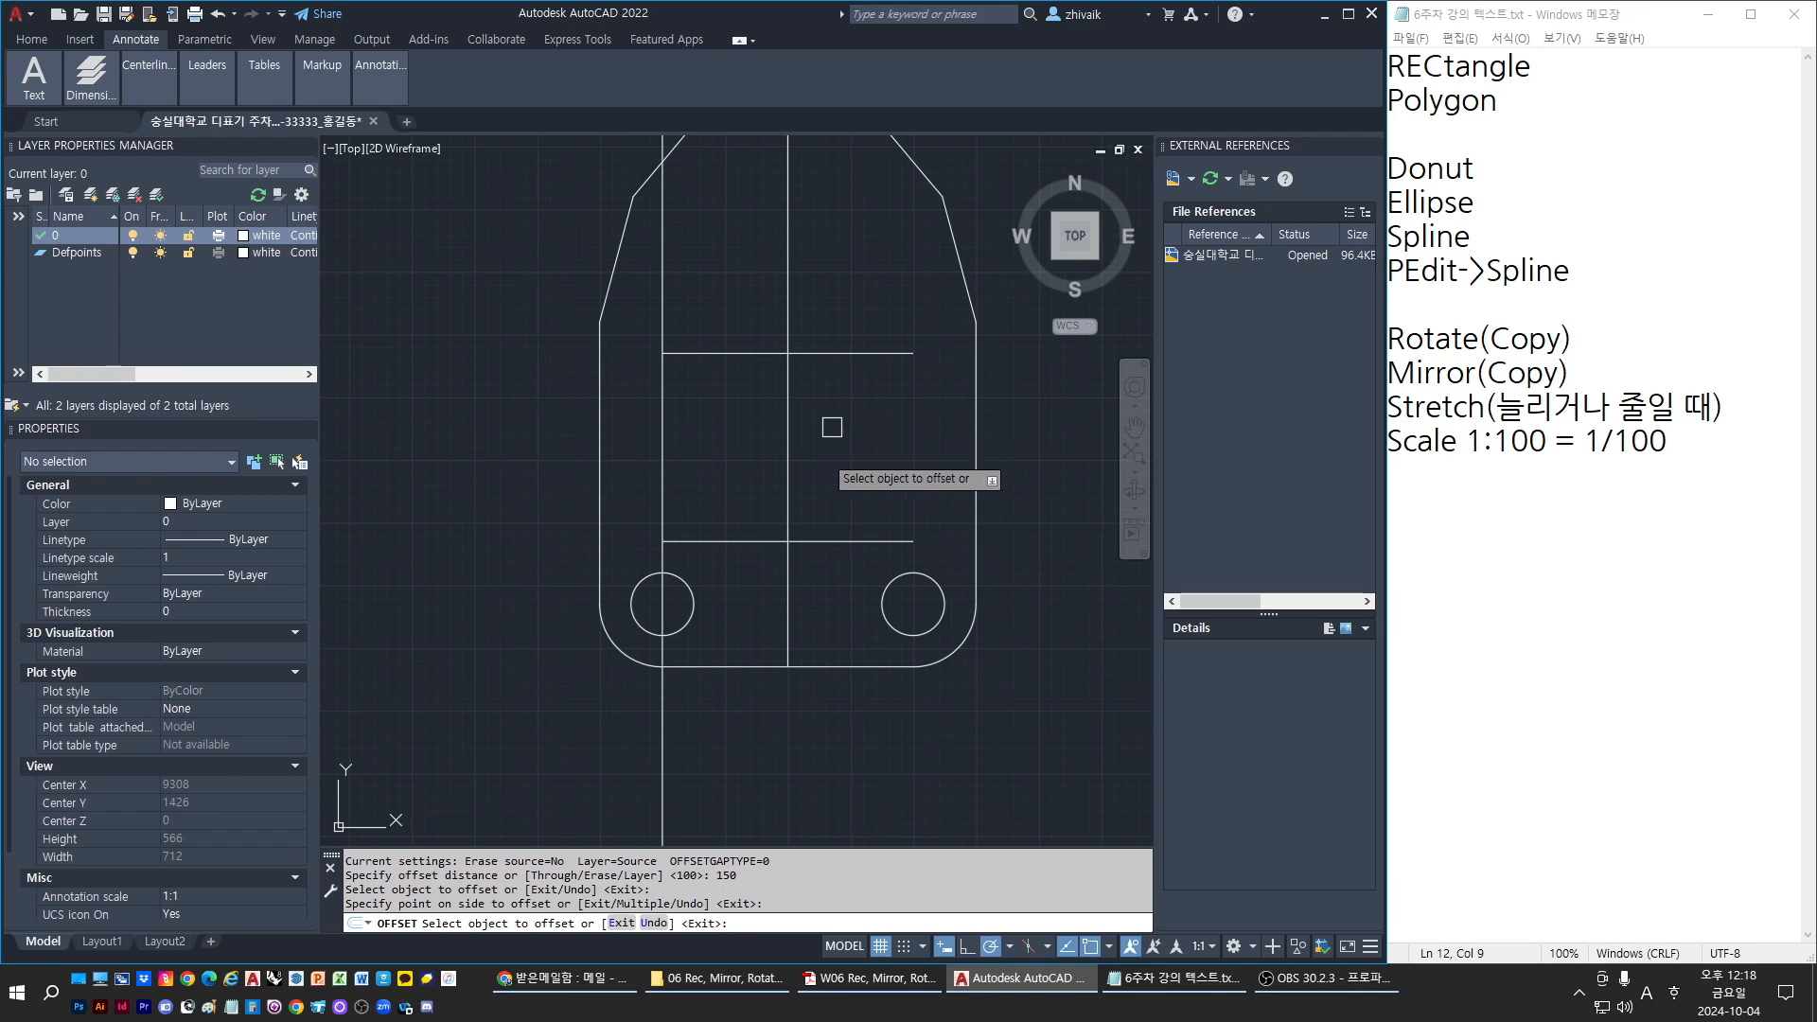
{"action": "scroll", "coordinate": [770, 488], "scroll_direction": "down", "scroll_amount": 2}
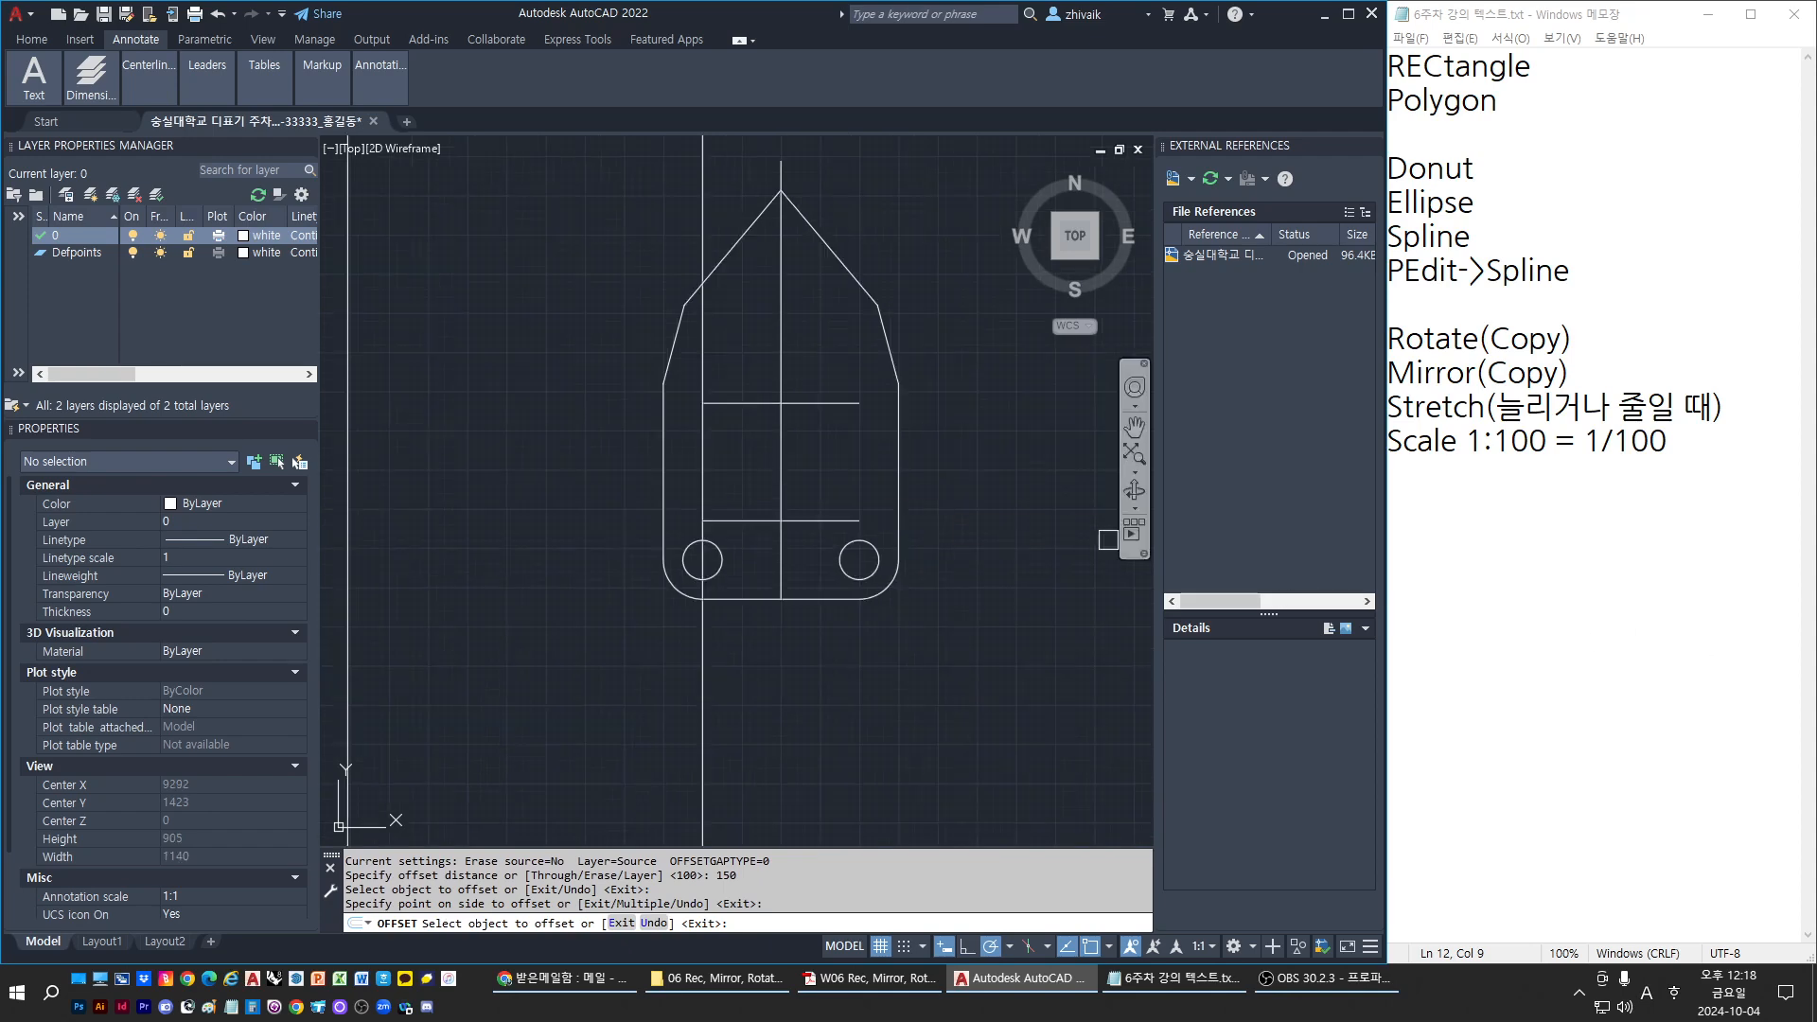
{"action": "key", "text": "Escape"}
Offset the plate's vertical centerline 50 to each side
{"action": "type", "text": "o"}
{"action": "key", "text": "Return"}
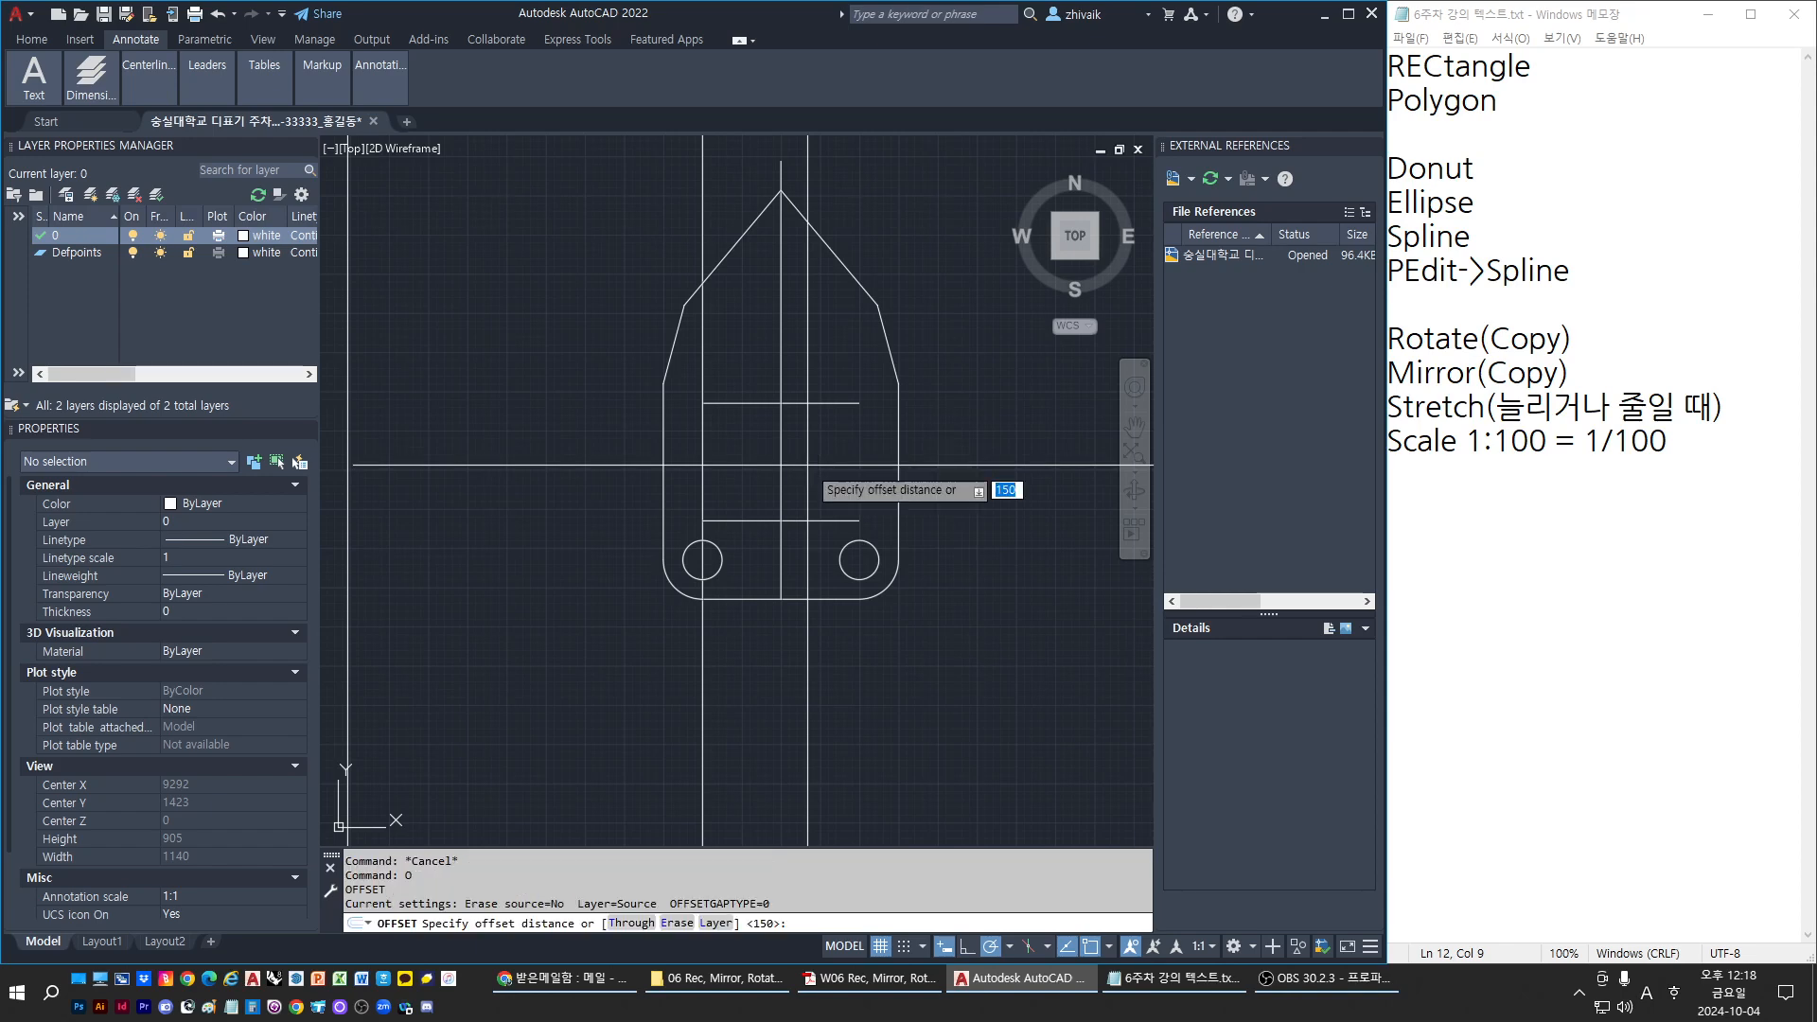
{"action": "type", "text": "50"}
{"action": "key", "text": "Return"}
{"action": "left_click", "coordinate": [781, 468]}
{"action": "left_click", "coordinate": [805, 473]}
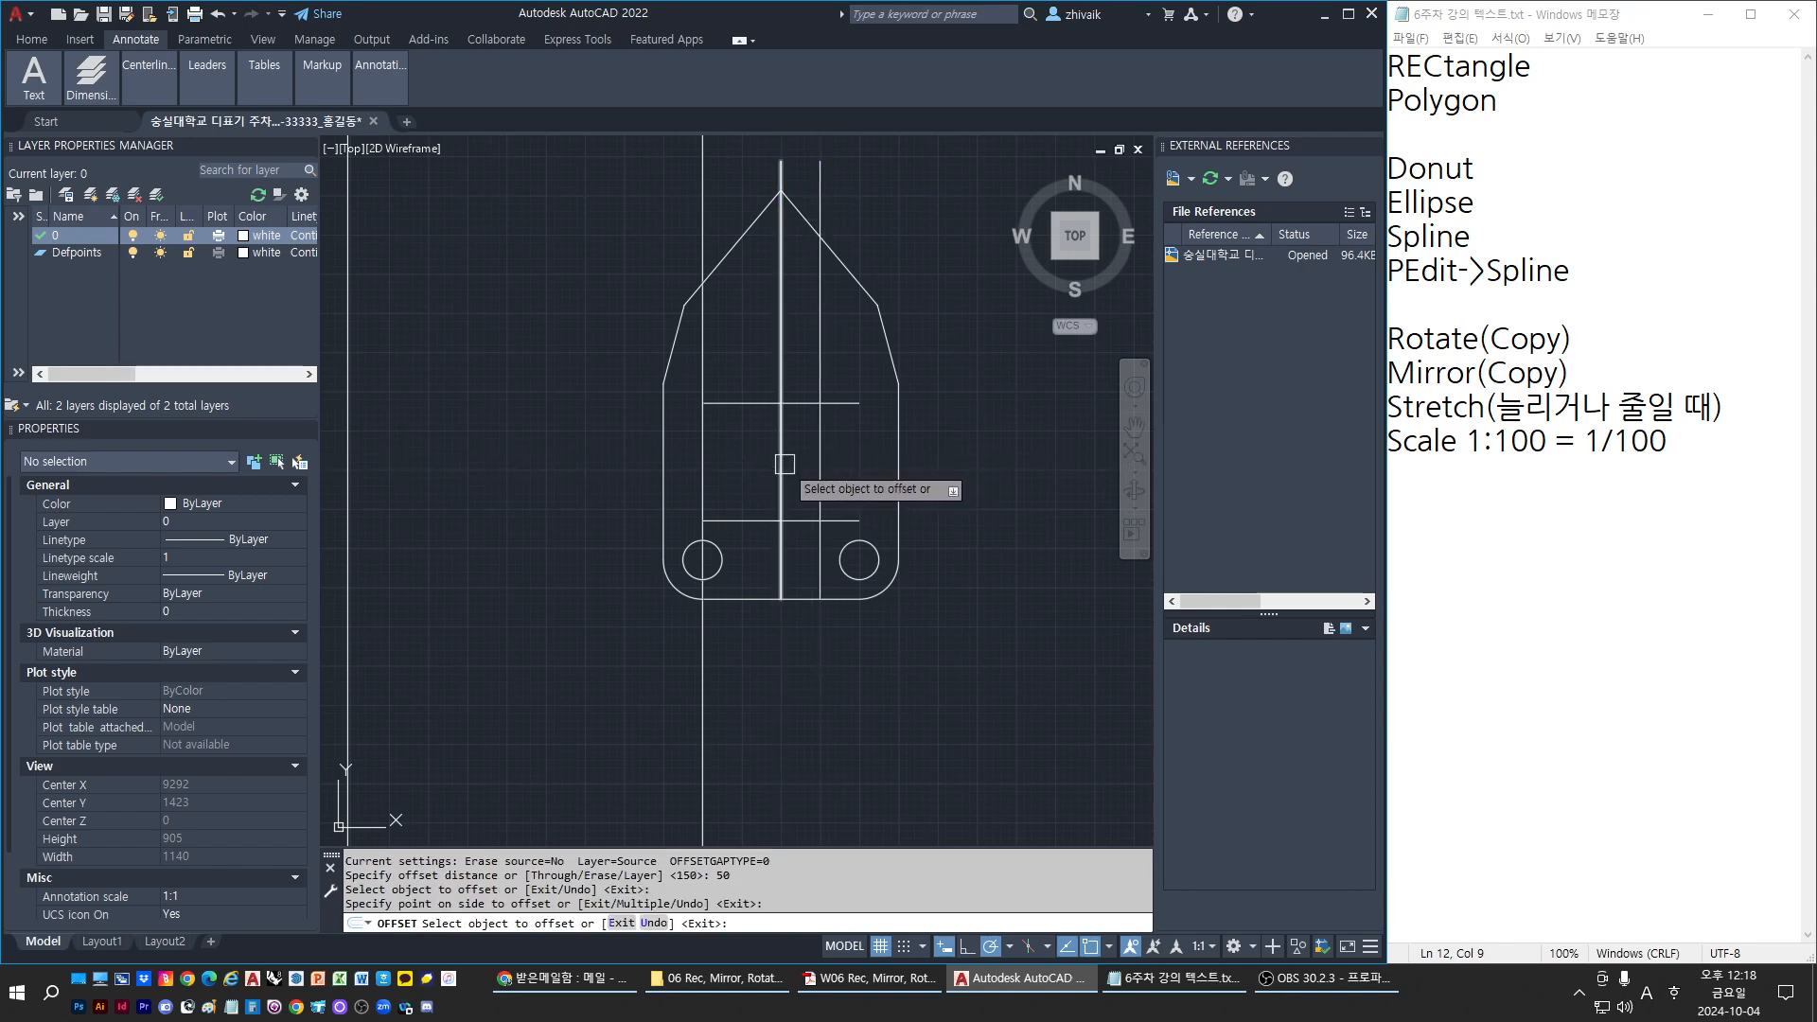
{"action": "left_click", "coordinate": [781, 464]}
{"action": "left_click", "coordinate": [687, 487]}
{"action": "key", "text": "Escape"}
{"action": "key", "text": "Escape"}
Trim the offset vertical lines and the two horizontal lines against each other into a closed rectangle above the holes
{"action": "scroll", "coordinate": [739, 455], "scroll_direction": "up", "scroll_amount": 3}
{"action": "type", "text": "tr"}
{"action": "key", "text": "Return"}
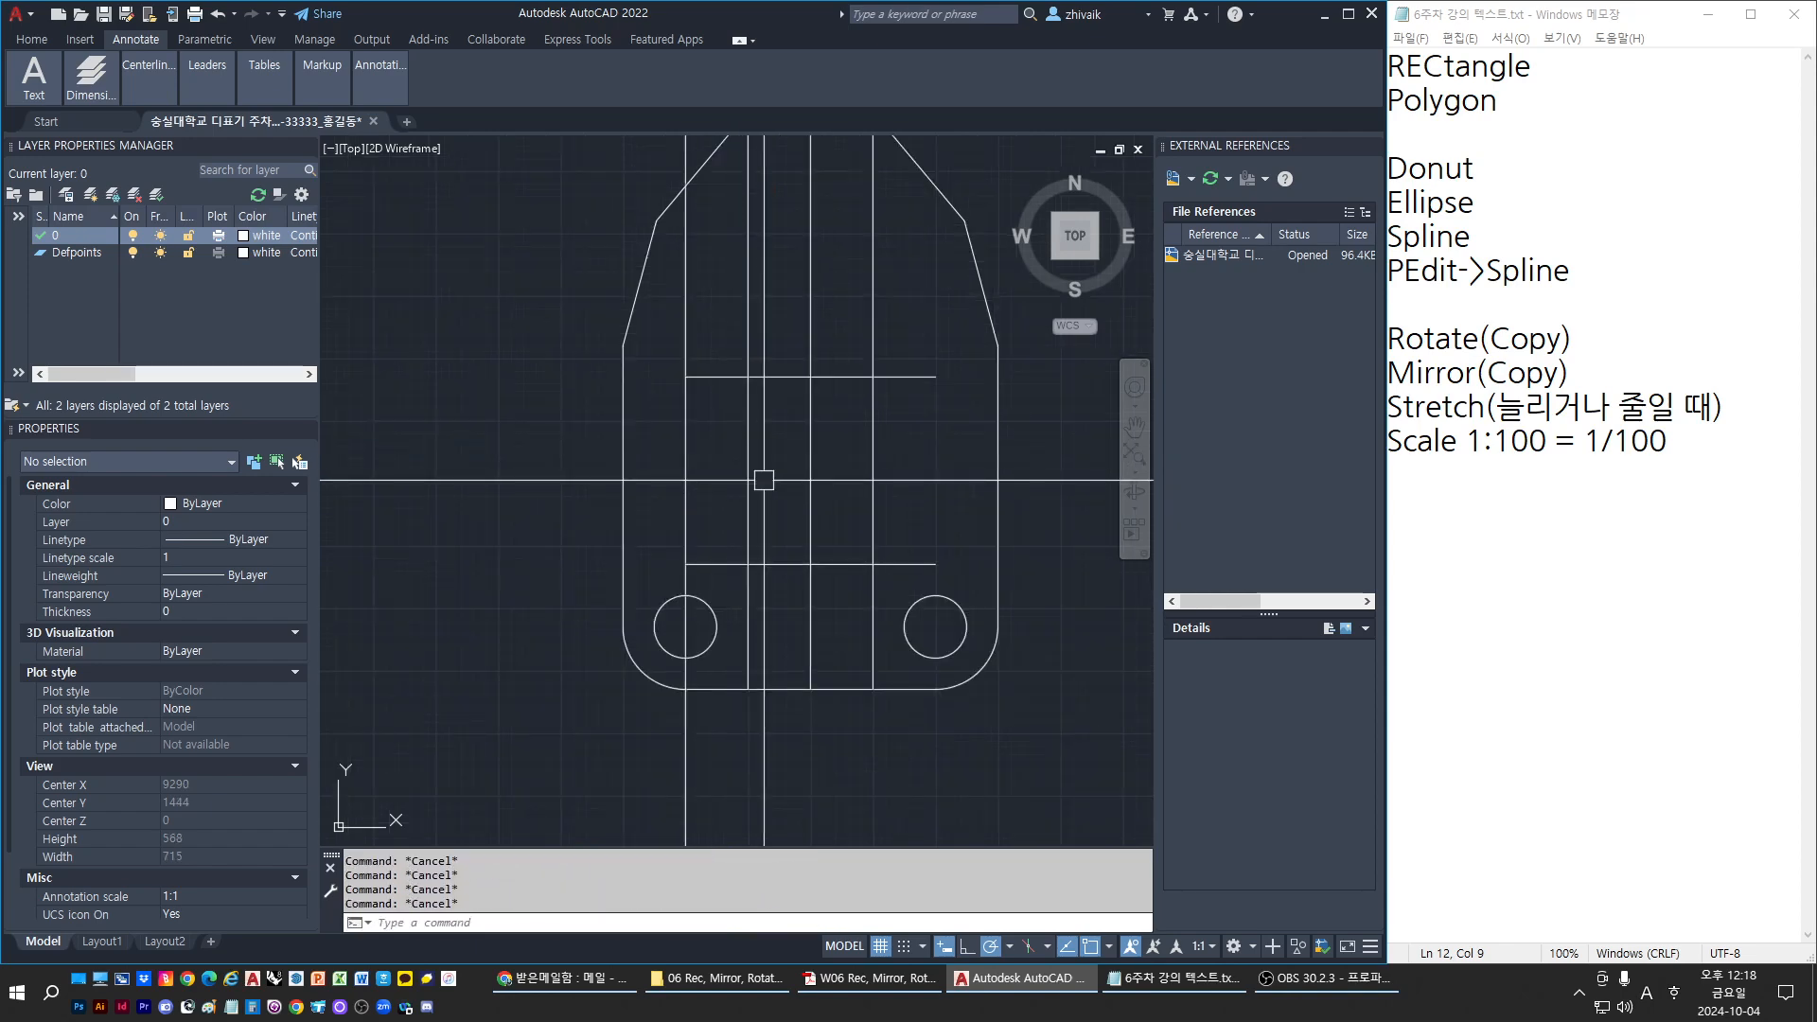
{"action": "left_click", "coordinate": [895, 573]}
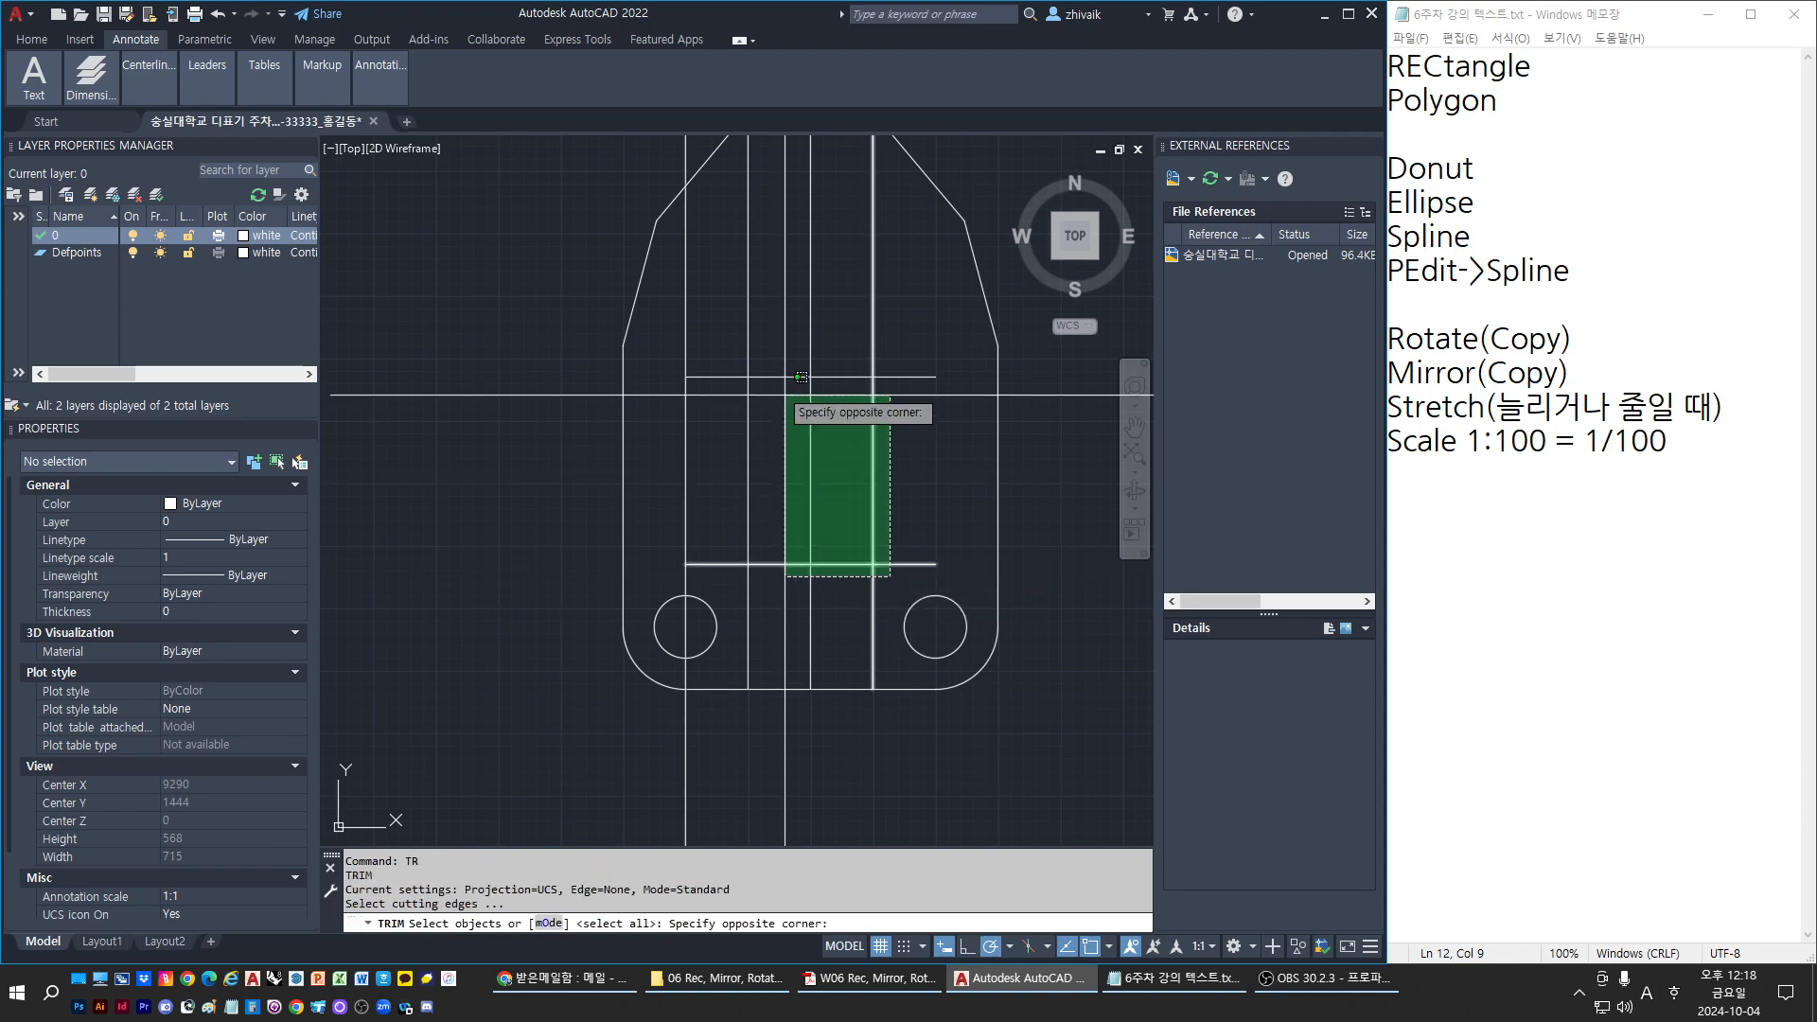
{"action": "left_click", "coordinate": [740, 375]}
{"action": "key", "text": "Return"}
{"action": "left_click", "coordinate": [748, 368]}
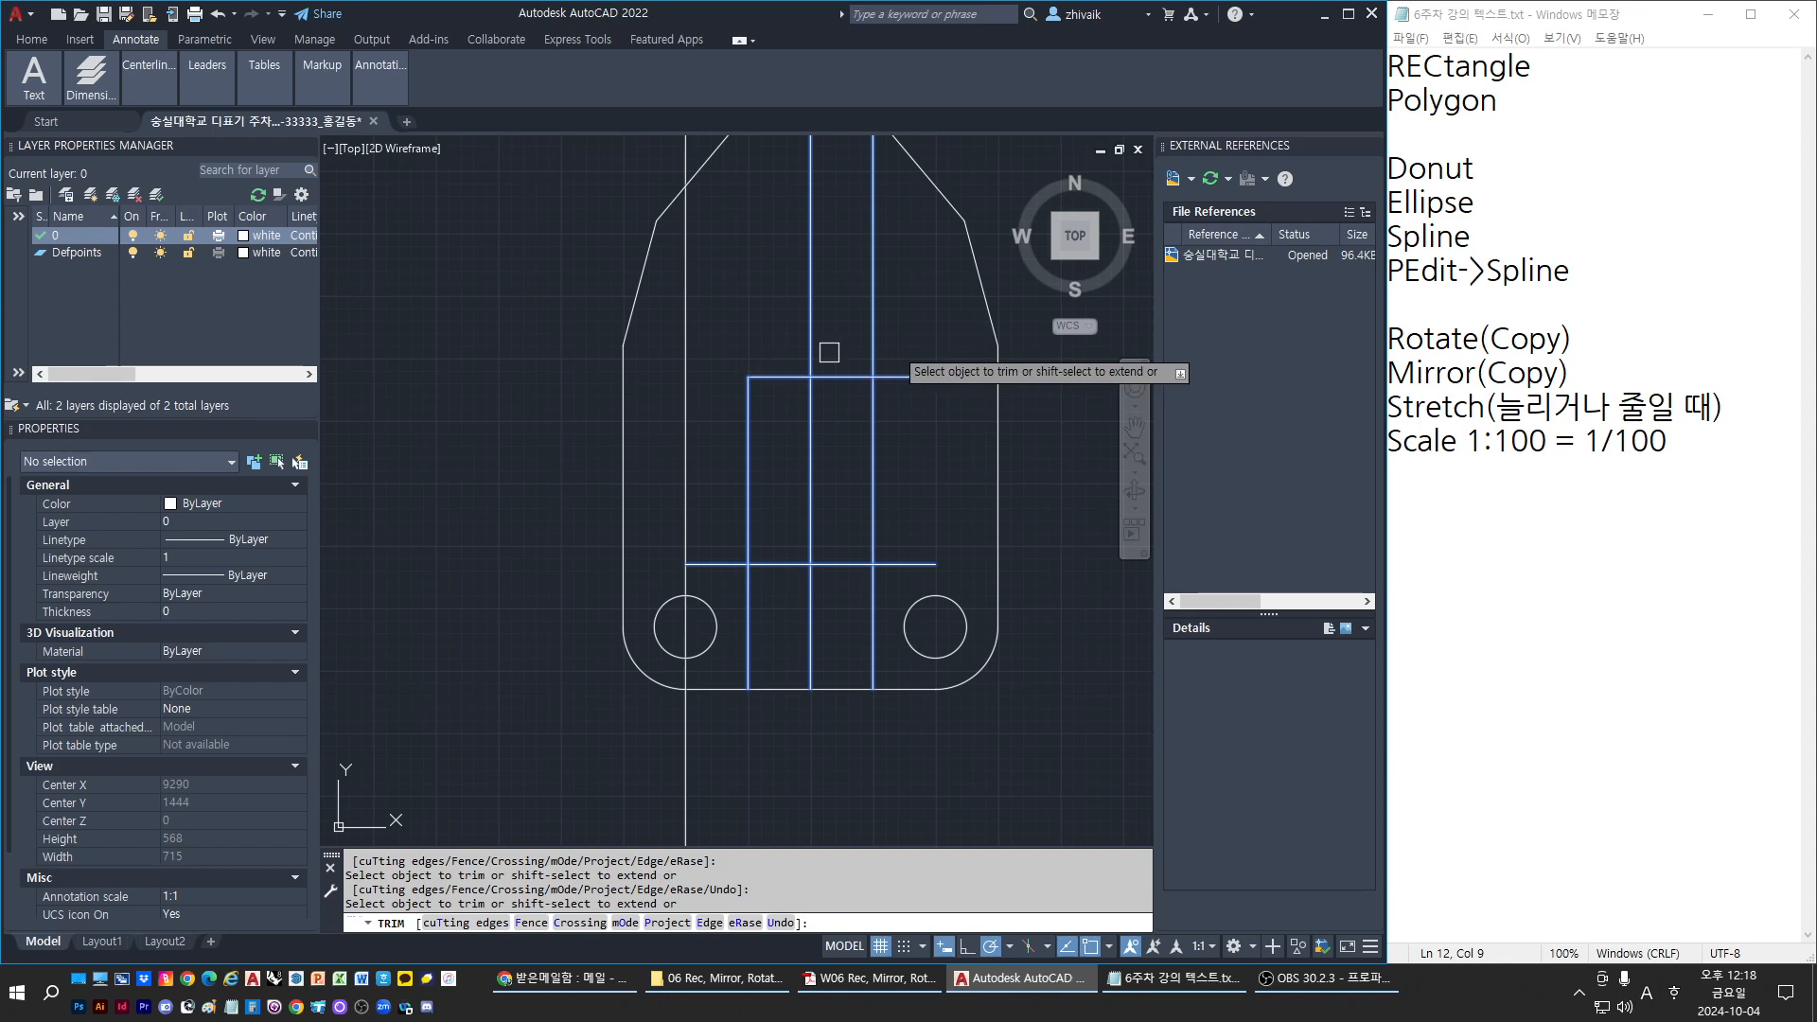
{"action": "left_click", "coordinate": [881, 347]}
{"action": "left_click", "coordinate": [892, 376]}
{"action": "left_click", "coordinate": [908, 562]}
{"action": "left_click", "coordinate": [875, 598]}
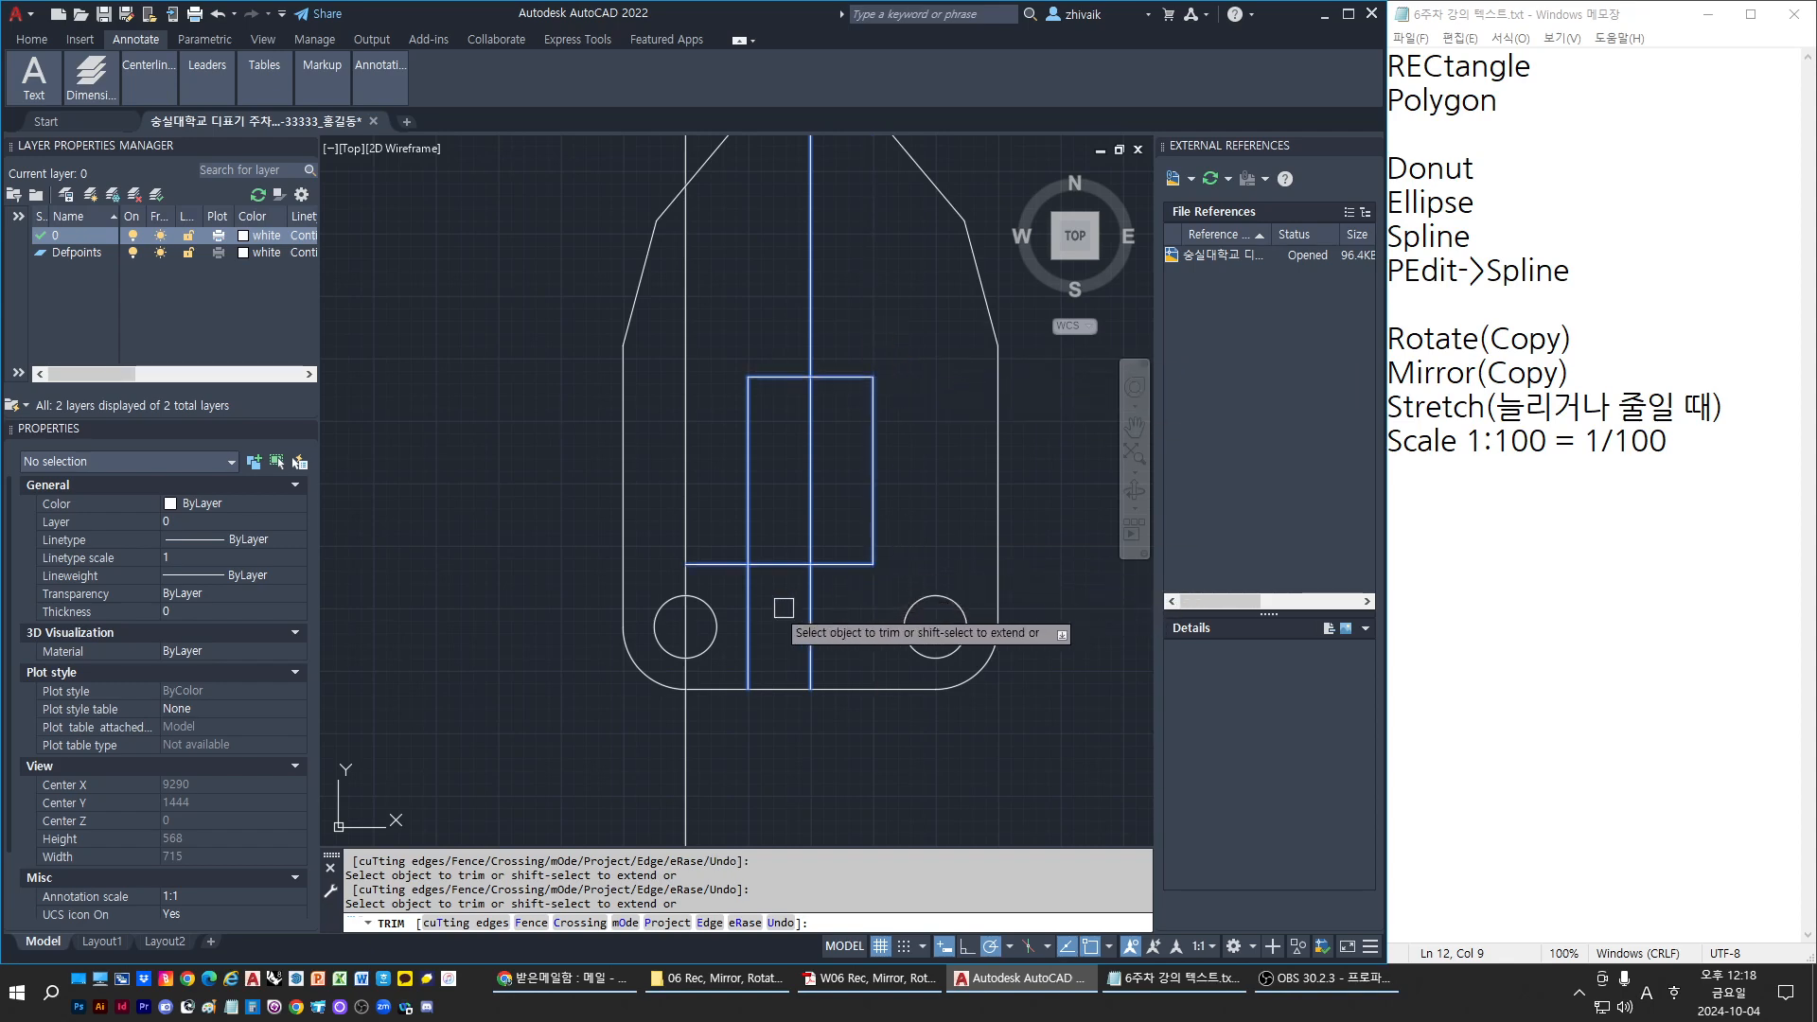
{"action": "left_click", "coordinate": [716, 564]}
{"action": "key", "text": "Escape"}
{"action": "left_click", "coordinate": [731, 358]}
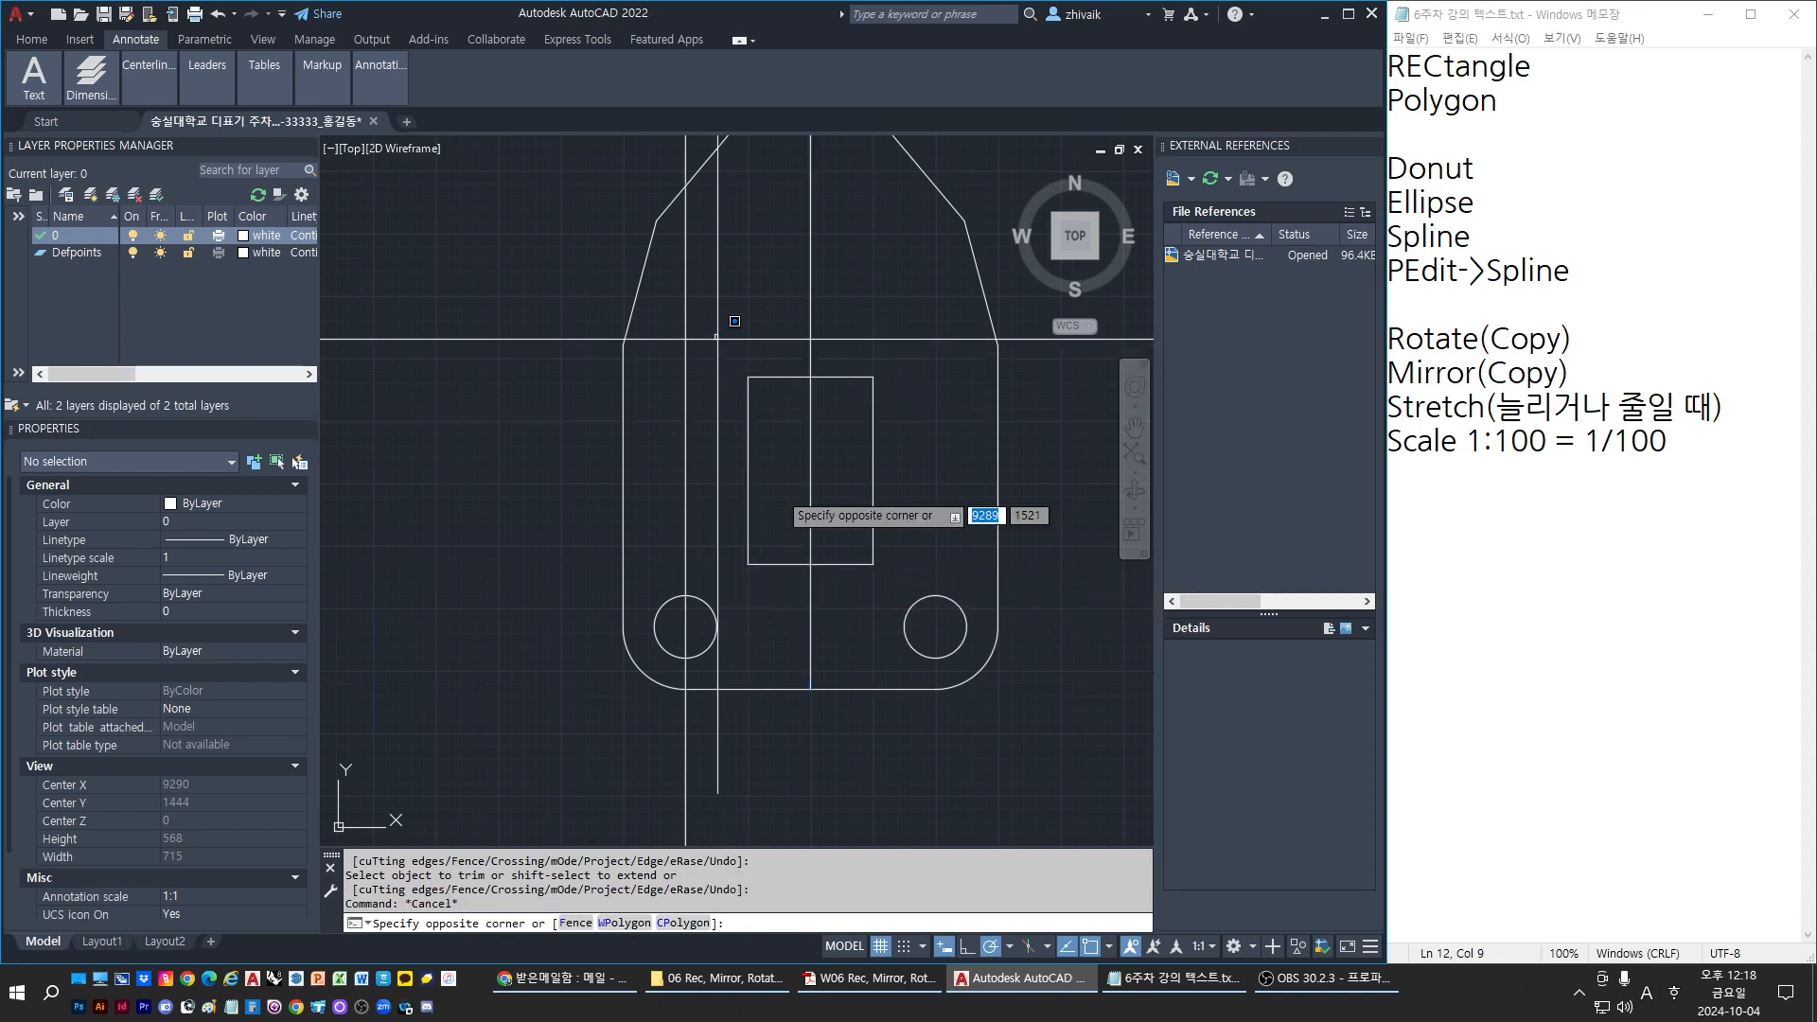
{"action": "left_click", "coordinate": [904, 584]}
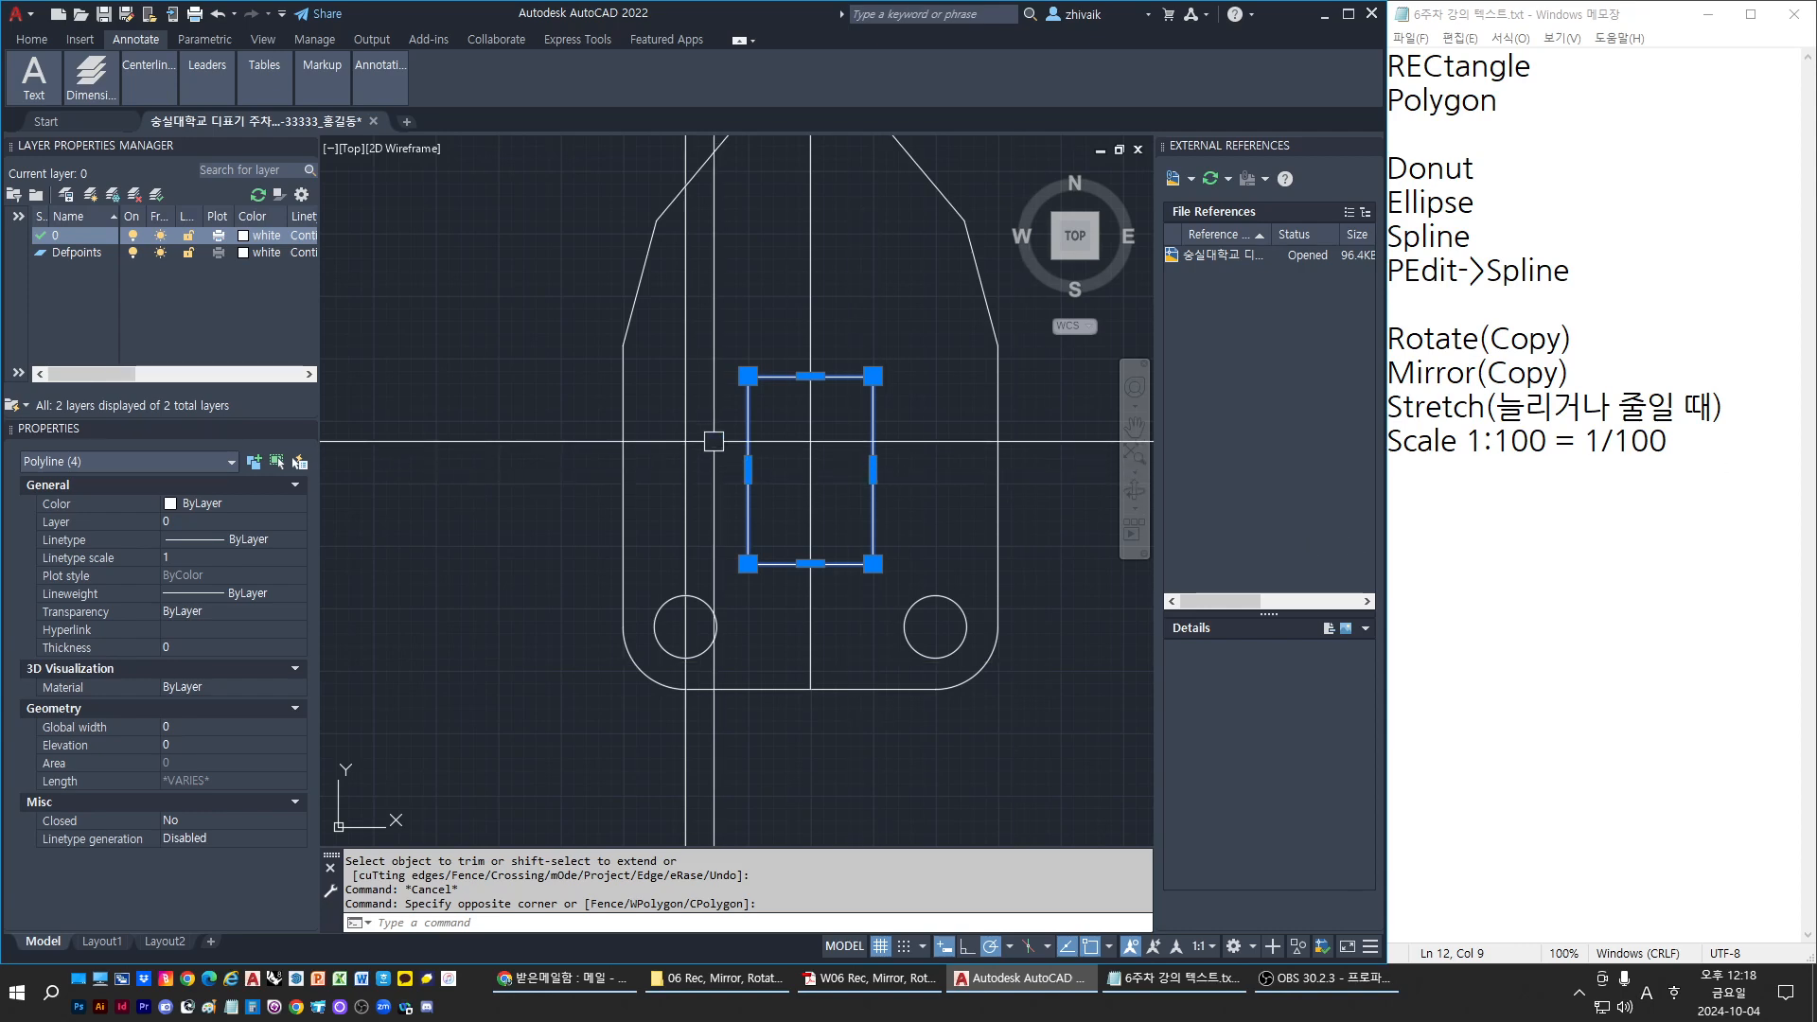
{"action": "key", "text": "Escape"}
{"action": "scroll", "coordinate": [757, 370], "scroll_direction": "up", "scroll_amount": 2}
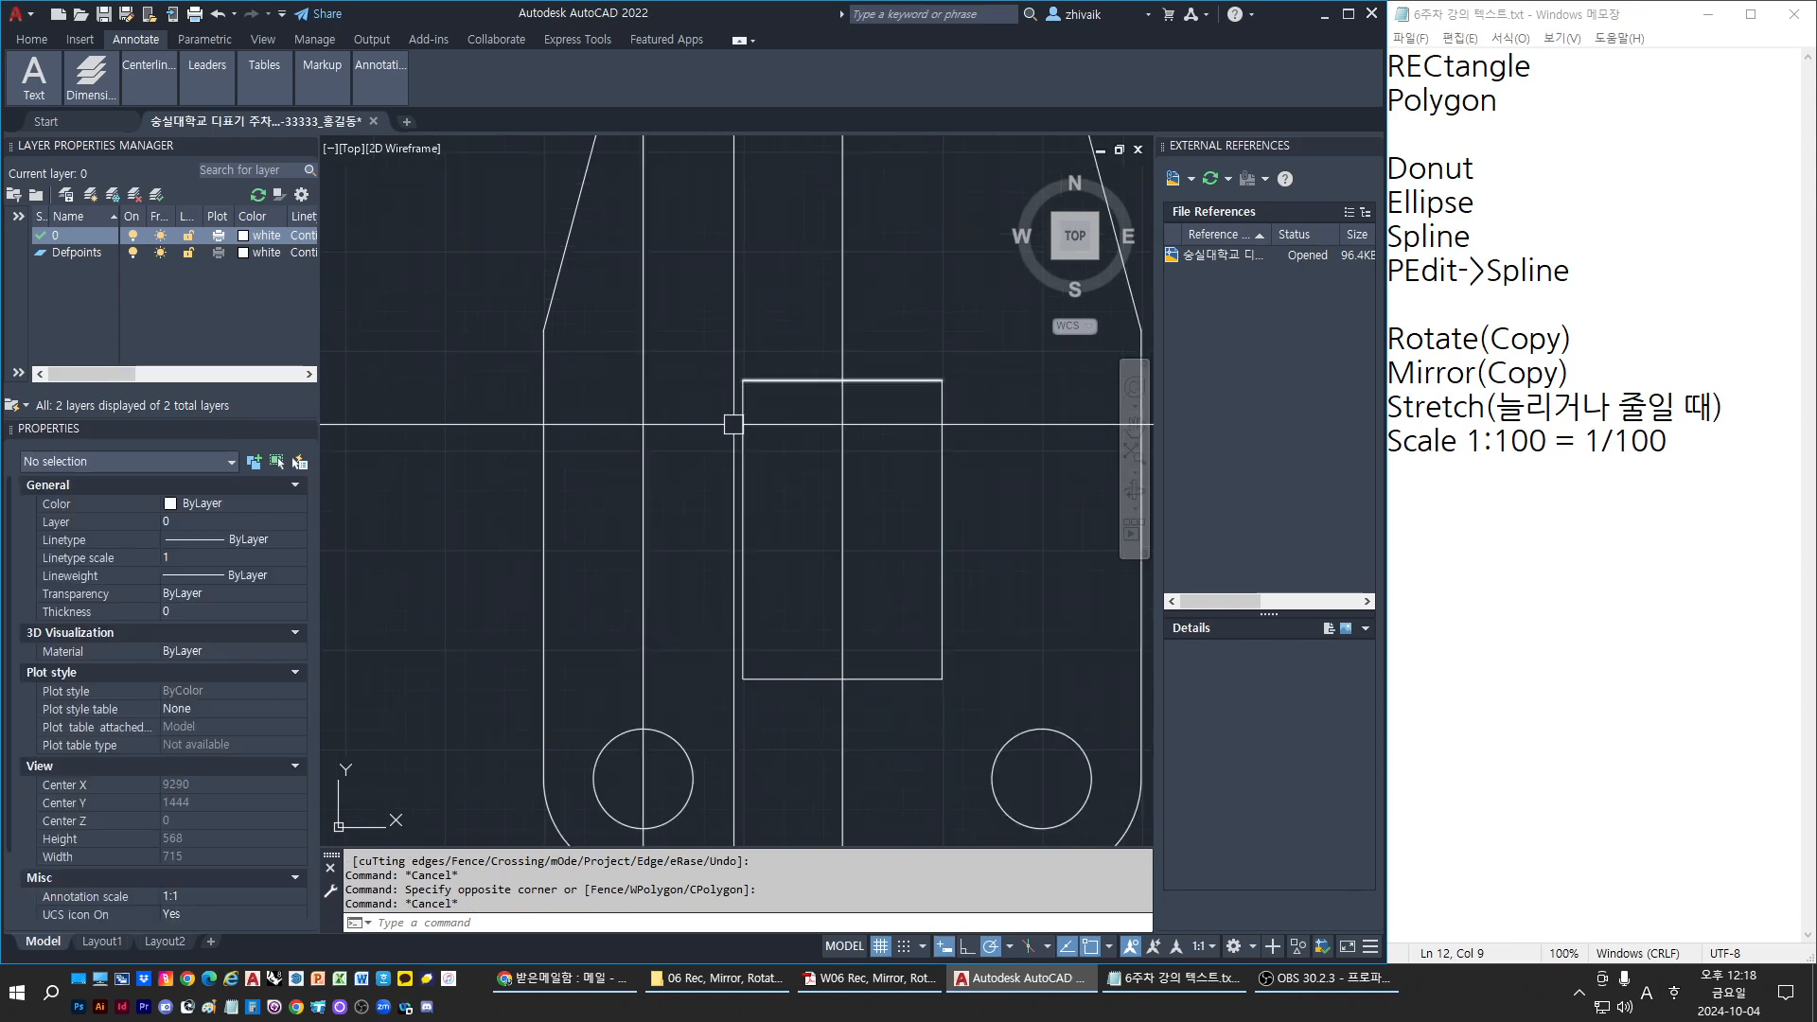
{"action": "key", "text": "Escape"}
Draw a circle of radius 20 inside the rectangle near its upper-left corner
{"action": "scroll", "coordinate": [778, 431], "scroll_direction": "up", "scroll_amount": 2}
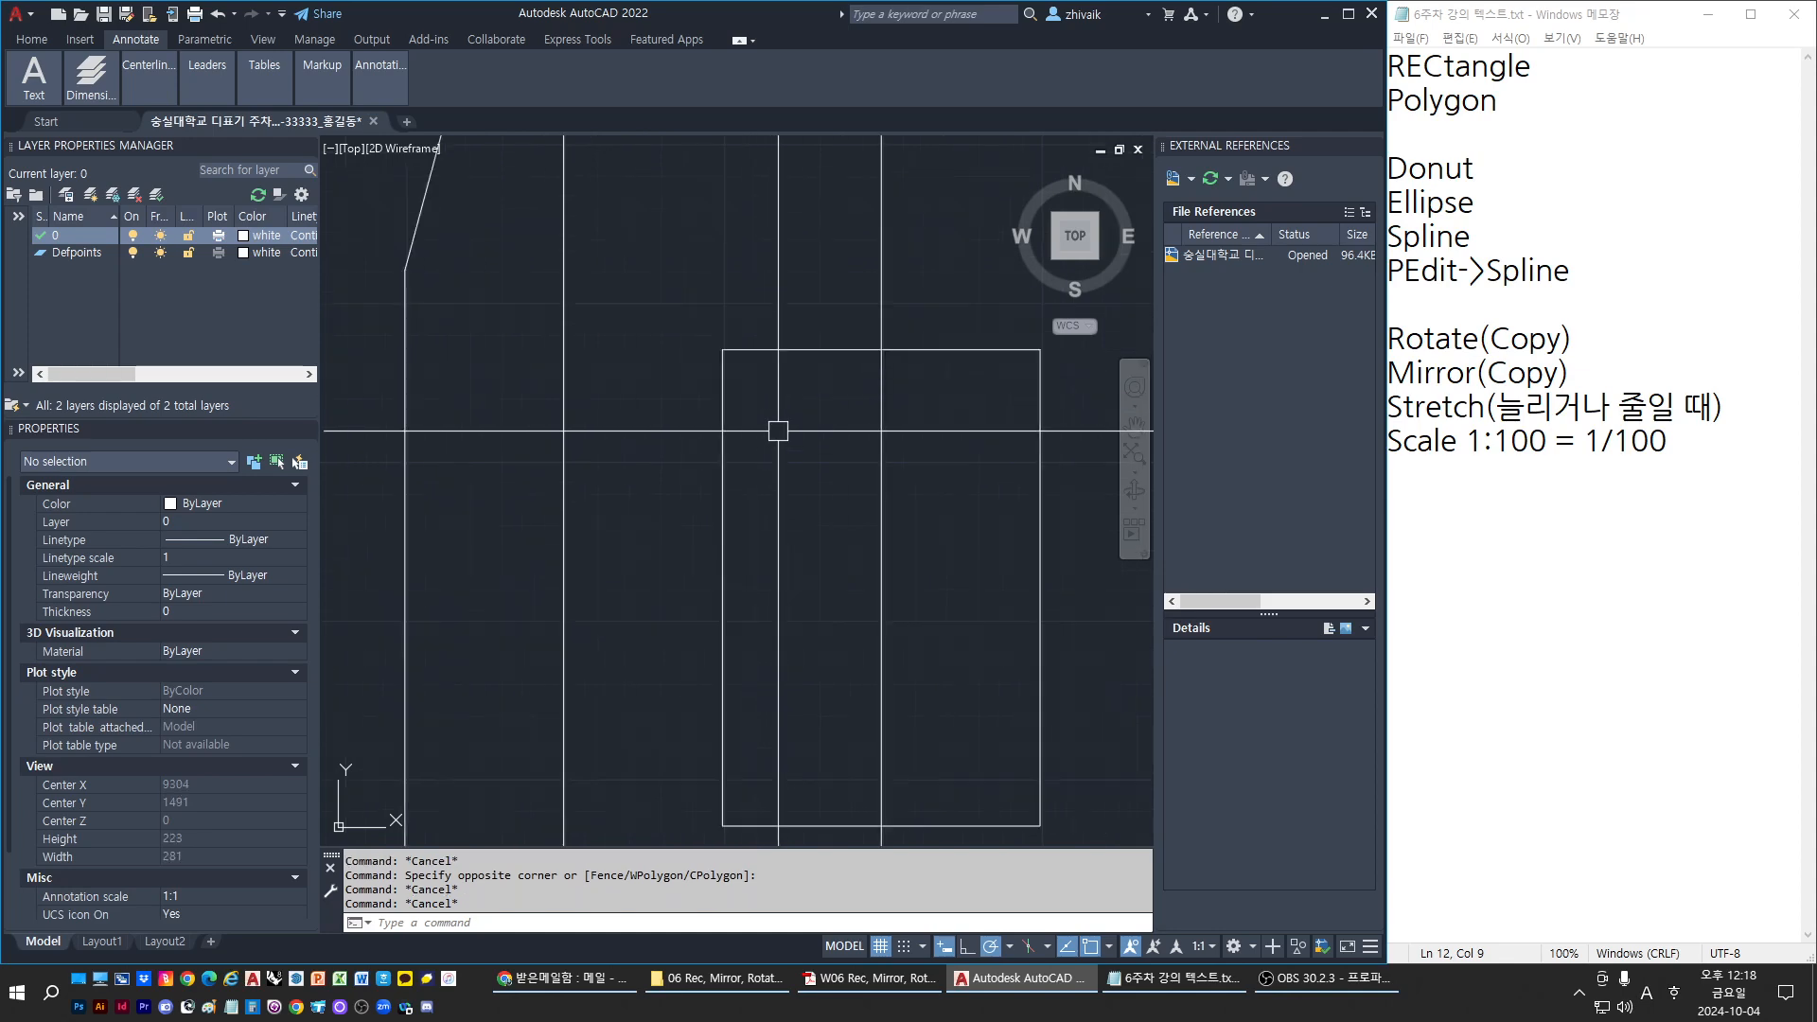
{"action": "type", "text": "ci"}
{"action": "key", "text": "Return"}
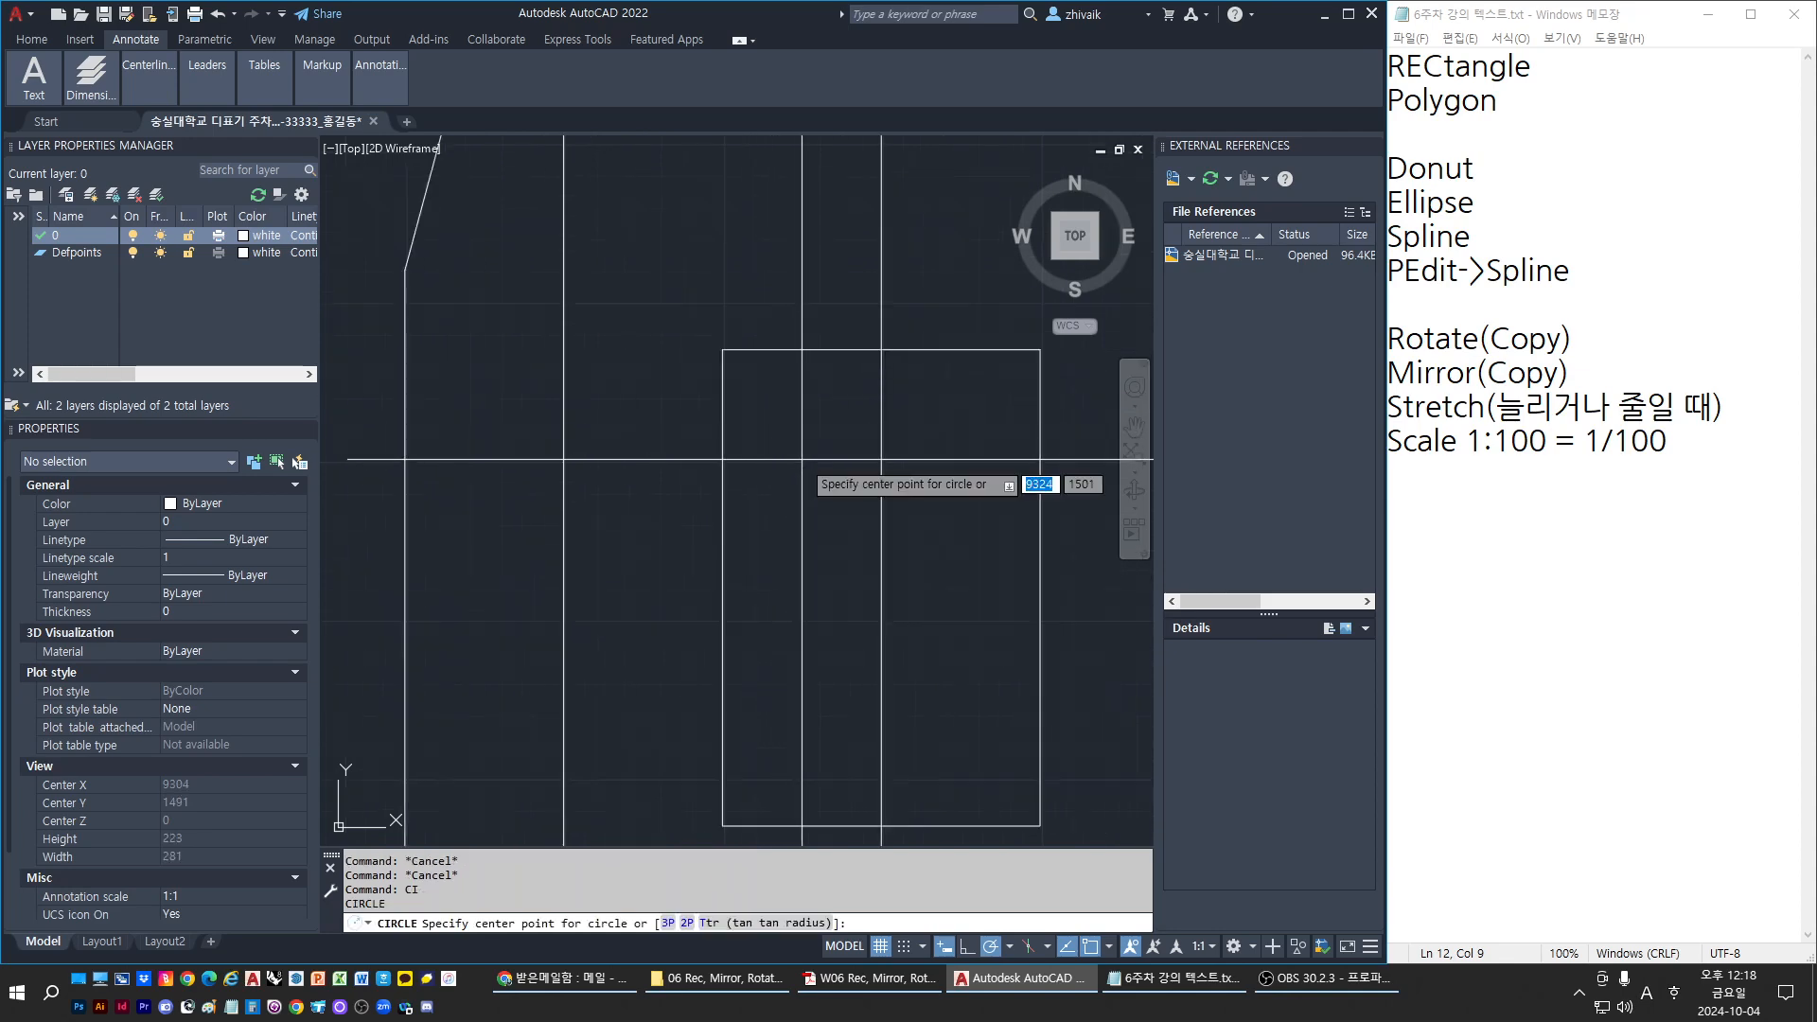
{"action": "left_click", "coordinate": [797, 439]}
{"action": "key", "text": "Return"}
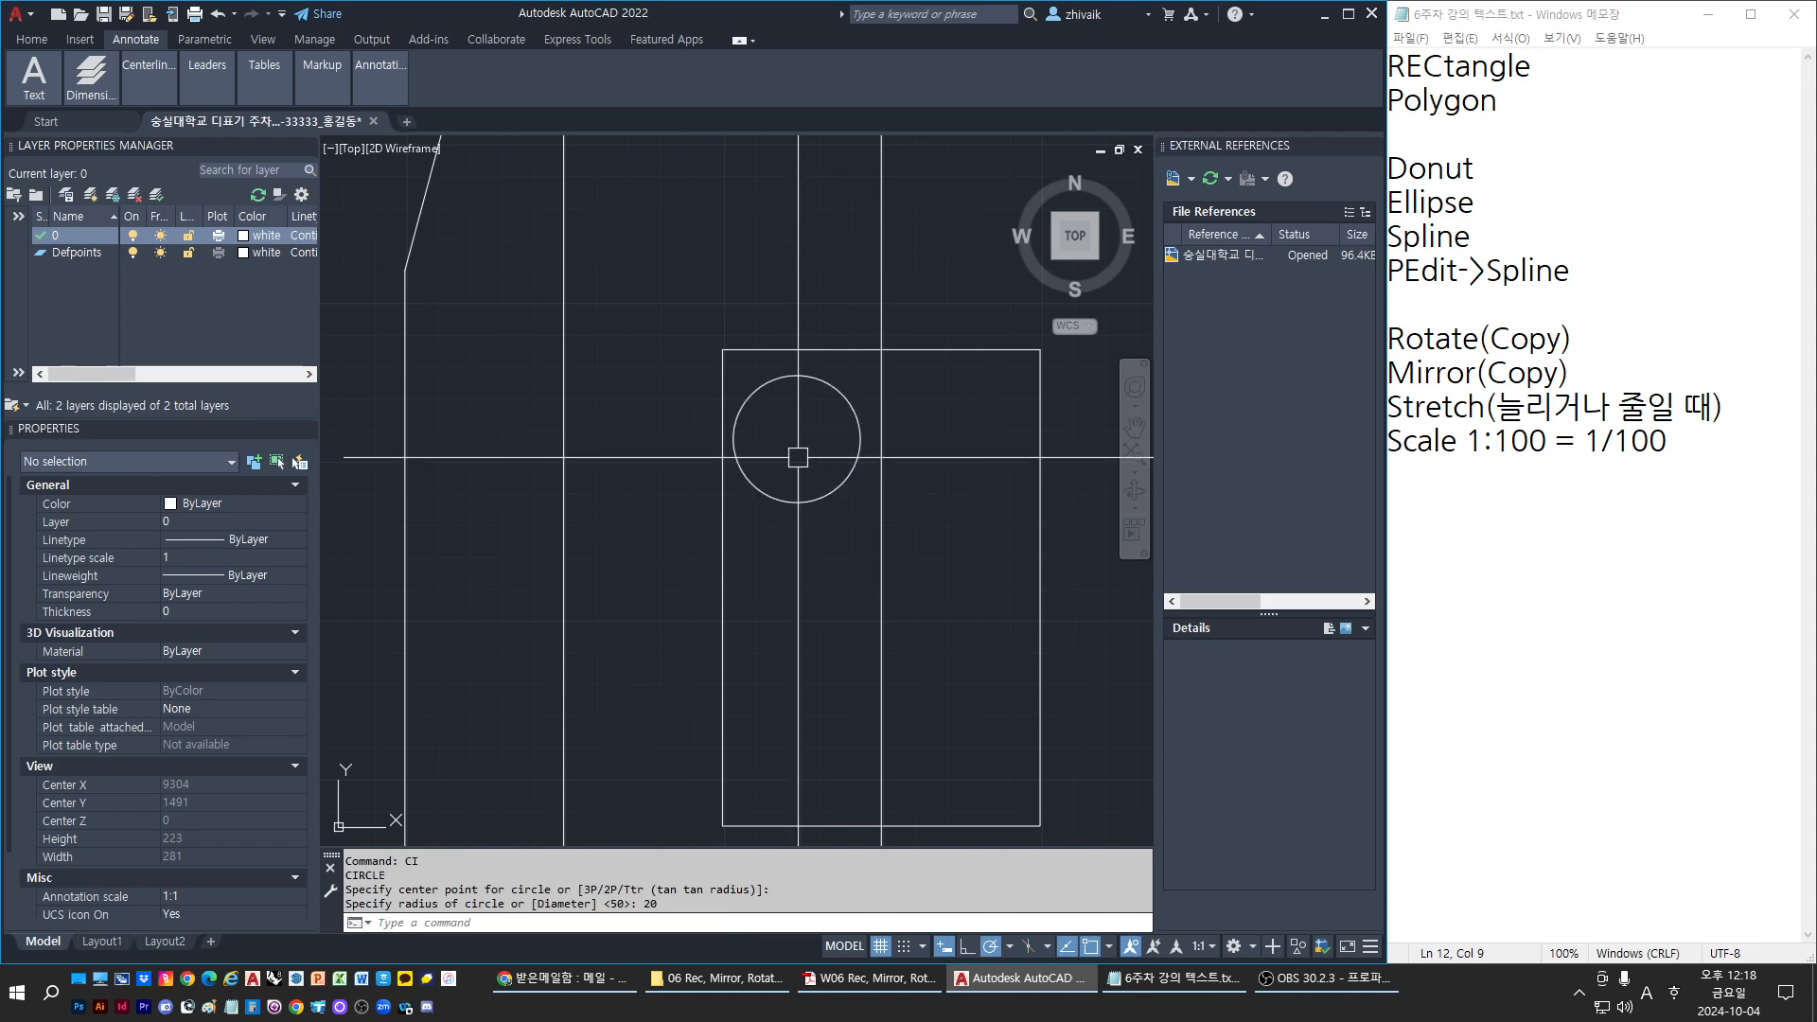
Move the circle by its quadrants until it touches the rectangle's top edge and left edge
{"action": "key", "text": "Escape"}
{"action": "left_click", "coordinate": [777, 489]}
{"action": "left_click", "coordinate": [756, 514]}
{"action": "type", "text": "m"}
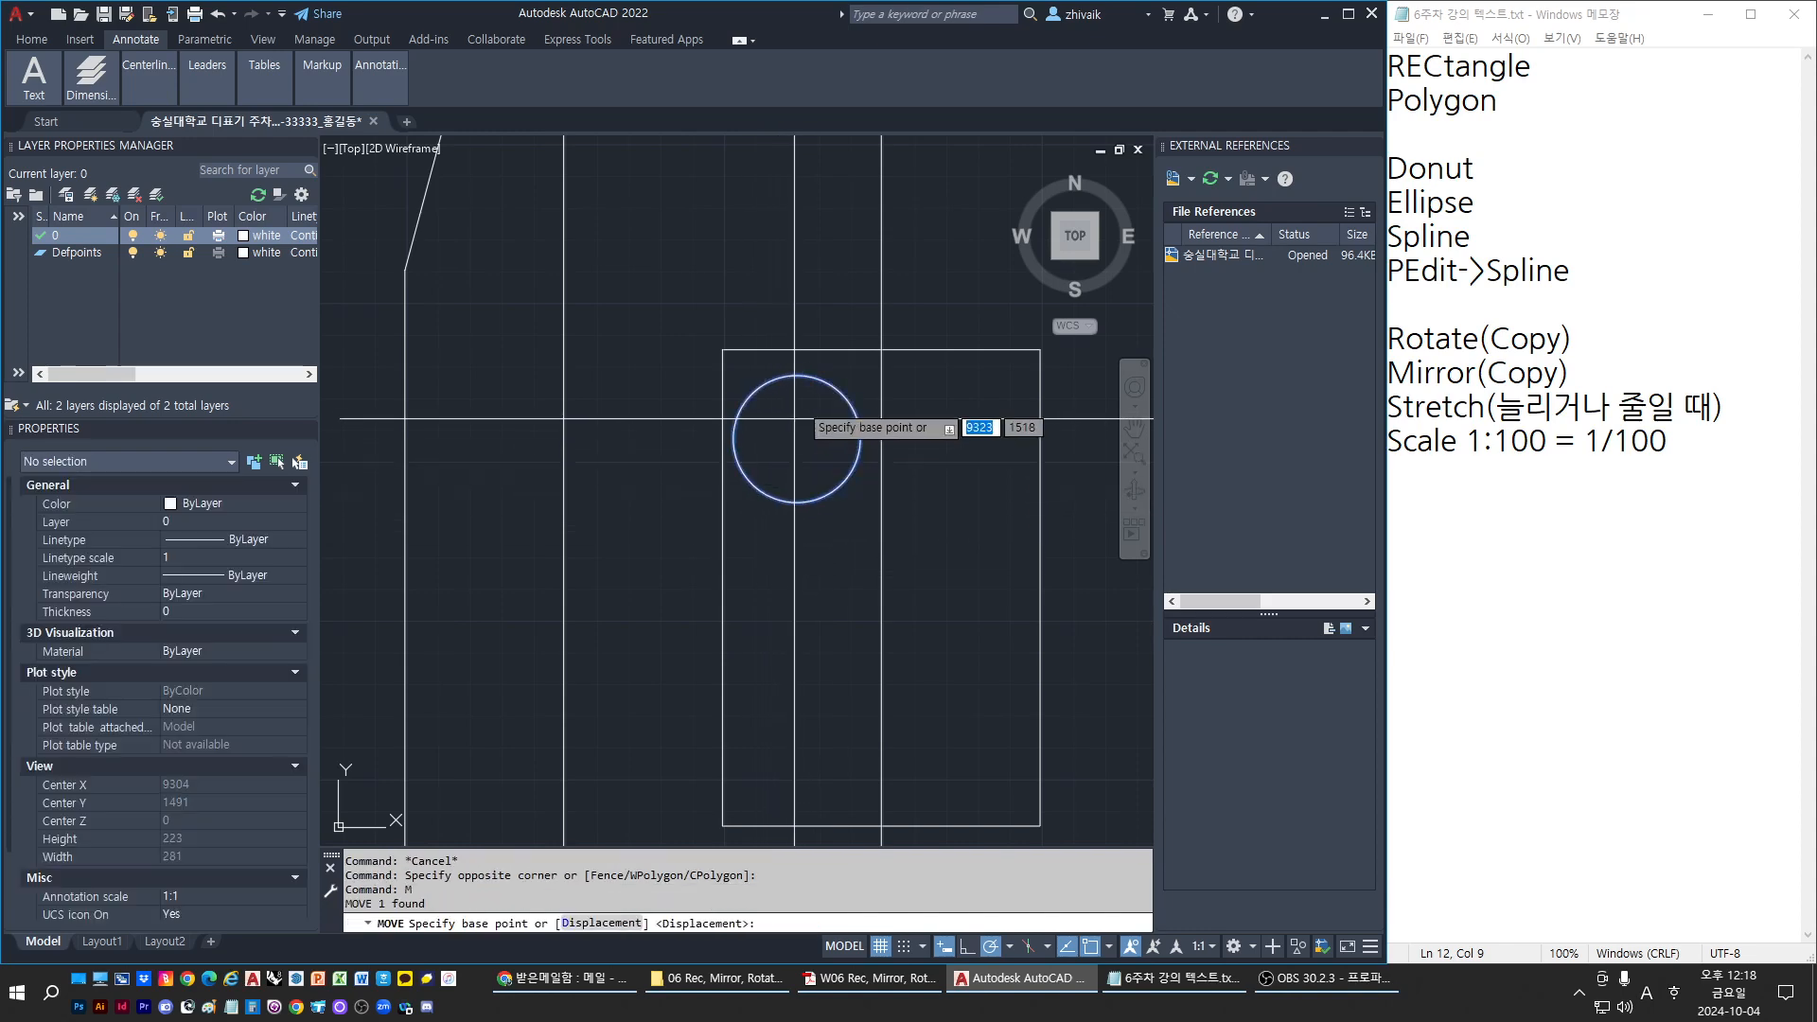
{"action": "key", "text": "Return"}
{"action": "left_click", "coordinate": [795, 384]}
{"action": "key", "text": "Escape"}
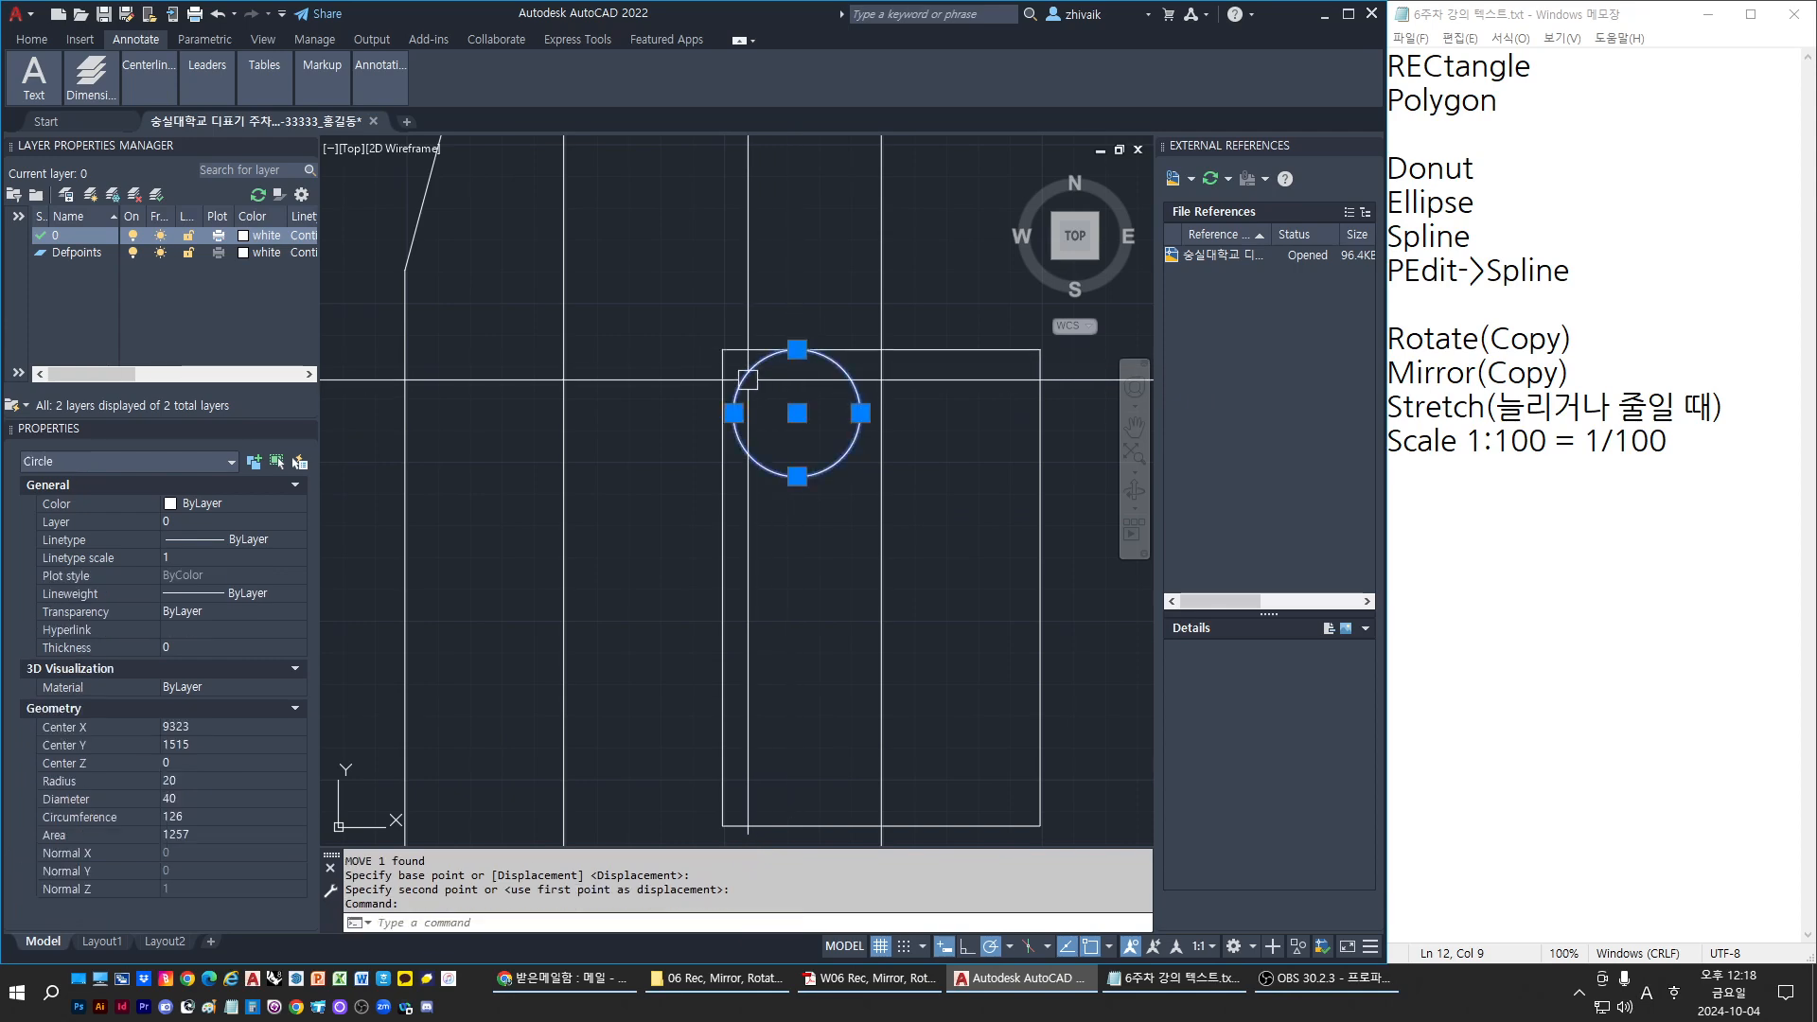
{"action": "type", "text": "m"}
{"action": "key", "text": "Return"}
{"action": "left_click", "coordinate": [734, 413]}
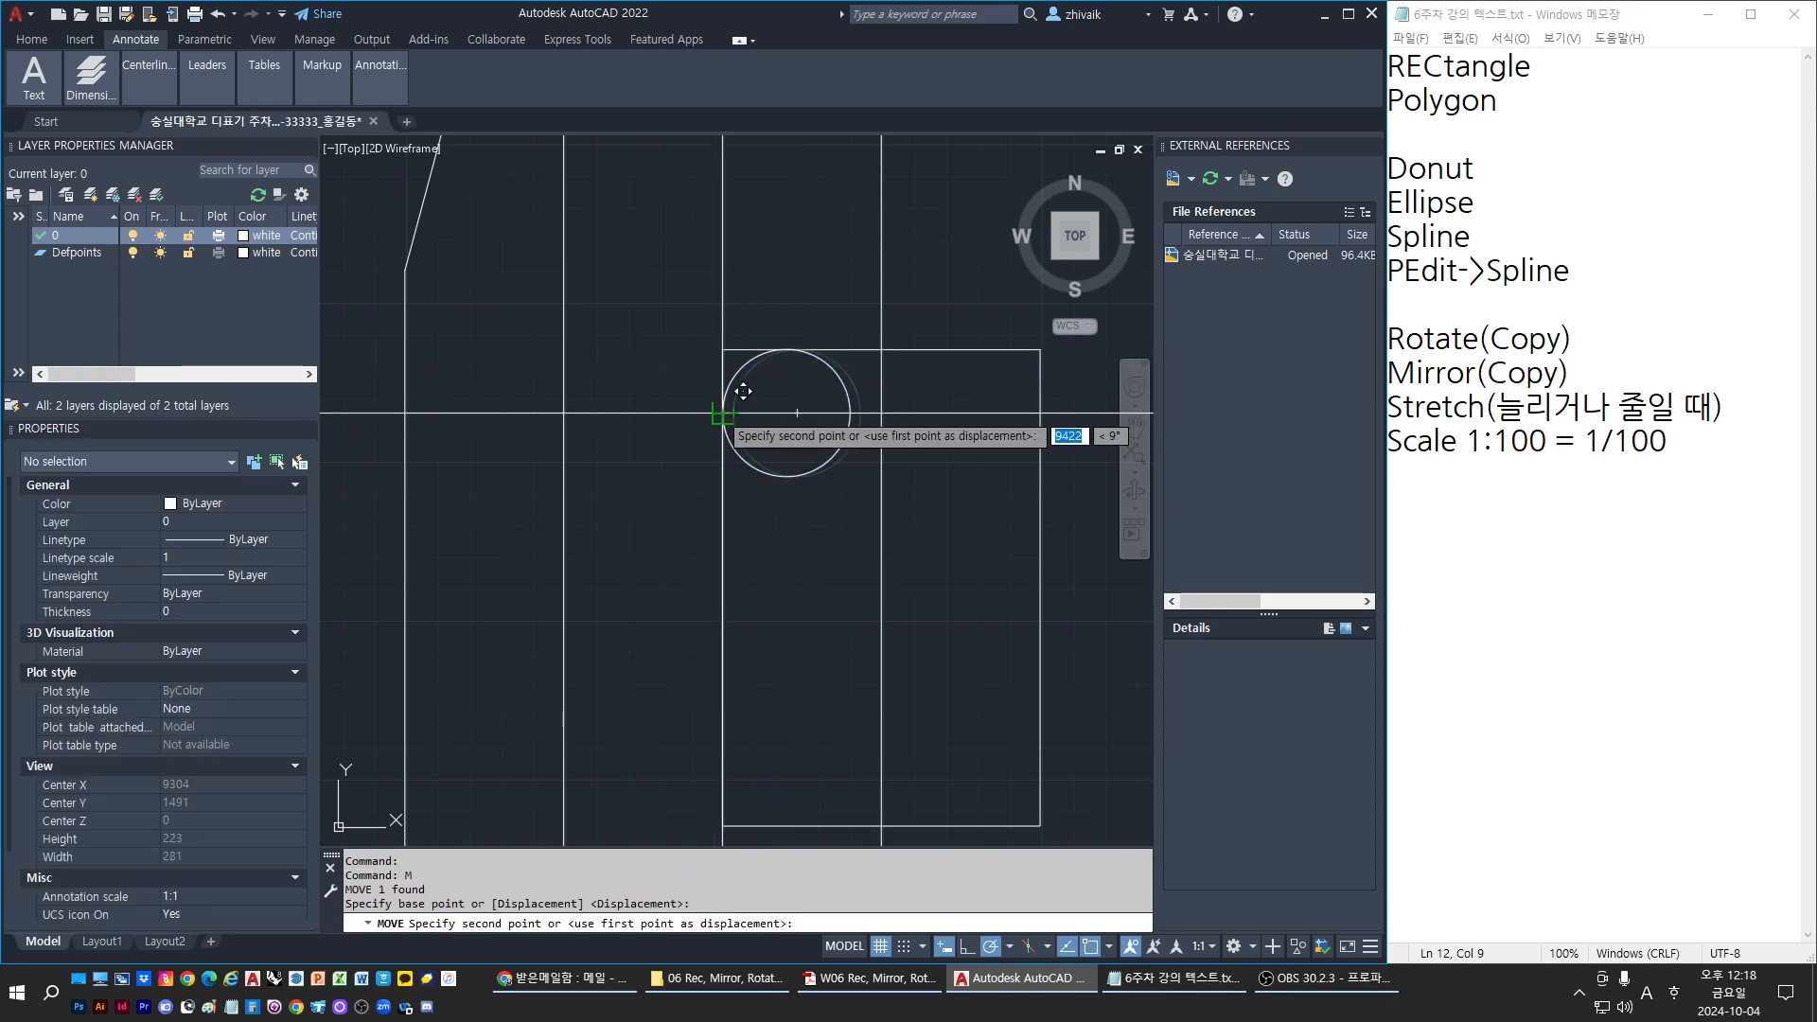
{"action": "left_click", "coordinate": [723, 413]}
{"action": "middle_click_drag", "start_coordinate": [795, 507], "coordinate": [702, 546]}
{"action": "key", "text": "Escape"}
Copy the circle straight down by its bottom quadrant so the copy touches the rectangle's bottom edge
{"action": "left_click", "coordinate": [715, 512]}
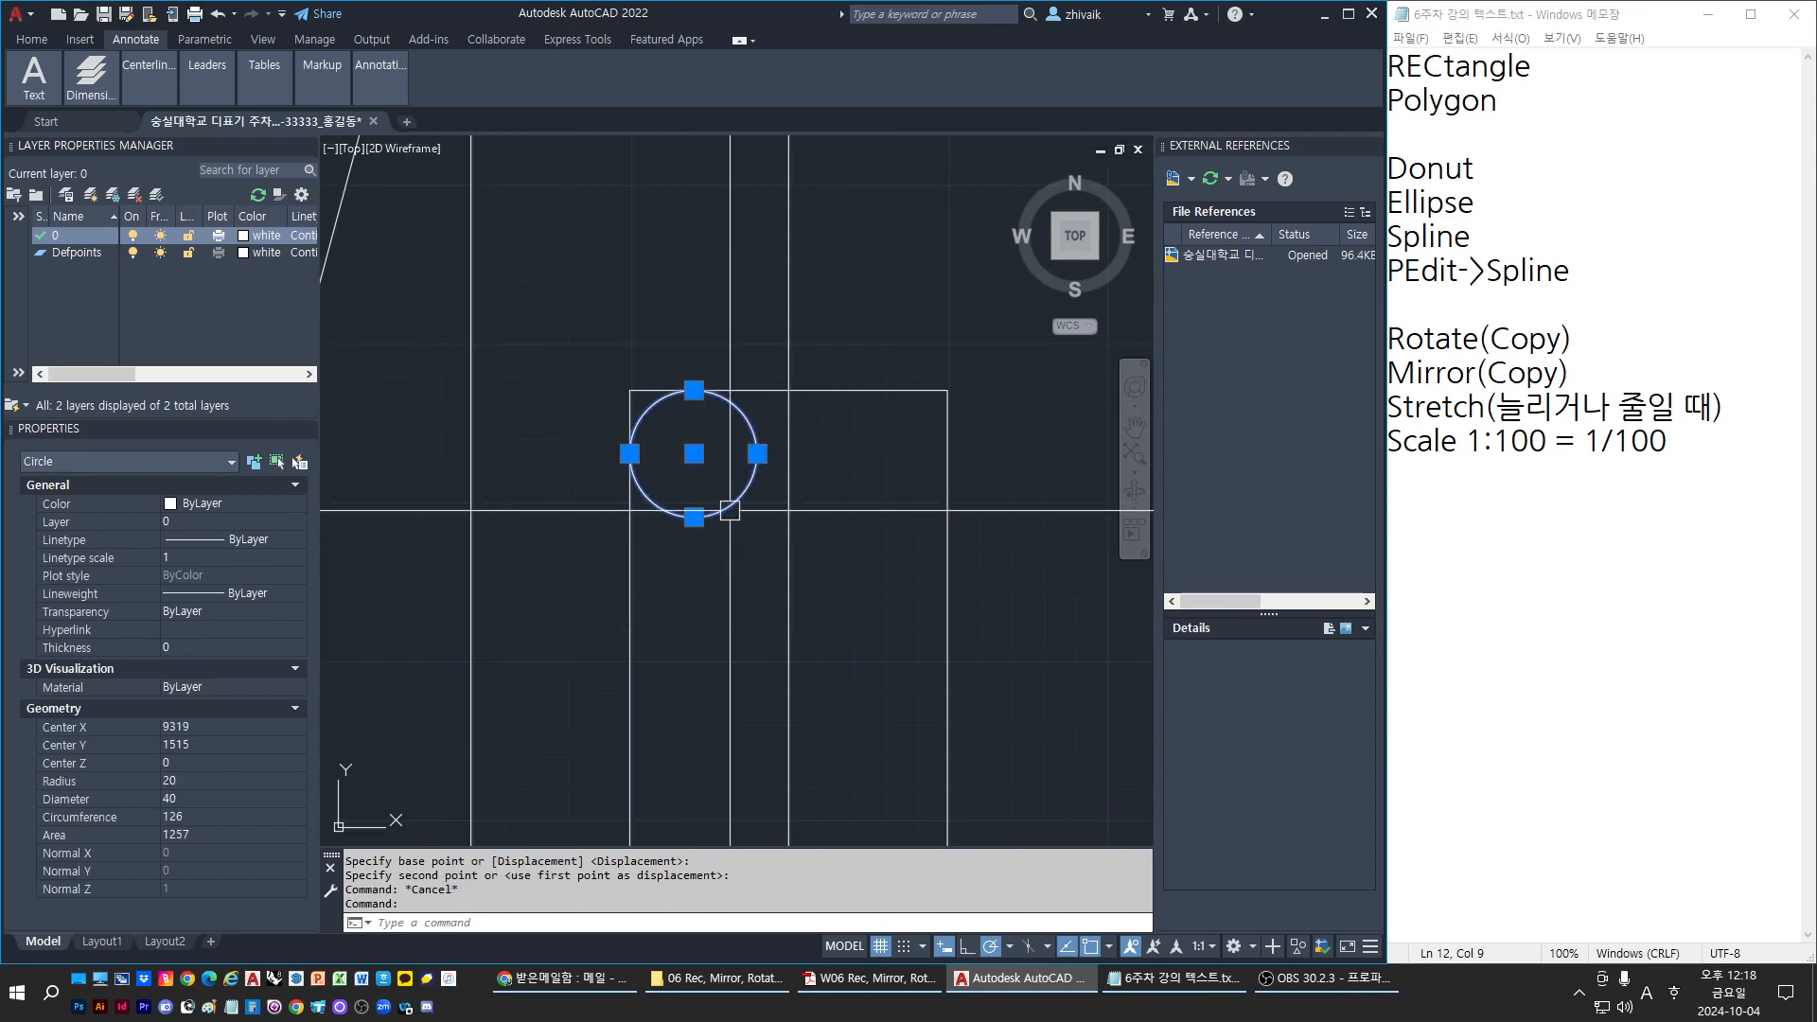
{"action": "type", "text": "c"}
{"action": "key", "text": "Return"}
{"action": "left_click", "coordinate": [694, 518]}
{"action": "middle_click_drag", "start_coordinate": [694, 637], "coordinate": [666, 414]}
{"action": "left_click", "coordinate": [638, 557]}
{"action": "key", "text": "Escape"}
Mirror the two left corner circles about the vertical centerline, keeping the originals
{"action": "left_click", "coordinate": [656, 469]}
{"action": "left_click", "coordinate": [618, 184]}
{"action": "type", "text": "mi"}
{"action": "key", "text": "Return"}
{"action": "left_click", "coordinate": [738, 631]}
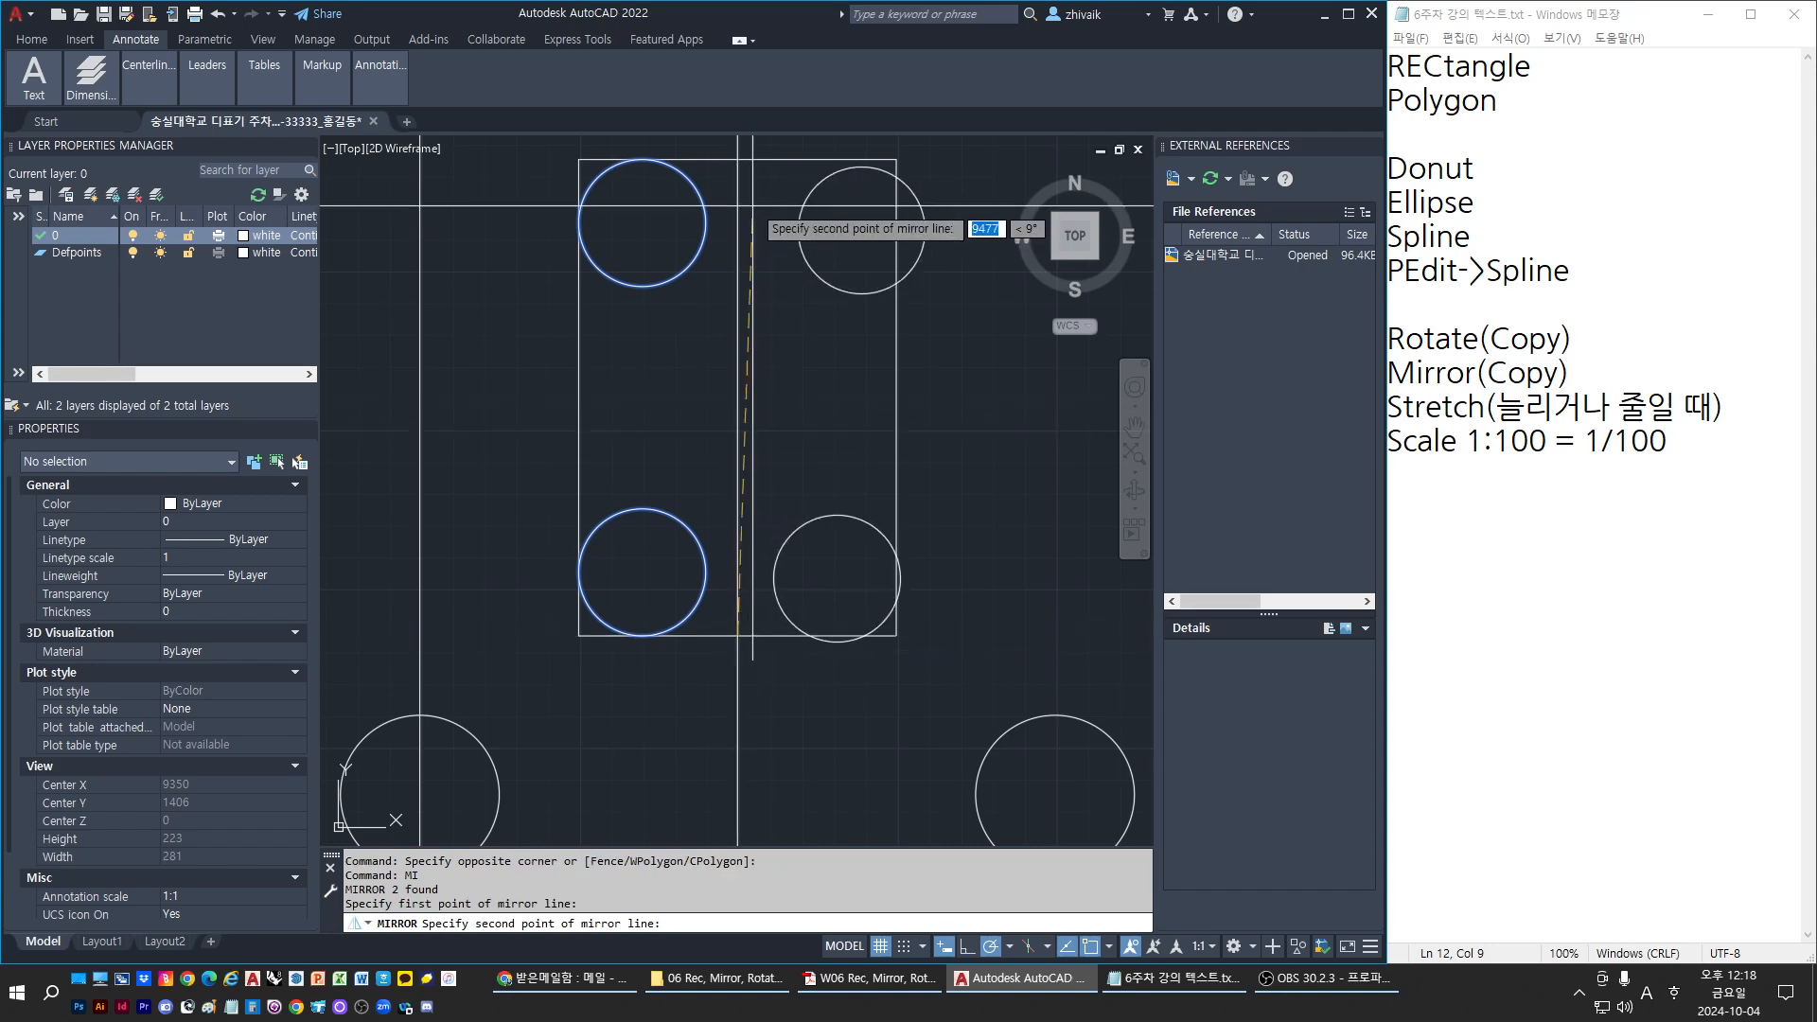
{"action": "left_click", "coordinate": [737, 160]}
{"action": "key", "text": "Return"}
{"action": "key", "text": "Escape"}
{"action": "key", "text": "Escape"}
Trim the rectangle's corner ends that project beyond the four circles, using the rectangle and circles as cutting edges
{"action": "middle_click_drag", "start_coordinate": [726, 192], "coordinate": [713, 303]}
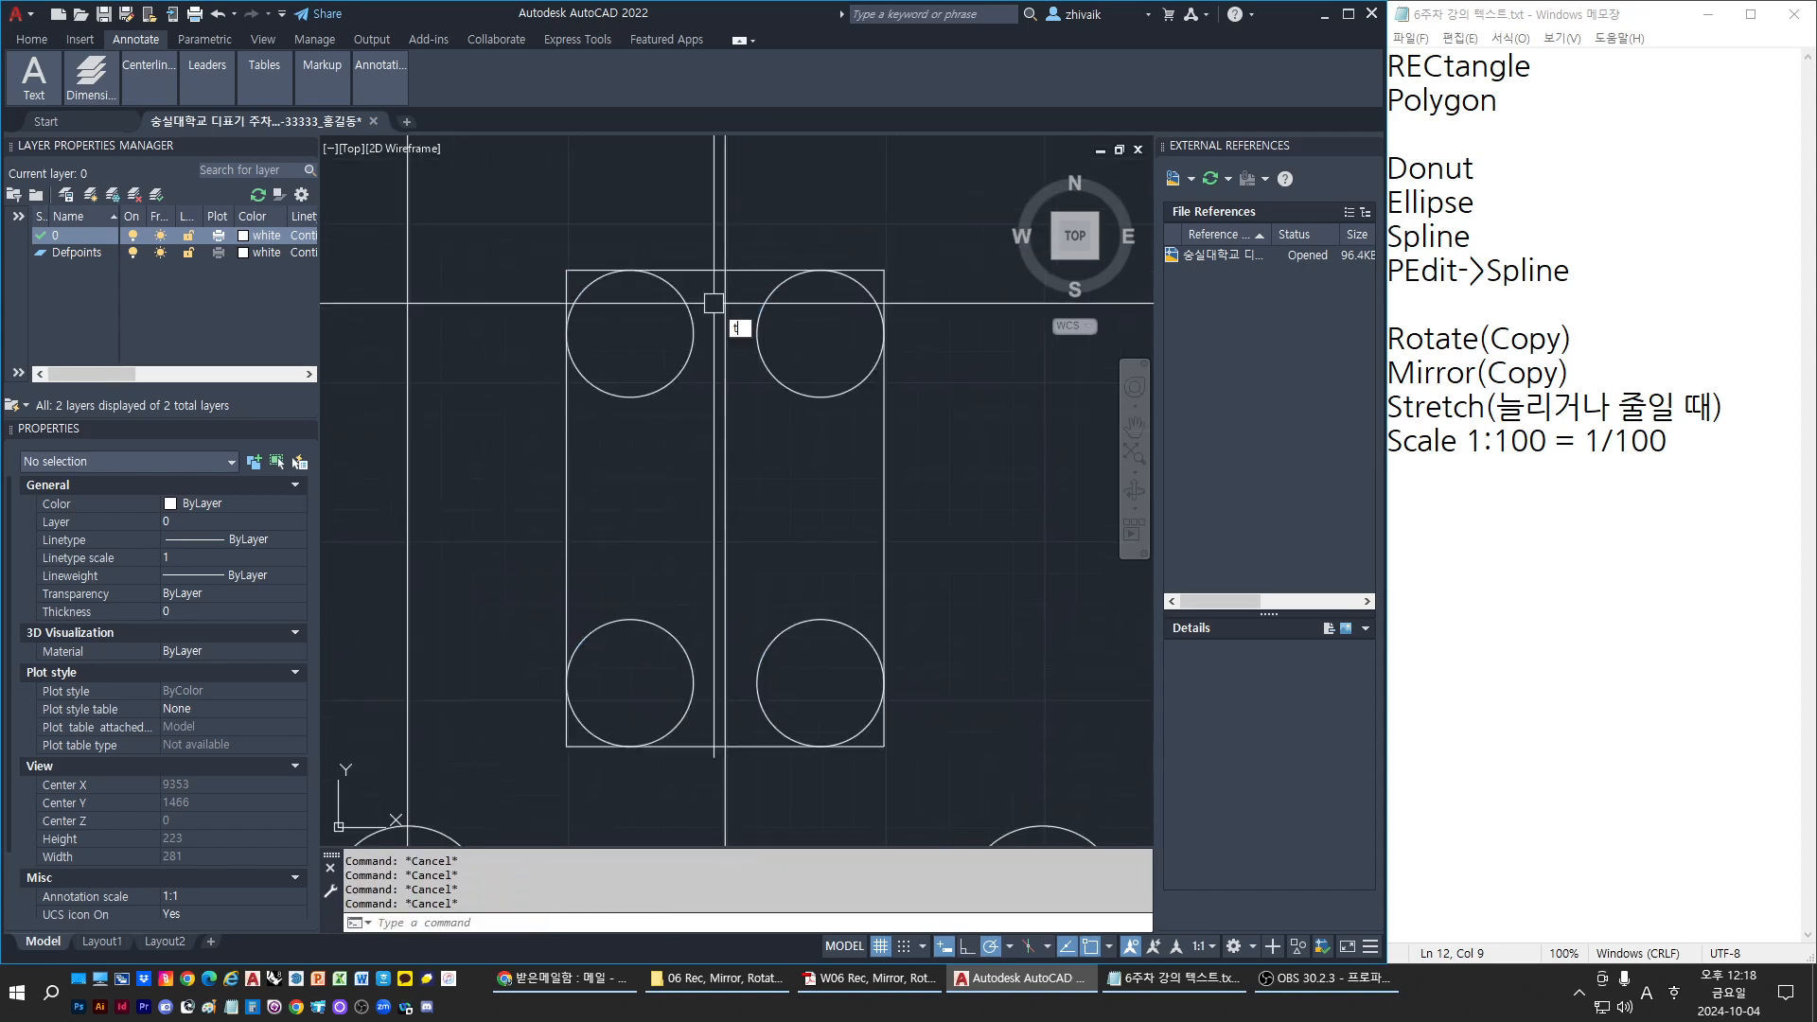
{"action": "left_click", "coordinate": [549, 213]}
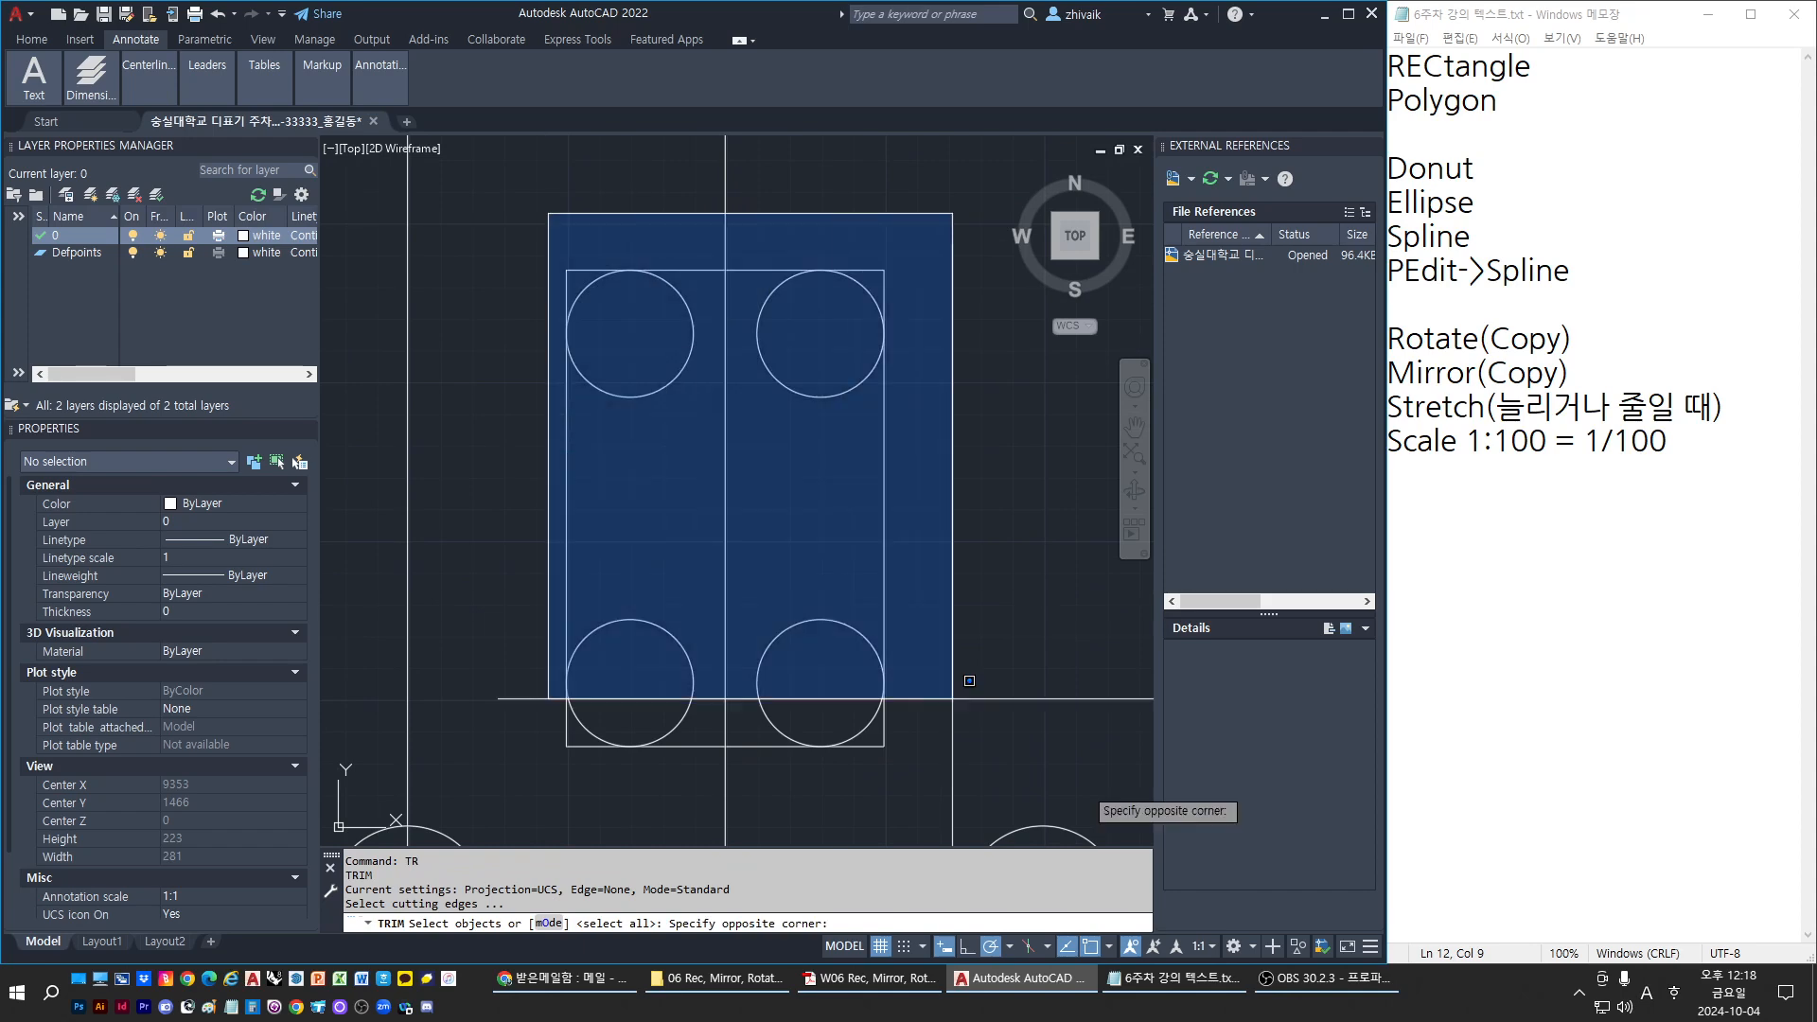
{"action": "left_click", "coordinate": [961, 785]}
{"action": "key", "text": "Return"}
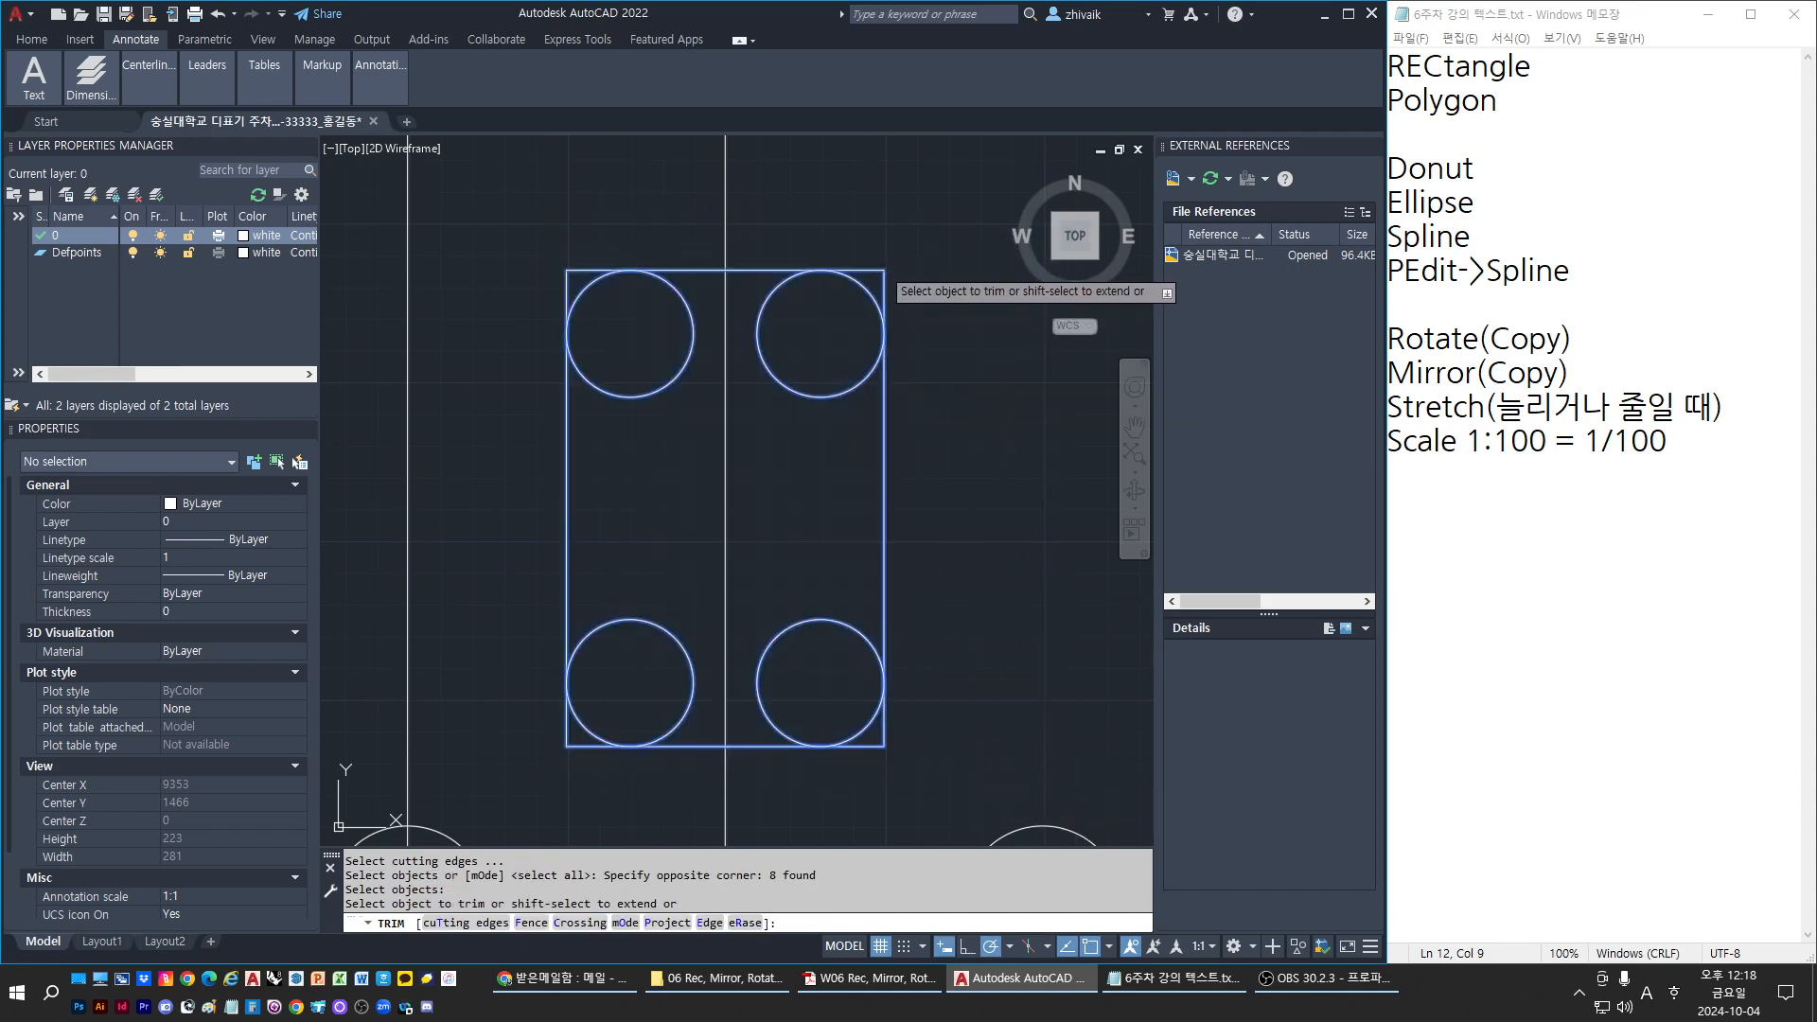
{"action": "left_click", "coordinate": [887, 265]}
{"action": "left_click", "coordinate": [878, 266]}
{"action": "left_click", "coordinate": [885, 280]}
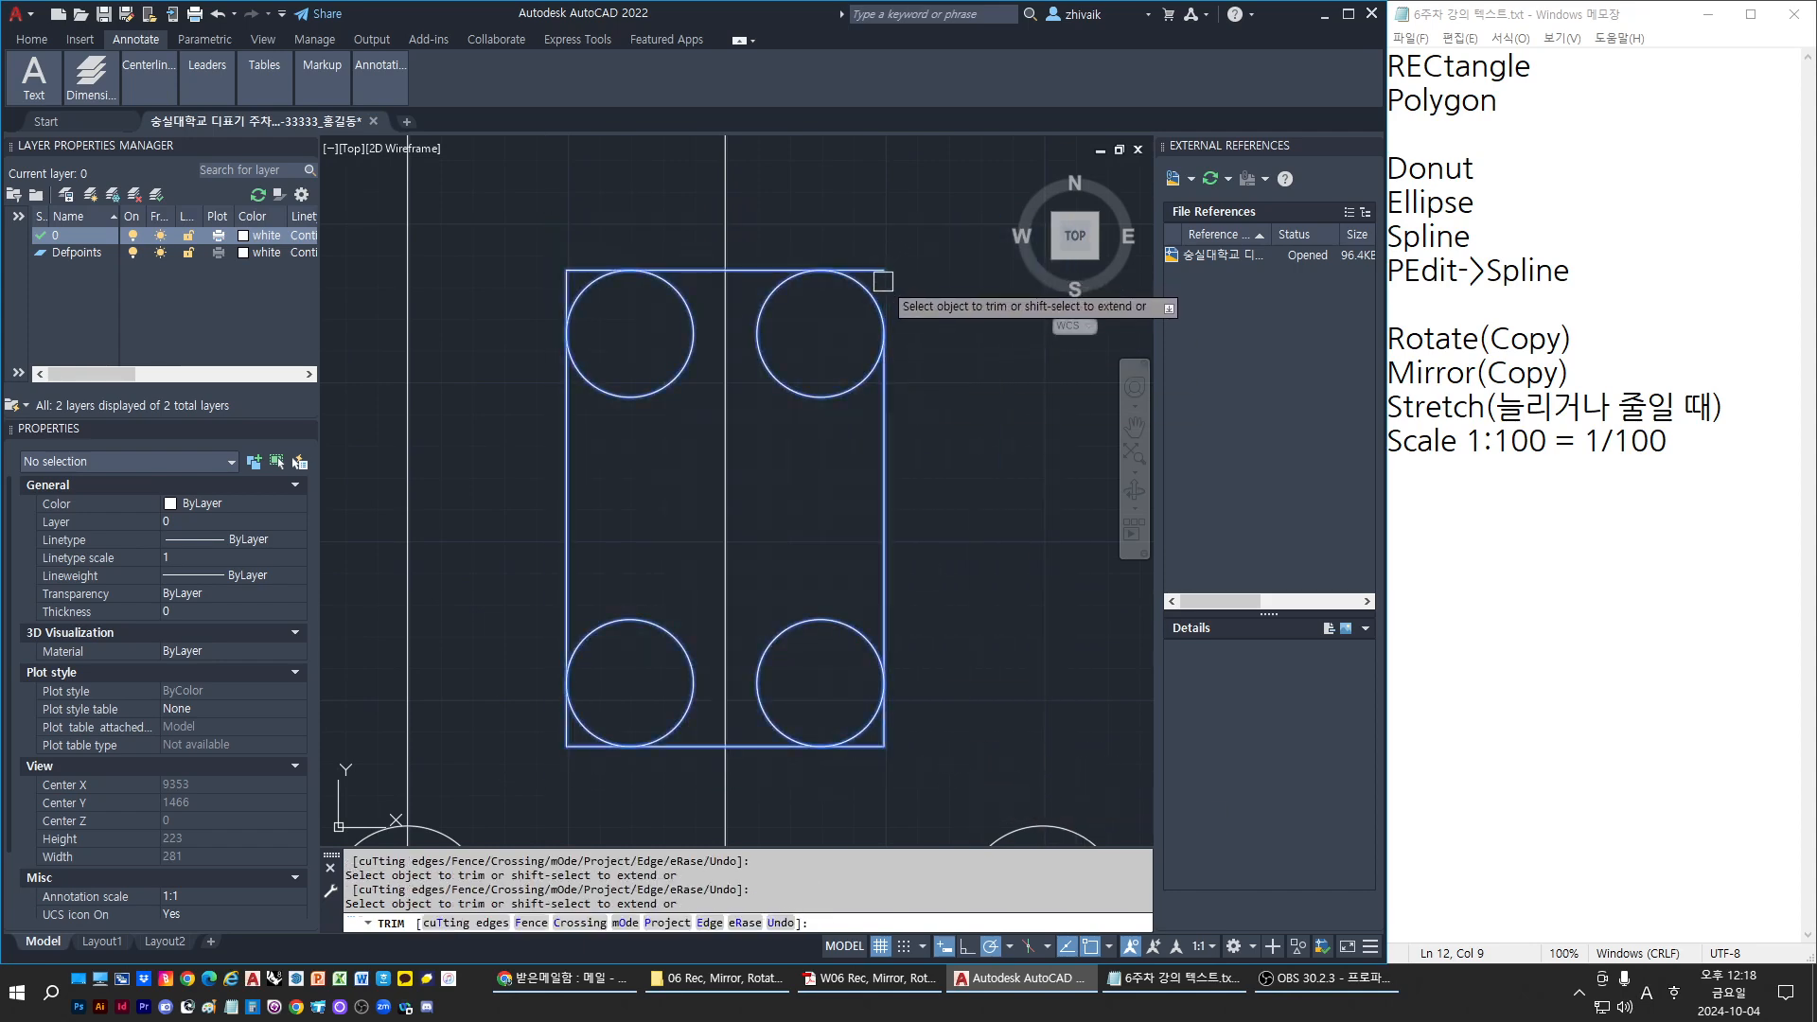
{"action": "left_click", "coordinate": [566, 271]}
{"action": "left_click", "coordinate": [567, 318]}
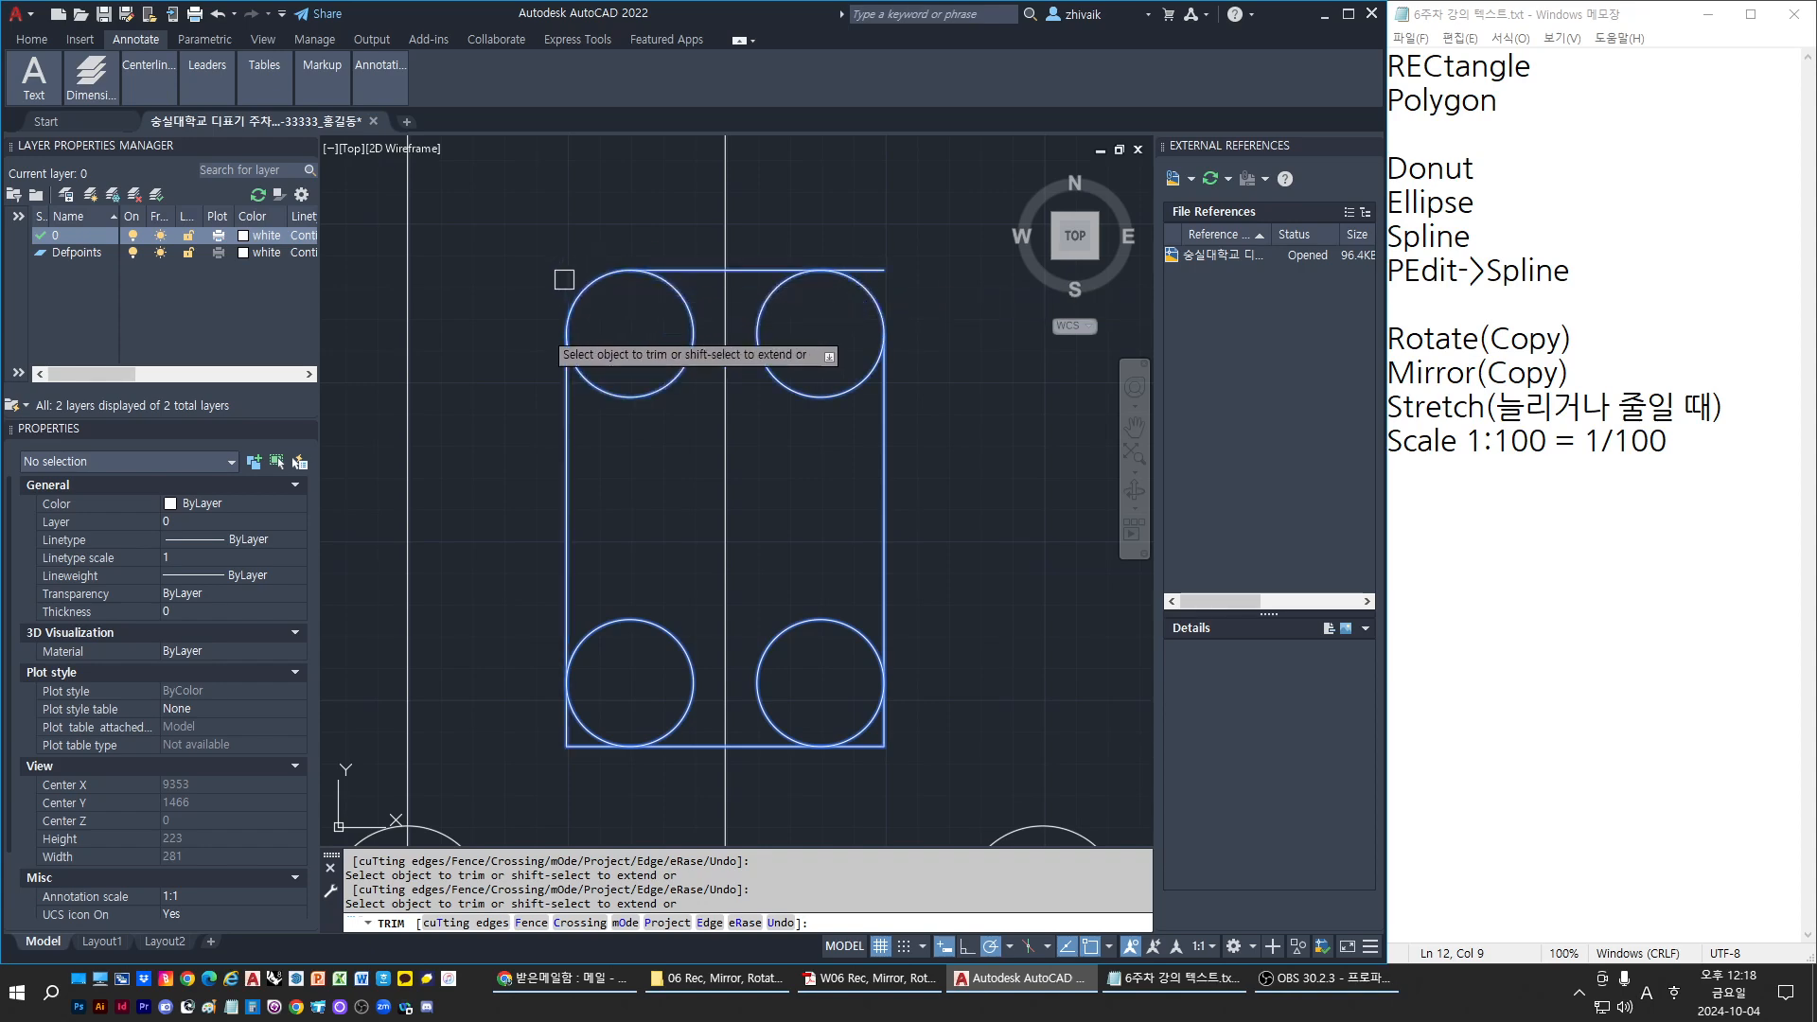
{"action": "left_click", "coordinate": [566, 754]}
{"action": "left_click", "coordinate": [570, 743]}
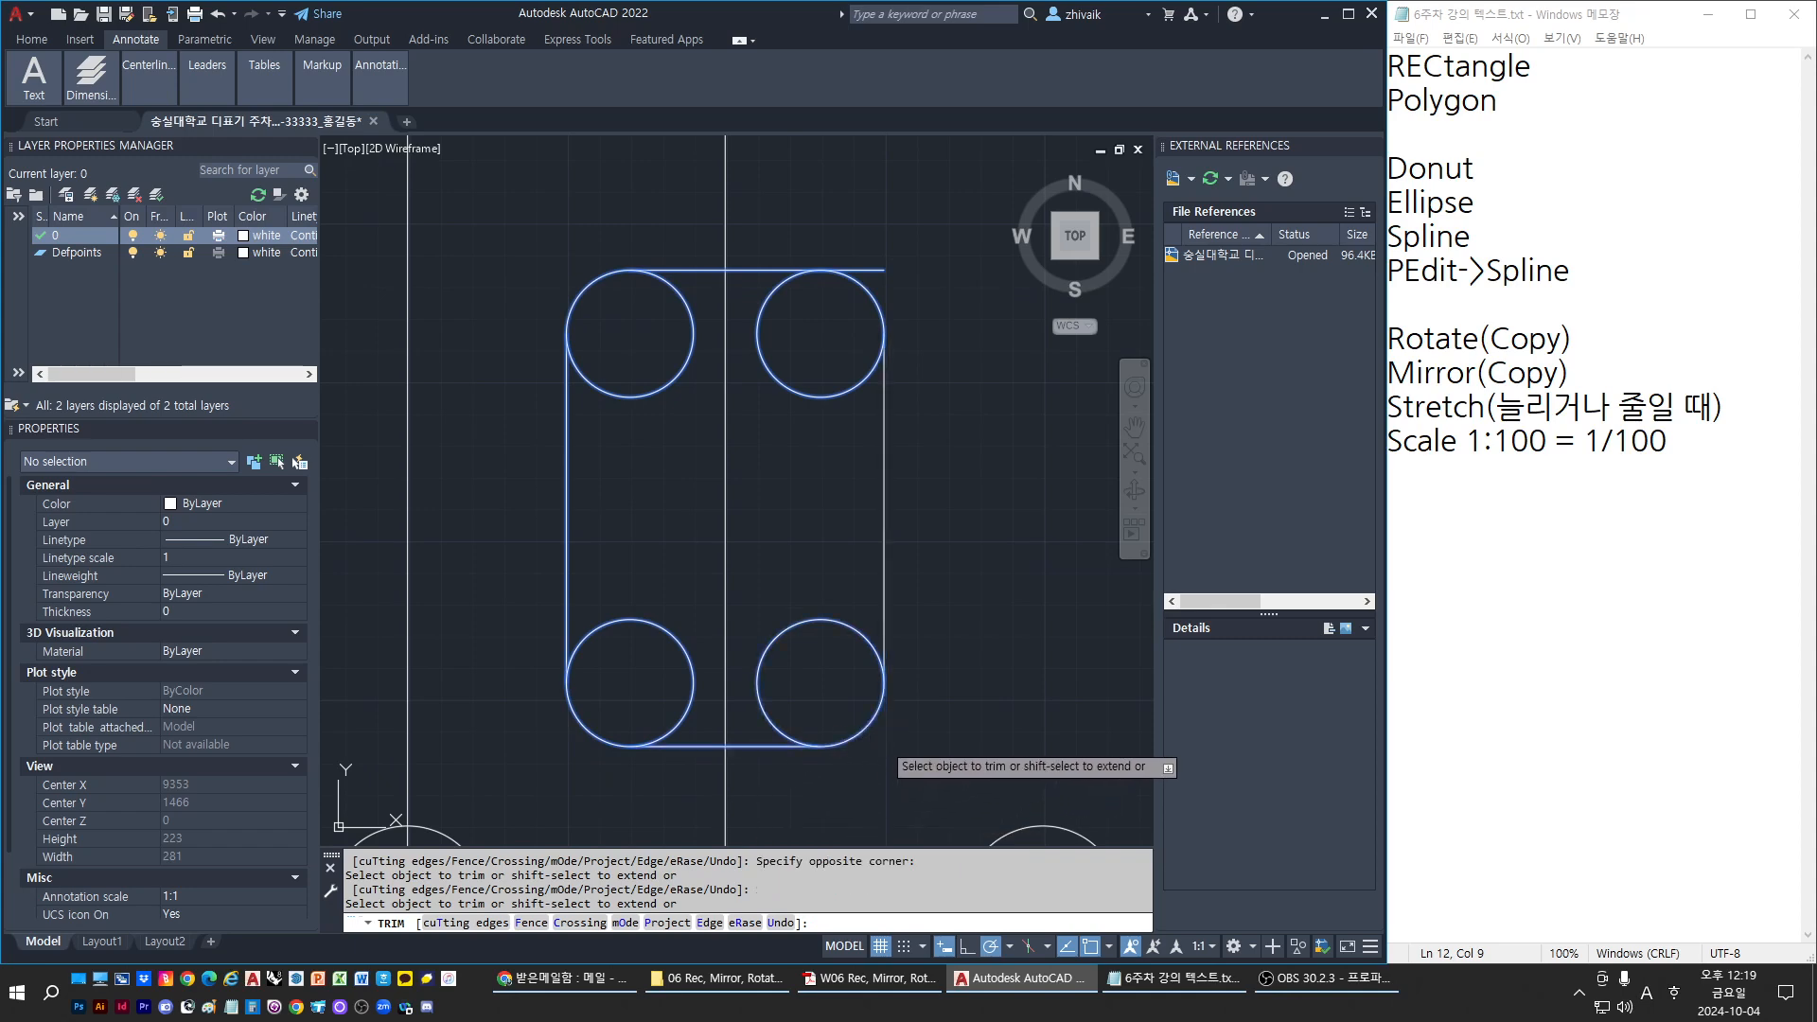
{"action": "left_click", "coordinate": [867, 749]}
Trim the inner portions of the four circles to leave only rounded corner arcs
{"action": "left_click", "coordinate": [840, 621]}
{"action": "left_click", "coordinate": [828, 394]}
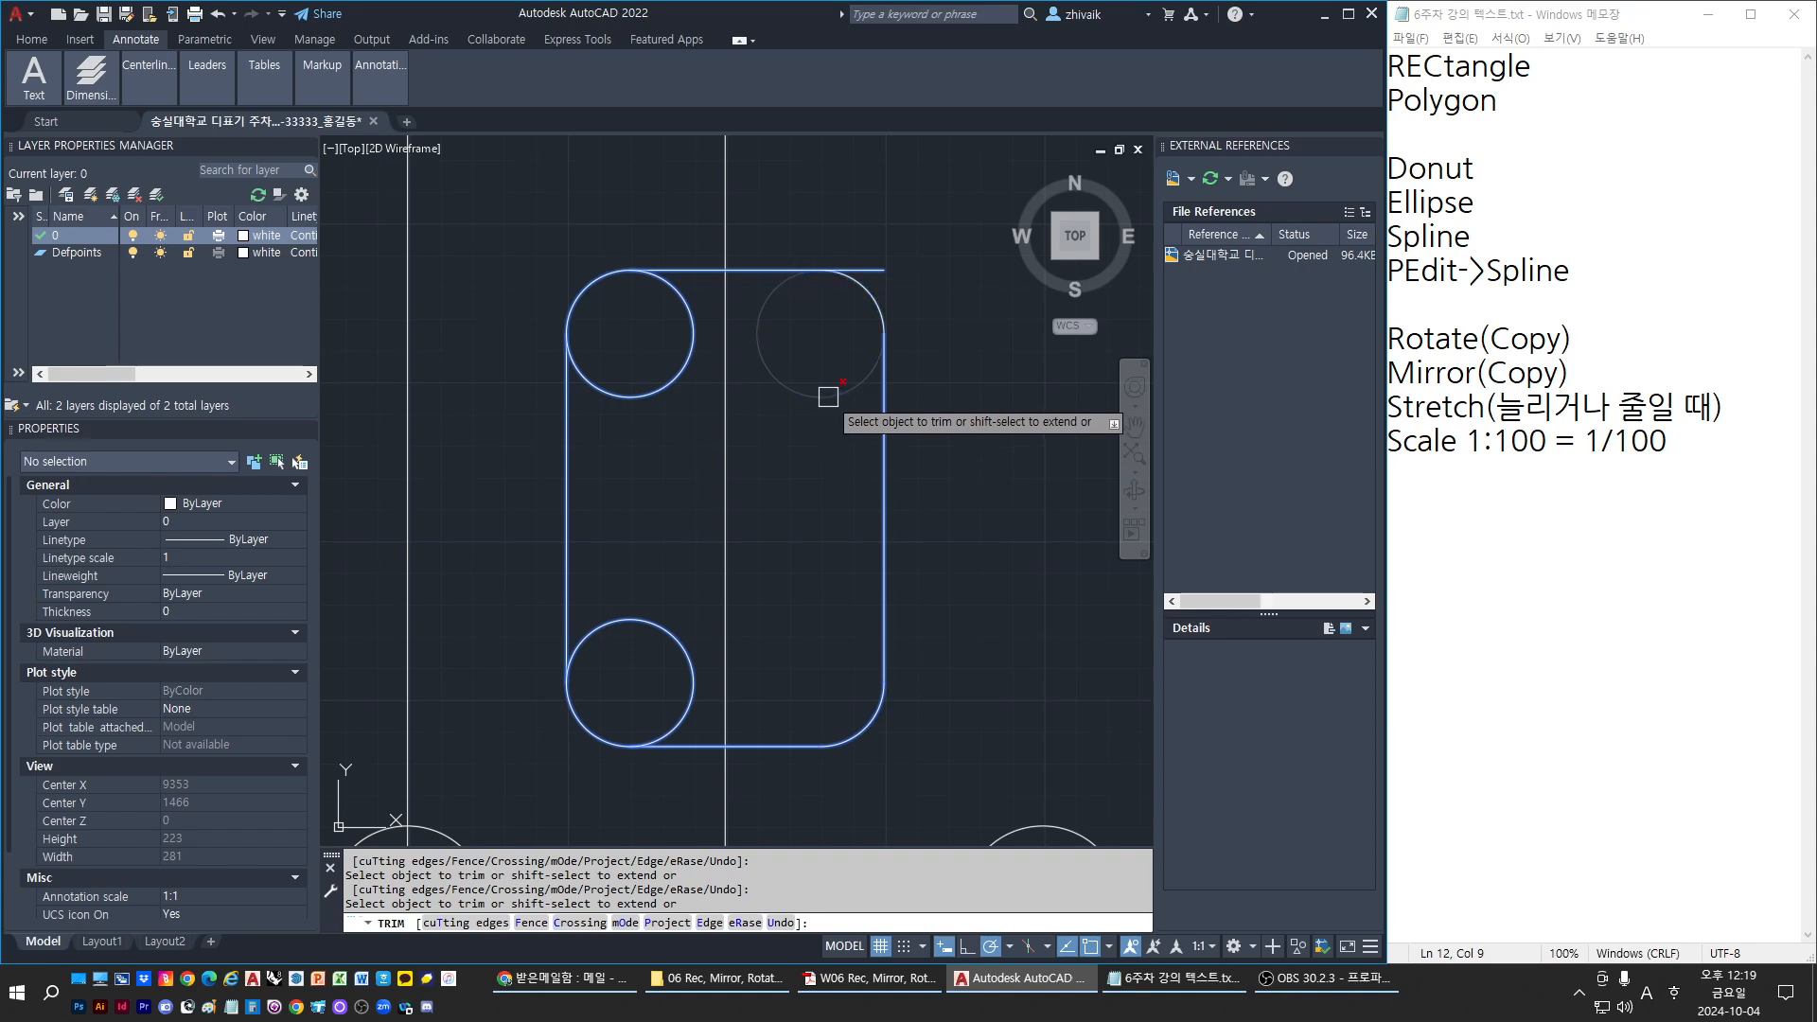
{"action": "left_click", "coordinate": [608, 742]}
{"action": "left_click", "coordinate": [628, 738]}
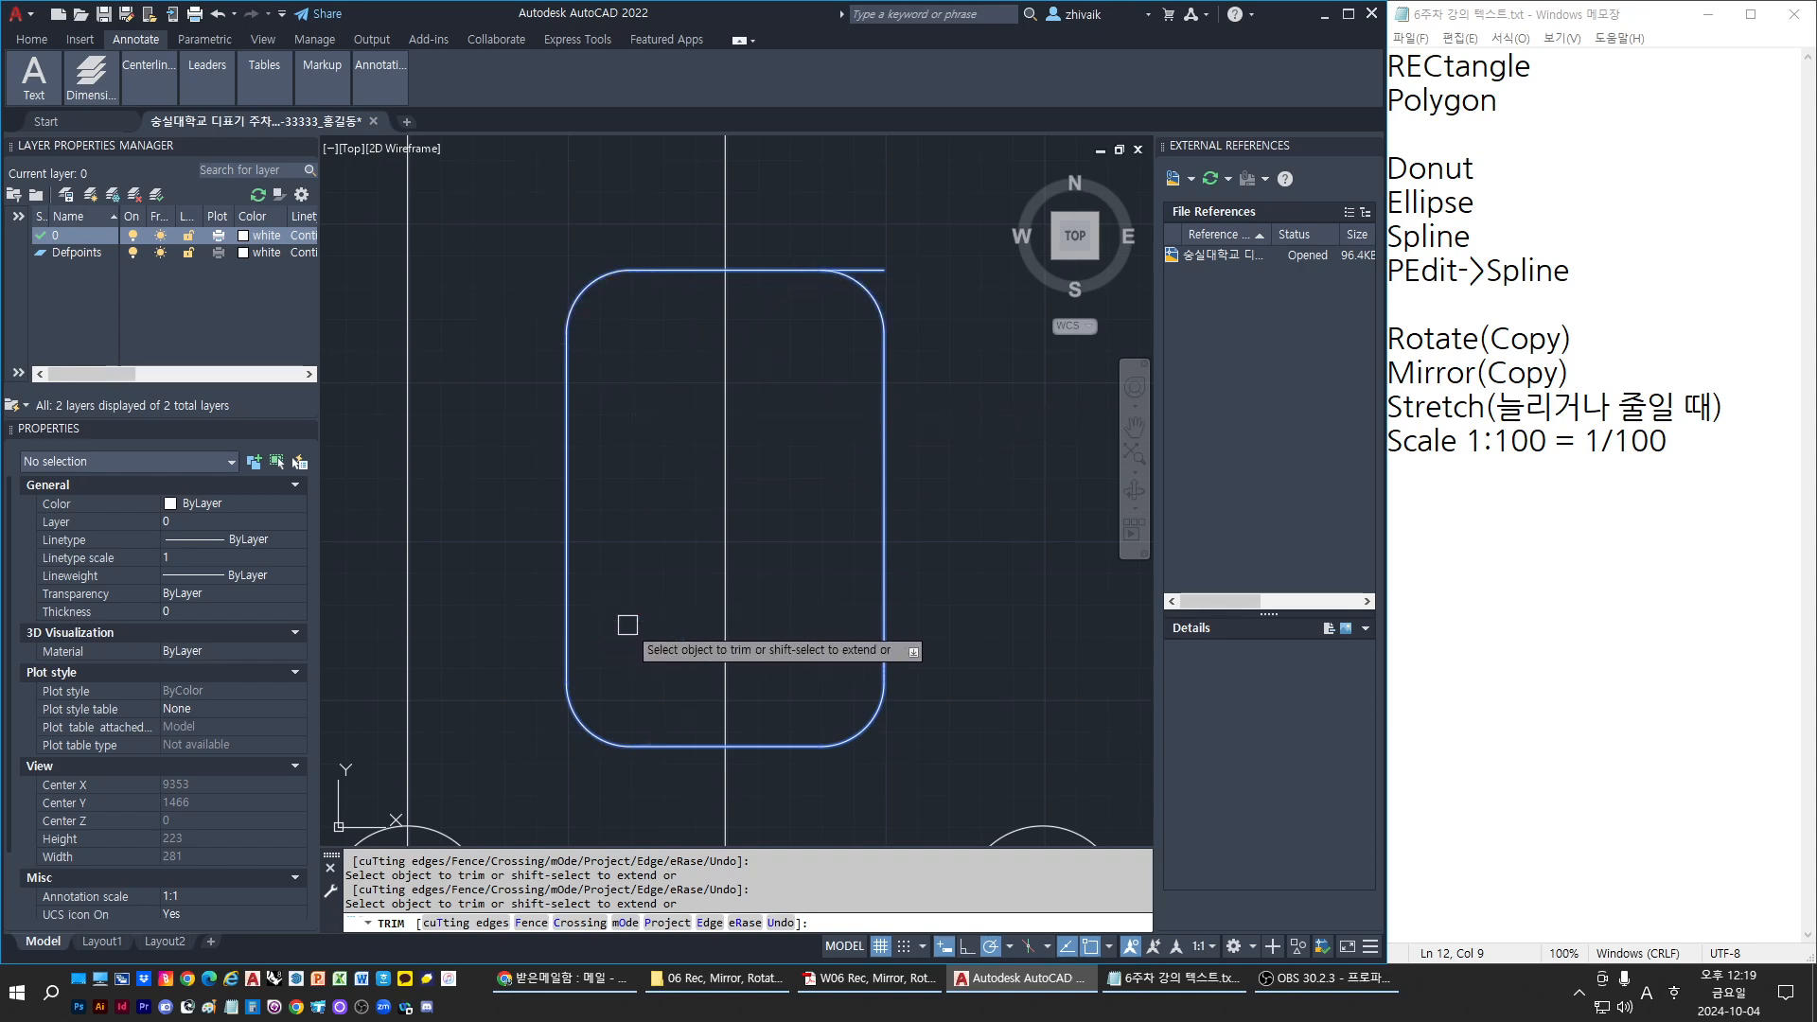
{"action": "key", "text": "Escape"}
{"action": "key", "text": "Escape"}
Join the rounded rectangle's four sides and four corner arcs into one polyline
{"action": "scroll", "coordinate": [823, 394], "scroll_direction": "down", "scroll_amount": 4}
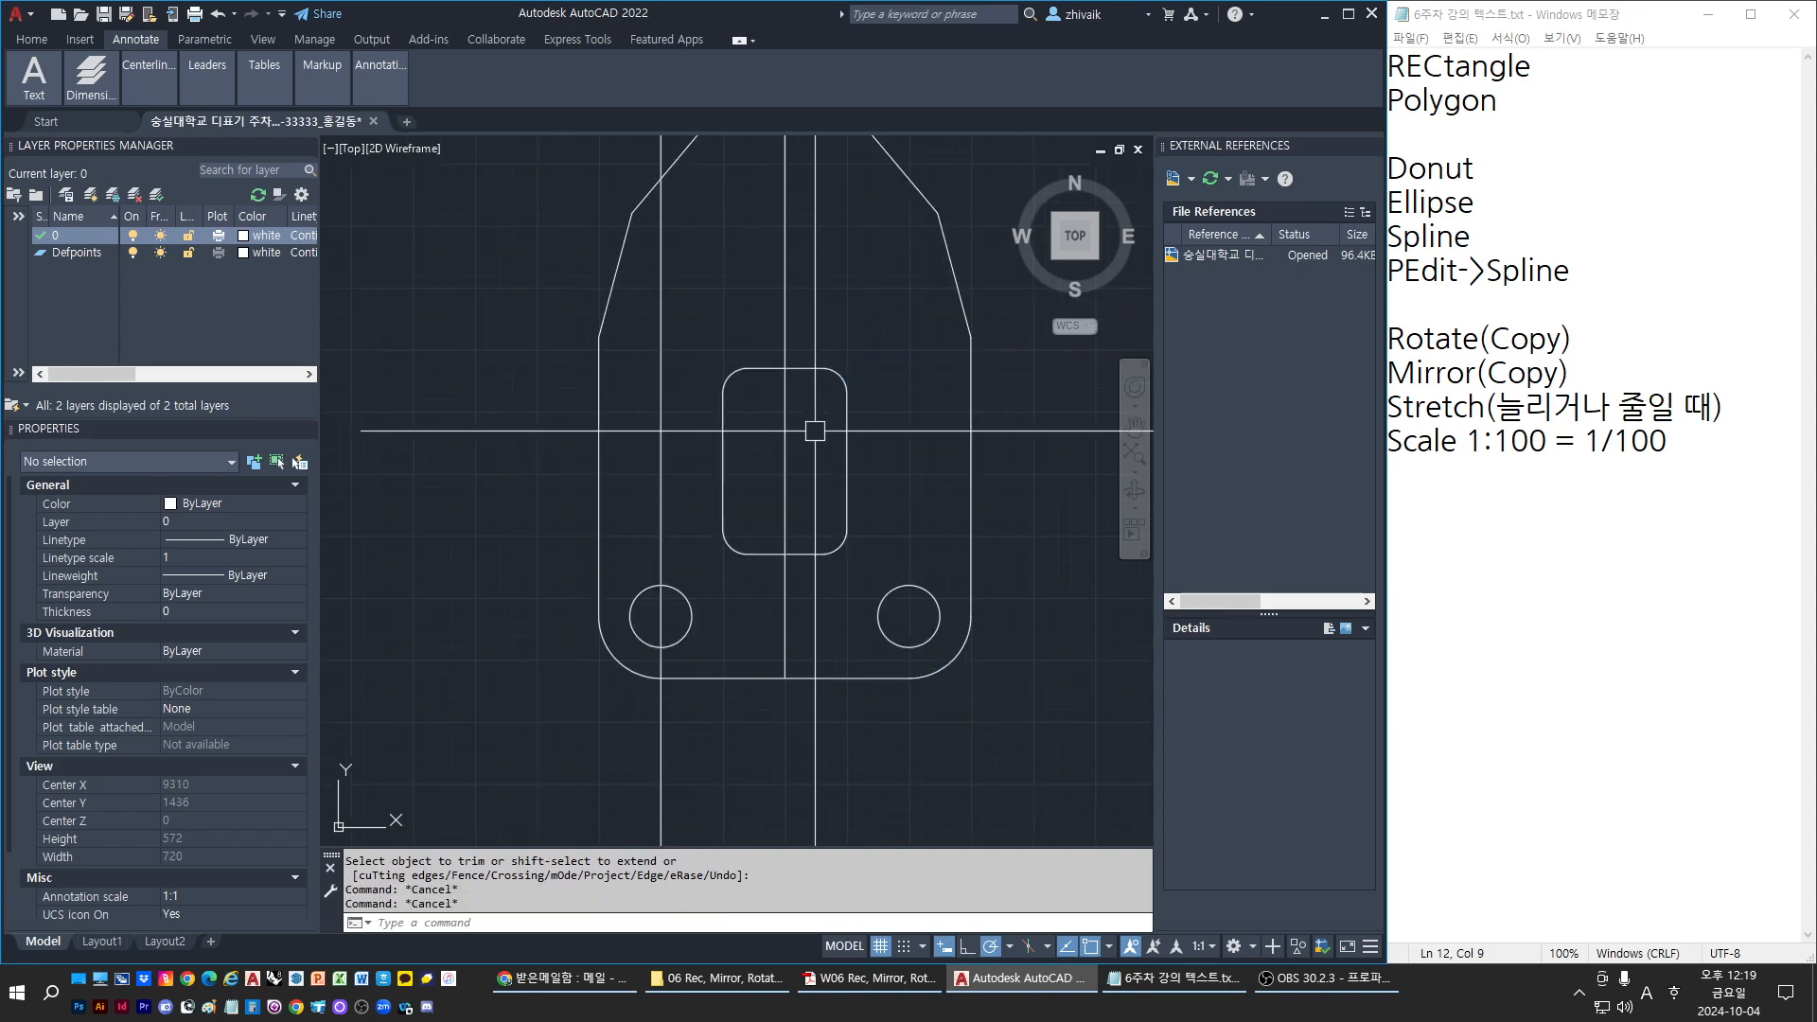
{"action": "left_click", "coordinate": [697, 325]}
{"action": "left_click", "coordinate": [937, 556]}
{"action": "type", "text": "j"}
{"action": "key", "text": "Return"}
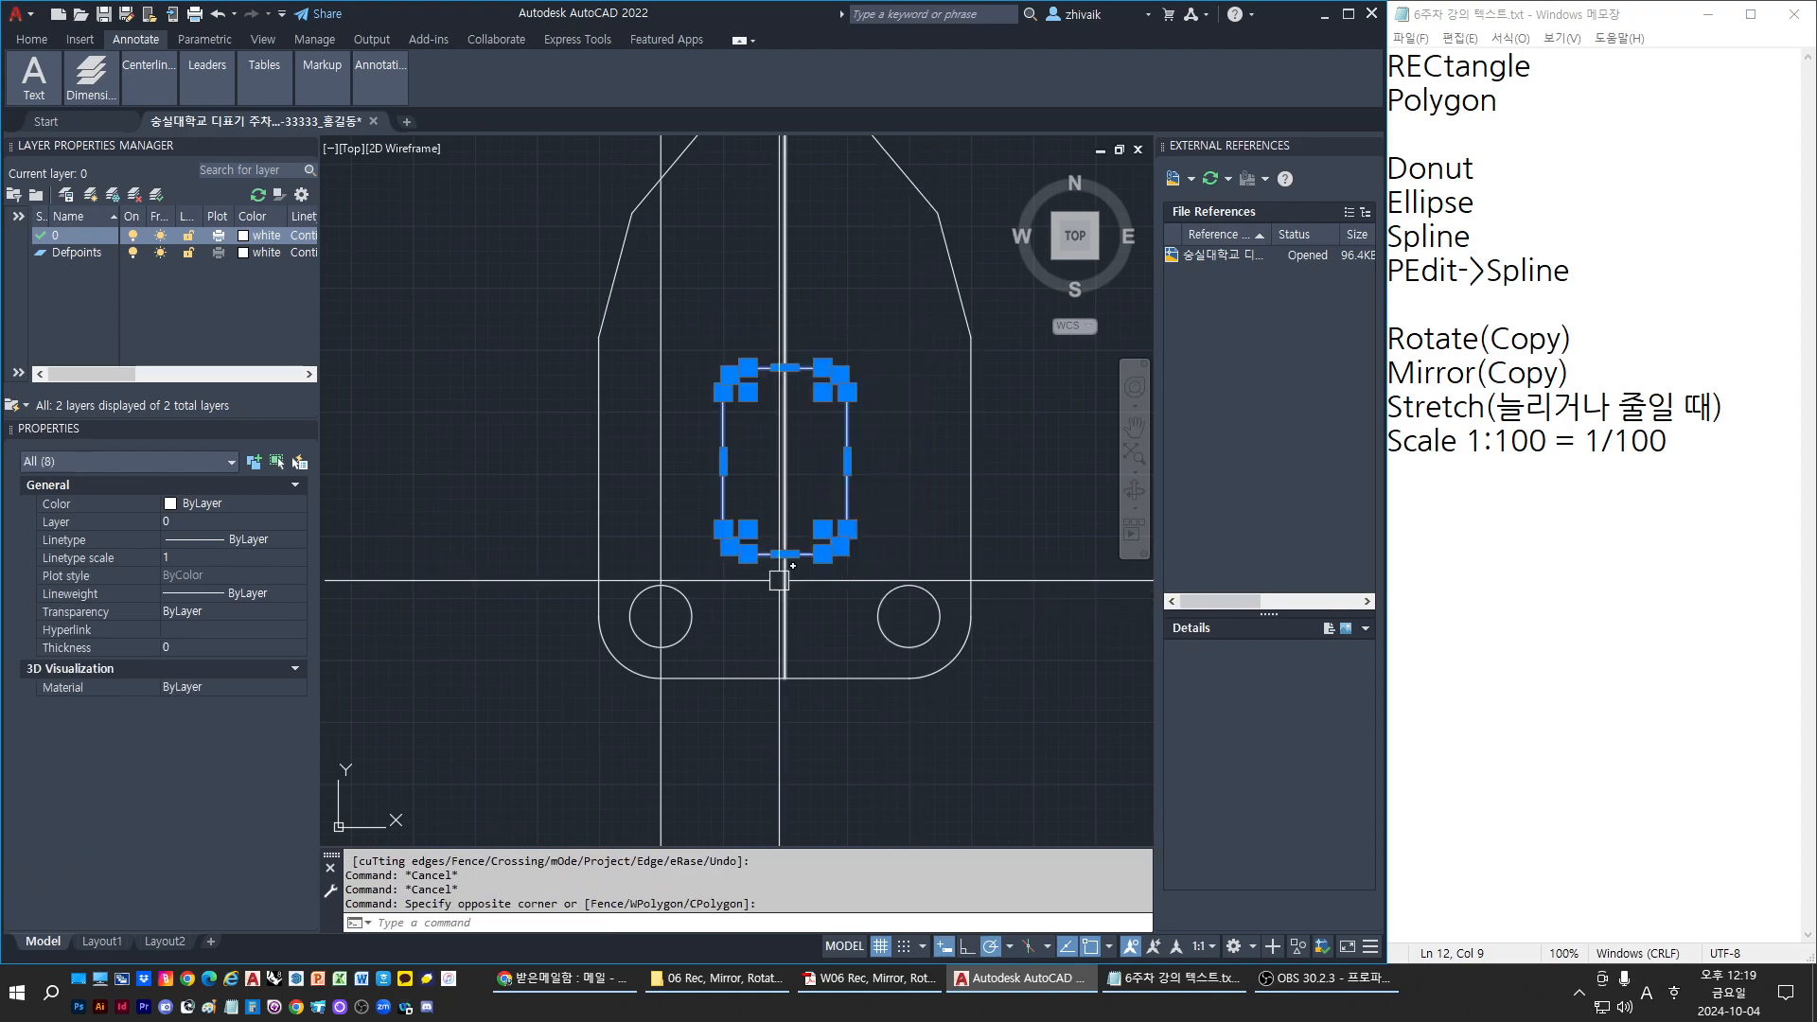
{"action": "key", "text": "Escape"}
{"action": "left_click", "coordinate": [882, 552]}
{"action": "key", "text": "Escape"}
{"action": "left_click", "coordinate": [811, 555]}
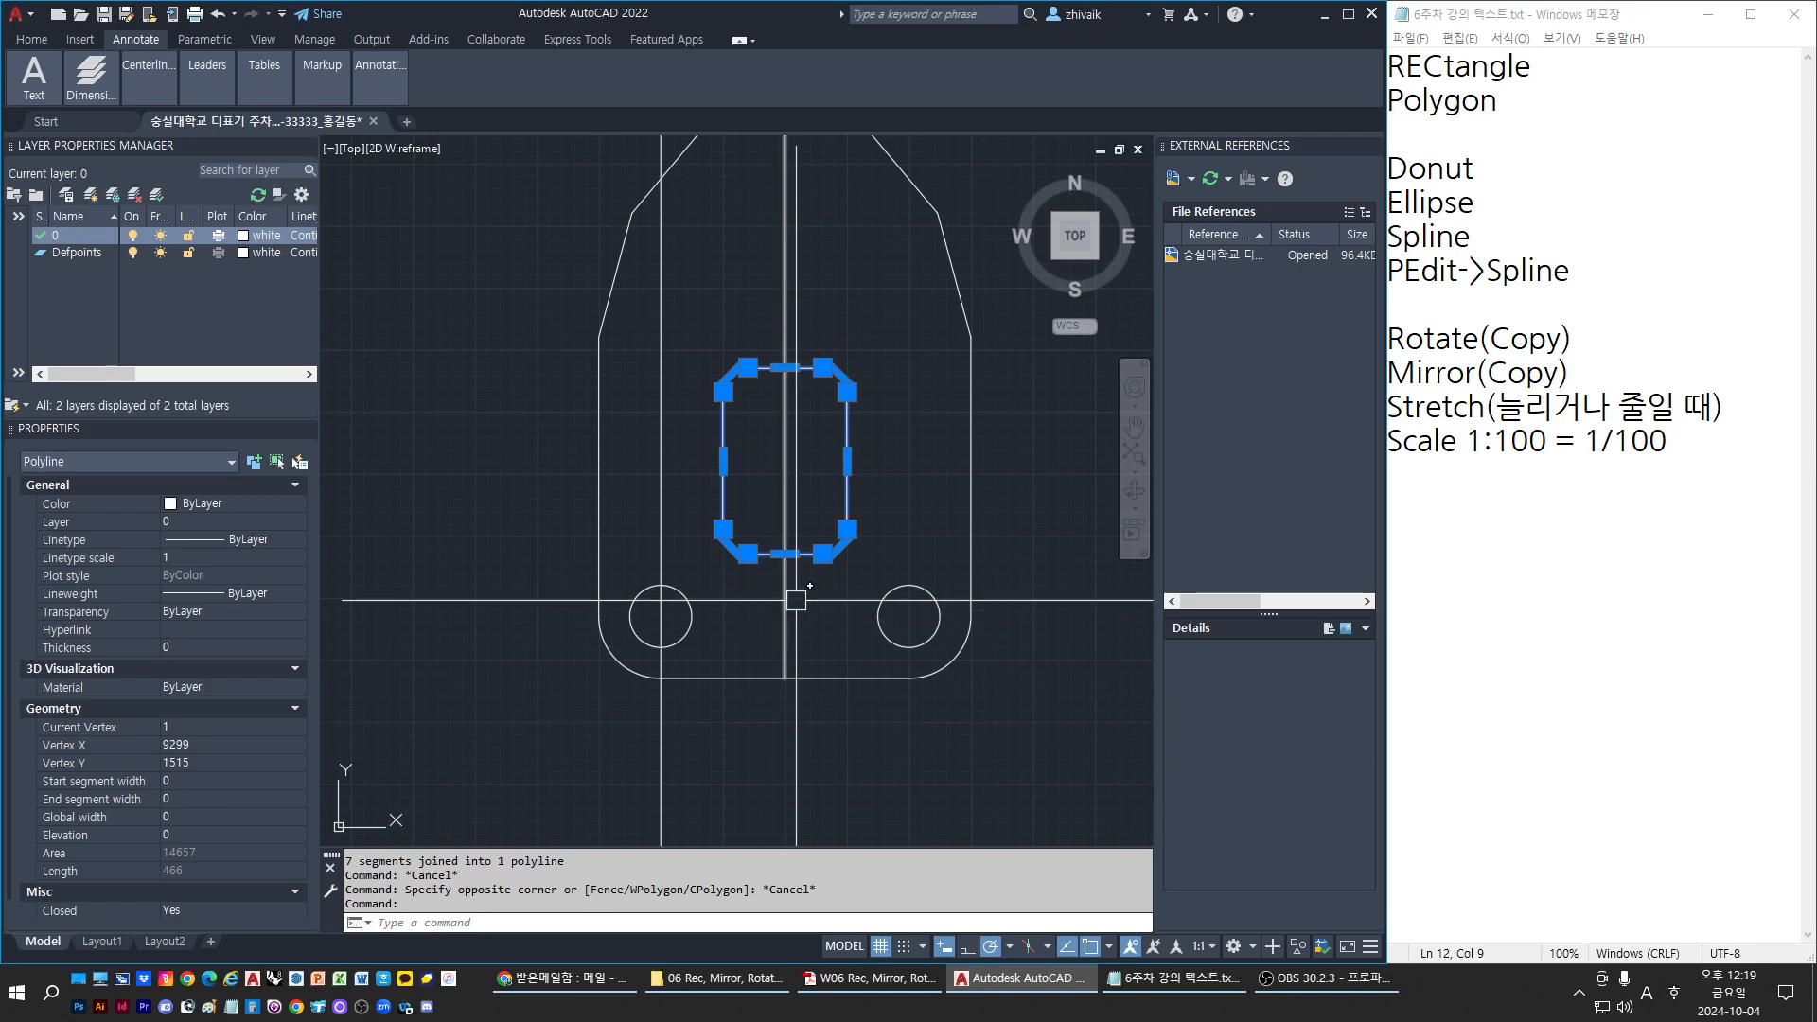
{"action": "key", "text": "Escape"}
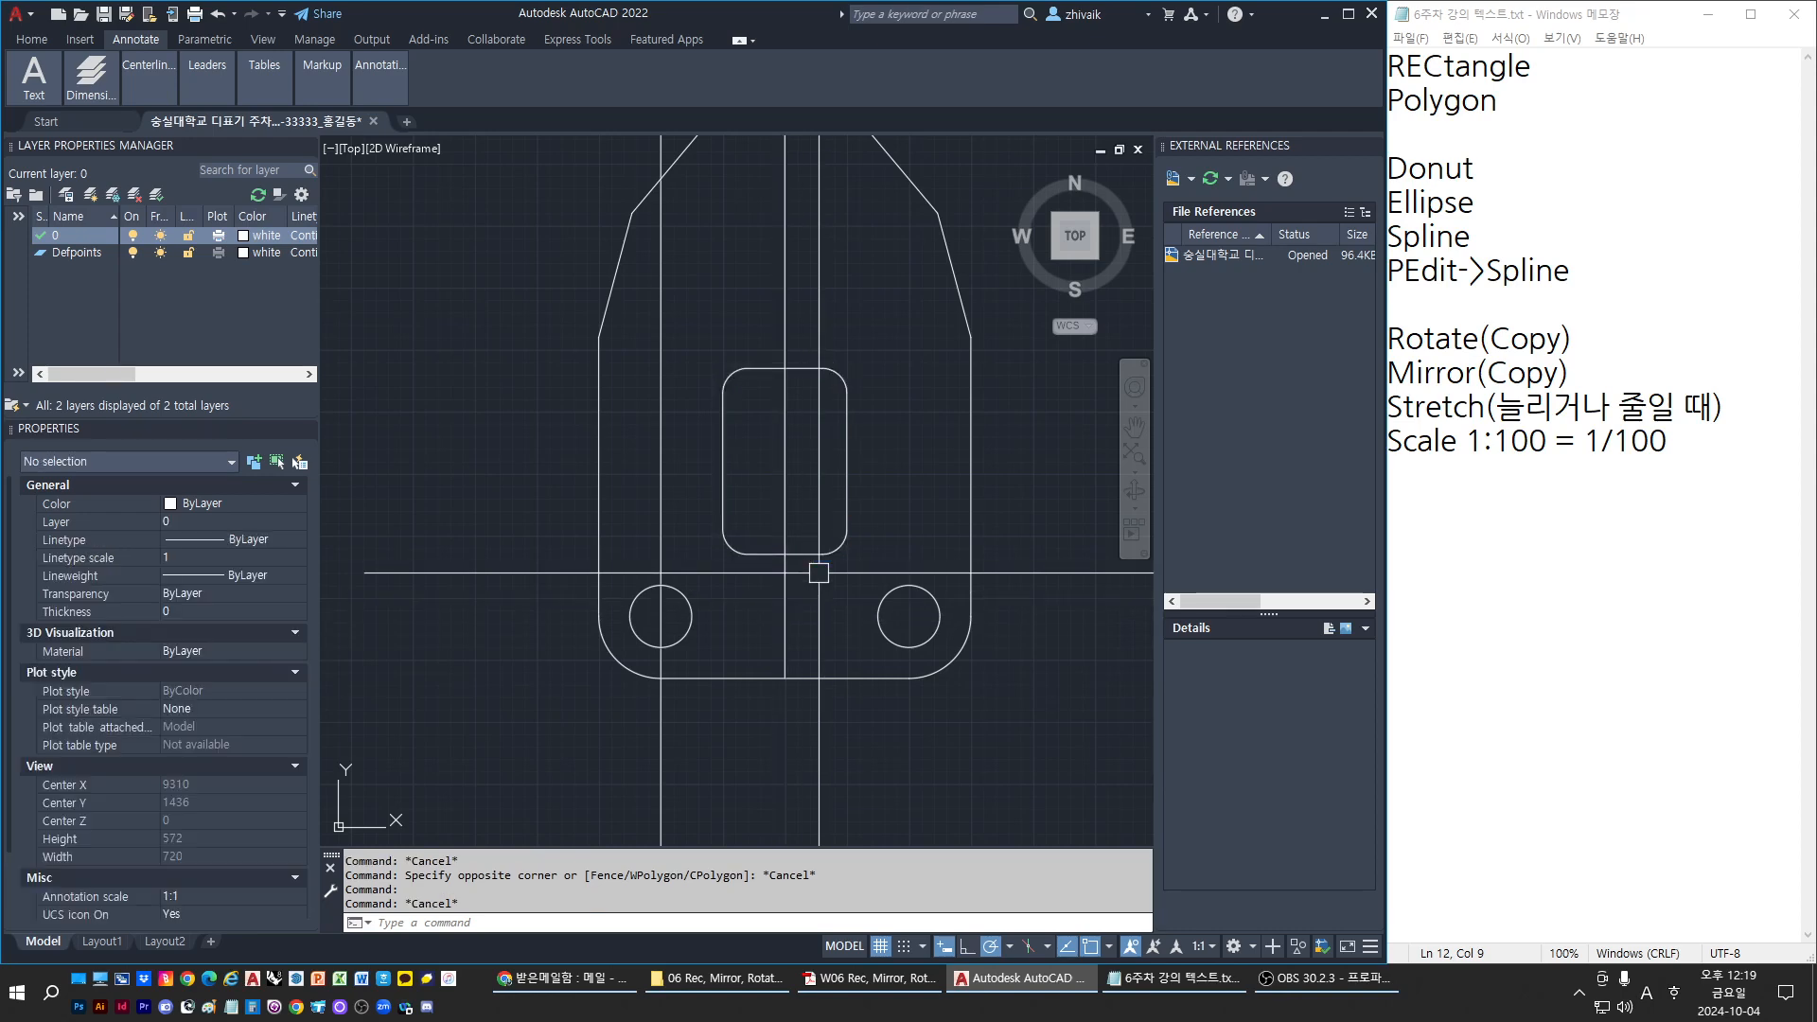
Draw a horizontal polyline about 227 long leftward from the midpoint of the rounded rectangle's top edge
{"action": "key", "text": "Escape"}
{"action": "scroll", "coordinate": [823, 302], "scroll_direction": "up", "scroll_amount": 2}
{"action": "type", "text": "l"}
{"action": "key", "text": "Return"}
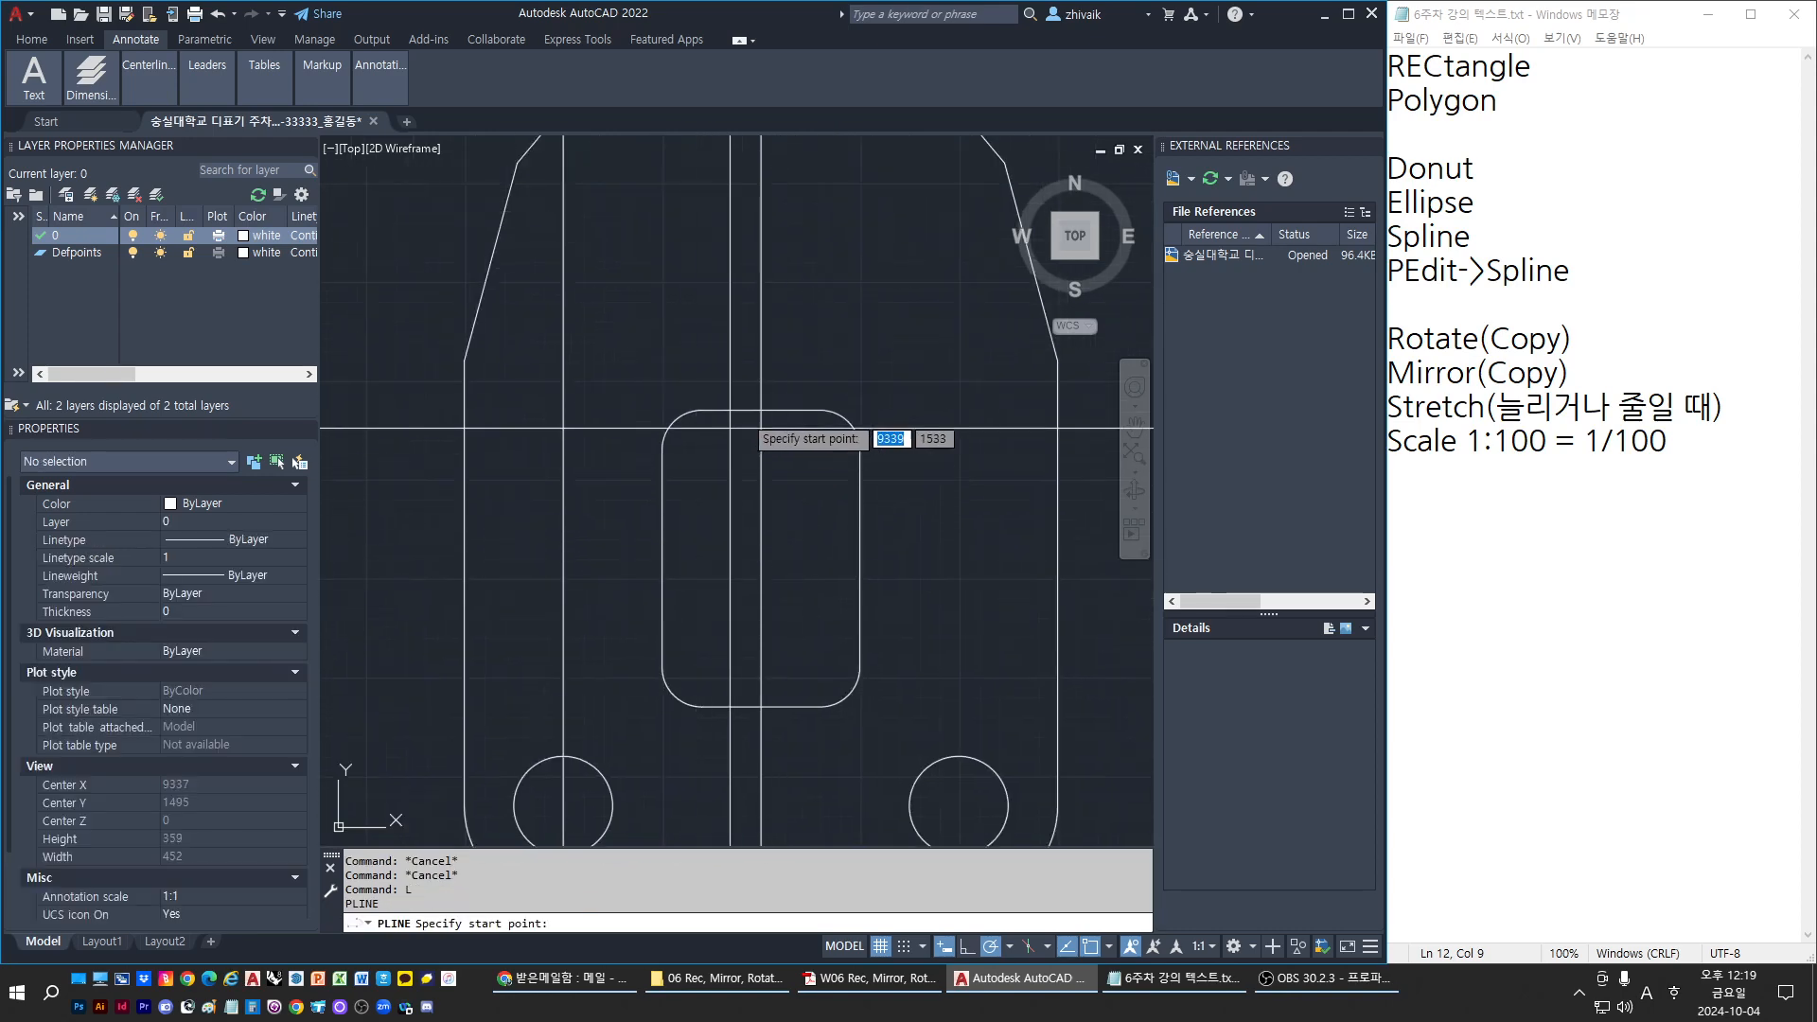
{"action": "left_click", "coordinate": [761, 411]}
{"action": "scroll", "coordinate": [761, 411], "scroll_direction": "down", "scroll_amount": 2}
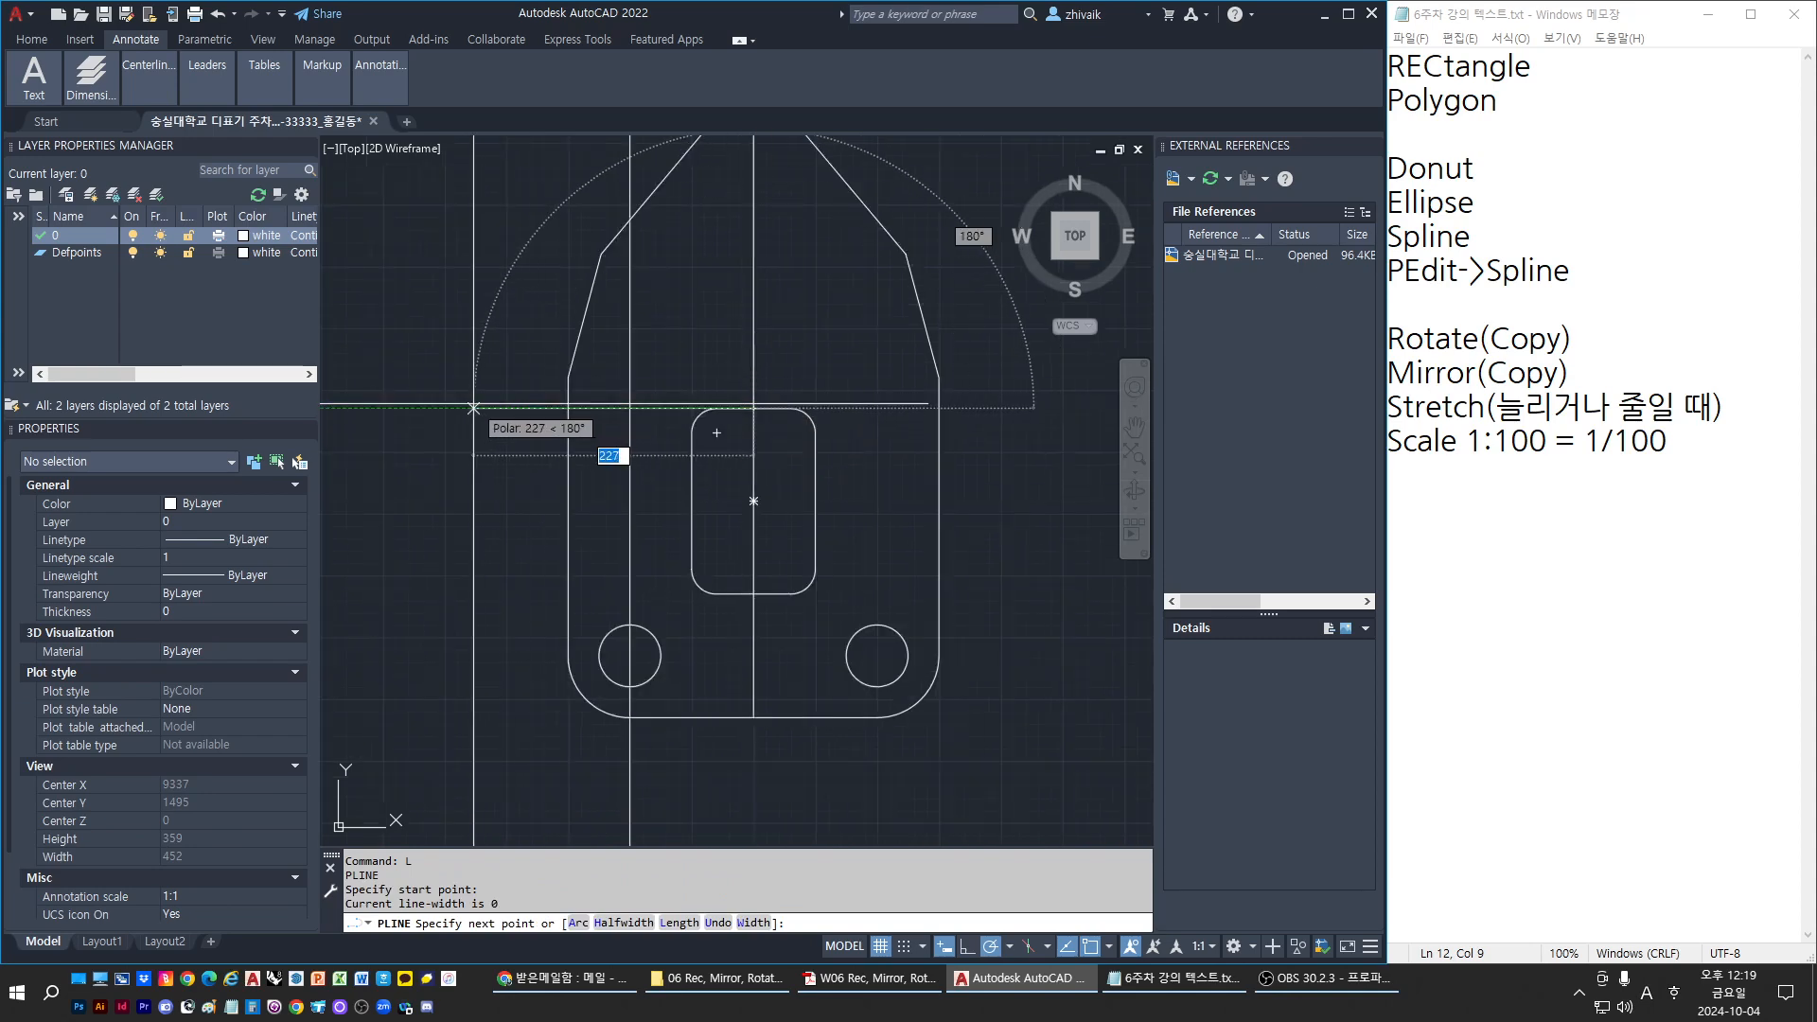
{"action": "key", "text": "Escape"}
Offset the horizontal line at the rounded rectangle's top edge 175 upward
{"action": "type", "text": "o"}
{"action": "key", "text": "Return"}
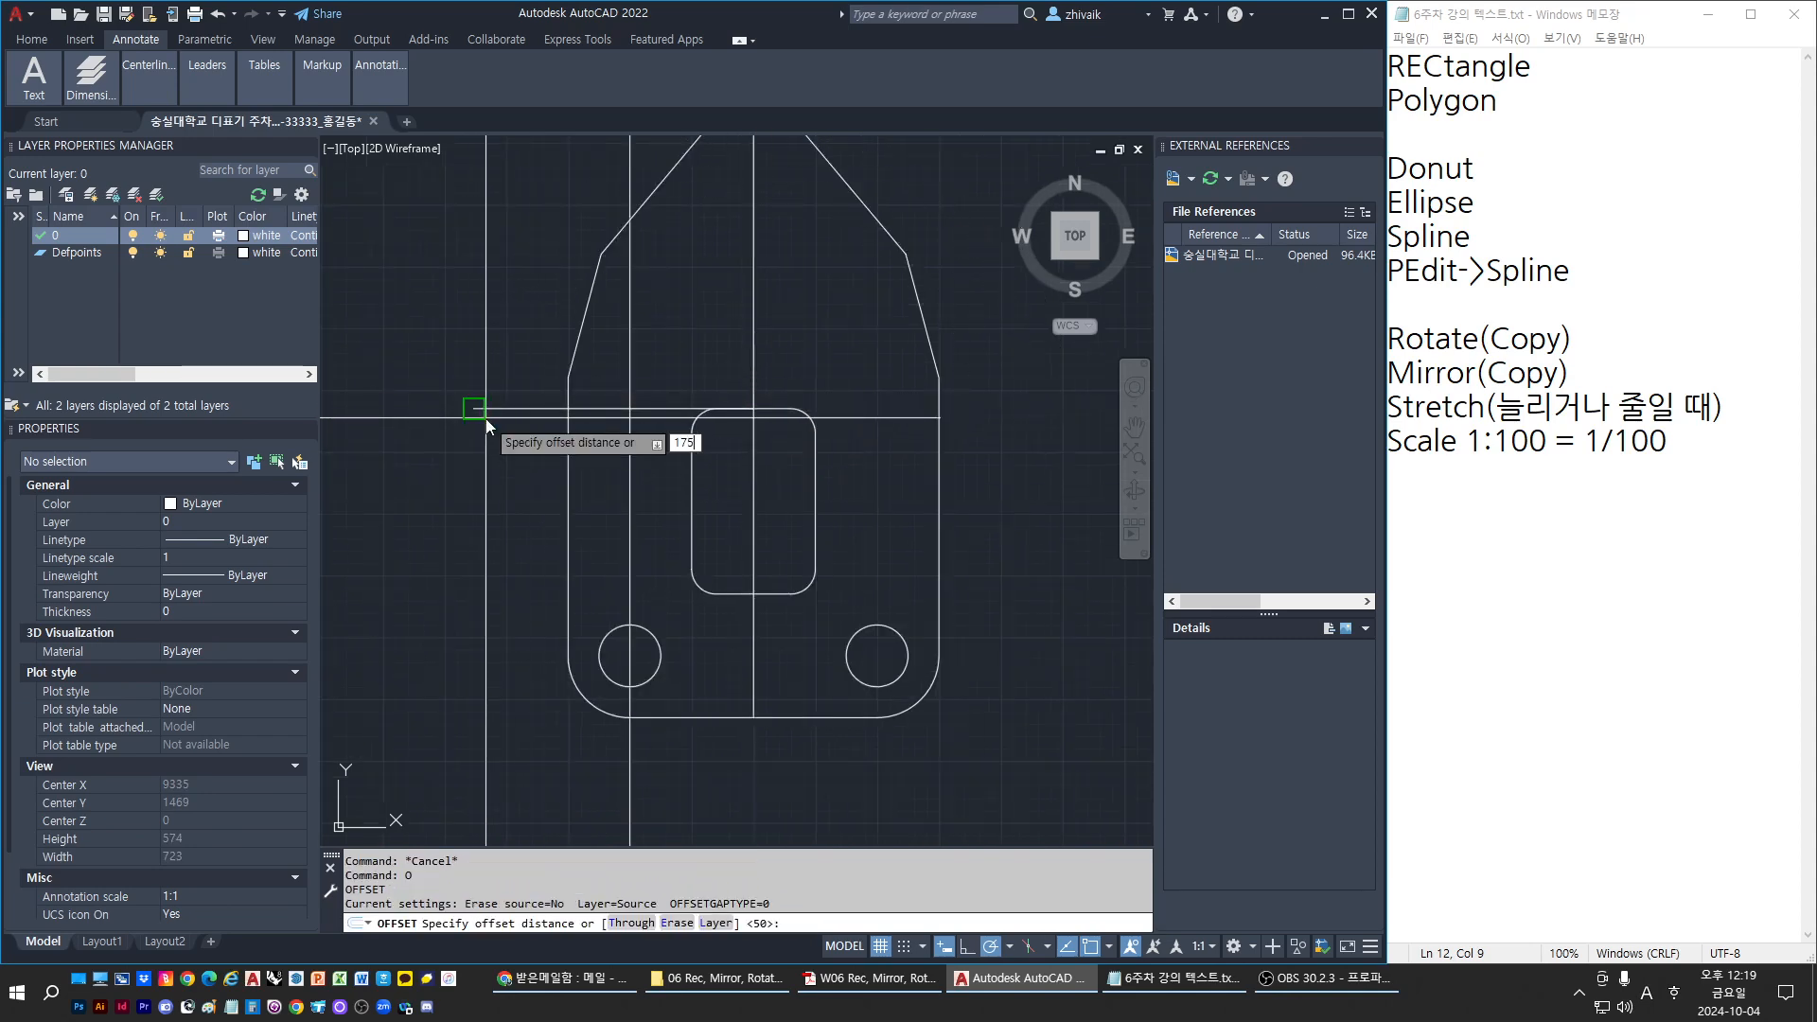
{"action": "type", "text": "175"}
{"action": "key", "text": "Return"}
{"action": "left_click", "coordinate": [576, 409]}
{"action": "middle_click_drag", "start_coordinate": [647, 265], "coordinate": [629, 426]}
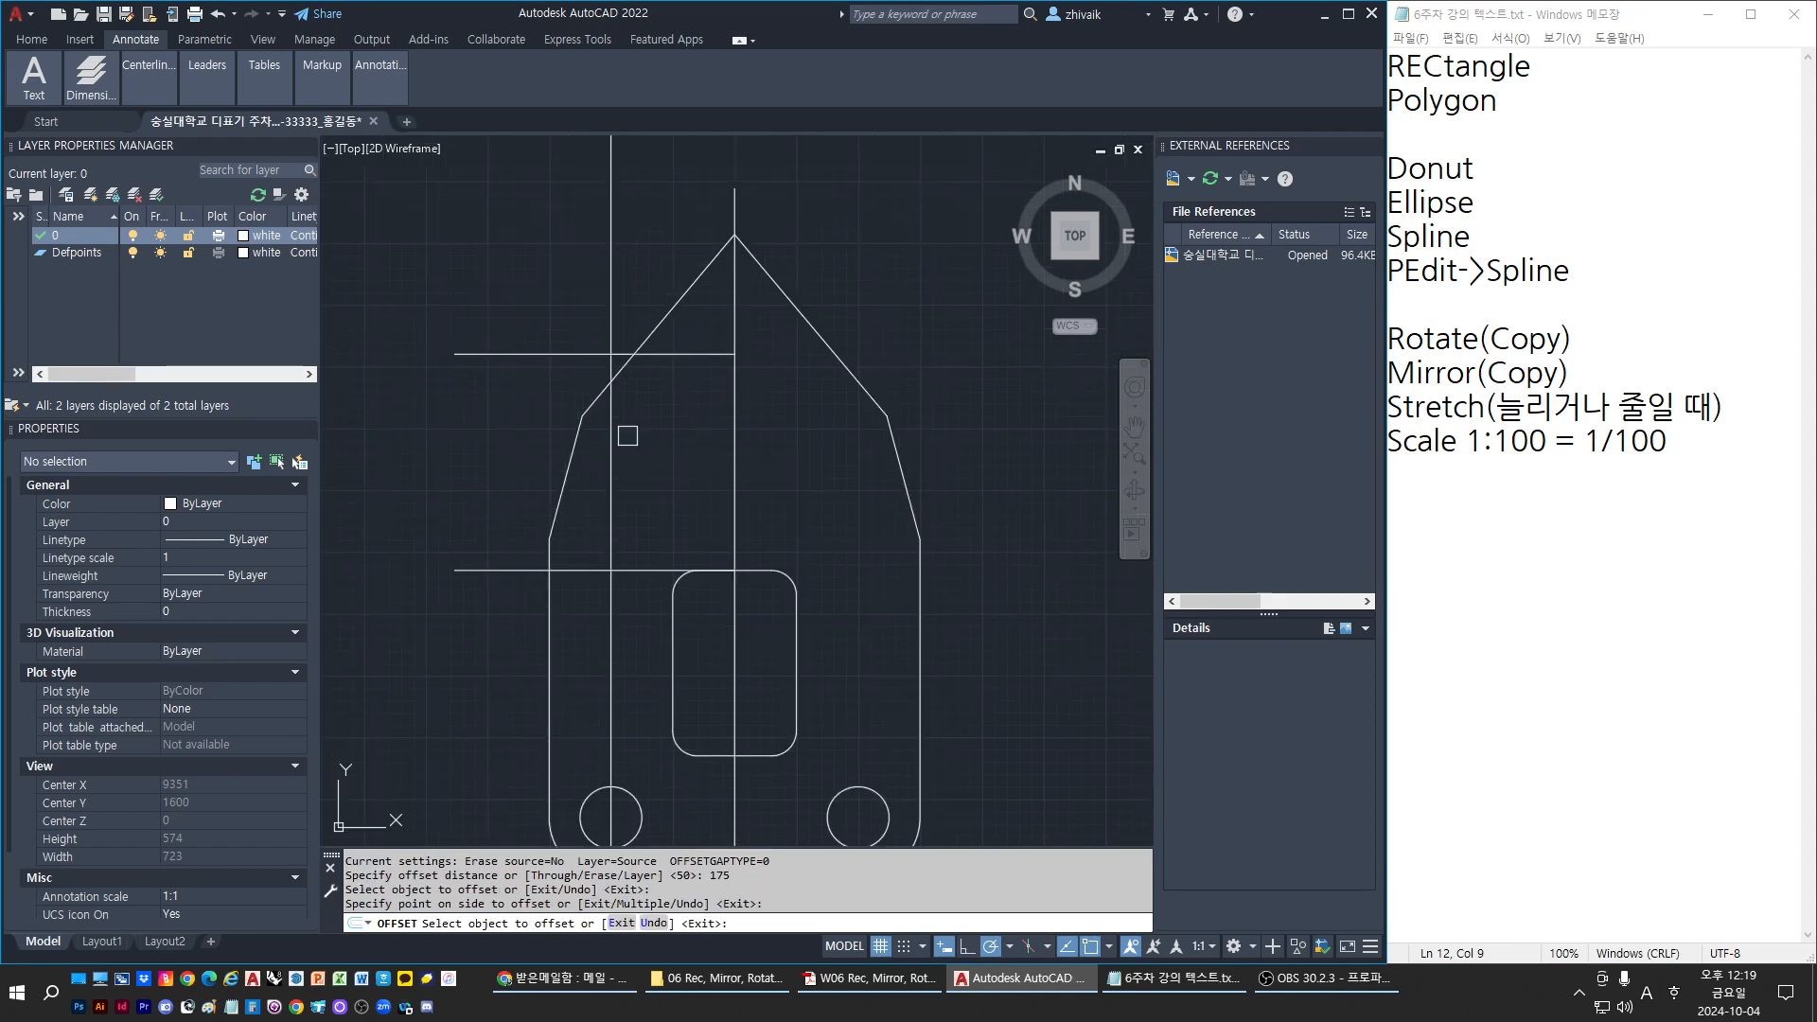
{"action": "left_click", "coordinate": [630, 440]}
{"action": "key", "text": "Escape"}
{"action": "key", "text": "Escape"}
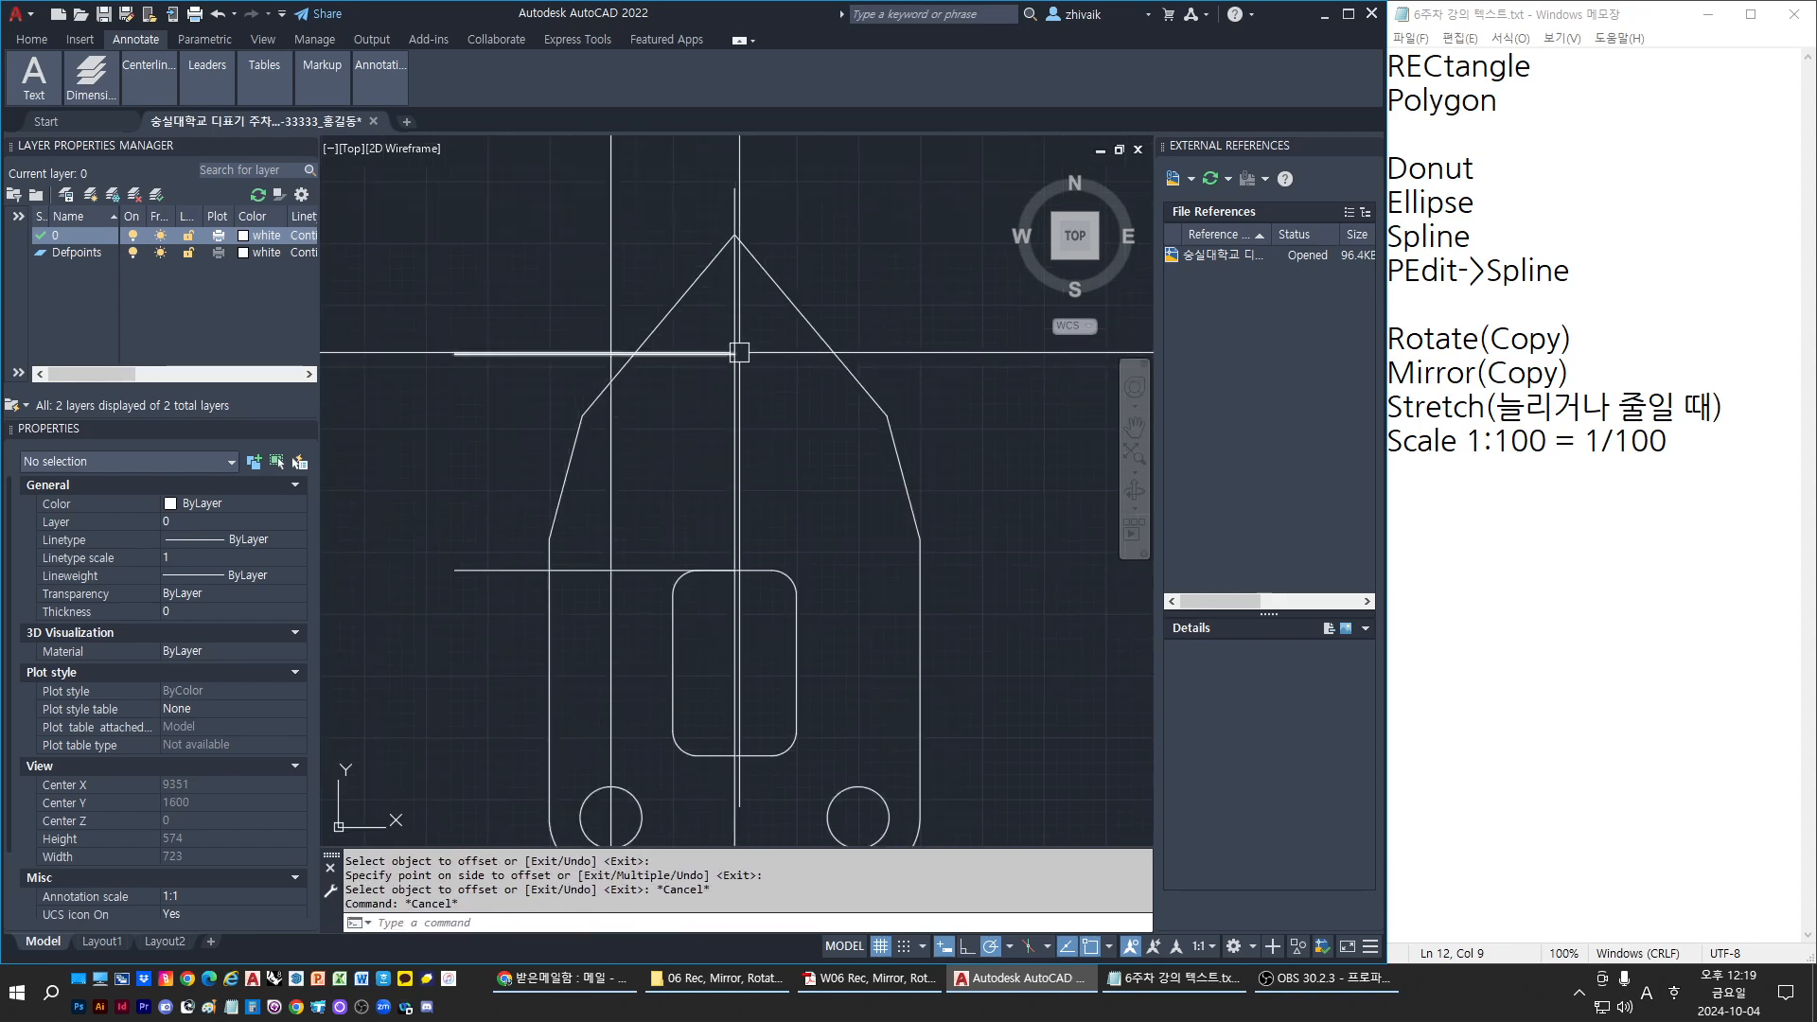
Draw a circle of radius 35 centred at the right end of the offset horizontal line on the centerline
{"action": "type", "text": "ci"}
{"action": "key", "text": "Return"}
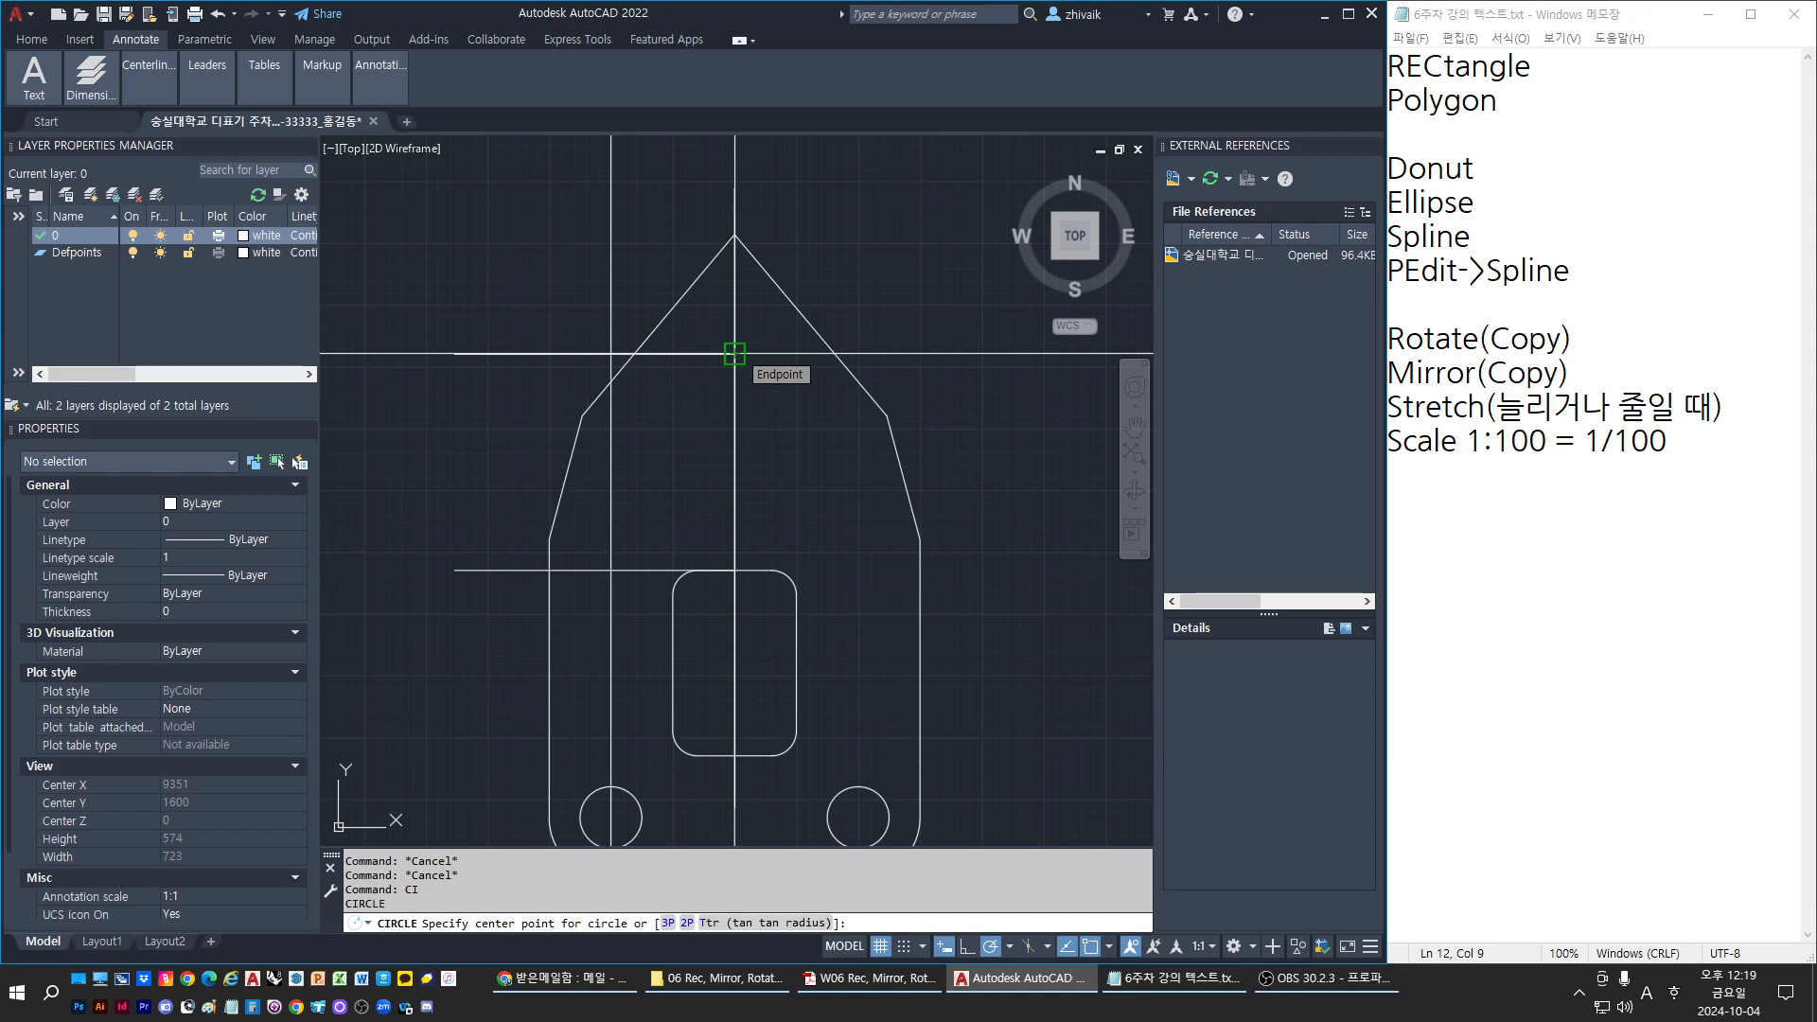
{"action": "left_click", "coordinate": [735, 354]}
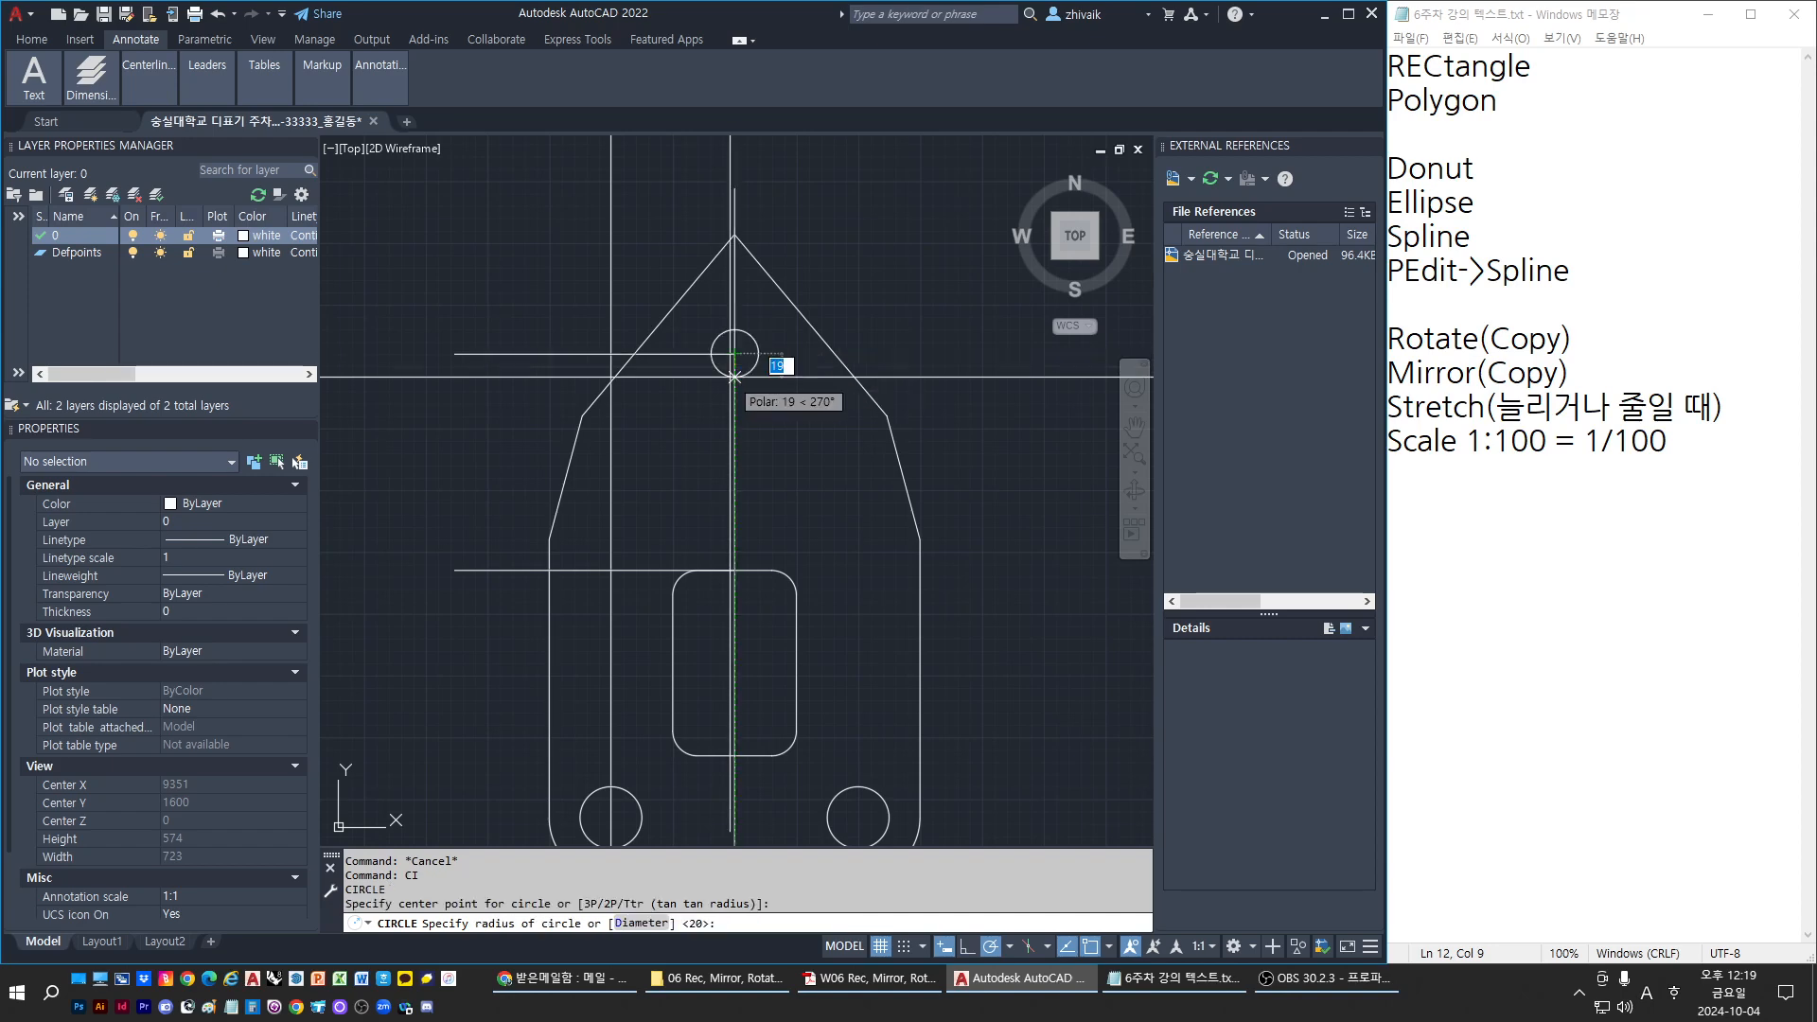
{"action": "key", "text": "Return"}
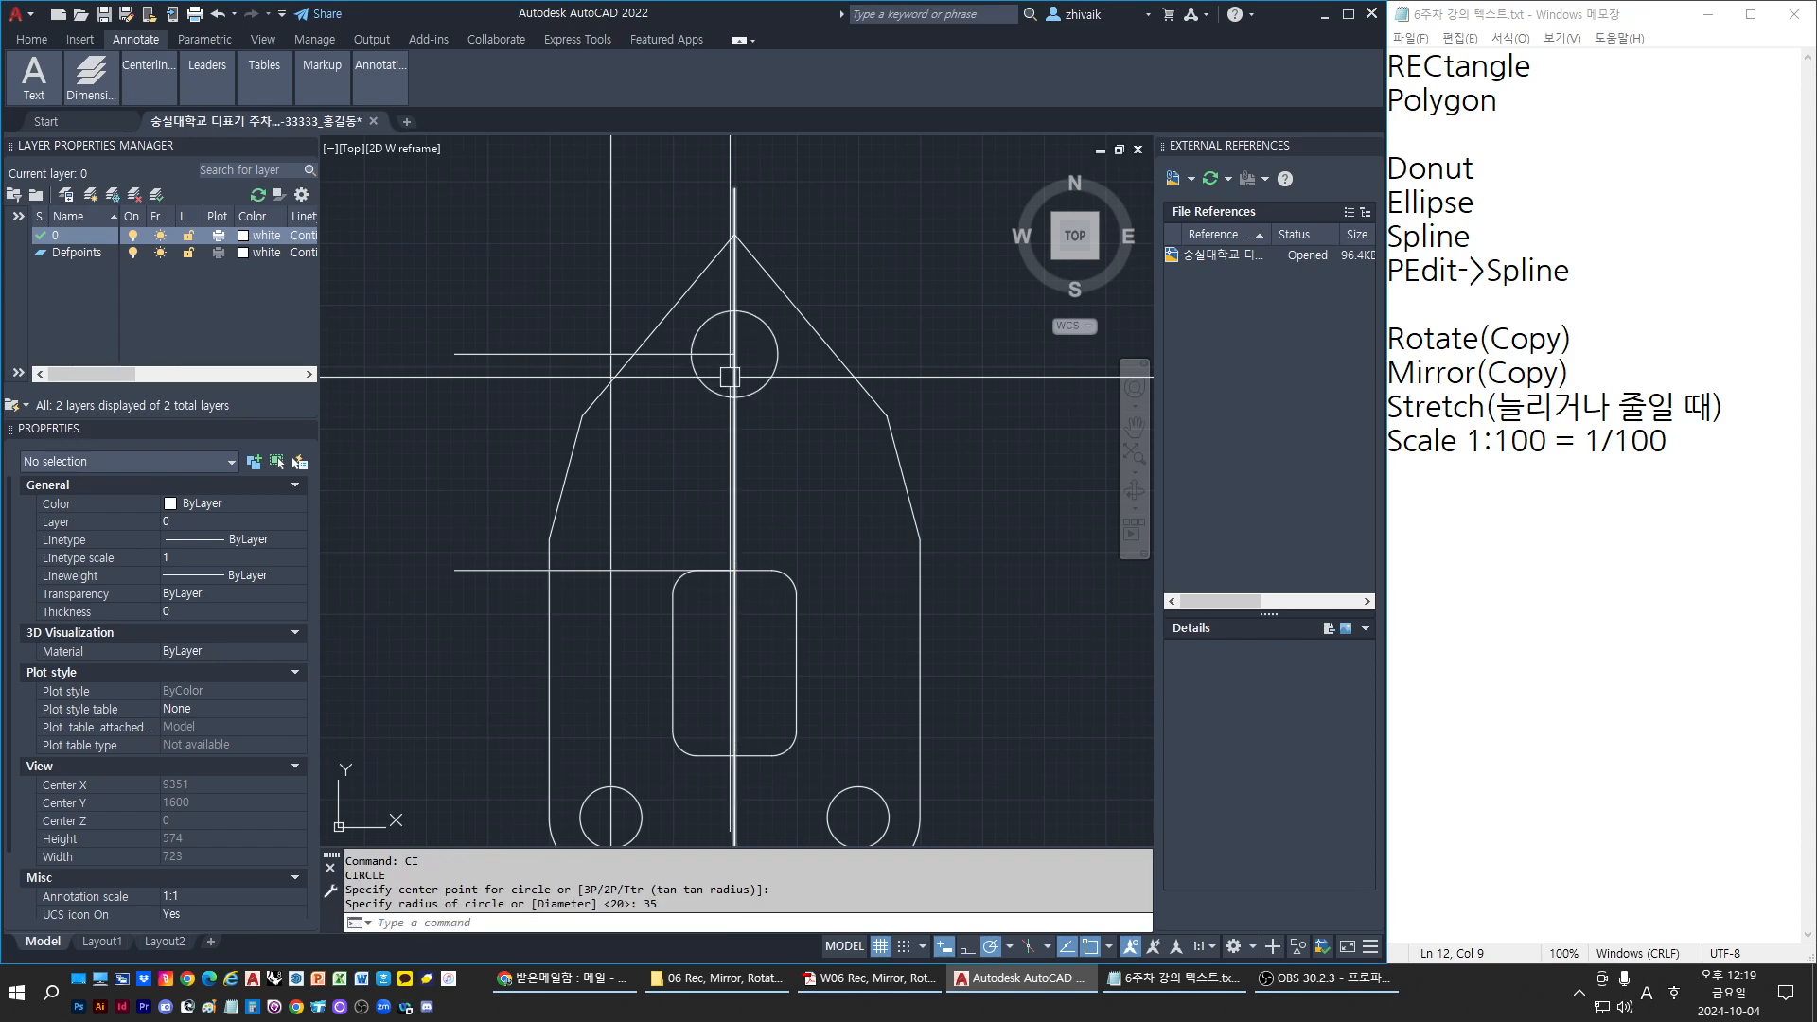
{"action": "key", "text": "Escape"}
{"action": "middle_click_drag", "start_coordinate": [821, 363], "coordinate": [830, 383]}
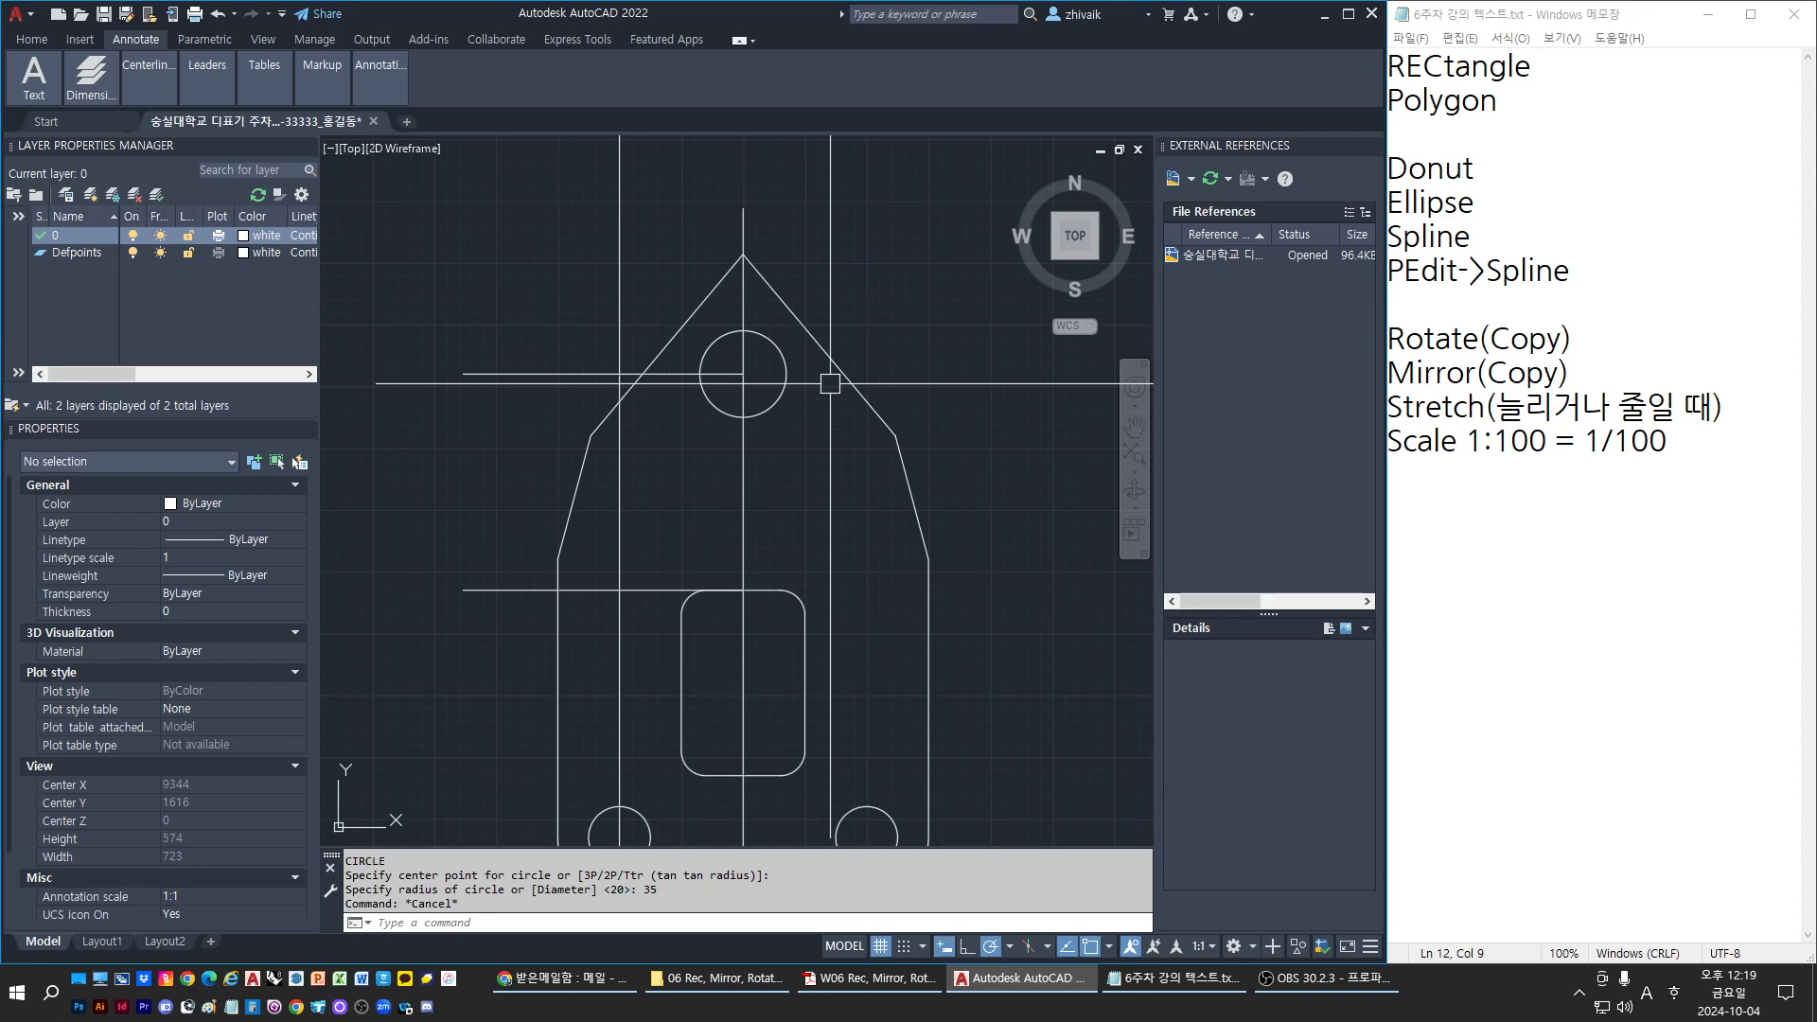
Draw a larger concentric circle around the upper hole, reaching out to touch the plate's right sloping edge
{"action": "key", "text": "Return"}
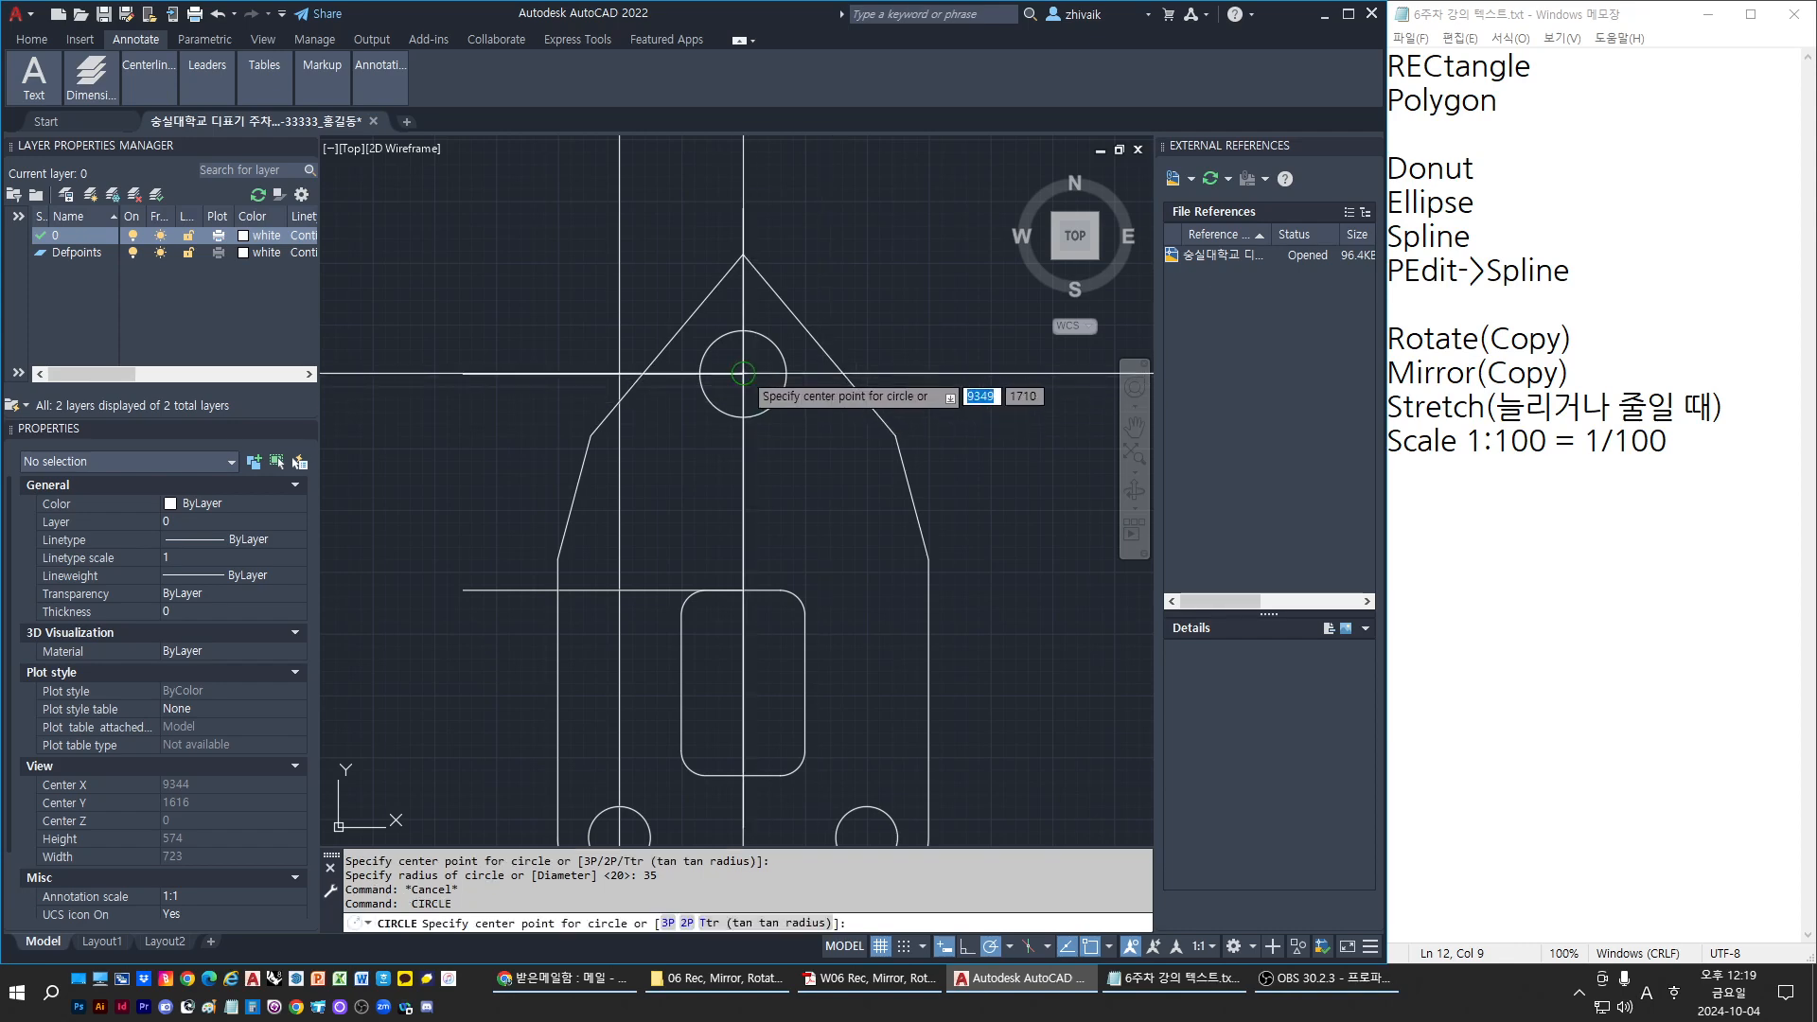
{"action": "left_click", "coordinate": [743, 374]}
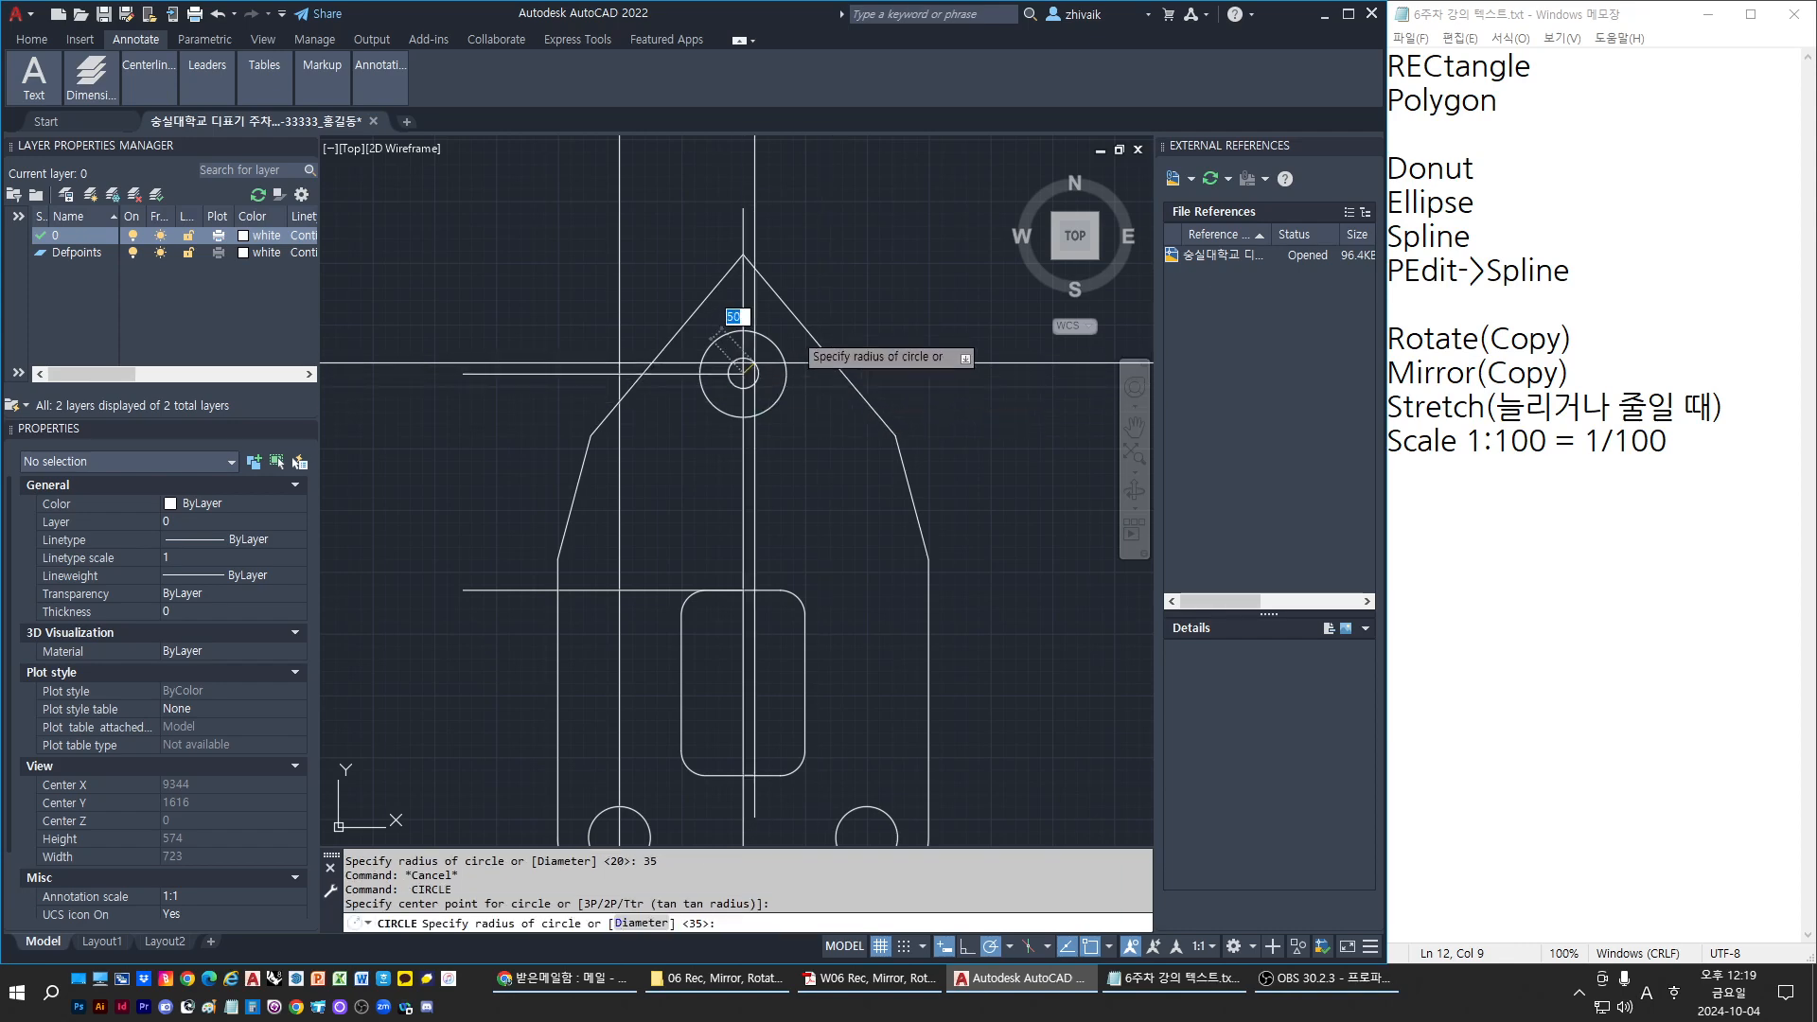
{"action": "left_click", "coordinate": [800, 326]}
{"action": "key", "text": "Return"}
{"action": "key", "text": "Escape"}
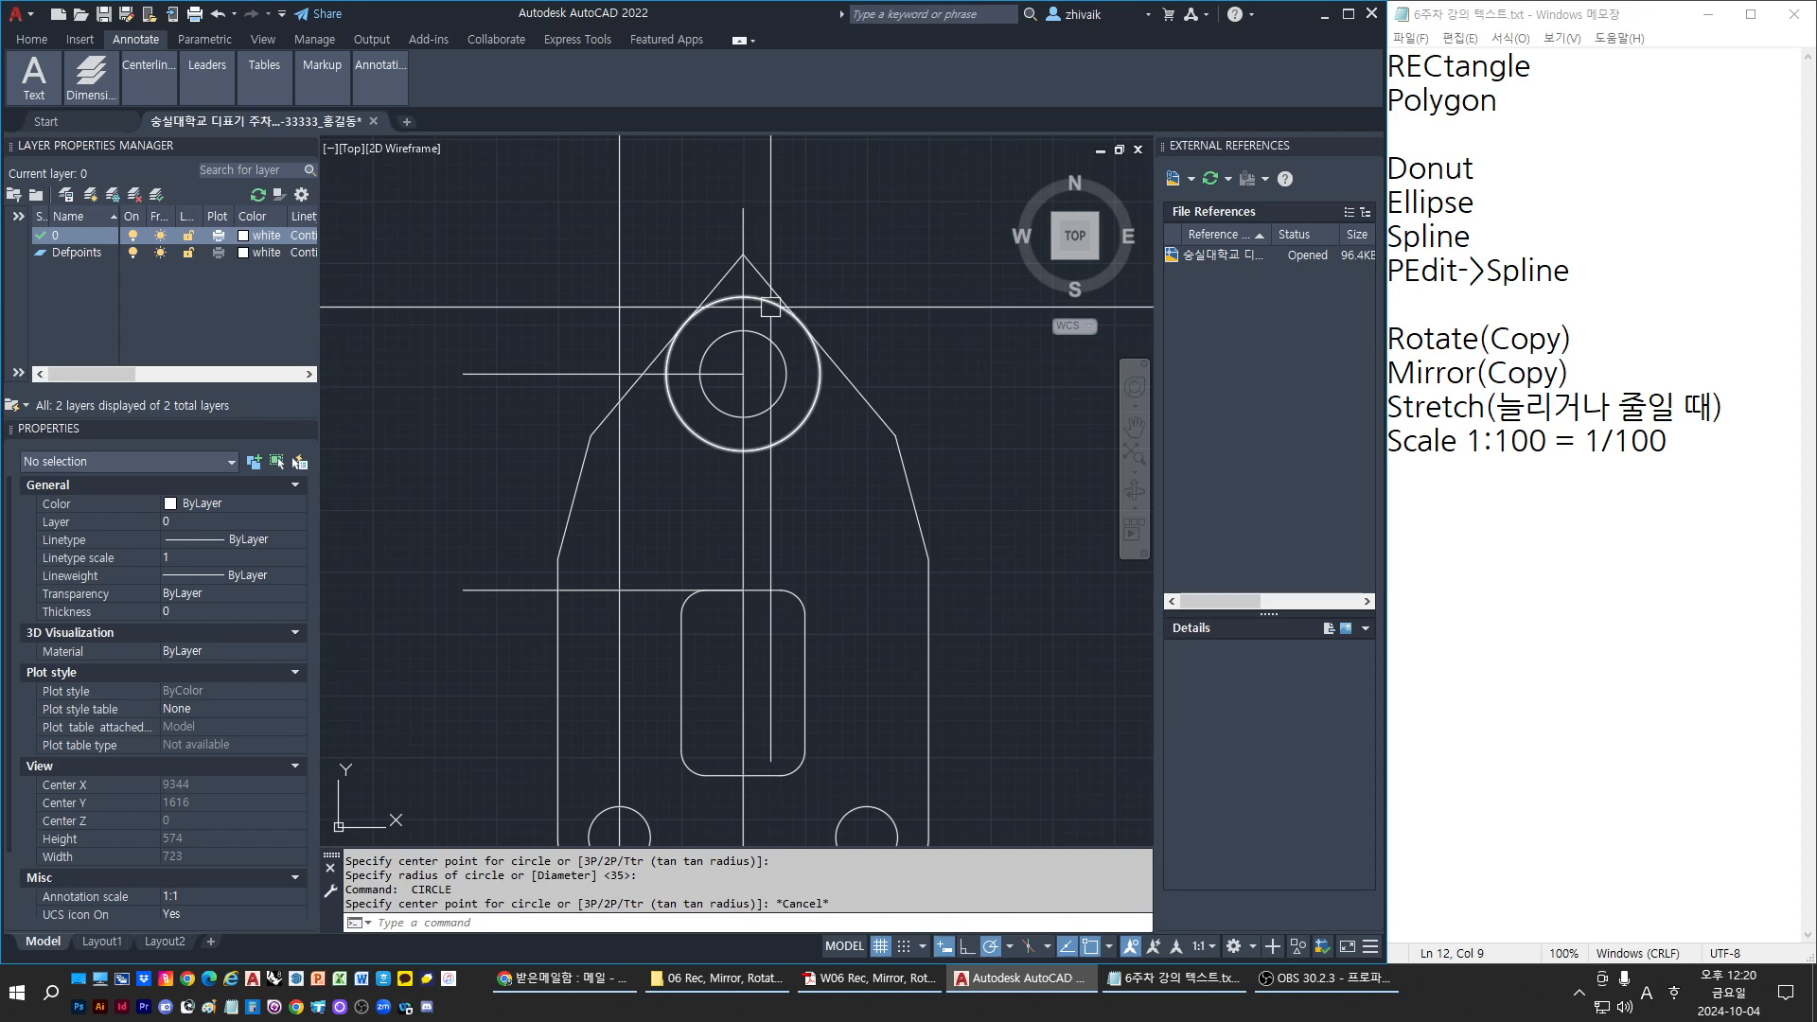
{"action": "left_click", "coordinate": [769, 306]}
{"action": "key", "text": "Escape"}
{"action": "key", "text": "Escape"}
{"action": "key", "text": "Escape"}
{"action": "key", "text": "Escape"}
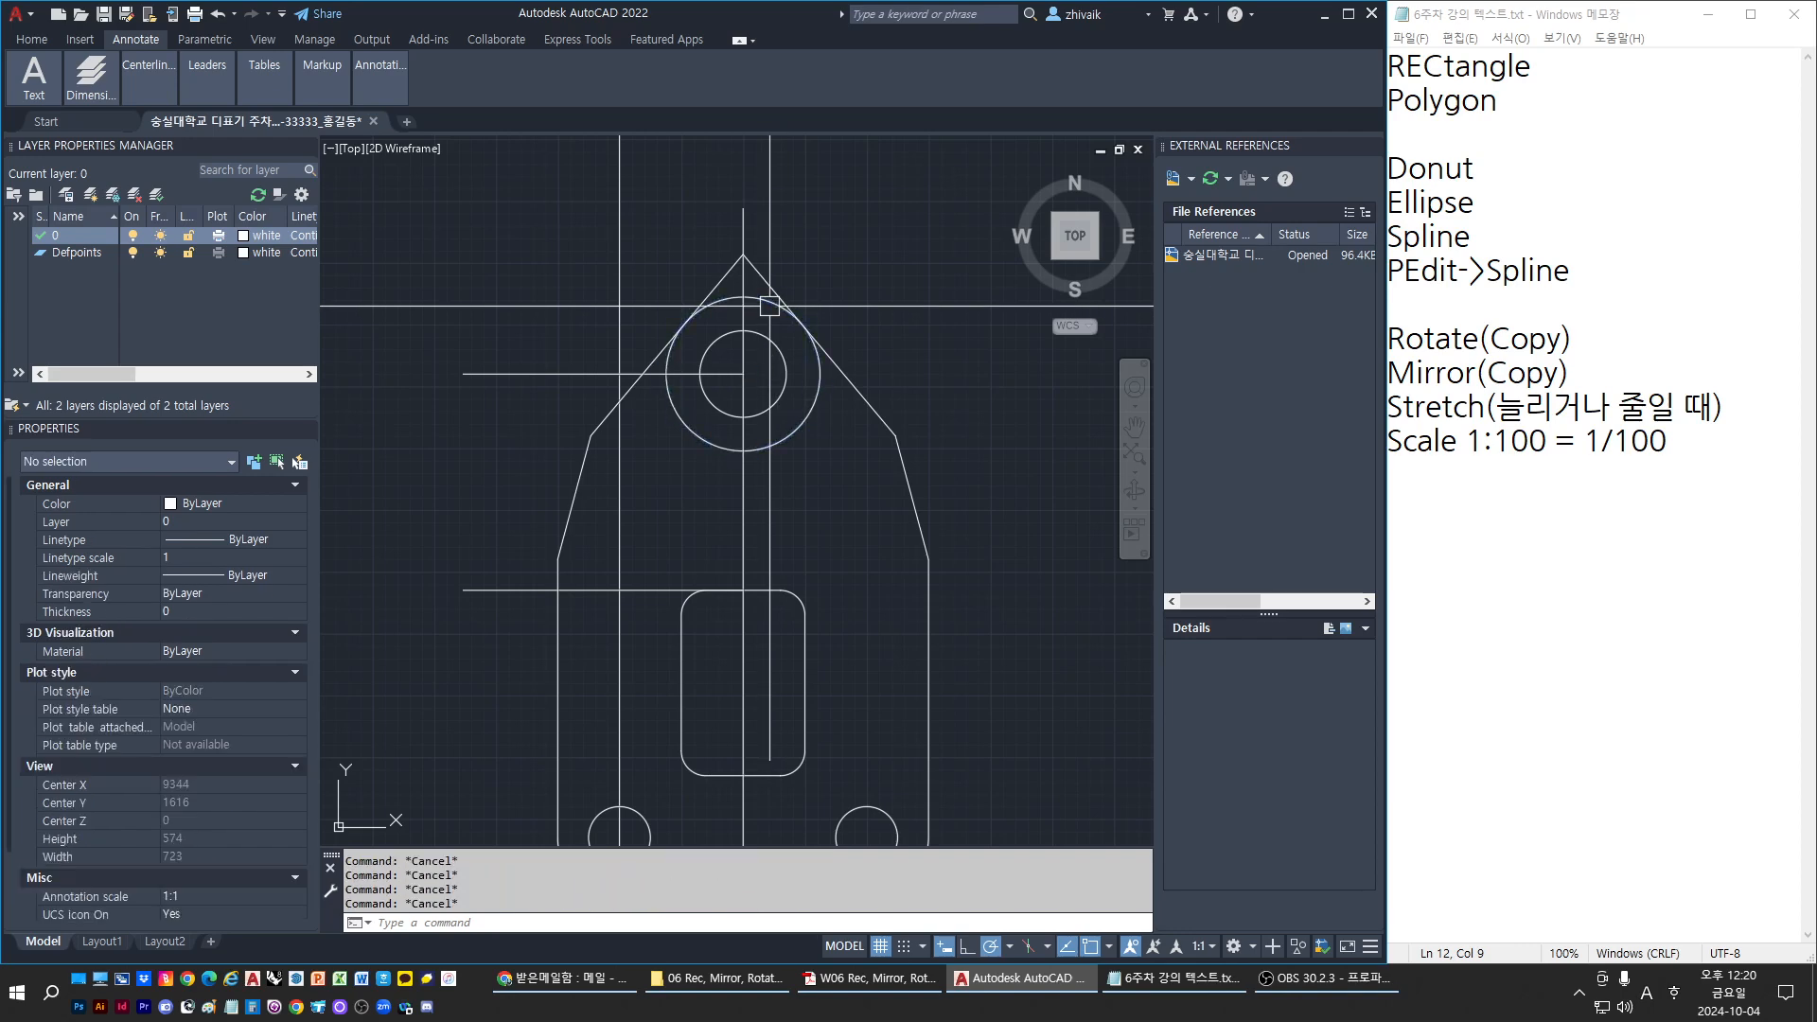
Trim the pointed tips of the two sloping edges above the outer circle, using that circle as the cutting edge
{"action": "type", "text": "tr"}
{"action": "key", "text": "Return"}
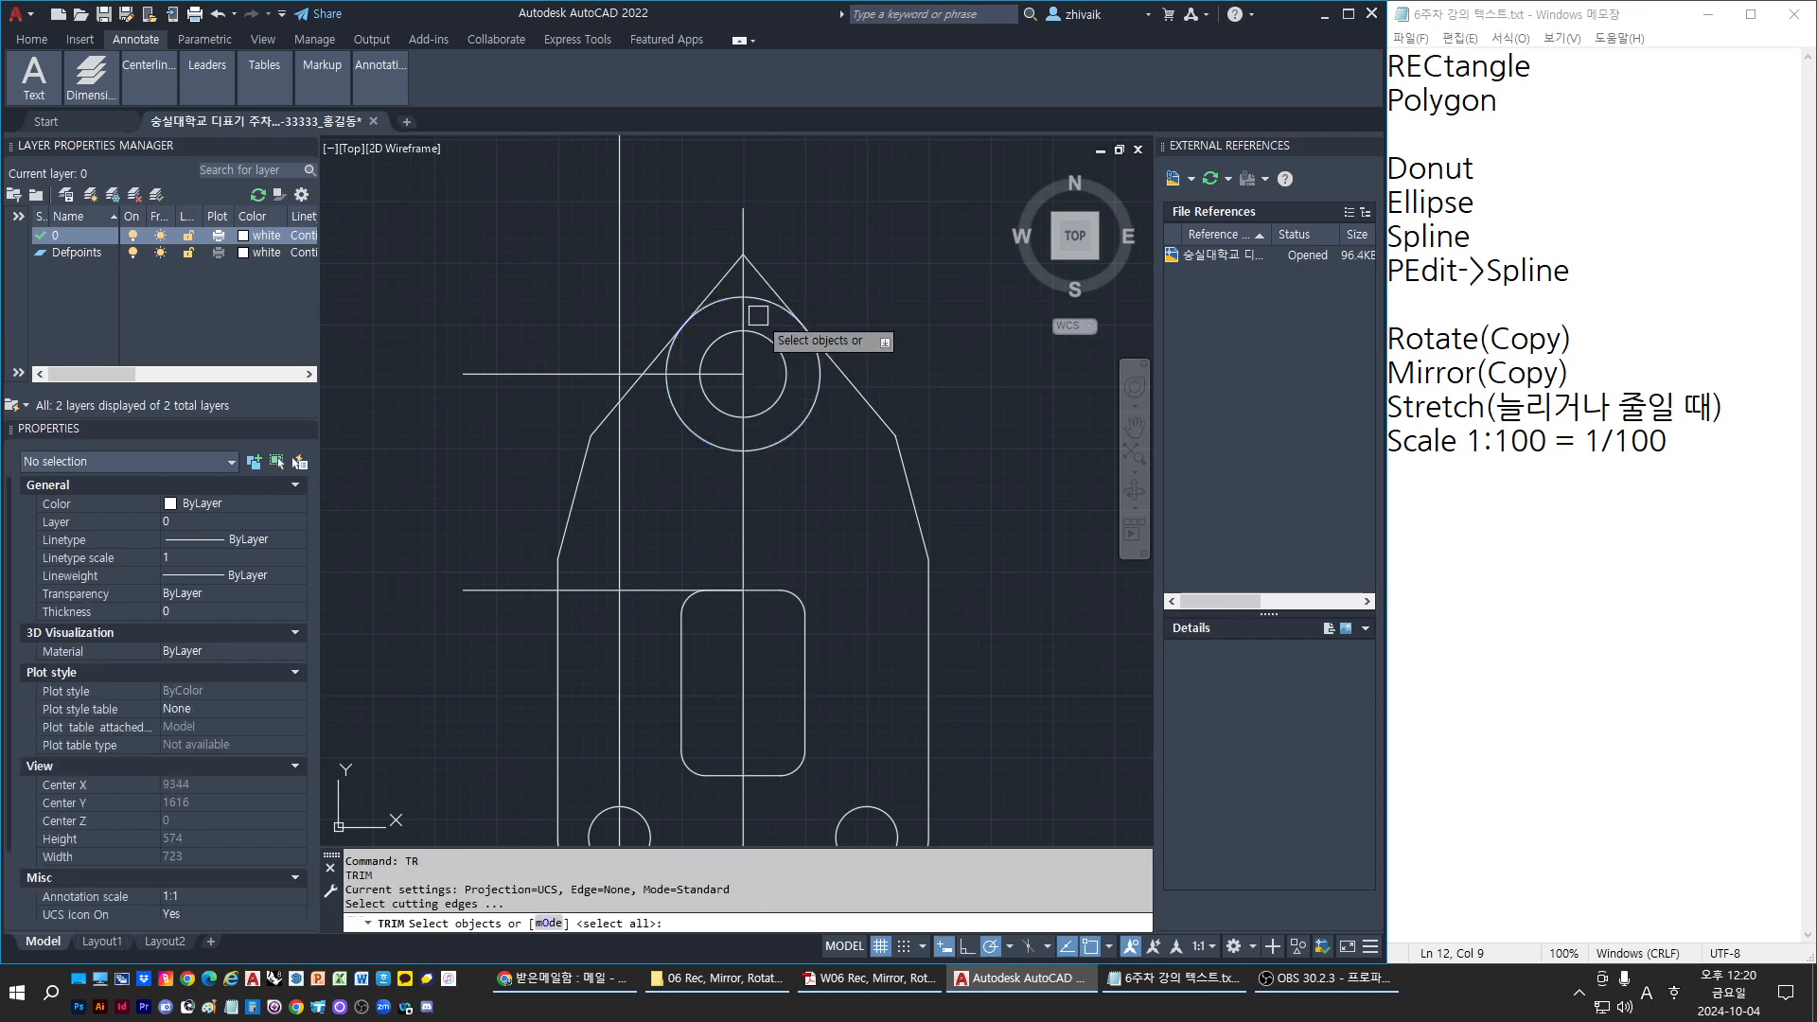
{"action": "left_click", "coordinate": [770, 305]}
{"action": "key", "text": "Return"}
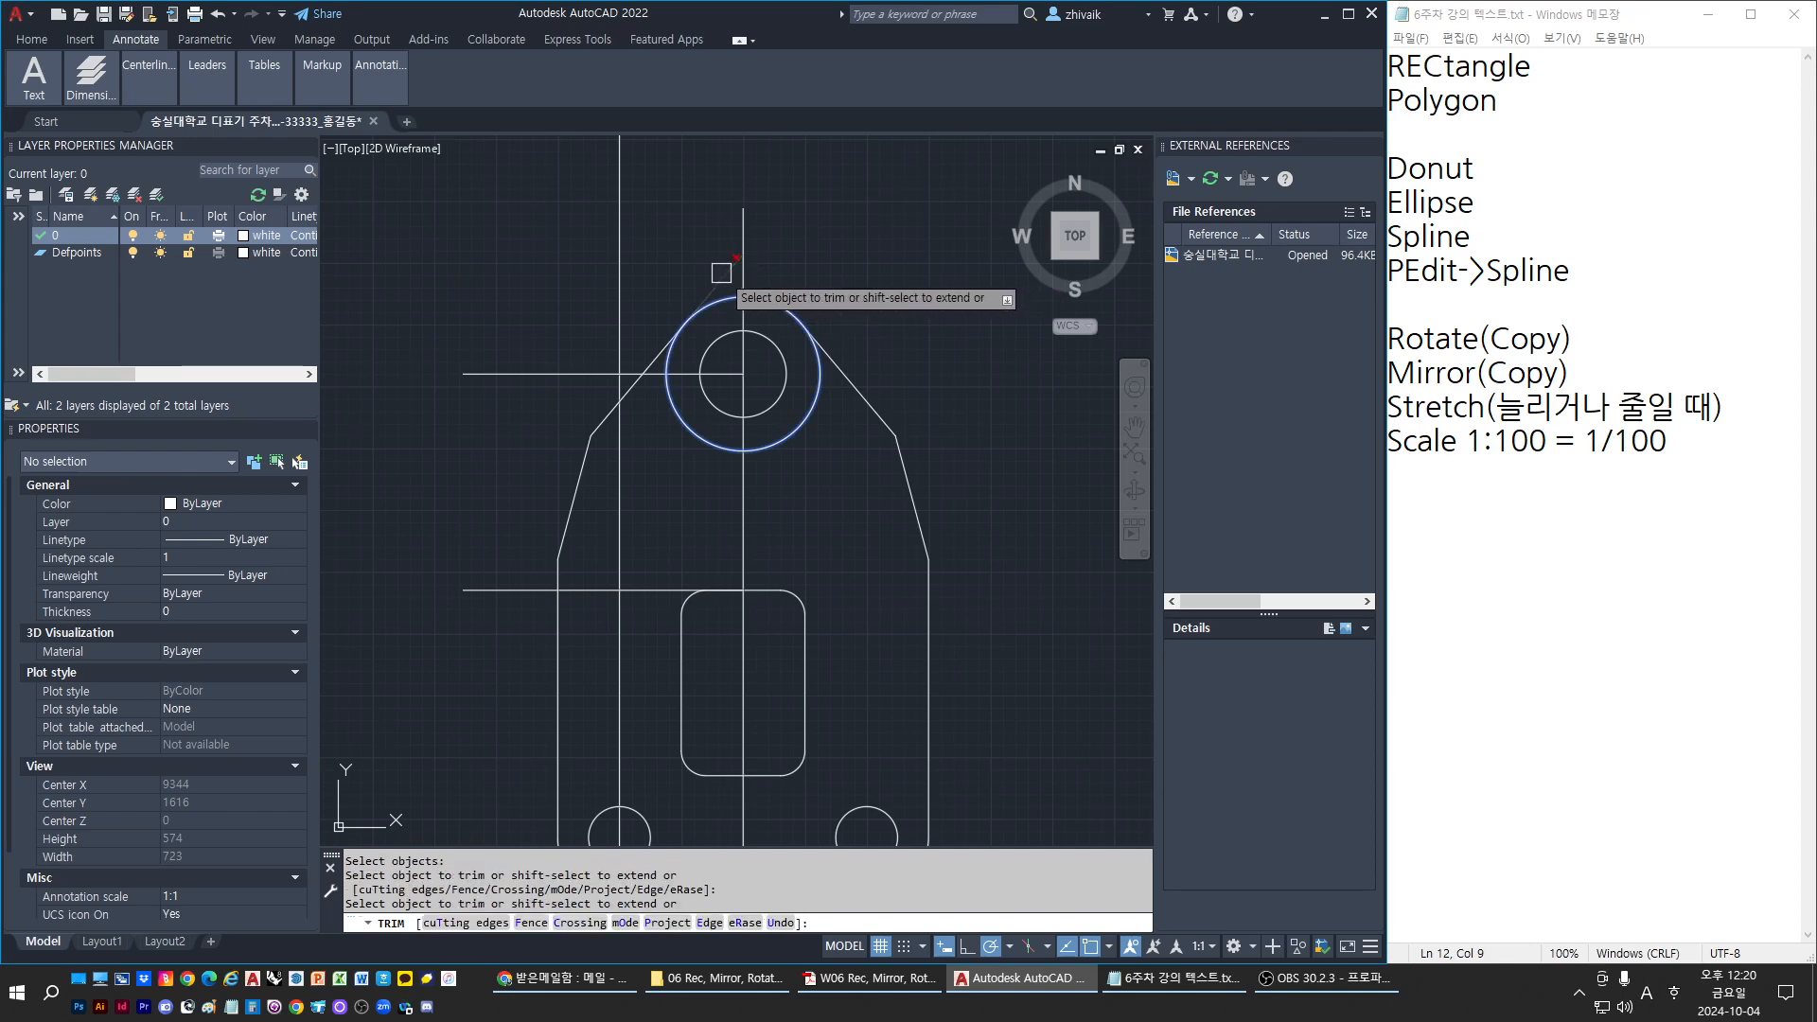
{"action": "key", "text": "Escape"}
Trim the lower part of the outer circle against the two sloping edges, leaving a rounded arc at the plate's tip
{"action": "type", "text": "tr"}
{"action": "key", "text": "Return"}
{"action": "left_click", "coordinate": [844, 375]}
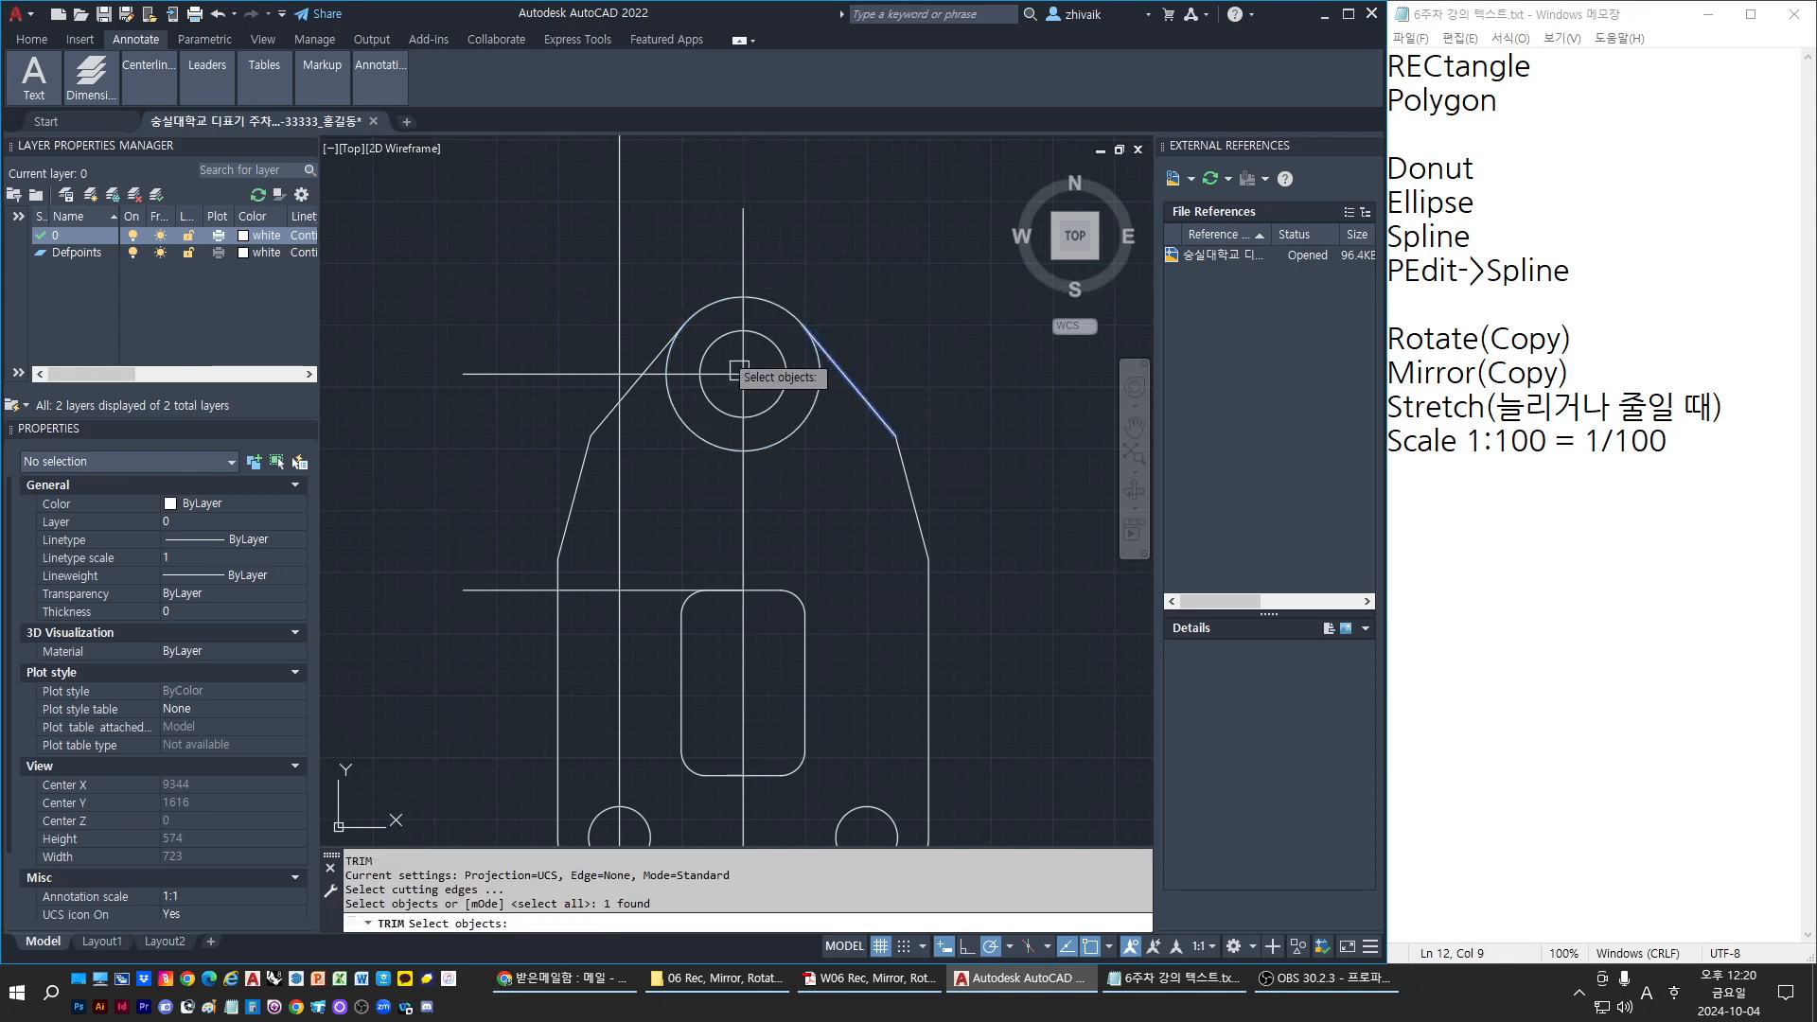
{"action": "key", "text": "Return"}
{"action": "left_click", "coordinate": [667, 384]}
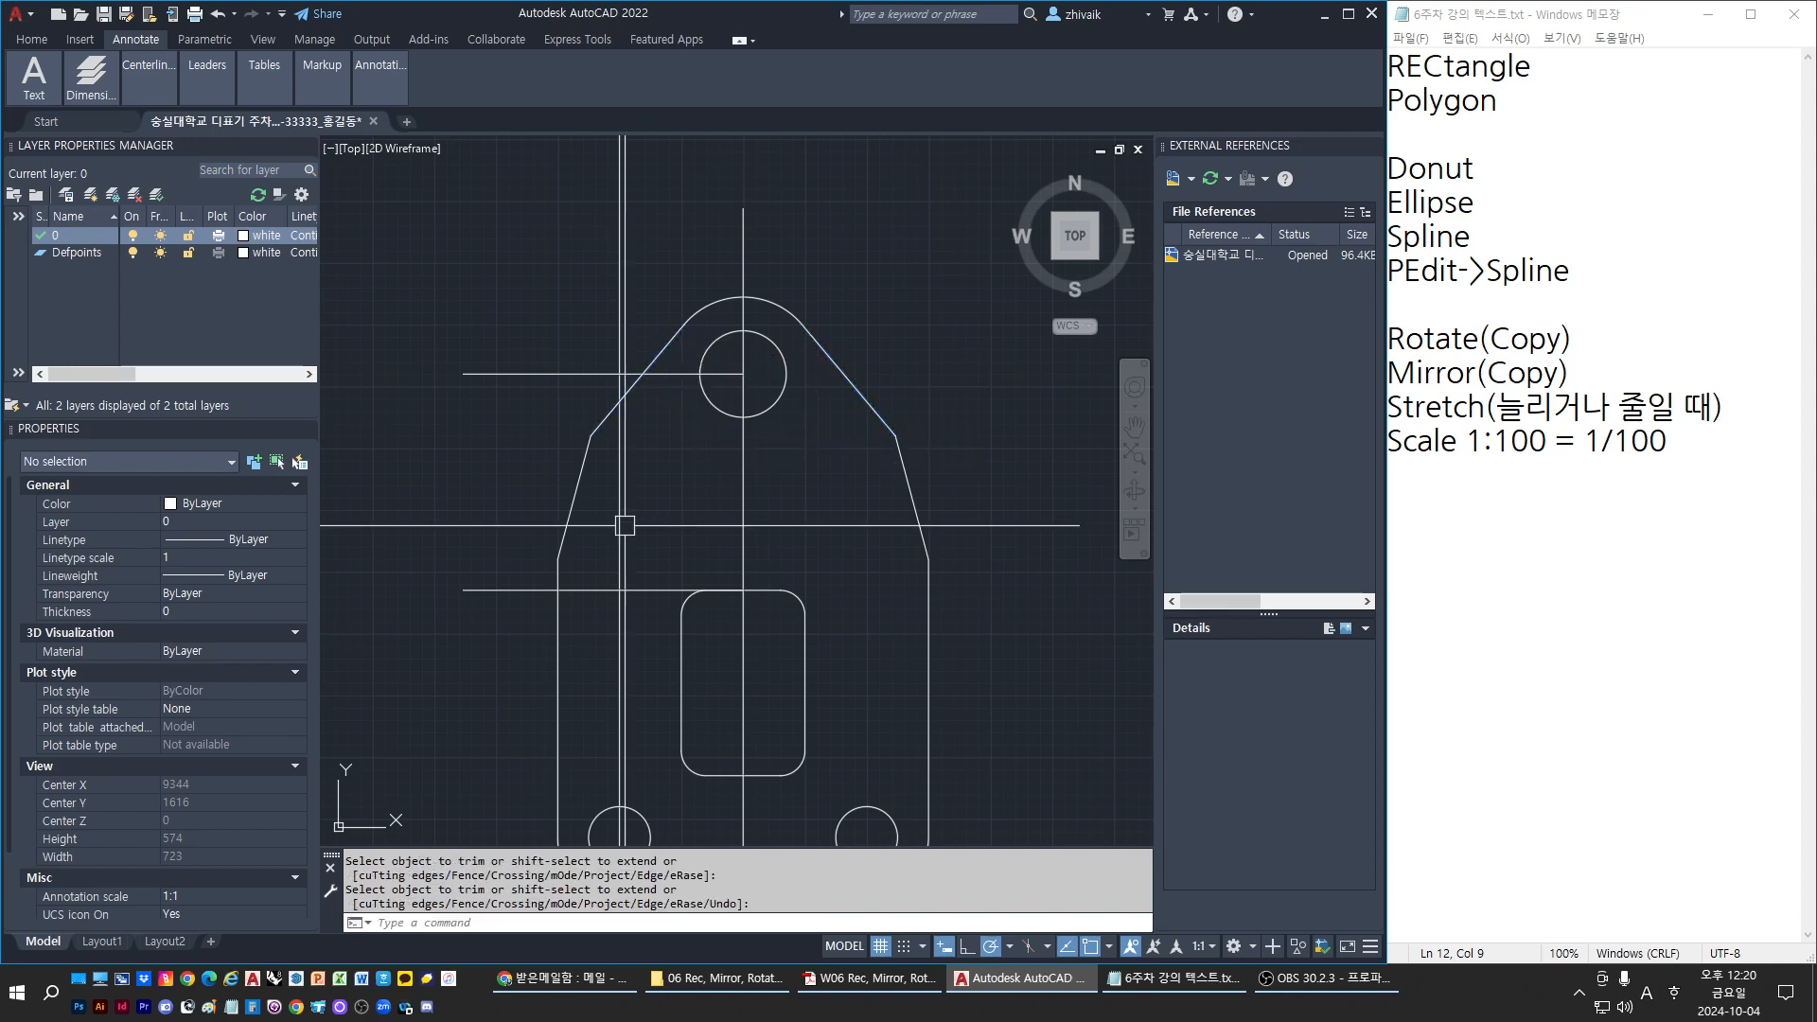
{"action": "key", "text": "Escape"}
{"action": "key", "text": "Escape"}
Erase the vertical centerline and the two horizontal construction lines at the upper hole and the cutout's top edge
{"action": "left_click", "coordinate": [743, 277]}
{"action": "left_click", "coordinate": [687, 373]}
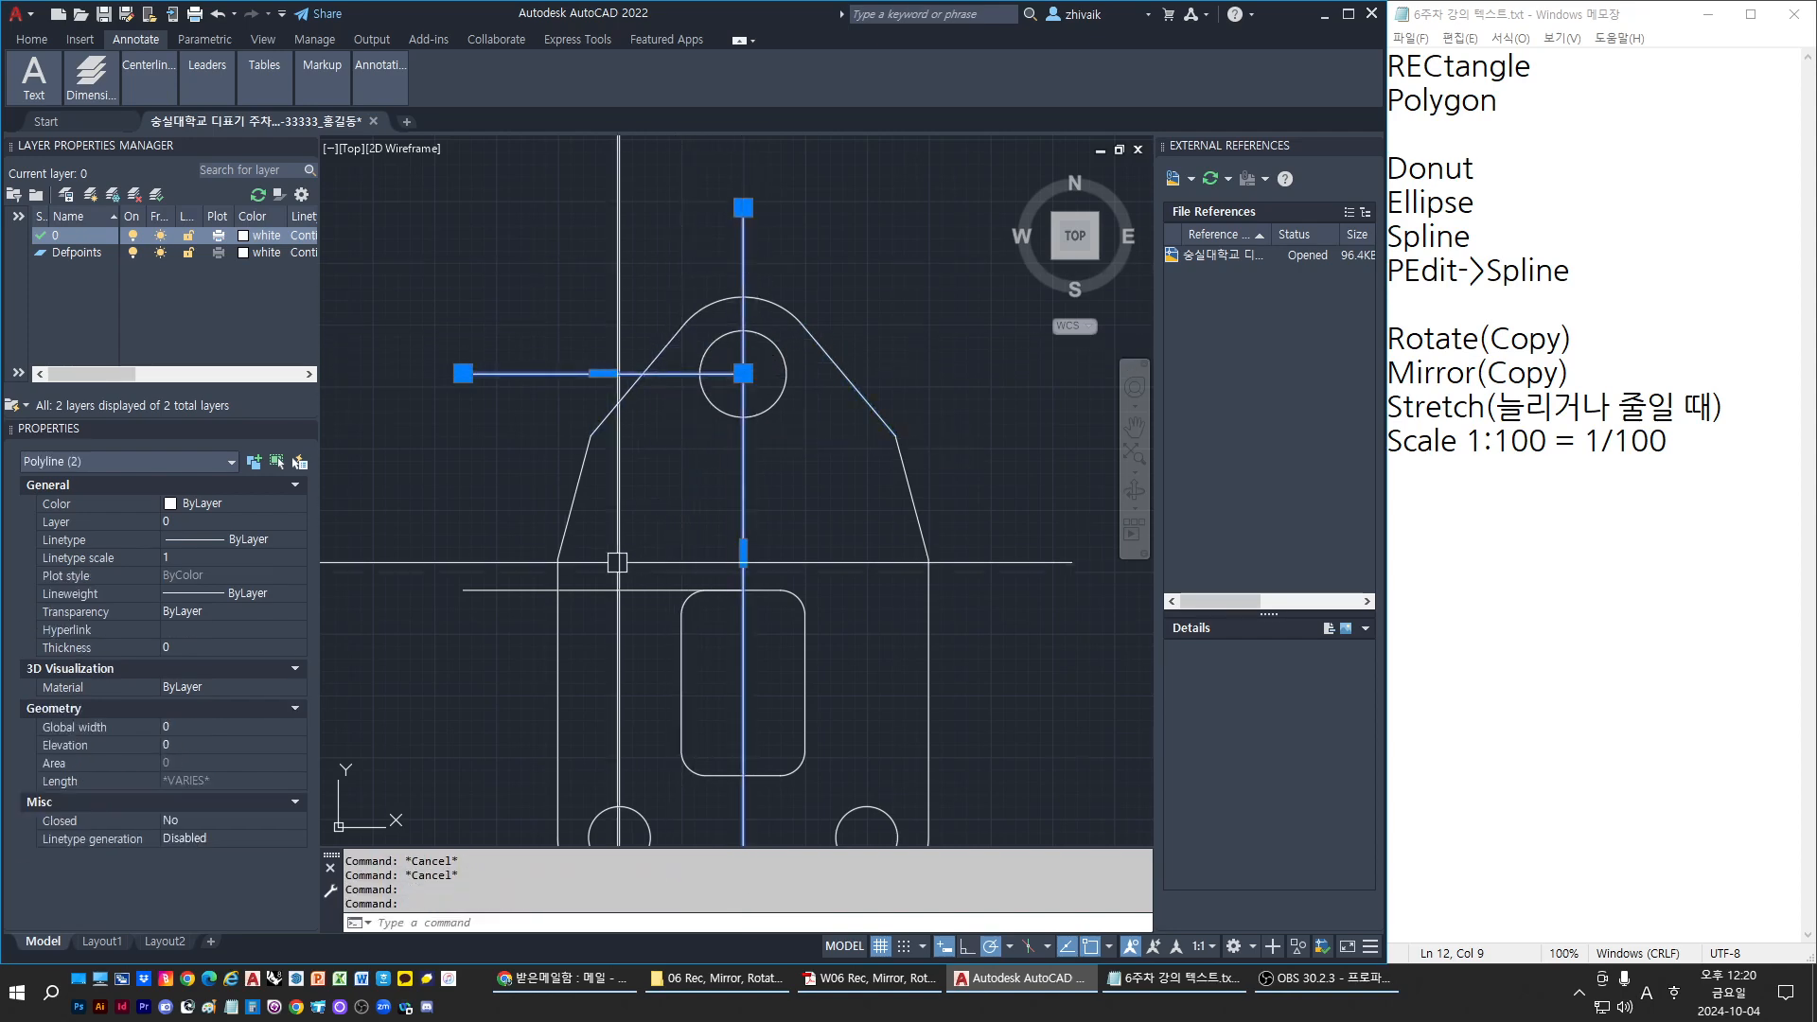
{"action": "left_click", "coordinate": [591, 588]}
{"action": "type", "text": "e"}
{"action": "key", "text": "Return"}
{"action": "key", "text": "Escape"}
{"action": "scroll", "coordinate": [668, 377], "scroll_direction": "down", "scroll_amount": 4}
{"action": "key", "text": "Escape"}
{"action": "key", "text": "Escape"}
{"action": "middle_click_drag", "start_coordinate": [657, 621], "coordinate": [664, 618]}
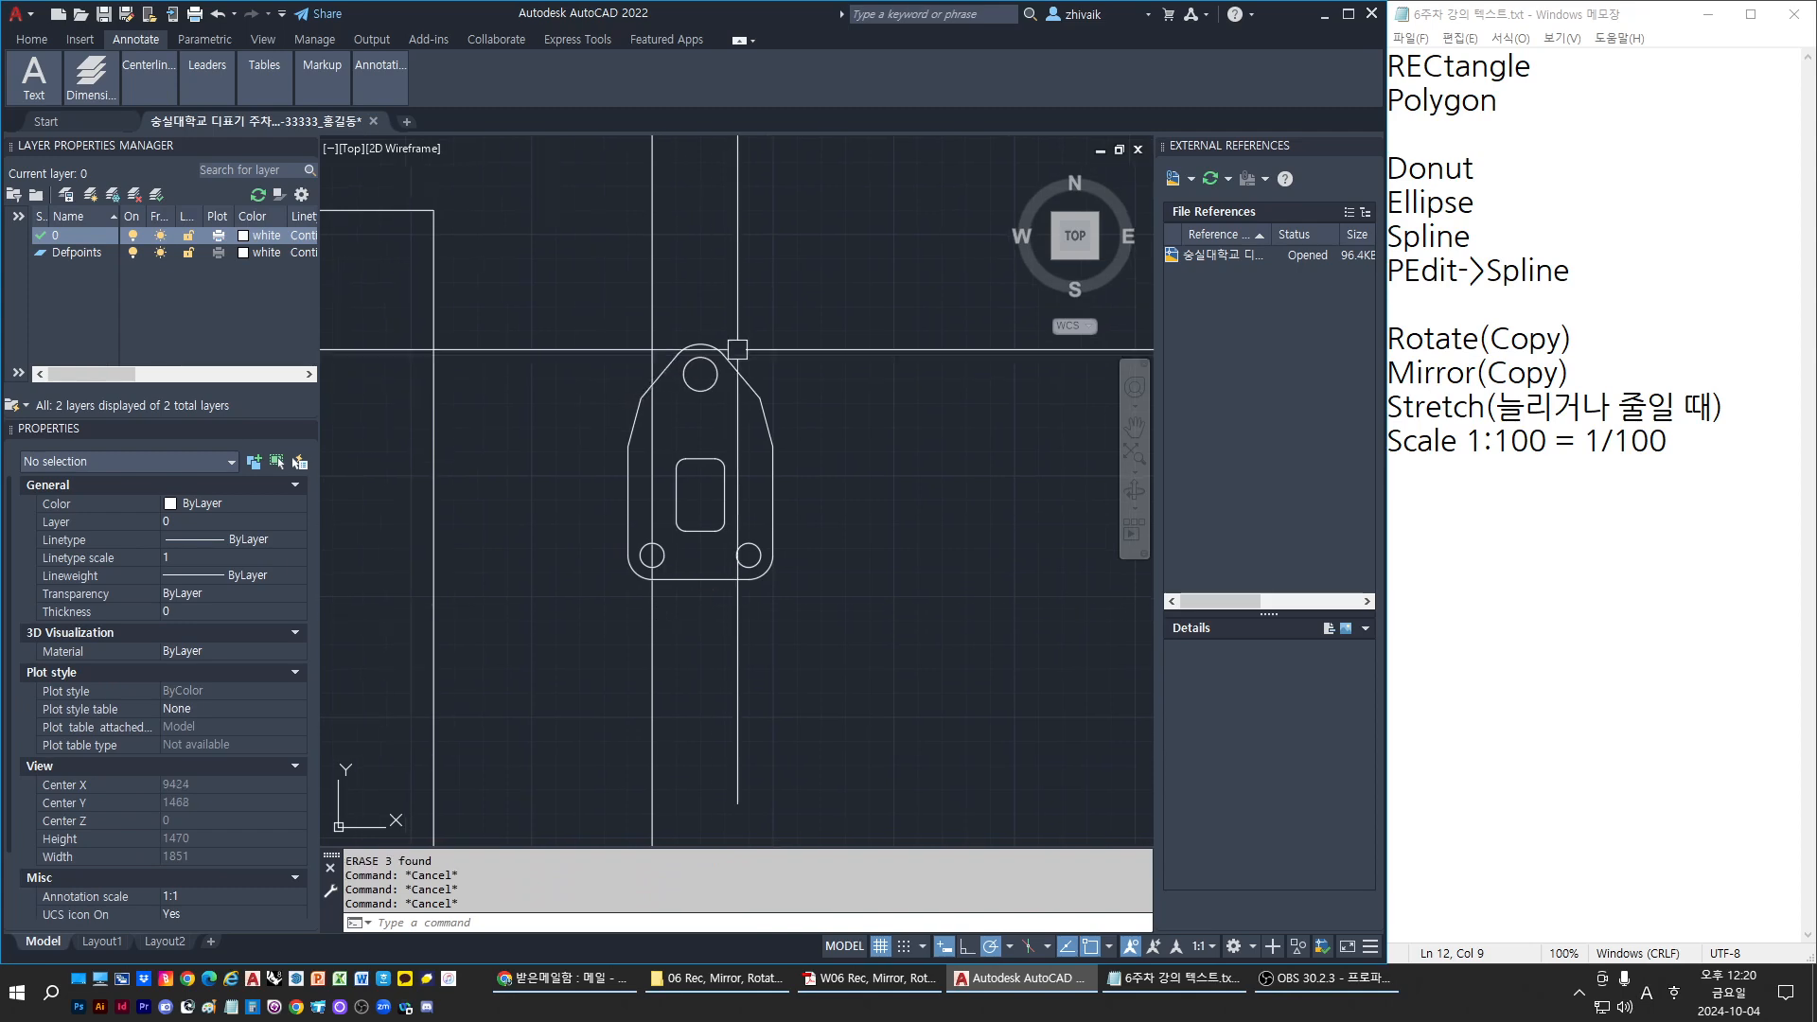
Erase the leftover vertical construction line running through the plate's lower-left hole
{"action": "left_click", "coordinate": [718, 242]}
{"action": "left_click", "coordinate": [593, 221]}
{"action": "type", "text": "e"}
{"action": "key", "text": "Return"}
{"action": "key", "text": "Escape"}
Join the segments of the plate's outer outline into a single polyline, selecting the whole plate
{"action": "left_click", "coordinate": [609, 265]}
{"action": "left_click", "coordinate": [778, 623]}
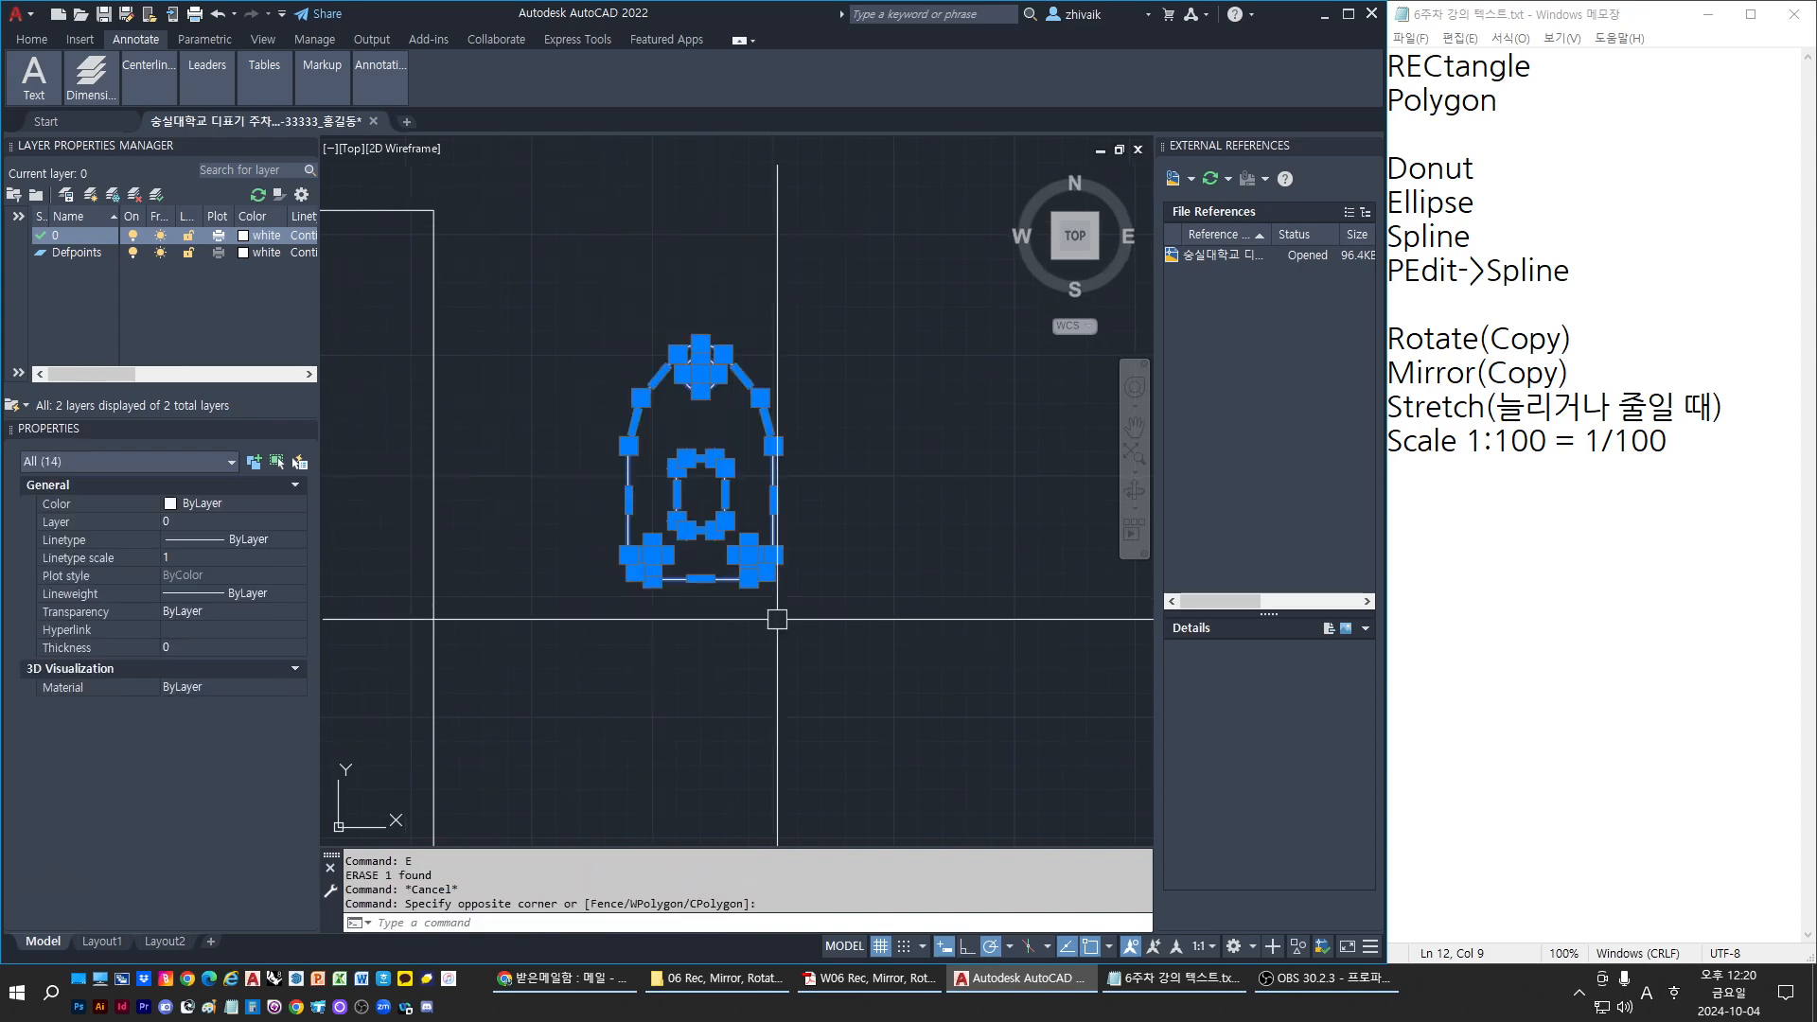
{"action": "type", "text": "j"}
{"action": "key", "text": "Return"}
{"action": "key", "text": "Escape"}
{"action": "left_click", "coordinate": [764, 470]}
{"action": "key", "text": "Escape"}
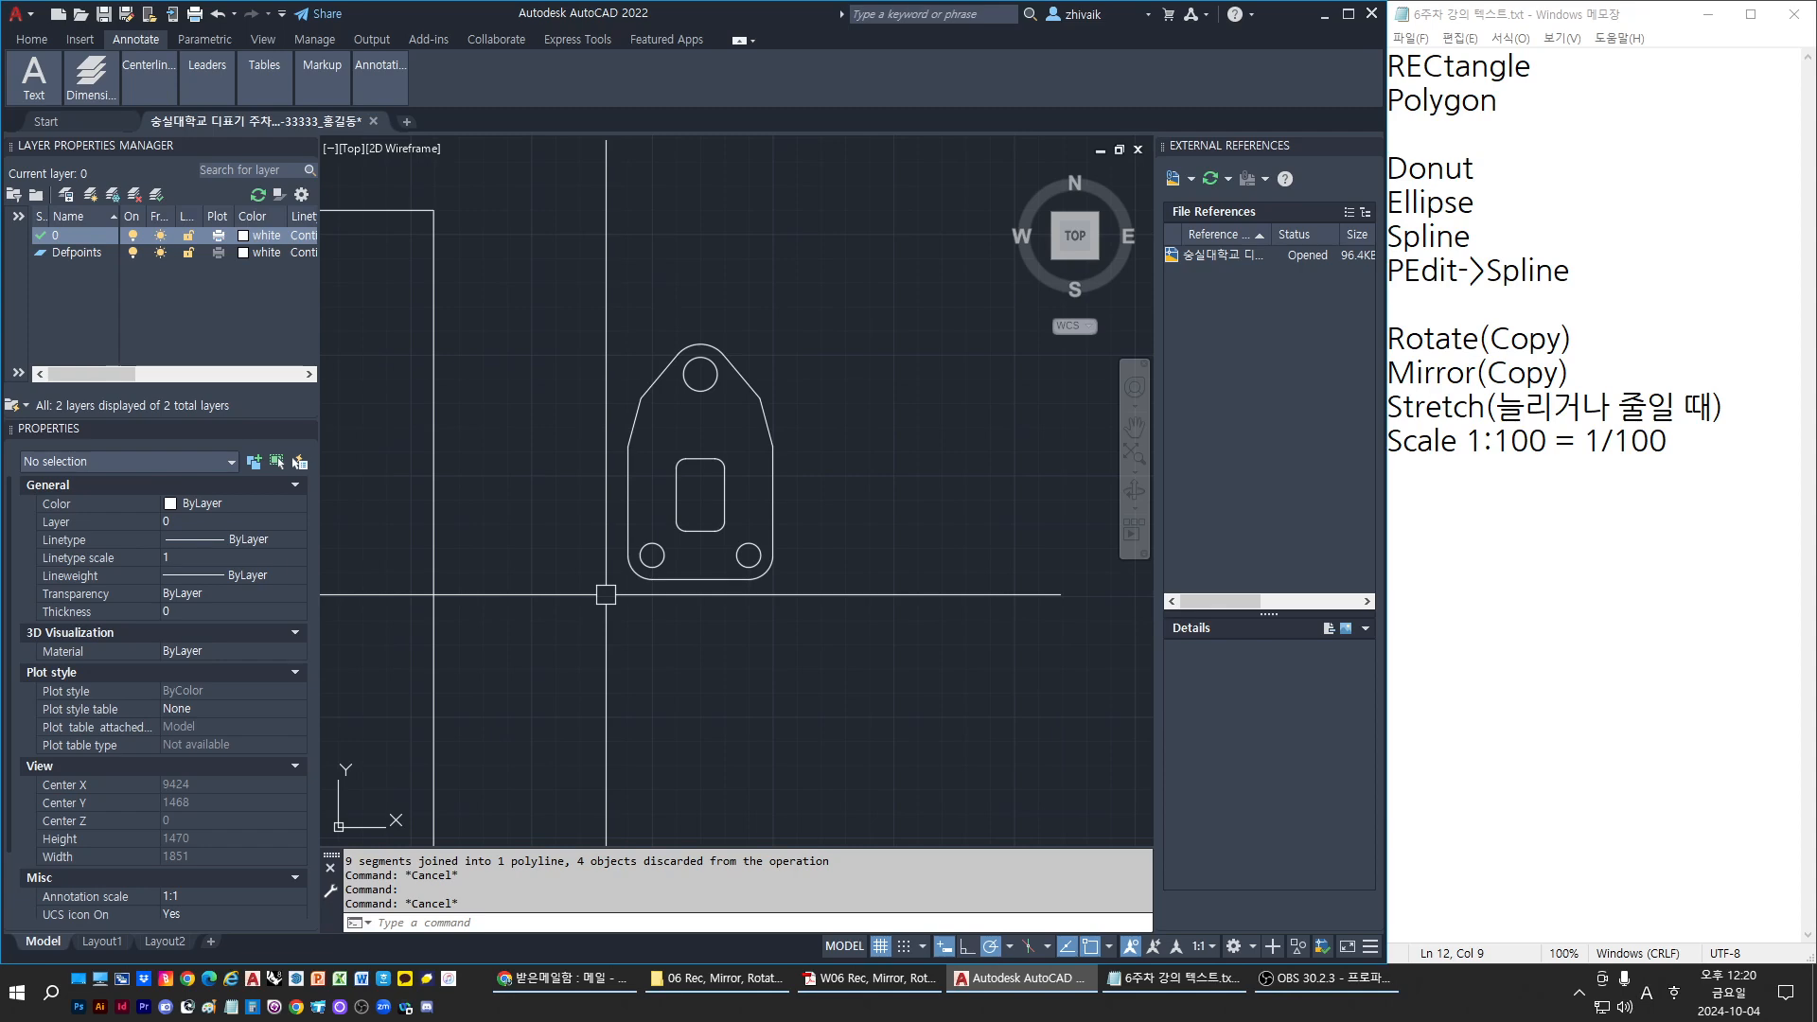
Draw a horizontal polyline leftward from the midpoint of the plate's bottom edge
{"action": "middle_click_drag", "start_coordinate": [763, 587], "coordinate": [730, 599]}
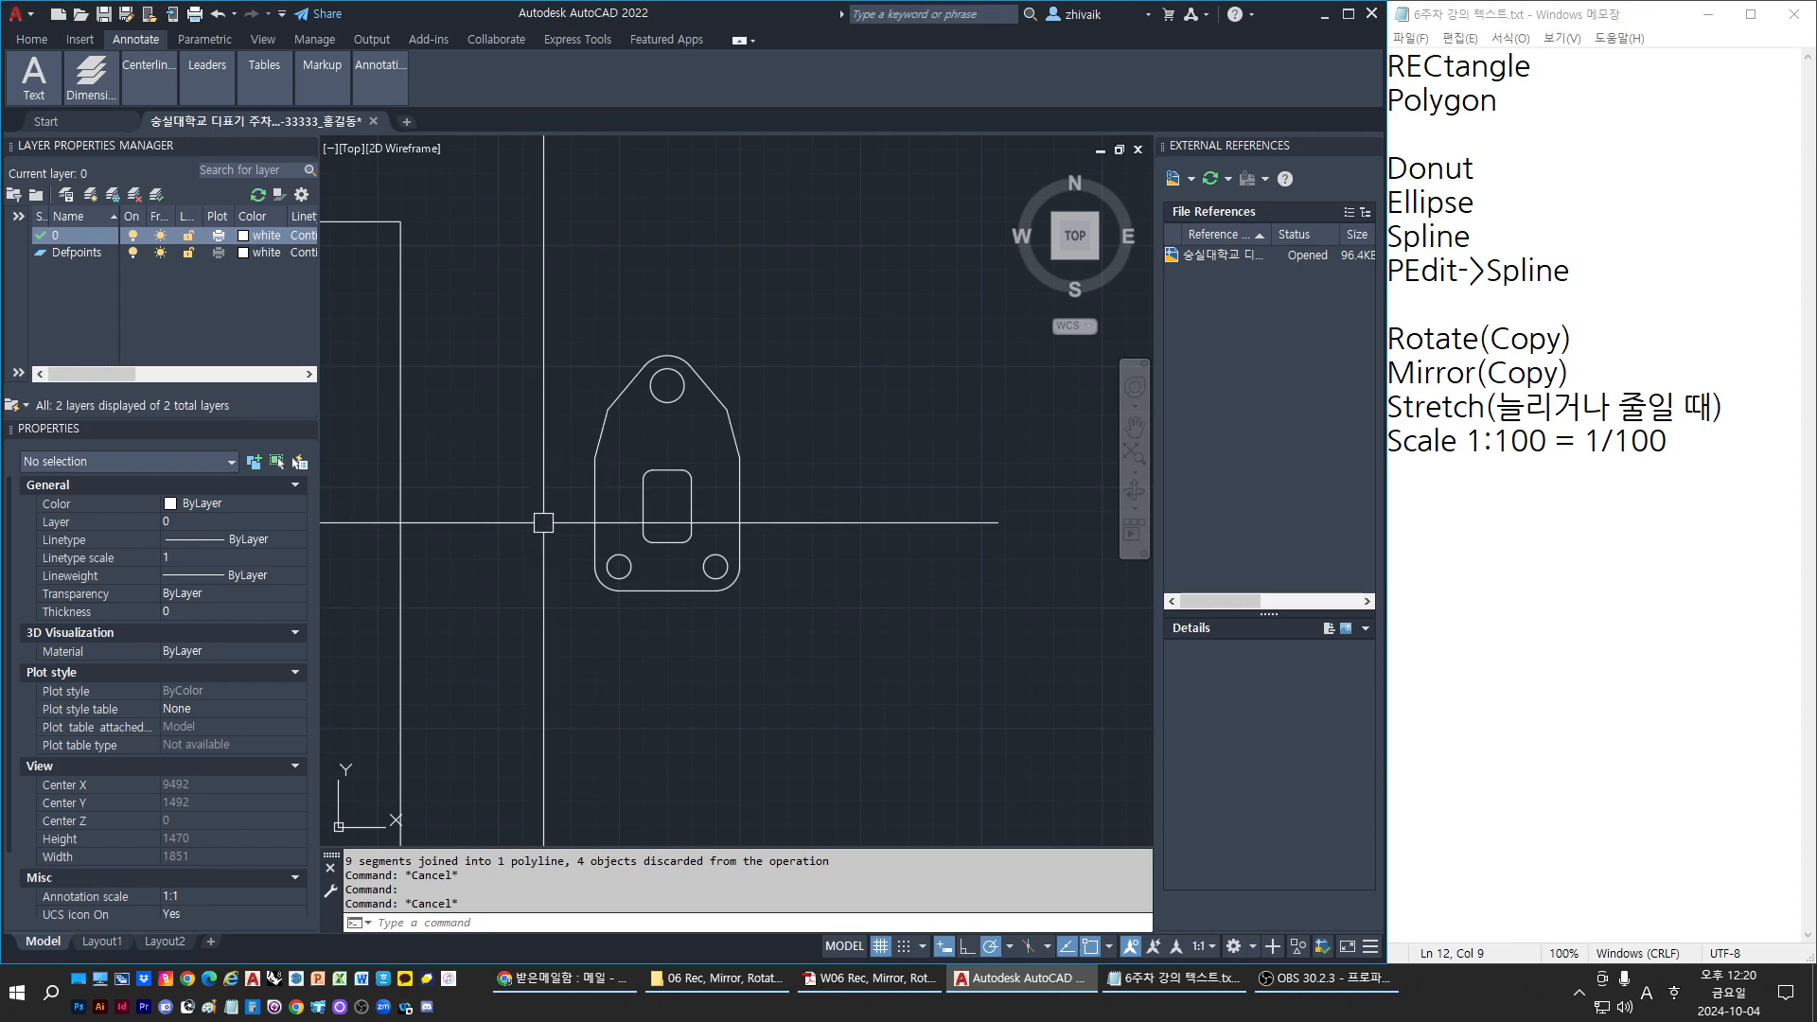
{"action": "scroll", "coordinate": [647, 493], "scroll_direction": "down", "scroll_amount": 2}
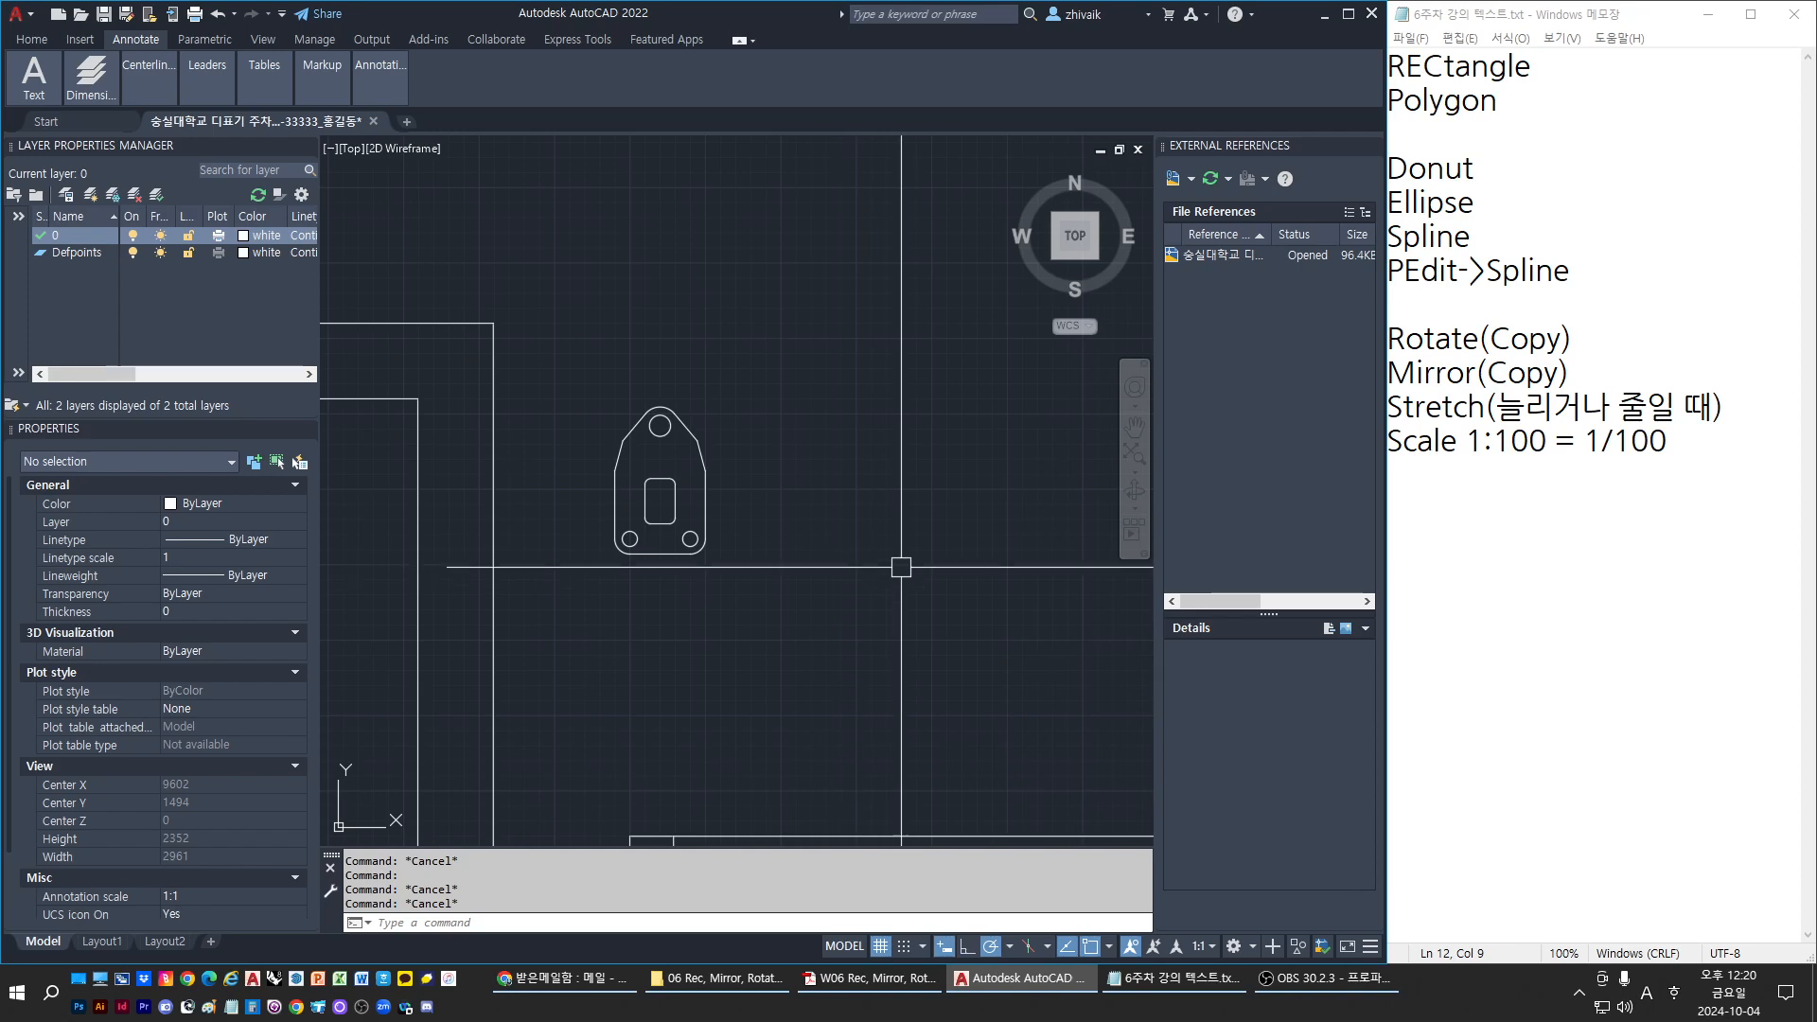
{"action": "scroll", "coordinate": [578, 522], "scroll_direction": "up", "scroll_amount": 2}
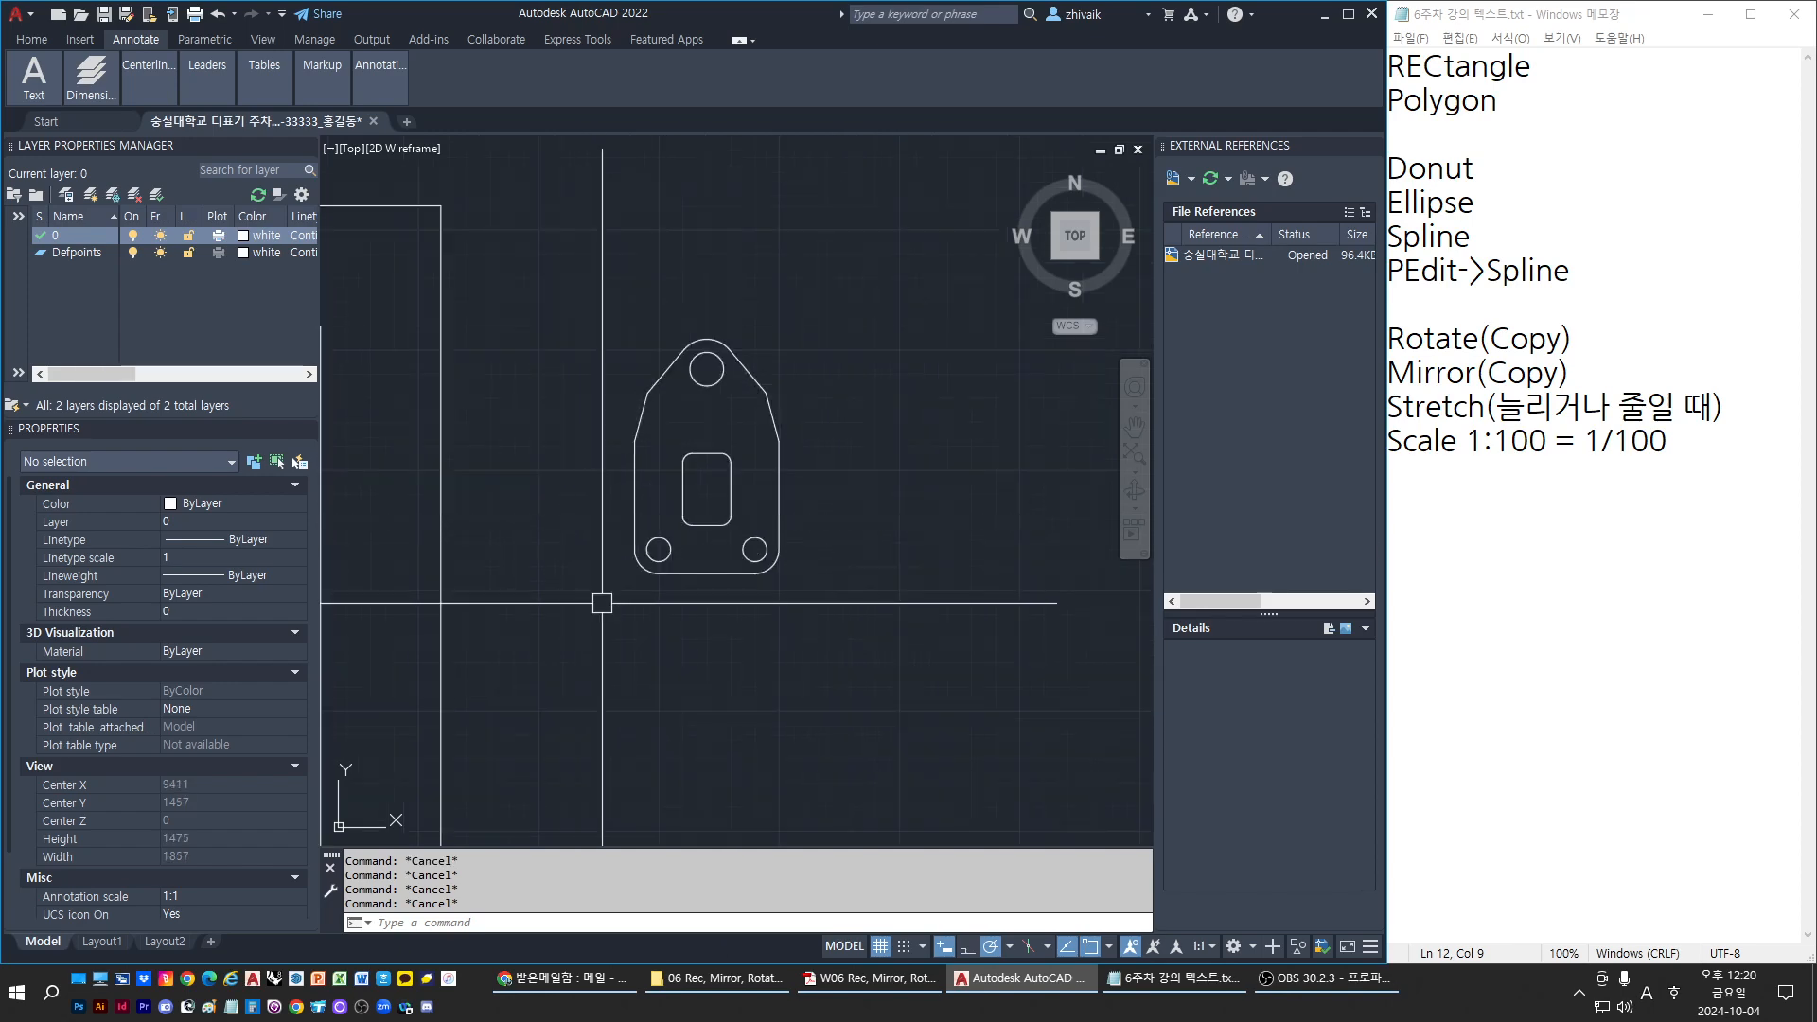
{"action": "type", "text": "L"}
{"action": "key", "text": "Return"}
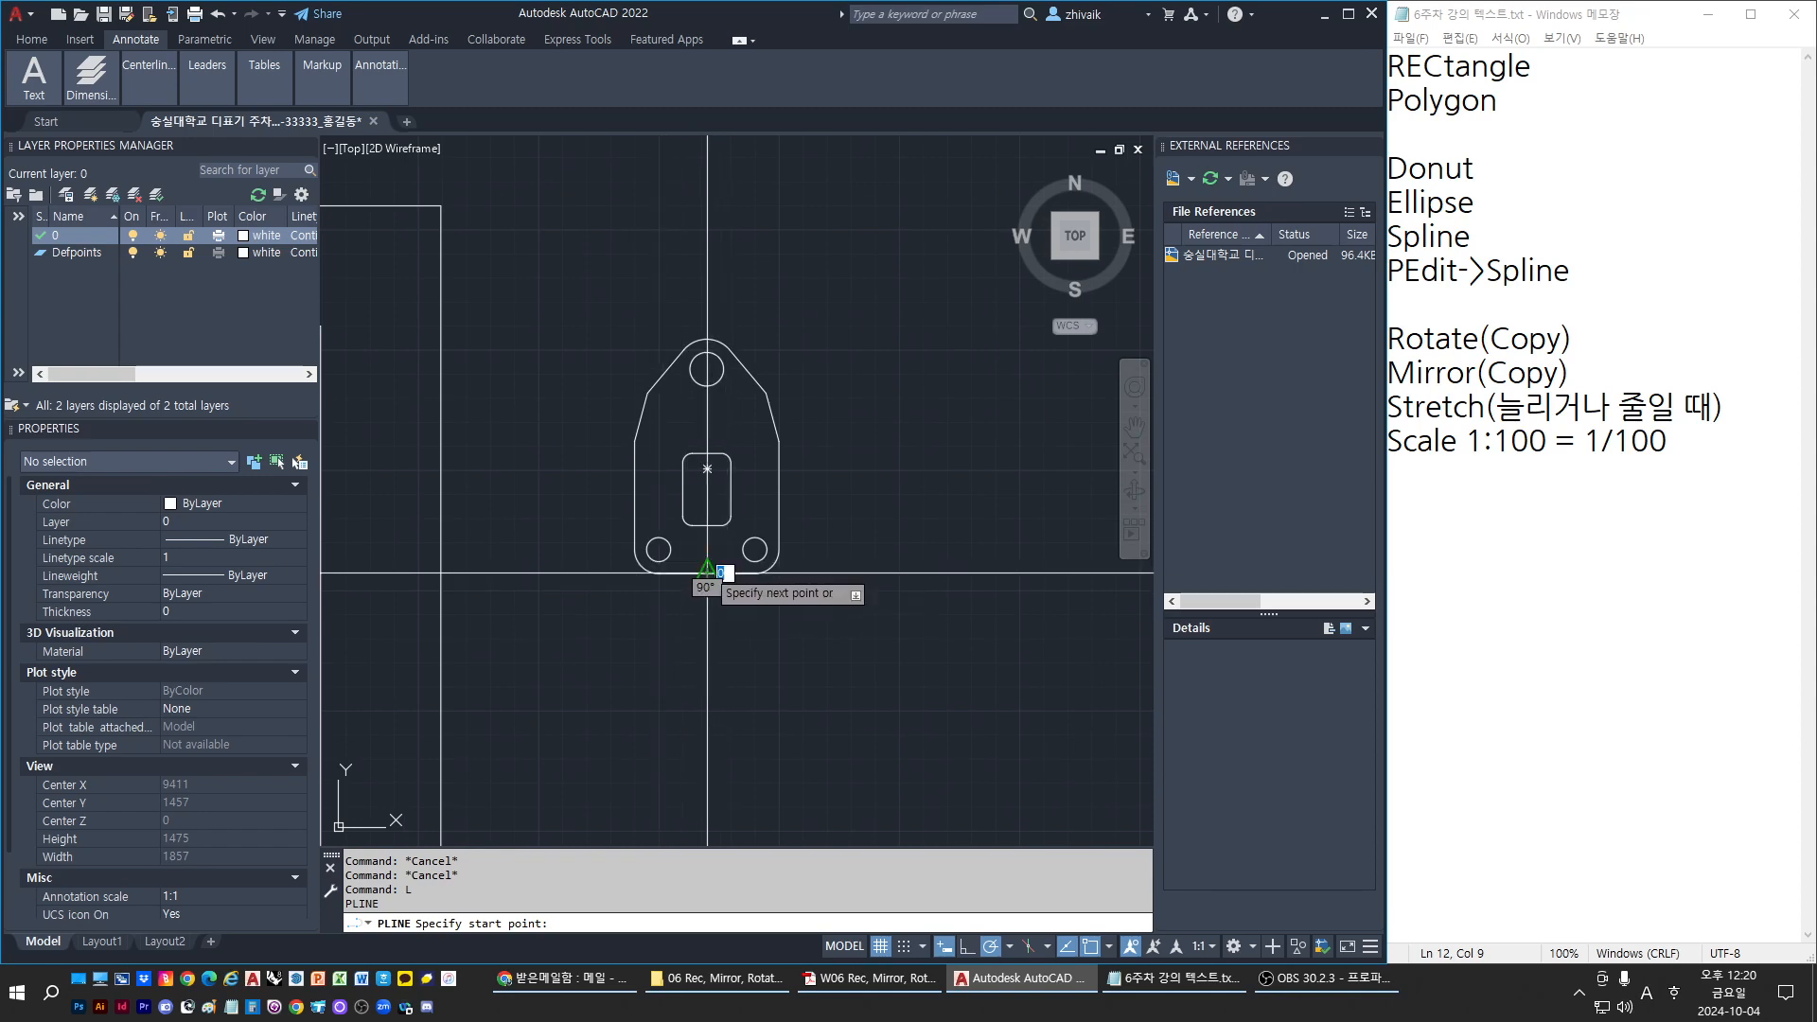
{"action": "left_click", "coordinate": [488, 572]}
{"action": "key", "text": "Escape"}
{"action": "middle_click_drag", "start_coordinate": [566, 660], "coordinate": [589, 670]}
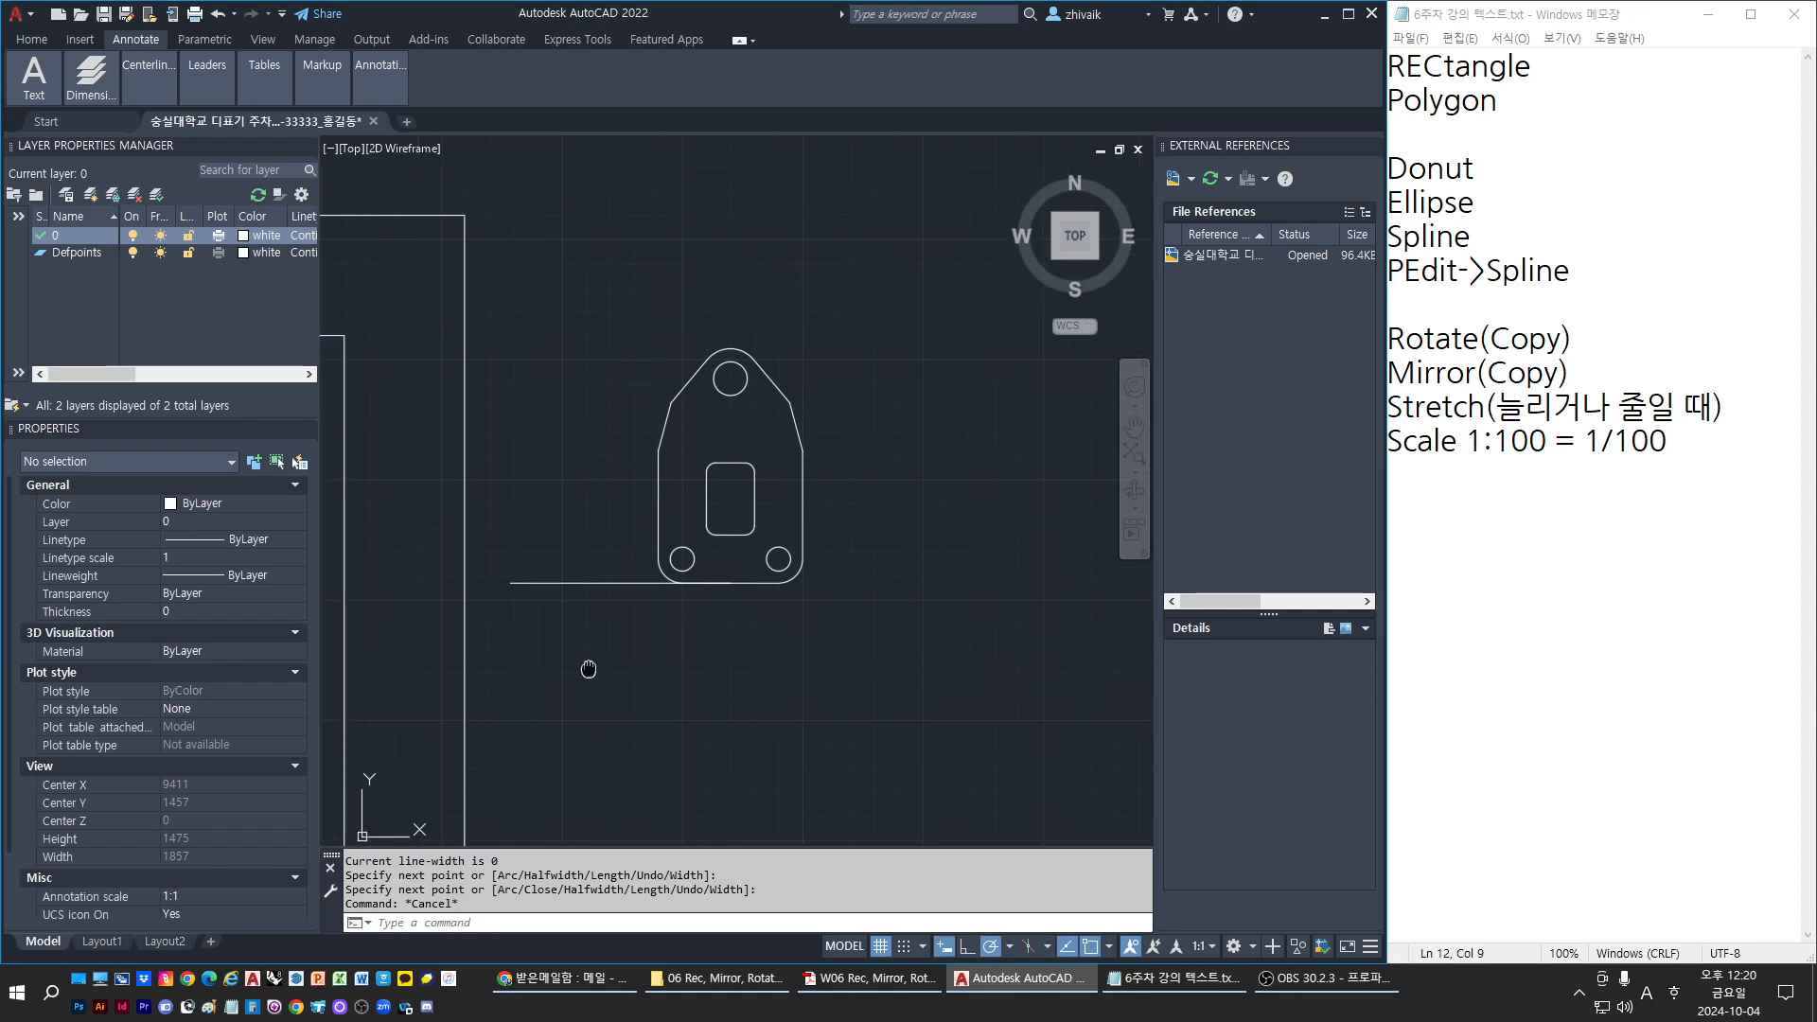
Offset the horizontal line at the plate's bottom edge 400 upward
{"action": "key", "text": "Escape"}
{"action": "key", "text": "Escape"}
{"action": "type", "text": "o"}
{"action": "key", "text": "Return"}
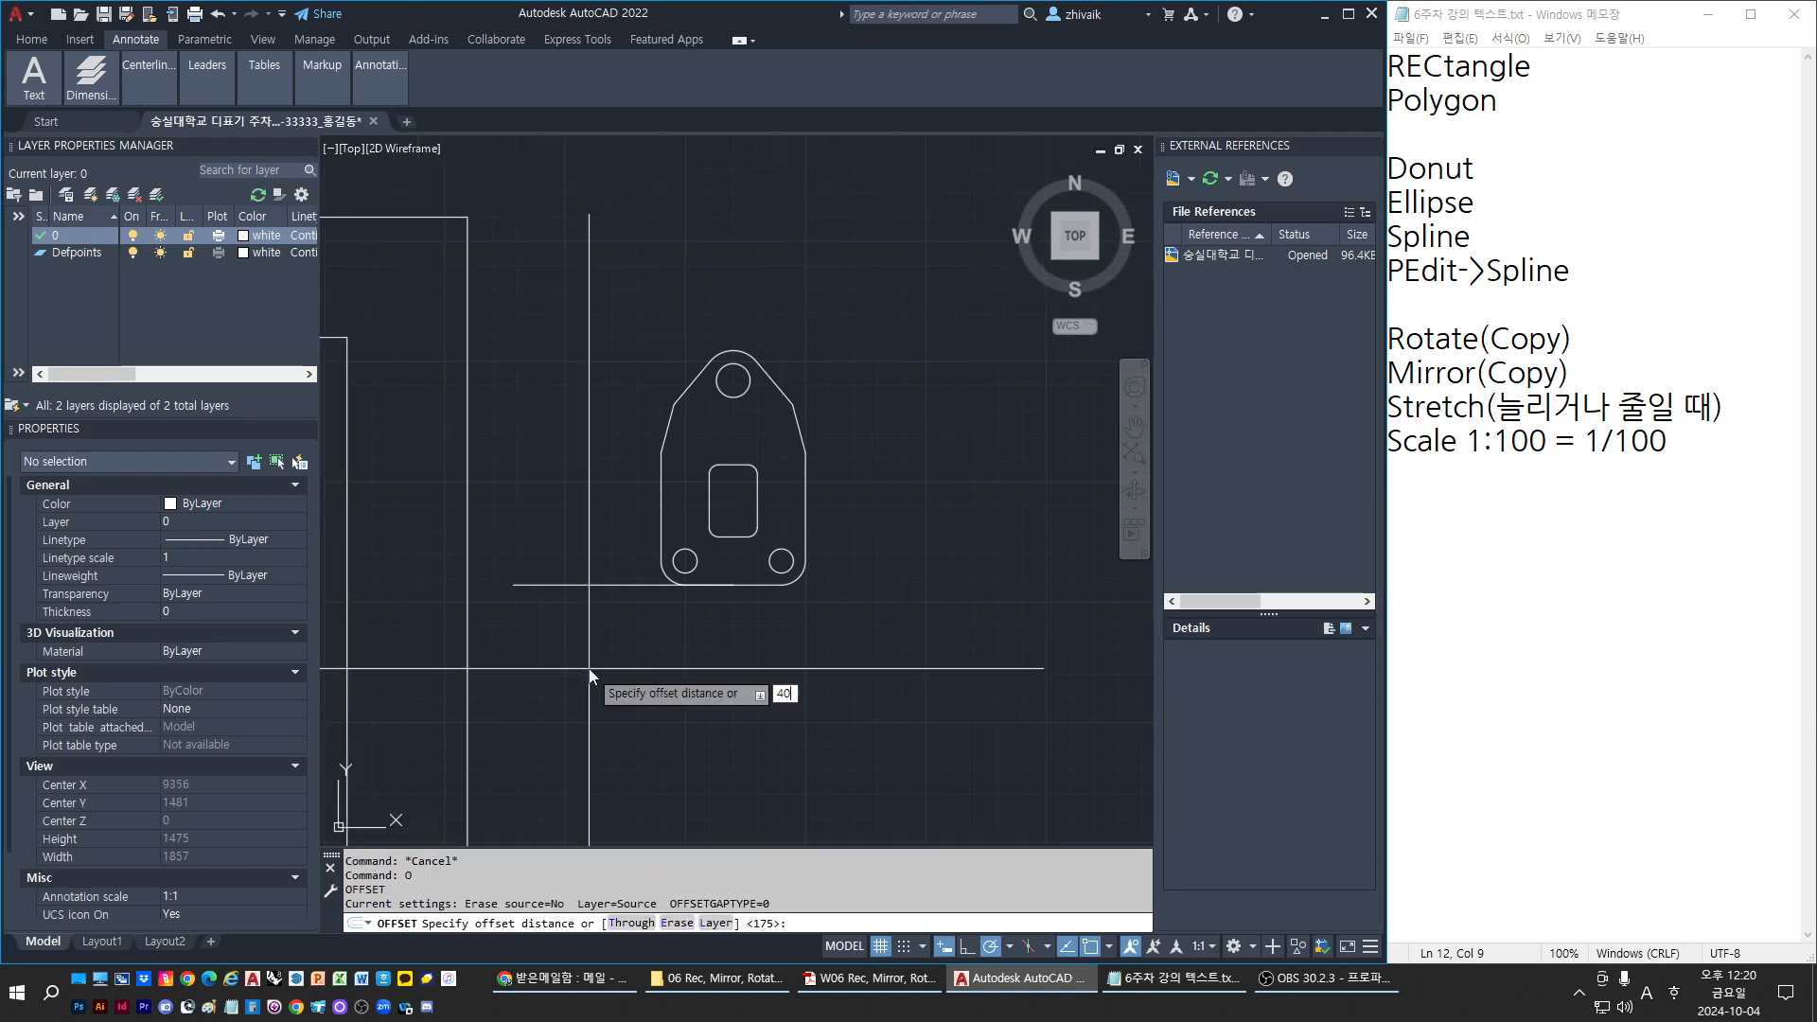
{"action": "key", "text": "Return"}
{"action": "left_click", "coordinate": [568, 584]}
{"action": "left_click", "coordinate": [596, 430]}
{"action": "key", "text": "Escape"}
{"action": "key", "text": "Escape"}
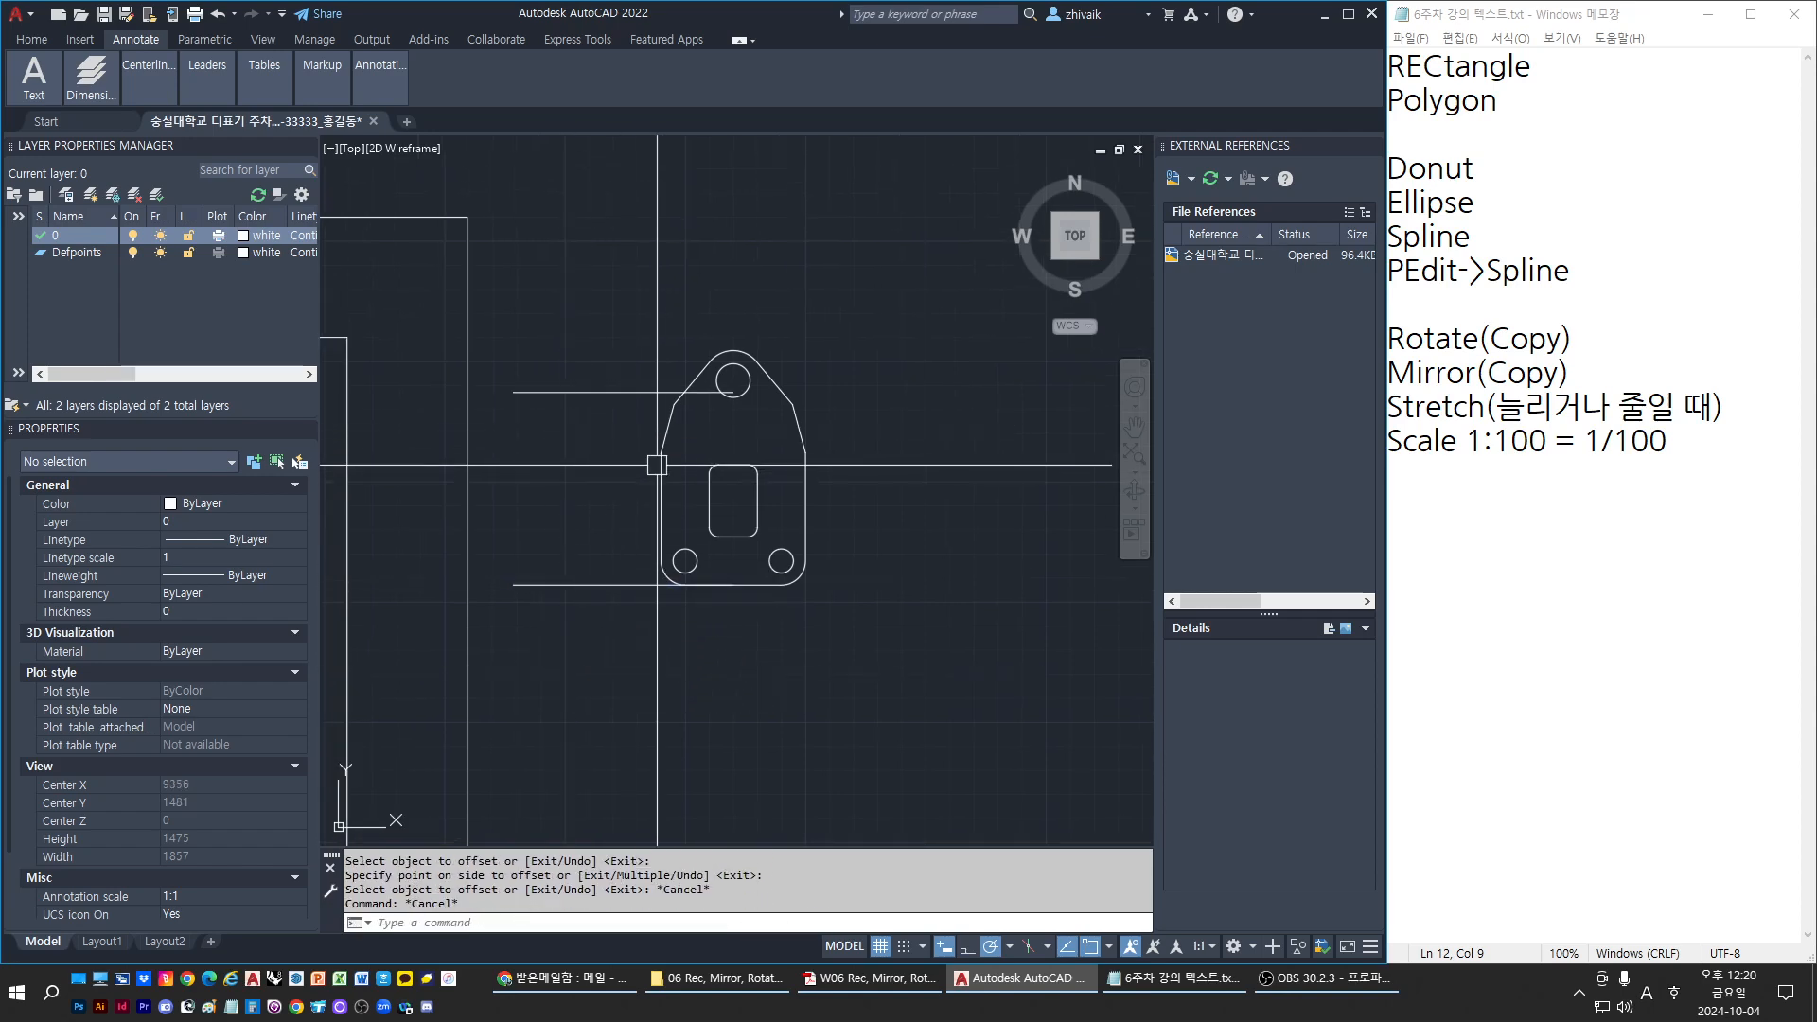
Draw a horizontal polyline leftward from the upper end of the plate's straight left side
{"action": "scroll", "coordinate": [657, 465], "scroll_direction": "up", "scroll_amount": 2}
{"action": "left_click", "coordinate": [621, 382]}
{"action": "key", "text": "Escape"}
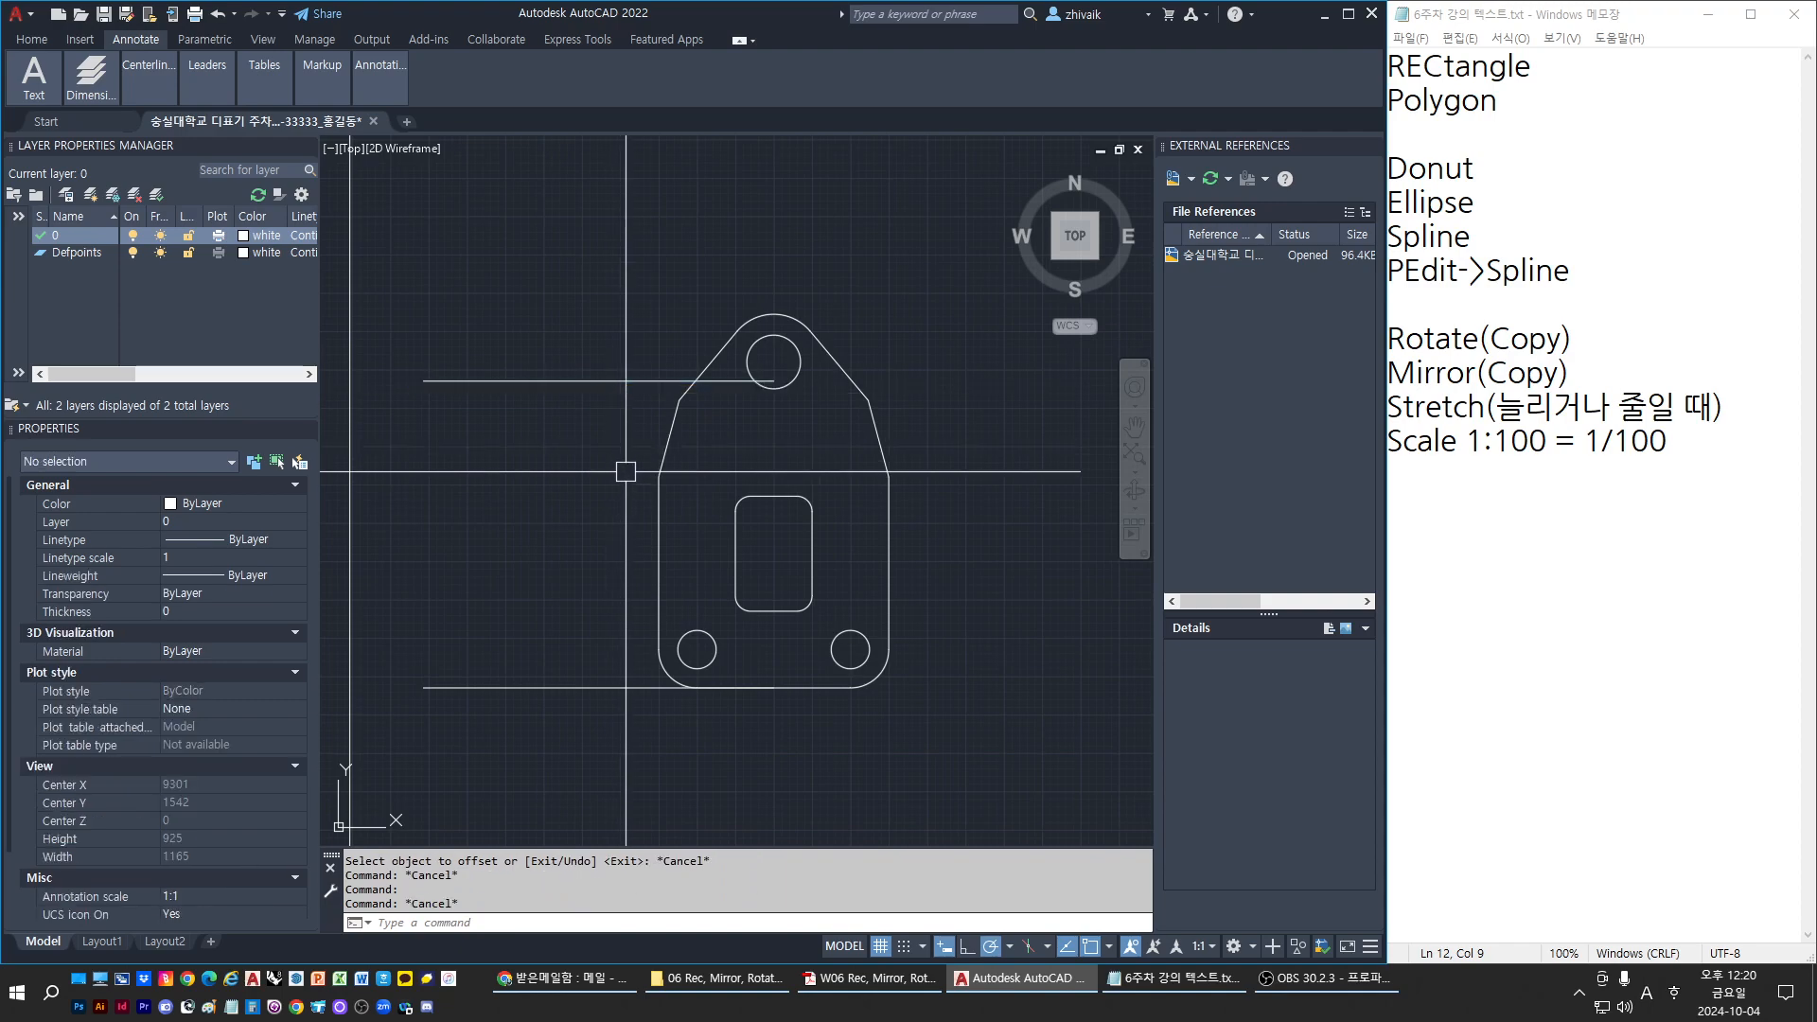
{"action": "left_click", "coordinate": [660, 475]}
{"action": "key", "text": "Escape"}
{"action": "type", "text": "pl"}
{"action": "key", "text": "Return"}
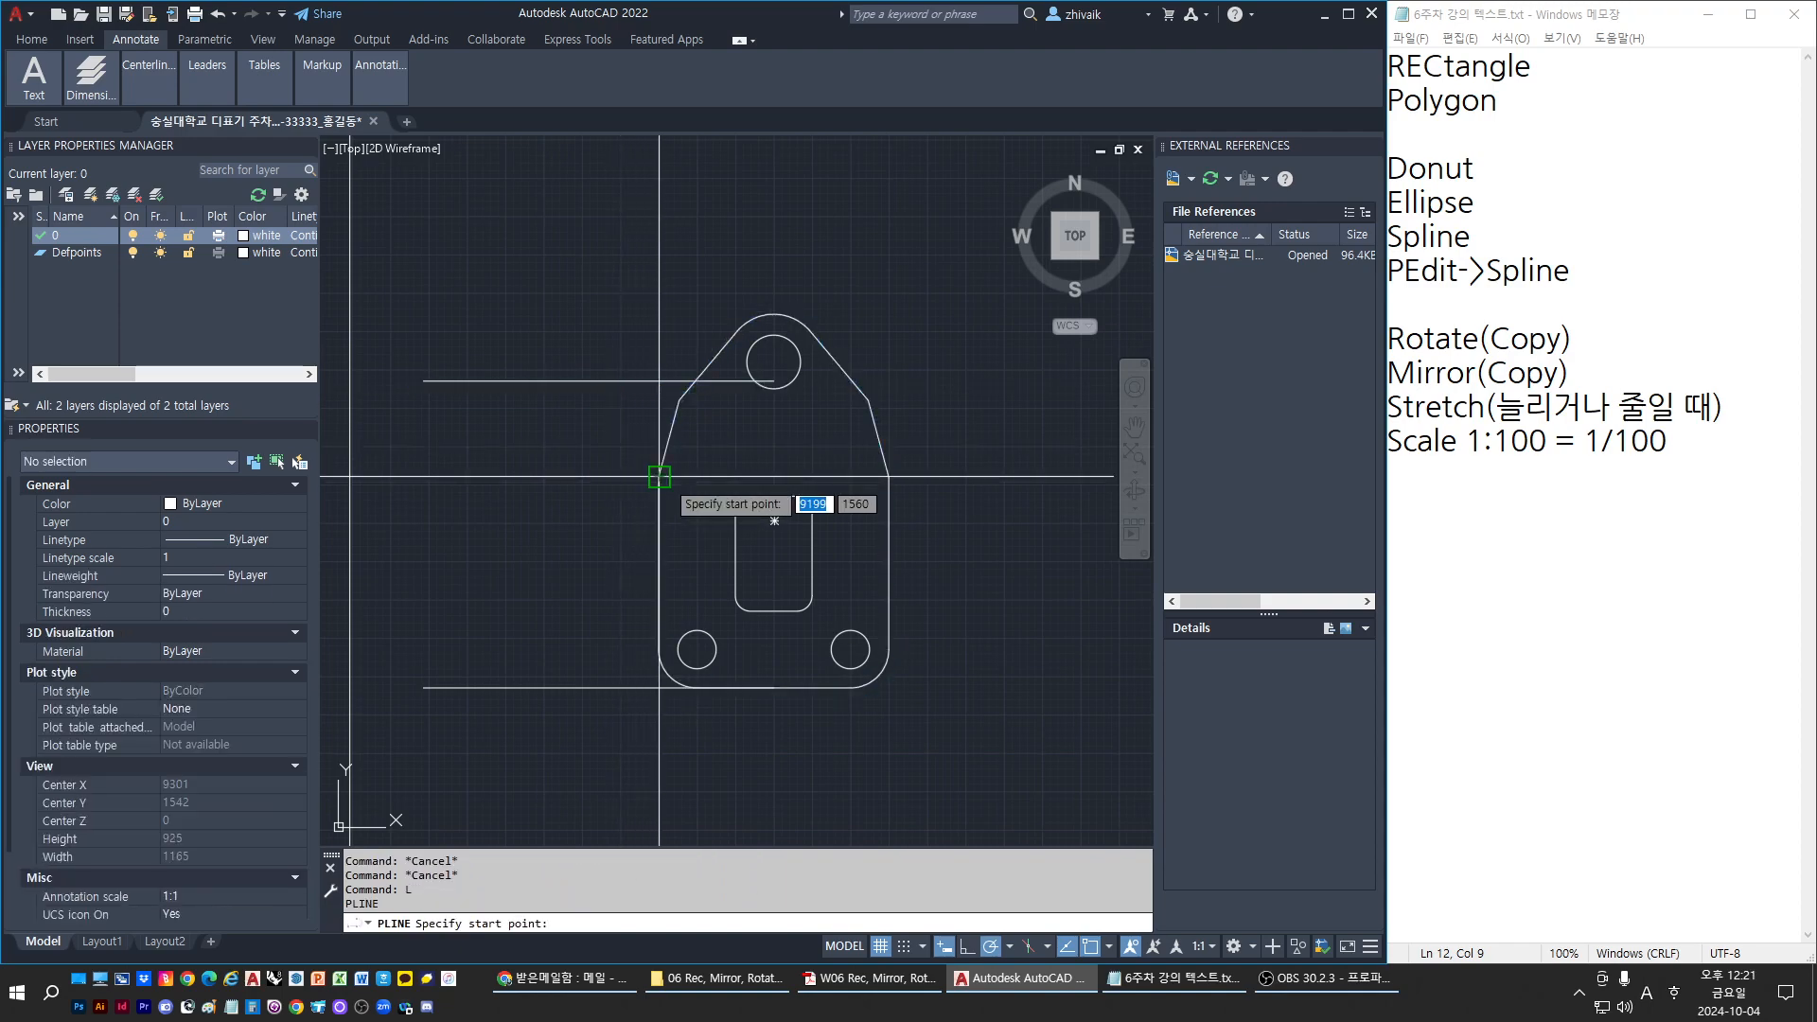
{"action": "left_click", "coordinate": [660, 476]}
{"action": "left_click", "coordinate": [438, 475]}
{"action": "scroll", "coordinate": [588, 494], "scroll_direction": "up", "scroll_amount": 4}
{"action": "key", "text": "Escape"}
{"action": "key", "text": "Escape"}
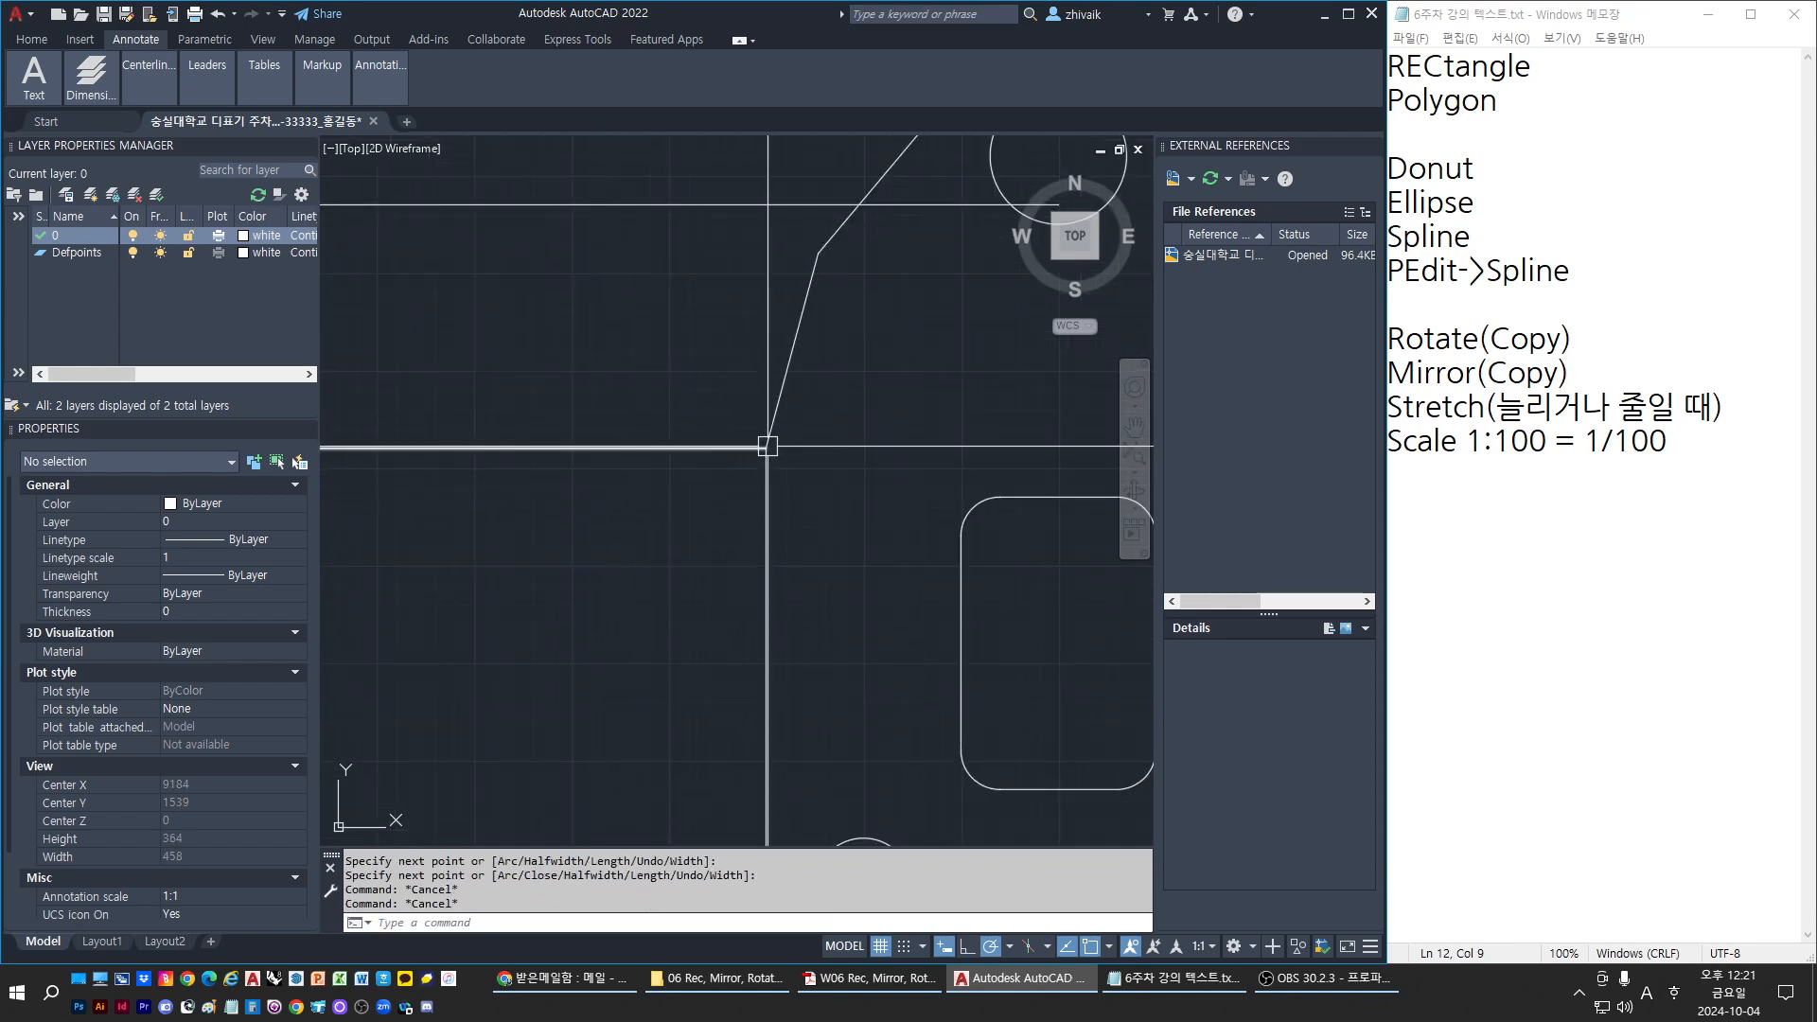
Stretch the plate's upper part, excluding the reference lines, from the left side's upper end up to the 400-high line
{"action": "scroll", "coordinate": [768, 446], "scroll_direction": "down", "scroll_amount": 2}
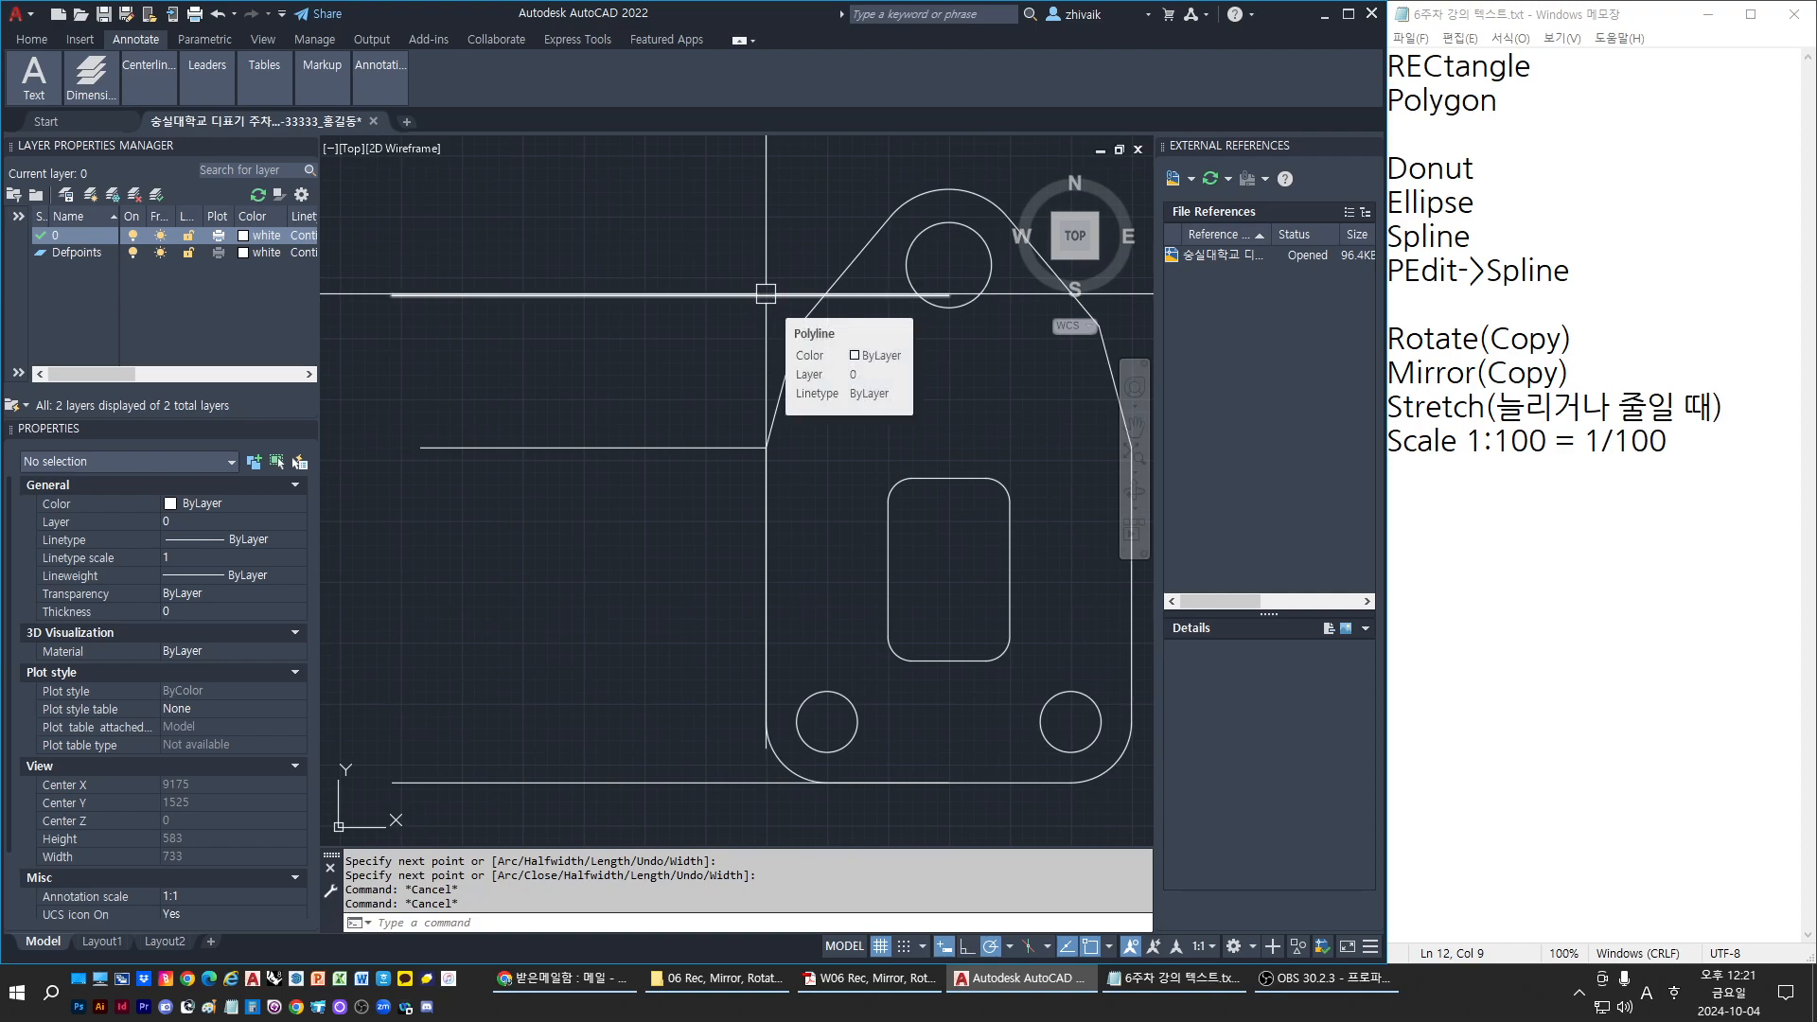
{"action": "scroll", "coordinate": [710, 416], "scroll_direction": "down", "scroll_amount": 4}
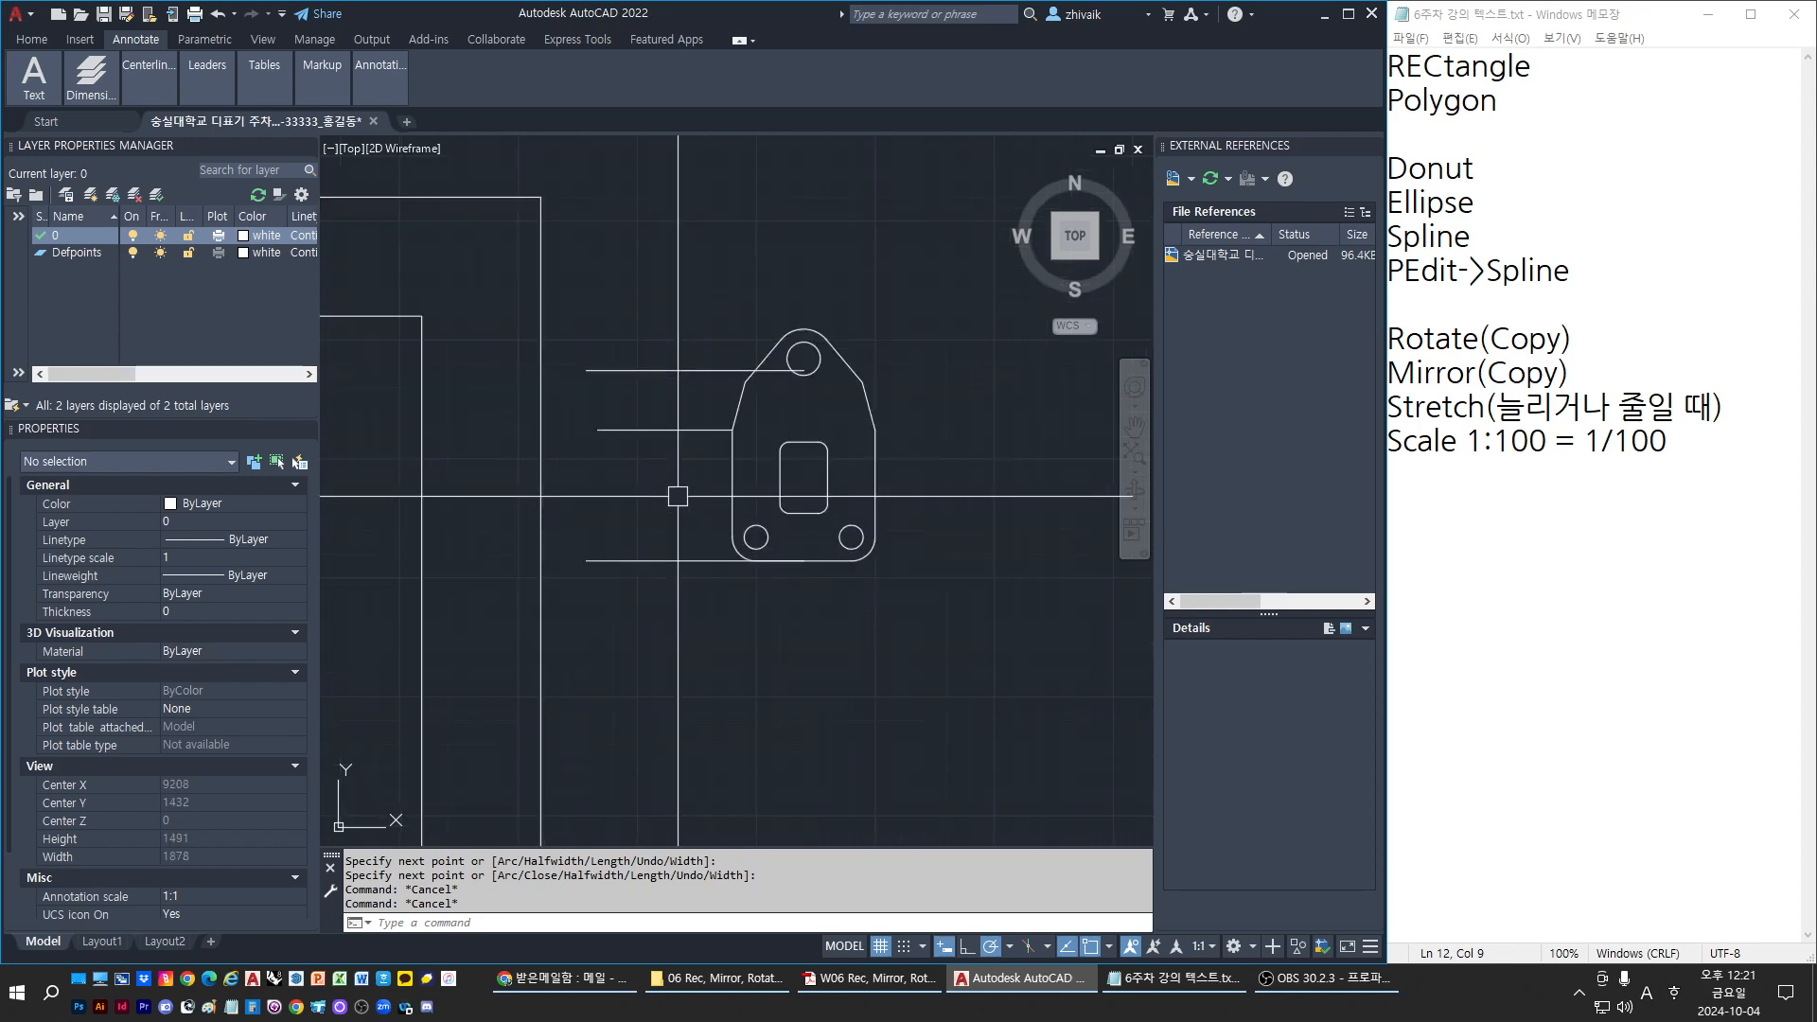
{"action": "middle_click_drag", "start_coordinate": [699, 447], "coordinate": [663, 474]}
{"action": "key", "text": "Escape"}
{"action": "type", "text": "s"}
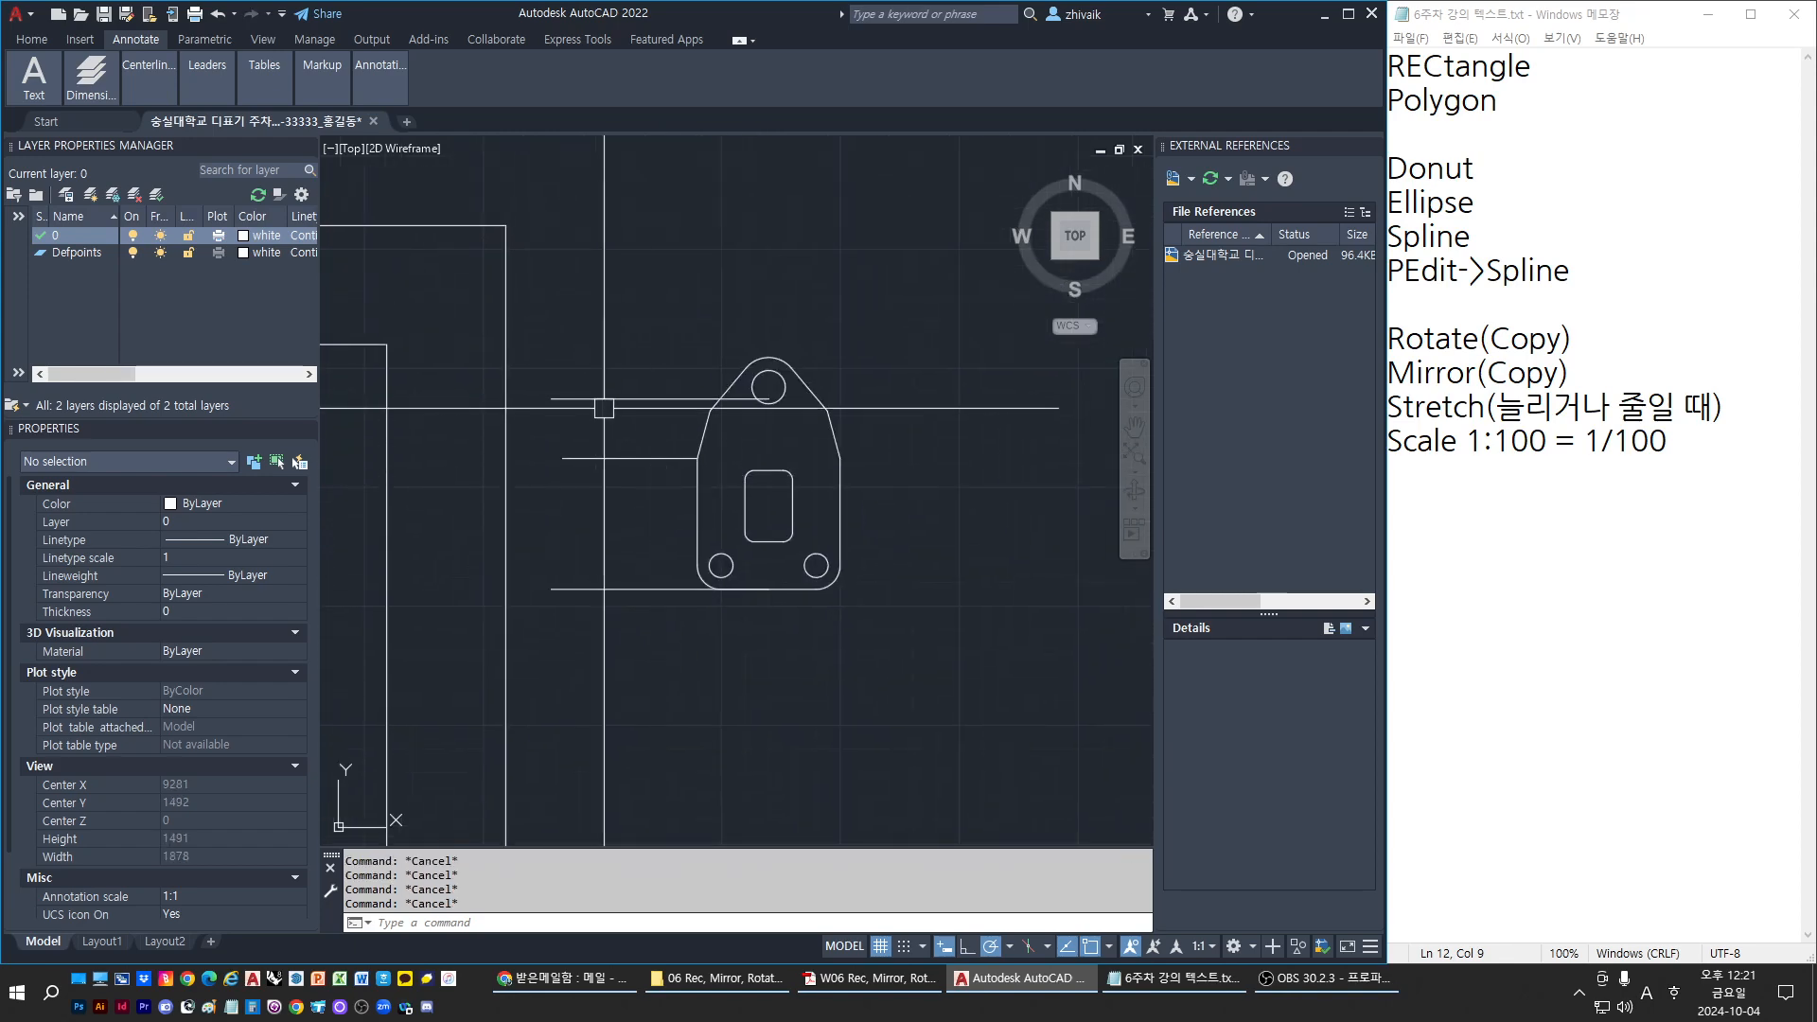
{"action": "key", "text": "Return"}
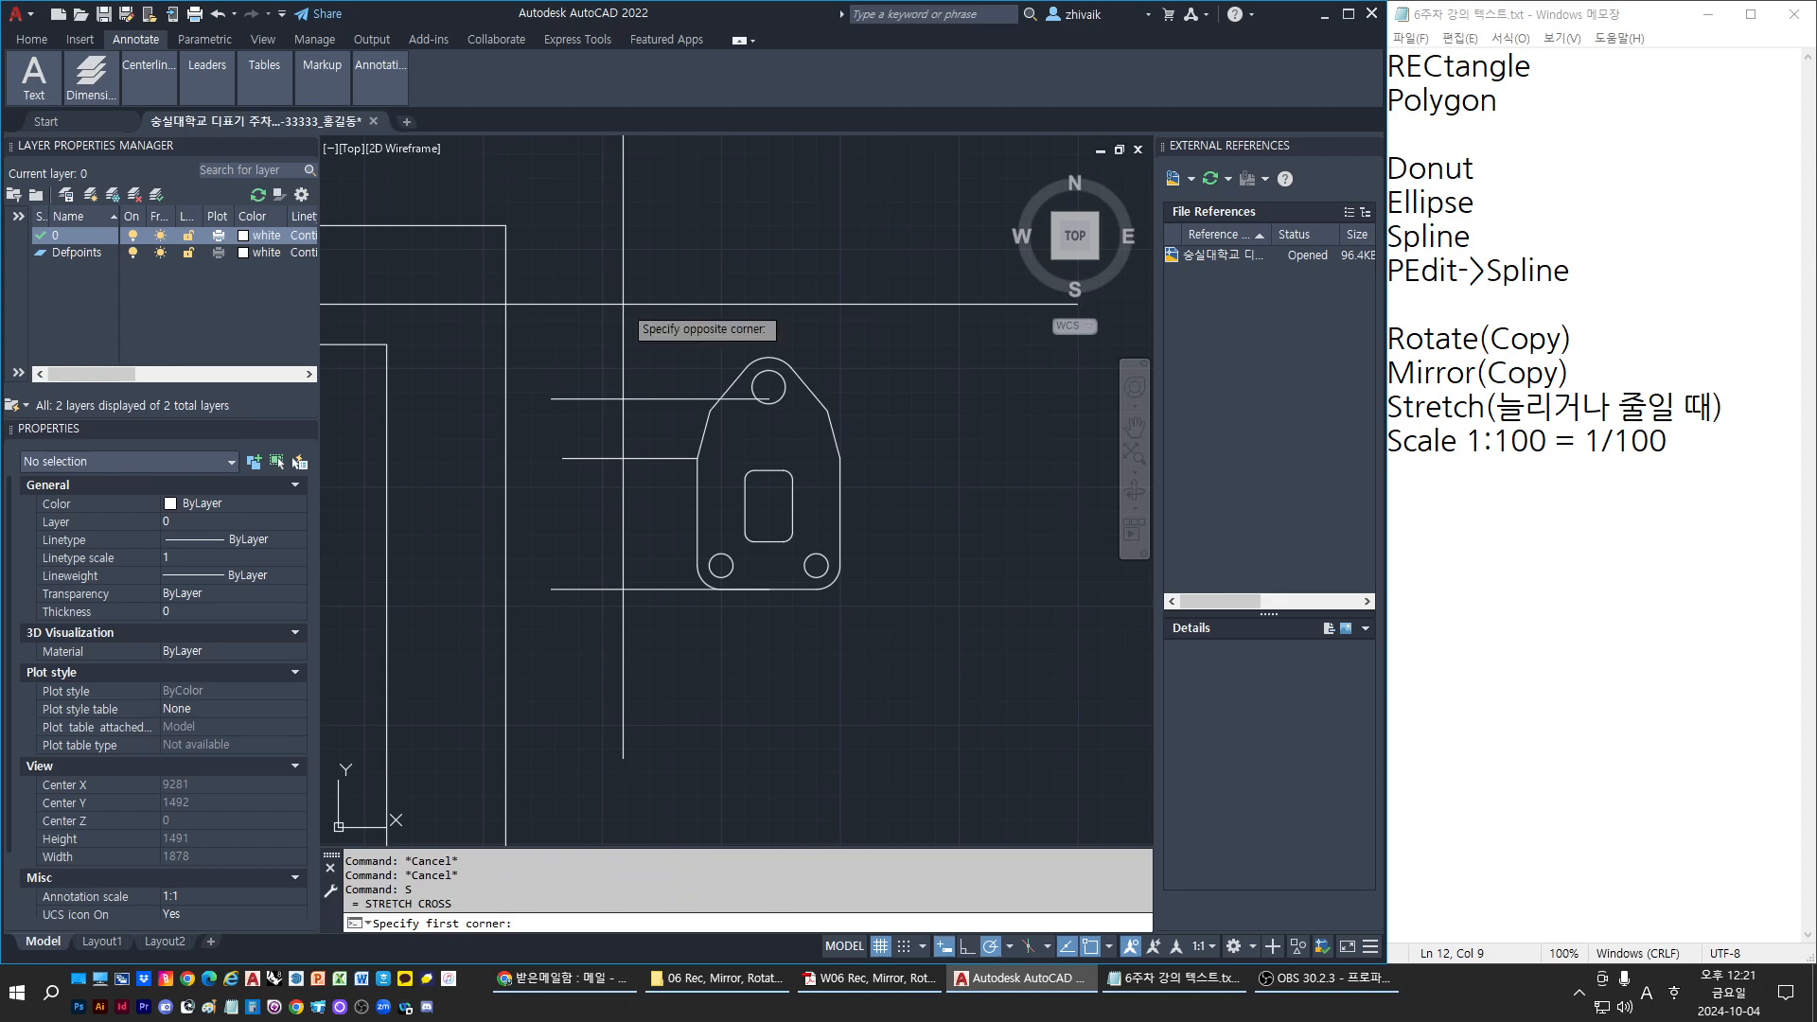
{"action": "left_click", "coordinate": [623, 304]}
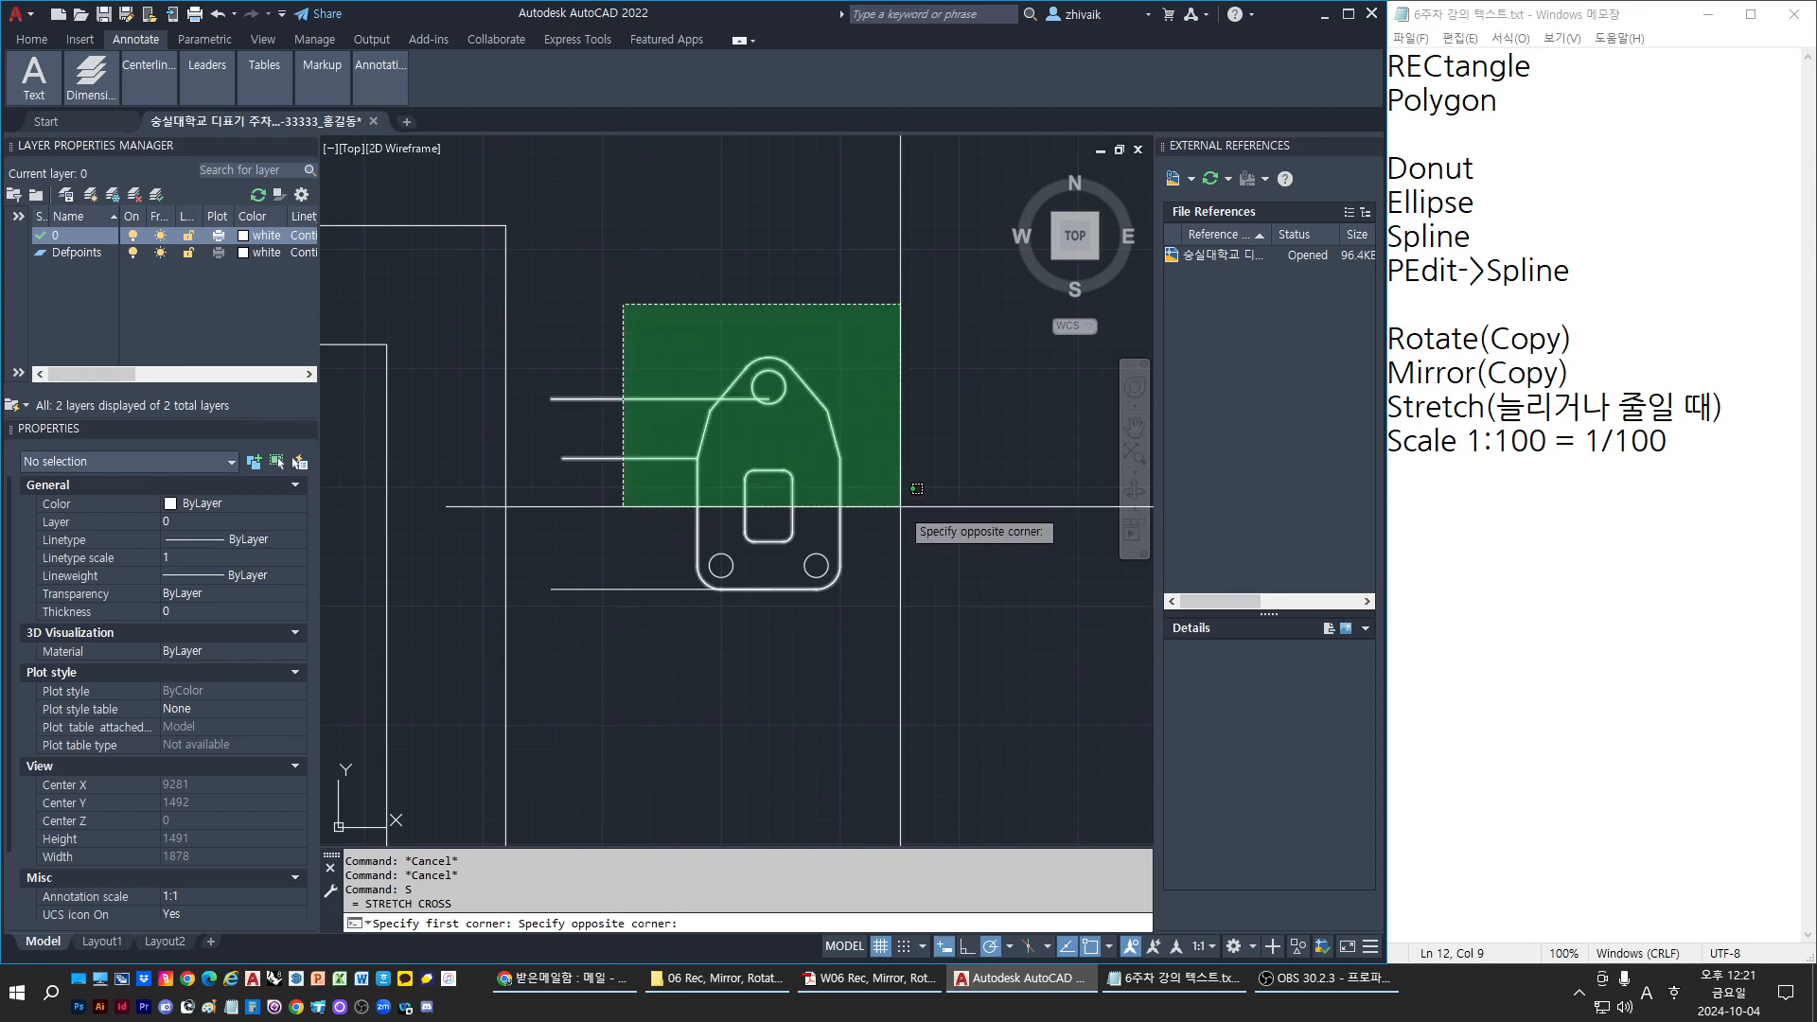
{"action": "left_click", "coordinate": [917, 489]}
{"action": "left_click", "coordinate": [651, 503], "text": "shift"}
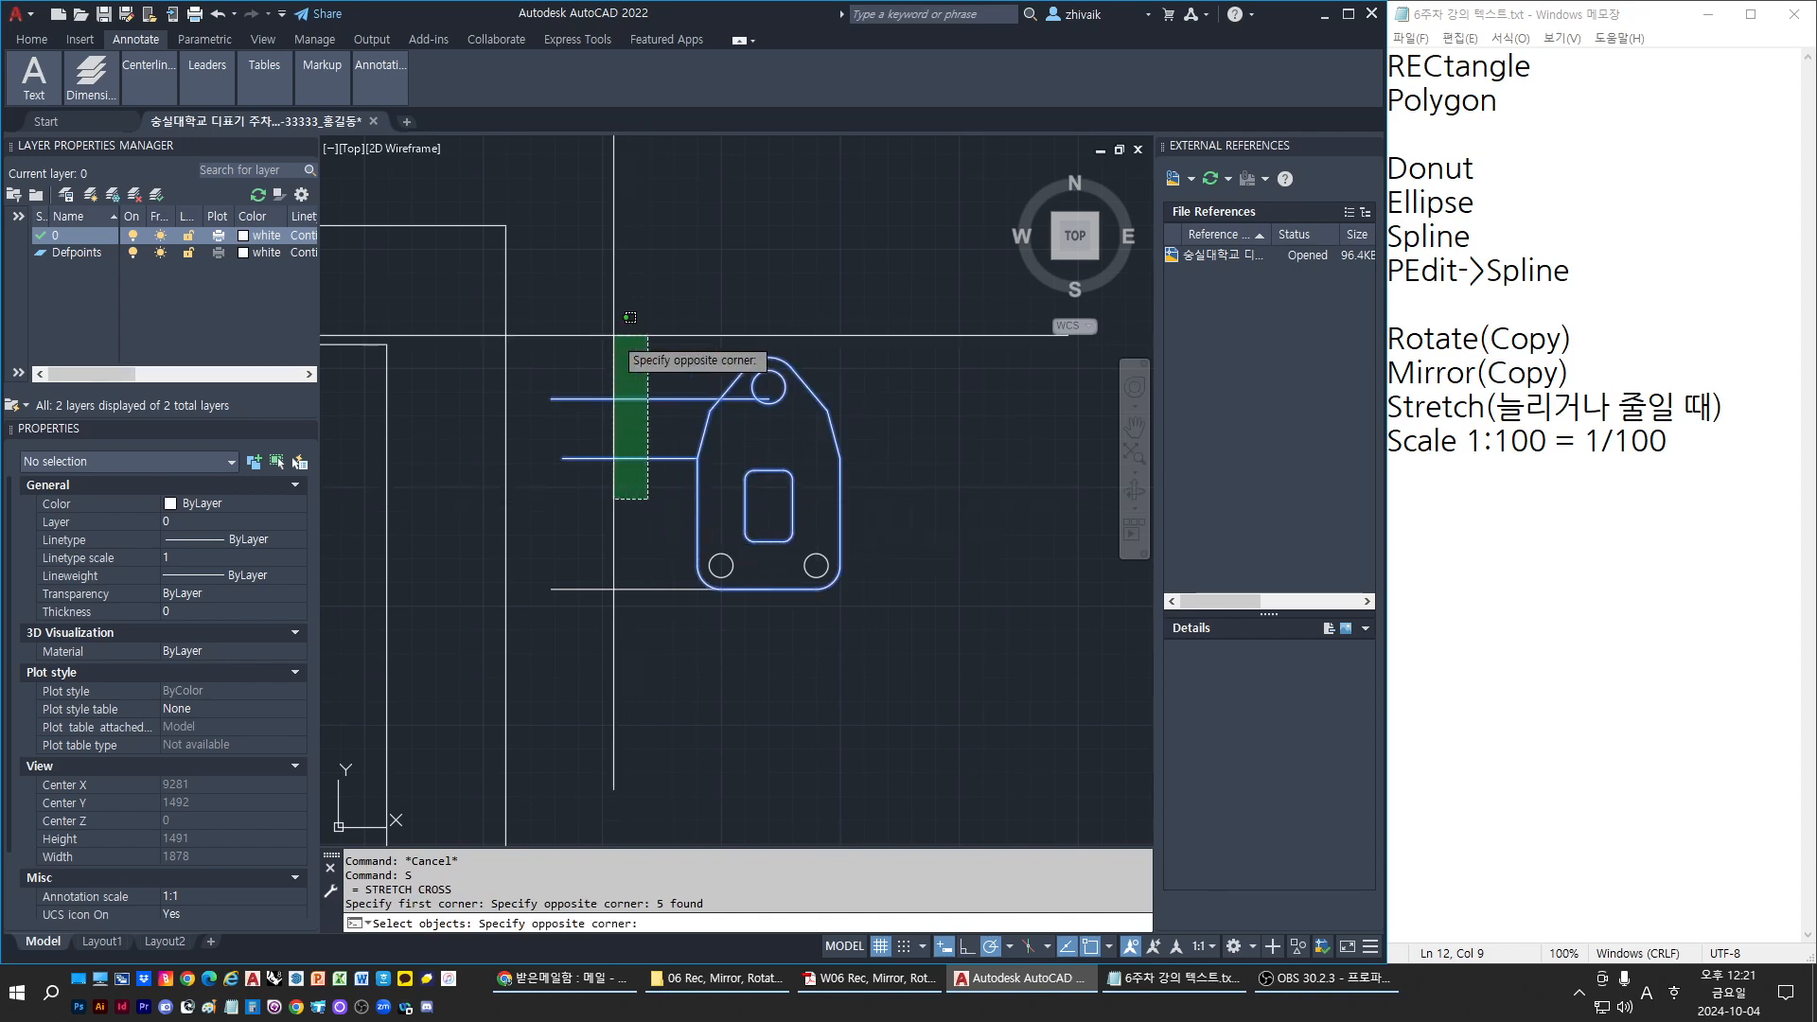
{"action": "left_click", "coordinate": [621, 340], "text": "shift"}
{"action": "scroll", "coordinate": [653, 530], "scroll_direction": "up", "scroll_amount": 2}
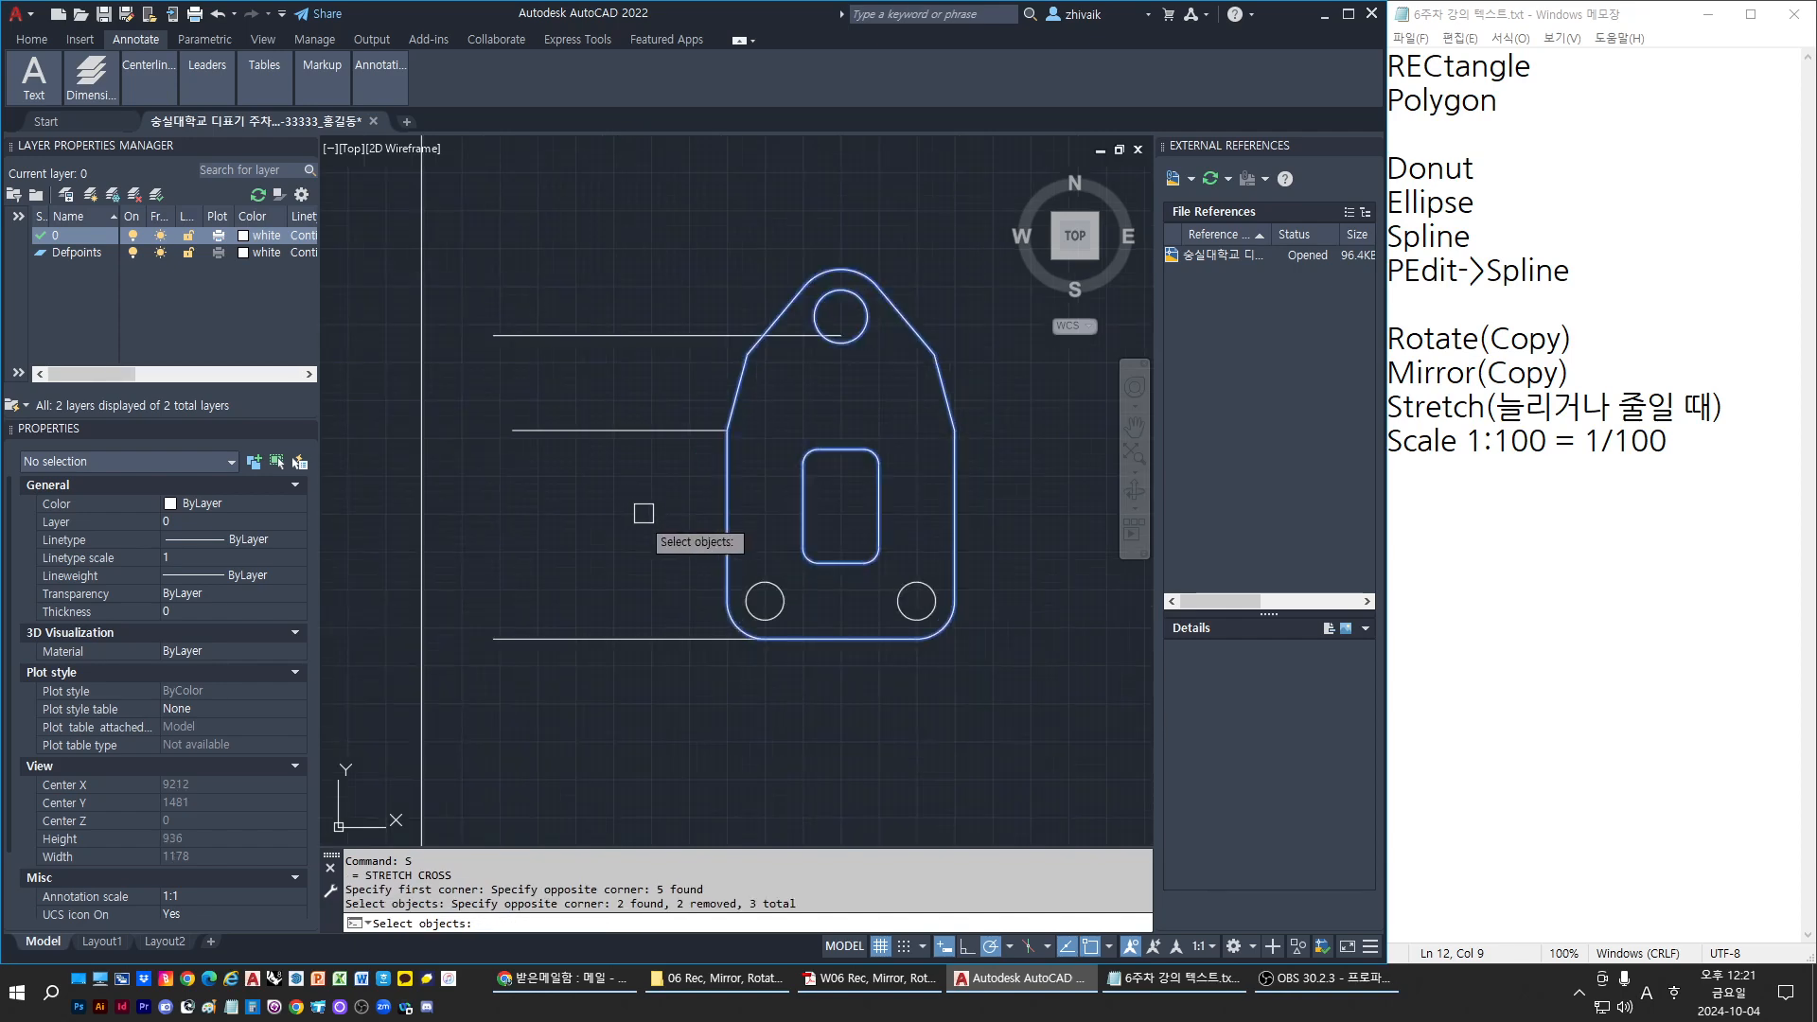
{"action": "key", "text": "Return"}
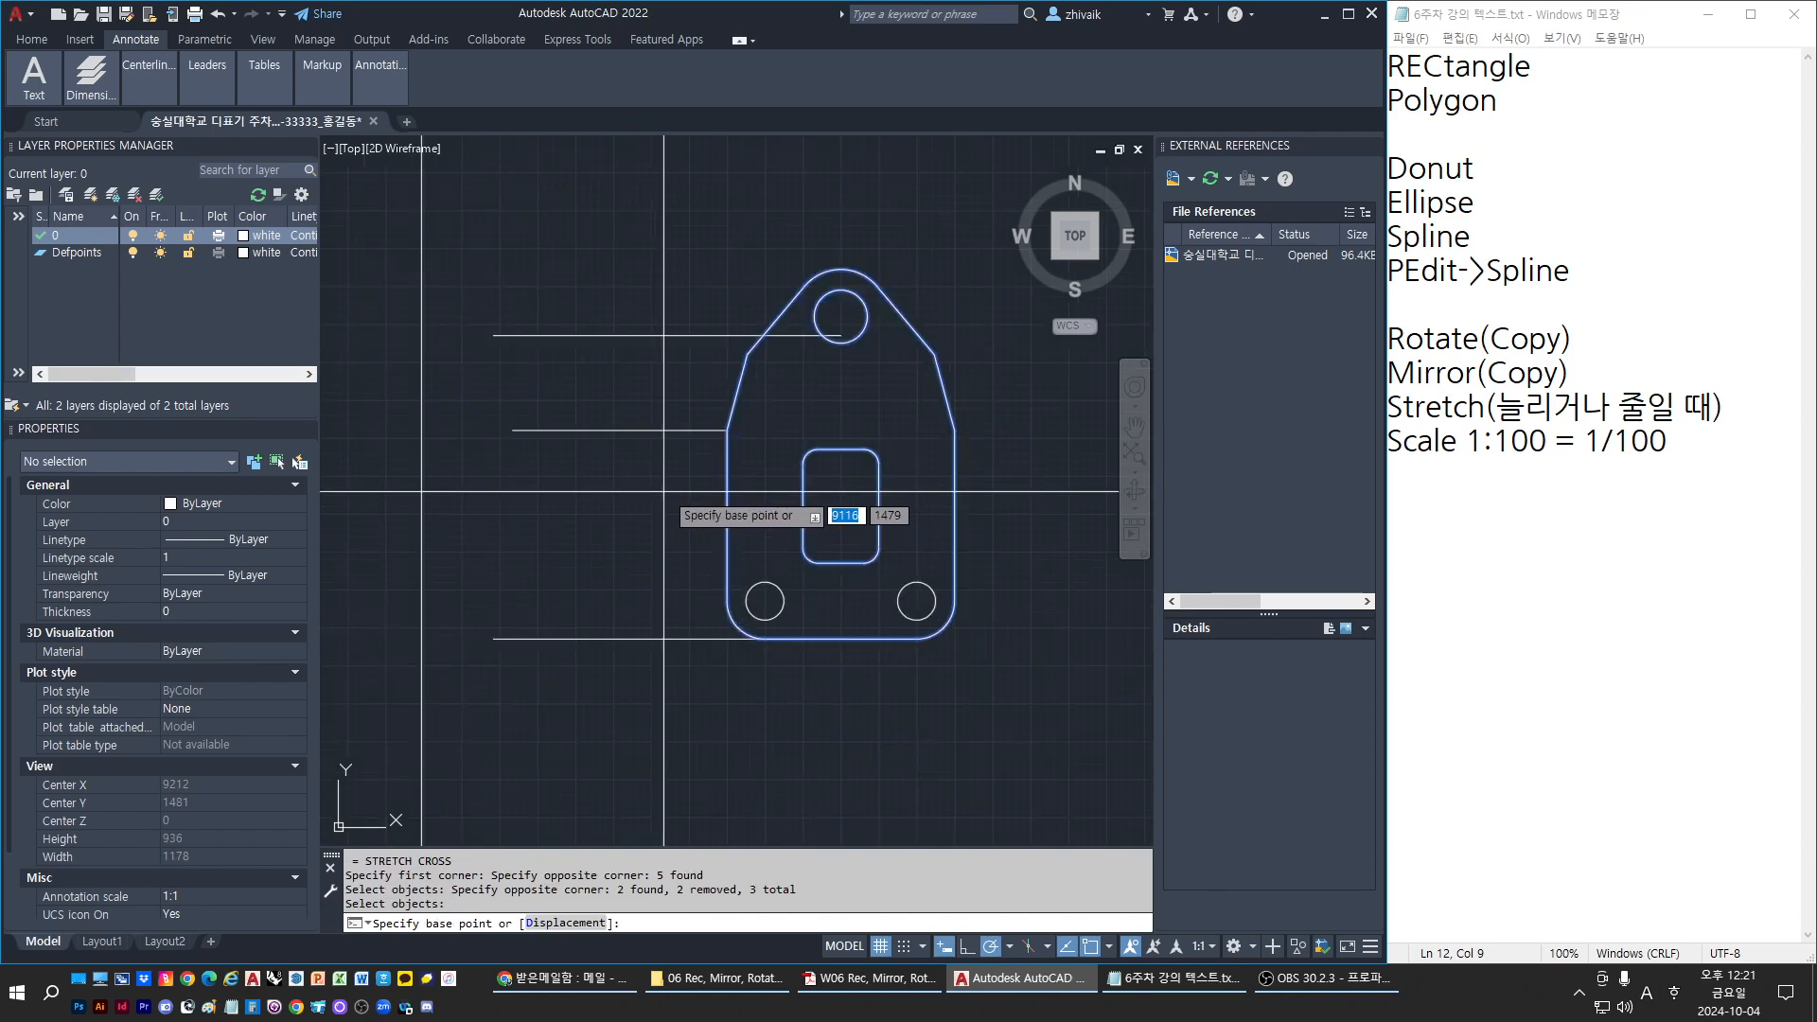
{"action": "left_click", "coordinate": [727, 430]}
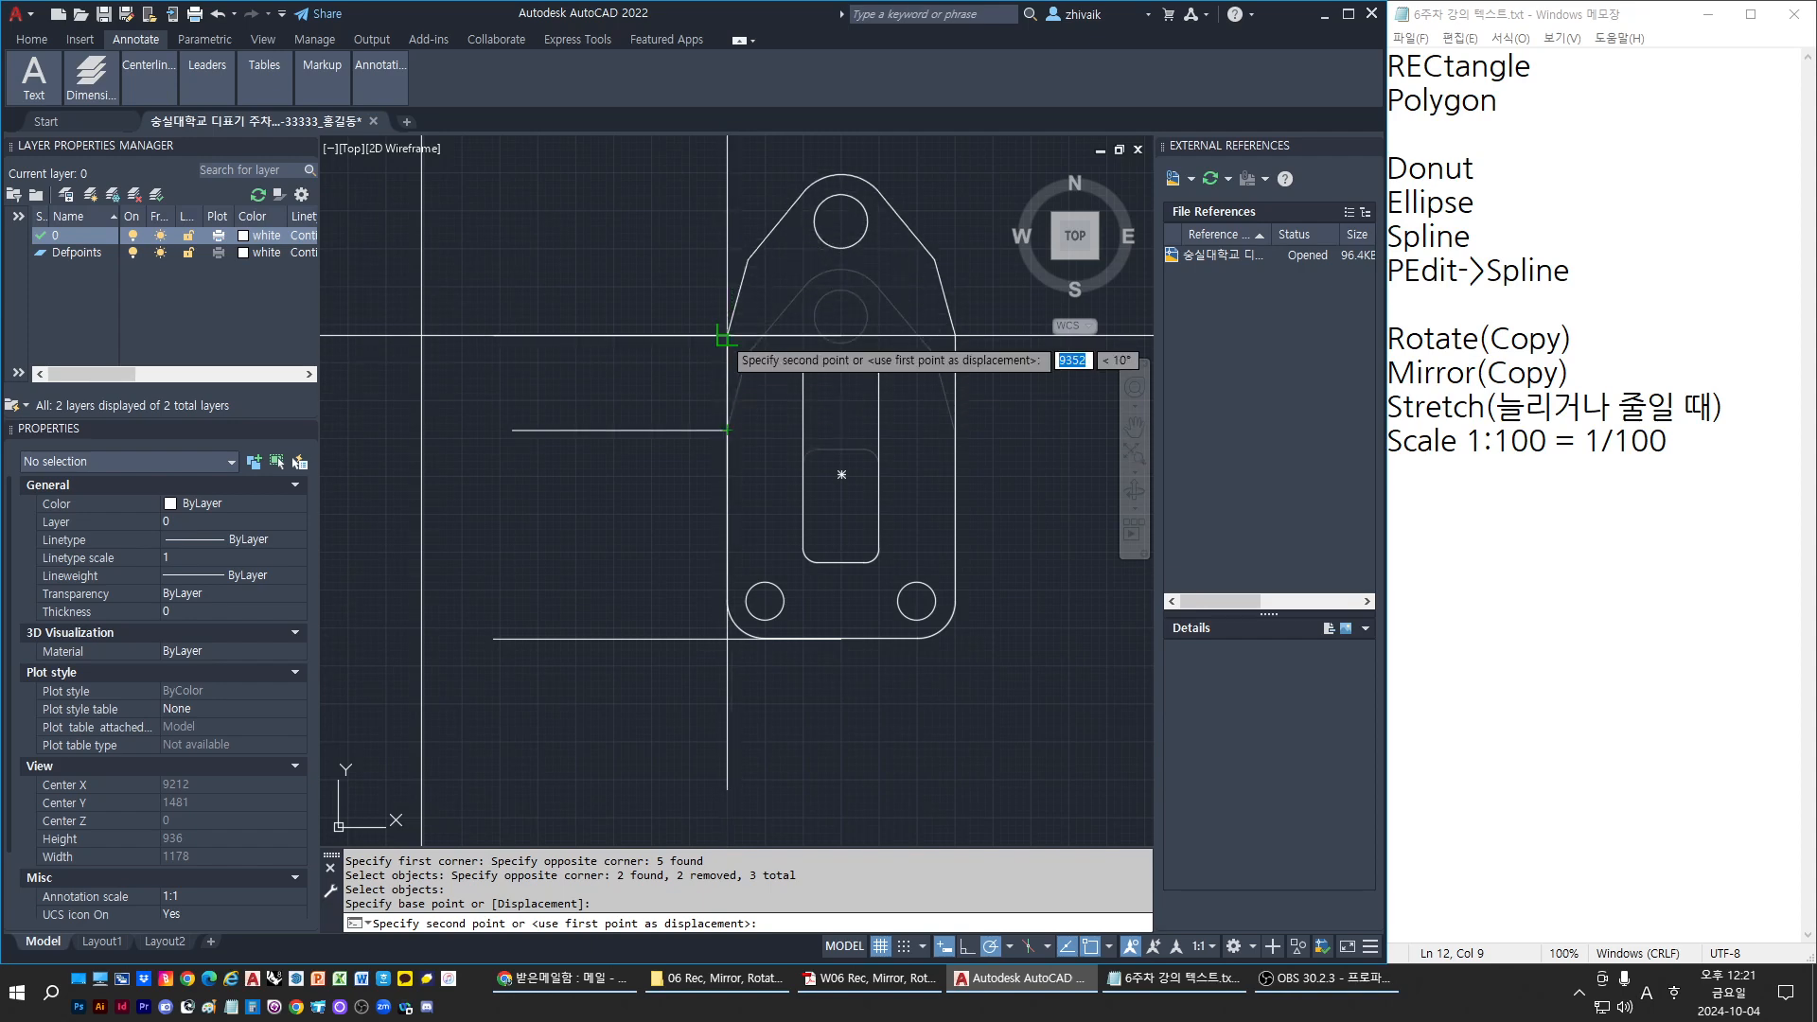
{"action": "left_click", "coordinate": [727, 336]}
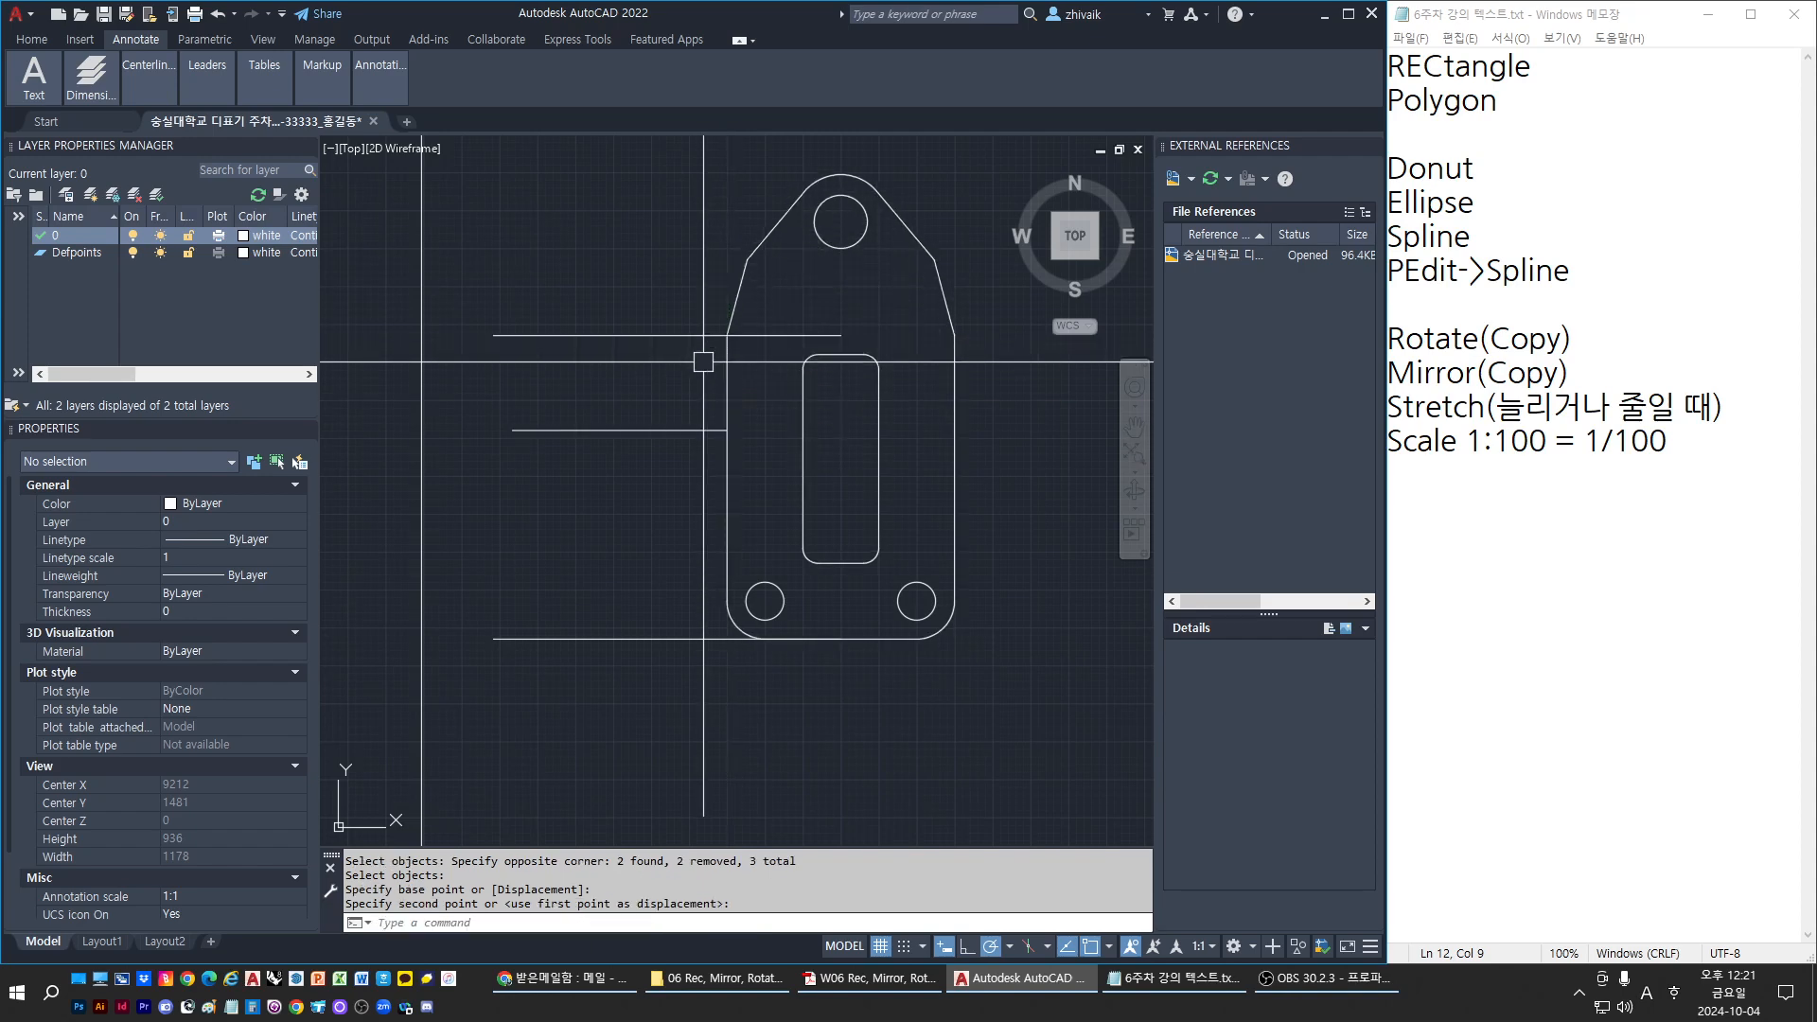
{"action": "left_click", "coordinate": [636, 523]}
{"action": "key", "text": "Escape"}
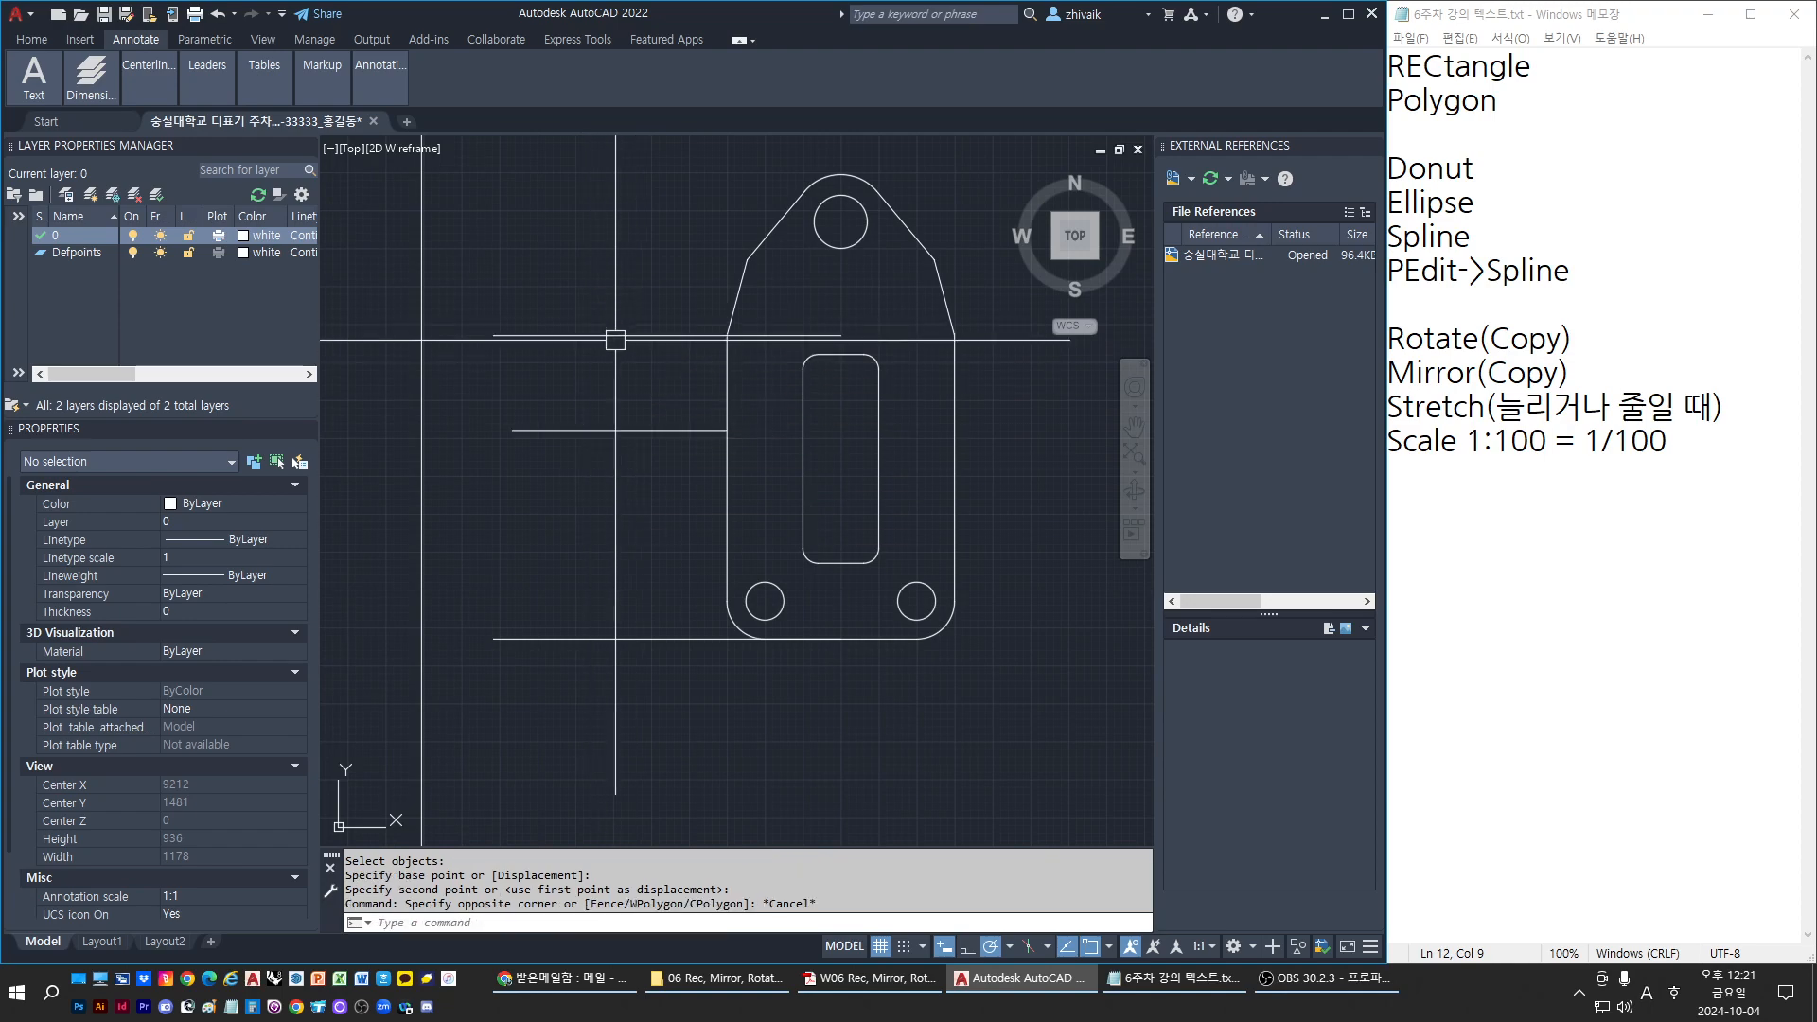
Measure the height from the plate's bottom line to the upper end of its straight left side
{"action": "left_click", "coordinate": [609, 335]}
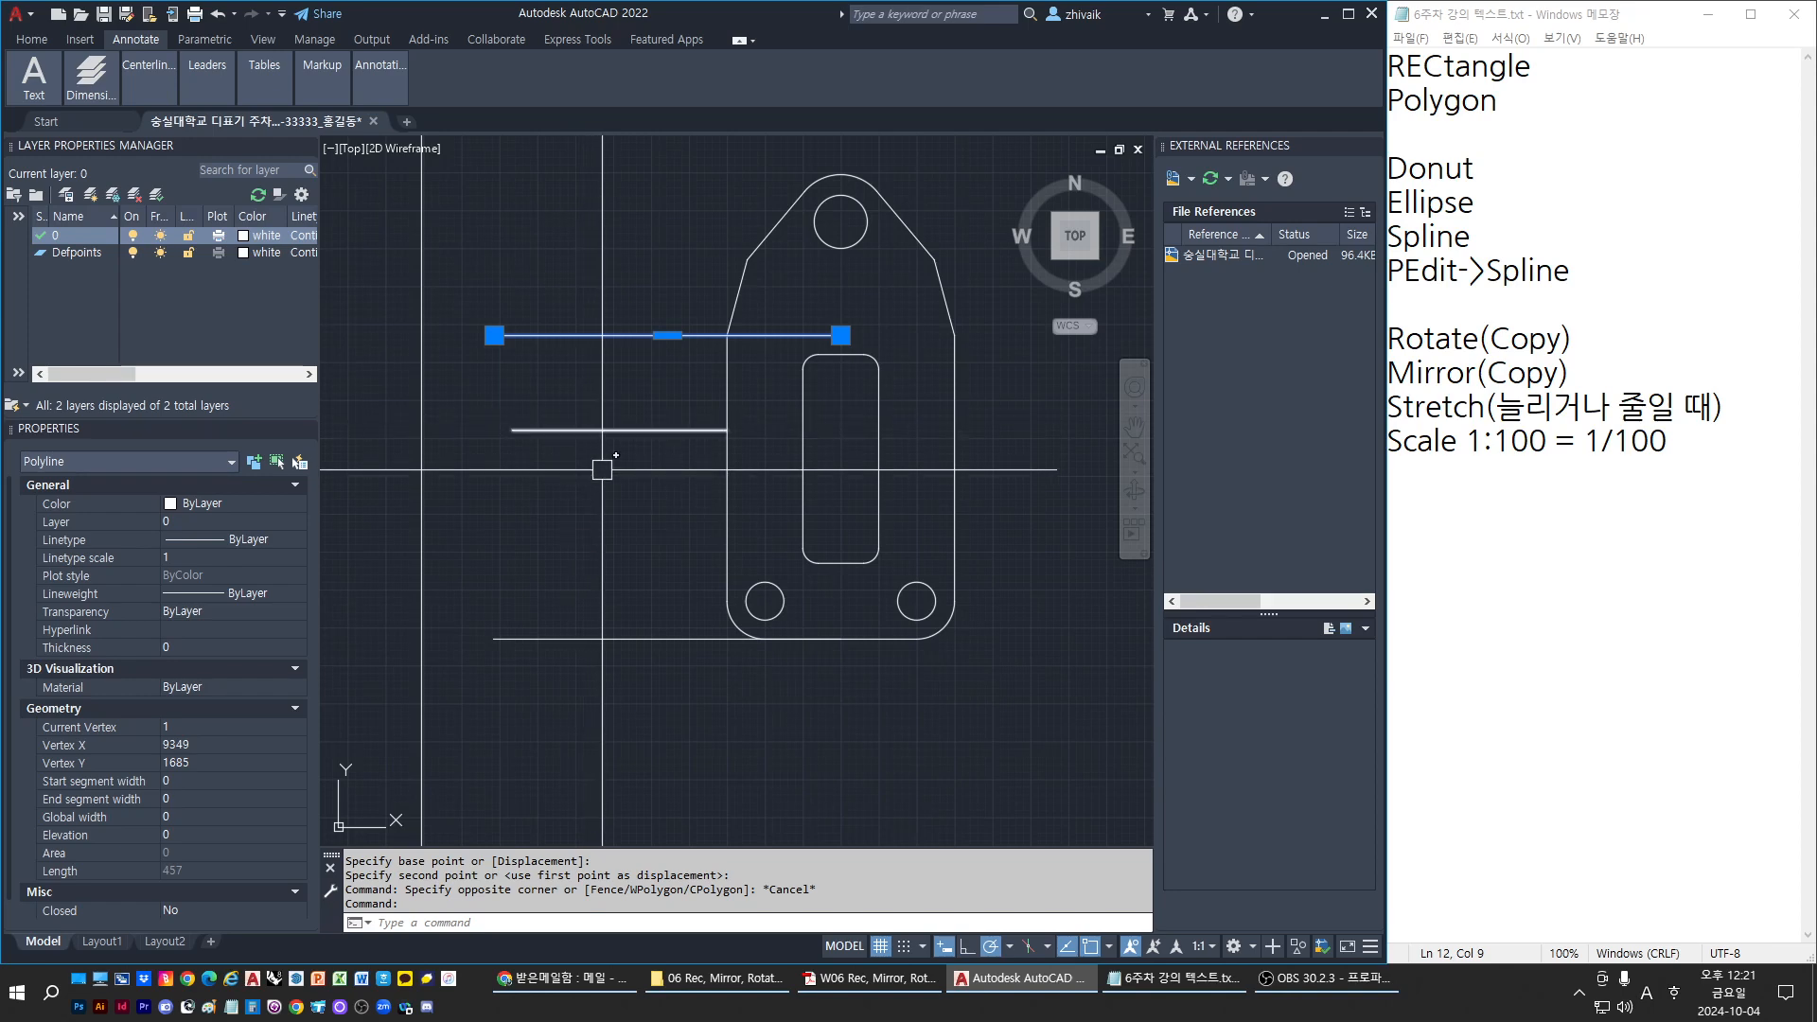
{"action": "key", "text": "Escape"}
{"action": "type", "text": "d"}
{"action": "key", "text": "Return"}
{"action": "left_click", "coordinate": [727, 335]}
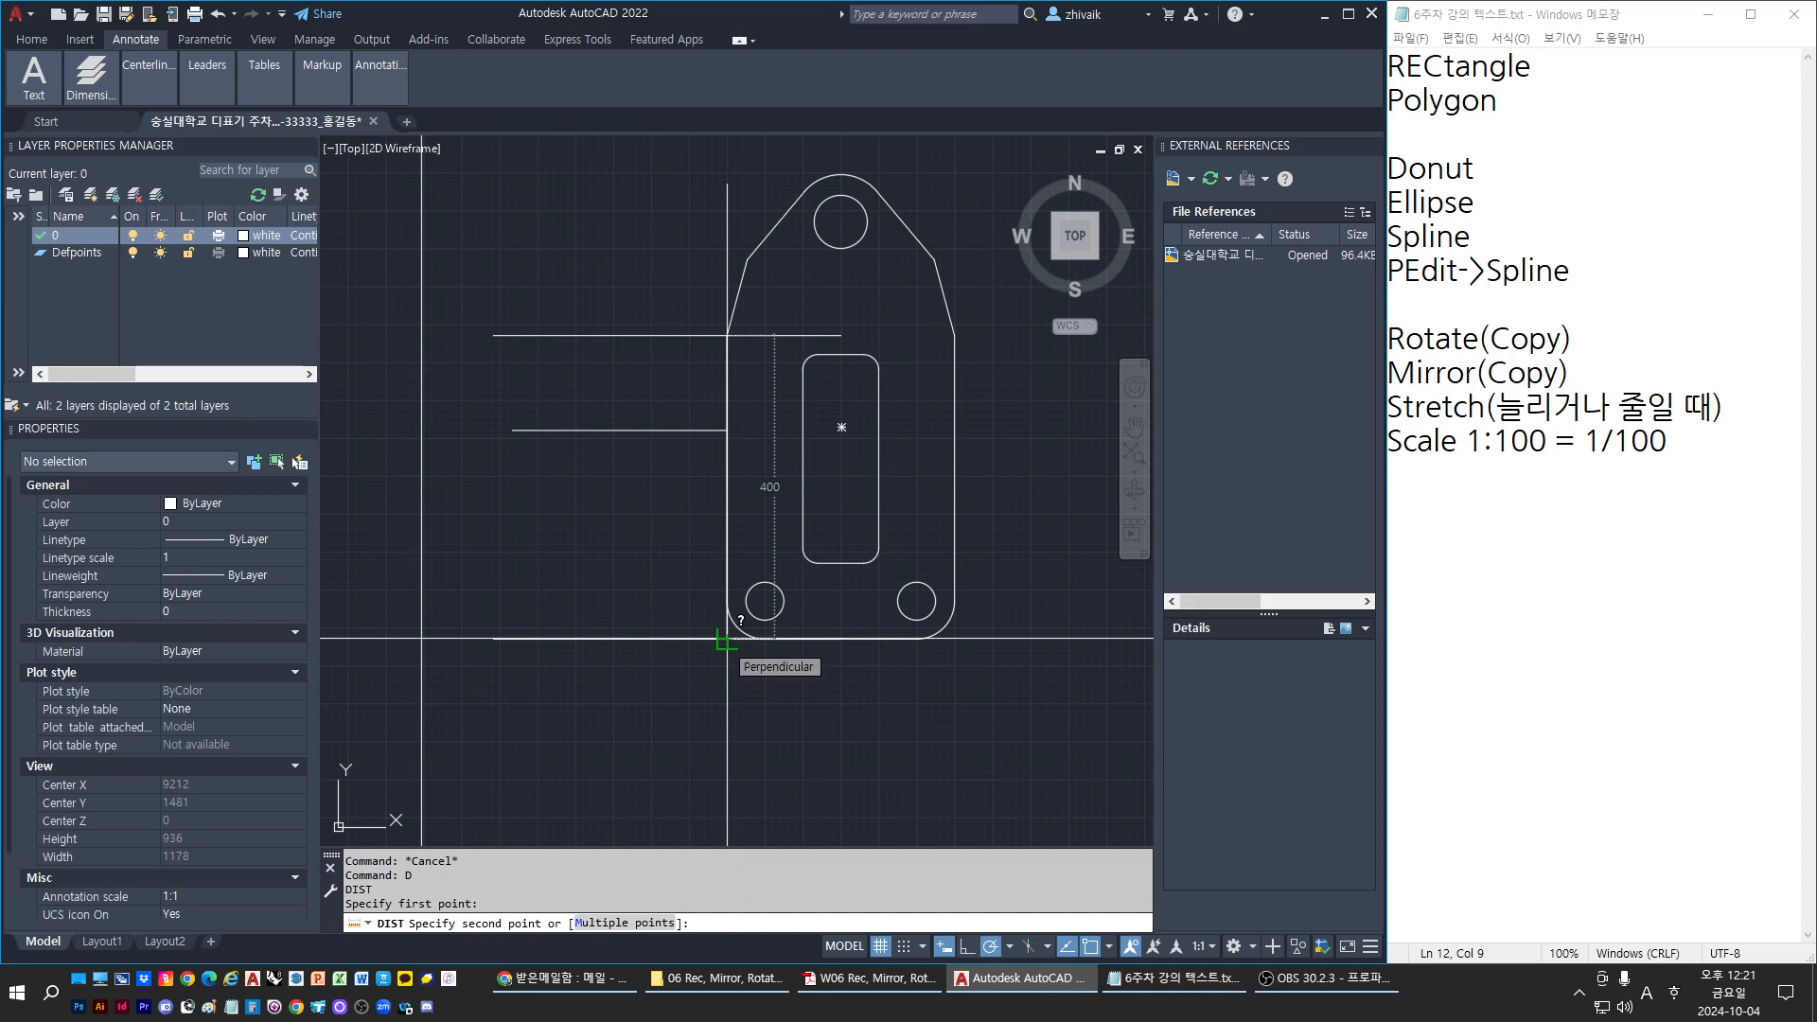
{"action": "key", "text": "Escape"}
{"action": "key", "text": "Escape"}
{"action": "middle_click_drag", "start_coordinate": [883, 581], "coordinate": [806, 578]}
{"action": "key", "text": "Escape"}
{"action": "key", "text": "Escape"}
{"action": "key", "text": "Escape"}
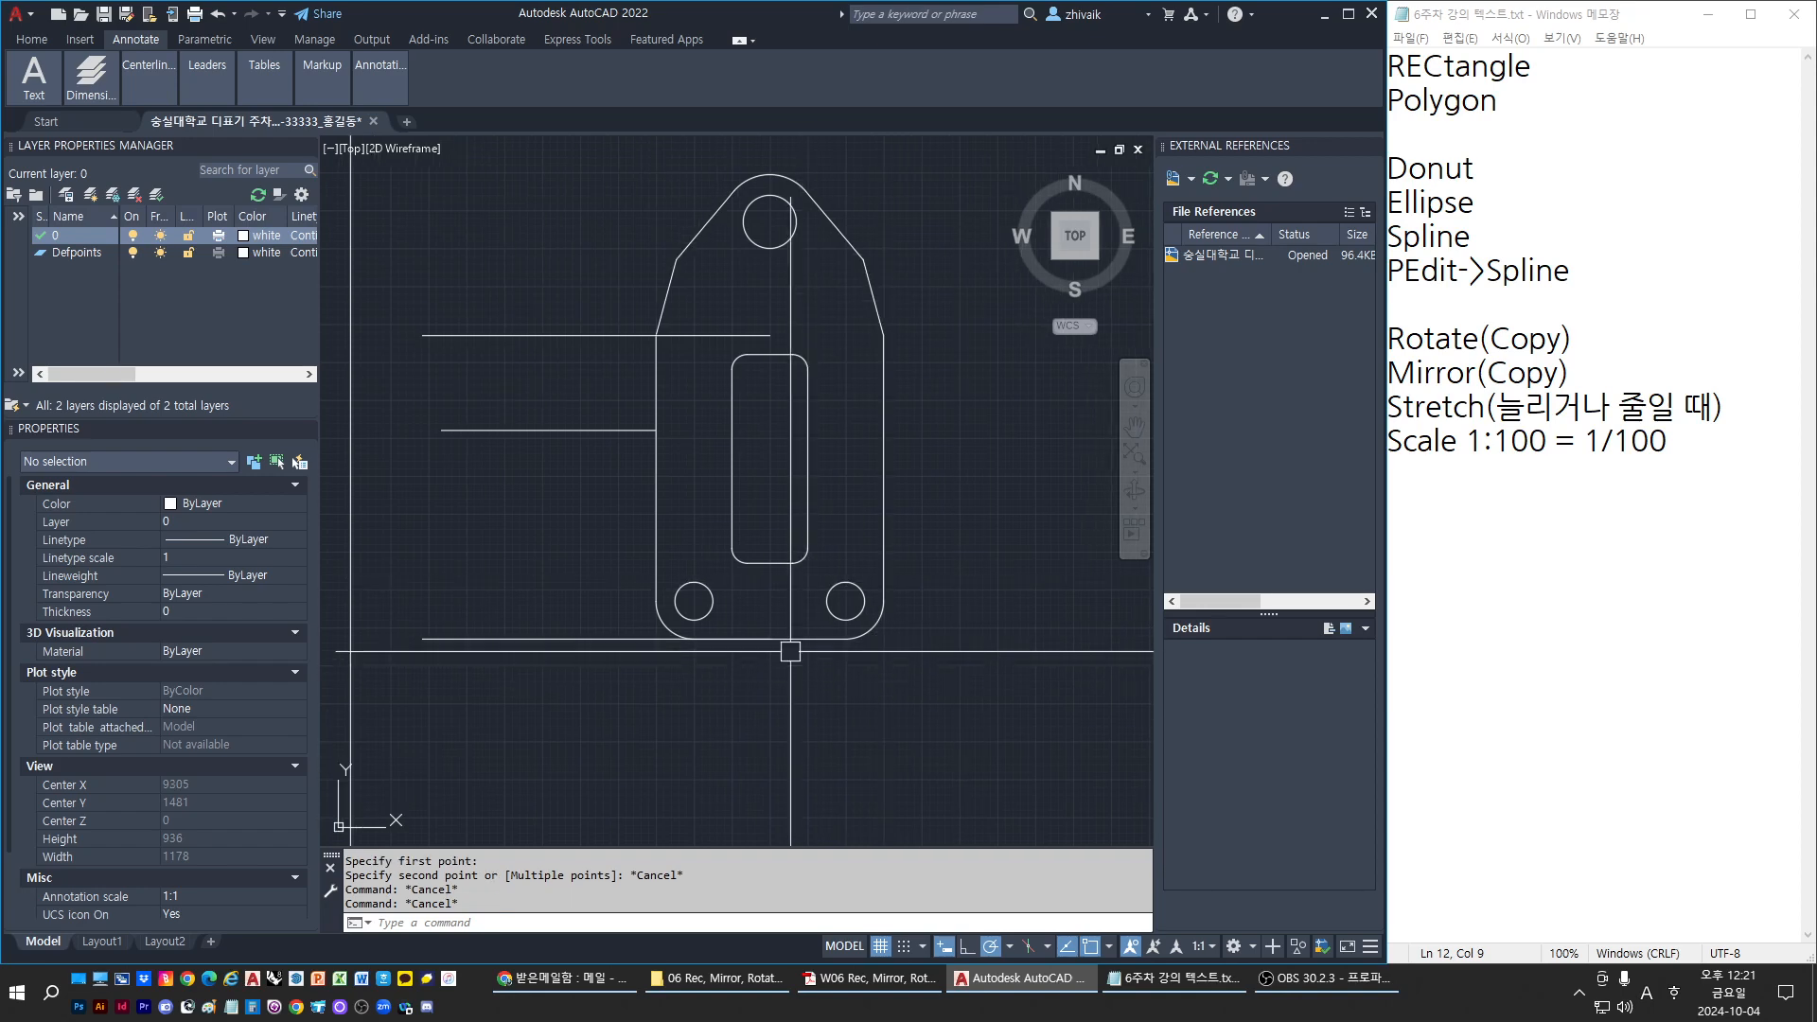
Draw a horizontal polyline from the bottom of the lower-left hole rightward past the plate's right edge
{"action": "type", "text": "pl"}
{"action": "key", "text": "Return"}
{"action": "left_click", "coordinate": [693, 620]}
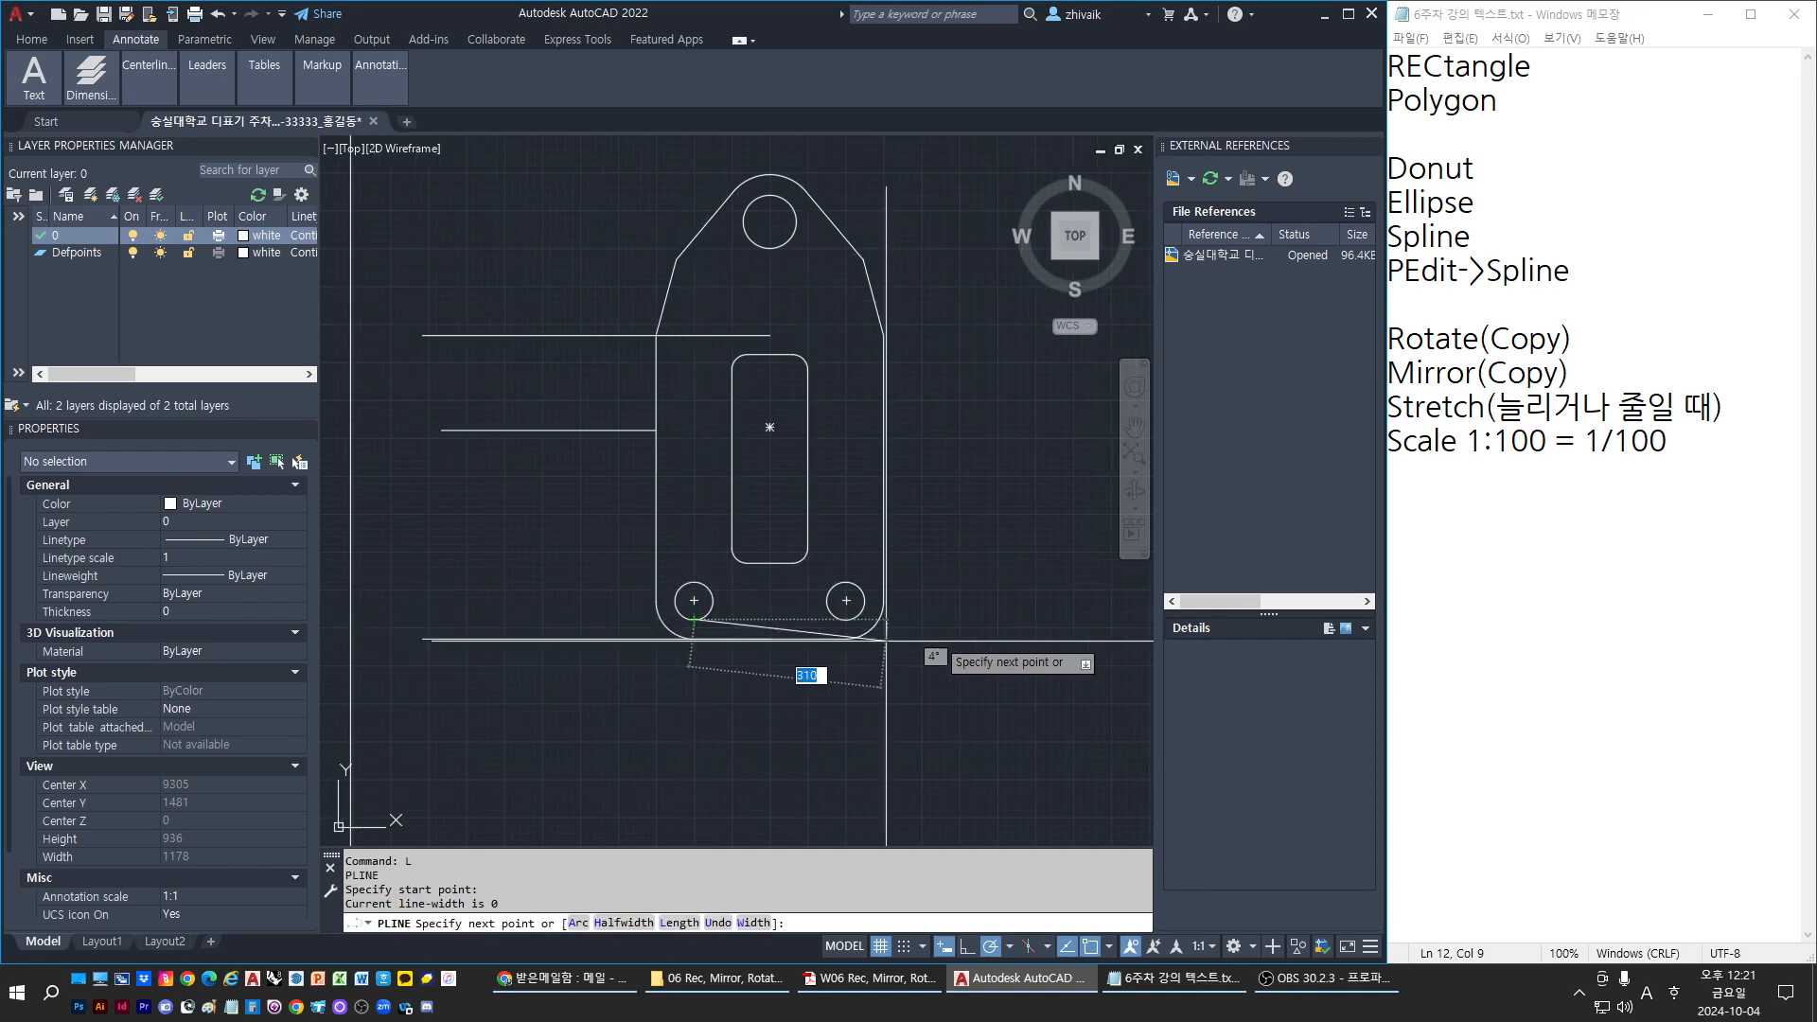
{"action": "left_click", "coordinate": [985, 620]}
{"action": "key", "text": "Escape"}
{"action": "type", "text": "s"}
{"action": "key", "text": "Return"}
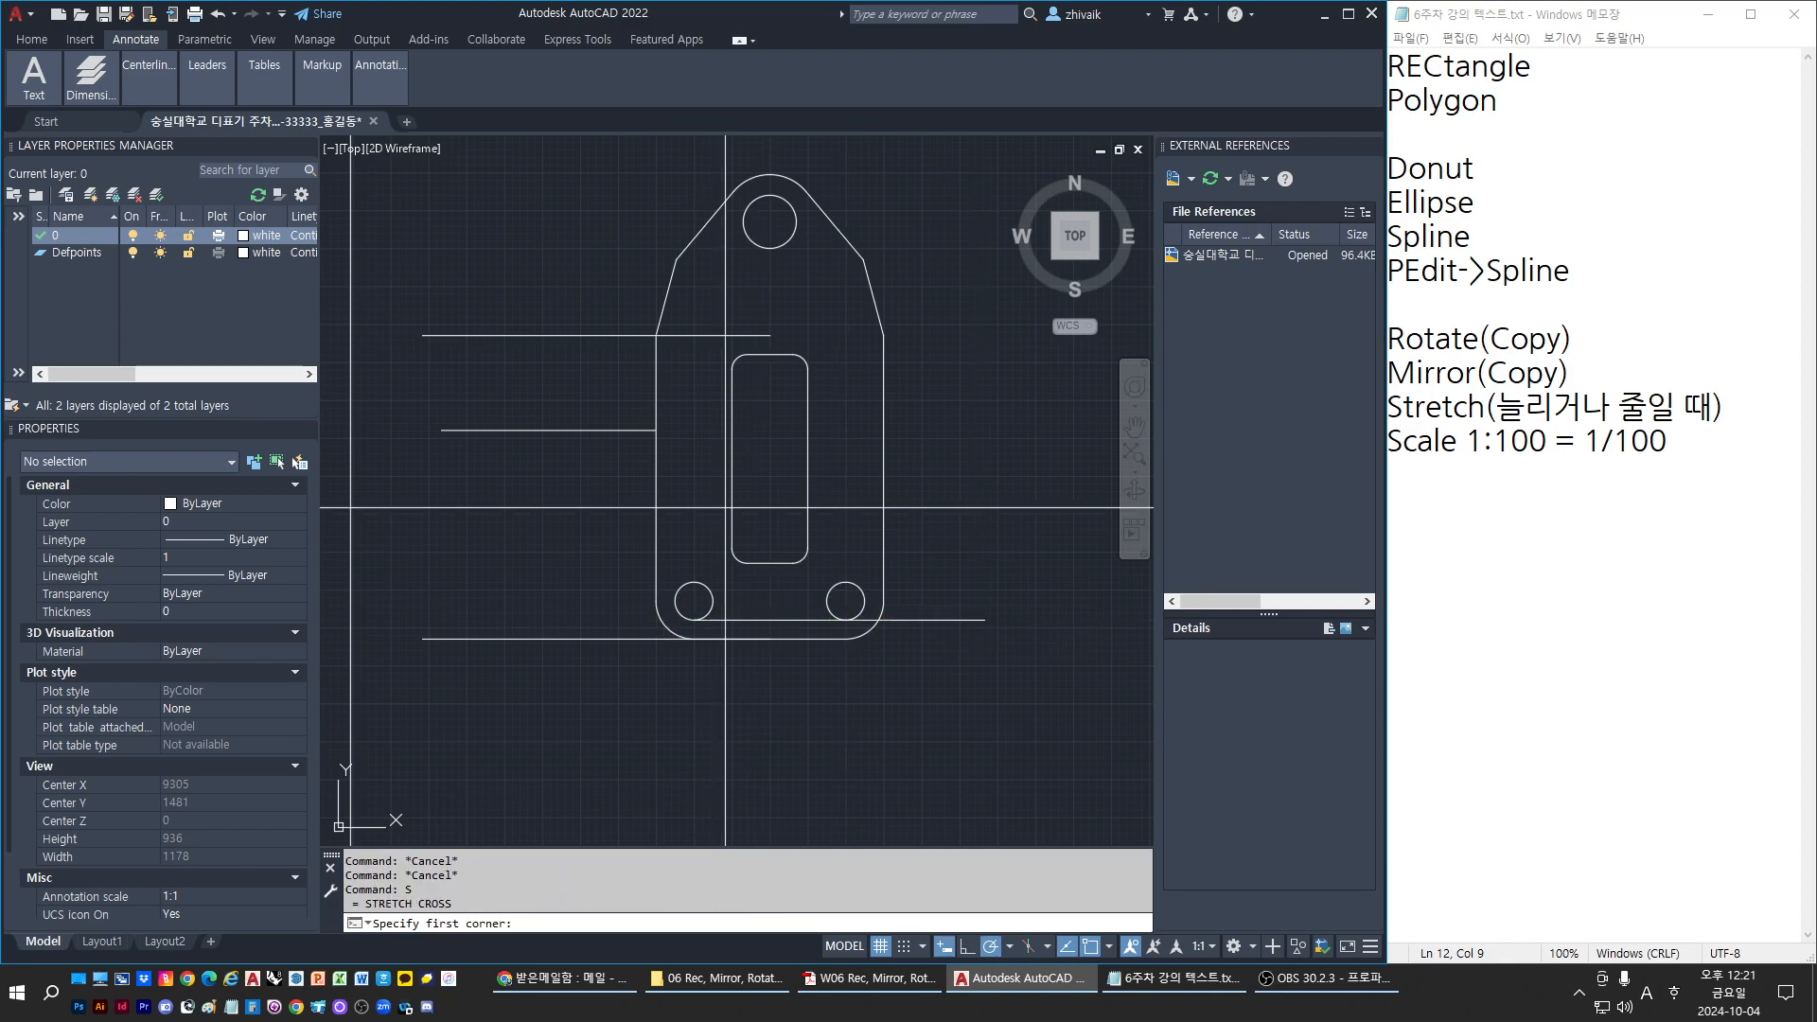
{"action": "key", "text": "Escape"}
{"action": "scroll", "coordinate": [726, 508], "scroll_direction": "down", "scroll_amount": 4}
{"action": "key", "text": "Escape"}
{"action": "left_click", "coordinate": [637, 255]}
{"action": "left_click", "coordinate": [843, 637]}
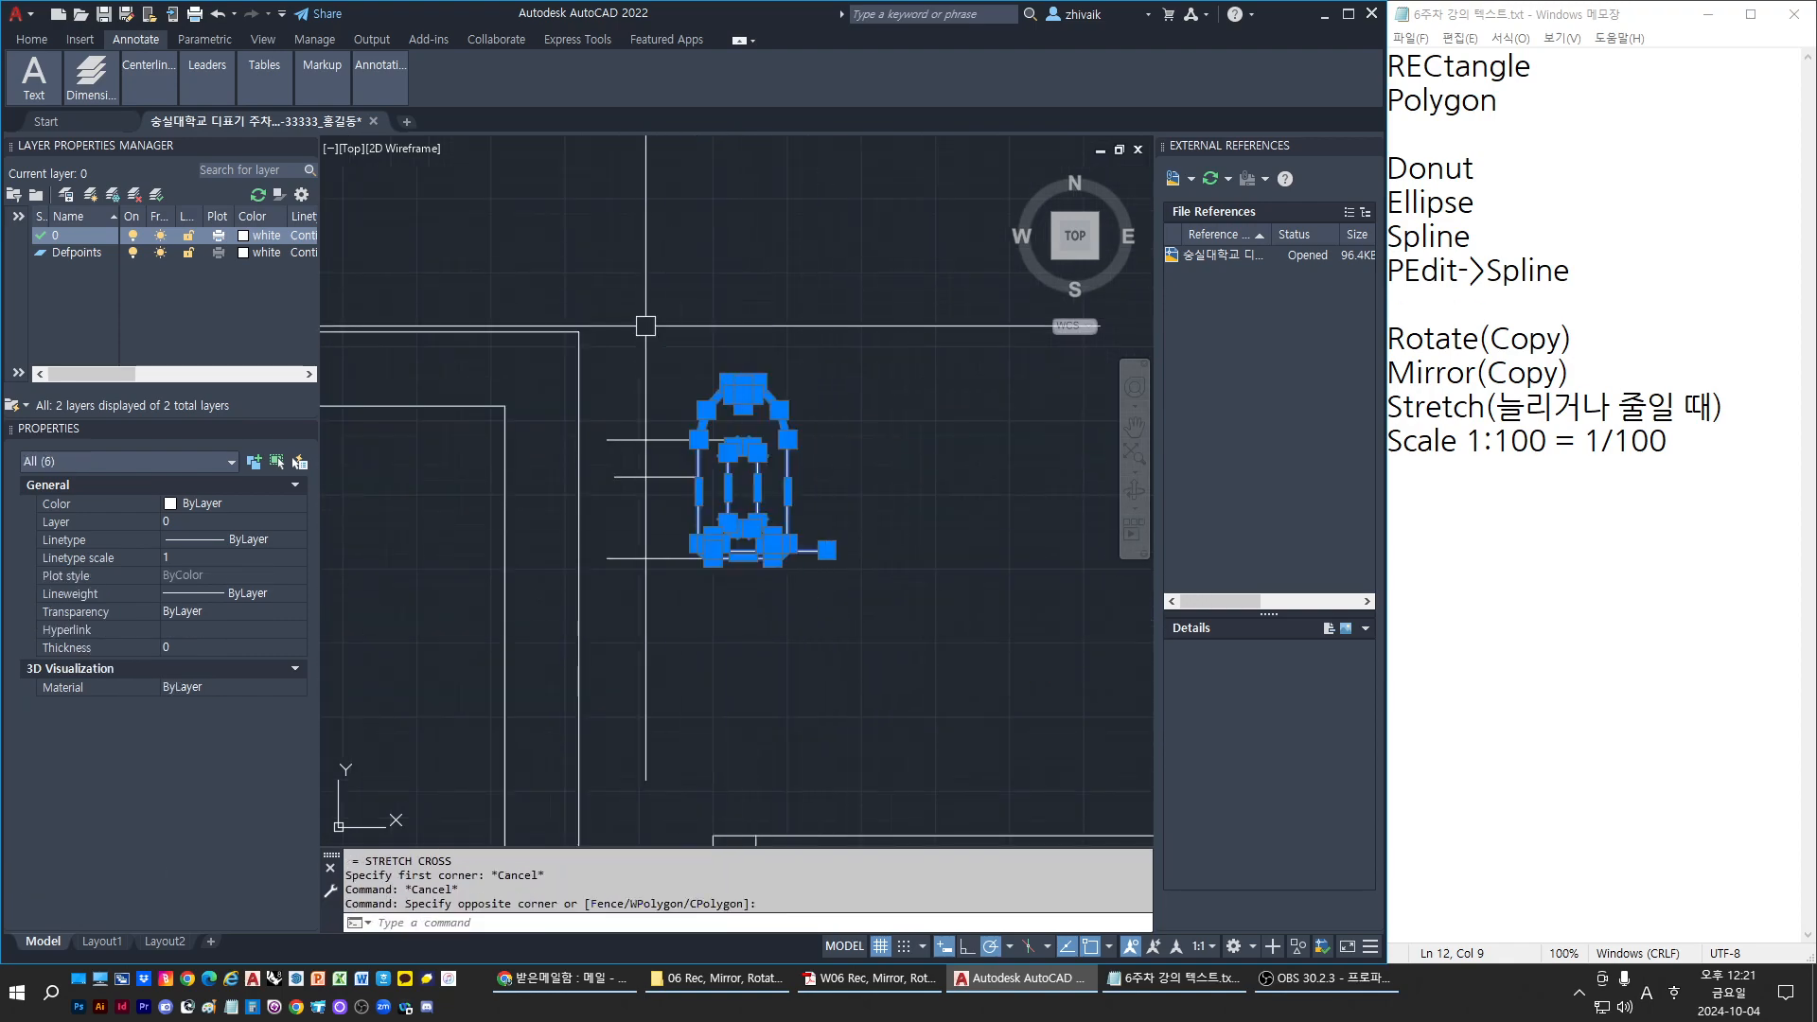
{"action": "key", "text": "Escape"}
Check the stretched plate in the PDF, and stretch the inner slot's lower end down to the line touching the hole's bottom
{"action": "left_click_drag", "start_coordinate": [1152, 1021], "coordinate": [924, 0]}
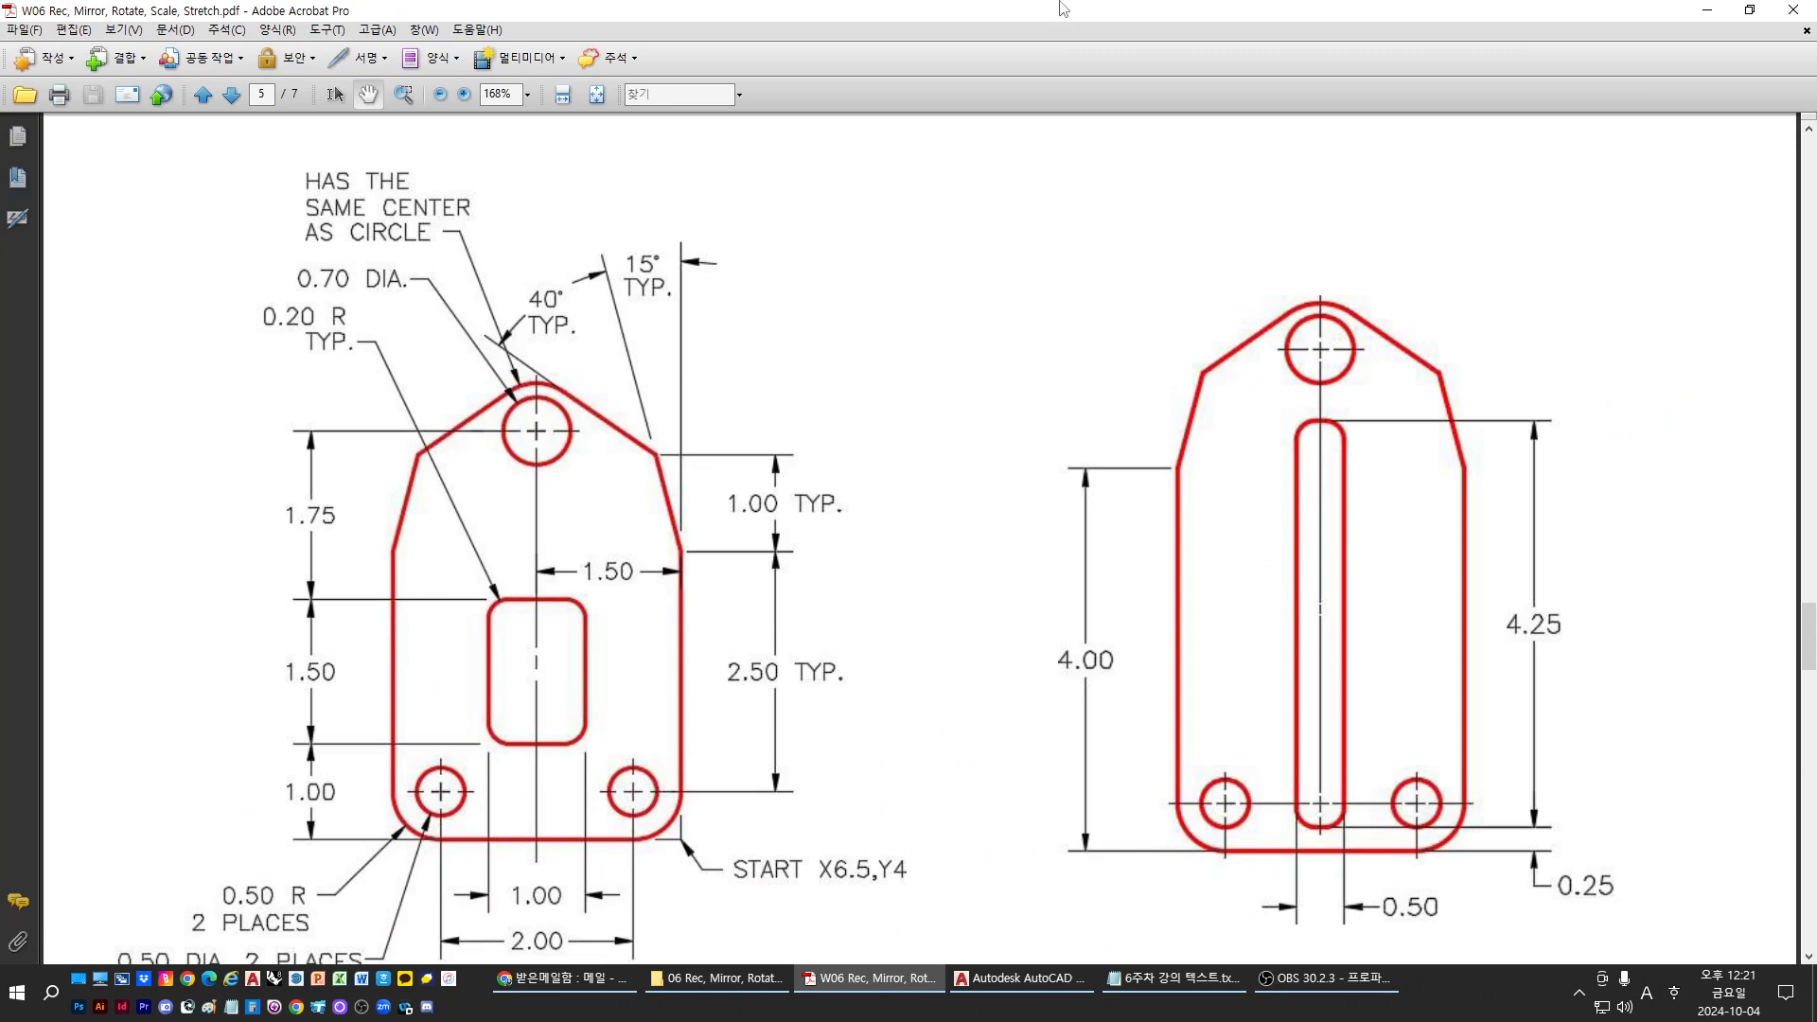
{"action": "left_click_drag", "start_coordinate": [1041, 10], "coordinate": [1041, 1021]}
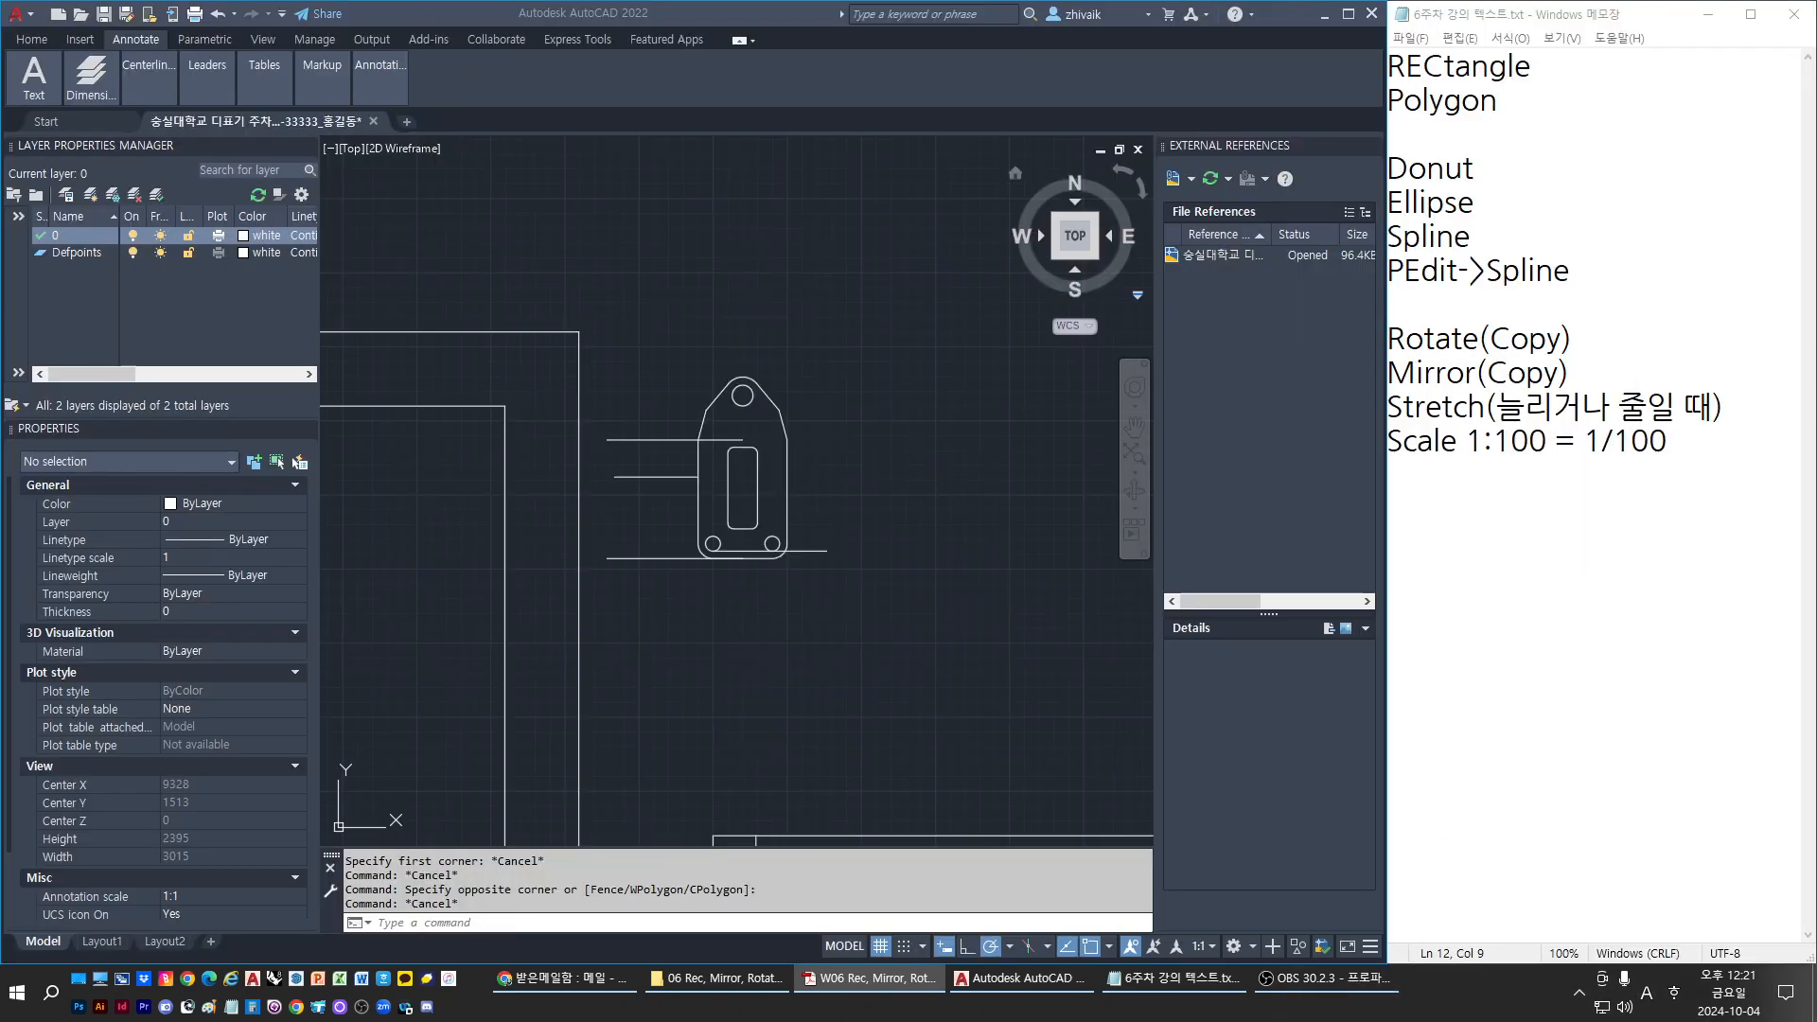
{"action": "left_click", "coordinate": [745, 665]}
{"action": "scroll", "coordinate": [769, 502], "scroll_direction": "up", "scroll_amount": 4}
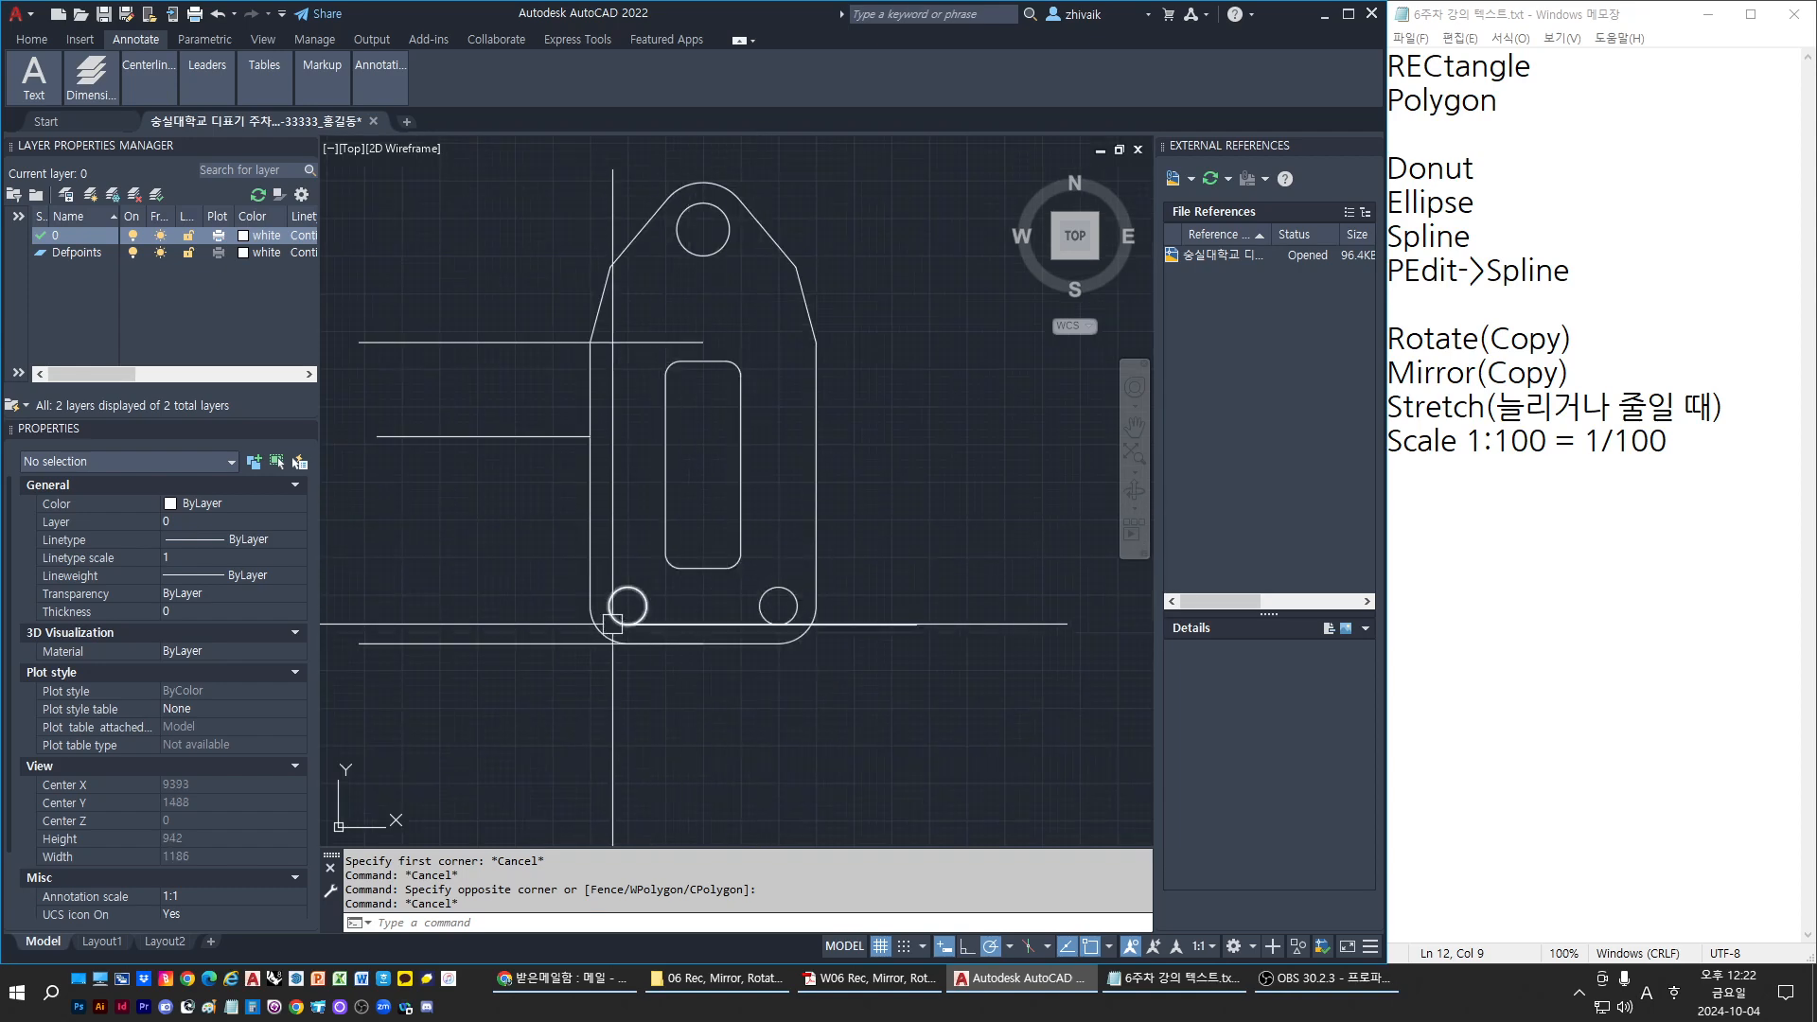
{"action": "key", "text": "Escape"}
{"action": "scroll", "coordinate": [636, 557], "scroll_direction": "up", "scroll_amount": 2}
{"action": "type", "text": "s"}
{"action": "key", "text": "Return"}
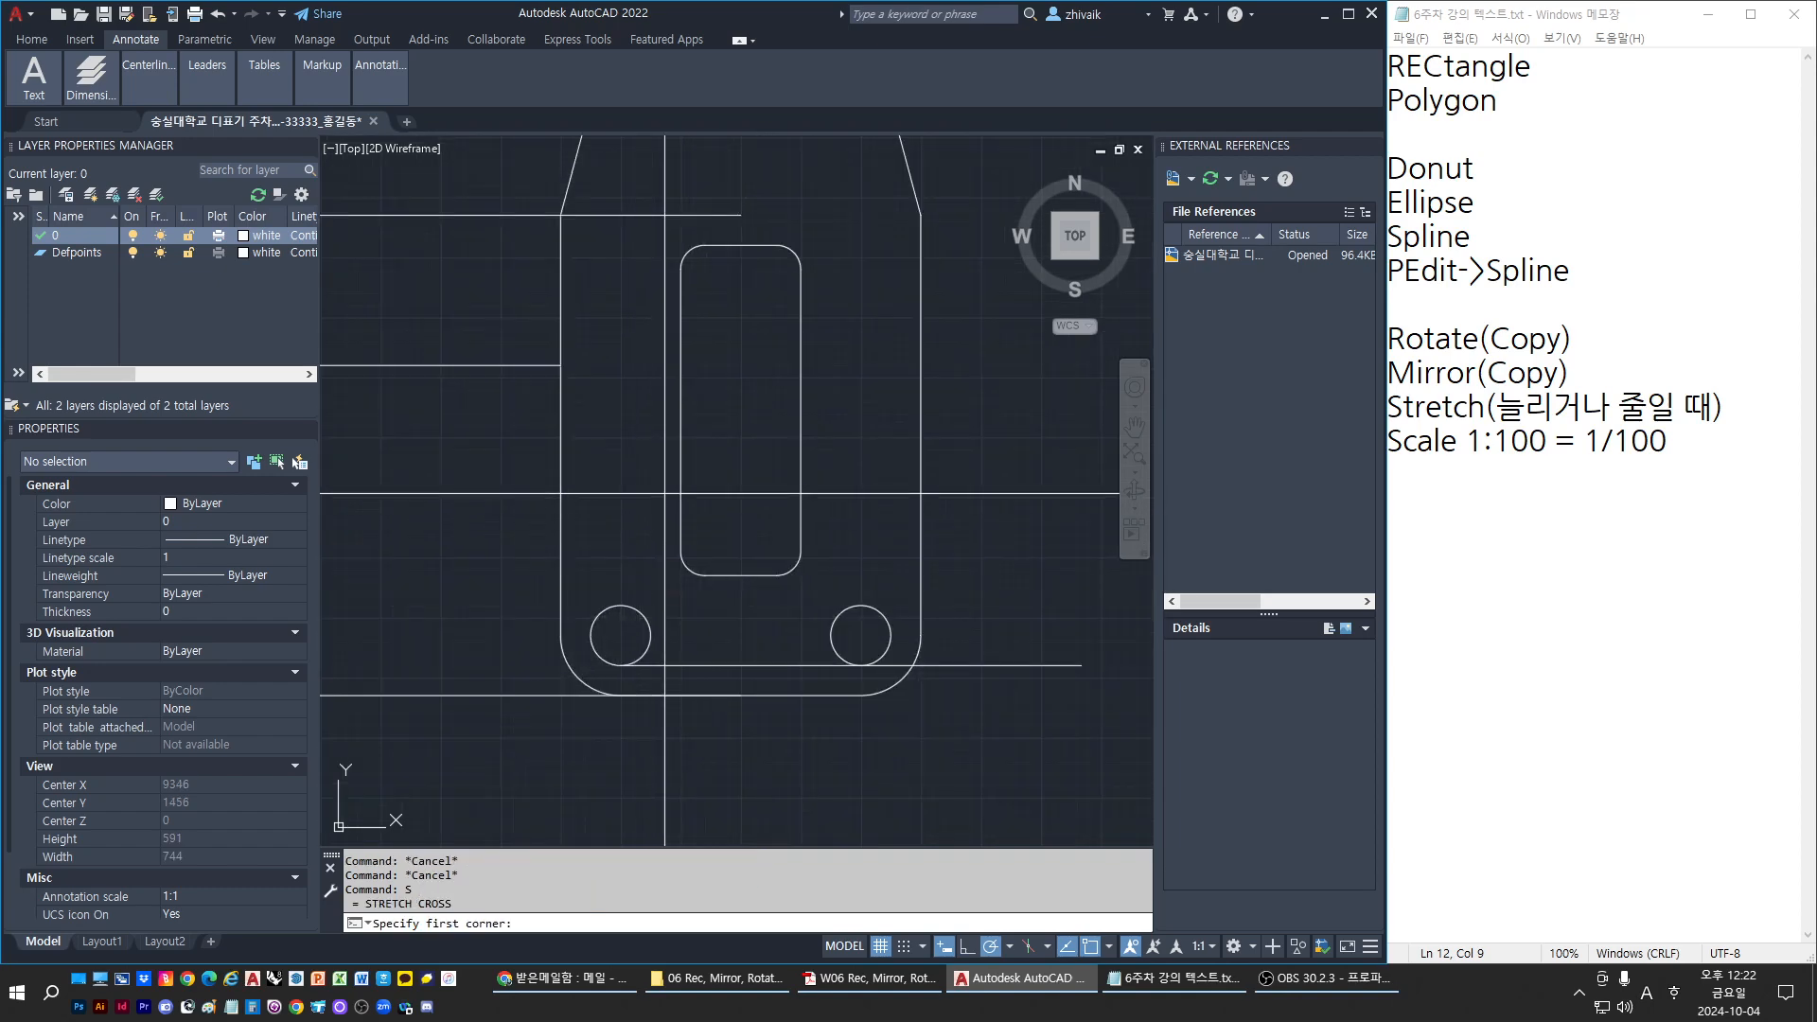
{"action": "left_click", "coordinate": [662, 495]}
{"action": "left_click", "coordinate": [825, 580]}
{"action": "key", "text": "Return"}
{"action": "left_click", "coordinate": [741, 573]}
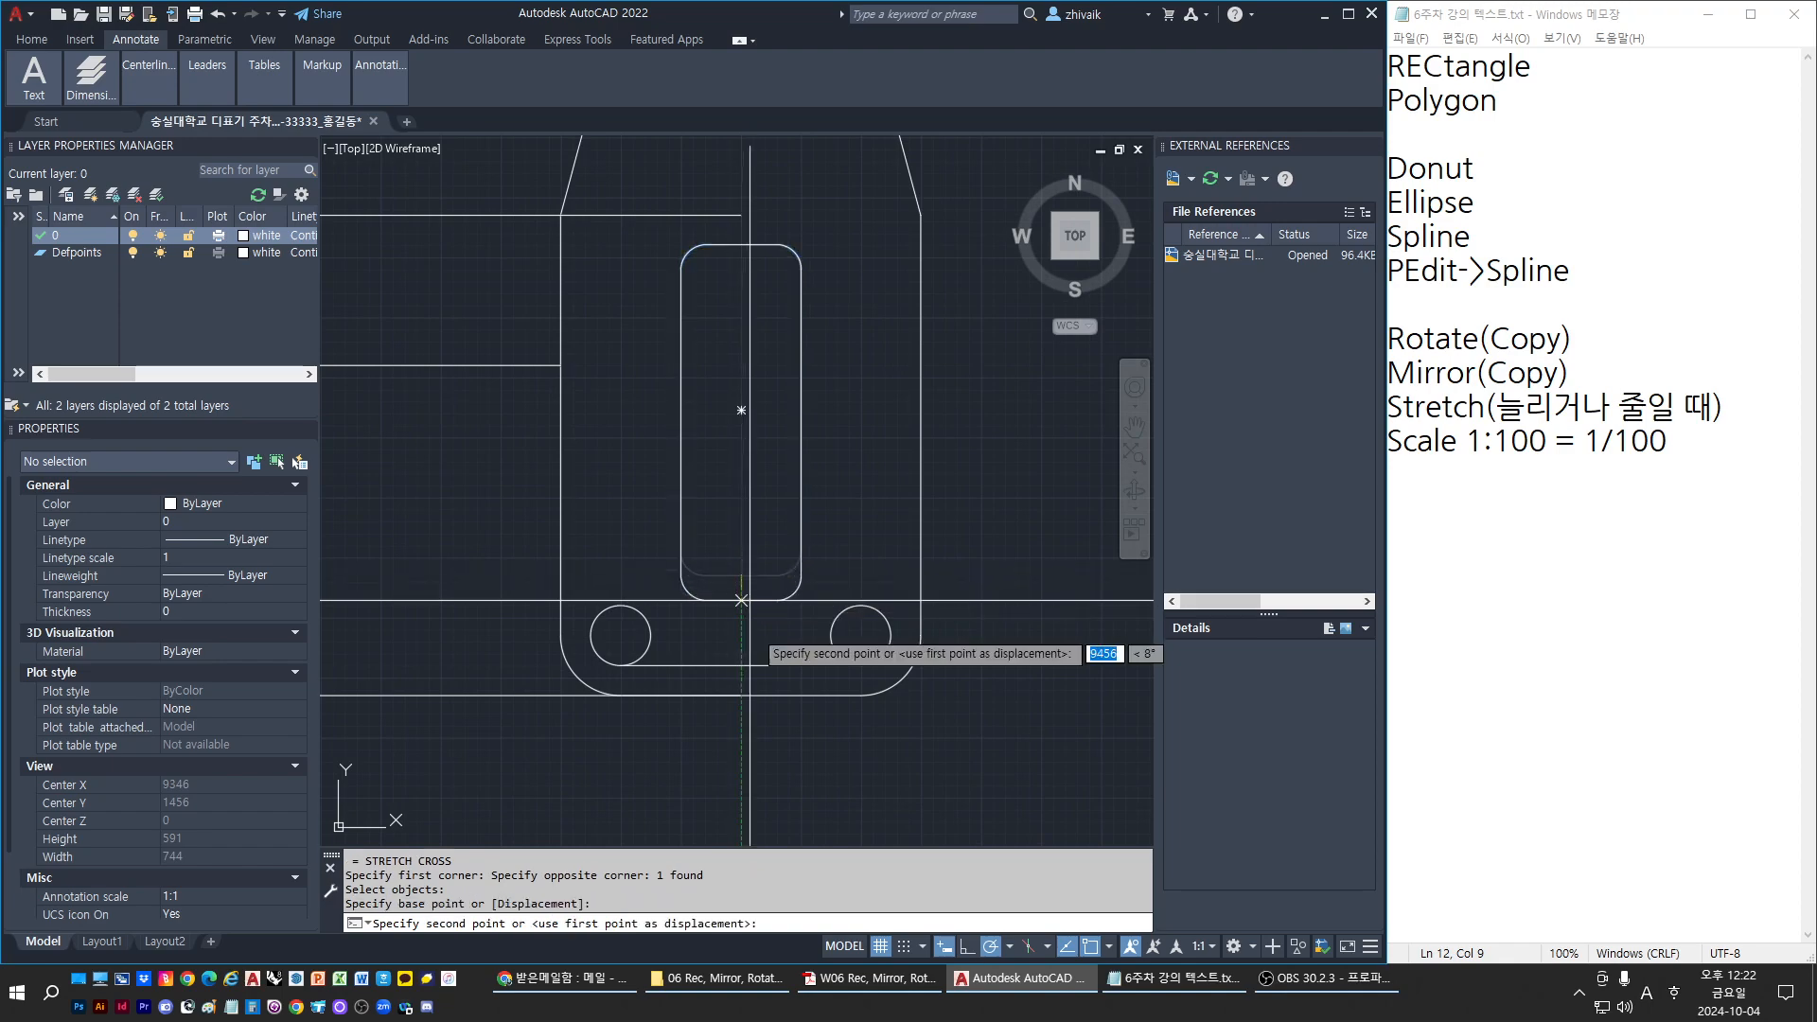
{"action": "left_click", "coordinate": [741, 669]}
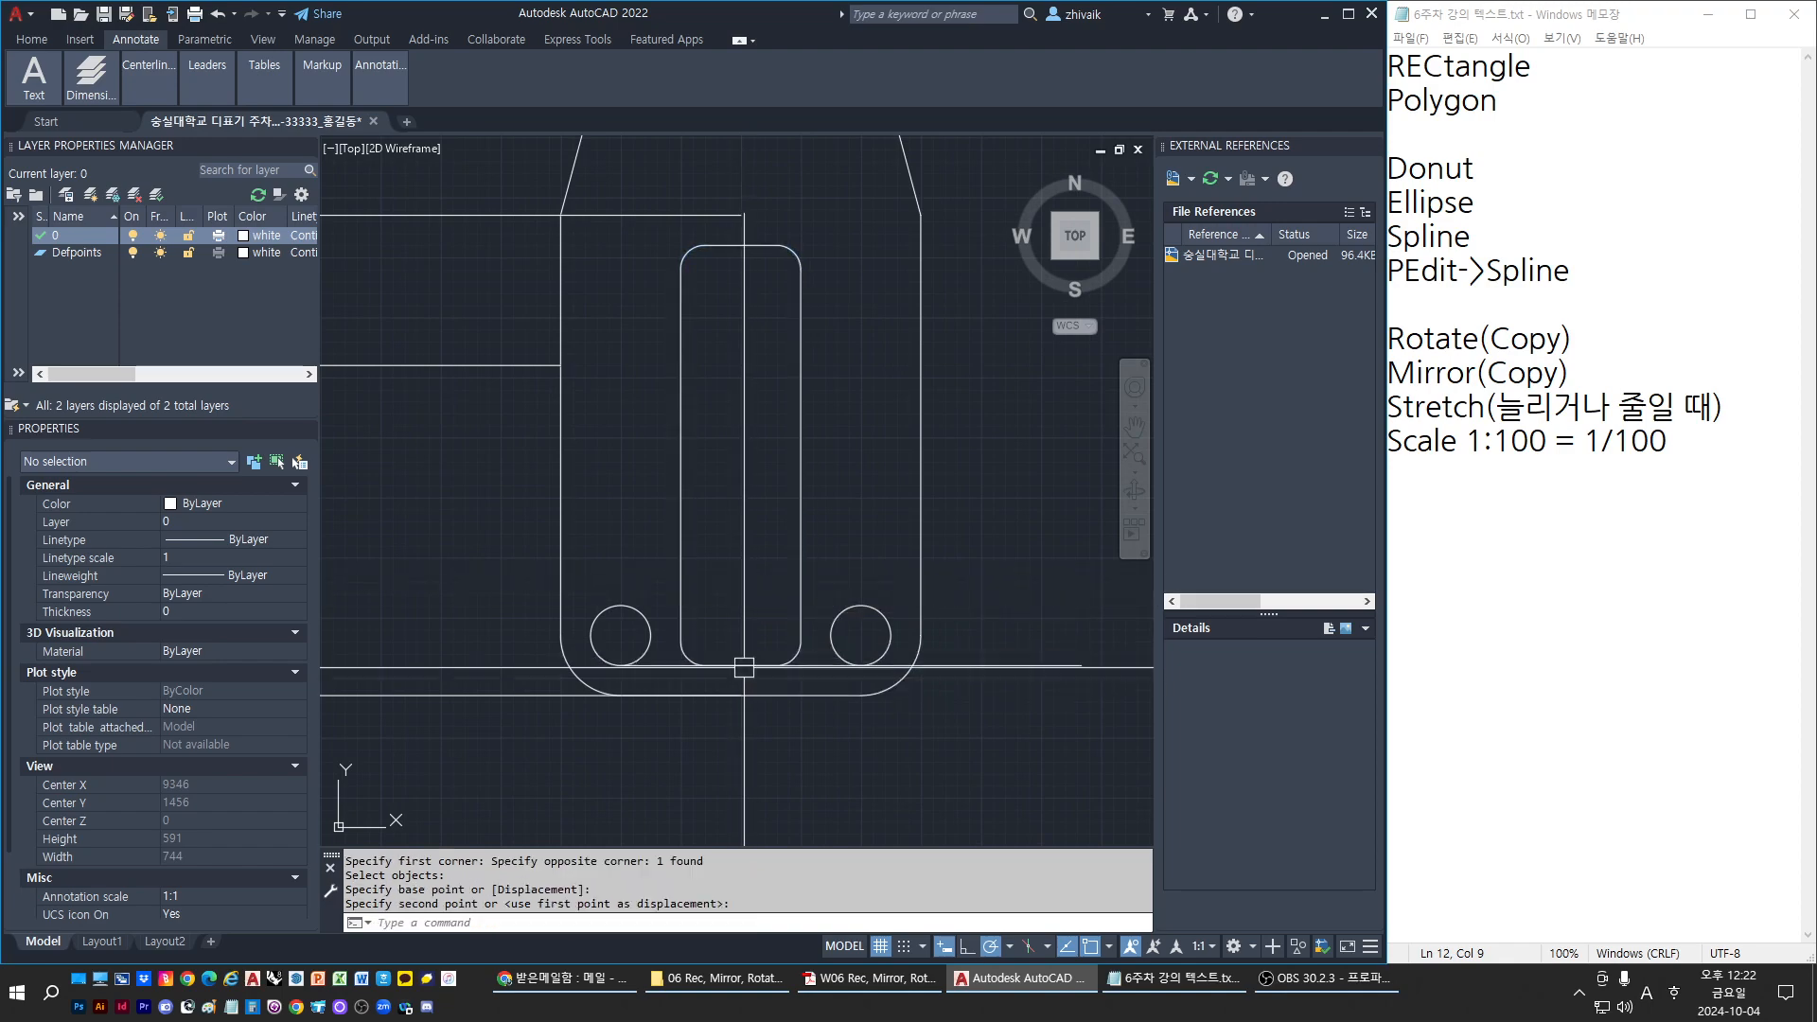
{"action": "key", "text": "Escape"}
Offset the horizontal line at the slot's lower end 425 upward
{"action": "middle_click_drag", "start_coordinate": [965, 666], "coordinate": [927, 673]}
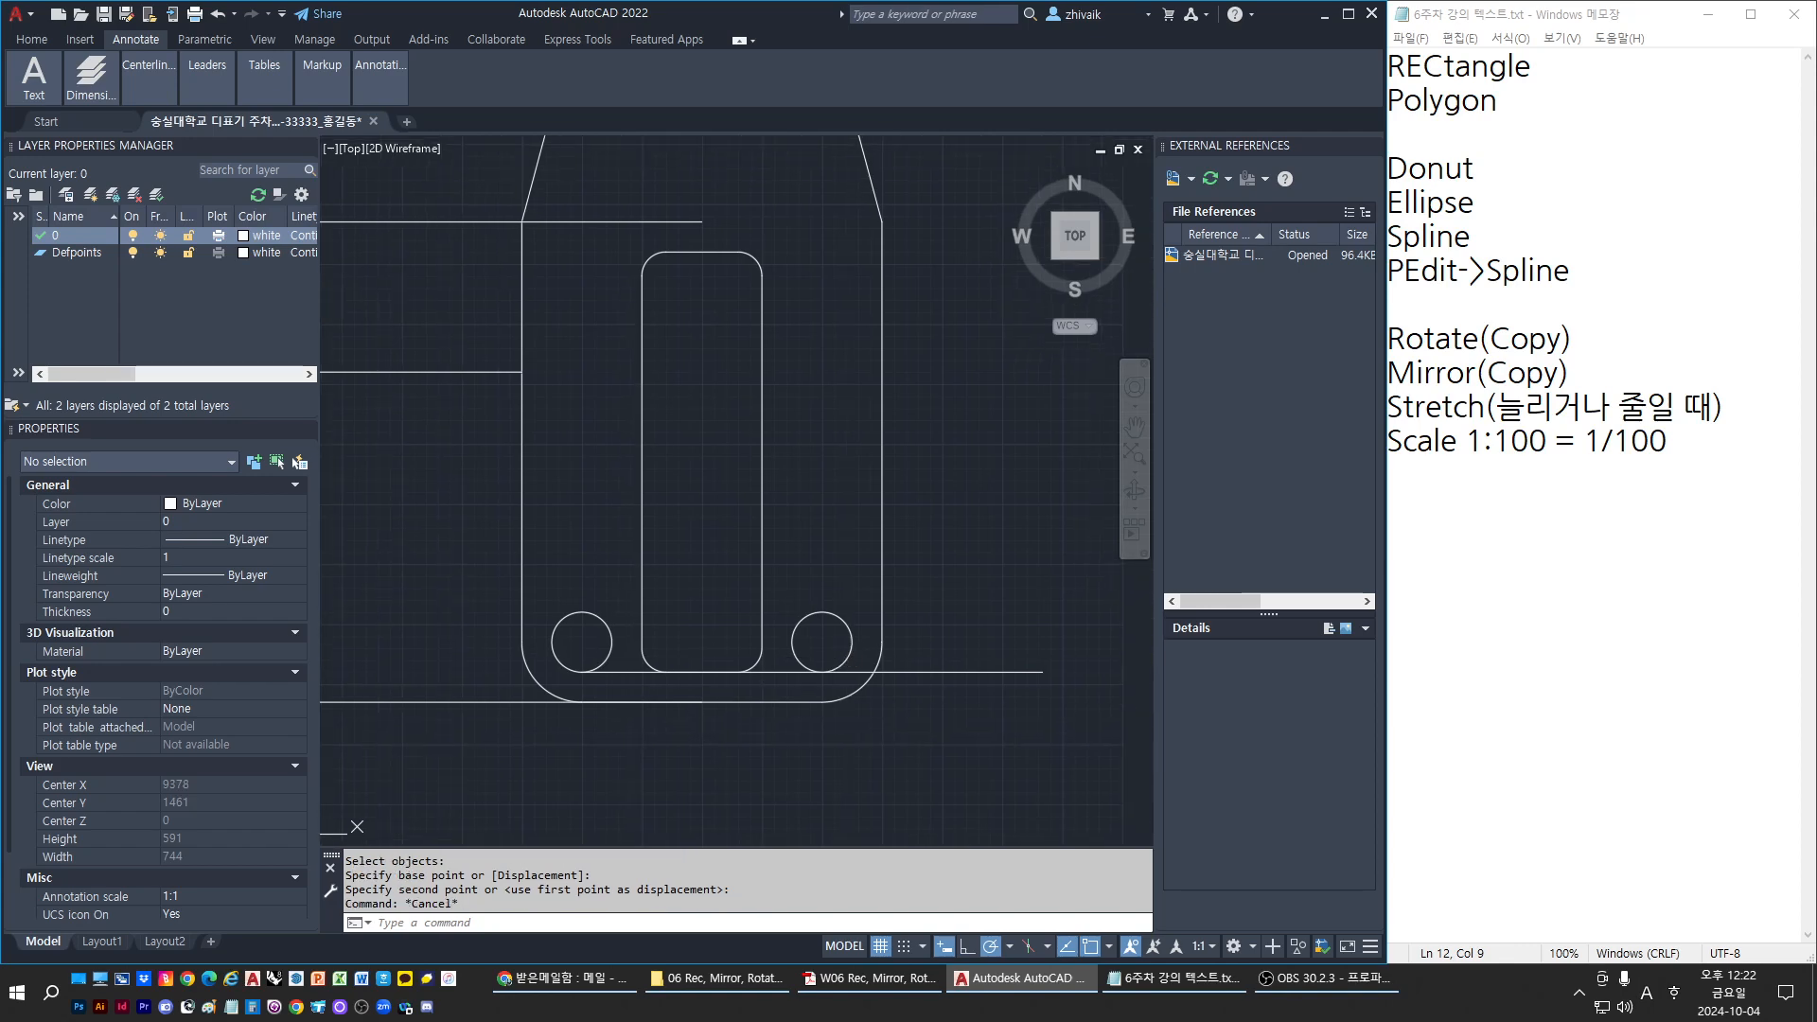
{"action": "key", "text": "Escape"}
{"action": "key", "text": "Return"}
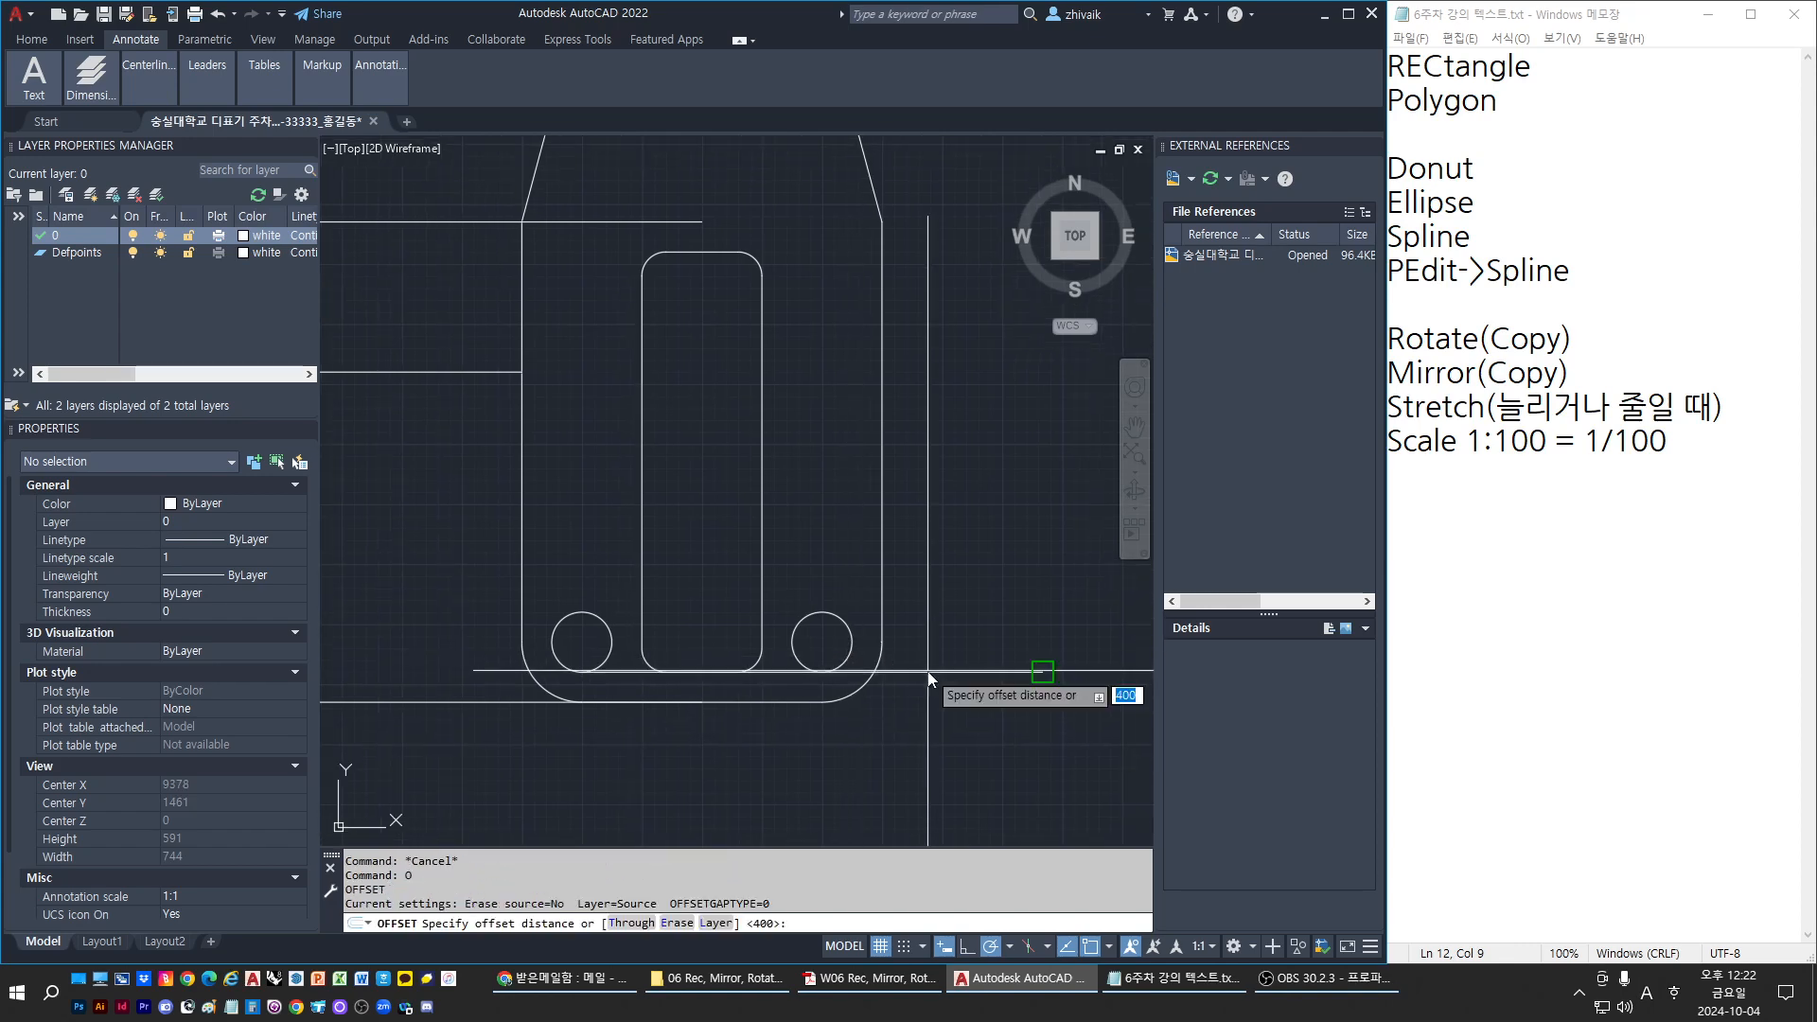
{"action": "key", "text": "Return"}
{"action": "left_click", "coordinate": [969, 673]}
{"action": "left_click", "coordinate": [956, 266]}
{"action": "key", "text": "Escape"}
{"action": "key", "text": "Escape"}
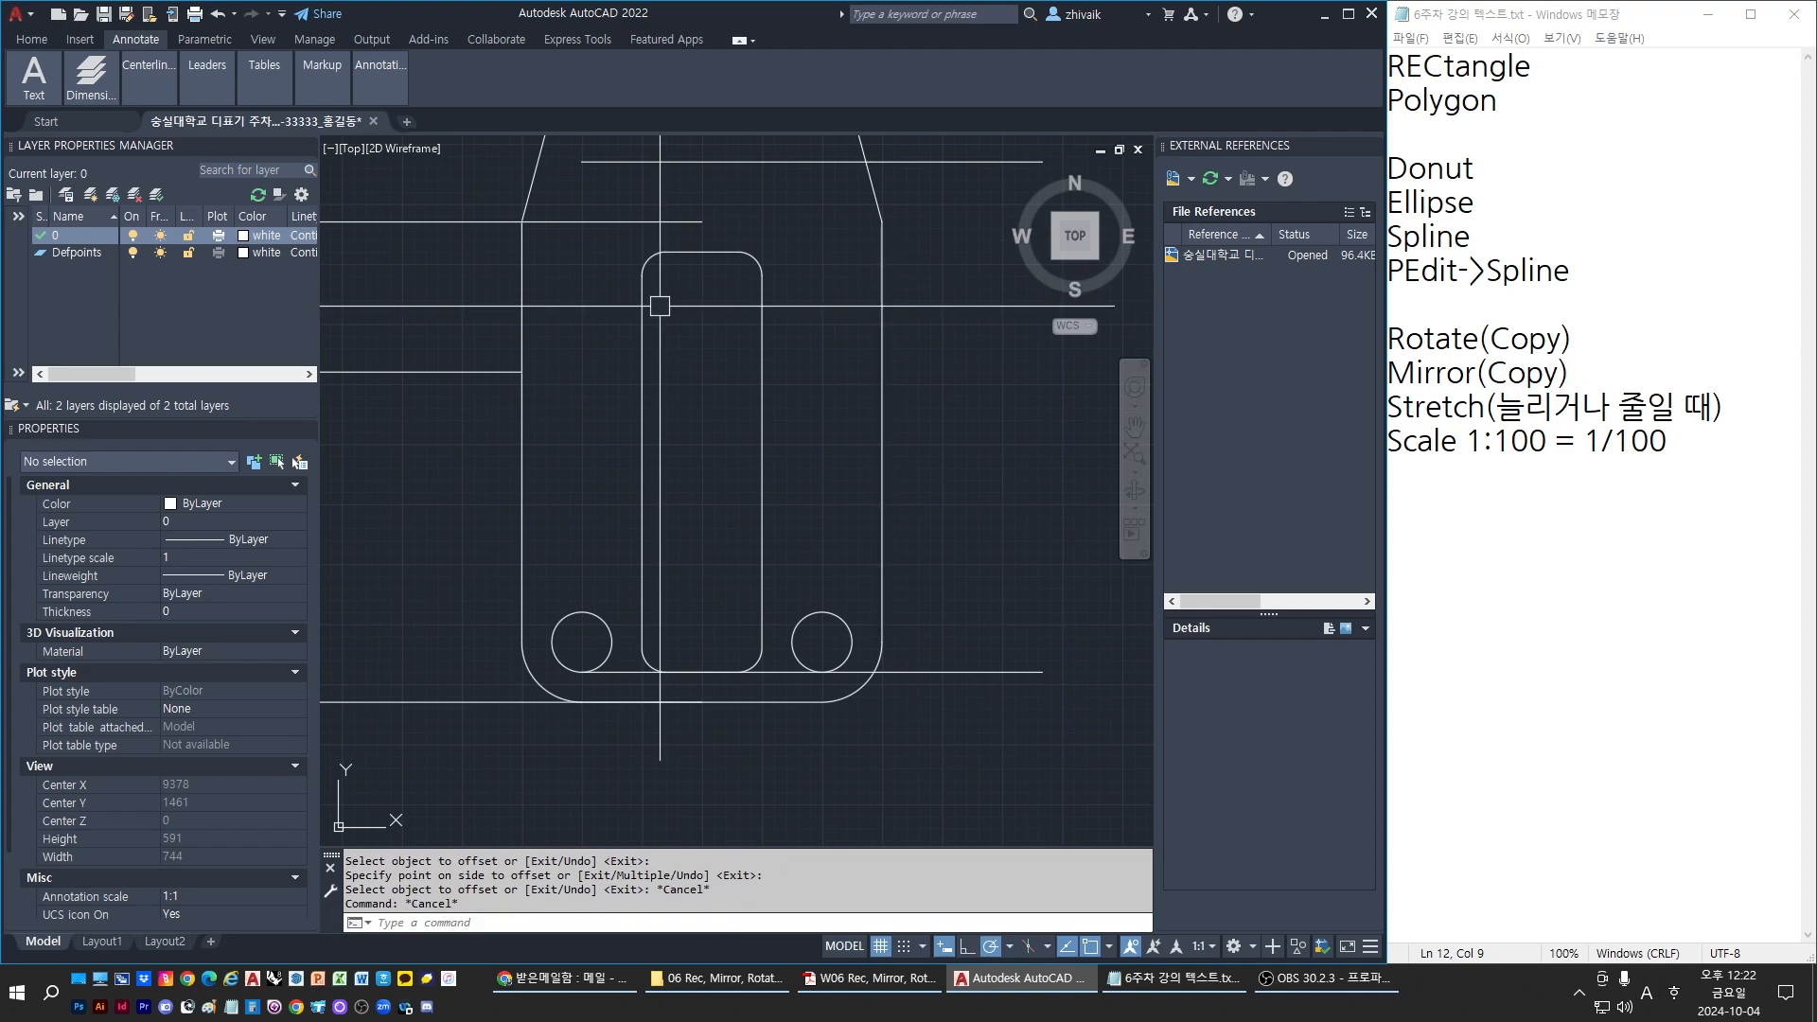
Stretch the inner slot's upper end from its midpoint up to the 425 offset line
{"action": "middle_click_drag", "start_coordinate": [660, 303], "coordinate": [645, 384]}
{"action": "key", "text": "Escape"}
{"action": "type", "text": "s"}
{"action": "key", "text": "Return"}
{"action": "left_click", "coordinate": [588, 317]}
{"action": "left_click", "coordinate": [770, 406]}
{"action": "key", "text": "Return"}
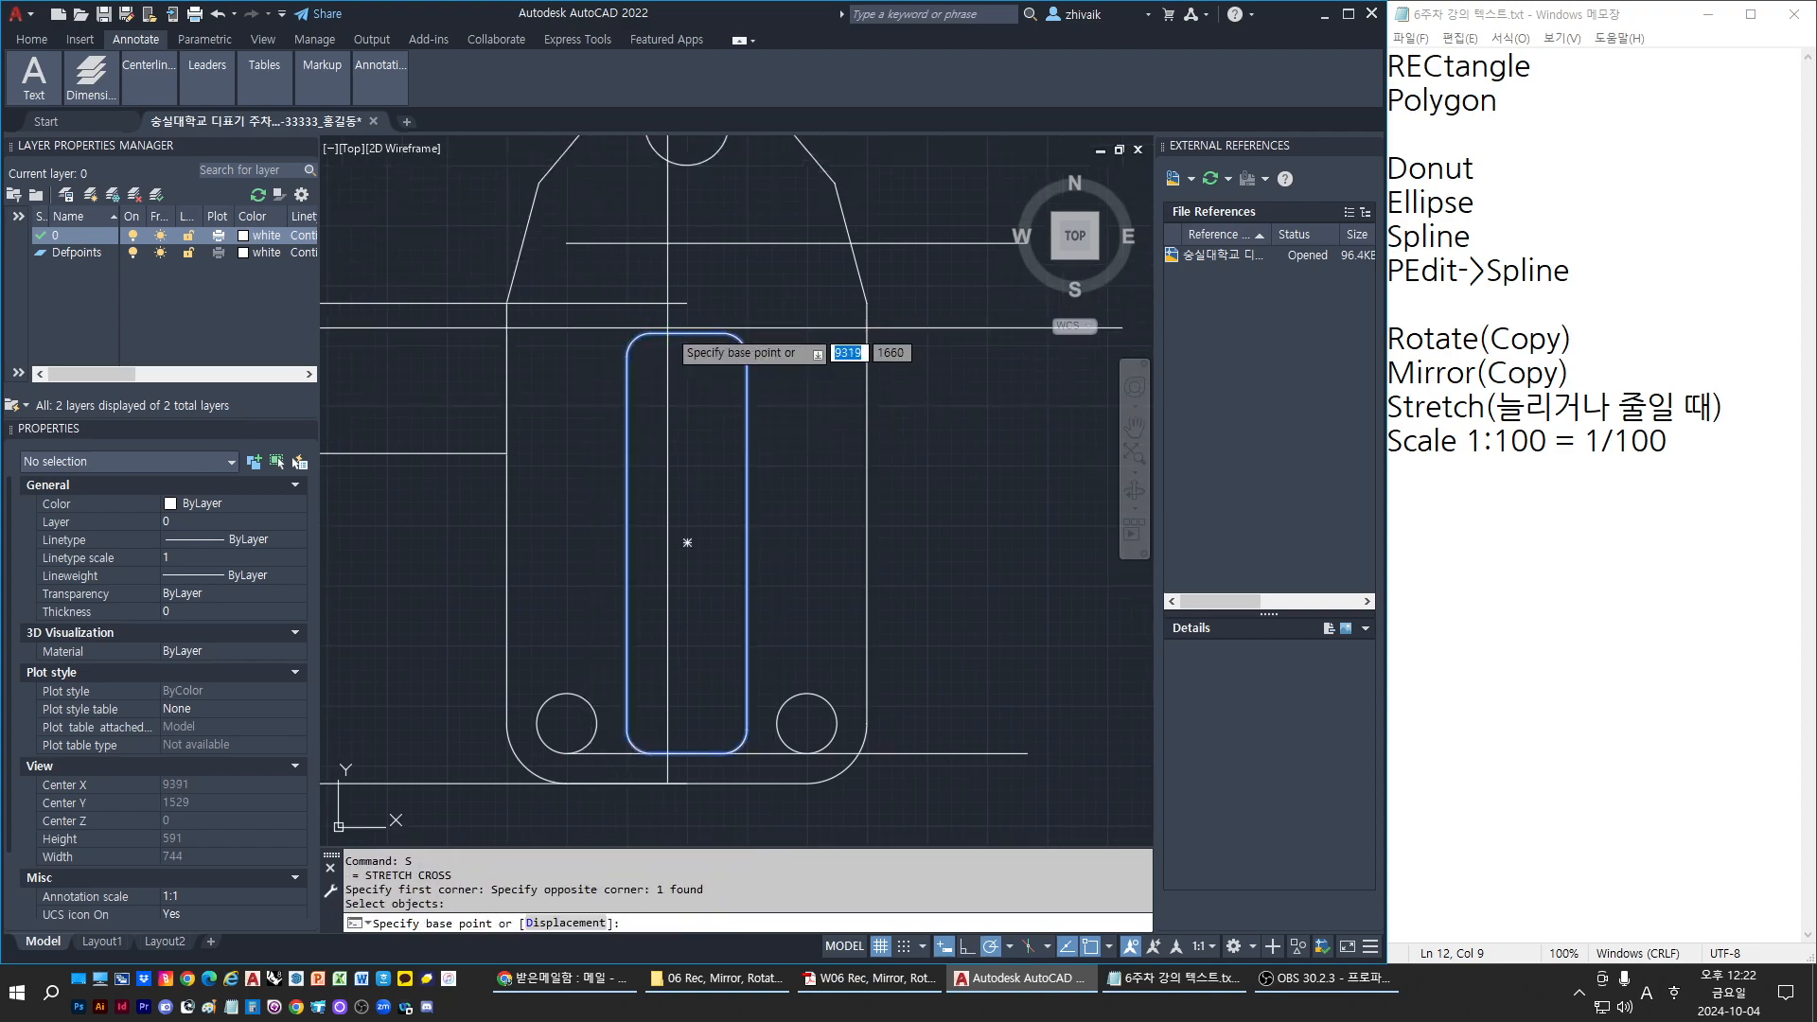
{"action": "left_click", "coordinate": [687, 332]}
{"action": "left_click", "coordinate": [687, 243]}
{"action": "key", "text": "Escape"}
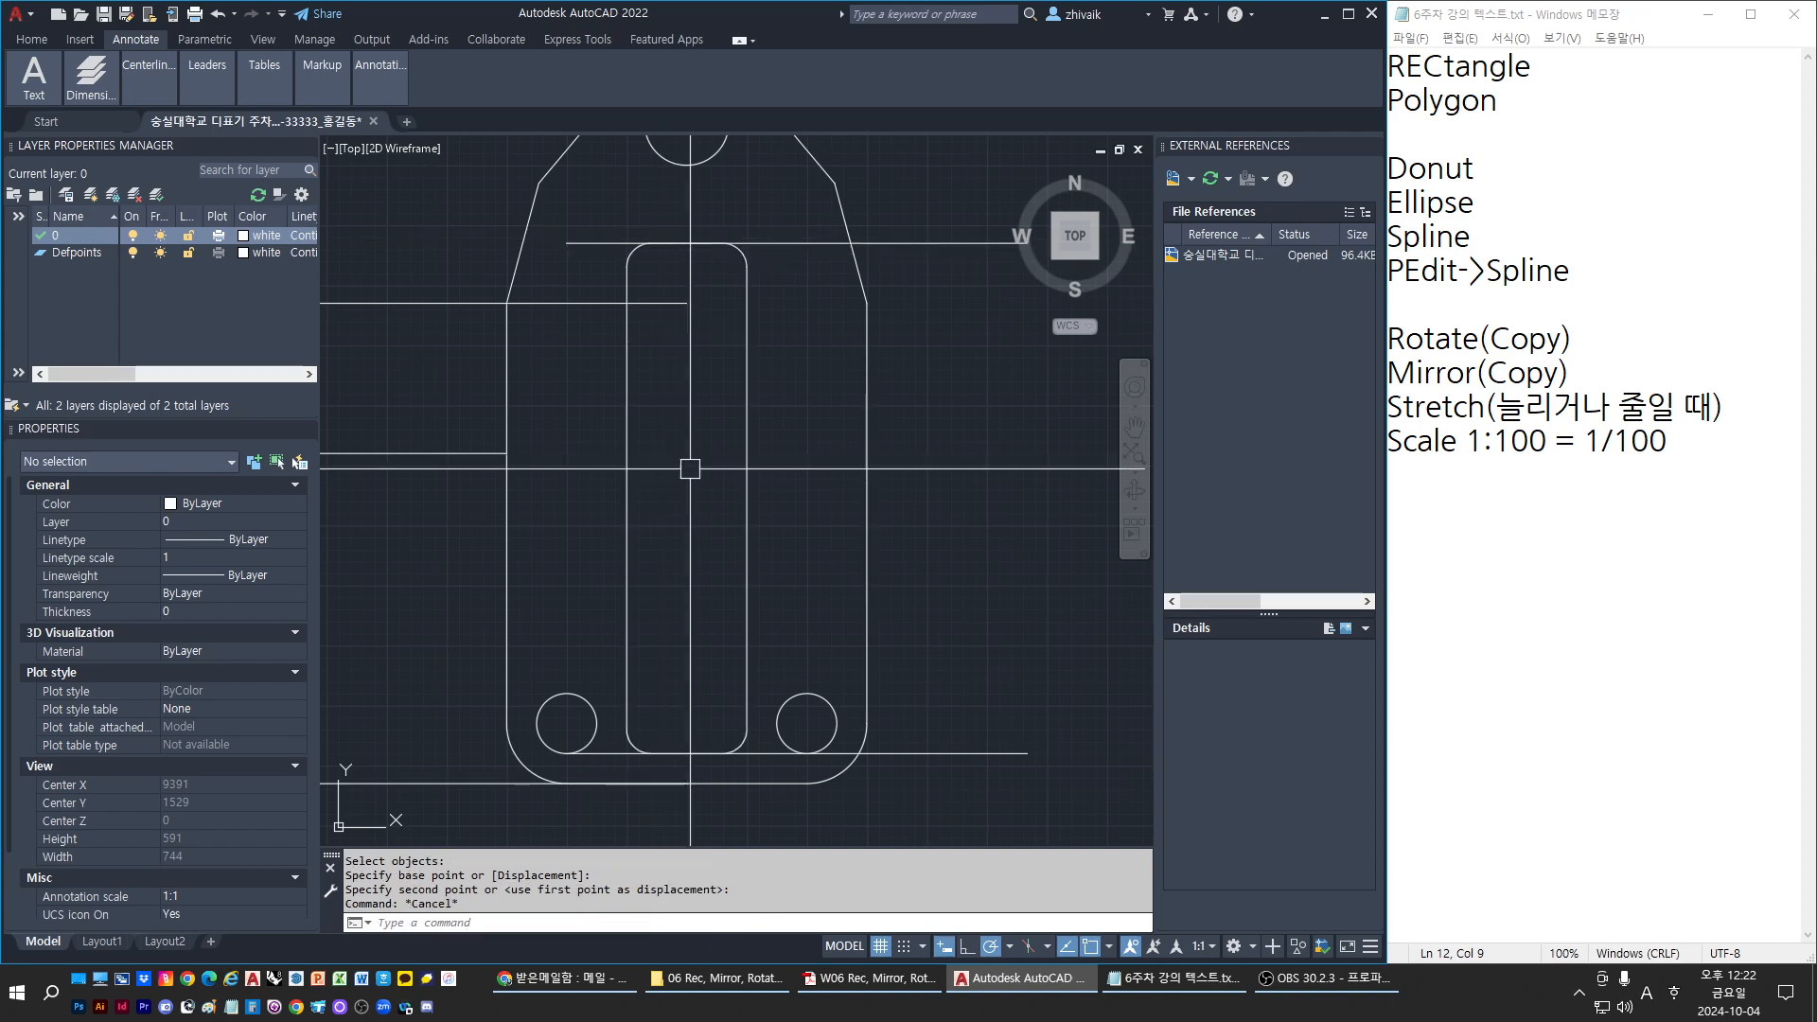
Erase the horizontal reference lines on both sides of the plate
{"action": "scroll", "coordinate": [695, 472], "scroll_direction": "down", "scroll_amount": 2}
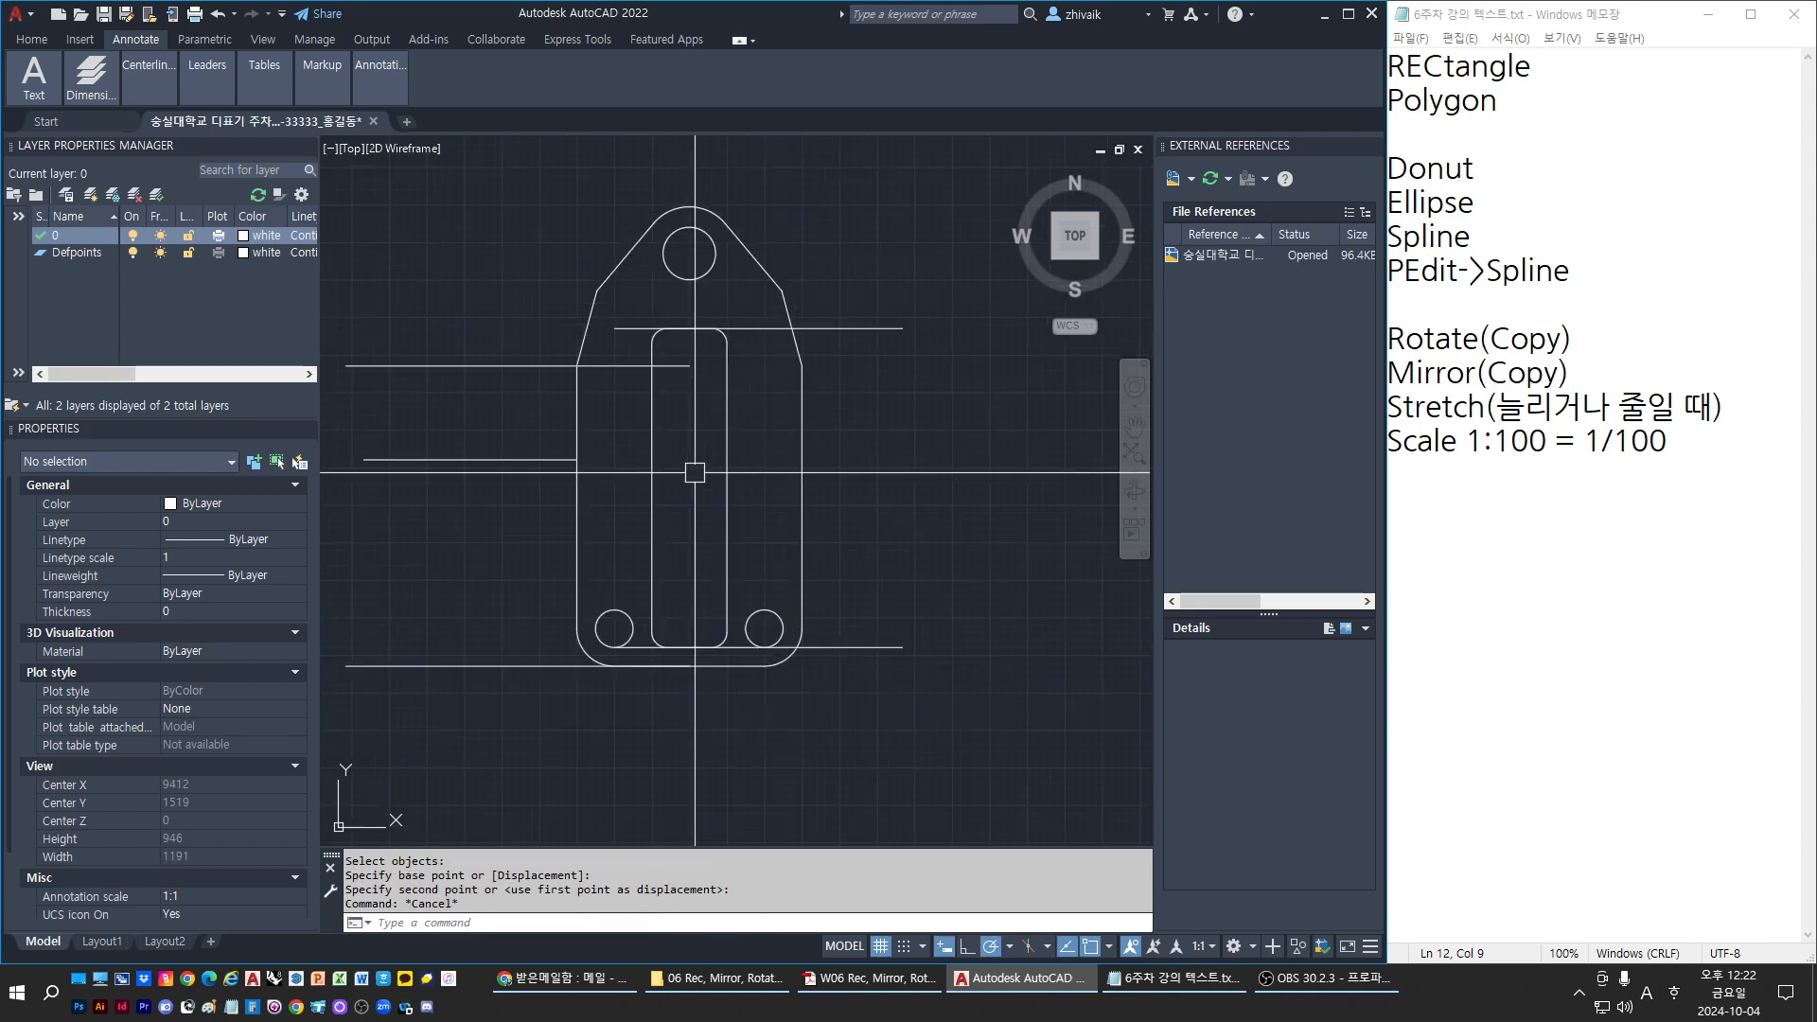
{"action": "scroll", "coordinate": [640, 586], "scroll_direction": "up", "scroll_amount": 2}
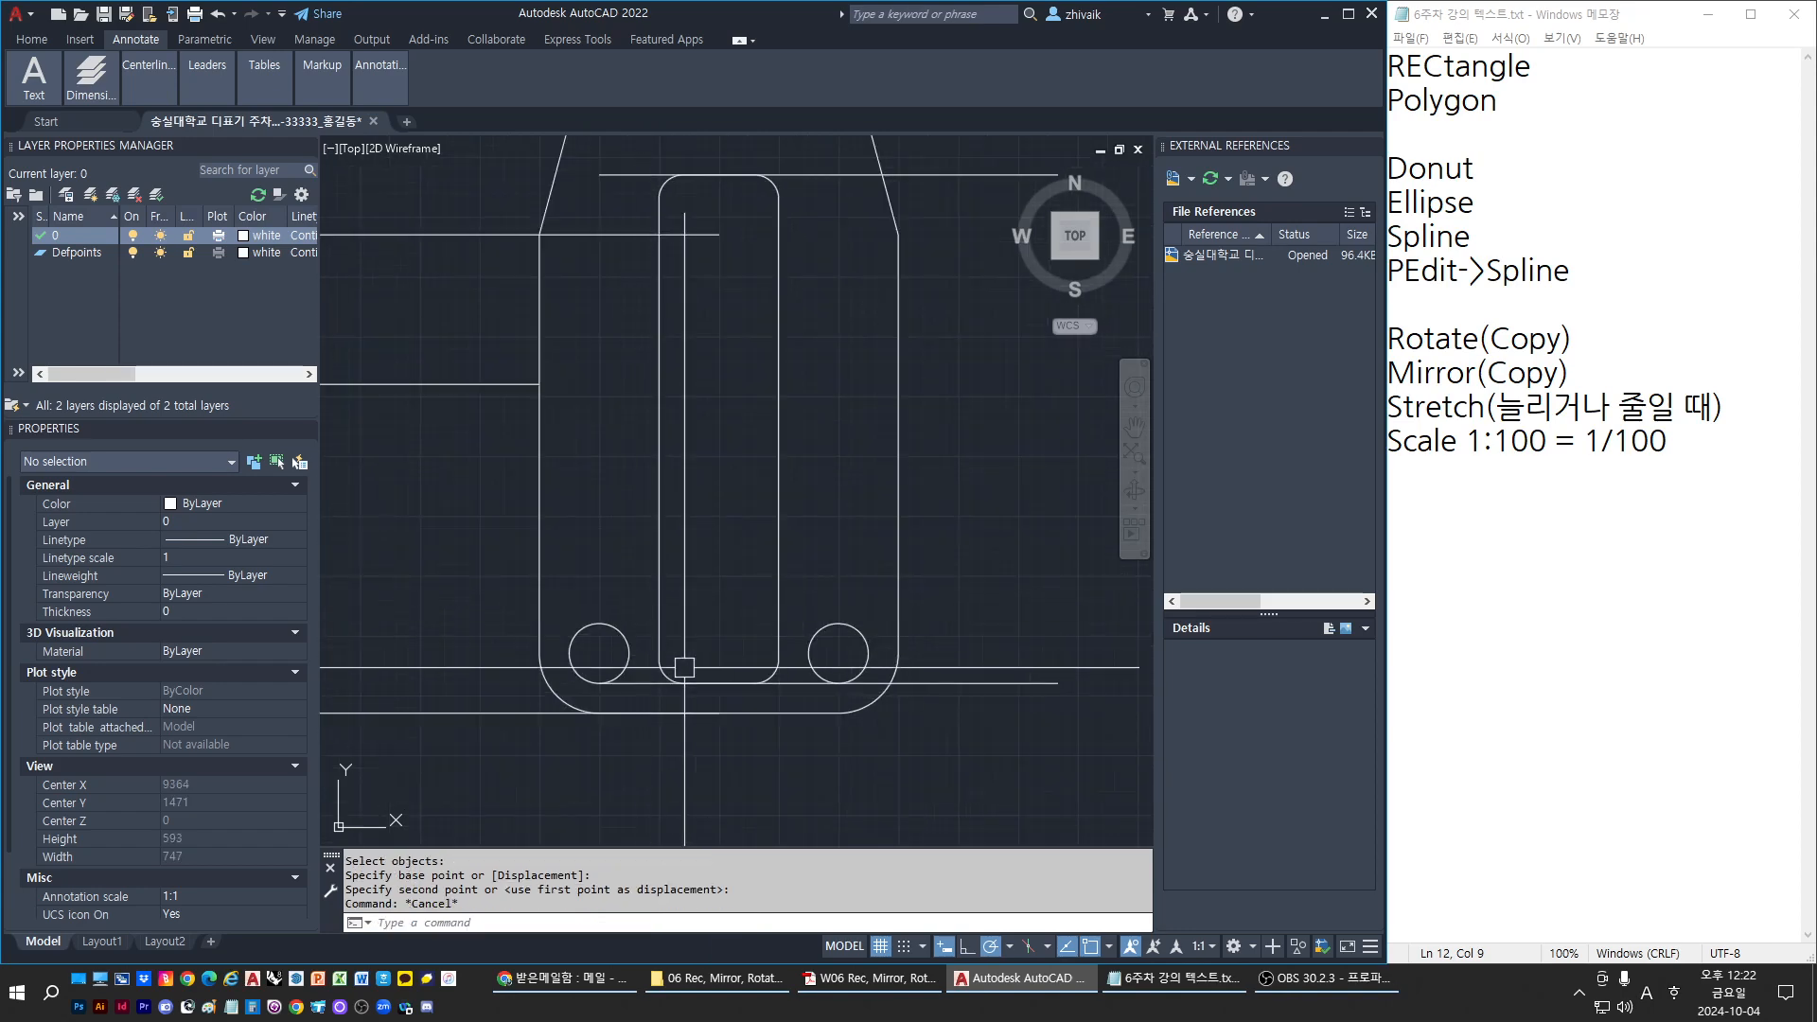
{"action": "key", "text": "Escape"}
{"action": "left_click", "coordinate": [981, 722]}
{"action": "scroll", "coordinate": [959, 426], "scroll_direction": "down", "scroll_amount": 4}
{"action": "left_click", "coordinate": [960, 395]}
{"action": "type", "text": "e"}
{"action": "key", "text": "Return"}
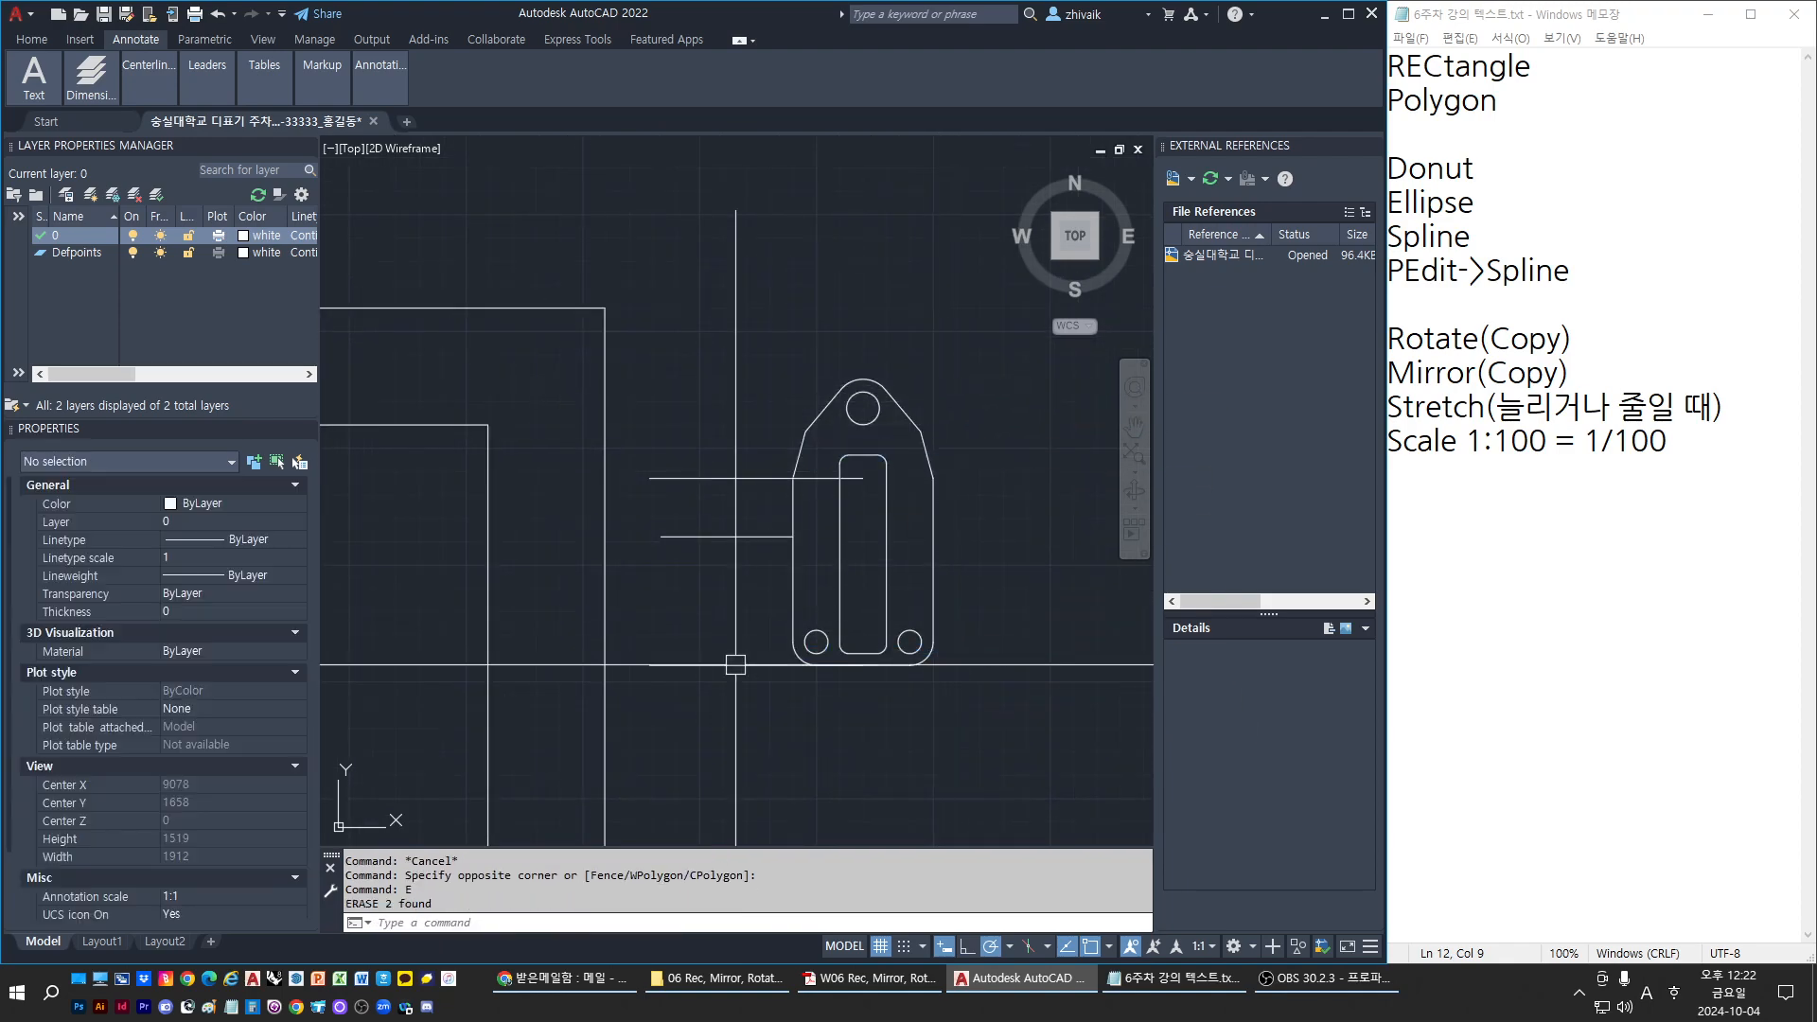
{"action": "left_click", "coordinate": [659, 386]}
{"action": "key", "text": "Escape"}
Draw a vertical polyline downward from the midpoint of the slot's bottom edge to below the plate
{"action": "scroll", "coordinate": [852, 653], "scroll_direction": "up", "scroll_amount": 4}
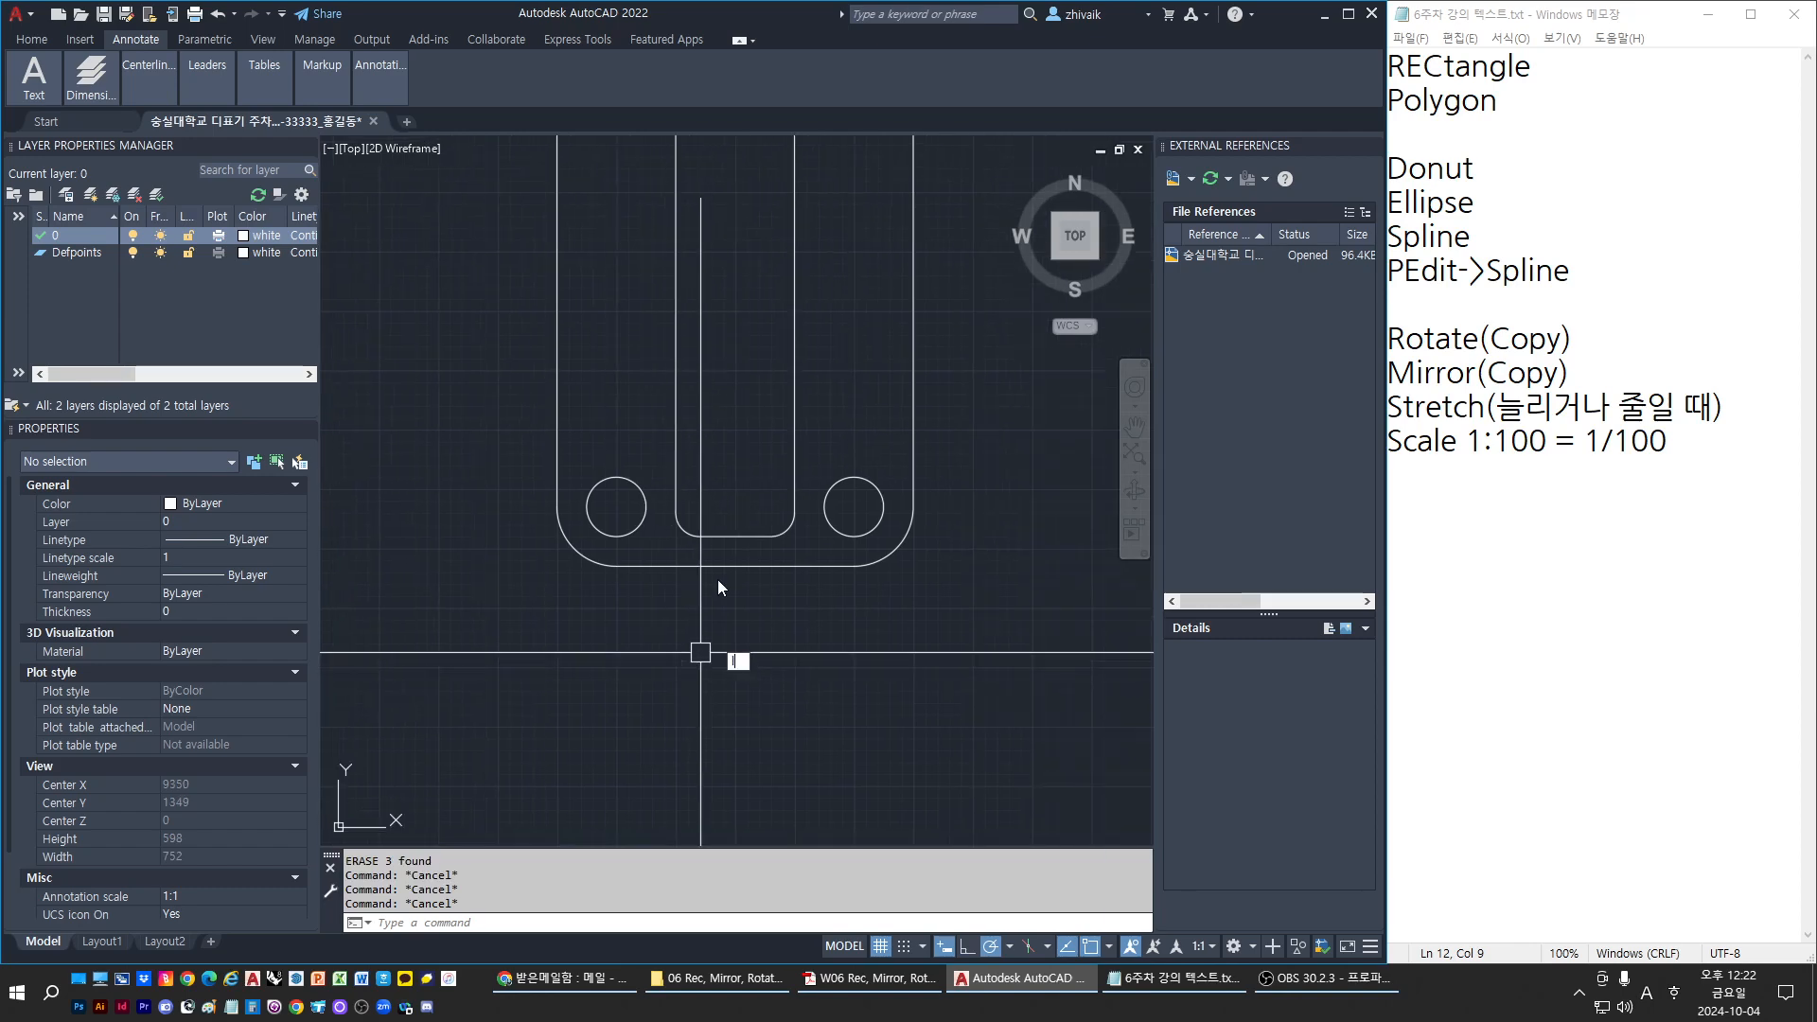
{"action": "type", "text": "pl"}
{"action": "key", "text": "Return"}
{"action": "left_click", "coordinate": [735, 533]}
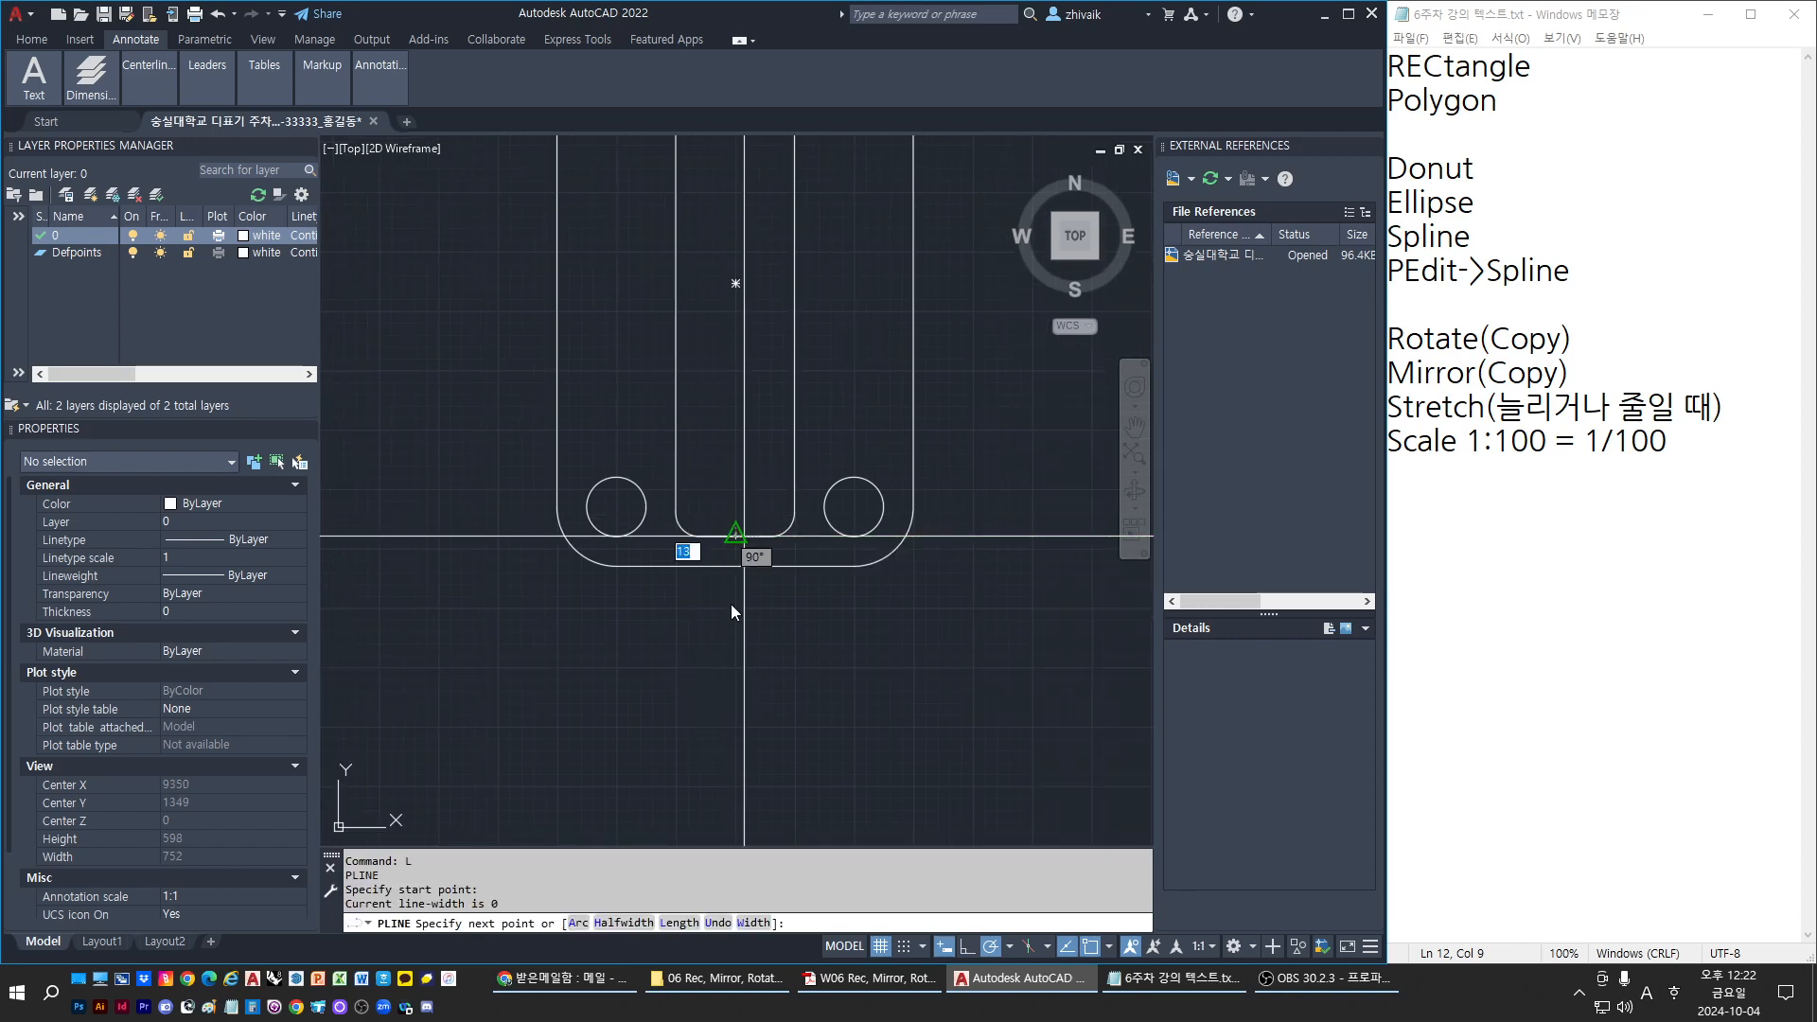
{"action": "left_click", "coordinate": [734, 737]}
{"action": "key", "text": "Escape"}
{"action": "key", "text": "Escape"}
{"action": "key", "text": "Escape"}
{"action": "key", "text": "Escape"}
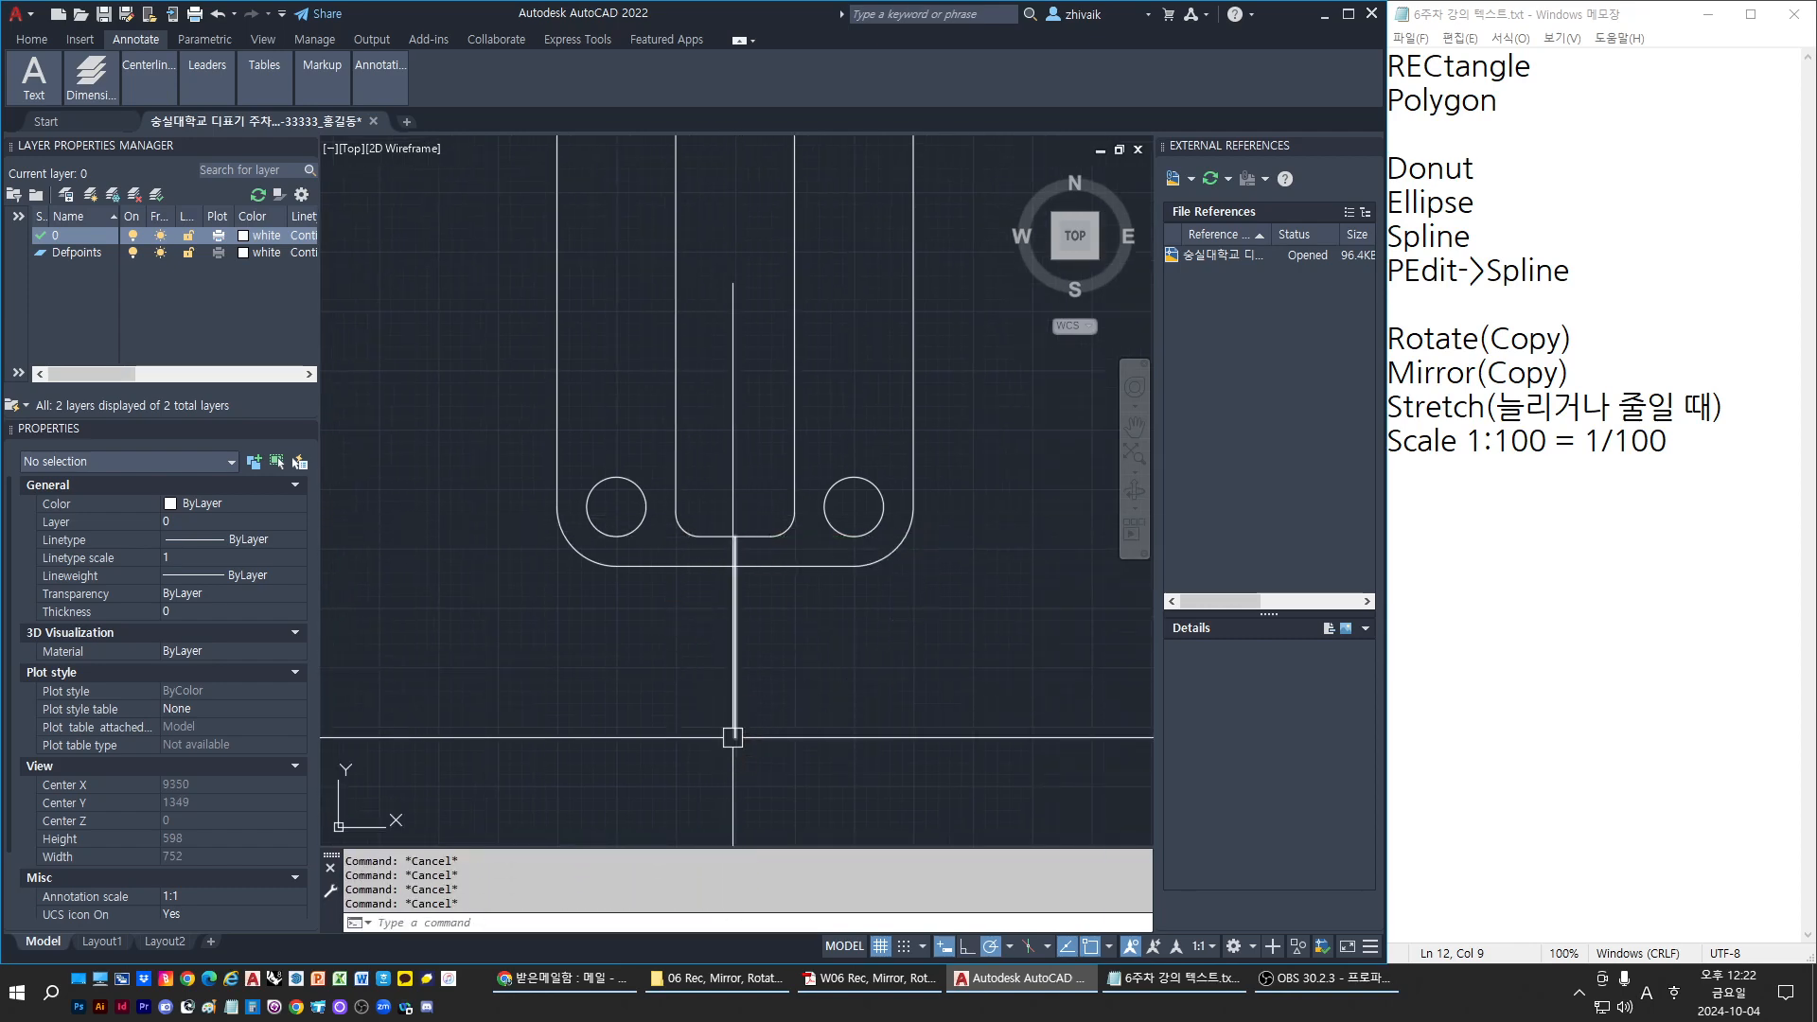
Offset the vertical line below the slot by 25 to both sides
{"action": "type", "text": "o"}
{"action": "key", "text": "Return"}
{"action": "type", "text": "25"}
{"action": "key", "text": "Return"}
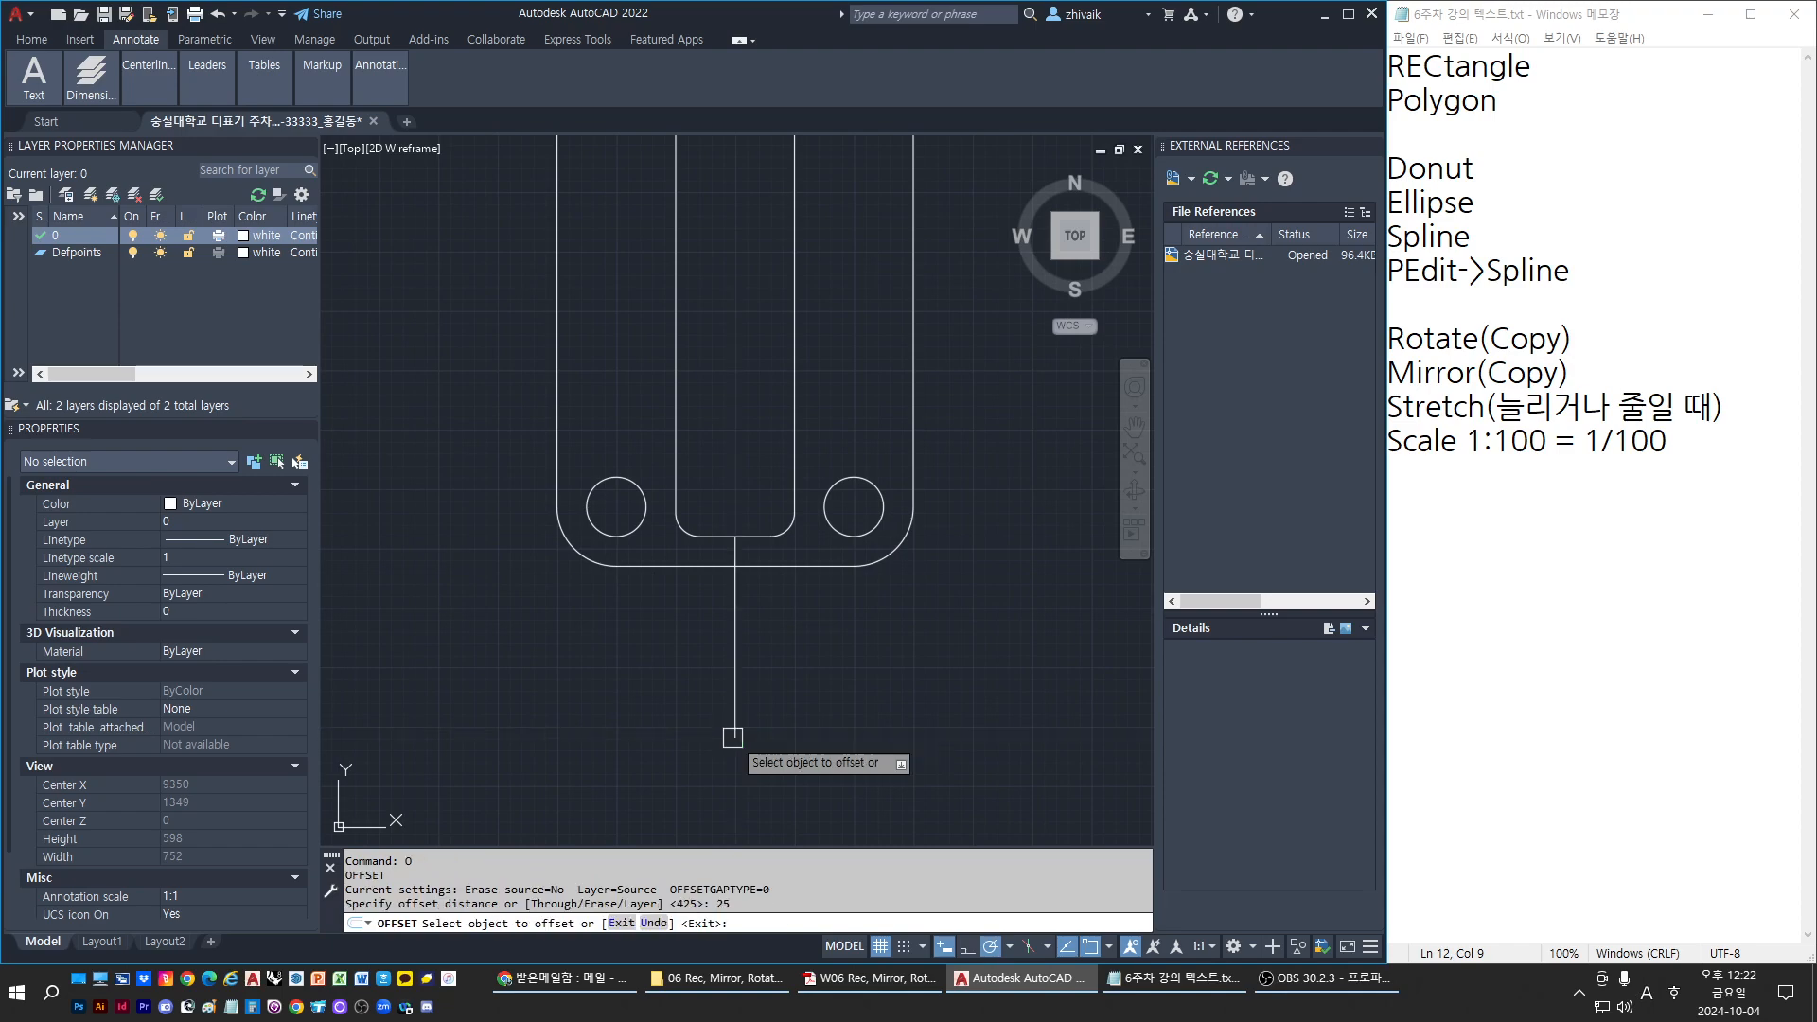
{"action": "left_click", "coordinate": [735, 670]}
{"action": "left_click", "coordinate": [739, 669]}
{"action": "left_click", "coordinate": [737, 670]}
{"action": "left_click", "coordinate": [677, 669]}
{"action": "key", "text": "Escape"}
Erase the original centre line between the two offset lines
{"action": "left_click", "coordinate": [735, 663]}
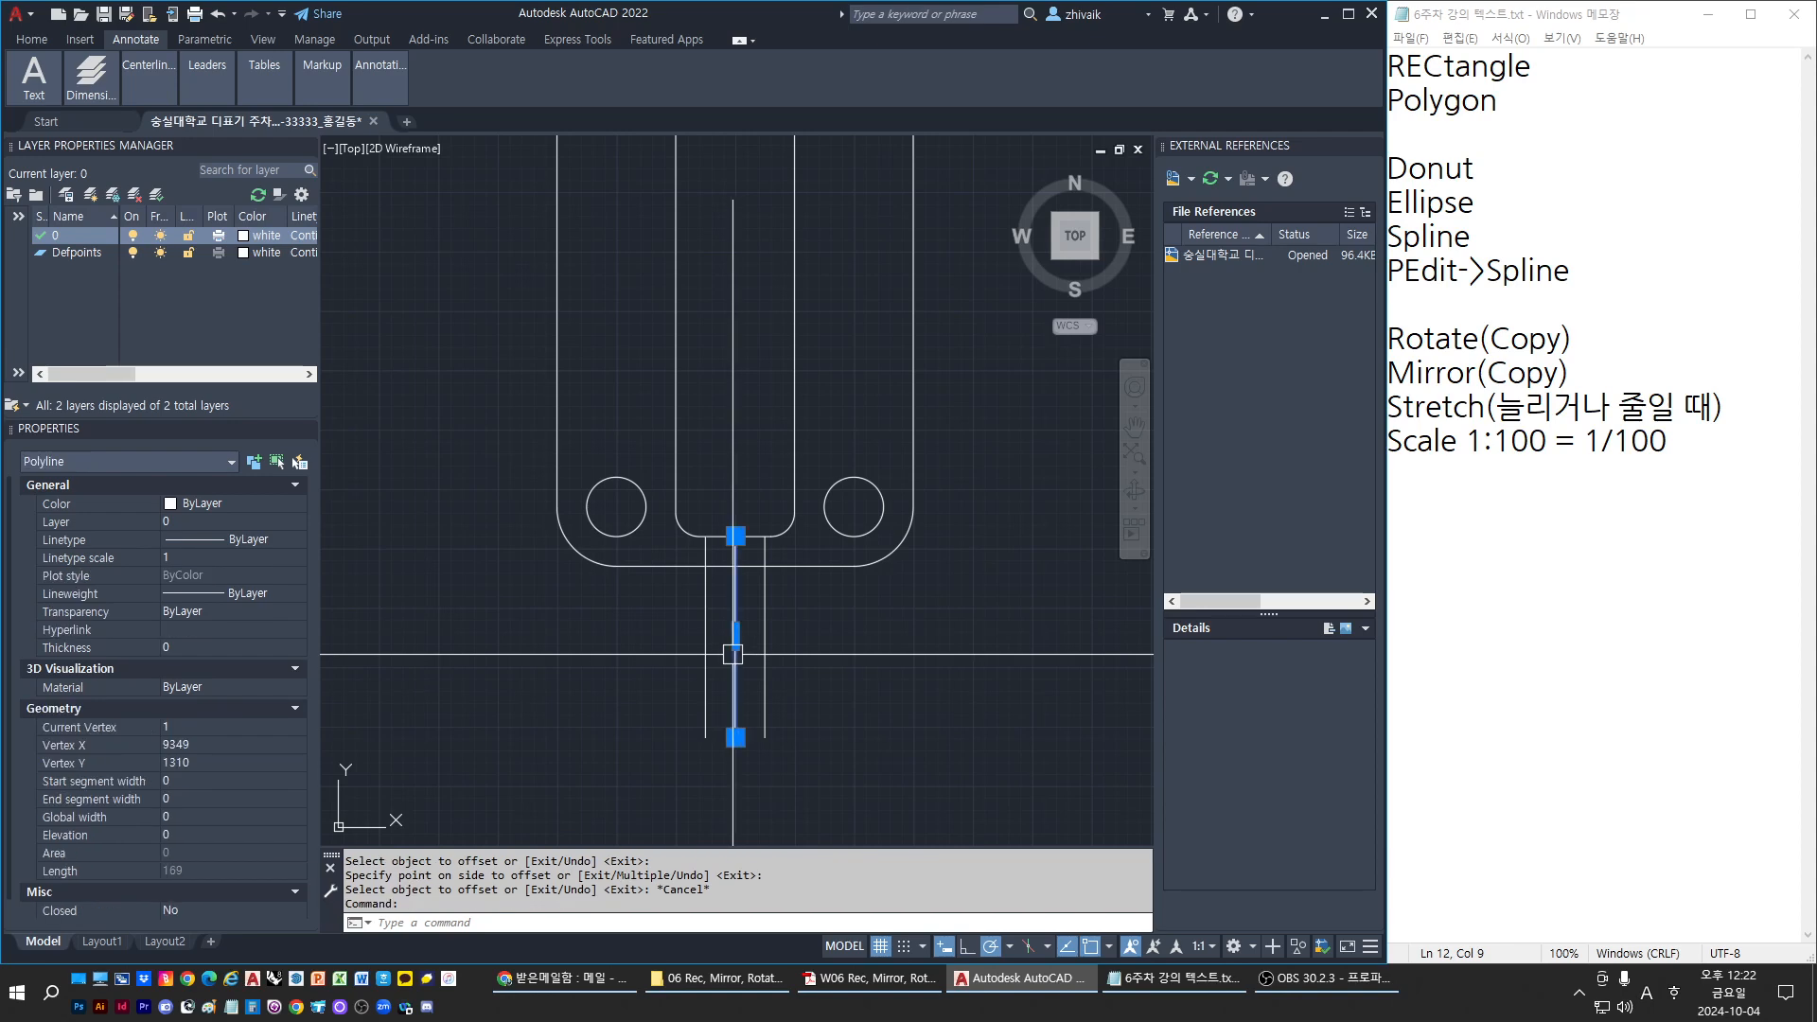
{"action": "type", "text": "E"}
{"action": "key", "text": "Return"}
{"action": "scroll", "coordinate": [716, 699], "scroll_direction": "down", "scroll_amount": 2}
{"action": "key", "text": "Escape"}
{"action": "key", "text": "Escape"}
{"action": "type", "text": "S"}
{"action": "key", "text": "Return"}
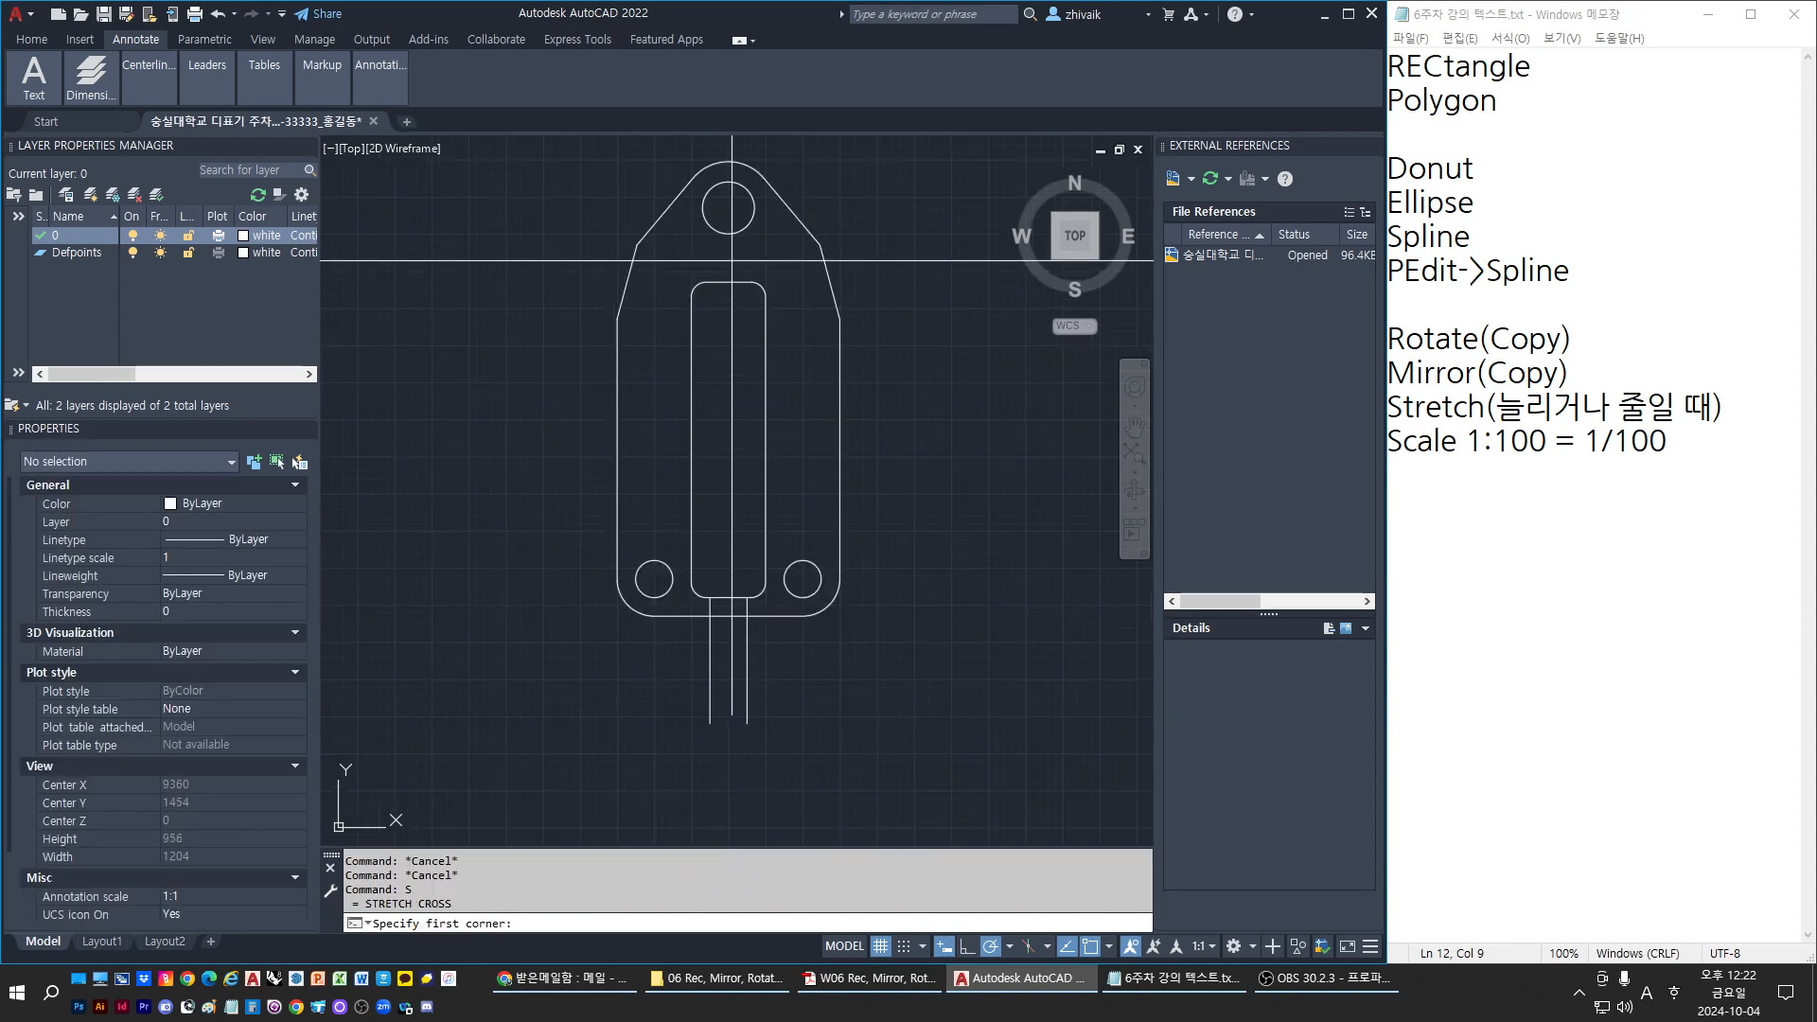
{"action": "left_click", "coordinate": [728, 261]}
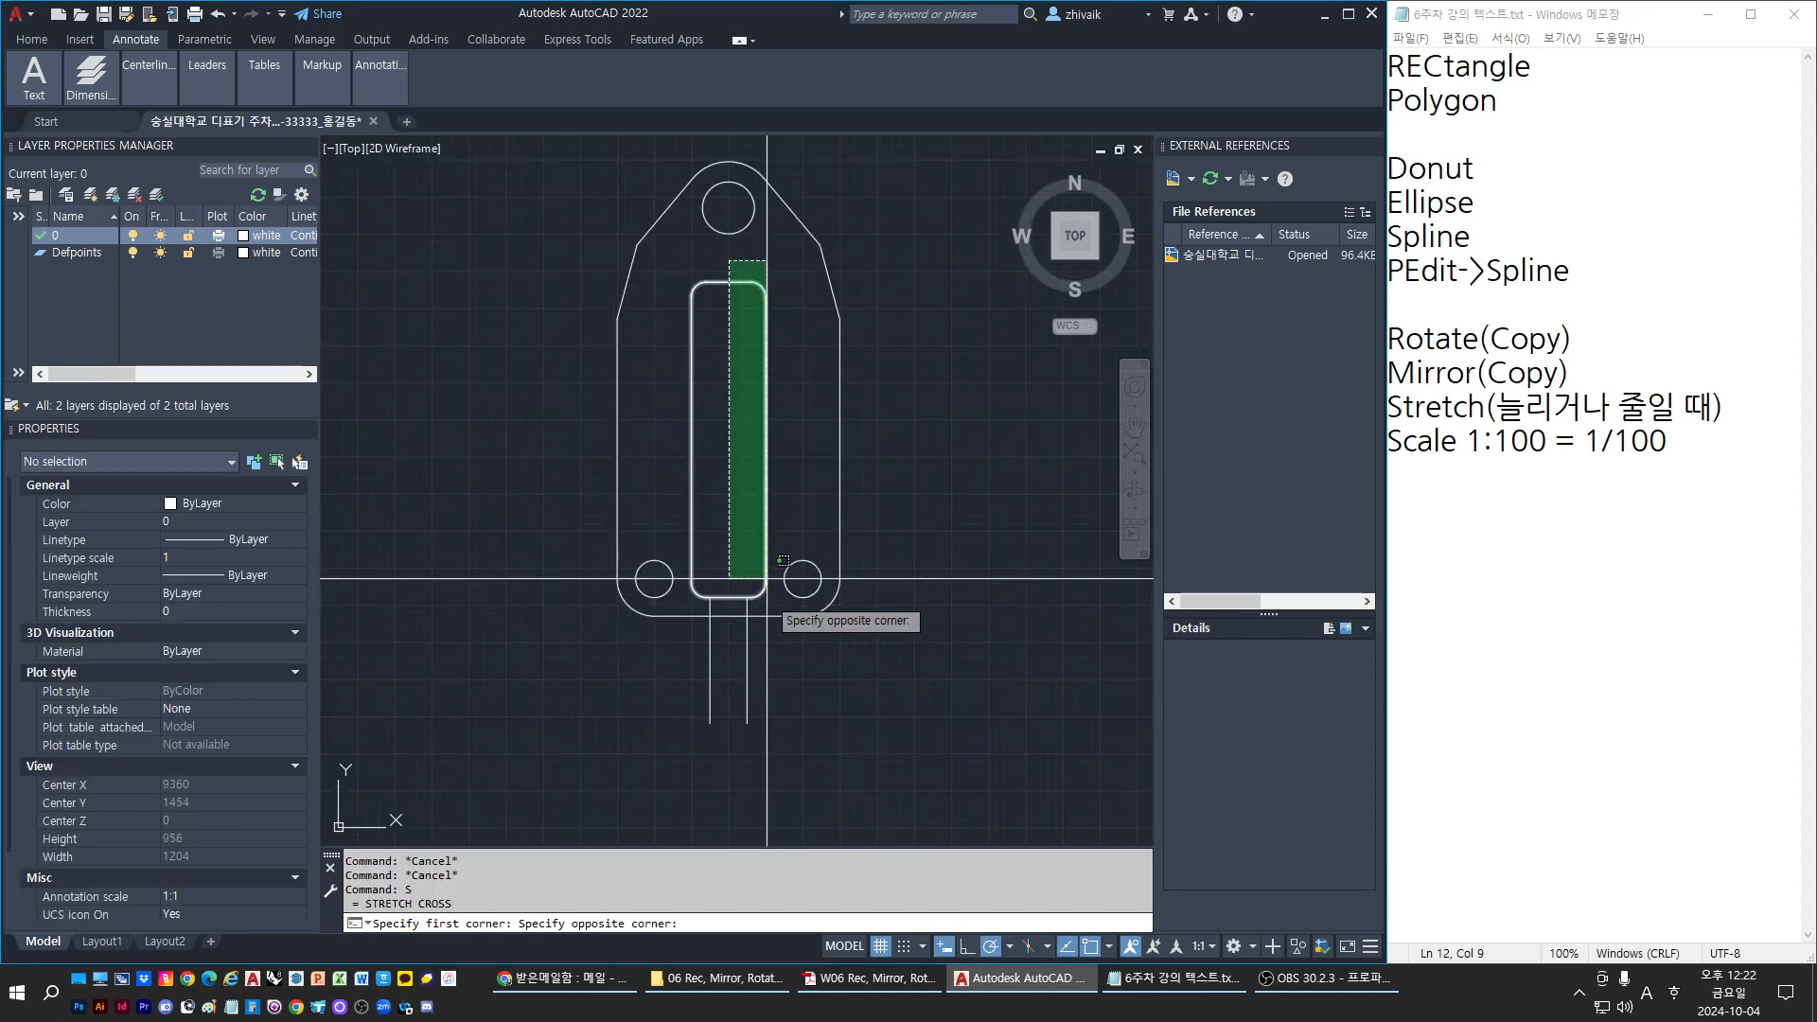
{"action": "left_click", "coordinate": [793, 642]}
{"action": "scroll", "coordinate": [740, 622], "scroll_direction": "up", "scroll_amount": 3}
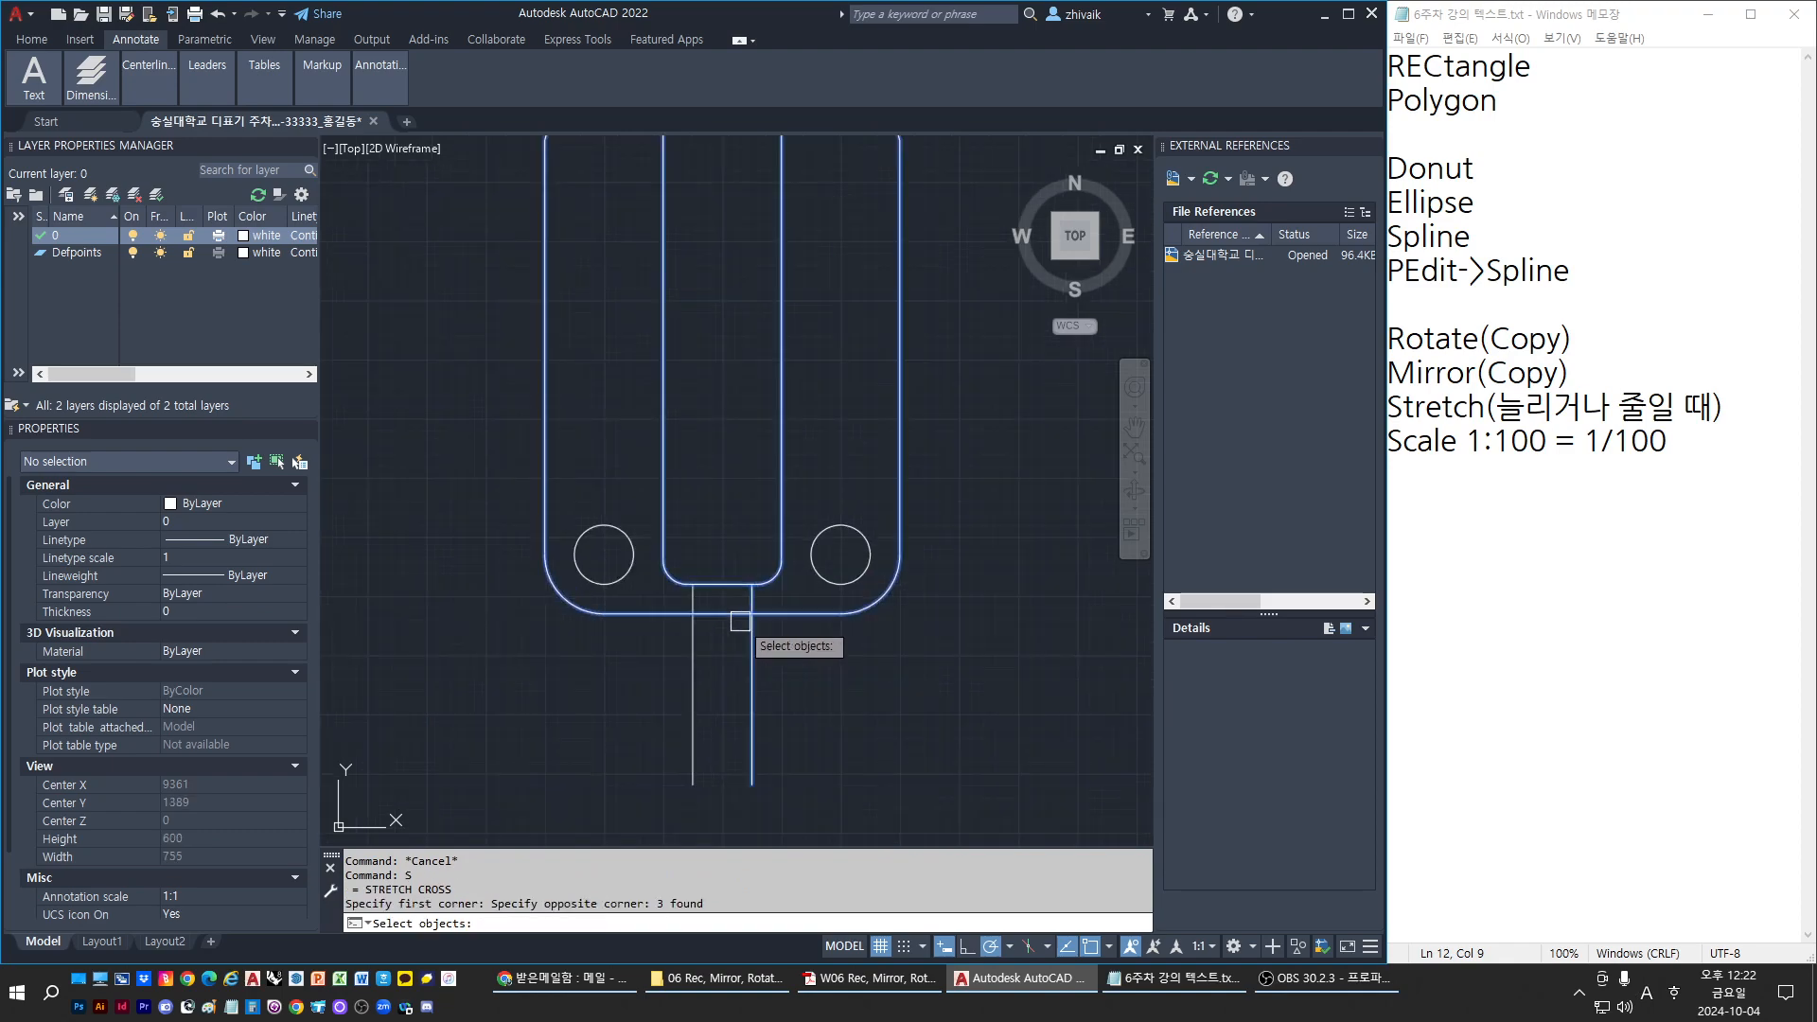
{"action": "key", "text": "Escape"}
{"action": "scroll", "coordinate": [738, 653], "scroll_direction": "down", "scroll_amount": 3}
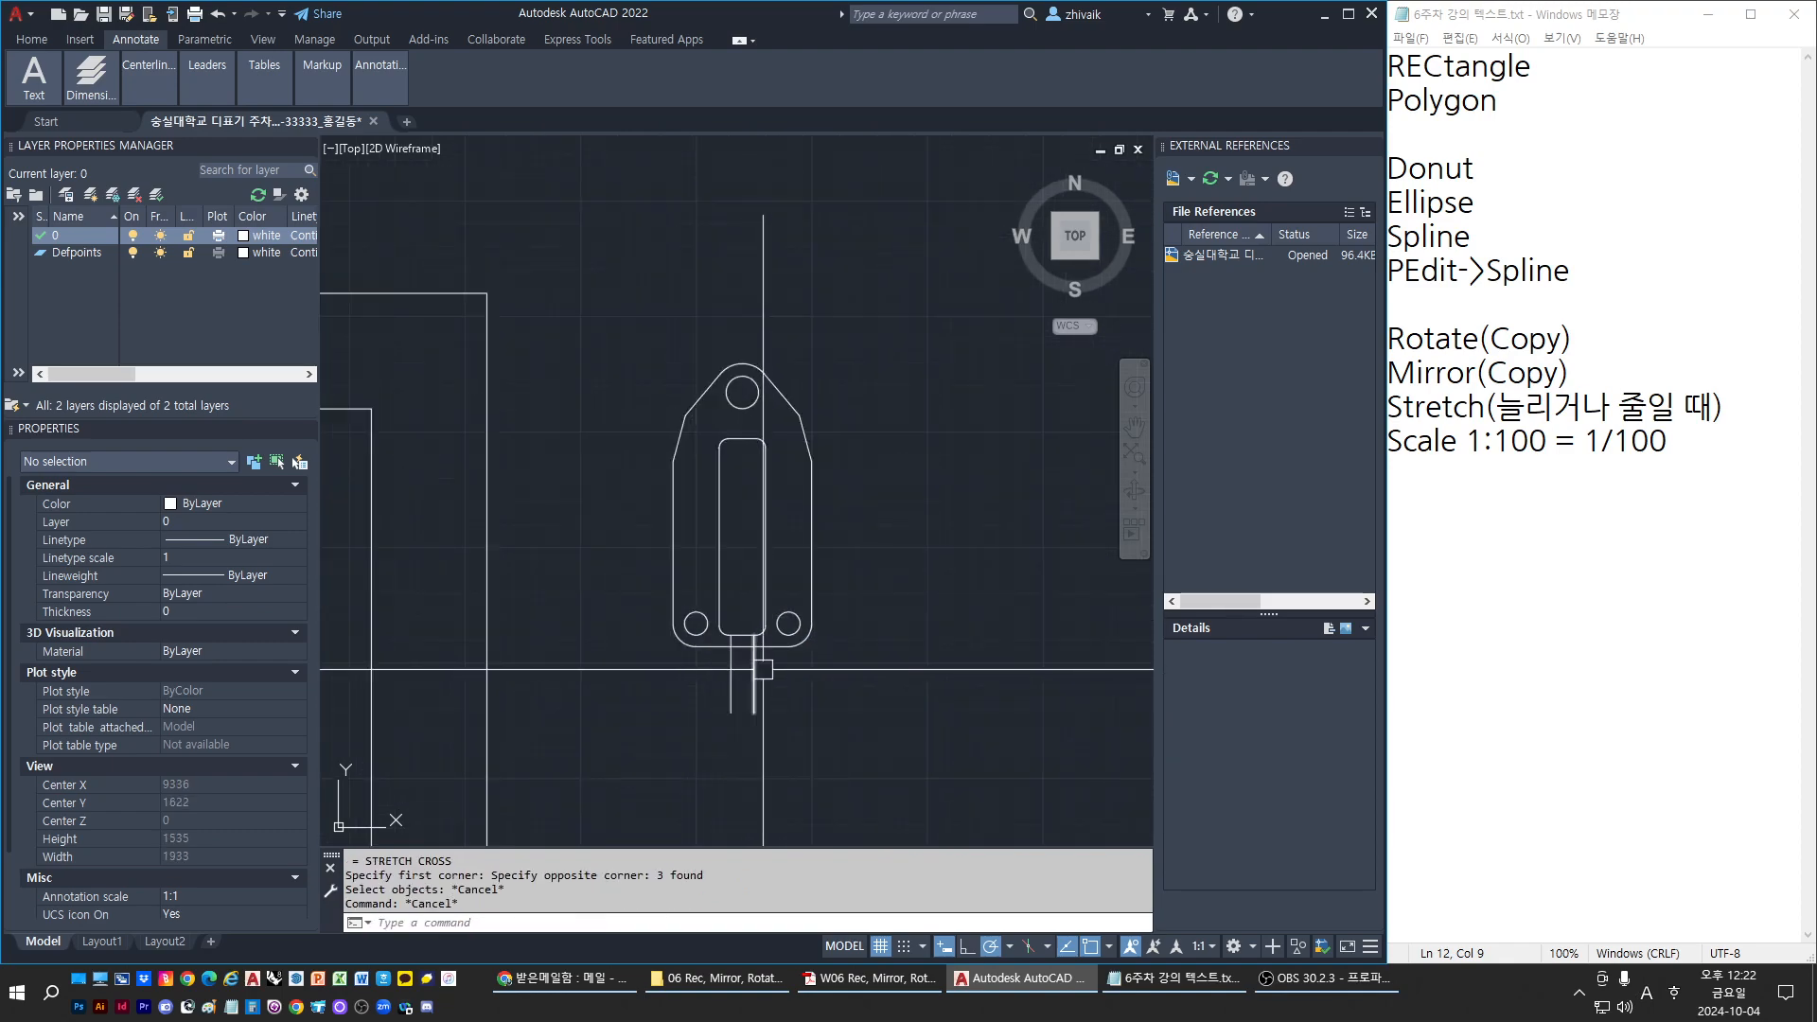
{"action": "key", "text": "Escape"}
{"action": "key", "text": "Escape"}
{"action": "left_click", "coordinate": [755, 674]}
{"action": "key", "text": "Escape"}
Extend both vertical offset lines up to the slot's top edge, using the slot as the boundary
{"action": "type", "text": "ex"}
{"action": "key", "text": "Return"}
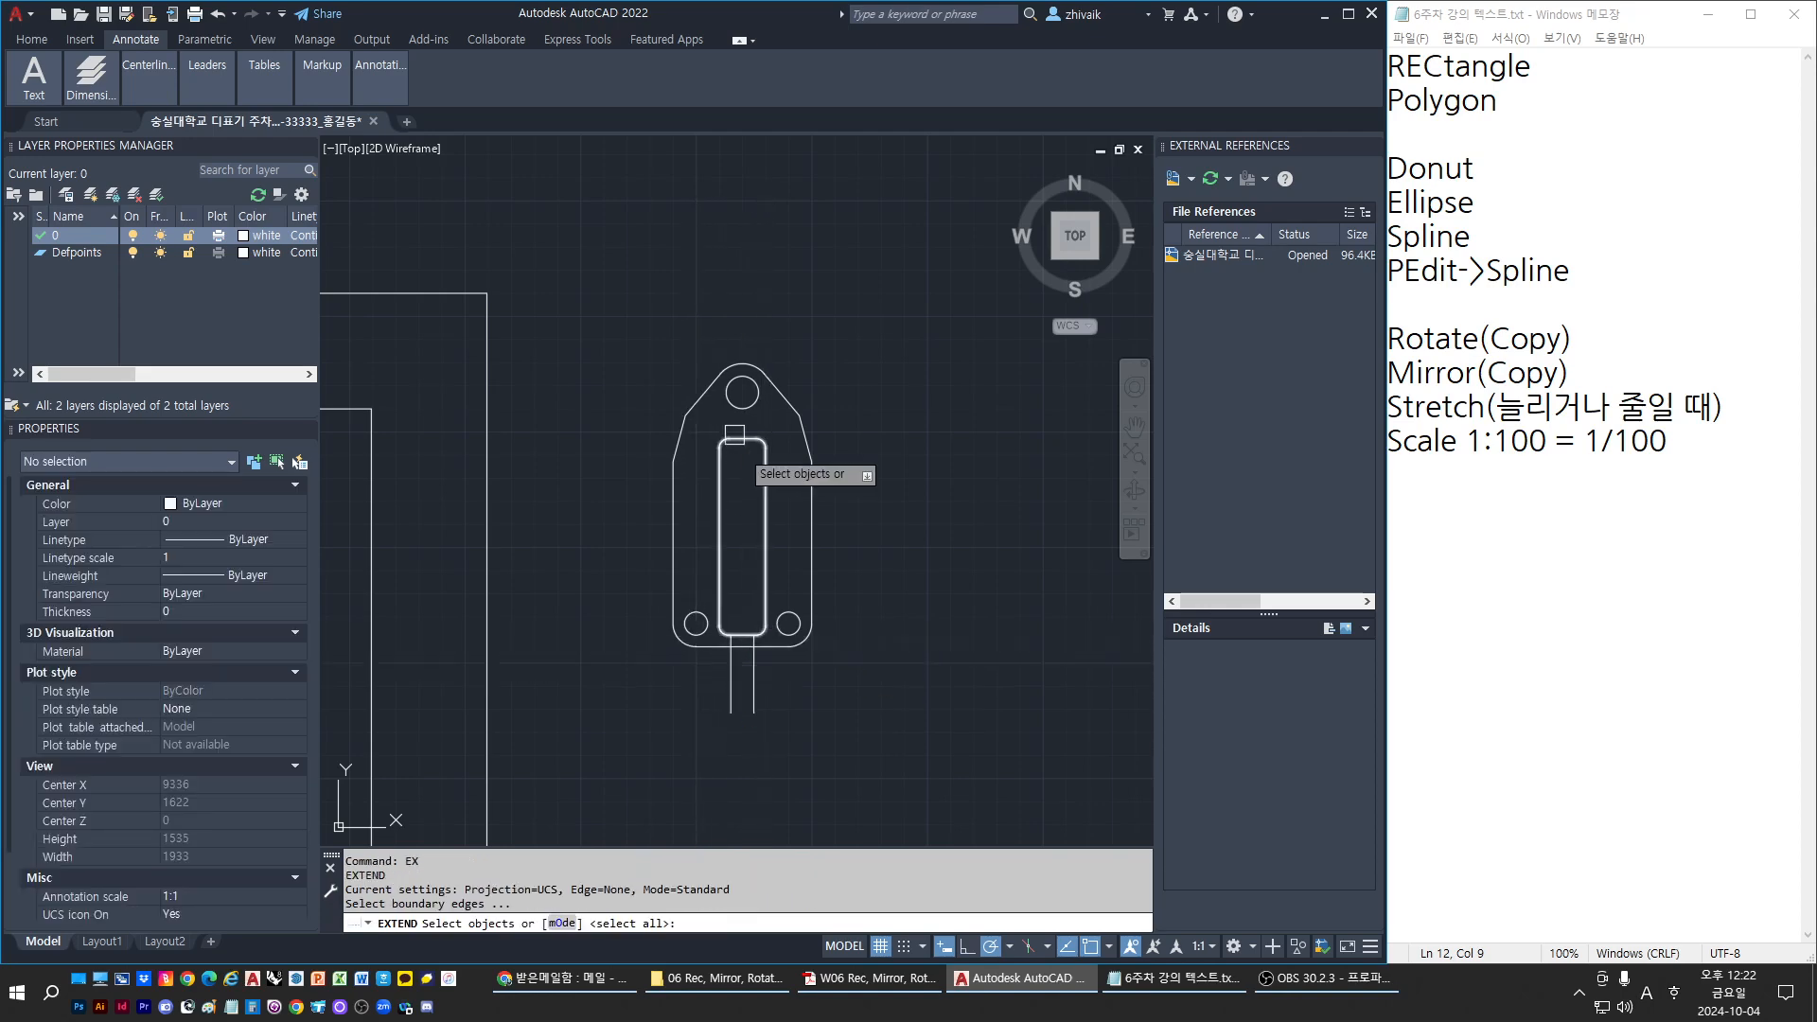
{"action": "left_click", "coordinate": [744, 442]}
{"action": "key", "text": "Return"}
{"action": "scroll", "coordinate": [750, 645], "scroll_direction": "up", "scroll_amount": 2}
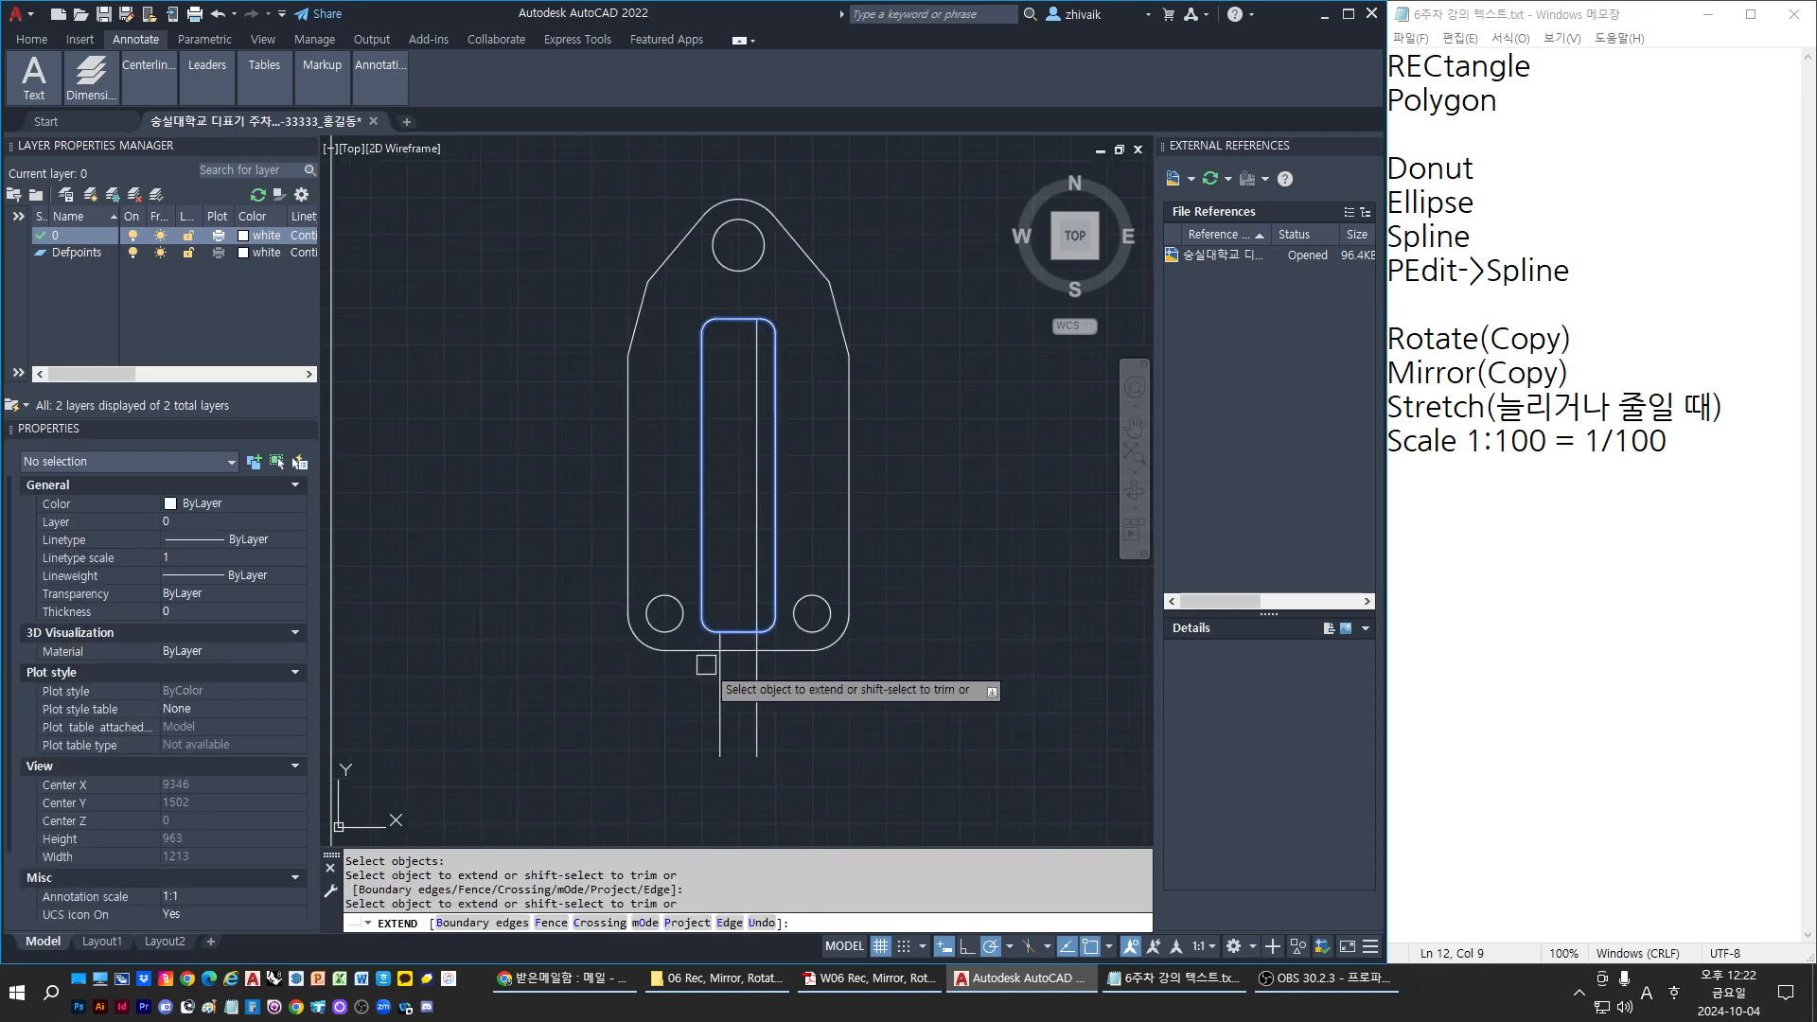
{"action": "key", "text": "Escape"}
Stretch the slot's right side from its midpoint inward to the right offset line, leaving that line out of the selection
{"action": "type", "text": "s"}
{"action": "key", "text": "Return"}
{"action": "left_click", "coordinate": [745, 291]}
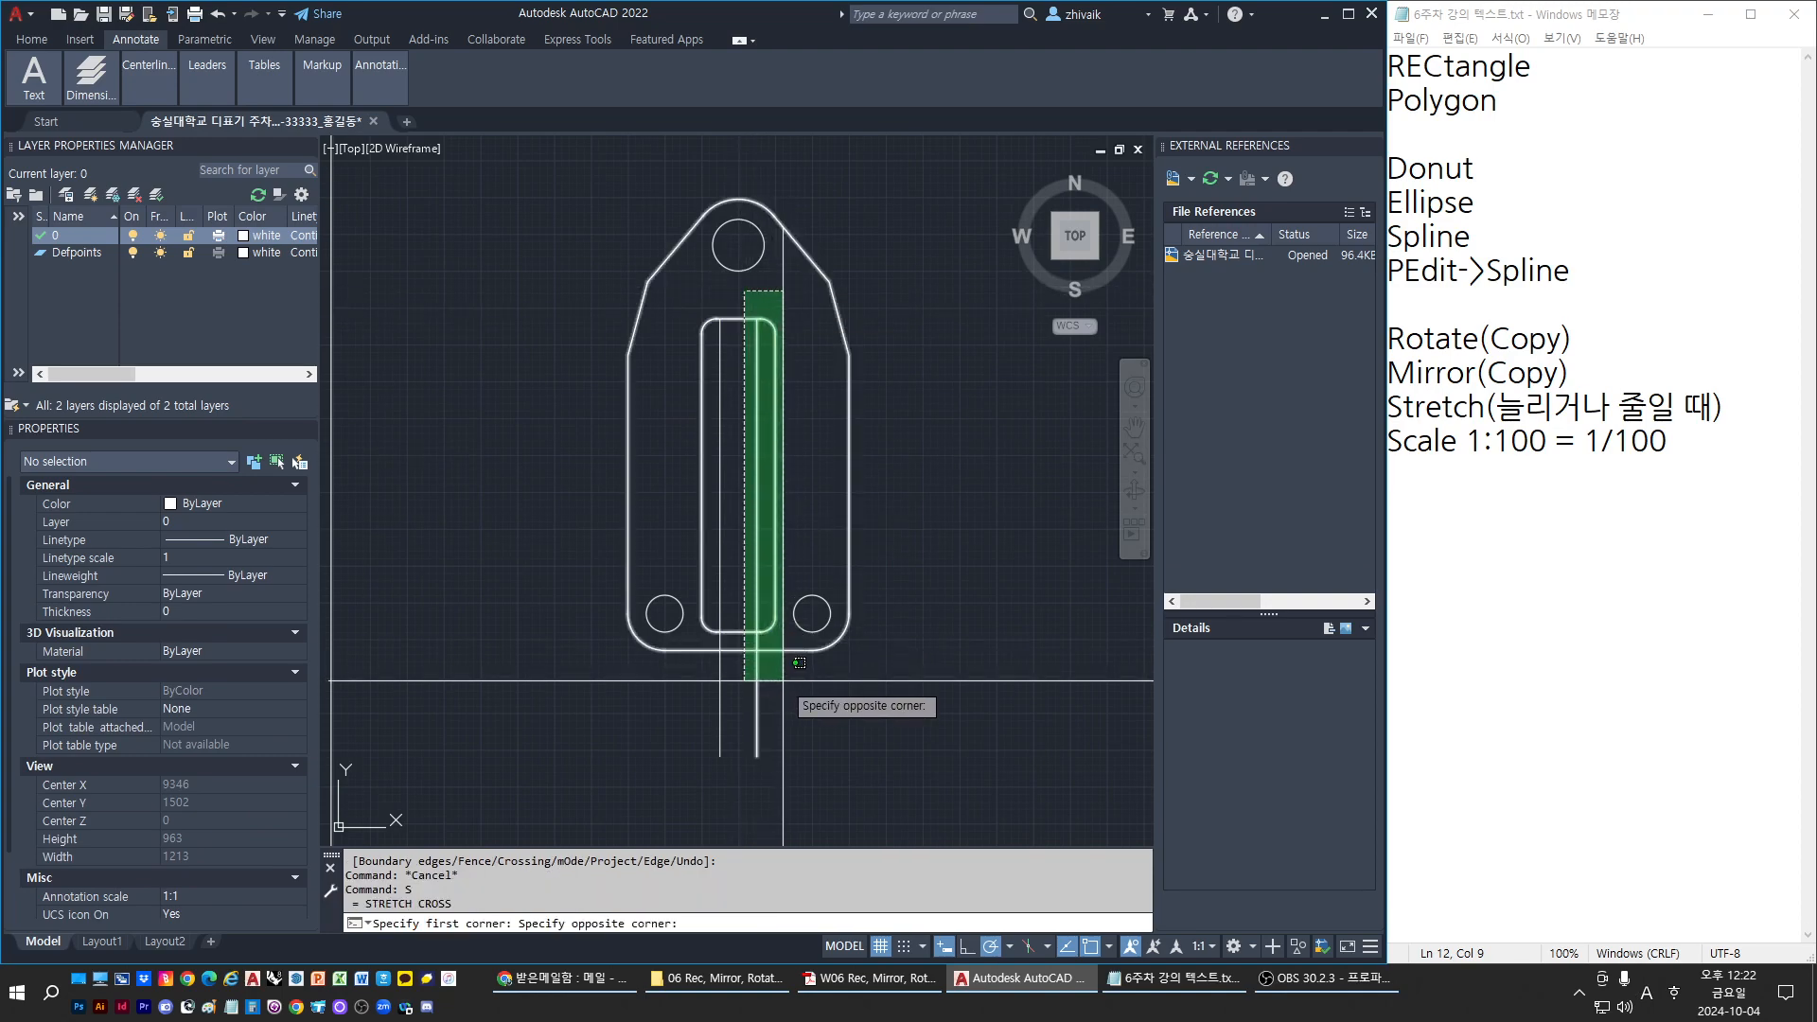
{"action": "left_click", "coordinate": [778, 679]}
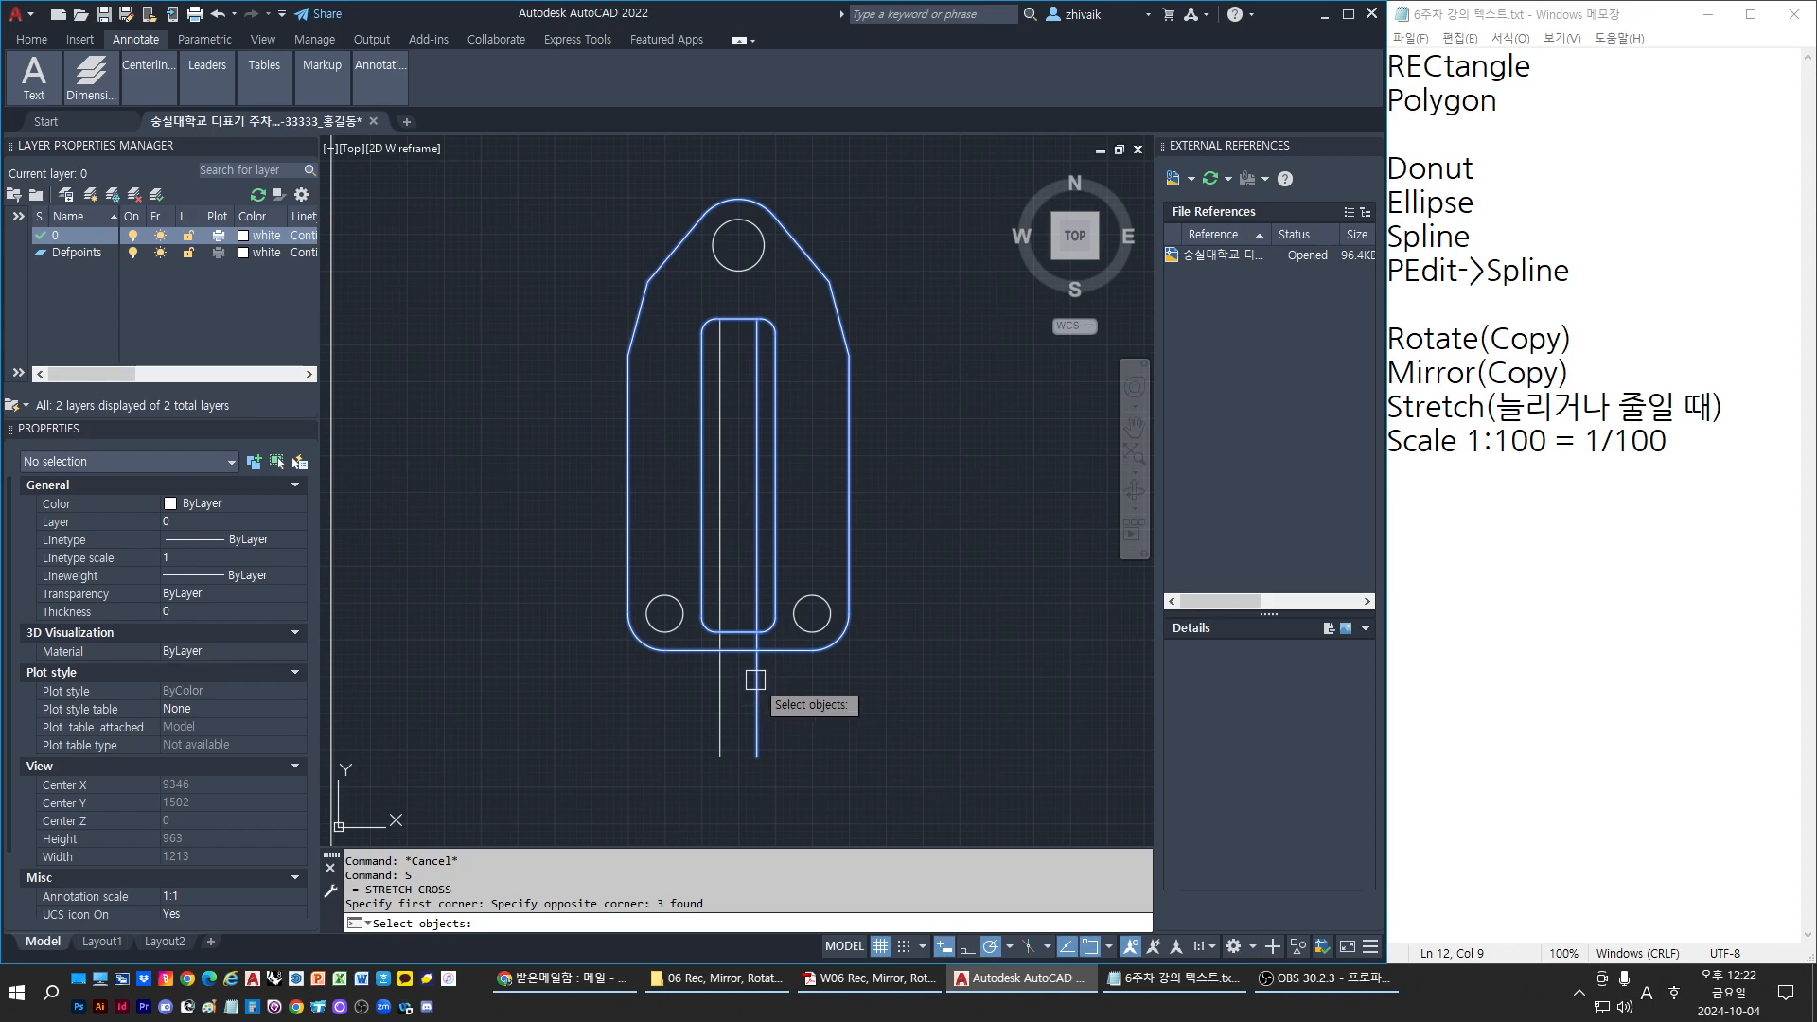
{"action": "left_click", "coordinate": [755, 679], "text": "shift"}
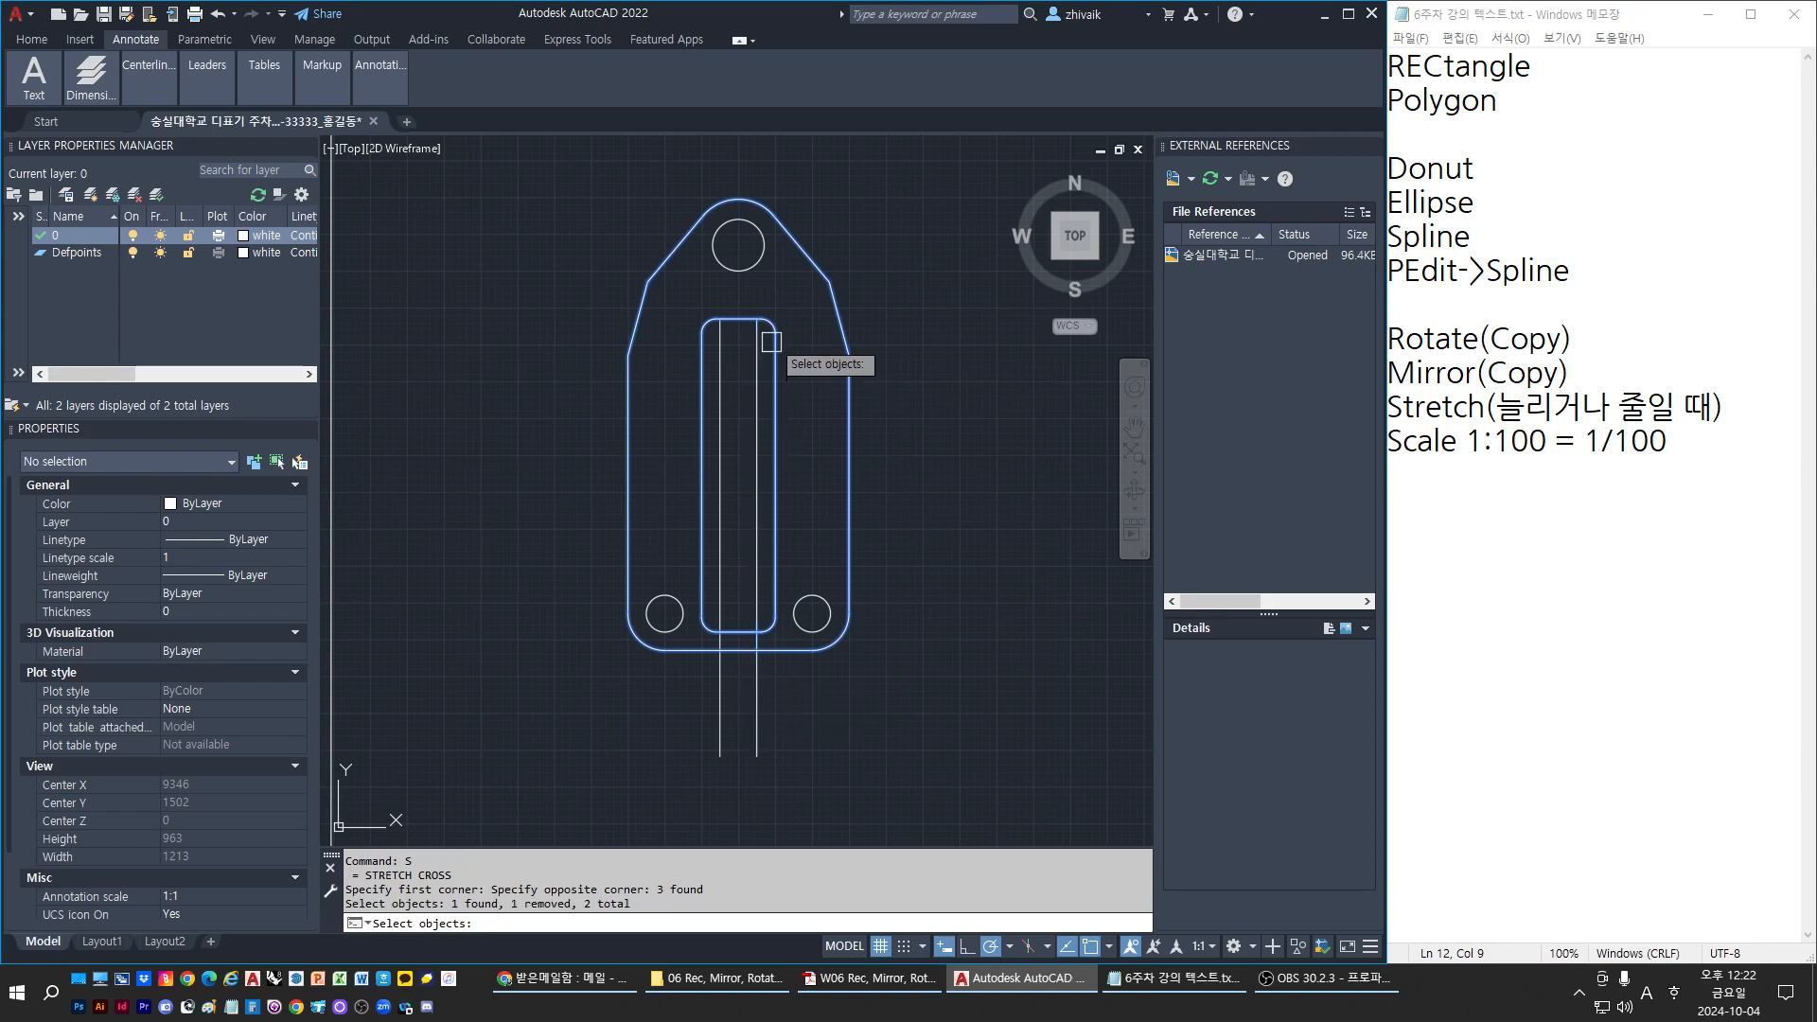
{"action": "scroll", "coordinate": [772, 342], "scroll_direction": "up", "scroll_amount": 4}
{"action": "scroll", "coordinate": [780, 314], "scroll_direction": "down", "scroll_amount": 3}
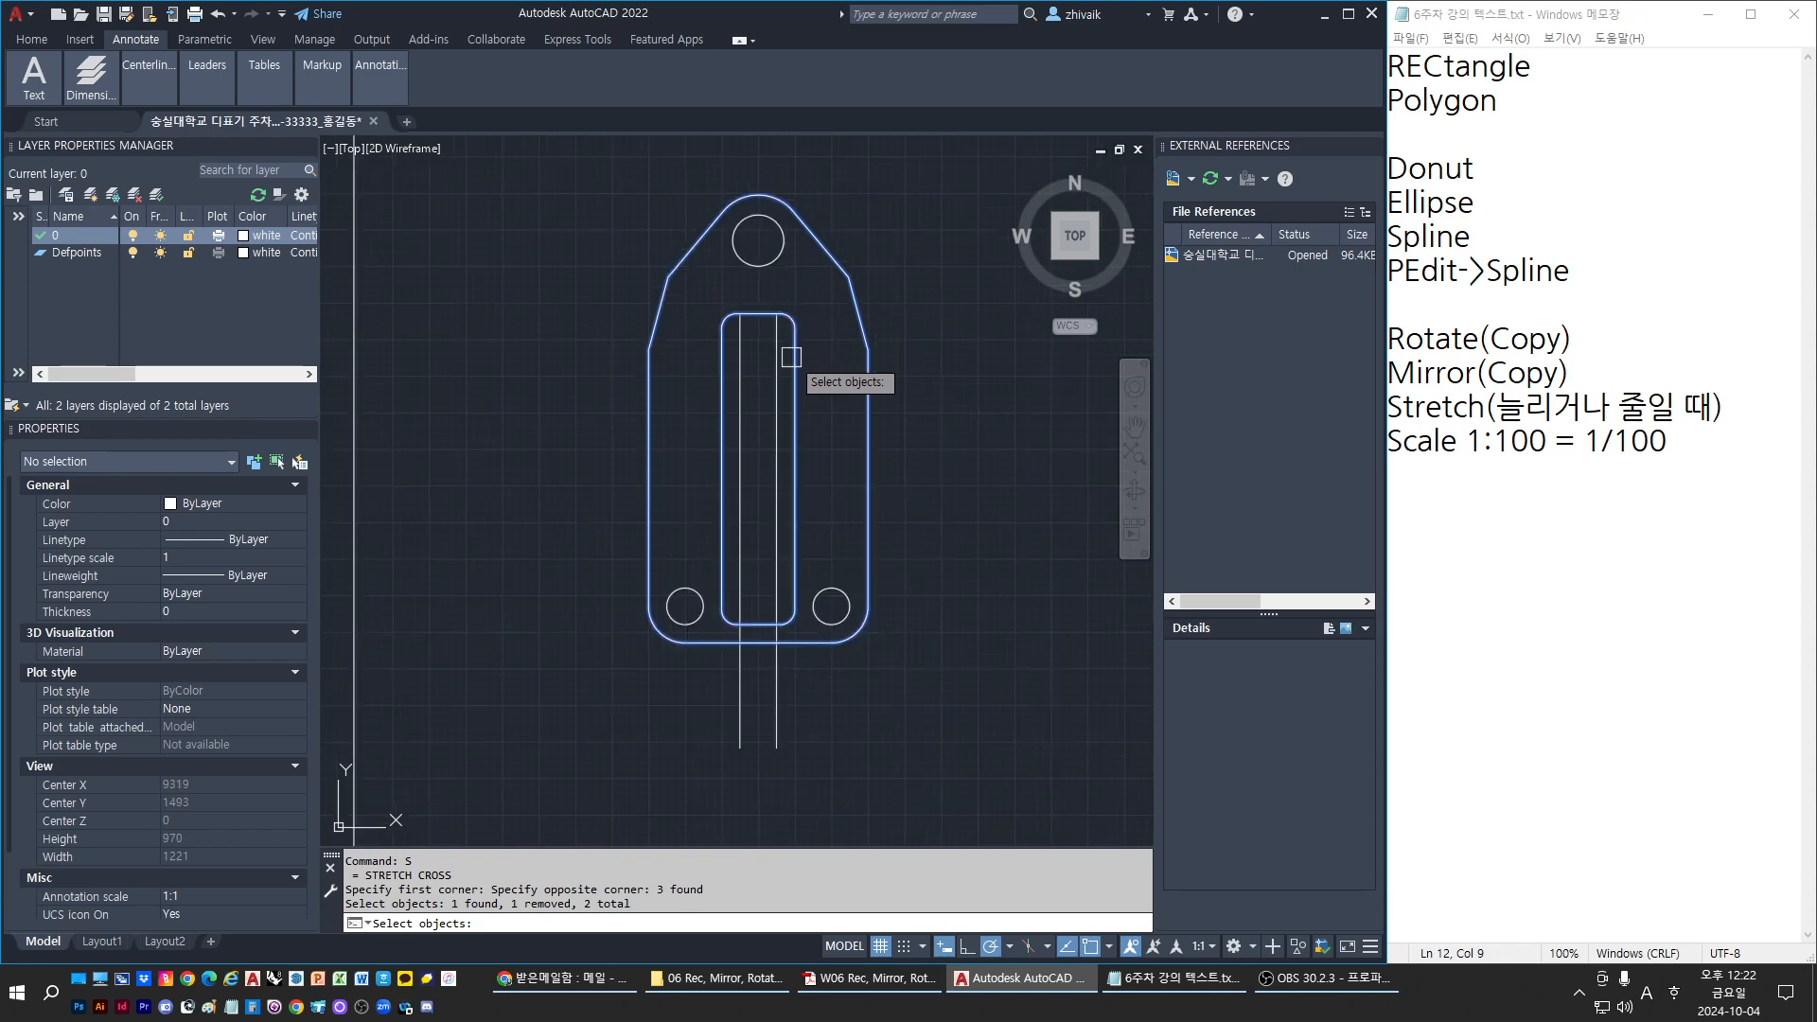
{"action": "scroll", "coordinate": [796, 621], "scroll_direction": "up", "scroll_amount": 1}
{"action": "key", "text": "Return"}
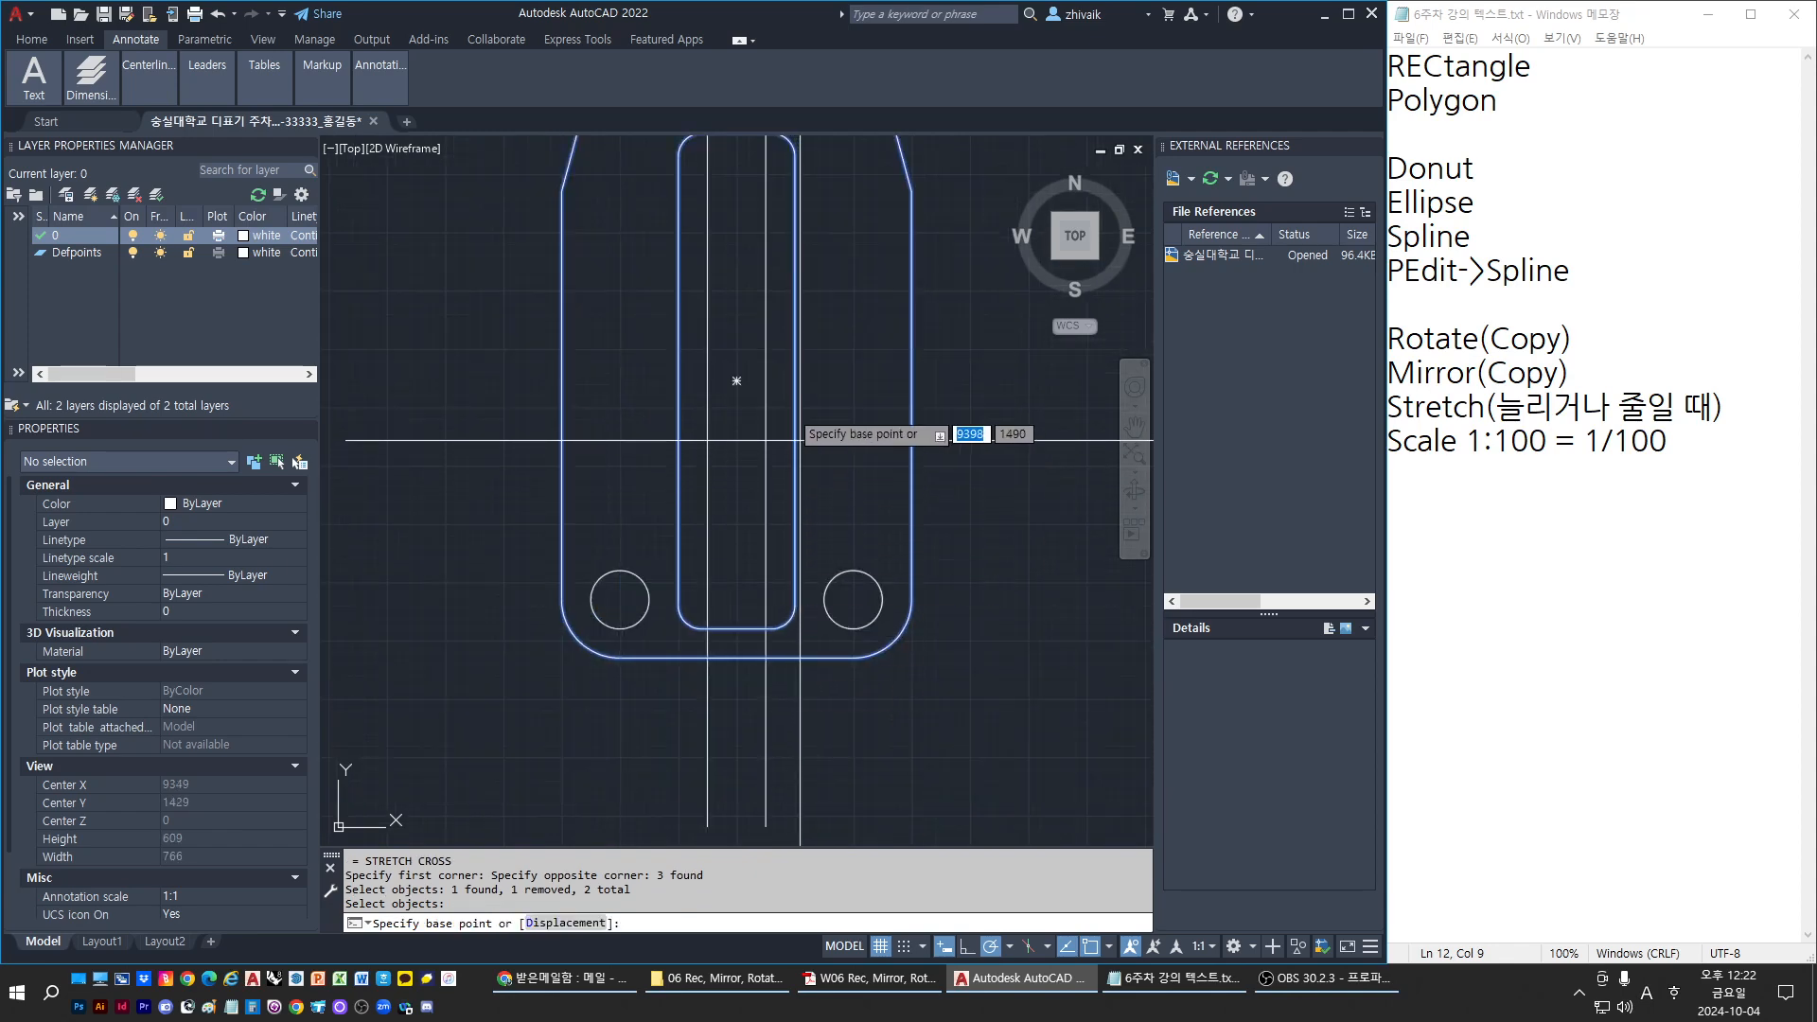
{"action": "left_click", "coordinate": [795, 380]}
{"action": "type", "text": "100"}
{"action": "key", "text": "Return"}
{"action": "scroll", "coordinate": [772, 492], "scroll_direction": "down", "scroll_amount": 2}
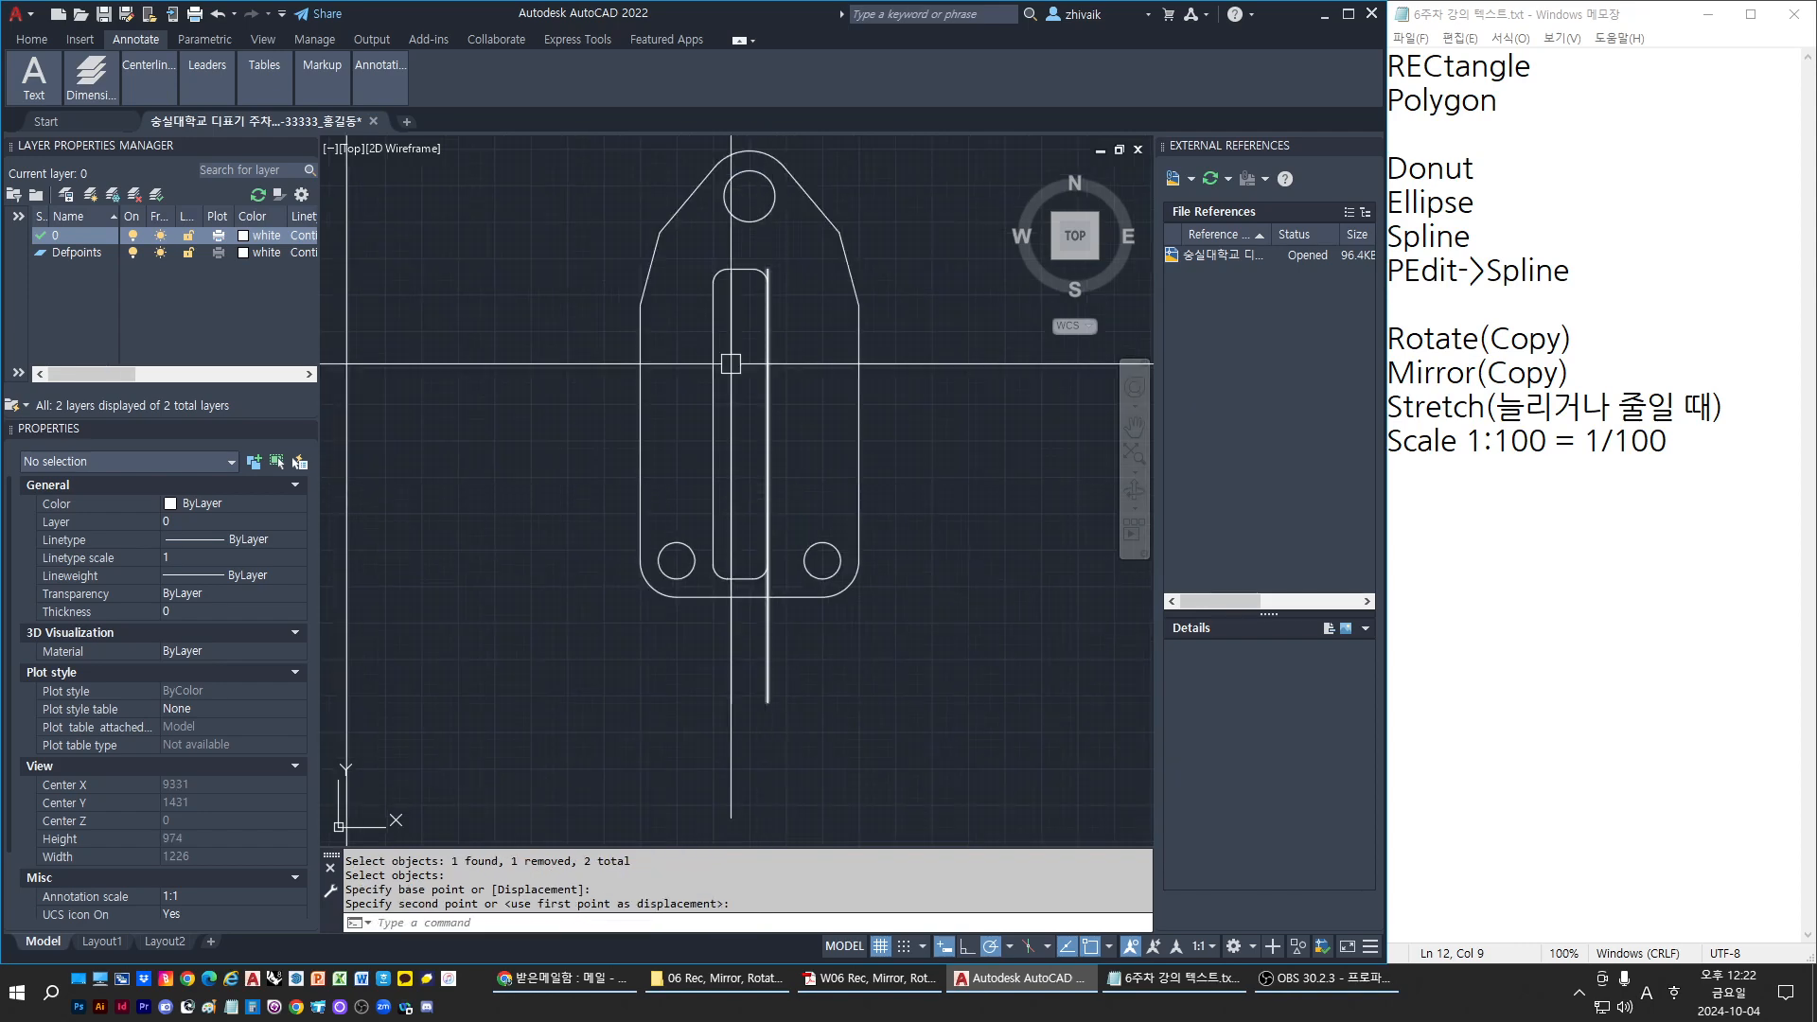
{"action": "type", "text": "s"}
{"action": "key", "text": "Return"}
{"action": "left_click", "coordinate": [706, 270]}
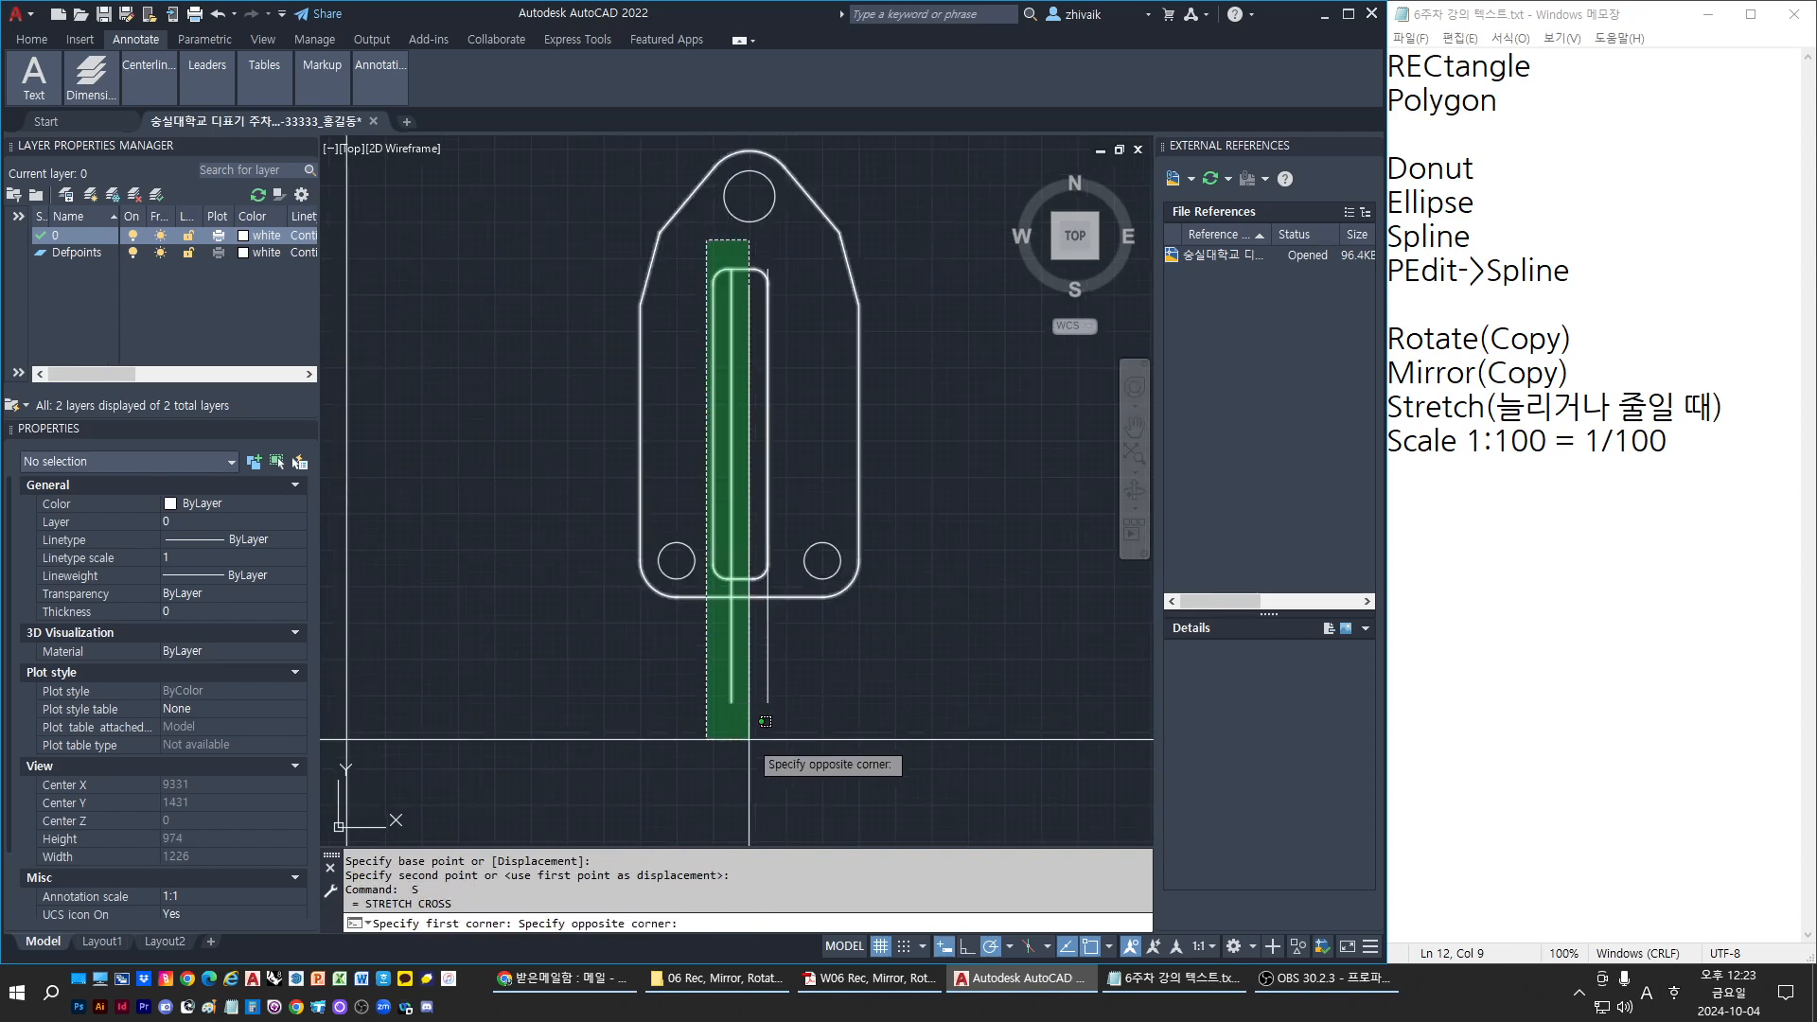
{"action": "left_click", "coordinate": [749, 755]}
{"action": "key", "text": "Return"}
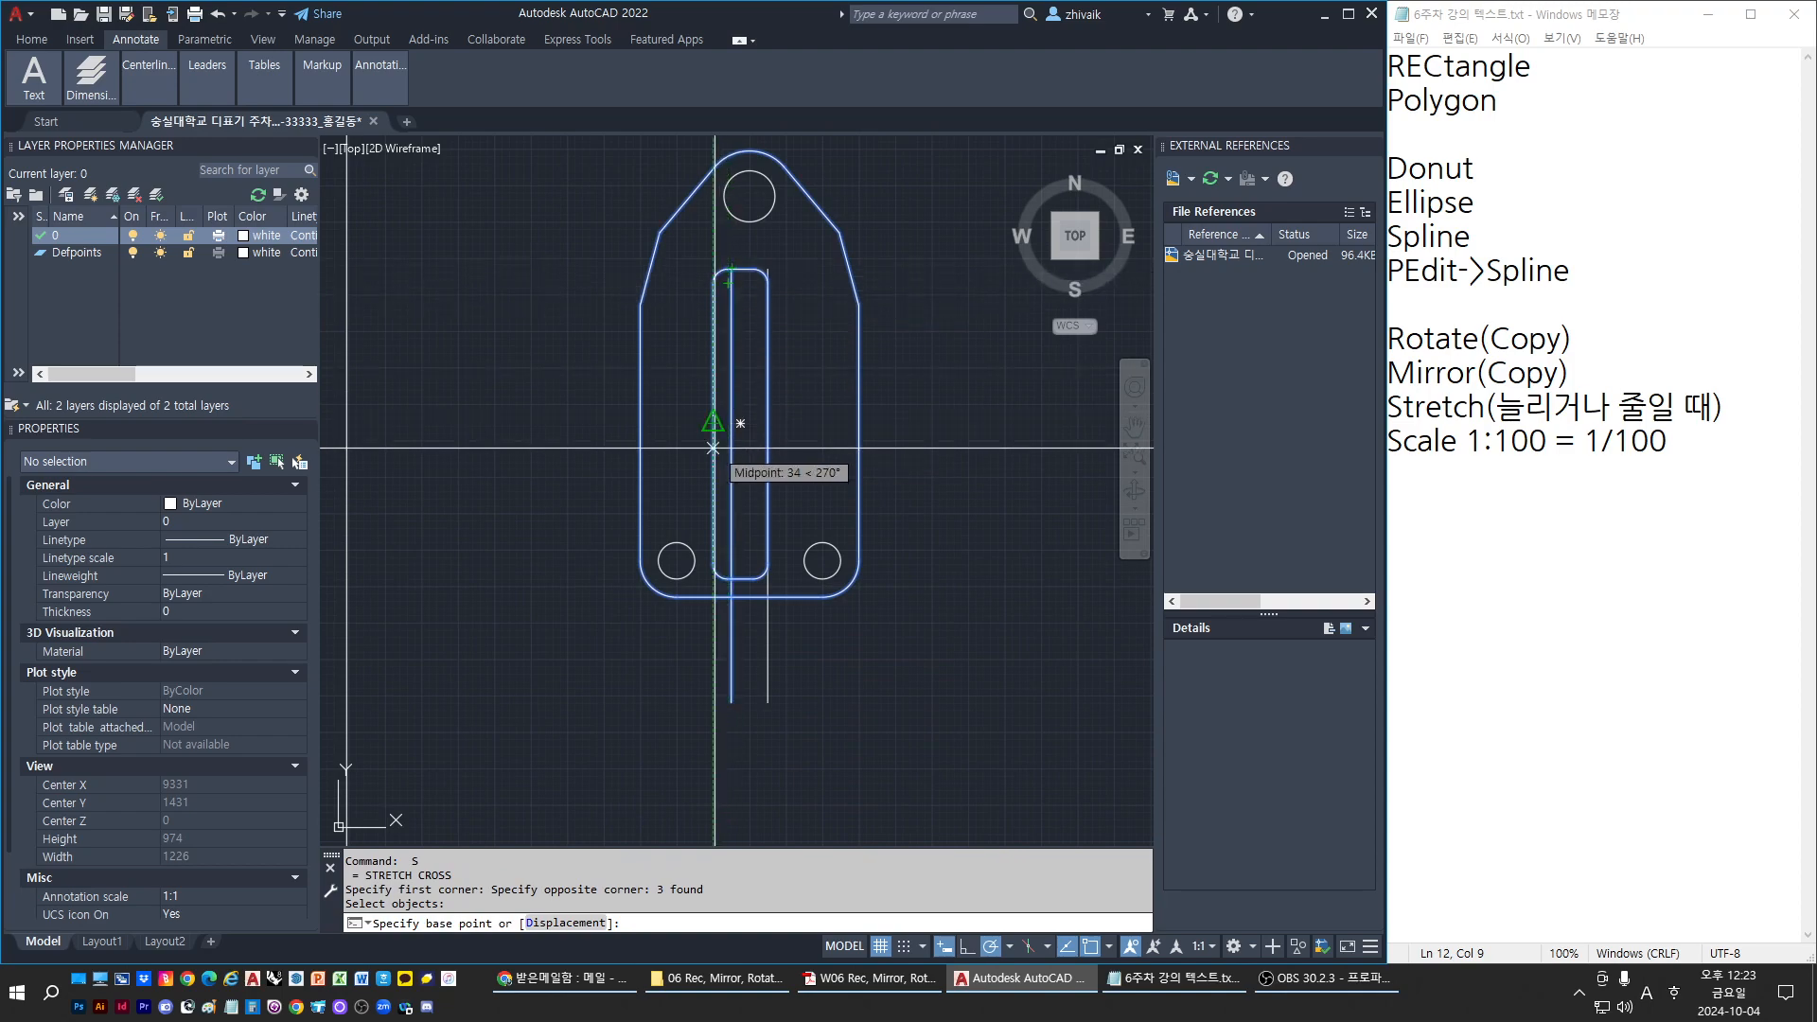
{"action": "left_click", "coordinate": [740, 423]}
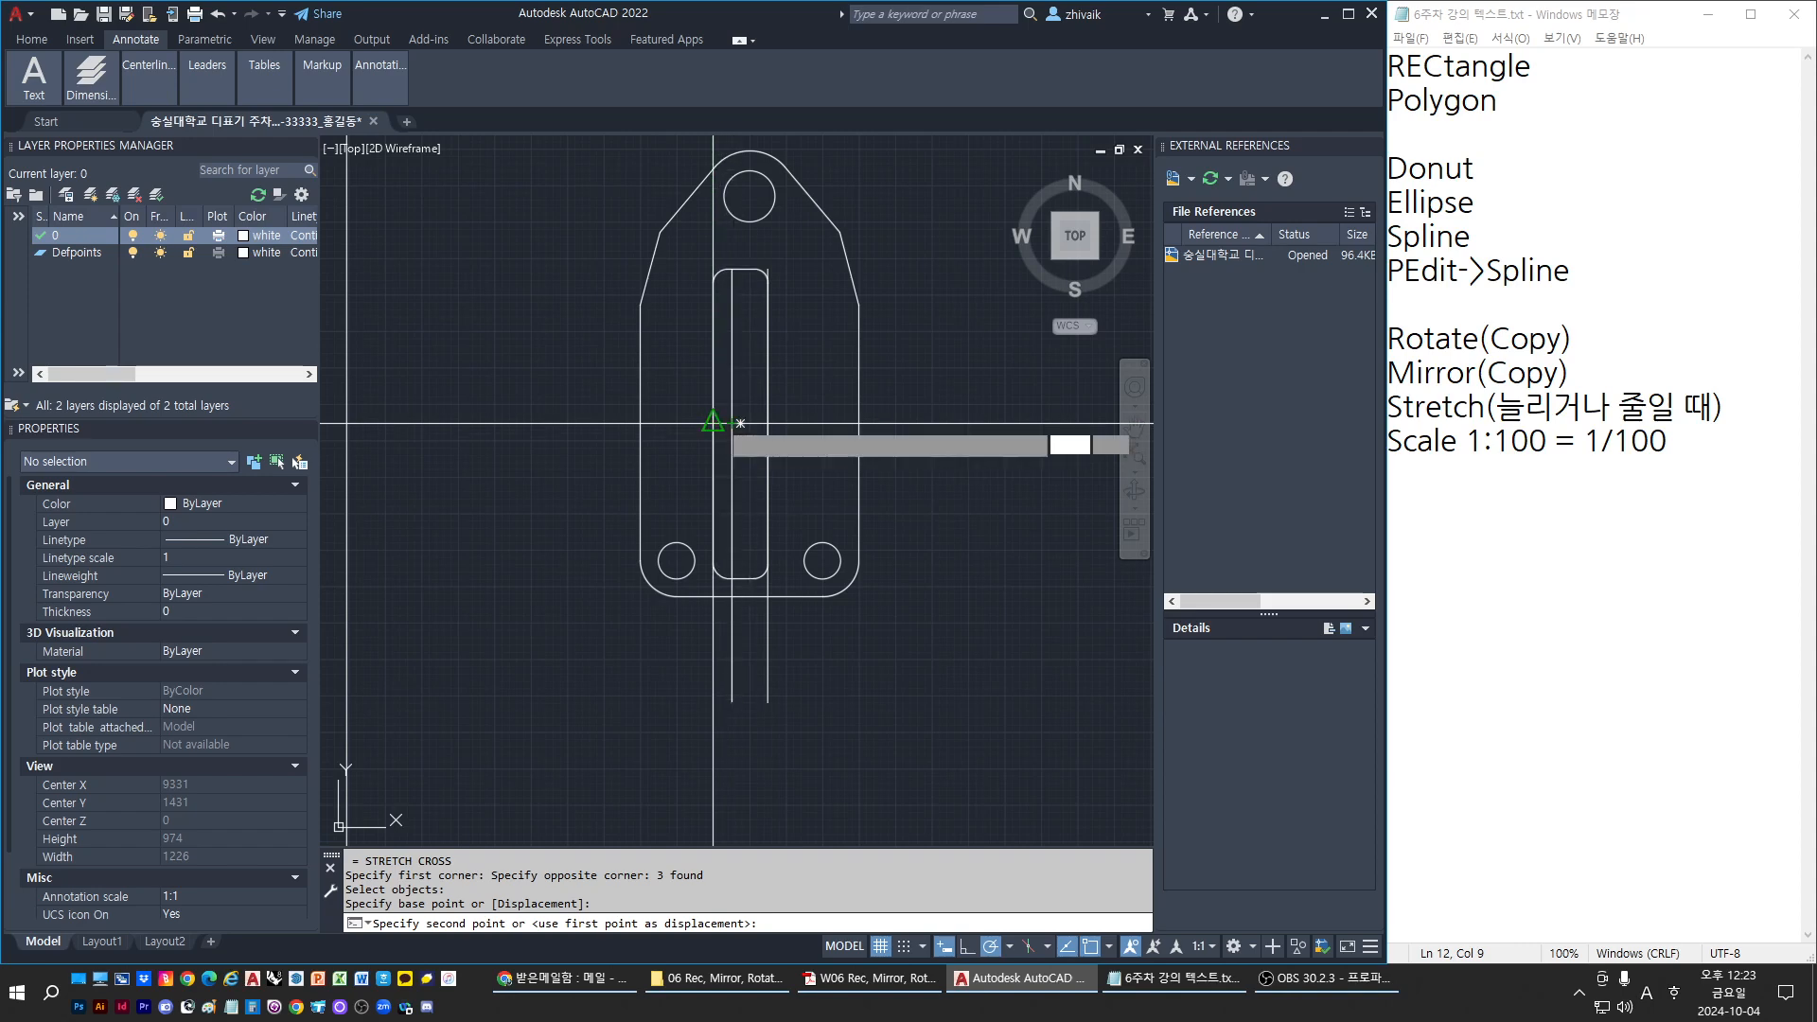
{"action": "key", "text": "Escape"}
{"action": "key", "text": "Escape"}
Stretch the slot's left side from its midpoint inward to the left offset line, leaving that line out of the selection
{"action": "type", "text": "s"}
{"action": "key", "text": "Return"}
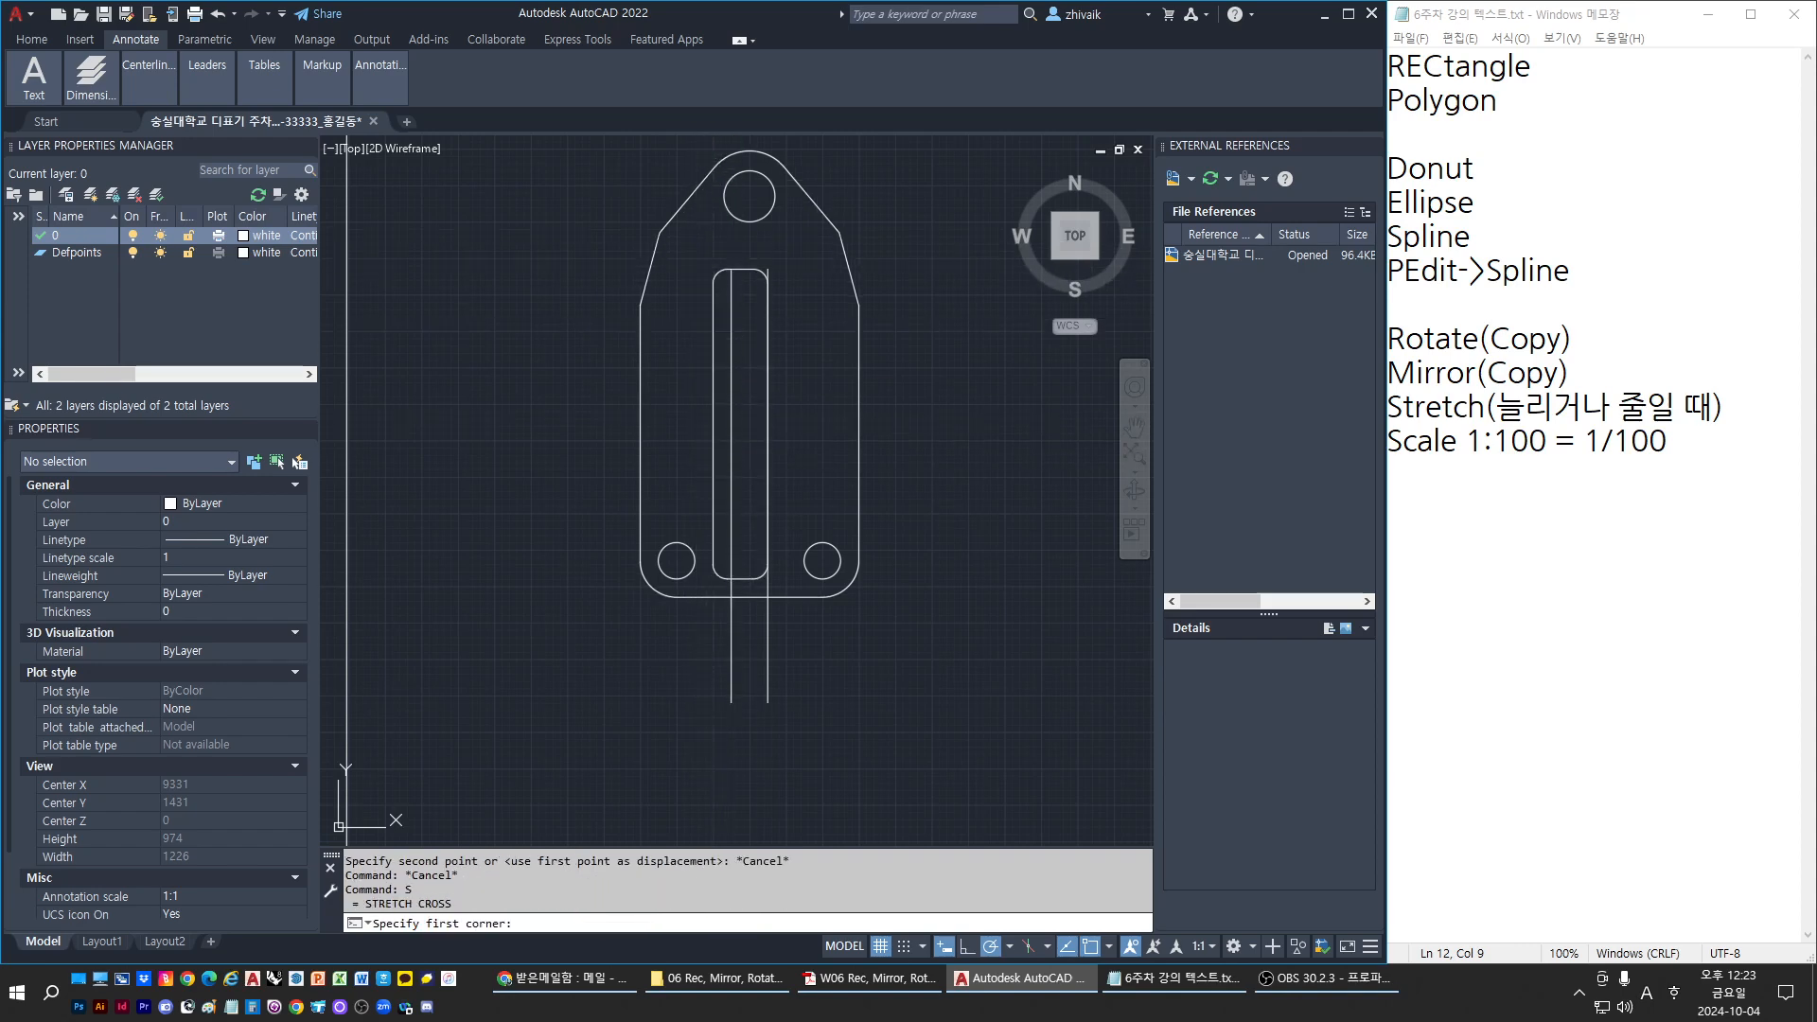
{"action": "left_click", "coordinate": [698, 238]}
{"action": "left_click", "coordinate": [762, 600]}
{"action": "left_click", "coordinate": [732, 629], "text": "shift"}
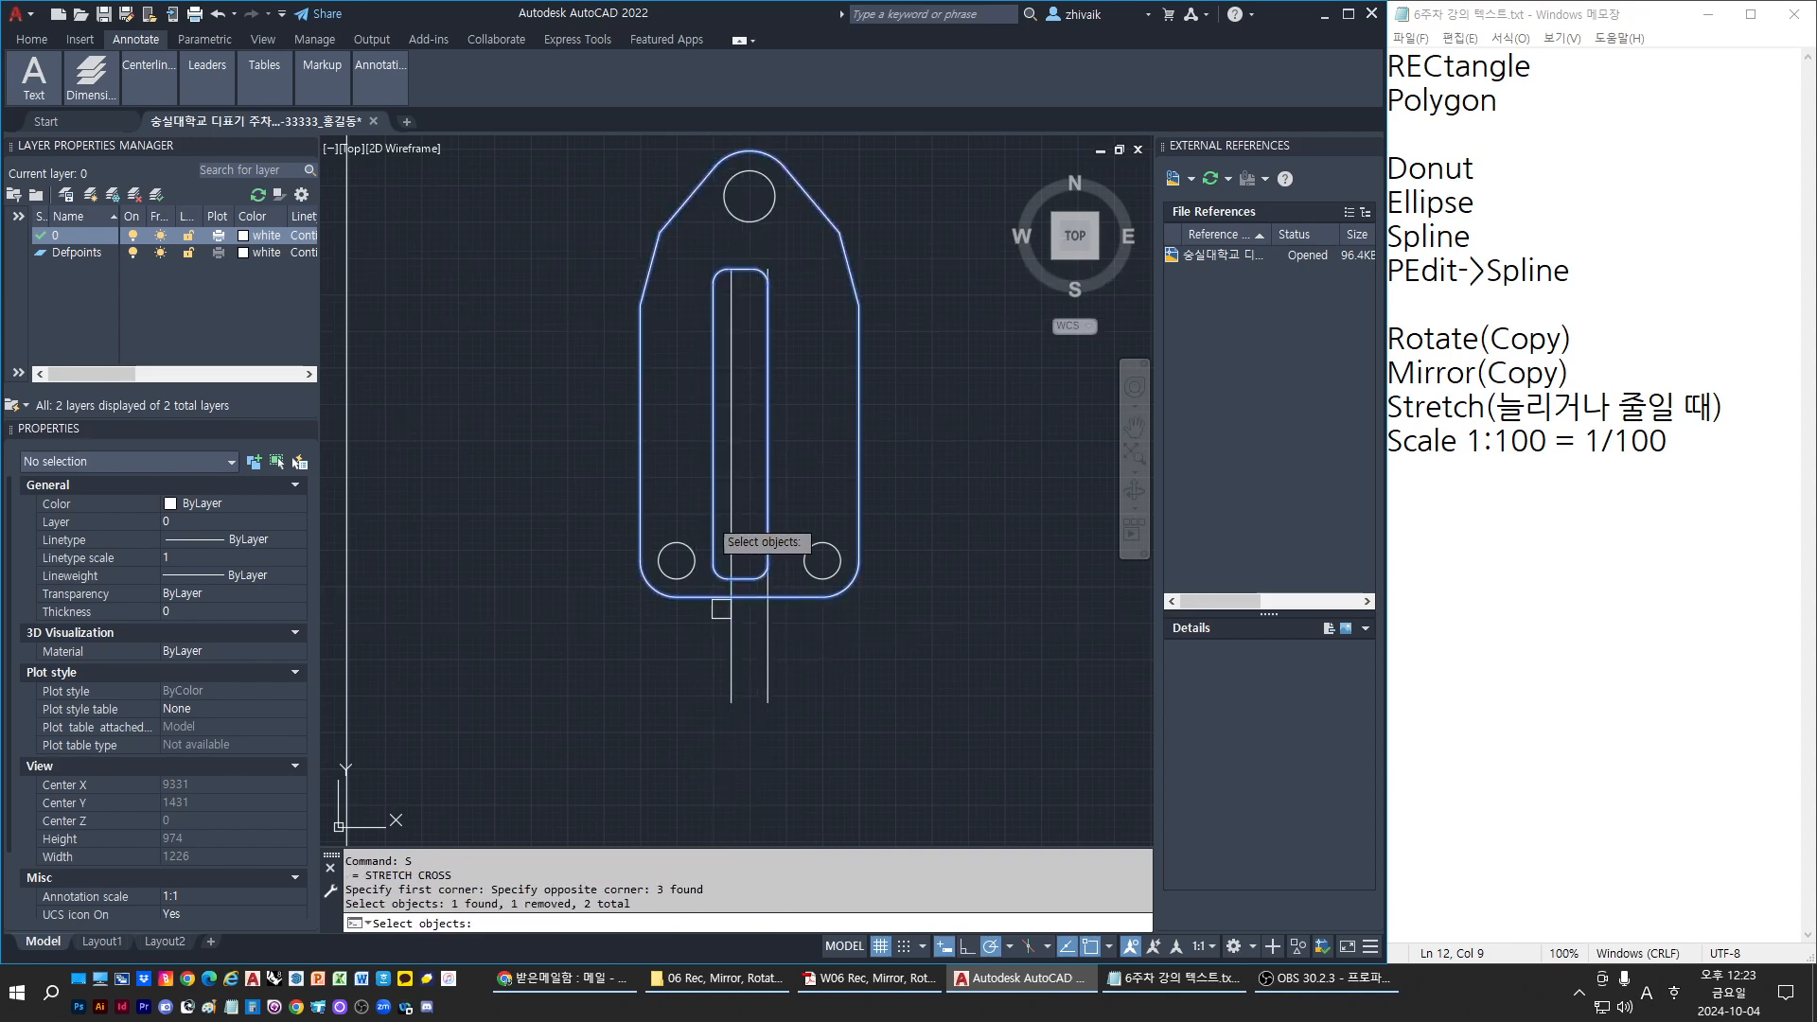
{"action": "key", "text": "Return"}
{"action": "left_click", "coordinate": [714, 421]}
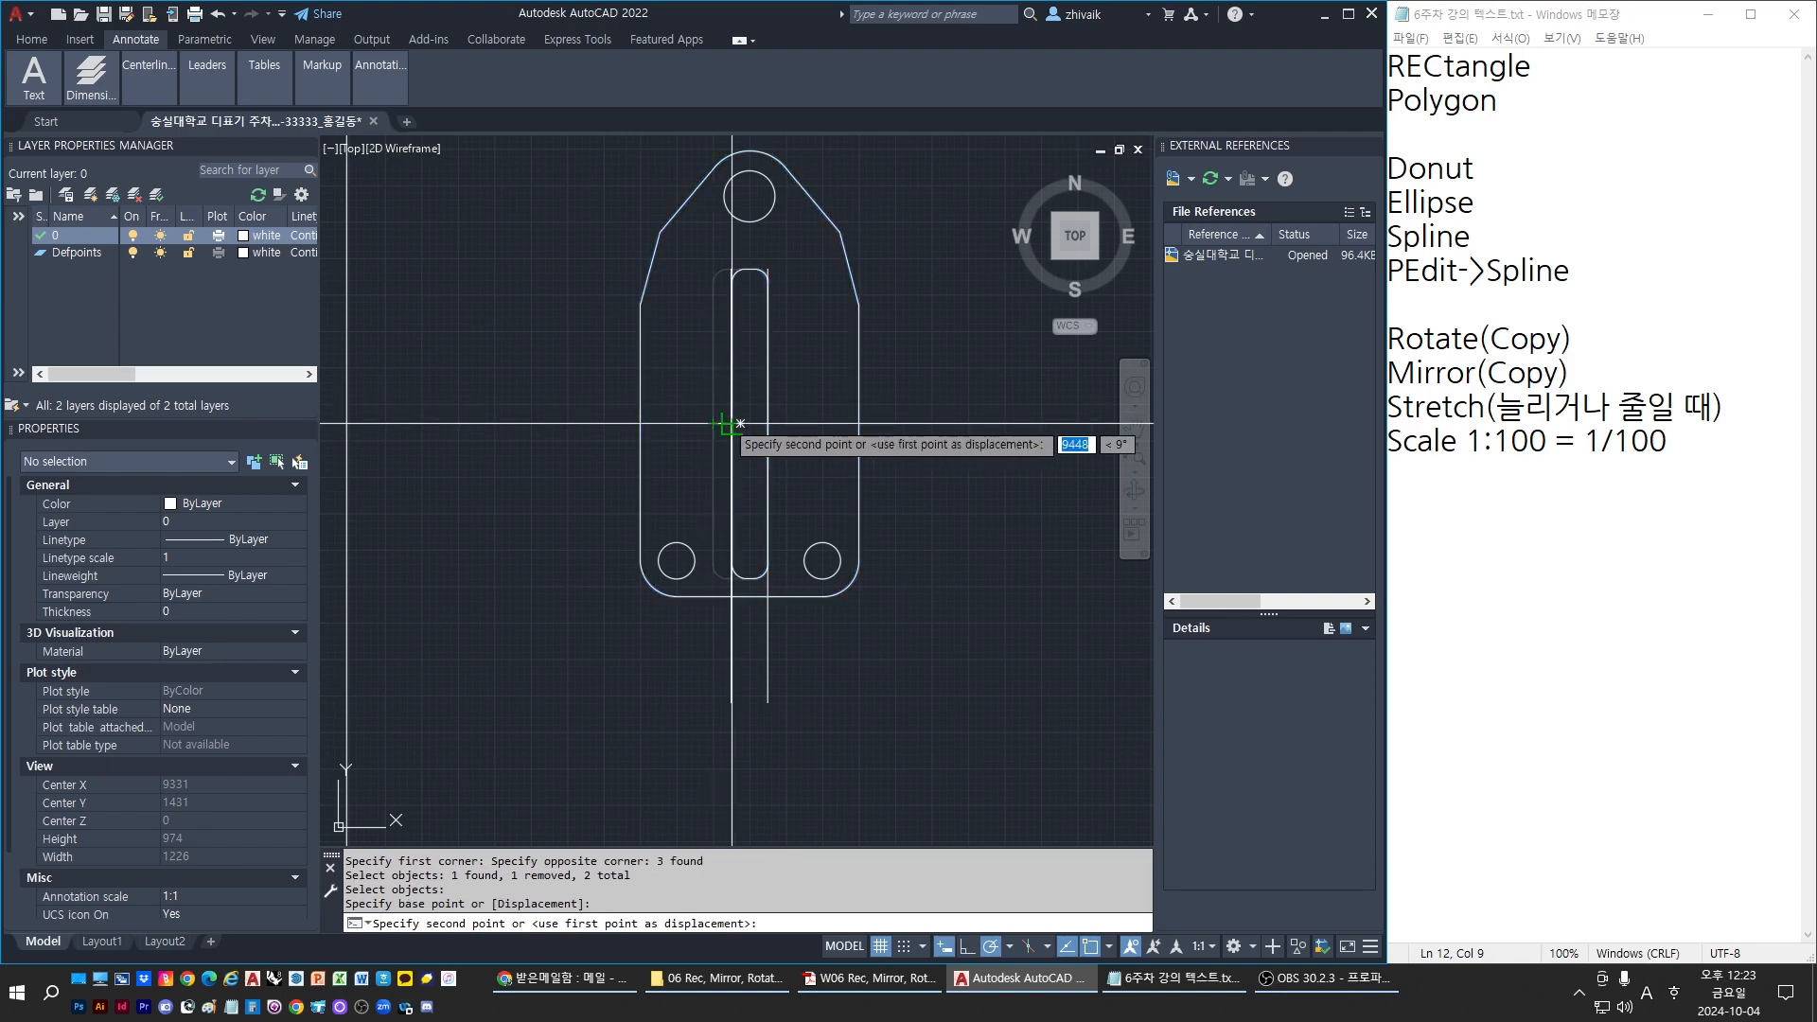
{"action": "left_click", "coordinate": [725, 420]}
Erase the two vertical offset lines running through the slot
{"action": "left_click", "coordinate": [795, 708]}
{"action": "left_click", "coordinate": [710, 663]}
{"action": "type", "text": "e"}
{"action": "key", "text": "Return"}
{"action": "key", "text": "Escape"}
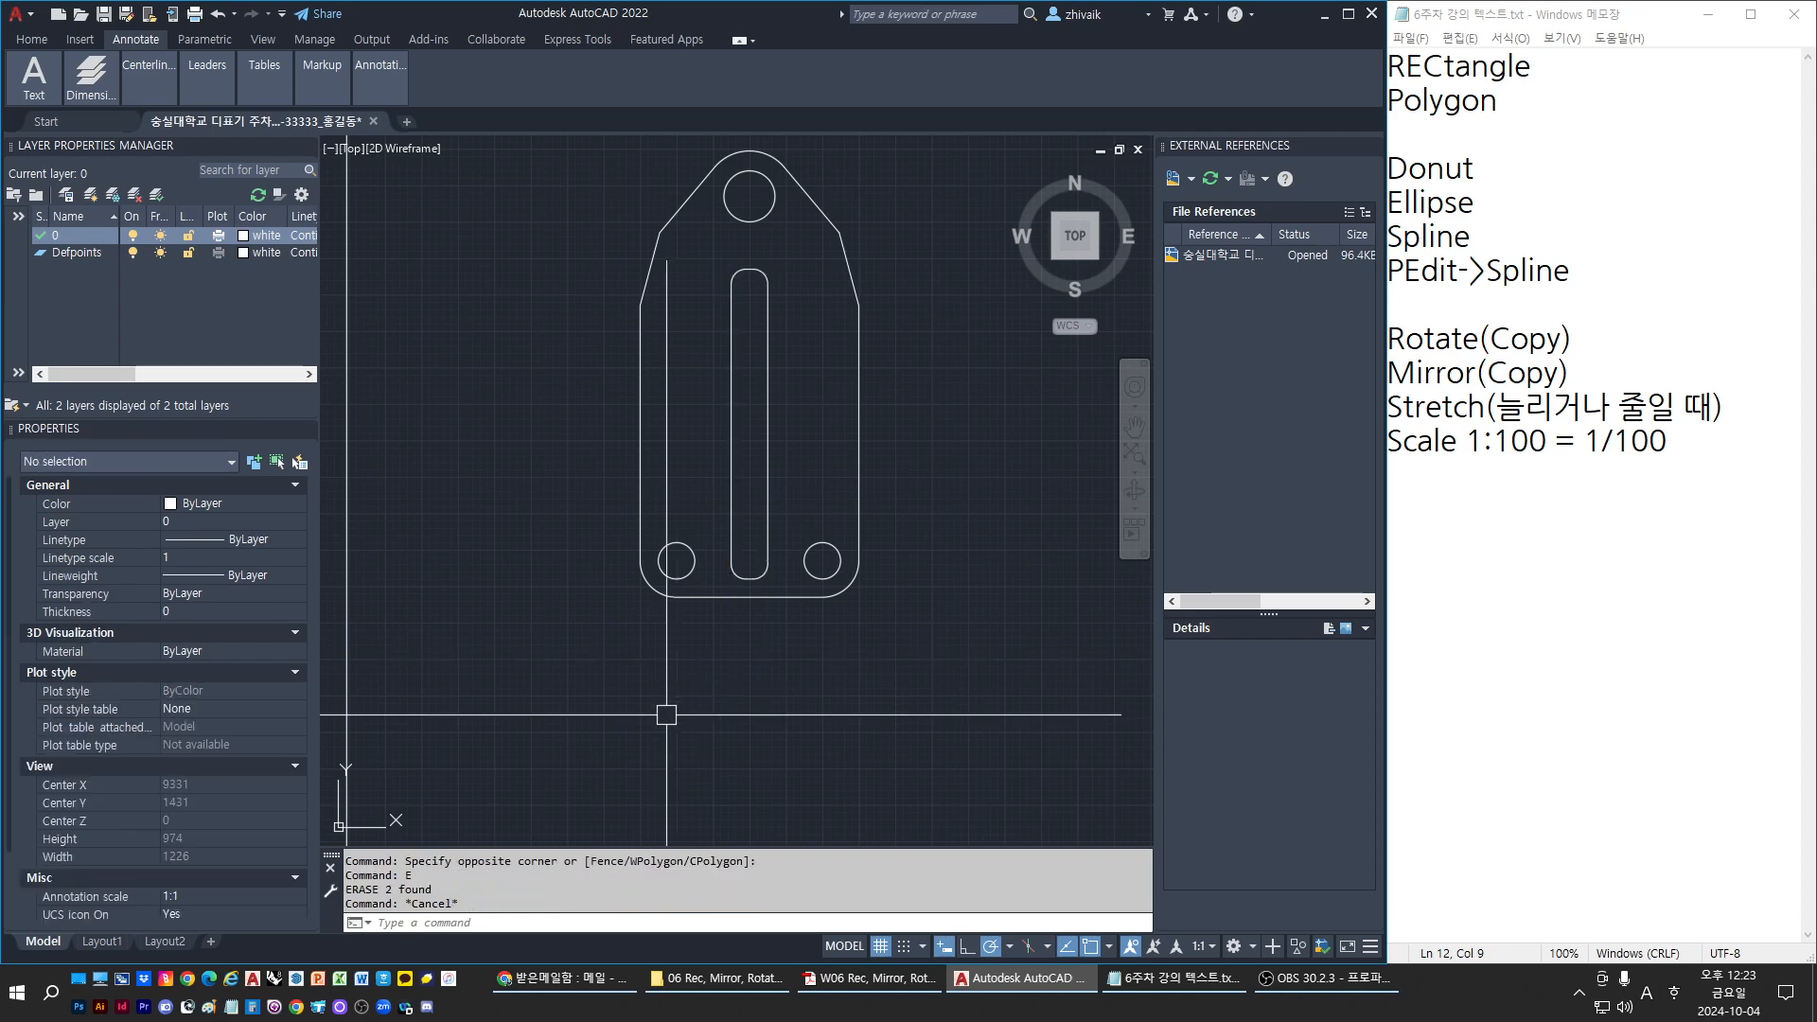
{"action": "scroll", "coordinate": [849, 632], "scroll_direction": "down", "scroll_amount": 2}
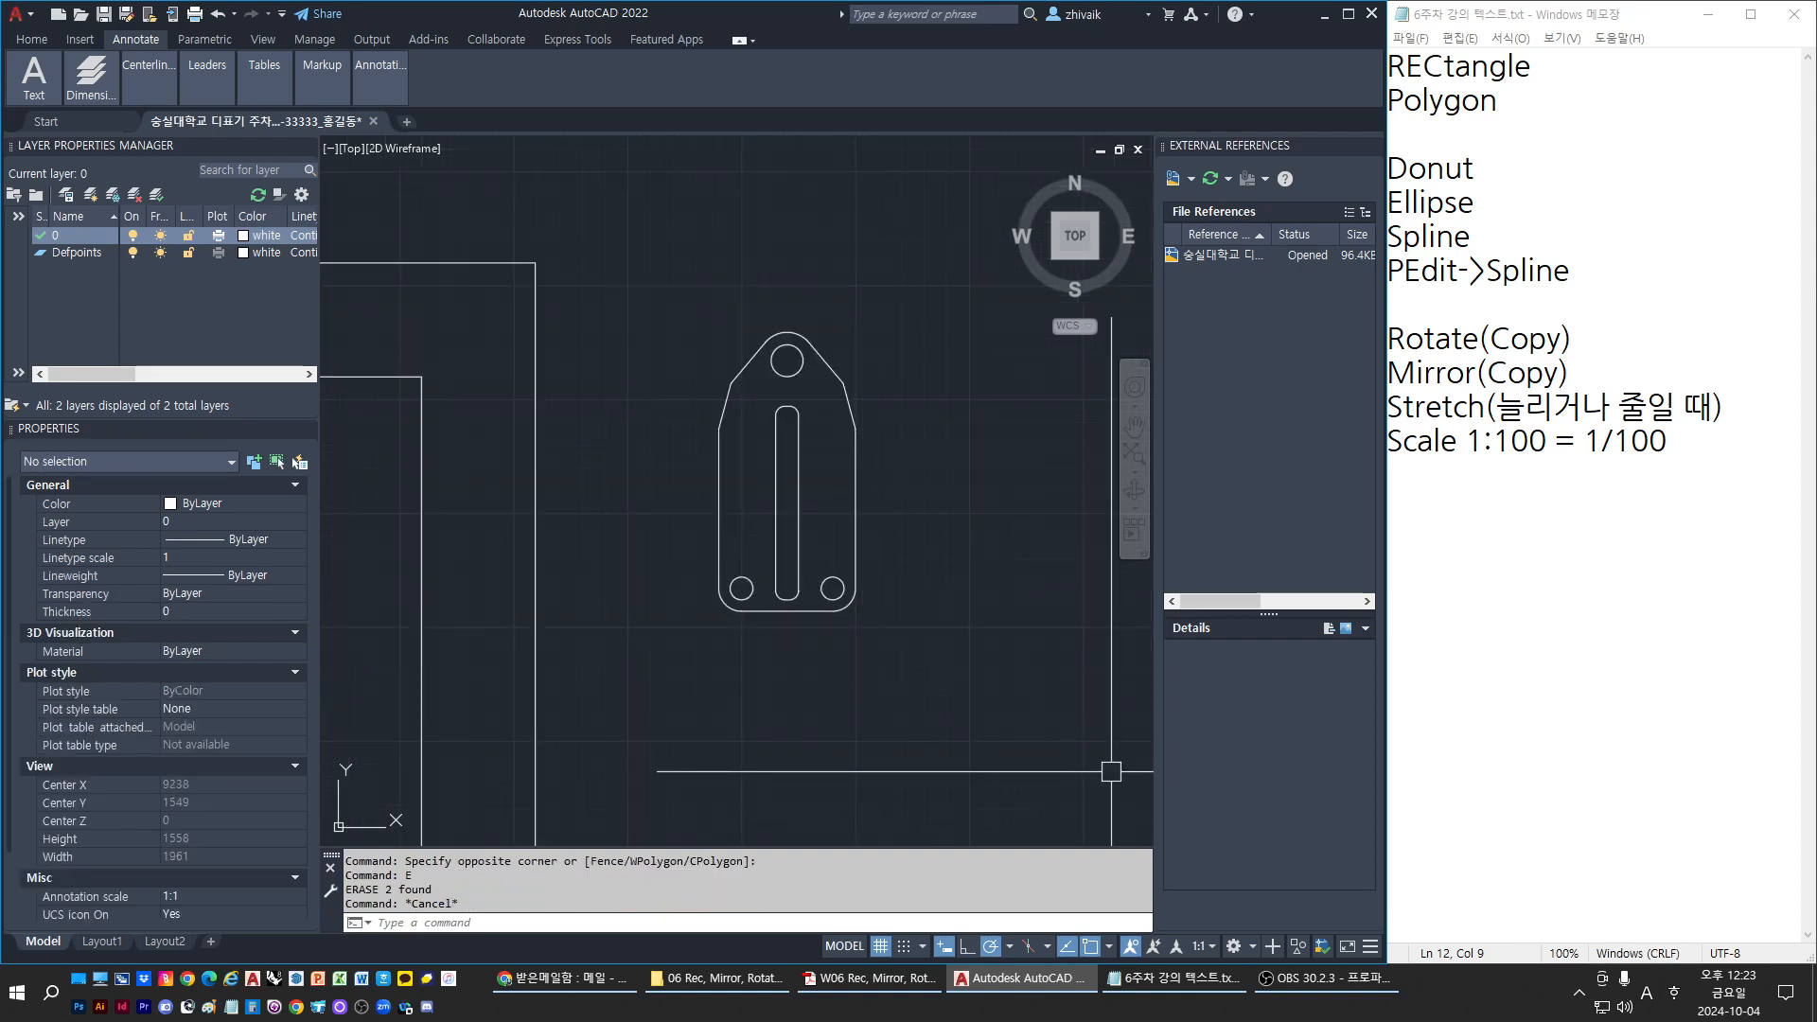
{"action": "key", "text": "alt+Tab"}
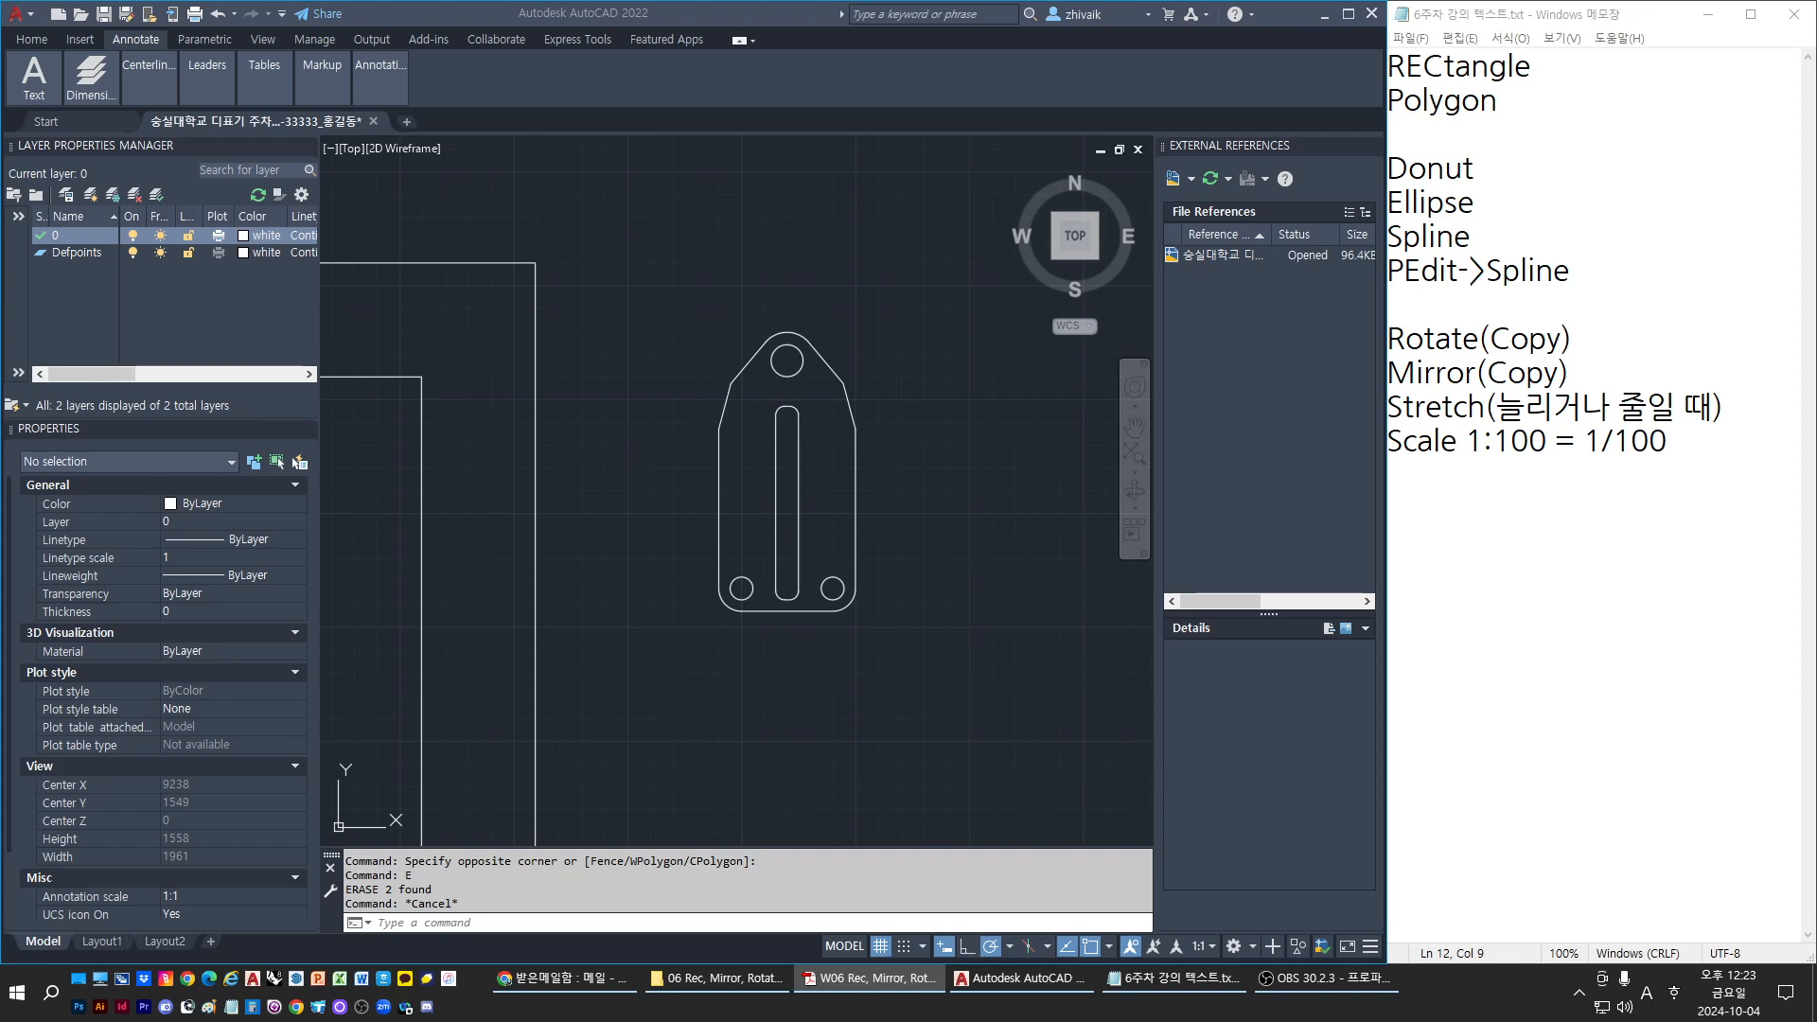
{"action": "left_click", "coordinate": [961, 742]}
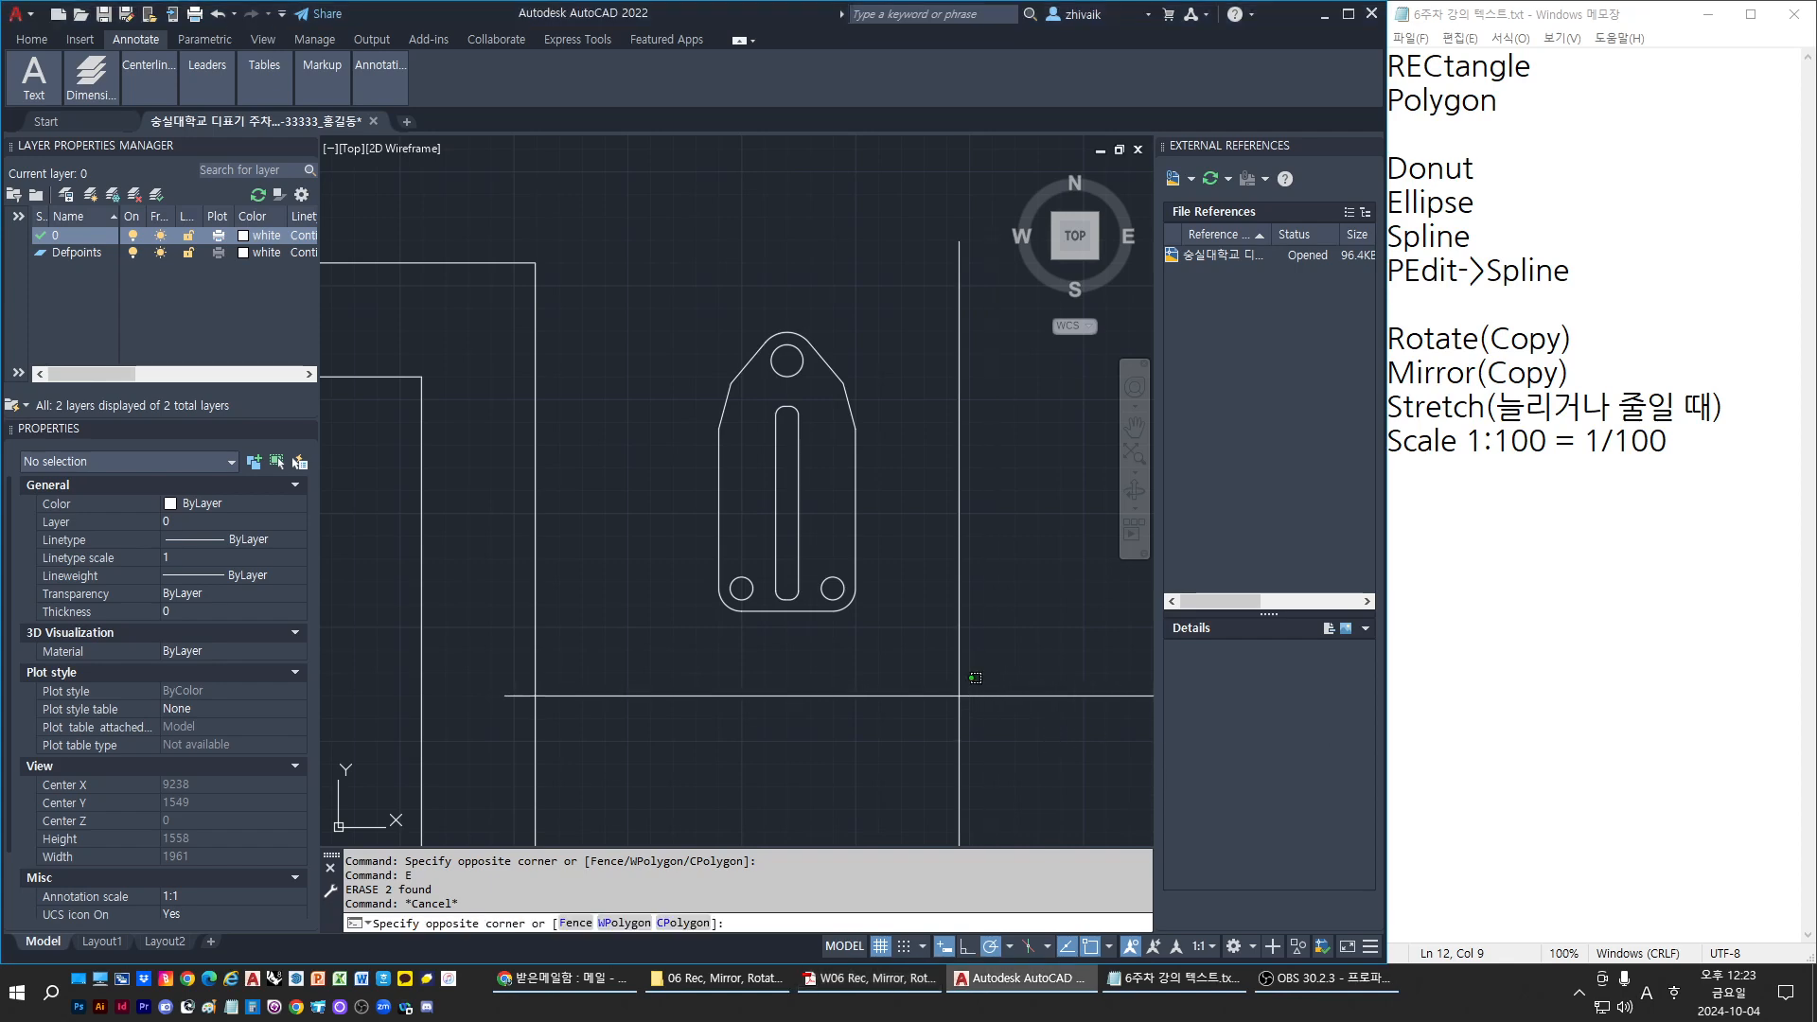
{"action": "left_click", "coordinate": [609, 284]}
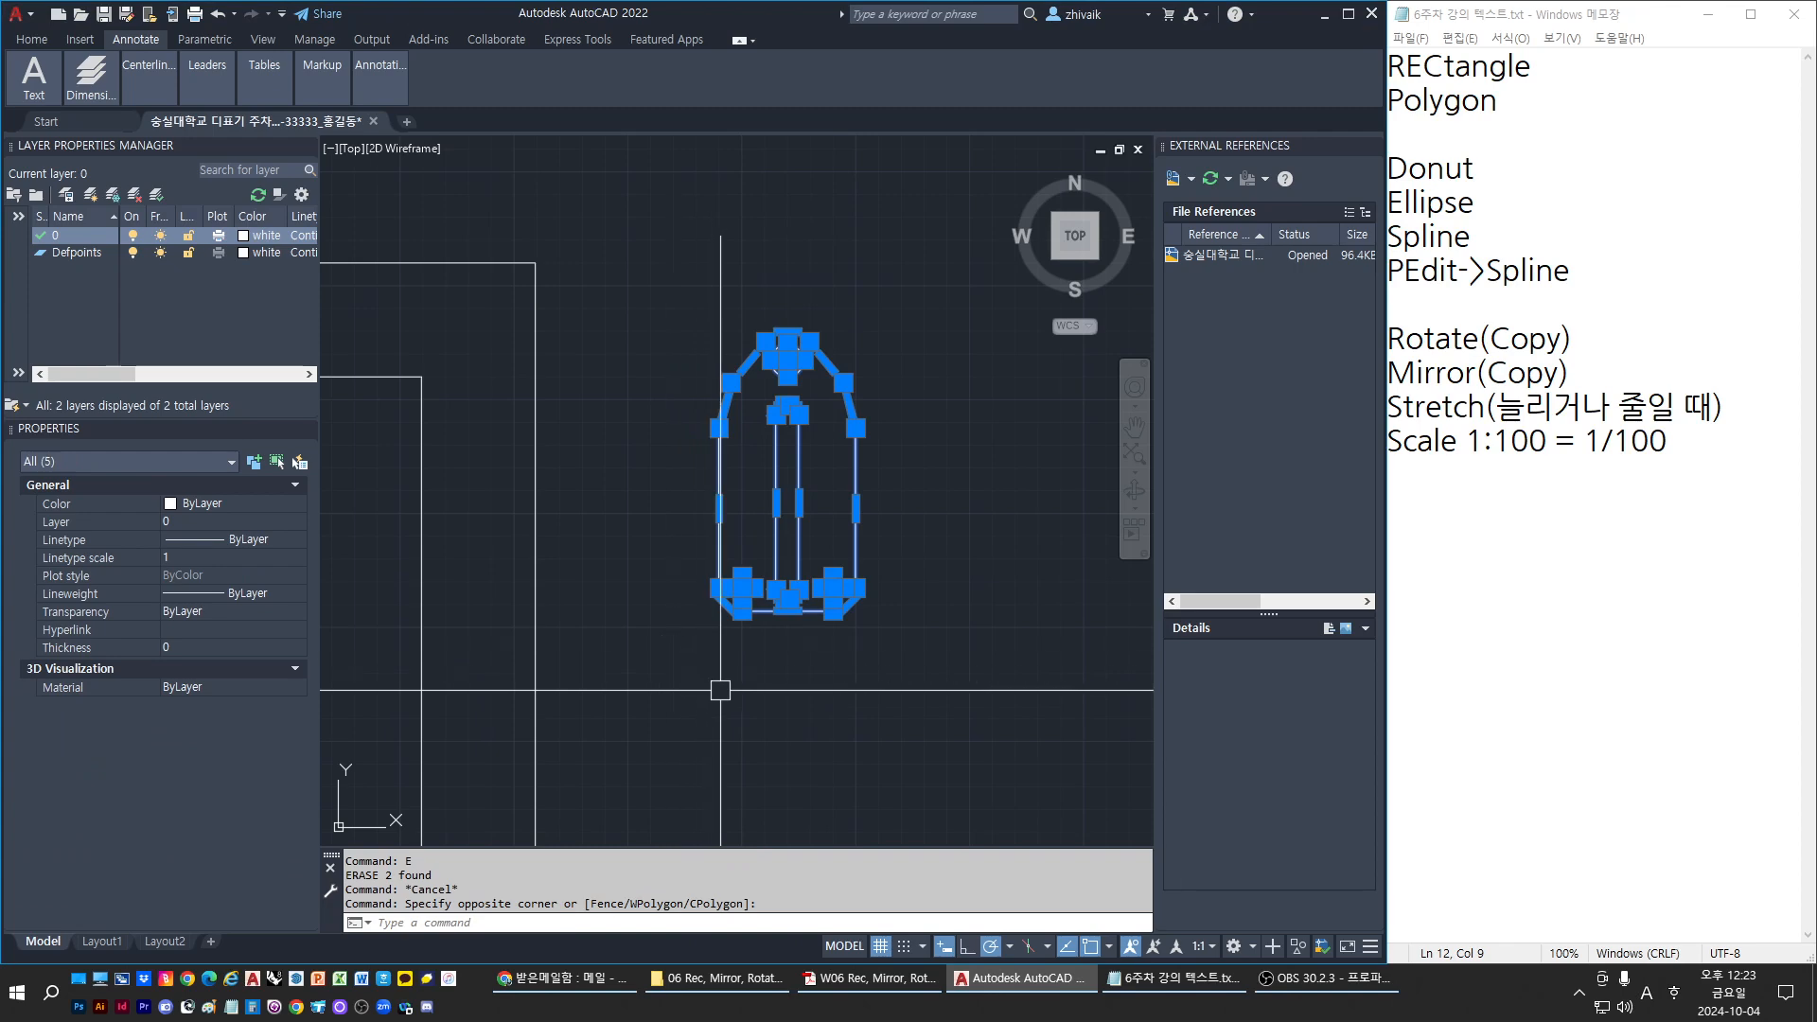
{"action": "key", "text": "Escape"}
{"action": "key", "text": "Escape"}
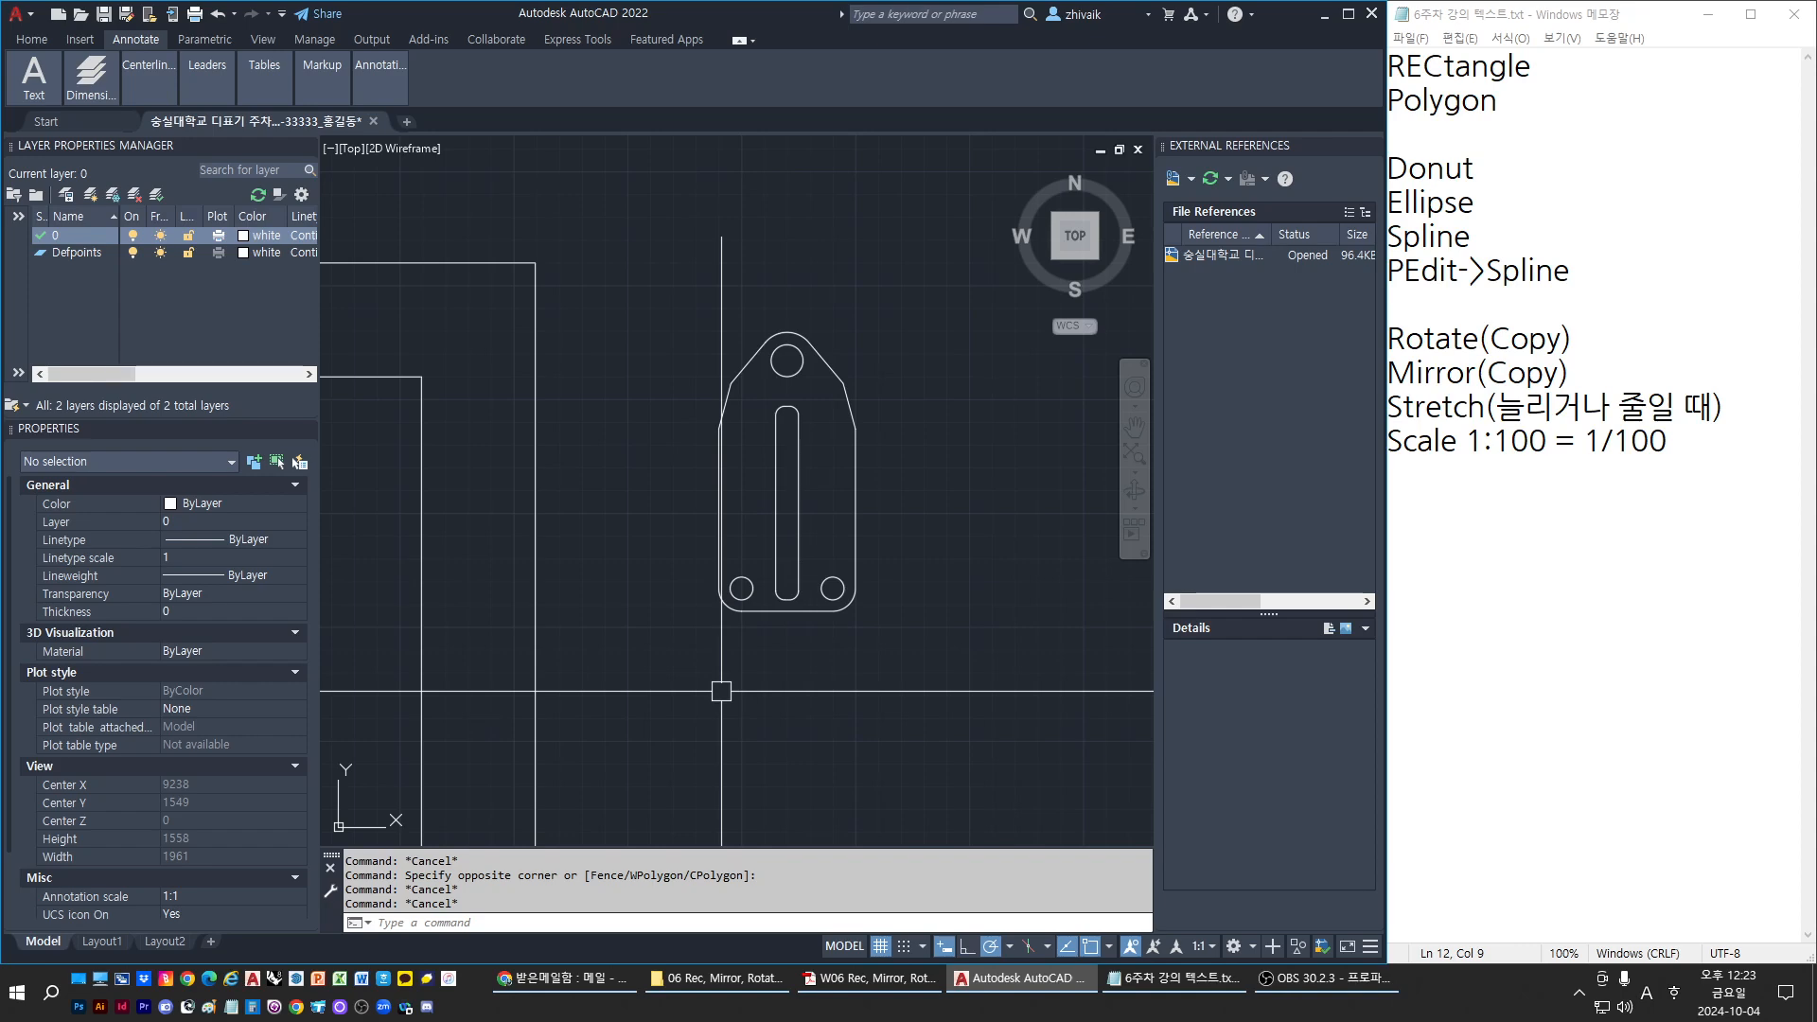
Draw a horizontal polyline about 395 long from the midpoint of the slot's bottom edge to the right beyond the plate
{"action": "scroll", "coordinate": [746, 562], "scroll_direction": "up", "scroll_amount": 3}
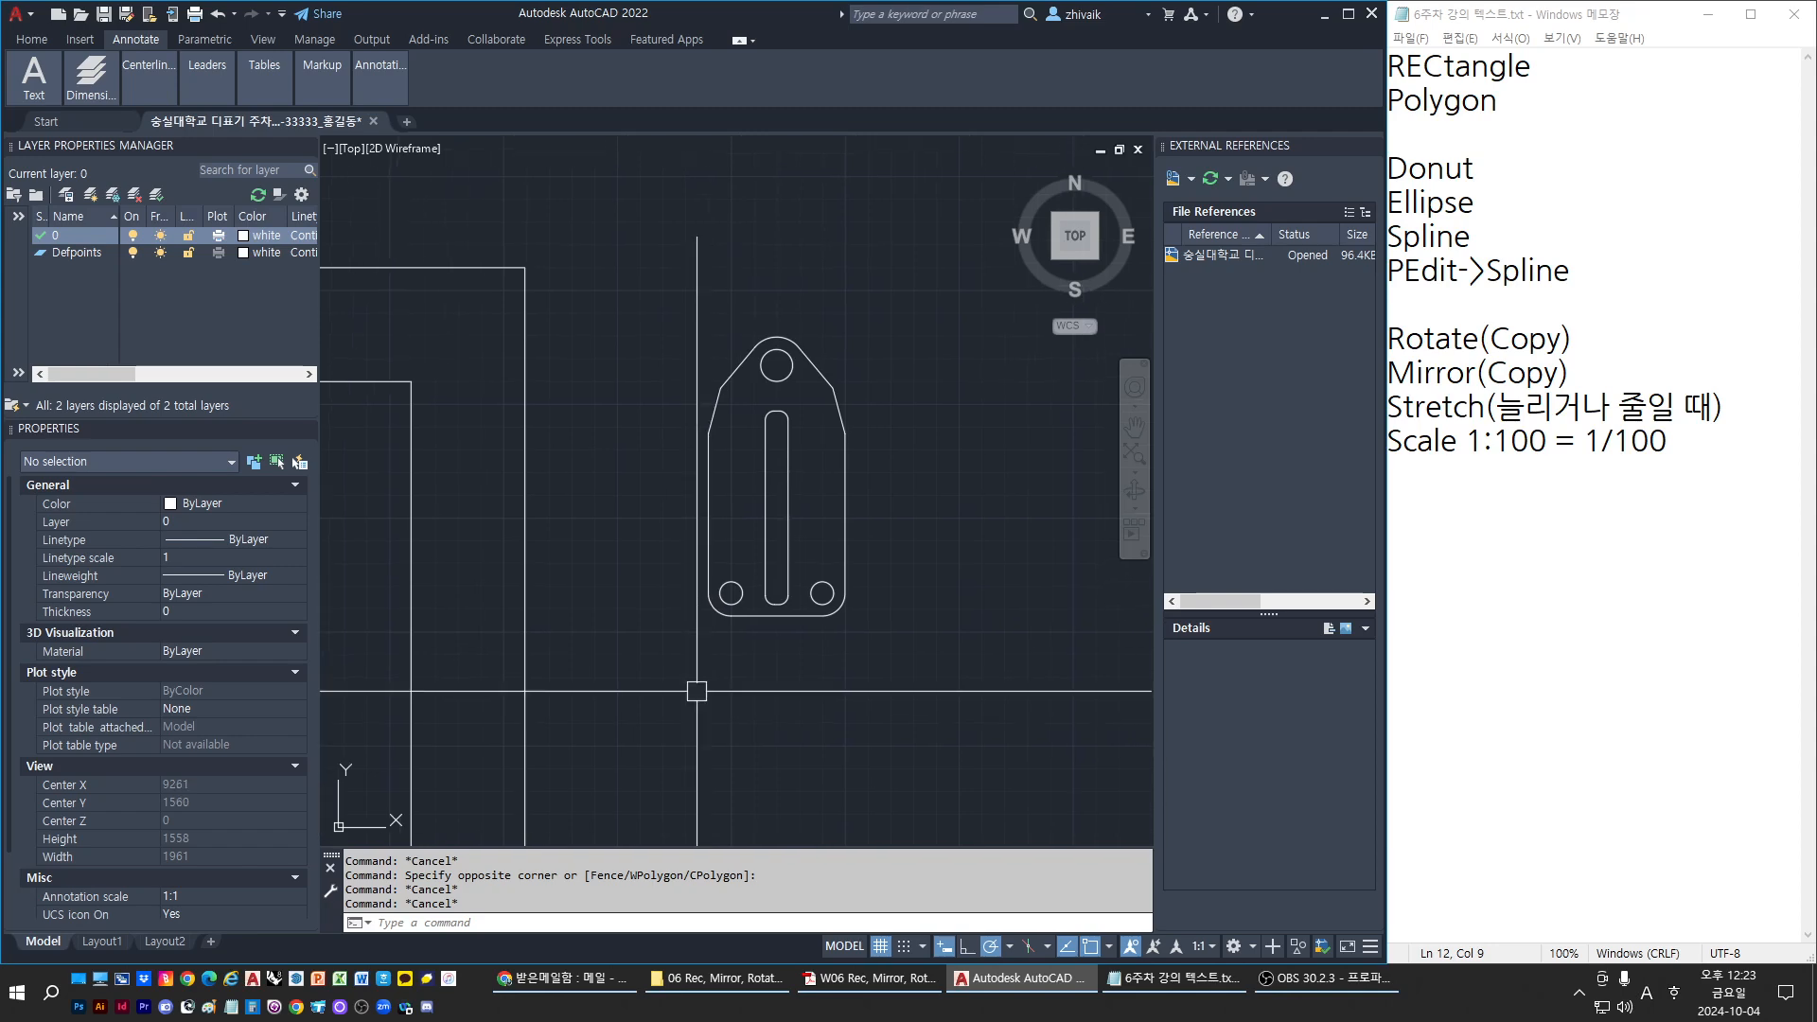
{"action": "type", "text": "l"}
{"action": "key", "text": "Return"}
{"action": "left_click", "coordinate": [727, 533]}
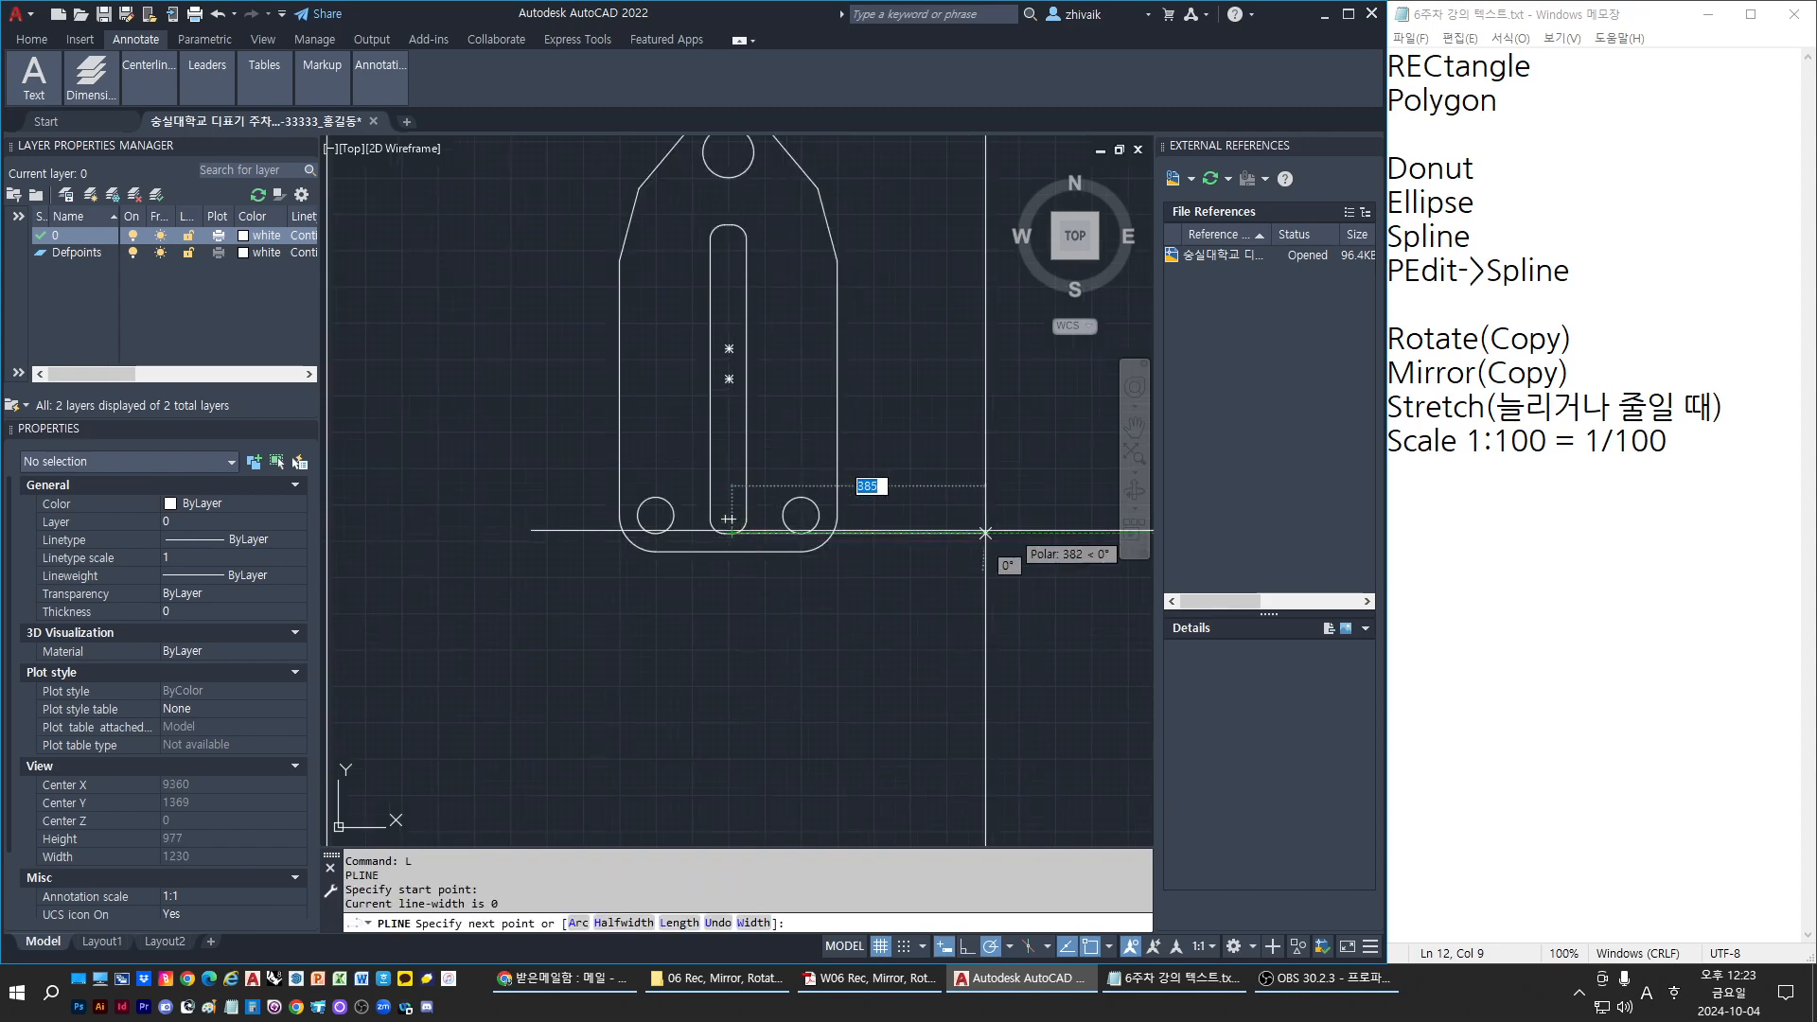
{"action": "left_click", "coordinate": [1017, 533]}
{"action": "key", "text": "Escape"}
{"action": "key", "text": "Escape"}
Copy the horizontal line straight up to the upper part of the slot
{"action": "middle_click_drag", "start_coordinate": [923, 594], "coordinate": [831, 637]}
{"action": "left_click", "coordinate": [831, 576]}
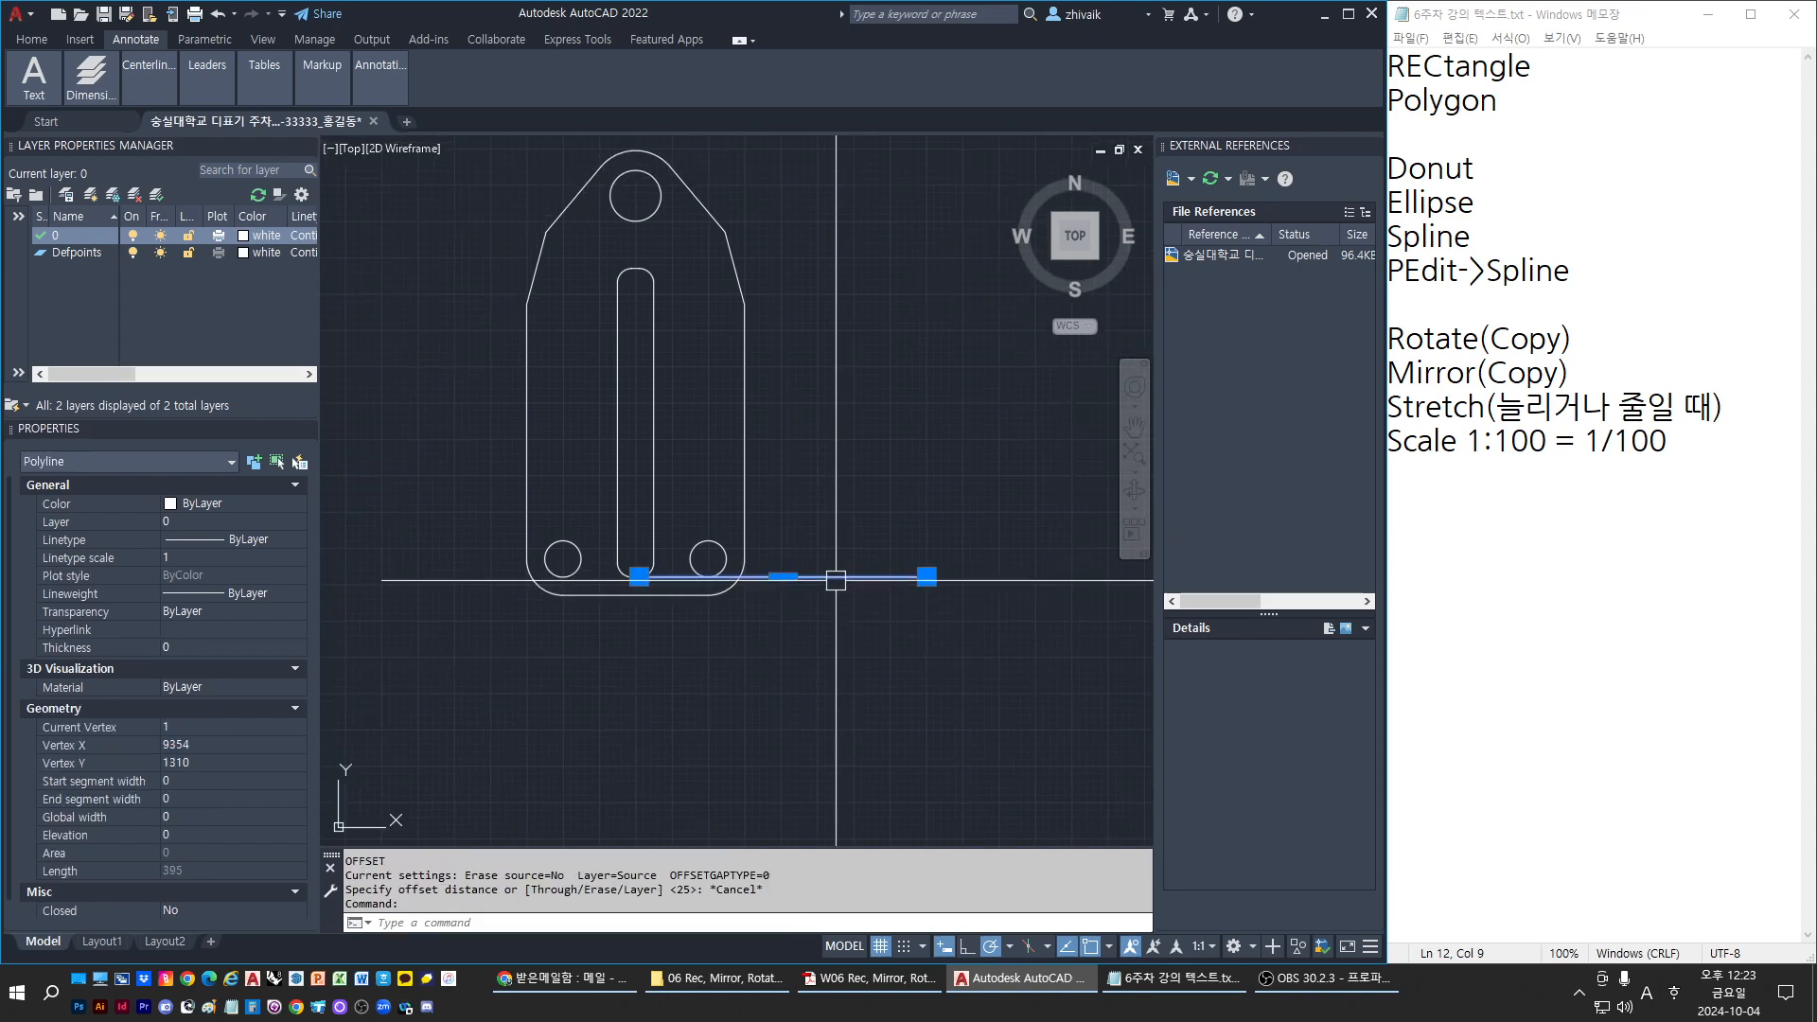
{"action": "type", "text": "c"}
{"action": "key", "text": "Return"}
{"action": "left_click", "coordinate": [904, 731]}
{"action": "left_click", "coordinate": [904, 493]}
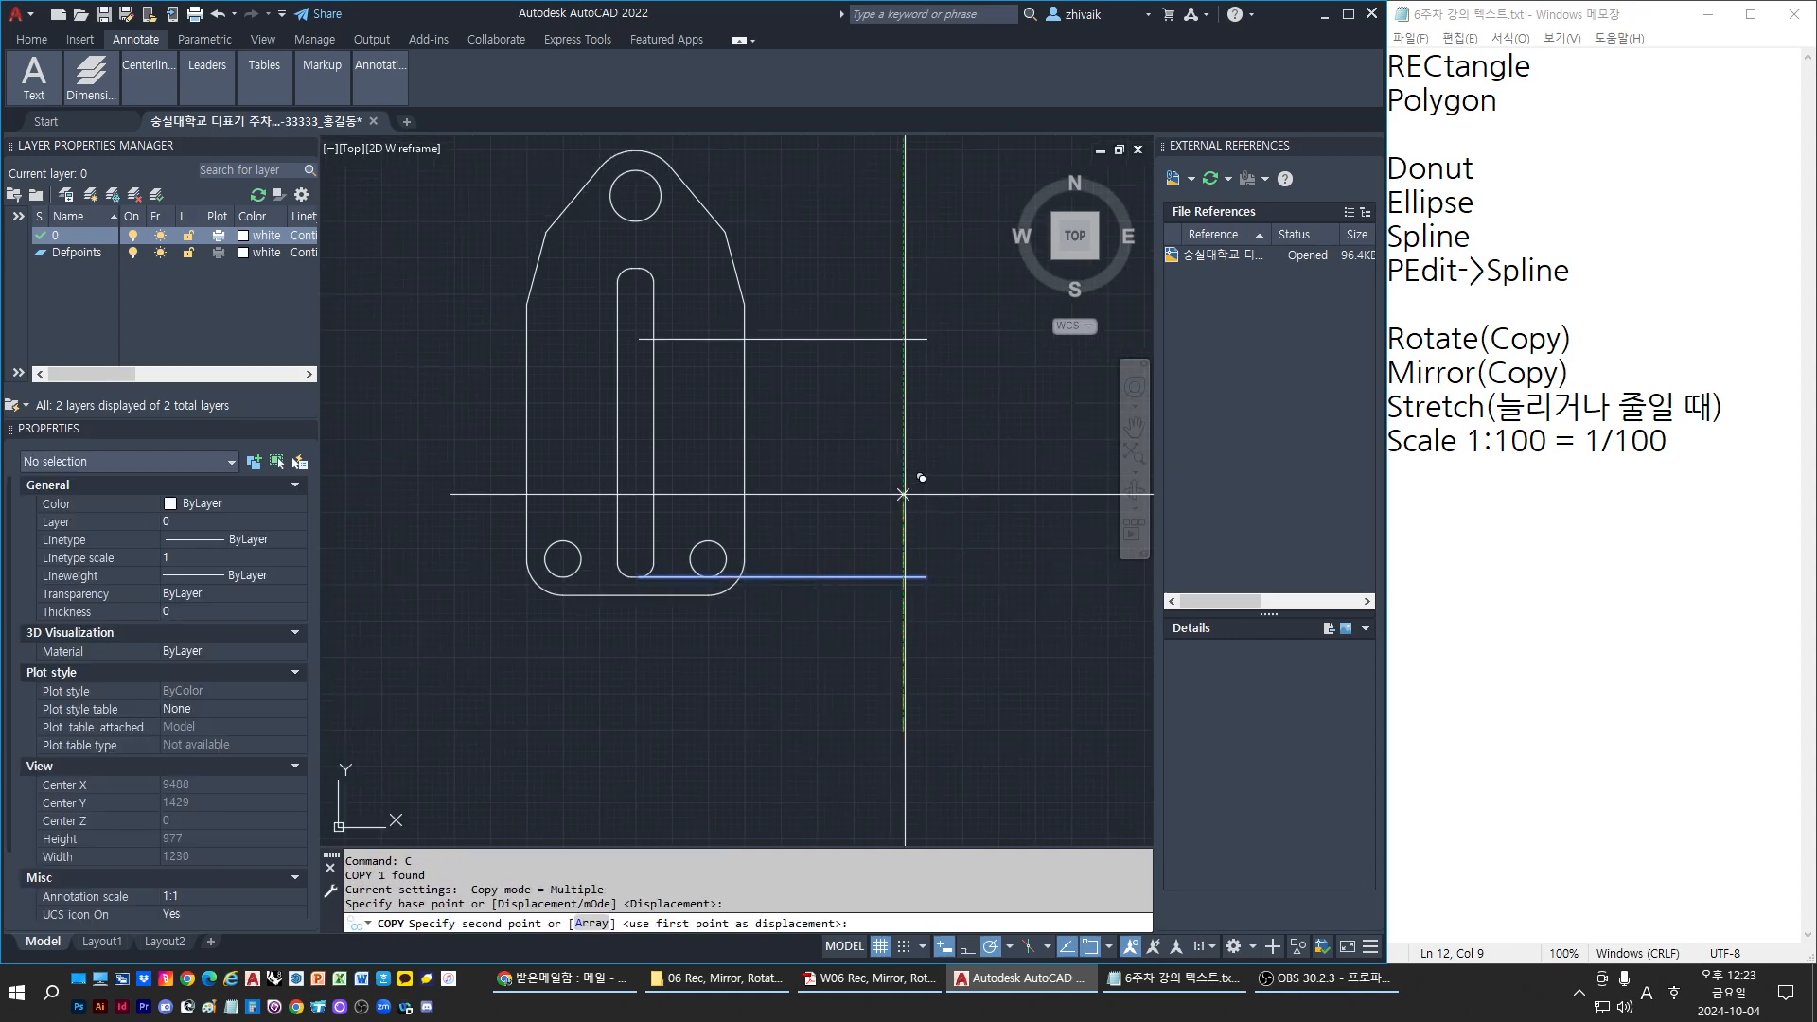
{"action": "key", "text": "Escape"}
{"action": "scroll", "coordinate": [592, 281], "scroll_direction": "up", "scroll_amount": 2}
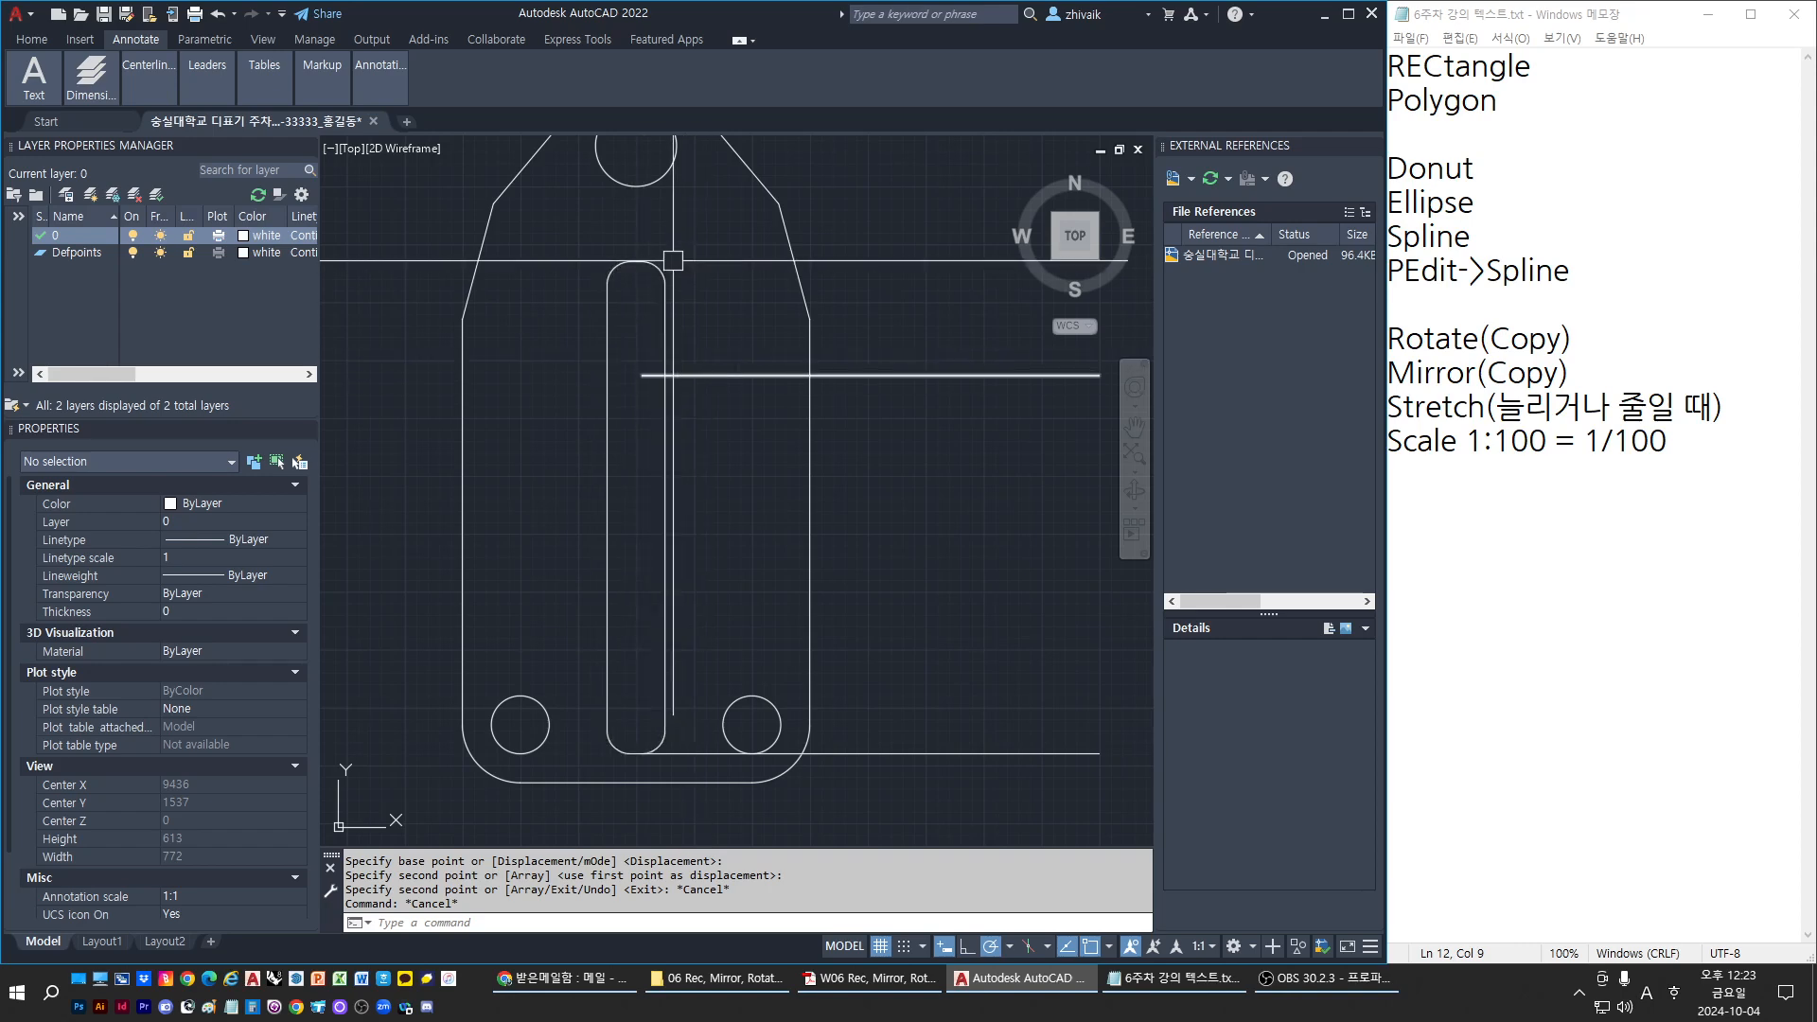
{"action": "key", "text": "Escape"}
Erase both horizontal lines on the right side of the plate
{"action": "left_click", "coordinate": [651, 376]}
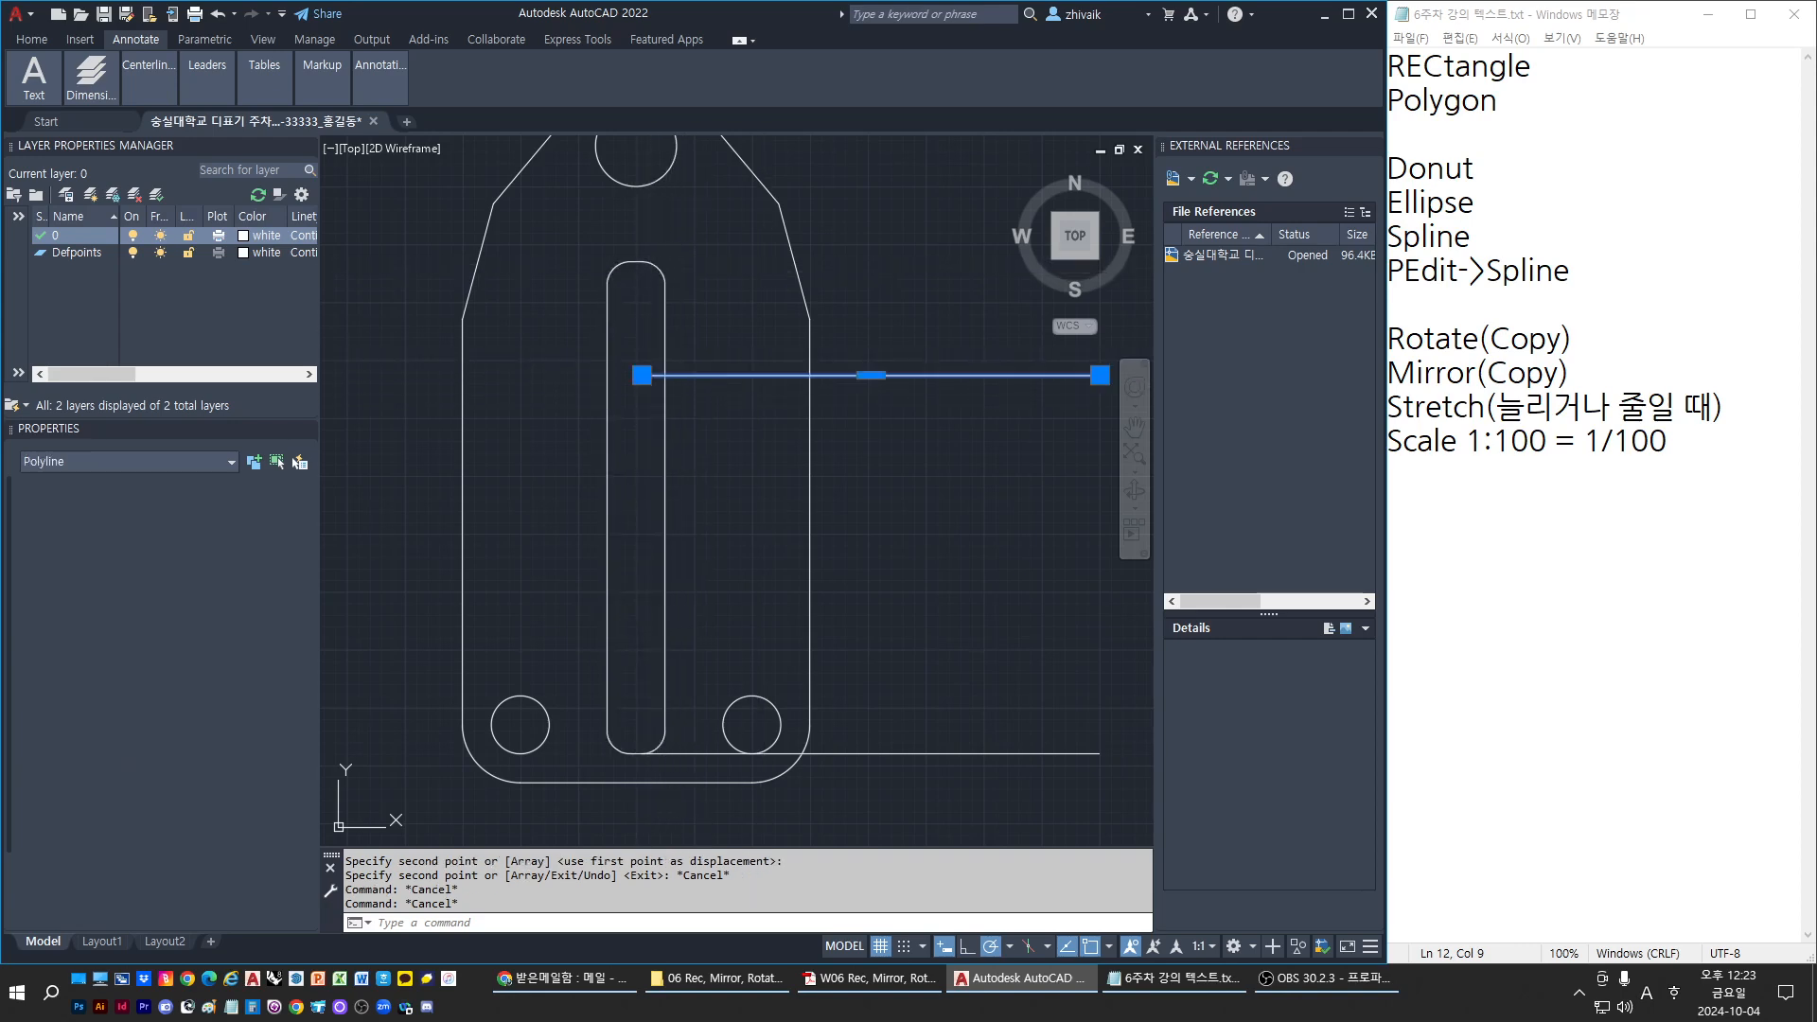
{"action": "left_click", "coordinate": [871, 754]}
{"action": "key", "text": "Escape"}
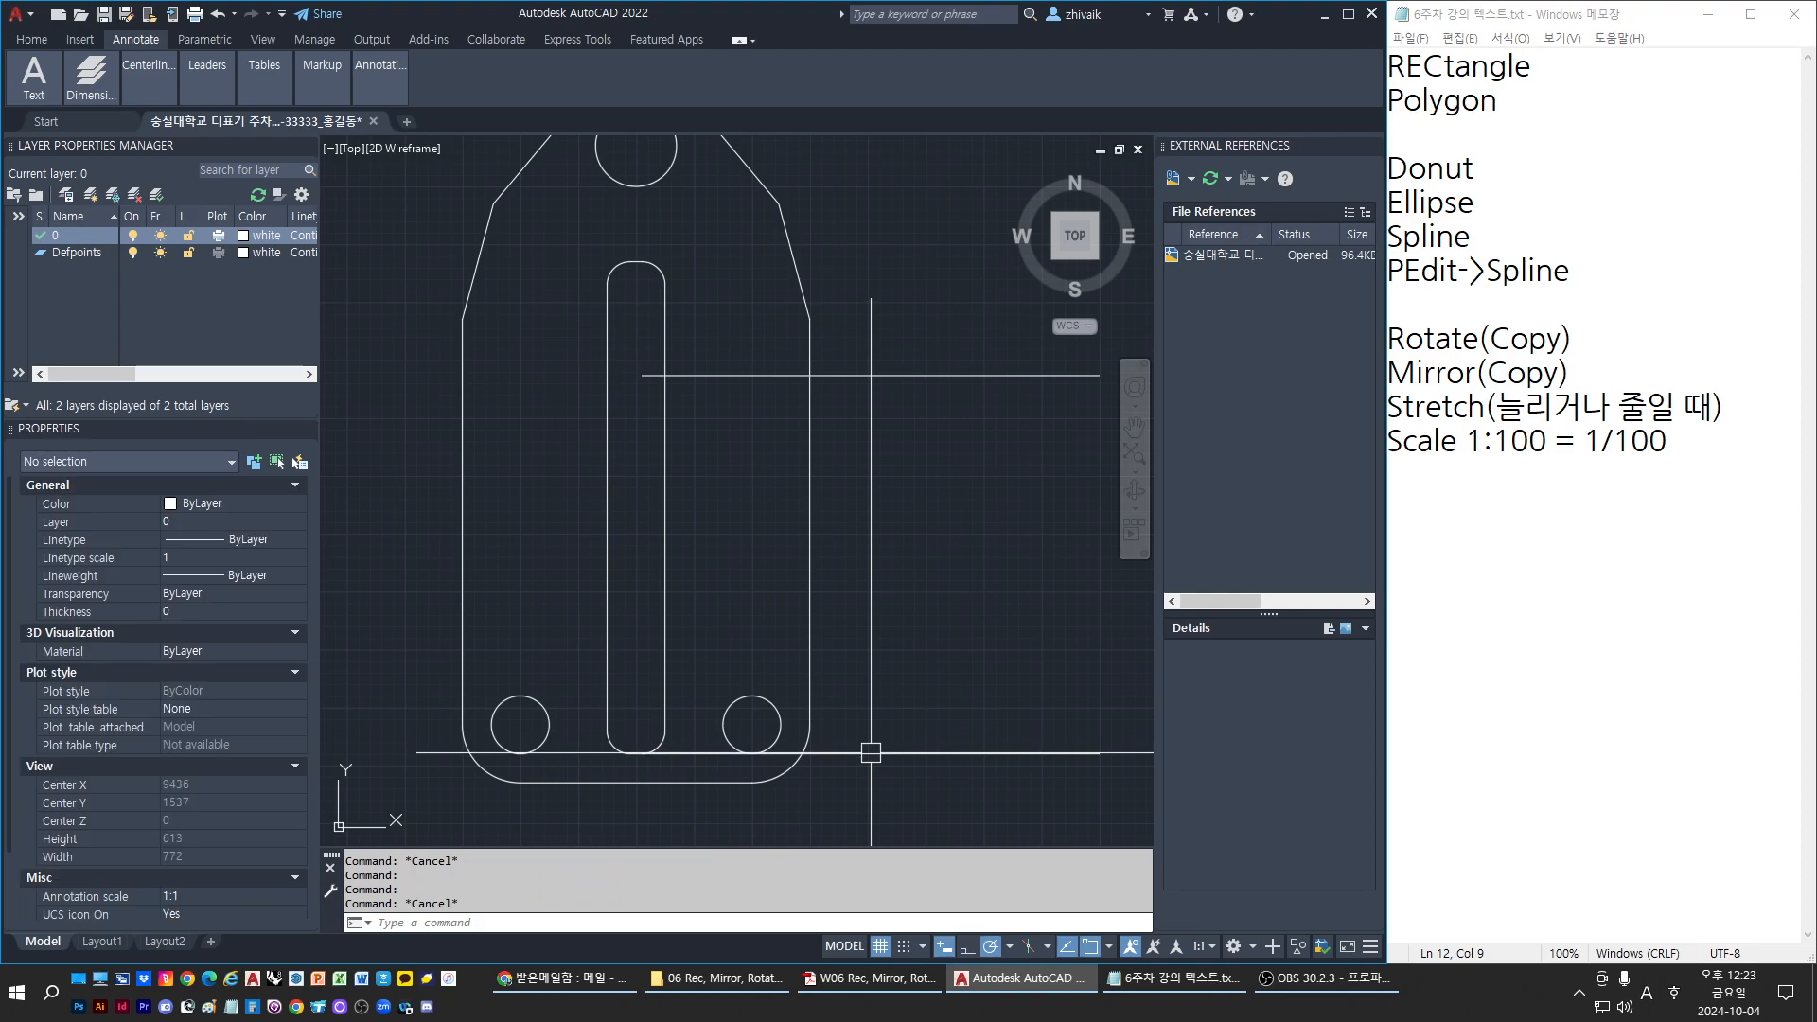
{"action": "left_click", "coordinate": [870, 752]}
{"action": "left_click", "coordinate": [957, 629]}
{"action": "left_click", "coordinate": [900, 341]}
{"action": "type", "text": "e"}
{"action": "key", "text": "Return"}
{"action": "key", "text": "Escape"}
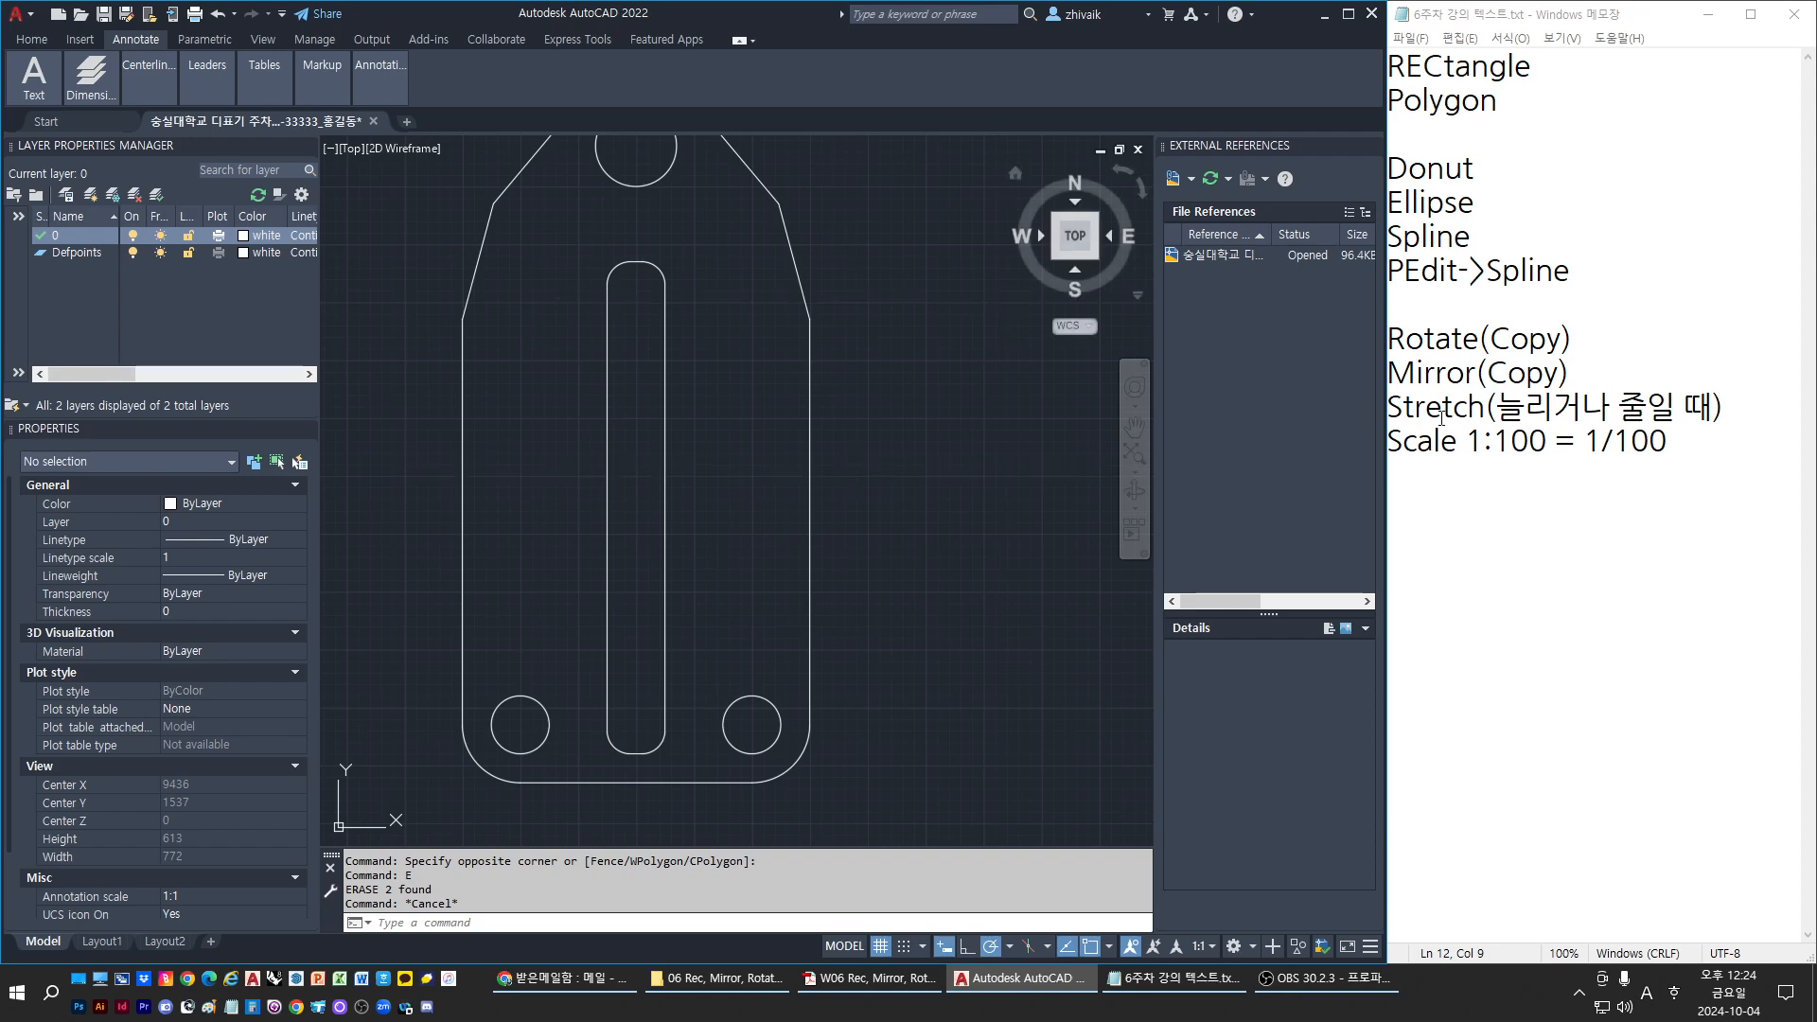
{"action": "left_click", "coordinate": [823, 739]}
{"action": "key", "text": "Escape"}
{"action": "scroll", "coordinate": [426, 393], "scroll_direction": "down", "scroll_amount": 4}
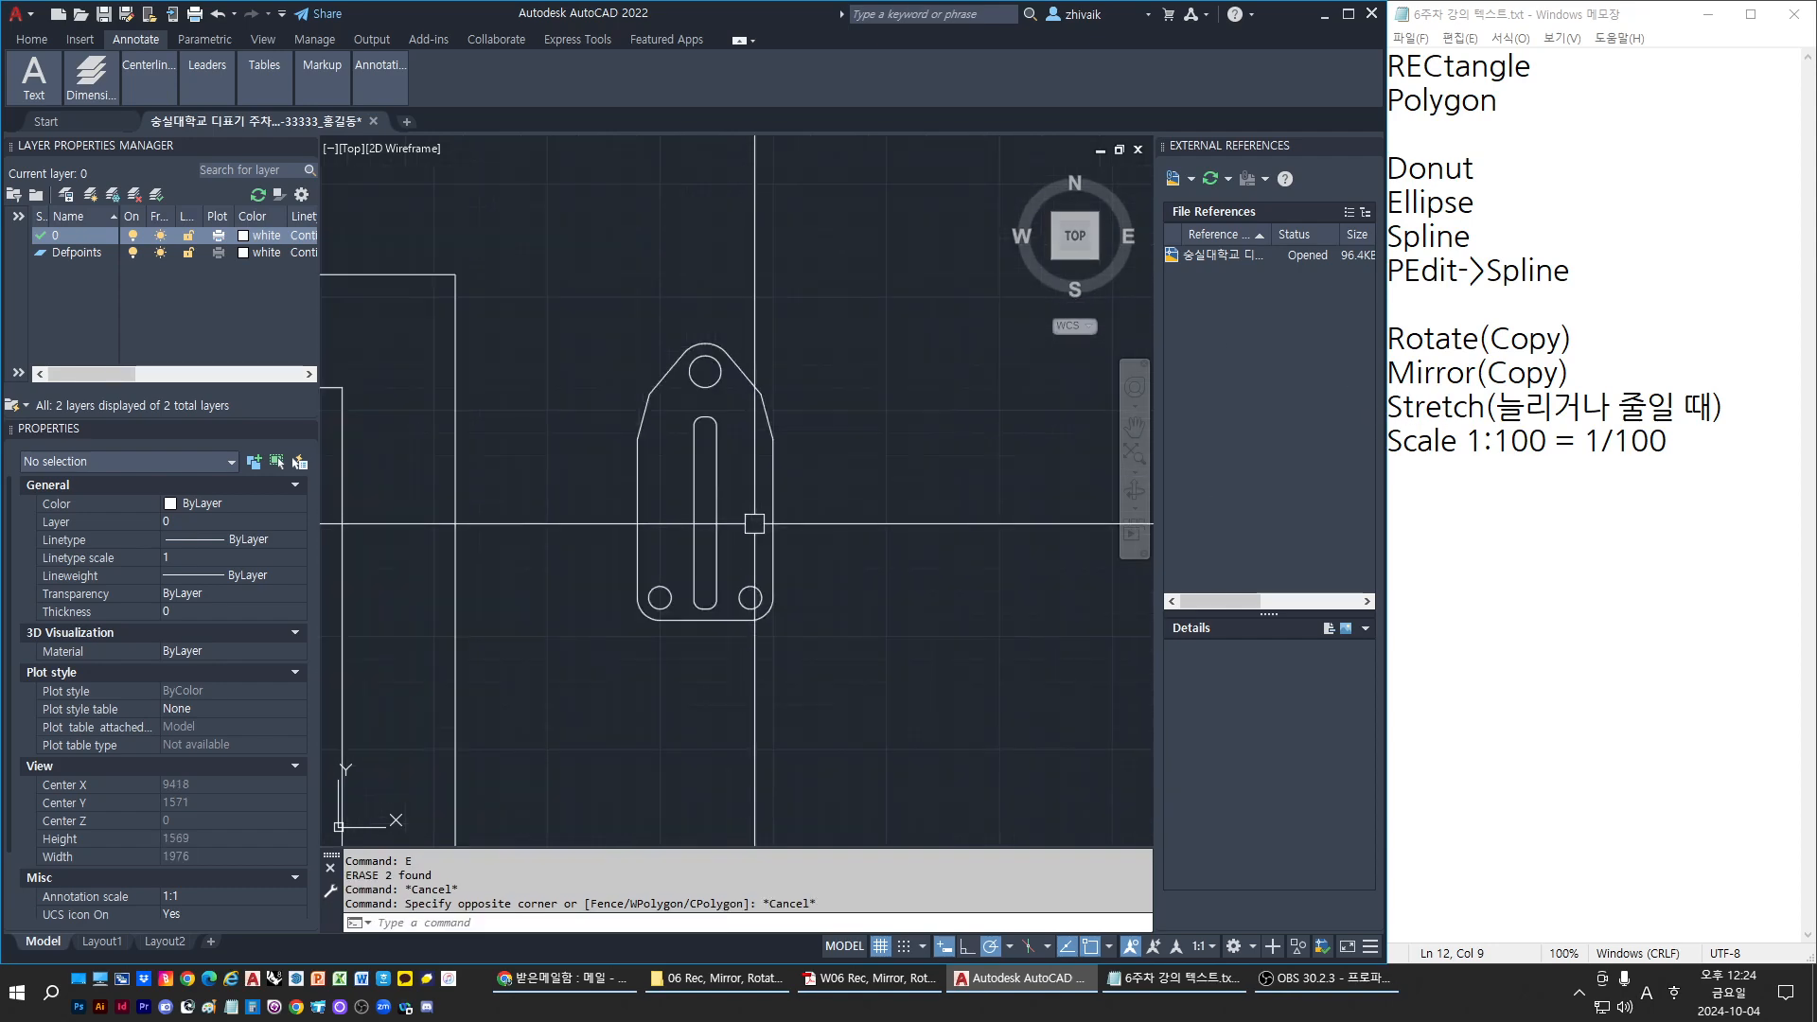
{"action": "left_click", "coordinate": [580, 304]}
{"action": "left_click", "coordinate": [893, 714]}
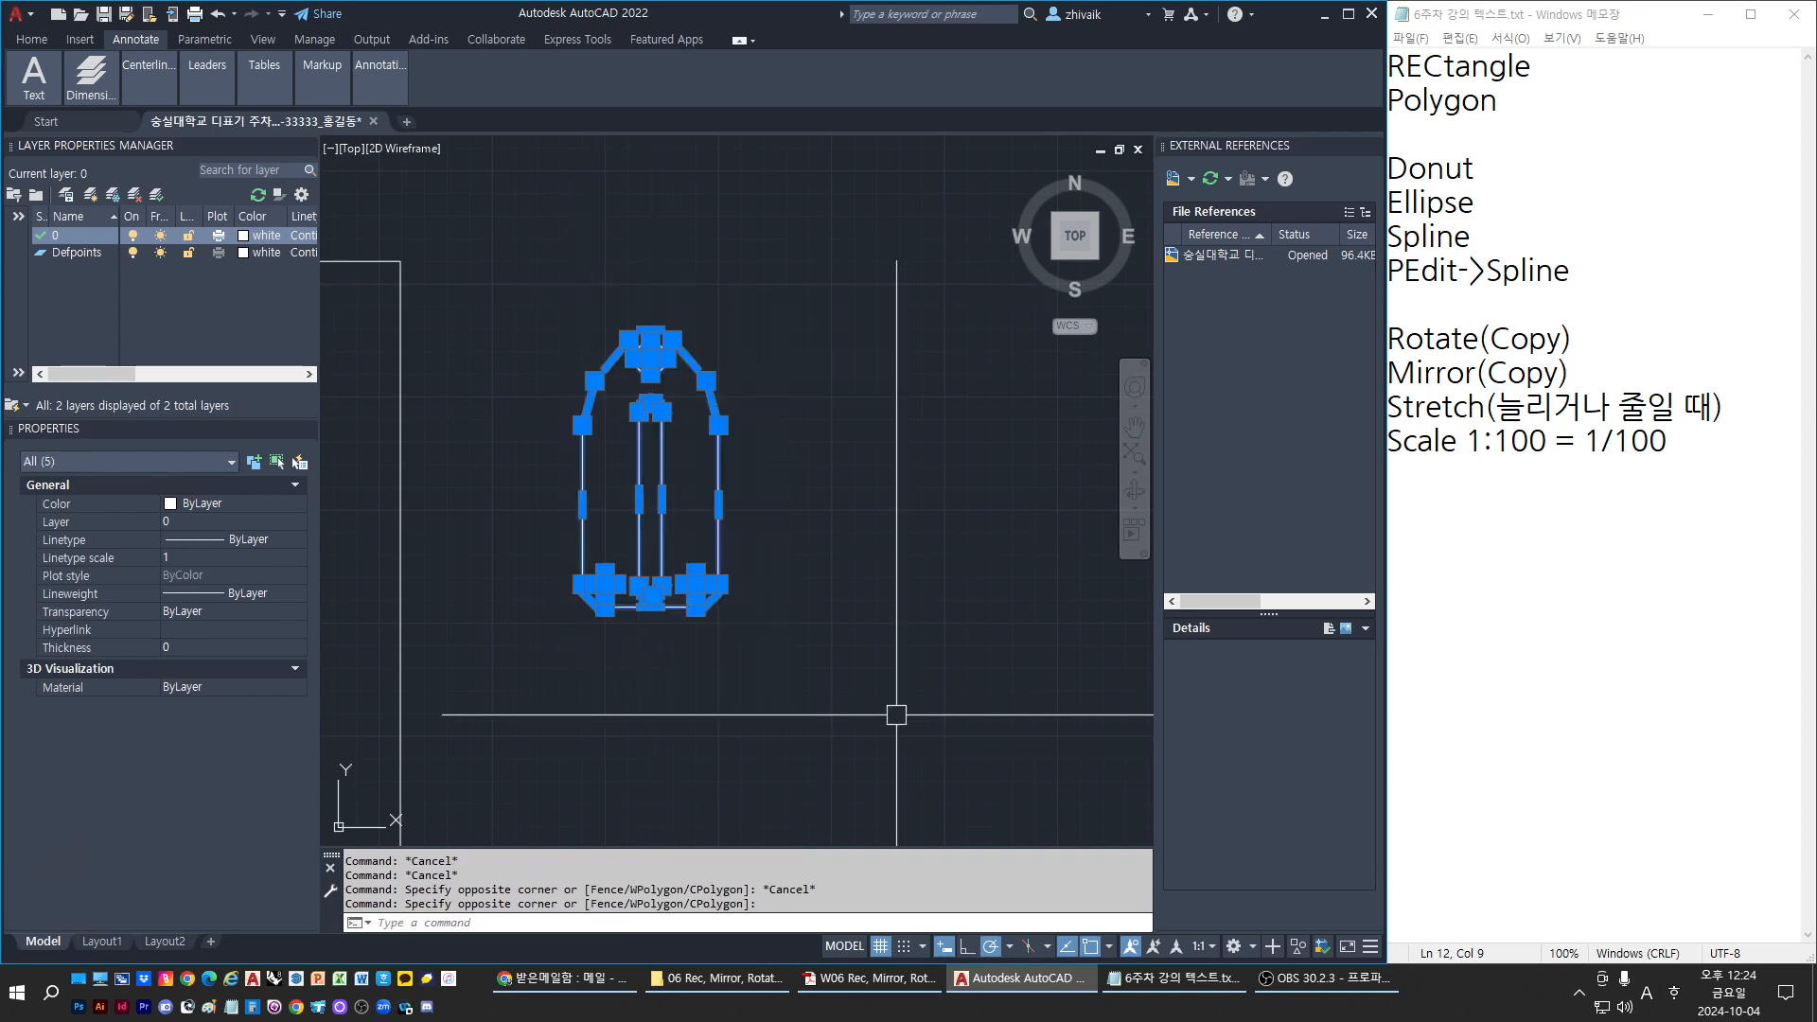
{"action": "key", "text": "Escape"}
{"action": "left_click", "coordinate": [491, 199]}
{"action": "left_click", "coordinate": [804, 710]}
{"action": "key", "text": "Escape"}
{"action": "key", "text": "Escape"}
{"action": "scroll", "coordinate": [747, 507], "scroll_direction": "up", "scroll_amount": 3}
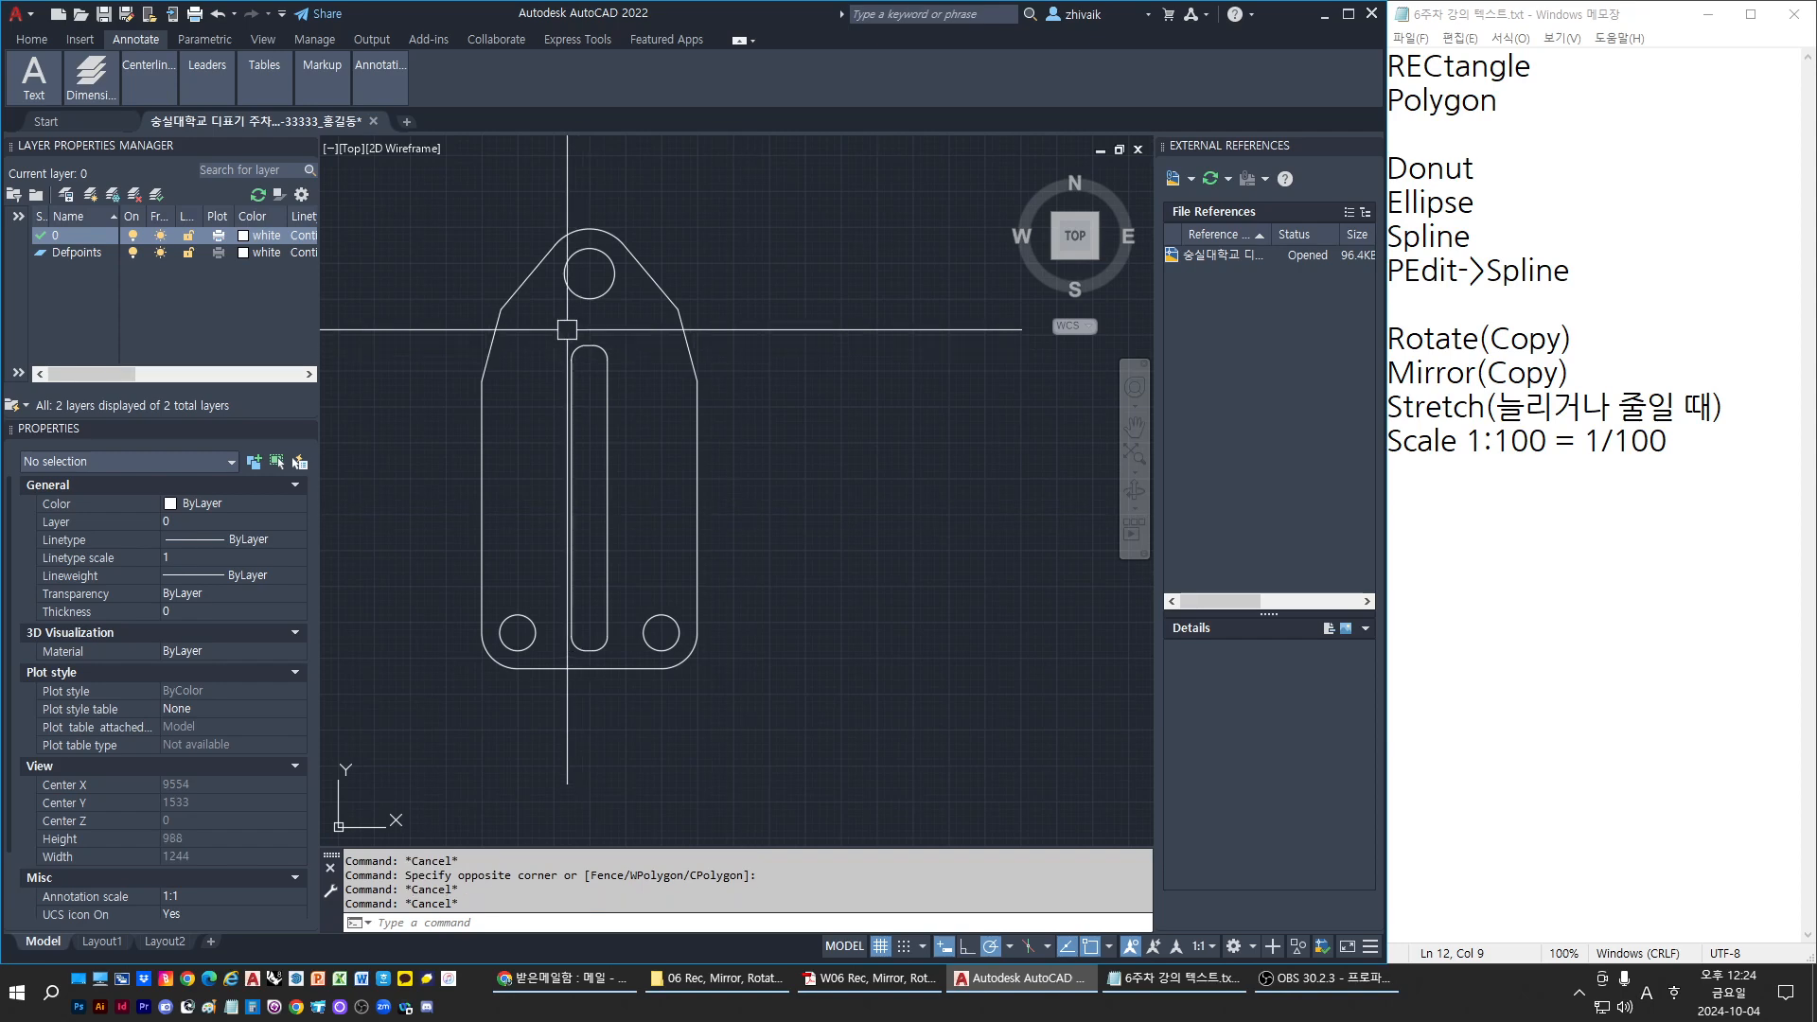
{"action": "left_click", "coordinate": [461, 149]}
{"action": "left_click", "coordinate": [884, 723]}
{"action": "key", "text": "Escape"}
{"action": "key", "text": "Escape"}
{"action": "middle_click_drag", "start_coordinate": [872, 727], "coordinate": [884, 730]}
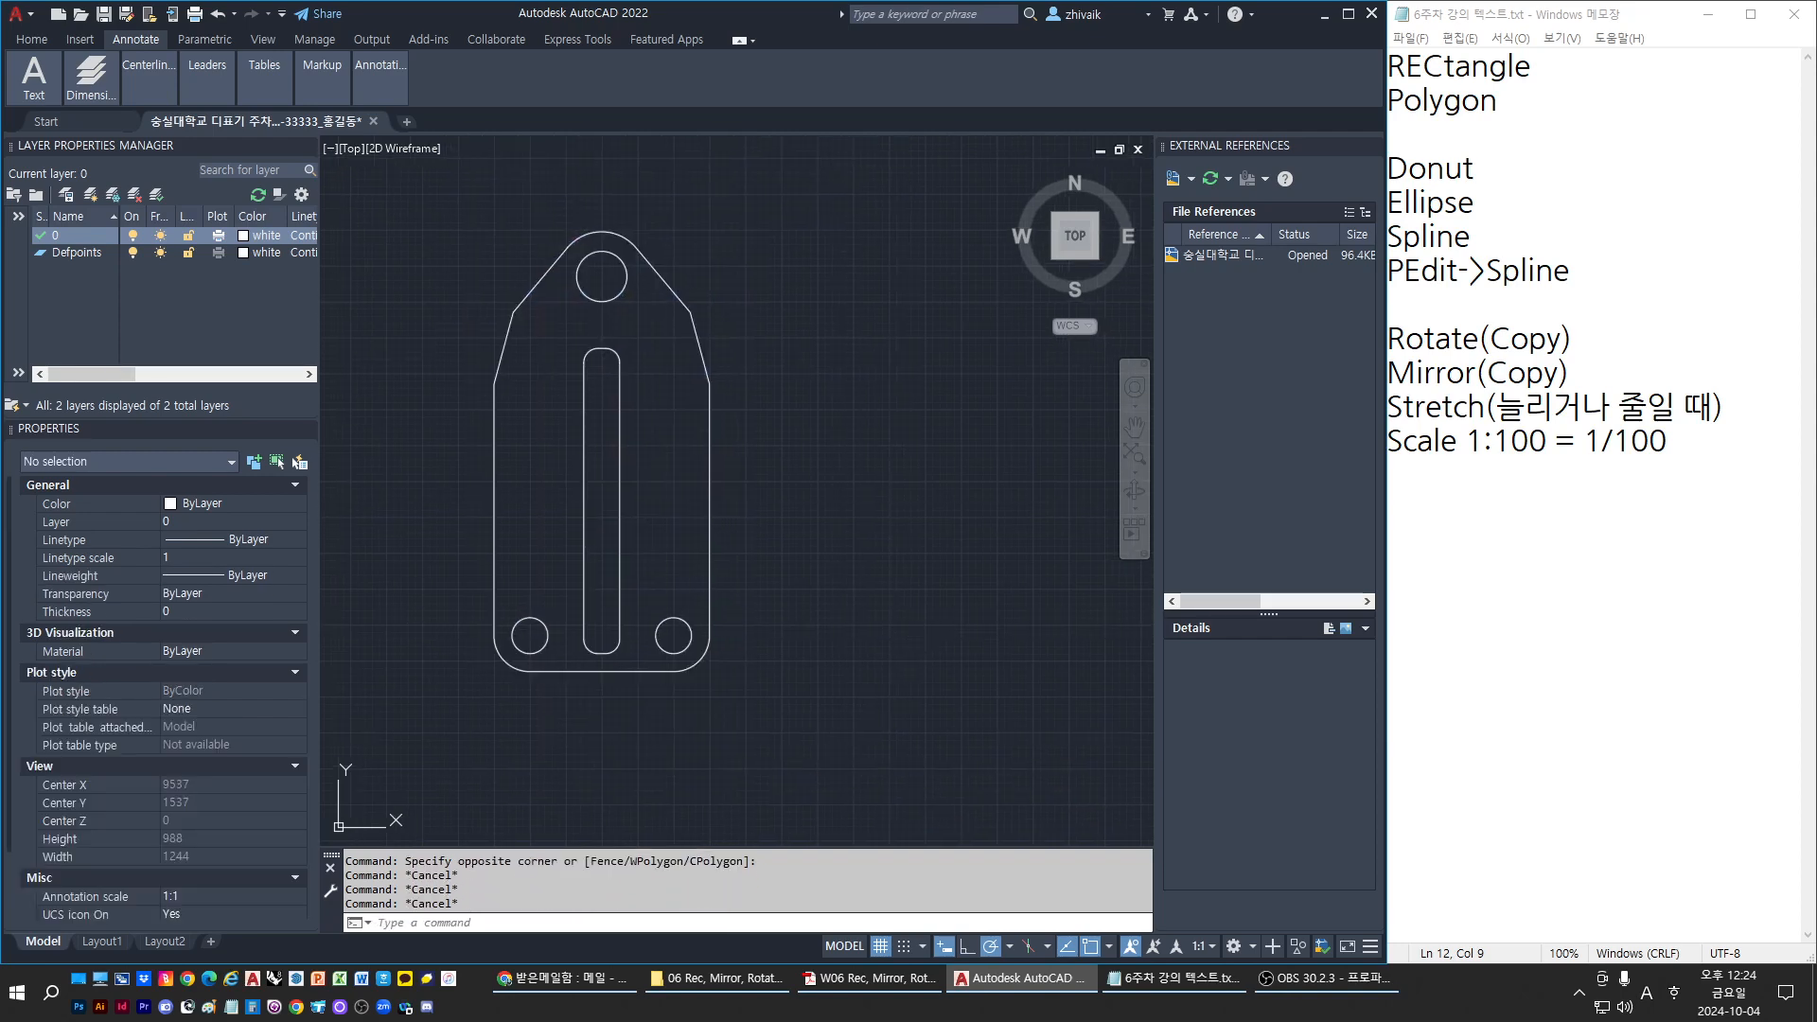
{"action": "type", "text": "sc"}
{"action": "key", "text": "Return"}
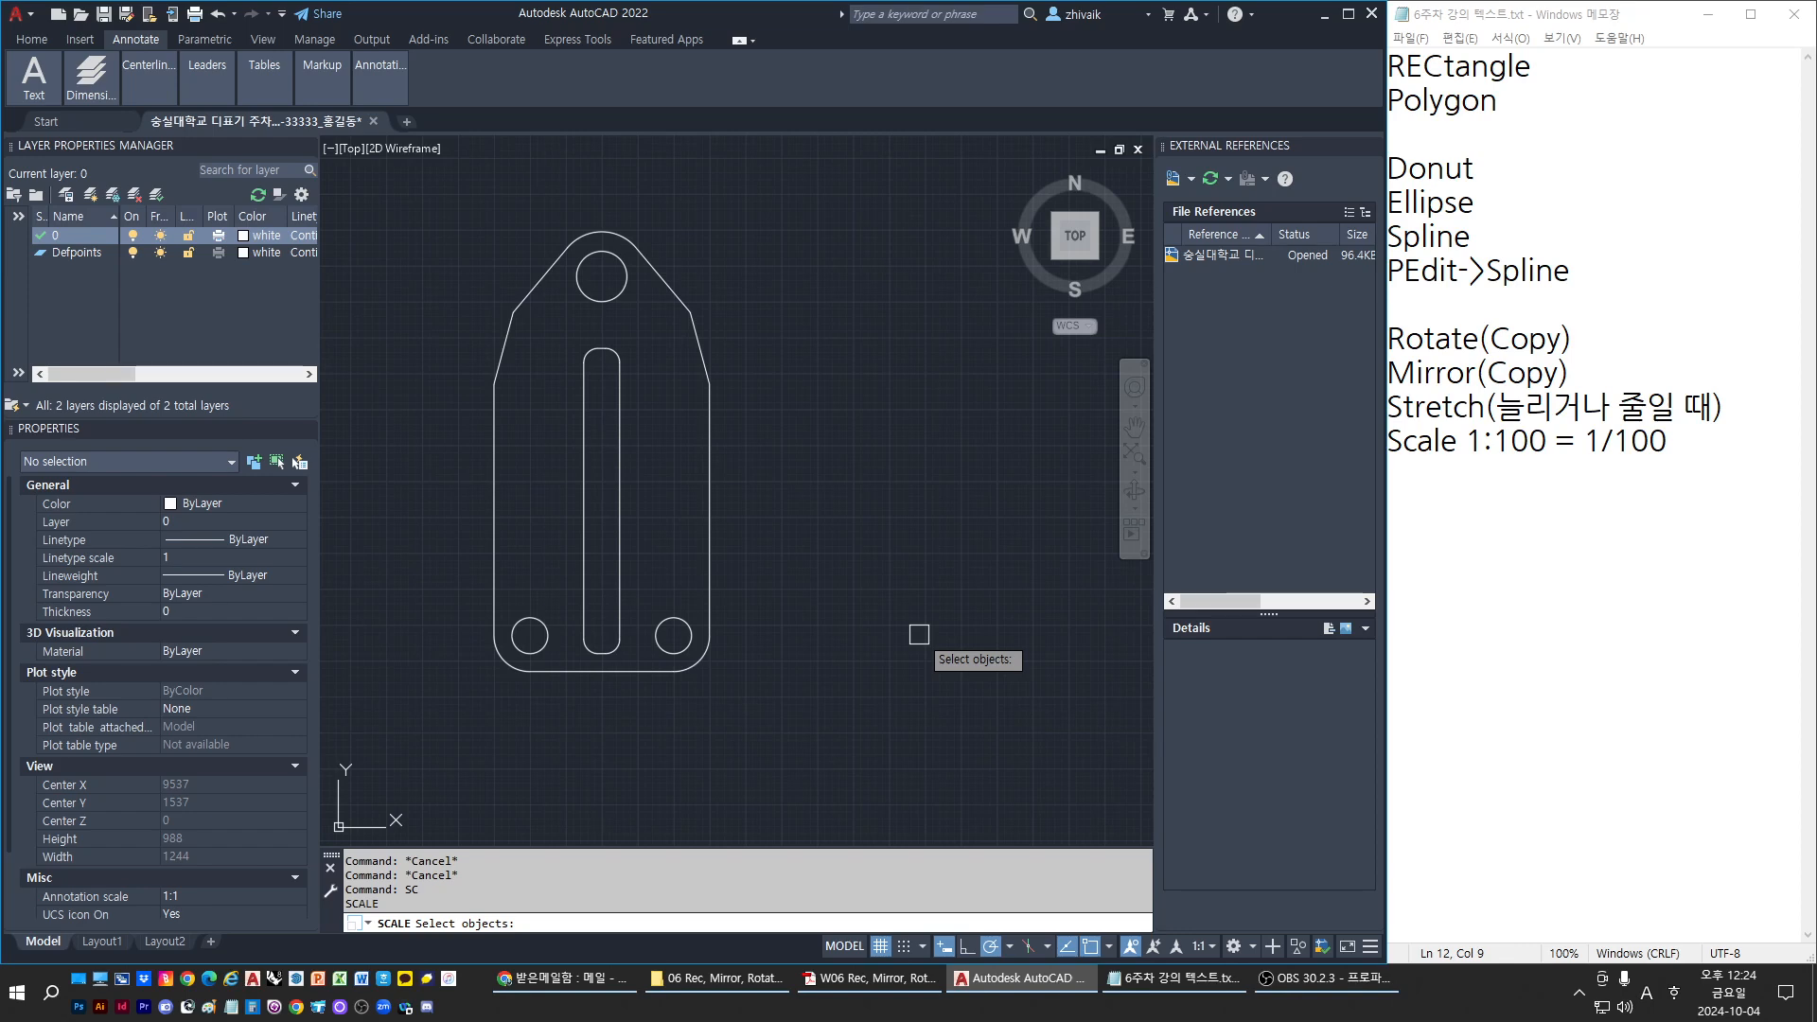
{"action": "left_click", "coordinate": [412, 167]}
{"action": "left_click", "coordinate": [834, 726]}
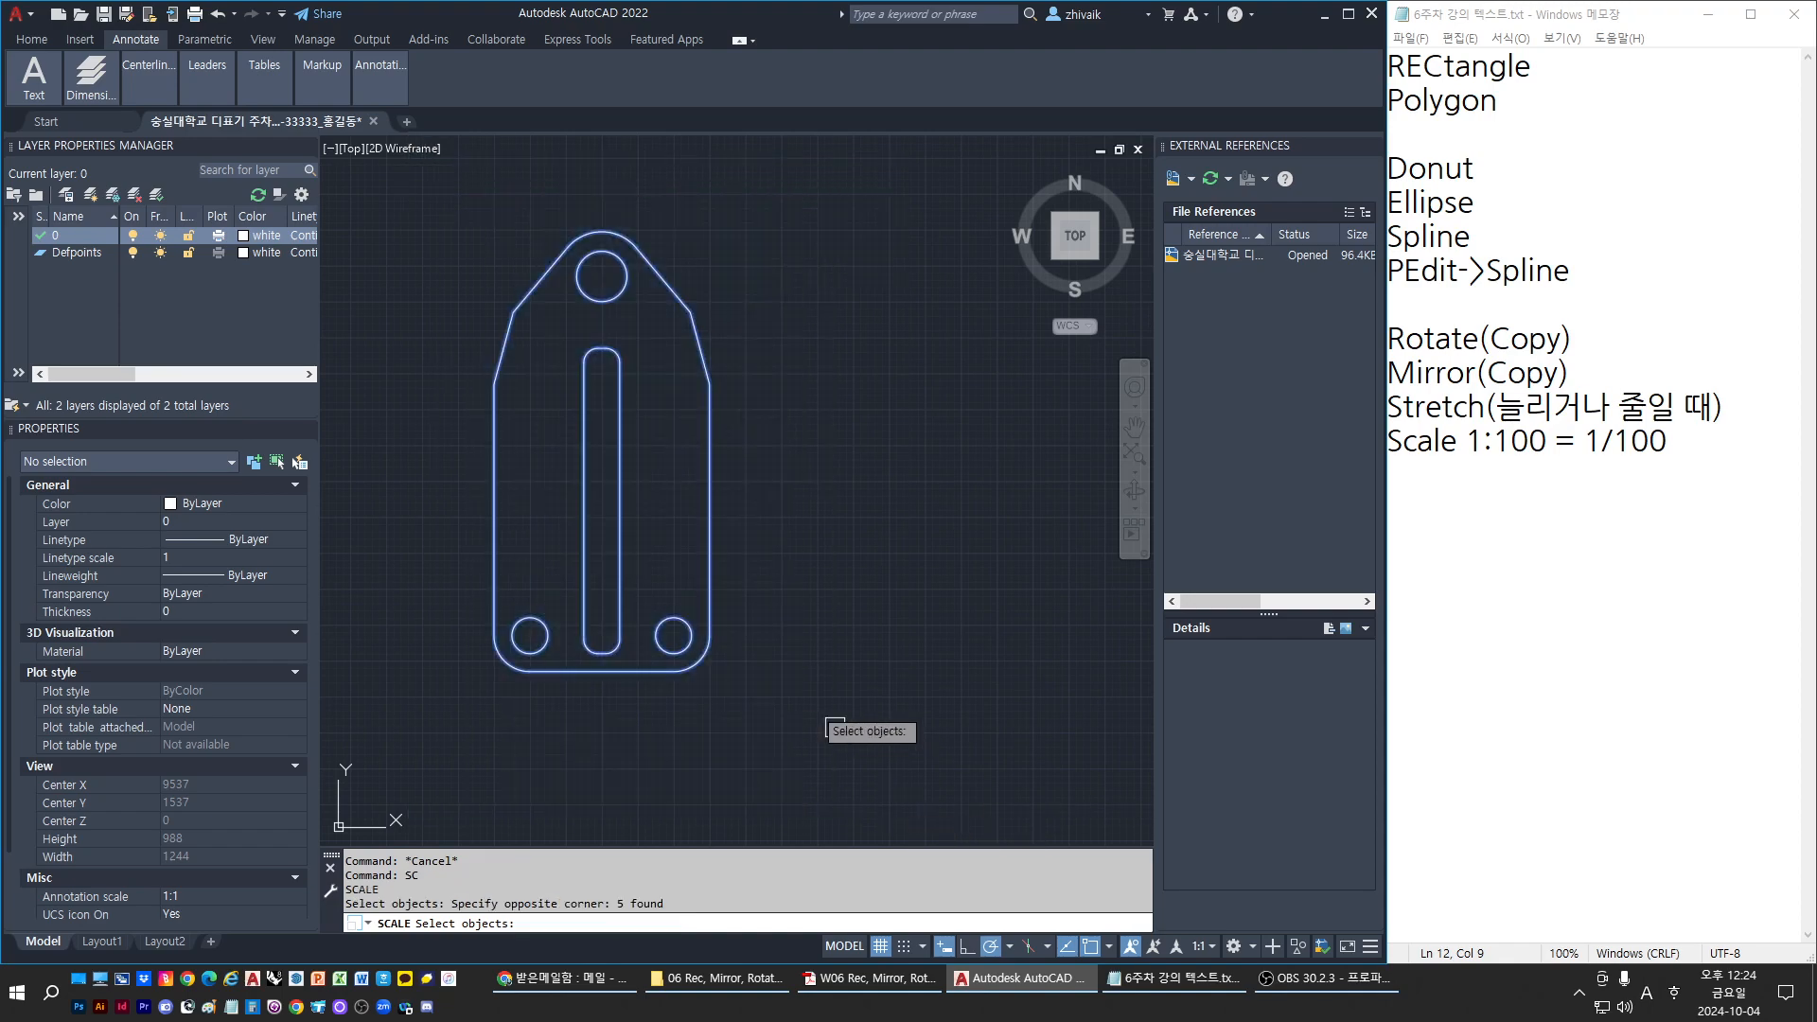
{"action": "key", "text": "Return"}
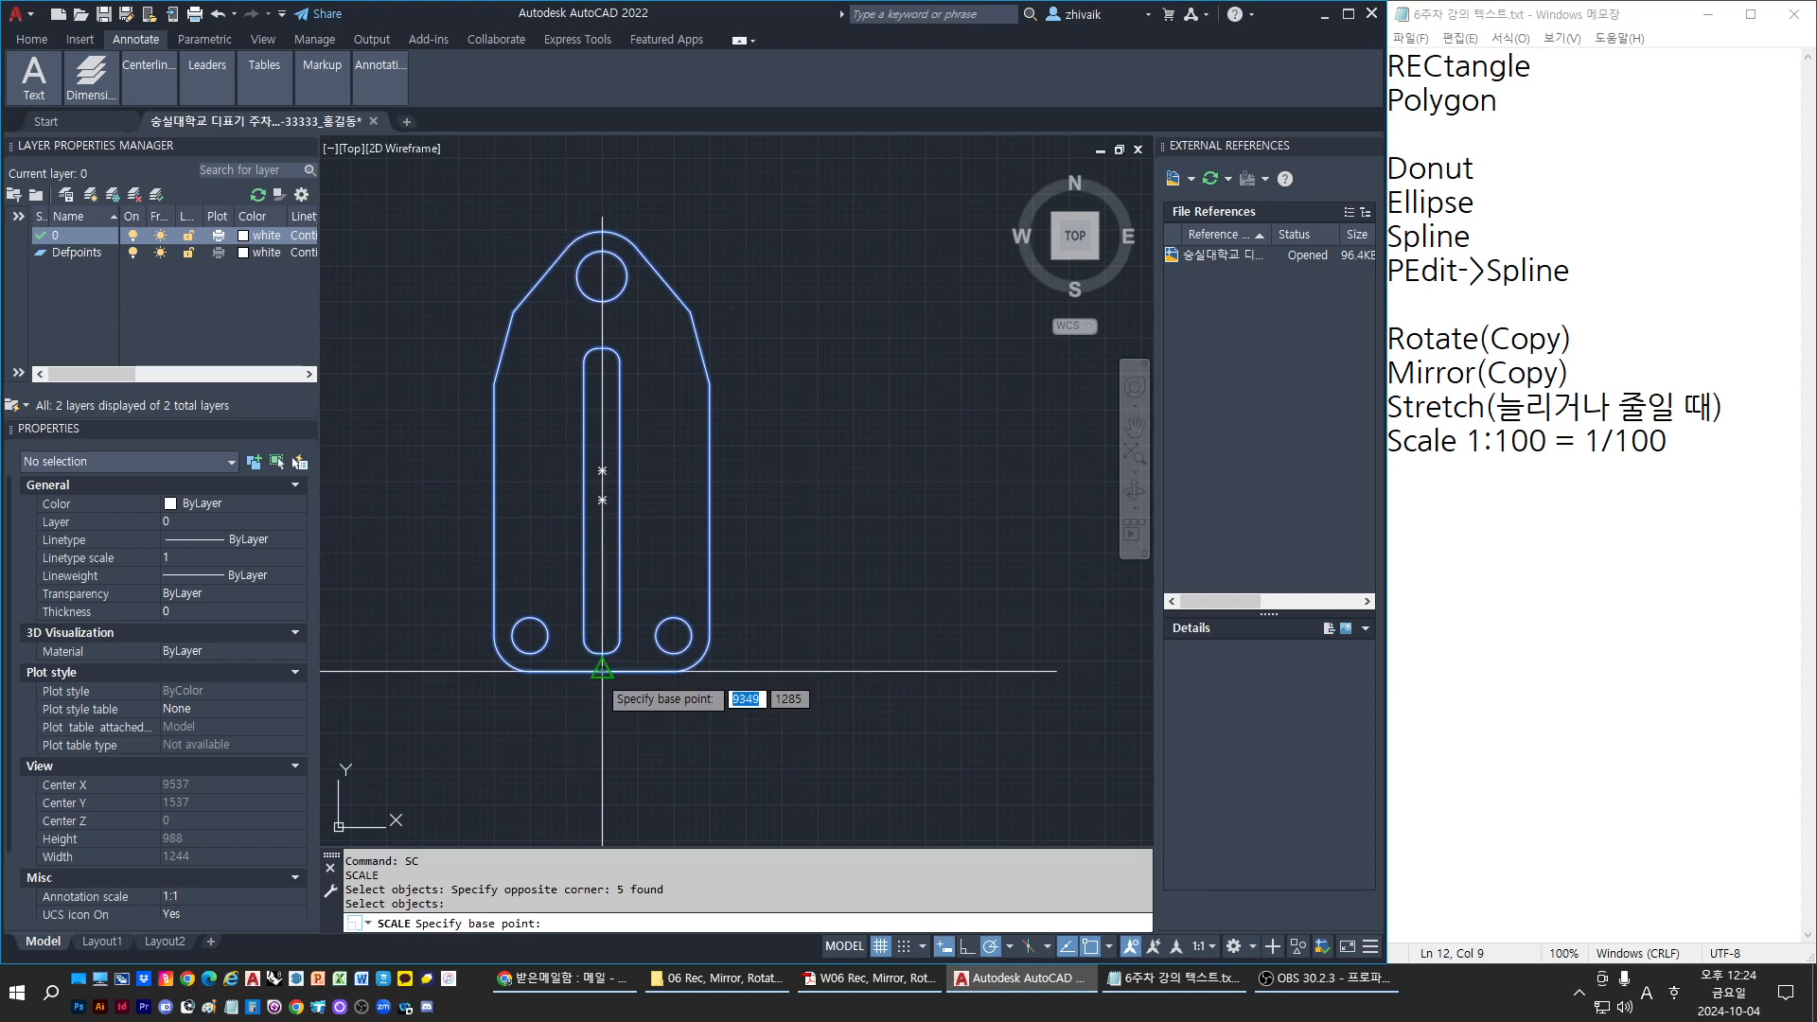
{"action": "scroll", "coordinate": [602, 670], "scroll_direction": "down", "scroll_amount": 2}
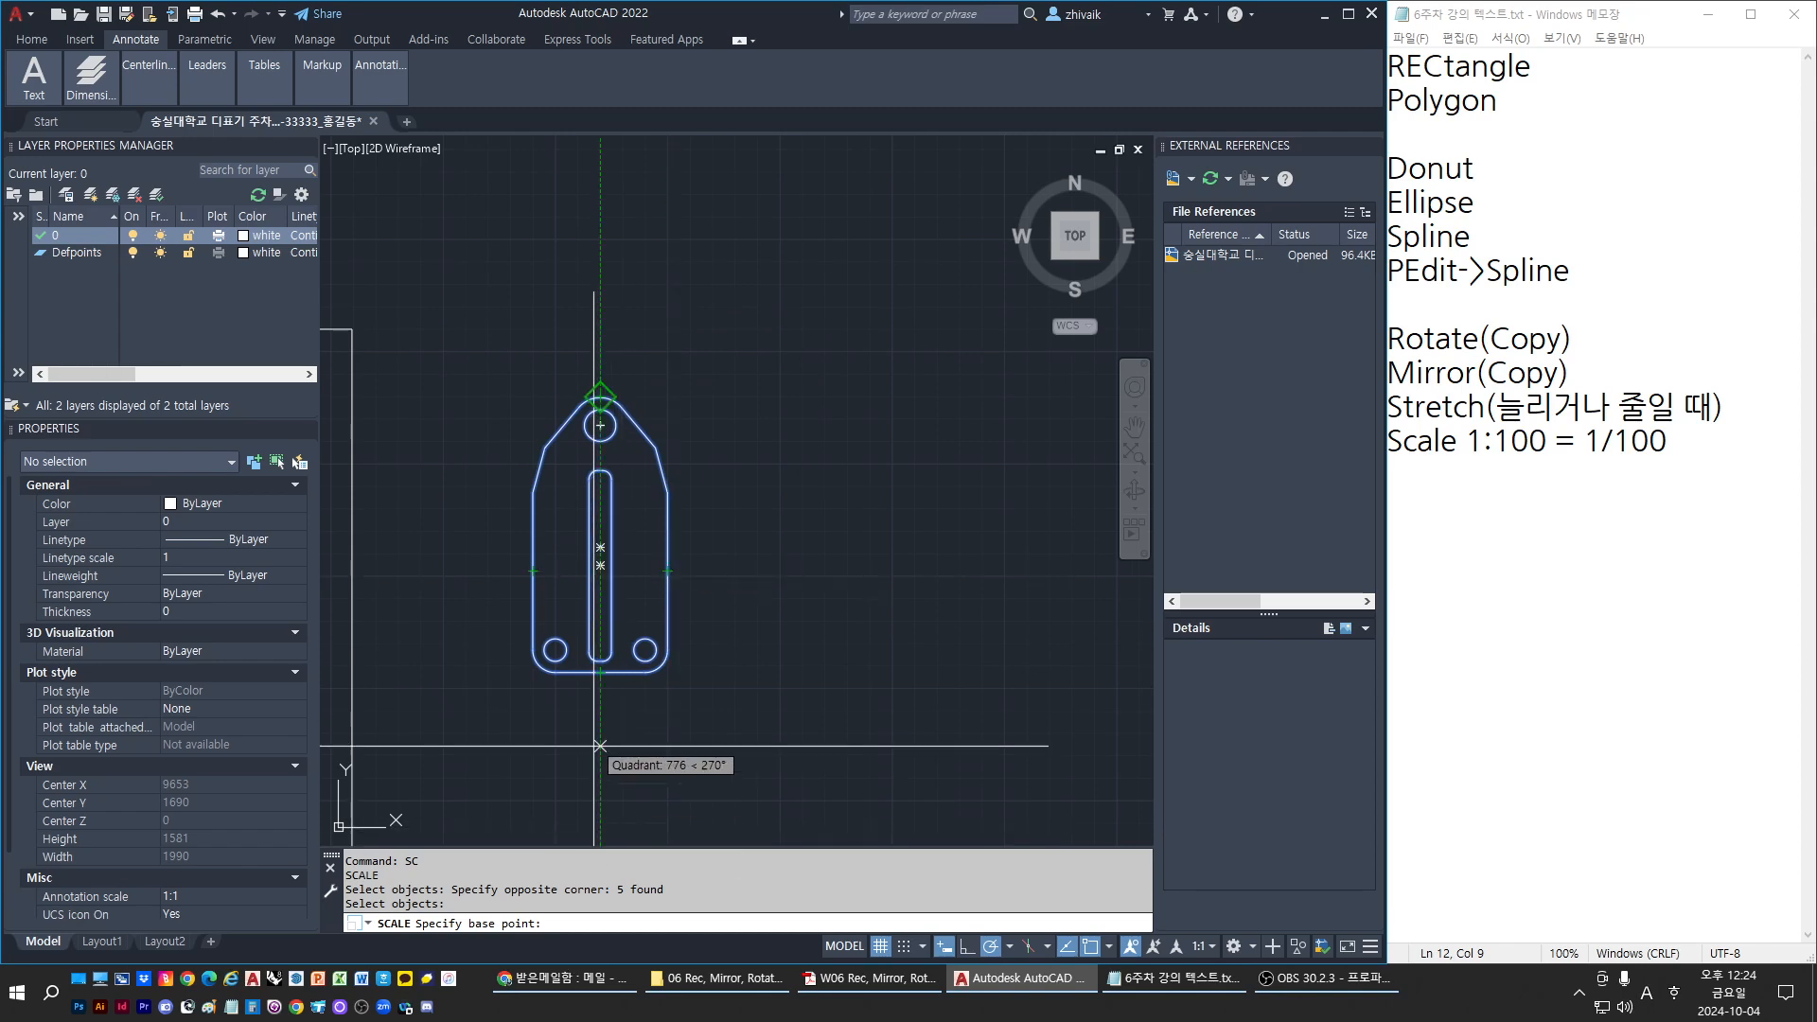
{"action": "left_click", "coordinate": [600, 672]}
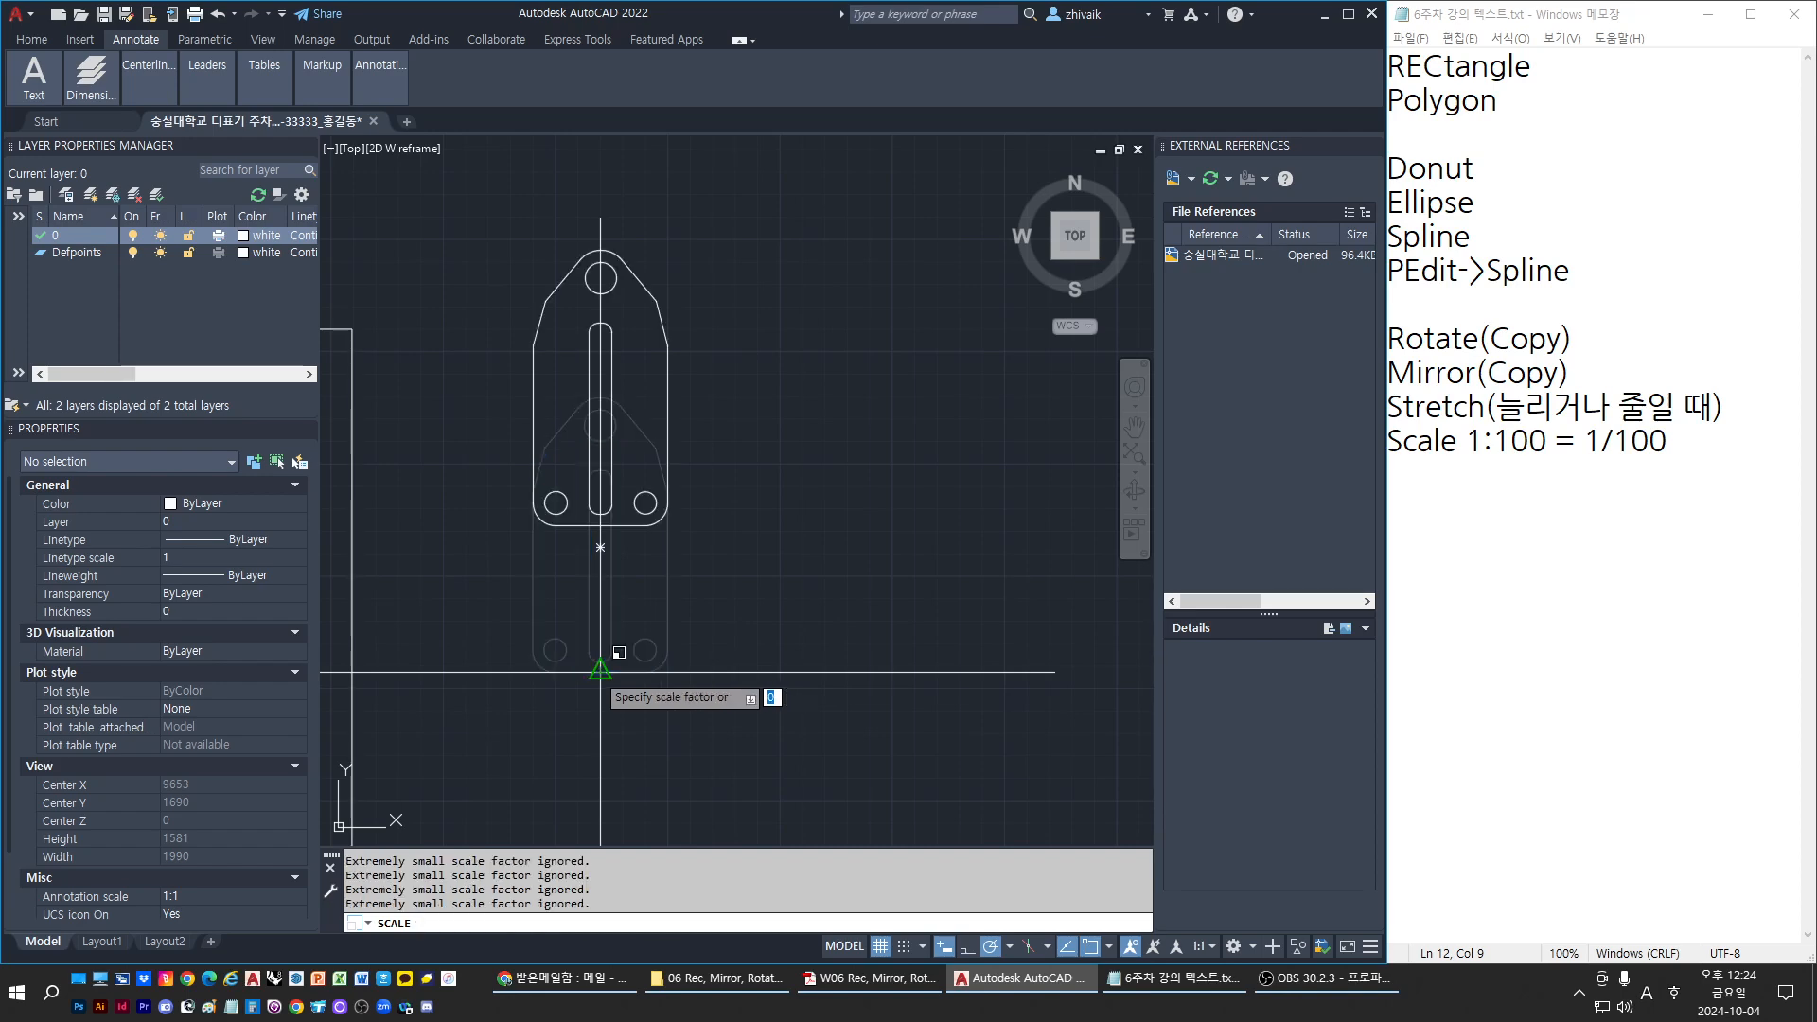
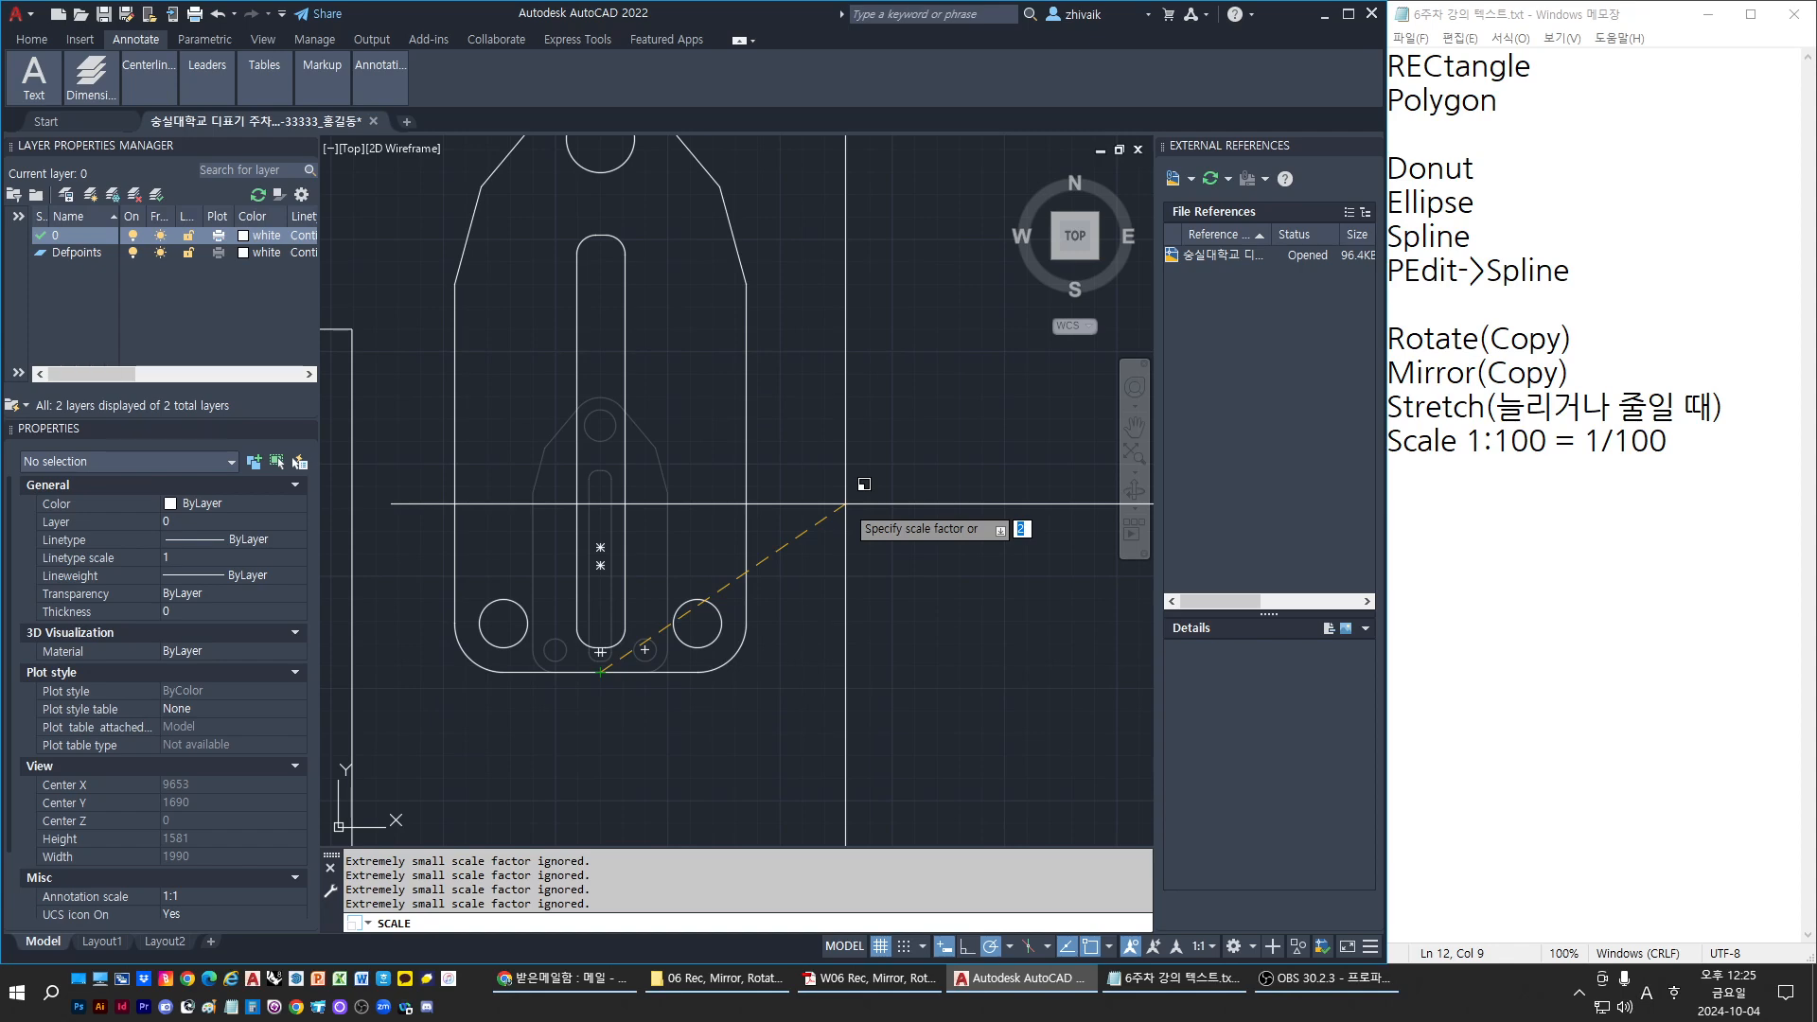
{"action": "key", "text": "Escape"}
{"action": "key", "text": "Escape"}
Draw two separate vertical polylines about 904 apart in the empty area to the right of the plate
{"action": "middle_click_drag", "start_coordinate": [807, 580], "coordinate": [611, 466]}
{"action": "key", "text": "Escape"}
{"action": "type", "text": "re"}
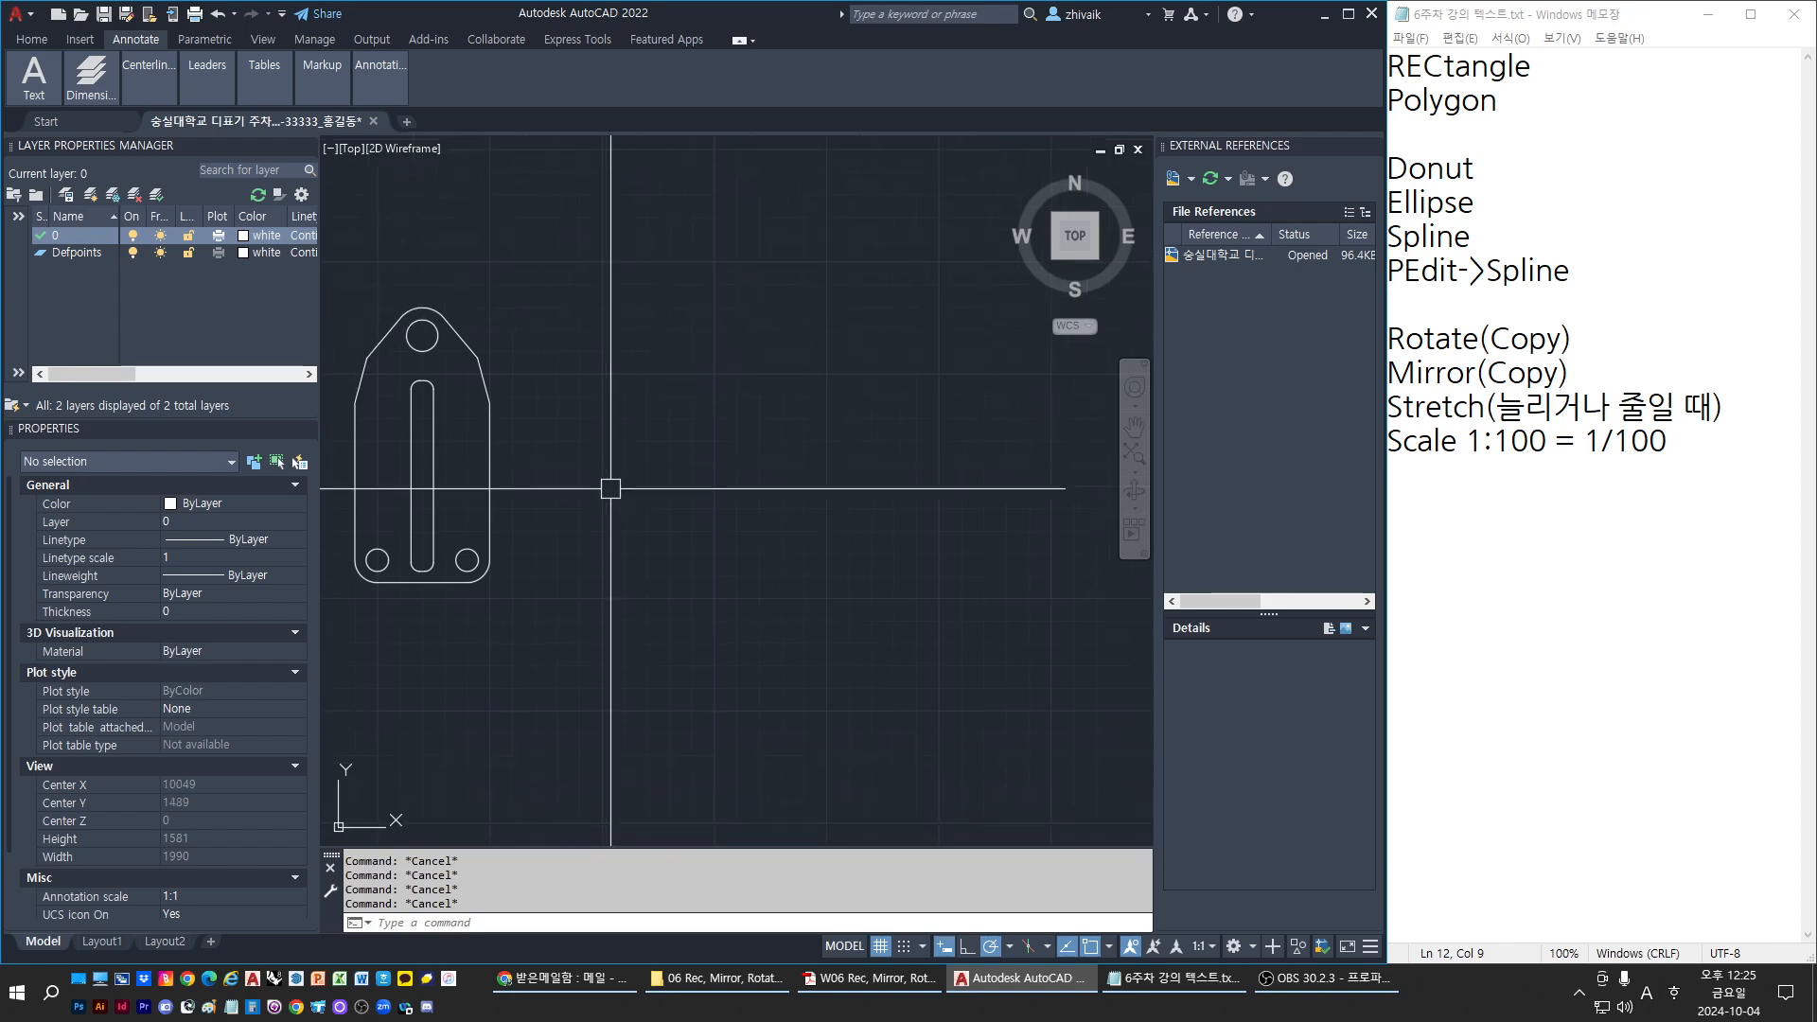
{"action": "type", "text": "l"}
{"action": "key", "text": "Return"}
{"action": "left_click", "coordinate": [659, 675]}
{"action": "left_click", "coordinate": [648, 676]}
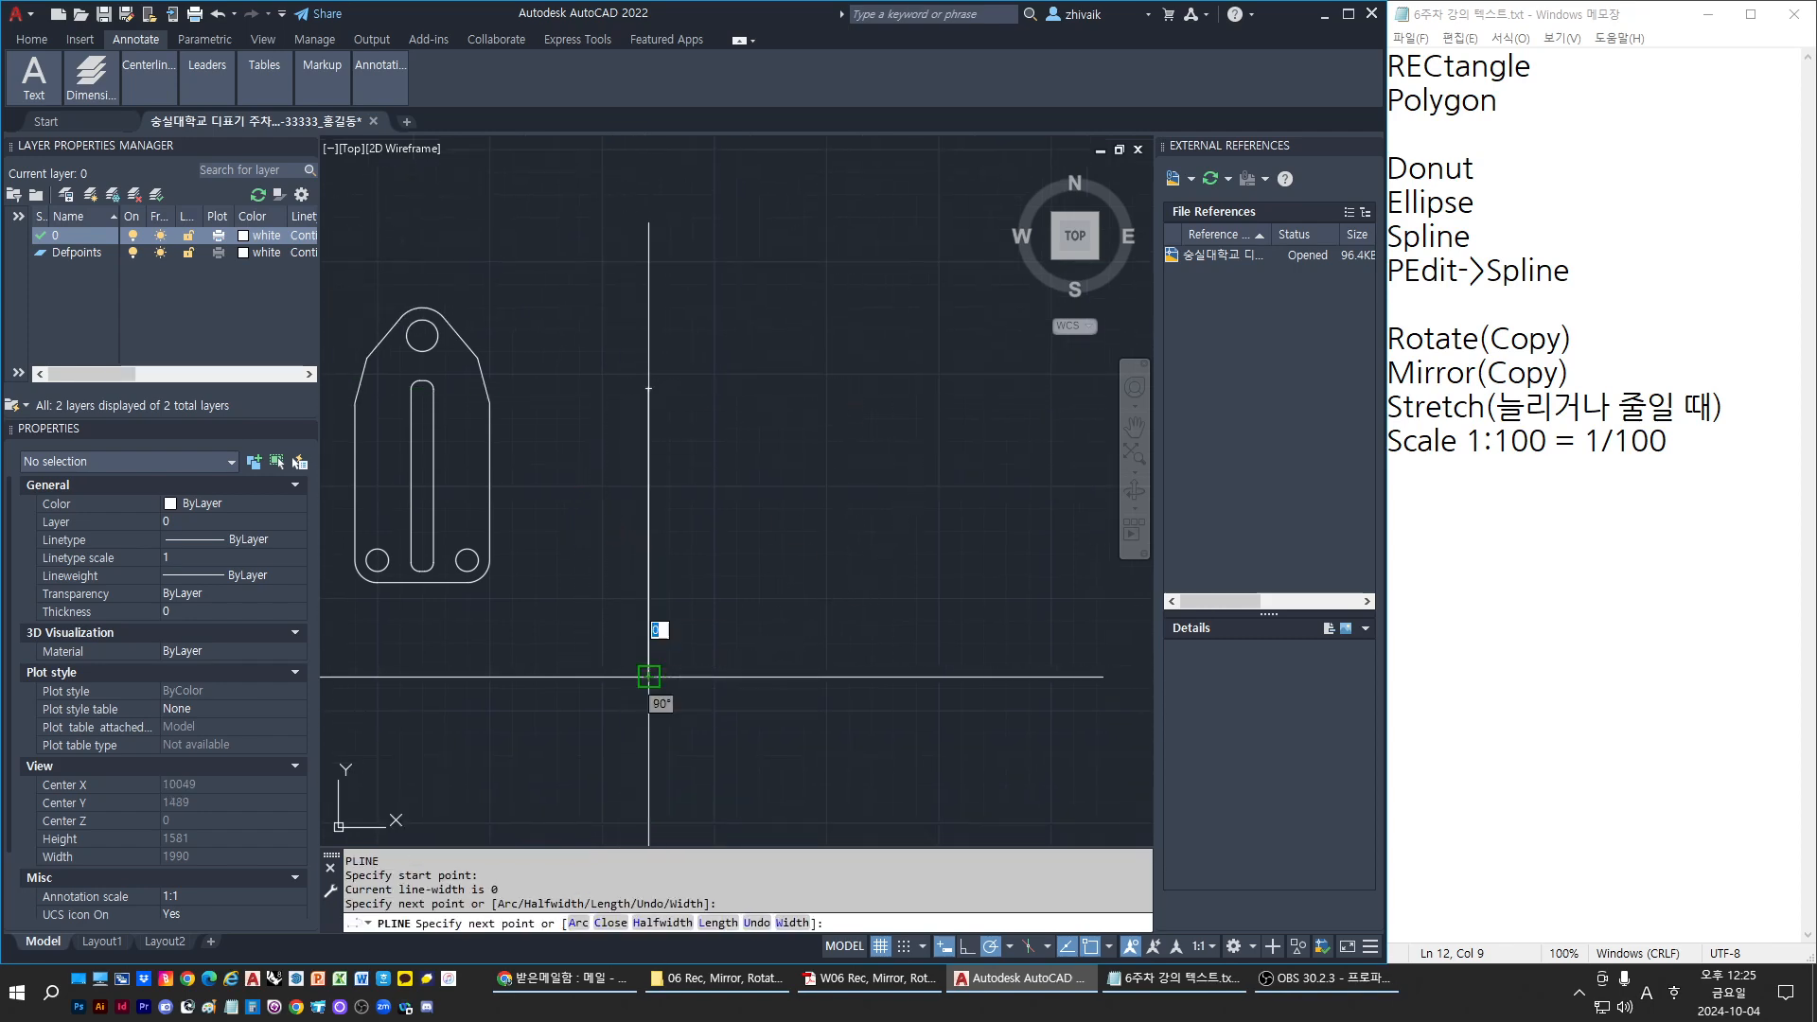
{"action": "key", "text": "Return"}
{"action": "key", "text": "Return"}
{"action": "middle_click_drag", "start_coordinate": [876, 527], "coordinate": [710, 587]}
{"action": "left_click", "coordinate": [743, 381]}
{"action": "key", "text": "Escape"}
{"action": "key", "text": "Escape"}
Draw a rectangle about 356 wide between the vertical lines, with its left side on the left line
{"action": "type", "text": "rec"}
{"action": "key", "text": "Return"}
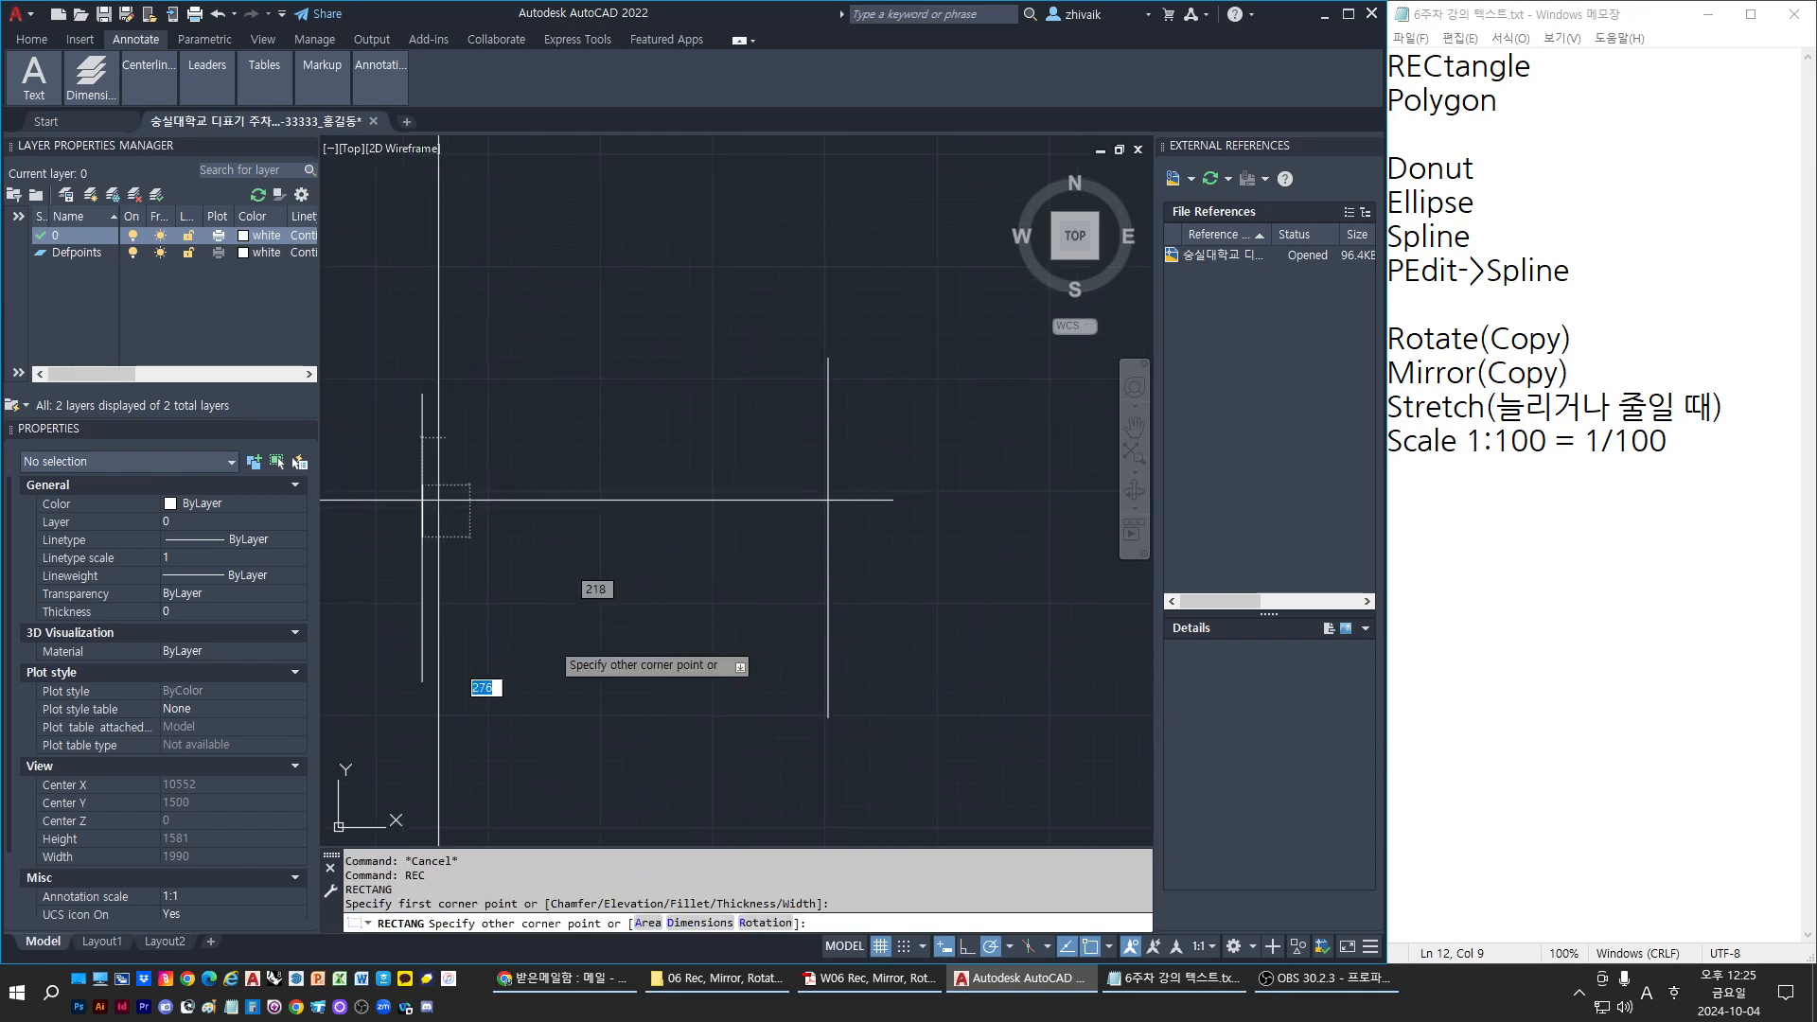
{"action": "left_click", "coordinate": [422, 536]}
{"action": "key", "text": "Escape"}
{"action": "key", "text": "Escape"}
{"action": "key", "text": "Escape"}
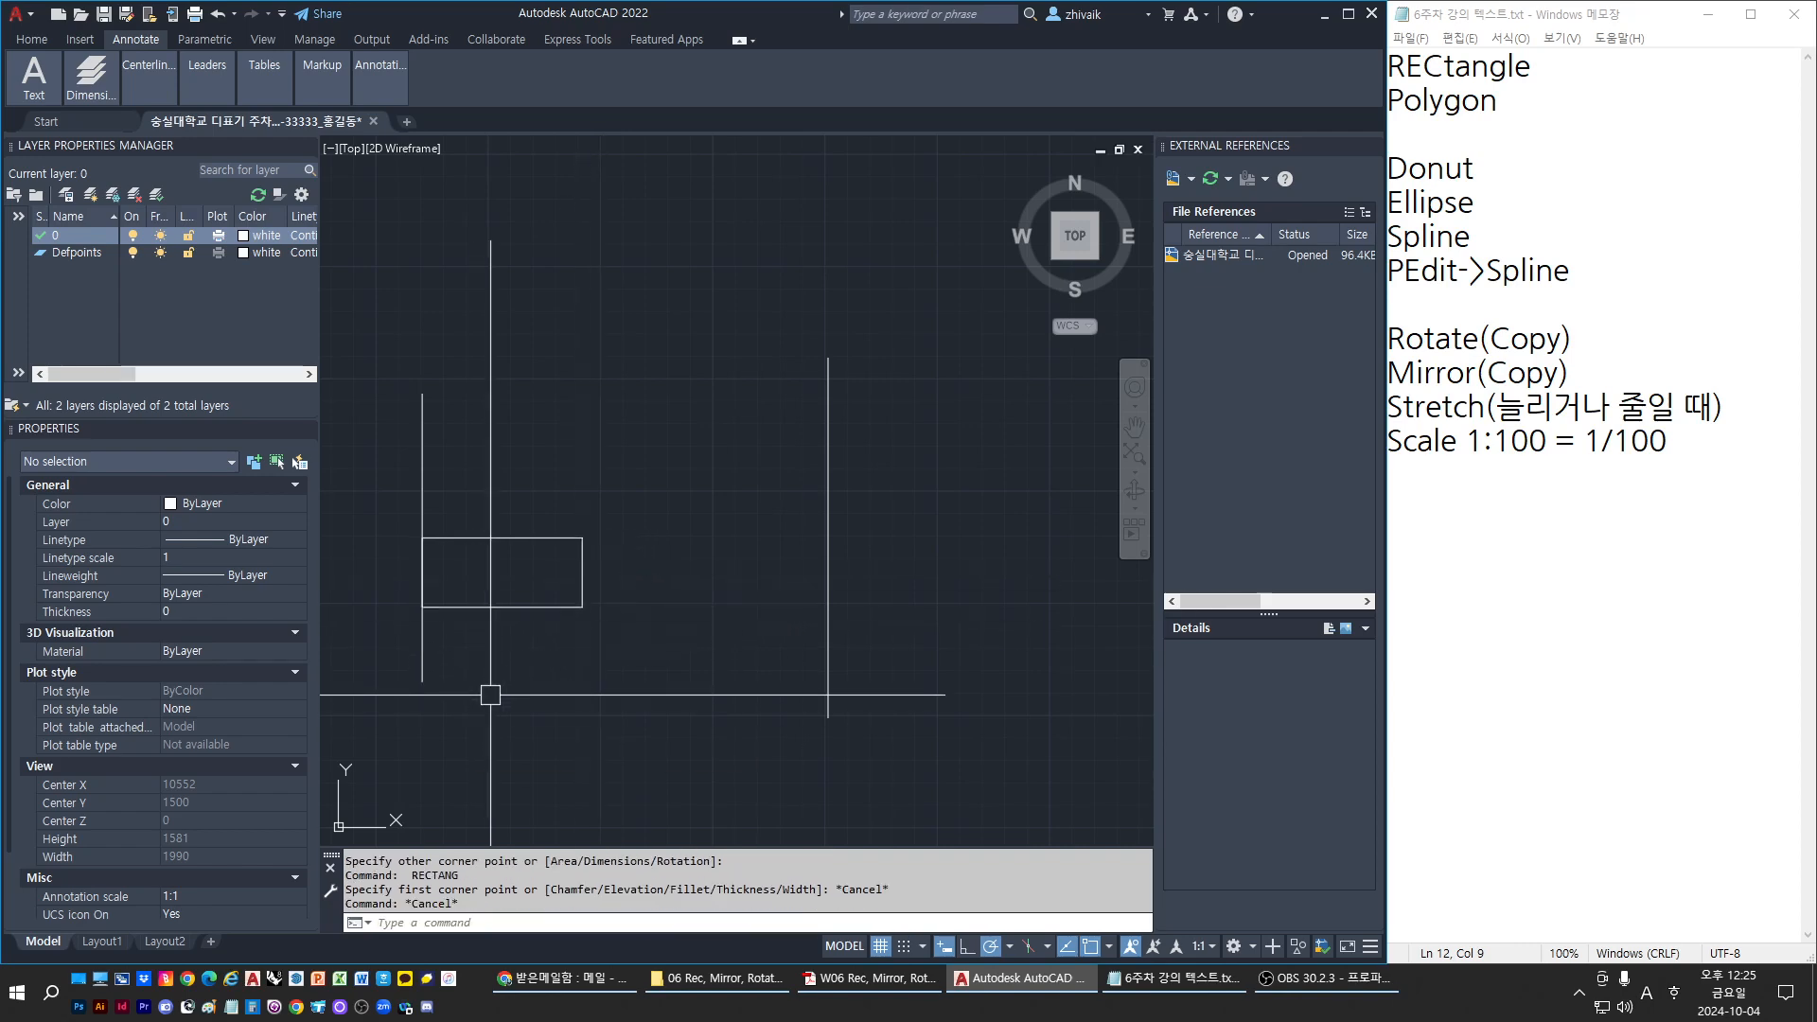
{"action": "middle_click_drag", "start_coordinate": [529, 675], "coordinate": [580, 669]}
{"action": "left_click", "coordinate": [555, 611]}
{"action": "left_click", "coordinate": [544, 610]}
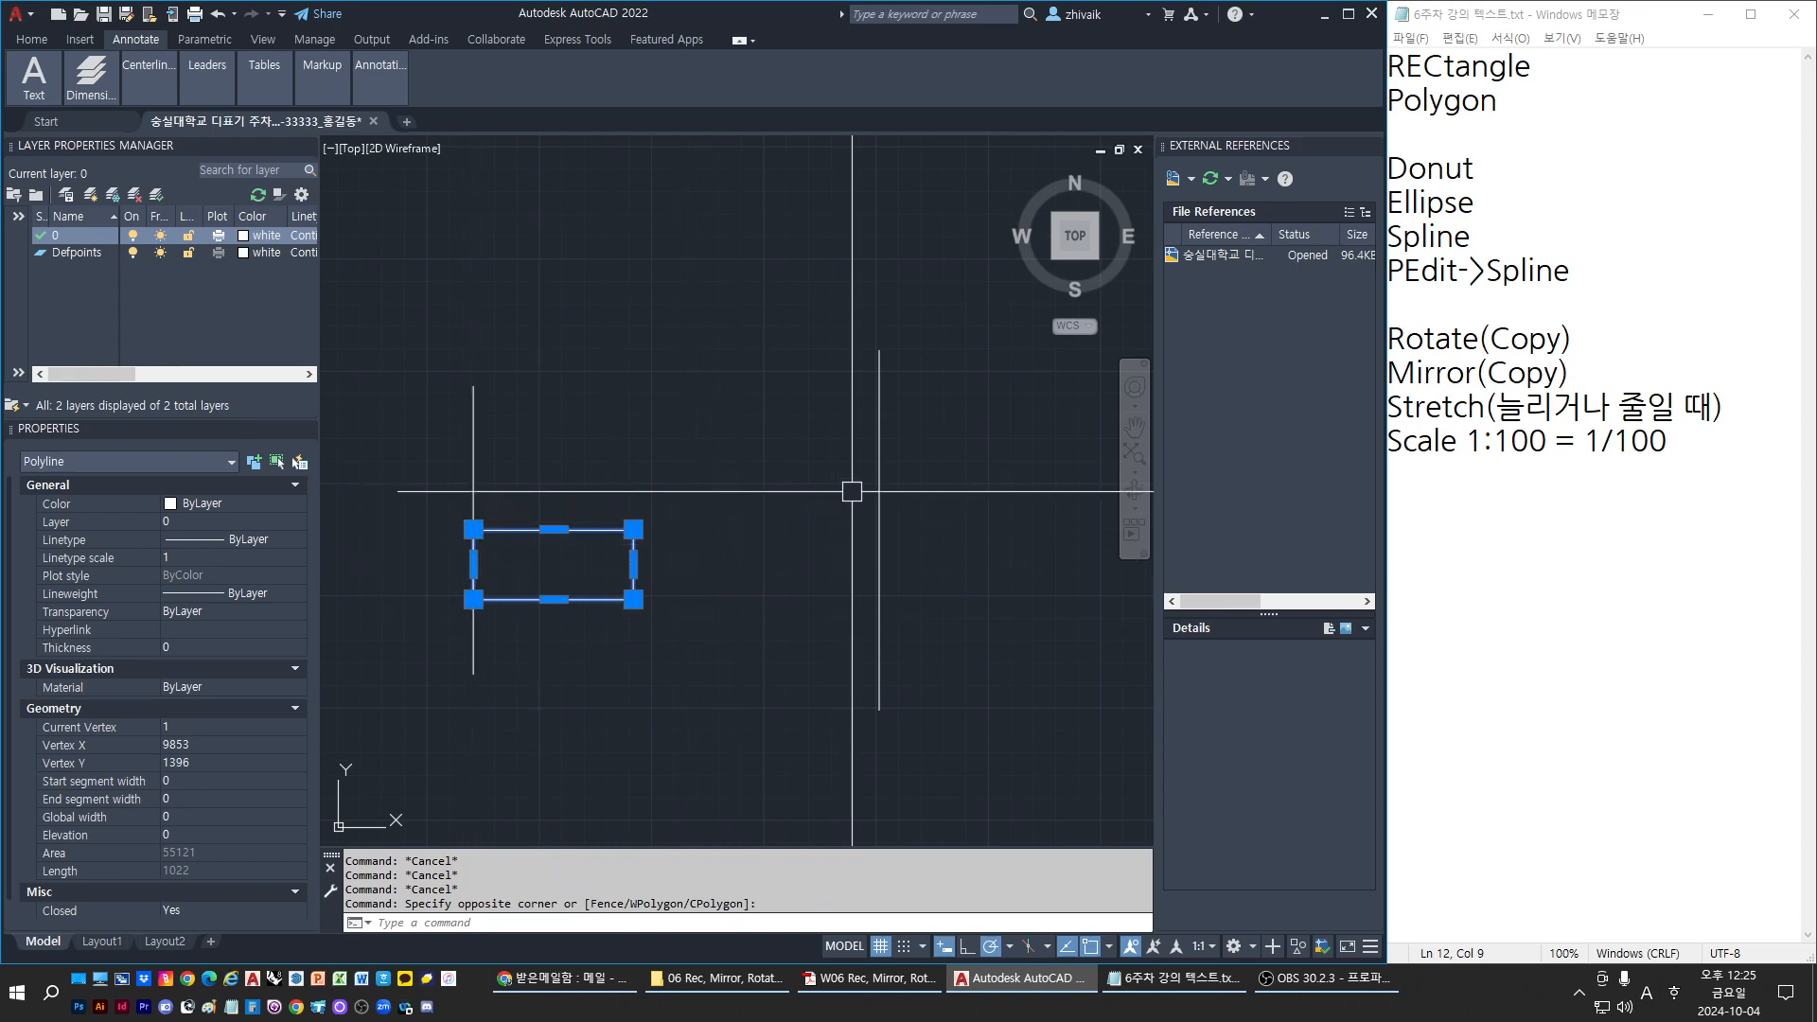
{"action": "left_click", "coordinate": [879, 500]}
{"action": "key", "text": "Escape"}
{"action": "key", "text": "Escape"}
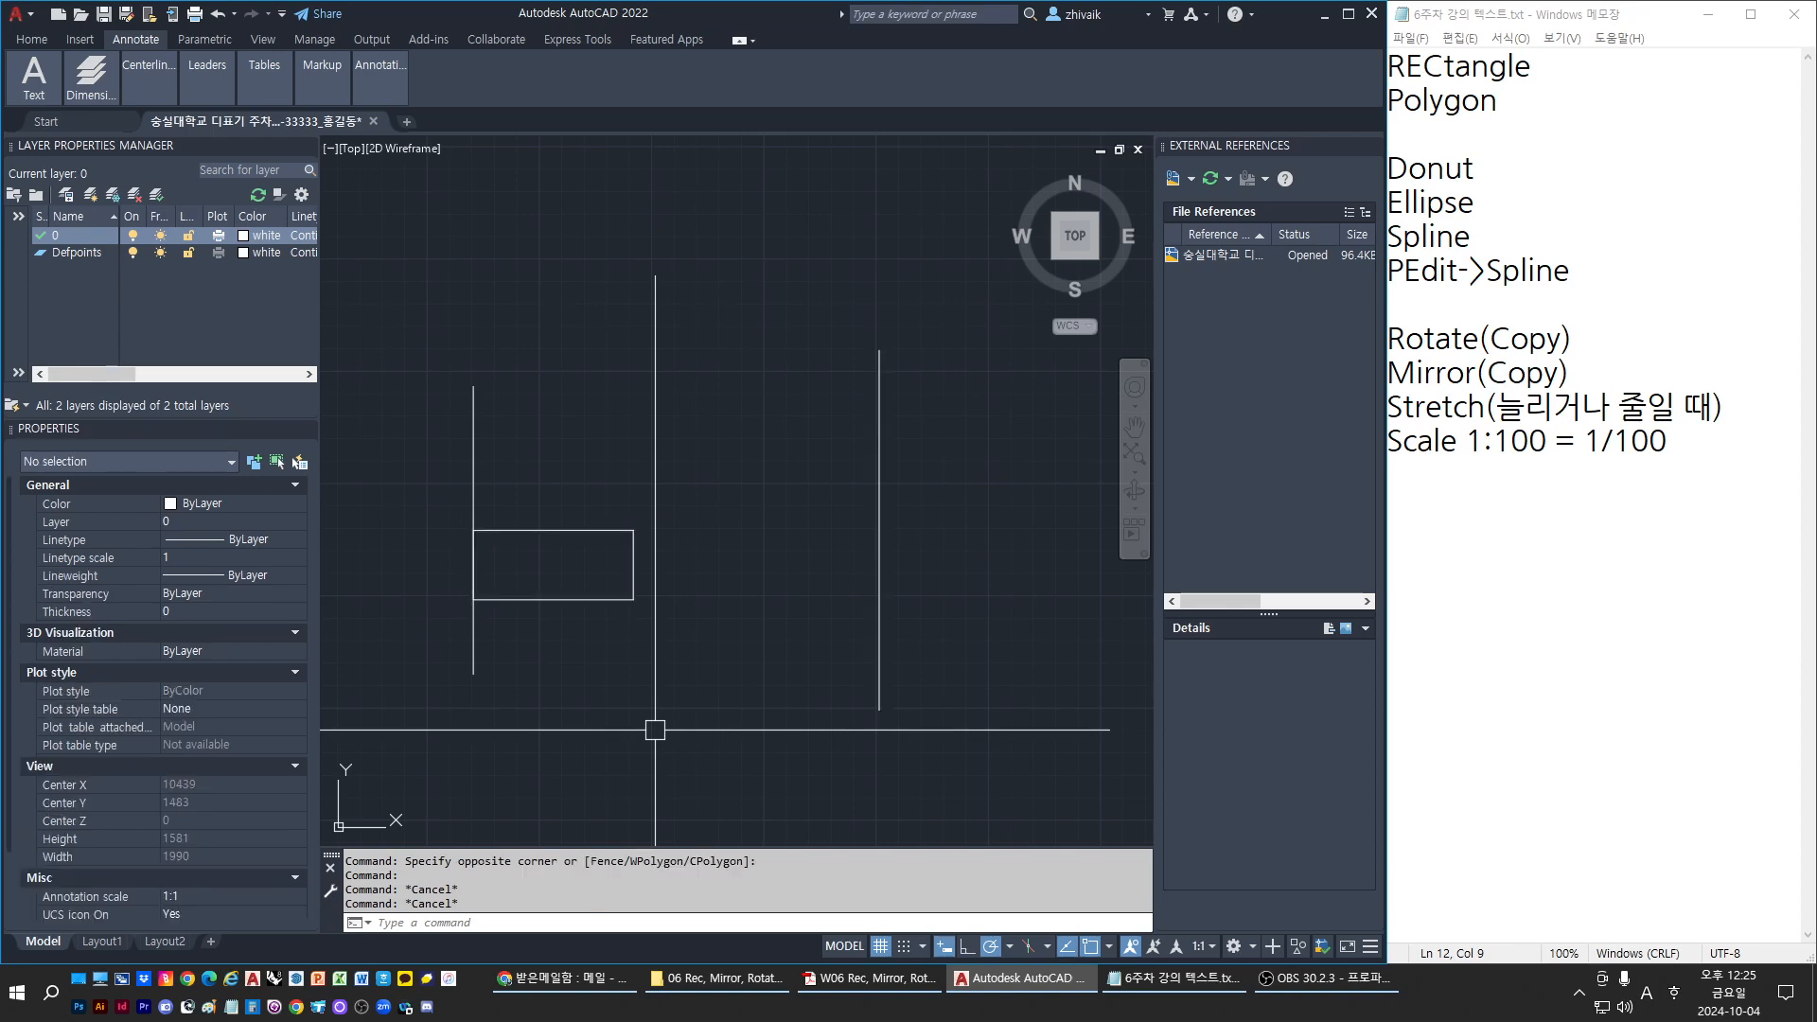
Scale the rectangle by reference from its lower-left corner, taking its bottom edge as reference and extending it to the right vertical line
{"action": "type", "text": "sc"}
{"action": "key", "text": "Return"}
{"action": "left_click", "coordinate": [540, 599]}
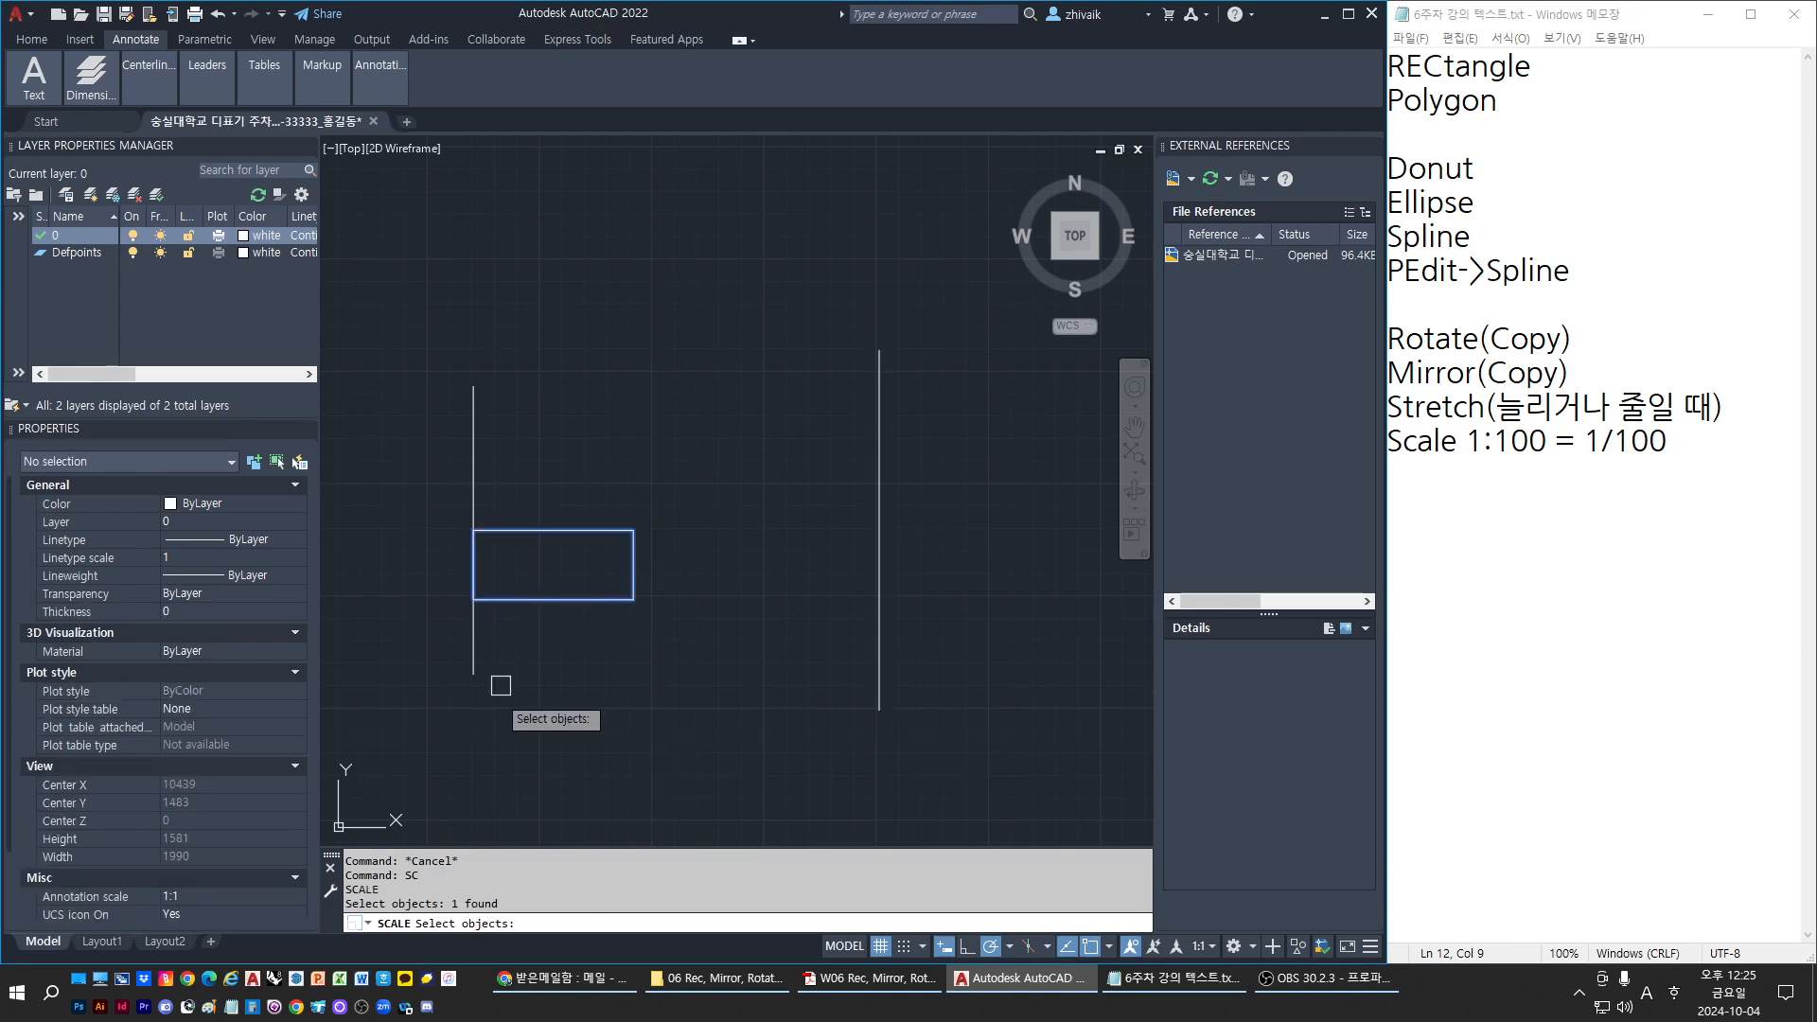
{"action": "key", "text": "Return"}
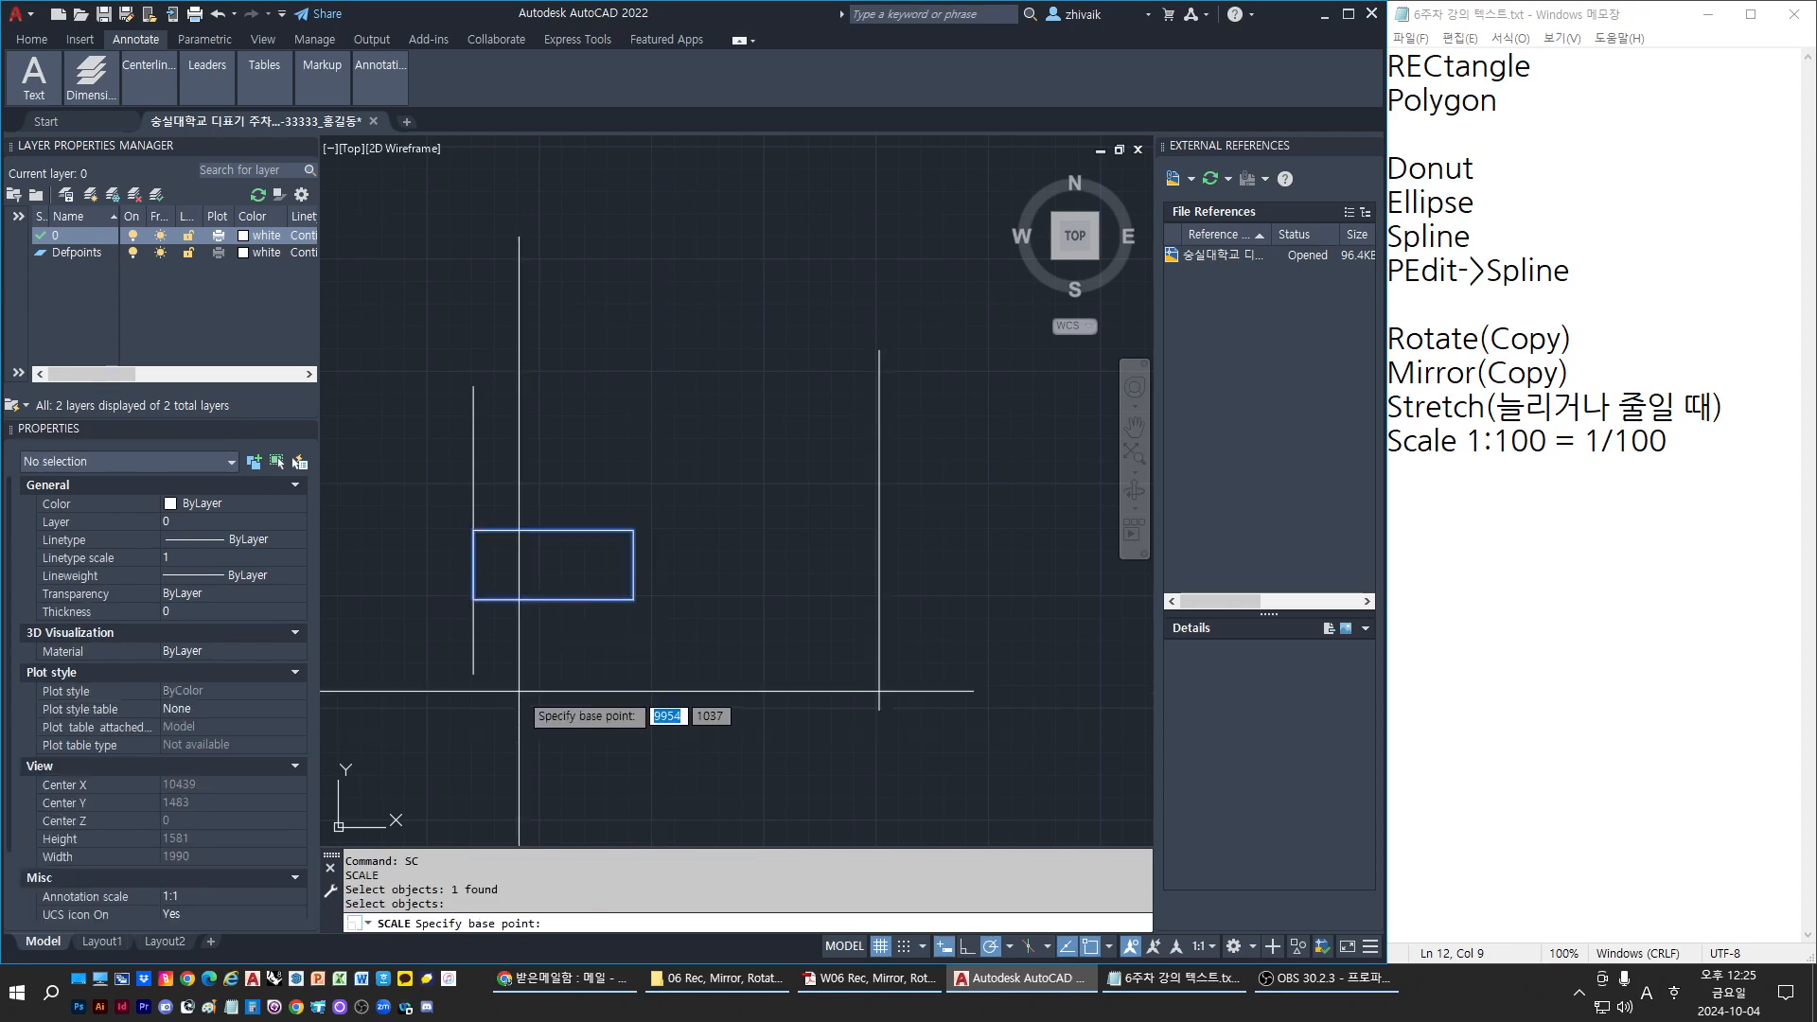
{"action": "left_click", "coordinate": [473, 598]}
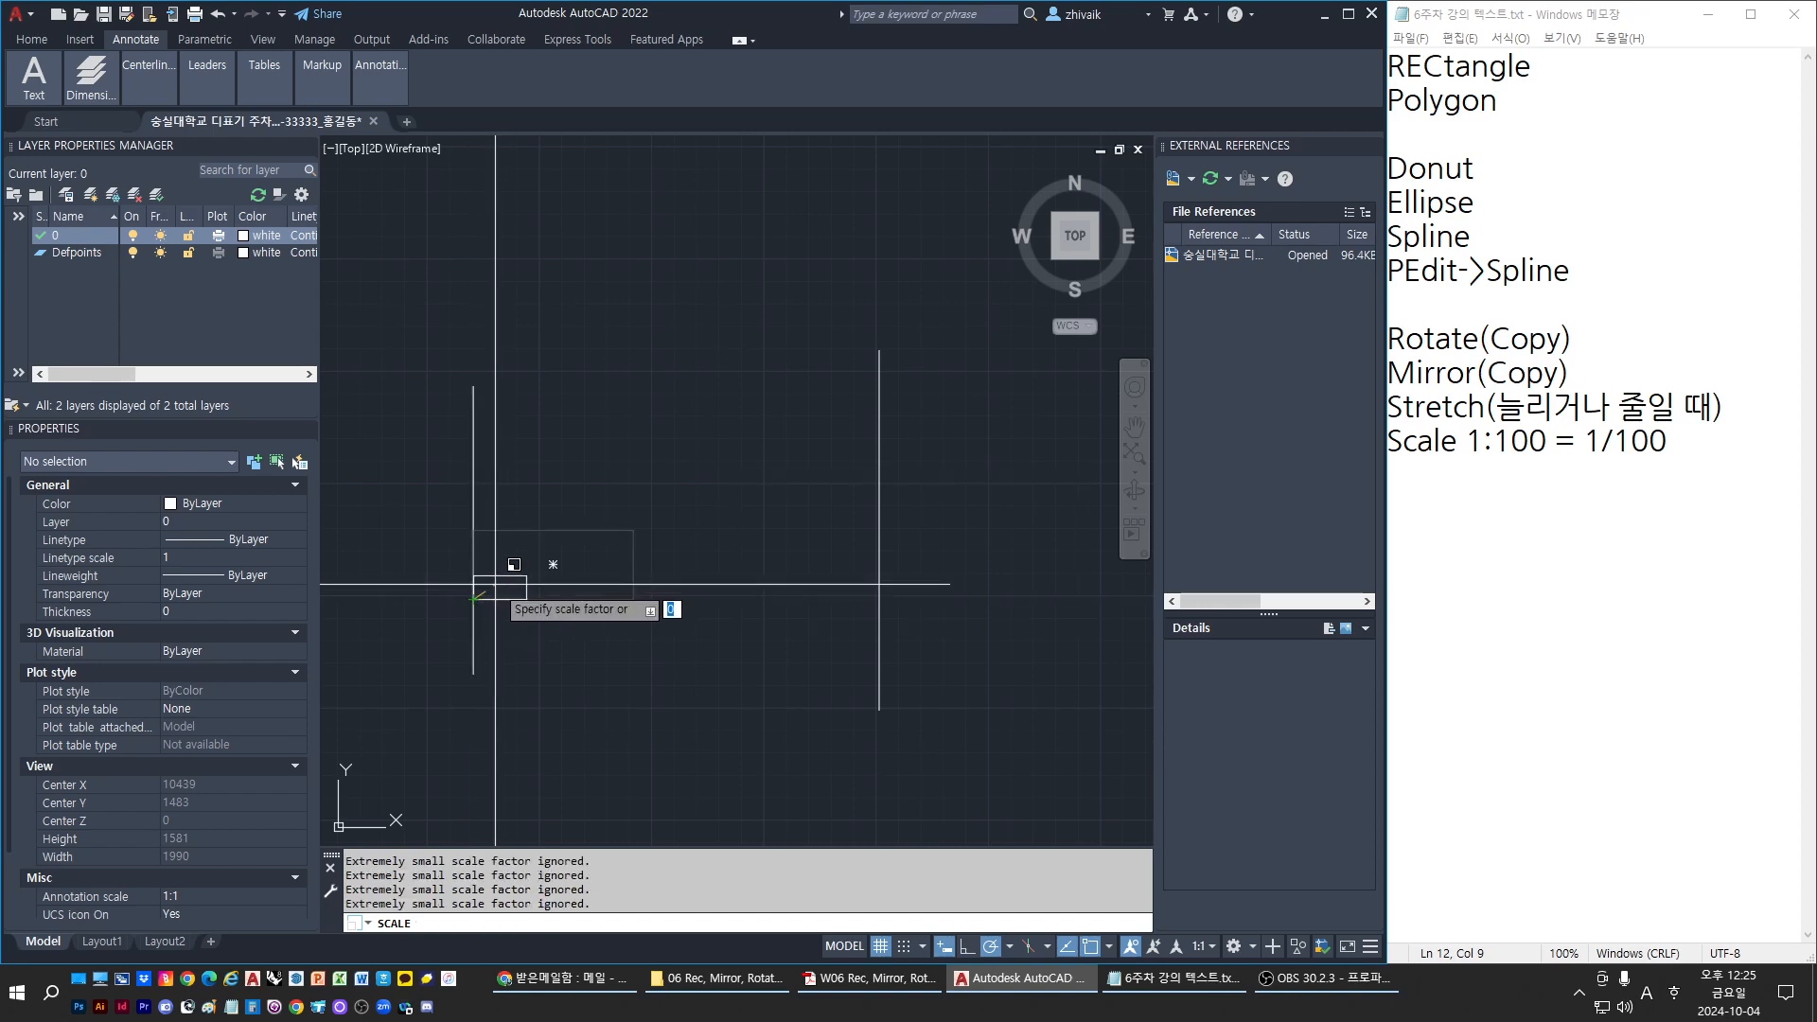
{"action": "type", "text": "r"}
{"action": "key", "text": "Return"}
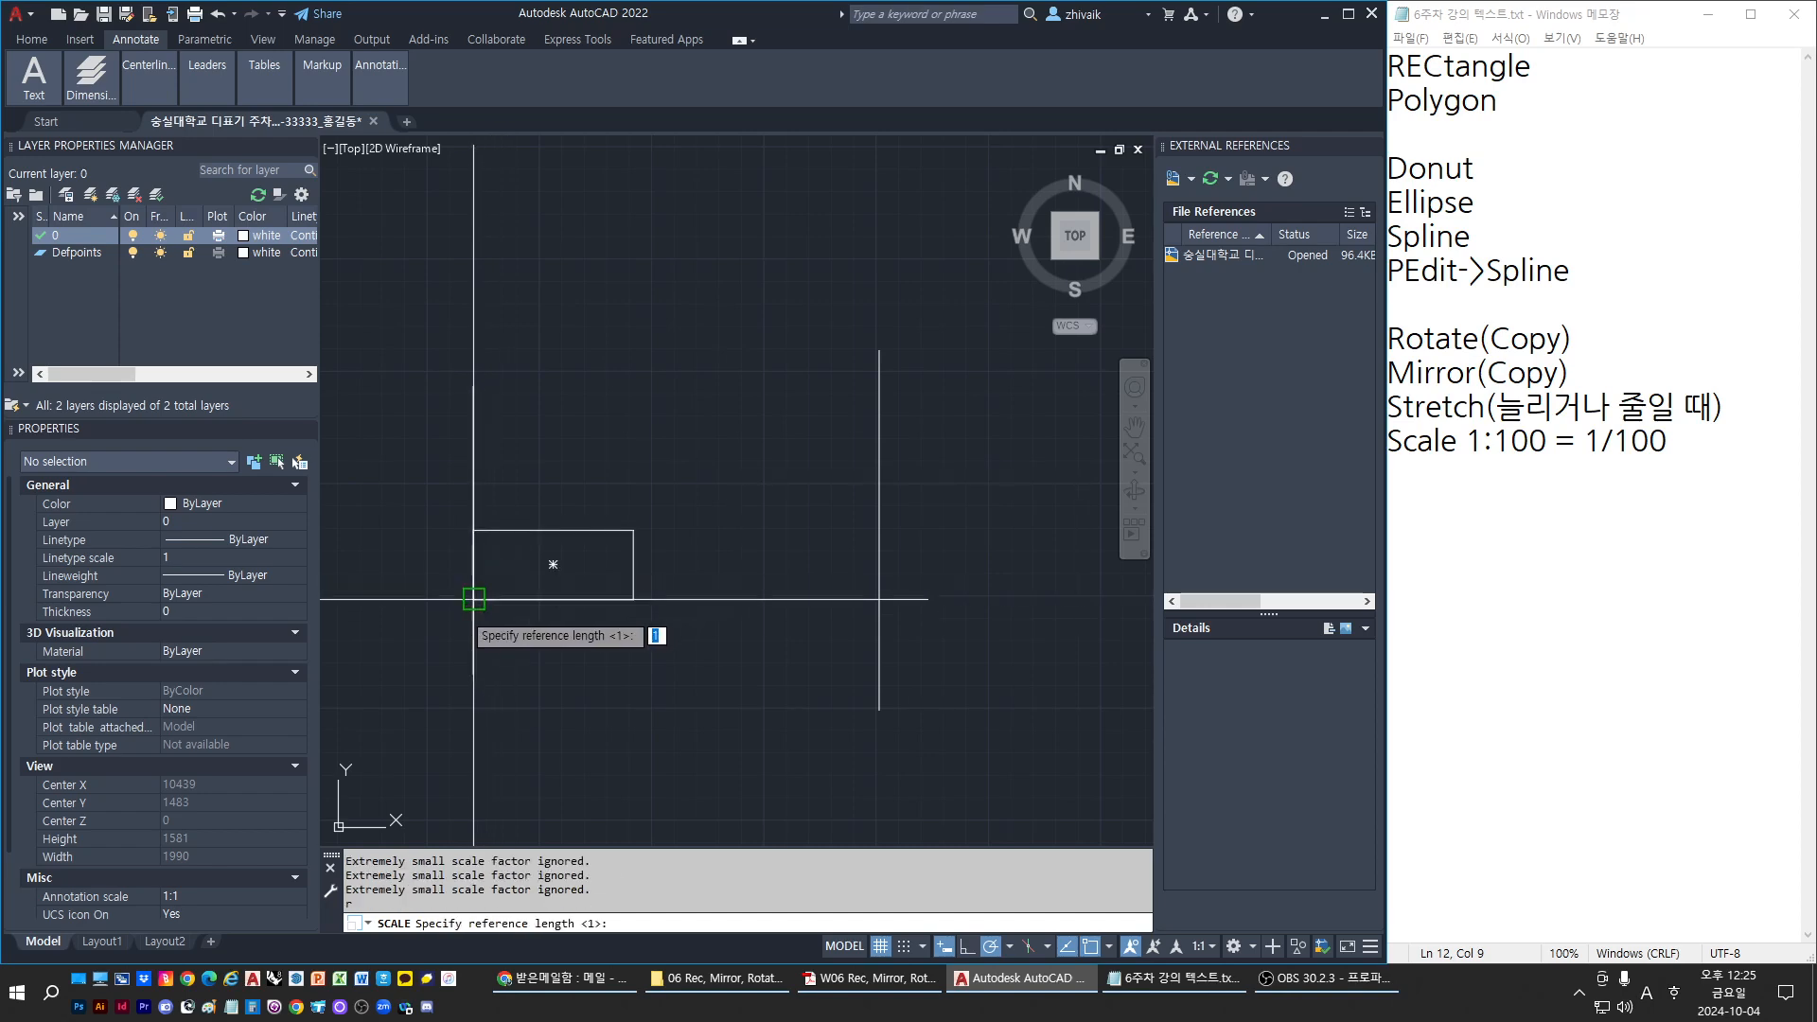
{"action": "left_click", "coordinate": [473, 598]}
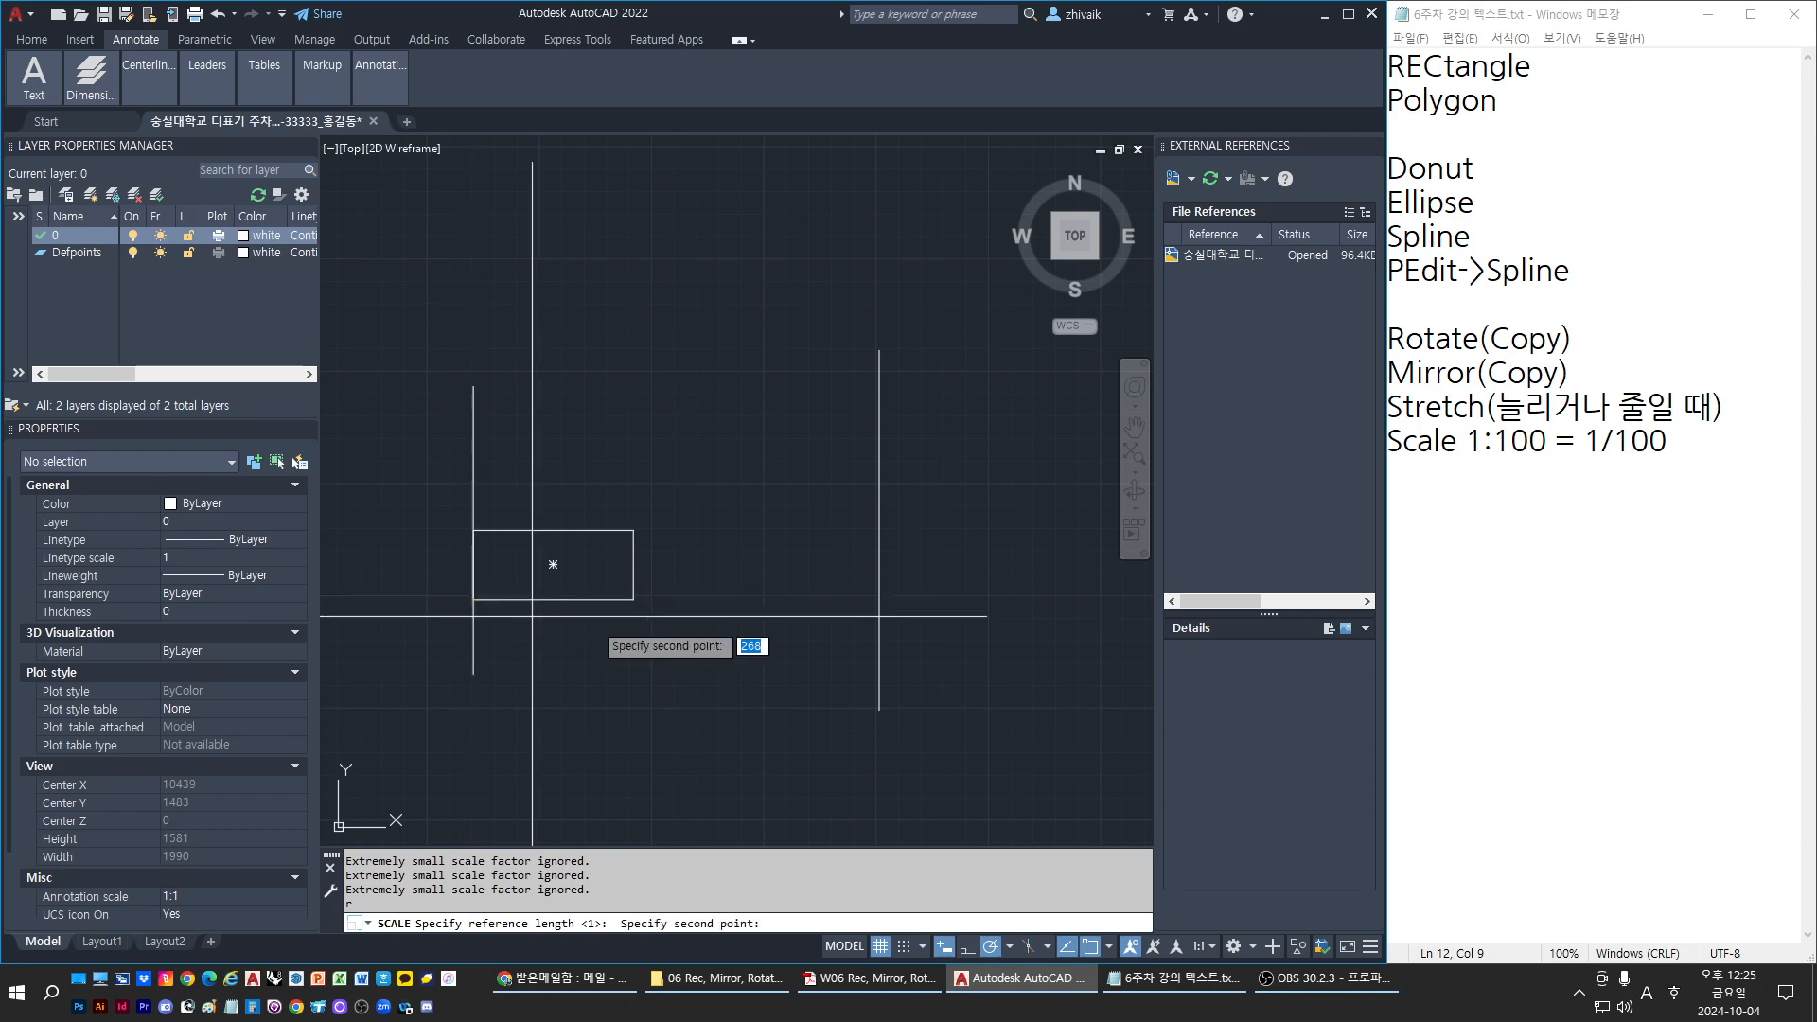
{"action": "left_click", "coordinate": [634, 598]}
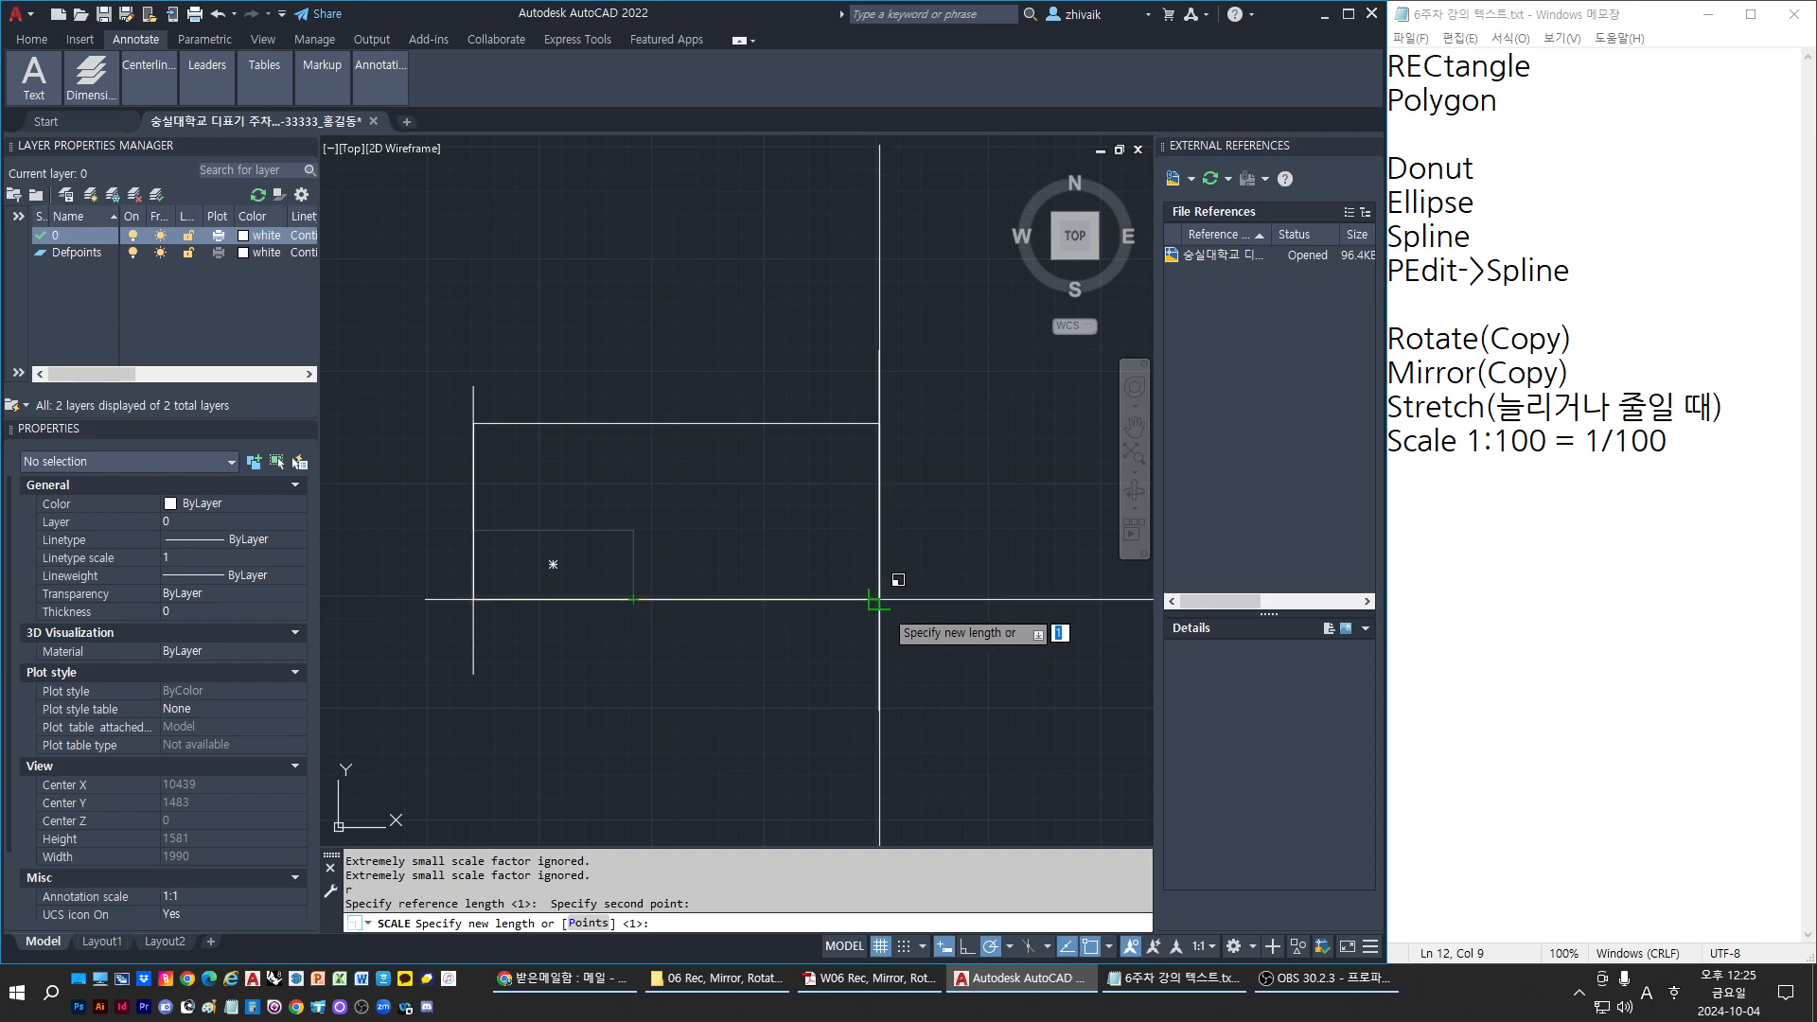
{"action": "left_click", "coordinate": [880, 579]}
{"action": "left_click", "coordinate": [729, 668]}
{"action": "left_click", "coordinate": [677, 539]}
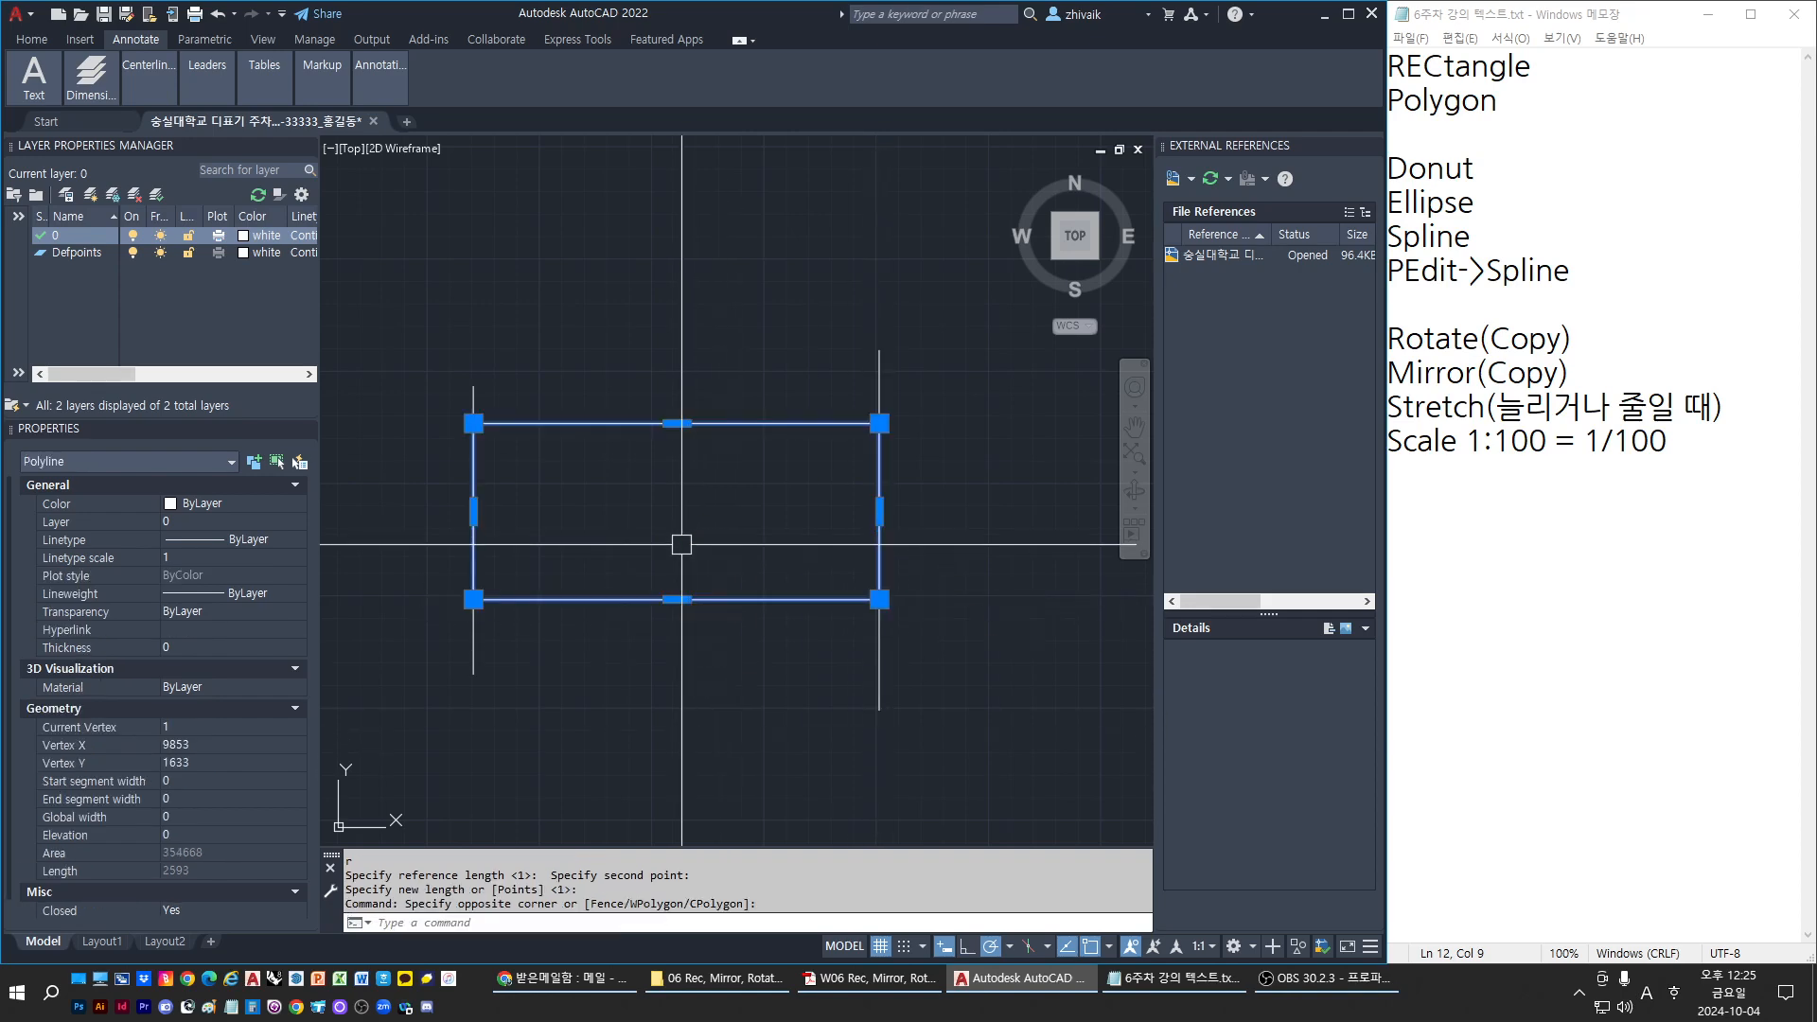
Undo the last scaling of the rectangle
{"action": "key", "text": "Escape"}
{"action": "type", "text": "u"}
{"action": "key", "text": "Return"}
{"action": "key", "text": "Escape"}
{"action": "key", "text": "Escape"}
Scale the rectangle about its lower-left corner with the Reference option, so its bottom edge spans both vertical lines, about 904 long
{"action": "type", "text": "s"}
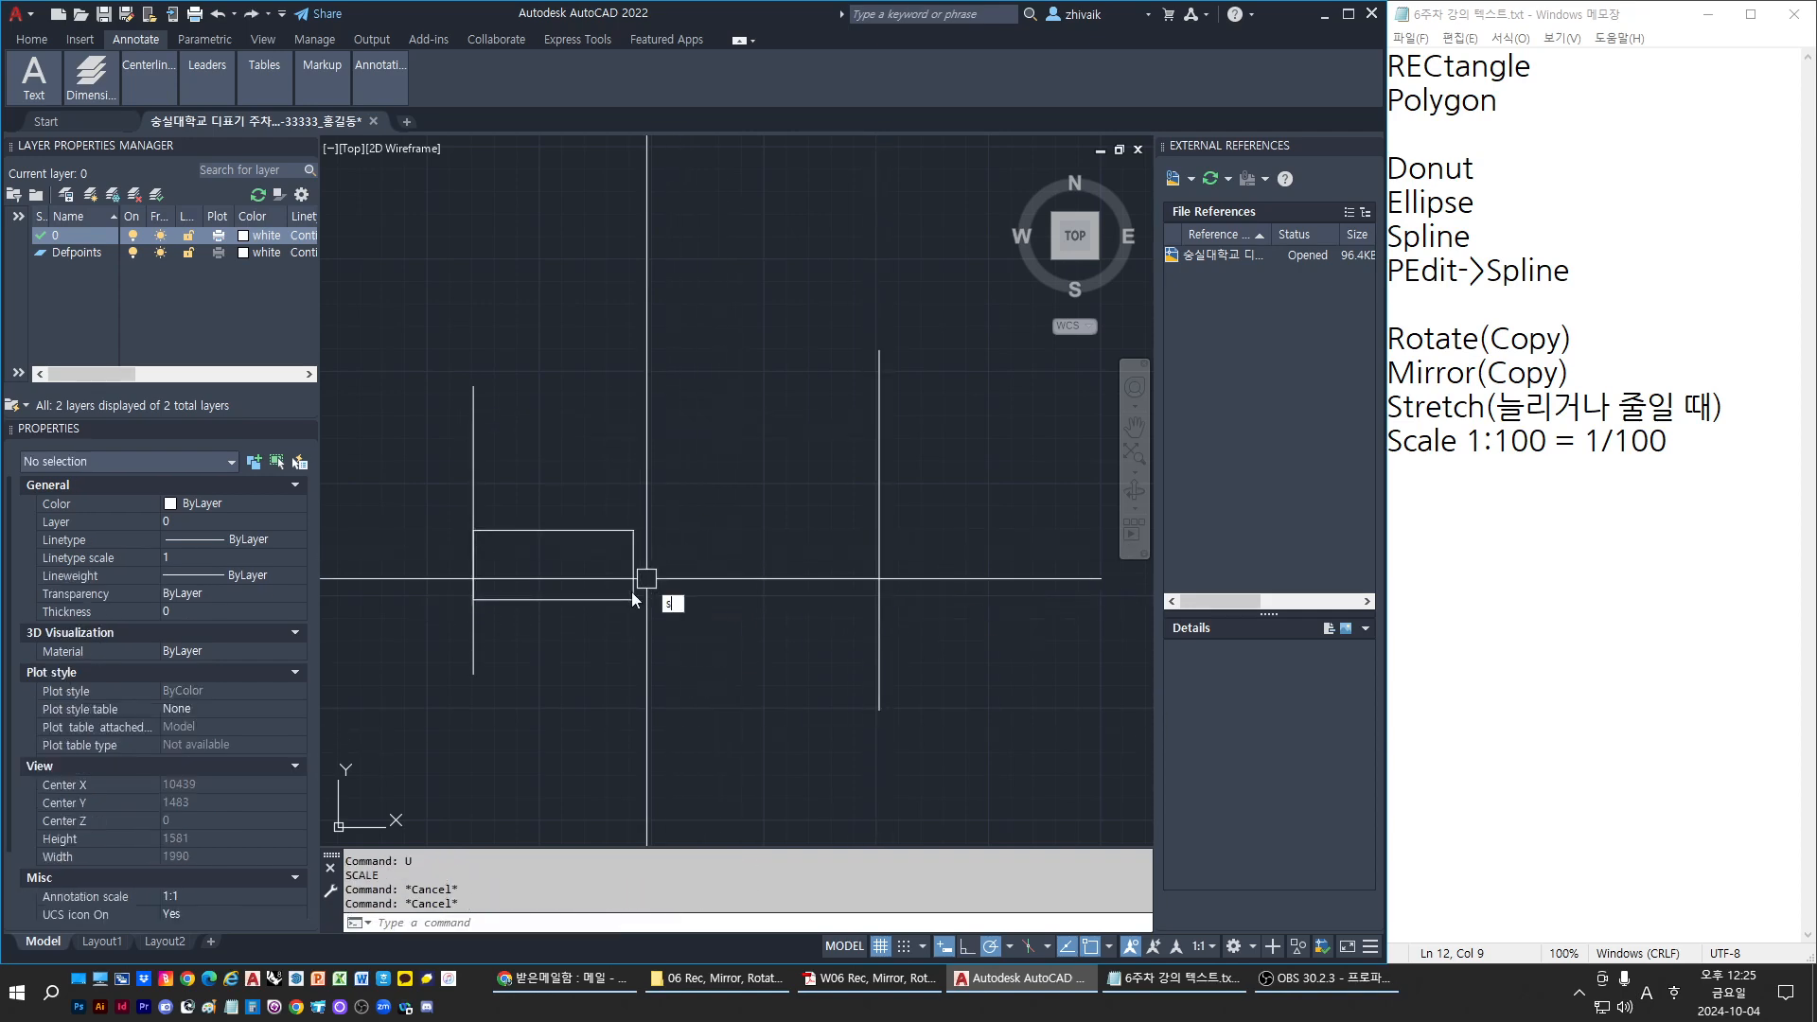
{"action": "type", "text": "c"}
{"action": "key", "text": "Return"}
{"action": "left_click", "coordinate": [542, 606]}
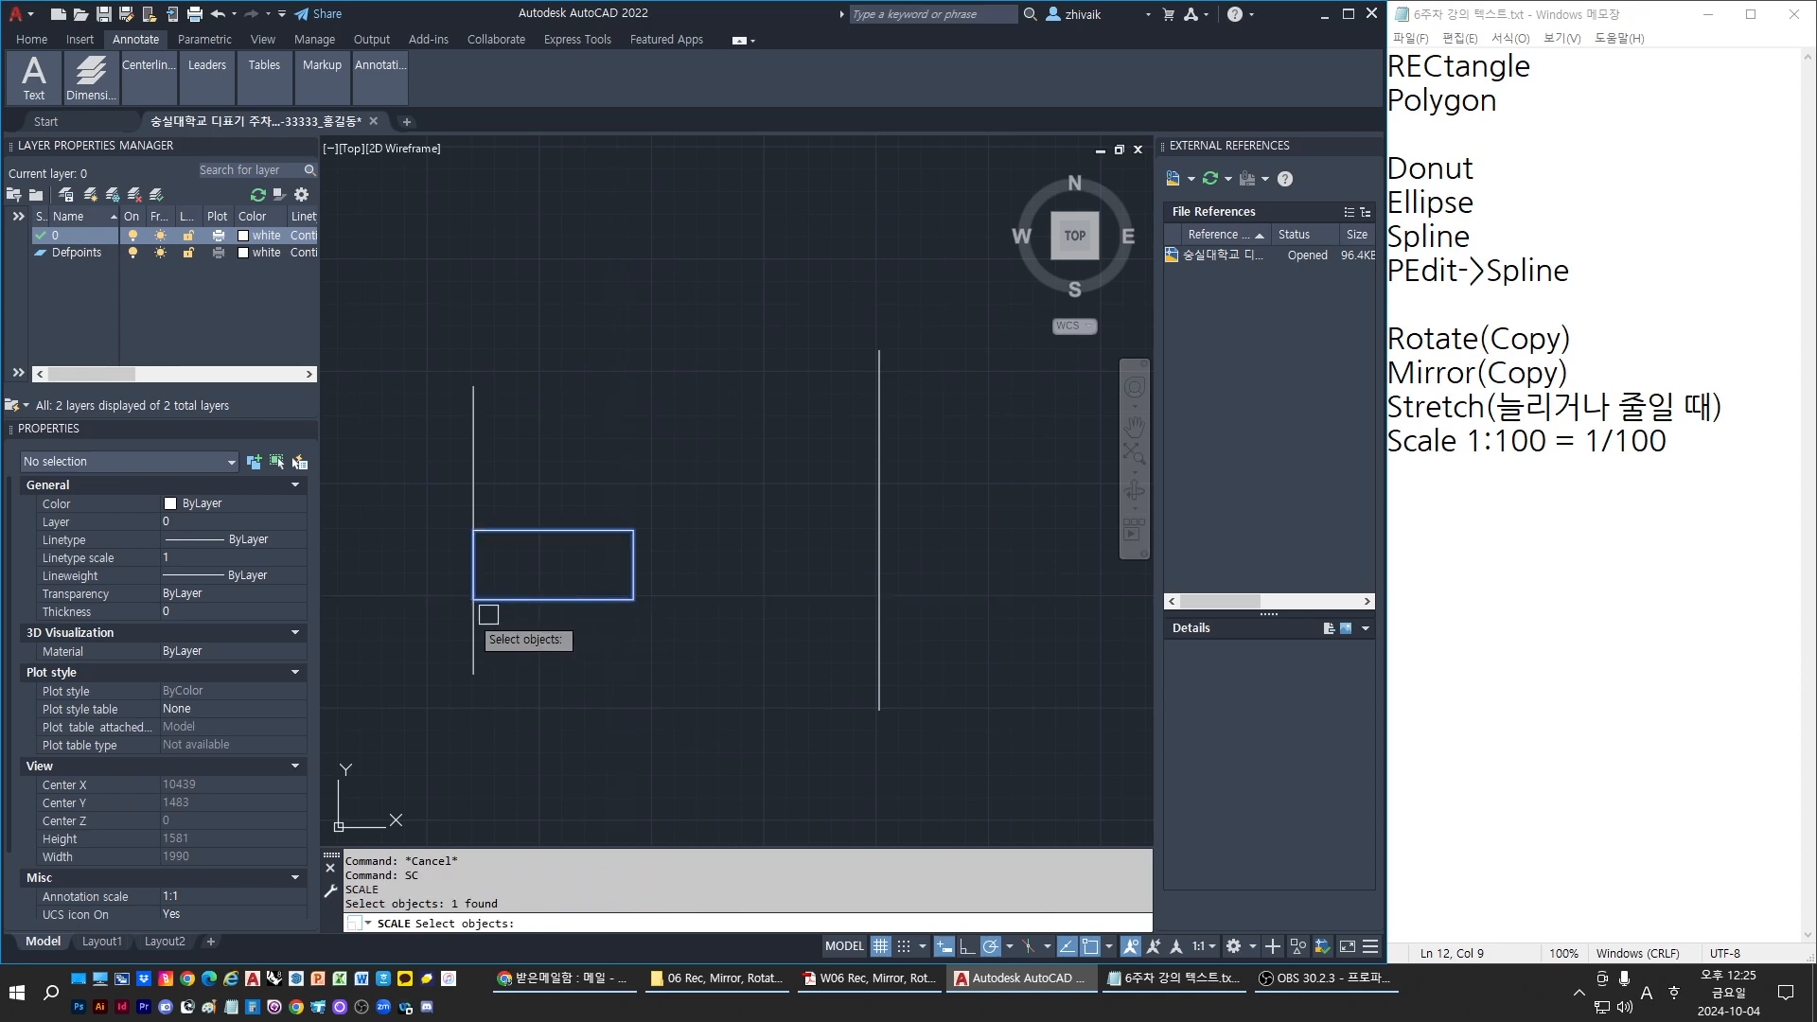
{"action": "key", "text": "Return"}
{"action": "left_click", "coordinate": [474, 599]}
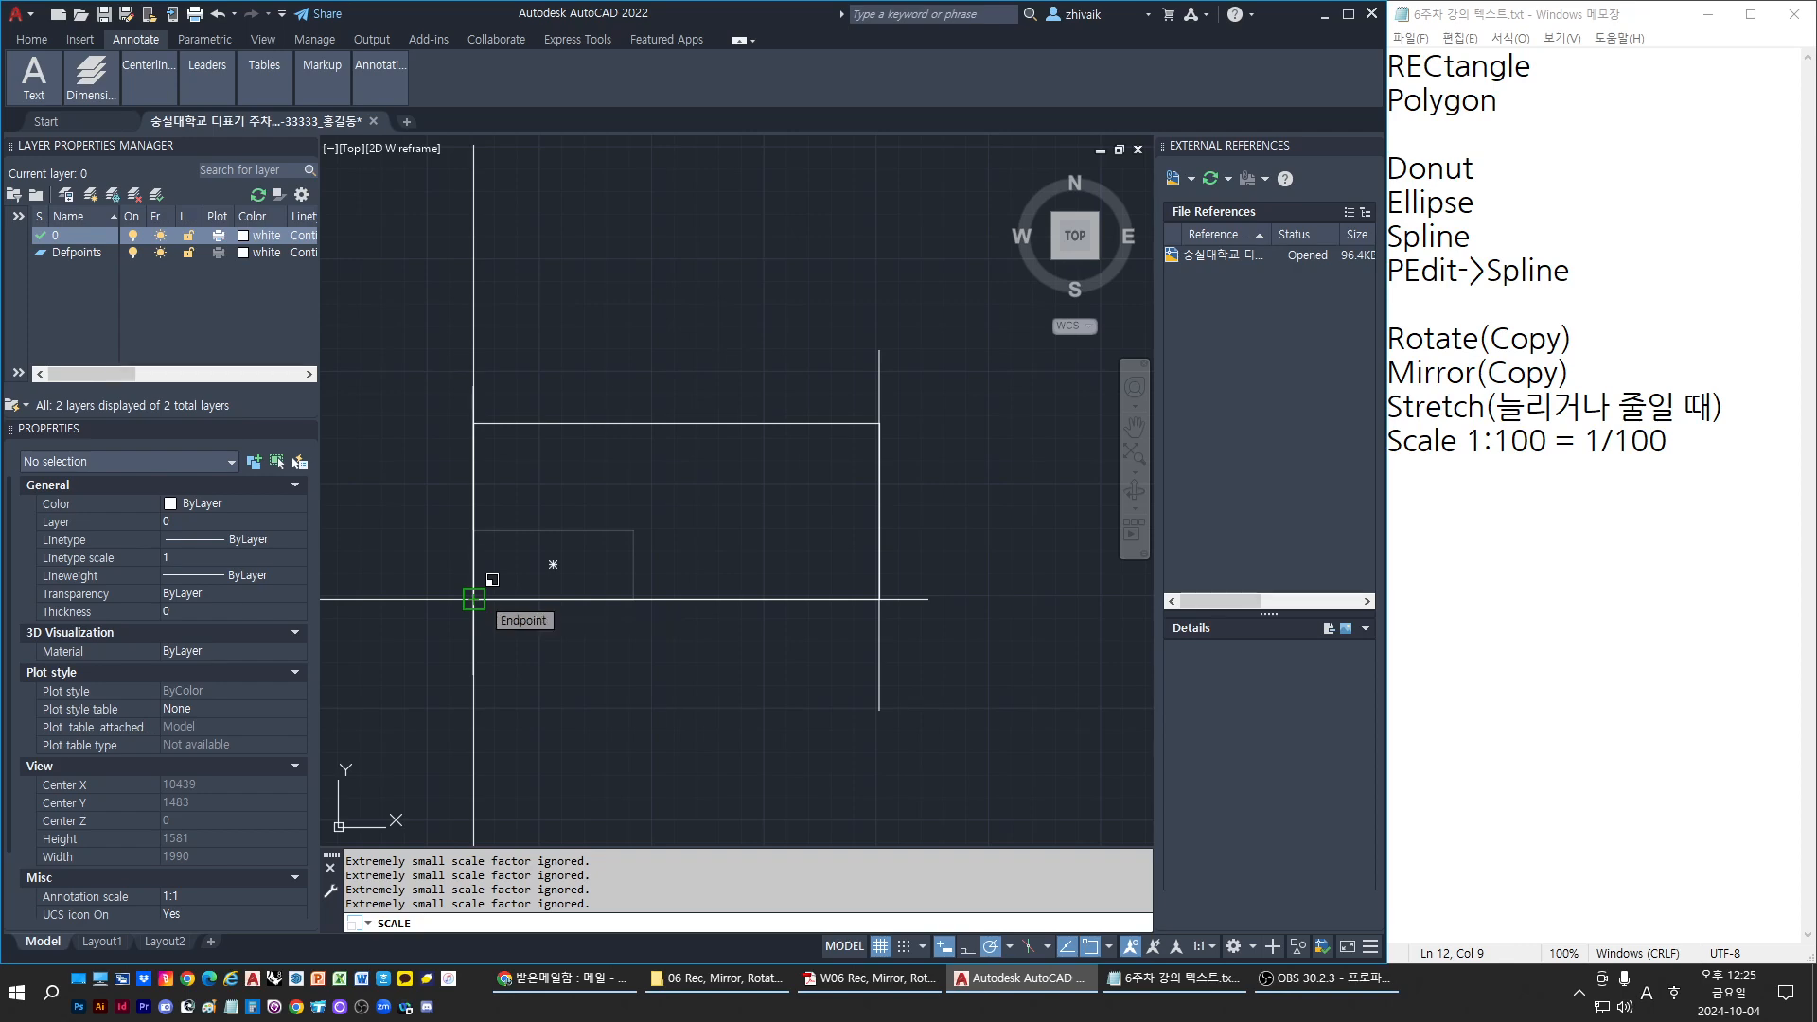
{"action": "left_click", "coordinate": [473, 598]}
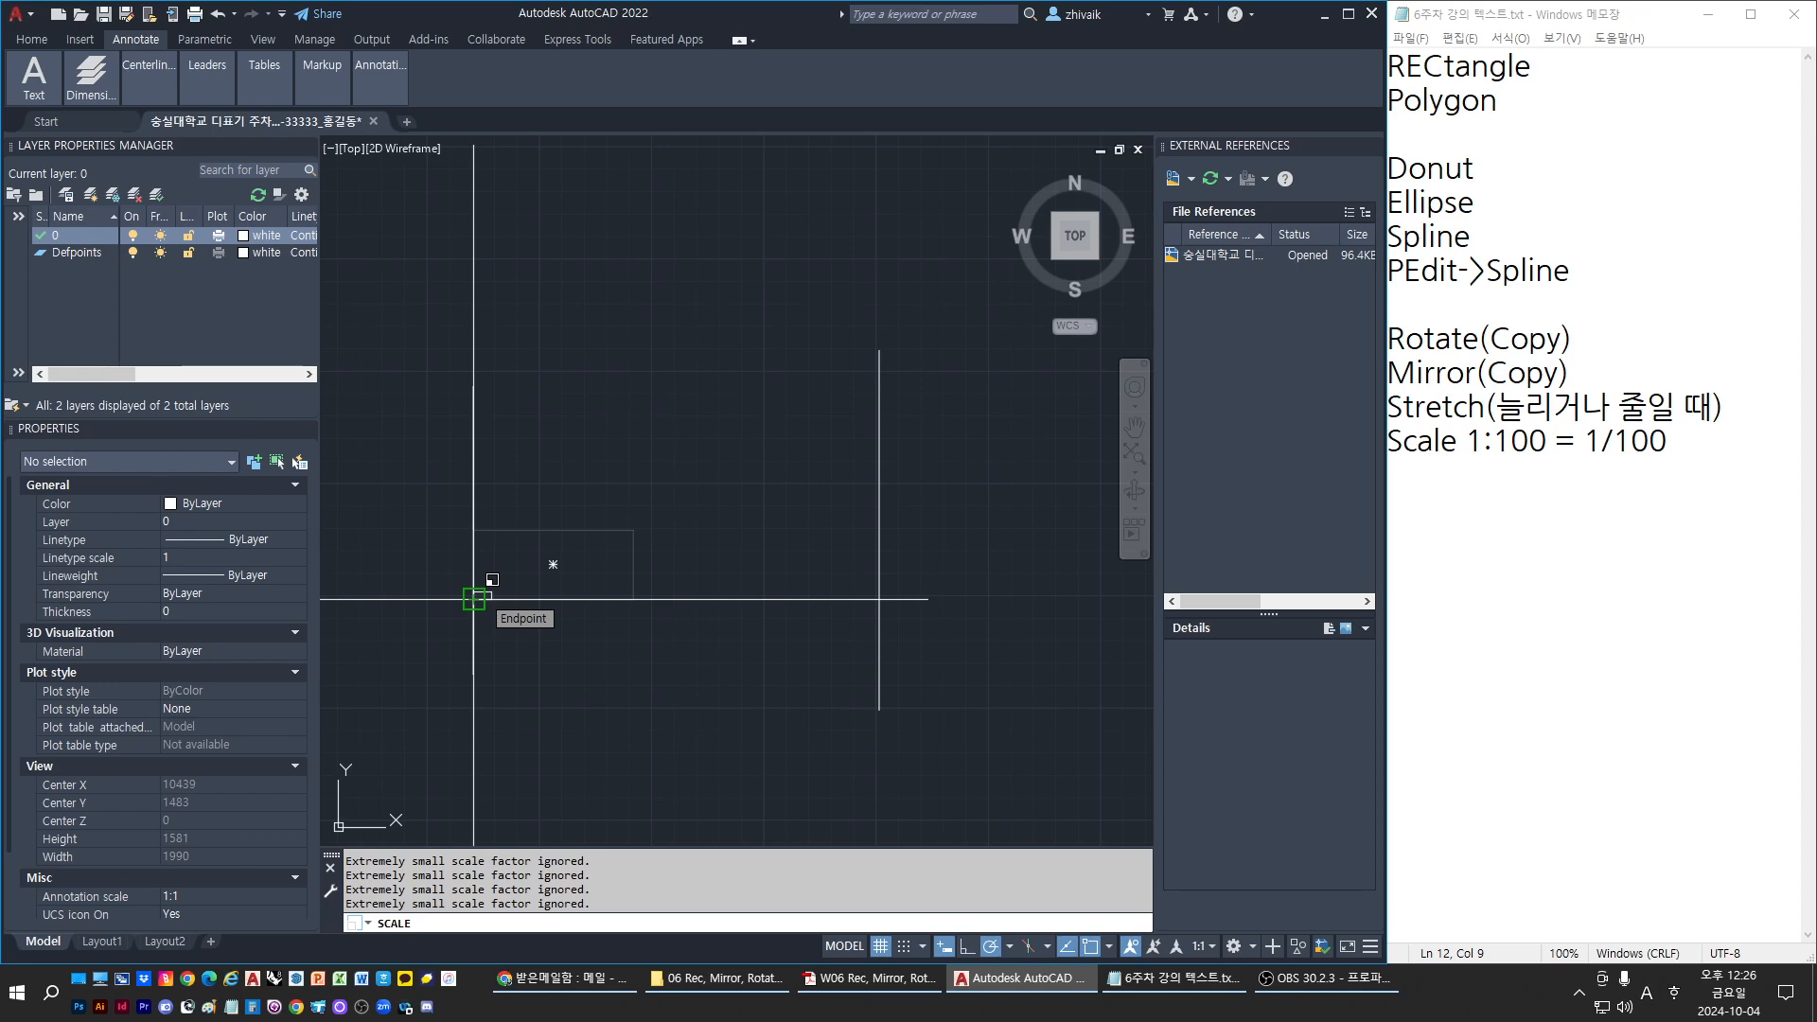
{"action": "type", "text": "r"}
{"action": "key", "text": "Return"}
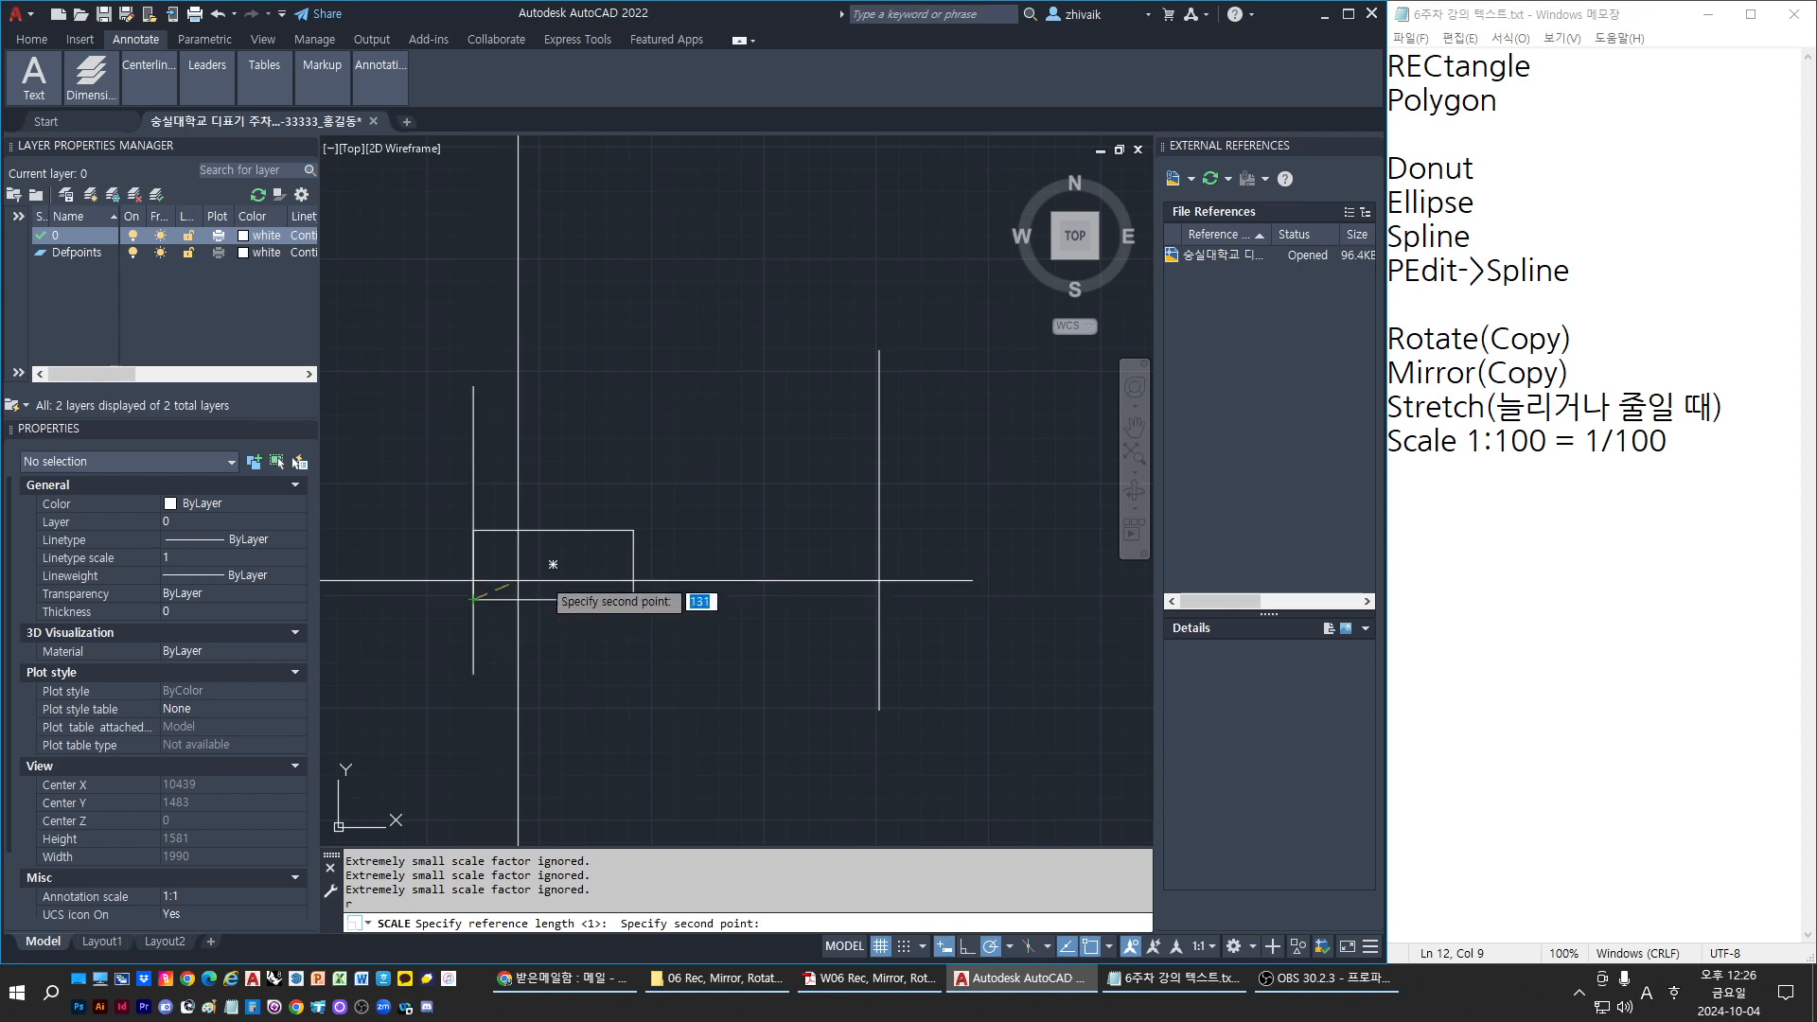
{"action": "left_click", "coordinate": [633, 598]}
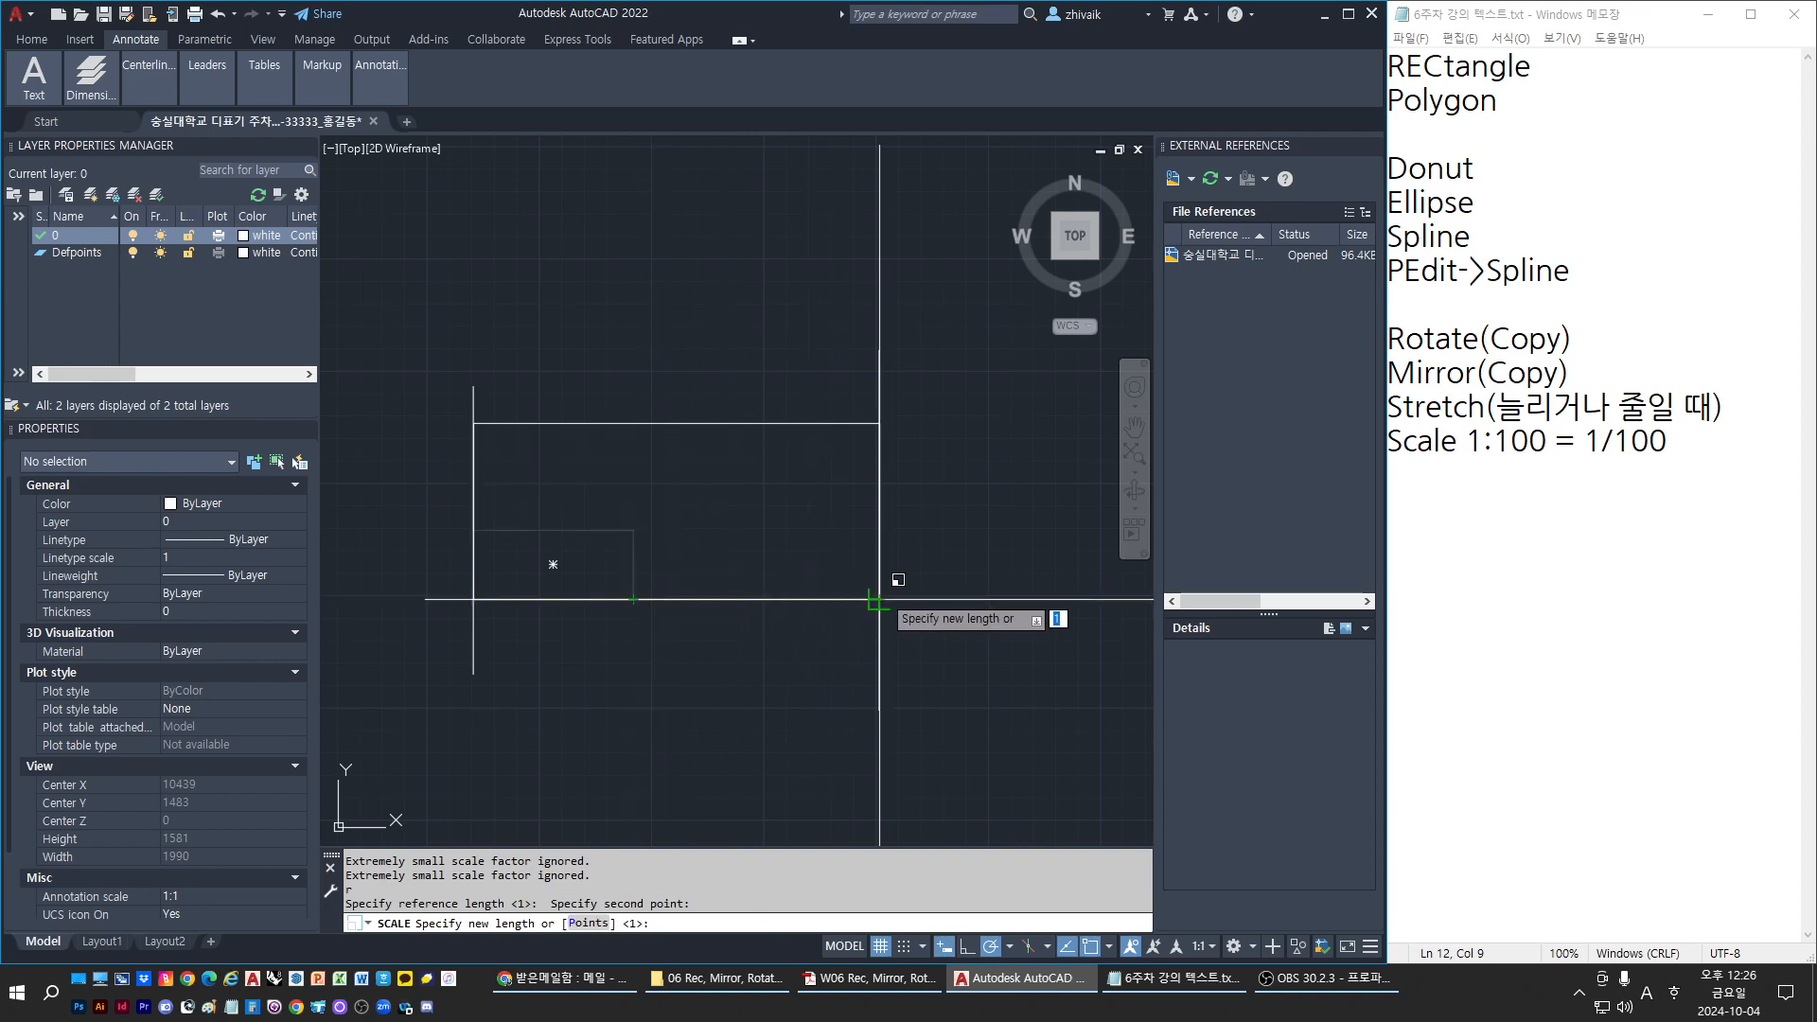
{"action": "left_click", "coordinate": [879, 598]}
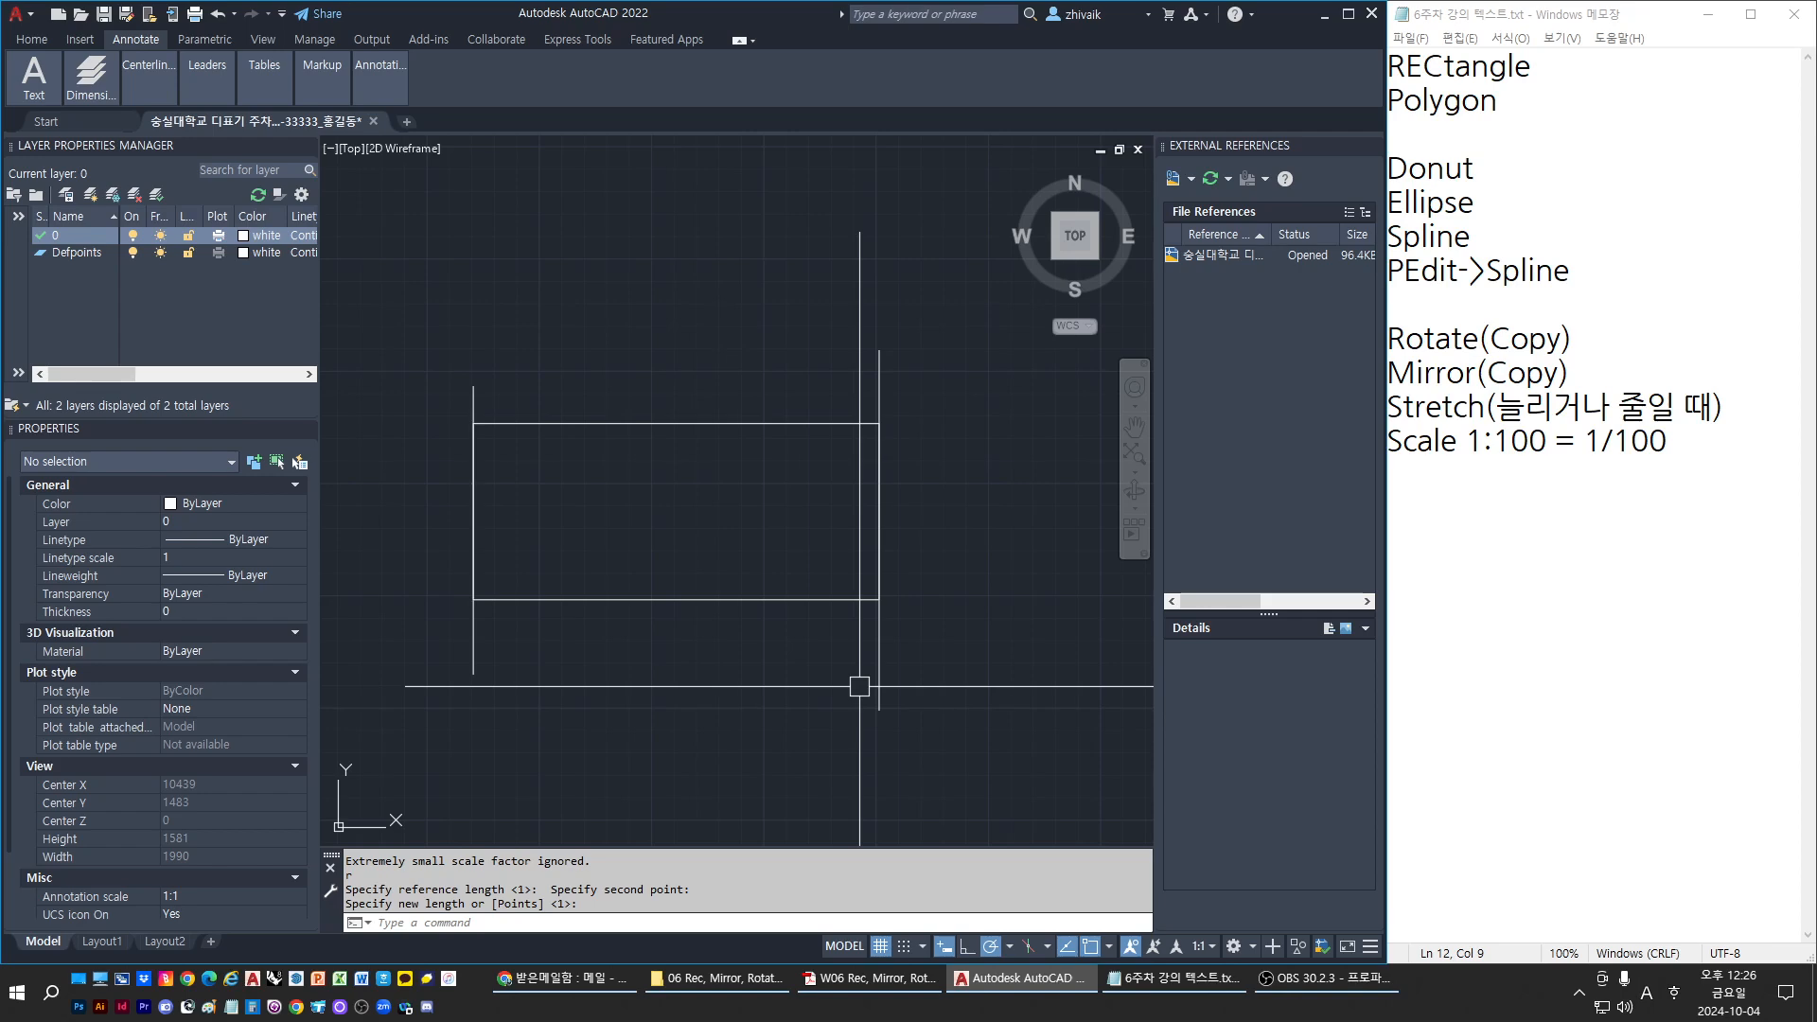
Draw a vertical polyline crossing the enlarged rectangle slightly right of its centre, extending beyond its top and bottom edges
{"action": "type", "text": "L"}
{"action": "key", "text": "Return"}
{"action": "left_click", "coordinate": [708, 762]}
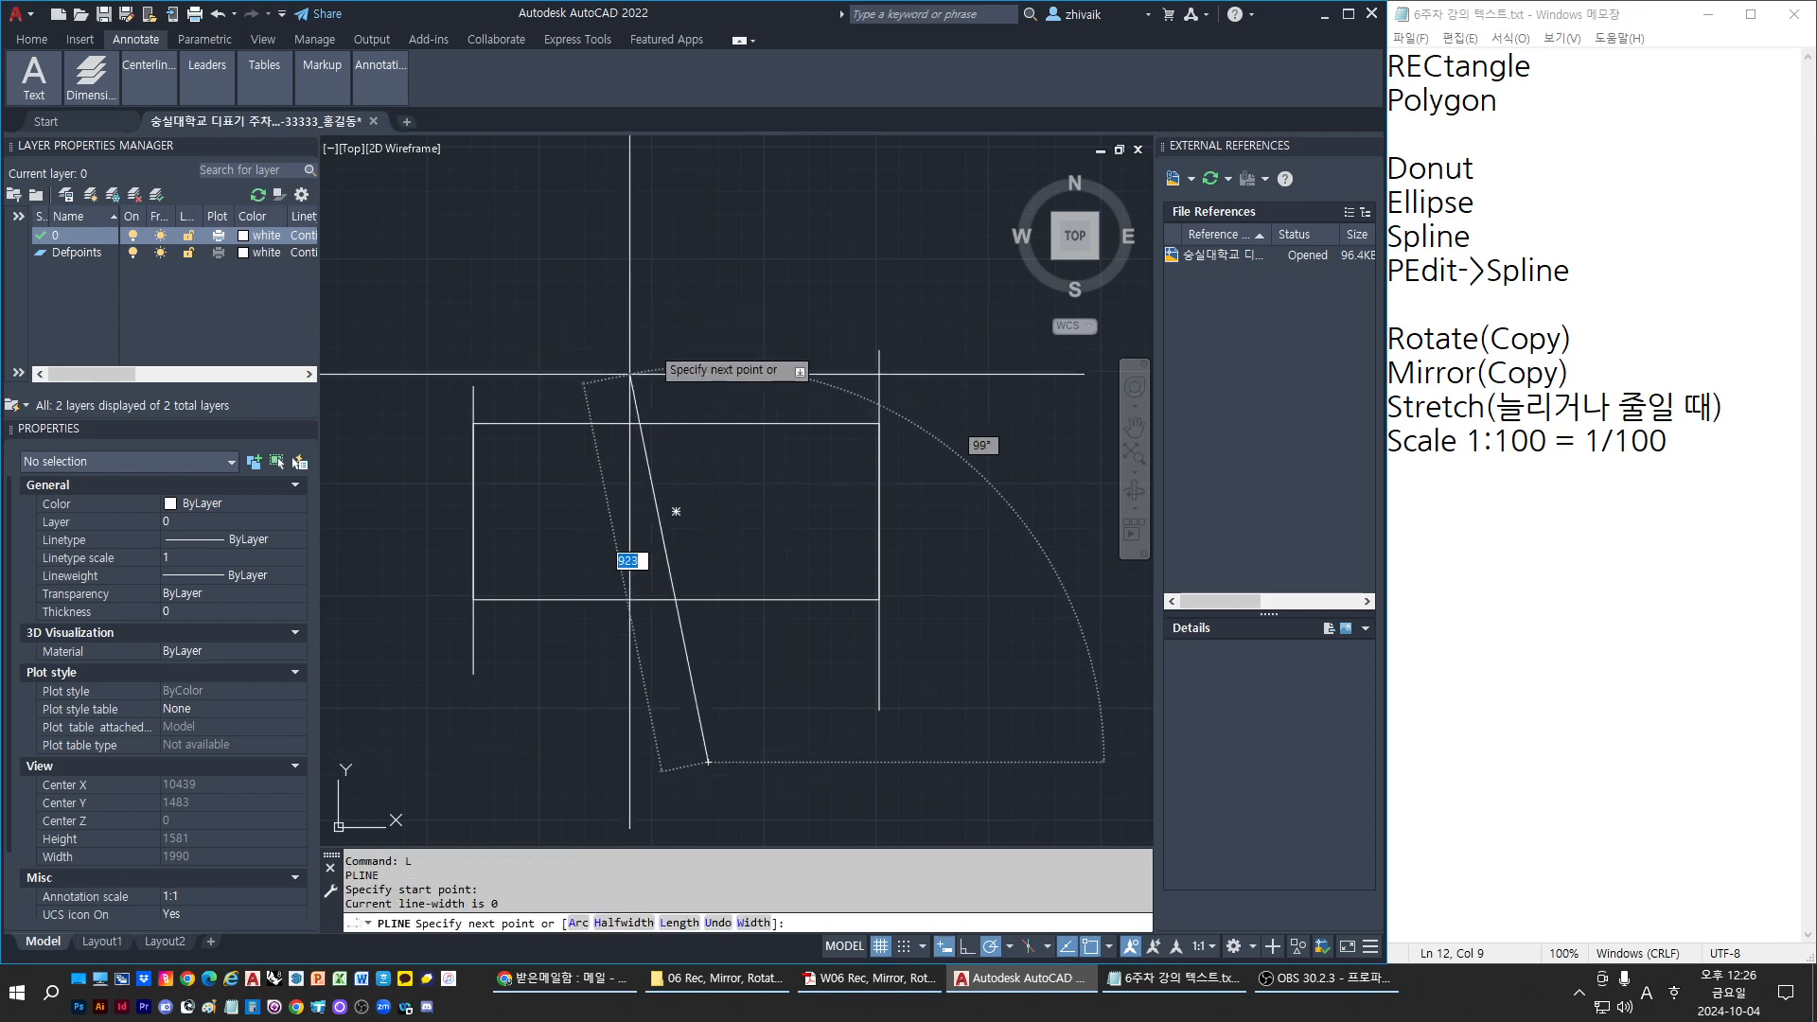
{"action": "left_click", "coordinate": [708, 308]}
{"action": "key", "text": "Escape"}
{"action": "key", "text": "Escape"}
{"action": "key", "text": "Escape"}
{"action": "key", "text": "Escape"}
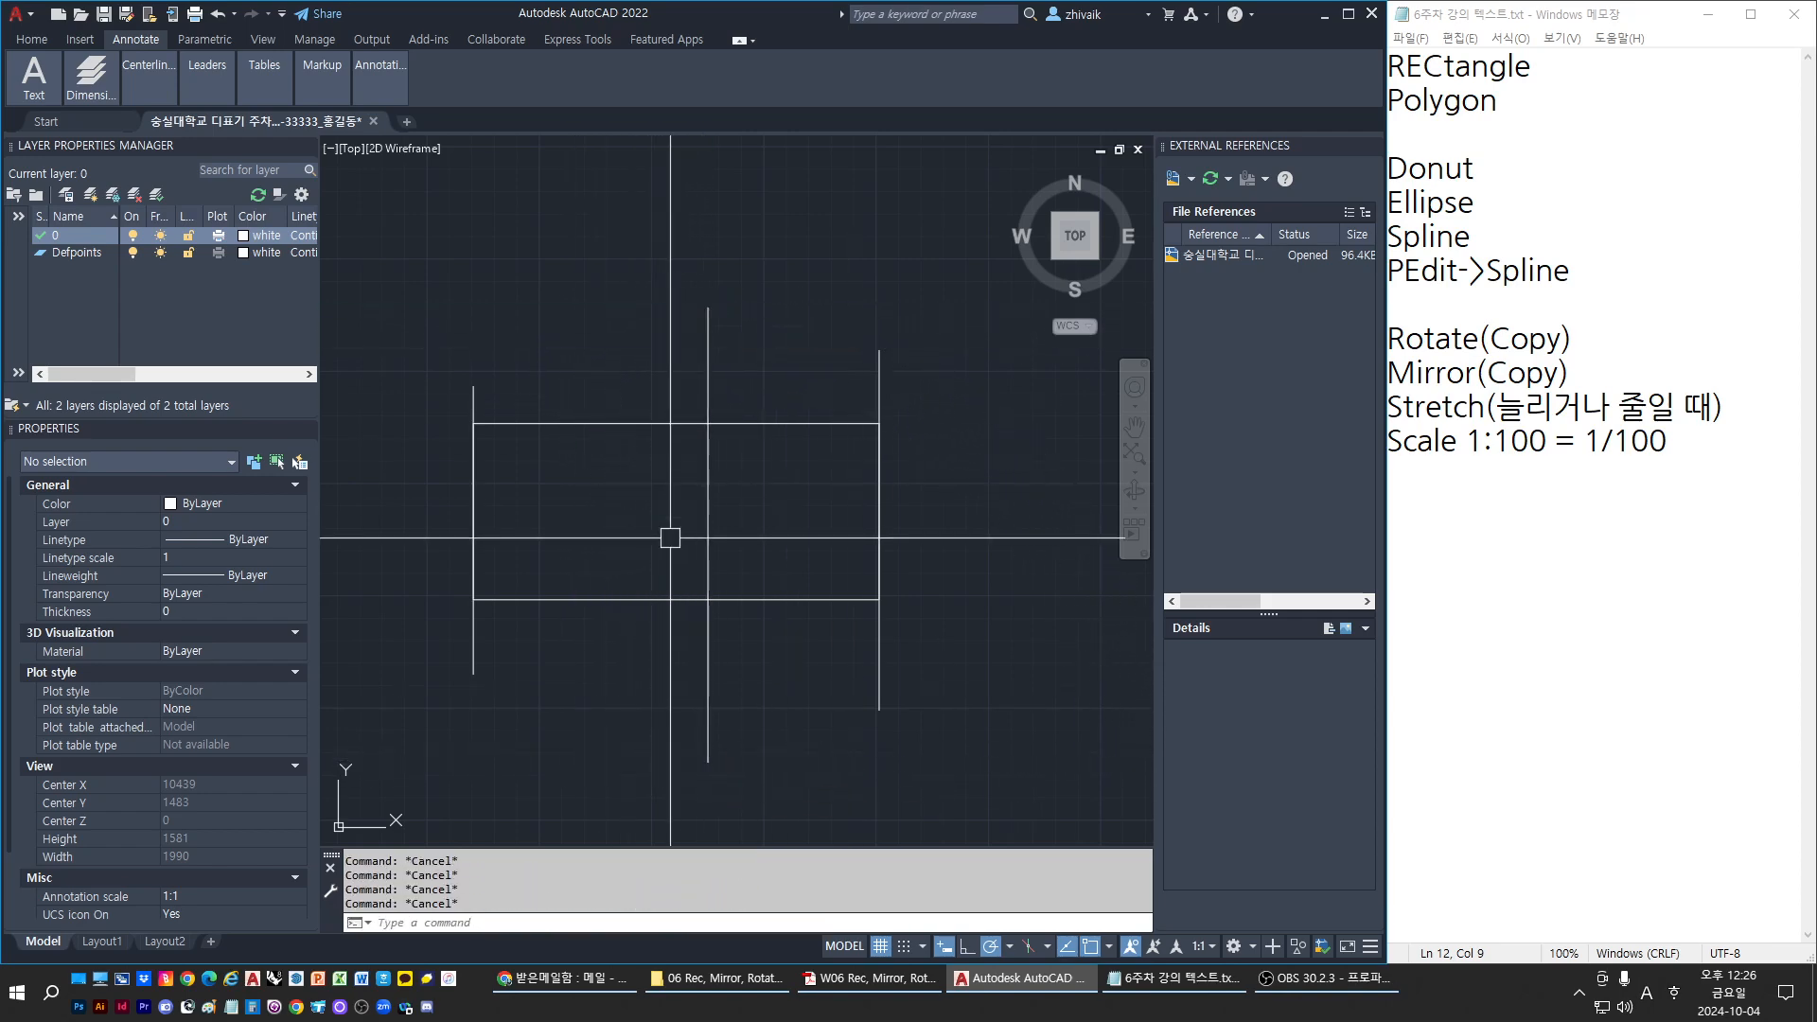
Scale the rectangle by reference about its upper-left corner, fitting its top edge to the middle vertical line
{"action": "type", "text": "sc"}
{"action": "key", "text": "Return"}
{"action": "left_click", "coordinate": [549, 598]}
{"action": "key", "text": "Return"}
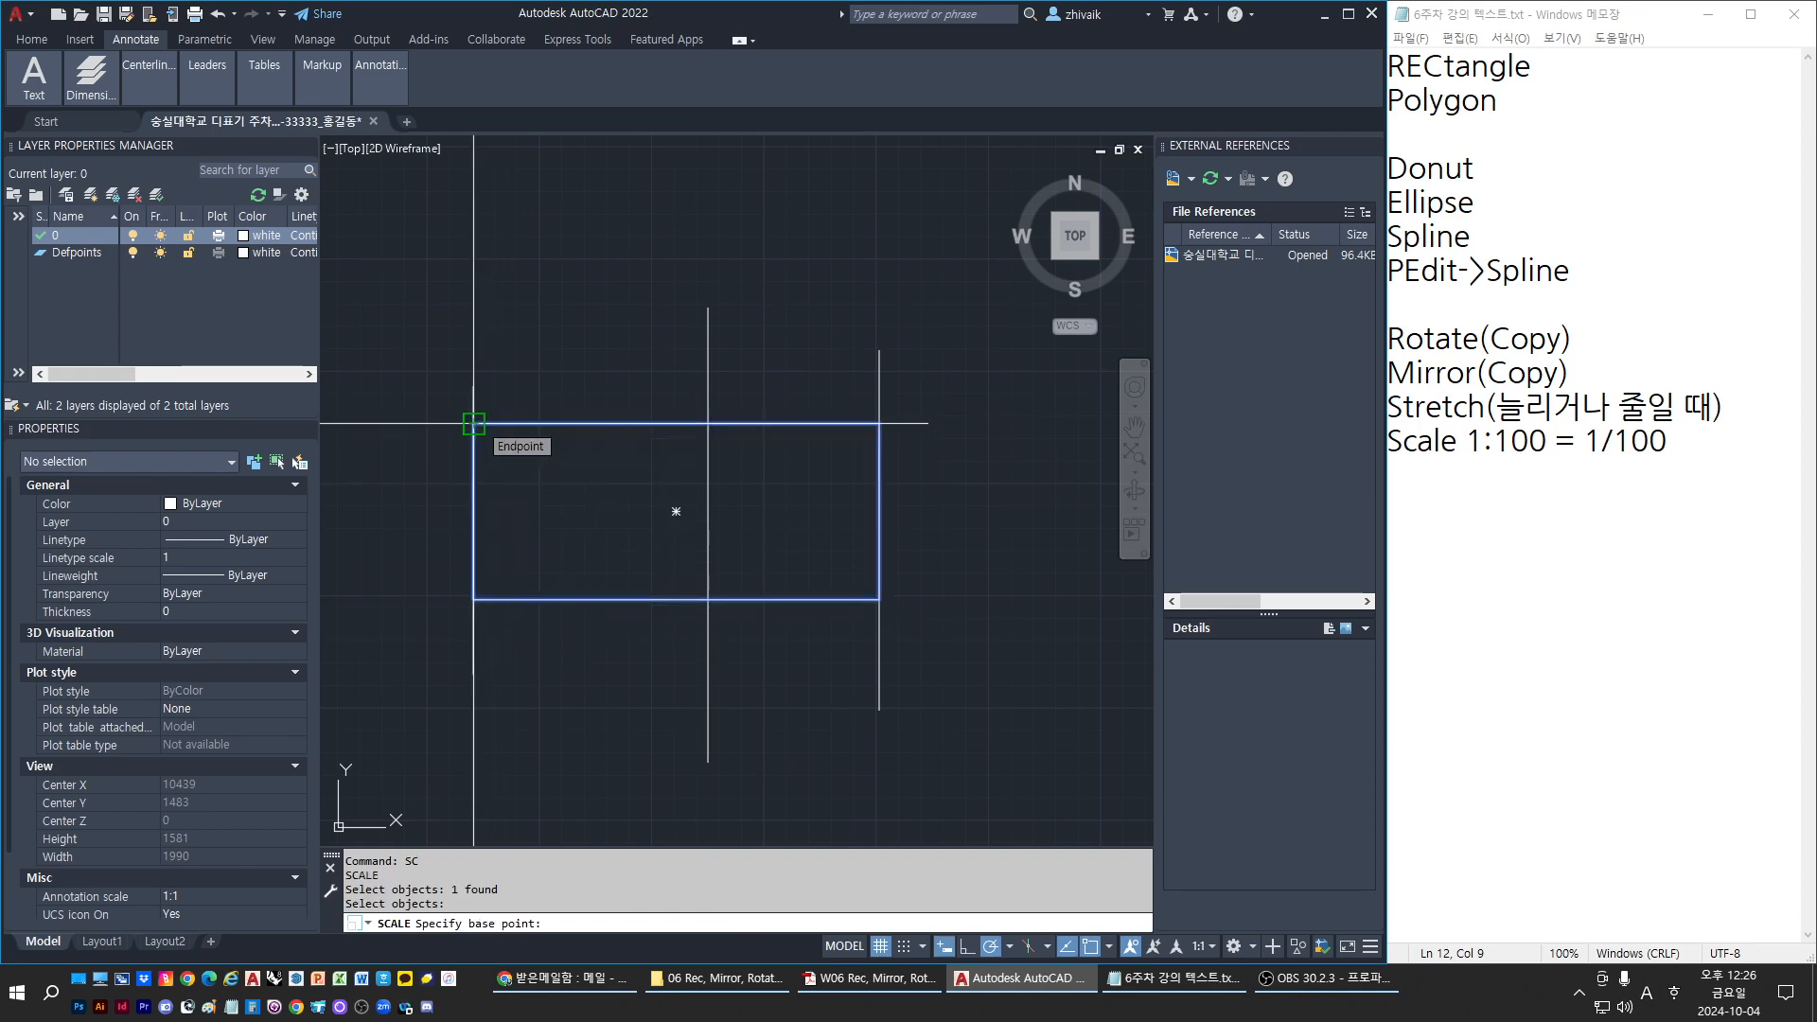
{"action": "left_click", "coordinate": [473, 423]}
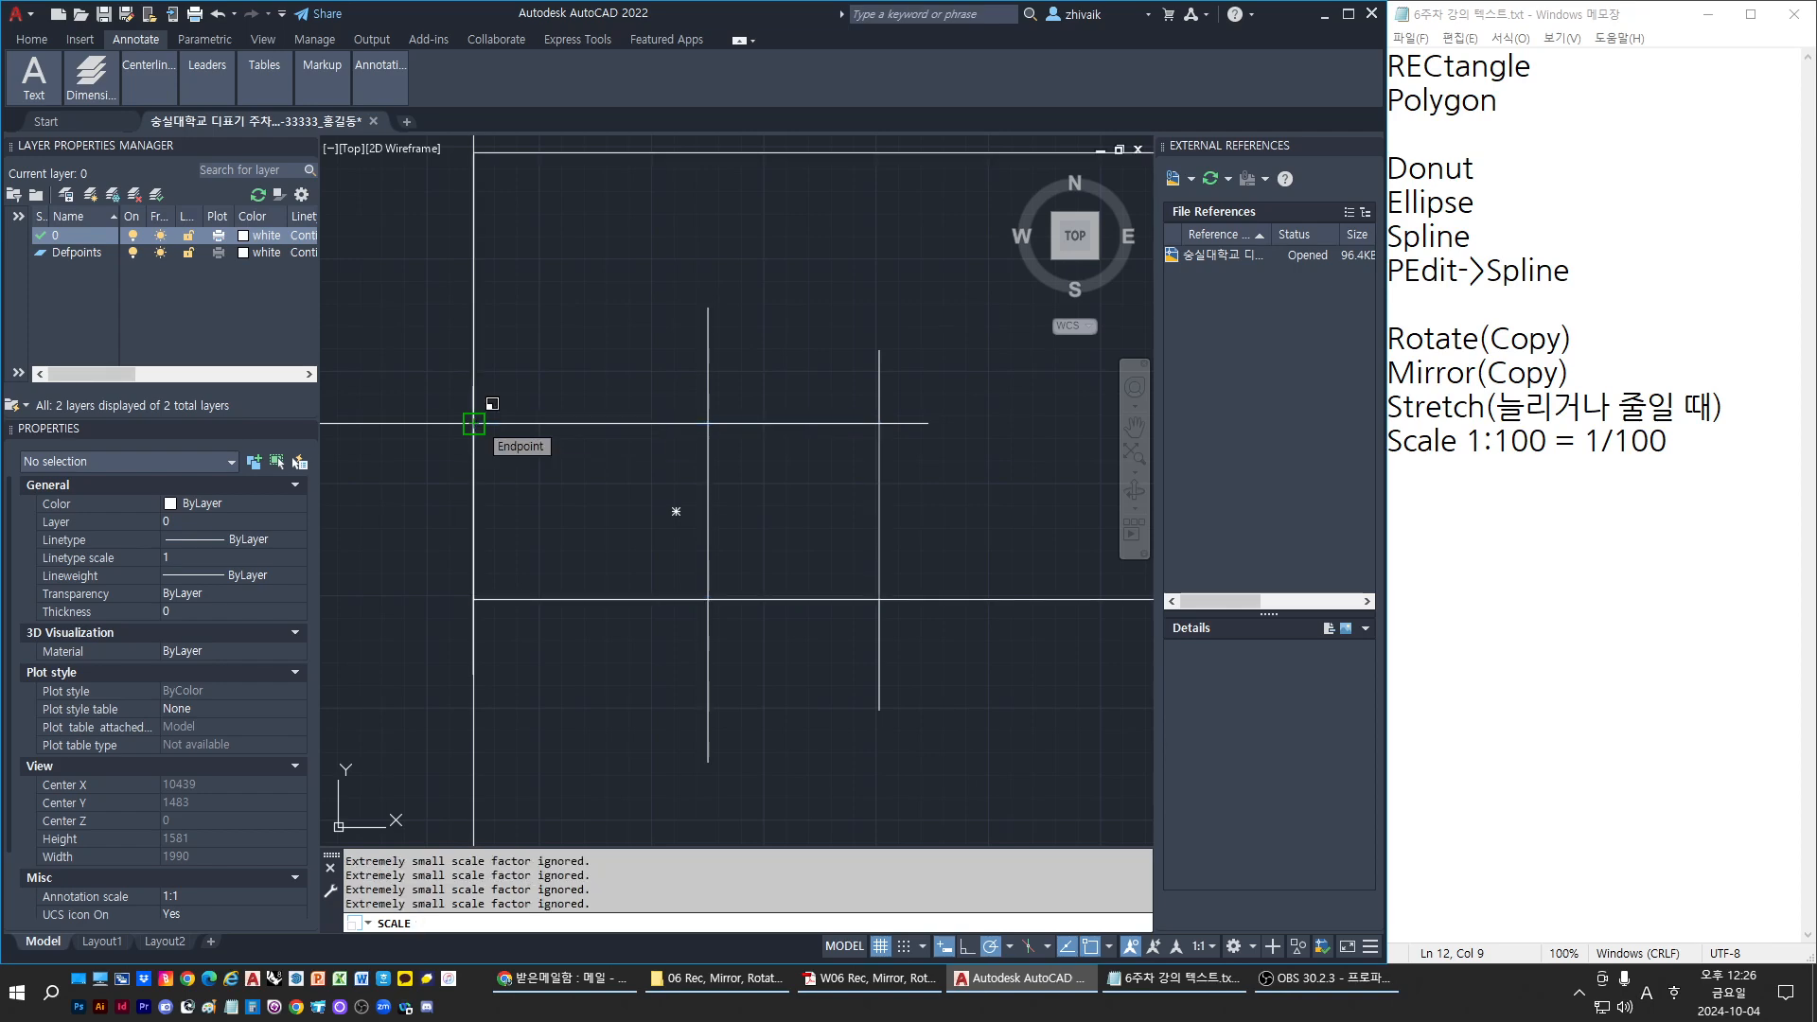
{"action": "type", "text": "r"}
{"action": "key", "text": "Return"}
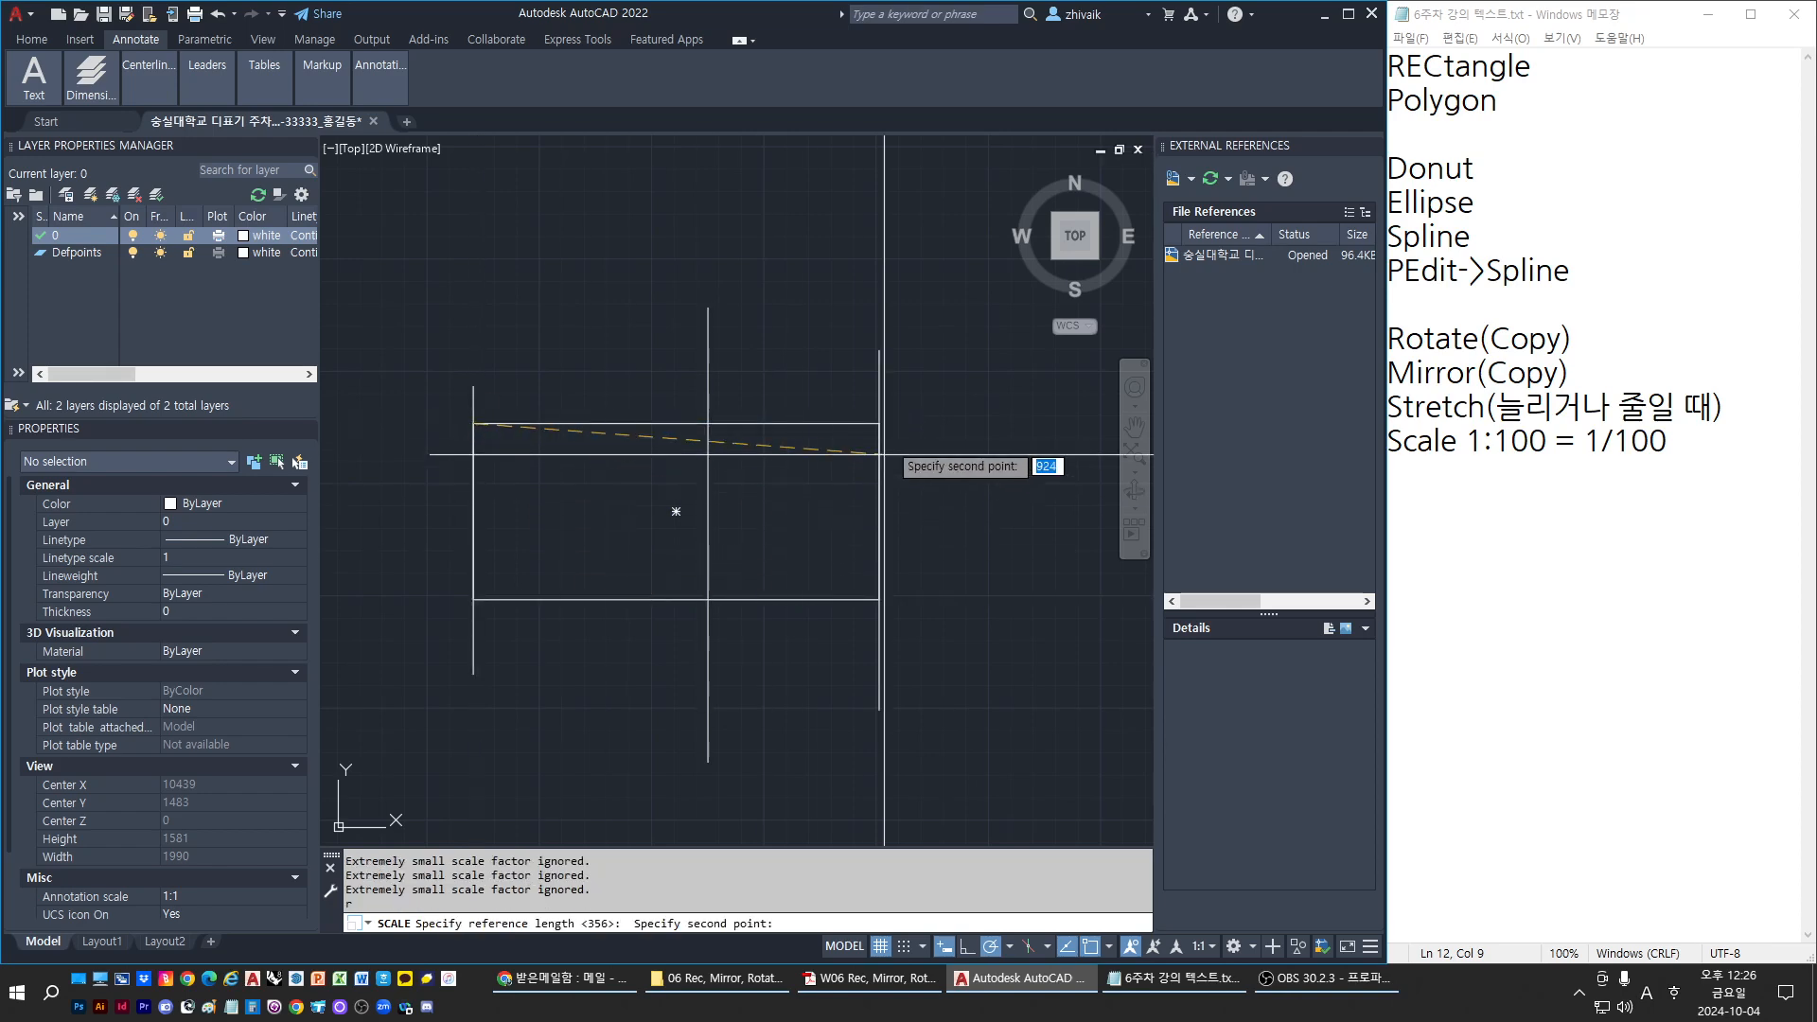
{"action": "left_click", "coordinate": [879, 423]}
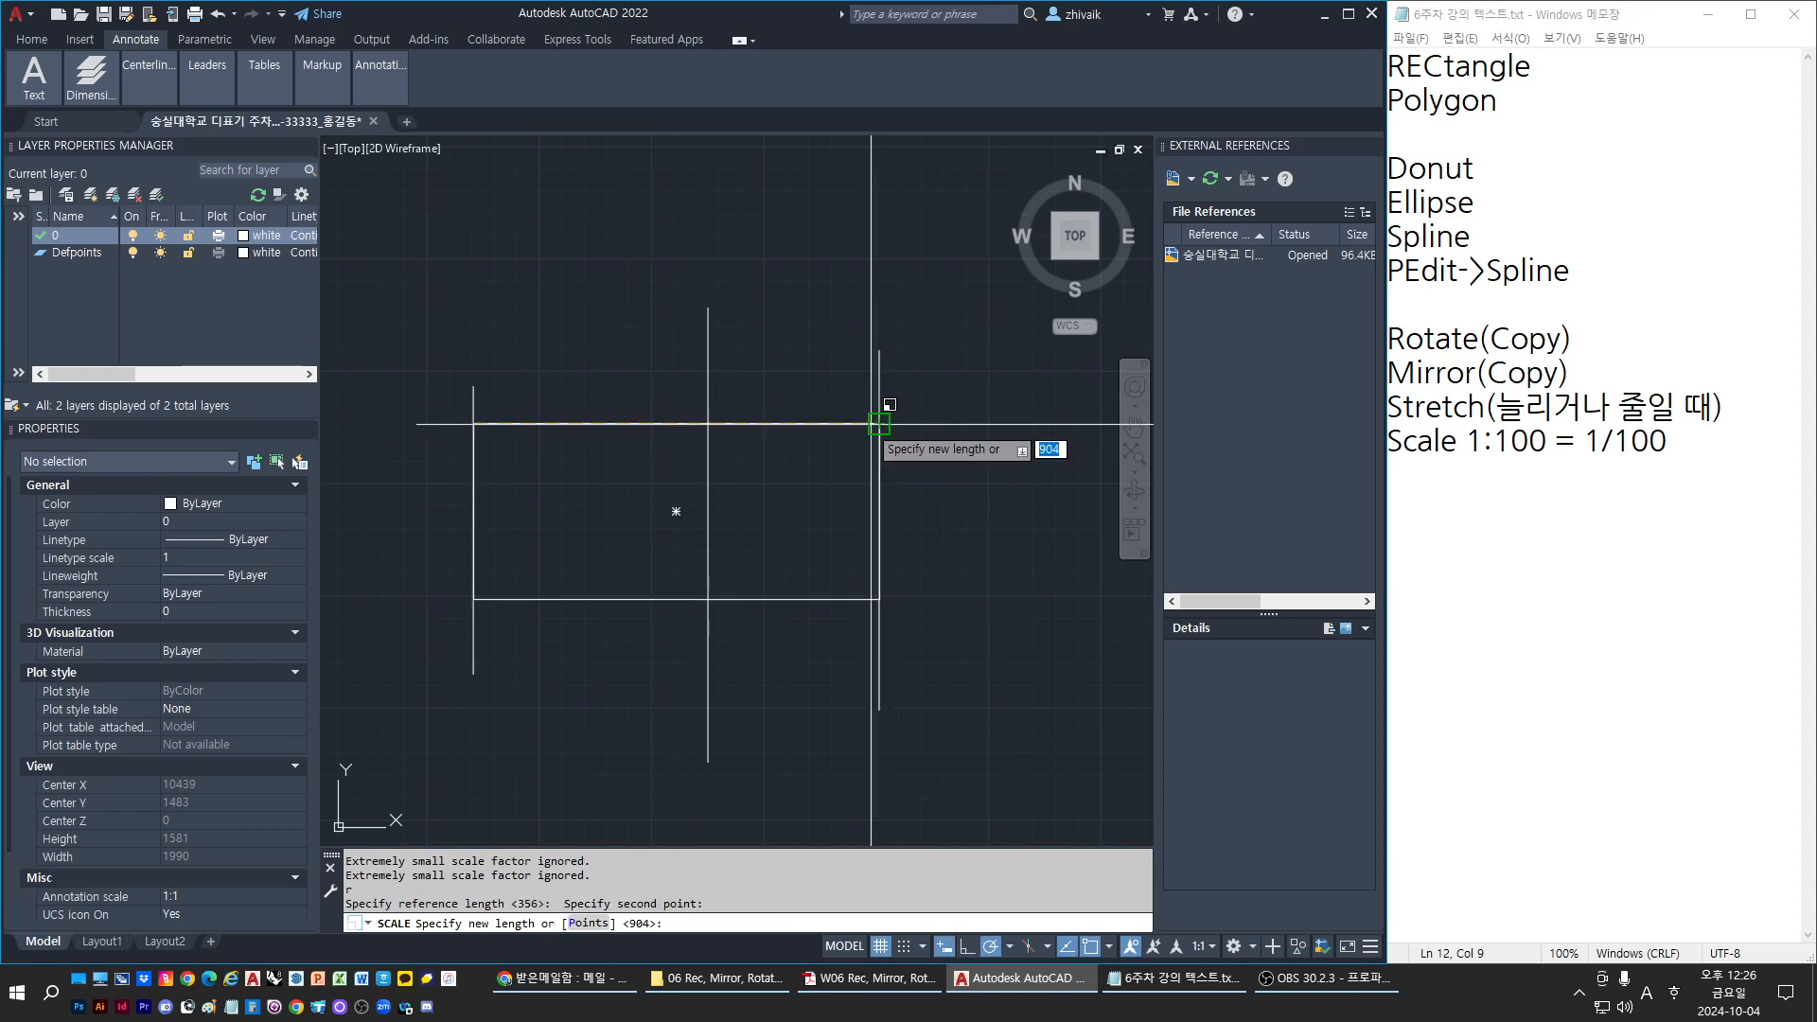
{"action": "left_click", "coordinate": [708, 424]}
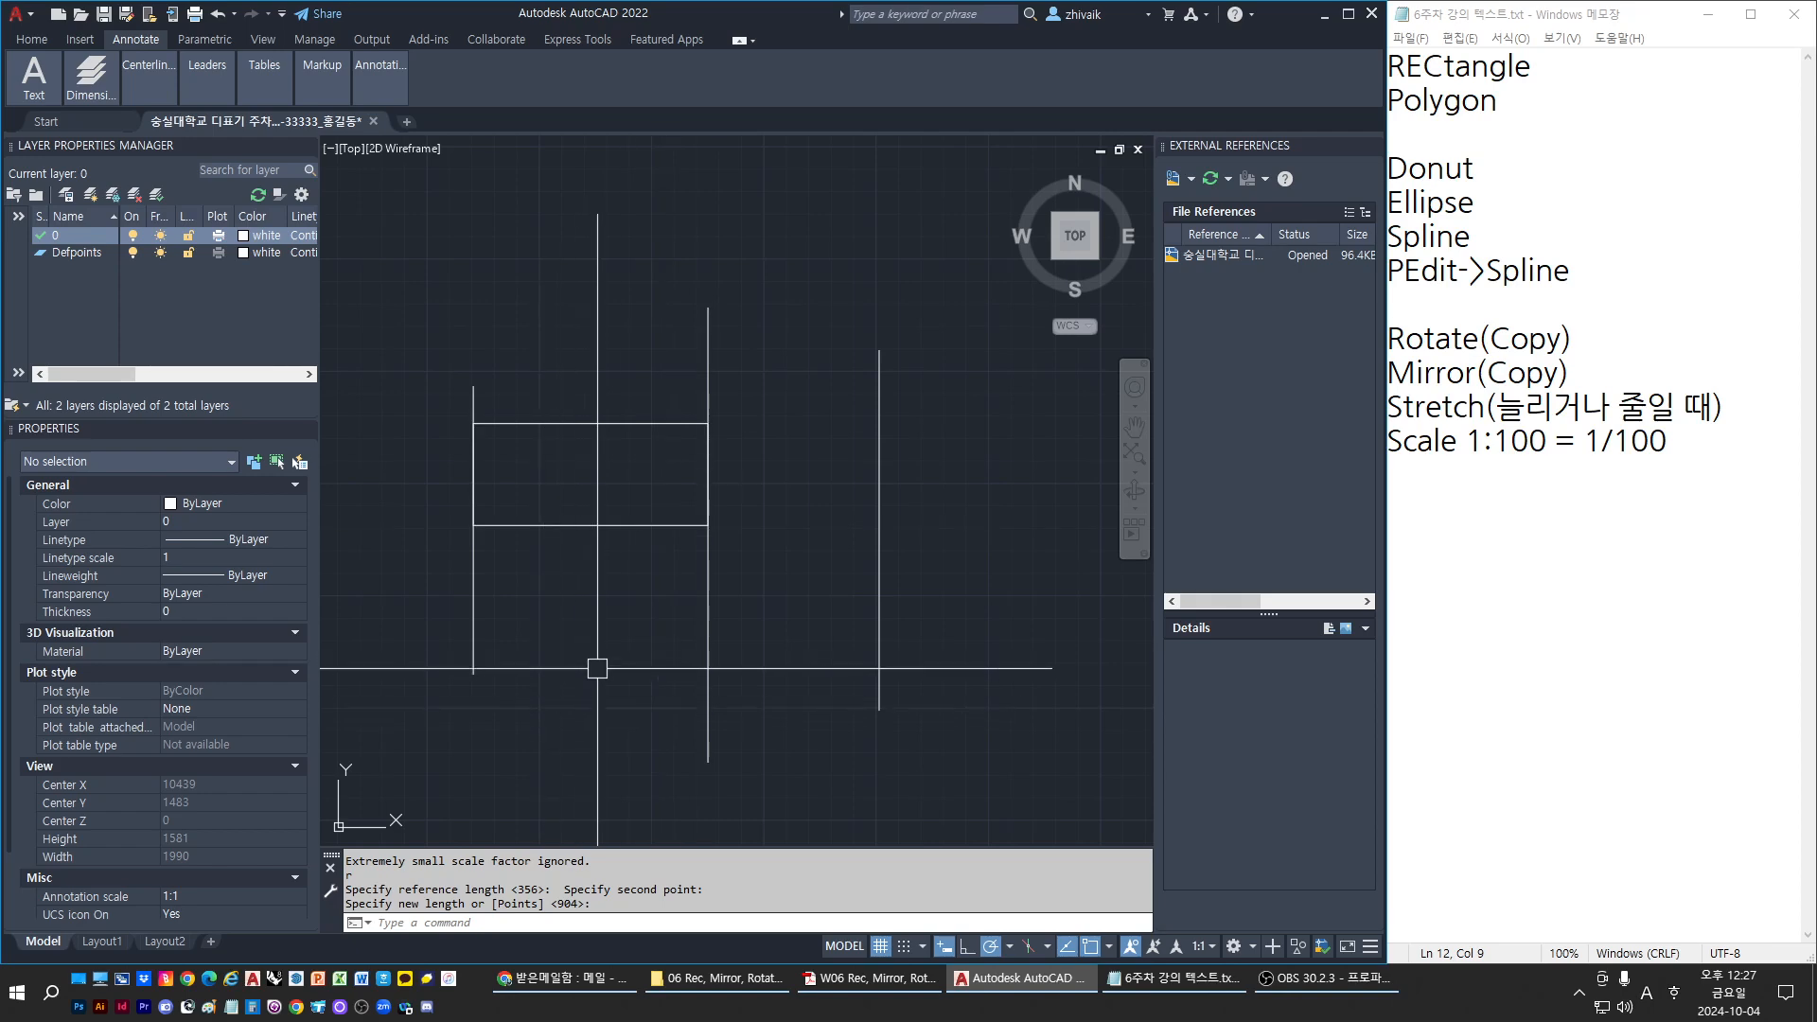
{"action": "key", "text": "Escape"}
Erase the middle vertical polyline that touches the rectangle's right edge
{"action": "left_click", "coordinate": [708, 634]}
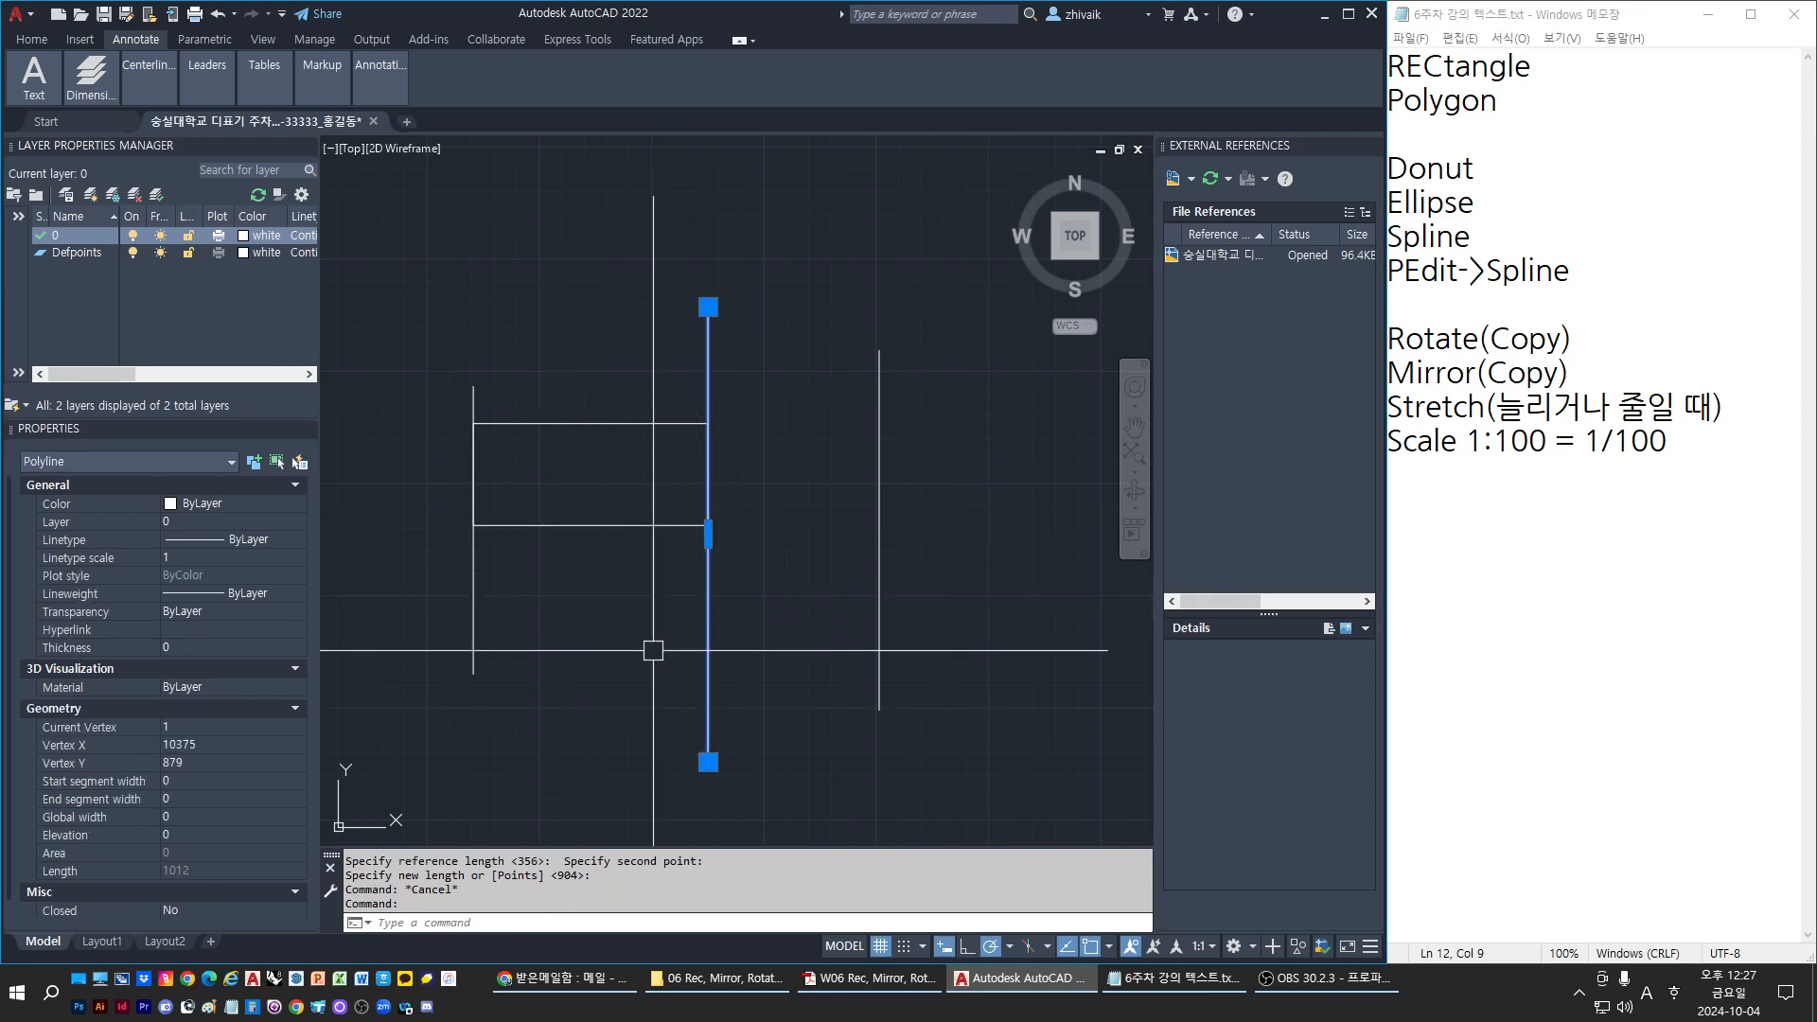
{"action": "type", "text": "E"}
{"action": "key", "text": "Return"}
{"action": "key", "text": "Escape"}
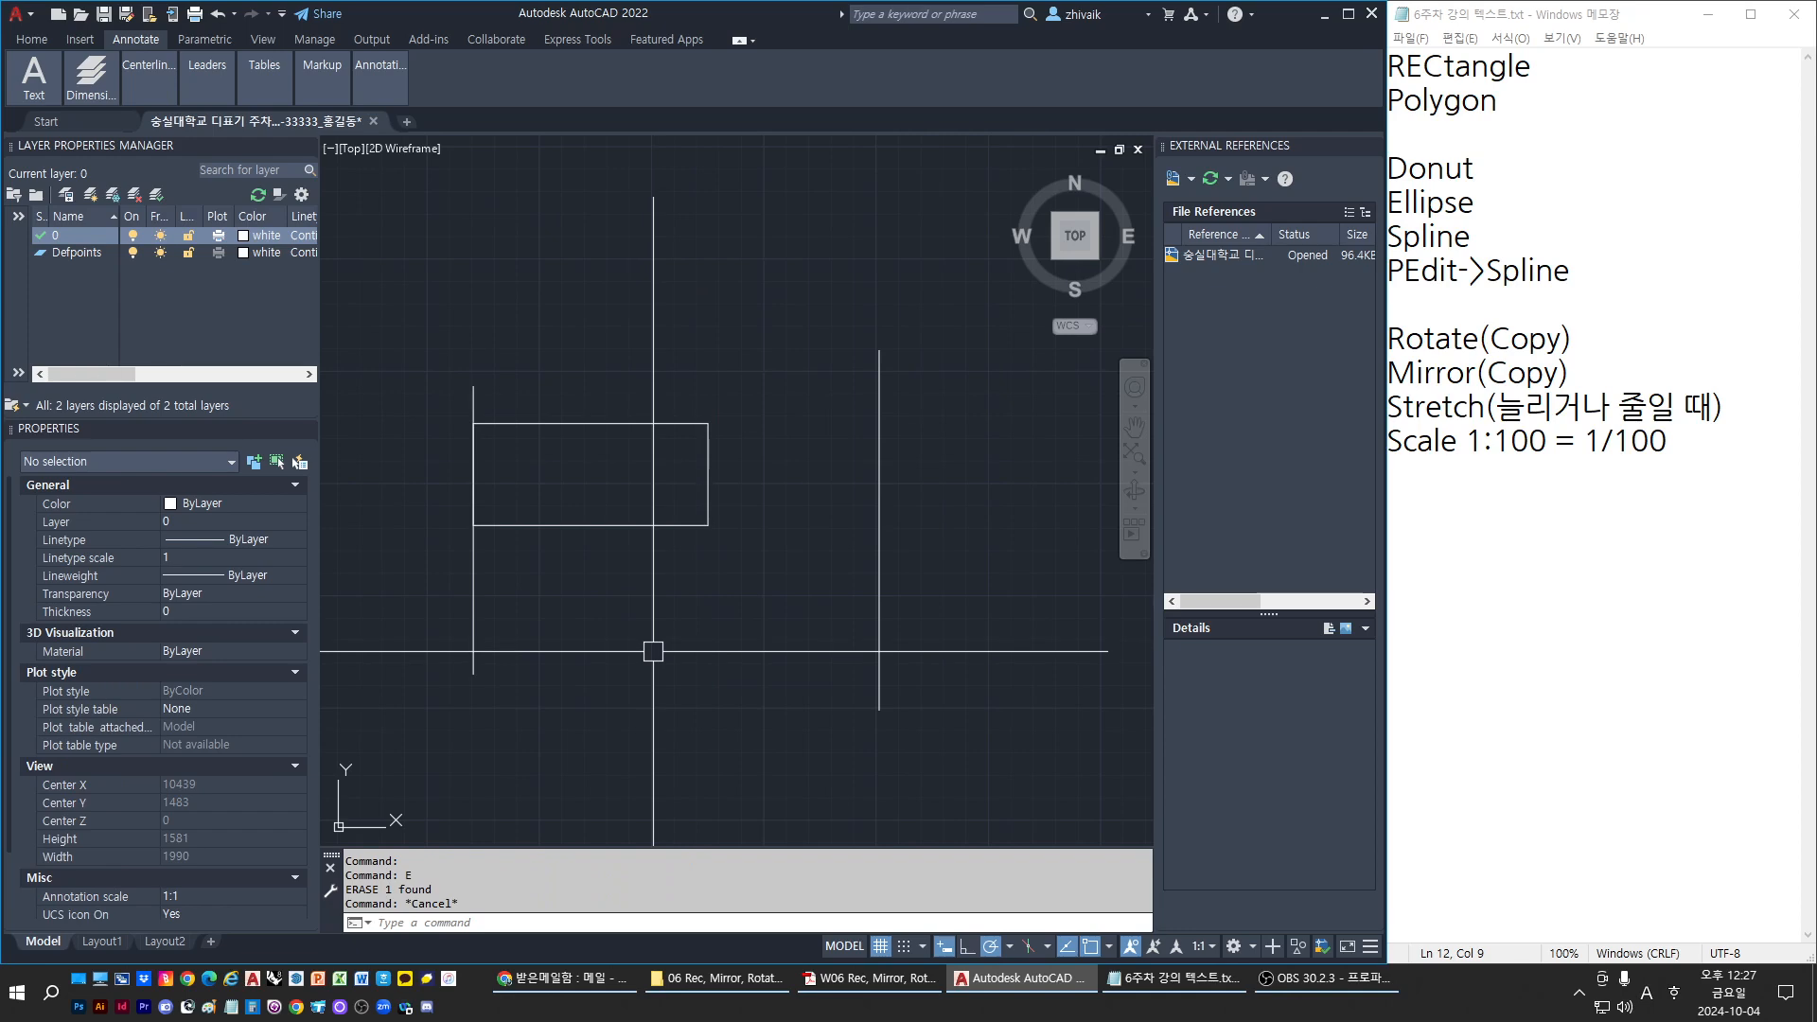
{"action": "type", "text": "sc"}
{"action": "key", "text": "Return"}
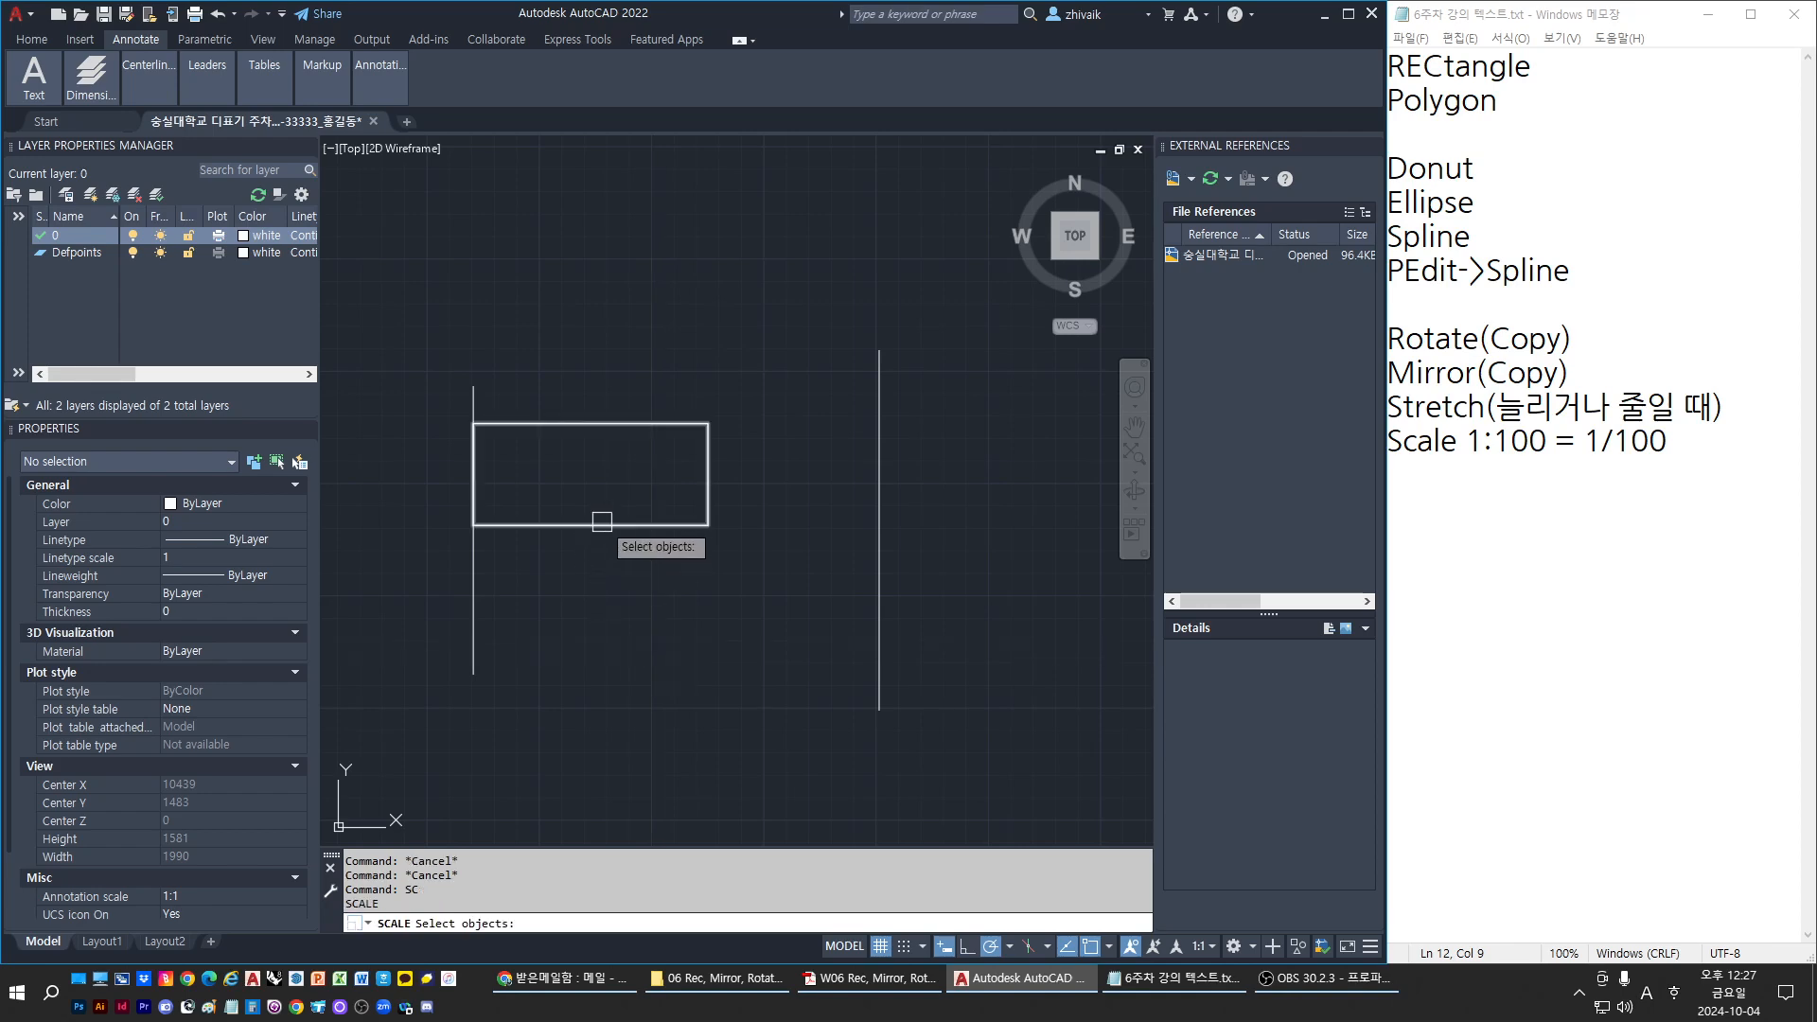
{"action": "left_click", "coordinate": [600, 526]}
{"action": "key", "text": "Return"}
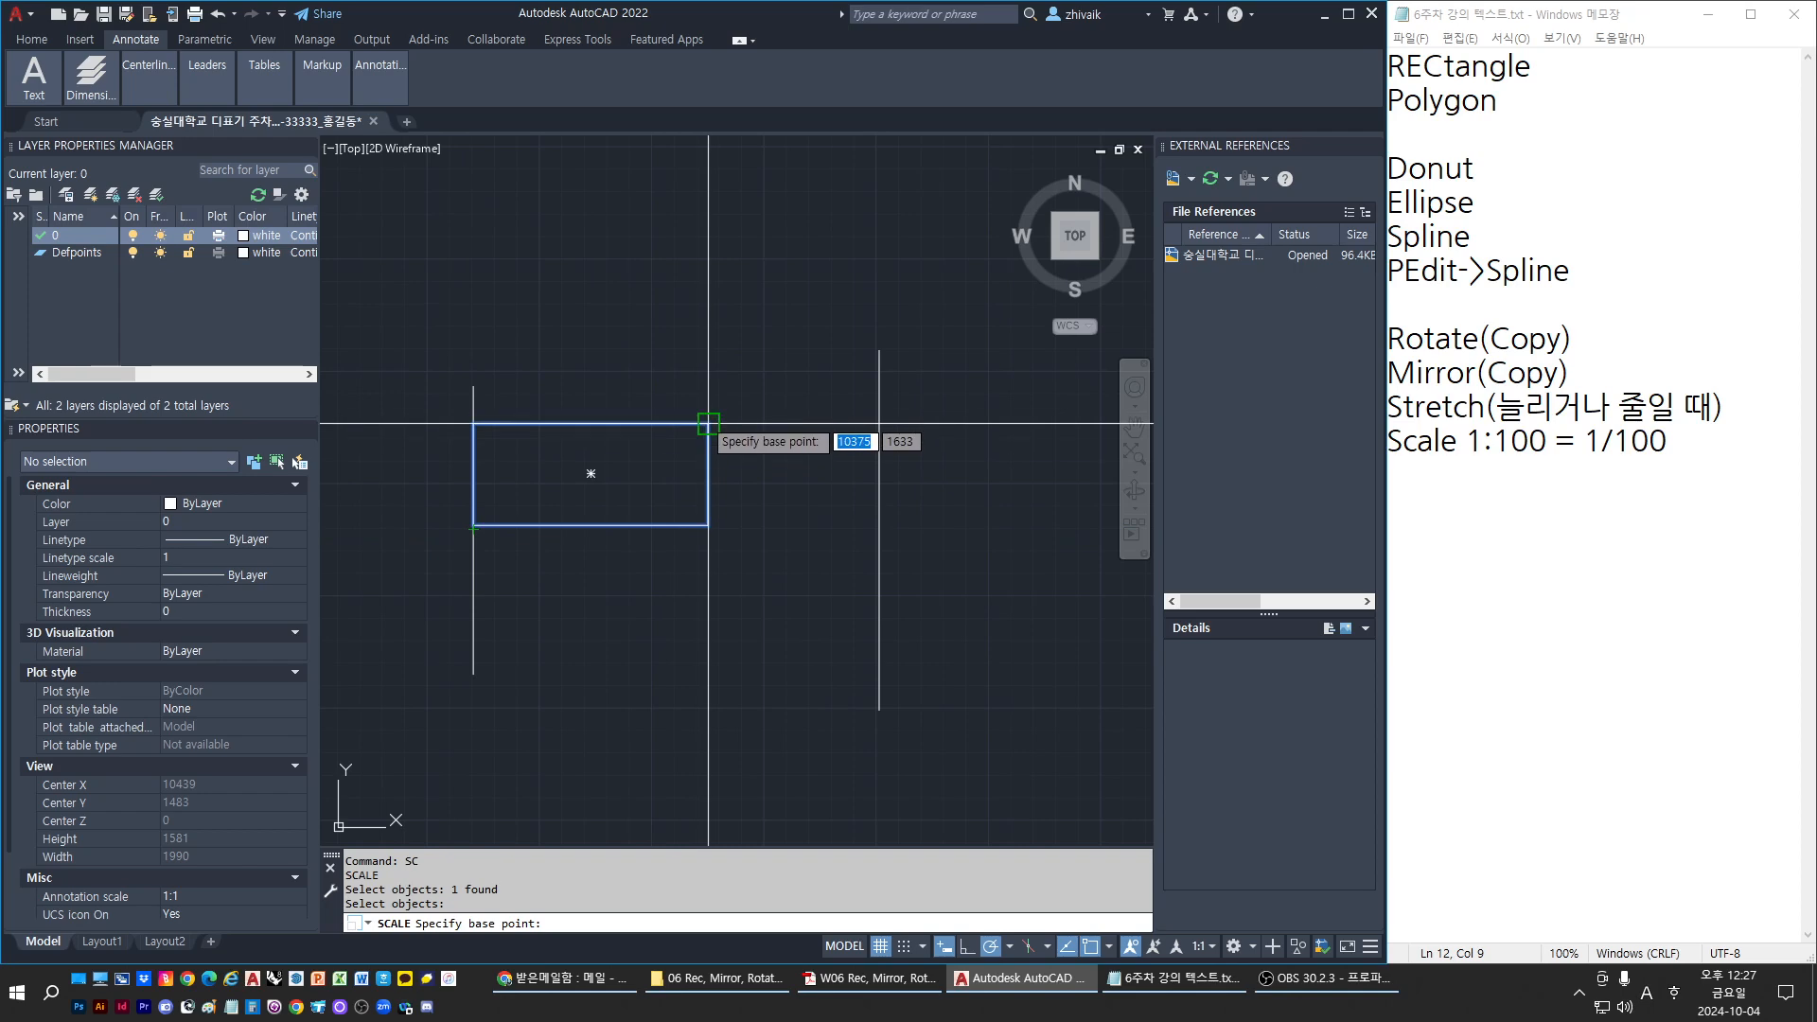
{"action": "mouse_move", "coordinate": [538, 470]}
{"action": "middle_mouse_down"}
{"action": "mouse_move", "coordinate": [713, 431]}
{"action": "mouse_move", "coordinate": [600, 538]}
{"action": "middle_mouse_up"}
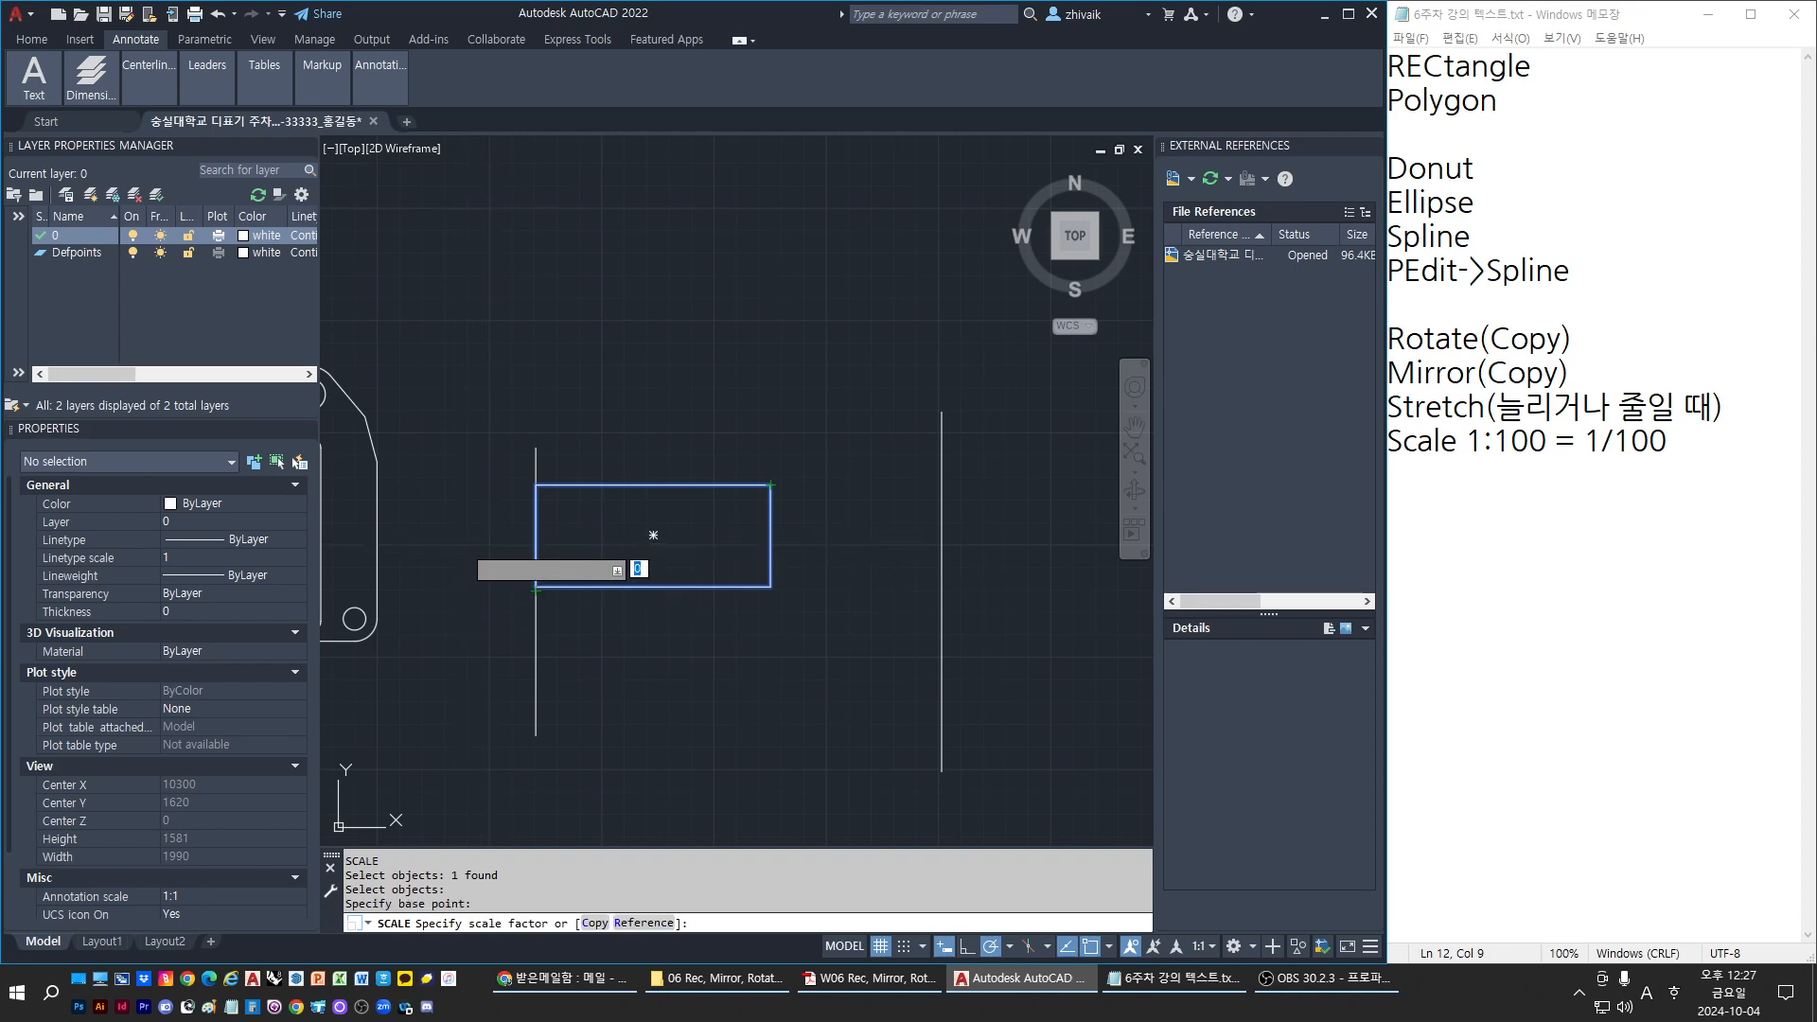
{"action": "left_click", "coordinate": [488, 530]}
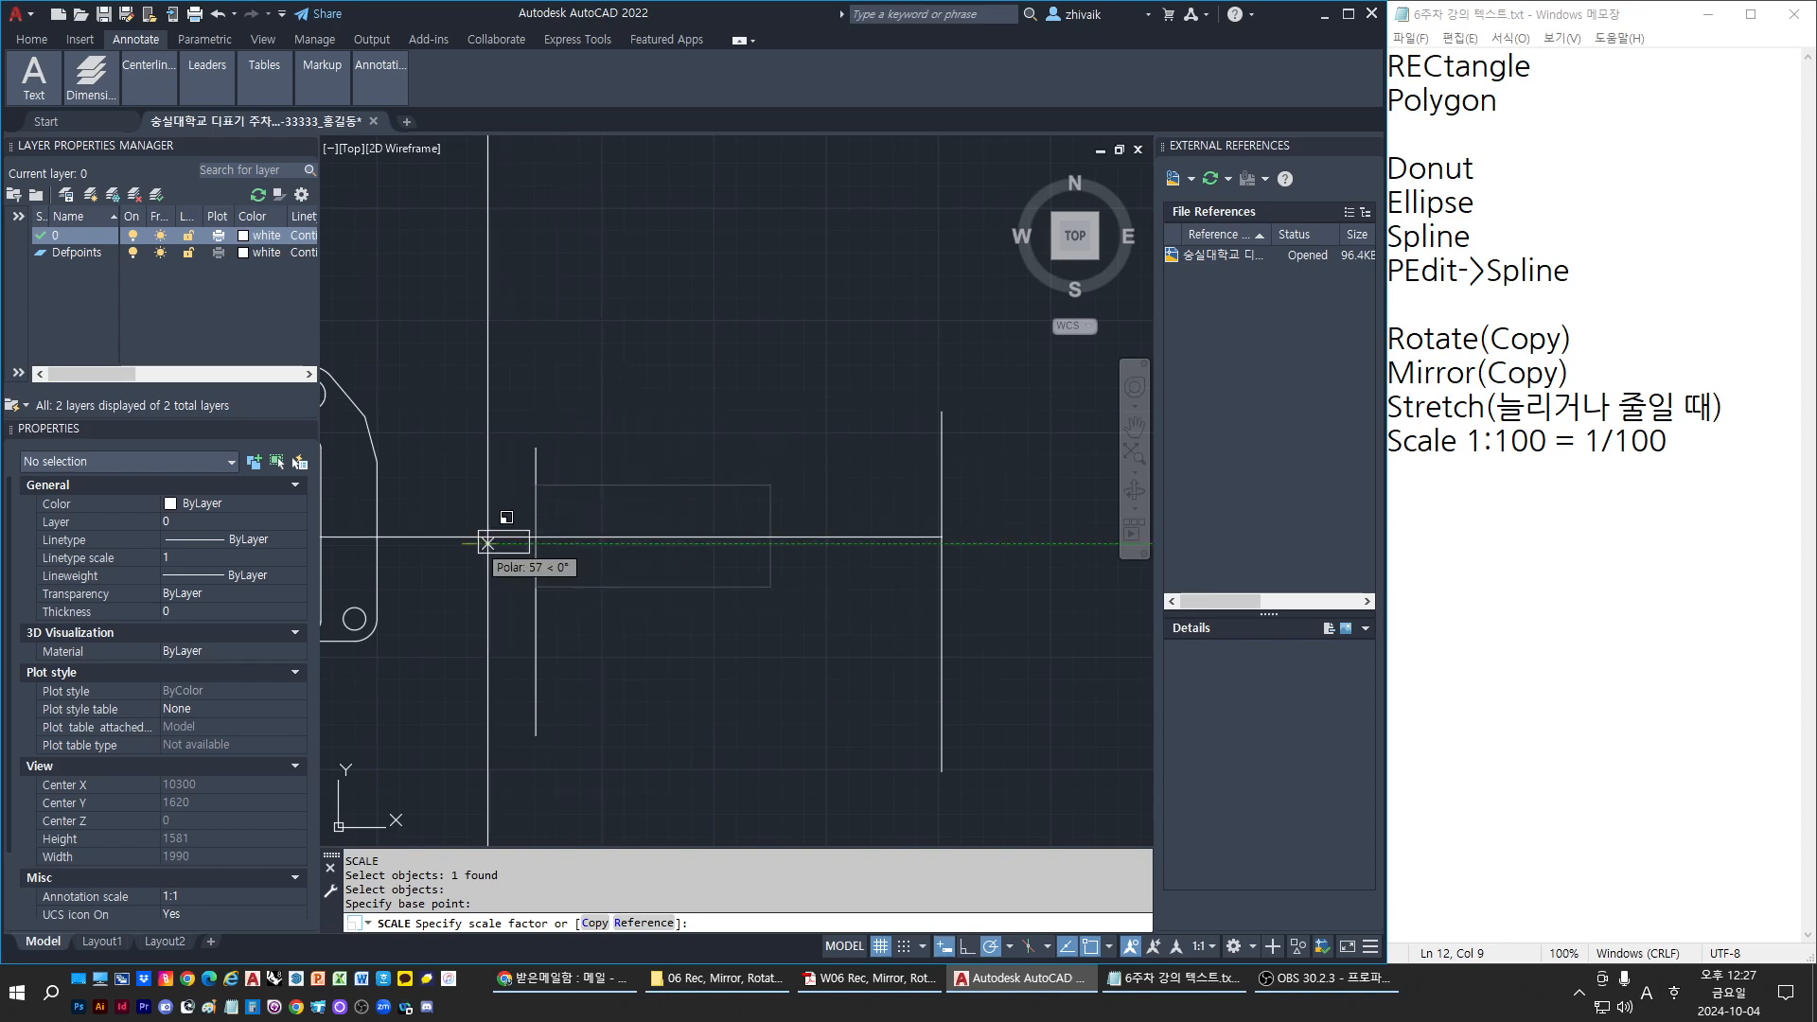
{"action": "key", "text": "Escape"}
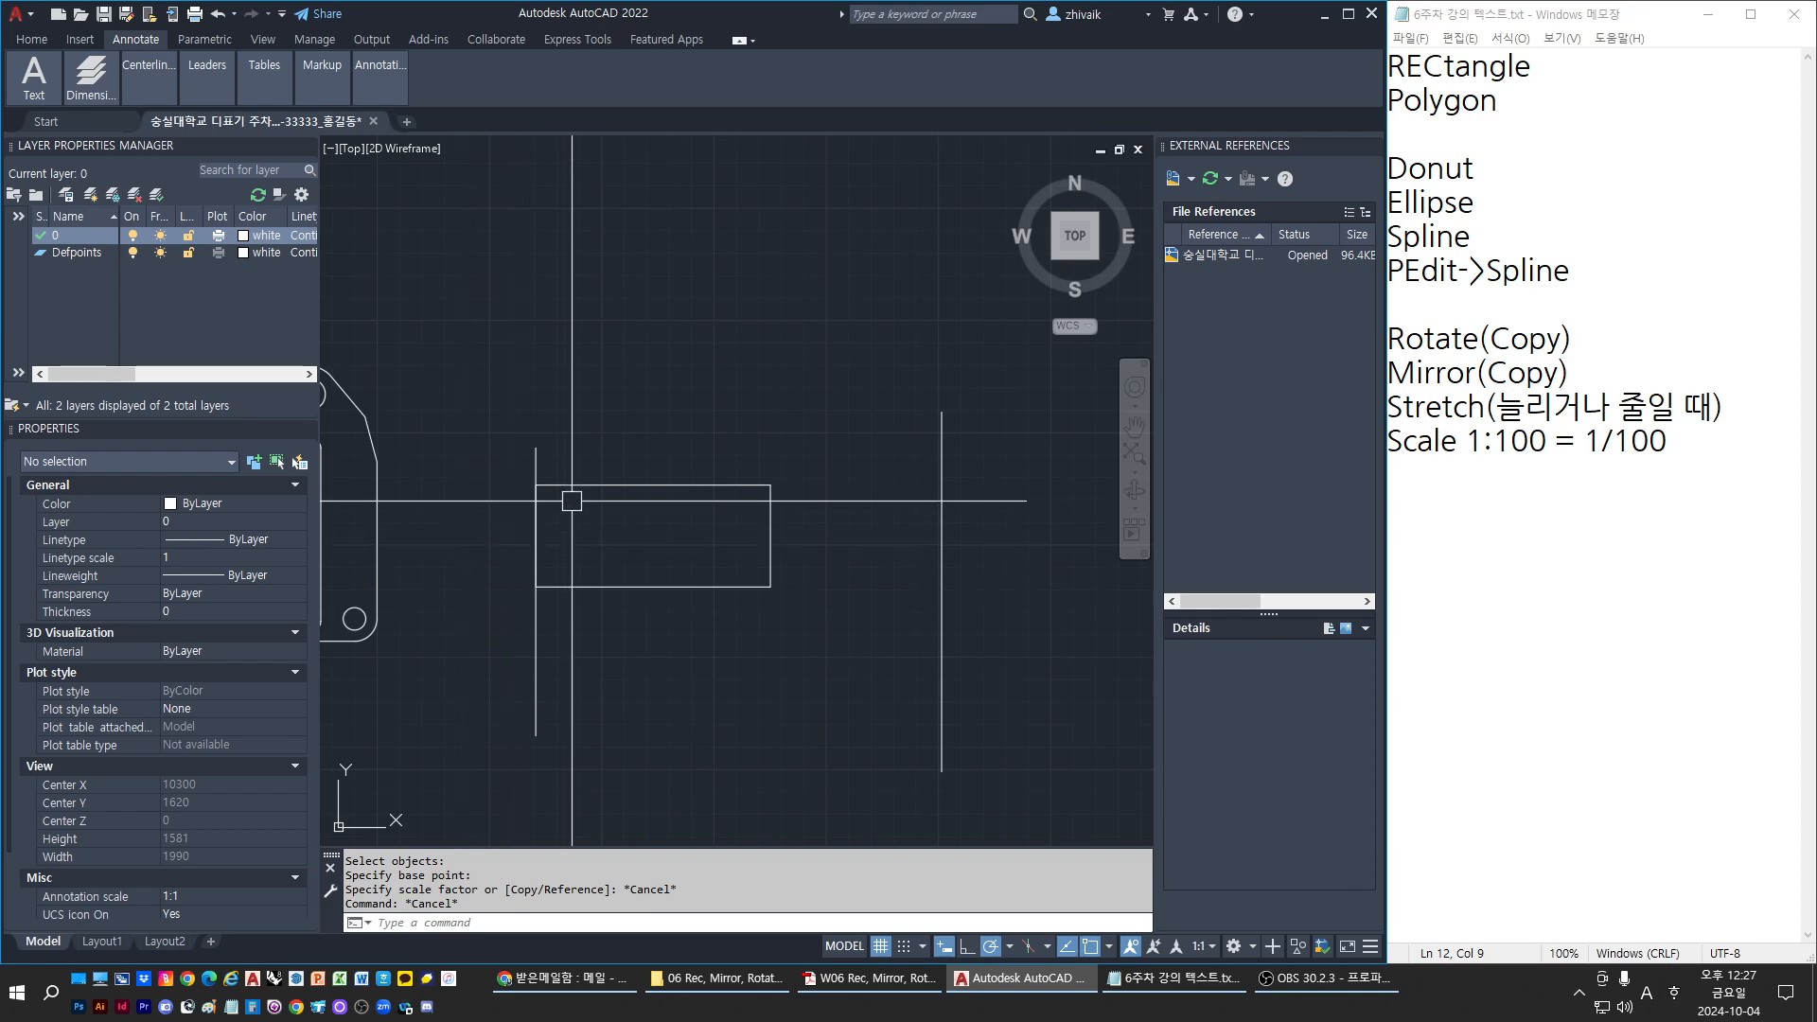
{"action": "key", "text": "Escape"}
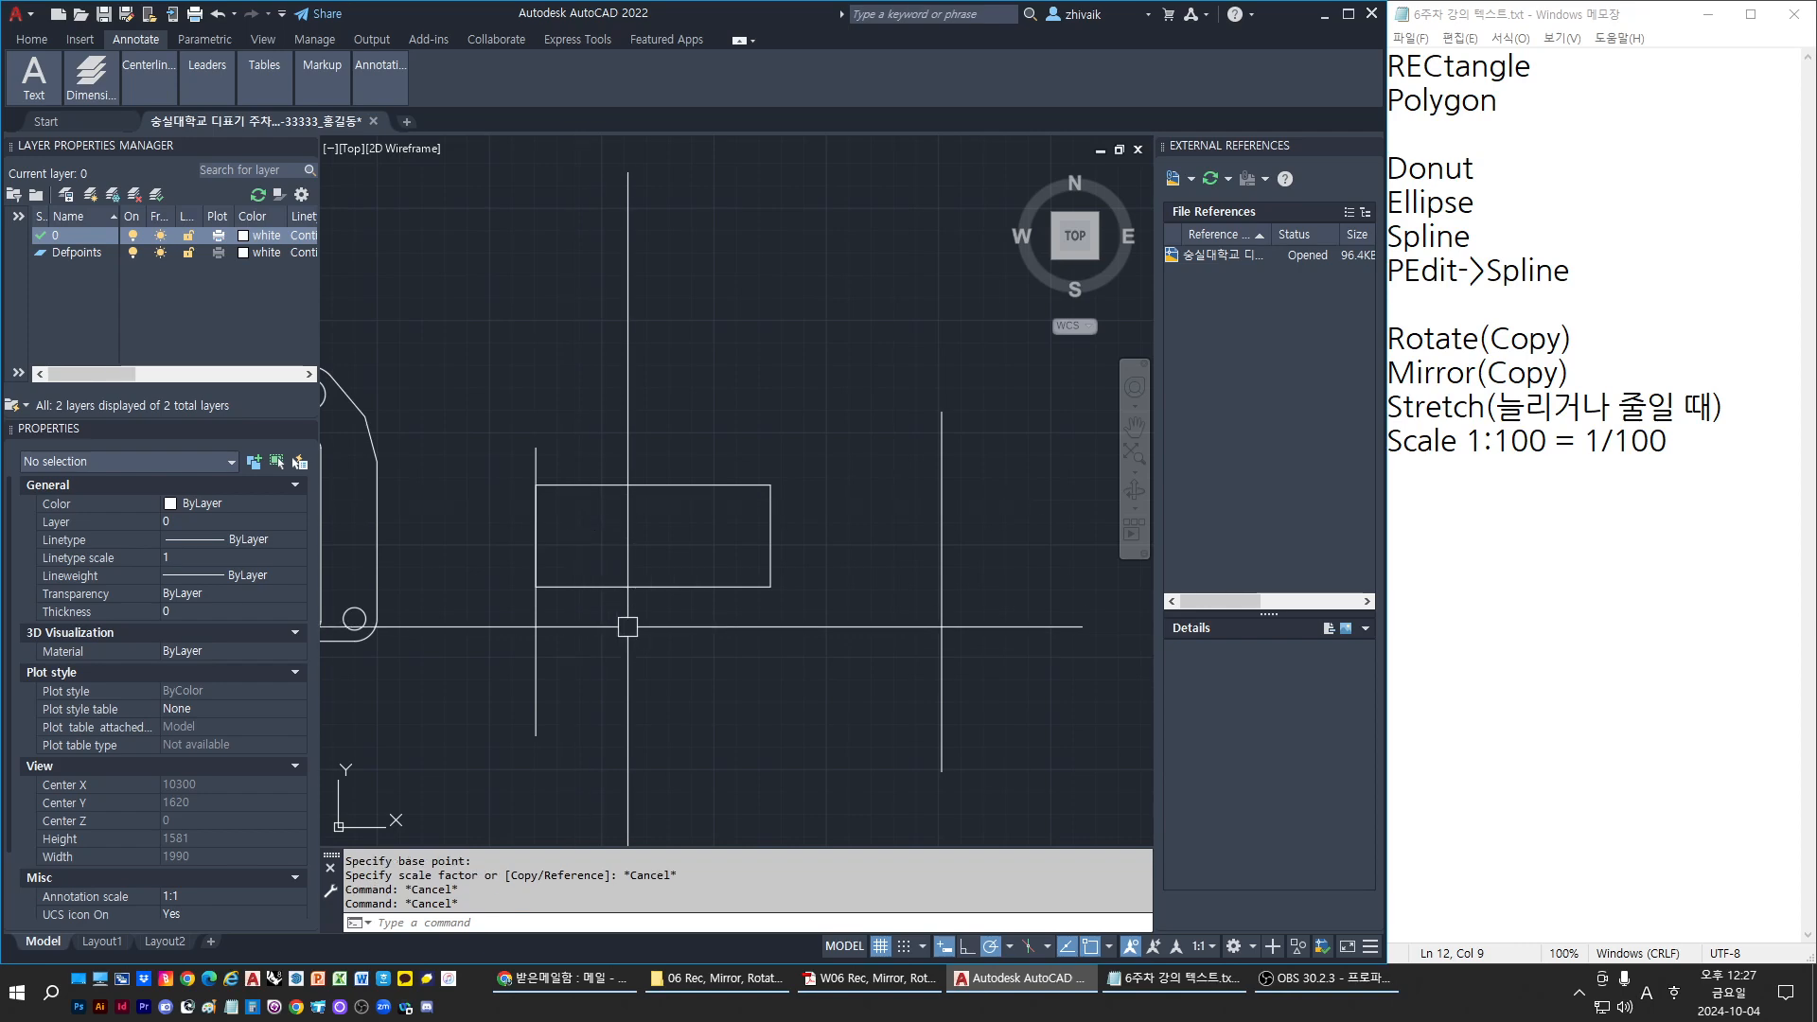
Erase the practice rectangle and the two remaining vertical guide lines
{"action": "left_click", "coordinate": [628, 587]}
{"action": "scroll", "coordinate": [629, 609], "scroll_direction": "down", "scroll_amount": 2}
{"action": "key", "text": "Delete"}
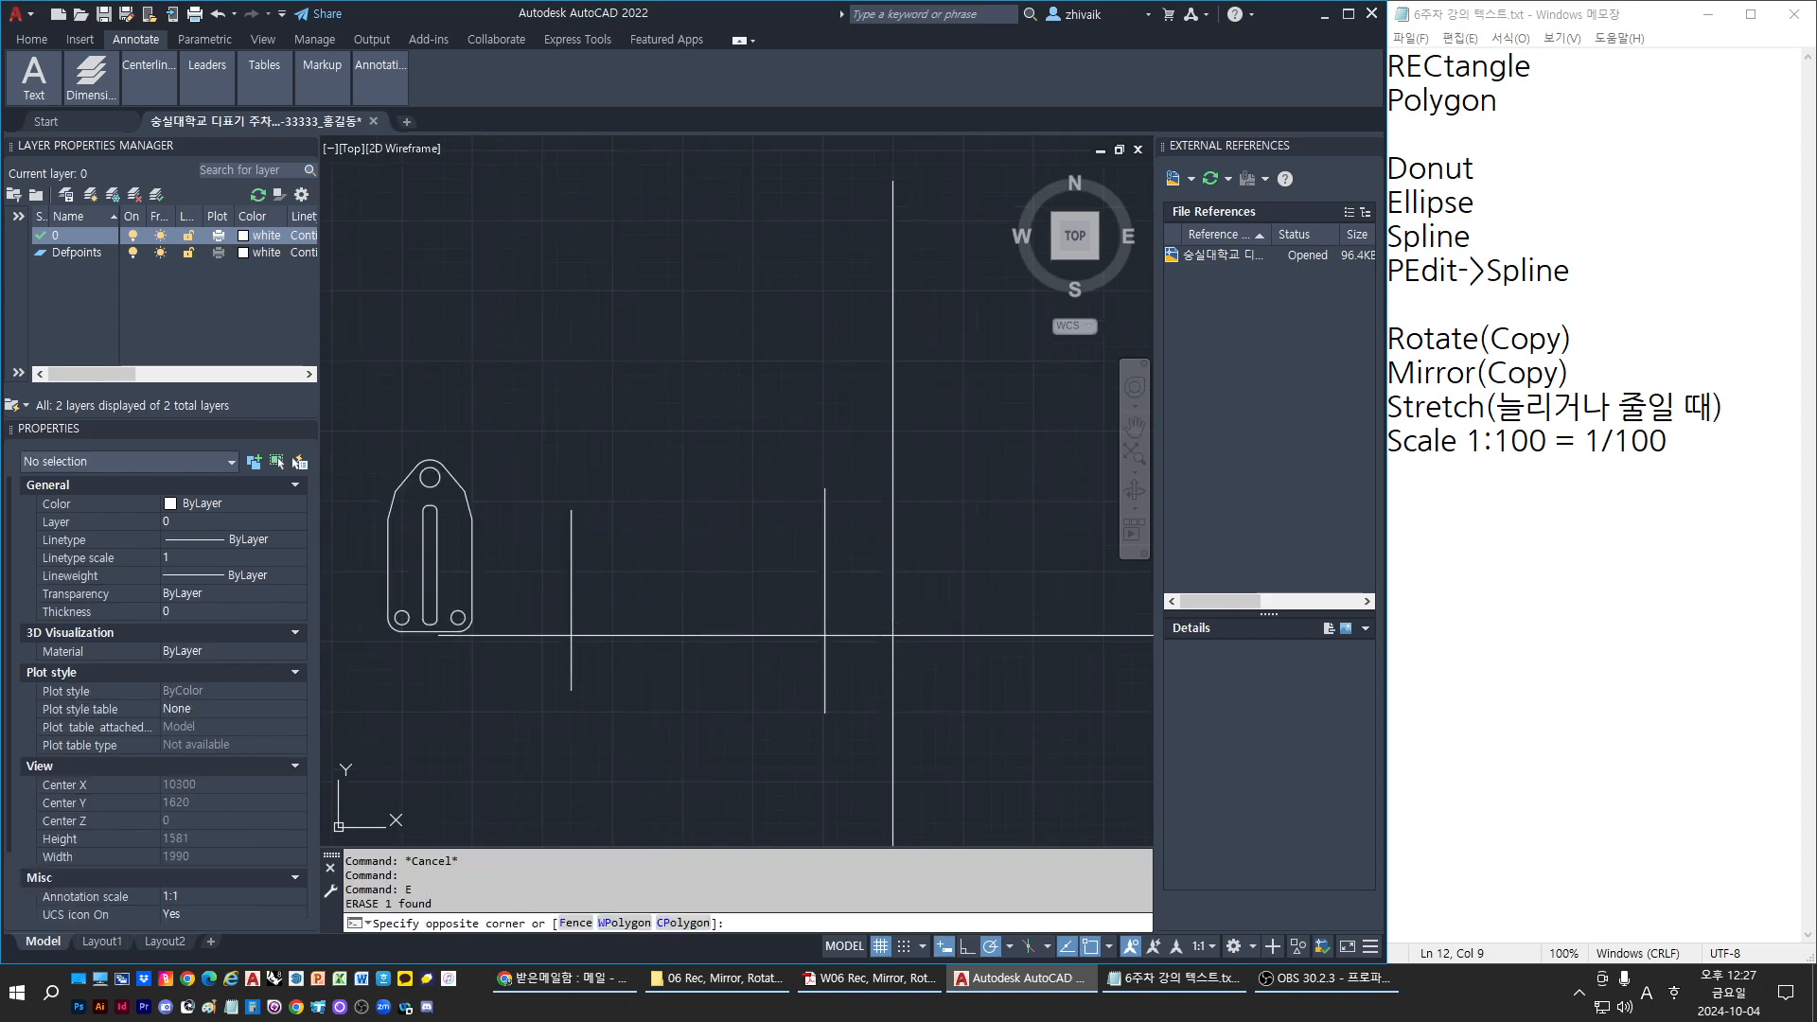
{"action": "left_click", "coordinate": [925, 629]}
{"action": "left_click", "coordinate": [547, 527]}
{"action": "key", "text": "Delete"}
{"action": "key", "text": "Escape"}
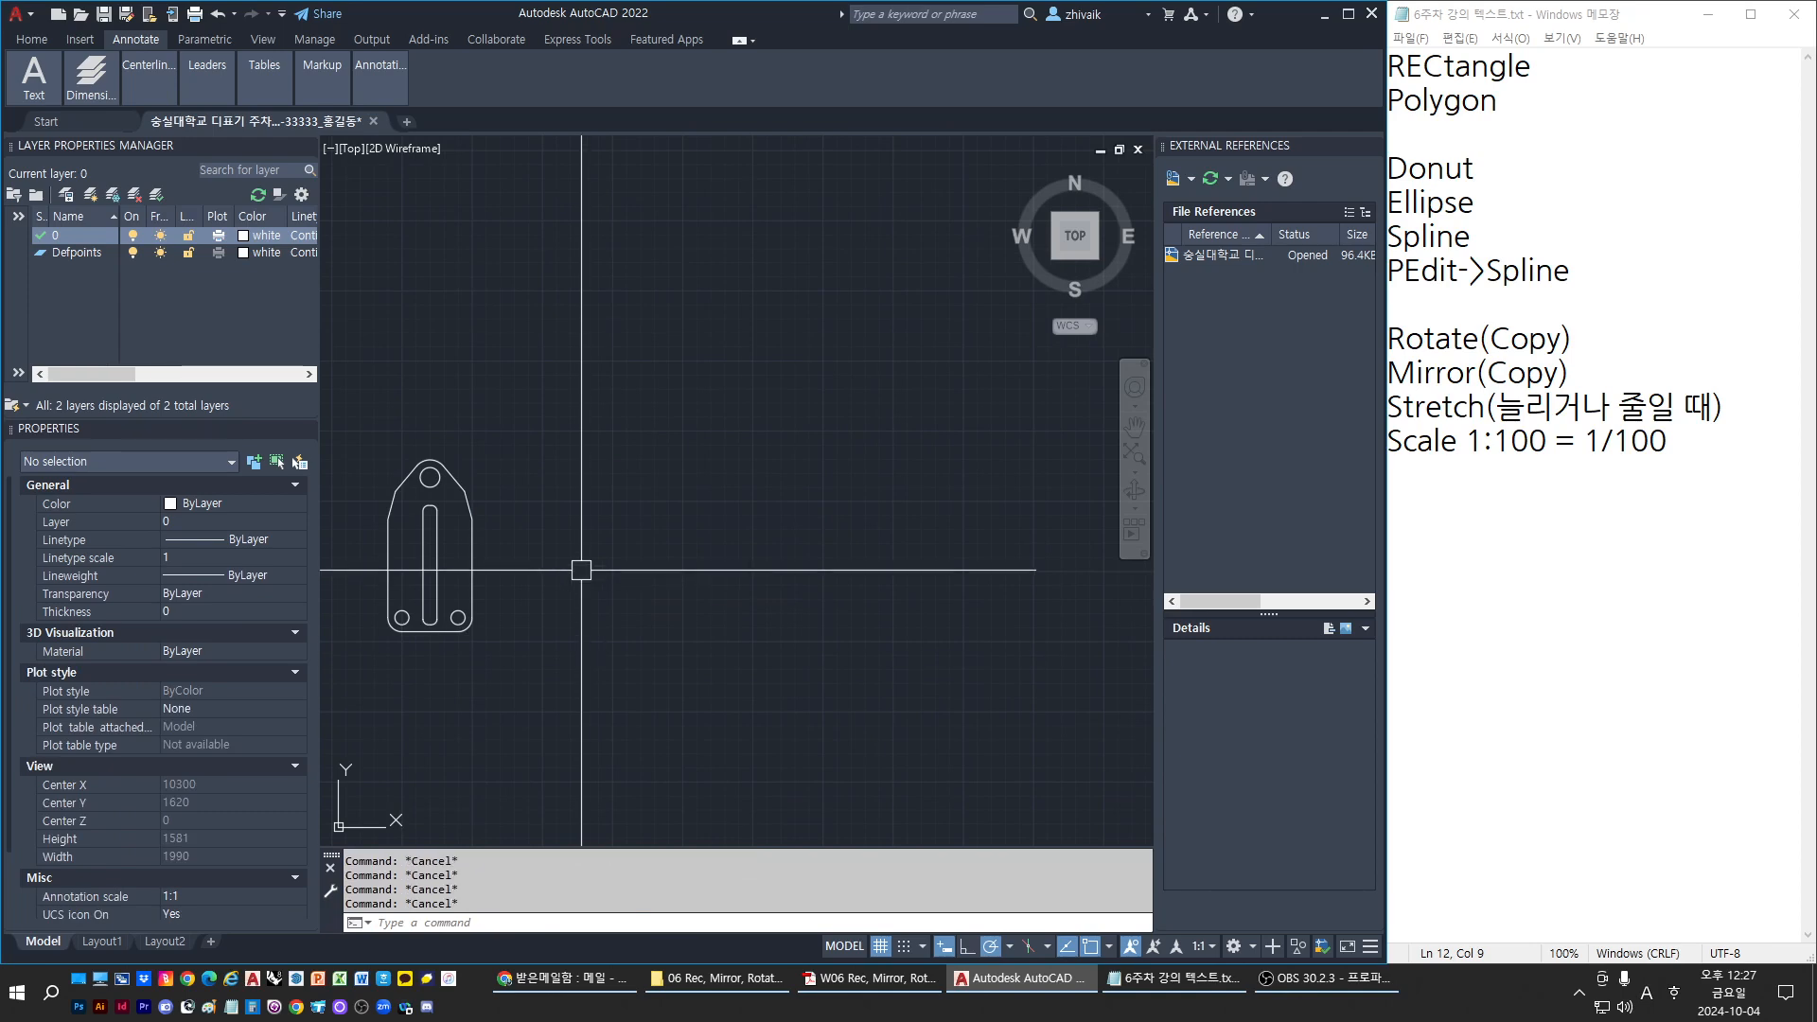
Draw a circle with a diameter of 75 in the empty space right of the slotted plate
{"action": "mouse_move", "coordinate": [580, 568]}
{"action": "middle_mouse_down"}
{"action": "mouse_move", "coordinate": [836, 515]}
{"action": "mouse_move", "coordinate": [827, 531]}
{"action": "middle_mouse_up"}
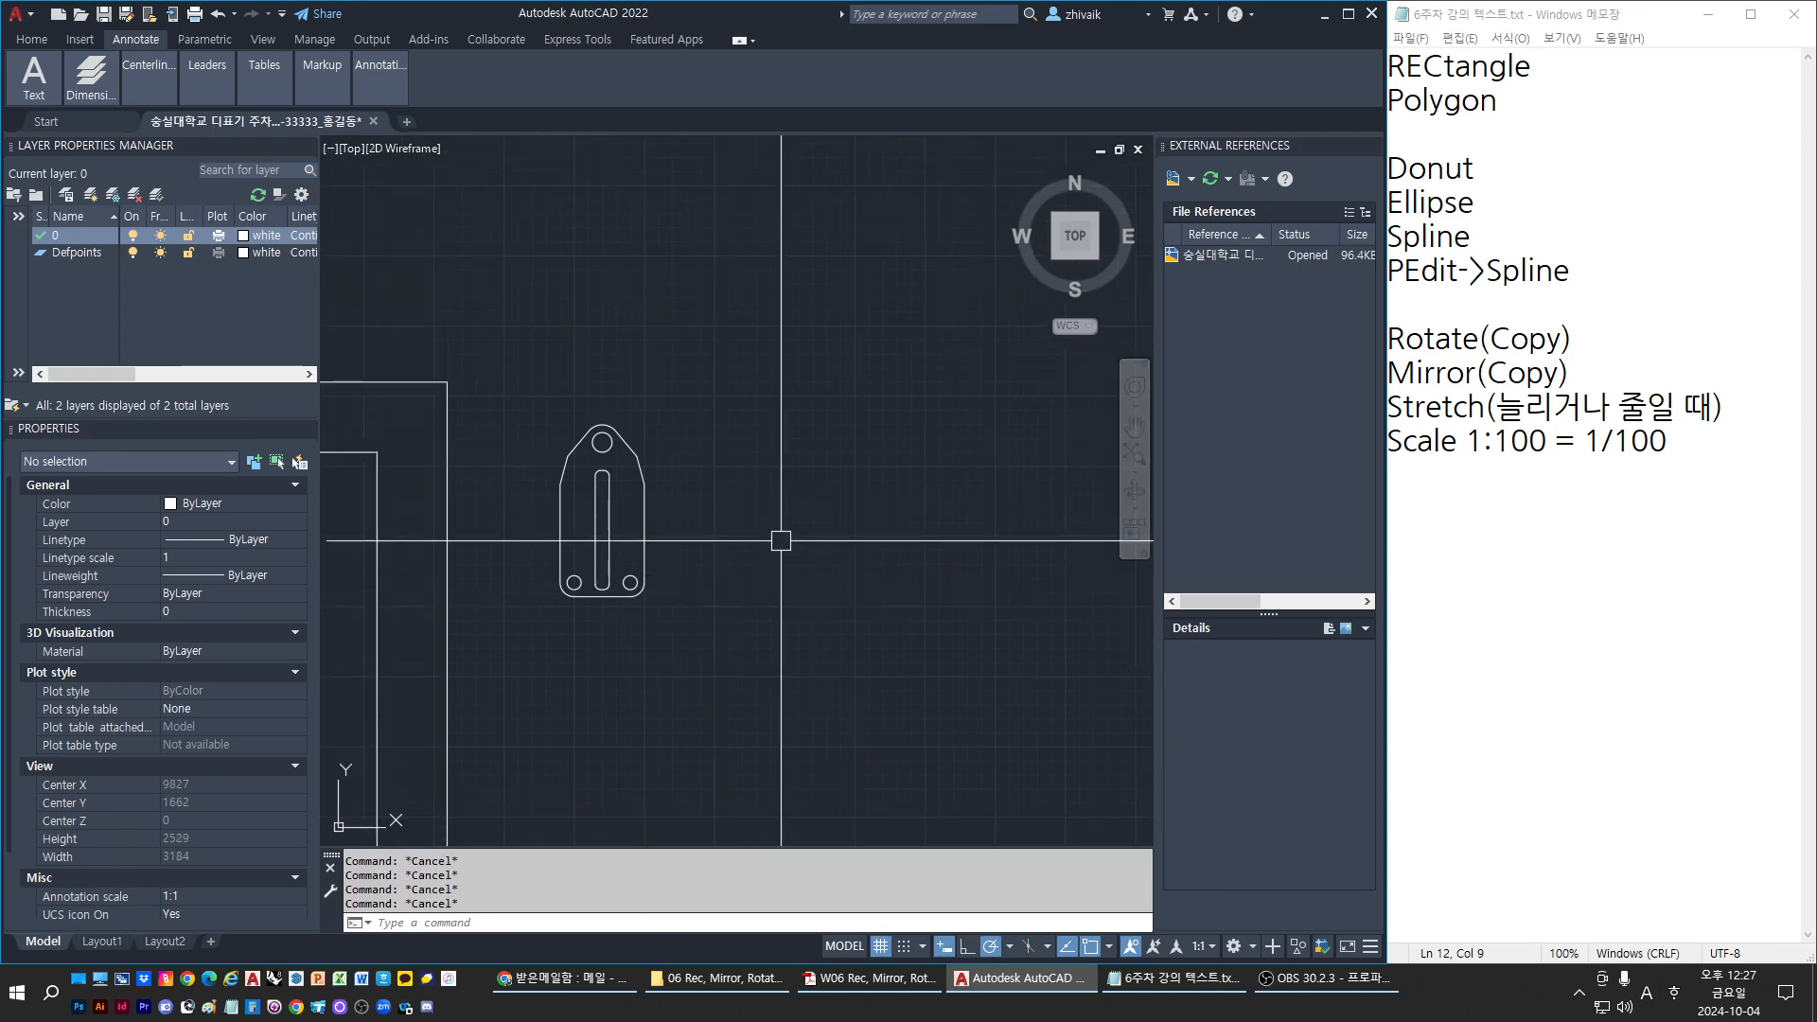
{"action": "scroll", "coordinate": [781, 539], "scroll_direction": "up", "scroll_amount": 2}
{"action": "type", "text": "CI"}
{"action": "key", "text": "Return"}
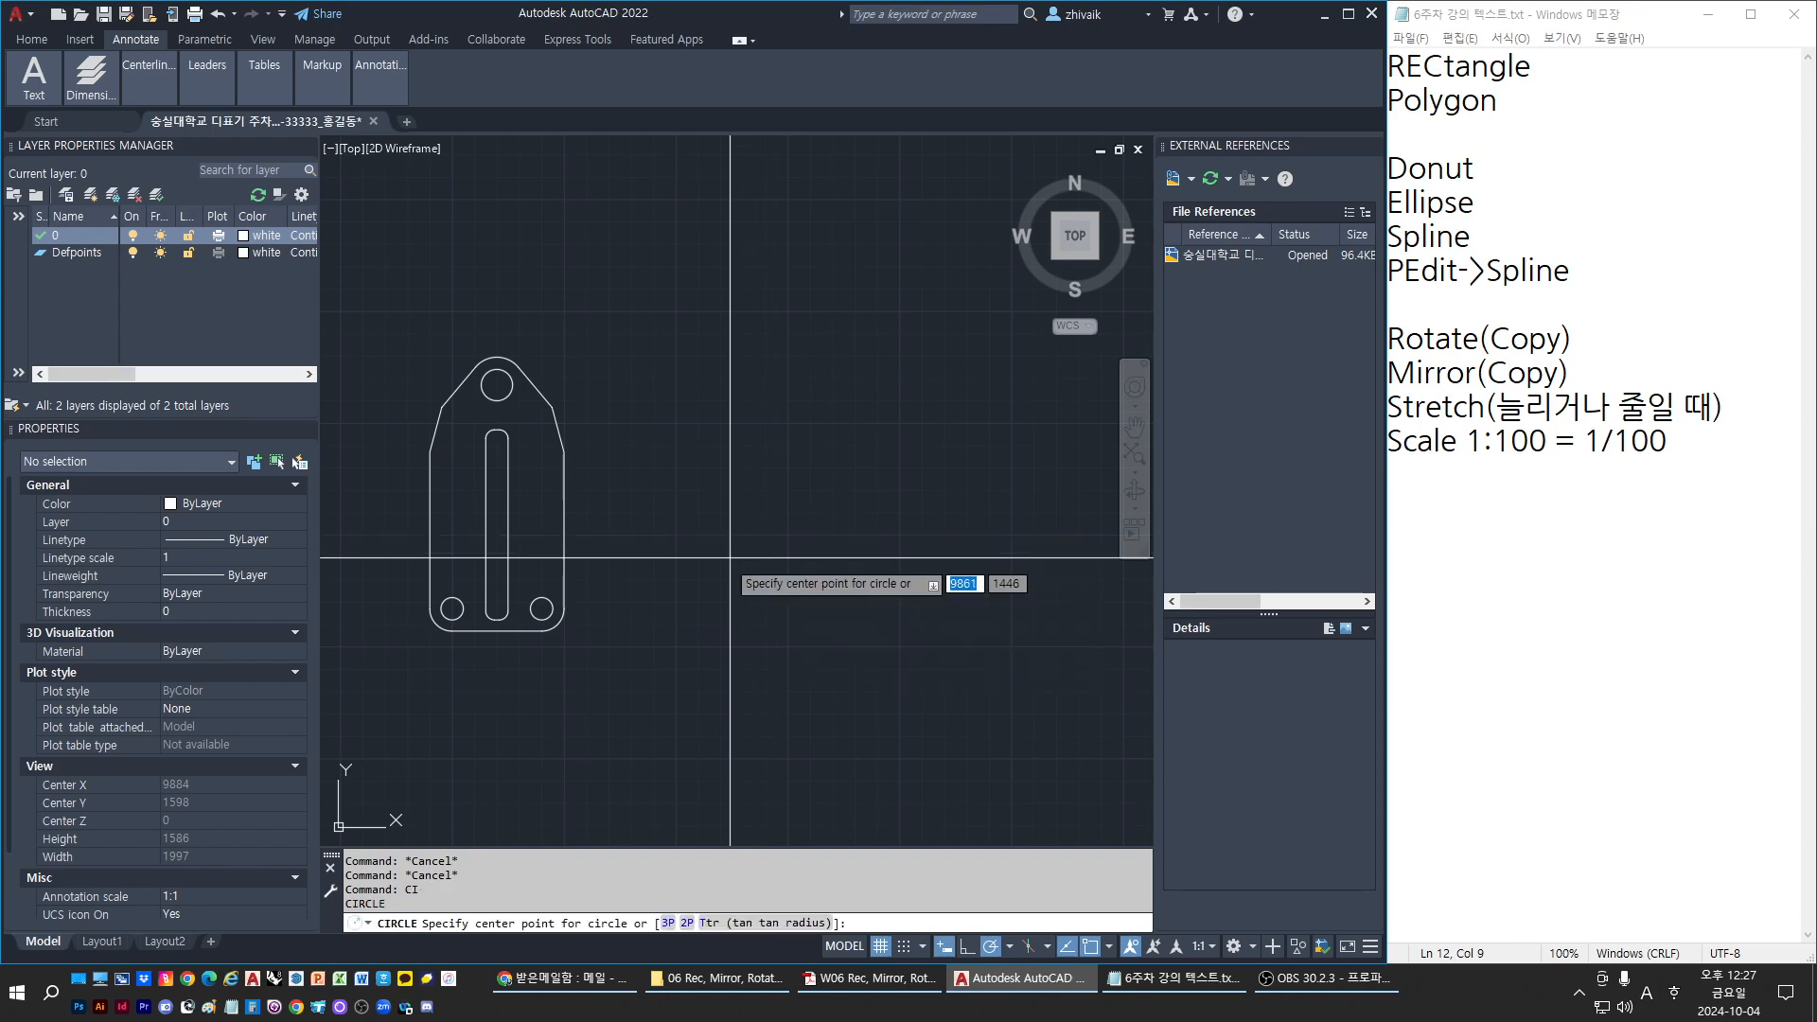
{"action": "left_click", "coordinate": [713, 511]}
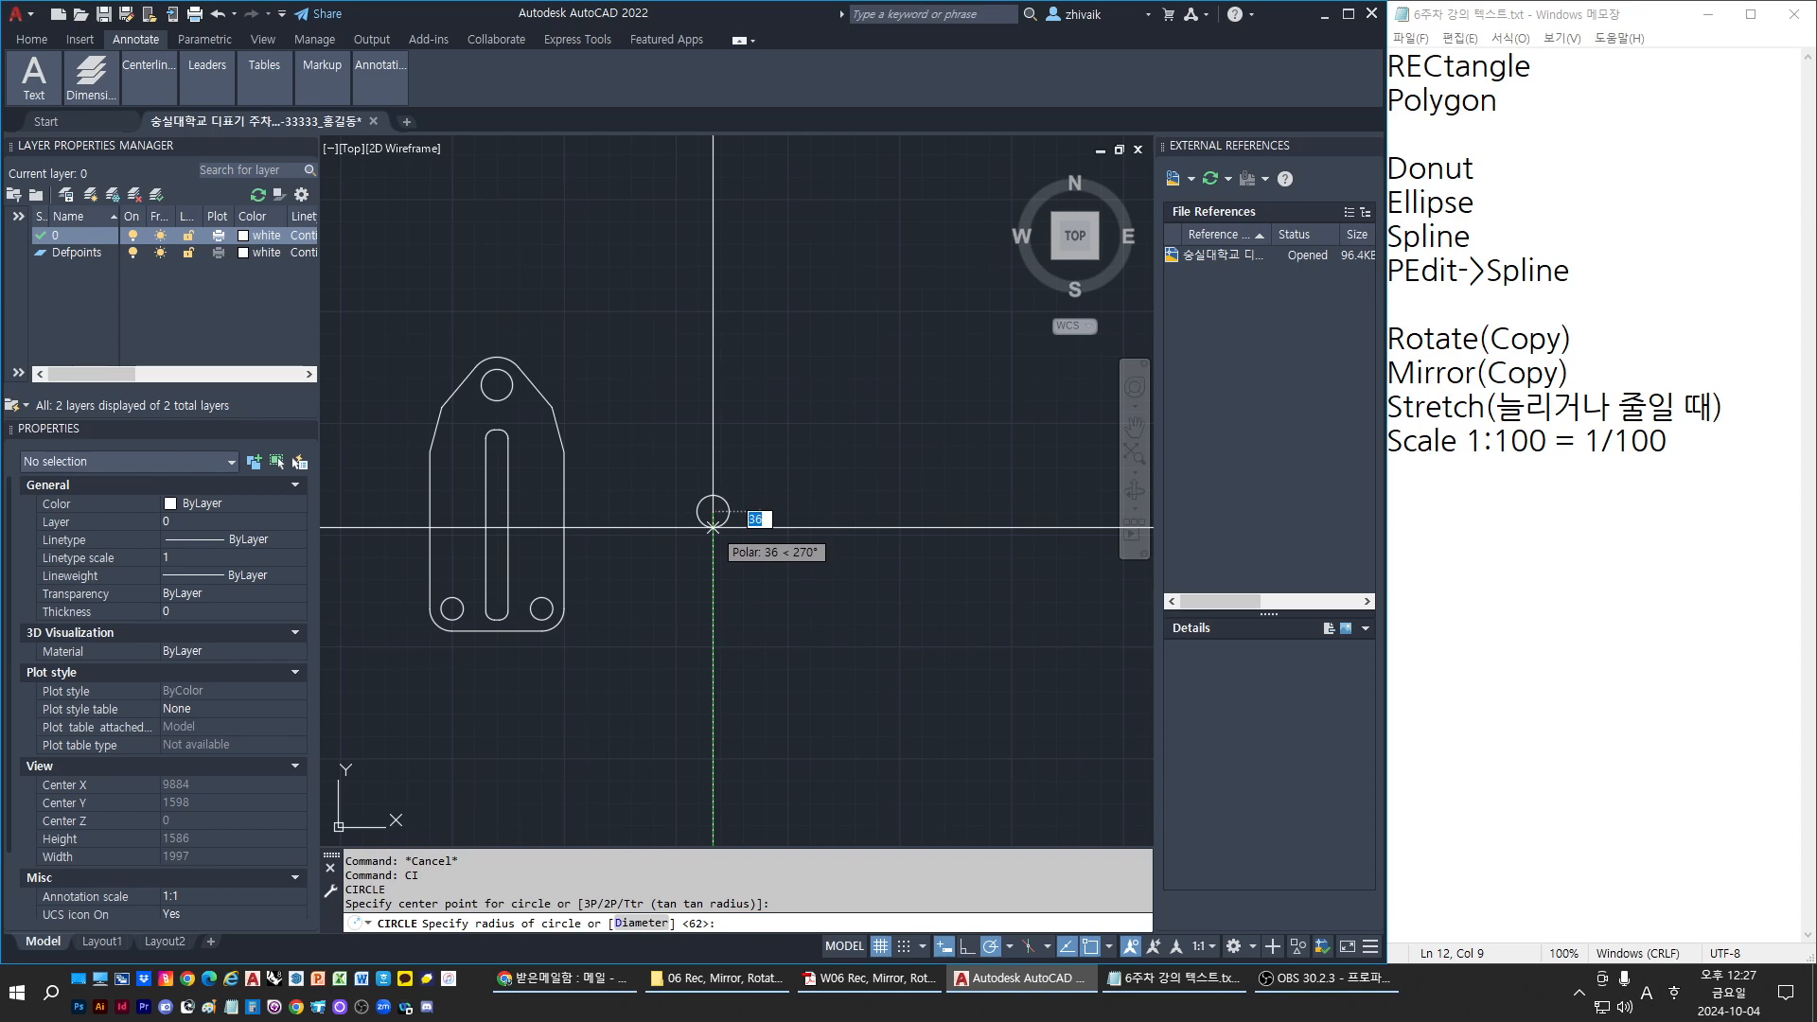
{"action": "type", "text": "d"}
{"action": "key", "text": "Return"}
{"action": "type", "text": "7"}
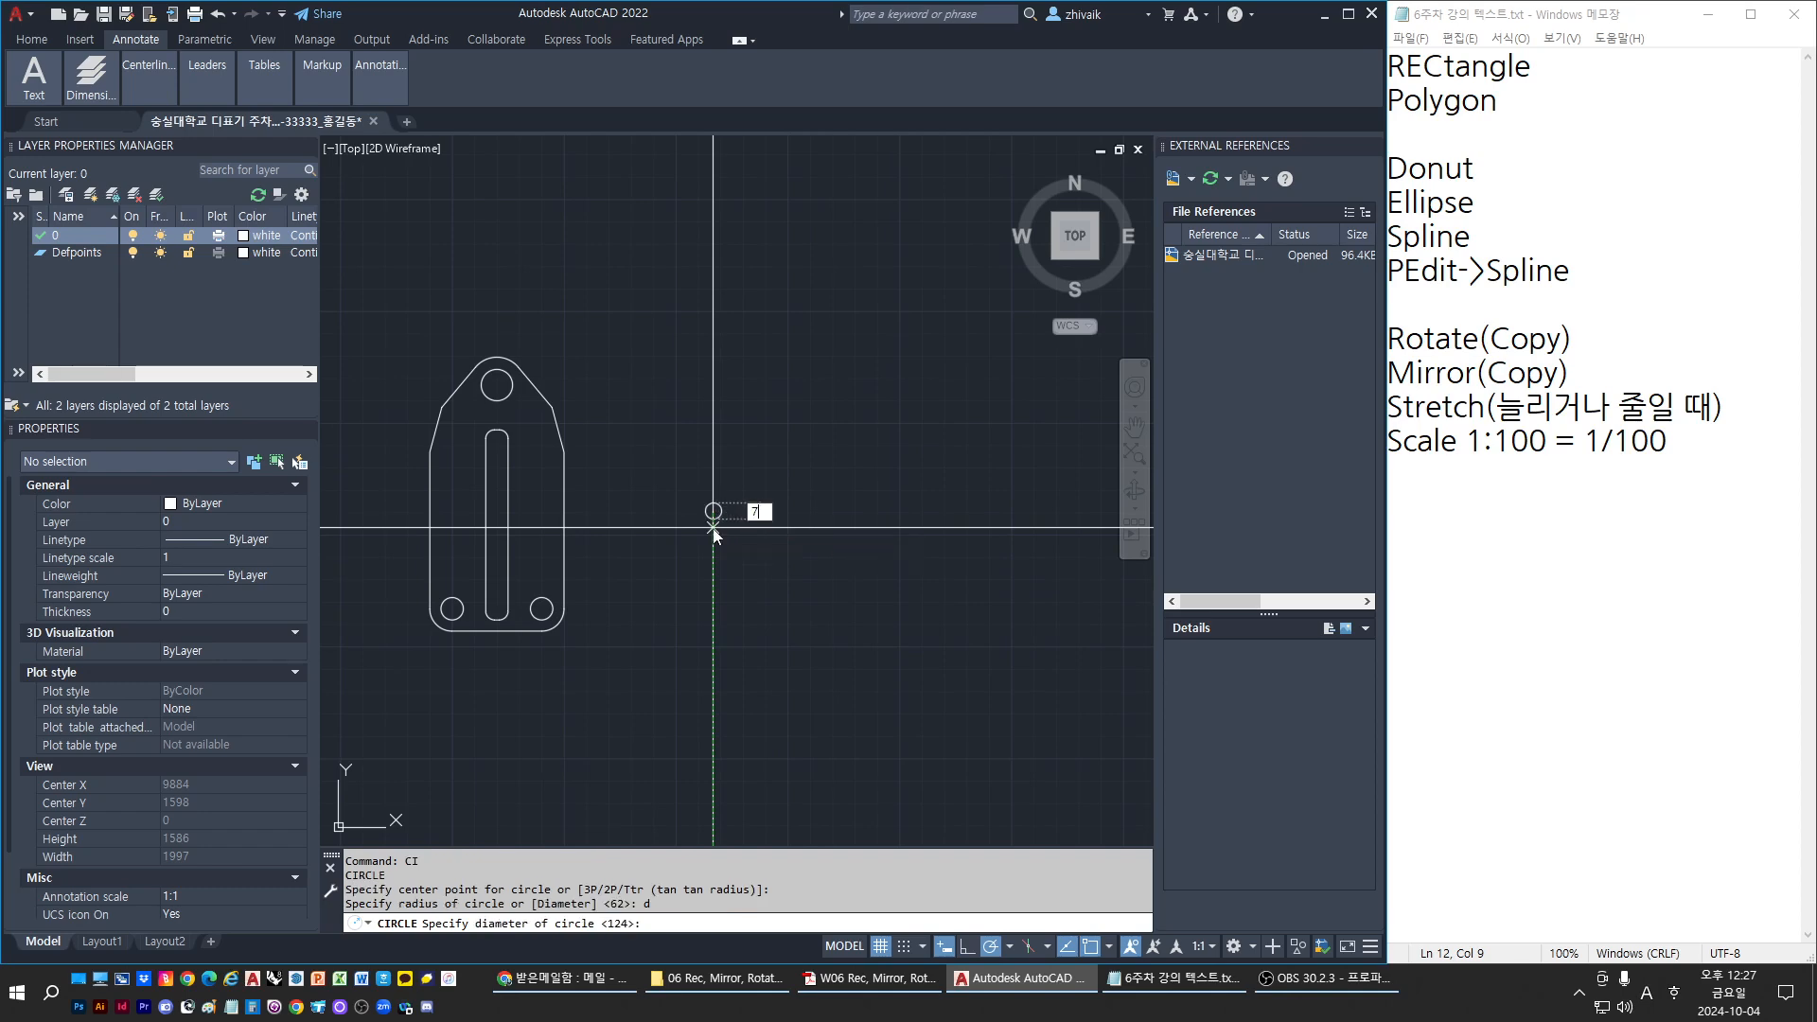
{"action": "type", "text": "5"}
{"action": "key", "text": "Return"}
{"action": "key", "text": "Escape"}
{"action": "key", "text": "Escape"}
{"action": "key", "text": "Escape"}
Draw horizontal and vertical polylines across the 75-diameter circle, forming a cross through its centre
{"action": "scroll", "coordinate": [712, 530], "scroll_direction": "up", "scroll_amount": 3}
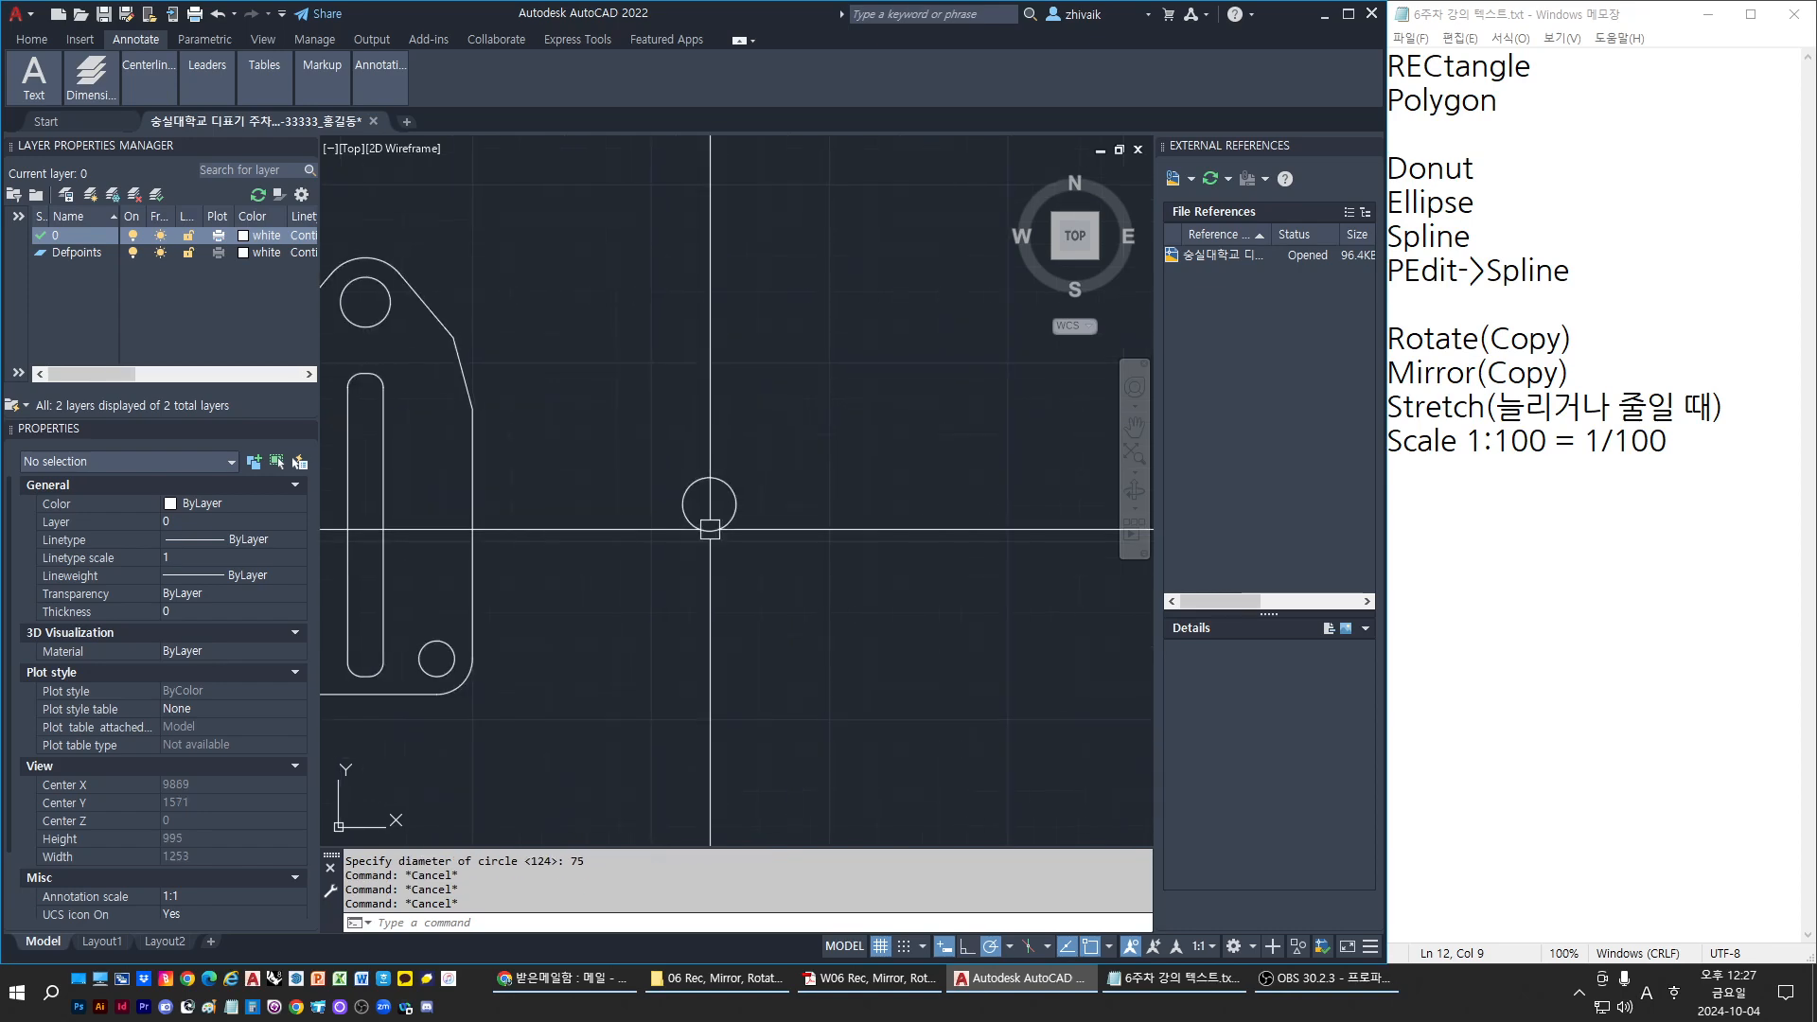
{"action": "type", "text": "pl"}
{"action": "key", "text": "Return"}
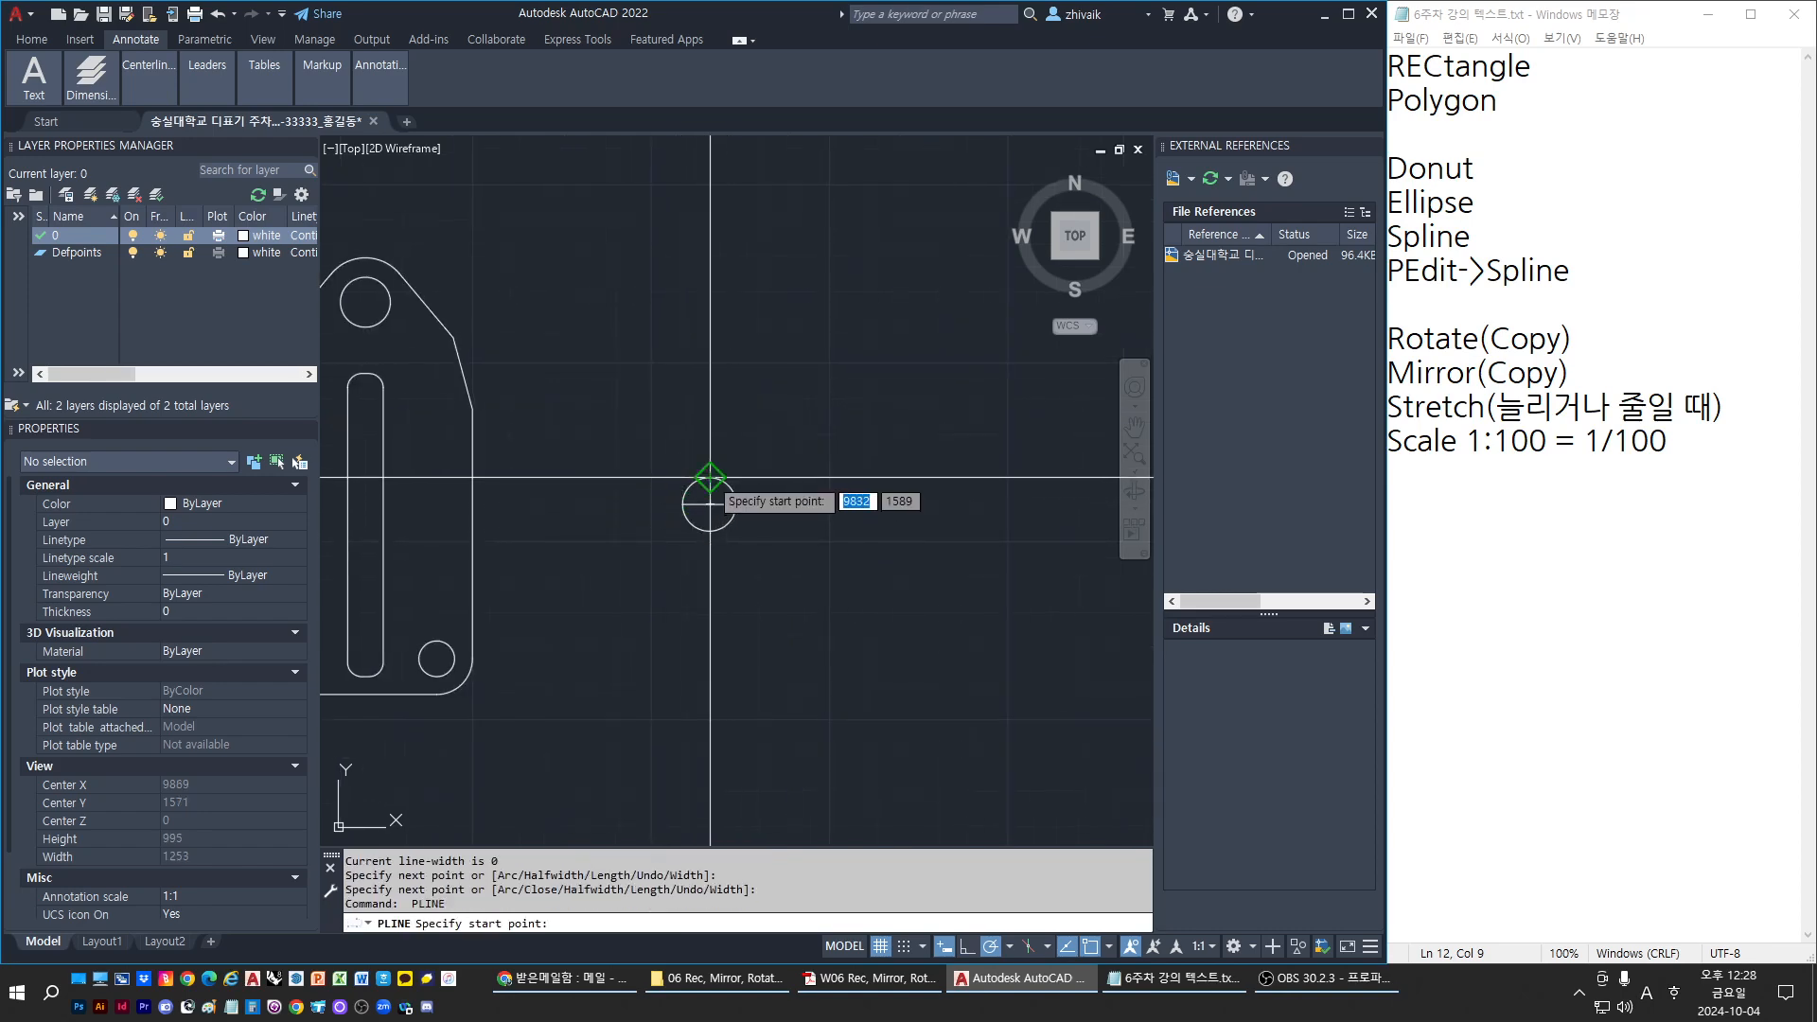
{"action": "key", "text": "Escape"}
{"action": "key", "text": "Escape"}
{"action": "key", "text": "Escape"}
{"action": "middle_click_drag", "start_coordinate": [1011, 462], "coordinate": [959, 488]}
{"action": "key", "text": "Escape"}
Try a circle with a radius of 150 to the upper right of the crossed circle, and undo it
{"action": "type", "text": "ci"}
{"action": "key", "text": "Return"}
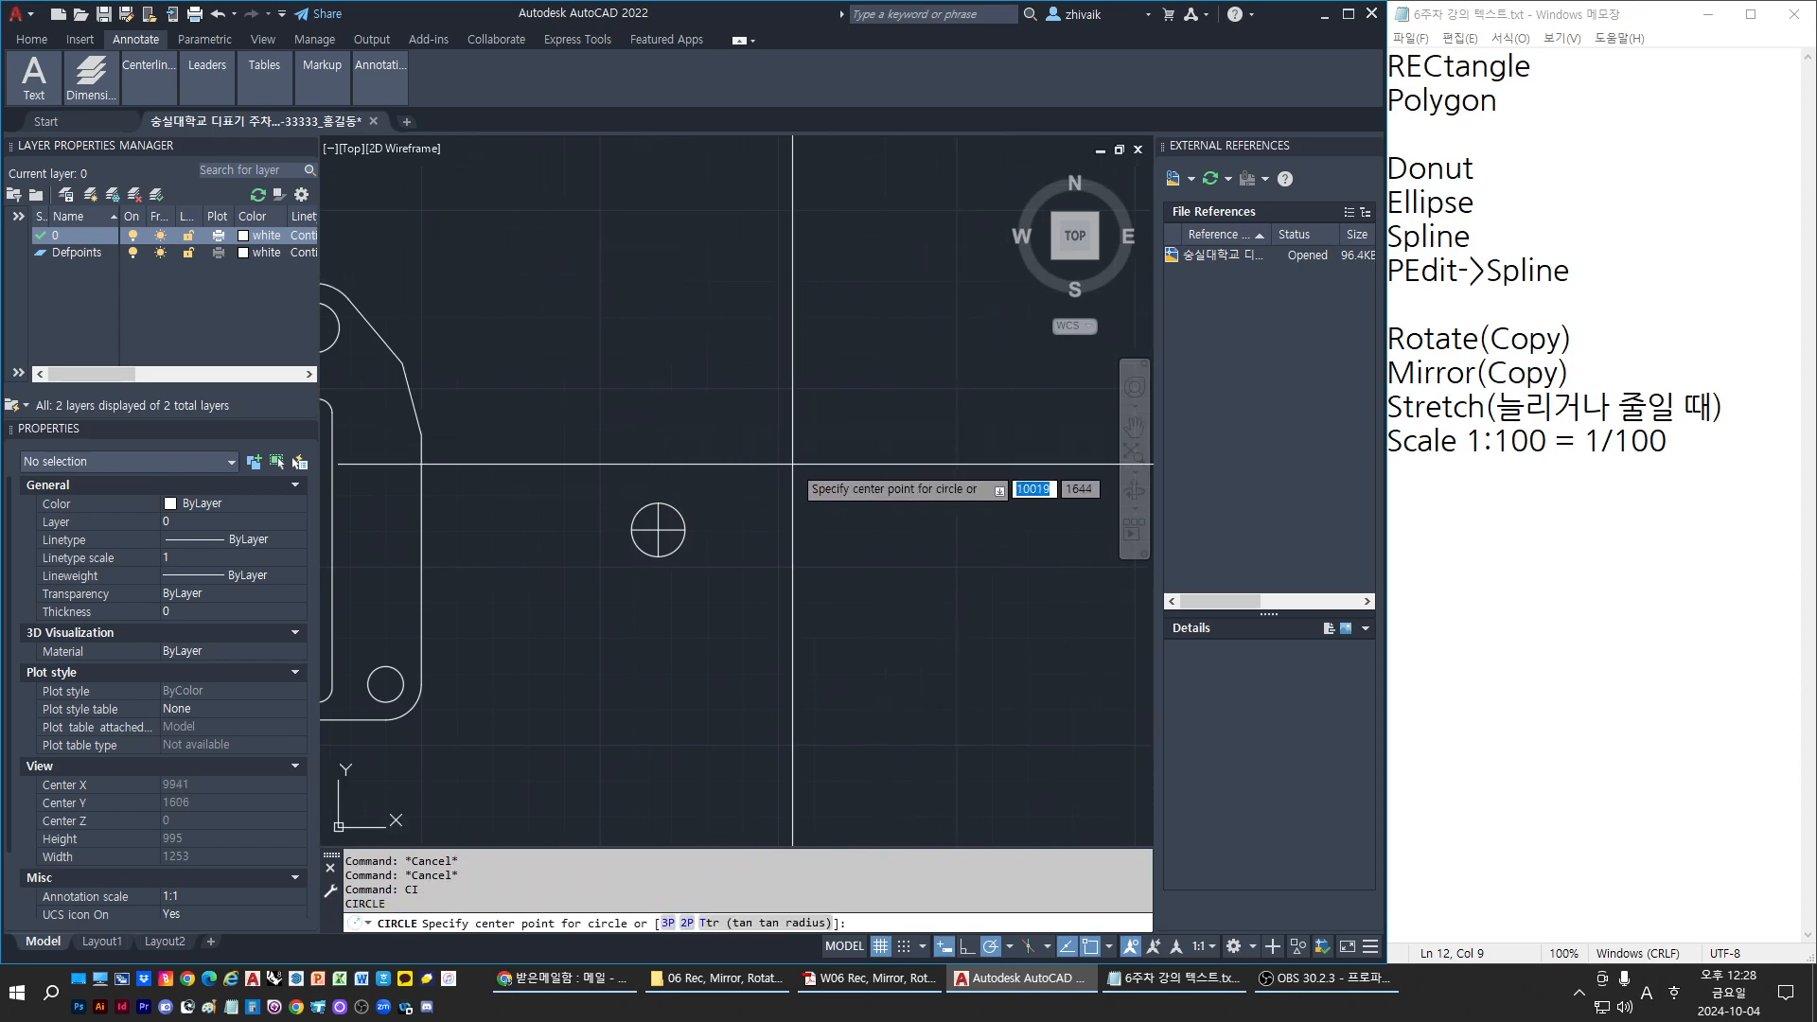
{"action": "scroll", "coordinate": [793, 464], "scroll_direction": "up", "scroll_amount": 2}
{"action": "left_click", "coordinate": [731, 439]}
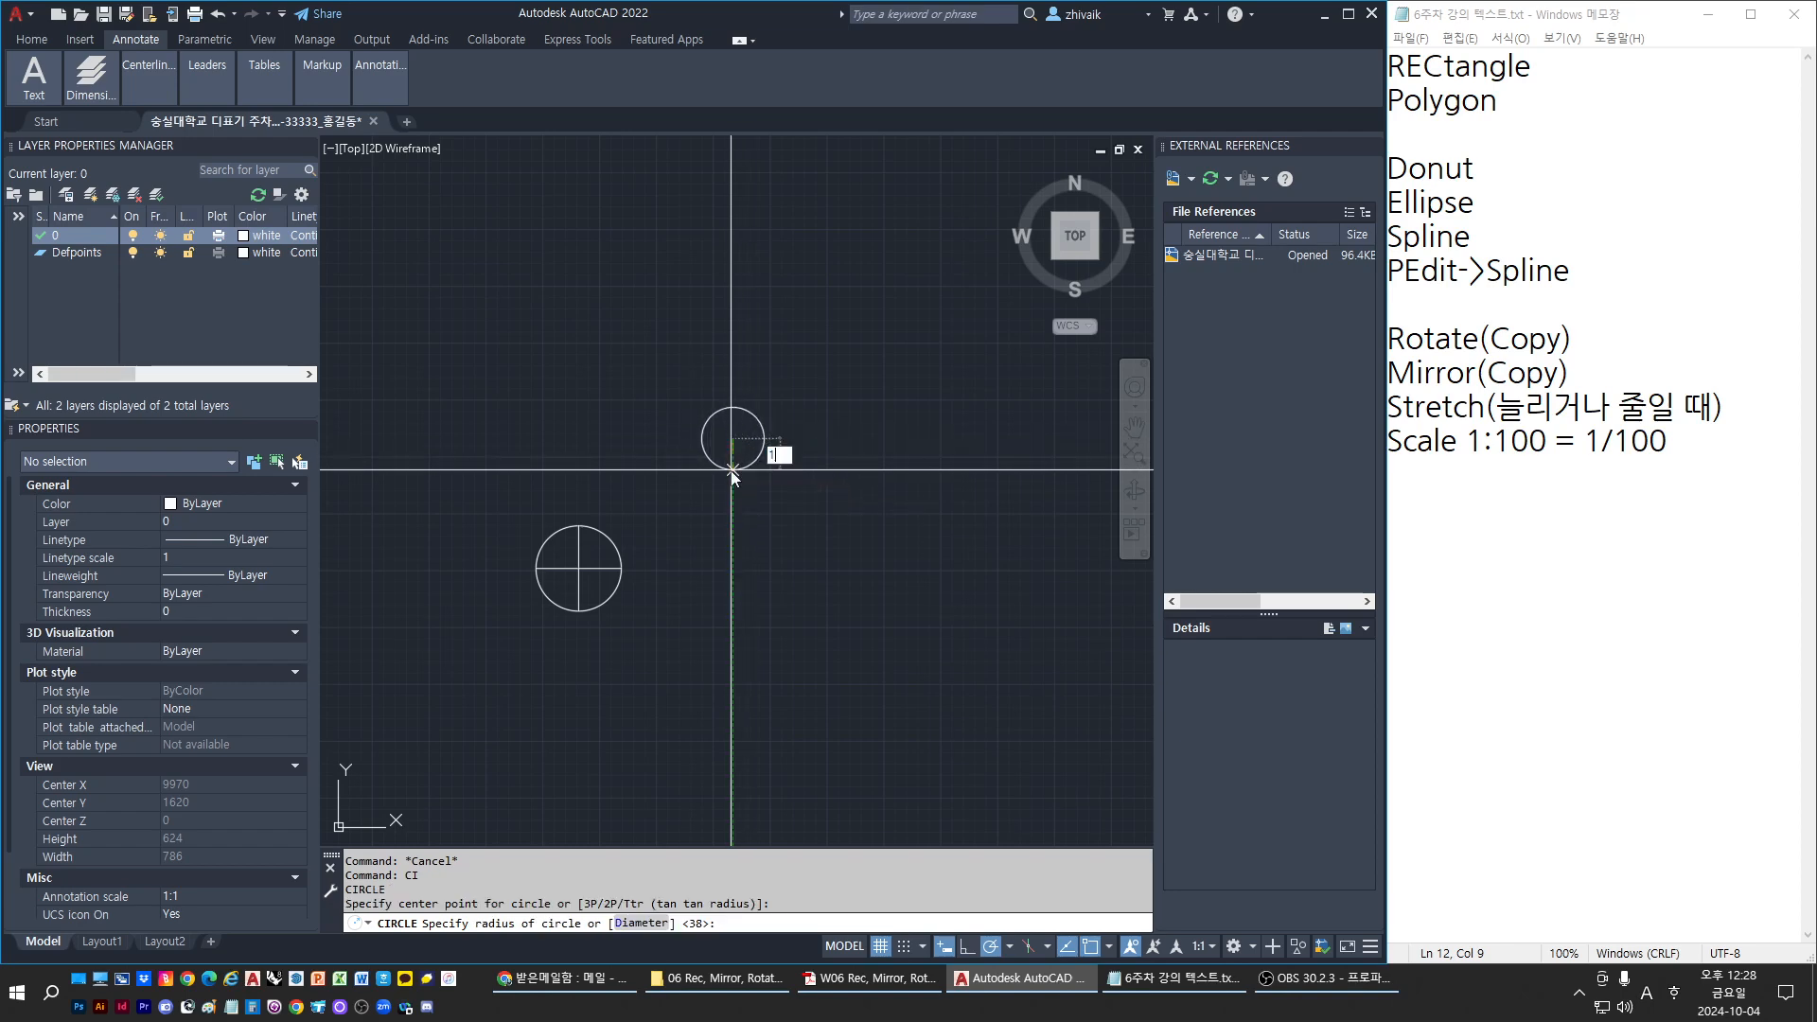
{"action": "key", "text": "Return"}
{"action": "type", "text": "u"}
{"action": "key", "text": "Return"}
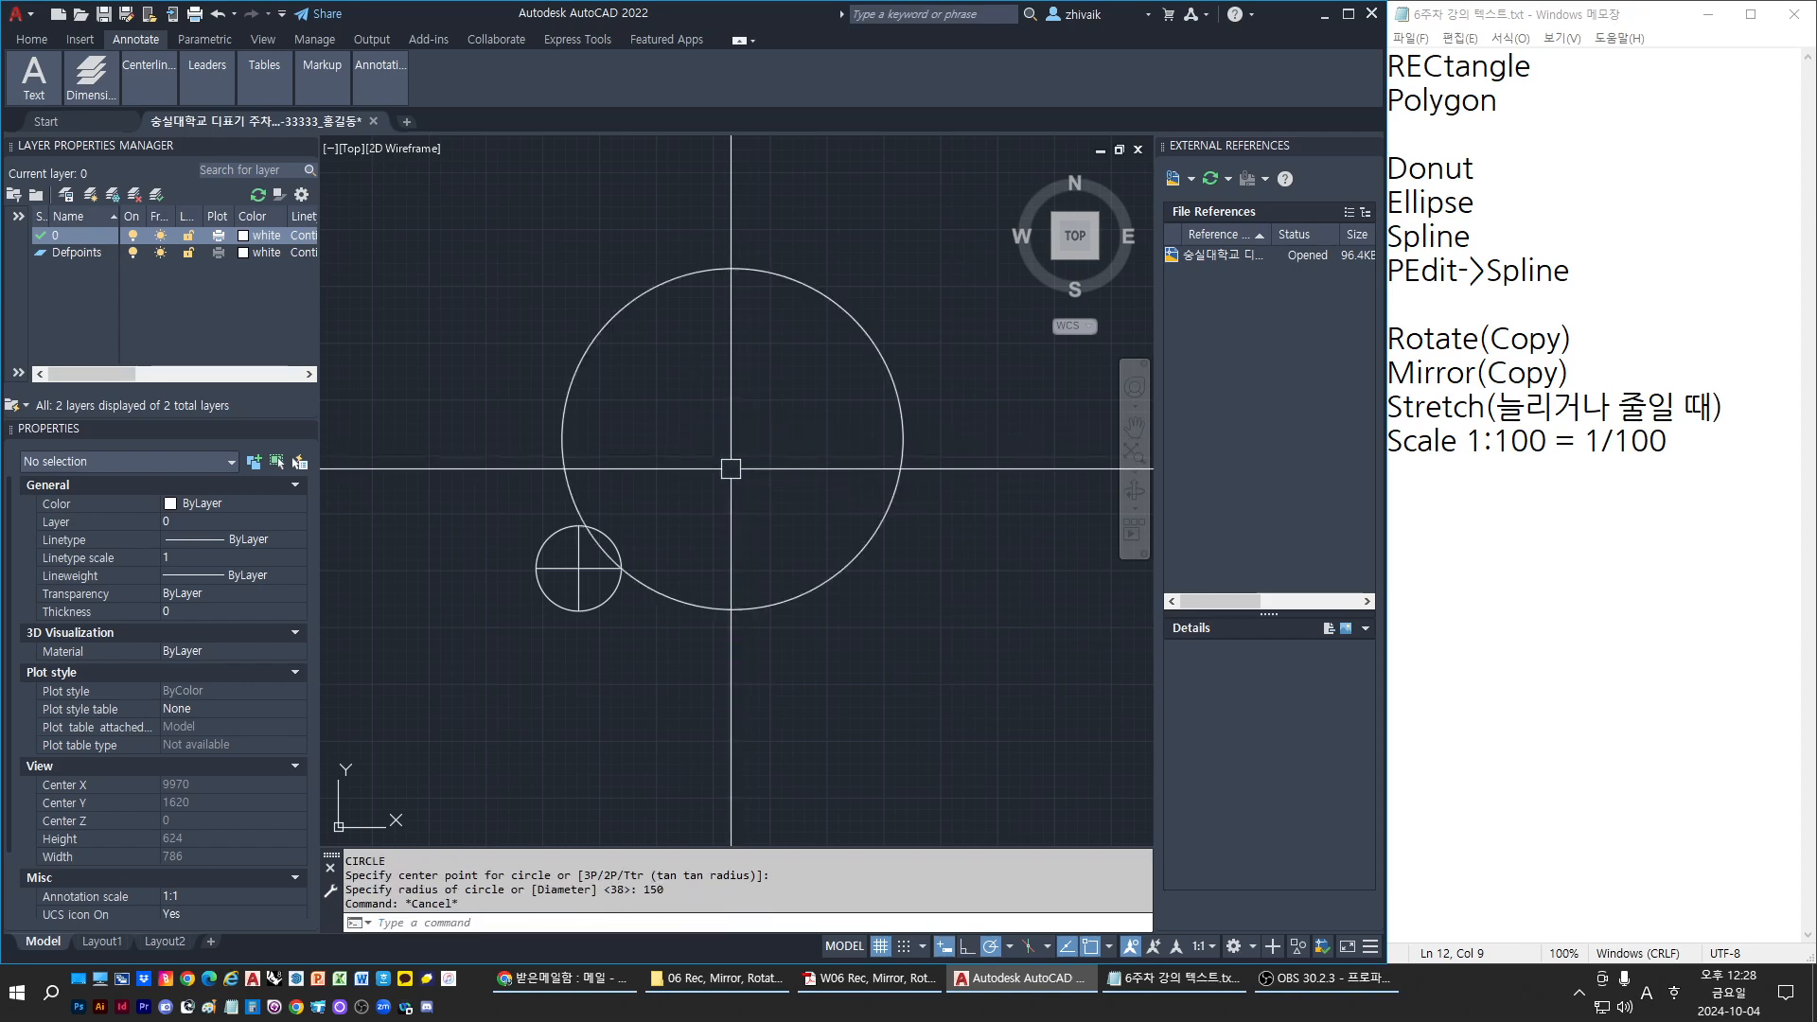
Draw a circle with a diameter of 150 to the upper right of the crossed 75-diameter circle
{"action": "key", "text": "Escape"}
{"action": "key", "text": "Escape"}
{"action": "type", "text": "ci"}
{"action": "key", "text": "Return"}
{"action": "left_click", "coordinate": [763, 391]}
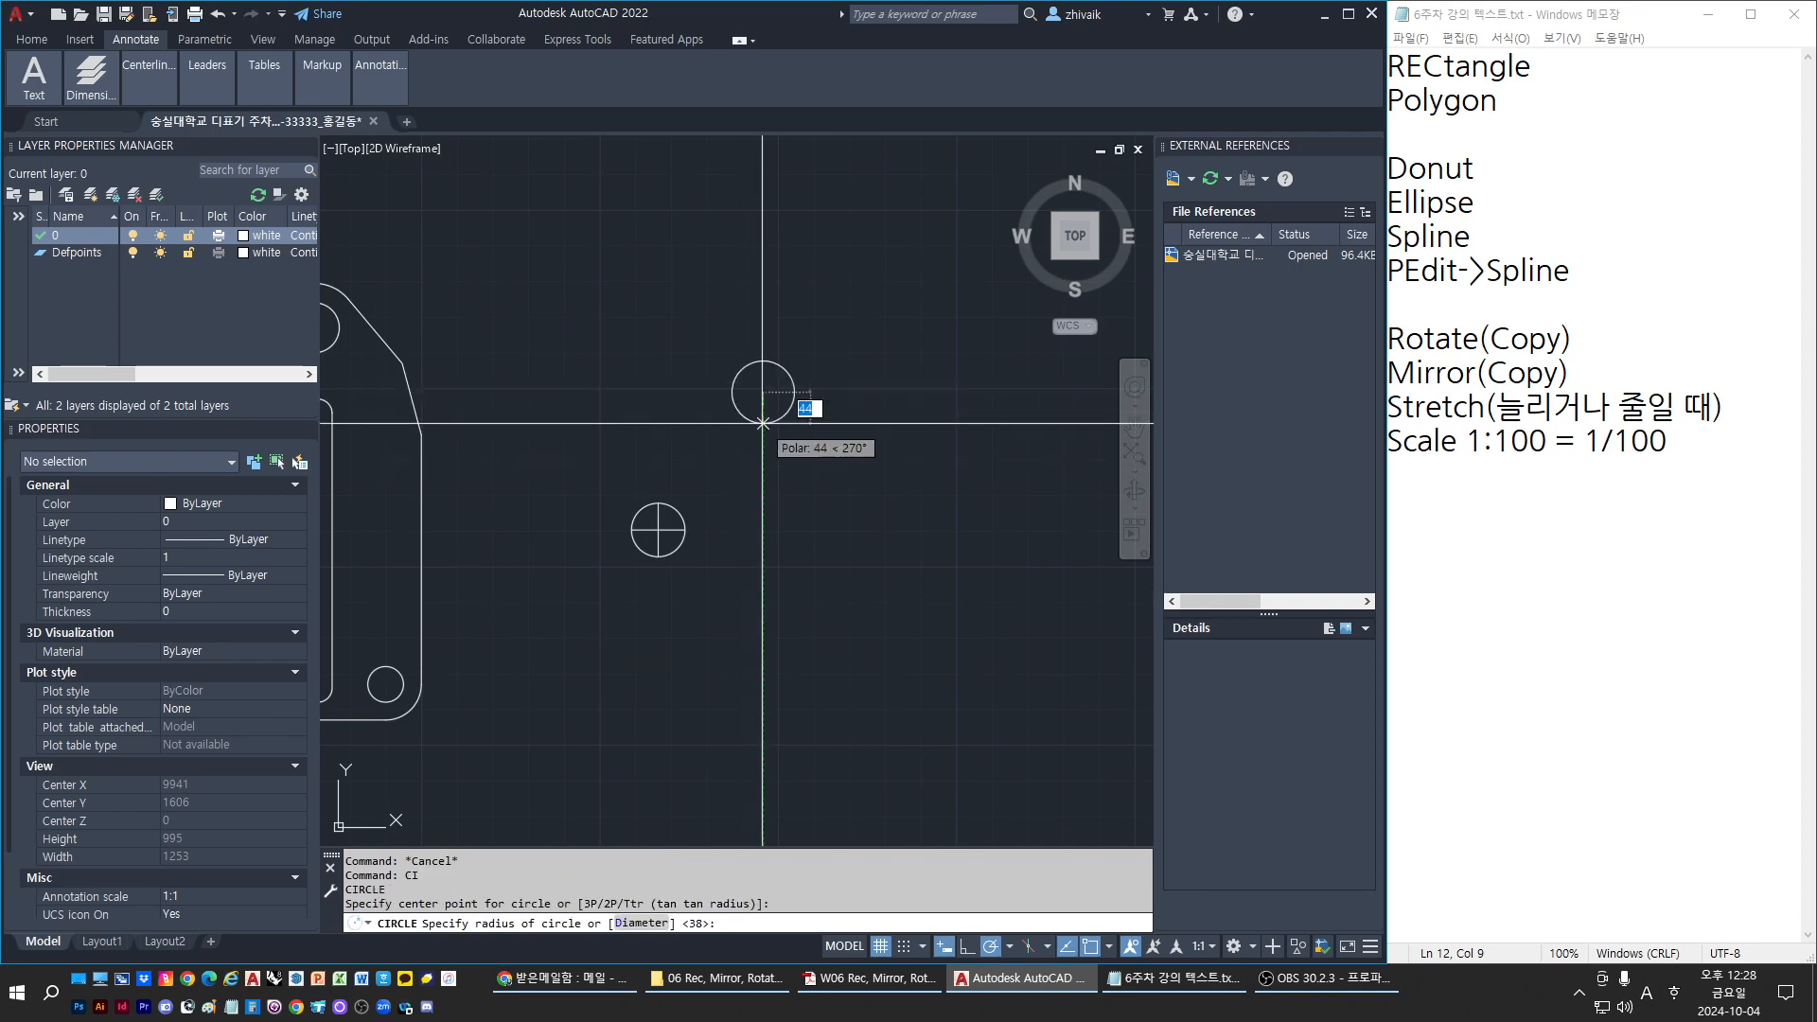
{"action": "type", "text": "d"}
{"action": "key", "text": "Return"}
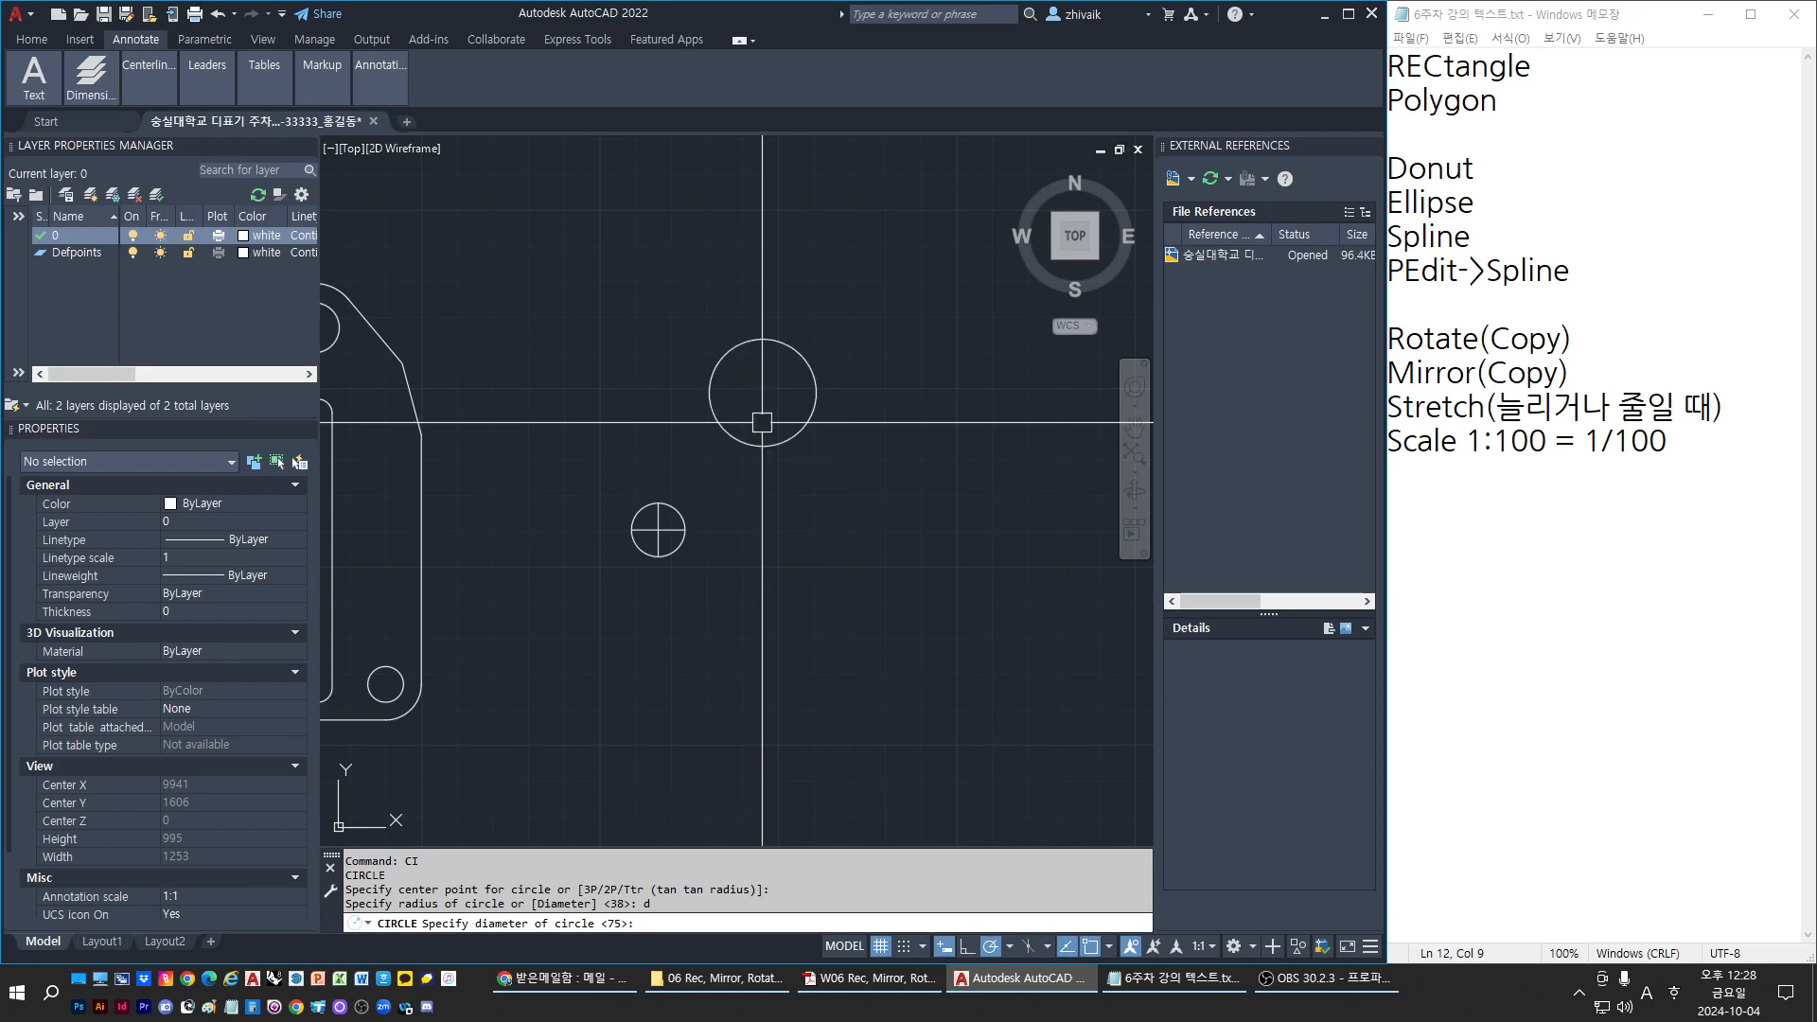
{"action": "key", "text": "Return"}
{"action": "key", "text": "Escape"}
{"action": "key", "text": "Escape"}
Draw horizontal and vertical polylines through the centre of the 150-diameter circle, spanning its full diameter
{"action": "type", "text": "l"}
{"action": "key", "text": "Return"}
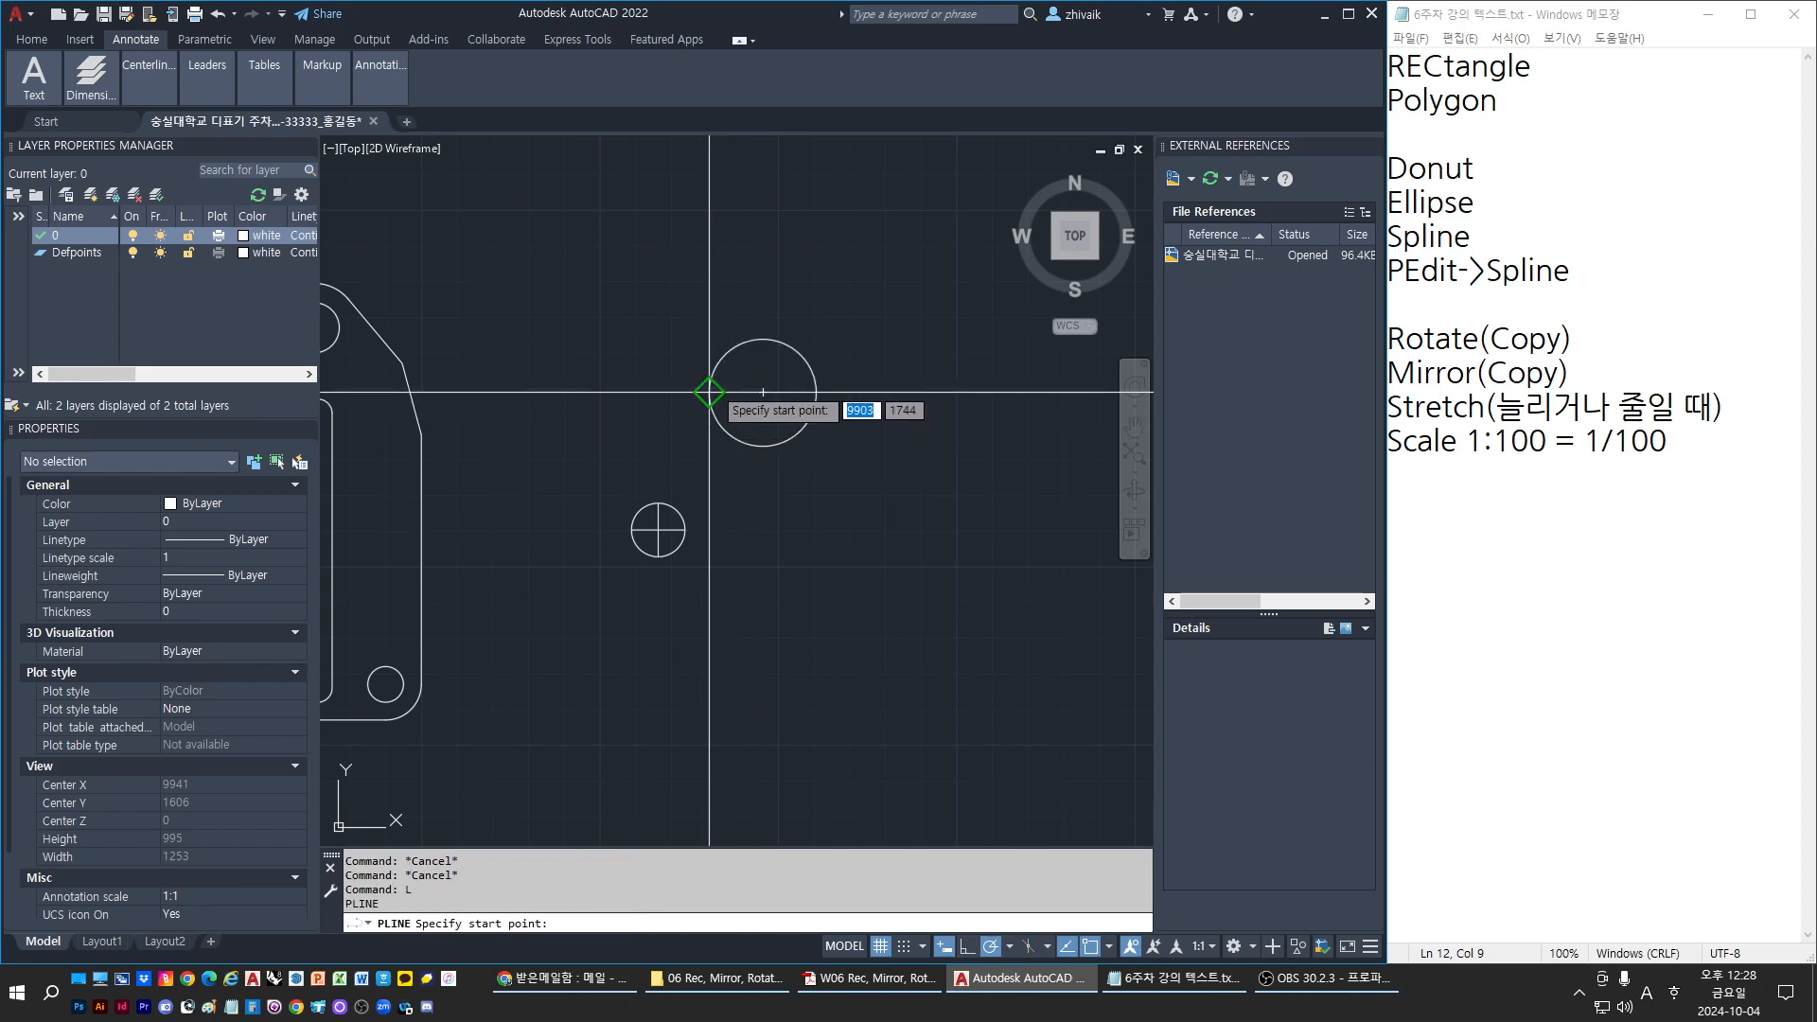
{"action": "left_click", "coordinate": [763, 391]}
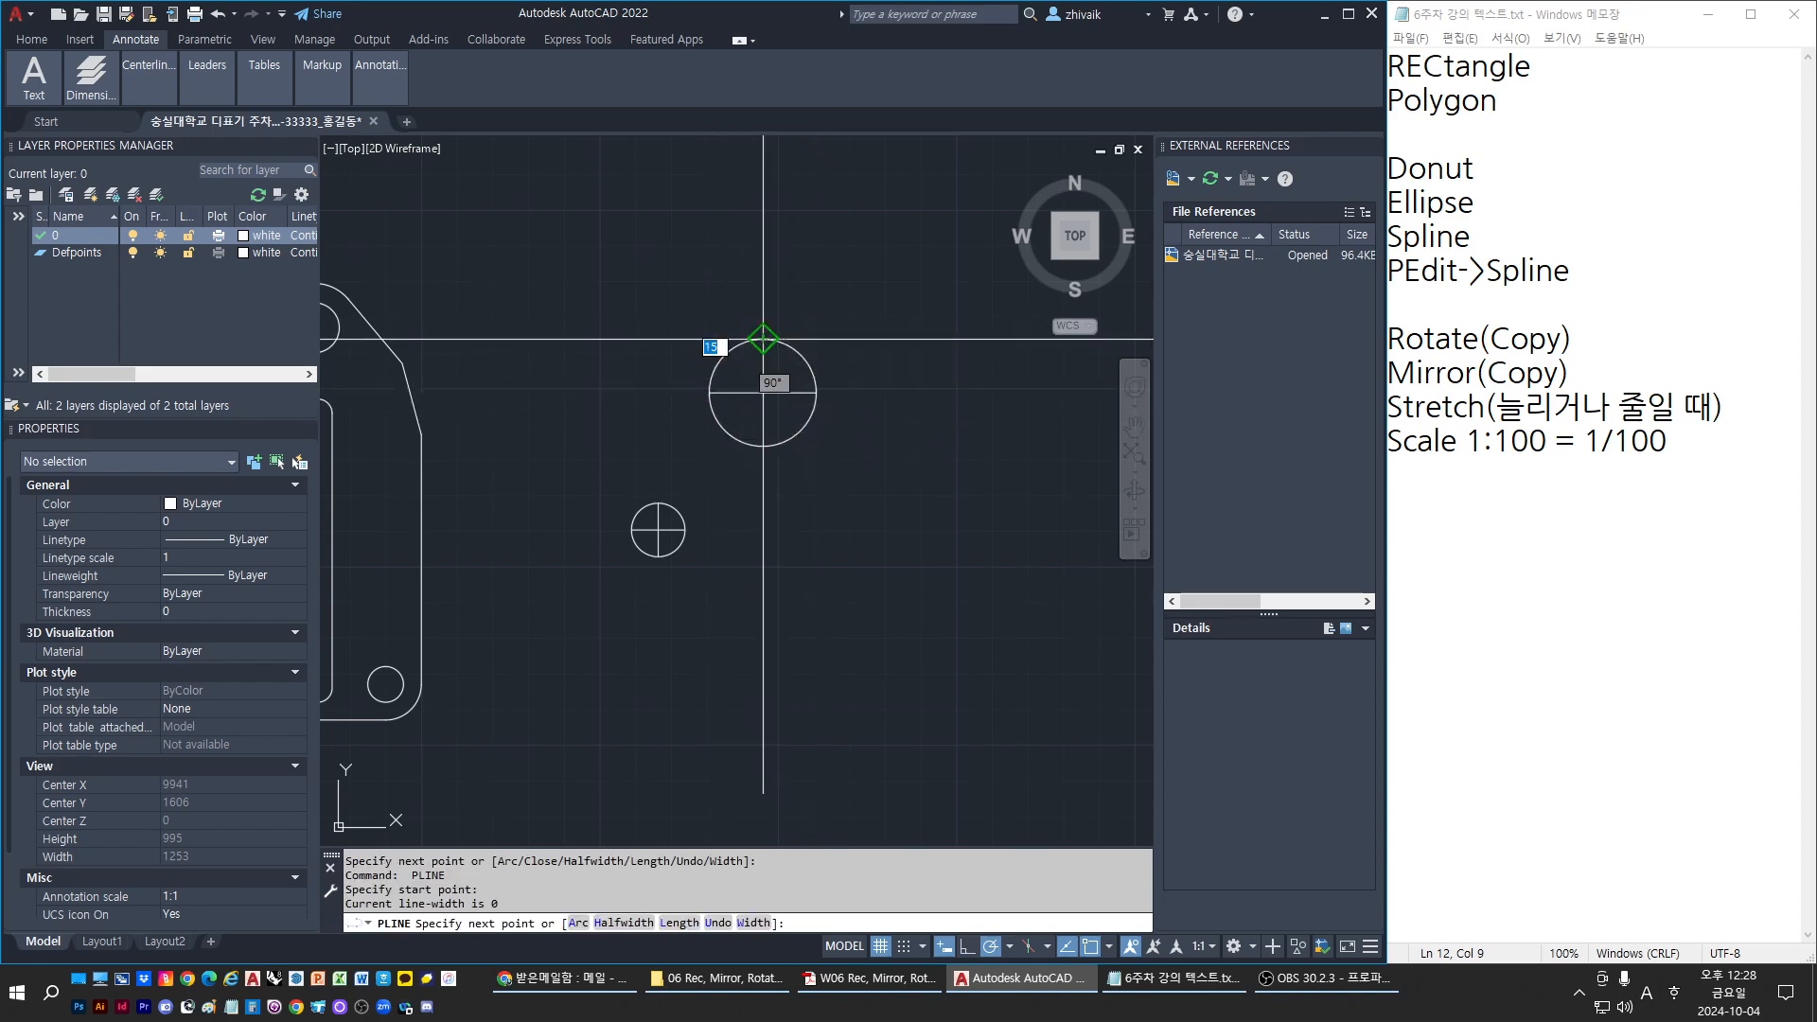
{"action": "left_click", "coordinate": [762, 446]}
{"action": "key", "text": "Return"}
{"action": "key", "text": "Escape"}
{"action": "key", "text": "Escape"}
{"action": "key", "text": "Escape"}
{"action": "key", "text": "Escape"}
{"action": "middle_click_drag", "start_coordinate": [804, 656], "coordinate": [818, 628]}
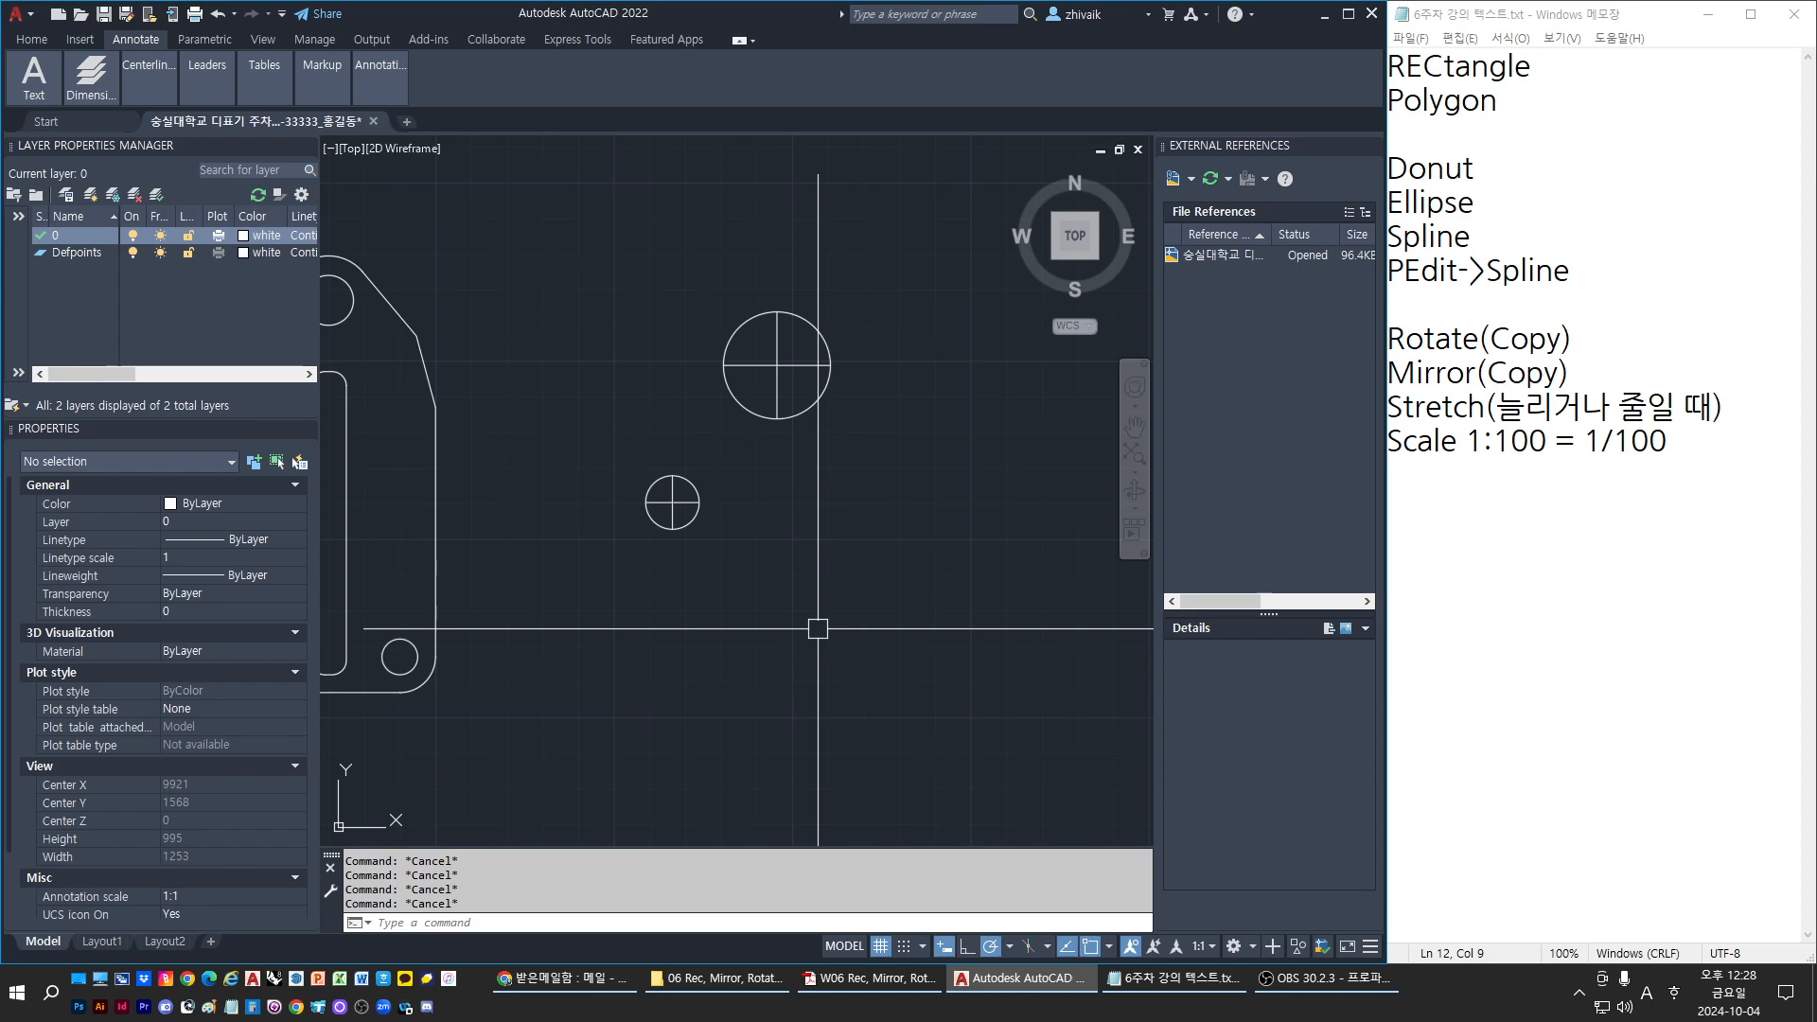
Draw a circle with a diameter of 50 below the large circle, to the lower right of the 75-diameter one
{"action": "type", "text": "ci"}
{"action": "key", "text": "Return"}
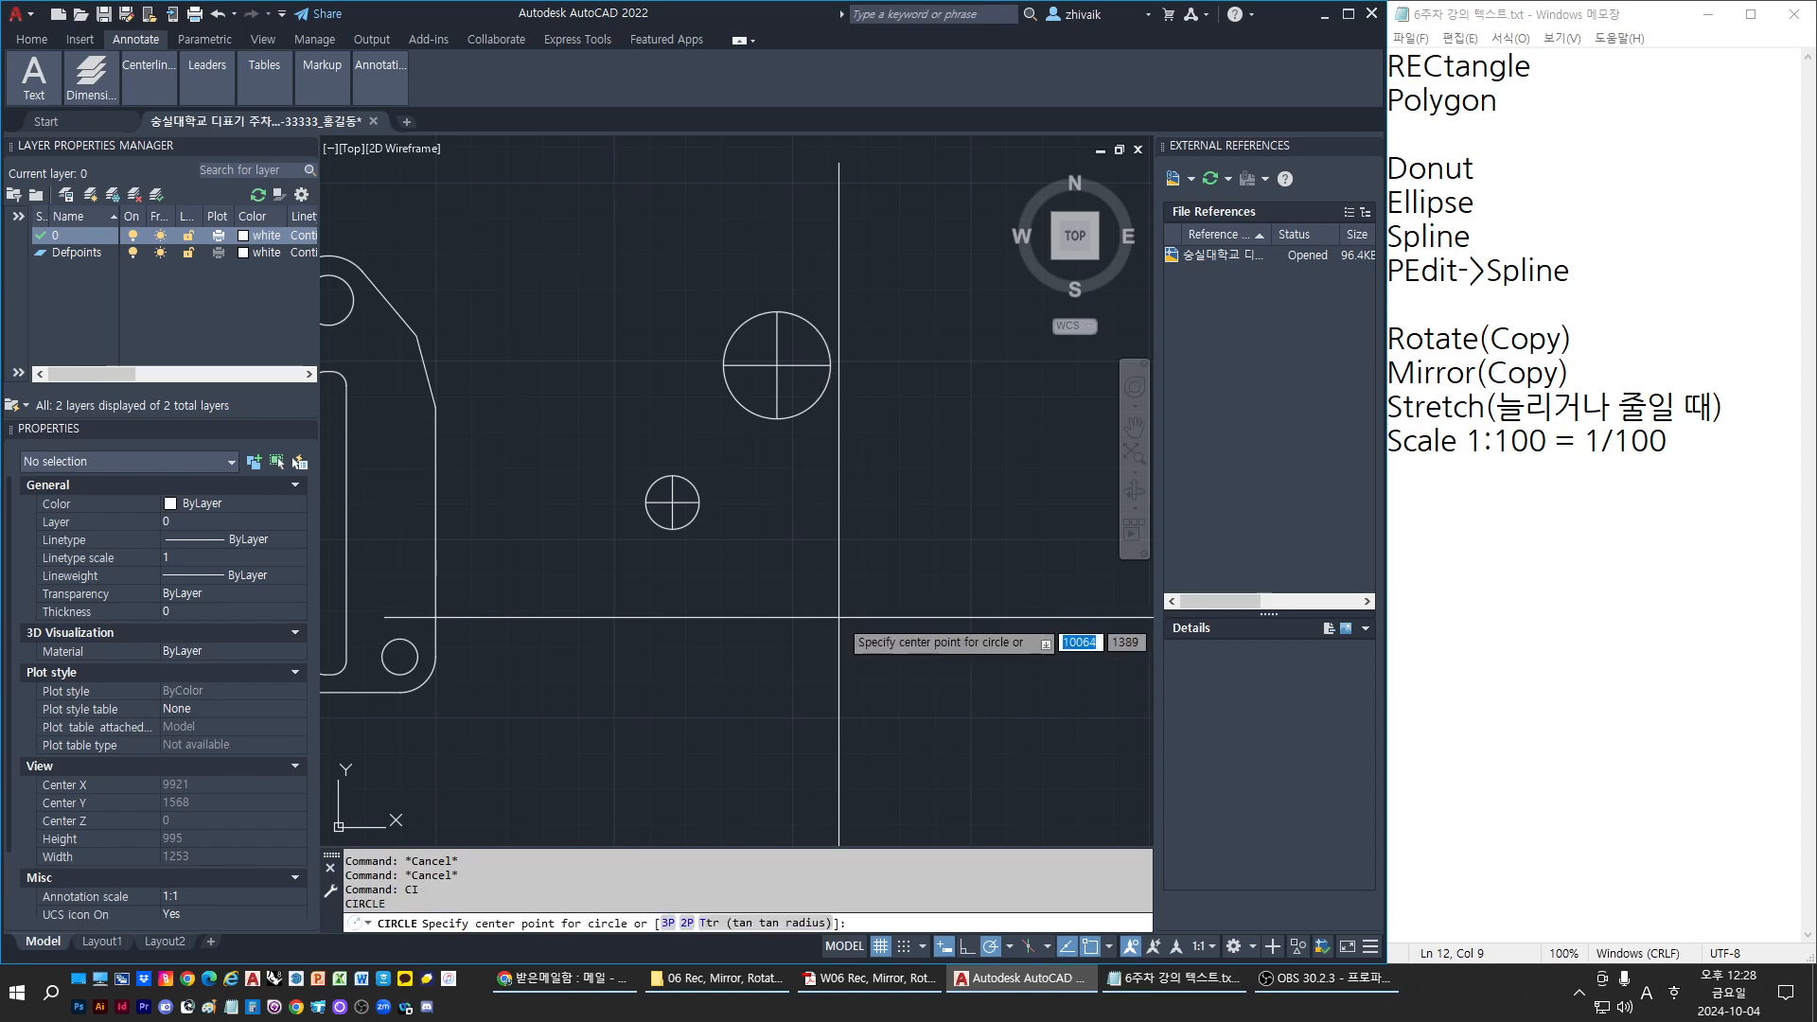
{"action": "left_click", "coordinate": [795, 542]}
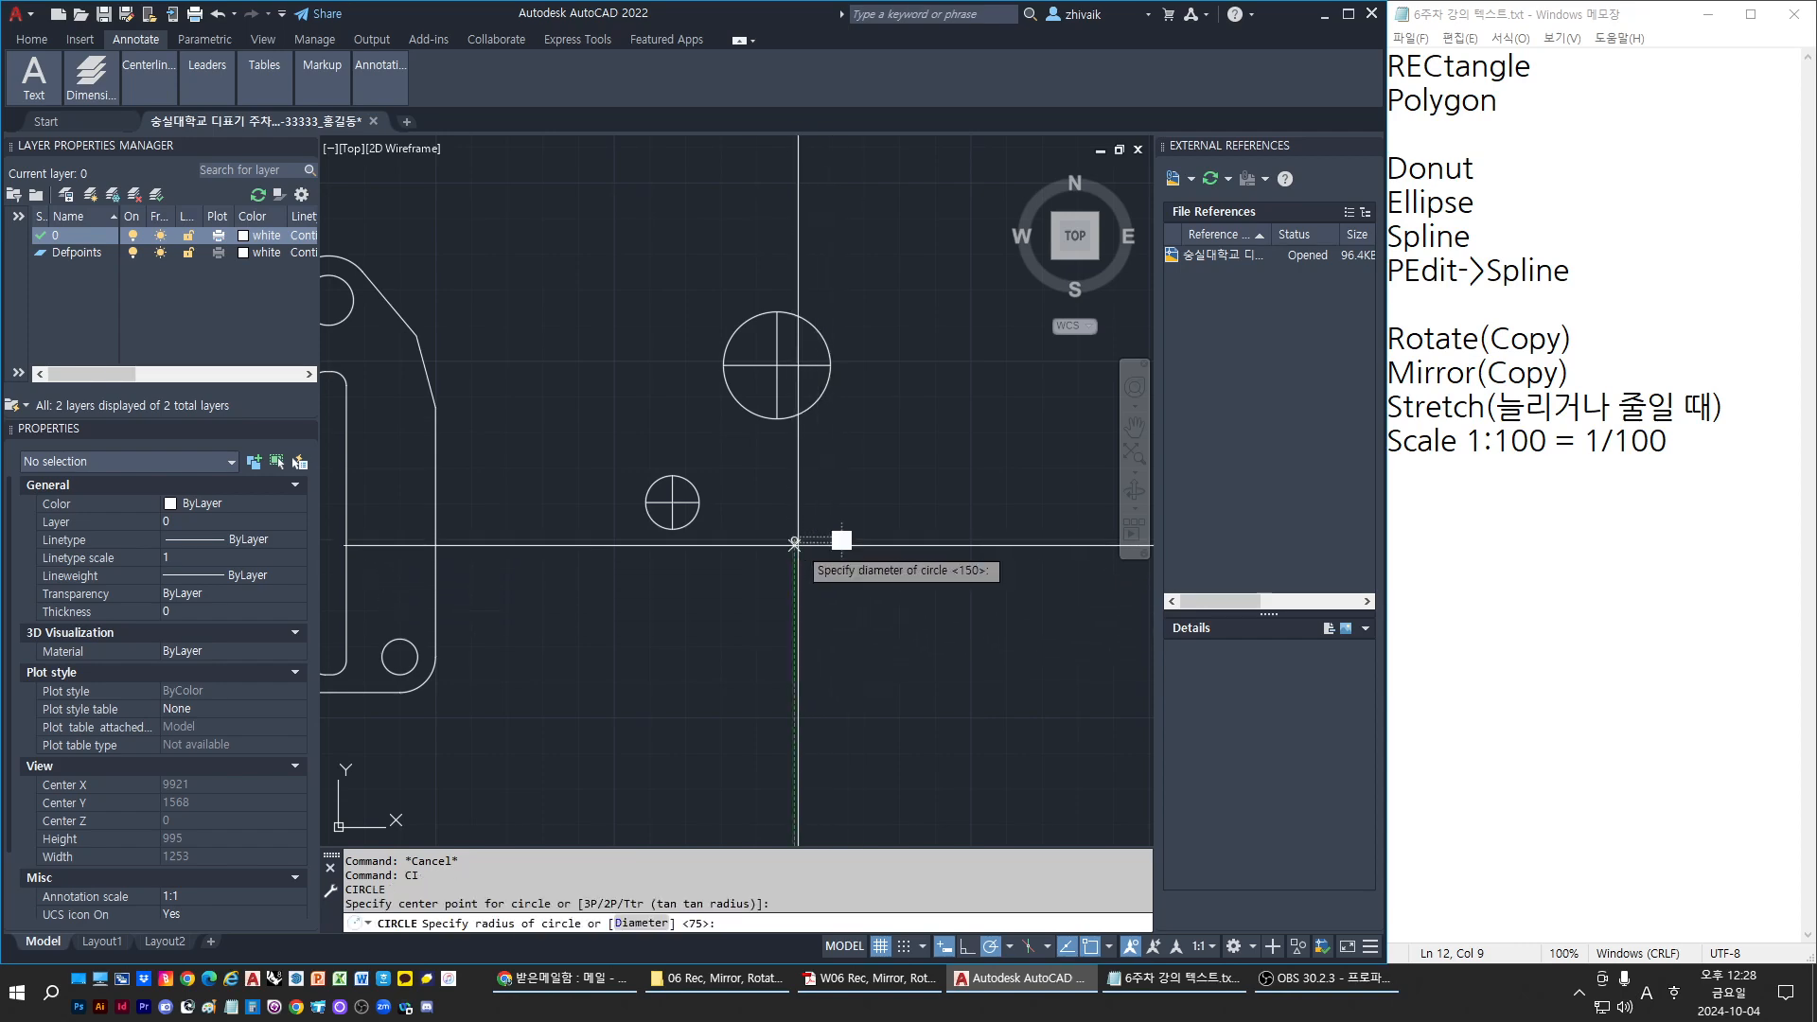
{"action": "type", "text": "50"}
{"action": "key", "text": "Return"}
{"action": "key", "text": "Escape"}
Draw horizontal and vertical polylines across the 50-diameter circle, quartering it through its centre
{"action": "scroll", "coordinate": [797, 546], "scroll_direction": "up", "scroll_amount": 2}
{"action": "type", "text": "l"}
{"action": "key", "text": "Return"}
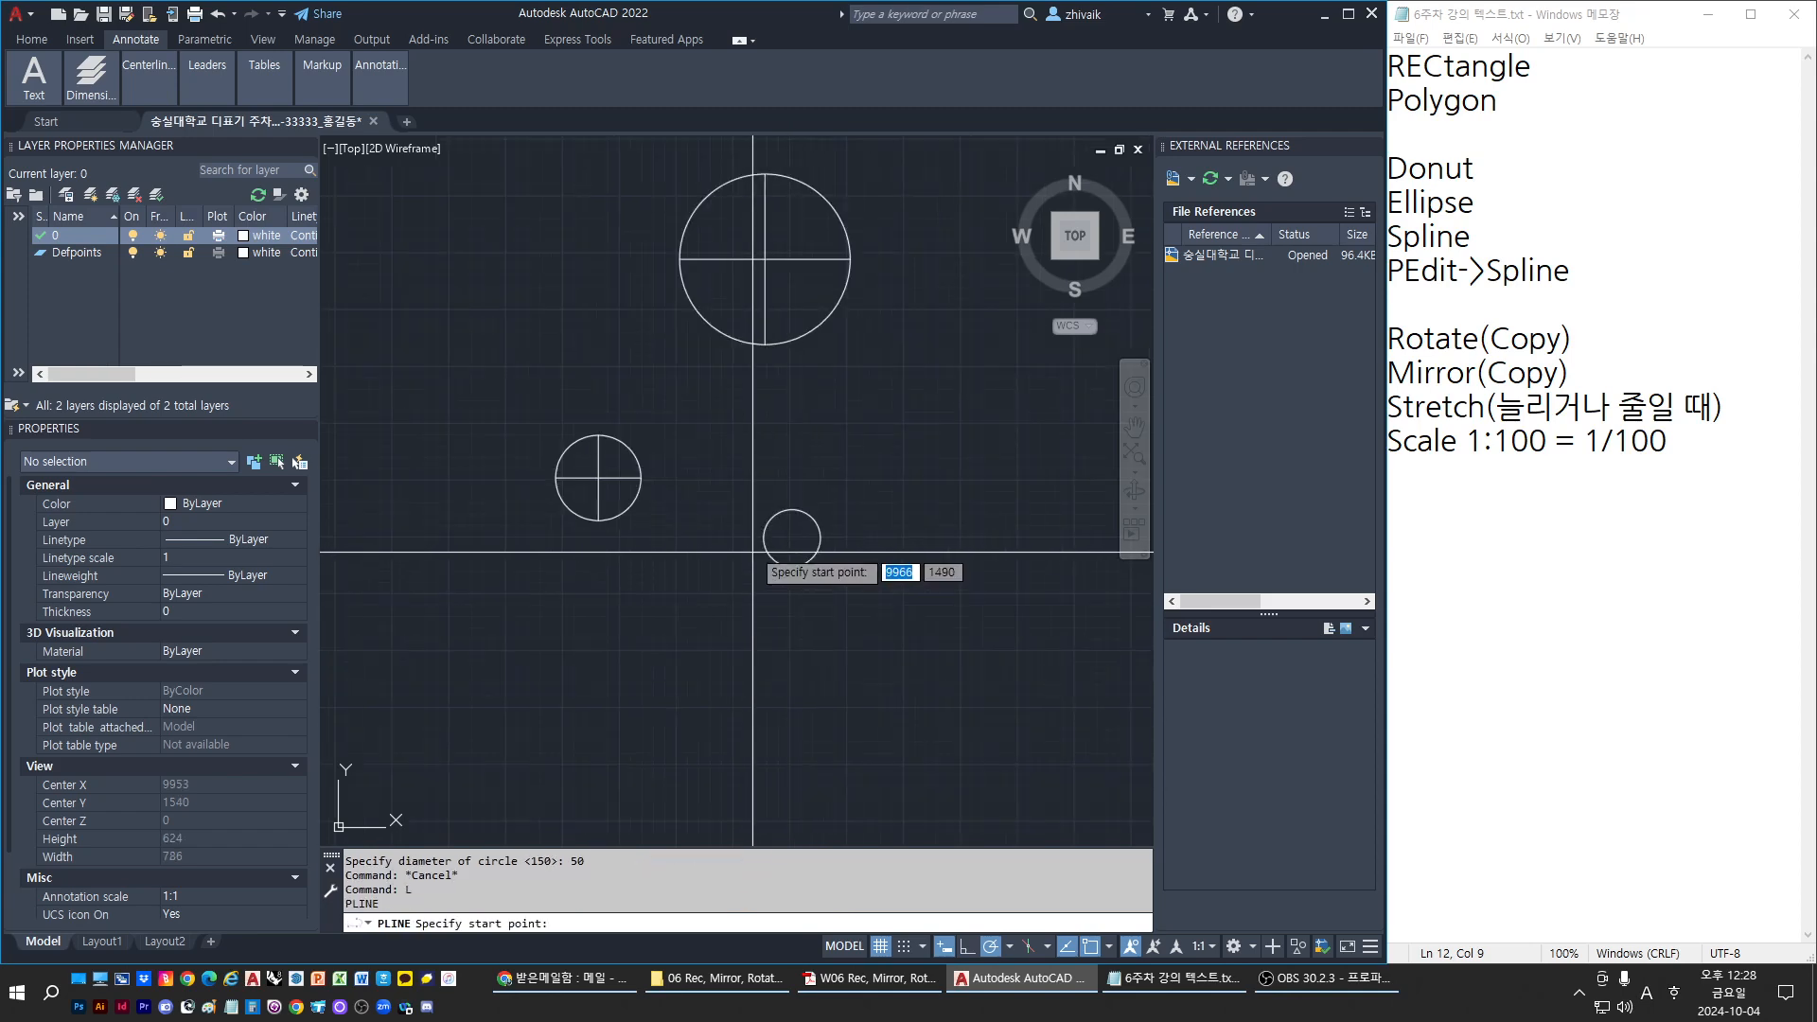
{"action": "left_click", "coordinate": [764, 539]}
{"action": "left_click", "coordinate": [821, 539]}
{"action": "key", "text": "Return"}
{"action": "key", "text": "Return"}
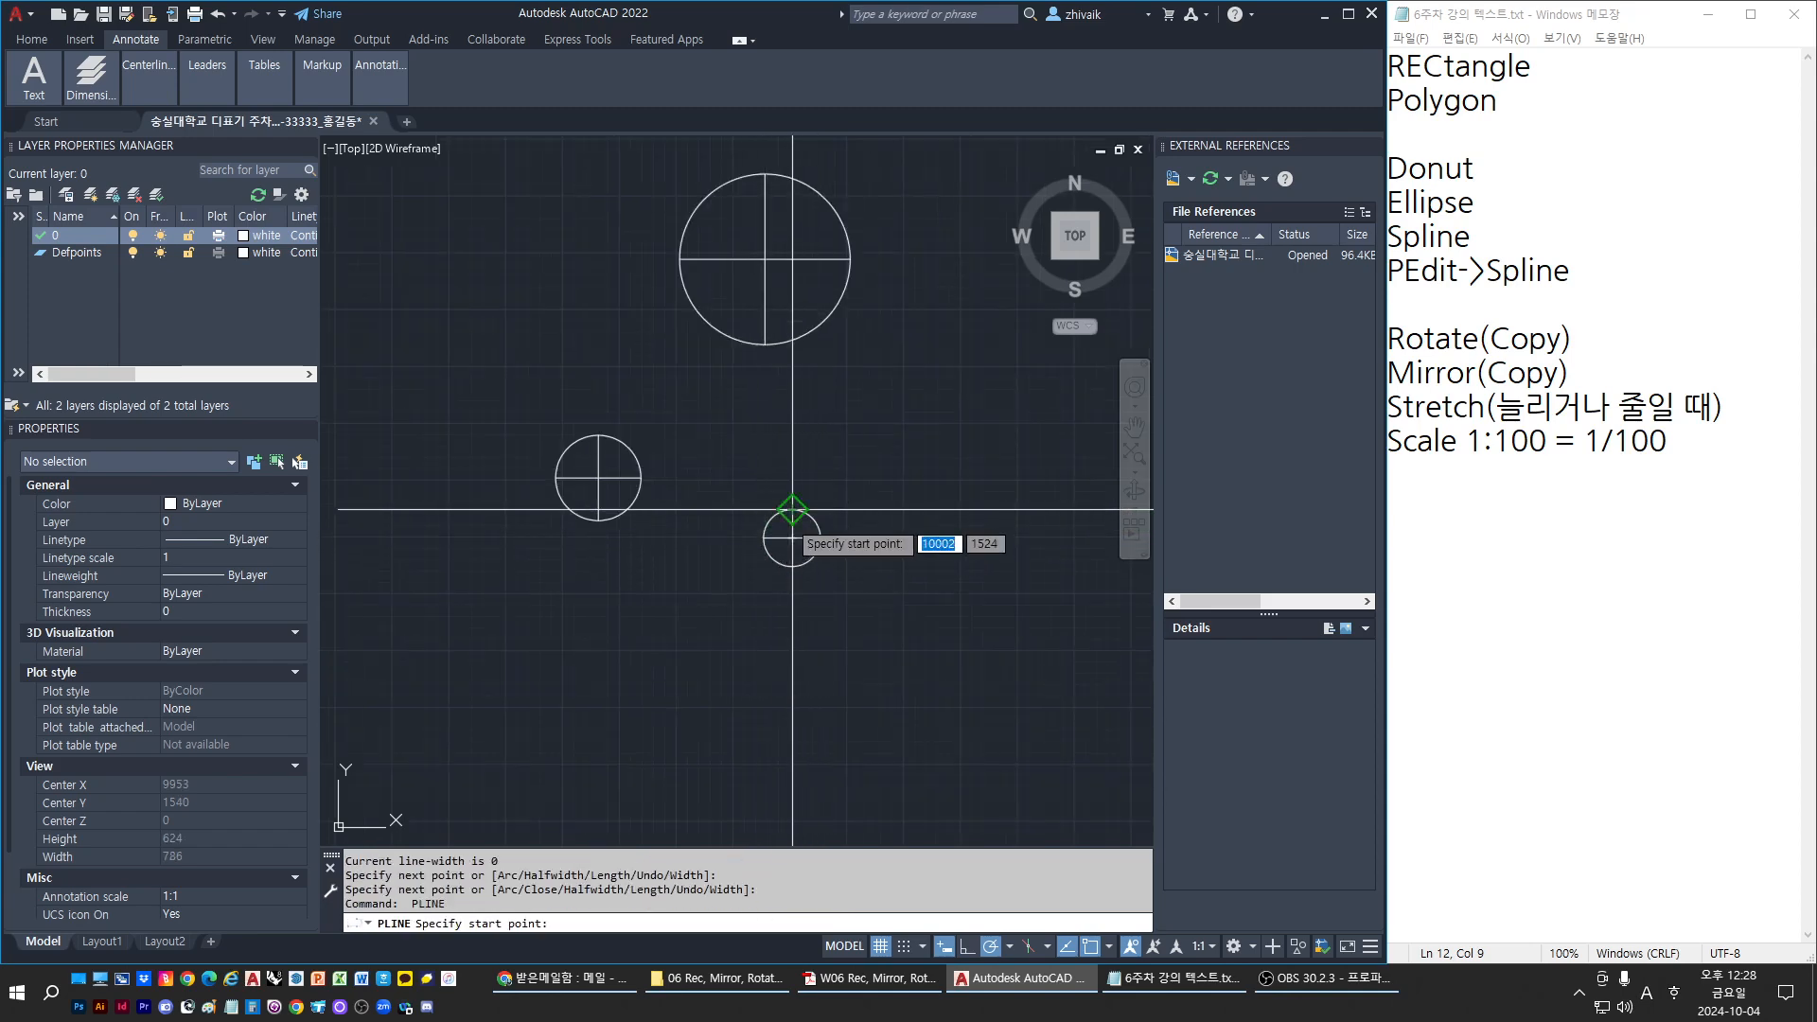
{"action": "scroll", "coordinate": [764, 635], "scroll_direction": "down", "scroll_amount": 2}
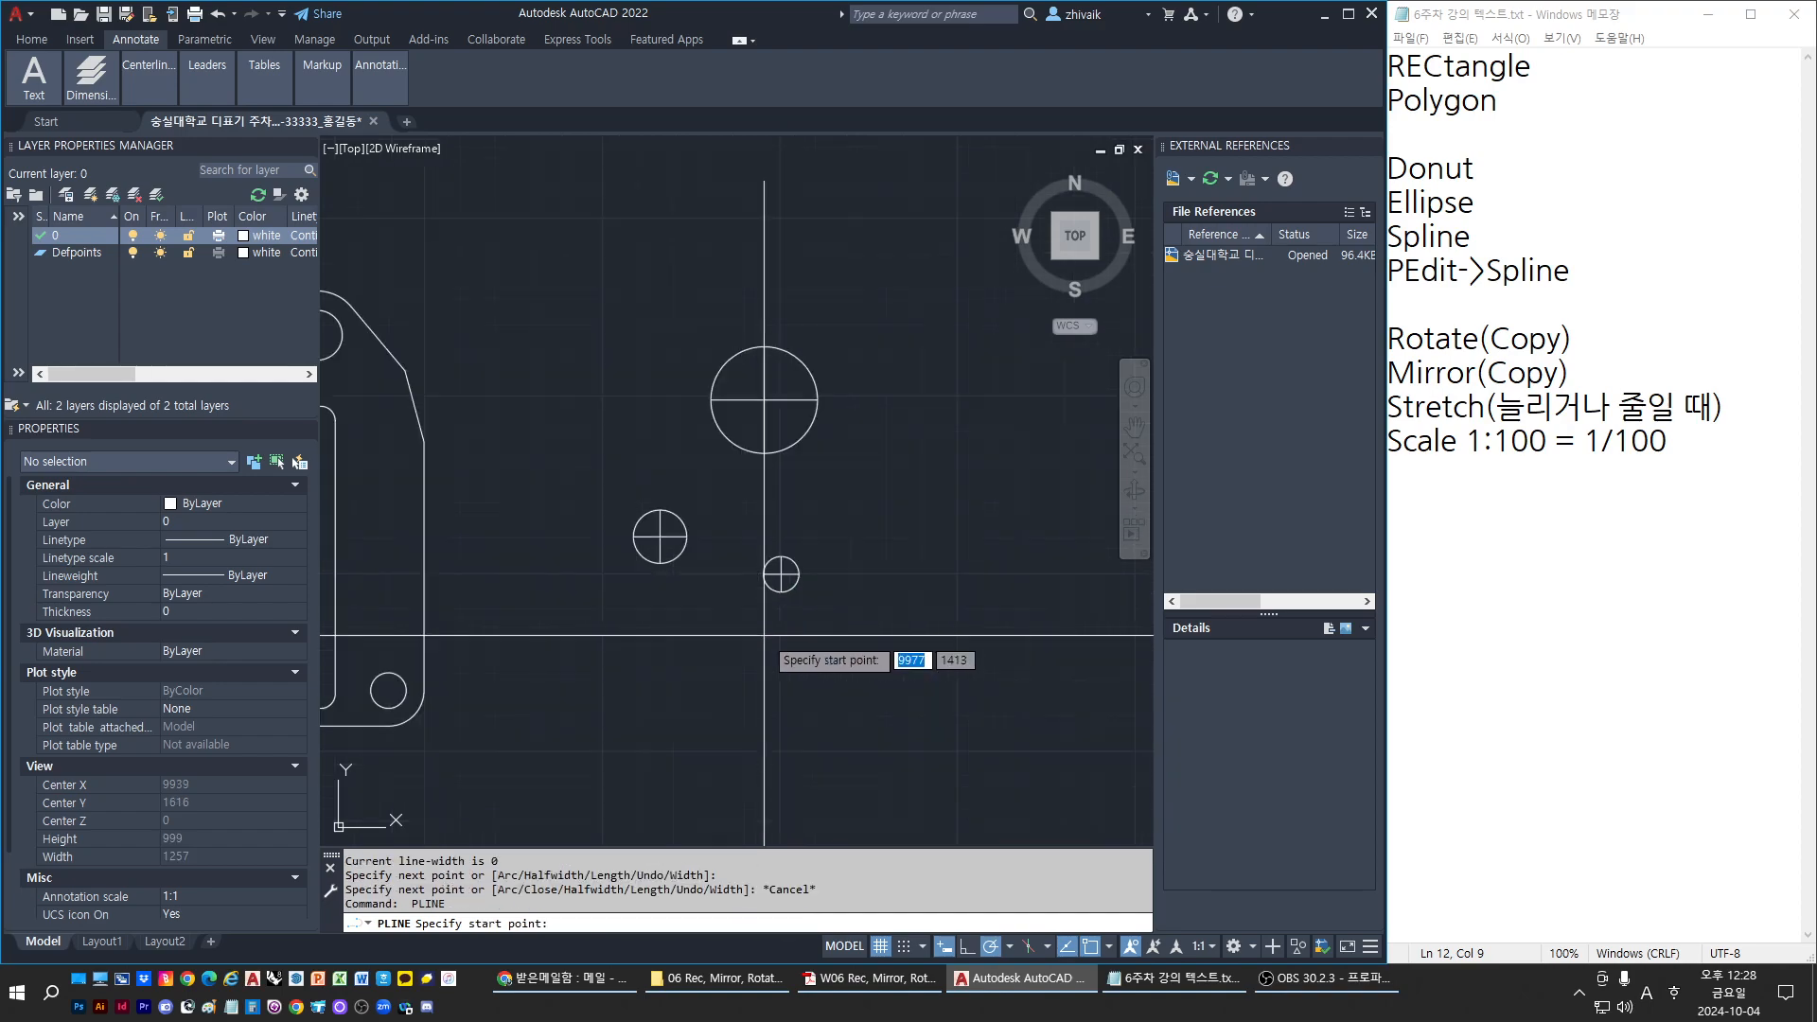
Switch to the exercise PDF in Adobe Acrobat Pro and check the Rotate & Scale drawing
{"action": "key", "text": "alt+Tab"}
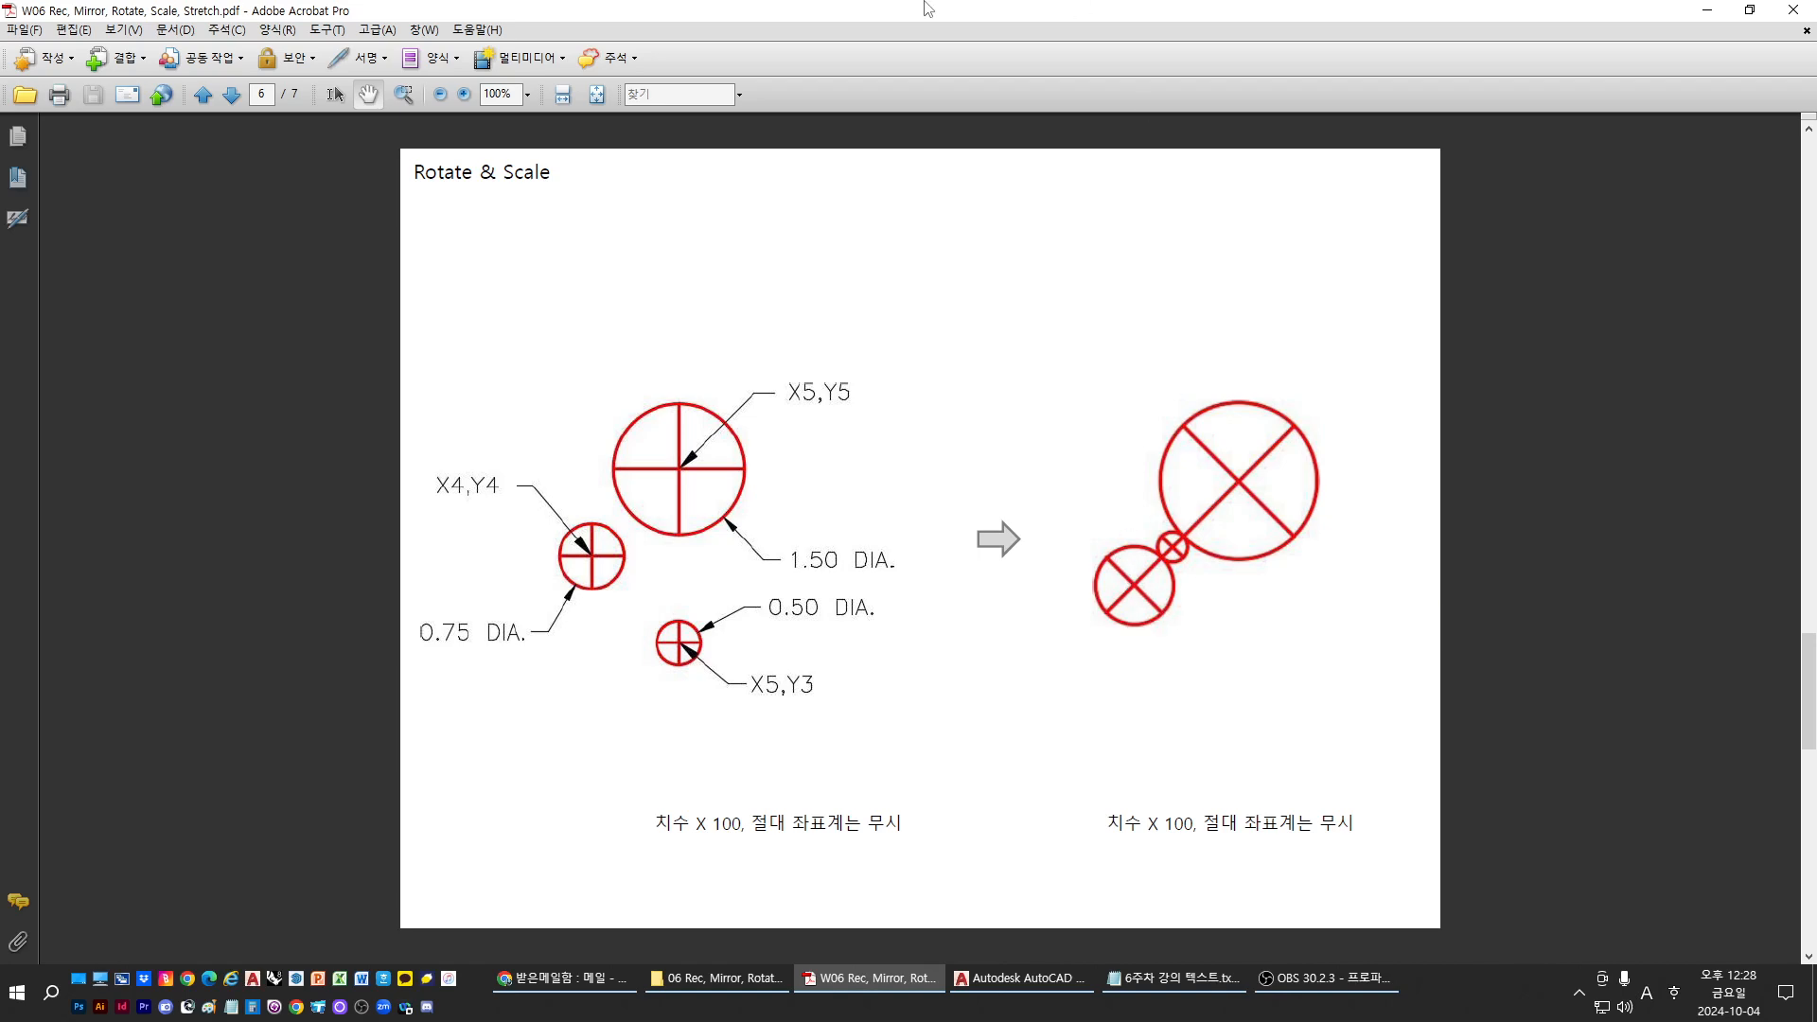
Switch to AutoCAD and rotate all three crossed circles together by 45 degrees about a point between them
{"action": "key", "text": "alt+Tab"}
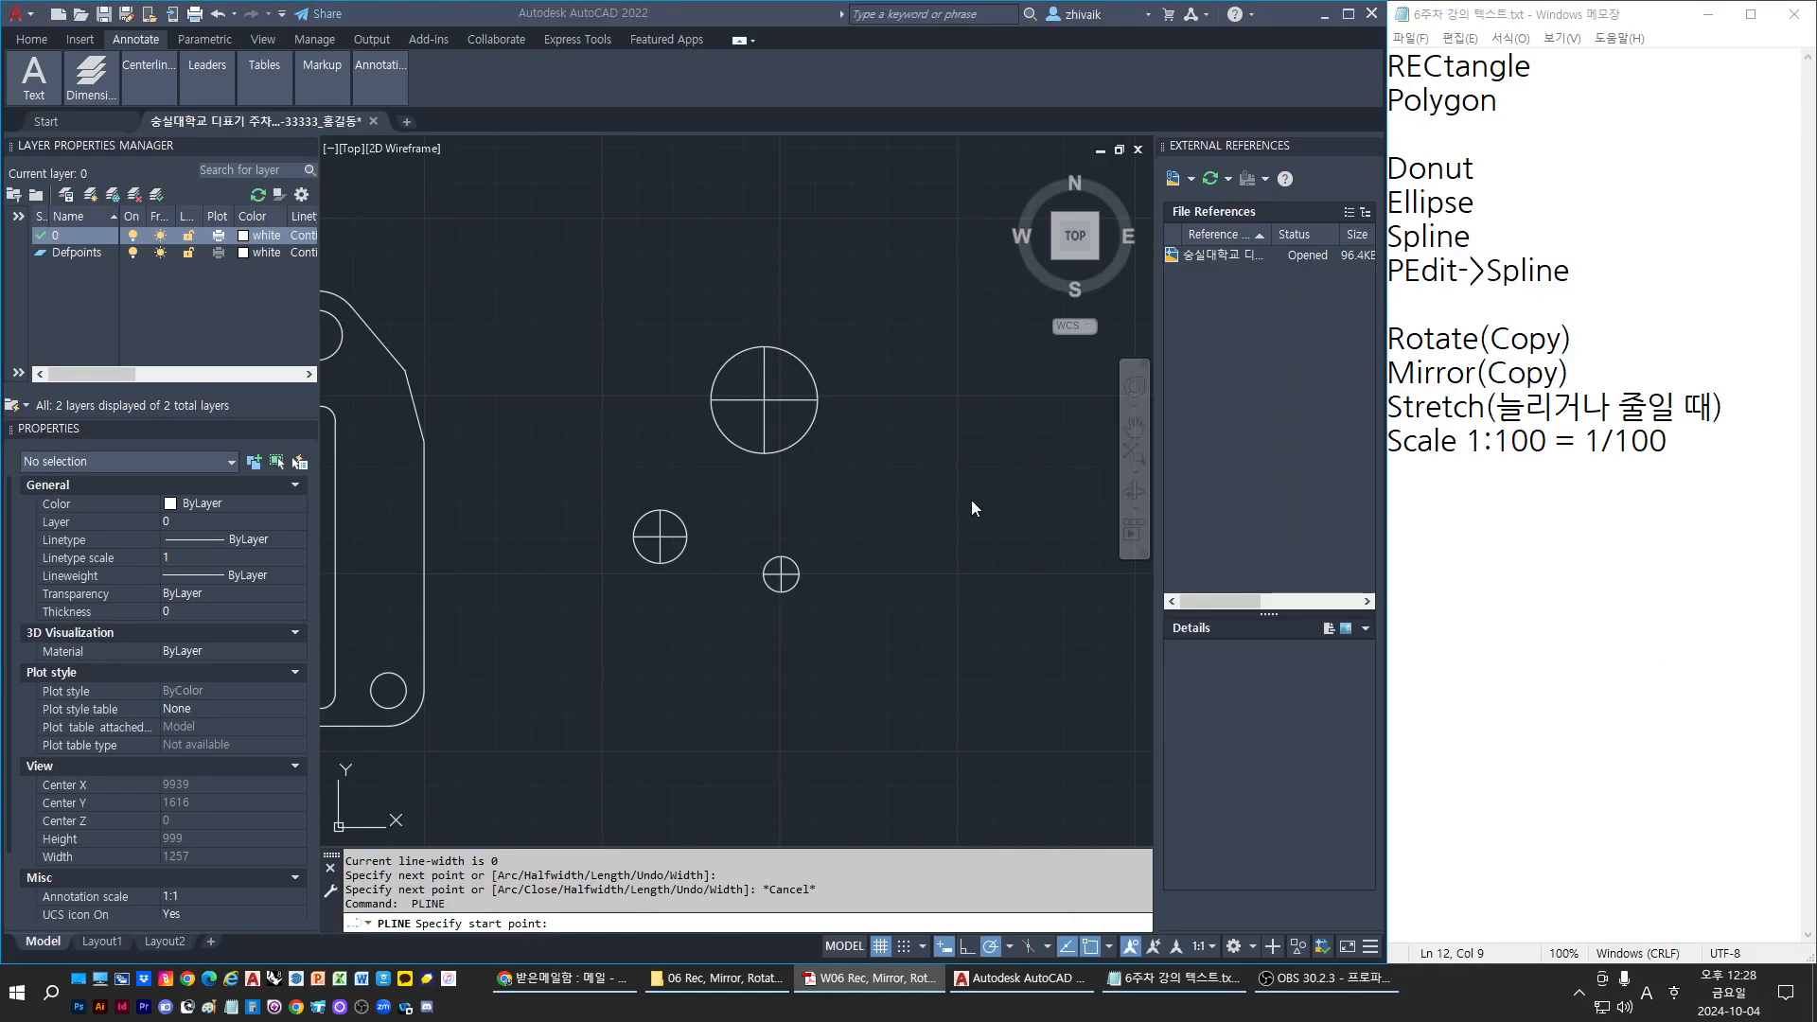
{"action": "key", "text": "Escape"}
{"action": "left_click", "coordinate": [588, 255]}
{"action": "left_click", "coordinate": [960, 745]}
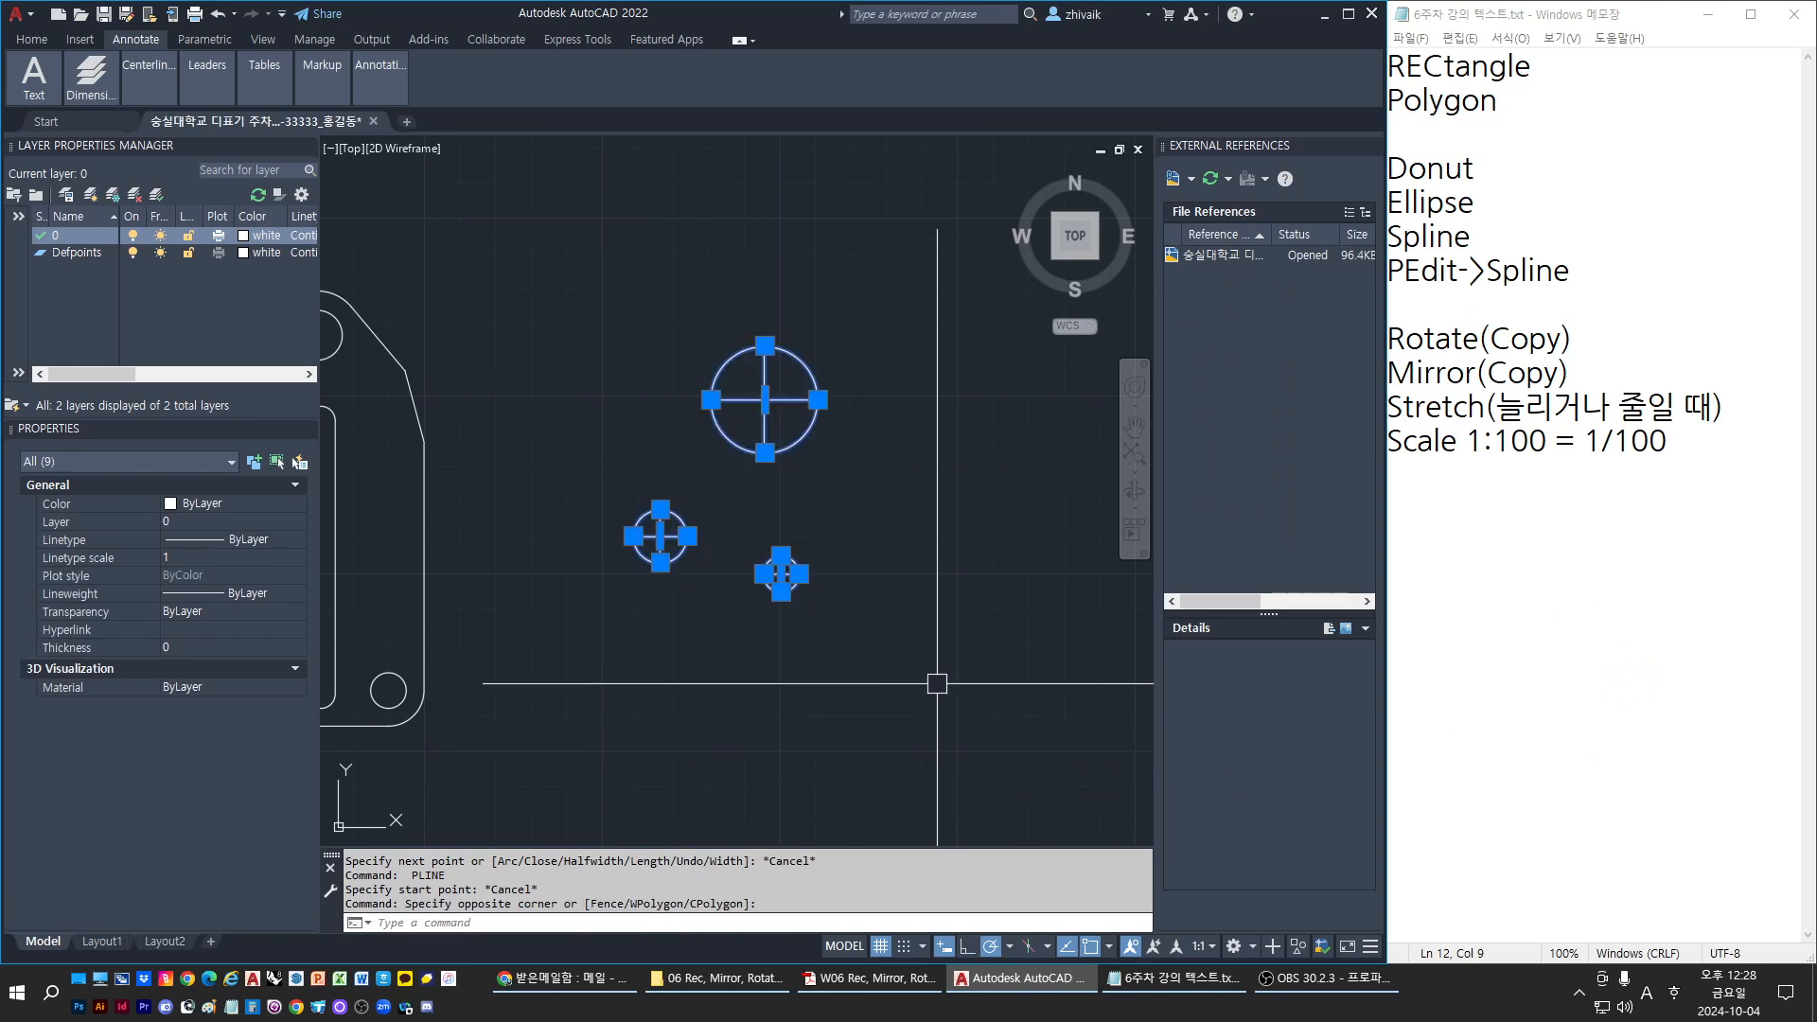
{"action": "type", "text": "ro"}
{"action": "key", "text": "Return"}
{"action": "left_click", "coordinate": [748, 525]}
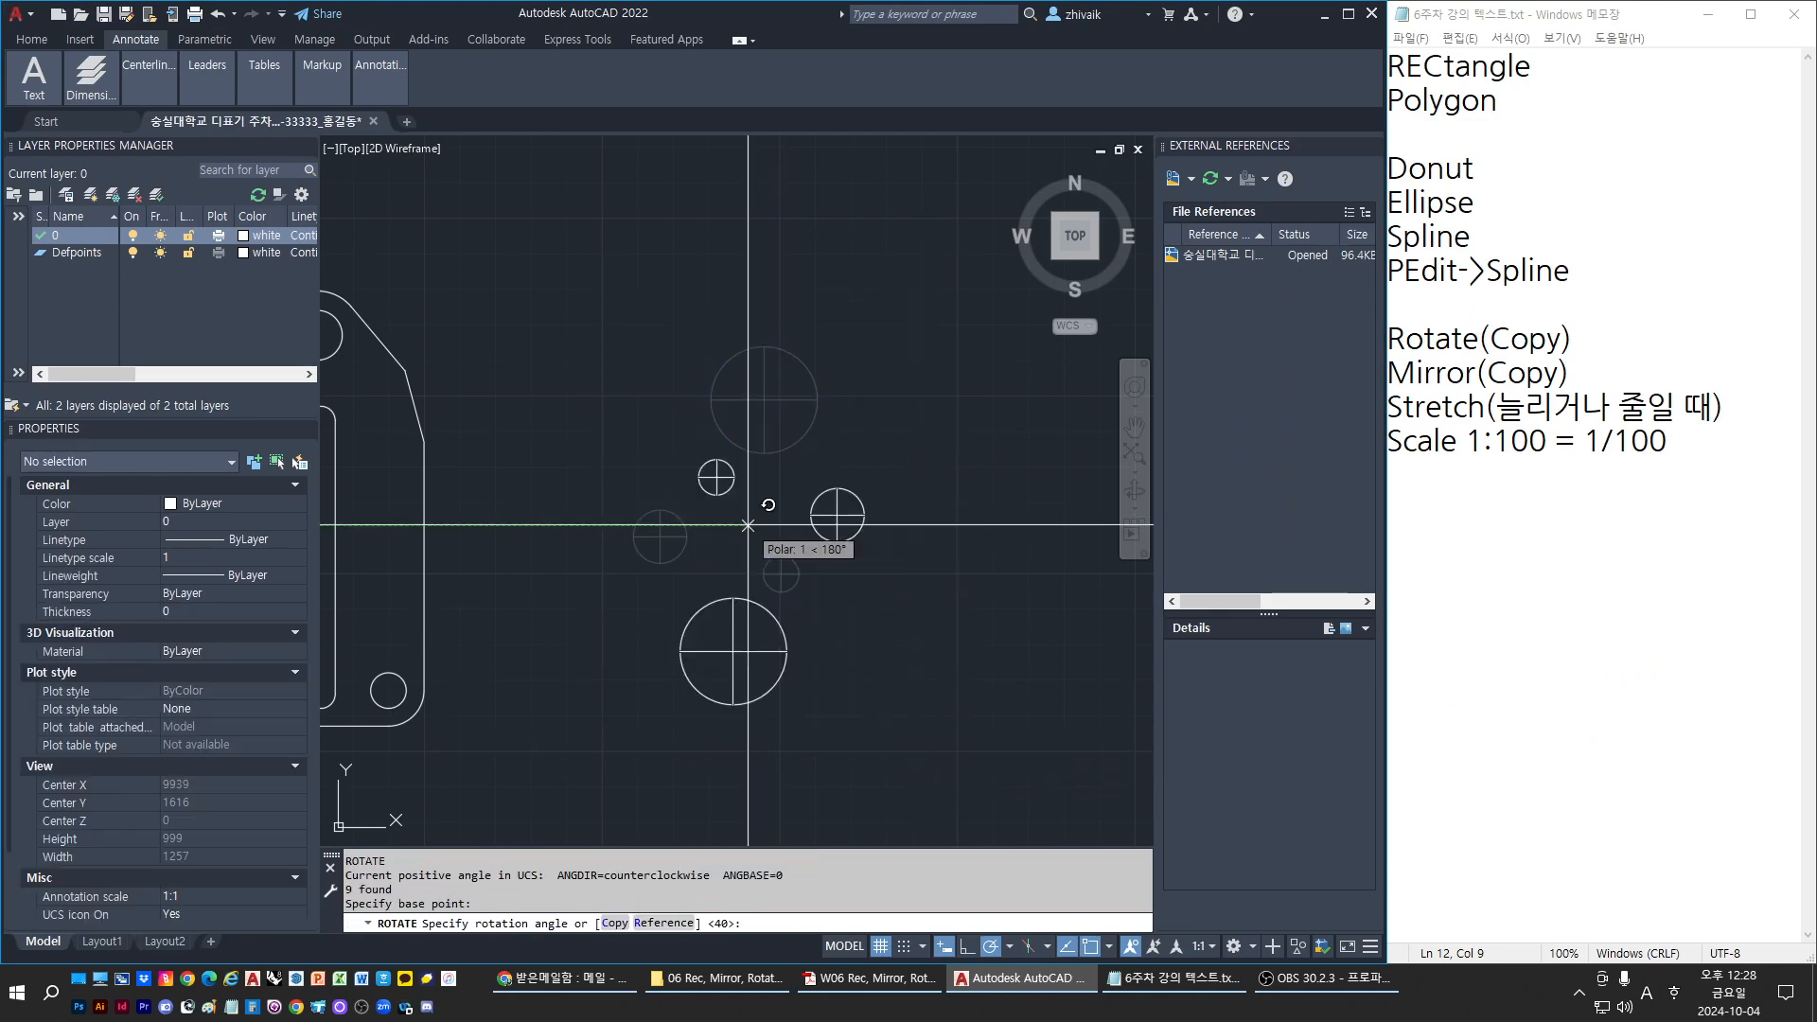
{"action": "type", "text": "45"}
{"action": "key", "text": "Return"}
{"action": "key", "text": "Escape"}
{"action": "key", "text": "Escape"}
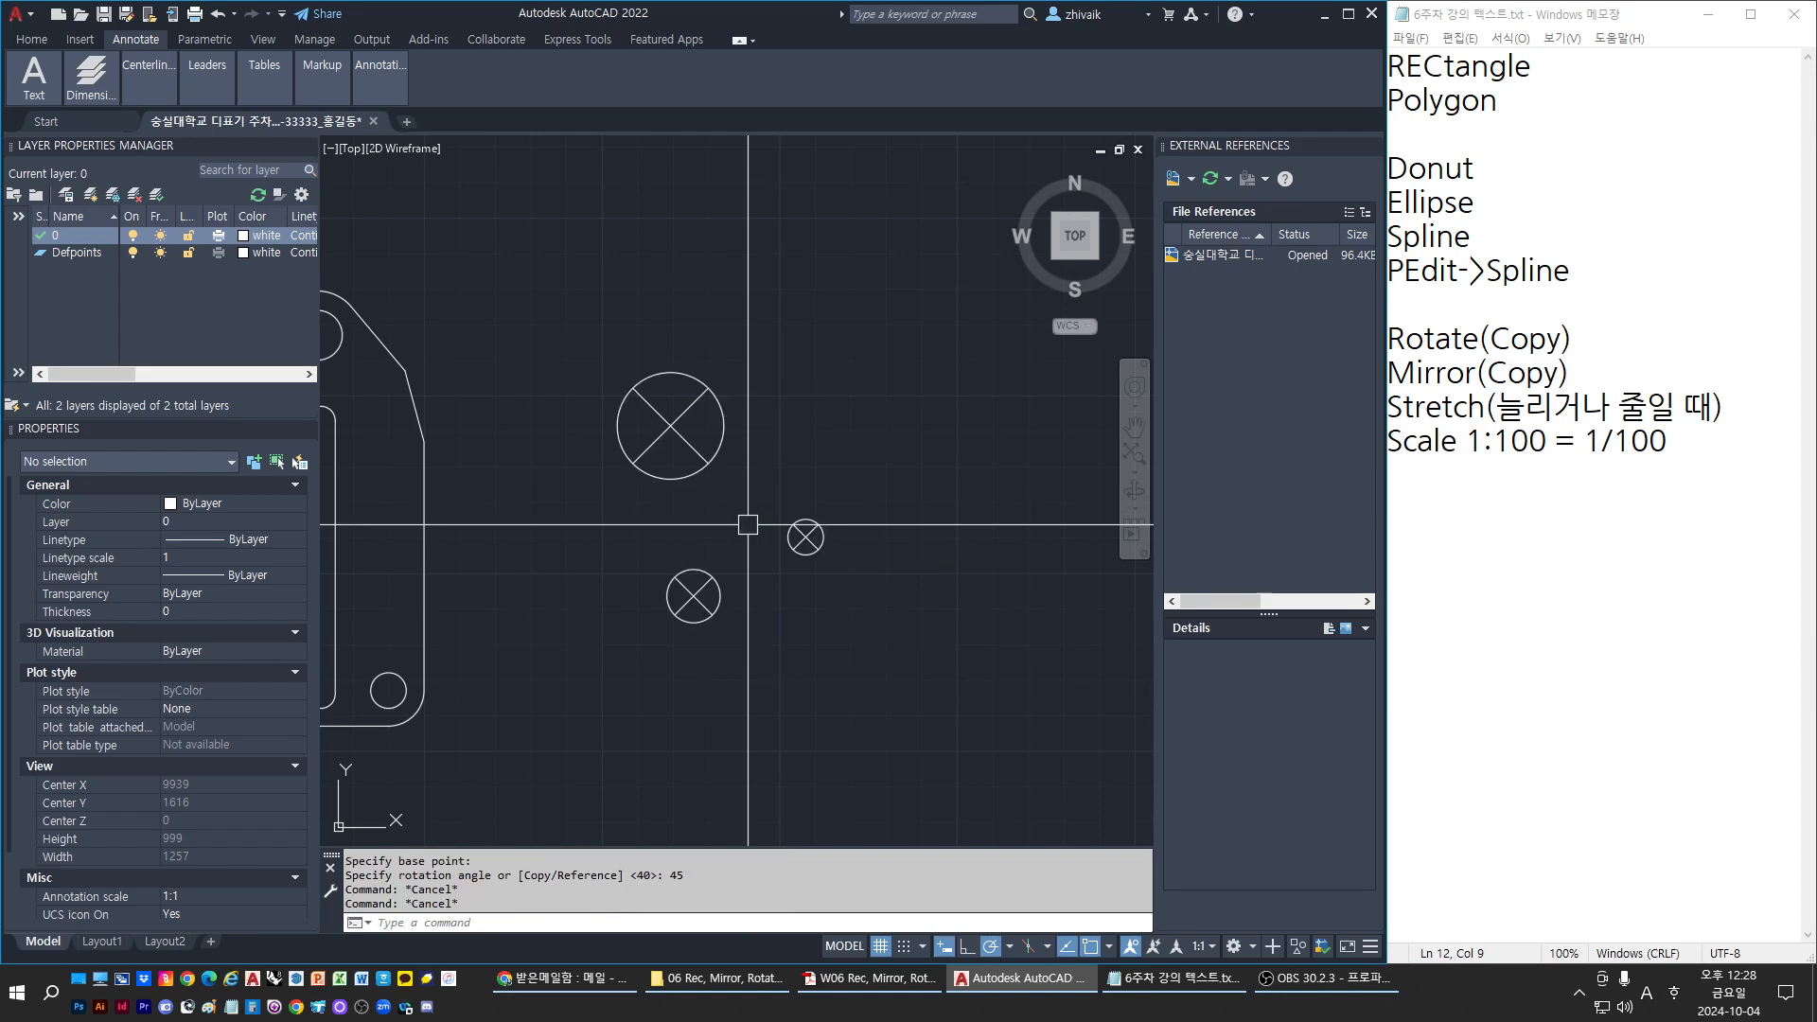
{"action": "scroll", "coordinate": [746, 528], "scroll_direction": "up", "scroll_amount": 2}
{"action": "left_click", "coordinate": [596, 519]}
{"action": "left_click", "coordinate": [743, 713]}
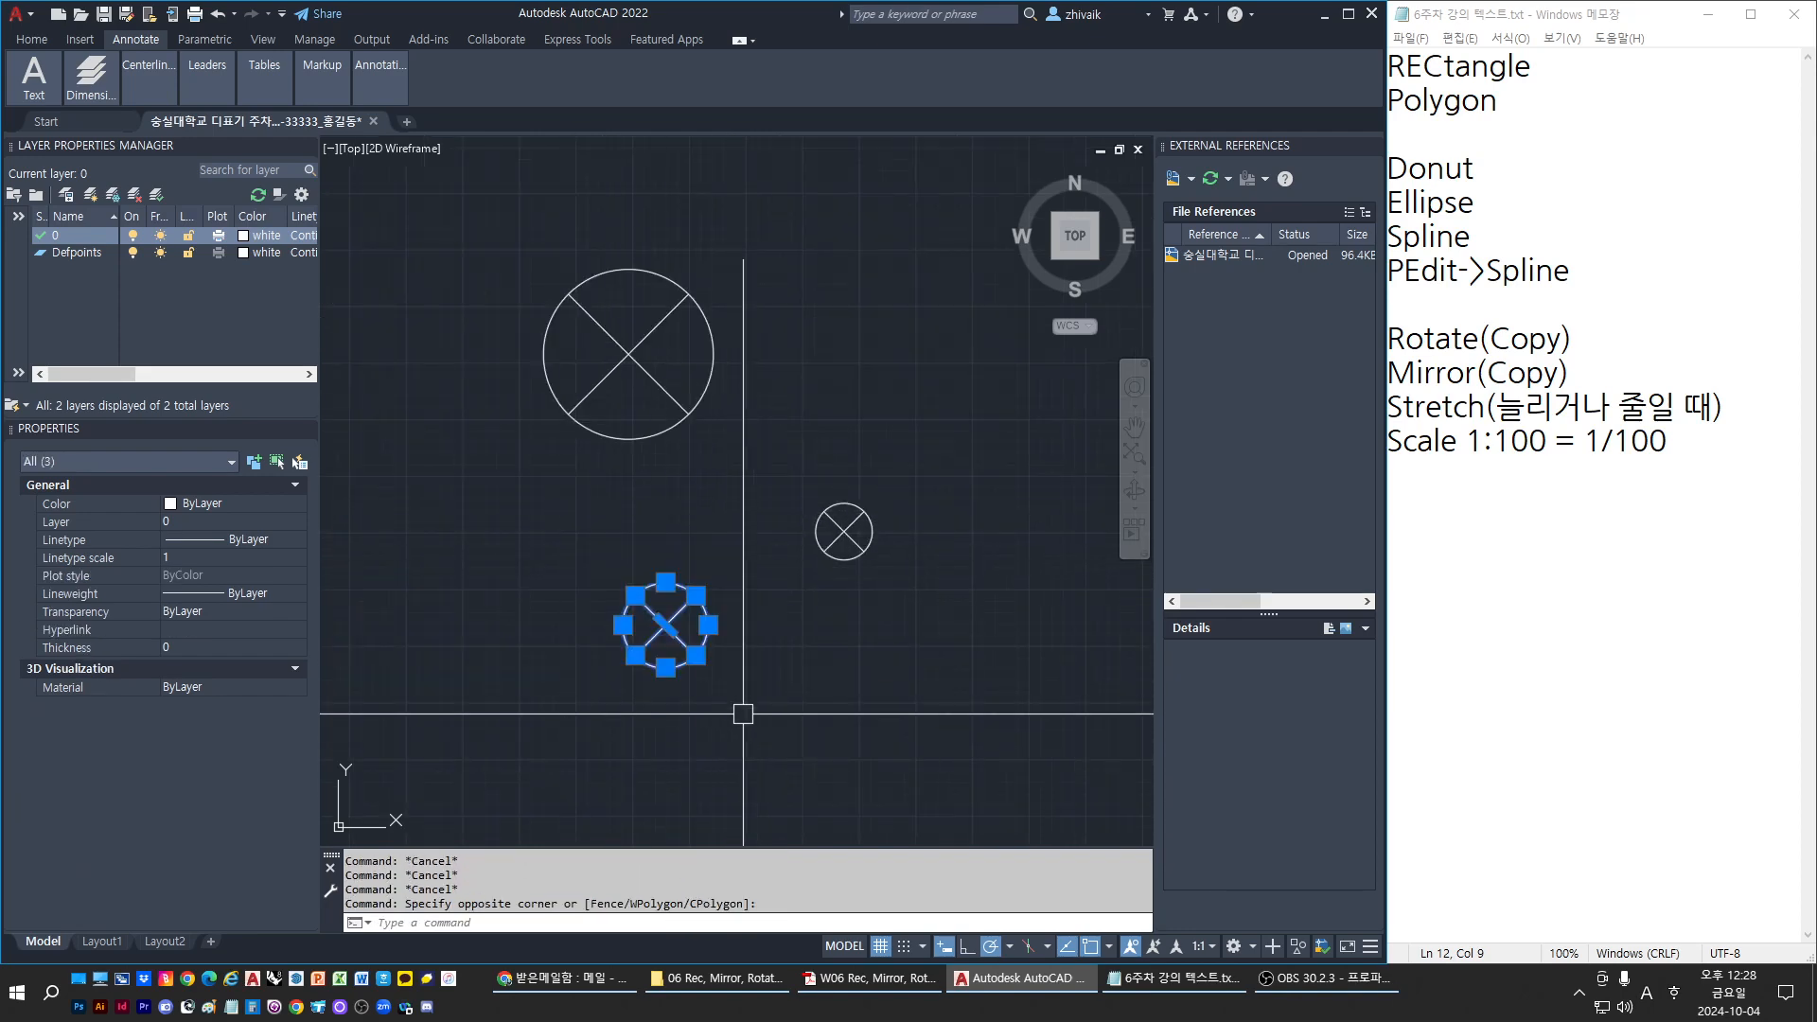
{"action": "key", "text": "Escape"}
{"action": "key", "text": "Escape"}
{"action": "left_click", "coordinate": [595, 511]}
{"action": "left_click", "coordinate": [751, 709]}
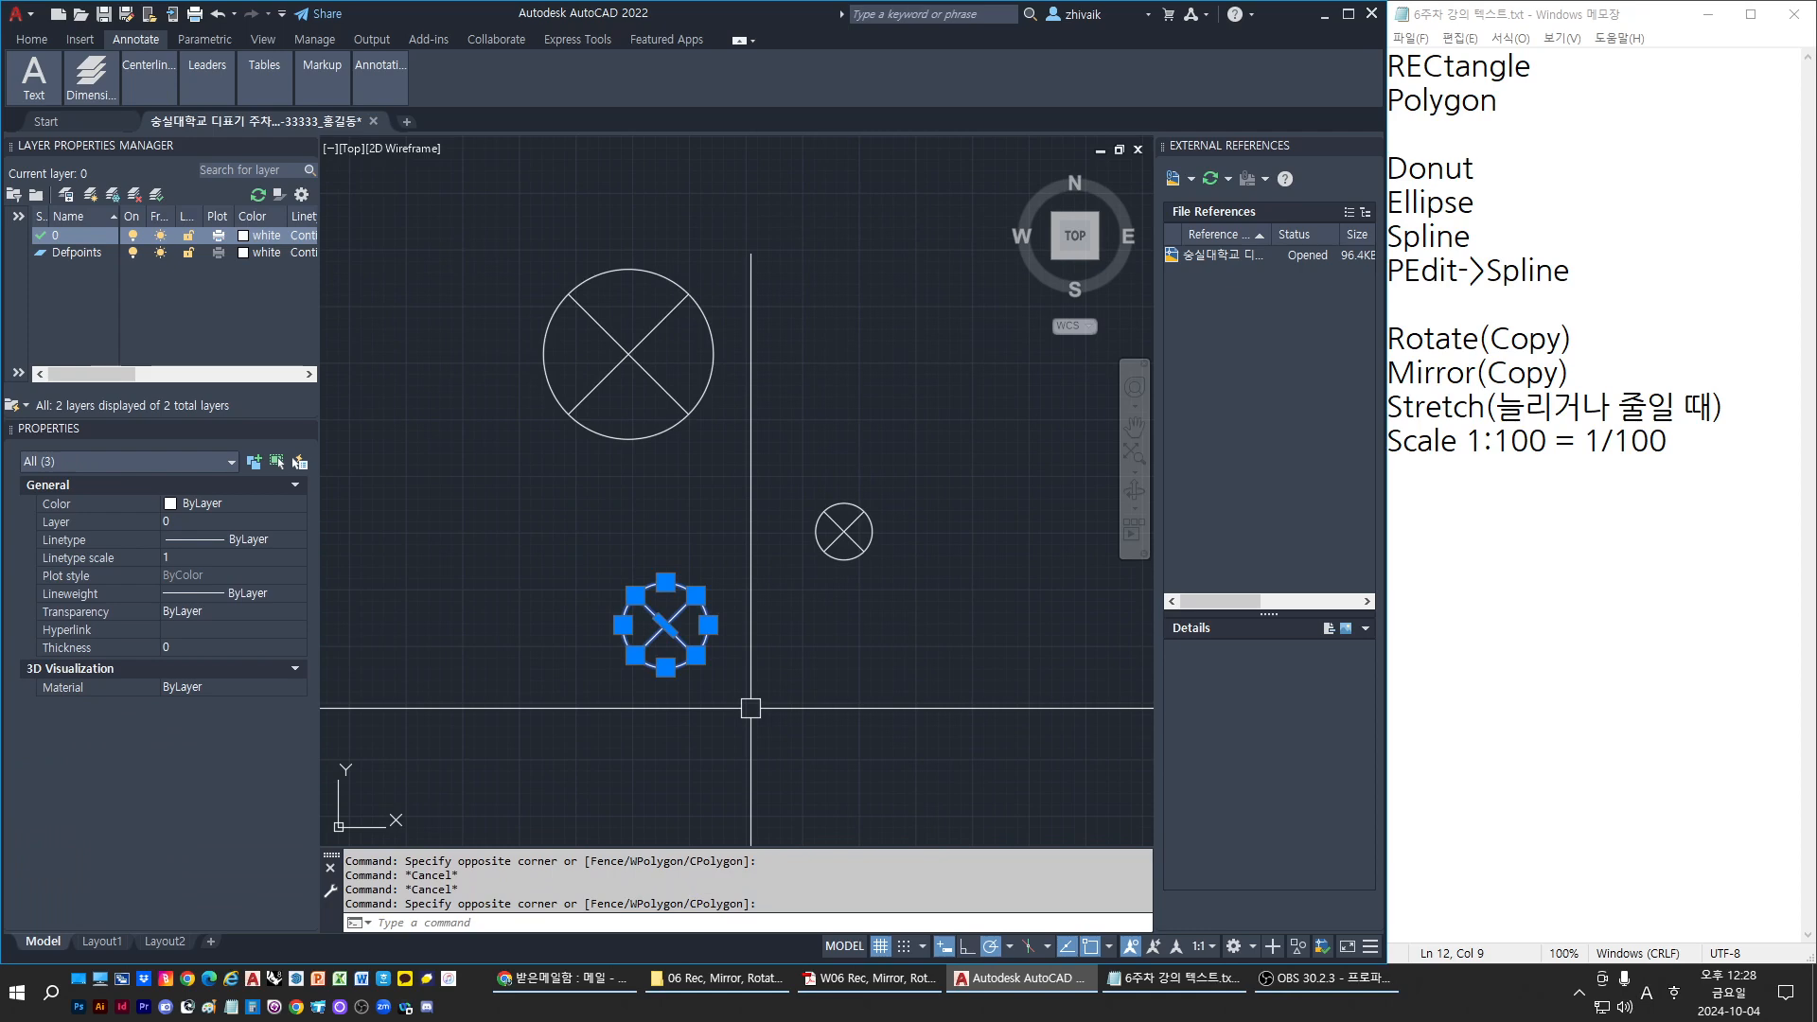
{"action": "key", "text": "Escape"}
Move the 50-diameter crossed circle so its lower-left cross end meets the 75-diameter circle's upper-right cross end
{"action": "left_click", "coordinate": [742, 502]}
{"action": "left_click", "coordinate": [962, 621]}
{"action": "type", "text": ","}
{"action": "key", "text": "Return"}
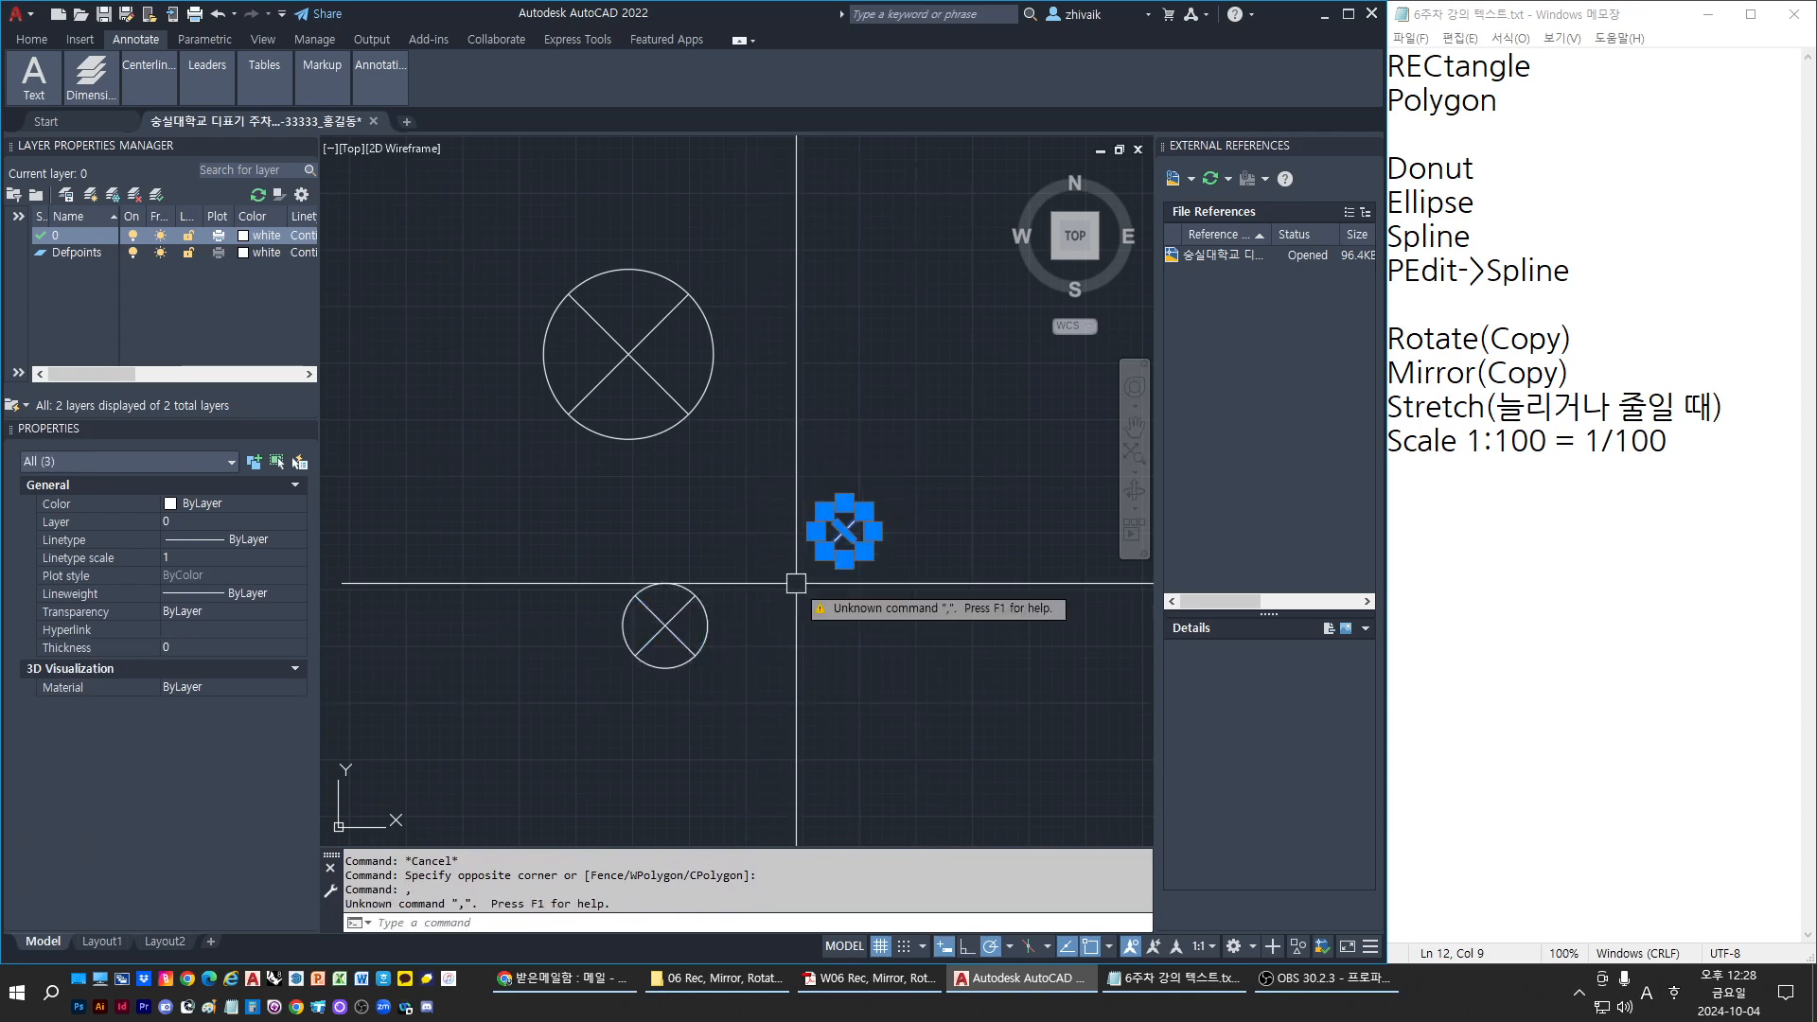
{"action": "type", "text": "m"}
{"action": "key", "text": "Return"}
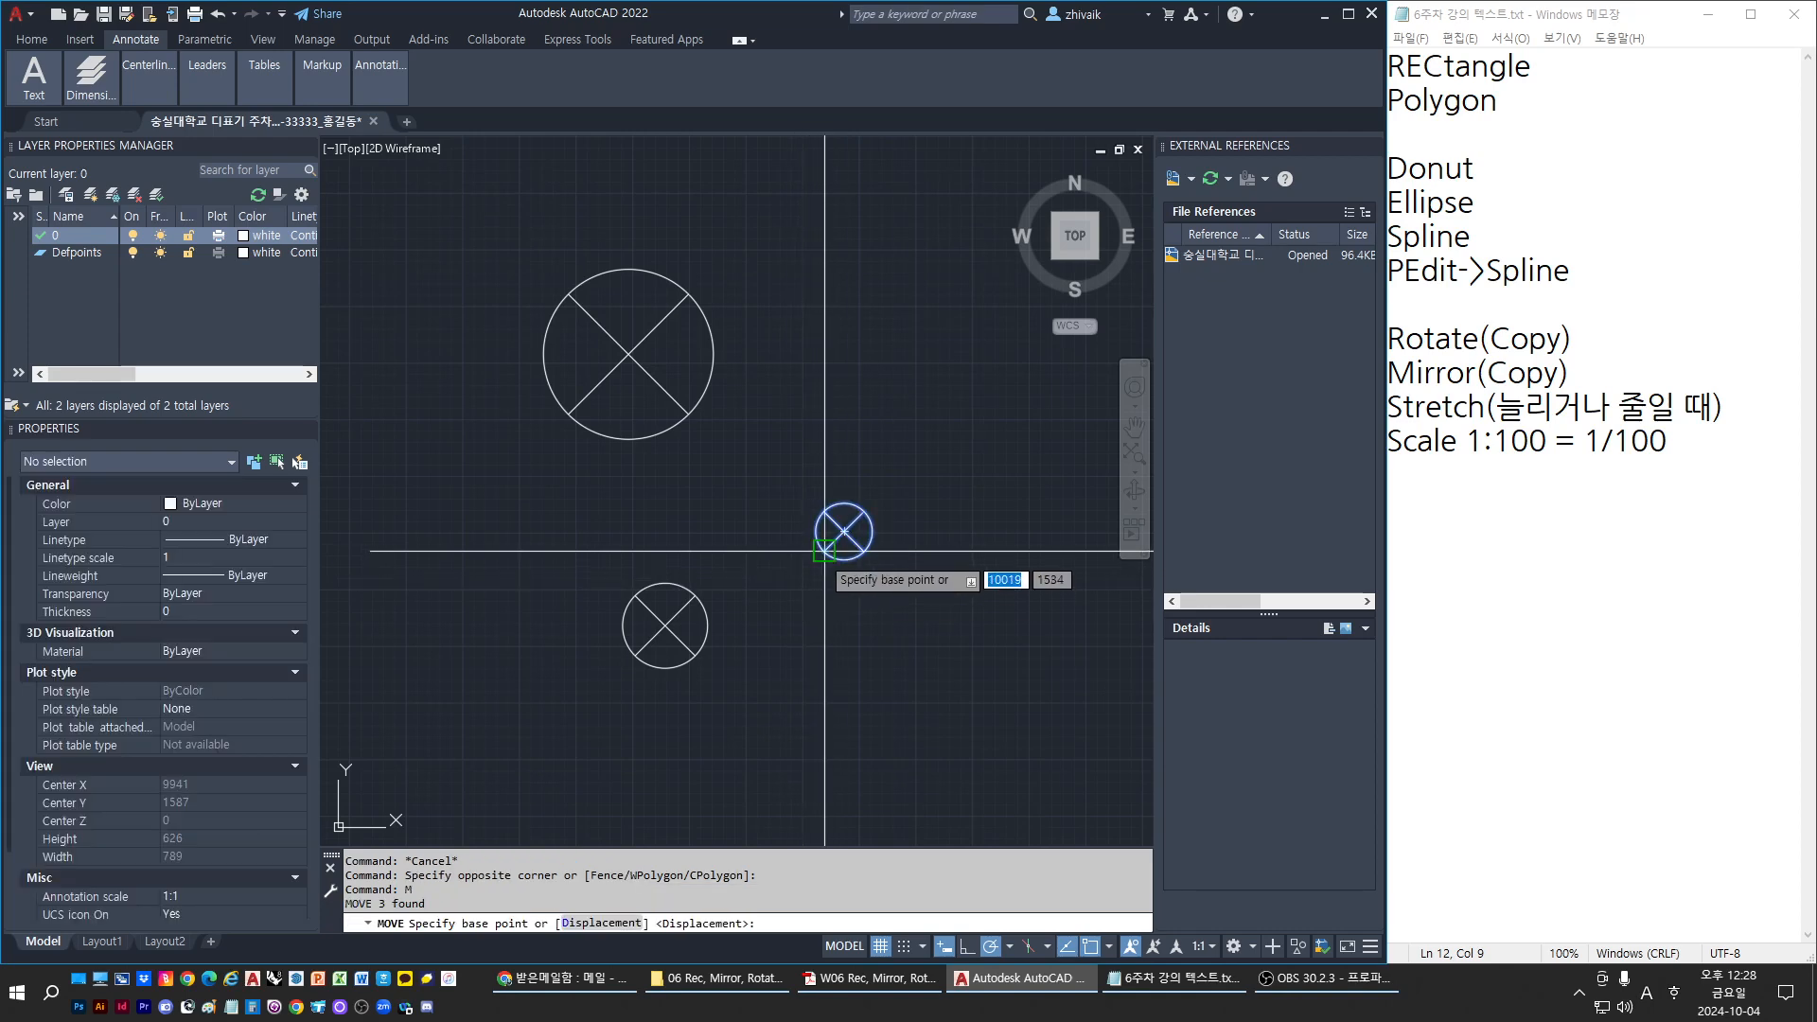
{"action": "left_click", "coordinate": [824, 550]}
{"action": "left_click", "coordinate": [717, 573]}
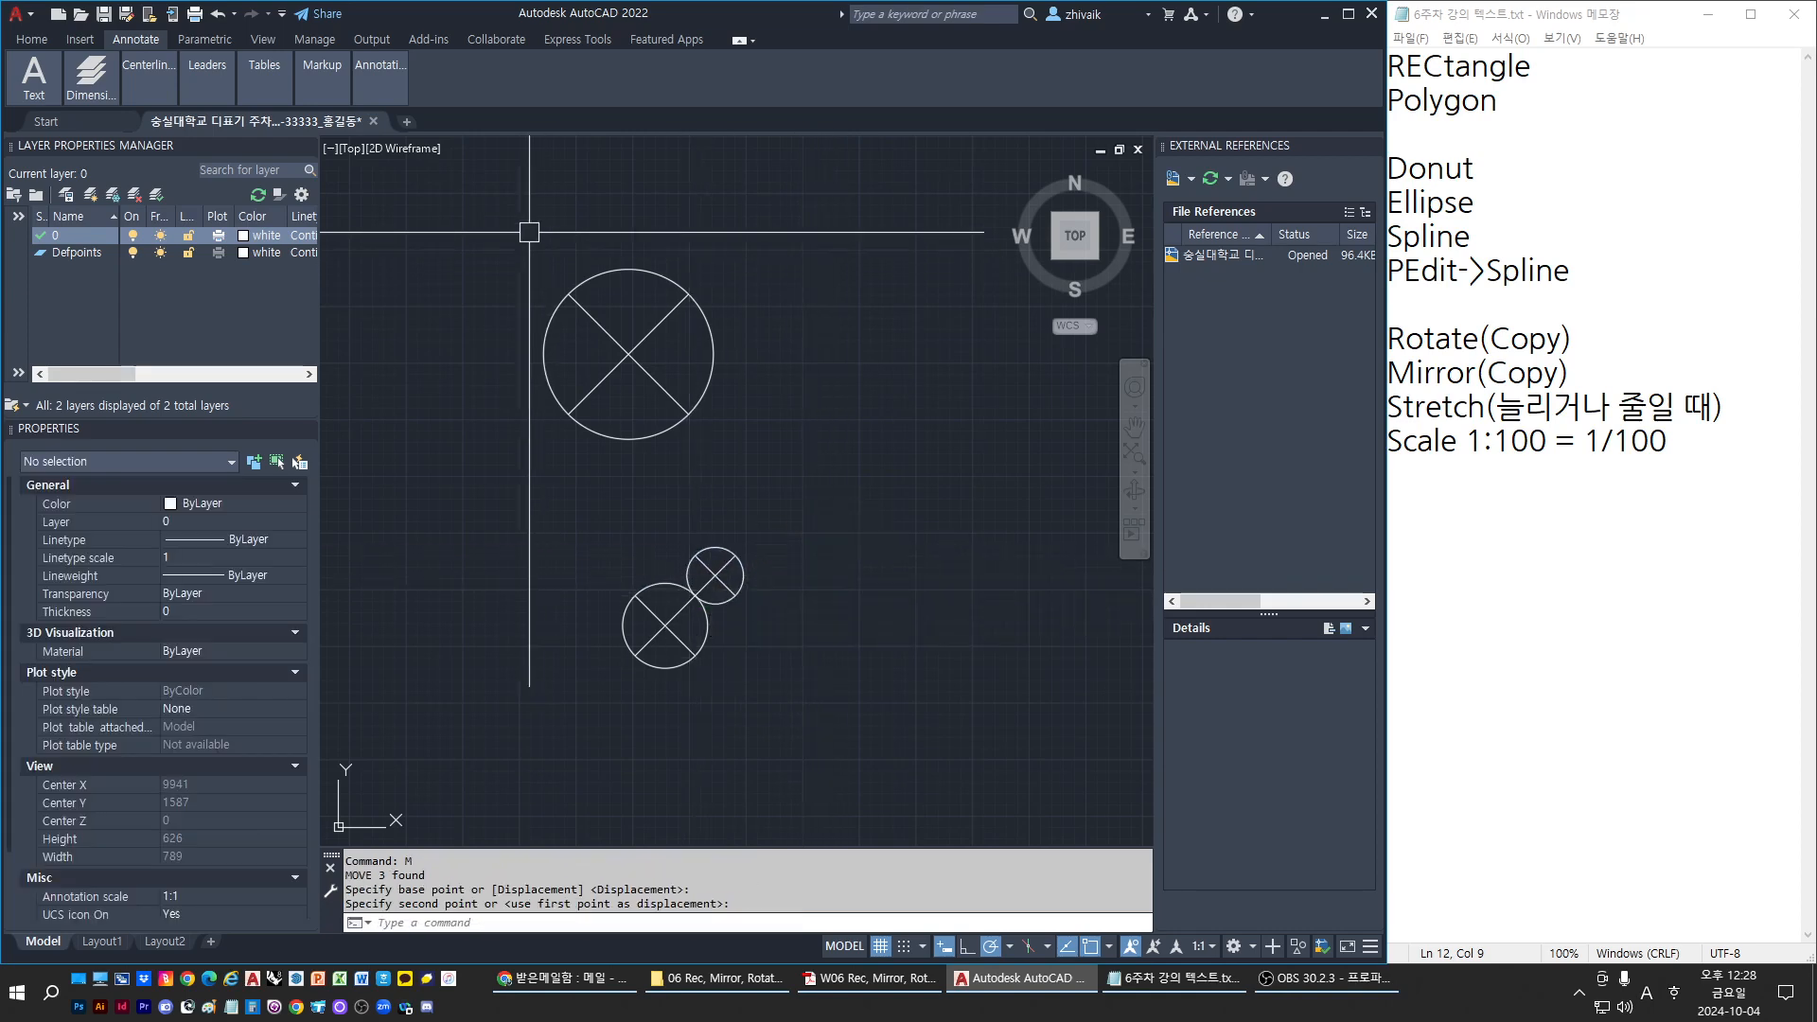
Move the 150-diameter crossed circle by its lower-left cross end onto the upper-right cross end of the 50-diameter circle
{"action": "left_click", "coordinate": [527, 211]}
{"action": "left_click", "coordinate": [900, 527]}
{"action": "type", "text": "m"}
{"action": "key", "text": "Return"}
{"action": "left_click", "coordinate": [569, 414]}
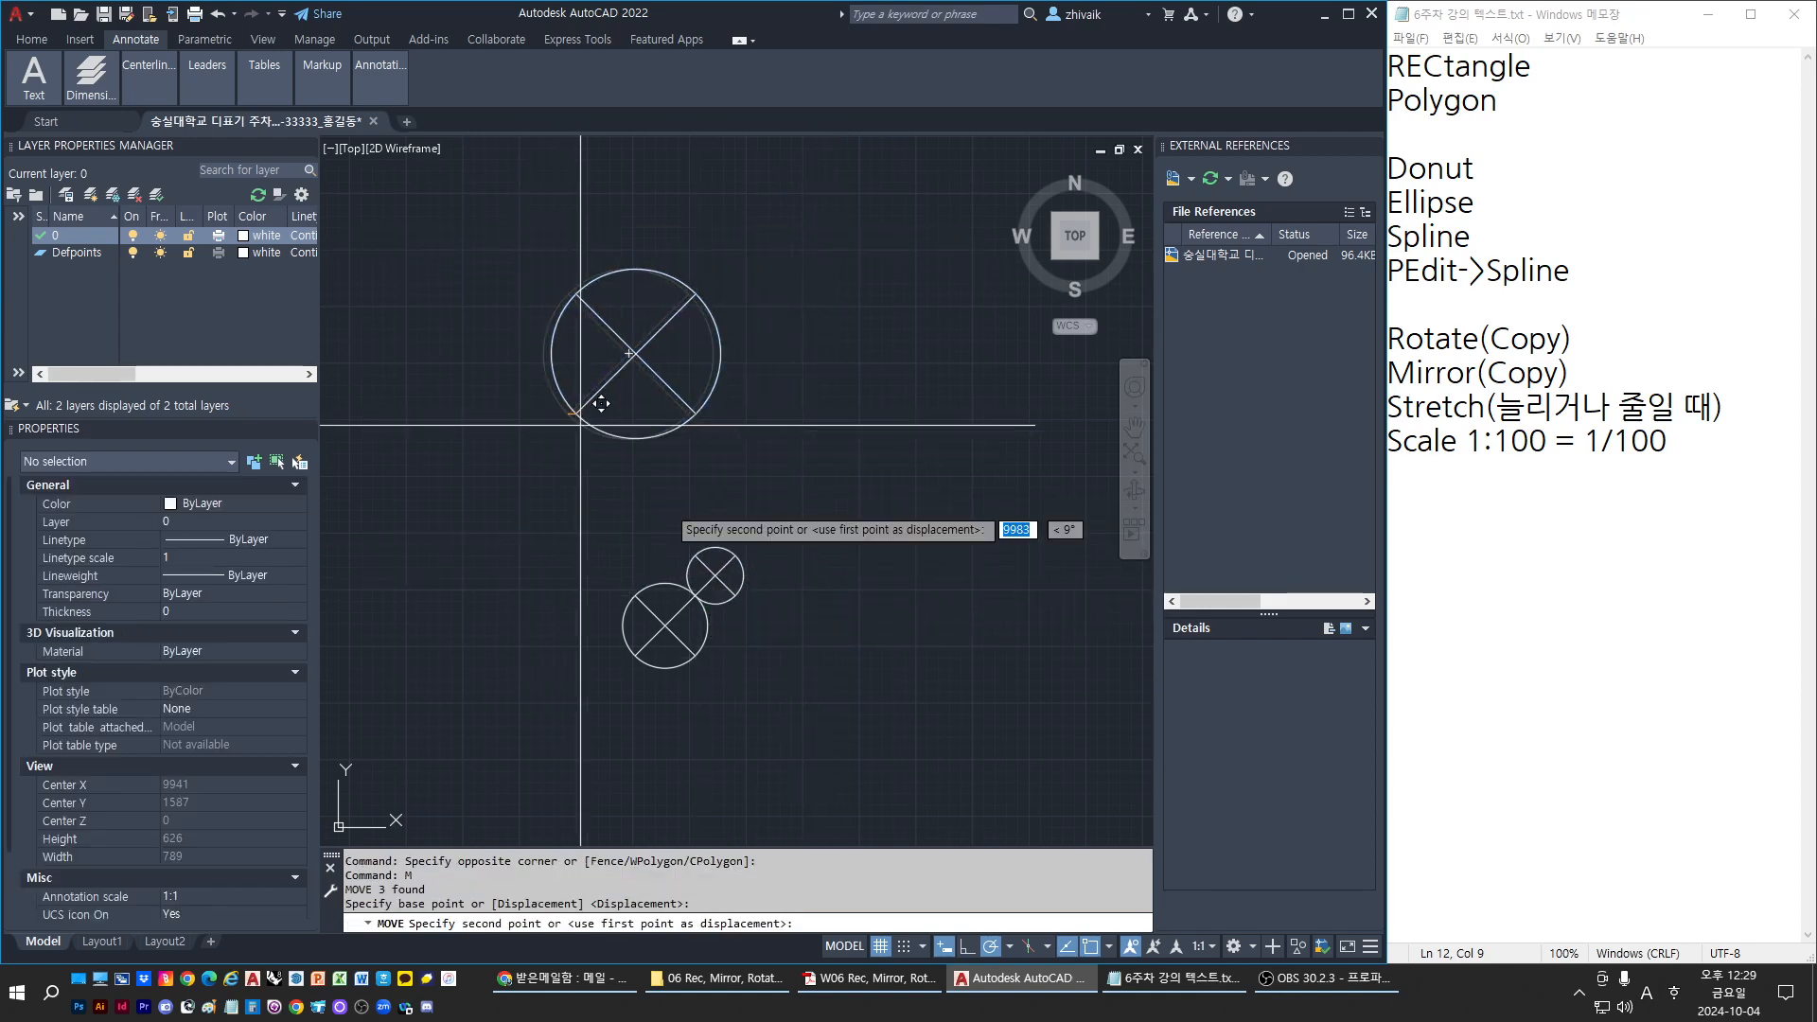
{"action": "left_click", "coordinate": [736, 556]}
{"action": "key", "text": "Escape"}
{"action": "scroll", "coordinate": [938, 625], "scroll_direction": "down", "scroll_amount": 2}
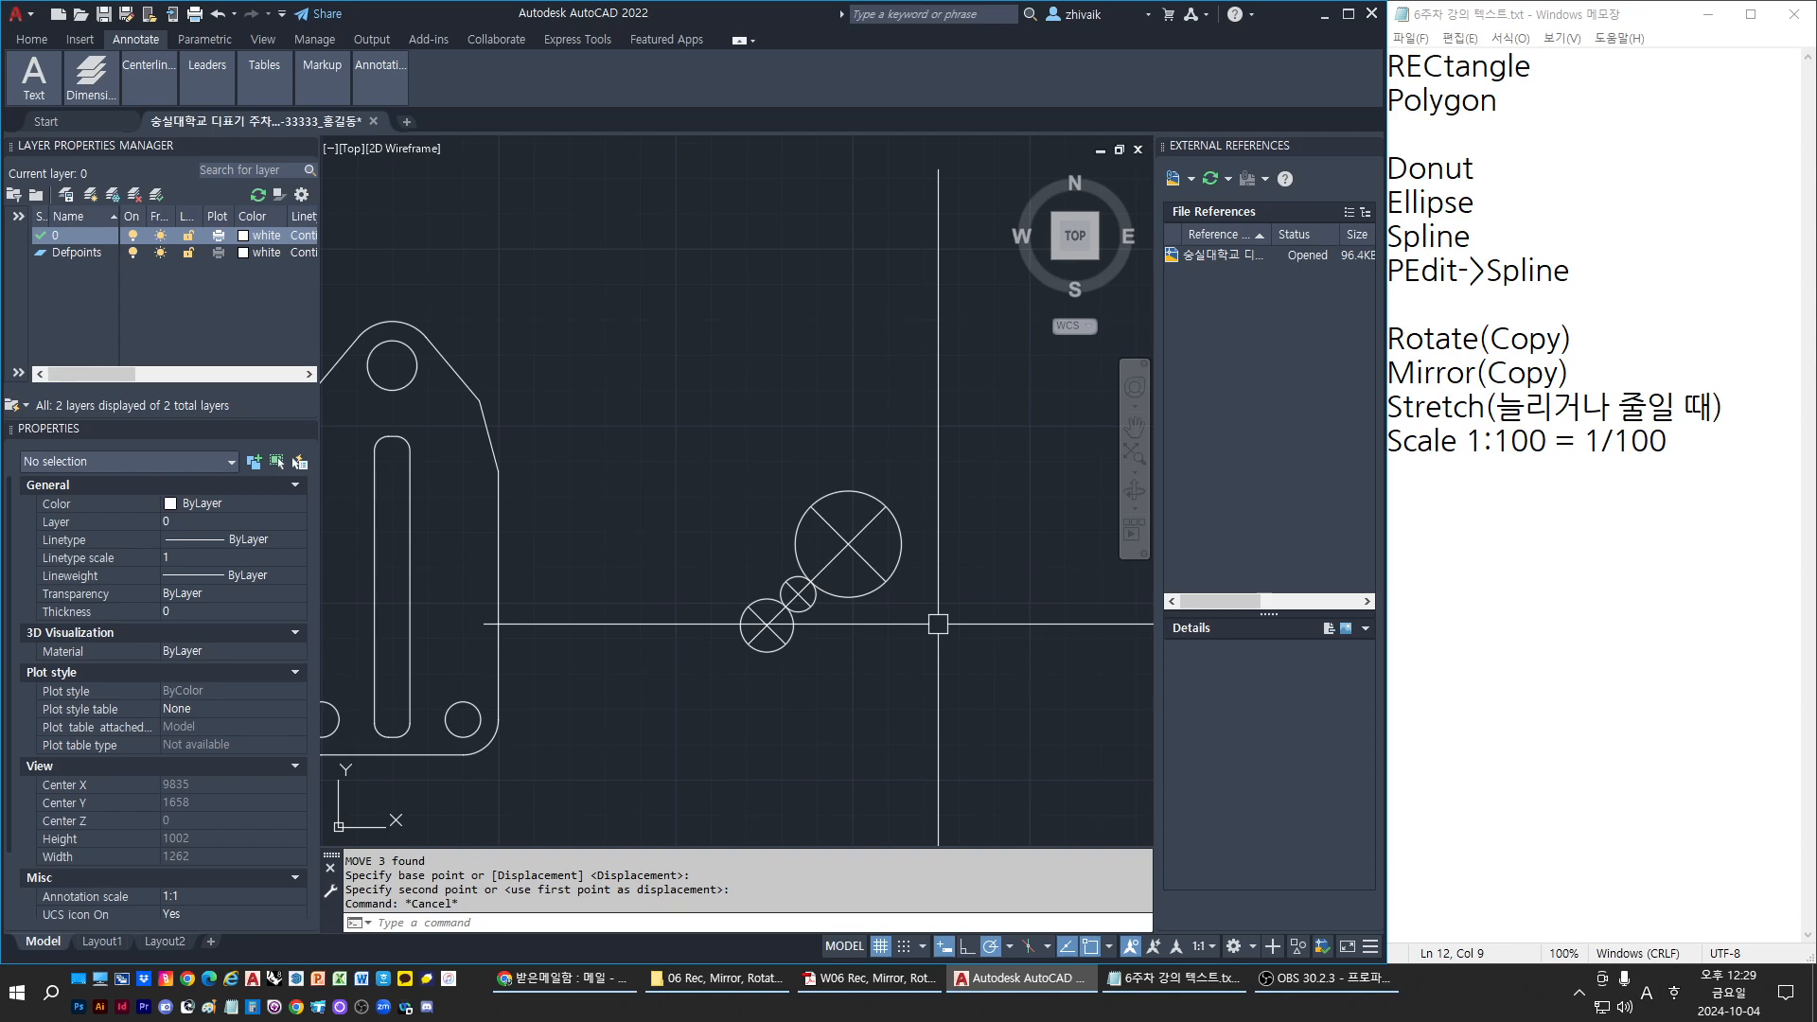
Check the finished arrangement in the Rotate & Scale drawing in Adobe Acrobat Pro, and return to AutoCAD
{"action": "left_click", "coordinate": [868, 978]}
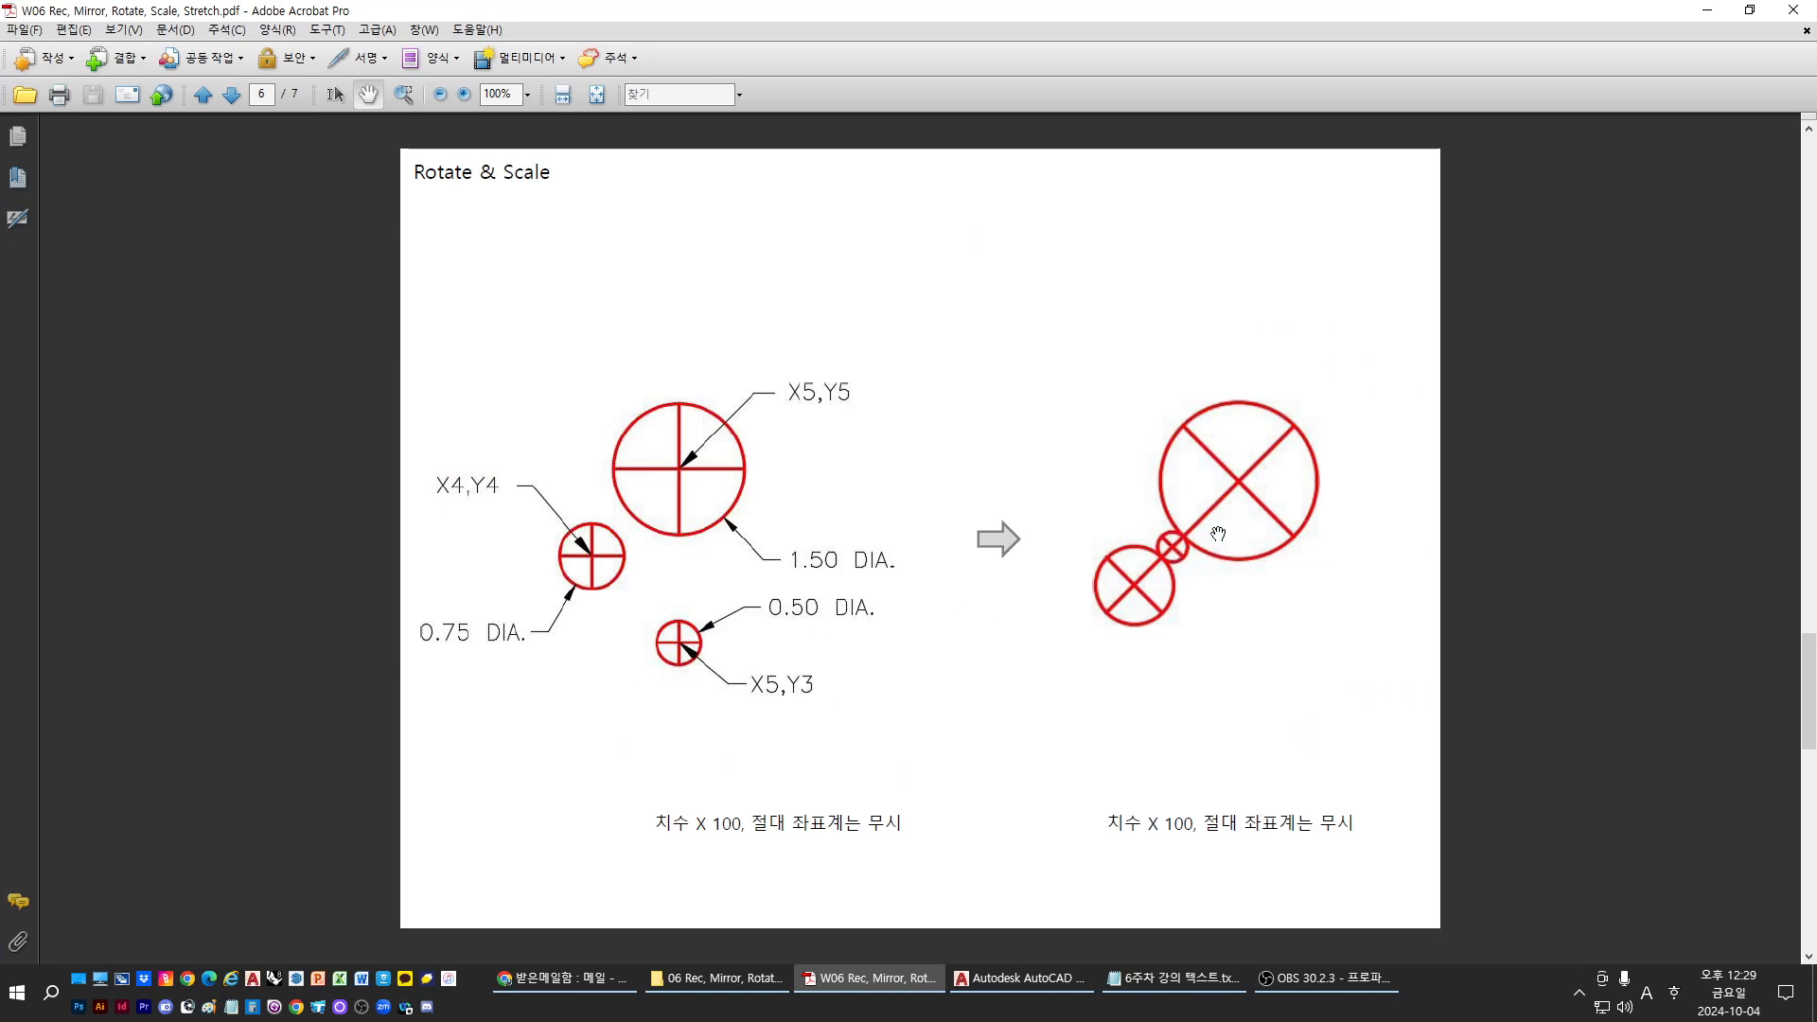
{"action": "left_click_drag", "start_coordinate": [1138, 23], "coordinate": [1816, 189]}
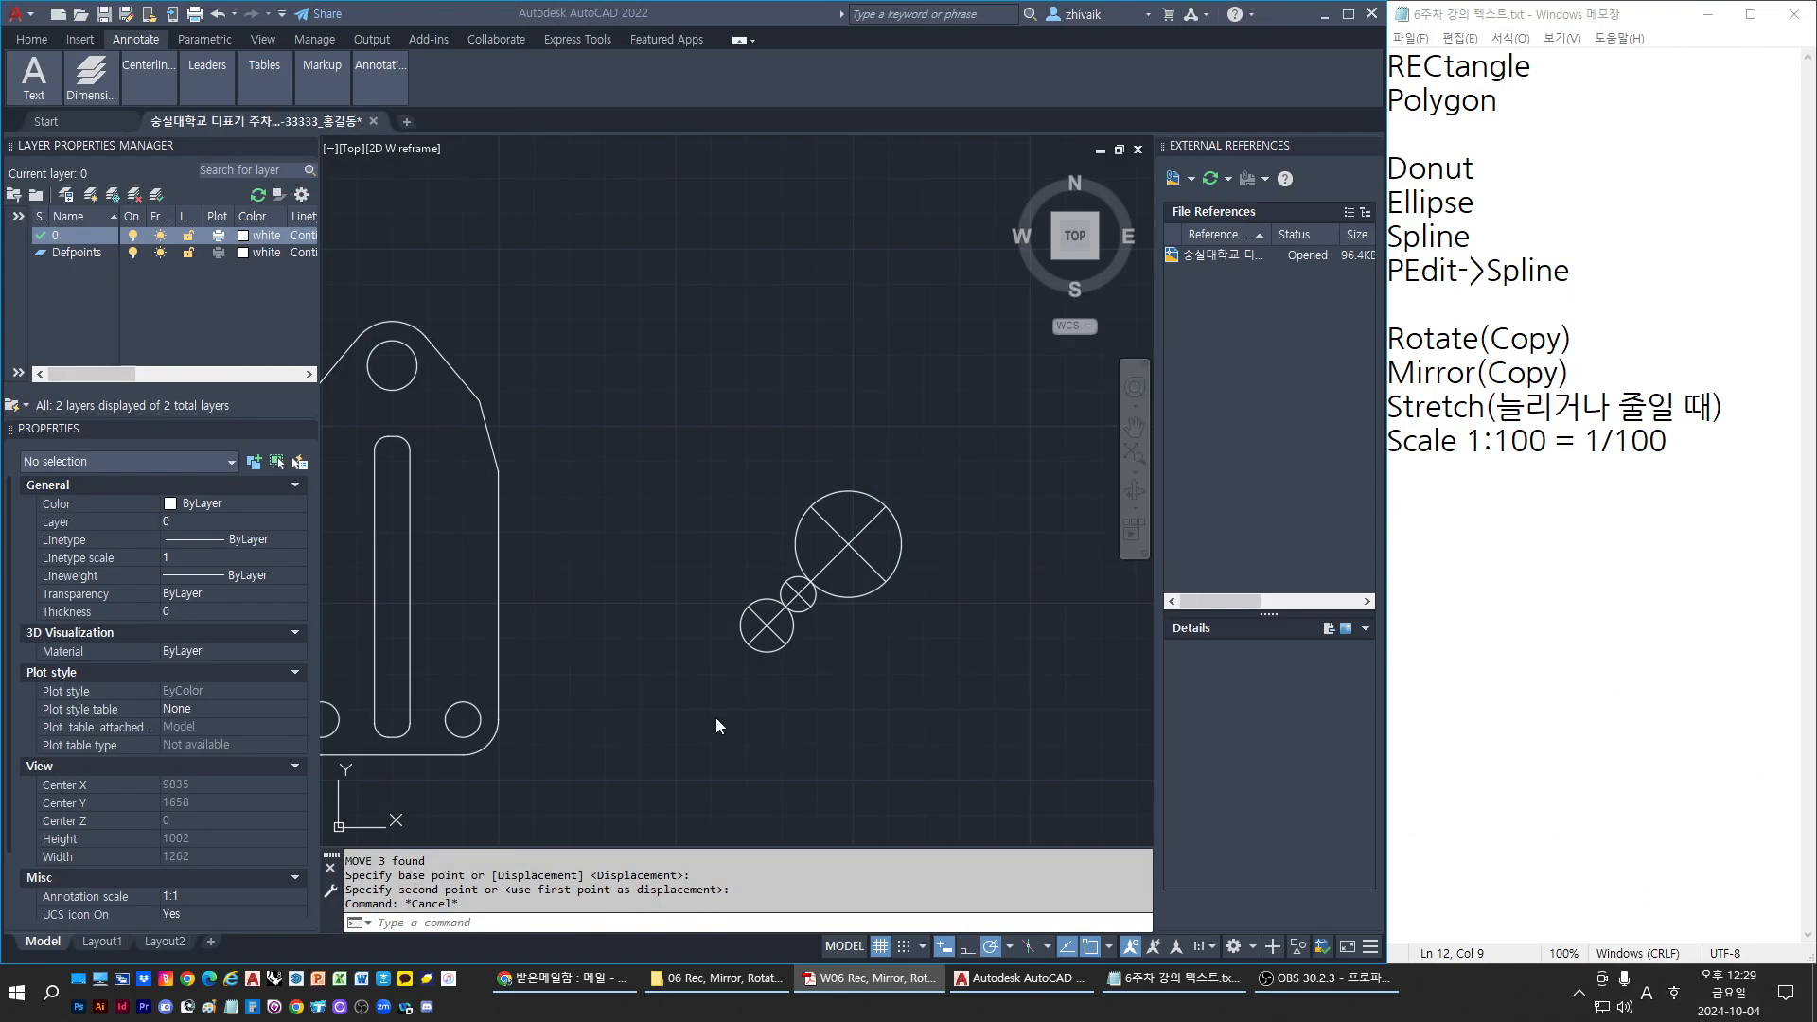
{"action": "key", "text": "Escape"}
{"action": "key", "text": "Escape"}
Scale the 50-diameter circle and its cross by a factor of 0.5 about its centre
{"action": "scroll", "coordinate": [801, 628], "scroll_direction": "up", "scroll_amount": 2}
{"action": "type", "text": "sc"}
{"action": "key", "text": "Return"}
{"action": "scroll", "coordinate": [762, 568], "scroll_direction": "up", "scroll_amount": 2}
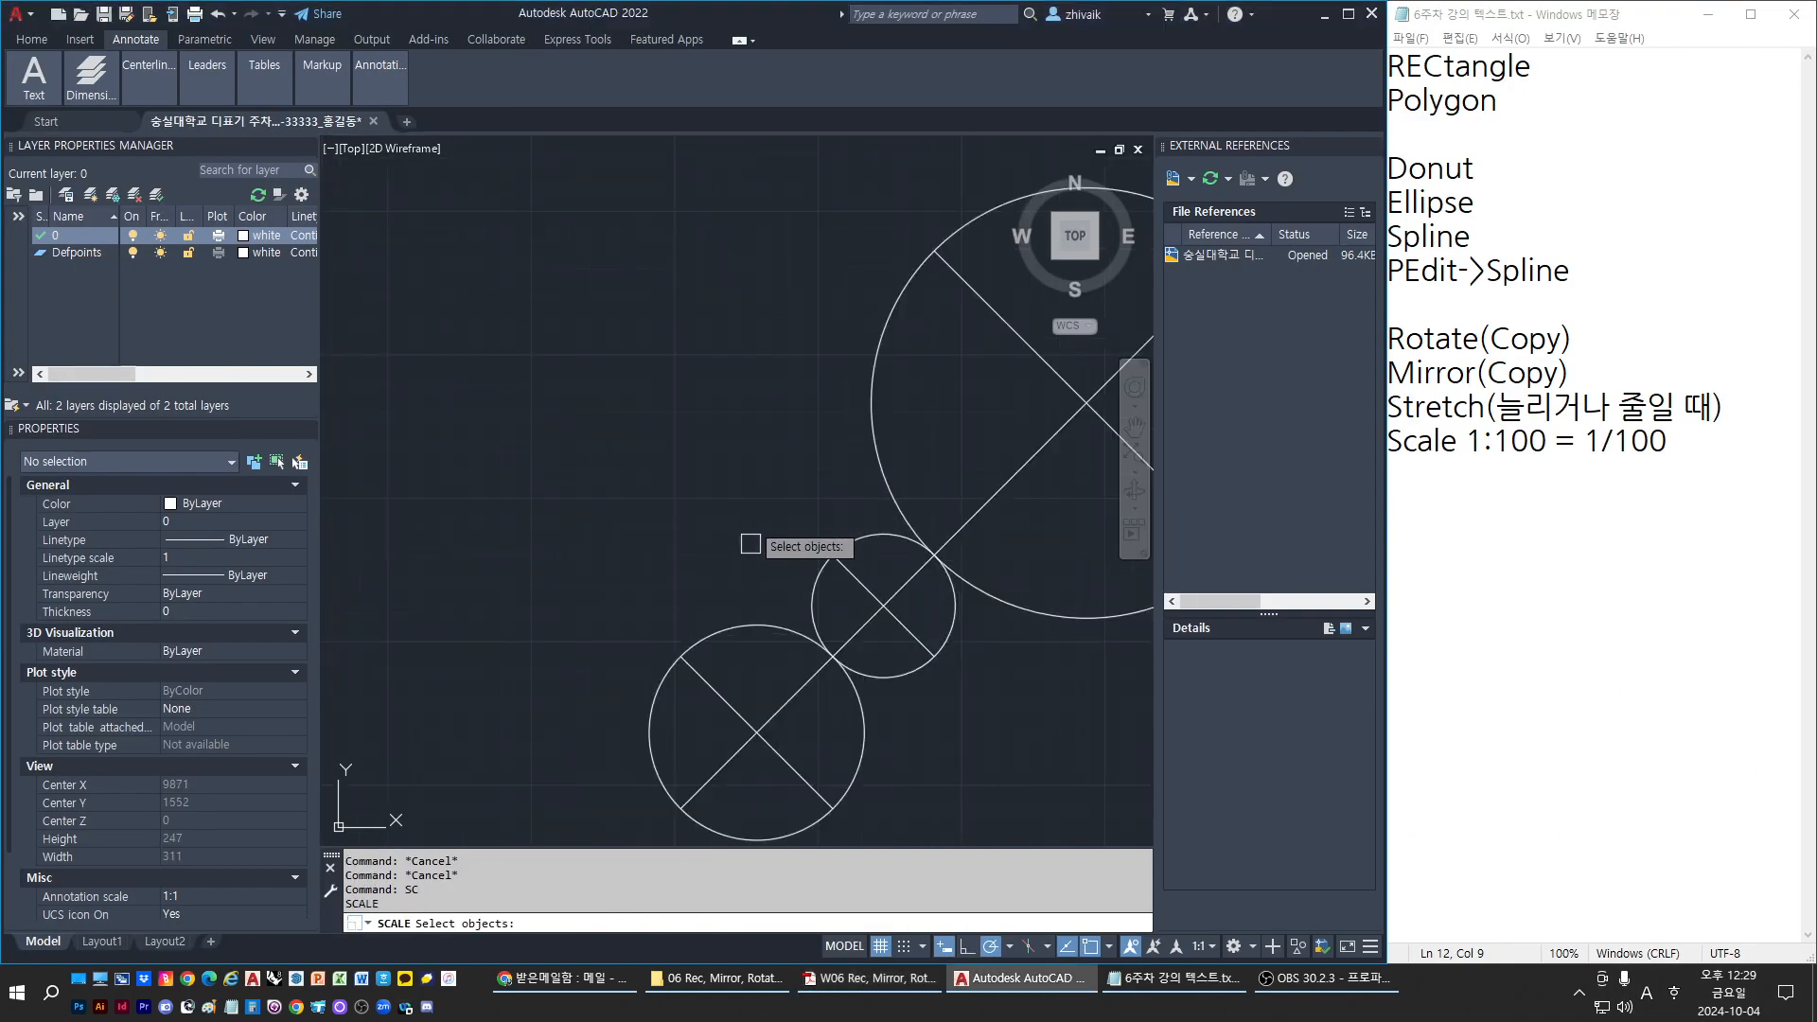
{"action": "left_click", "coordinate": [751, 515]}
{"action": "left_click", "coordinate": [1075, 791]}
{"action": "scroll", "coordinate": [947, 662], "scroll_direction": "up", "scroll_amount": 2}
{"action": "key", "text": "Return"}
{"action": "left_click", "coordinate": [883, 604]}
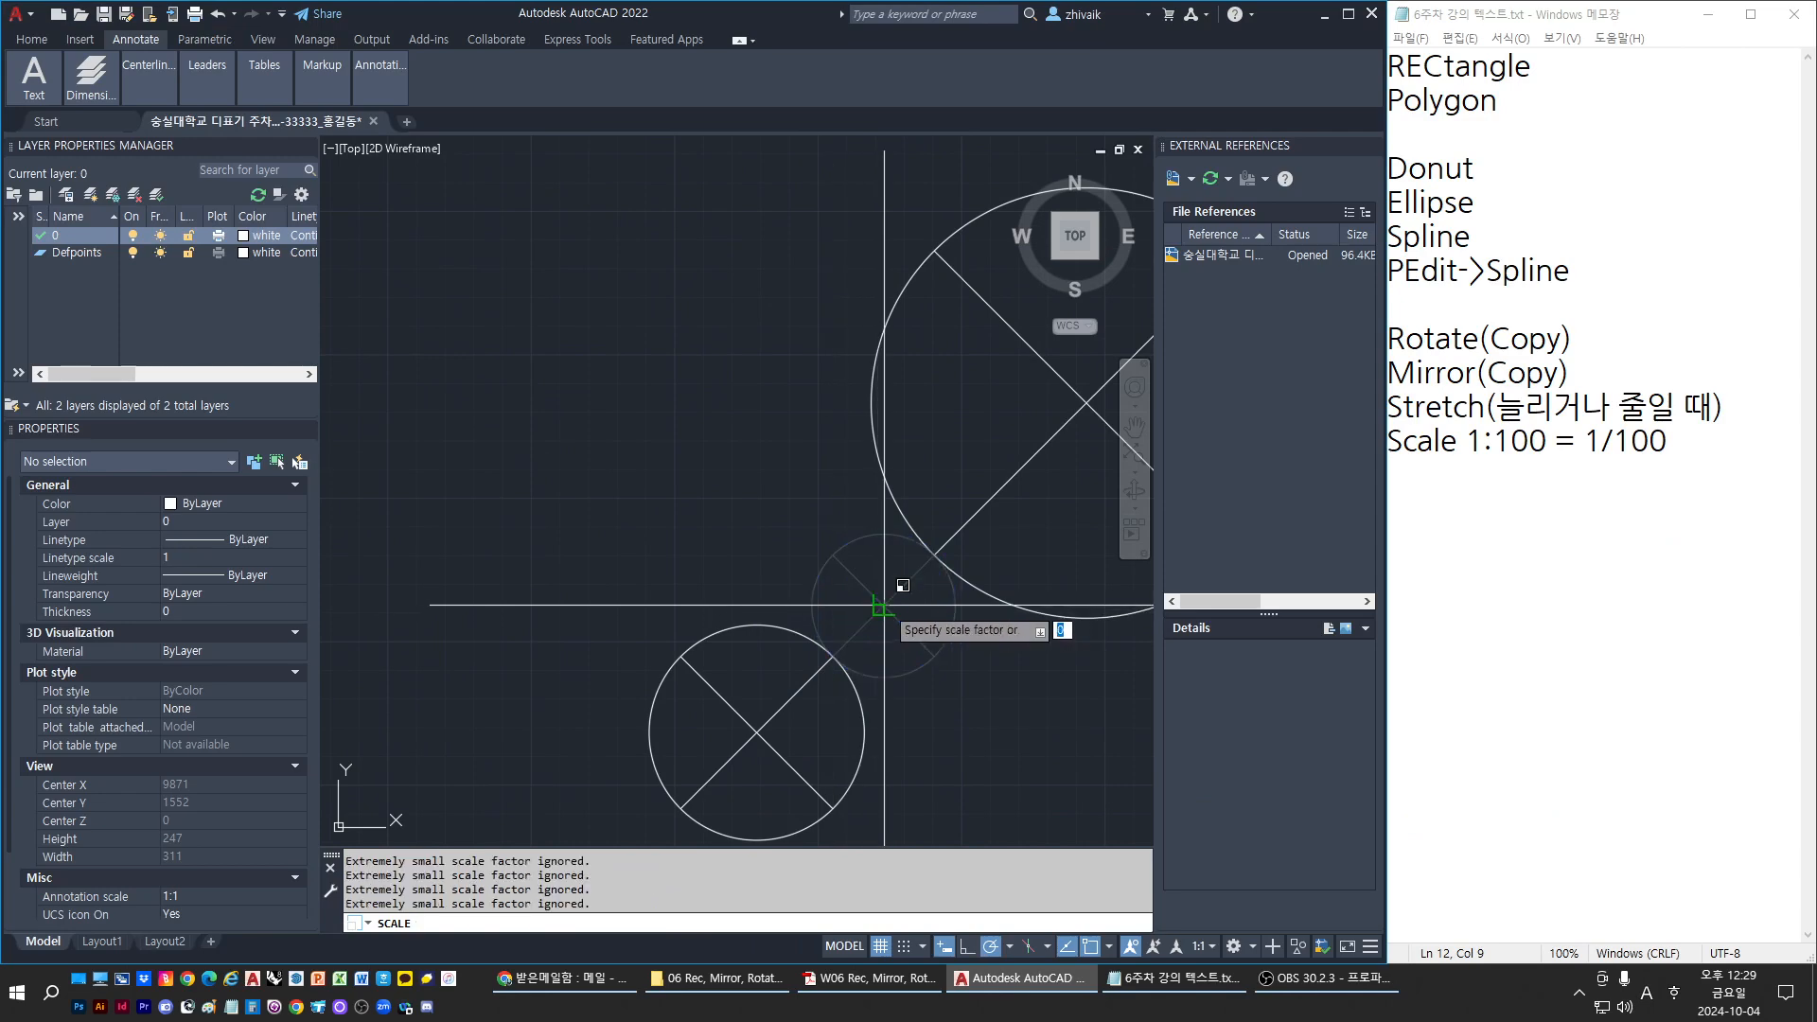
{"action": "type", "text": "0.5"}
{"action": "key", "text": "Return"}
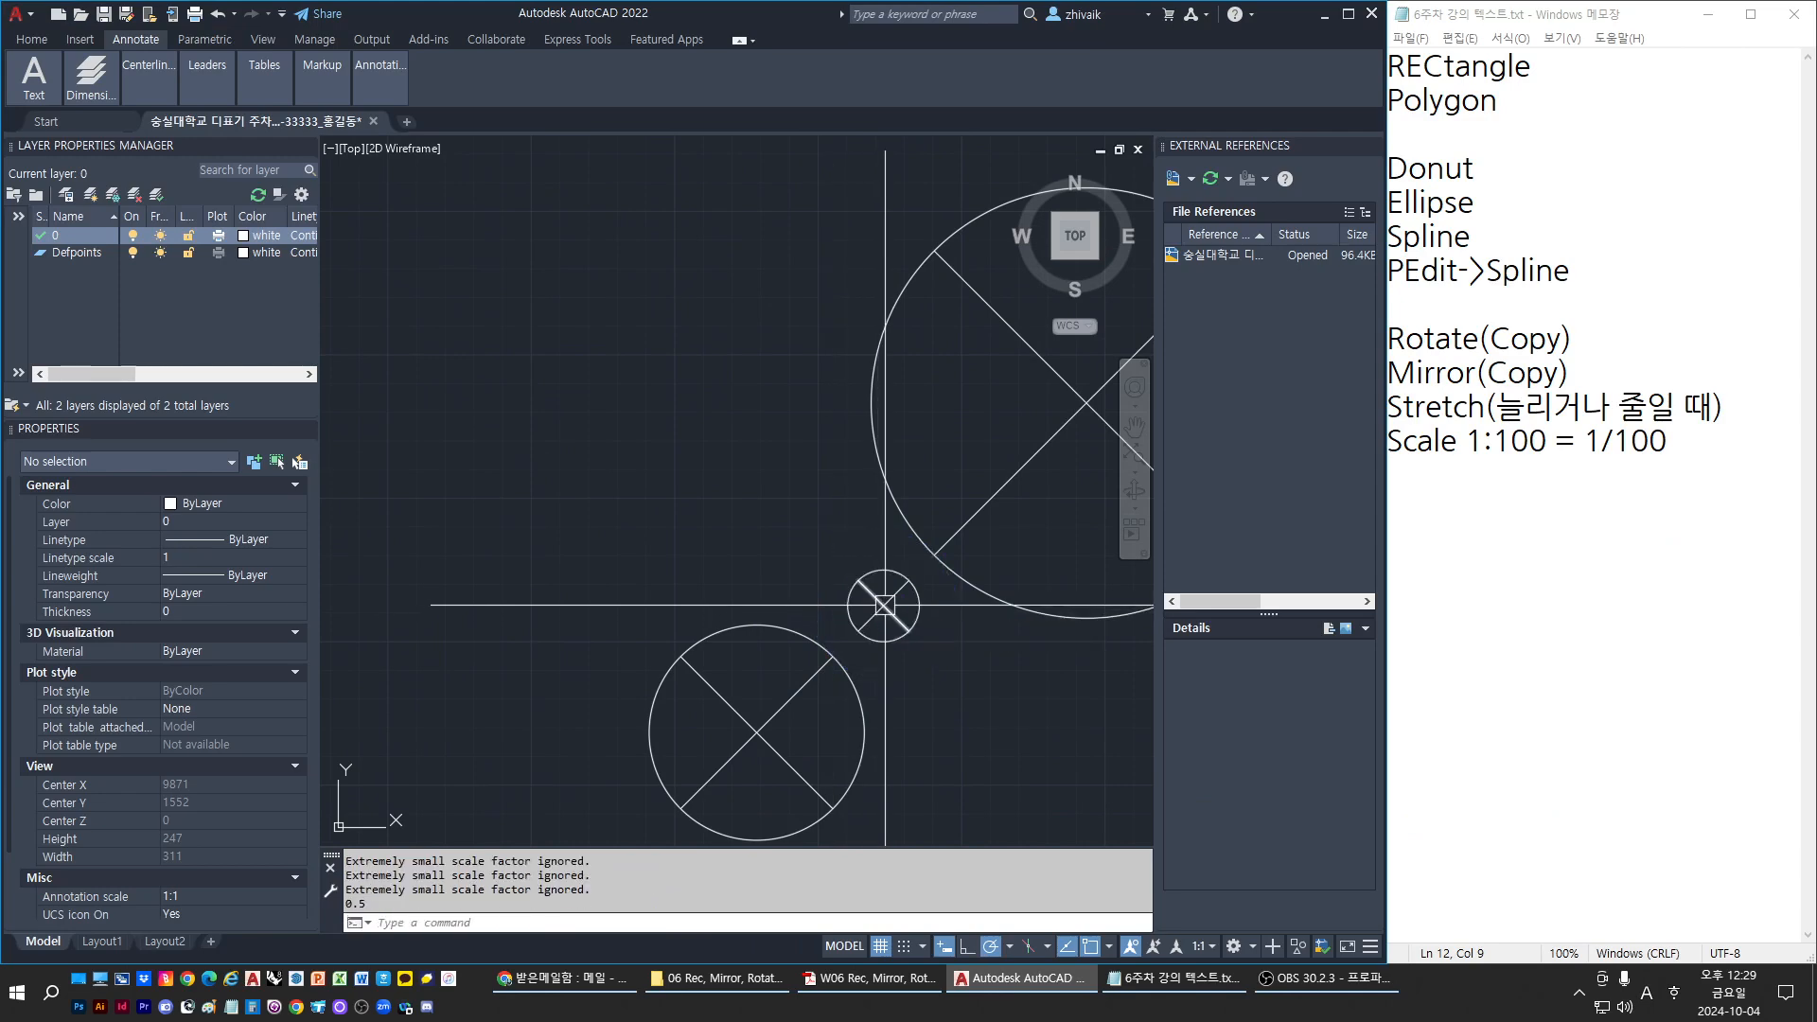
{"action": "scroll", "coordinate": [1024, 622], "scroll_direction": "down", "scroll_amount": 2}
{"action": "middle_click_drag", "start_coordinate": [1024, 621], "coordinate": [873, 614]}
{"action": "key", "text": "Escape"}
{"action": "key", "text": "Escape"}
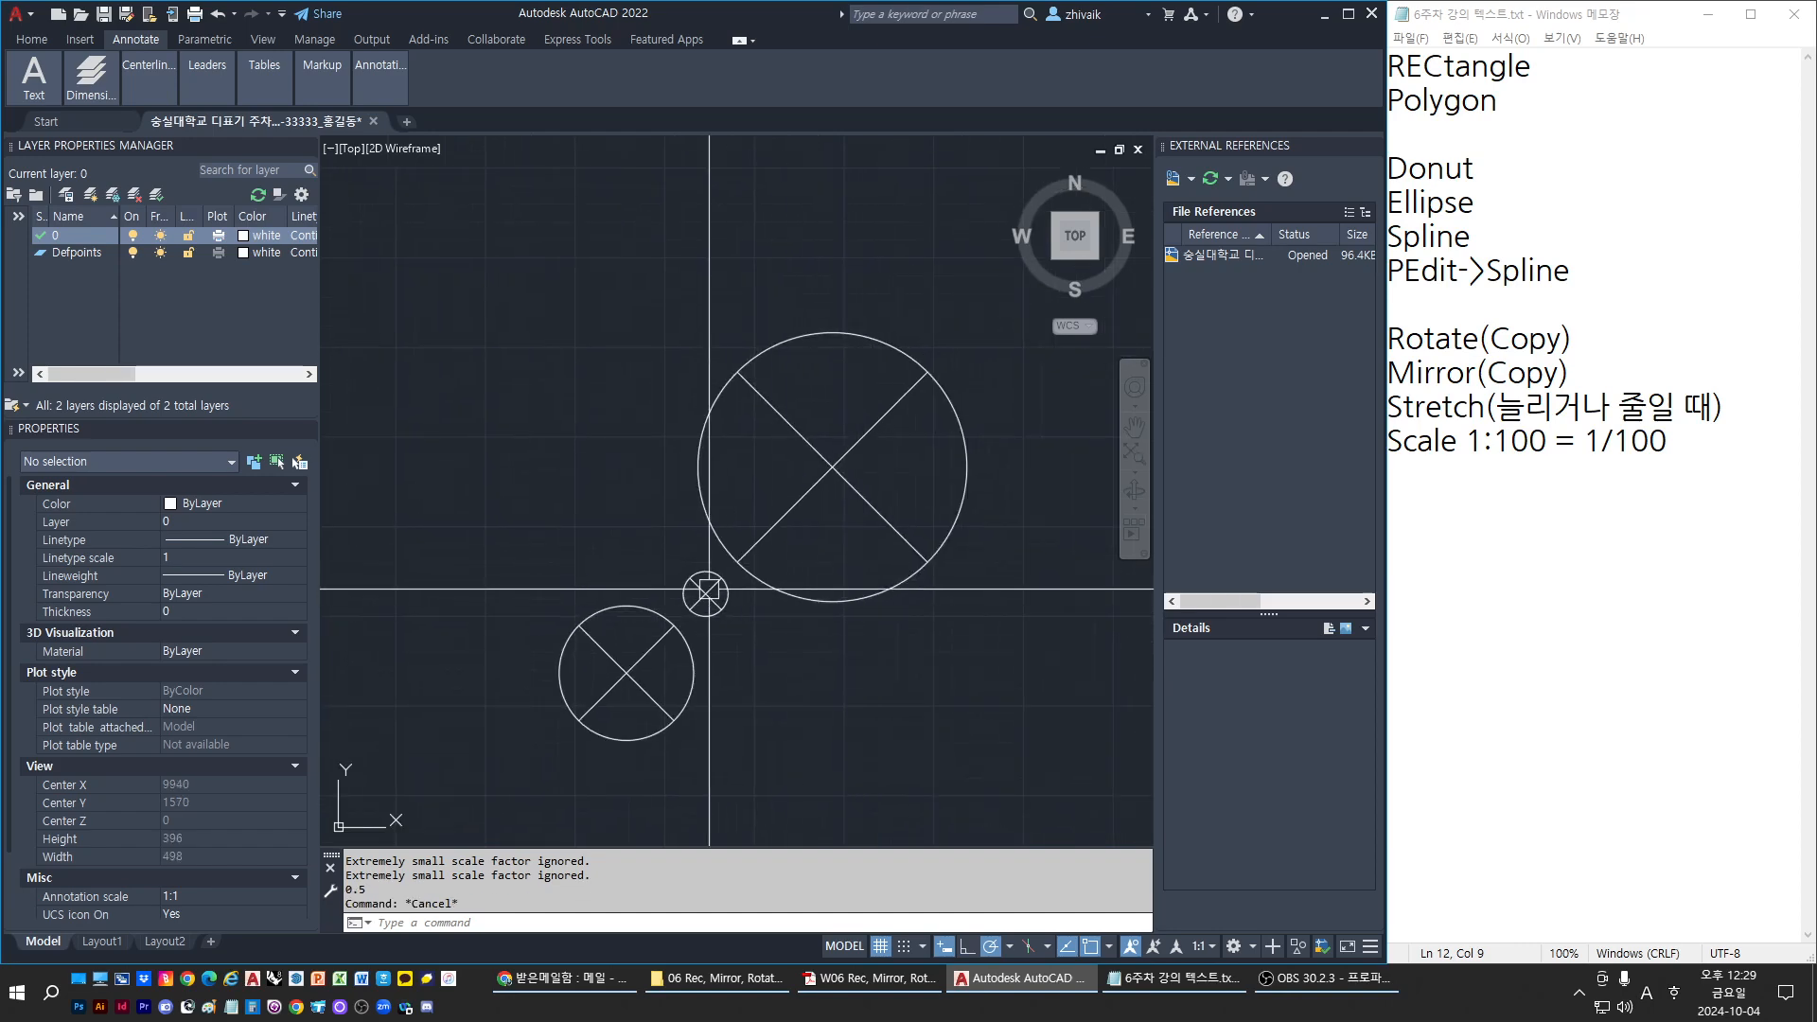
Move the scaled-down crossed circle by its lower-left cross end onto the 75-diameter circle's upper-right cross end
{"action": "left_click", "coordinate": [649, 515]}
{"action": "left_click", "coordinate": [738, 633]}
{"action": "scroll", "coordinate": [737, 632], "scroll_direction": "up", "scroll_amount": 2}
{"action": "type", "text": "m"}
{"action": "key", "text": "Return"}
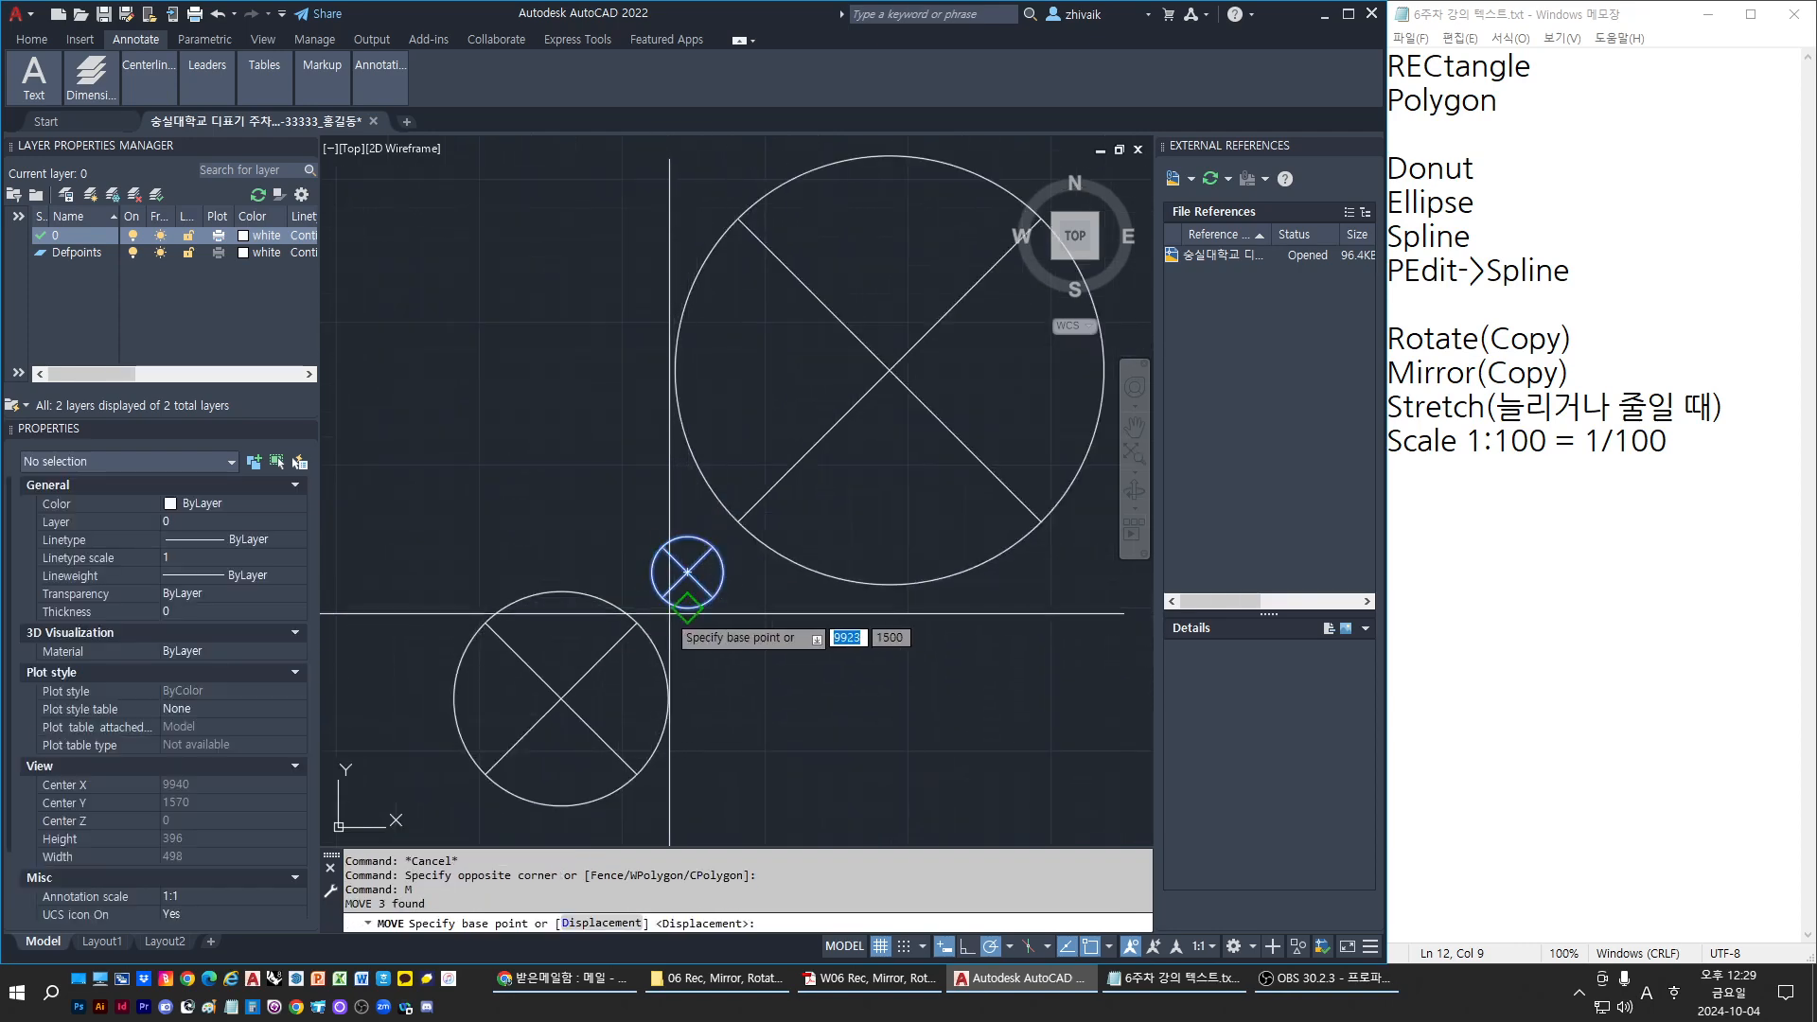
{"action": "left_click", "coordinate": [688, 573]}
{"action": "left_click", "coordinate": [631, 622]}
Move the 150-diameter crossed circle by its lower-left cross end onto the upper-right cross end of the smallest circle
{"action": "scroll", "coordinate": [632, 622], "scroll_direction": "down", "scroll_amount": 2}
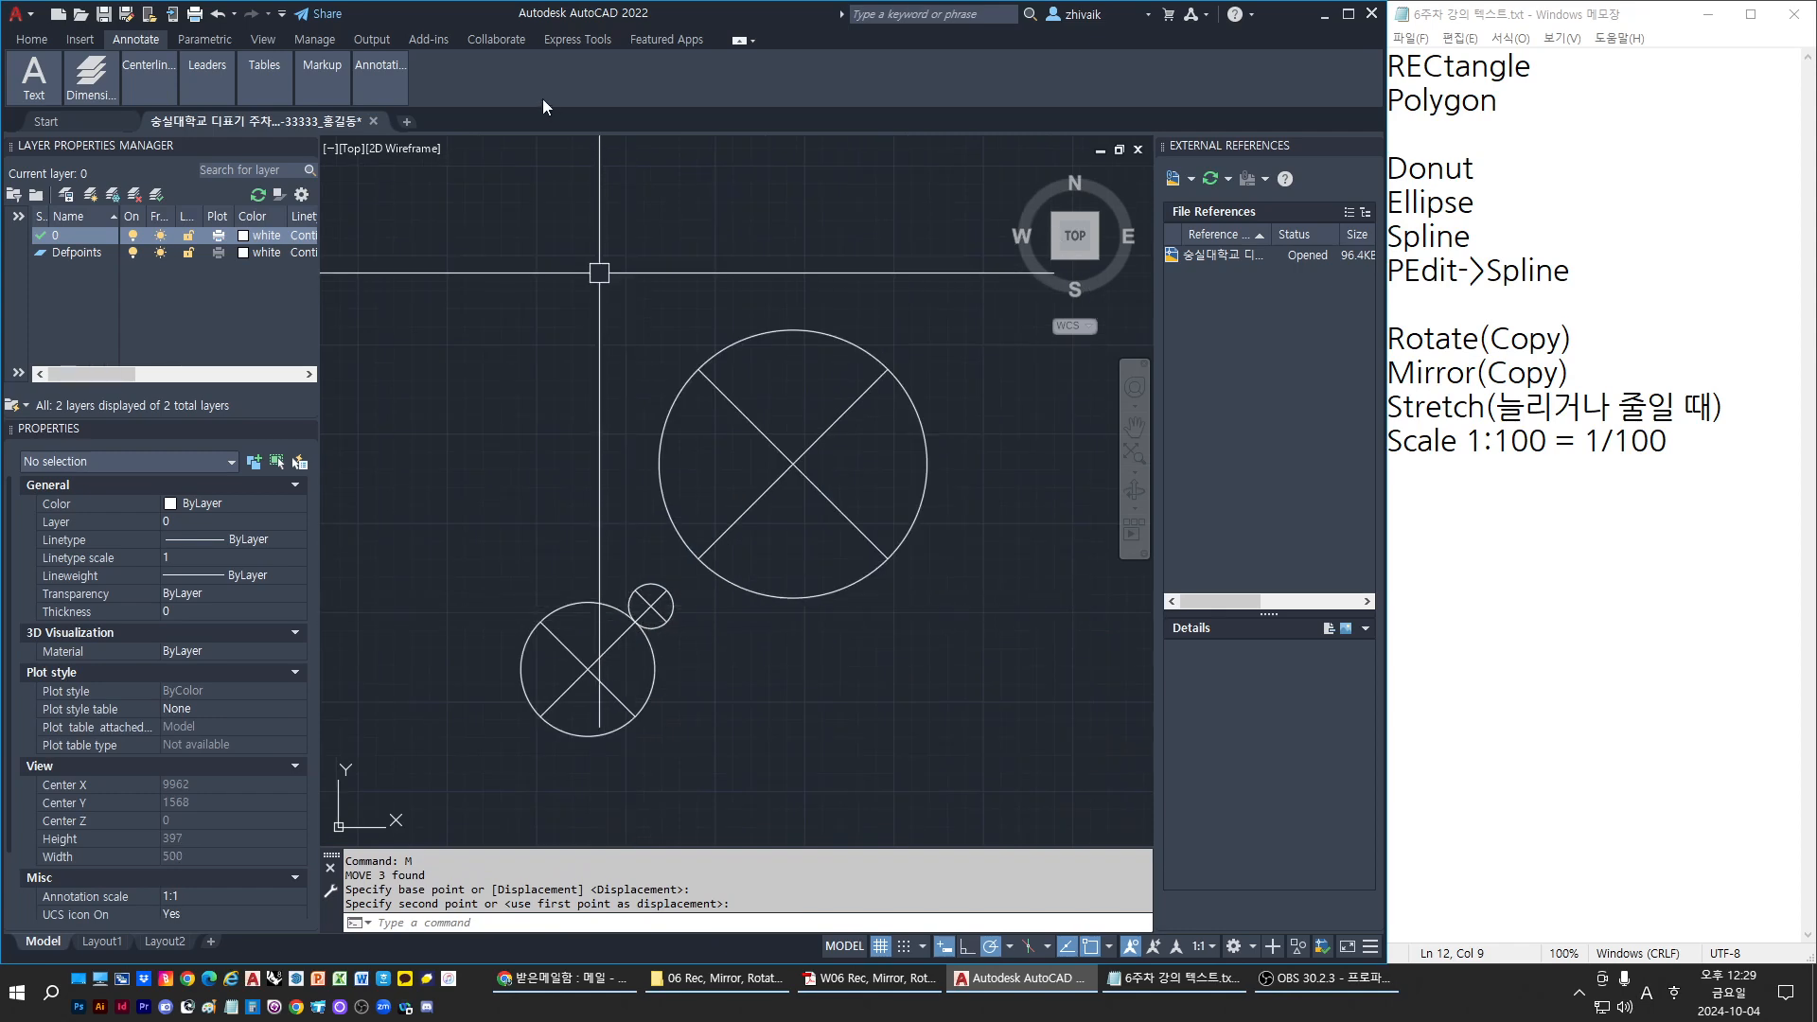
{"action": "left_click", "coordinate": [617, 163]}
{"action": "left_click", "coordinate": [949, 617]}
{"action": "type", "text": "m"}
{"action": "key", "text": "Return"}
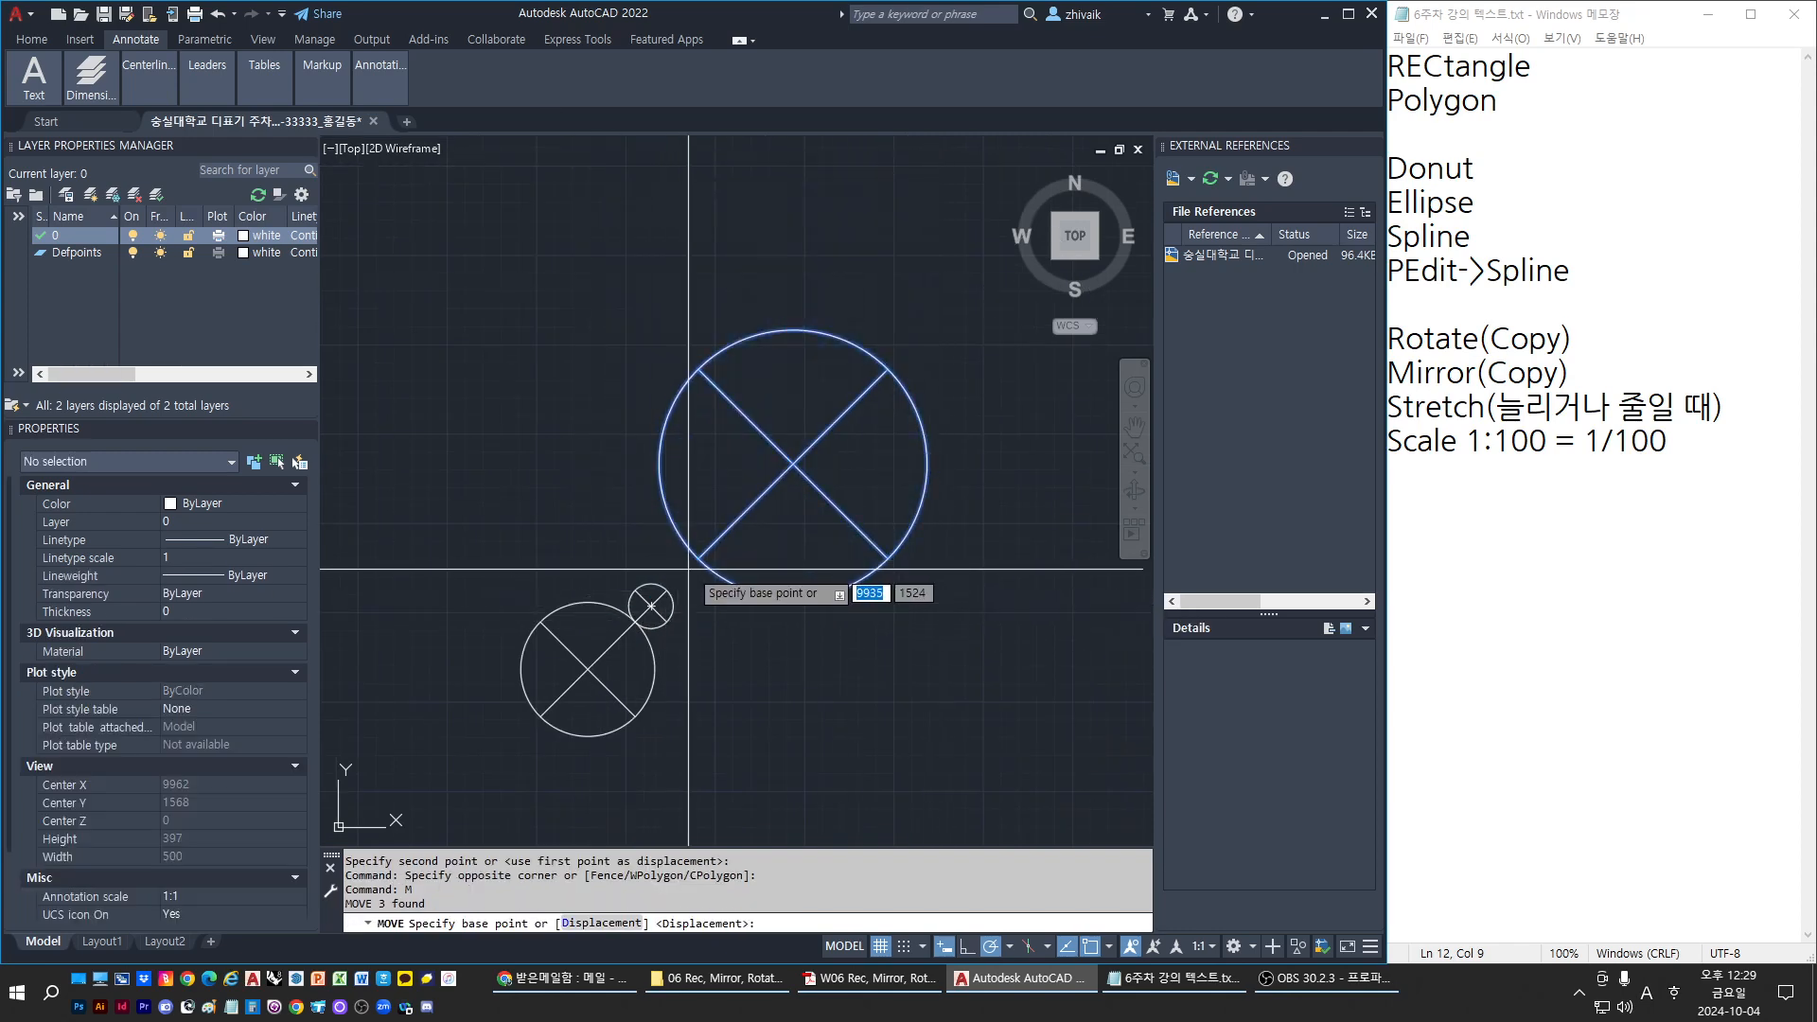
{"action": "left_click", "coordinate": [698, 559]}
{"action": "key", "text": "Escape"}
{"action": "key", "text": "Escape"}
{"action": "scroll", "coordinate": [762, 598], "scroll_direction": "down", "scroll_amount": 3}
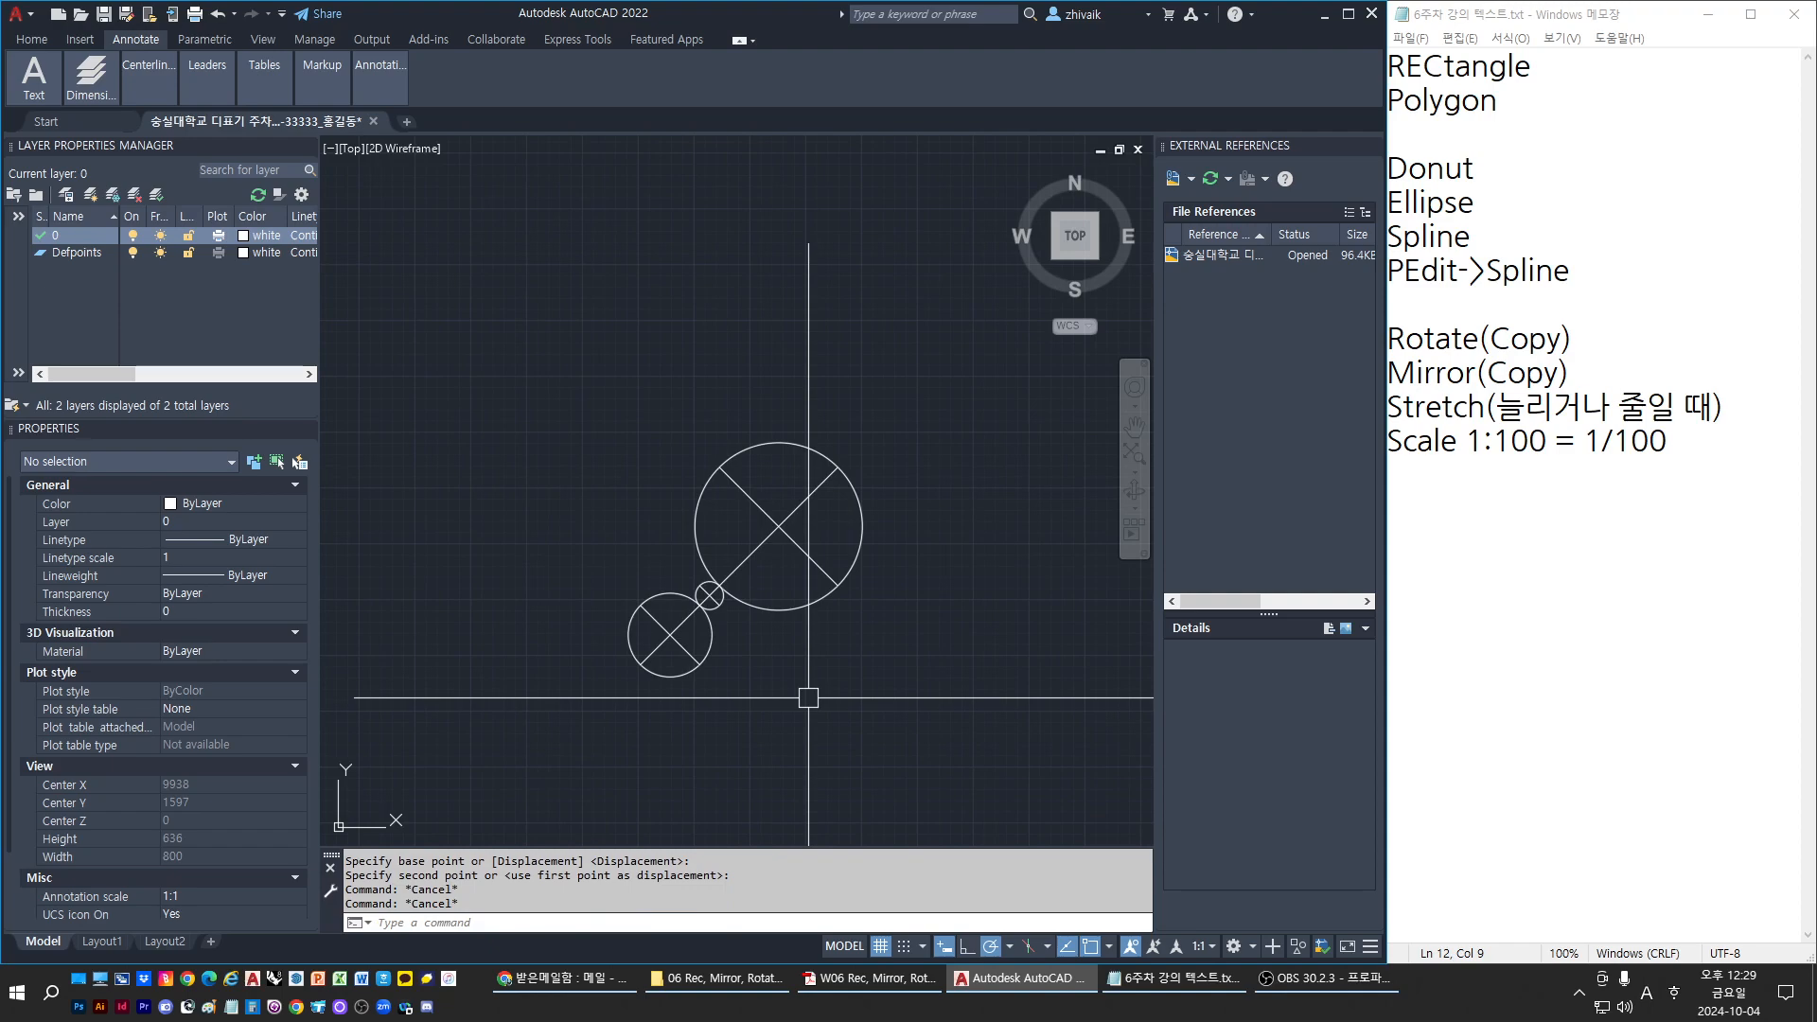
{"action": "scroll", "coordinate": [823, 648], "scroll_direction": "down", "scroll_amount": 5}
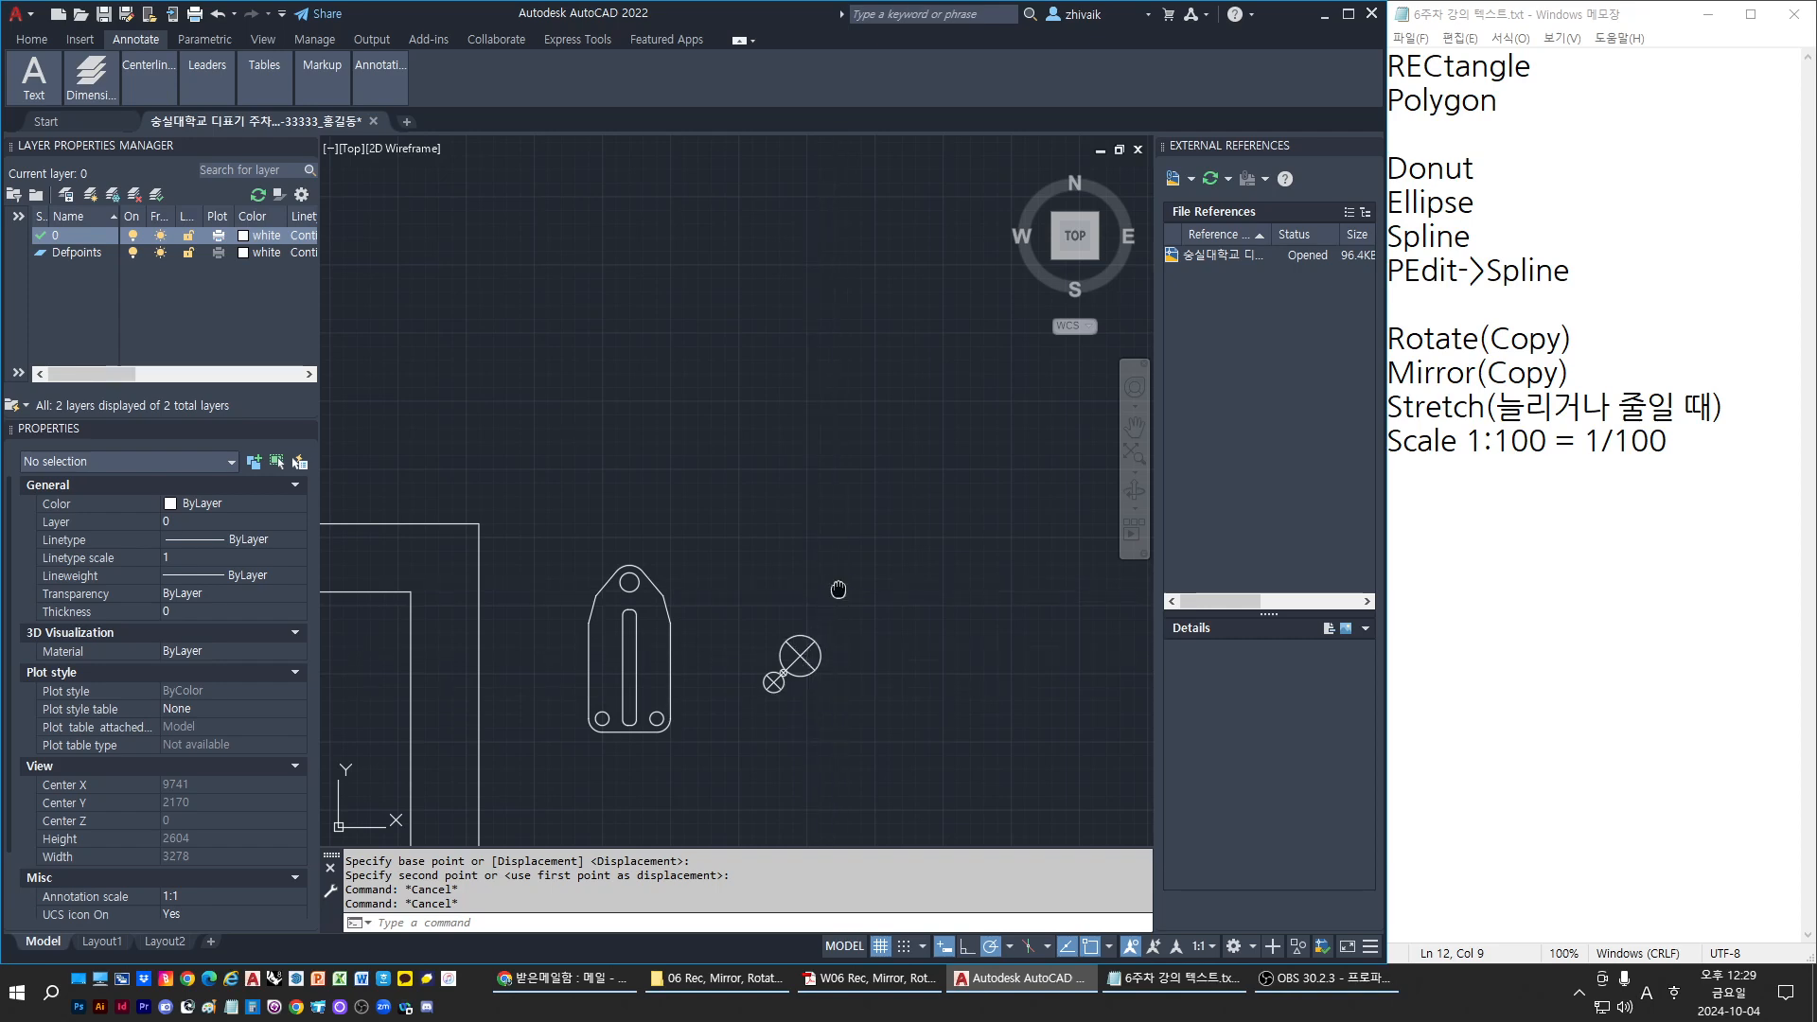
{"action": "key", "text": "alt+Tab"}
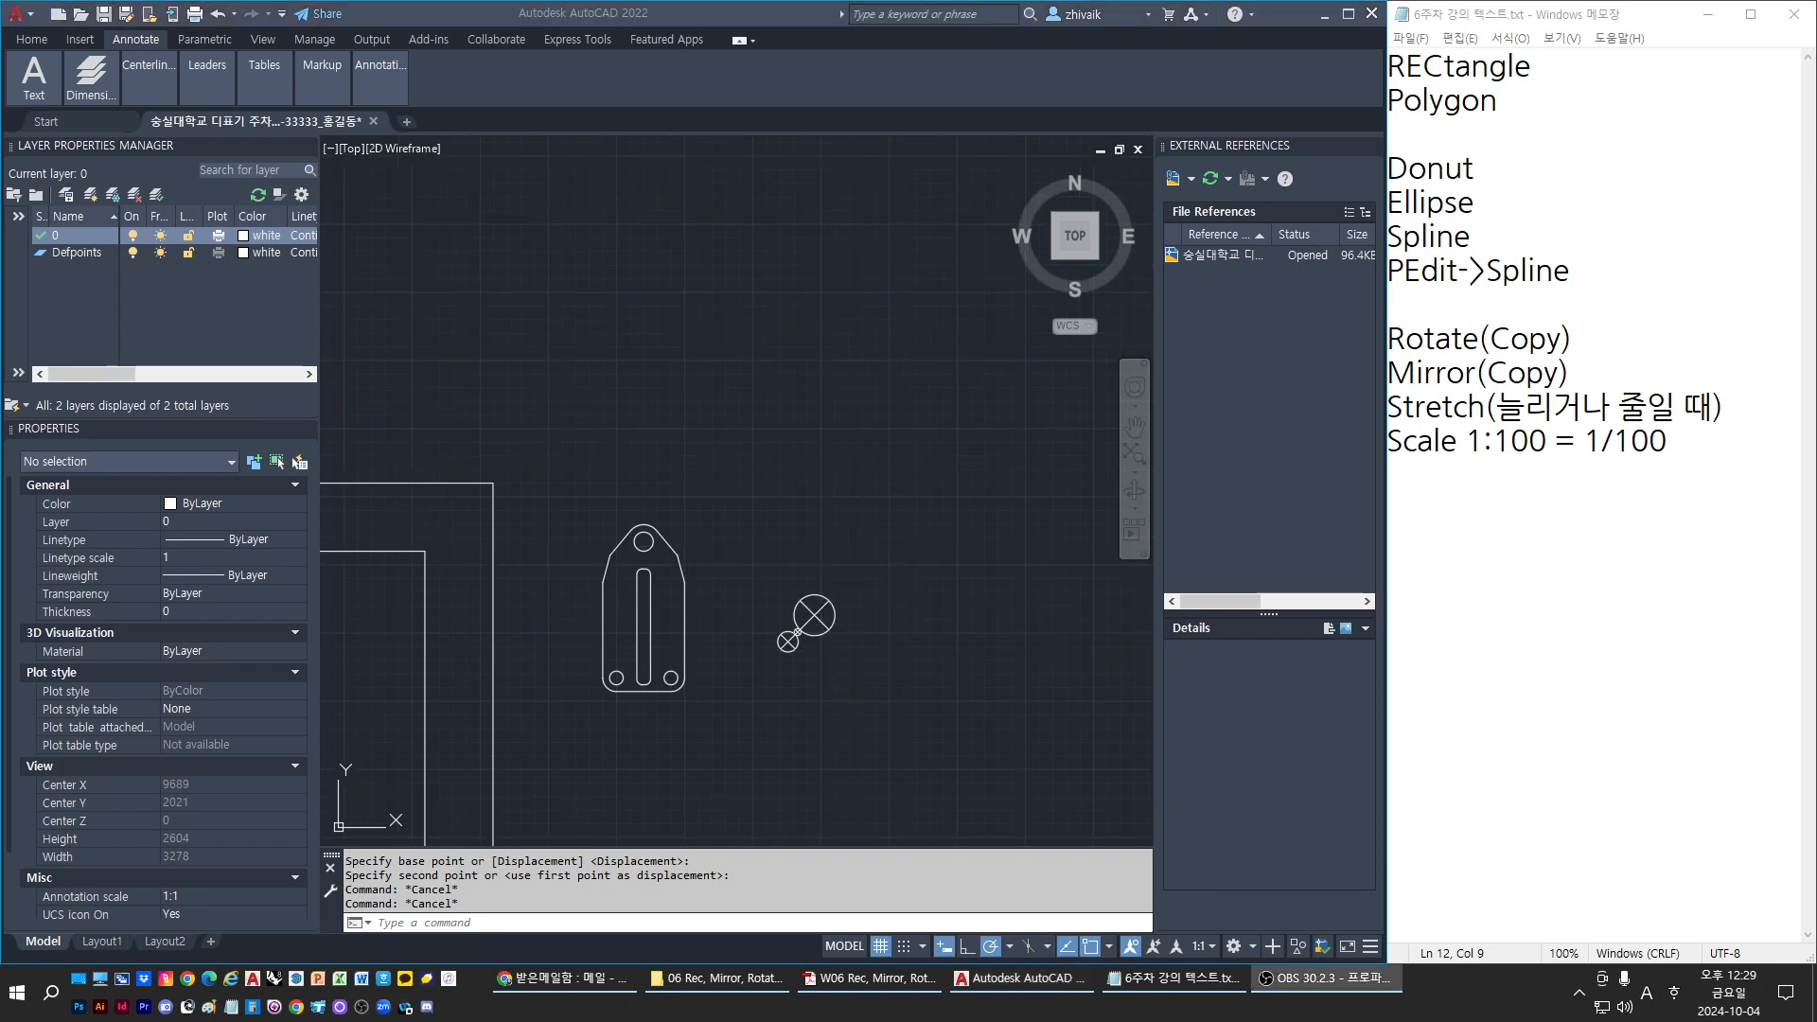
{"action": "key", "text": "alt+Tab"}
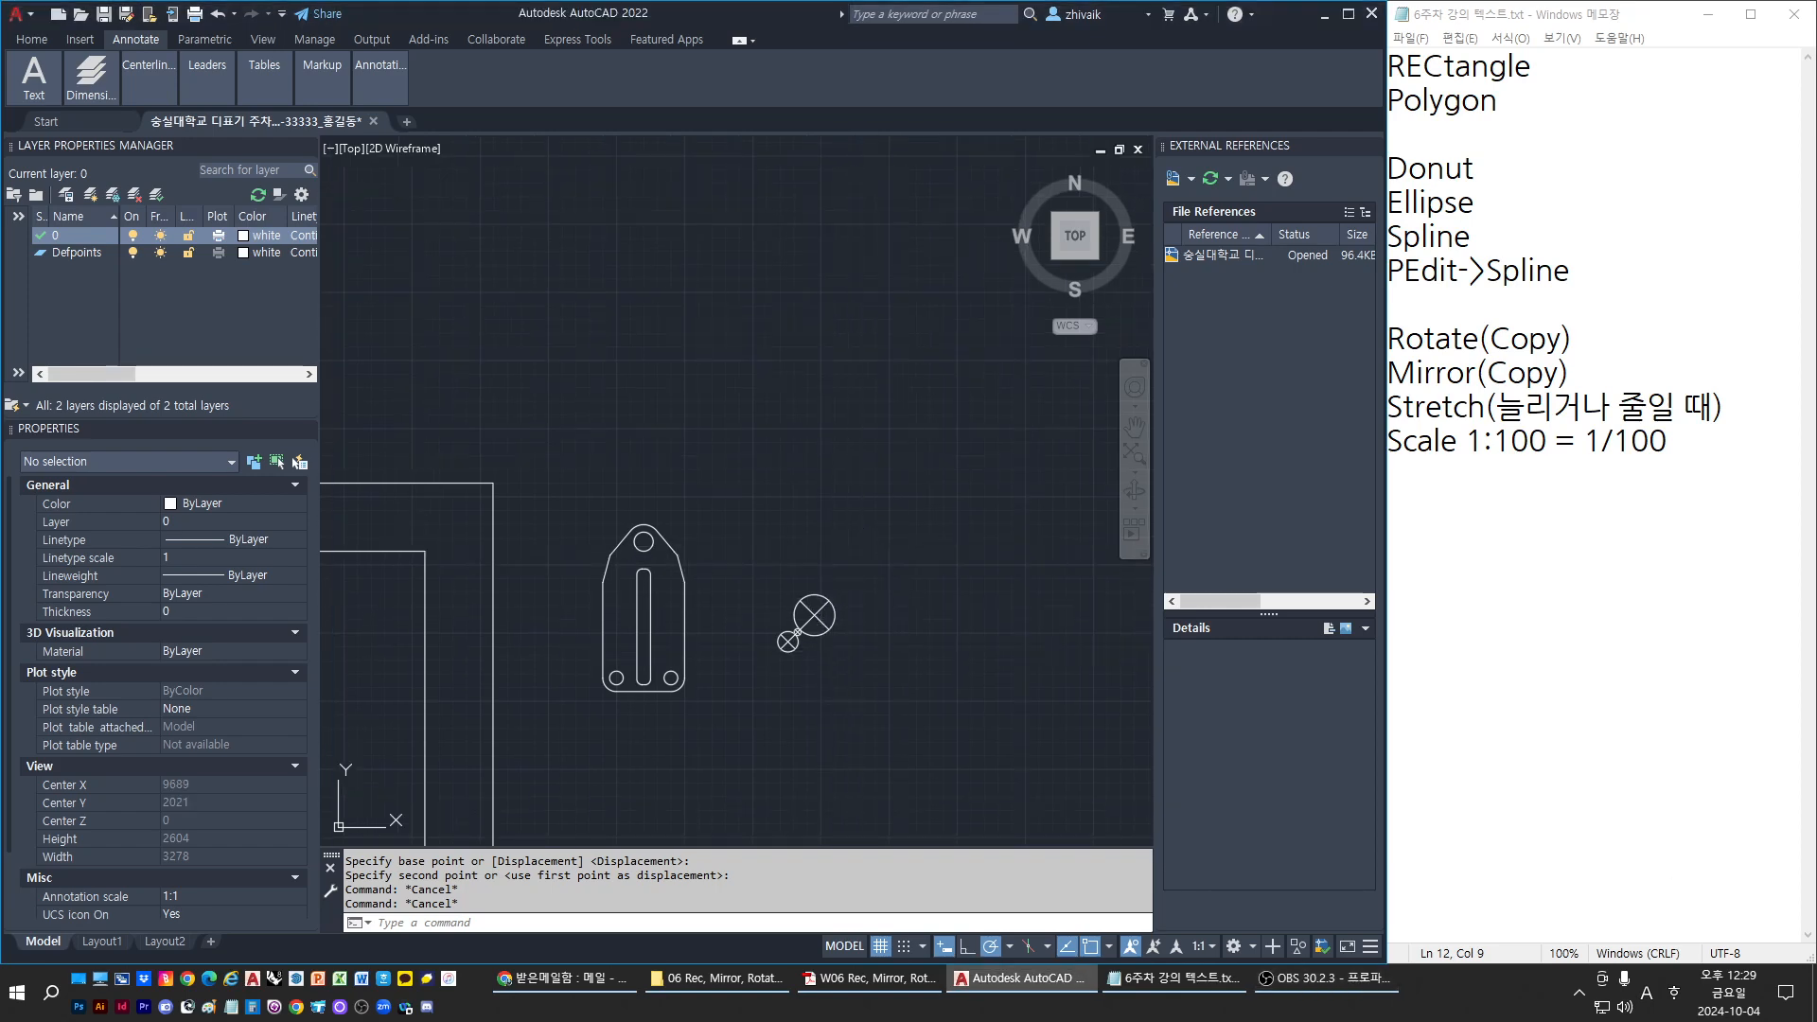
{"action": "key", "text": "alt+Tab"}
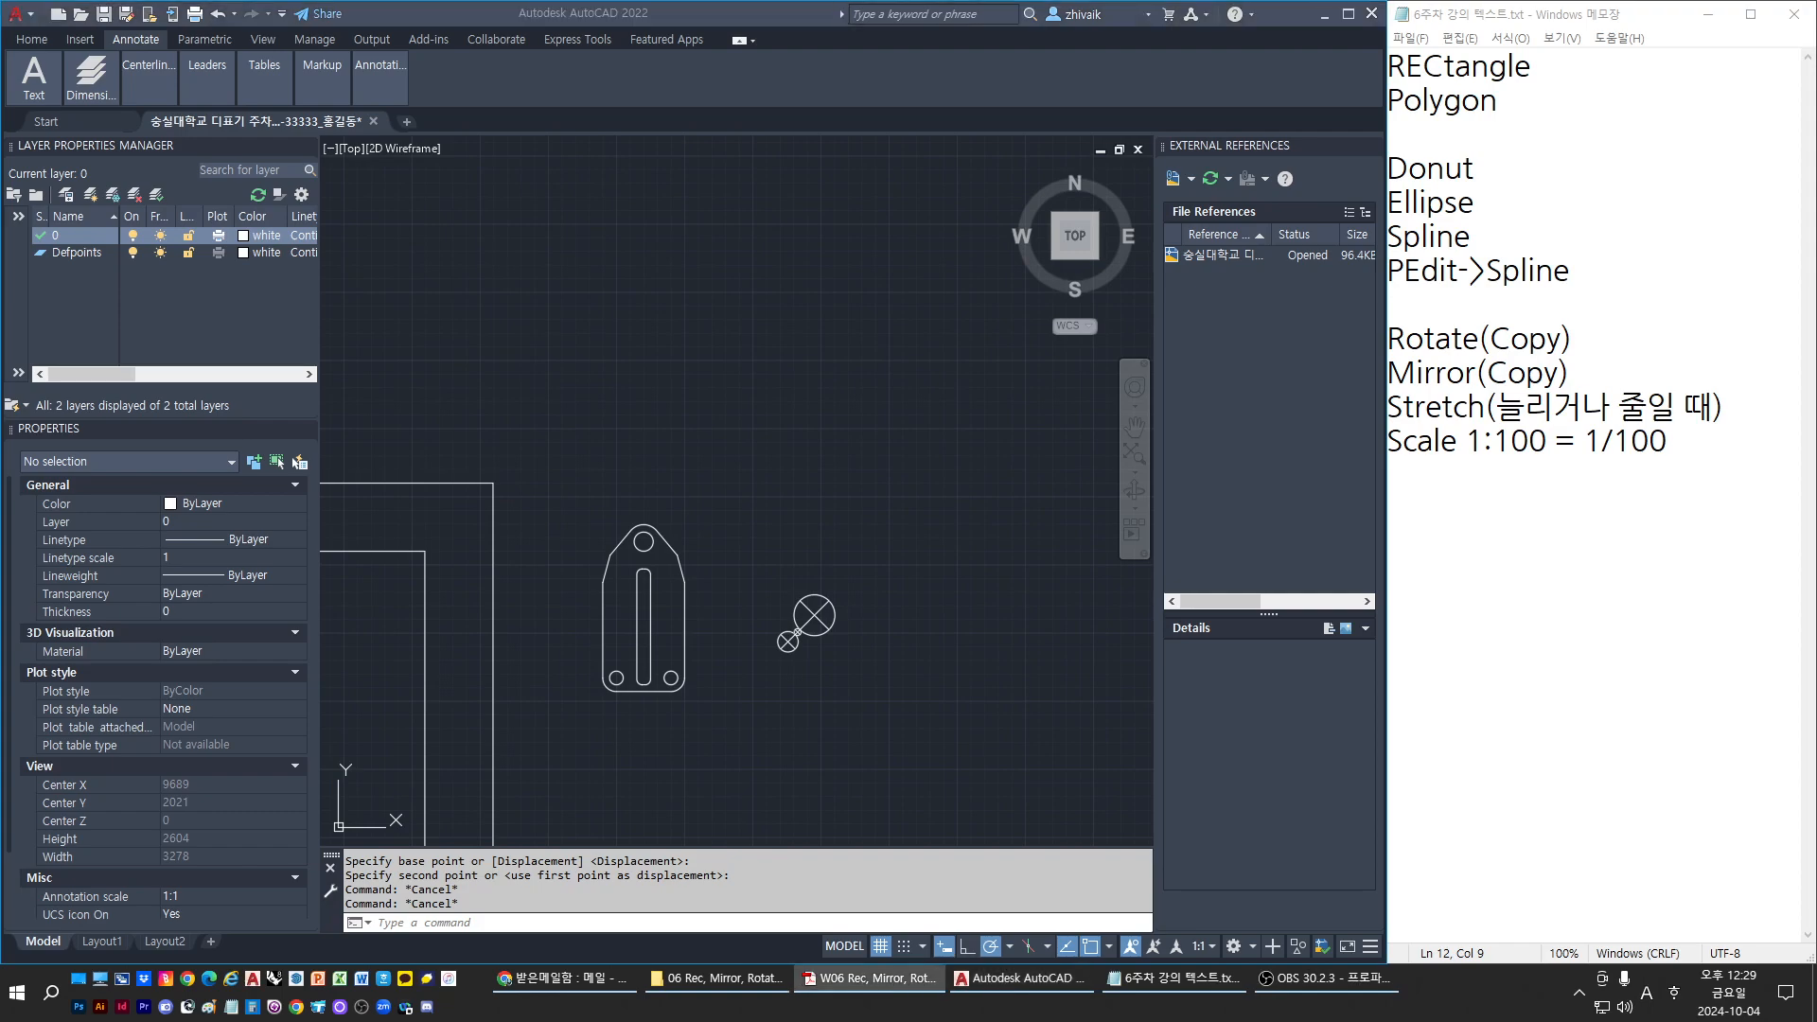
{"action": "key", "text": "alt+Tab"}
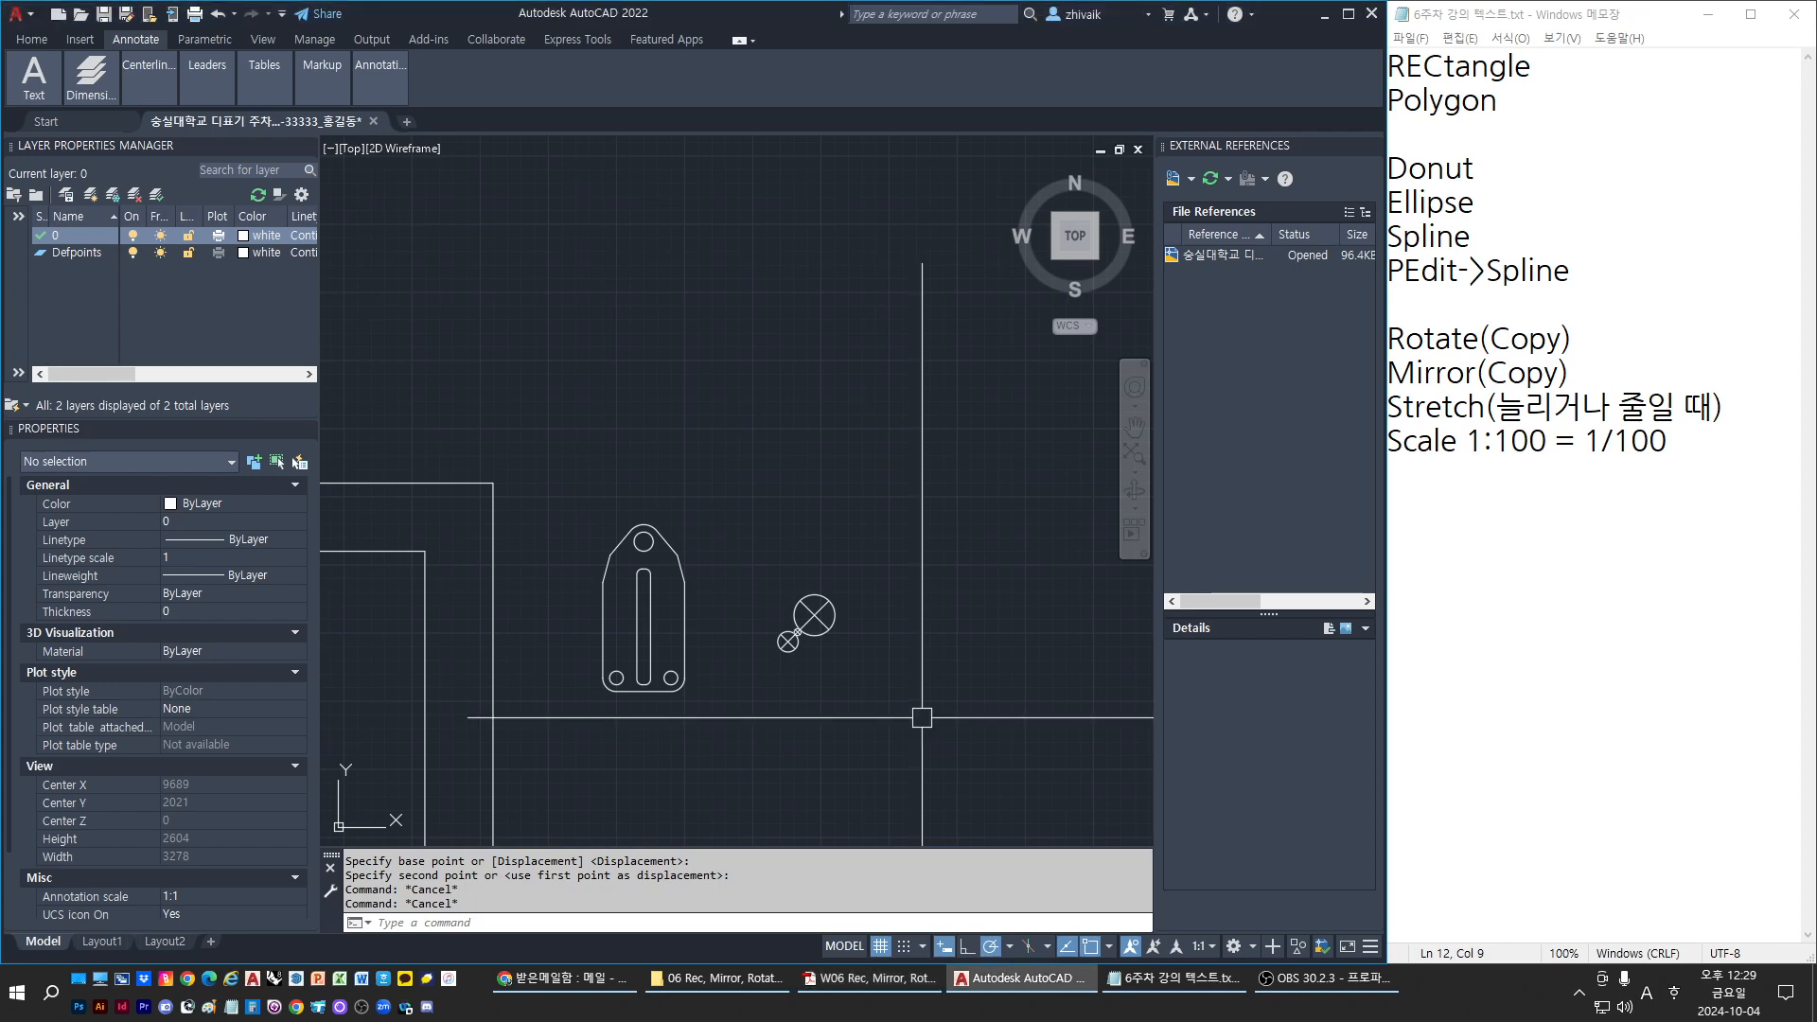
{"action": "left_click", "coordinate": [939, 685]}
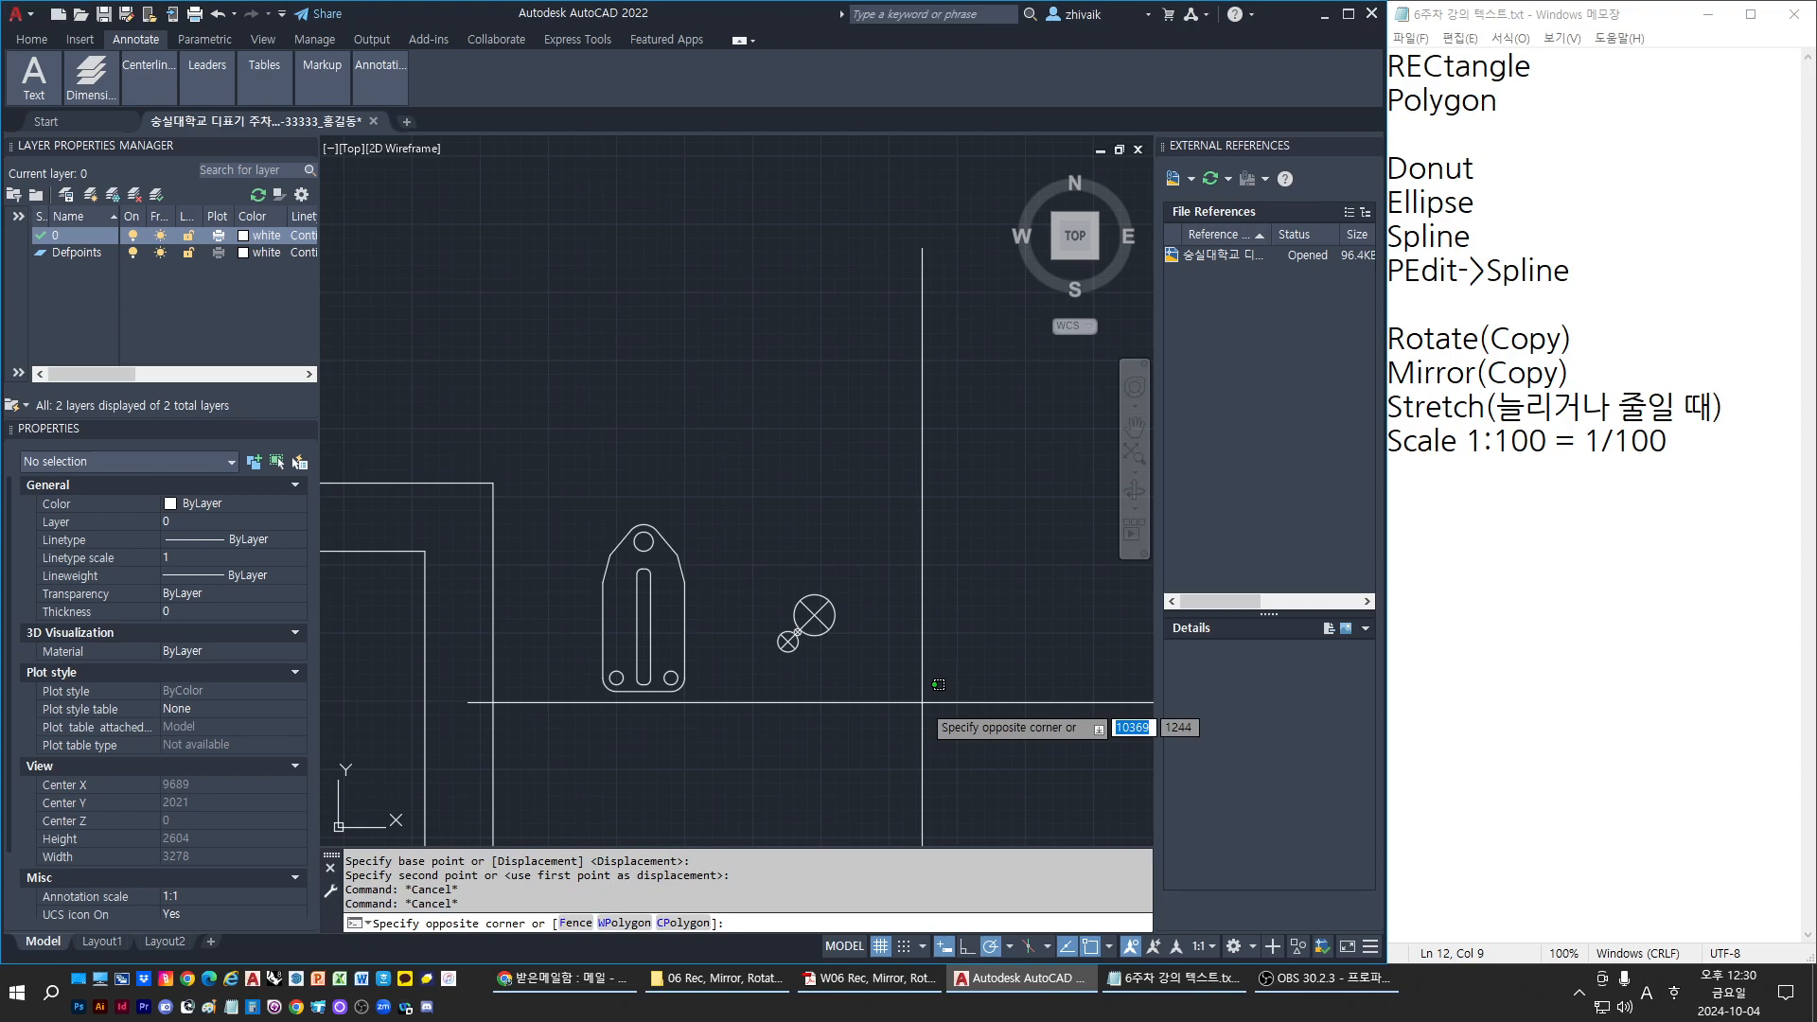
{"action": "left_click", "coordinate": [922, 702]}
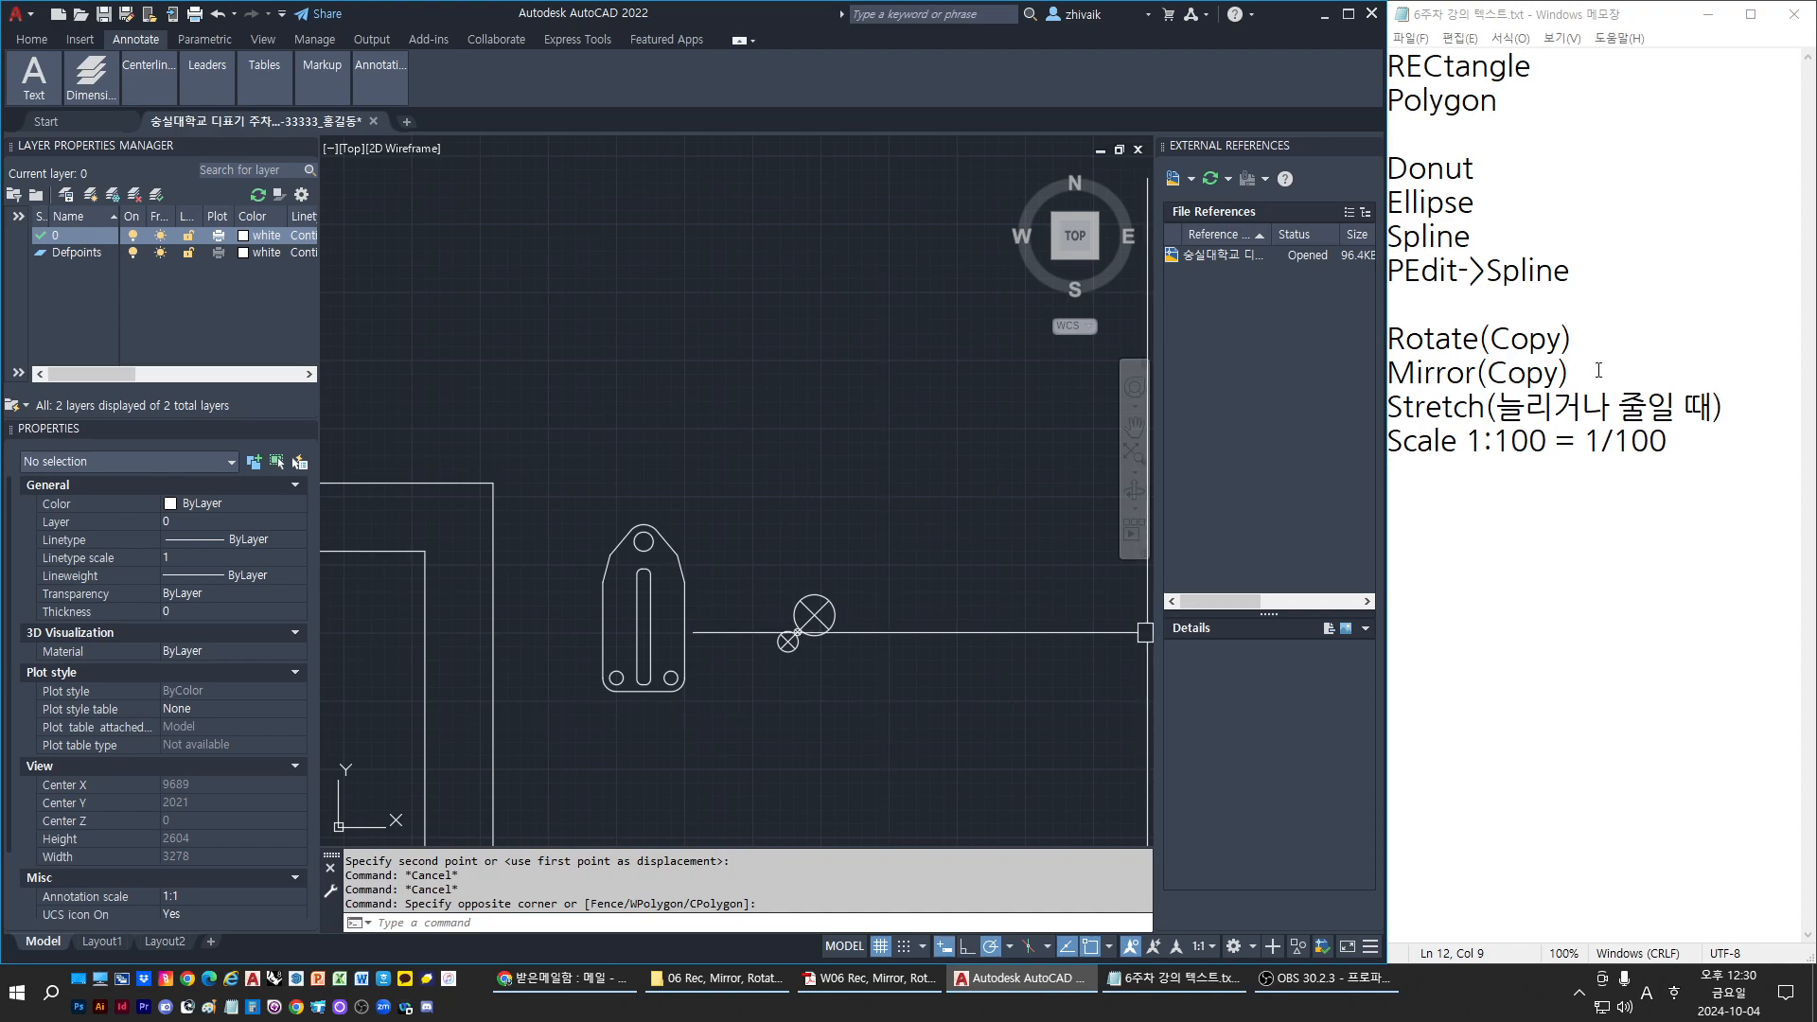
Highlight the word Ellipse in the Notepad lecture notes and return to the AutoCAD drawing
{"action": "left_click_drag", "start_coordinate": [1531, 186], "coordinate": [1326, 182]}
{"action": "left_click", "coordinate": [1642, 166]}
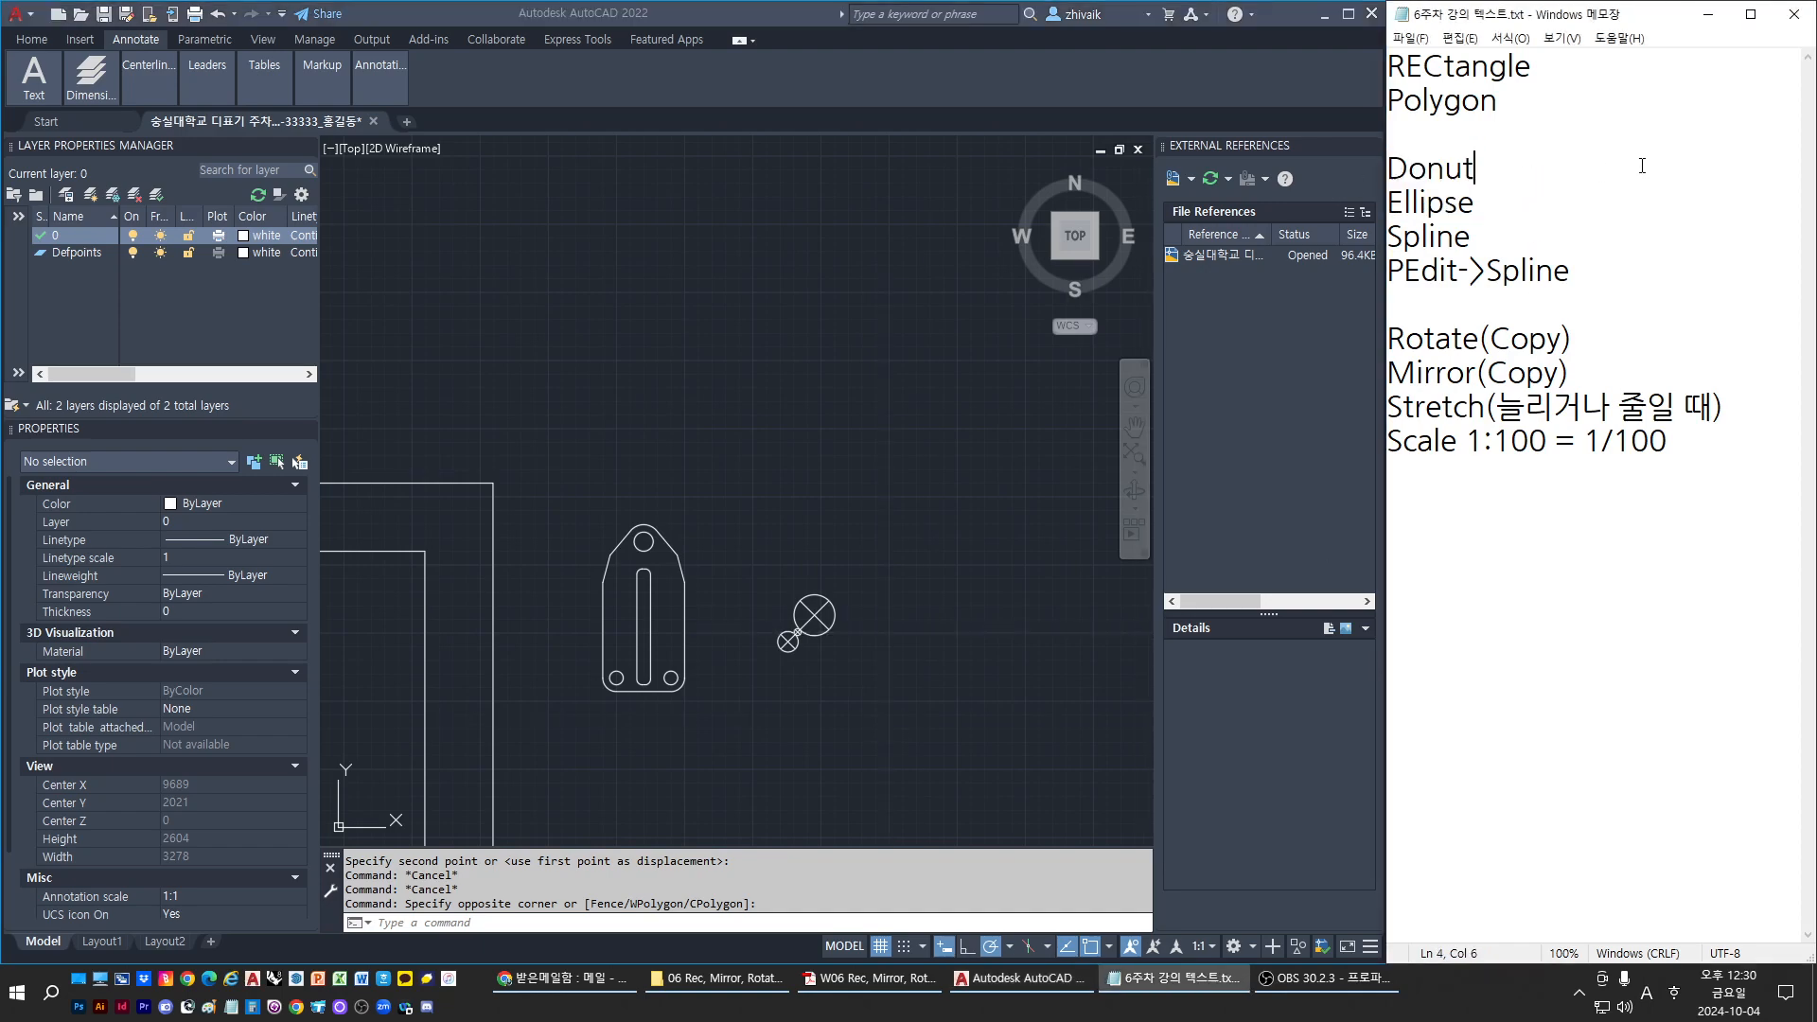
{"action": "left_click", "coordinate": [909, 438]}
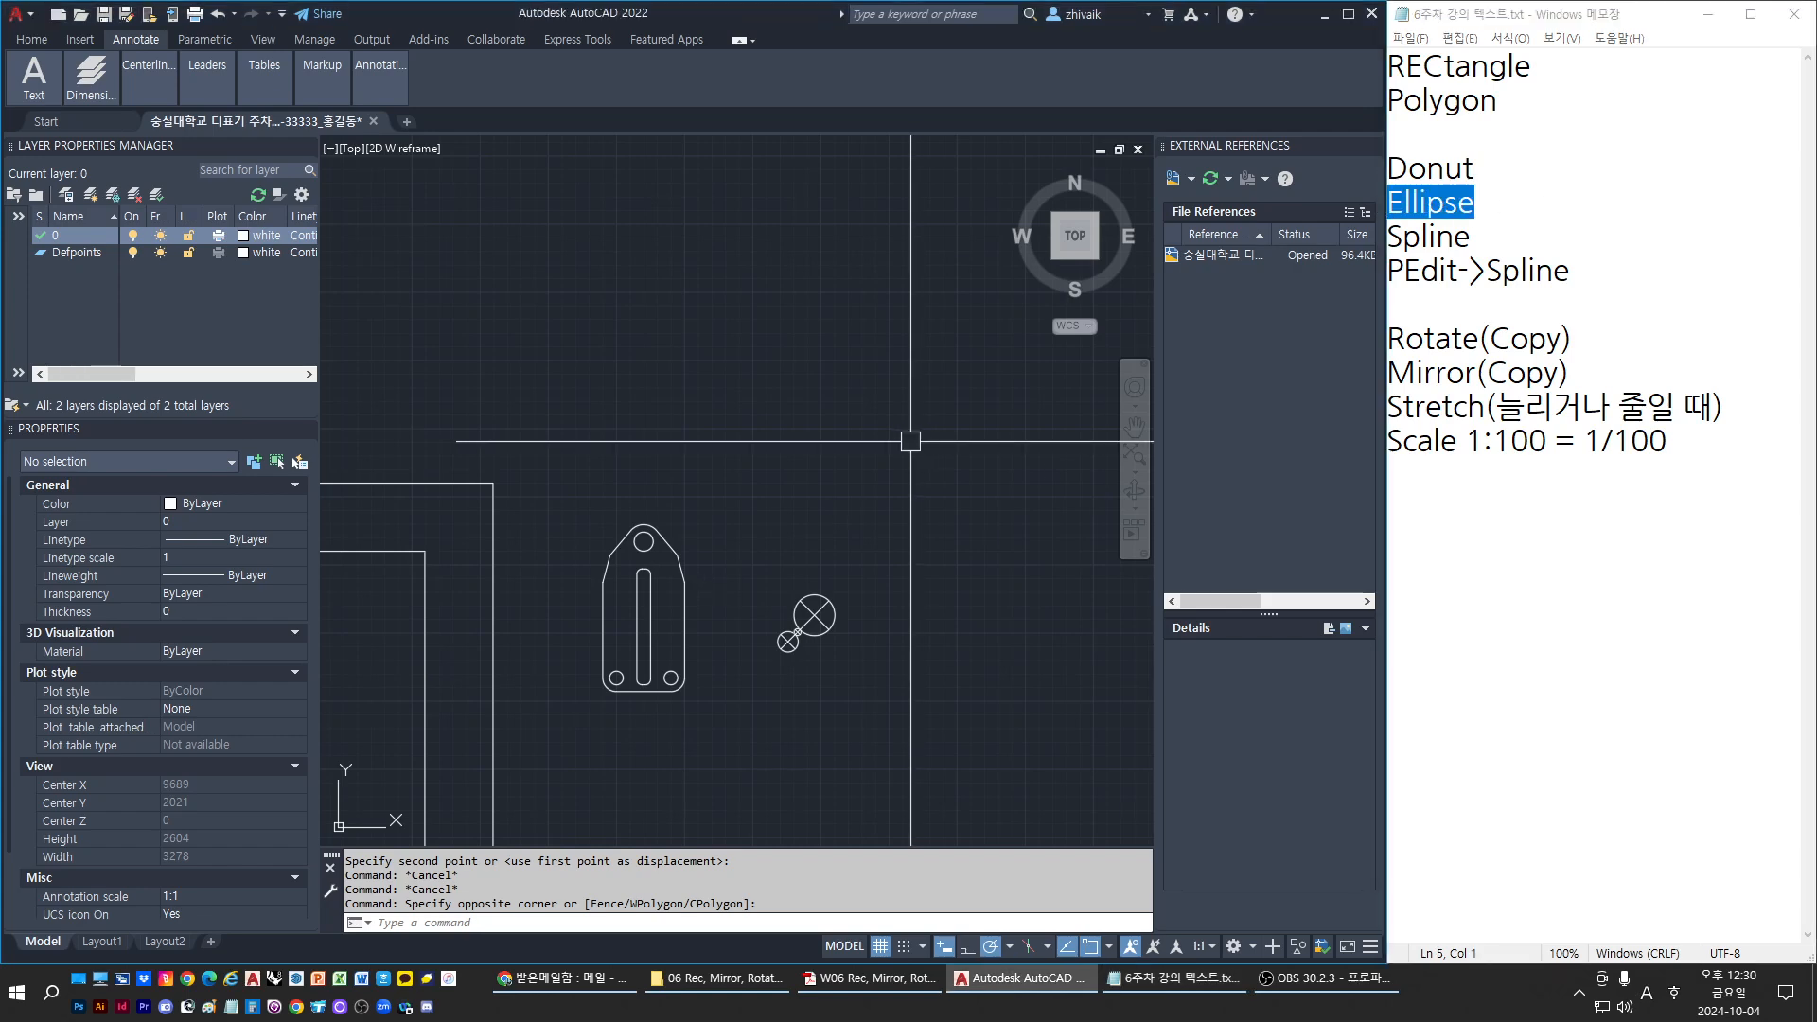
{"action": "key", "text": "Escape"}
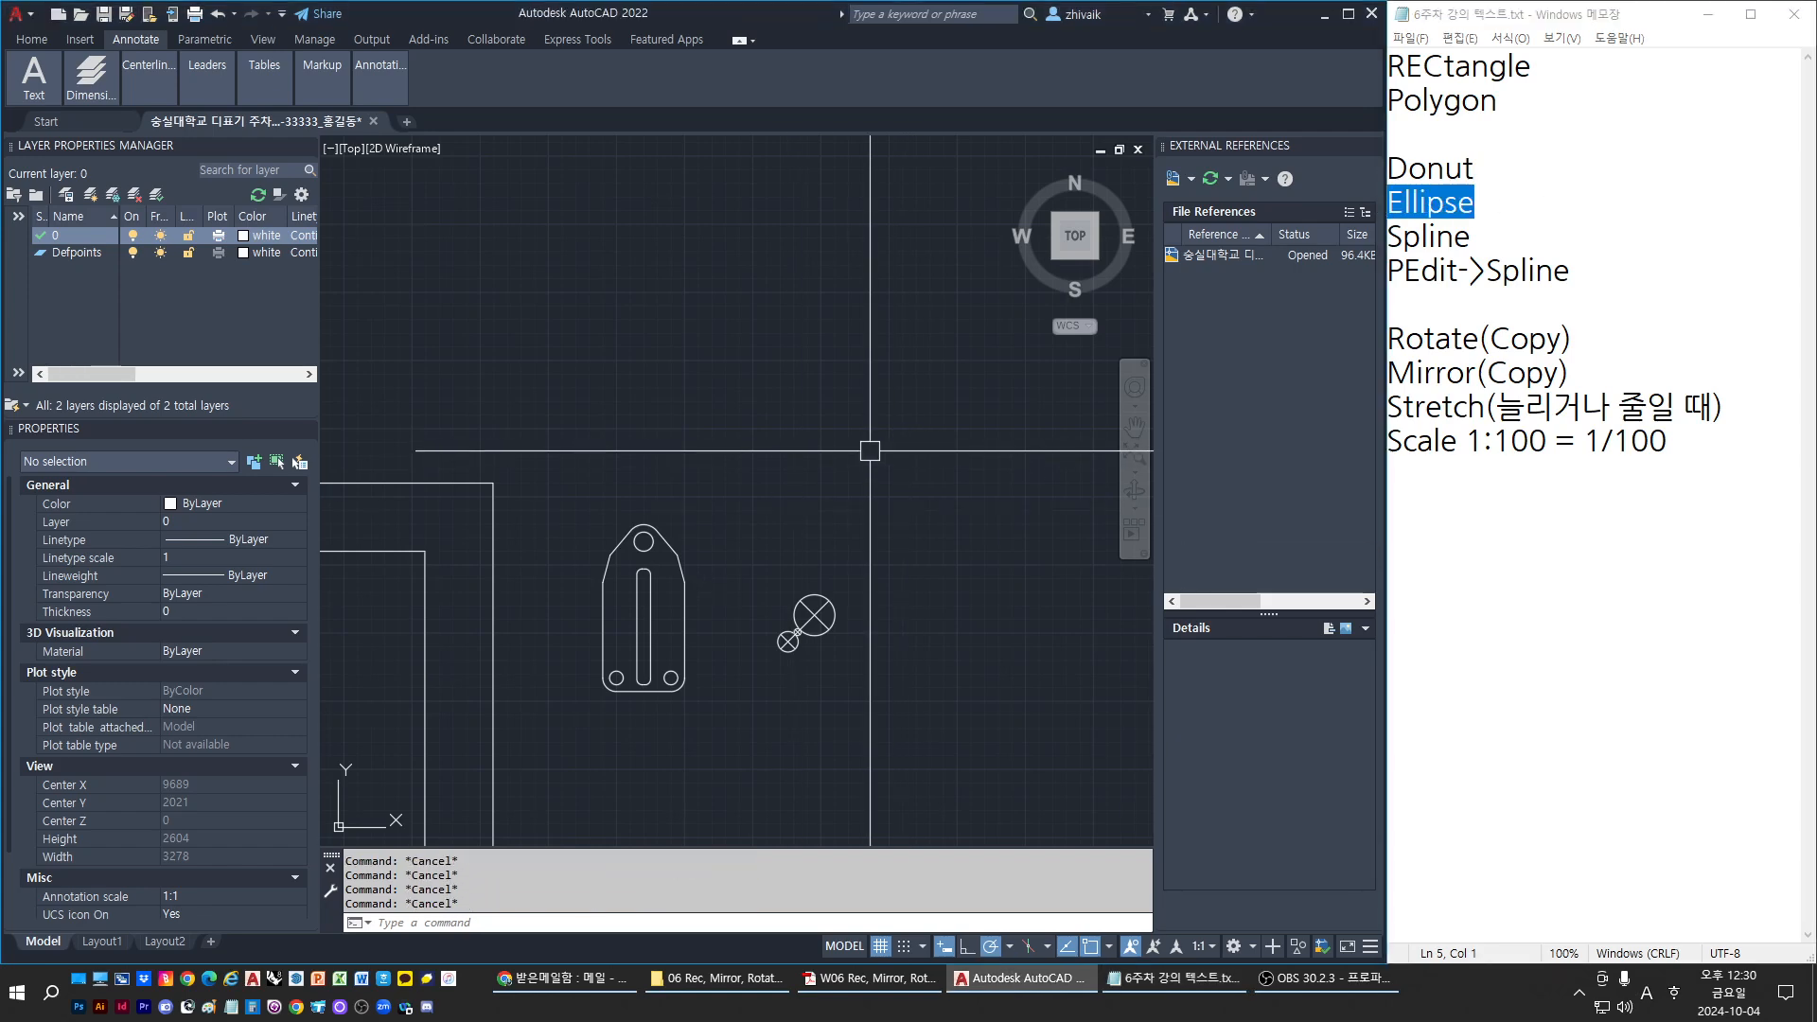
{"action": "middle_click_drag", "start_coordinate": [870, 451], "coordinate": [840, 460]}
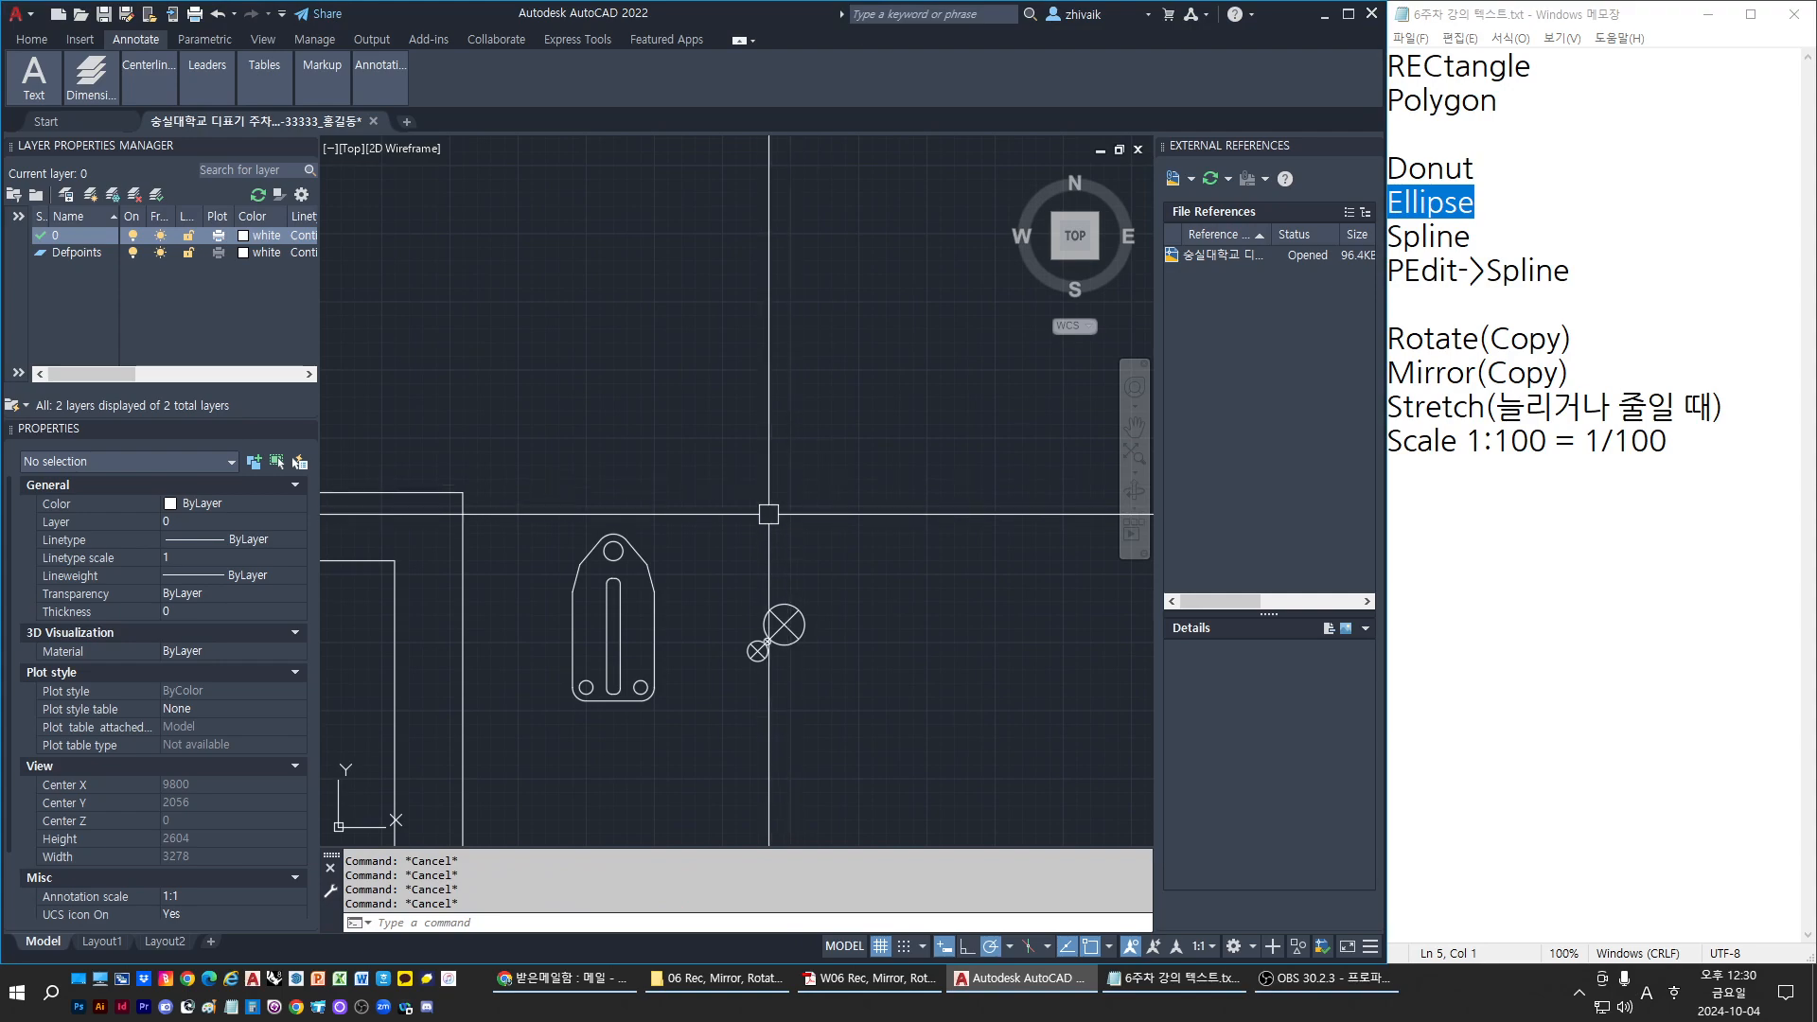
Draw a circle with a radius of about 211 in the empty area above the crossed circles
{"action": "key", "text": "Escape"}
{"action": "type", "text": "ci"}
{"action": "key", "text": "Return"}
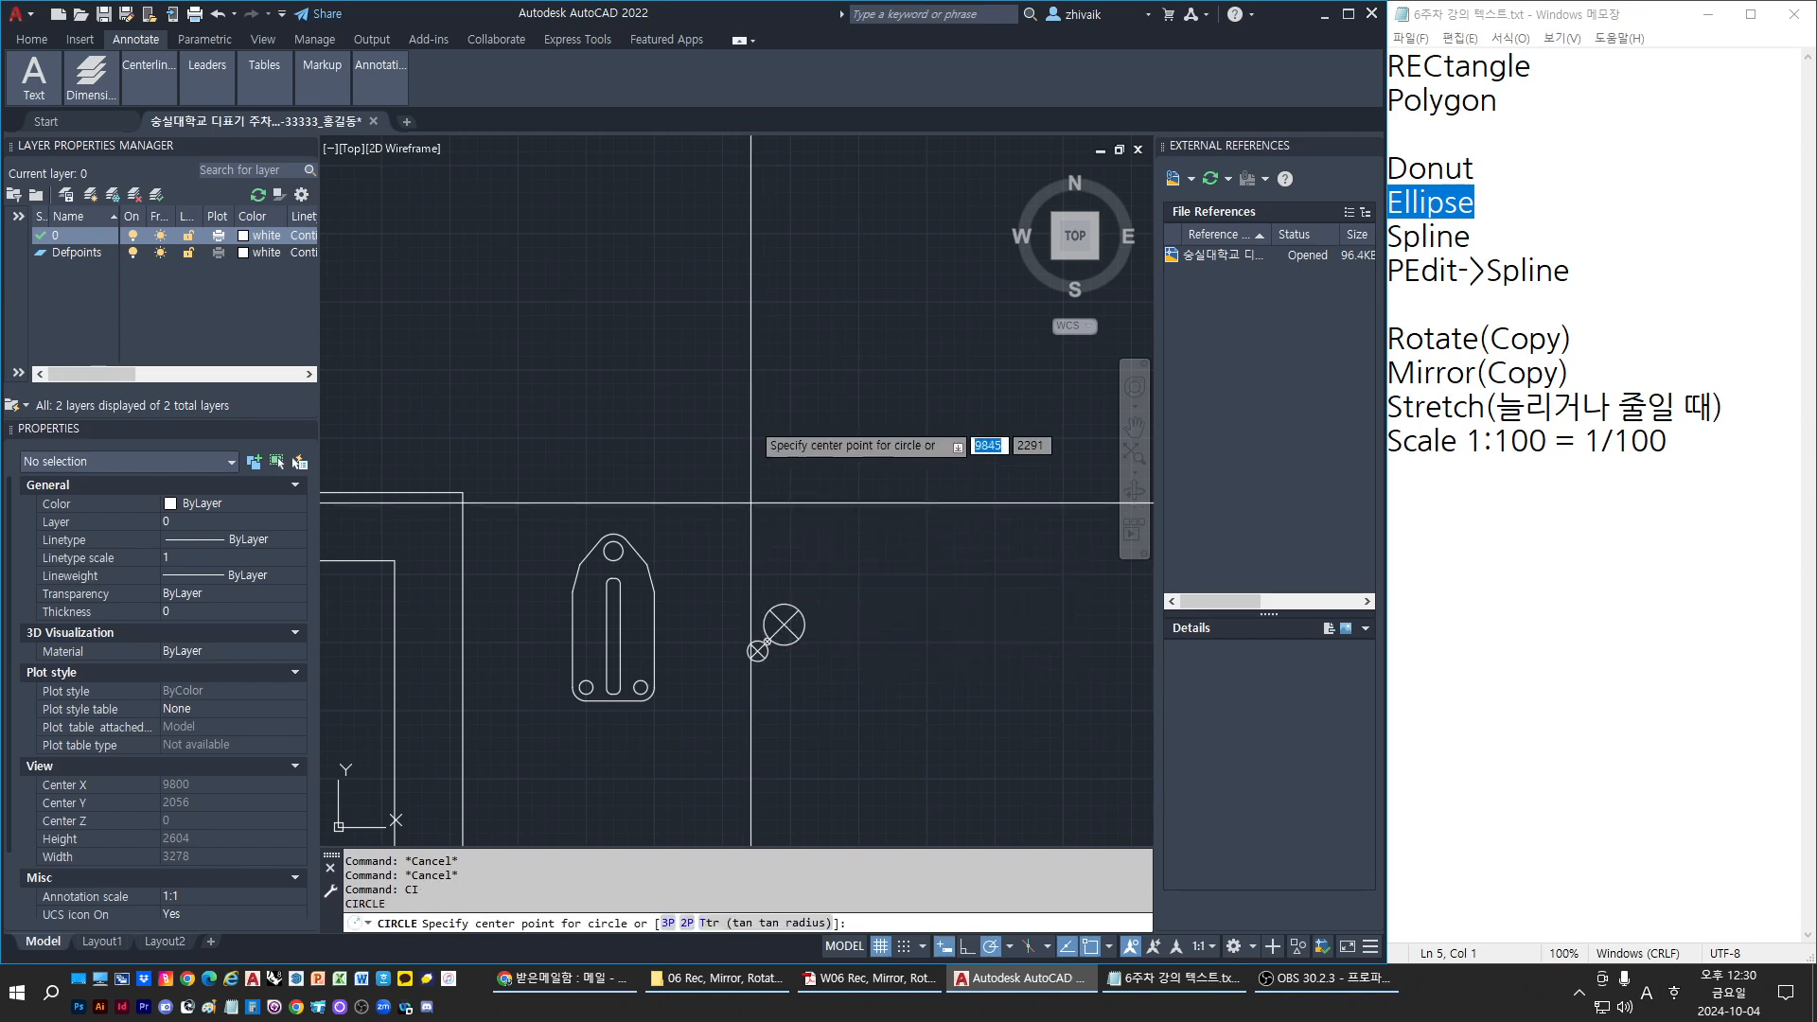
{"action": "left_click", "coordinate": [749, 419]}
{"action": "left_click", "coordinate": [752, 477]}
{"action": "key", "text": "Return"}
{"action": "key", "text": "Escape"}
Try to stretch the new circle by the grip at its top quadrant
{"action": "left_click", "coordinate": [718, 371]}
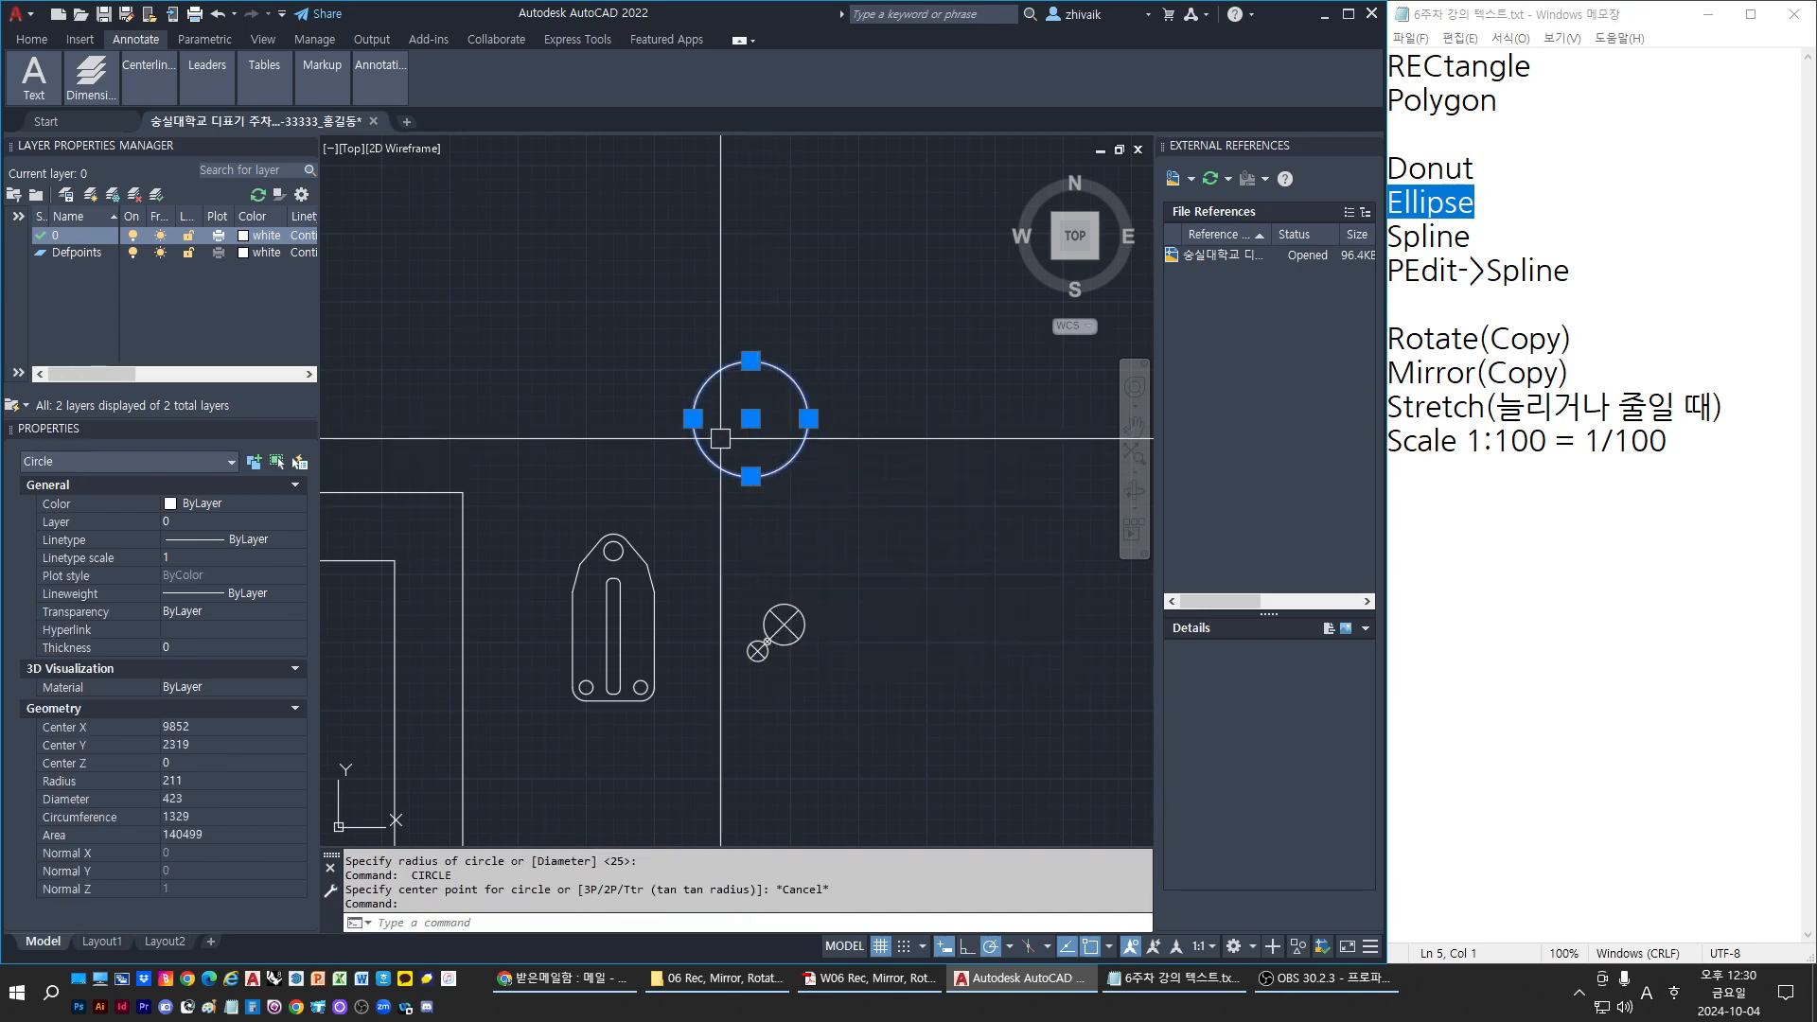
{"action": "scroll", "coordinate": [733, 394], "scroll_direction": "up", "scroll_amount": 2}
{"action": "left_click", "coordinate": [759, 341]}
{"action": "key", "text": "Escape"}
{"action": "key", "text": "Escape"}
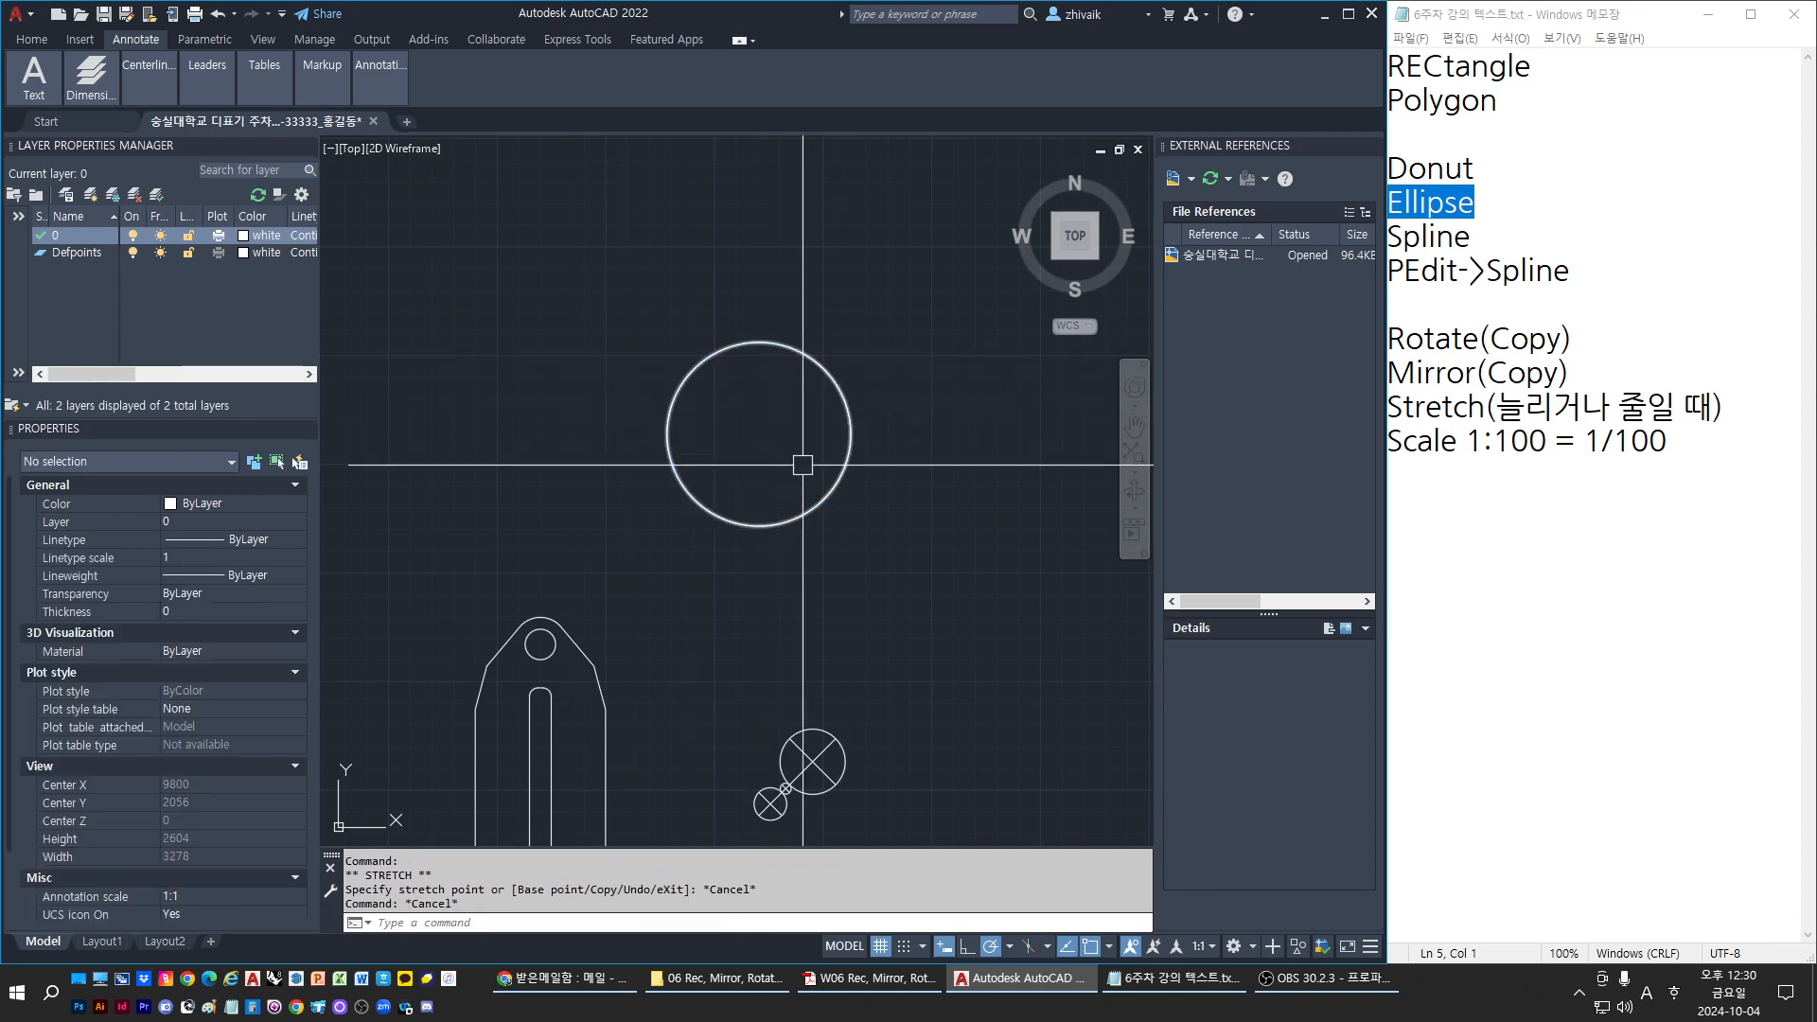
Erase the plain circle above the crossed circles
{"action": "key", "text": "Escape"}
{"action": "left_click", "coordinate": [675, 493]}
{"action": "key", "text": "Delete"}
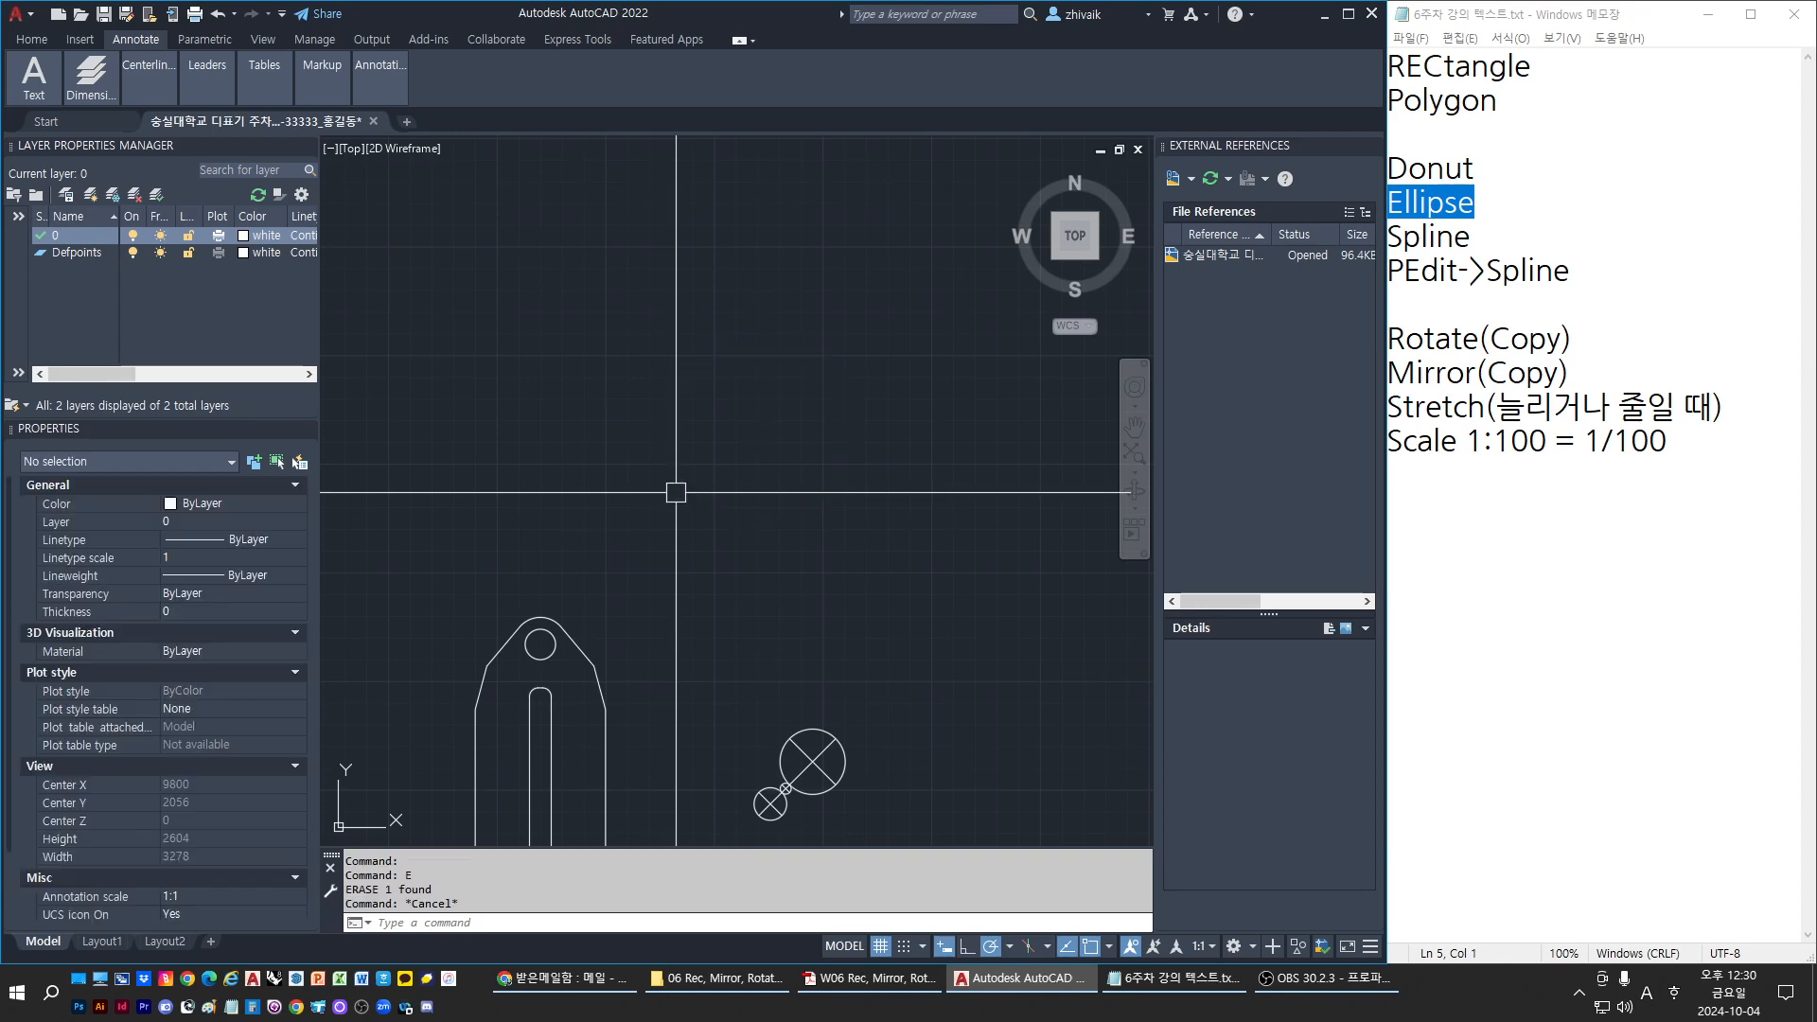
Draw a horizontal ellipse with a major radius of about 234 and a minor radius of about 98 in the empty area
{"action": "type", "text": "el"}
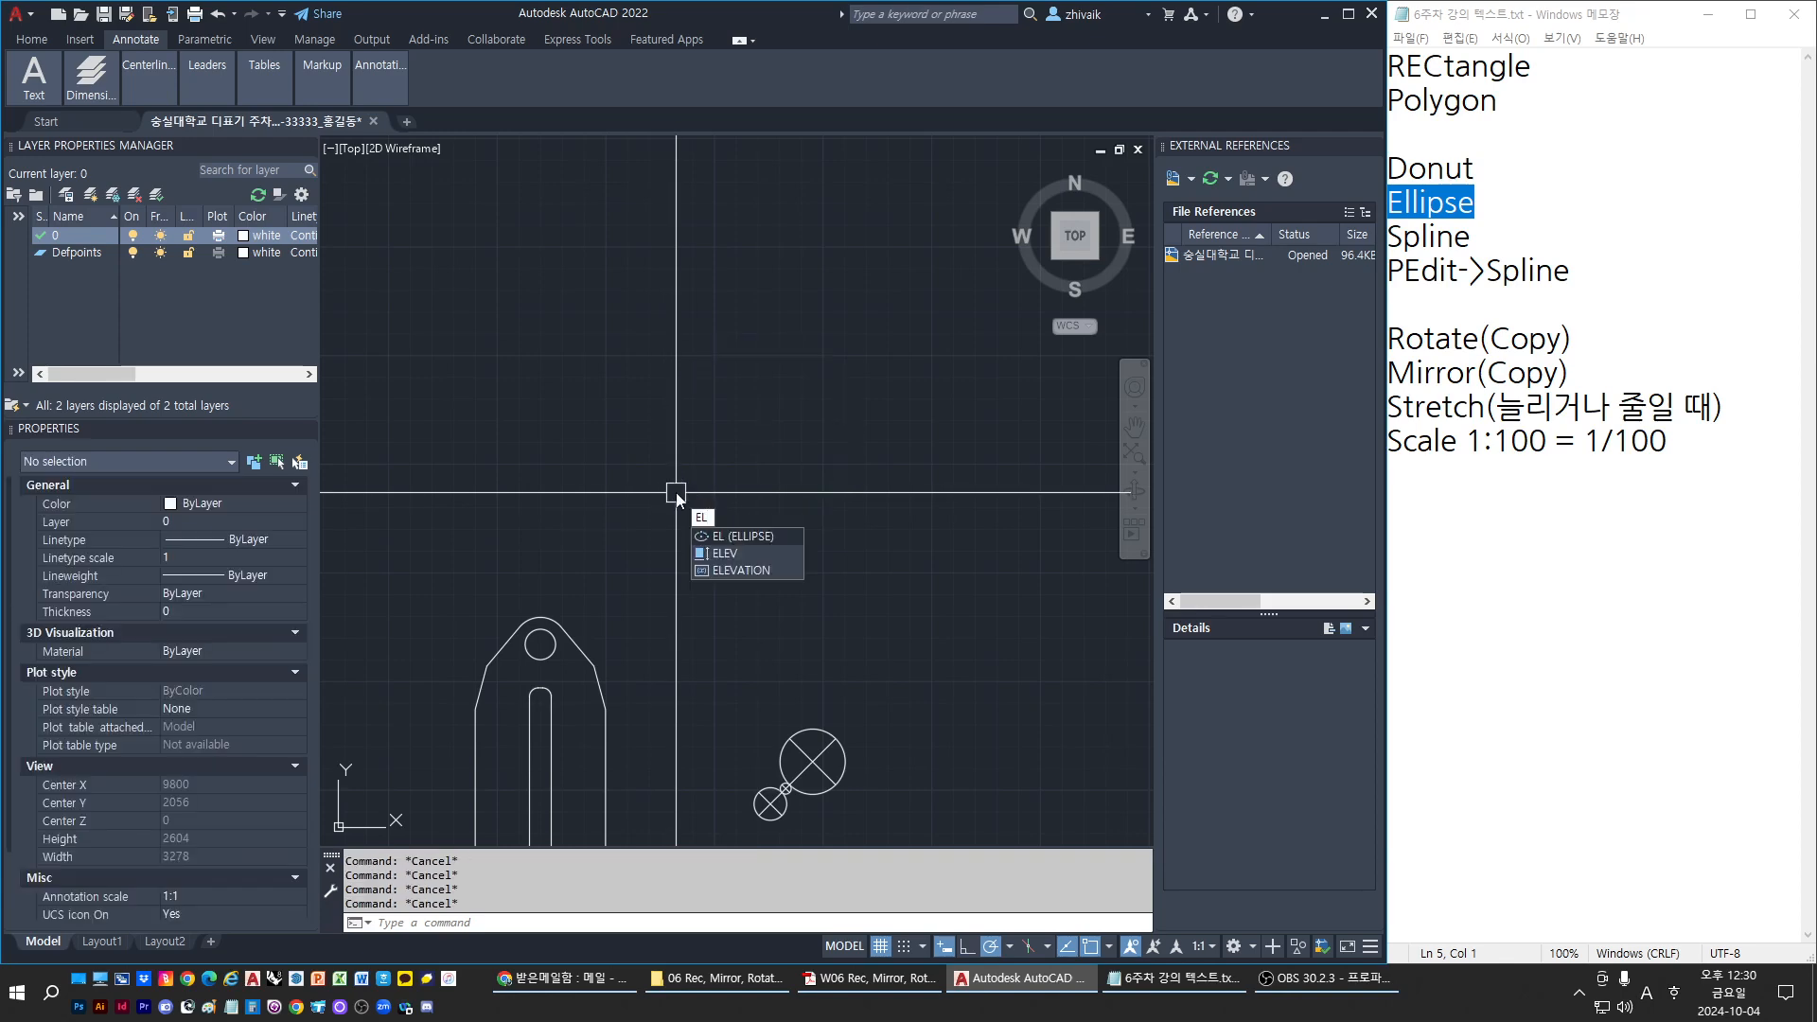
{"action": "key", "text": "Return"}
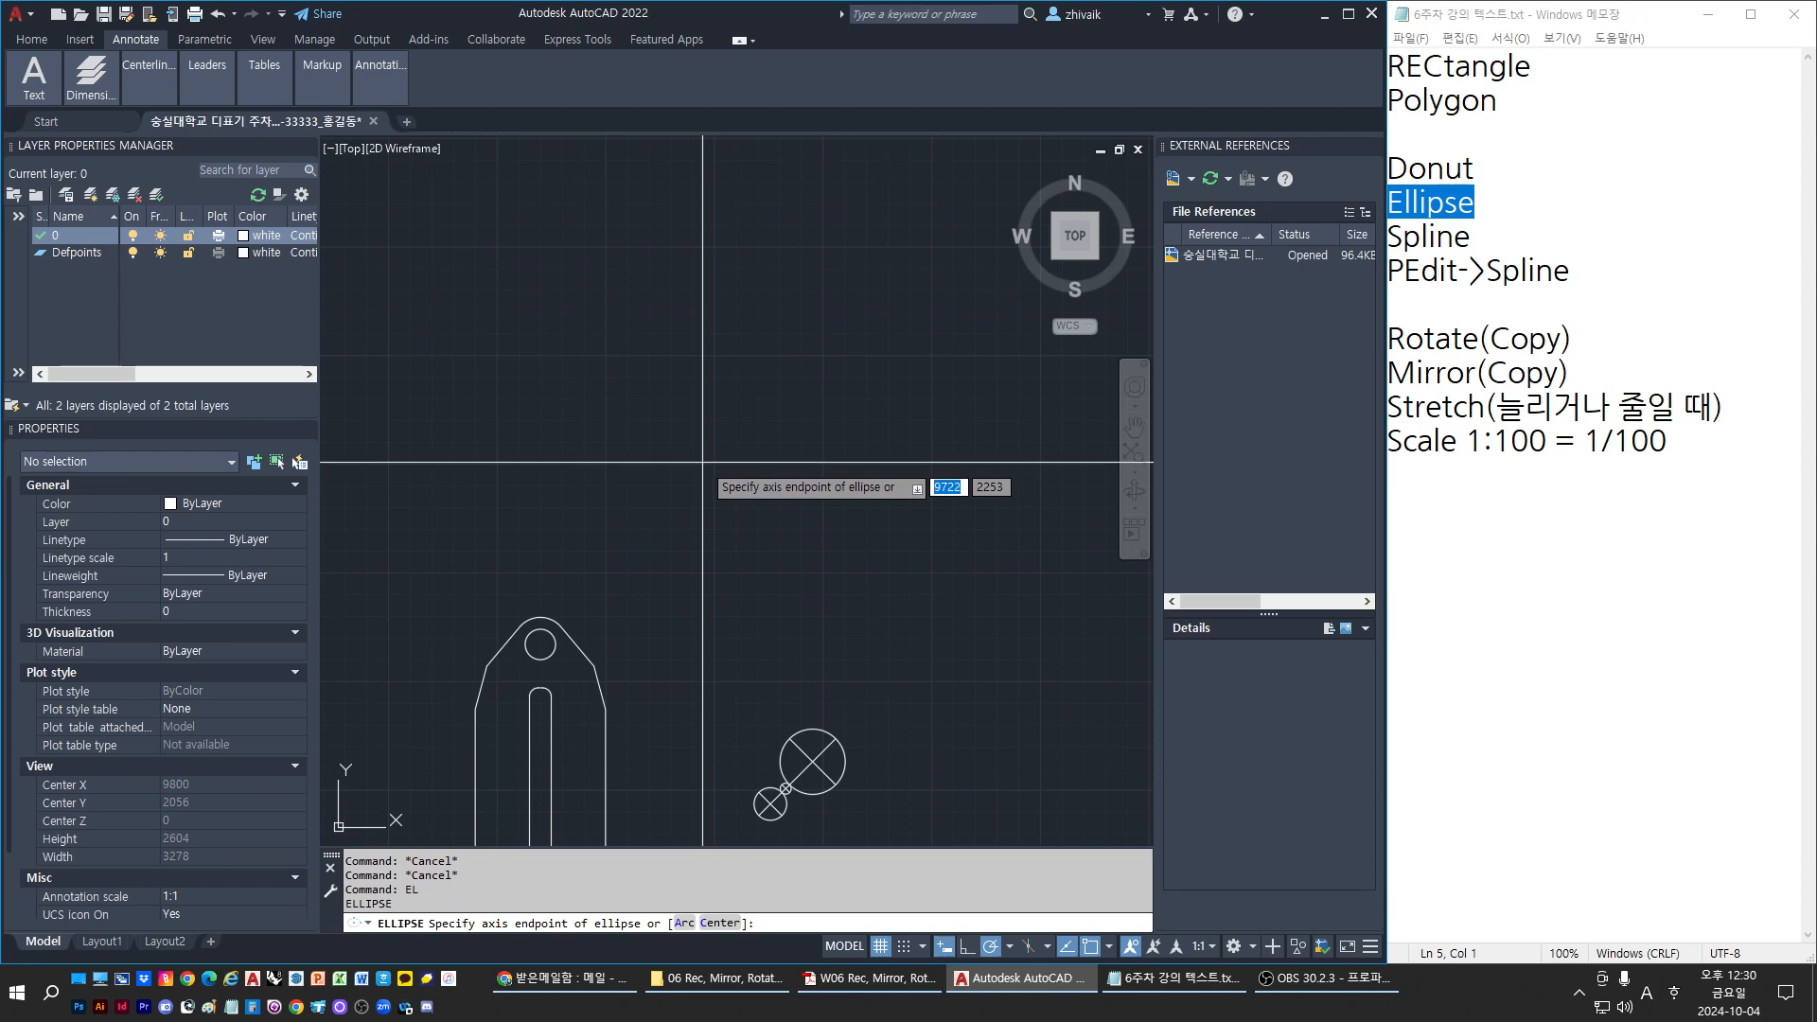
{"action": "left_click", "coordinate": [668, 462]}
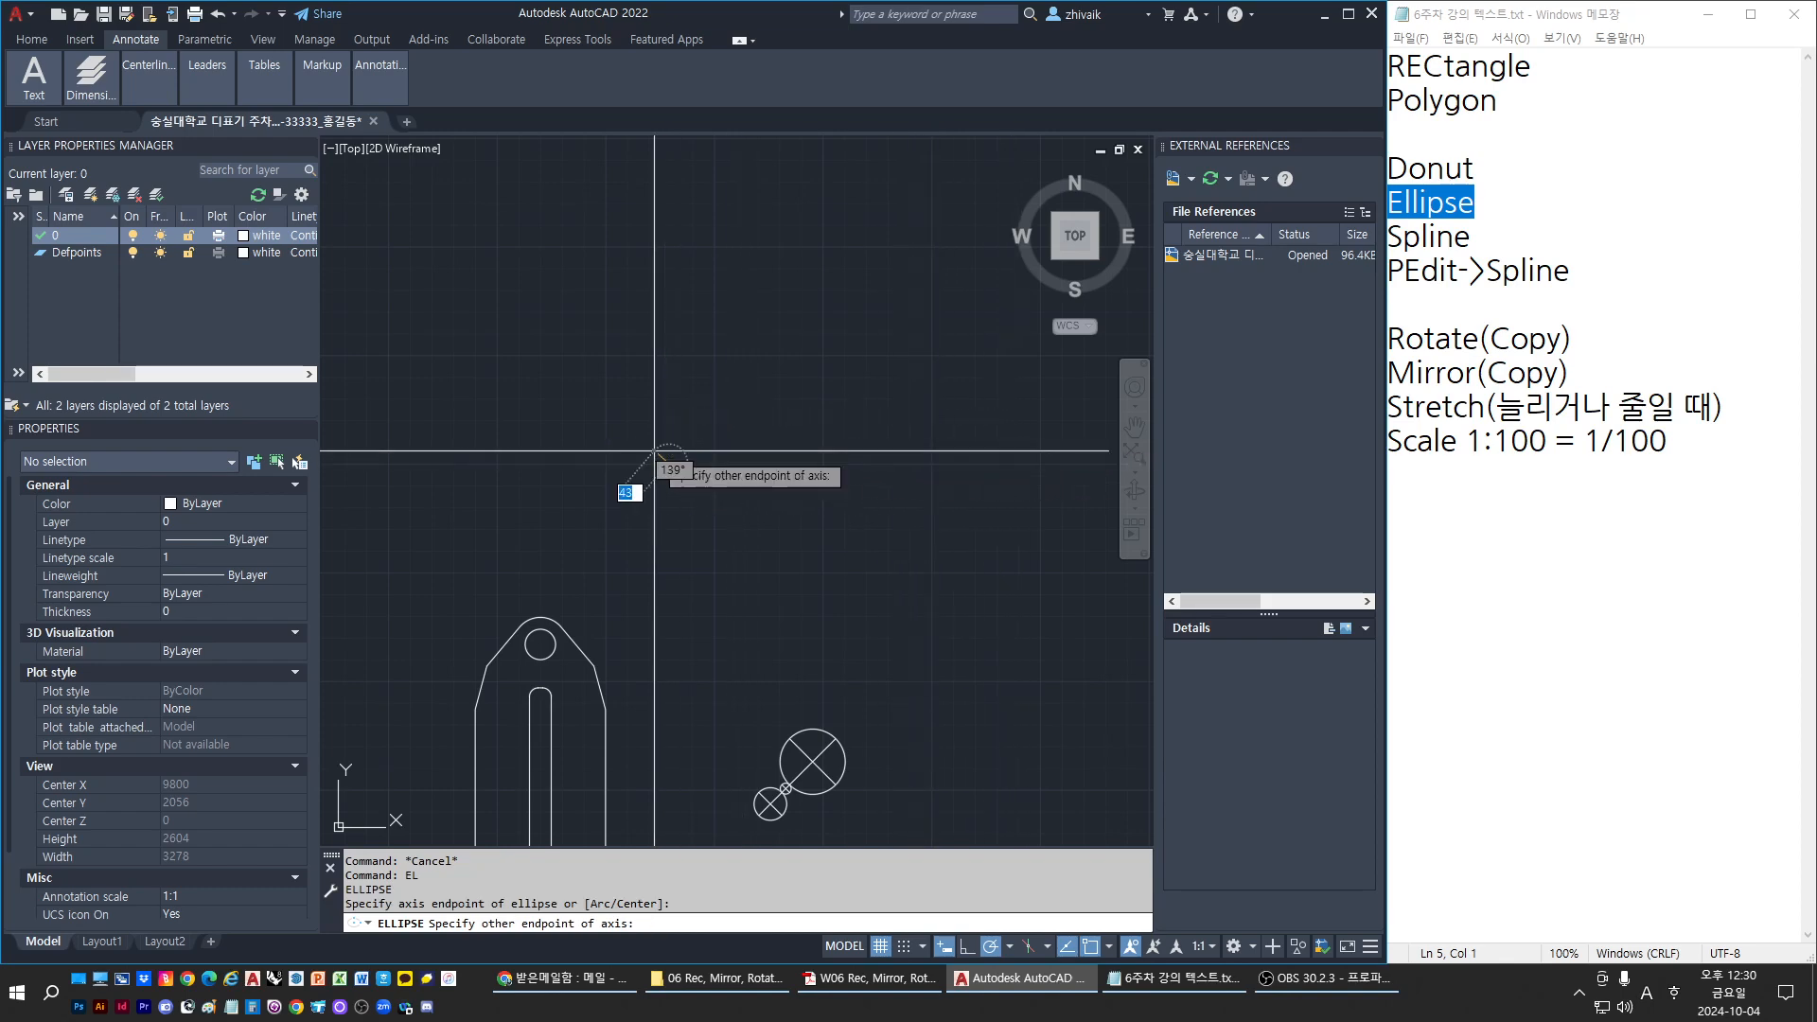
{"action": "left_click", "coordinate": [872, 463]}
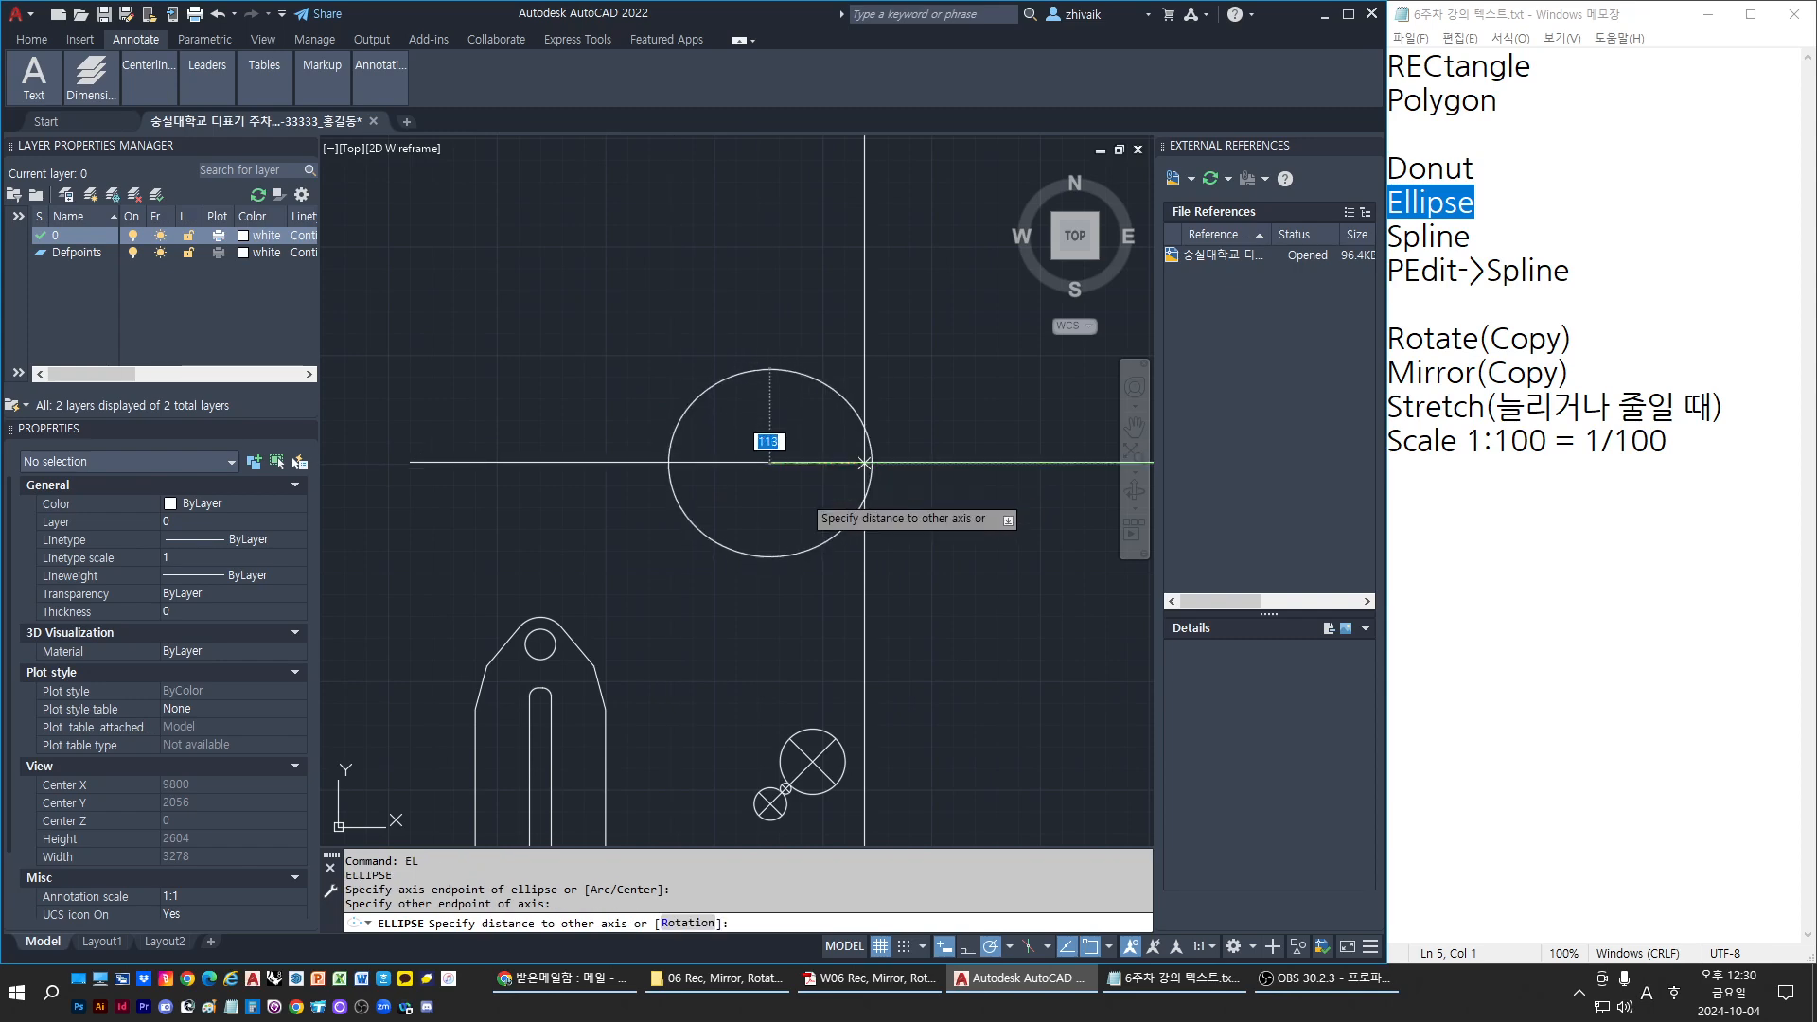
{"action": "left_click", "coordinate": [769, 506]}
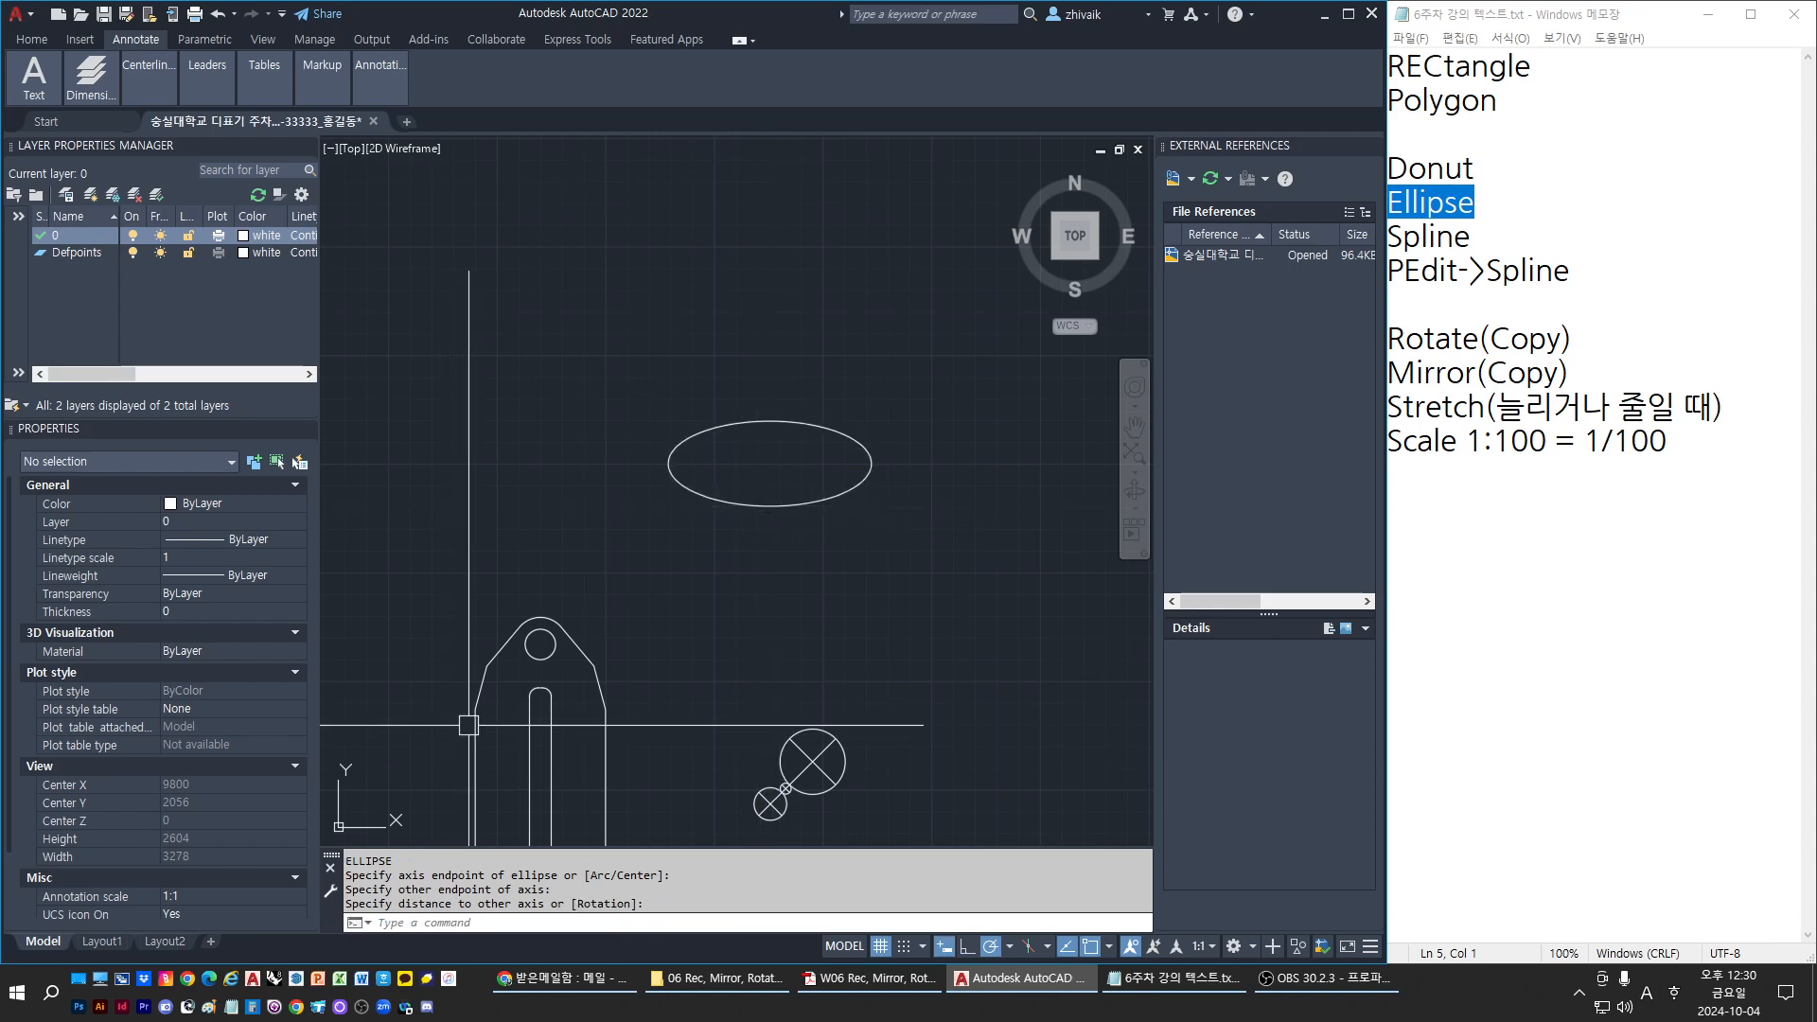
Try to stretch the ellipse downward by the grip at its bottom quadrant
{"action": "left_click", "coordinate": [769, 506]}
{"action": "left_click", "coordinate": [769, 506]}
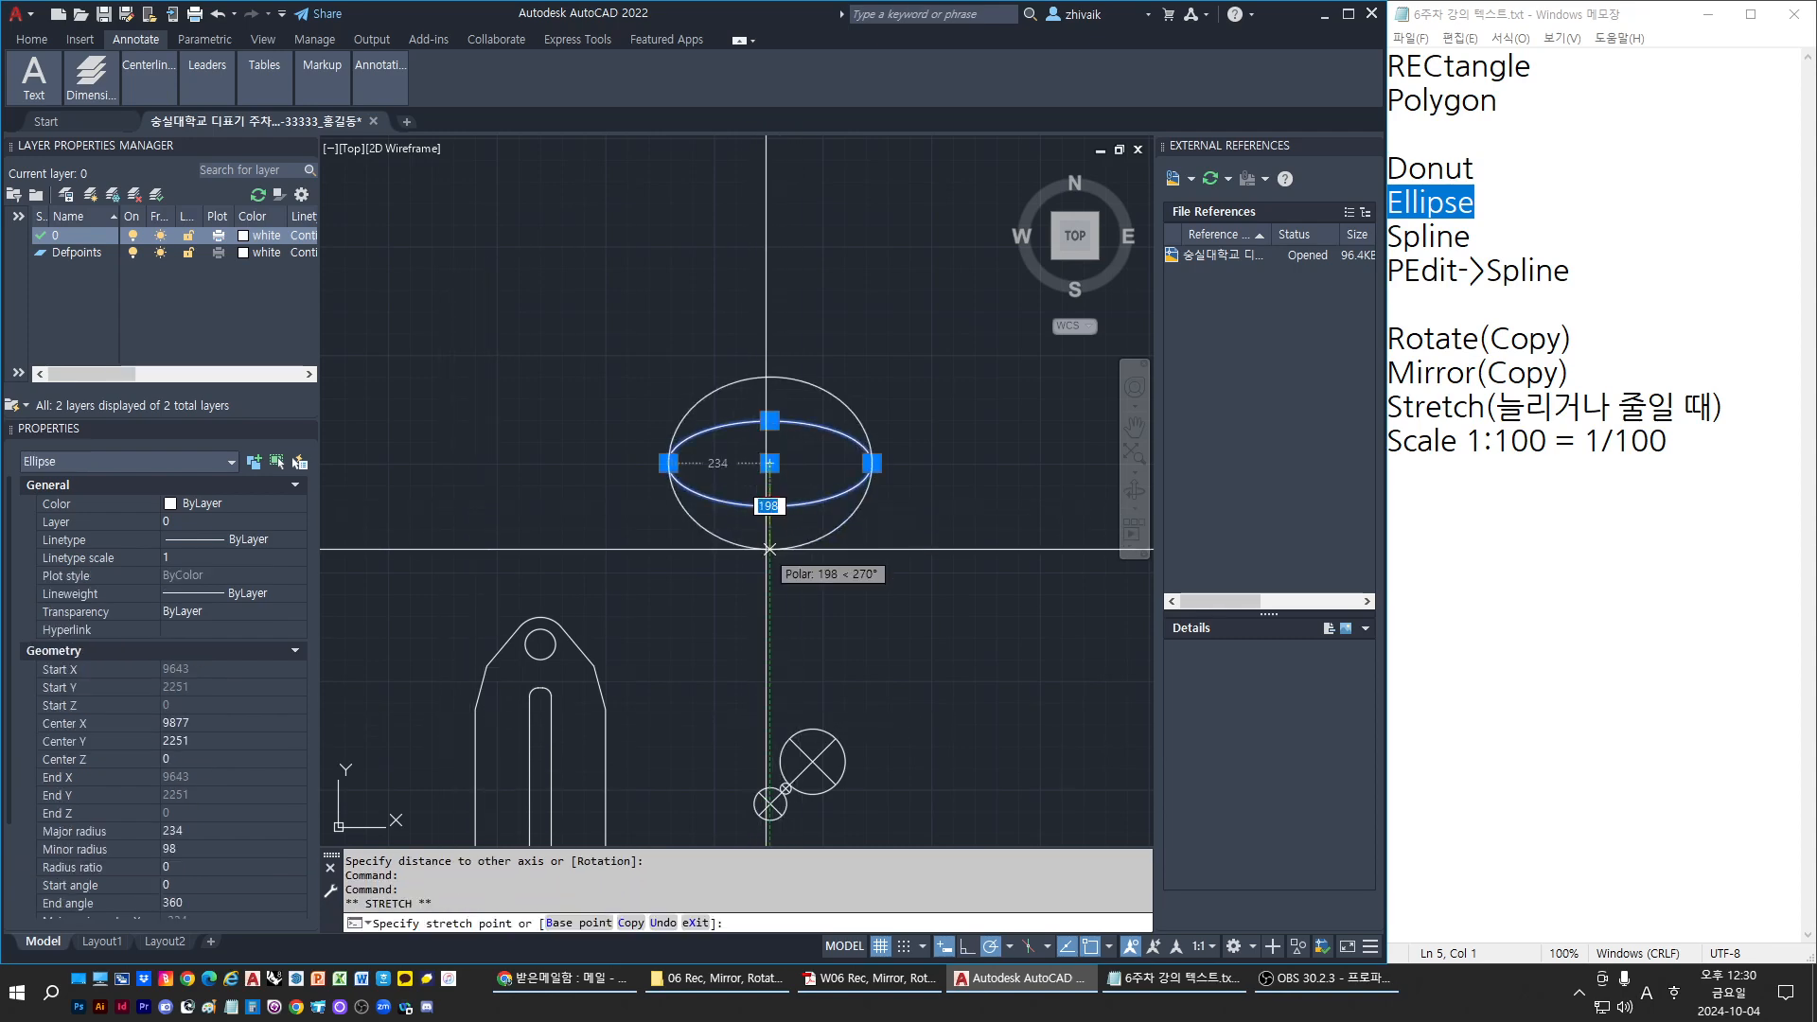
{"action": "scroll", "coordinate": [754, 583], "scroll_direction": "up", "scroll_amount": 5}
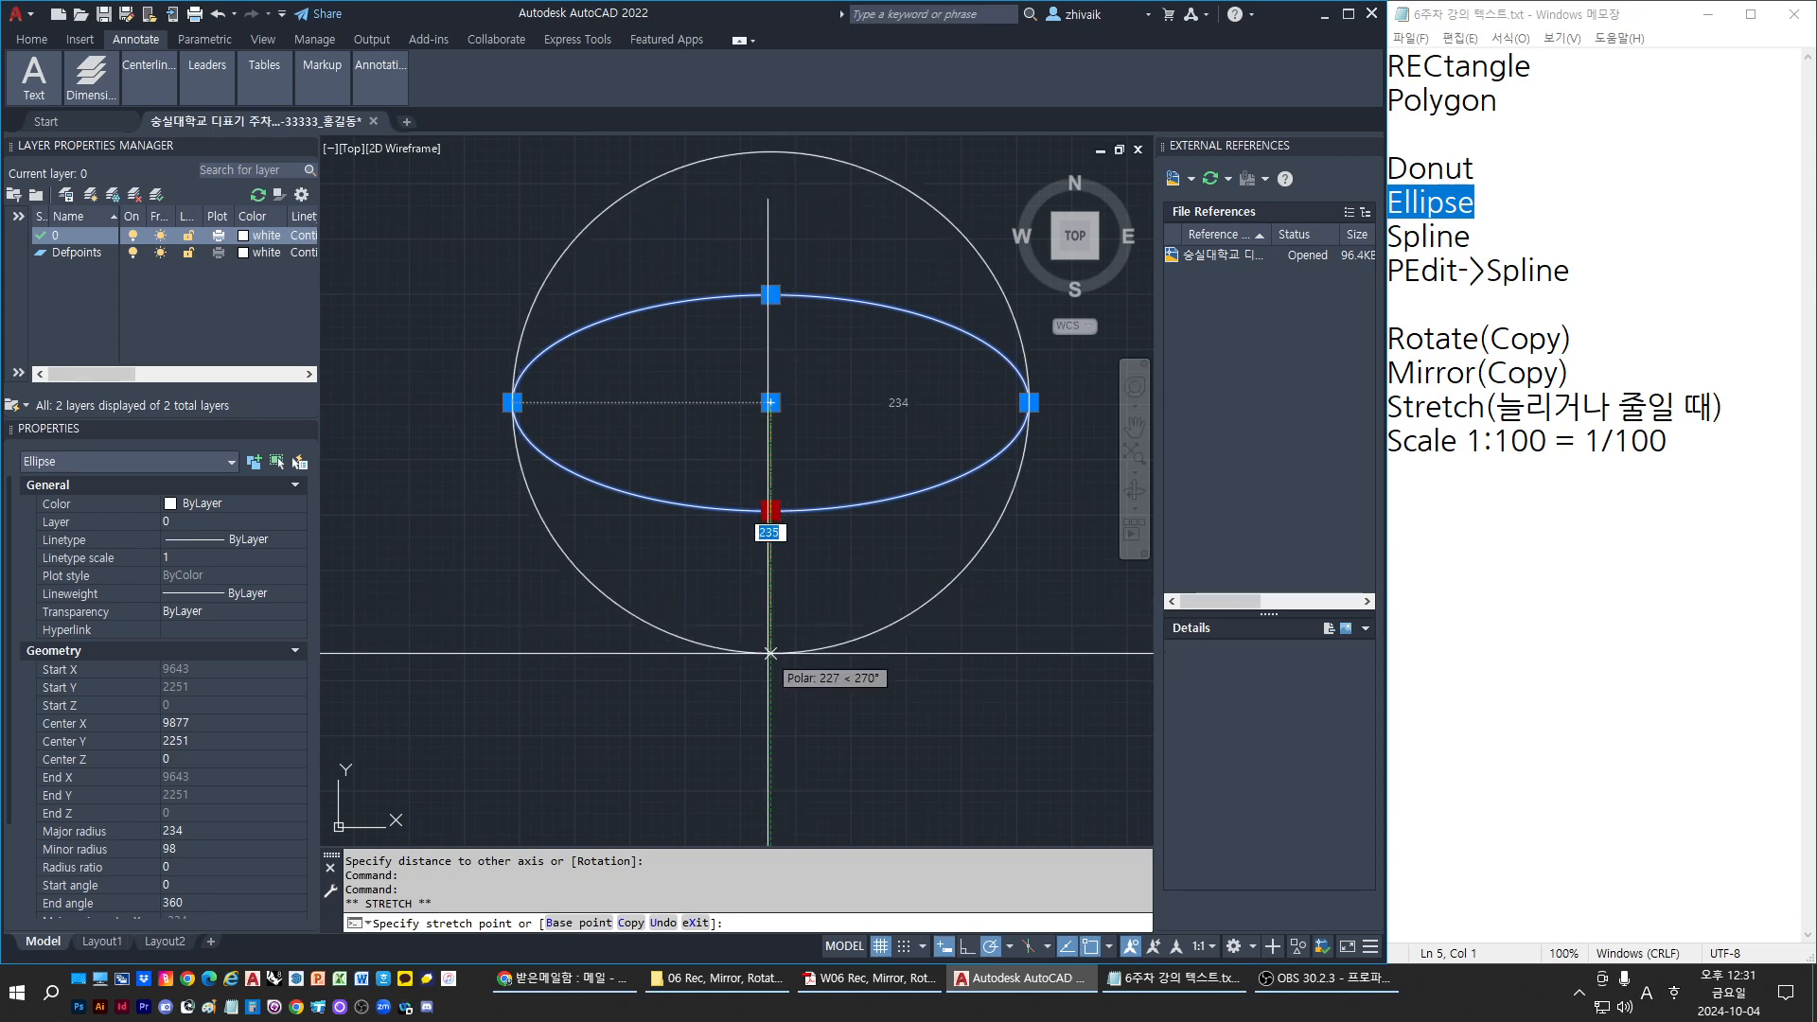
{"action": "key", "text": "Escape"}
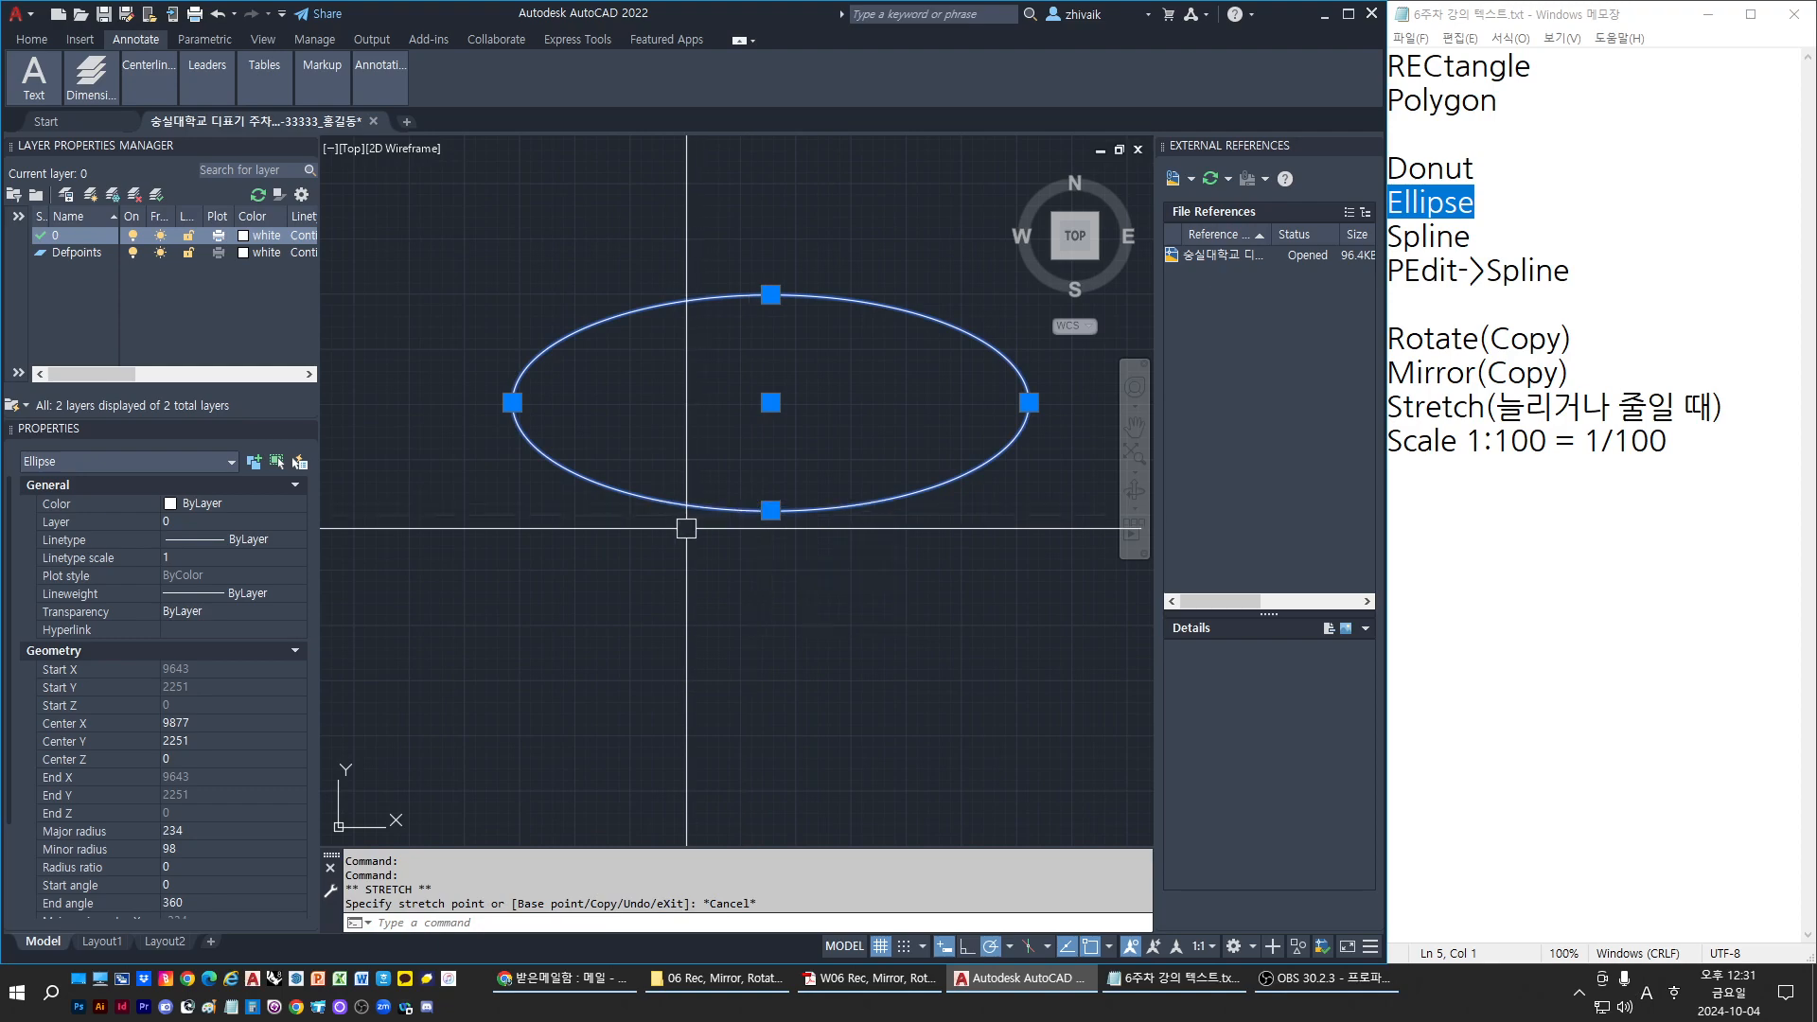
Try to explode the ellipse
{"action": "key", "text": "Escape"}
{"action": "key", "text": "space"}
{"action": "key", "text": "Escape"}
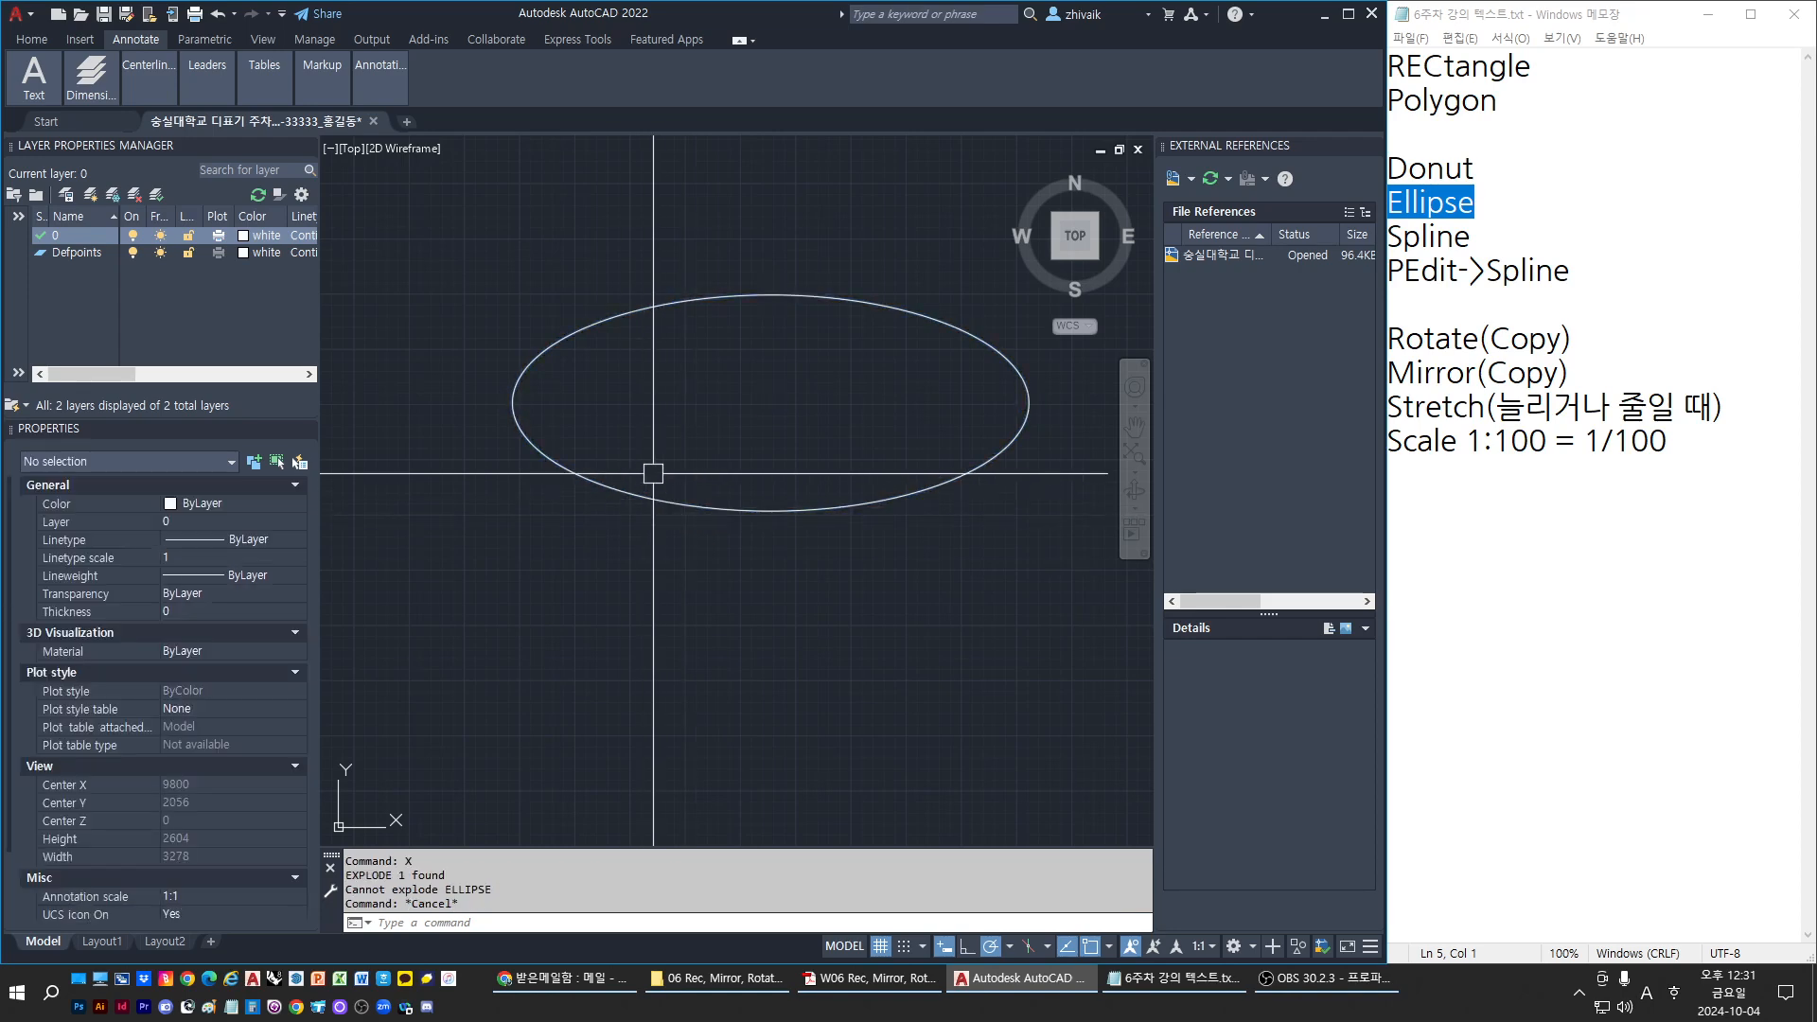
Try to edit the ellipse as a polyline with PEDIT
{"action": "left_click", "coordinate": [653, 474]}
{"action": "left_click", "coordinate": [568, 524]}
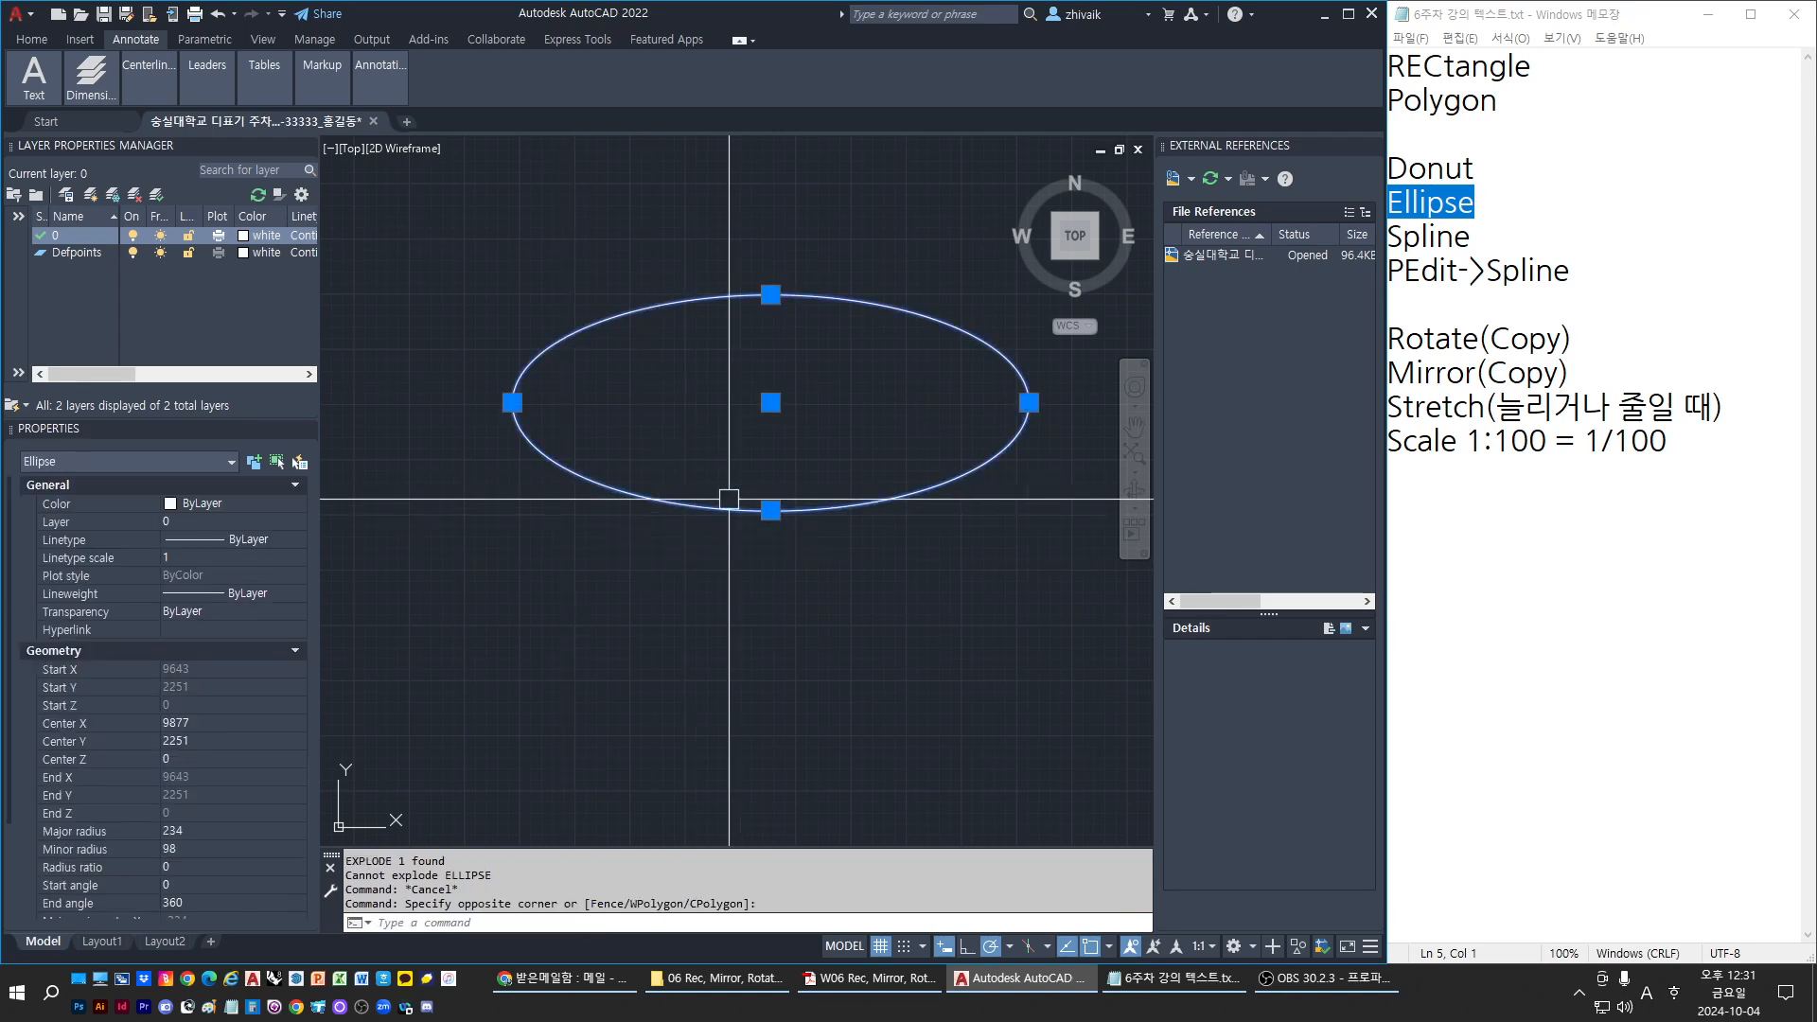
{"action": "type", "text": "pe"}
{"action": "key", "text": "space"}
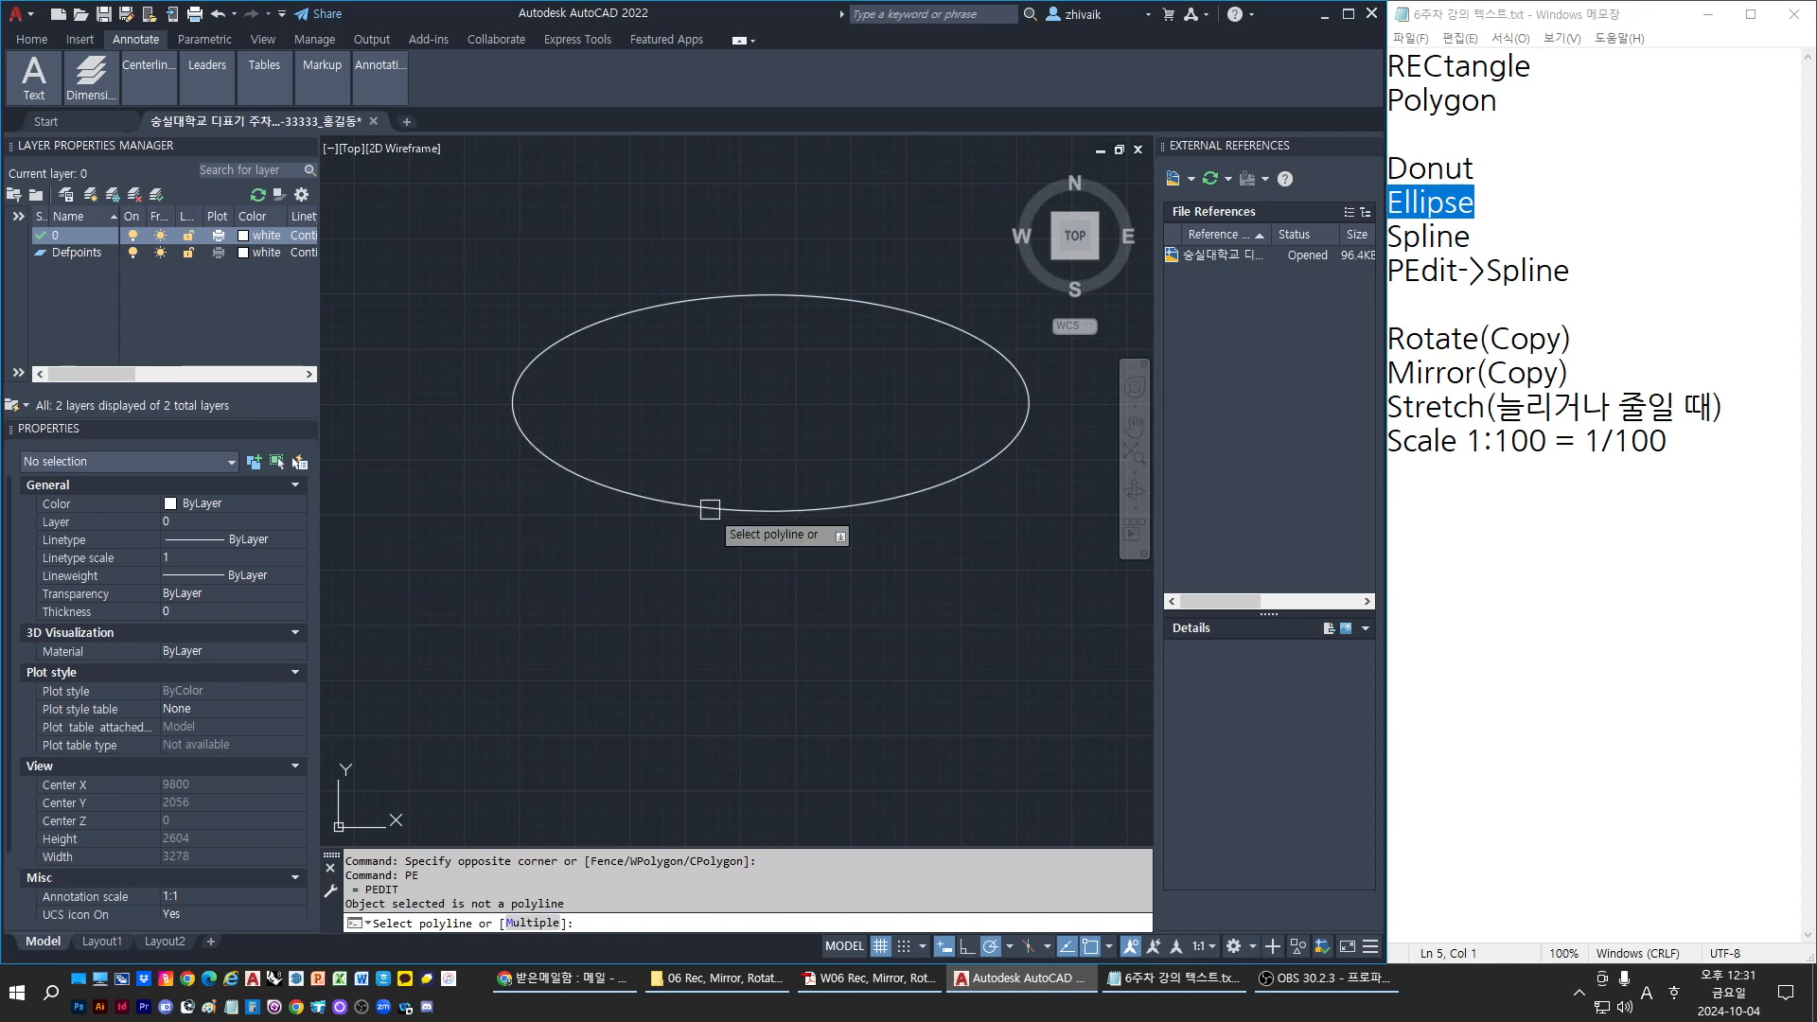
{"action": "left_click", "coordinate": [710, 510]}
{"action": "left_click", "coordinate": [937, 397]}
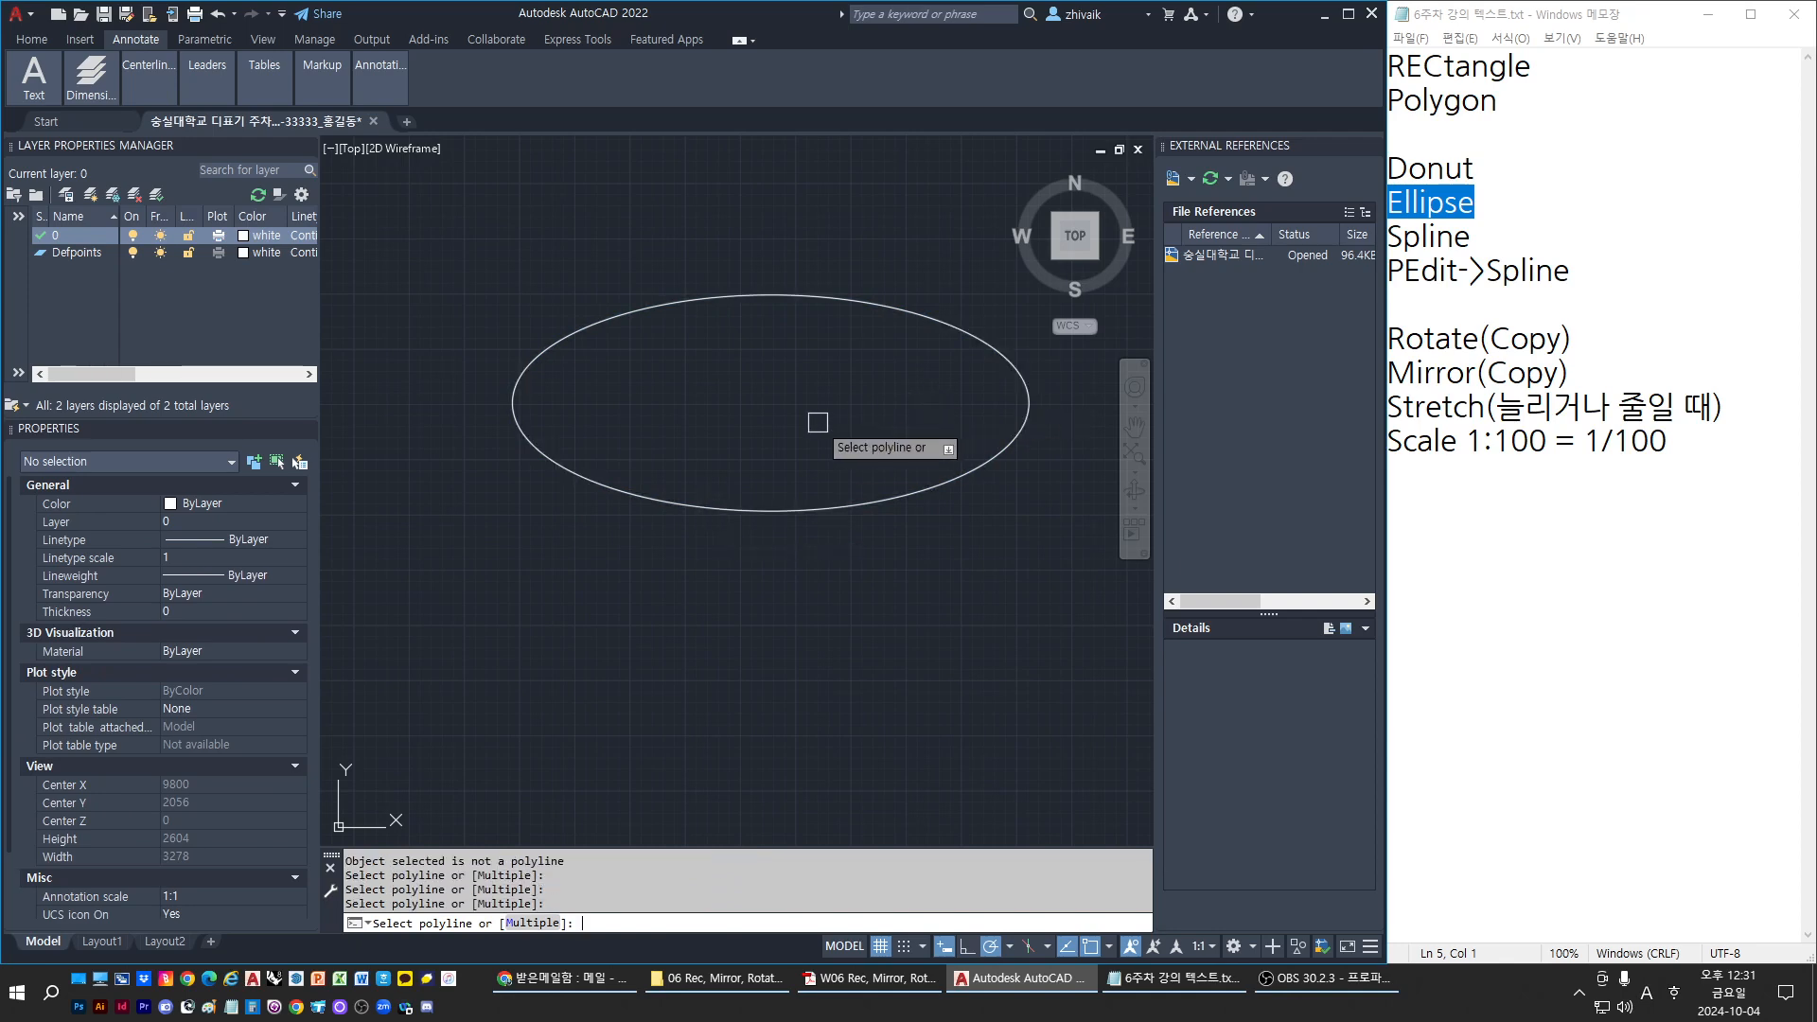
{"action": "key", "text": "Escape"}
Examine the geometry properties of the ellipse, including its center, radii and angles
{"action": "left_click", "coordinate": [710, 486]}
{"action": "left_click", "coordinate": [651, 511]}
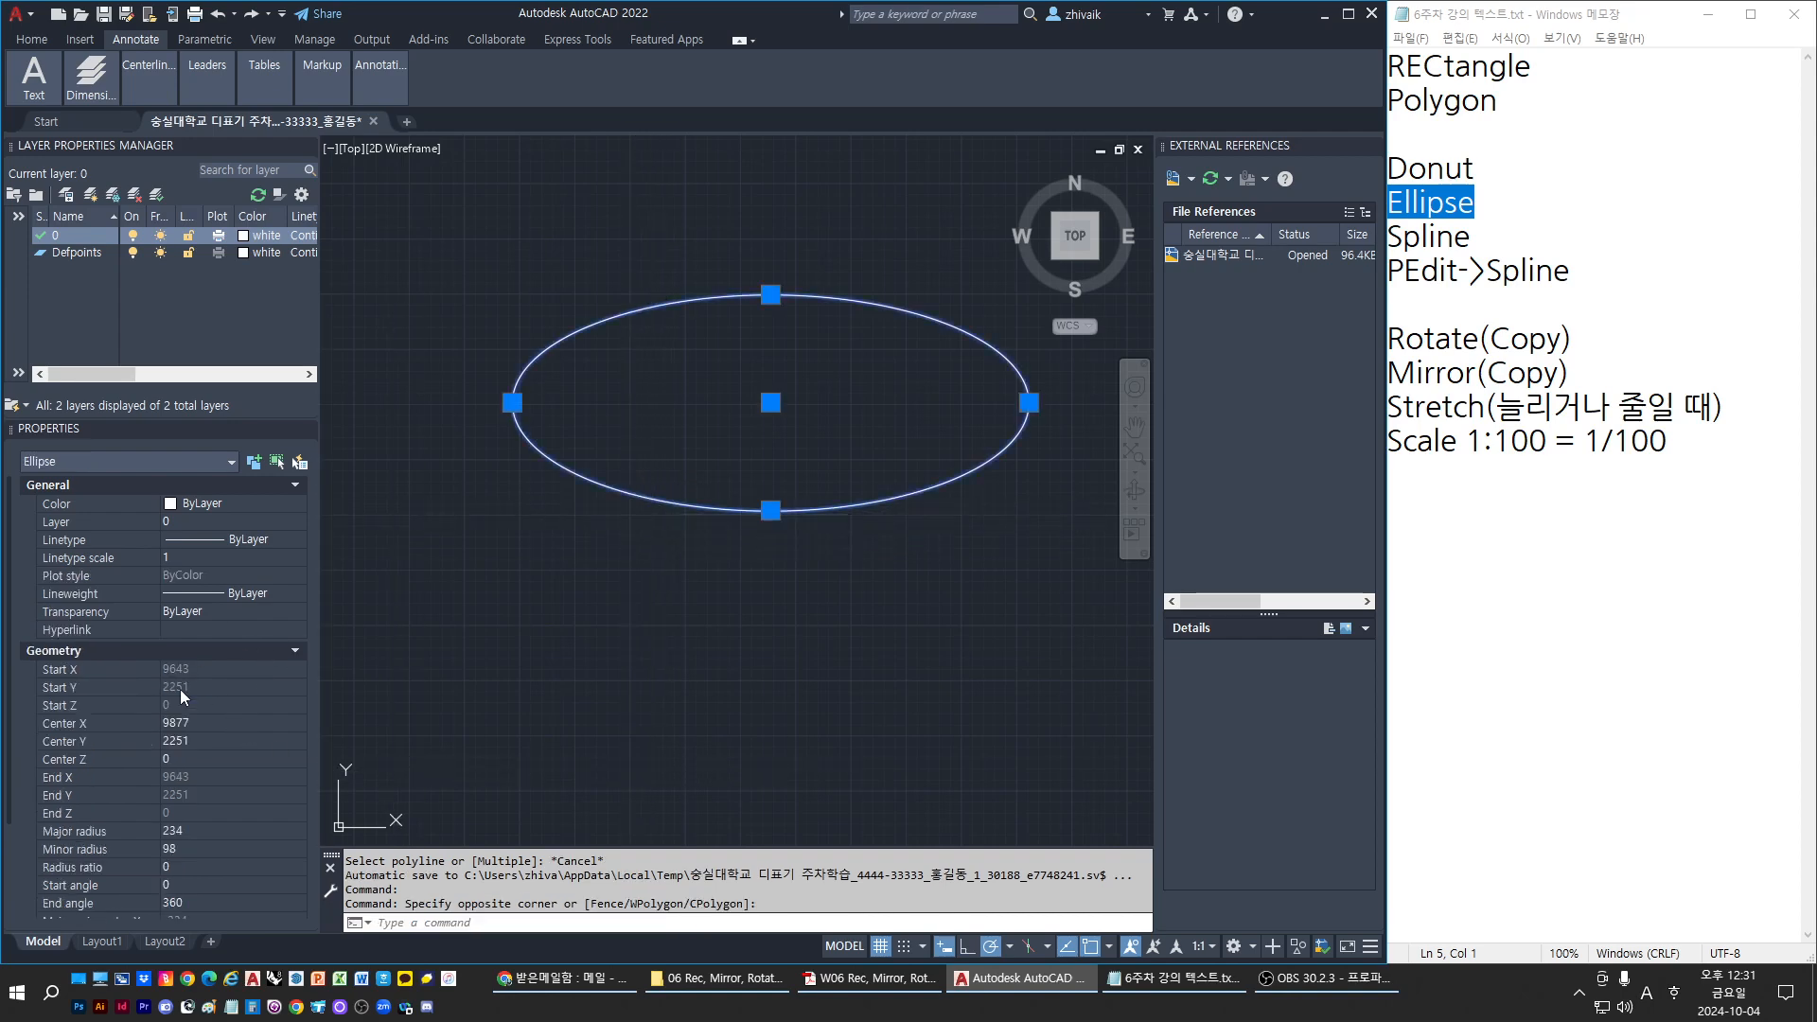
{"action": "scroll", "coordinate": [221, 696], "scroll_direction": "down", "scroll_amount": 2}
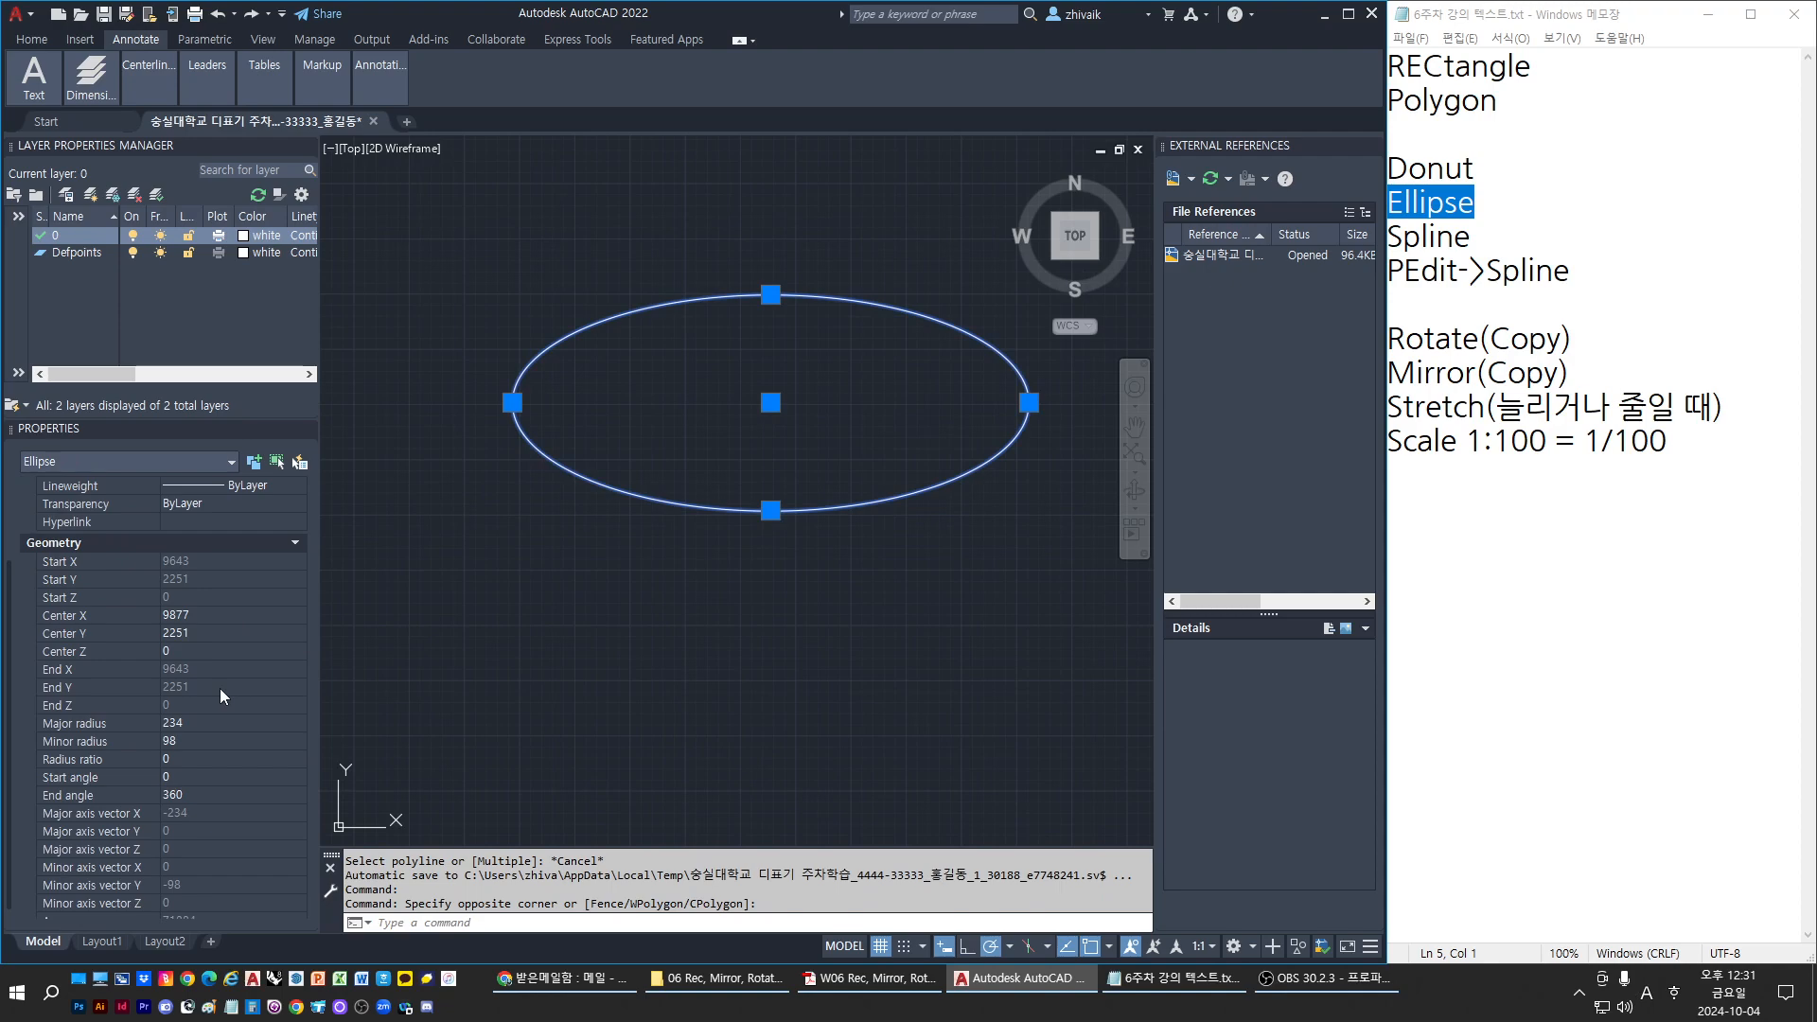
{"action": "scroll", "coordinate": [219, 689], "scroll_direction": "up", "scroll_amount": 2}
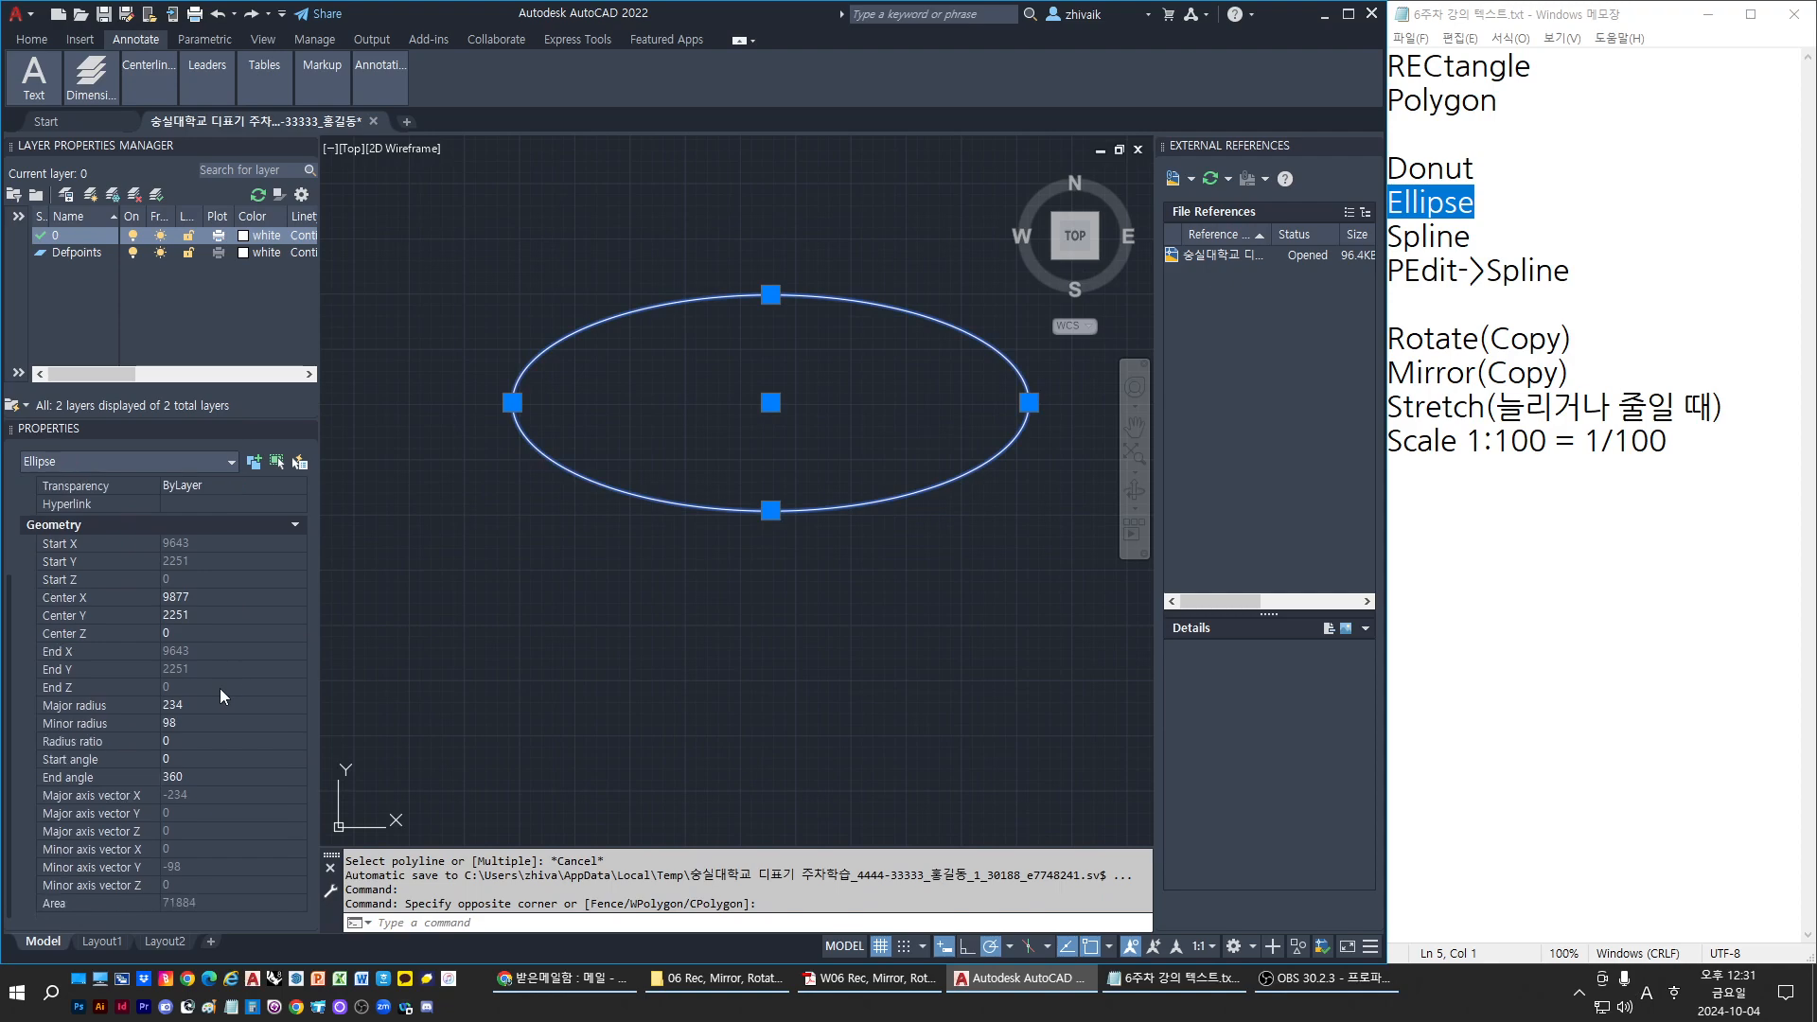
{"action": "left_click", "coordinate": [763, 646]}
{"action": "key", "text": "Escape"}
{"action": "key", "text": "Escape"}
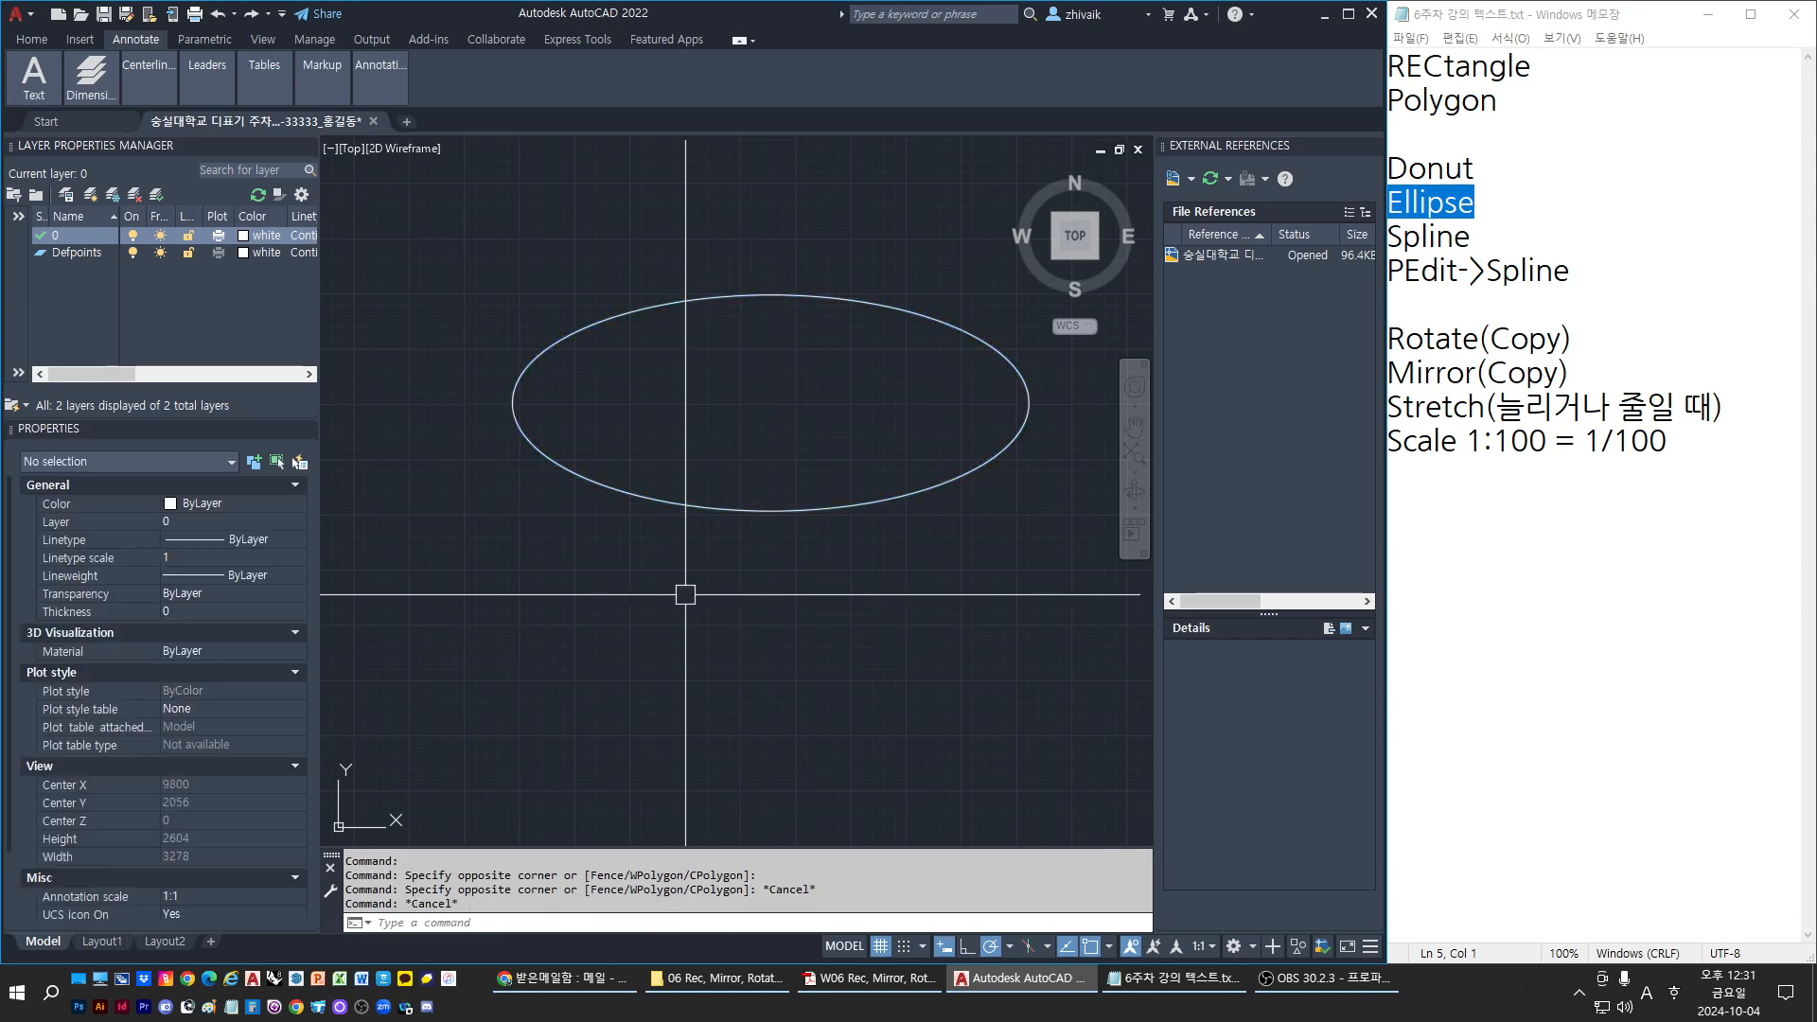
{"action": "left_click", "coordinate": [797, 501]}
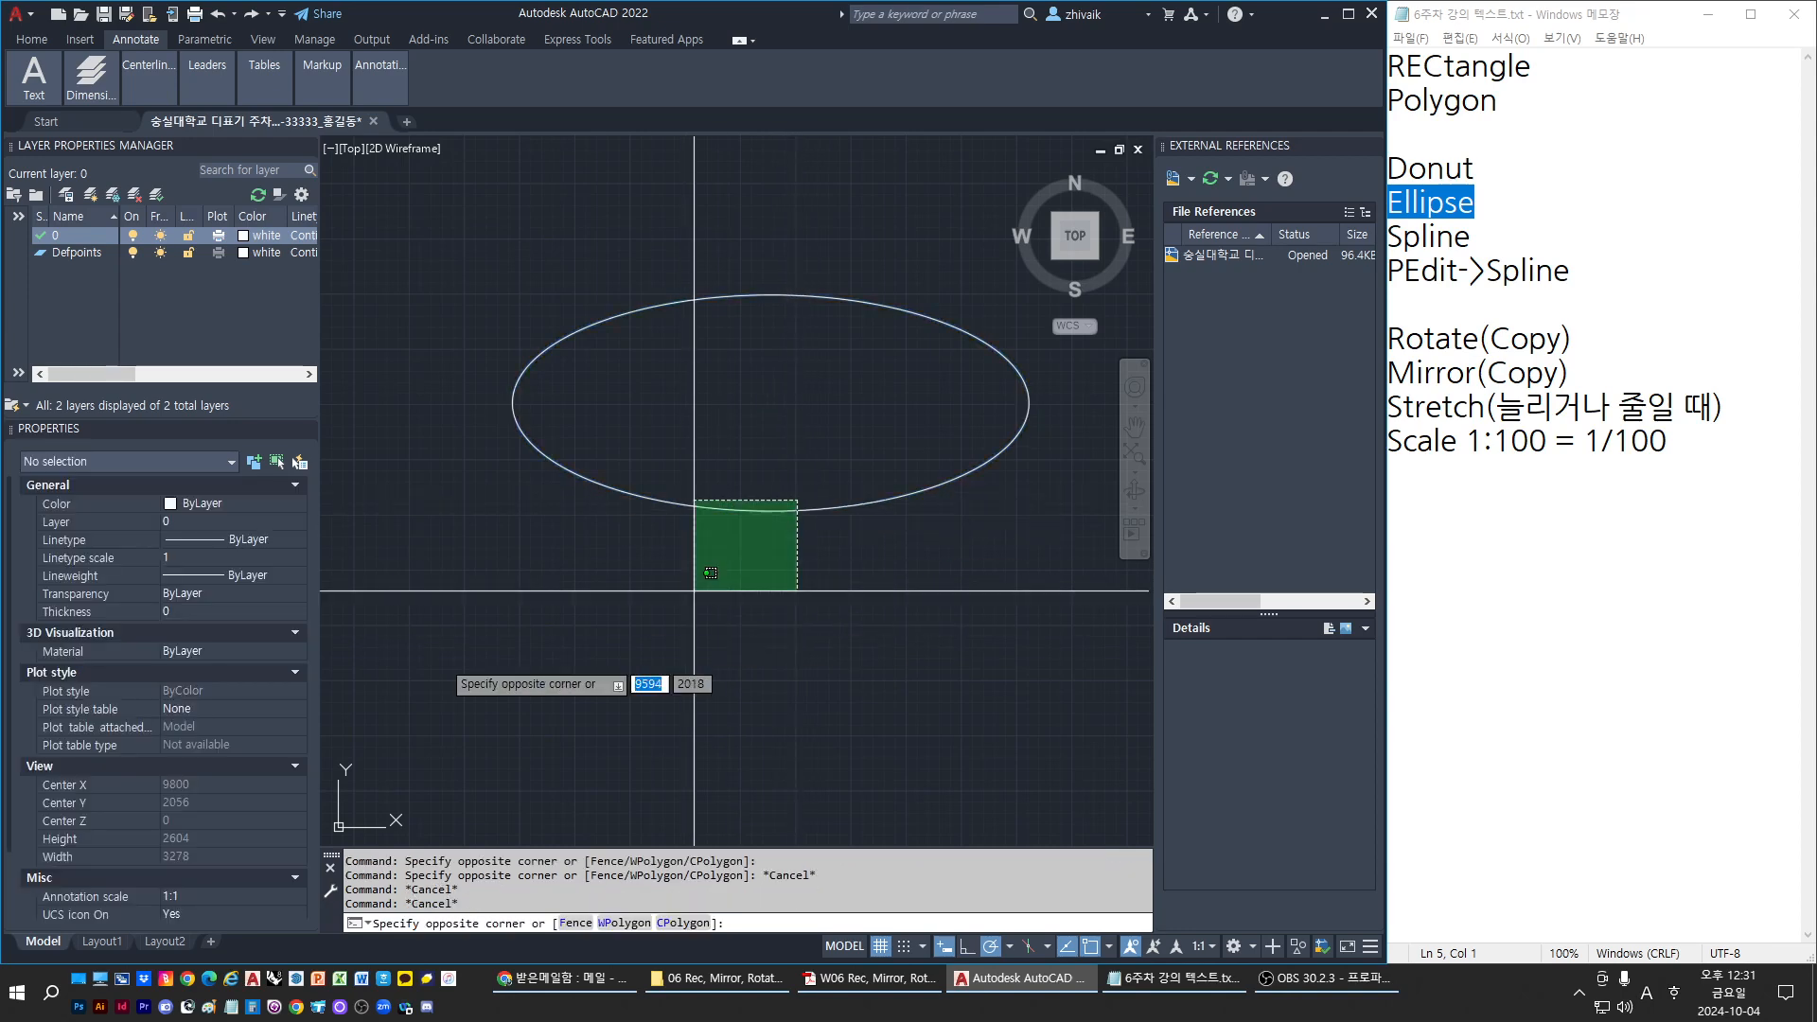
{"action": "left_click", "coordinate": [601, 589]}
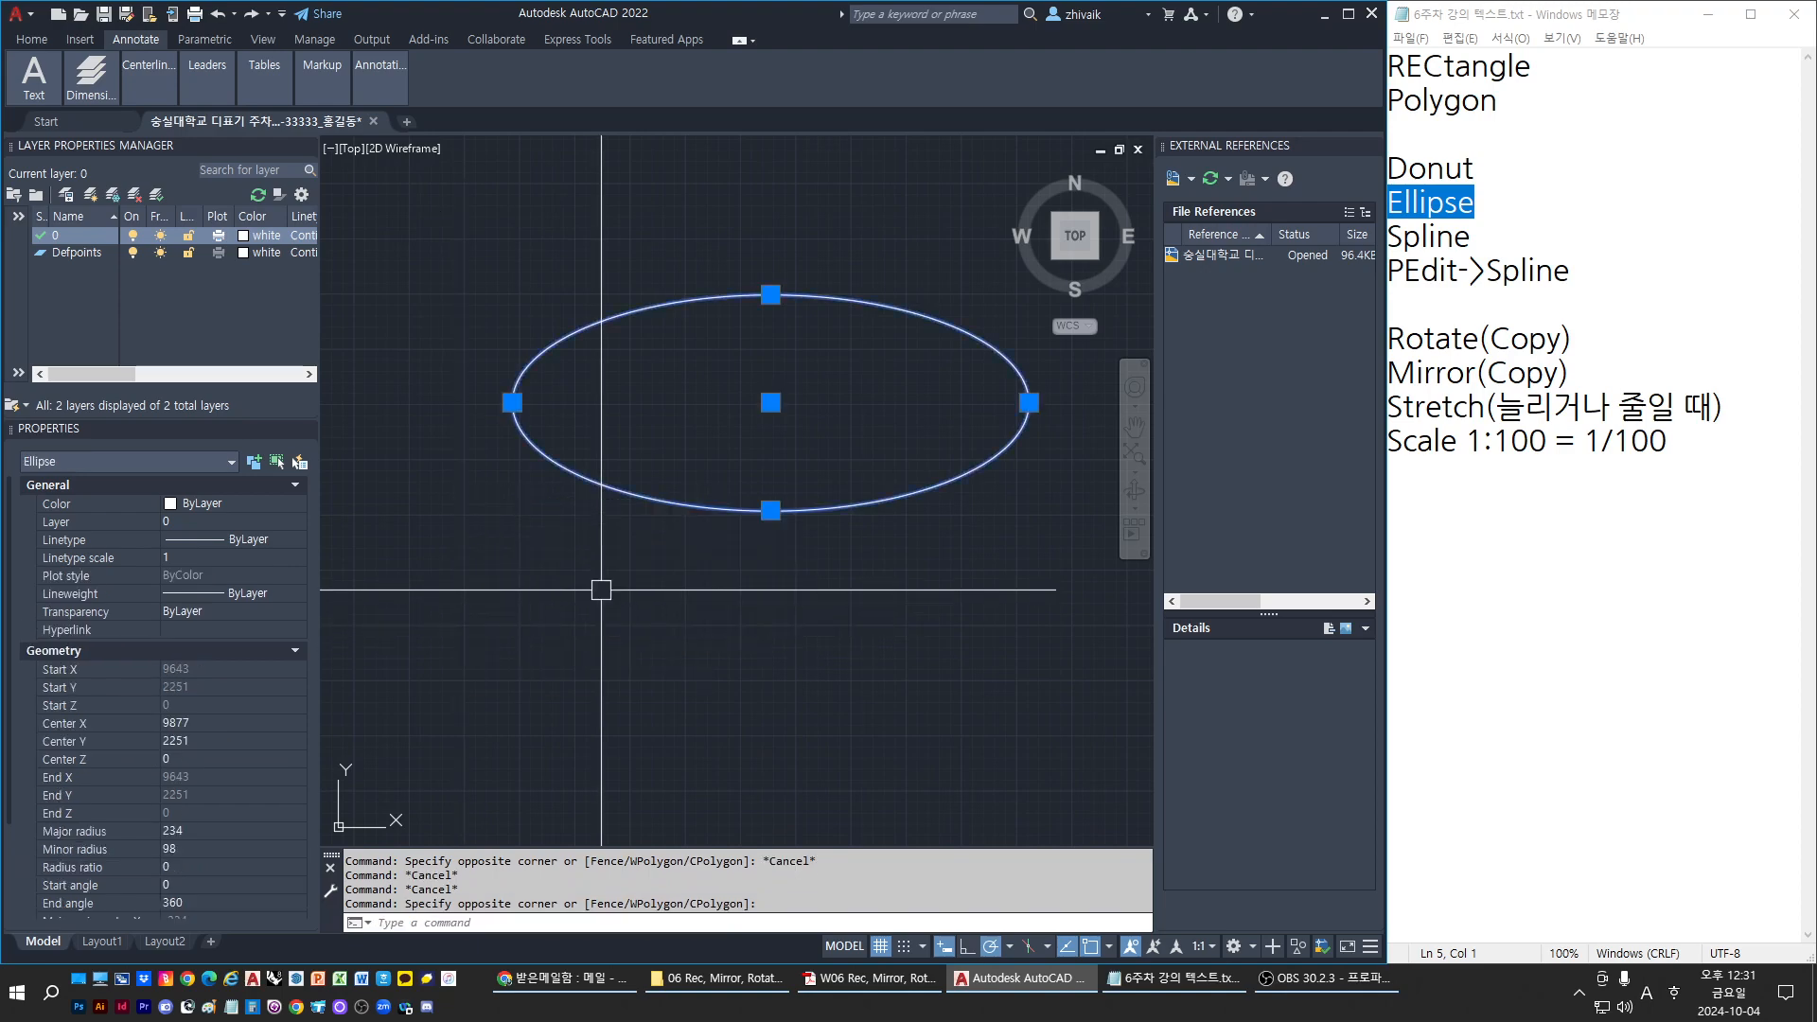
{"action": "key", "text": "Escape"}
{"action": "key", "text": "Escape"}
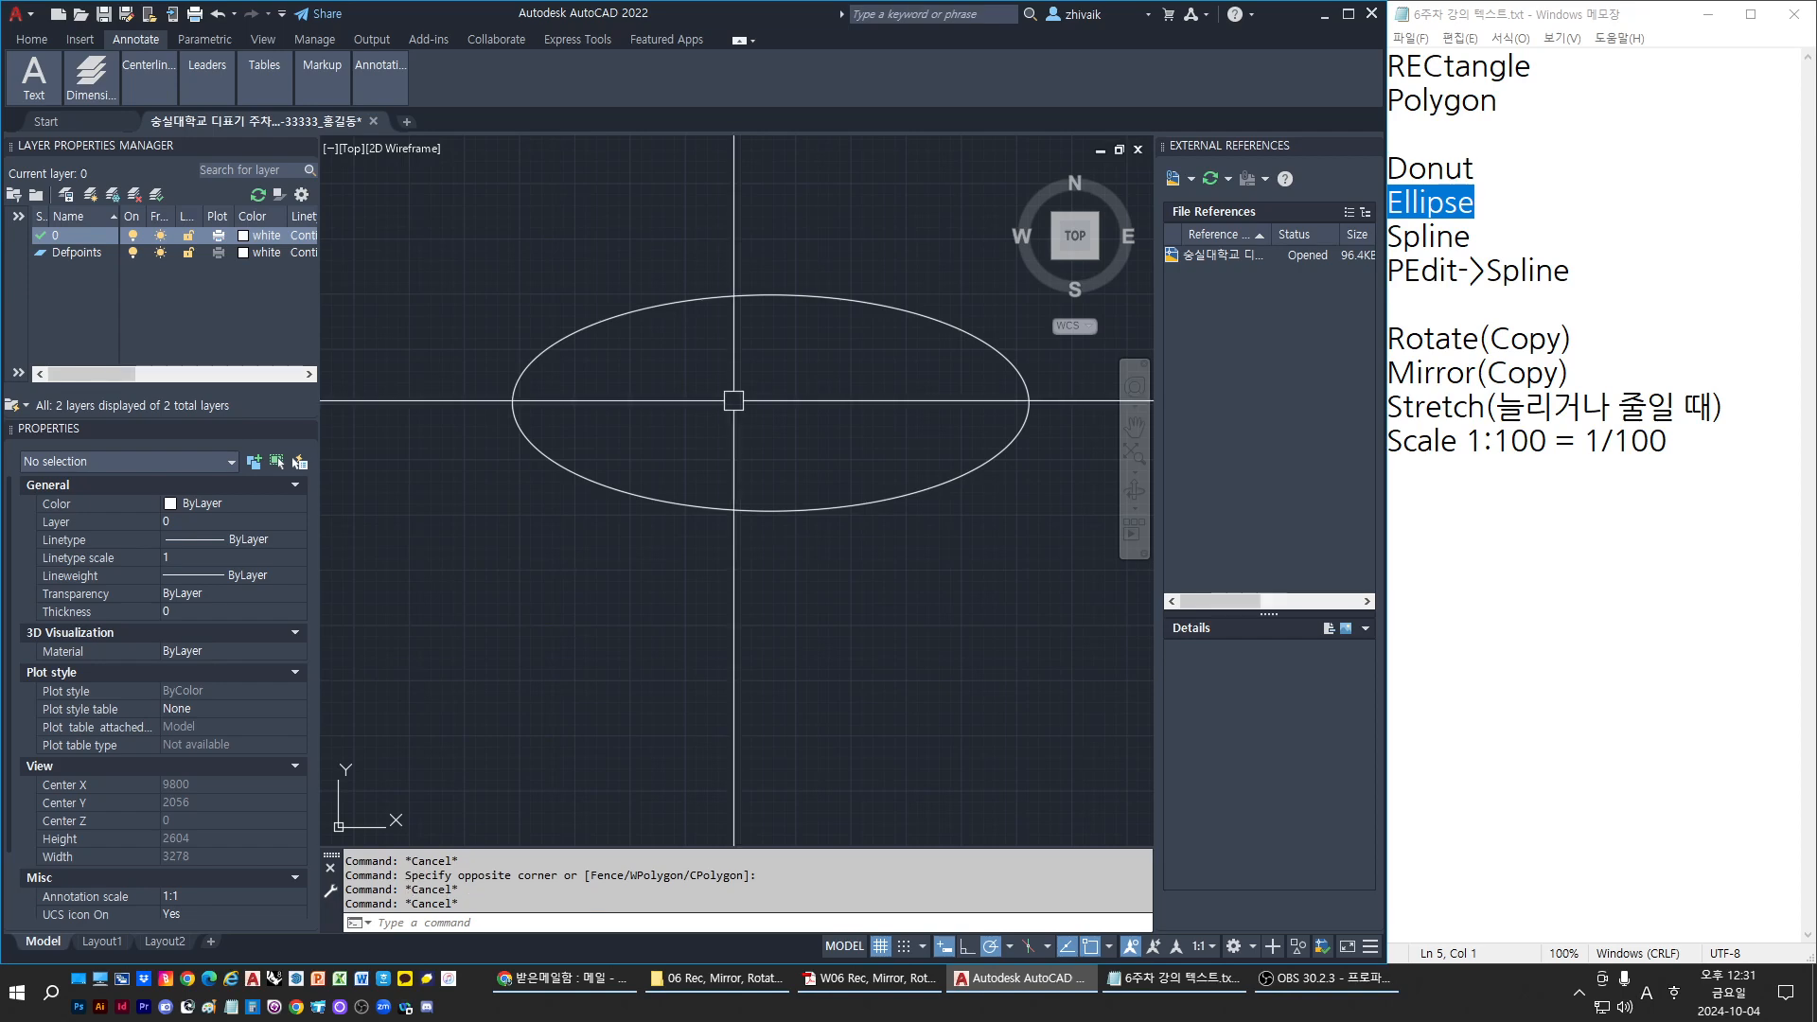
Draw a polyline along the ellipse's major axis from its left quadrant to its right quadrant
{"action": "type", "text": "L"}
{"action": "key", "text": "Return"}
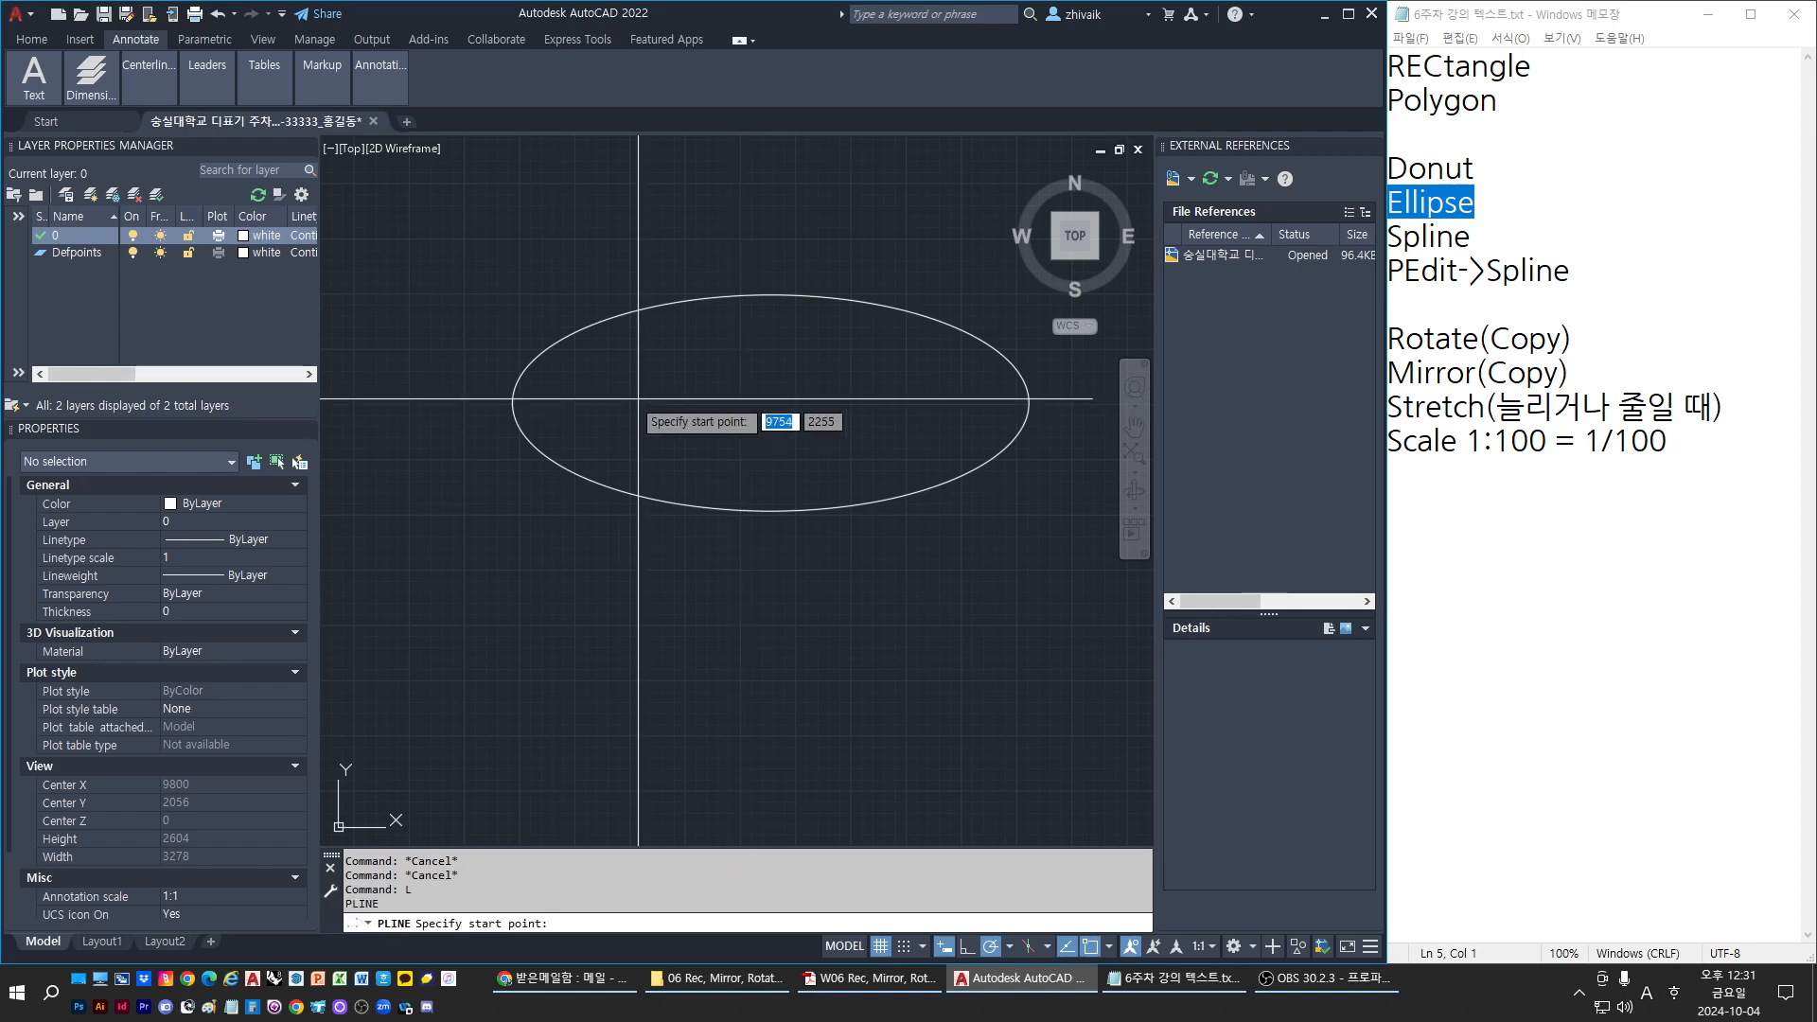
{"action": "left_click", "coordinate": [514, 403]}
{"action": "left_click", "coordinate": [1029, 403]}
{"action": "key", "text": "Return"}
Draw a polyline along the ellipse's minor axis from its top quadrant to its bottom quadrant
{"action": "key", "text": "Return"}
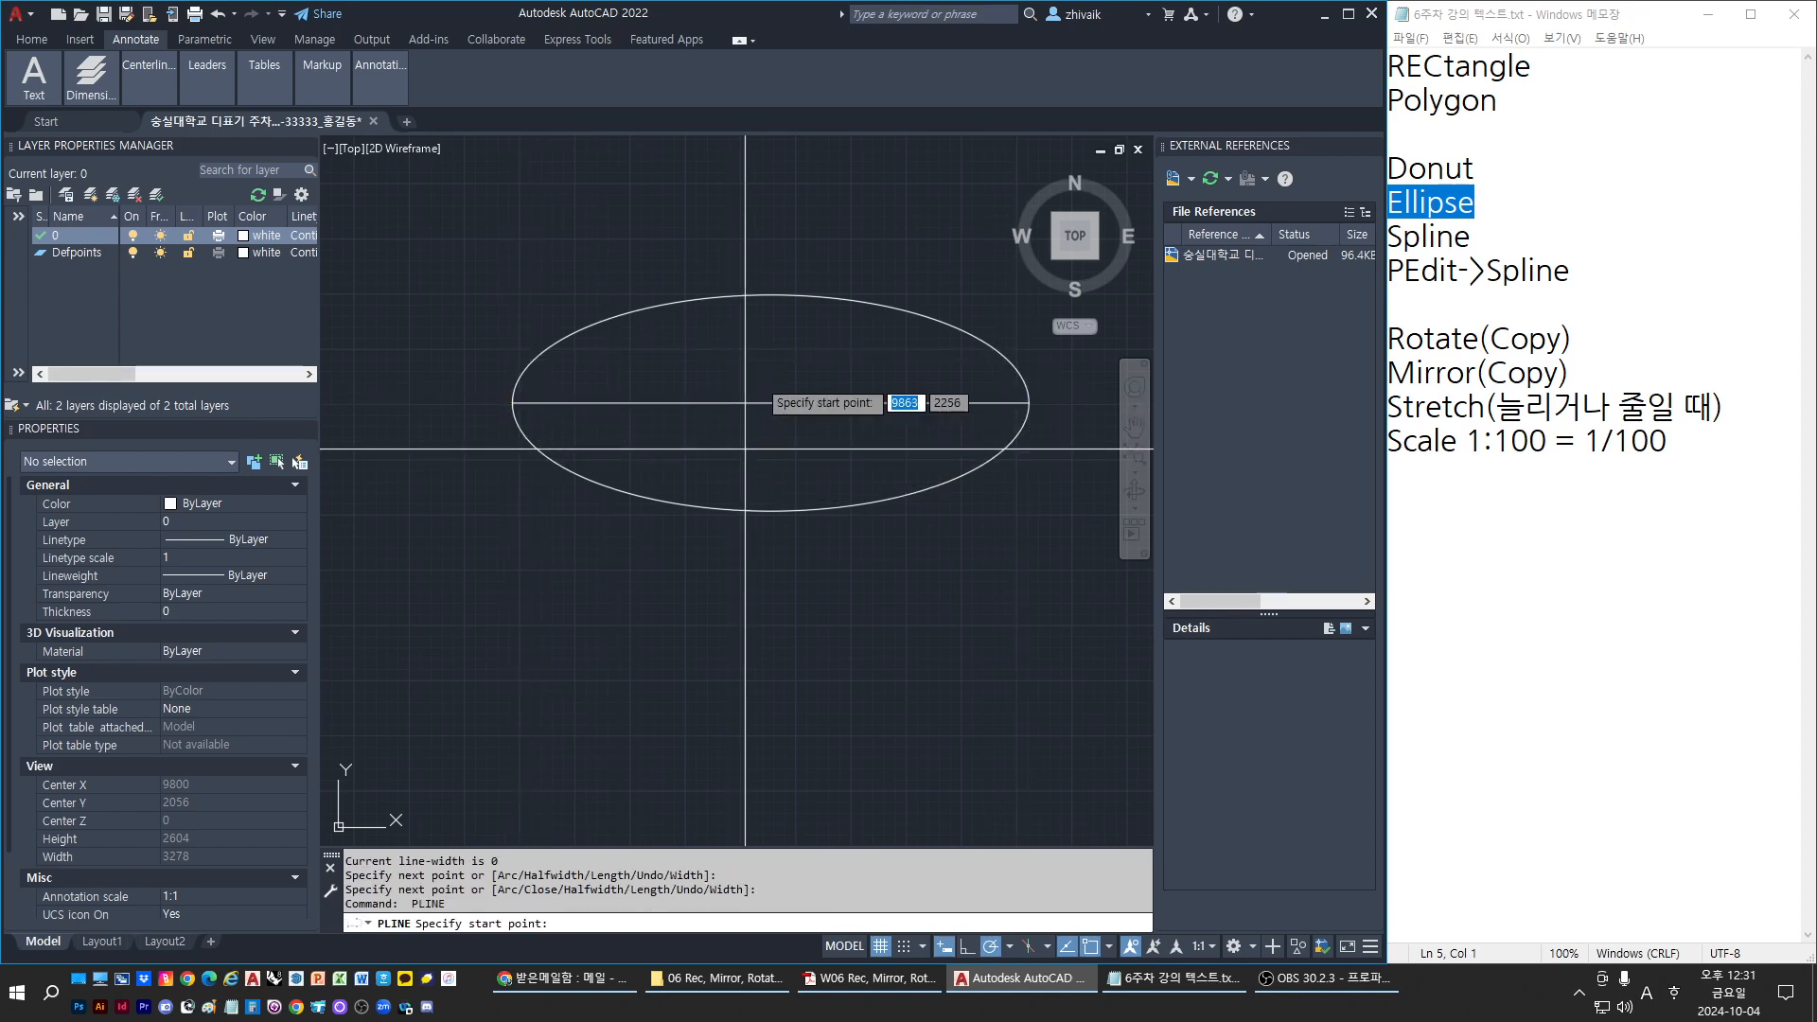
{"action": "left_click", "coordinate": [772, 295]}
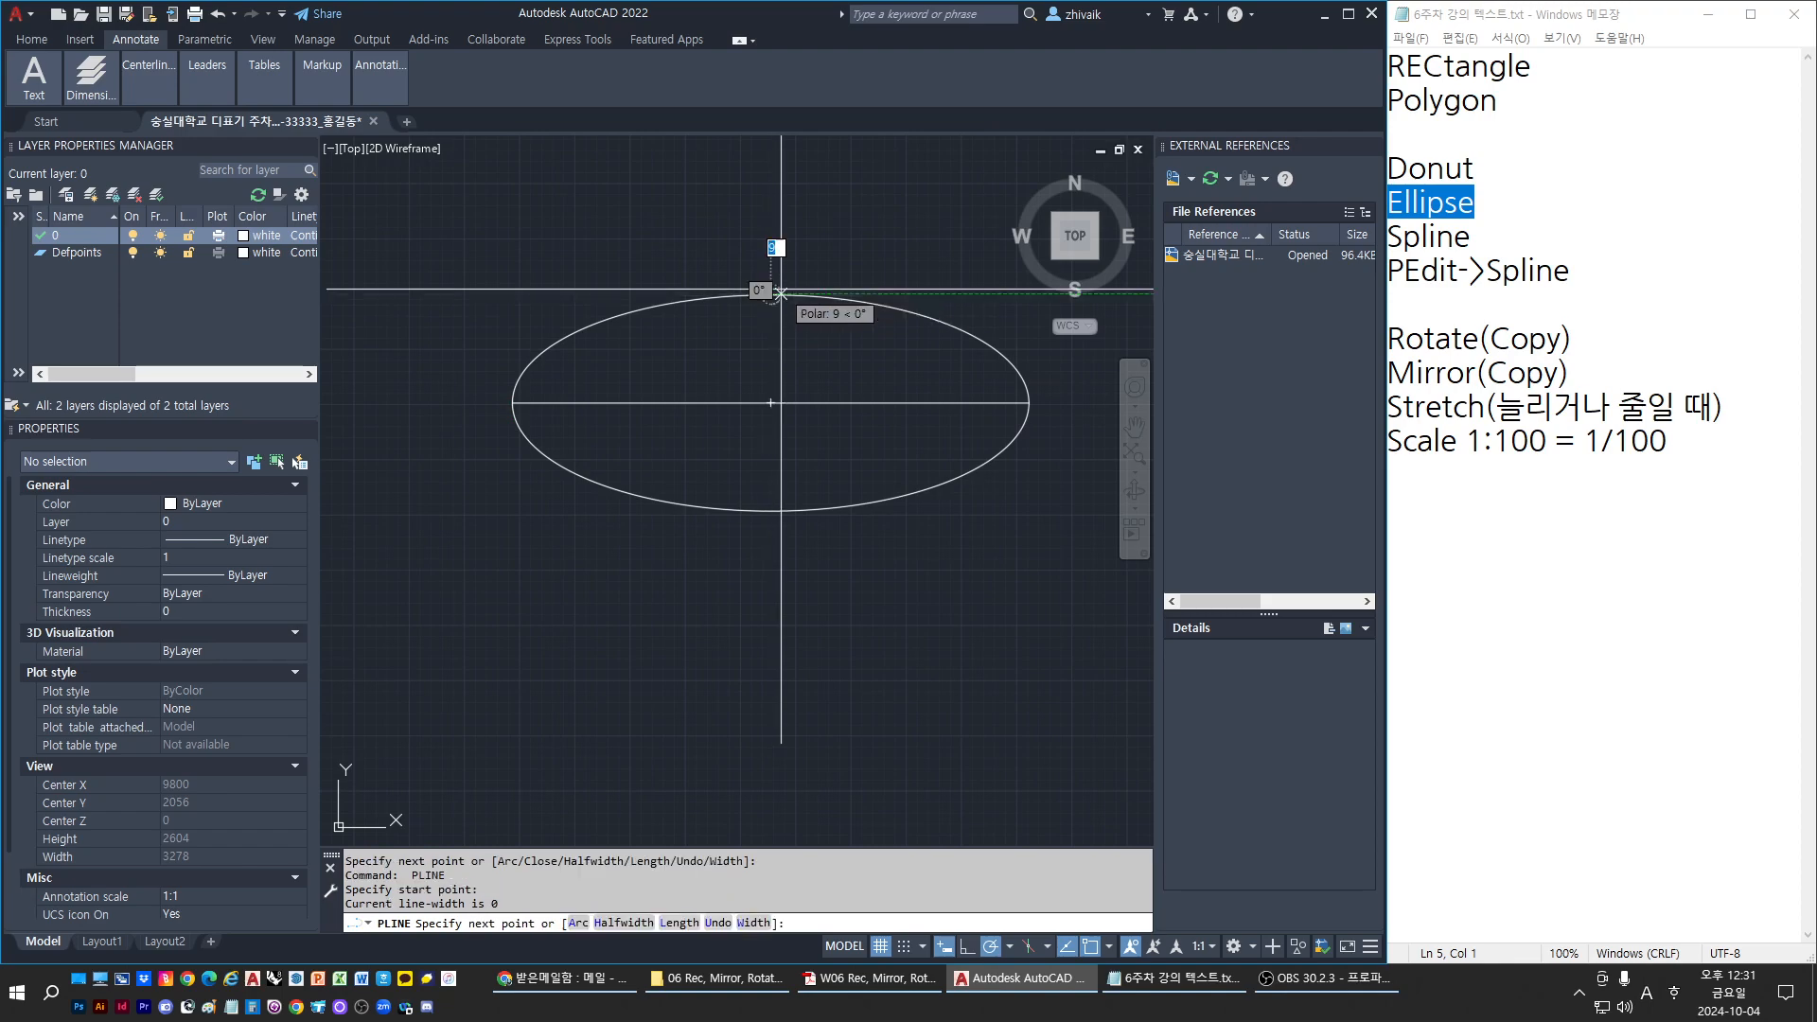
{"action": "left_click", "coordinate": [771, 511]}
{"action": "key", "text": "Return"}
{"action": "key", "text": "Escape"}
{"action": "left_click", "coordinate": [737, 510]}
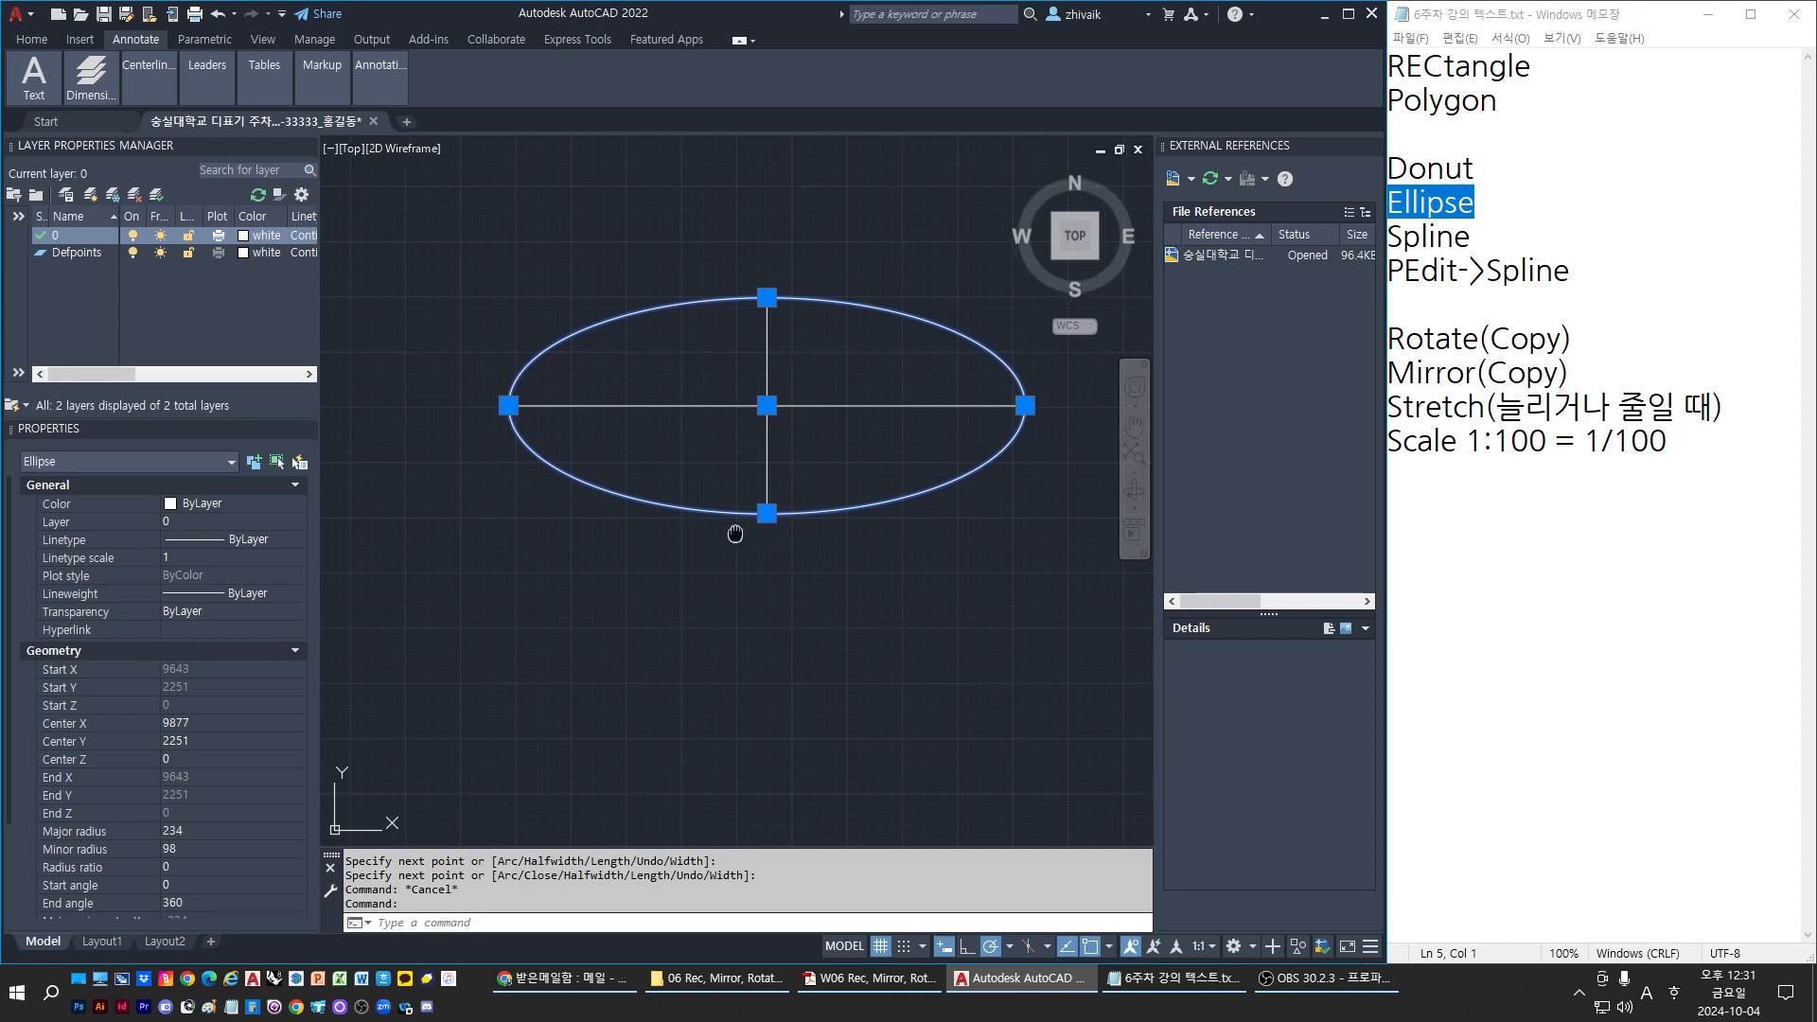
{"action": "key", "text": "Escape"}
{"action": "key", "text": "Escape"}
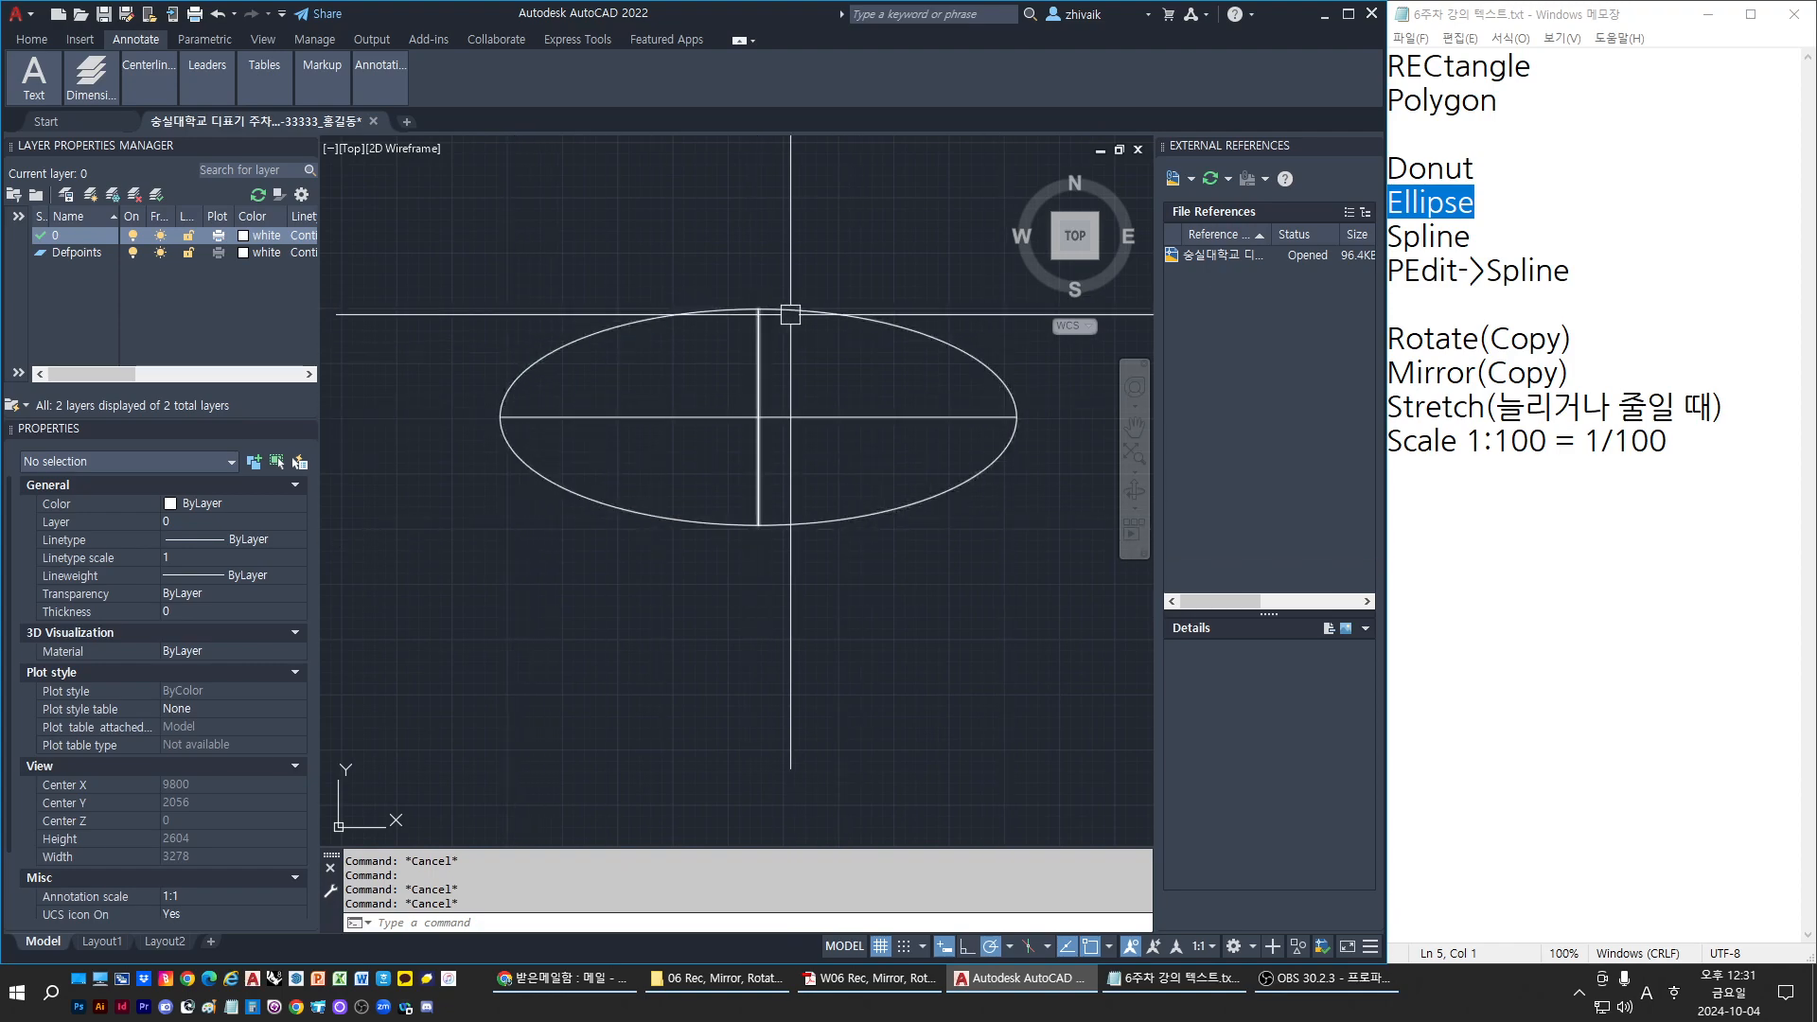
Start a three-point arc at the ellipse's top quadrant and turn on the Nearest object snap
{"action": "middle_click_drag", "start_coordinate": [860, 340], "coordinate": [712, 368]}
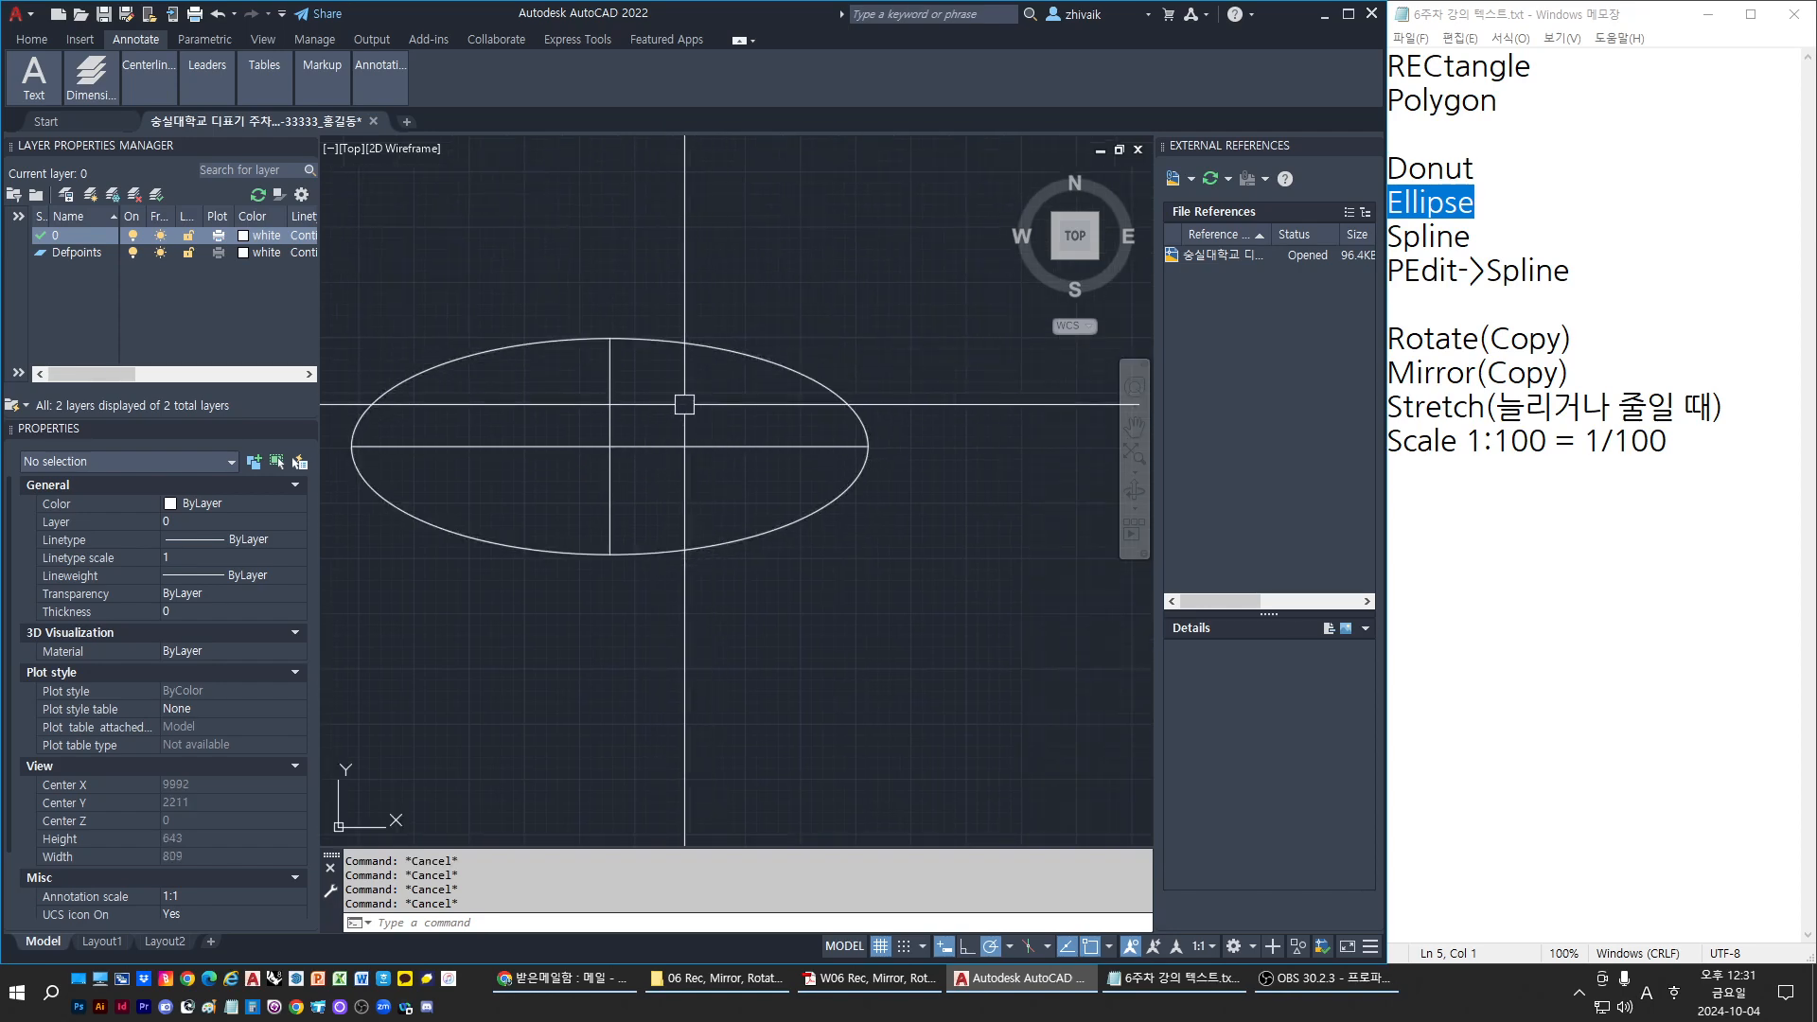
{"action": "key", "text": "Return"}
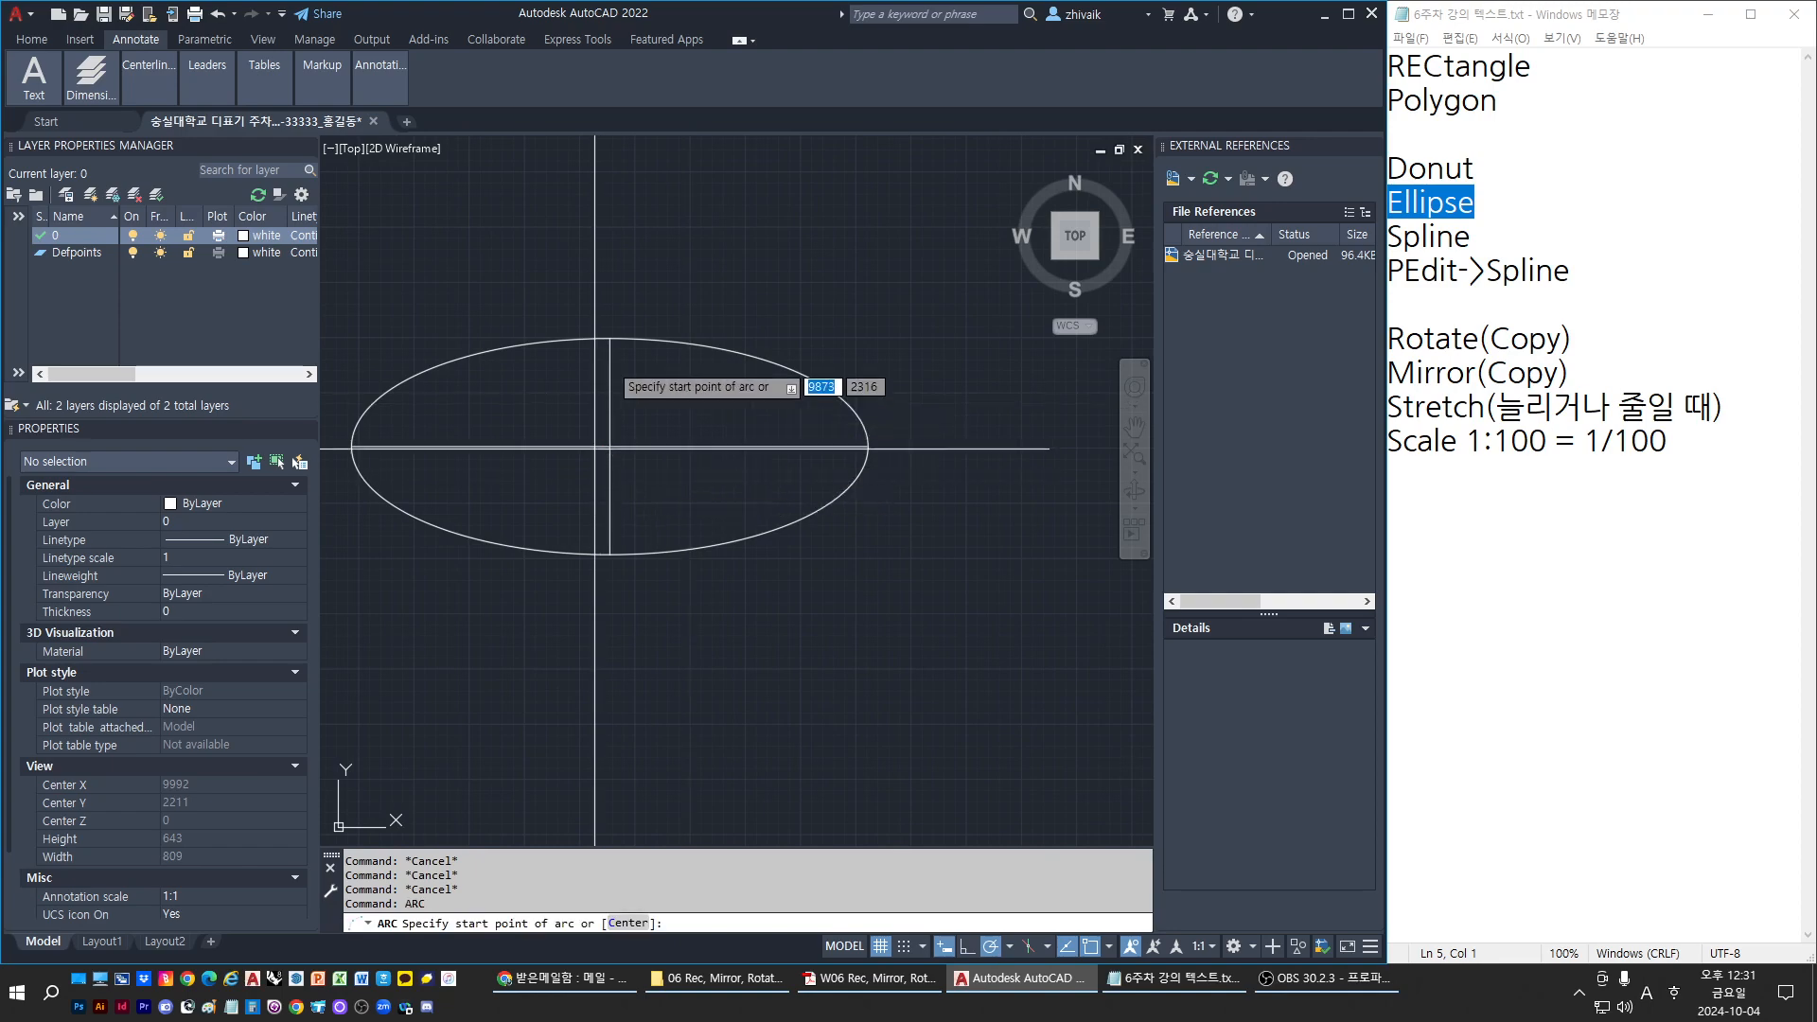
{"action": "left_click", "coordinate": [610, 337]}
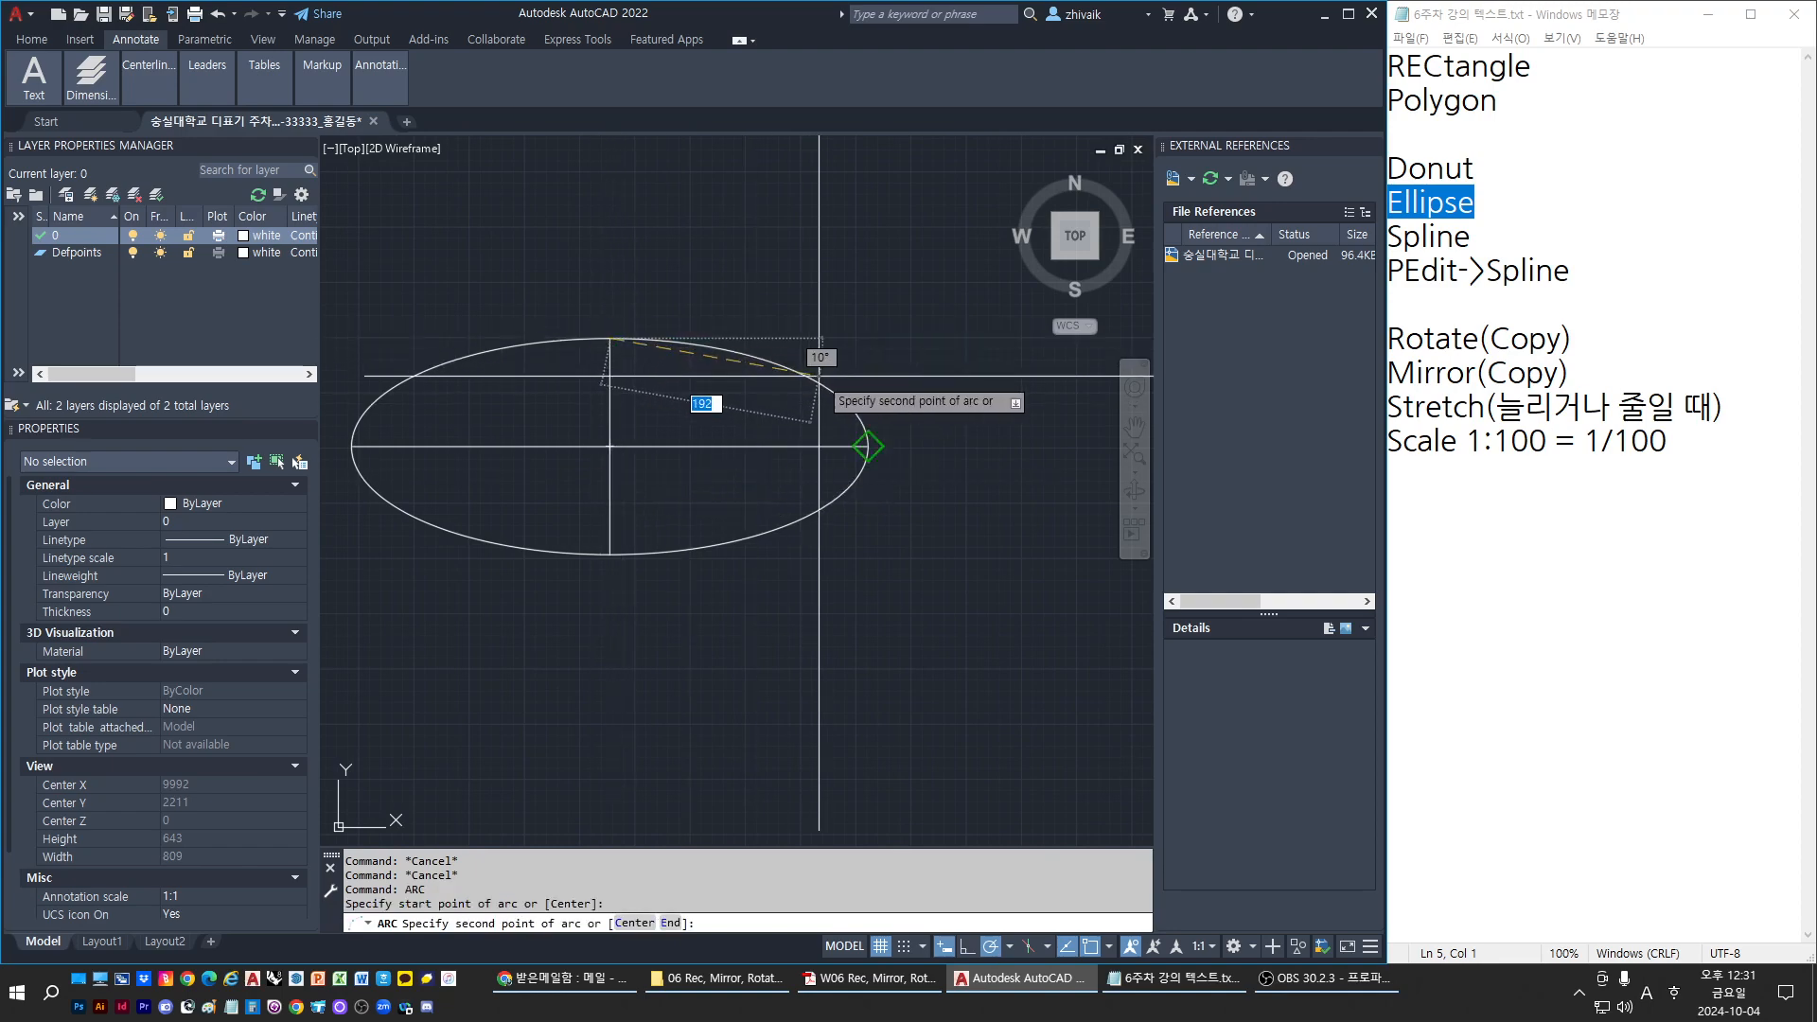
{"action": "scroll", "coordinate": [792, 376], "scroll_direction": "up", "scroll_amount": 5}
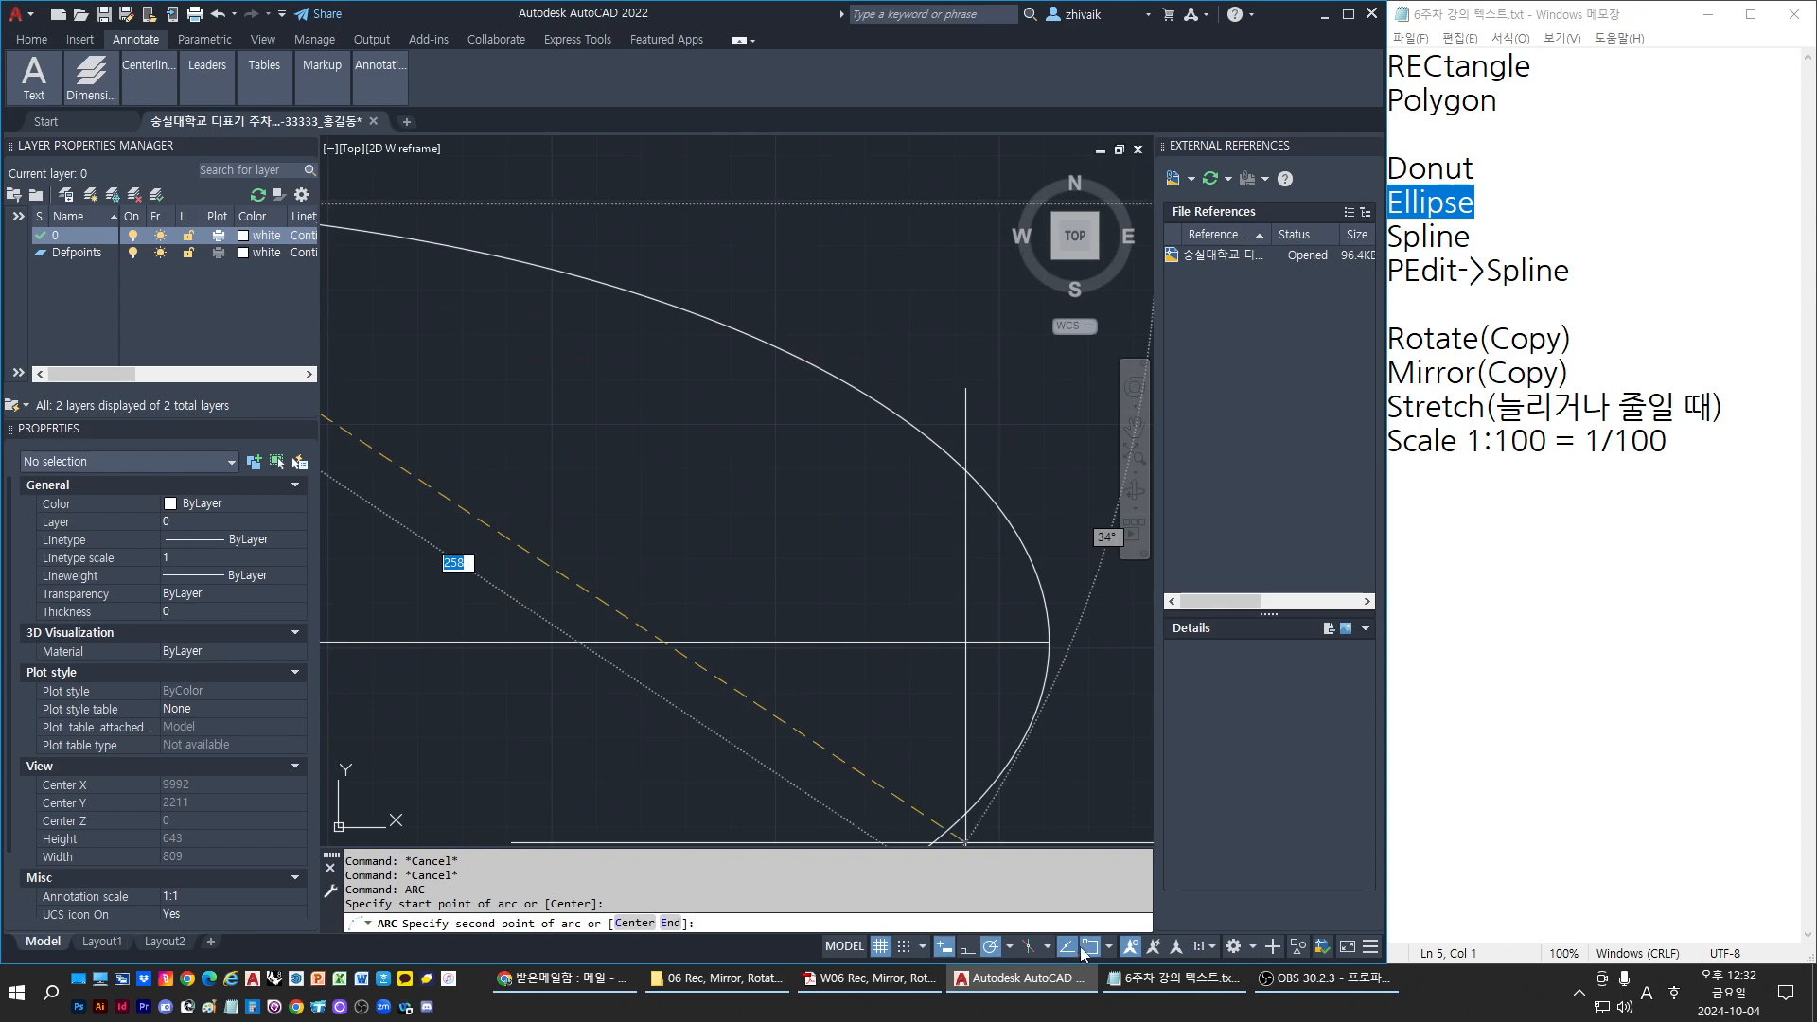
{"action": "left_click", "coordinate": [1111, 951]}
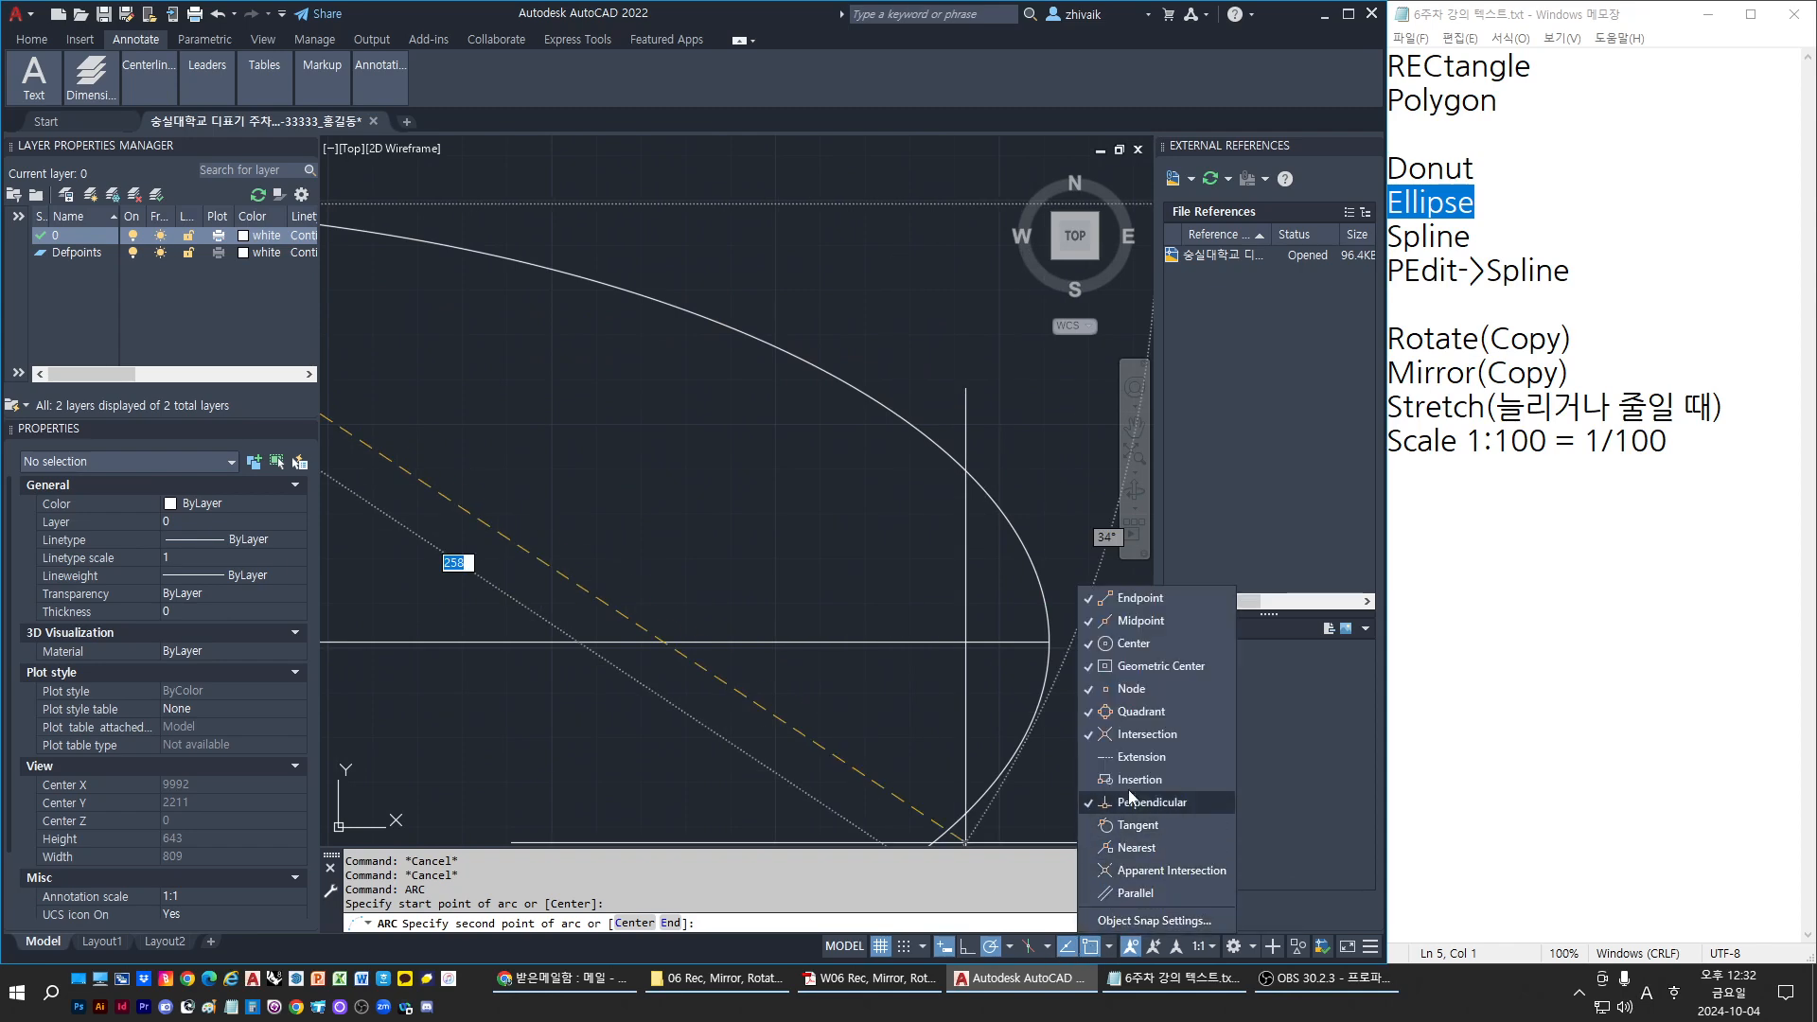
{"action": "left_click", "coordinate": [1136, 847]}
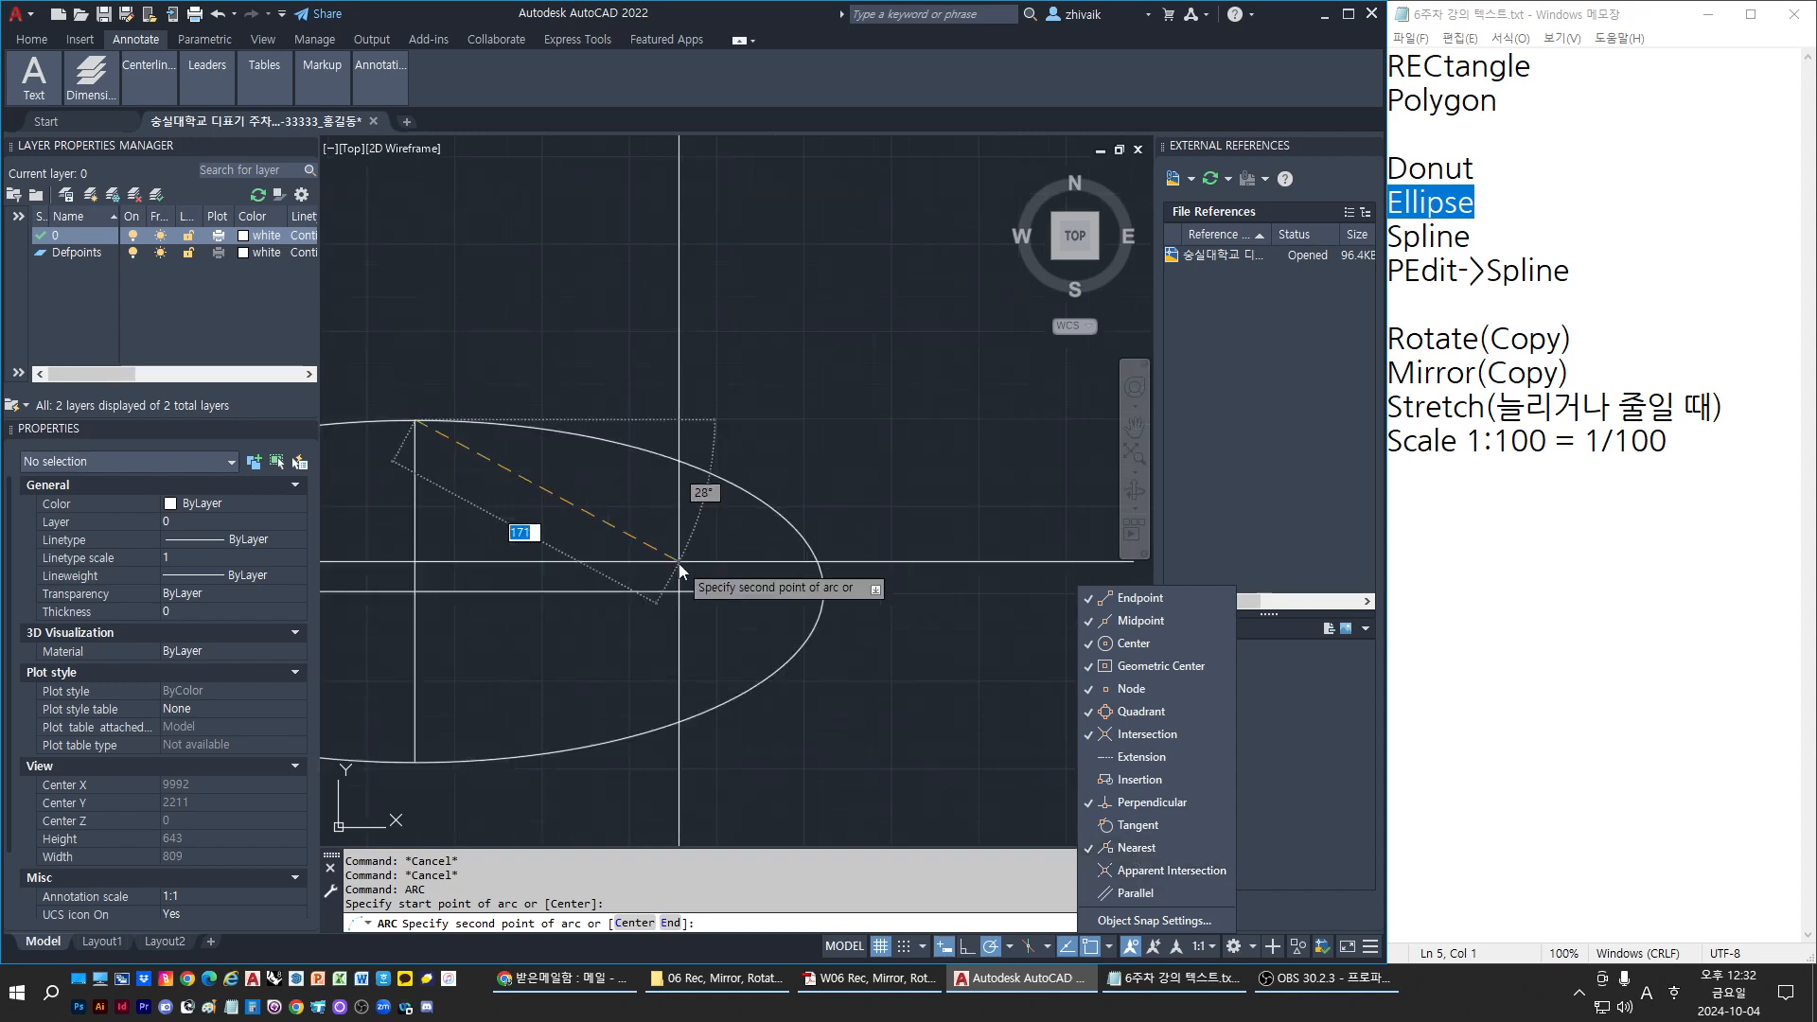
{"action": "scroll", "coordinate": [687, 547], "scroll_direction": "down", "scroll_amount": 5}
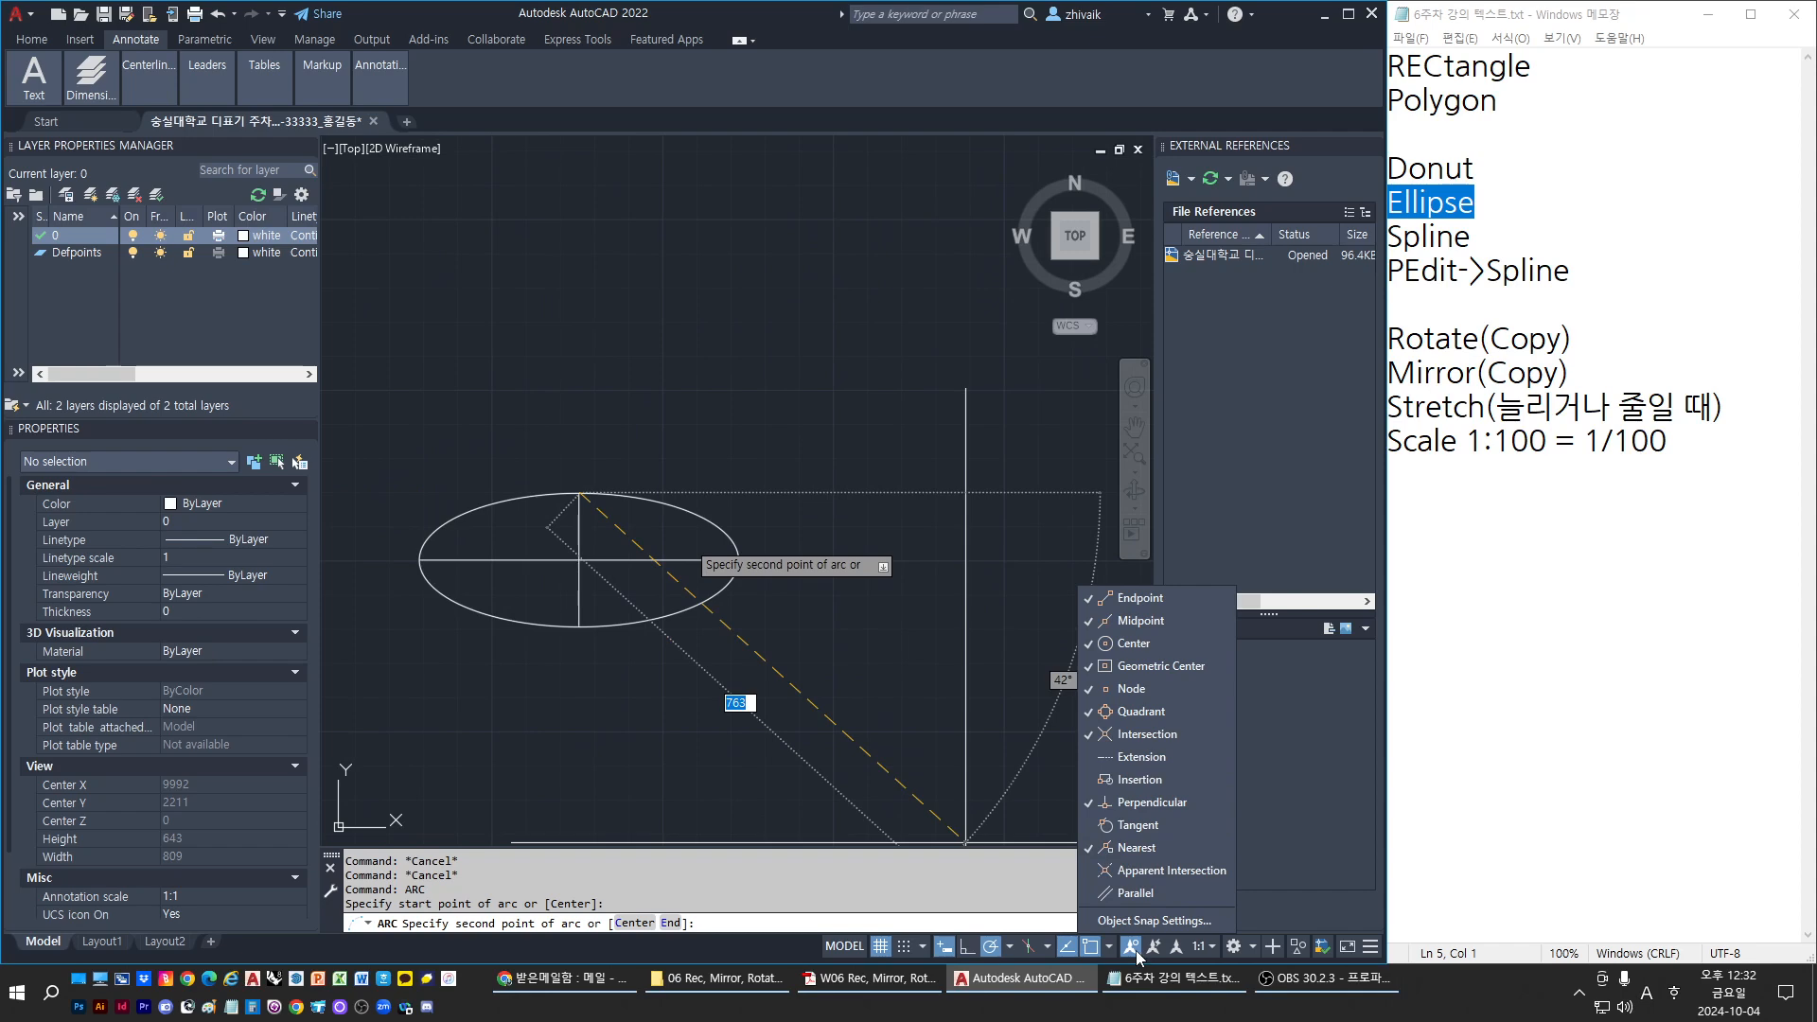
{"action": "left_click", "coordinate": [1106, 953]}
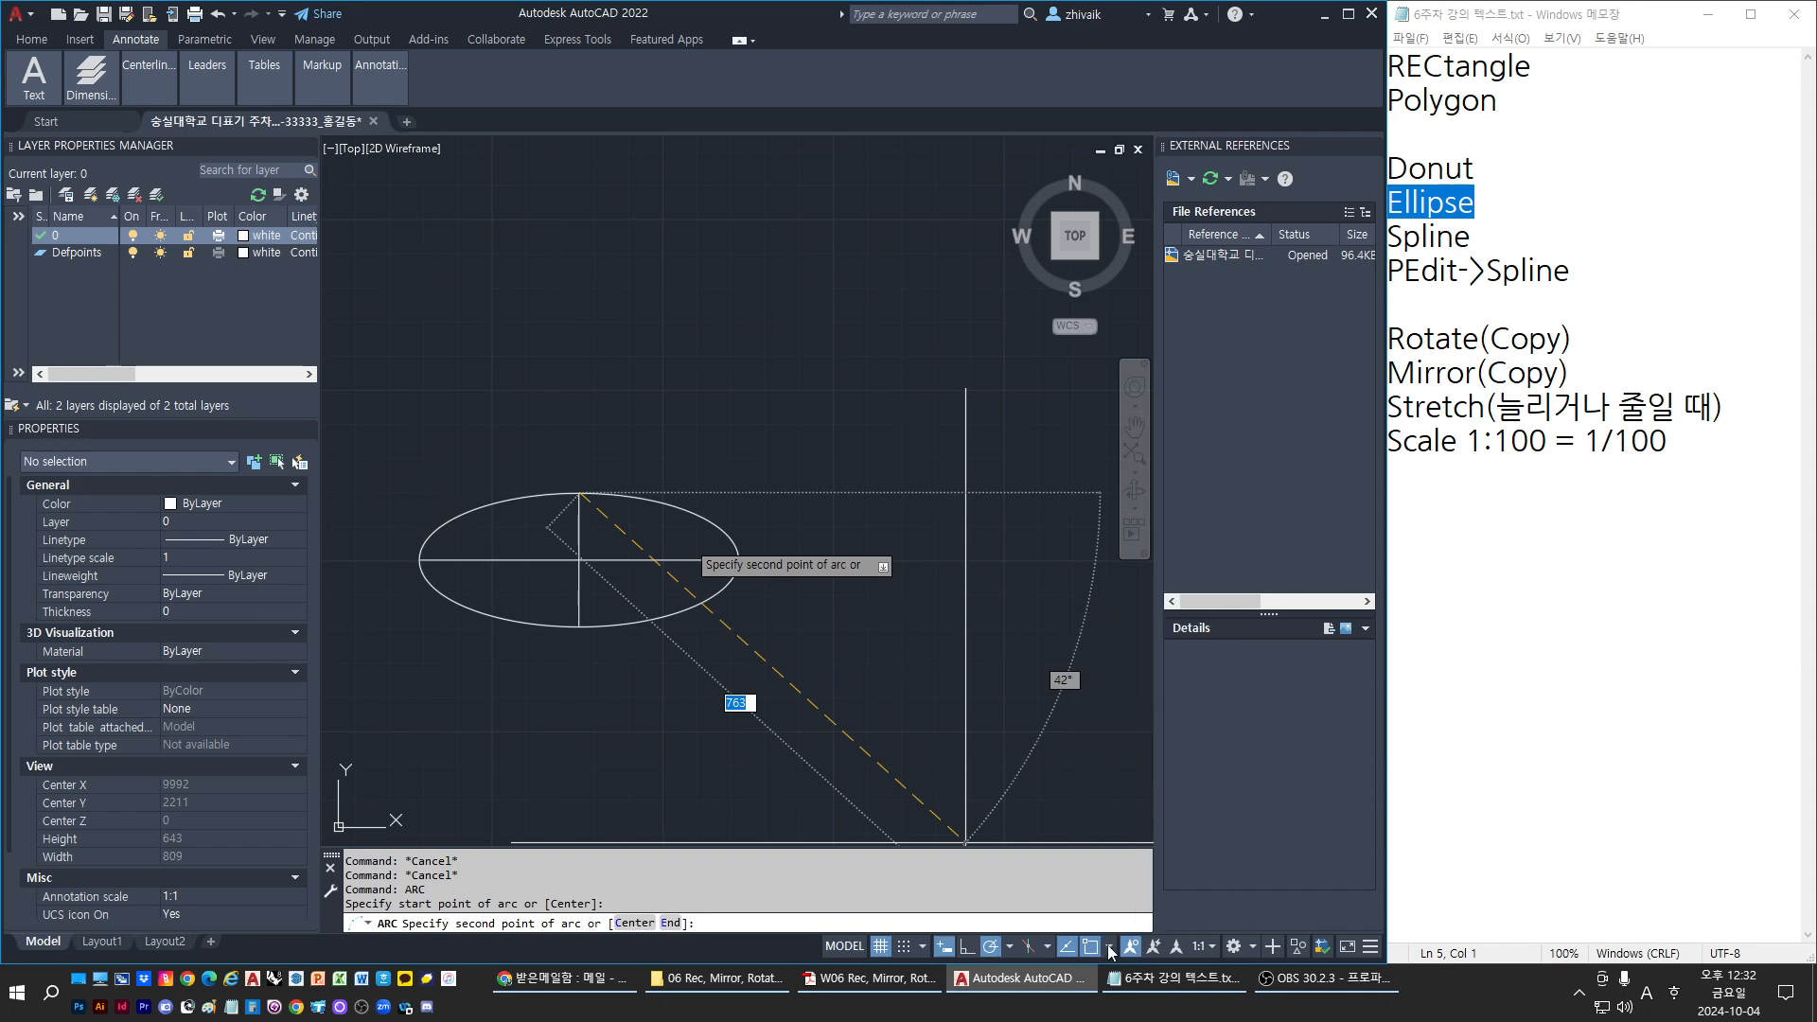
Finish the arc through a nearest point on the ellipse's upper-right curve, ending at its right quadrant
{"action": "scroll", "coordinate": [710, 527], "scroll_direction": "up", "scroll_amount": 2}
{"action": "left_click", "coordinate": [707, 520]}
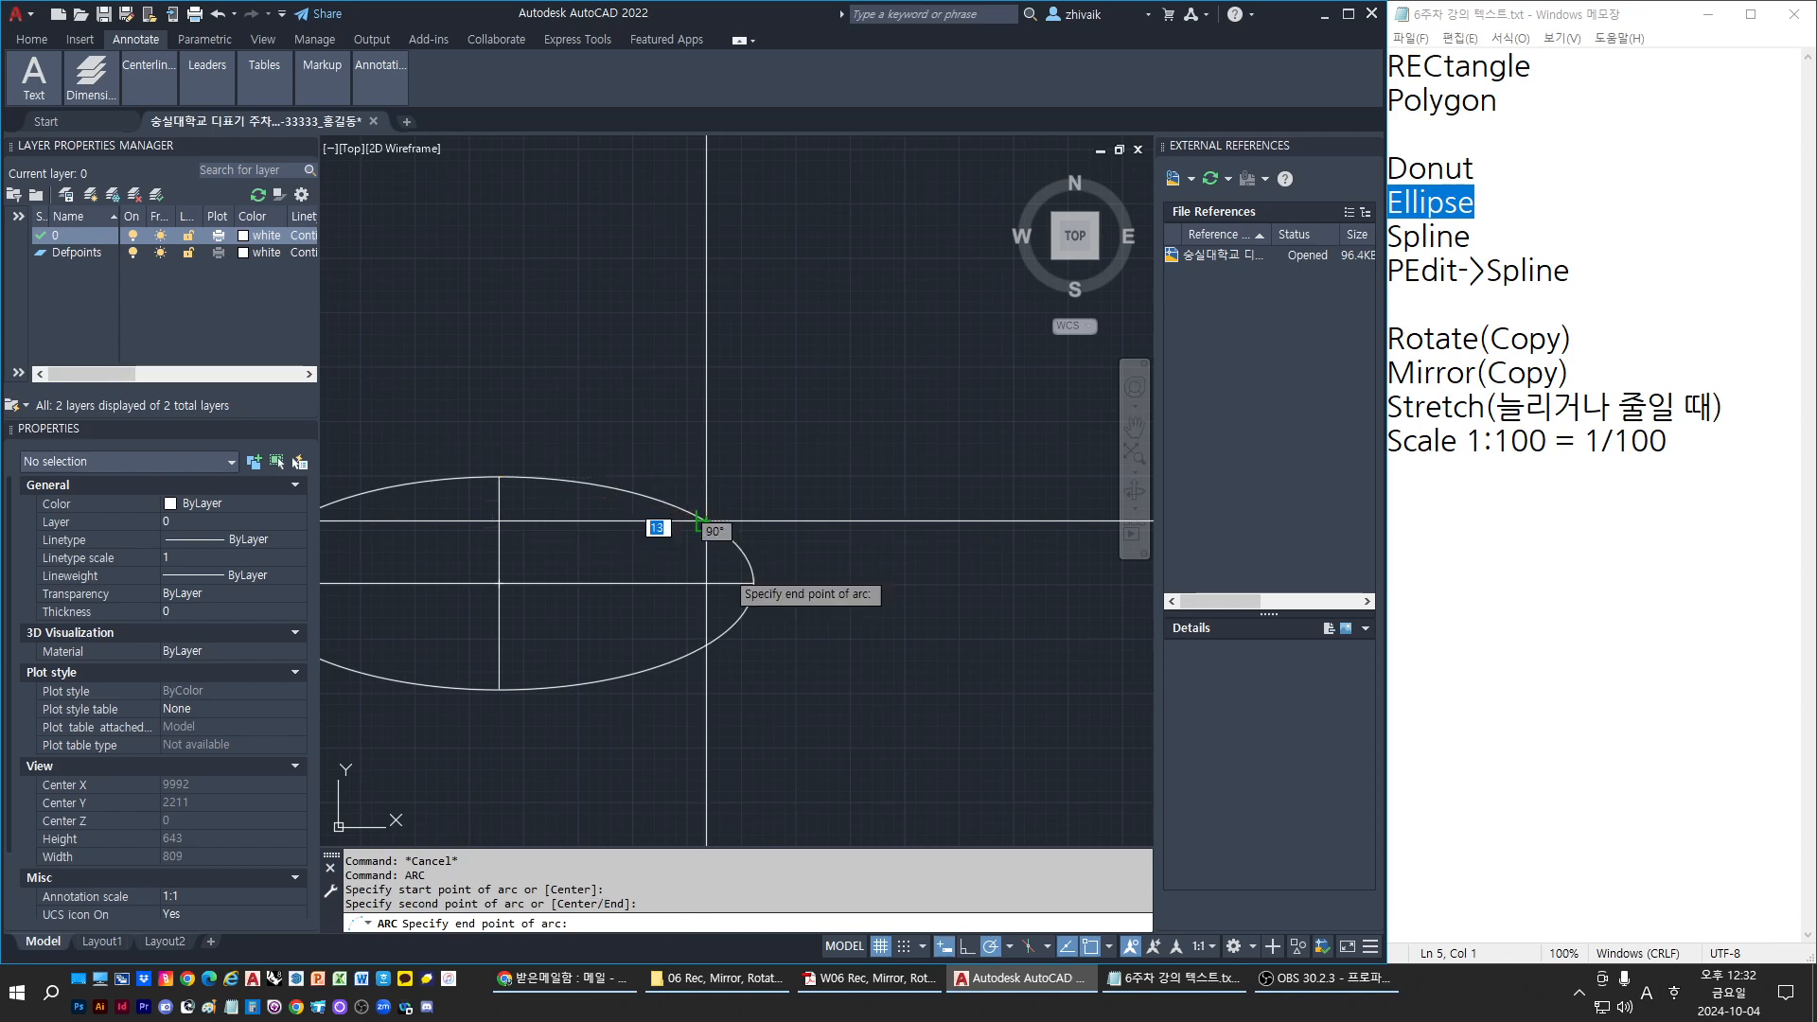
{"action": "left_click", "coordinate": [754, 582]}
{"action": "key", "text": "Escape"}
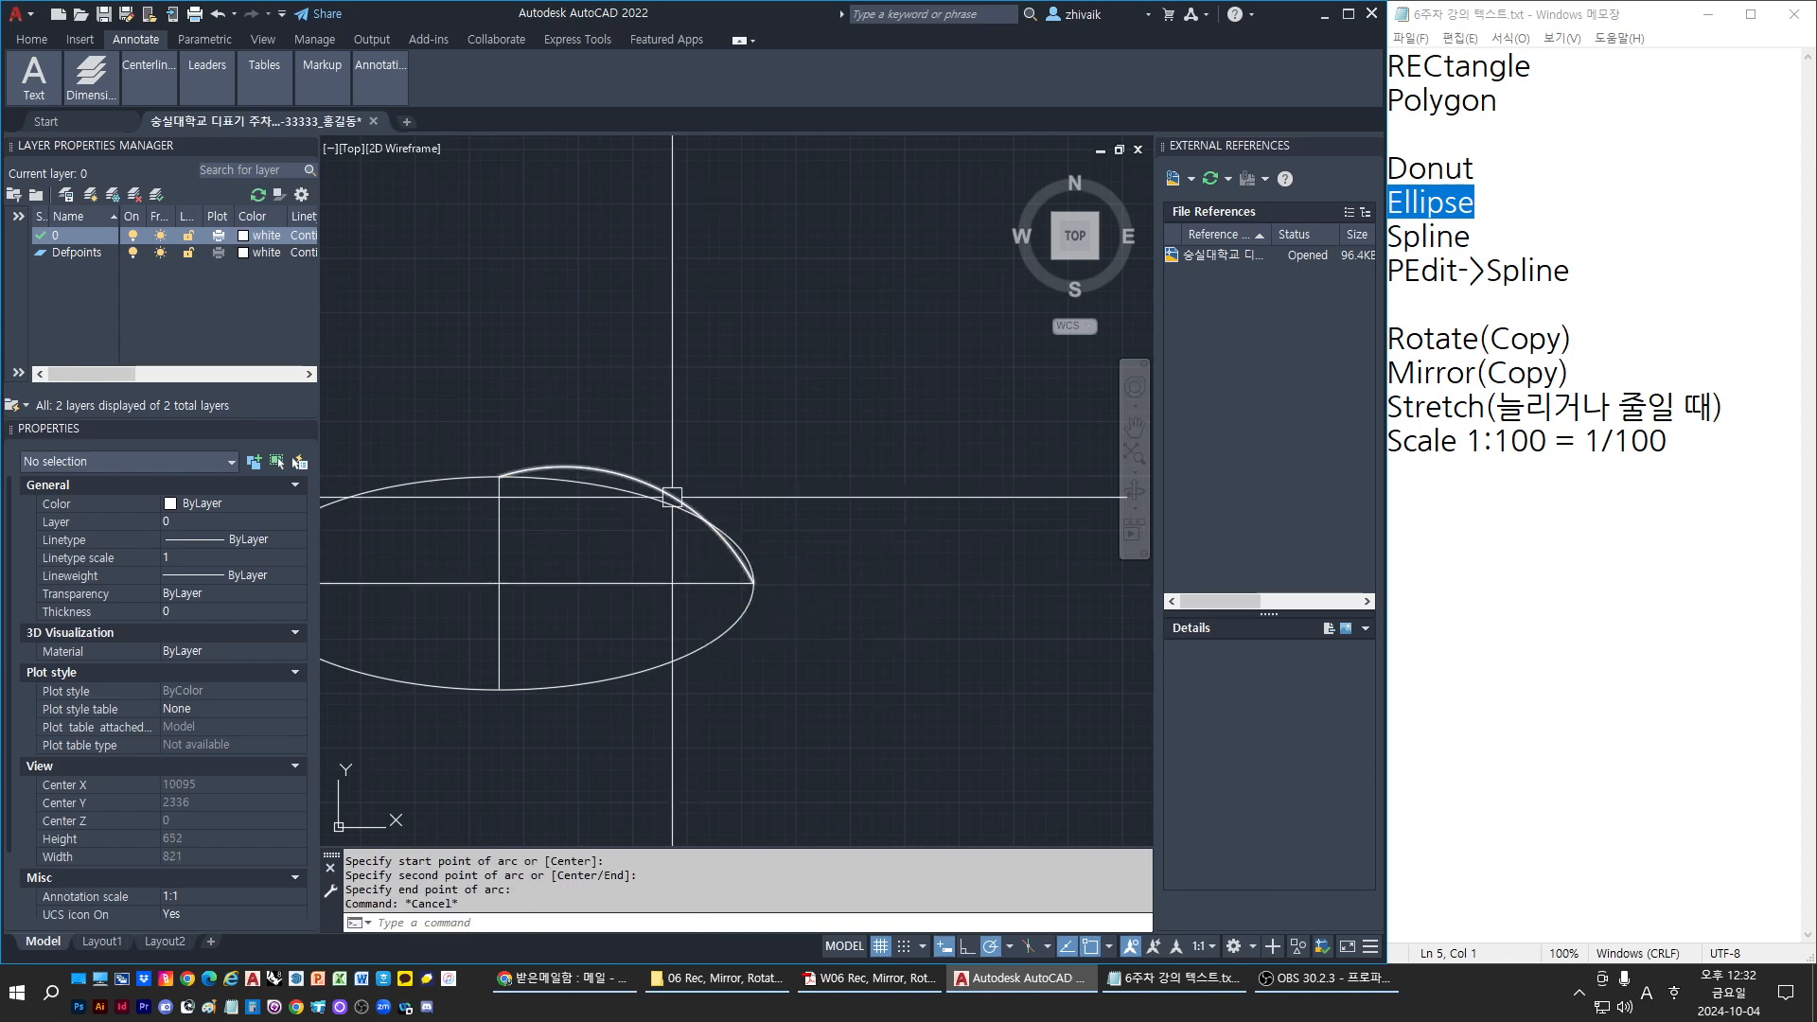
Stretch the three-point arc's midpoint onto the ellipse's upper-right curve to compare how the two curves match
{"action": "left_click", "coordinate": [672, 496]}
{"action": "scroll", "coordinate": [672, 496], "scroll_direction": "up", "scroll_amount": 3}
{"action": "left_click", "coordinate": [633, 475]}
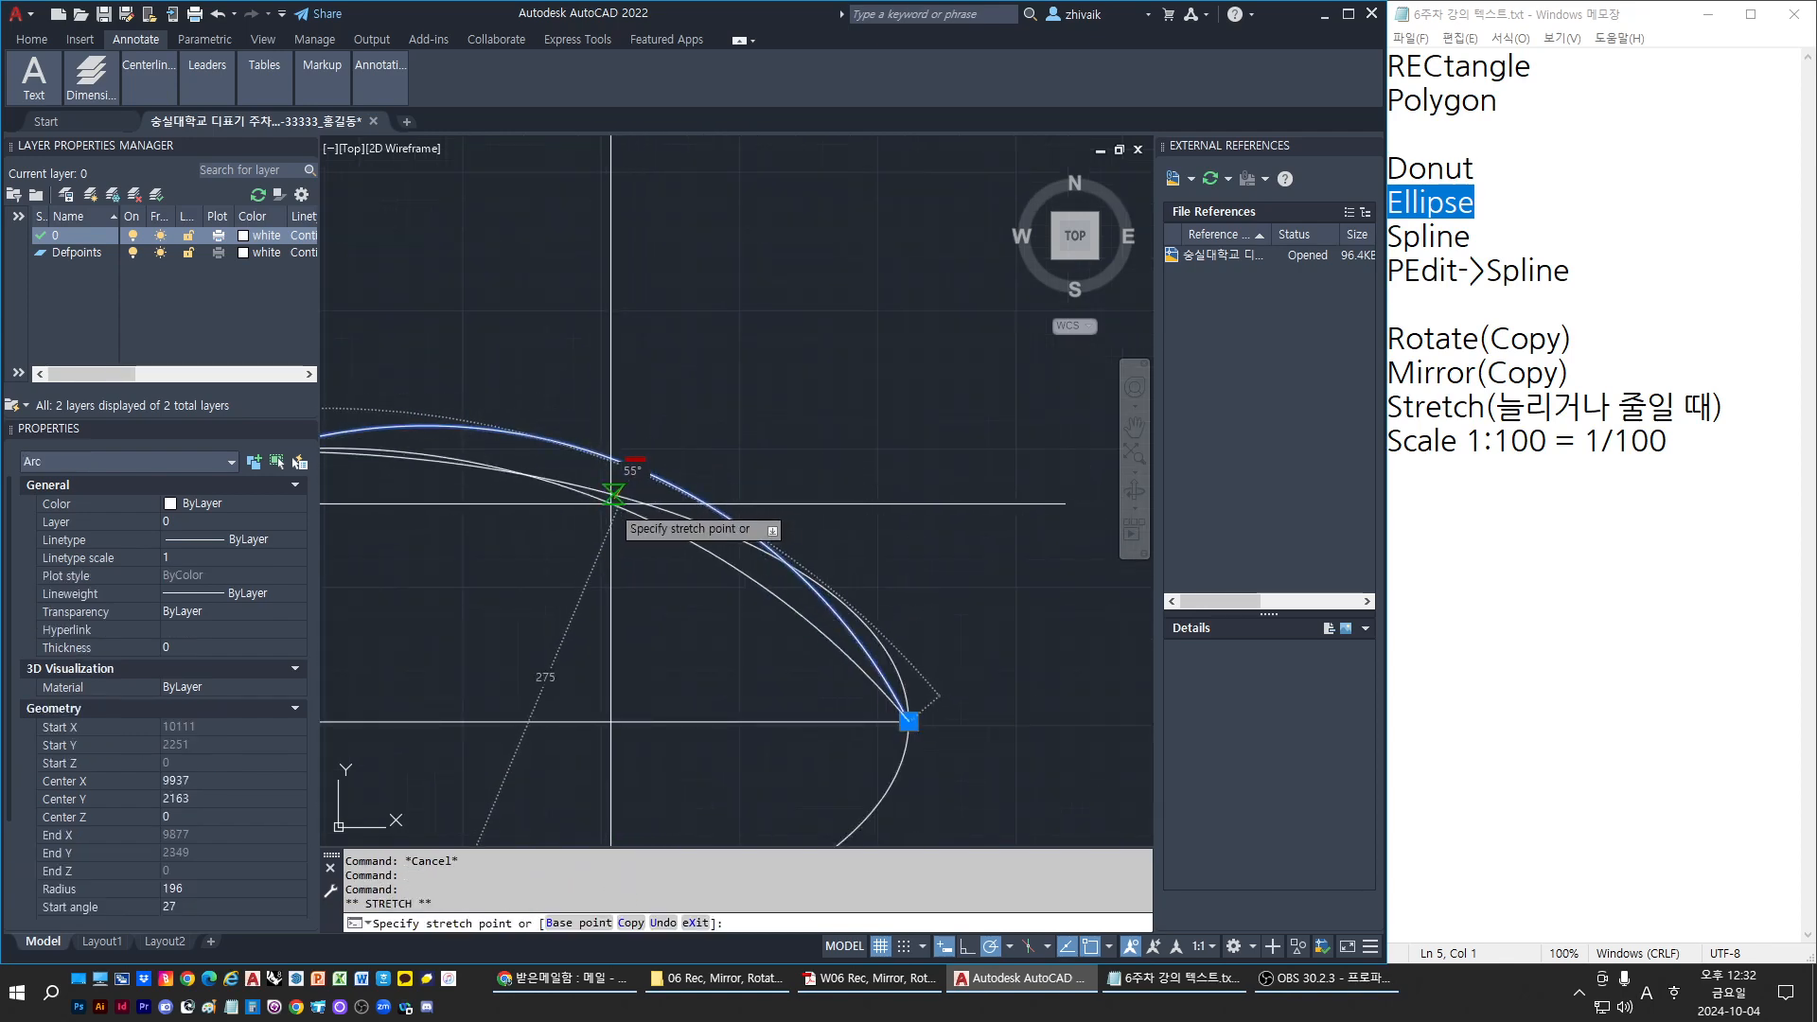
{"action": "left_click", "coordinate": [613, 494]}
{"action": "scroll", "coordinate": [763, 575], "scroll_direction": "down", "scroll_amount": 2}
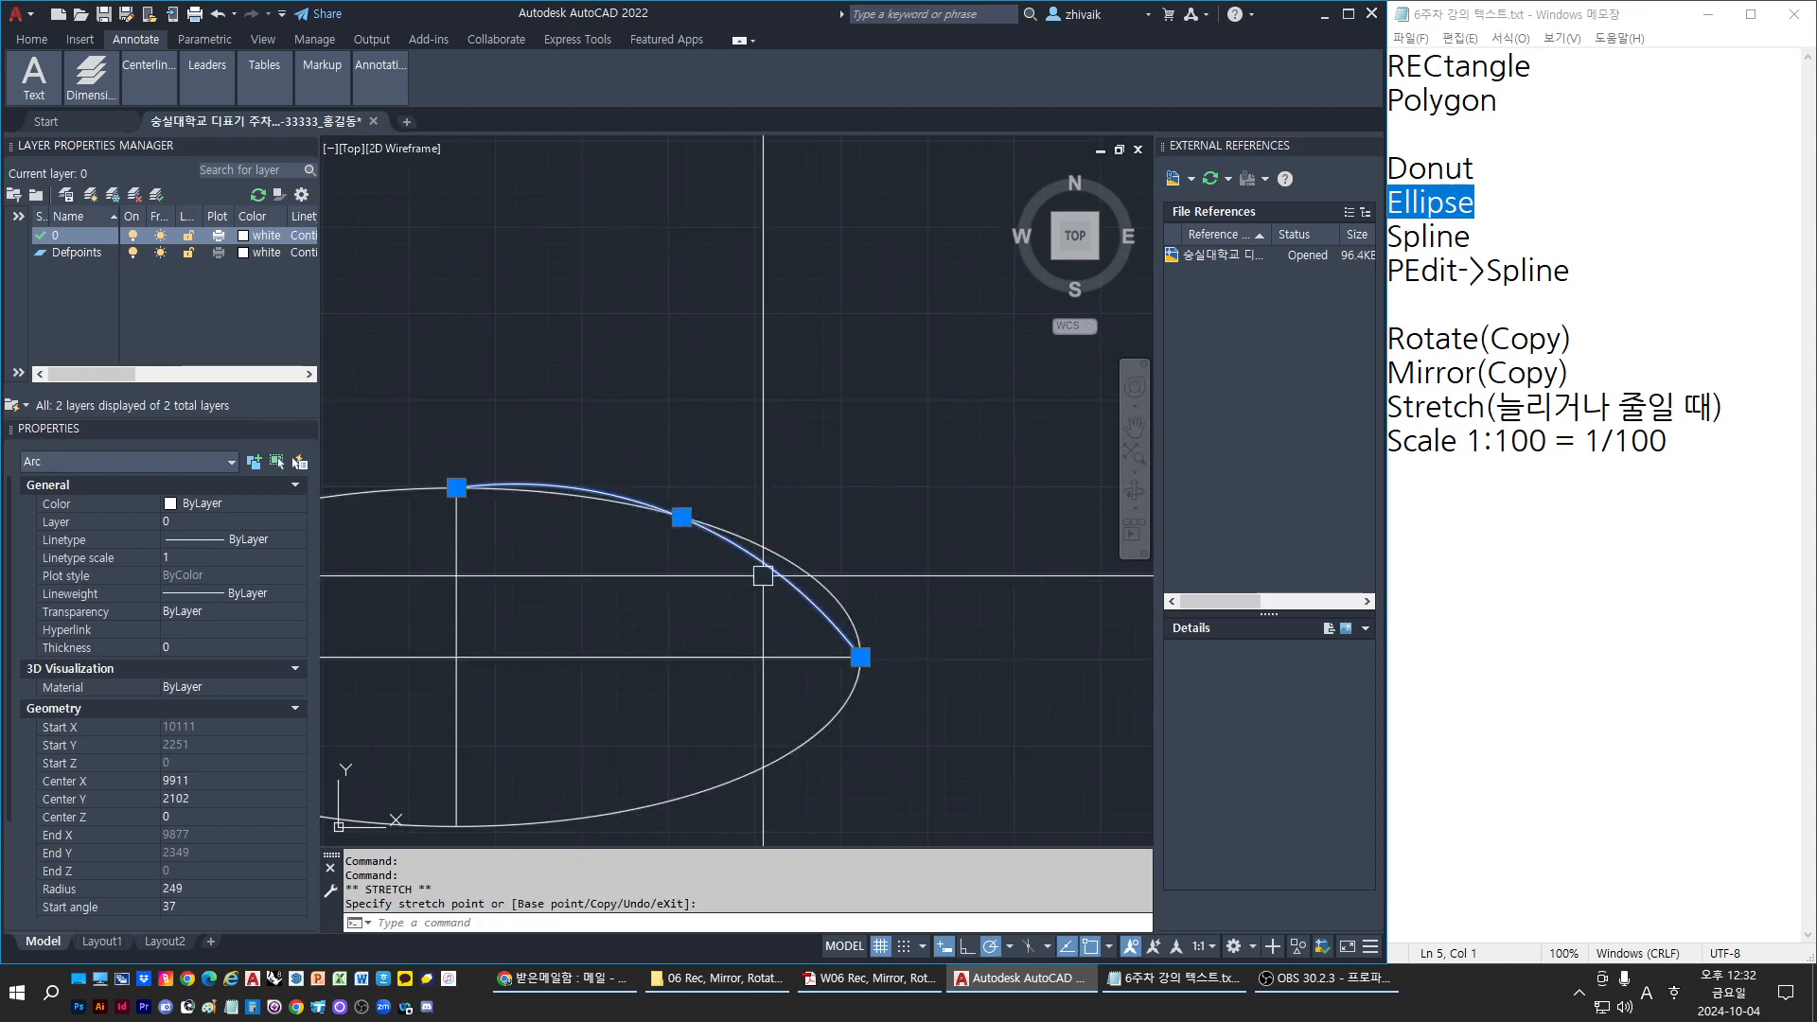
{"action": "key", "text": "Escape"}
{"action": "key", "text": "Escape"}
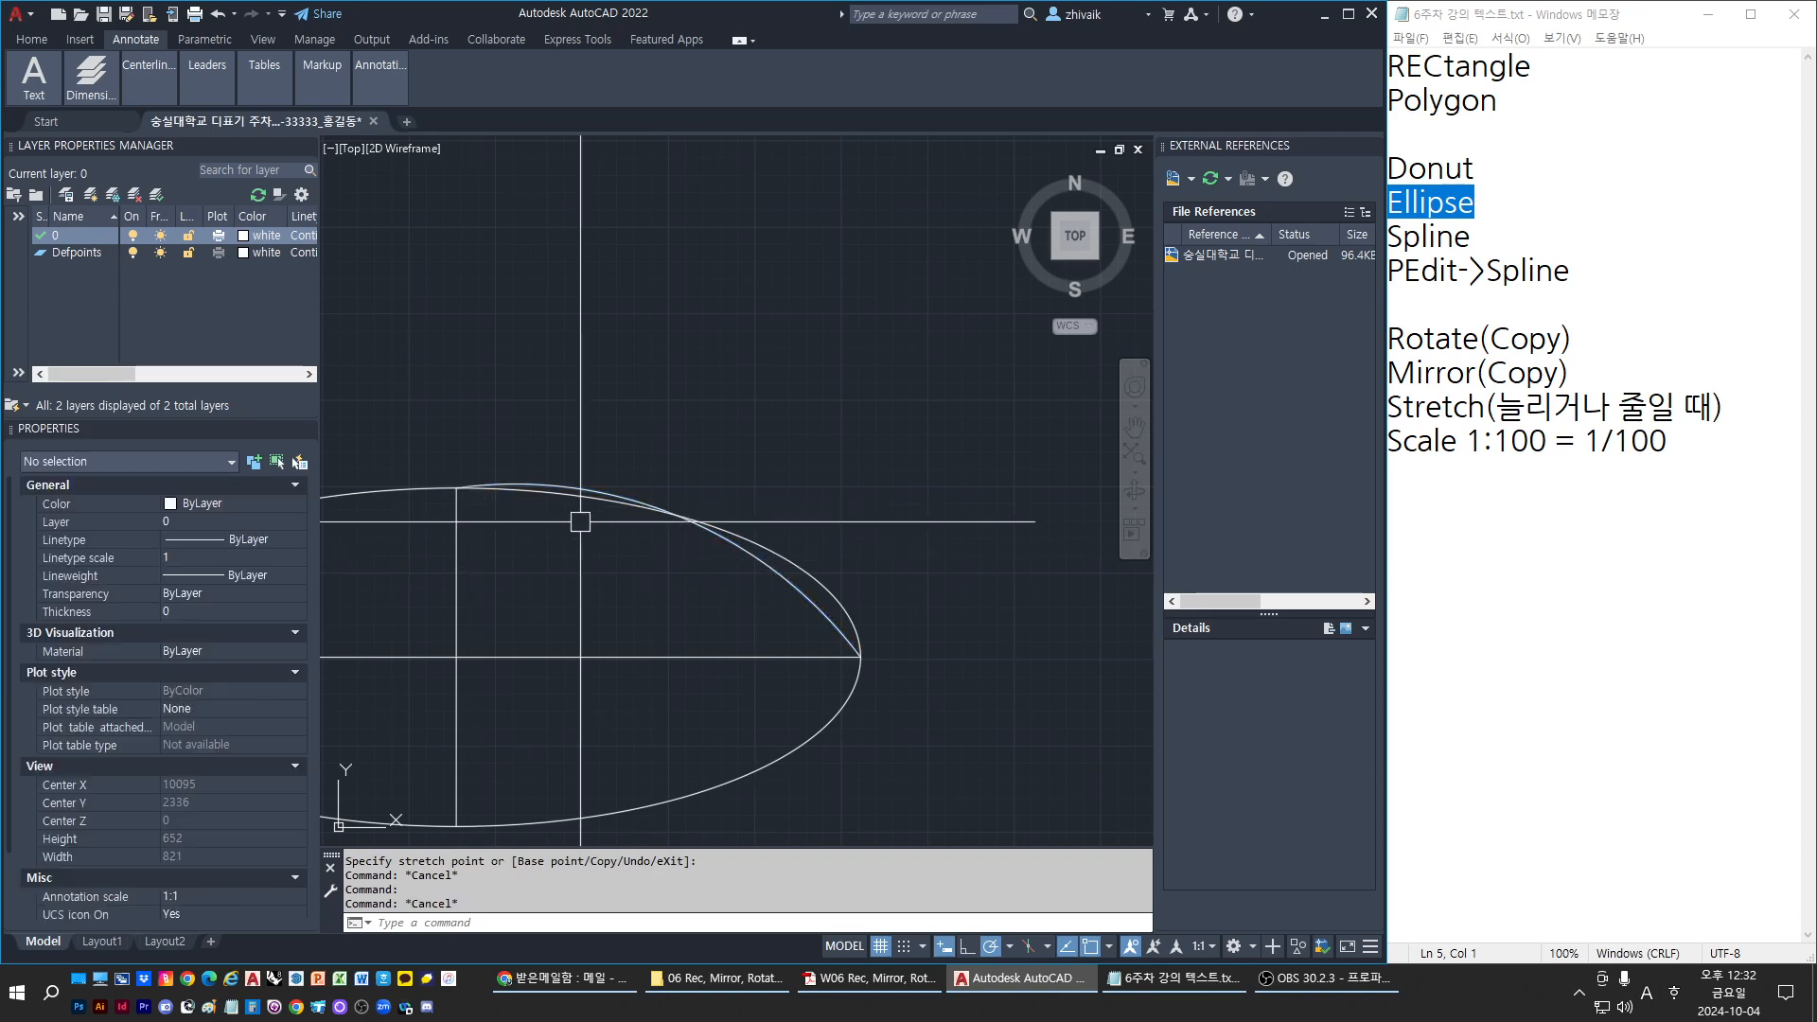
Erase the three-point arc from the ellipse's upper-right quarter
{"action": "left_click", "coordinate": [845, 628]}
{"action": "type", "text": "E"}
{"action": "key", "text": "Return"}
{"action": "key", "text": "Escape"}
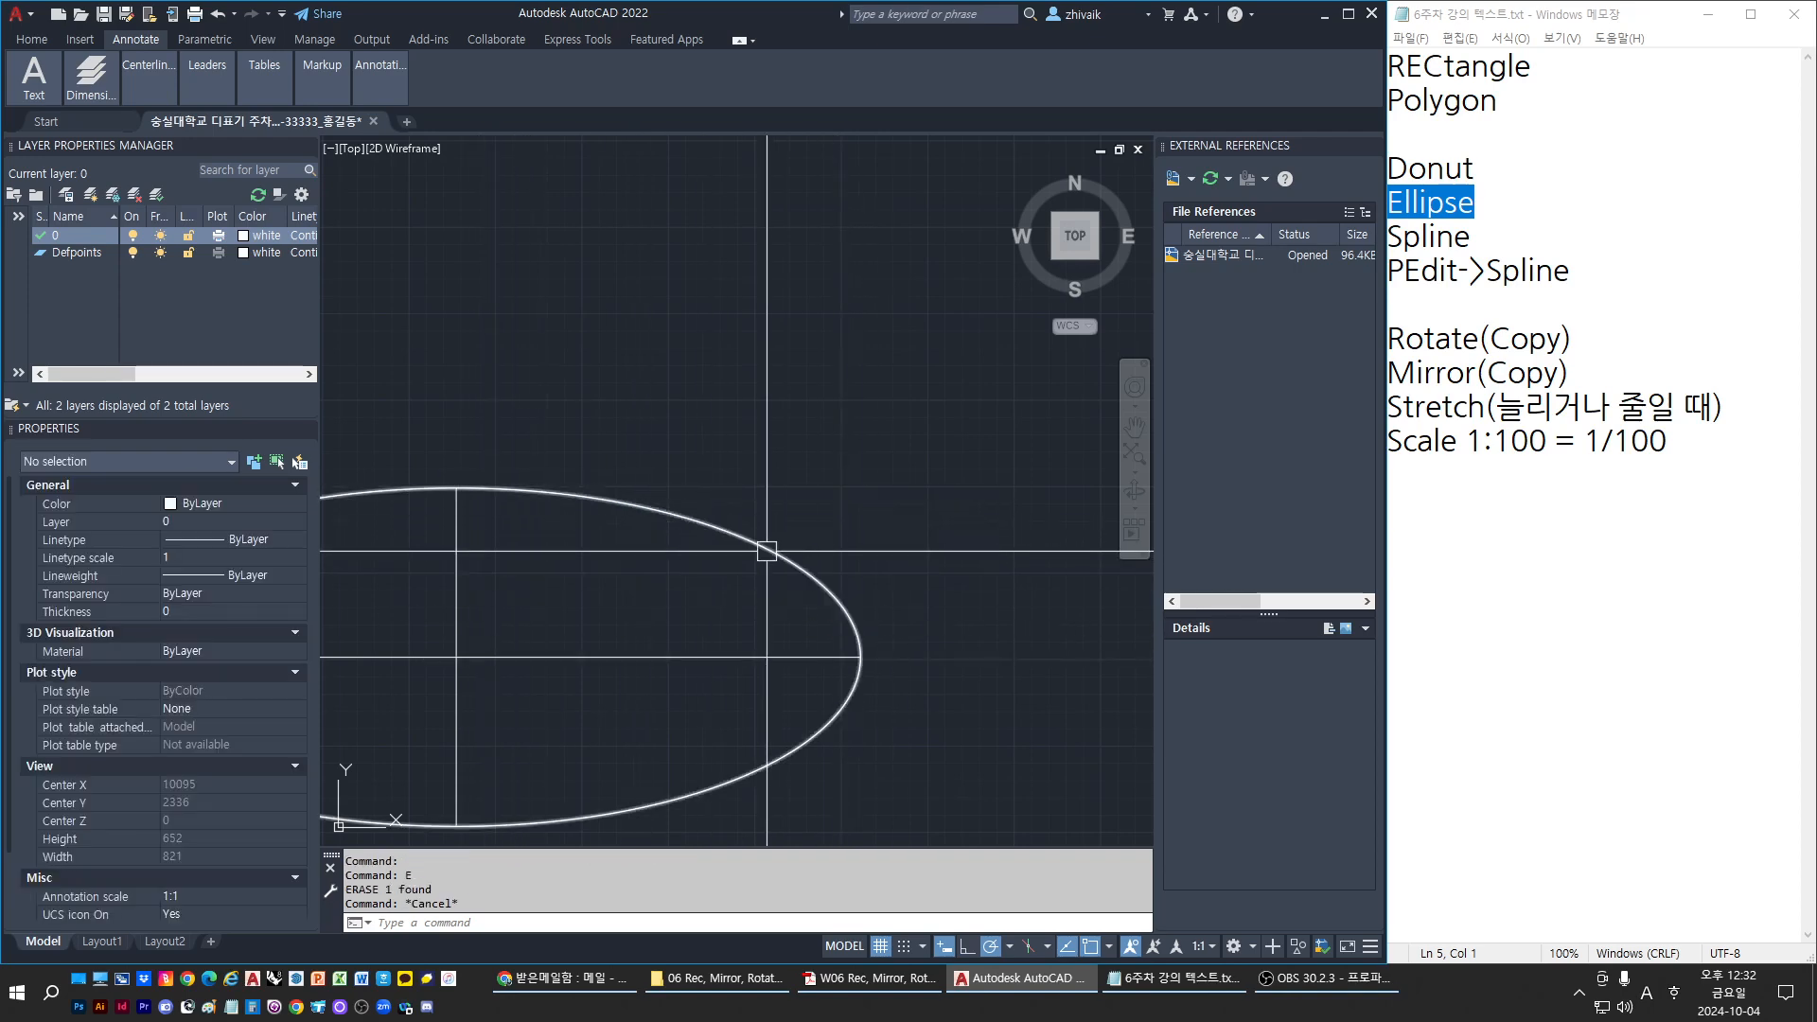
Inspect the ellipse's grips and erase the ellipse
{"action": "left_click", "coordinate": [841, 605]}
{"action": "middle_click_drag", "start_coordinate": [653, 605], "coordinate": [759, 511]}
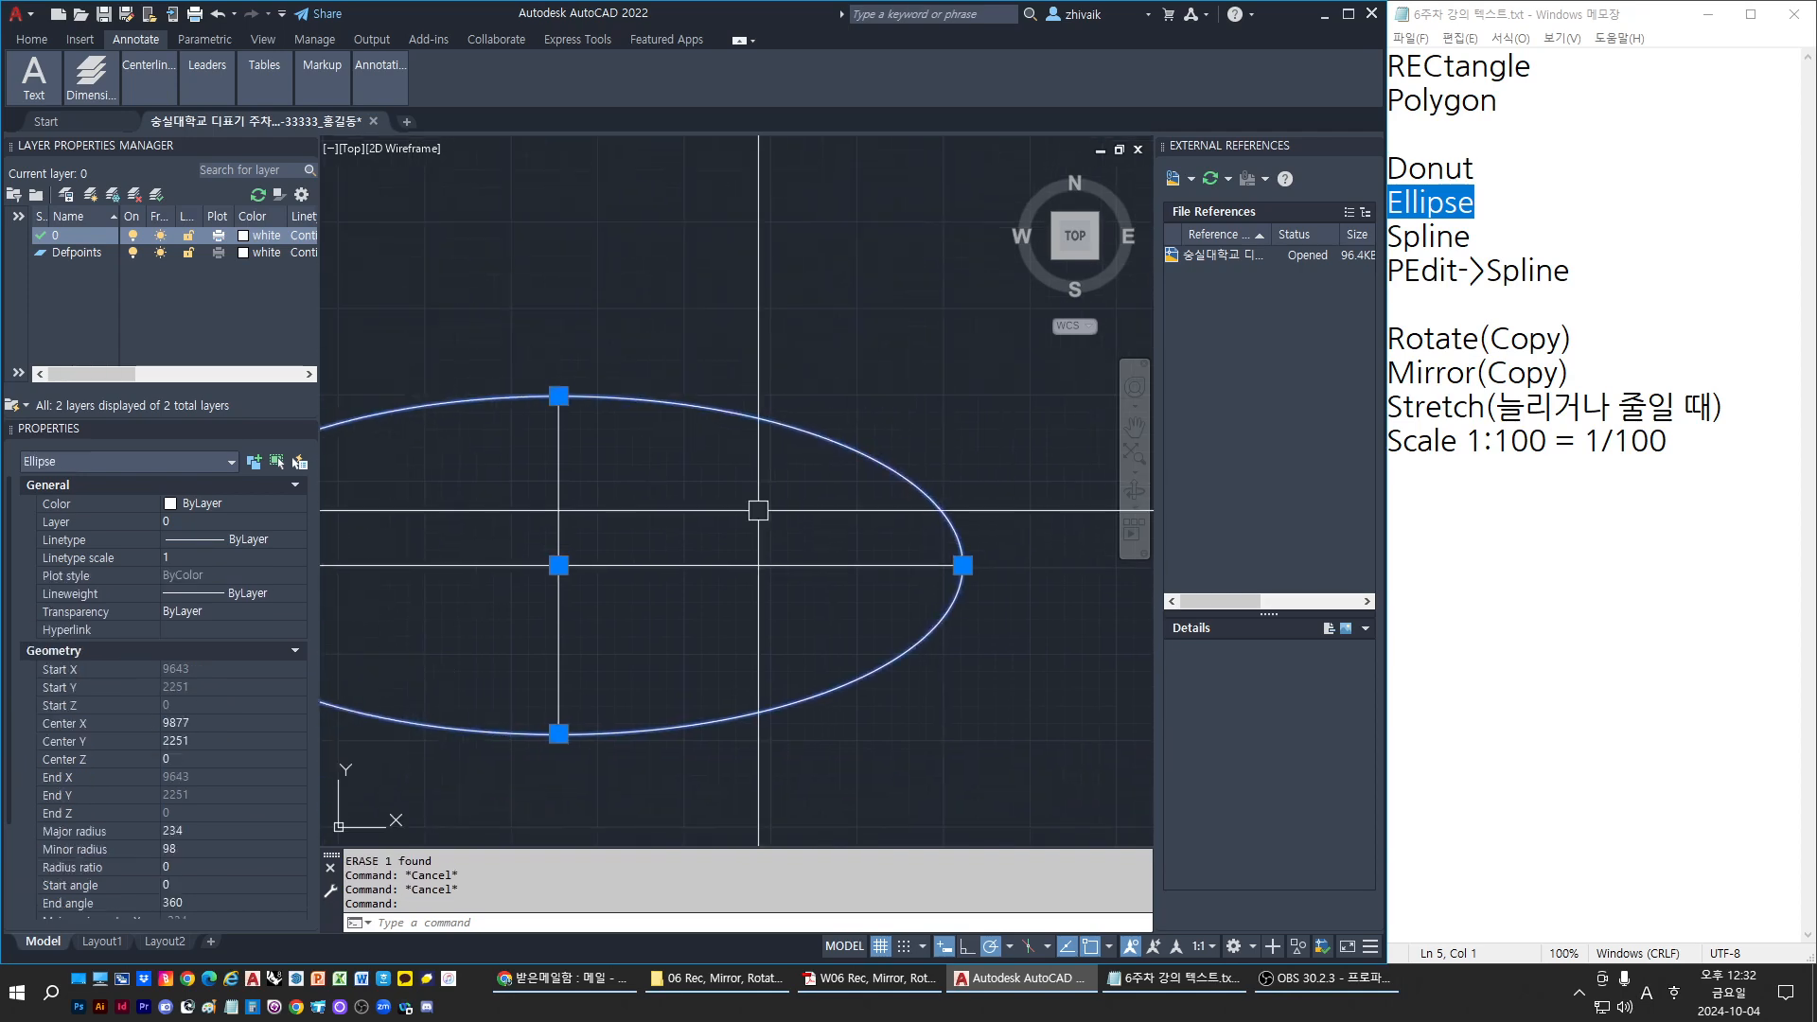
{"action": "key", "text": "Escape"}
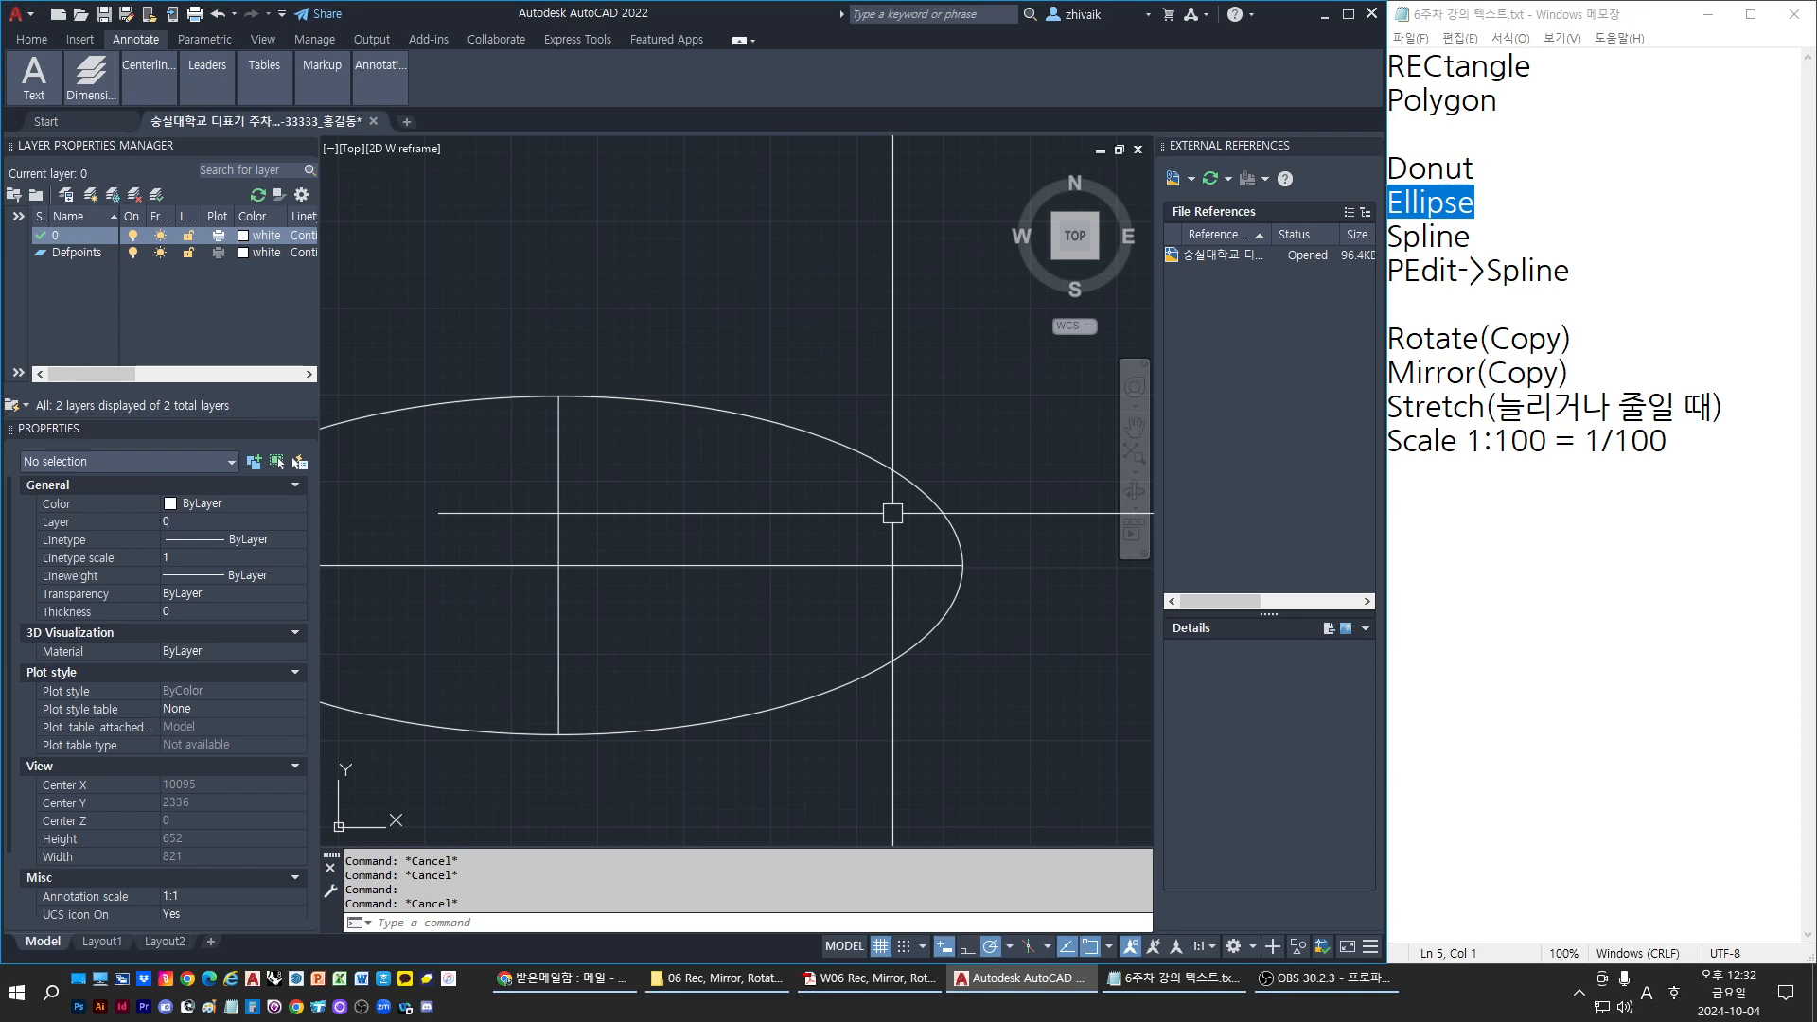
{"action": "left_click", "coordinate": [905, 473]}
{"action": "type", "text": "e"}
{"action": "key", "text": "space"}
{"action": "key", "text": "Escape"}
{"action": "key", "text": "Escape"}
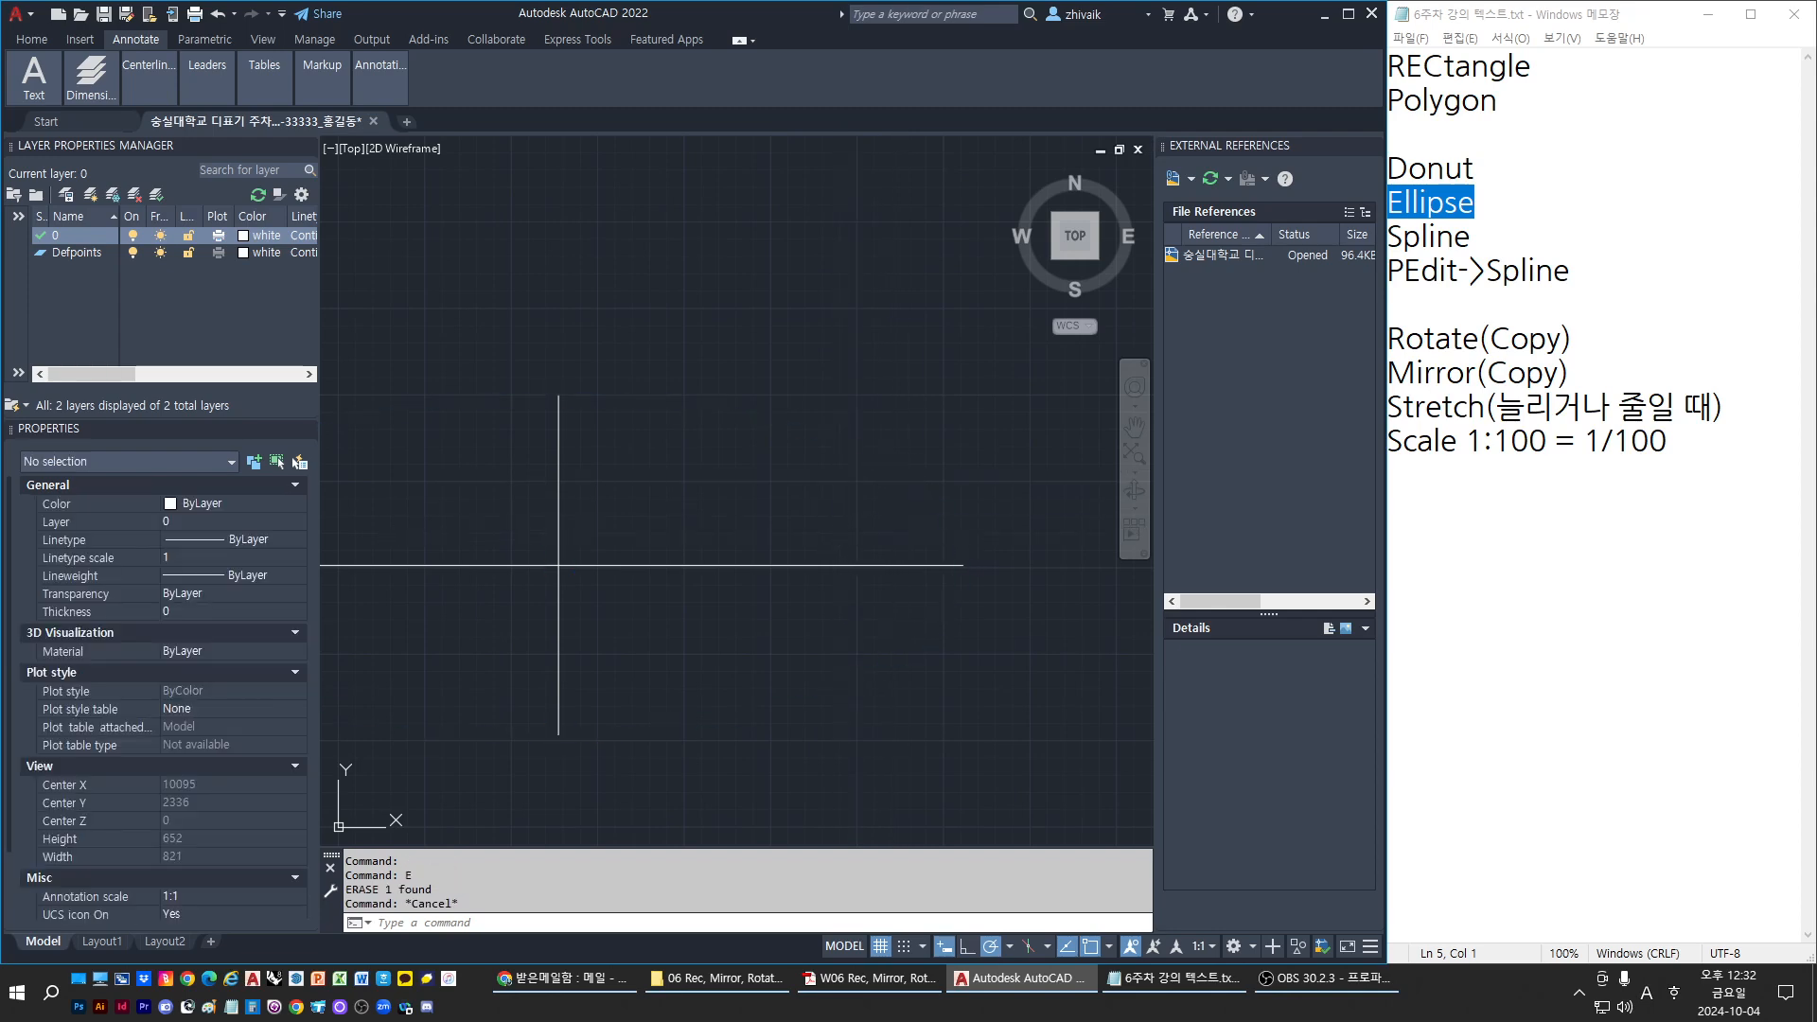
Erase the major-axis and minor-axis polylines together
{"action": "left_click", "coordinate": [782, 645]}
{"action": "left_click", "coordinate": [500, 440]}
{"action": "type", "text": "e"}
{"action": "key", "text": "space"}
{"action": "key", "text": "Escape"}
{"action": "key", "text": "Escape"}
Look over the finished exercise drawings, focusing on the slotted plate and the two linked crossed circles
{"action": "left_click", "coordinate": [1739, 446]}
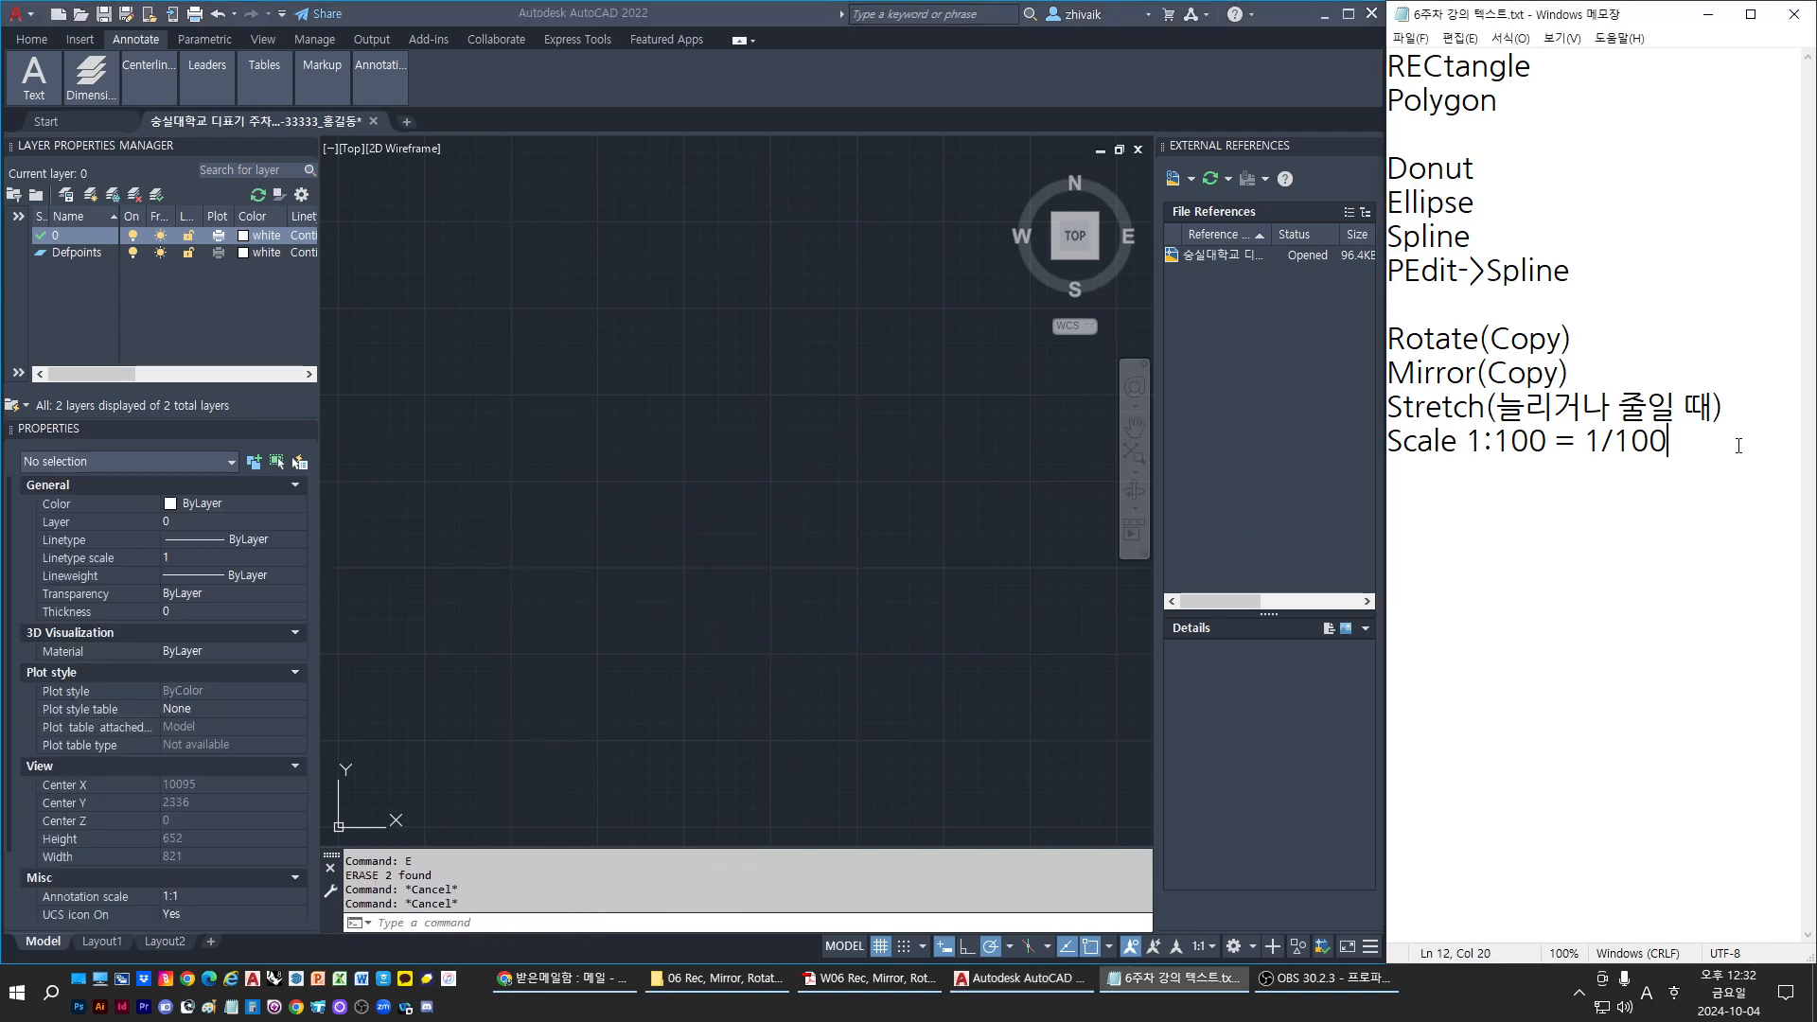
{"action": "left_click", "coordinate": [633, 461]}
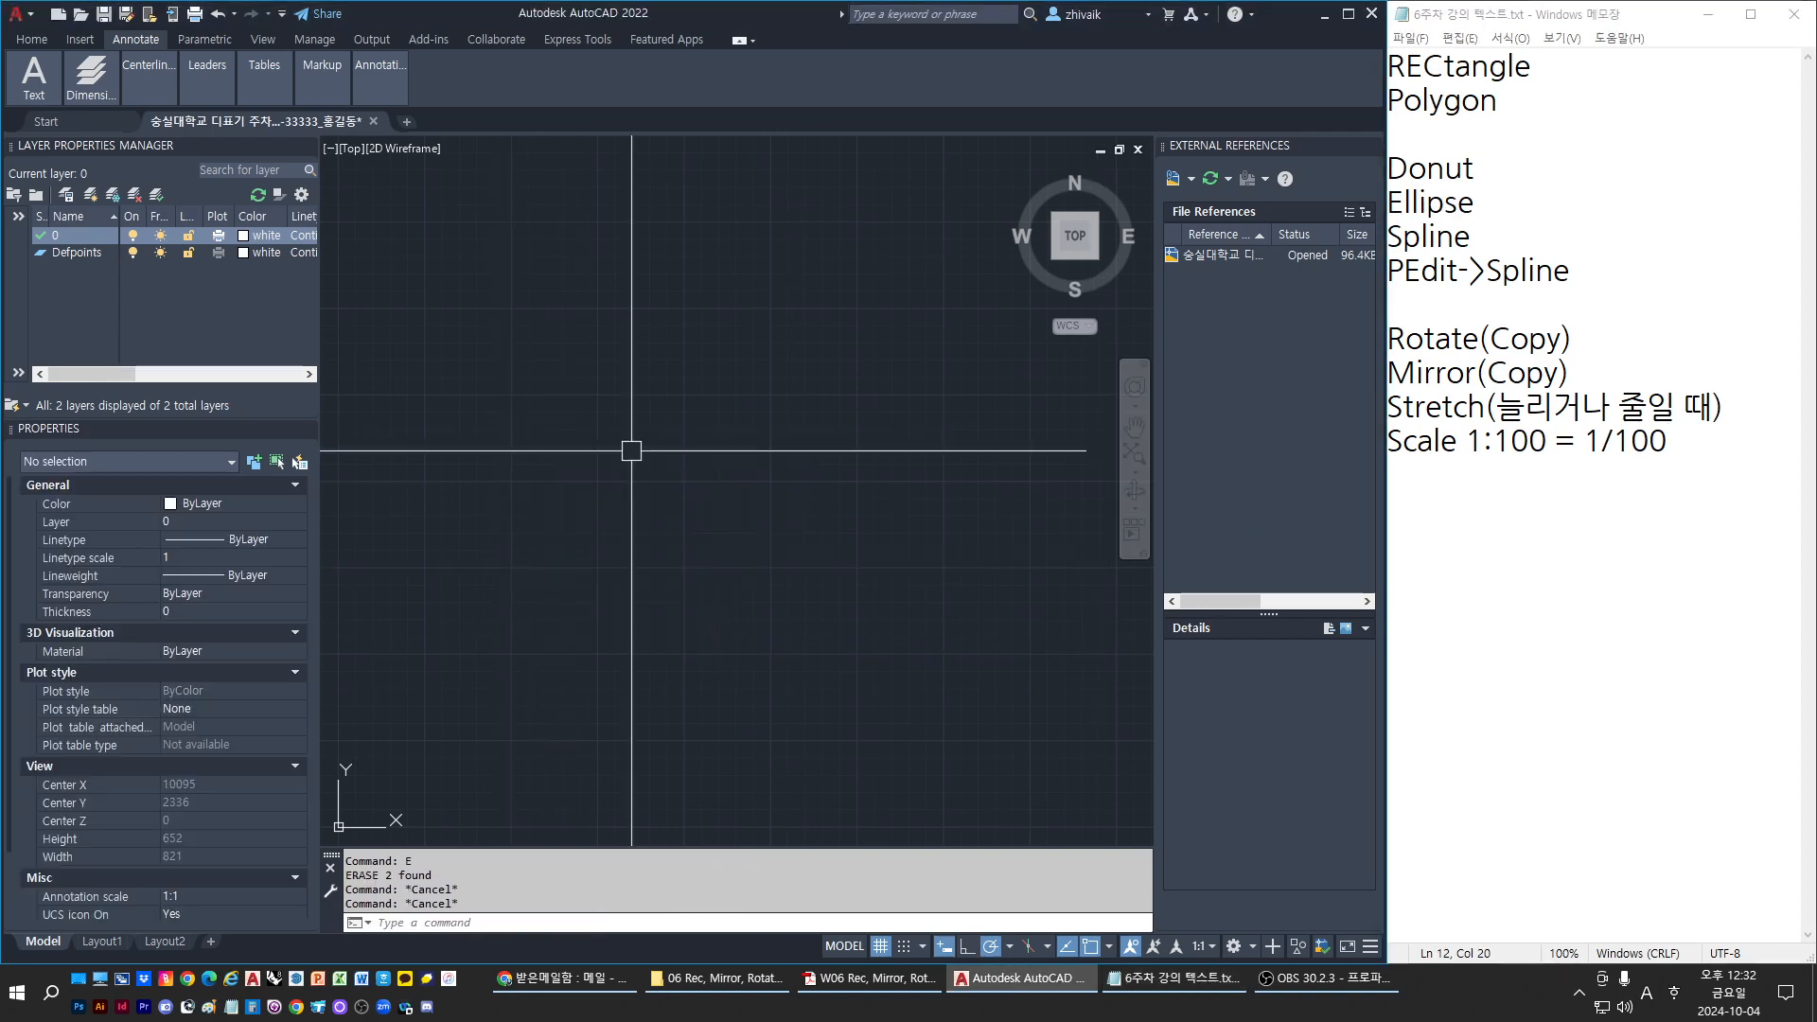
{"action": "scroll", "coordinate": [649, 600], "scroll_direction": "down", "scroll_amount": 3}
{"action": "scroll", "coordinate": [872, 486], "scroll_direction": "down", "scroll_amount": 6}
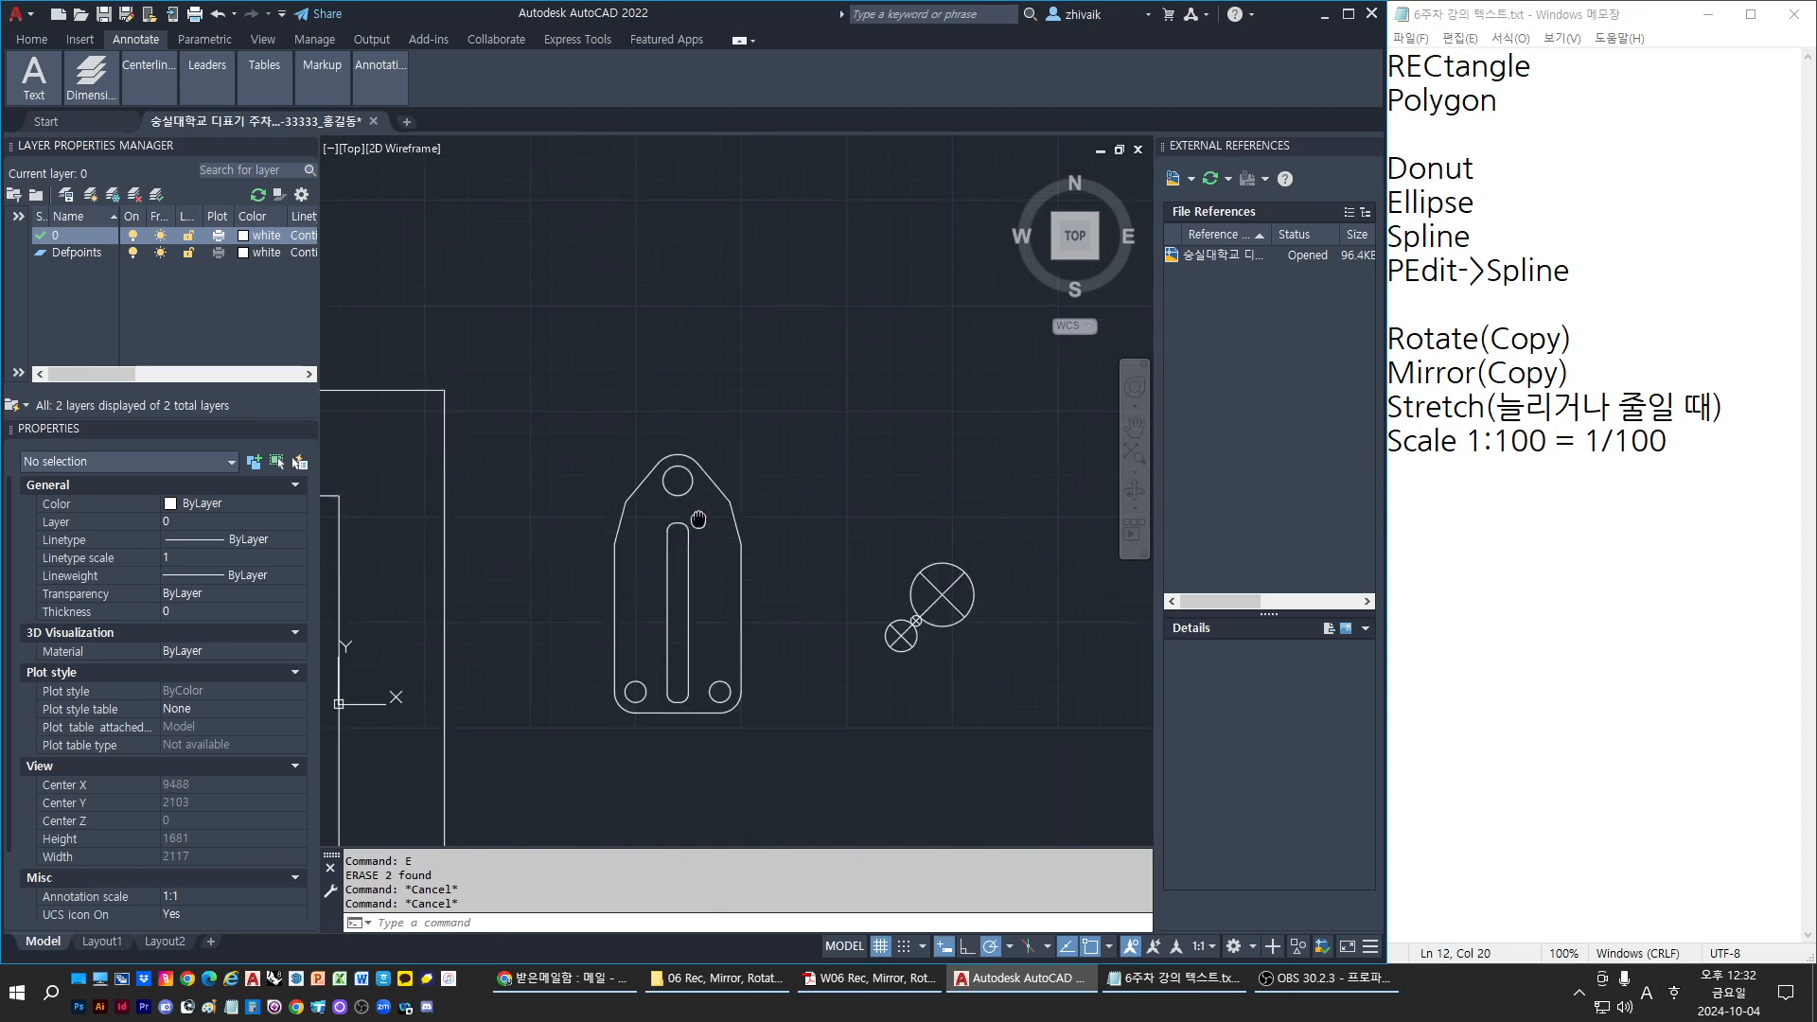
{"action": "key", "text": "Escape"}
{"action": "key", "text": "Escape"}
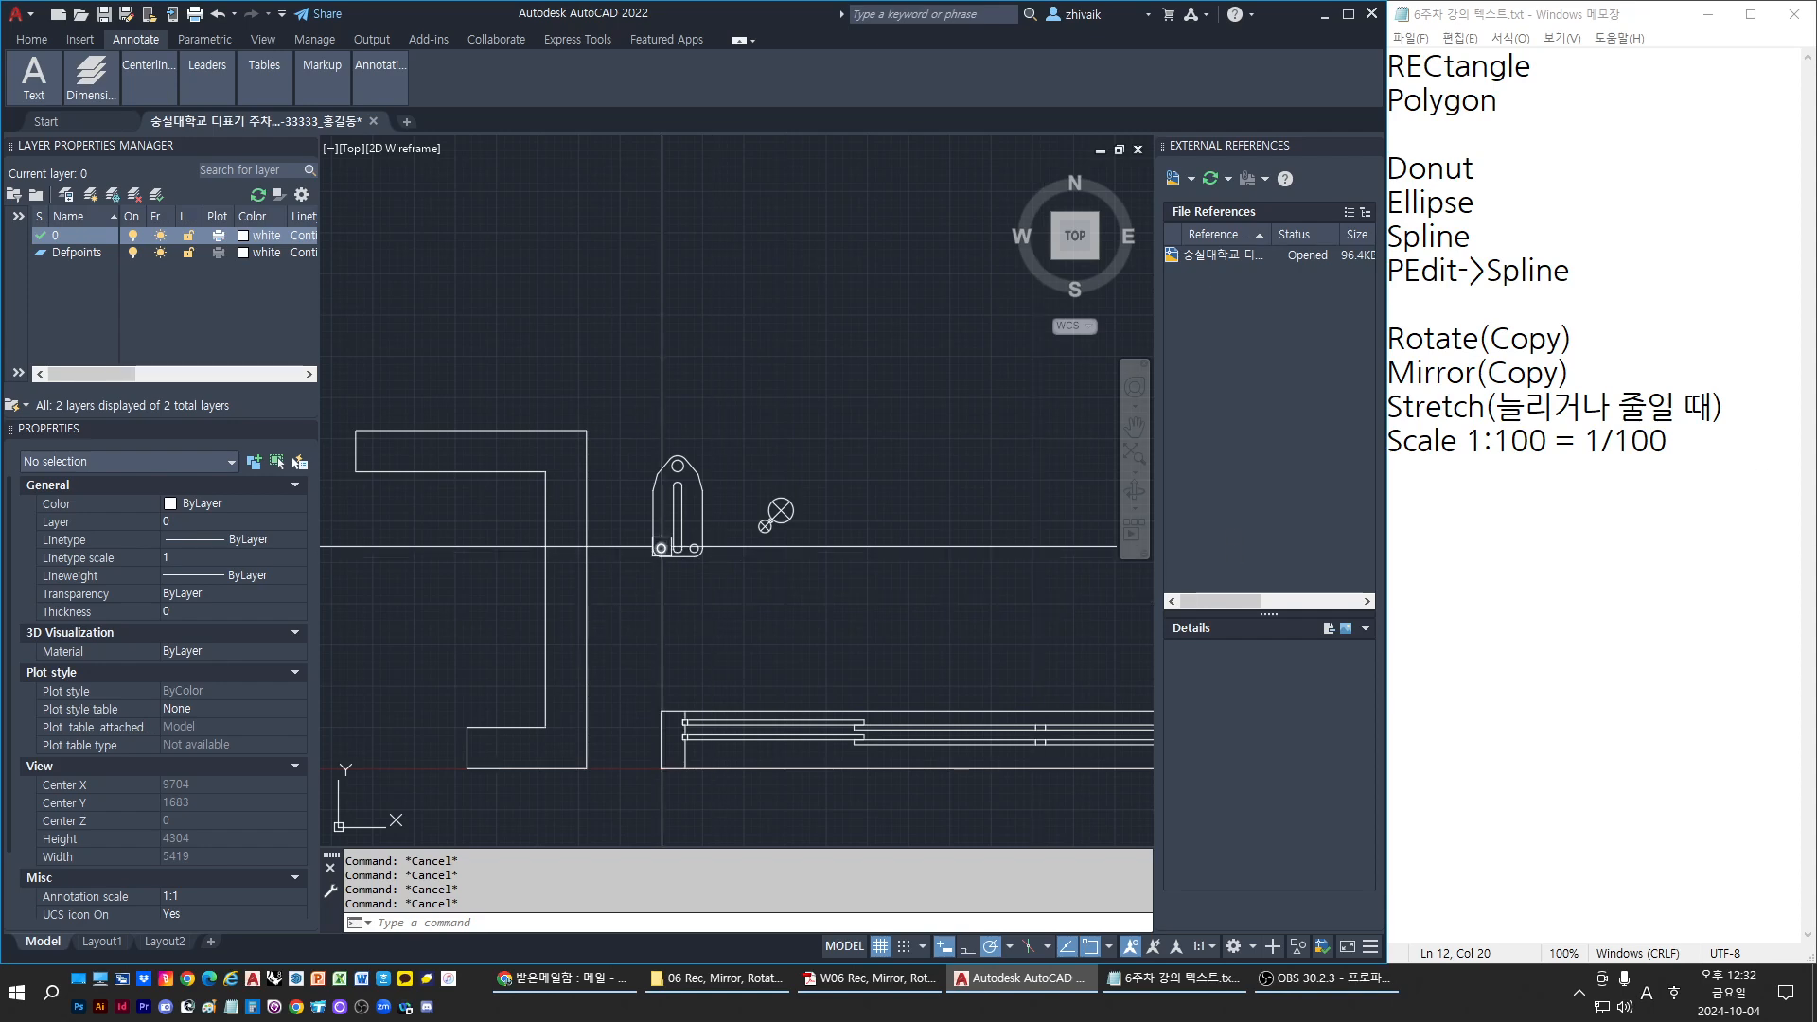
{"action": "scroll", "coordinate": [852, 527], "scroll_direction": "up", "scroll_amount": 2}
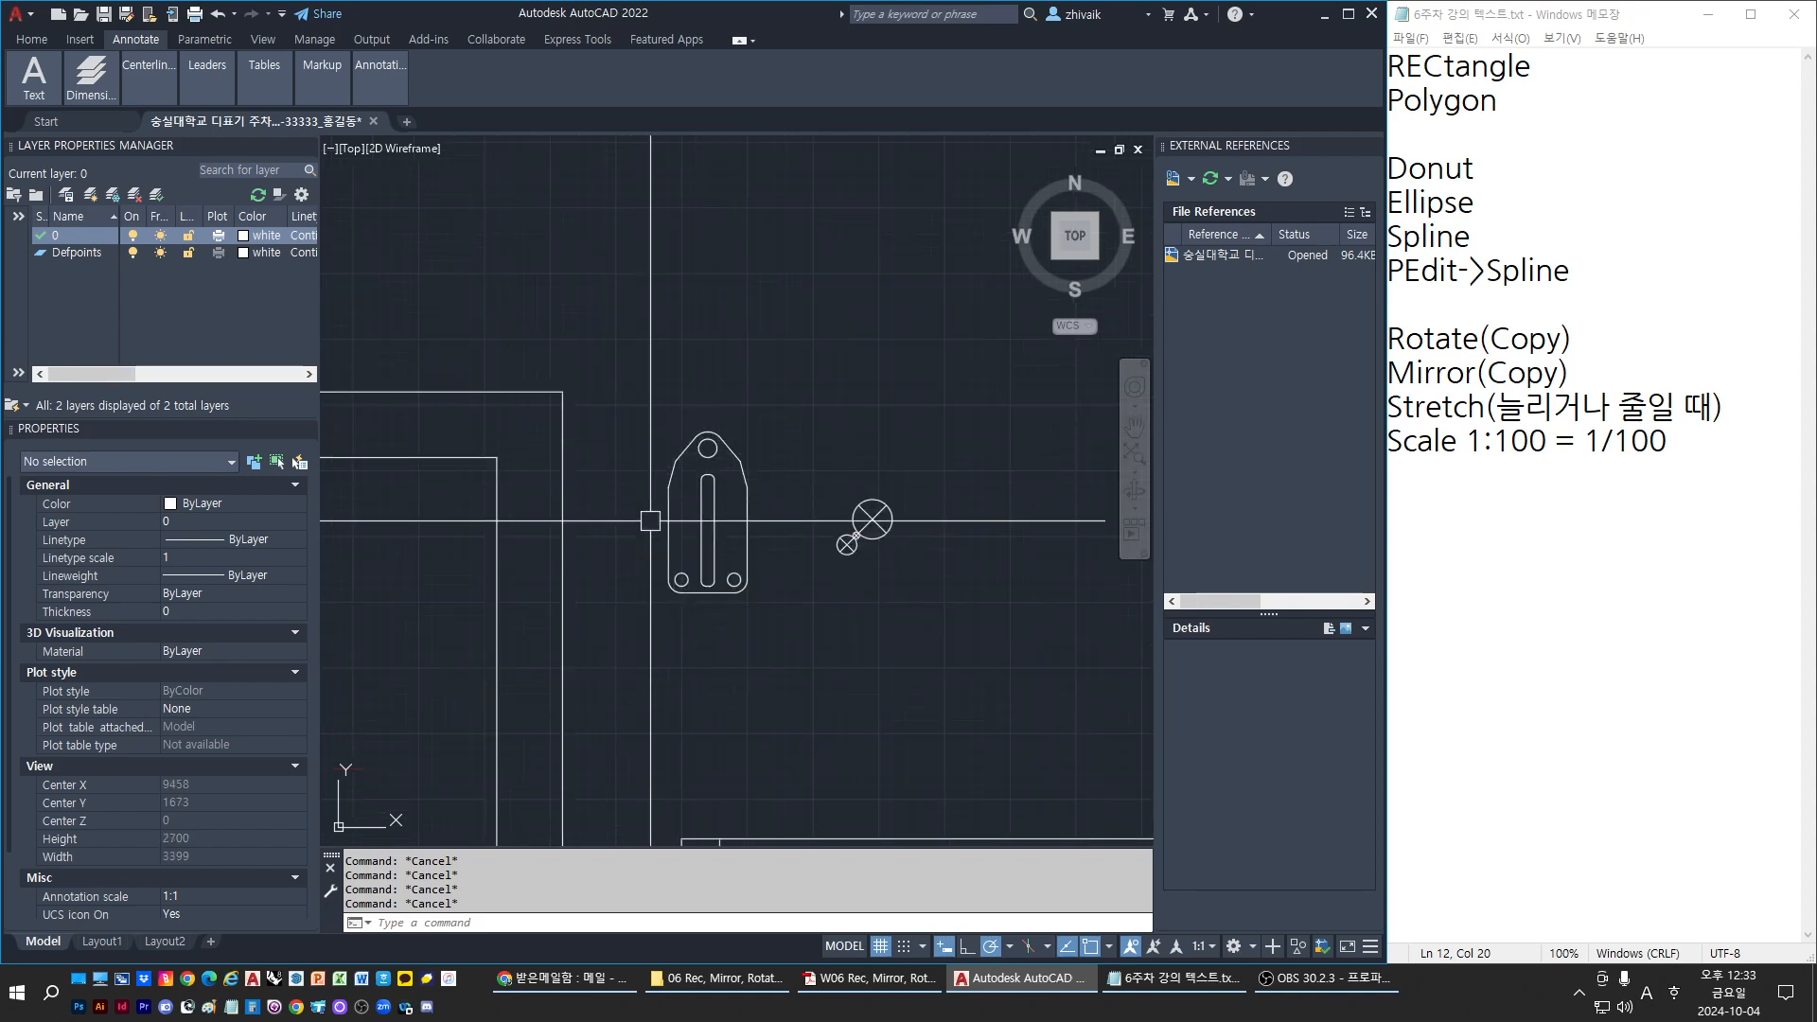
{"action": "middle_click_drag", "start_coordinate": [843, 537], "coordinate": [659, 547]}
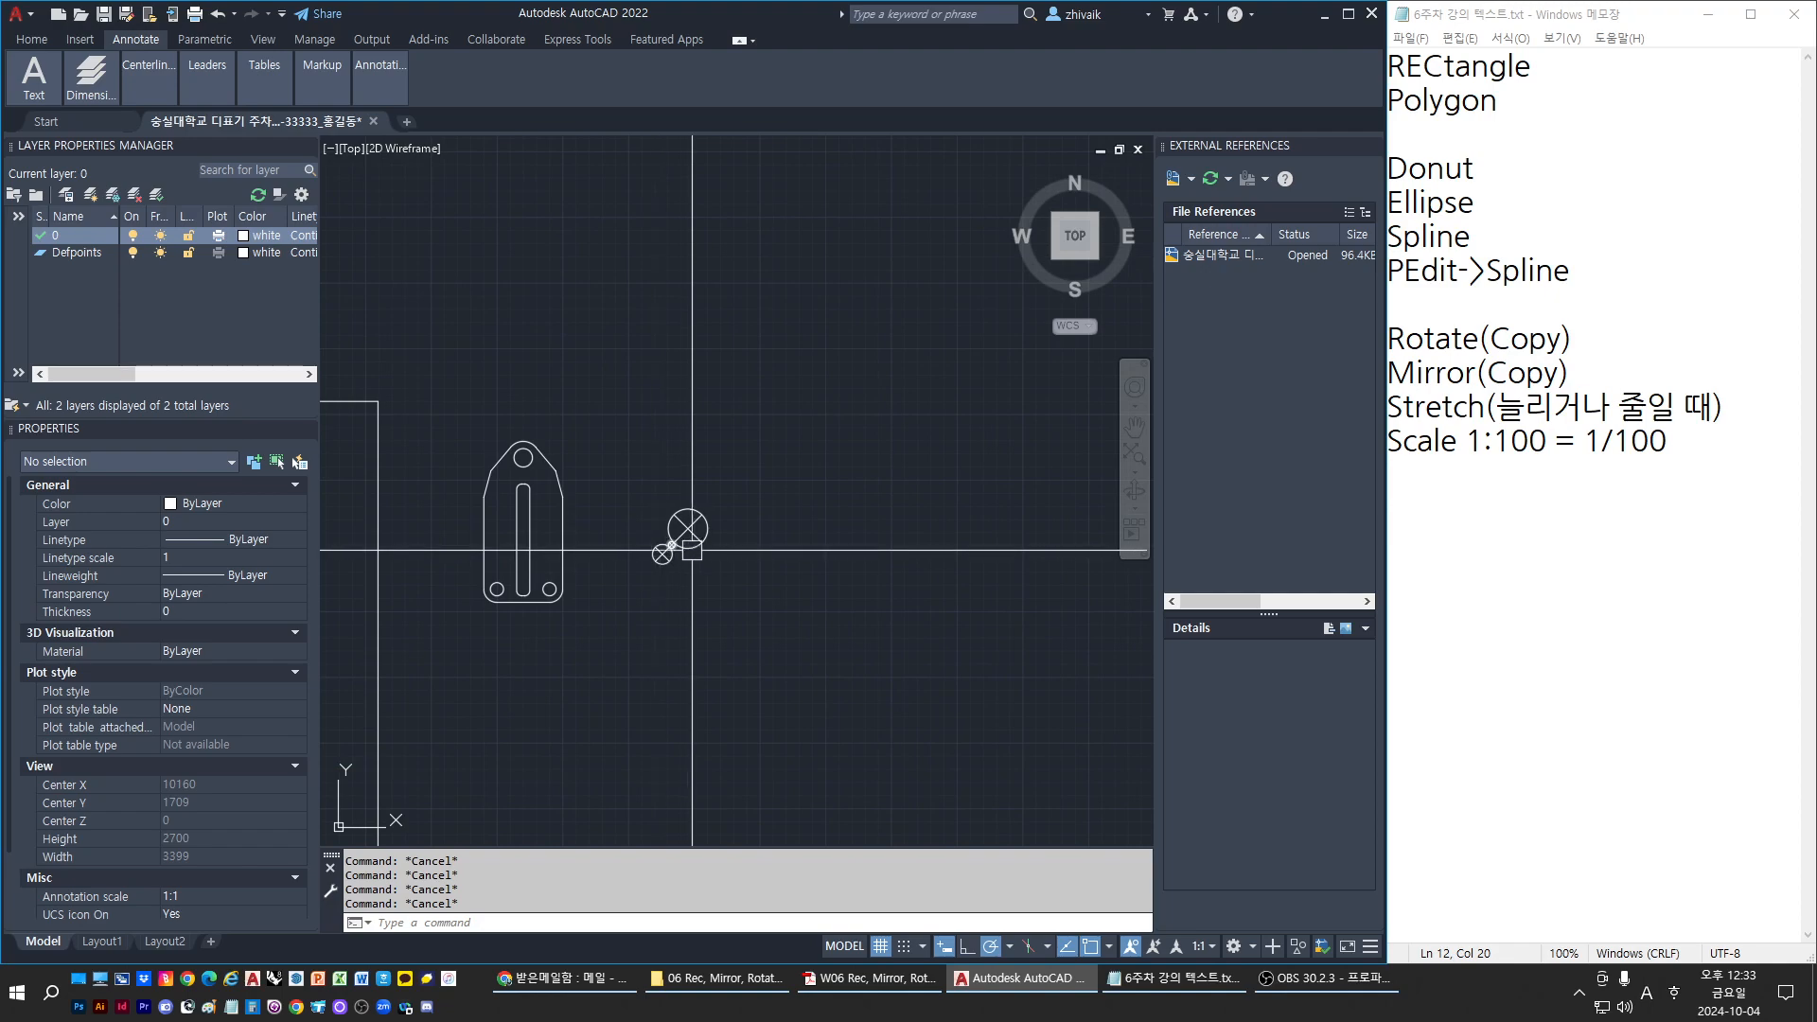
In the Notepad lecture notes, add two lines below the Scale entry: "원본을 만들어 두시고" and "반드시 복사해서 변형!"
{"action": "left_click", "coordinate": [1670, 443]}
{"action": "key", "text": "Return"}
{"action": "key", "text": "Return"}
{"action": "type", "text": "dn"}
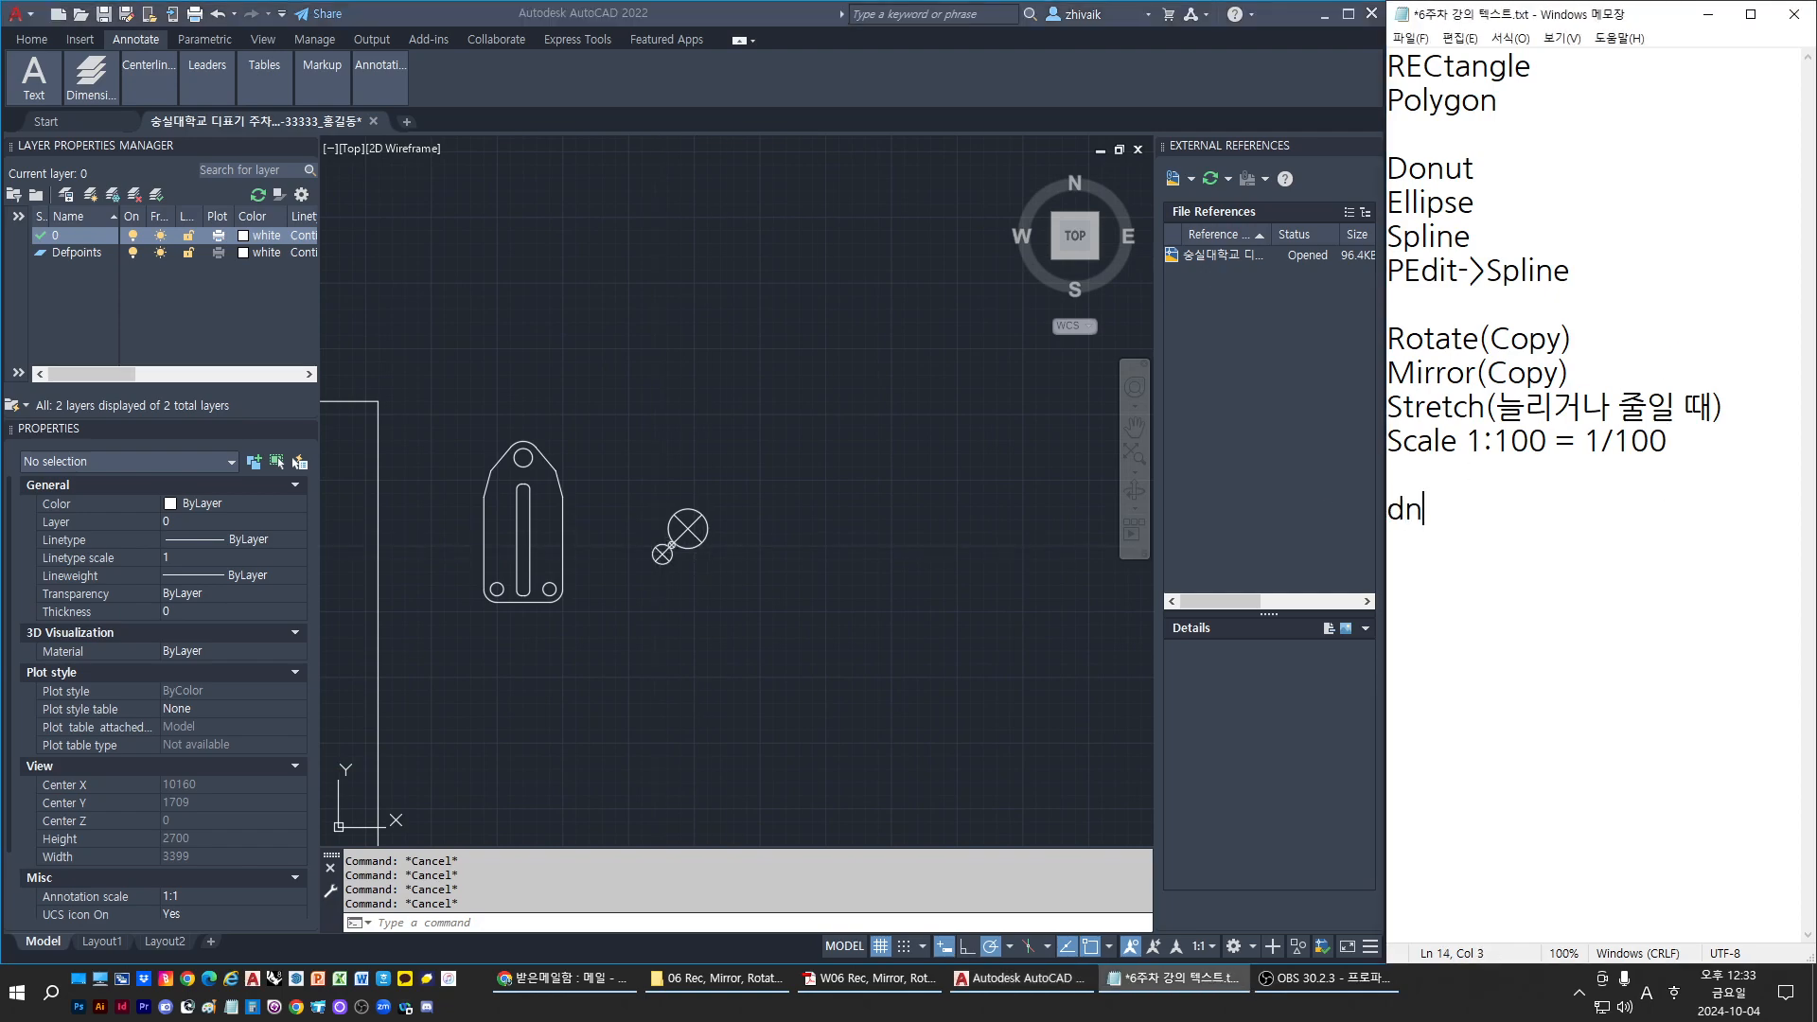
{"action": "key", "text": "BackSpace"}
{"action": "key", "text": "BackSpace"}
{"action": "type", "text": "원본을 만ㄷ"}
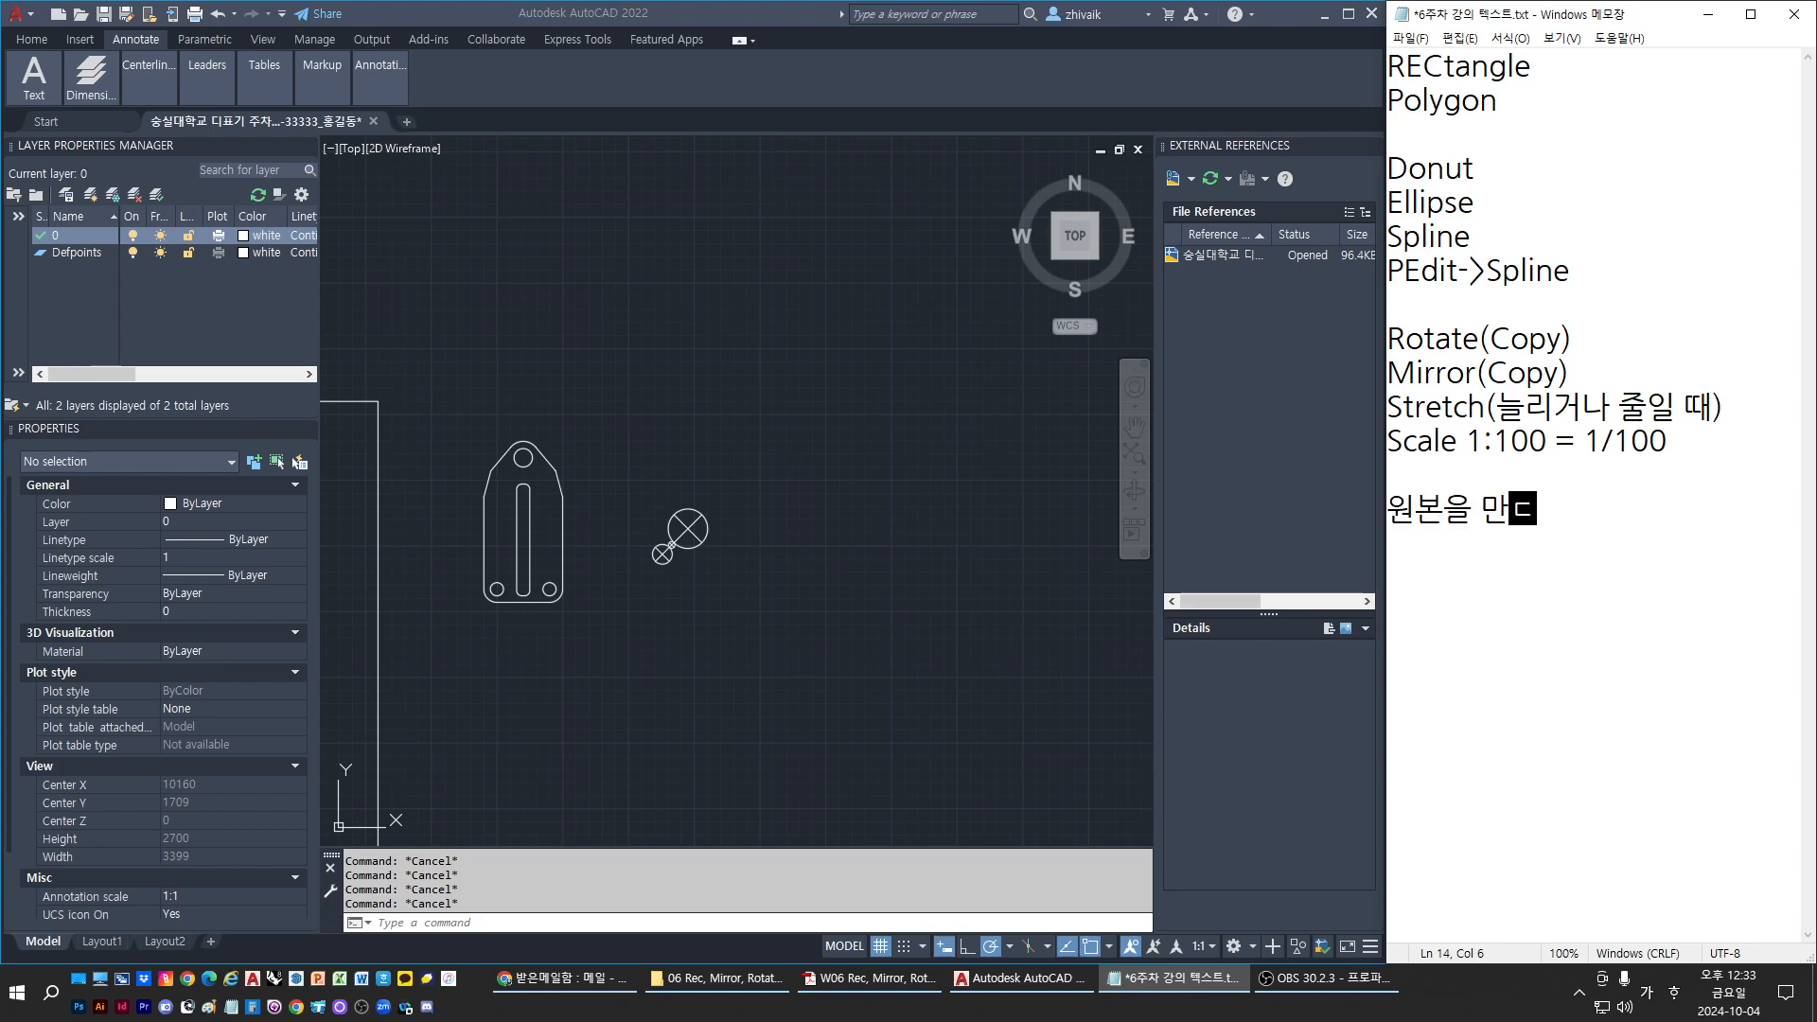
{"action": "type", "text": "들어 두시고"}
{"action": "key", "text": "Return"}
{"action": "type", "text": "ㅂ"}
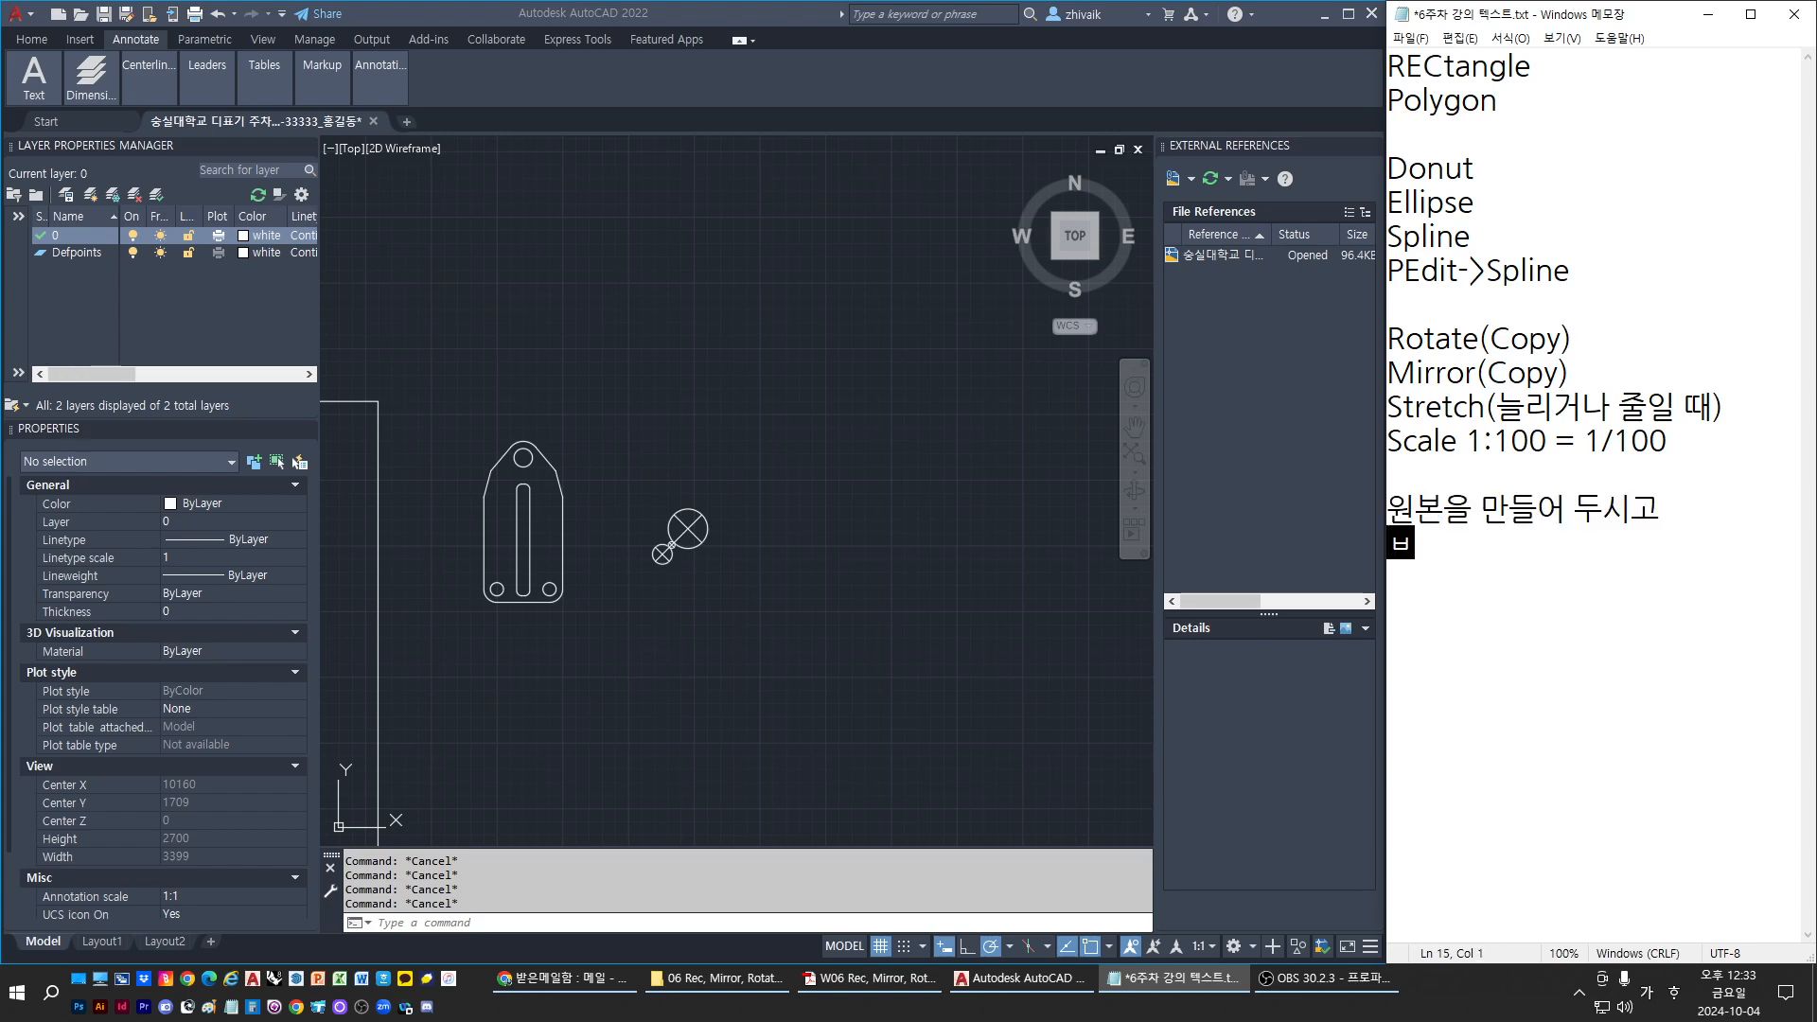
{"action": "type", "text": "반드시 복상"}
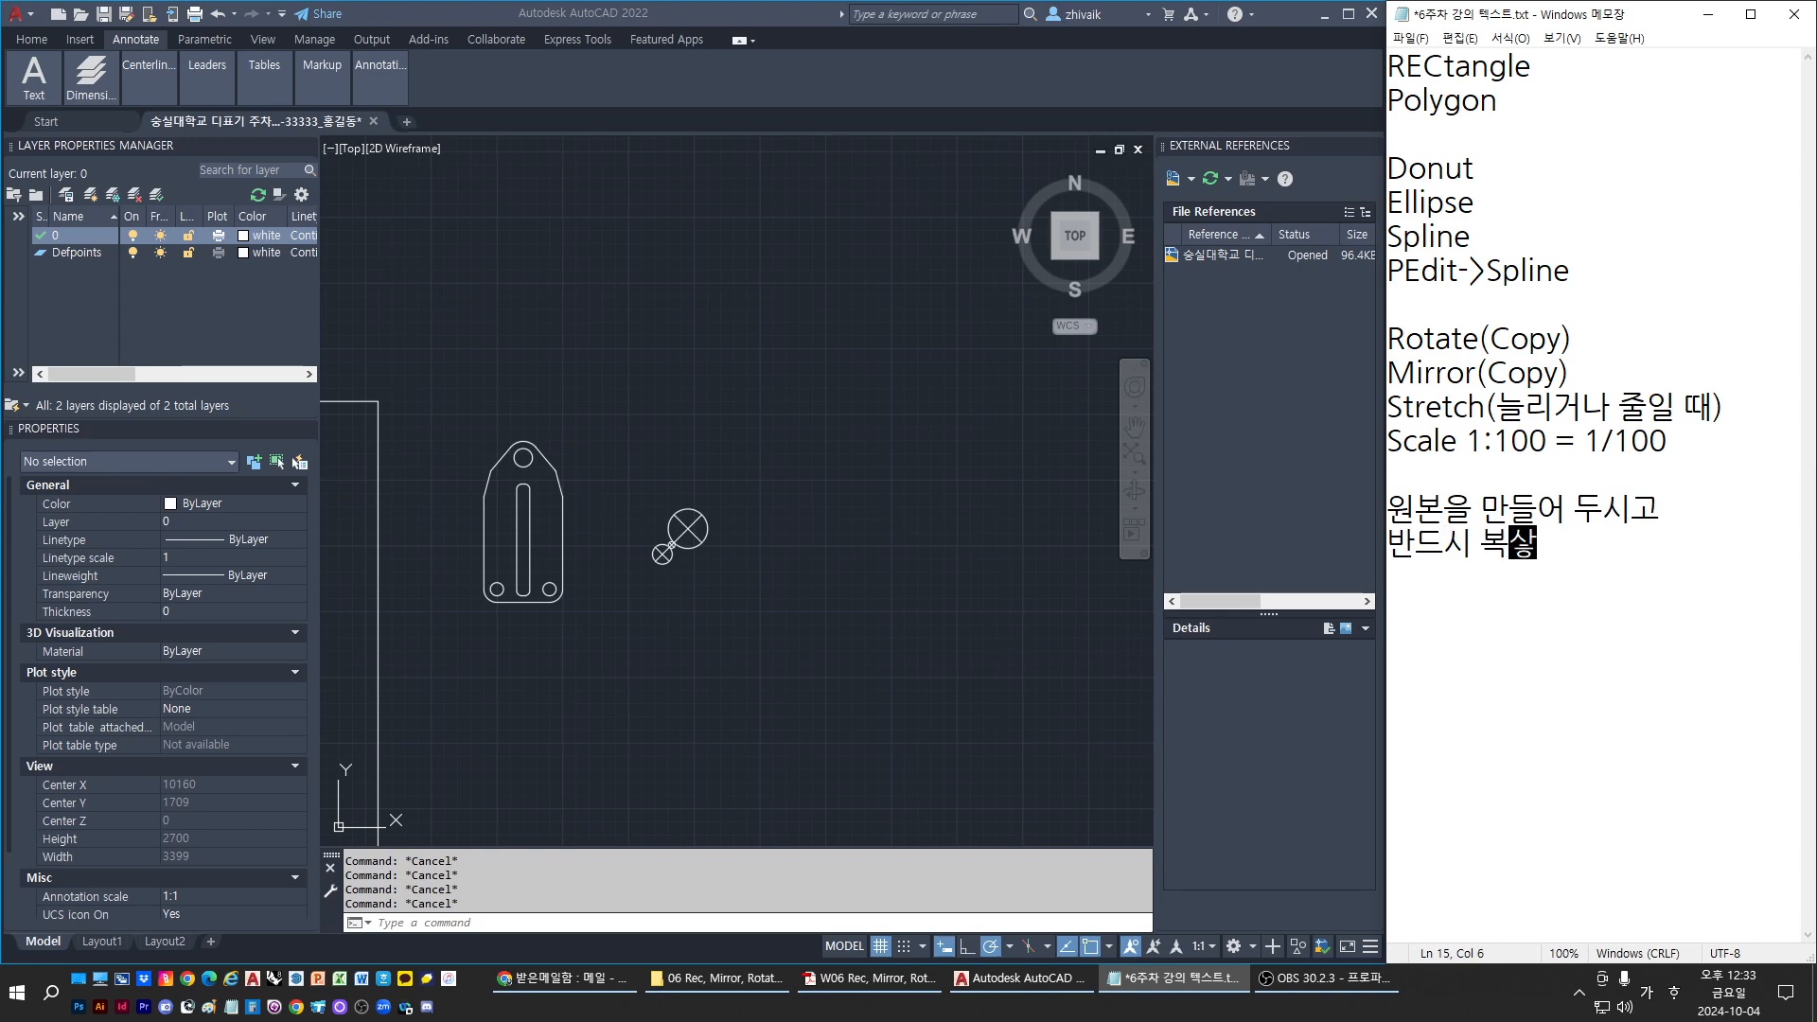
{"action": "type", "text": "사해서 변형!"}
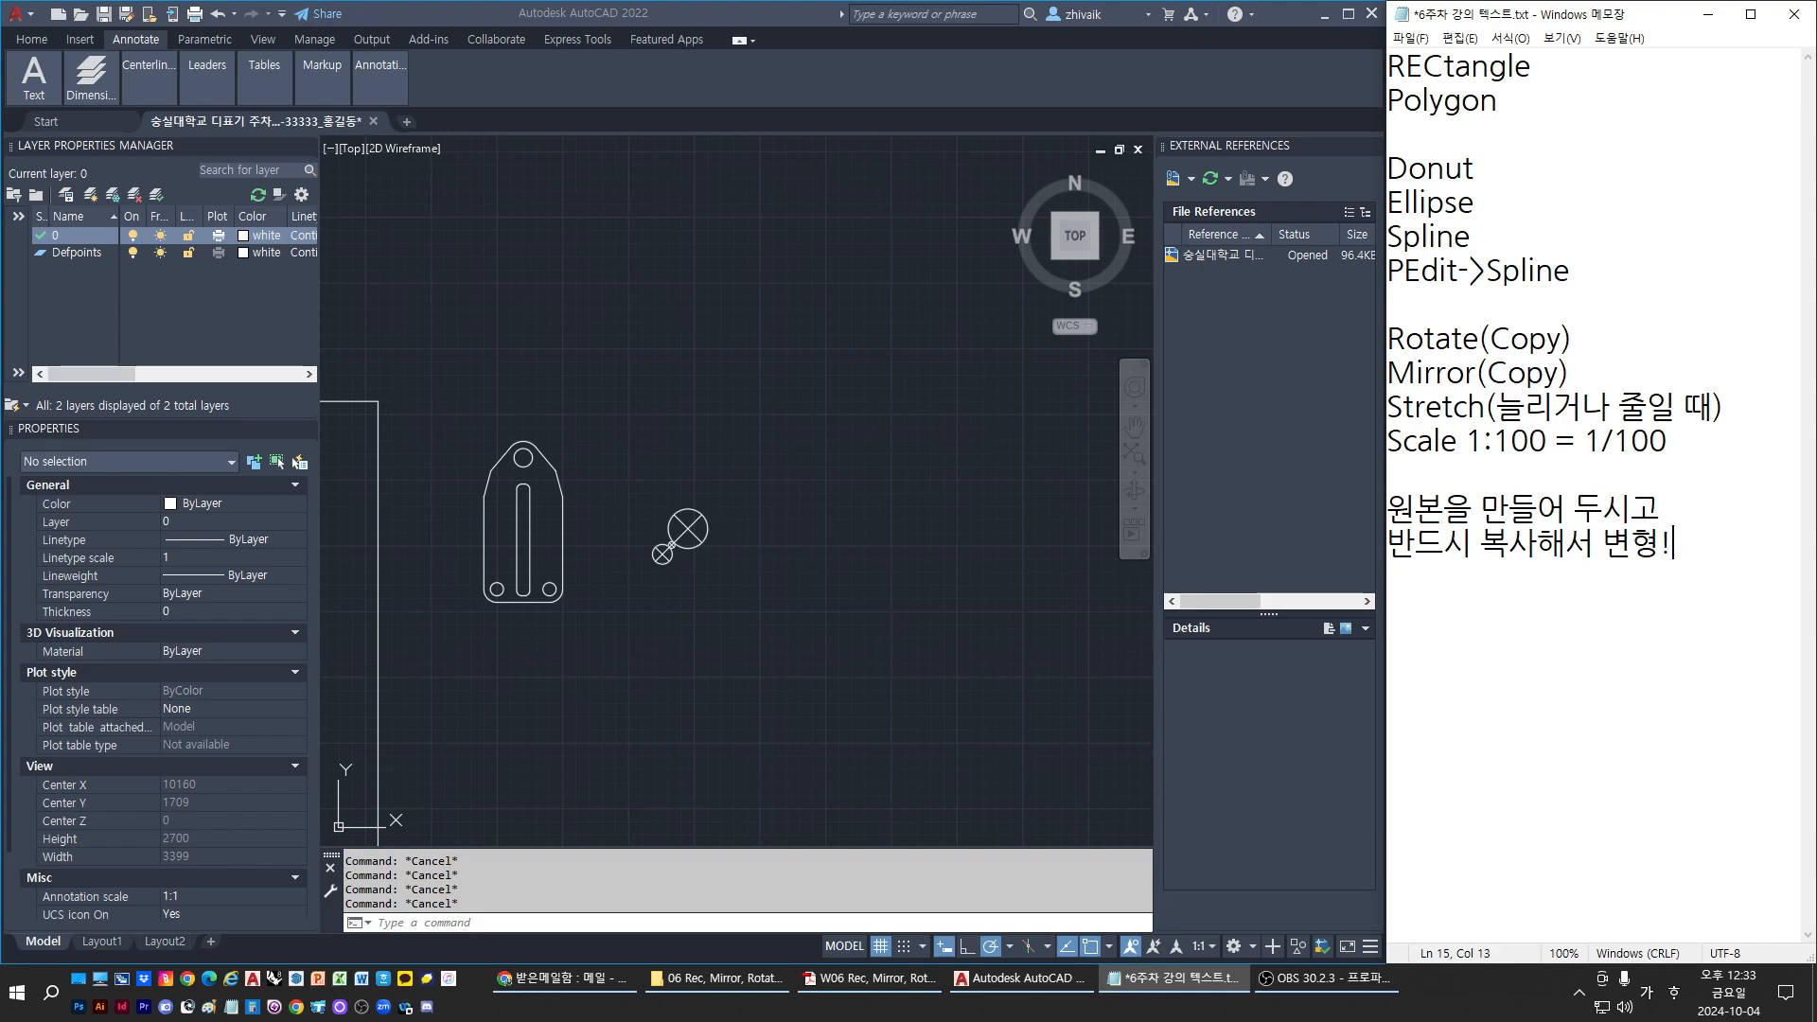
Consult the 예제 page of W06 Rec, Mirror, Rotate, Scale, Stretch.pdf, and return to AutoCAD to survey the exercise drawings
{"action": "left_click", "coordinate": [869, 977]}
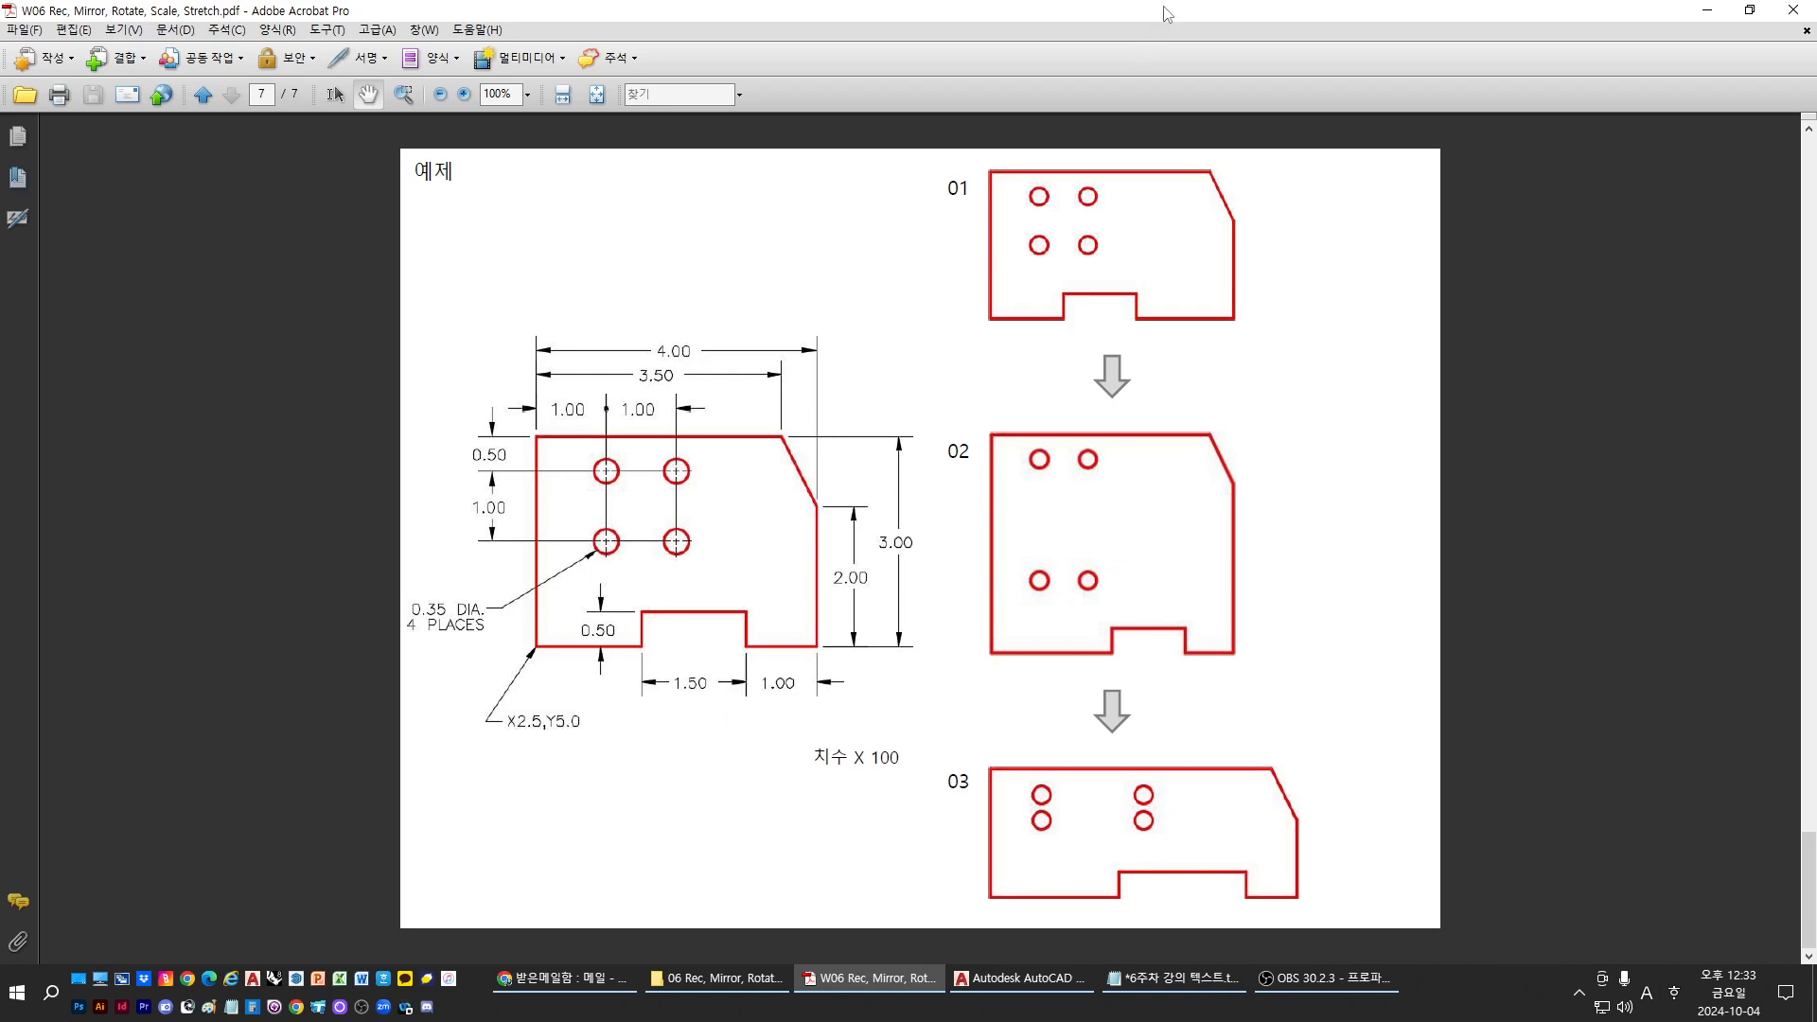
{"action": "key", "text": "alt+Tab"}
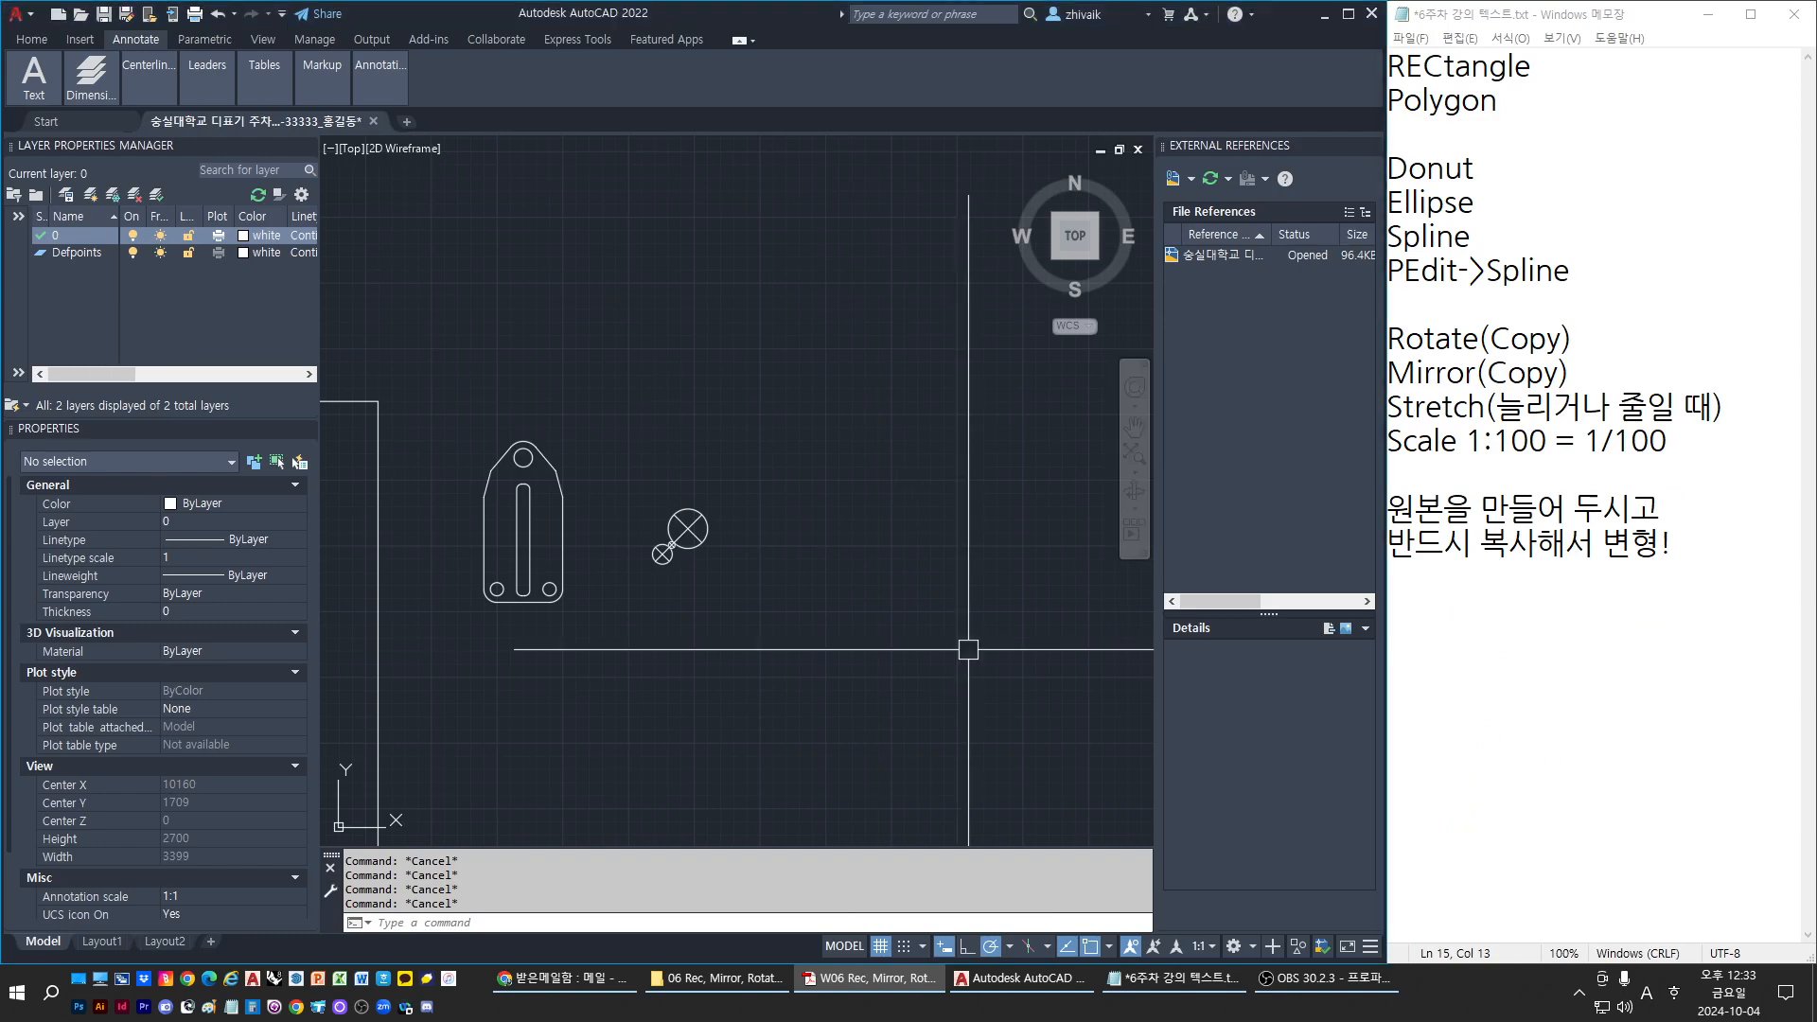
{"action": "scroll", "coordinate": [904, 602], "scroll_direction": "down", "scroll_amount": 4}
{"action": "mouse_move", "coordinate": [900, 600]}
{"action": "middle_mouse_down"}
{"action": "mouse_move", "coordinate": [897, 524]}
{"action": "mouse_move", "coordinate": [751, 581]}
{"action": "middle_mouse_up"}
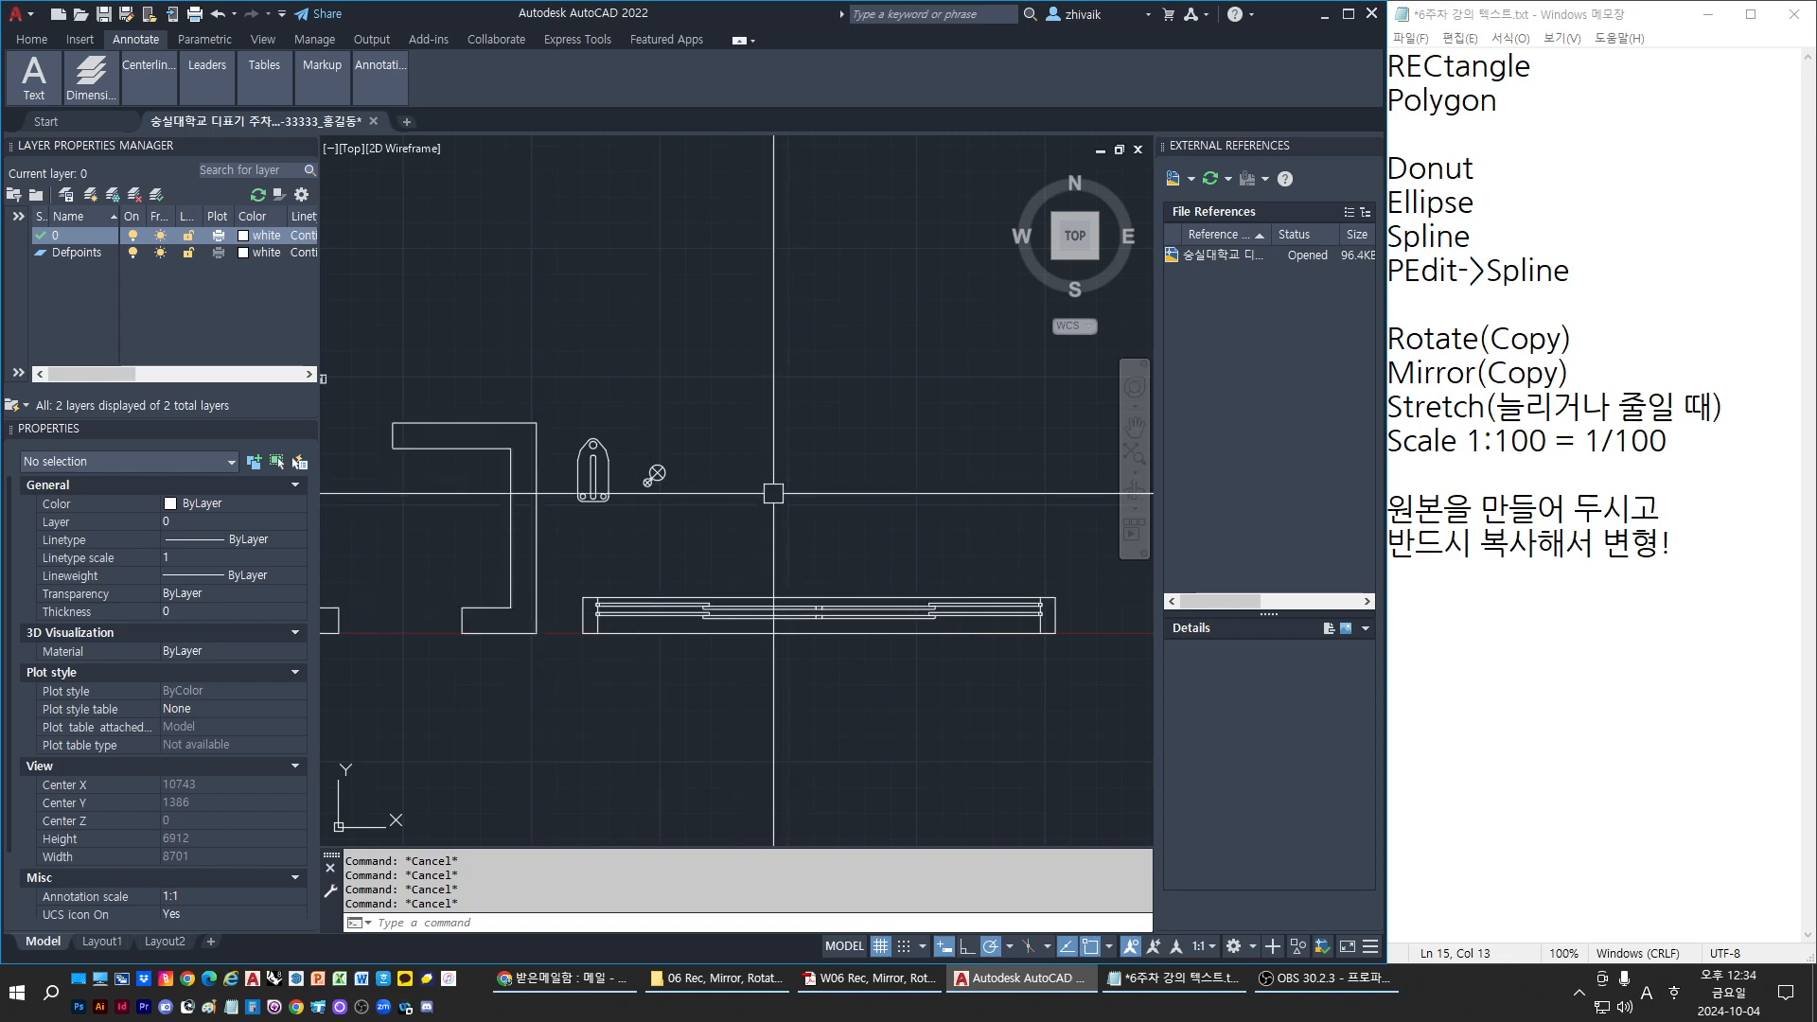
{"action": "middle_click_drag", "start_coordinate": [773, 494], "coordinate": [836, 477]}
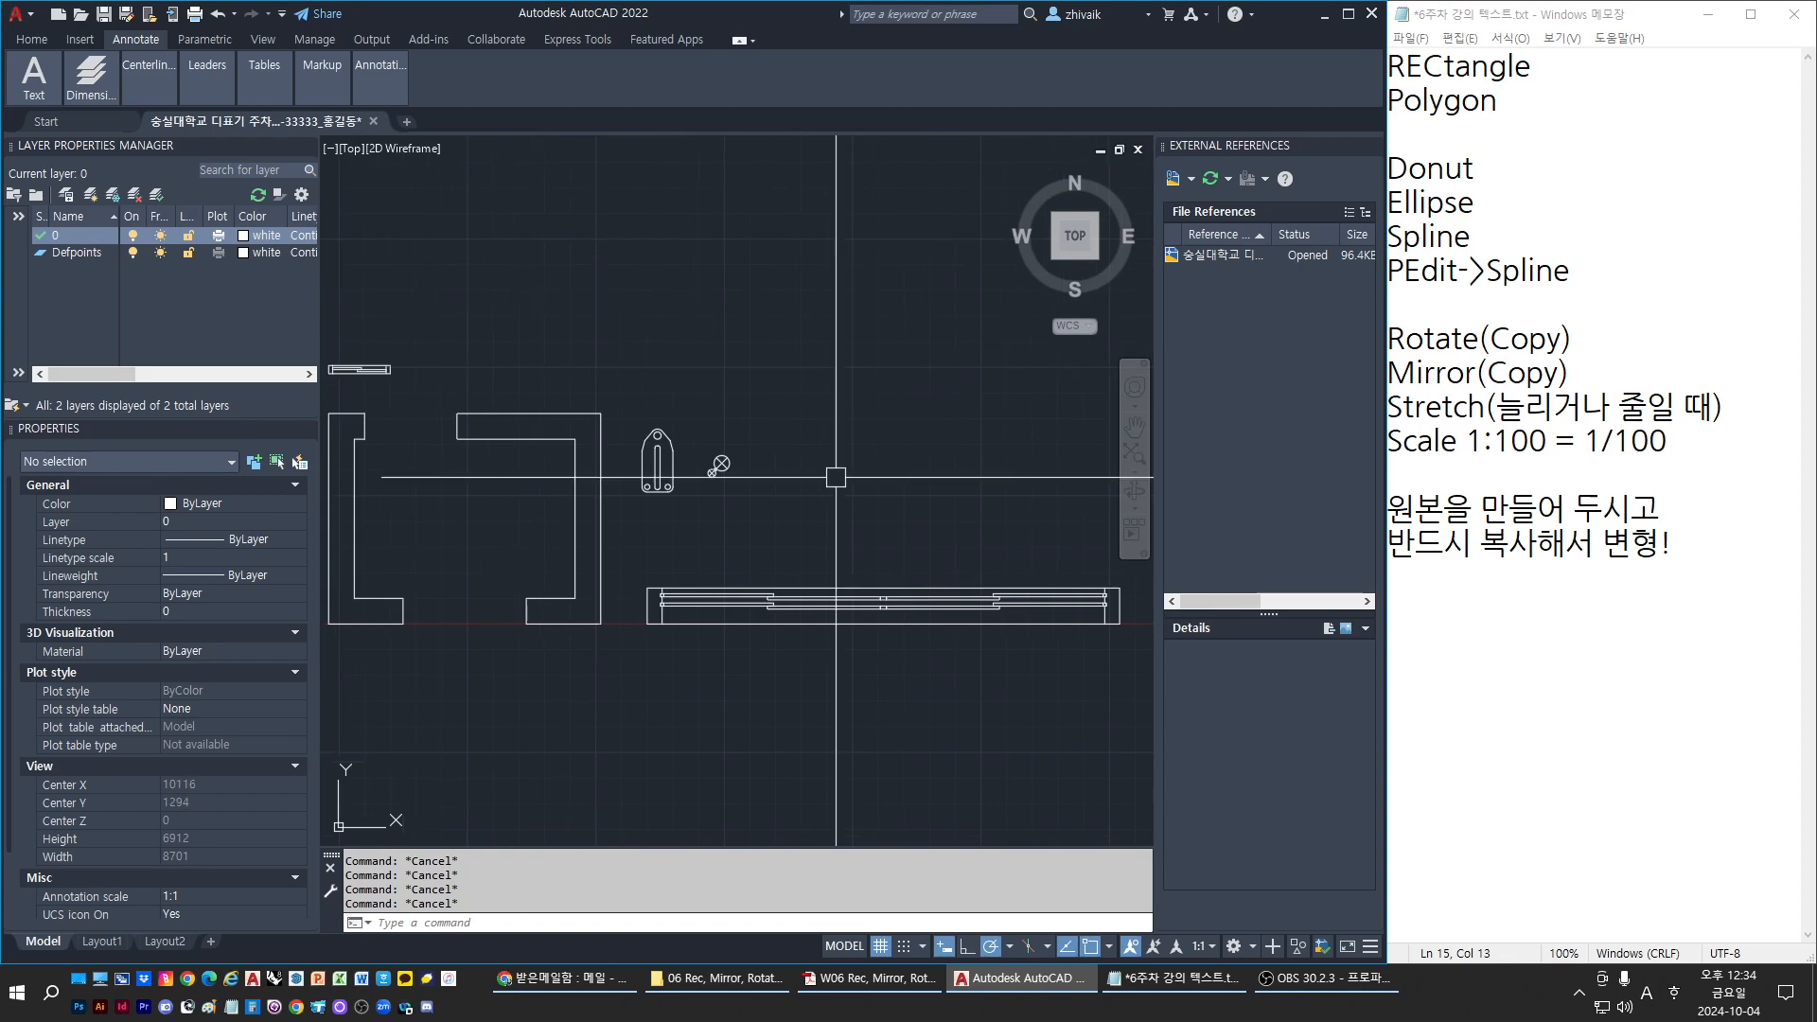
{"action": "middle_click_drag", "start_coordinate": [852, 475], "coordinate": [885, 477]}
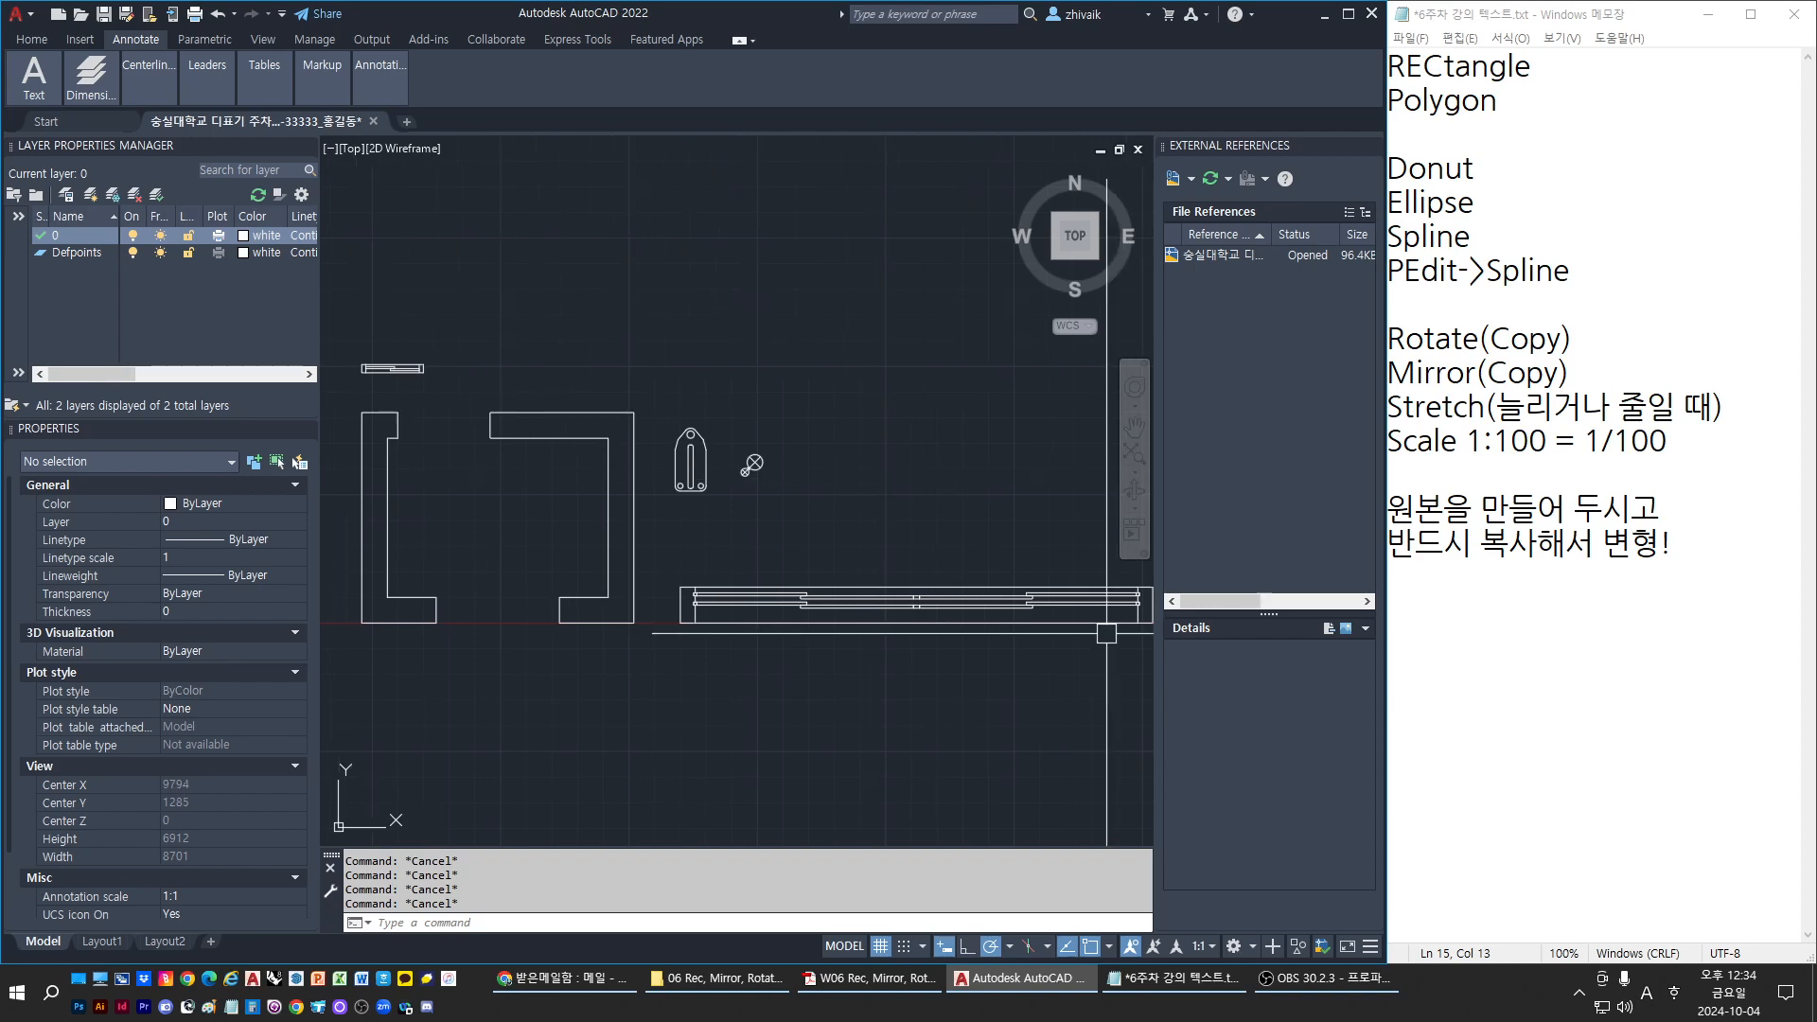